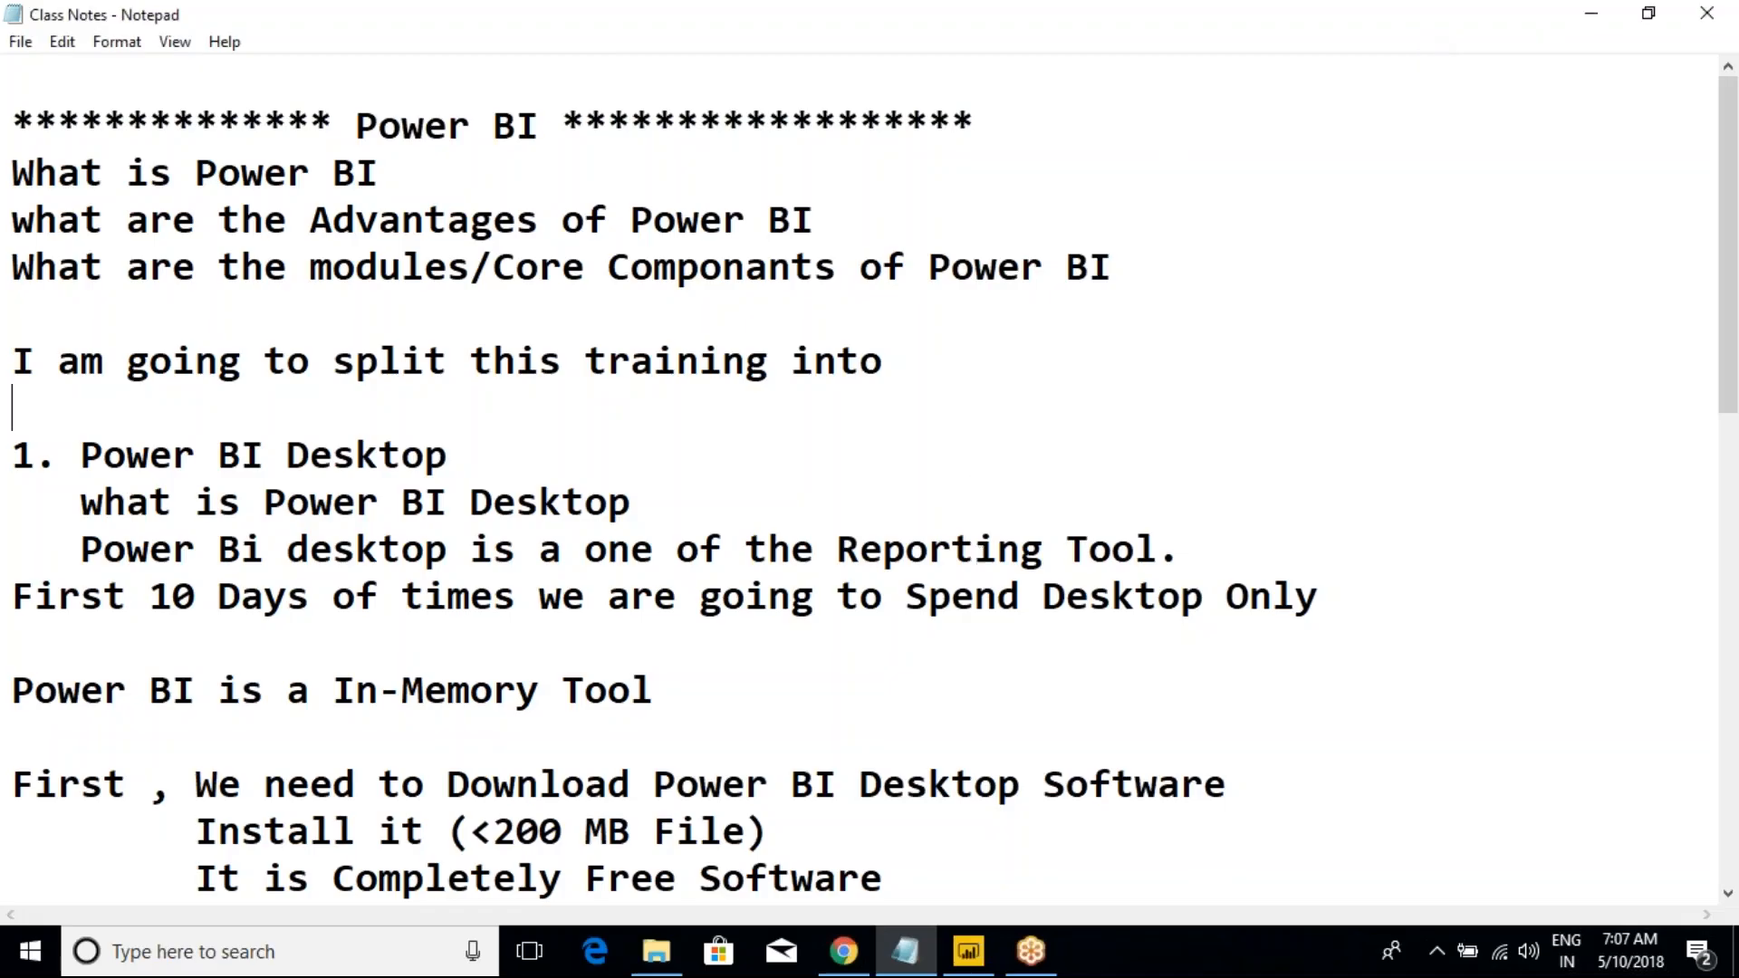
- Review the opening Power BI topics in the class notes and highlight the Power BI Desktop heading
left_click(1673, 44)
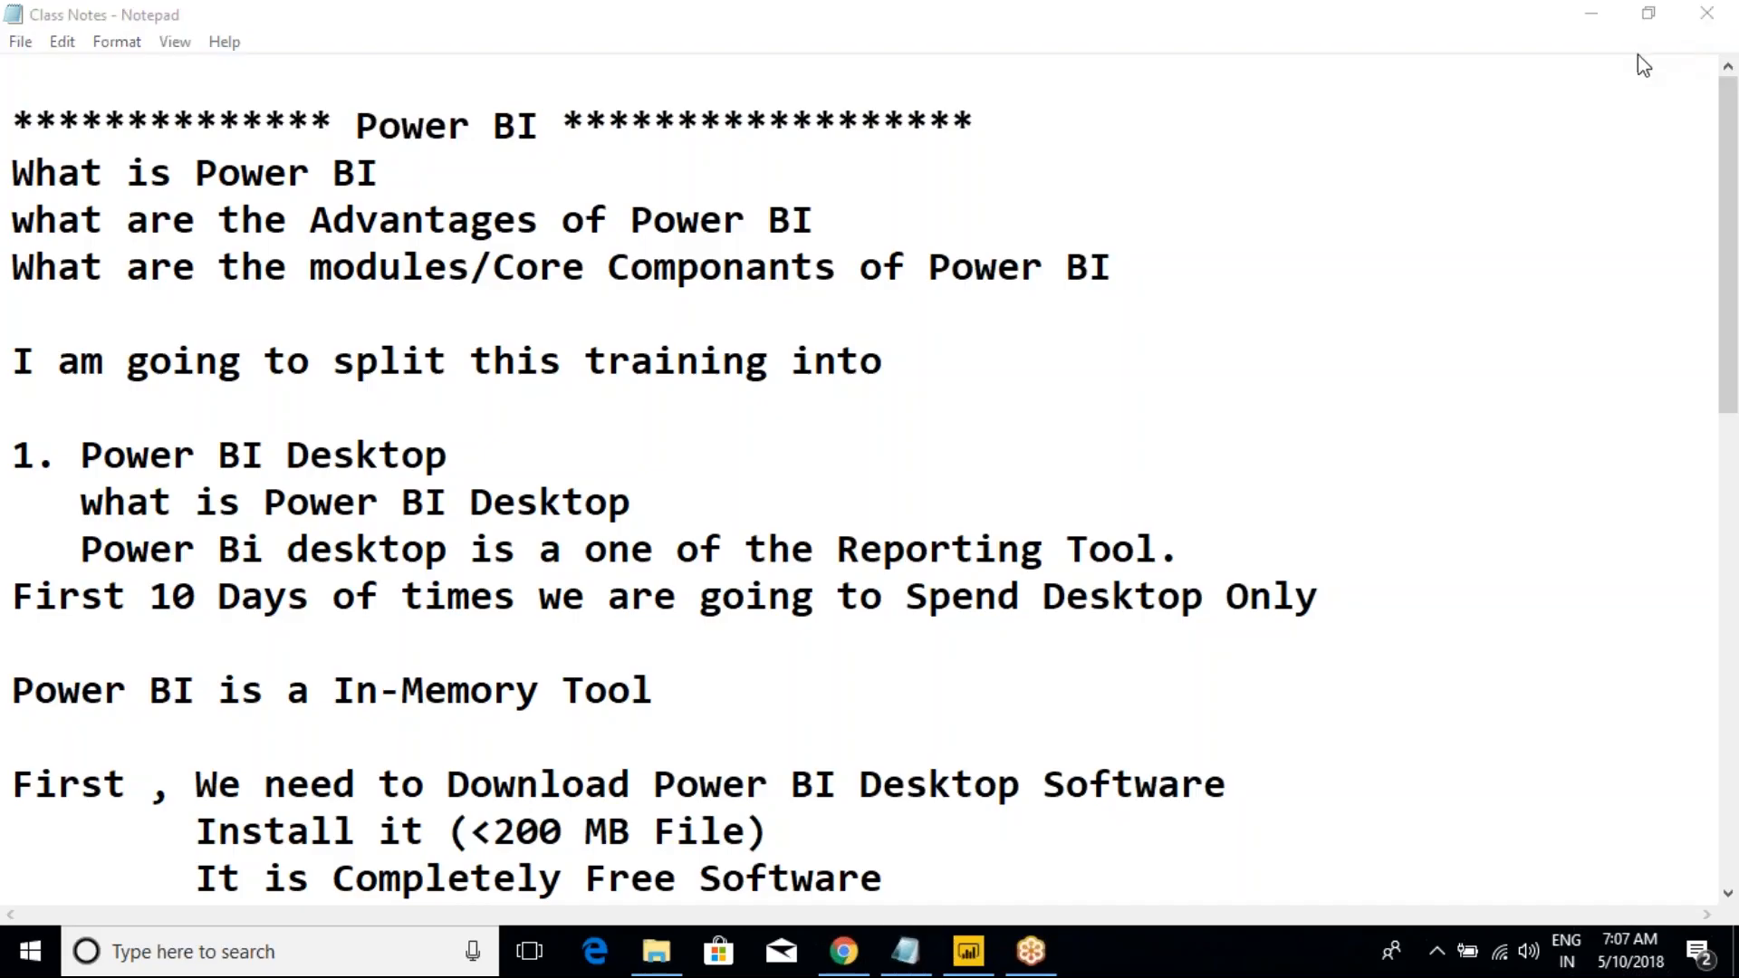
left_click(822, 344)
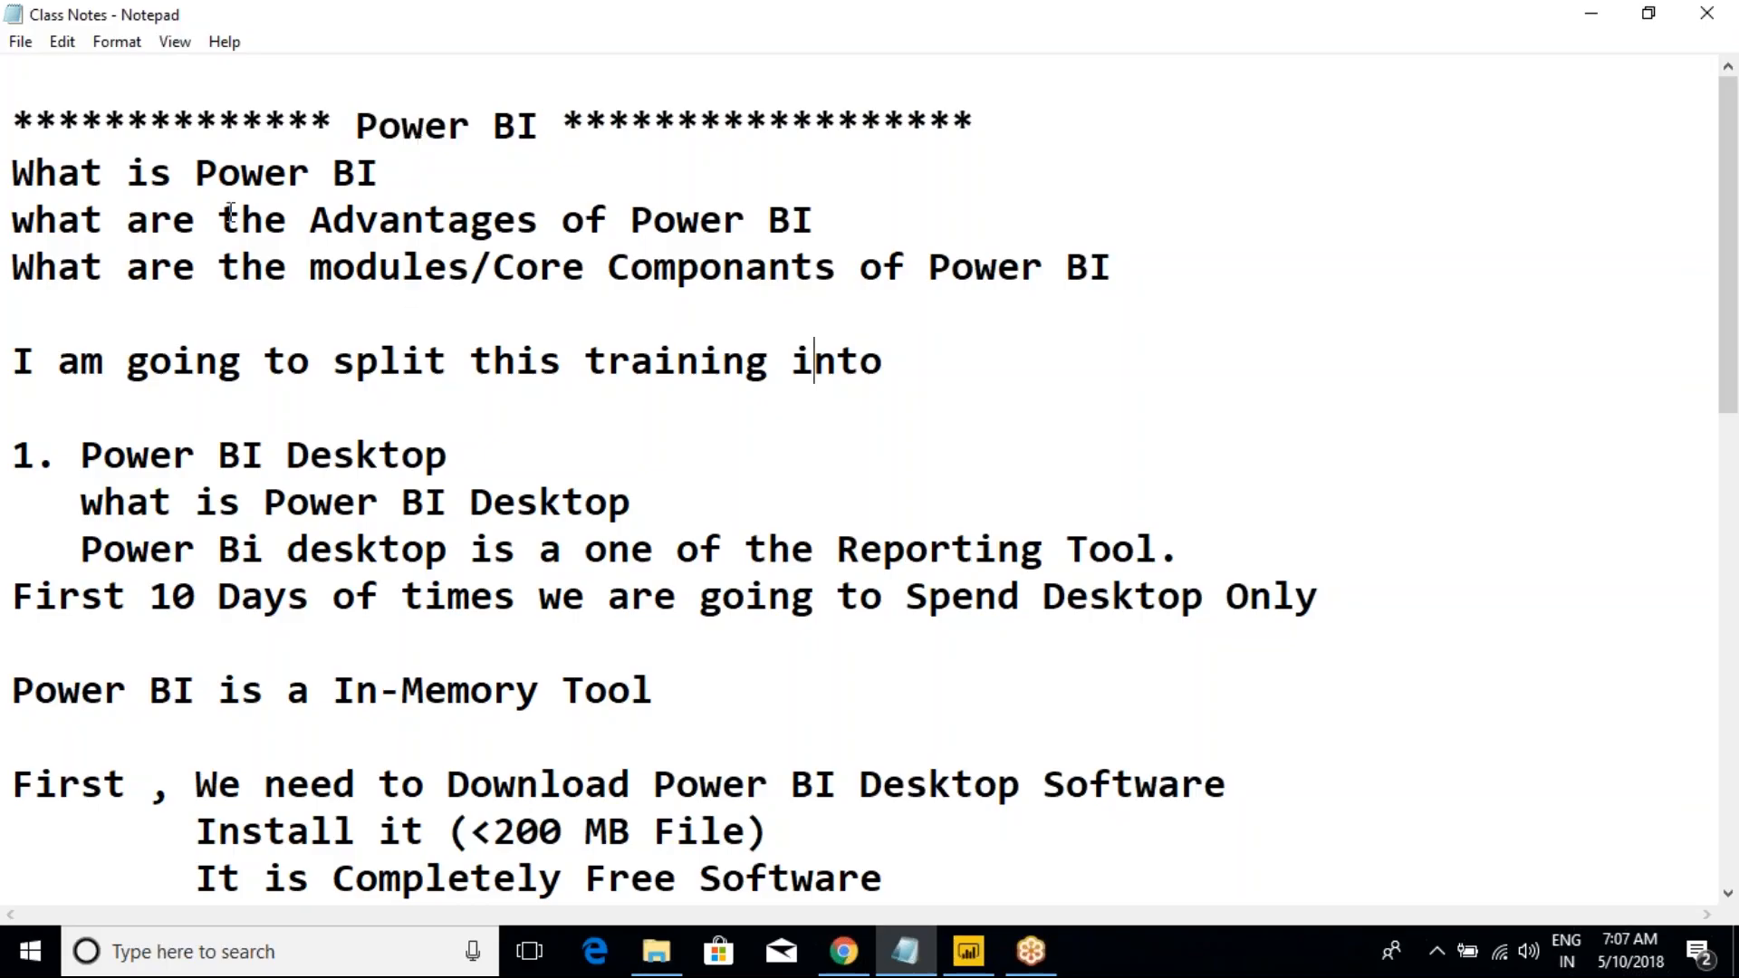
scroll(419, 411, "down", 2)
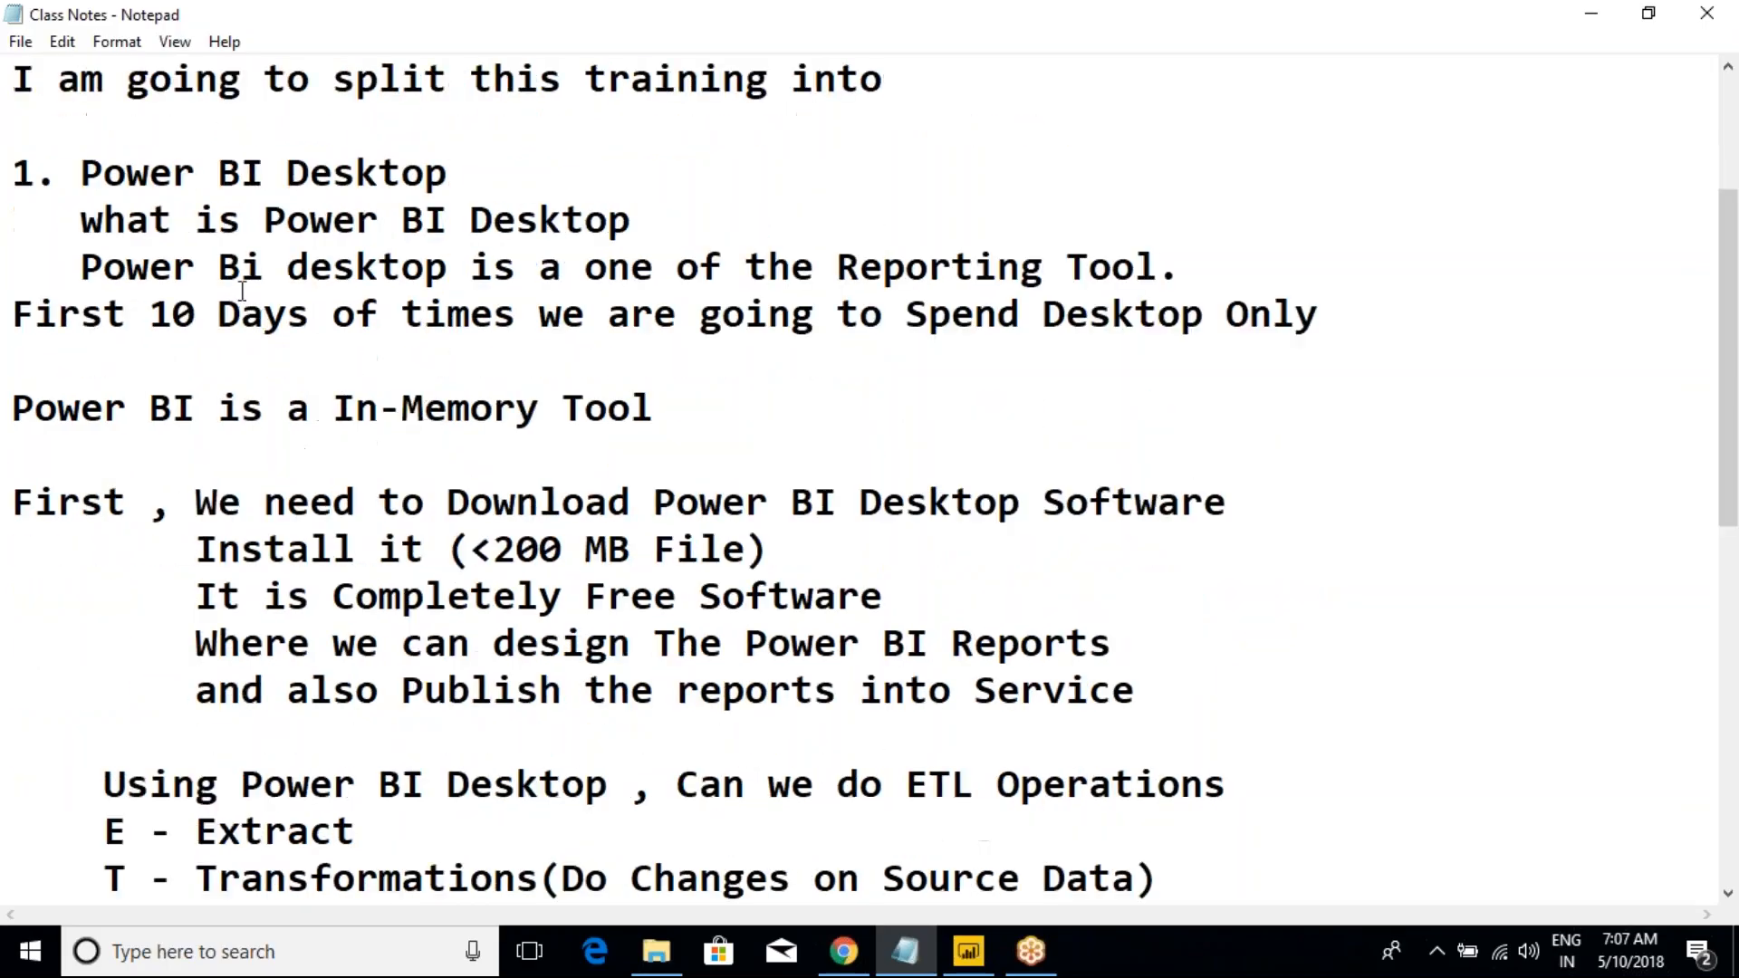
scroll(256, 287, "up", 2)
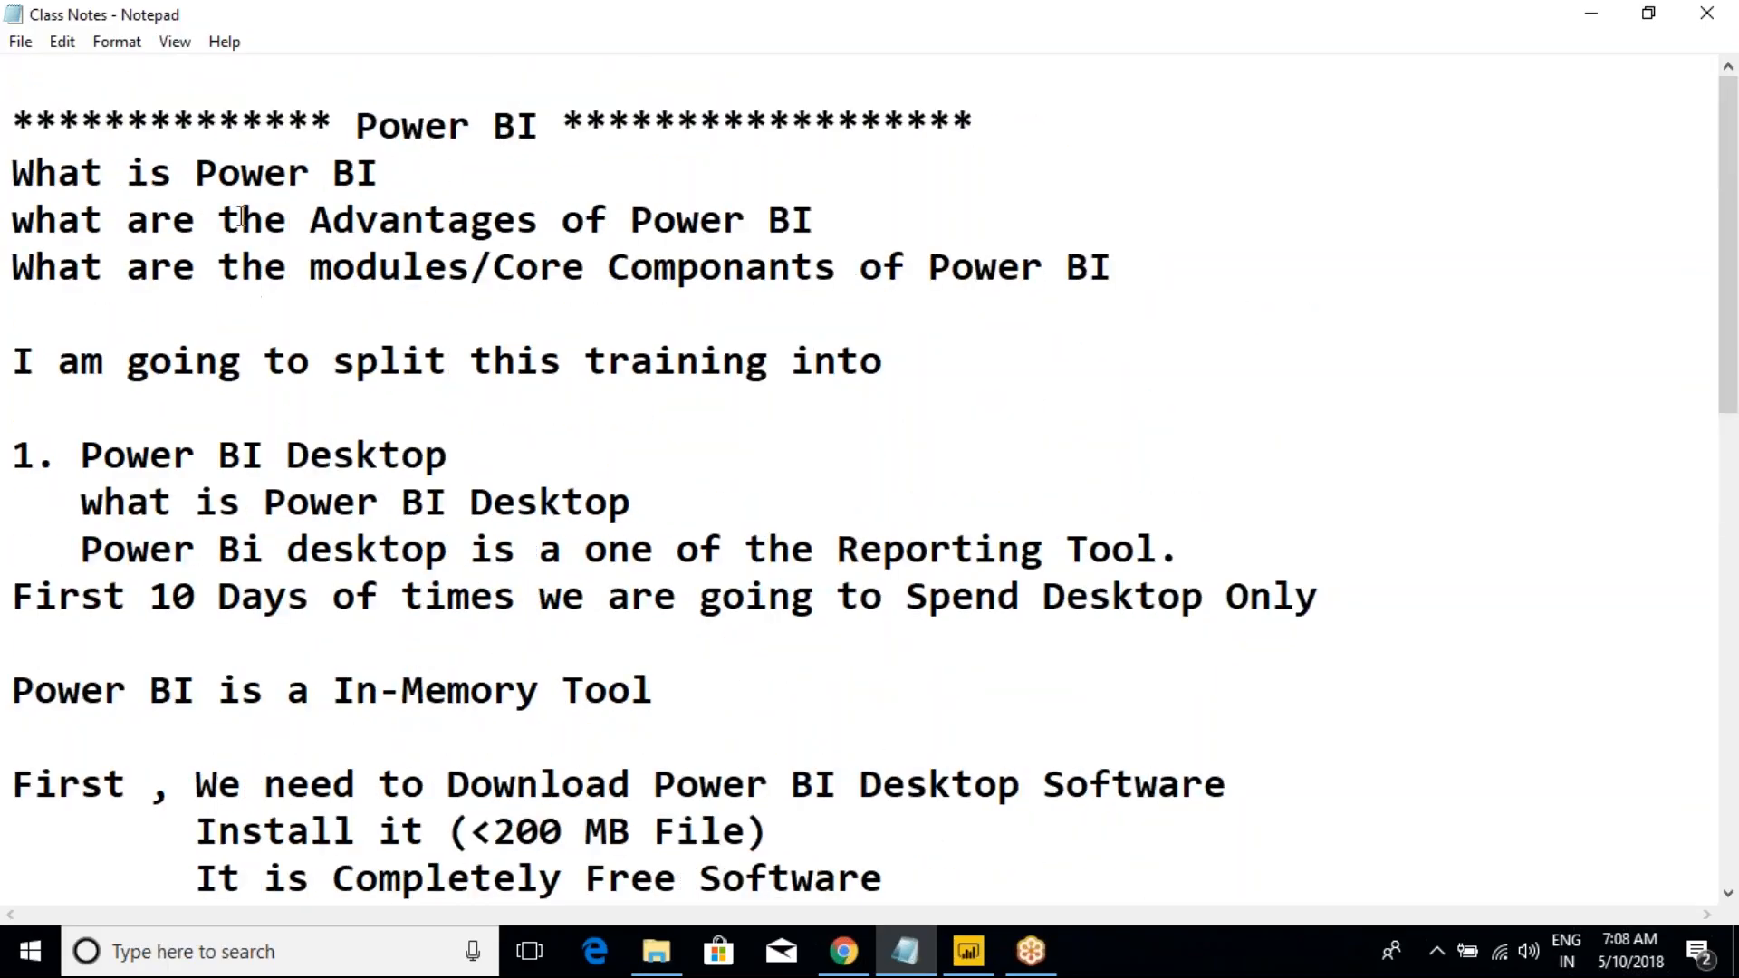
left_click_drag(242, 163, 416, 270)
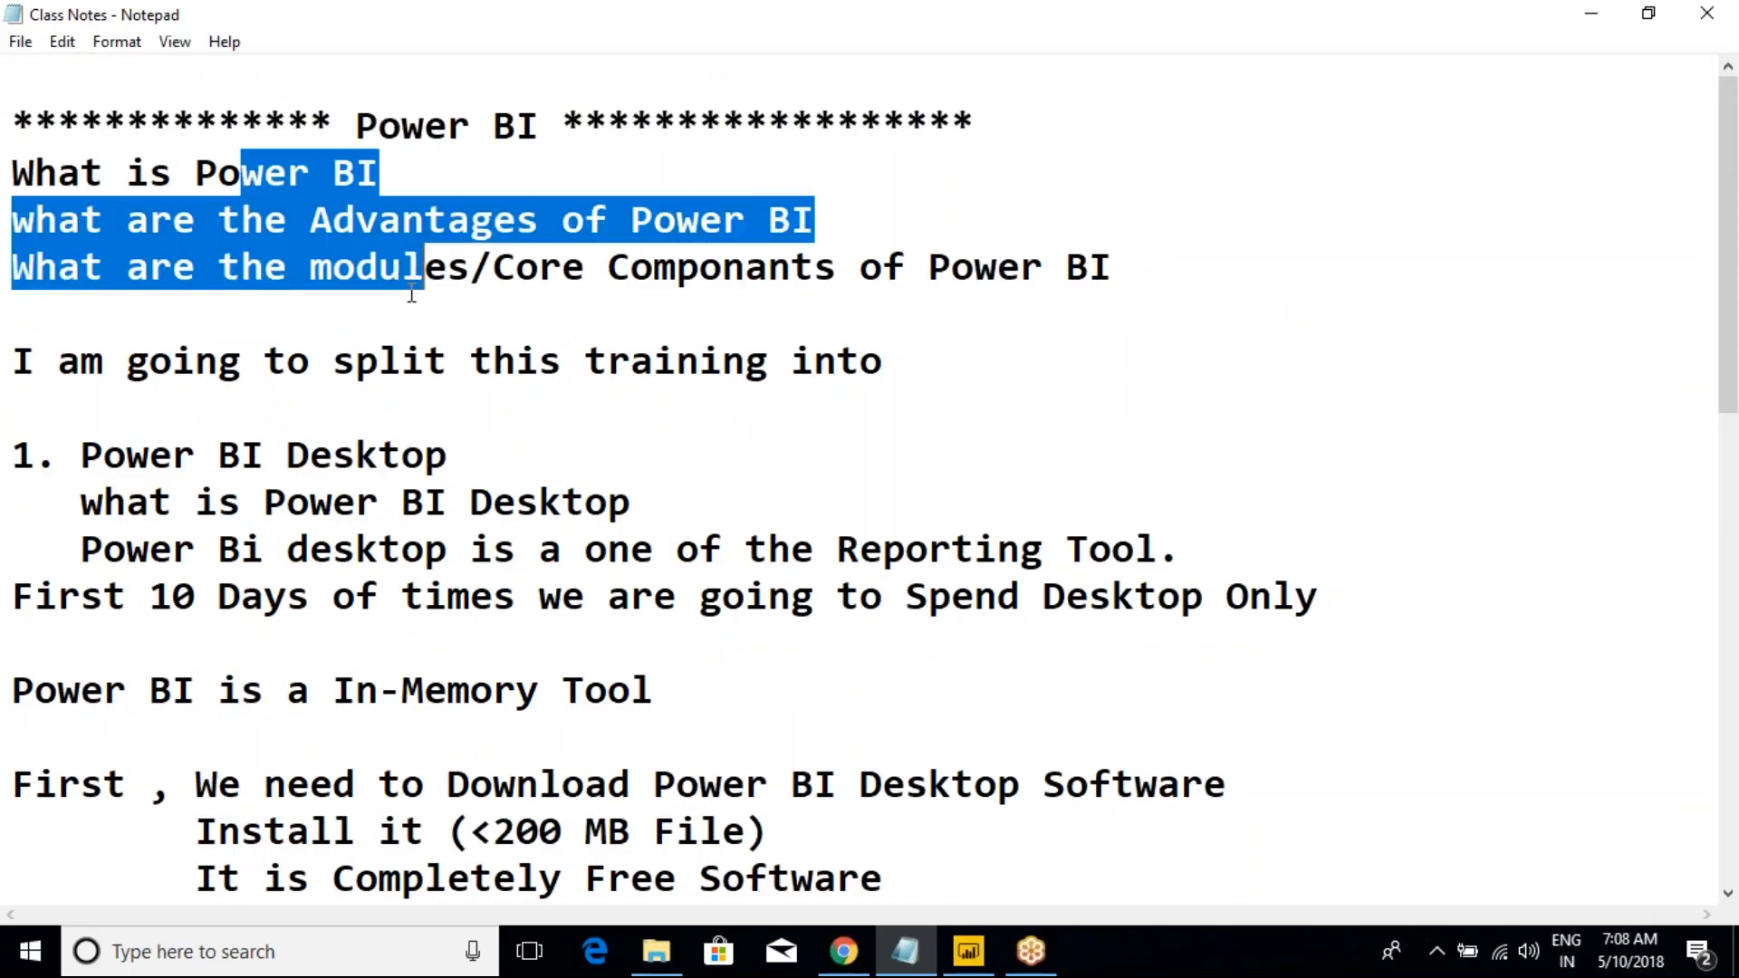
scroll(416, 281, "down", 1)
left_click(83, 315)
left_click_drag(86, 314, 444, 308)
scroll(444, 308, "down", 1)
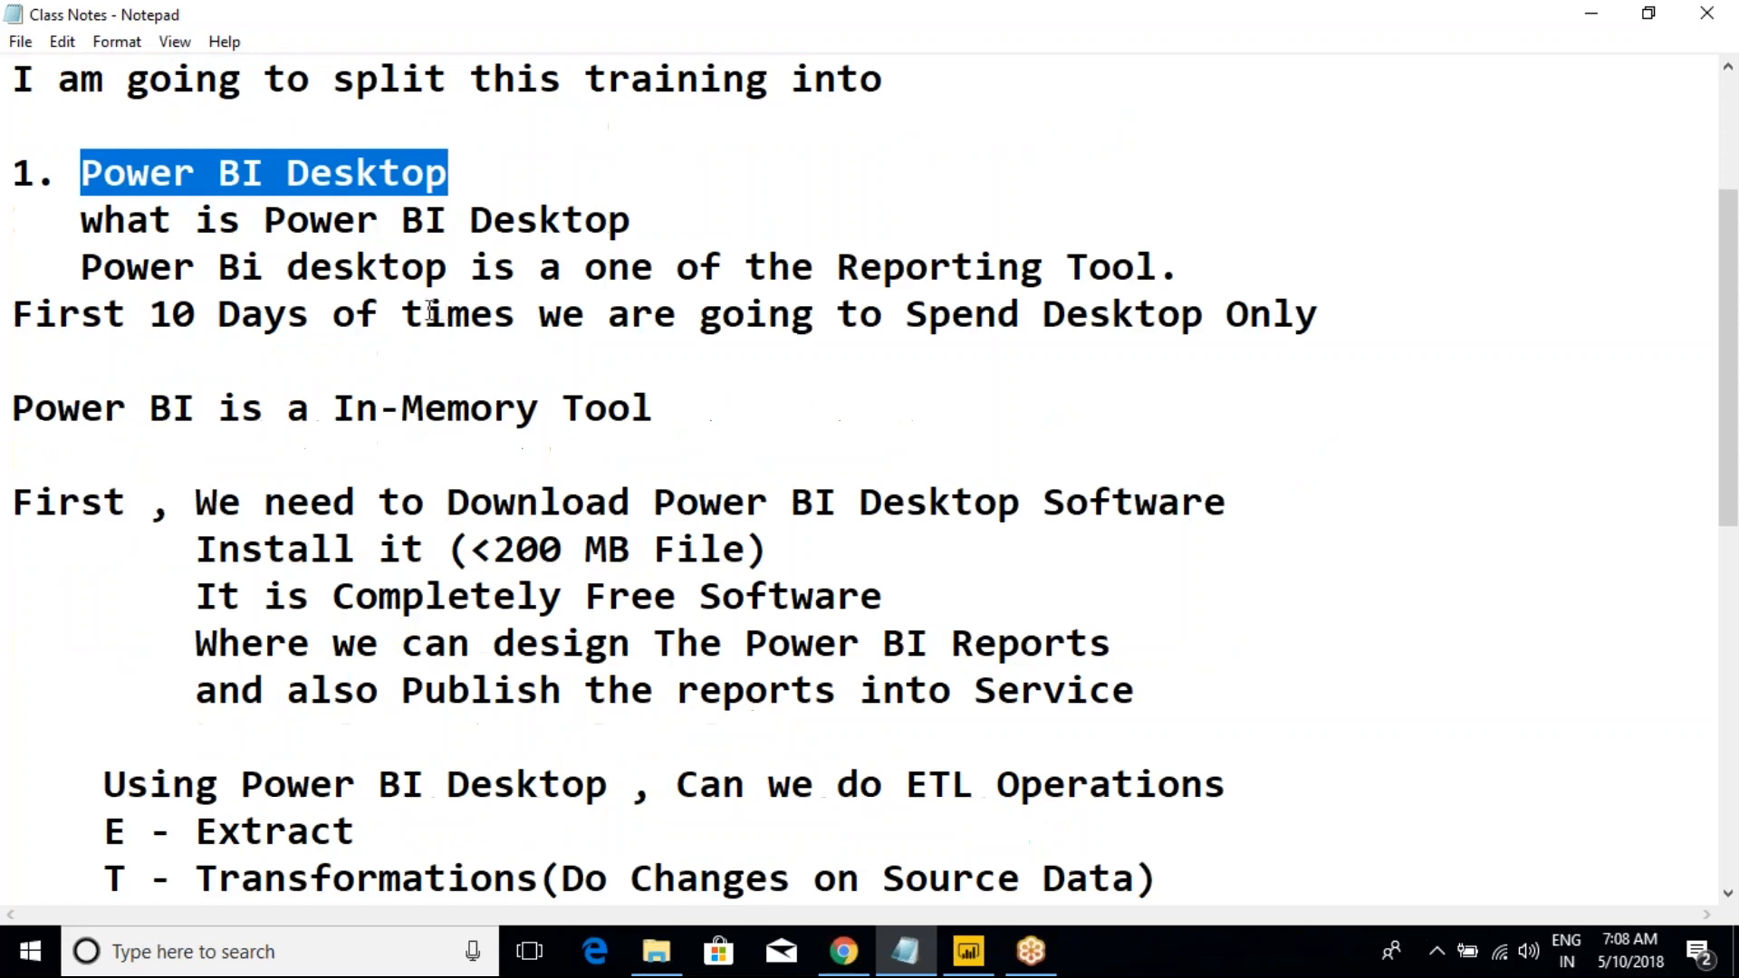
- Highlight the In-Memory Tool and download/install notes, and glance at the 9th_May_2018 report in Power BI Desktop
left_click_drag(13, 412, 716, 409)
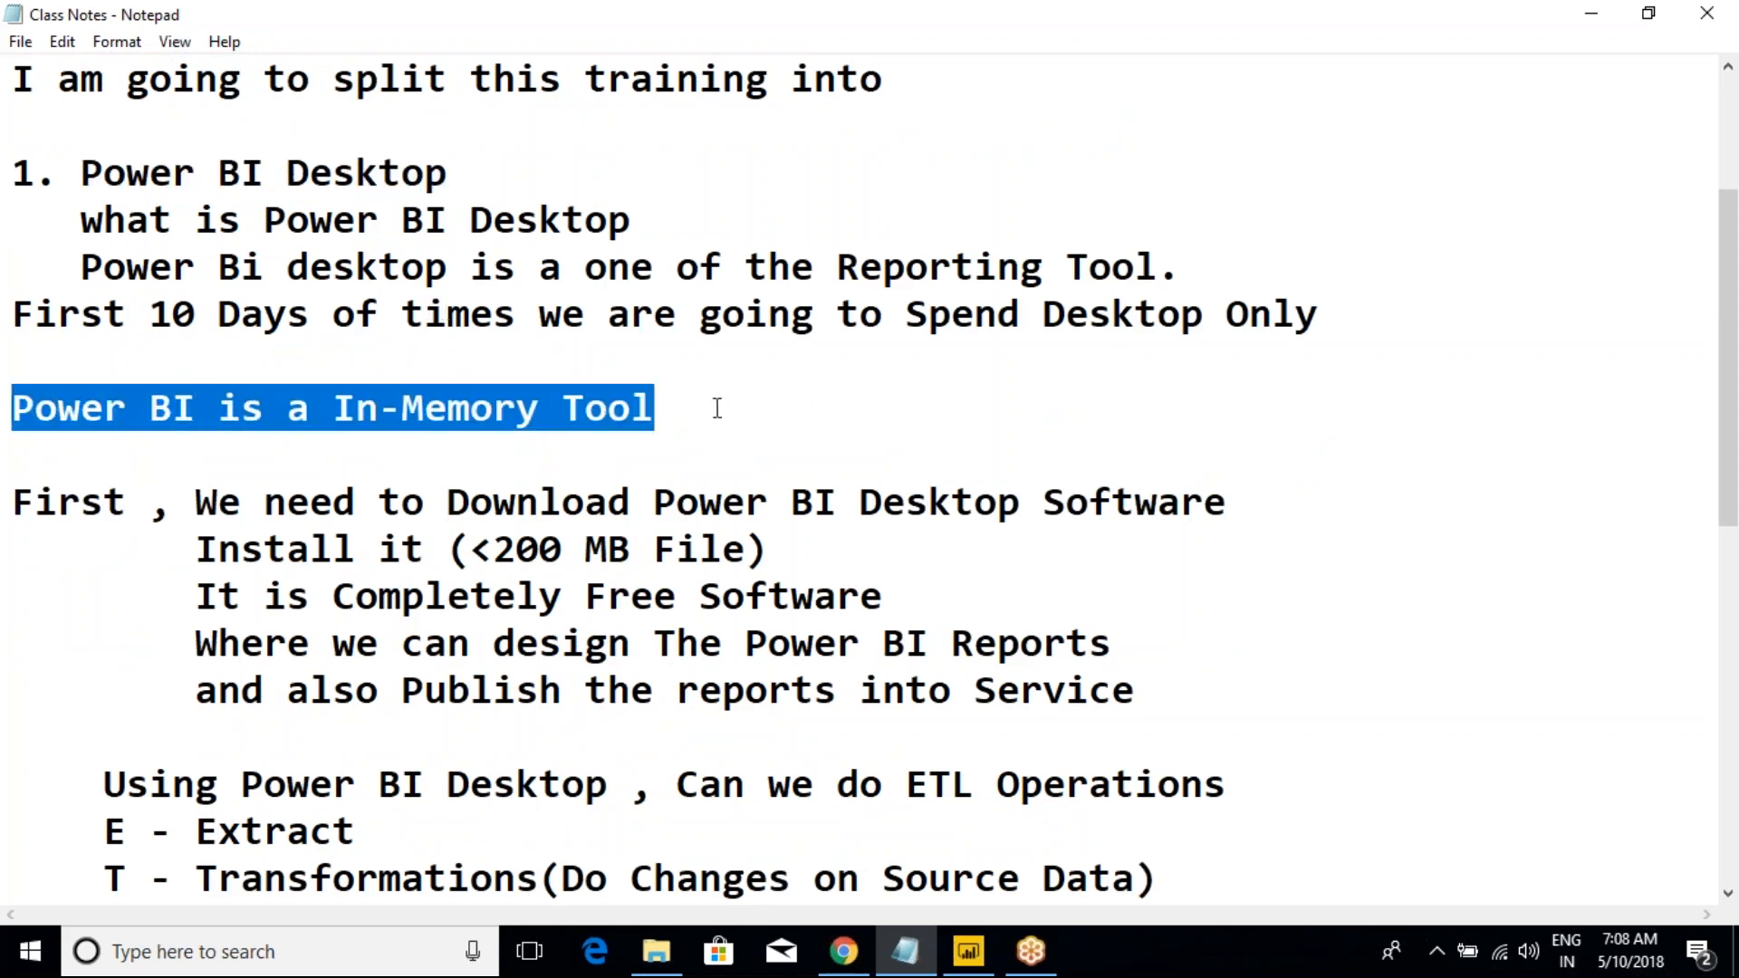
scroll(716, 409, "down", 2)
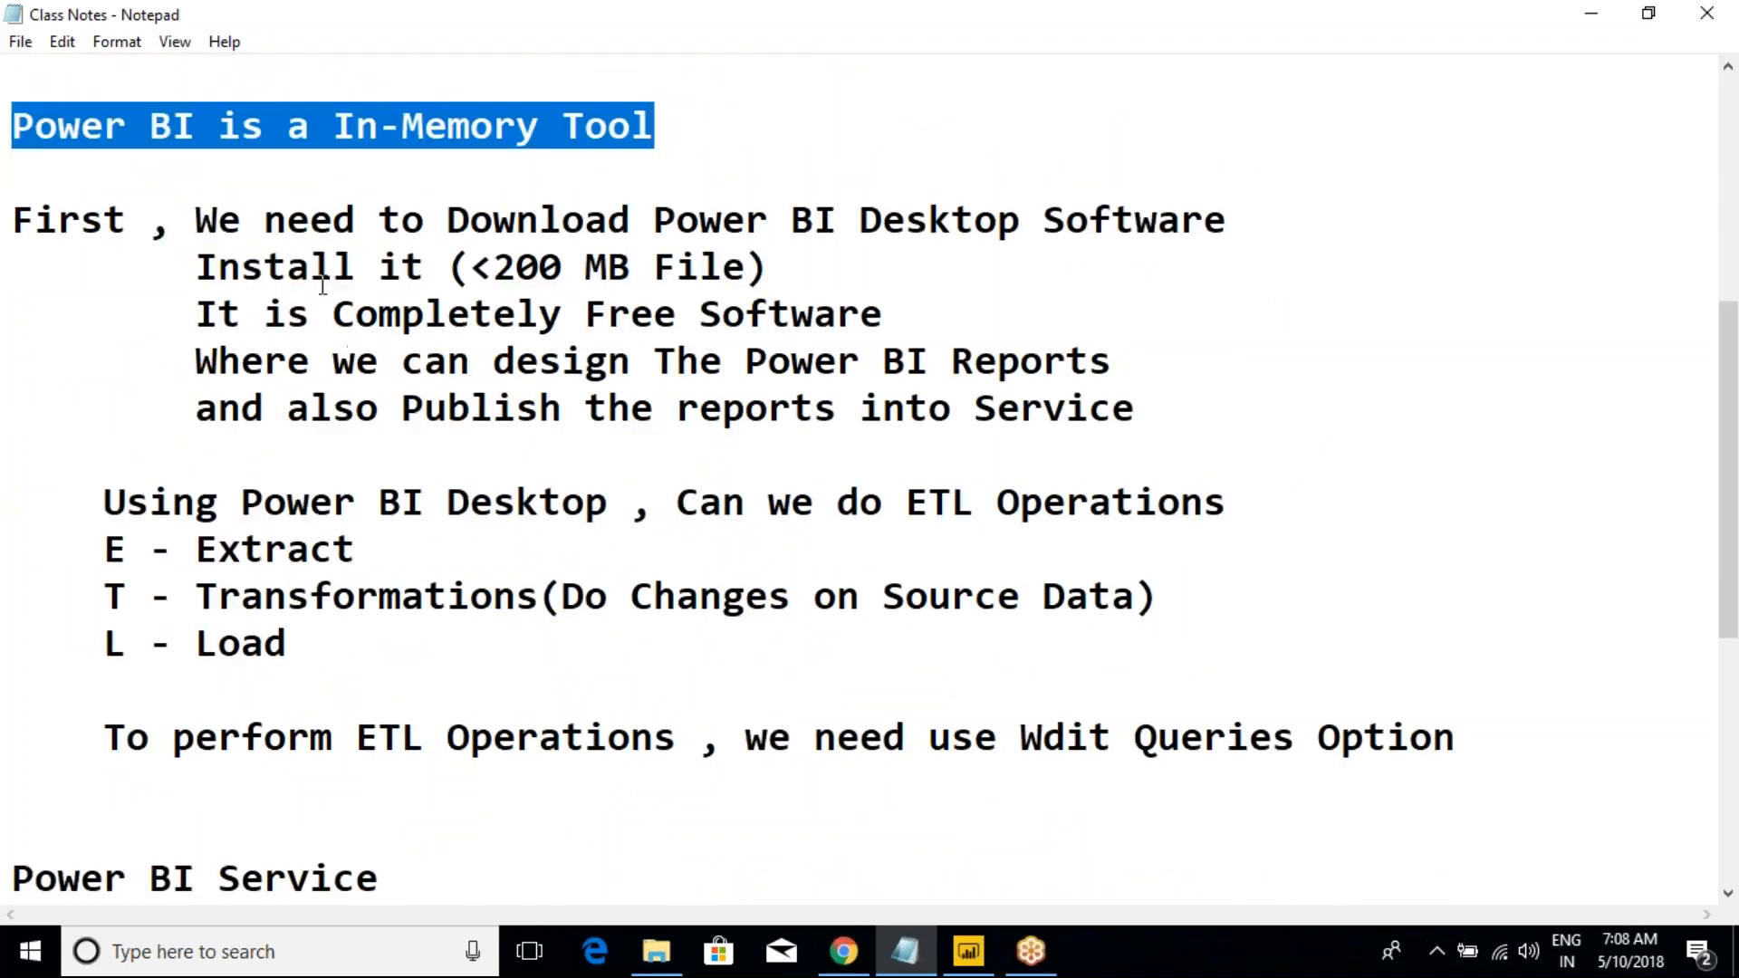
left_click_drag(194, 220, 1272, 267)
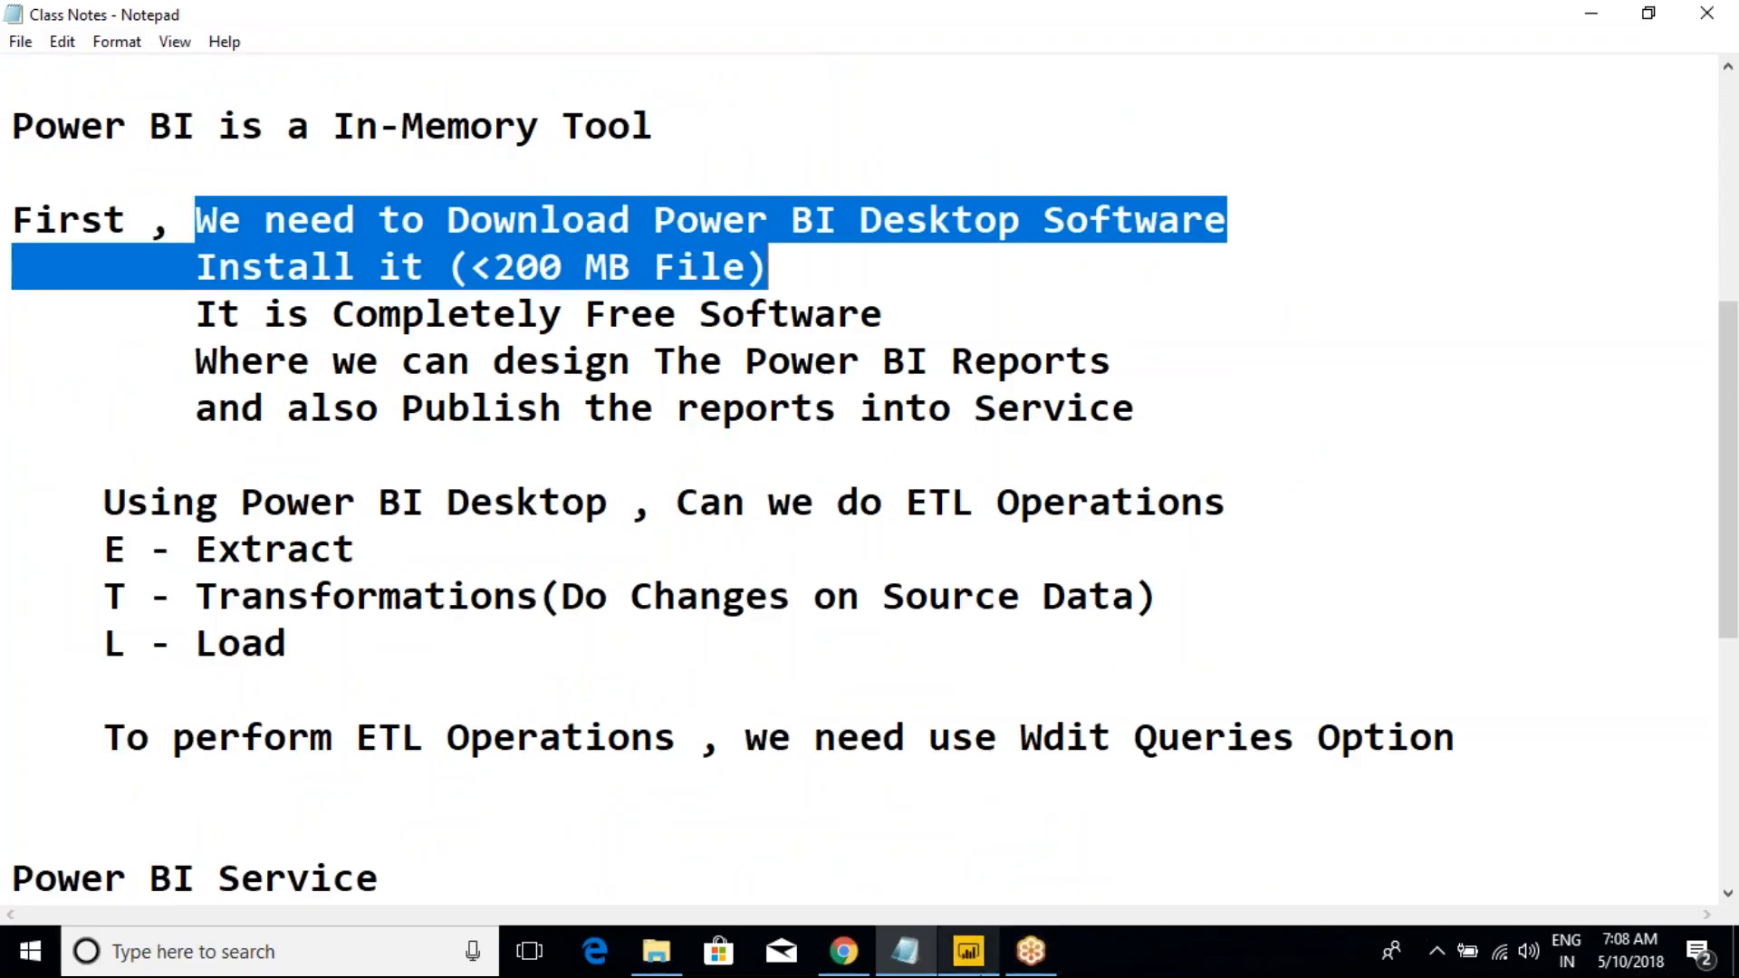
mouse_move(966, 953)
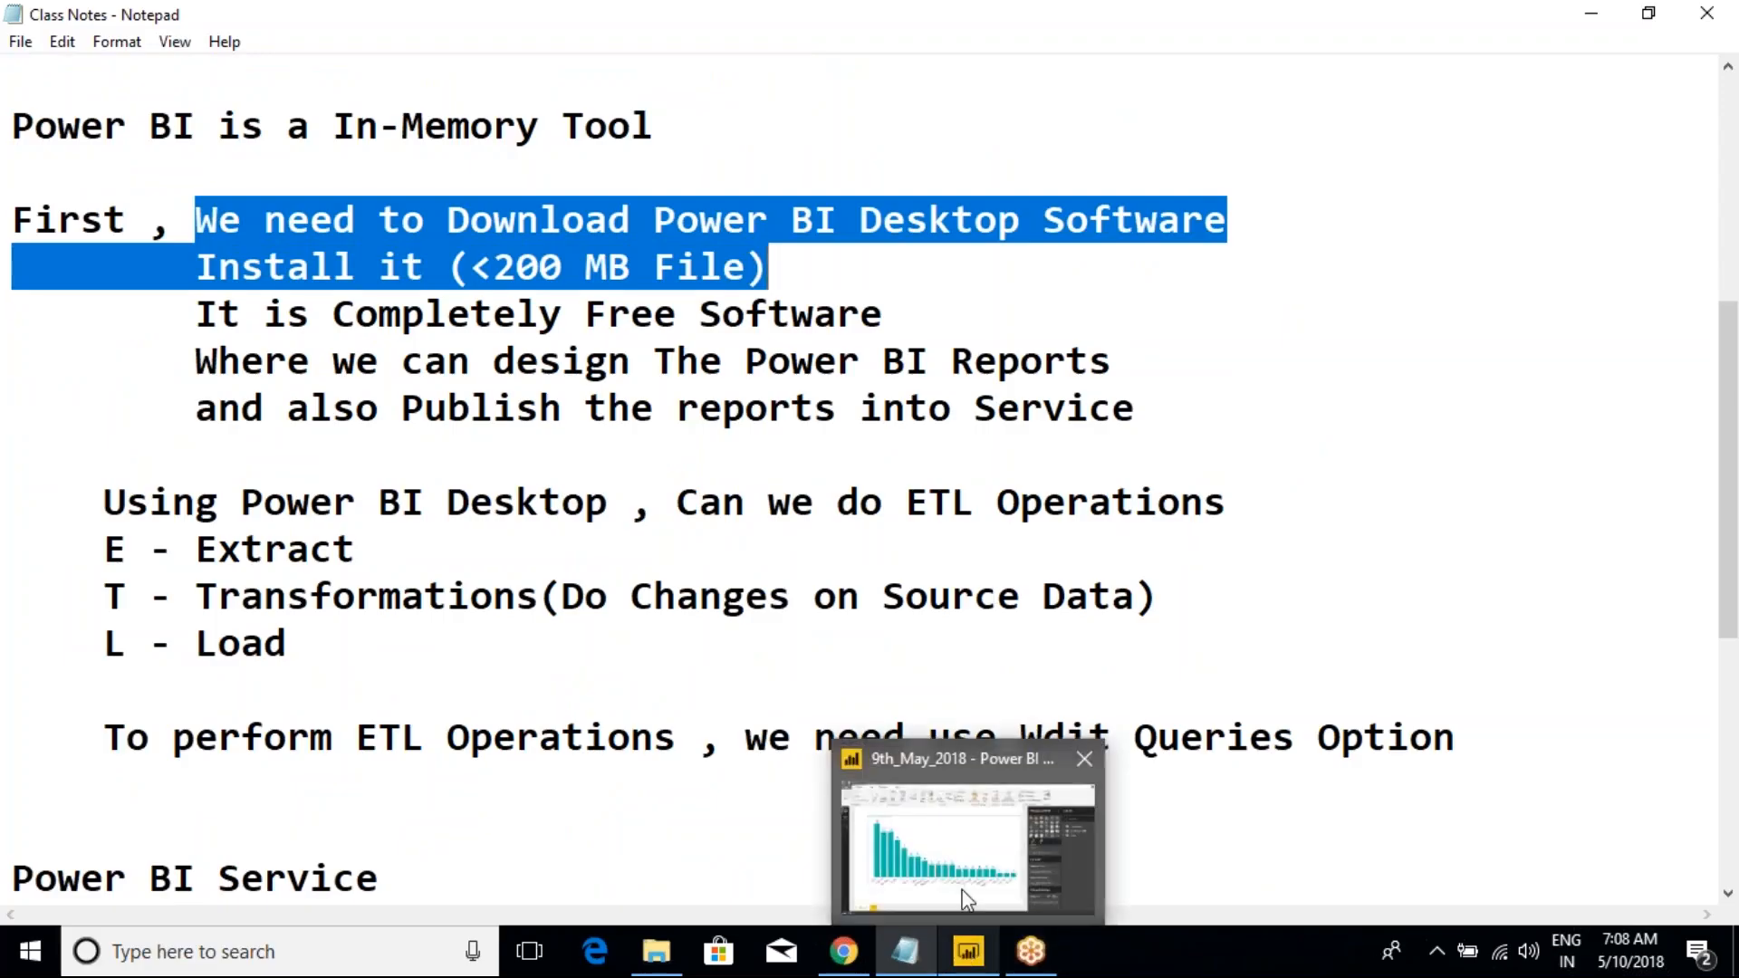
left_click(951, 852)
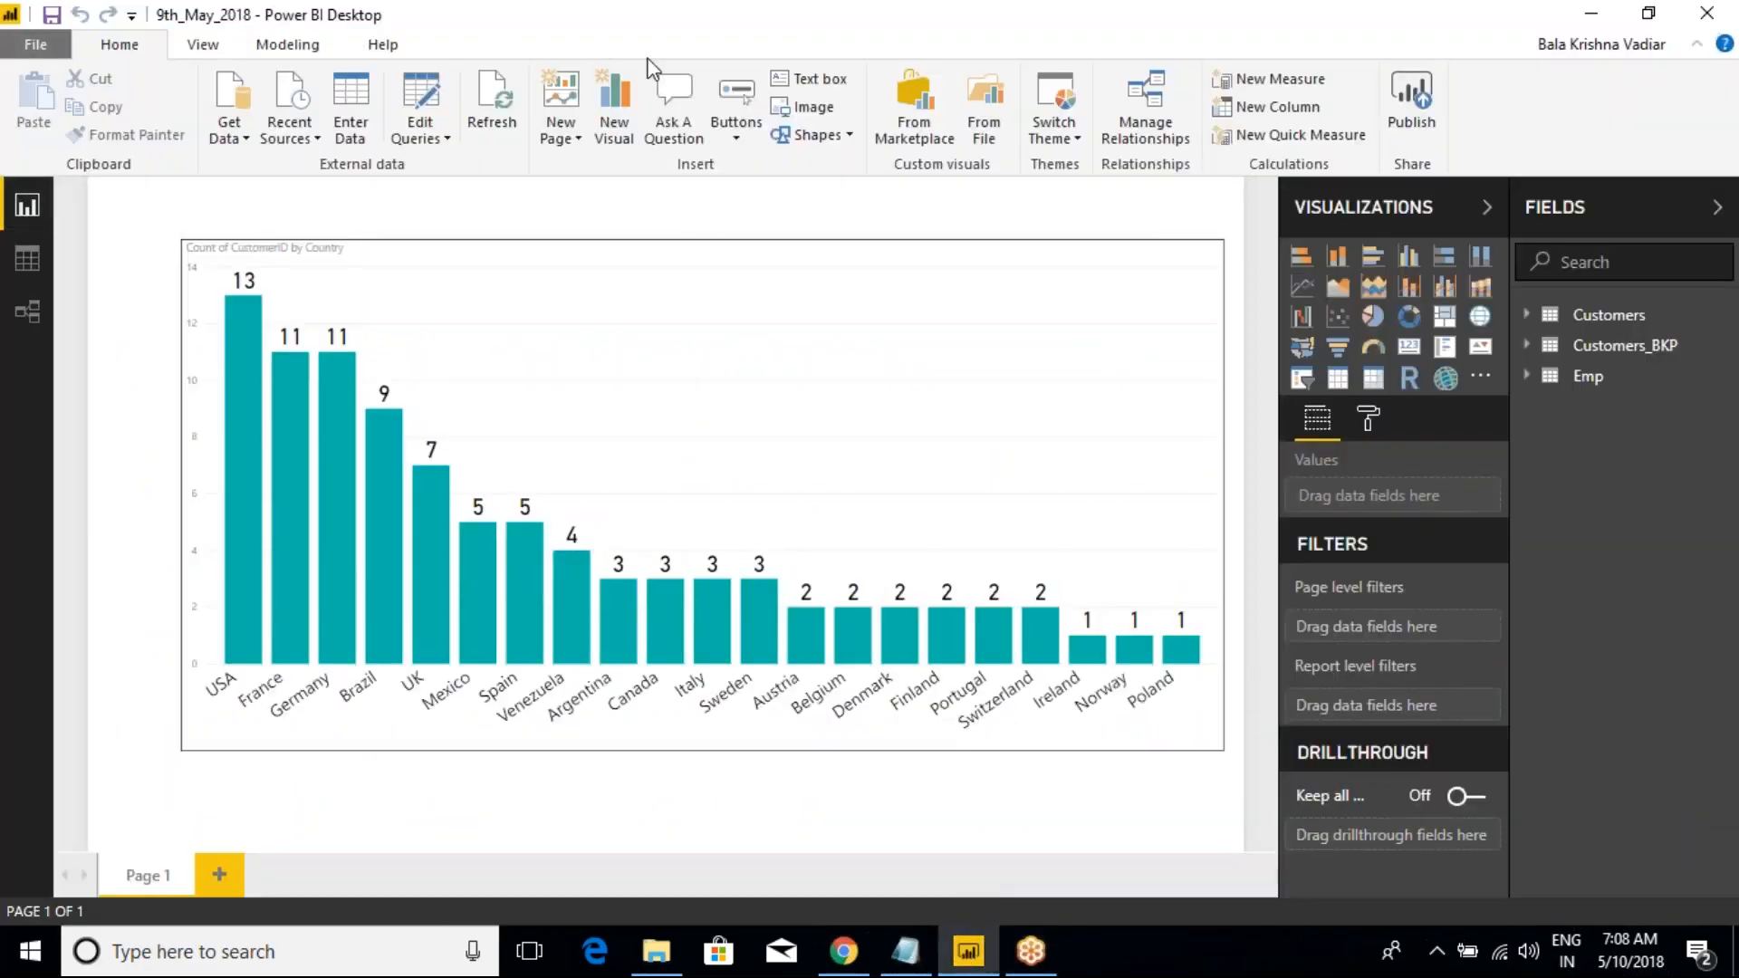
key("alt+Tab")
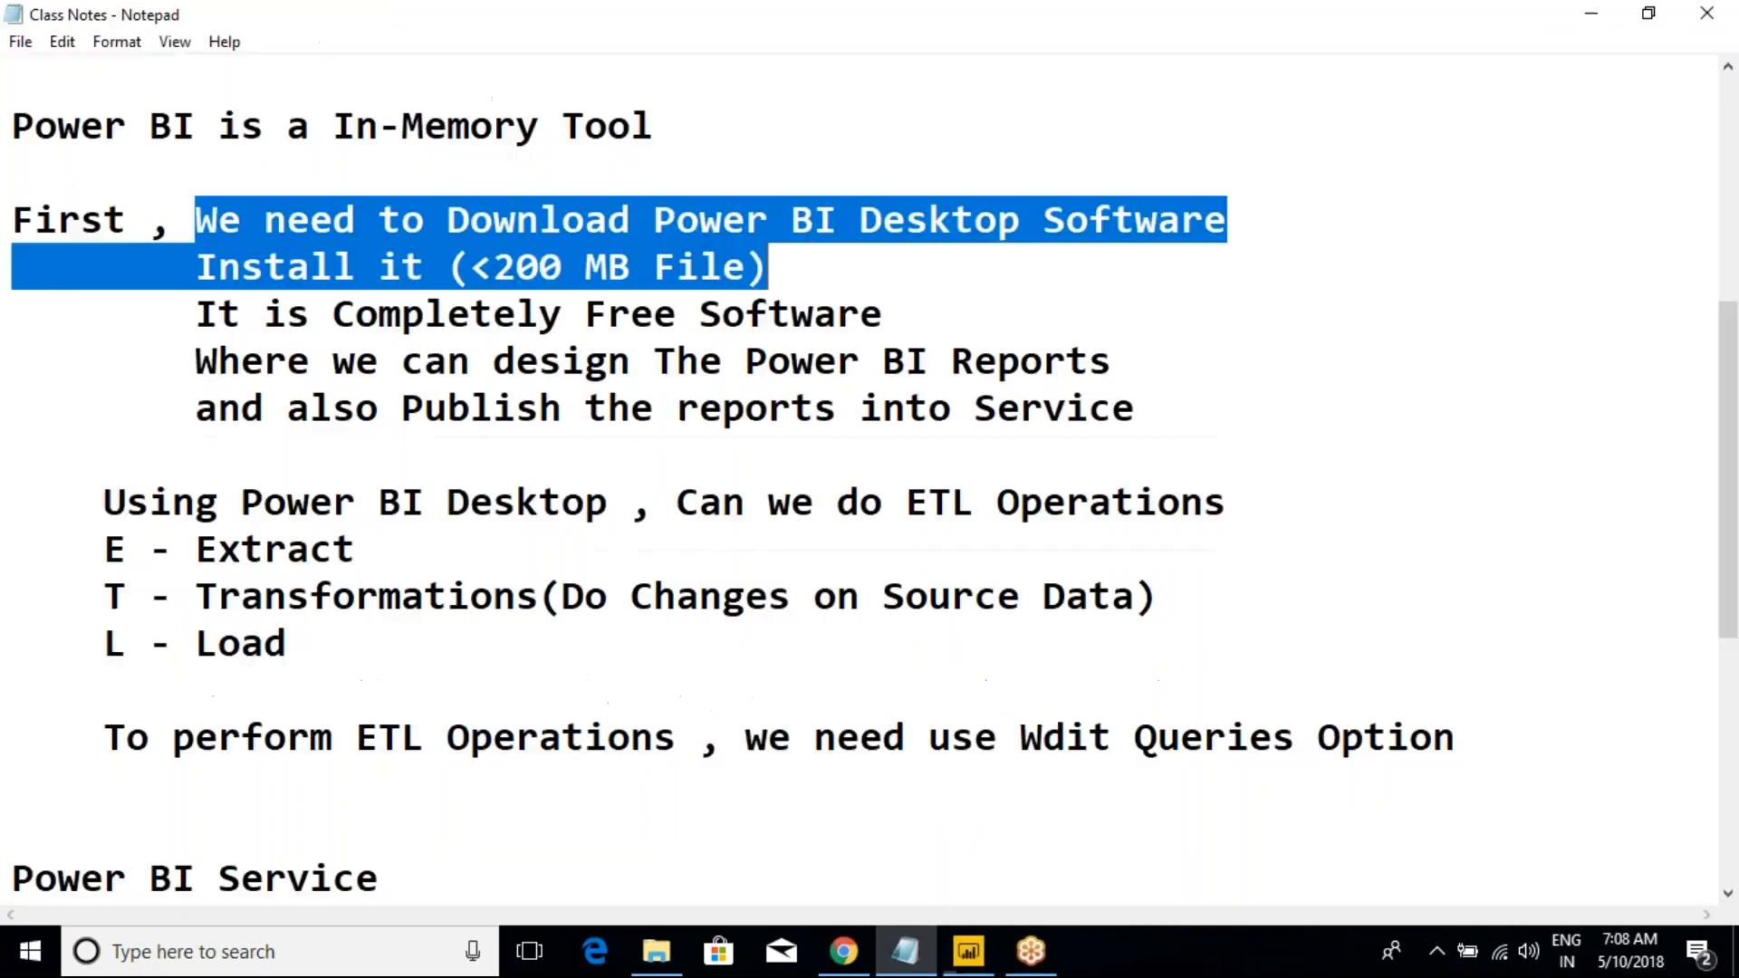
- Highlight the notes on designing Power BI reports and publishing them into the Service
left_click(399, 305)
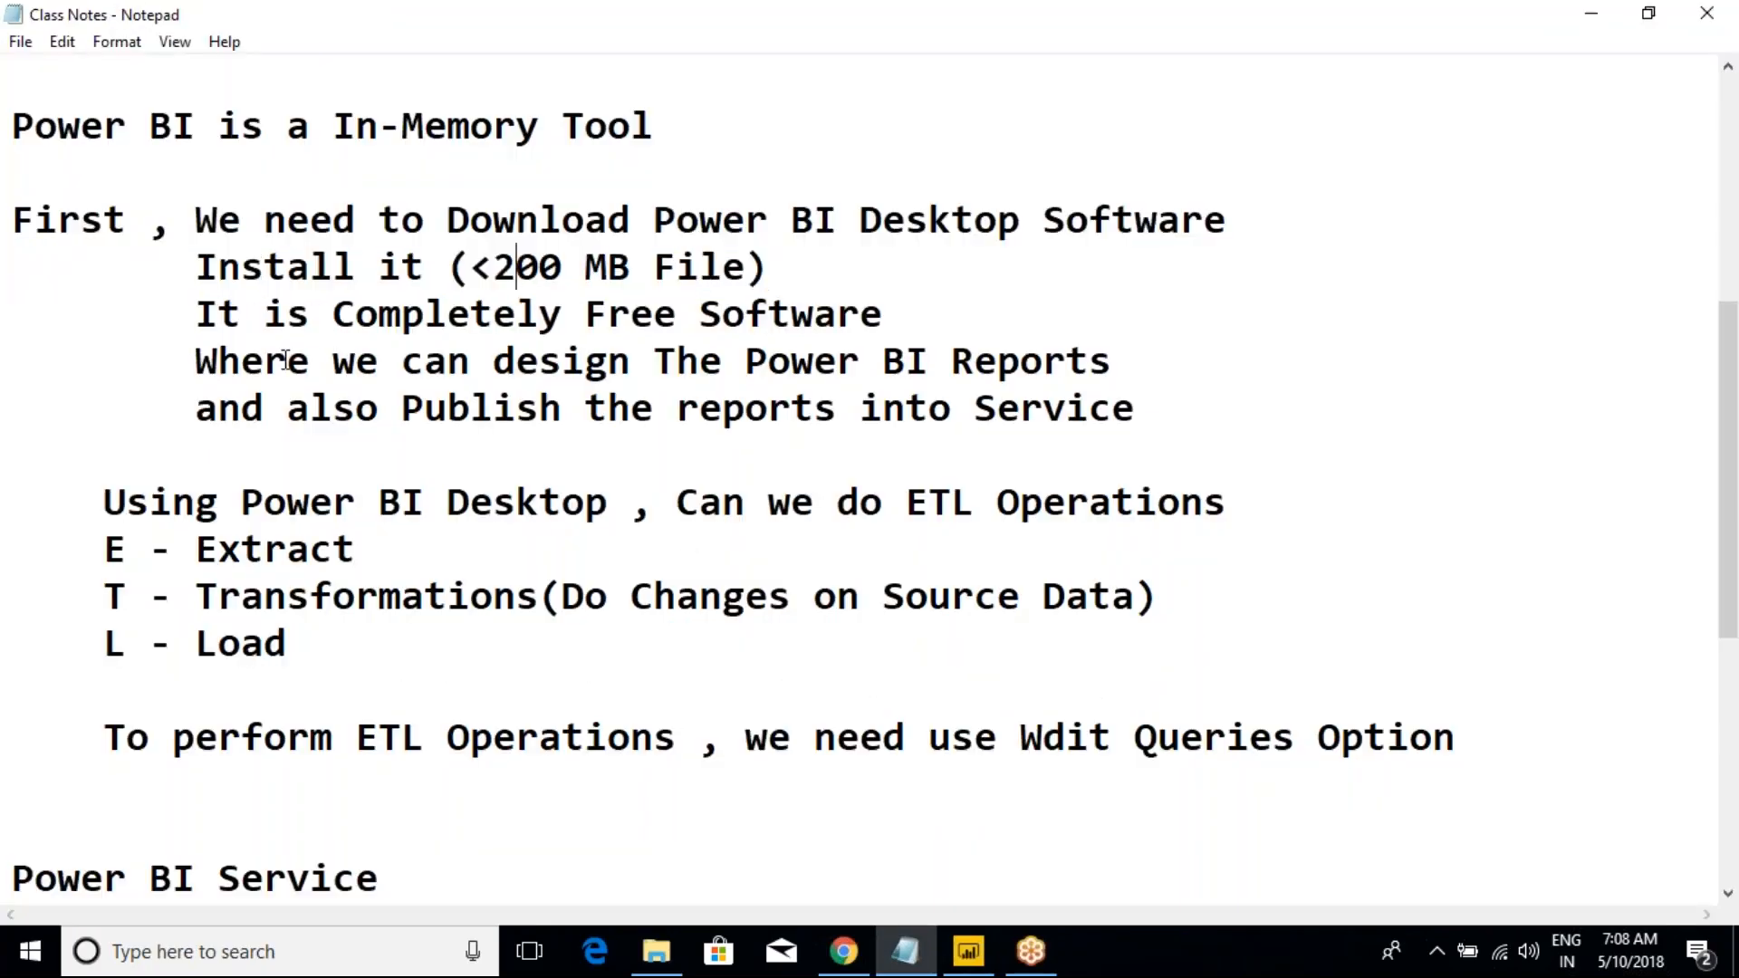
left_click_drag(217, 360, 1028, 355)
left_click(1033, 349)
left_click_drag(196, 409, 986, 326)
left_click(986, 326)
left_click_drag(1160, 415, 13, 222)
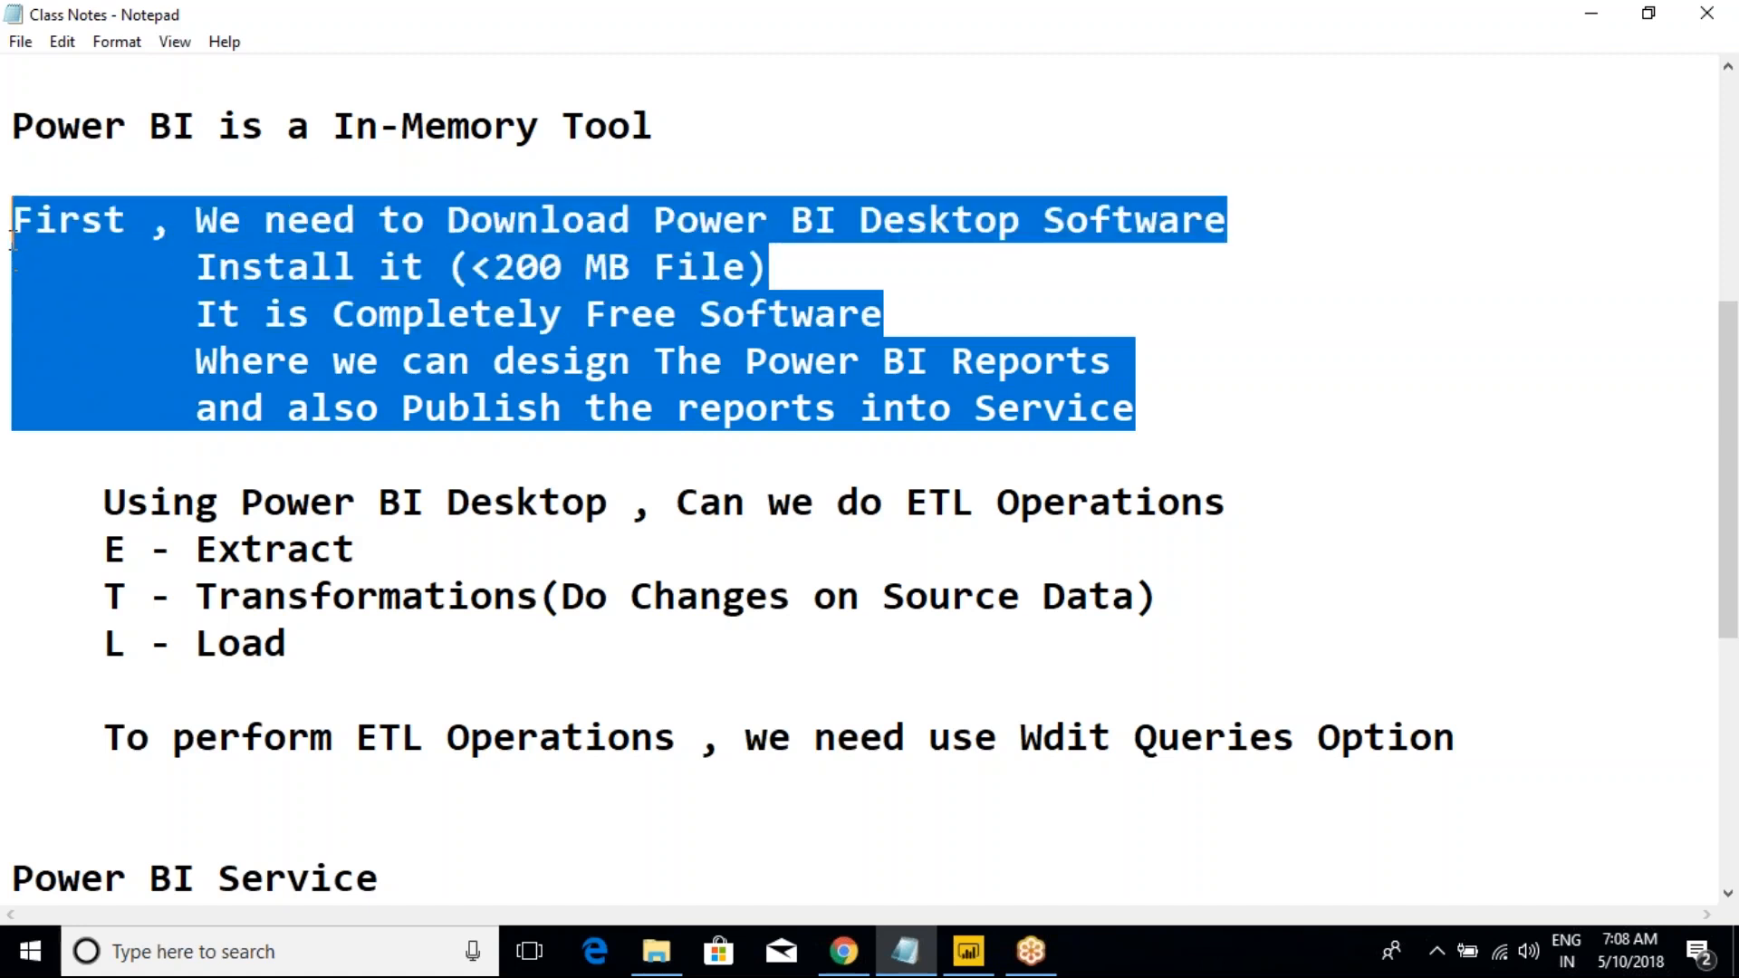
- Switch to Power BI Desktop to view the customer count by country chart, and return to the Notepad notes
key("alt+Tab")
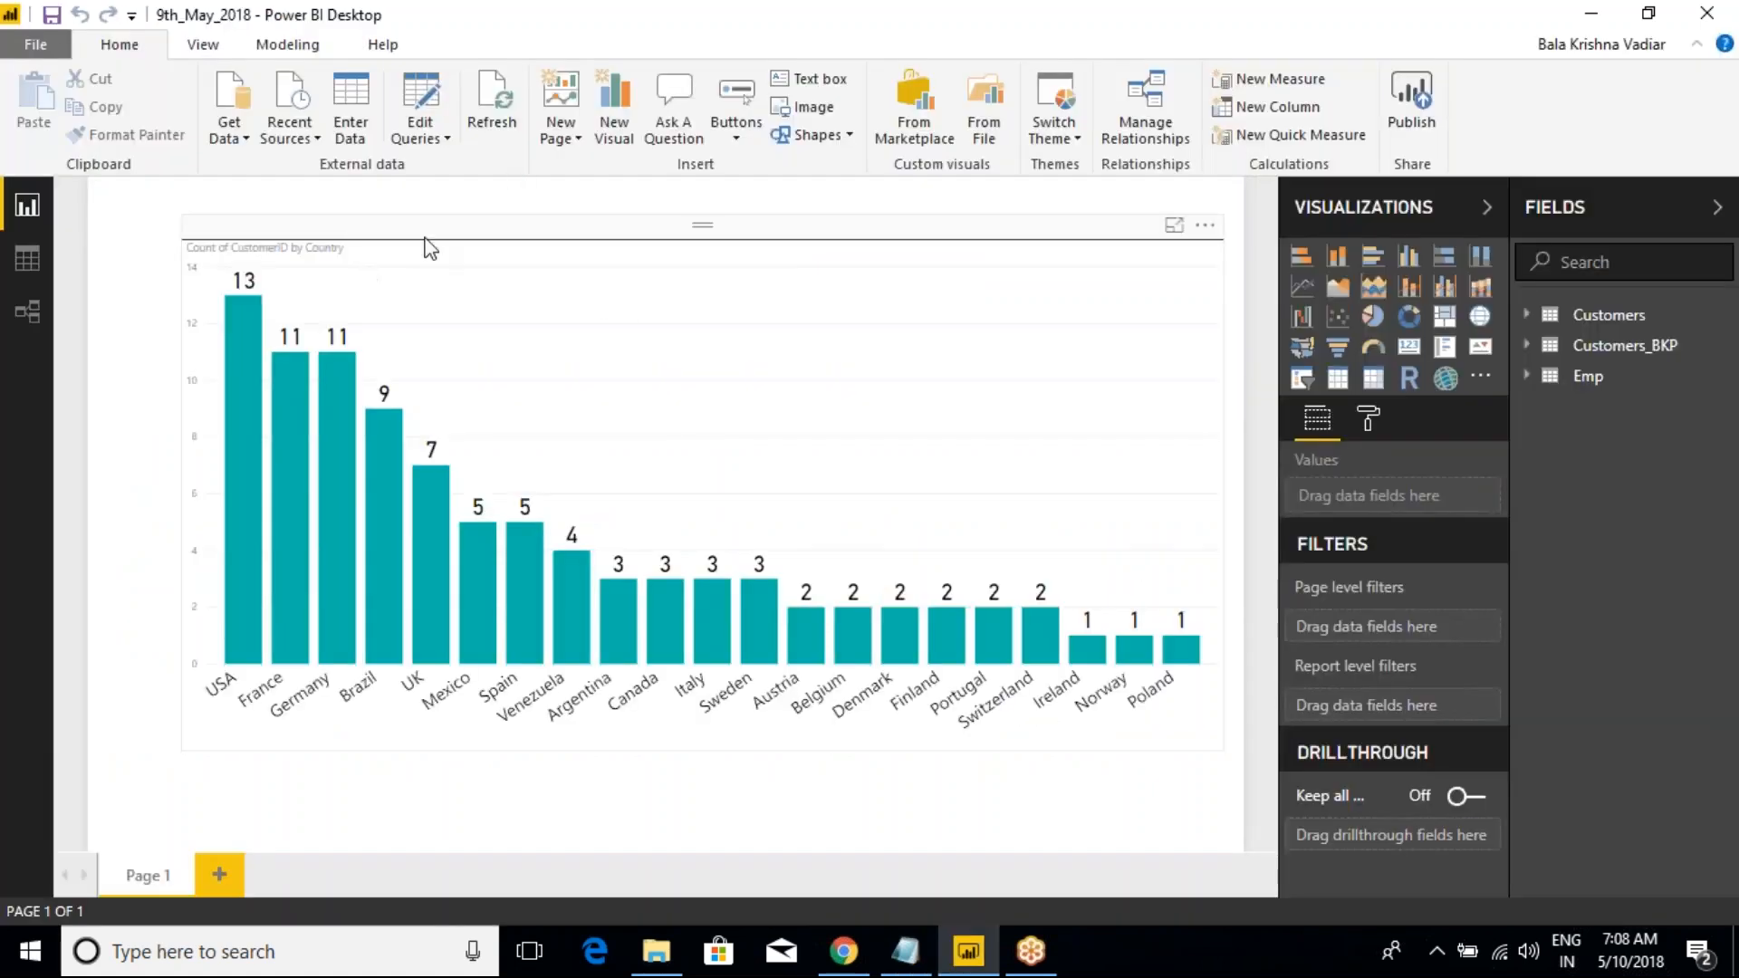
left_click(492, 362)
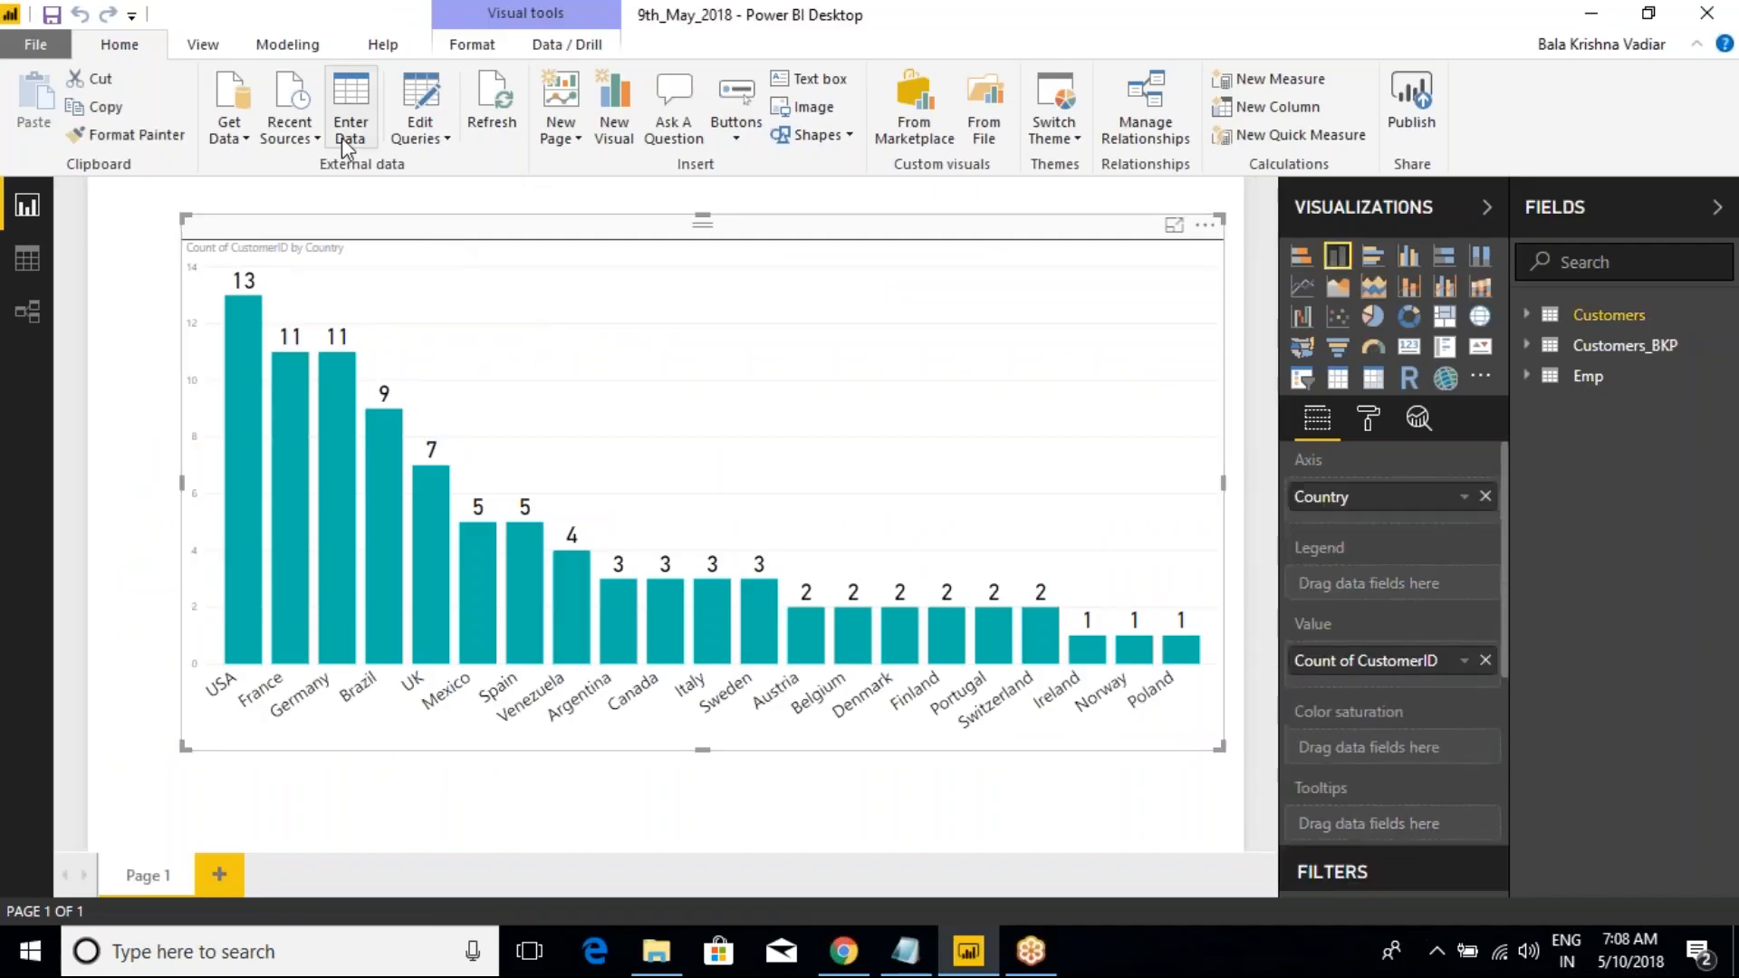
key("alt+Tab")
key("alt+Tab")
key("alt+Tab")
- Highlight the block of notes on ETL operations in Power BI Desktop, from Extract through Load
left_click(584, 501)
scroll(584, 501, "down", 1)
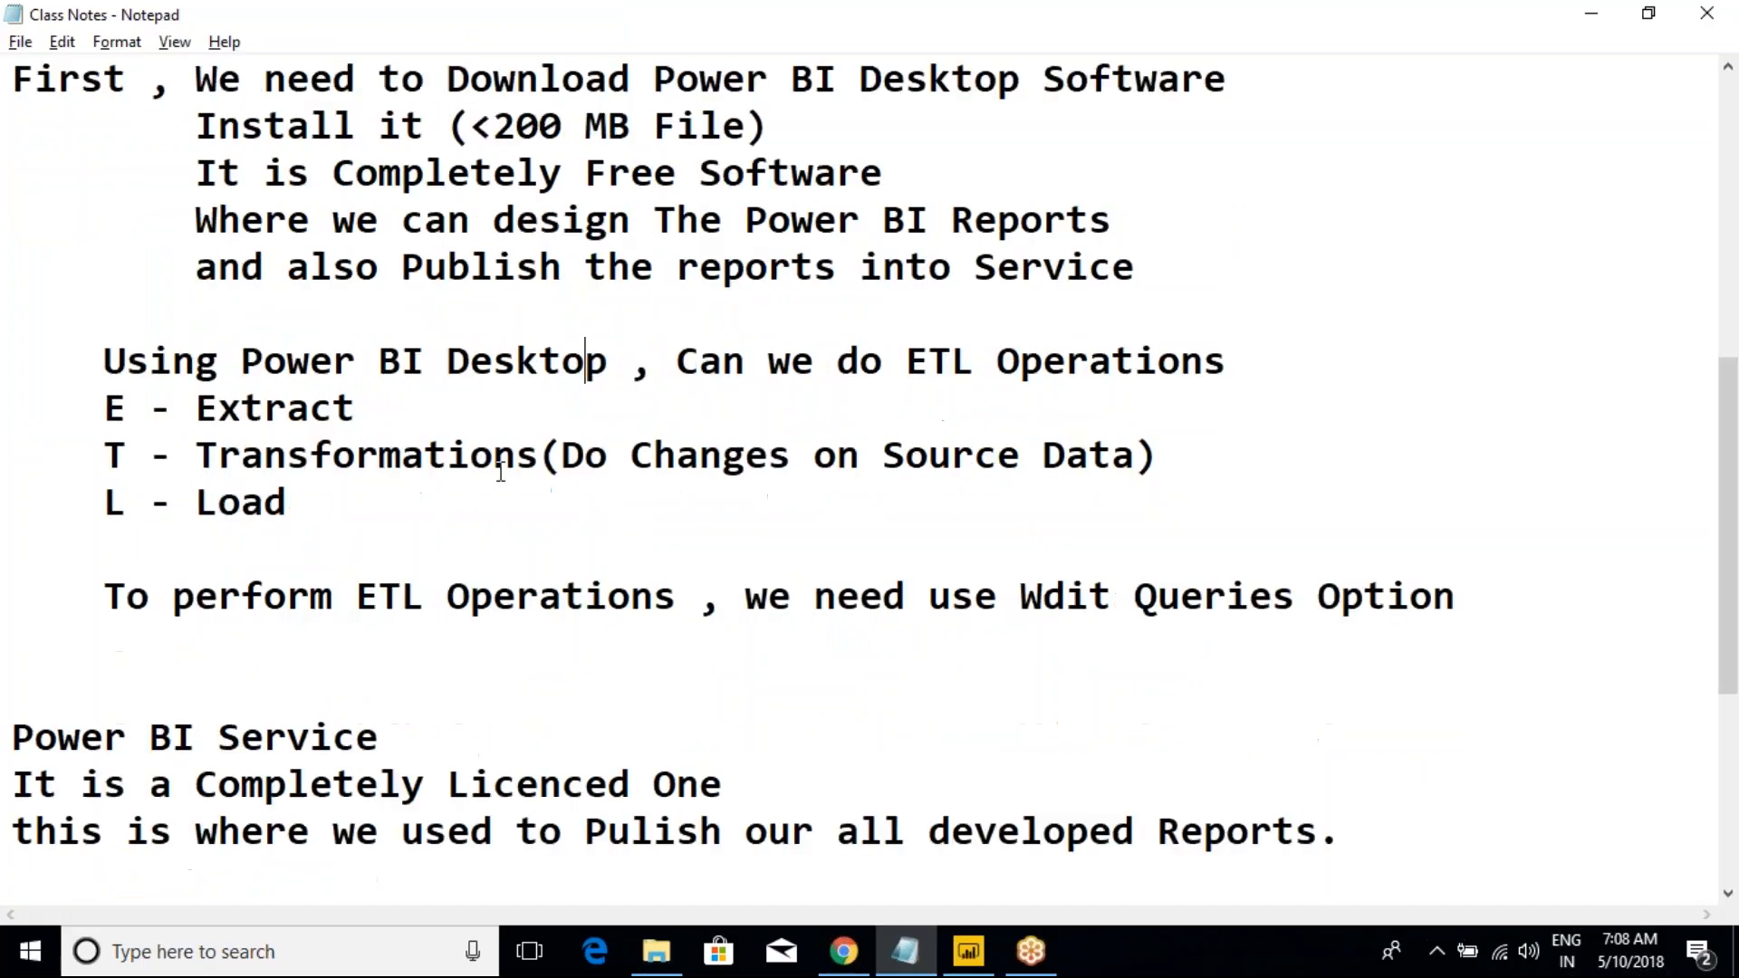
left_click_drag(104, 362, 379, 505)
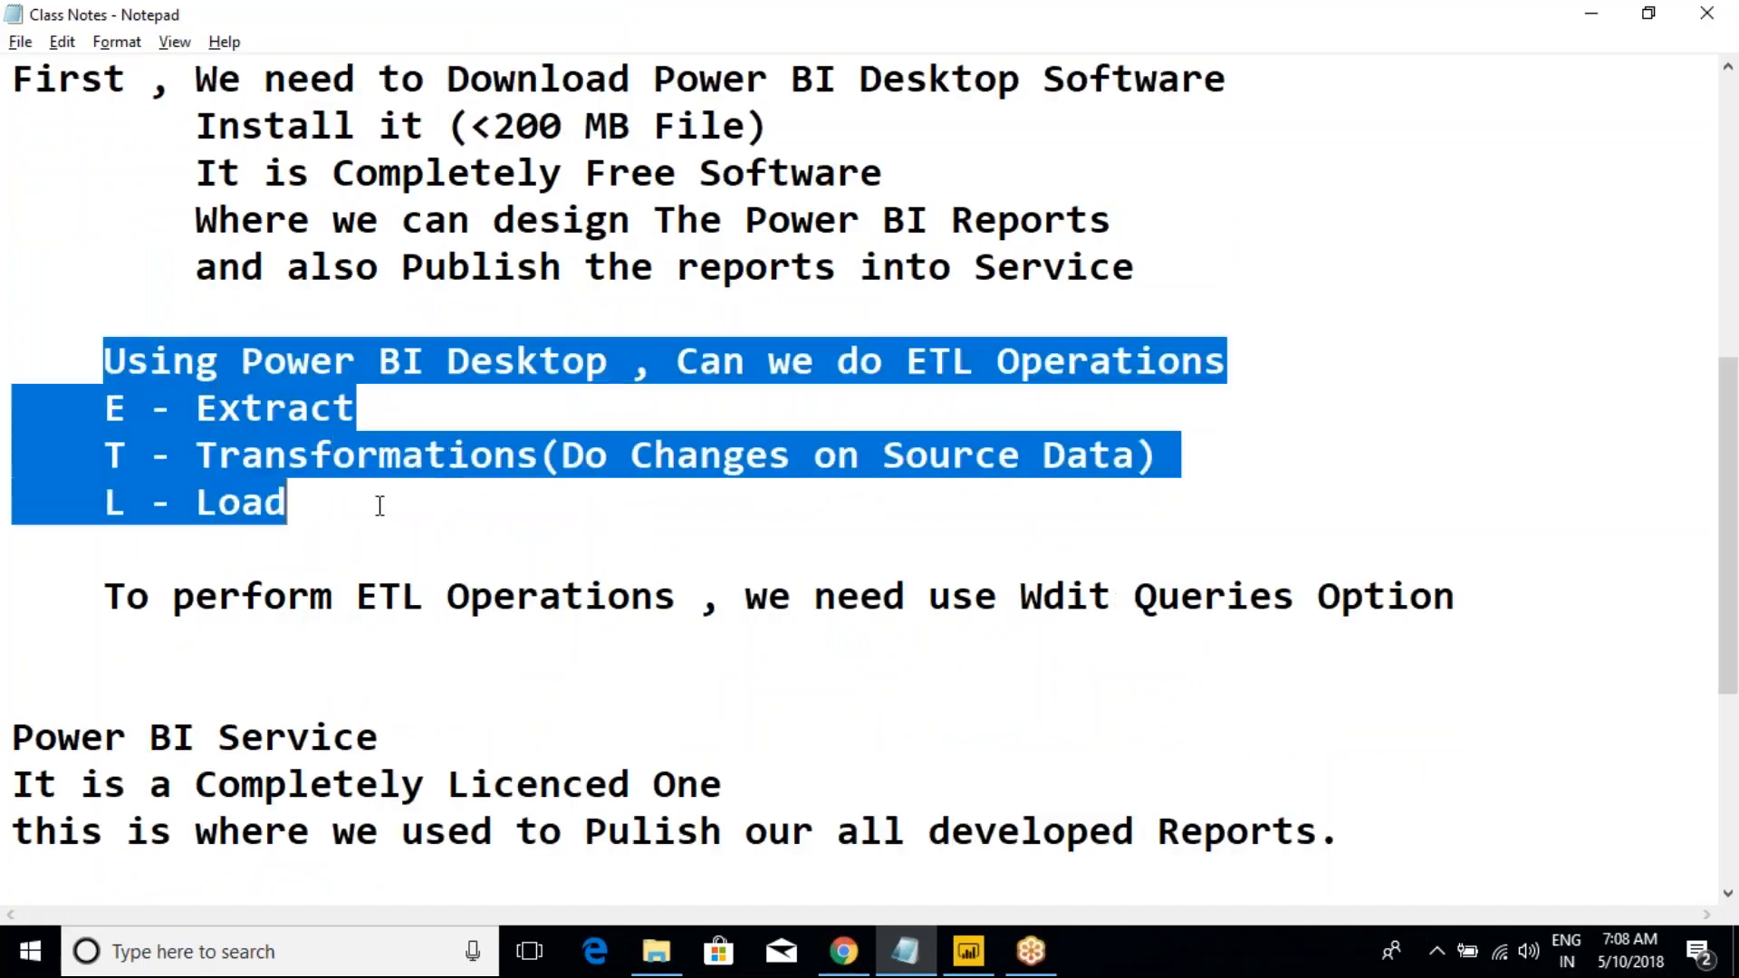
left_click(380, 505)
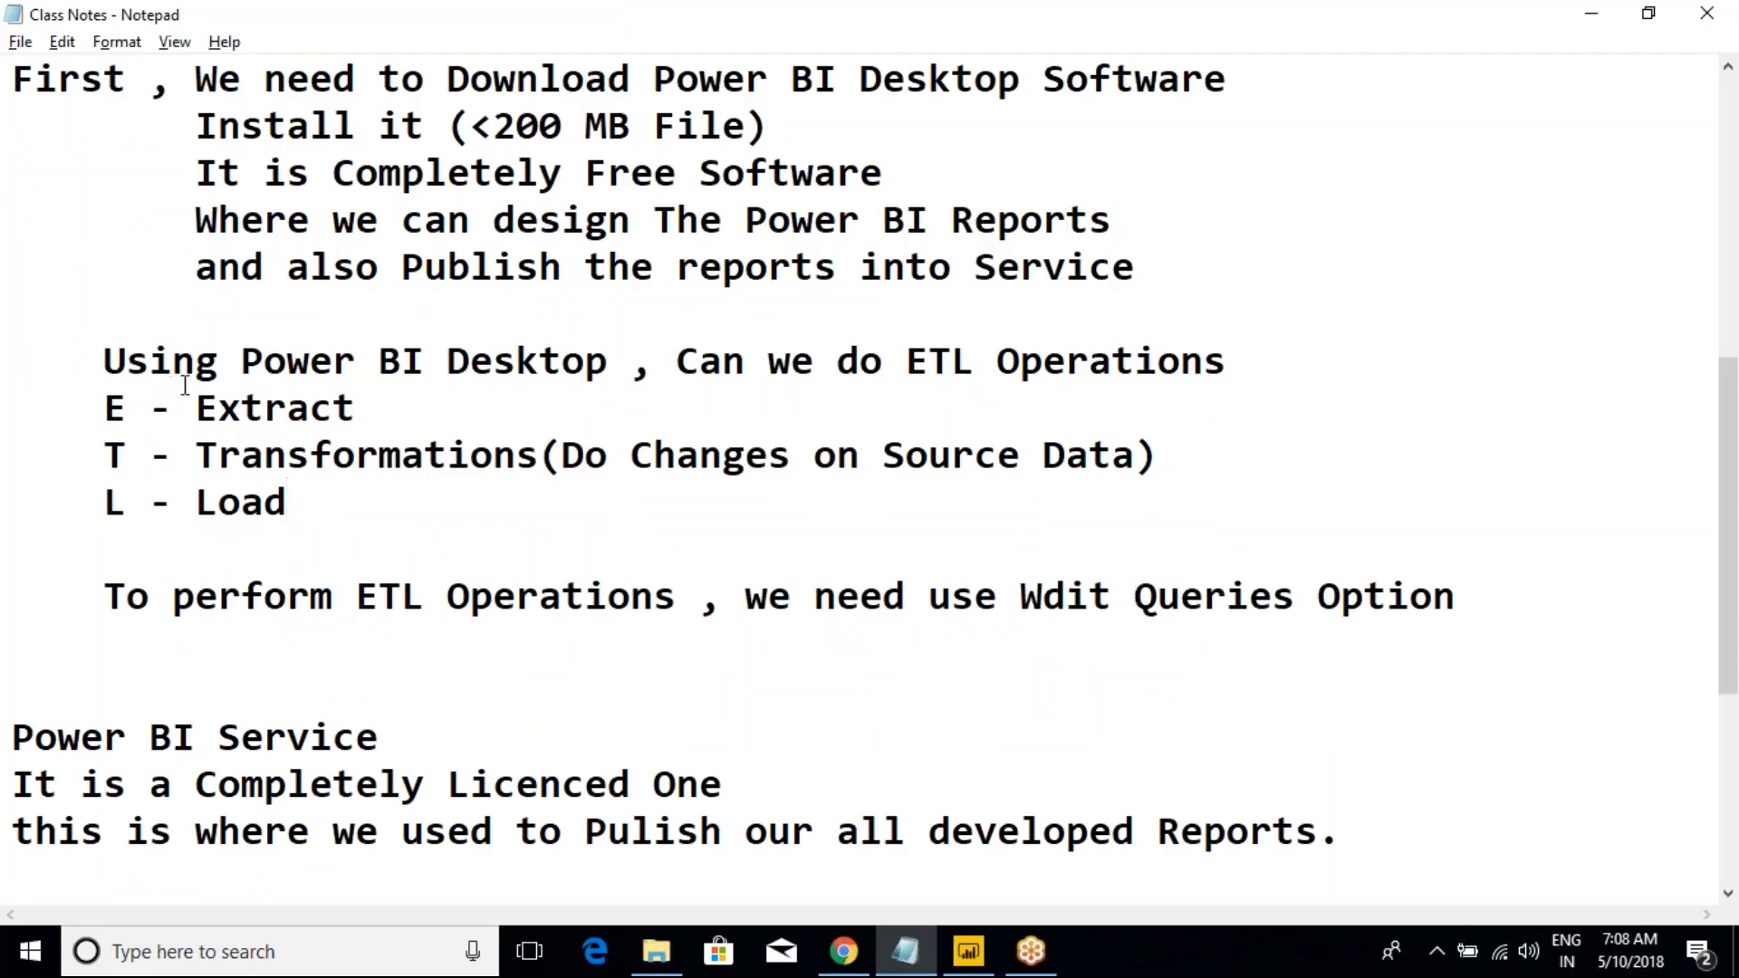
left_click(116, 365)
left_click_drag(115, 365, 313, 492)
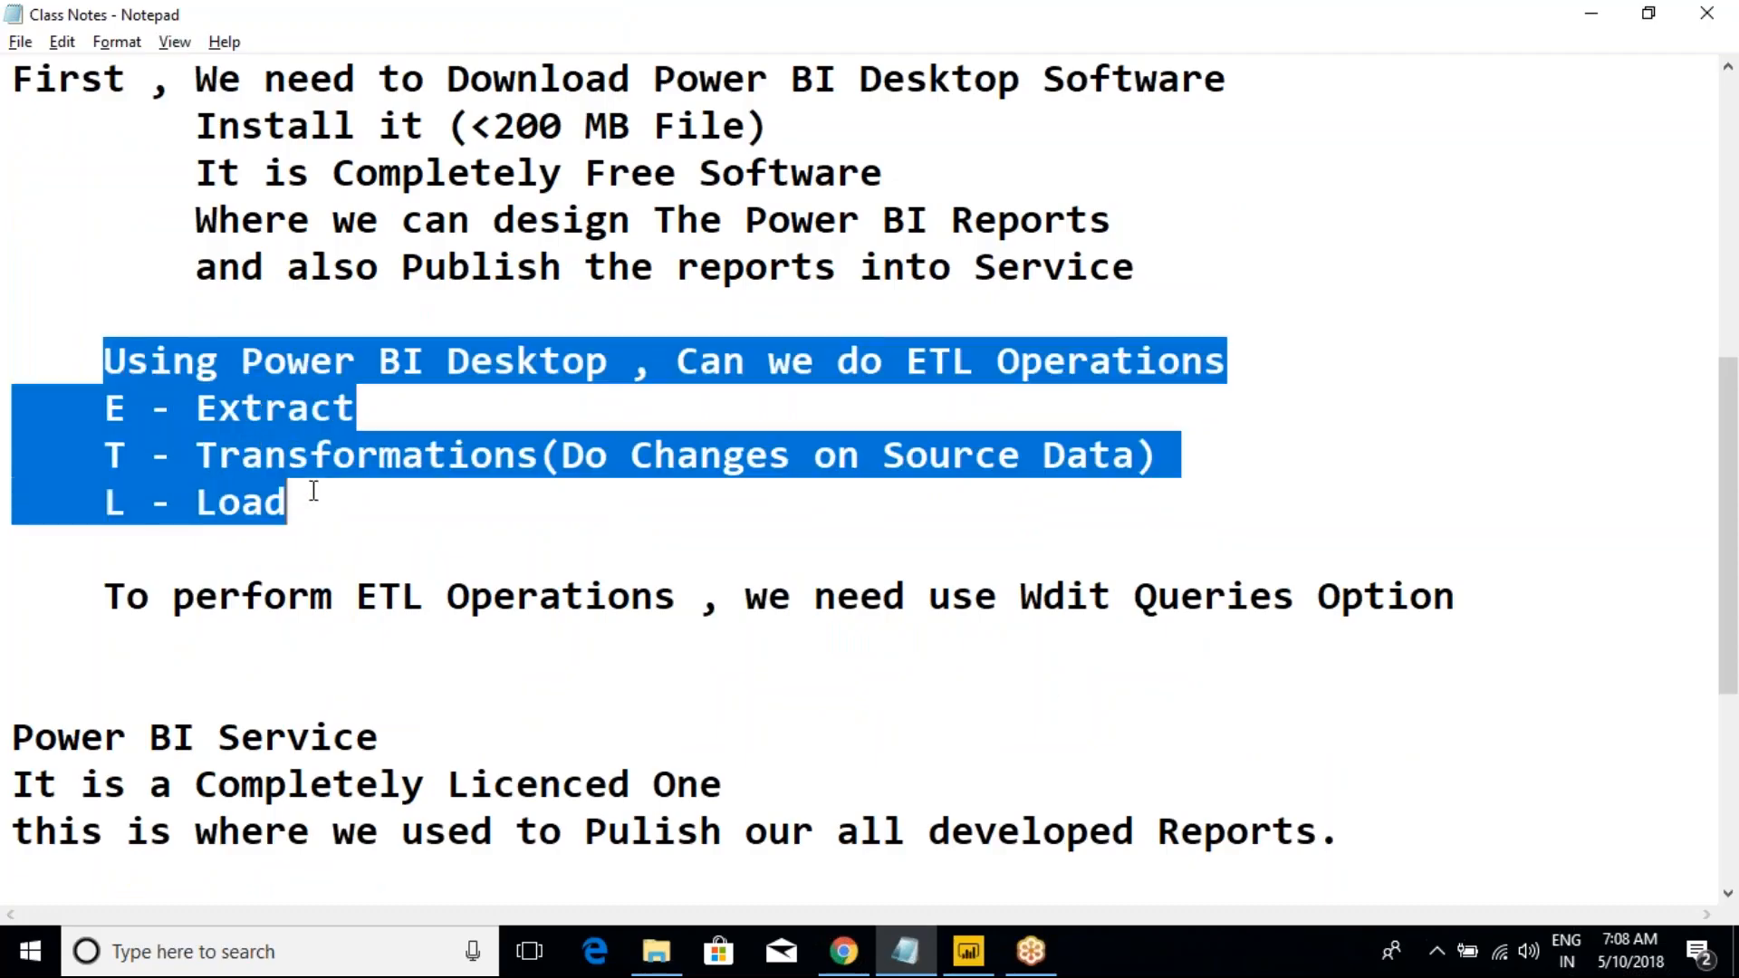
left_click(397, 516)
- Switch to Power BI Desktop and point out the Edit Queries option in the 9th_May_2018 report
key("alt+Tab")
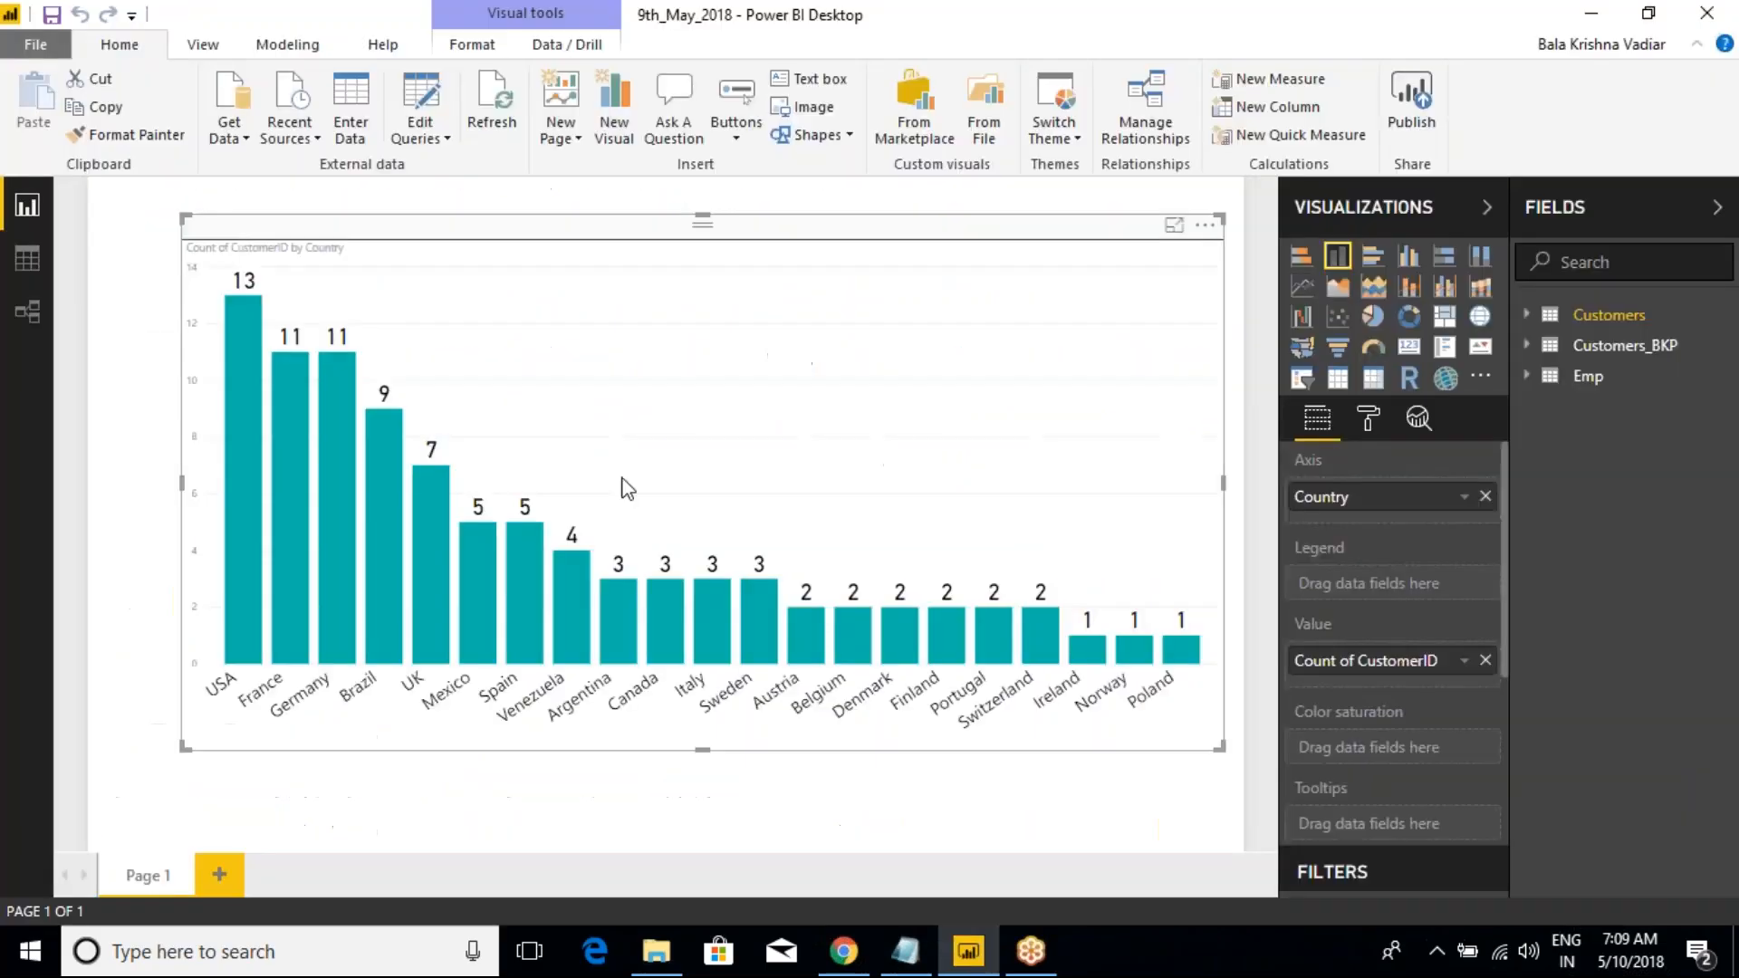
left_click(565, 209)
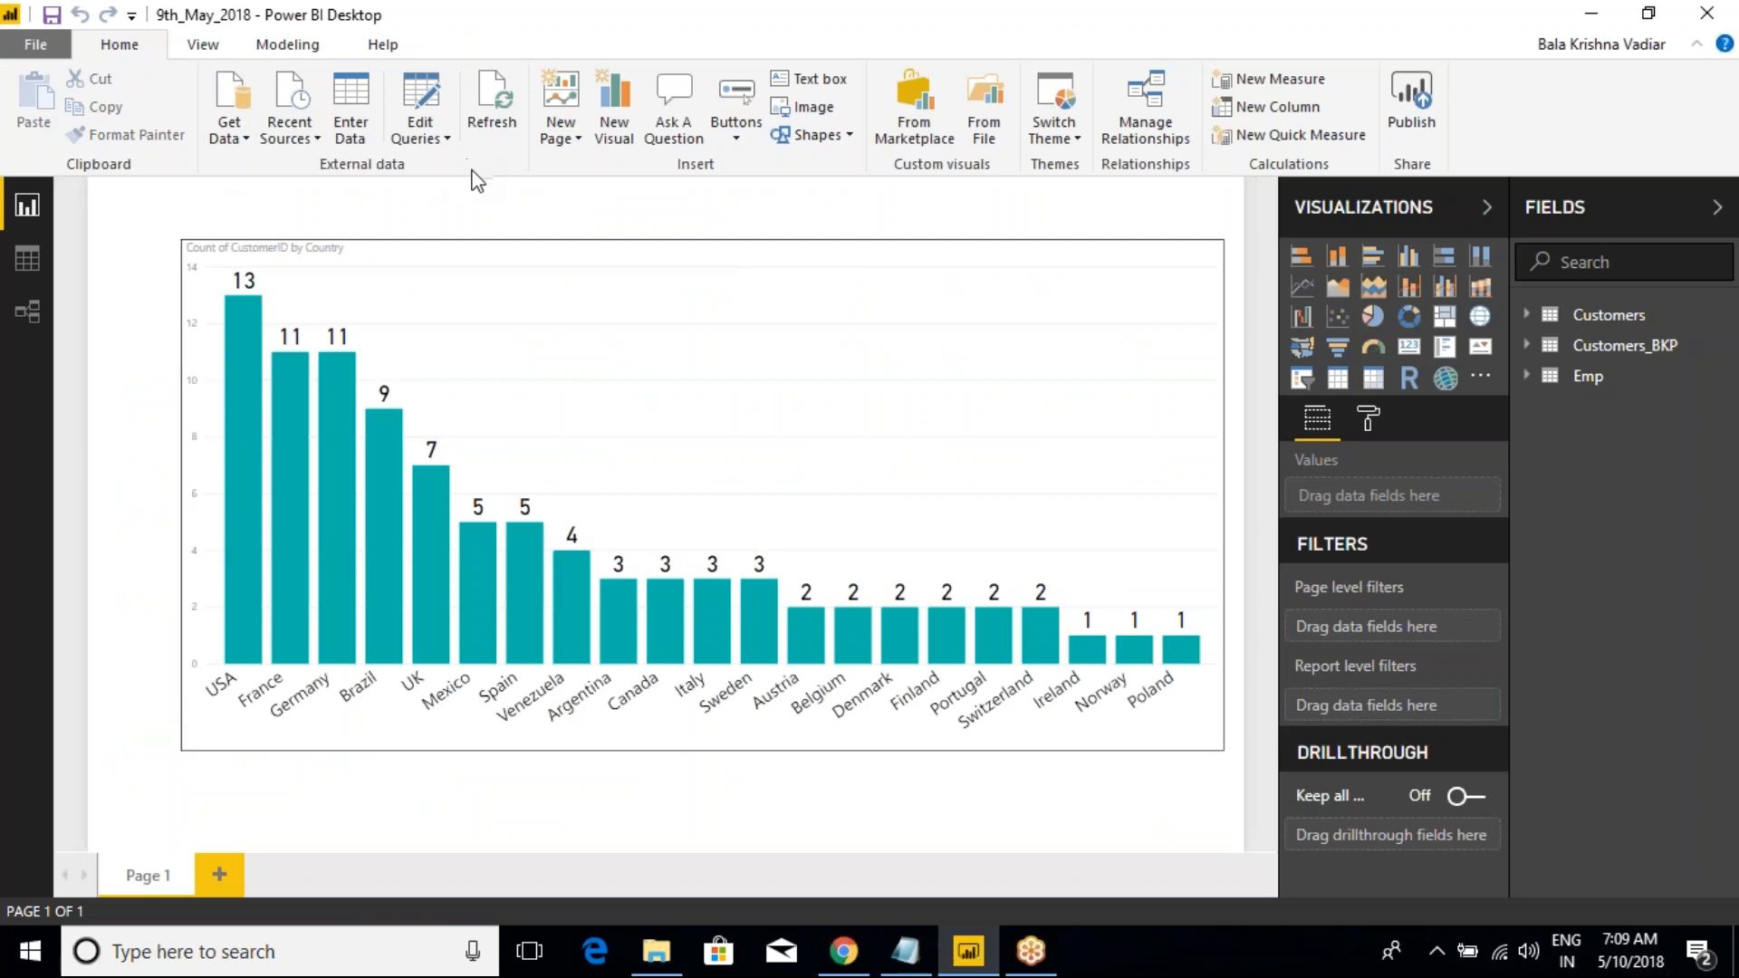
left_click(439, 228)
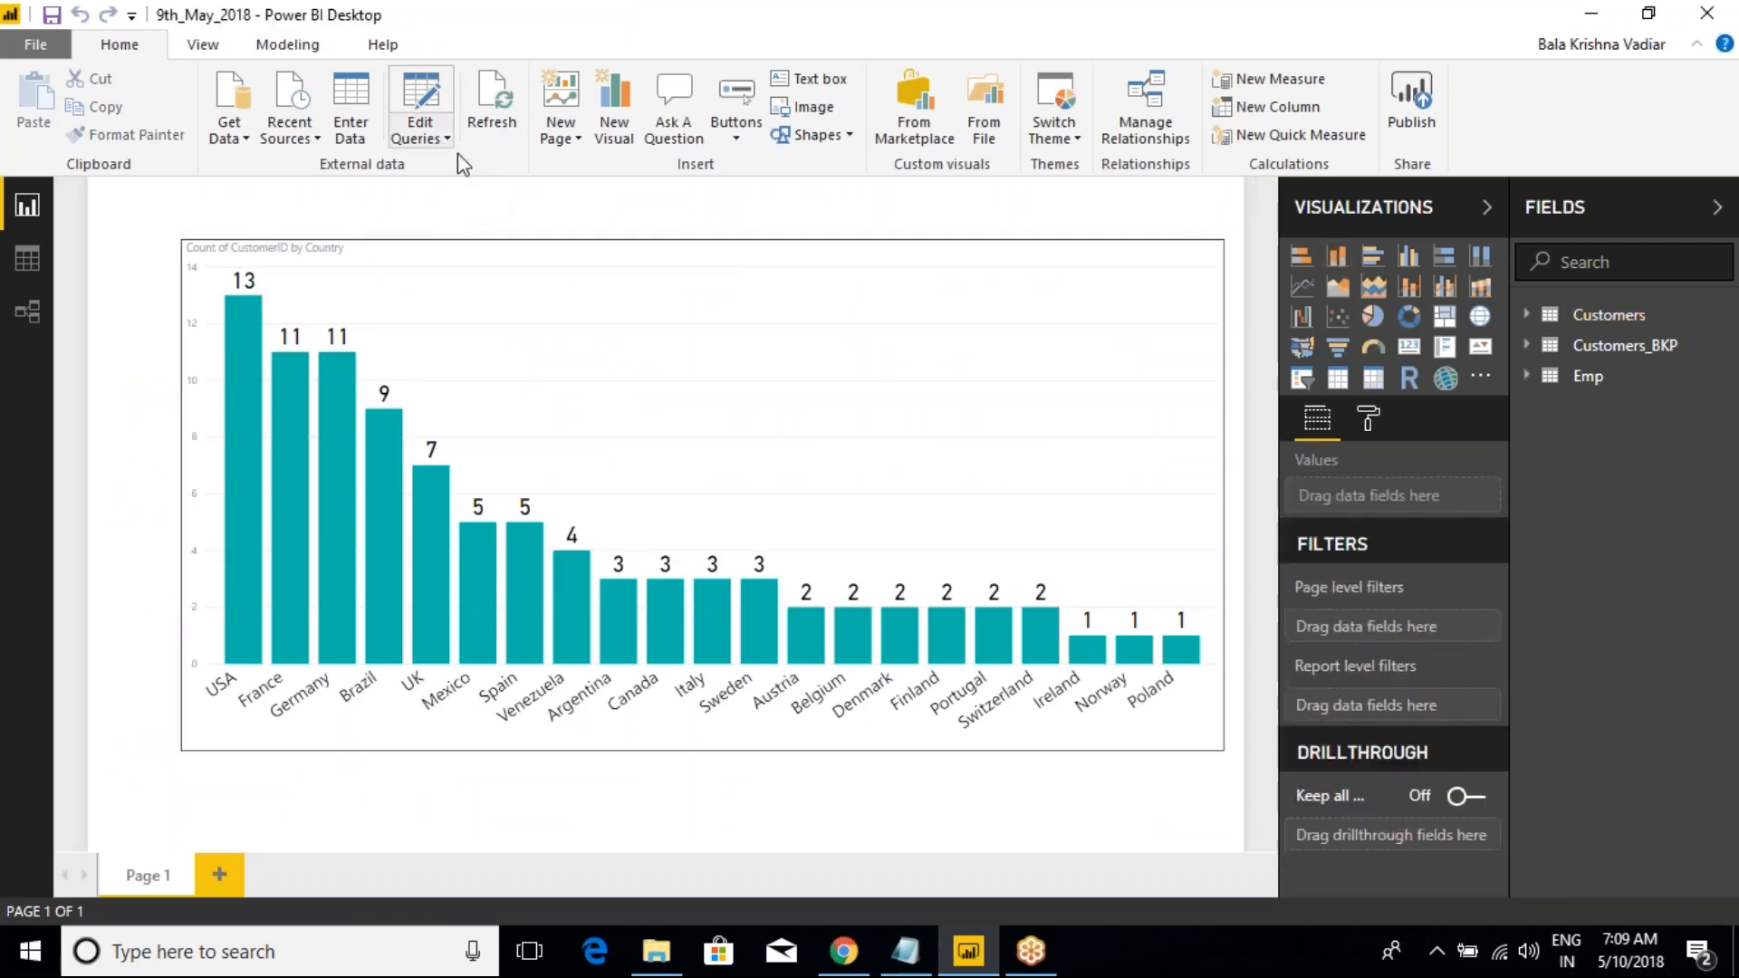
- Return to the Notepad class notes and highlight the Power BI Service section on licensing and publishing reports
key("alt+Tab")
left_click(631, 455)
scroll(634, 438, "down", 3)
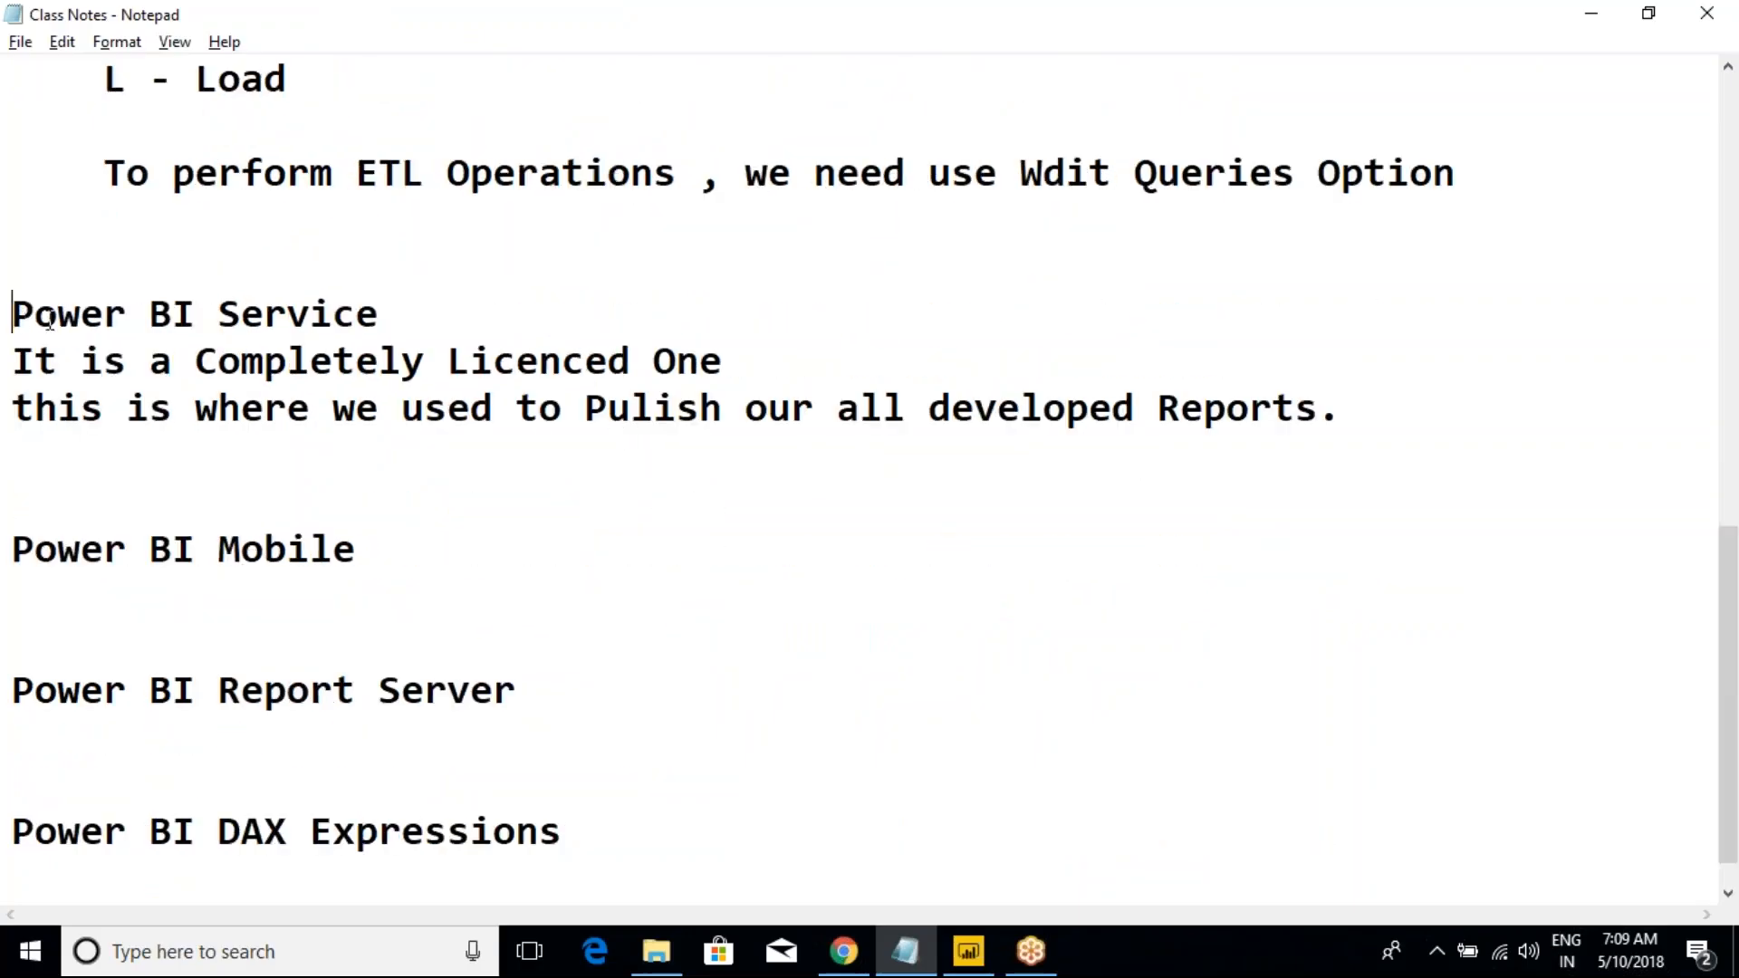
left_click_drag(13, 313, 382, 323)
left_click(396, 323)
left_click_drag(13, 362, 746, 361)
left_click(745, 361)
left_click_drag(1338, 410, 15, 314)
- Go back to the beginning of the class notes and look over the training outline
scroll(378, 340, "up", 8)
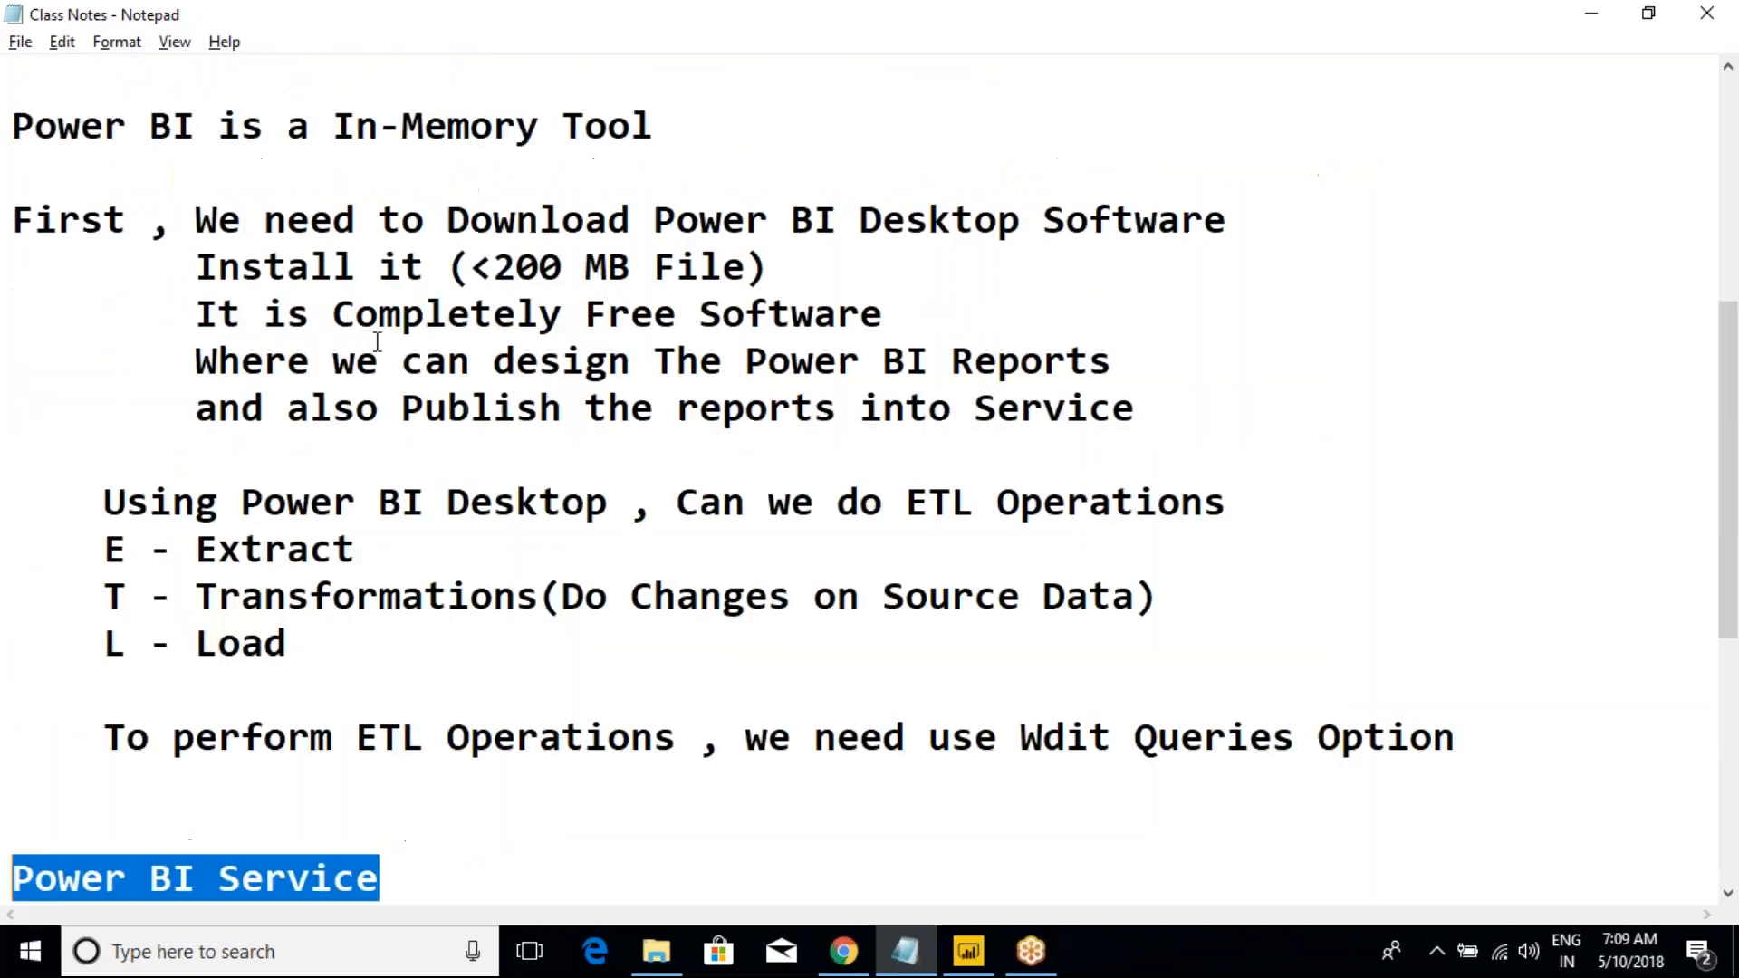
left_click(320, 306)
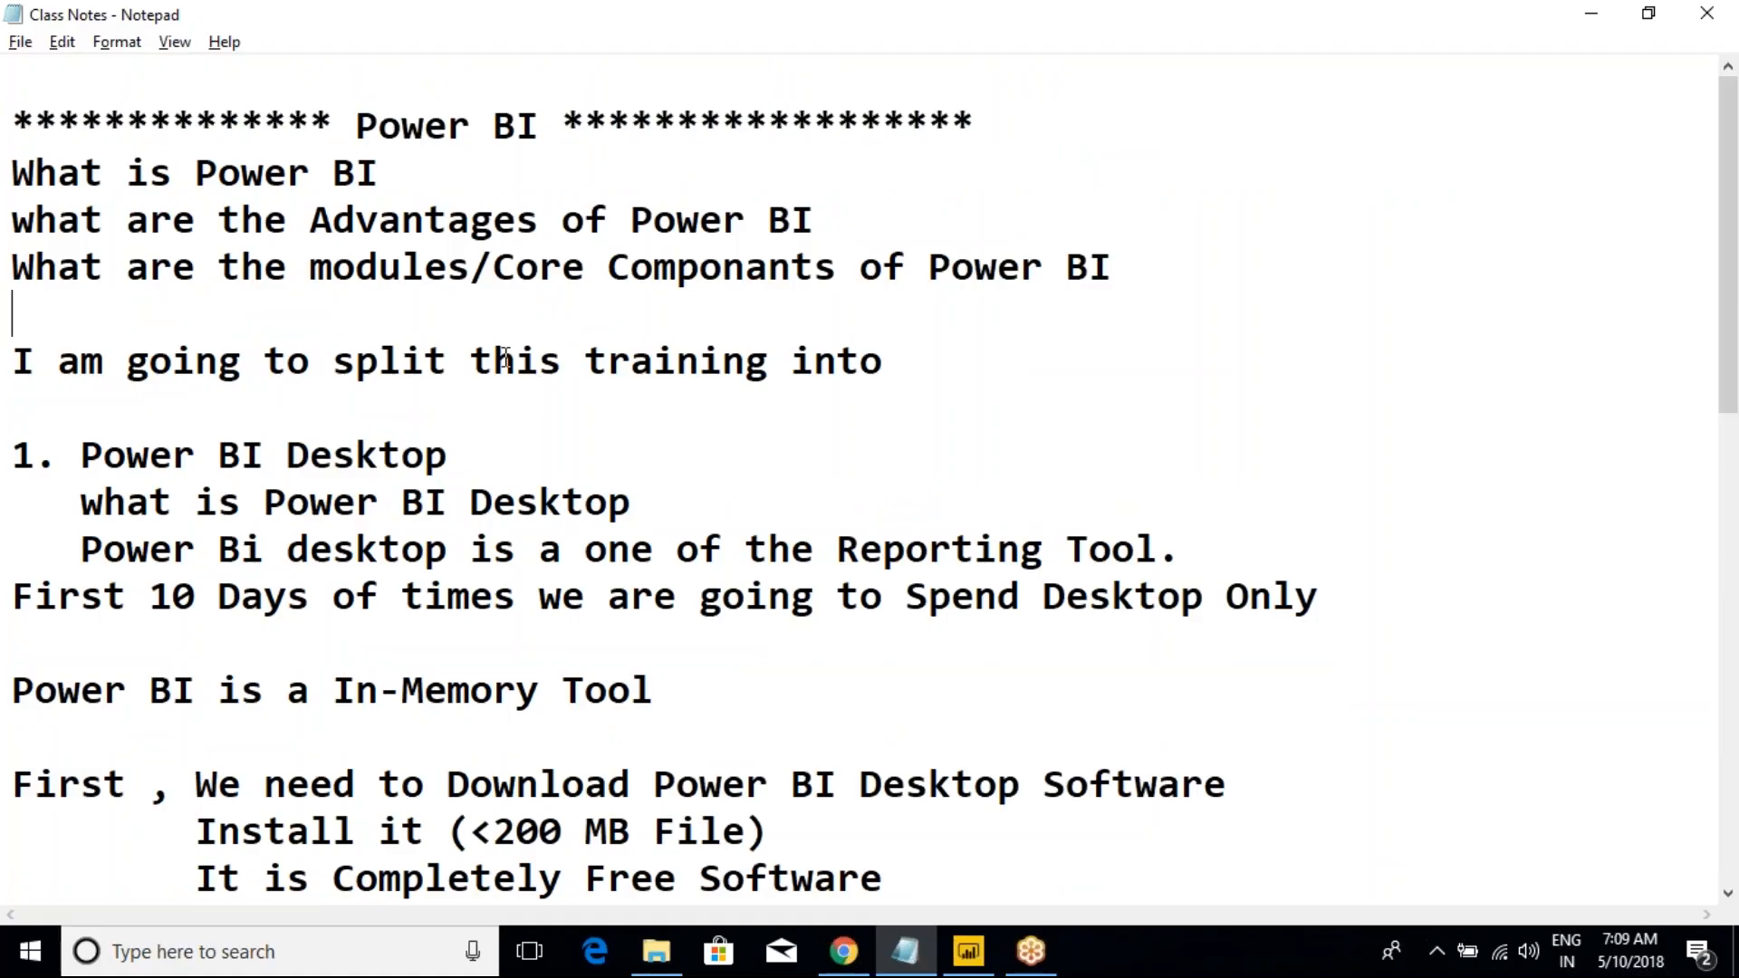
scroll(660, 468, "down", 3)
scroll(660, 468, "up", 3)
- Open the PBI Demo1 presentation from the desktop in PowerPoint, dismiss the Office activation notice and maximize the window
left_click(1409, 40)
left_click(1068, 426)
key("super+d")
double_click(742, 510)
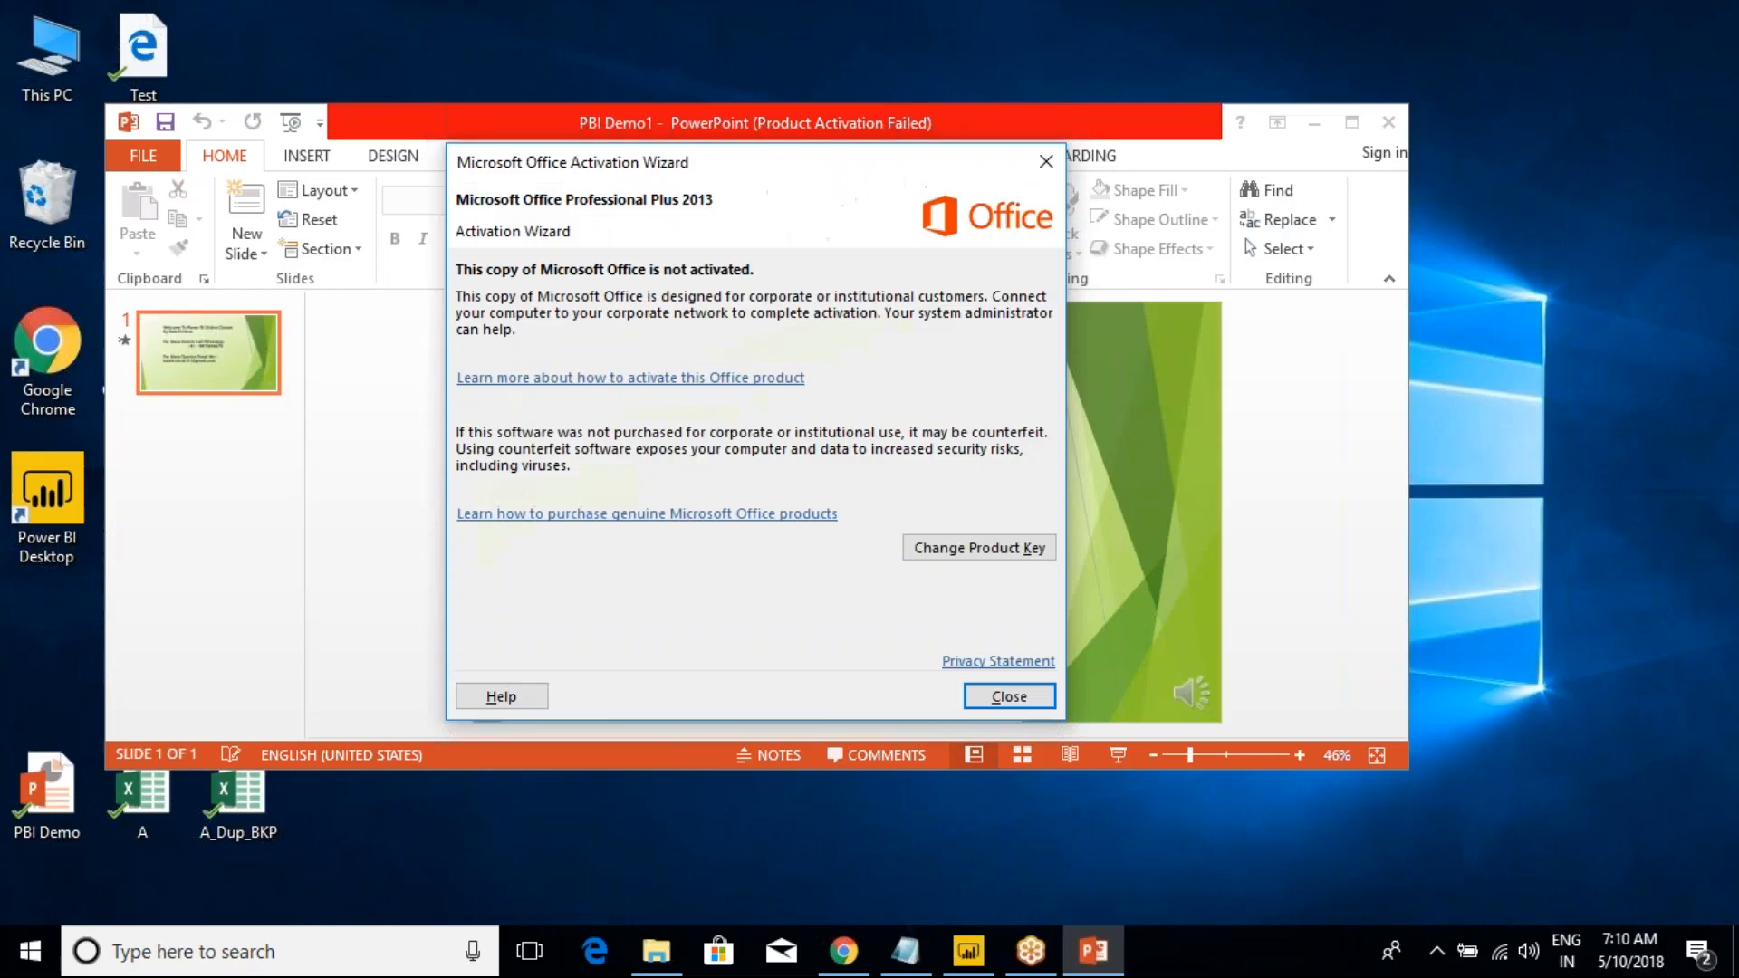
left_click(986, 699)
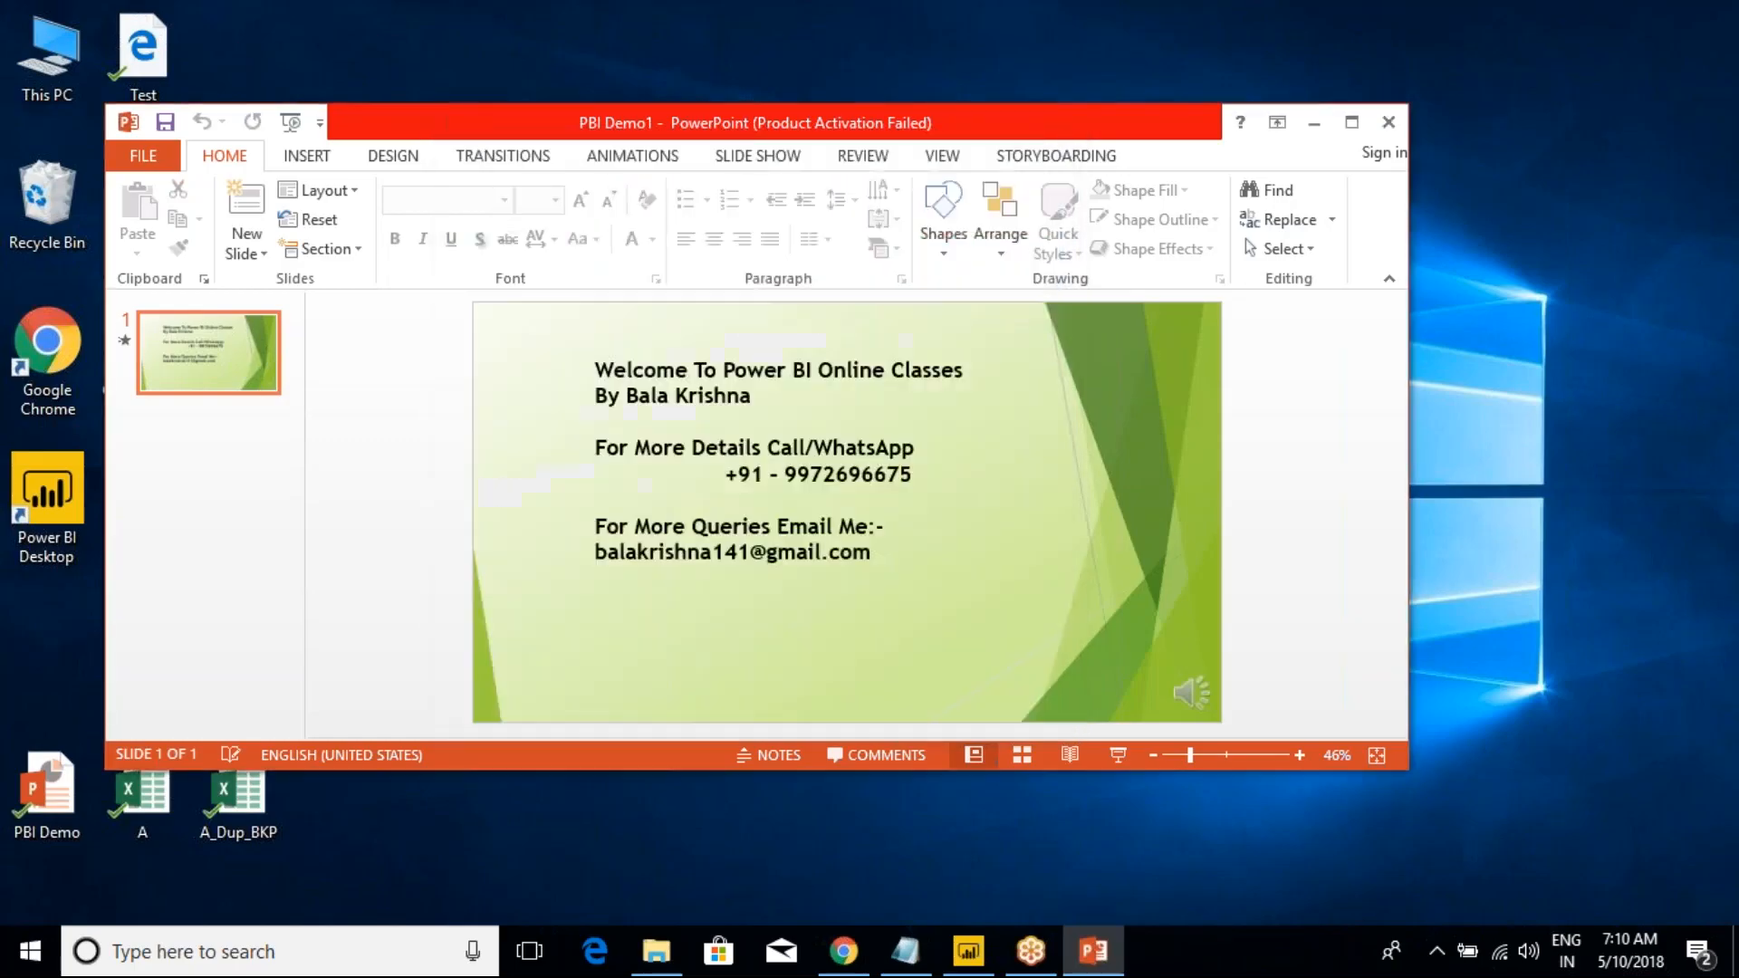
left_click(1352, 122)
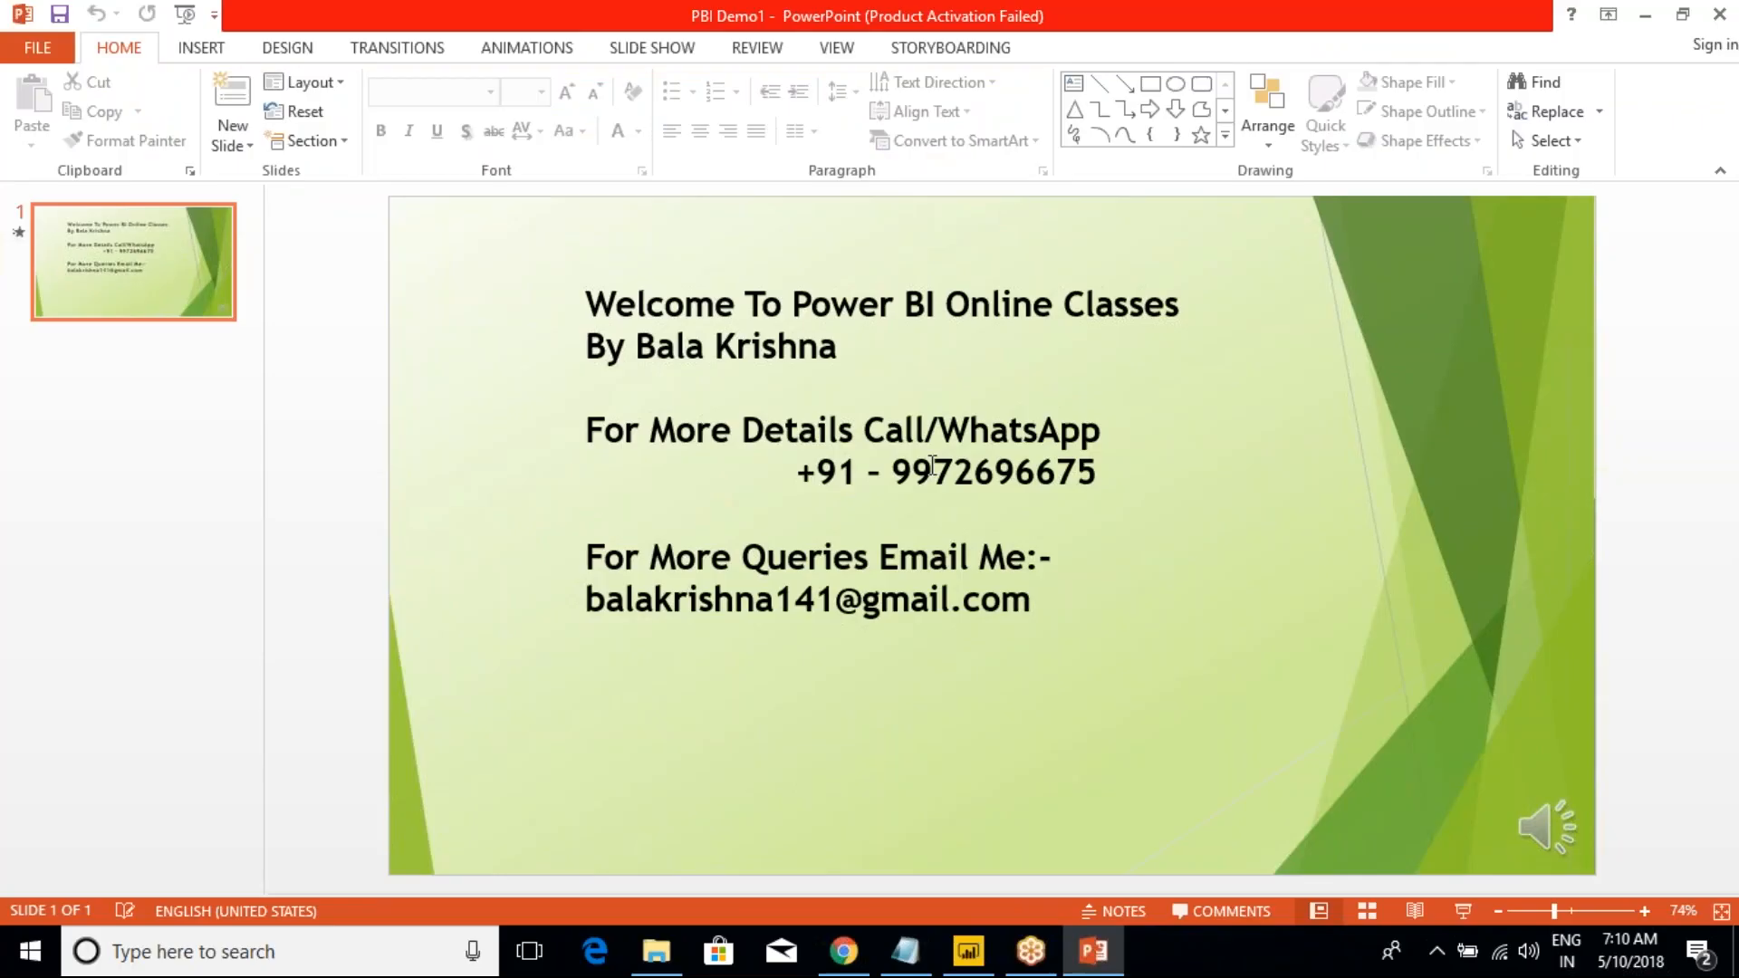
left_click(1012, 446)
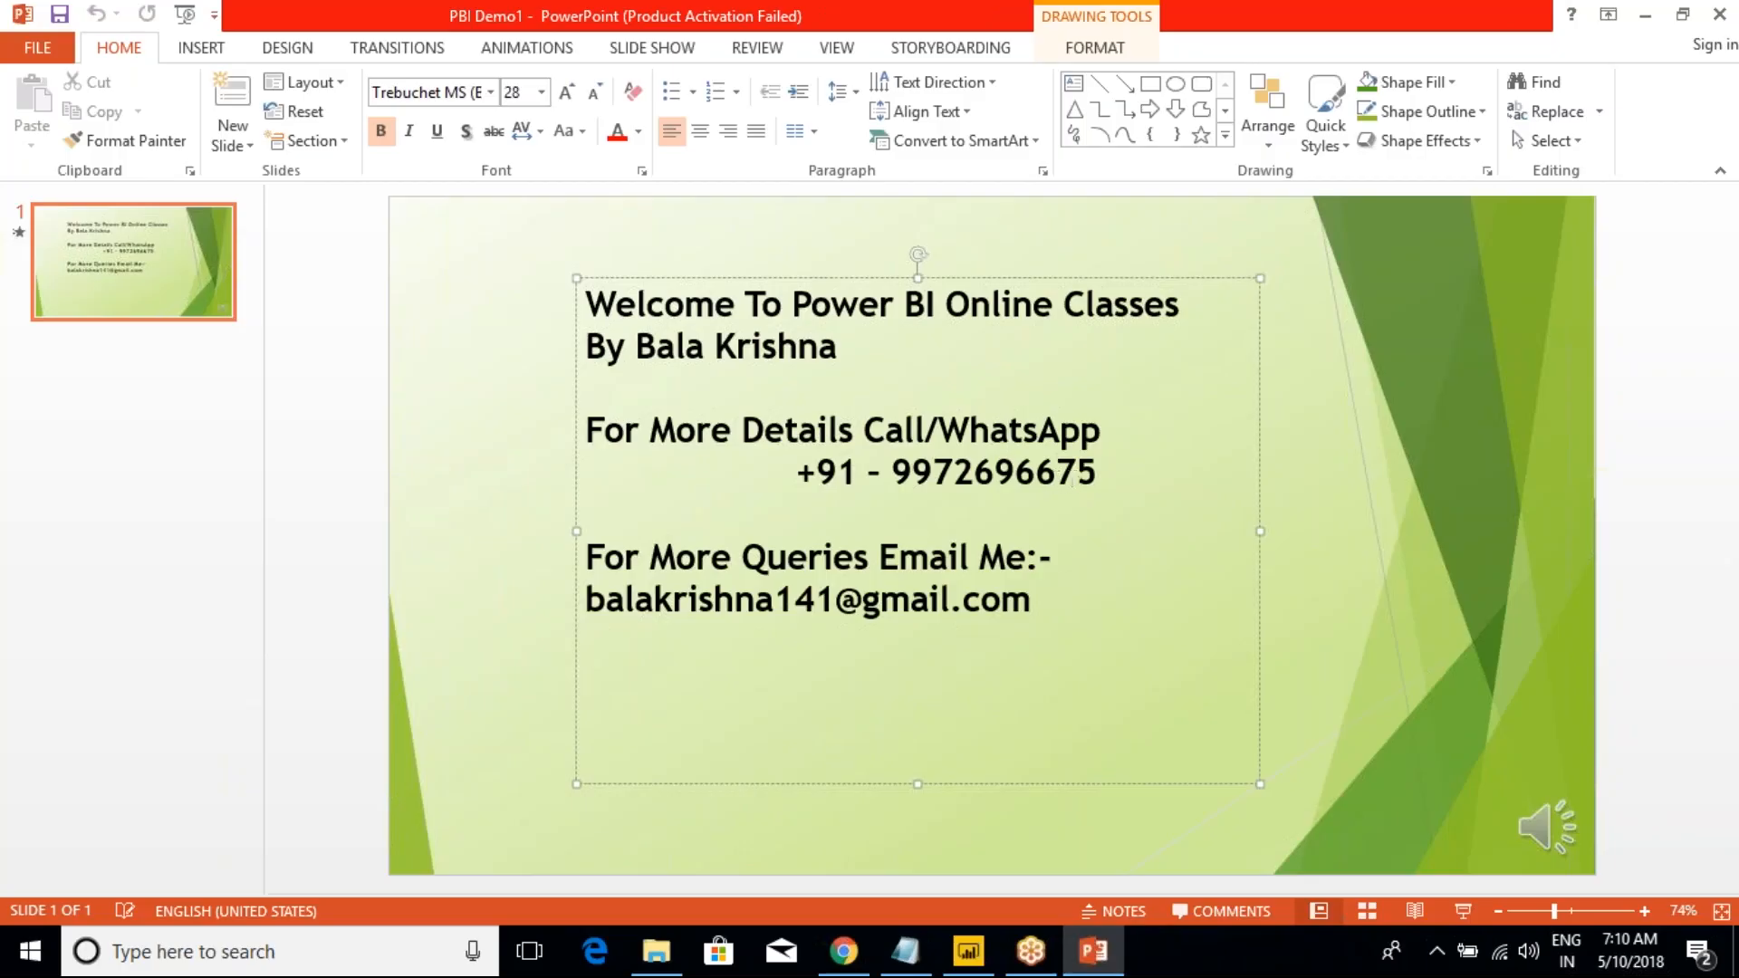
- Switch to Power BI Desktop, select the customer count by country chart, and view the common Get Data sources
mouse_move(986, 954)
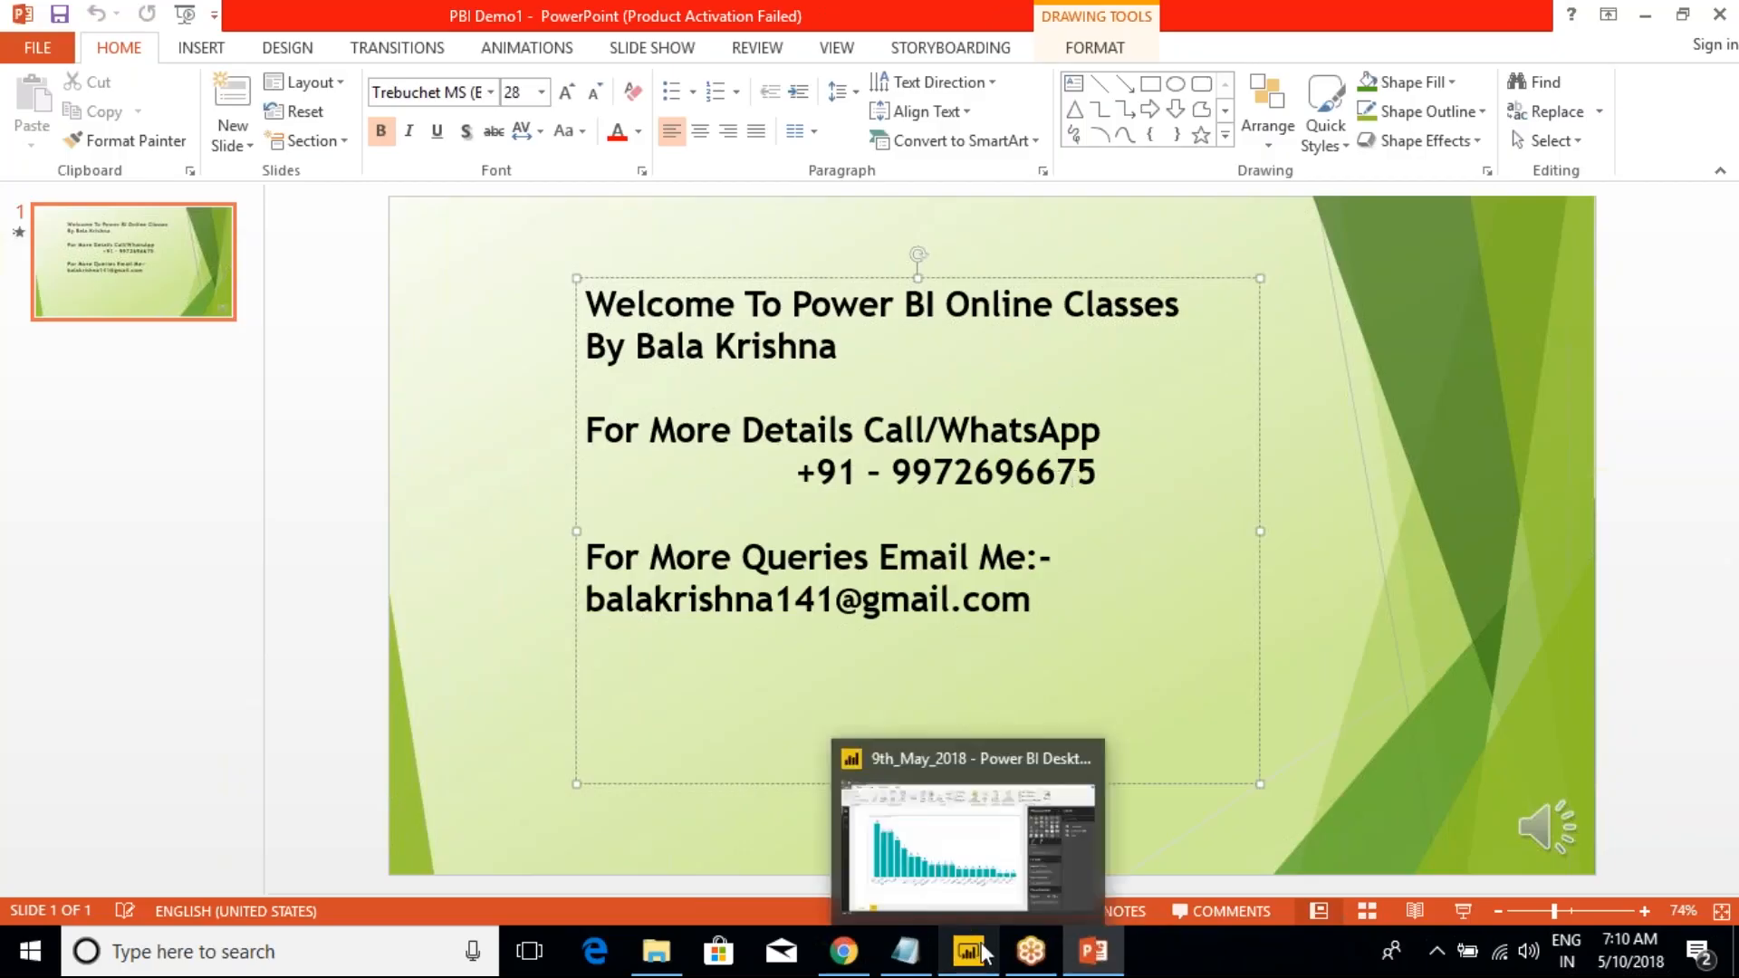
left_click(969, 880)
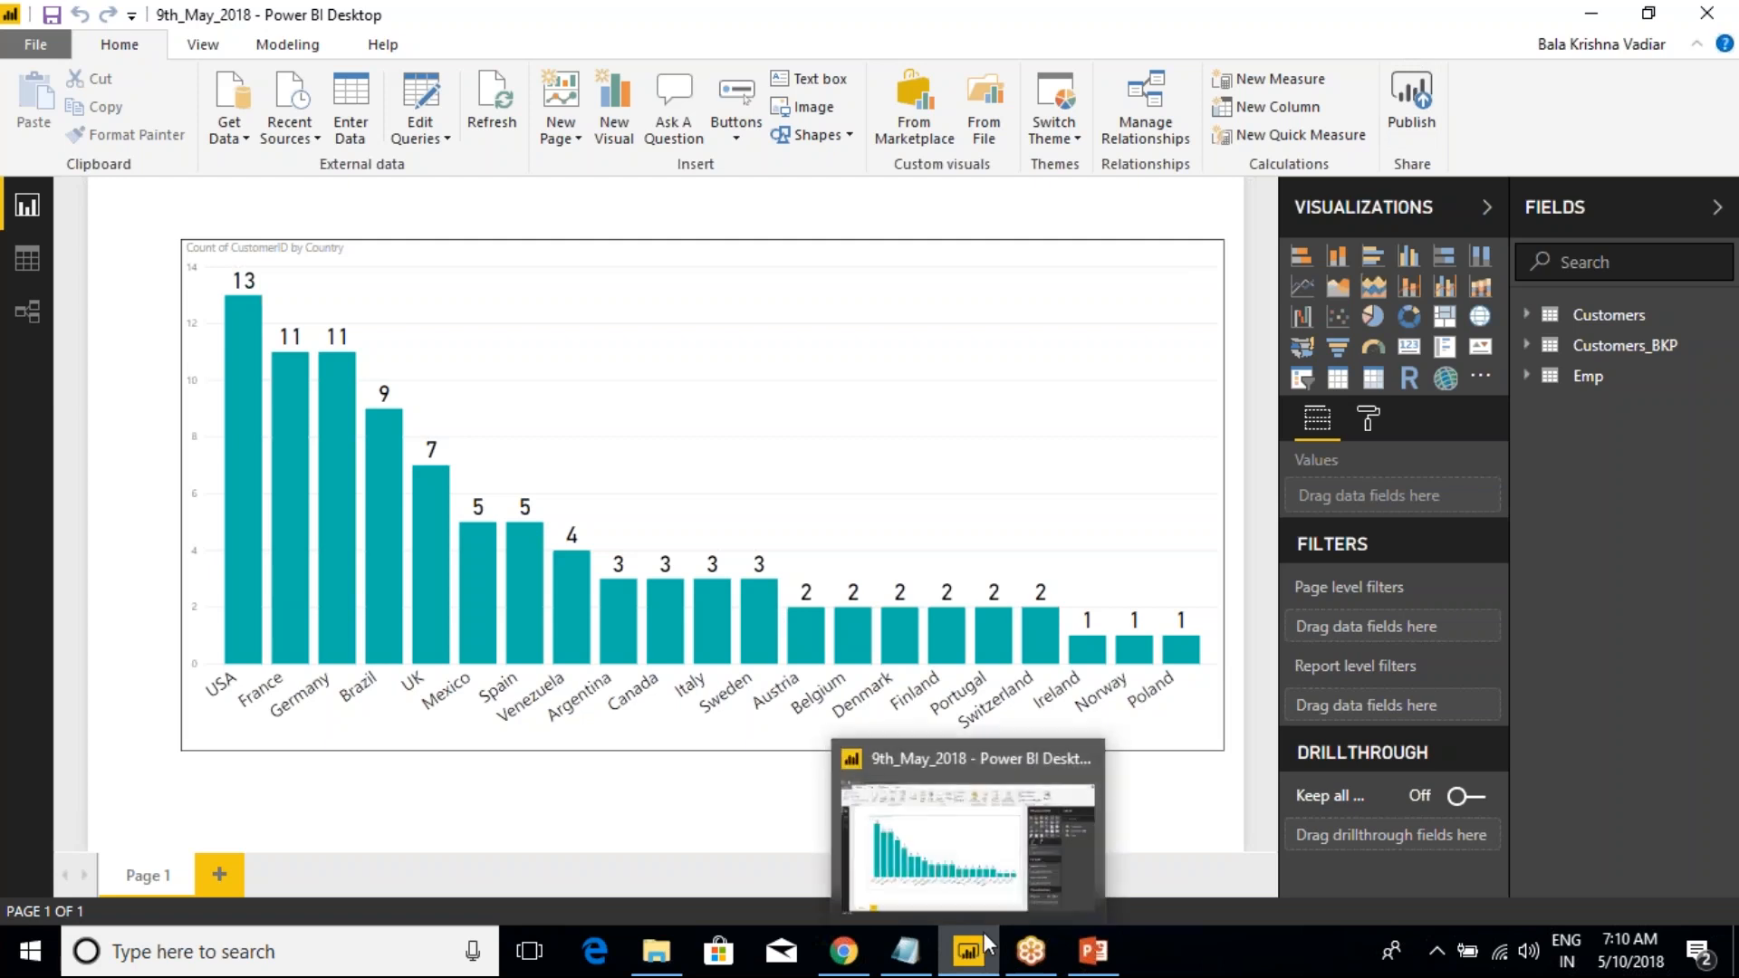
left_click(509, 233)
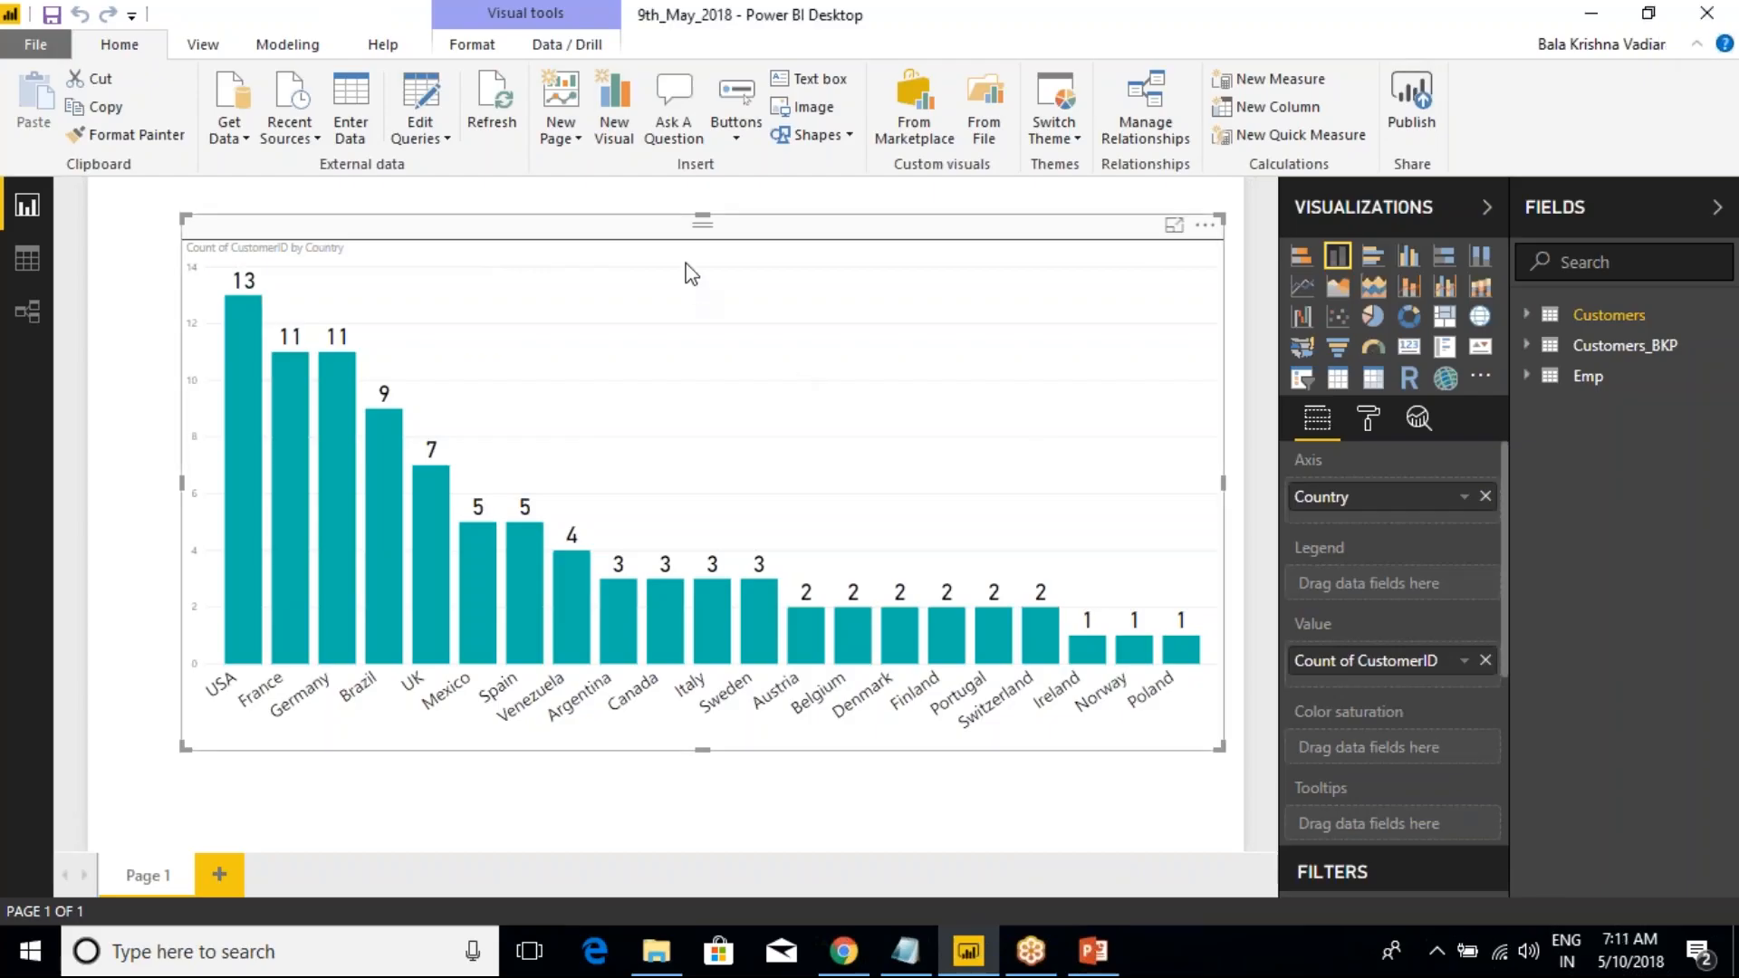
left_click(230, 134)
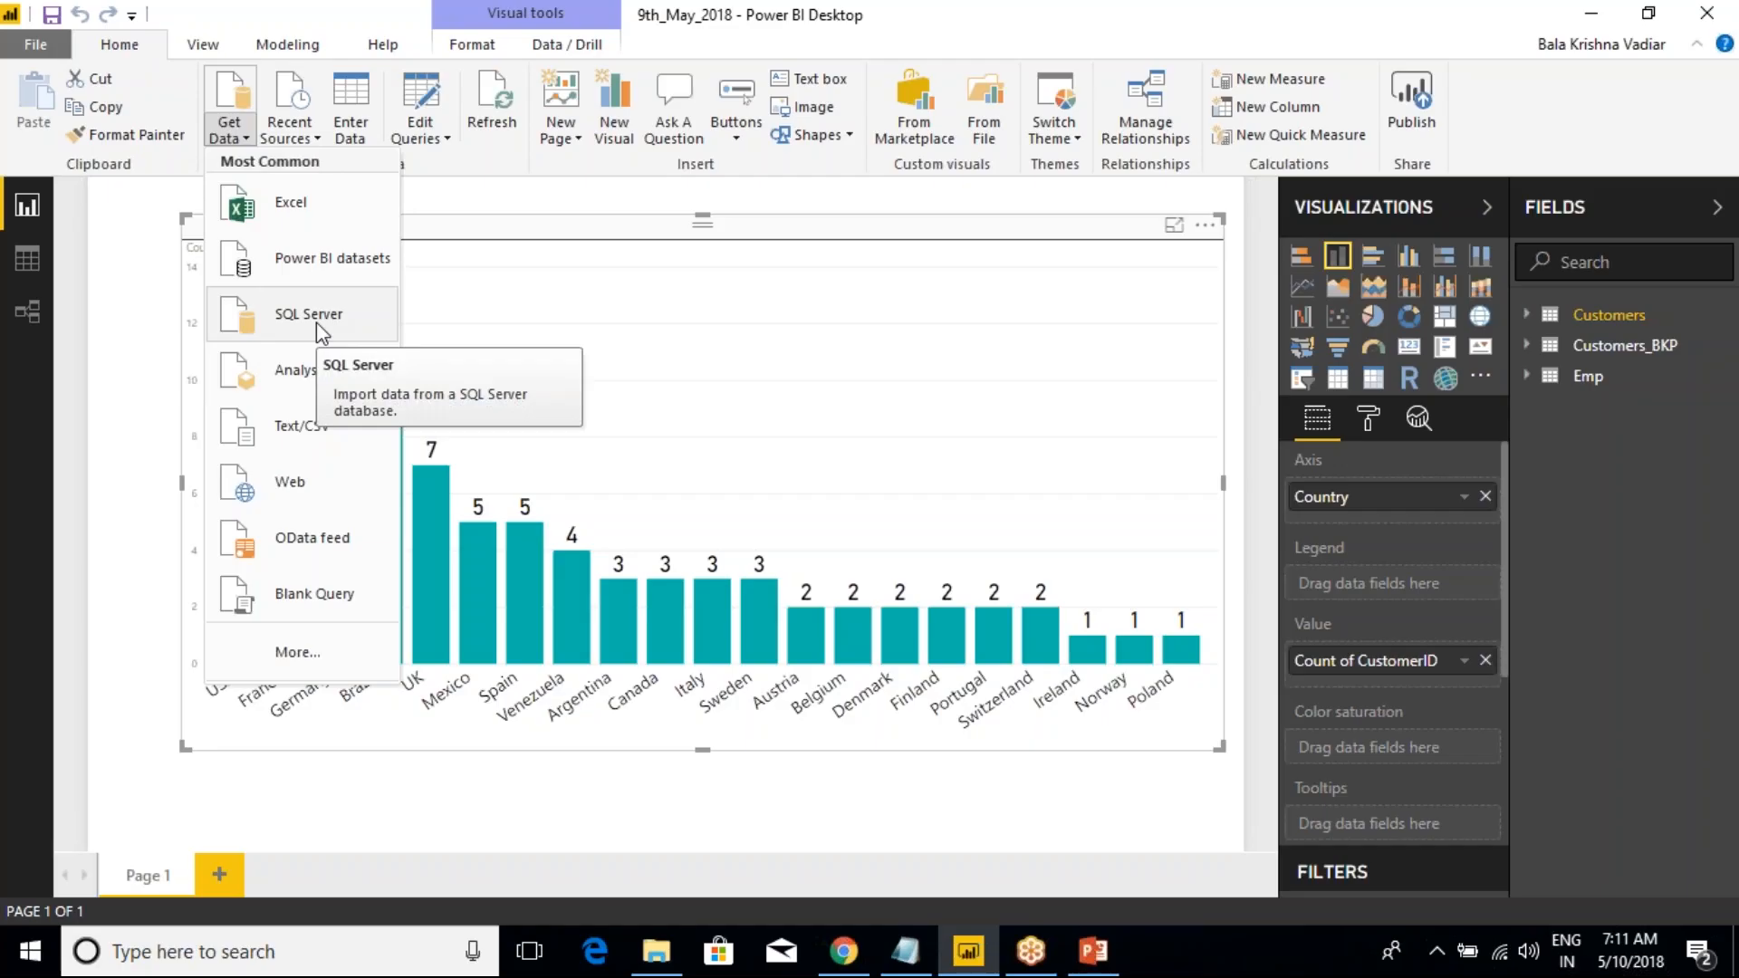
left_click(549, 233)
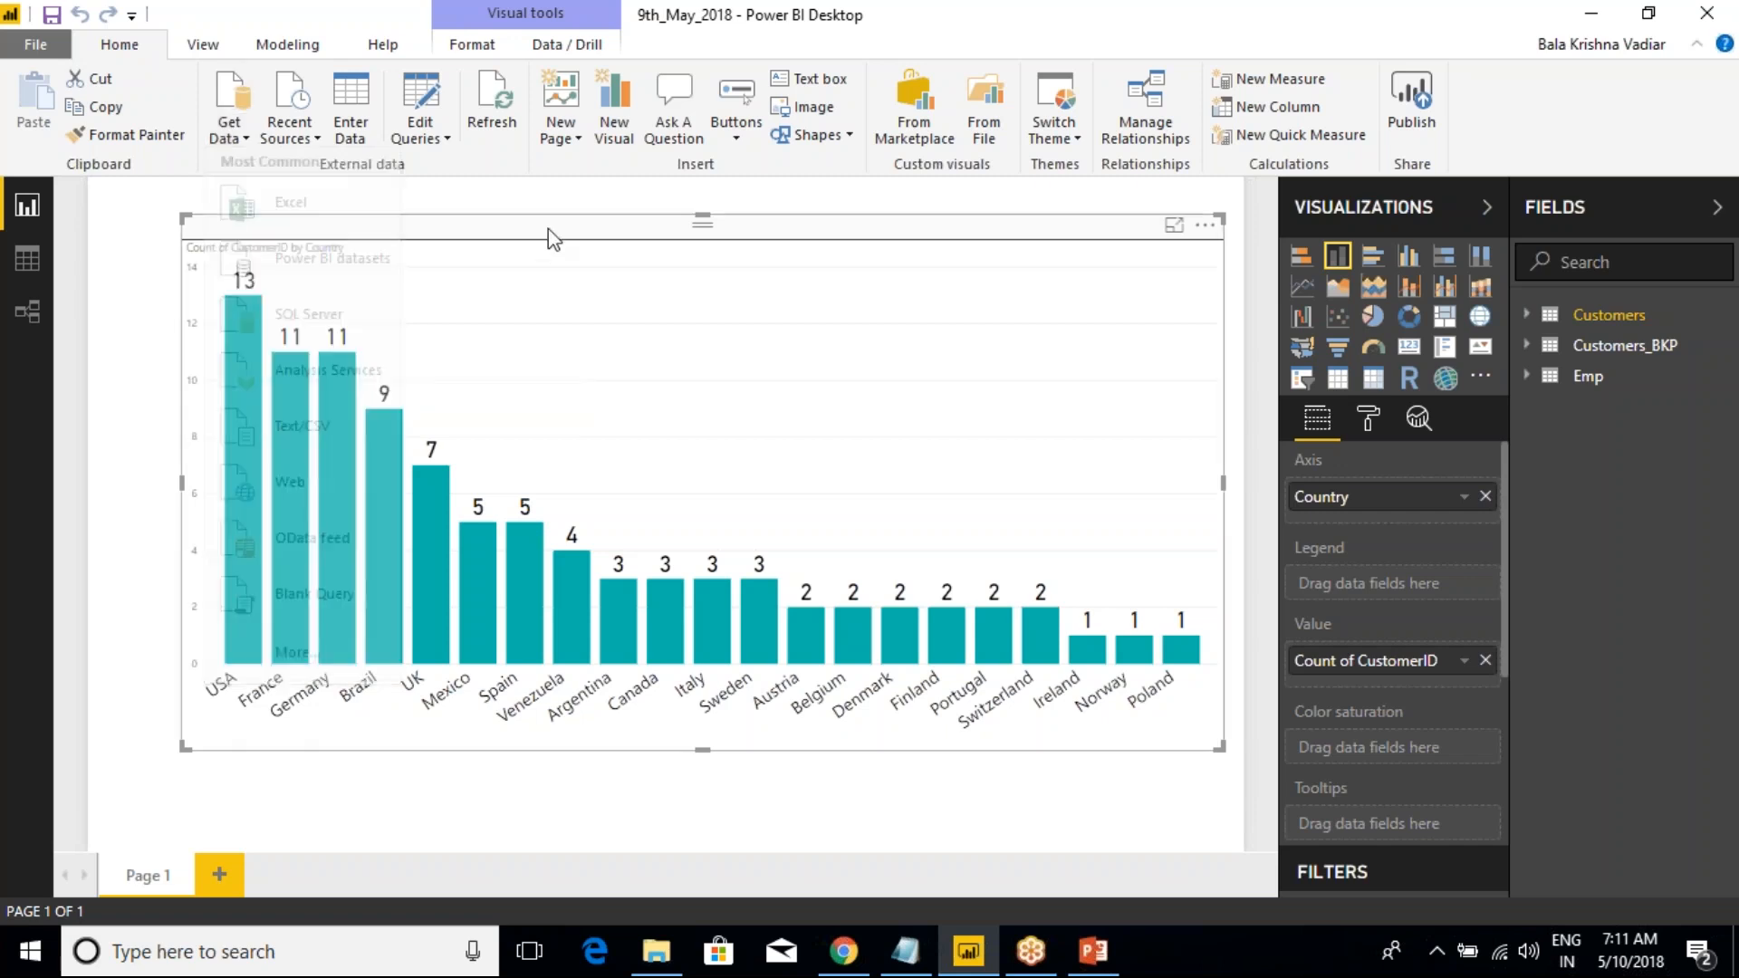
- Search Windows for "sql server" and launch Microsoft SQL Server Management Studio 17
key("super")
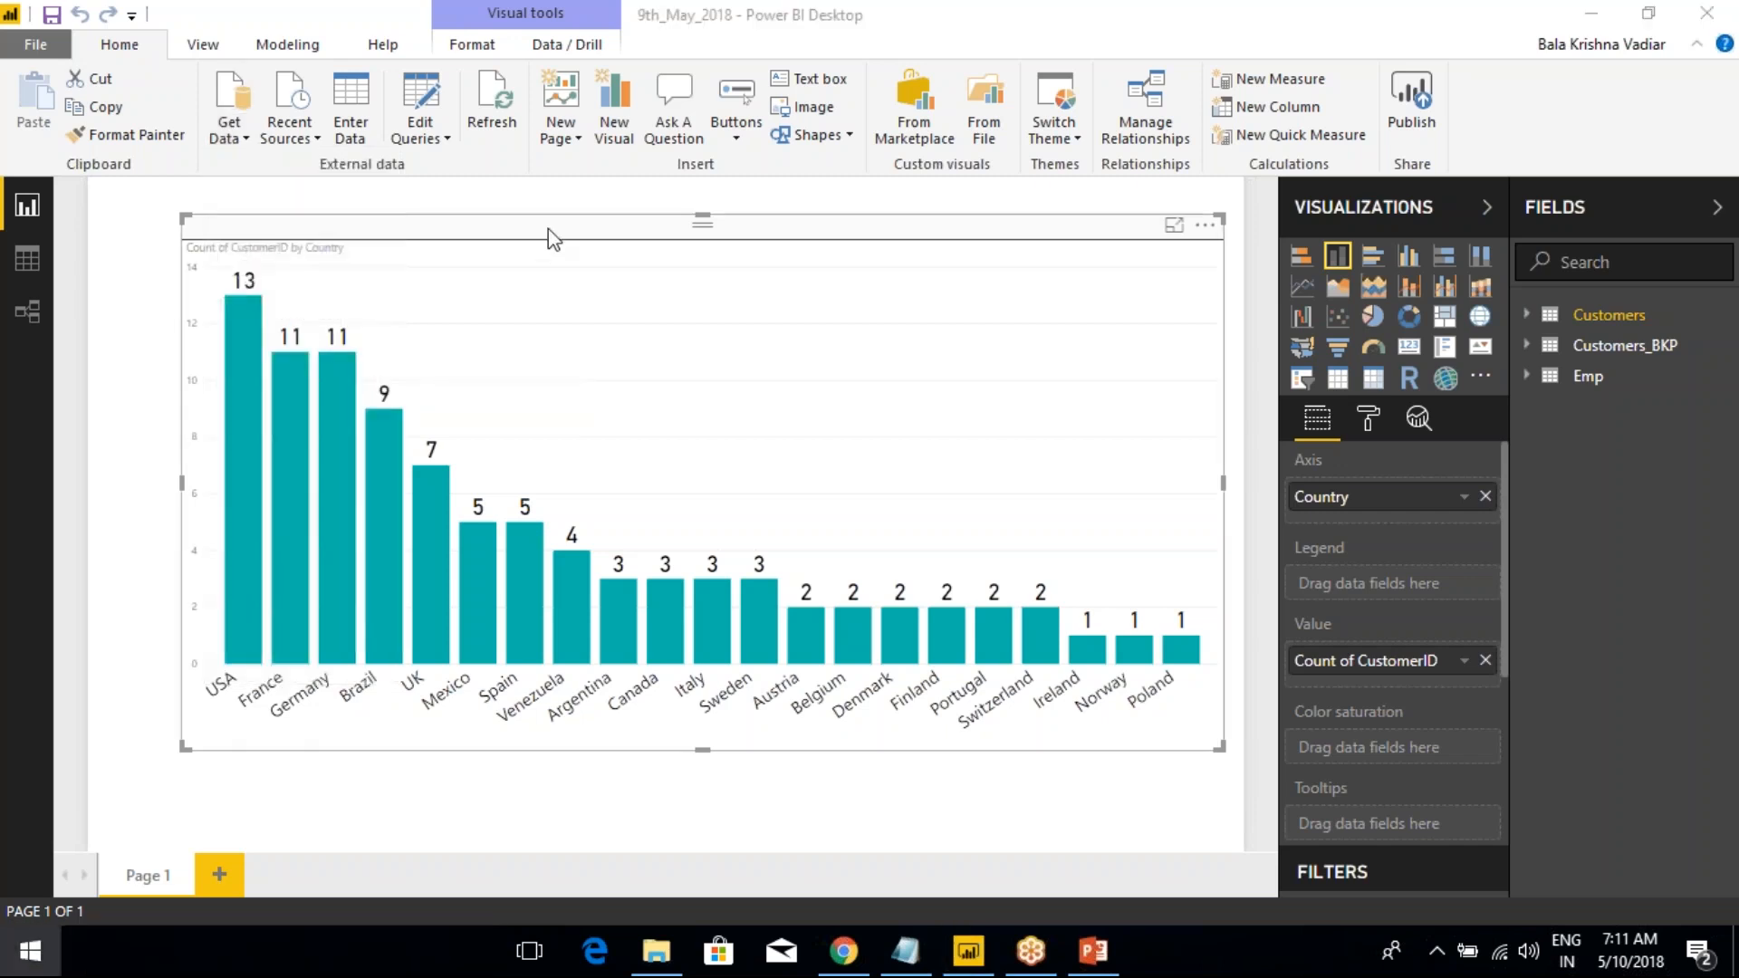
type("sql server")
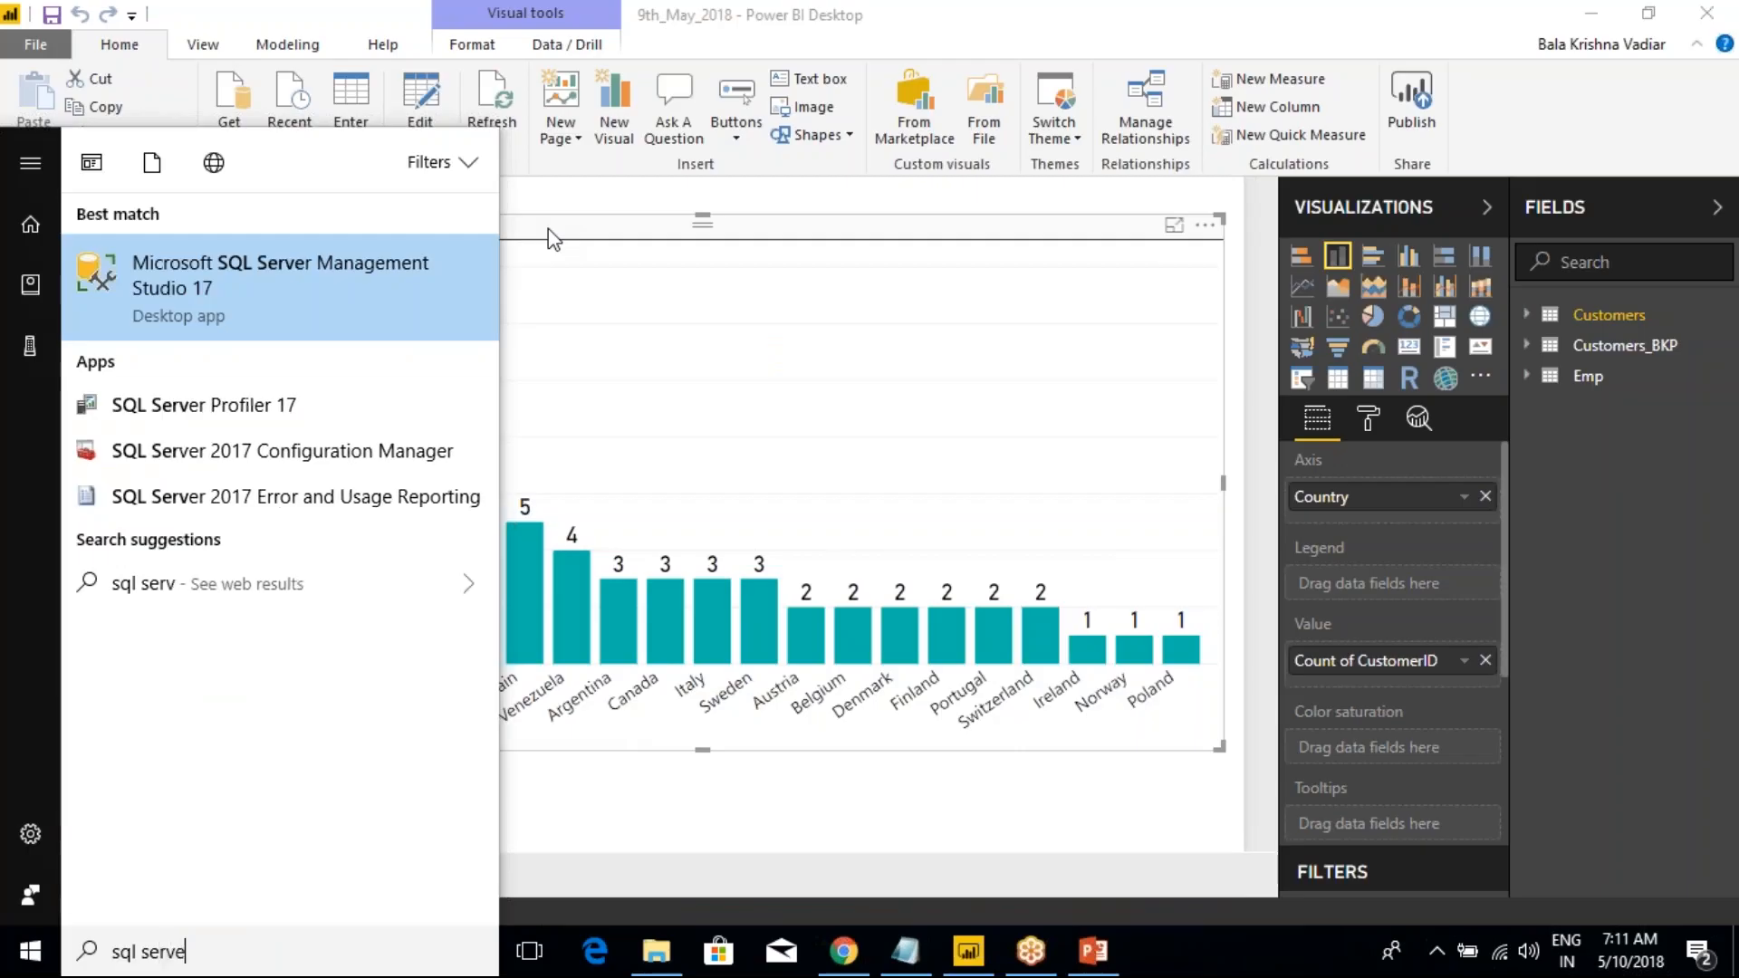
left_click(198, 280)
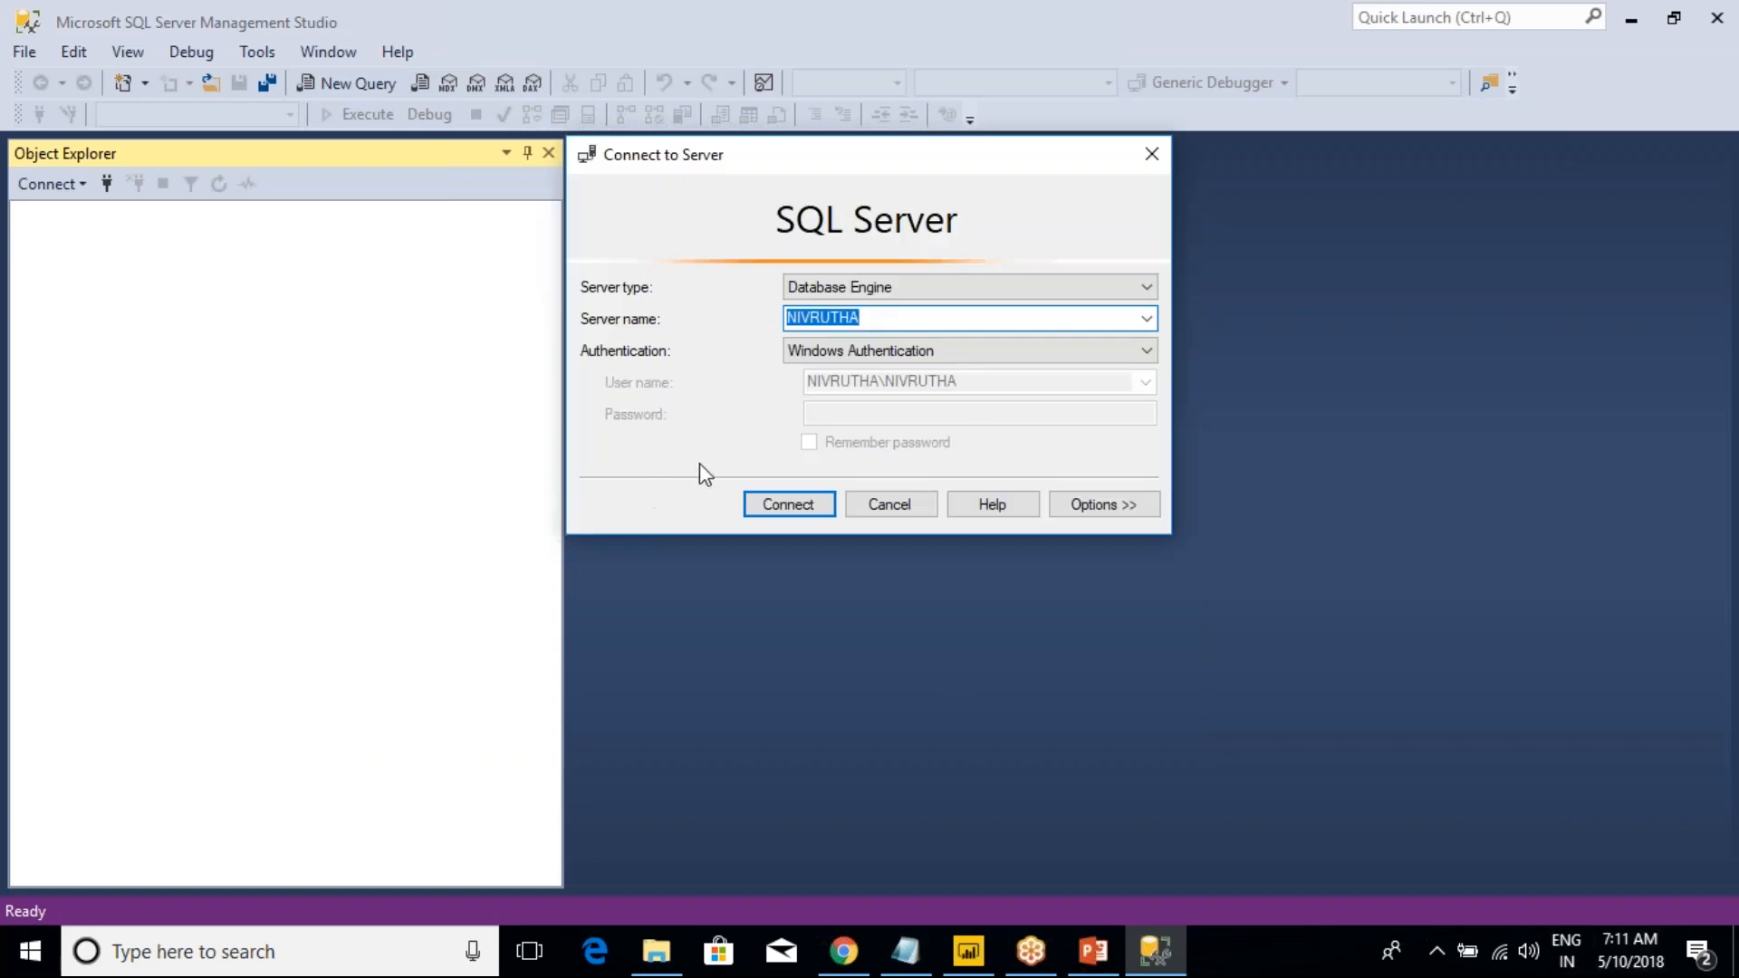
- Connect to the Database Engine on the local server, using "." as the server name and Windows Authentication
left_click(870, 286)
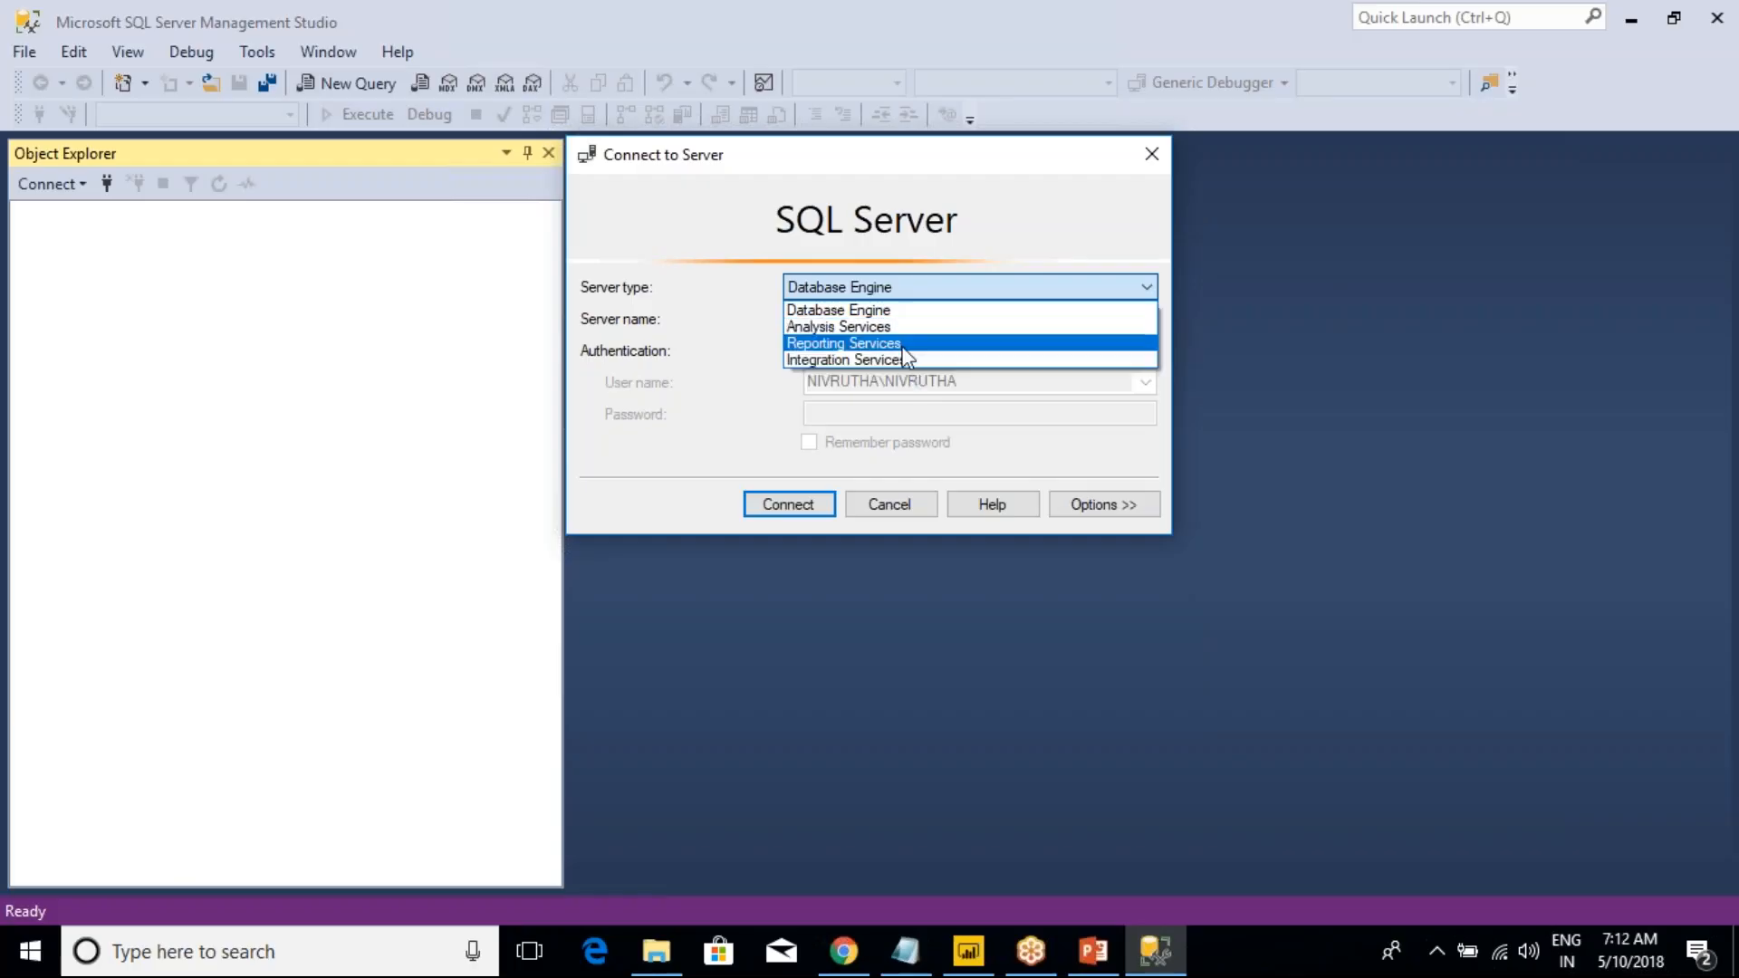
left_click(905, 312)
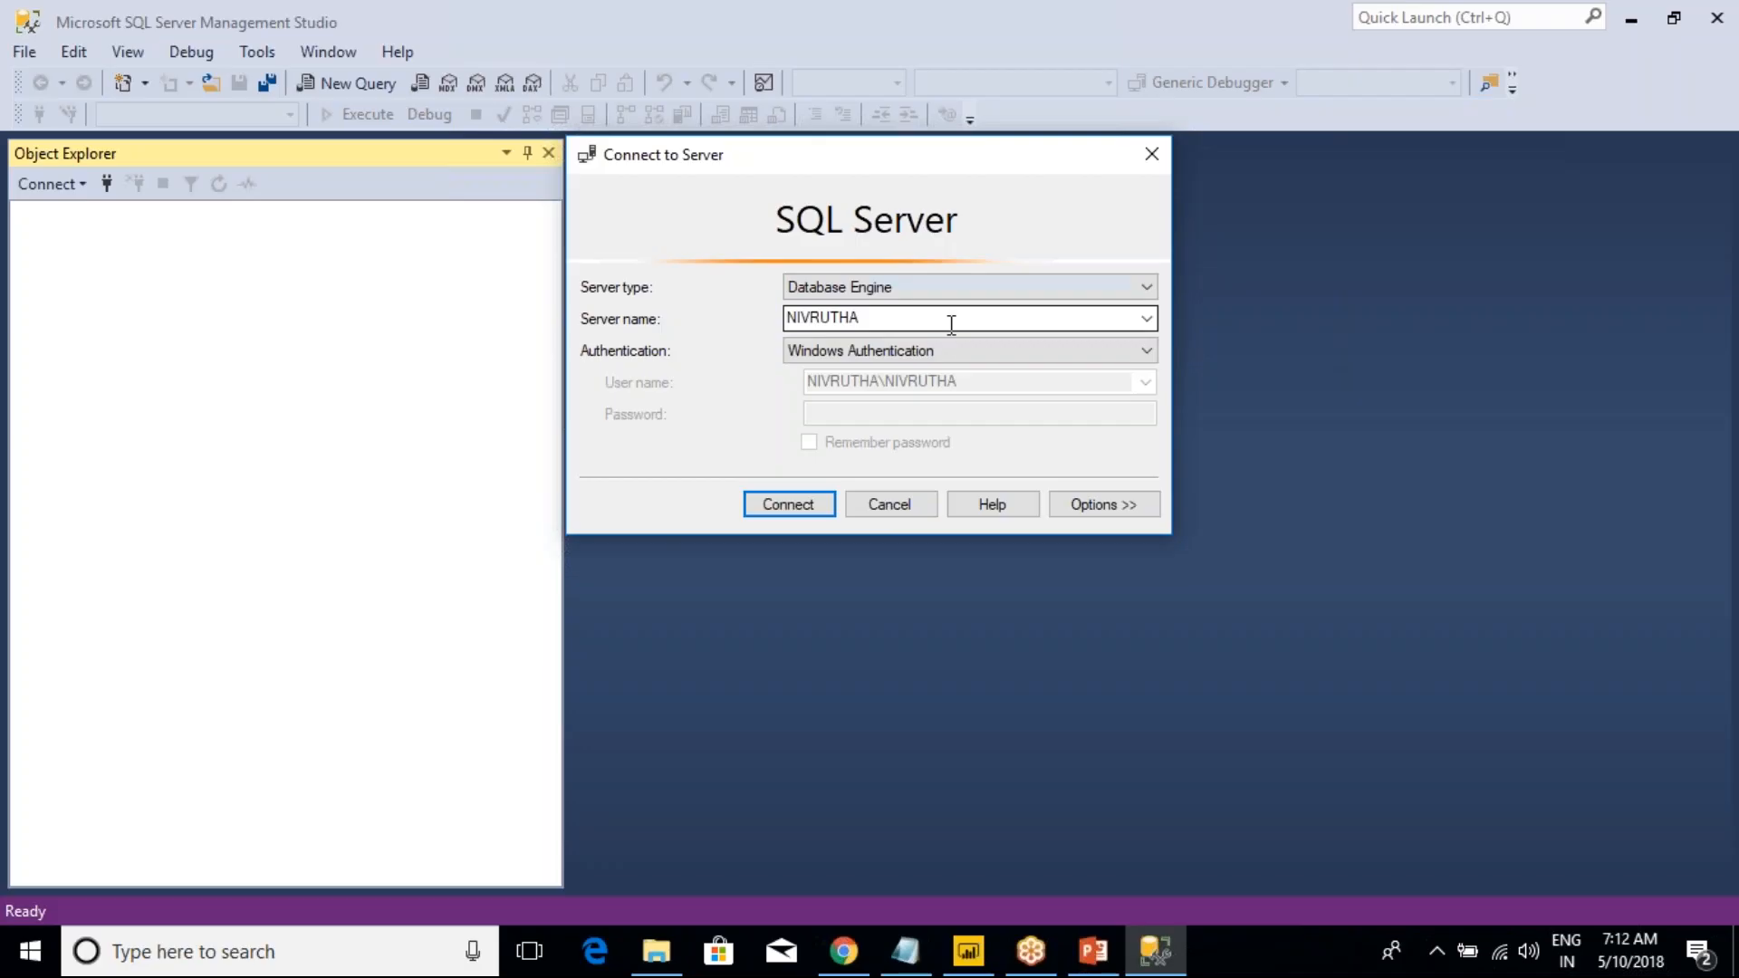
left_click(1146, 318)
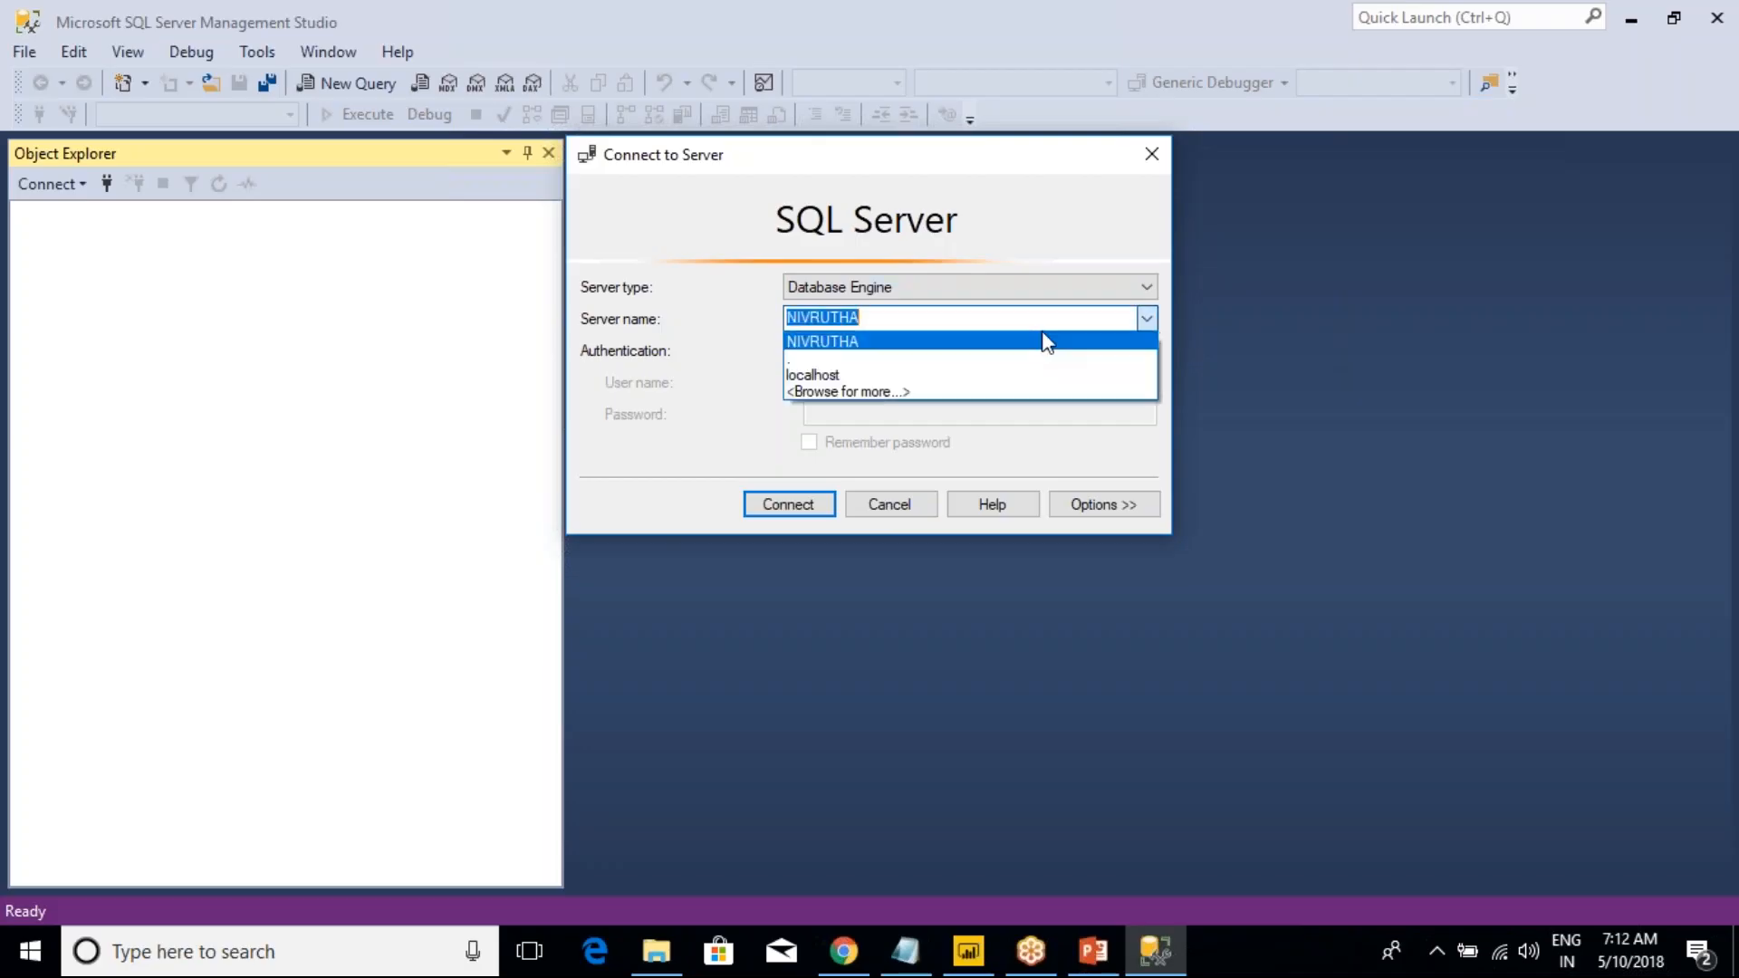
left_click(852, 340)
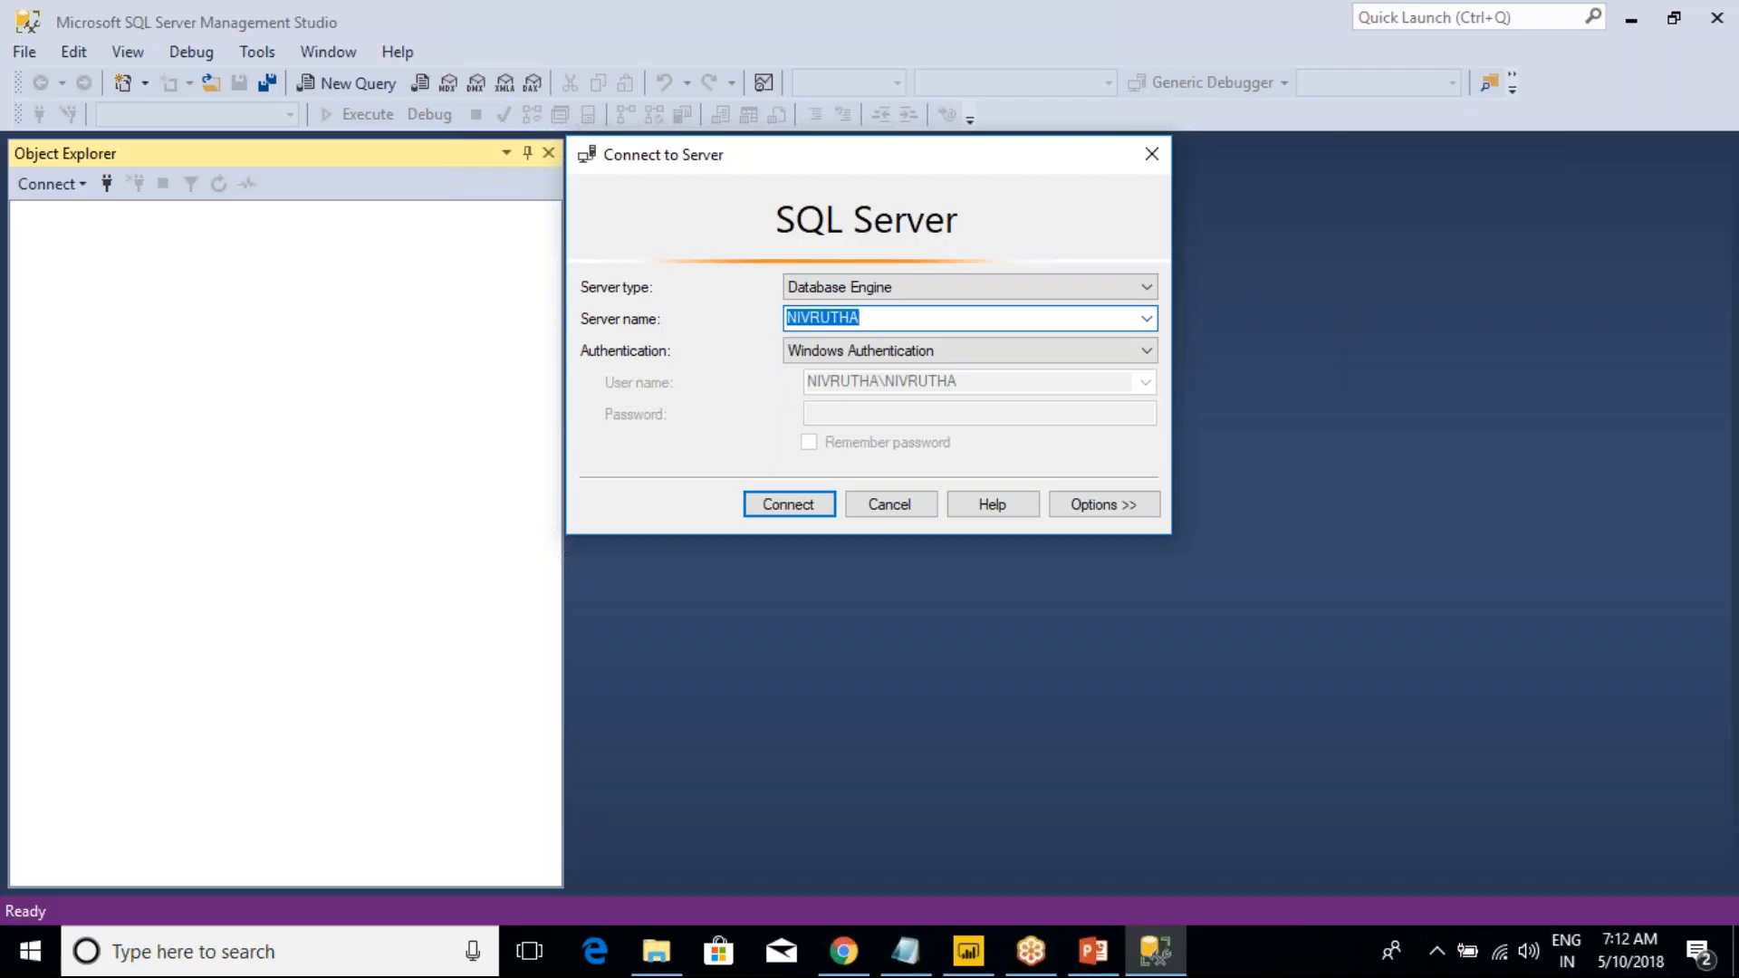
type(".")
left_click(786, 503)
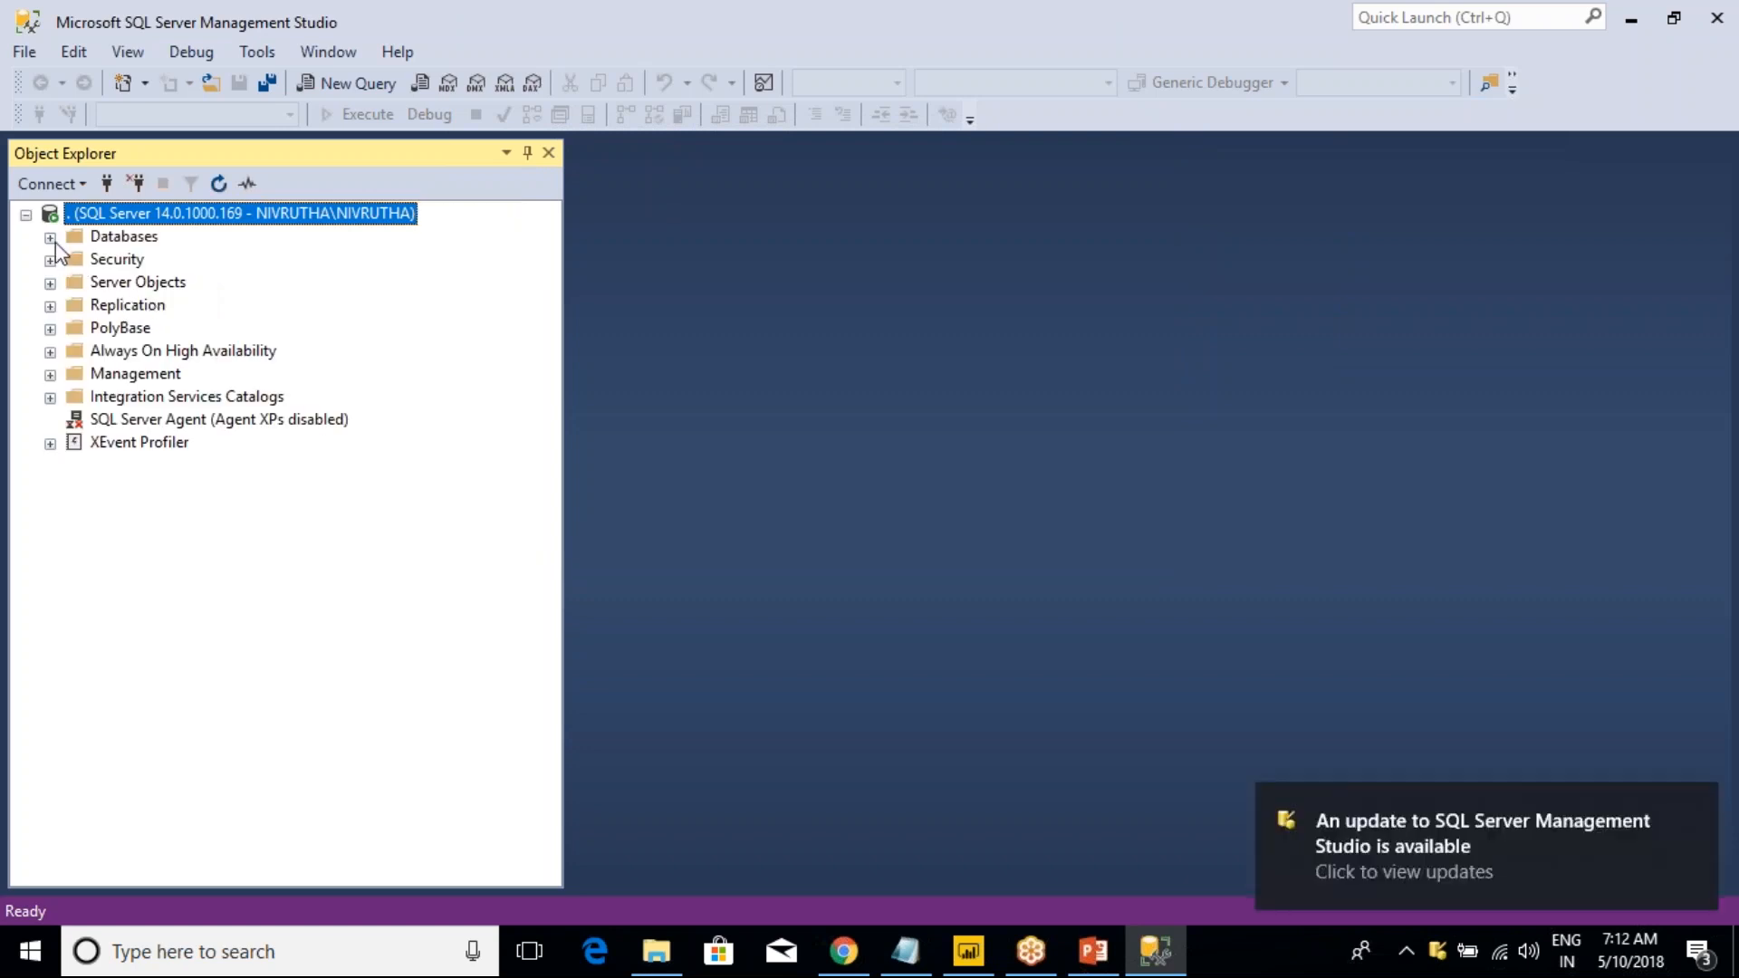
- Expand the server's databases, open a new query on AdventureWorksDW2017 and expand that database's folders
left_click(50, 237)
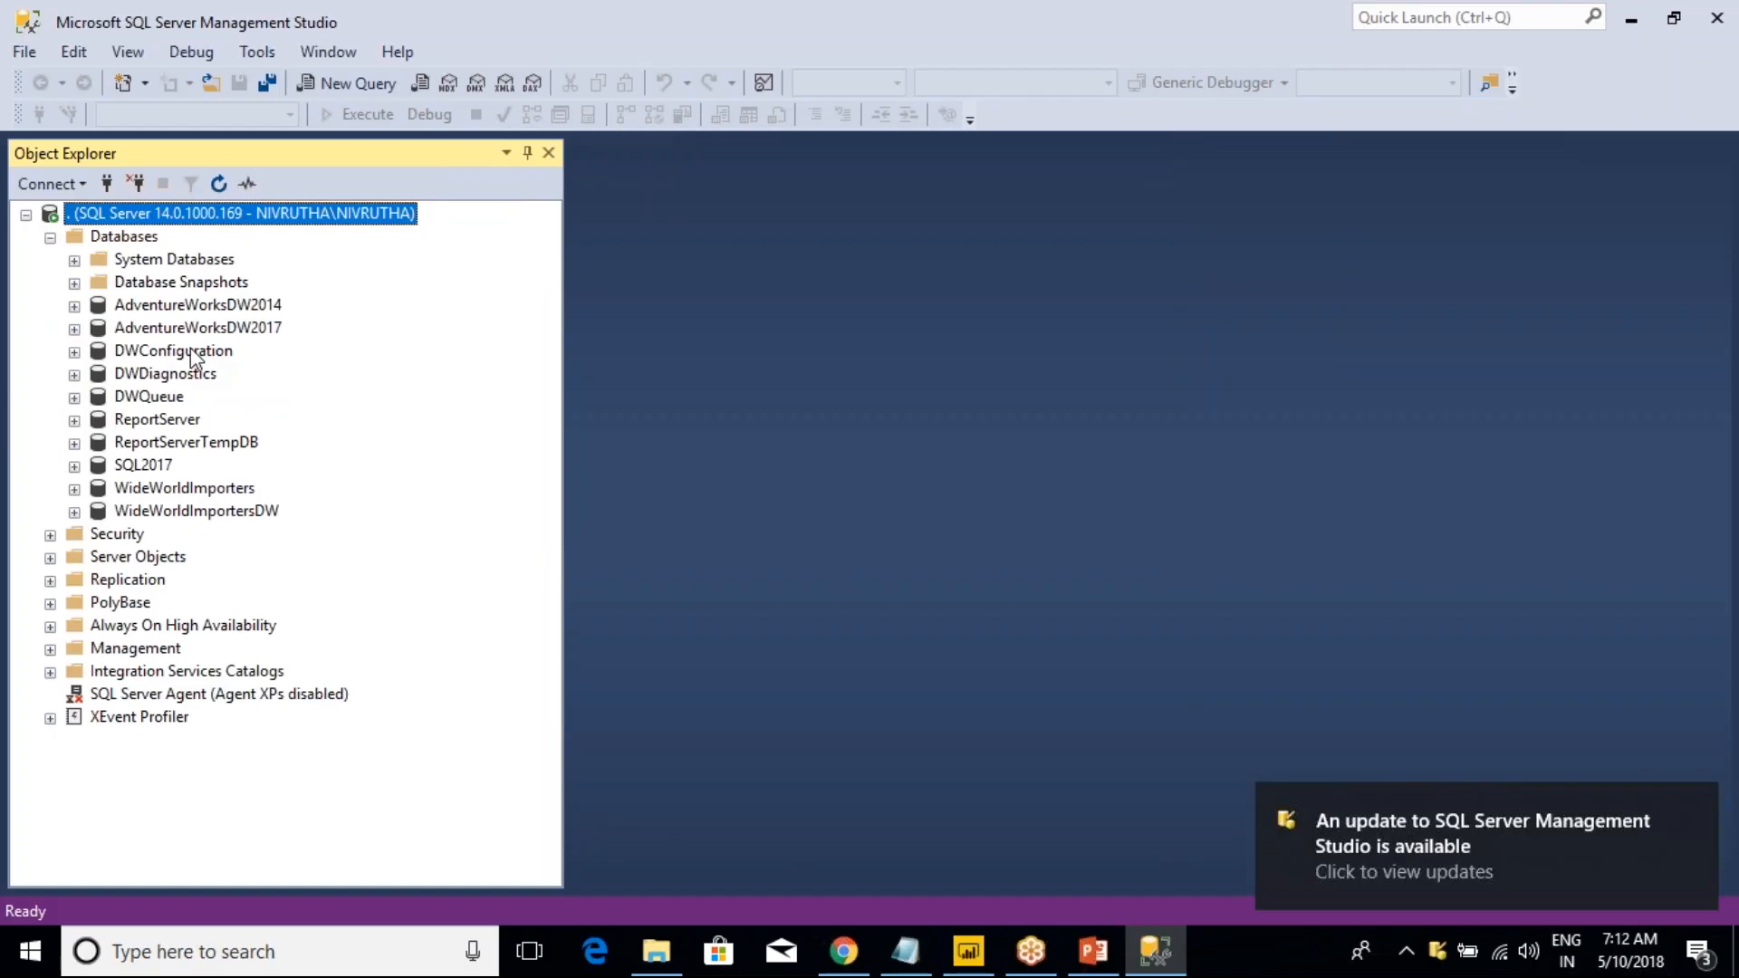
left_click(216, 330)
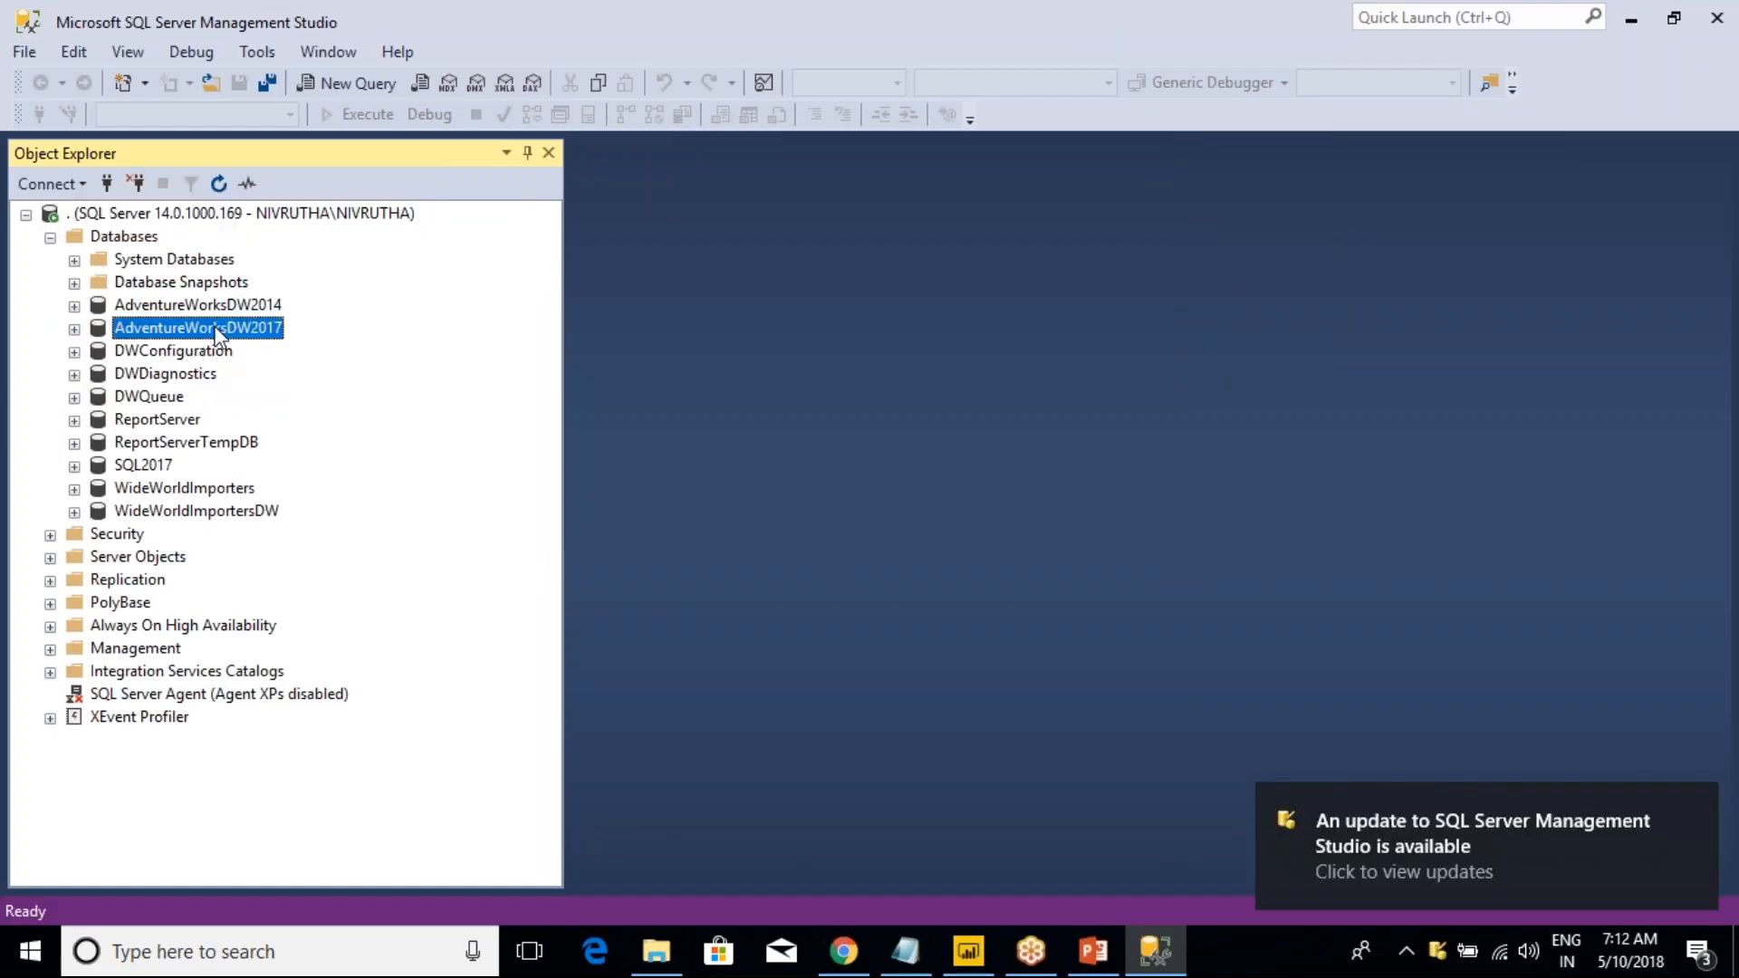
left_click(335, 86)
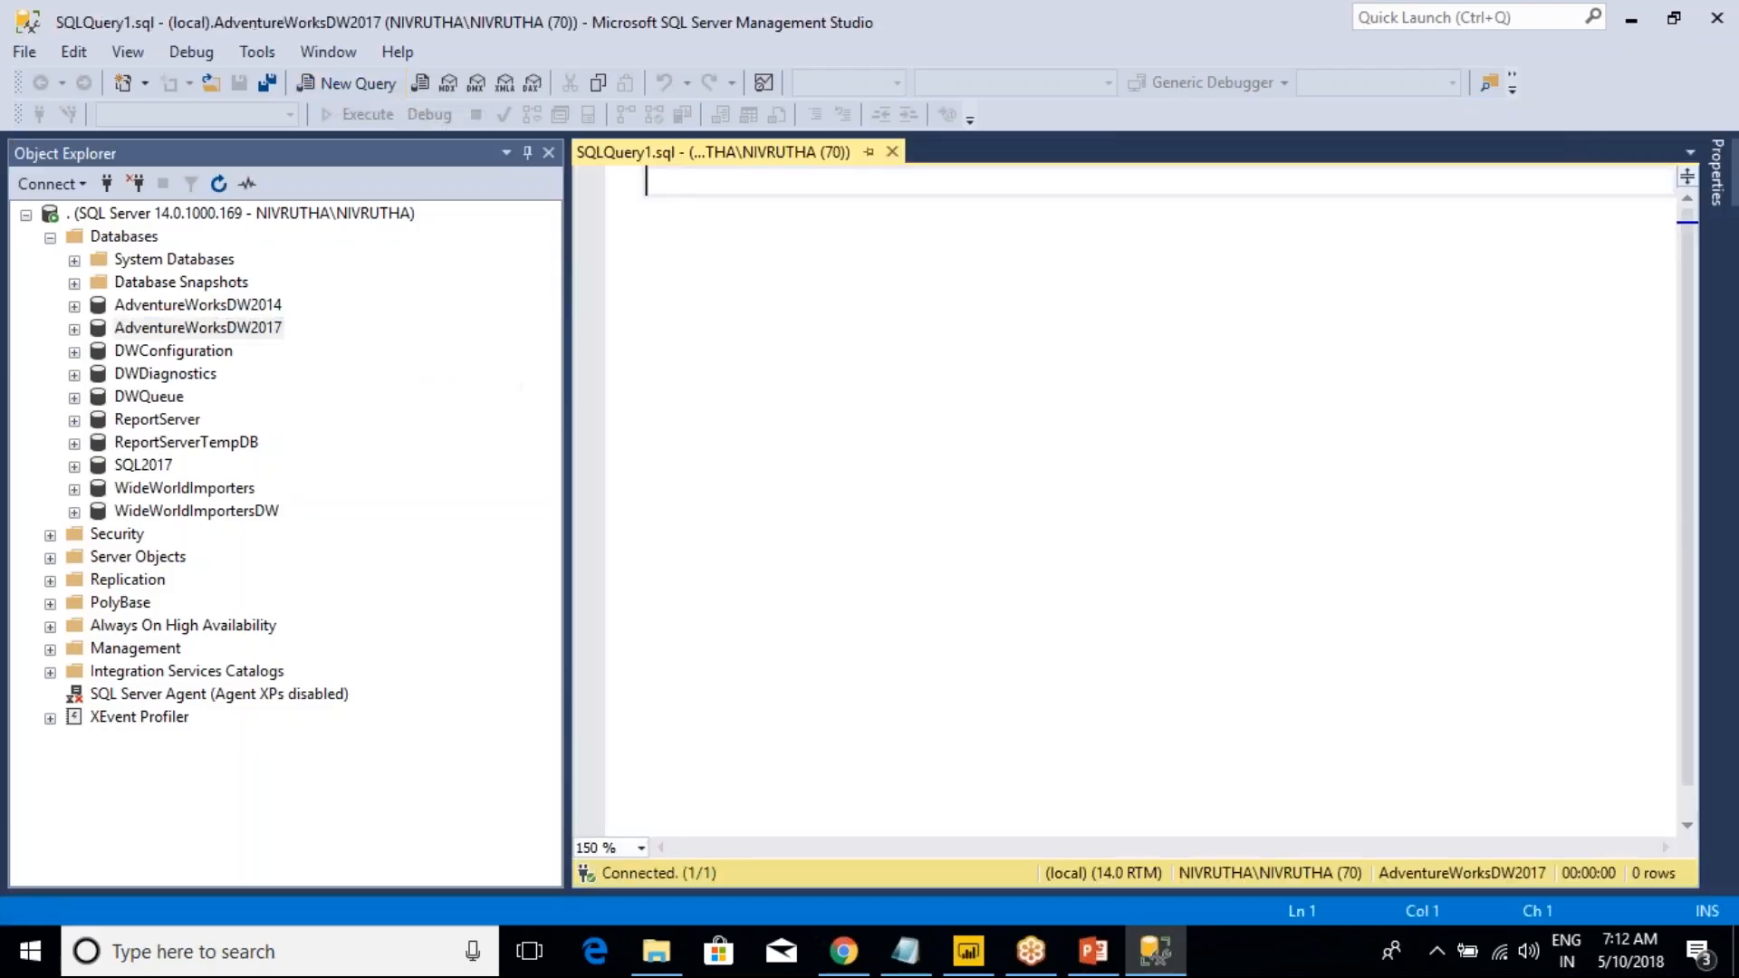
left_click(75, 329)
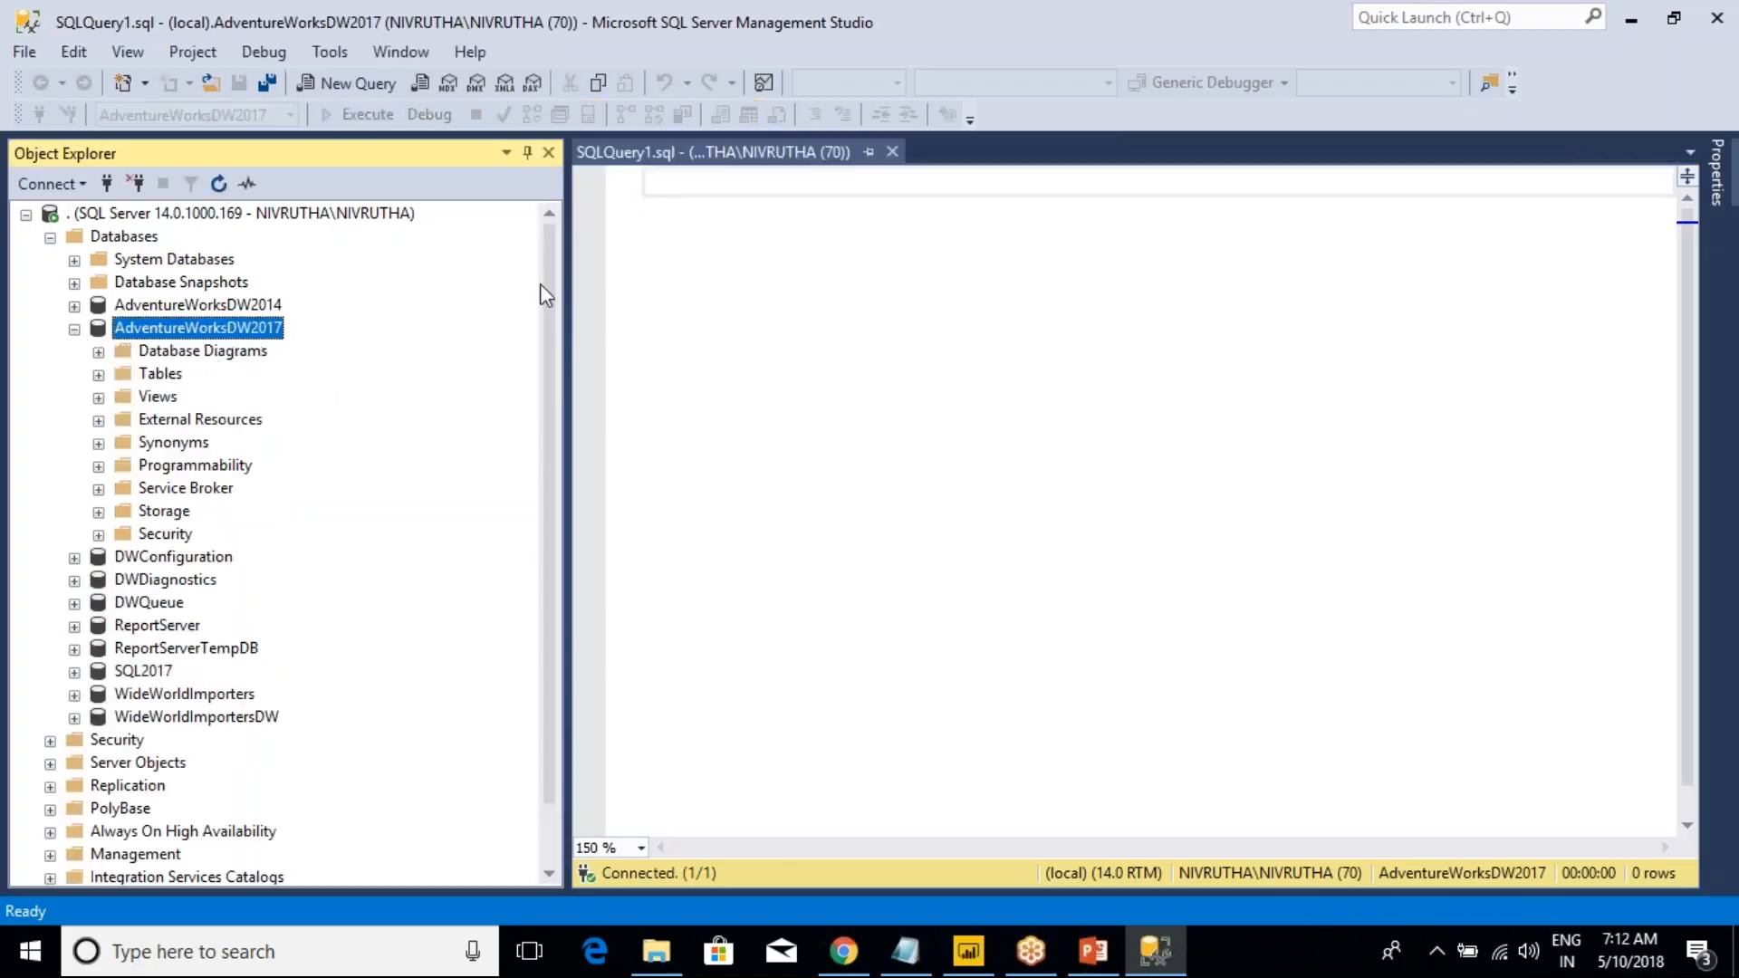
left_click(667, 245)
type("SE")
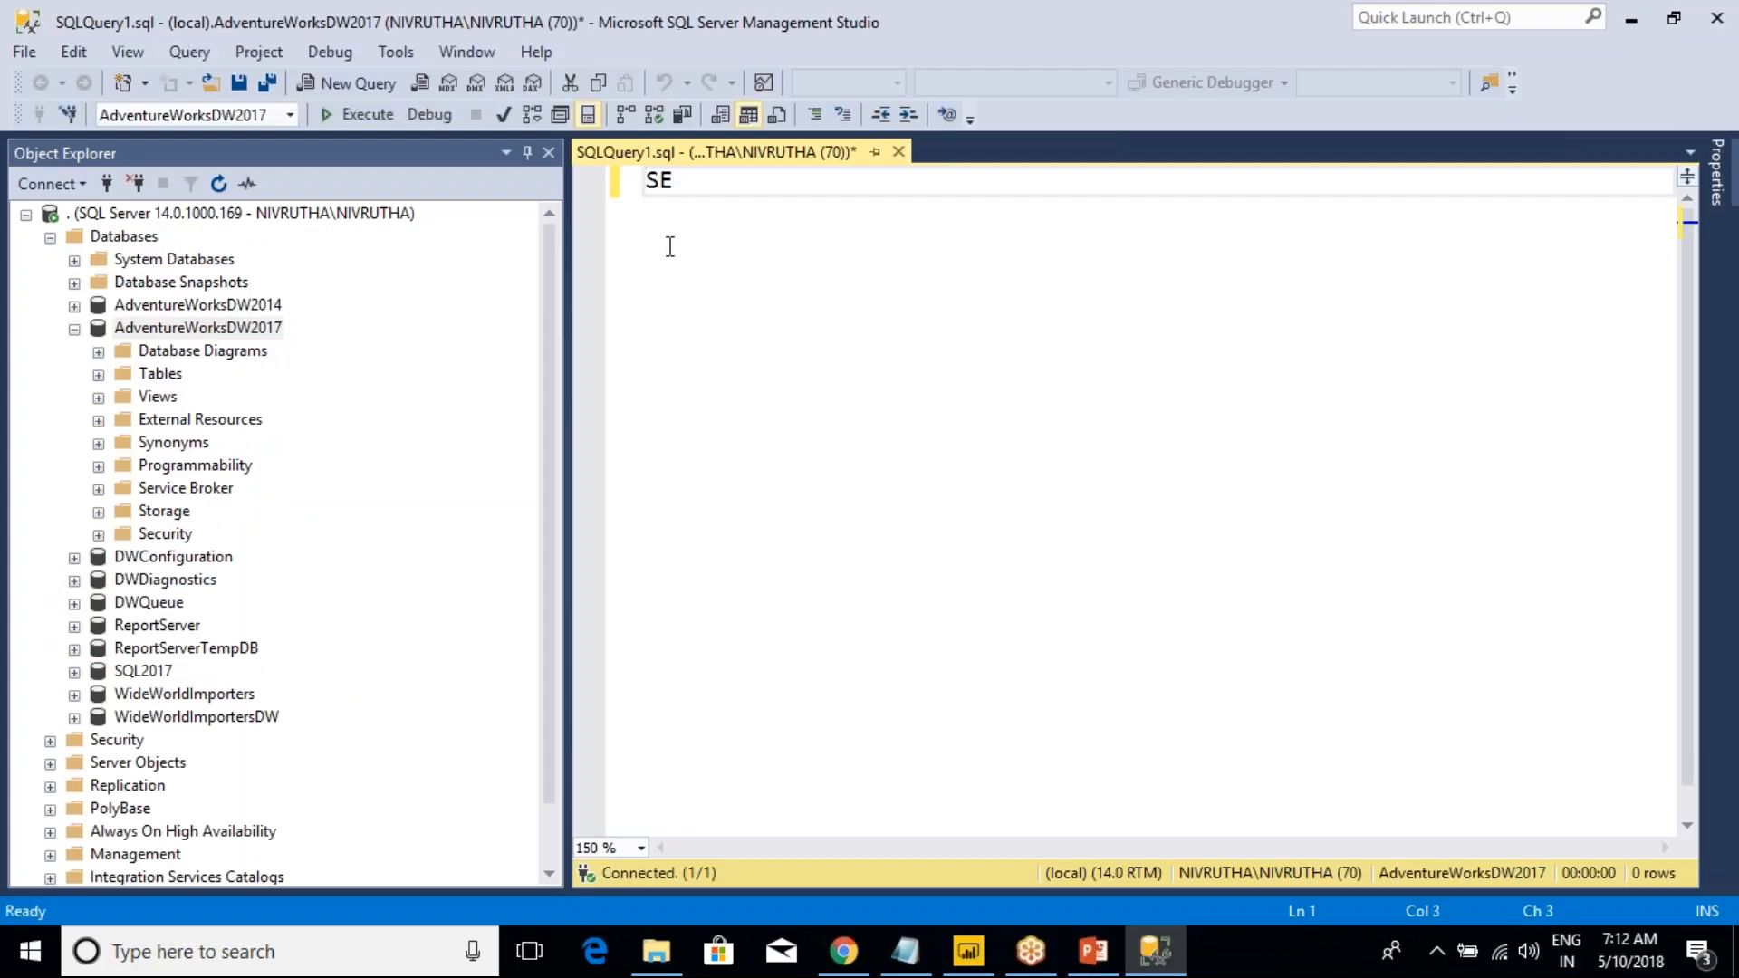
type("LECT @@VERS")
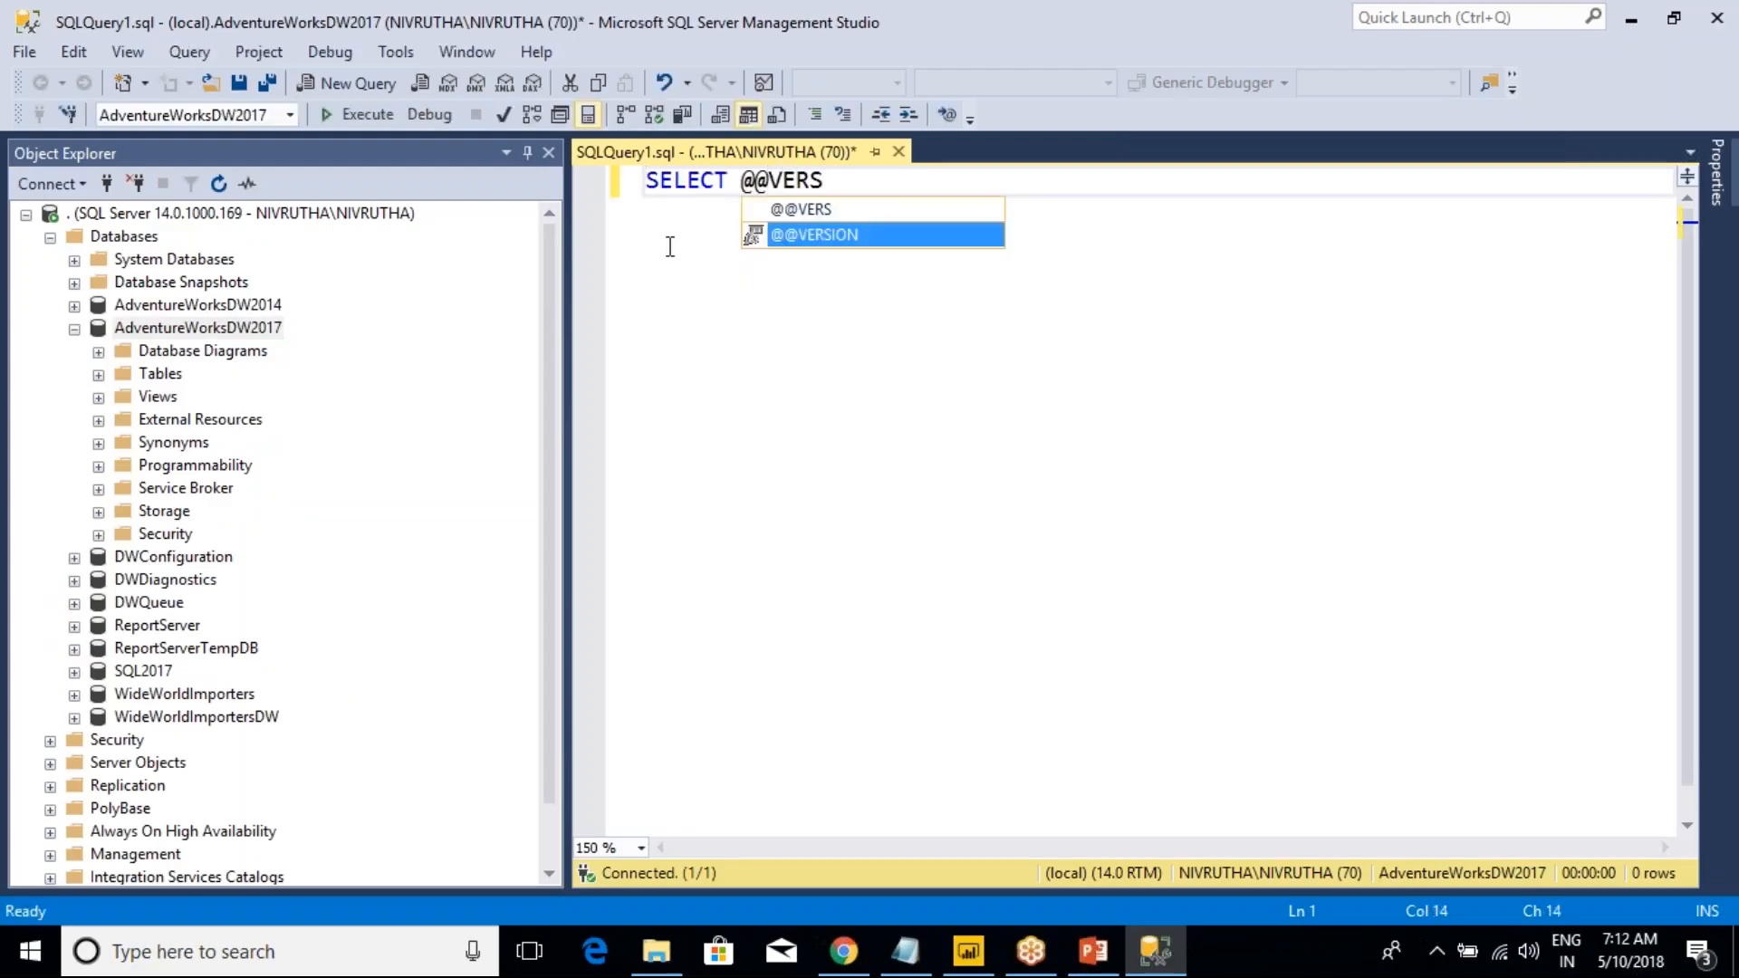
key("Tab")
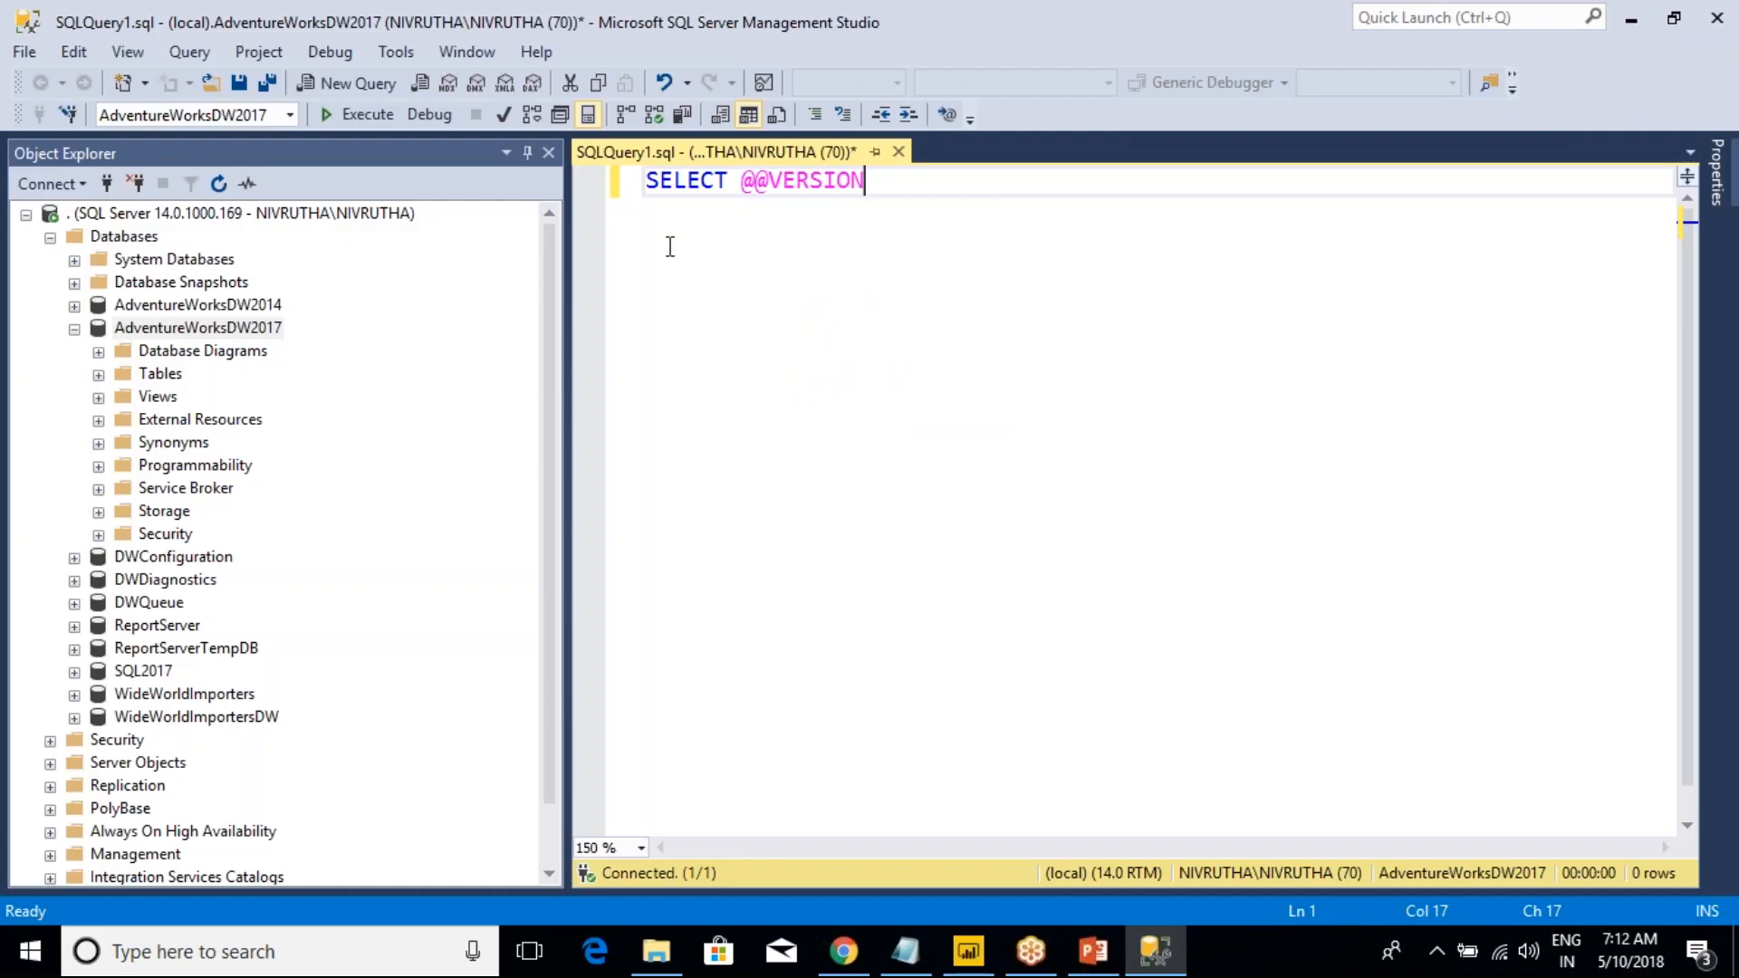
left_click(359, 114)
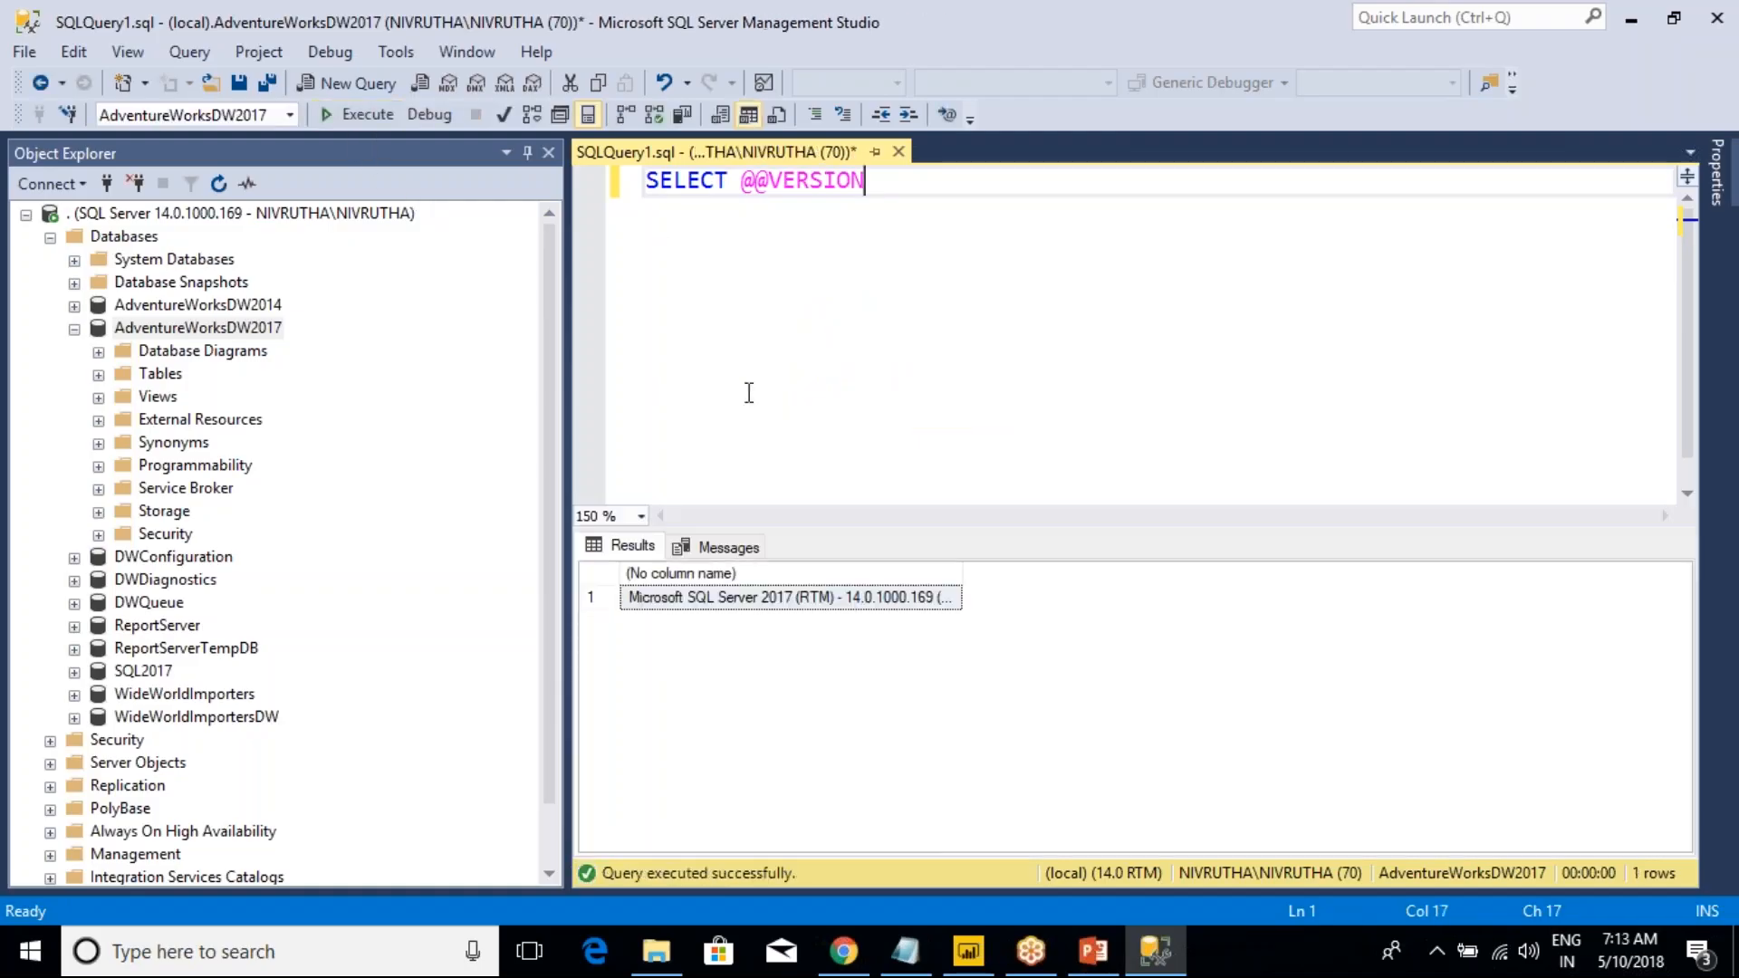
- Widen the result column to read the full SQL Server version text
double_click(965, 585)
left_click(800, 607)
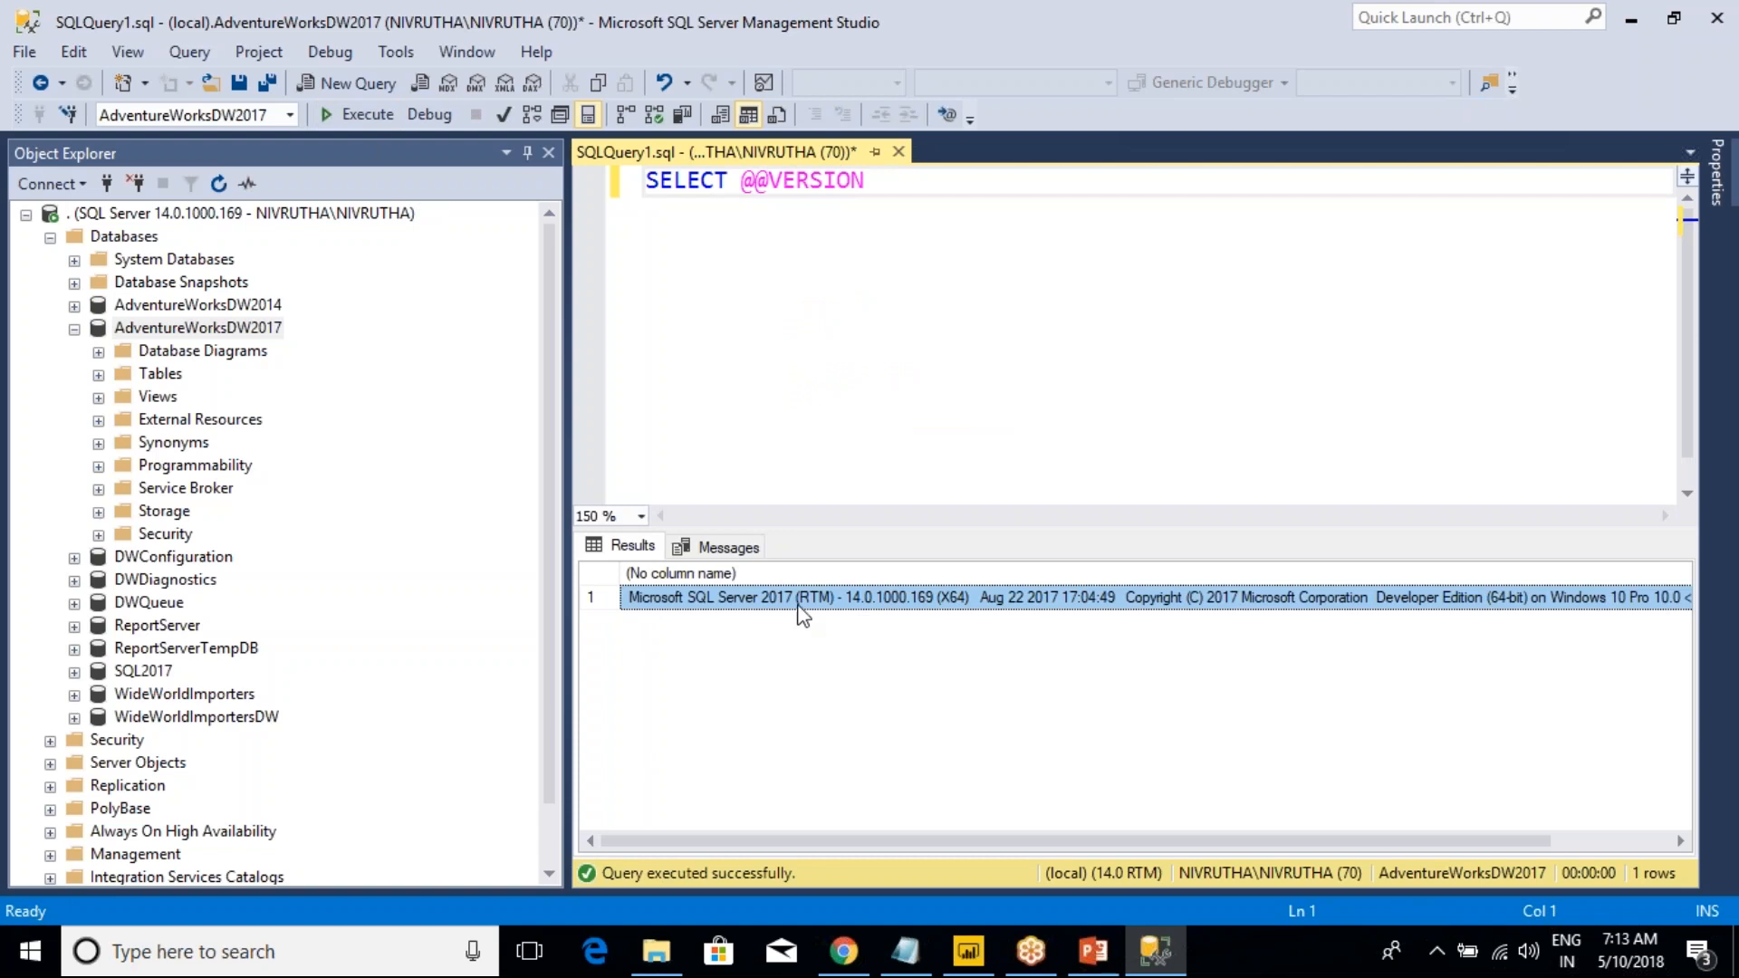
left_click(757, 244)
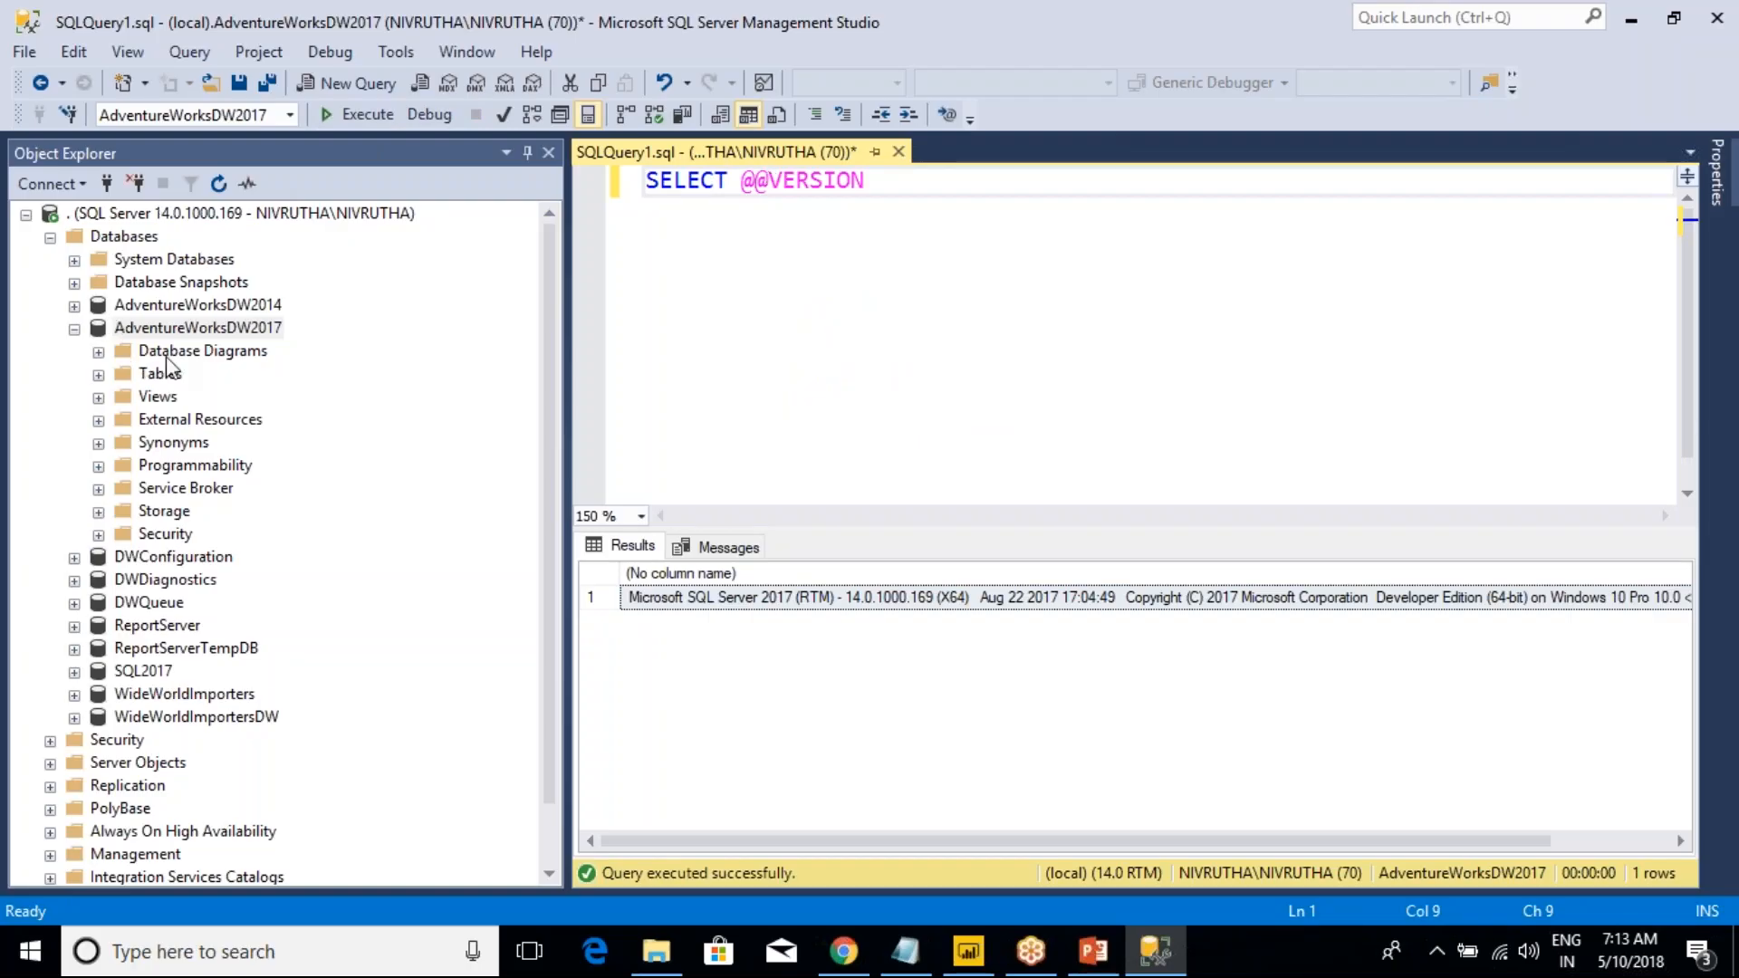
- Copy the name of the AdventureWorksDW2017 database from the object tree
left_click(203, 327)
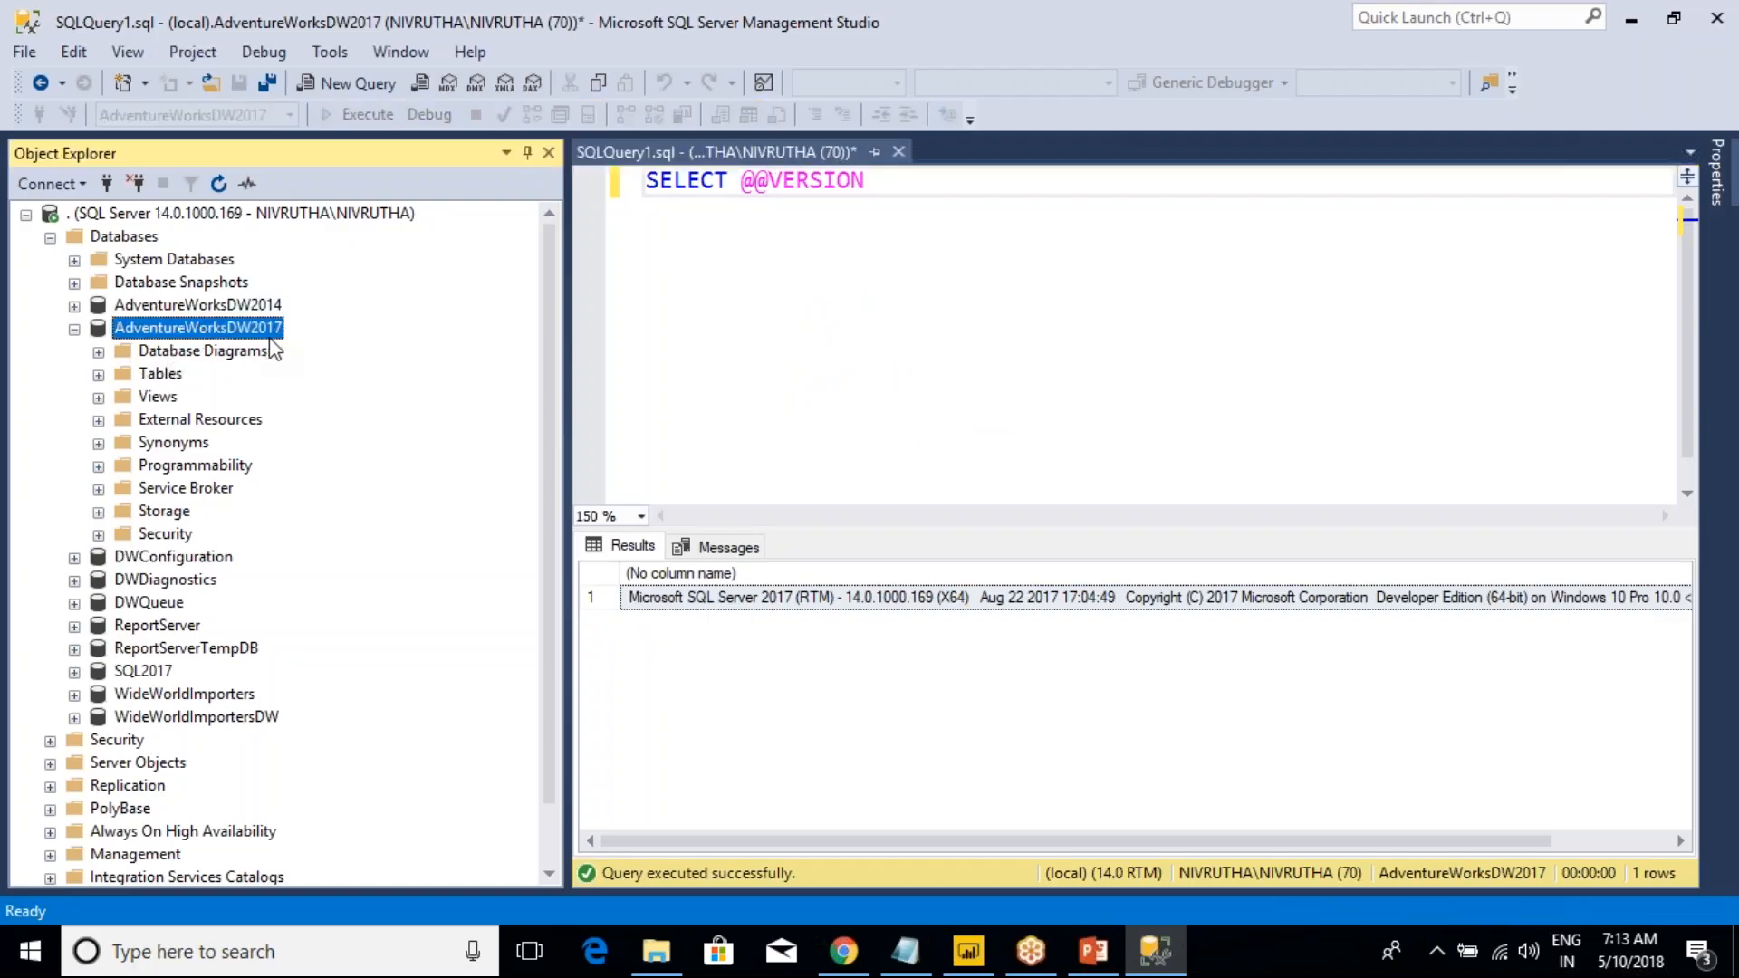
key("F2")
key("ctrl+c")
- Switch to the Notepad class notes and add the heading "Day-2 :" underlined with eight asterisks after Power BI DAX Expressions
key("alt+Tab")
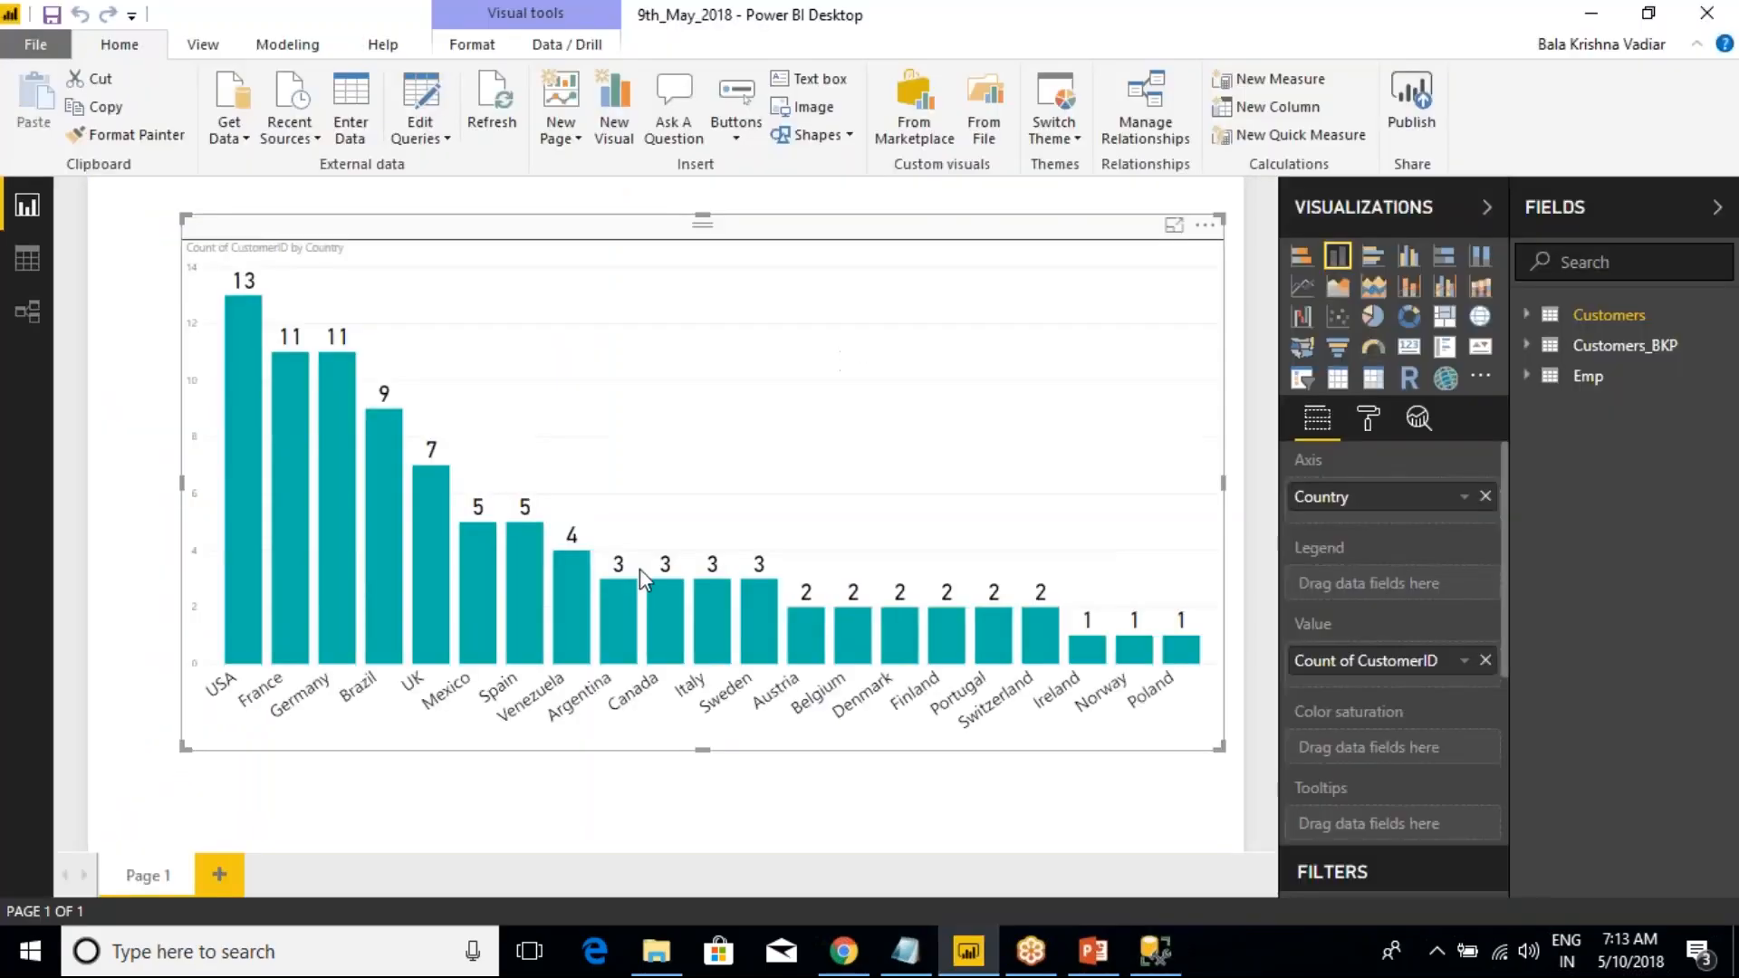
key("alt+Tab")
key("alt+Tab")
key("alt+Tab")
scroll(624, 548, "down", 8)
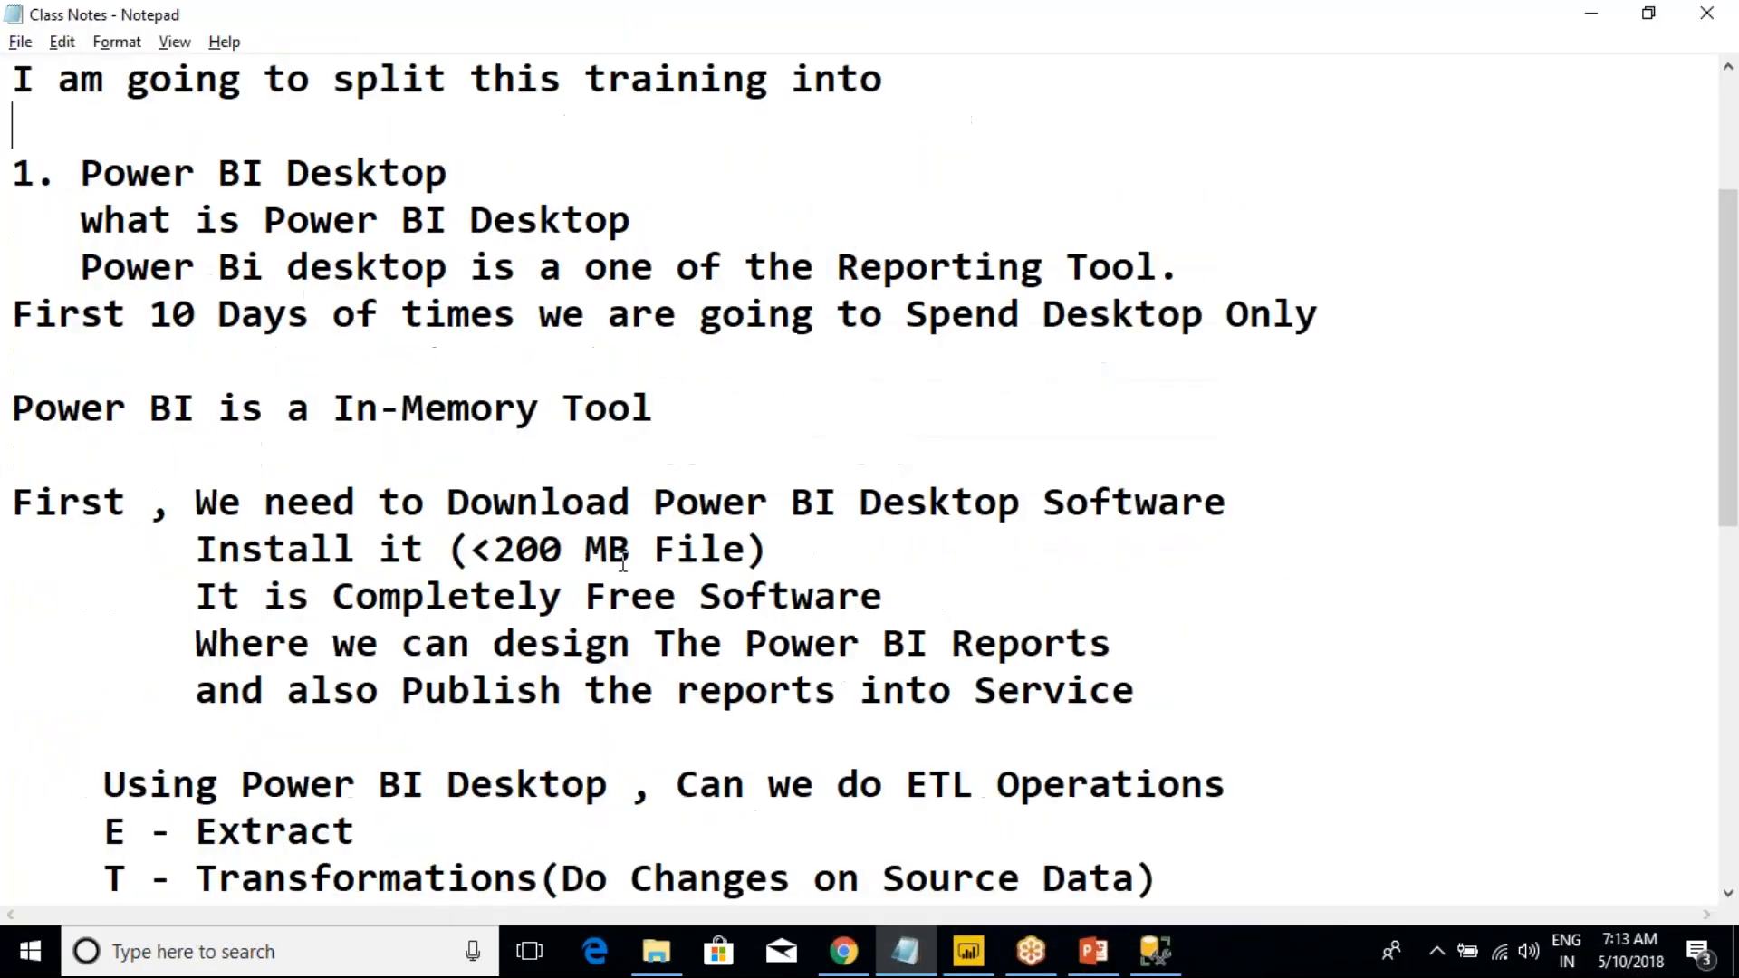
left_click(644, 788)
key("Return")
key("Return")
type("dDay1")
key("BackSpace")
key("BackSpace")
key("BackSpace")
key("BackSpace")
key("BackSpace")
type("Day")
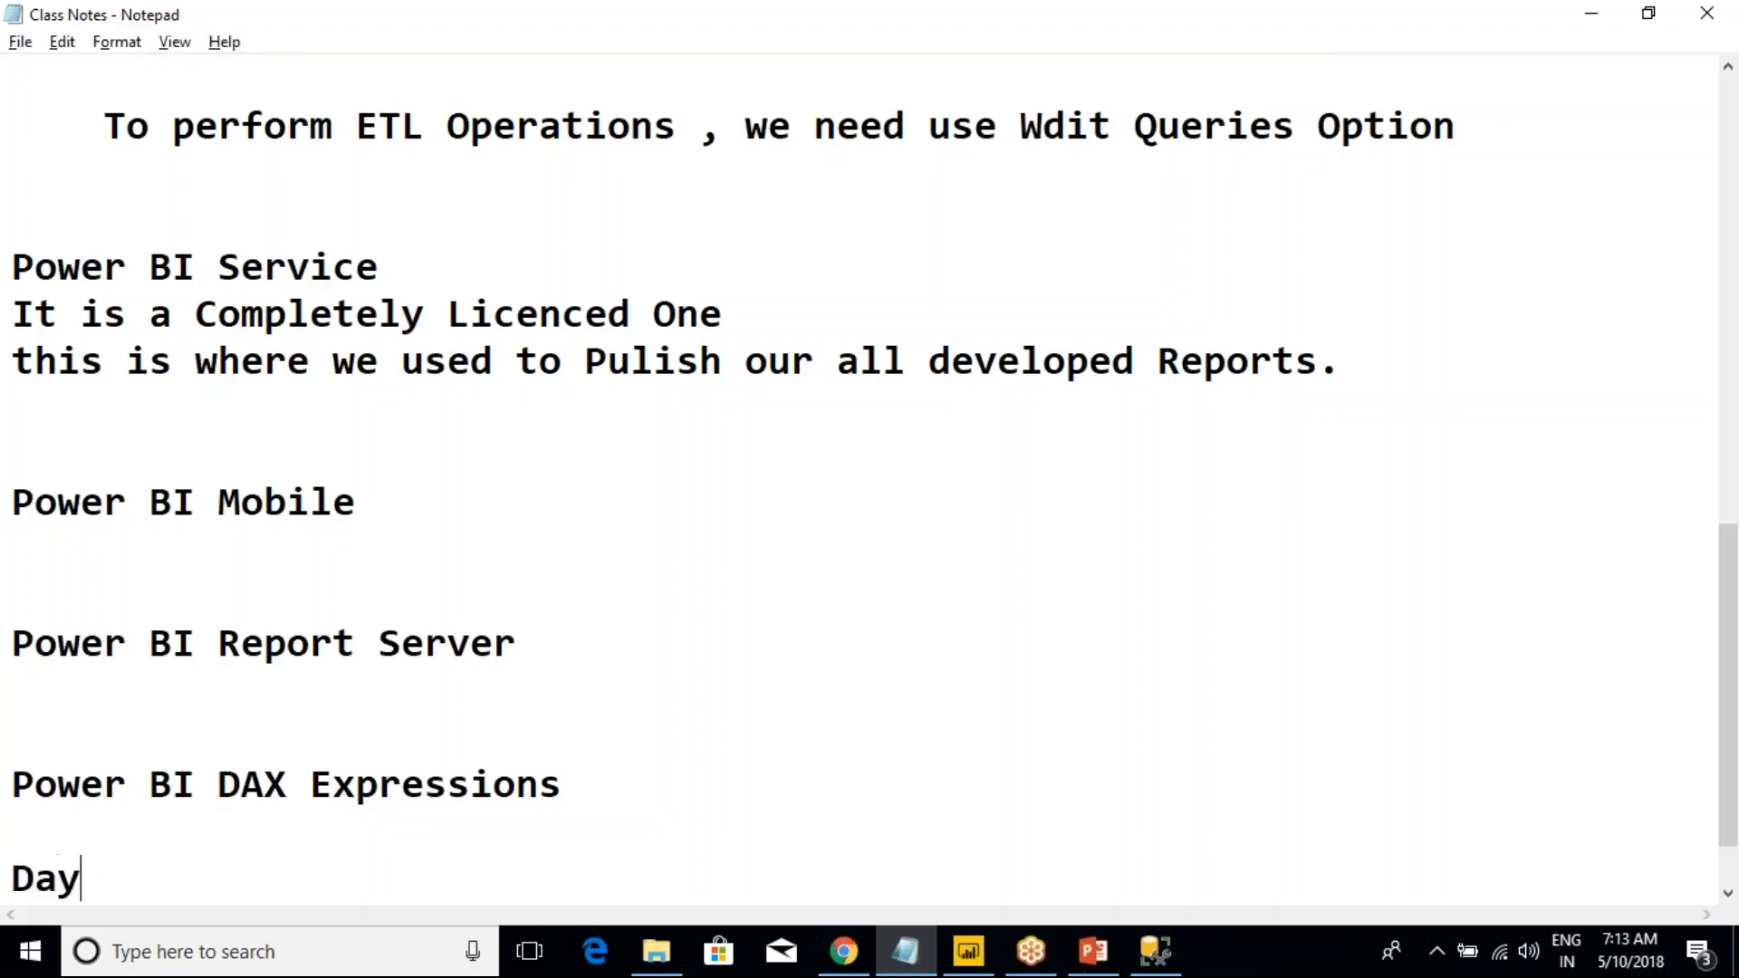
type("-2 :")
key("Return")
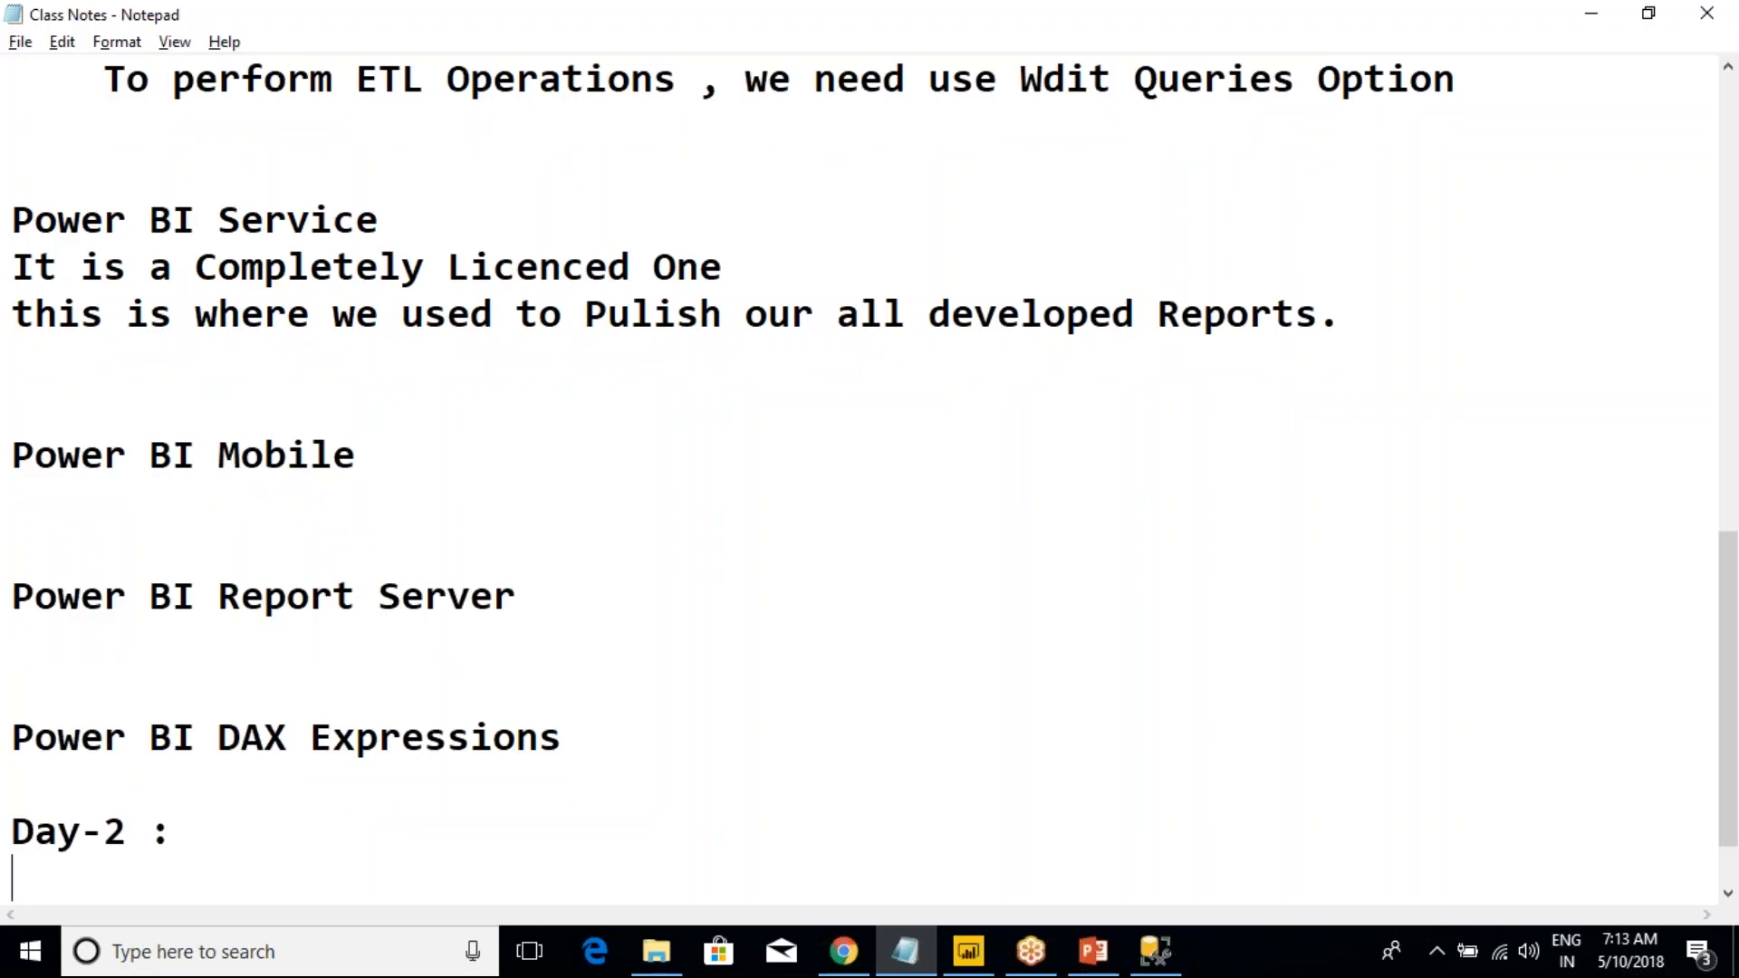
type("********")
- Add a run of blank lines below the Day-2 heading to make room for notes
key("Return")
key("Return")
key("Return")
key("Return")
key("Return")
key("Return")
key("Return")
key("Return")
key("Return")
key("Return")
key("Return")
key("Return")
key("Return")
key("Return")
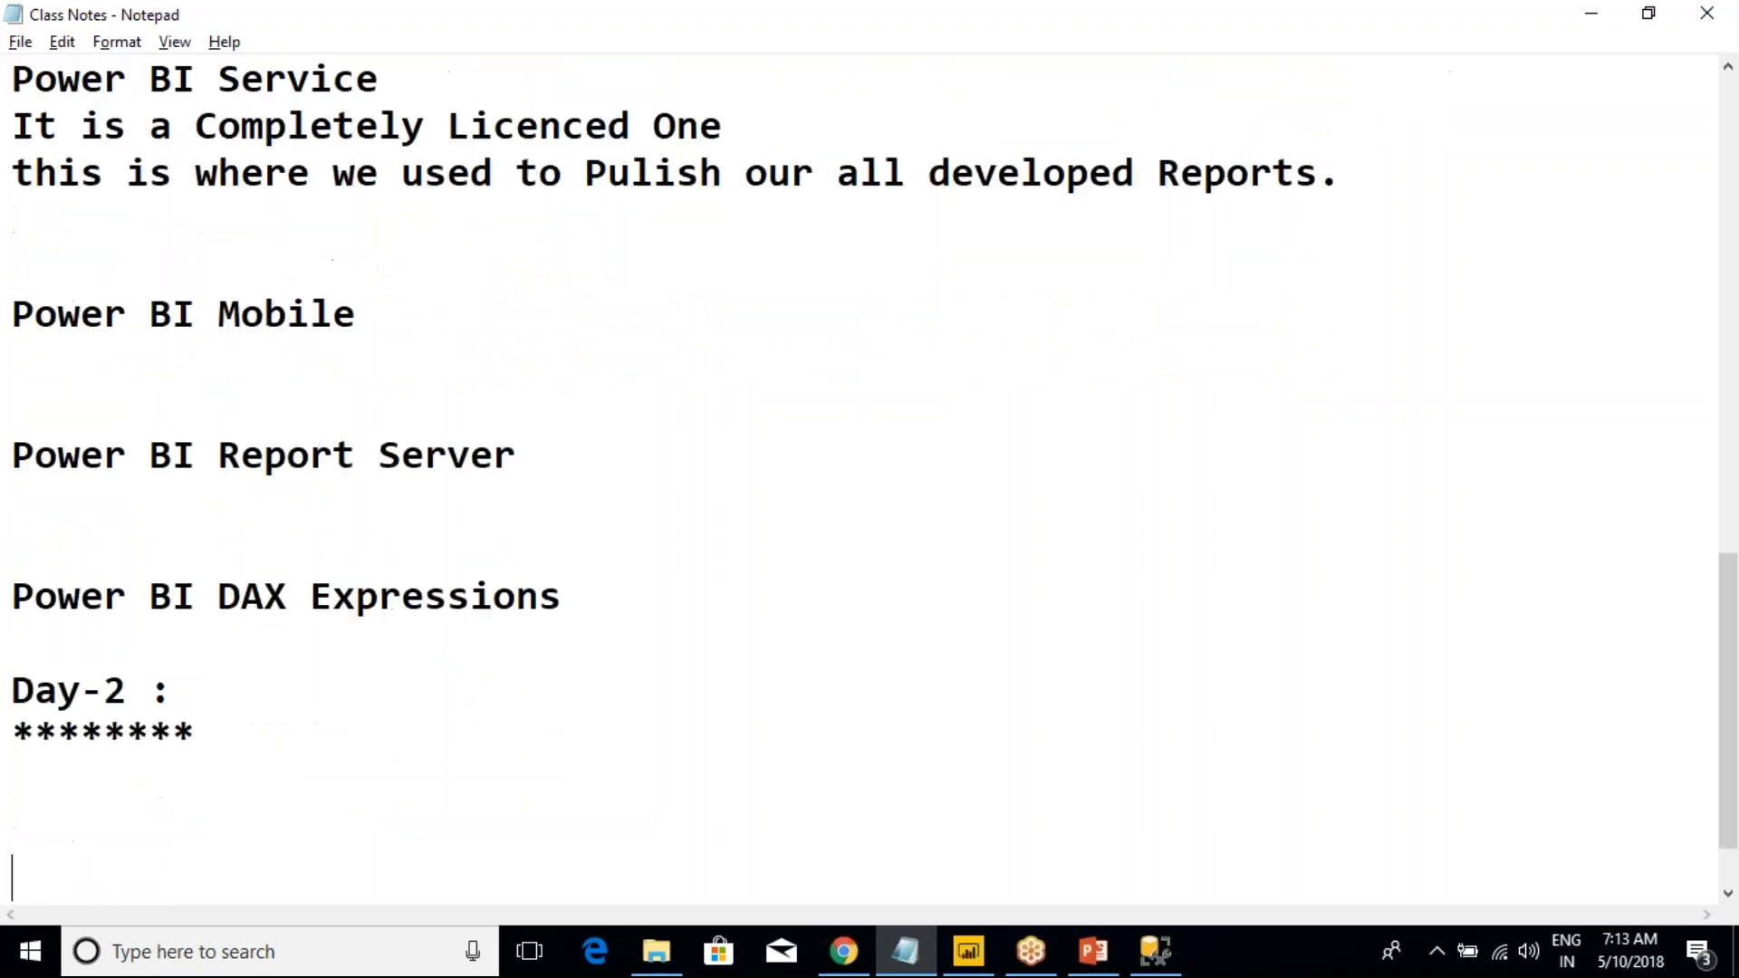
key("Return")
key("Return")
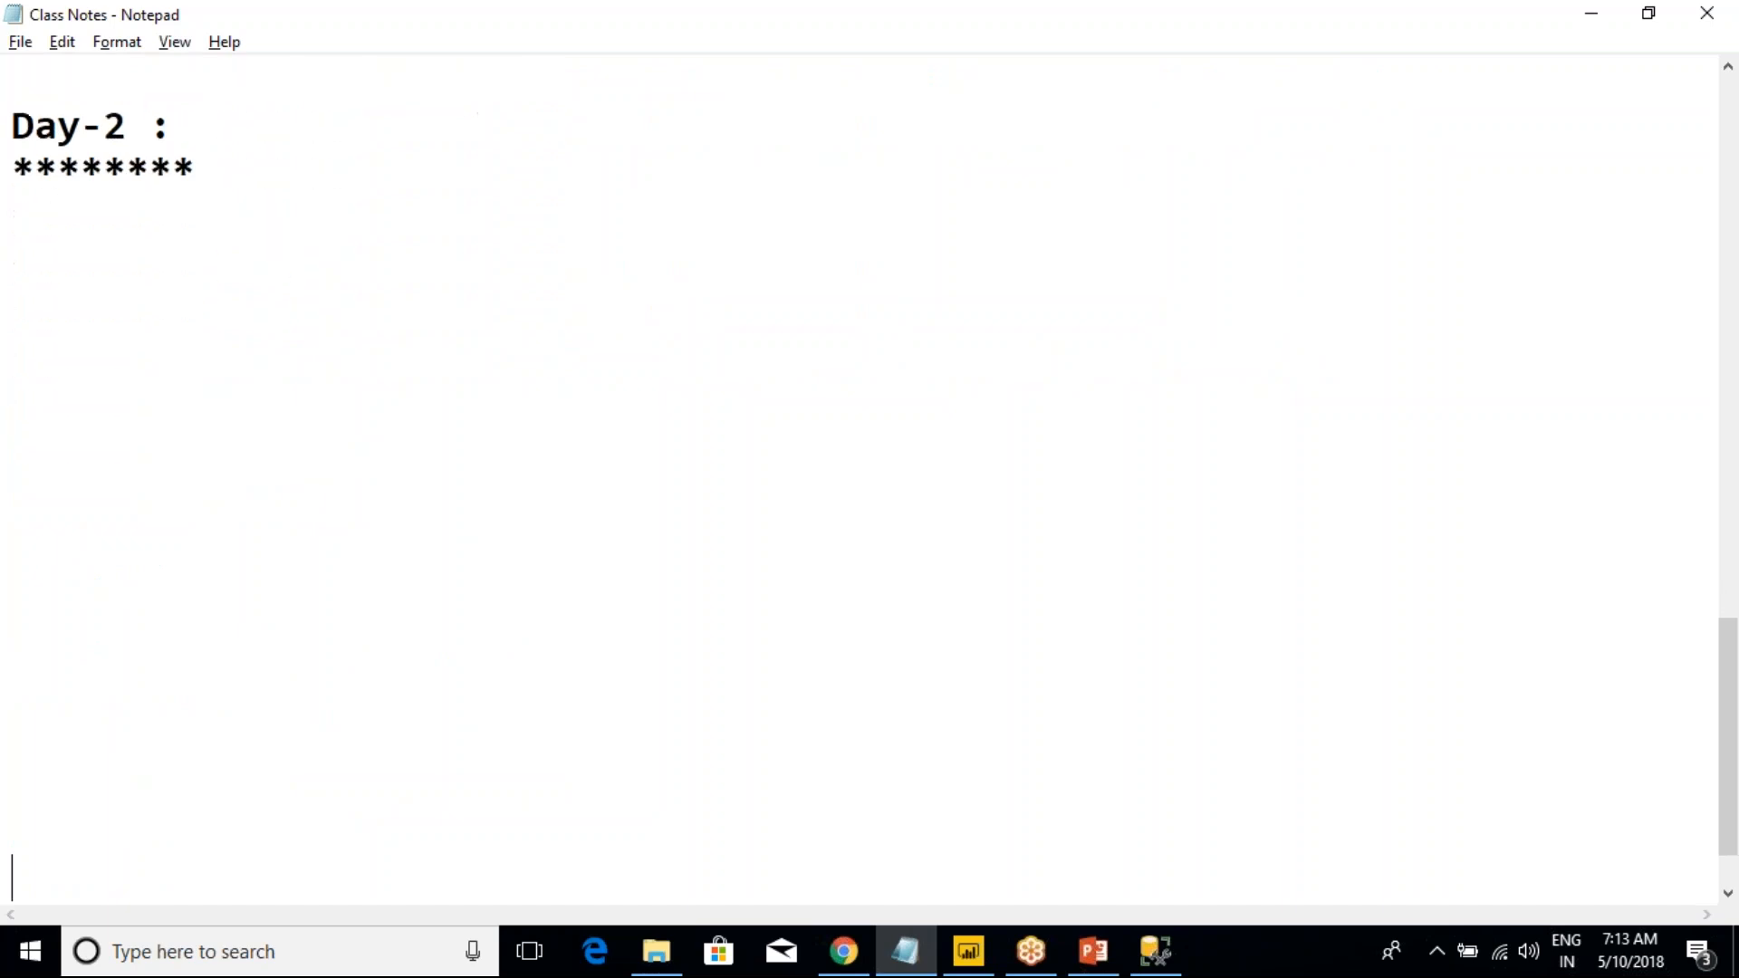
- Paste the database name under the Day-2 heading and complete the line as "AdventureWorksDW2017 is sample DB which is used for our practice"
left_click(122, 178)
key("ctrl+v")
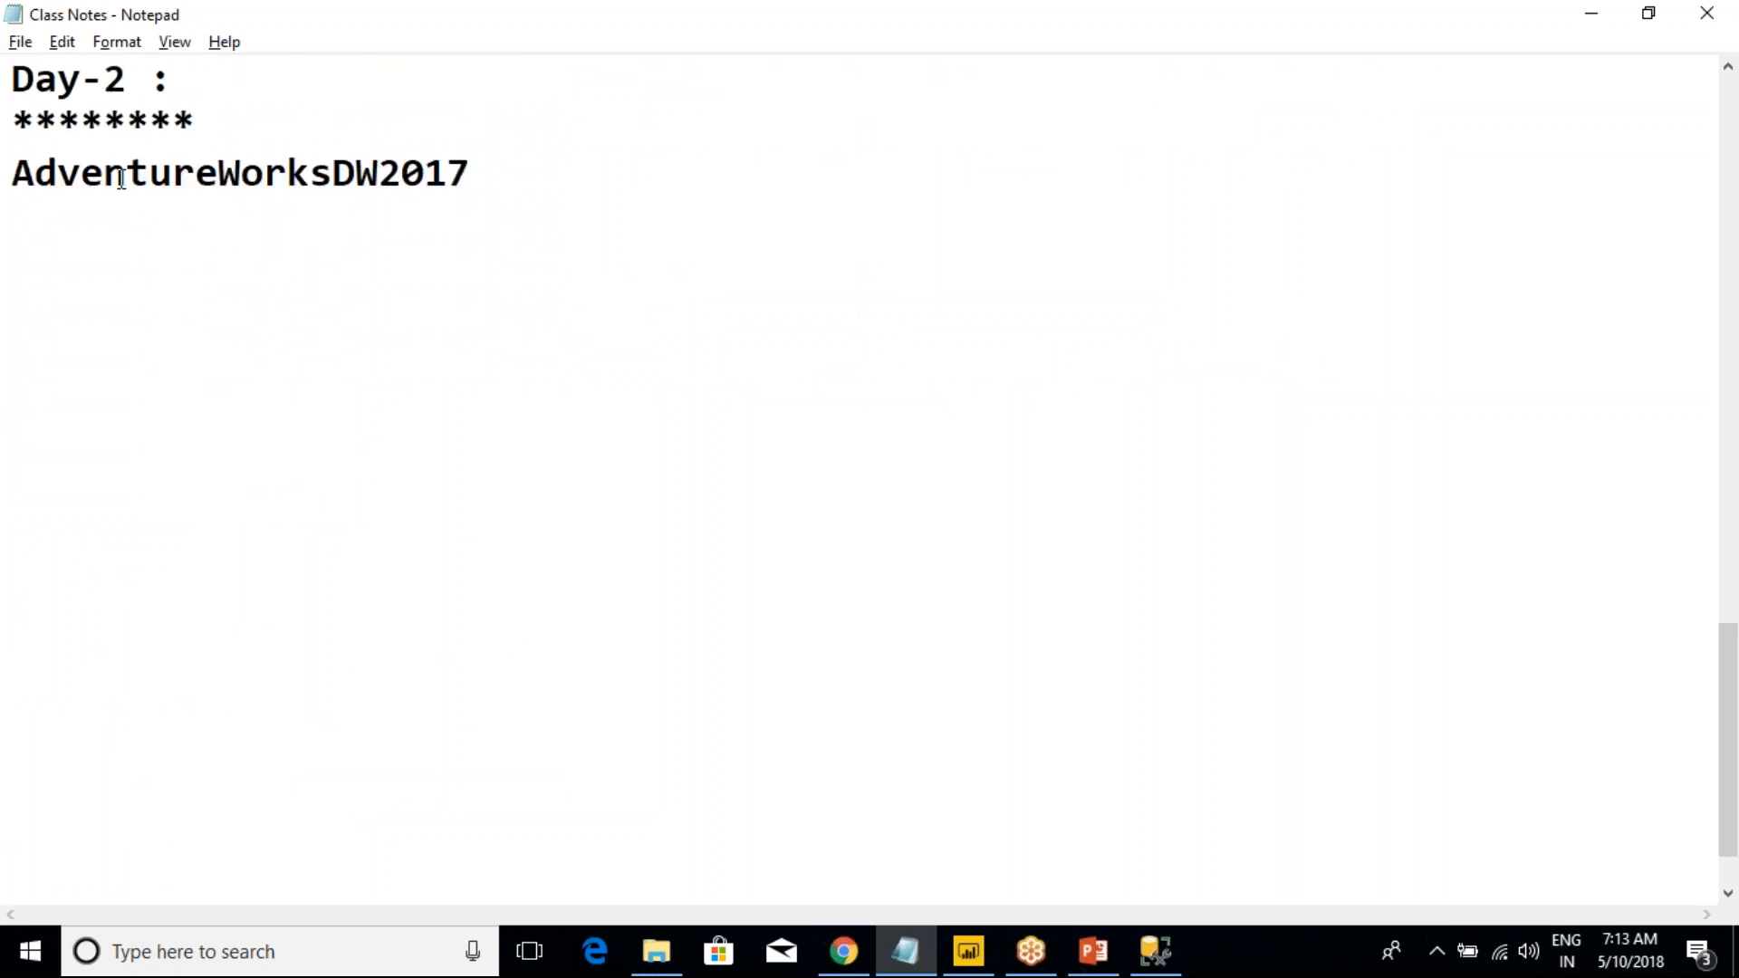
type("is sample D")
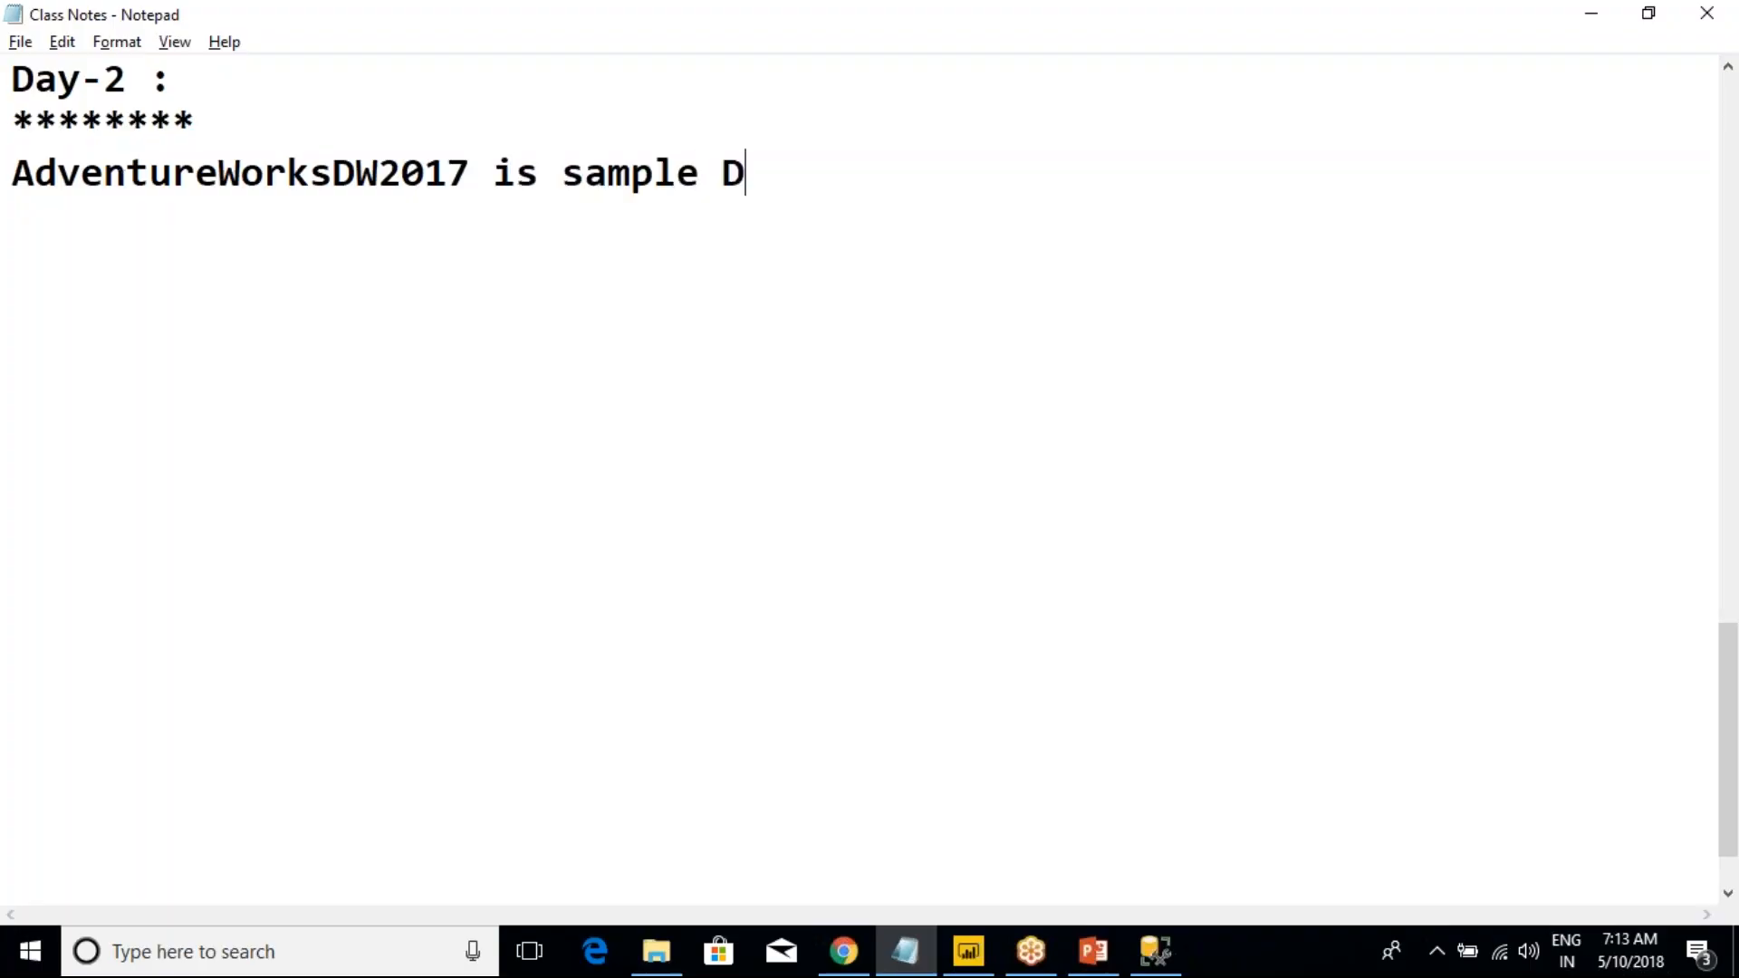
type("B which is us")
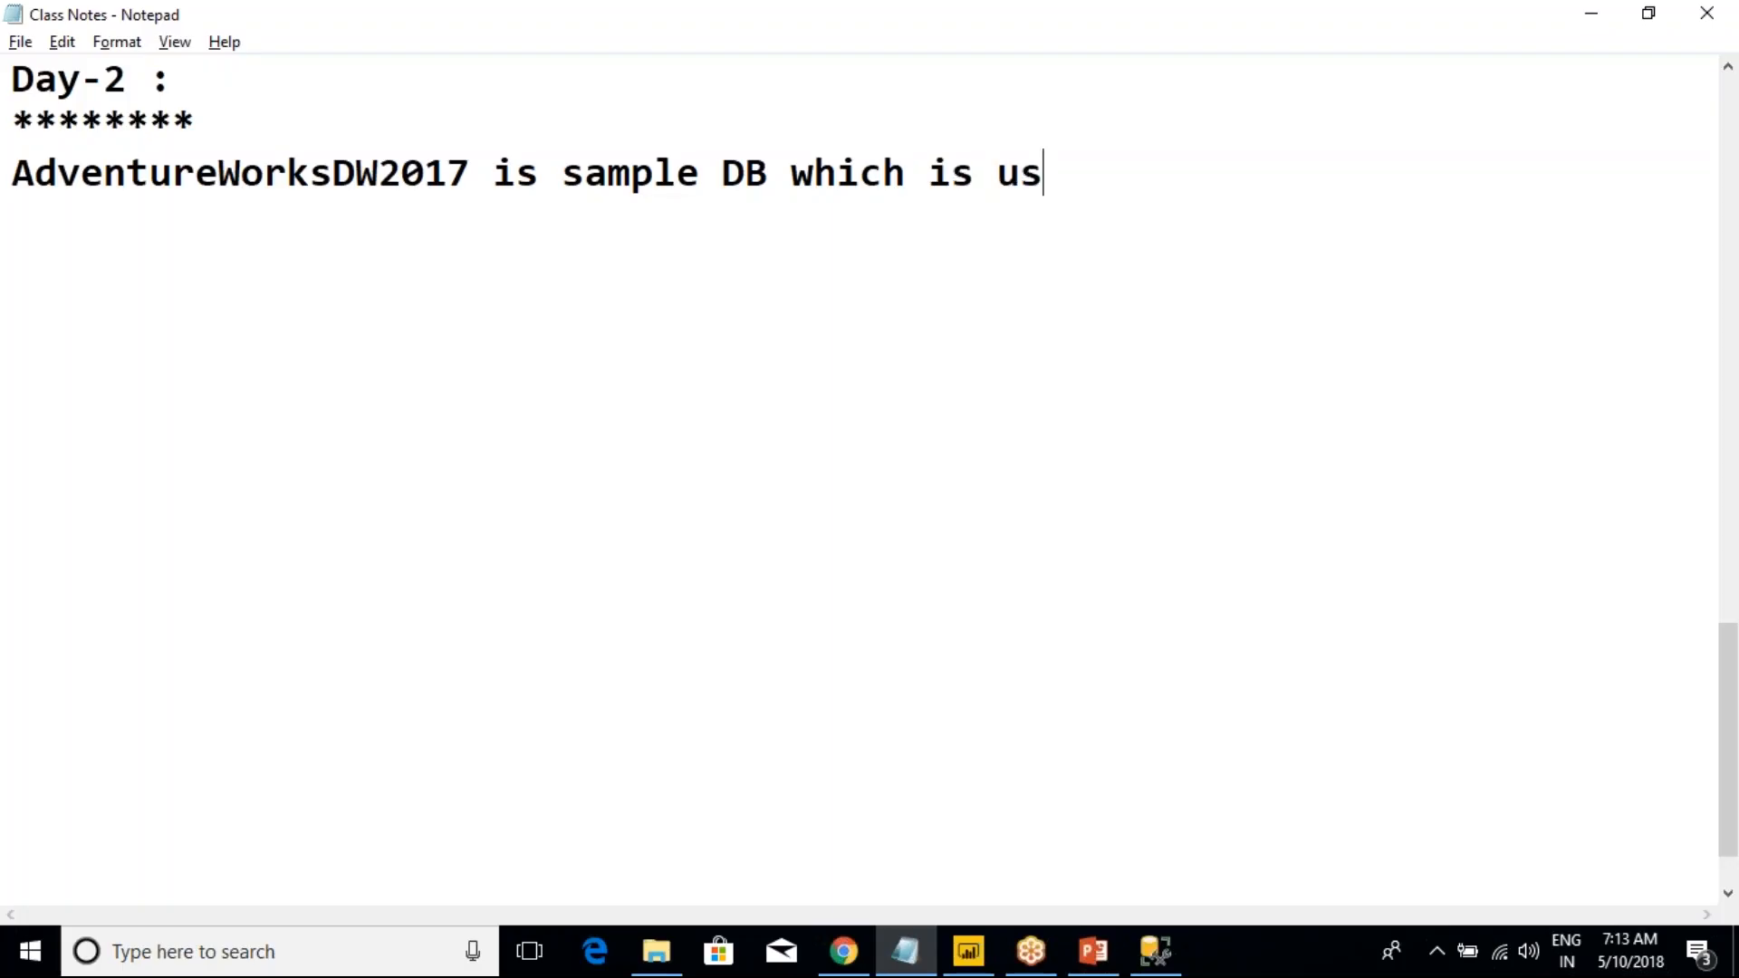
type("ed for ou")
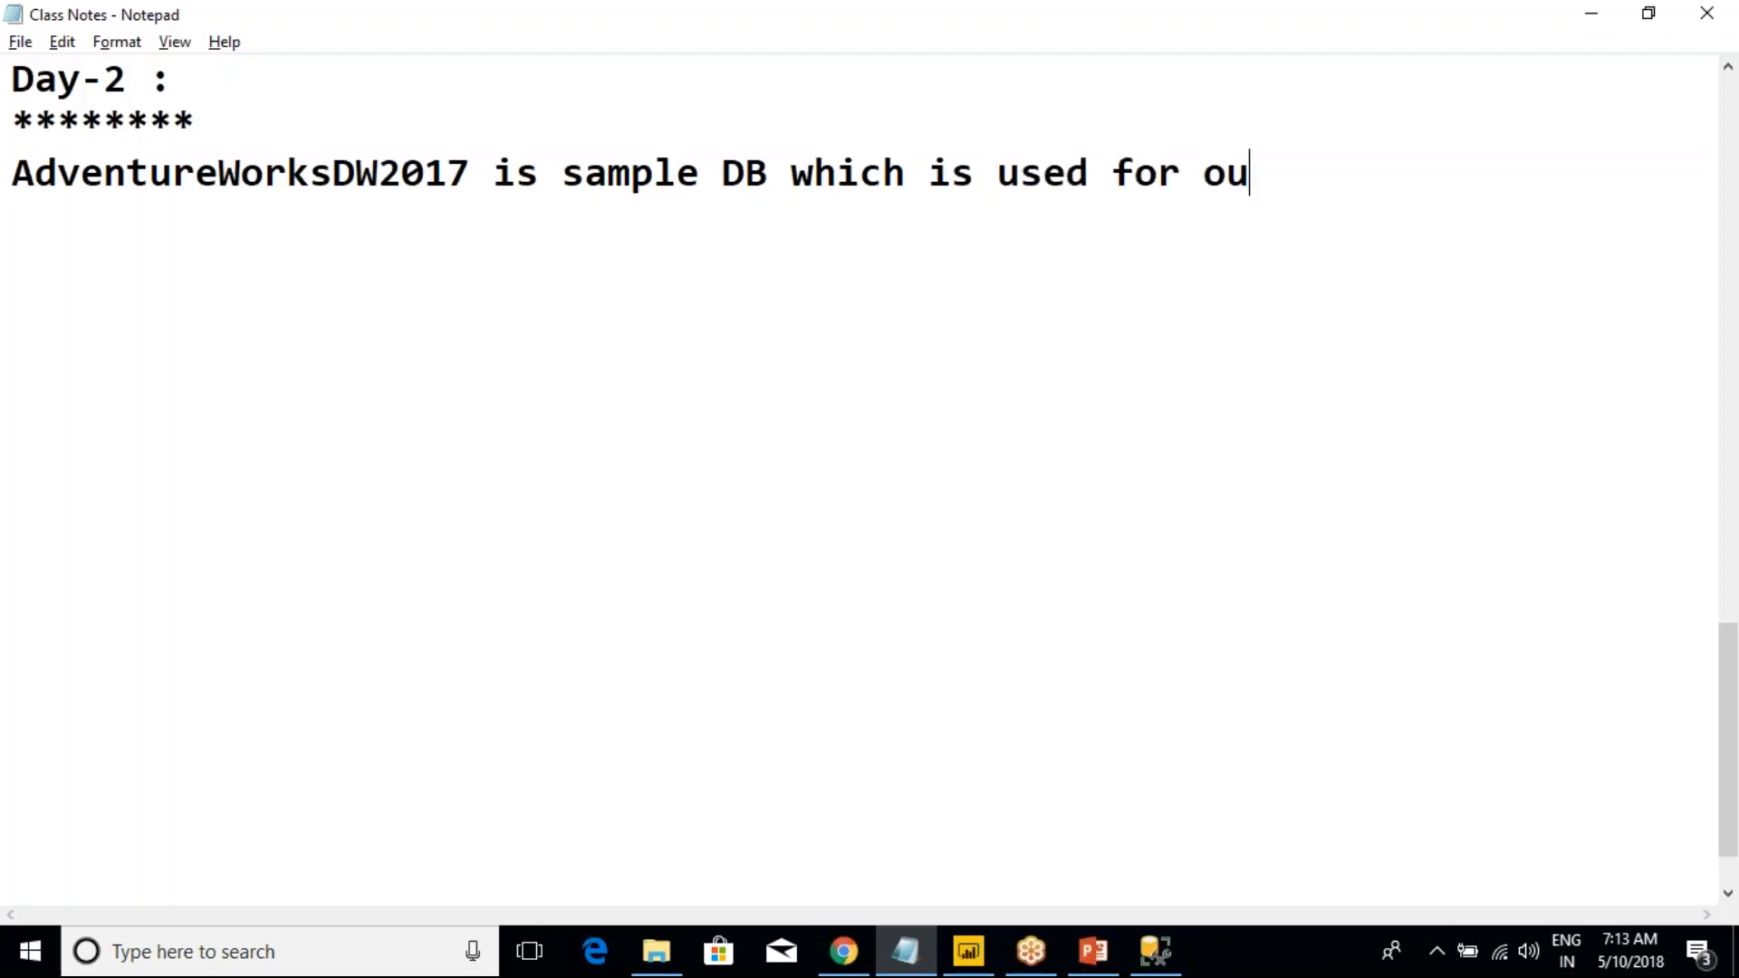
type("r practice")
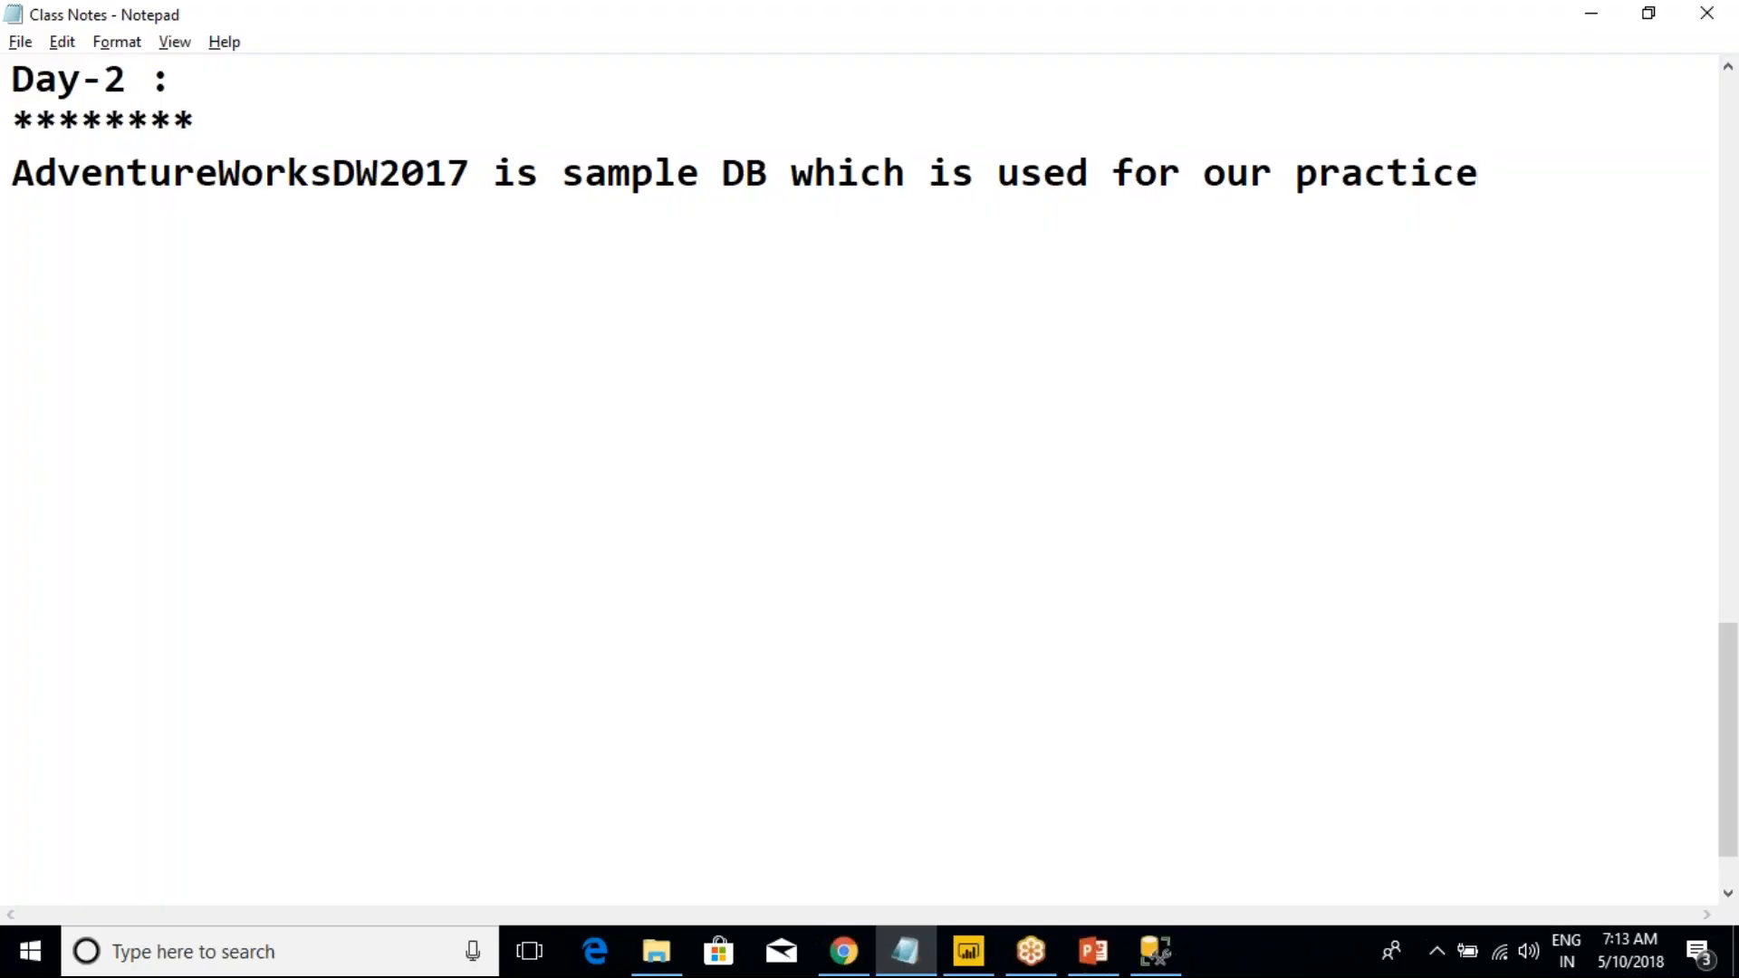
- Add ":-" after AdventureWorksDW2017 and move its description onto an indented line below
left_click(472, 192)
type(":-")
key("Return")
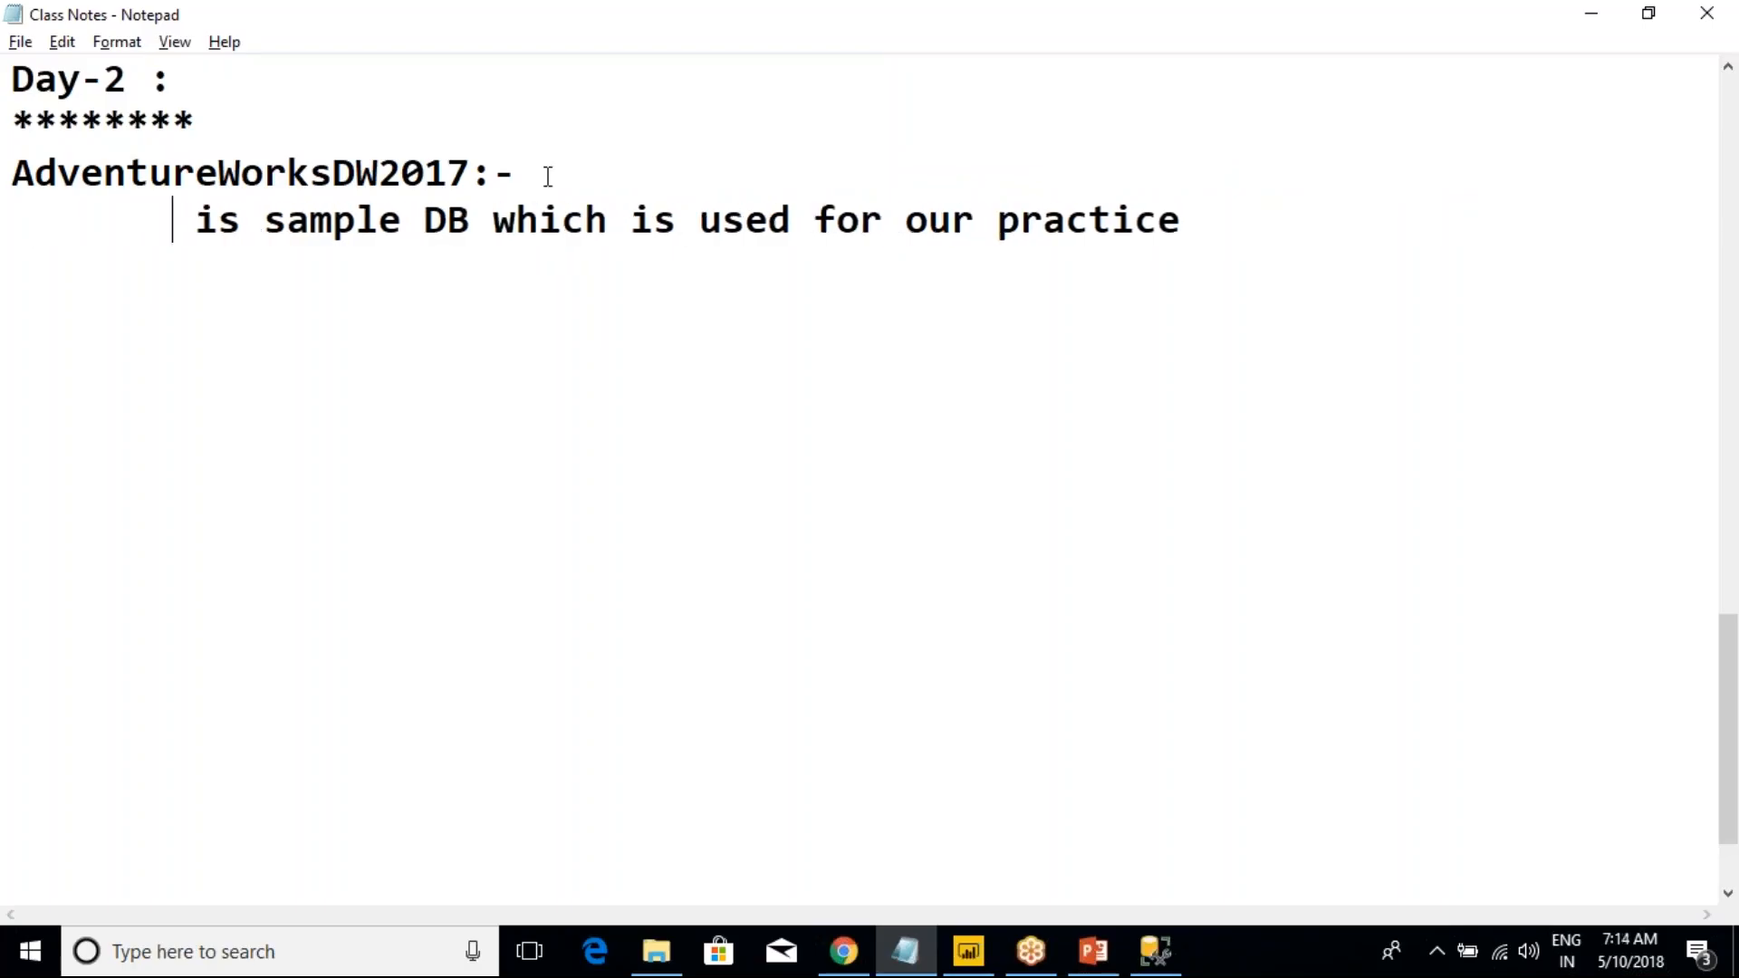
- Switch back to SQL Server Management Studio, select the server and expand the Tables folder of AdventureWorksDW2017
key("alt+Tab")
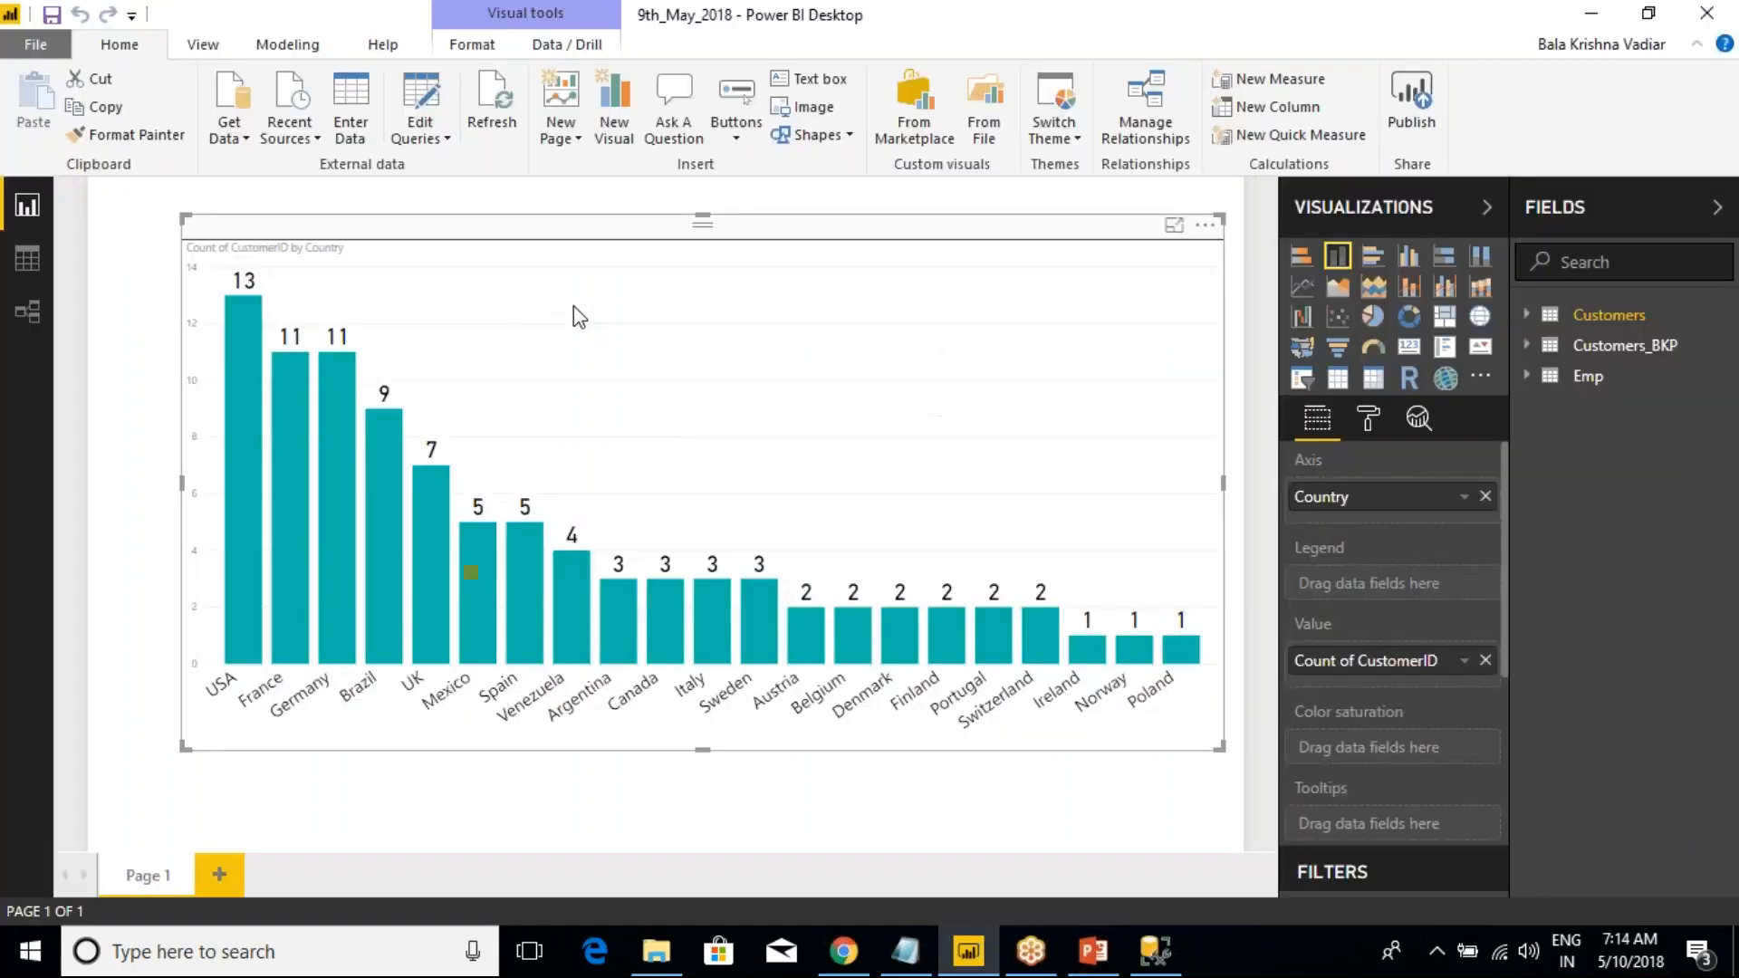
key("alt+Tab")
key("alt+Tab")
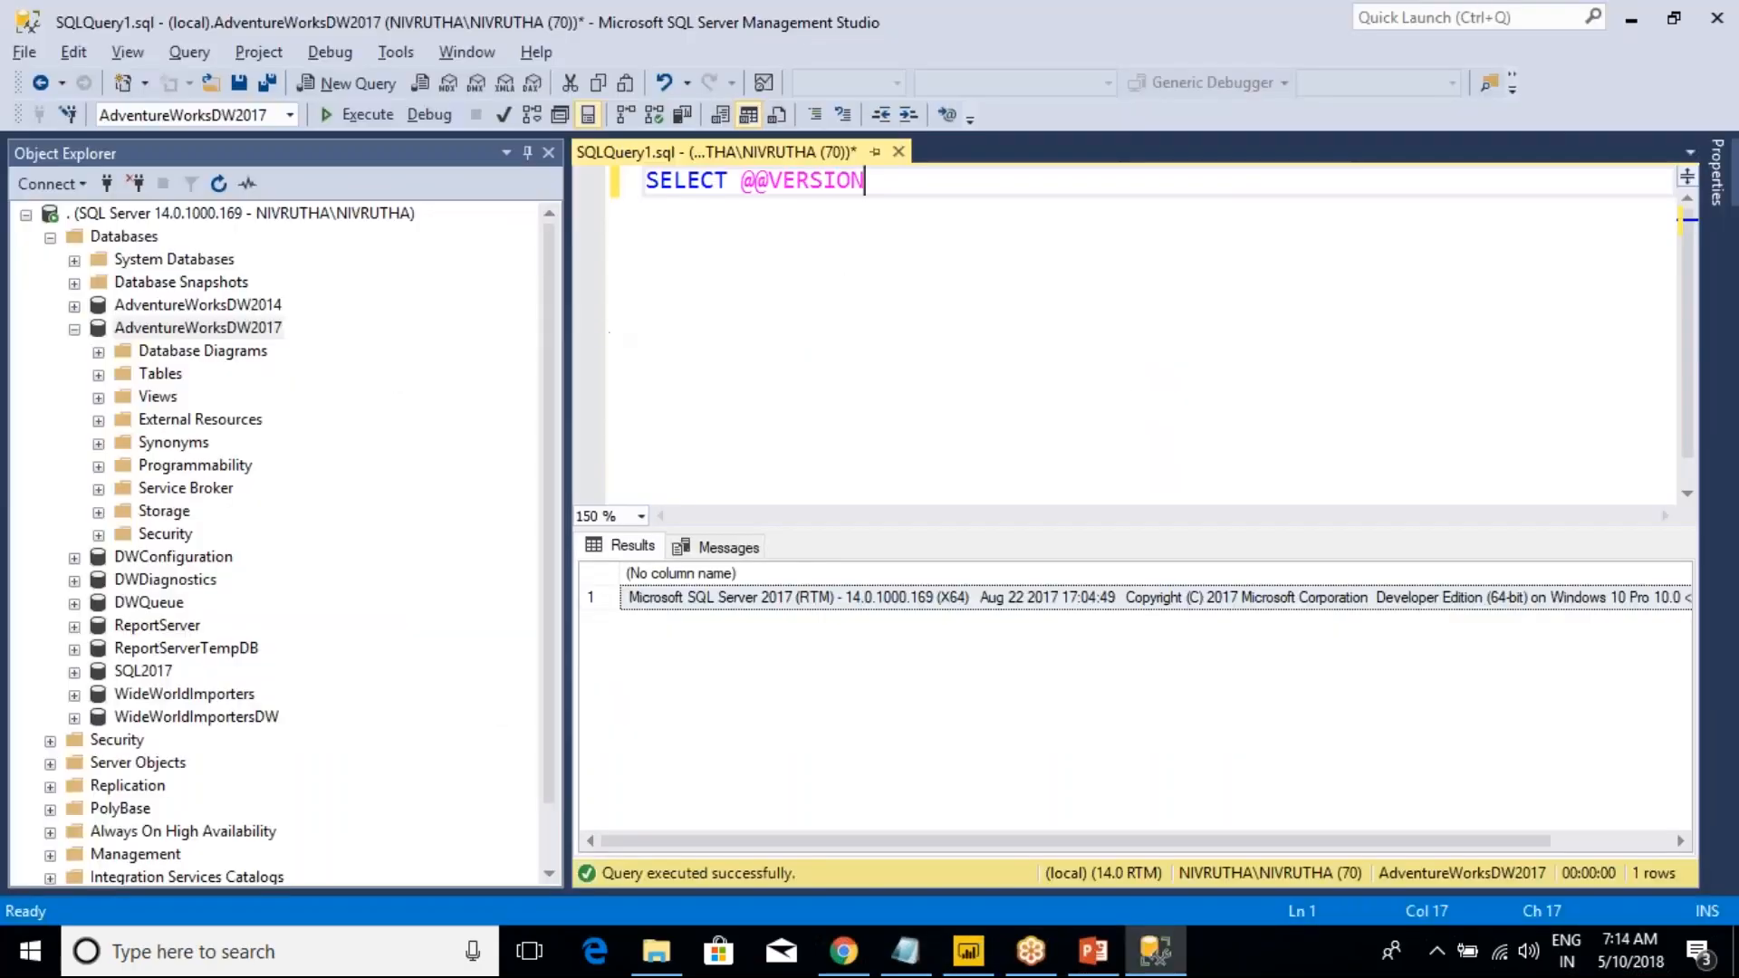
left_click(111, 214)
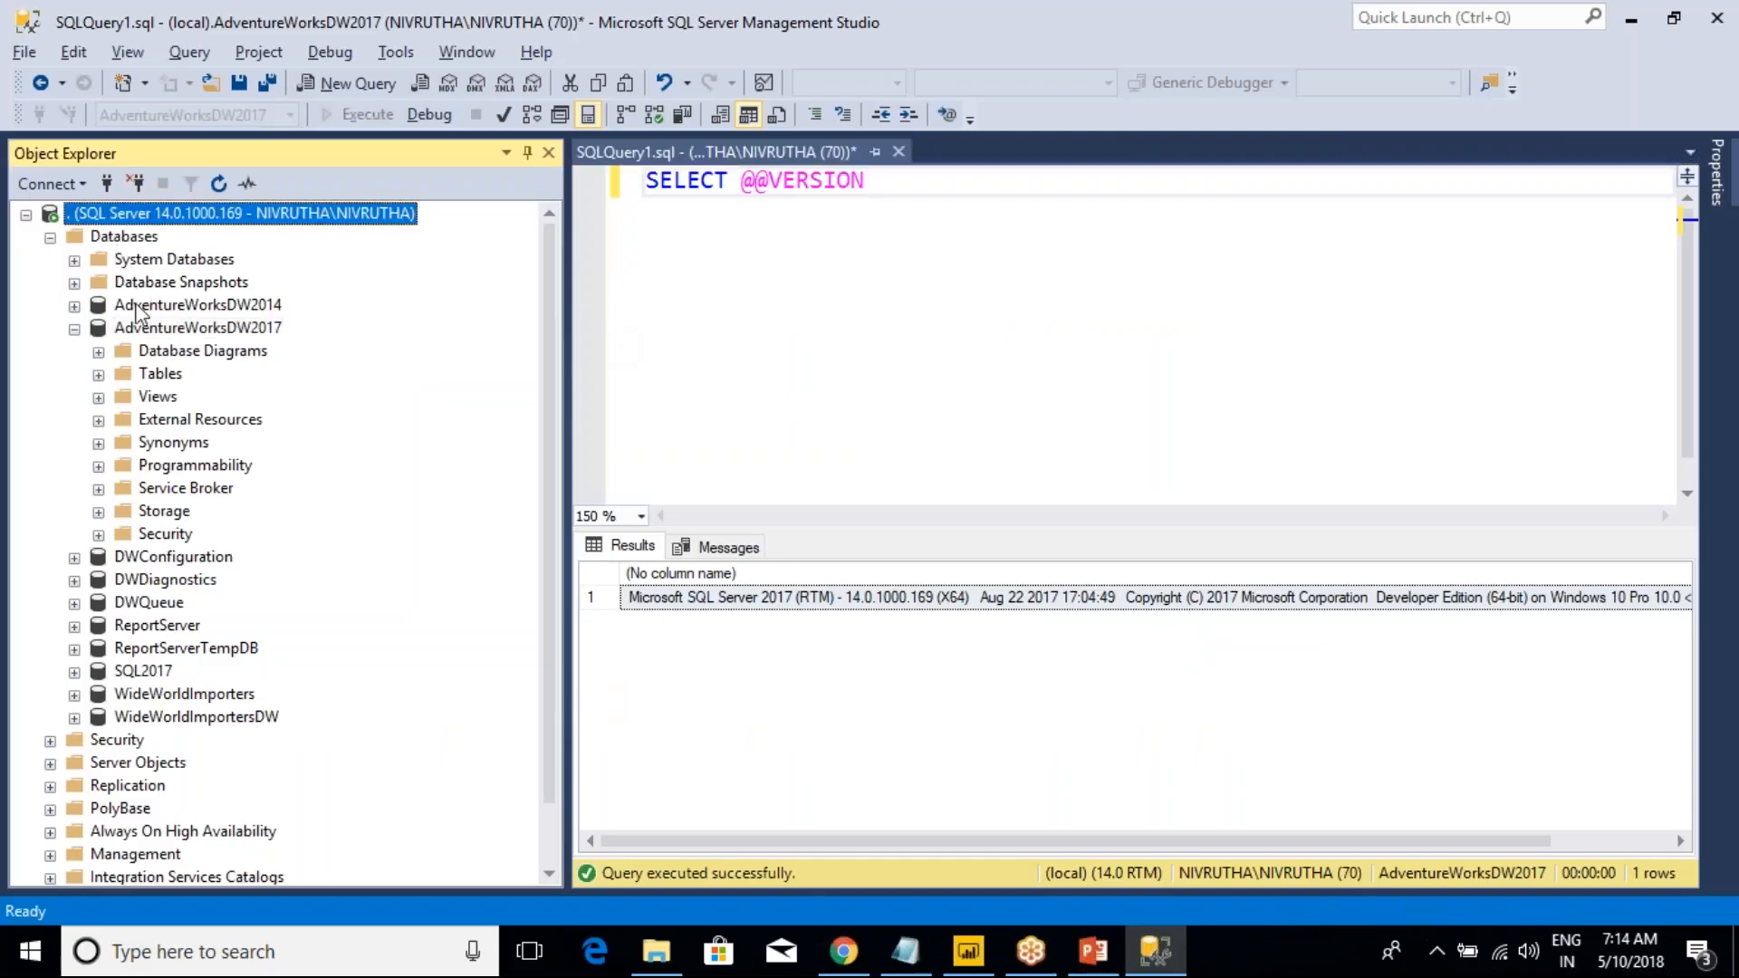
left_click(98, 374)
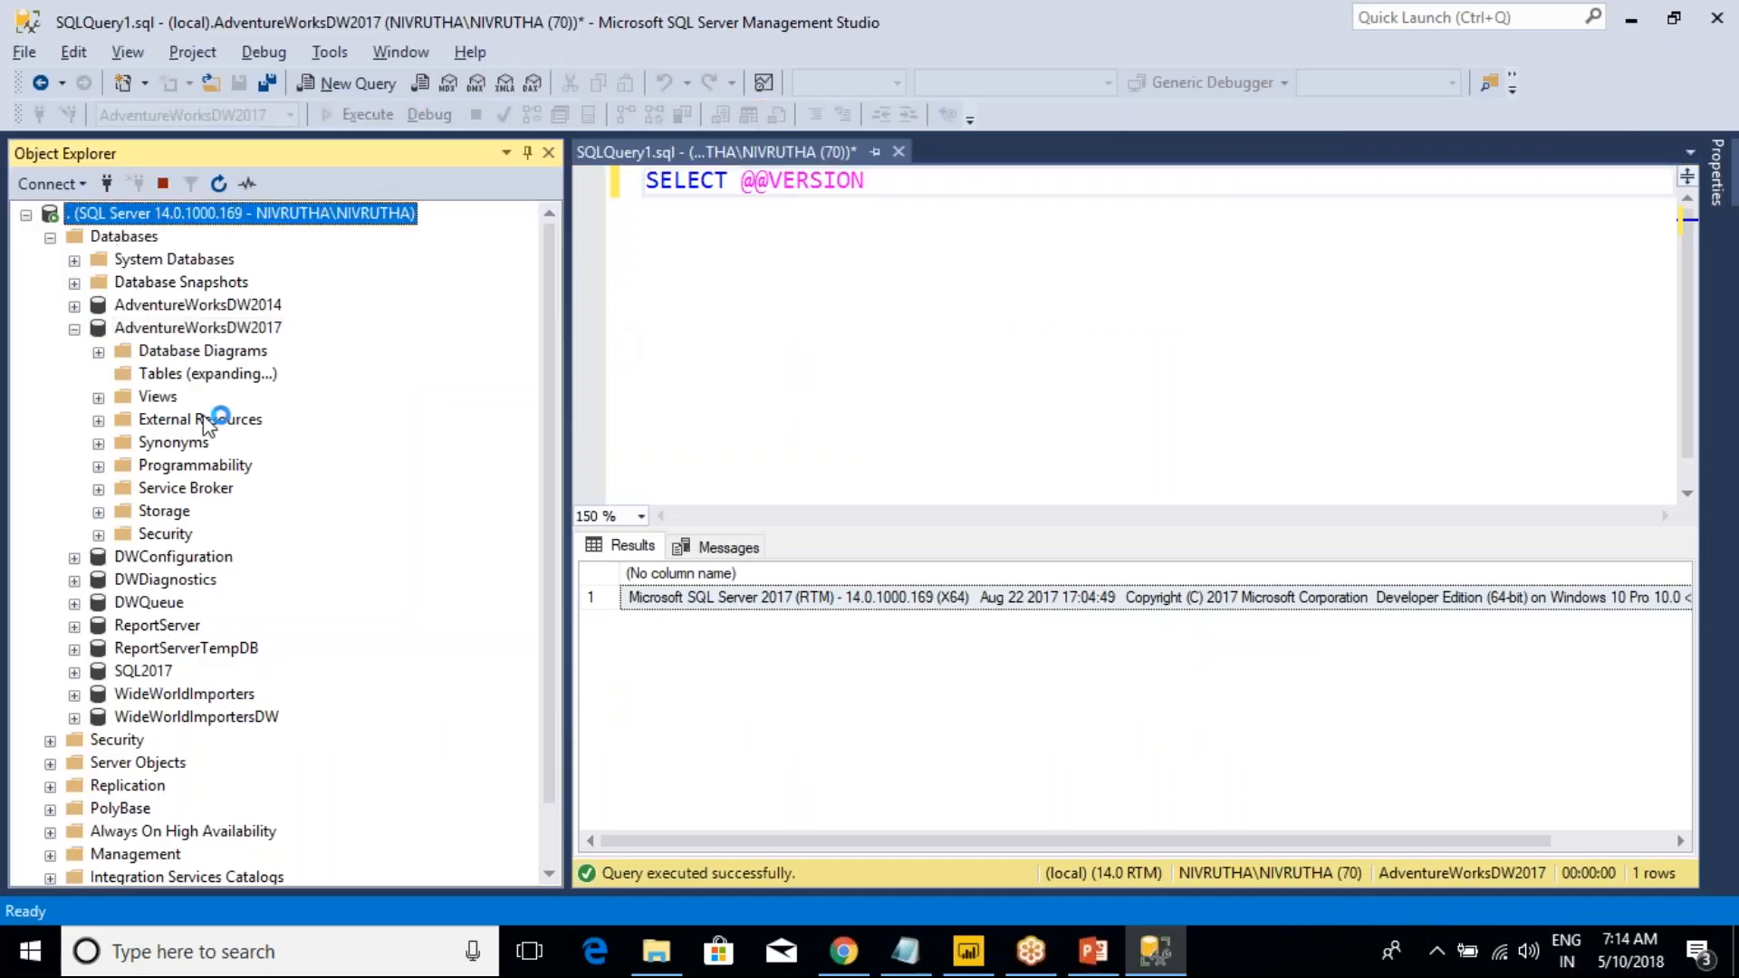
- Look through the AdventureWorksDW2017 tables, including DimEmployee, DimDate, DimCustomer, EMP and FactInternetSales
left_click(874, 290)
left_click(232, 534)
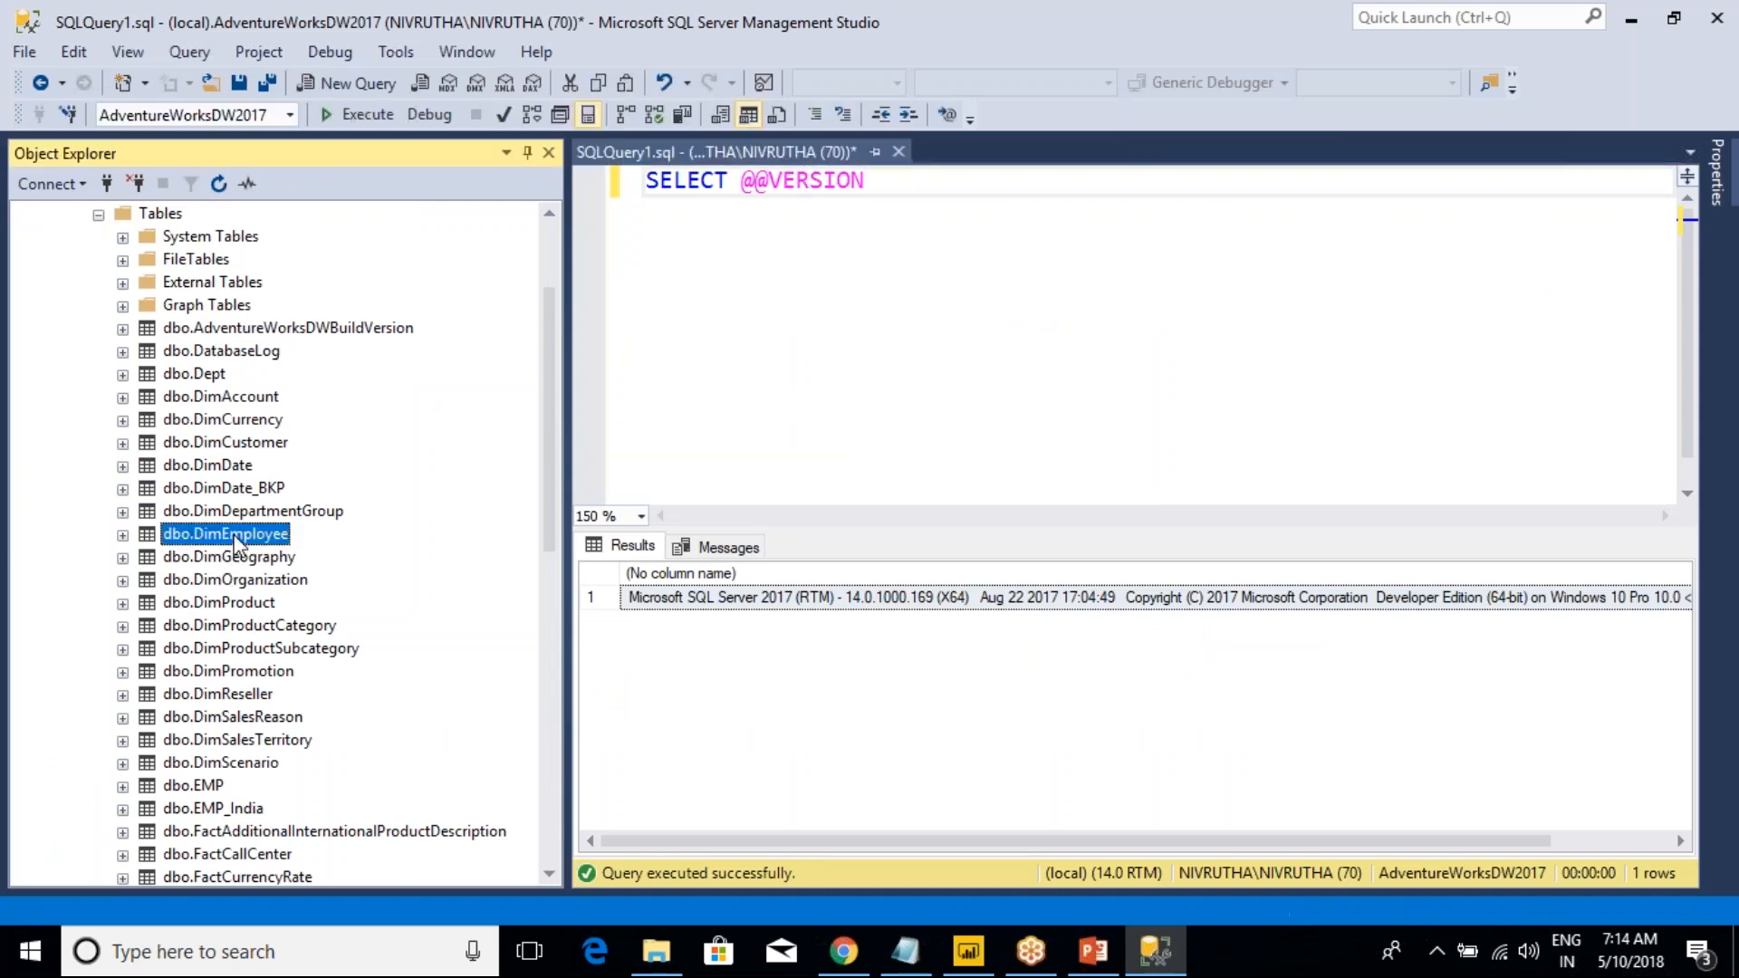
left_click(213, 467)
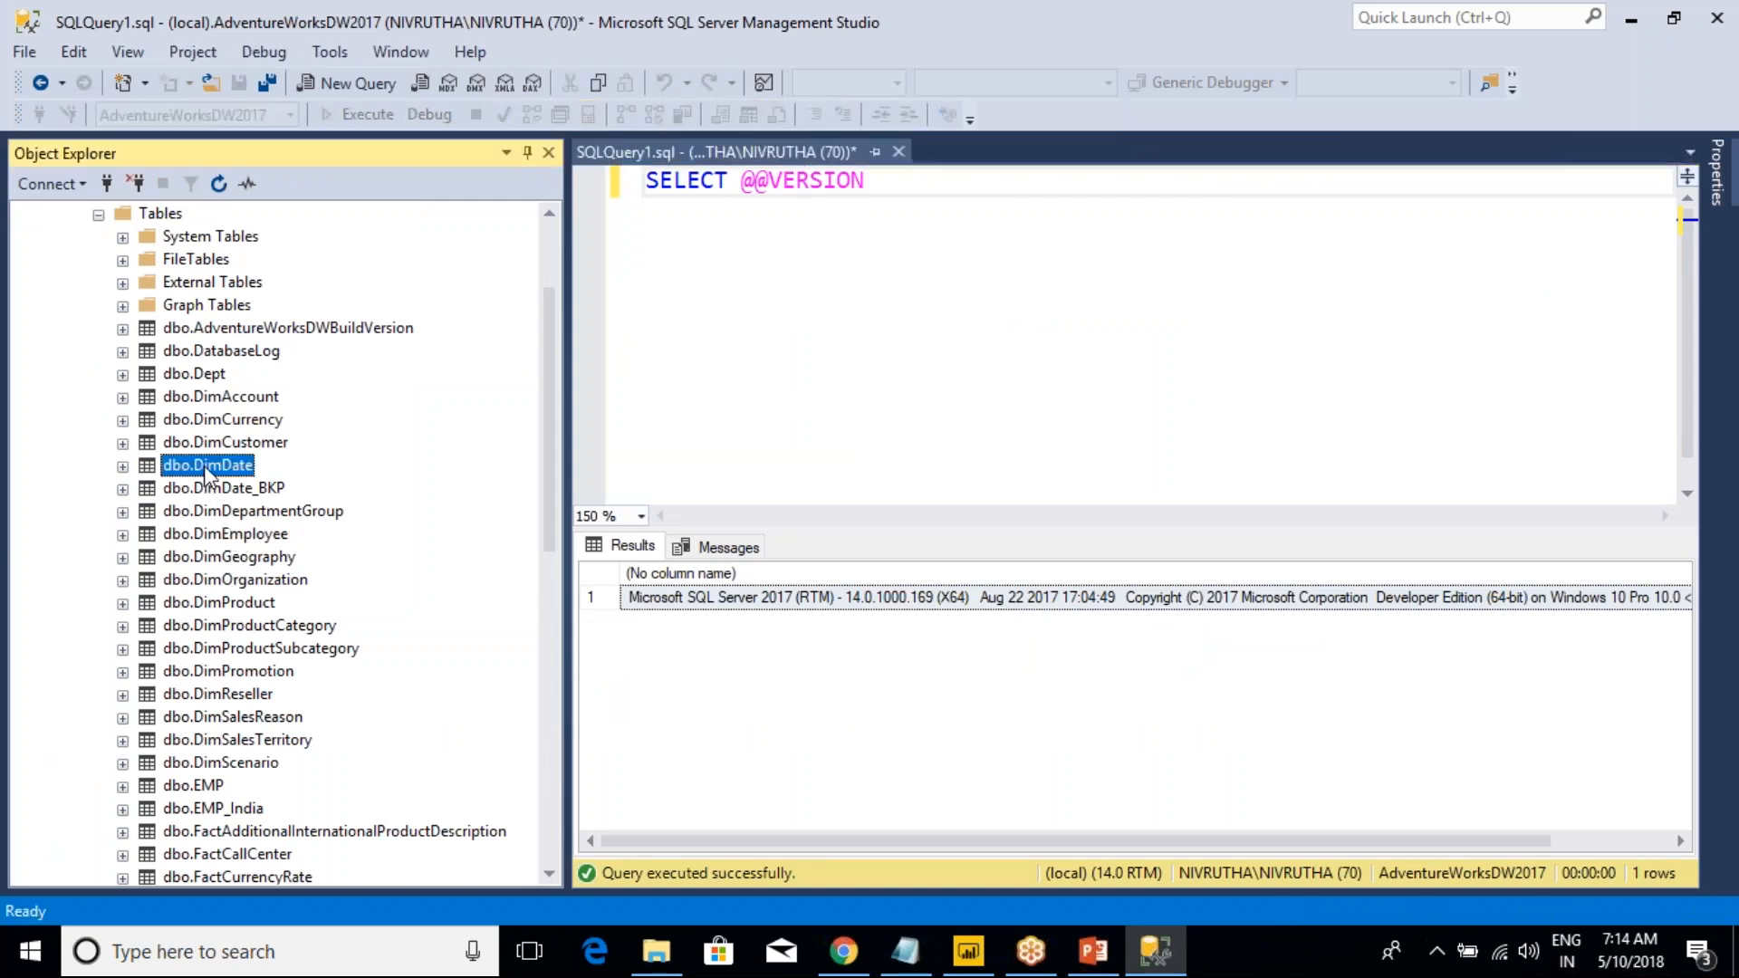
left_click(223, 443)
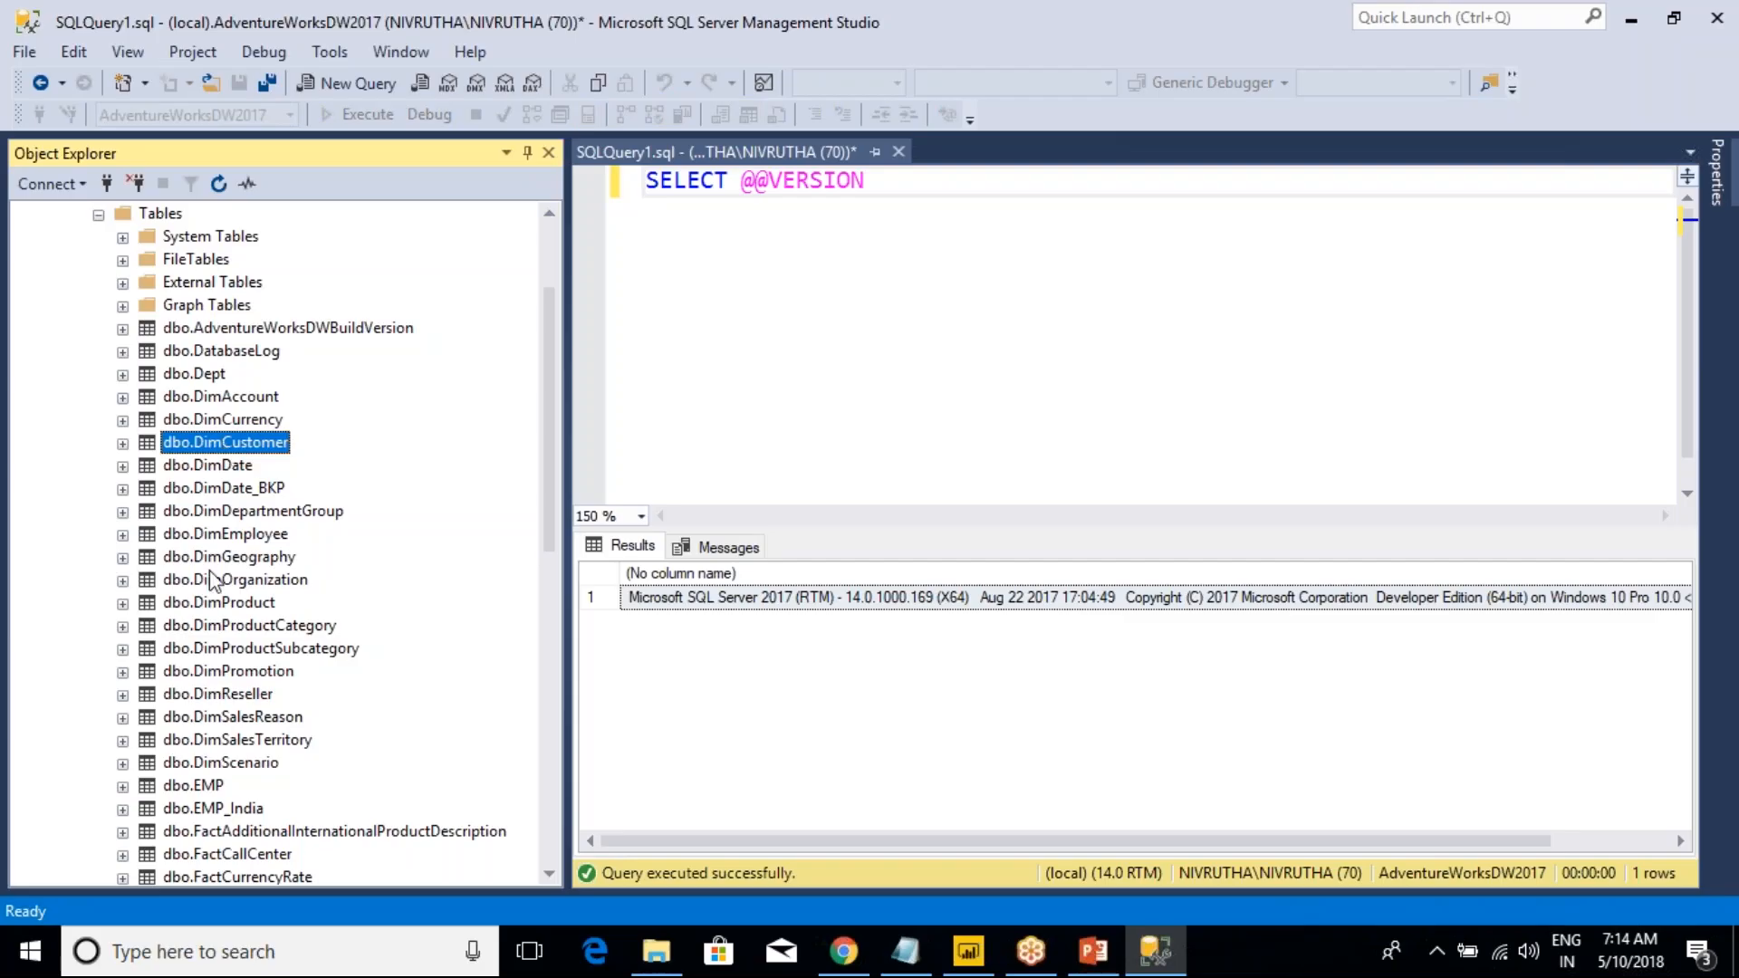
scroll(255, 777, "down", 1)
scroll(254, 769, "down", 1)
left_click(192, 650)
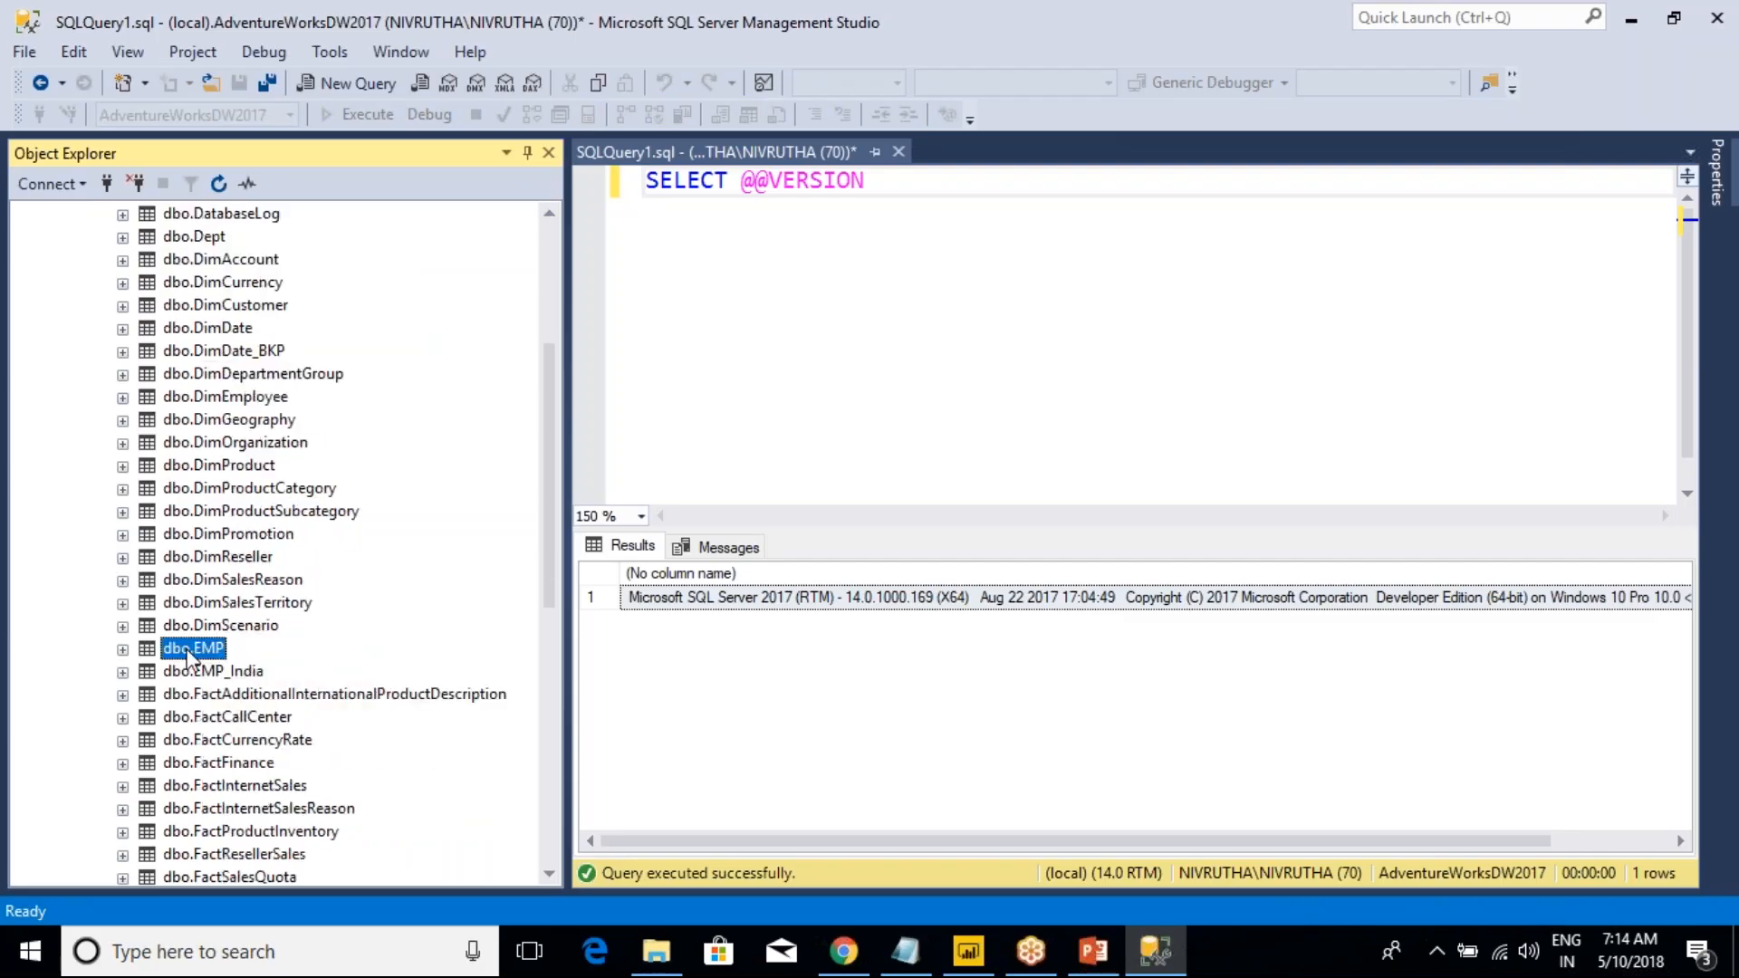
scroll(242, 691, "down", 1)
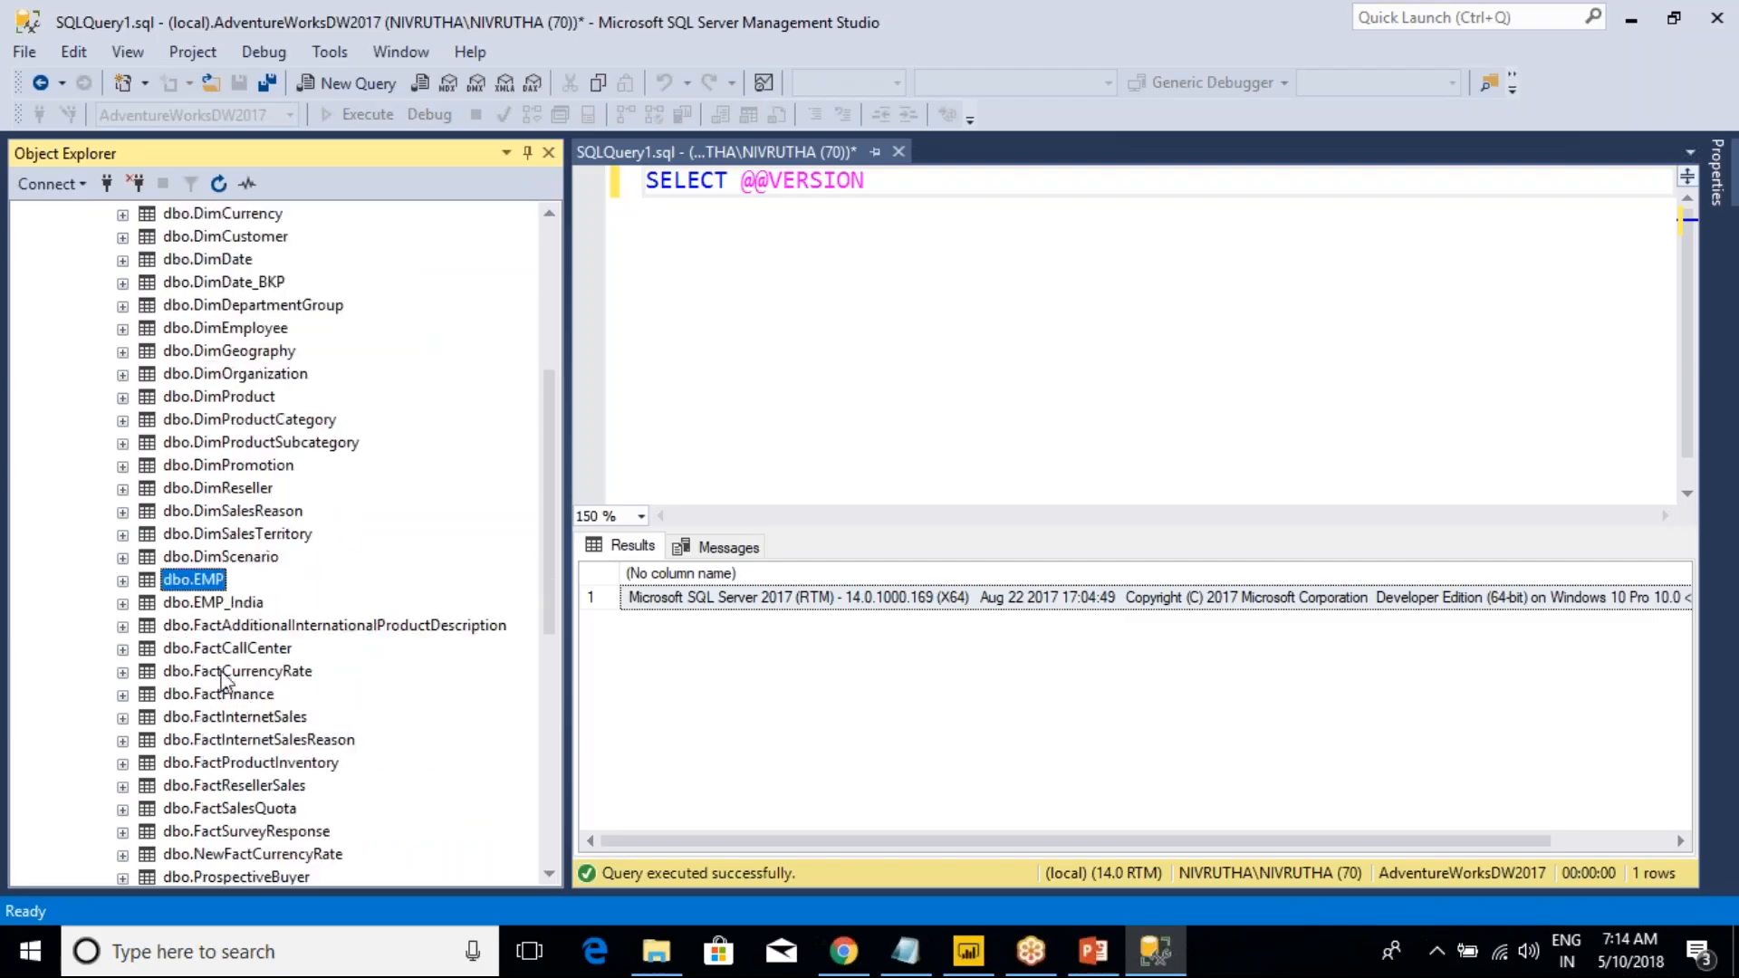
left_click(228, 719)
- Replace the version query with SELECT * FROM DimDate and execute it
left_click(722, 299)
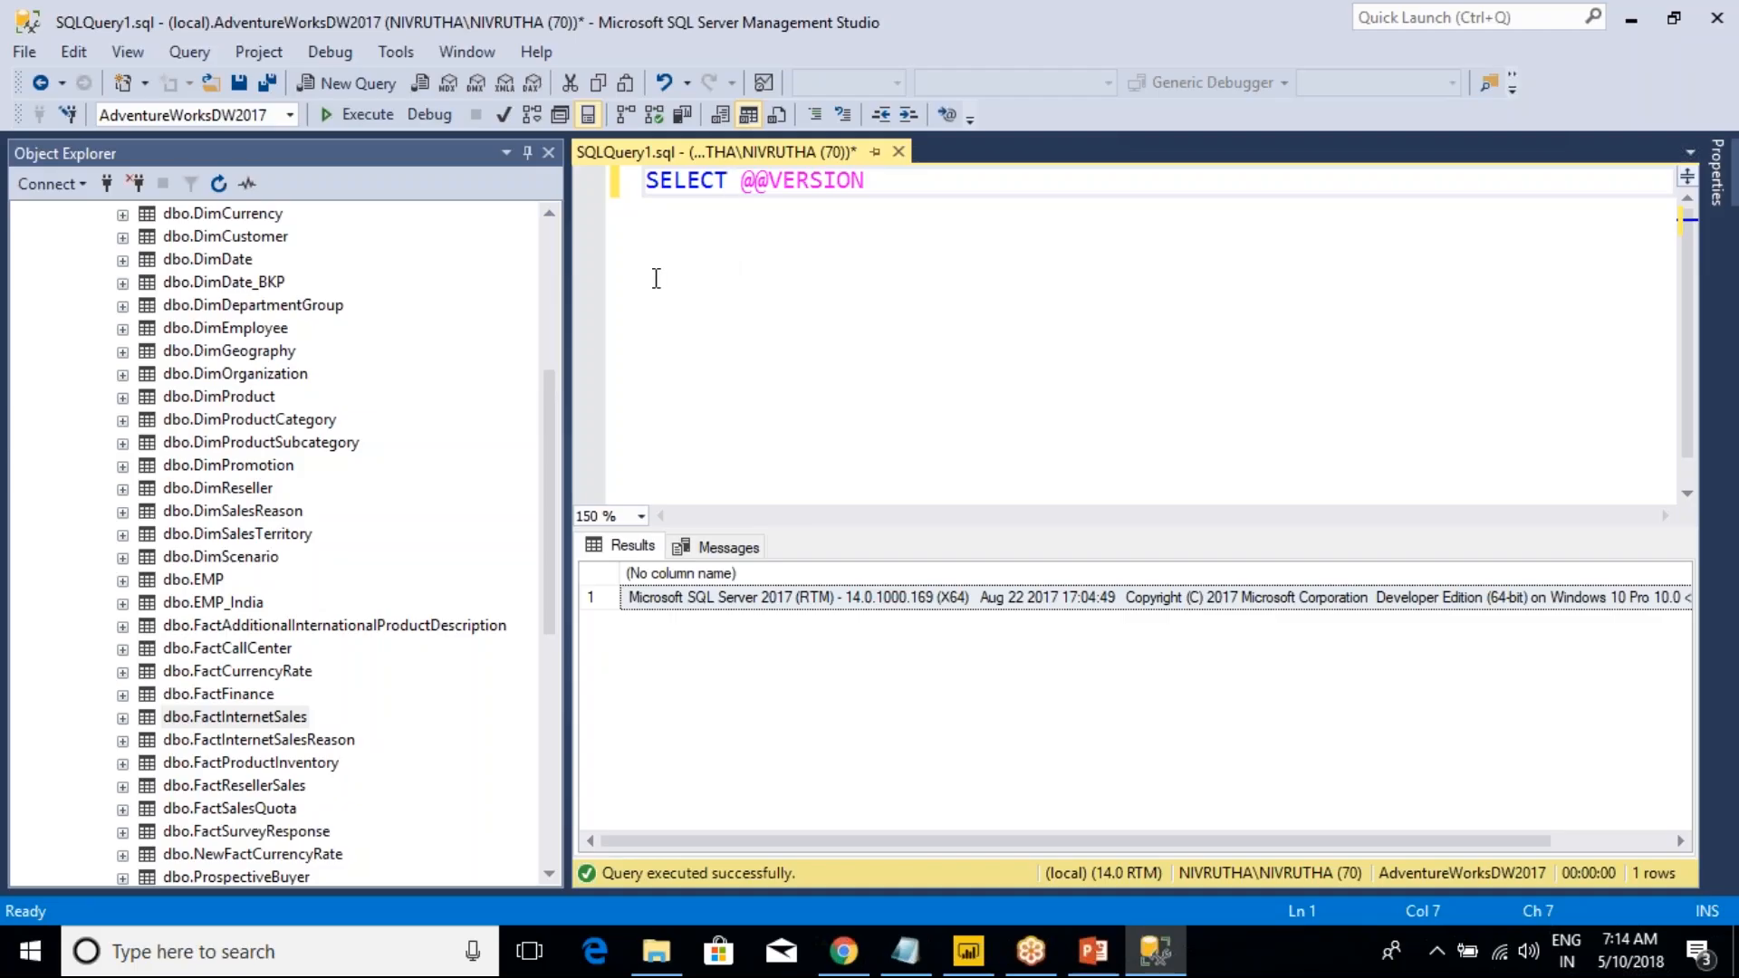
key("ctrl+a")
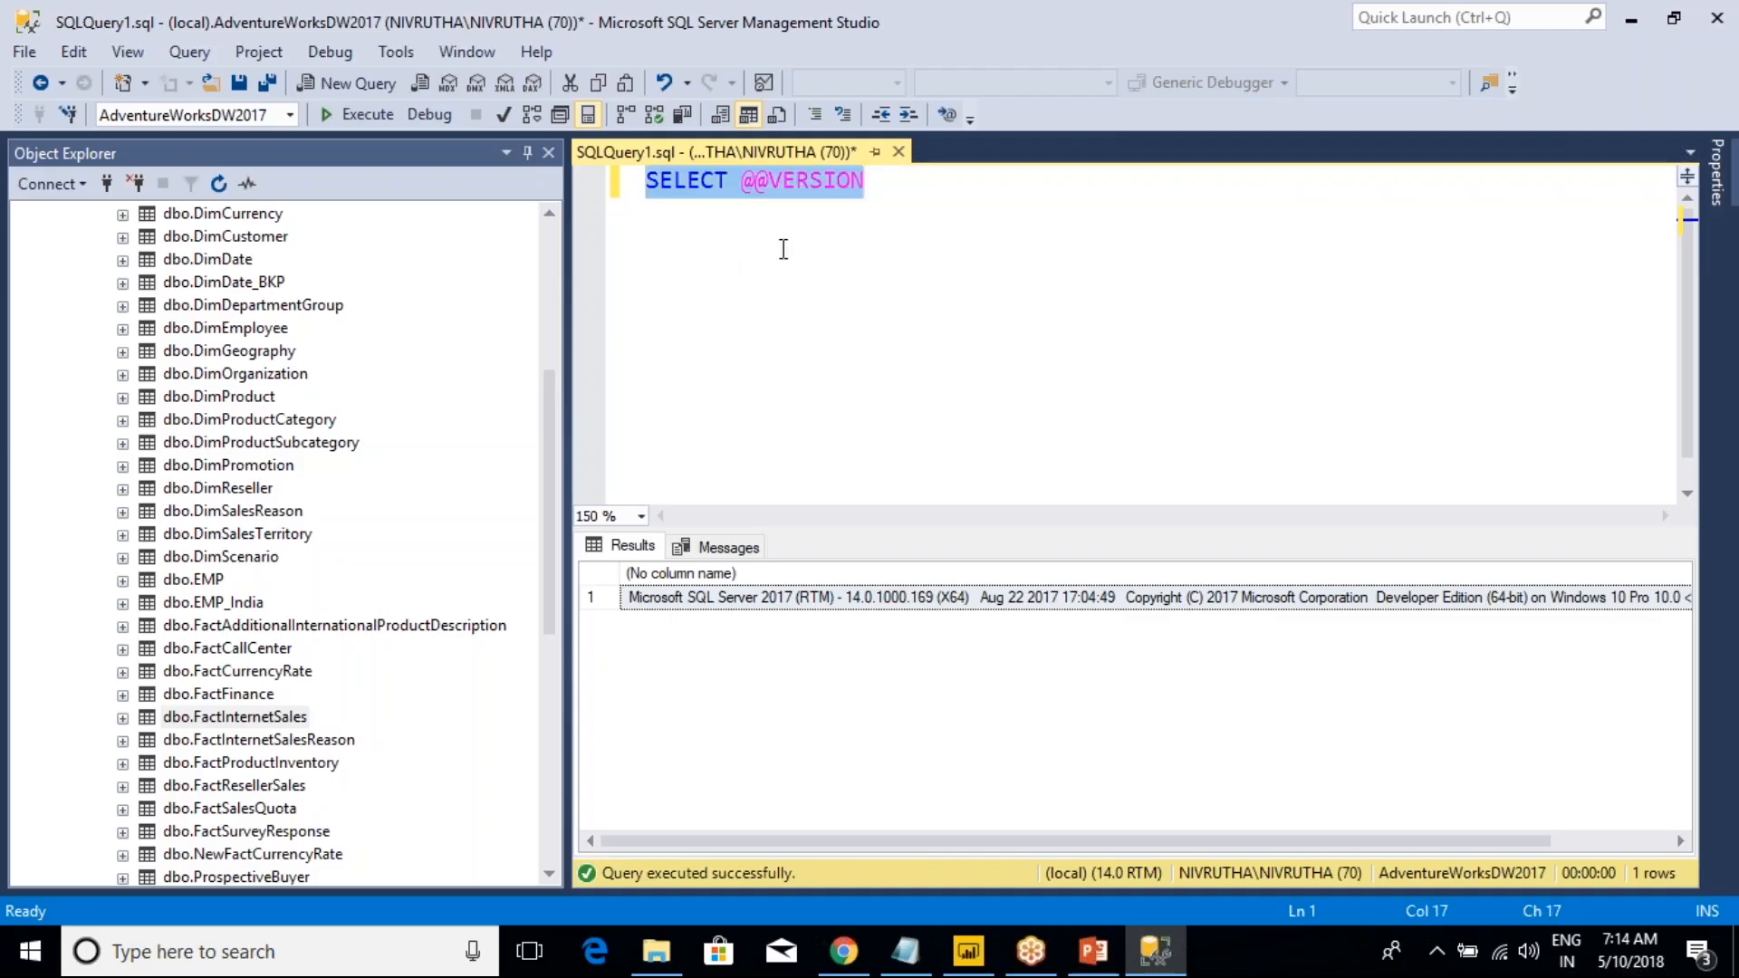
type("SELECT ")
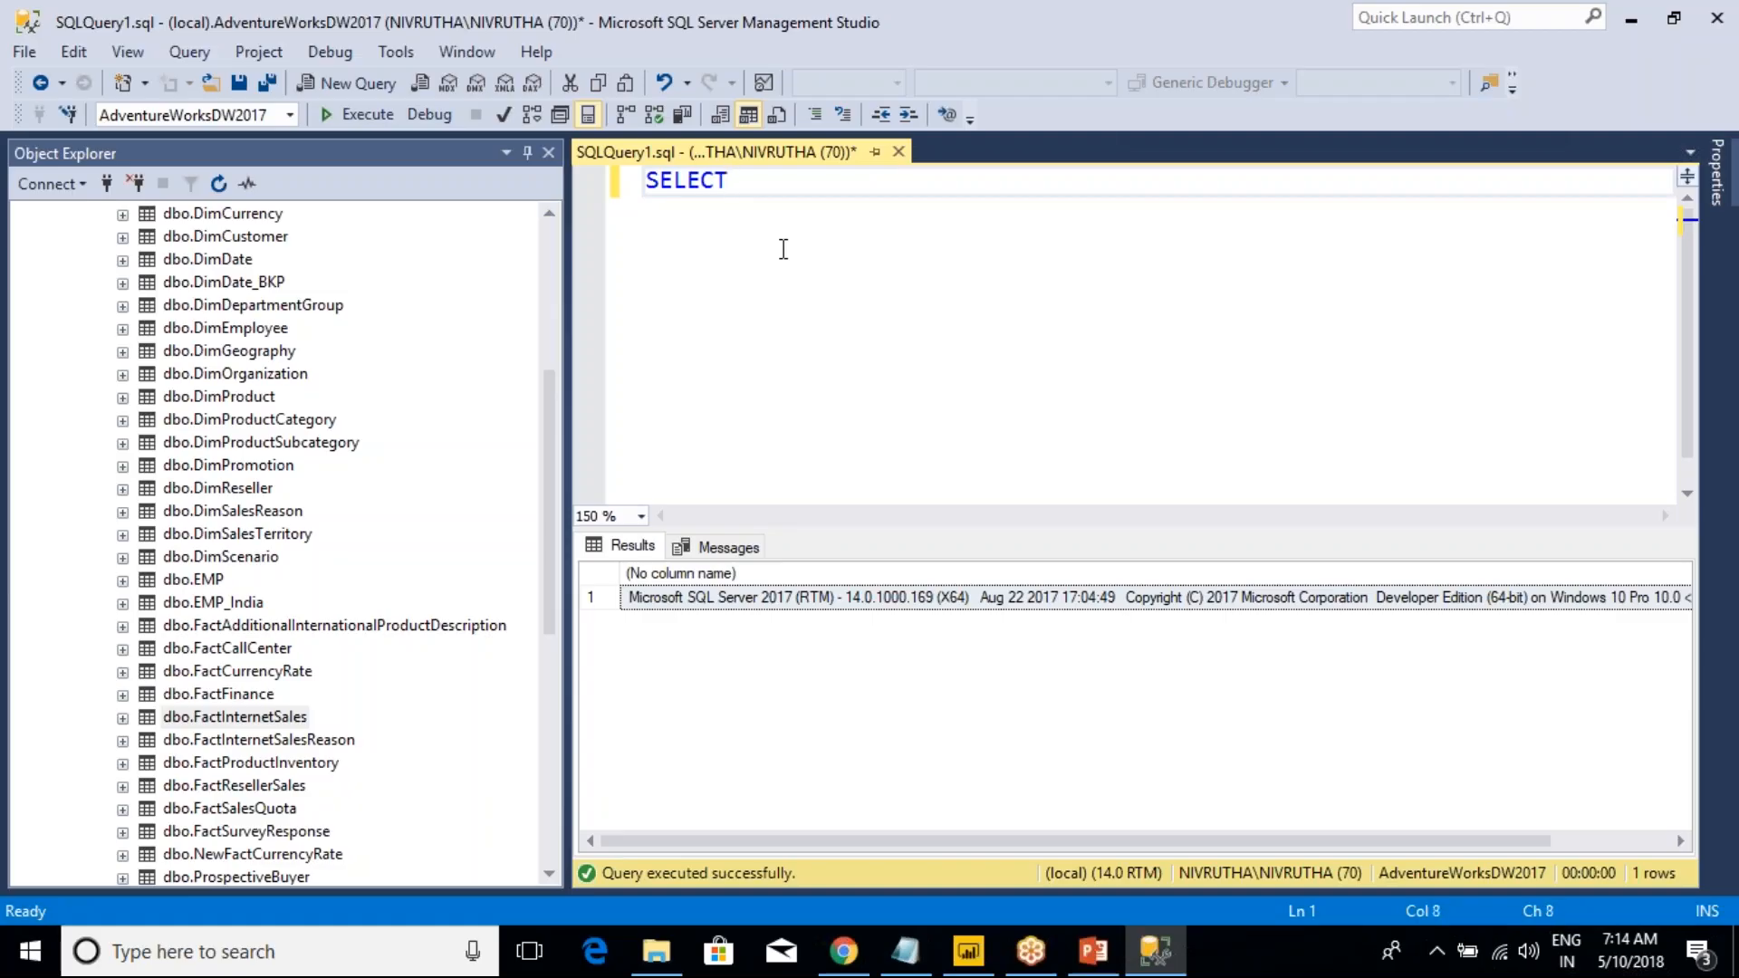
type("* FROM ")
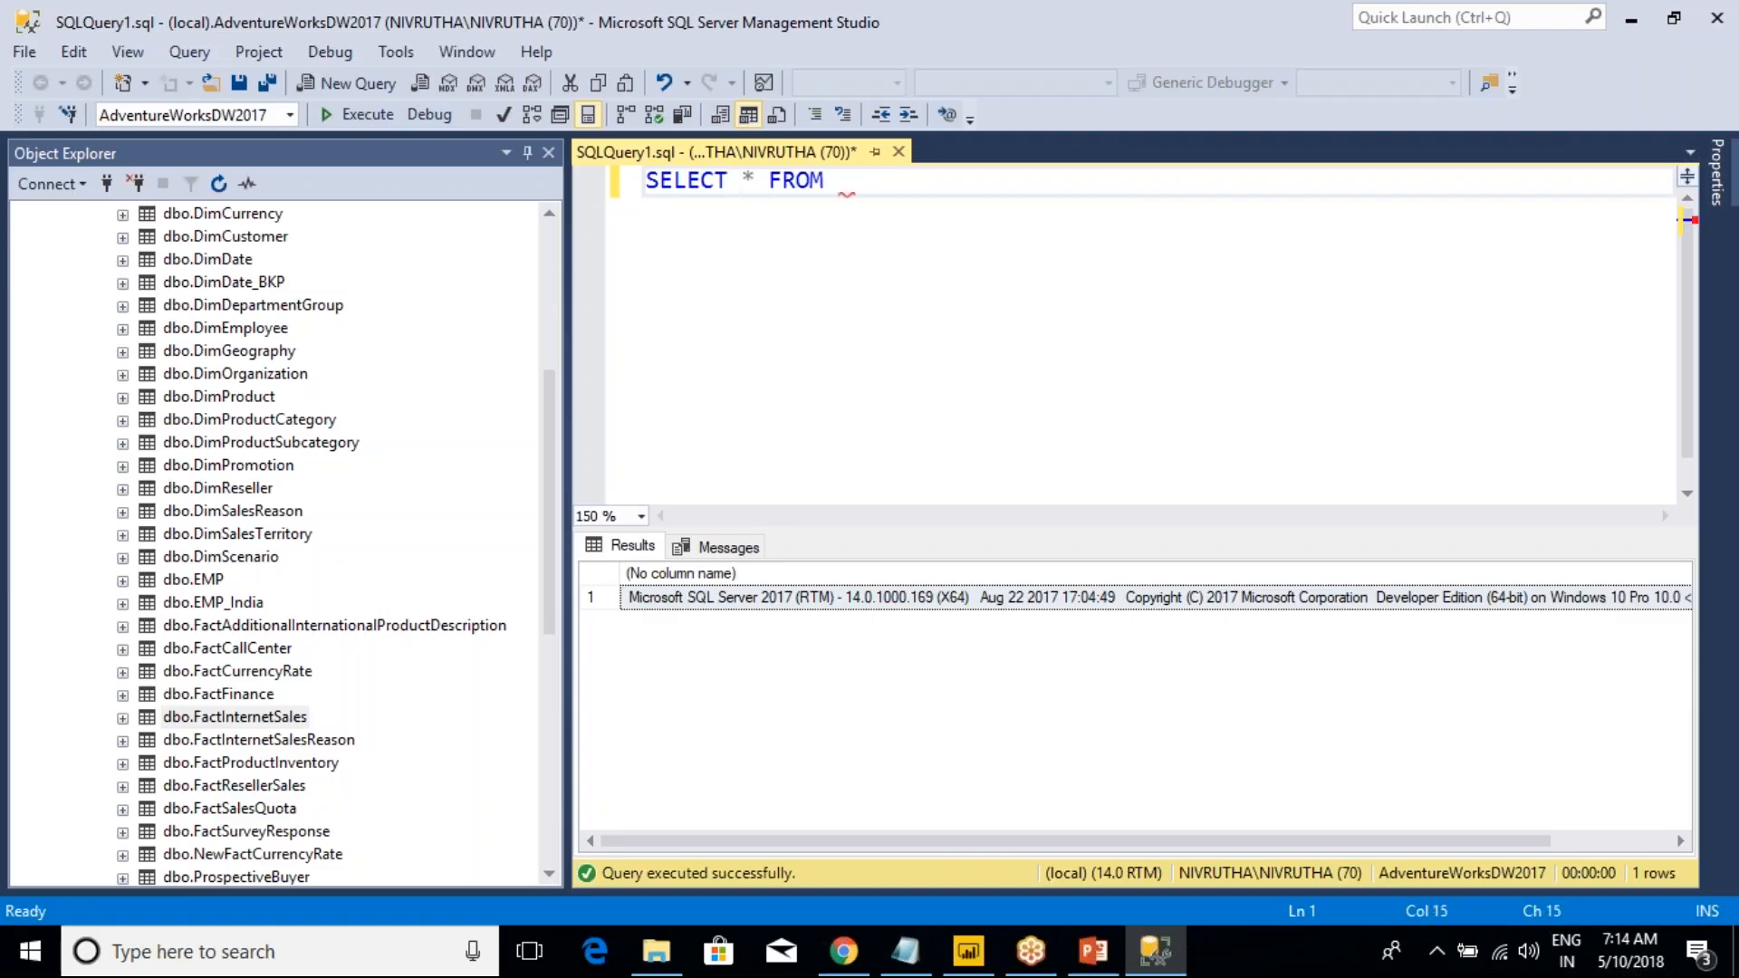
type("DIMDATE")
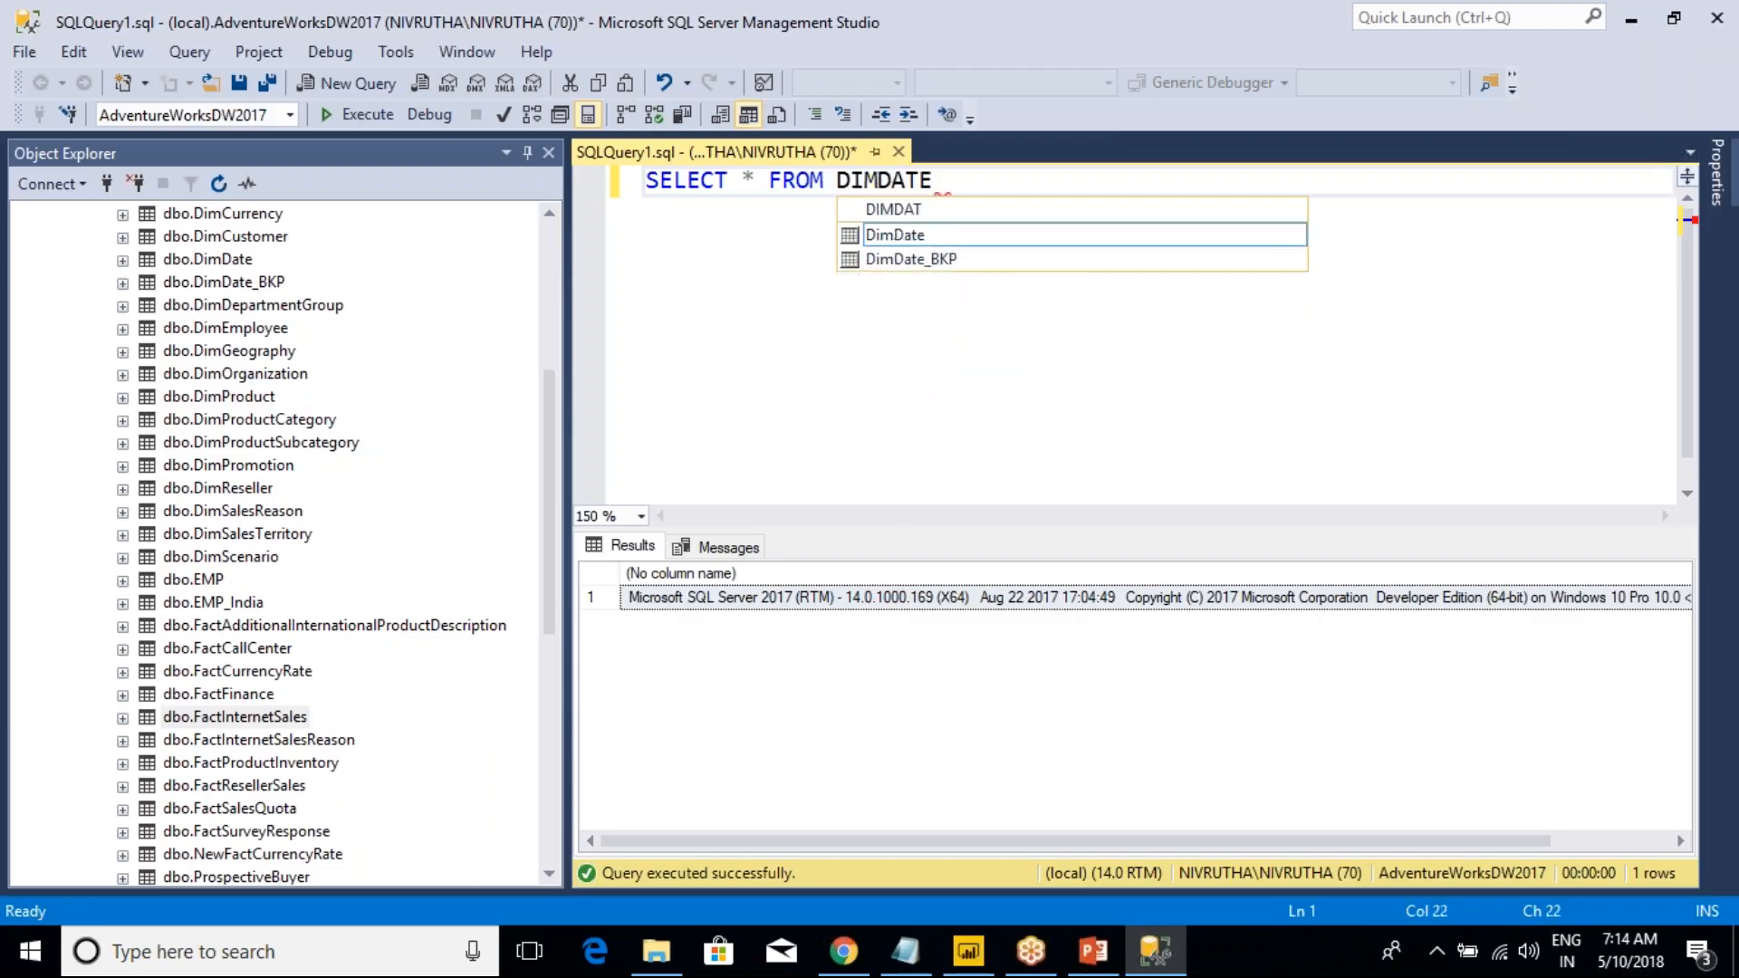
double_click(913, 235)
left_click(883, 223)
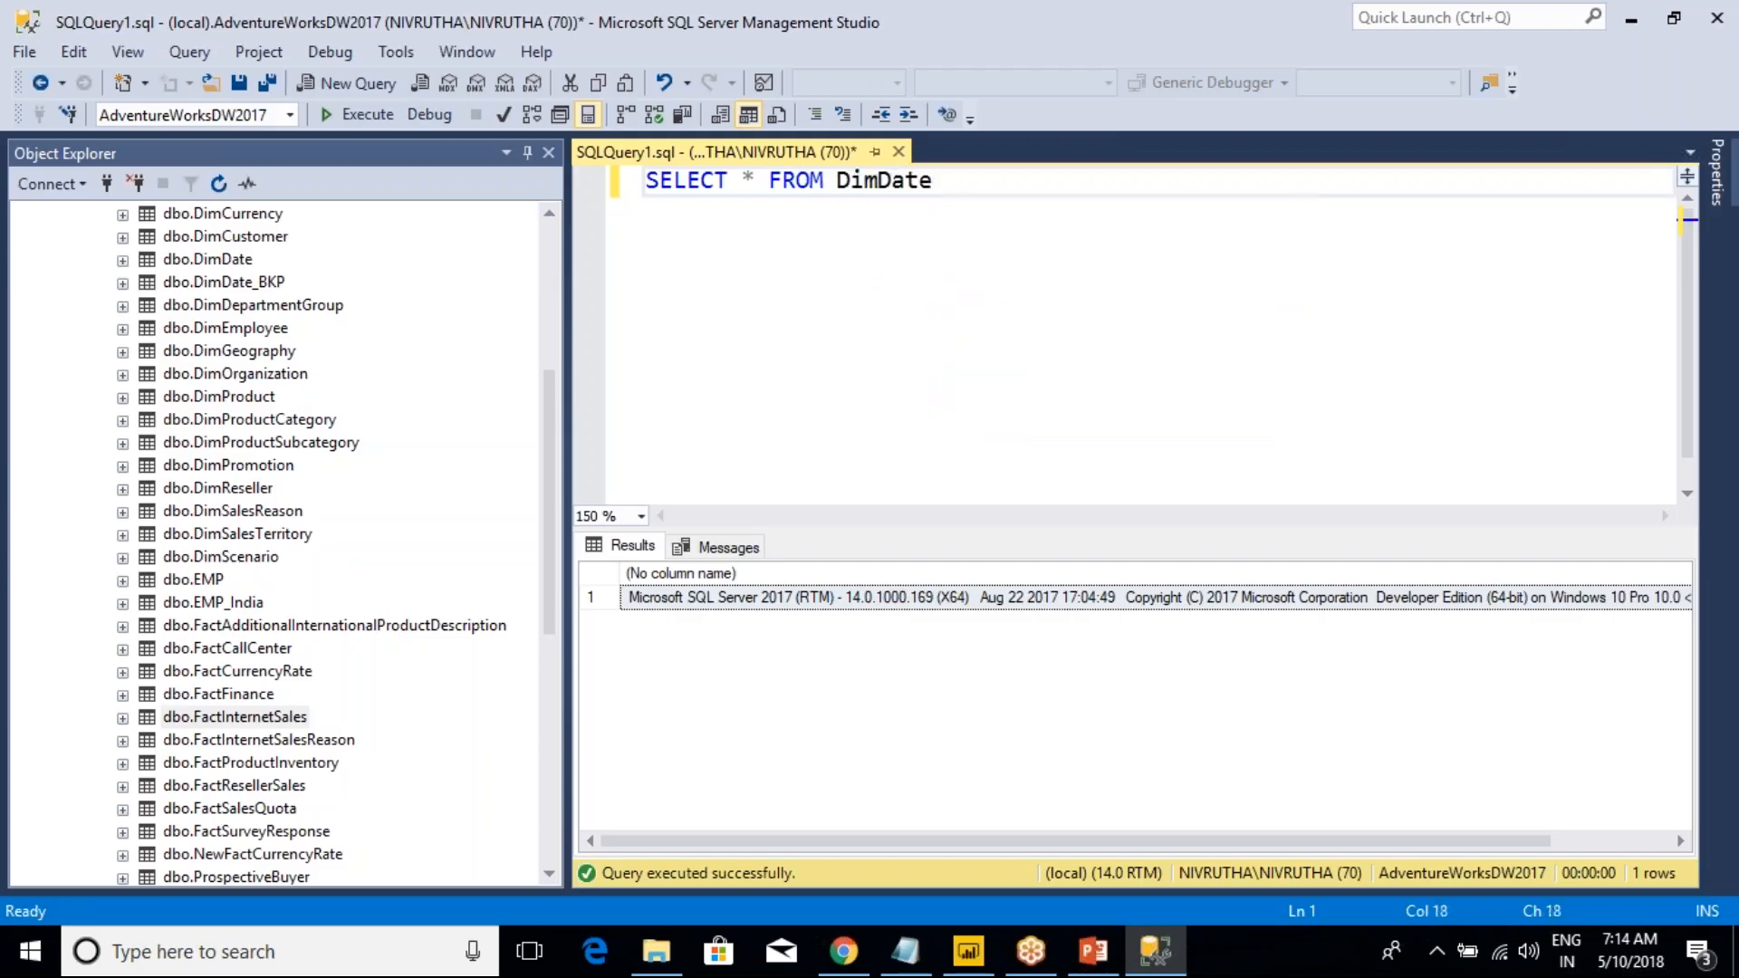
left_click(356, 115)
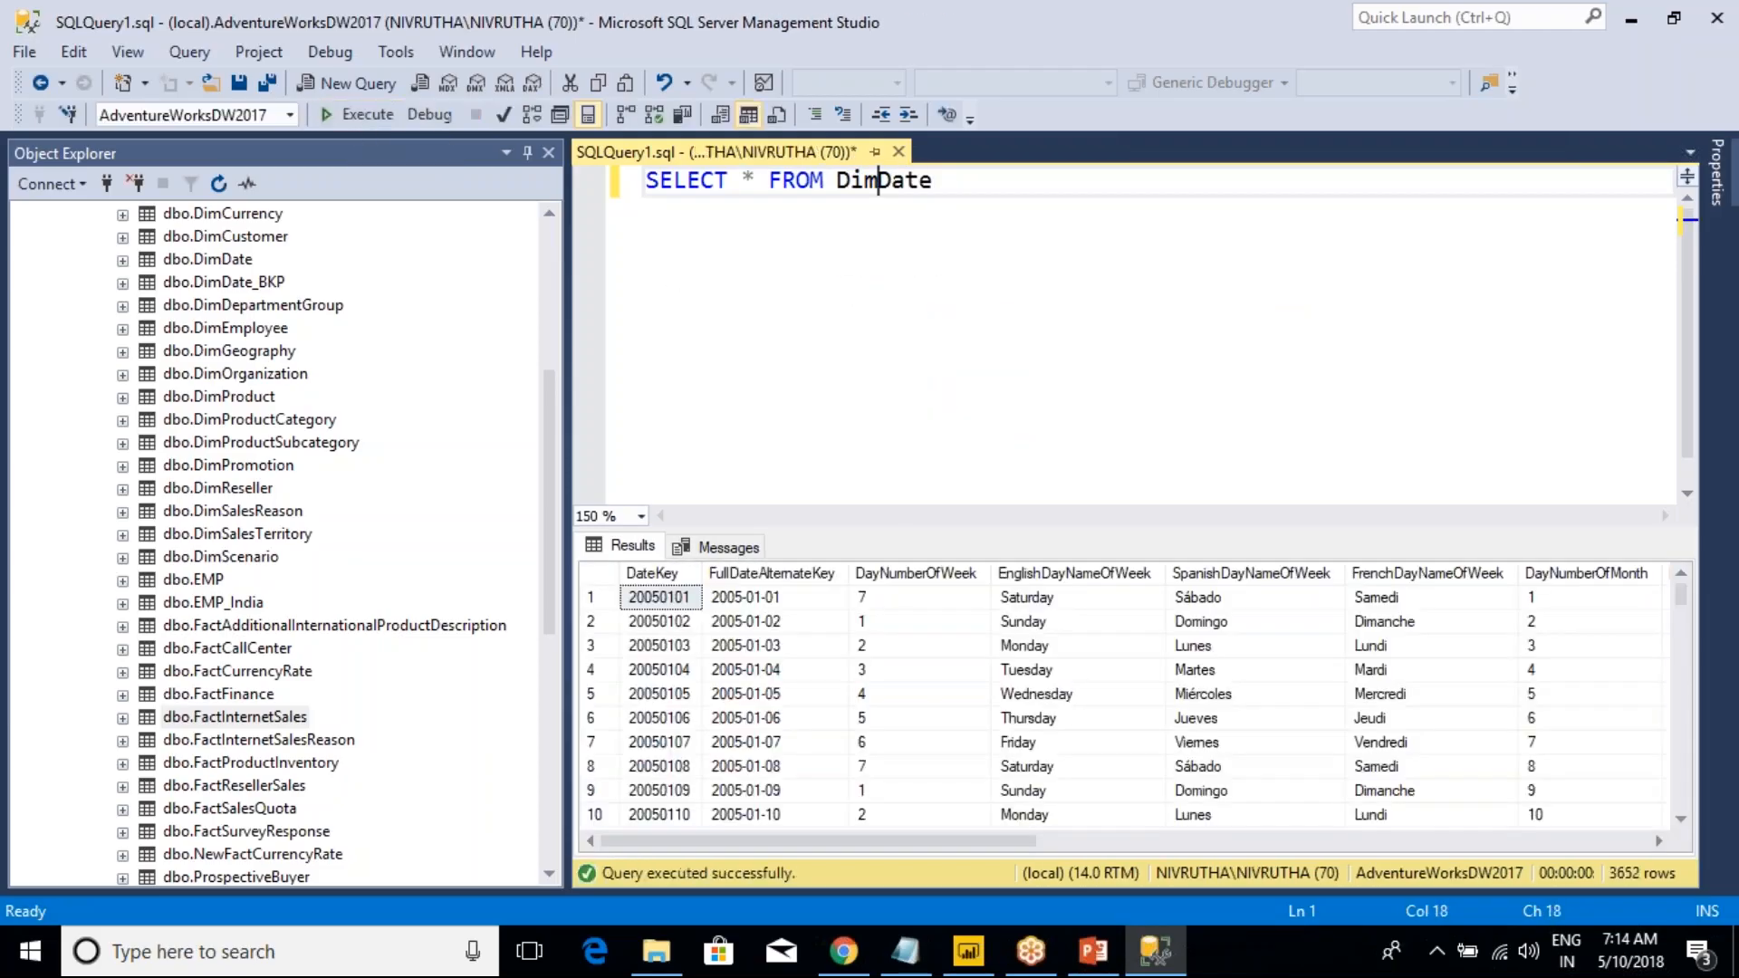
- Enlarge the results area and examine the DimDate columns from DateKey through FiscalSemester
left_click(527, 153)
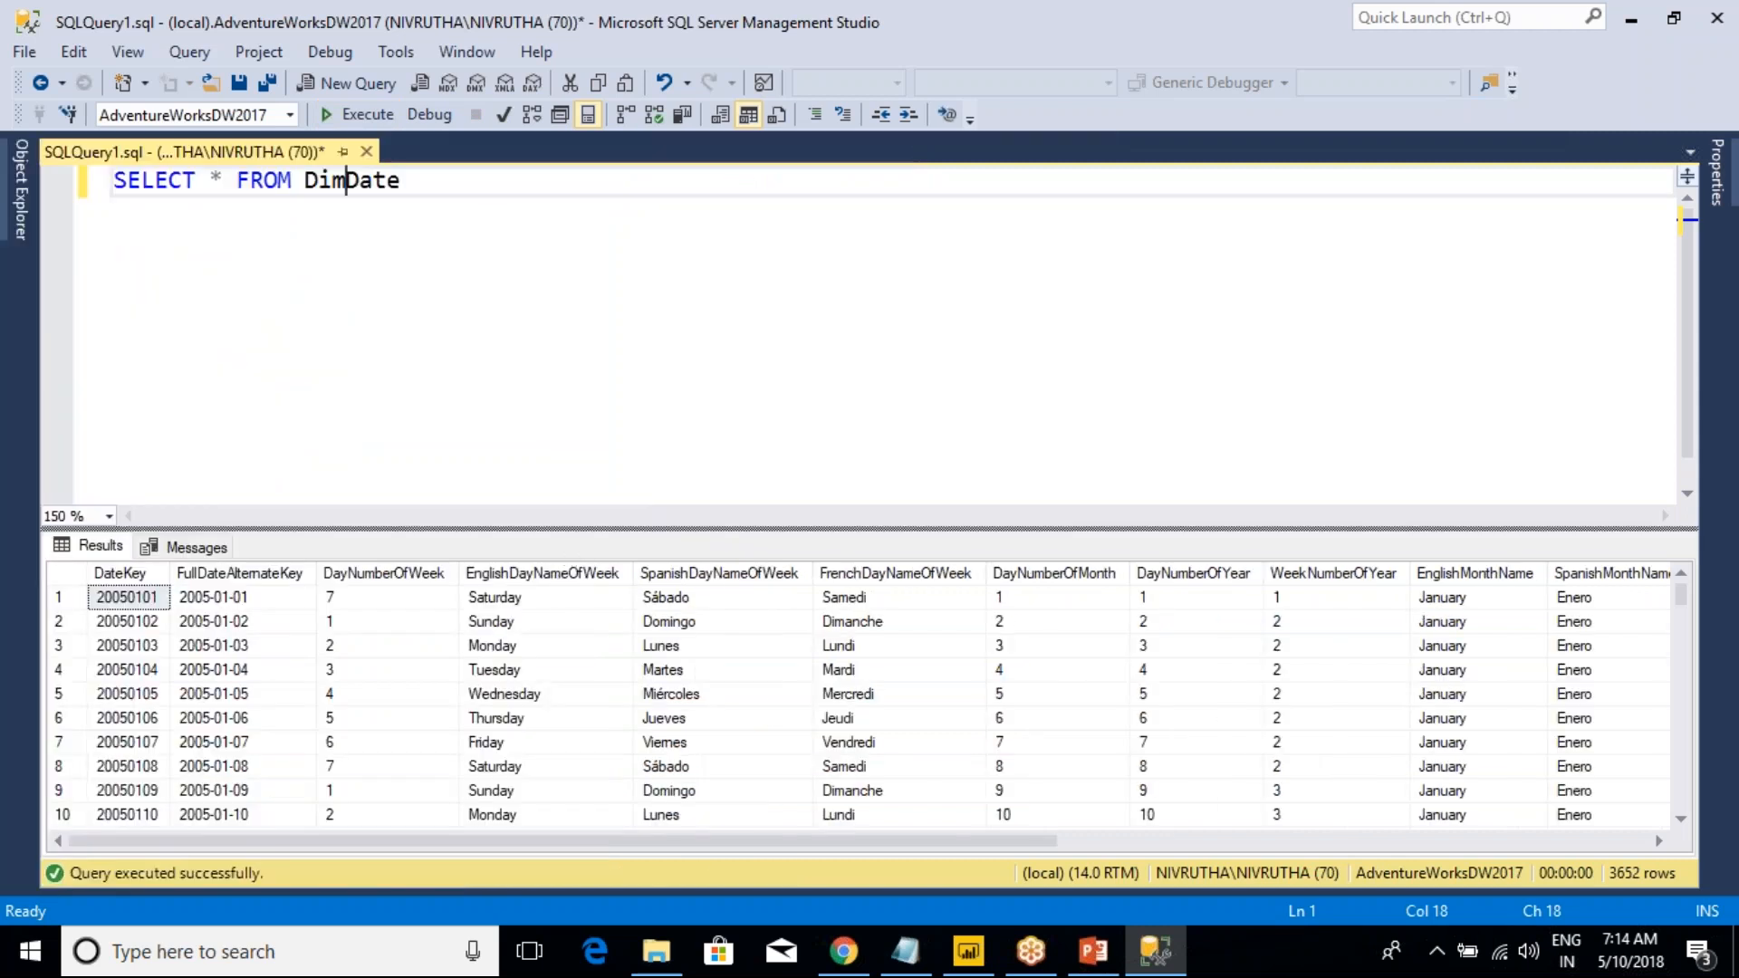
left_click_drag(574, 534, 574, 464)
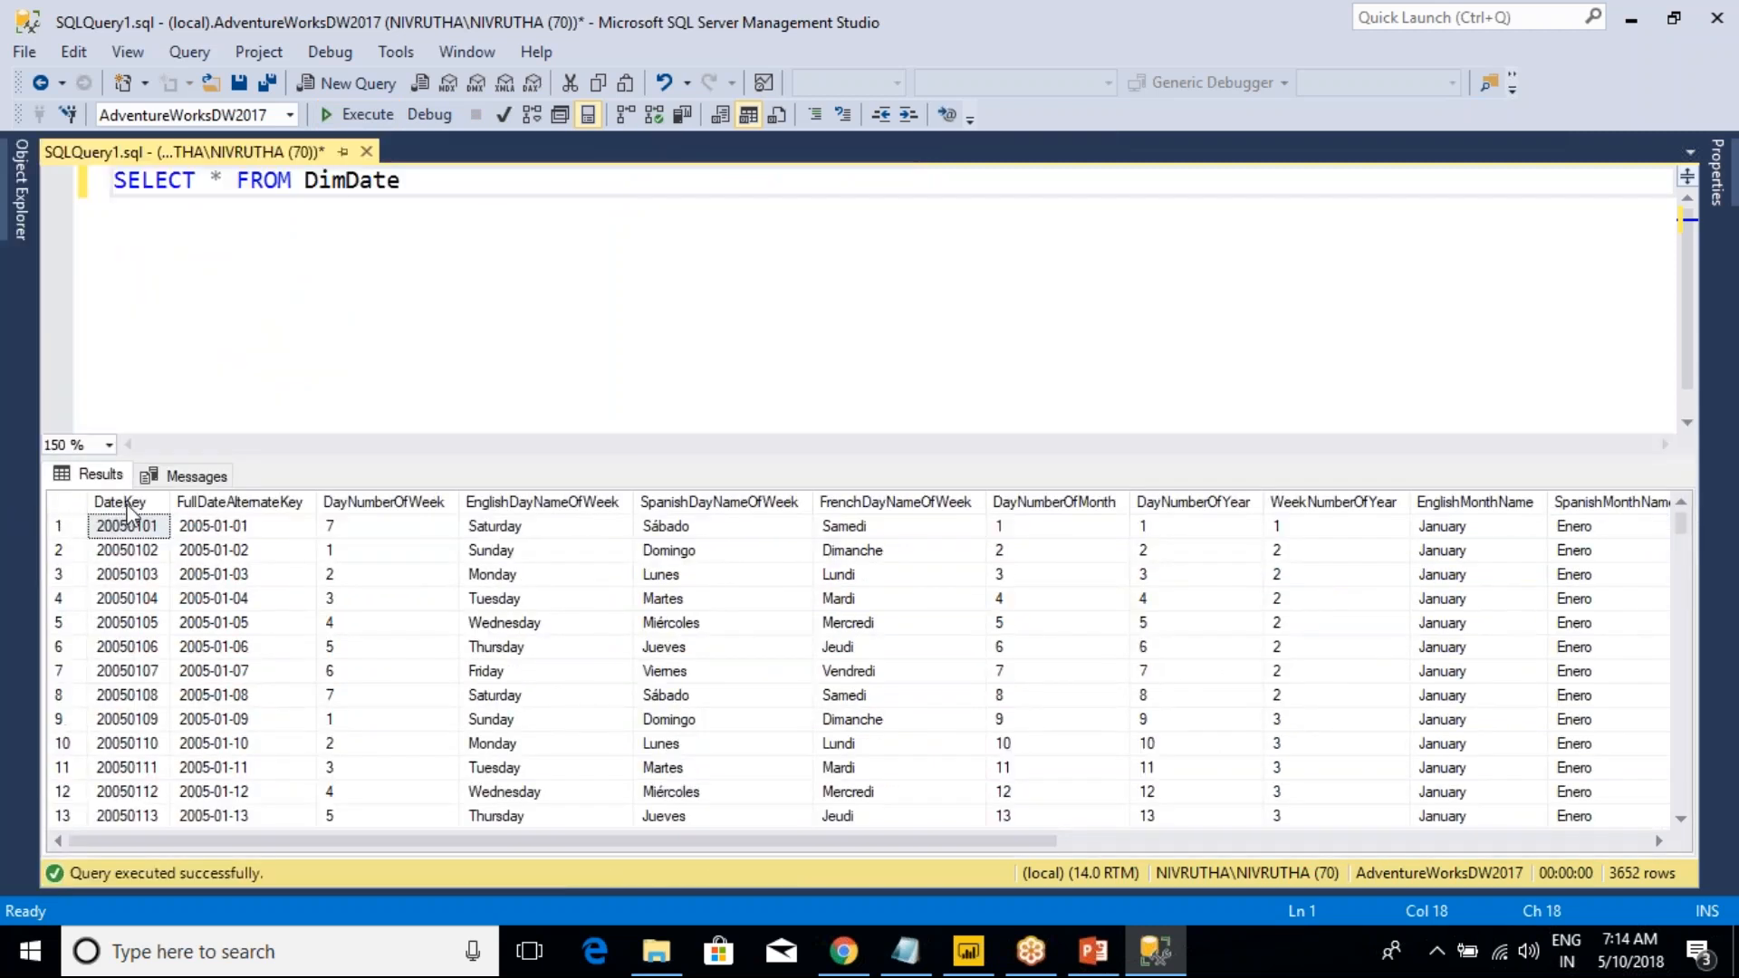
left_click(123, 502)
left_click(262, 503)
left_click(363, 503)
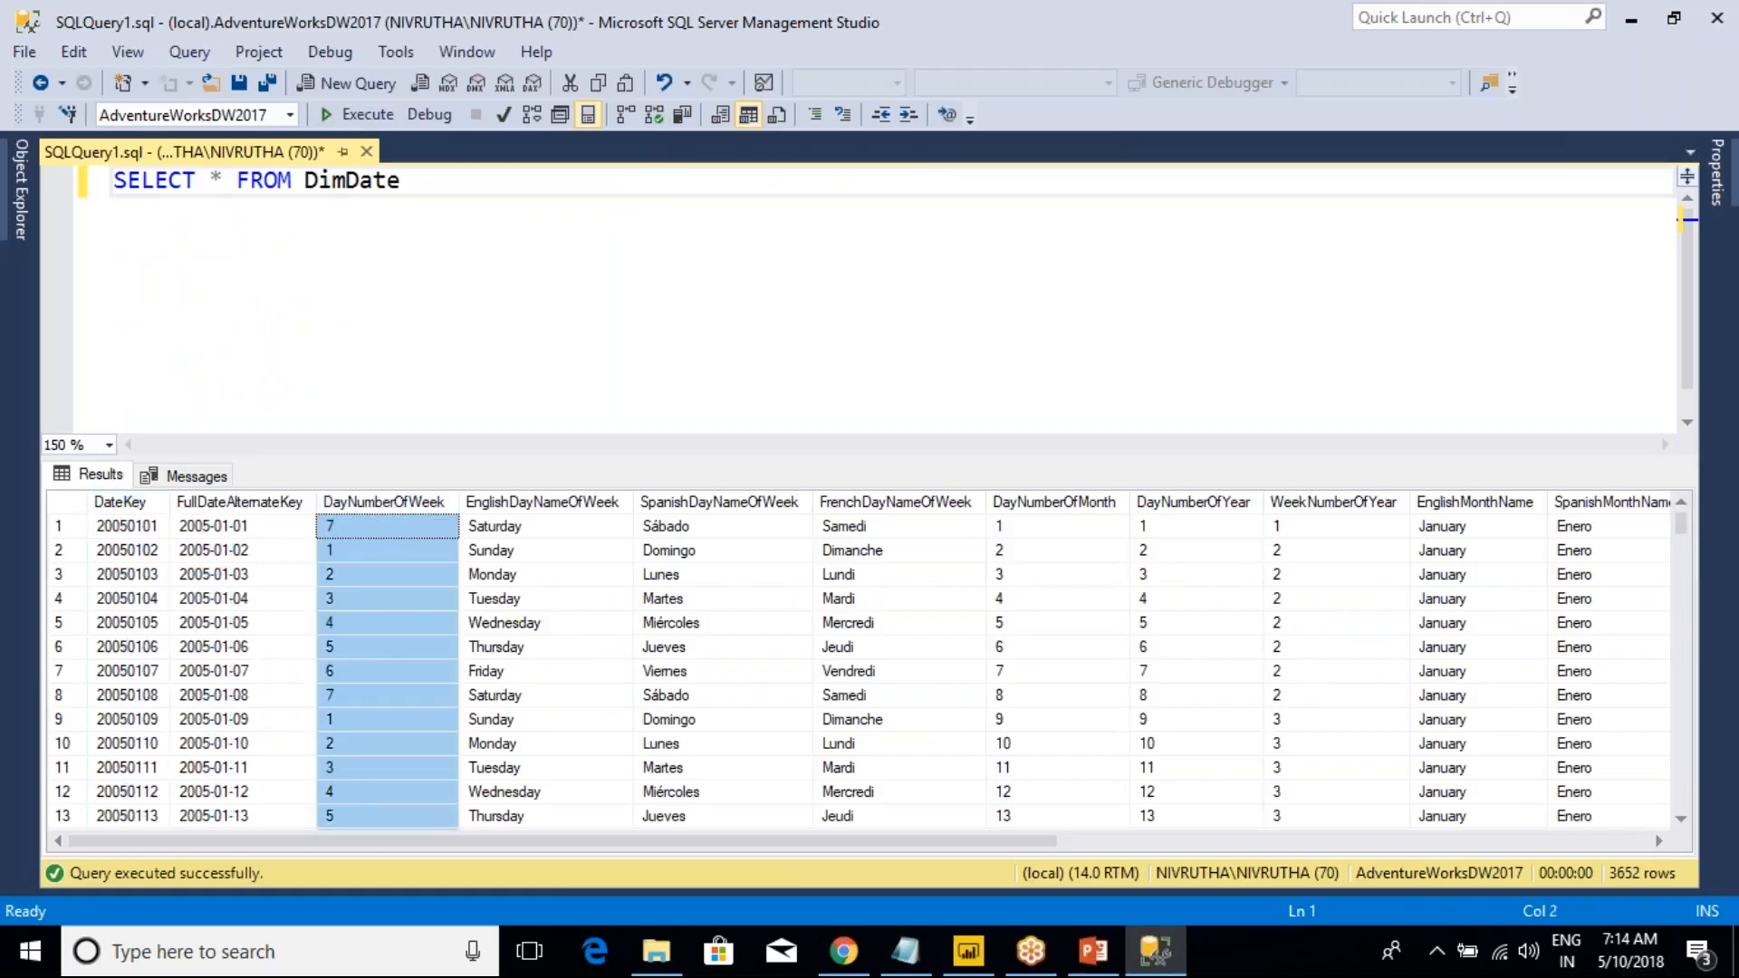
left_click(612, 503)
left_click(706, 503)
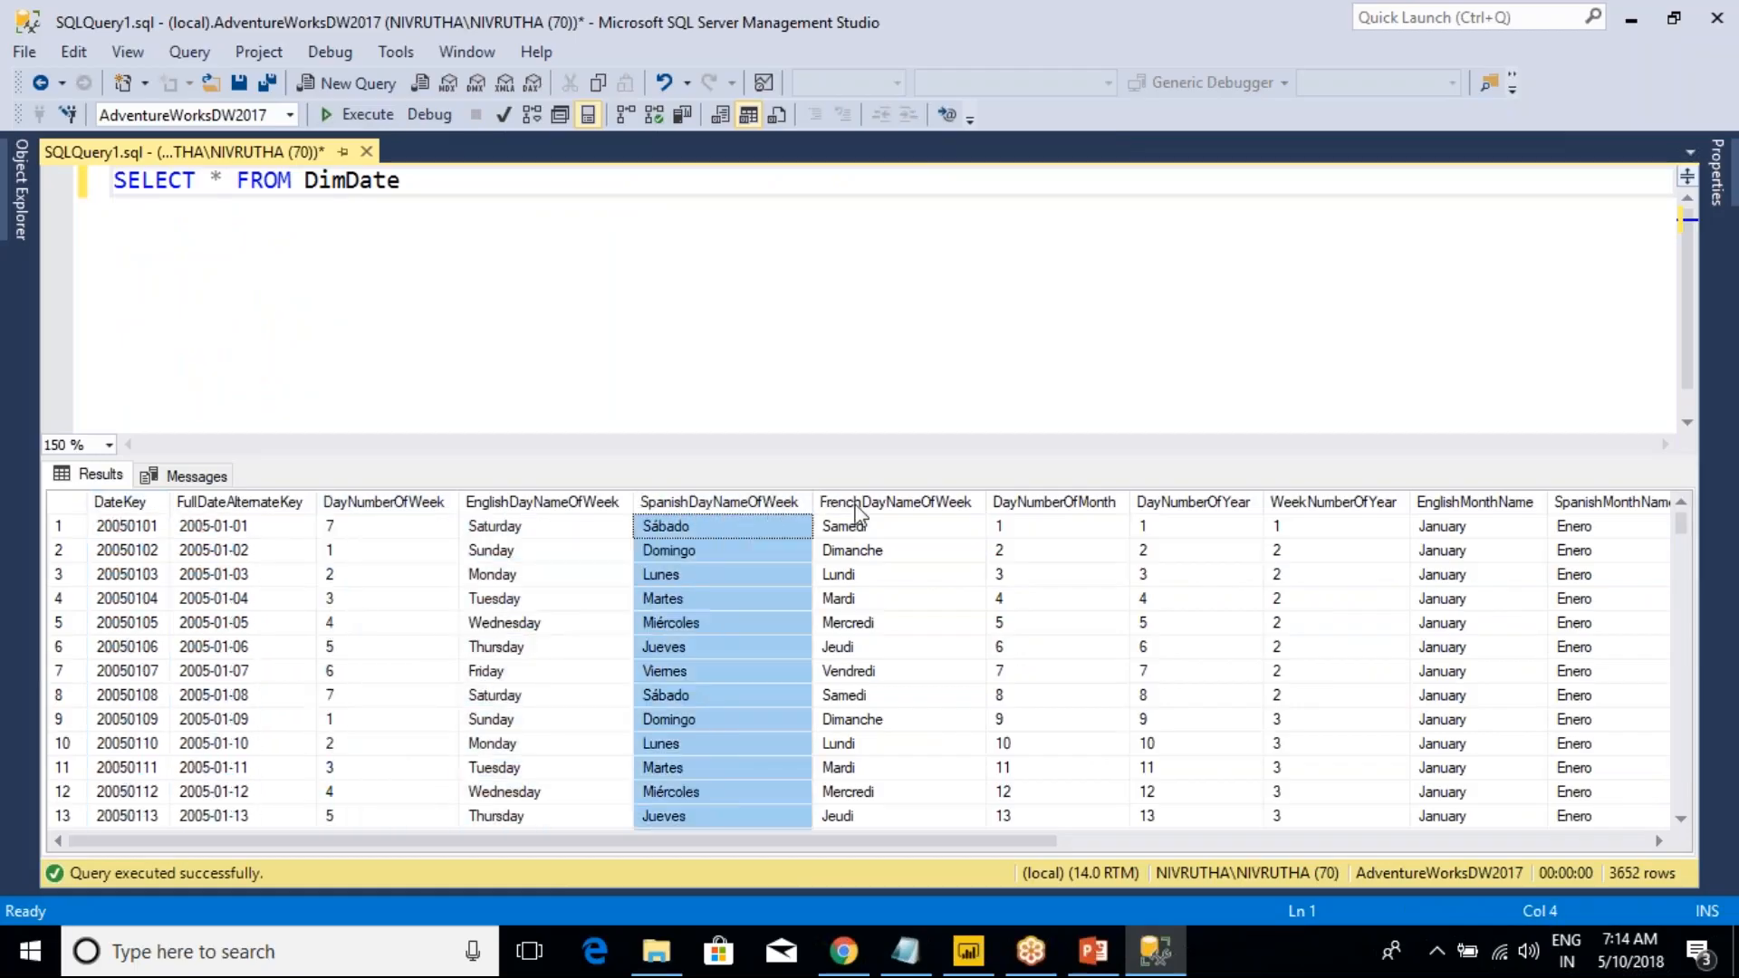
left_click(826, 503)
left_click(1067, 506)
left_click(649, 366)
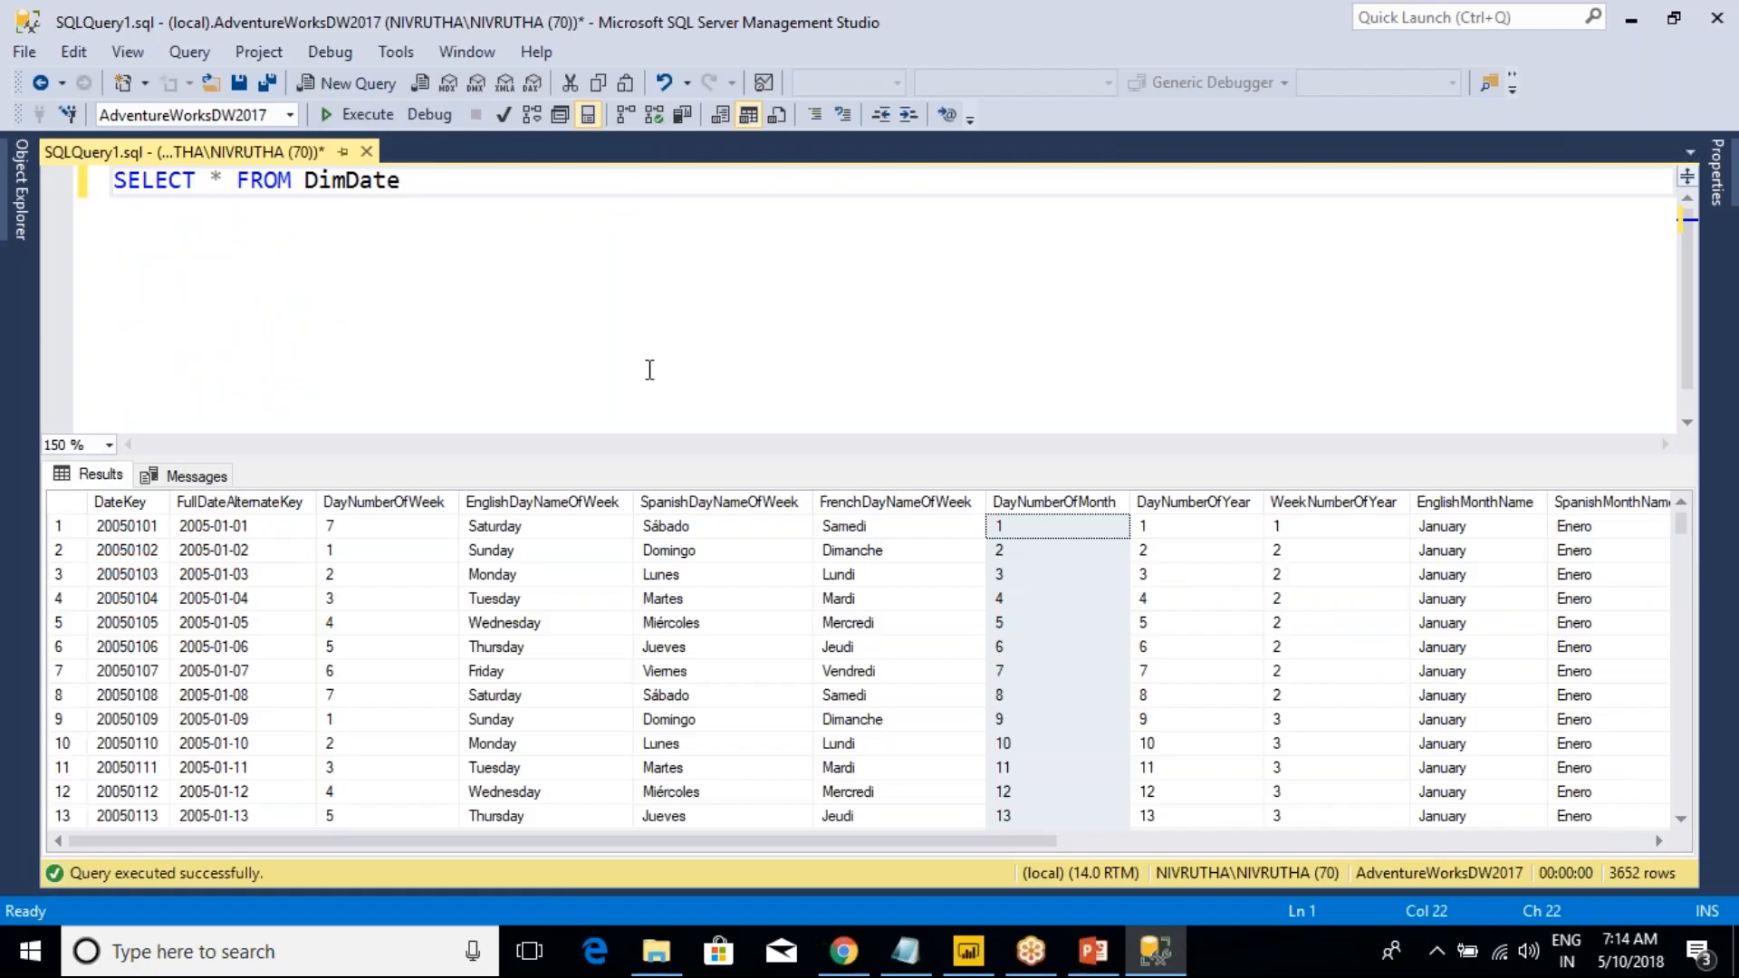
left_click_drag(763, 842, 1355, 841)
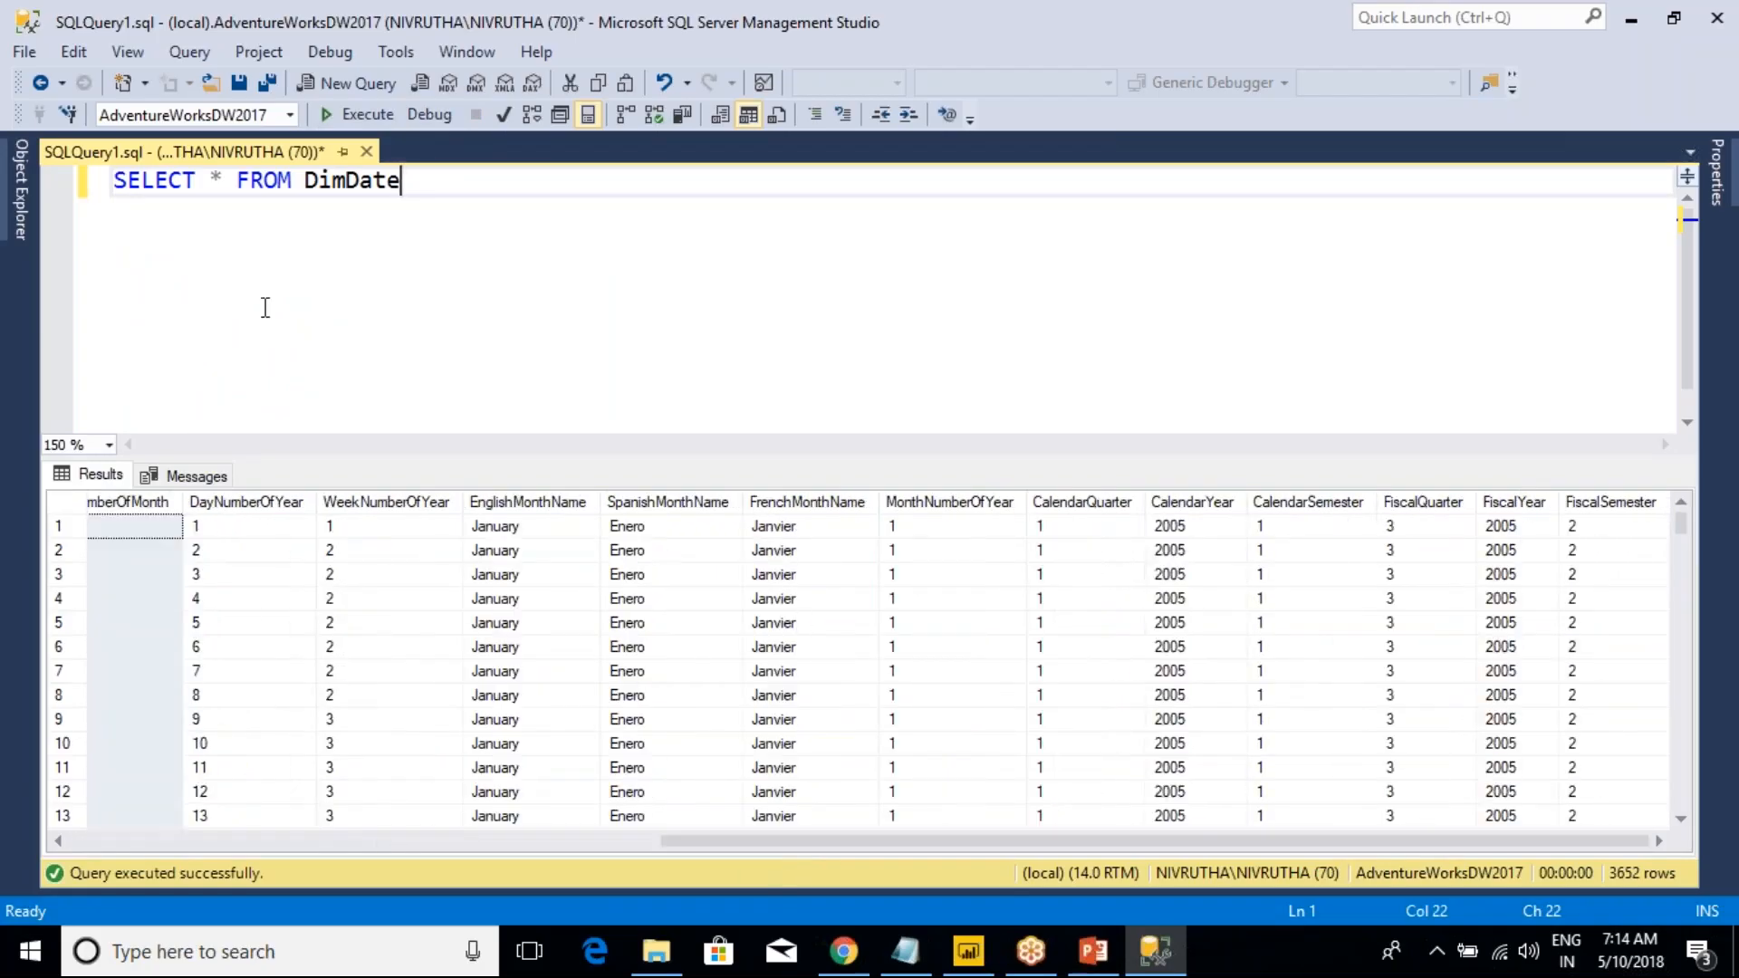
- Switch to Power BI Desktop and review the Emp table's data and the list of recent sources
mouse_move(968, 950)
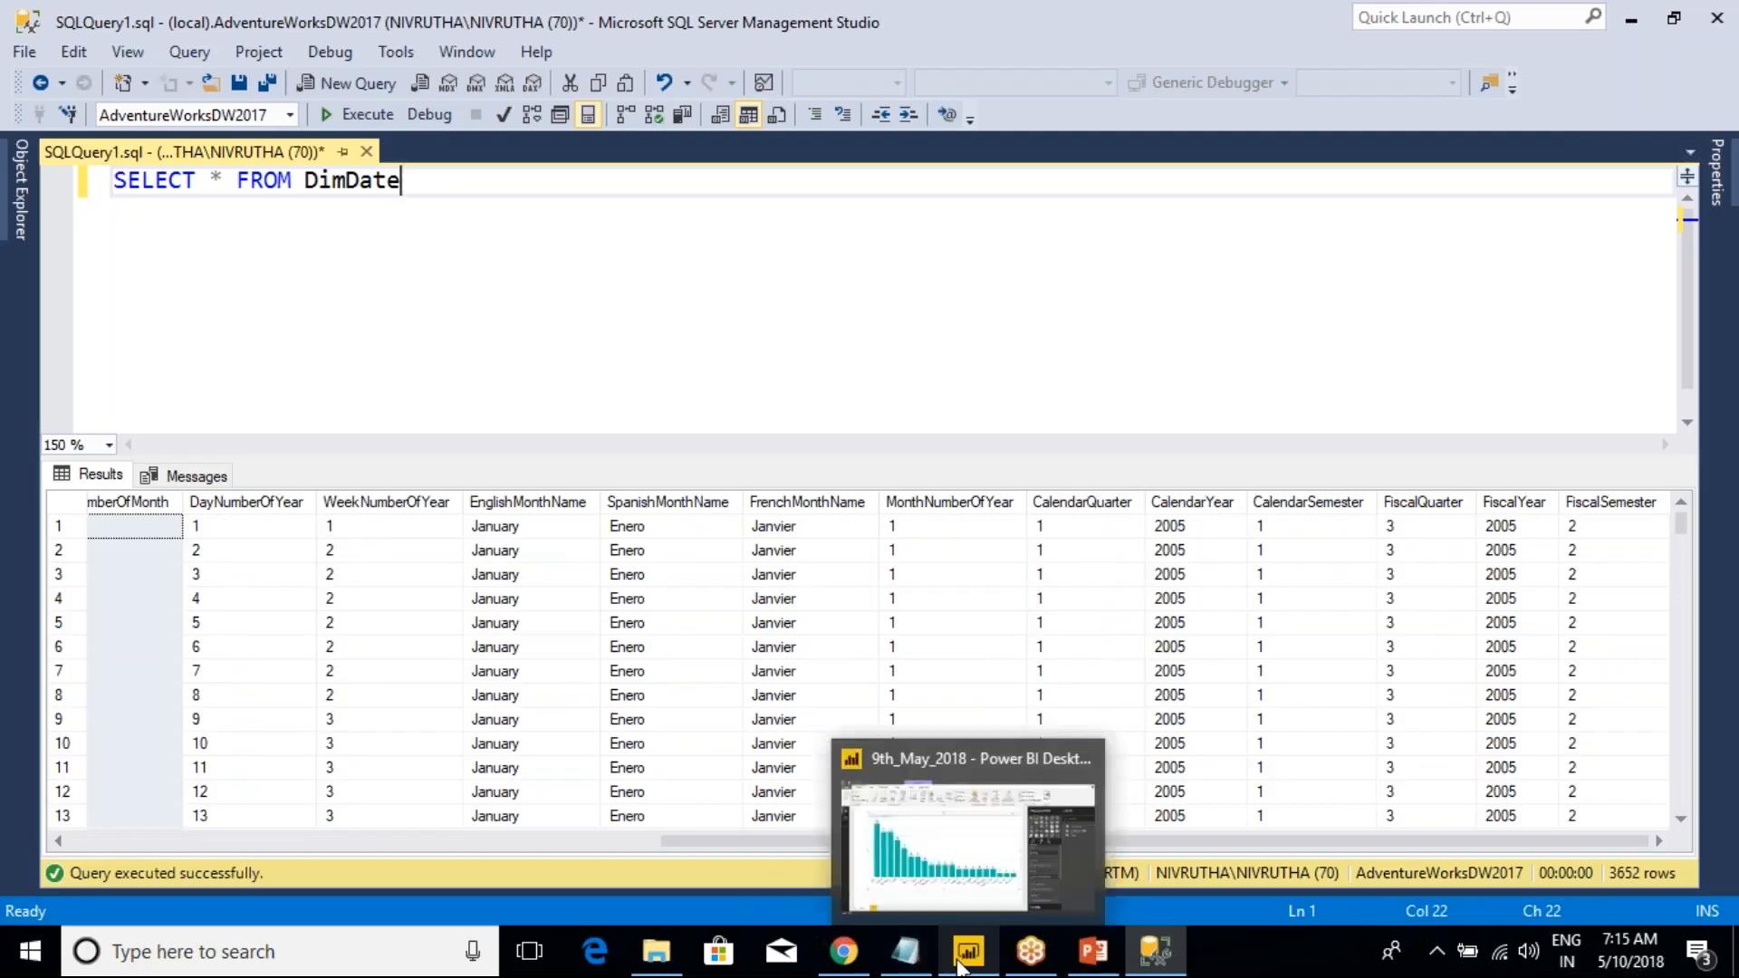
left_click(985, 895)
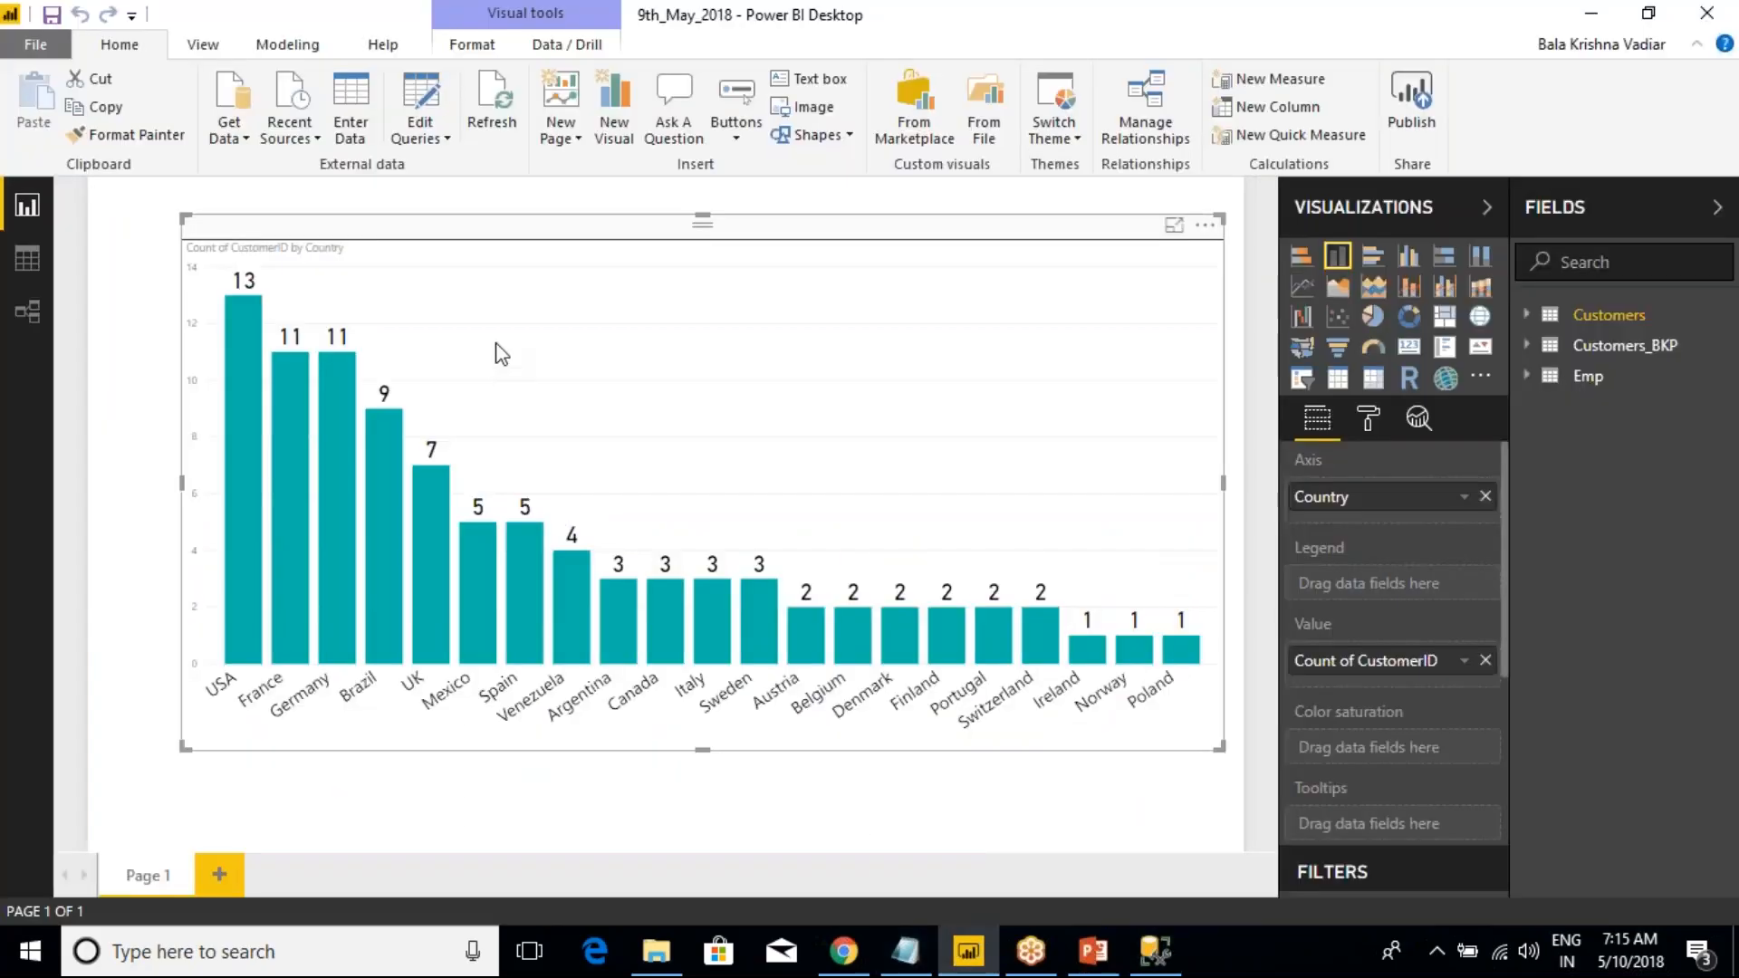
left_click(28, 260)
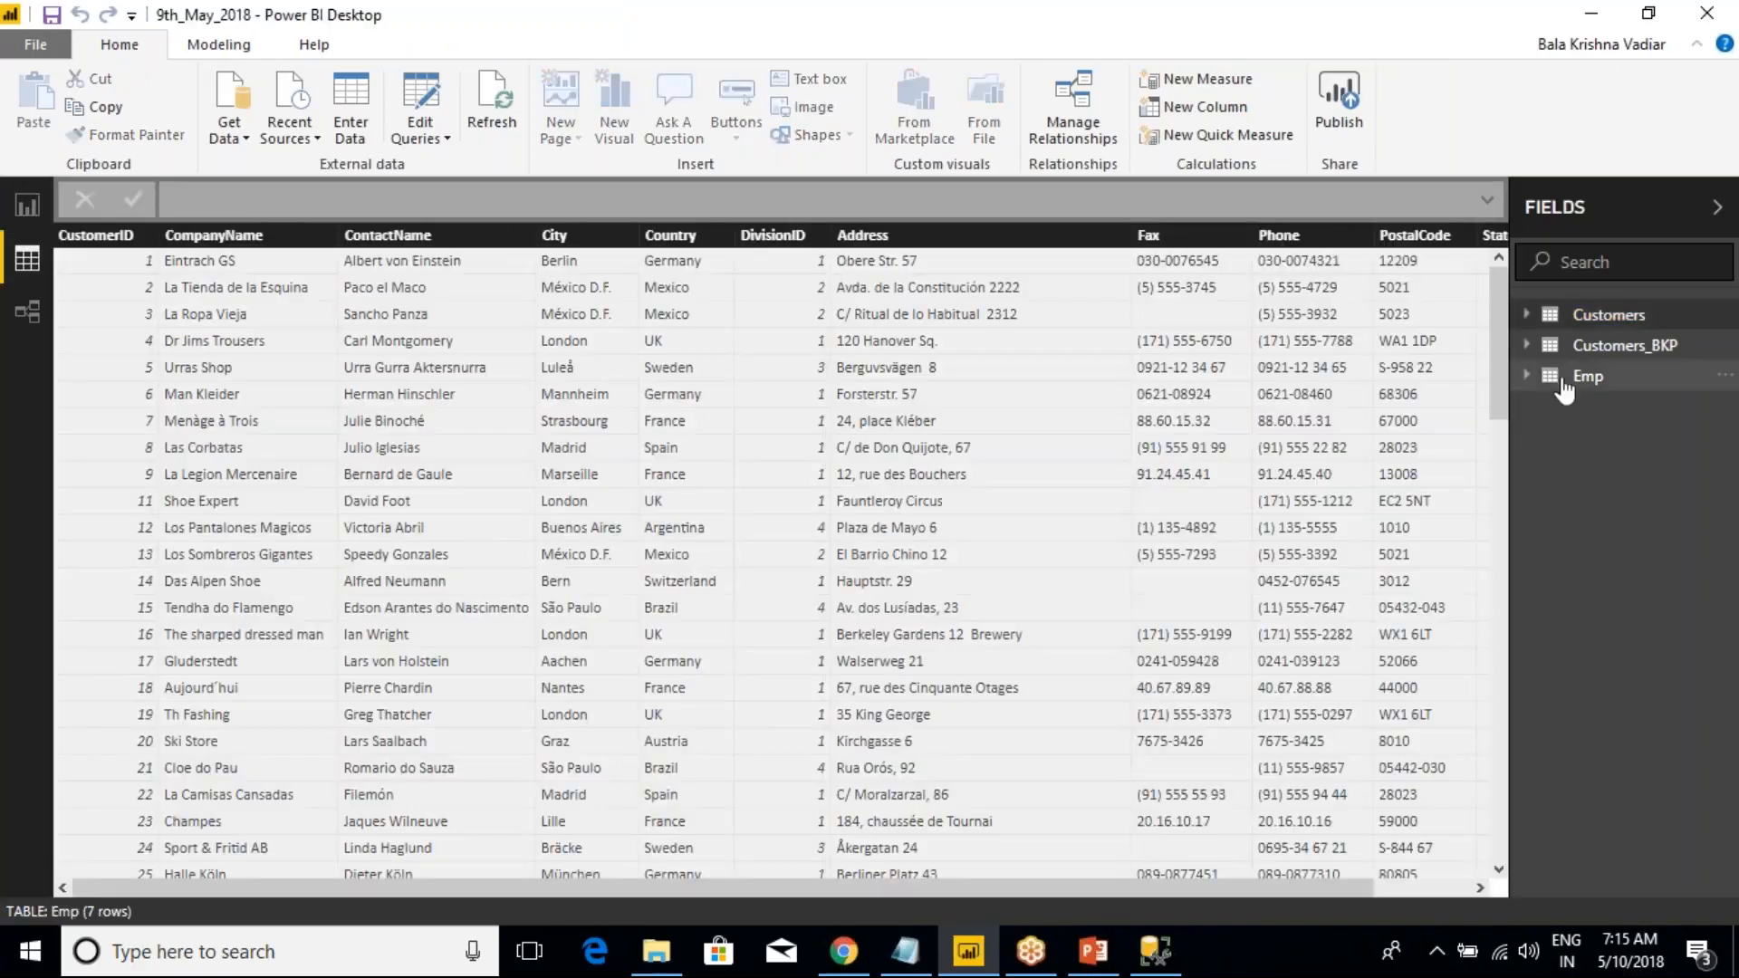
left_click(1585, 376)
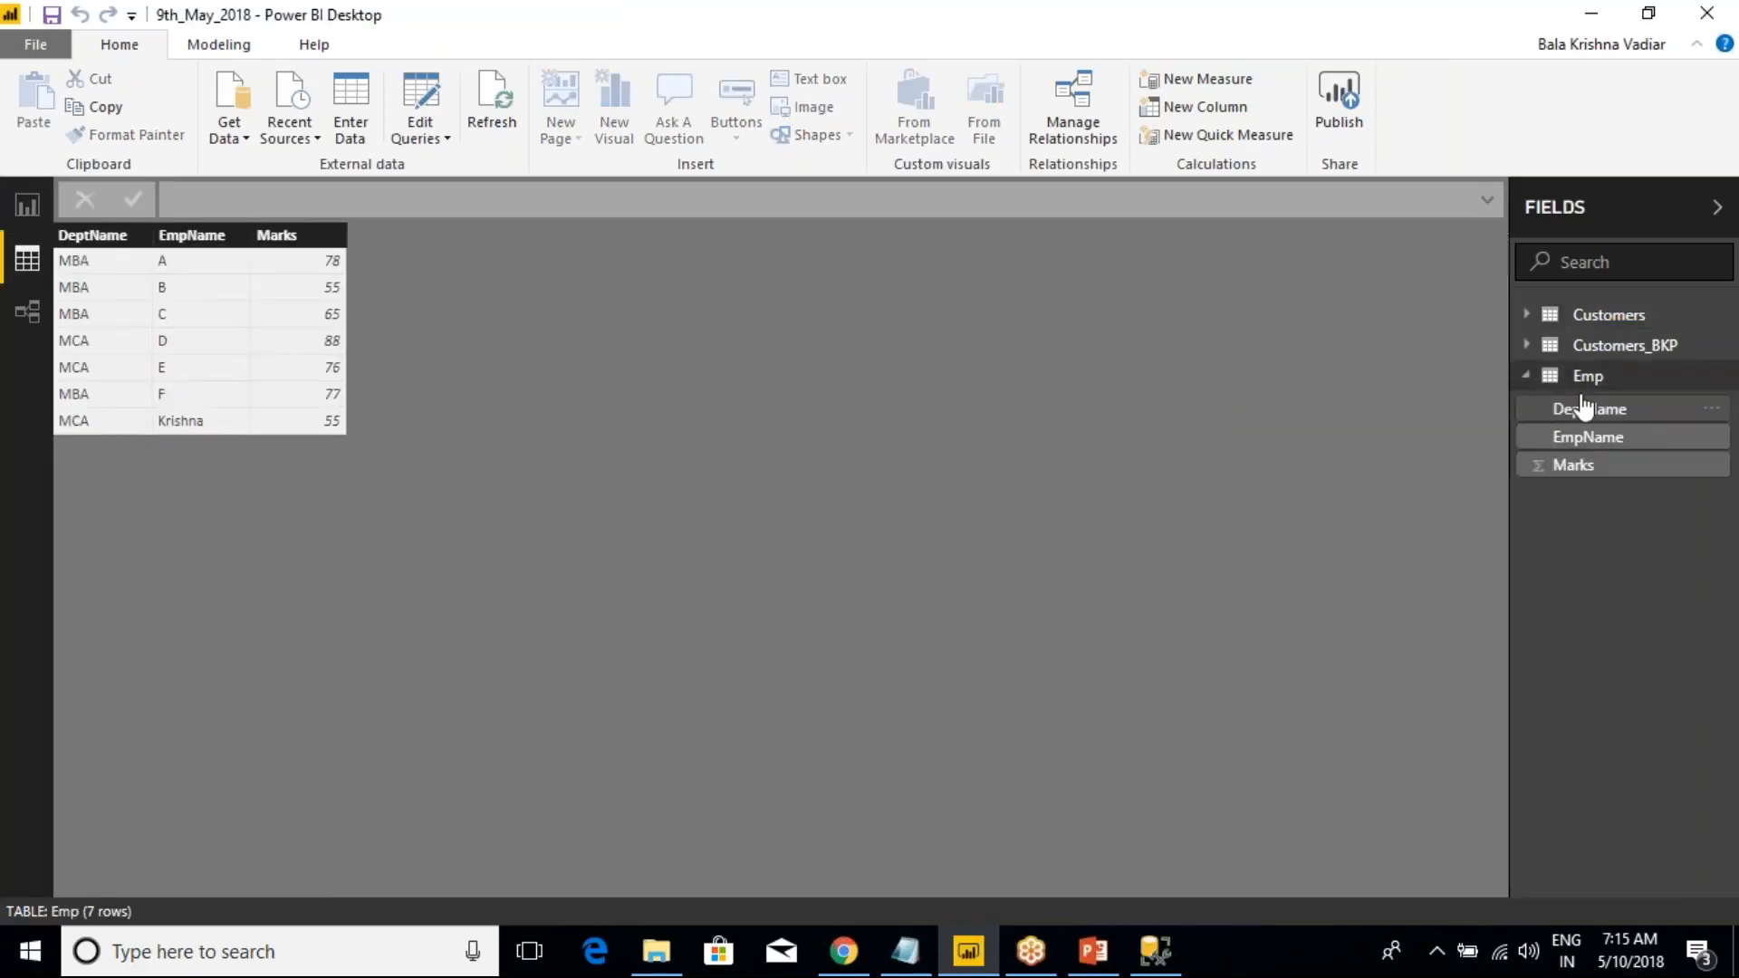
left_click(286, 131)
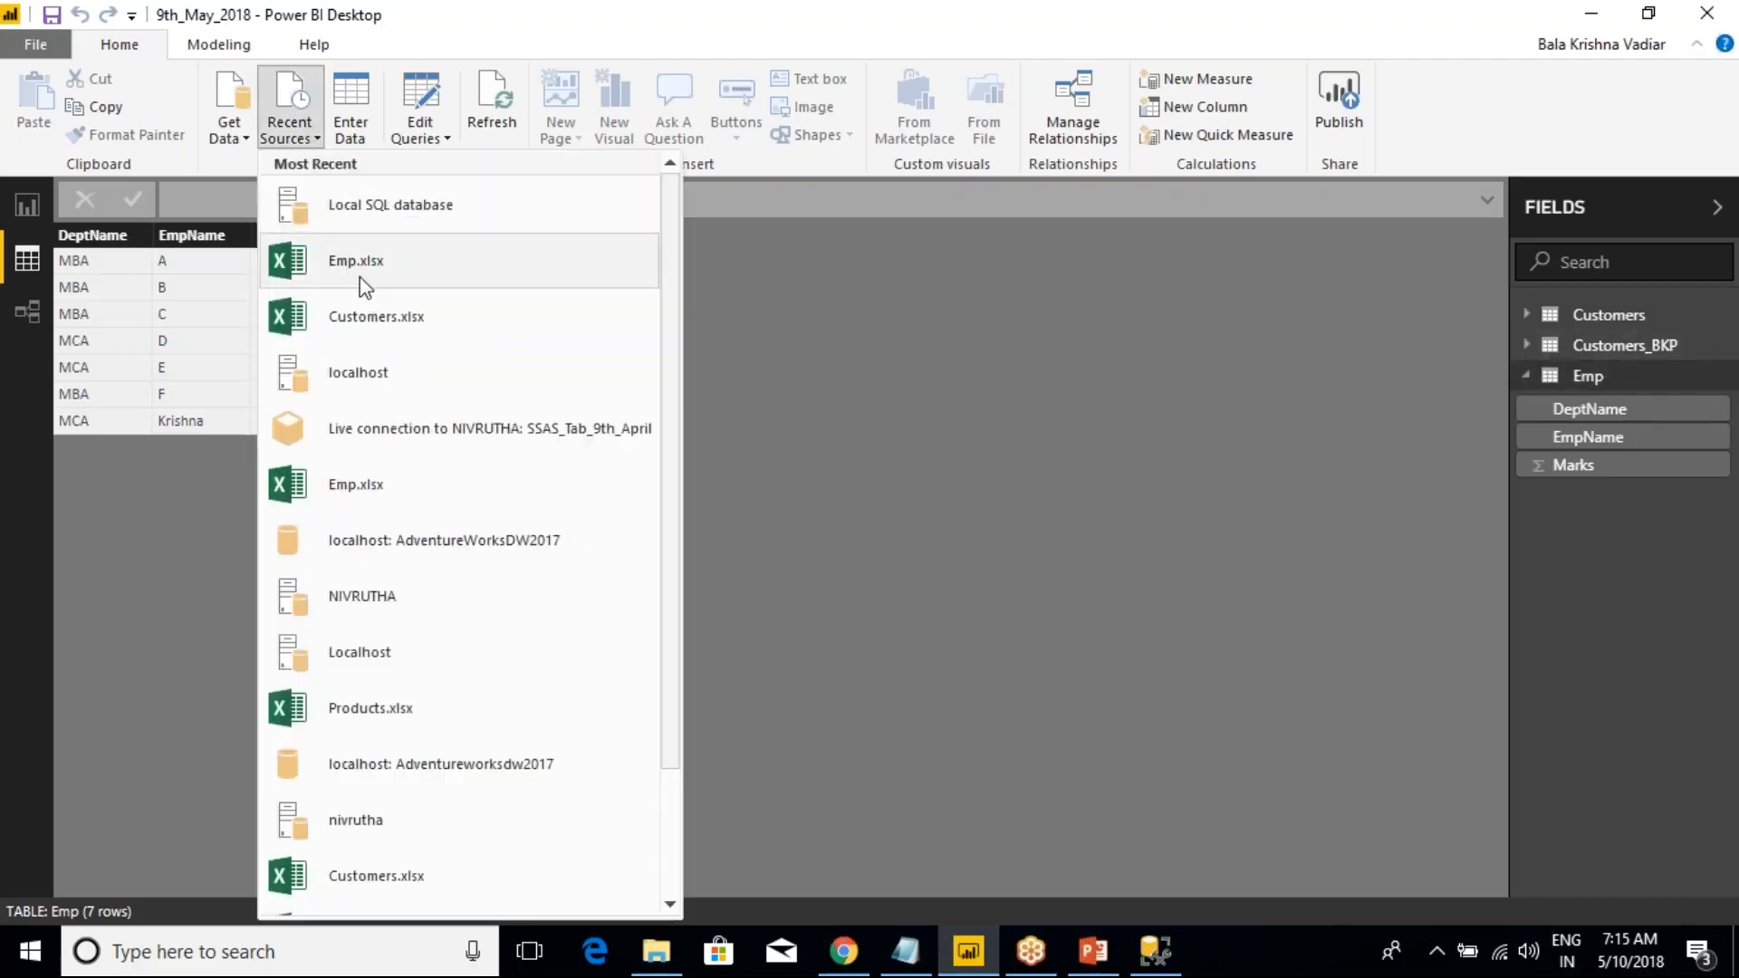
left_click(957, 350)
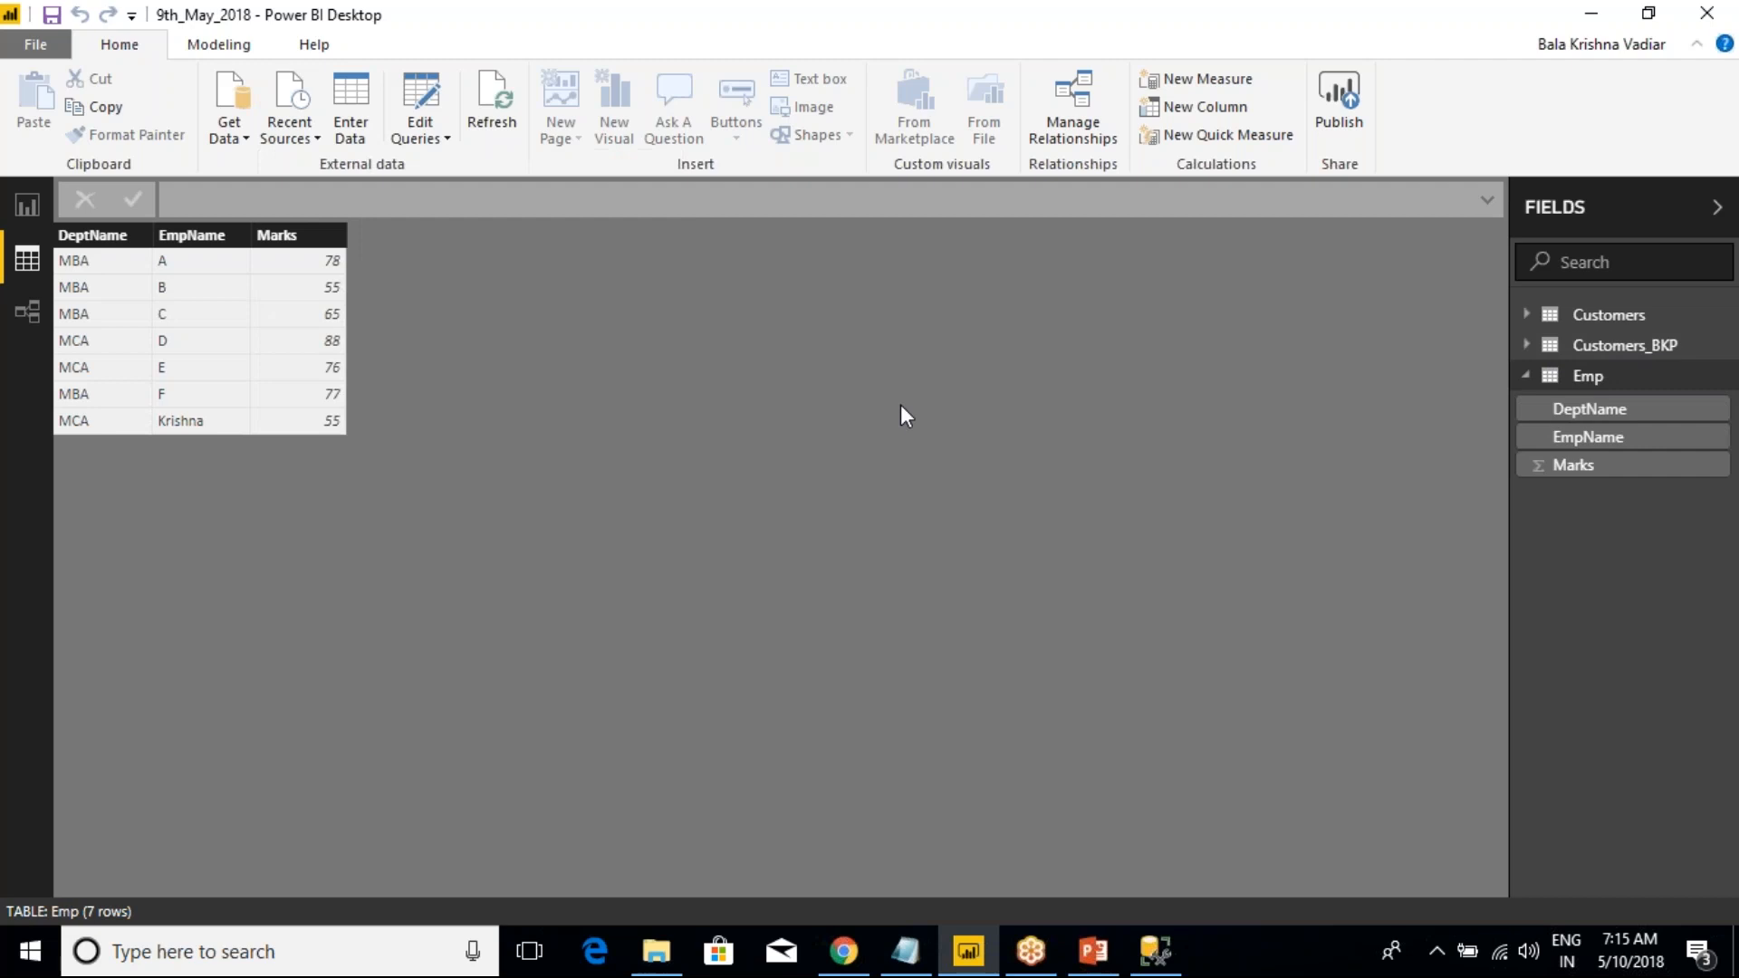
left_click(1580, 376)
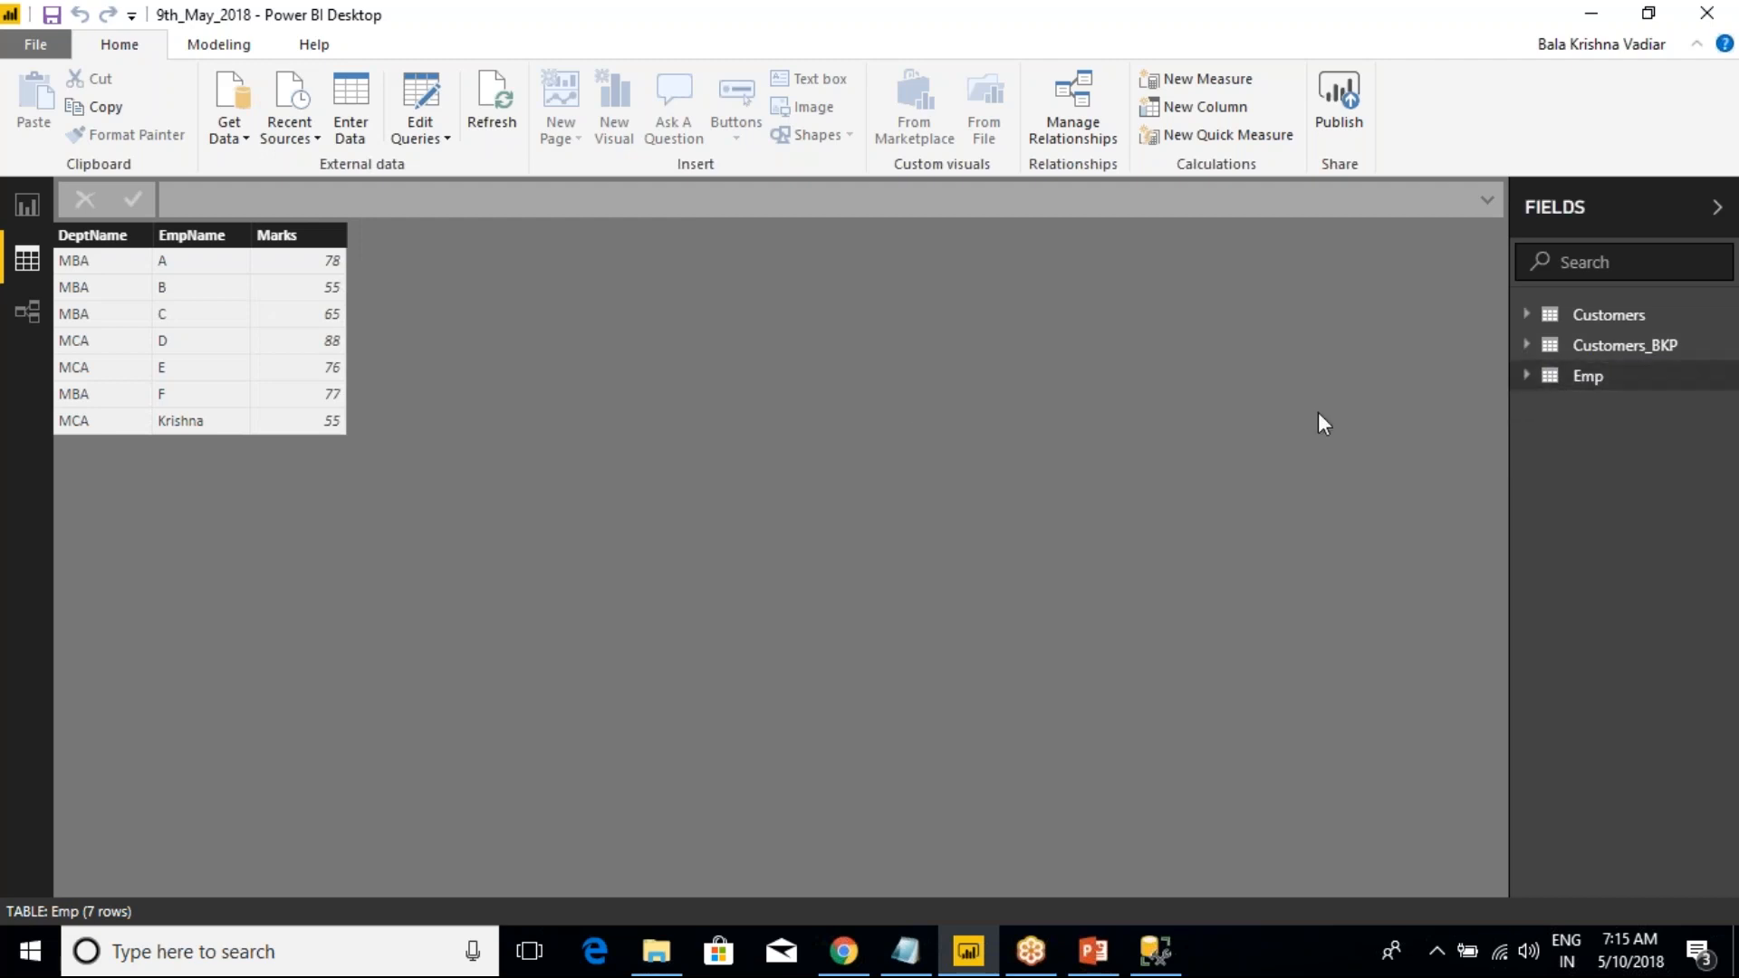
- Delete the Customers, Customers_BKP and Emp tables from the 9th_May_2018 data model
right_click(1580, 314)
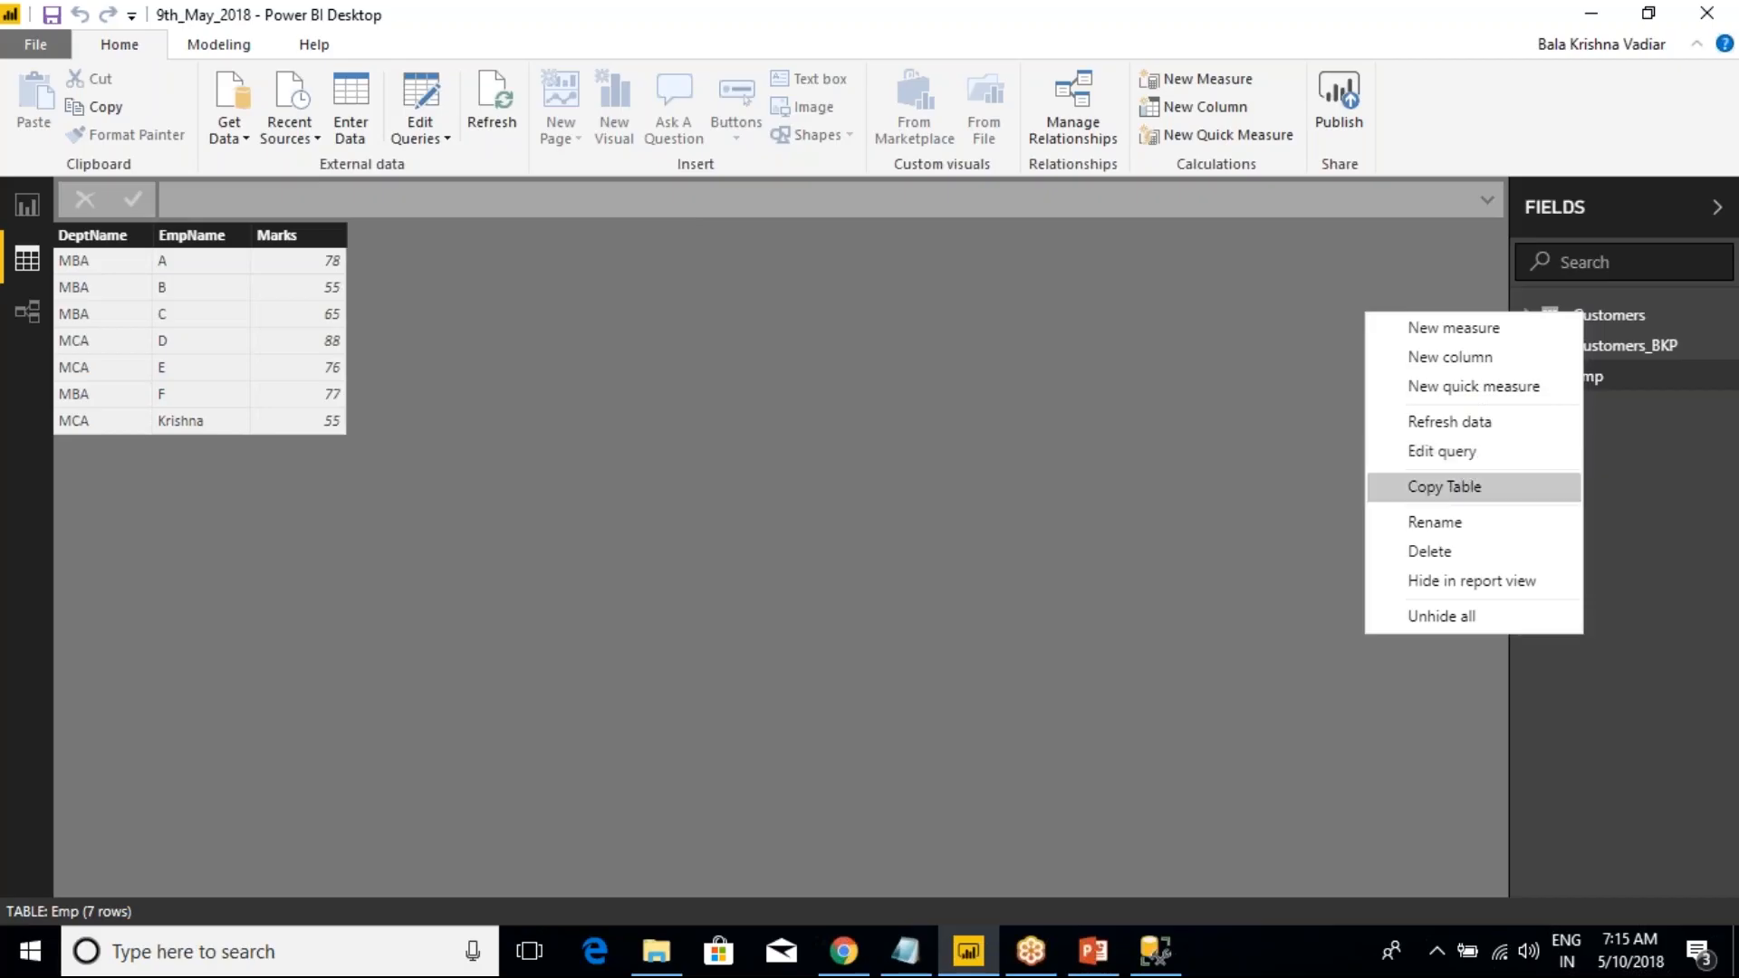
left_click(1451, 551)
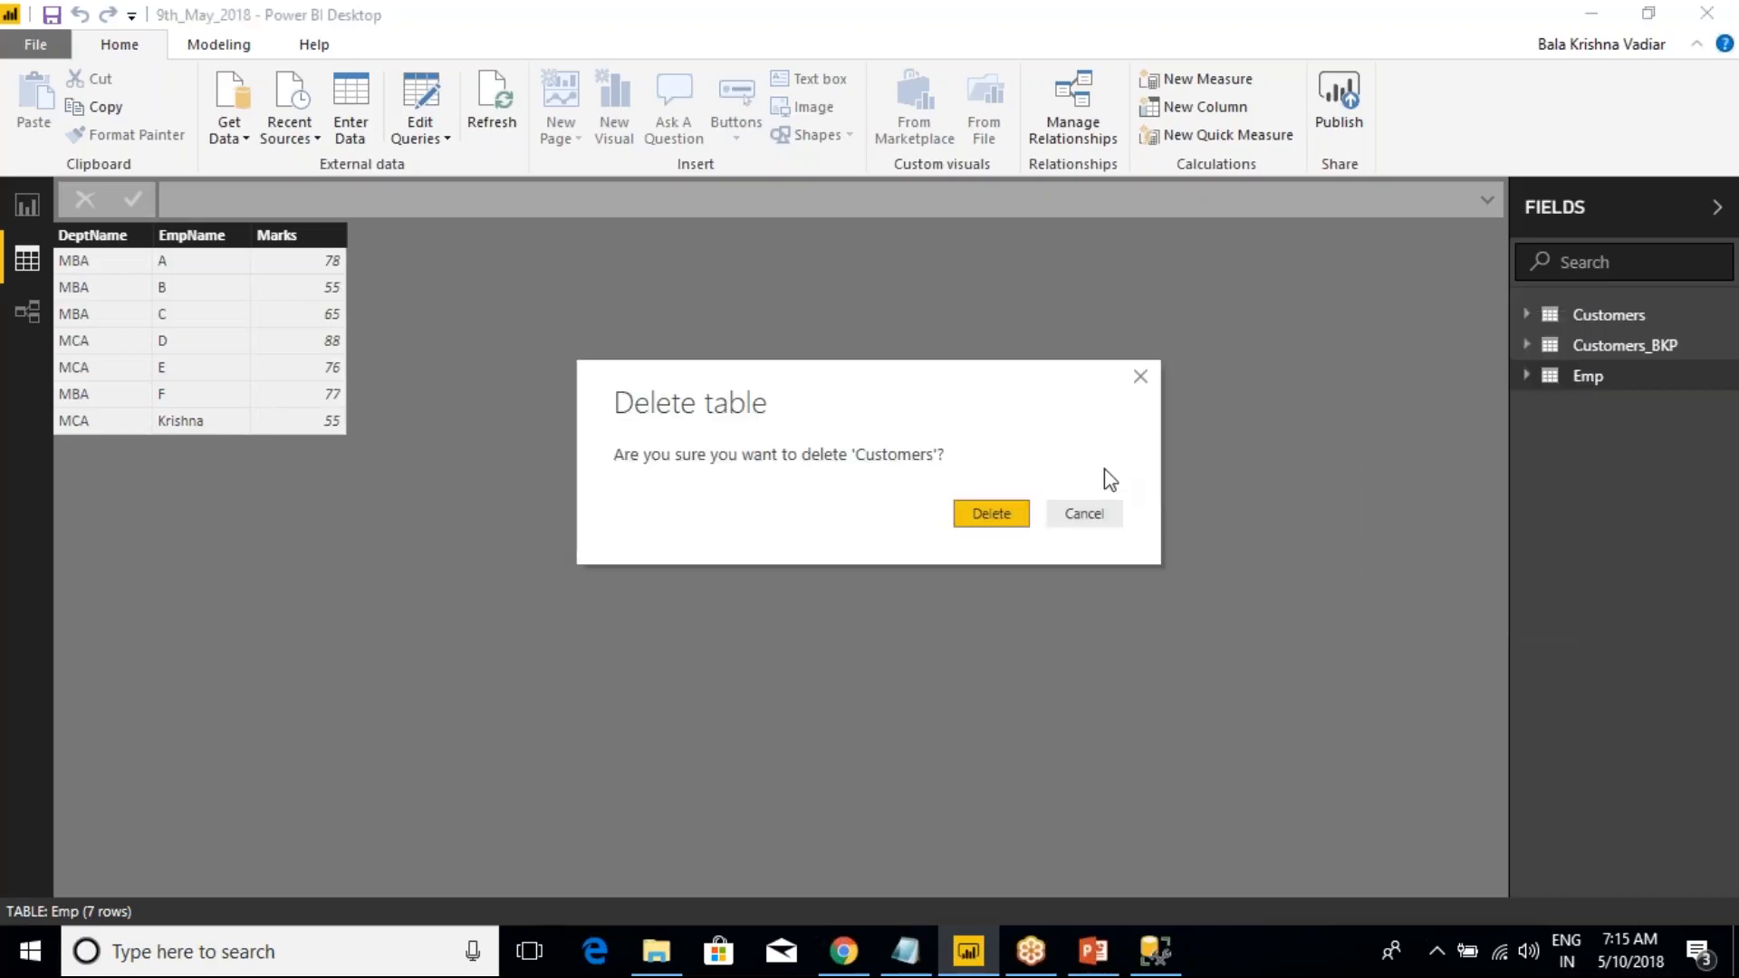
left_click(987, 513)
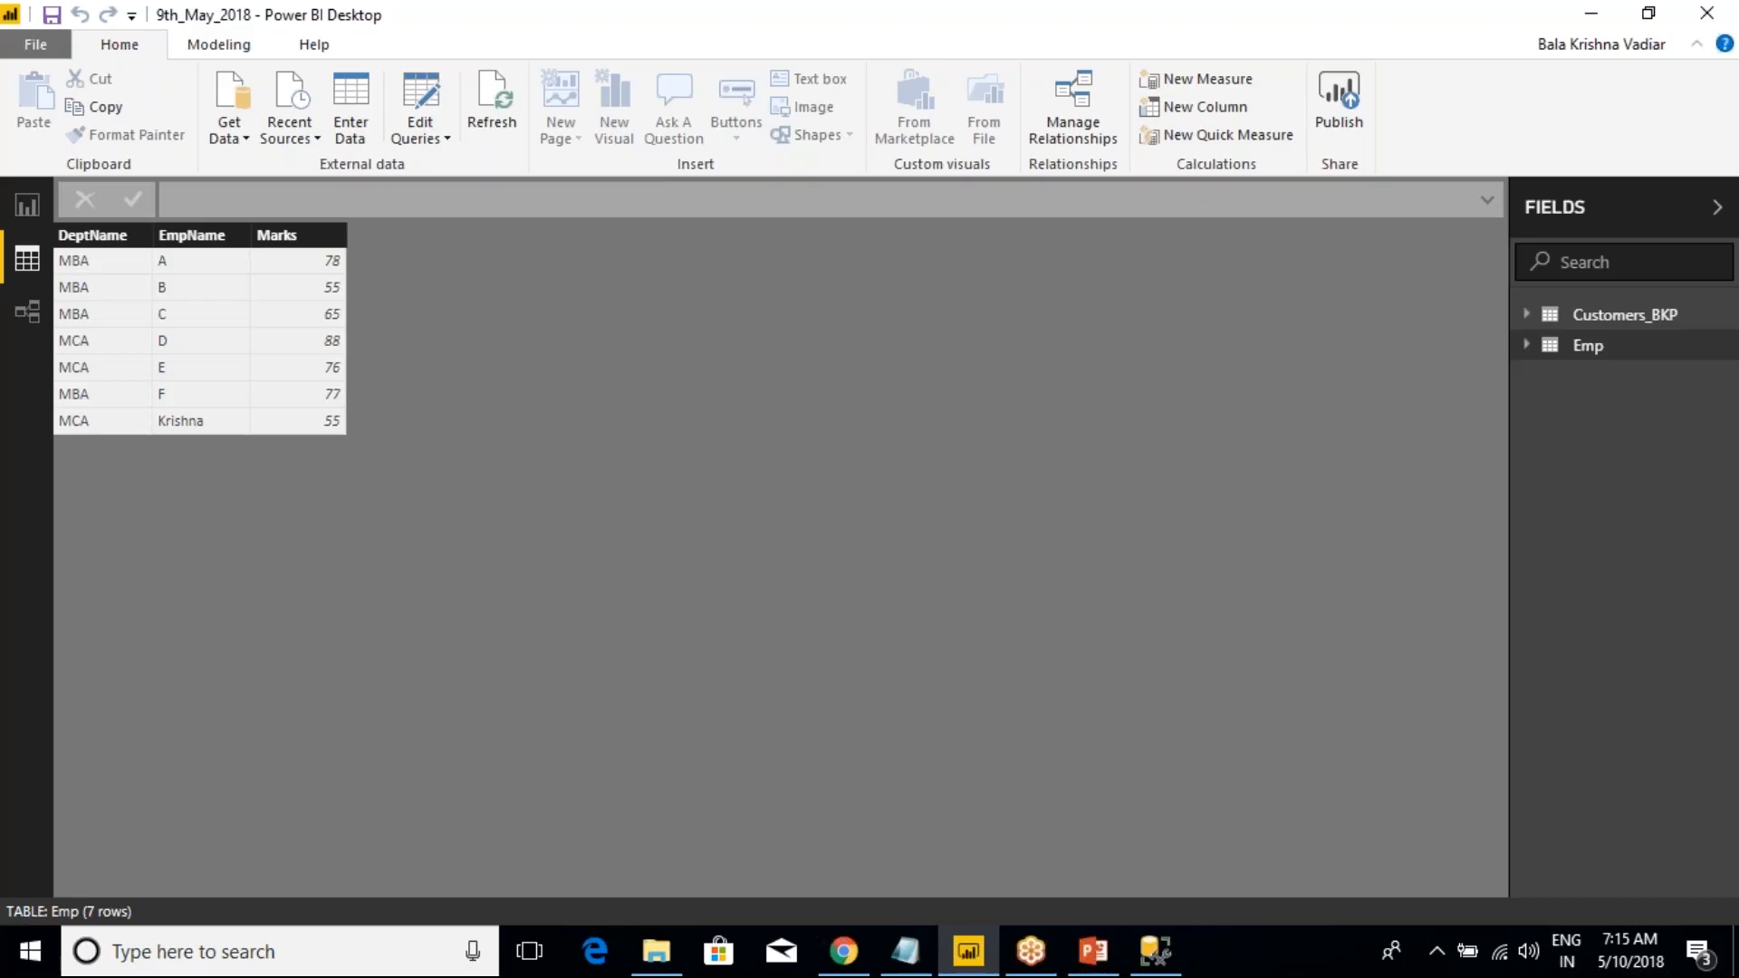
right_click(1611, 315)
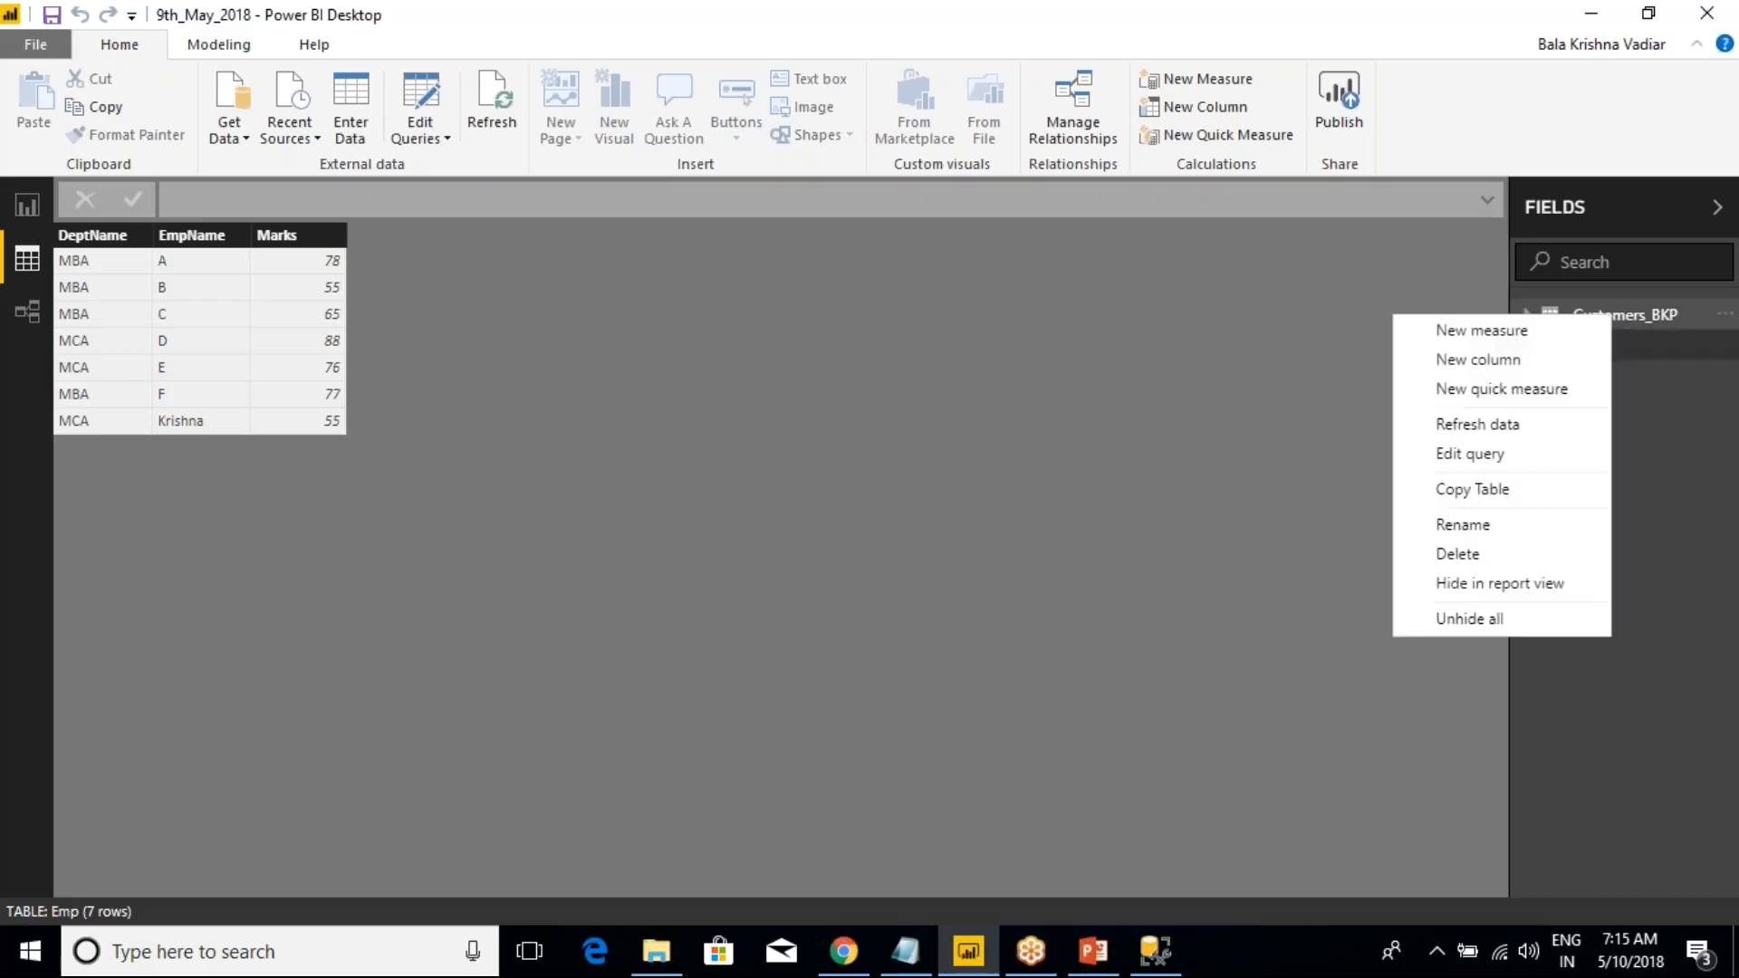
left_click(1459, 554)
left_click(993, 516)
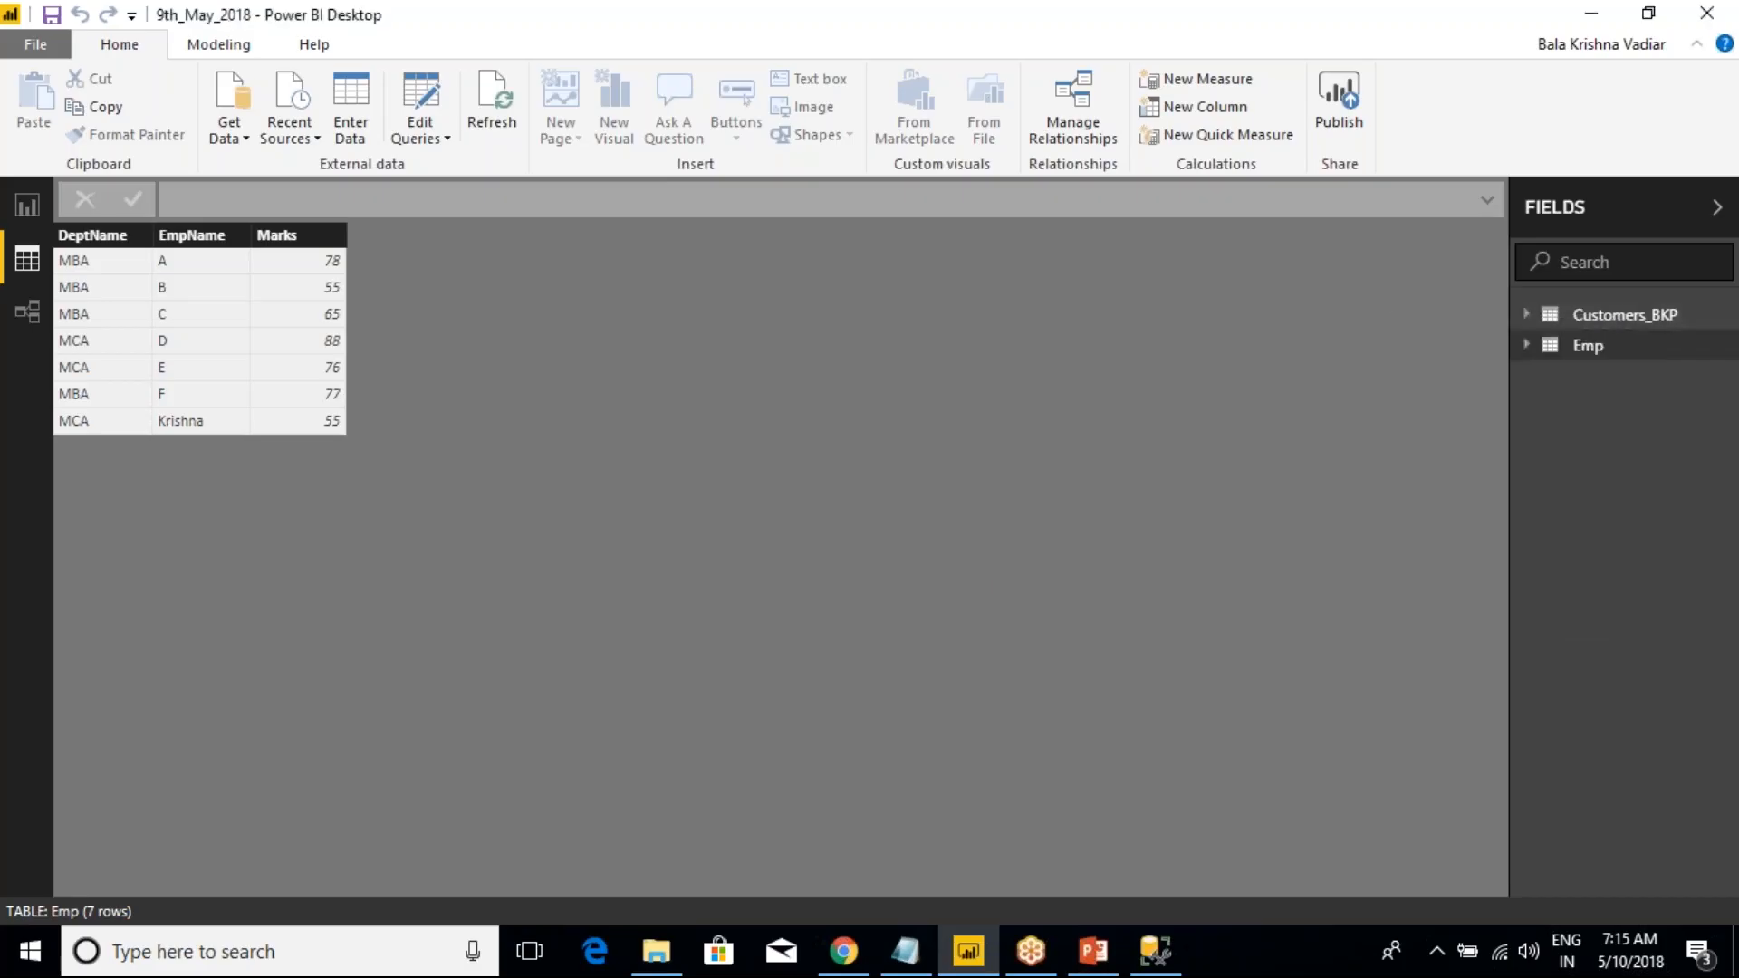
right_click(1587, 317)
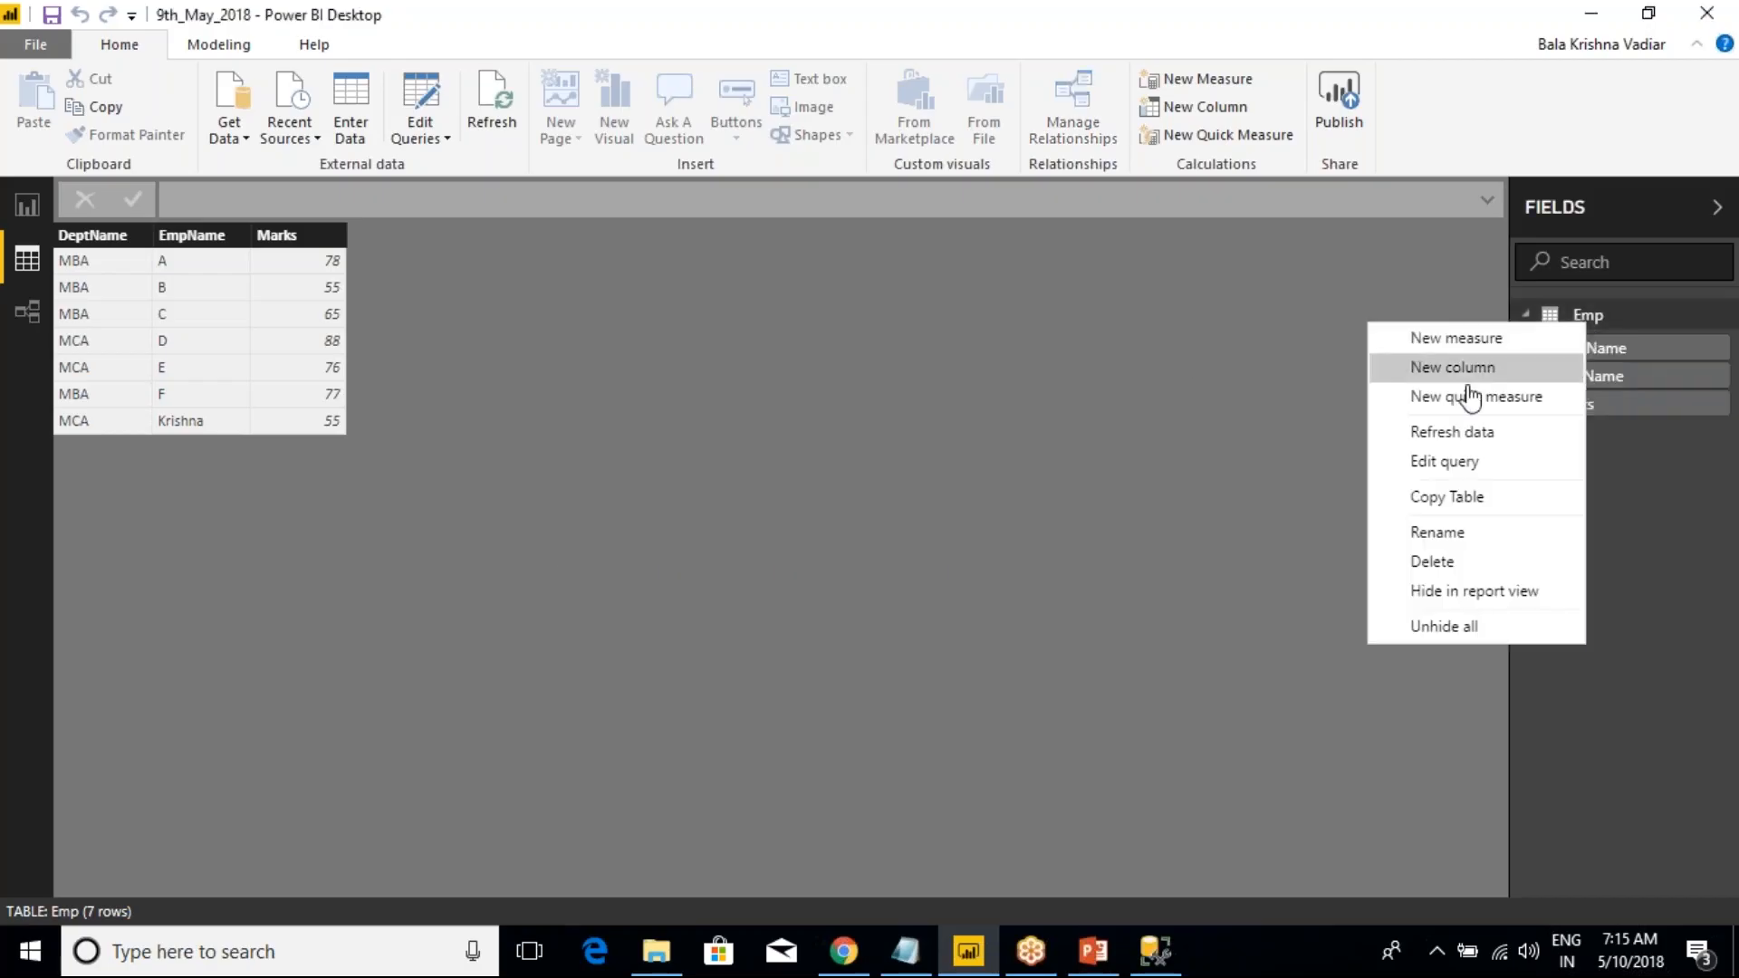
left_click(1413, 562)
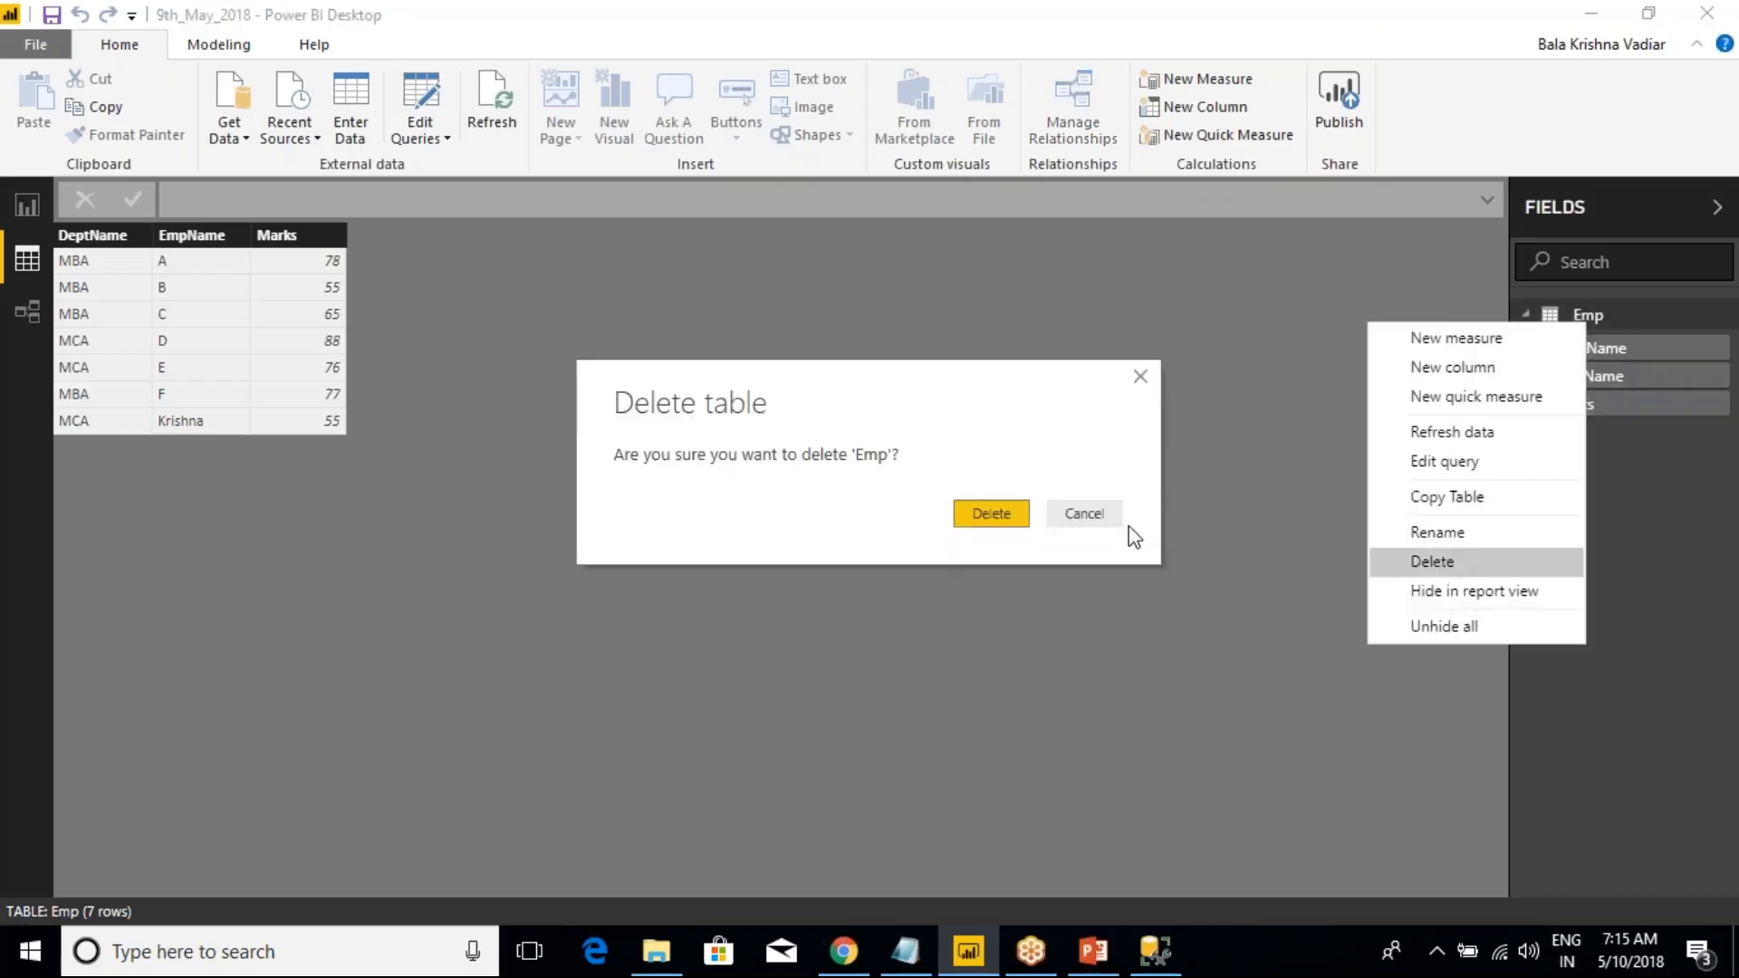
left_click(985, 512)
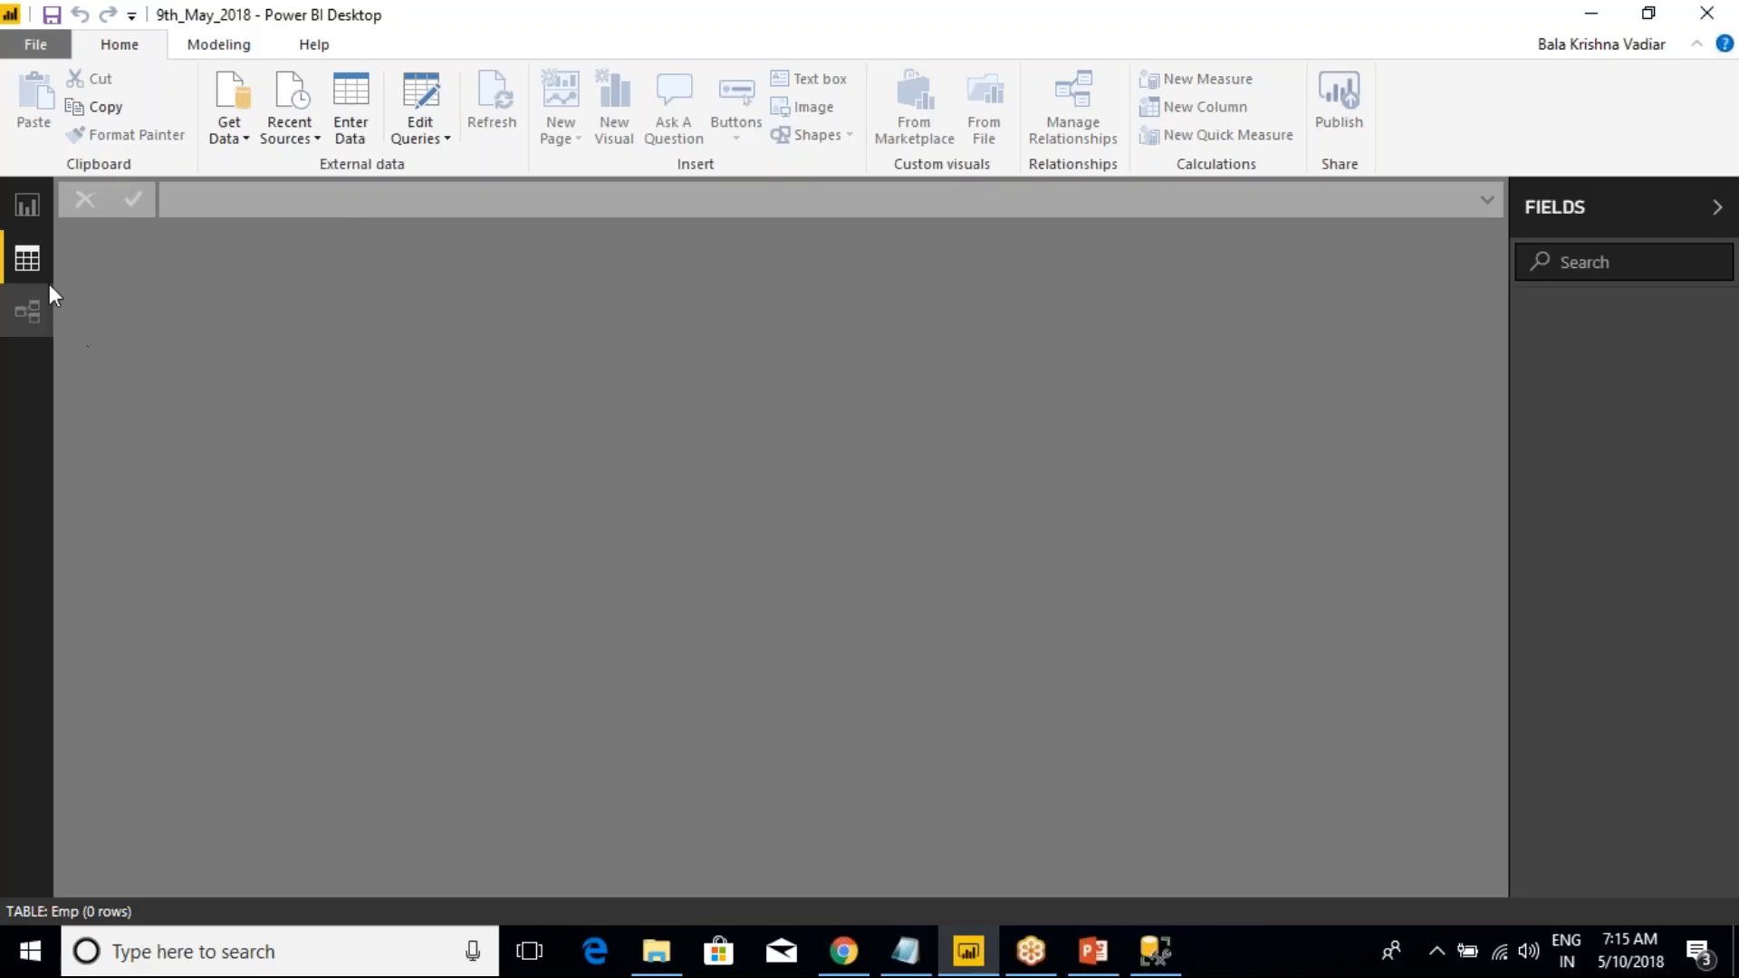
- Start a new SQL Server database connection and review its Import and DirectQuery connectivity modes
left_click(229, 138)
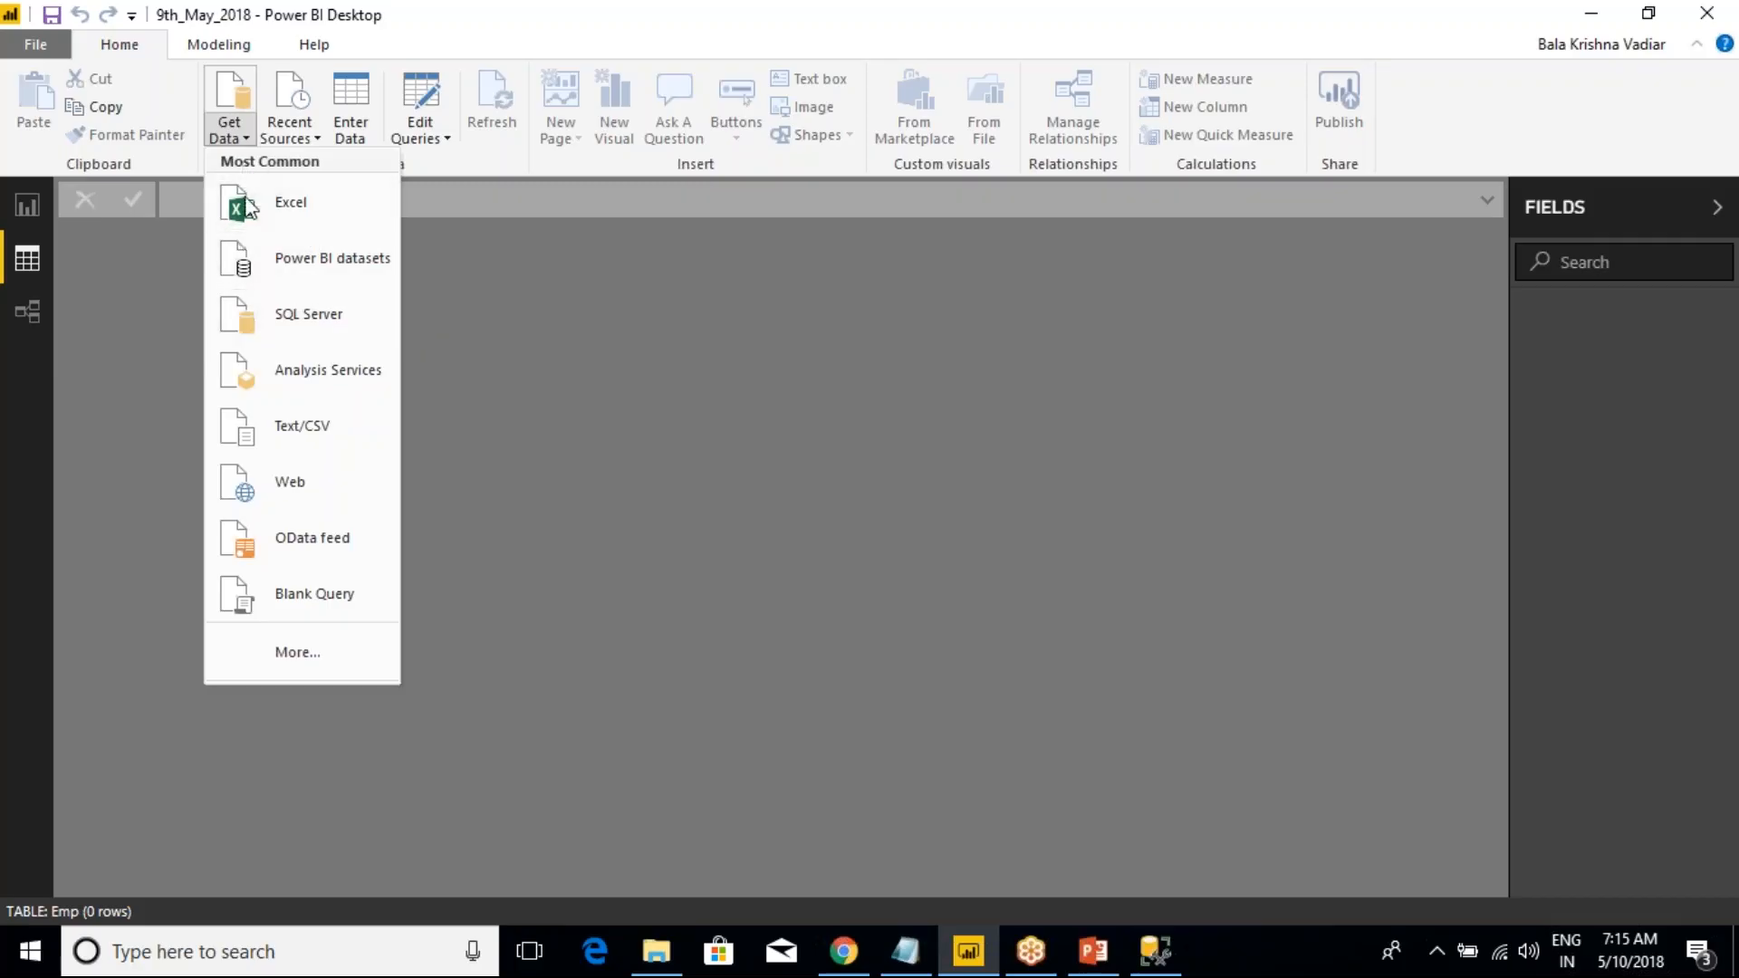
left_click(309, 317)
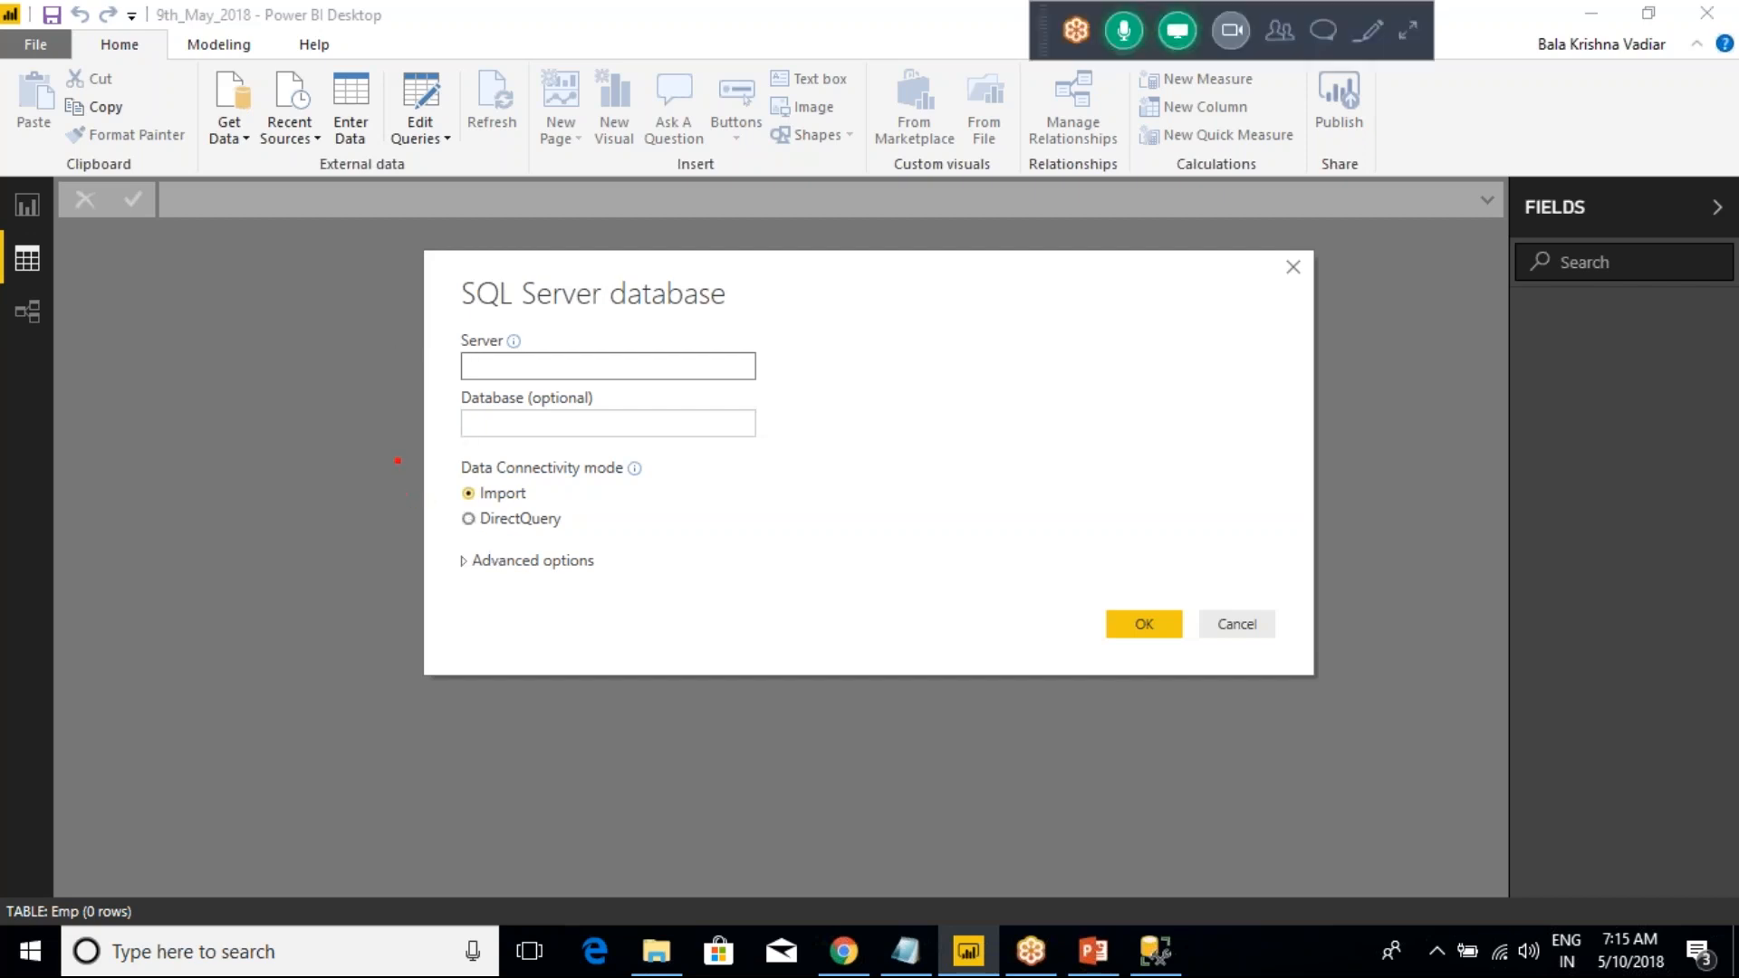
left_click_drag(392, 451, 728, 549)
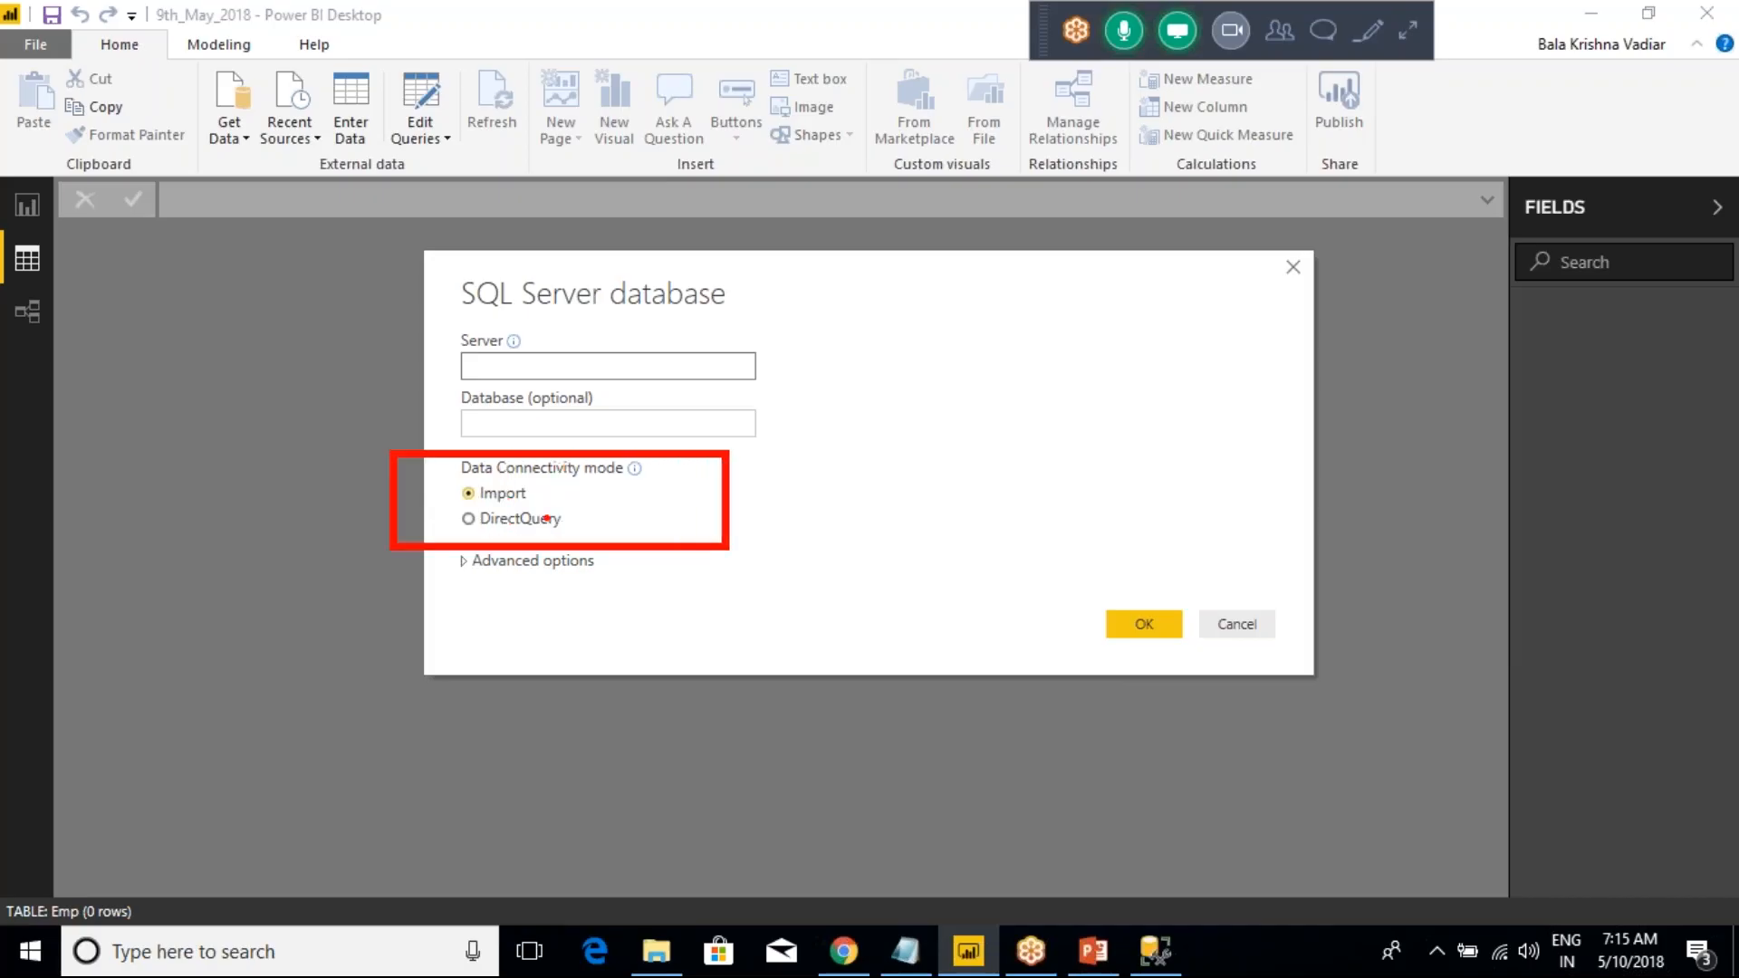
mouse_move(549, 495)
left_mouse_down()
mouse_move(584, 497)
mouse_move(638, 460)
left_mouse_up()
mouse_move(585, 522)
left_mouse_down()
mouse_move(608, 540)
mouse_move(678, 487)
left_mouse_up()
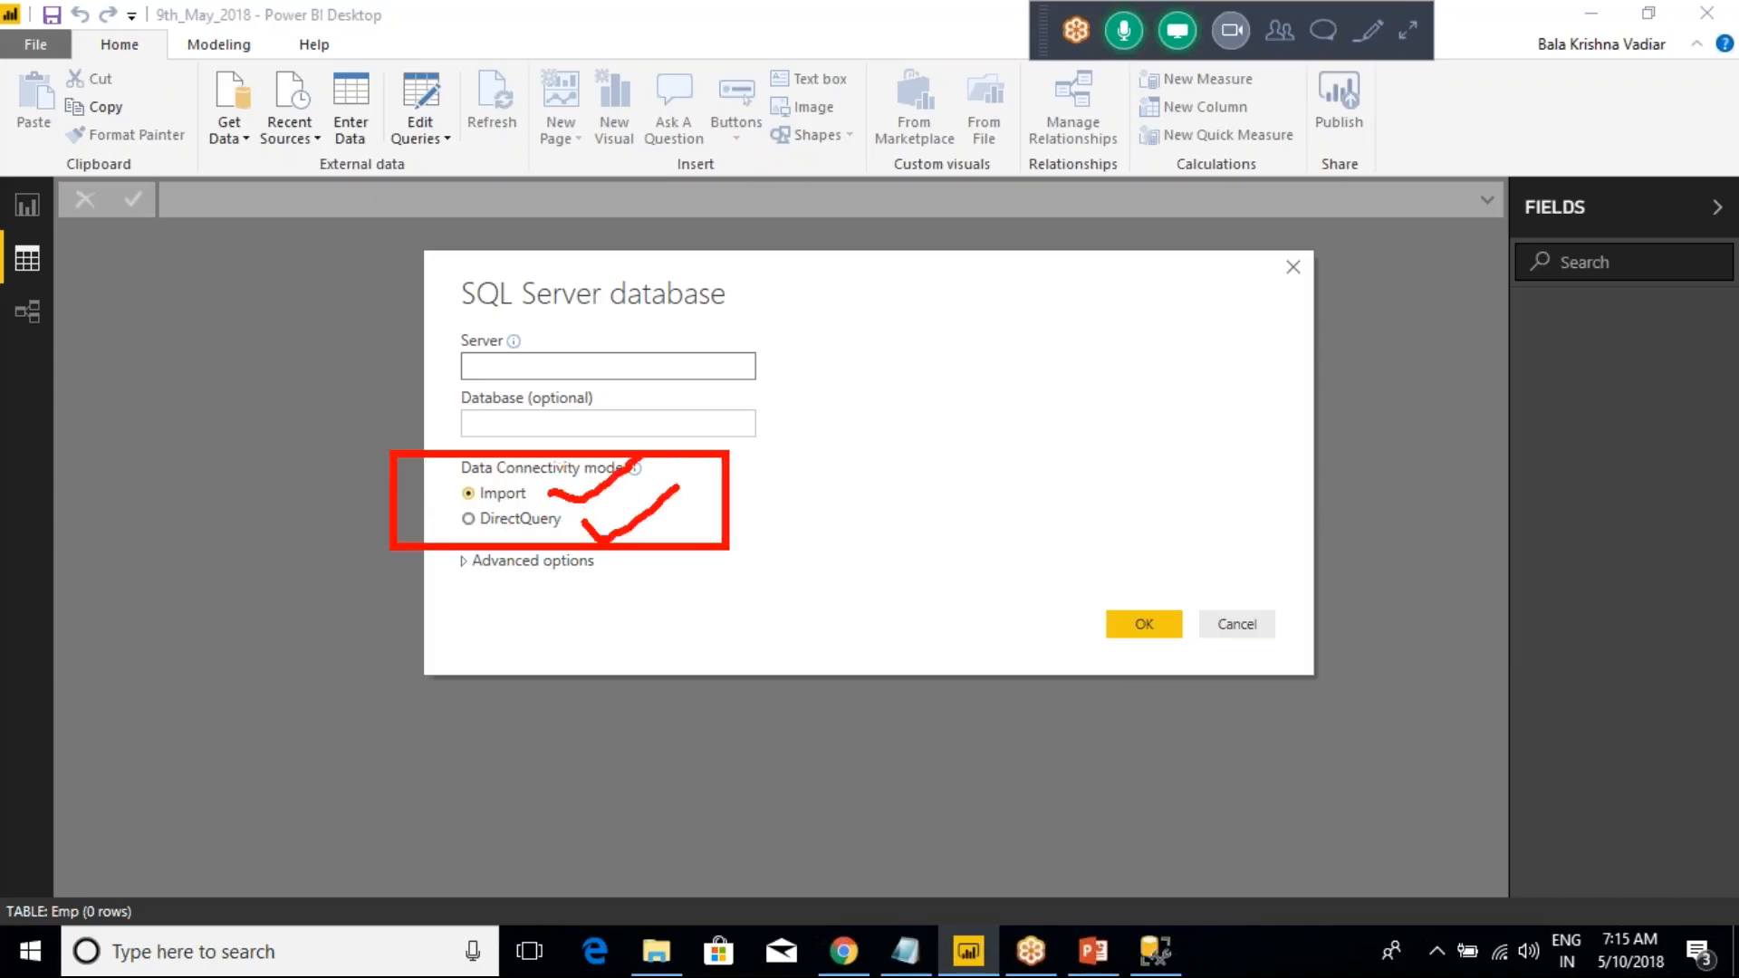
key("Escape")
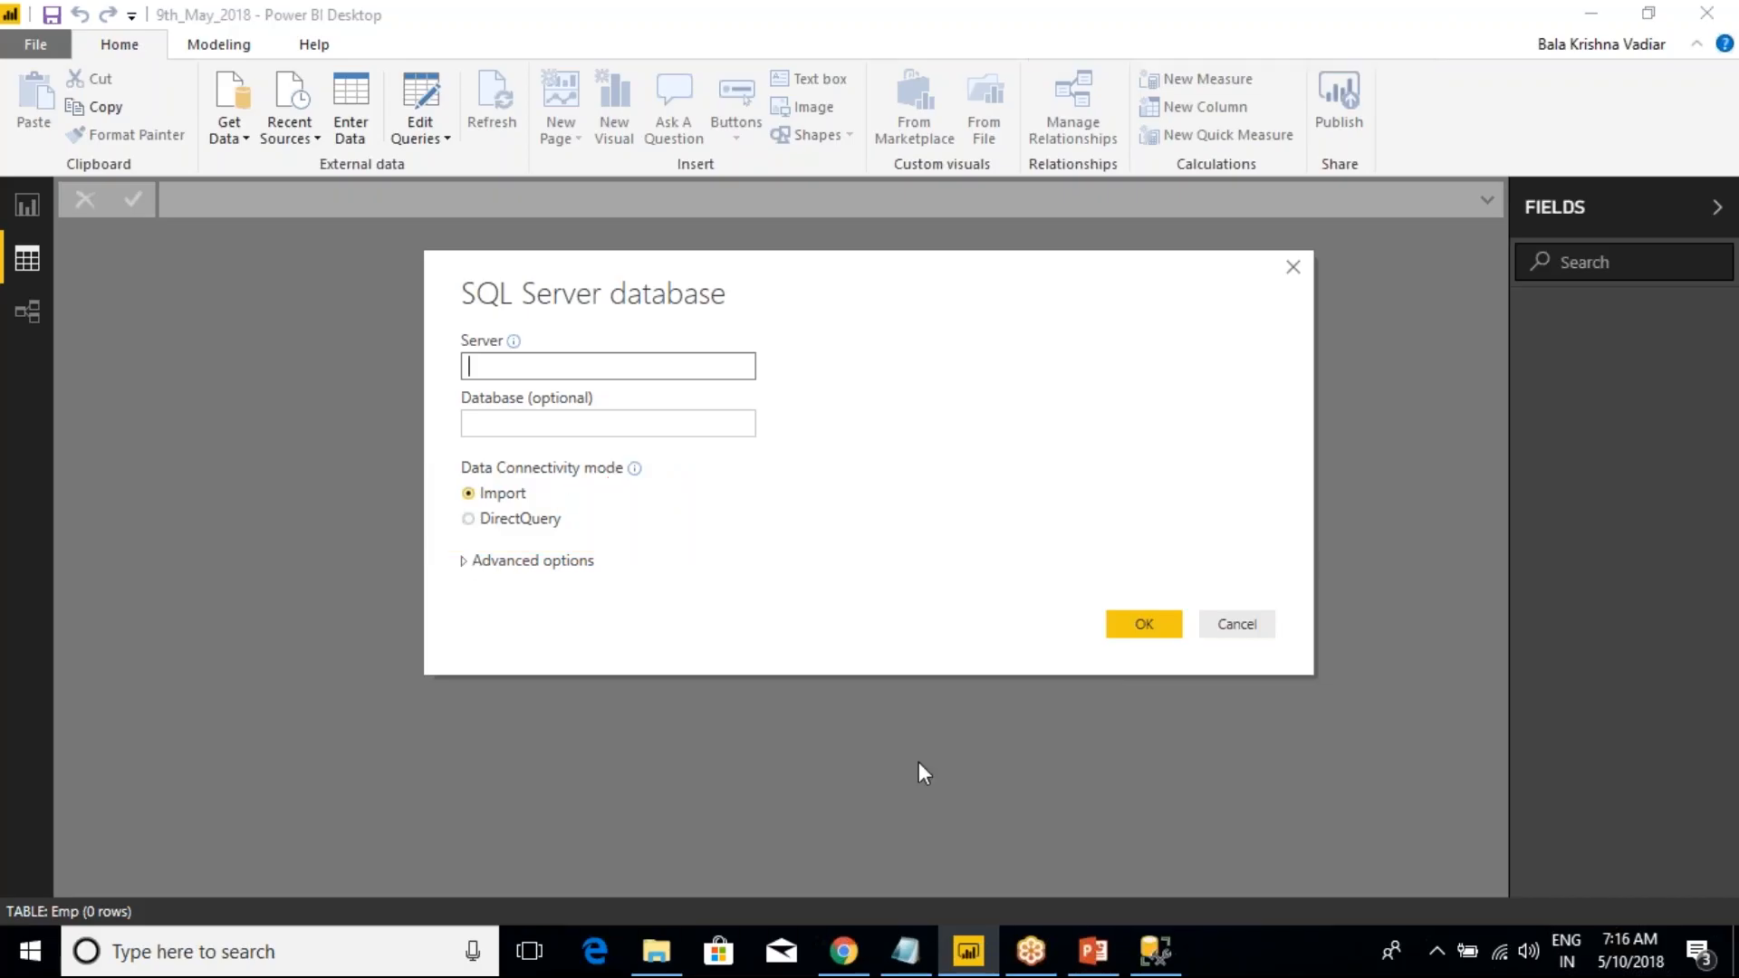
- Switch to the Class Notes in Notepad and add the line "SSRS Reports -- Always Reports will Hit Source DB" below the AdventureWorksDW2017 note
left_click(912, 951)
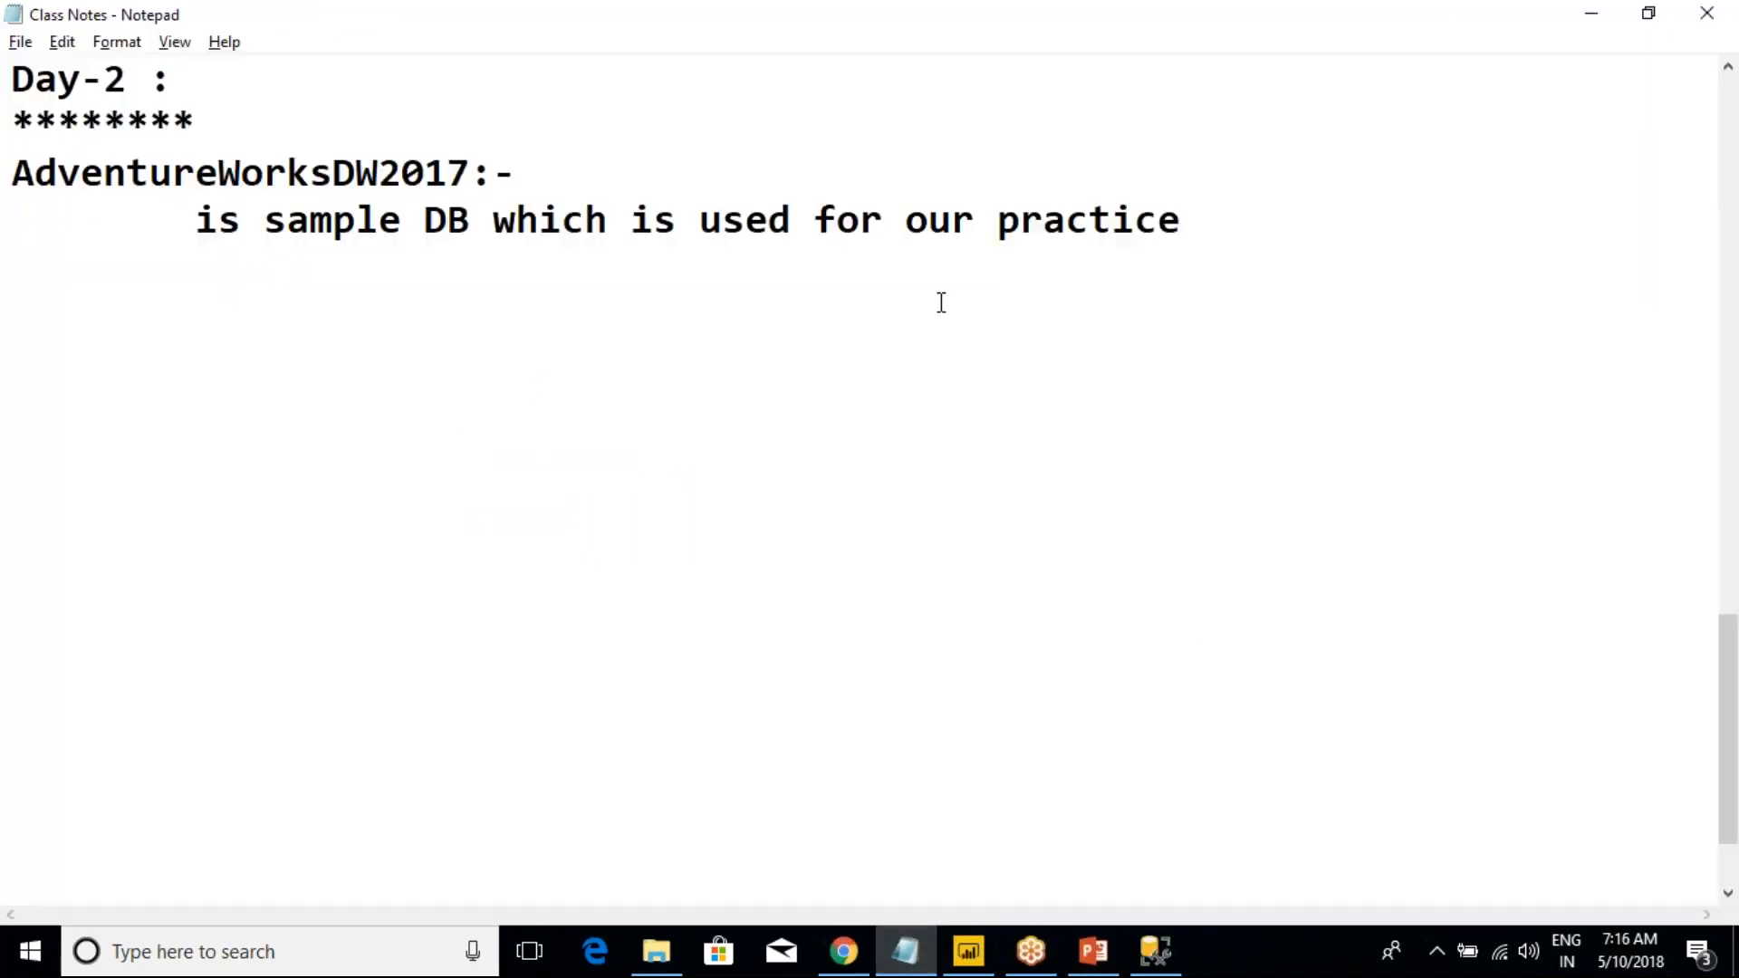
left_click(1210, 230)
key("Return")
key("Return")
type("ssrs")
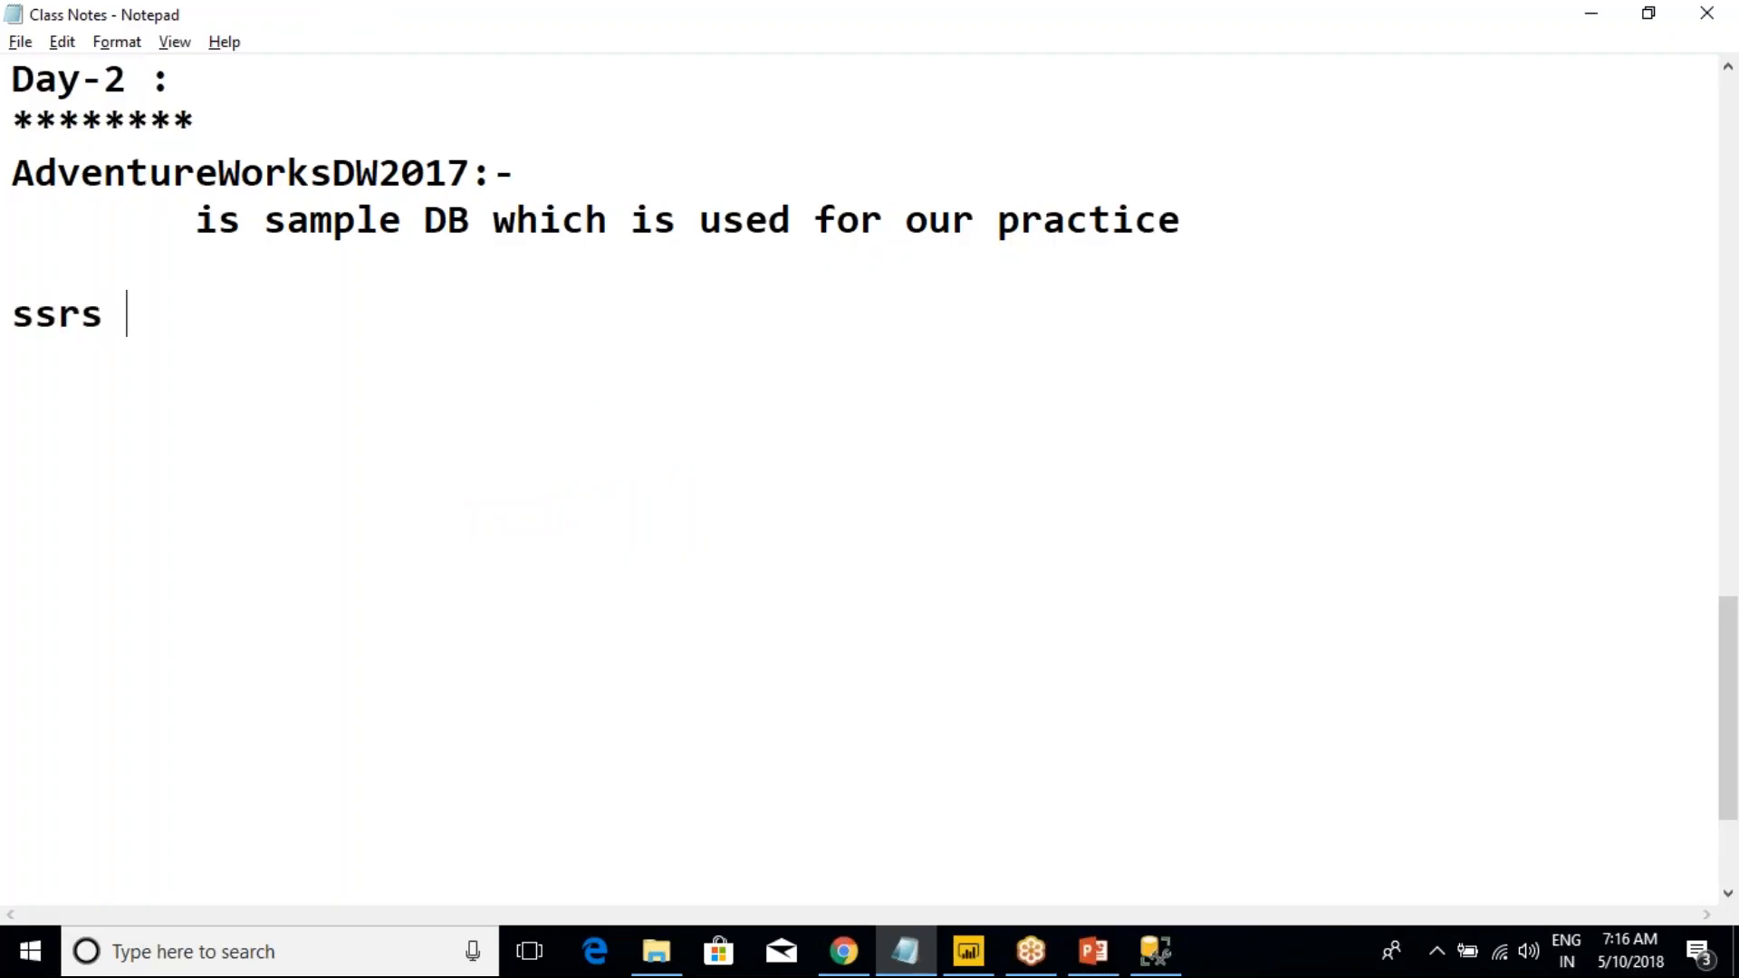
key("BackSpace")
key("BackSpace")
key("BackSpace")
key("BackSpace")
key("BackSpace")
type("SSRS Reports ")
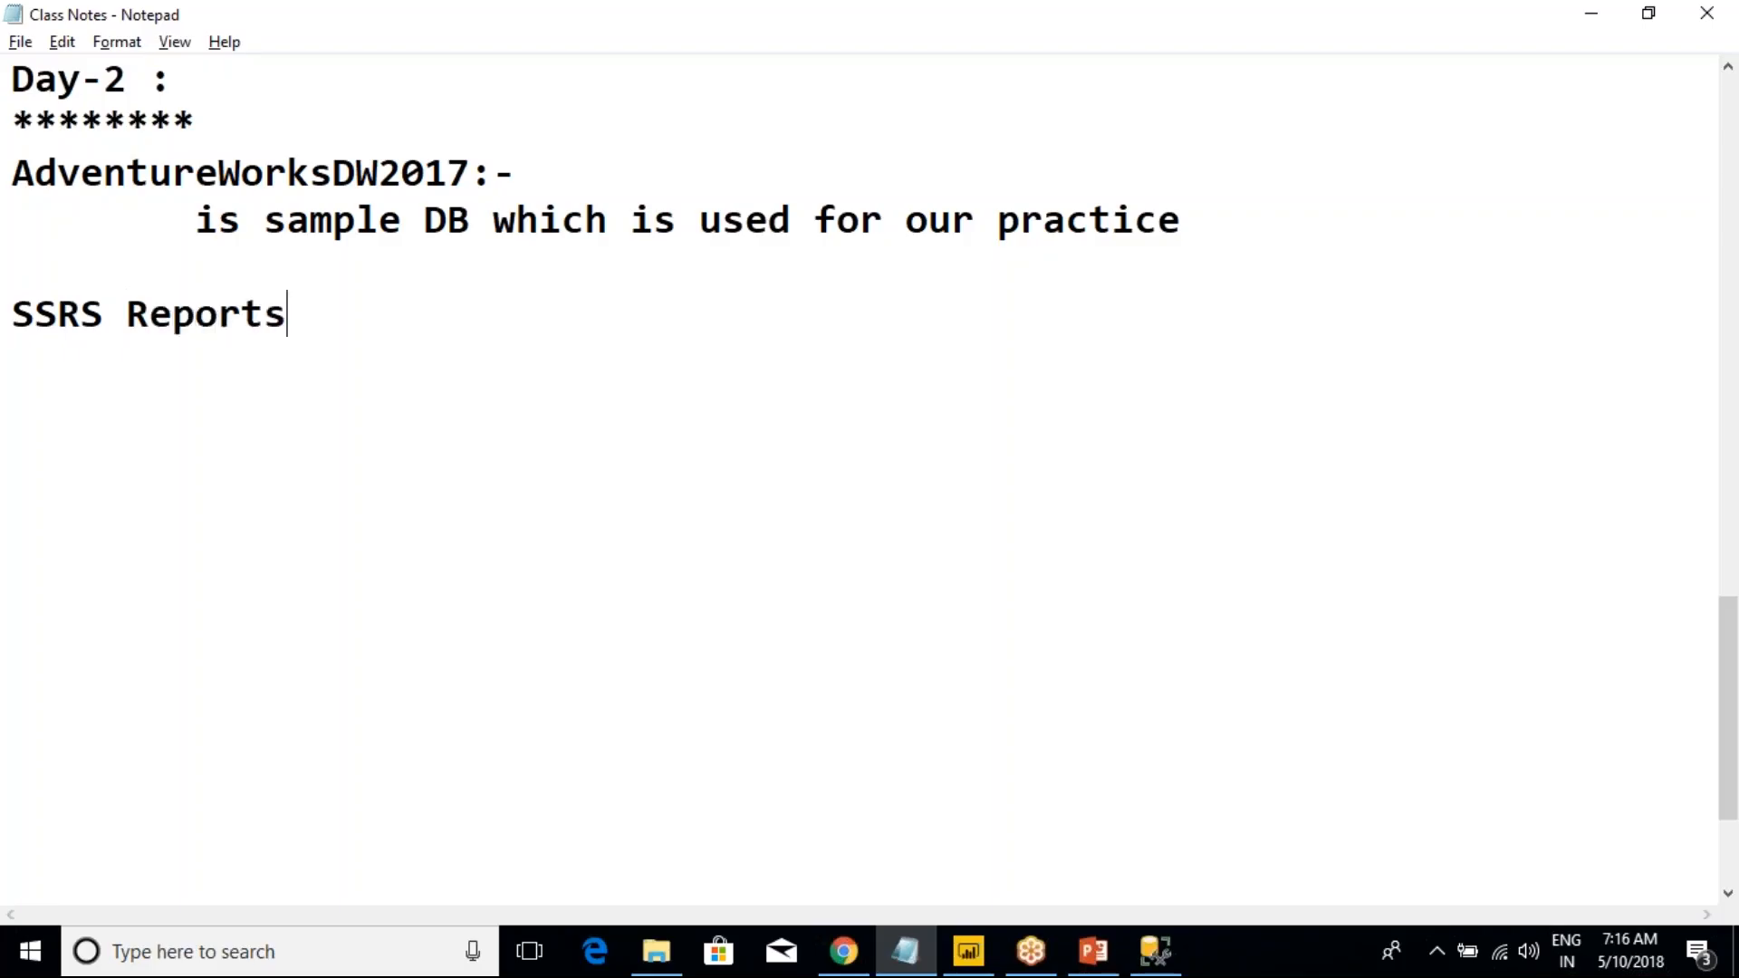
type("  -- Always I")
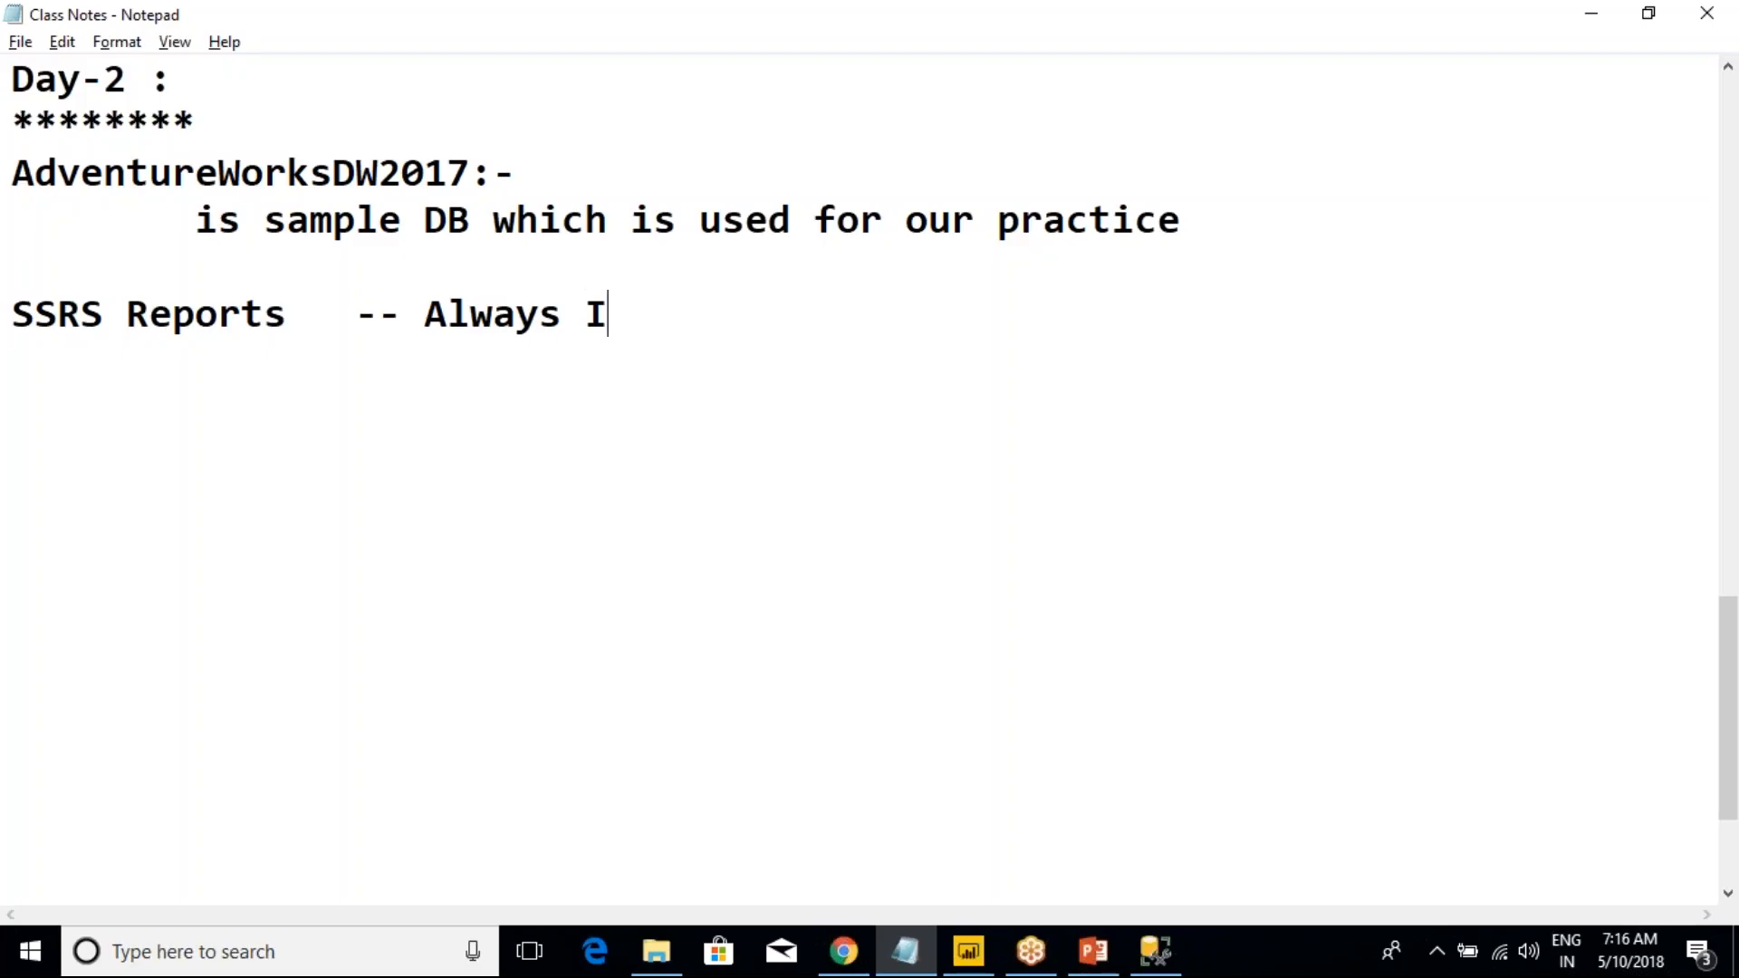
key("BackSpace")
type("Reports will ")
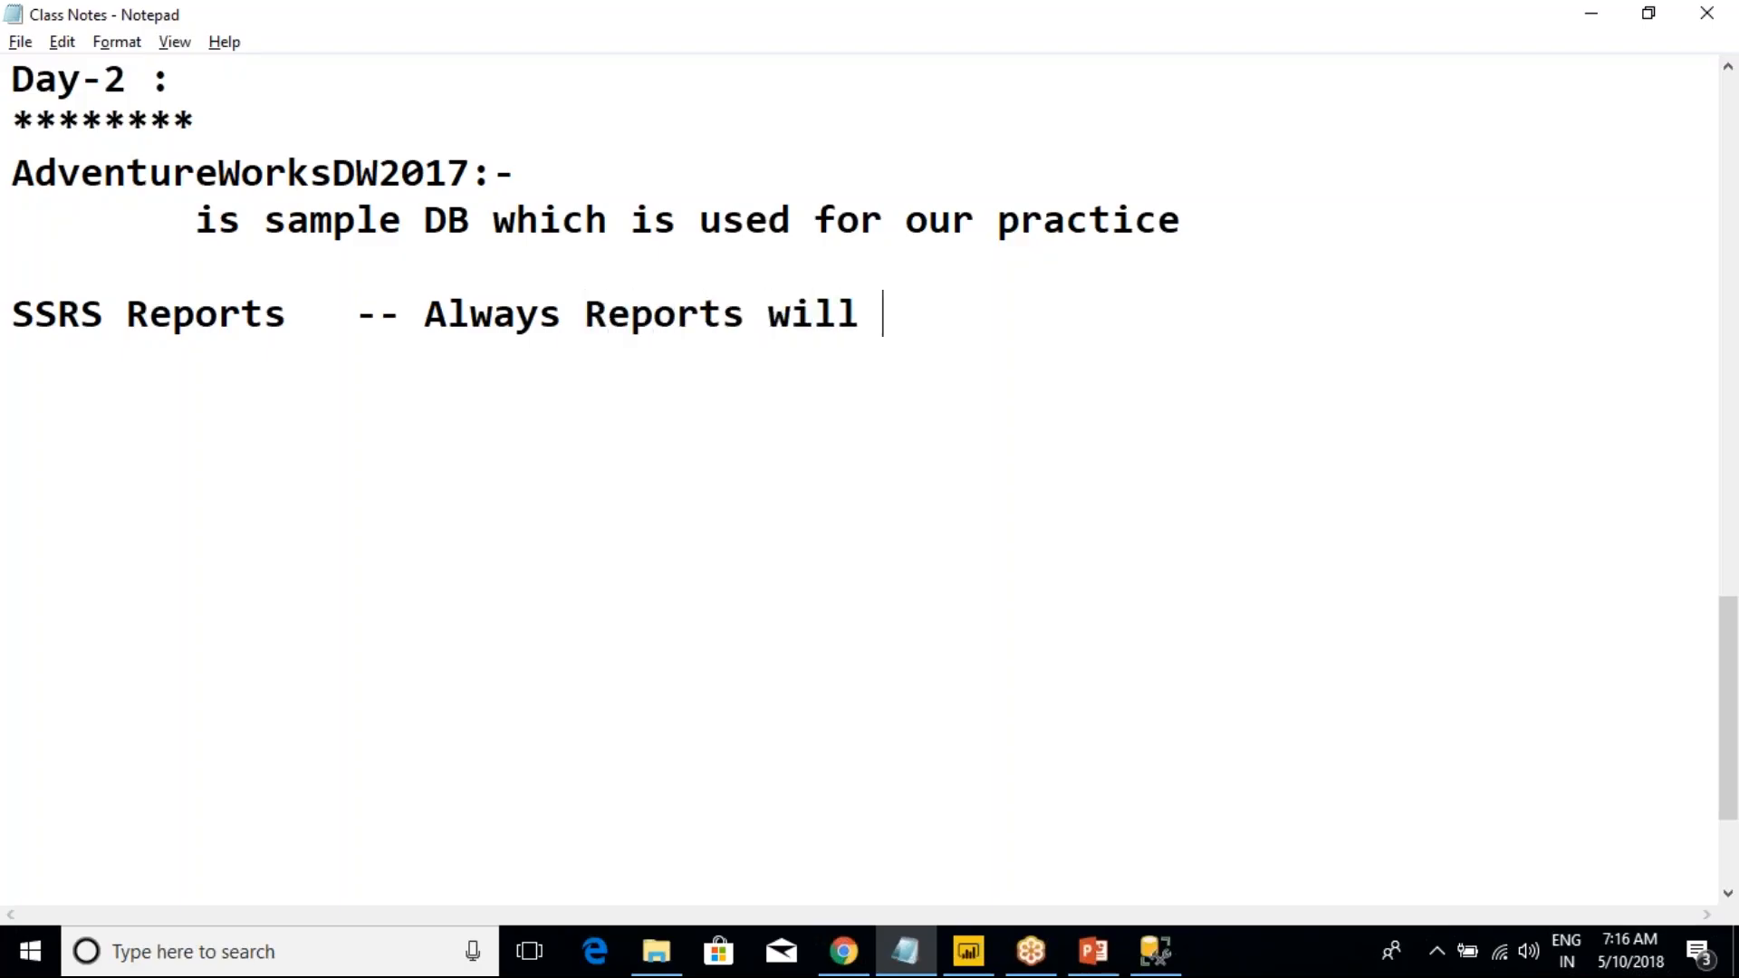
type("Hit Source DB")
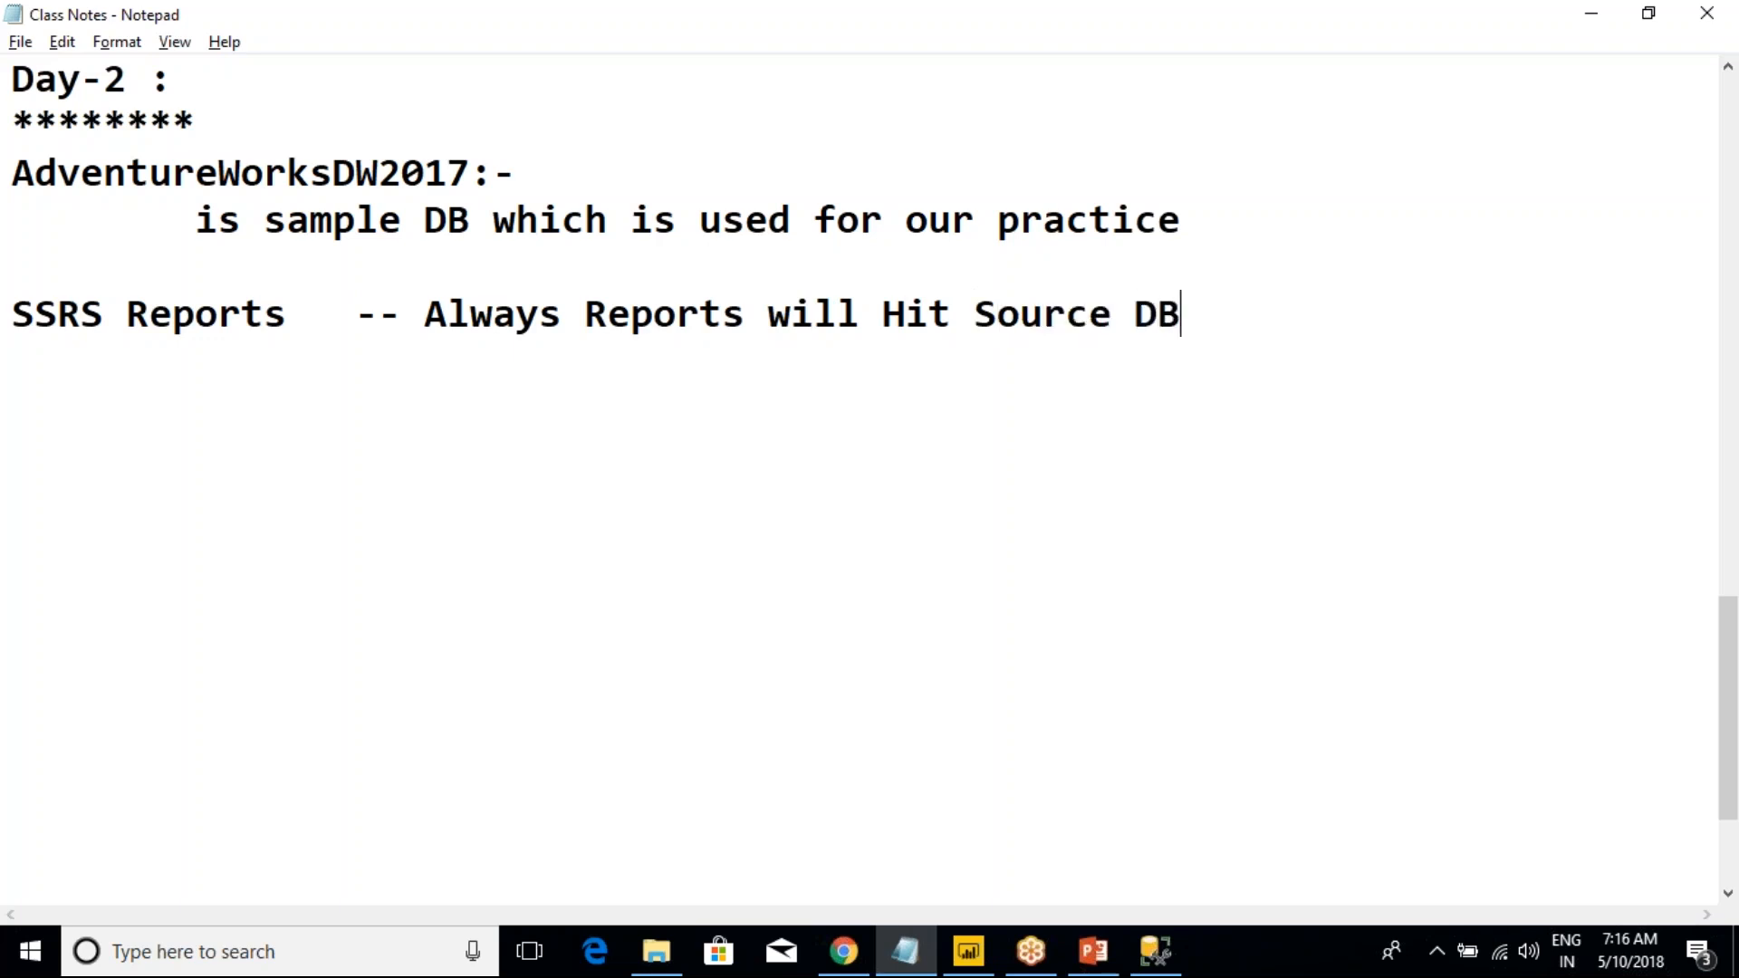
- Append "-- Direct Query" to the SSRS Reports line and check the wording against Power BI's connectivity modes
left_click_drag(13, 312, 608, 342)
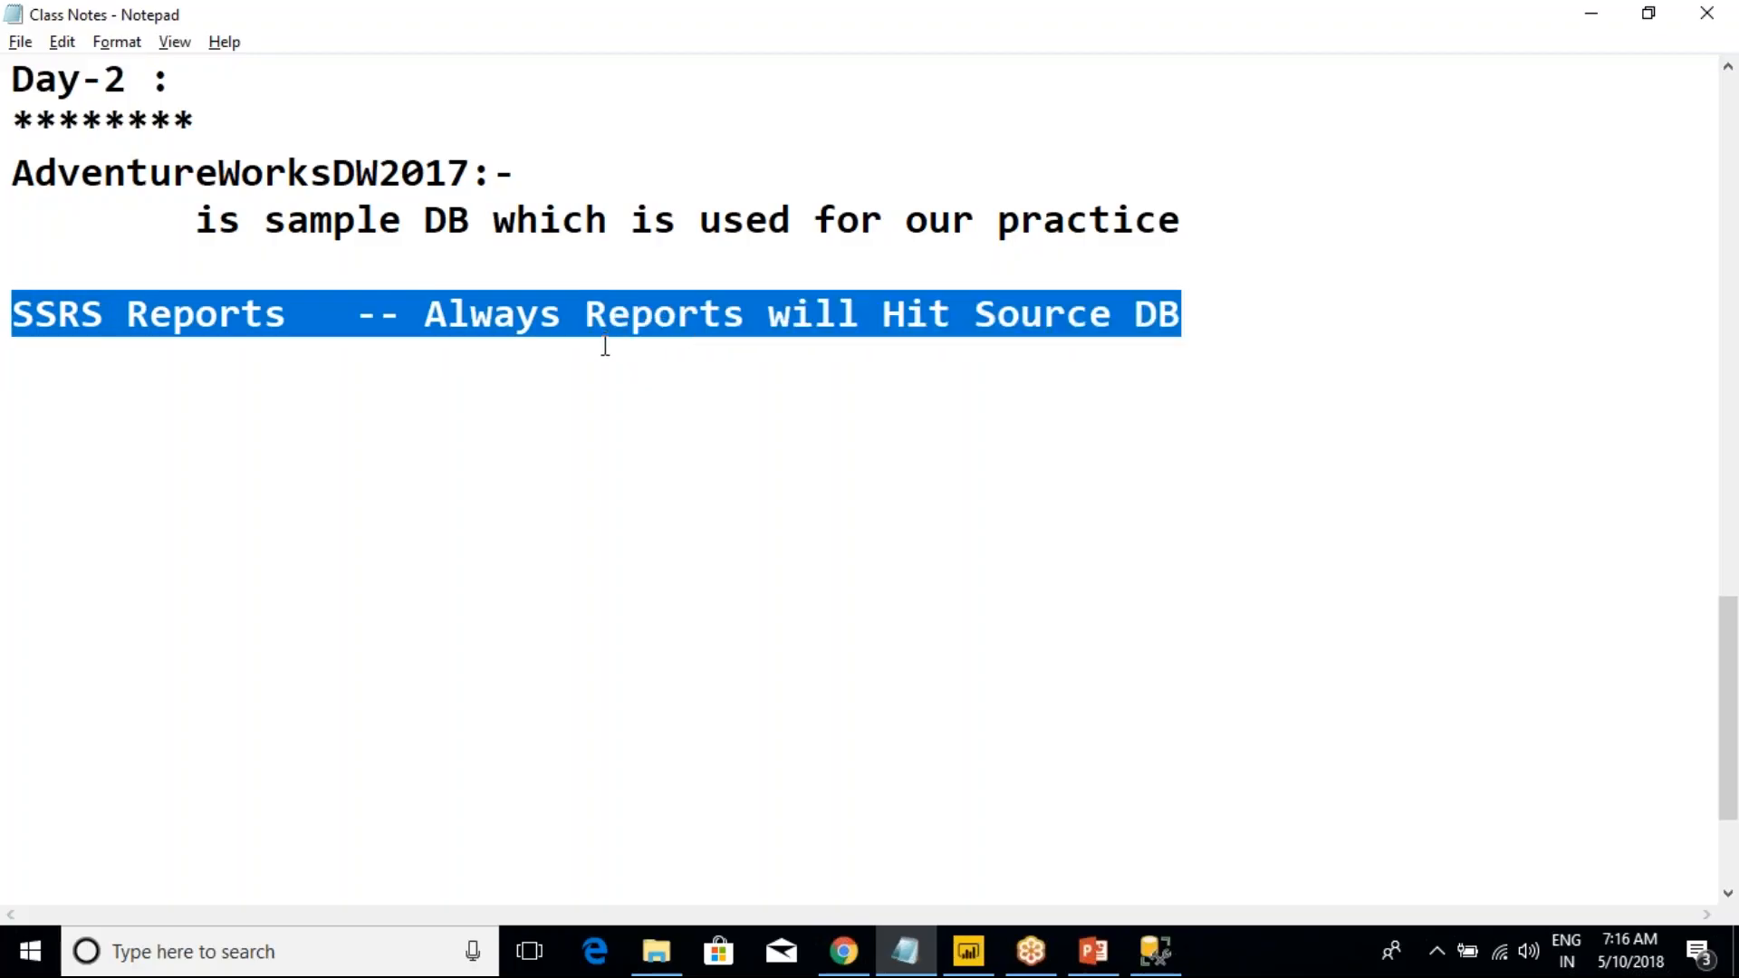
left_click(1159, 322)
left_click(1205, 322)
type("-- Direct Query")
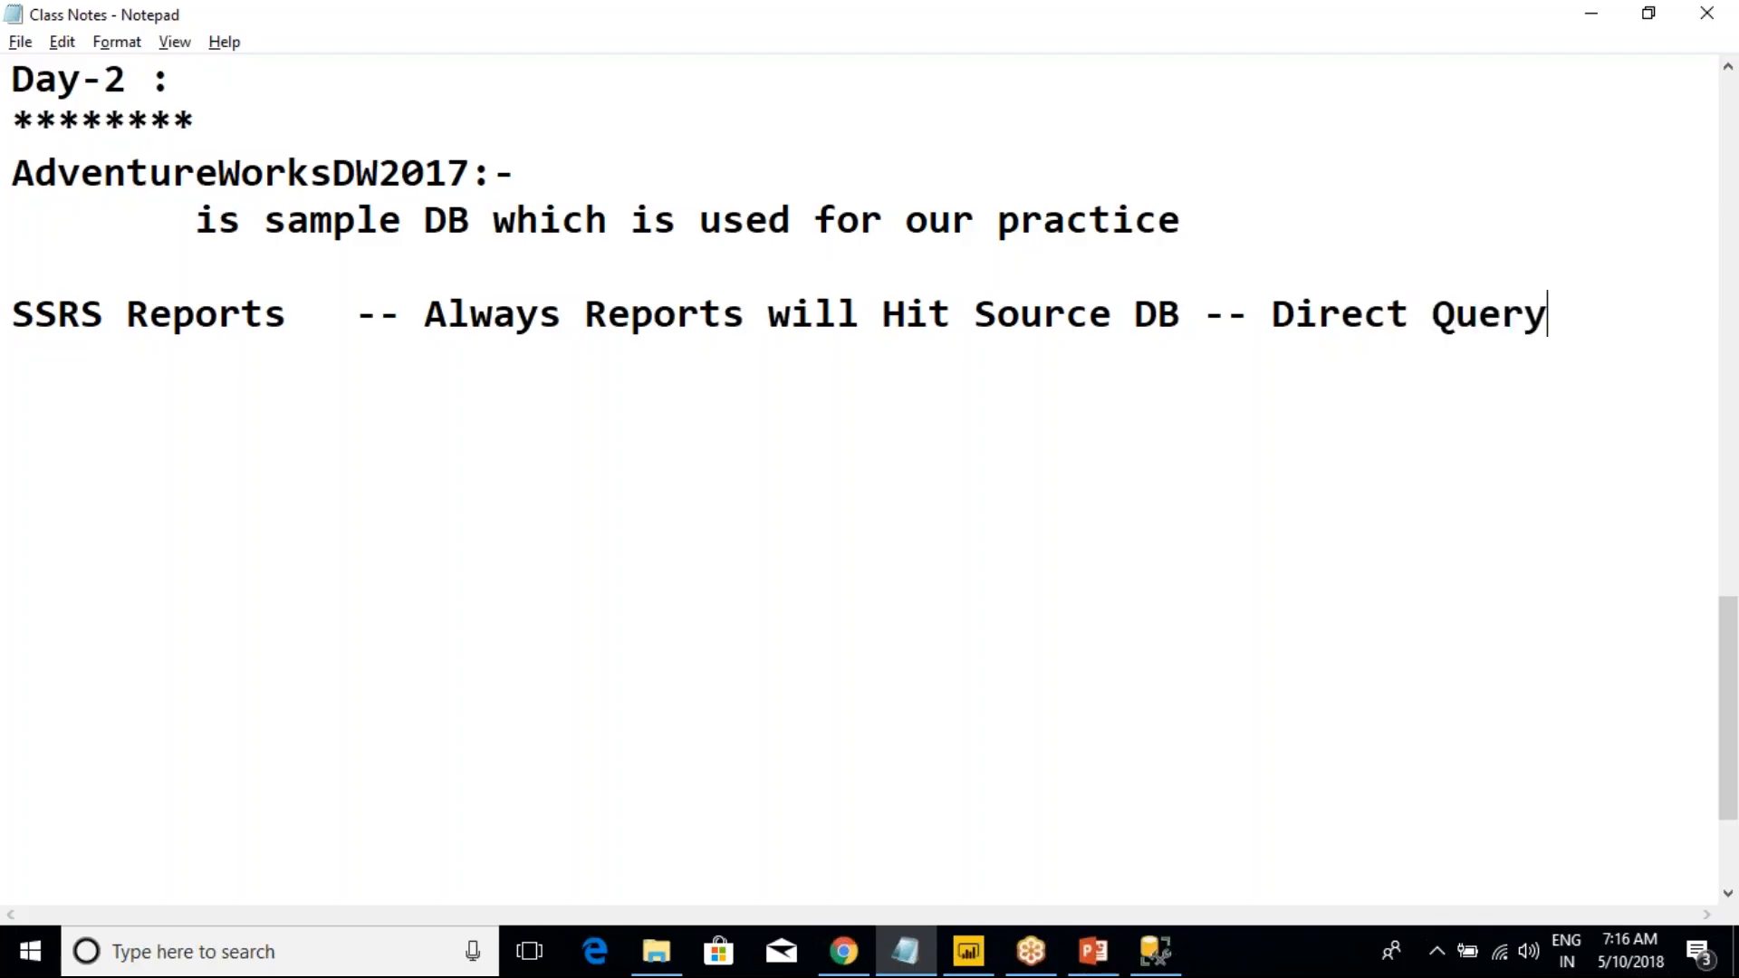
key("alt+Tab")
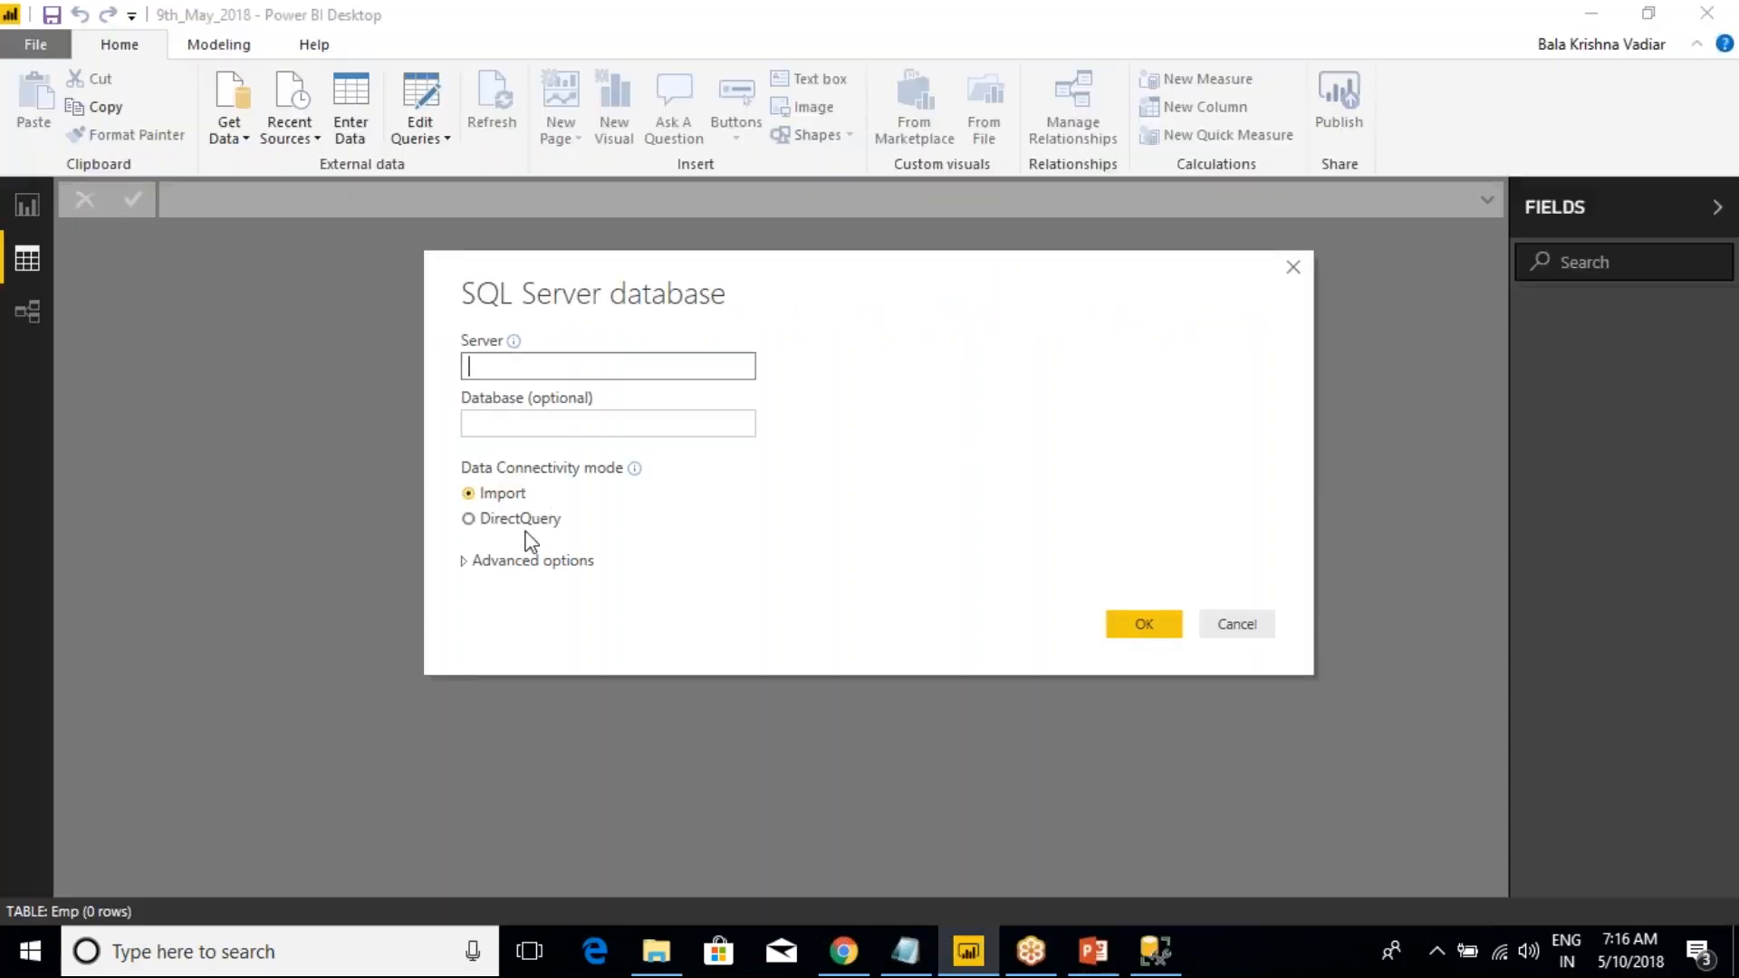
key("alt+Tab")
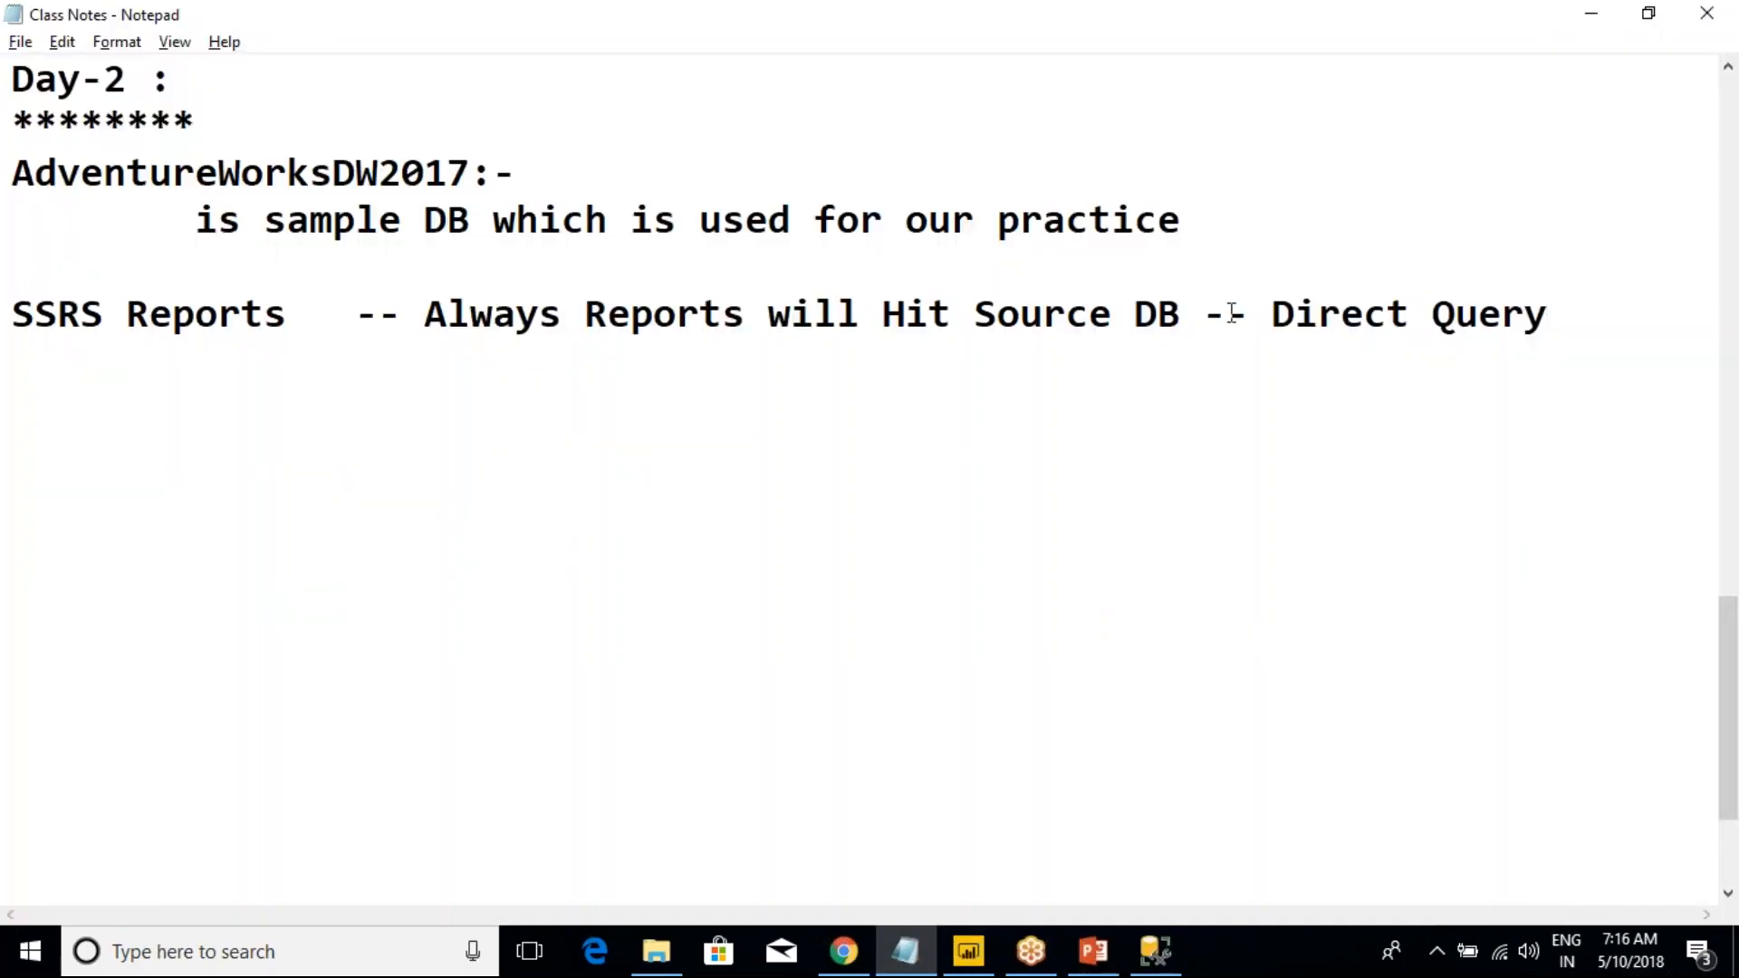
- Move "Direct Query" onto its own line directly above the SSRS Reports line, without the leading dashes
left_click_drag(1558, 315, 1210, 331)
key("ctrl+c")
key("BackSpace")
left_click(787, 276)
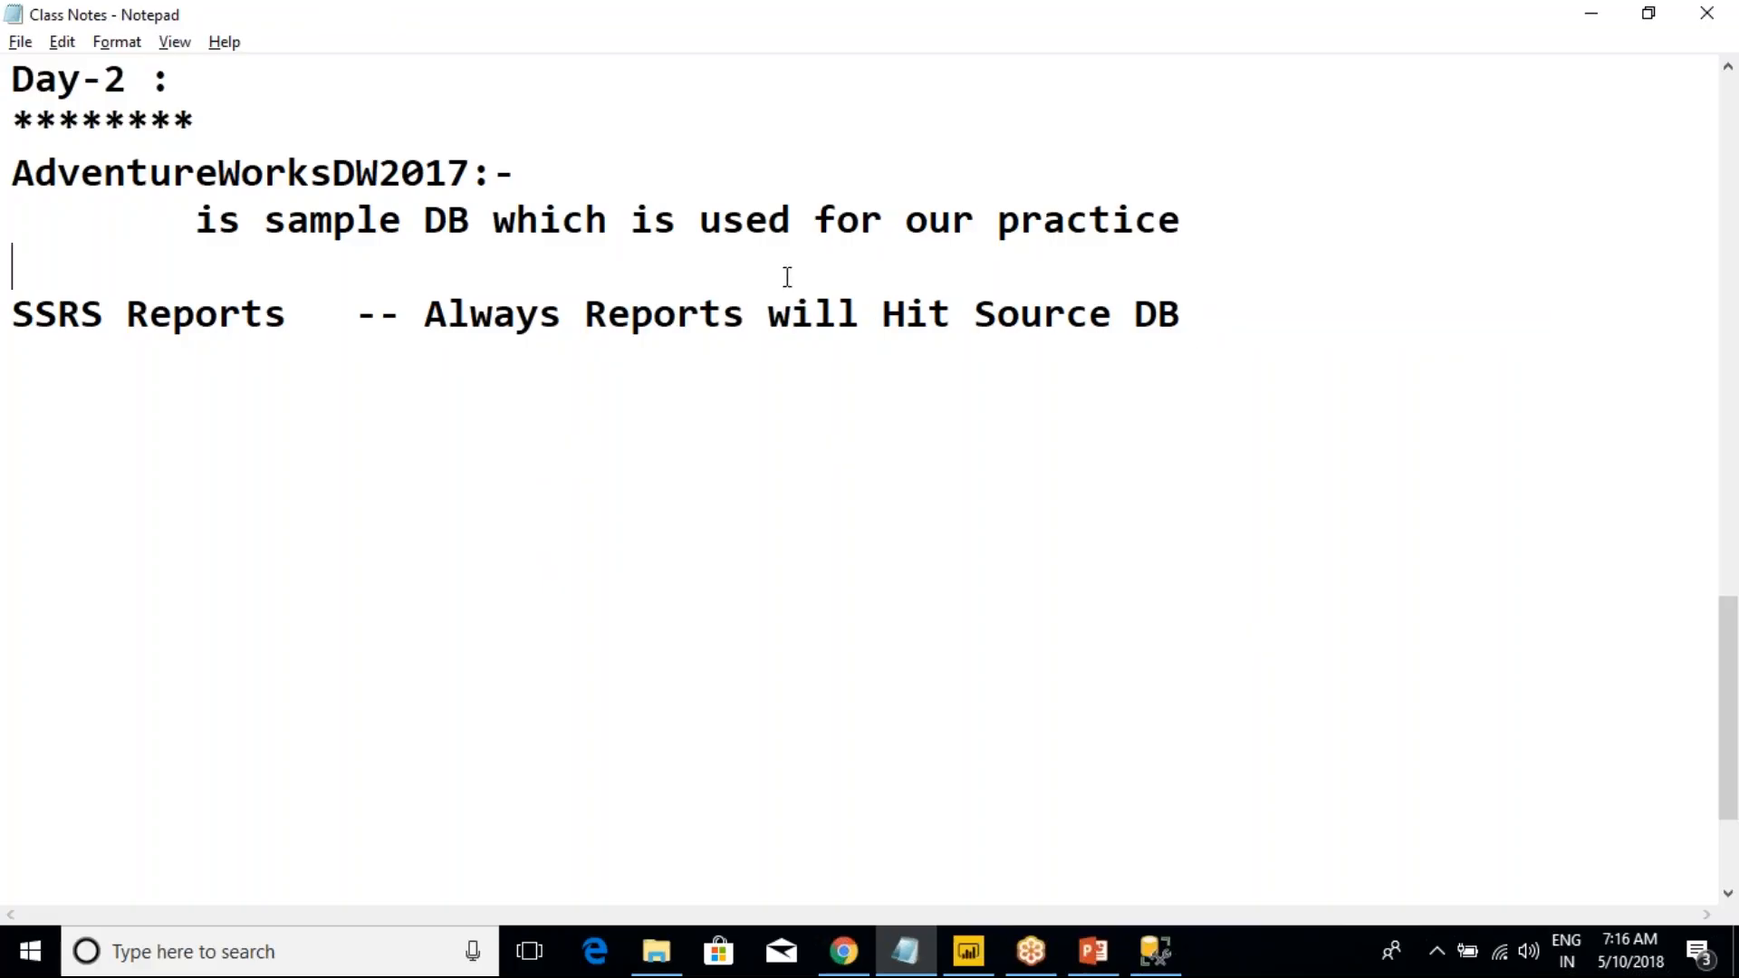
key("Return")
key("ctrl+v")
left_click(81, 317)
key("BackSpace")
key("BackSpace")
key("BackSpace")
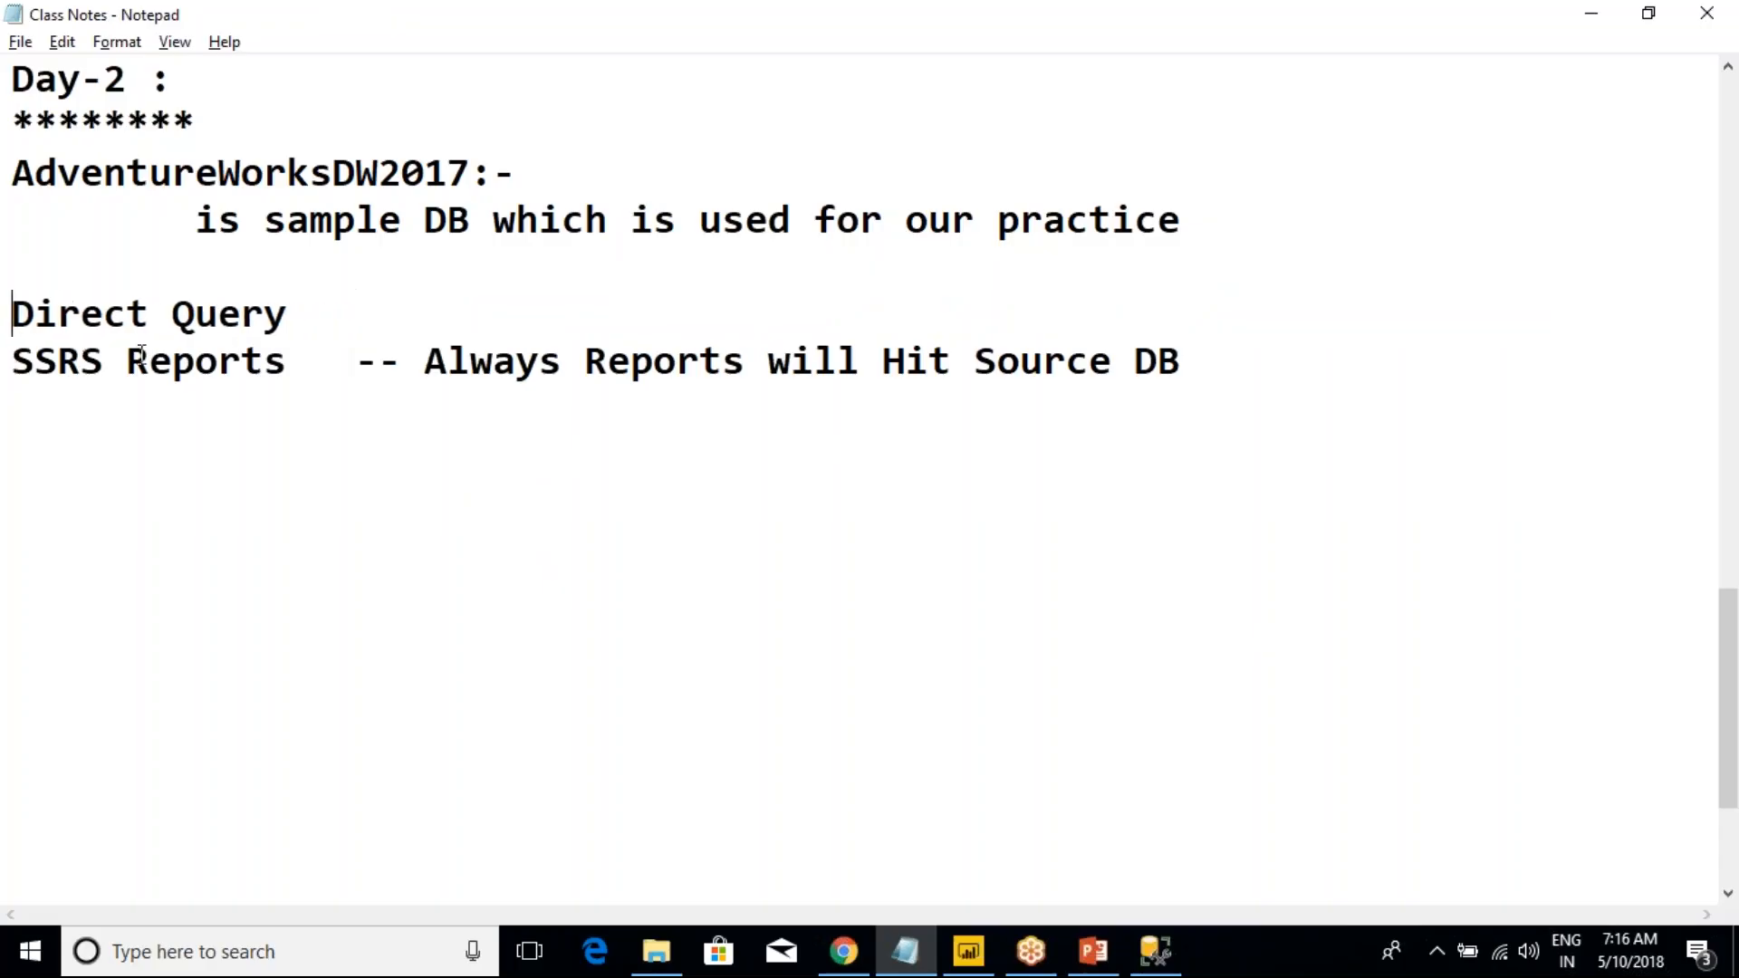
- Add an "Import" heading after a blank line below the SSRS Reports line, checking it against Power BI's connectivity modes
left_click(1219, 369)
key("Return")
key("Return")
type("Import")
key("alt+Tab")
key("alt+Tab")
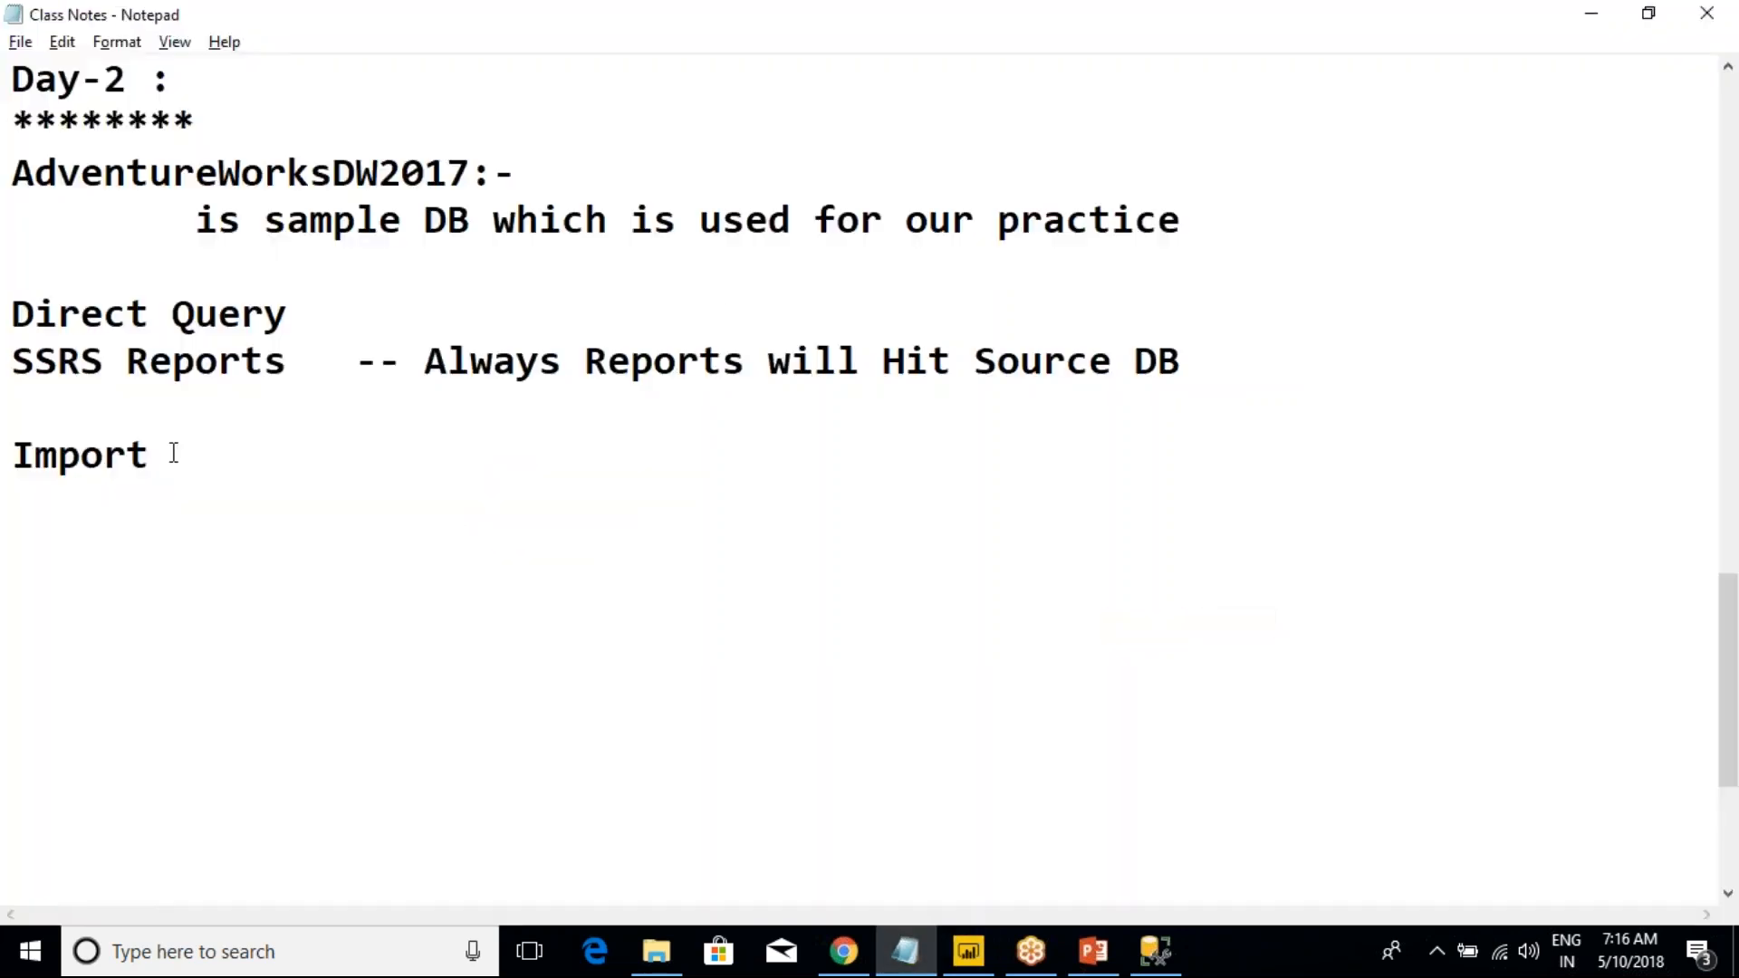
key("alt+Tab")
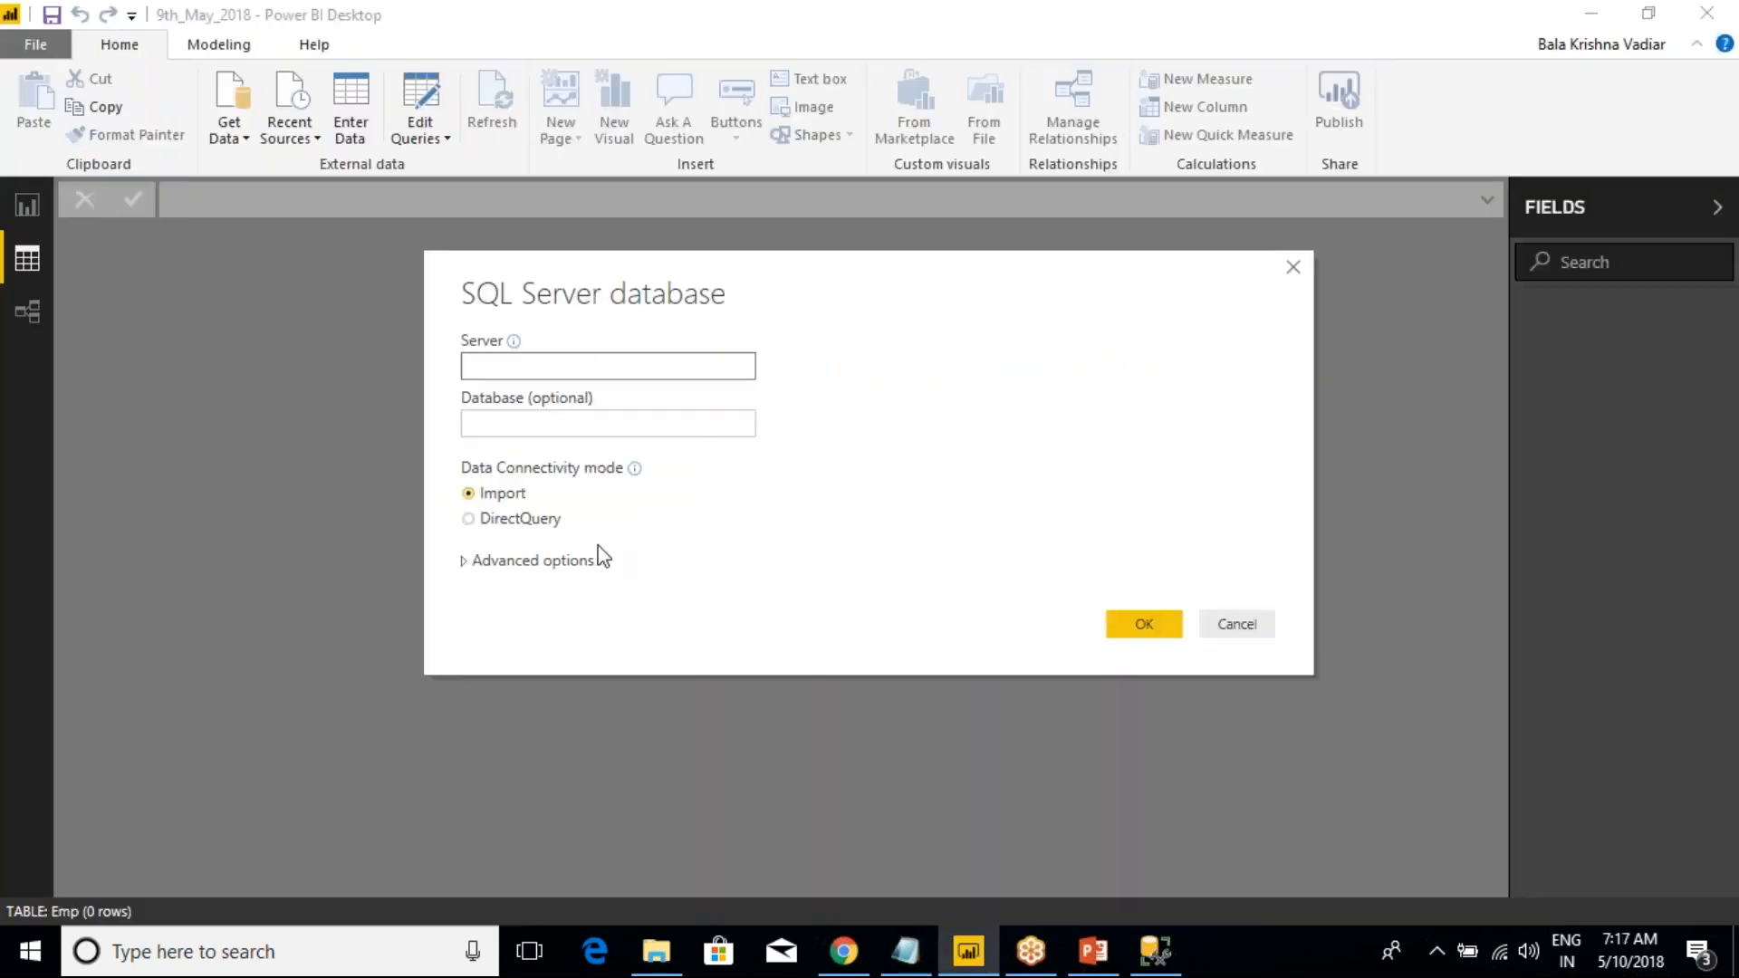
key("alt+Tab")
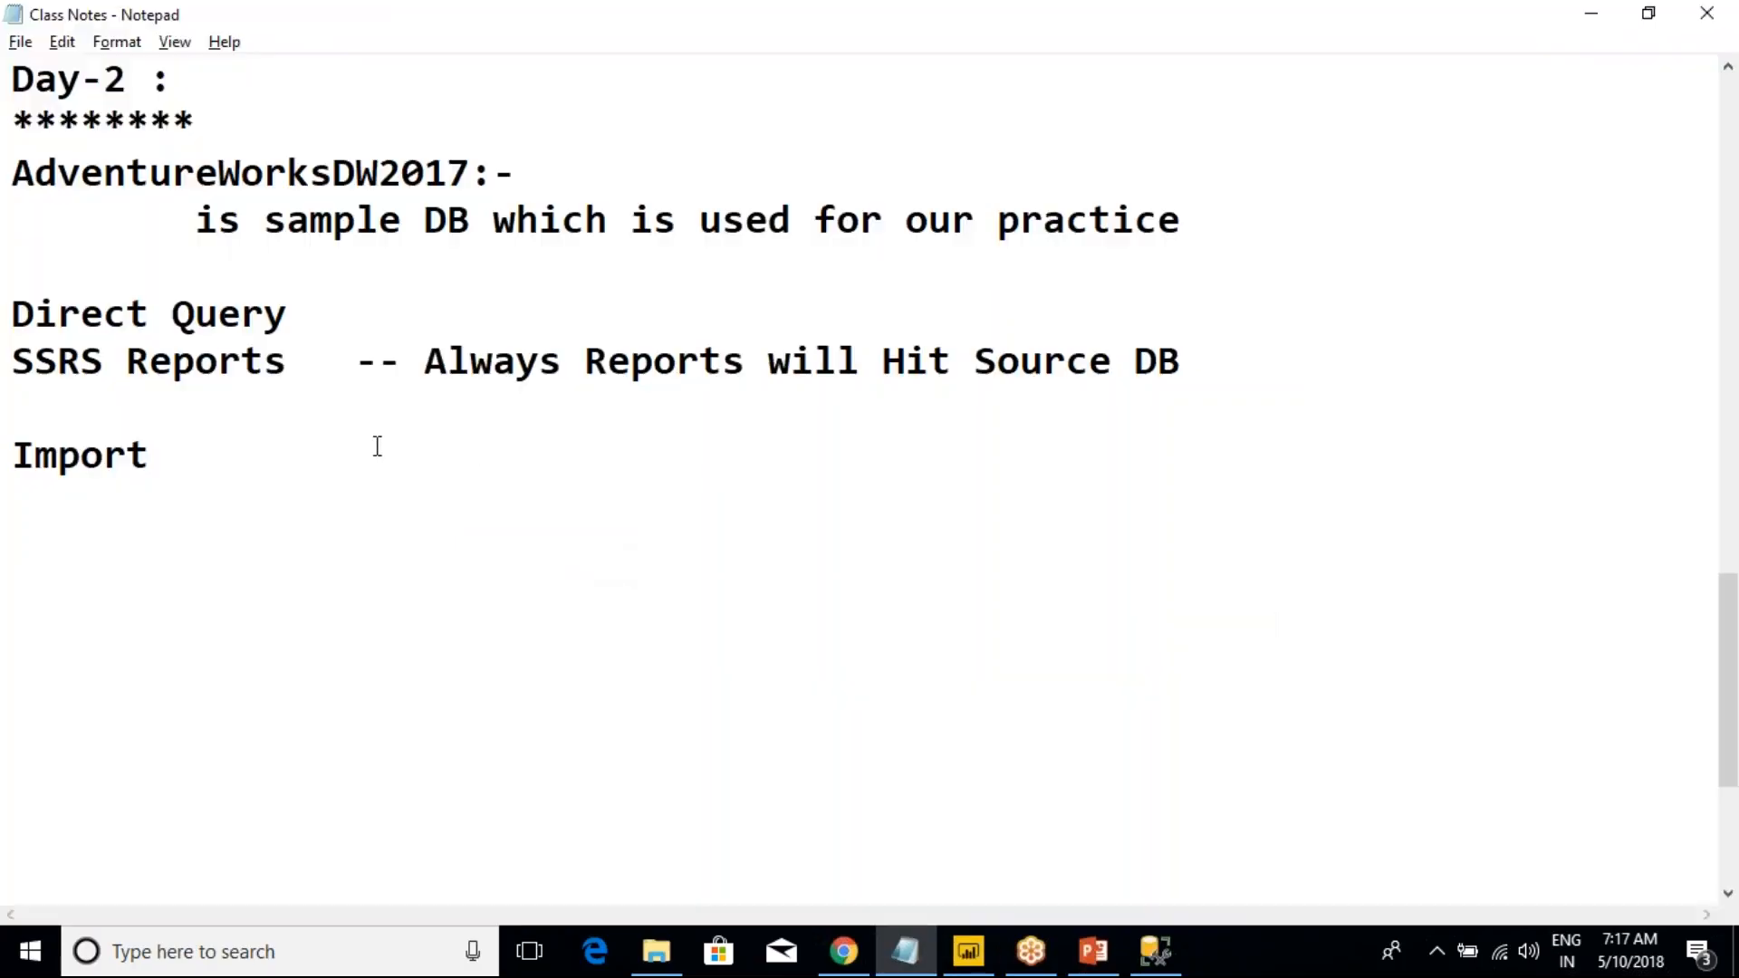
- Below the Import heading, add the line 'Example " You are staying PG' after a blank line
key("Return")
key("Return")
type("Examp")
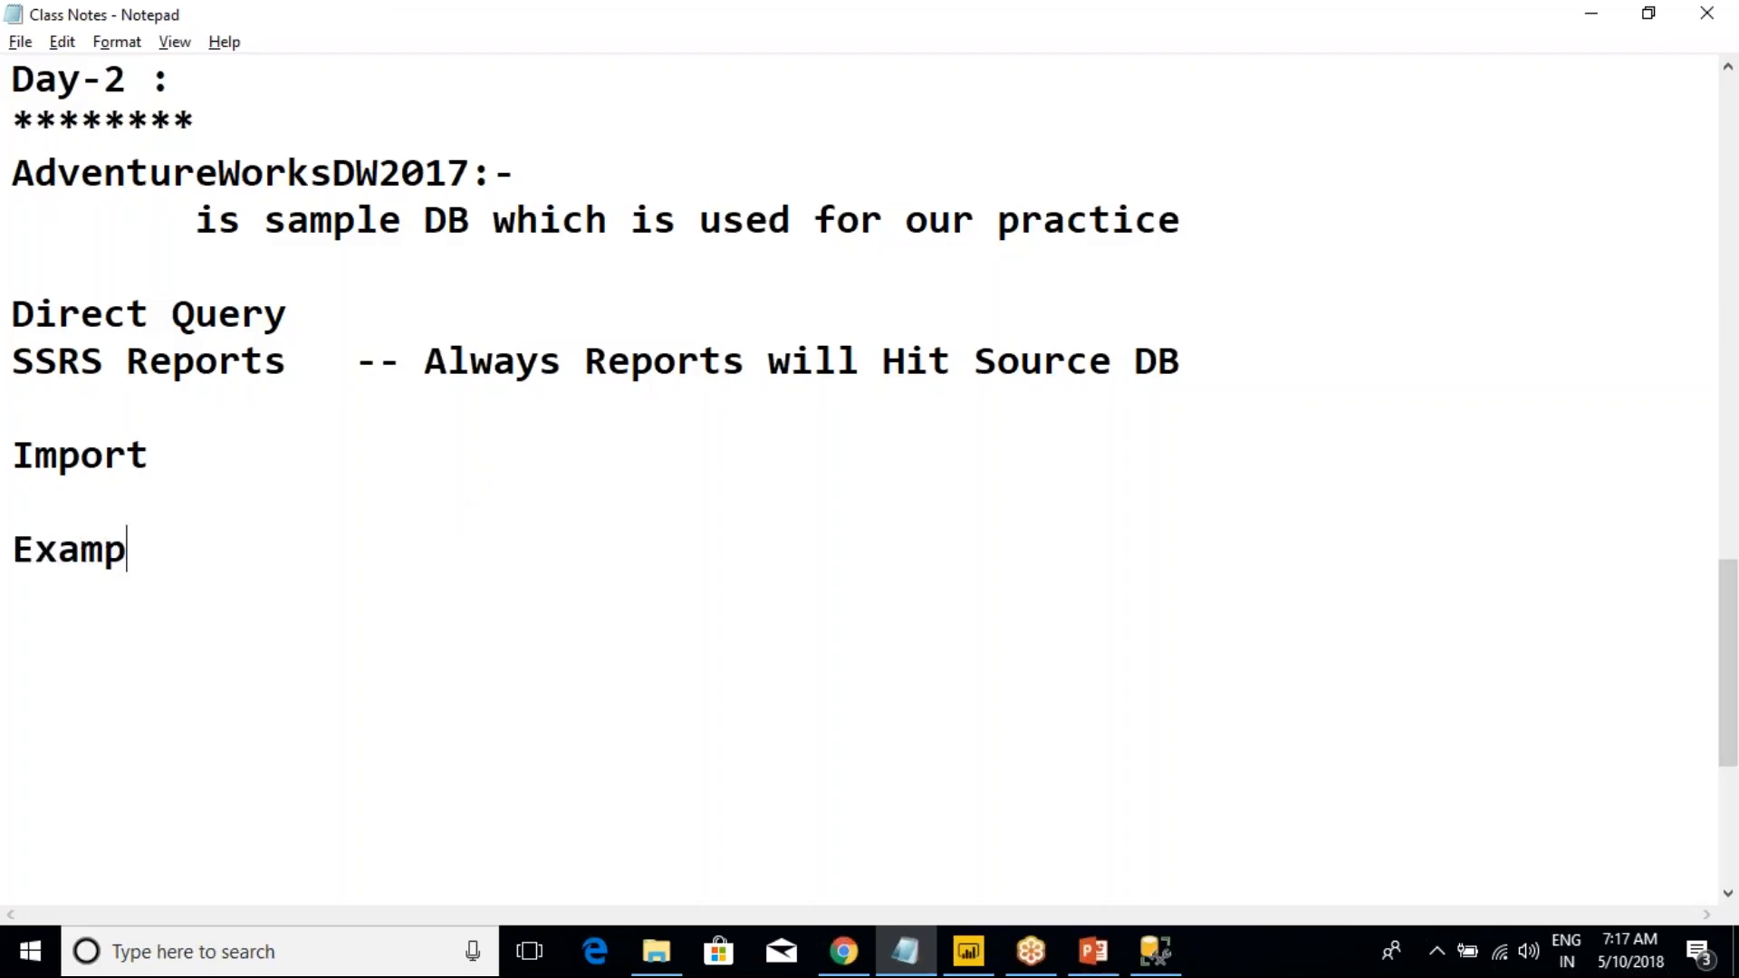
type("le \" Your")
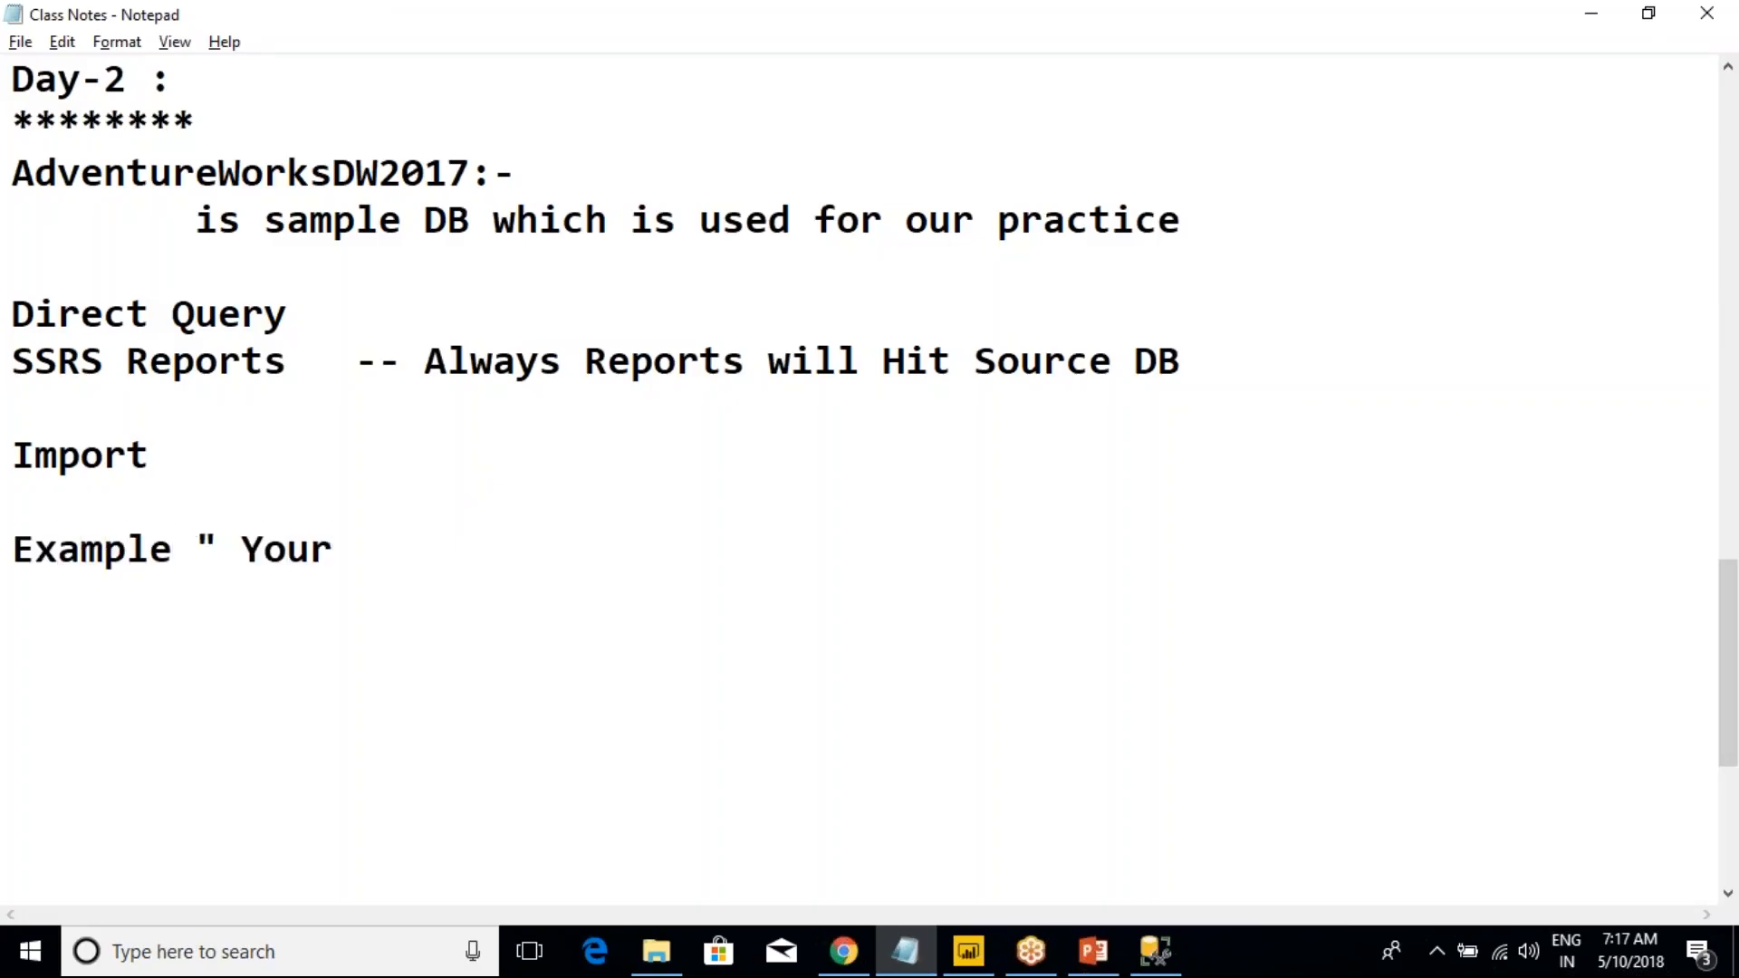
key("BackSpace")
type("are stayin")
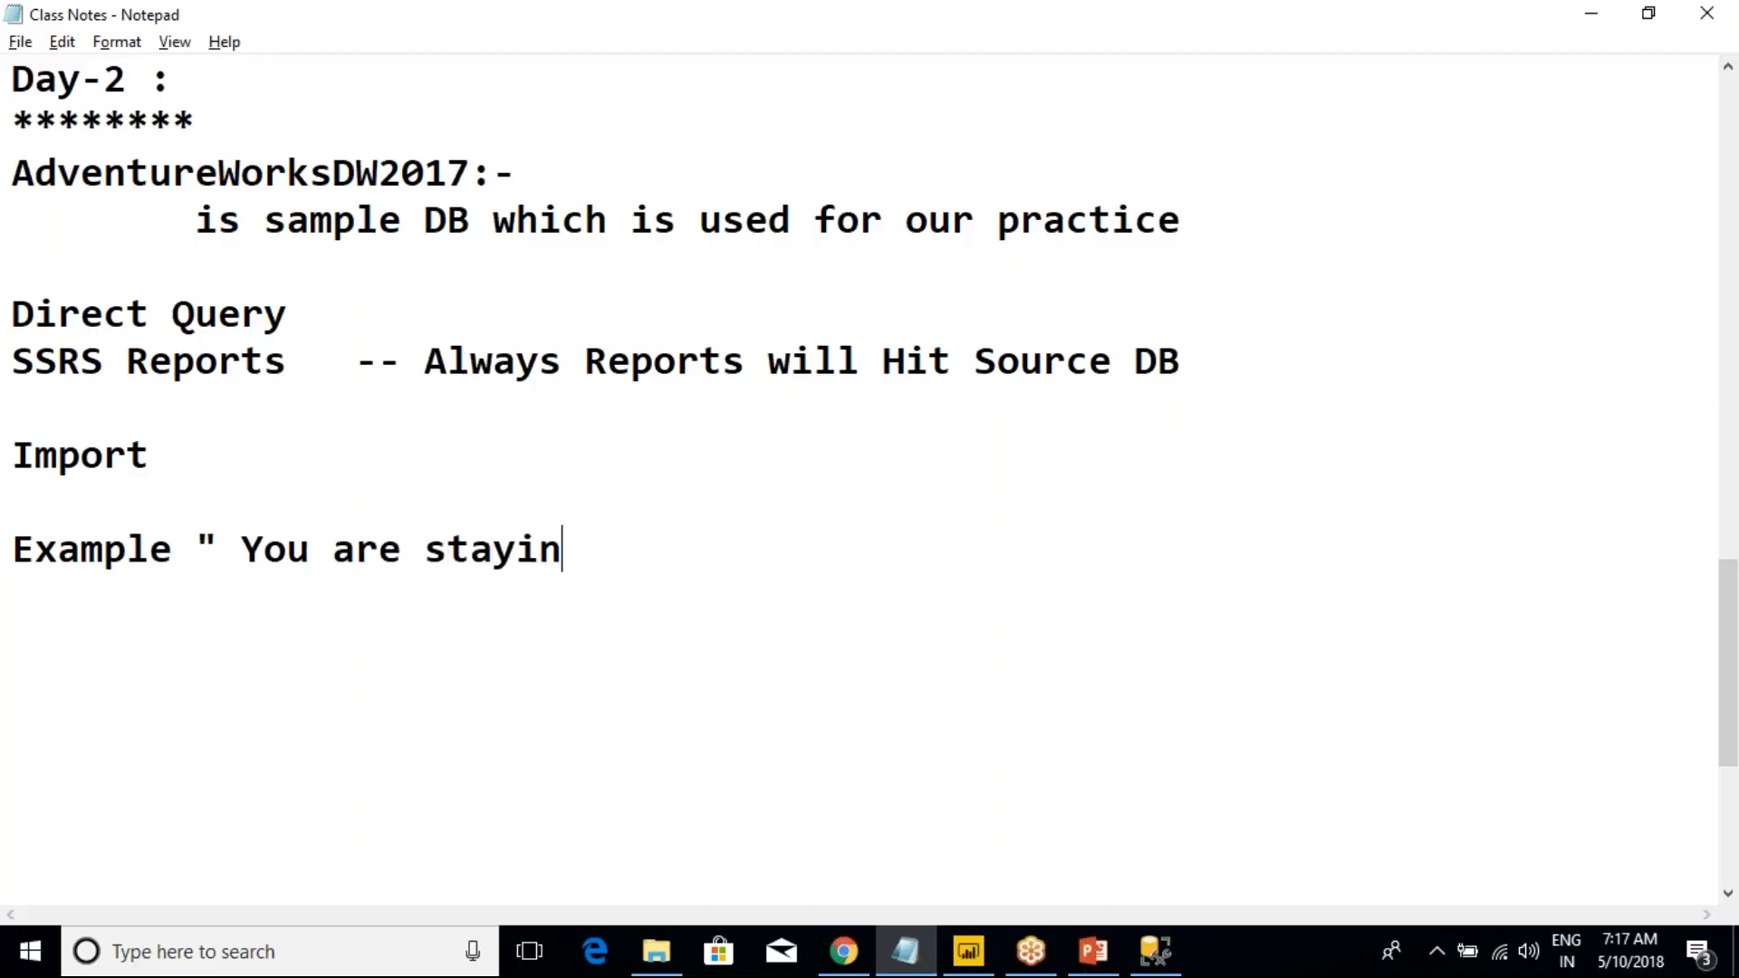
type("g PG")
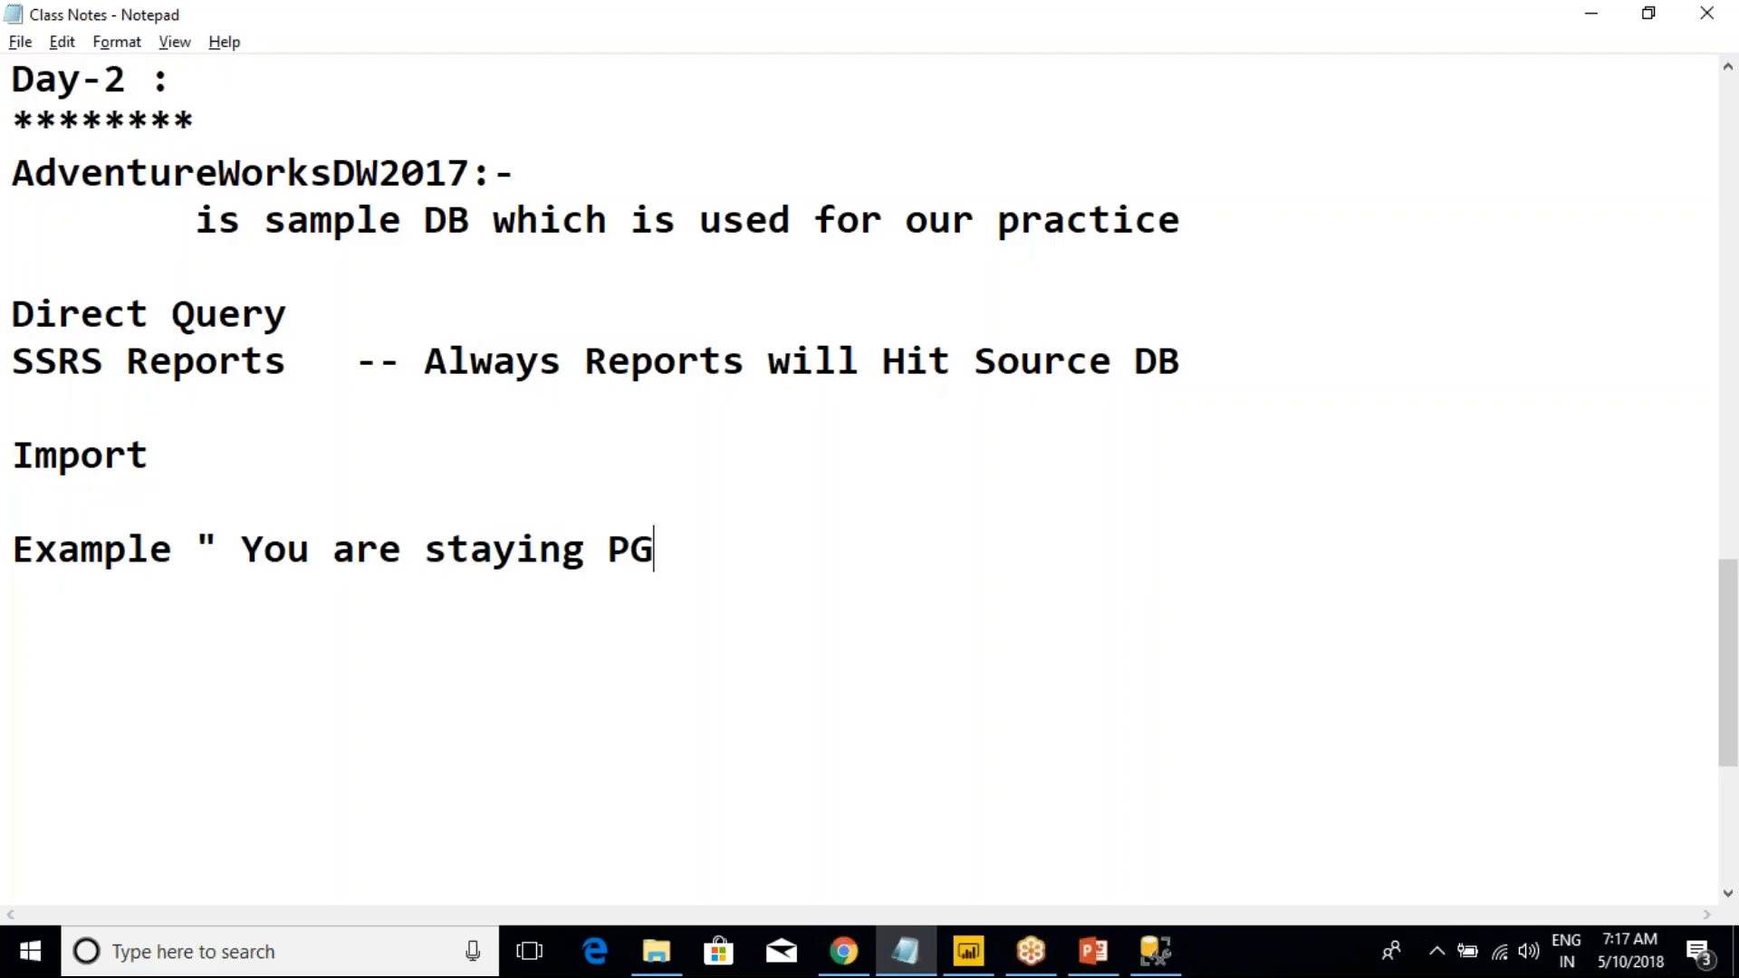
- Switch to Power BI Desktop and set the SQL Server connection's data connectivity mode to DirectQuery
key("alt+Tab")
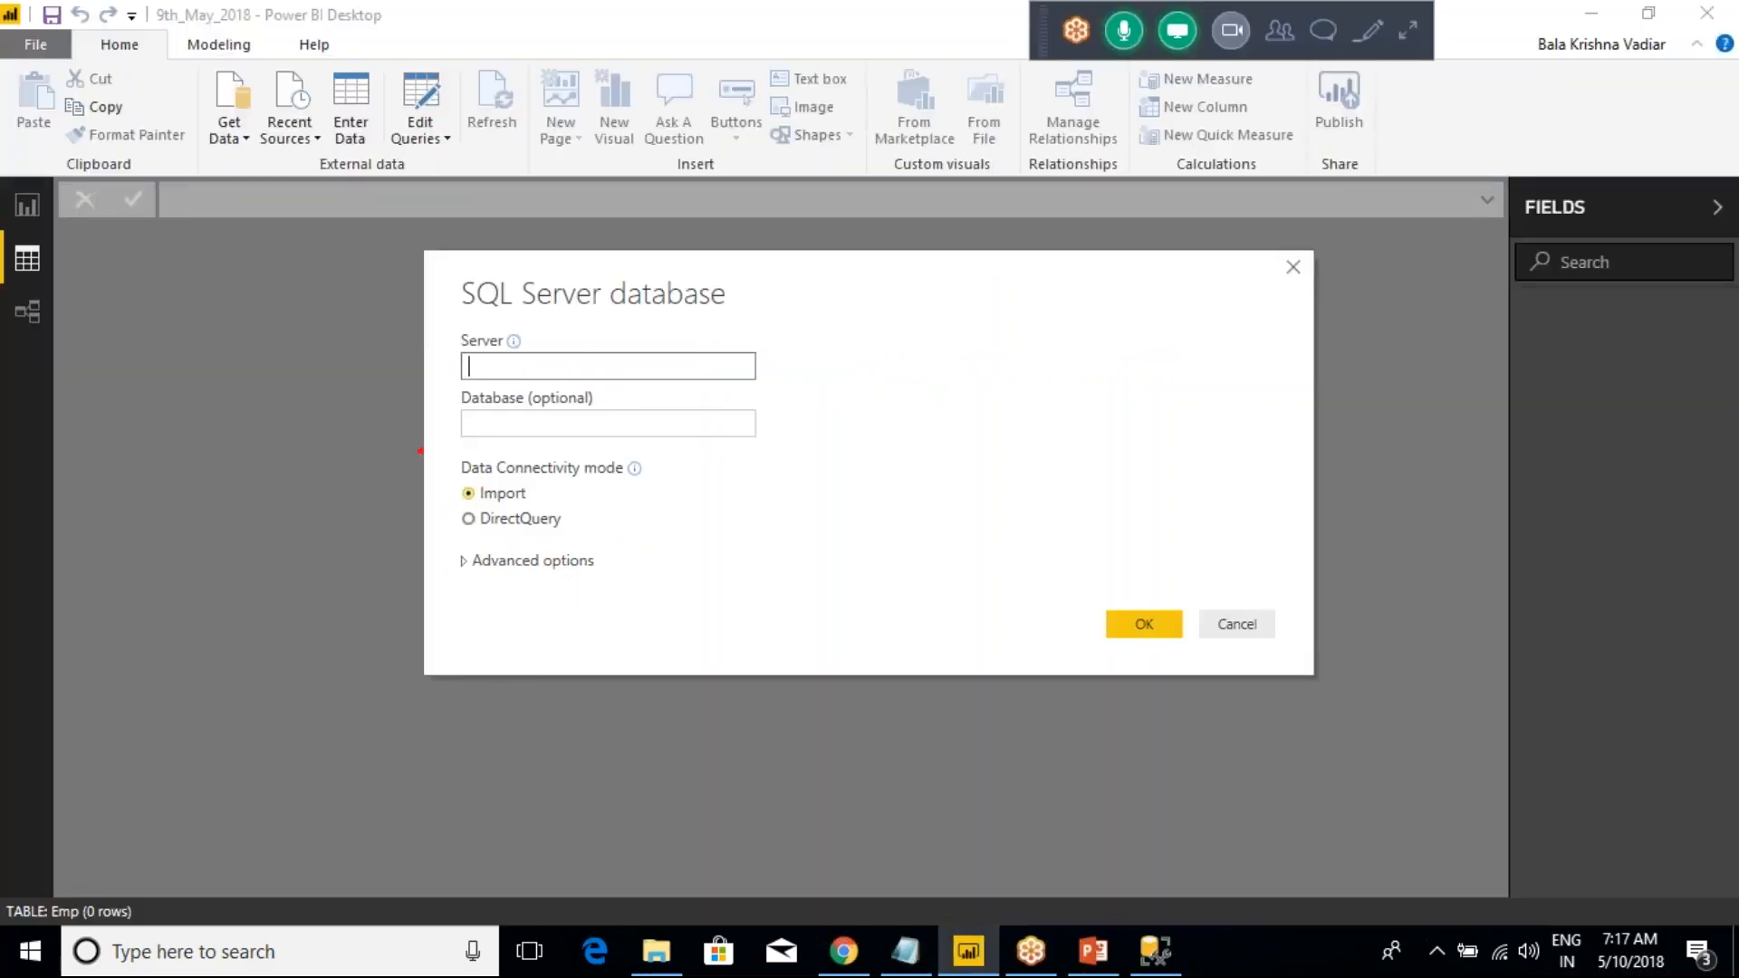
mouse_move(420, 450)
left_mouse_down()
mouse_move(654, 549)
mouse_move(713, 547)
mouse_move(716, 516)
mouse_move(813, 434)
left_mouse_up()
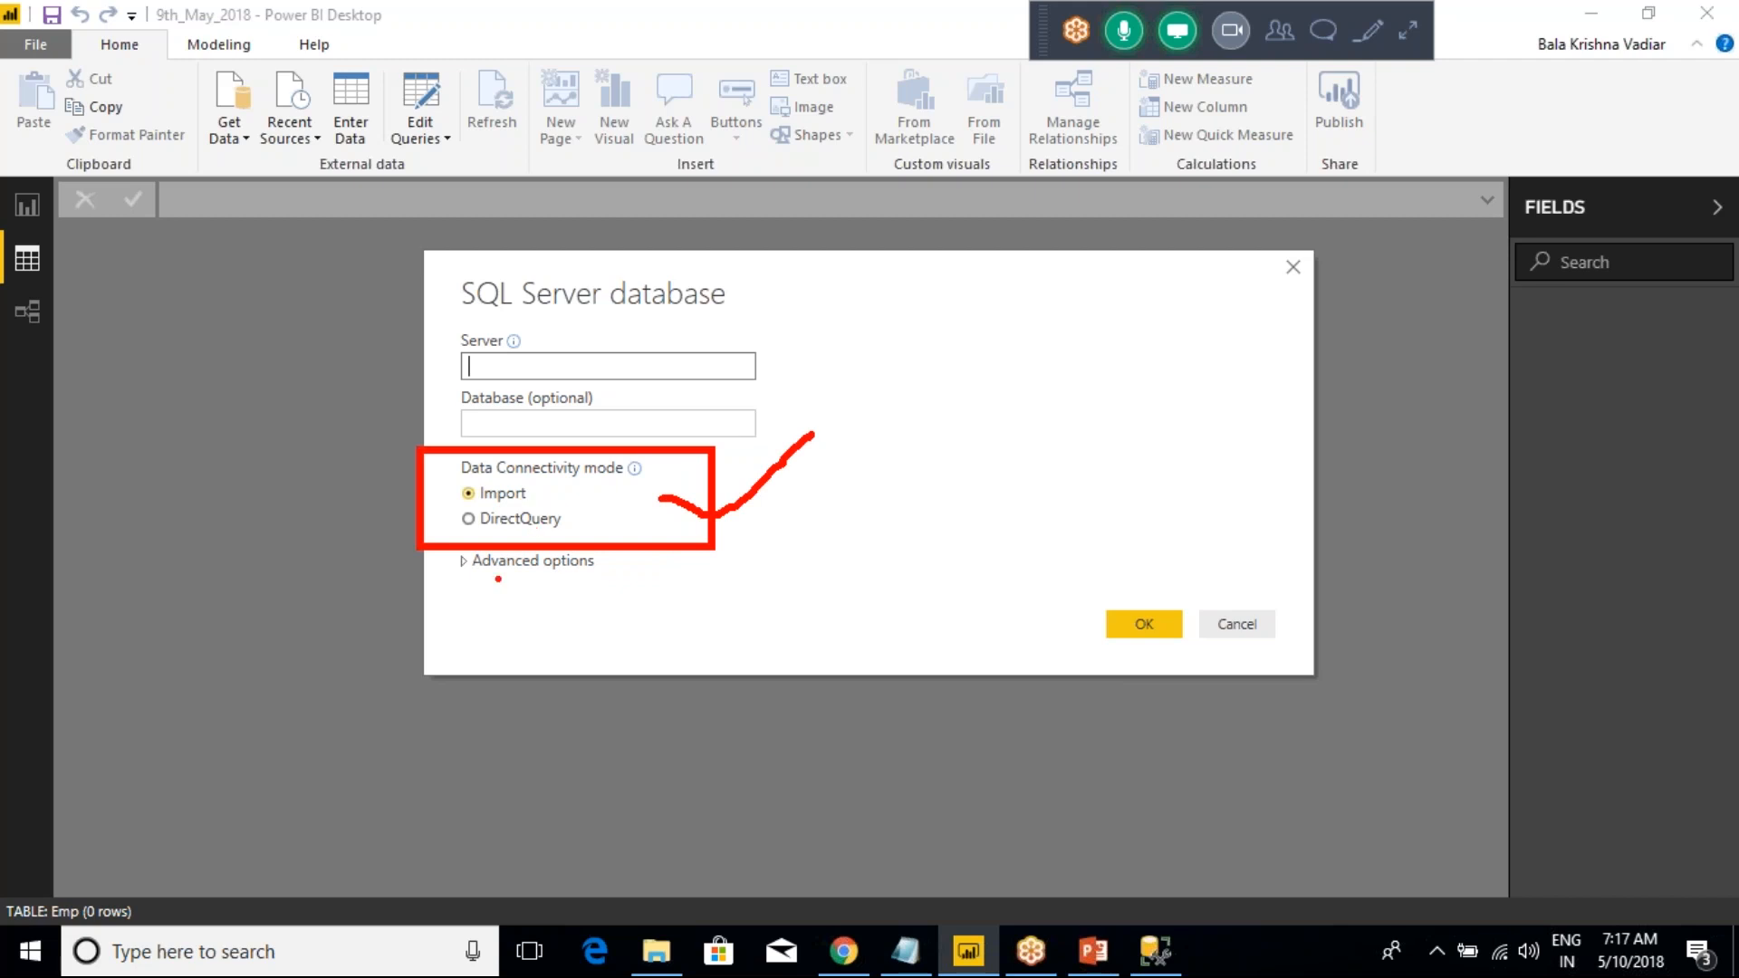
key("Escape")
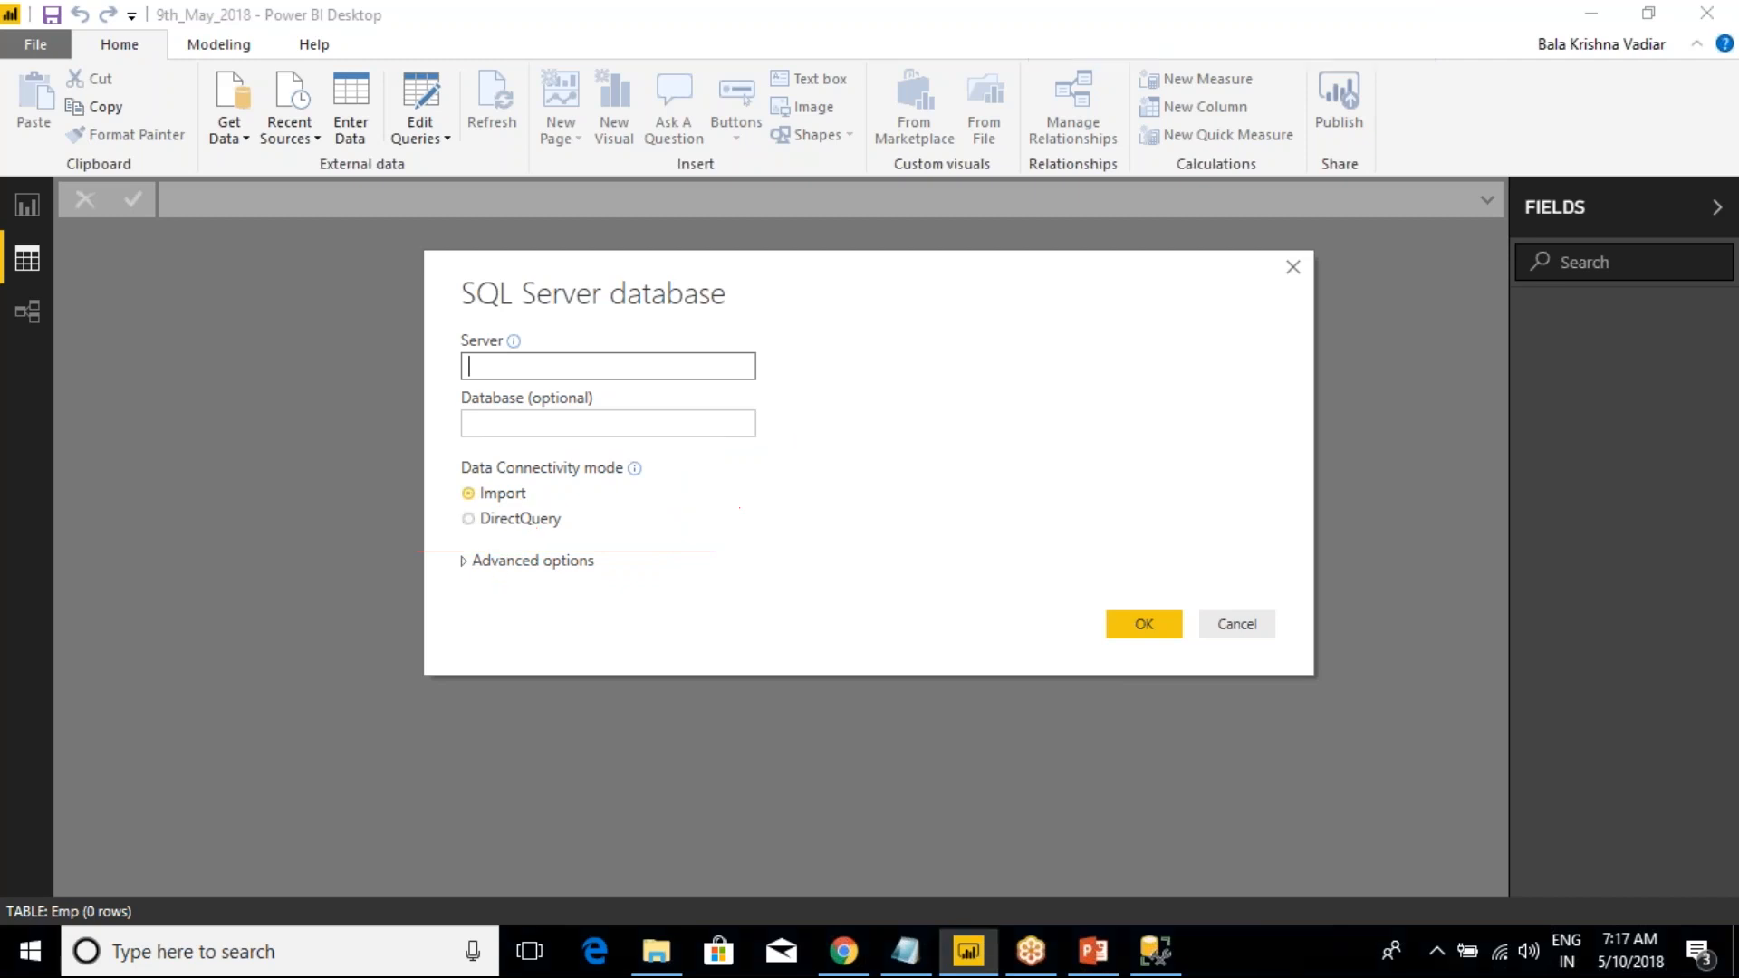
left_click(470, 522)
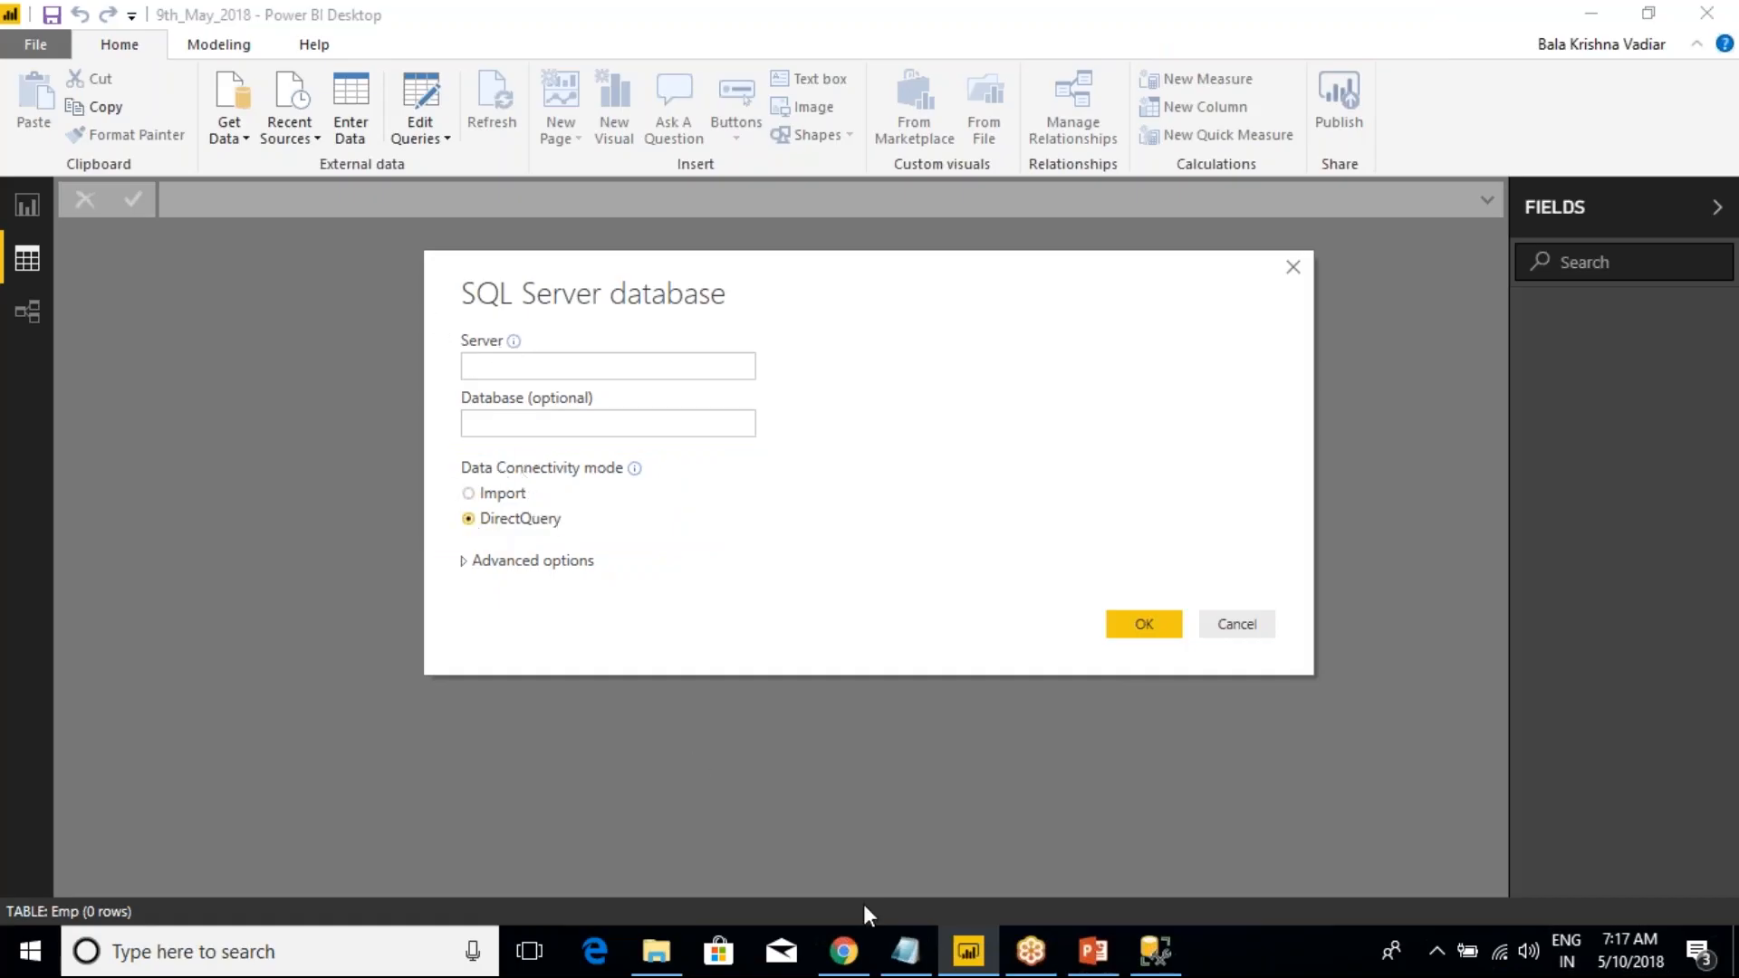
- Compare the Import and DirectQuery modes with the DimDate query results in SQL Server Management Studio
mouse_move(1155, 951)
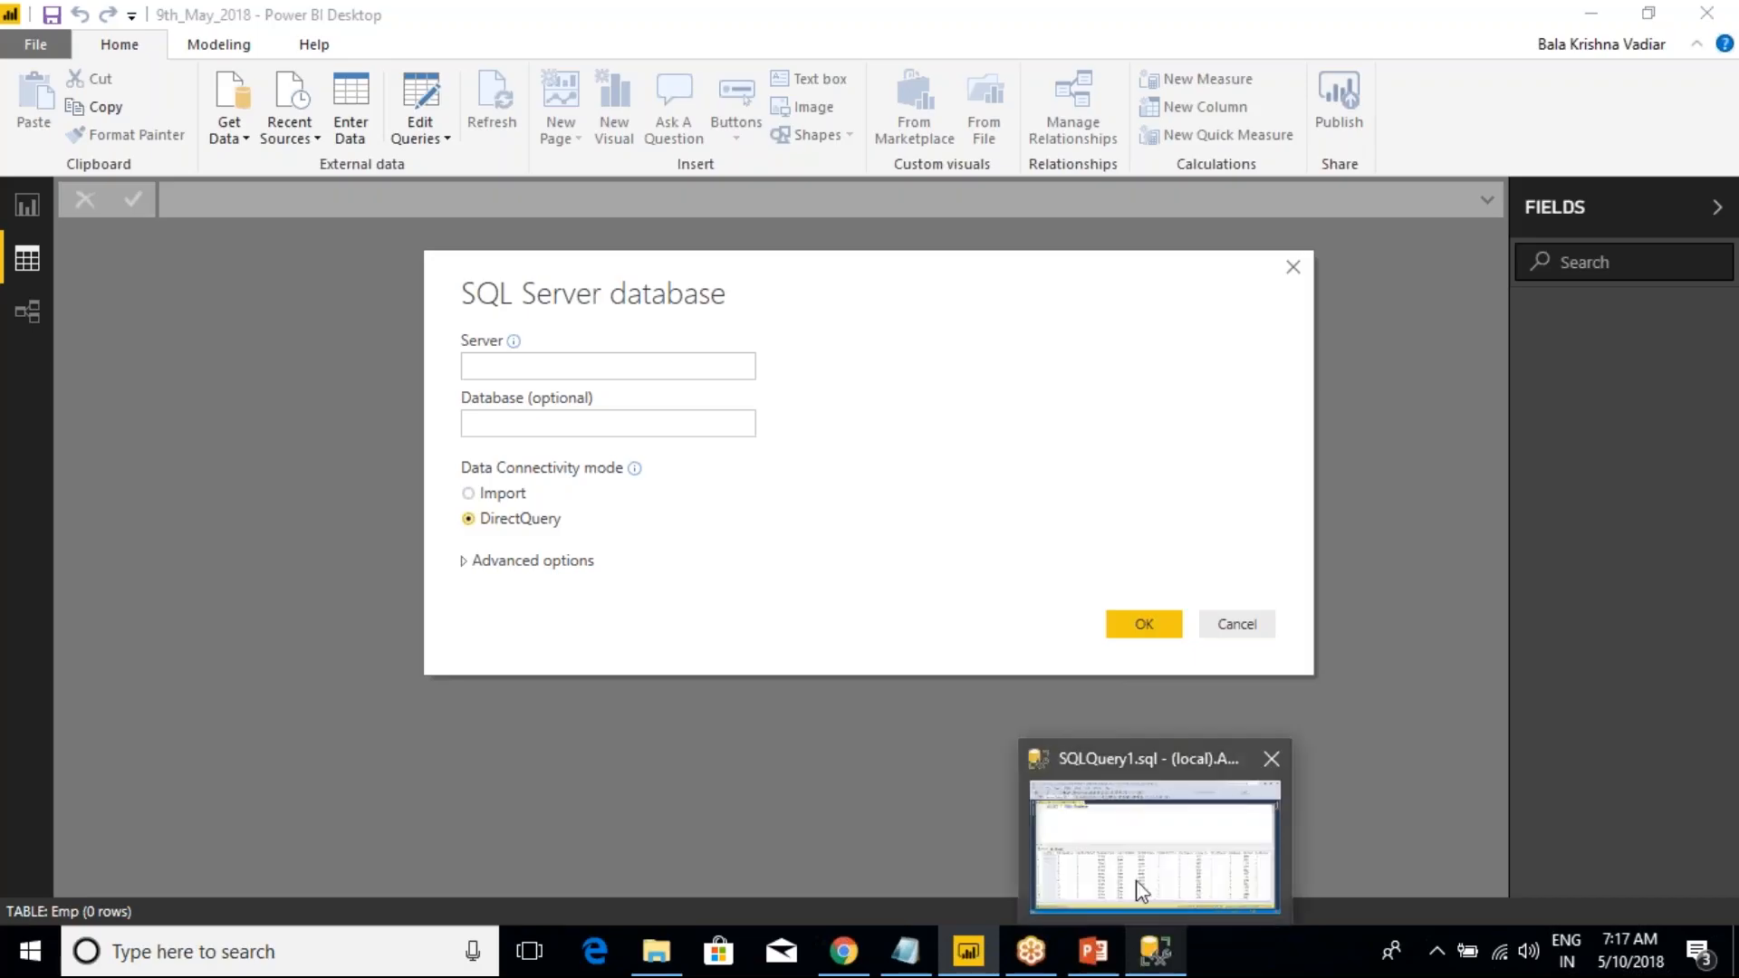
left_click(1150, 843)
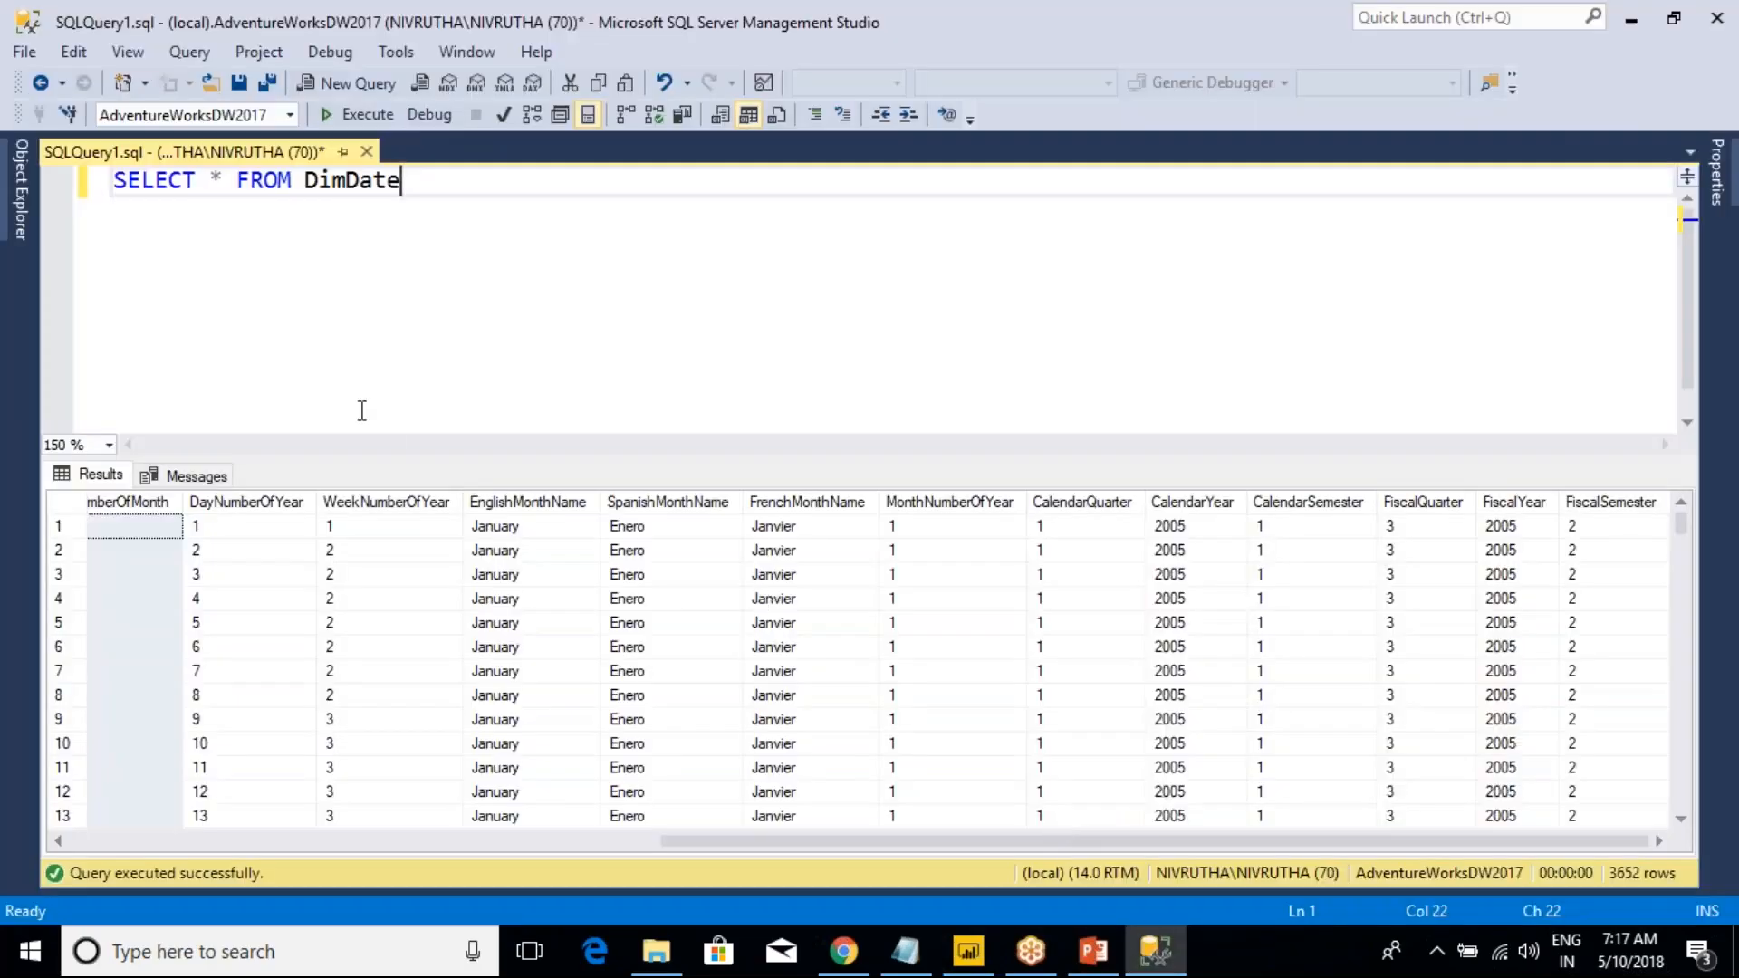
key("alt+Tab")
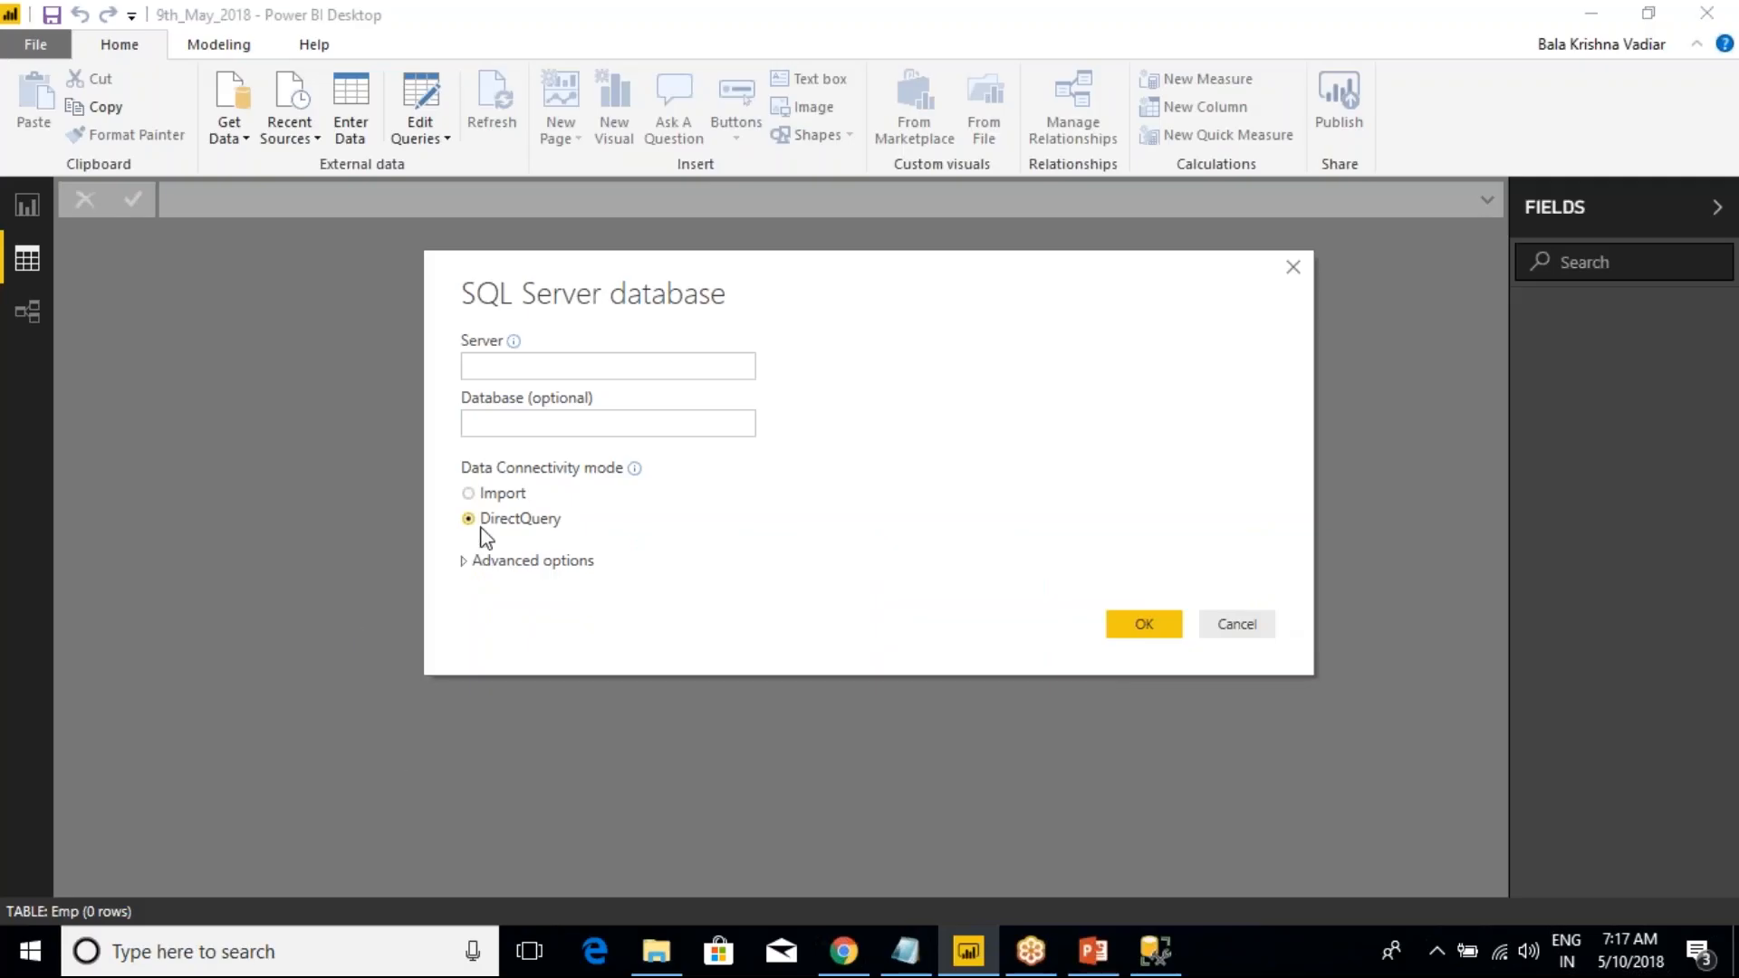
left_click(469, 492)
left_click(470, 518)
key("alt+Tab")
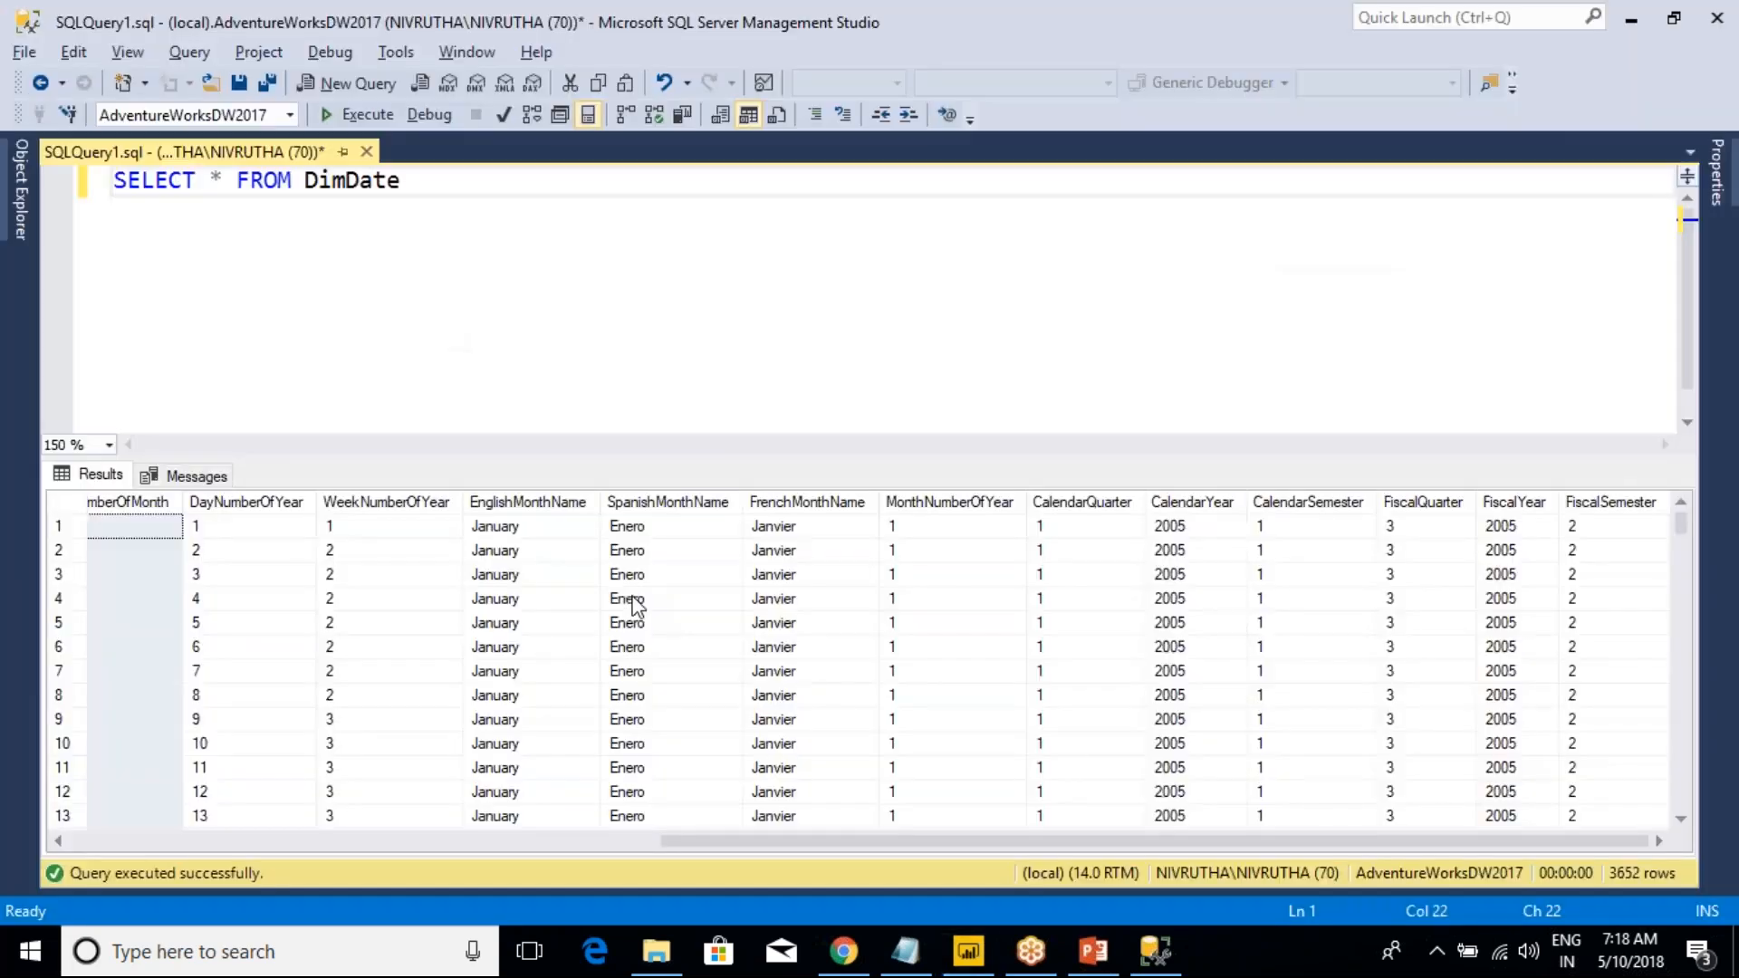
key("alt+Tab")
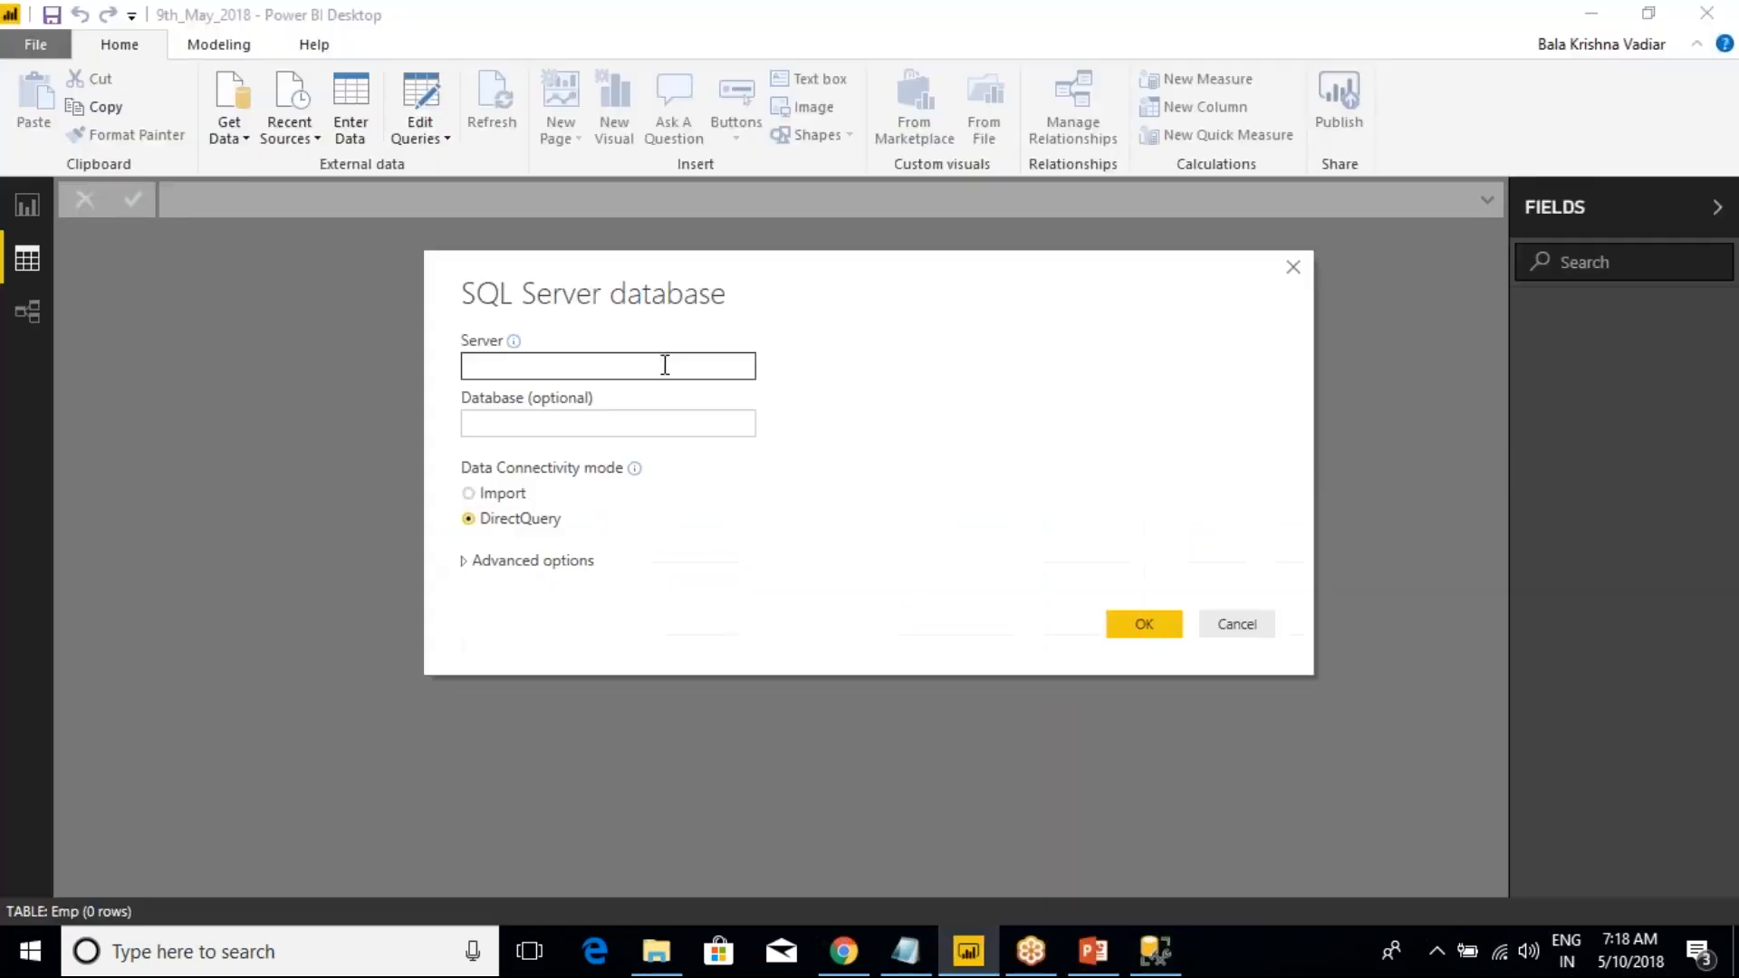
- Switch to the Class Notes in Notepad and remove the space between "Example" and the quotation mark
key("alt+Tab")
key("alt+Tab")
left_click(522, 473)
left_click(197, 559)
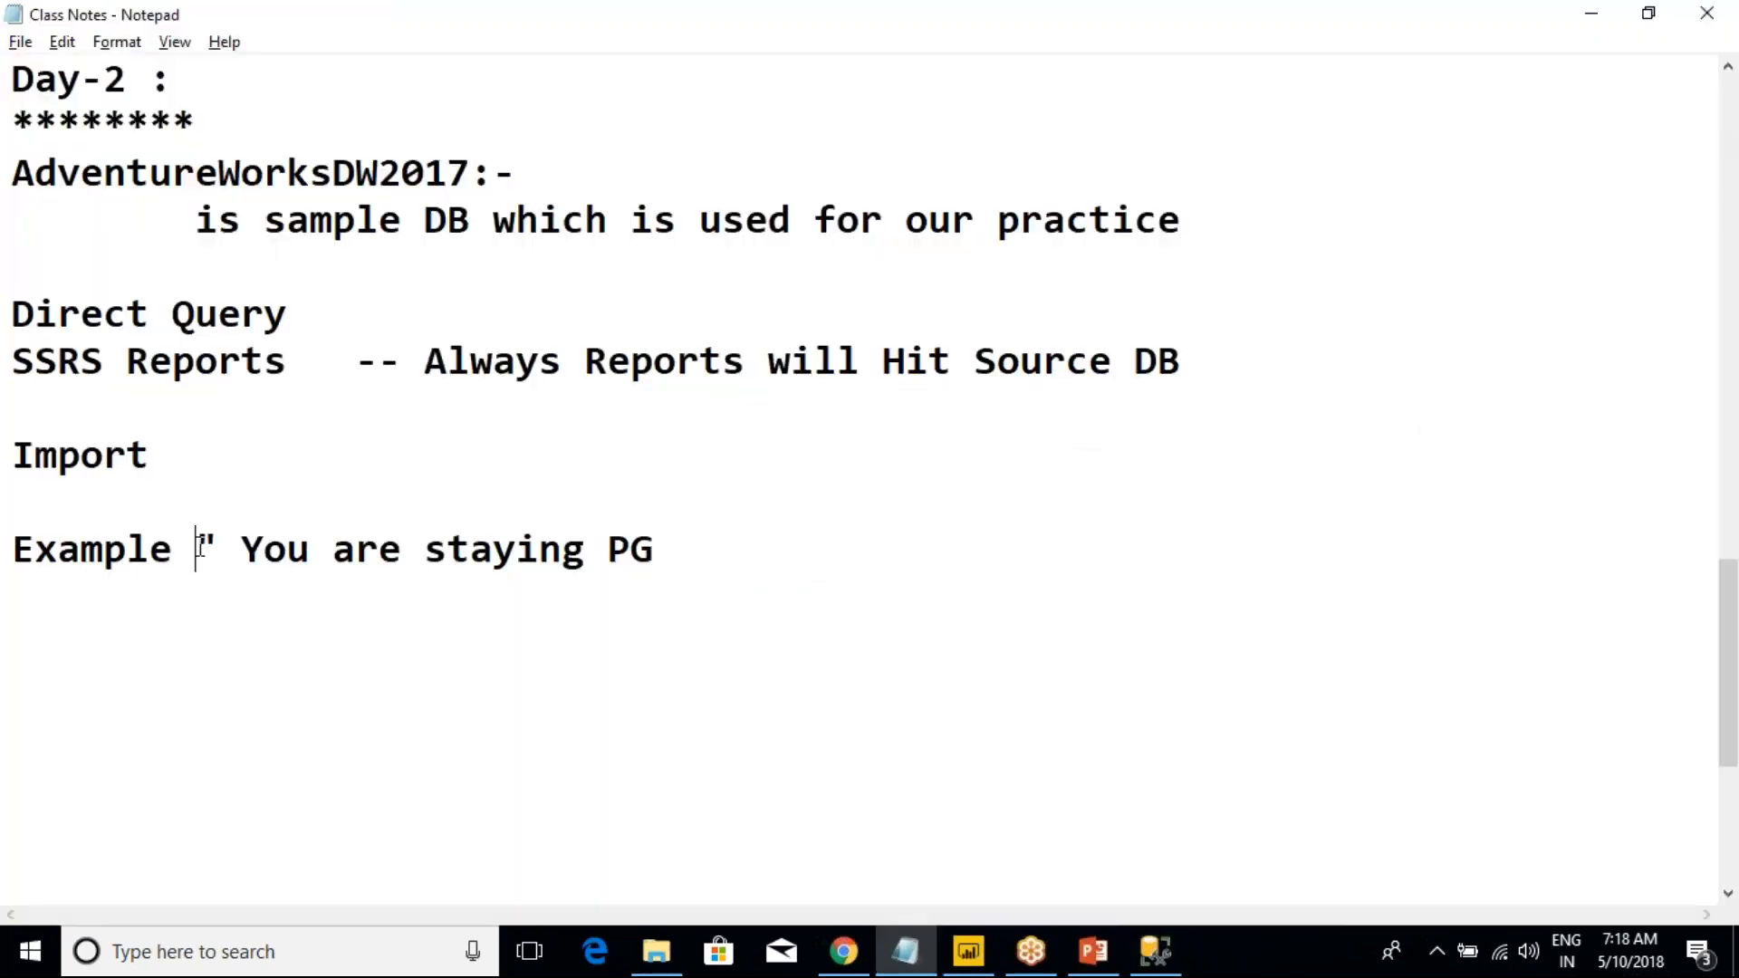
key("BackSpace")
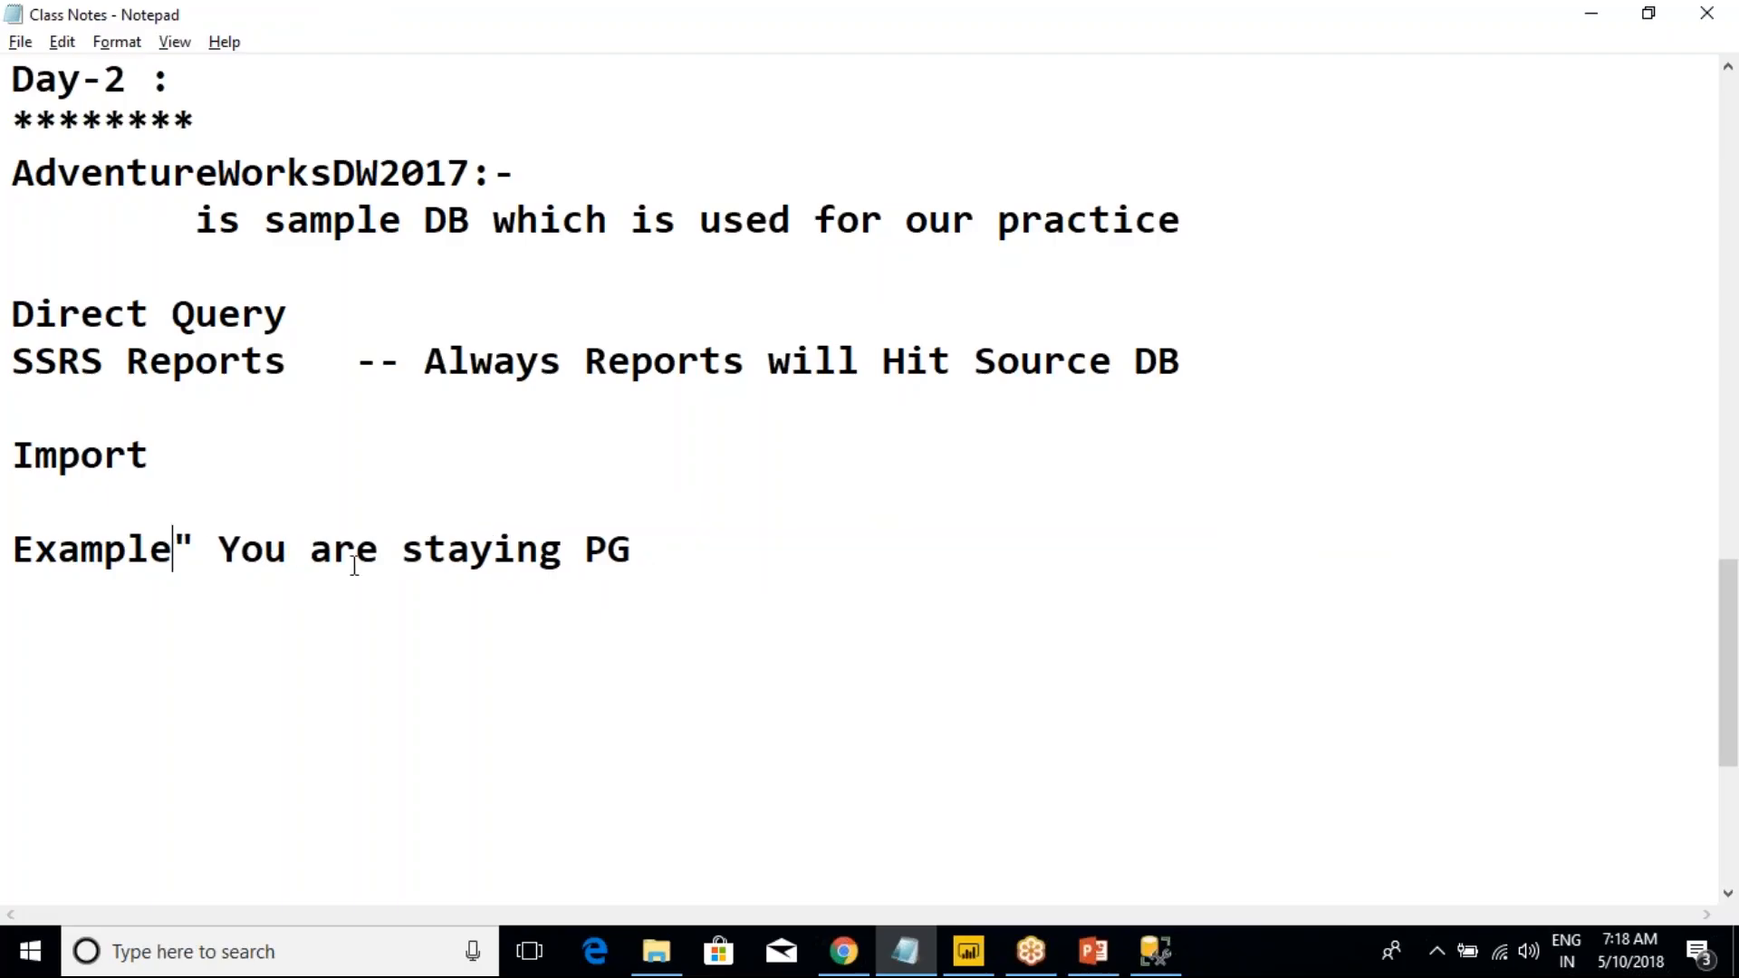
- Continue the Example text with ", You WOuld Like Copy New Moview from your Frind Laptop" and place that part on its own indented line
left_click(673, 555)
type(", You WOuld Like Copy New Moview f")
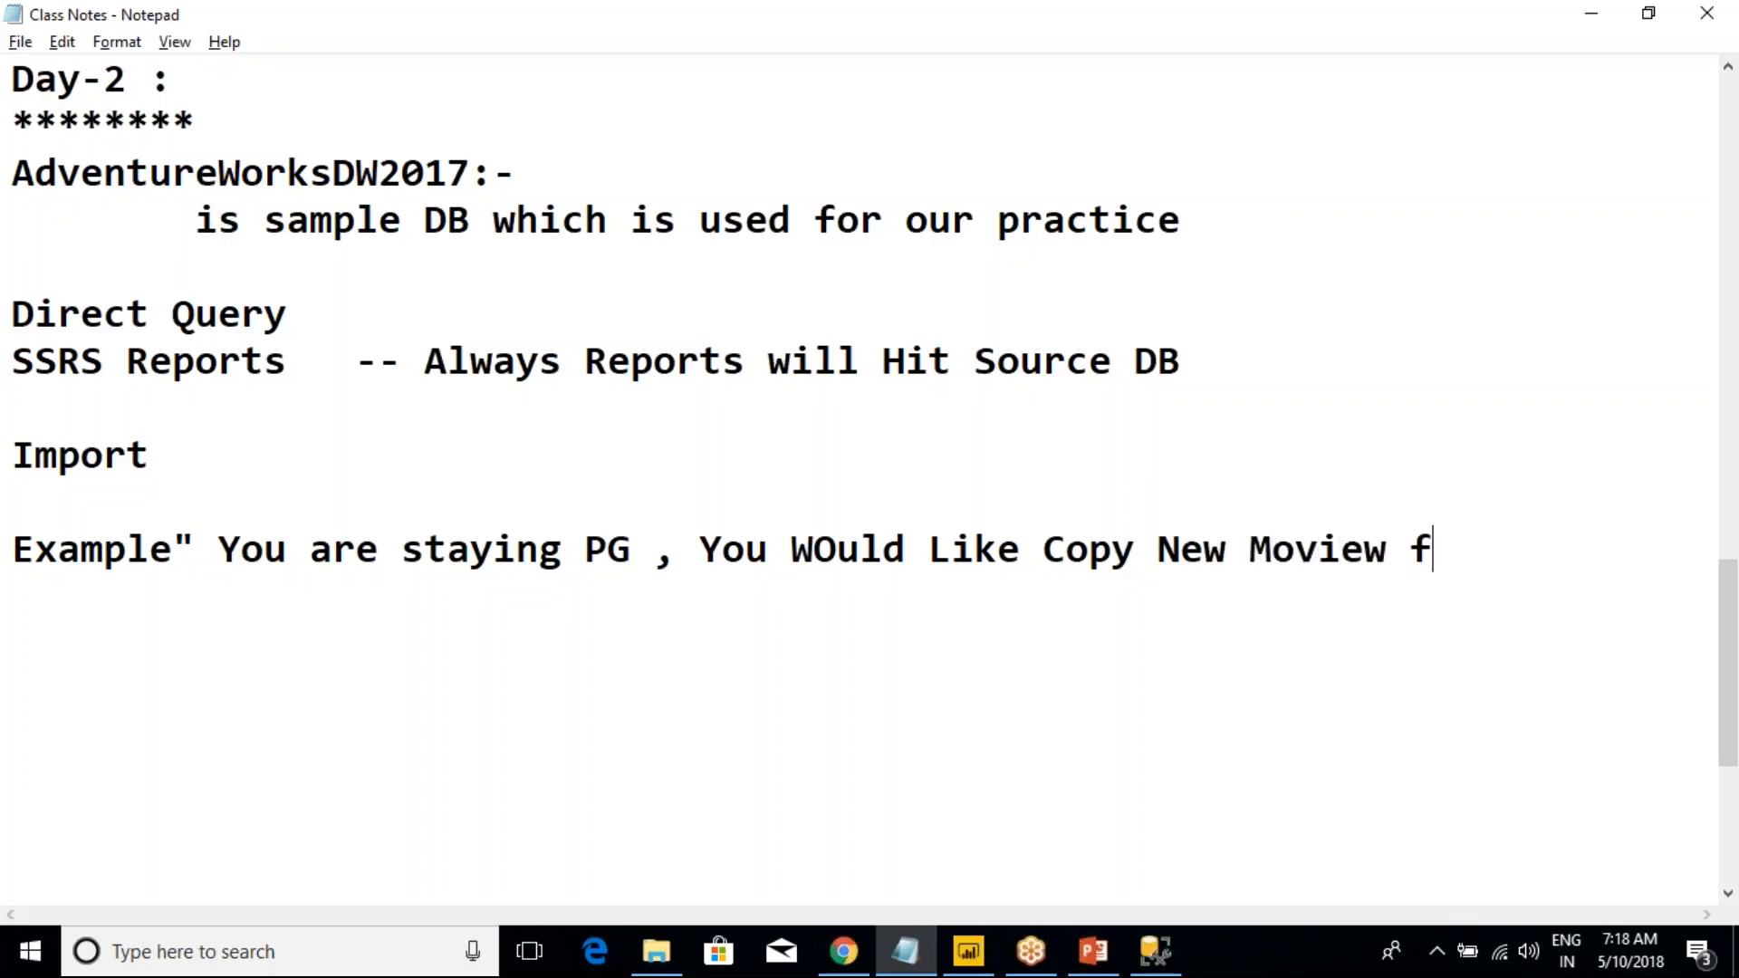
type("rom your Fri")
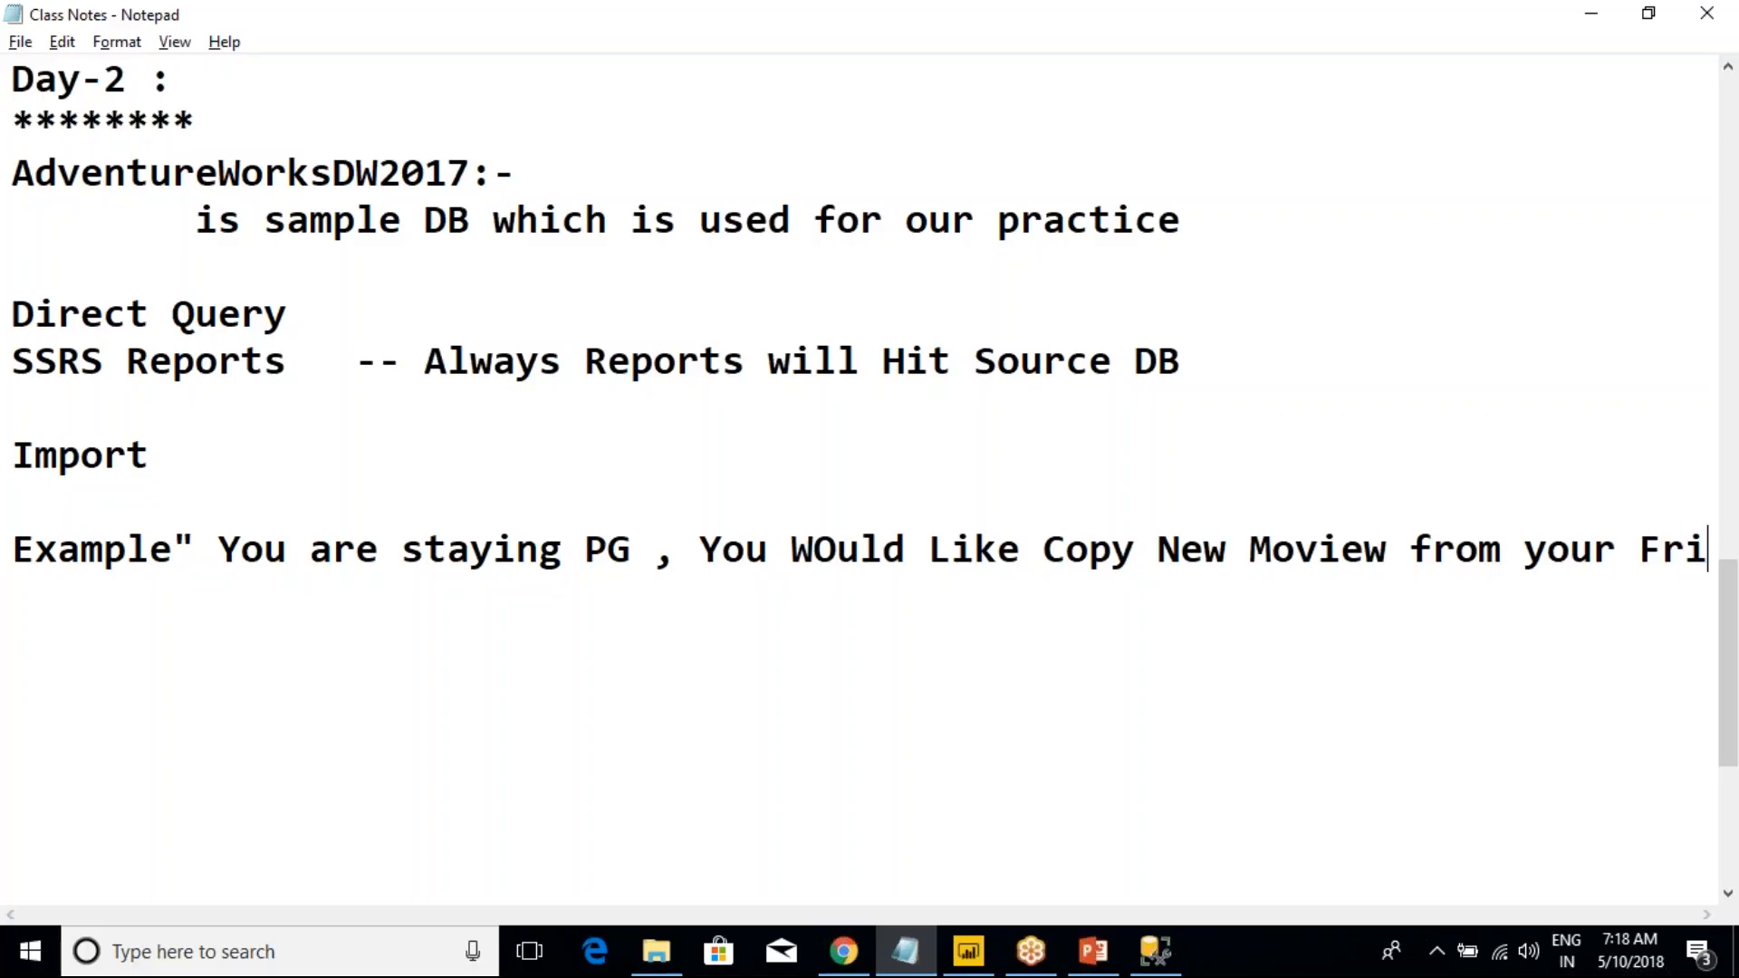
type("nd Lapto")
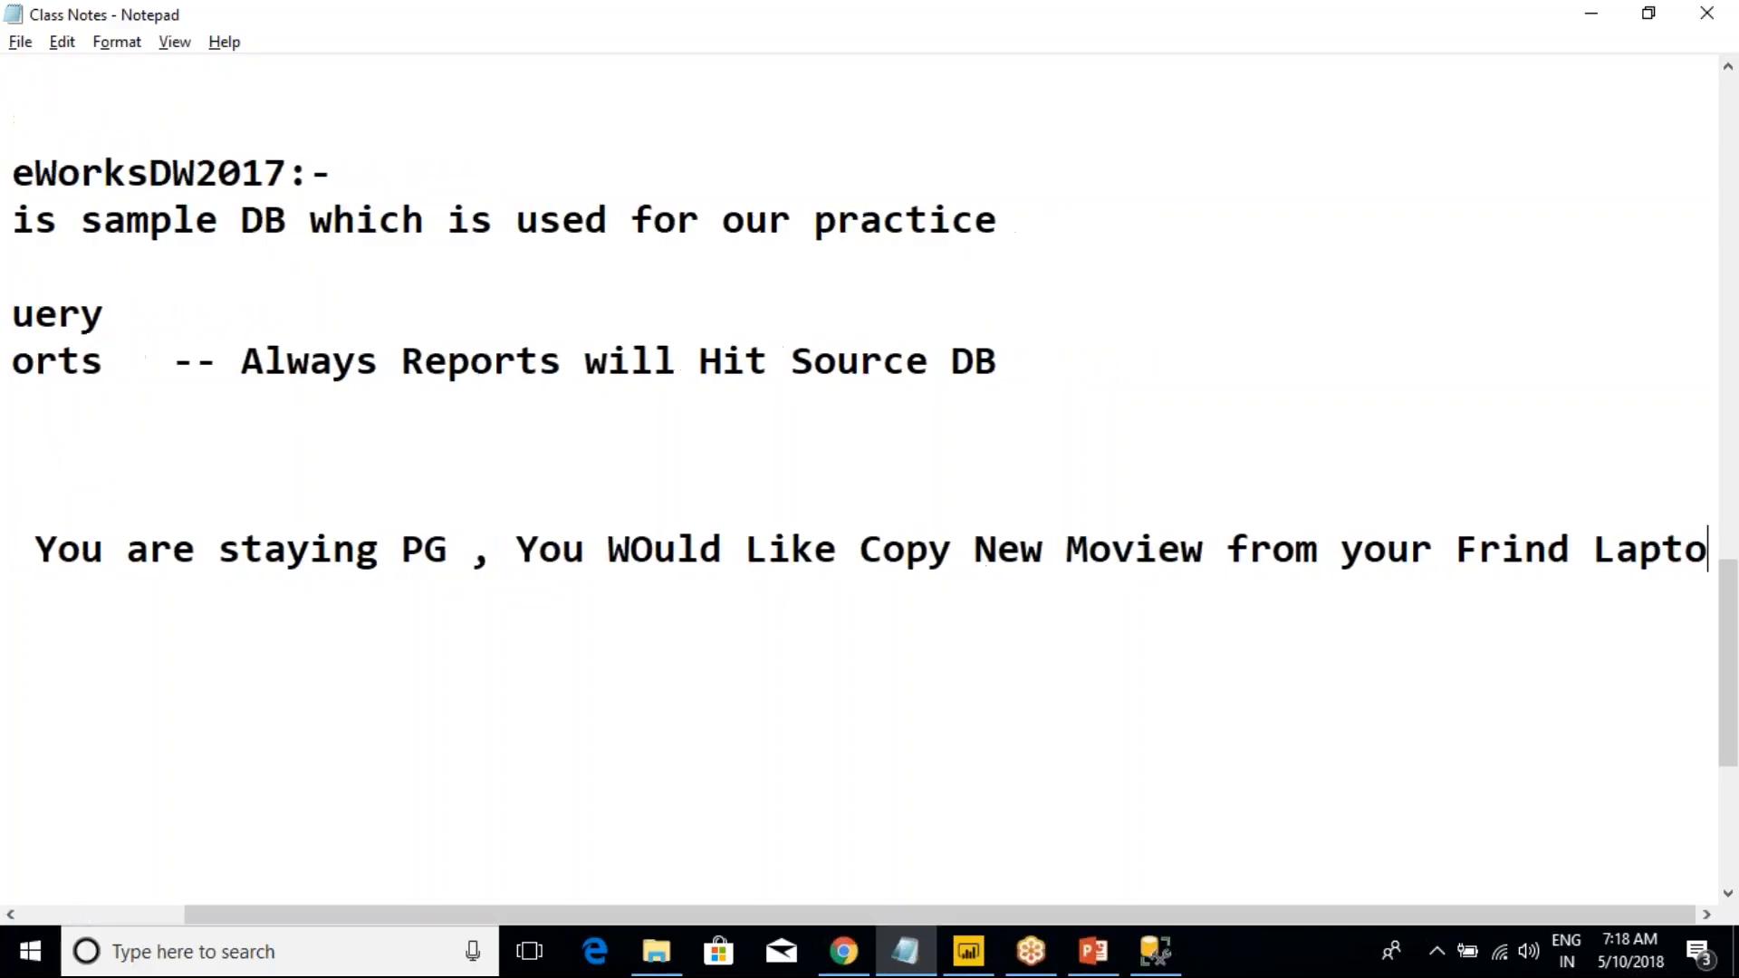
type("p")
left_click(451, 557)
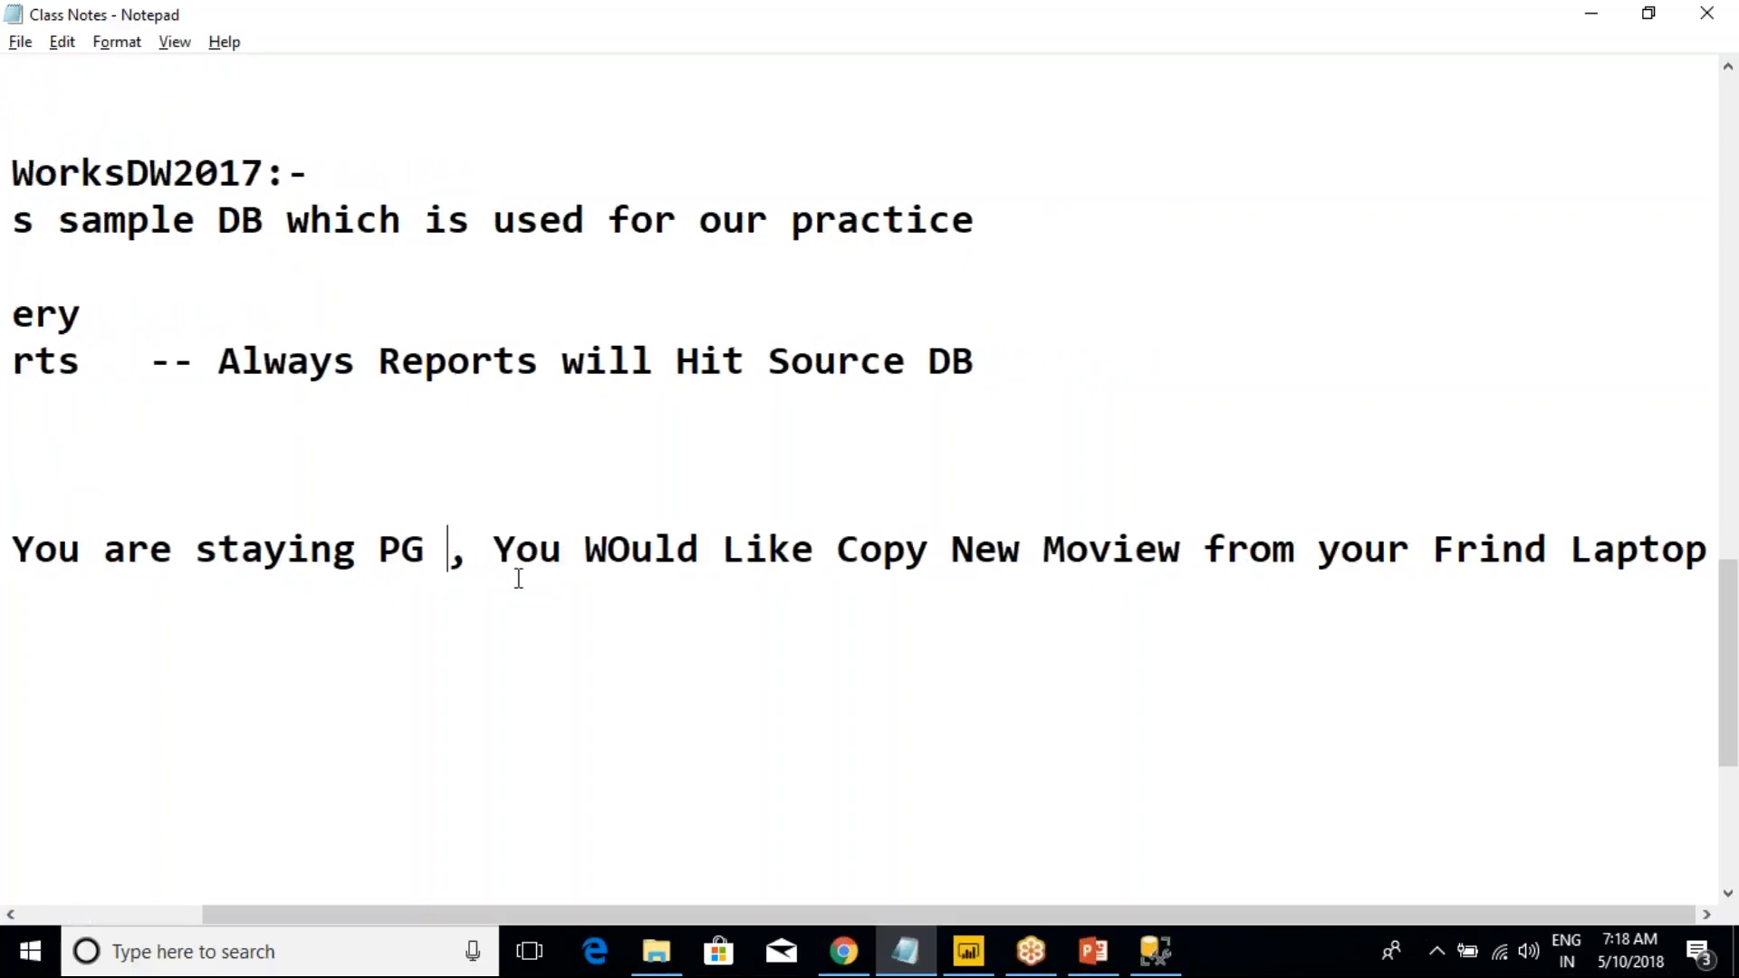
key("Return")
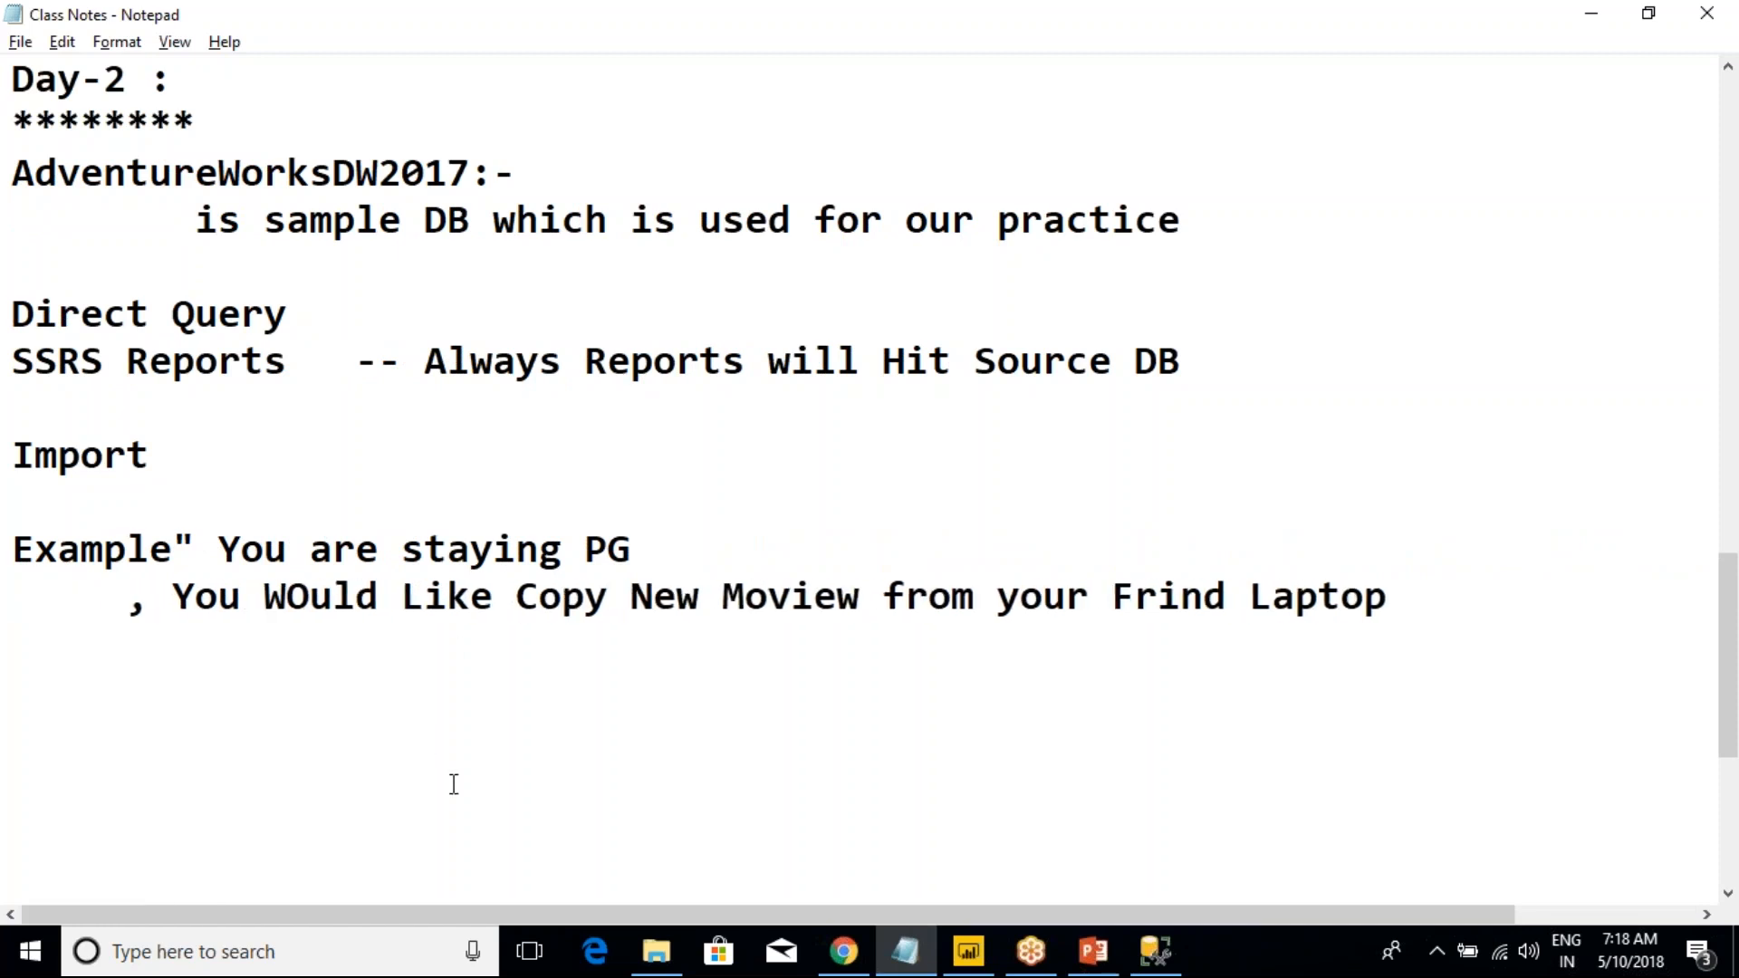
- Review the two Example lines and correct "Moview" to "Movie" in the second one
left_click(240, 548)
left_click_drag(240, 548, 647, 598)
left_click(648, 598)
left_click(589, 589)
left_click(638, 563)
left_click(835, 599)
left_click(861, 601)
key("BackSpace")
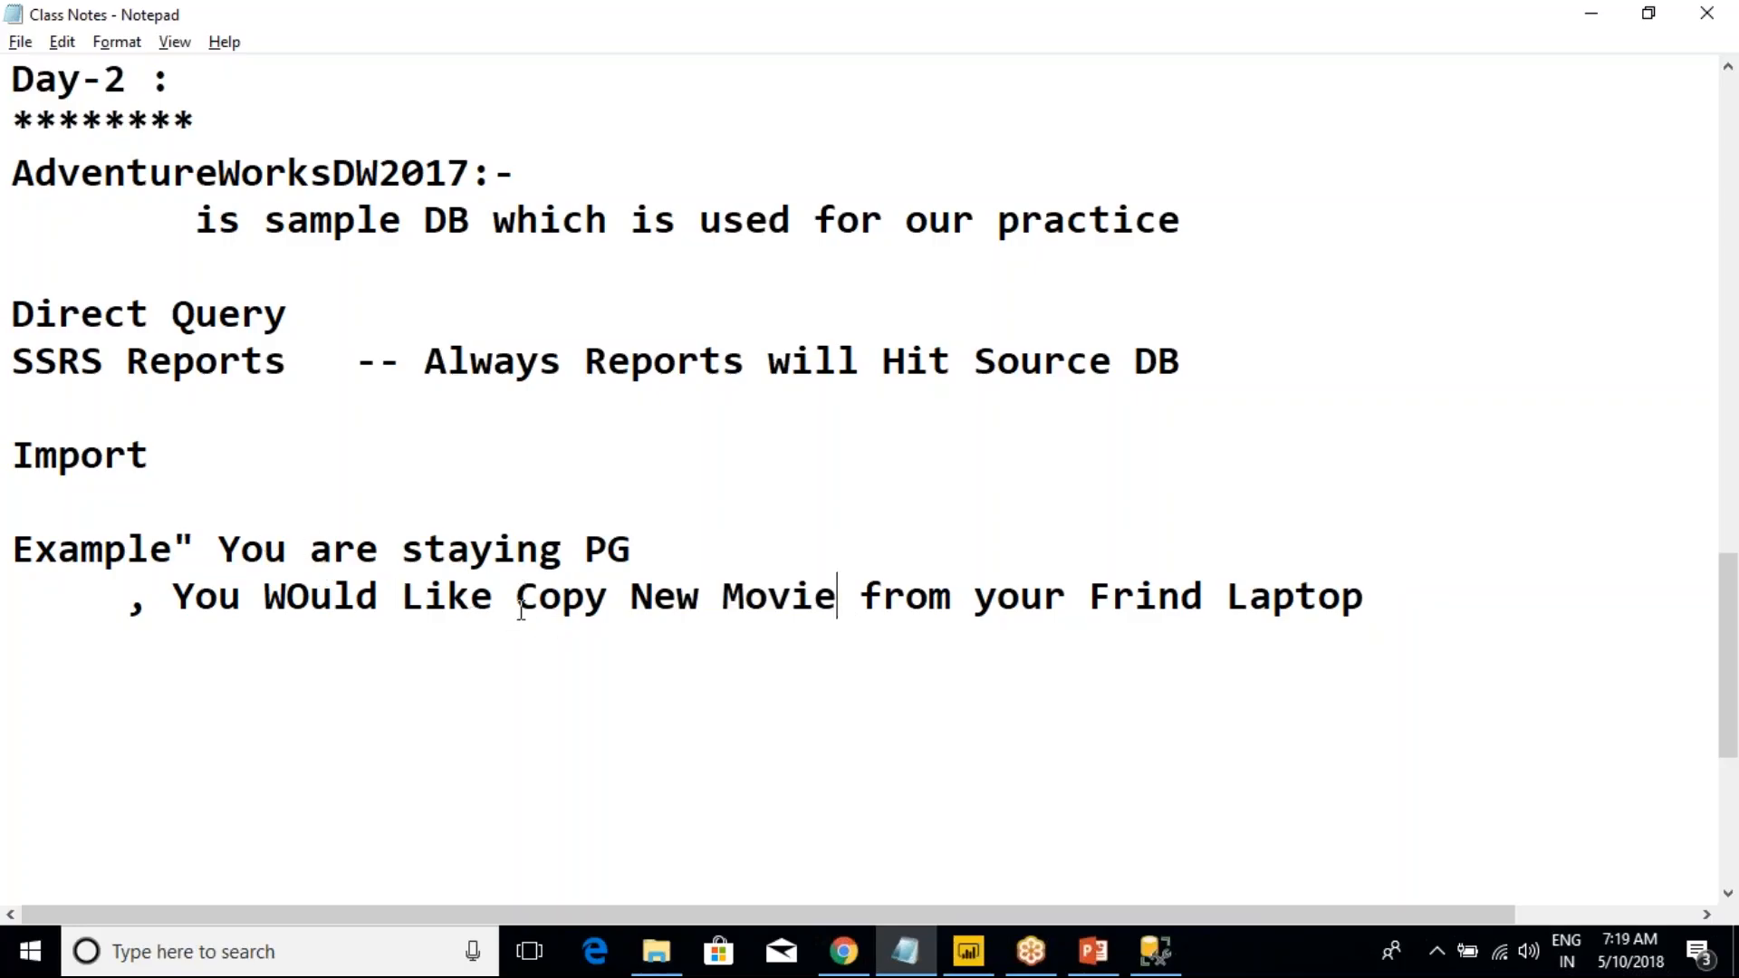
- After a blank line below the example, add "1. You Can Go to His Room and watch the MOview in His frind Laptop"
left_click(1378, 594)
key("Return")
key("Return")
type("1. You C")
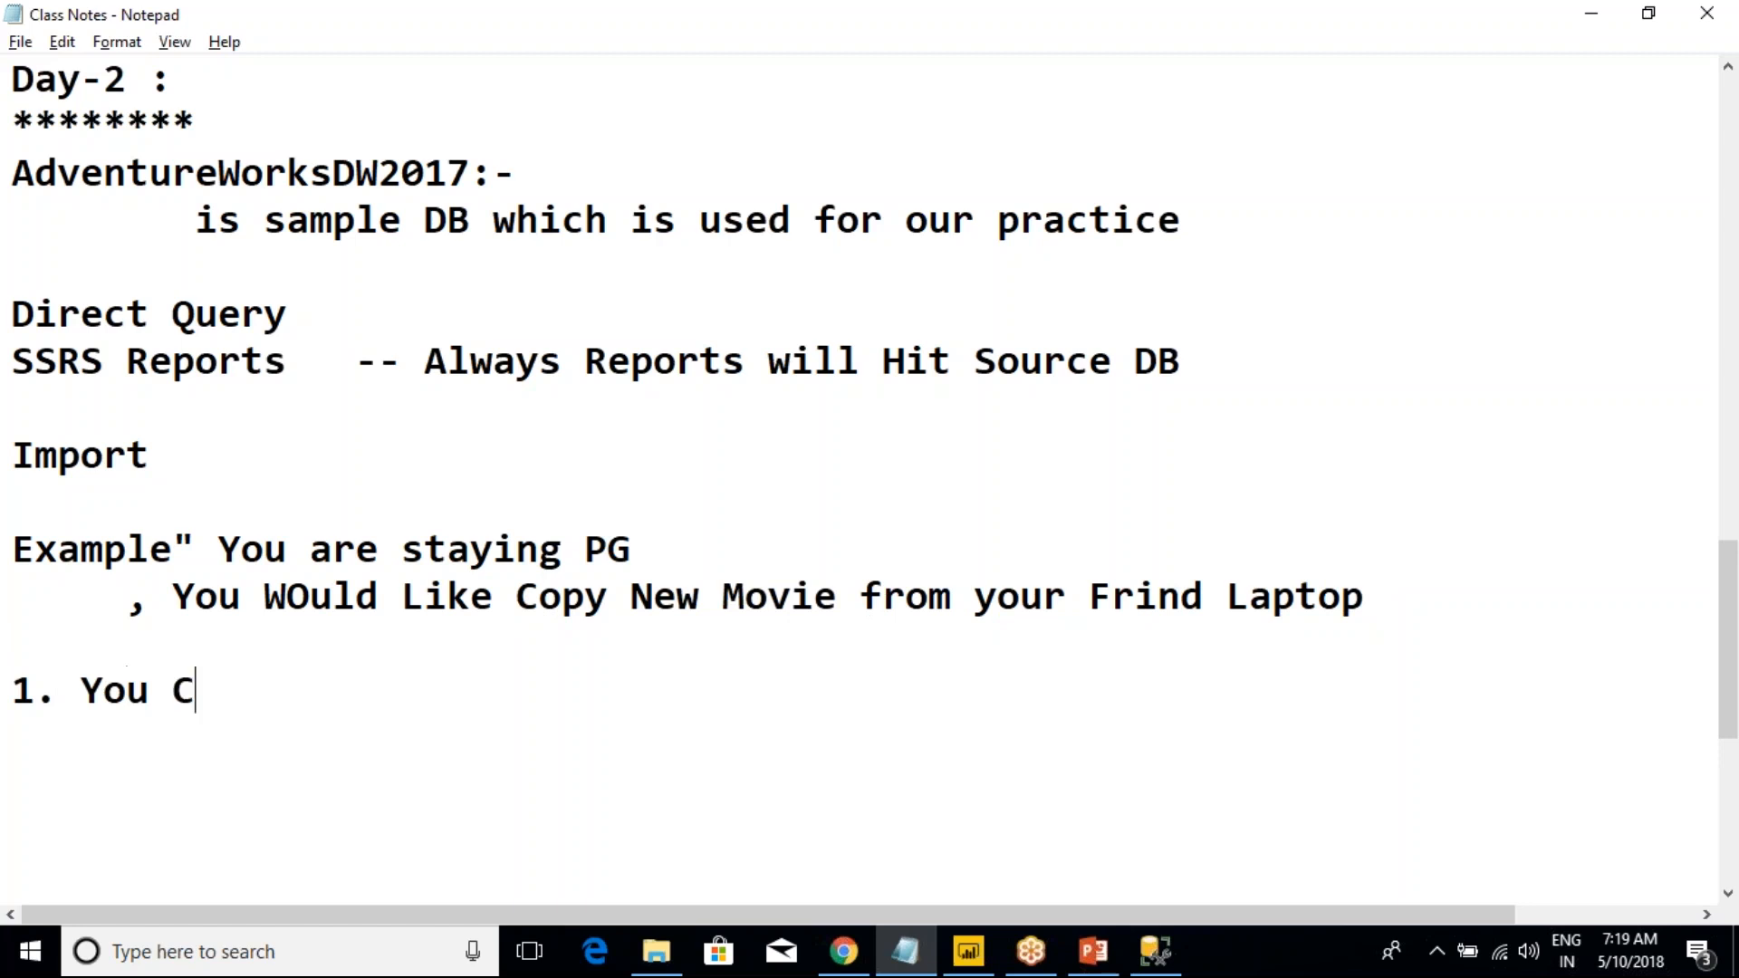
type("an Go to Him")
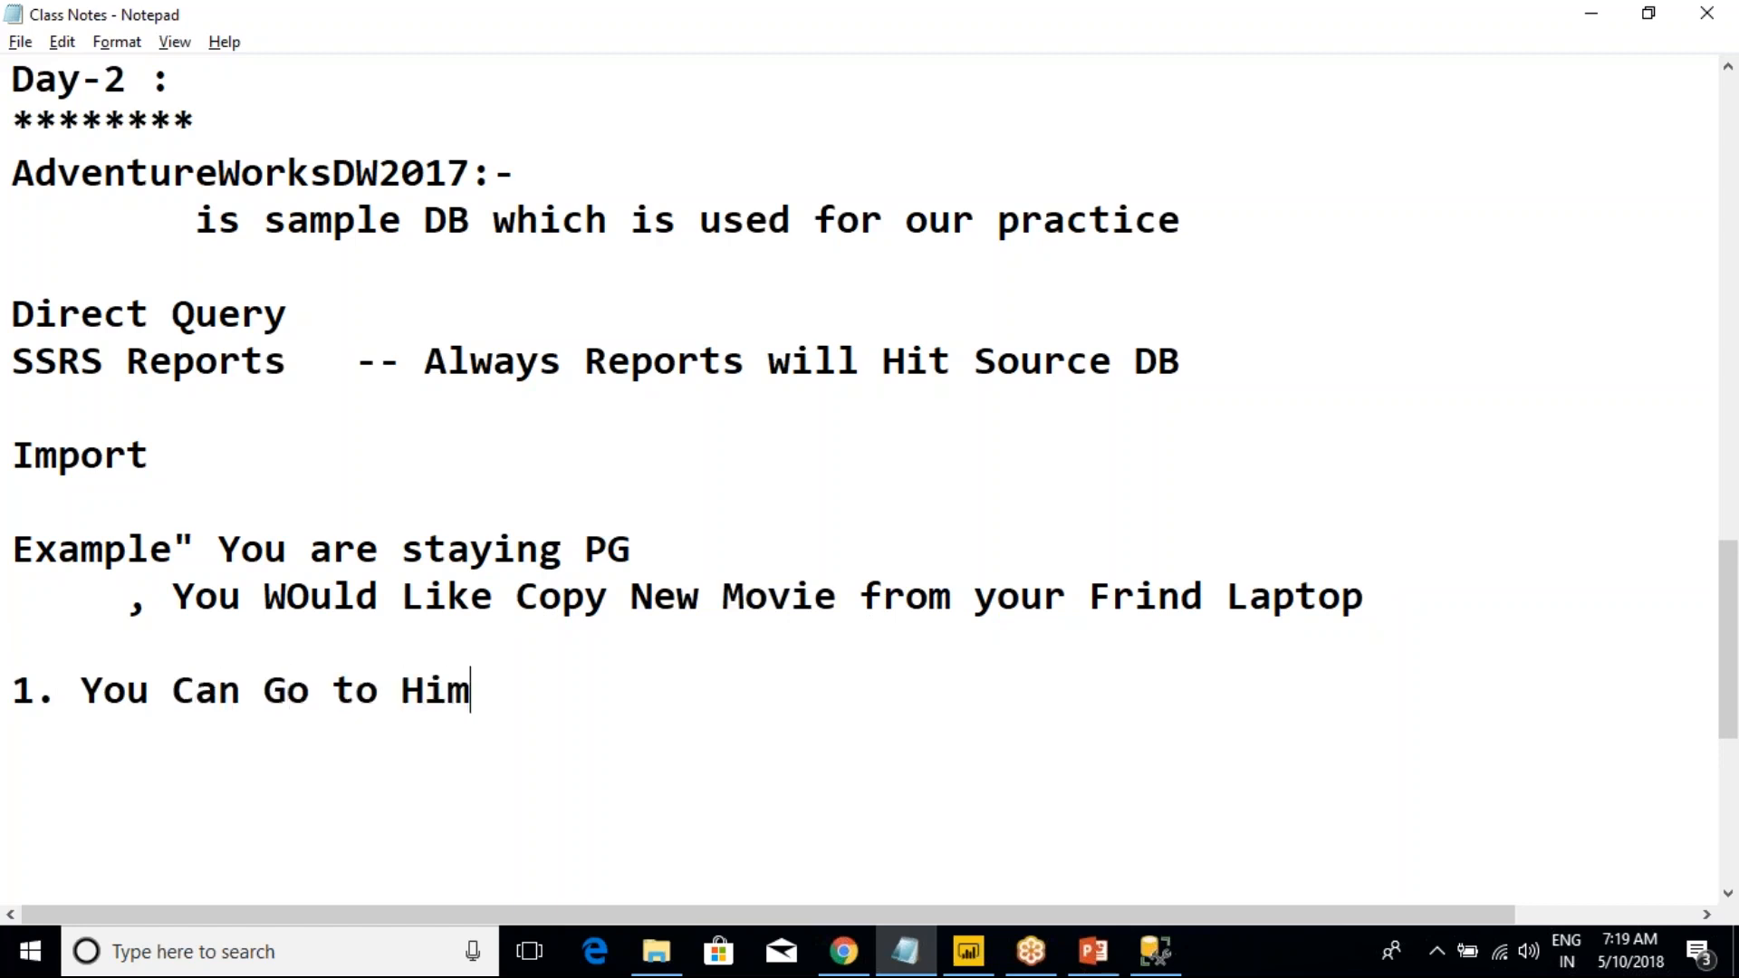
key("BackSpace")
type("s Room a")
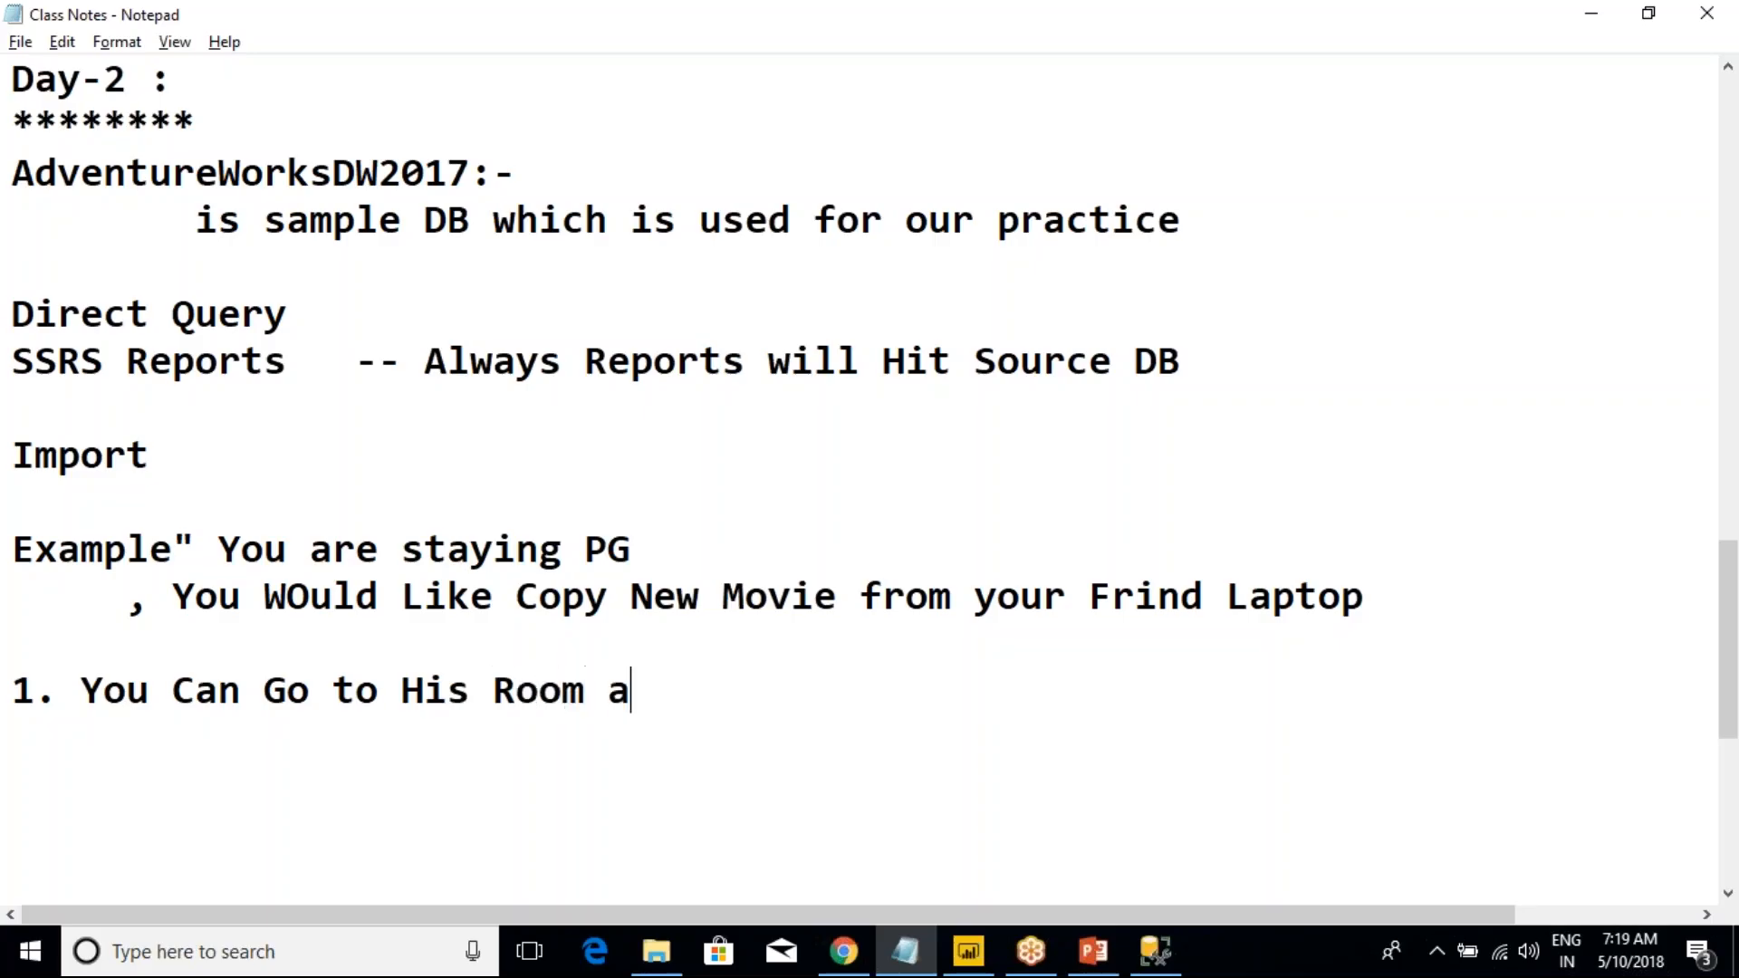
type("nd watch ")
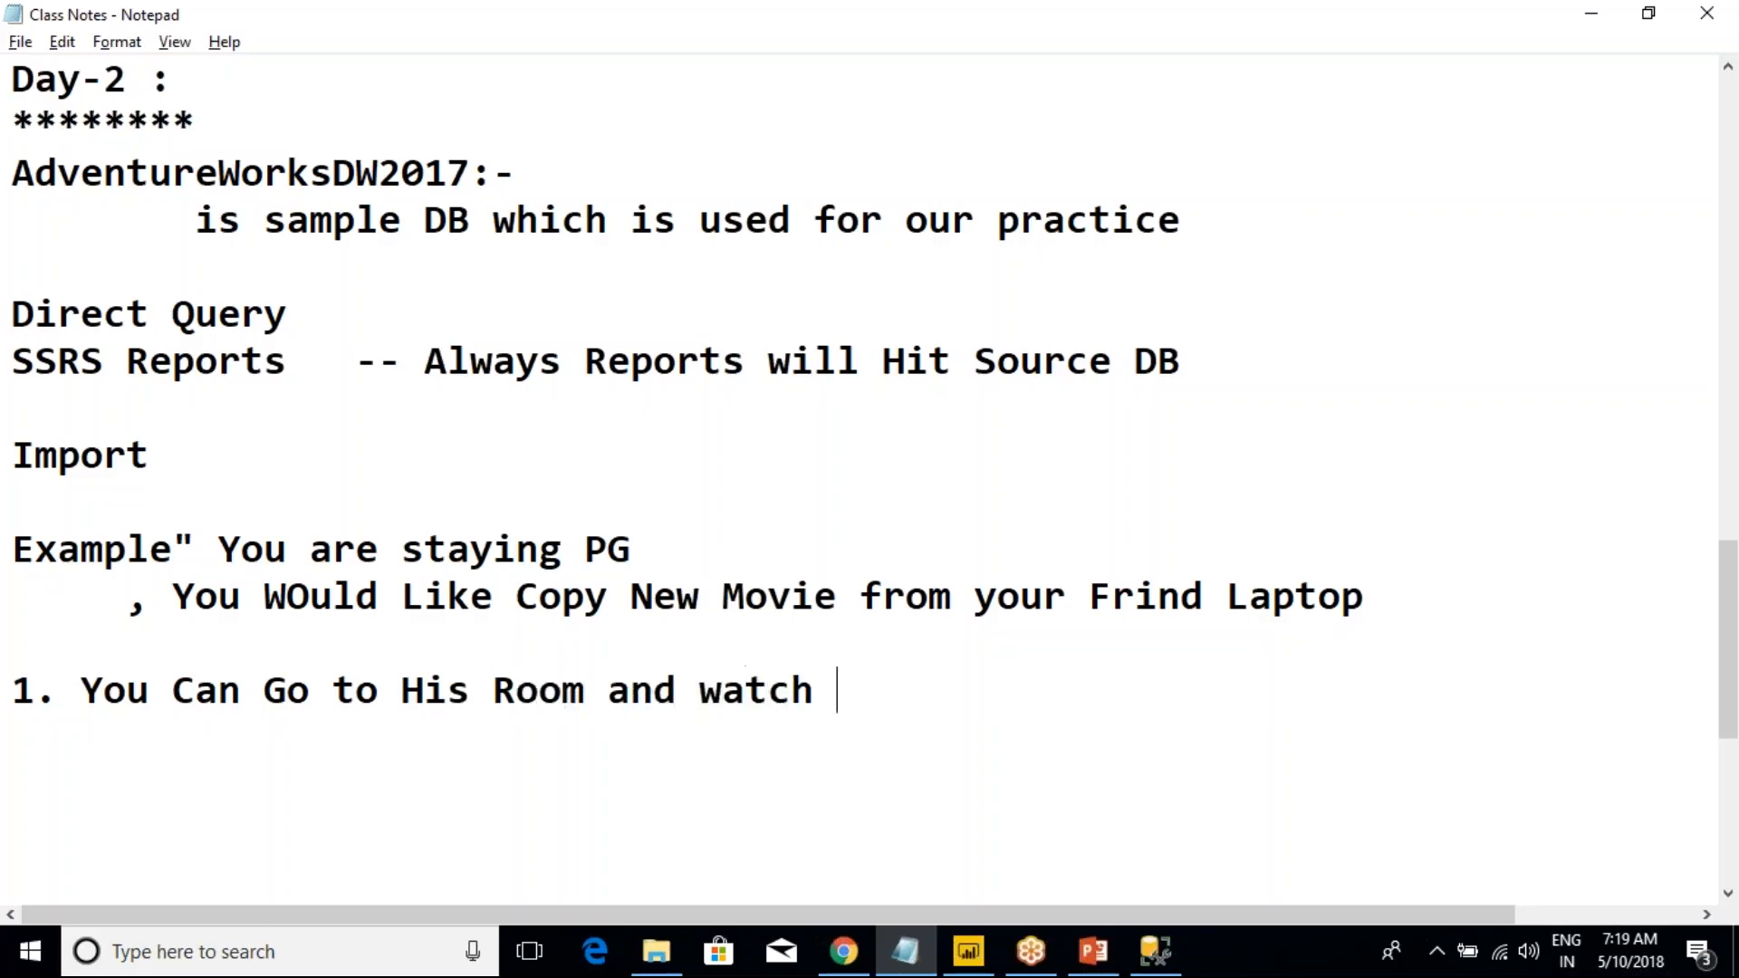
type("the MOview")
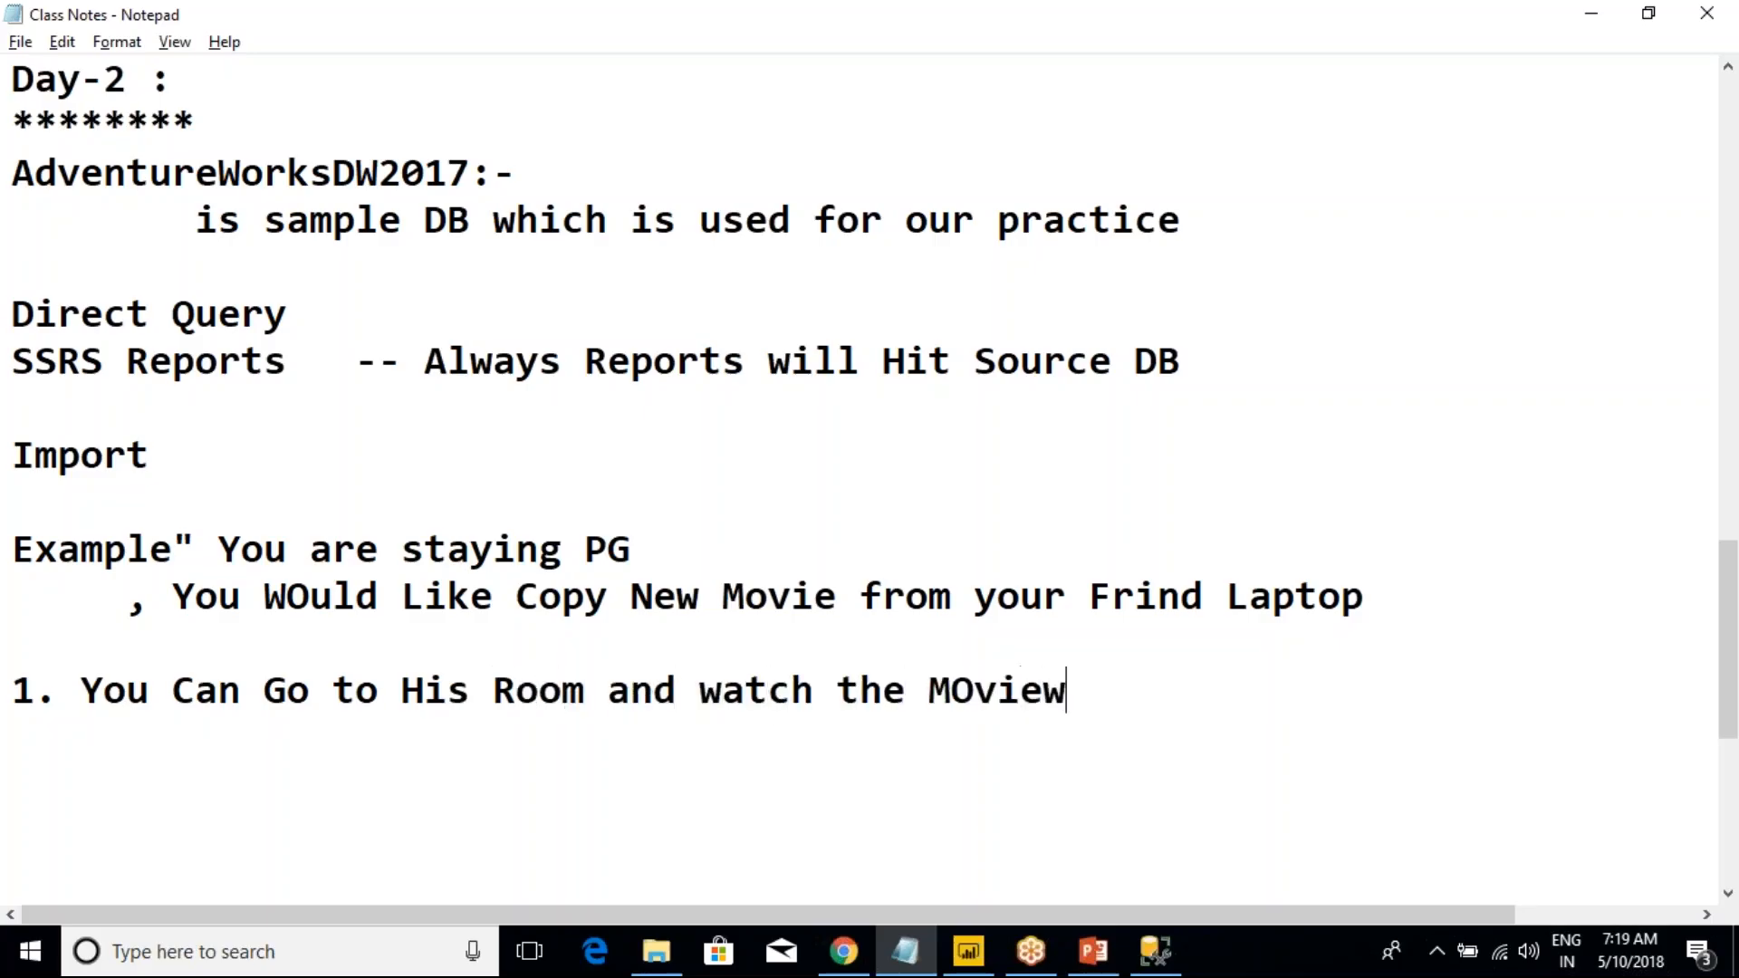
type(" in His")
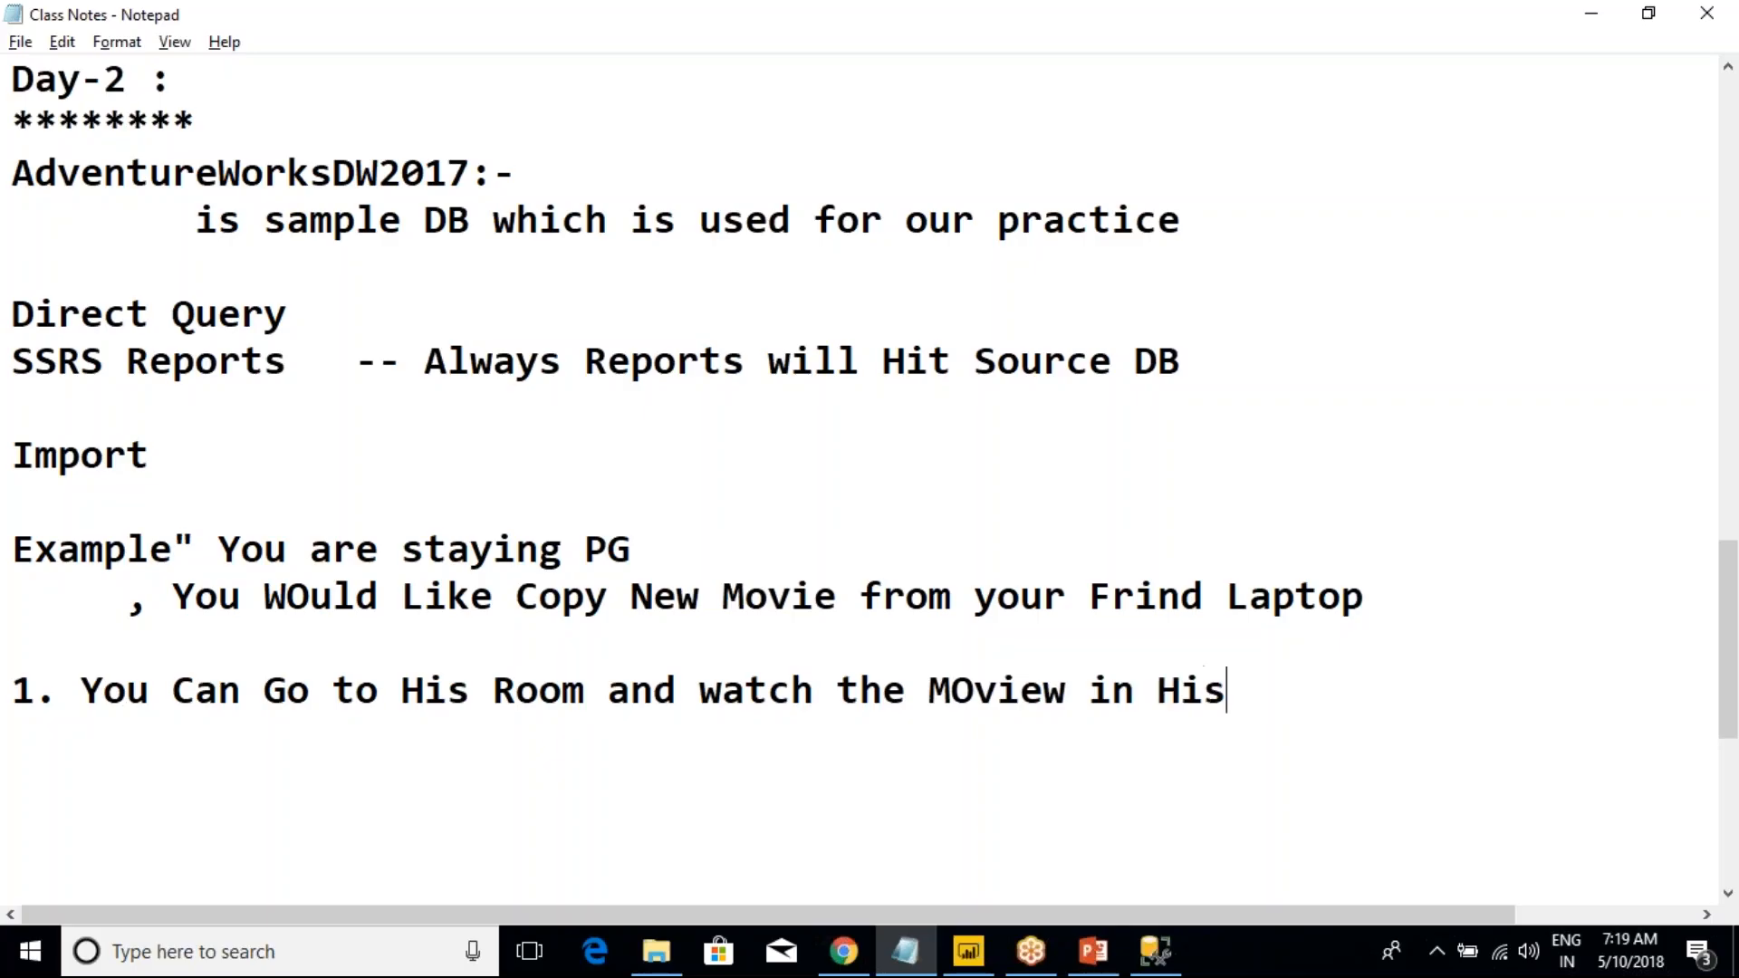
type(" frind Laptop")
key("Return")
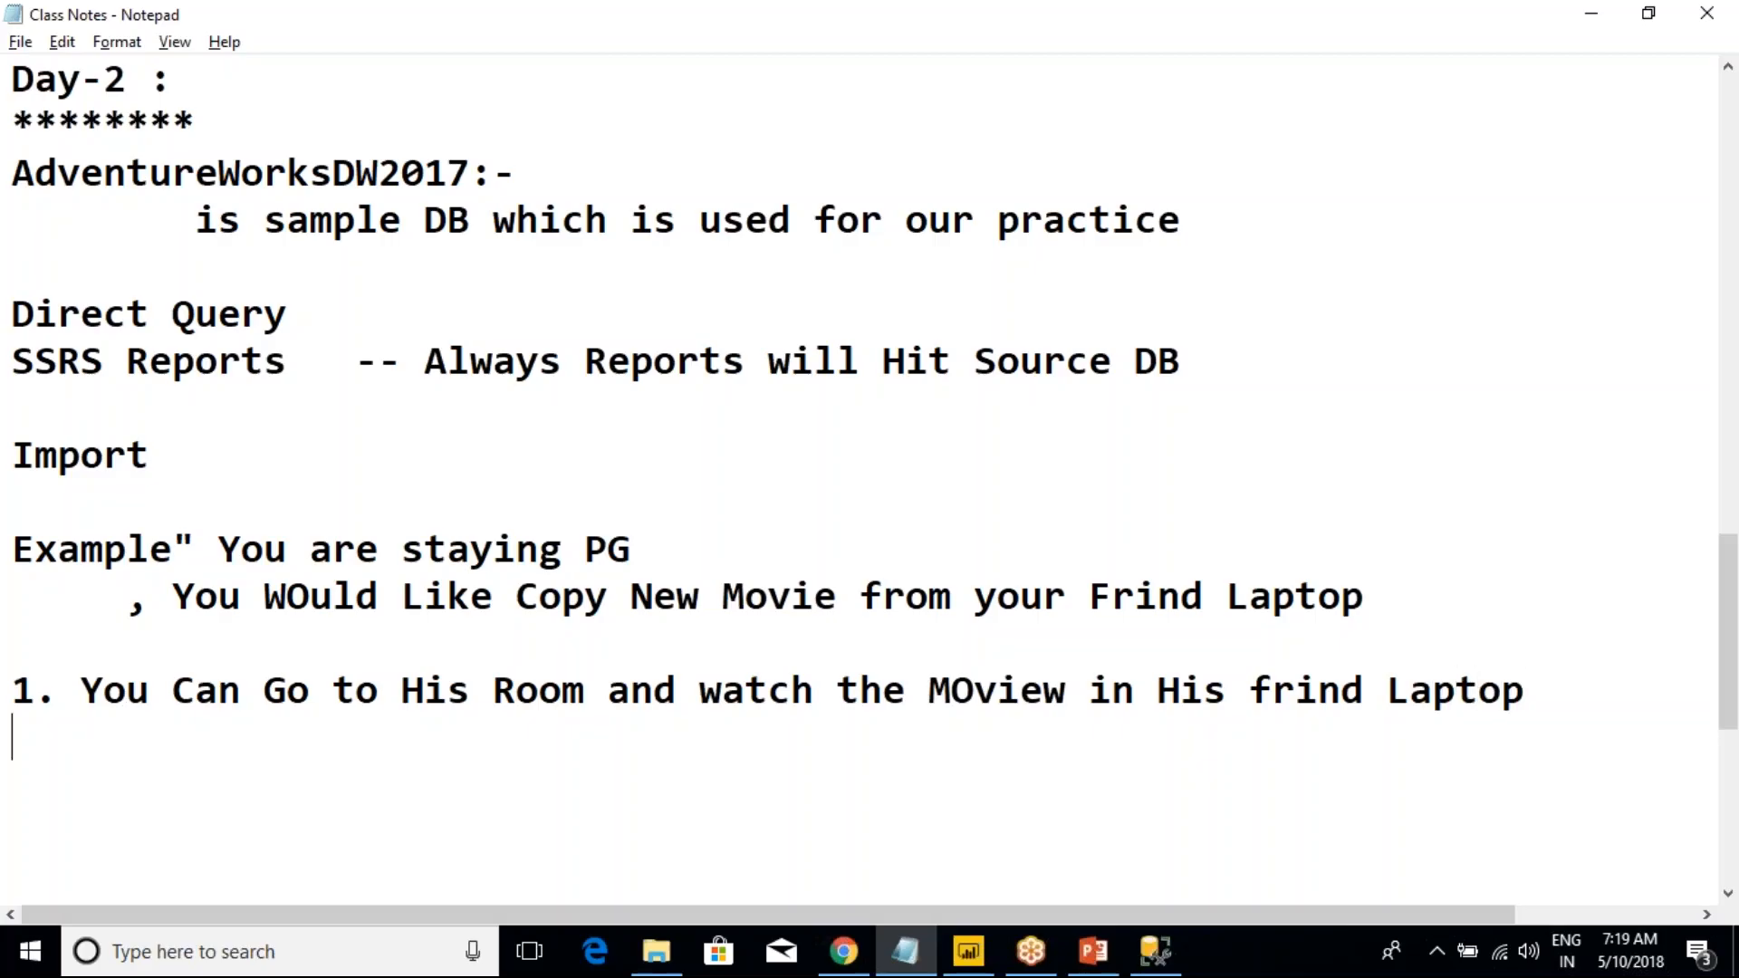
- Begin the second numbered option below the first with "2. Copy Moview into YOur Own Laptop"
type("2. Copy ")
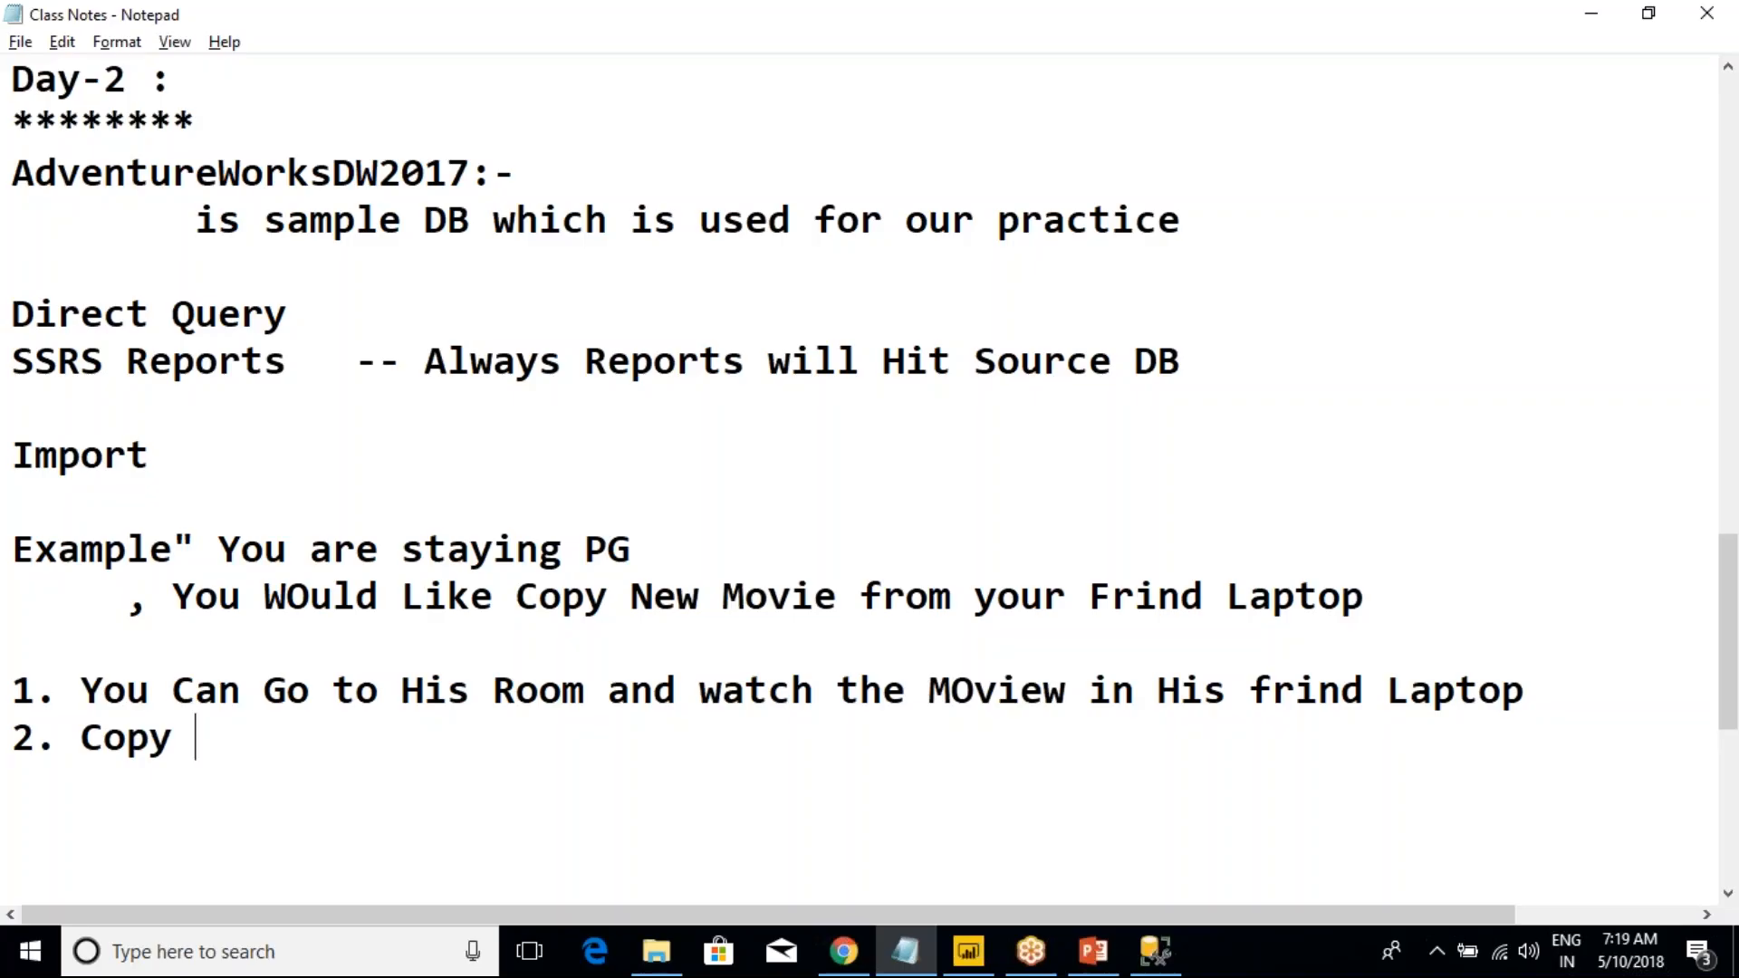
type("Moview i")
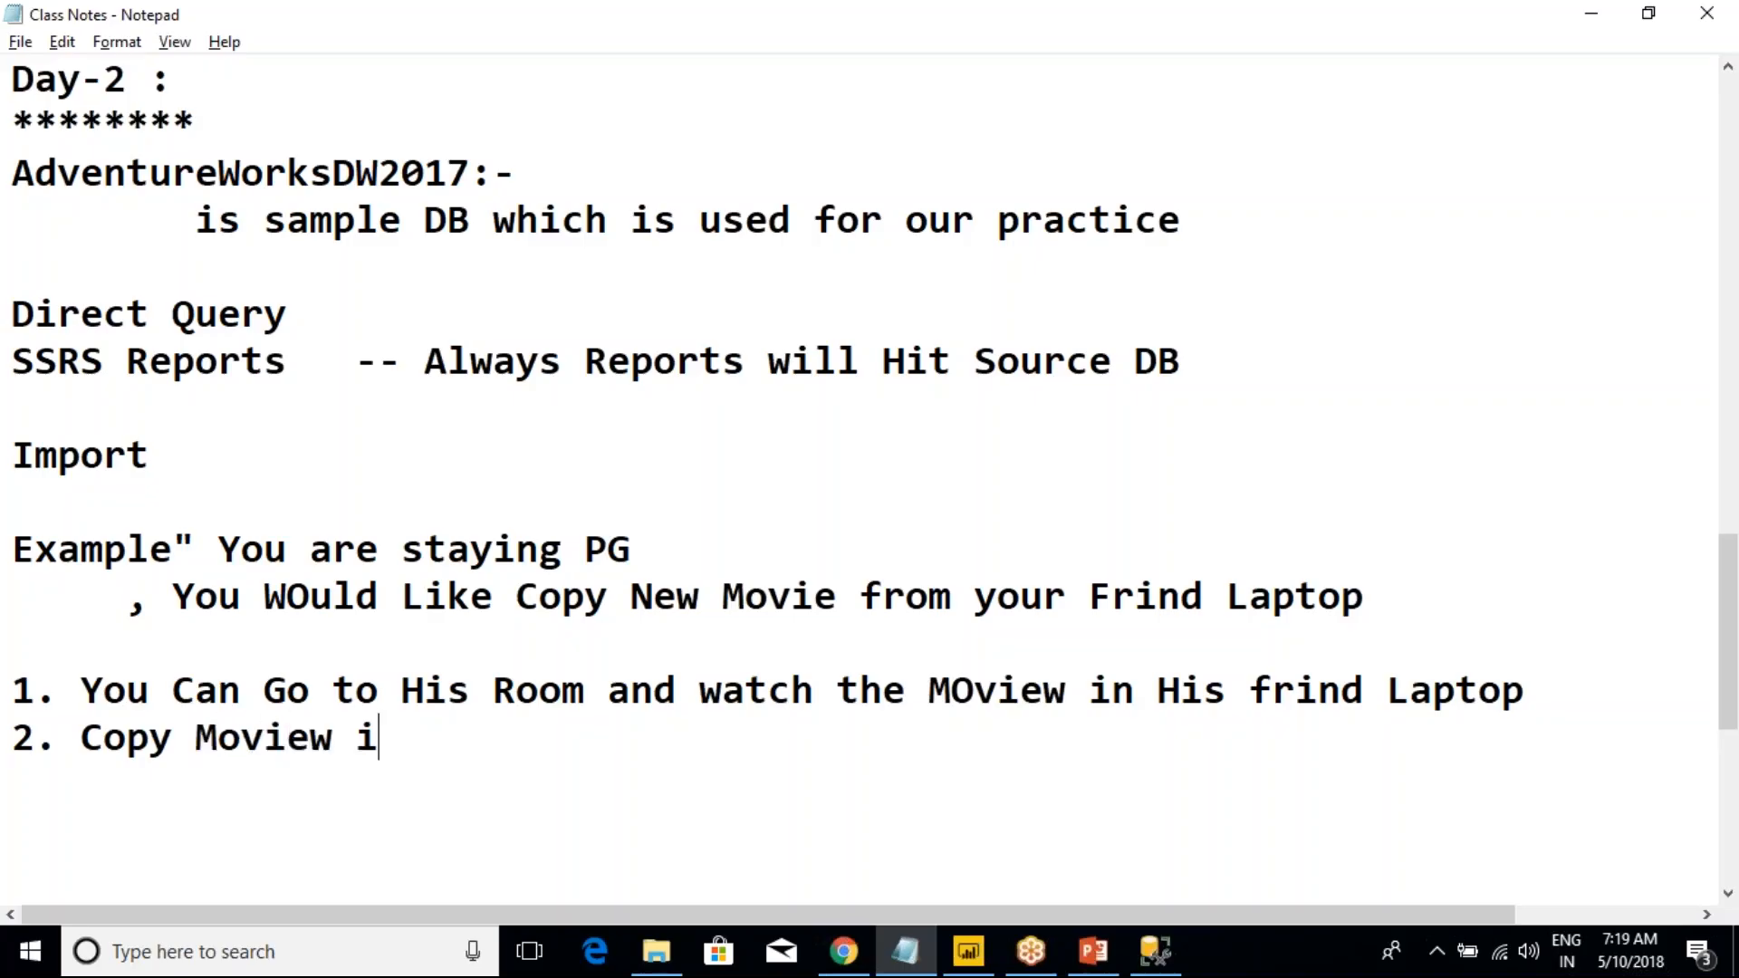
type("nto YOur ")
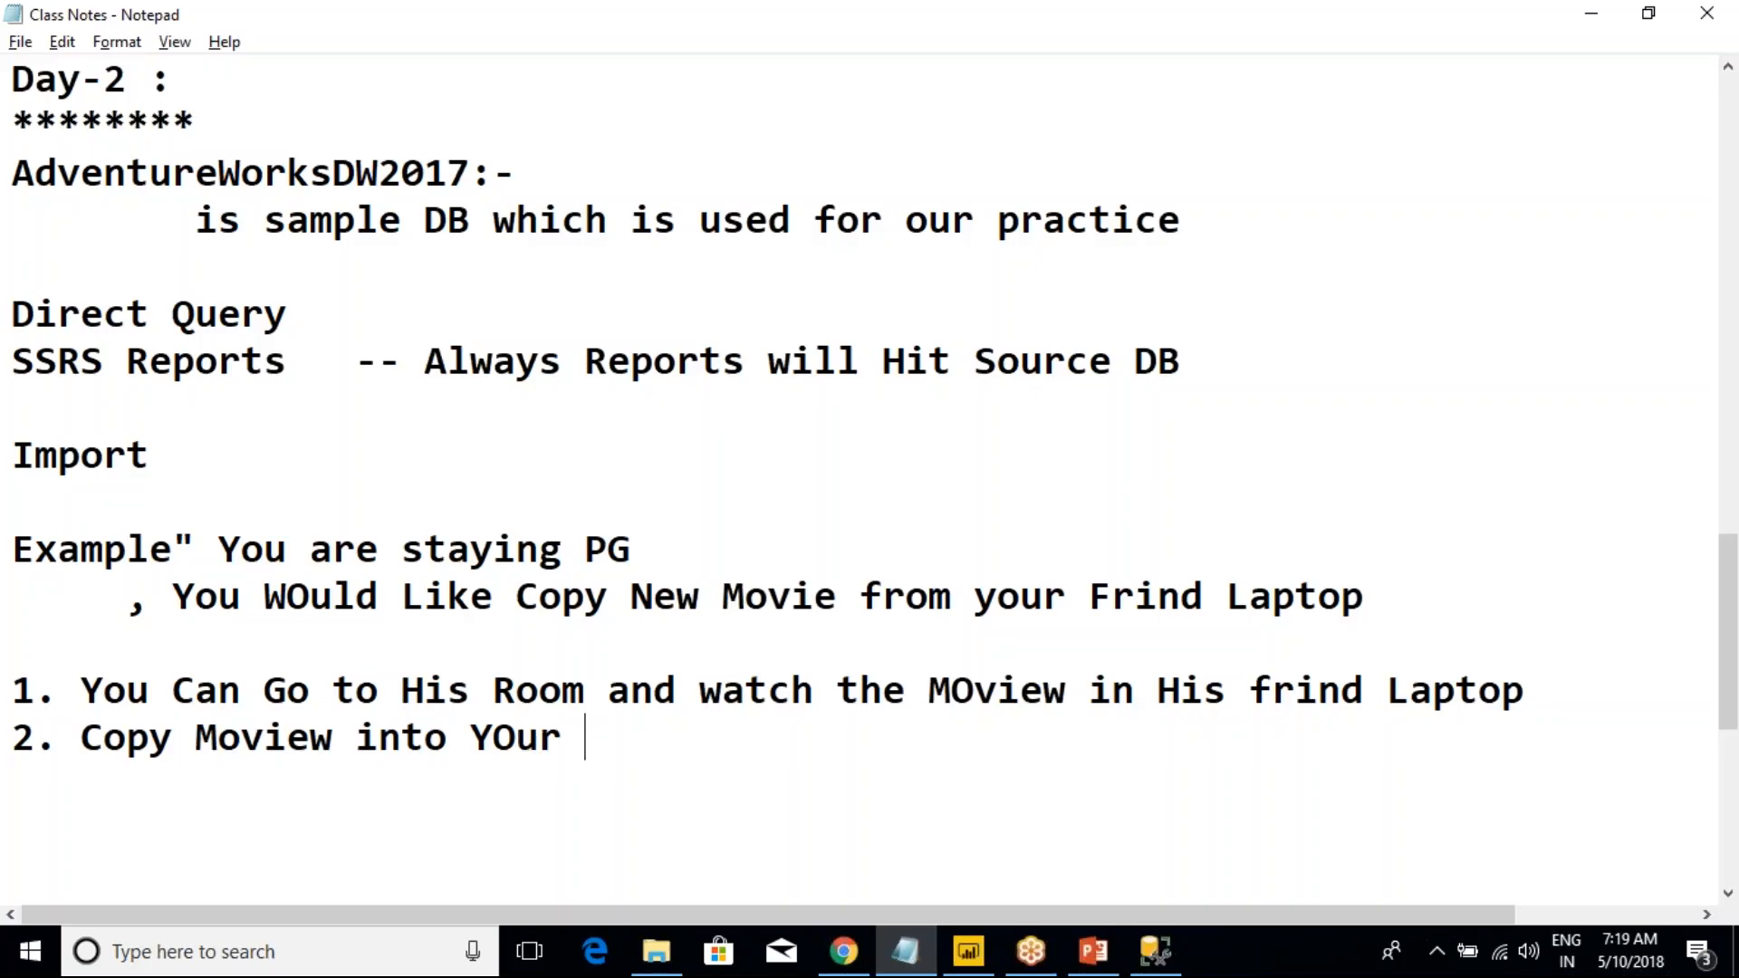
type("Own La")
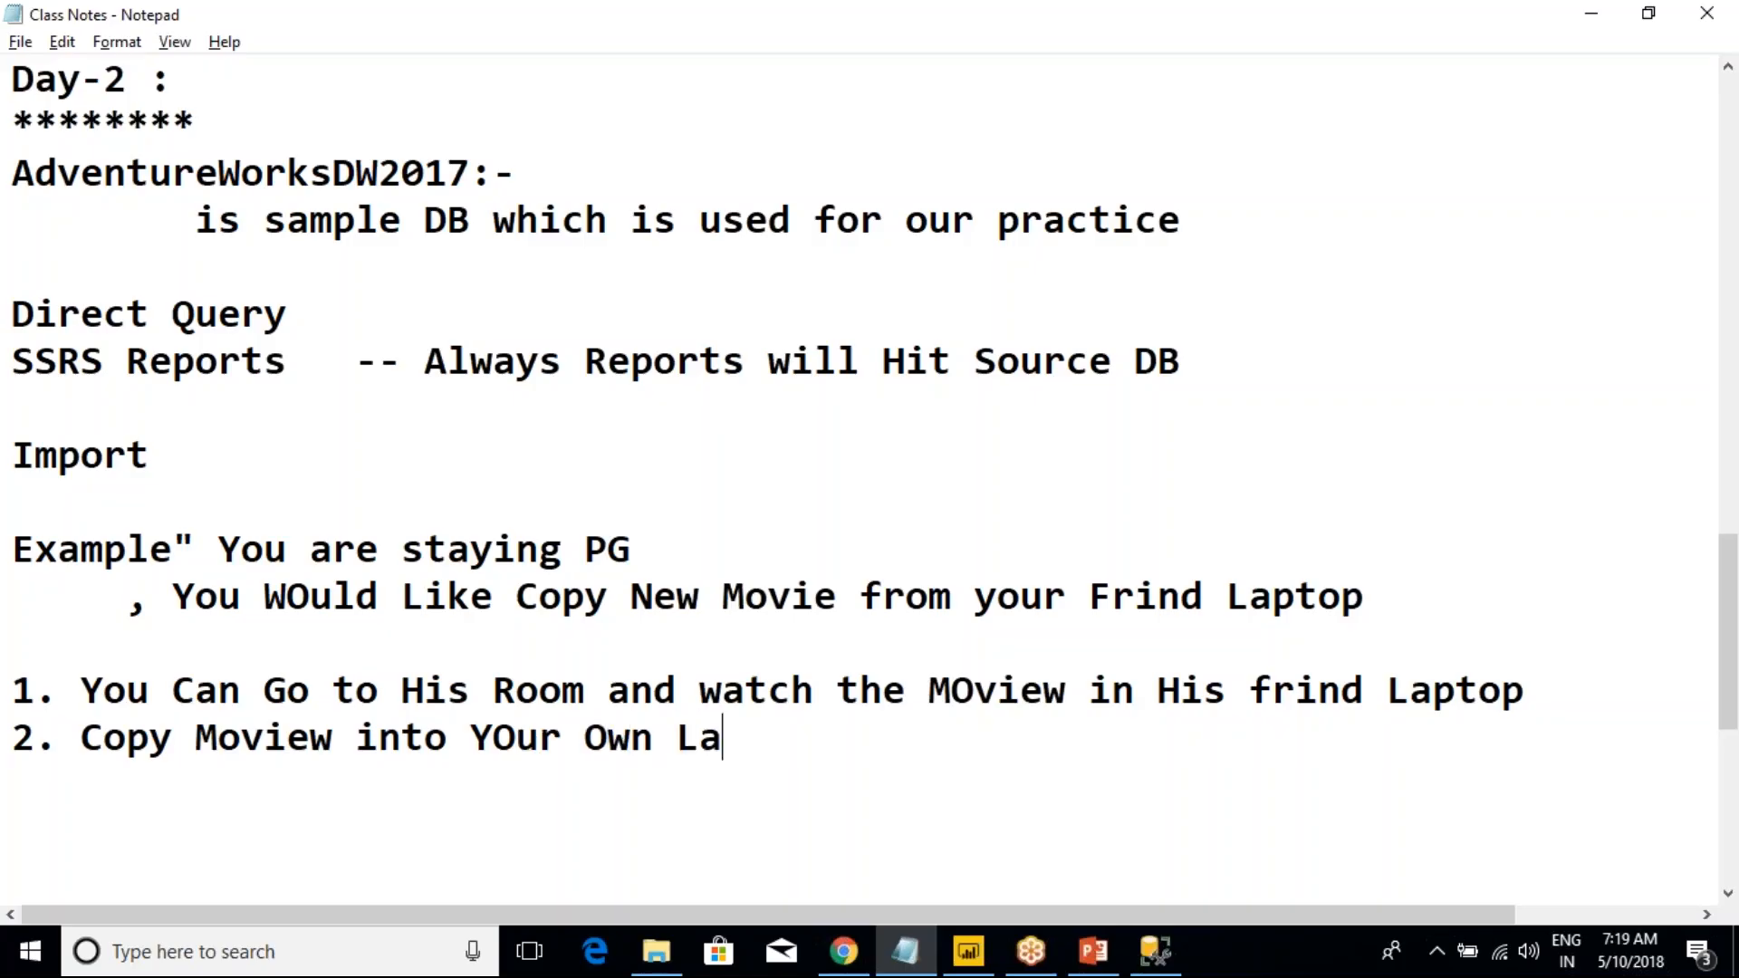
key("BackSpace")
type("optop")
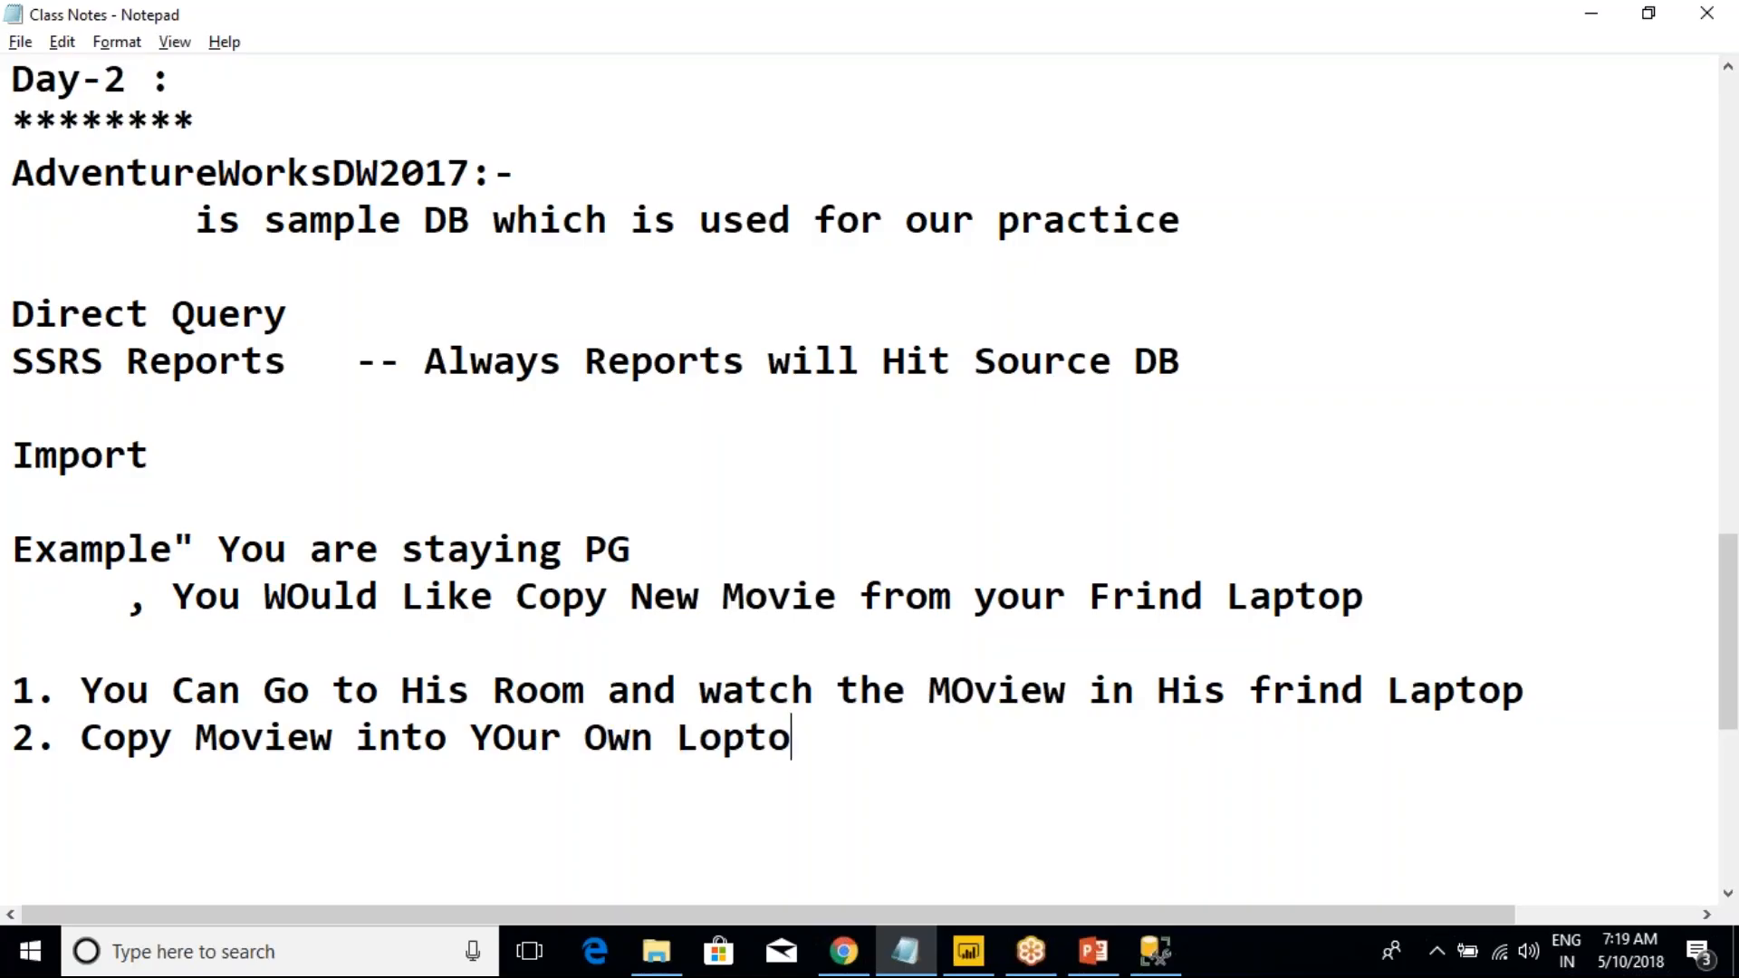
key("BackSpace")
key("BackSpace")
key("BackSpace")
key("BackSpace")
key("BackSpace")
type("aop")
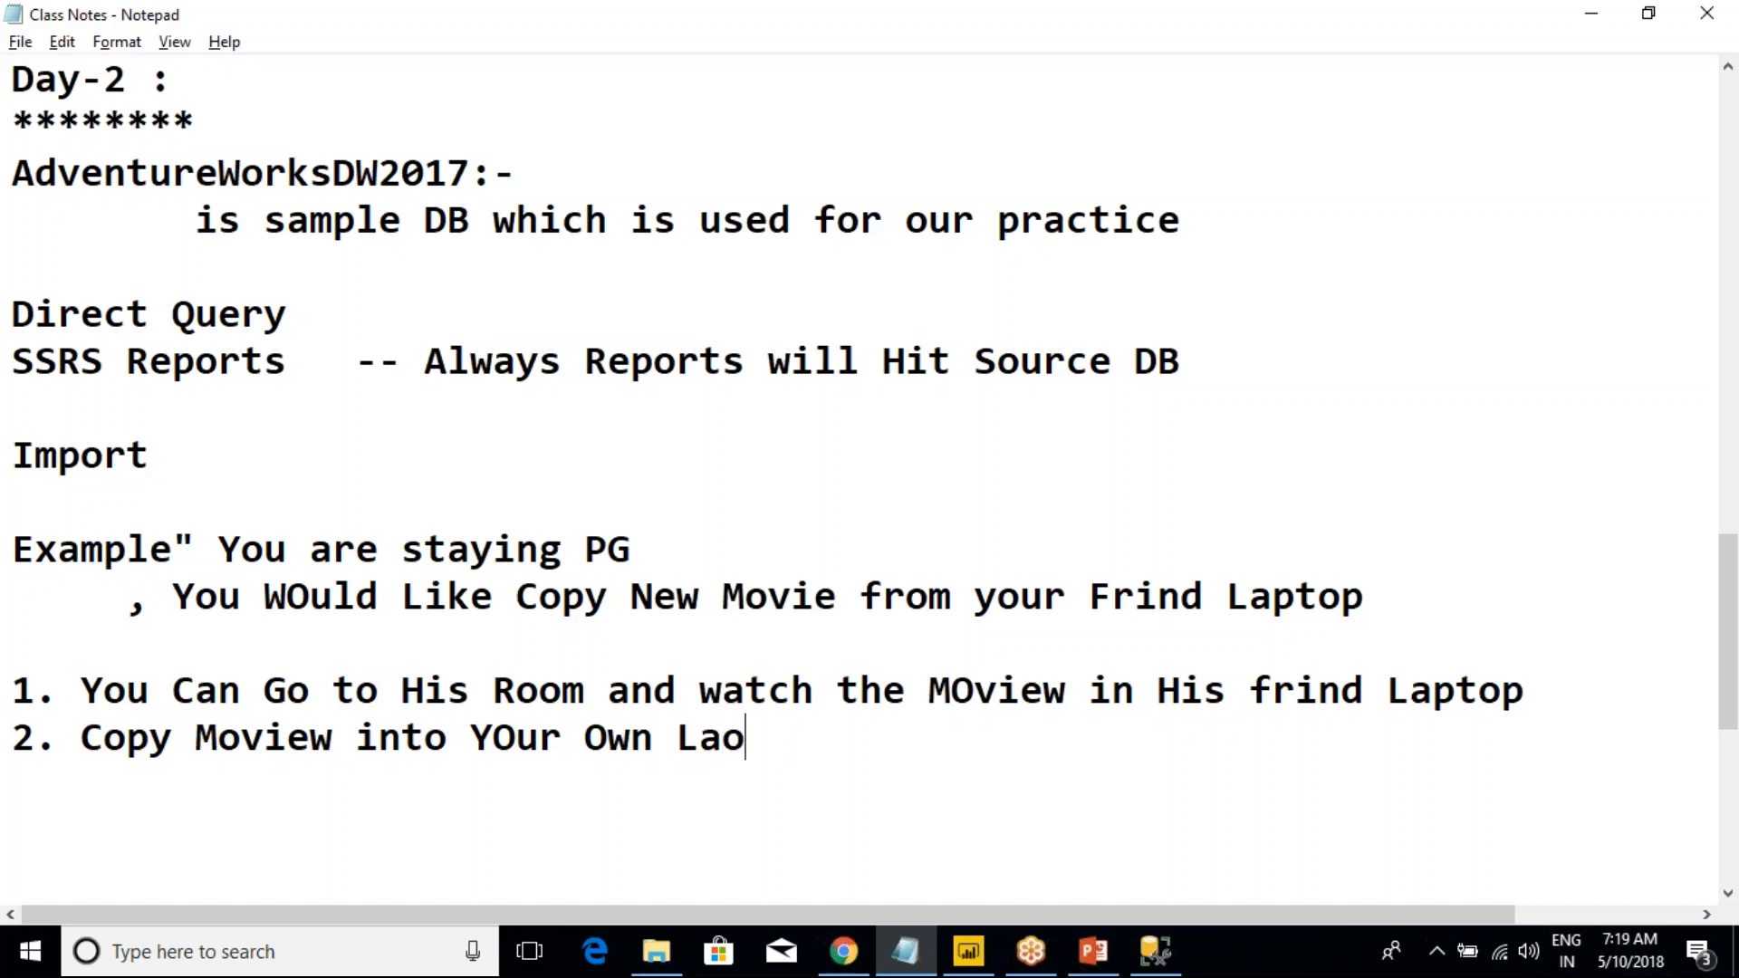
key("BackSpace")
key("BackSpace")
type("ptop ")
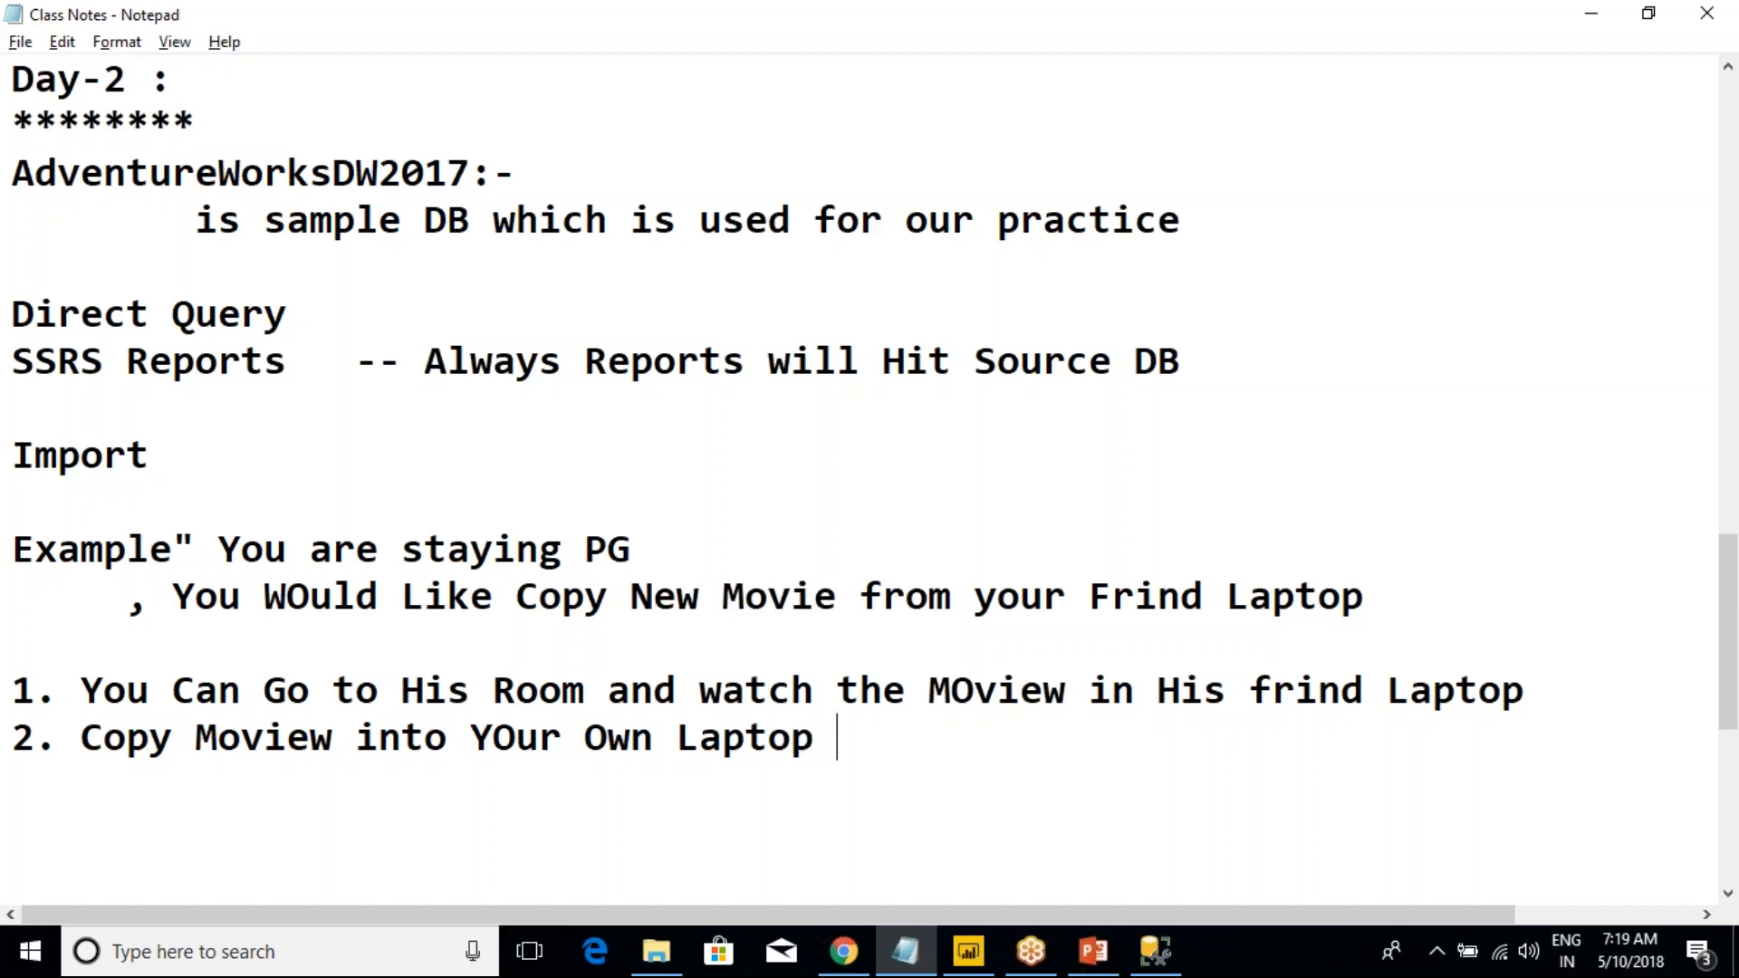
- Complete option 2 with "and watch it when ever you have free time", breaking it before "when" onto an indented line
type("and watch ")
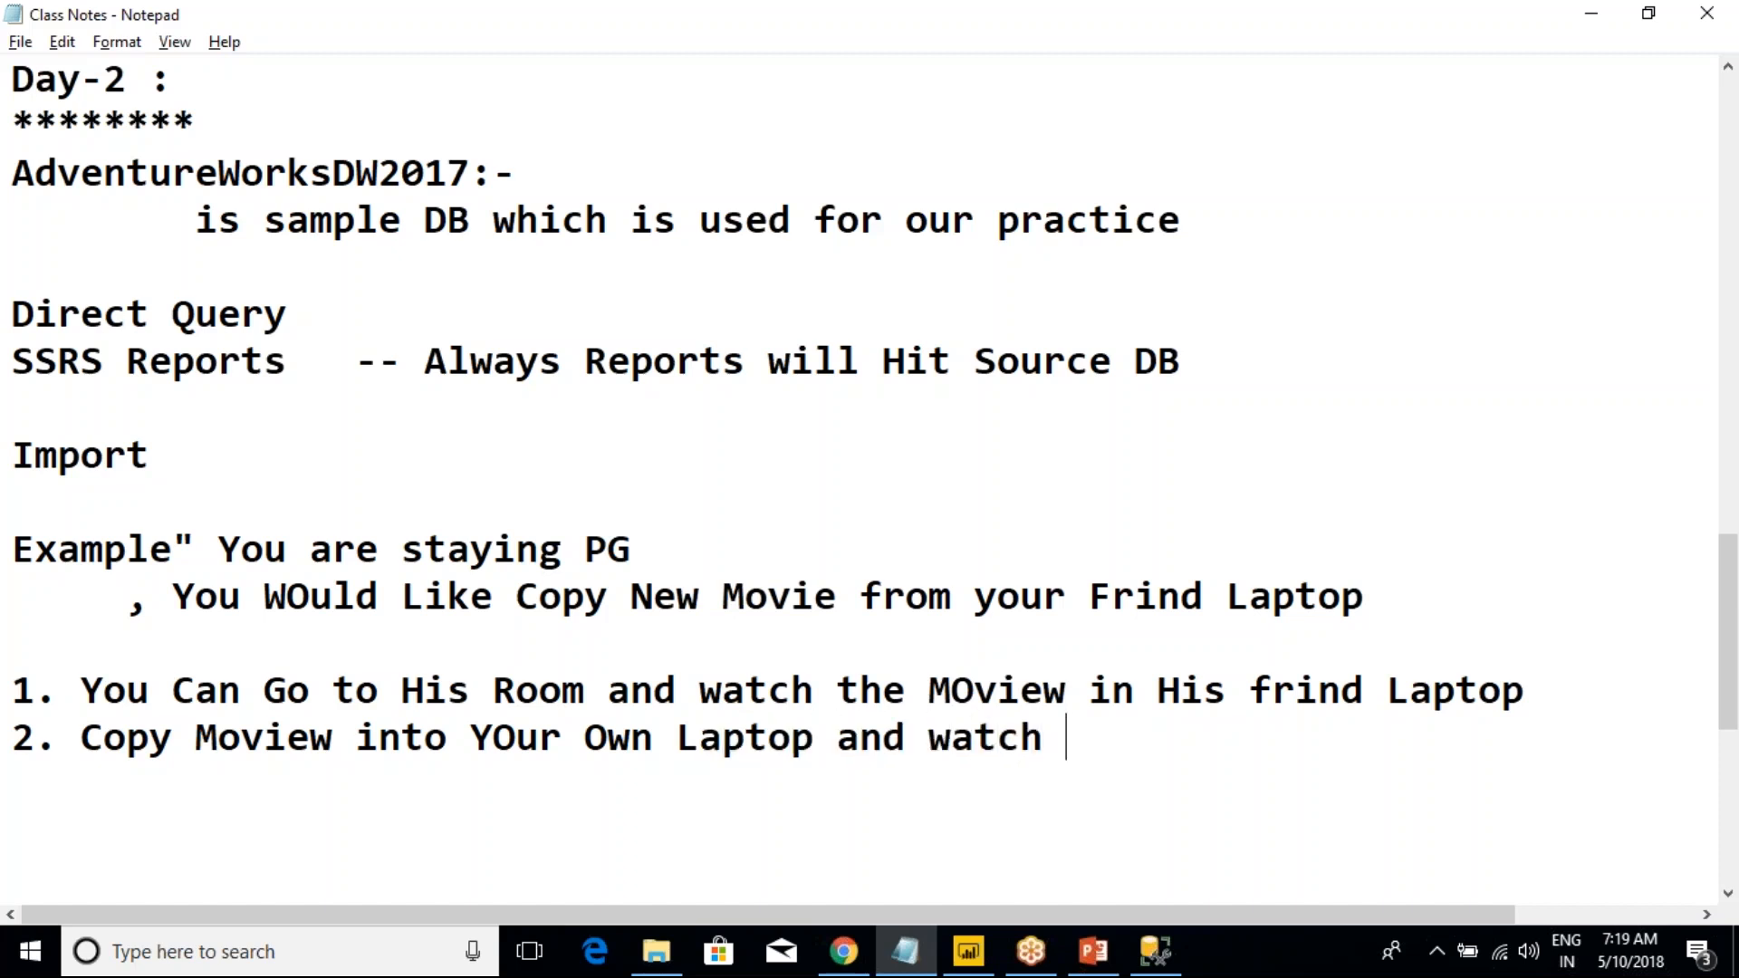
type("it wh")
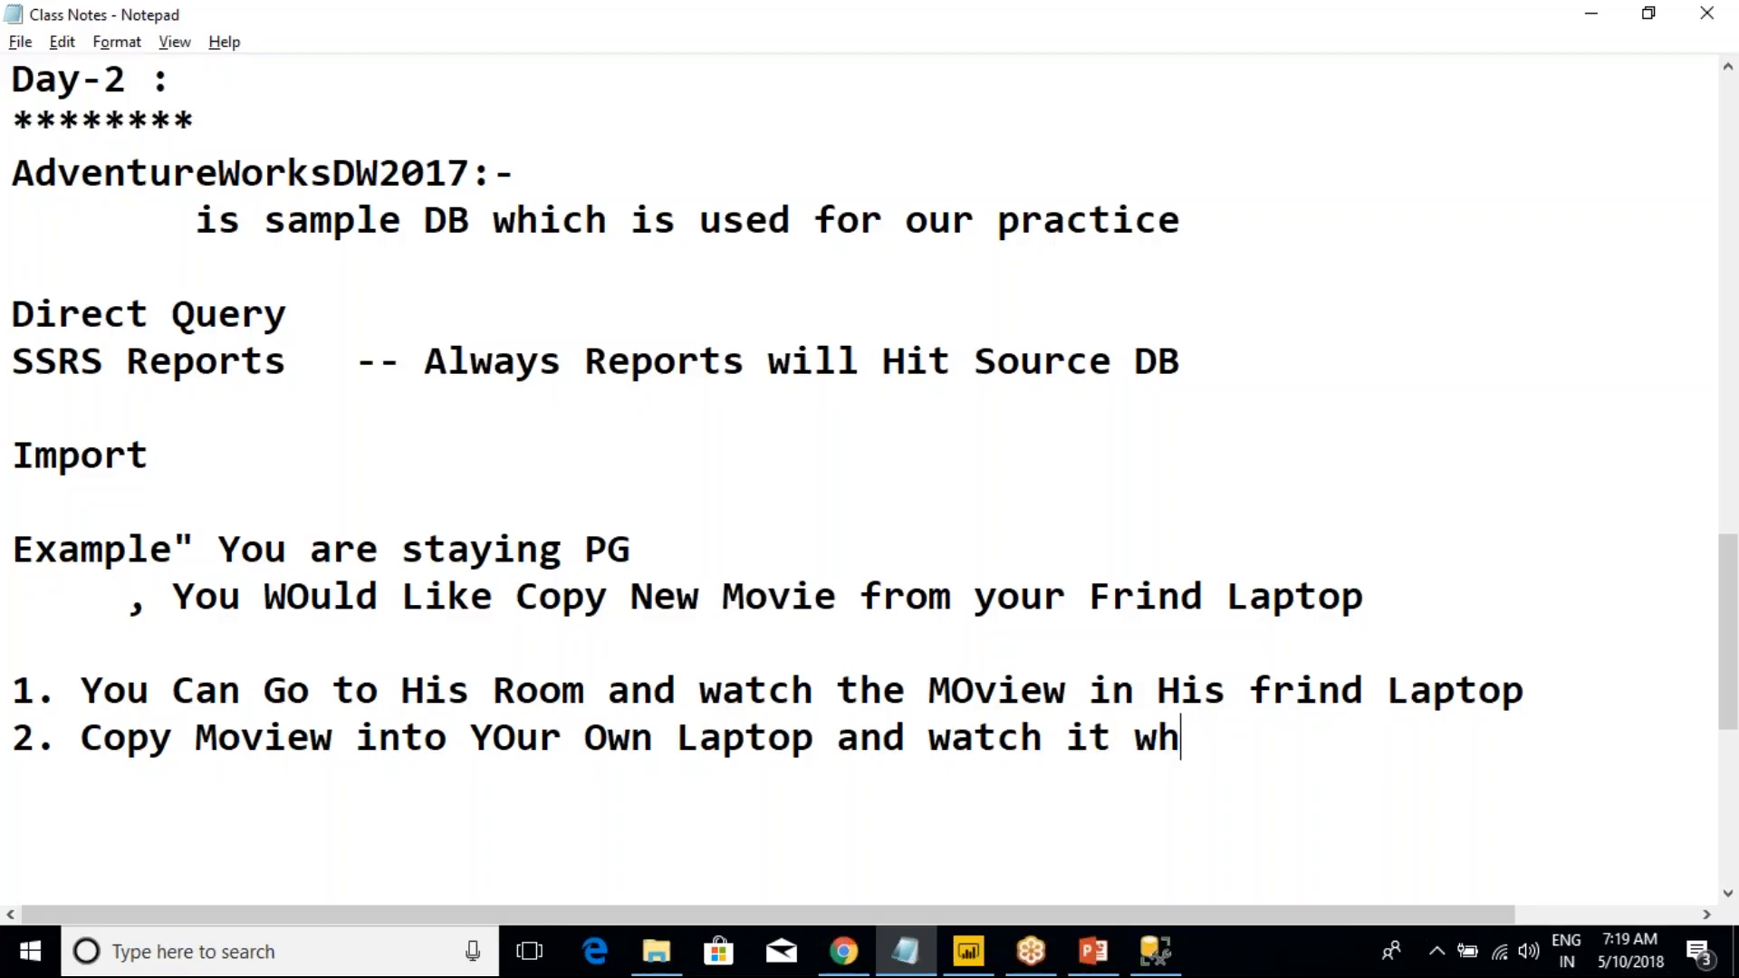
type("en ever y")
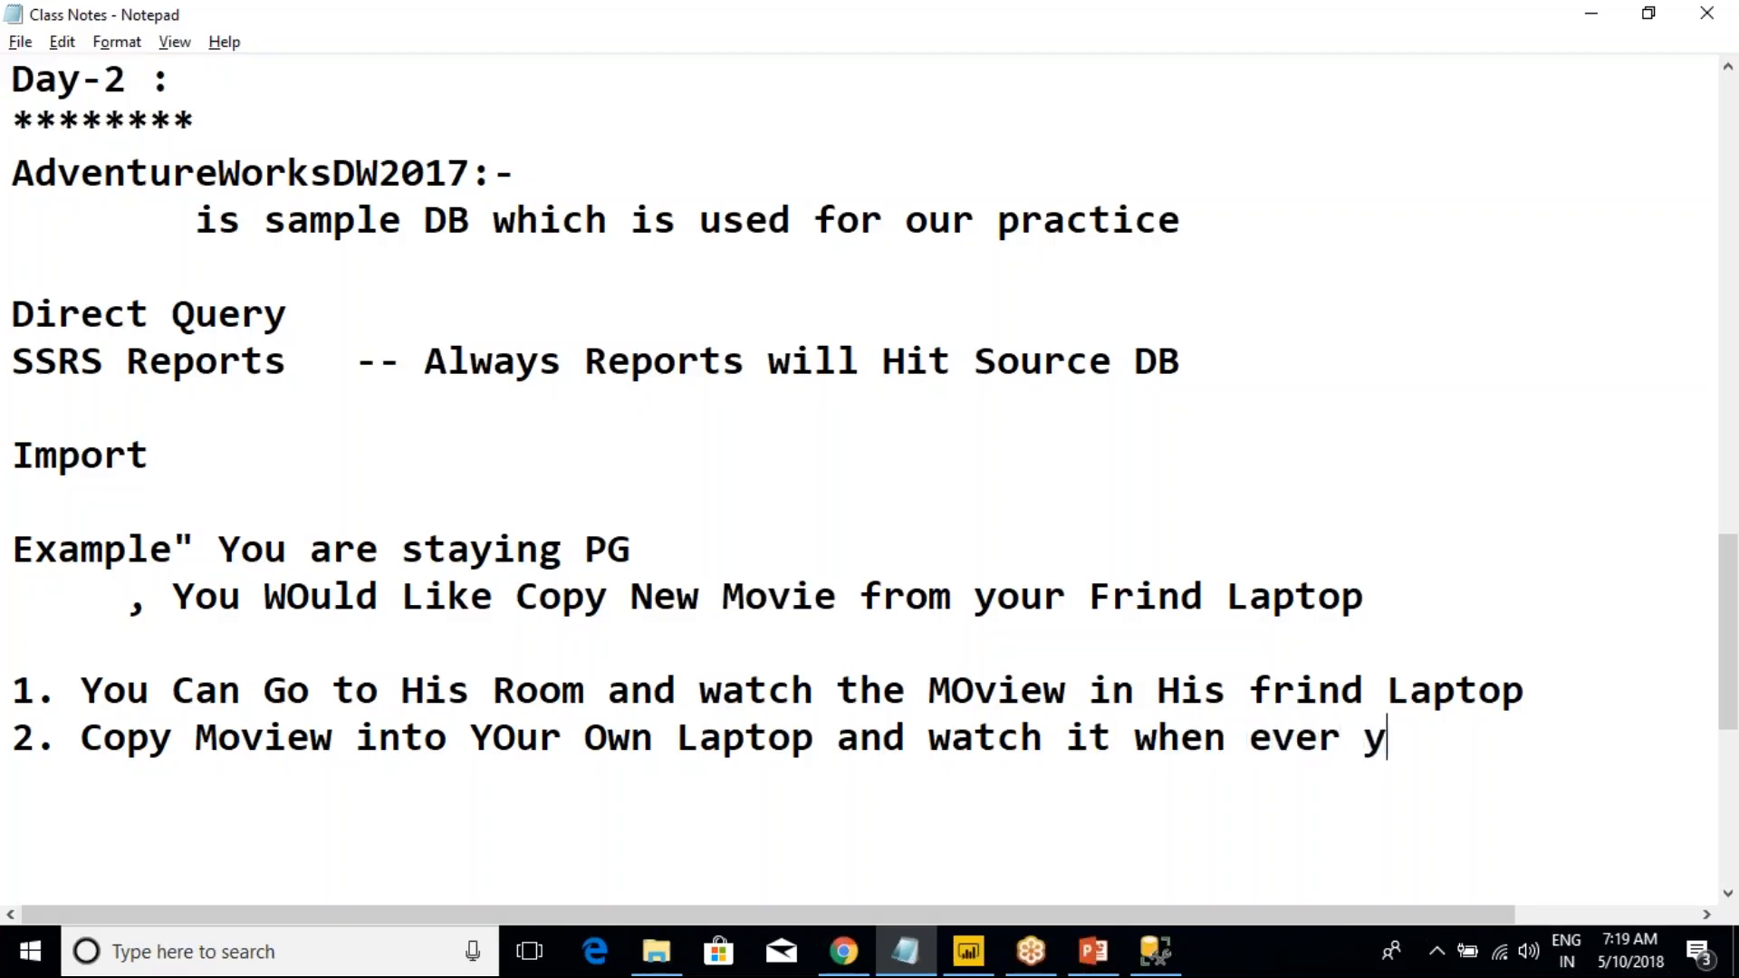
type("ou have fre")
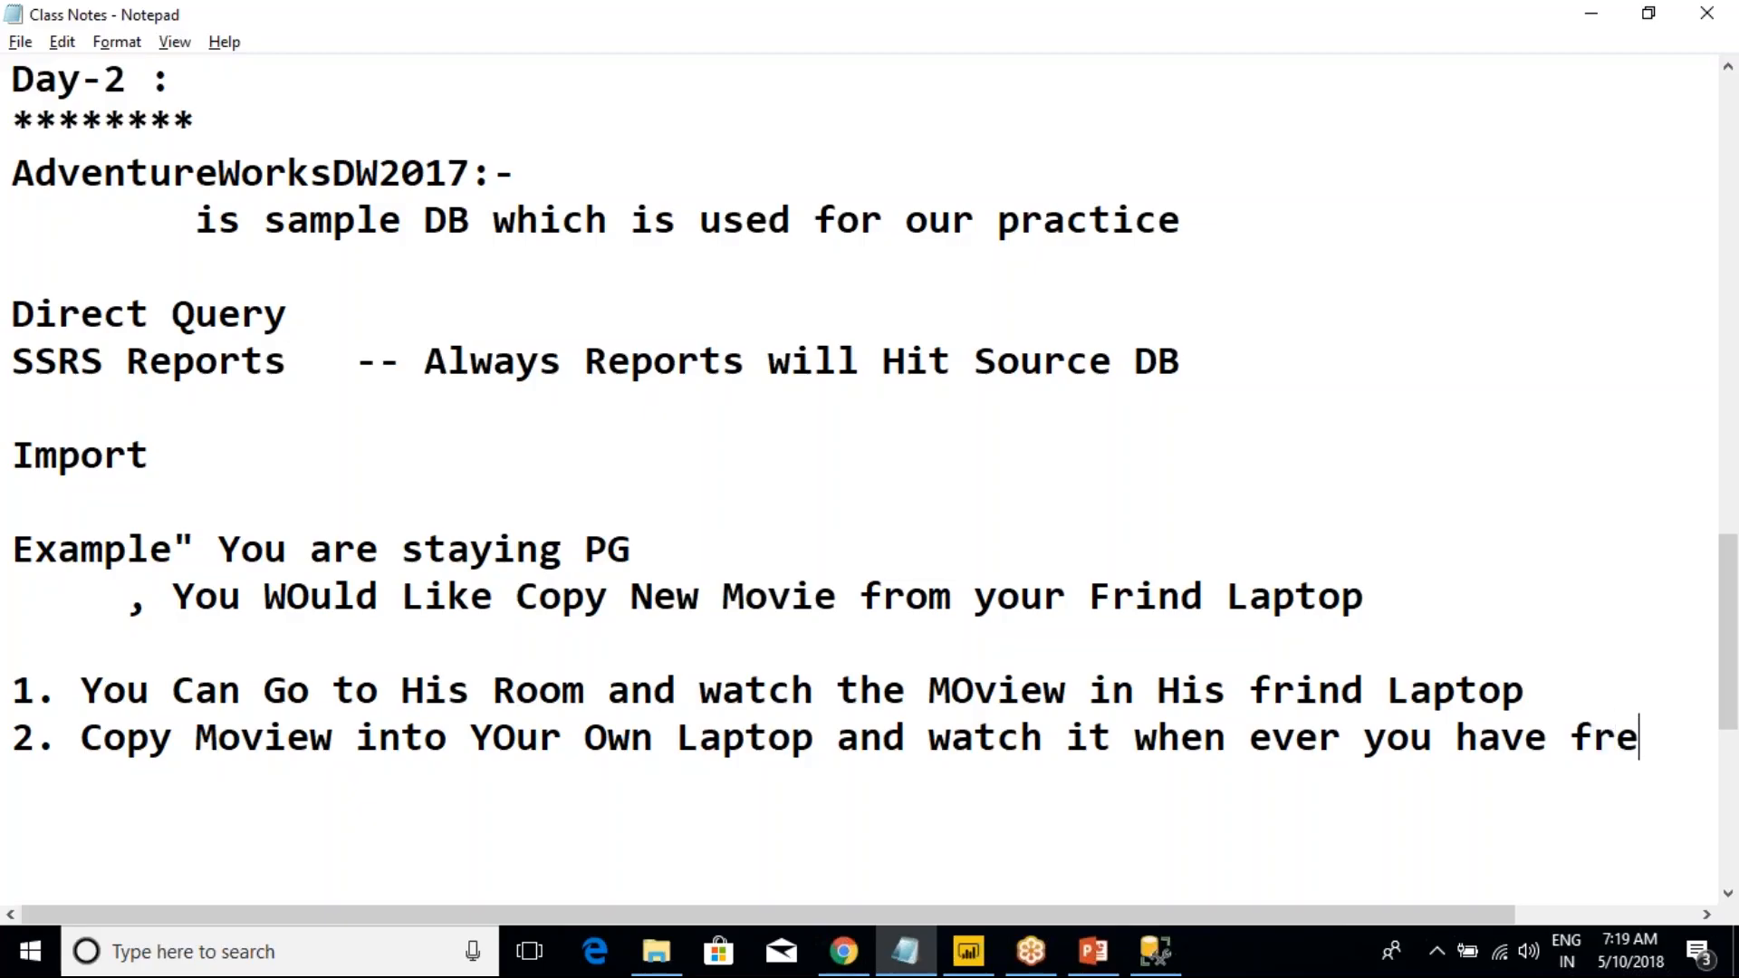
type("e time")
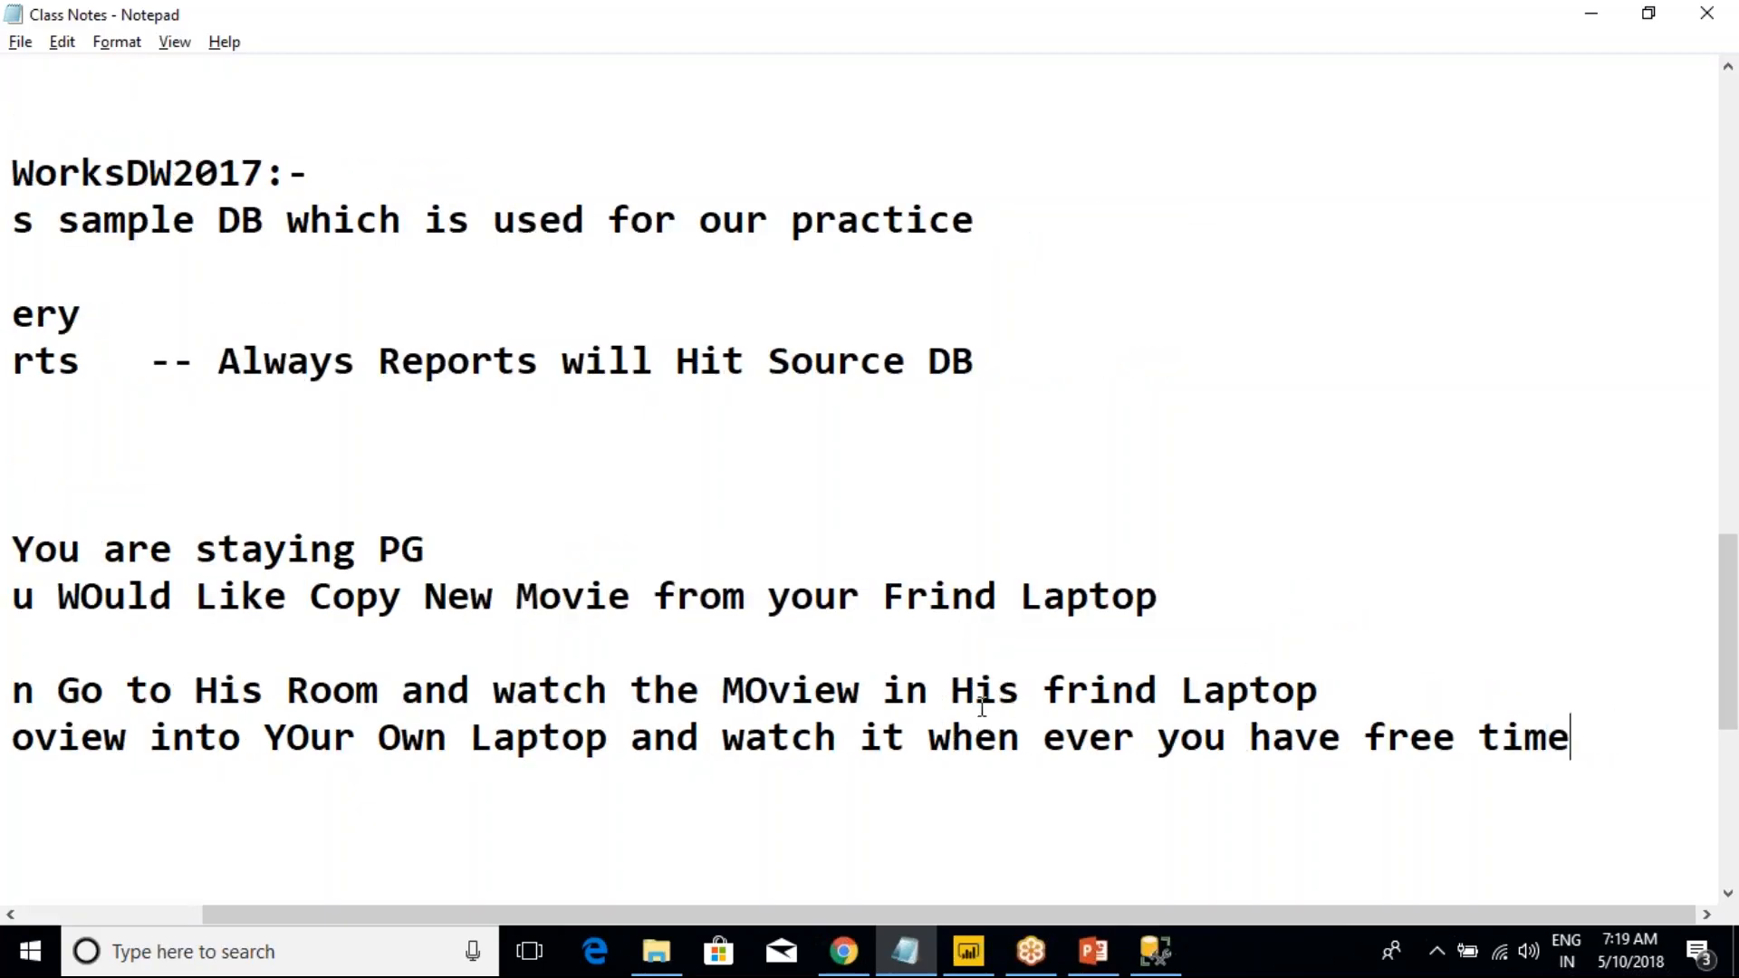
left_click(930, 738)
key("Return")
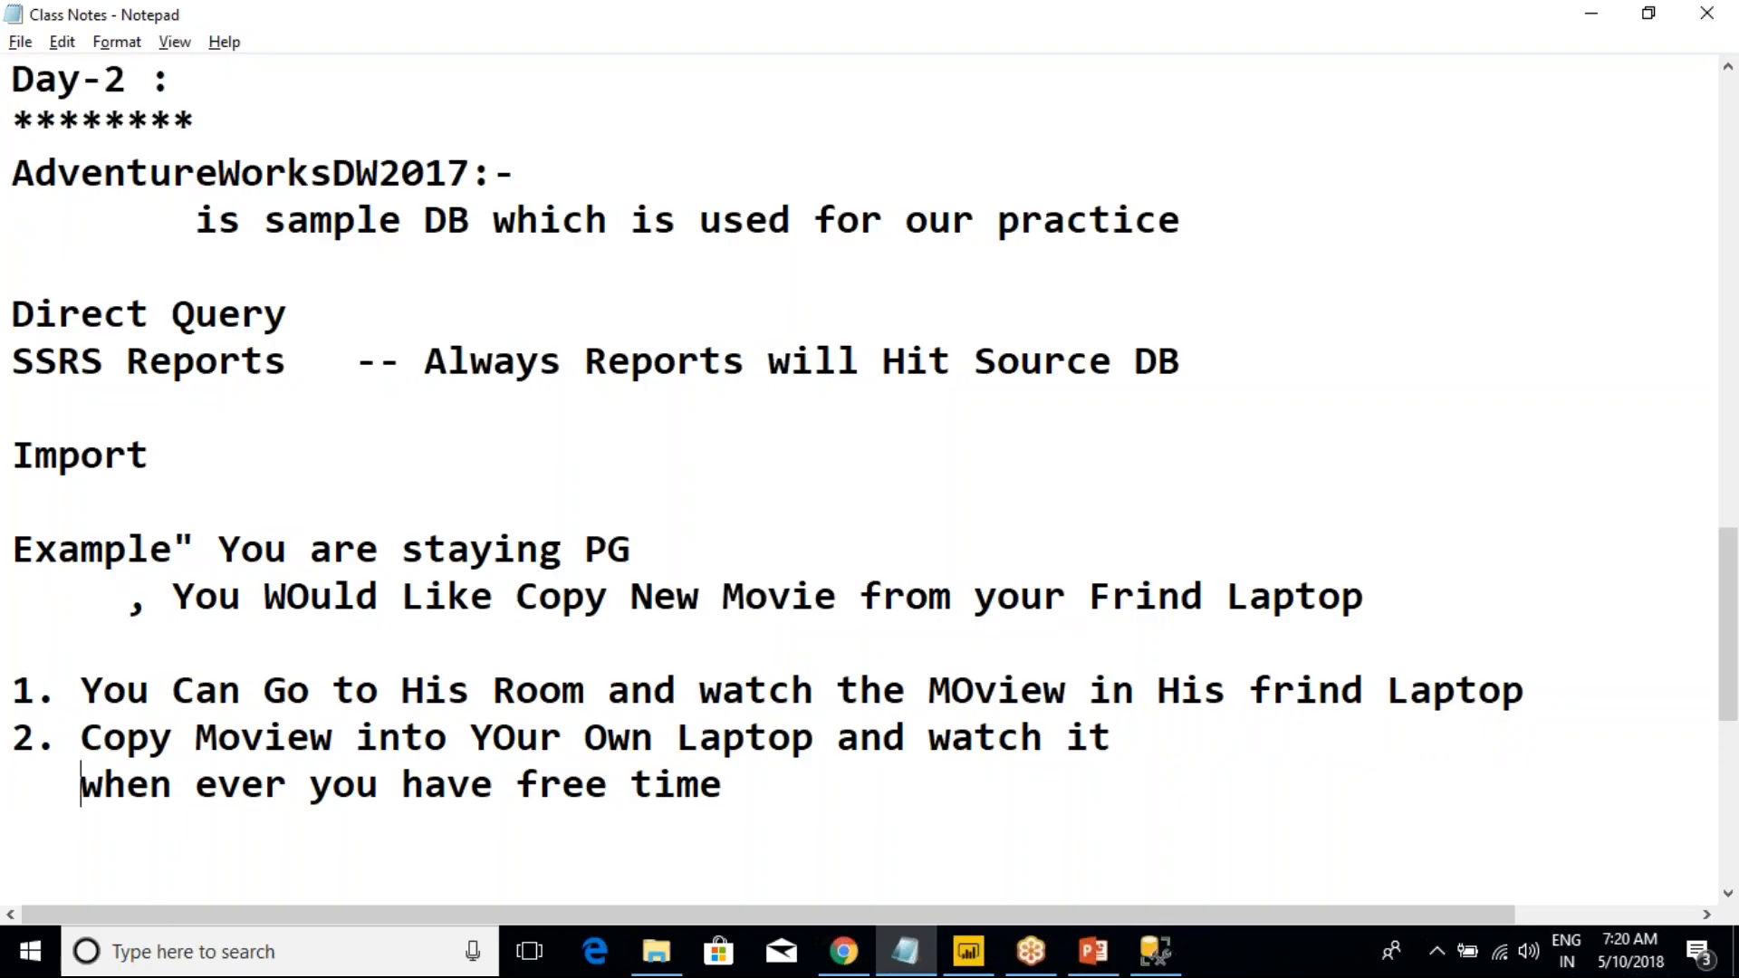
- Compare the two numbered options by highlighting the copy-to-laptop lines and the watch-in-his-room line
left_click(716, 789)
left_click_drag(729, 785, 11, 742)
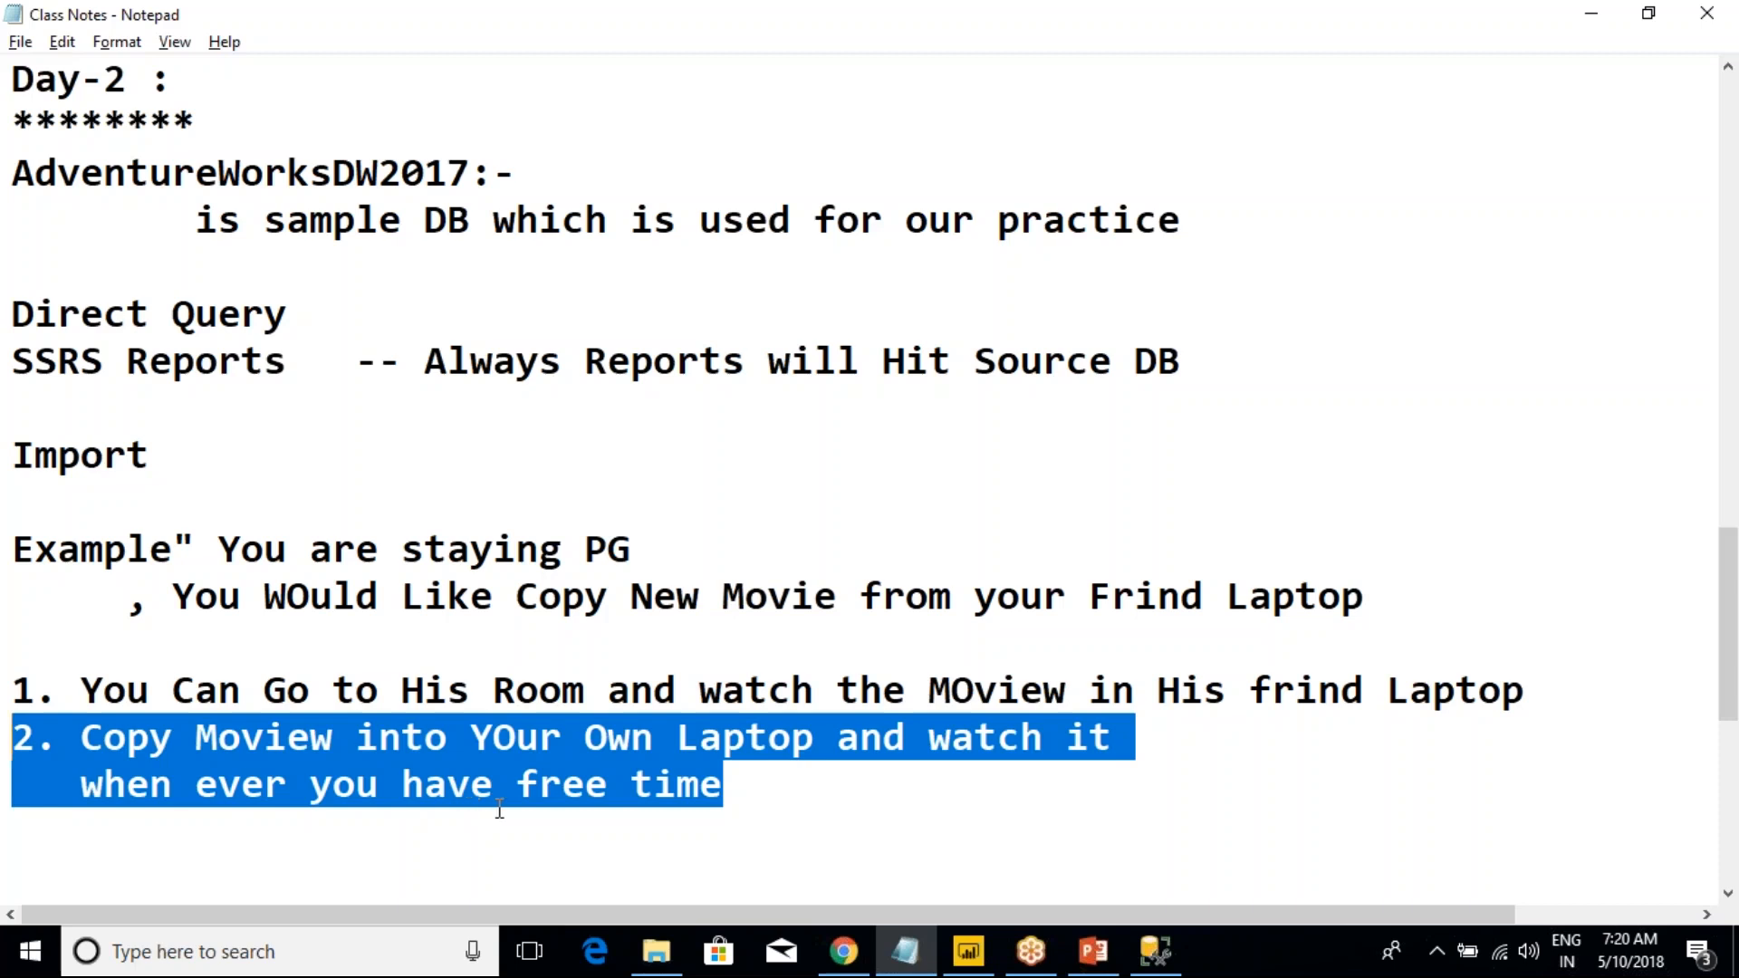
left_click(565, 693)
left_click_drag(105, 693, 614, 704)
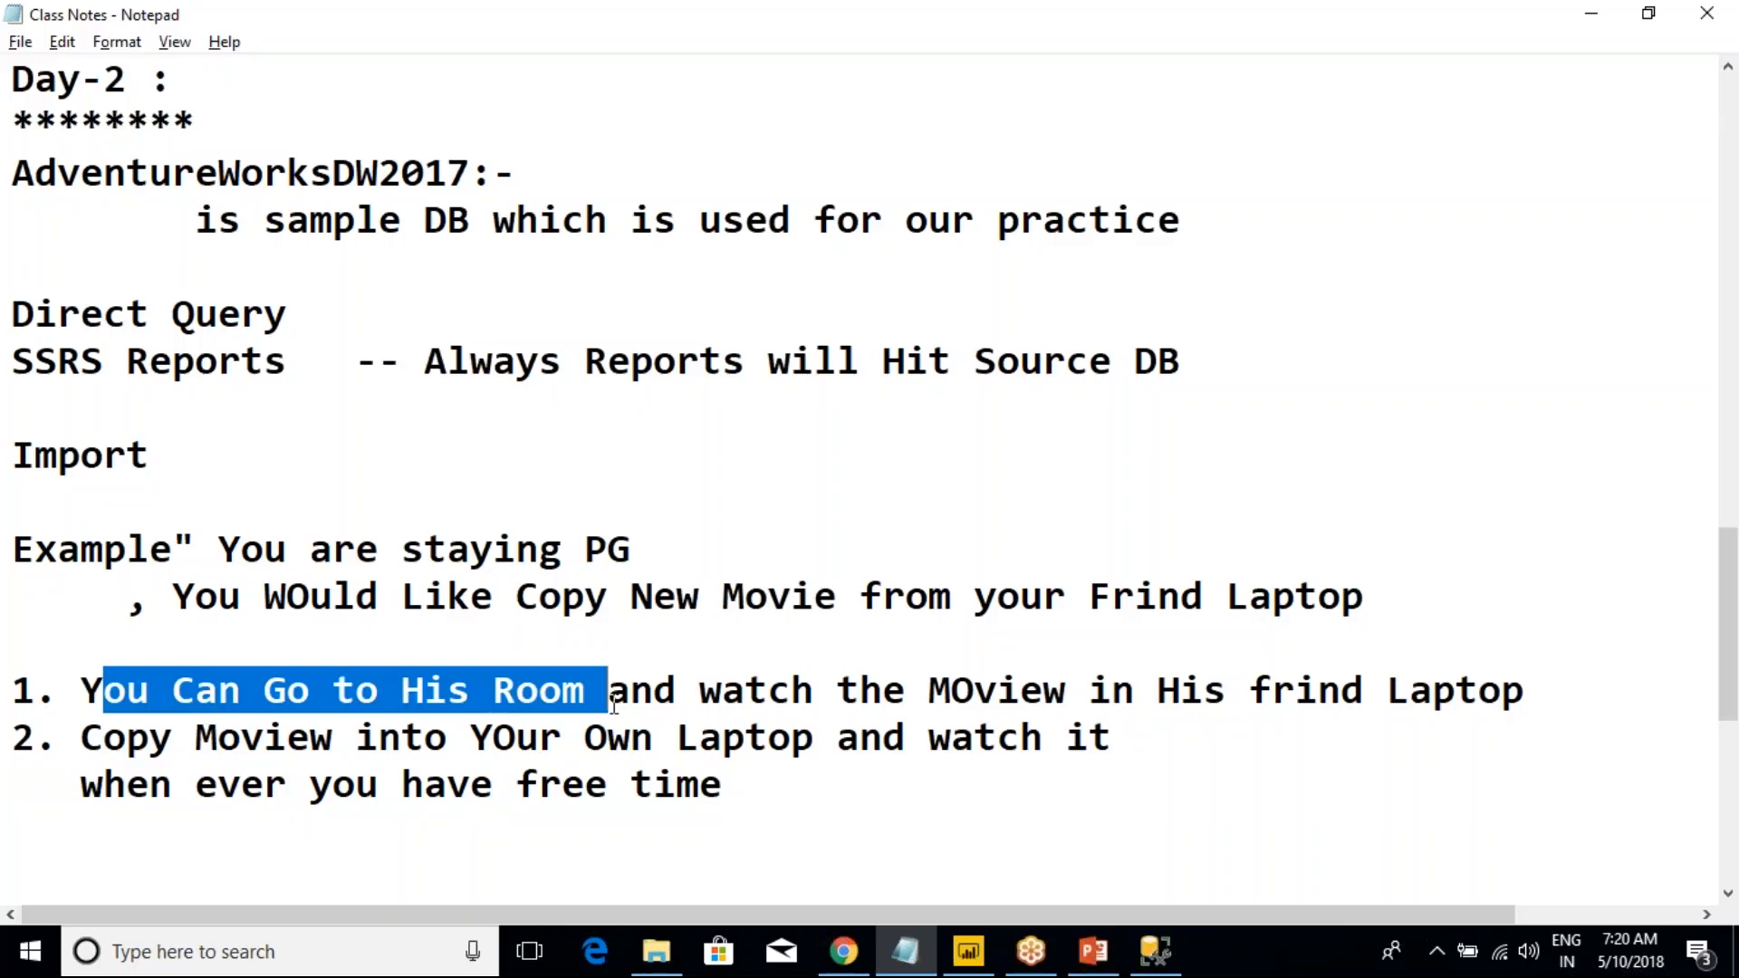
left_click(613, 704)
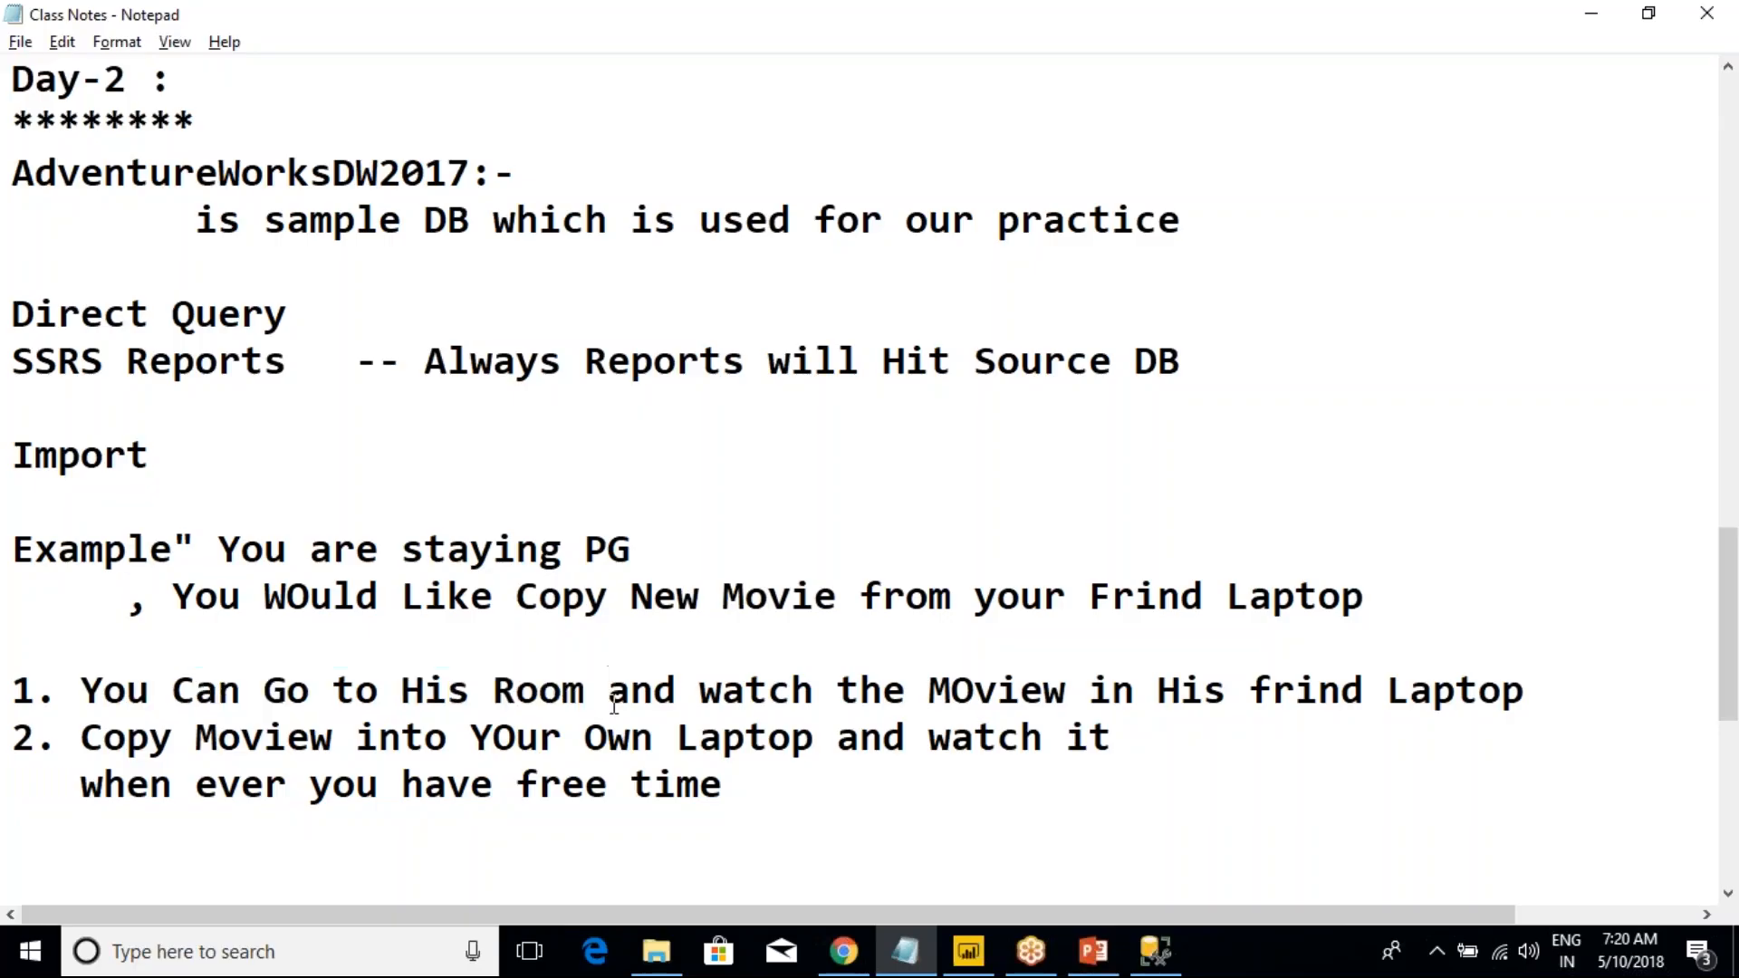
double_click(435, 693)
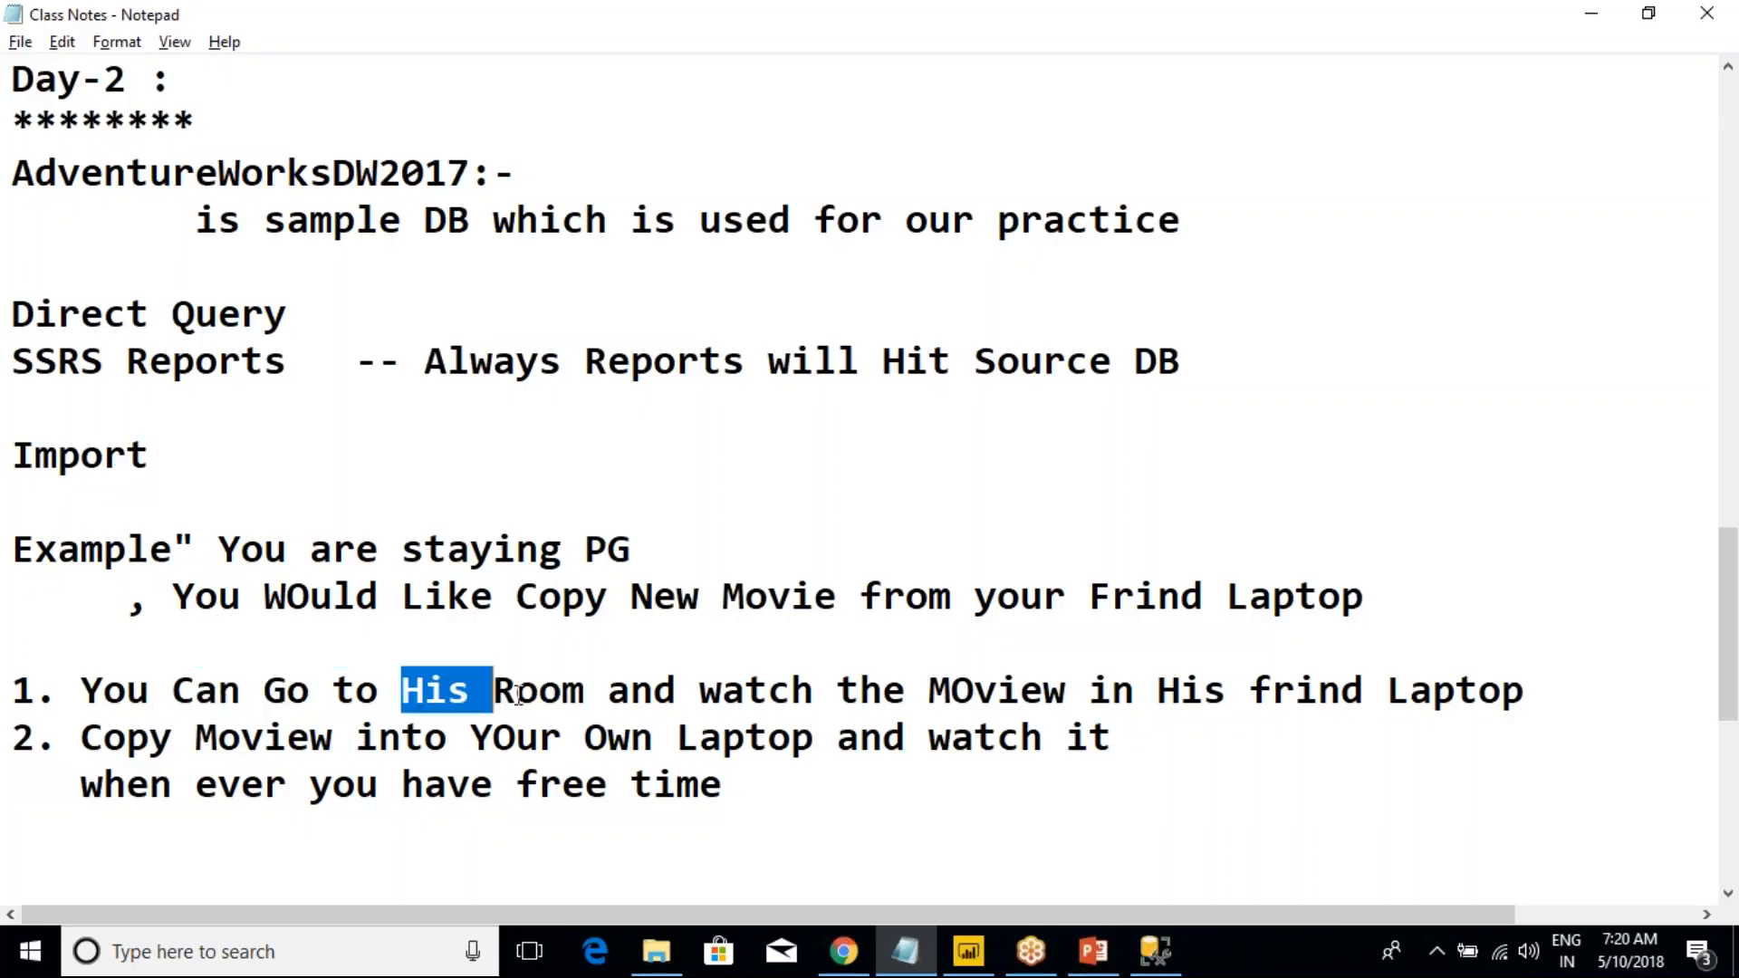
left_click_drag(518, 696, 653, 694)
left_click(701, 688)
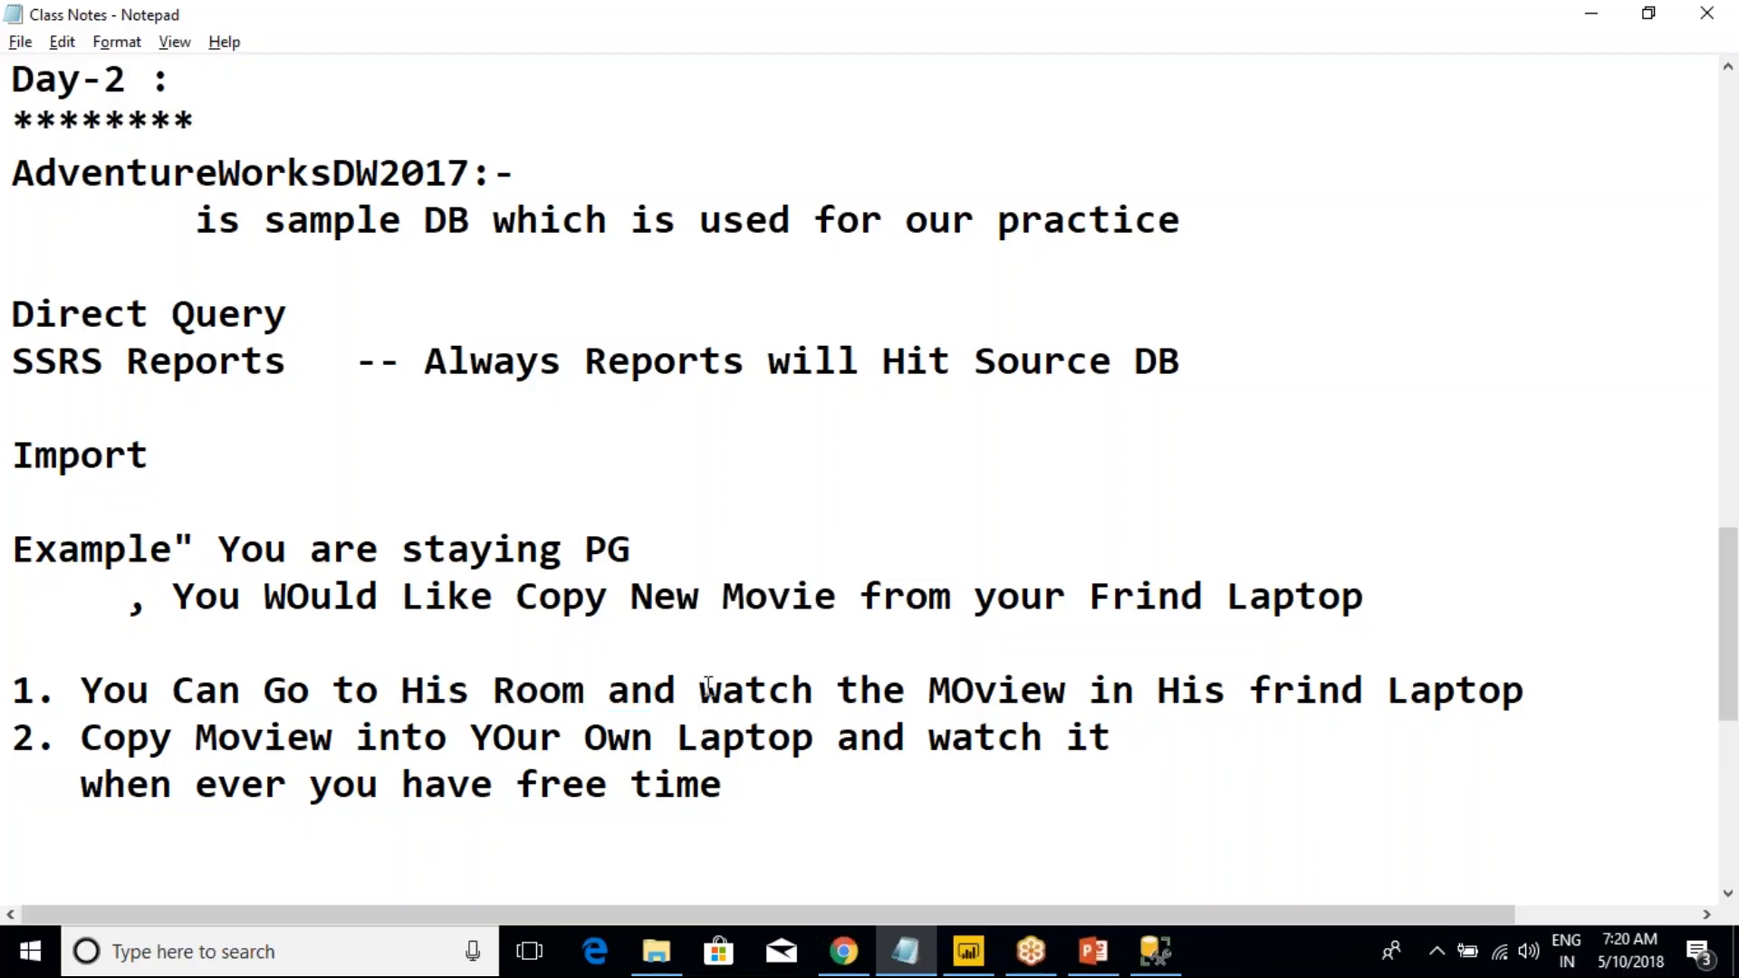
left_click(785, 786)
left_click_drag(84, 690, 1503, 693)
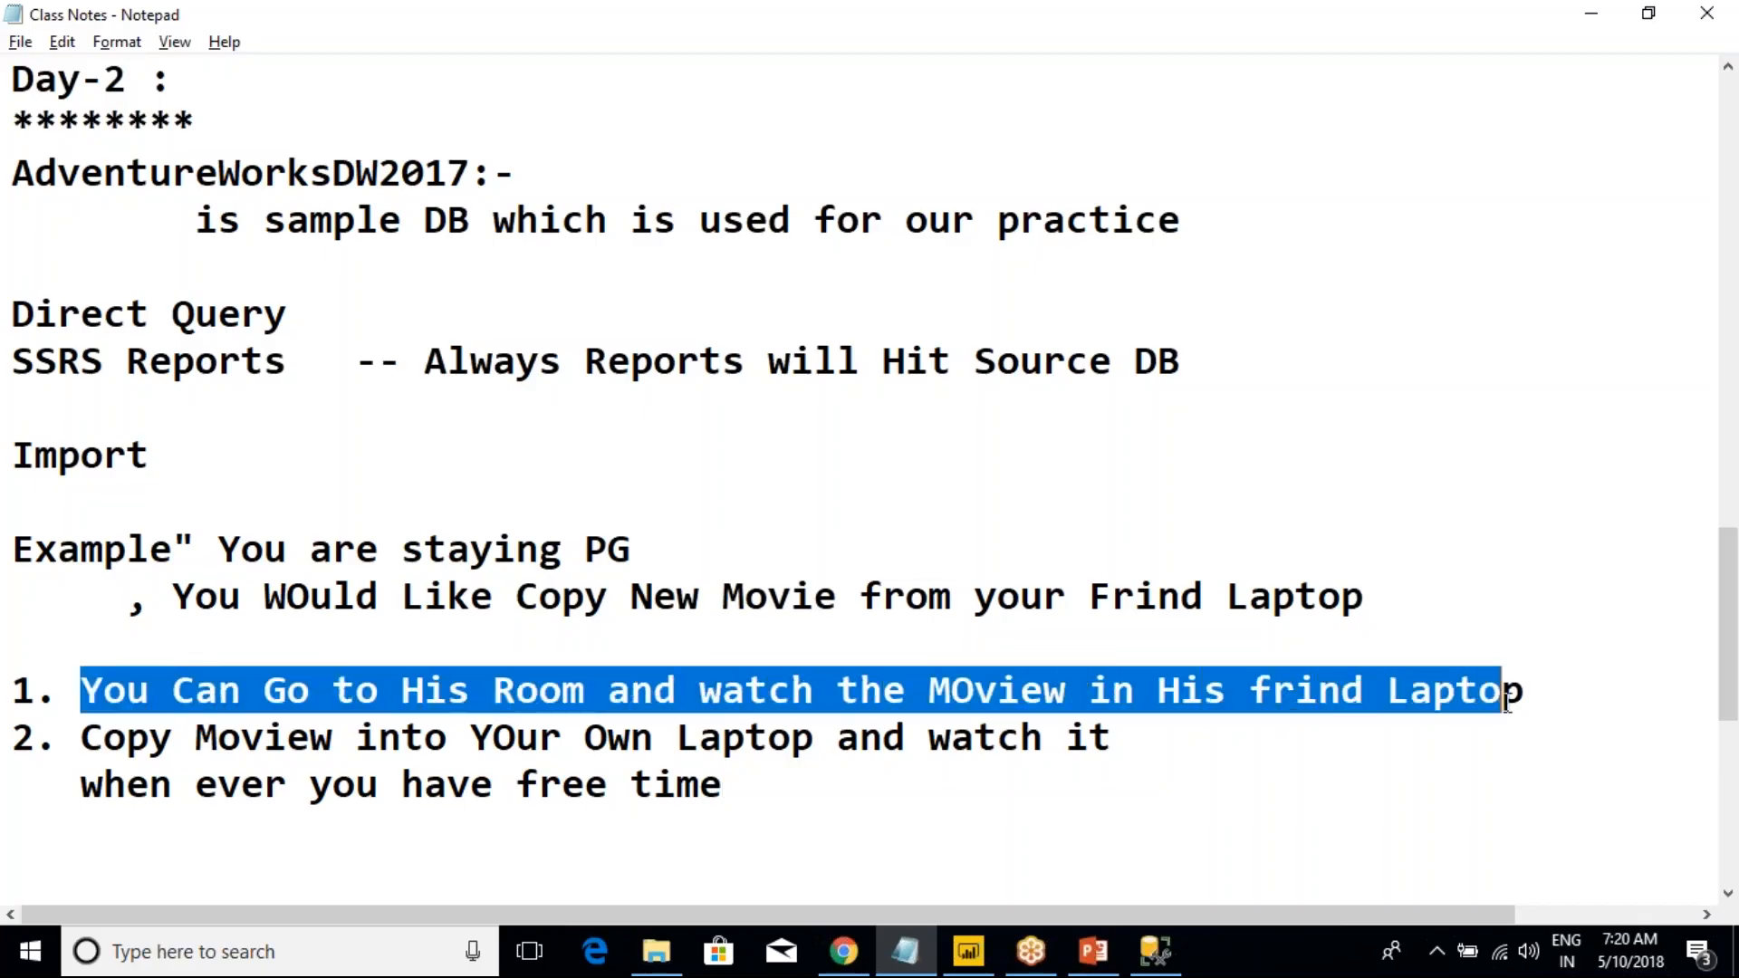
left_click(1502, 693)
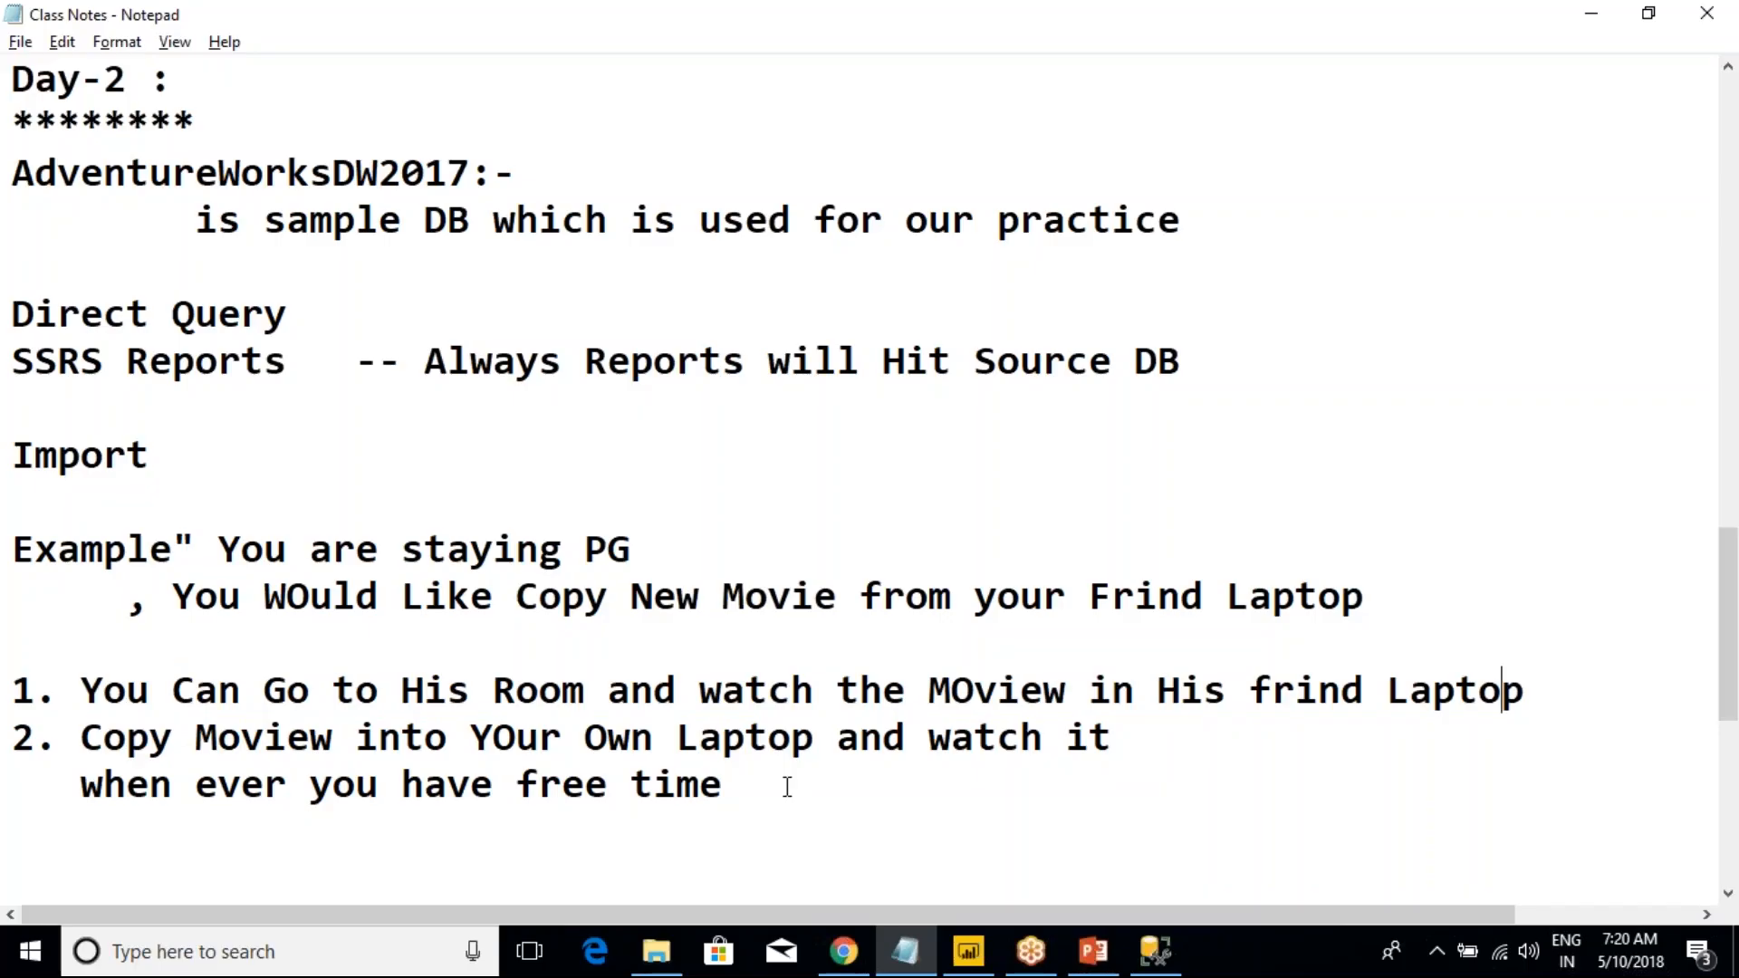
- Correct "MOview" to "MOvie" in the first numbered option of the movie example
left_click(1067, 693)
key("BackSpace")
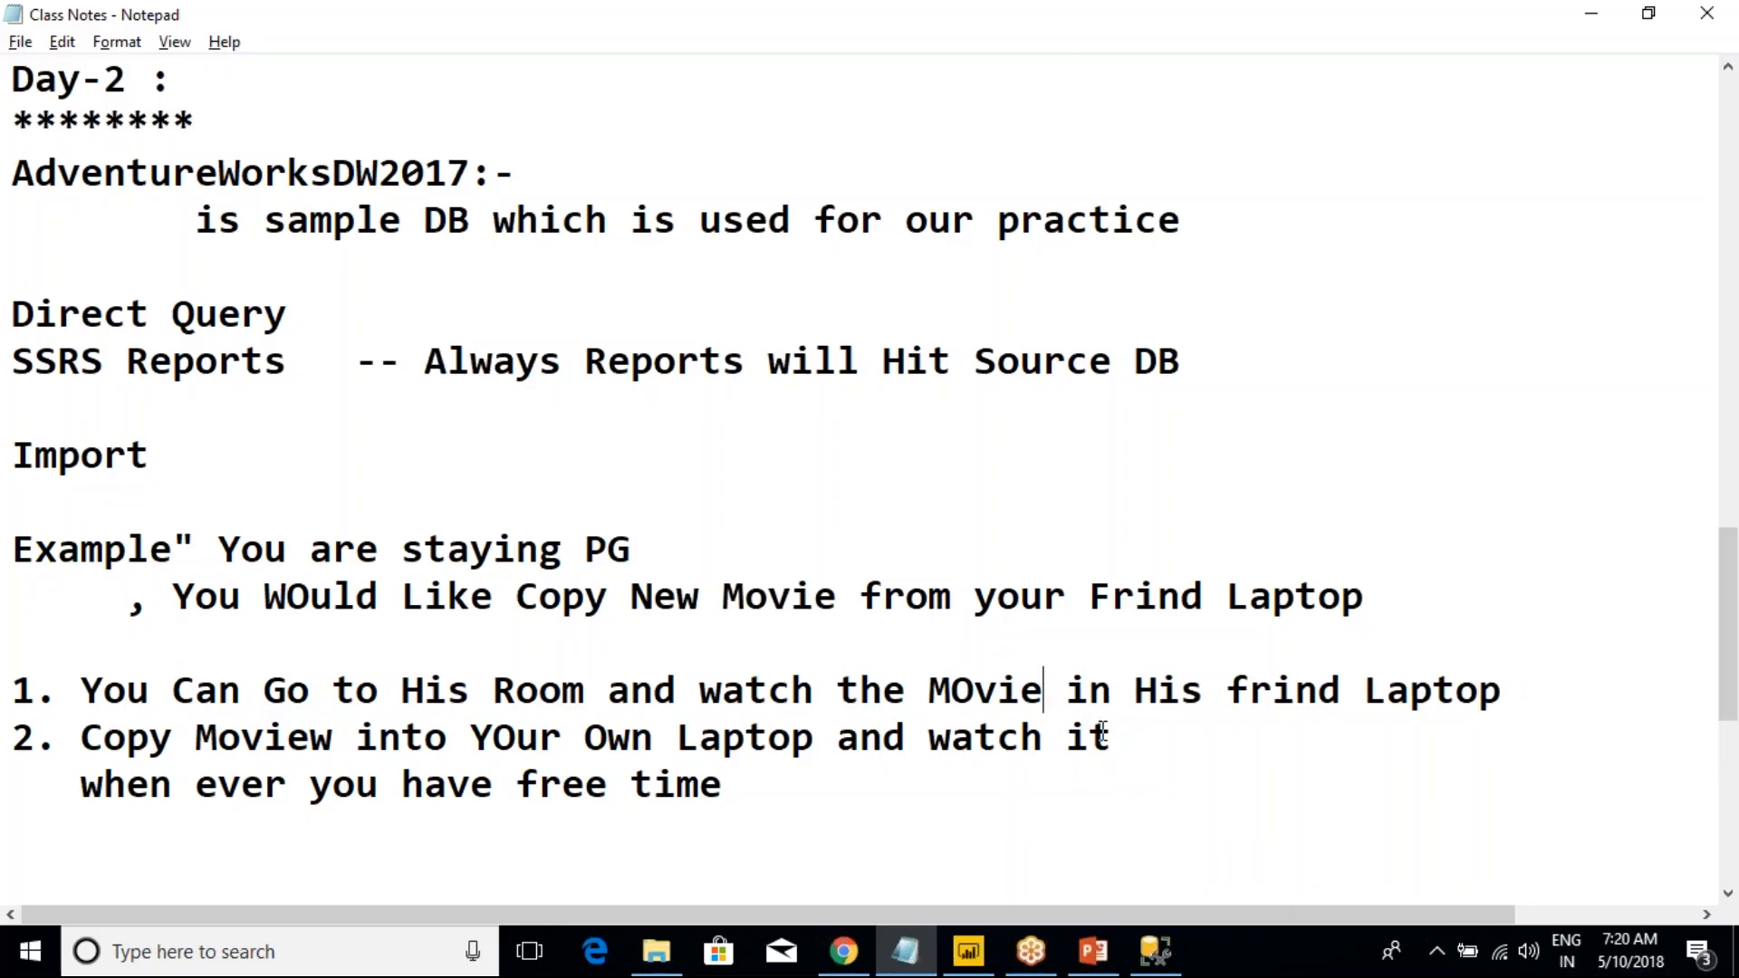
- Go over the first option by highlighting the line about watching the movie in the friend's room
left_click_drag(1519, 699, 12, 699)
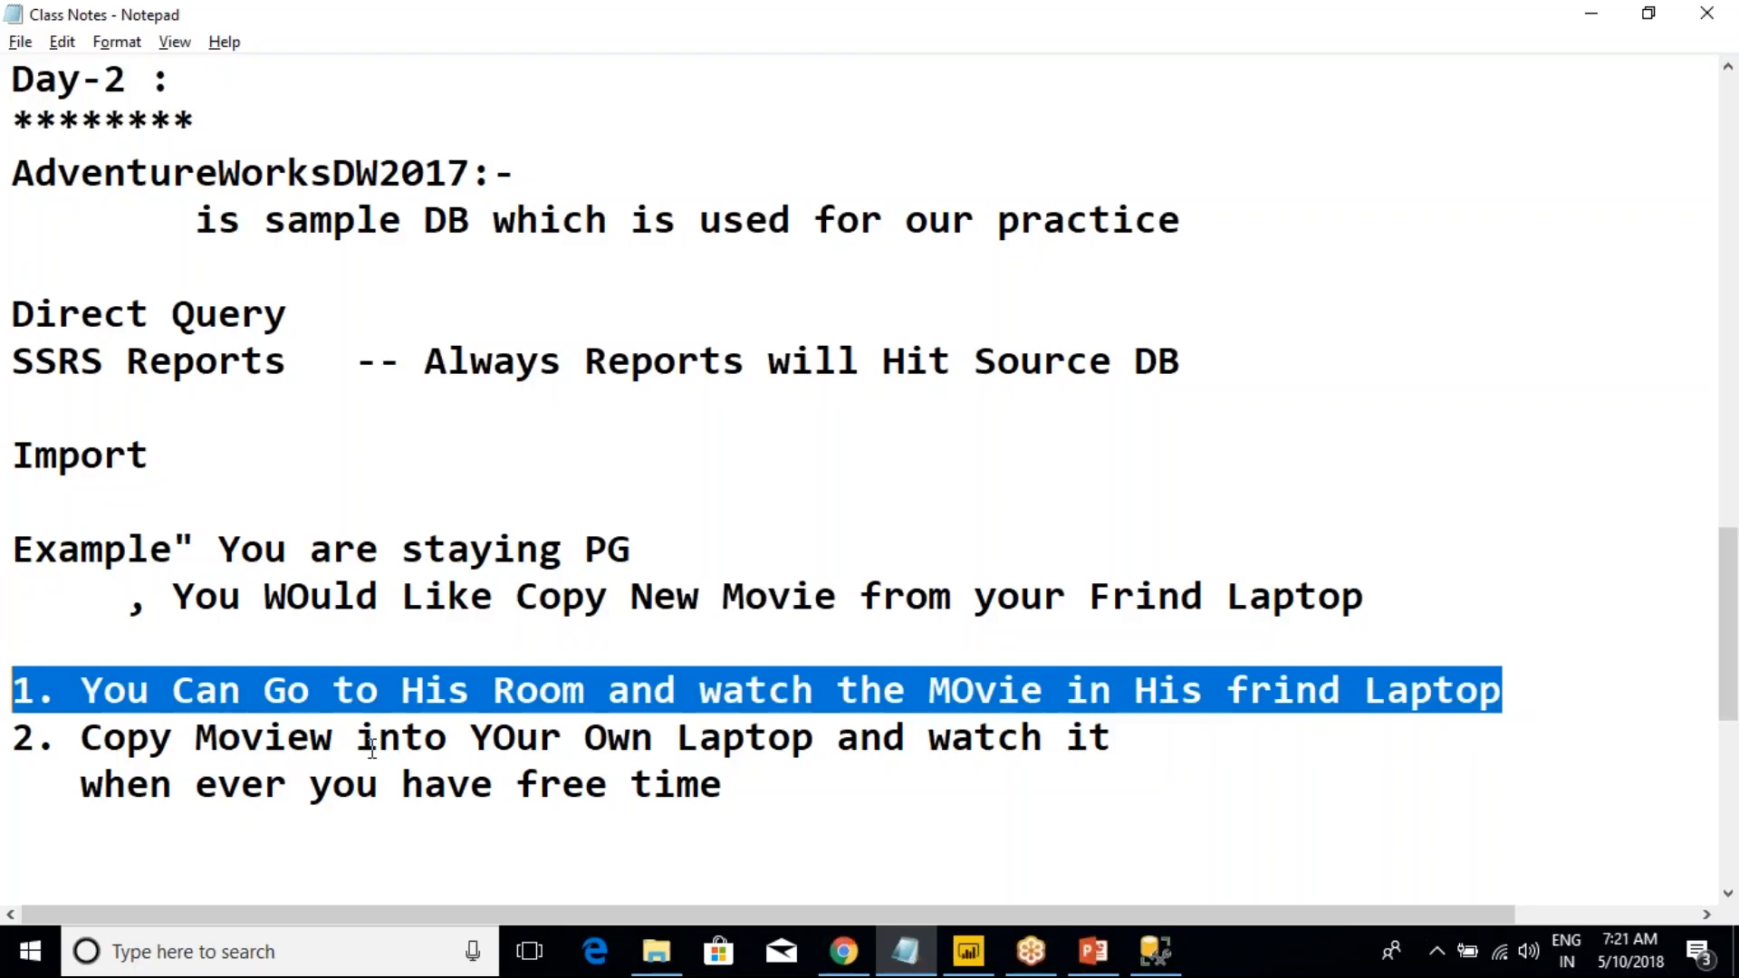
left_click(609, 703)
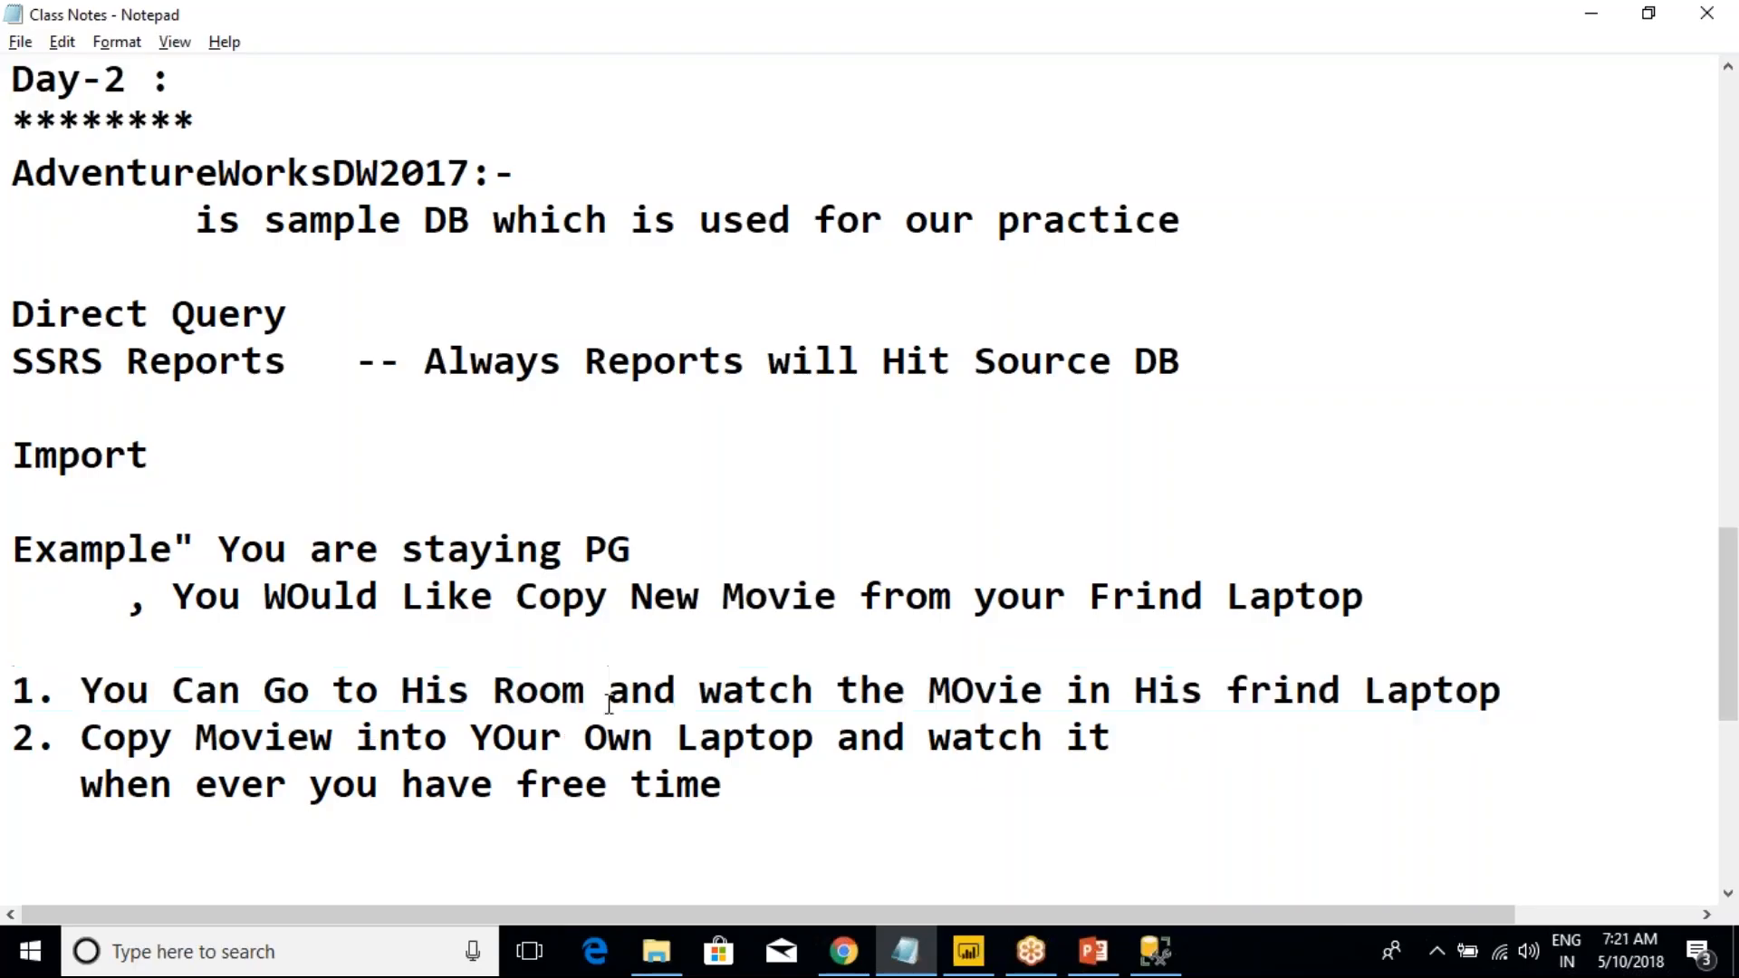
left_click_drag(689, 704, 12, 701)
left_click(128, 693)
left_click_drag(1515, 703, 13, 706)
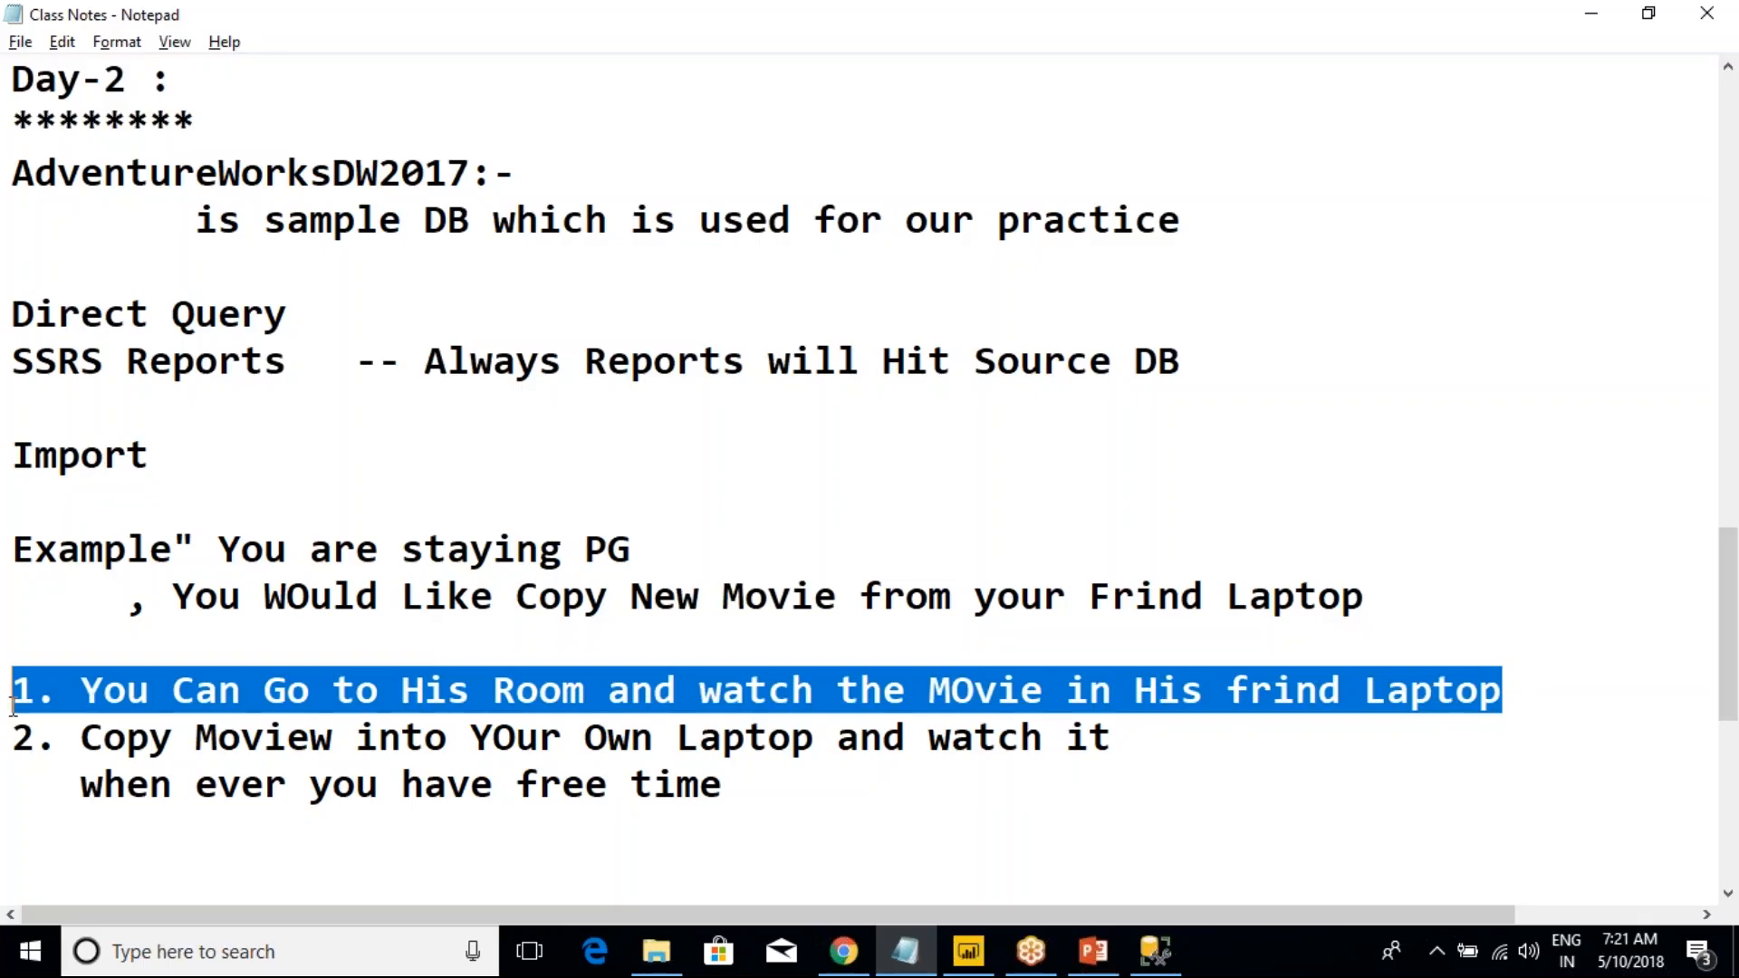
left_click(95, 691)
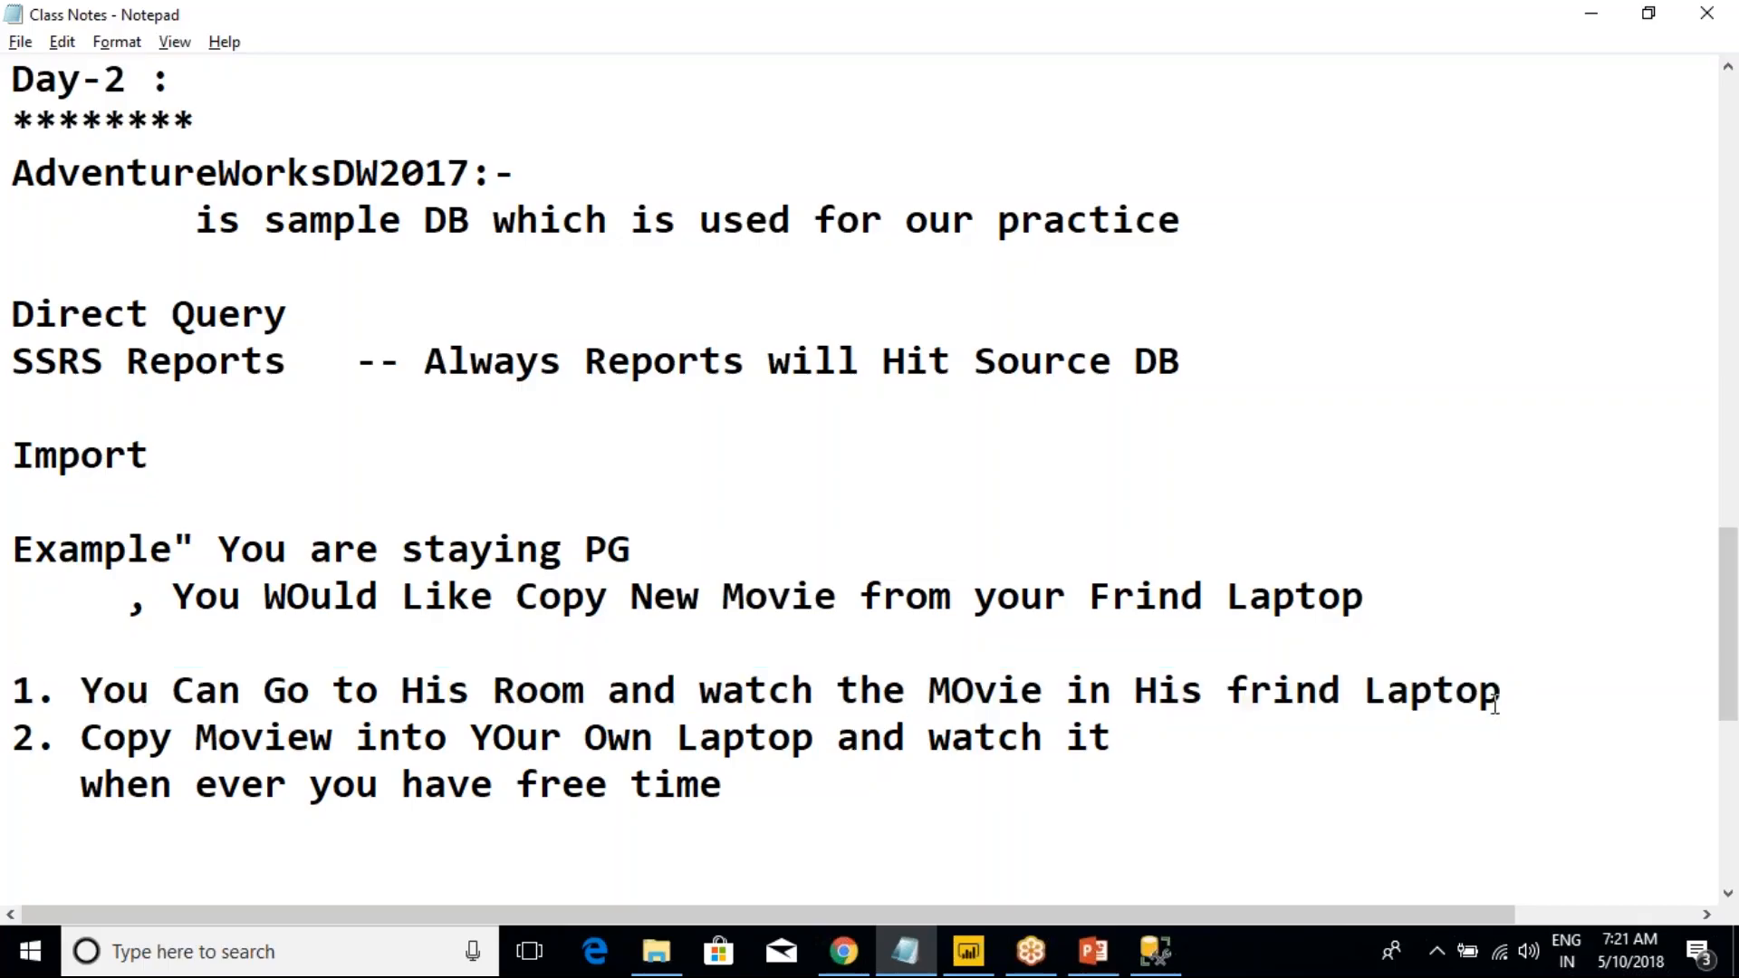
left_click_drag(1514, 693, 12, 645)
left_click(834, 694)
left_click_drag(1510, 695, 12, 694)
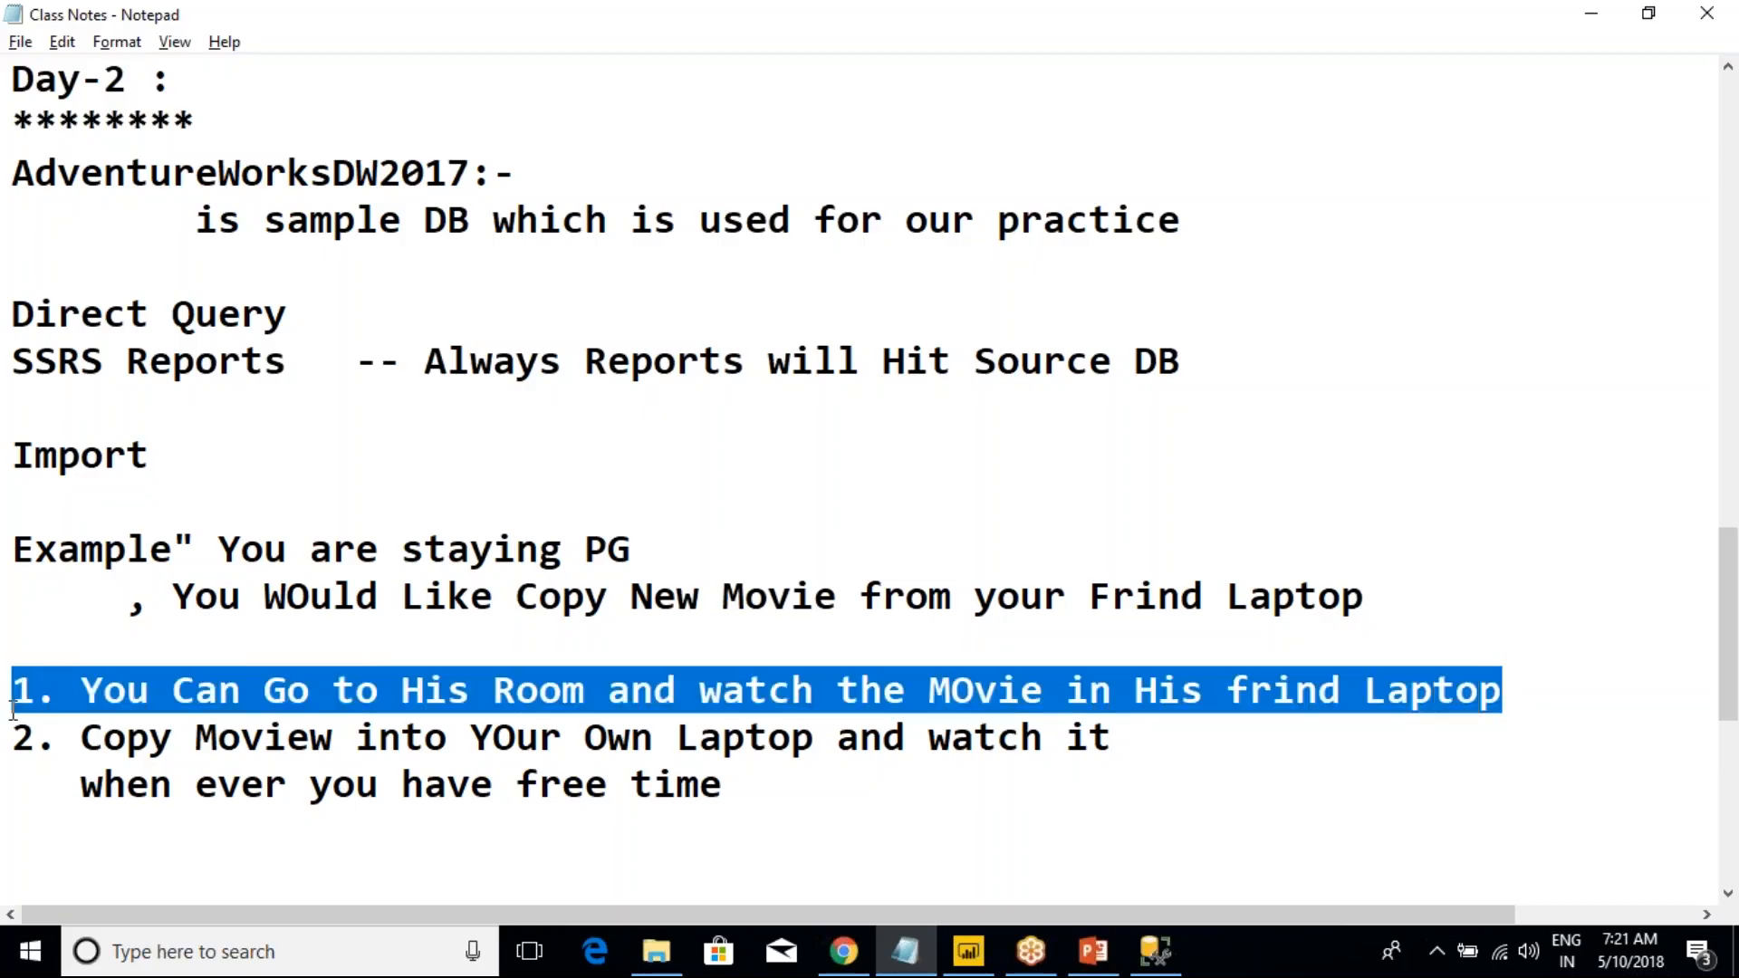
left_click(310, 693)
left_click_drag(1510, 693, 13, 705)
left_click(136, 702)
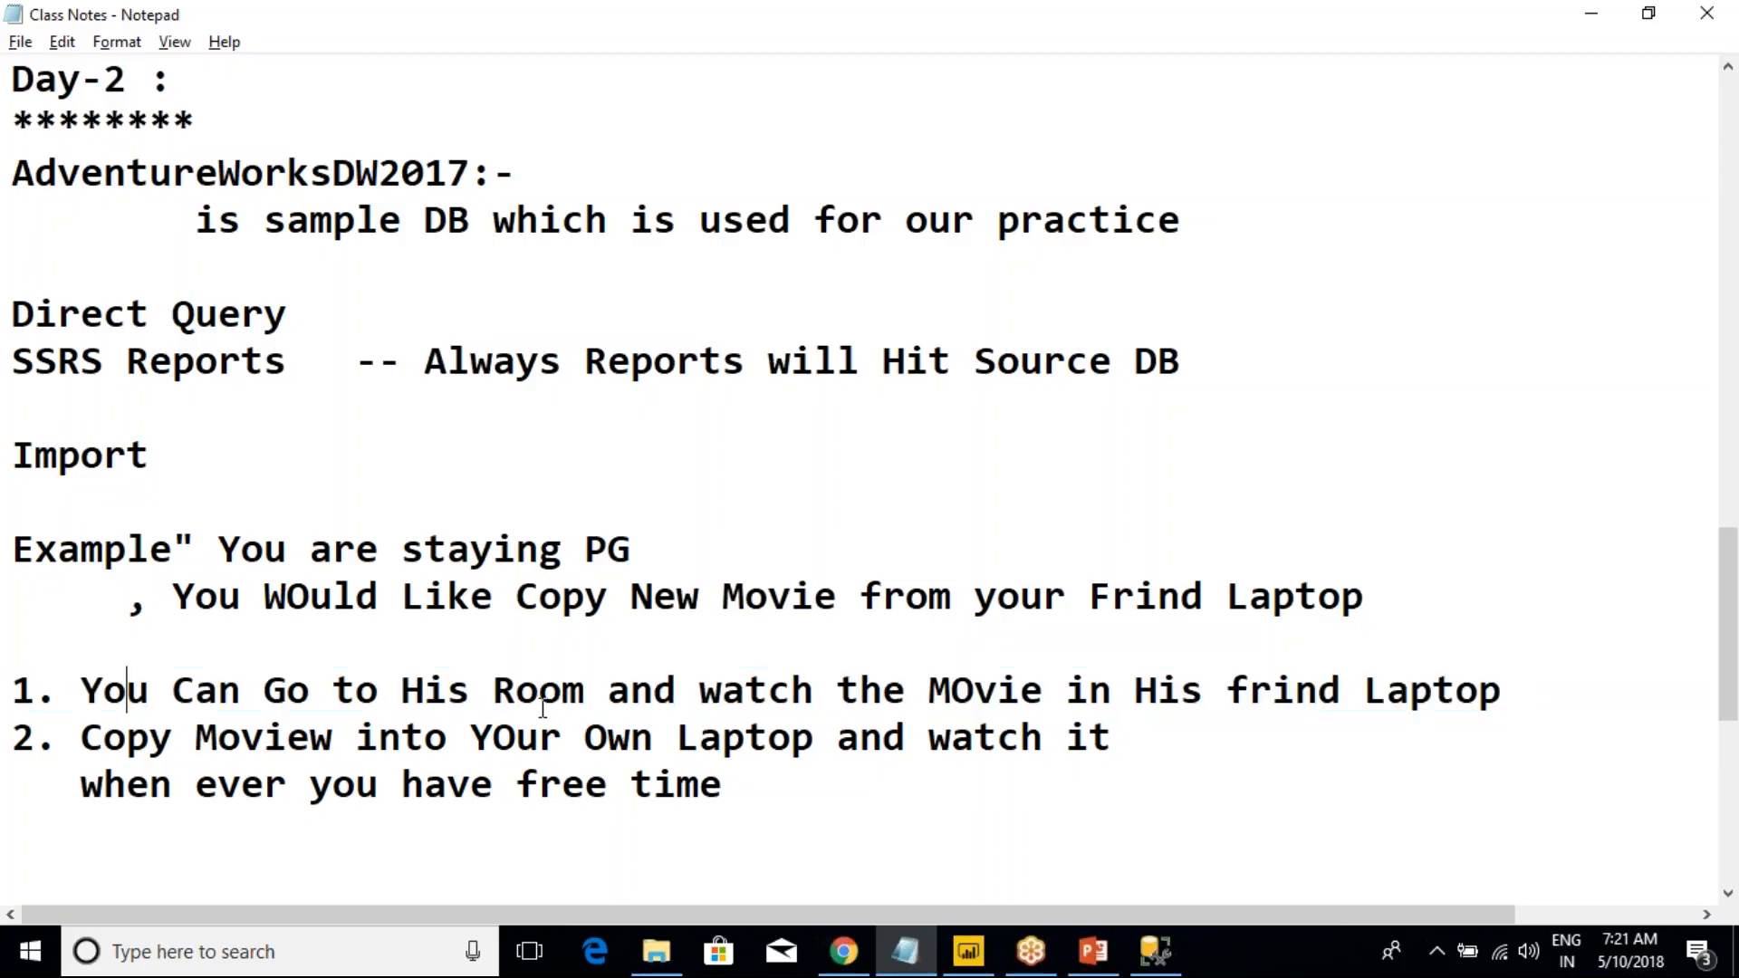
left_click_drag(1540, 707, 13, 696)
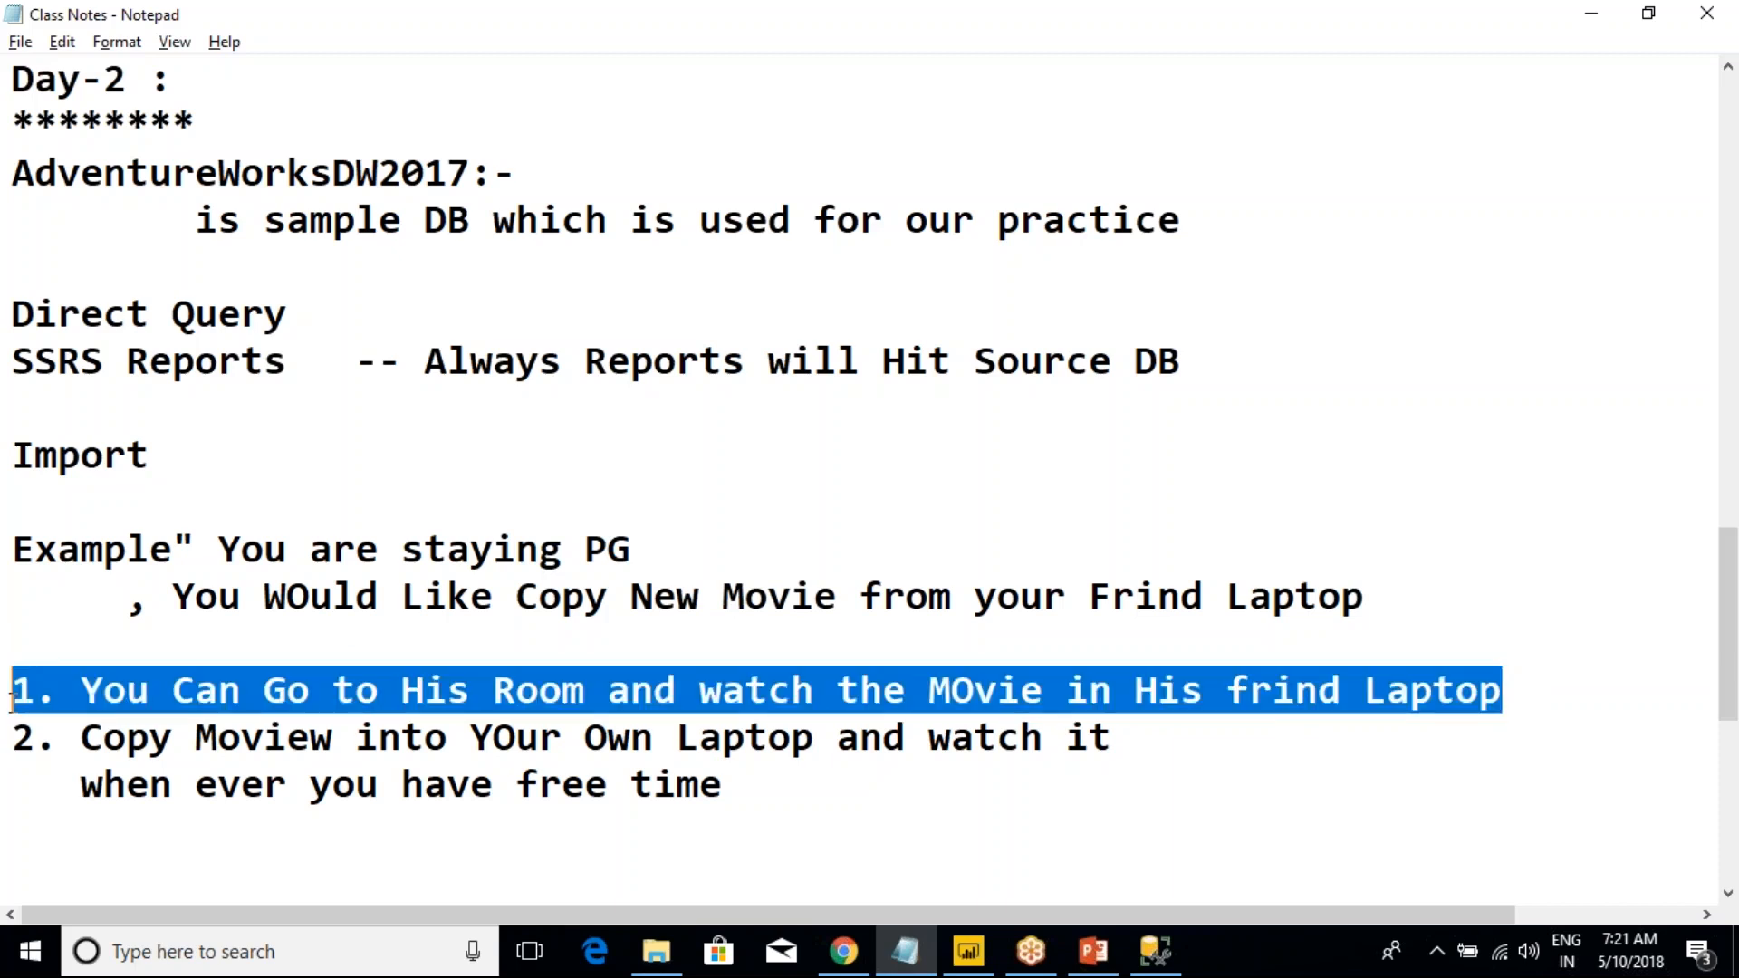
left_click(218, 699)
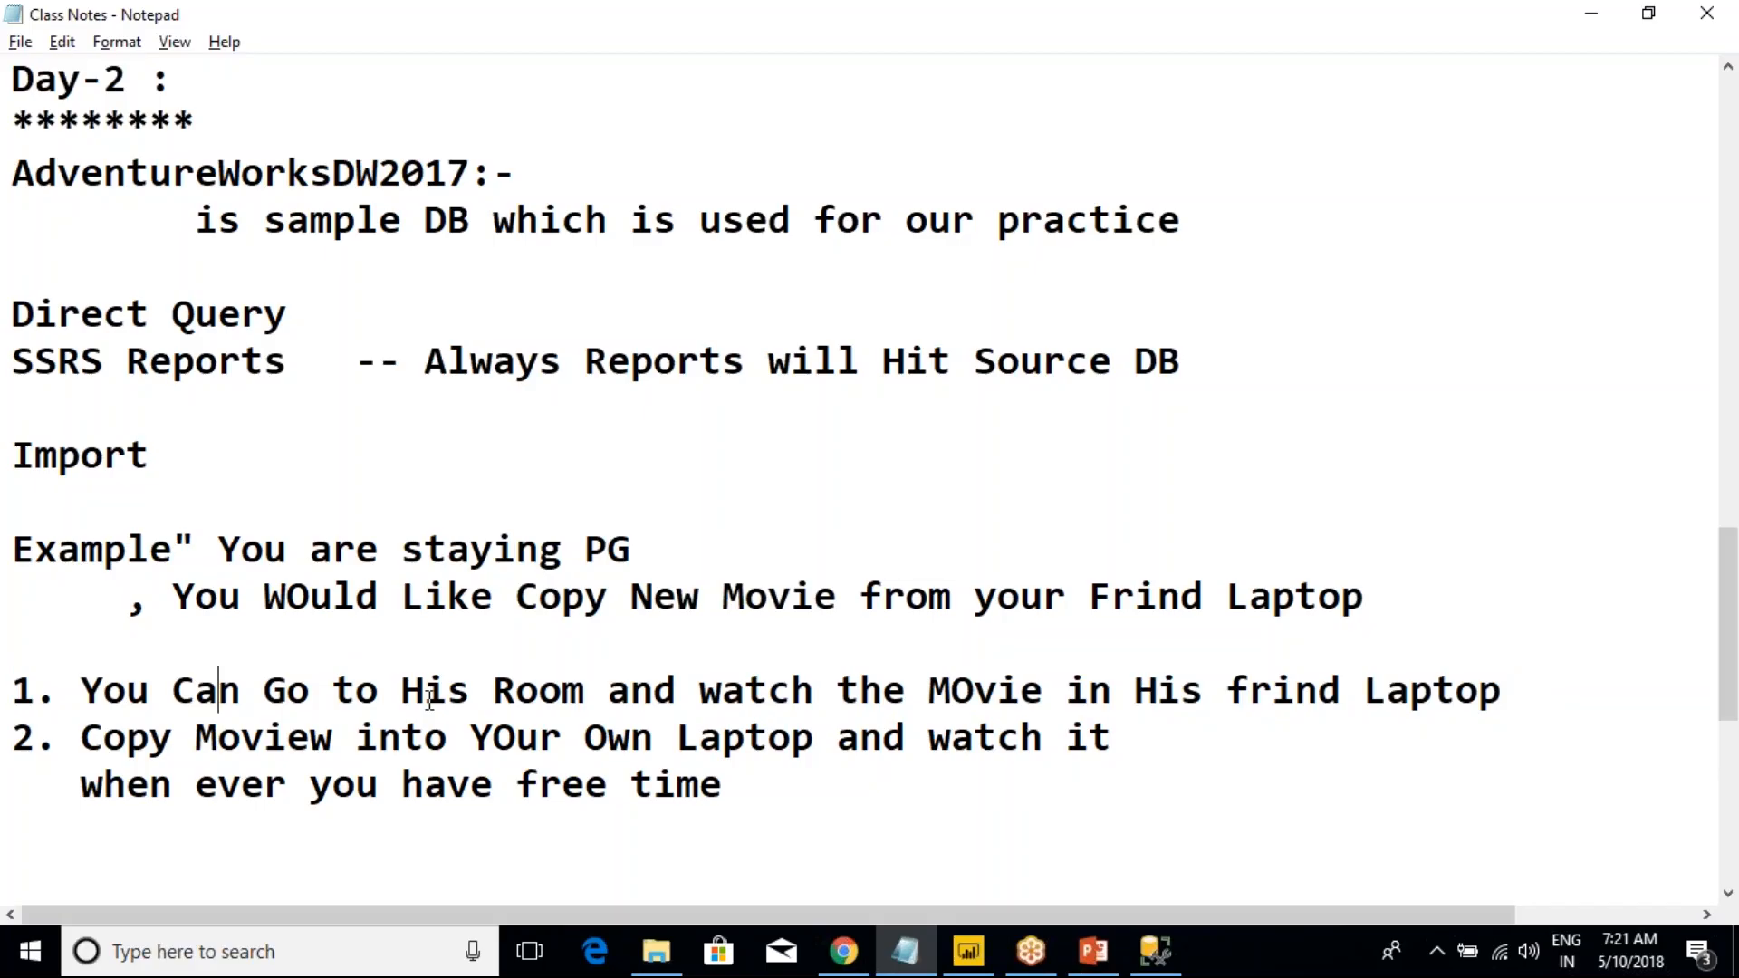
- Add the heading "Direct Query:" on its own line directly above option 1, keeping a blank line before it
left_click(1496, 675)
left_click(1198, 651)
key("Return")
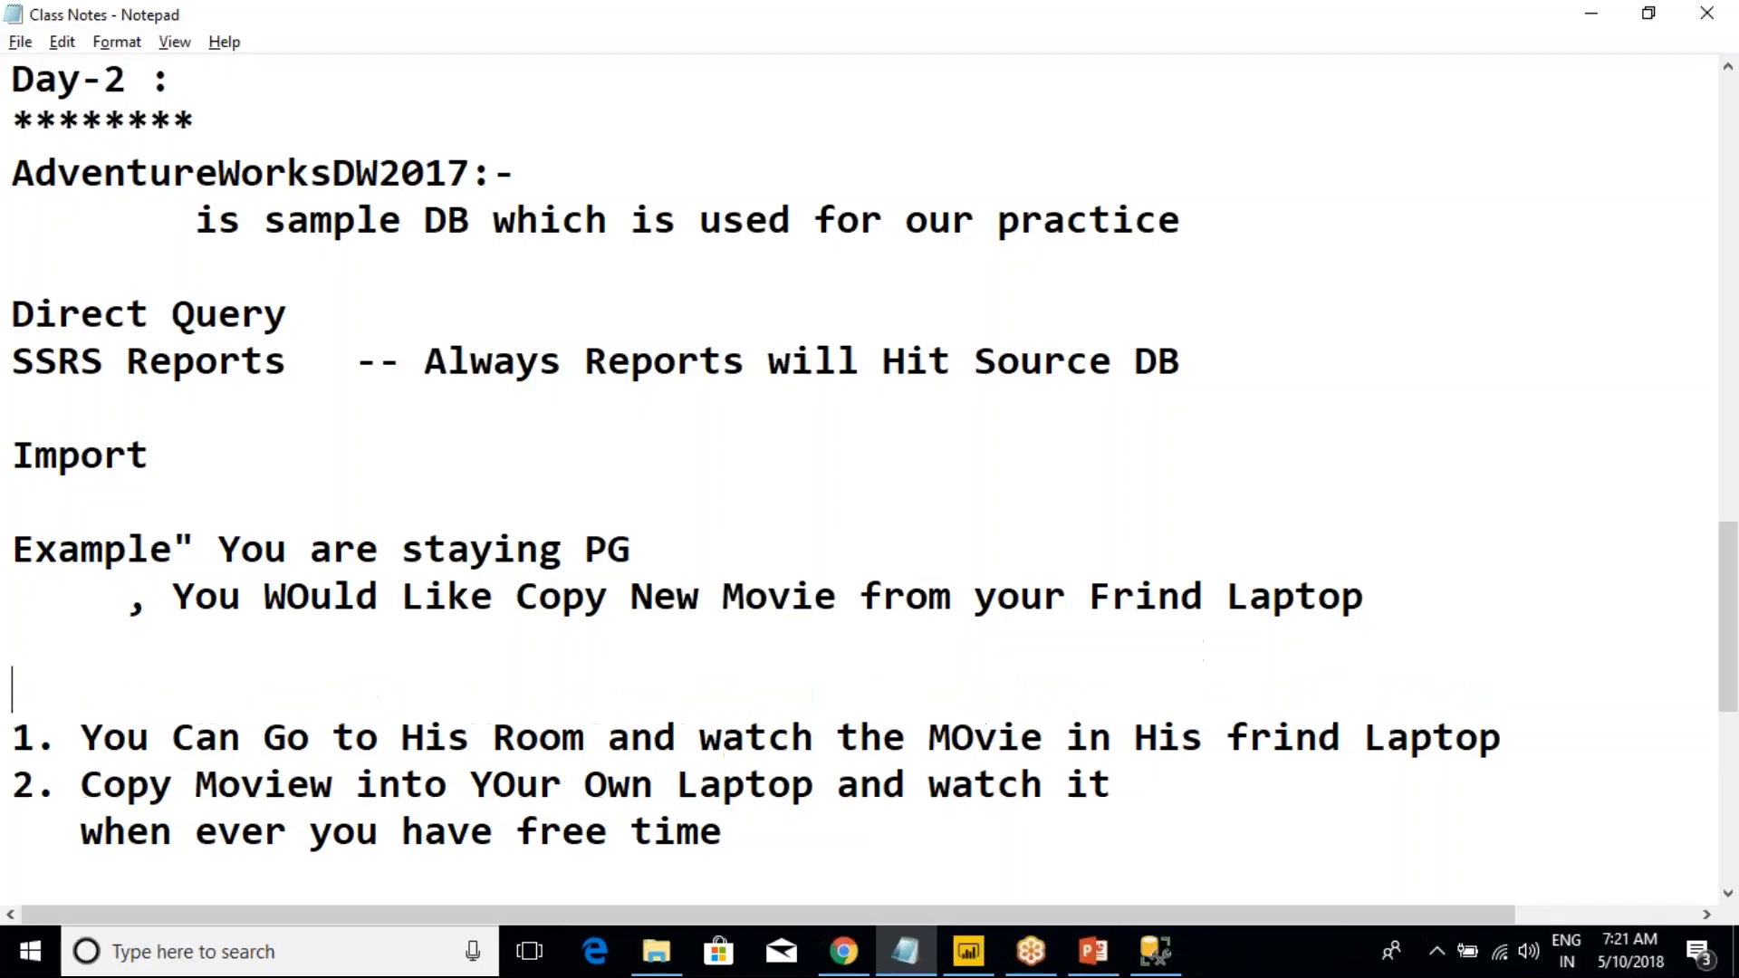
type("Direc")
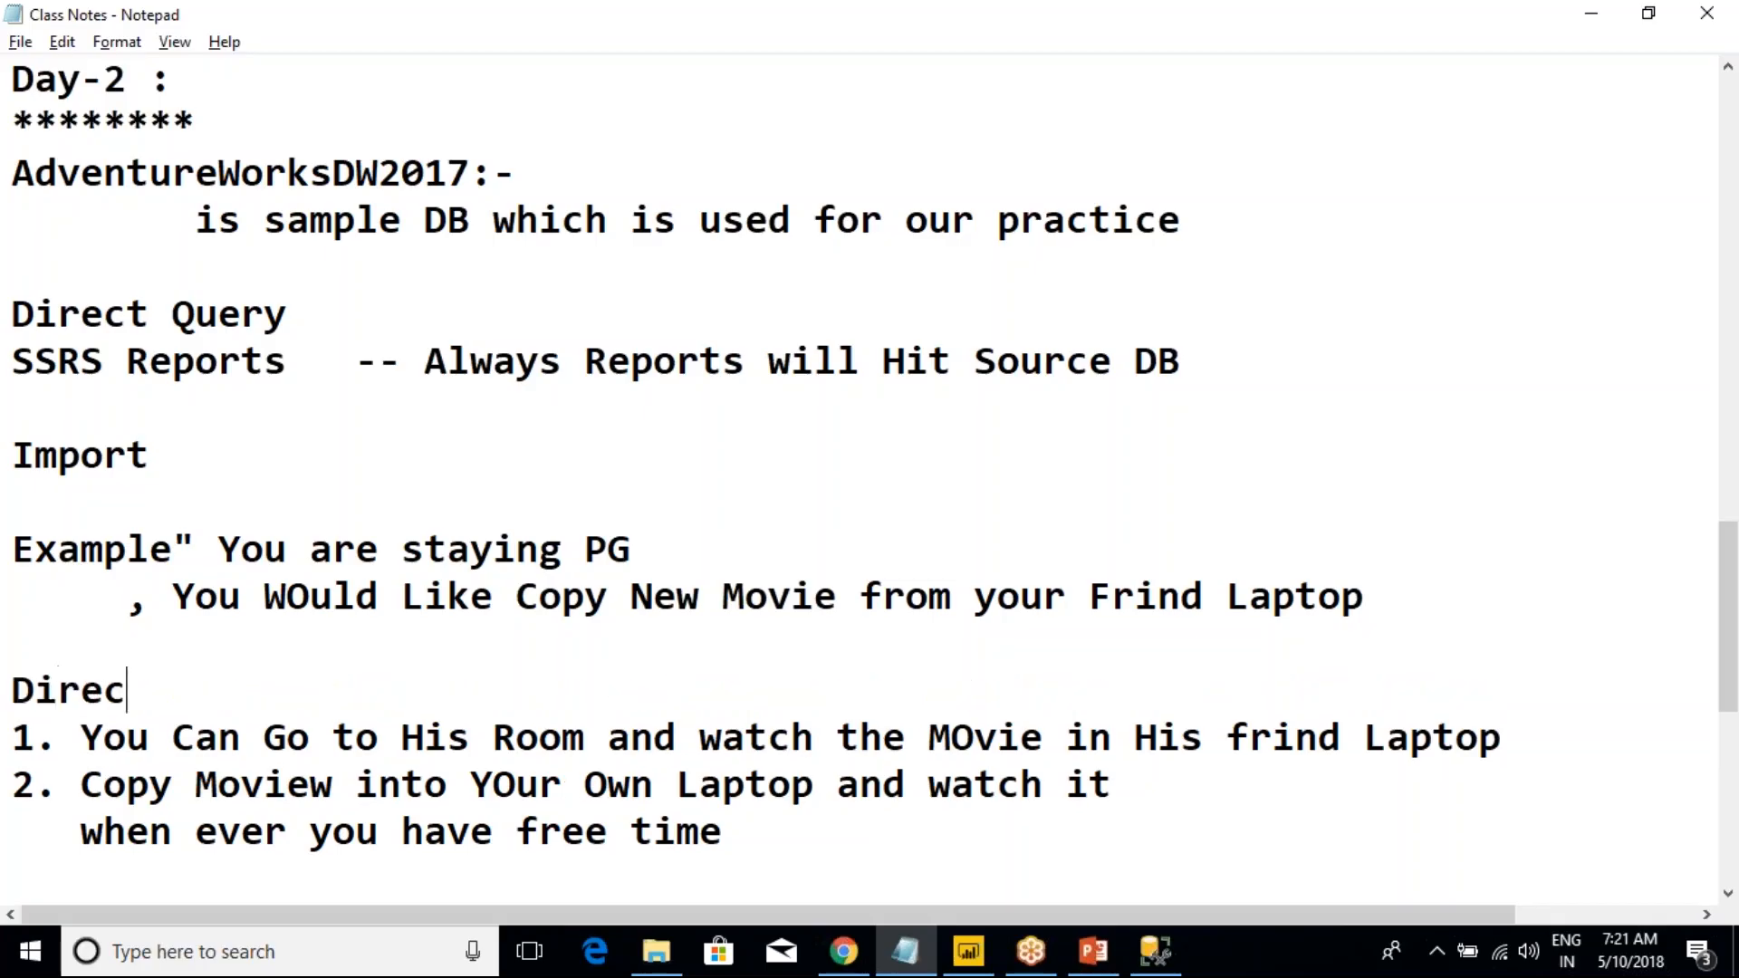
type("t Query:")
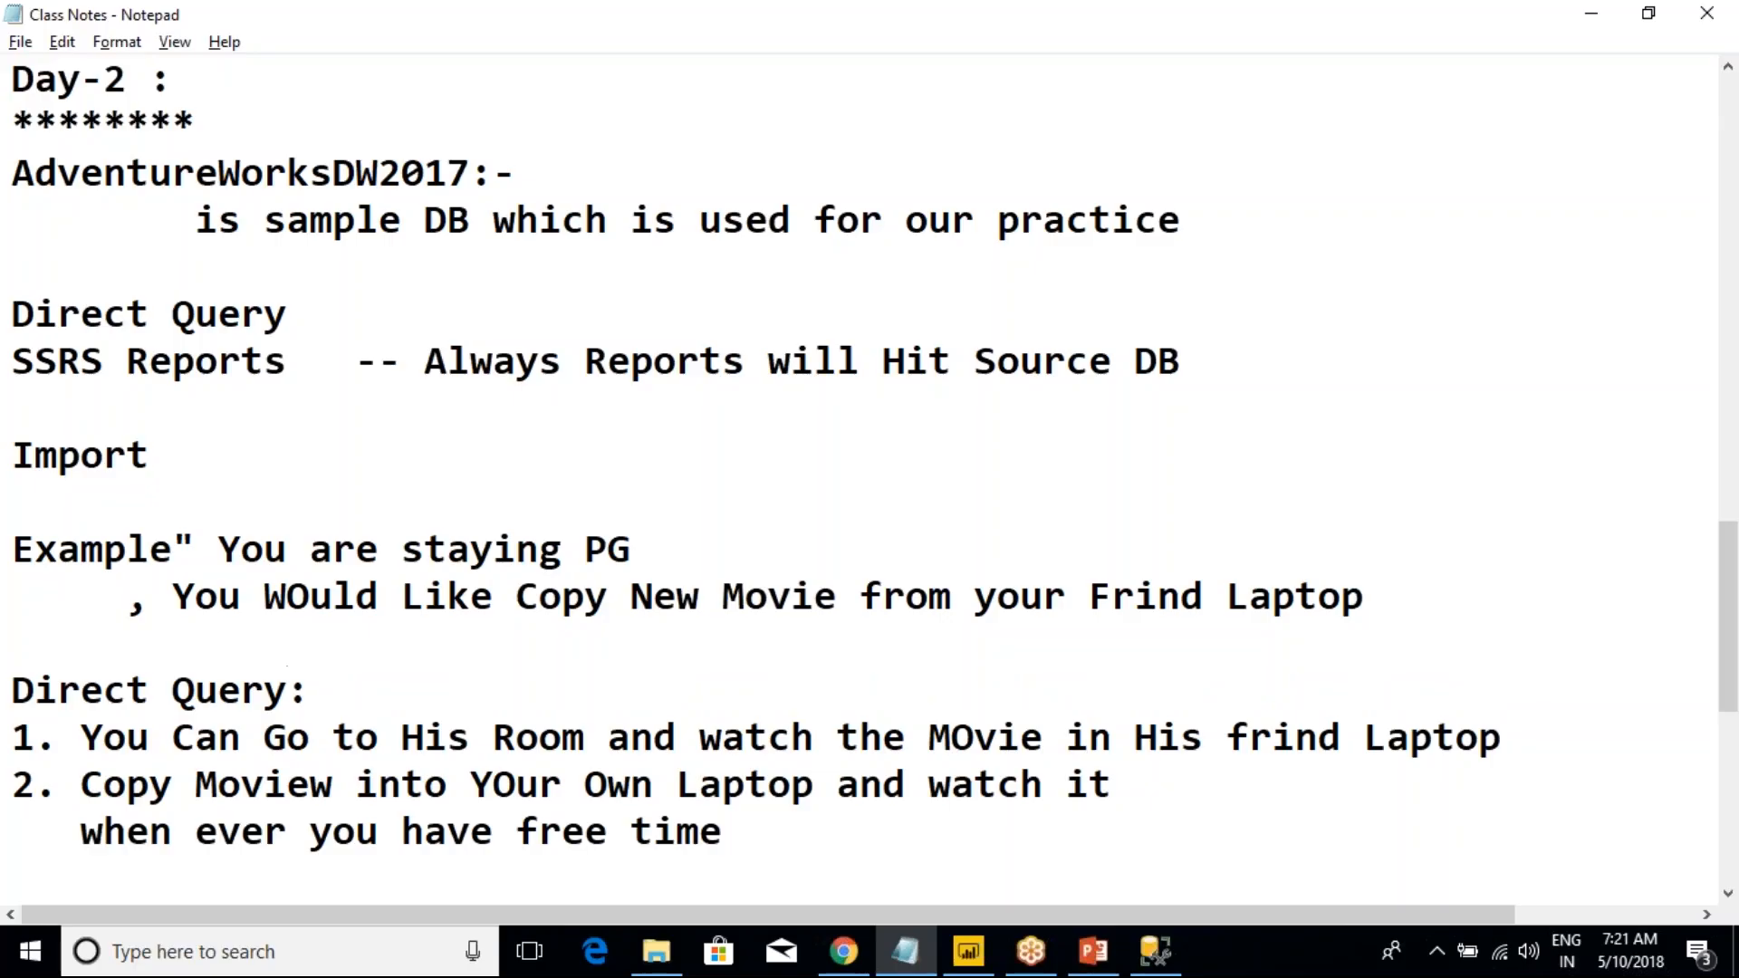
- Insert a blank line between the two numbered options and correct "frind" to "friend" in option 1
scroll(1219, 654, "down", 3)
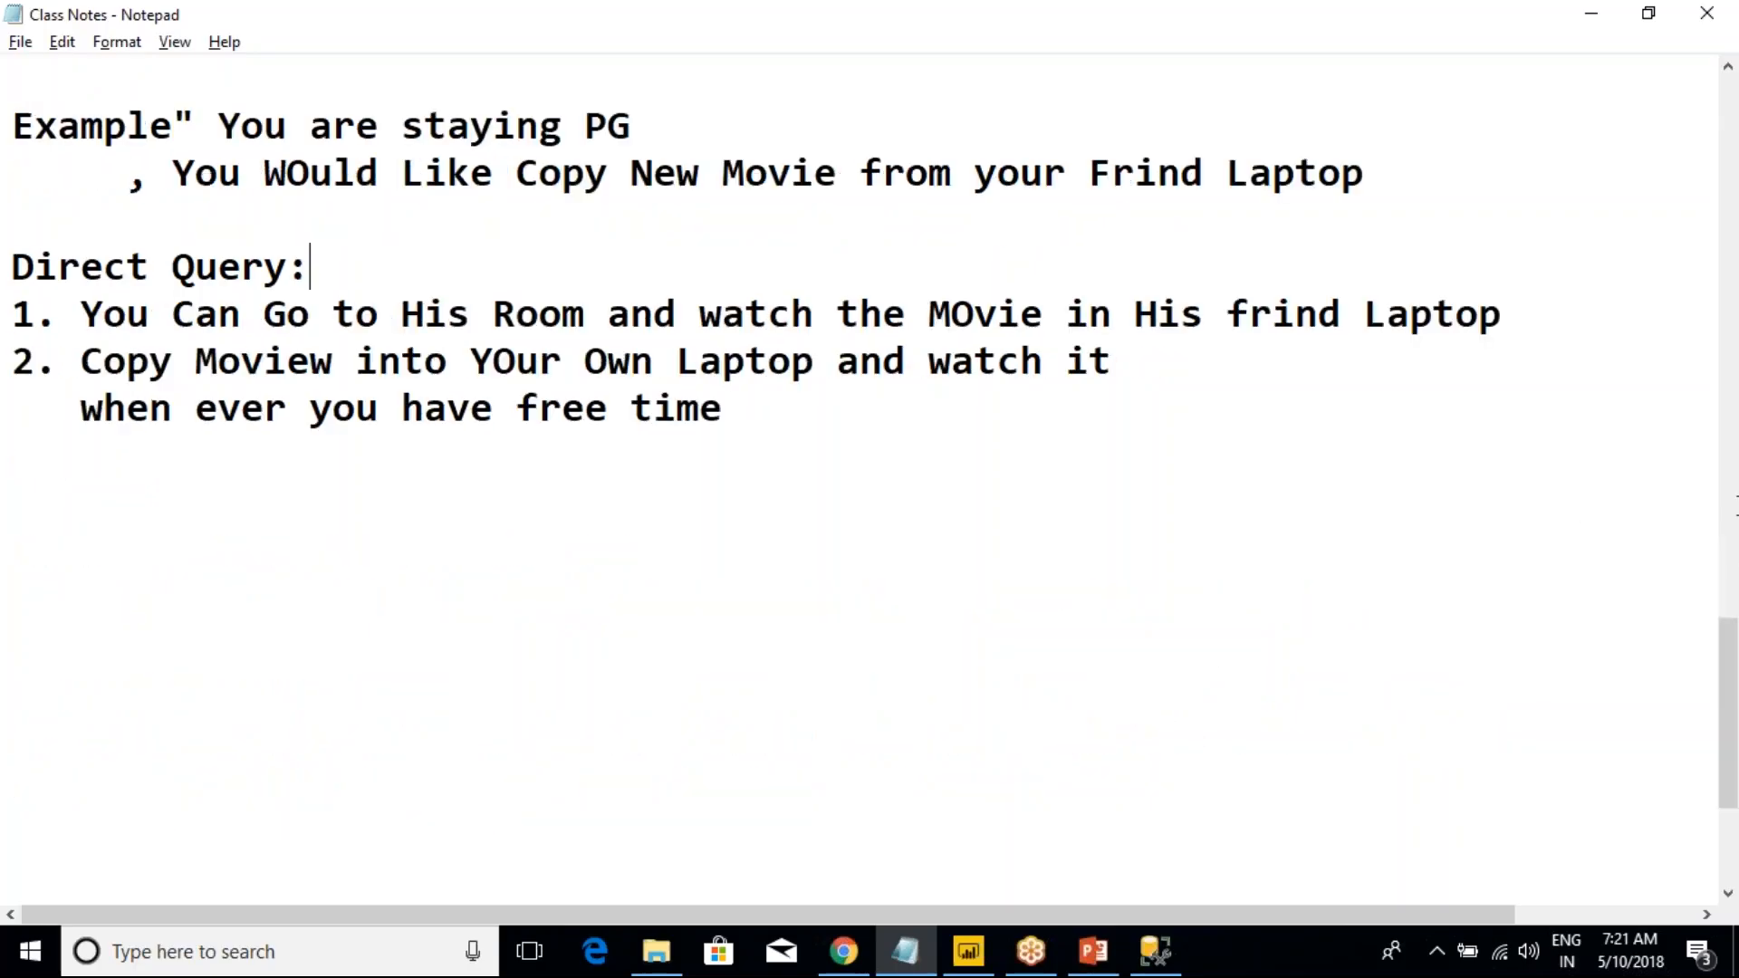
left_click(1538, 322)
key("Return")
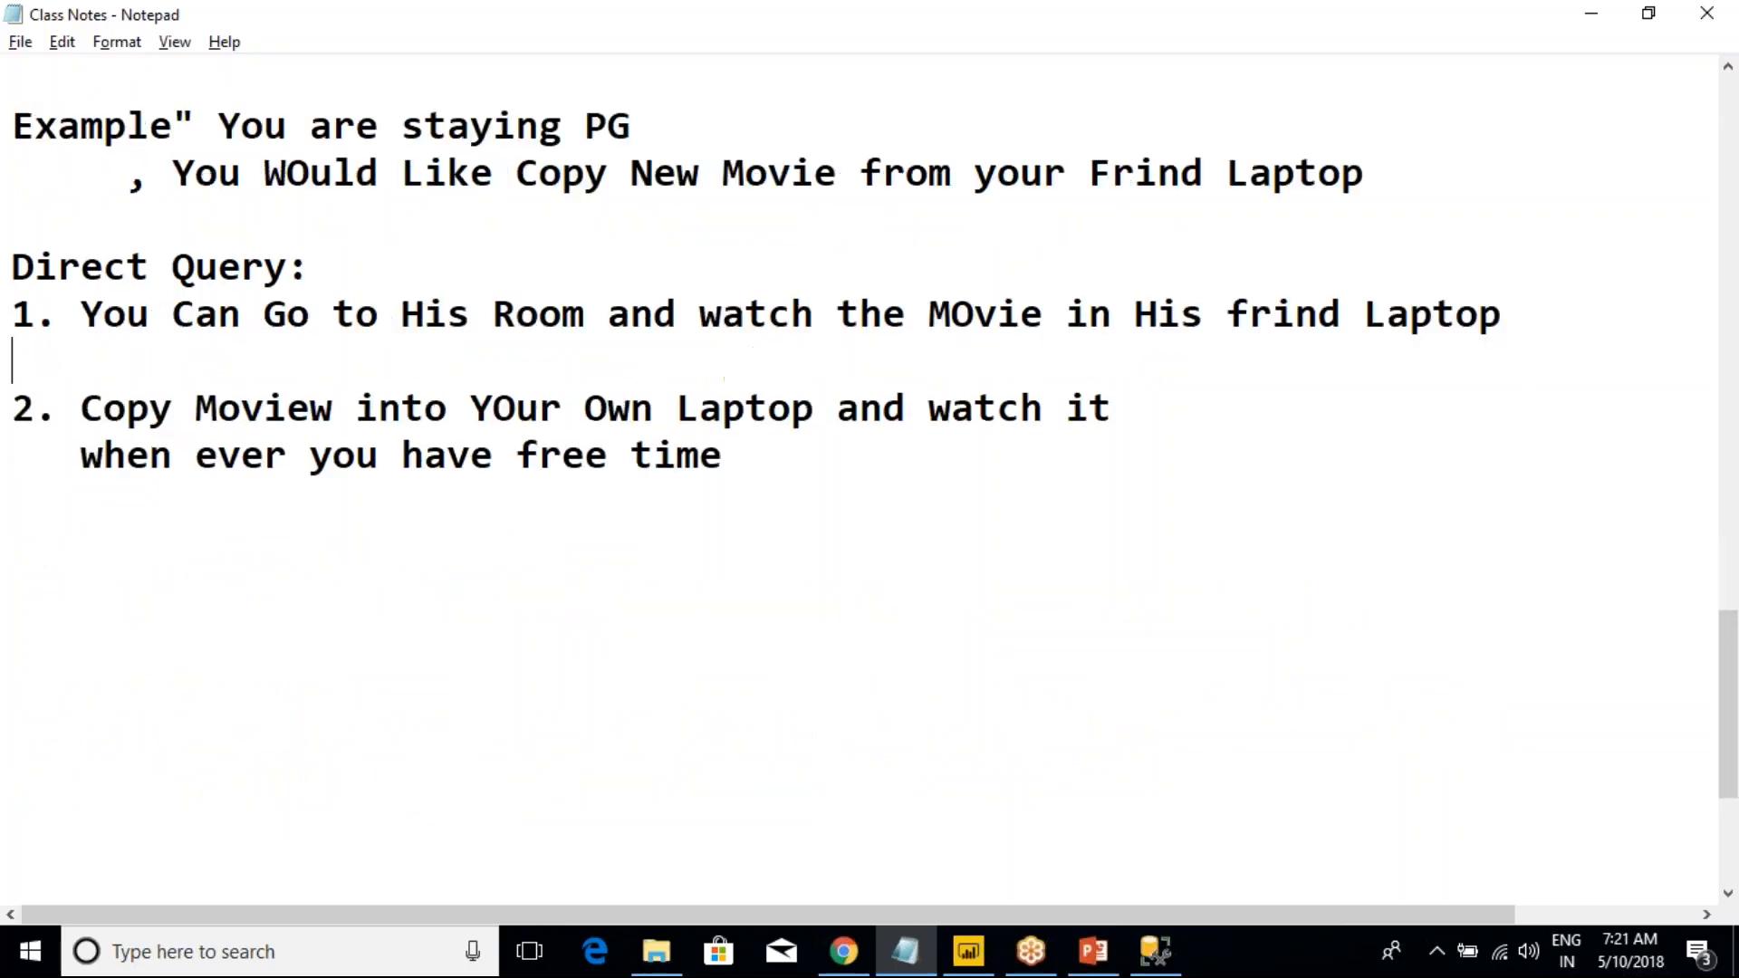
left_click_drag(1528, 324, 11, 267)
left_click(147, 269)
left_click_drag(1531, 324, 13, 221)
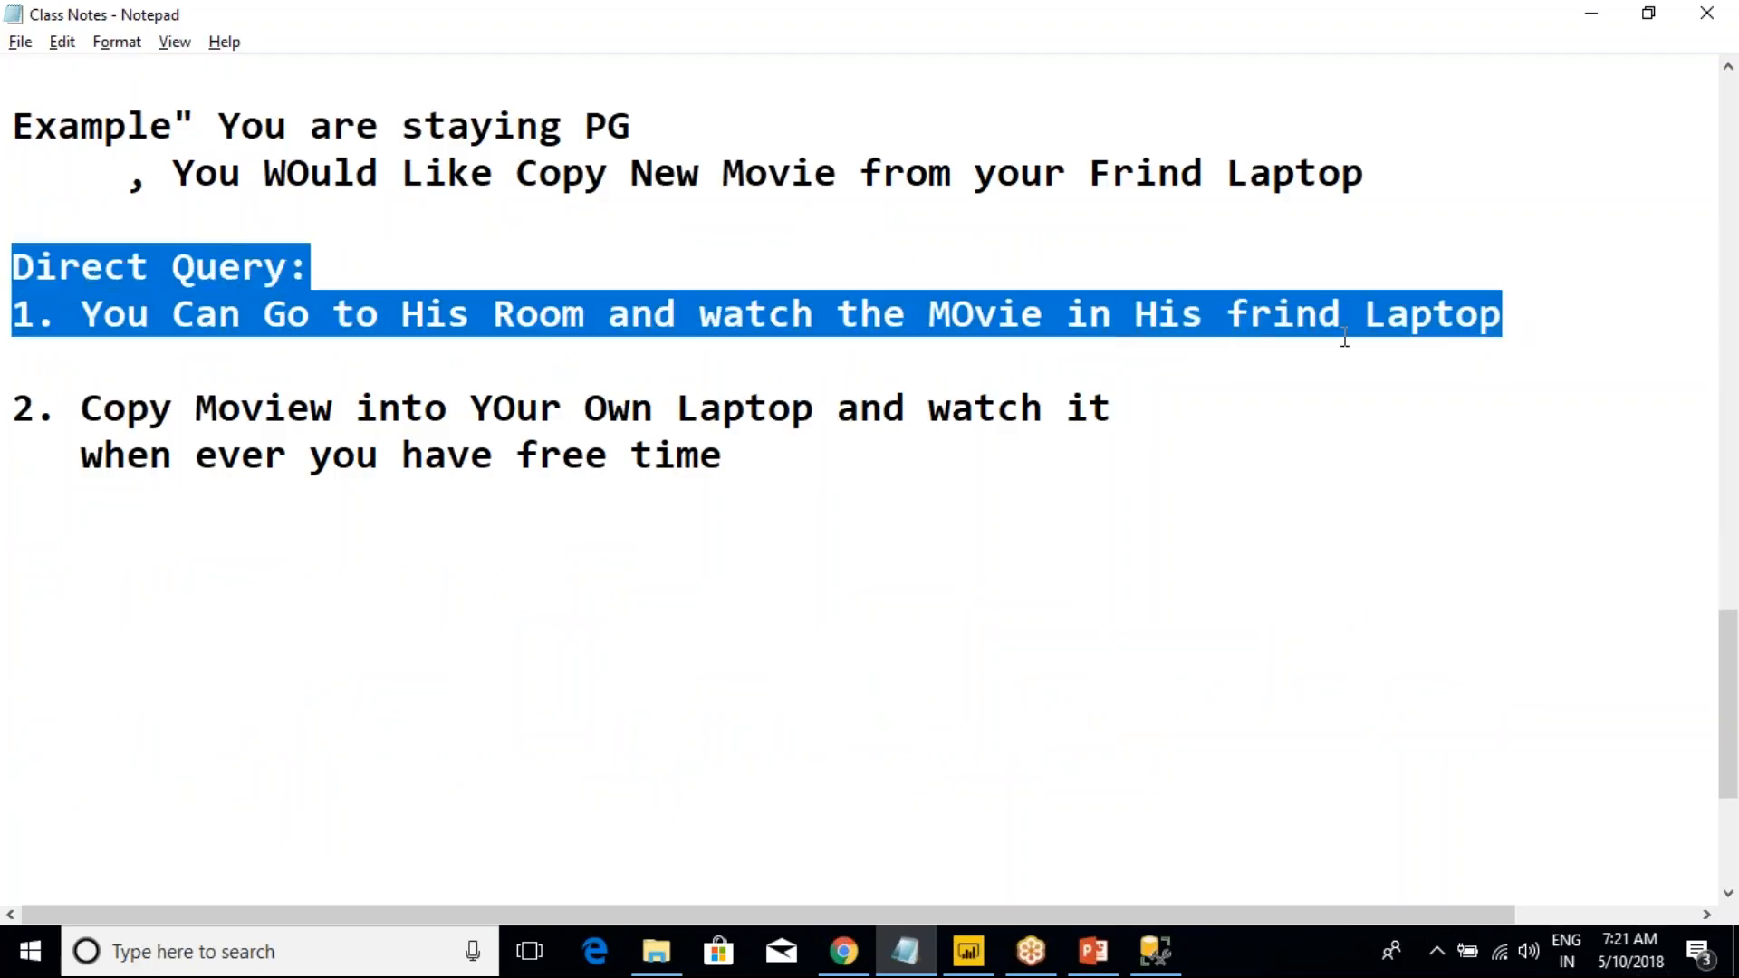
left_click(1297, 314)
type("e")
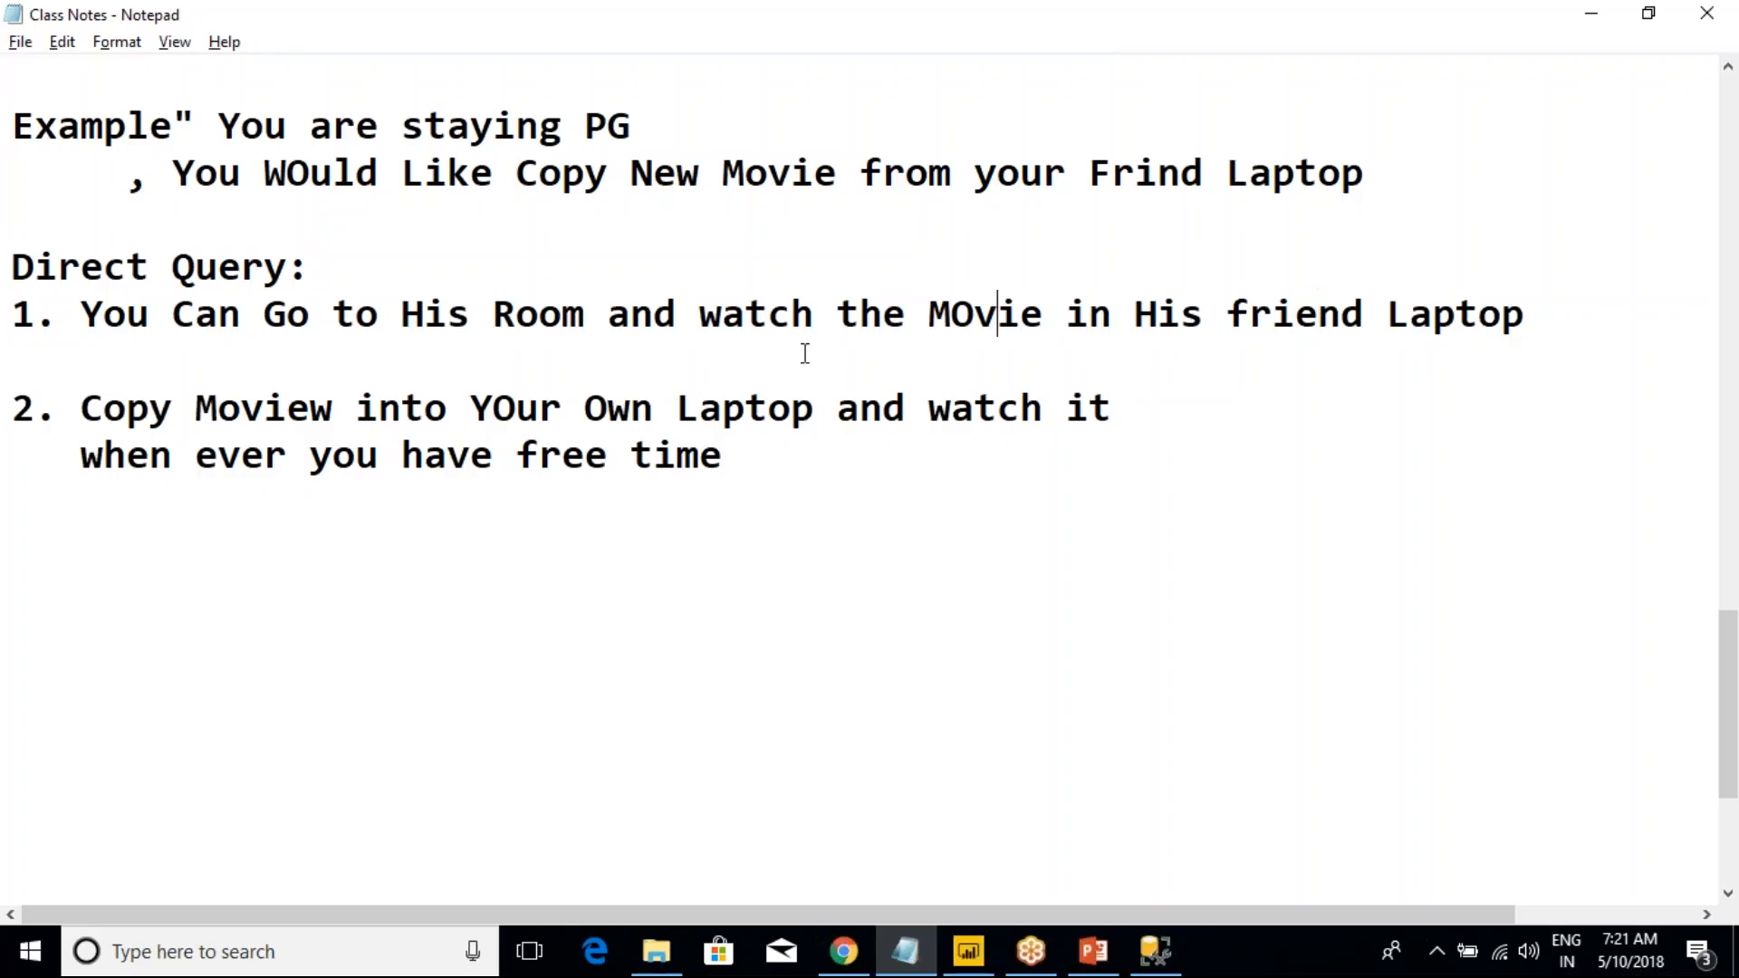
- Add the heading "Import Query:" on its own line directly above option 2
left_click(647, 360)
key("Return")
type("I")
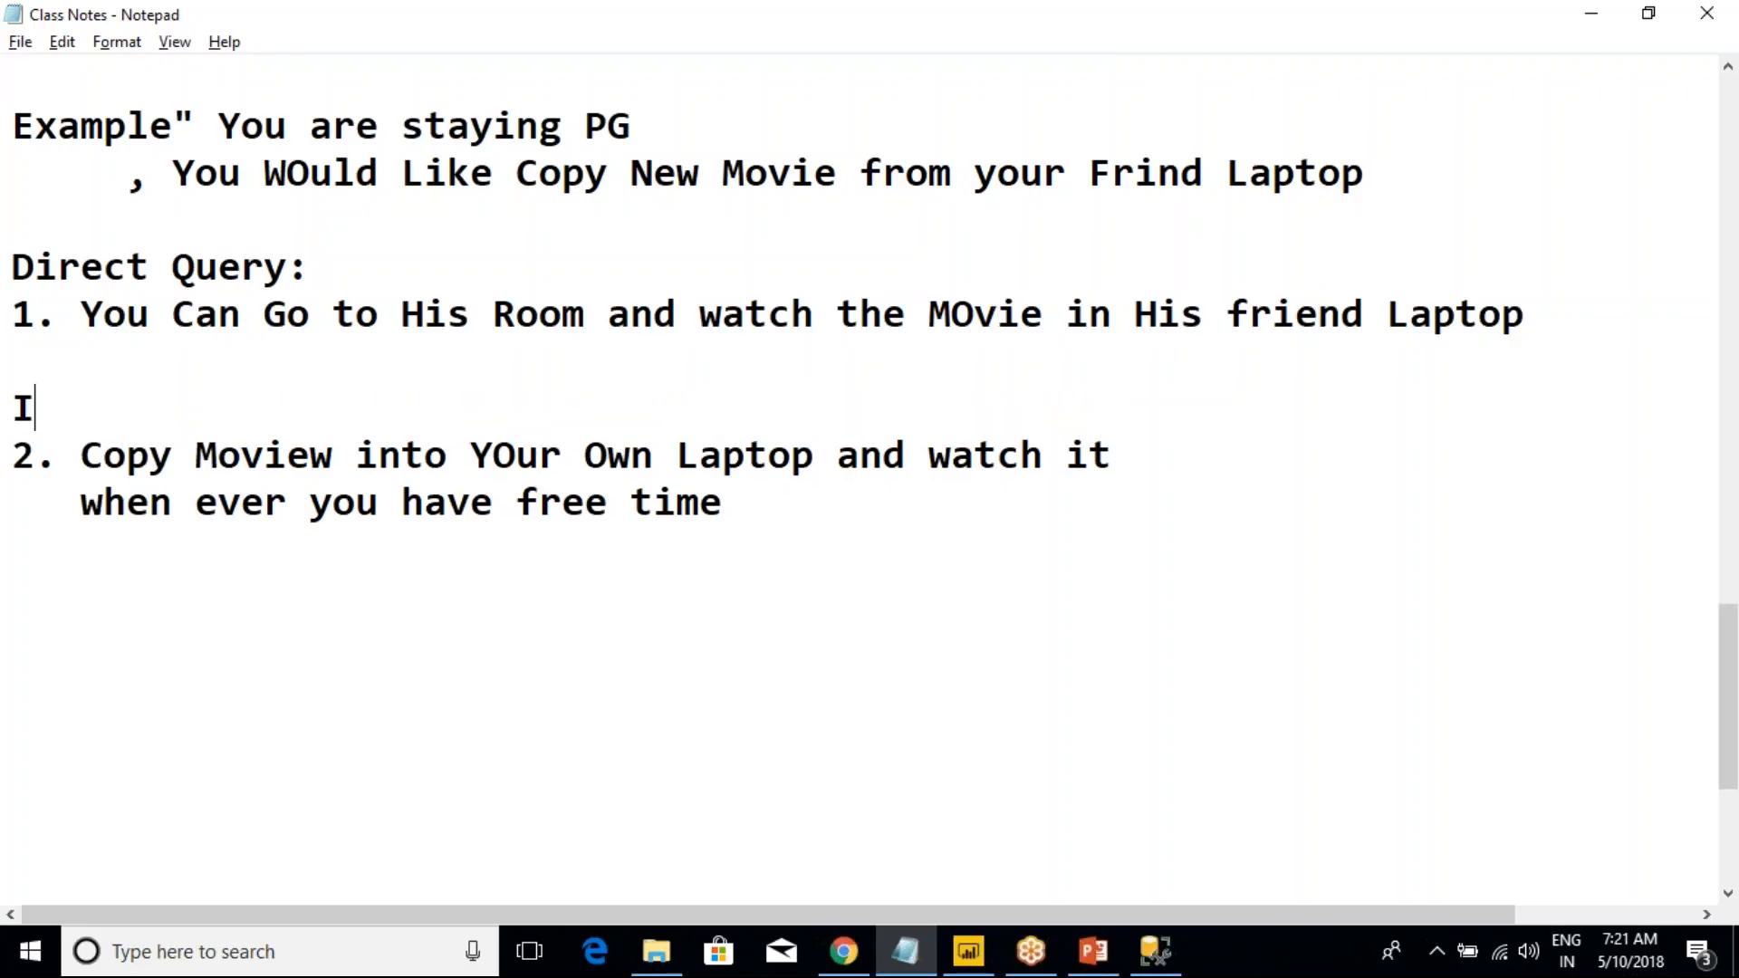
type("mport Query:")
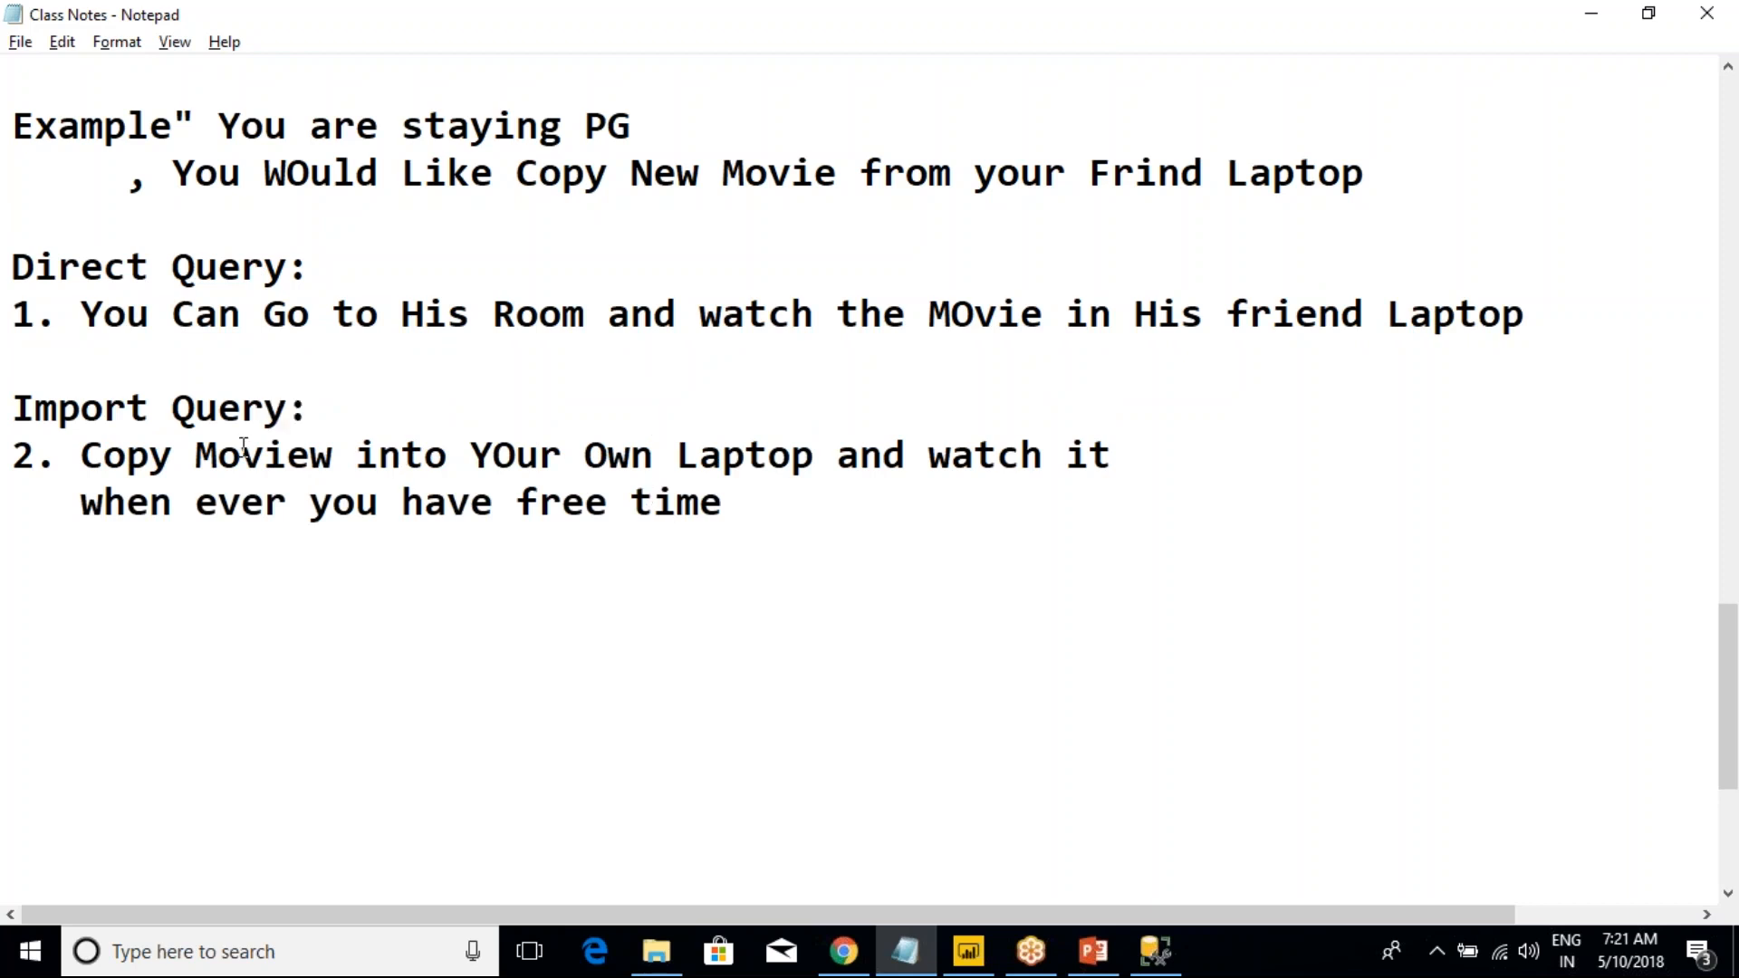
- Switch to Power BI Desktop and choose Import as the SQL Server data connectivity mode
key("alt+Tab")
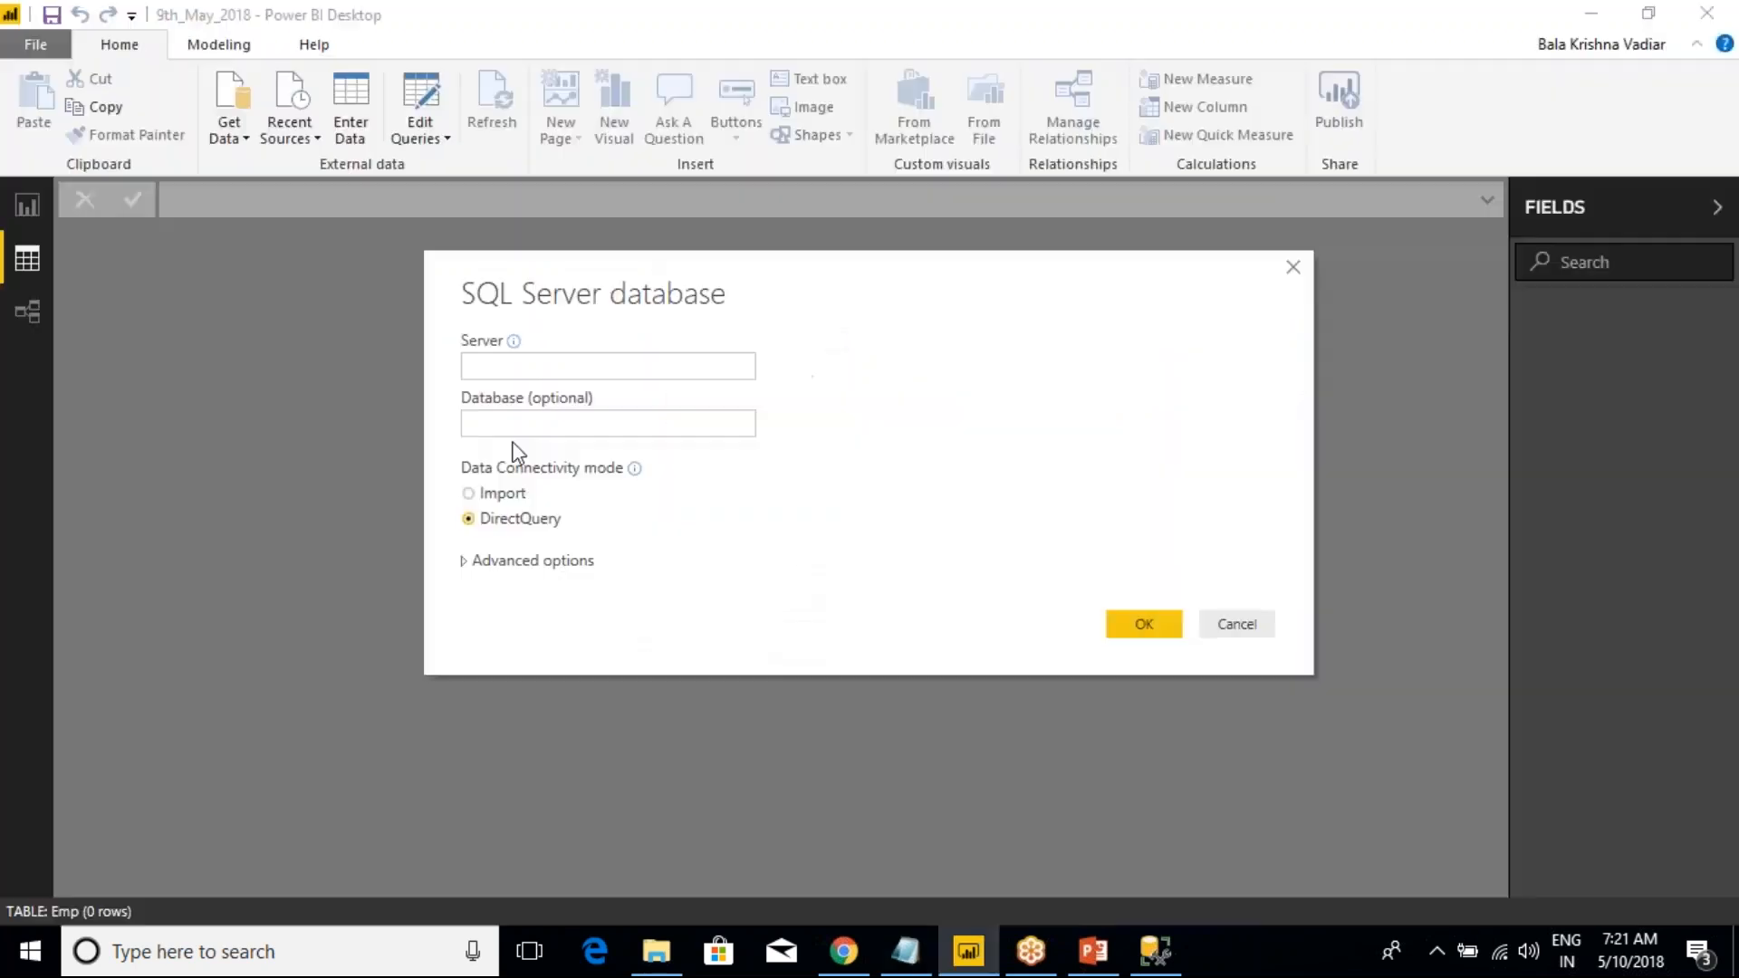
left_click(468, 494)
- Return to the Notepad class notes and relate the highlighted Import Query lines to Power BI Desktop's connectivity mode
key("alt+Tab")
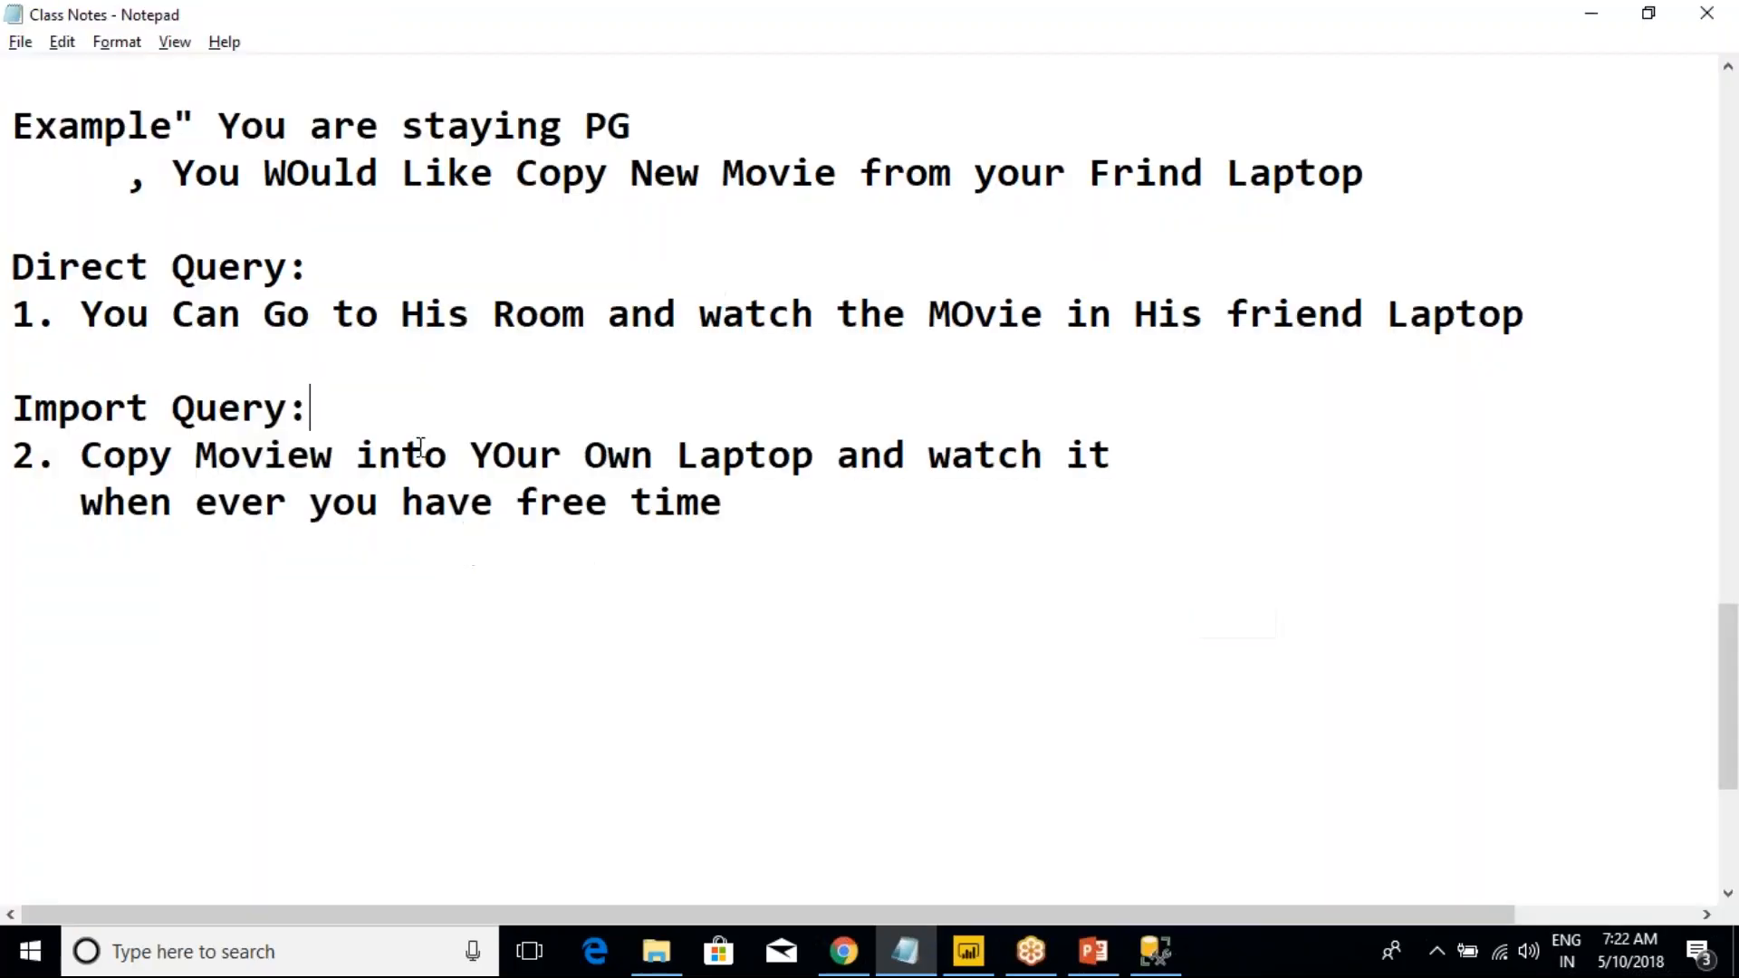
left_click_drag(819, 507, 13, 457)
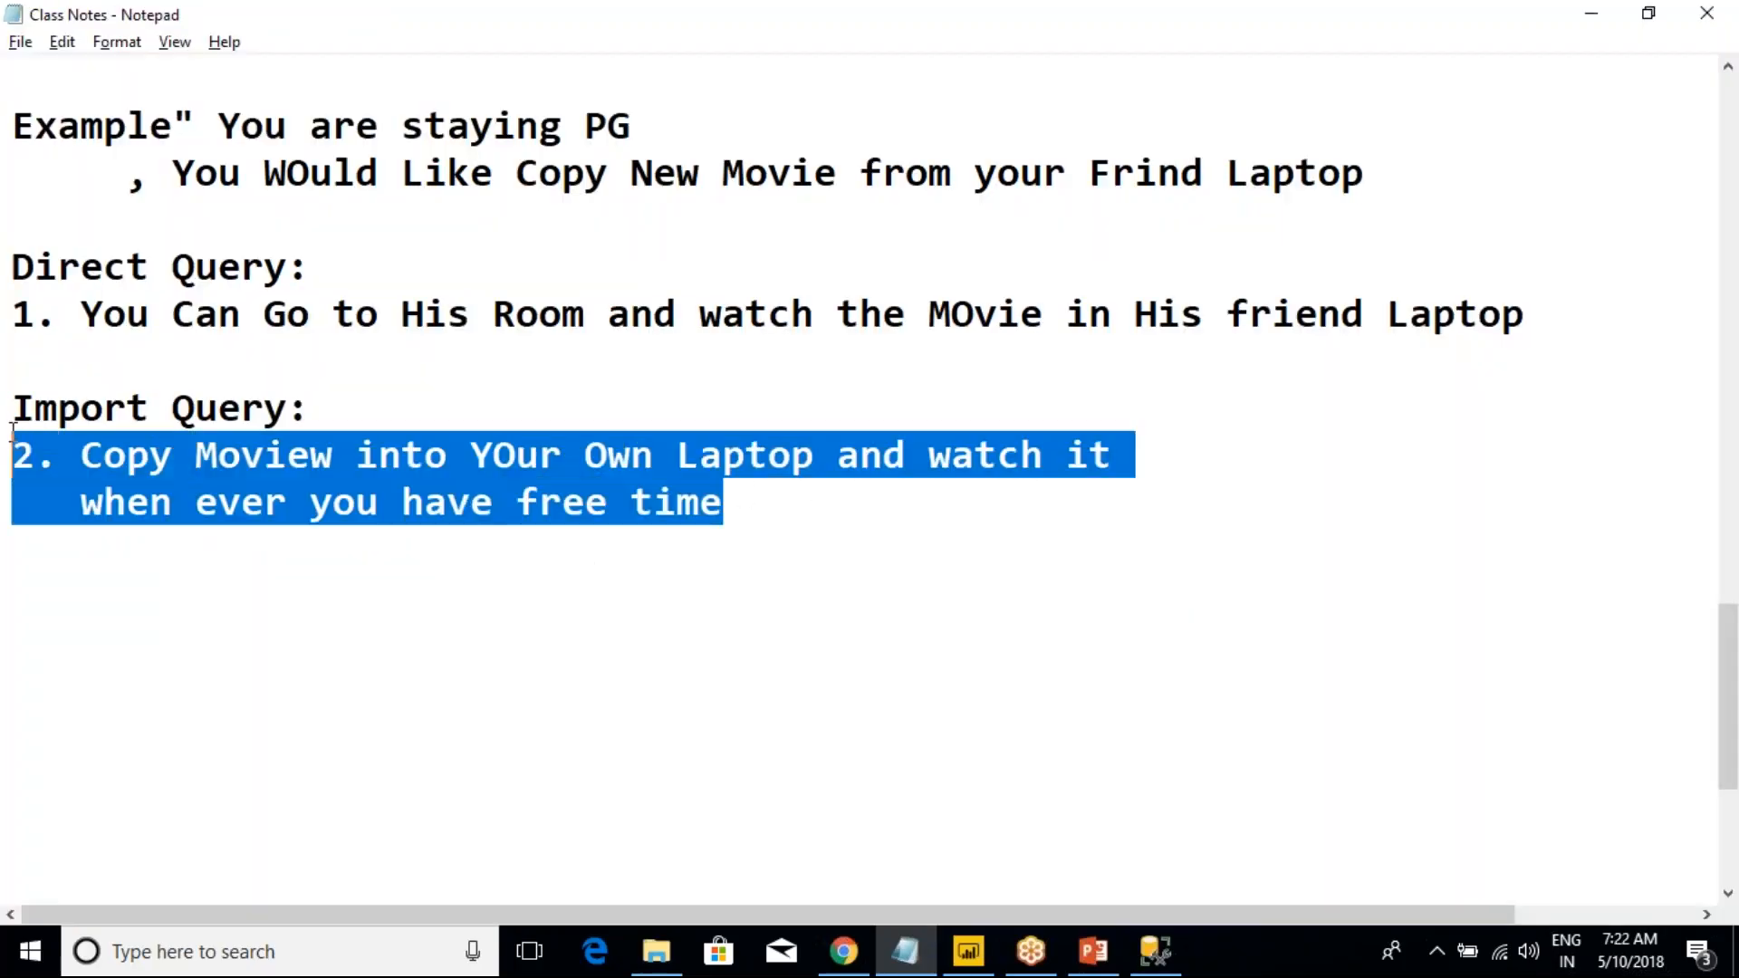
key("alt+Tab")
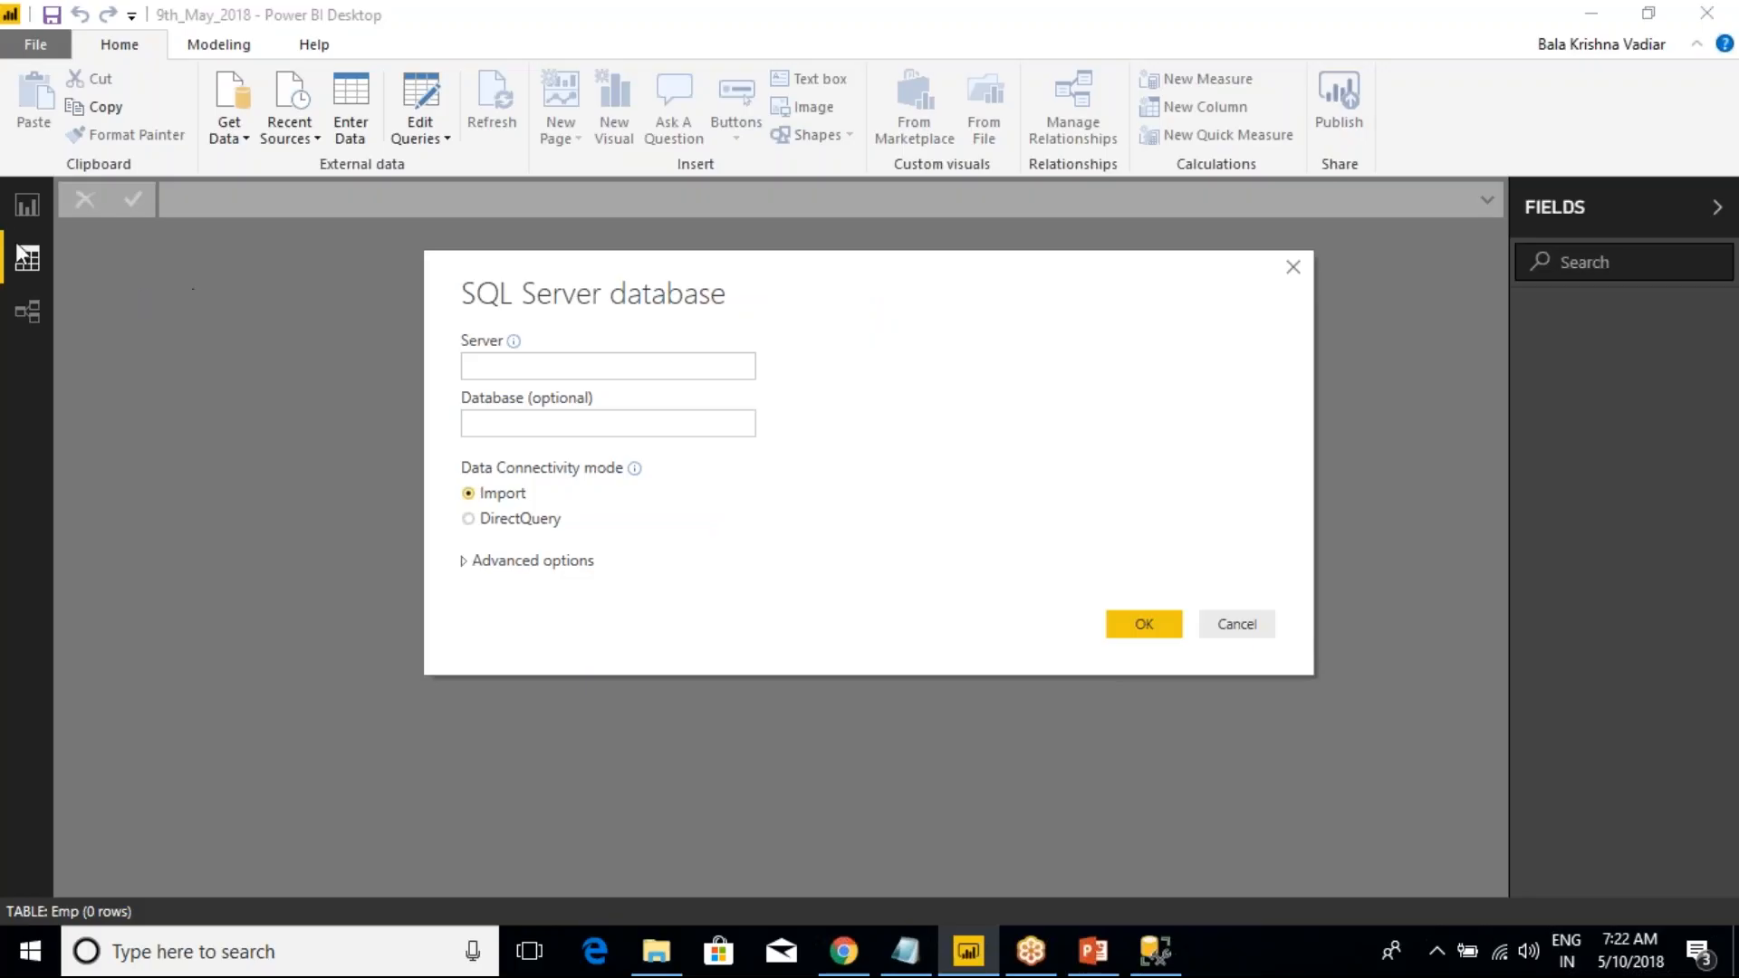
key("alt+Tab")
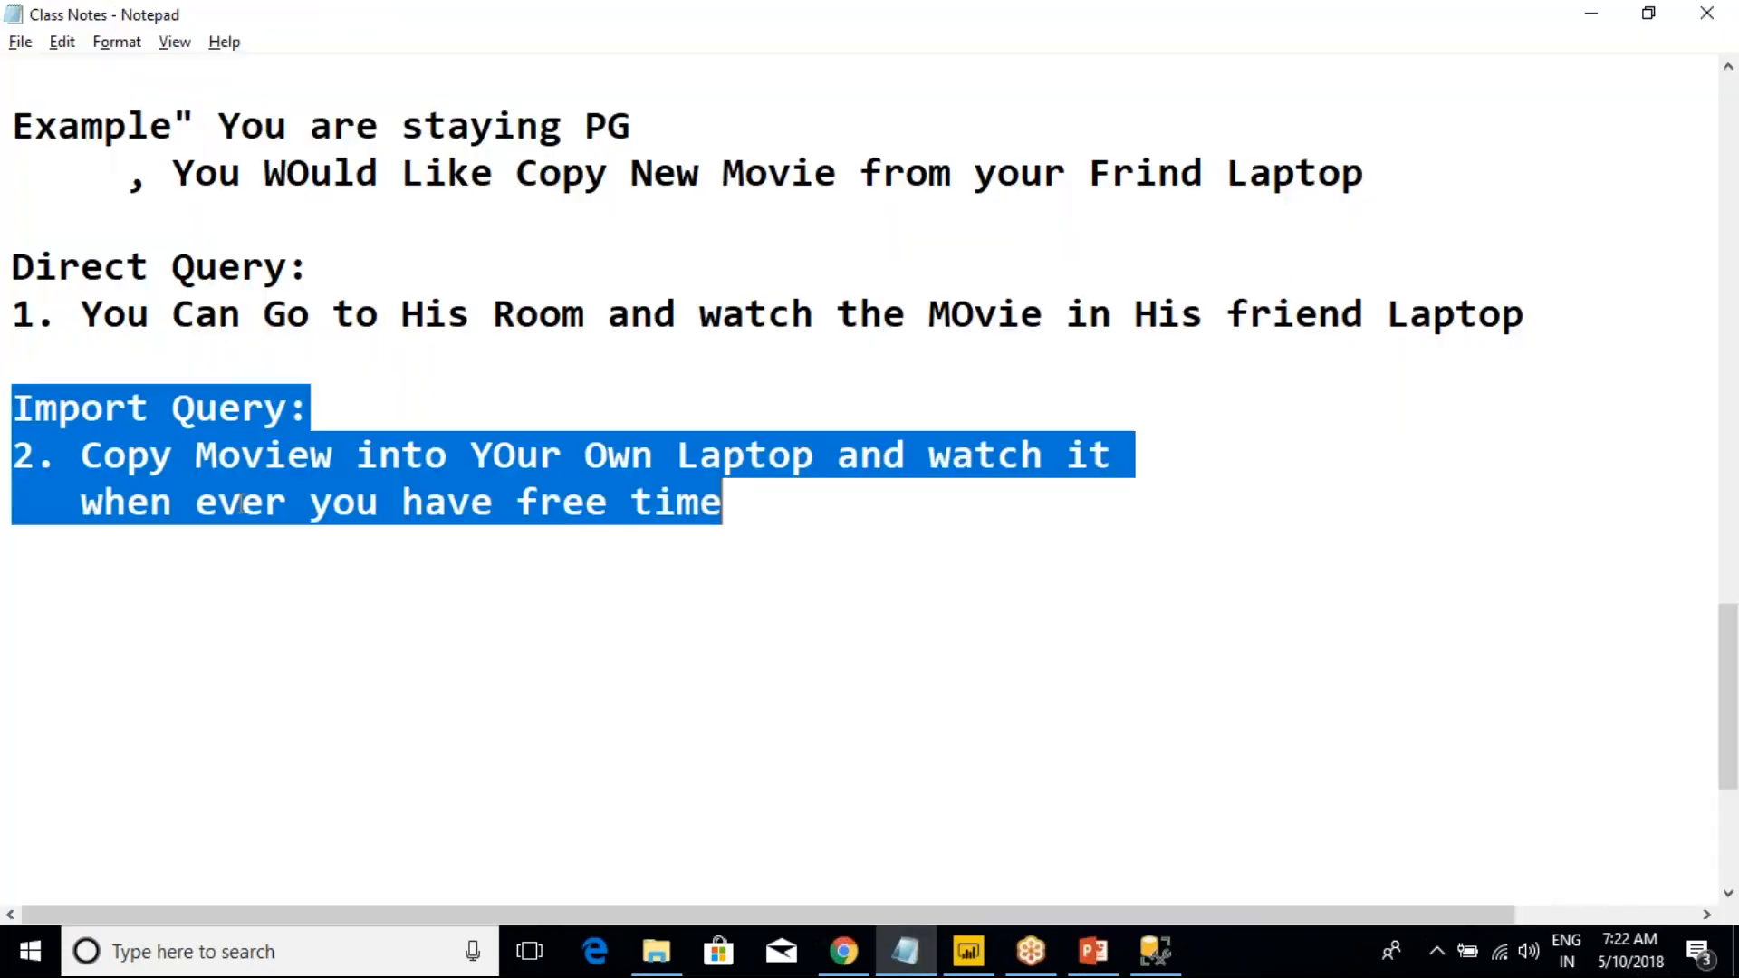
left_click(522, 538)
left_click_drag(741, 504, 12, 439)
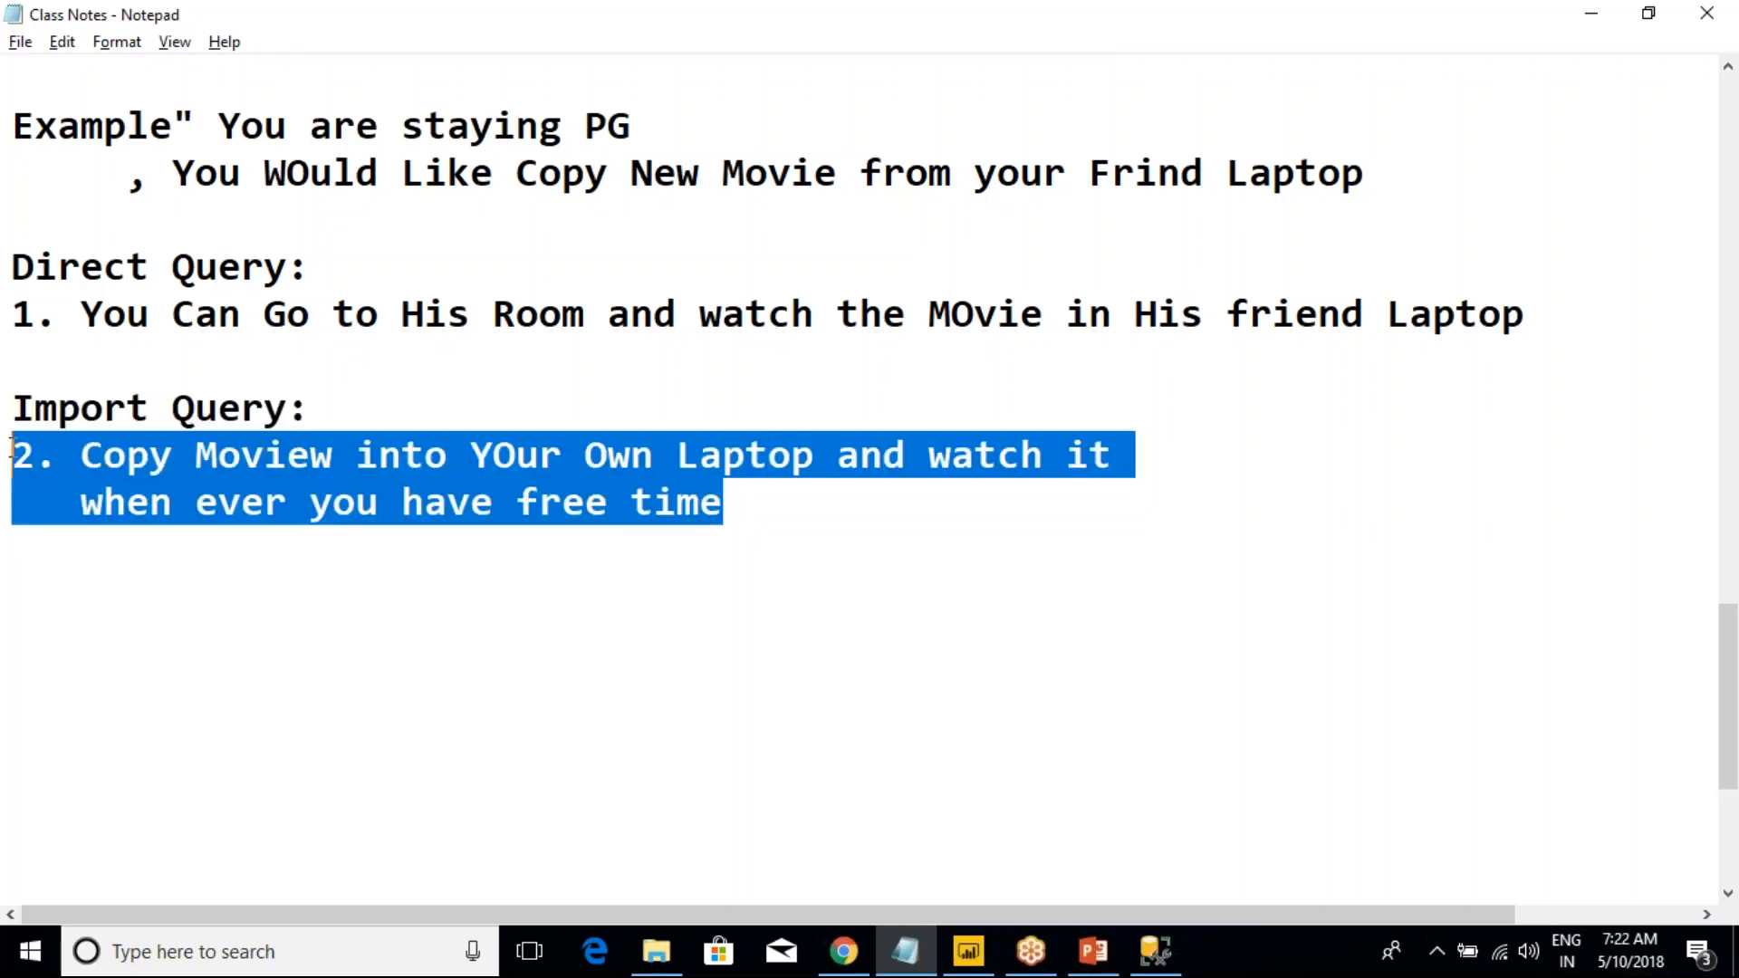
left_click(195, 454)
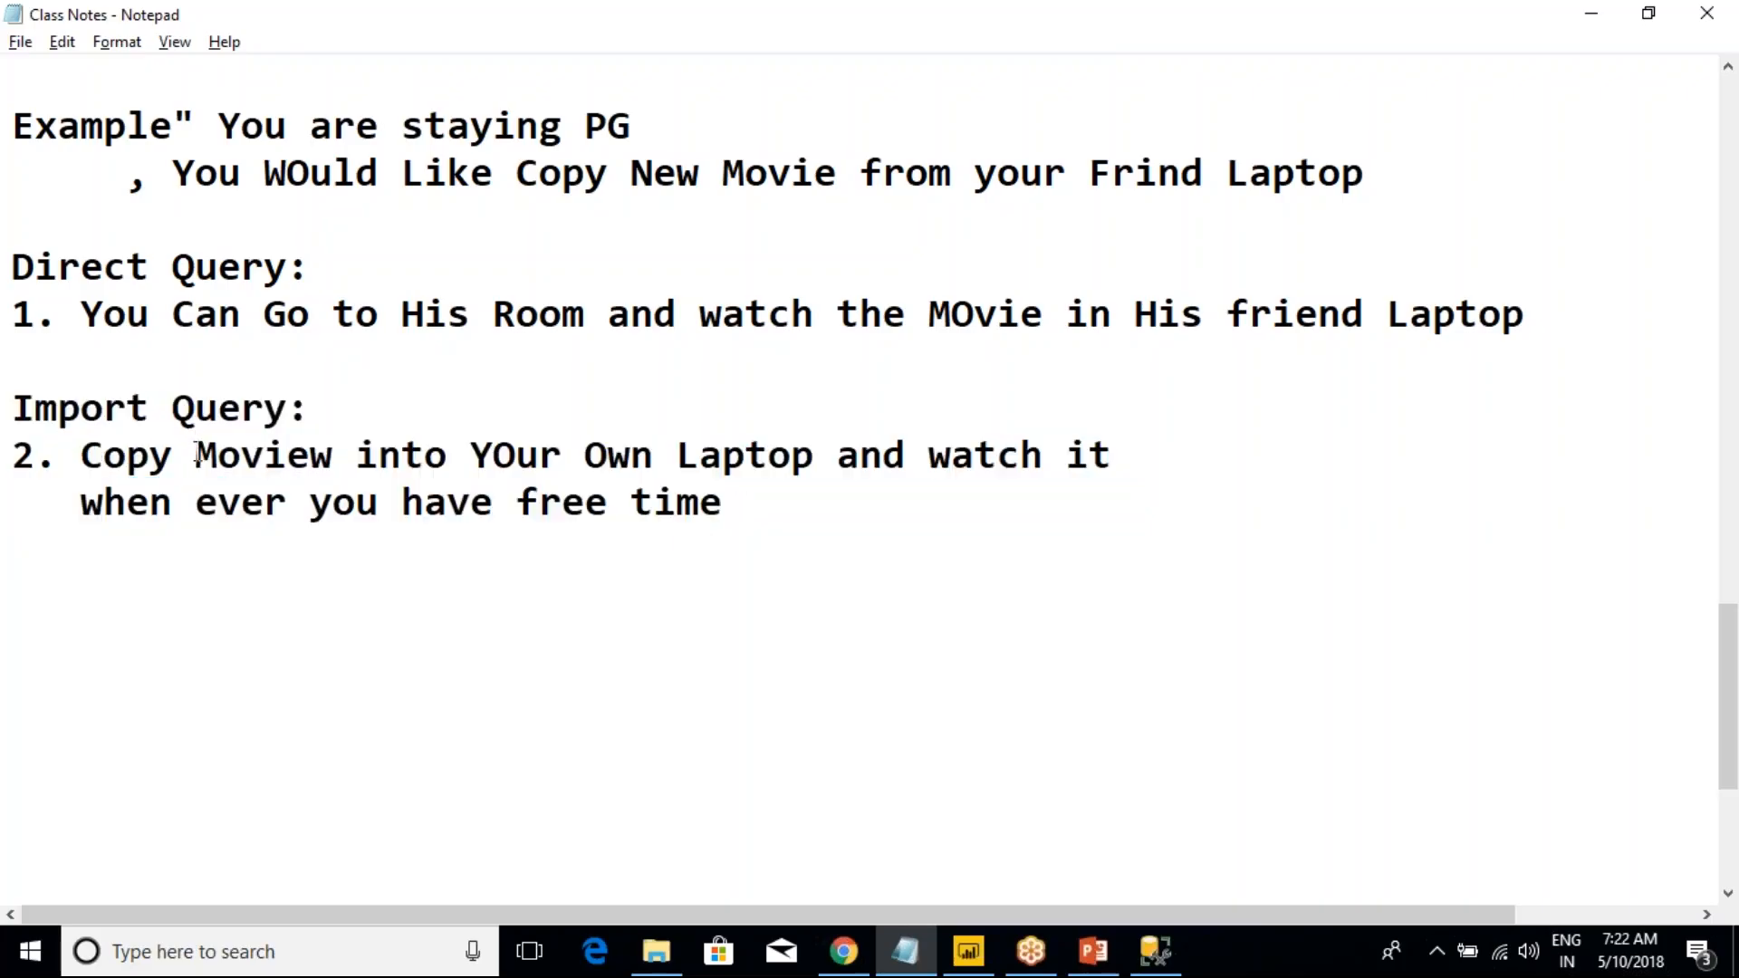
- Compare the two modes by highlighting the Direct Query section and the Import Query section in turn
left_click_drag(1549, 314, 13, 262)
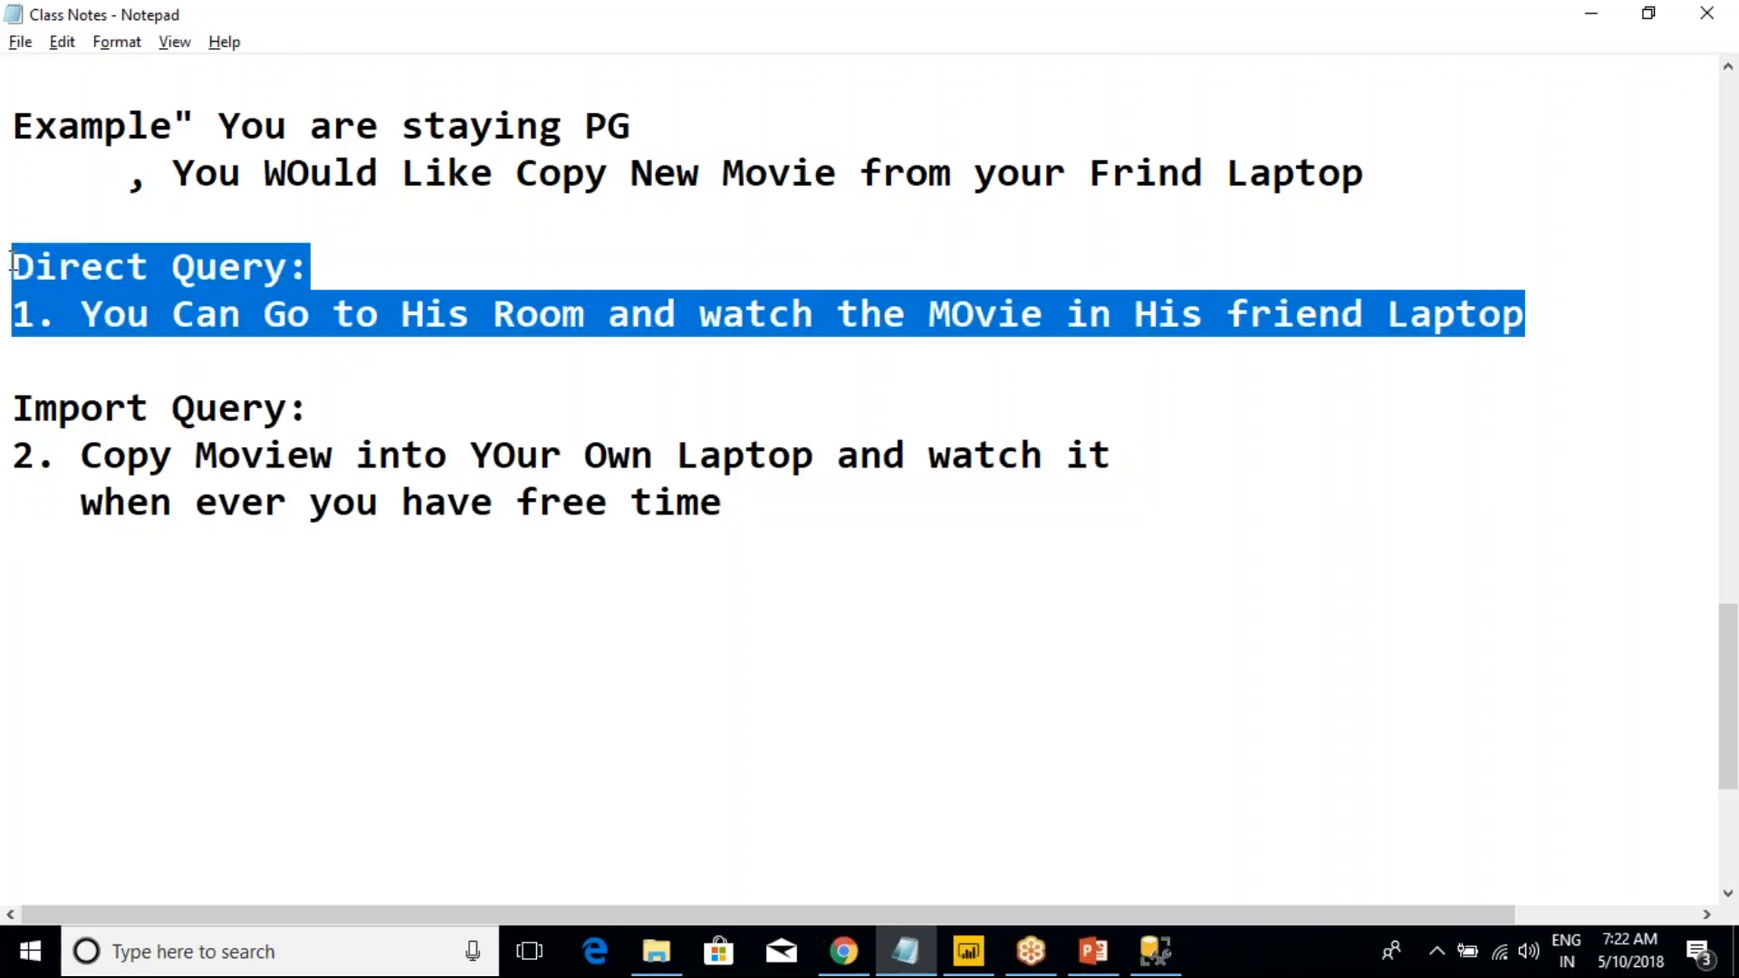
left_click_drag(774, 521, 11, 405)
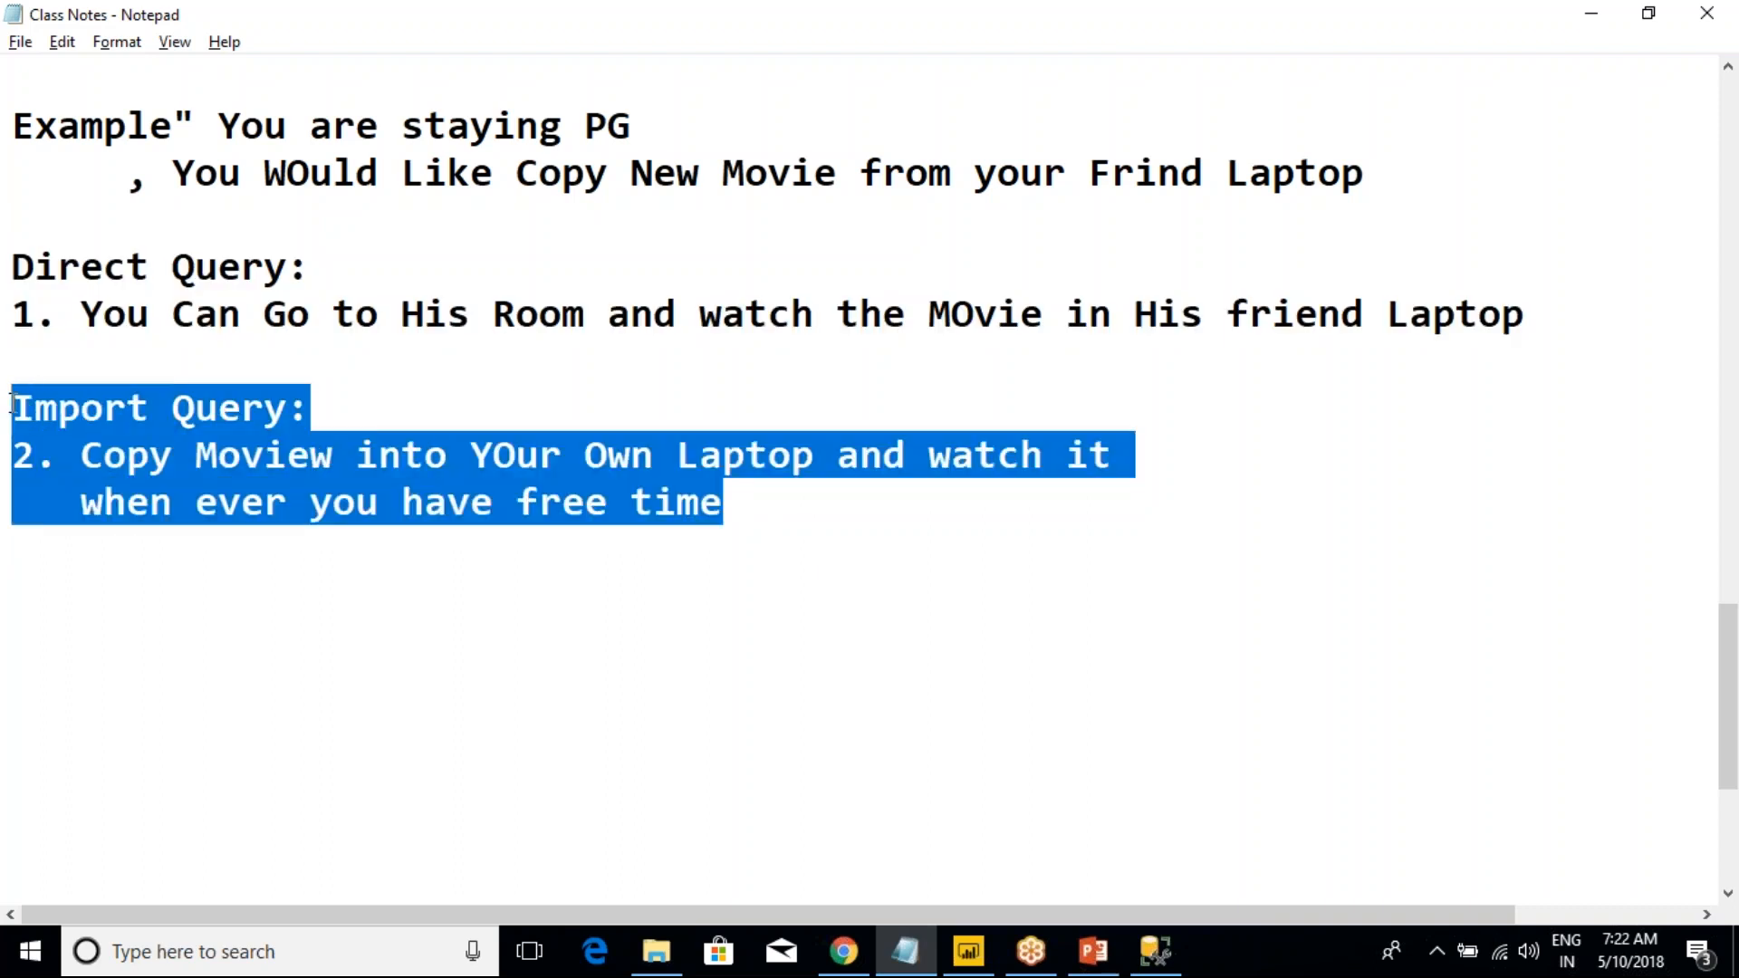
left_click(606, 284)
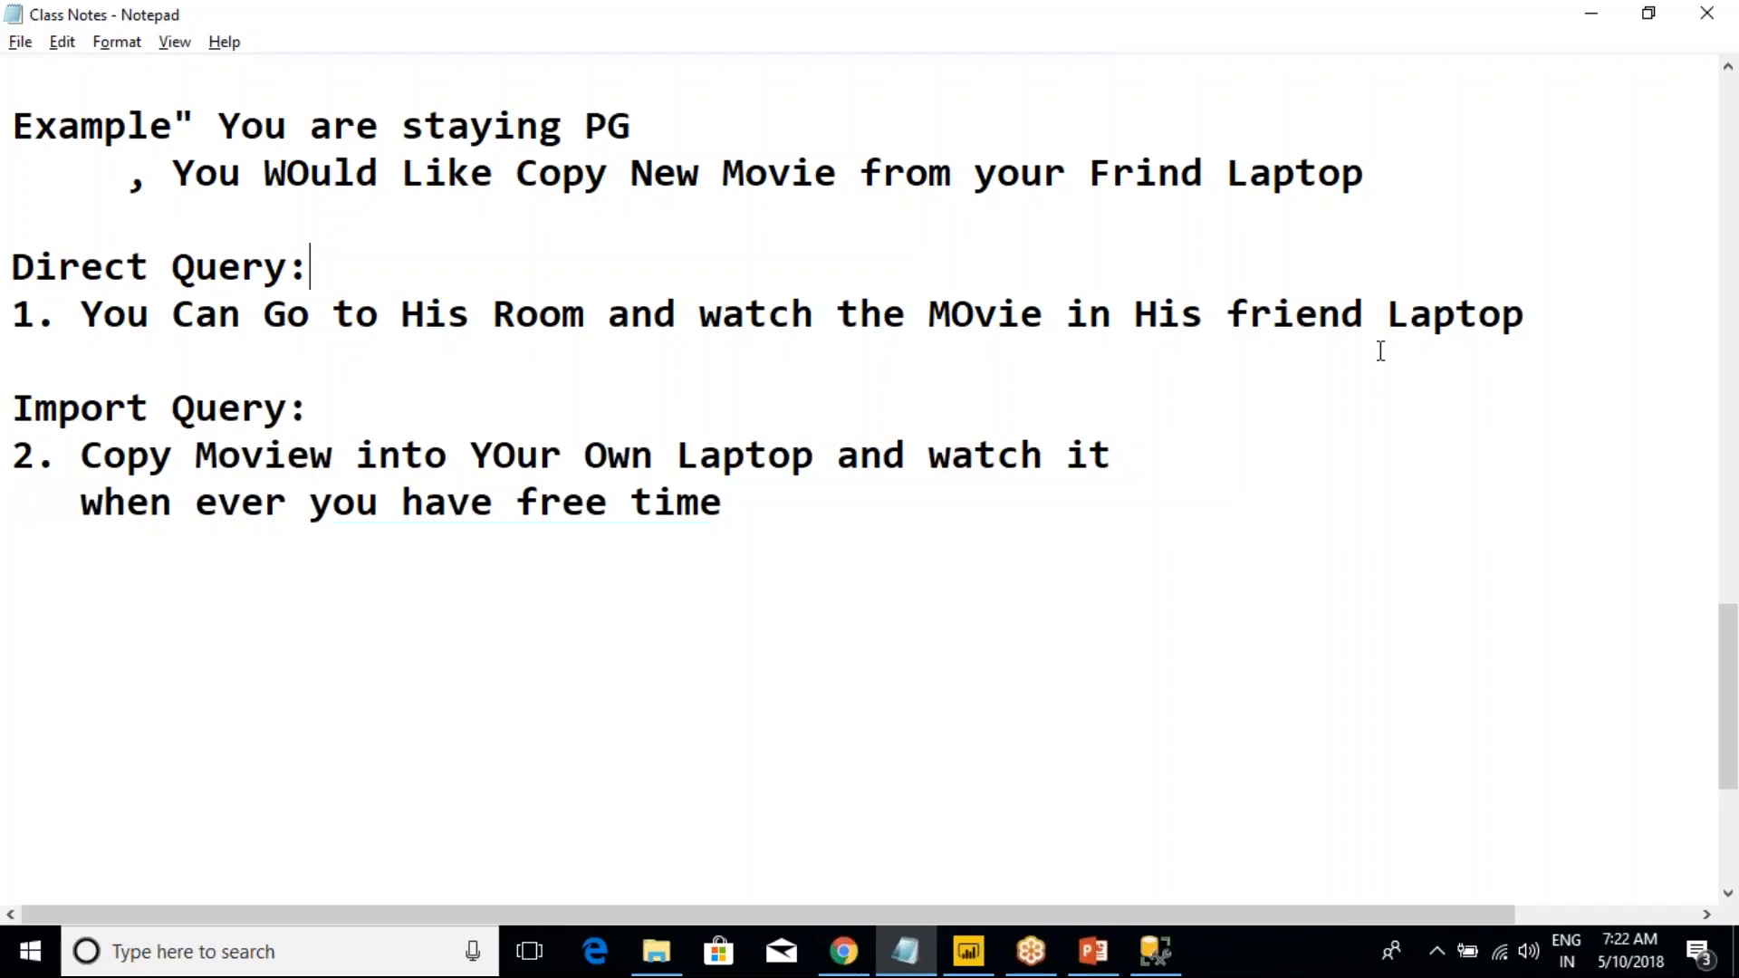
left_click_drag(1537, 330, 11, 272)
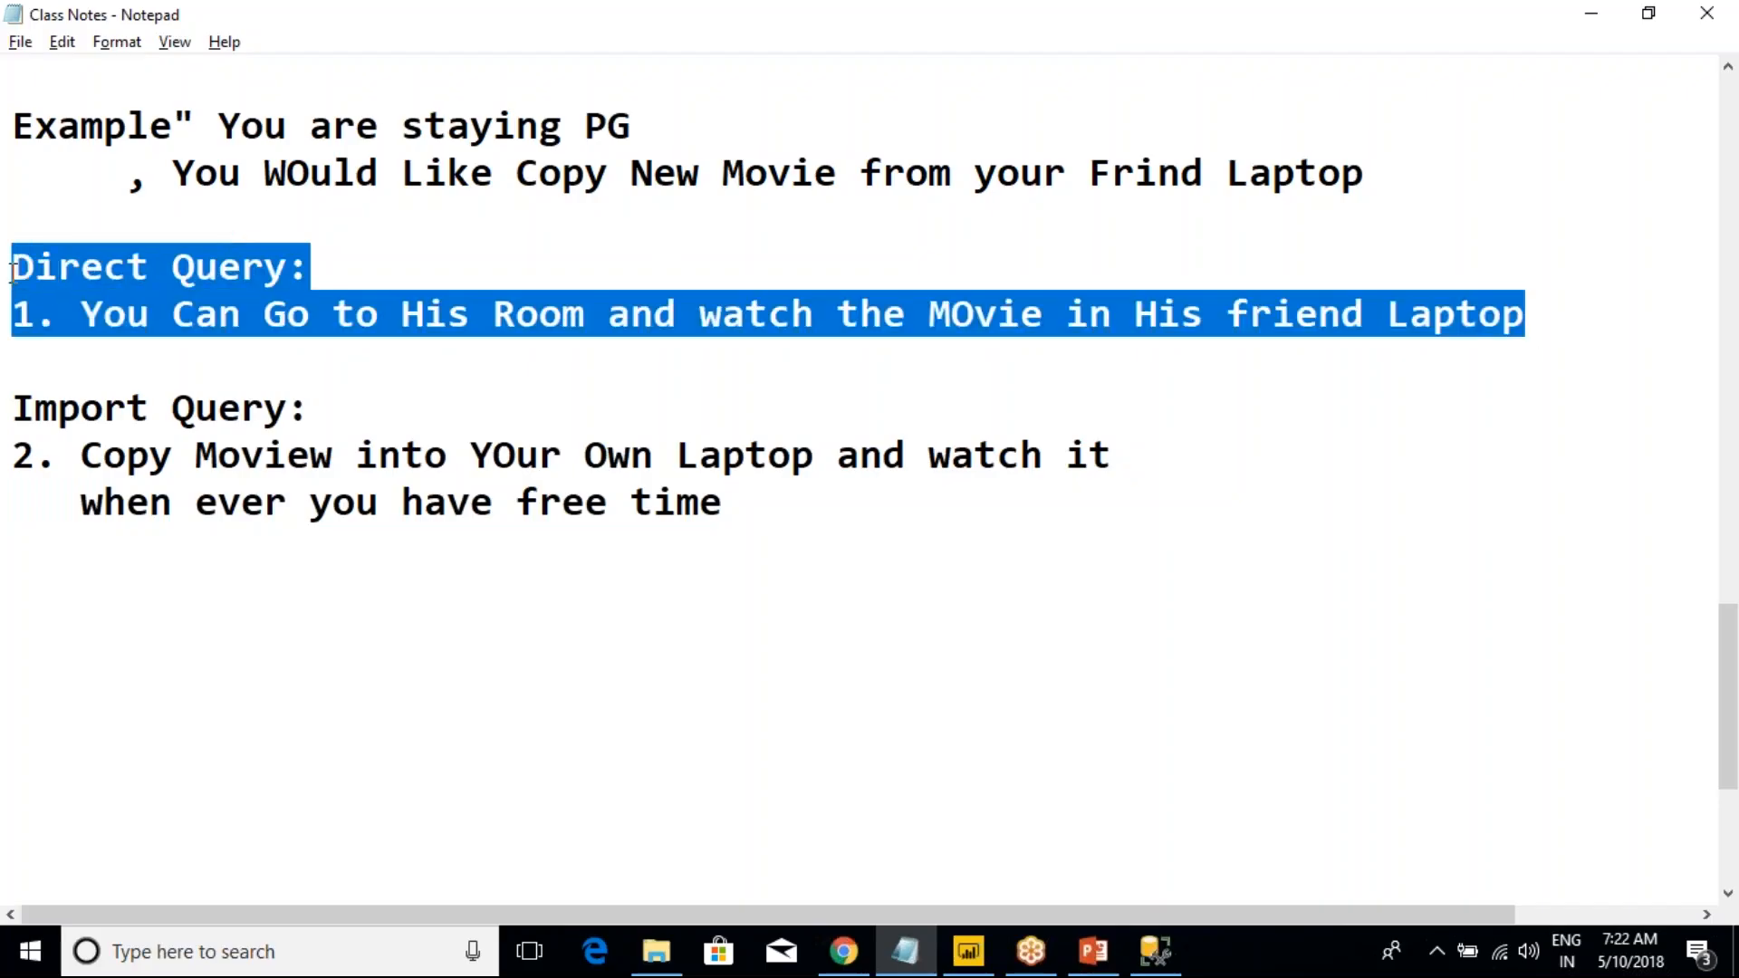
left_click(438, 419)
left_click_drag(746, 504, 21, 412)
left_click(135, 416)
- Switch to SQL Server Management Studio and examine the DimDate query results, marking the row count with a rectangle
key("alt+Tab")
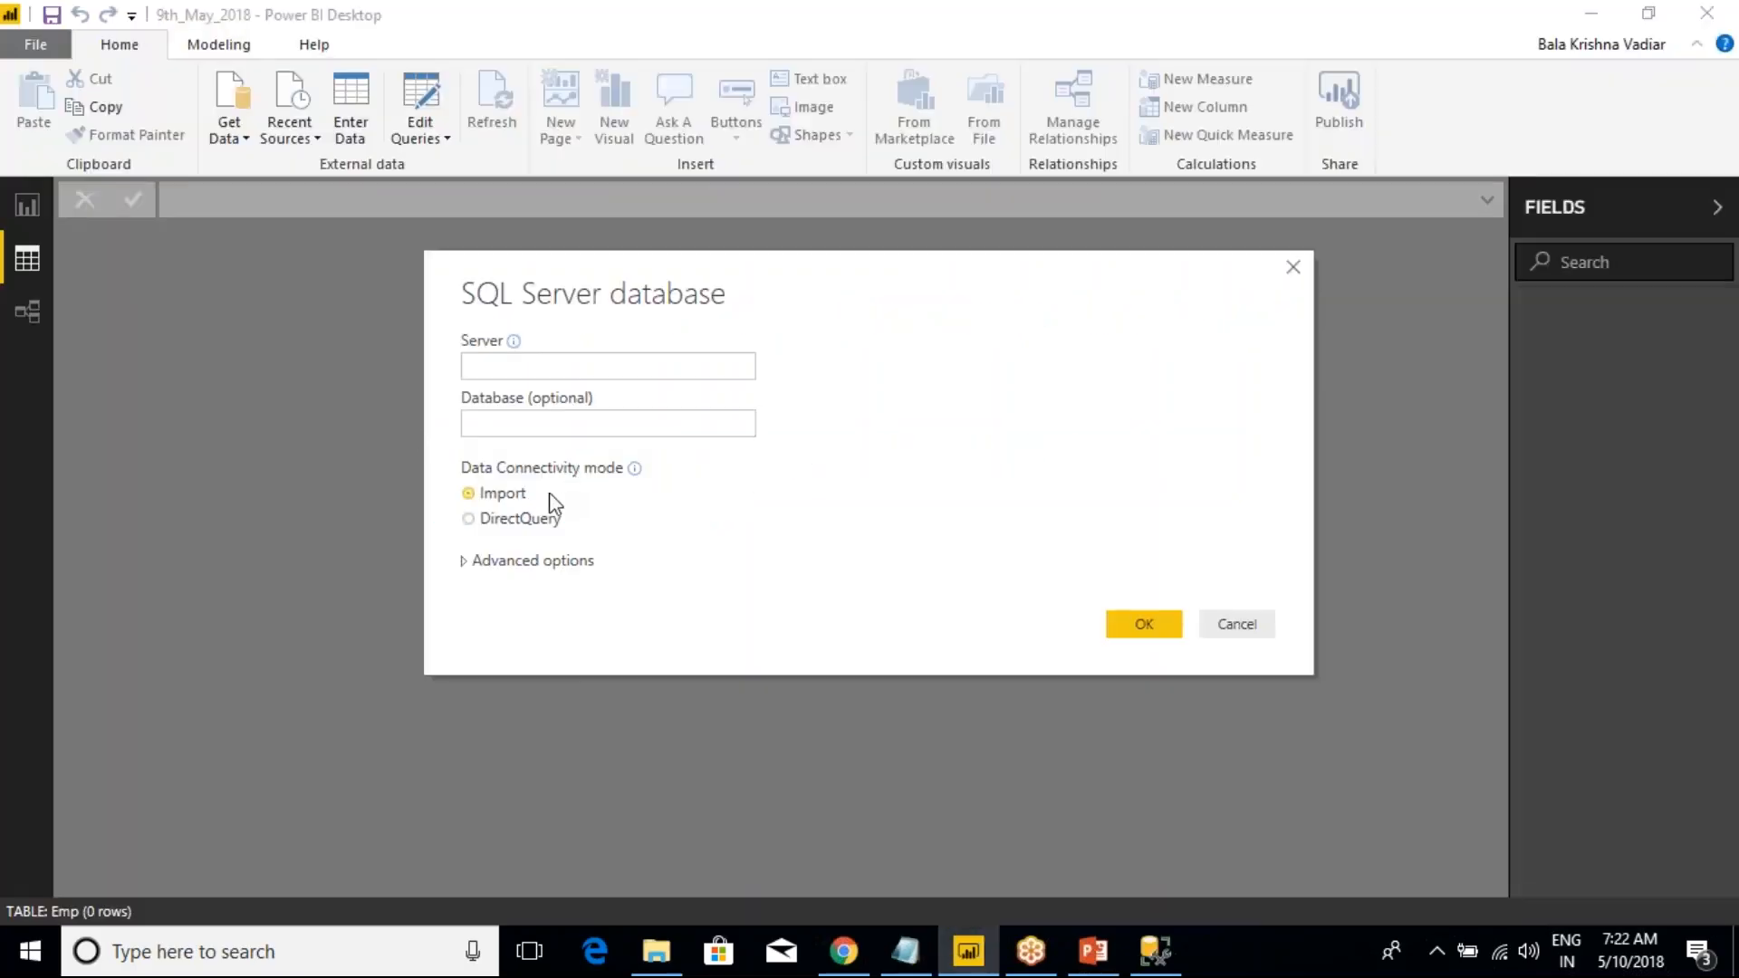
key("alt+Tab")
key("alt+Tab")
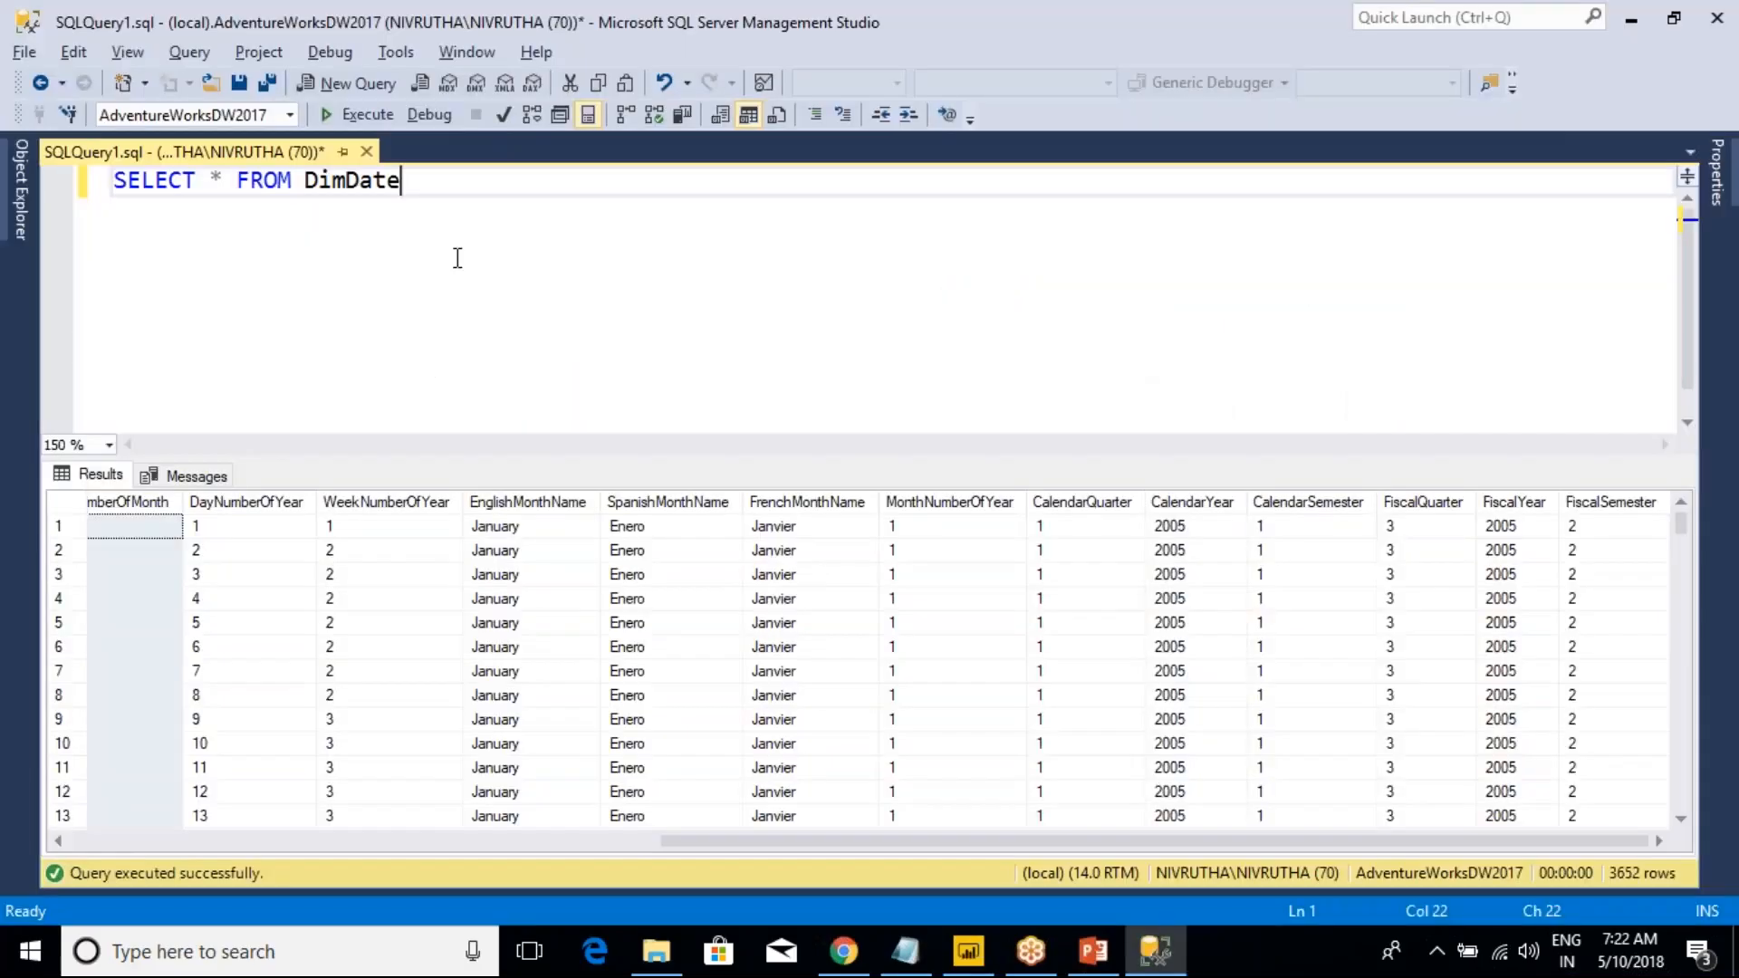
left_click(127, 502)
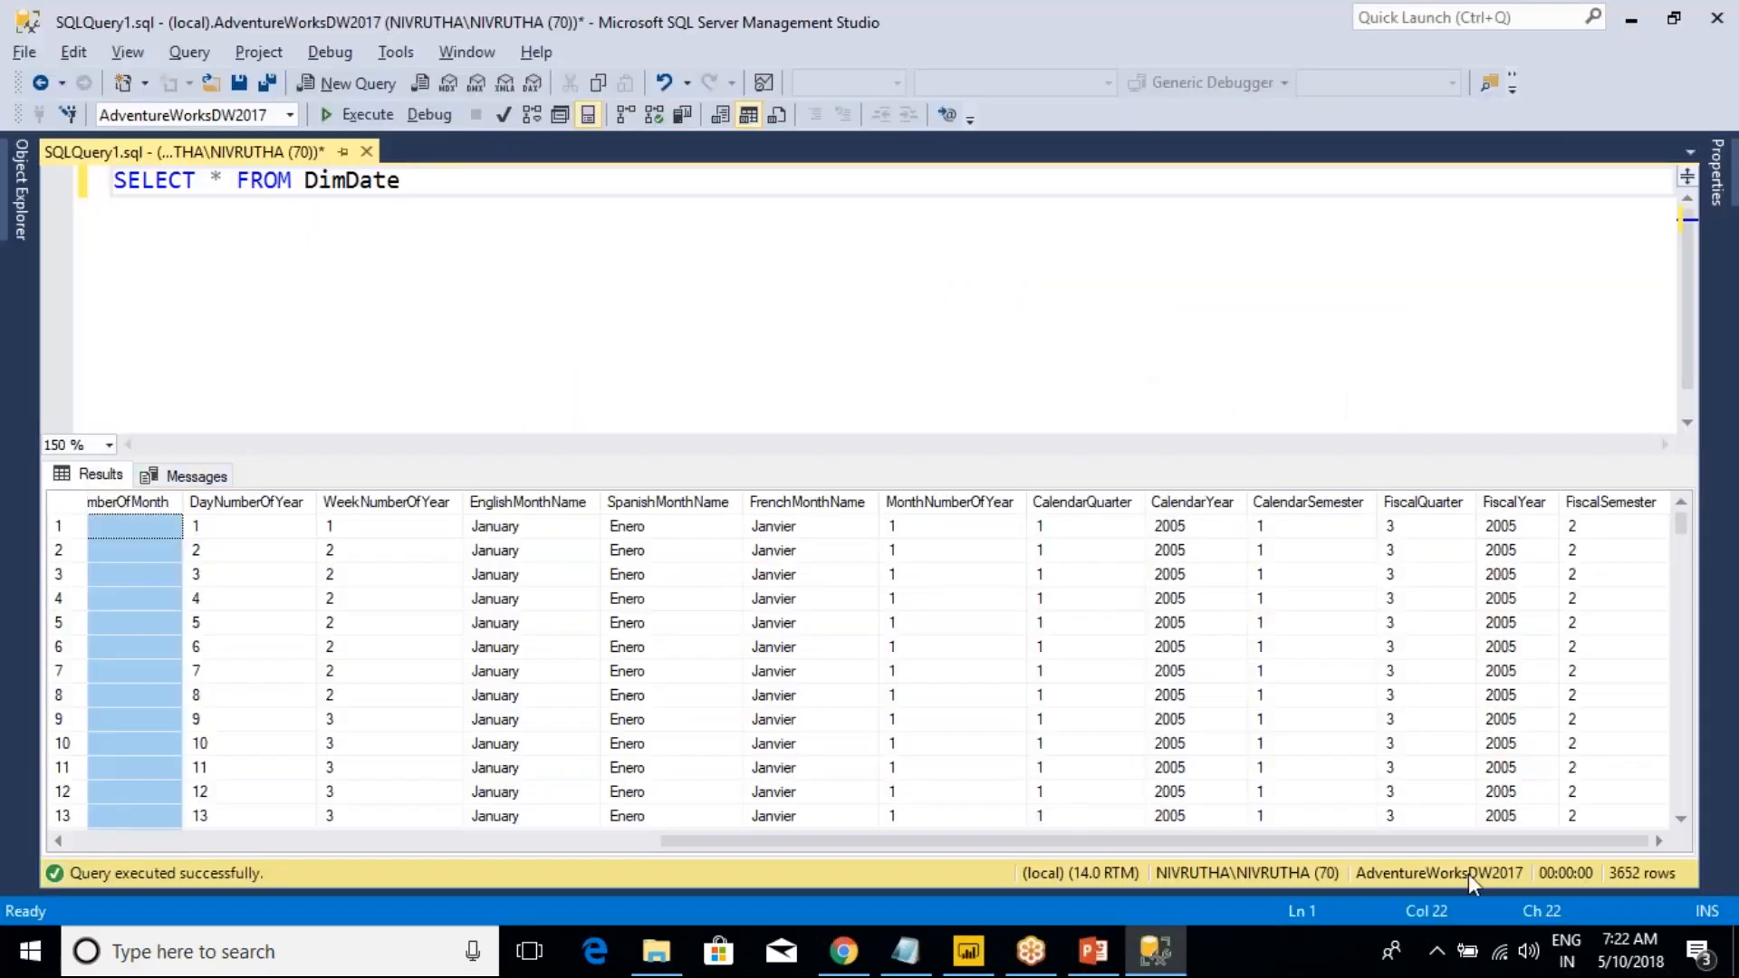
left_click_drag(1566, 833, 1673, 897)
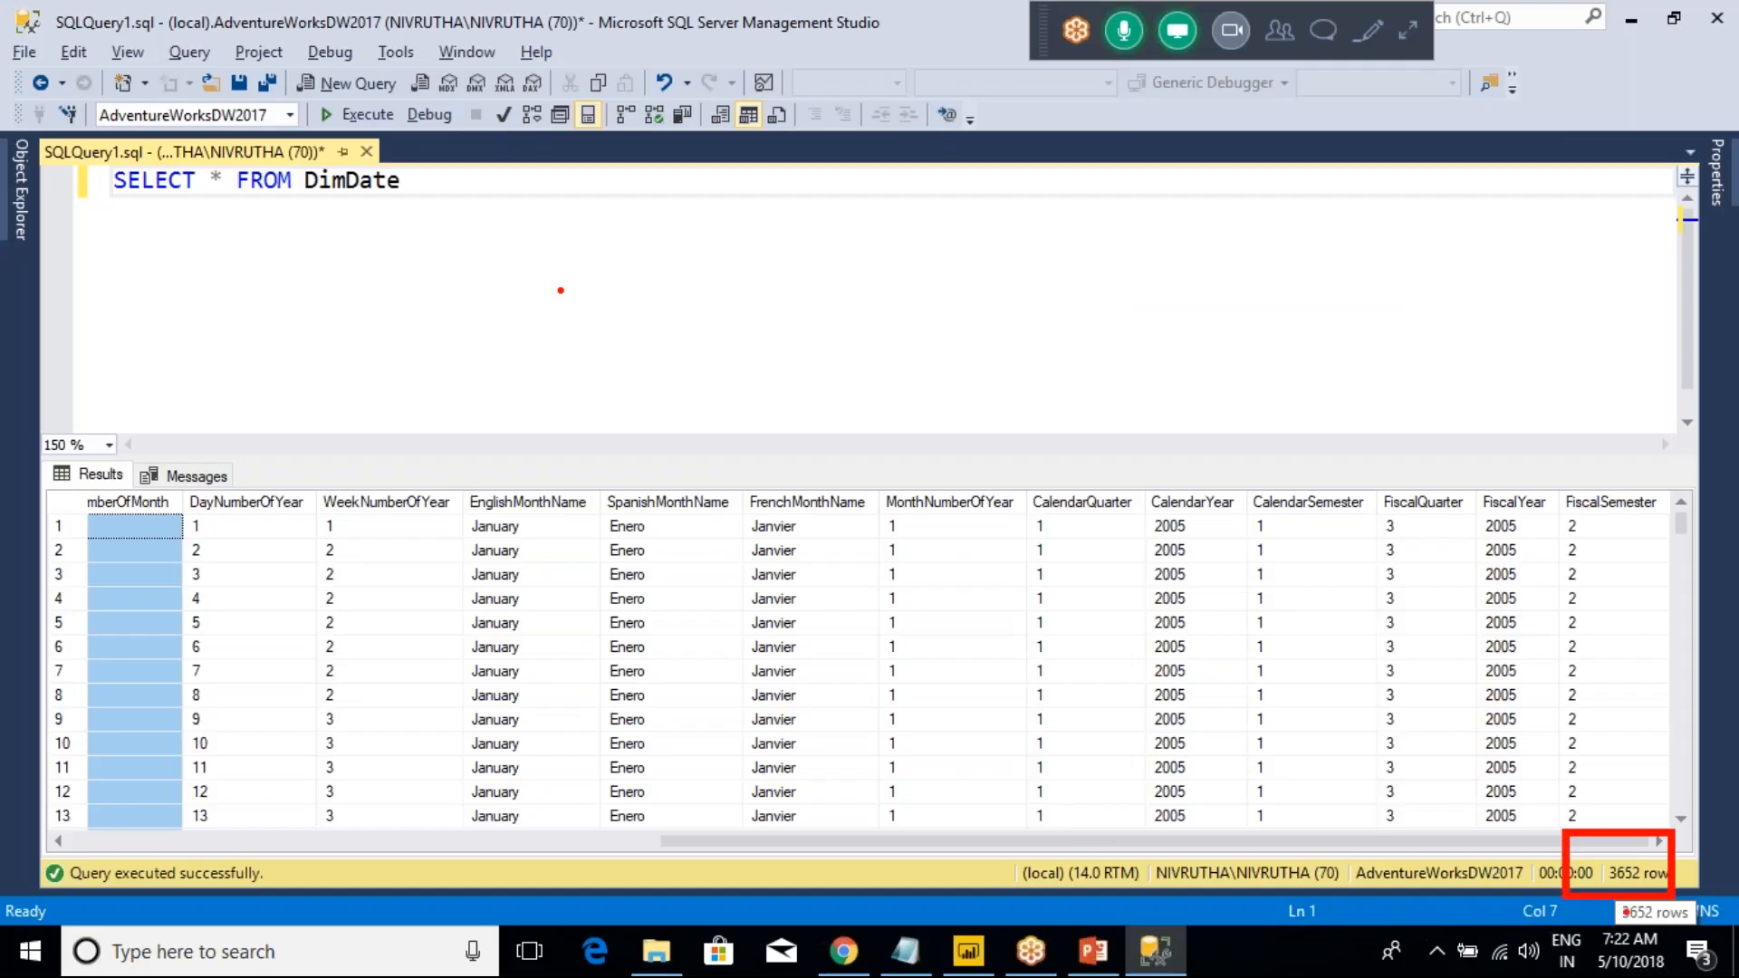
- Switch back to Power BI Desktop and cancel the SQL Server database connection
key("alt+Tab")
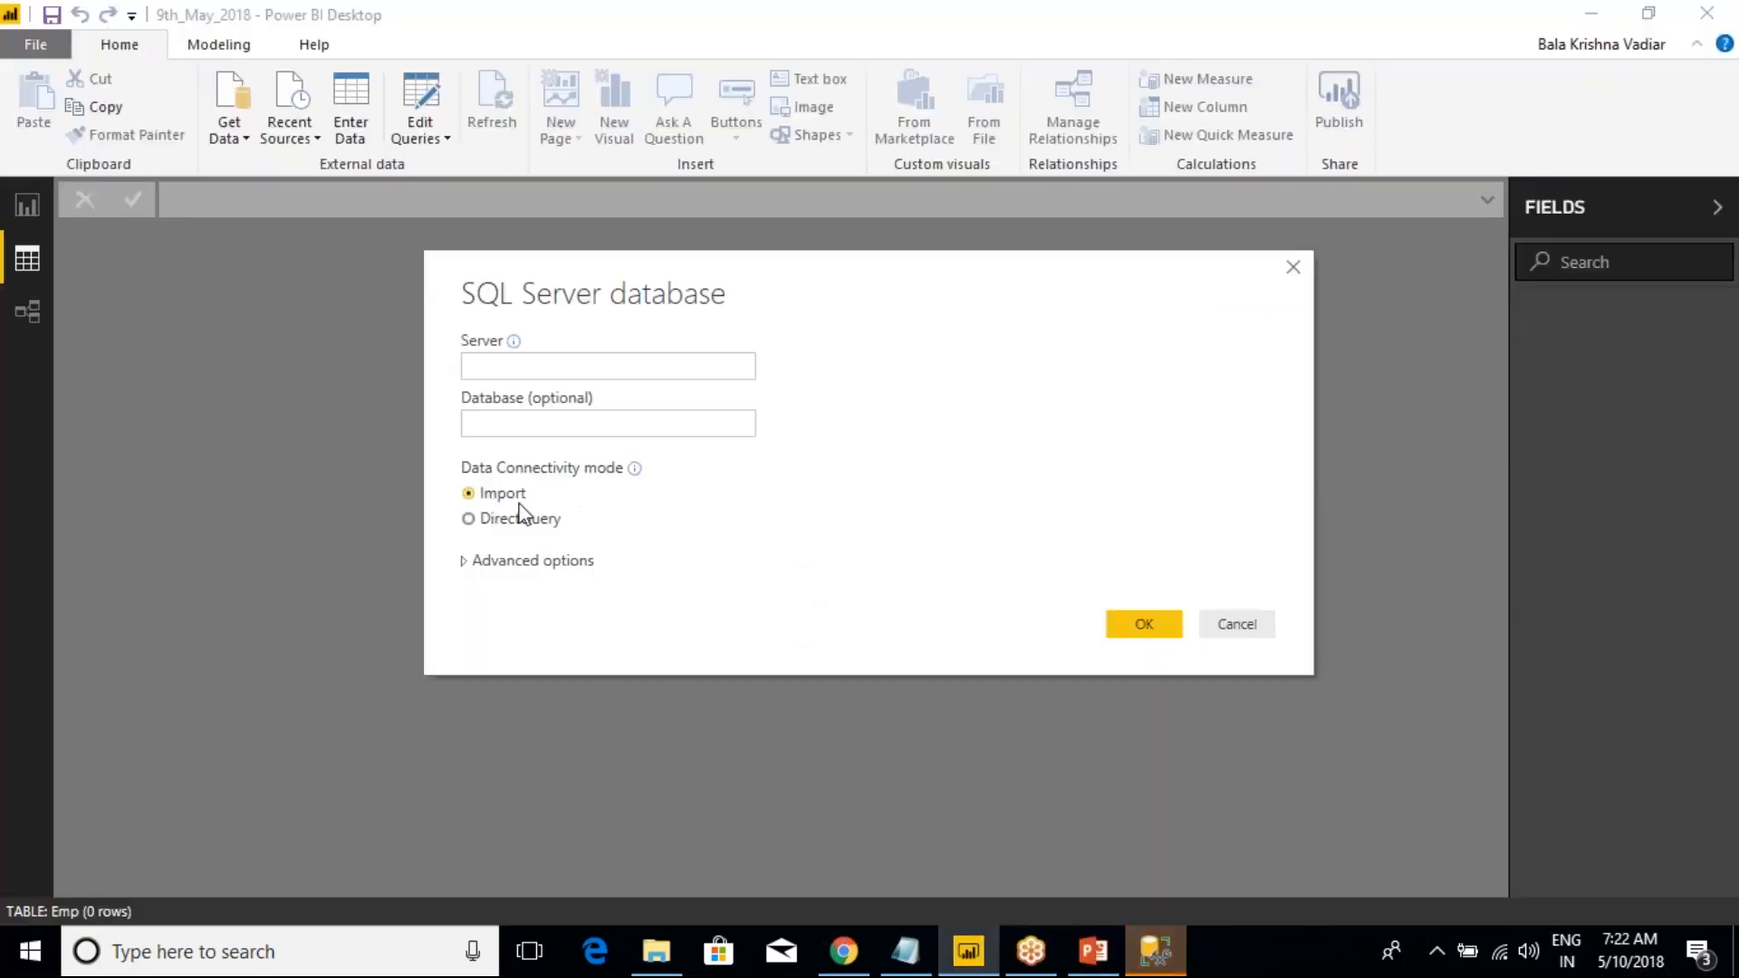
left_click(1237, 624)
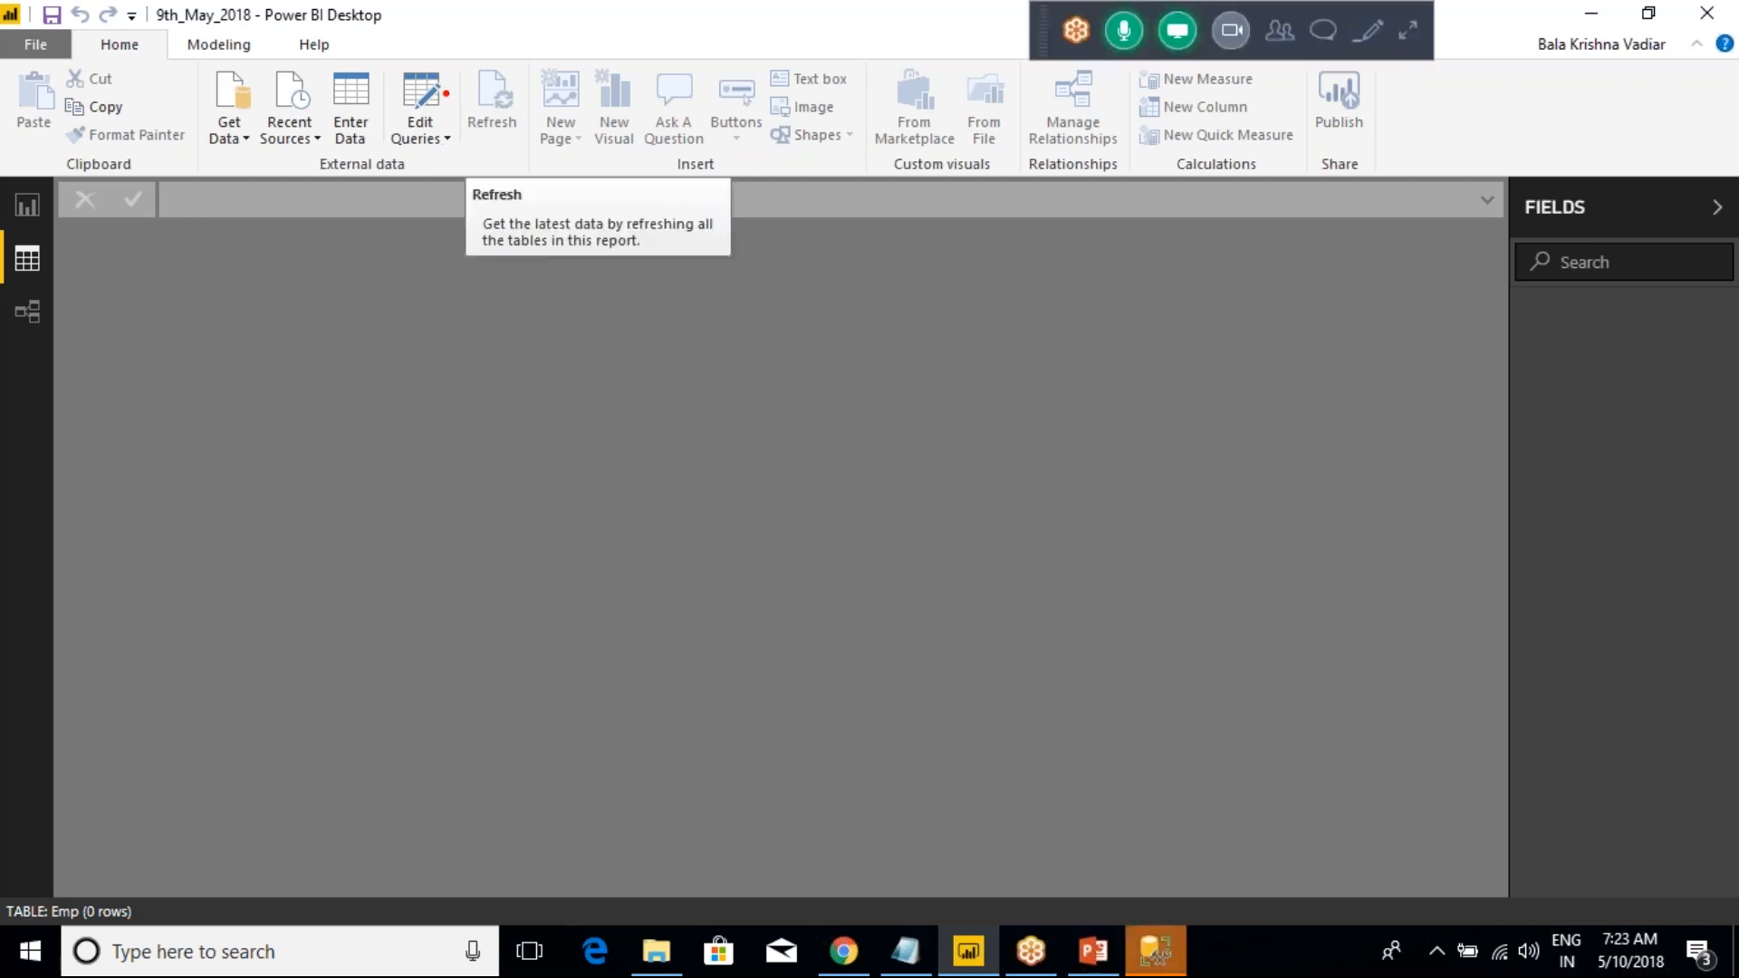
- Mark the Refresh command with a red rectangle and line, clear the marking, and view the DimDate query in SQL Server Management Studio
mouse_move(448, 48)
left_mouse_down()
mouse_move(538, 152)
mouse_move(498, 237)
mouse_move(501, 317)
left_mouse_up()
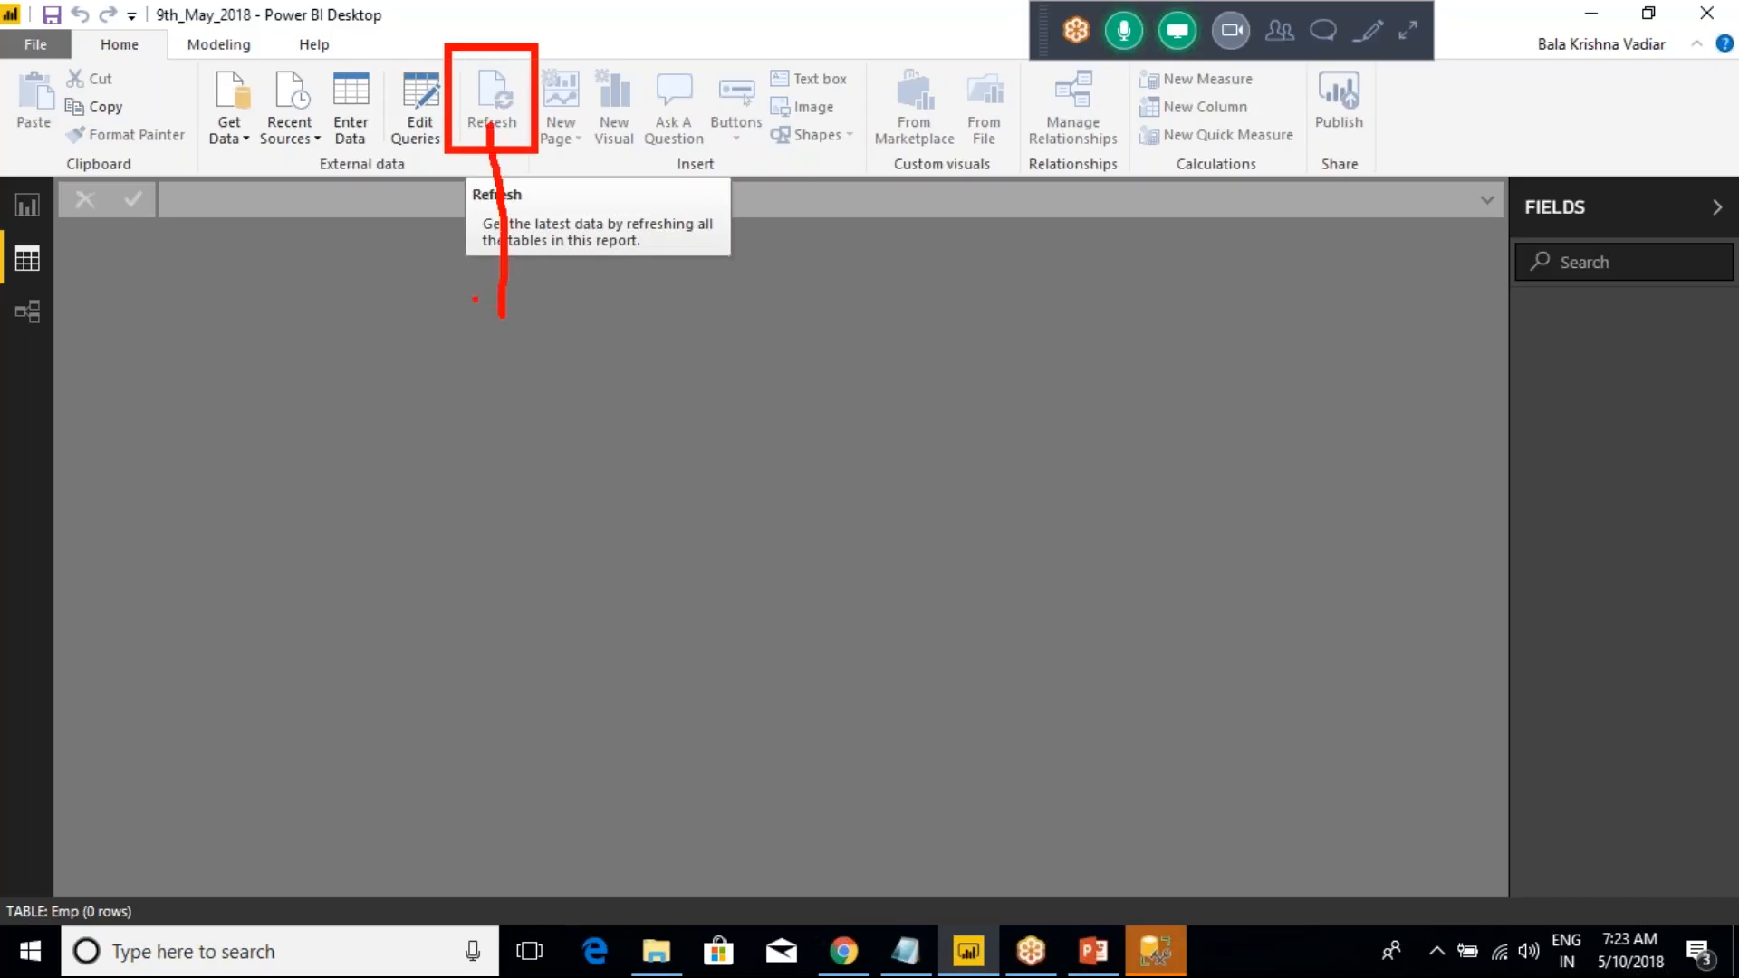
key("Escape")
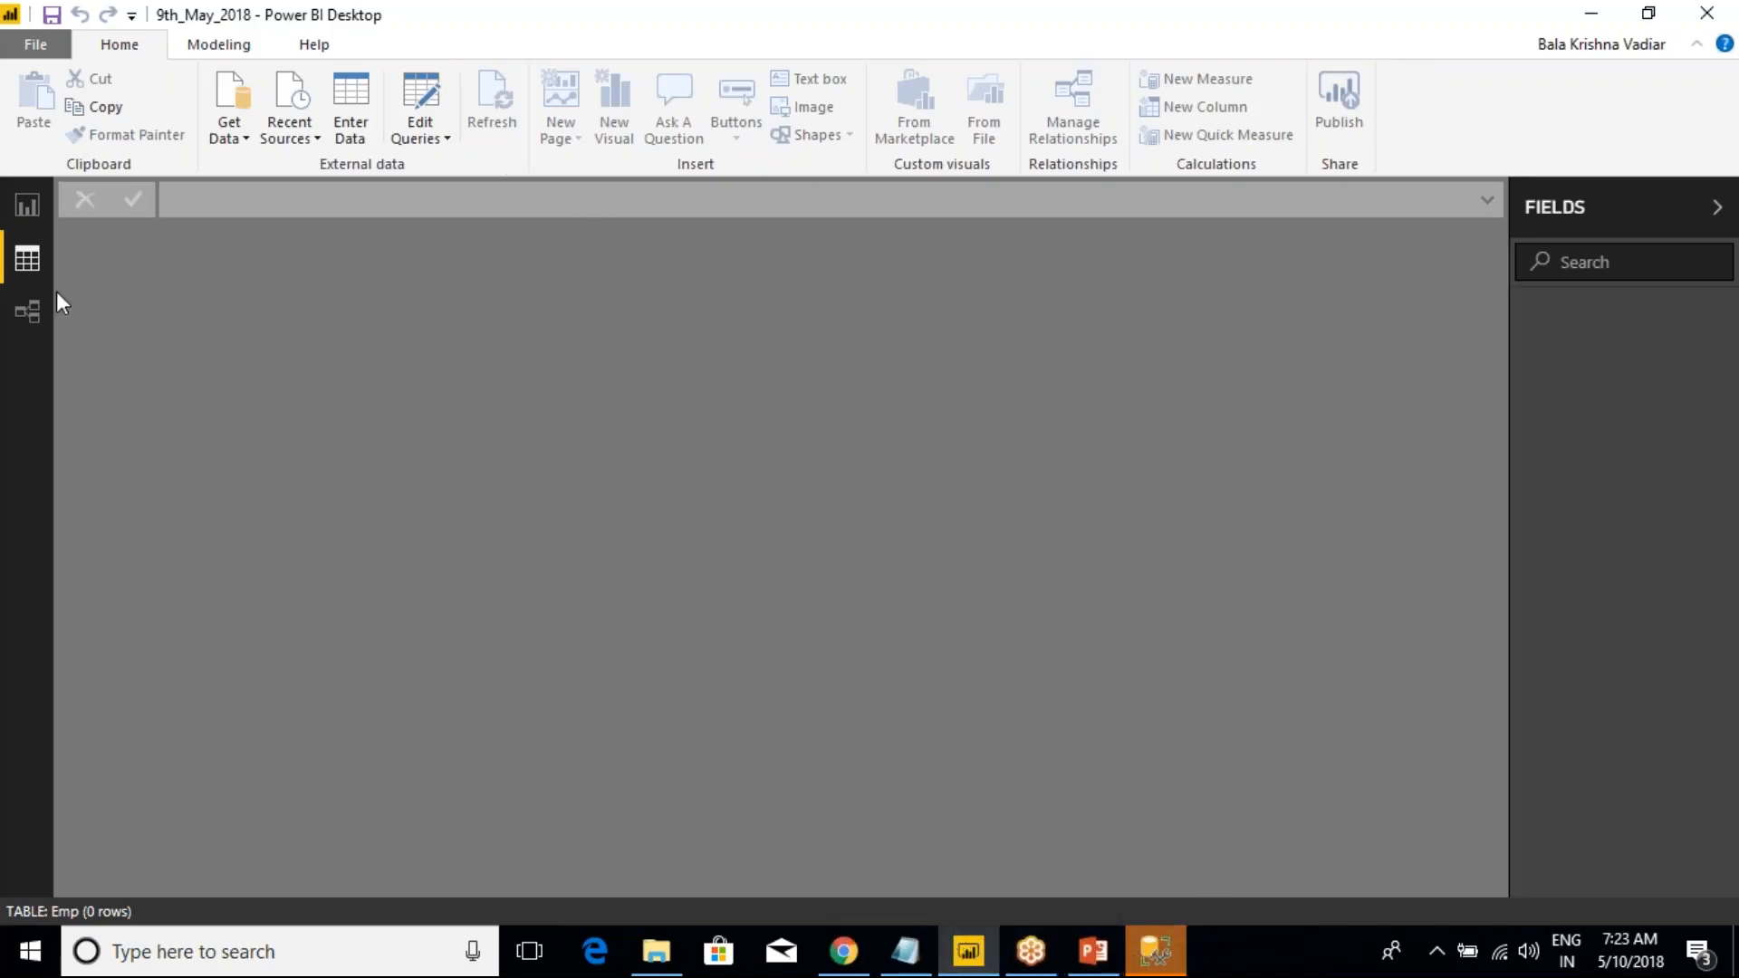
mouse_move(1150, 949)
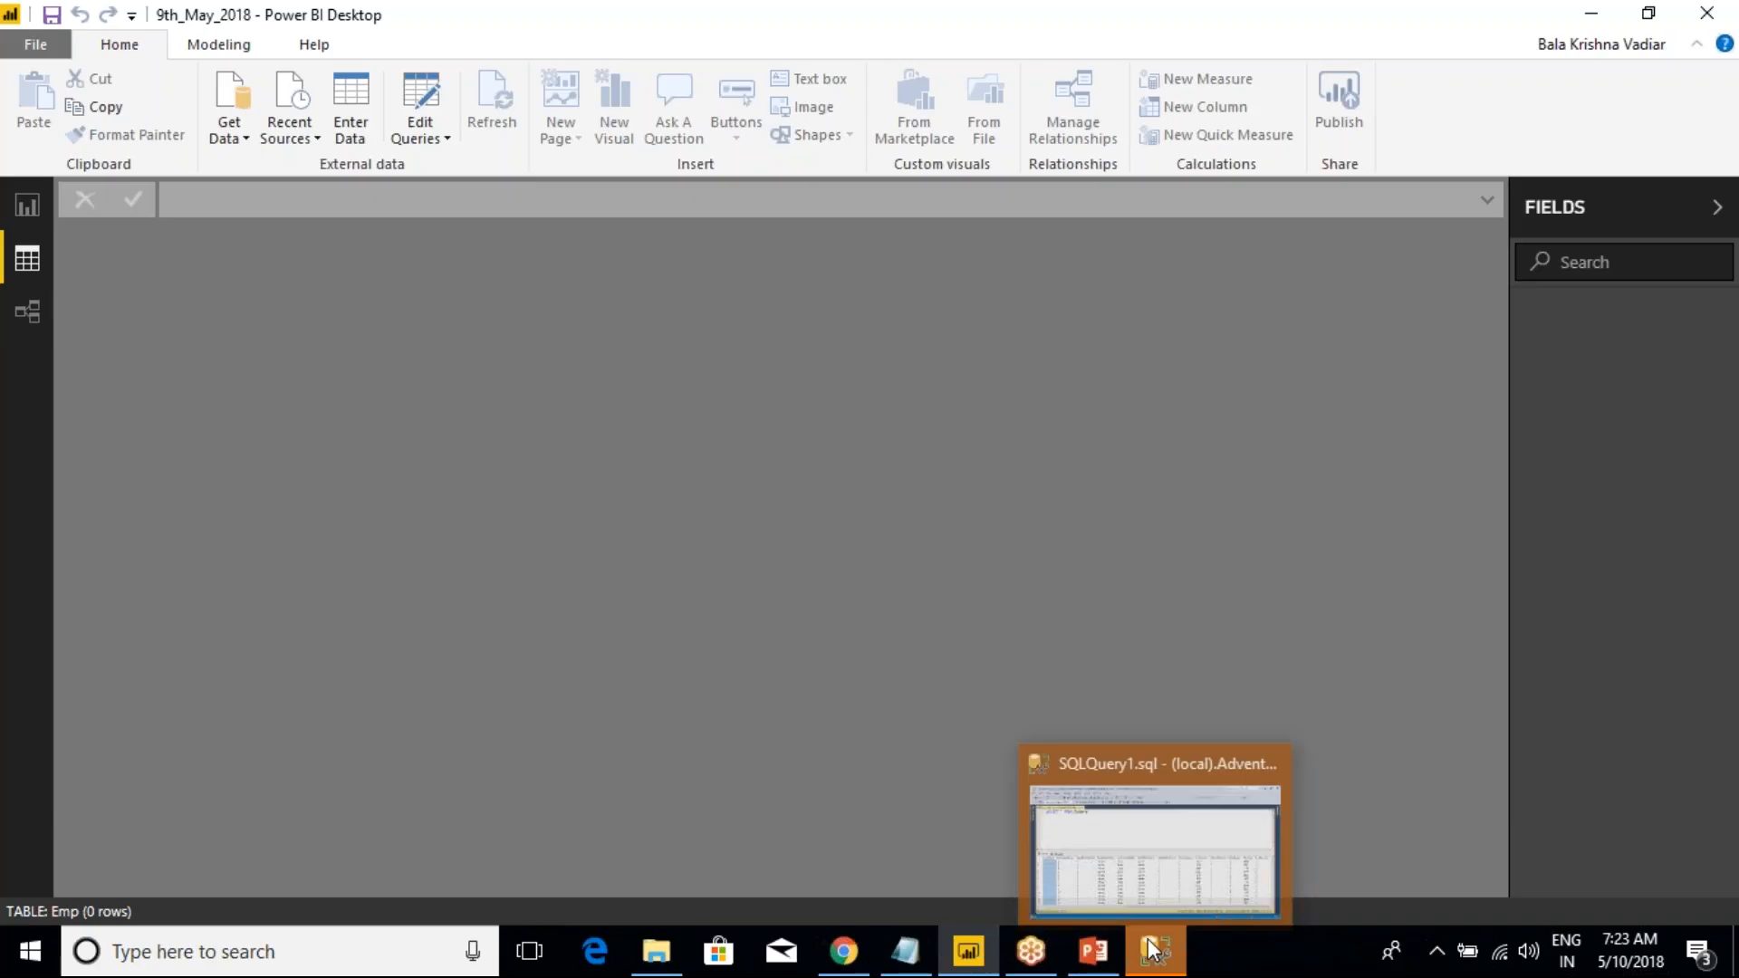
left_click(1144, 856)
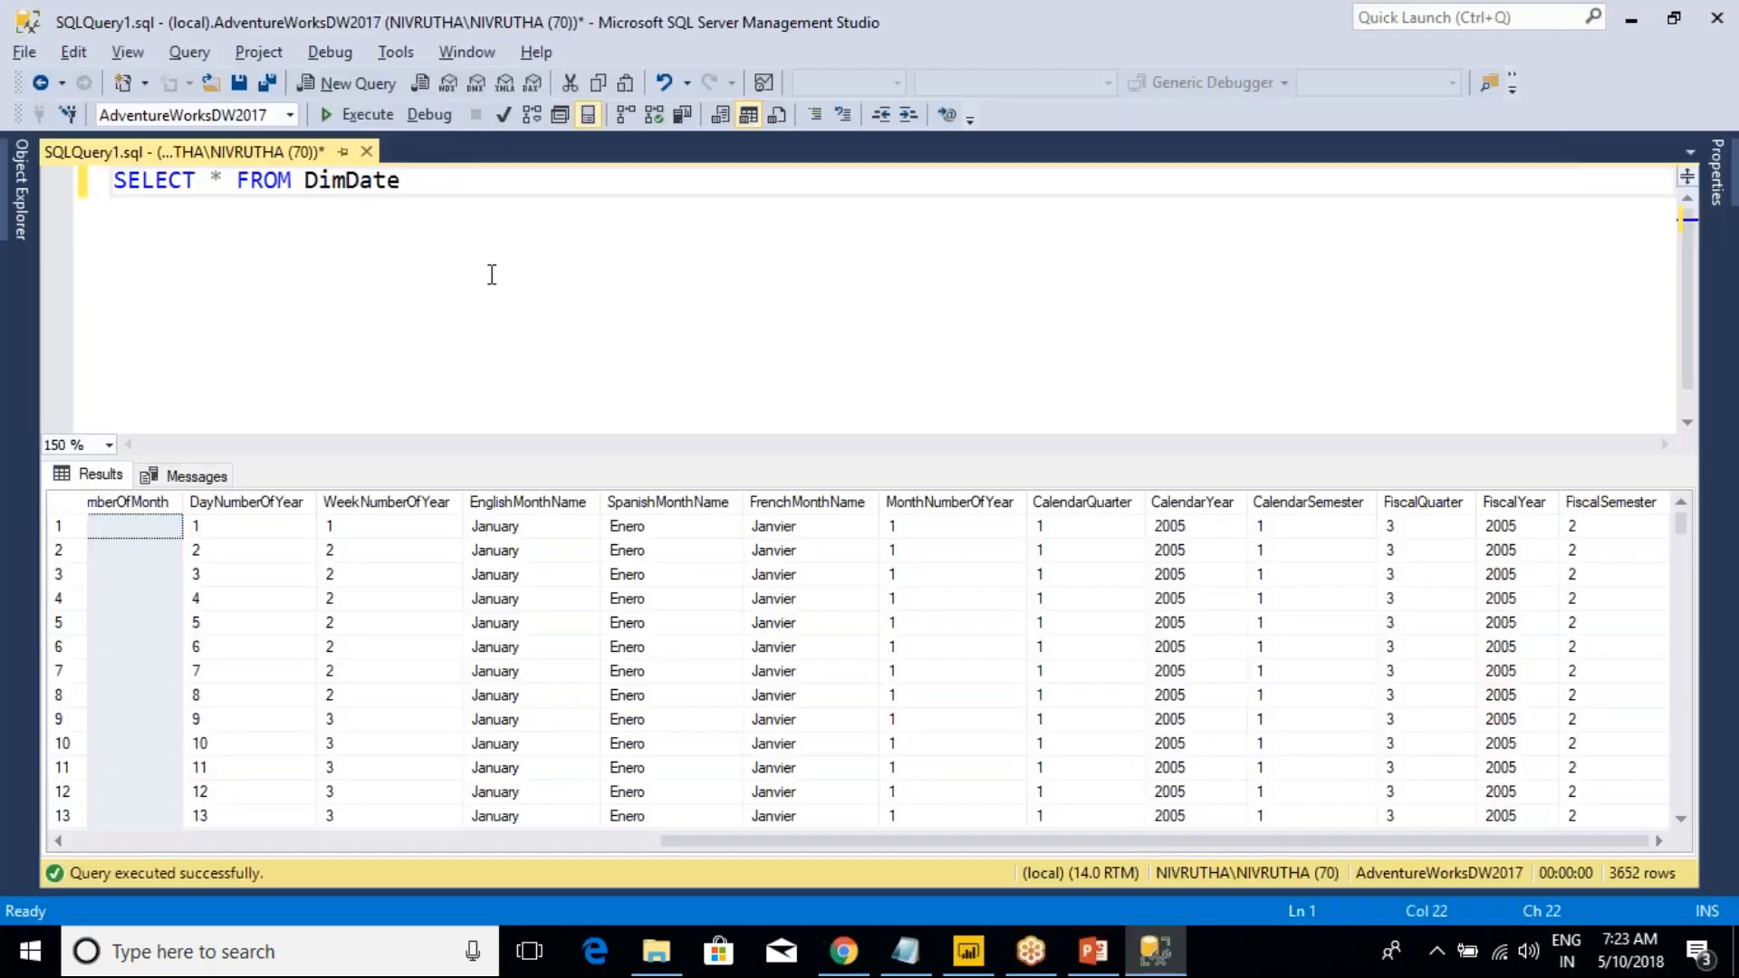
- Switch back to Power BI Desktop and start a new SQL Server database connection
key("alt+Tab")
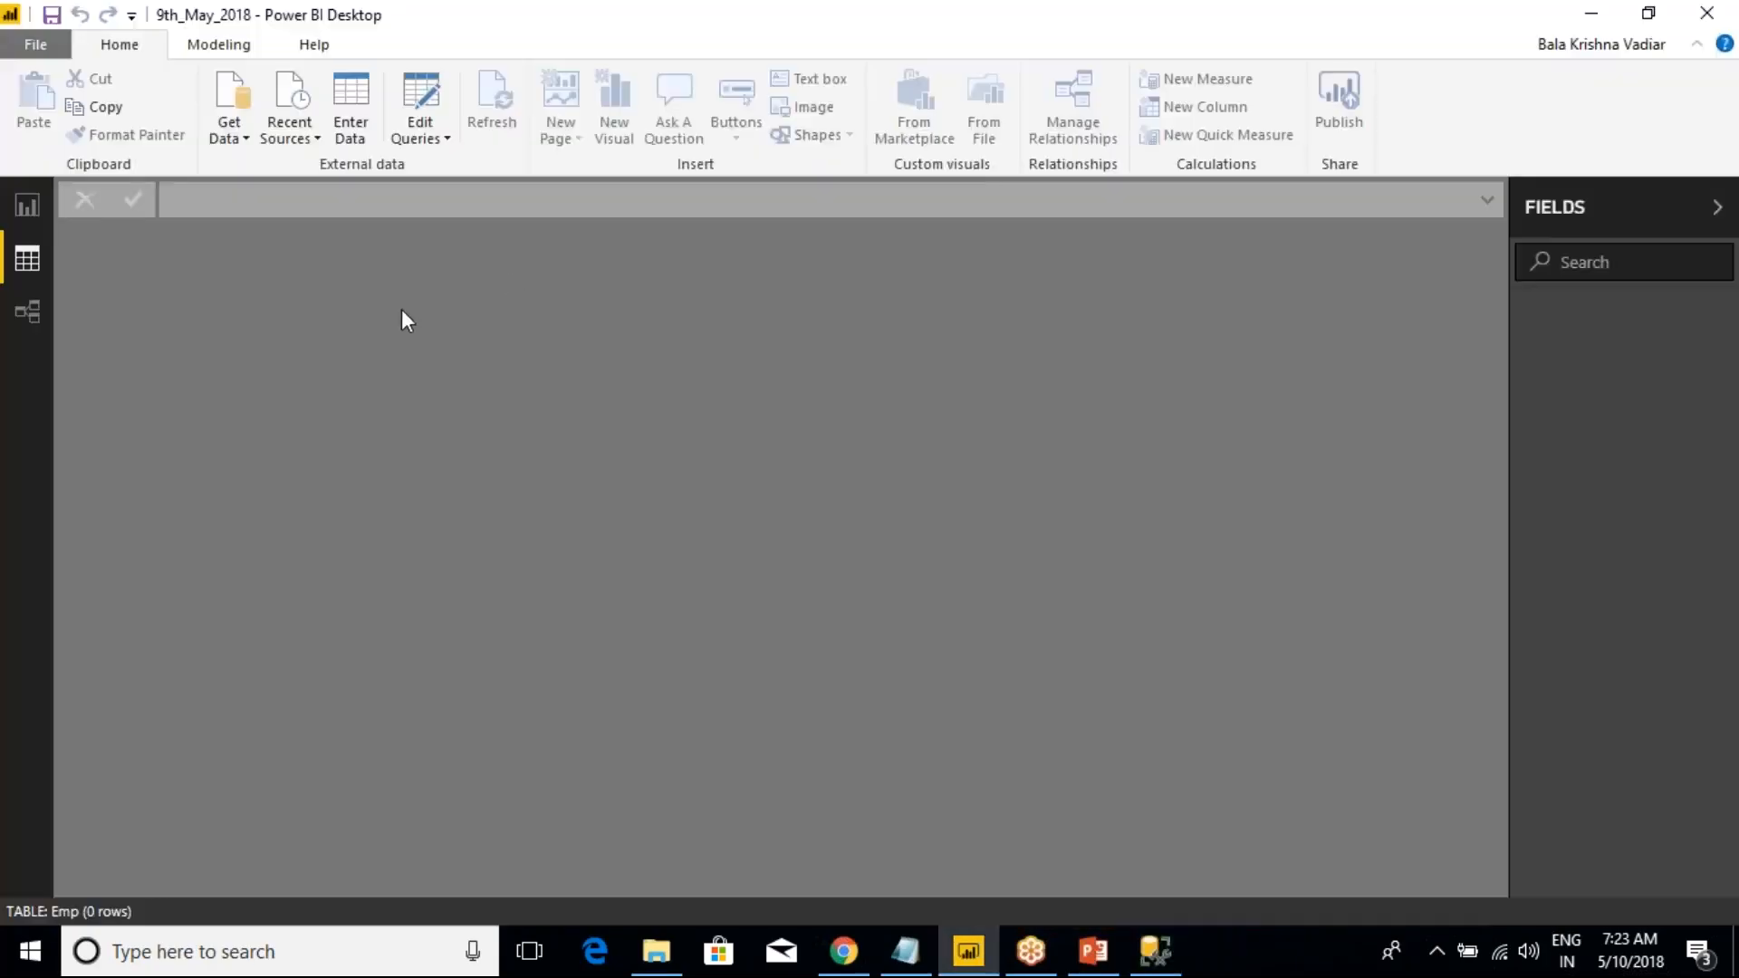
left_click(239, 136)
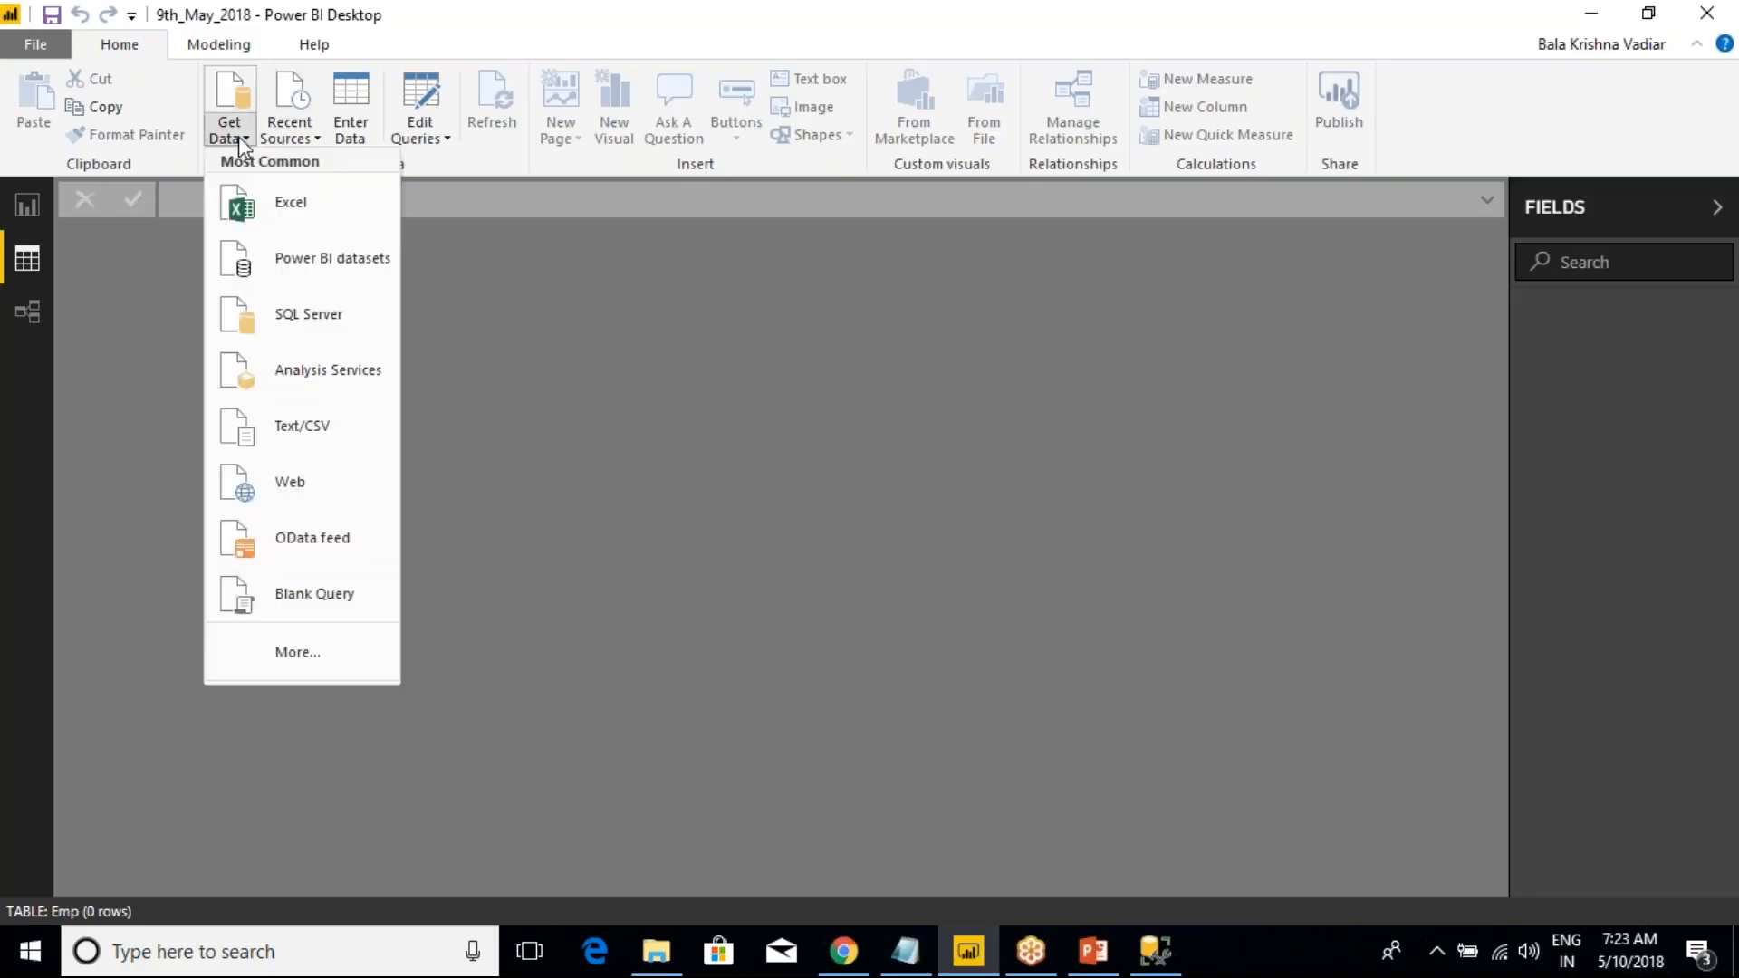
left_click(301, 317)
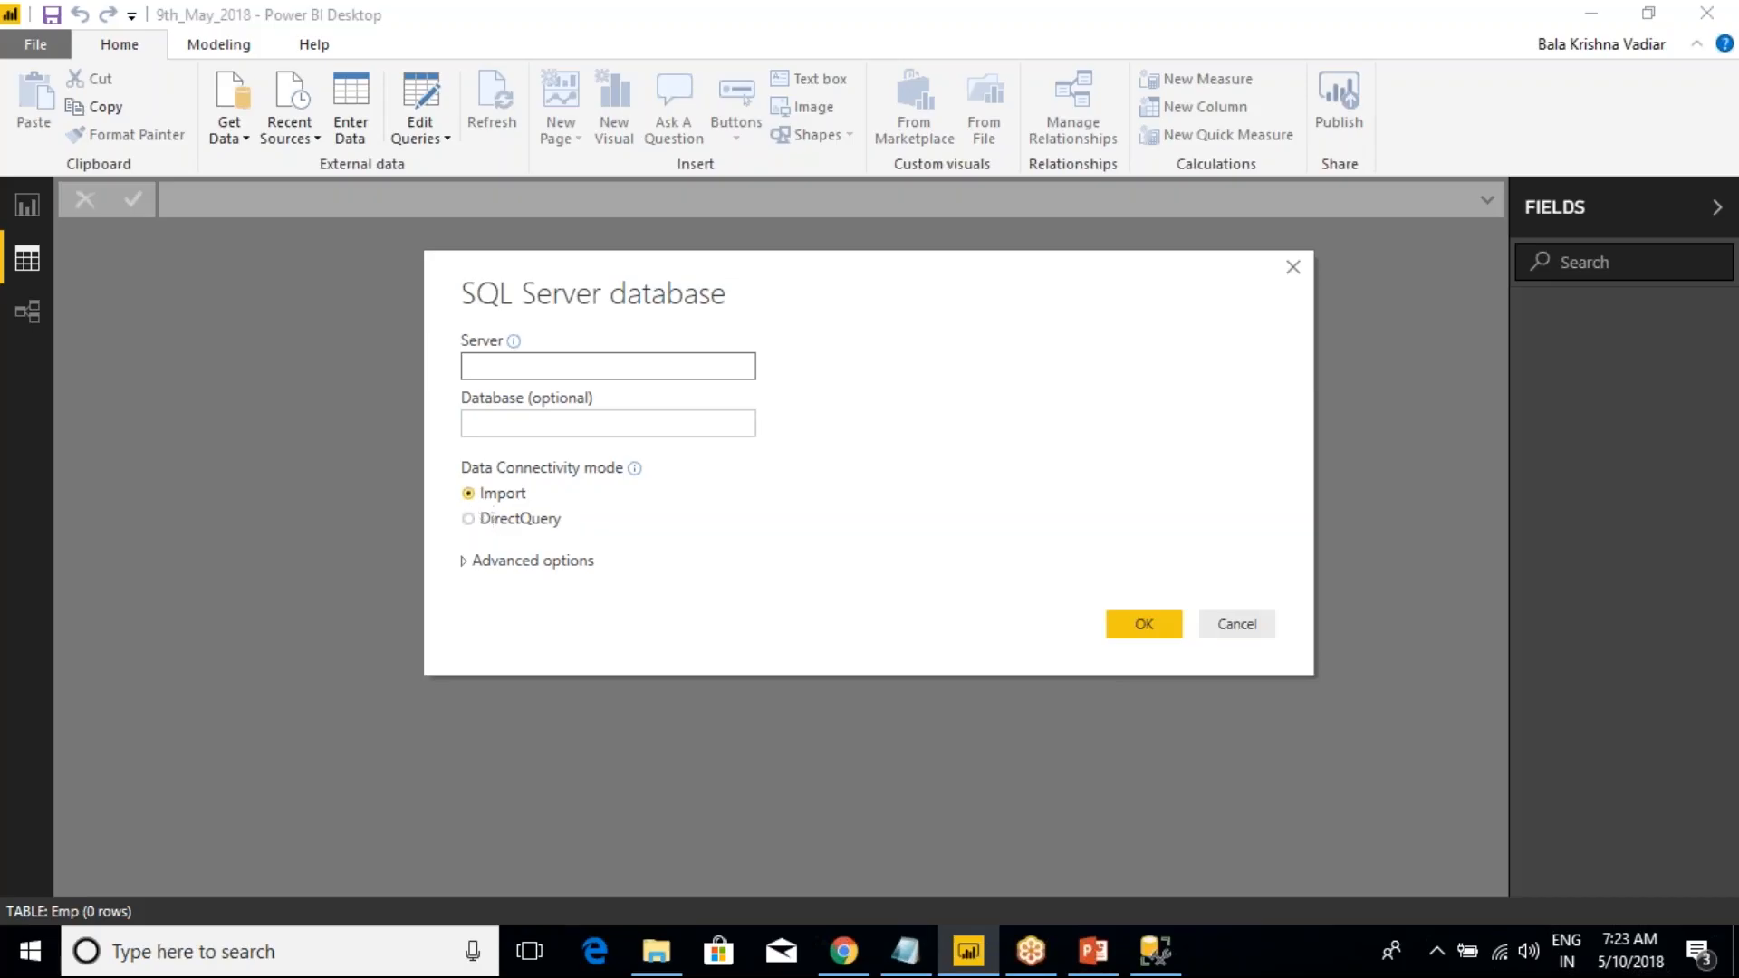
- Switch to SQL Server Management Studio, pin Object Explorer open and collapse its Databases folder
key("alt+Tab")
left_click(19, 221)
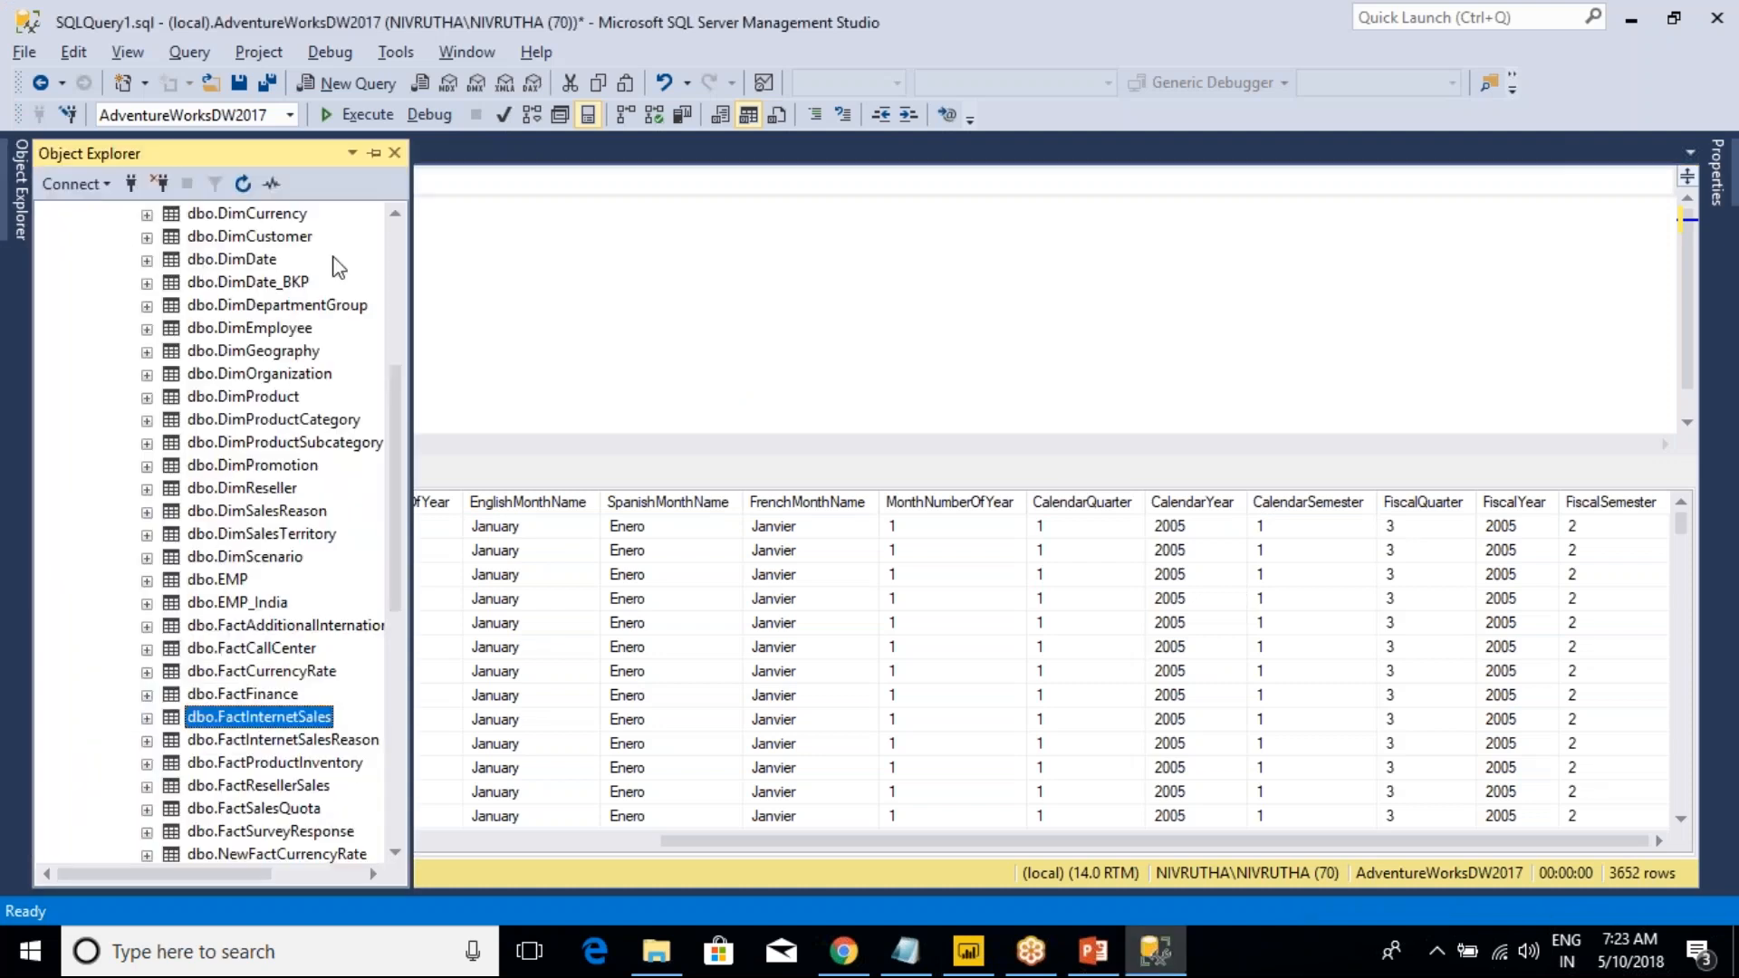
left_click(374, 153)
left_click(226, 291)
scroll(226, 294, "up", 6)
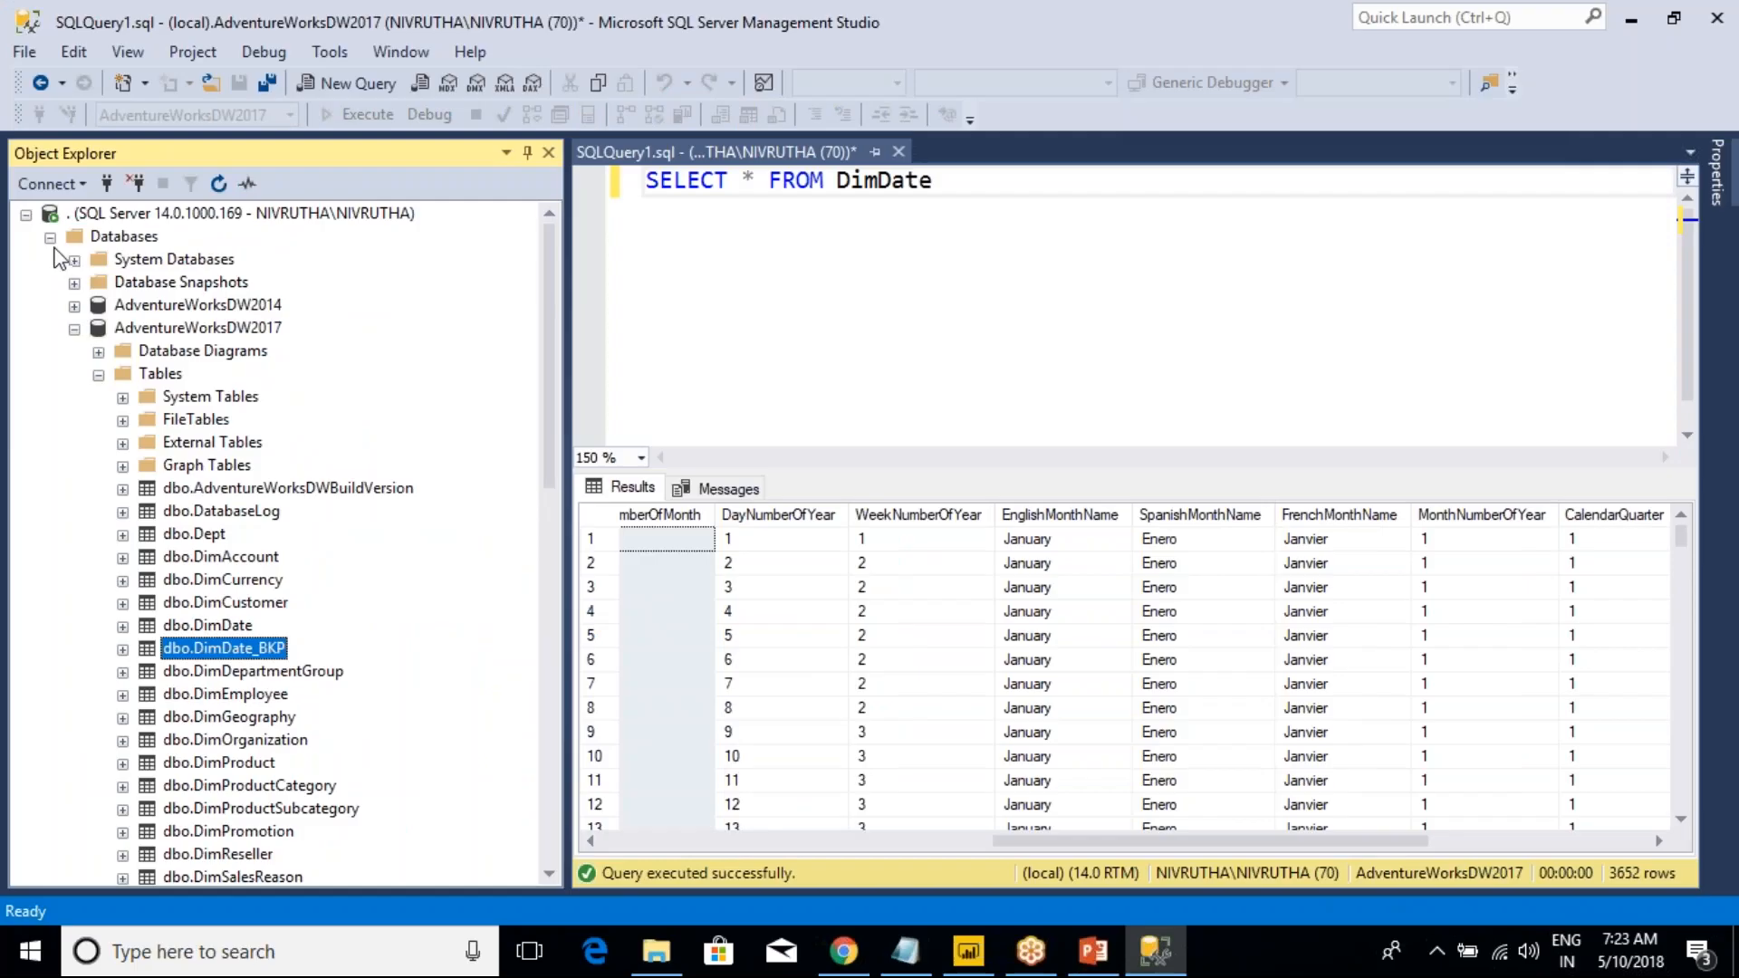
left_click(49, 237)
left_click(822, 197)
key("ctrl+a")
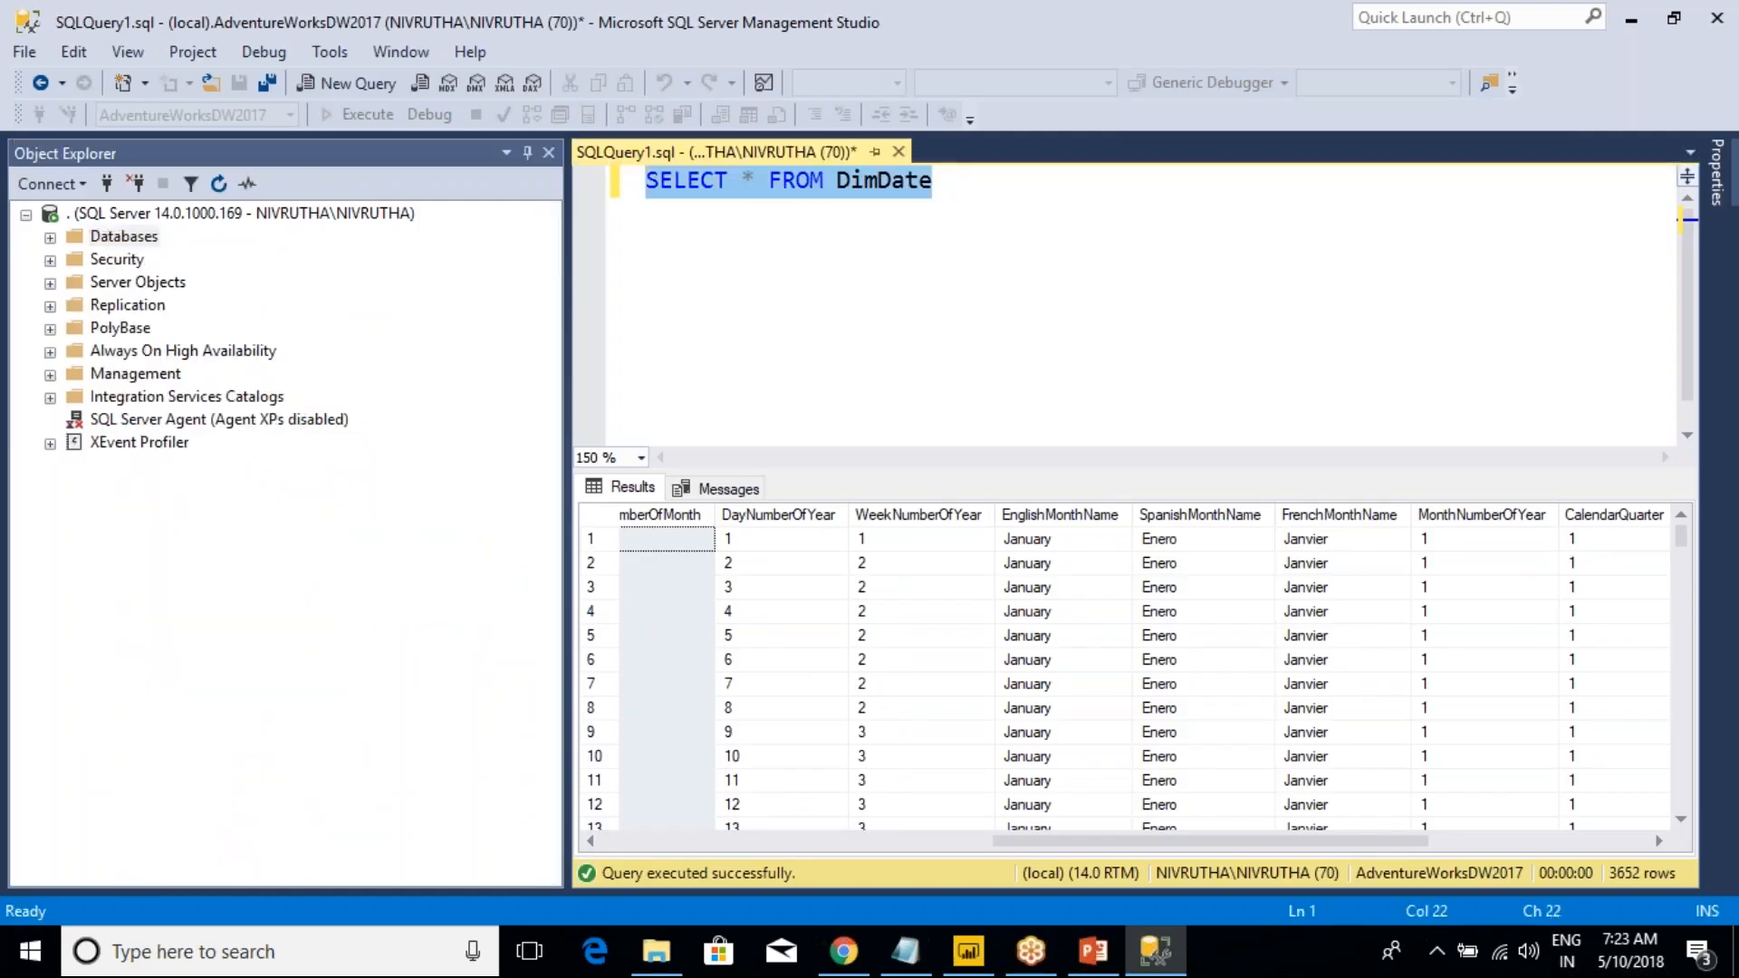
type("Select")
key("ctrl+a")
type("SELECT ")
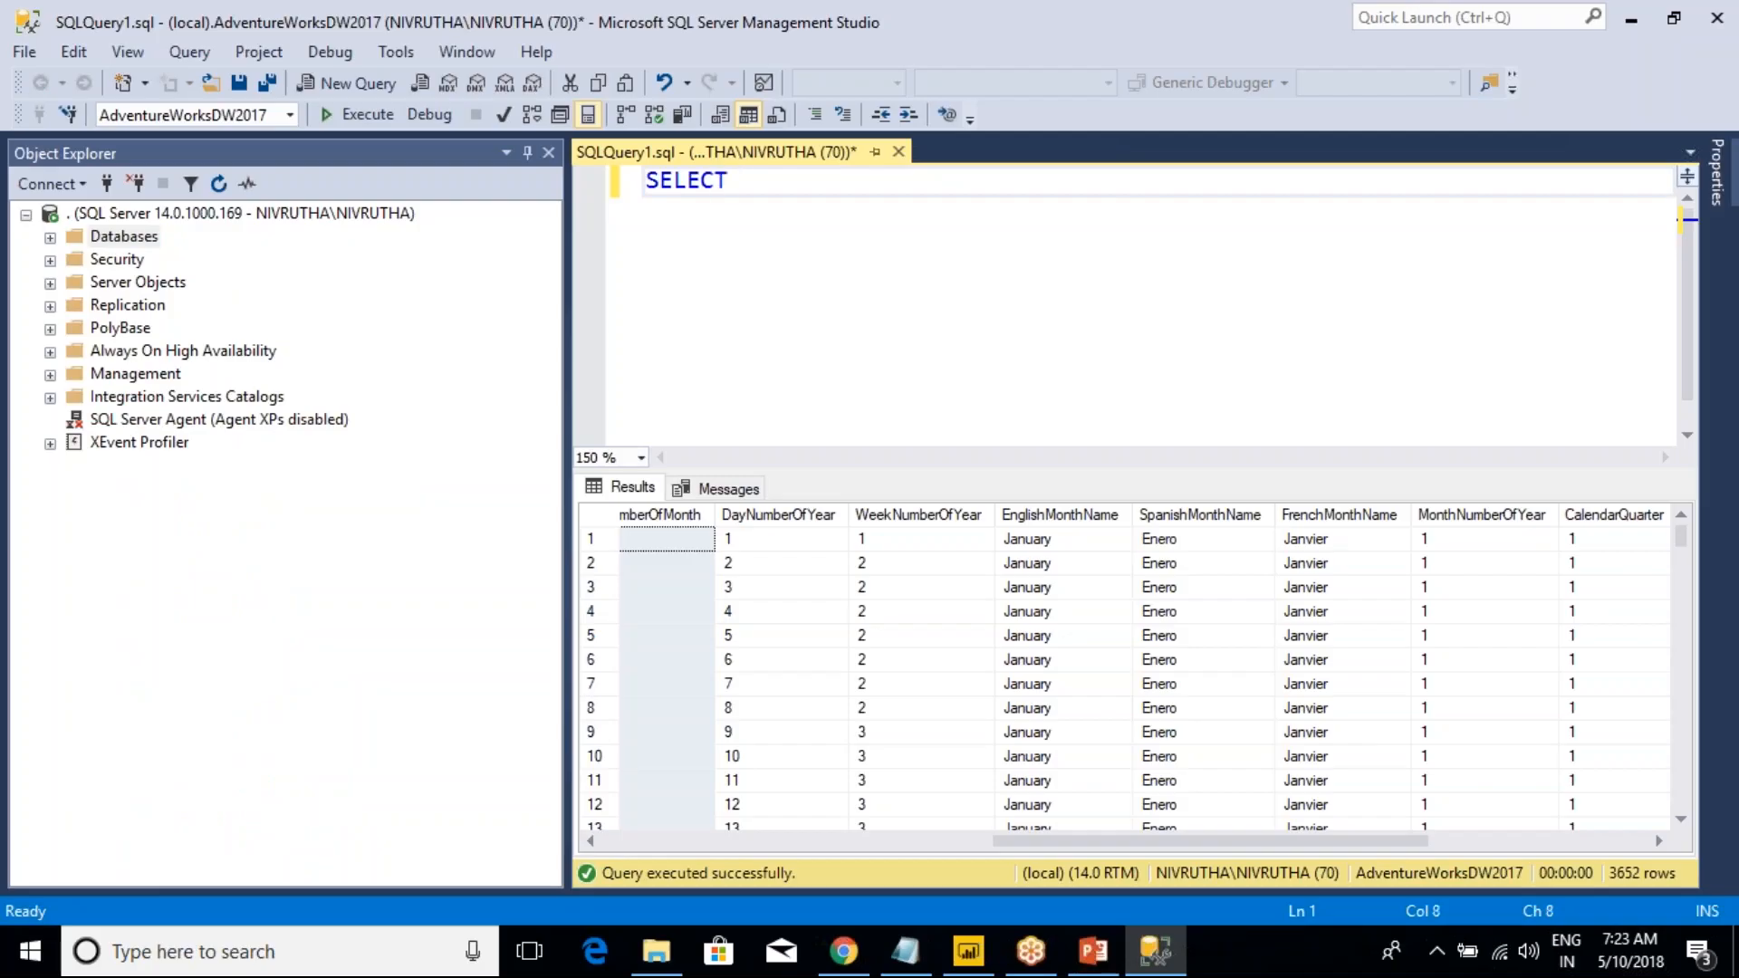
type("@@SERVER")
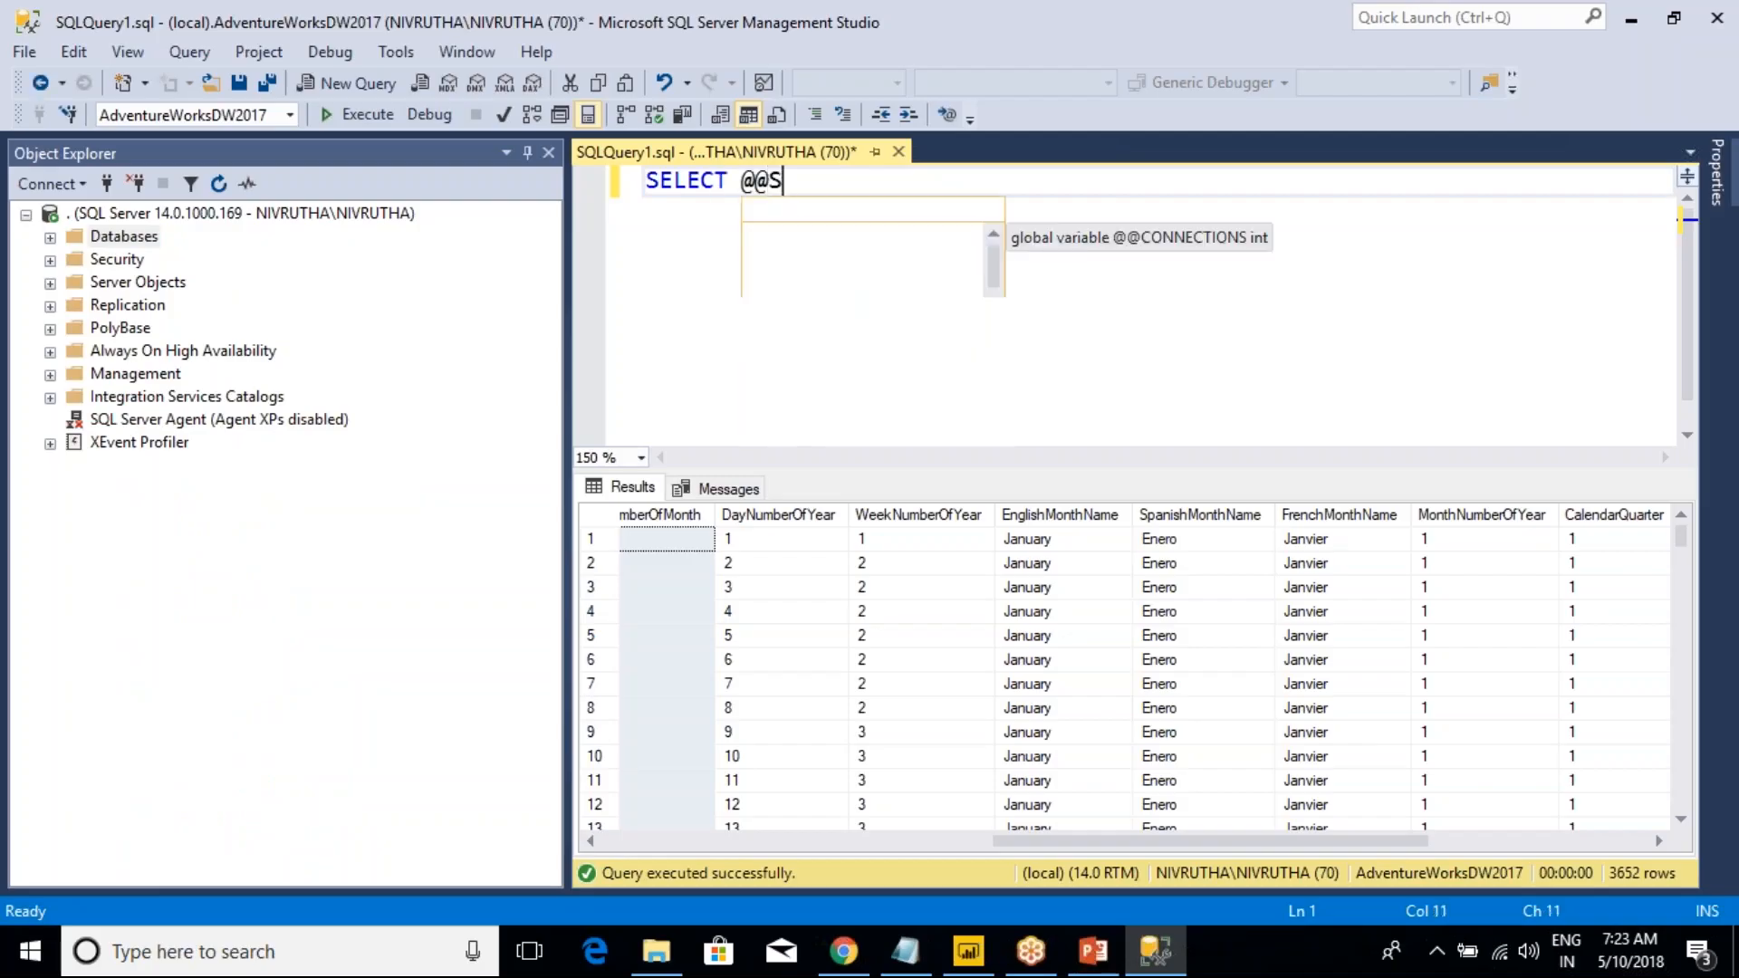
key("Tab")
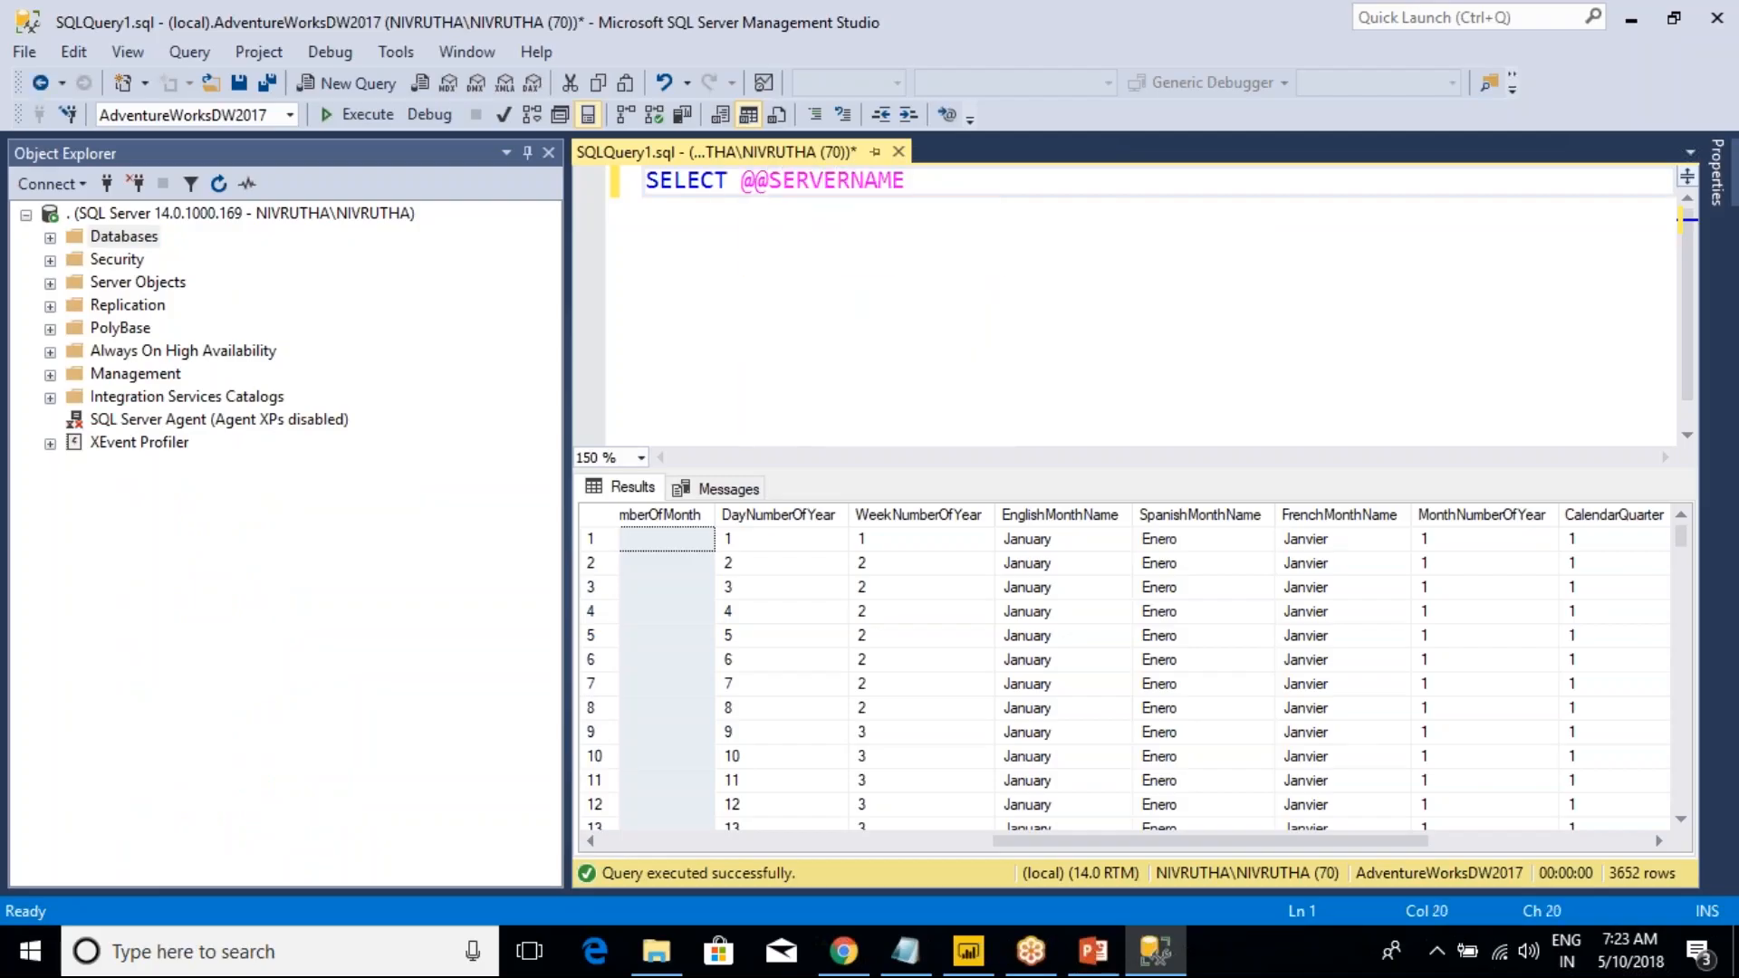
key("F5")
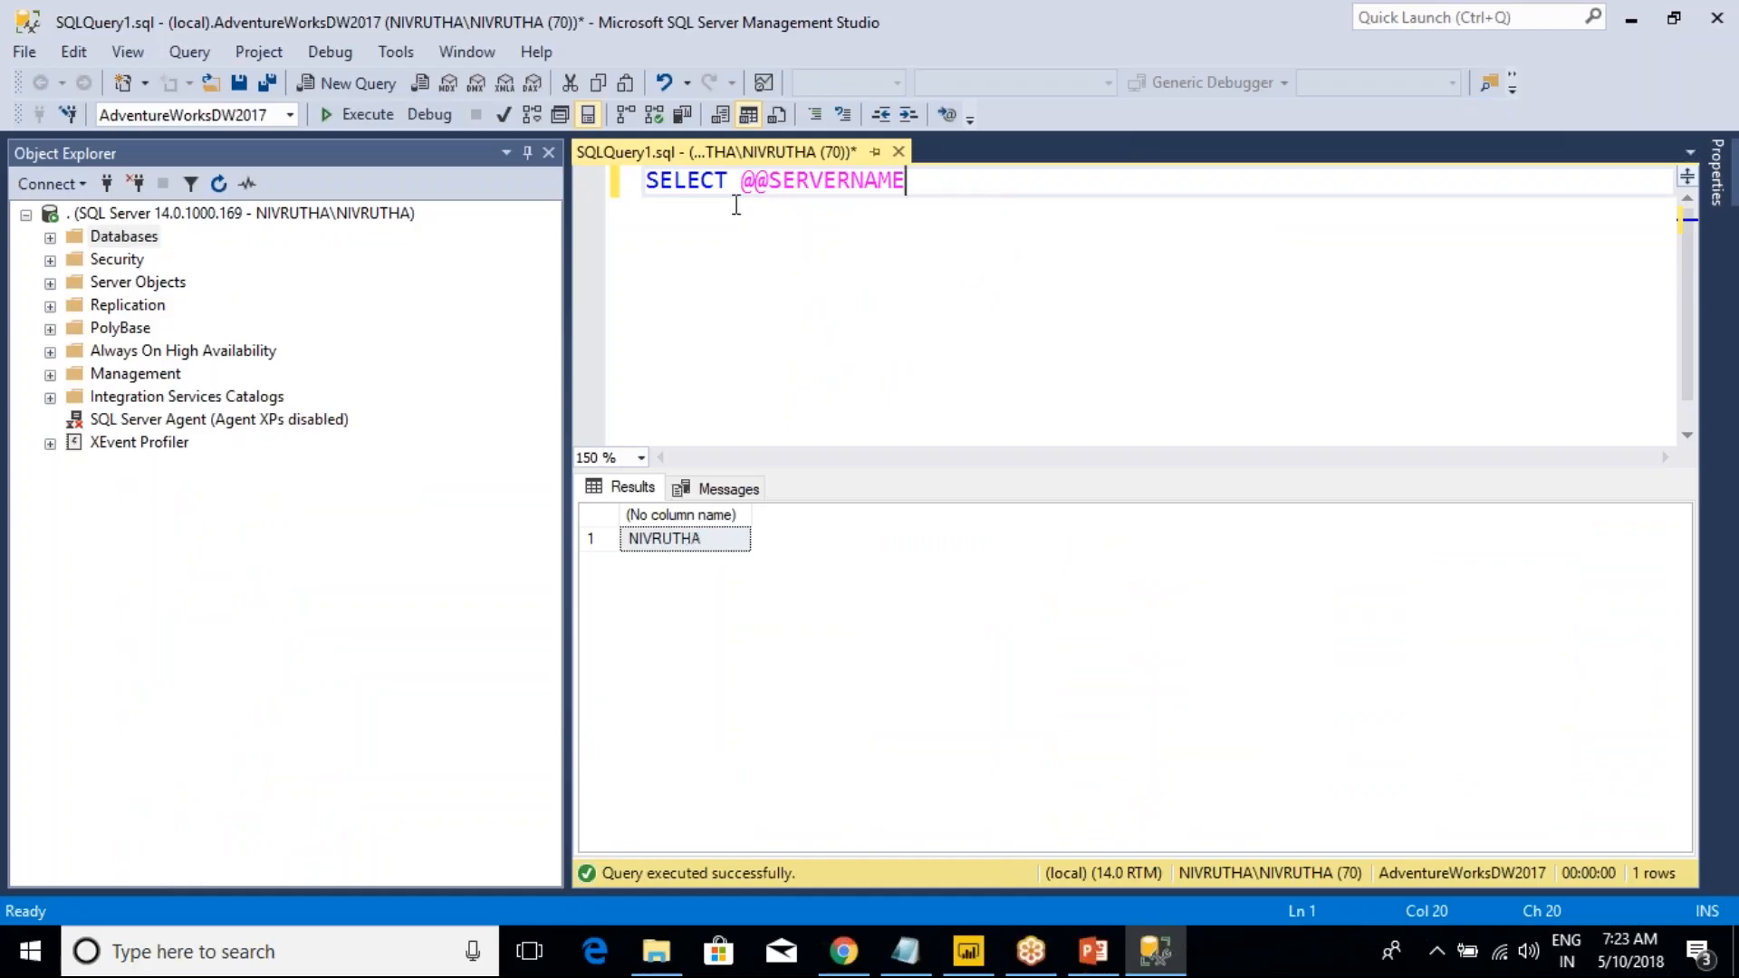
- Pick the server name from the query result and enter NIVRUTHA as the server in Power BI Desktop's SQL Server connection
left_click(96, 210)
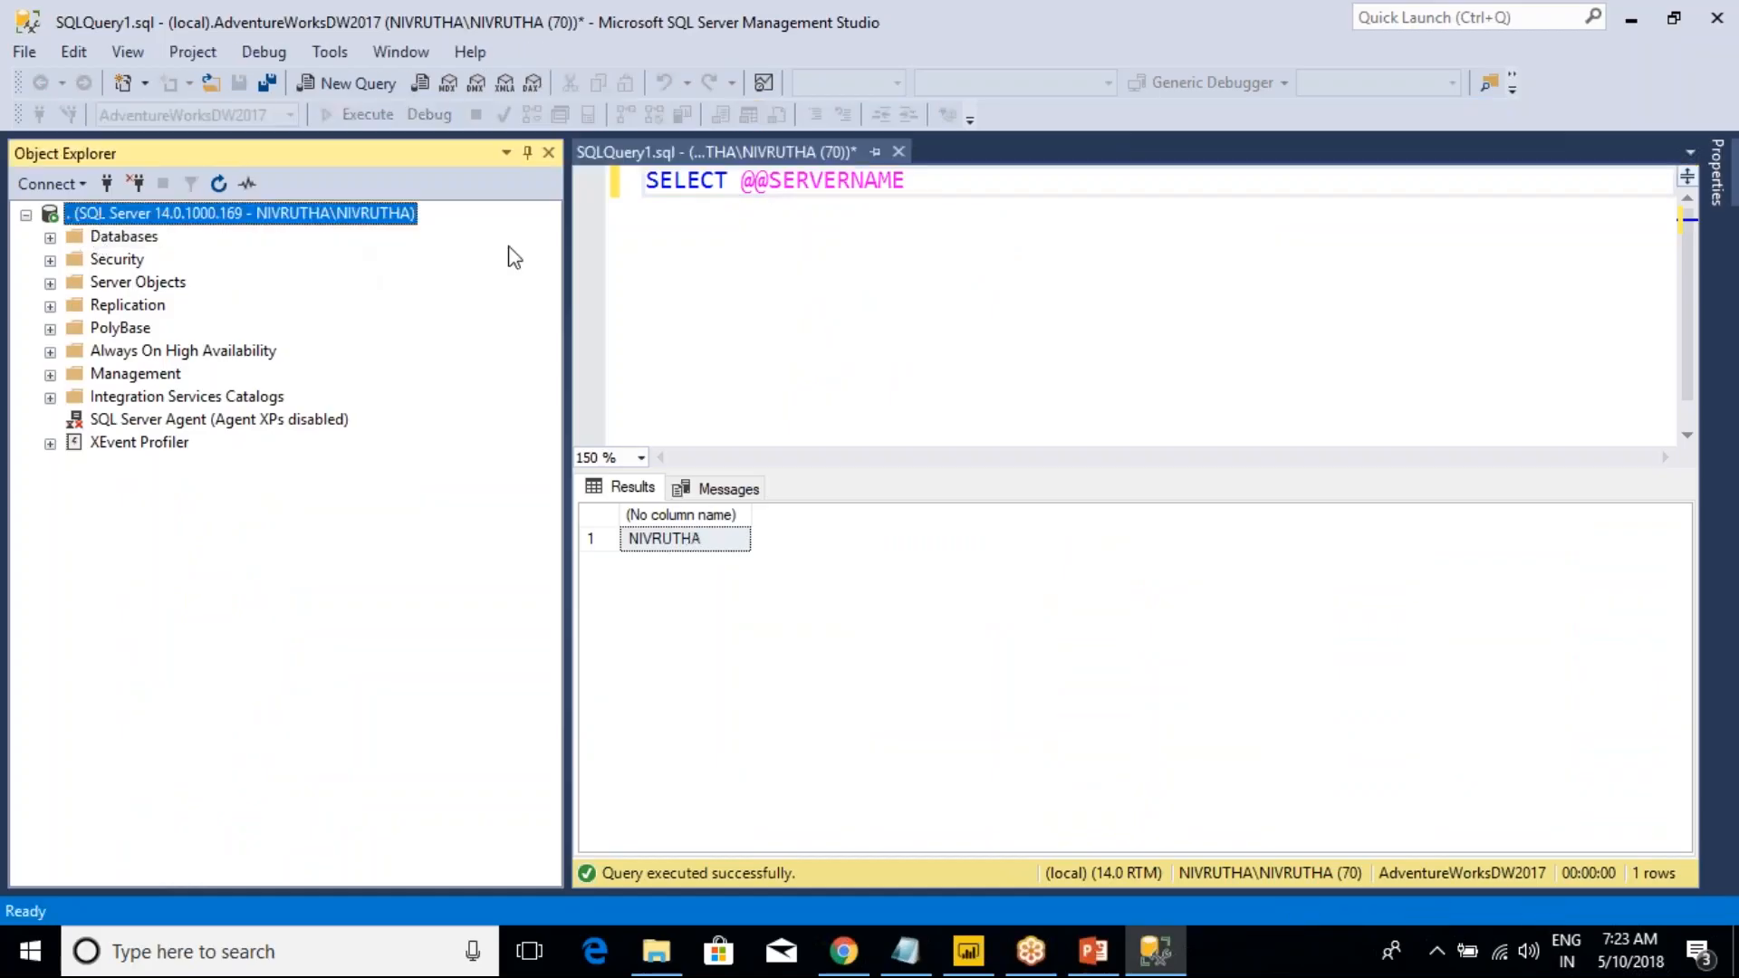
left_click(784, 192)
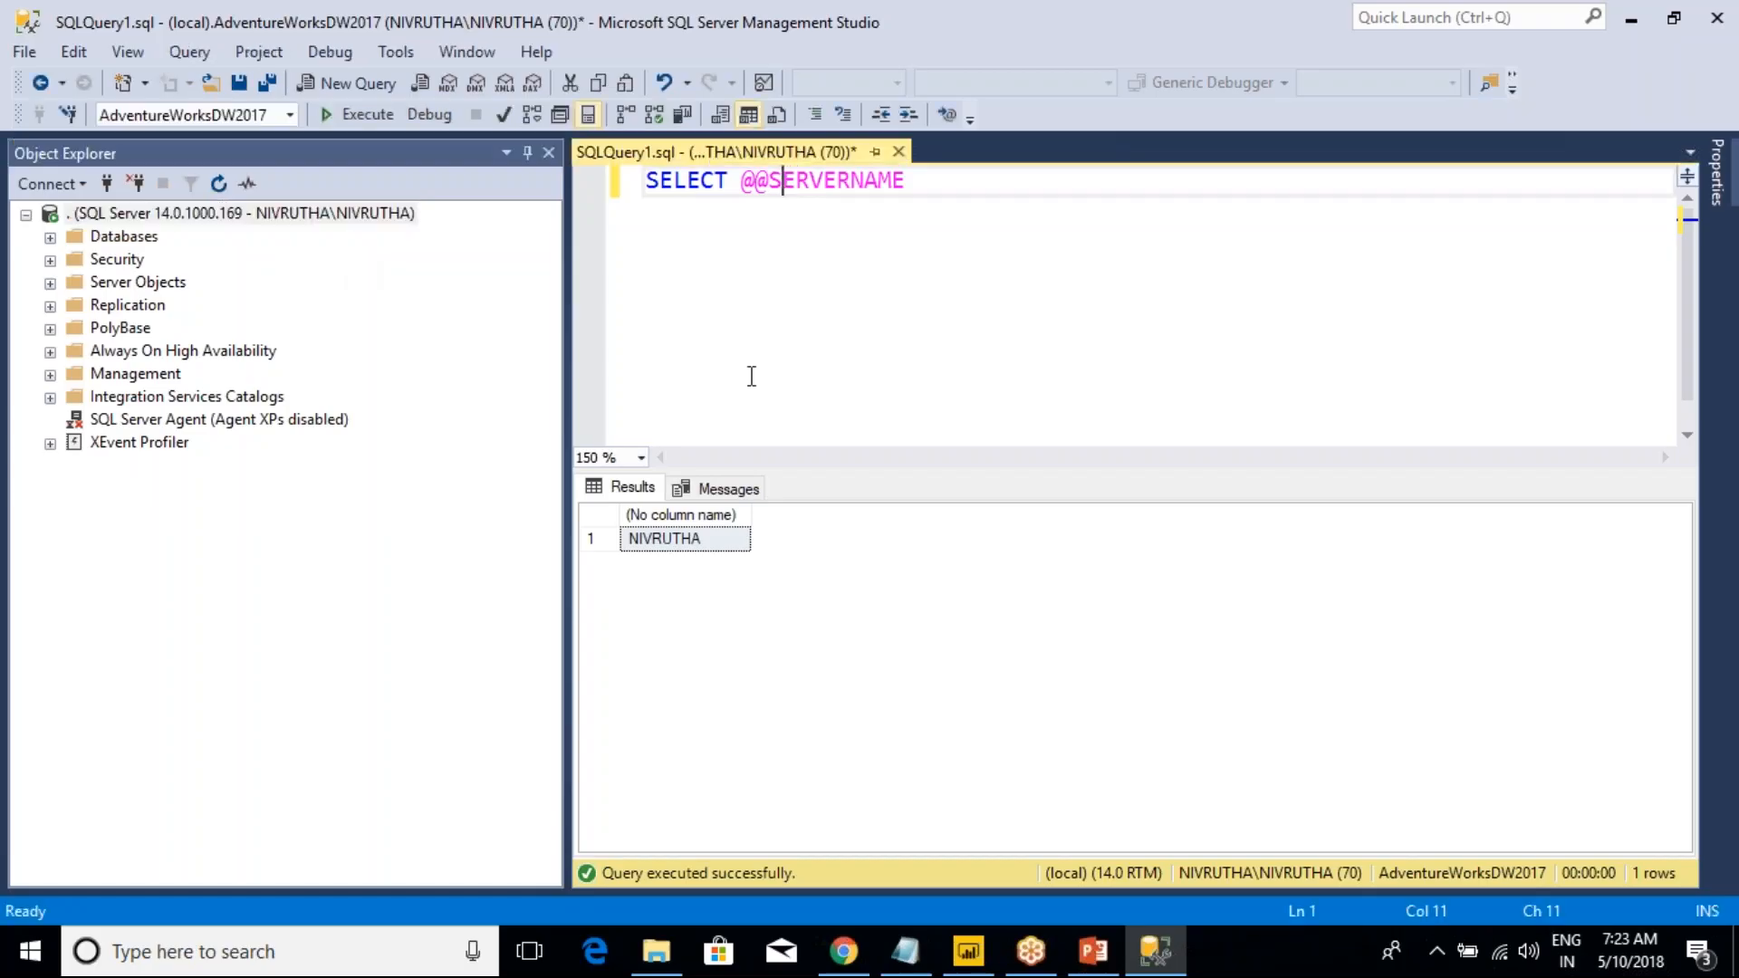
left_click(671, 541)
key("alt+Tab")
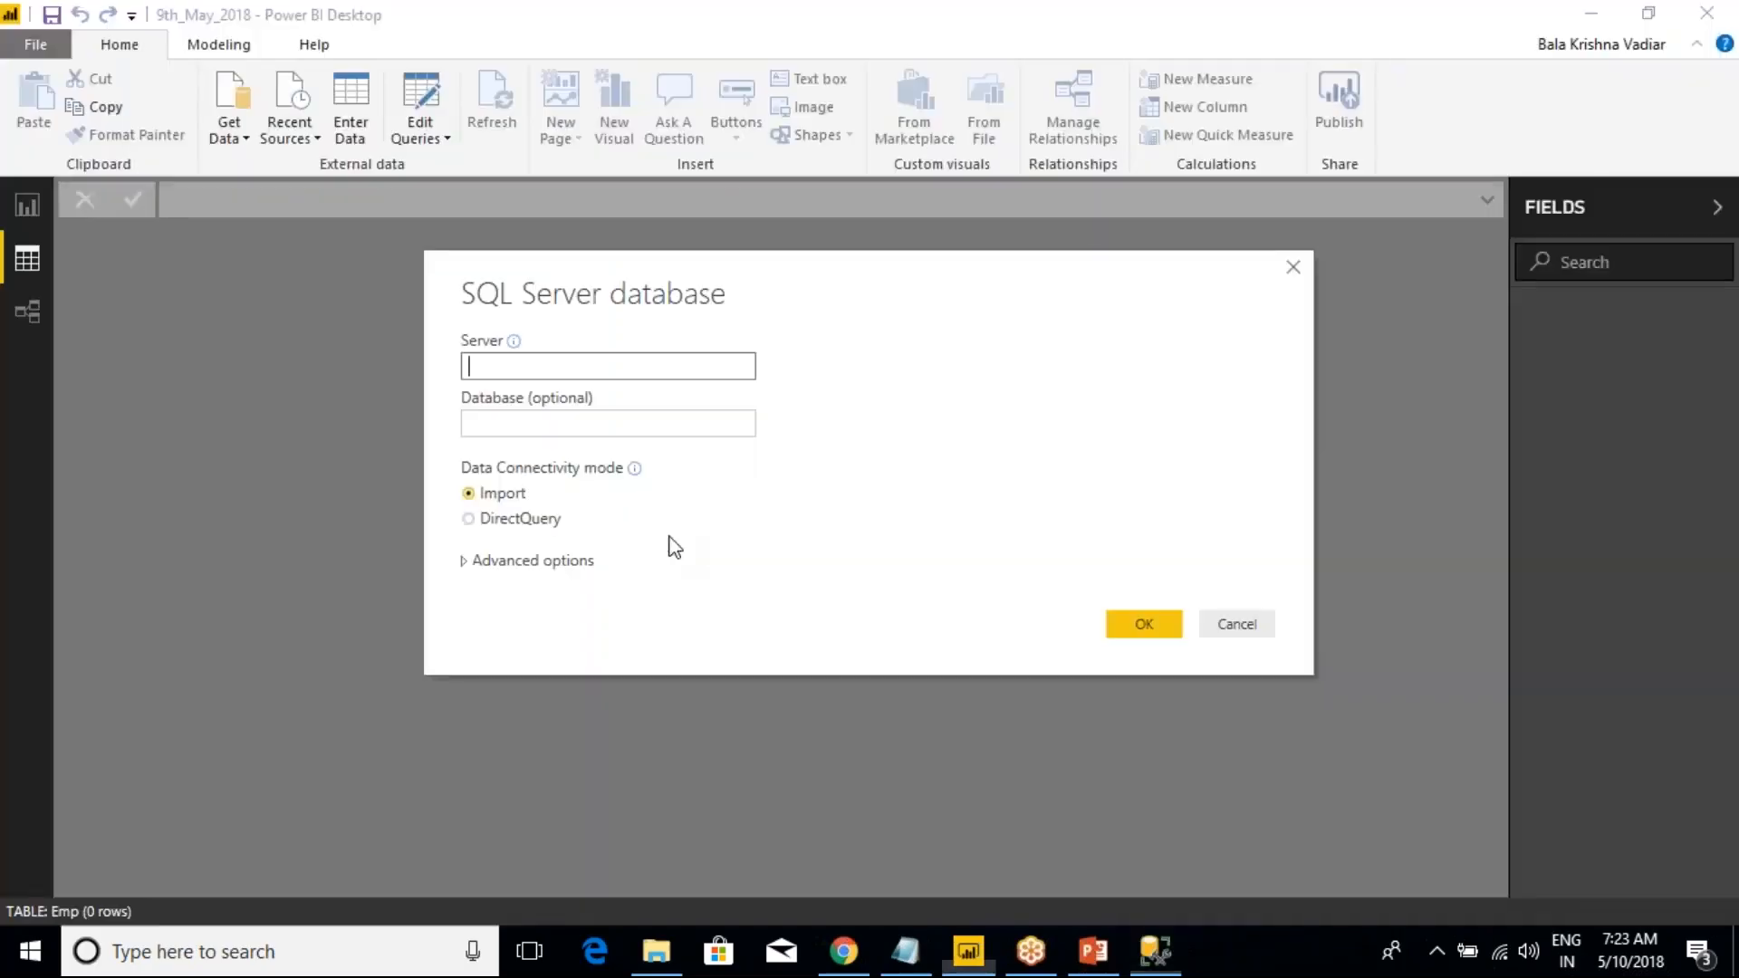
type("NIVRUTHA")
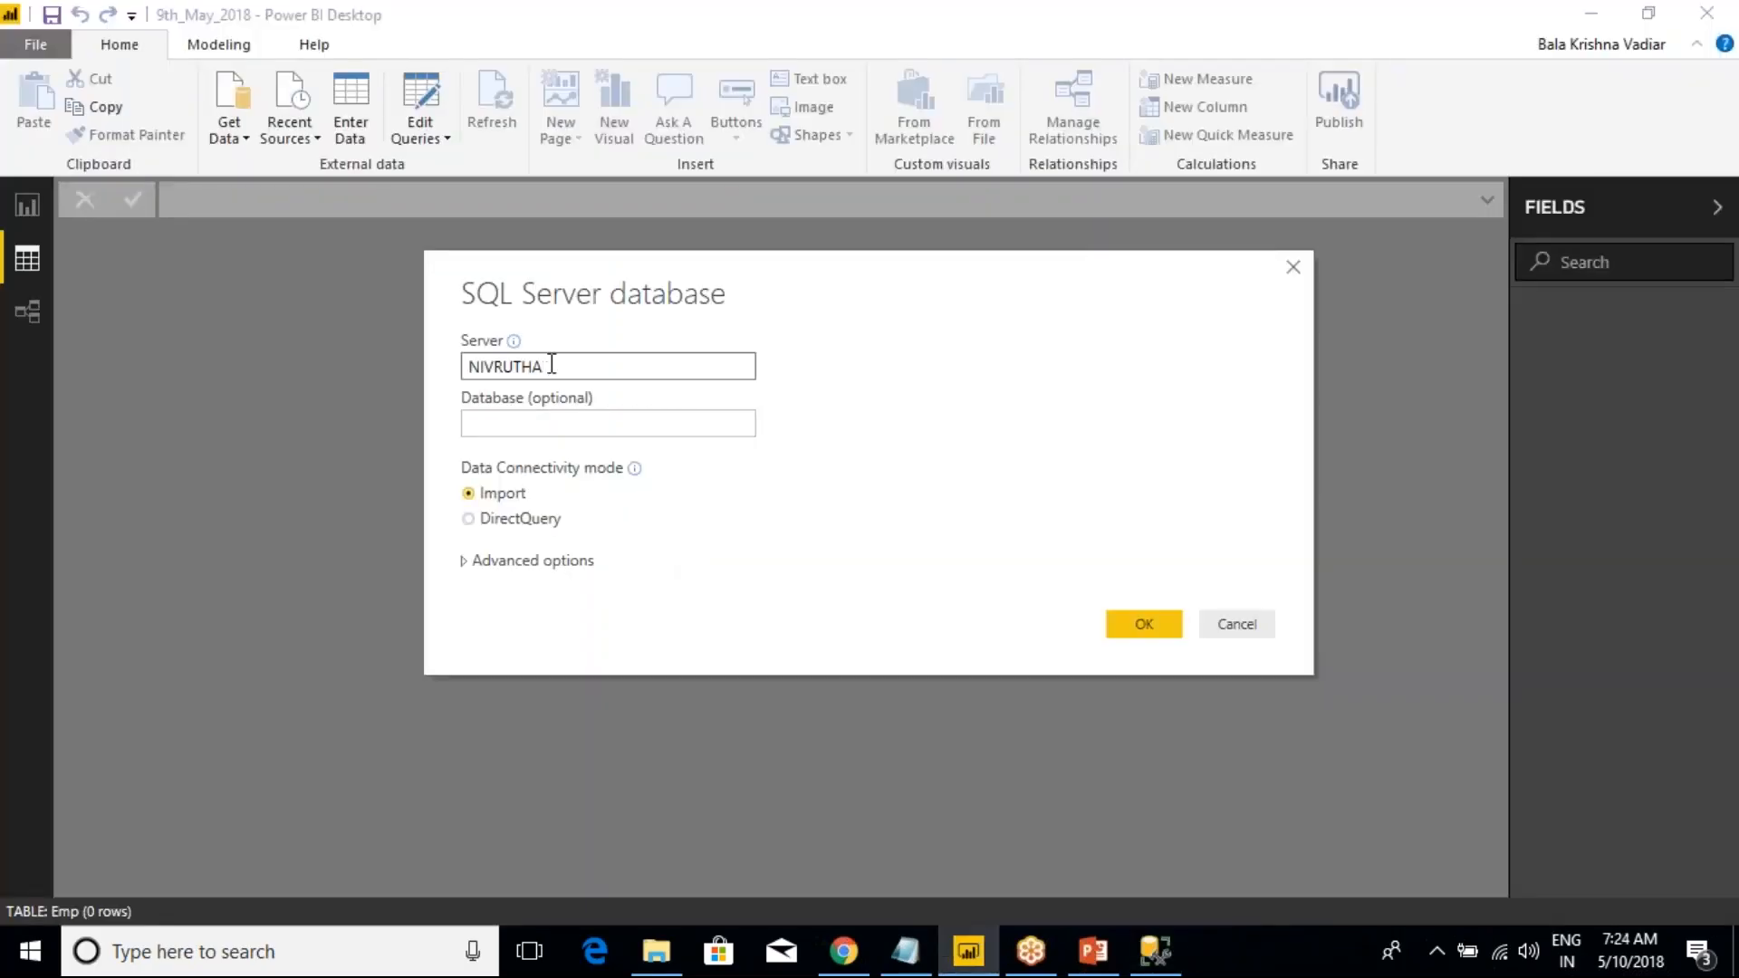
- Switch to SQL Server Management Studio and examine the databases available on the server, comparing AdventureWorksDW2017 with the others listed in Object Explorer
key("alt+Tab")
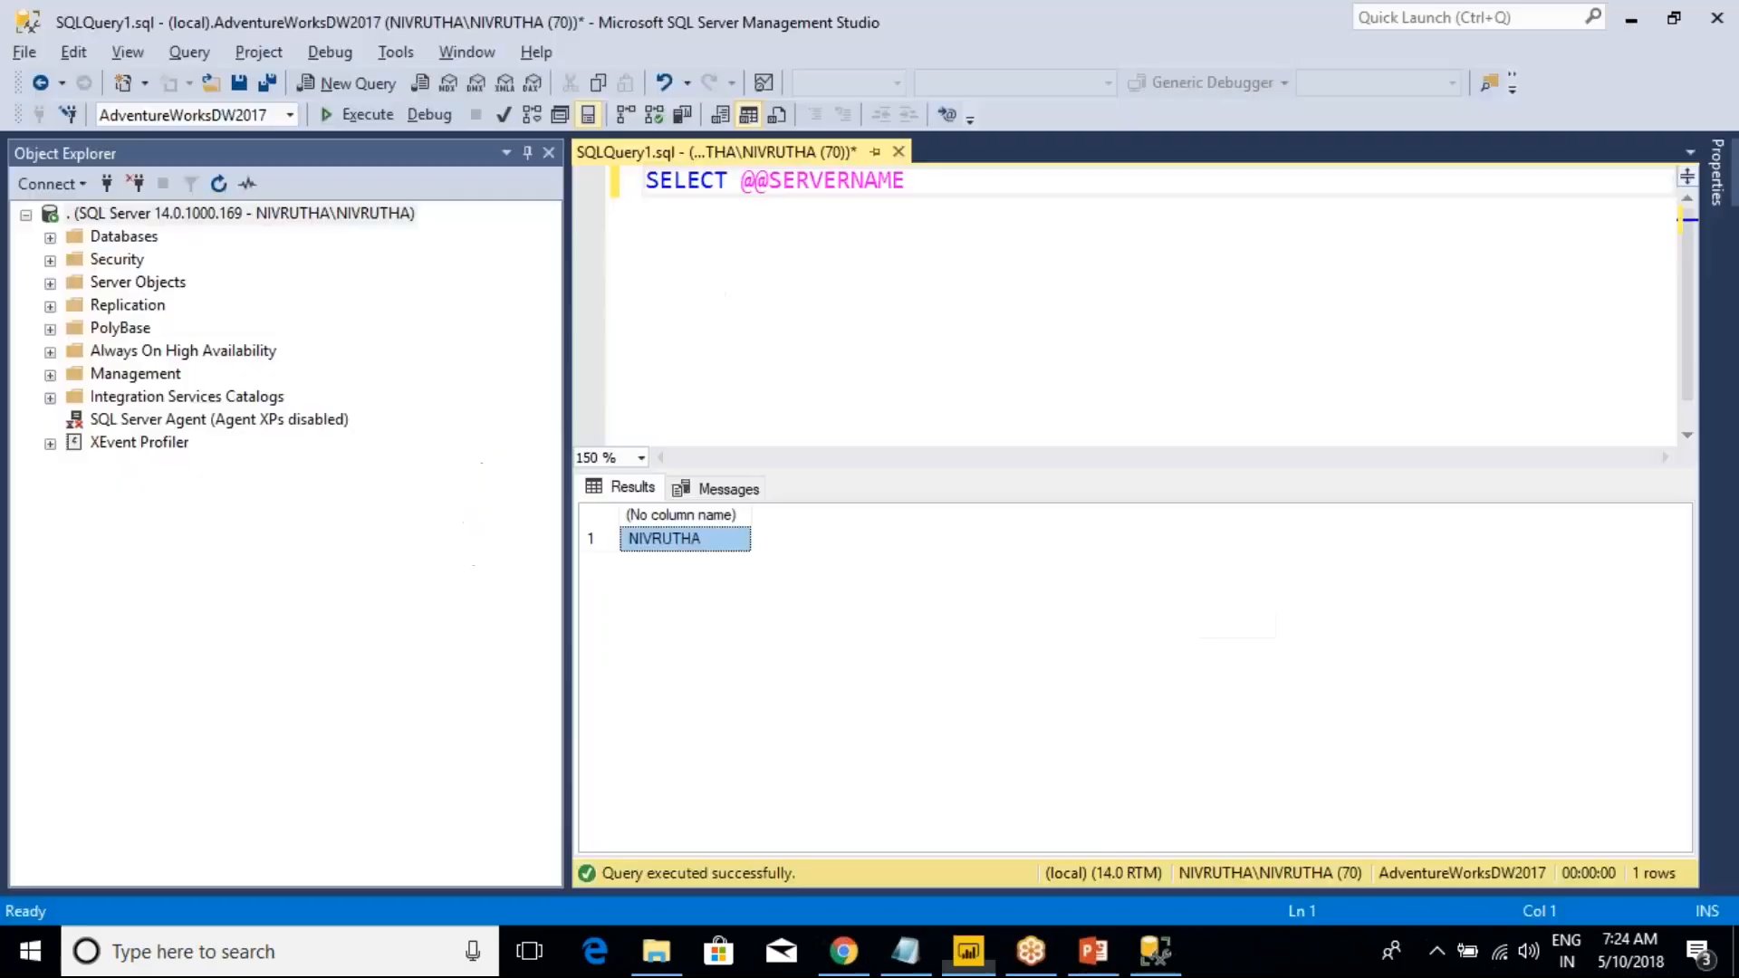
left_click(50, 237)
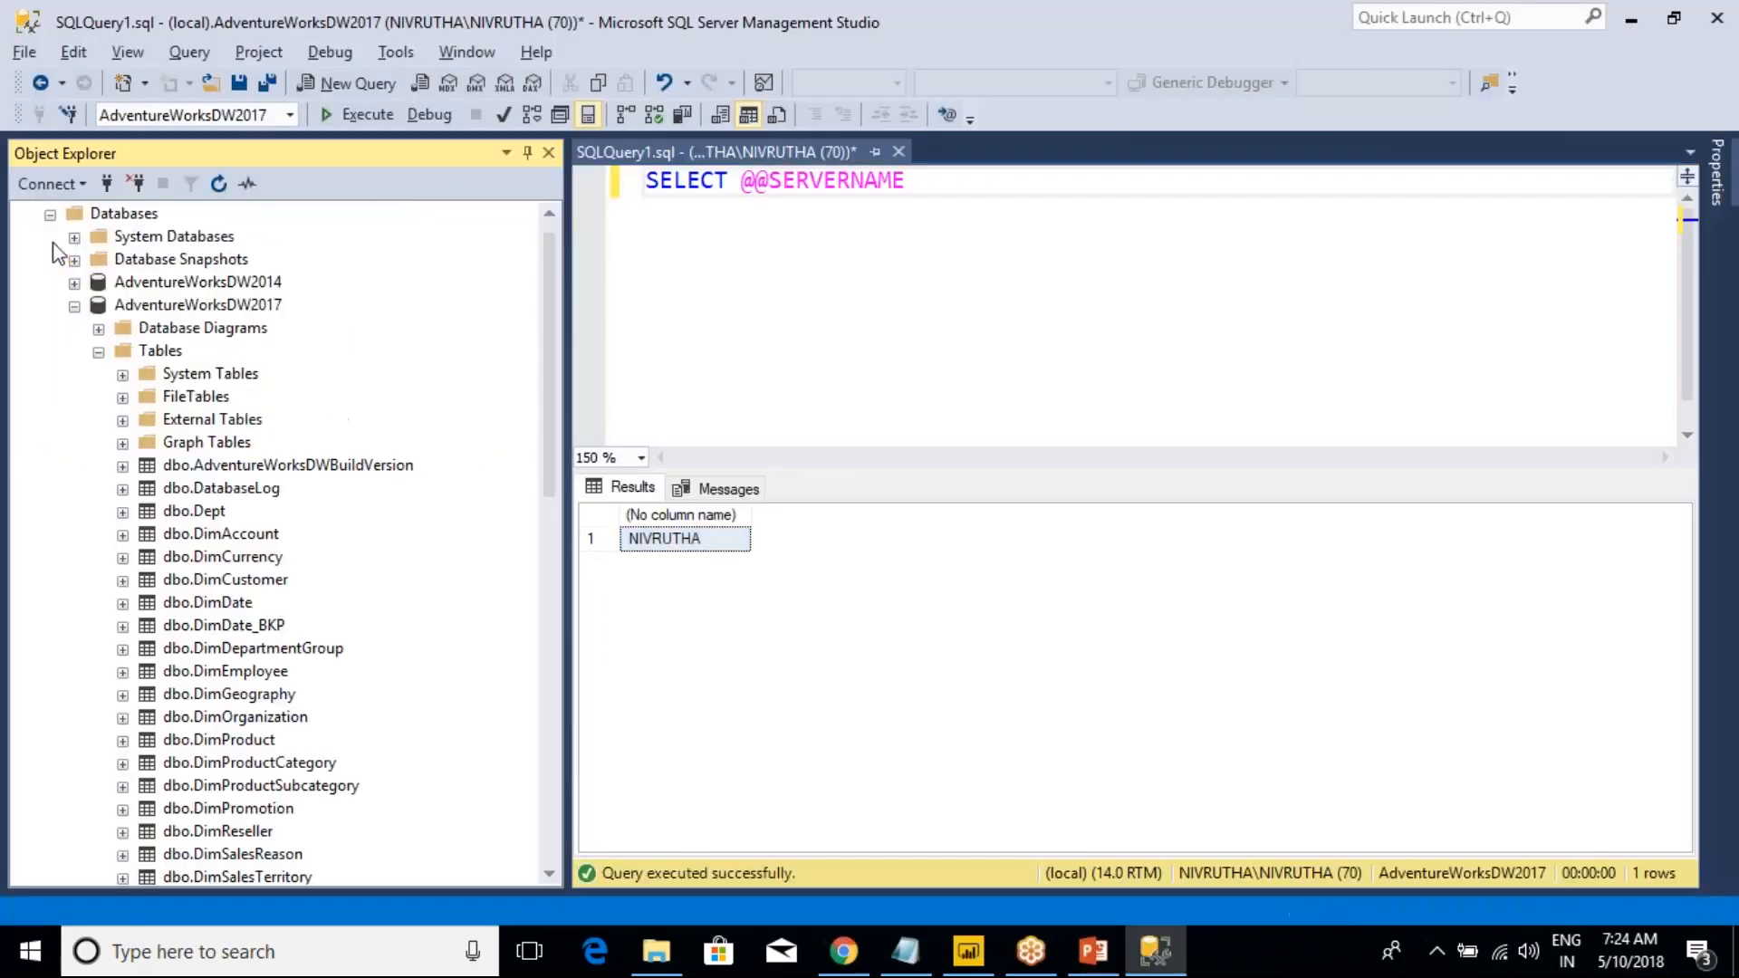
left_click(226, 308)
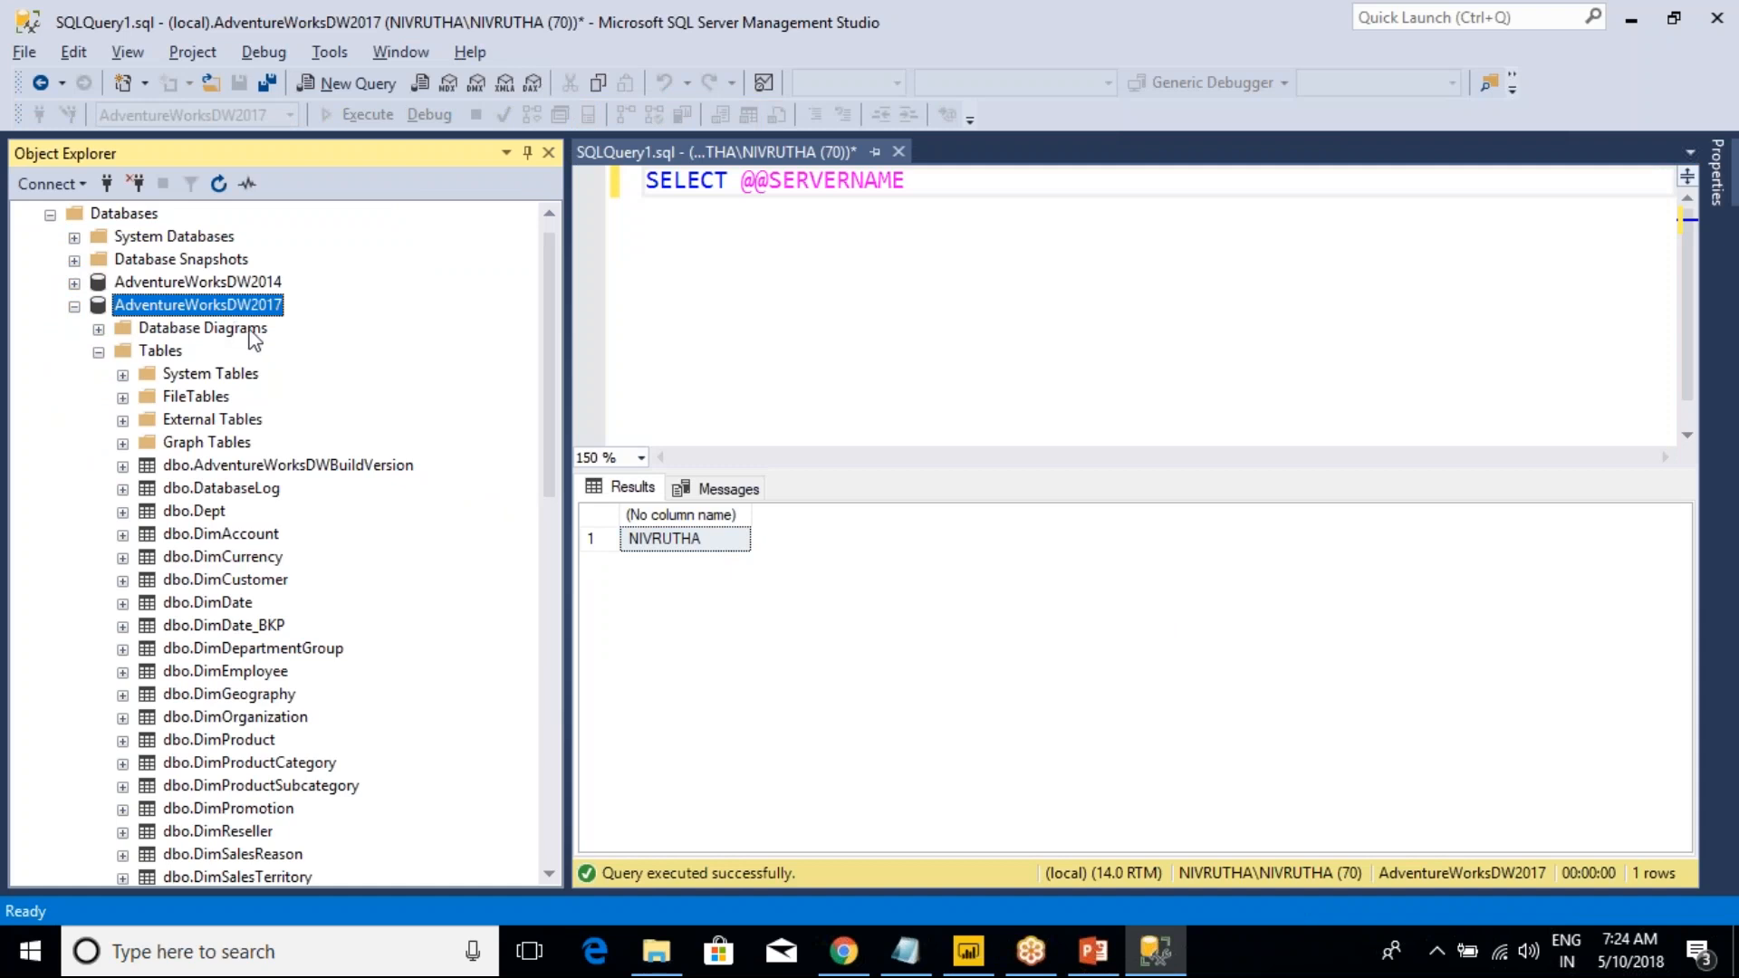
key("alt+Tab")
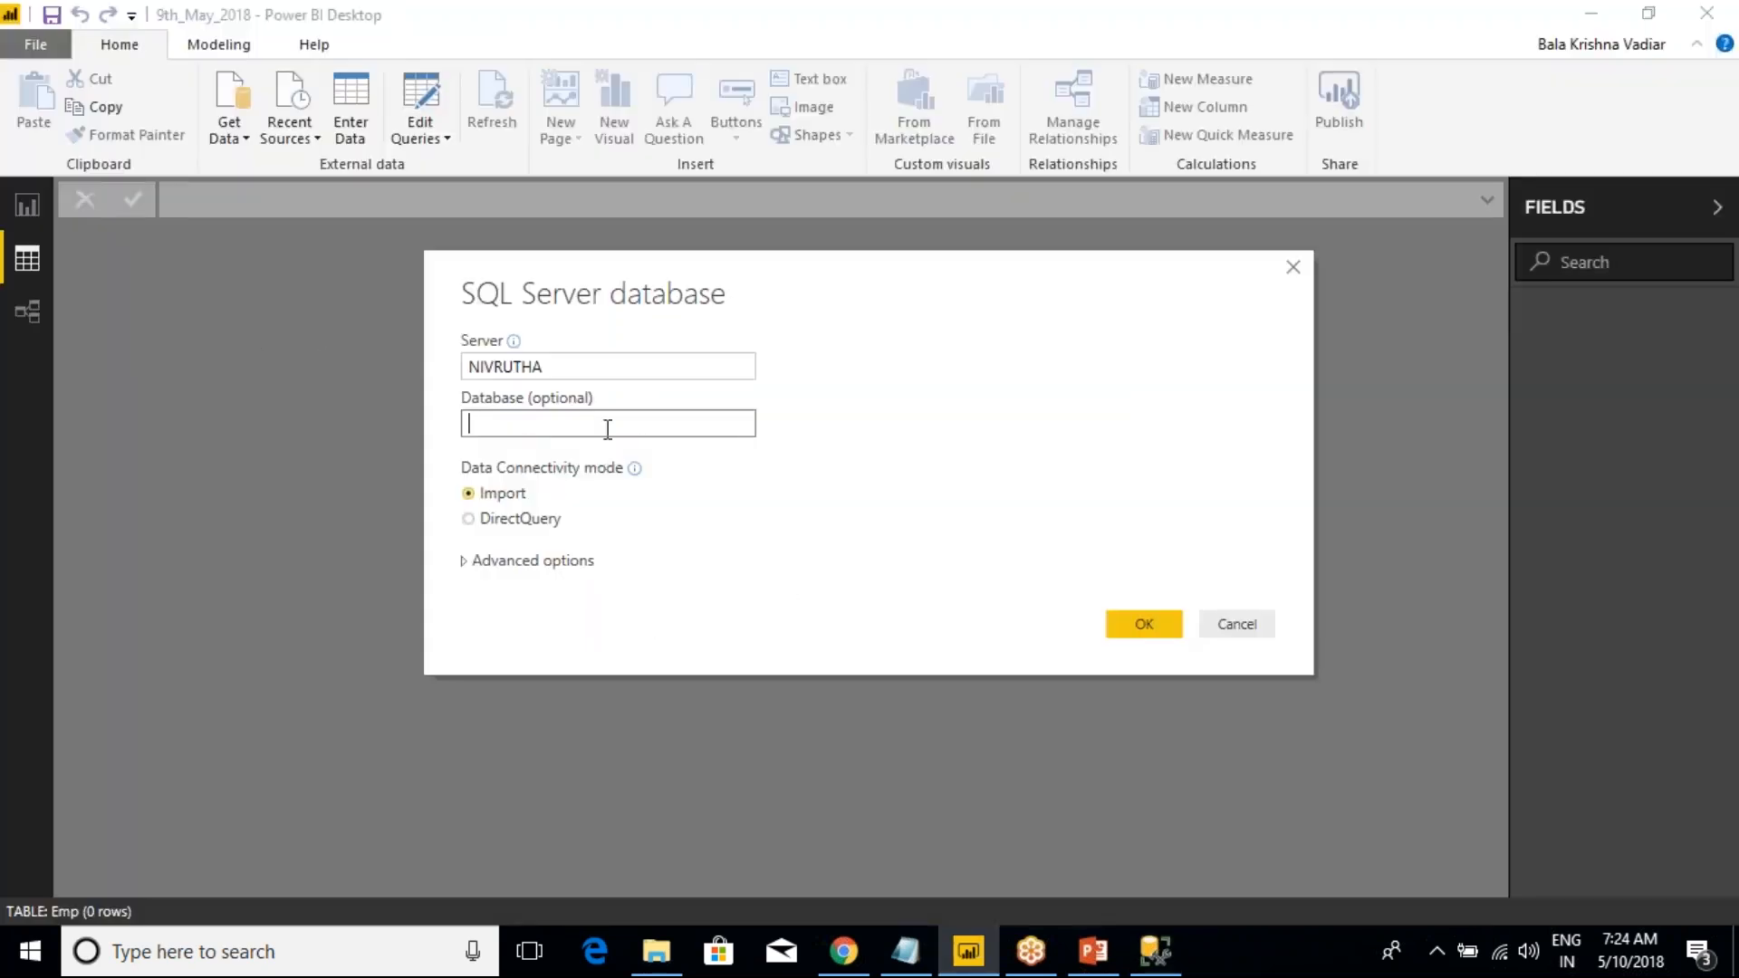
key("alt+Tab")
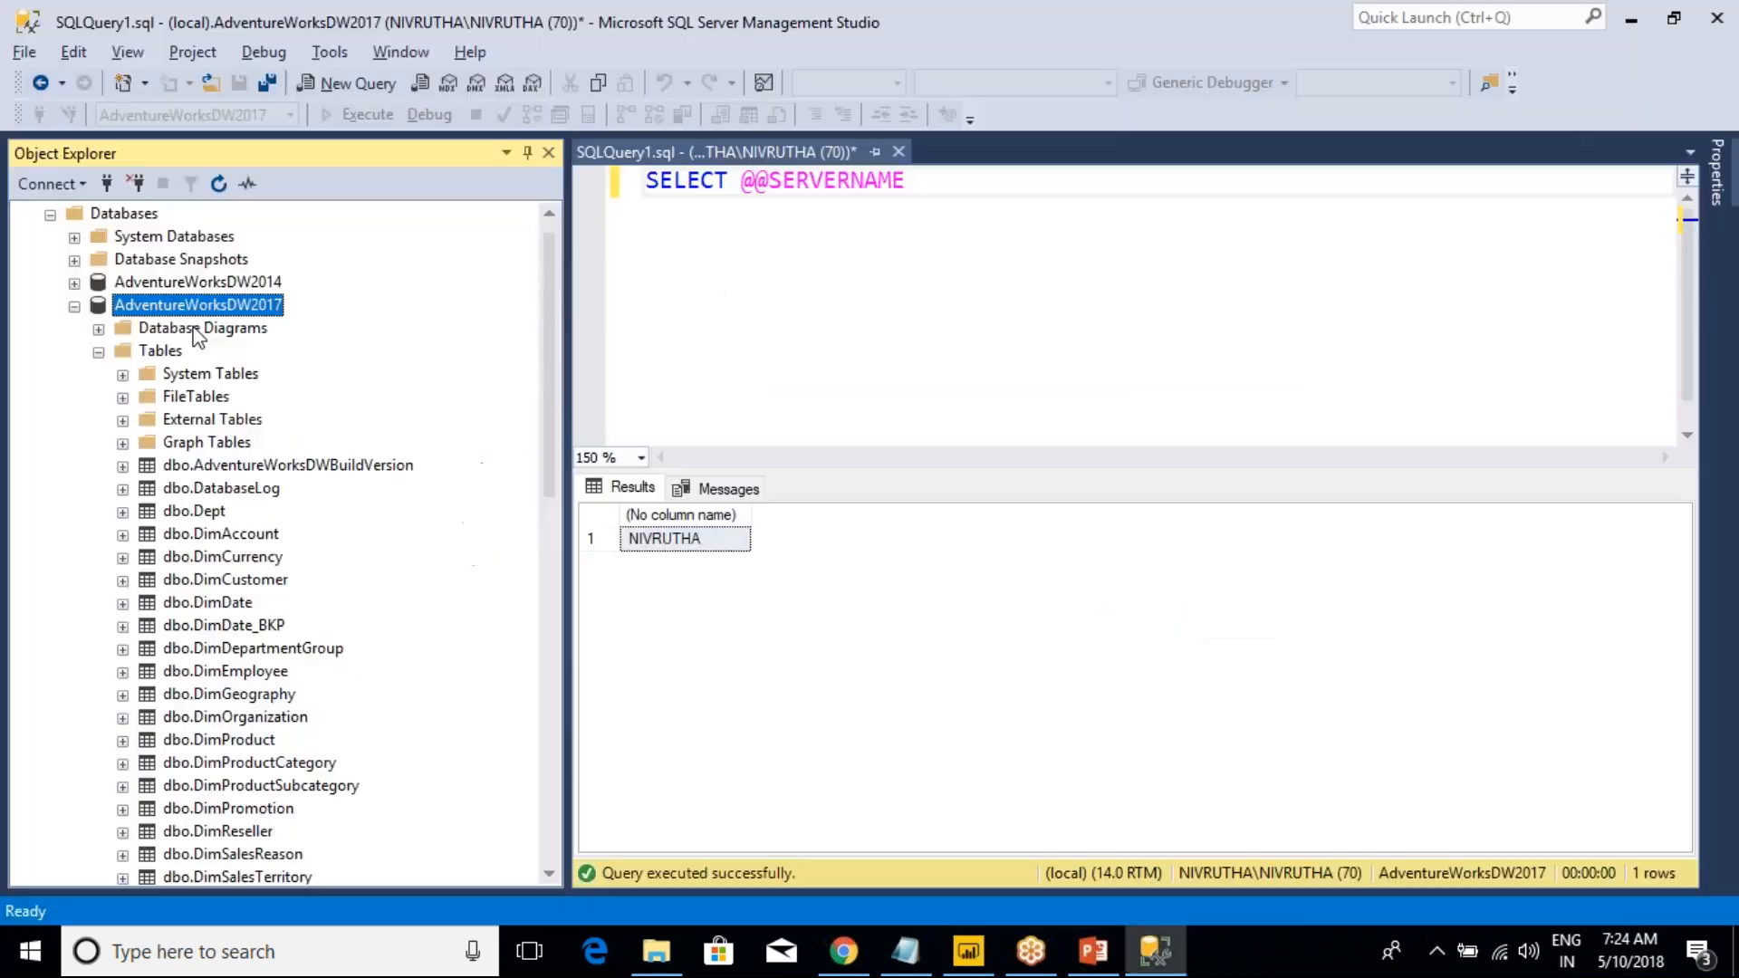
left_click(75, 307)
left_click(141, 308)
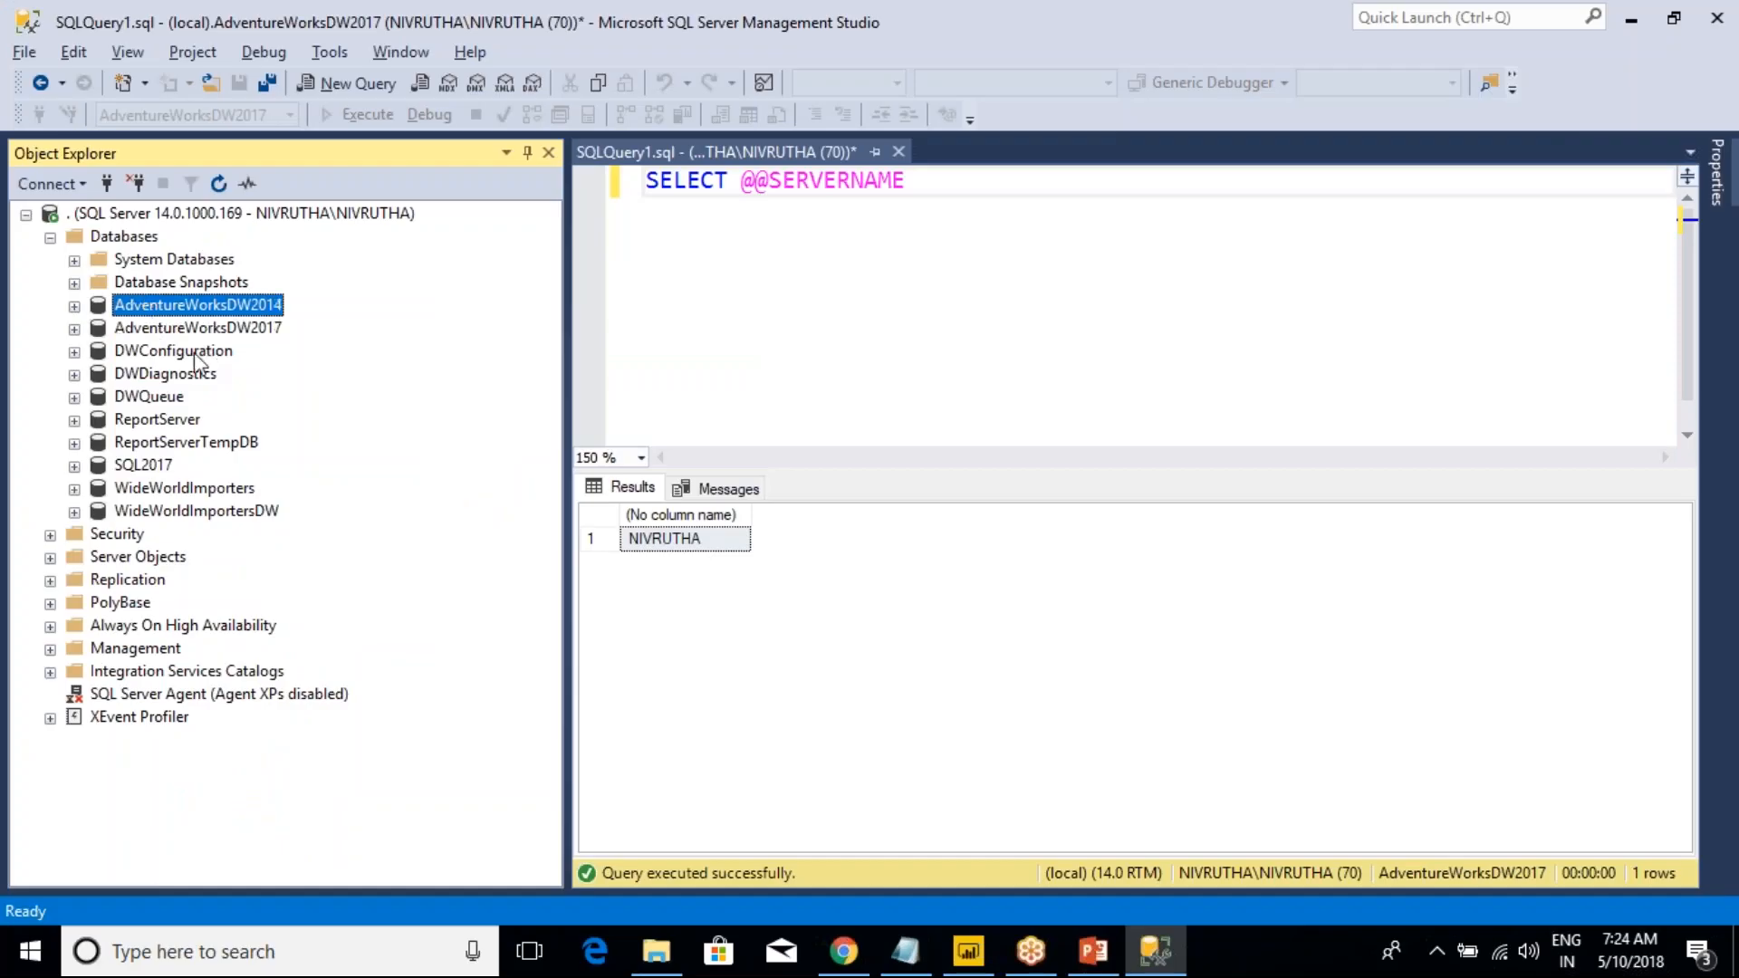
left_click(175, 351)
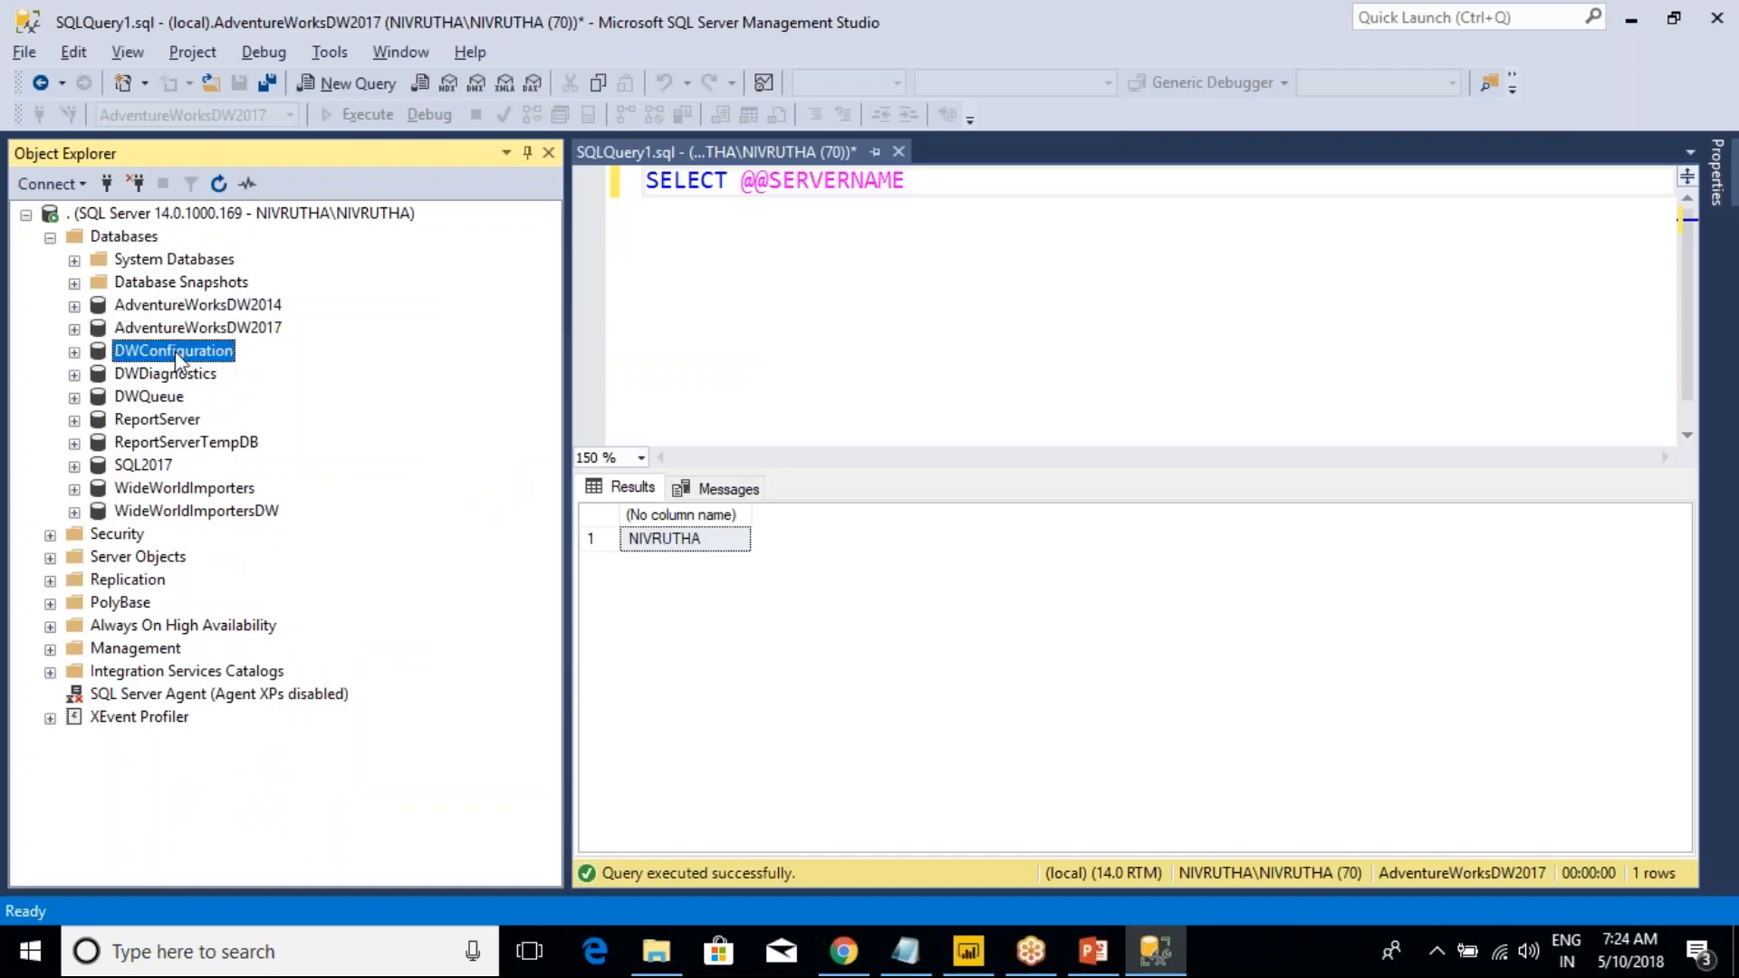
left_click(143, 468)
left_click(148, 398)
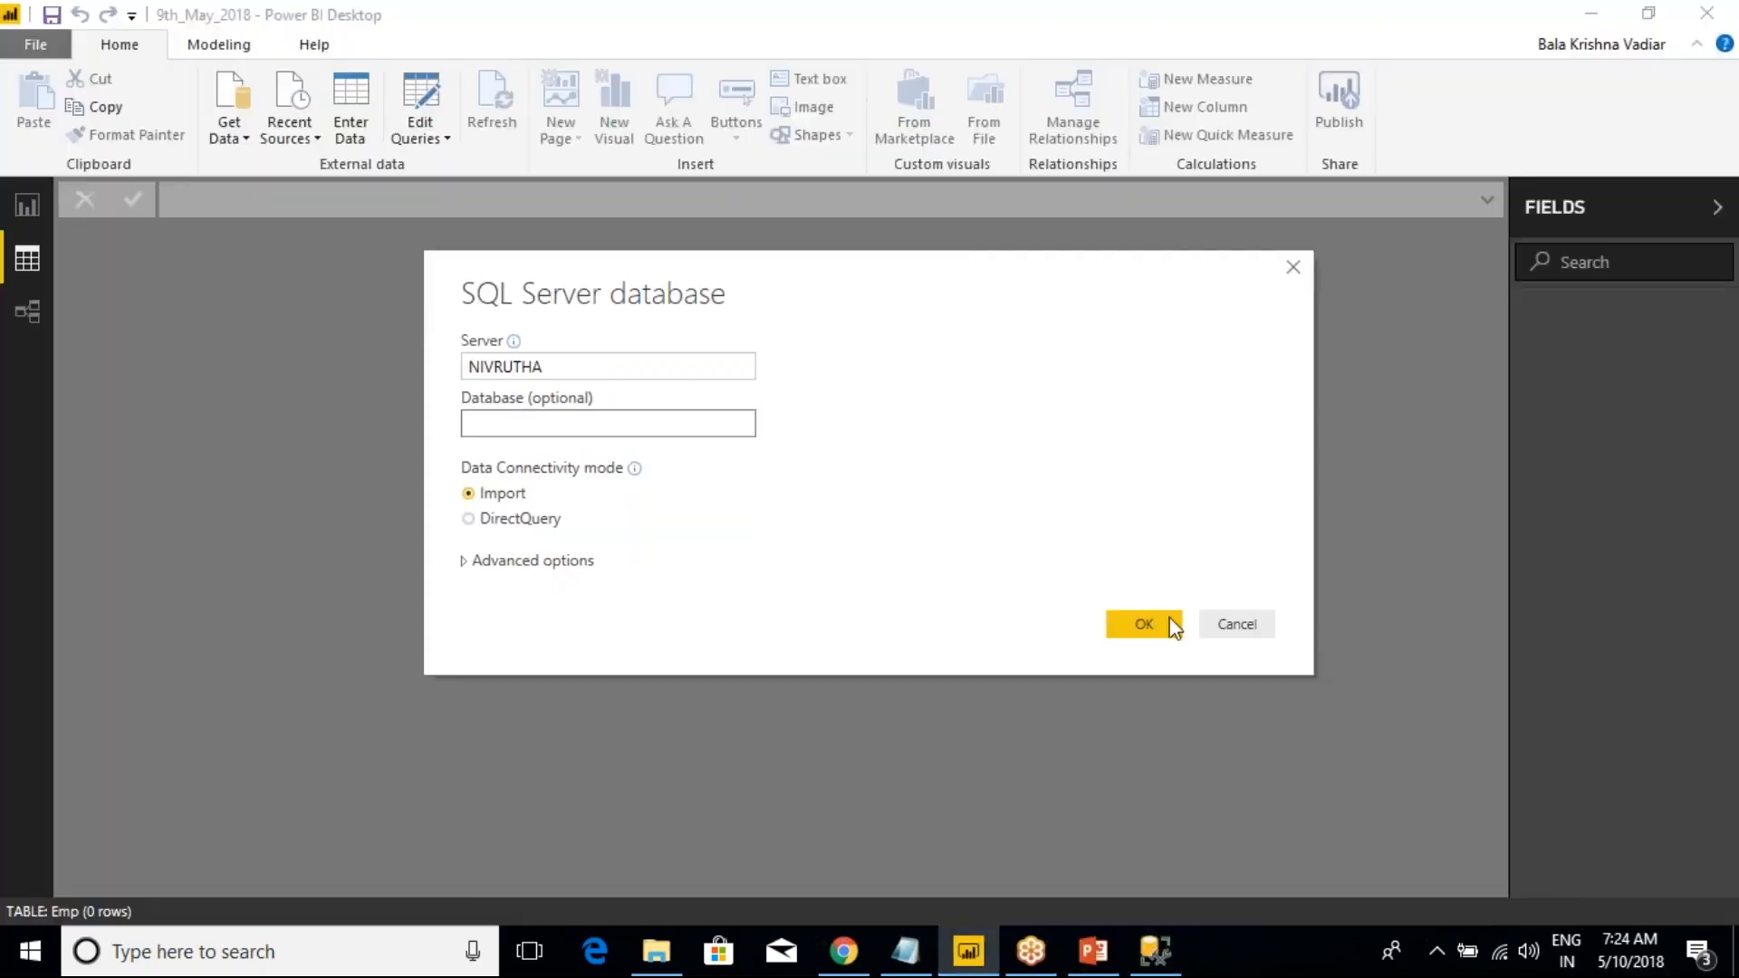
- Switch back to Power BI Desktop, connect in Import mode with the database left blank, and expand AdventureWorksDW2017 in the Navigator
left_click(1143, 625)
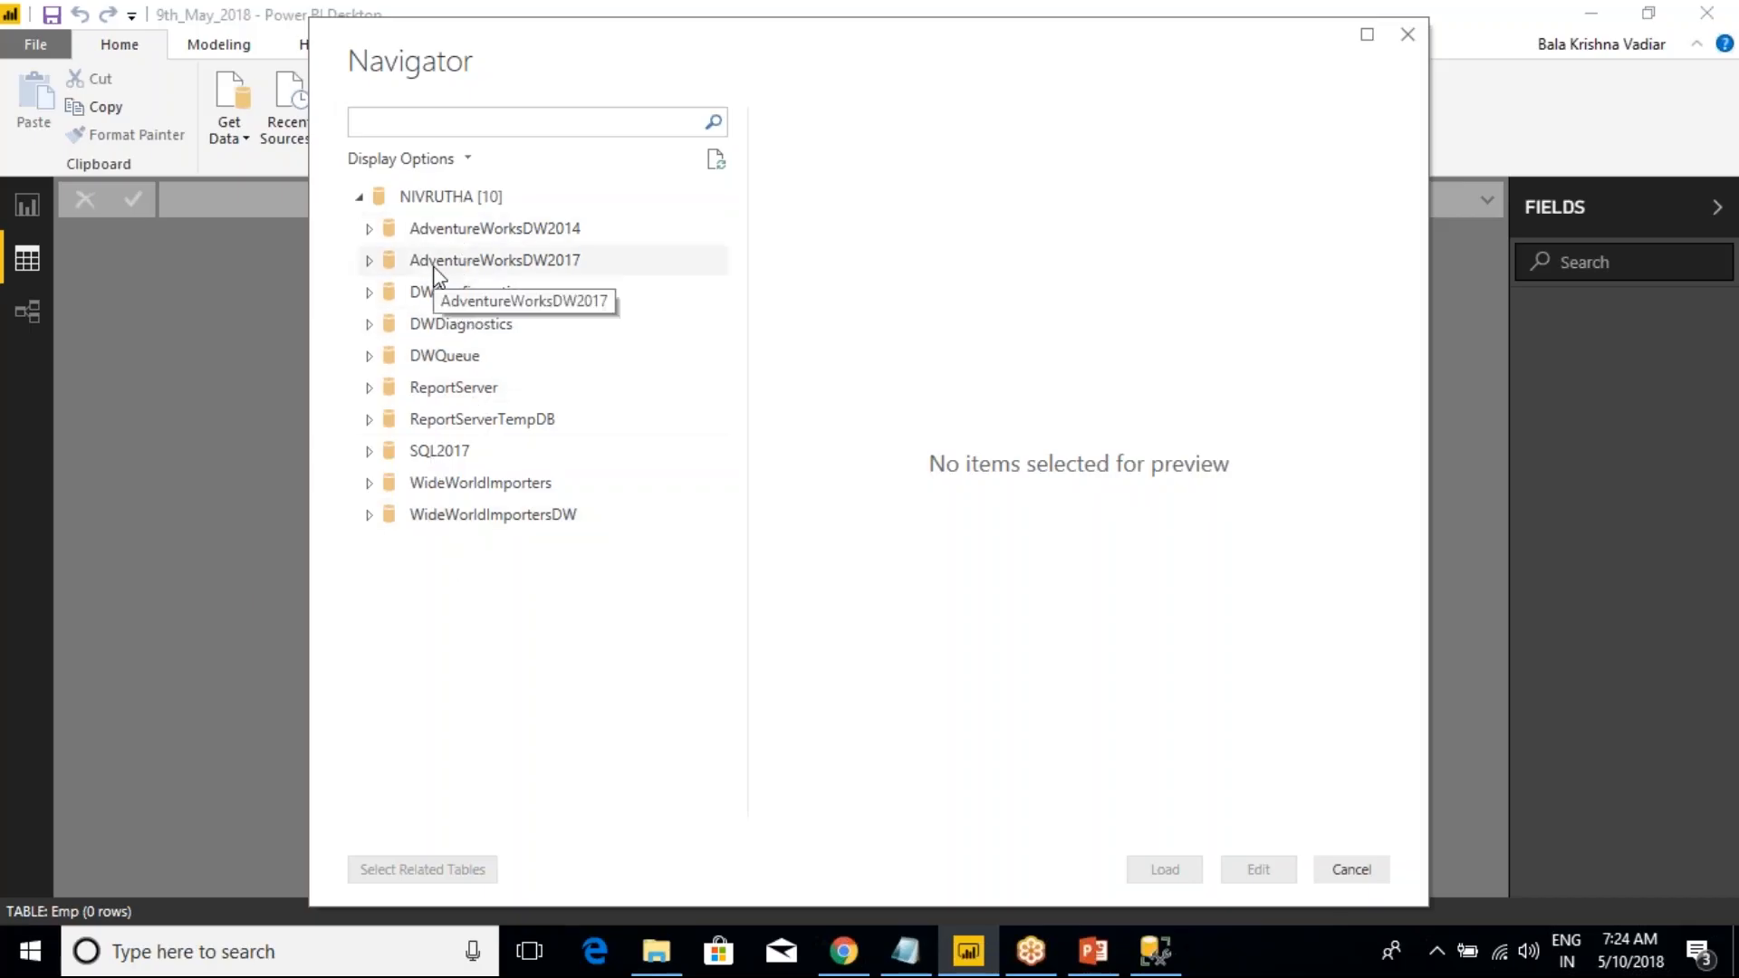
left_click(370, 262)
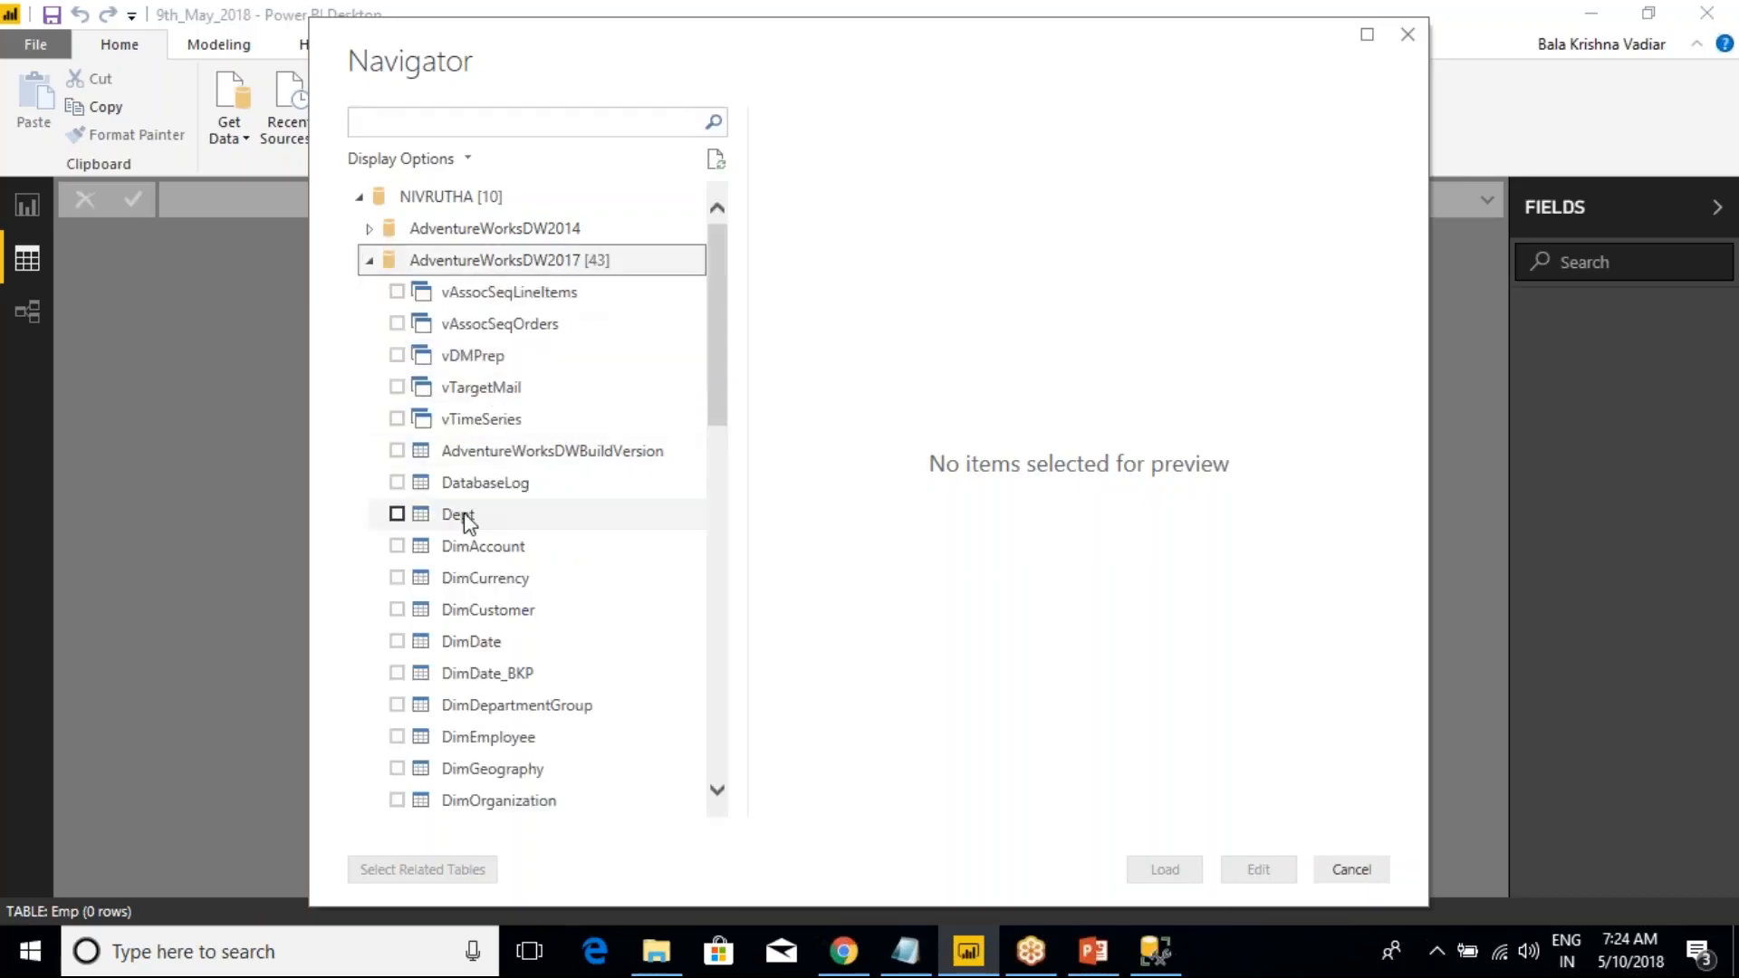
- Select the DimDate, DimCustomer and DimGeography tables of AdventureWorksDW2017 for import
left_click(397, 643)
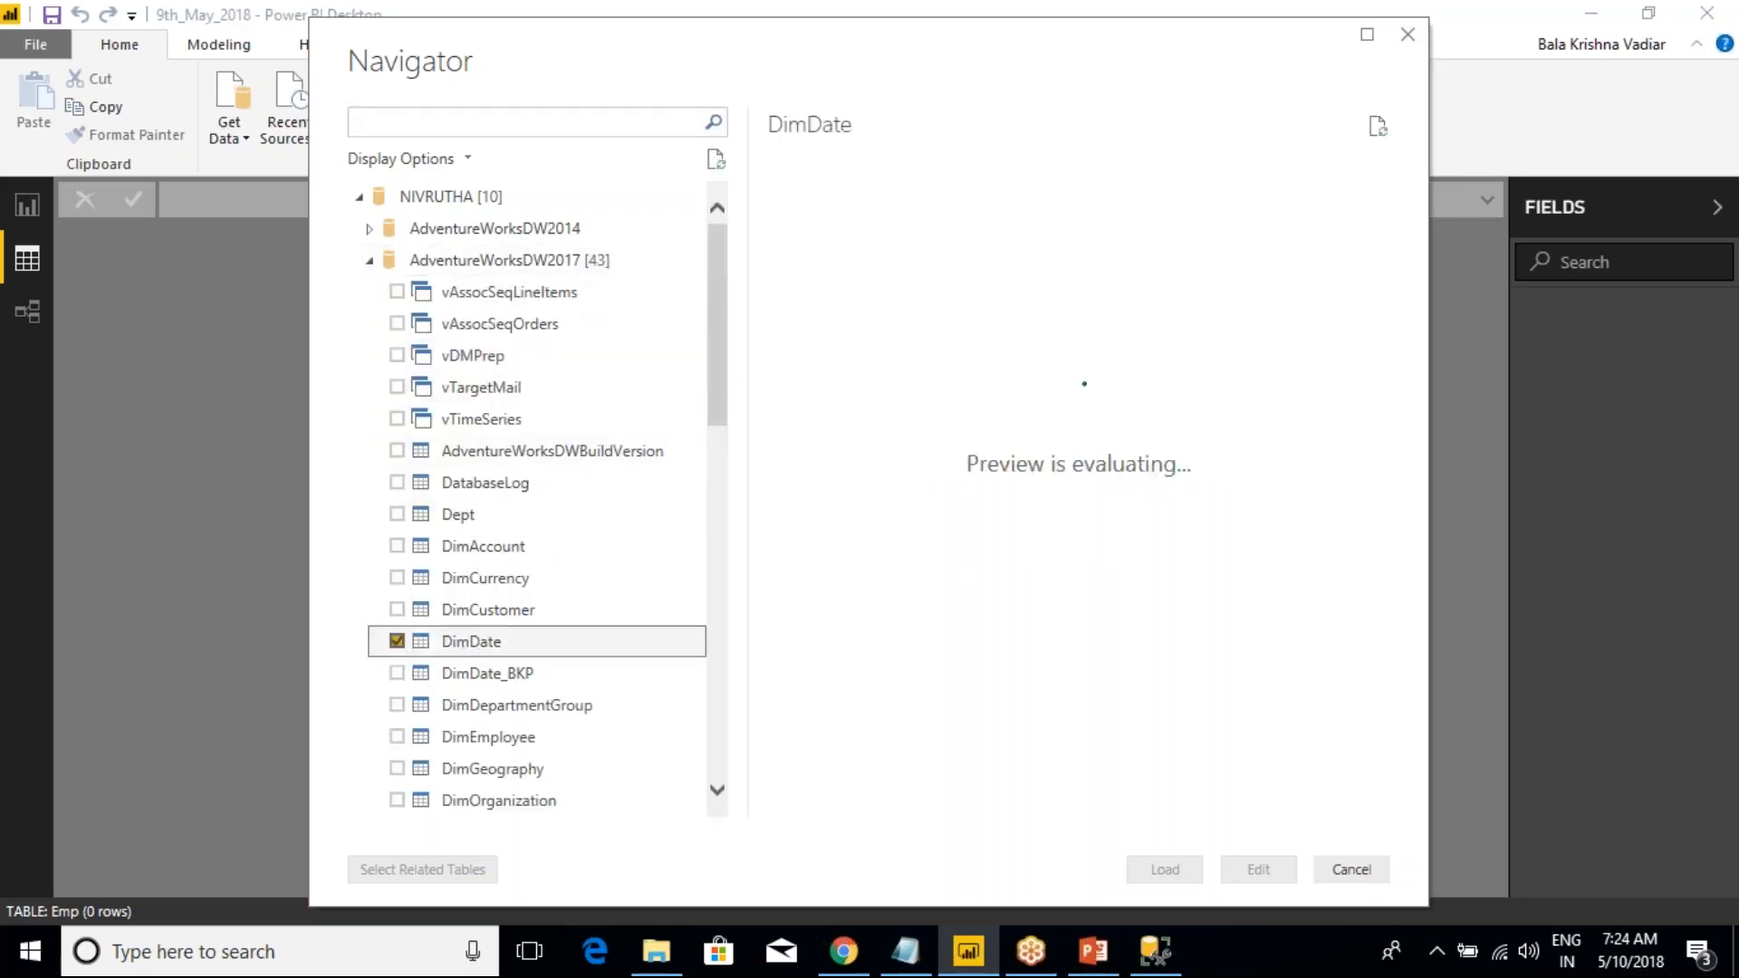
scroll(417, 609, "down", 1)
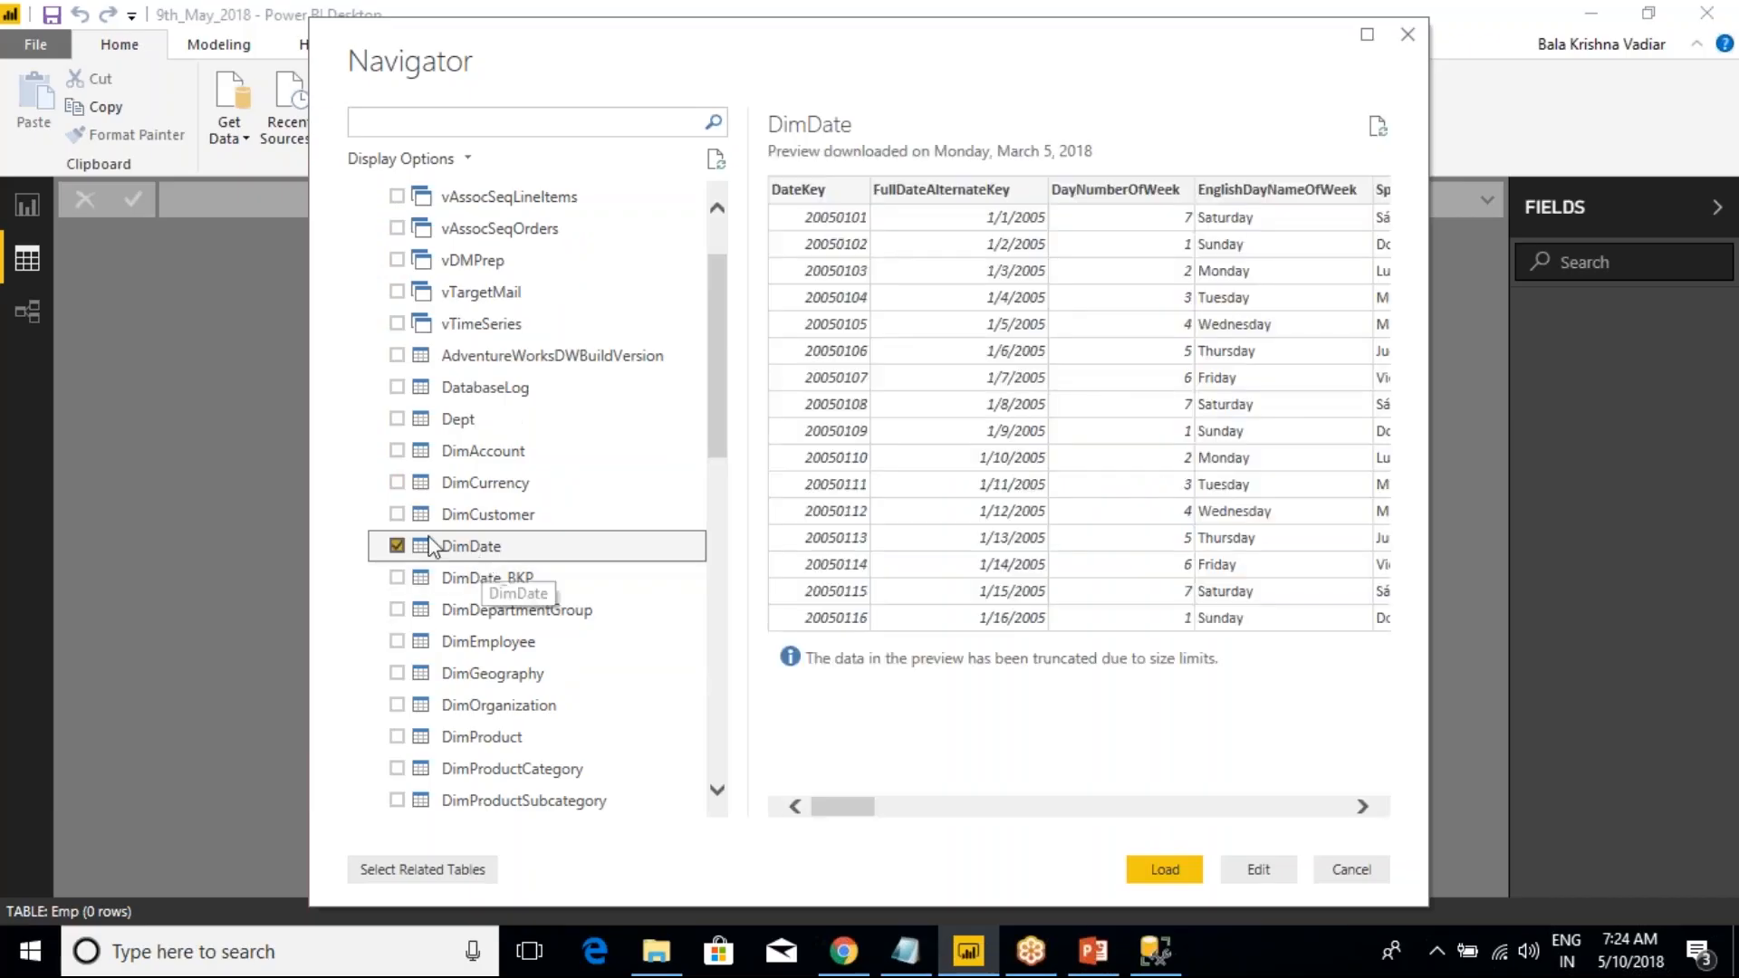
left_click(397, 513)
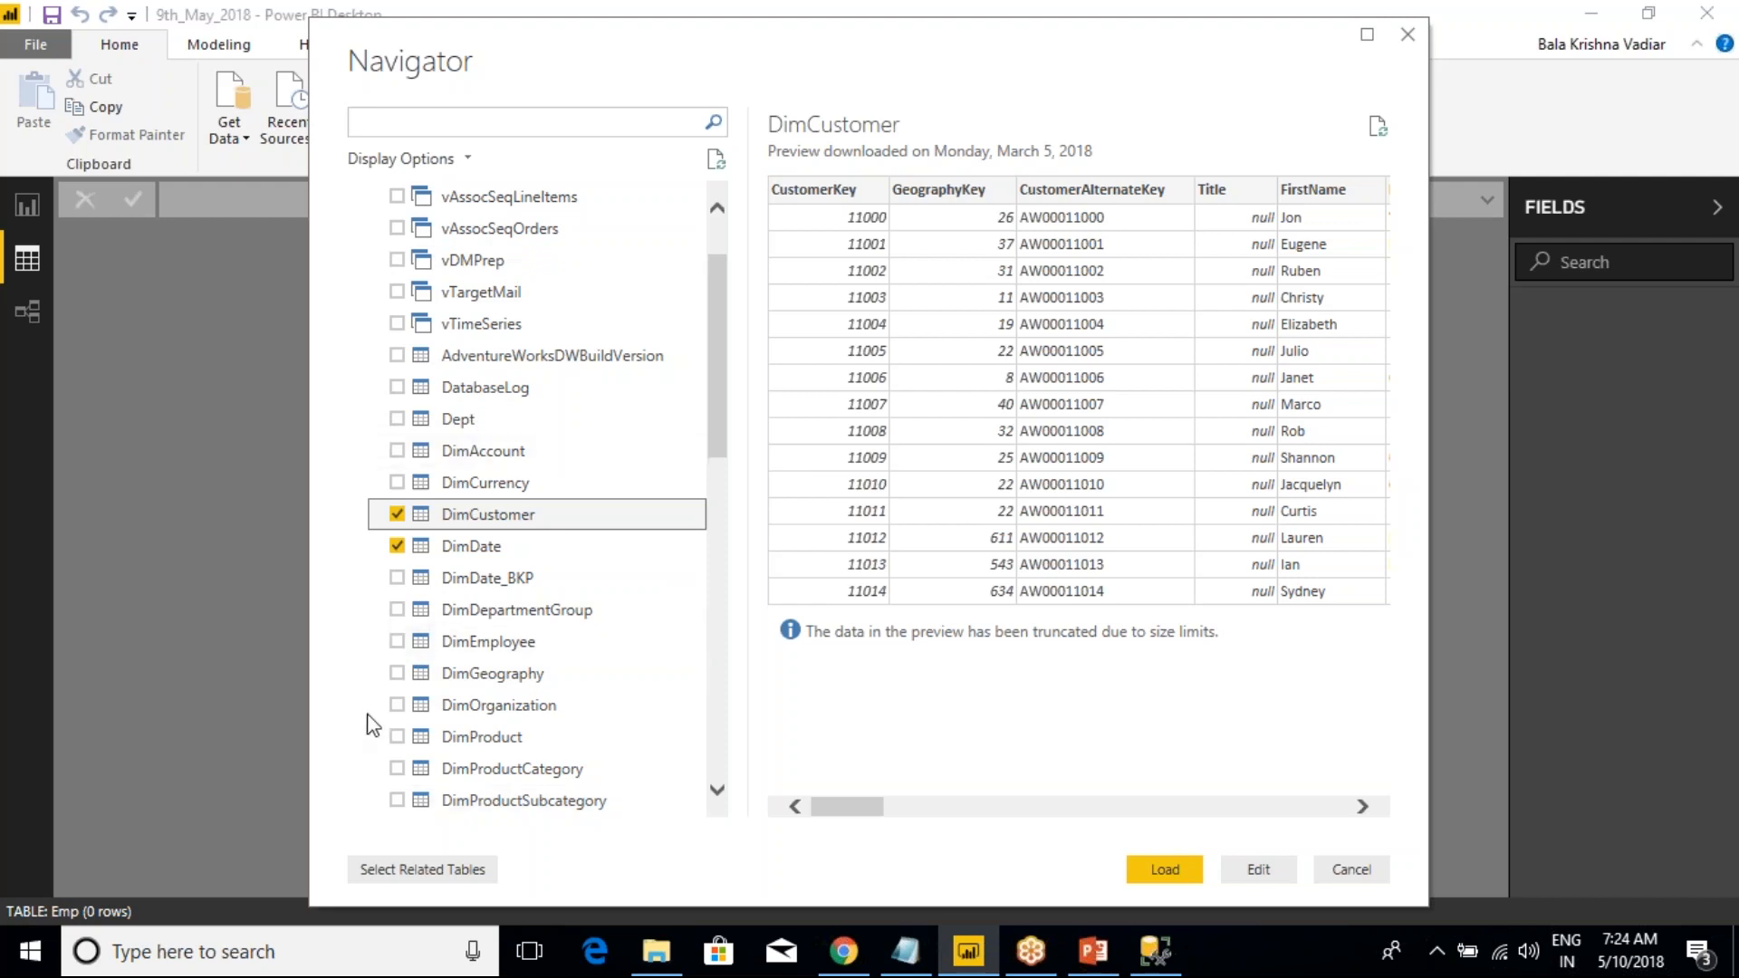
left_click(399, 673)
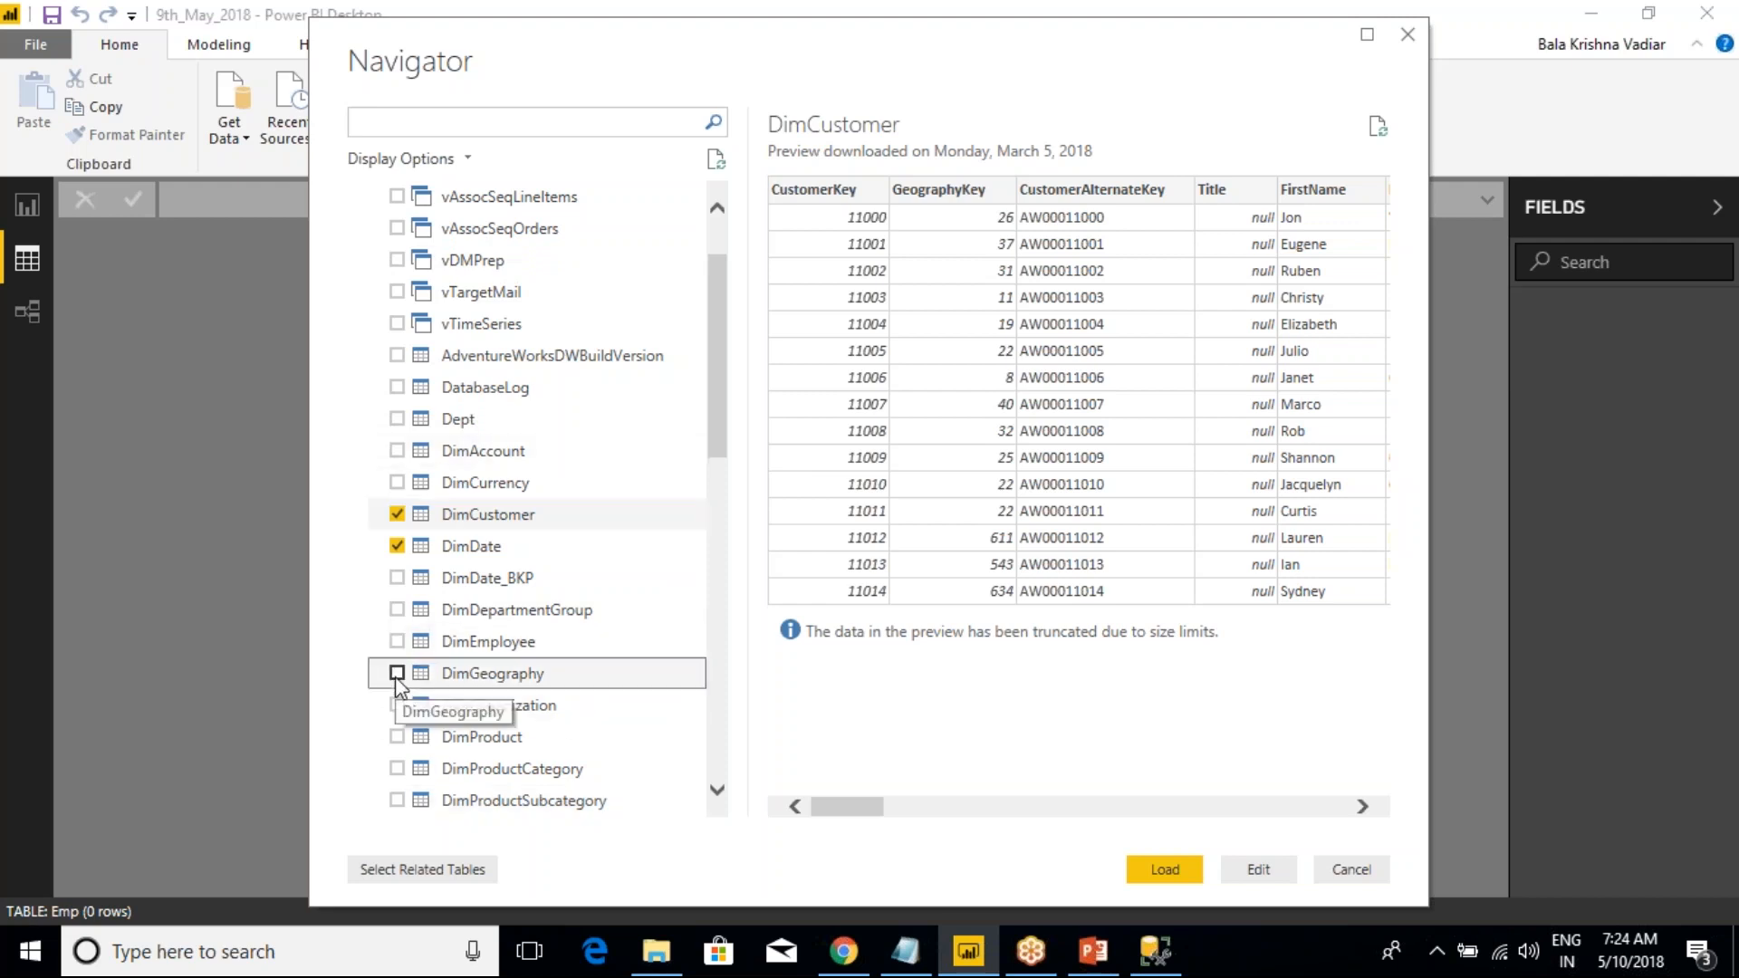
- Add the EMP and FactInternetSales tables to the import selection
scroll(428, 750, "down", 1)
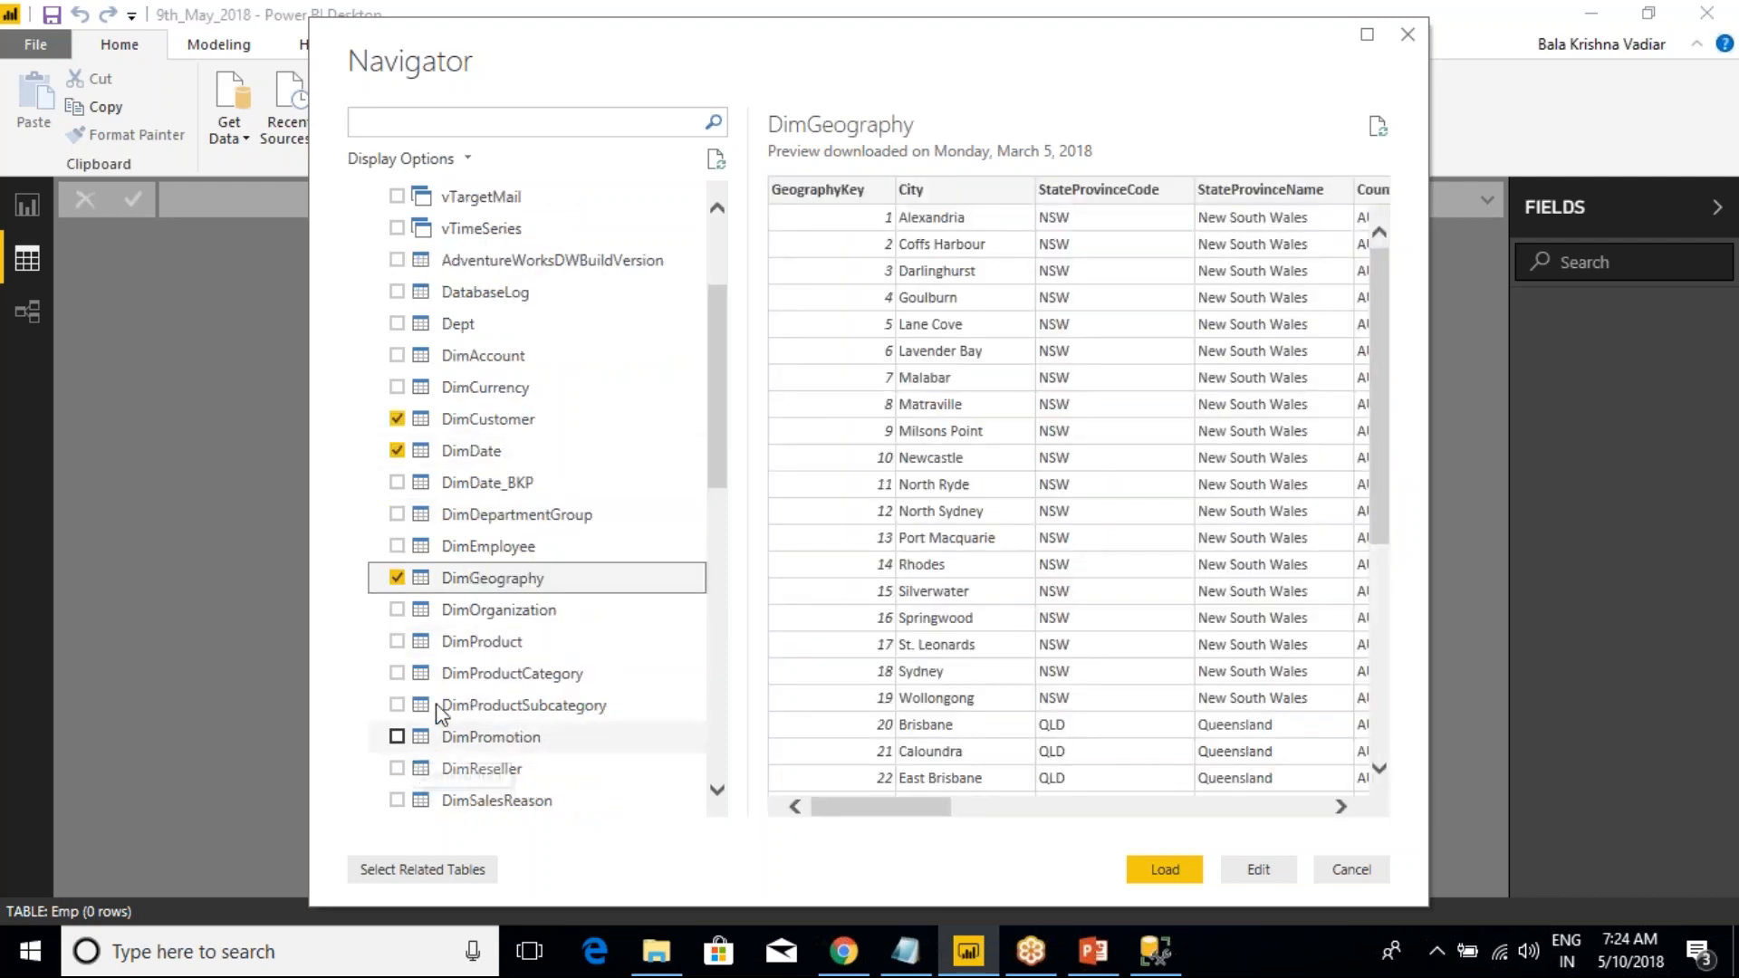
scroll(422, 674, "down", 2)
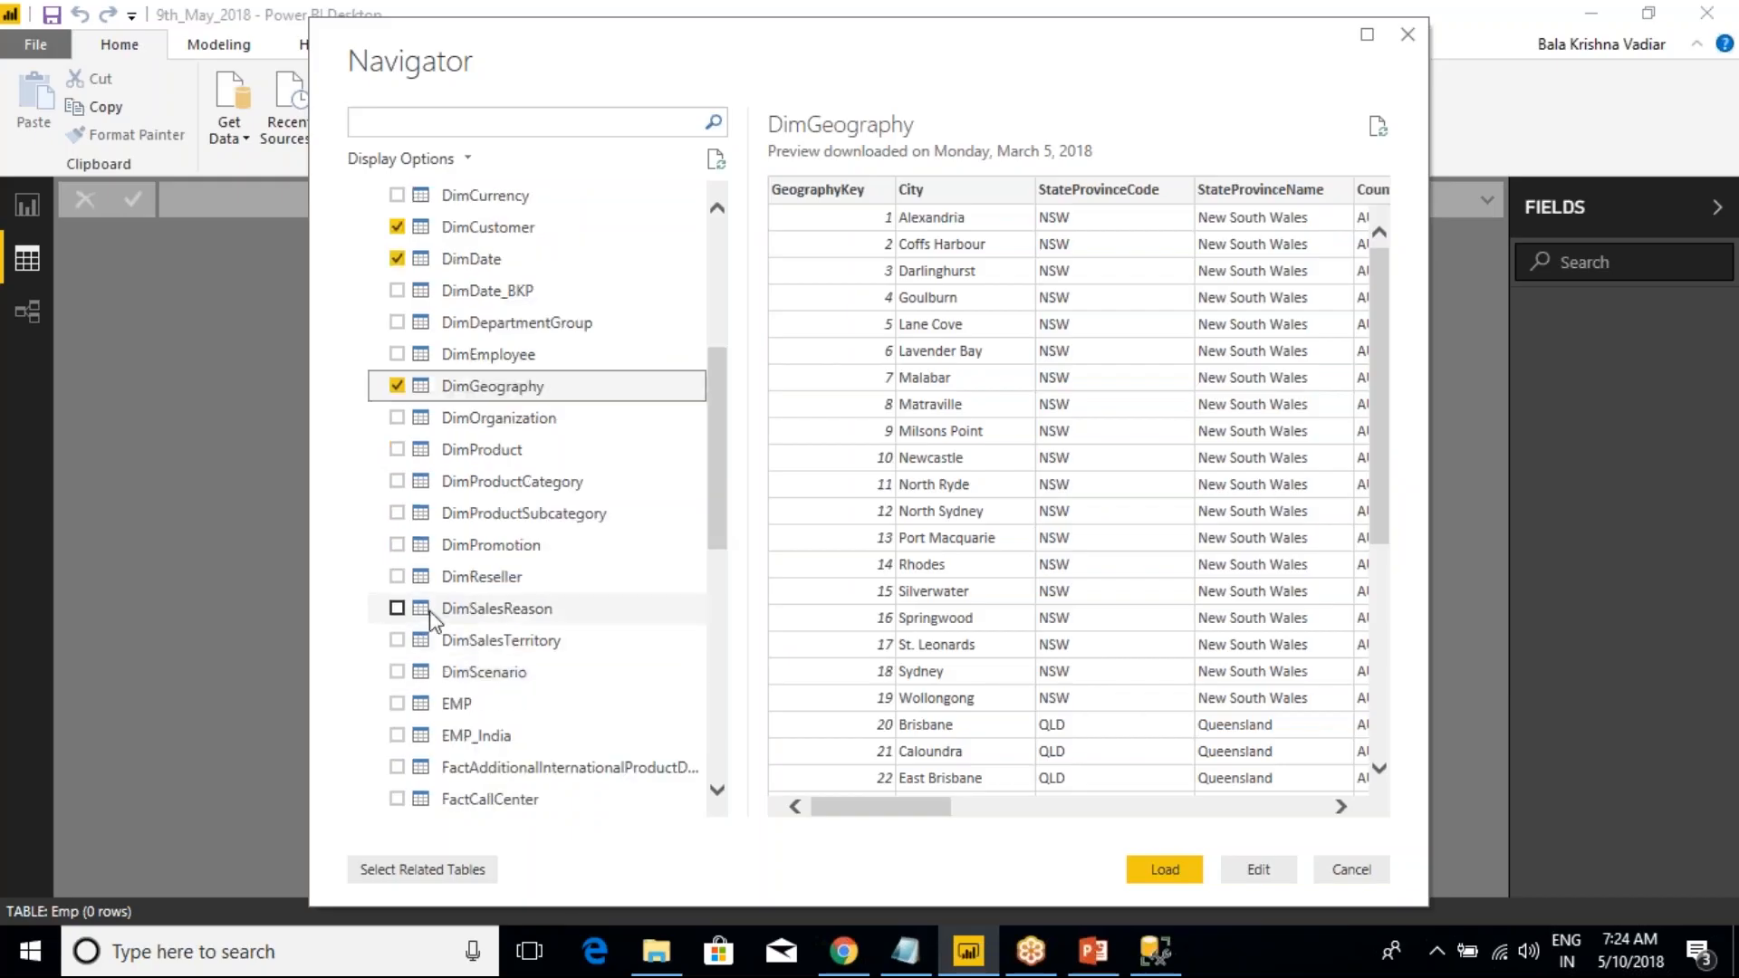
scroll(430, 670, "down", 1)
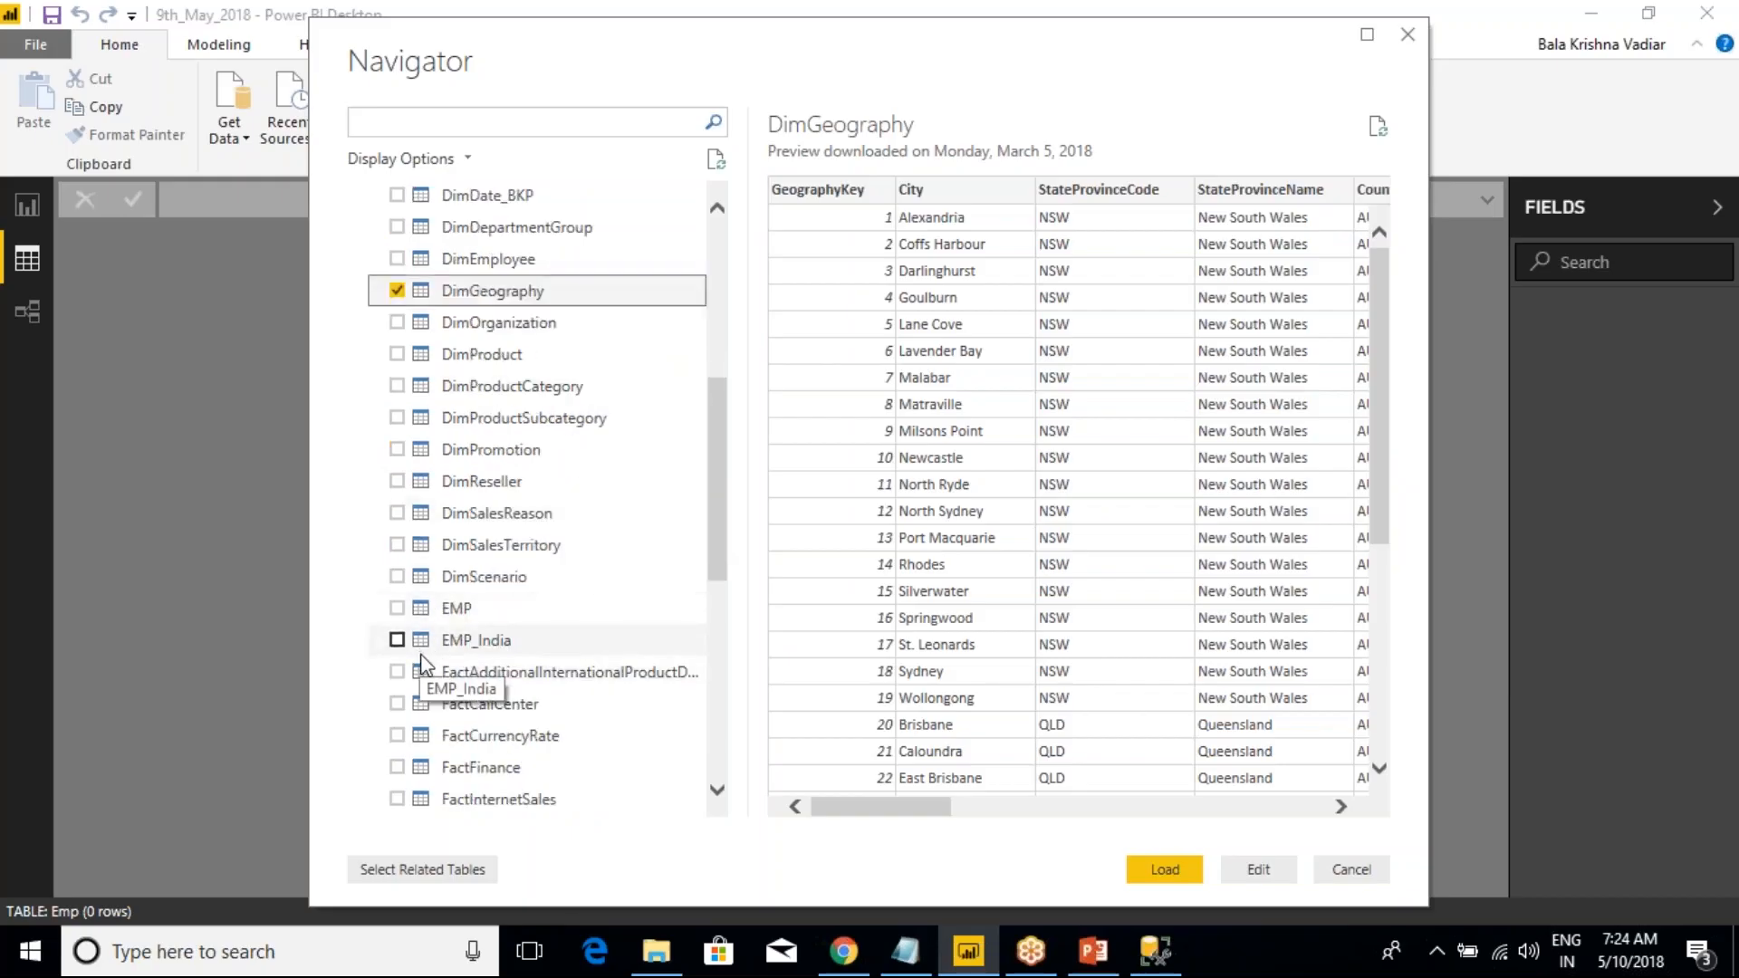
left_click(398, 608)
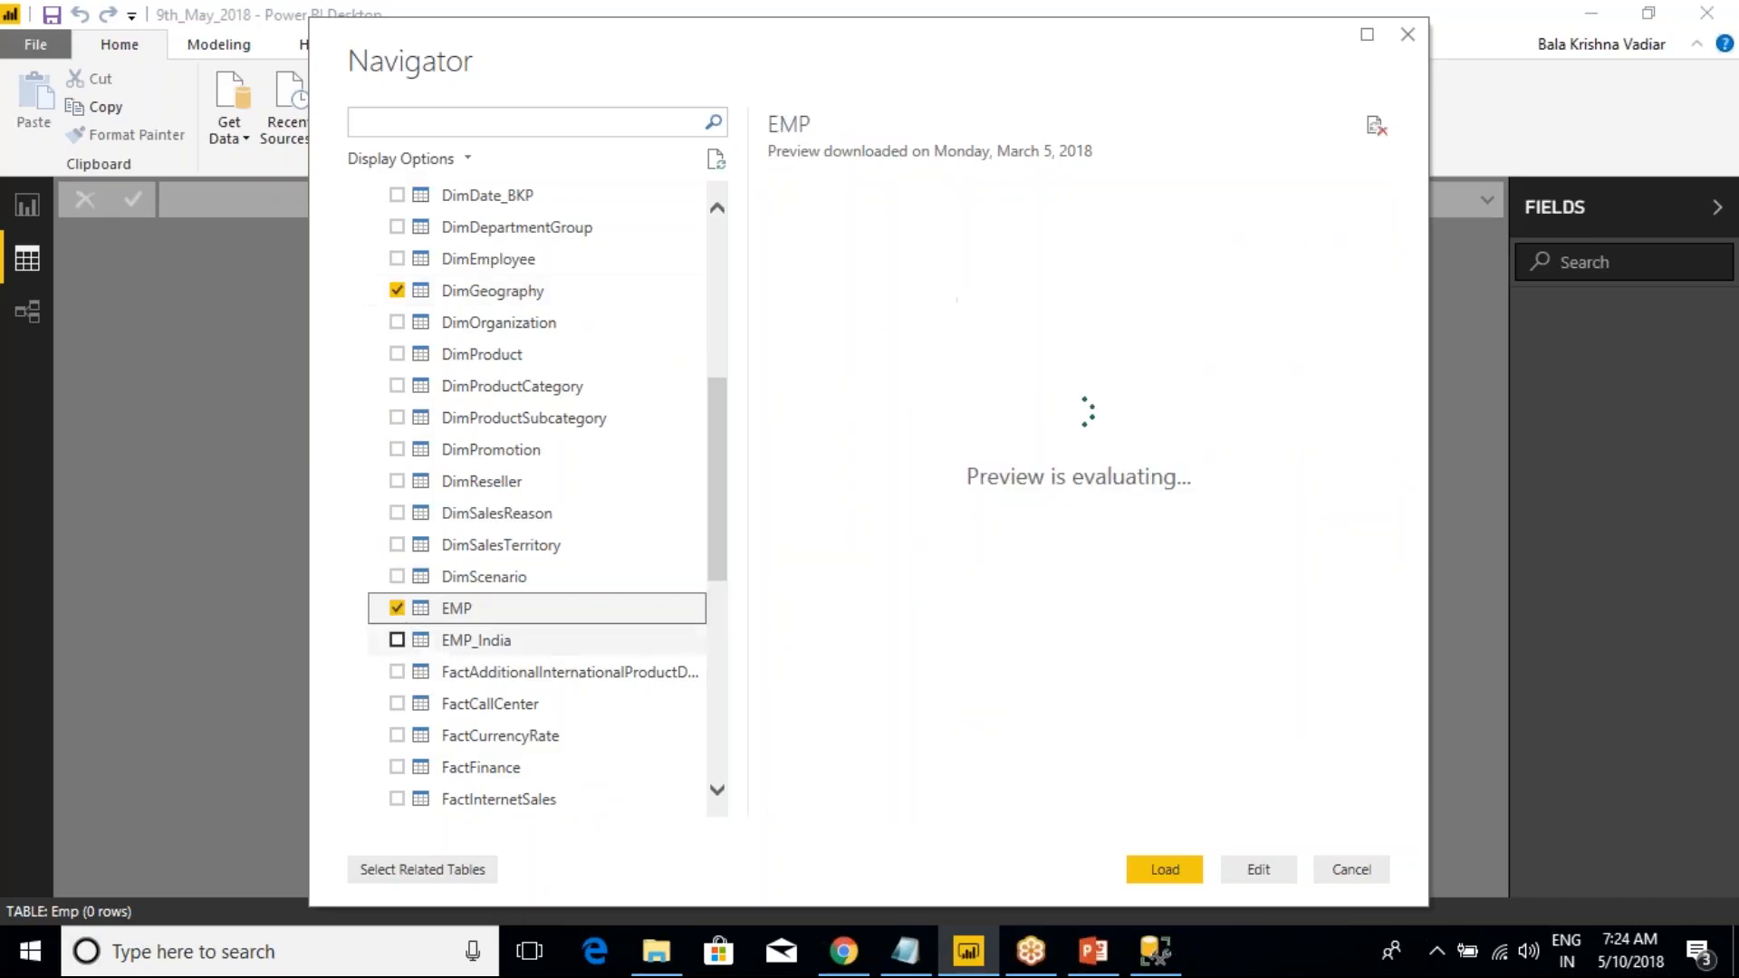
scroll(444, 670, "down", 2)
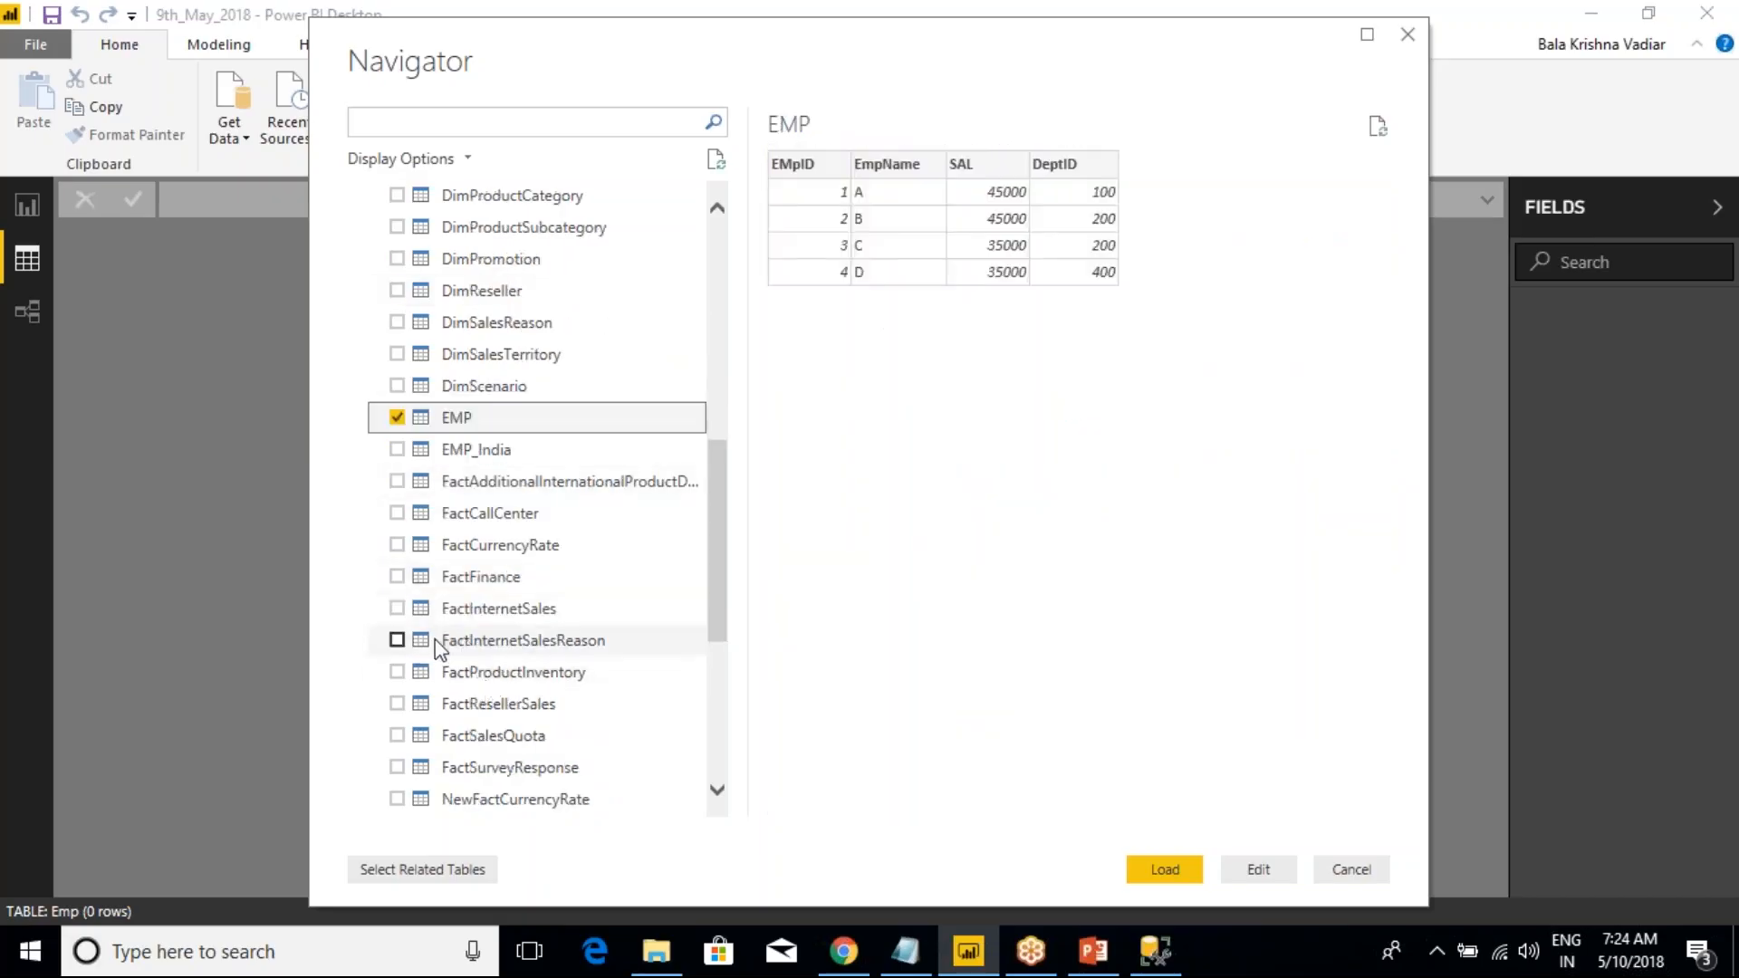
left_click(410, 620)
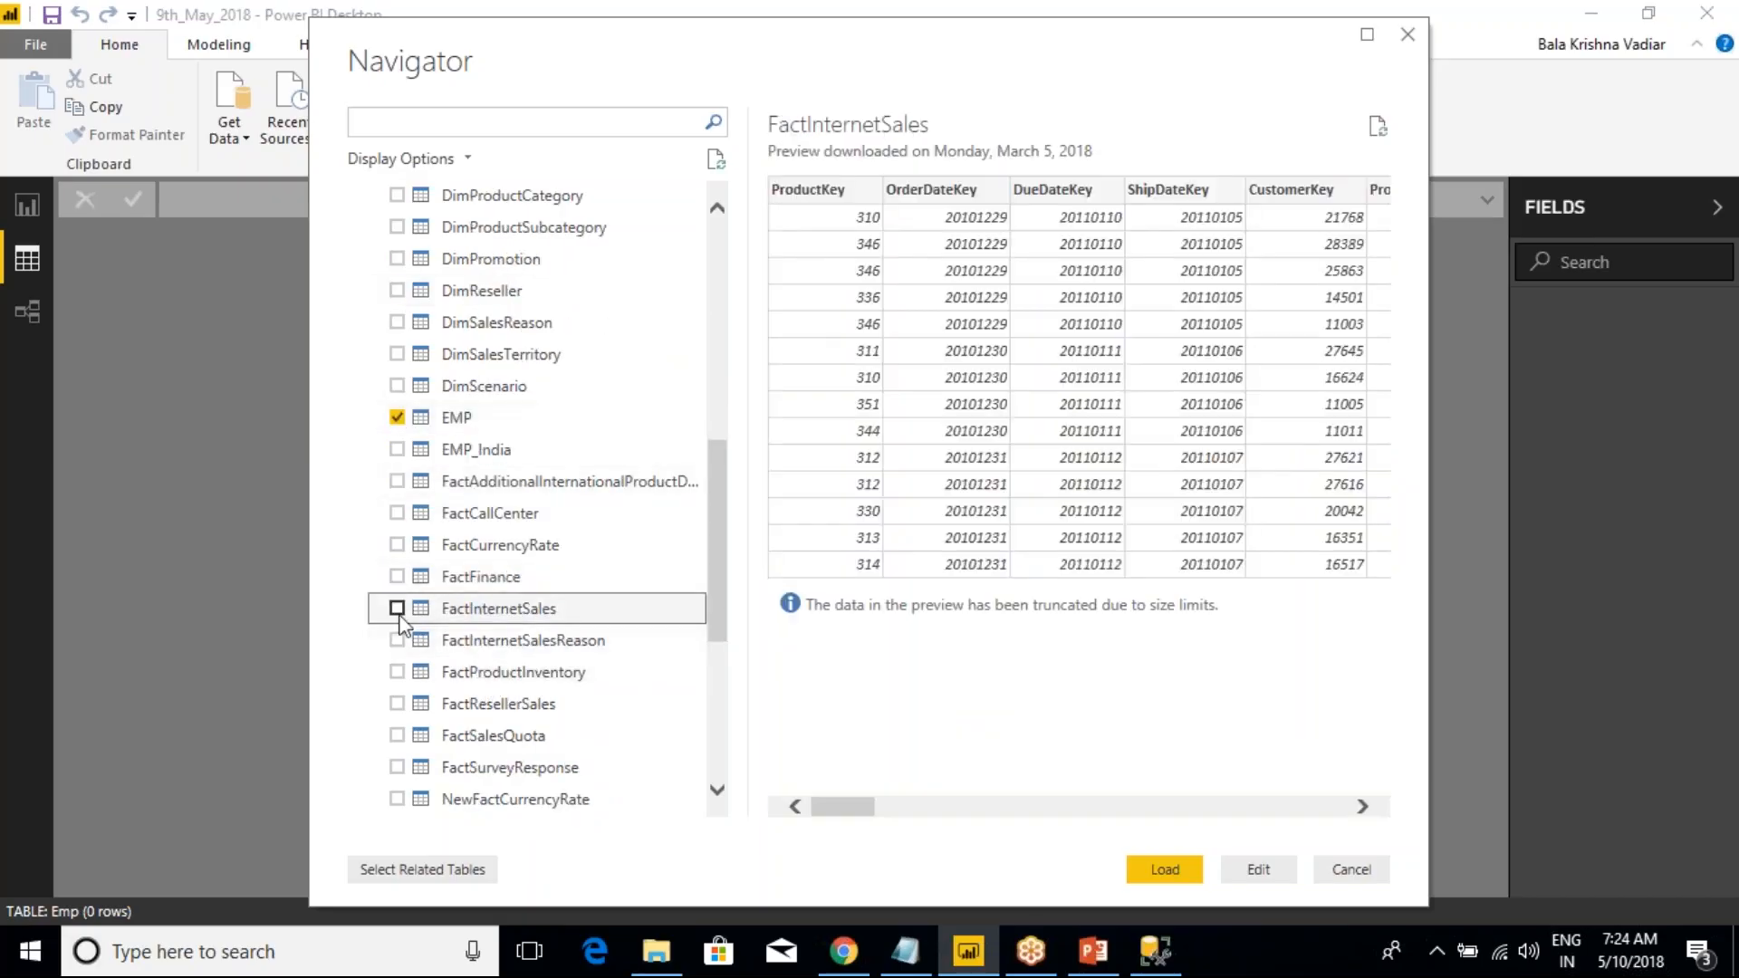
- Include the Dept table in the selection and load all the chosen tables into the model
scroll(491, 666, "up", 3)
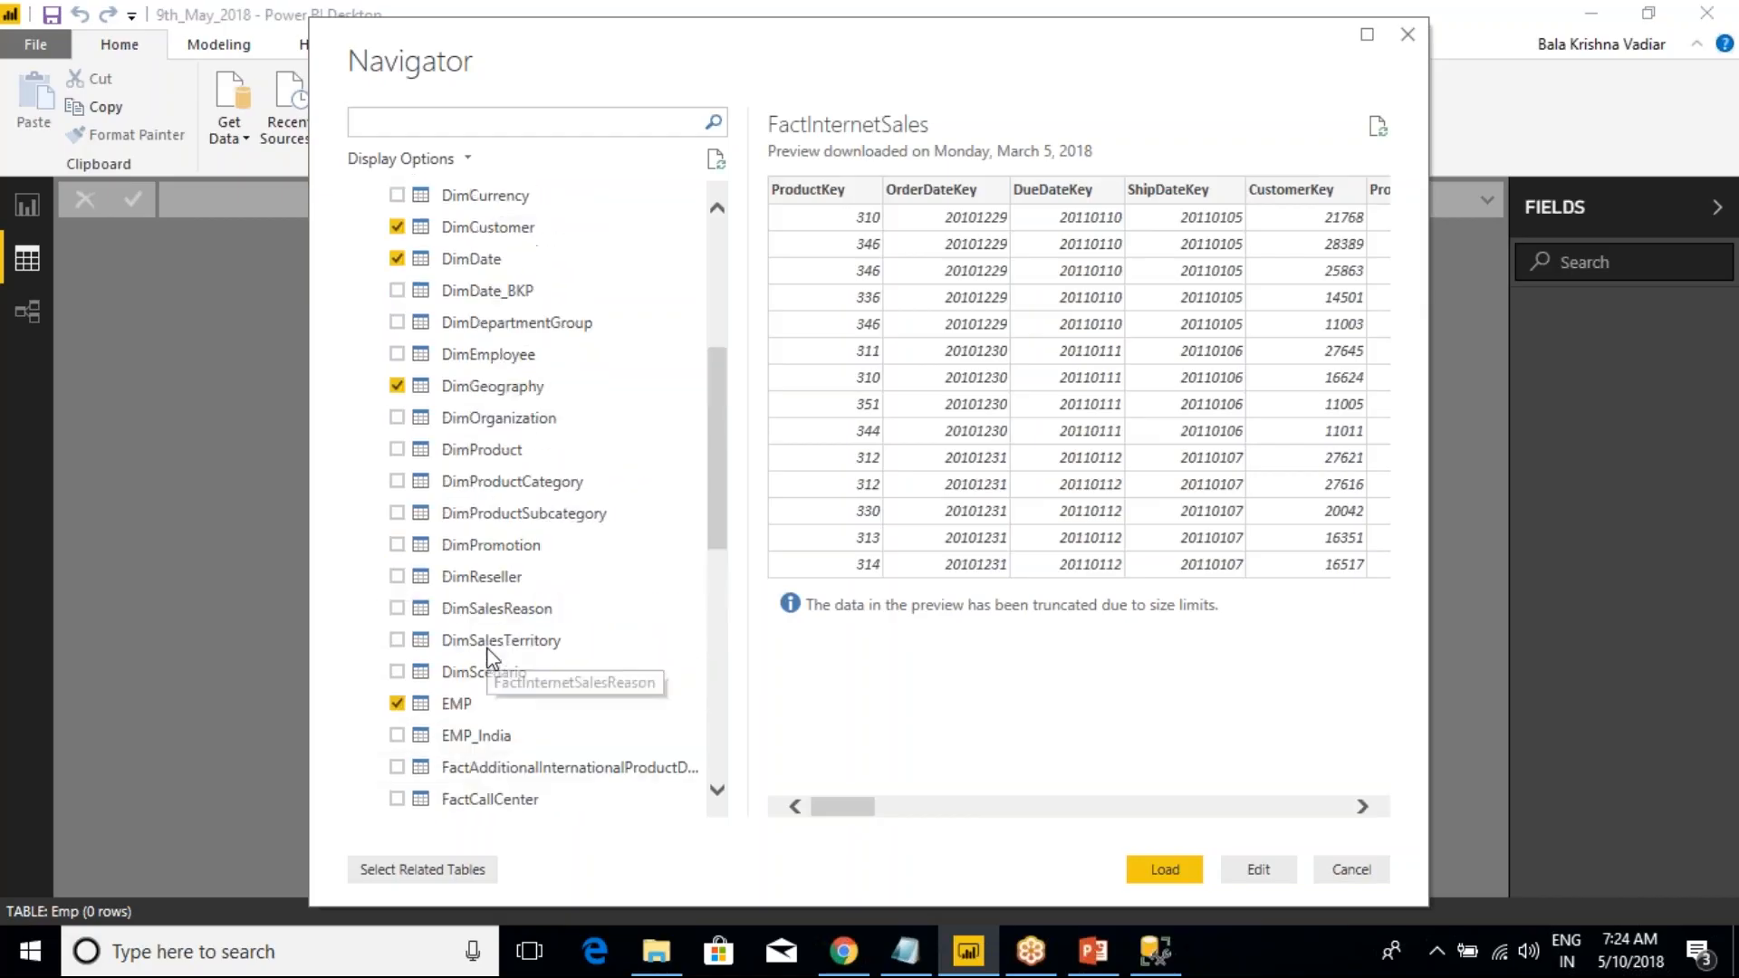
scroll(489, 661, "up", 4)
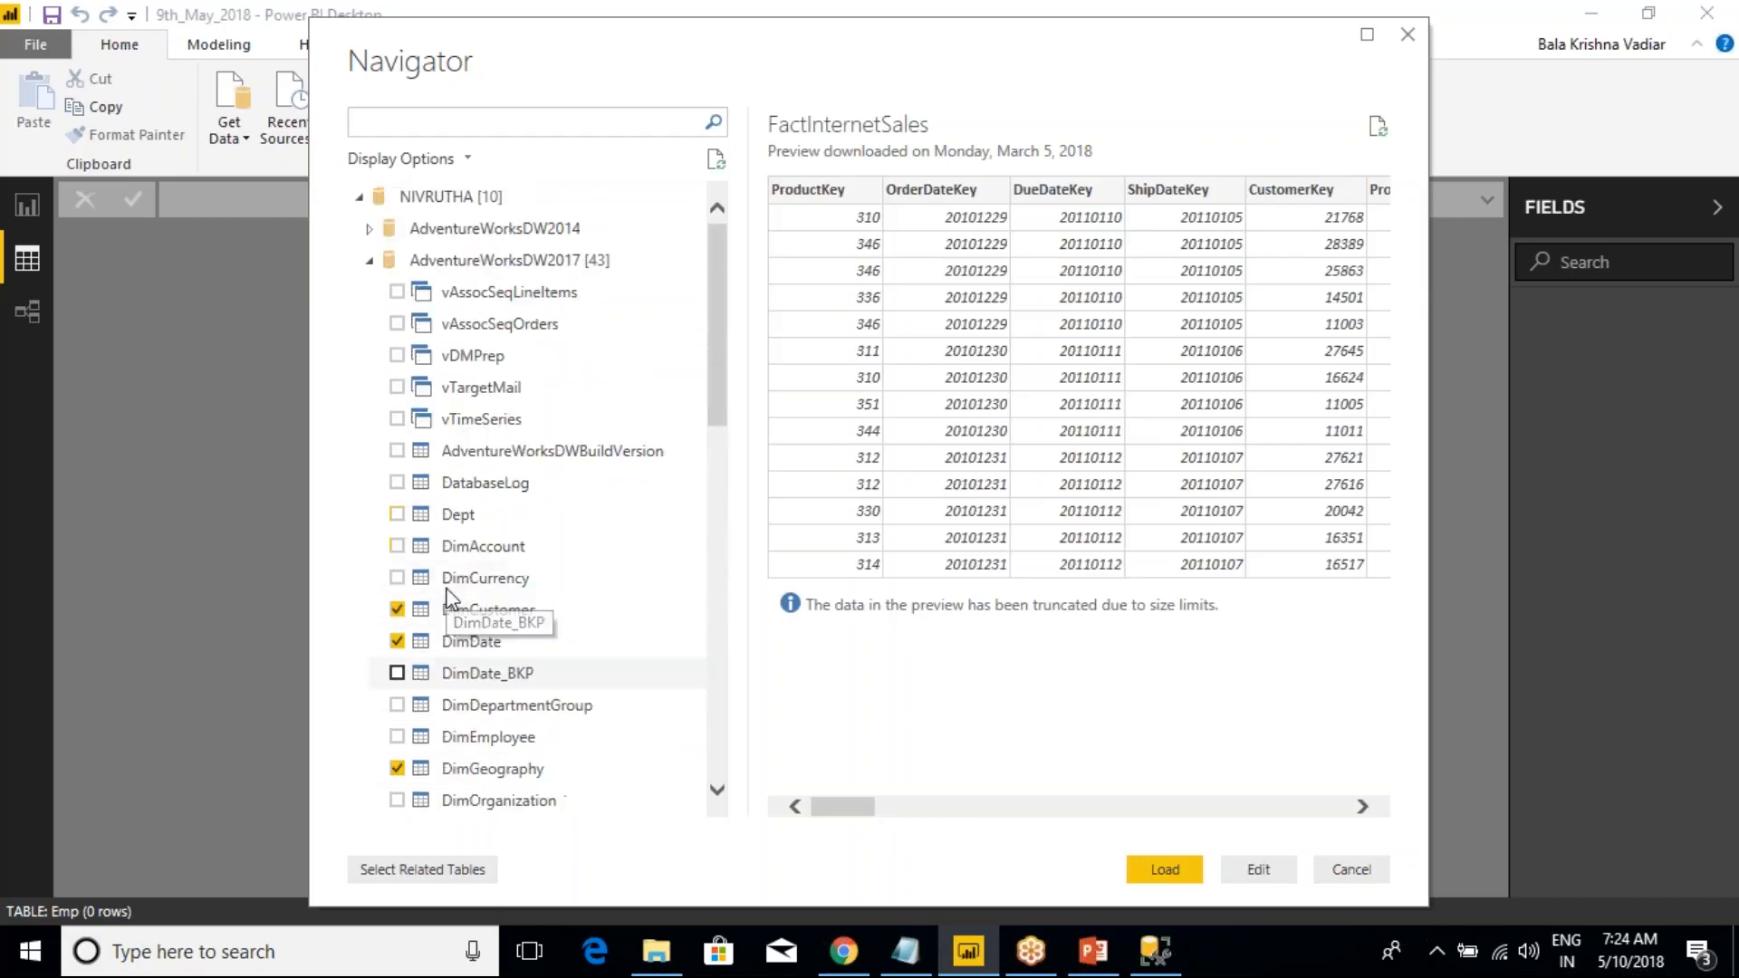
left_click(397, 514)
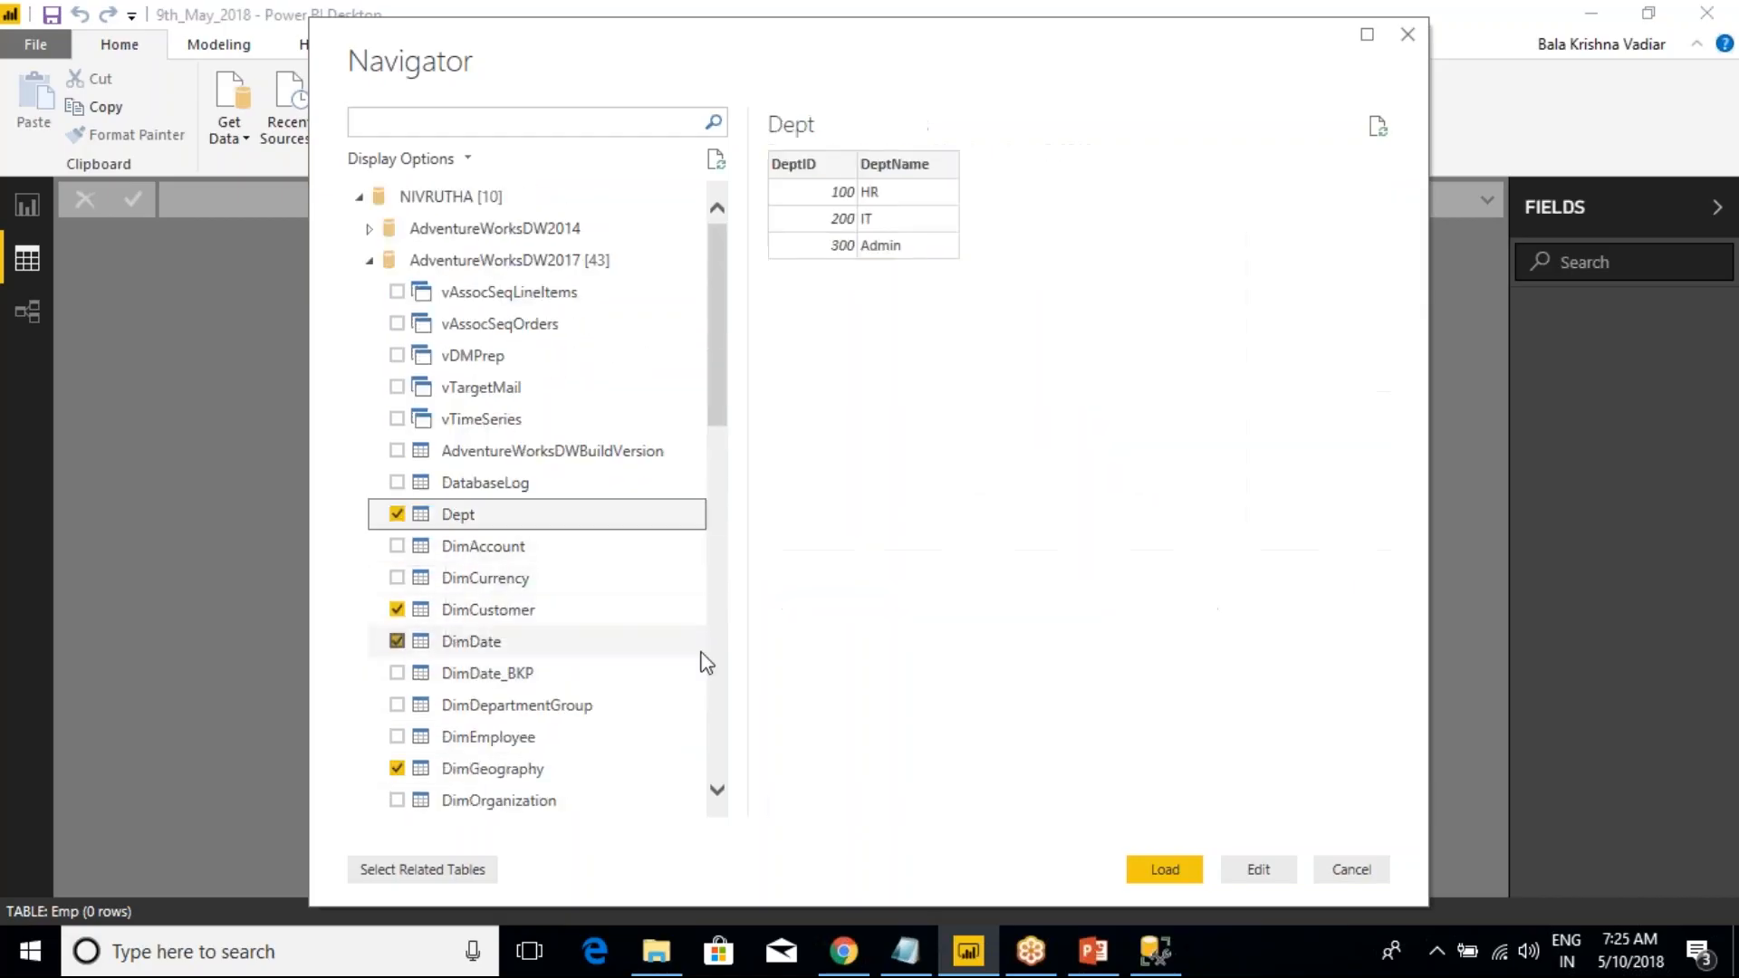
left_click(1168, 871)
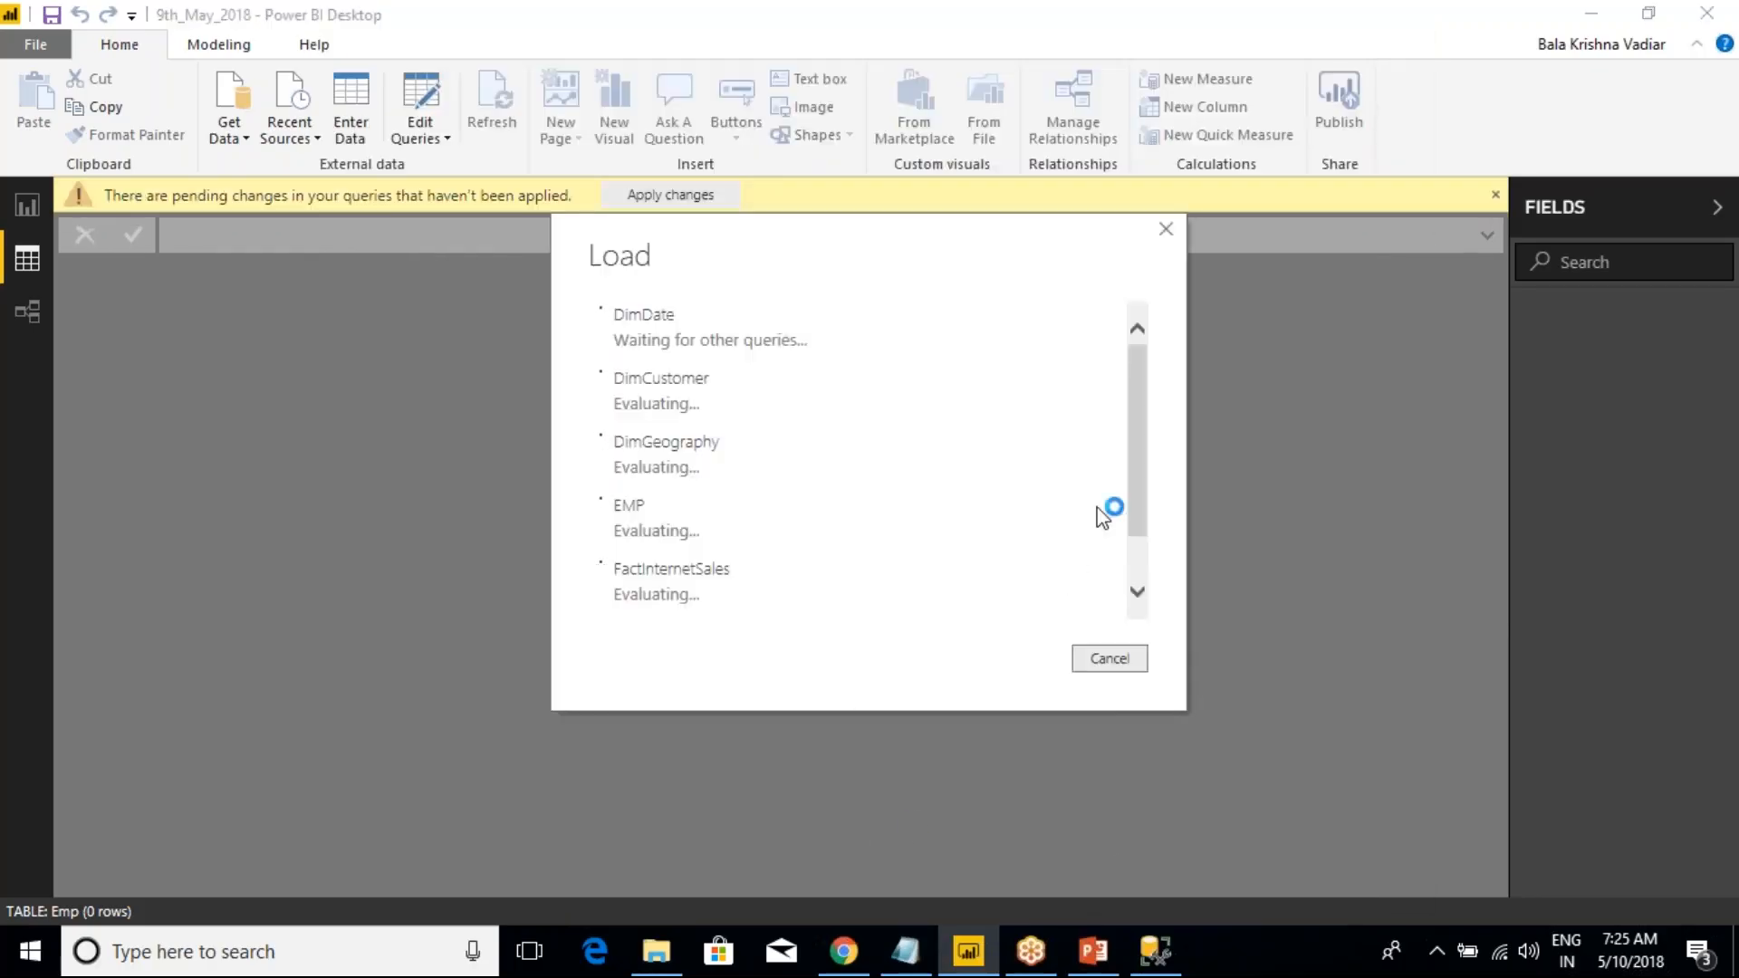
left_click_drag(1146, 402, 1121, 377)
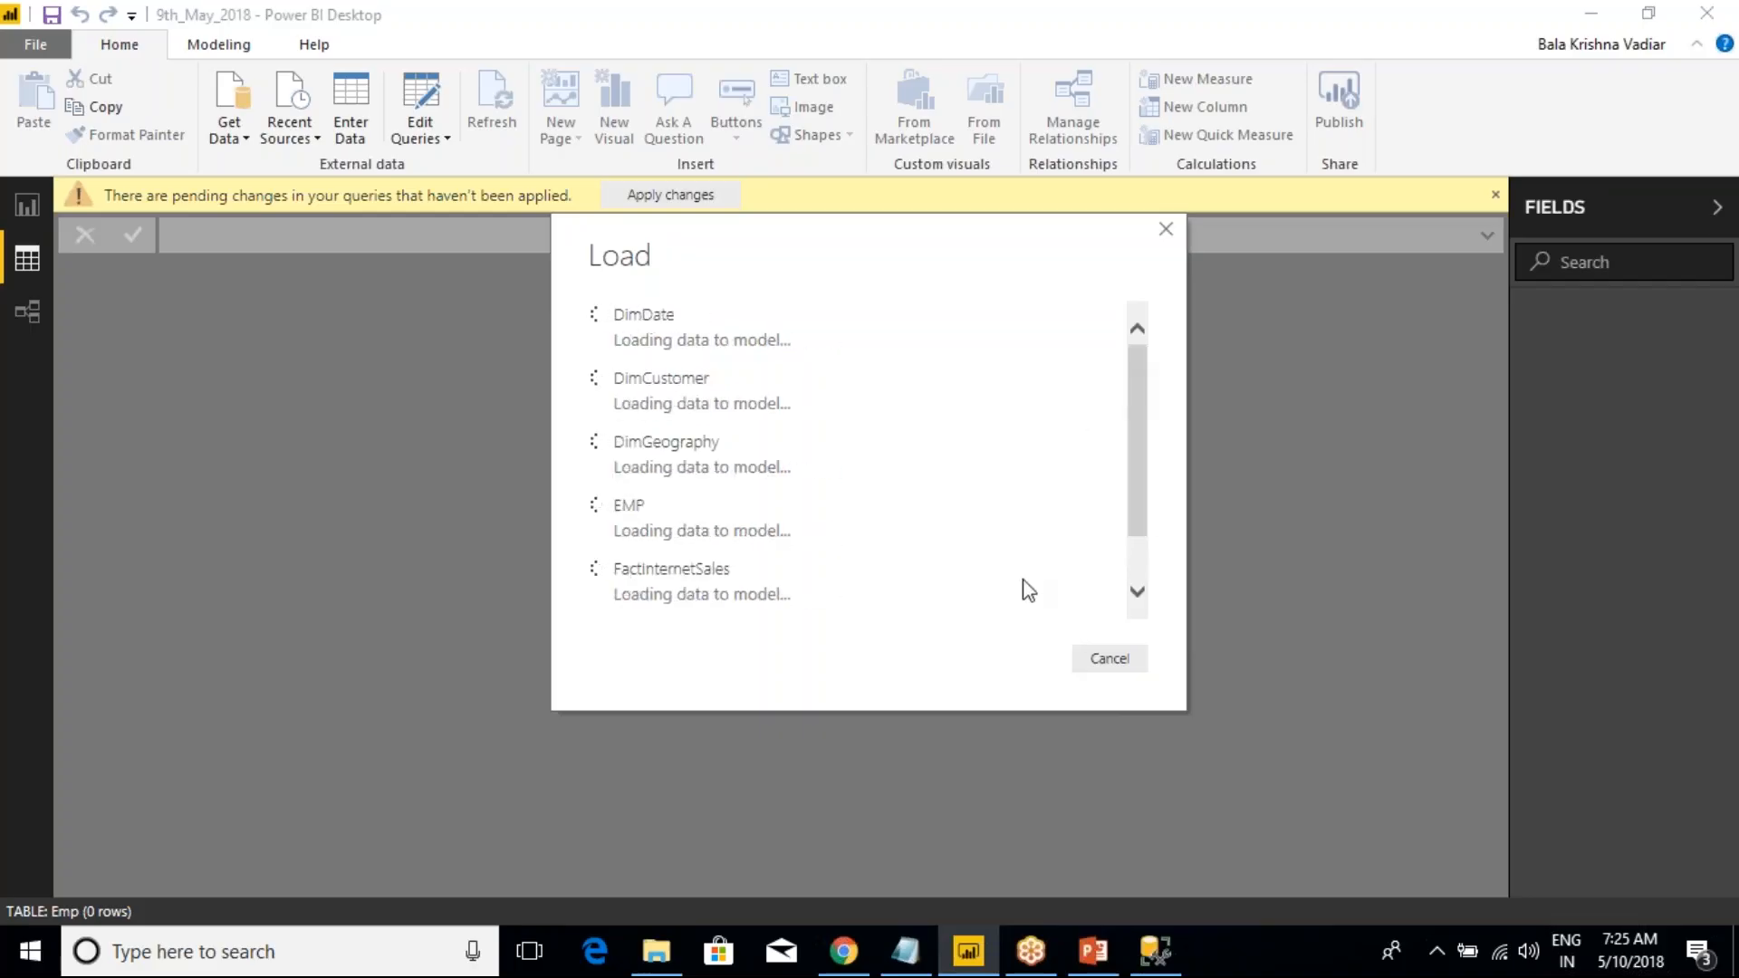
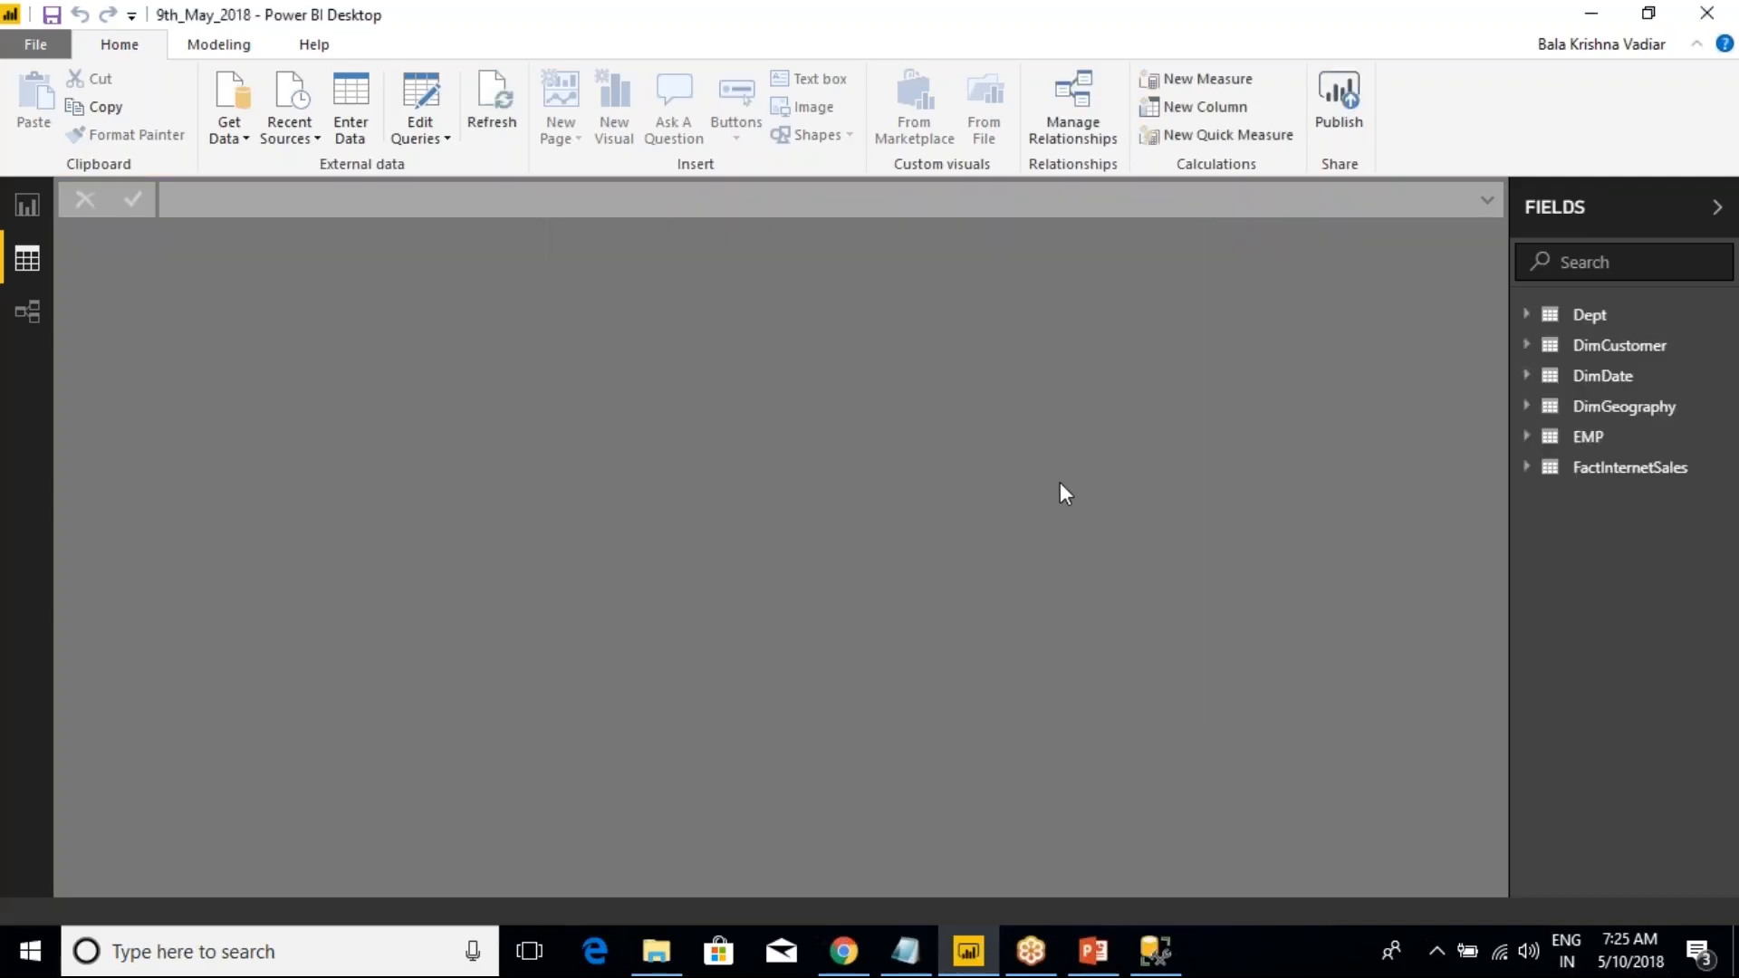
key("ctrl+2")
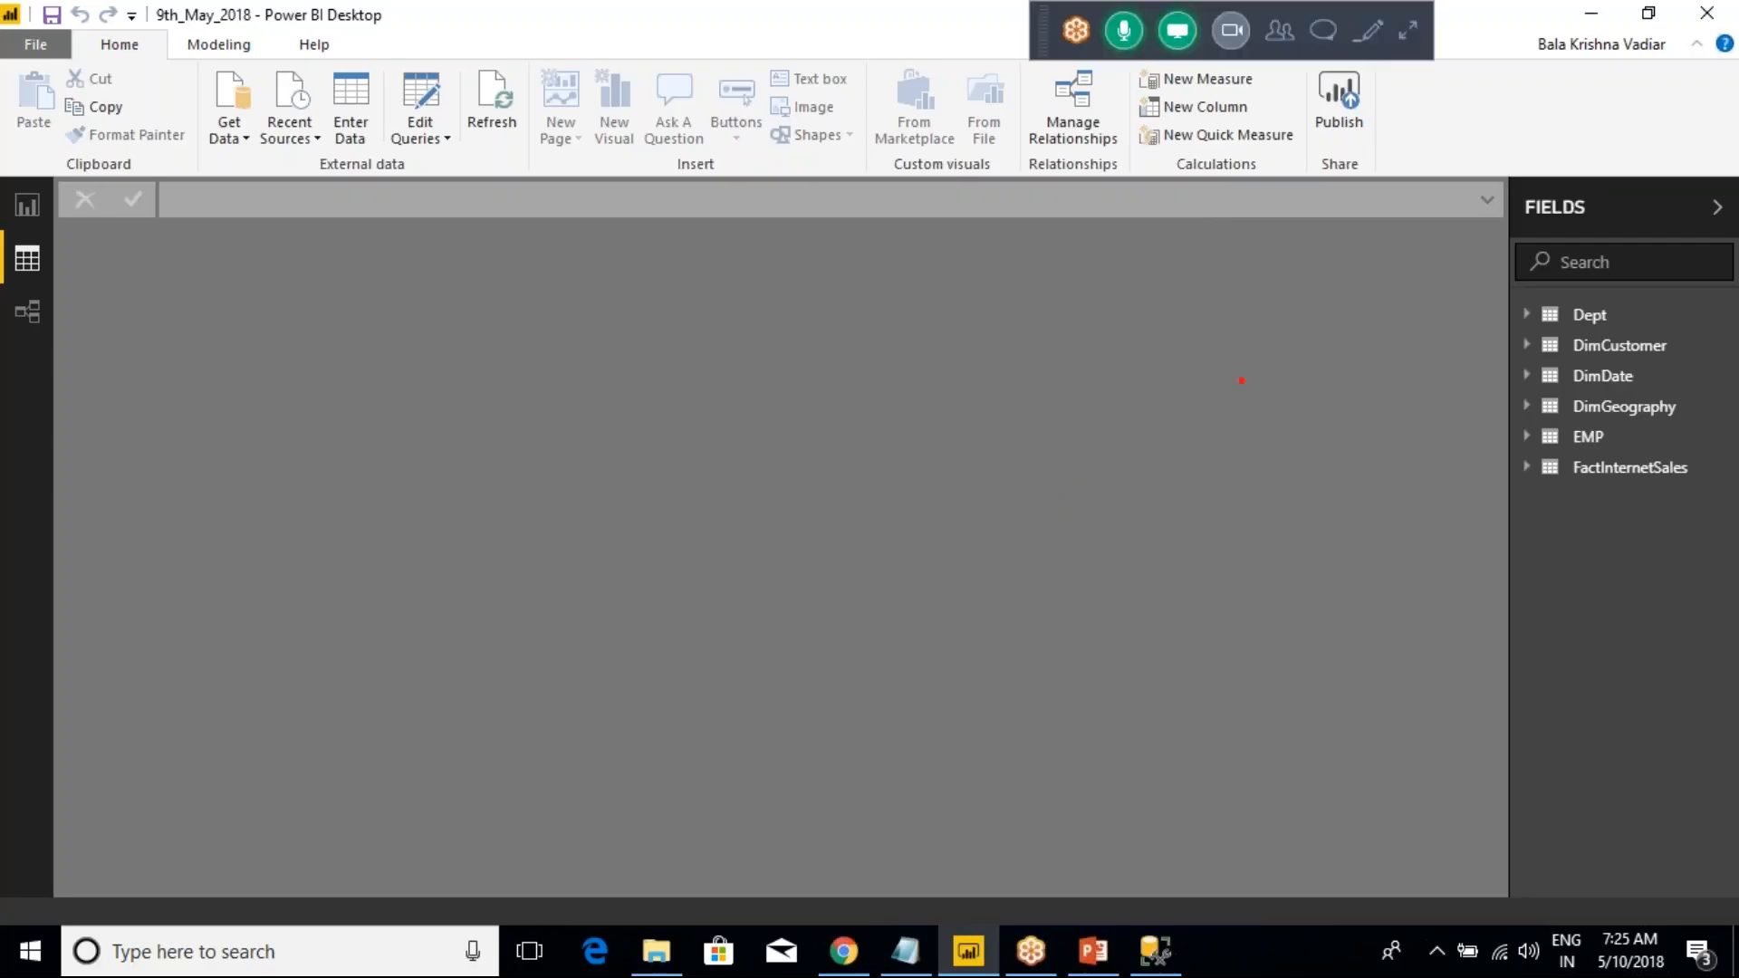
mouse_move(1445, 173)
left_mouse_down()
mouse_move(1671, 373)
mouse_move(1715, 546)
left_mouse_up()
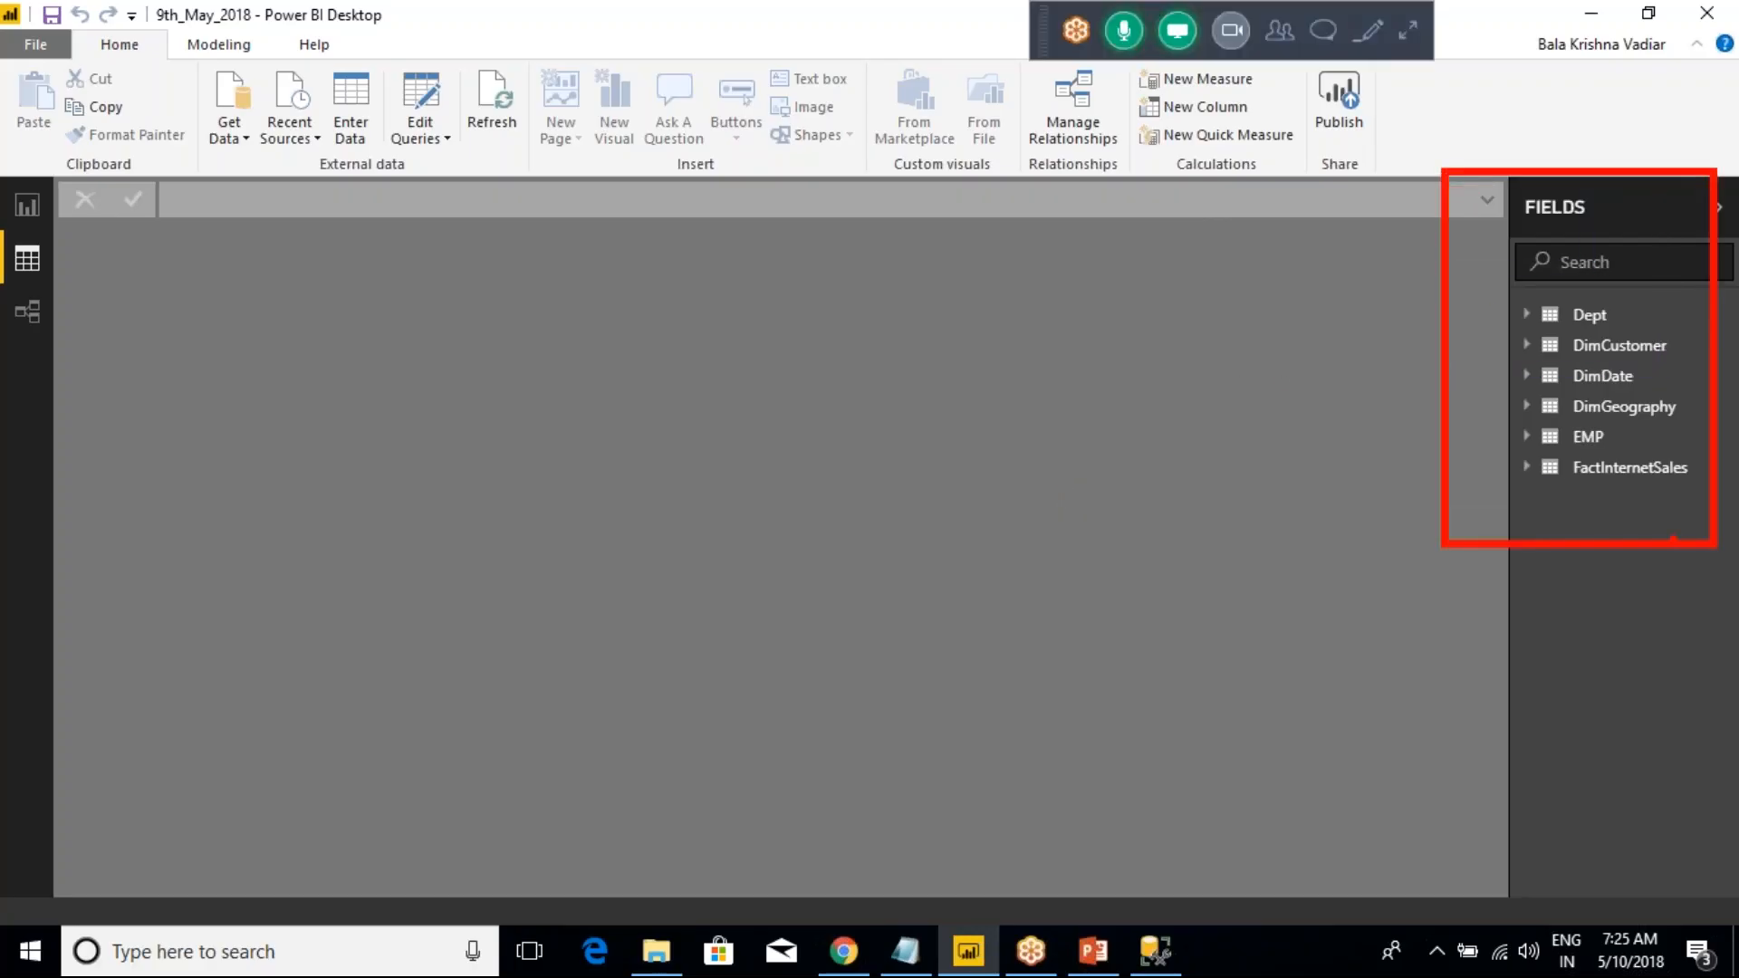
key("Escape")
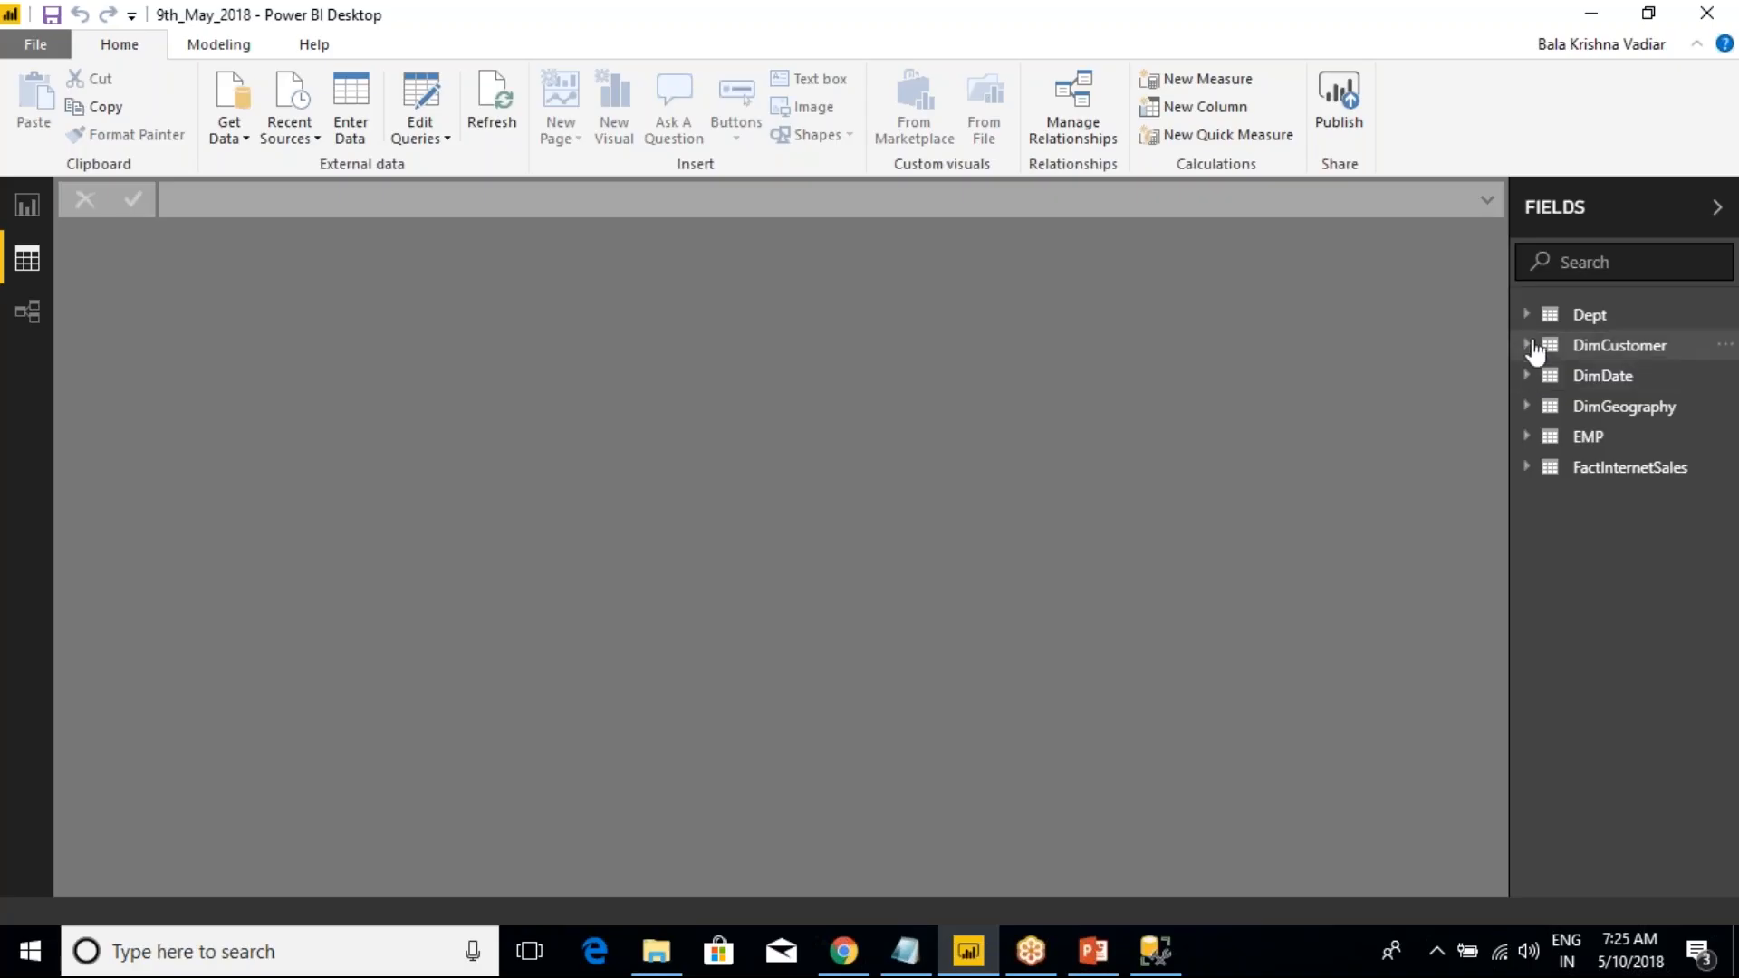
- Expand the Dept table in the field list to view its columns and rows
left_click(1526, 315)
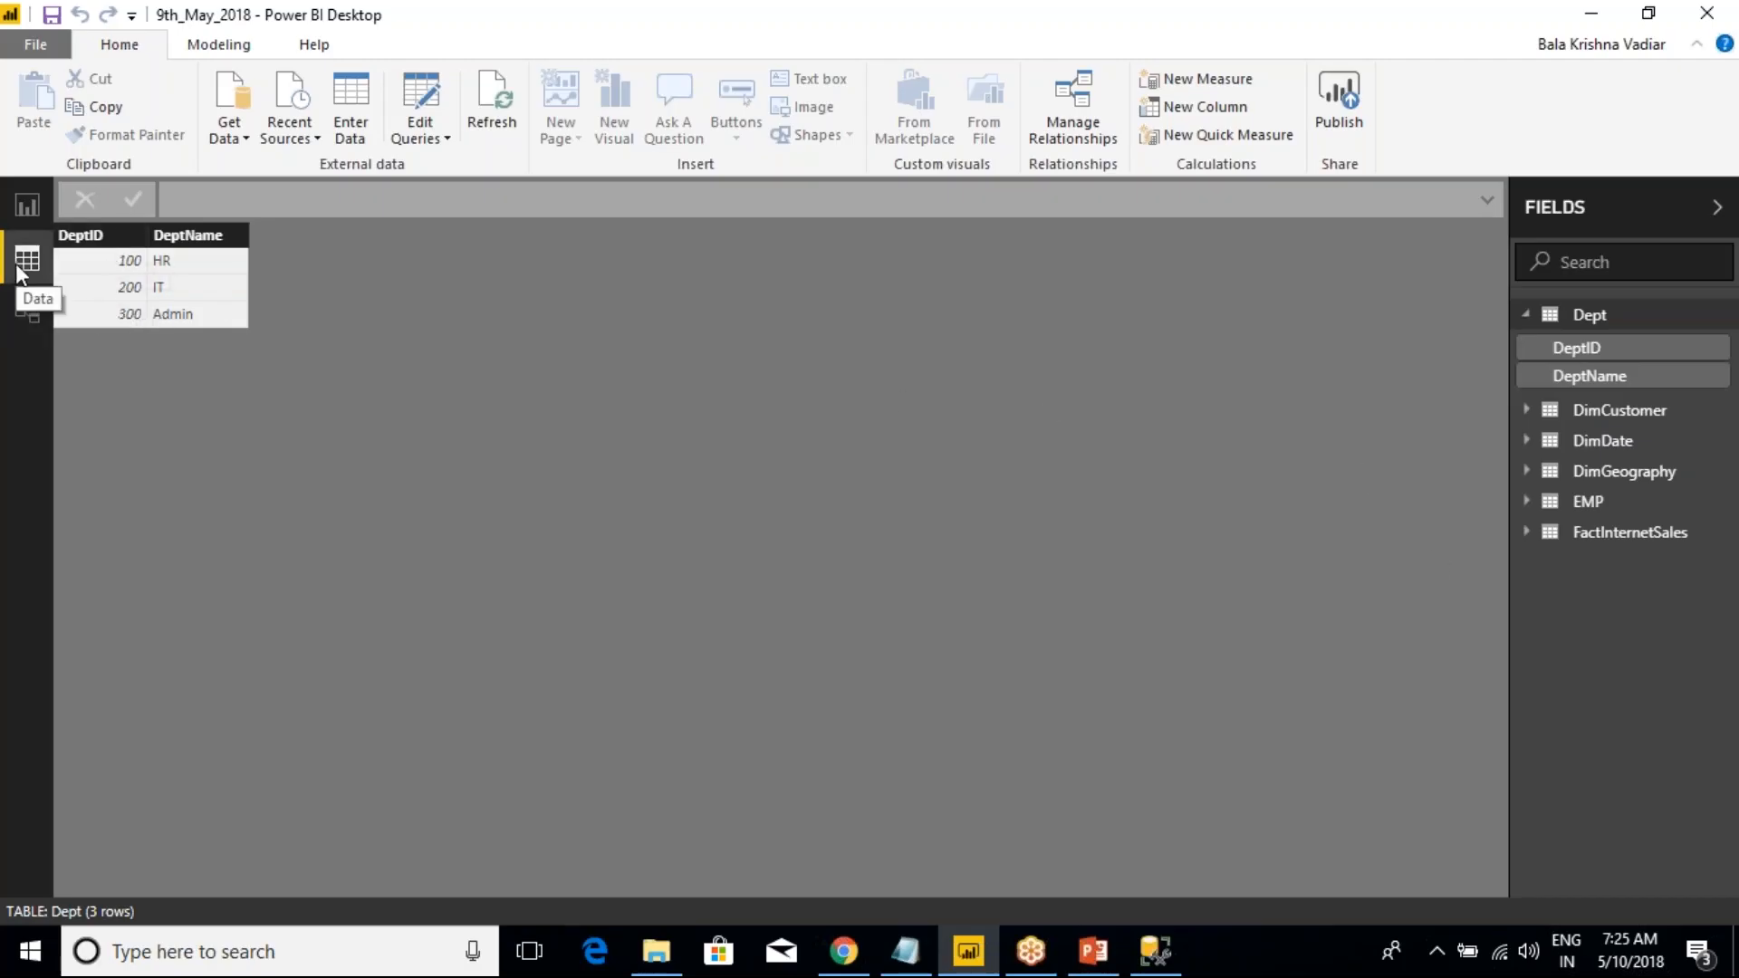
- Arrange the relationship diagram with DimCustomer below DimDate and DimGeography below FactInternetSales, and check the key columns that link them
left_click(27, 313)
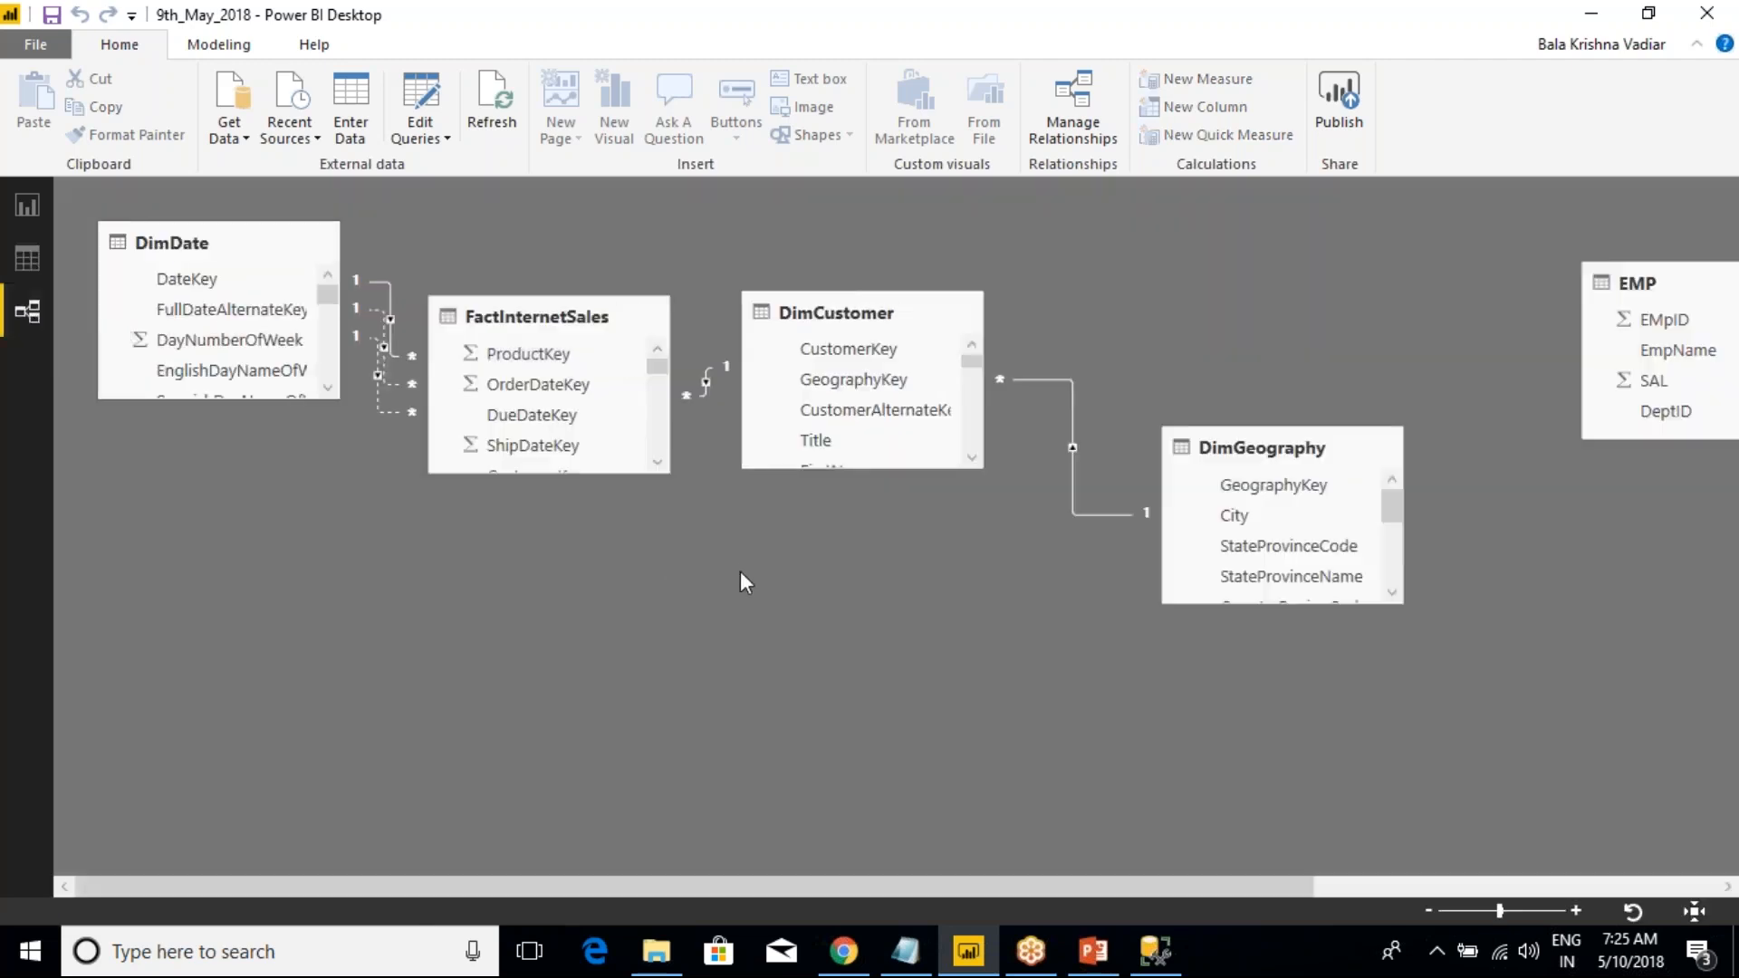
left_click_drag(842, 311, 279, 590)
left_click_drag(594, 313, 757, 302)
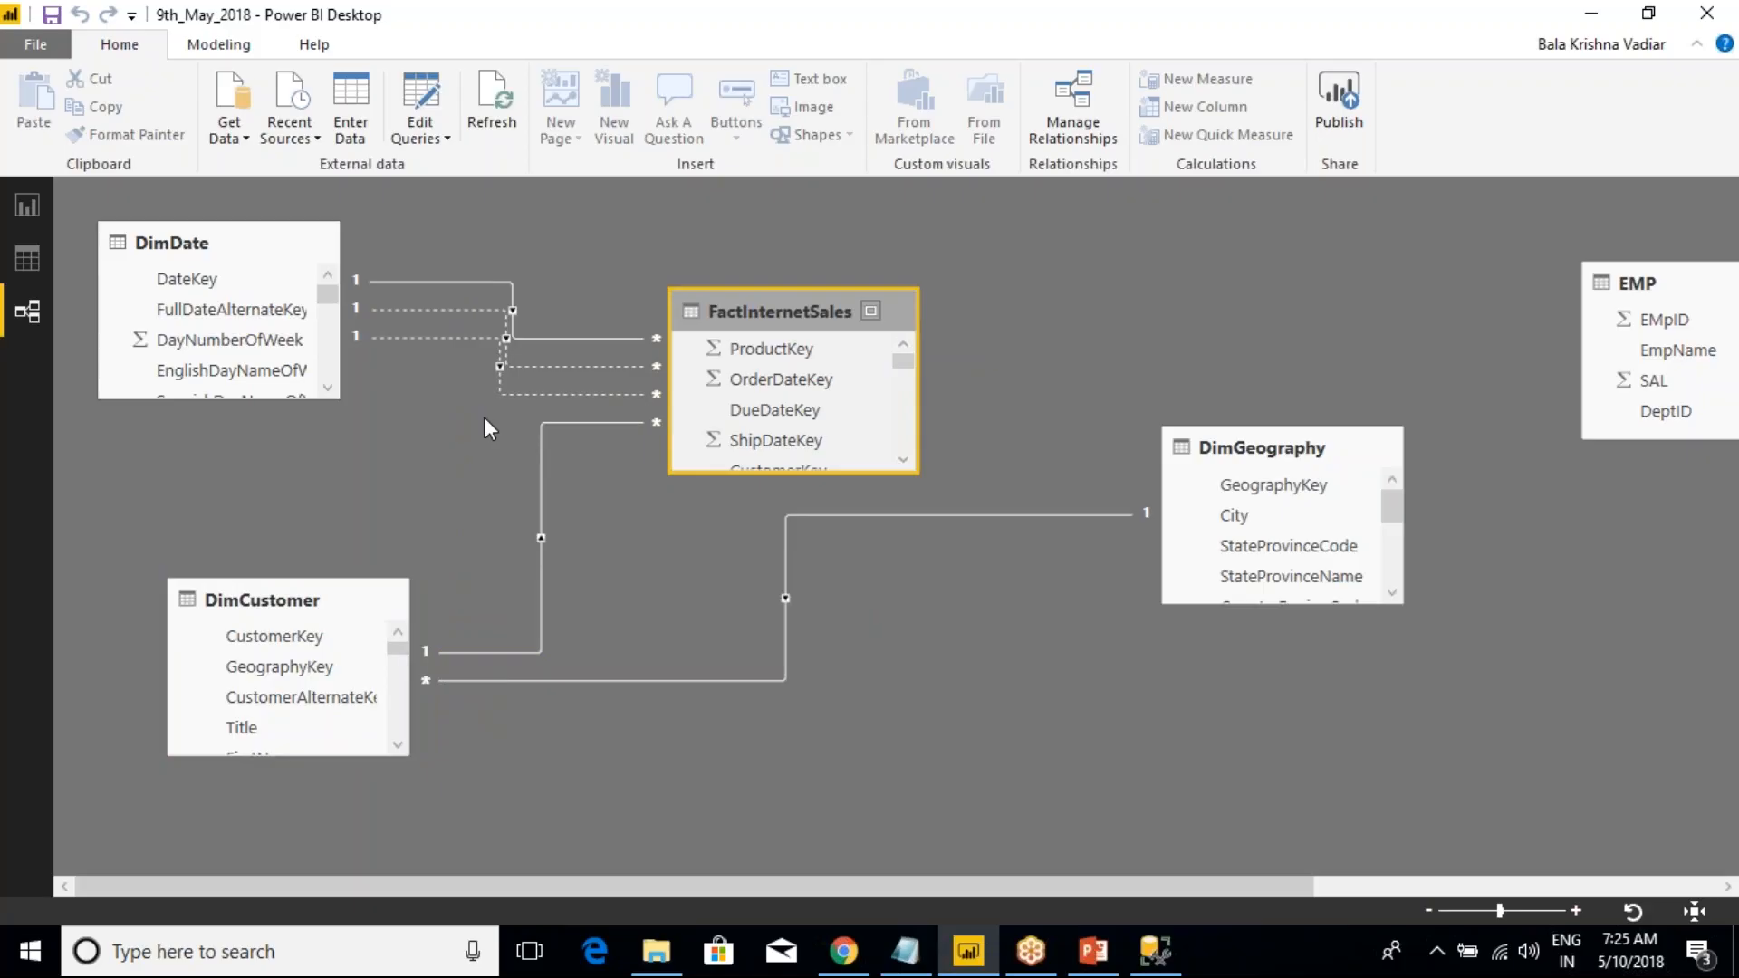
left_click(400, 282)
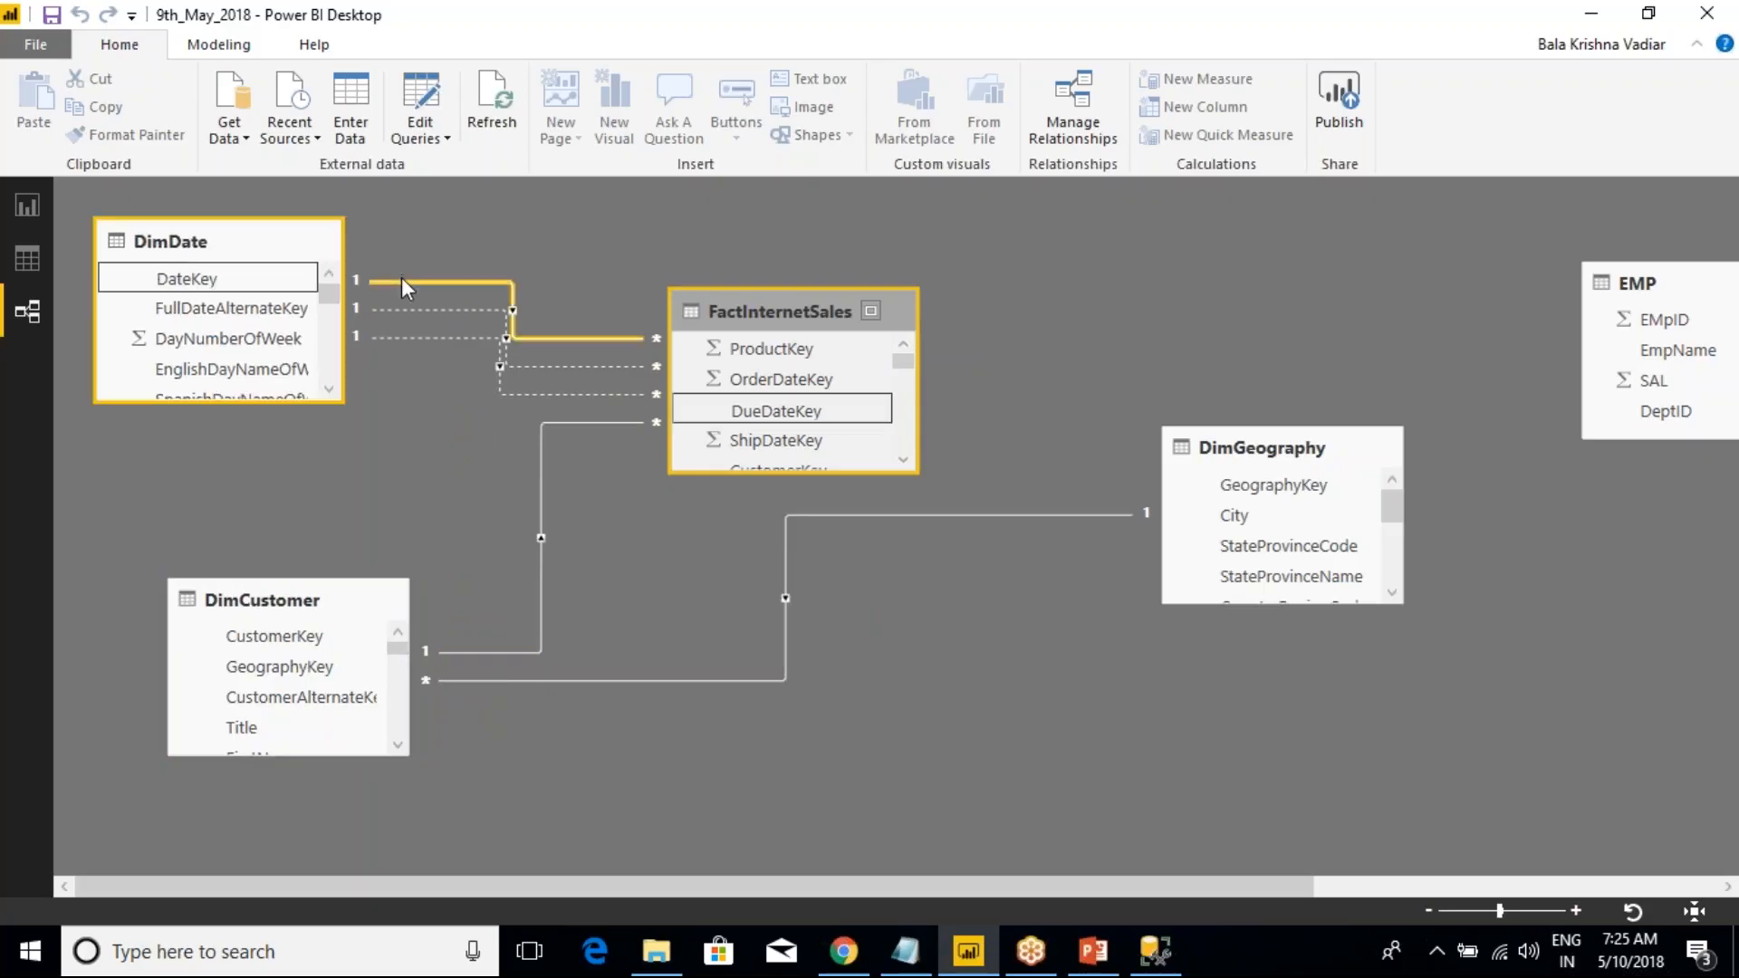
left_click_drag(1251, 448, 748, 664)
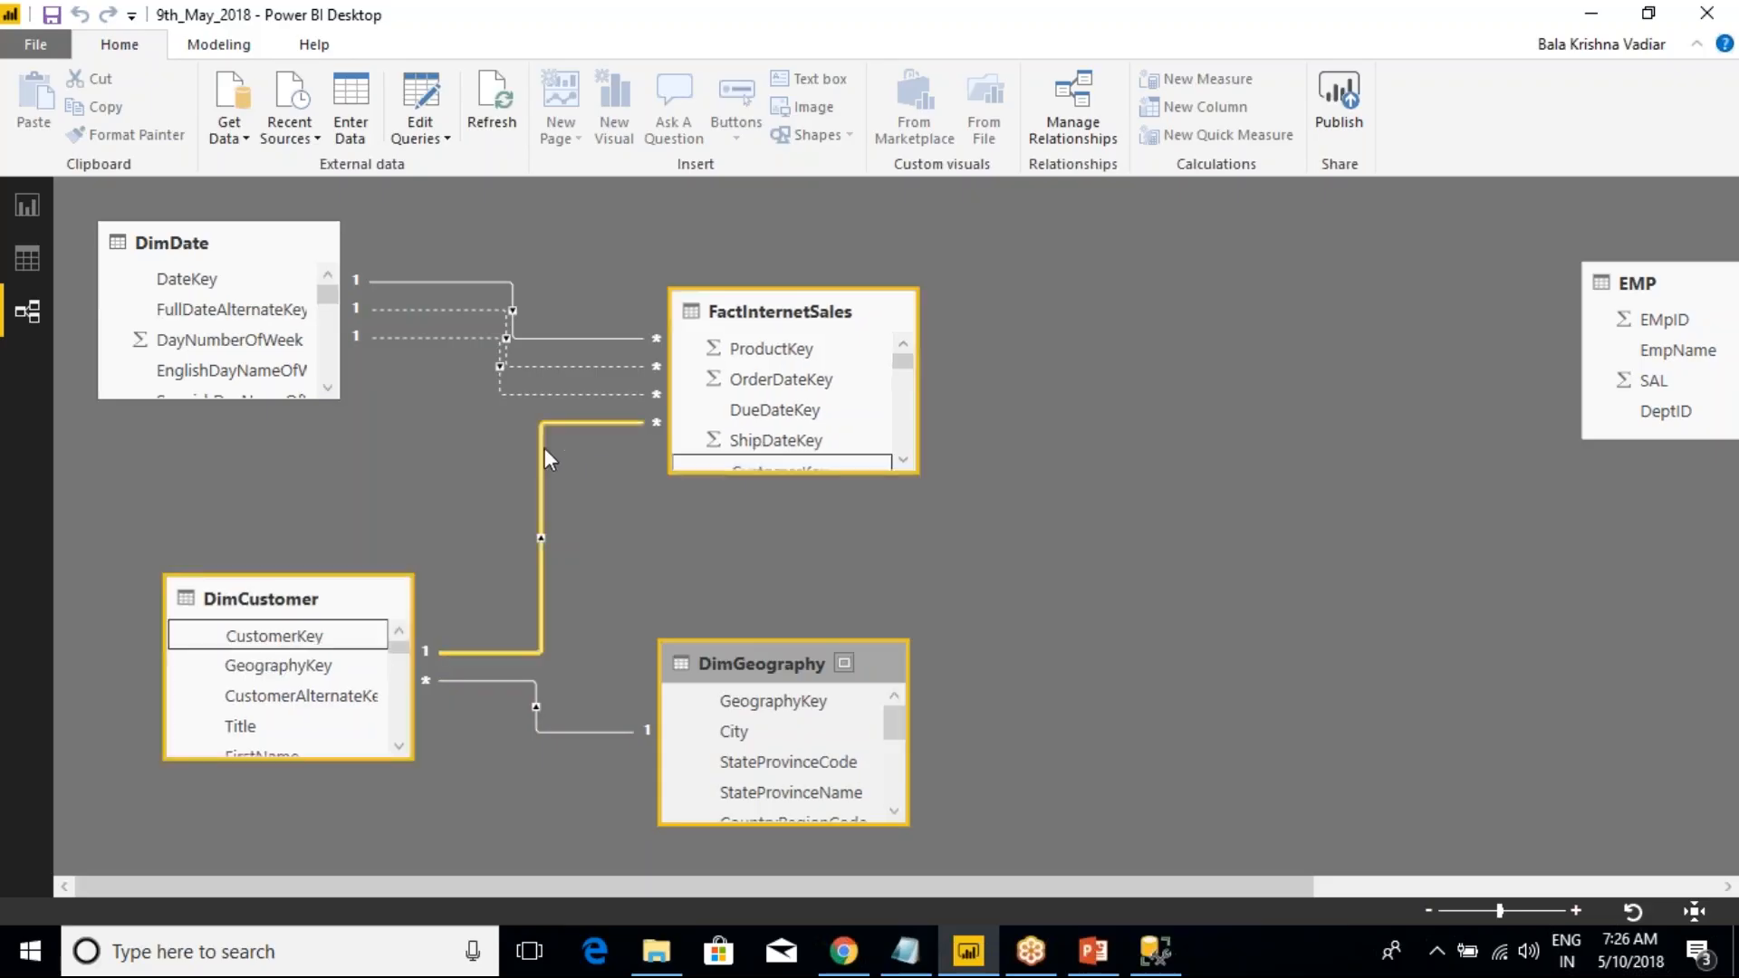
left_click(903, 459)
left_click(903, 459)
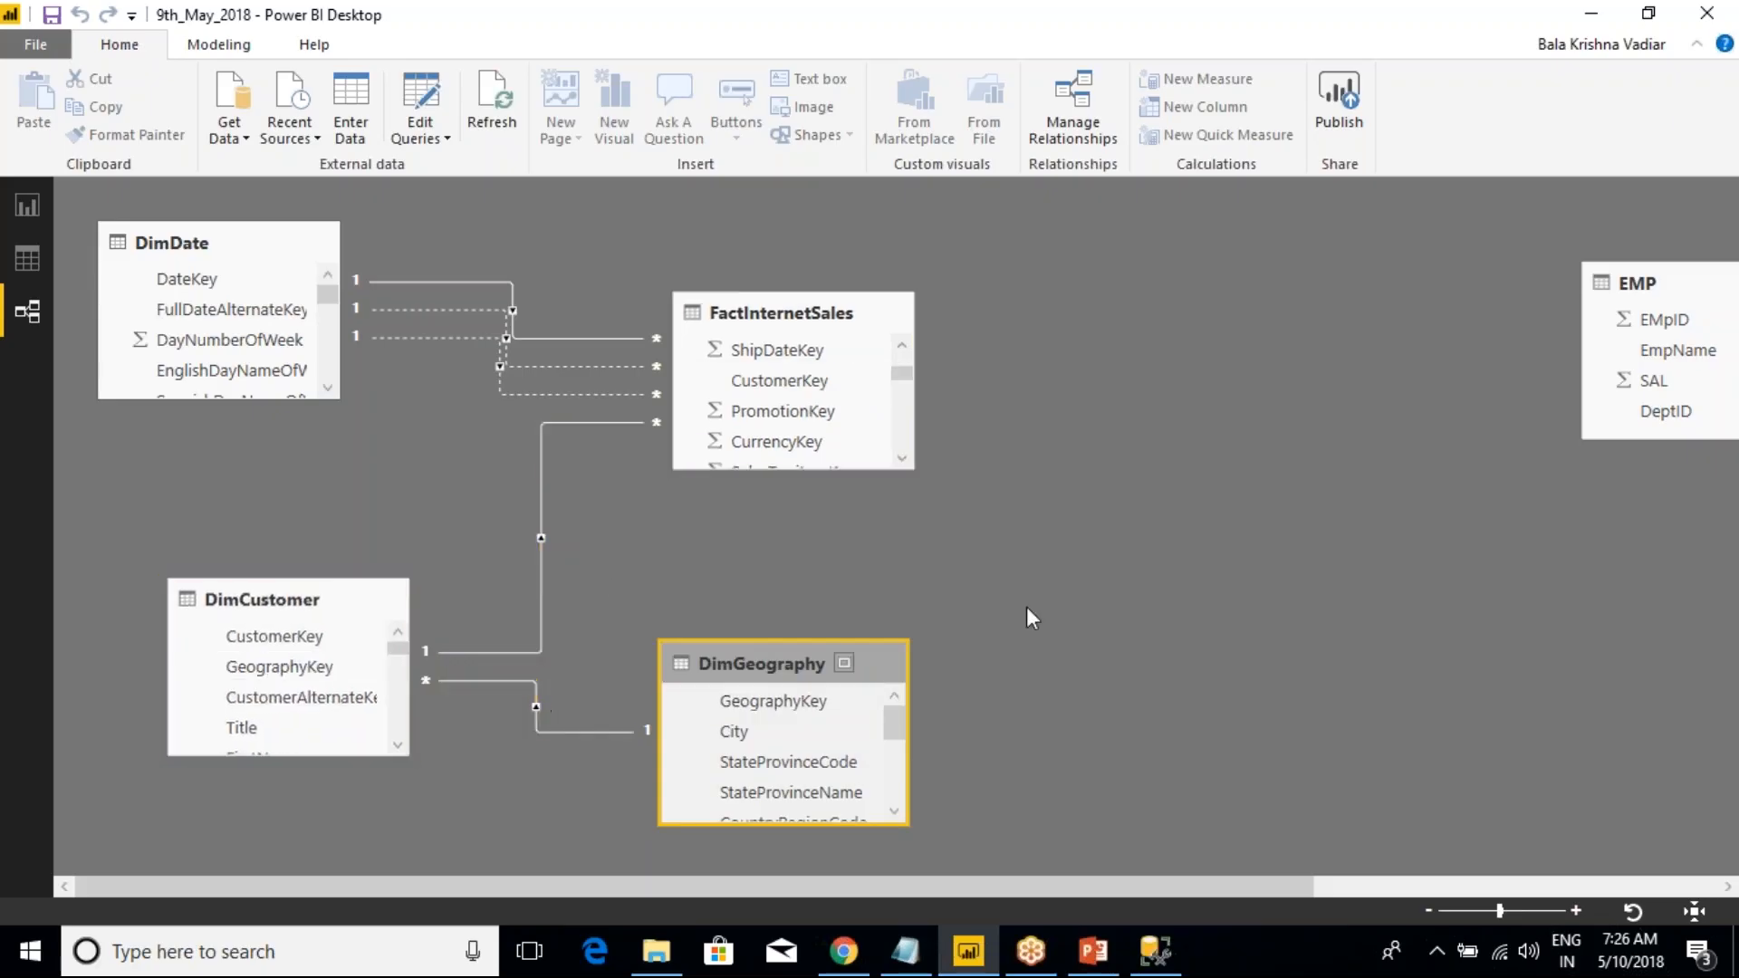
- Move the related EMP and Dept tables closer to the sales tables in the relationship diagram
left_click_drag(1259, 886, 1574, 866)
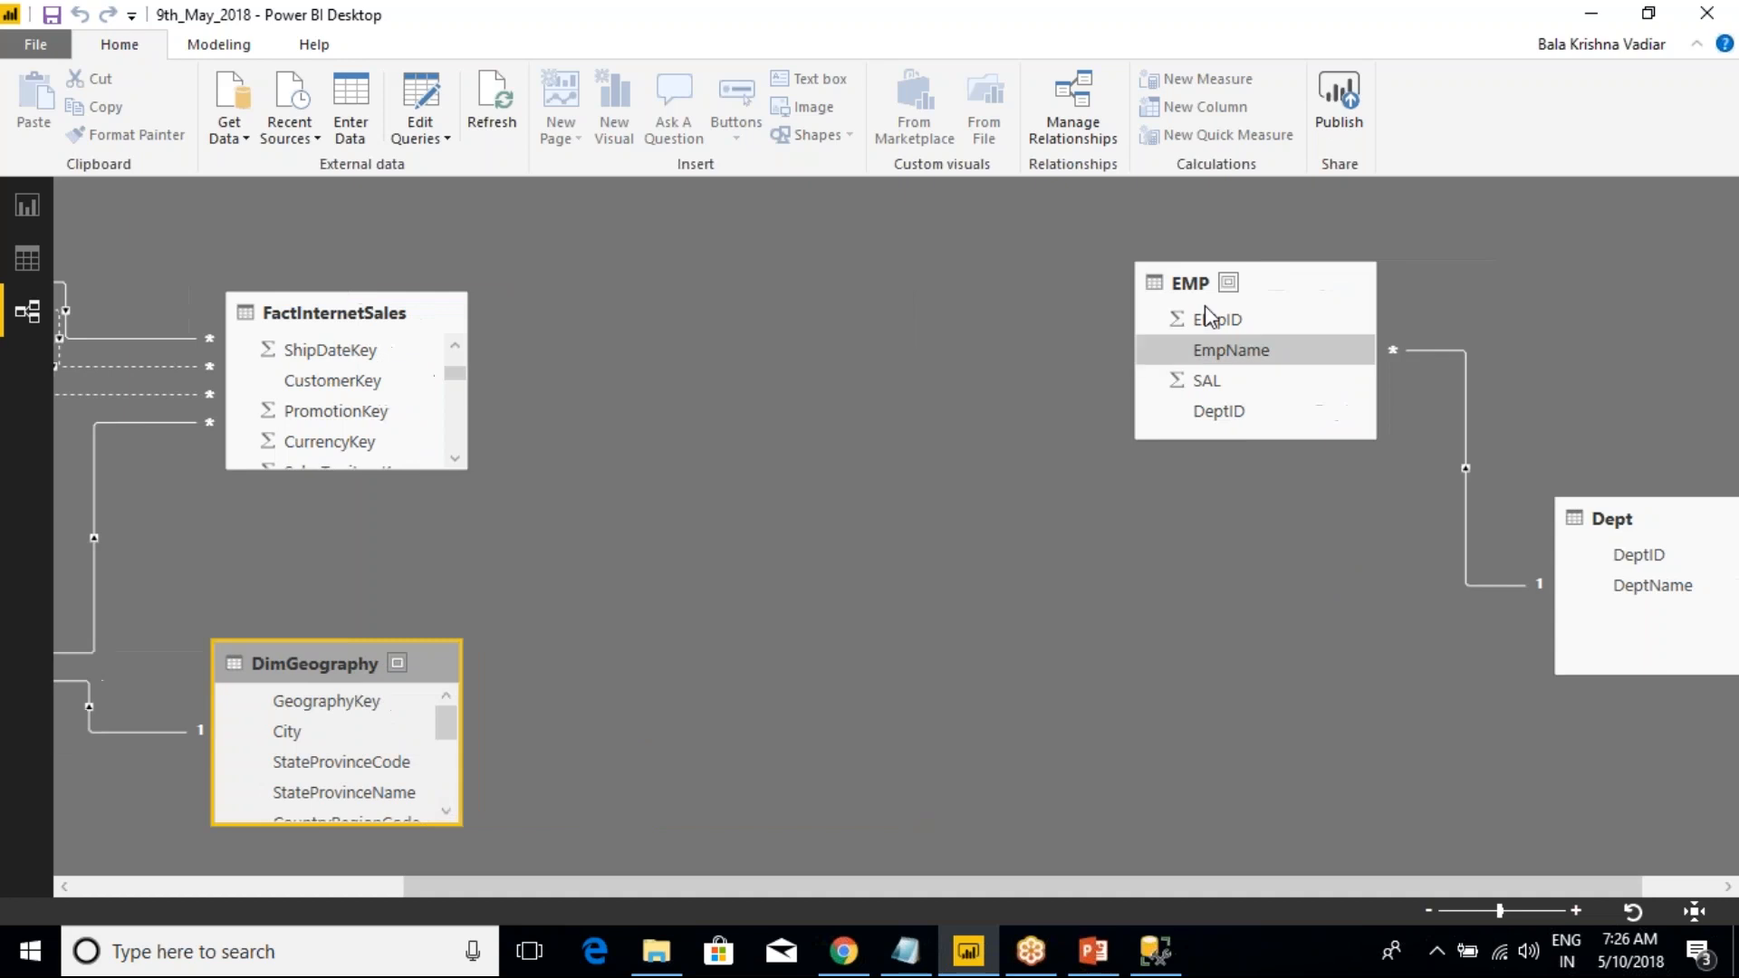
left_click_drag(1281, 276, 987, 297)
left_click_drag(1620, 512, 1253, 464)
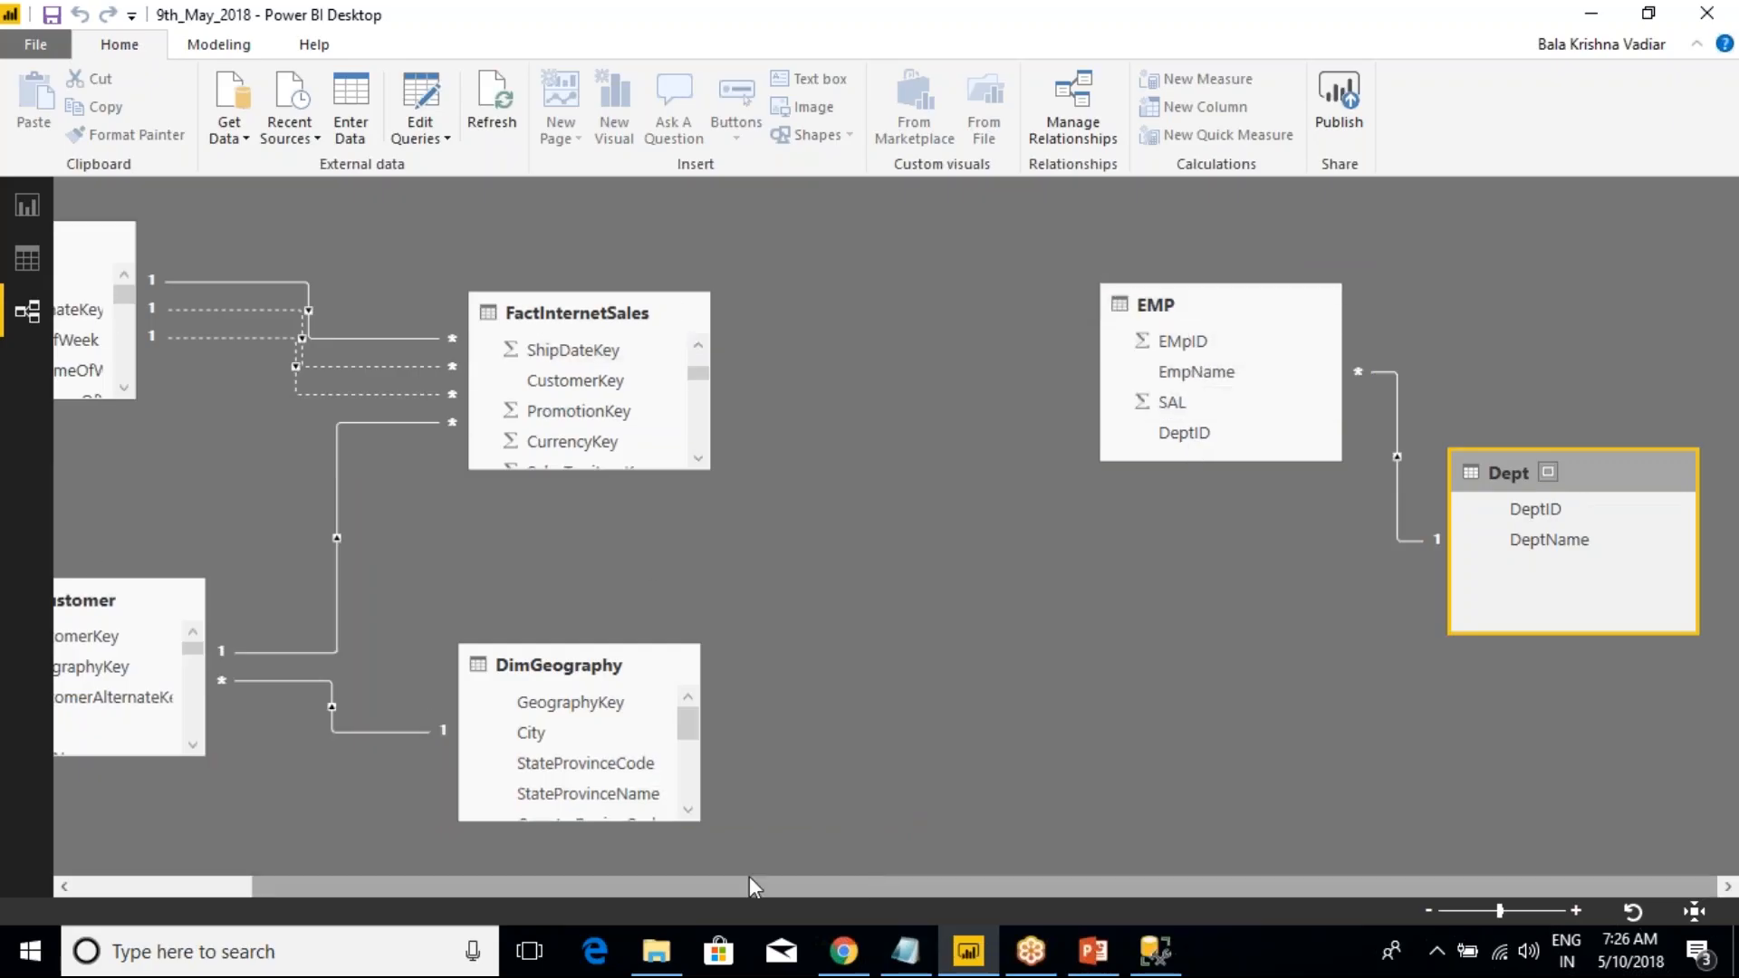
left_click_drag(748, 883, 132, 530)
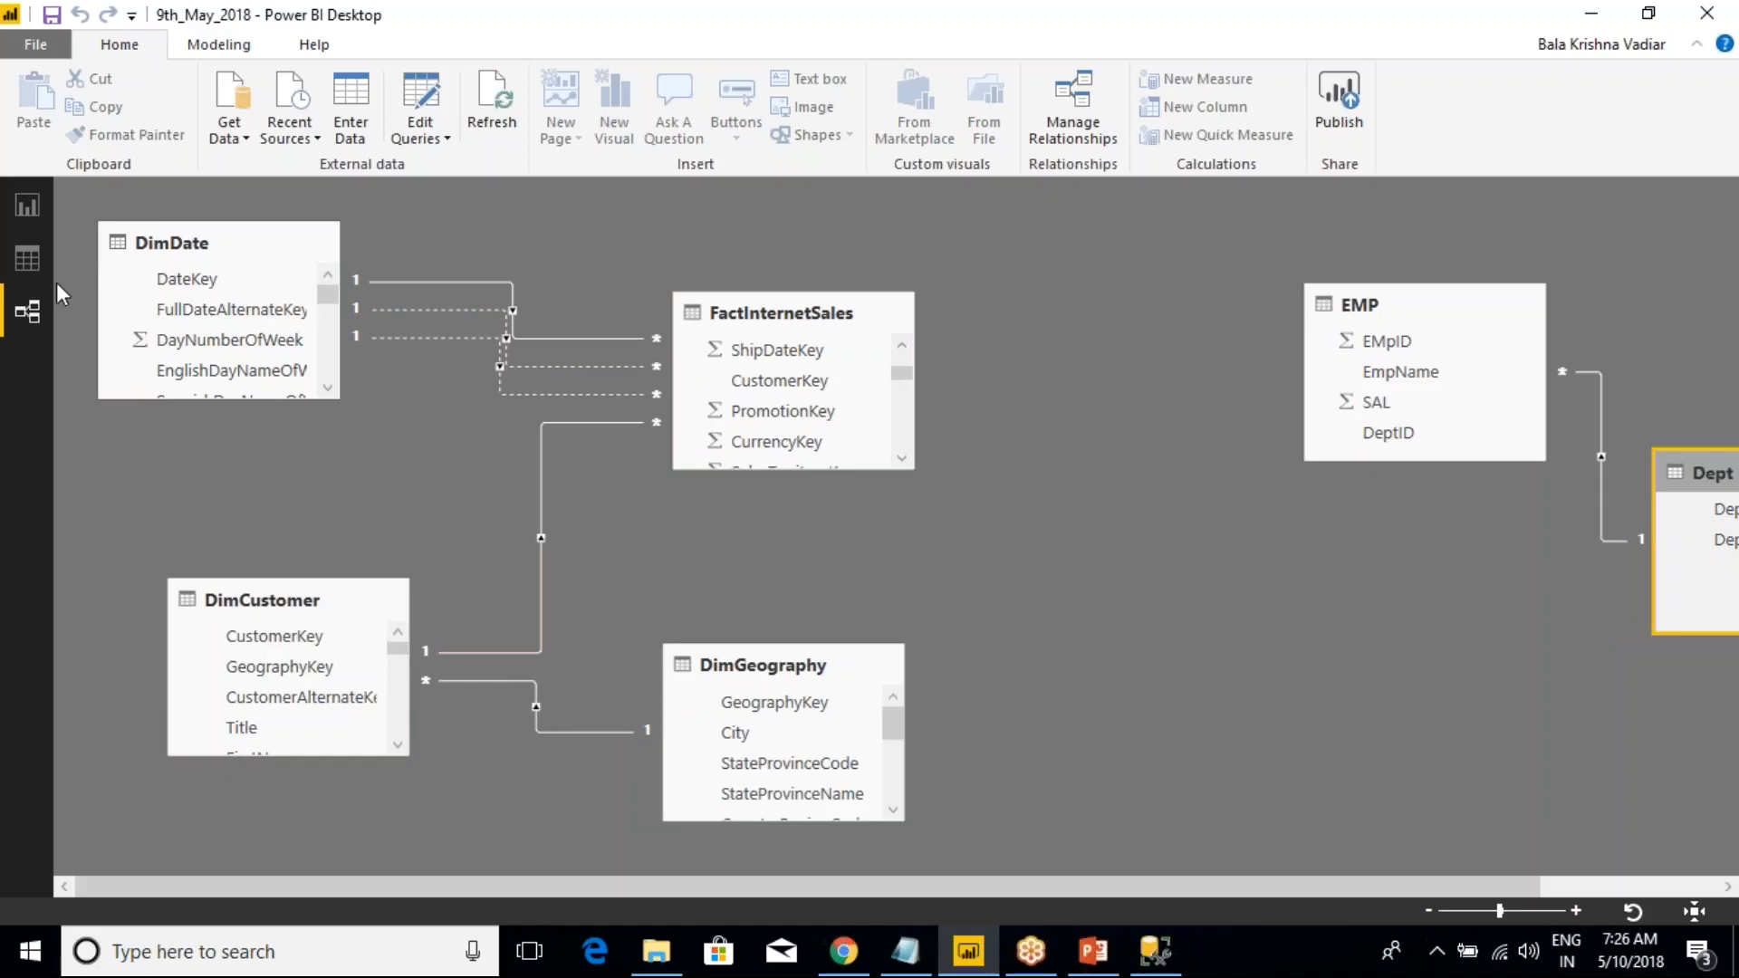
- Return to the report page and fix the broken column chart by clearing its invalid fields
left_click(35, 209)
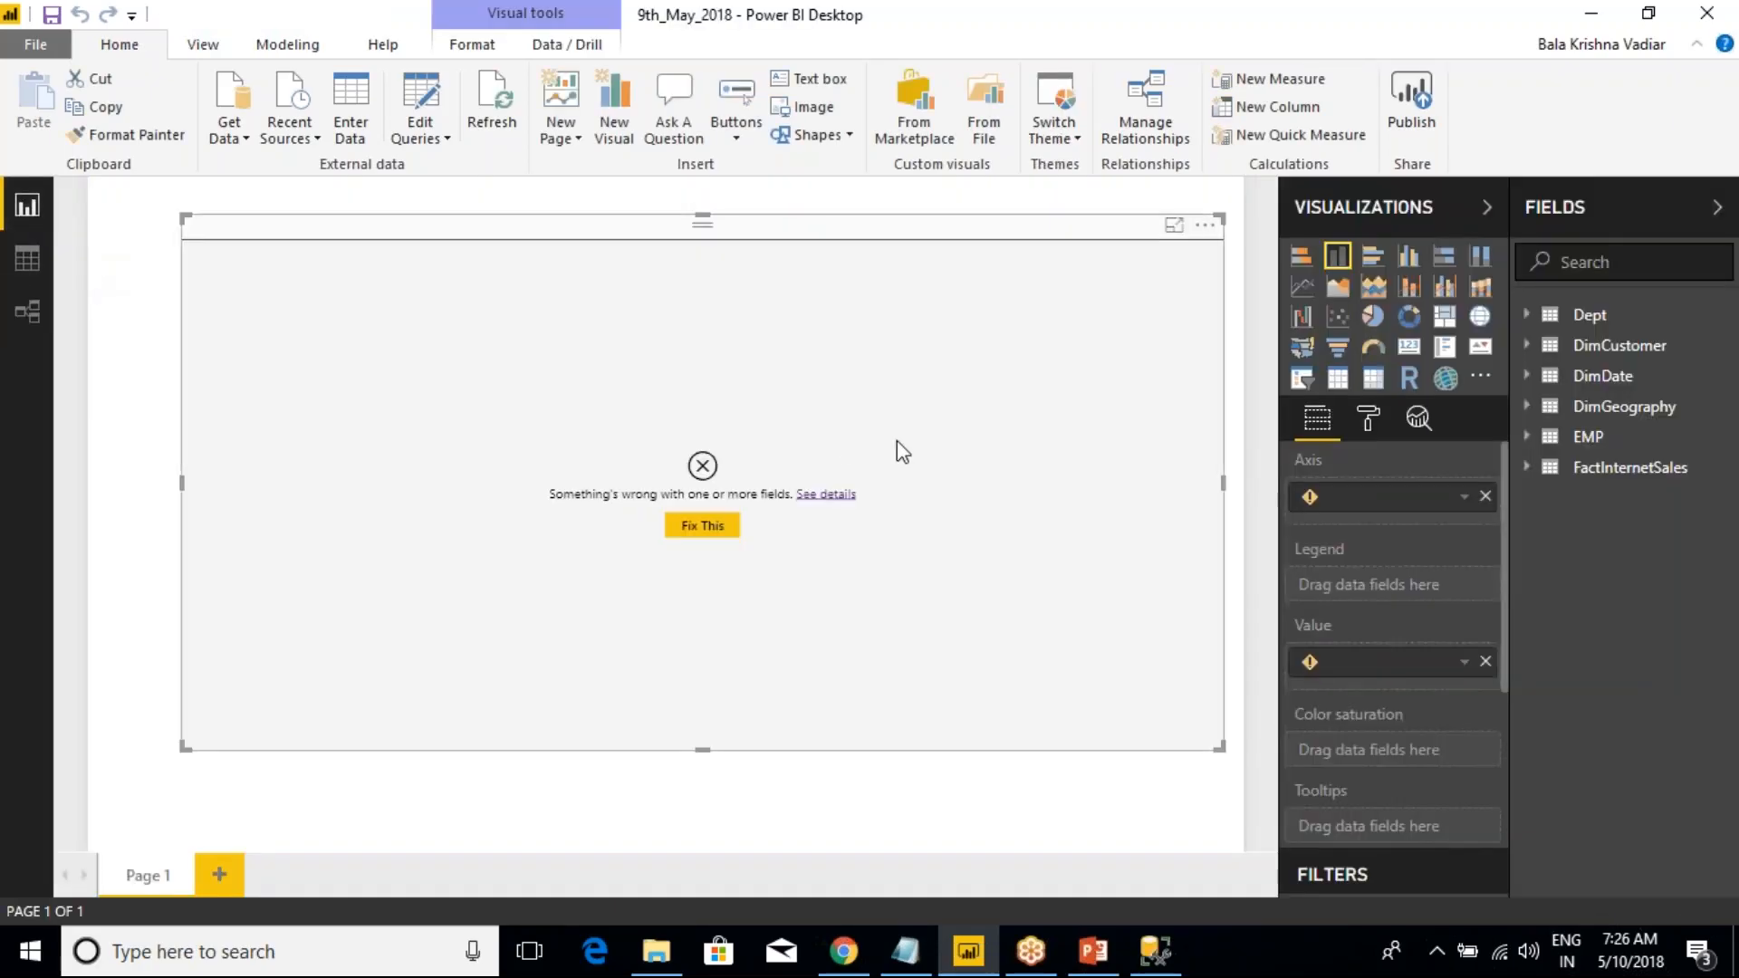
left_click(709, 525)
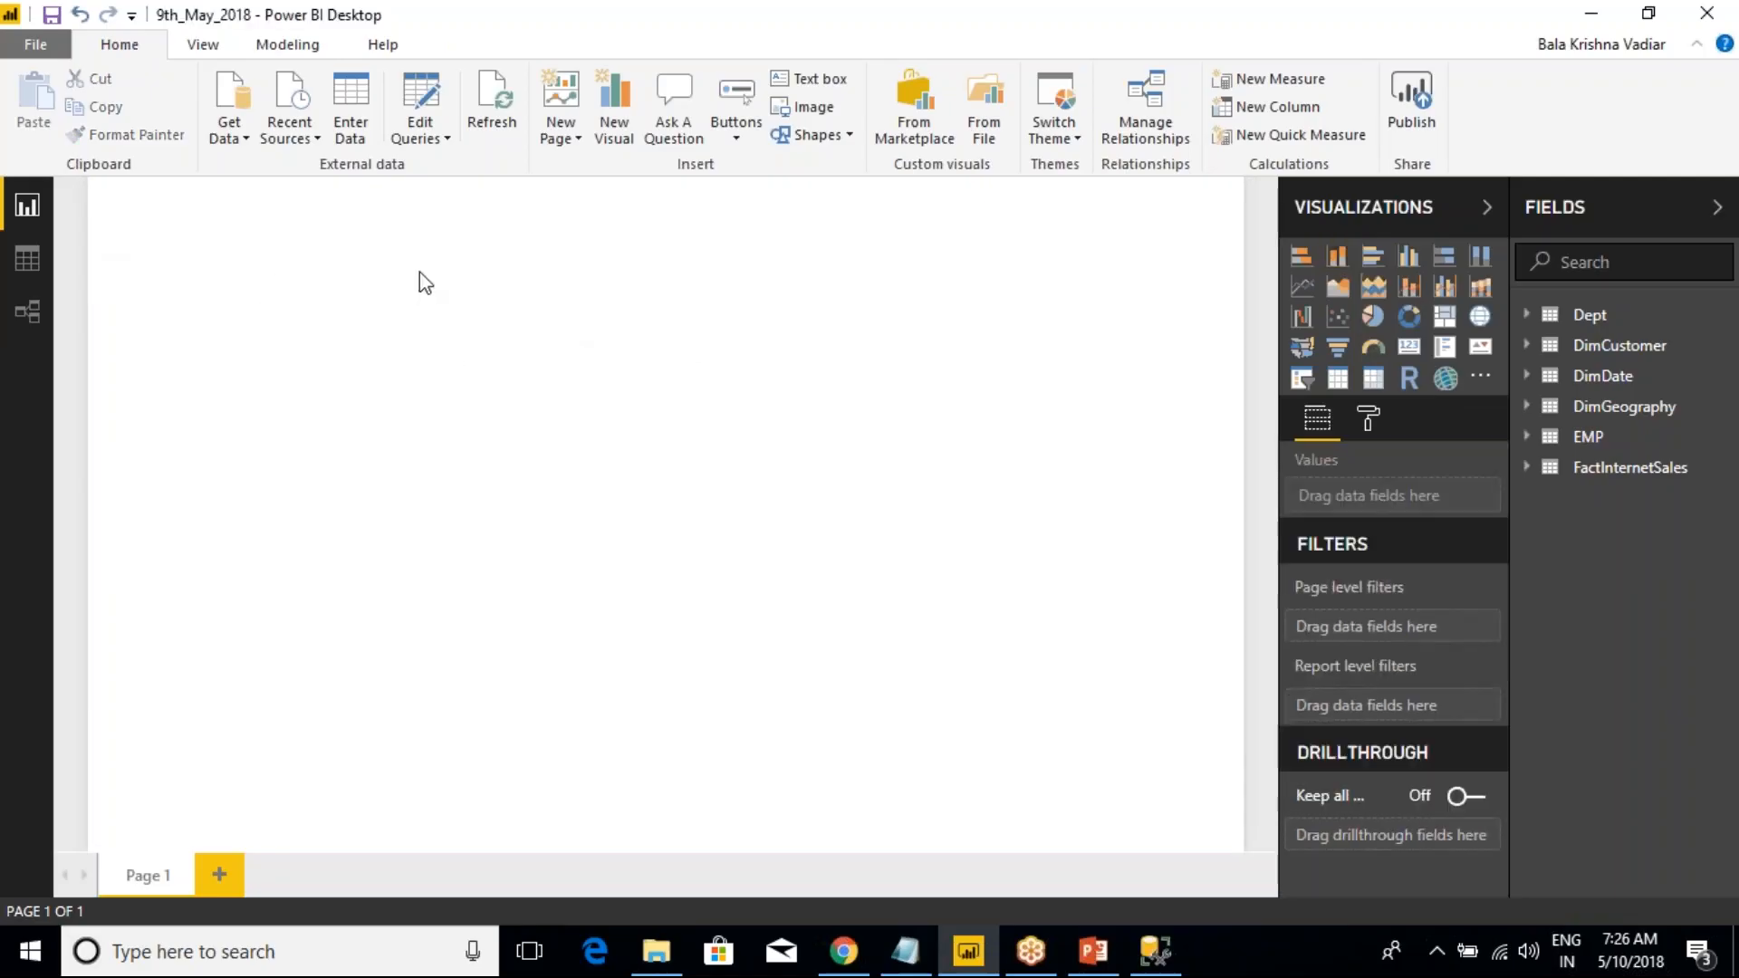
key("ctrl+2")
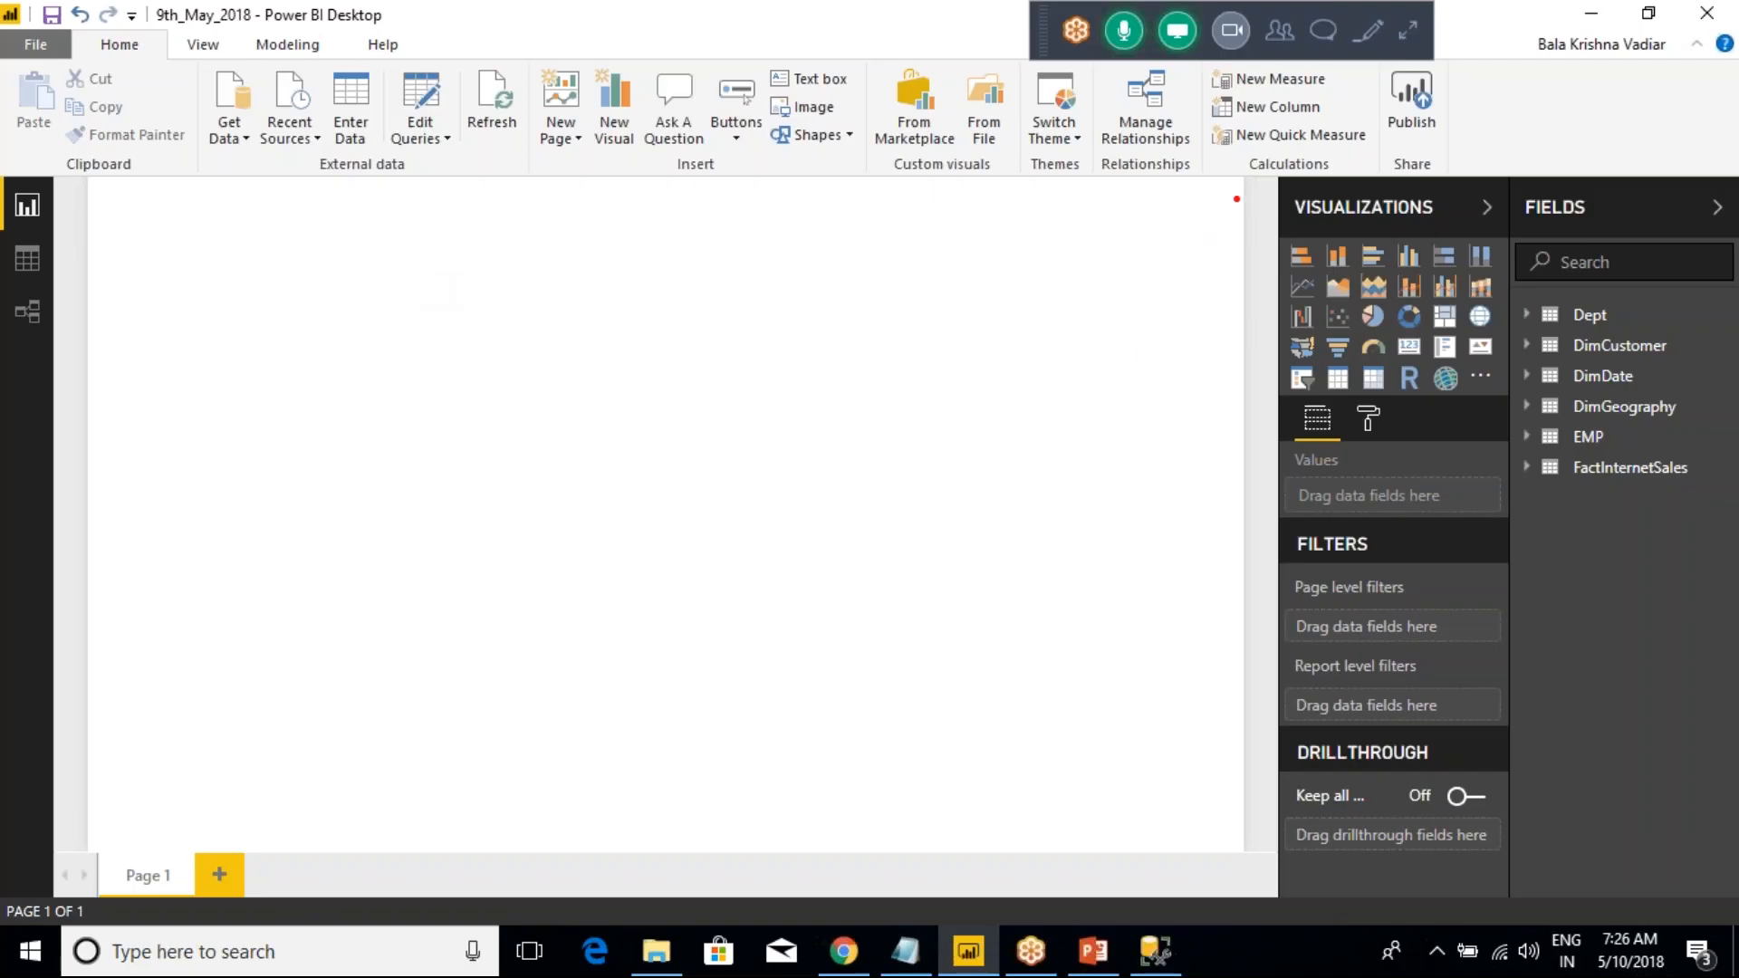
mouse_move(1258, 185)
left_mouse_down()
mouse_move(1370, 253)
mouse_move(1514, 446)
left_mouse_up()
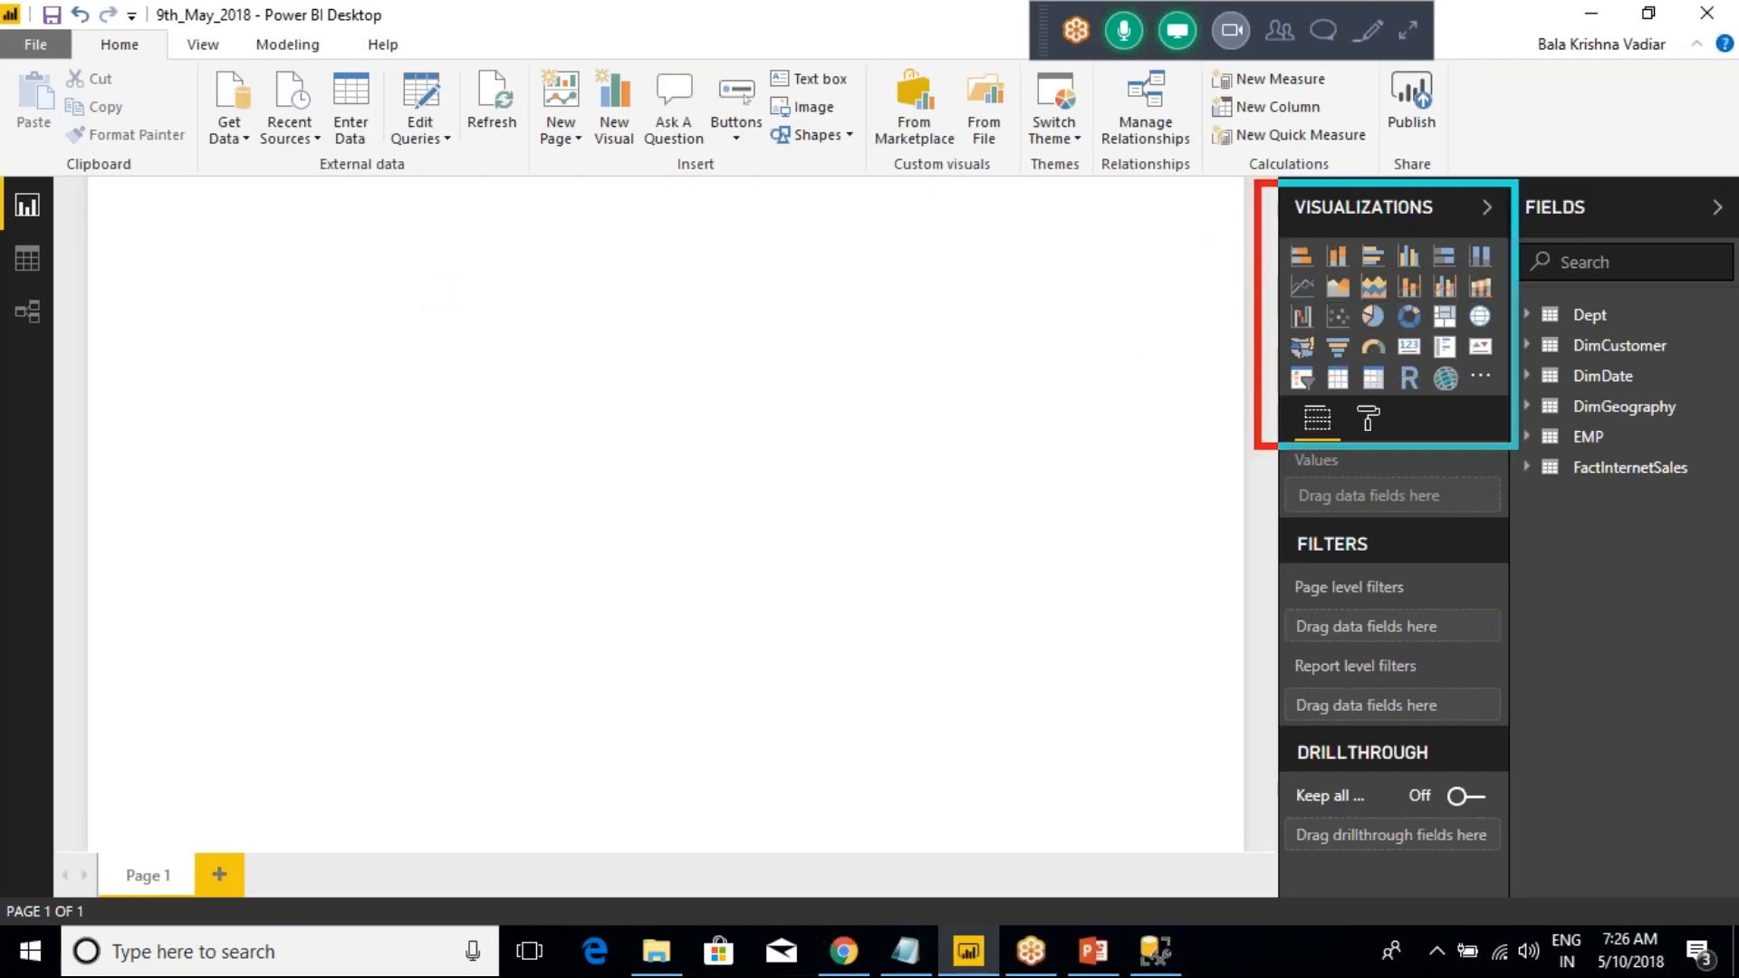
mouse_move(1220, 519)
left_mouse_down()
mouse_move(1293, 535)
mouse_move(1467, 766)
mouse_move(1505, 852)
left_mouse_up()
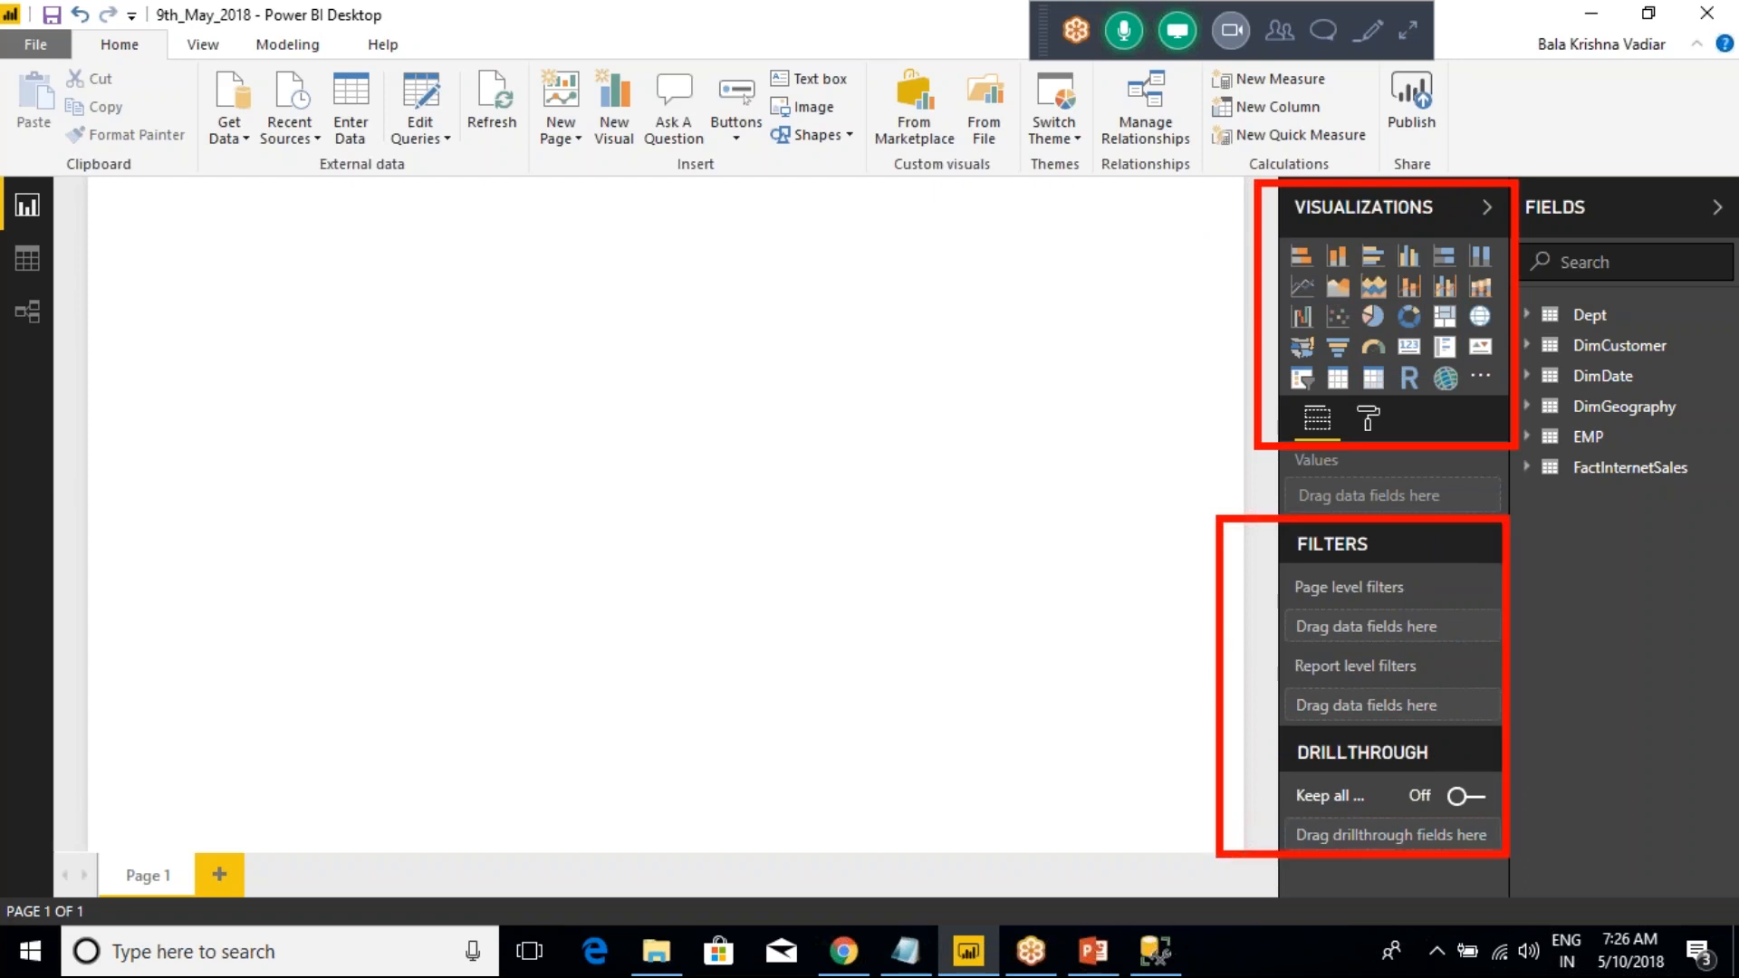
key("Escape")
key("ctrl+2")
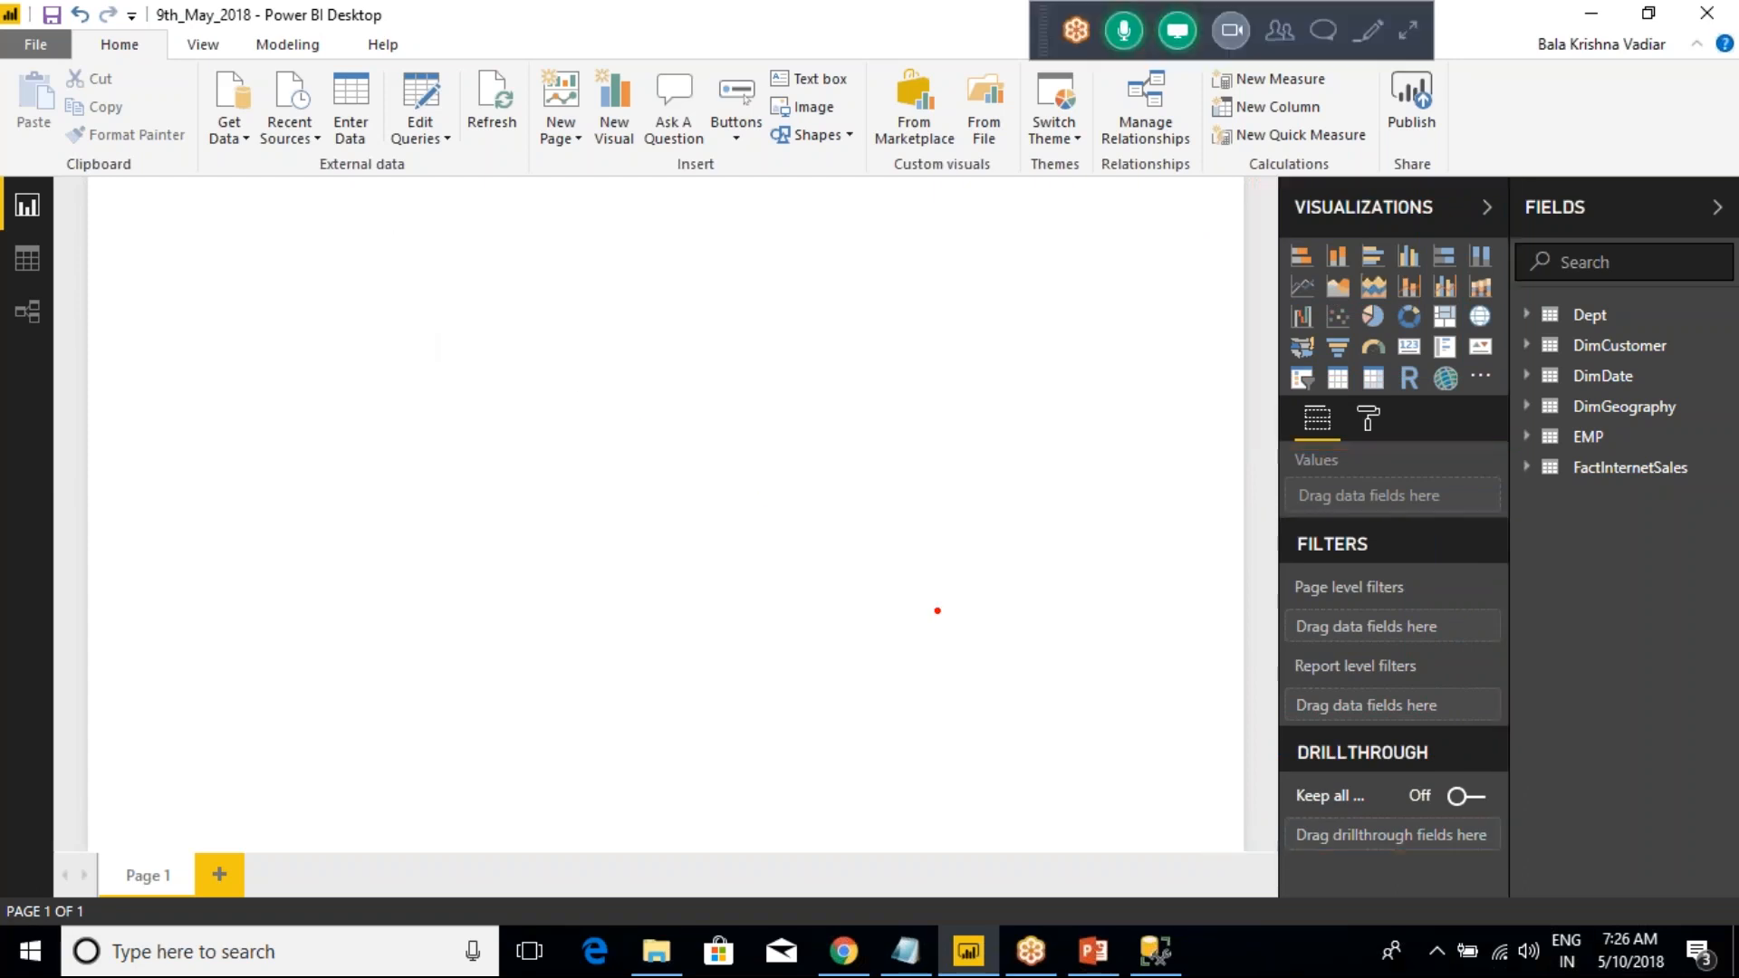
left_click_drag(1251, 736, 1530, 875)
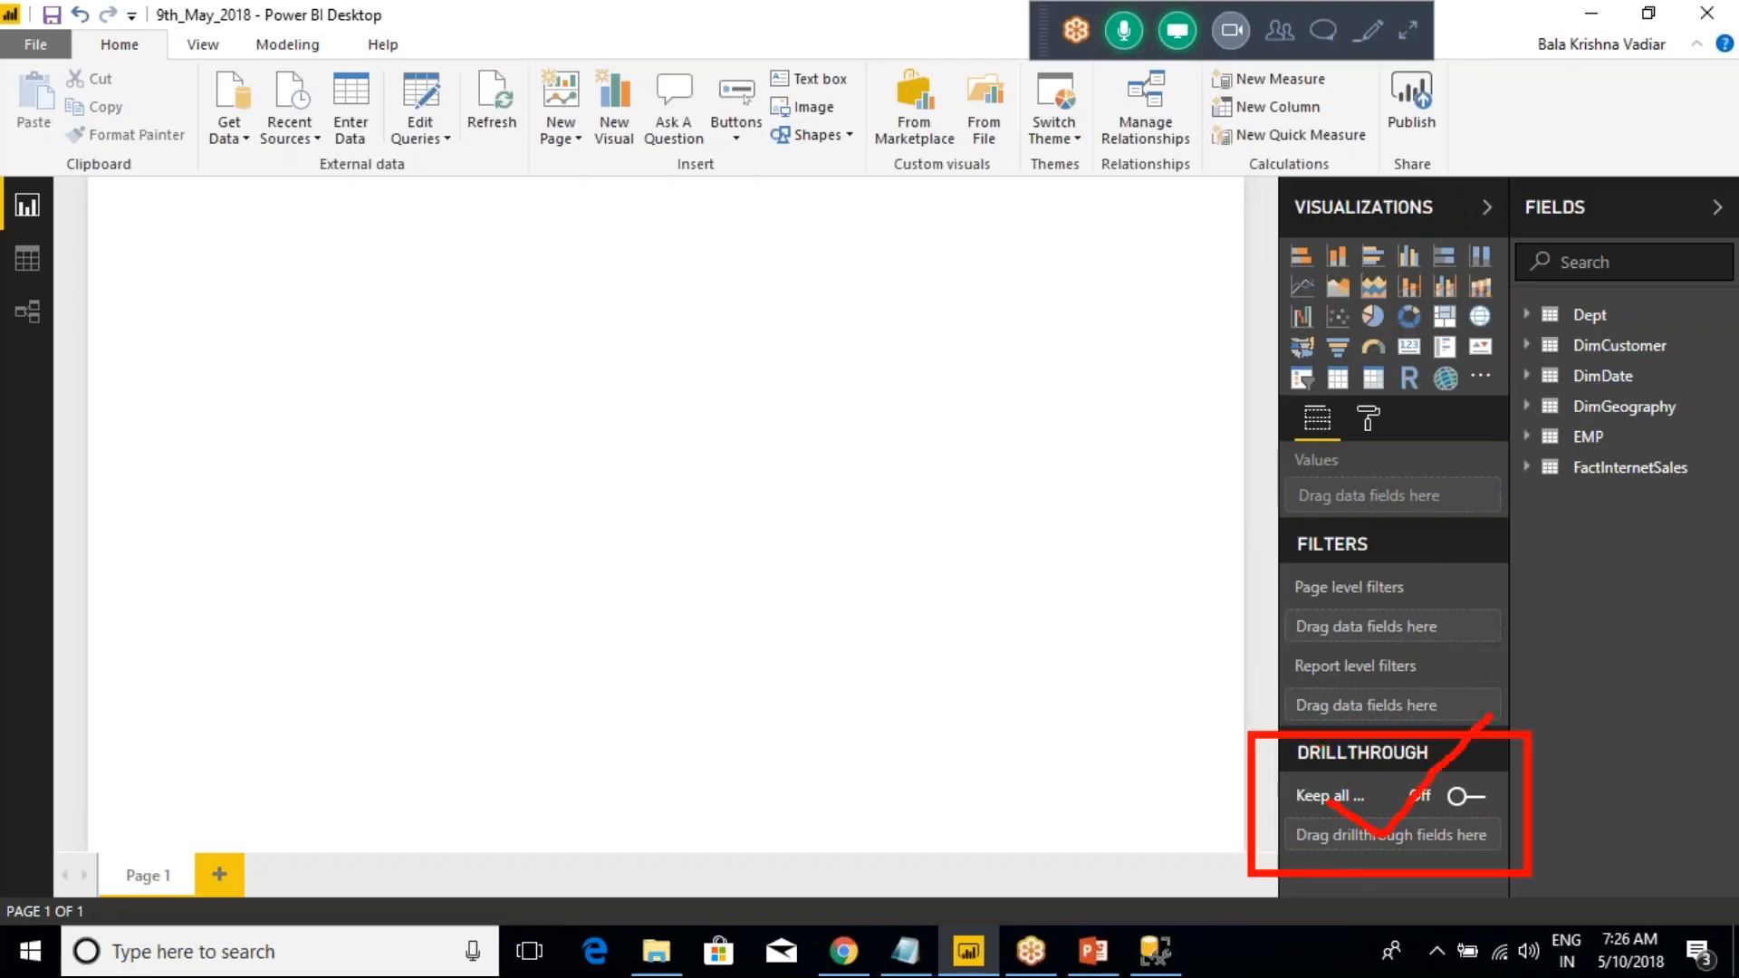
key("Escape")
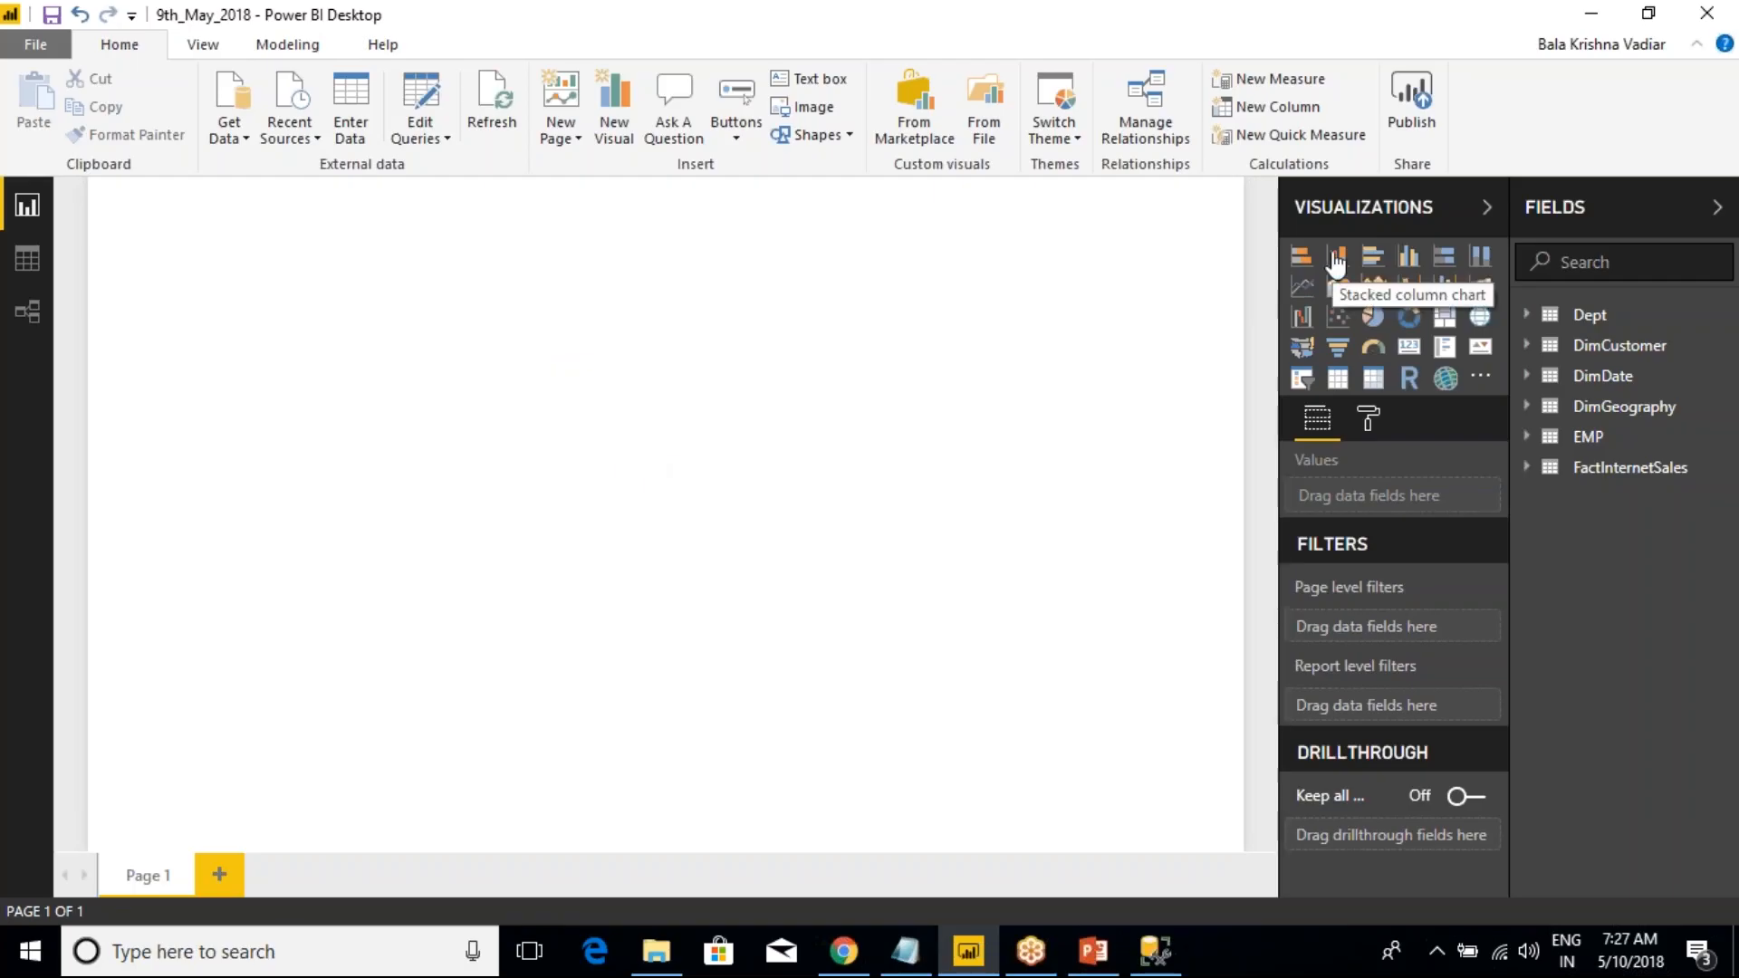
- Insert a stacked column chart on the page and enlarge it to fill most of the canvas
left_click(1337, 258)
left_click_drag(351, 478, 1076, 770)
left_click_drag(543, 575, 636, 493)
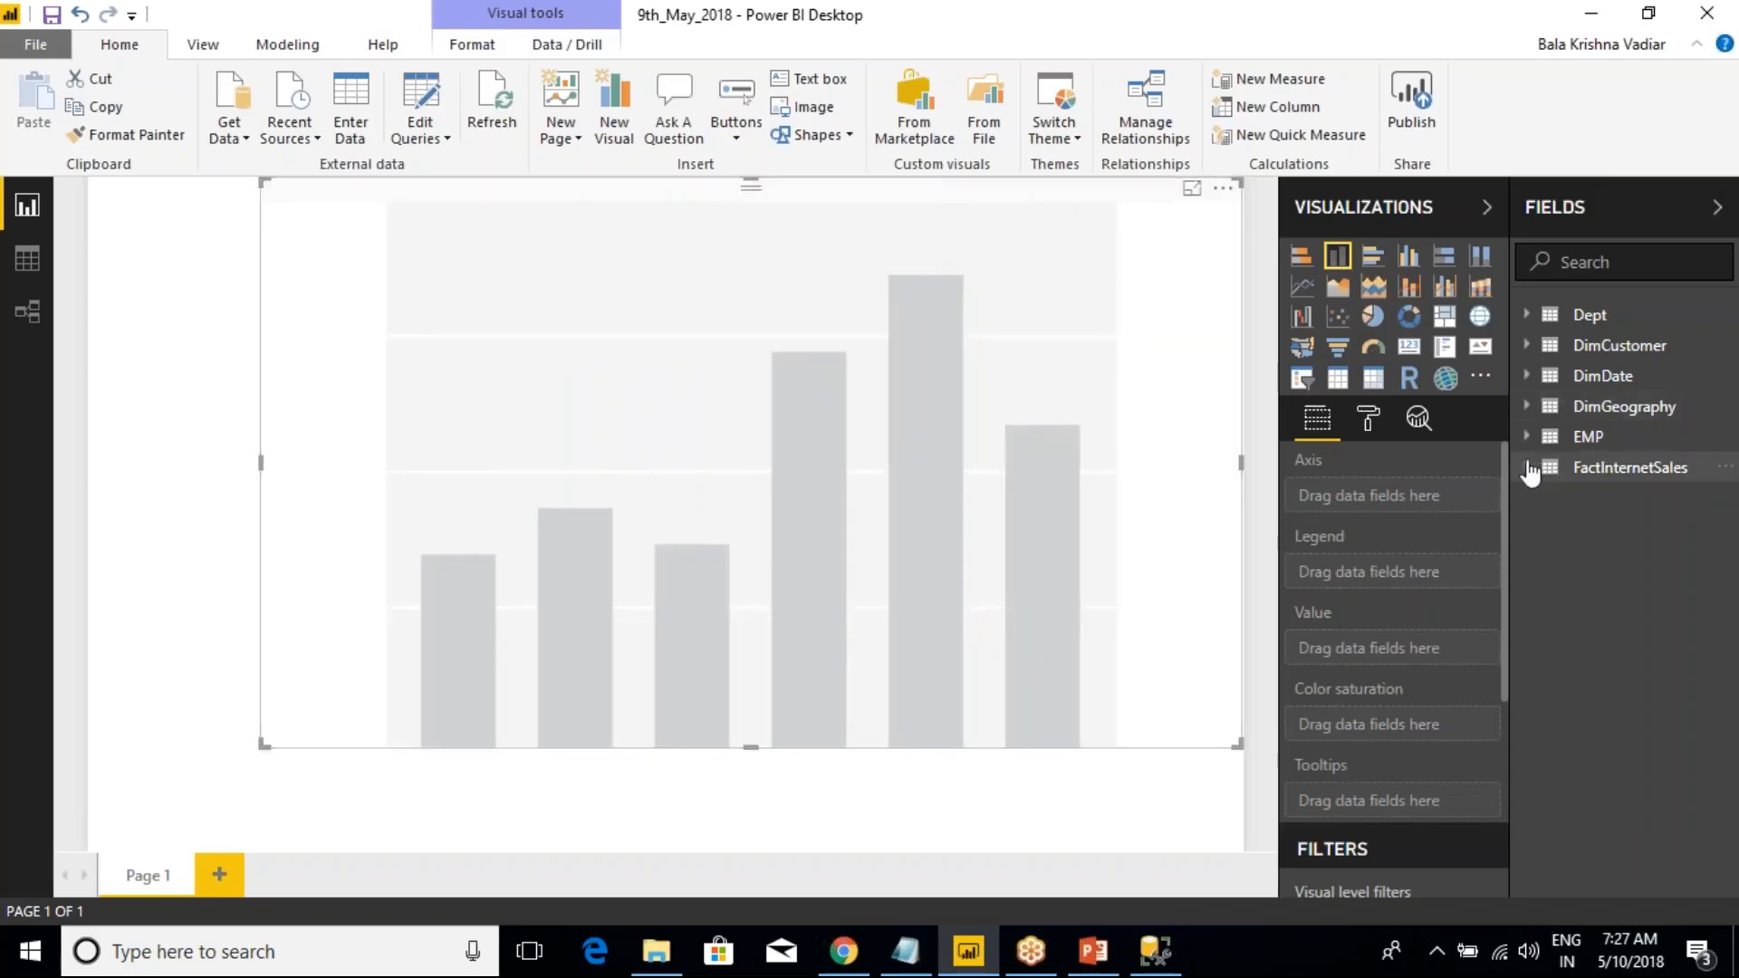
- Add SalesAmount from the FactInternetSales table as the column chart's value
left_click(1527, 467)
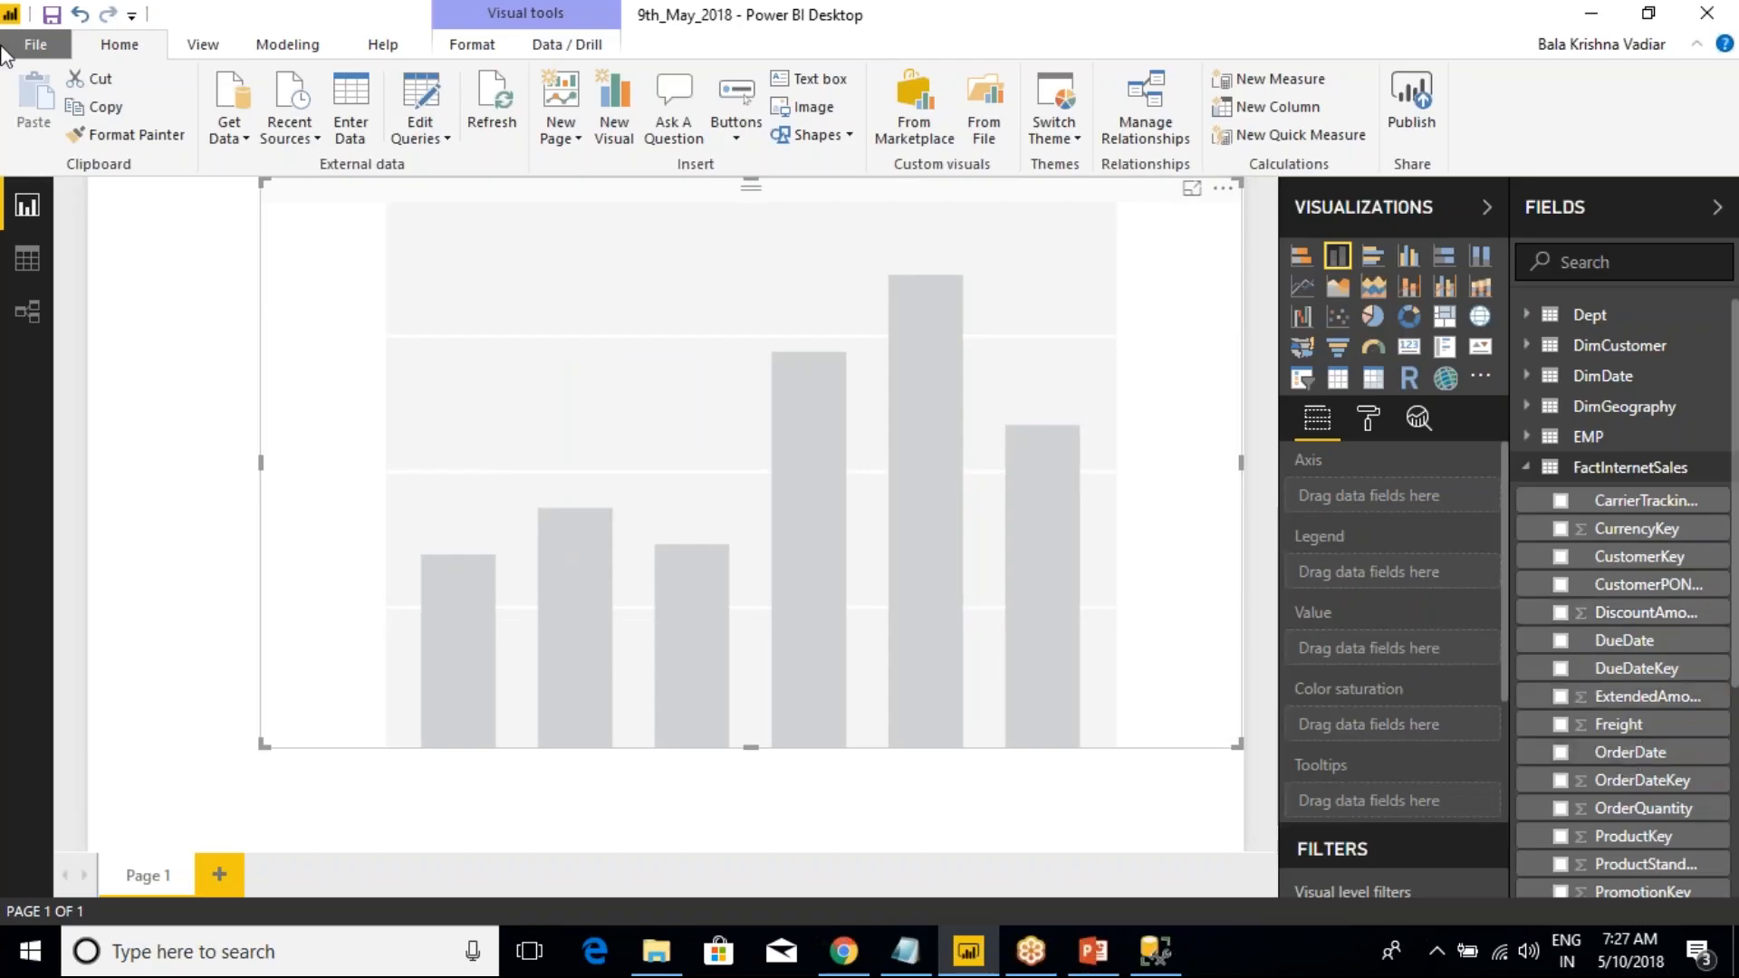
scroll(1680, 715, "down", 3)
left_click(1559, 694)
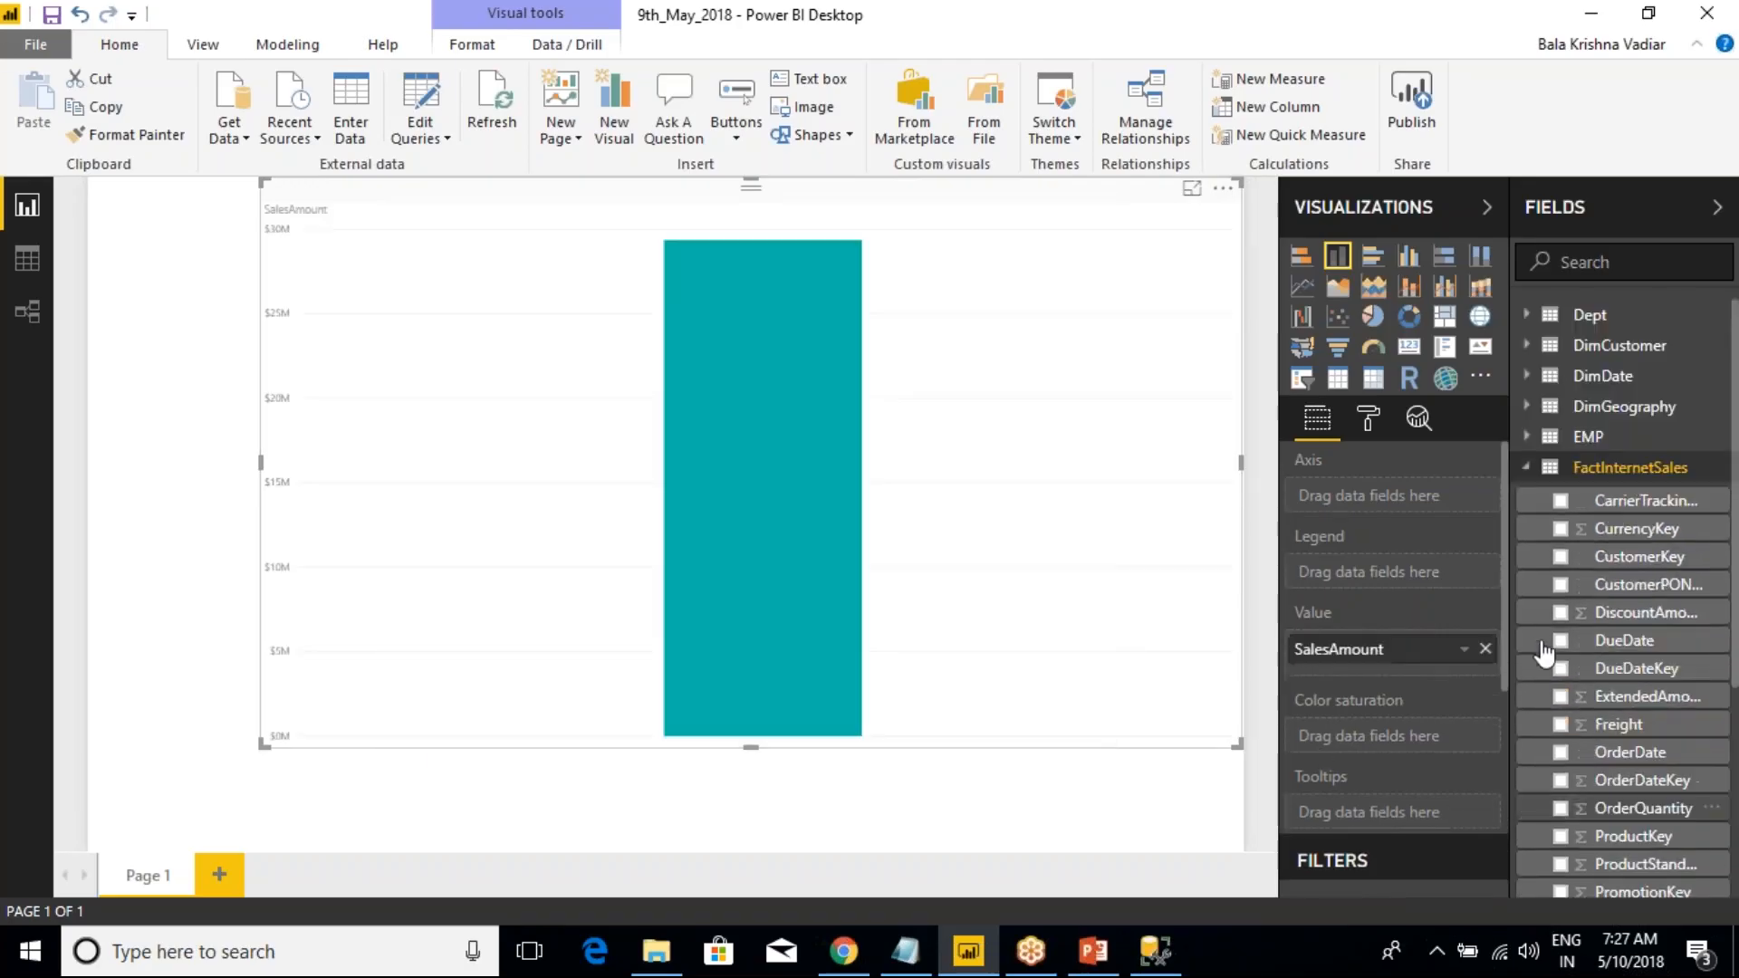
left_click(1527, 468)
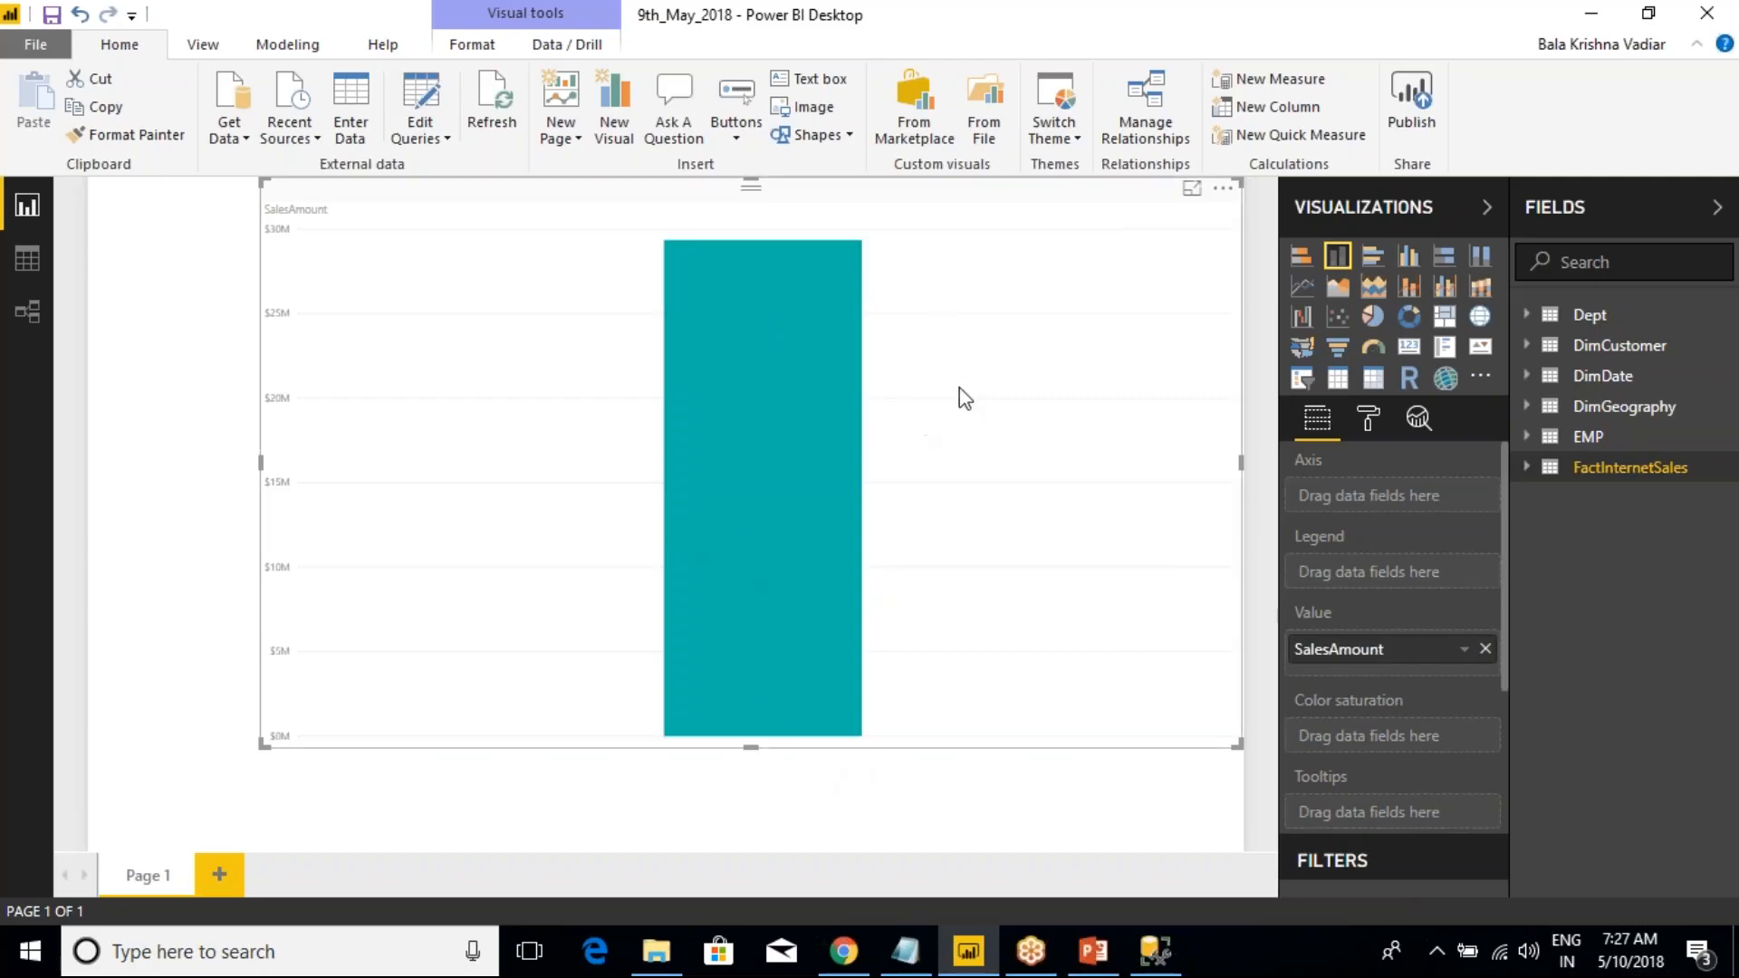
- Examine the columns and rows of the DimCustomer, DimDate and DimGeography tables, and return to the report
left_click(1529, 409)
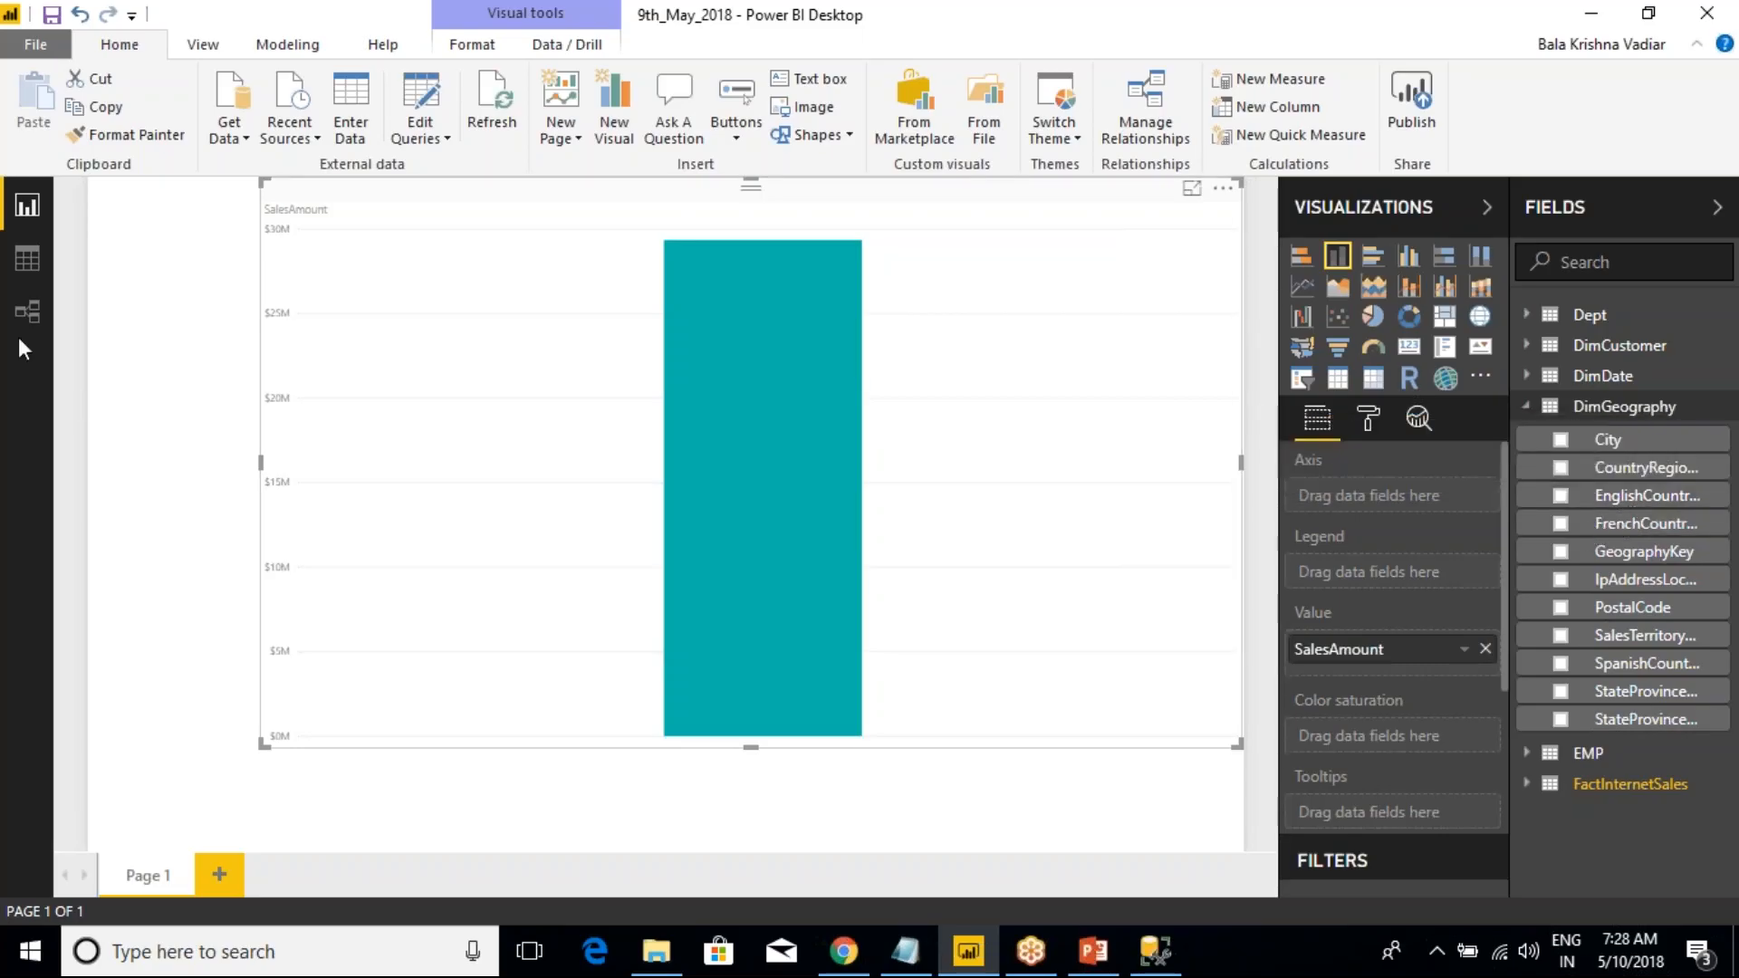
left_click(36, 260)
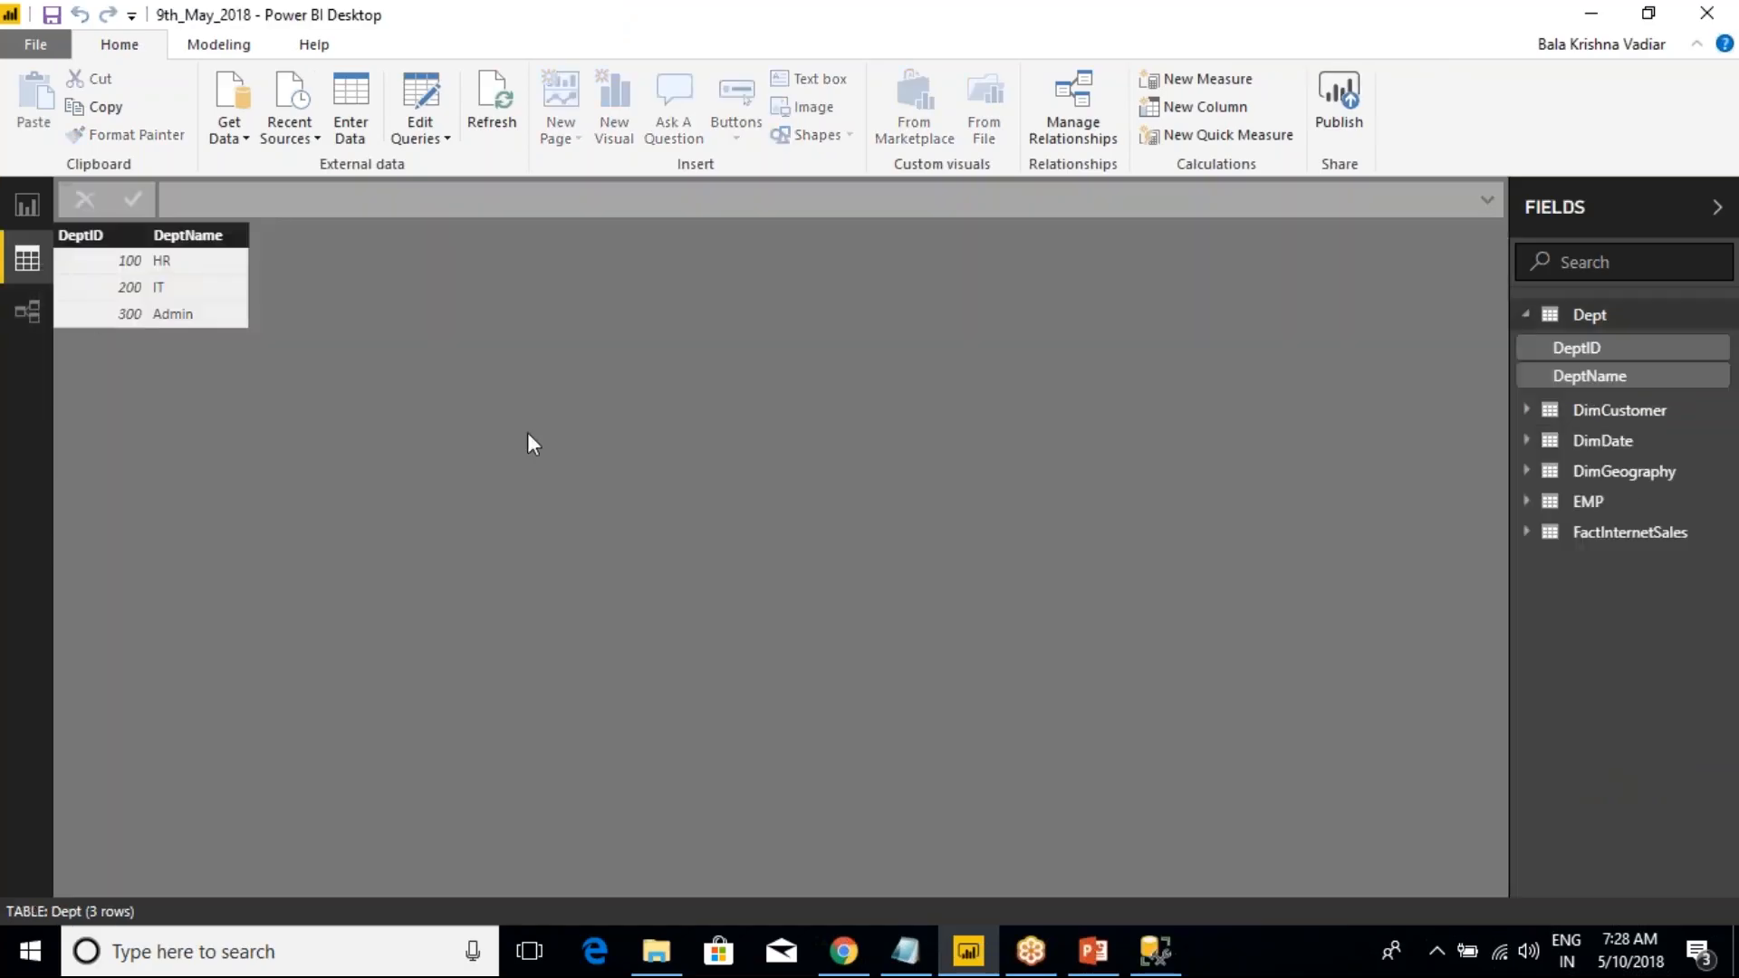
left_click(1621, 416)
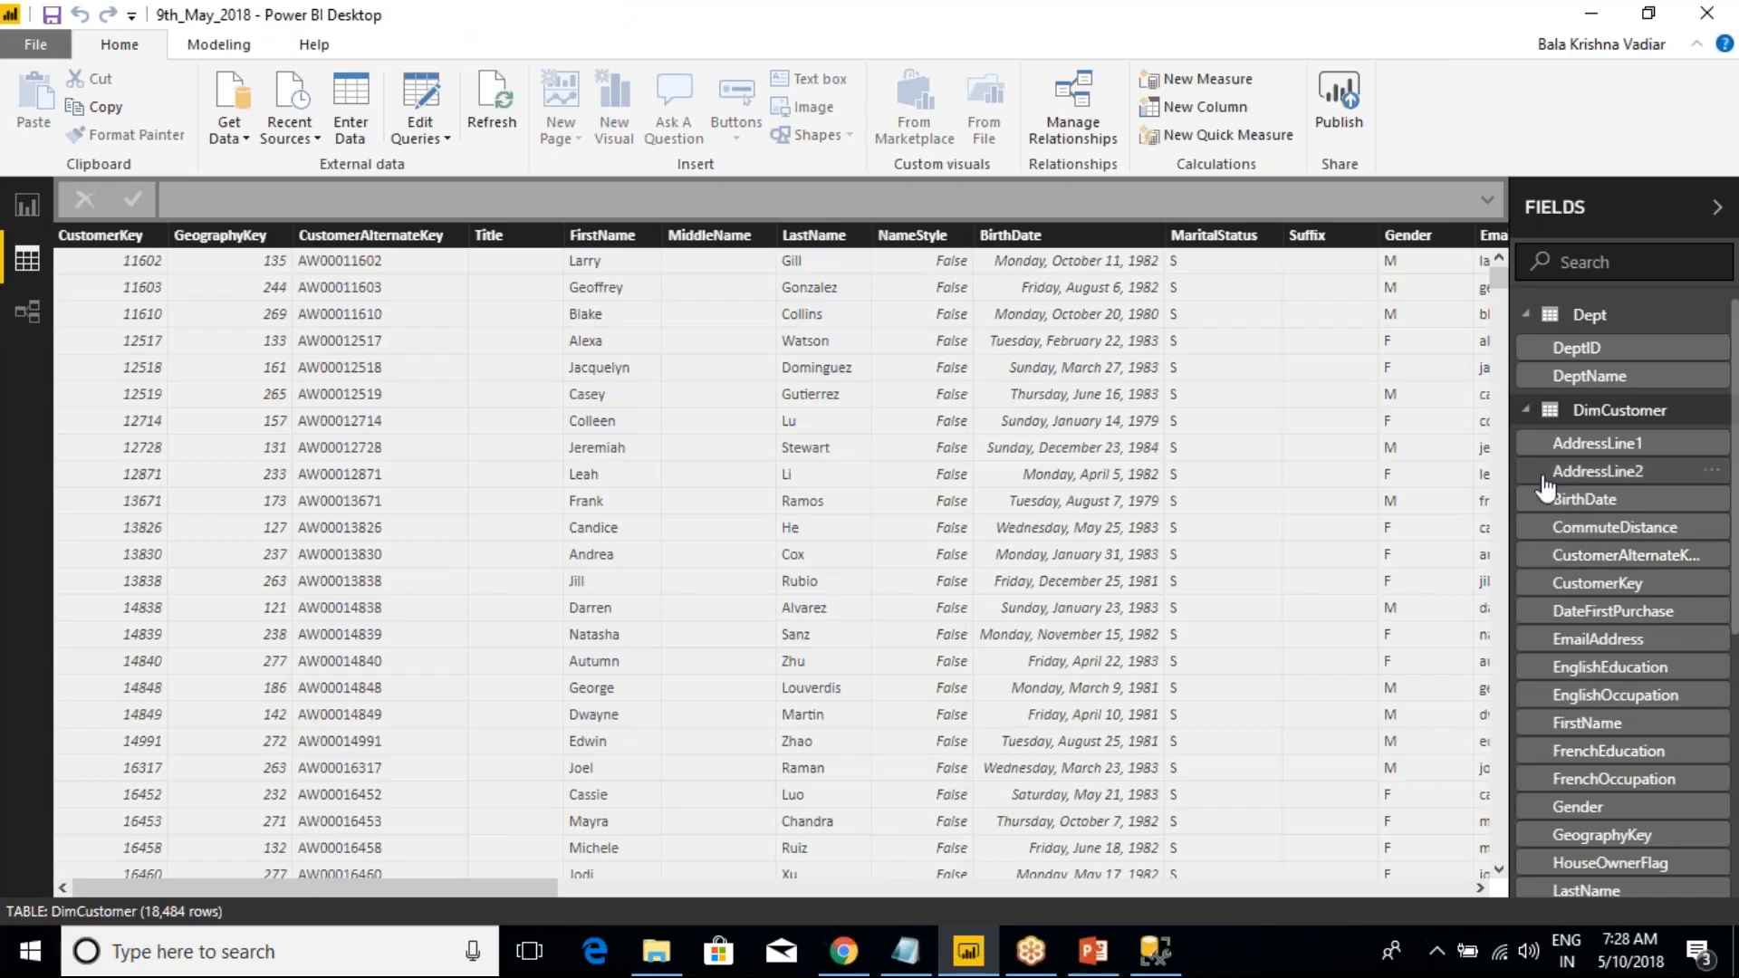
left_click(1525, 413)
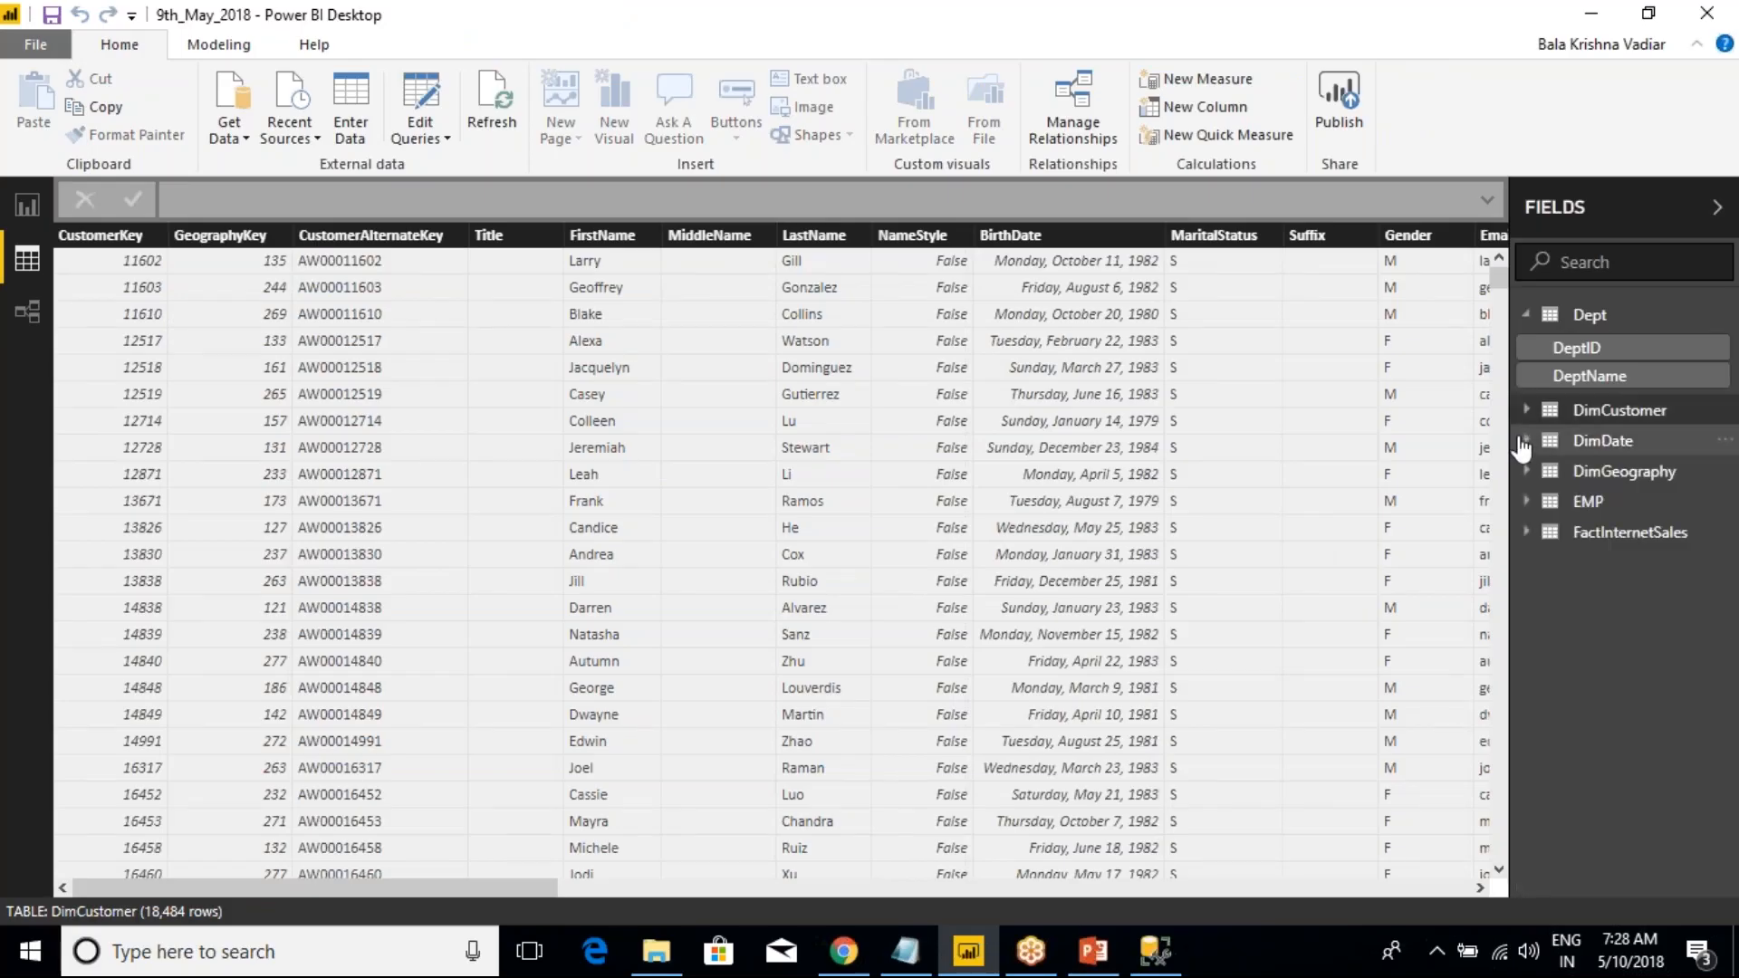
left_click(1528, 442)
left_click(1526, 441)
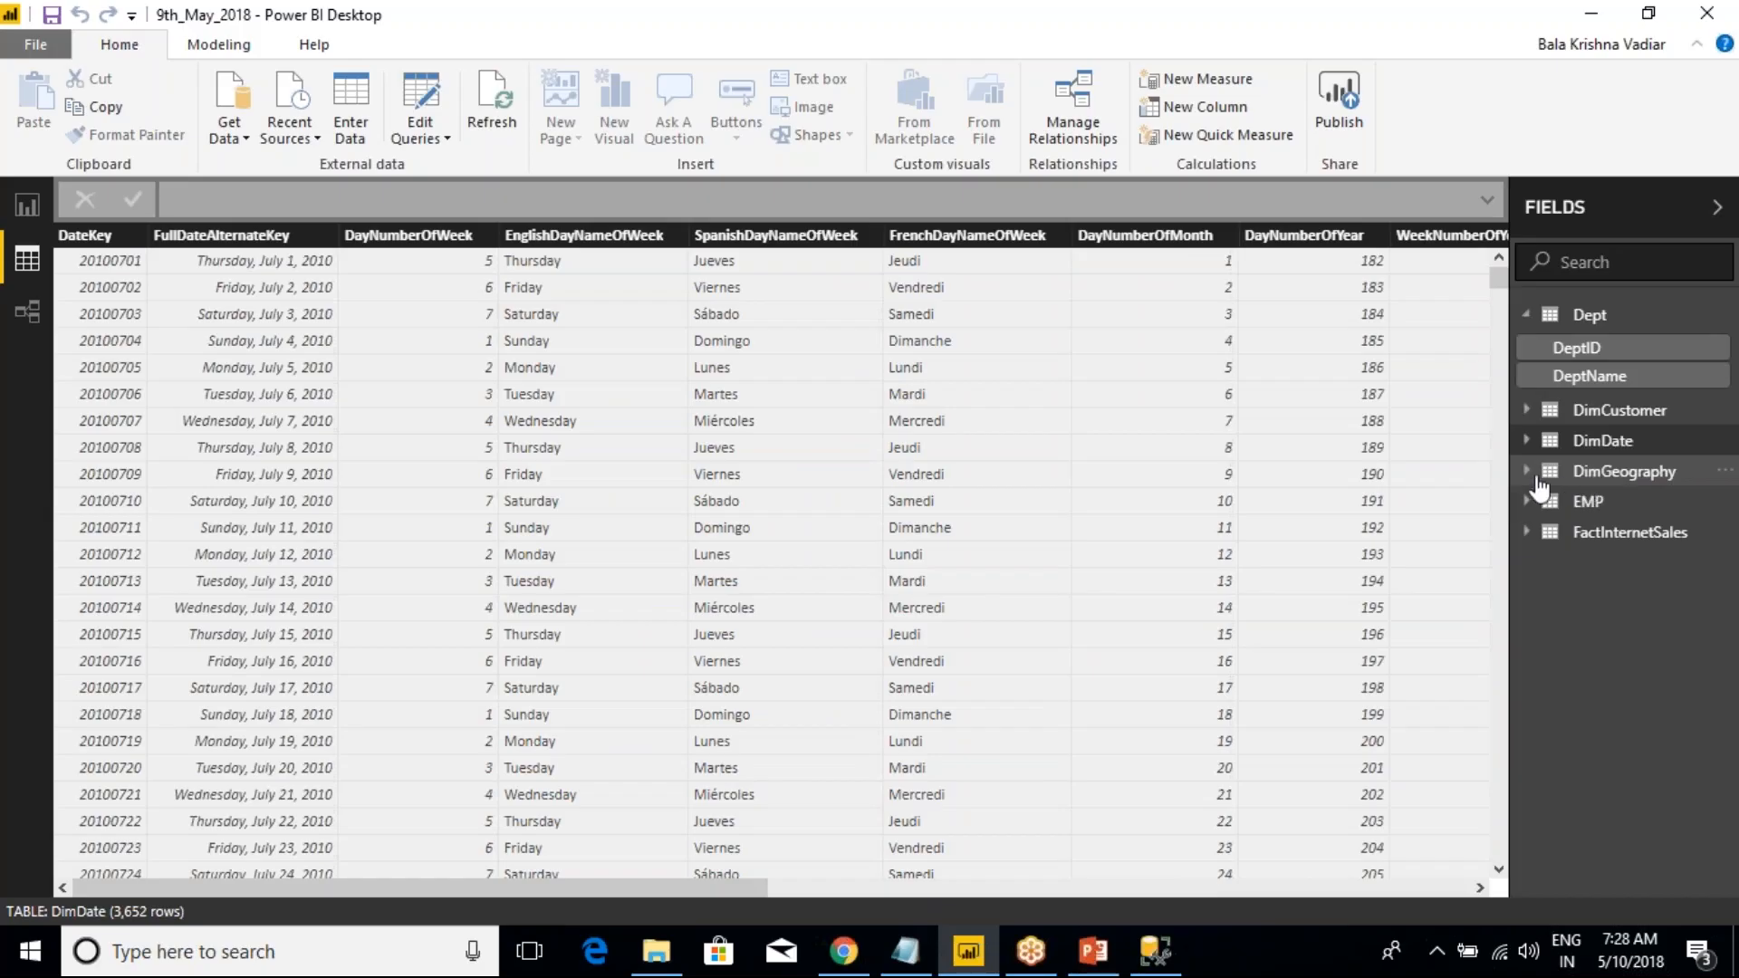
left_click(1587, 475)
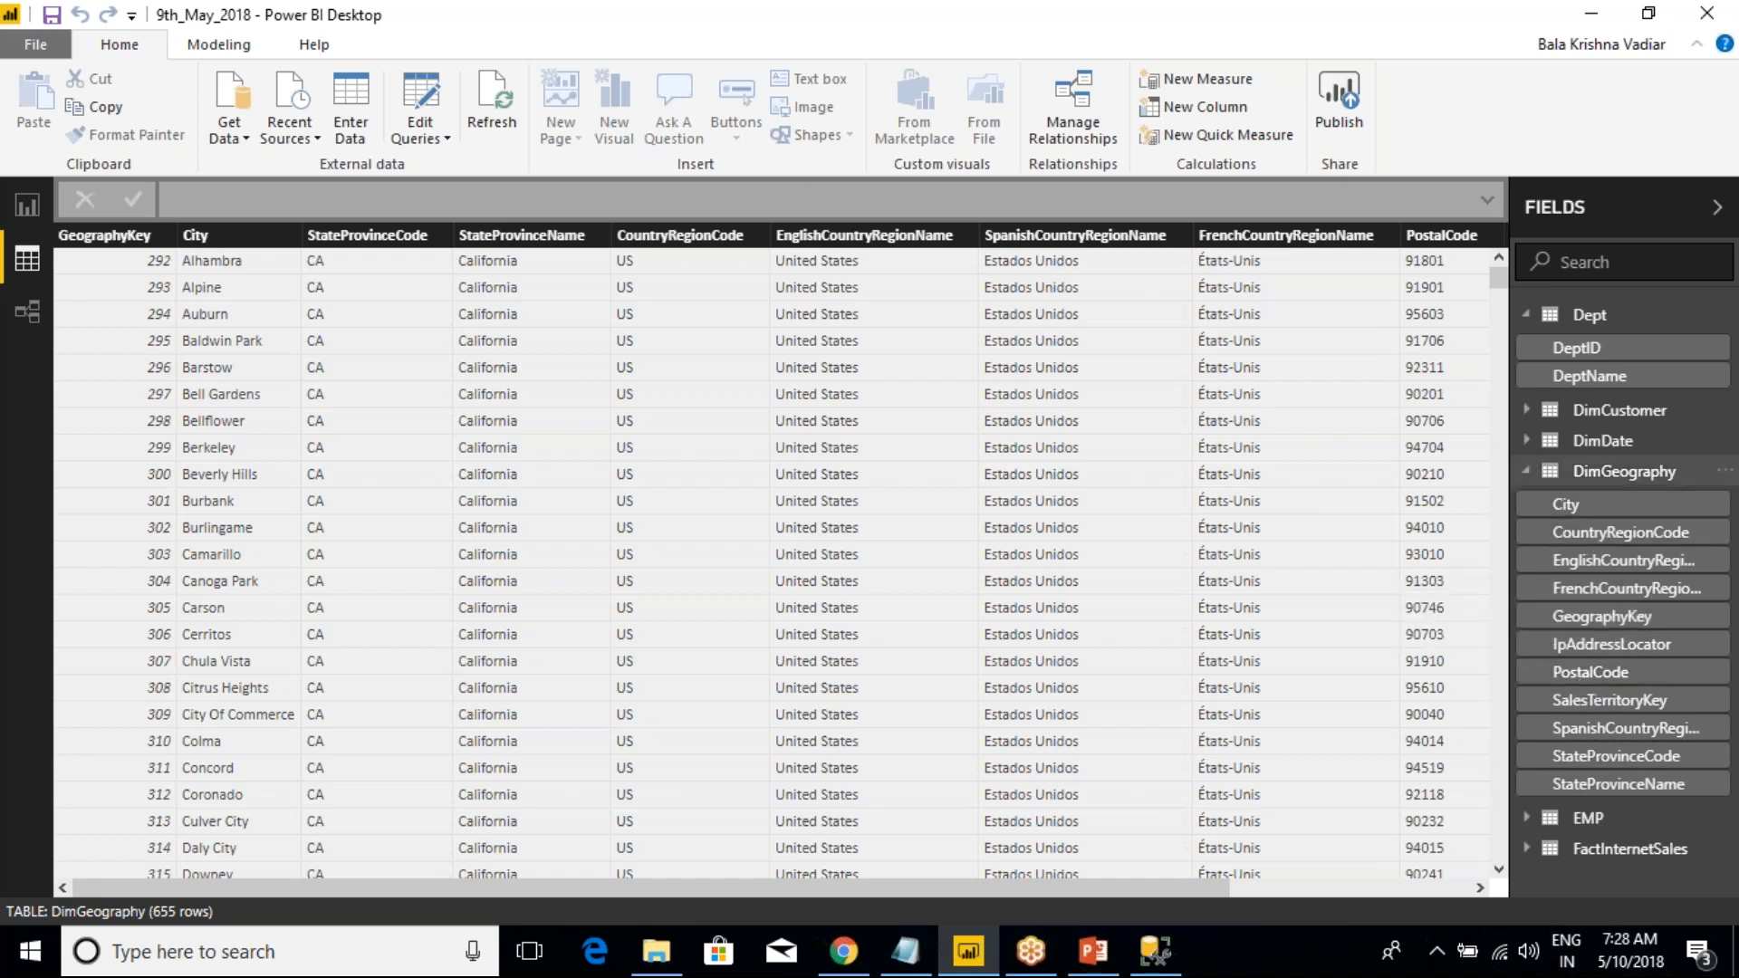
left_click(1544, 478)
left_click(28, 205)
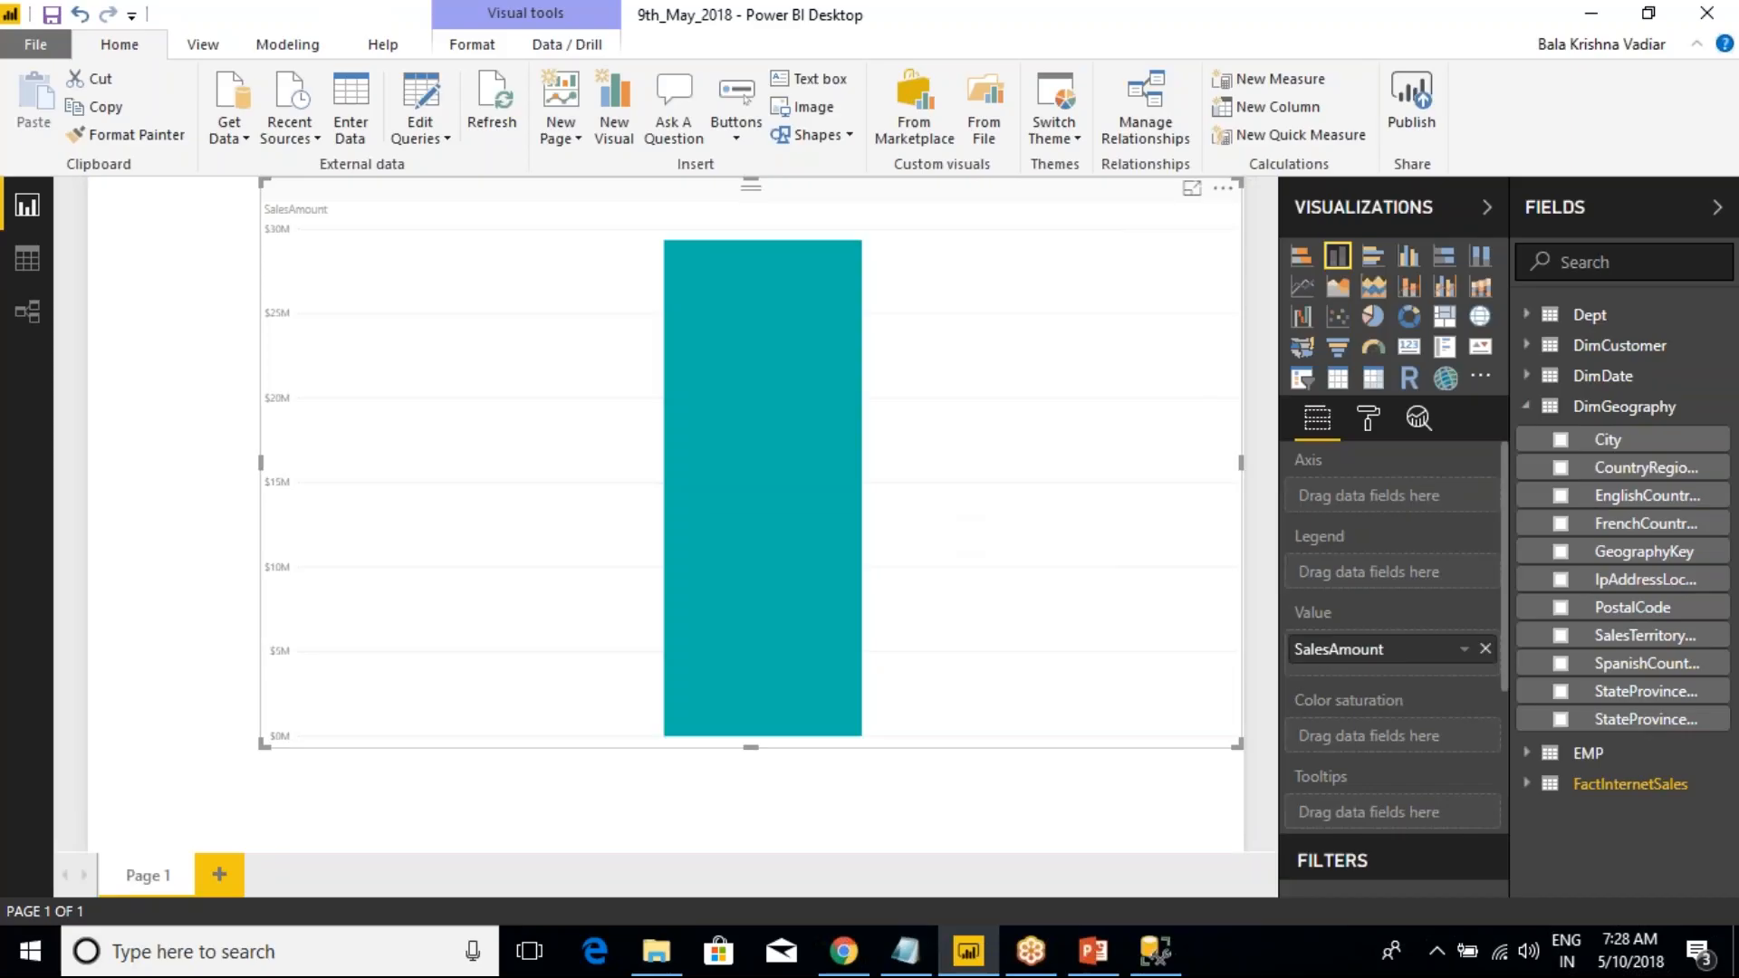
left_click(1526, 408)
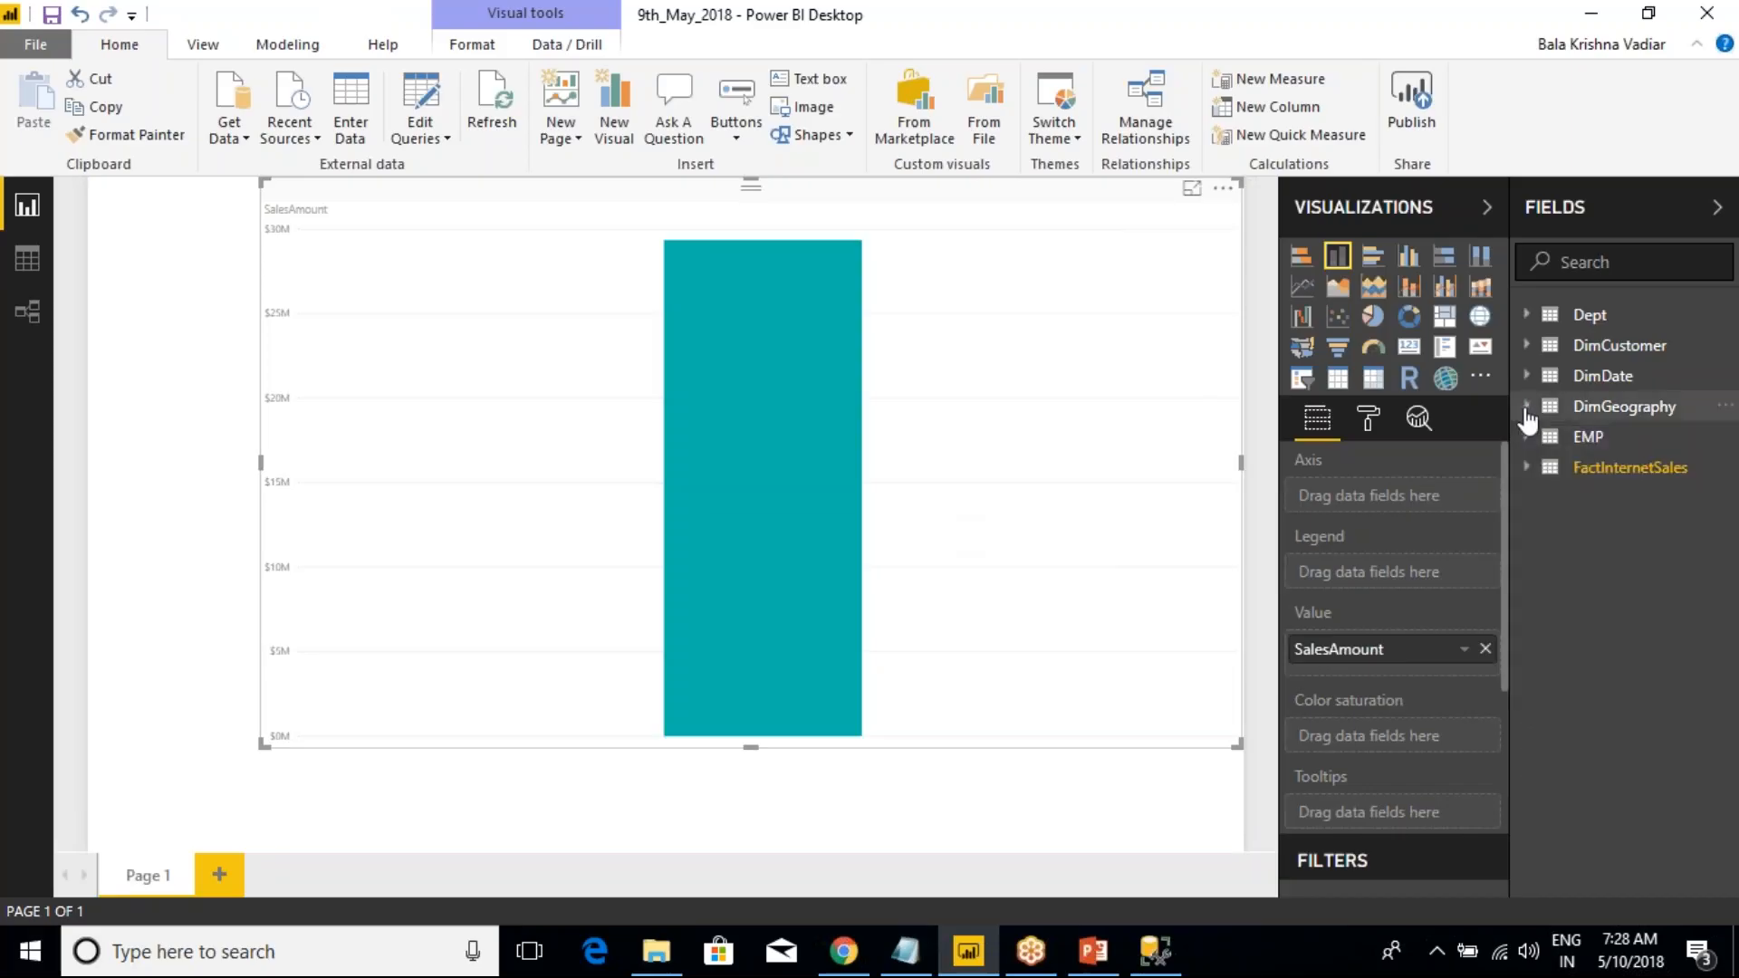
left_click(1530, 468)
scroll(1641, 738, "down", 1)
scroll(1641, 738, "down", 5)
scroll(1641, 725, "up", 7)
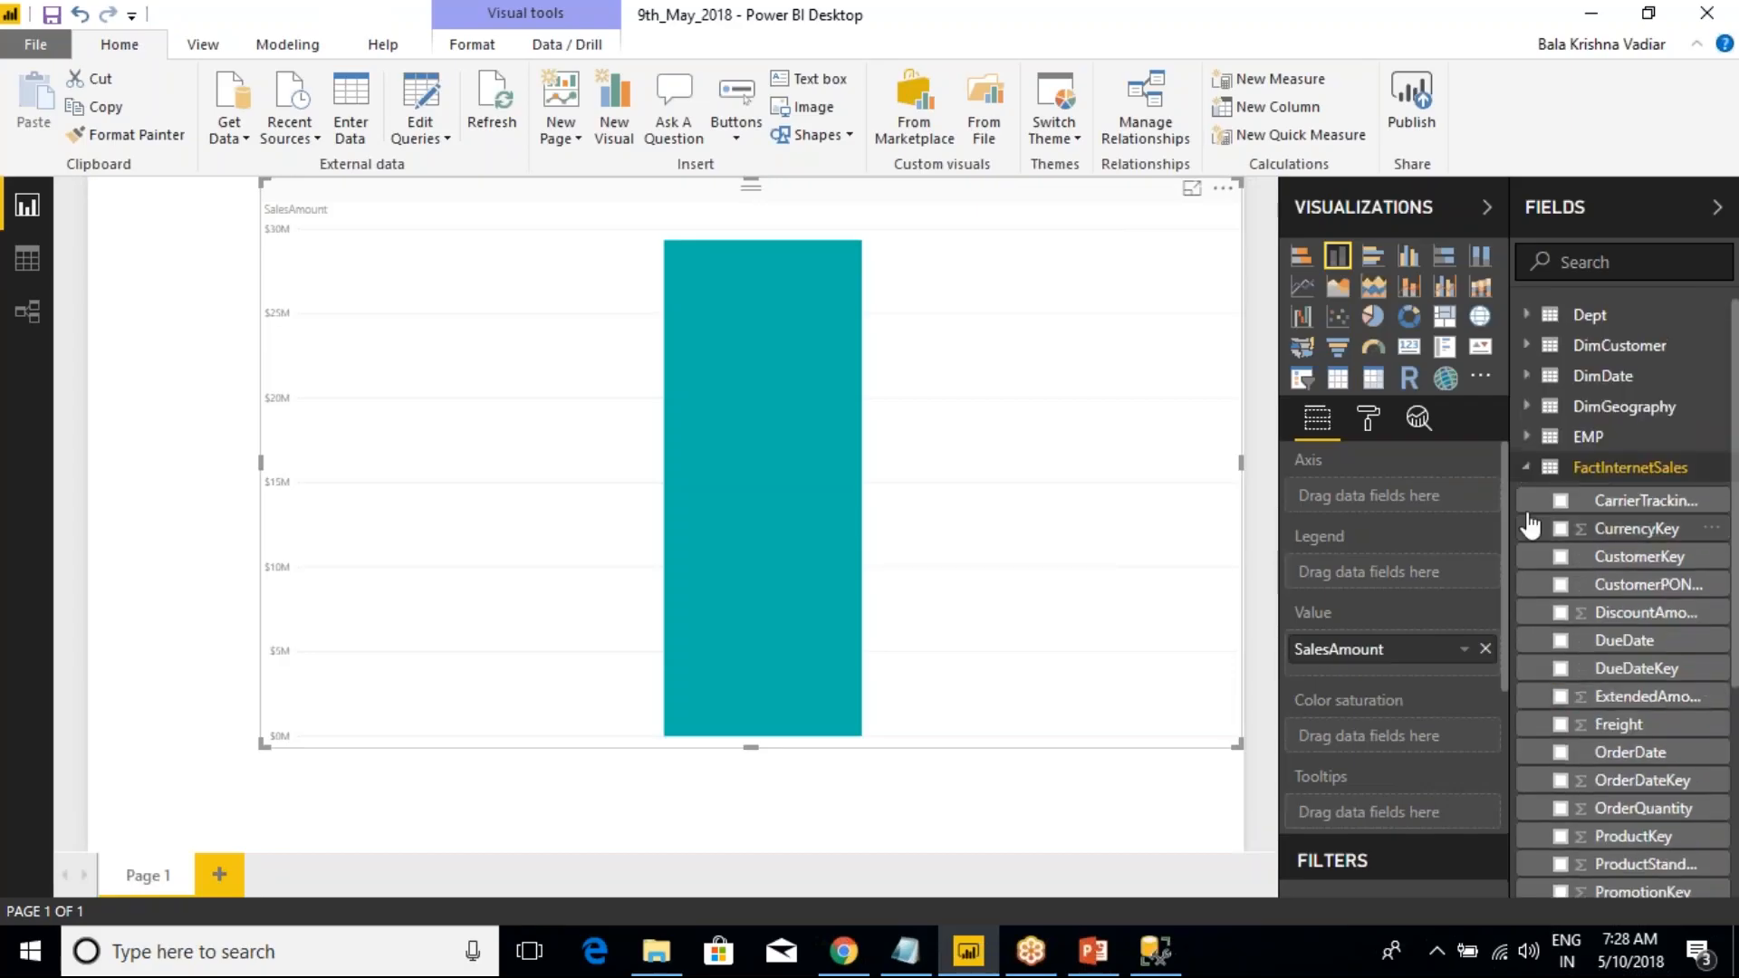
left_click(1527, 468)
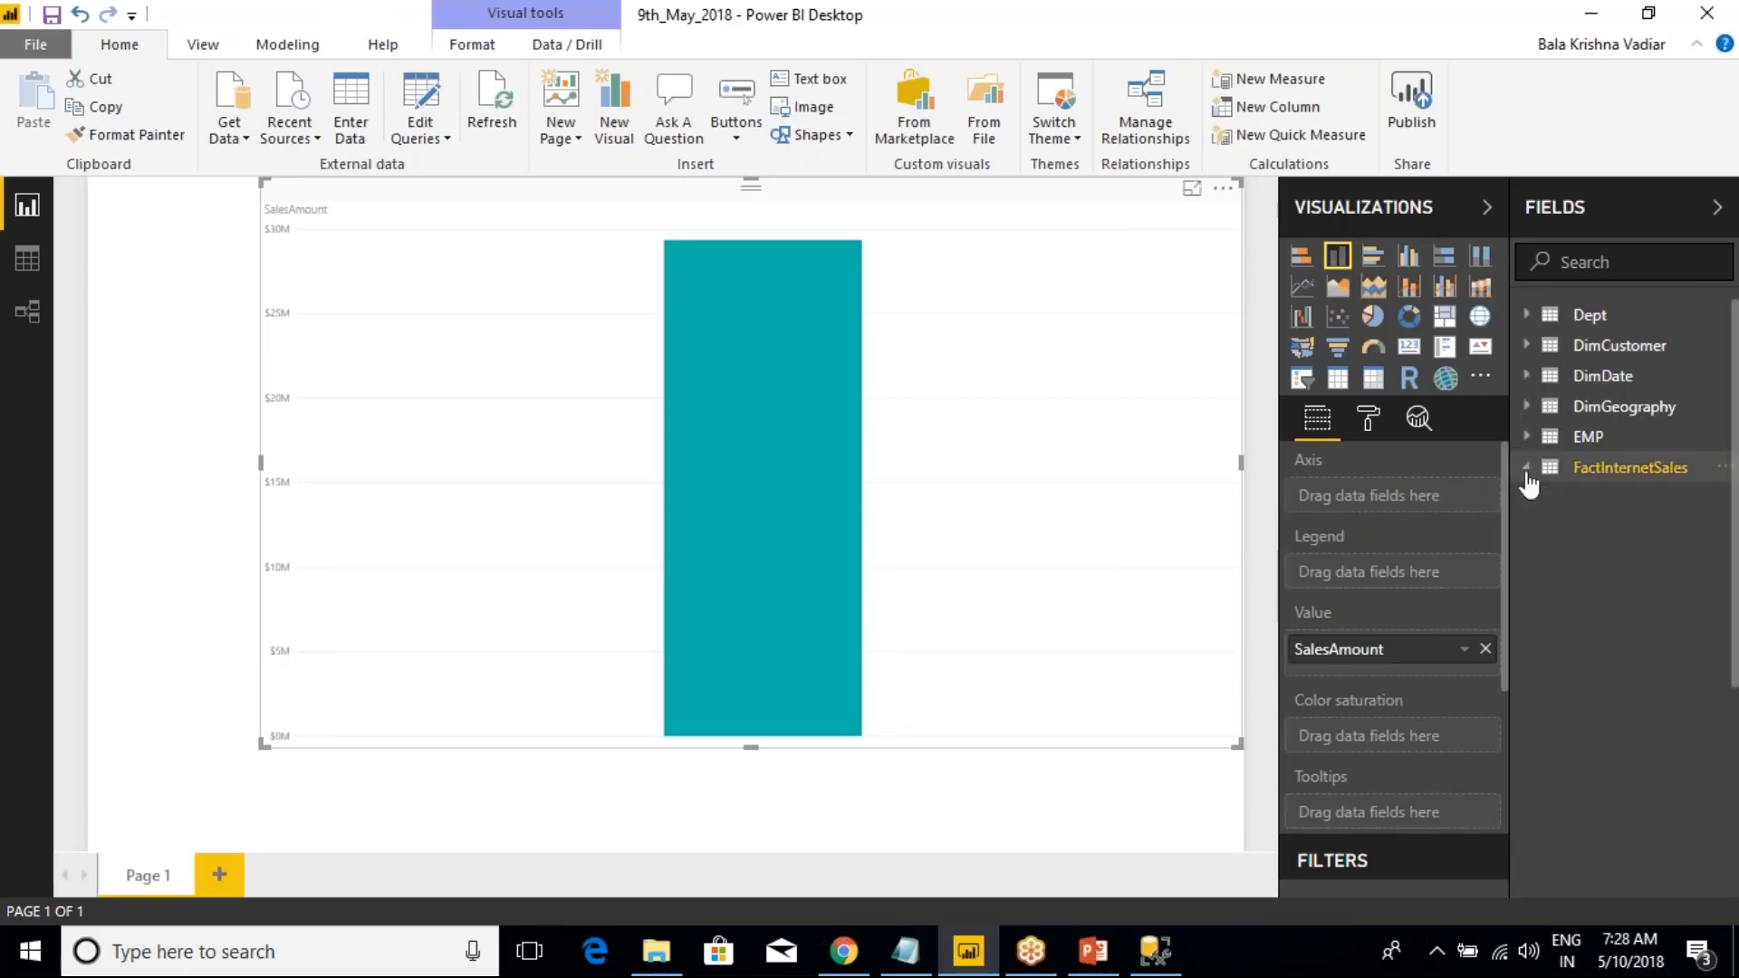
- Use the English country region name from DimGeography as the chart's axis and narrow the chart from its left edge
left_click(1527, 408)
left_click(1560, 496)
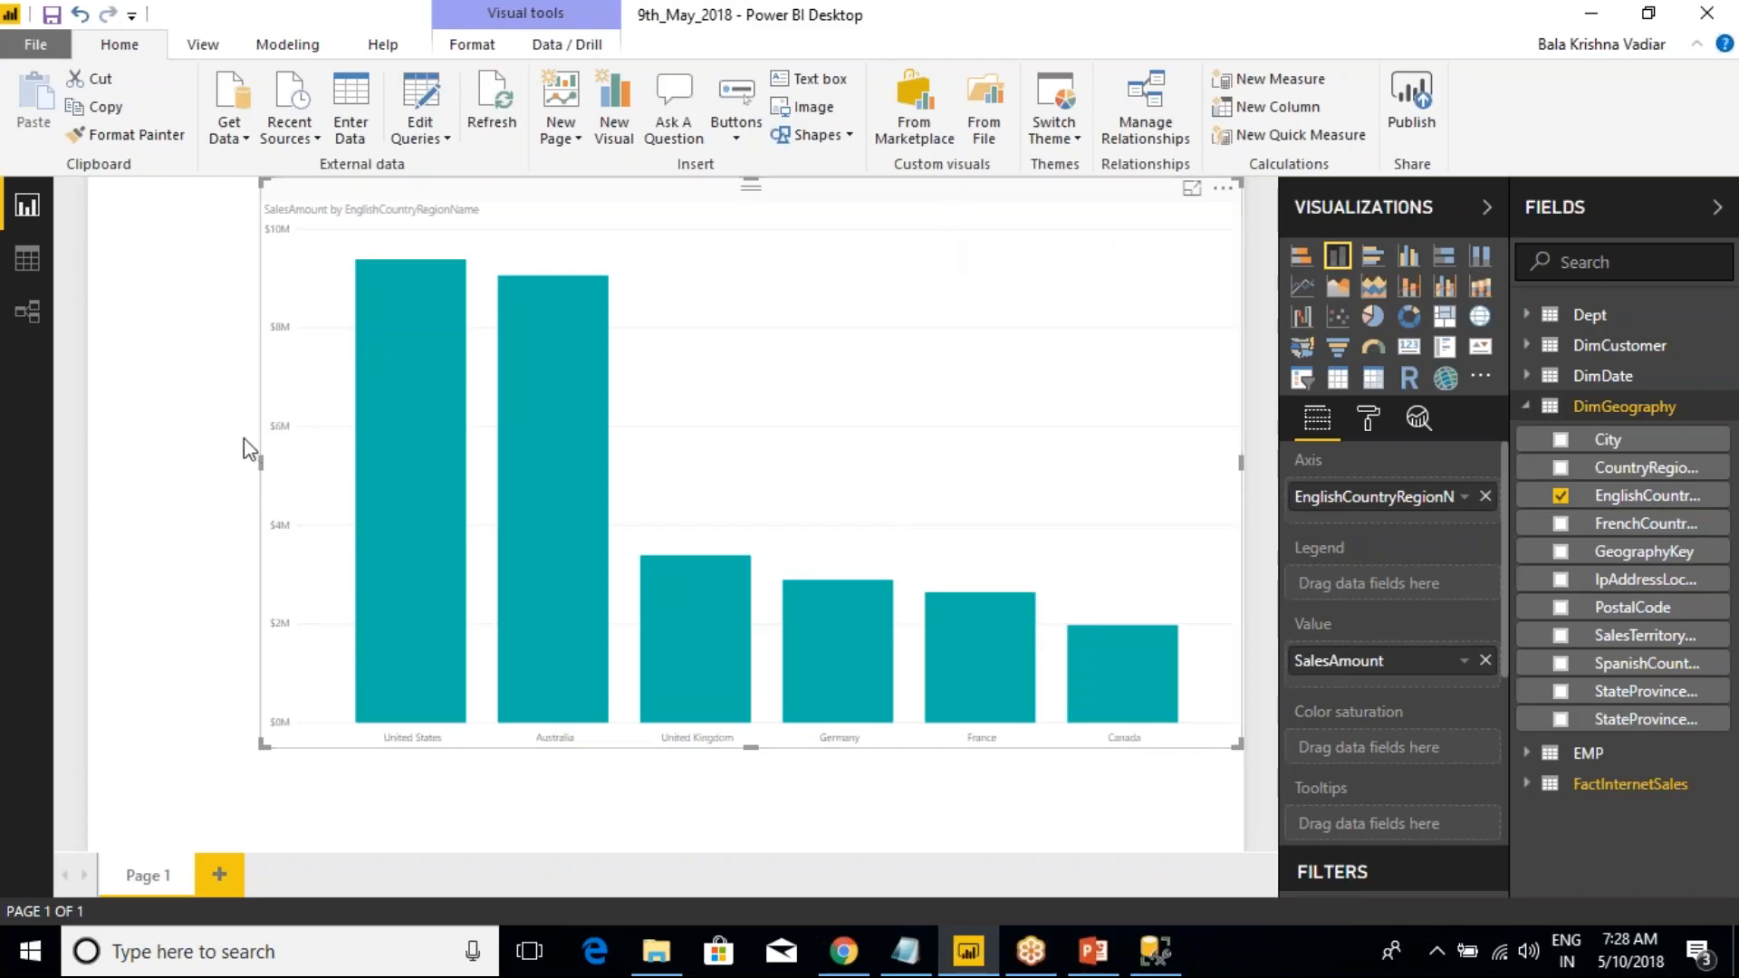
left_click_drag(265, 466, 389, 463)
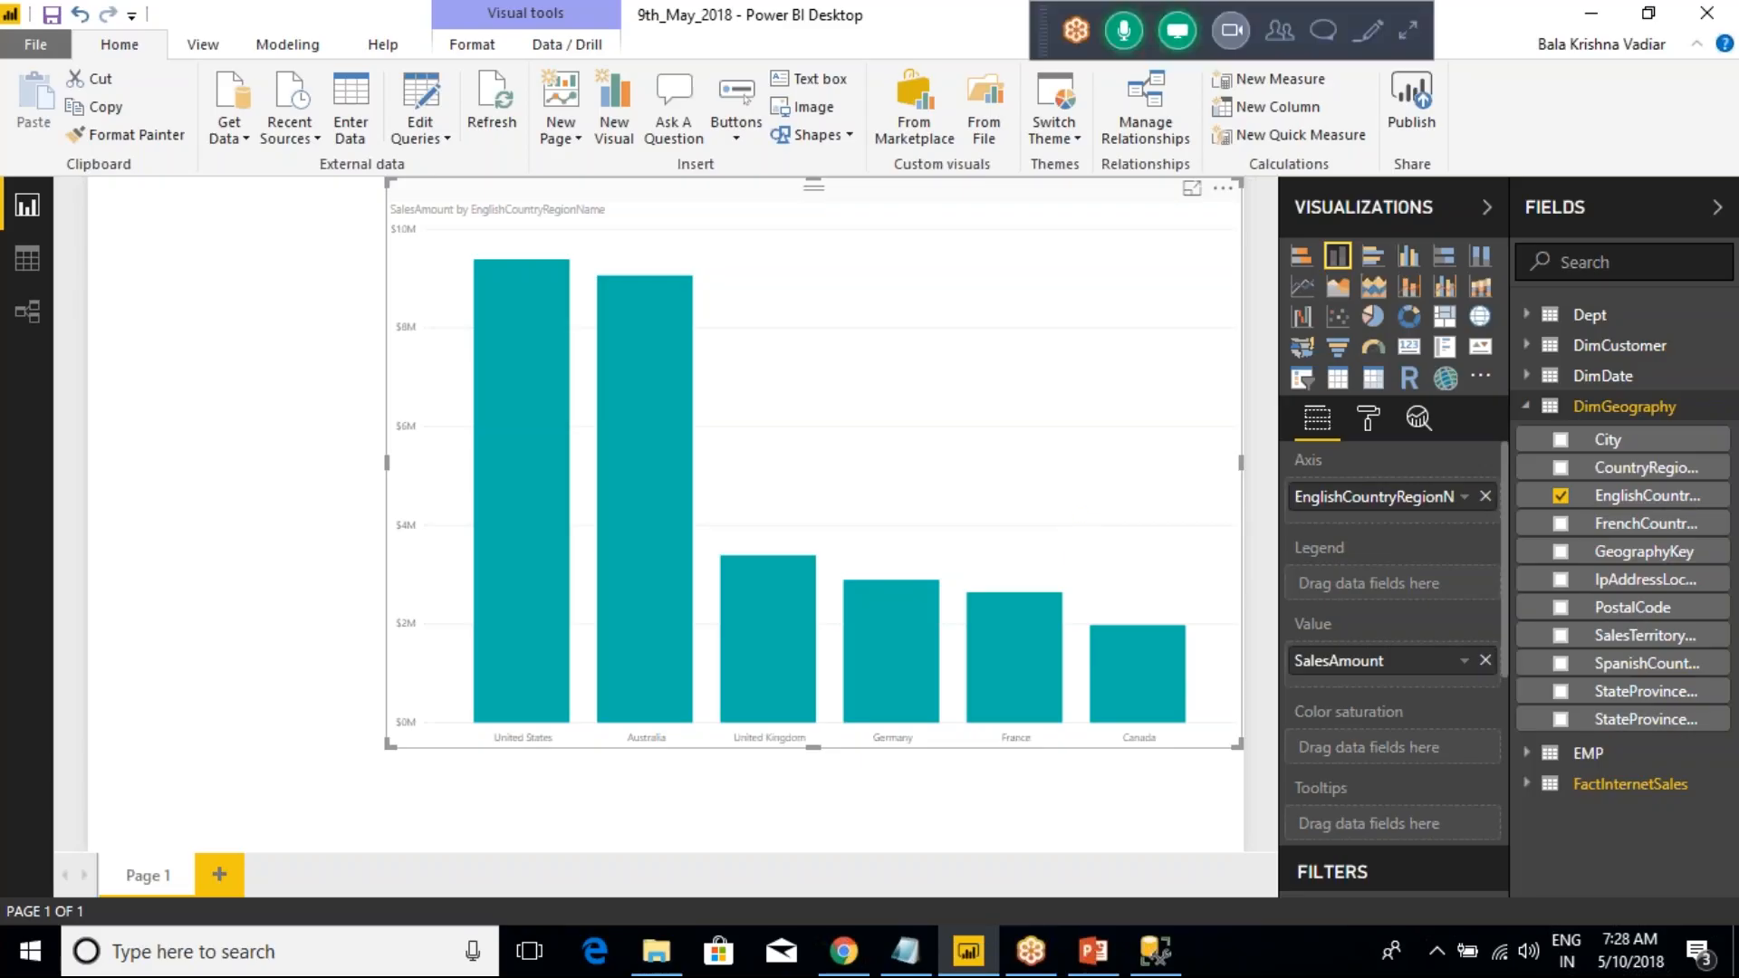
left_click_drag(1261, 396, 1487, 455)
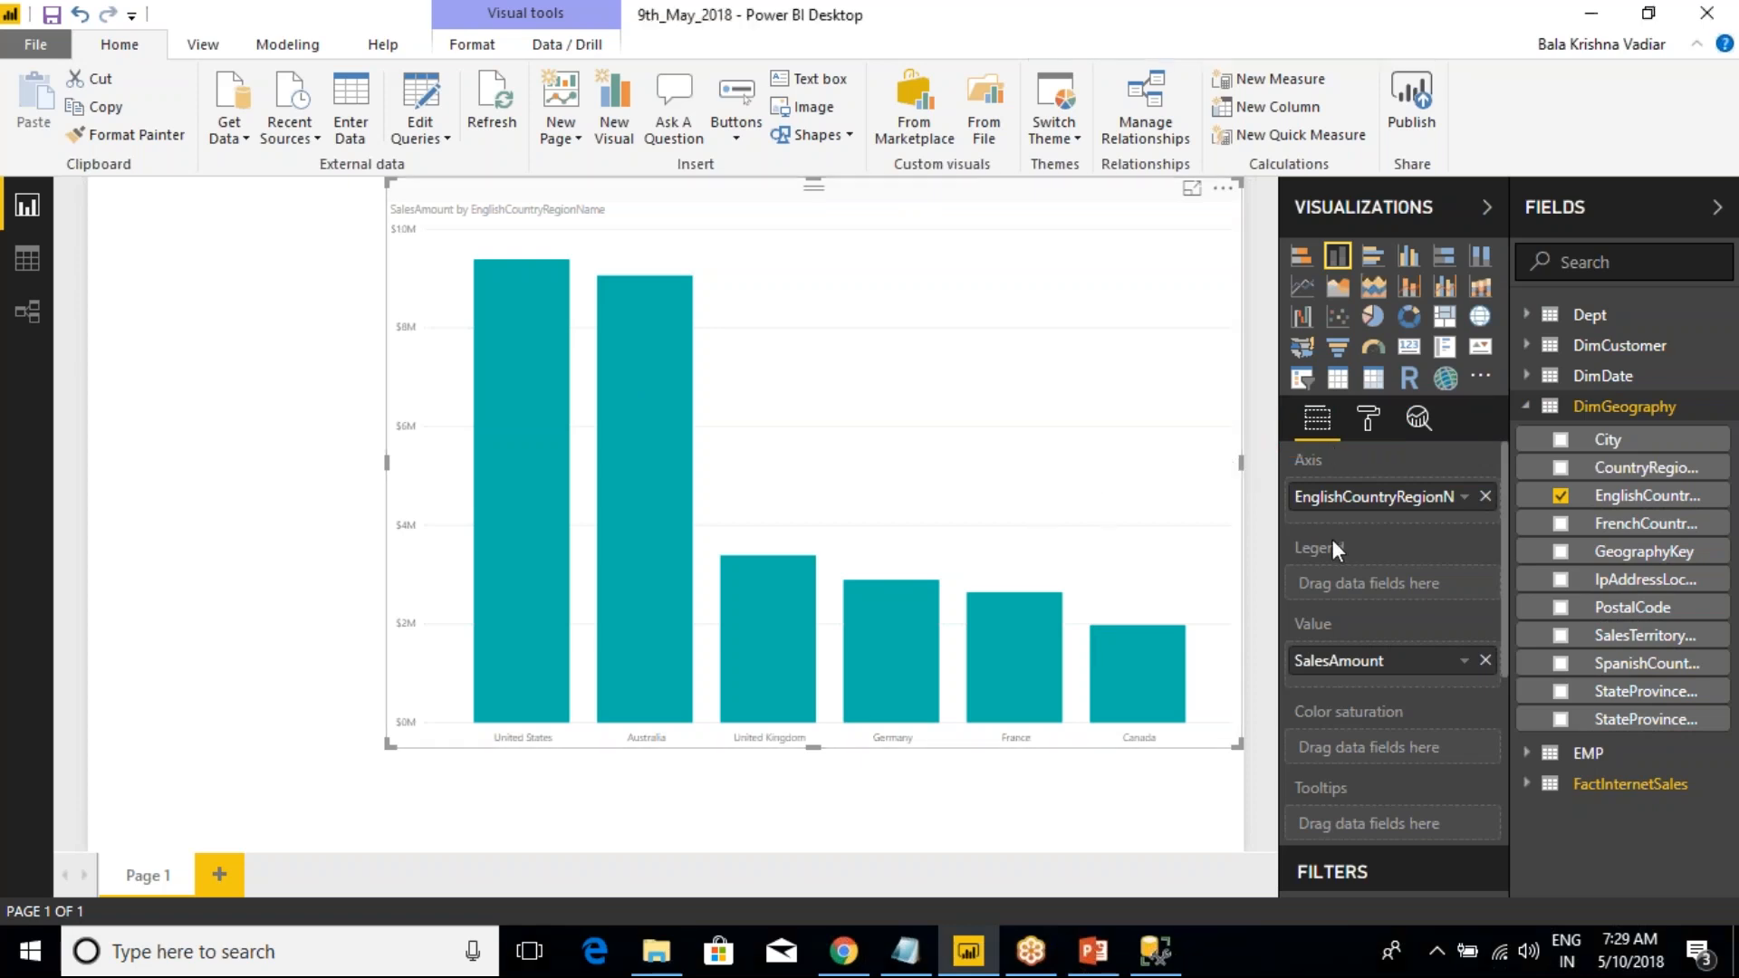
key("ctrl+2")
left_click_drag(1314, 474, 1411, 471)
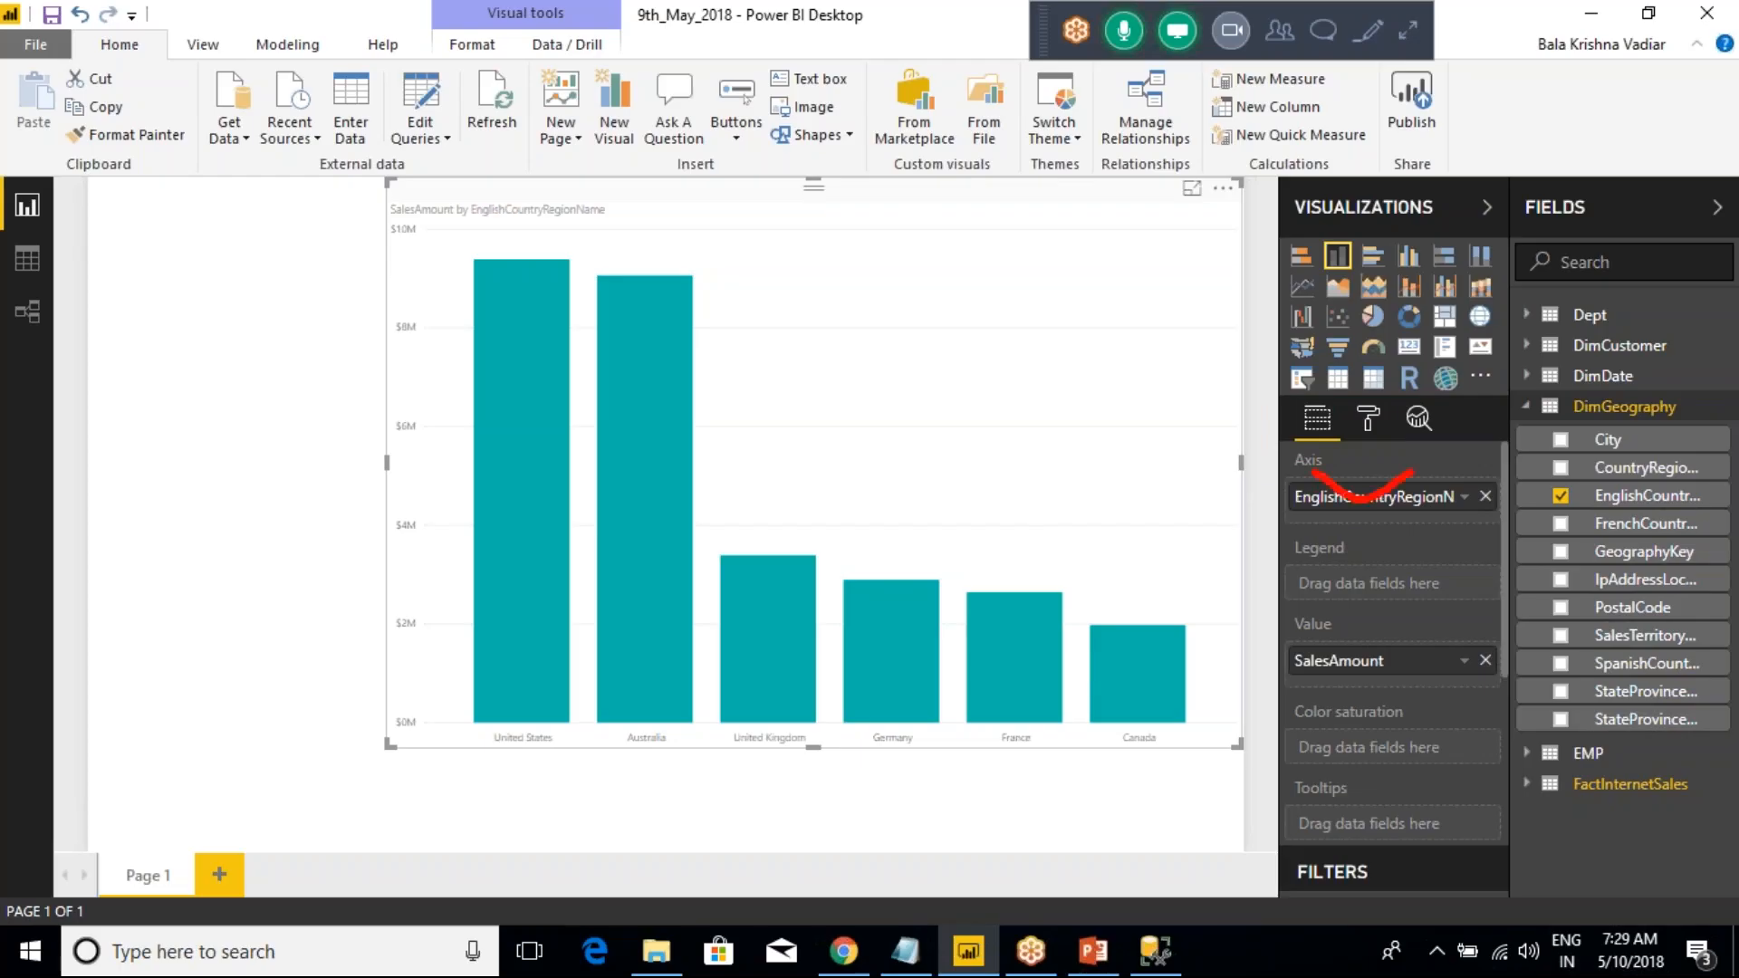
left_click_drag(1303, 630, 1411, 634)
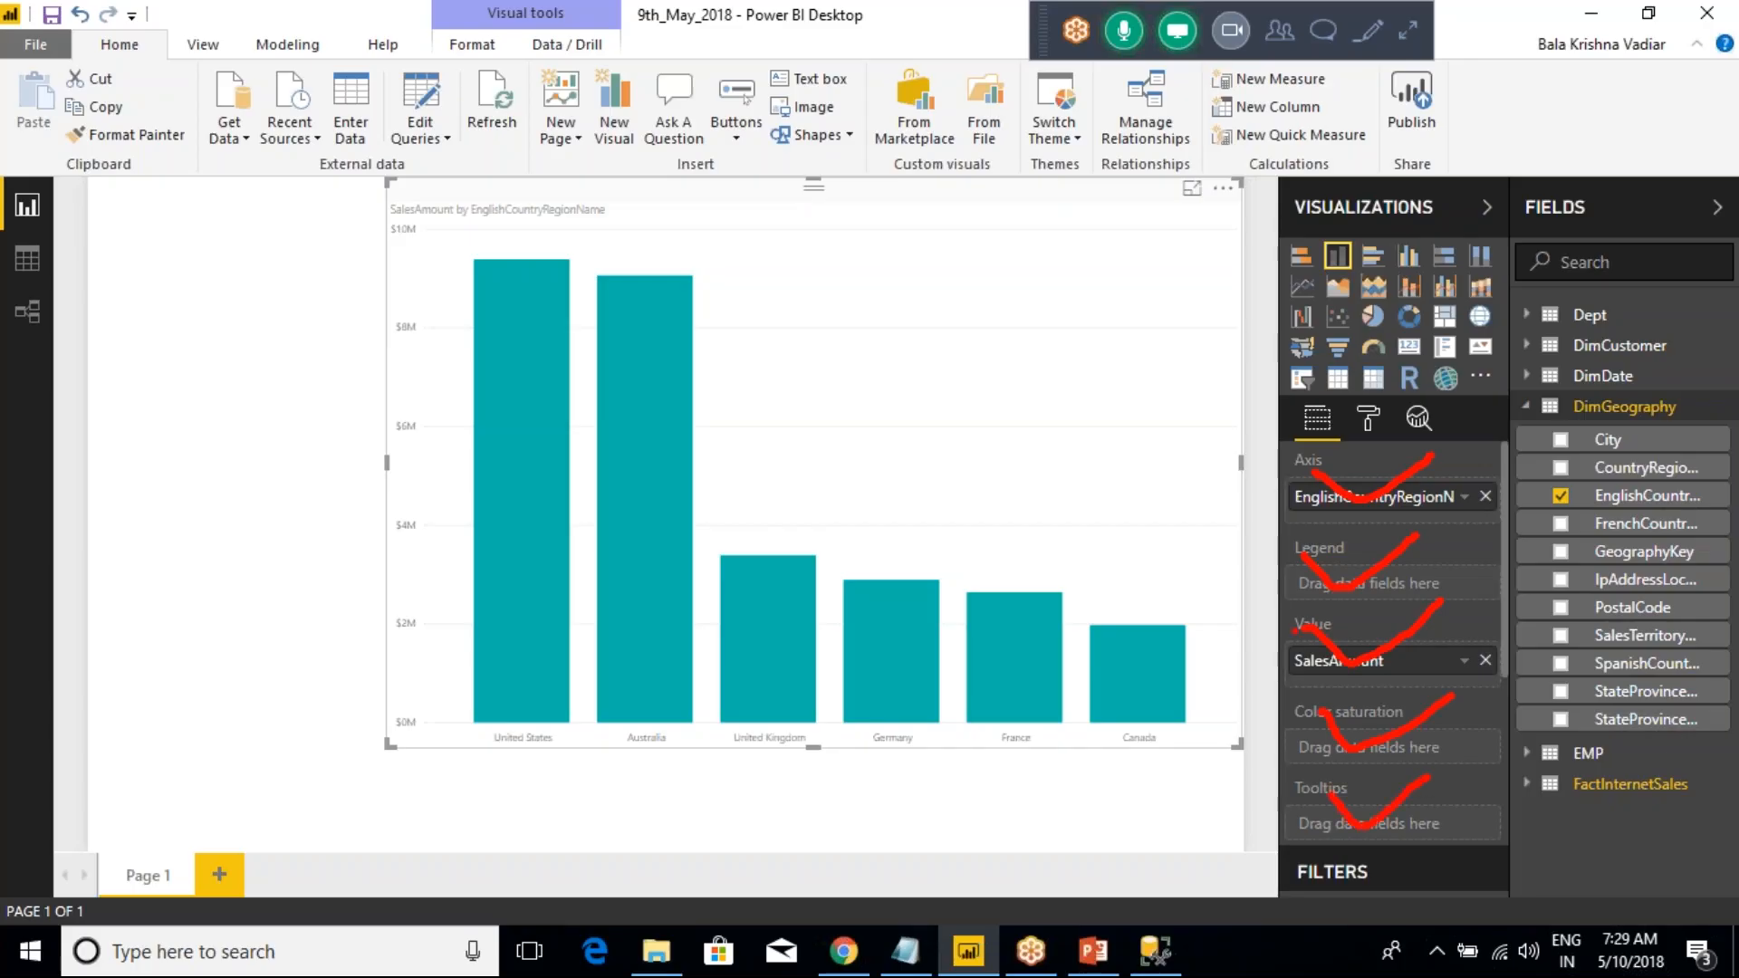
mouse_move(1273, 453)
left_mouse_down()
mouse_move(1236, 535)
mouse_move(1295, 777)
left_mouse_up()
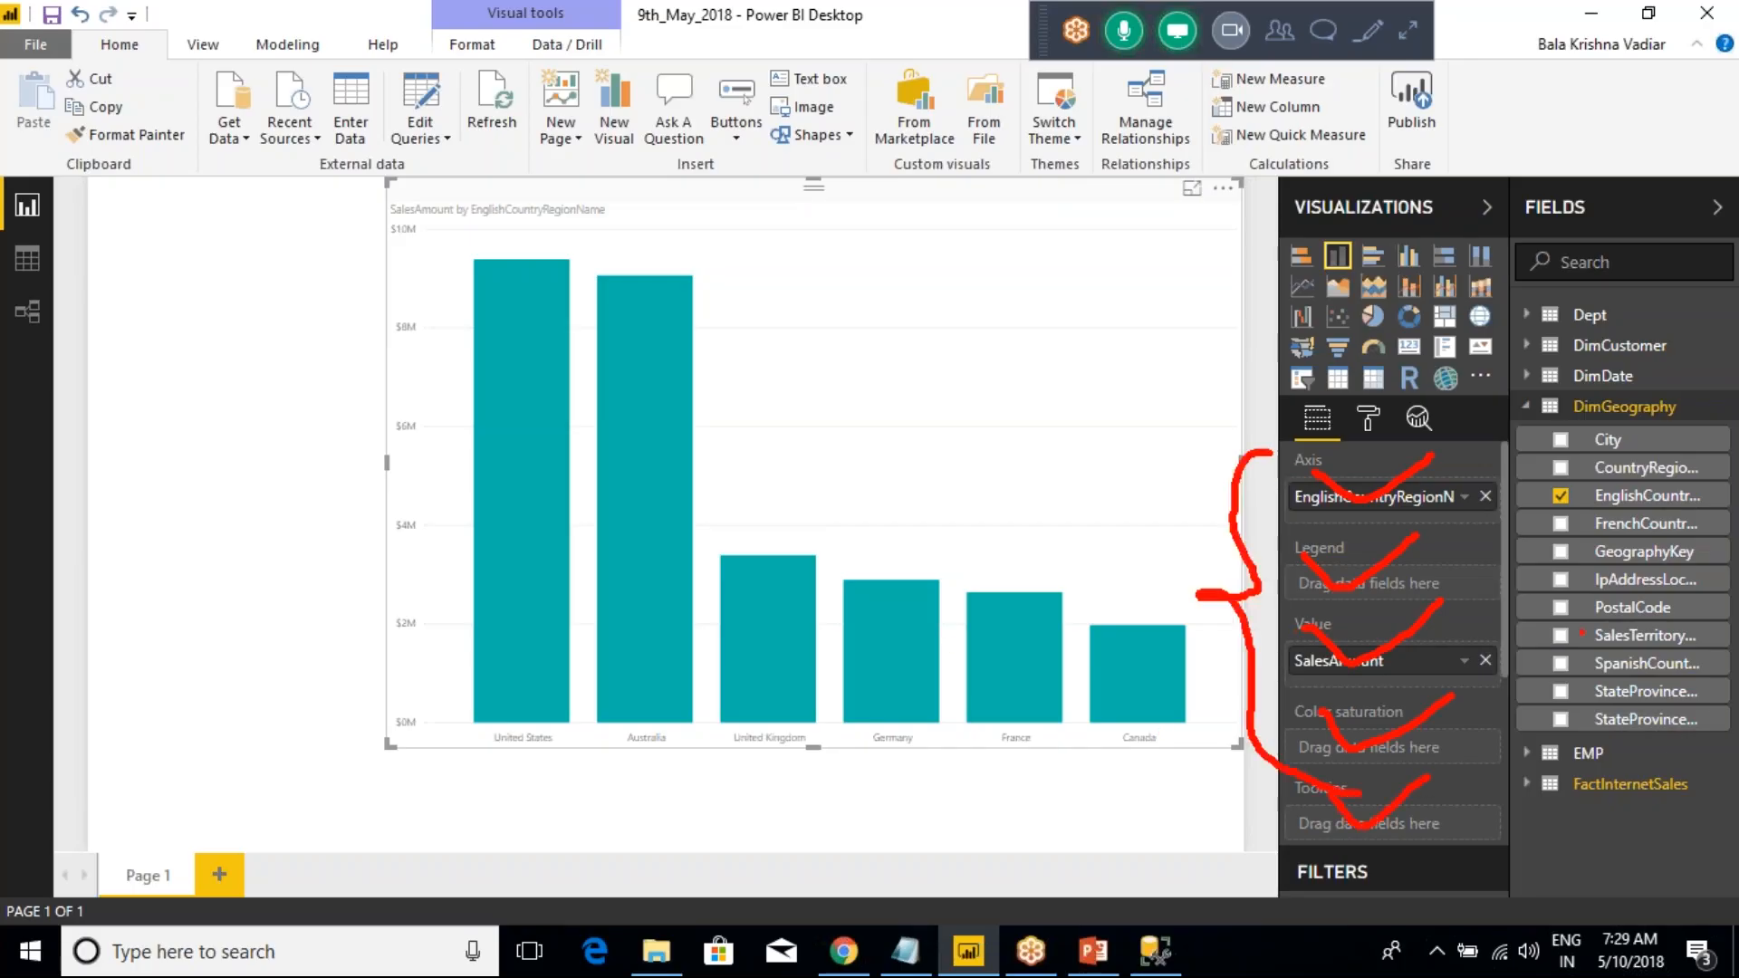
key("Escape")
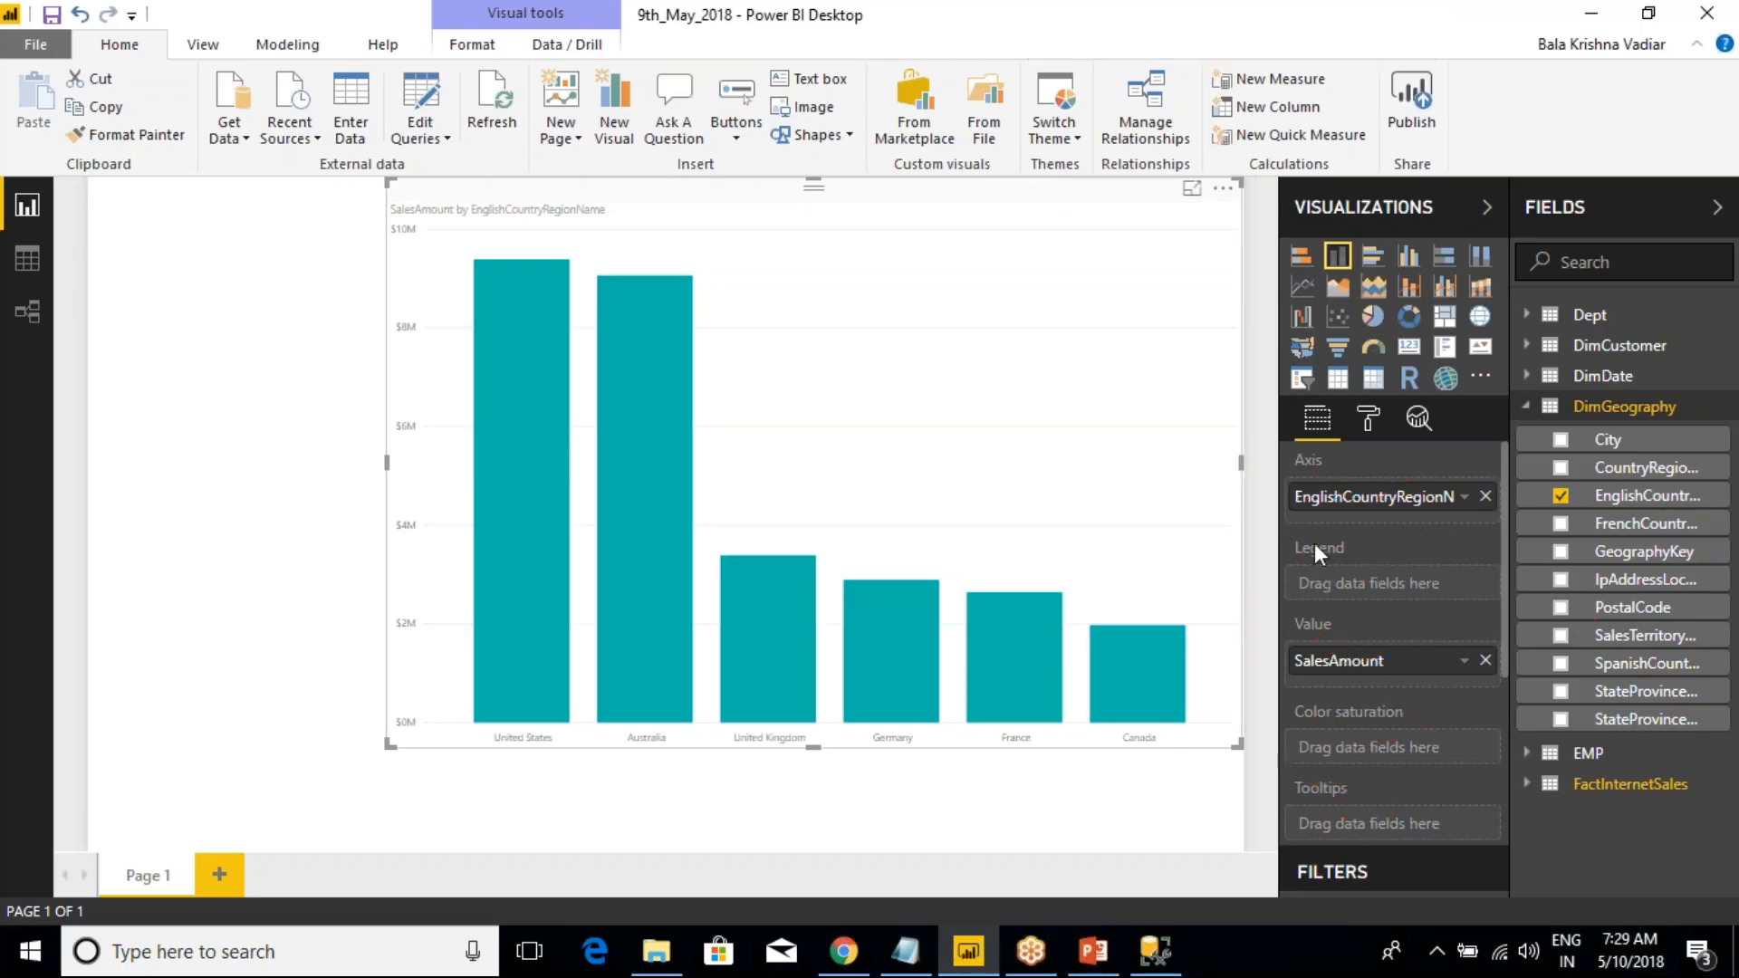
- Open the formatting options of the column chart
left_click(1368, 422)
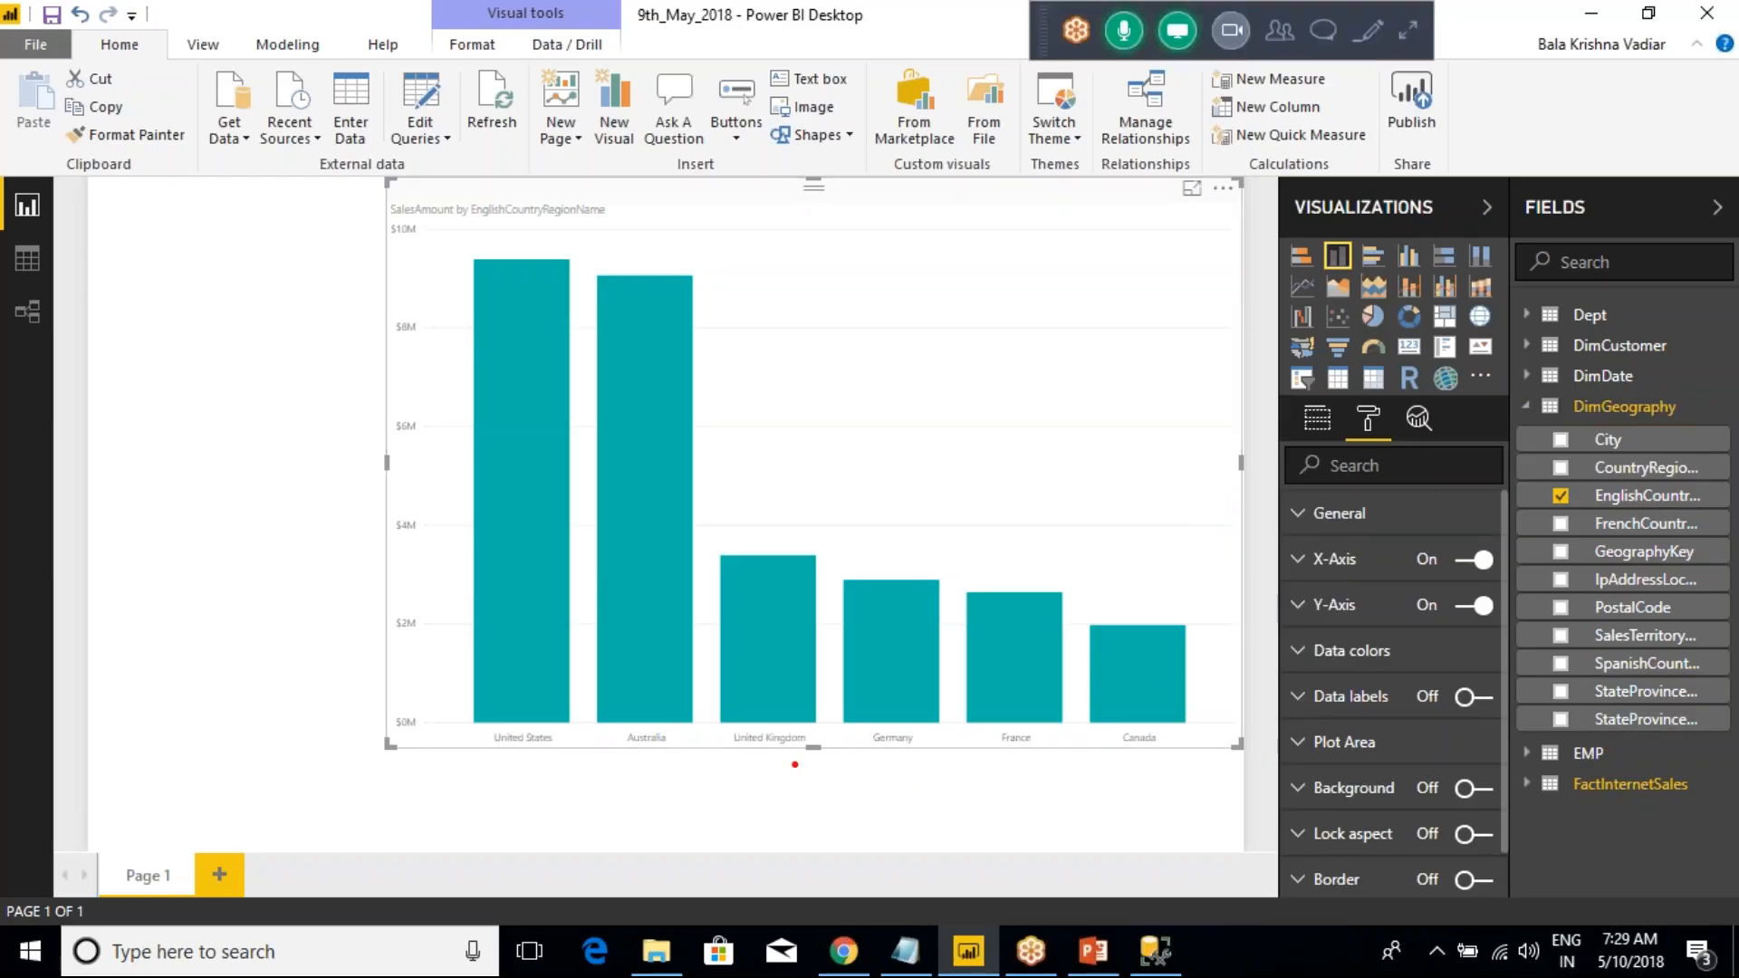
left_click_drag(751, 753, 1283, 739)
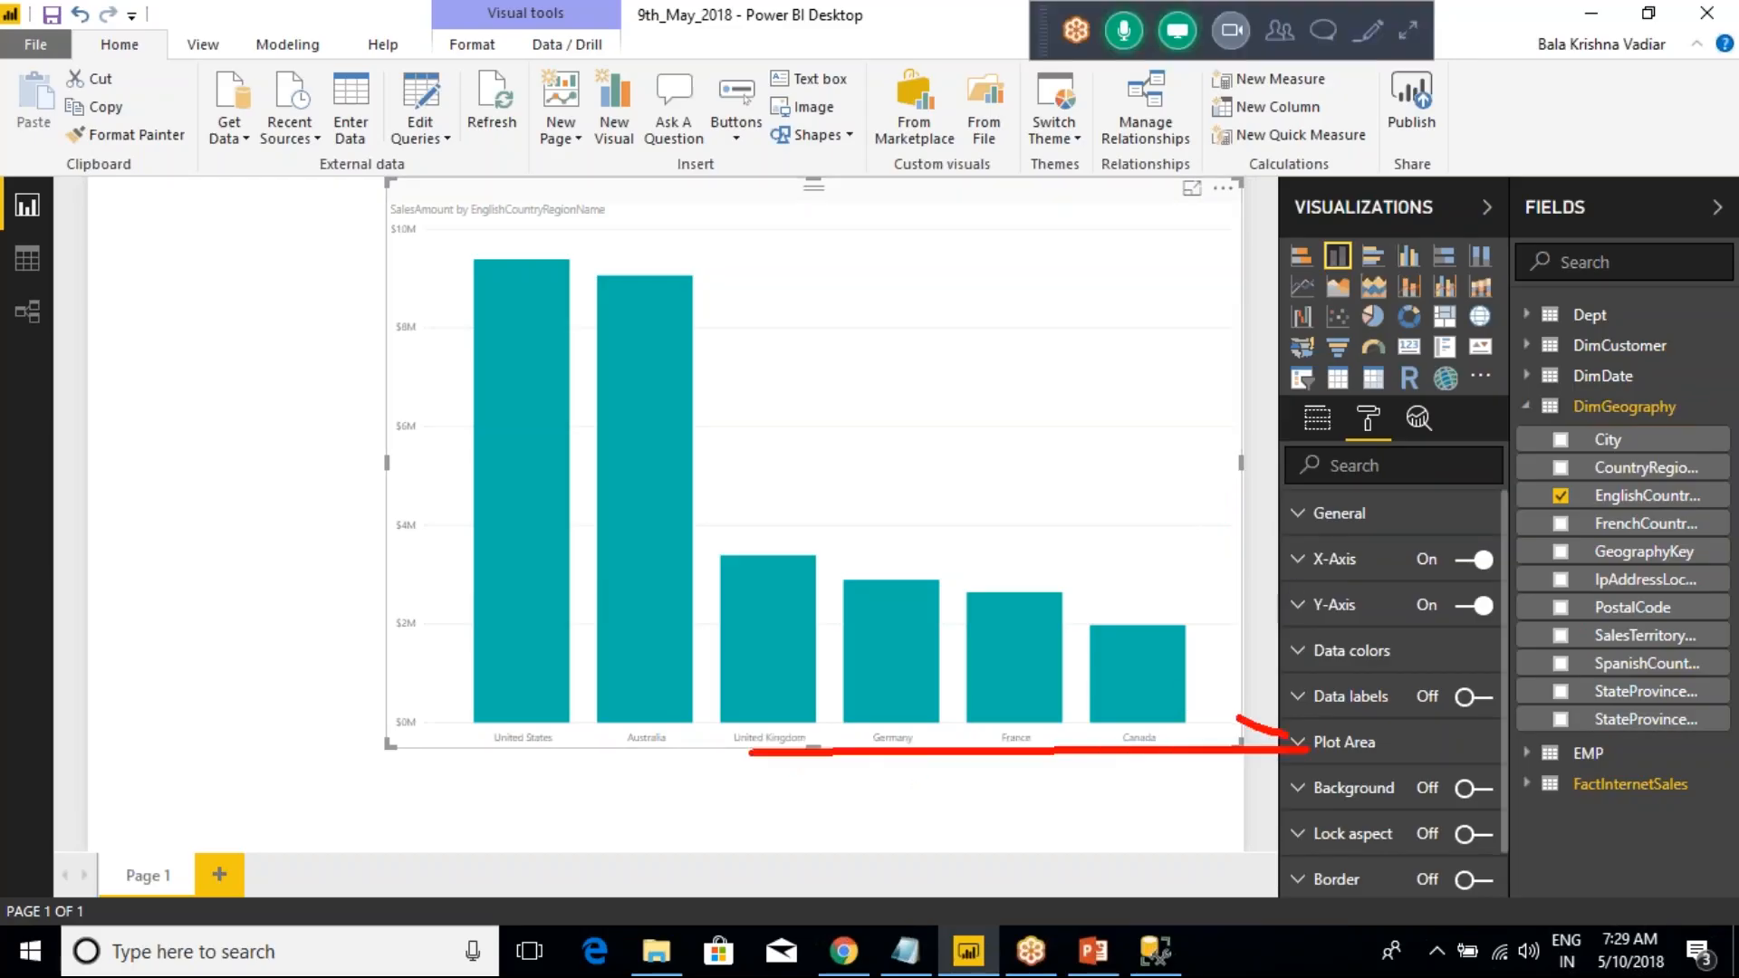
mouse_move(379, 768)
left_mouse_down()
mouse_move(399, 703)
mouse_move(403, 380)
mouse_move(356, 372)
mouse_move(422, 371)
left_mouse_up()
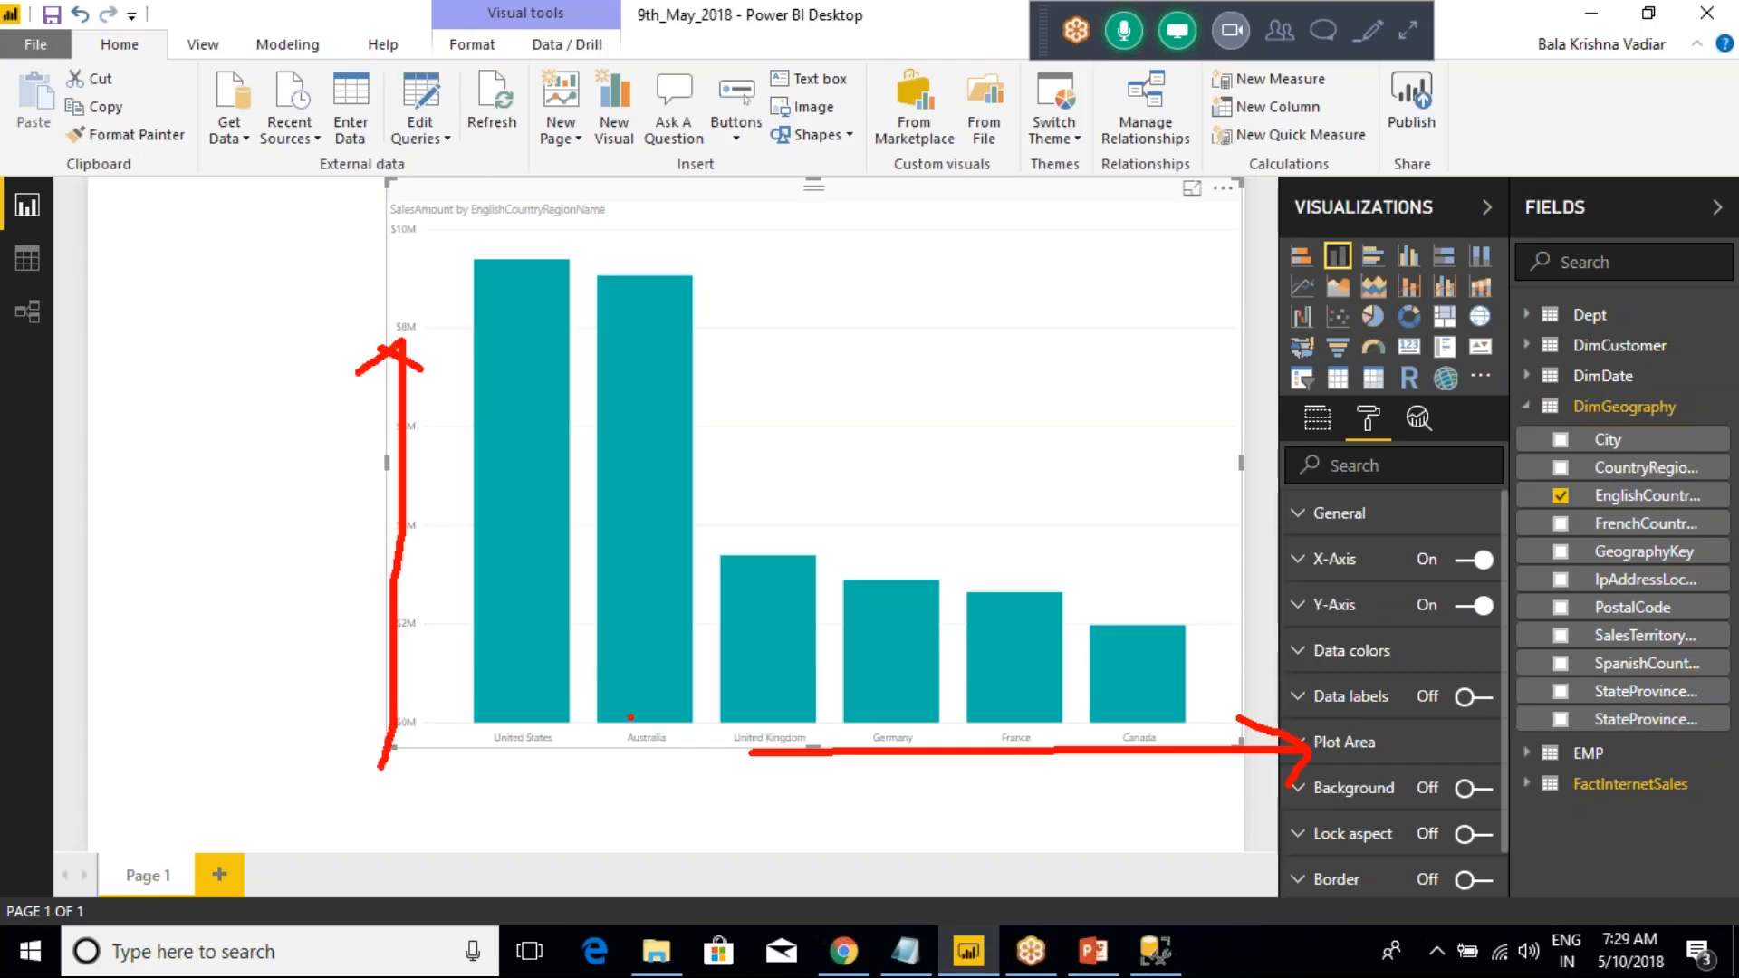
mouse_move(553, 727)
left_mouse_down()
mouse_move(497, 716)
mouse_move(614, 809)
mouse_move(670, 726)
mouse_move(513, 722)
left_mouse_up()
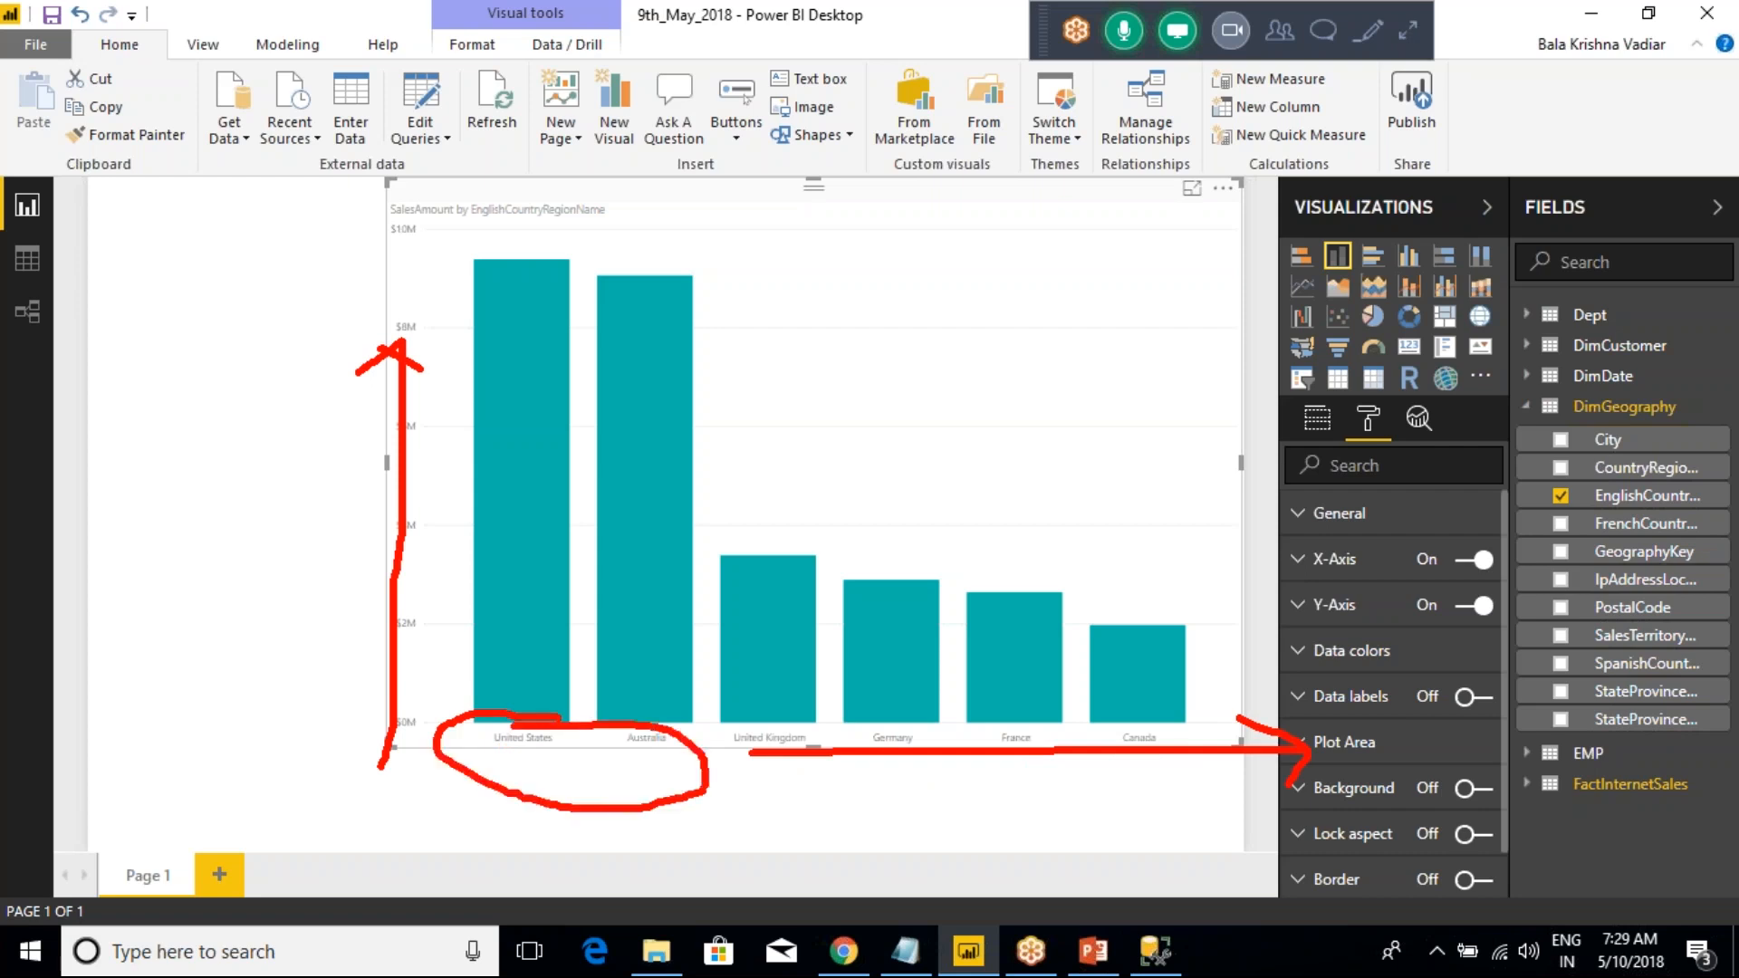
left_click_drag(620, 764, 669, 691)
left_click_drag(739, 779, 795, 677)
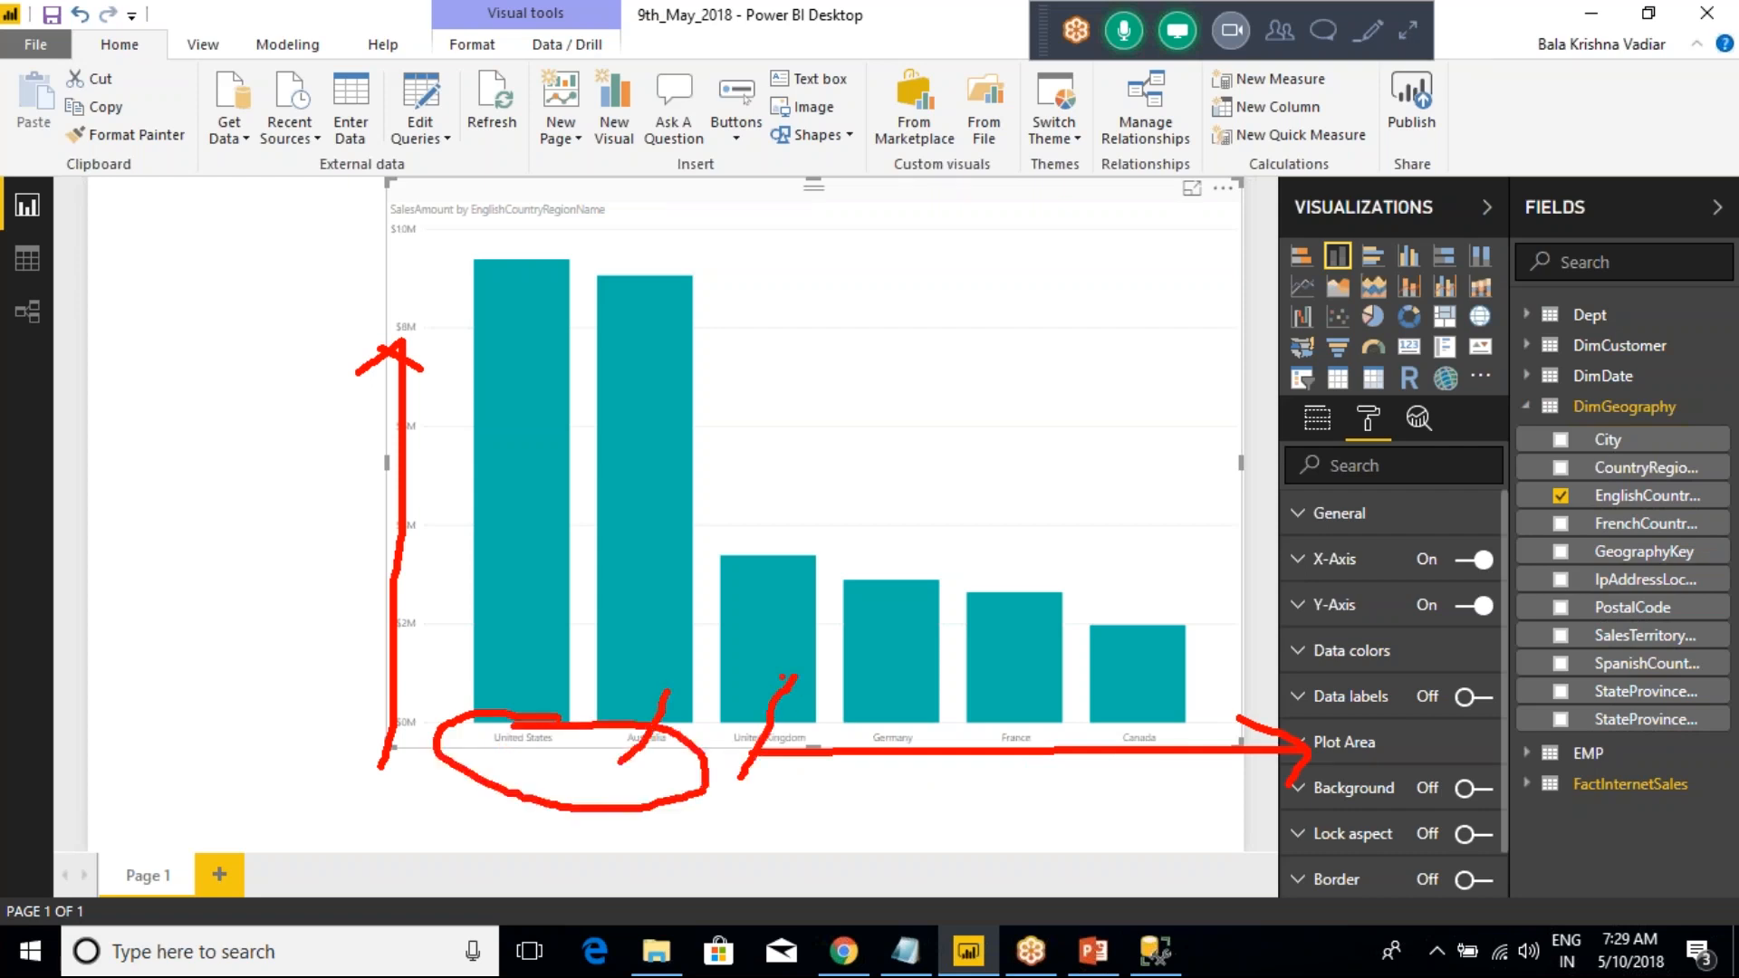
left_click_drag(740, 511, 727, 580)
left_click_drag(822, 548, 906, 568)
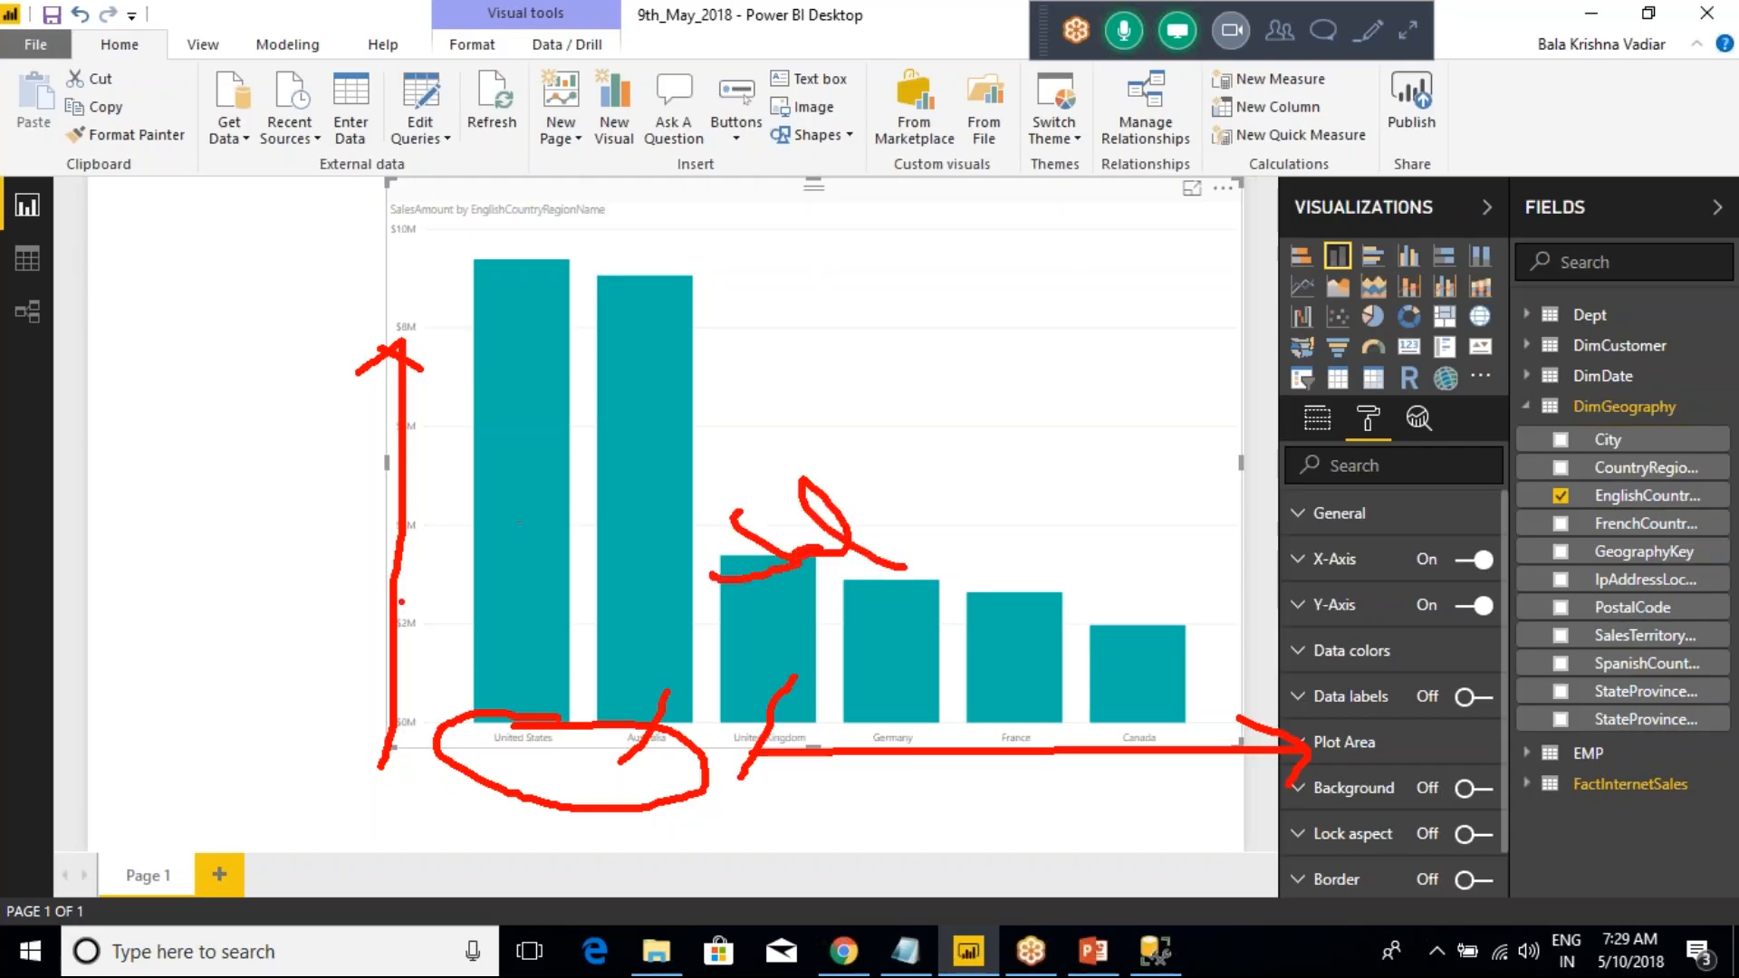
key("Escape")
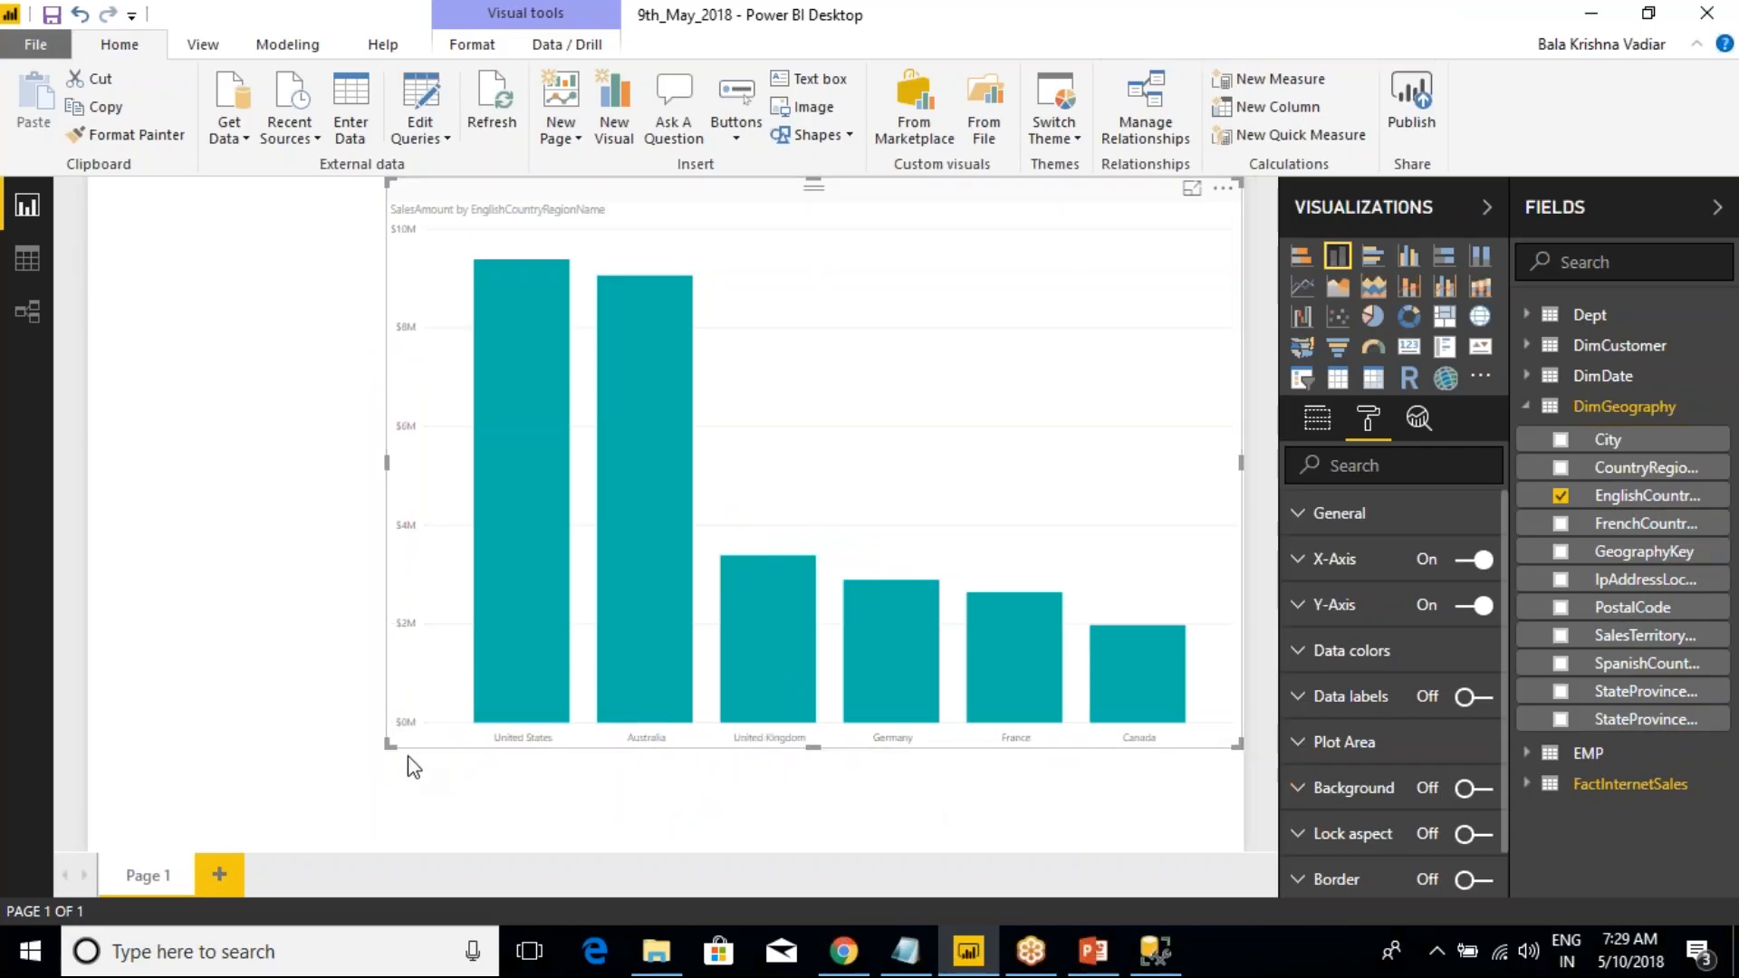
key("ctrl+2")
mouse_move(349, 771)
left_mouse_down()
mouse_move(353, 250)
mouse_move(316, 270)
mouse_move(466, 292)
left_mouse_up()
key("Escape")
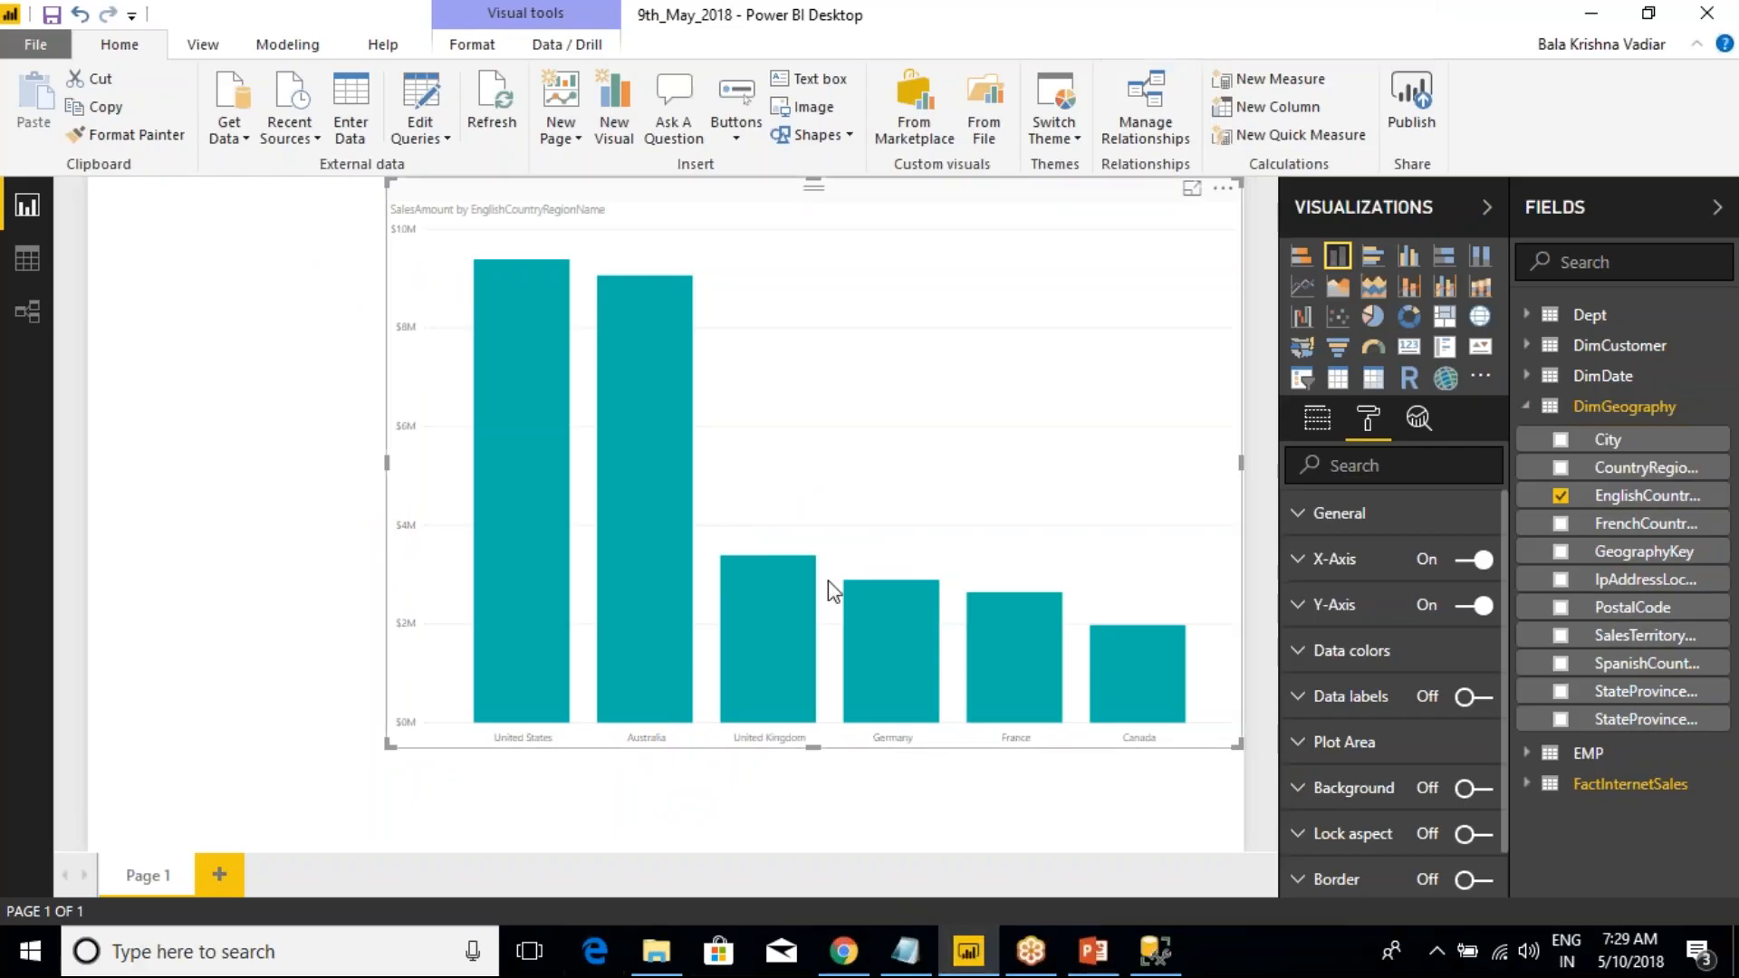
- Set the chart's X-axis label text size to 18 and its colour to black
left_click(1299, 561)
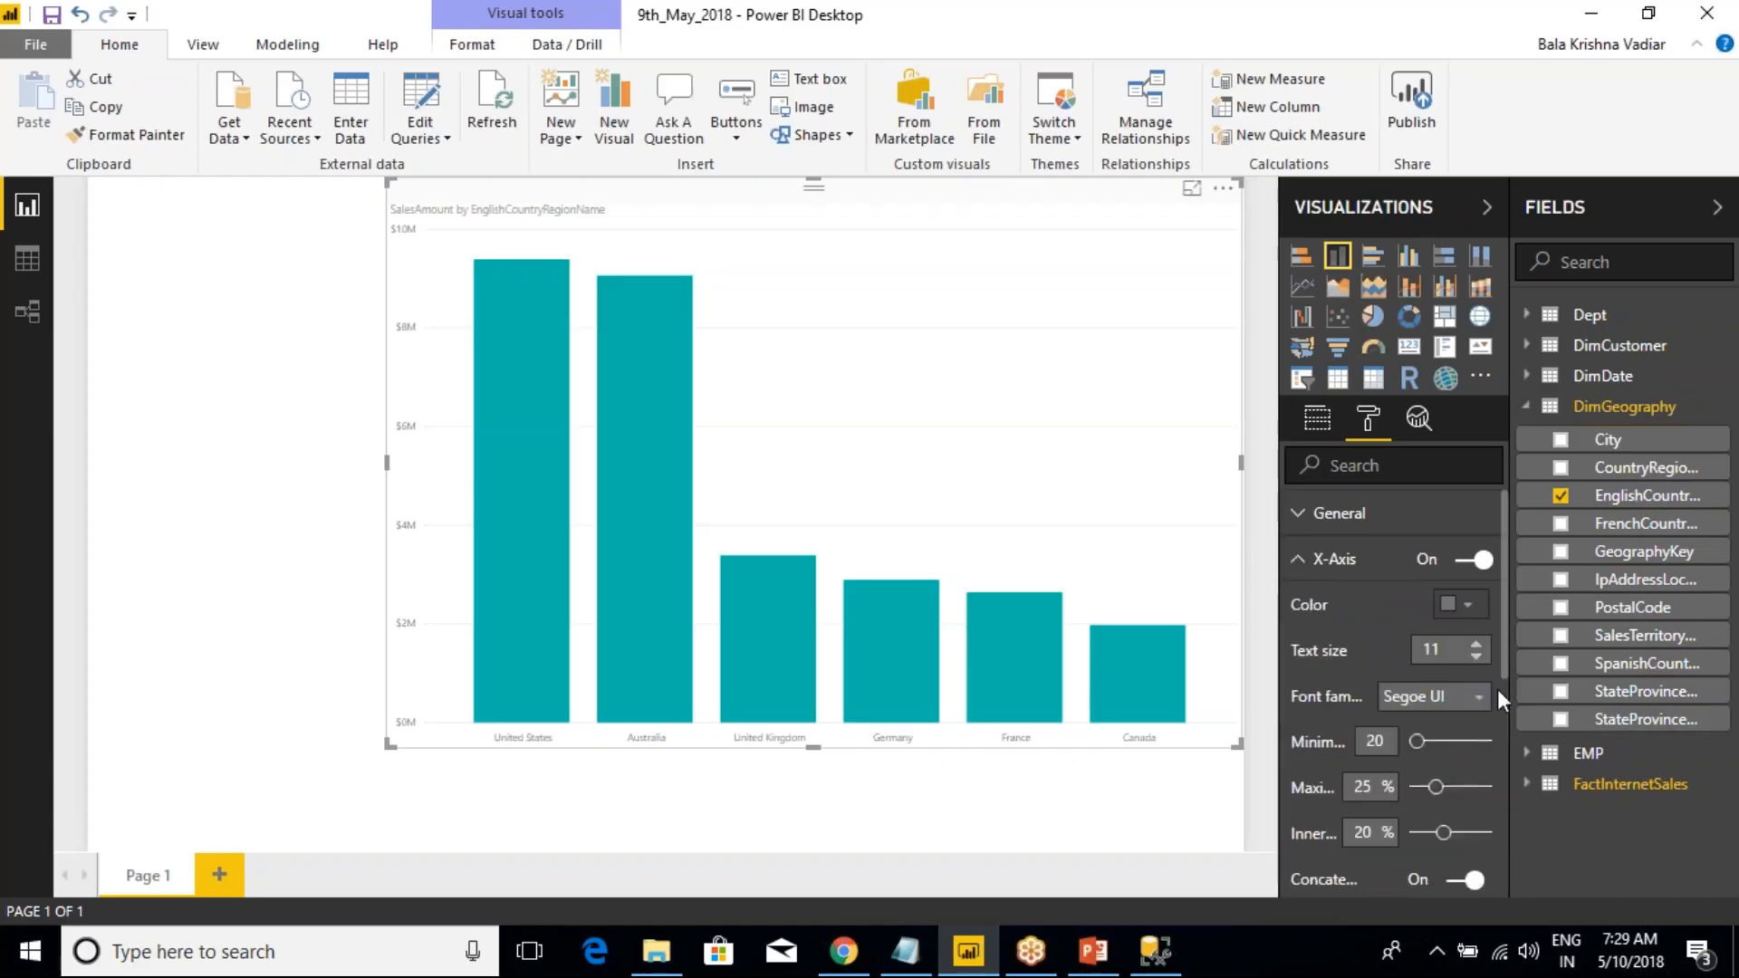
left_click(1476, 644)
left_click(1476, 644)
left_click(1476, 644)
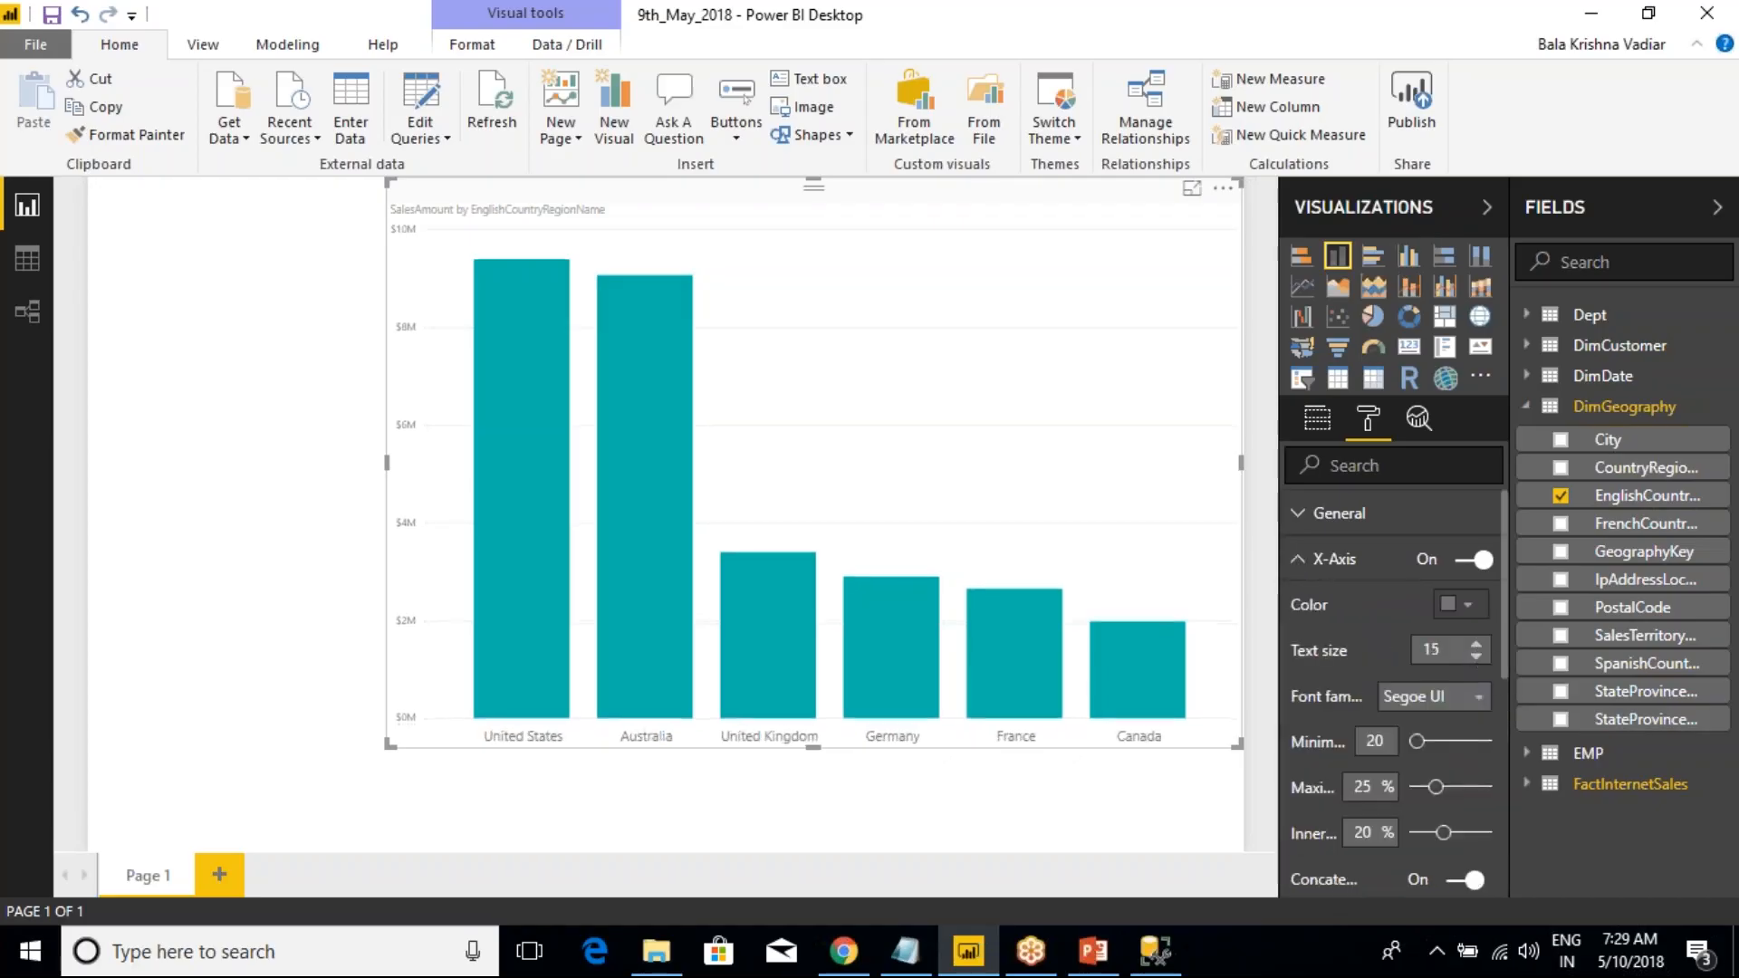
left_click(1476, 644)
left_click(1476, 645)
left_click(1476, 645)
left_click(1476, 645)
left_click(1460, 604)
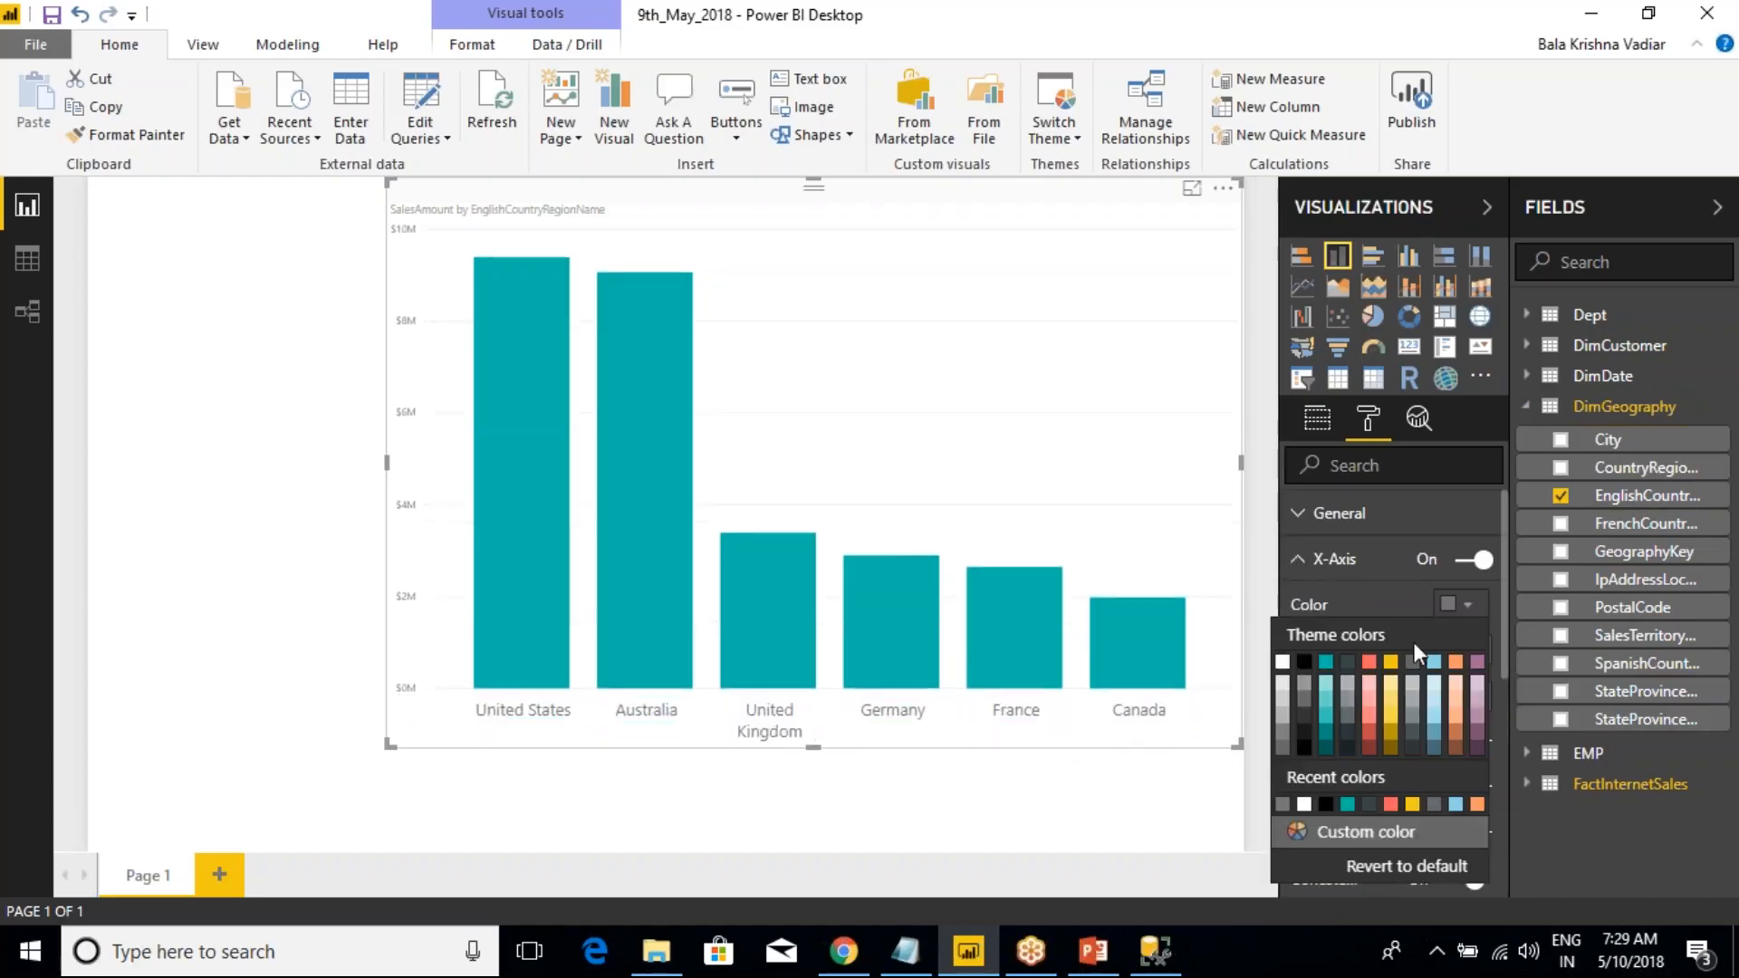
left_click(1309, 676)
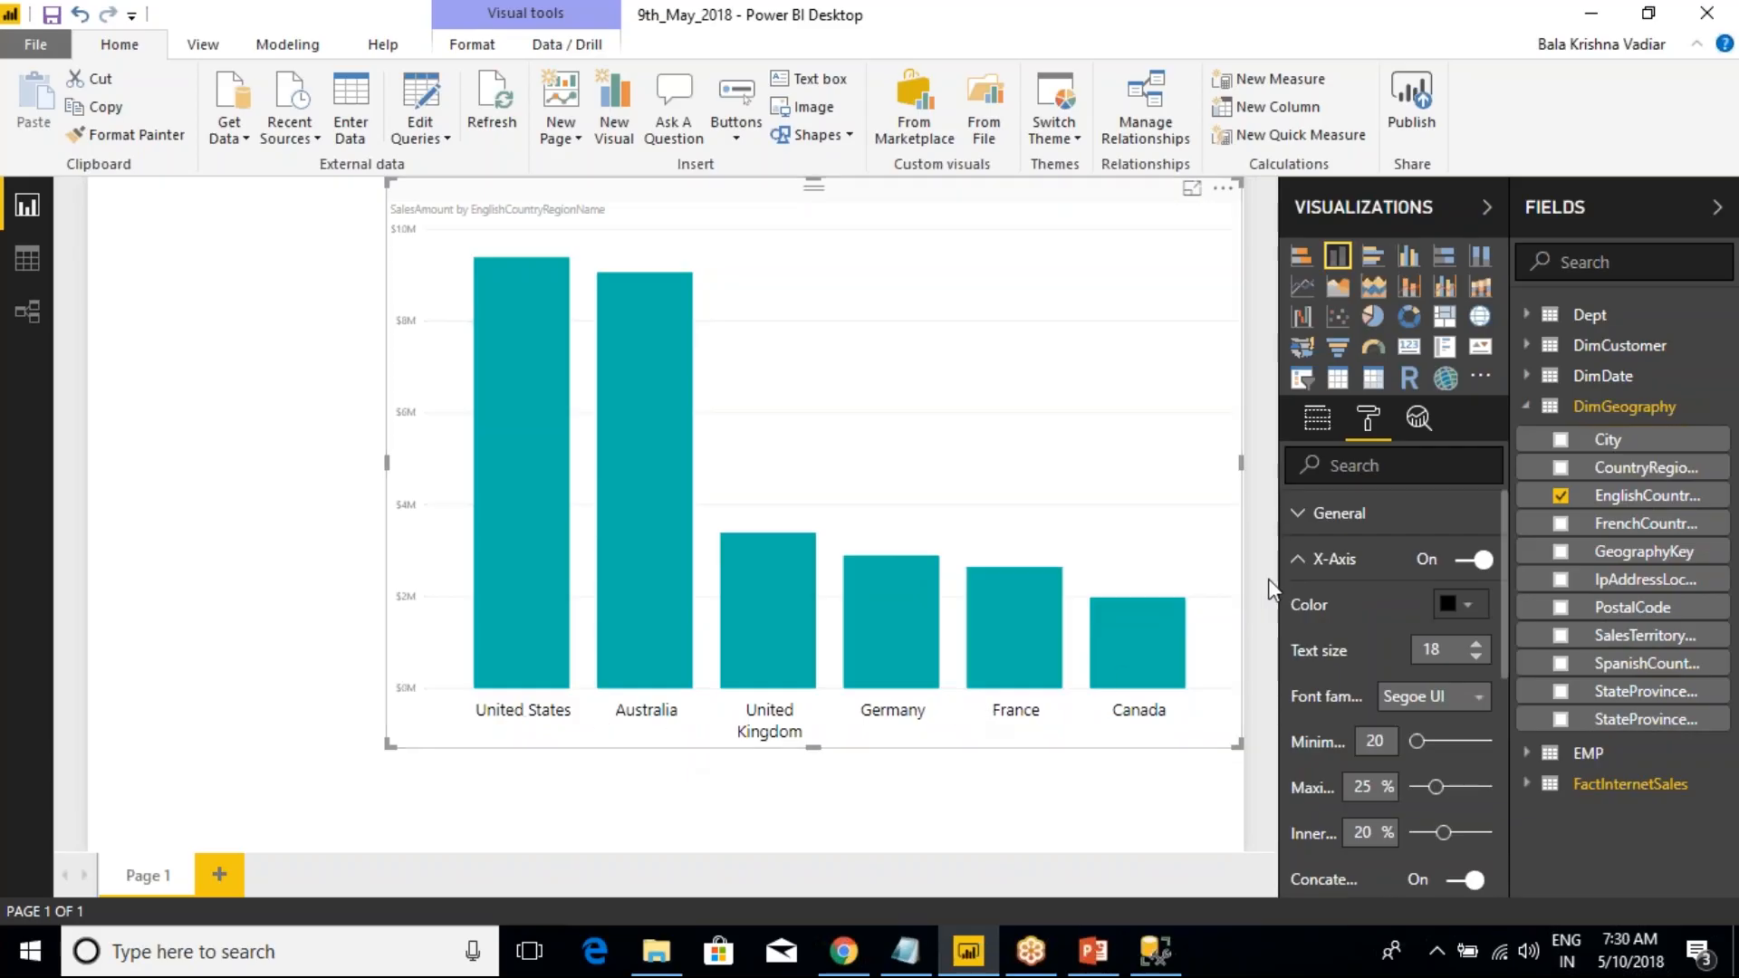
left_click(1298, 558)
- Set the chart's Y-axis label text size to 19
left_click(1298, 604)
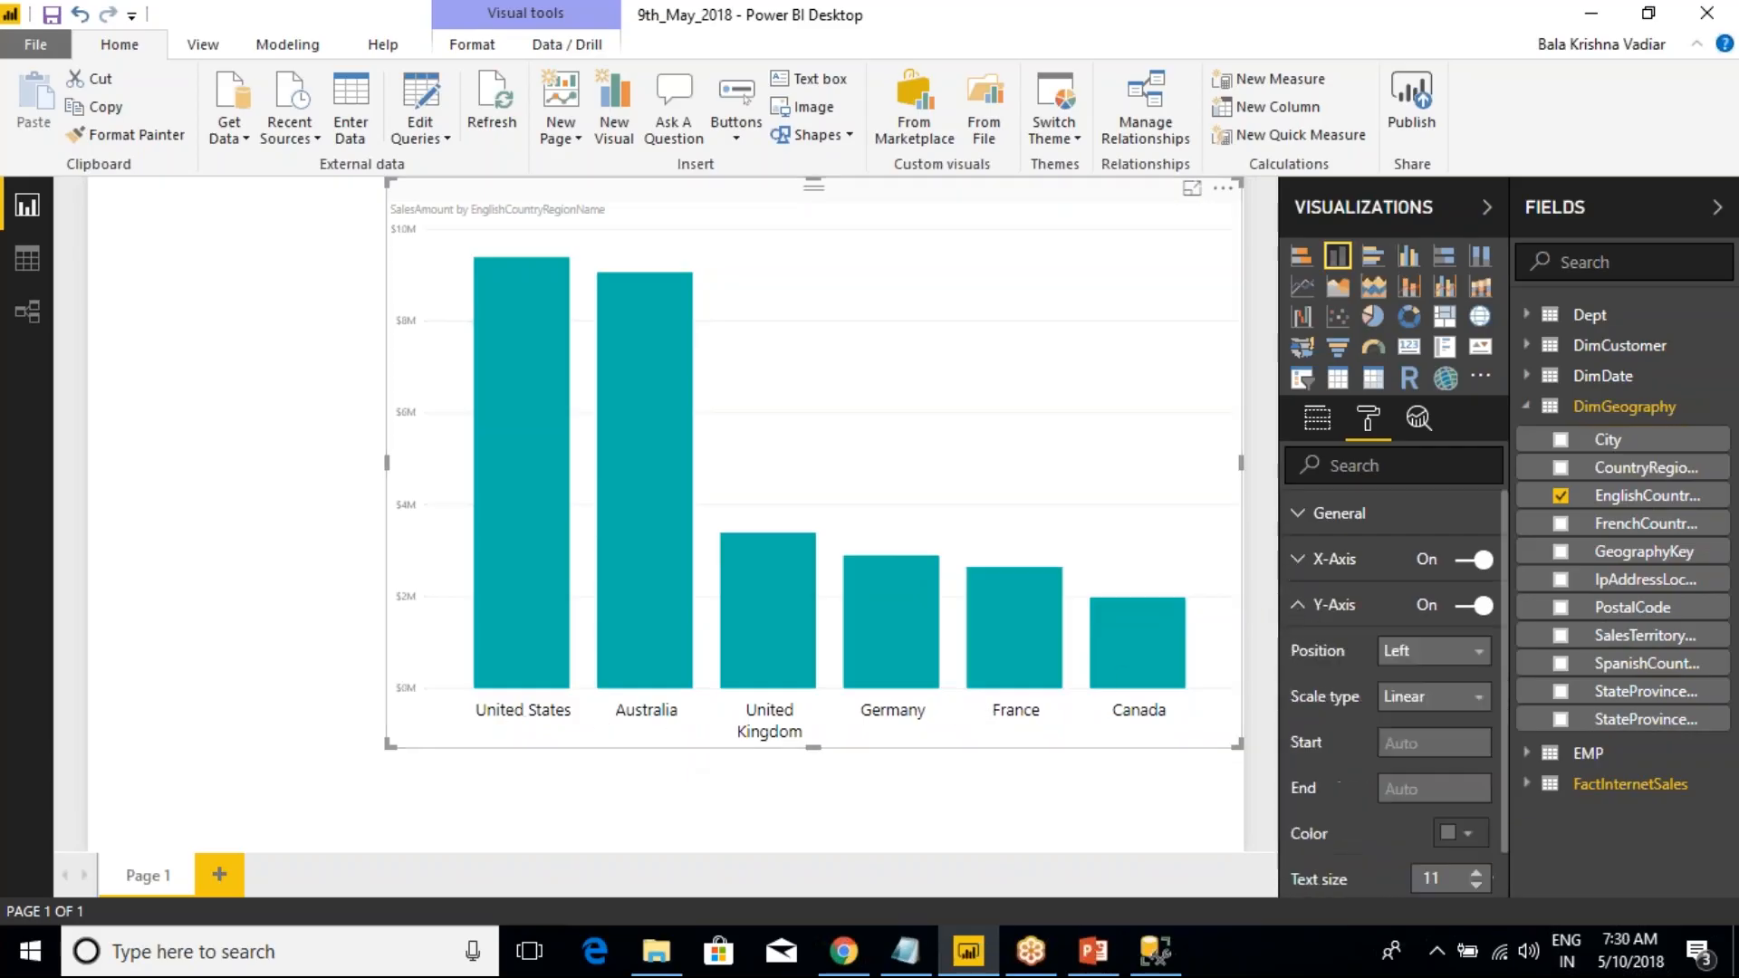
scroll(1458, 779, "down", 2)
left_click(1477, 745)
left_click(1477, 745)
left_click(1477, 746)
left_click(1477, 745)
left_click(1477, 746)
left_click(1477, 746)
left_click(1477, 746)
left_click(1477, 745)
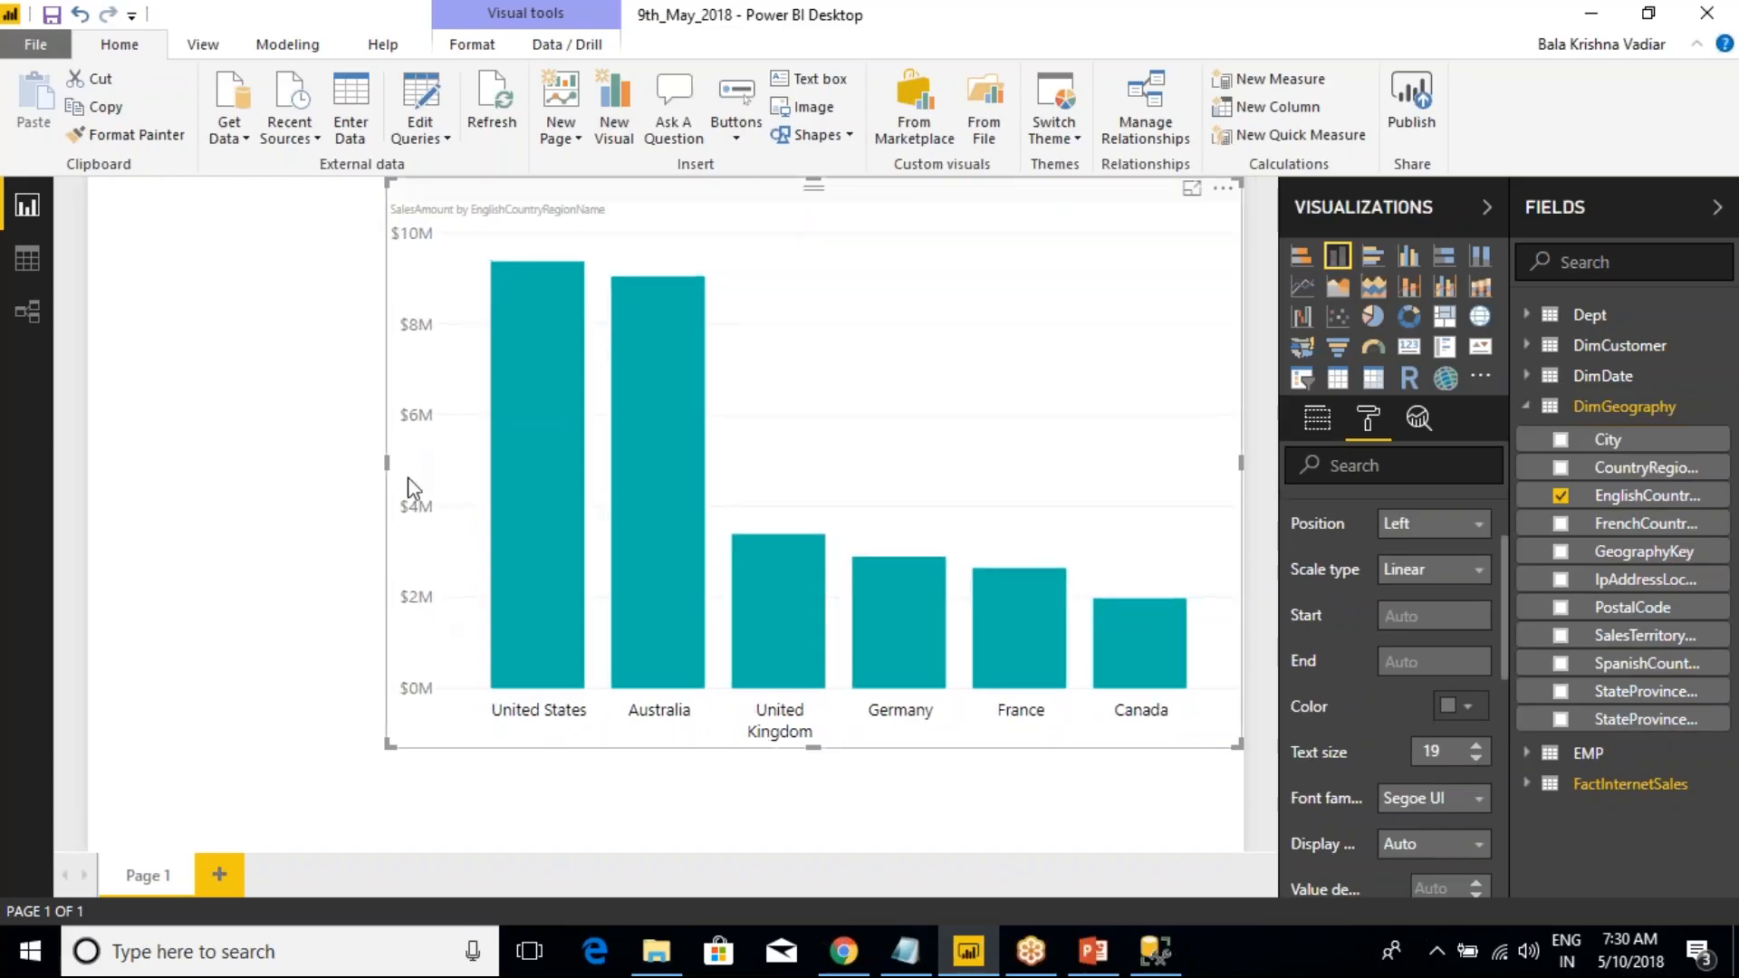
- Turn on the column chart's data labels and set their display units to None
scroll(1367, 732, "up", 2)
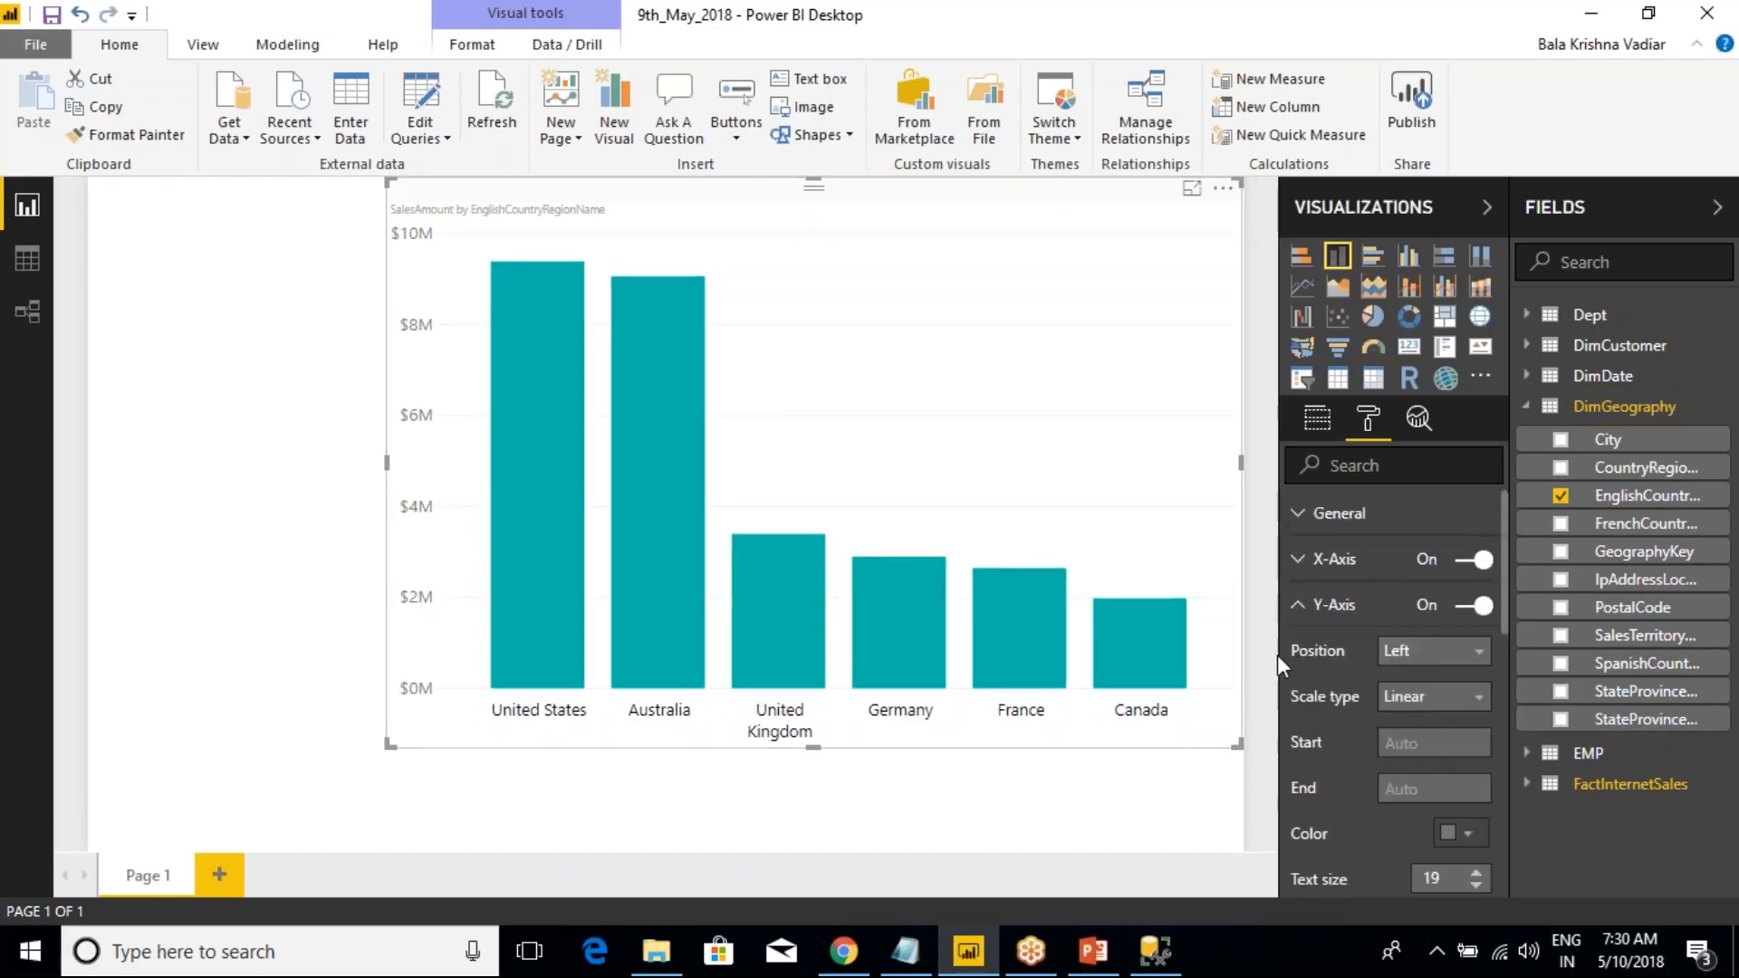
left_click(1299, 606)
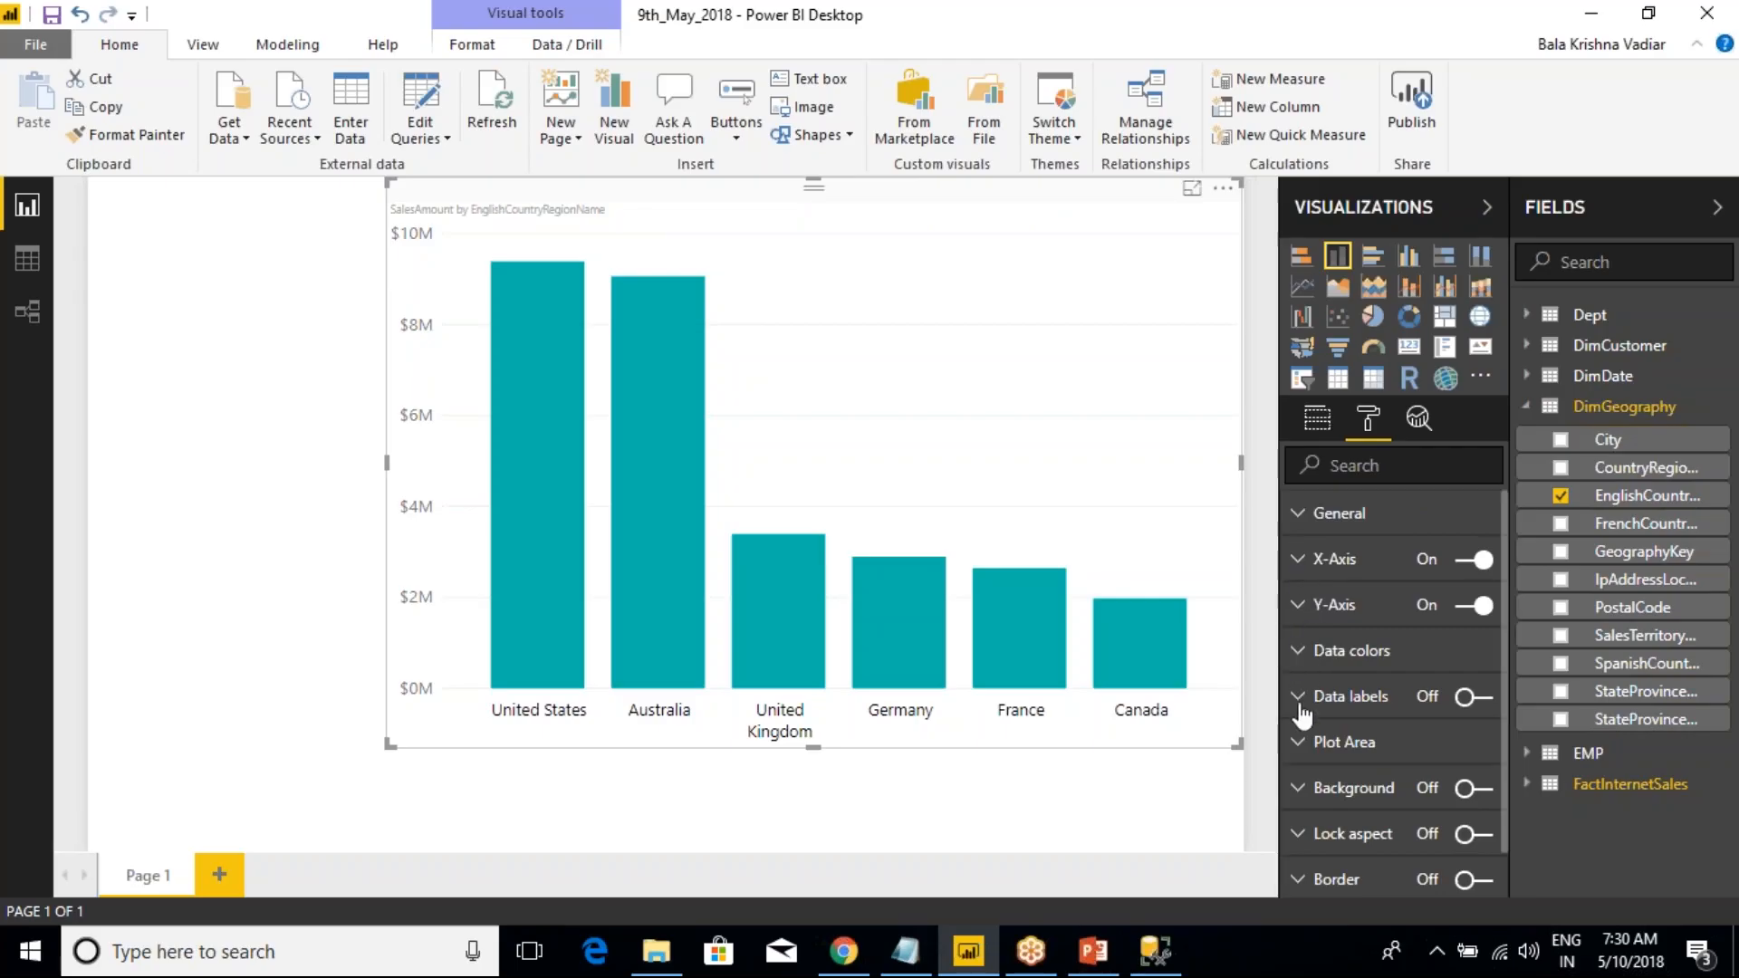
left_click(1483, 704)
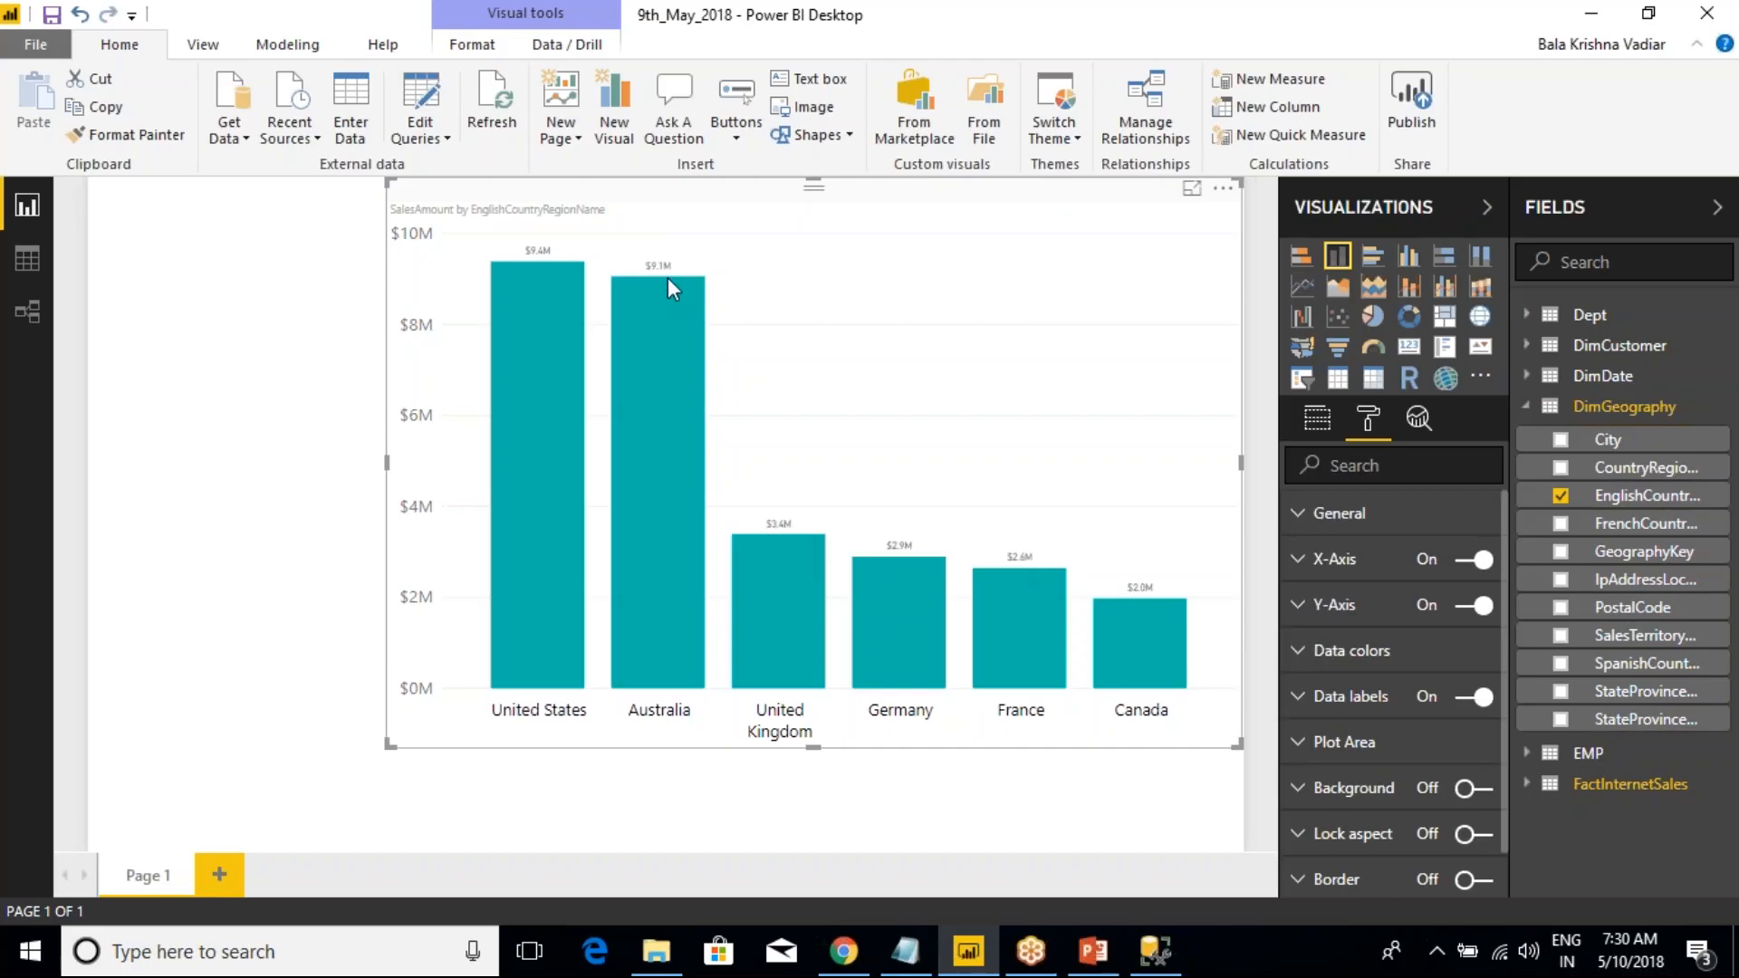
left_click(1297, 697)
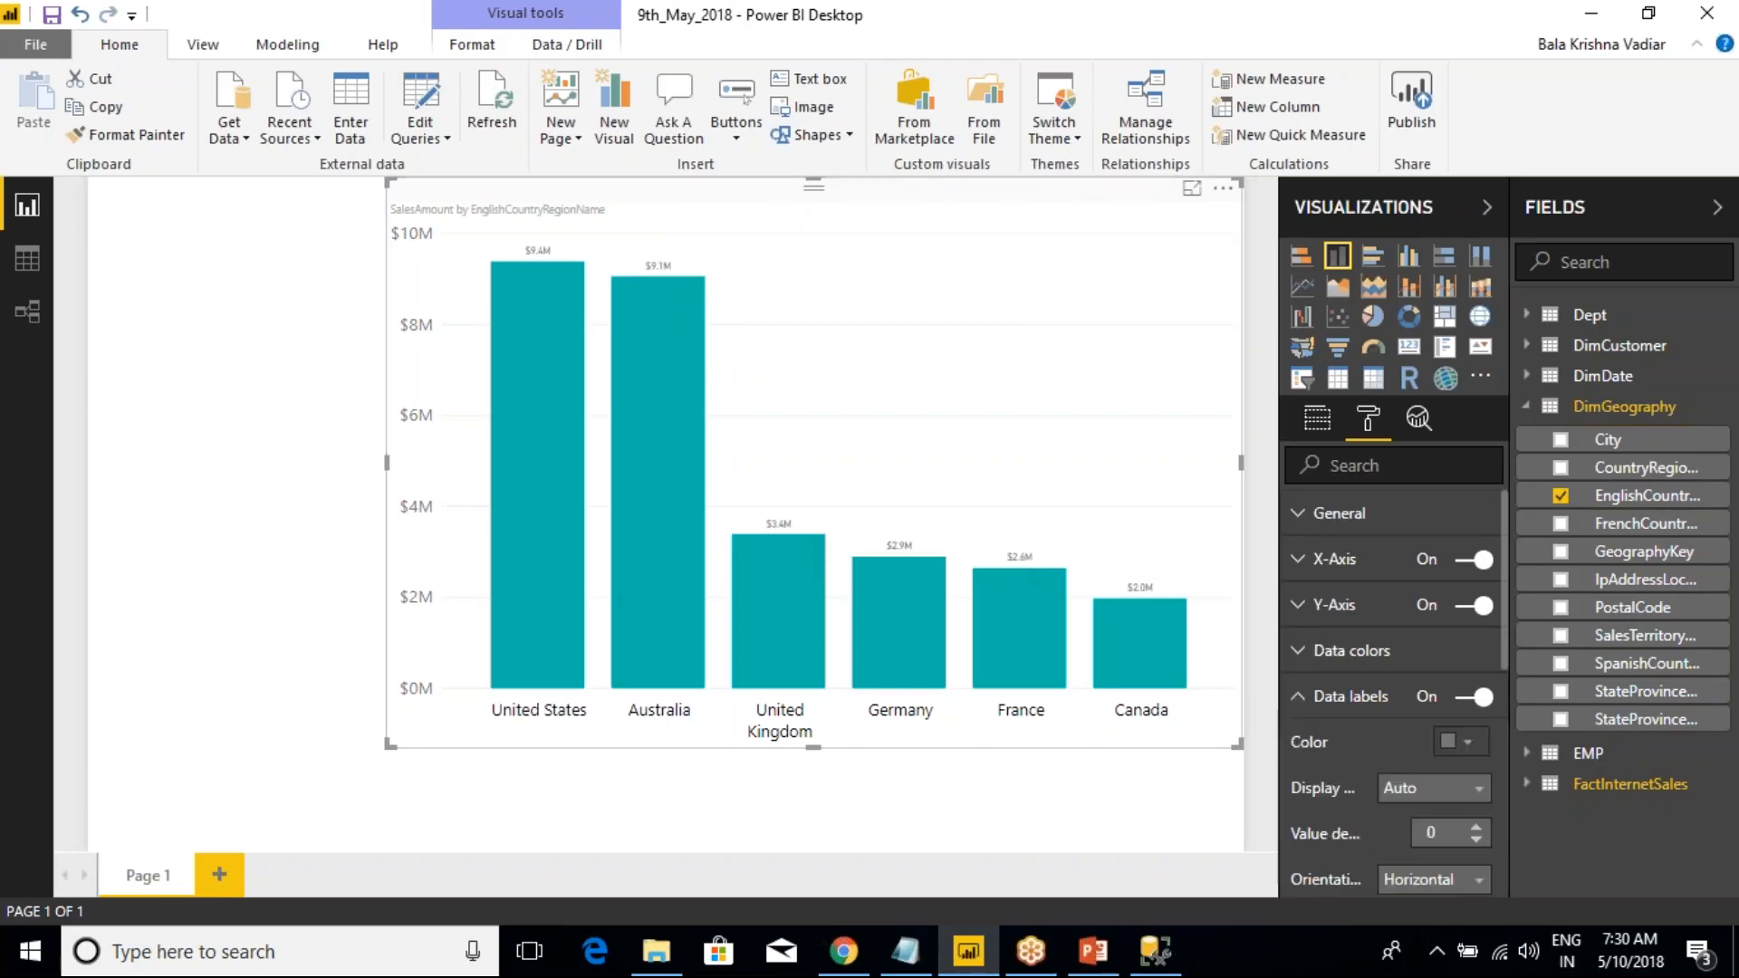
scroll(1328, 702, "down", 3)
left_click(1431, 661)
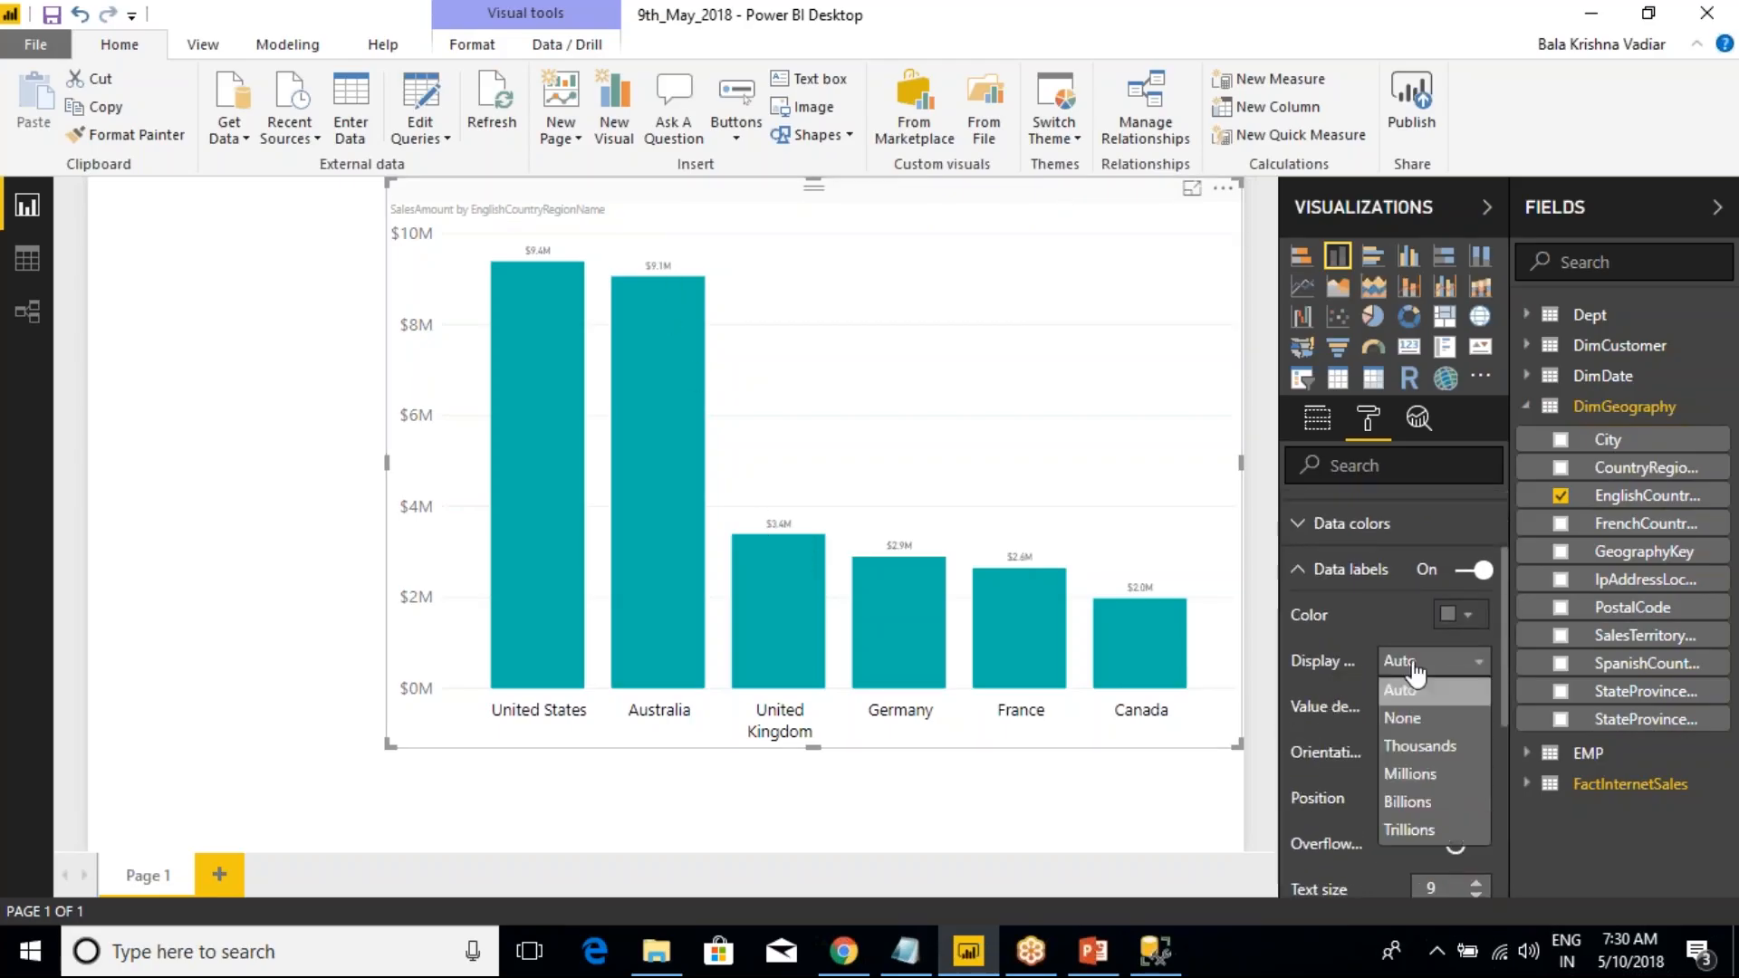
left_click(1415, 720)
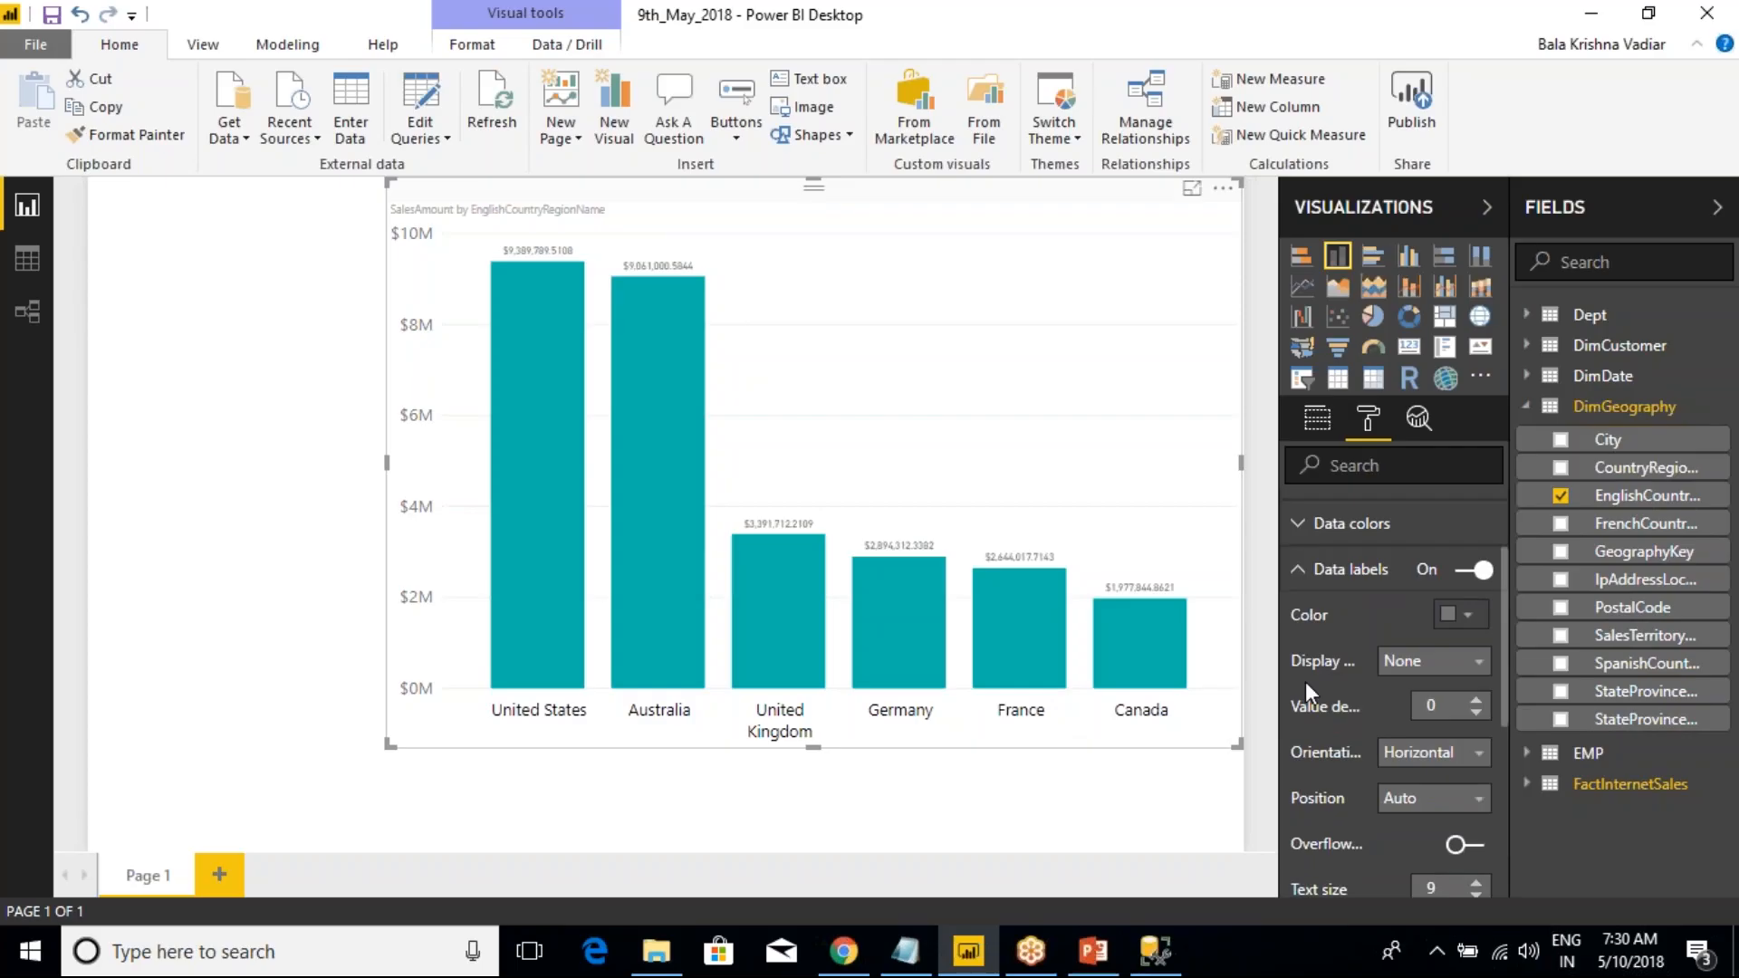
- Set the colour of the chart's data labels to black
left_click(1463, 617)
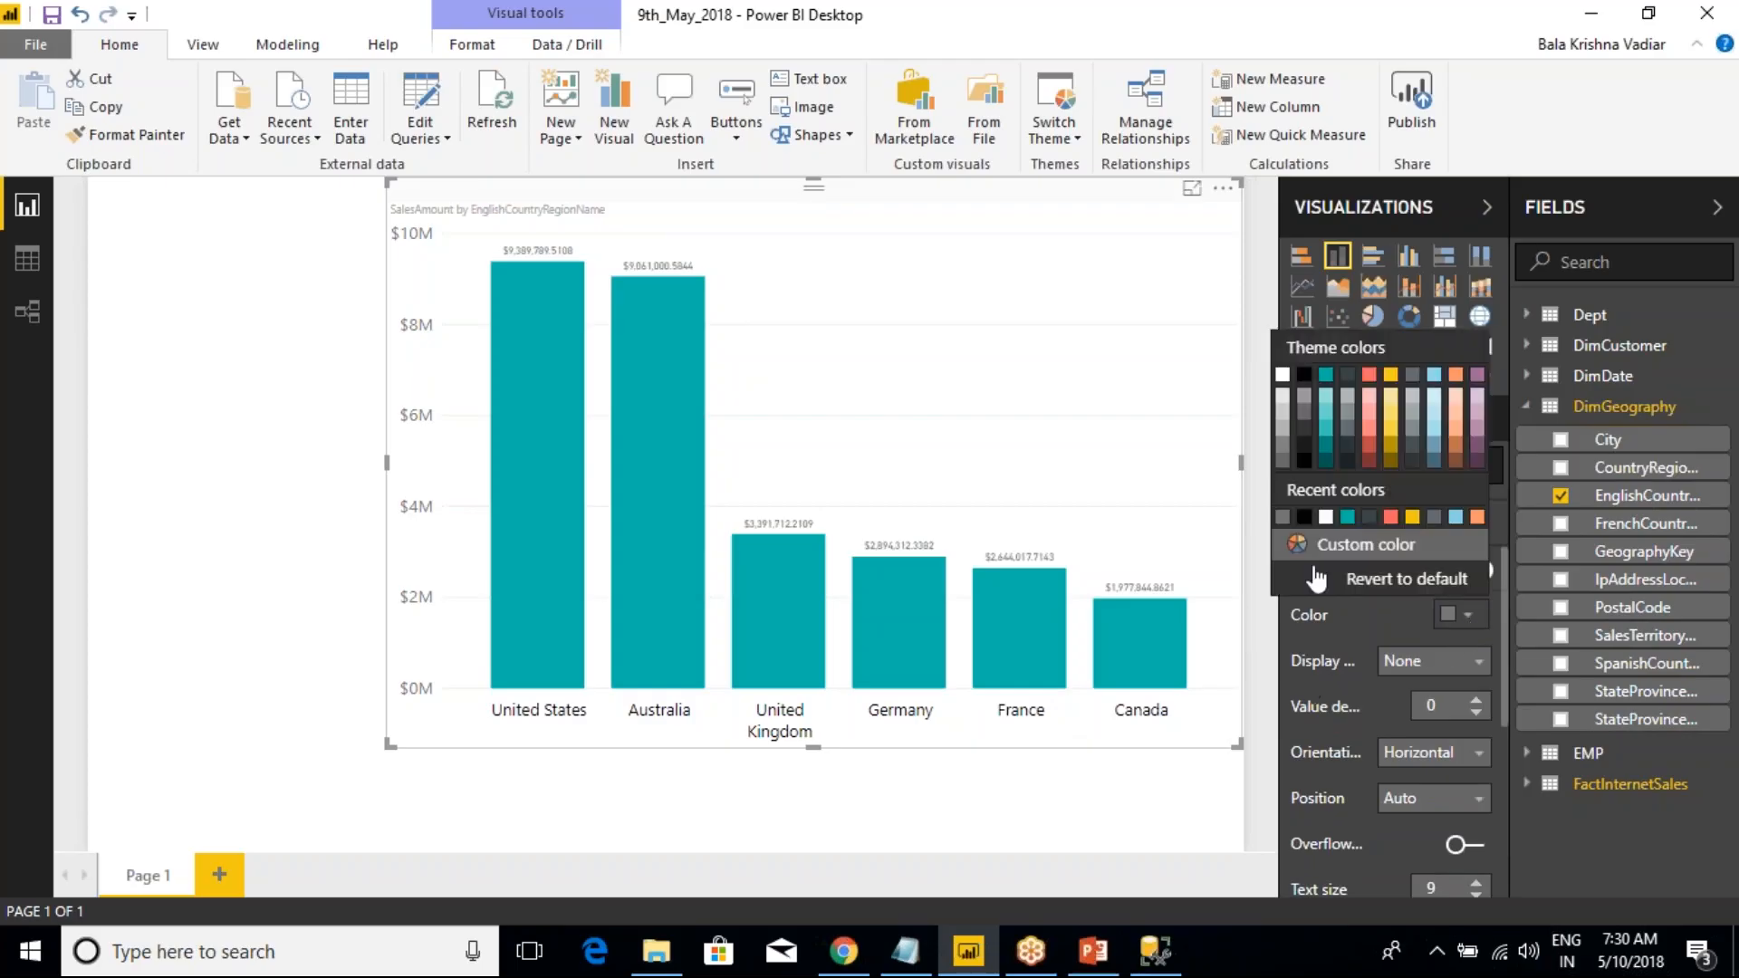
left_click(1305, 512)
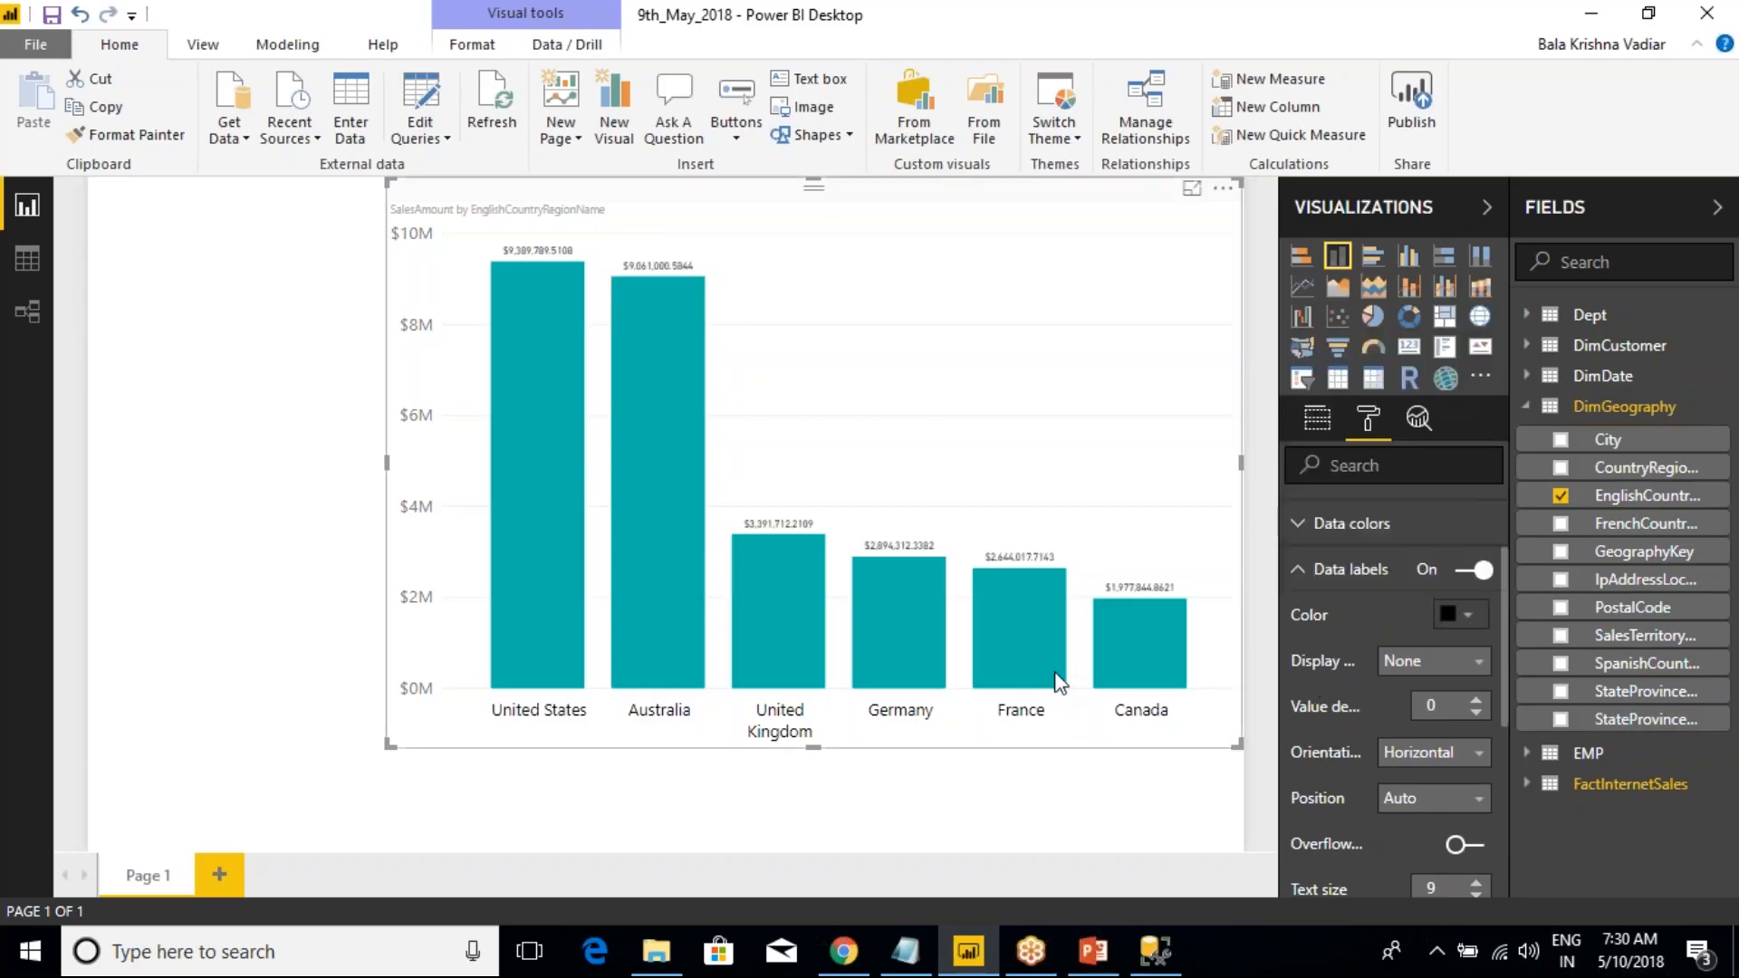
left_click(1313, 569)
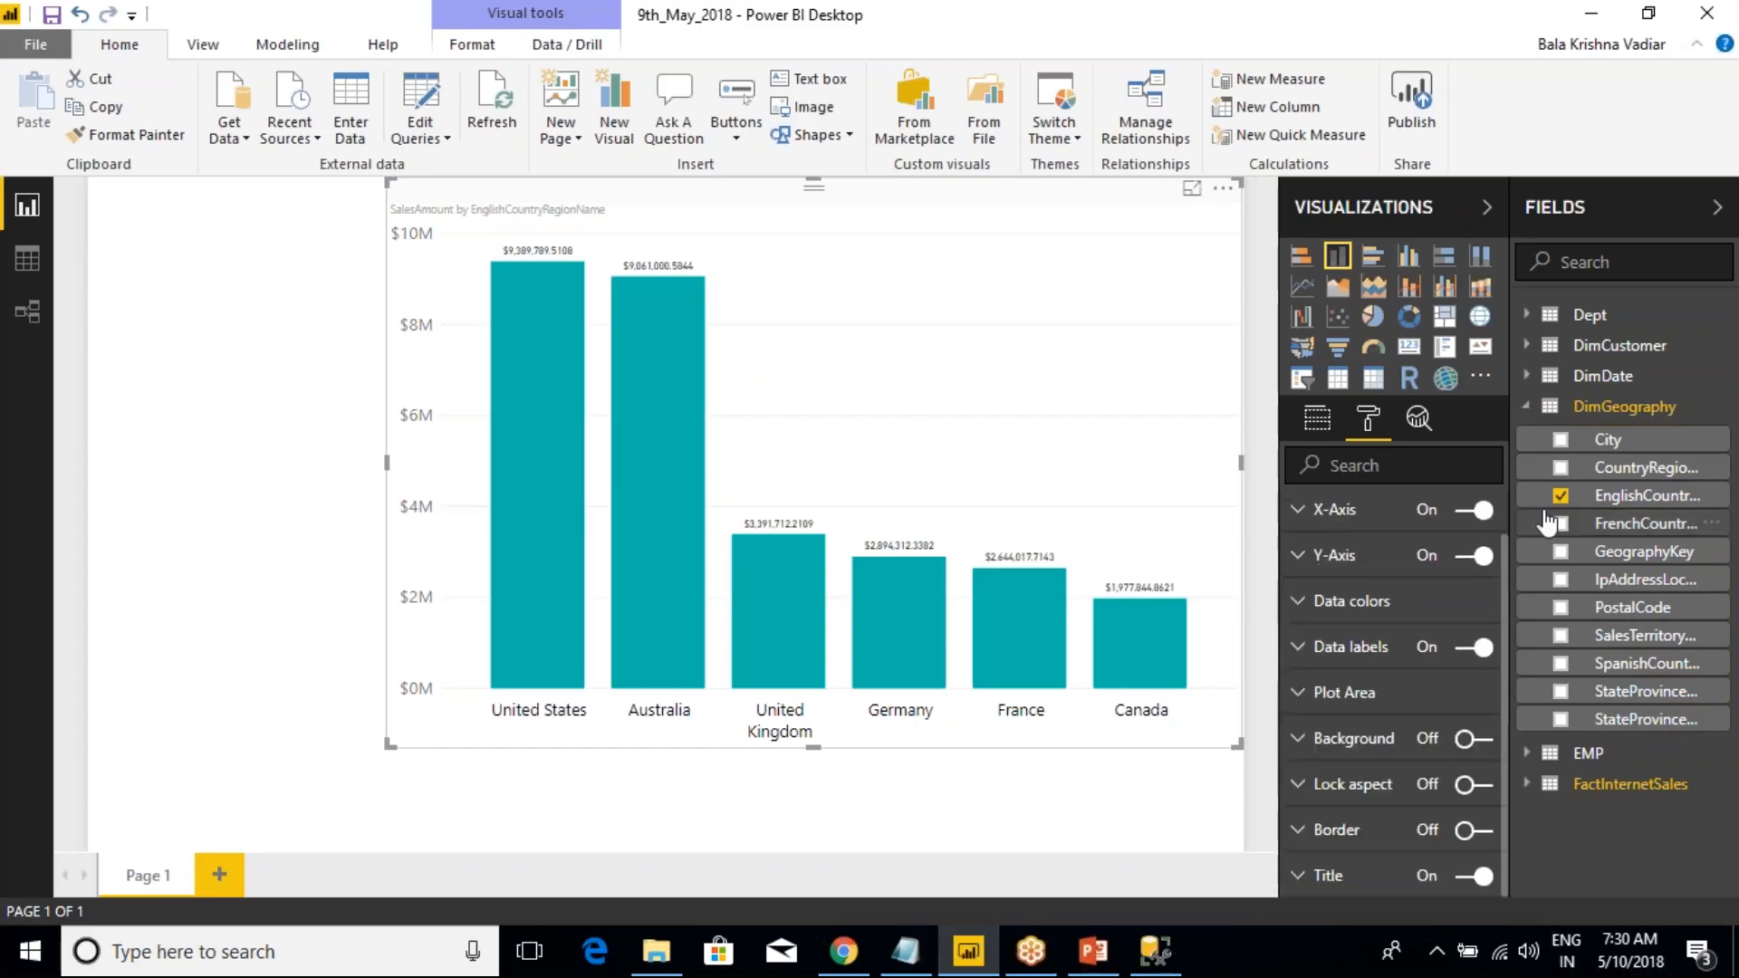
- Replace SalesAmount with OrderQuantity from FactInternetSales as the column chart's value
left_click(1316, 418)
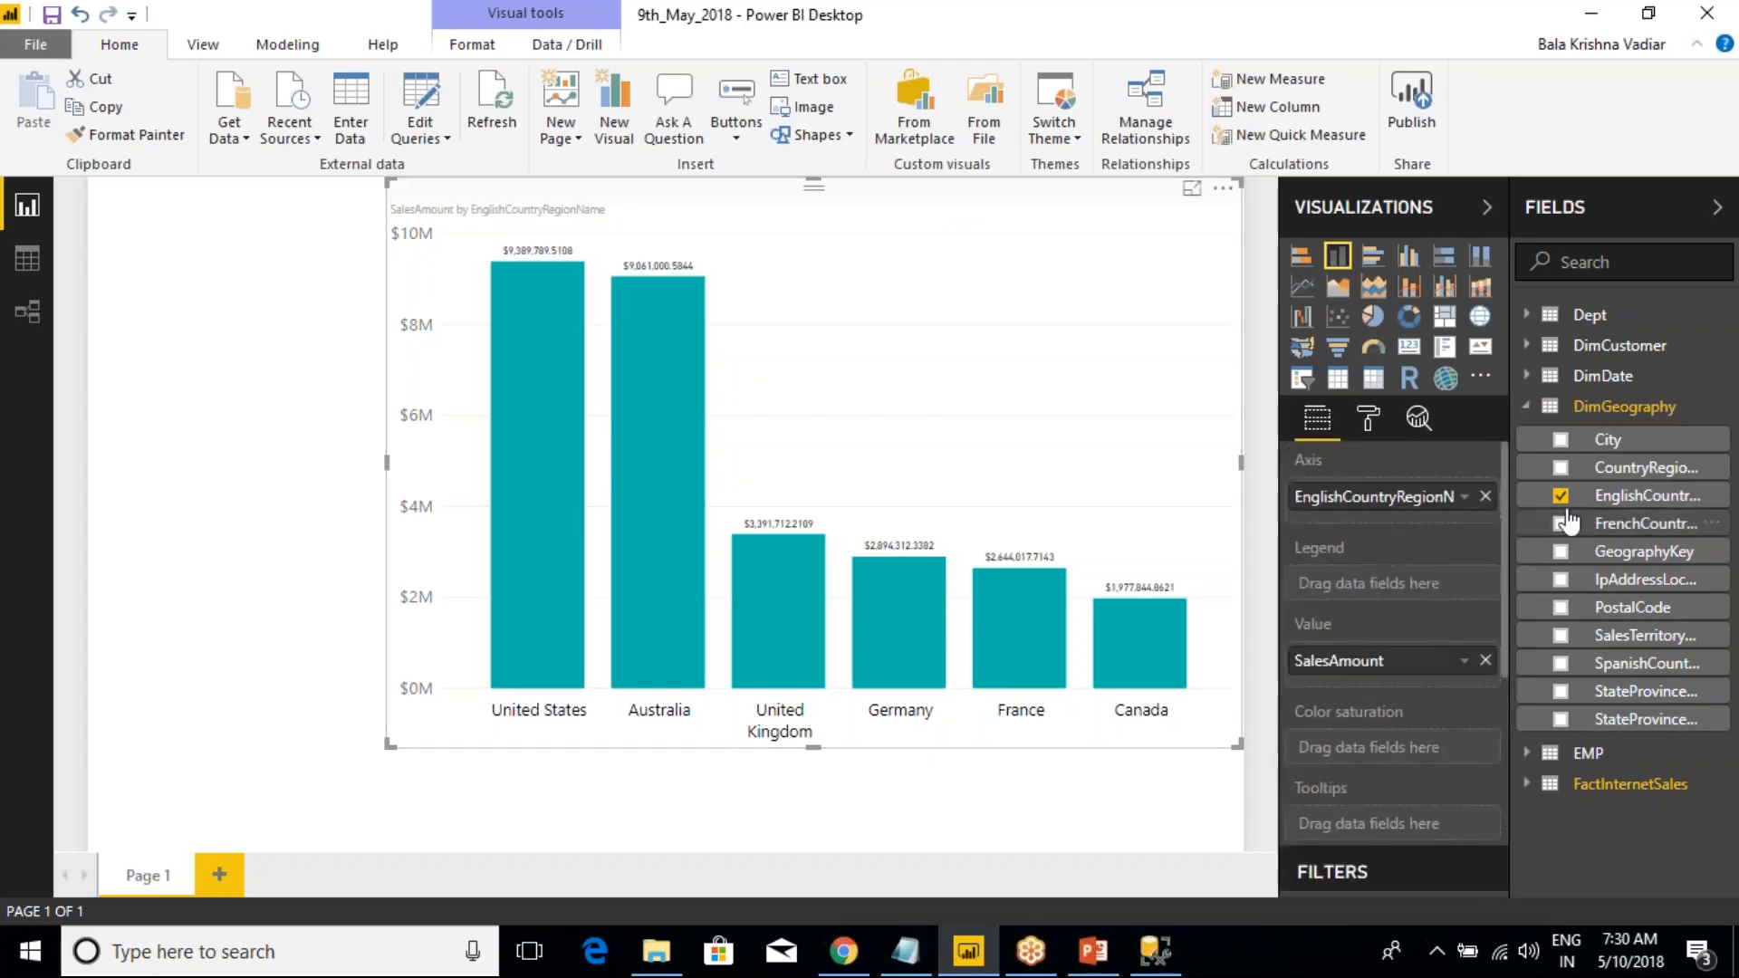
left_click(1527, 405)
left_click(1527, 466)
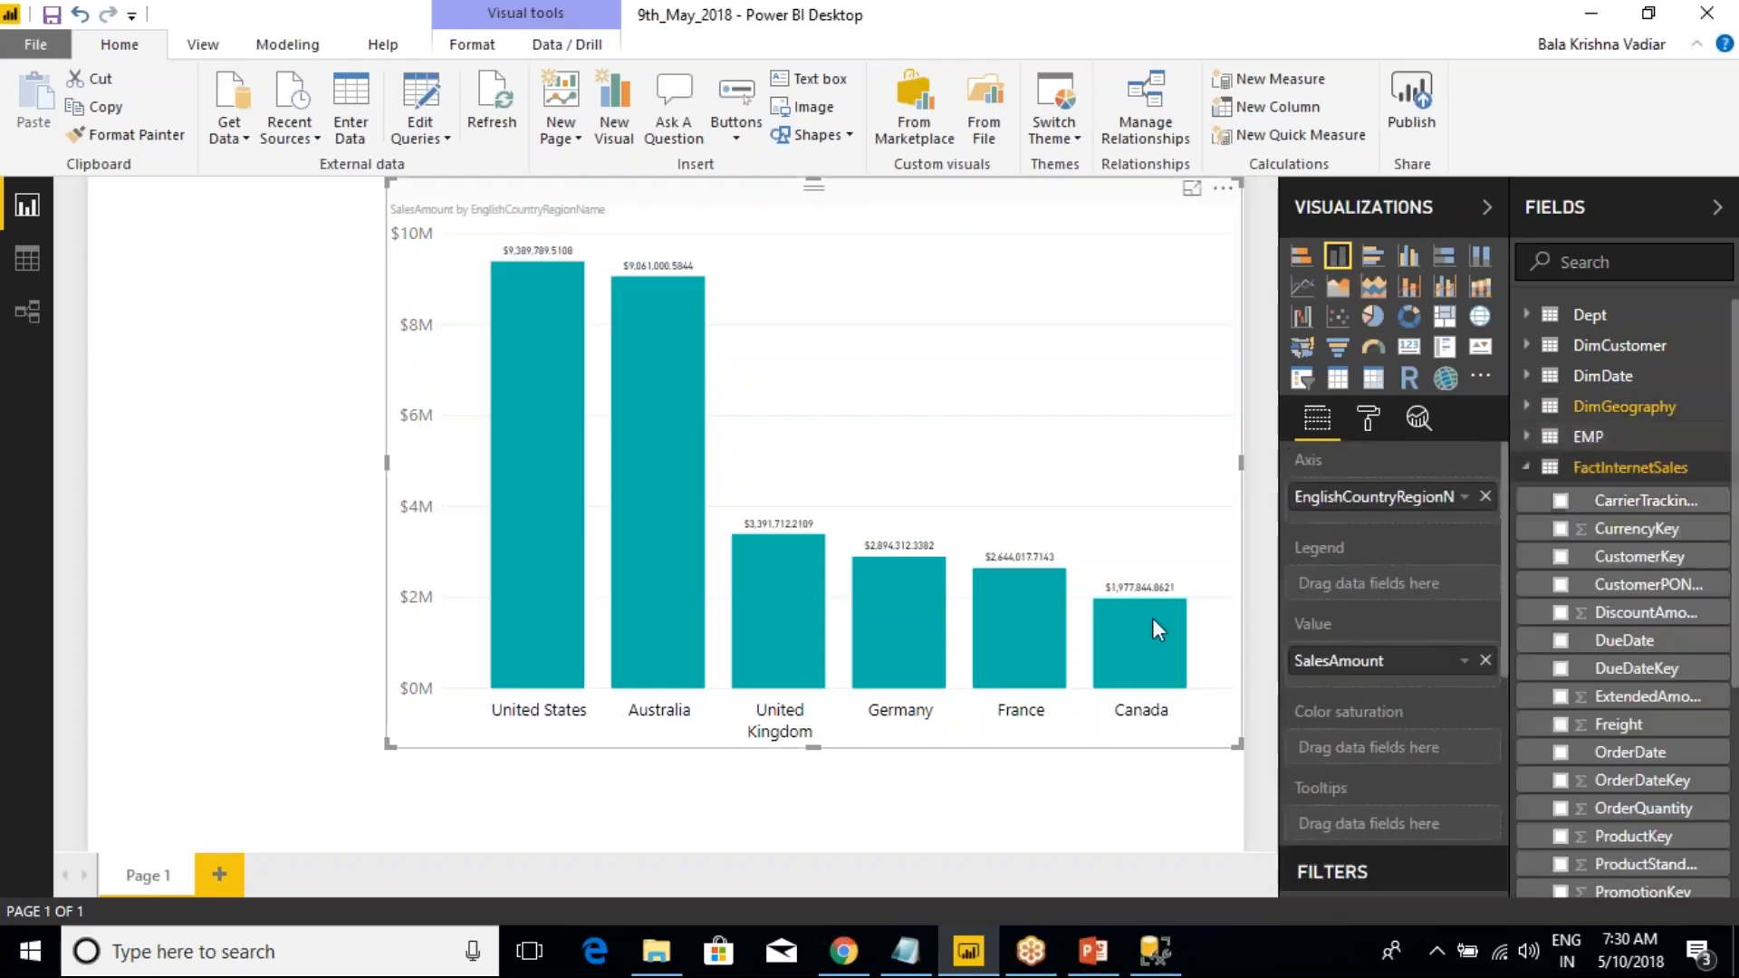
scroll(1653, 704, "down", 6)
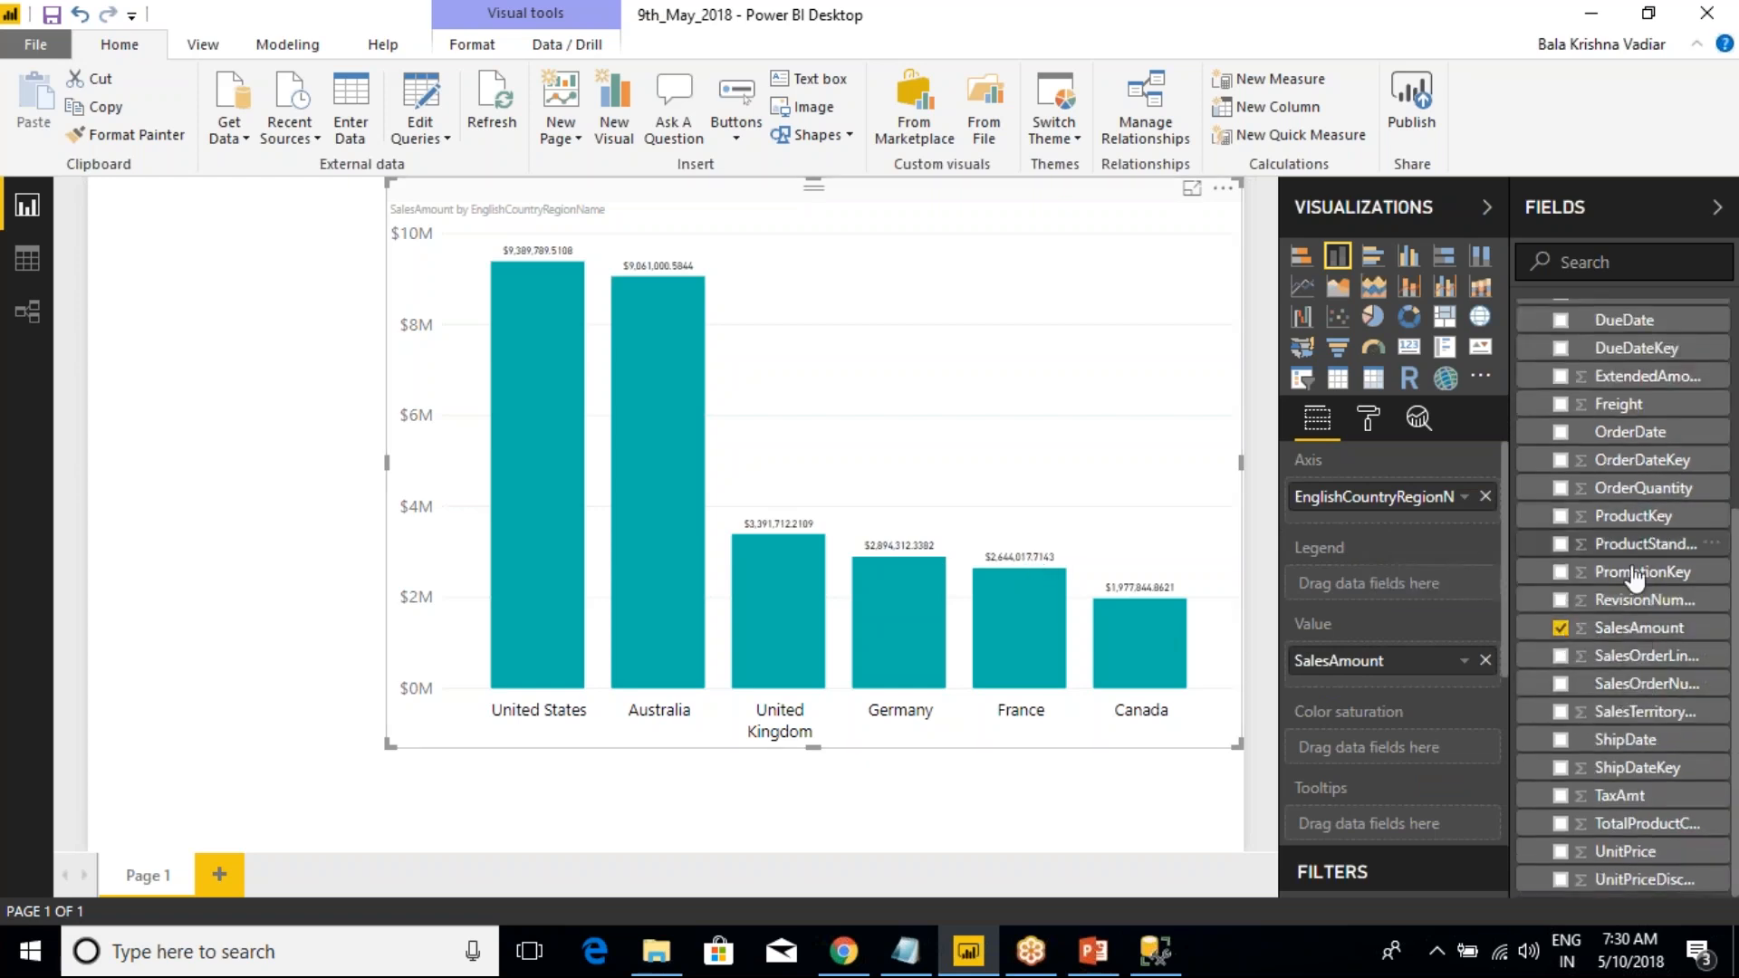
left_click_drag(1641, 487, 1359, 681)
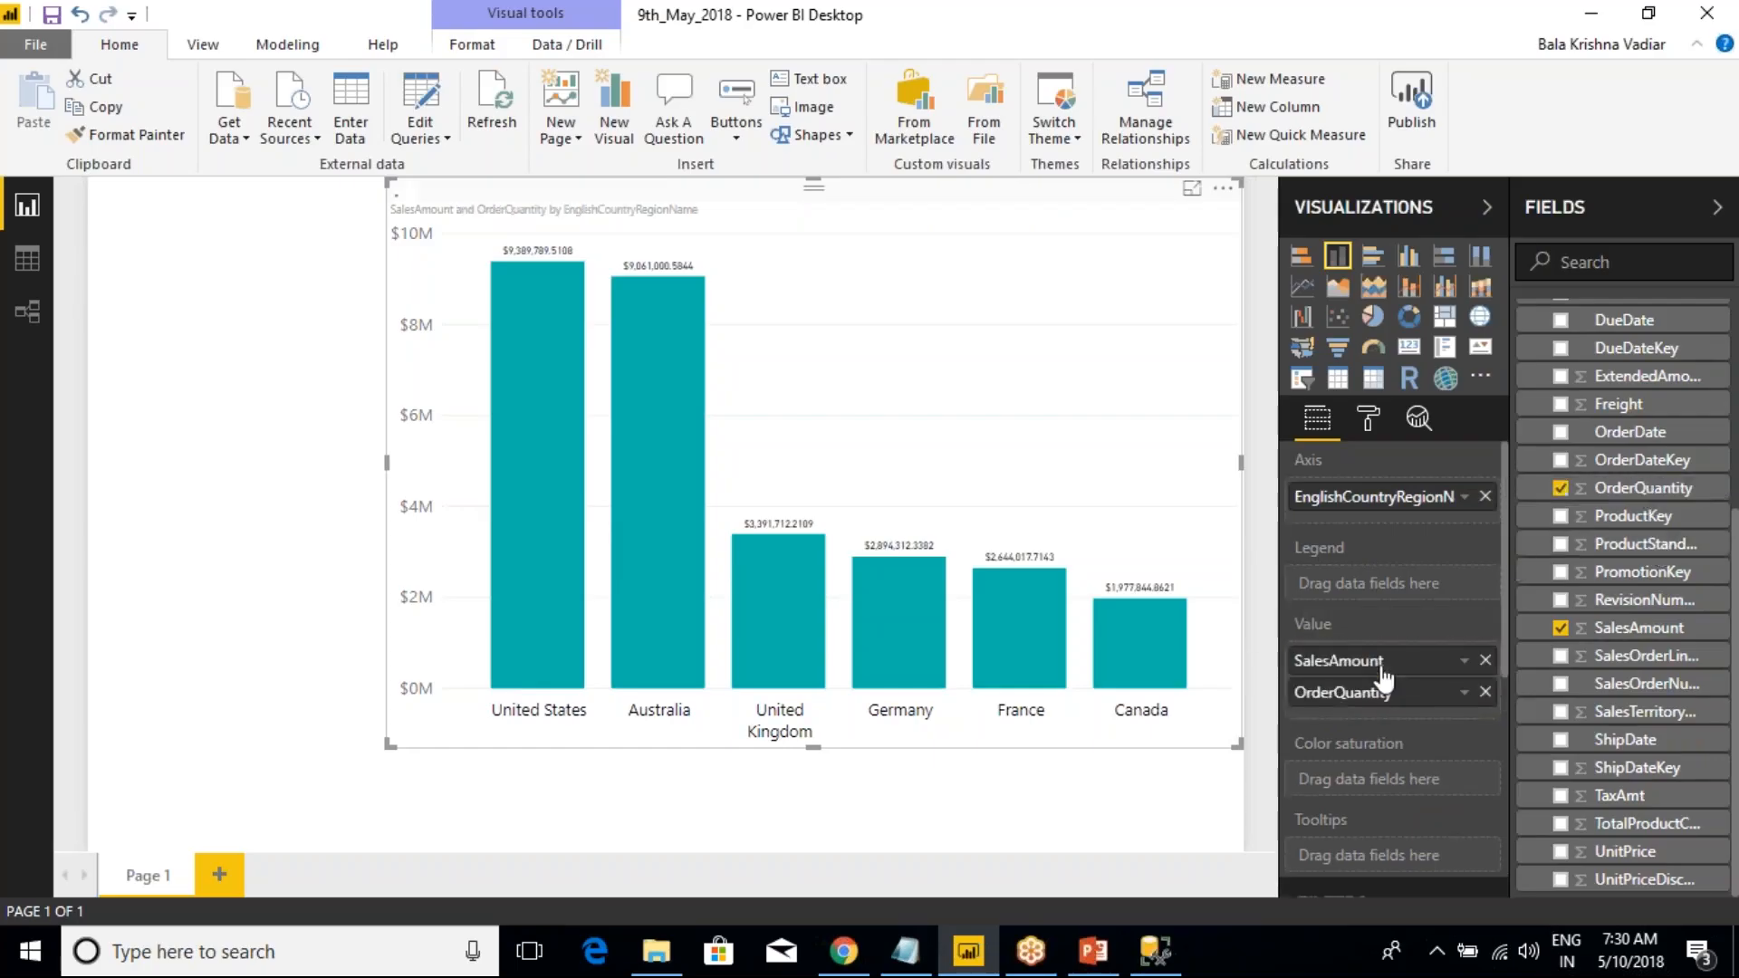
left_click(1485, 661)
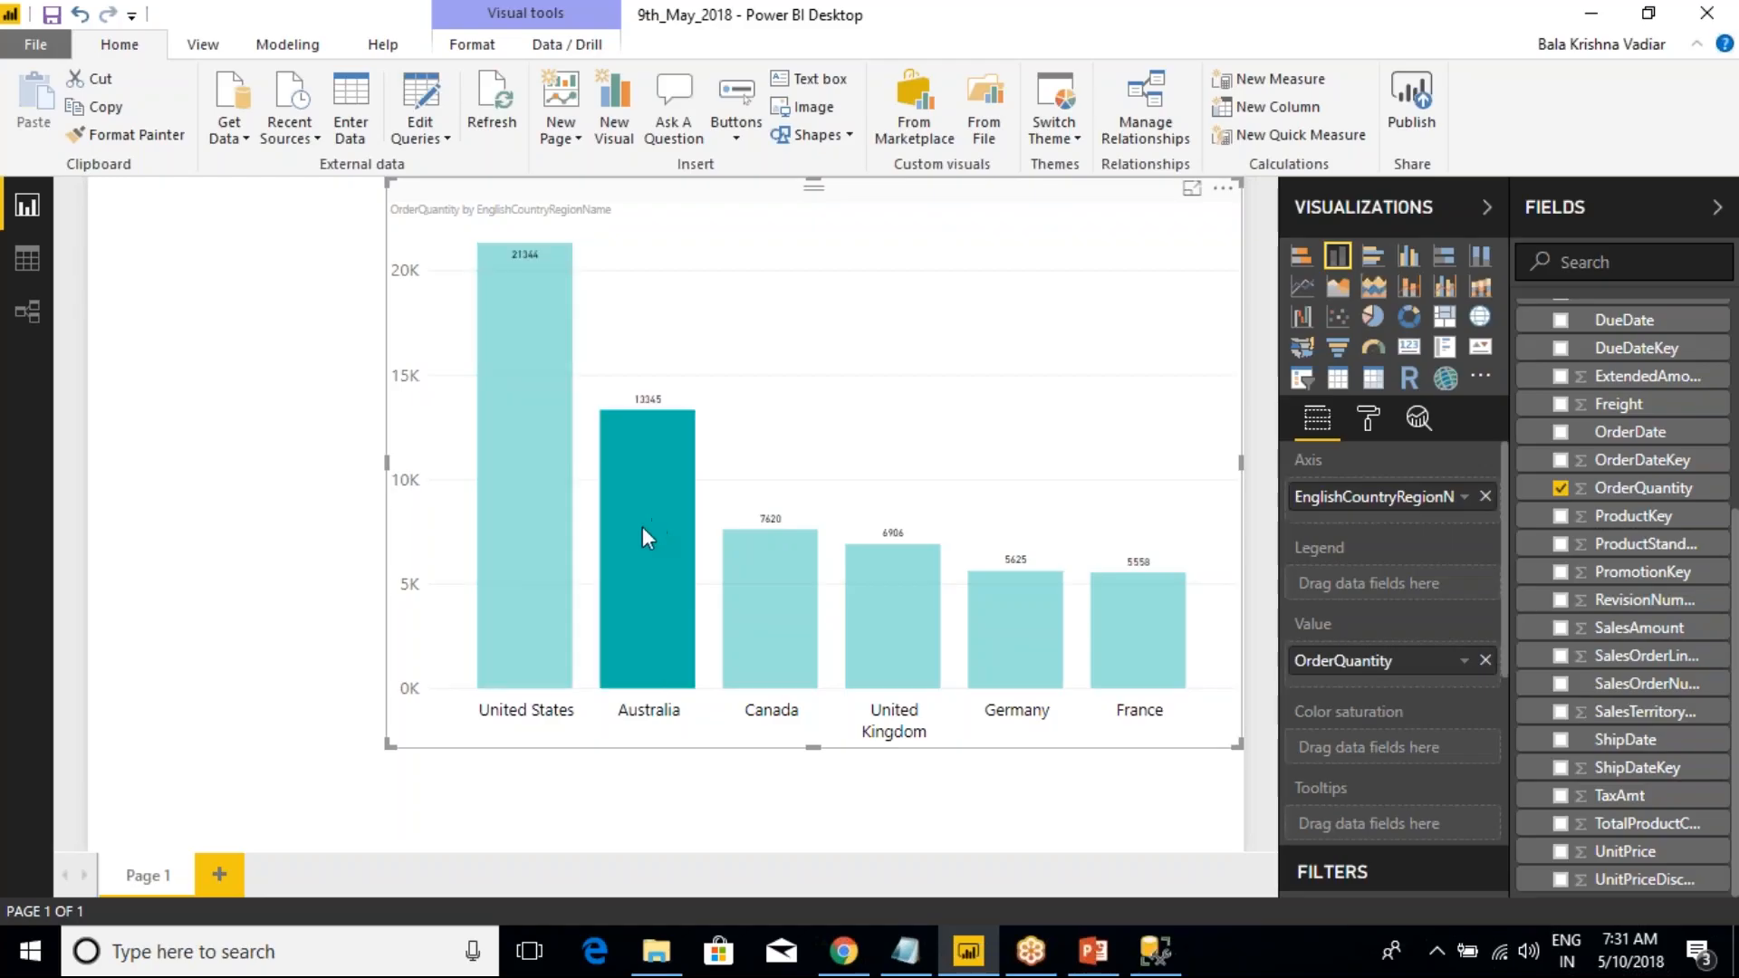
- Clear the column highlighting and examine the tooltips of the United States and Australia columns
left_click(547, 557)
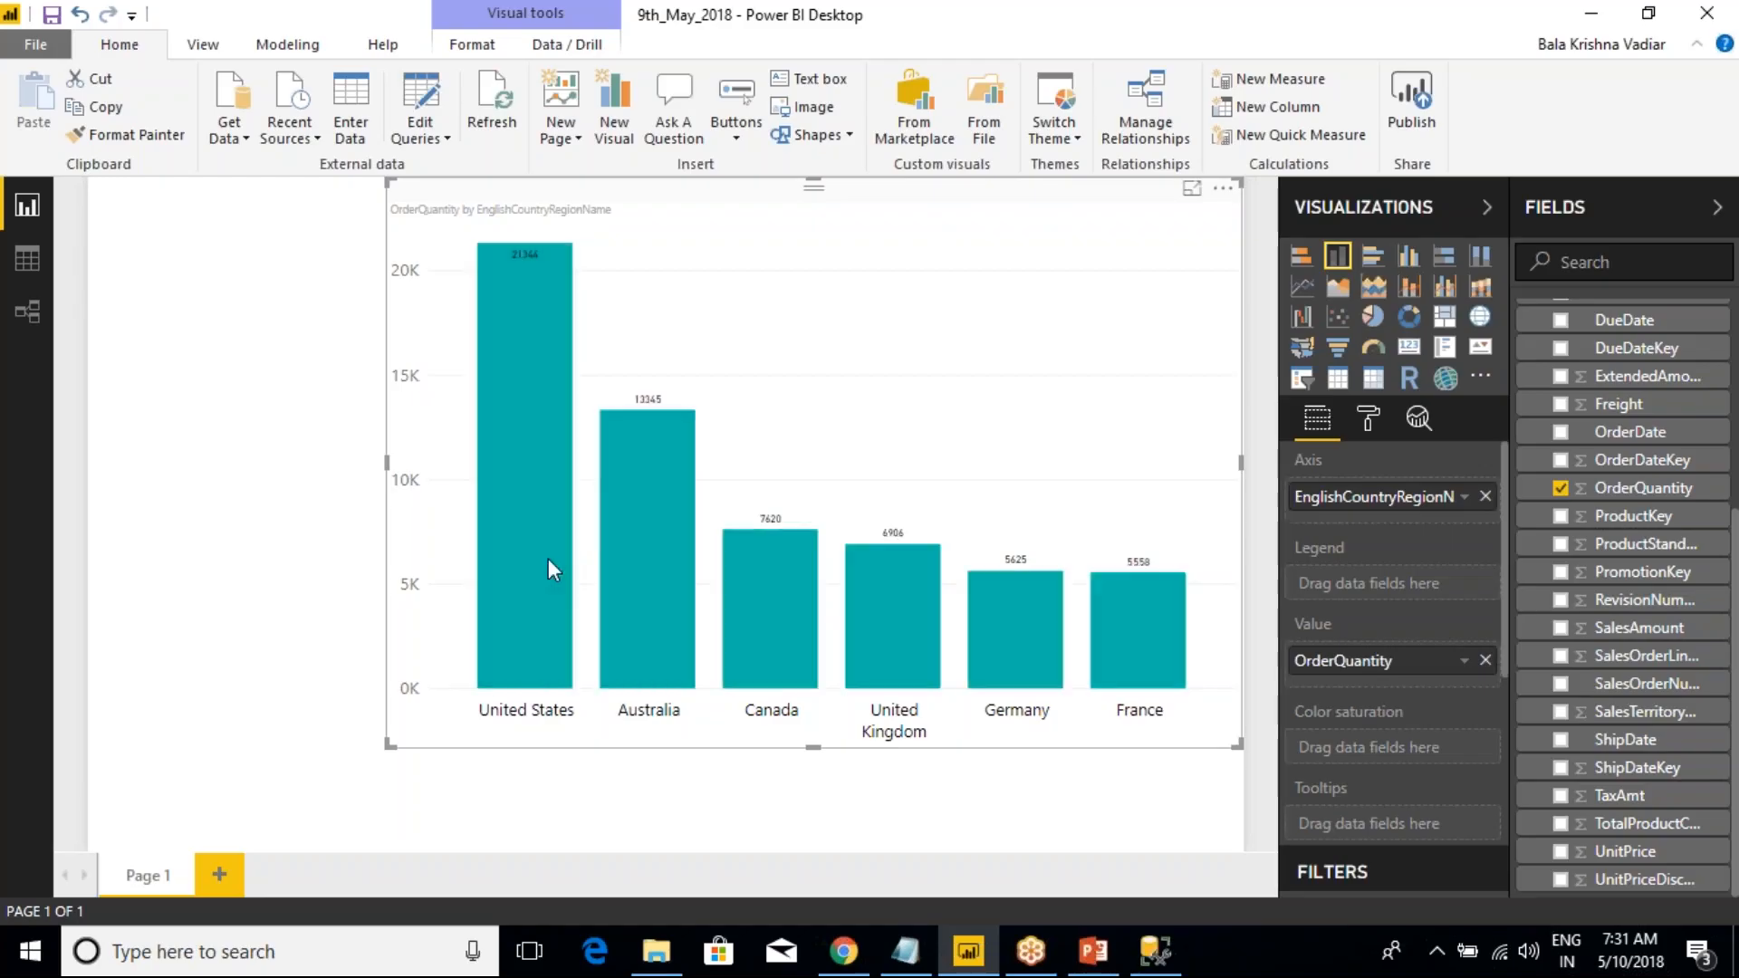
left_click(773, 807)
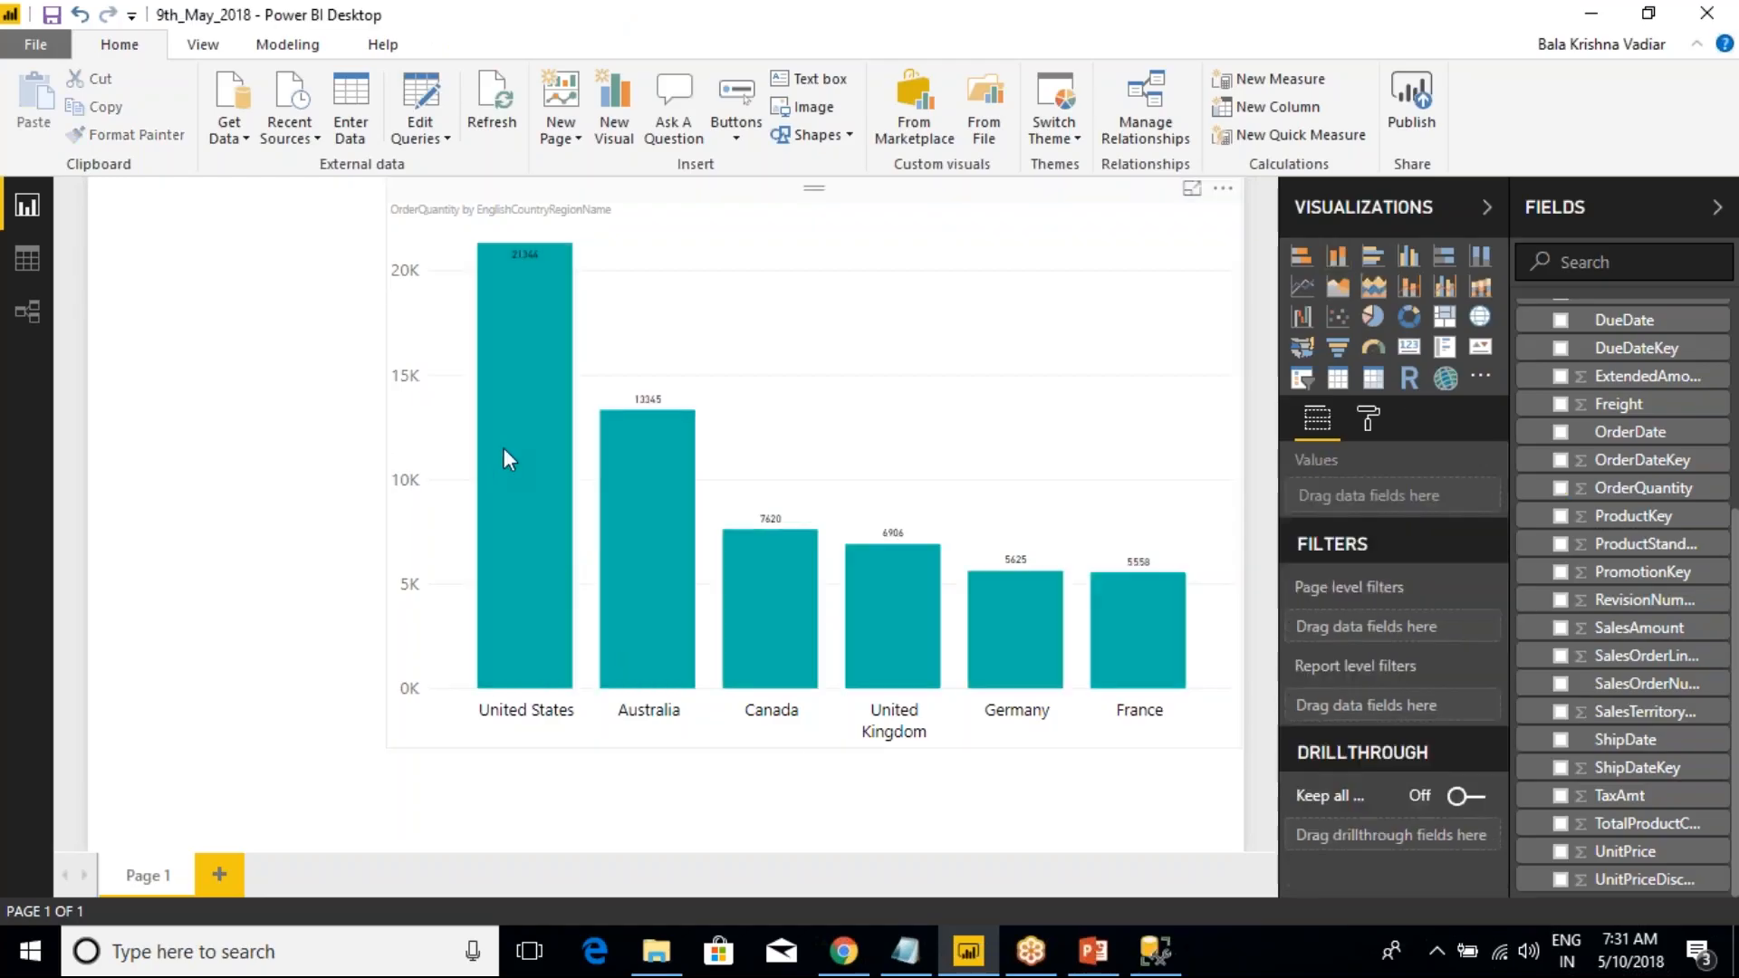
mouse_move(503, 449)
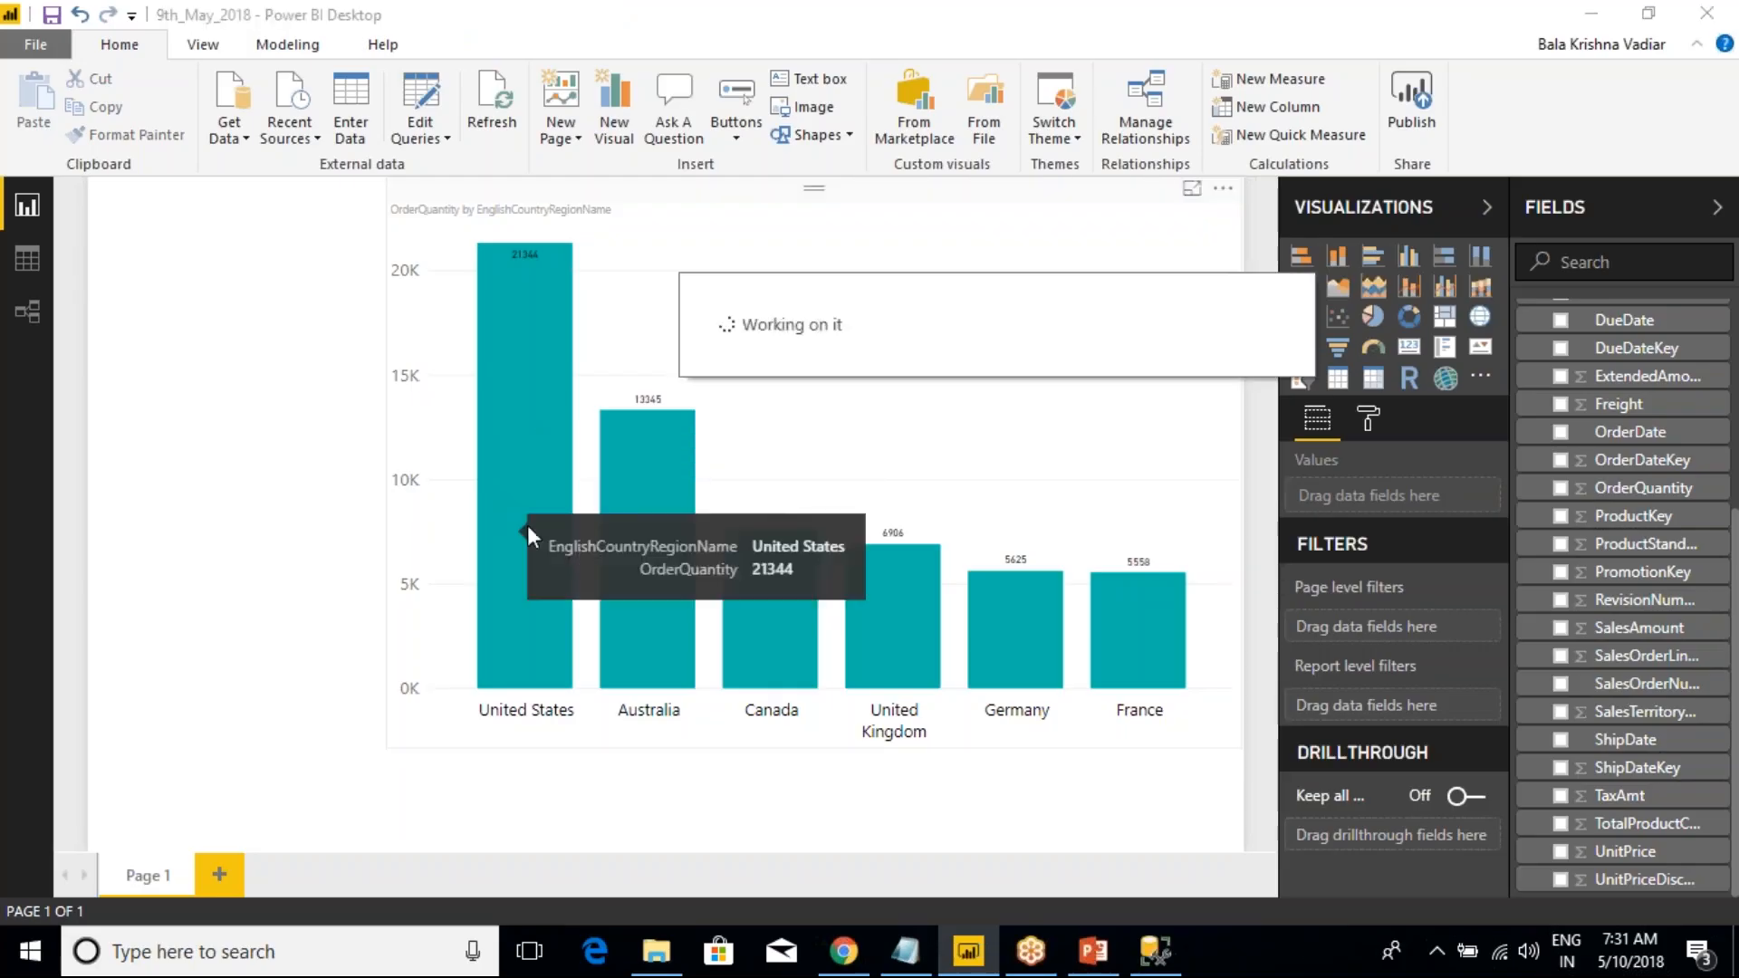
mouse_move(733, 568)
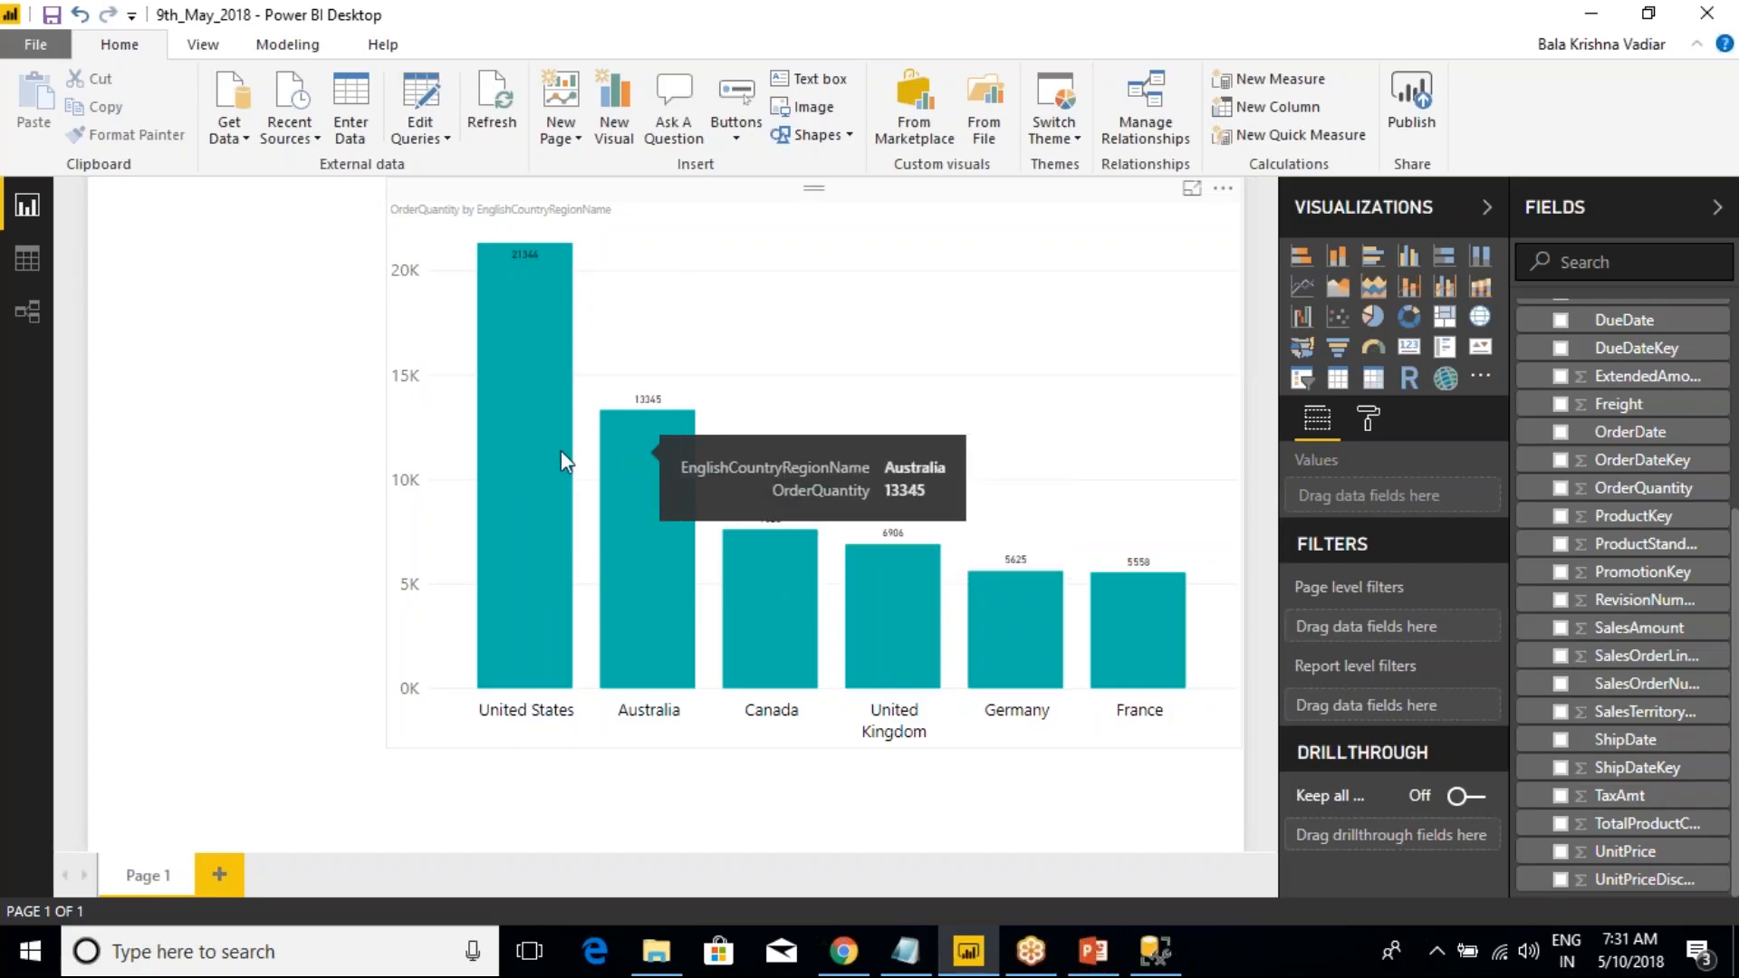
- Shorten the column chart slightly from its lower edge and move it down to the bottom of the page
left_click(638, 317)
mouse_move(563, 367)
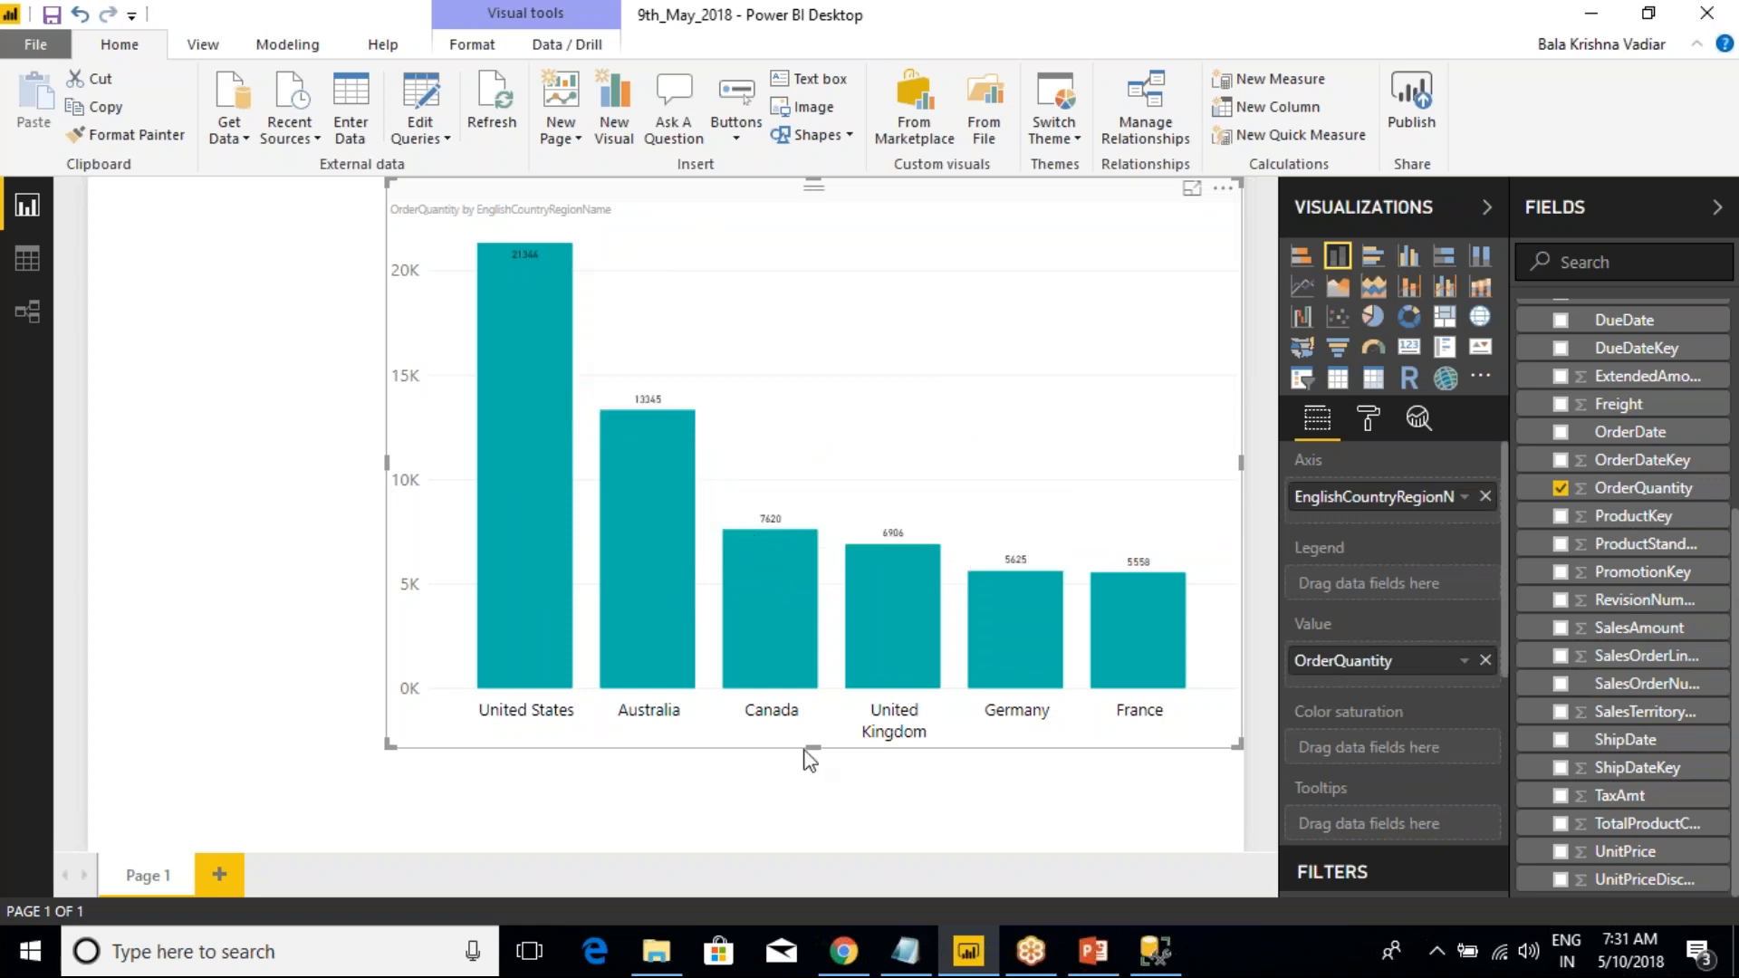
left_click_drag(813, 747, 815, 706)
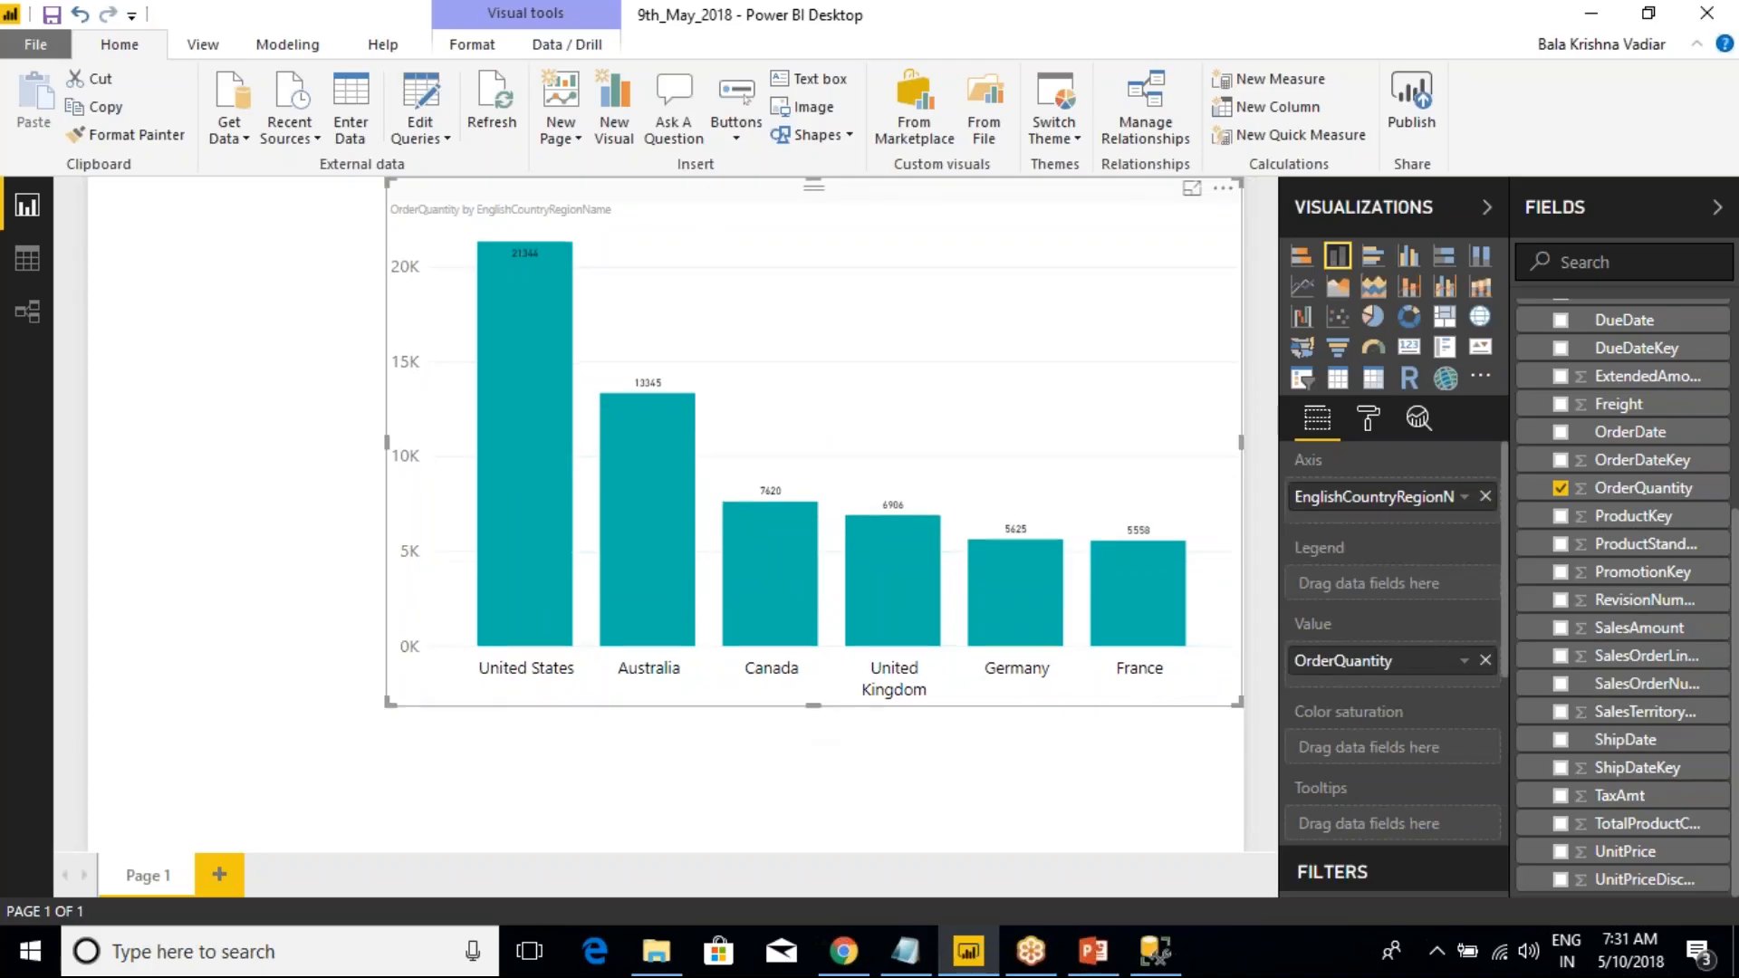
left_click_drag(834, 256, 851, 383)
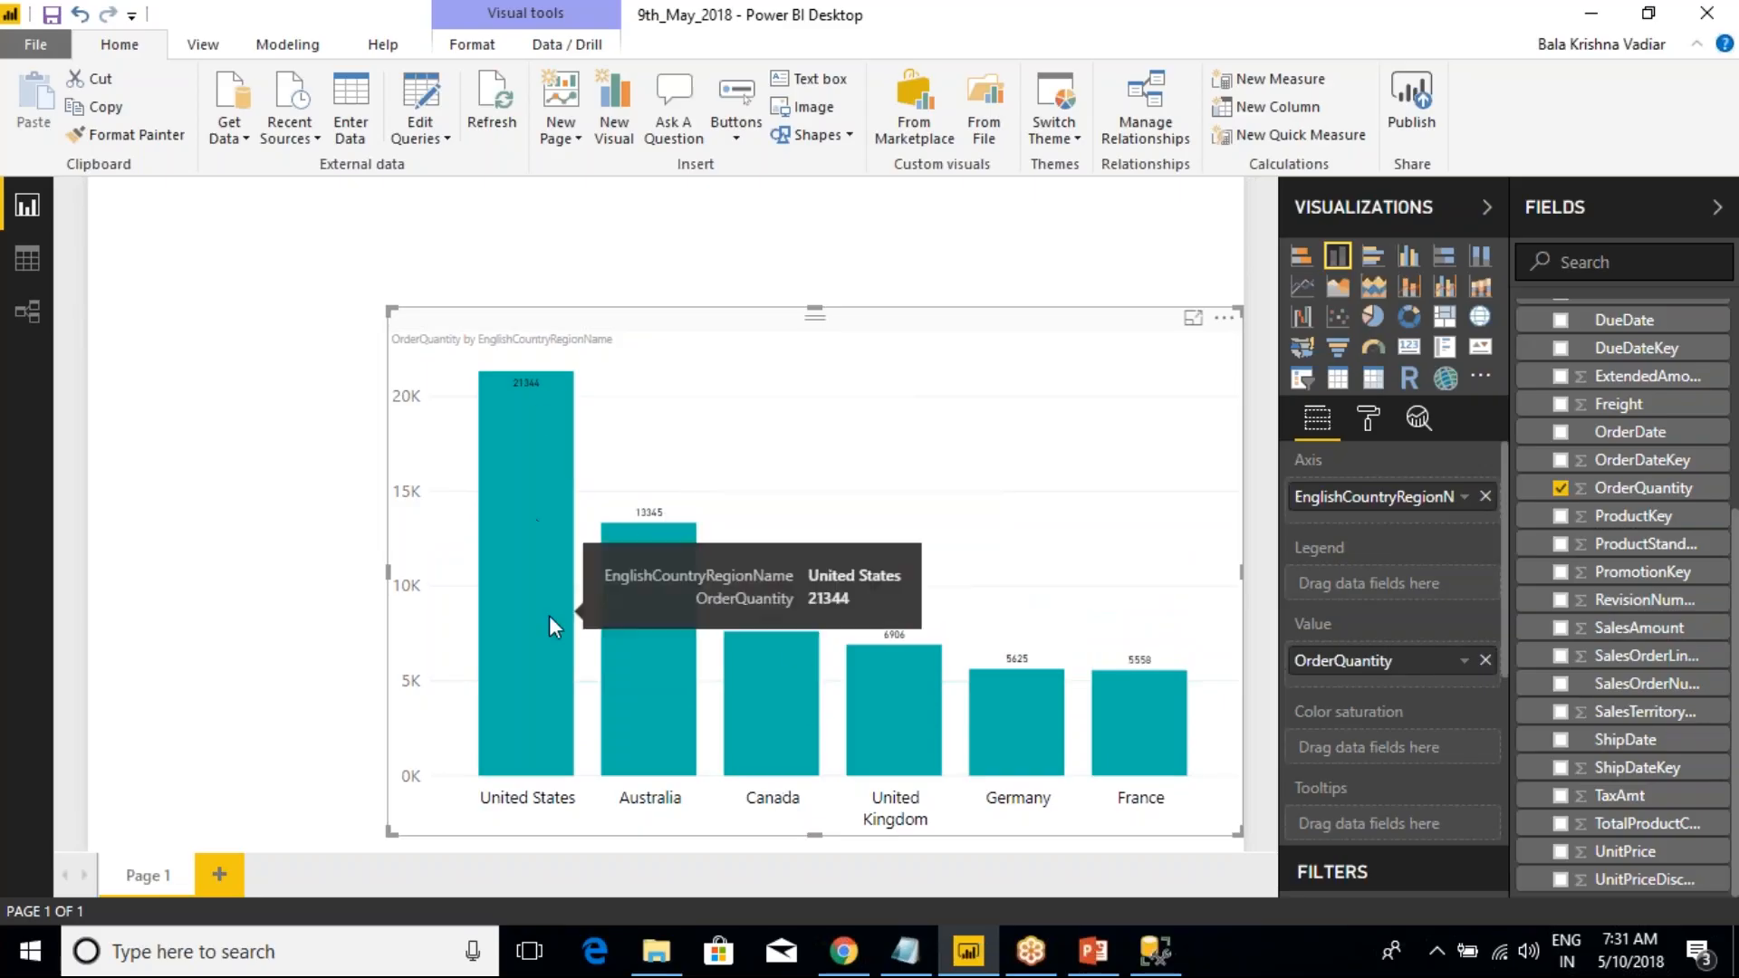
- Turn on the border around the column chart
left_click(223, 319)
left_click(758, 324)
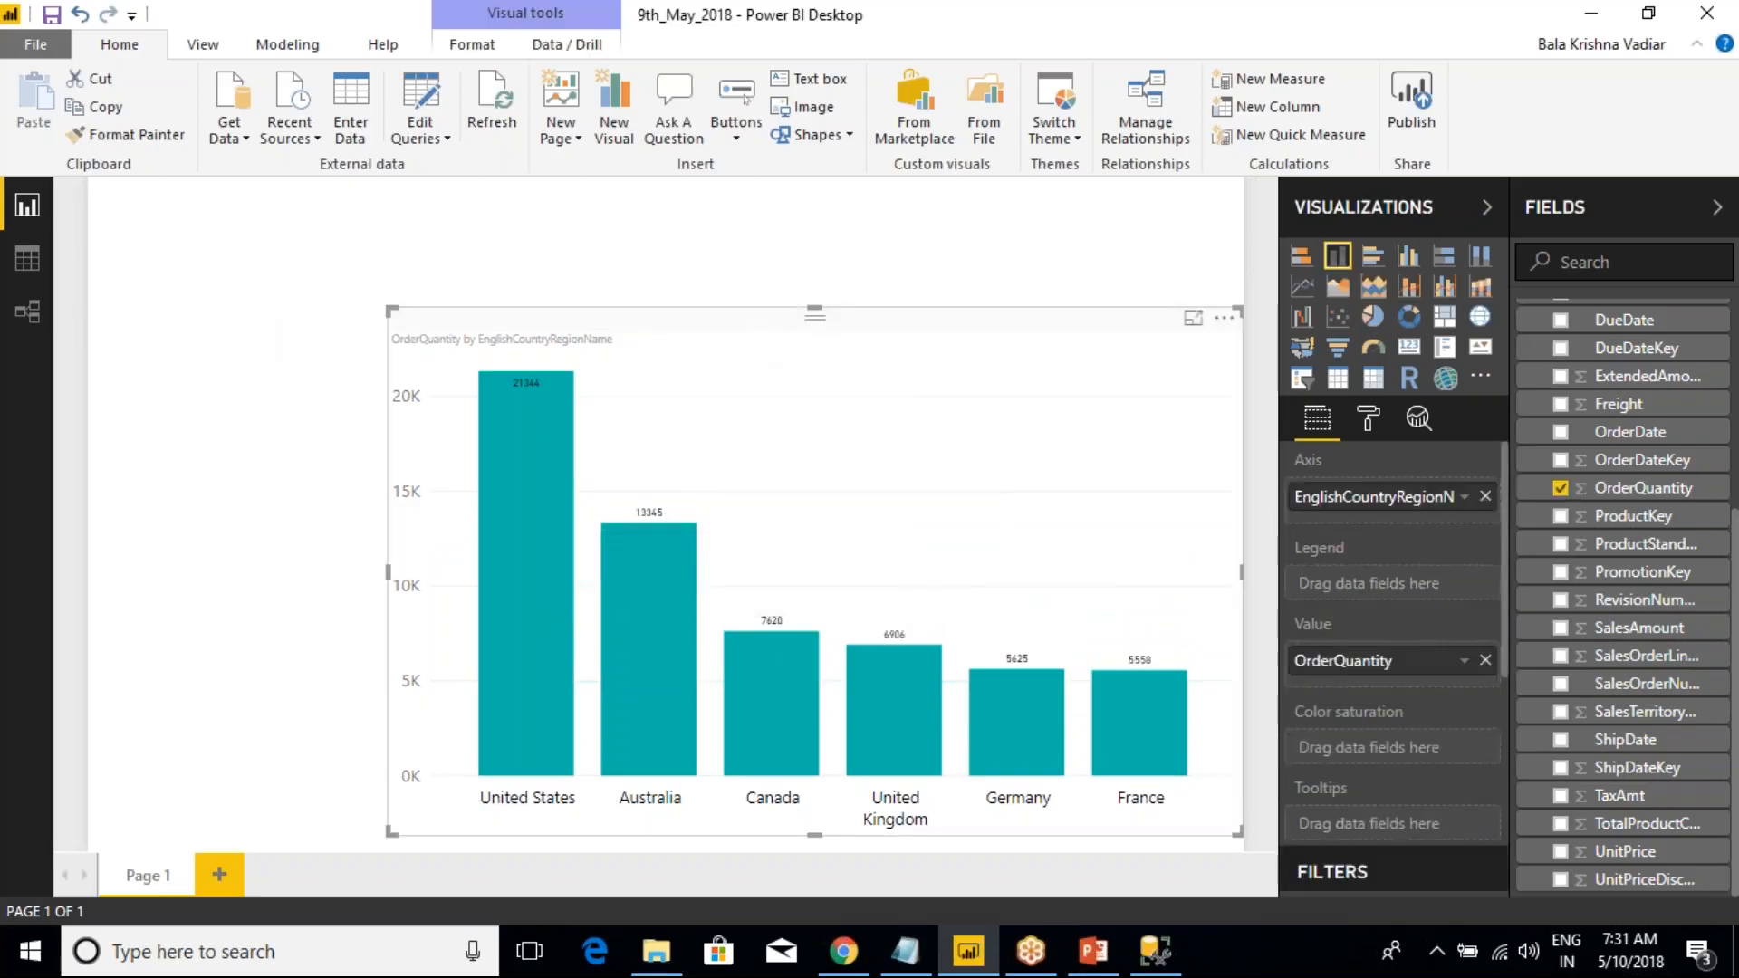
left_click(1367, 418)
scroll(1395, 679, "down", 1)
left_click(1476, 831)
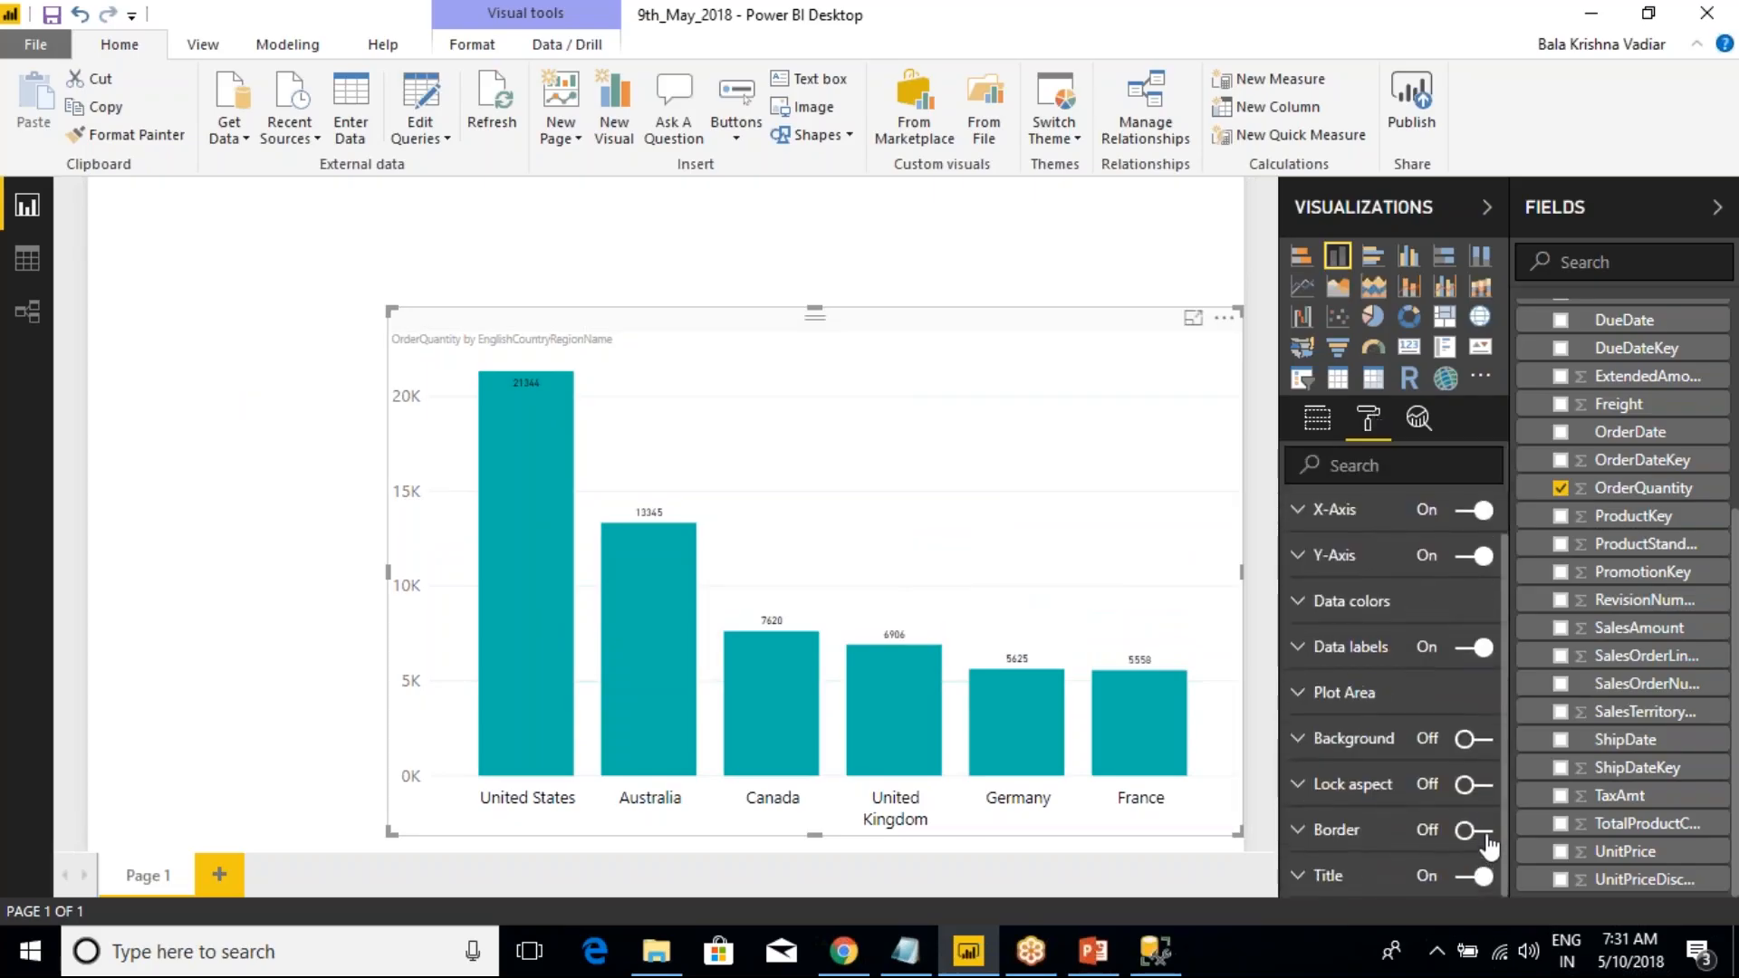
left_click(280, 346)
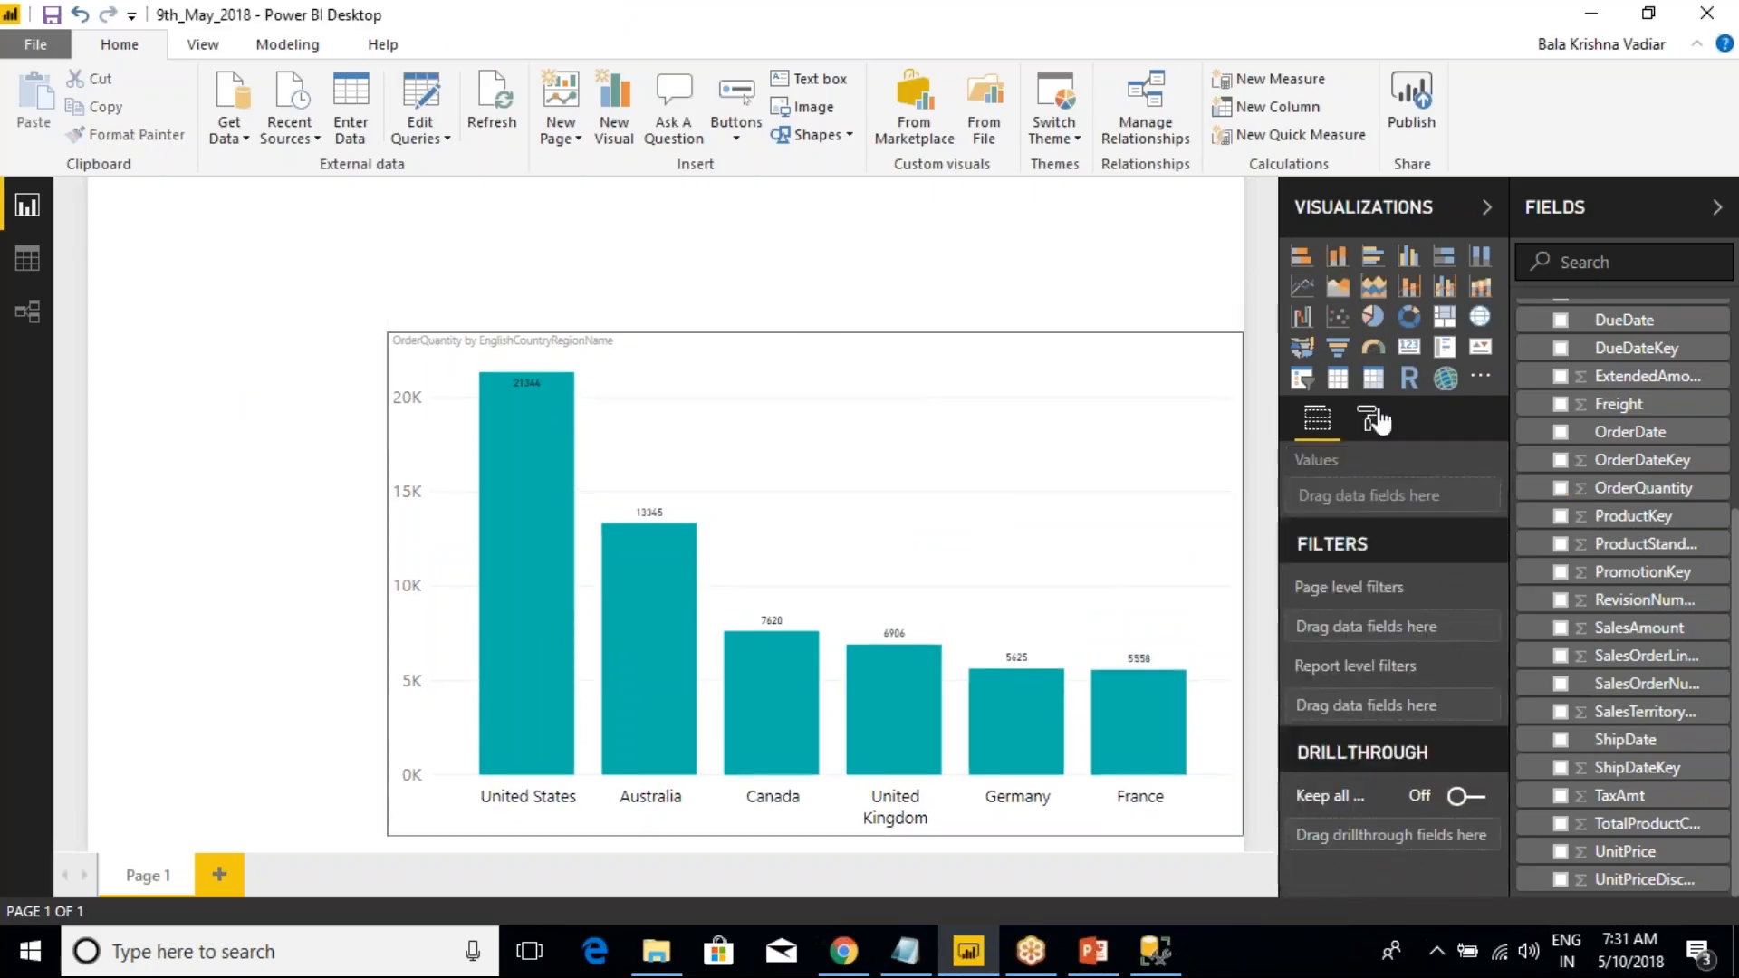
- Add a slicer, narrow it to fit beside the chart and move it to the page's upper-left corner
left_click(1302, 383)
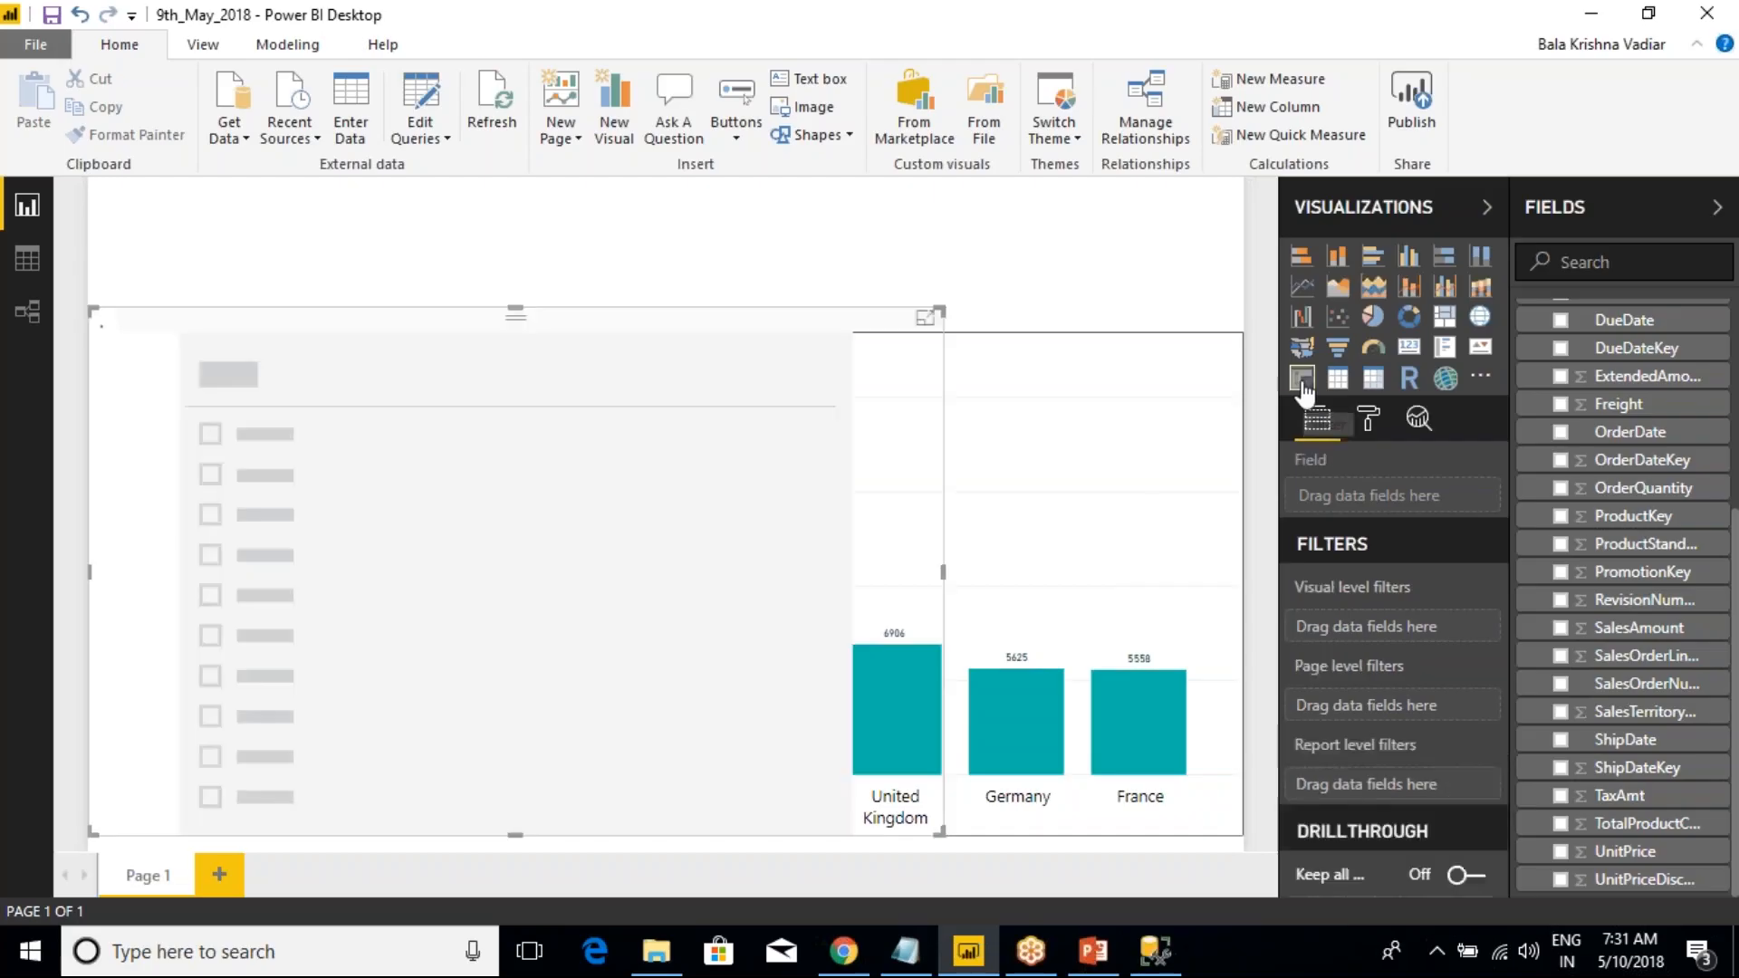
left_click_drag(943, 573, 319, 539)
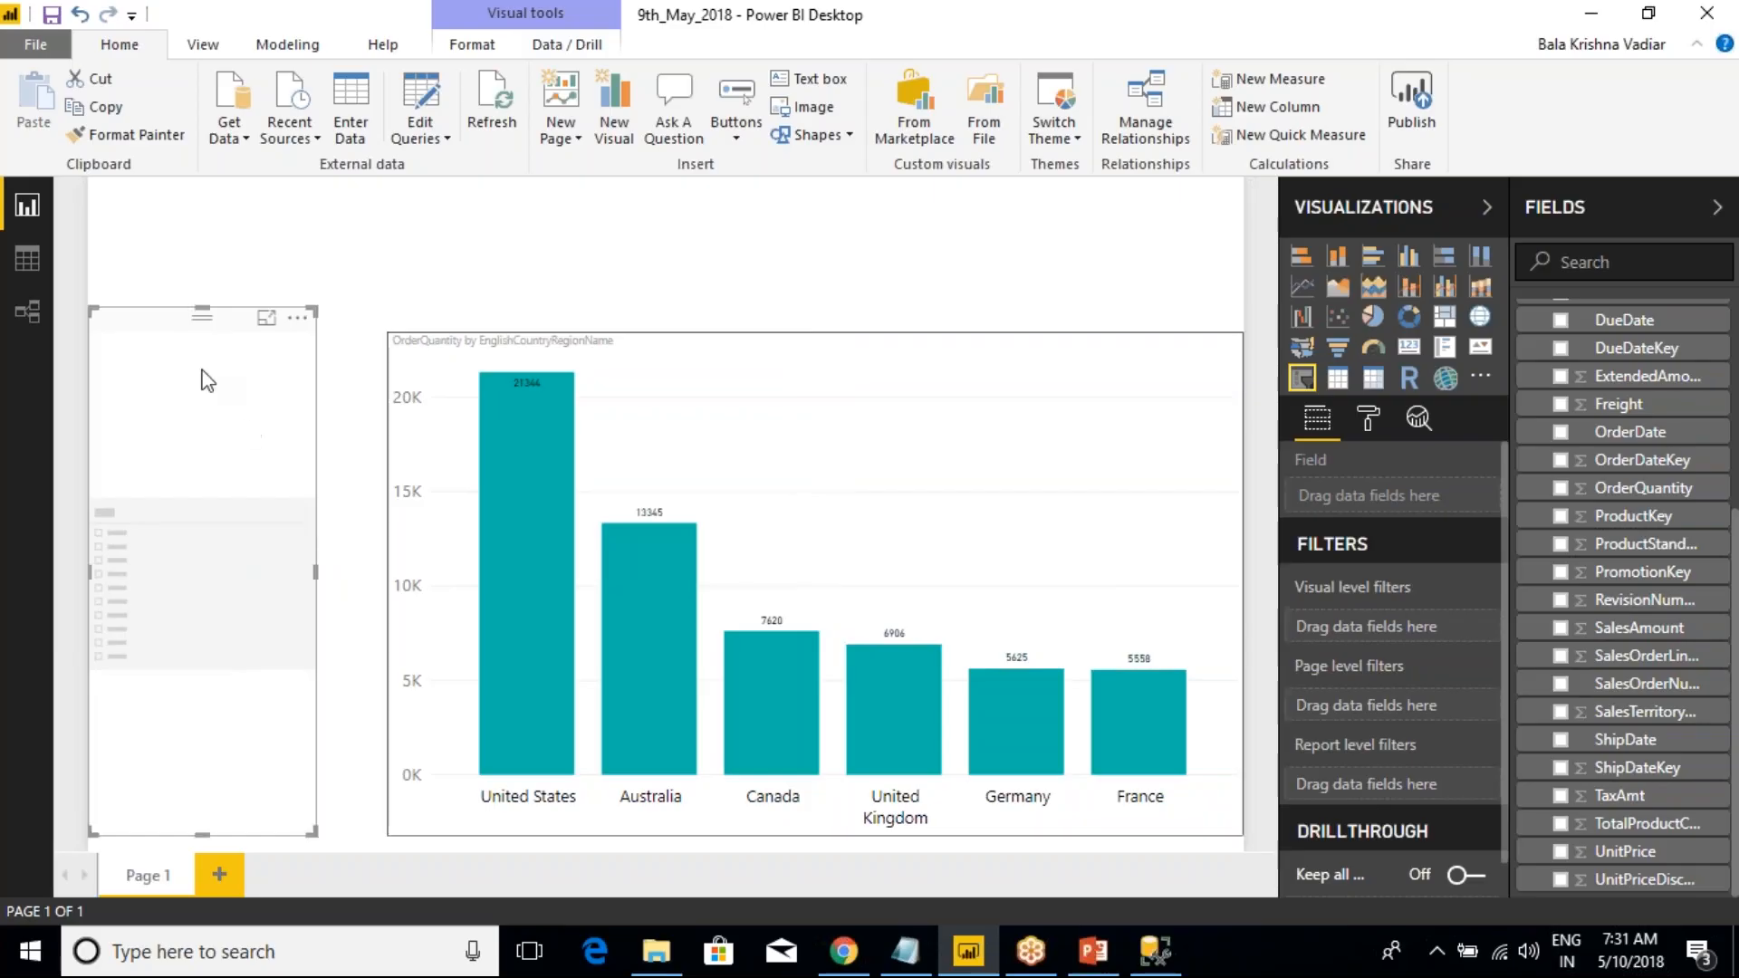
left_click_drag(178, 326, 198, 205)
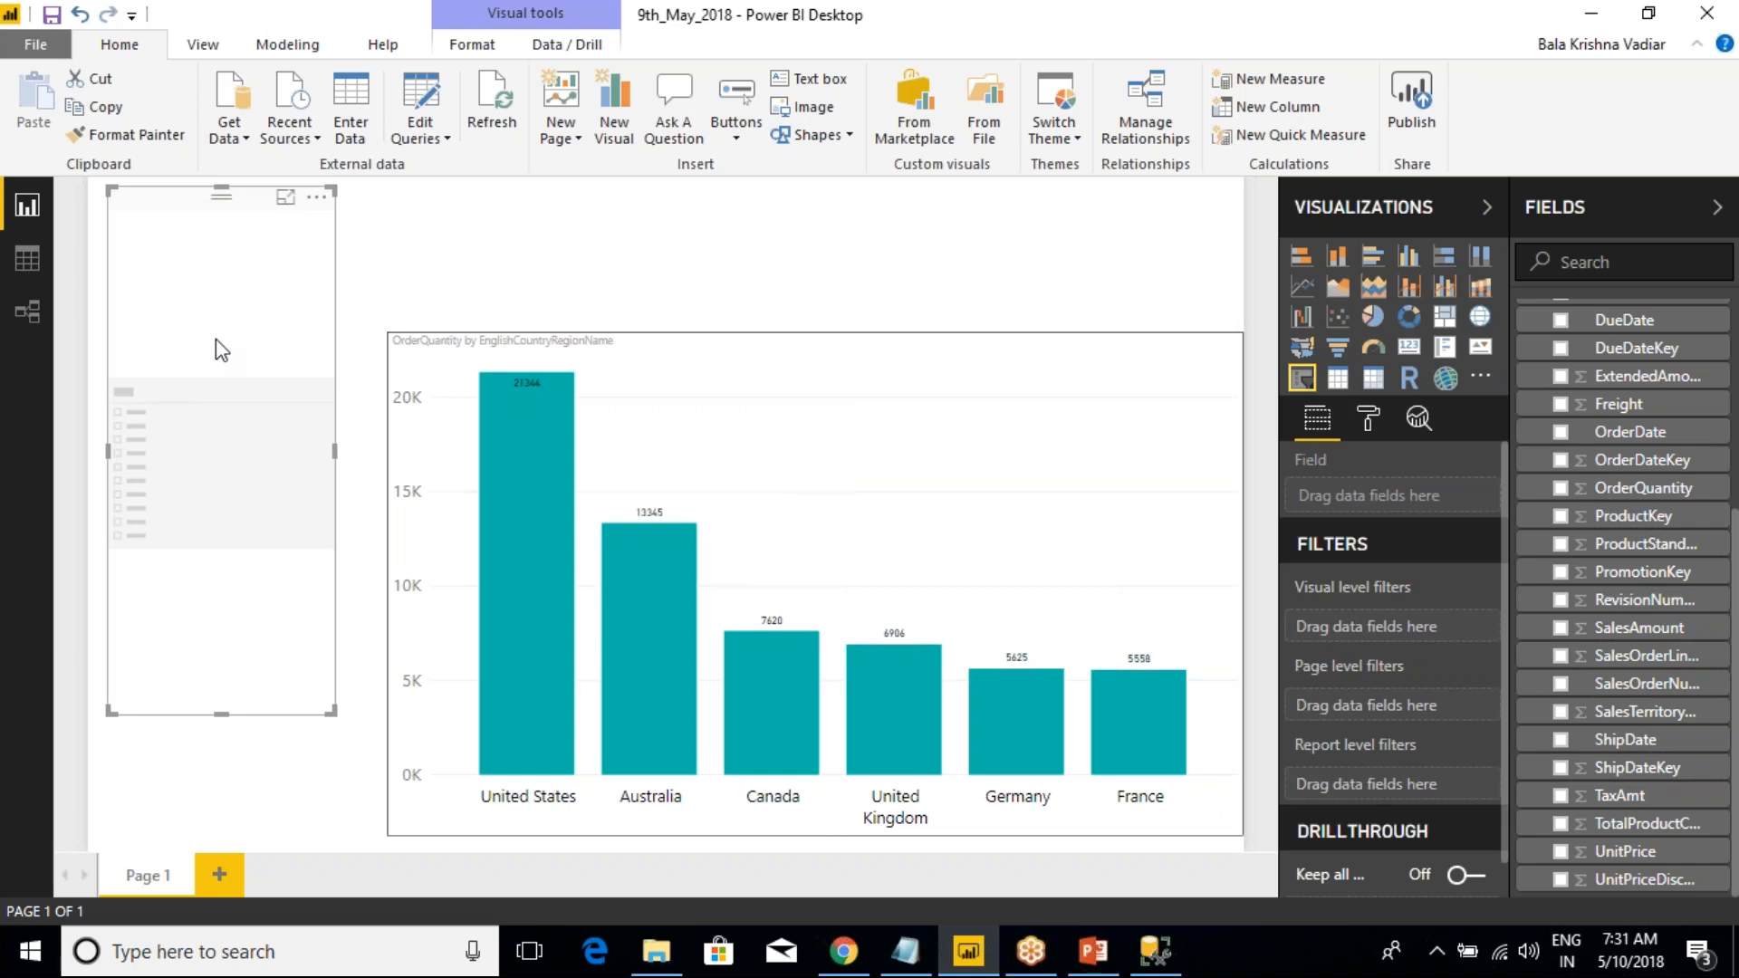
- Fill the slicer with the English country region name from DimGeography and shorten it to fit its list
scroll(1525, 470, "up", 4)
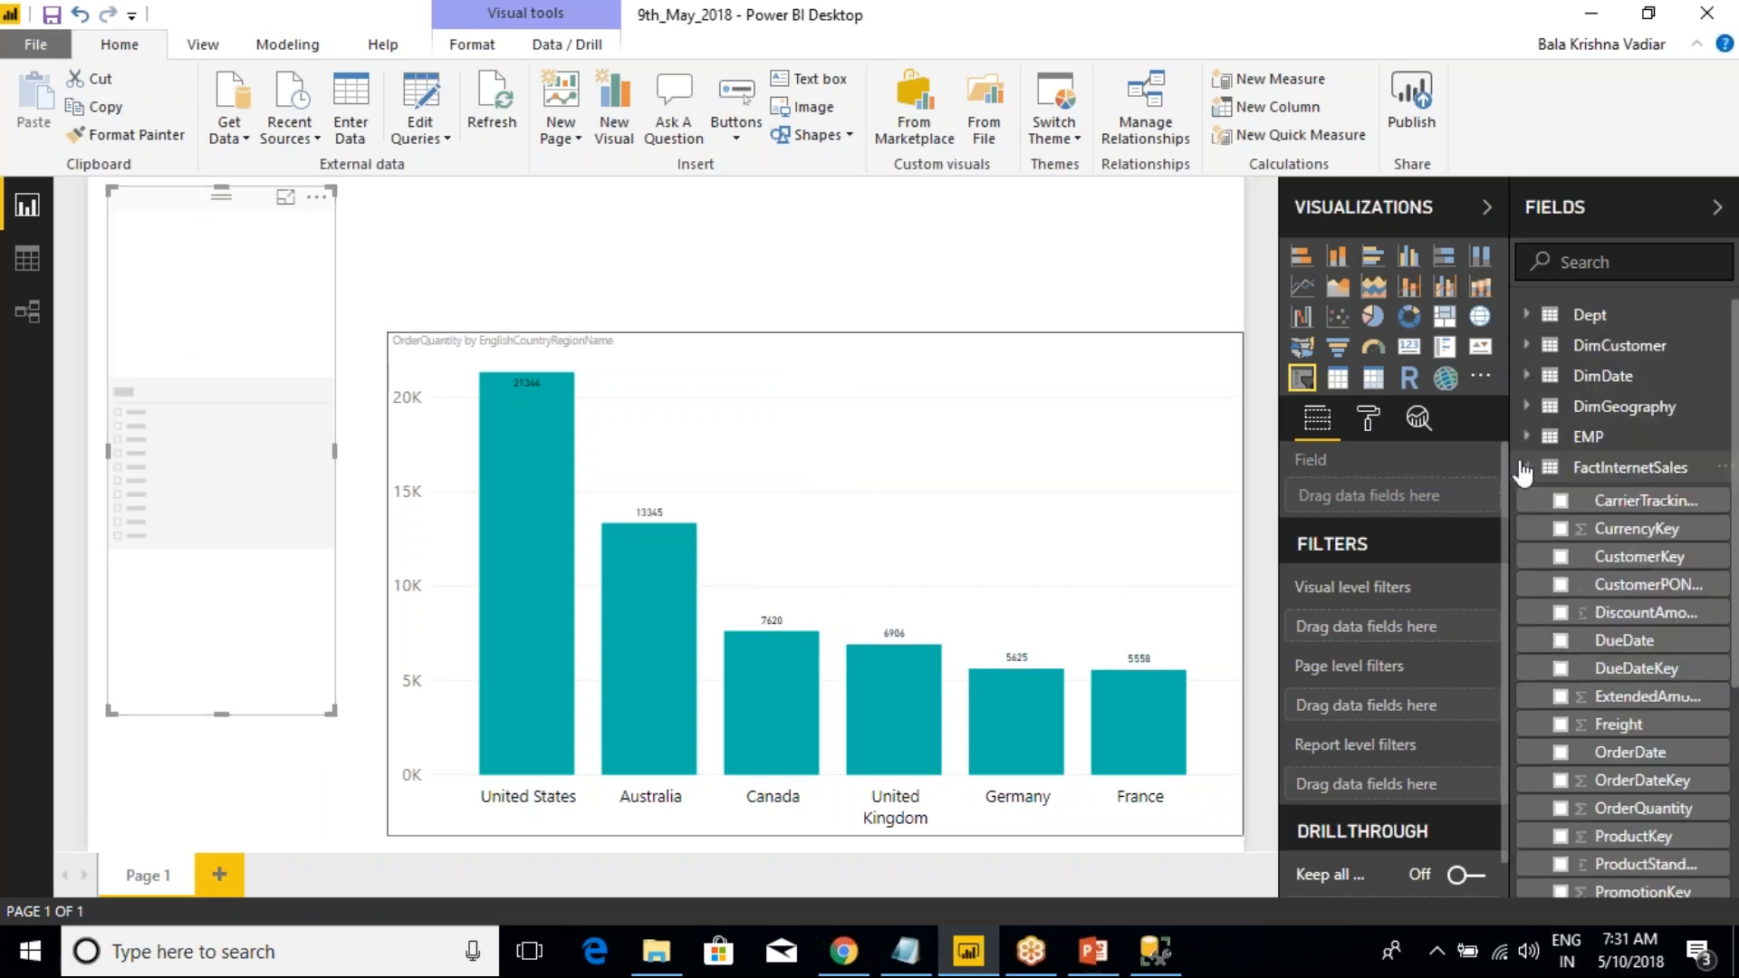
left_click(1524, 468)
left_click(1526, 407)
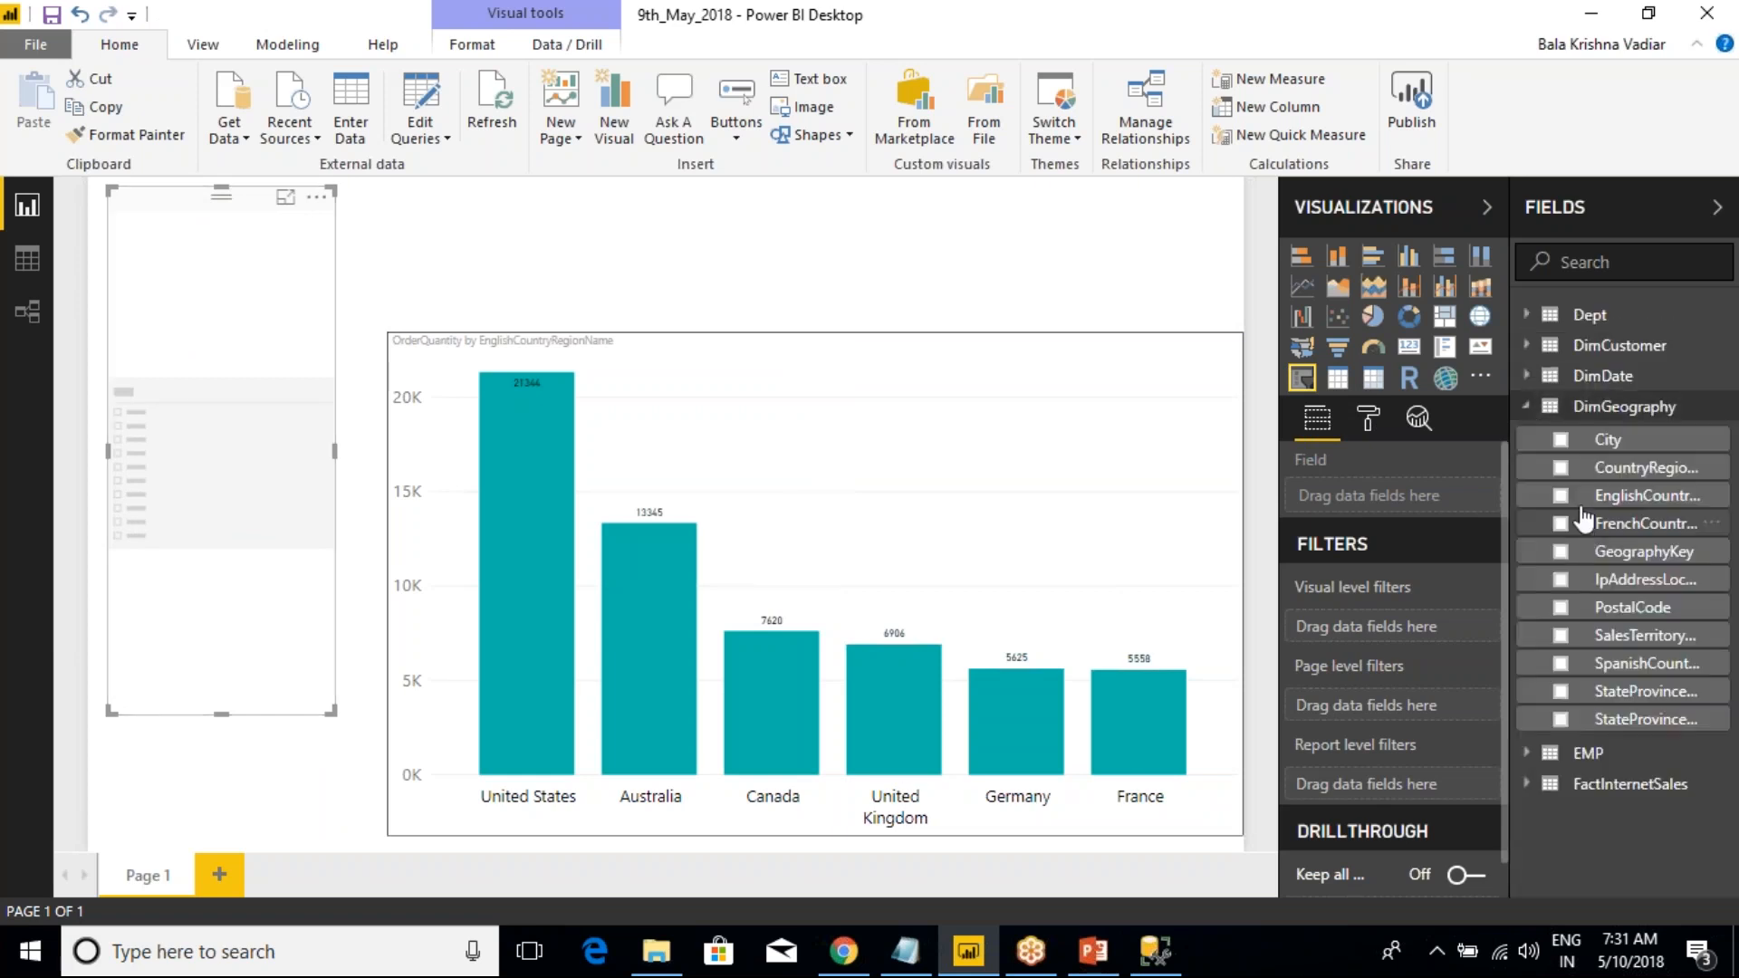
left_click(1560, 496)
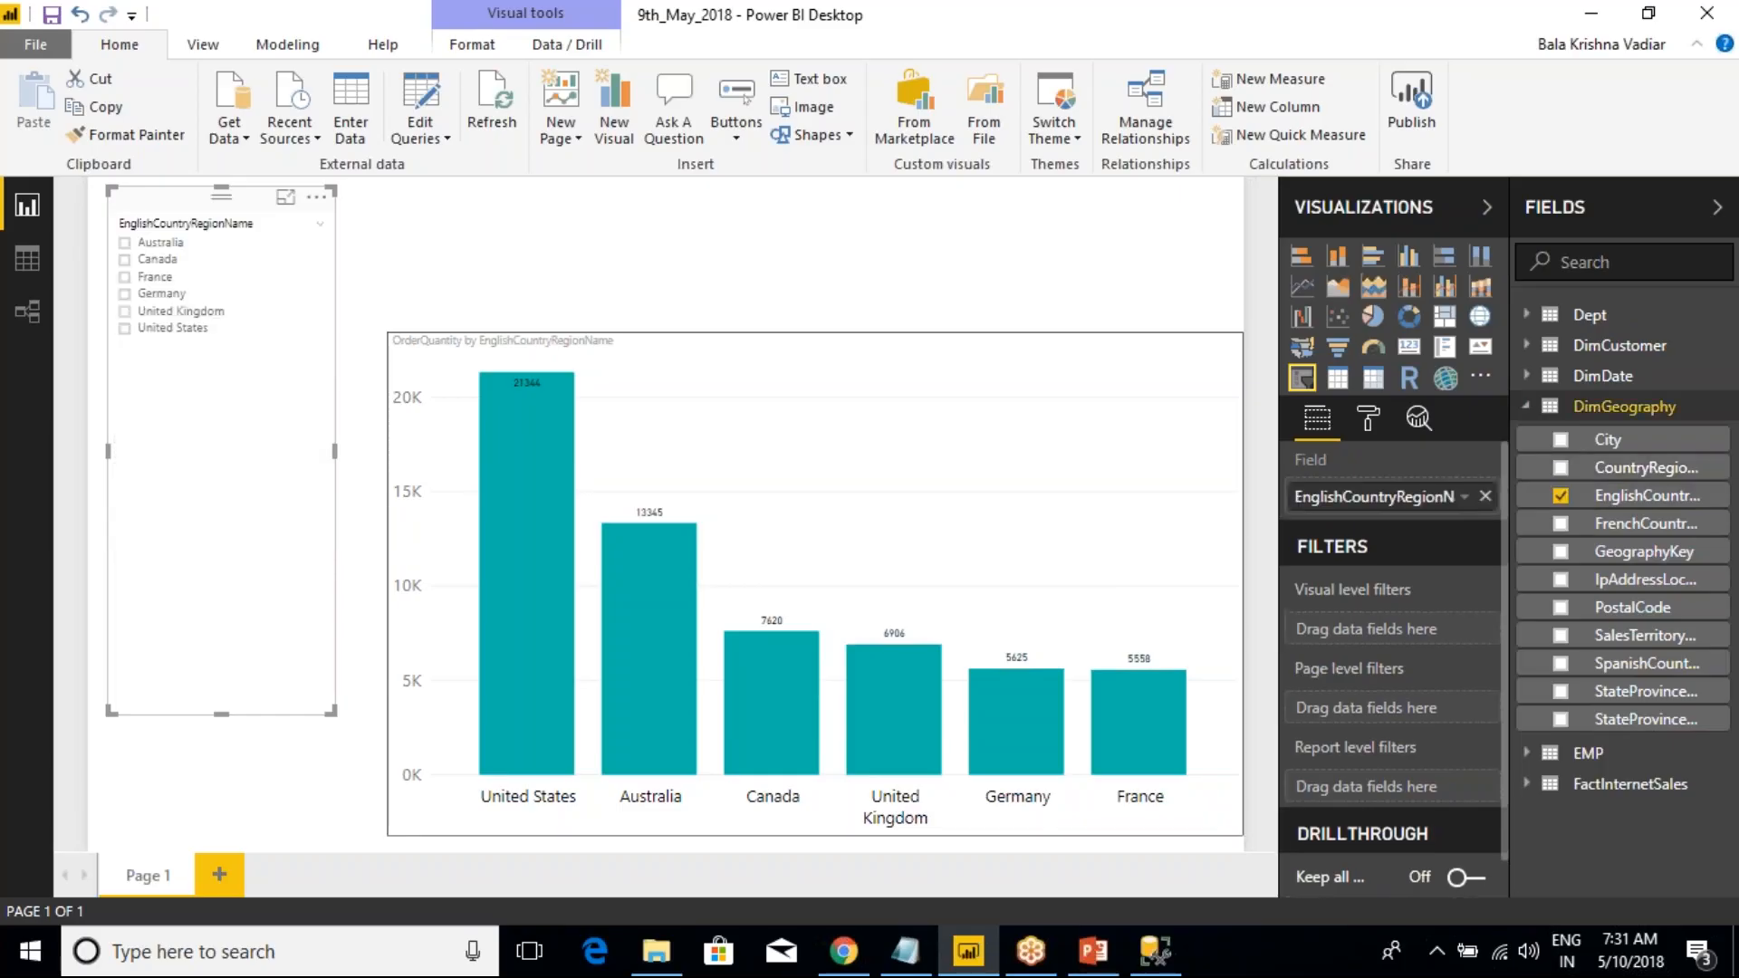
left_click_drag(329, 709, 324, 473)
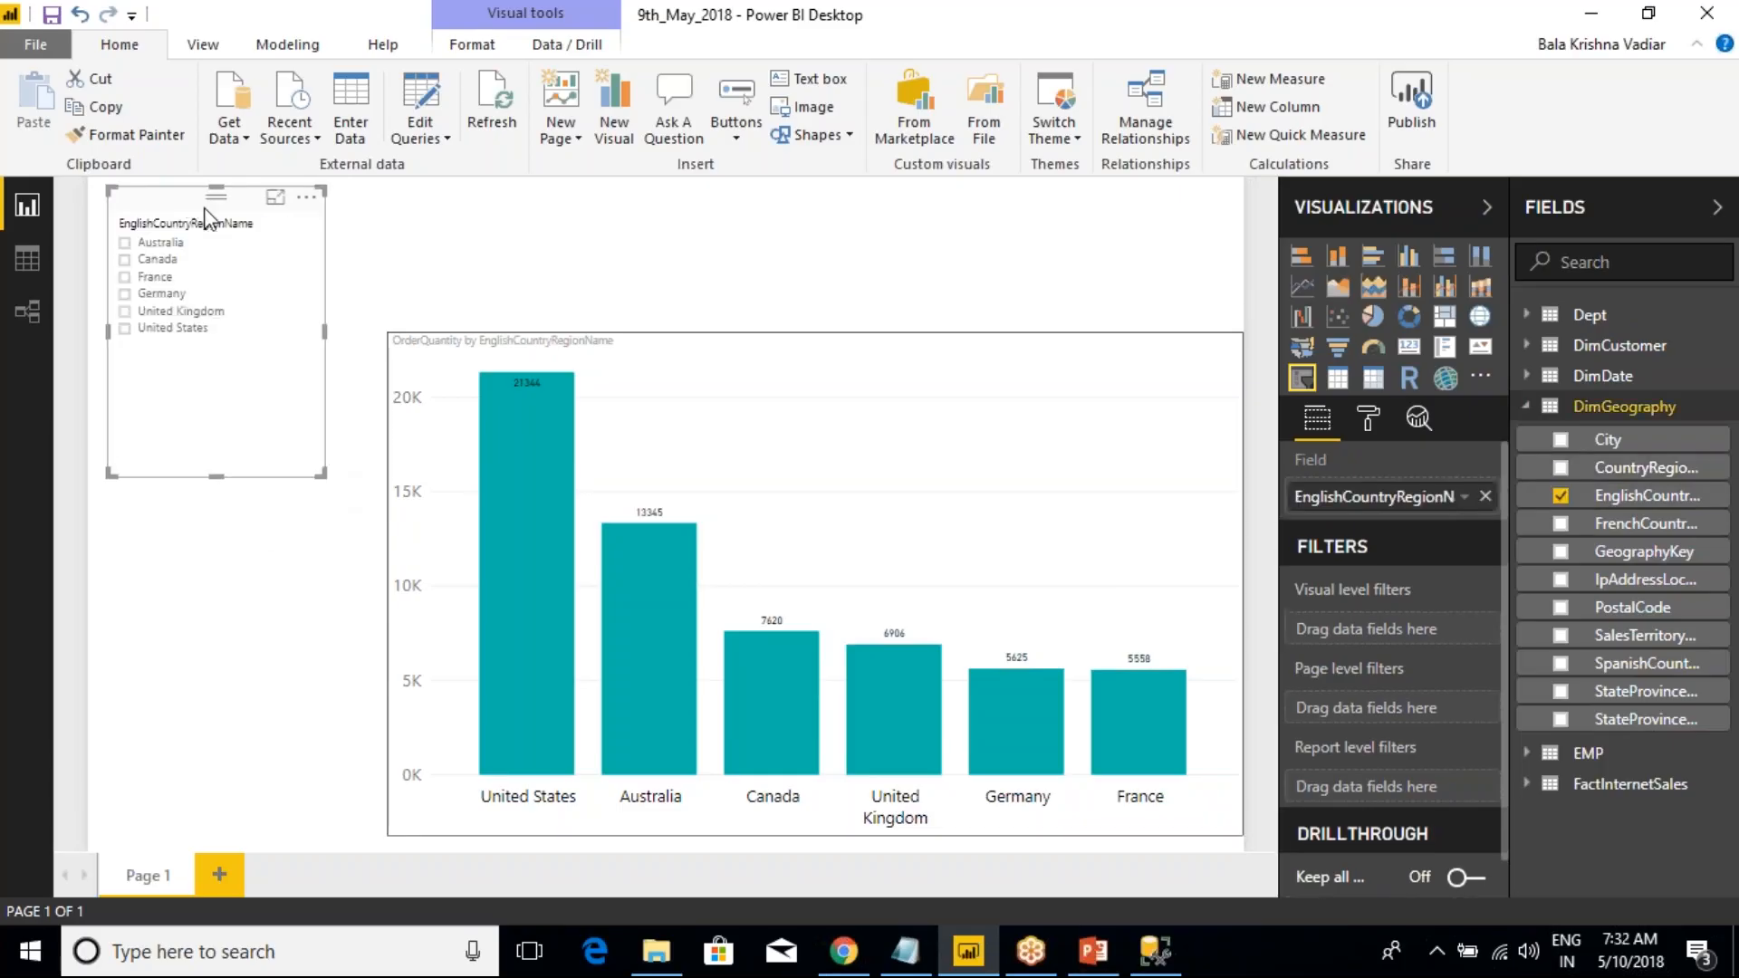
- Set the text size of the country slicer's items to 19
left_click(1369, 422)
left_click(1304, 563)
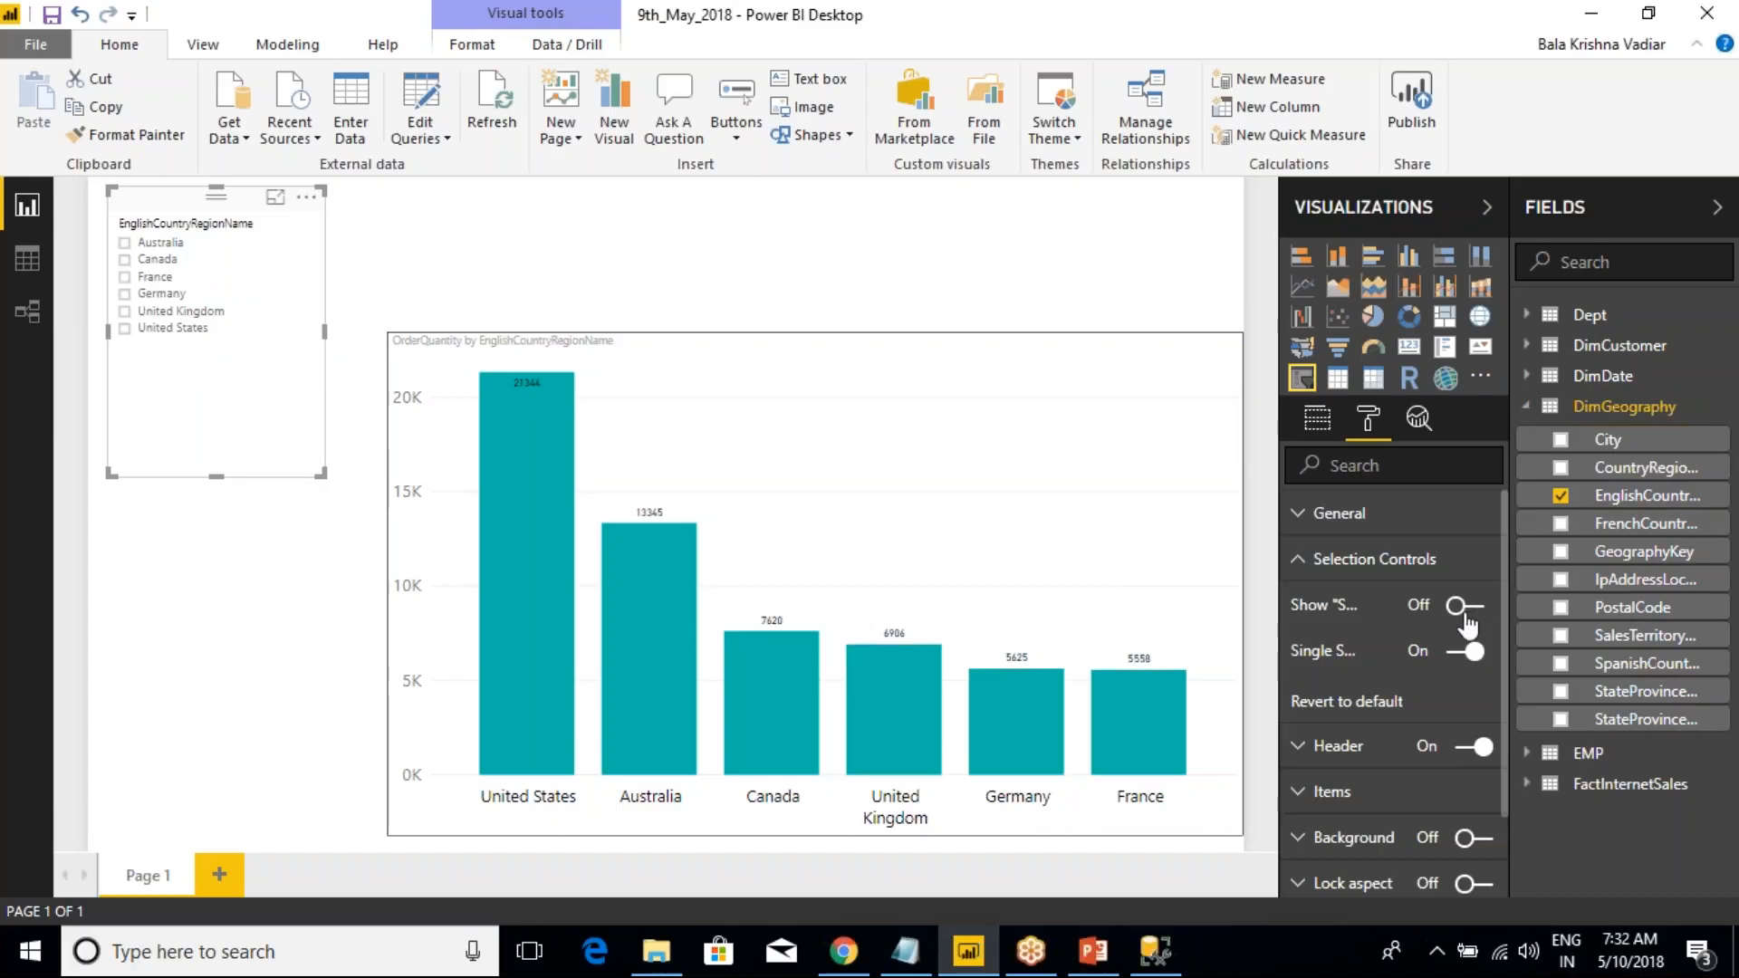
left_click(1302, 563)
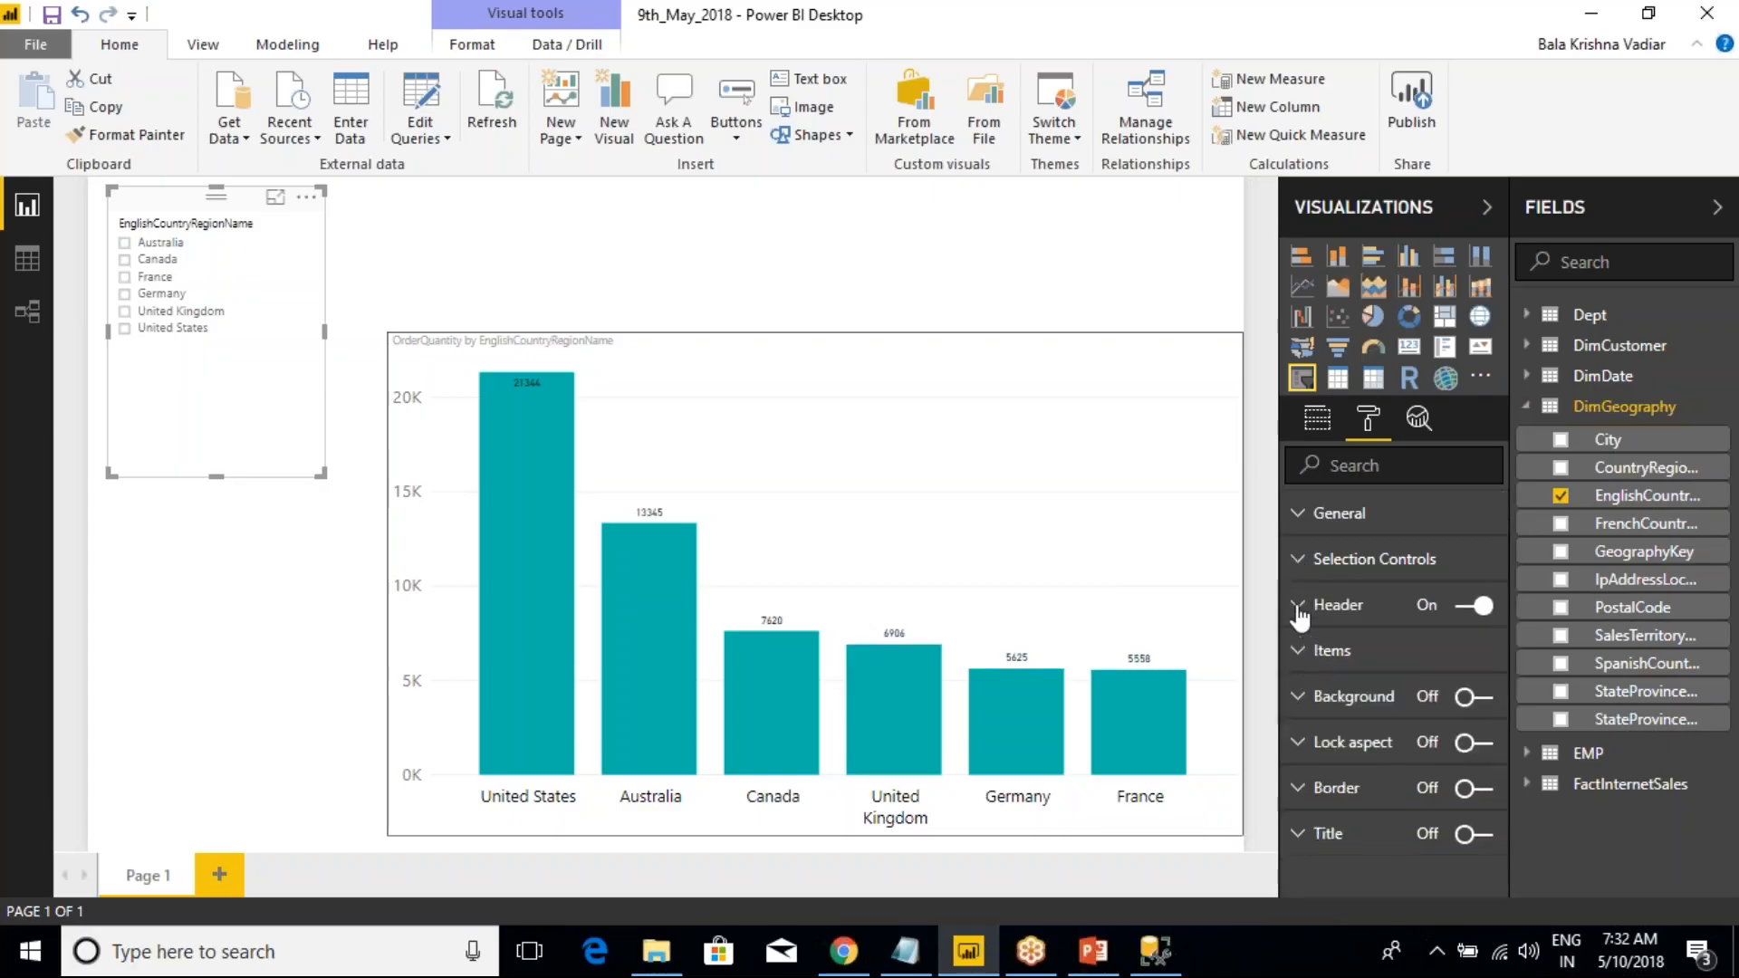
left_click(1299, 651)
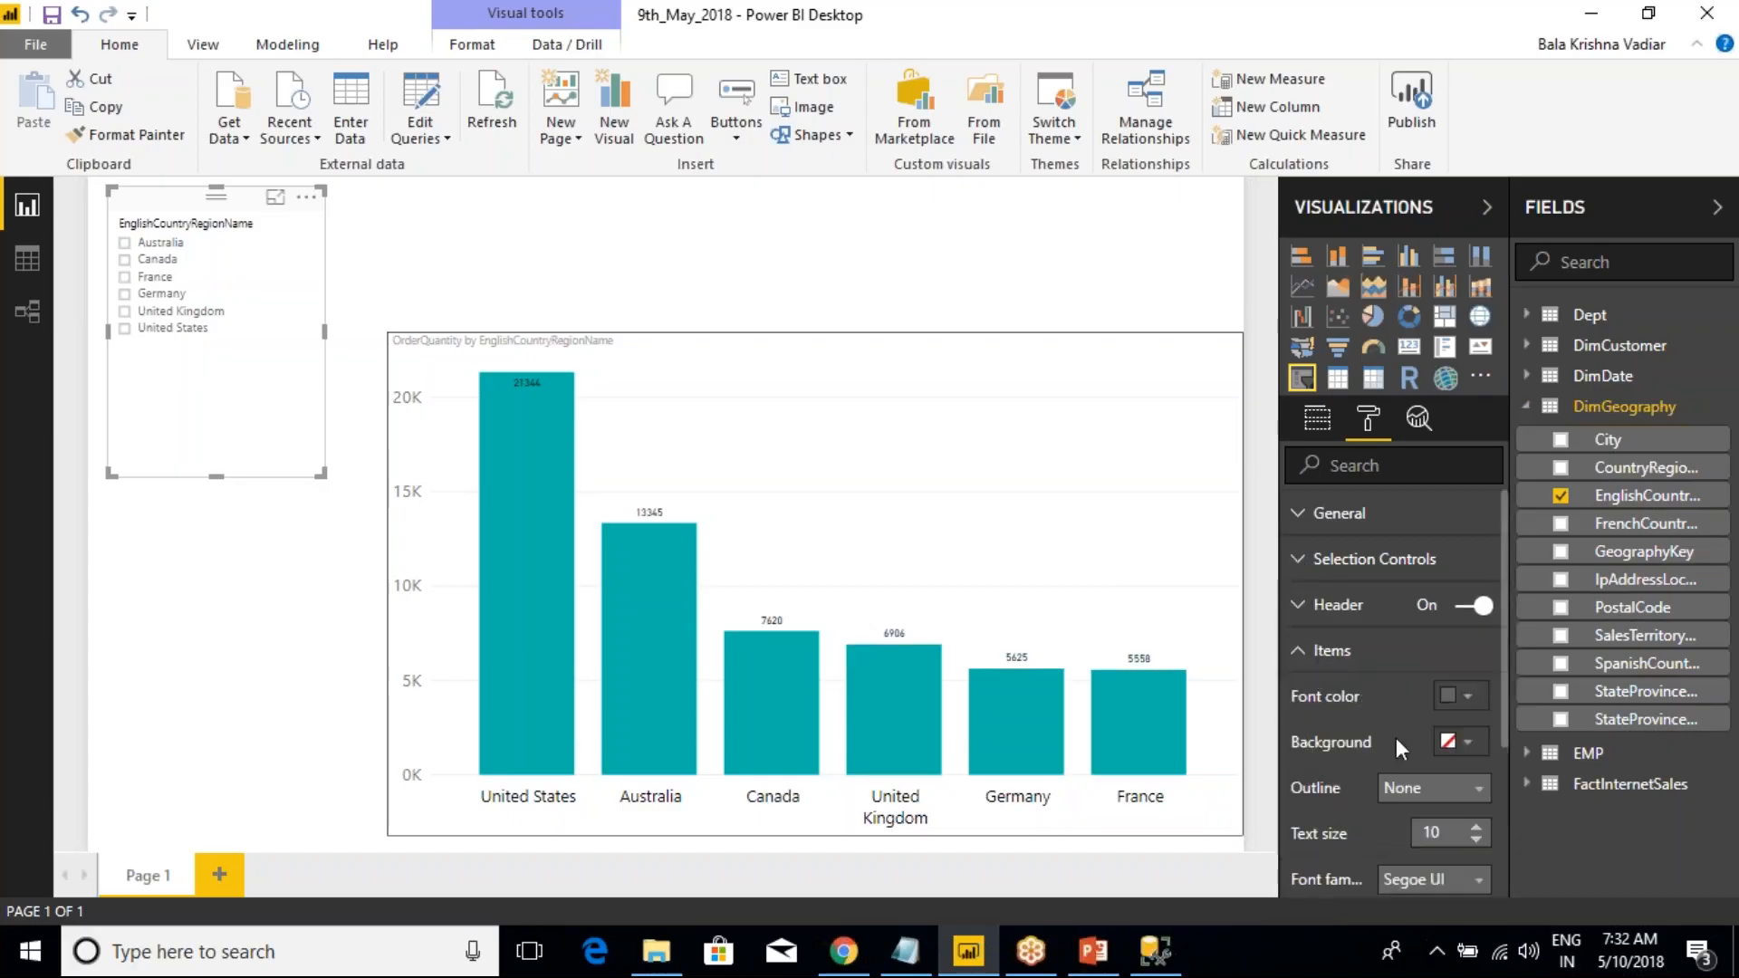
scroll(1401, 748, "down", 3)
left_click(1477, 591)
left_click(1477, 590)
left_click(1477, 590)
left_click(1477, 590)
left_click(1477, 590)
left_click(1477, 591)
left_click(1477, 590)
left_click(1477, 591)
left_click(1477, 590)
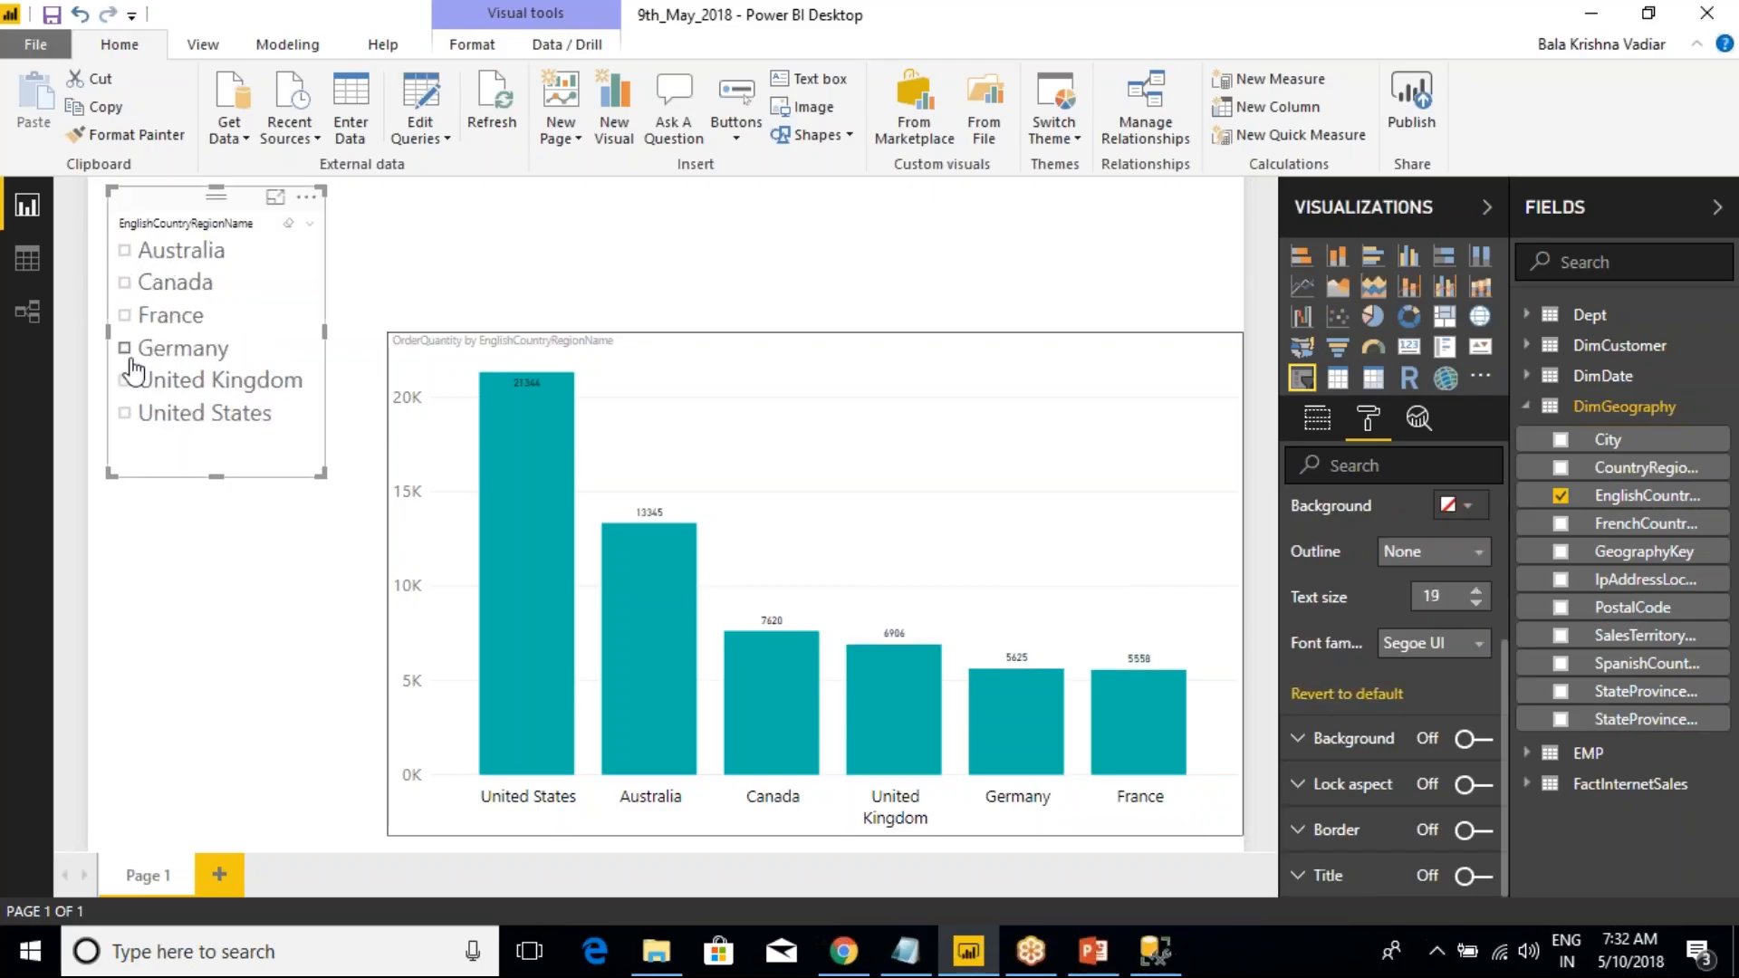
- Try the country slicer by filtering the chart to Germany, France and Canada one at a time, ending on France
left_click(126, 349)
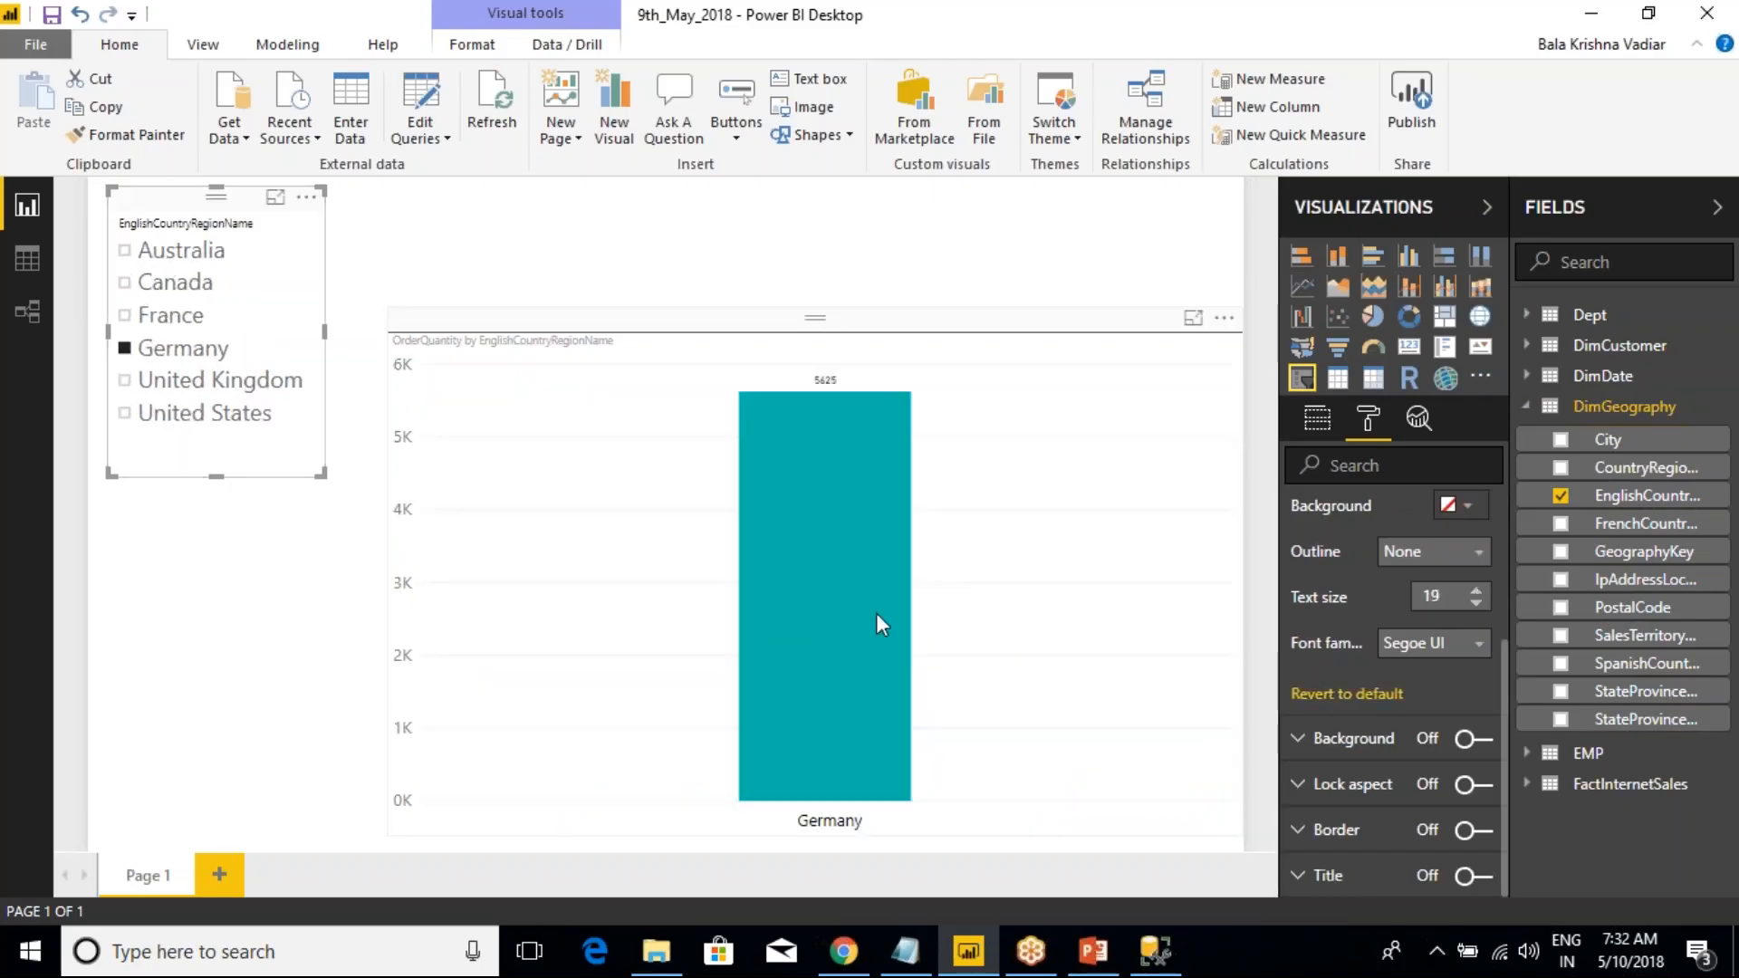
left_click(156, 318)
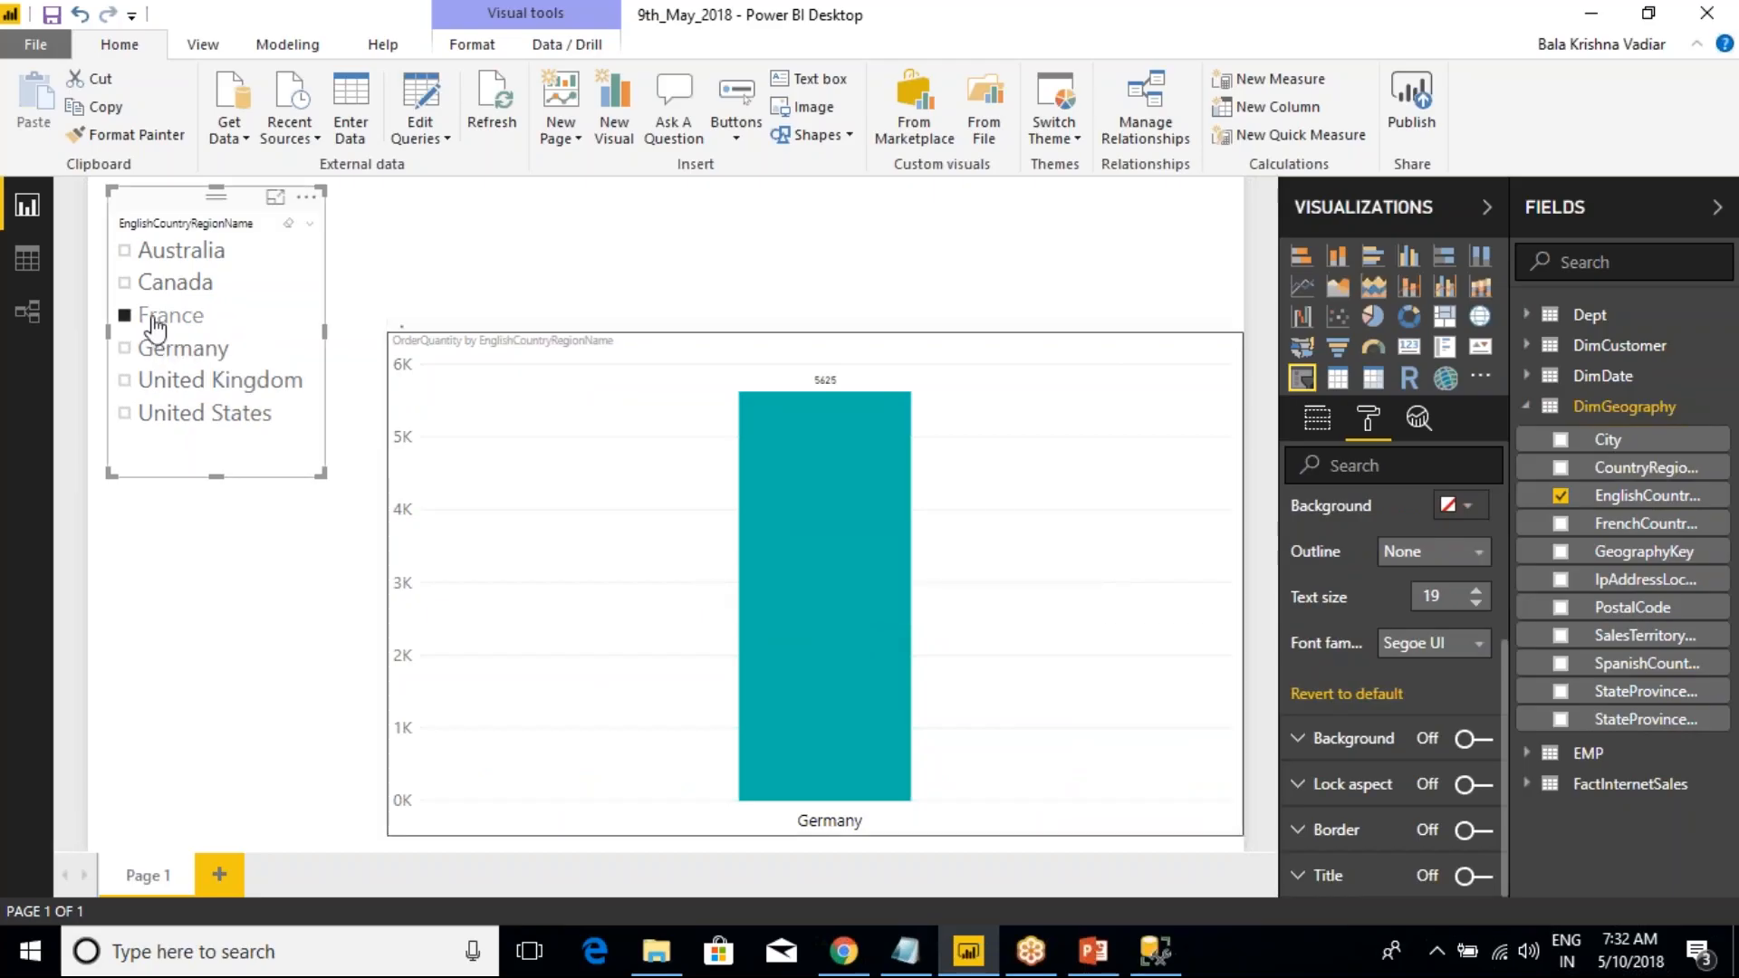
left_click(130, 349)
left_click(159, 317)
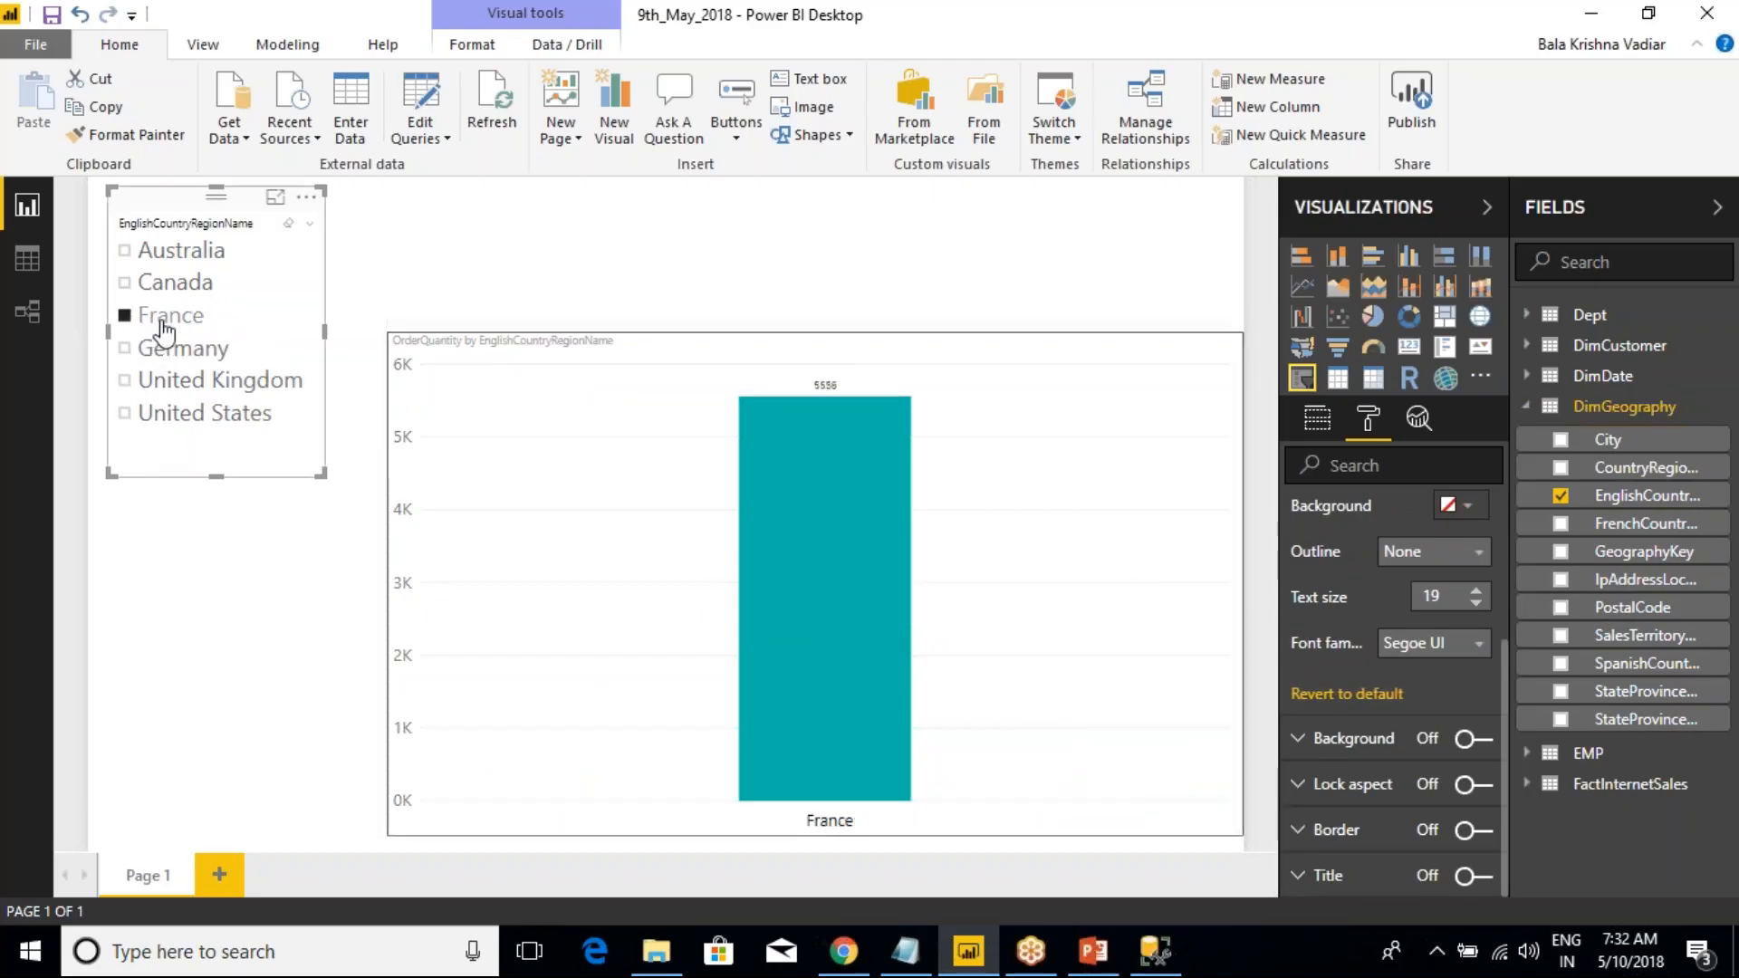
left_click(165, 288)
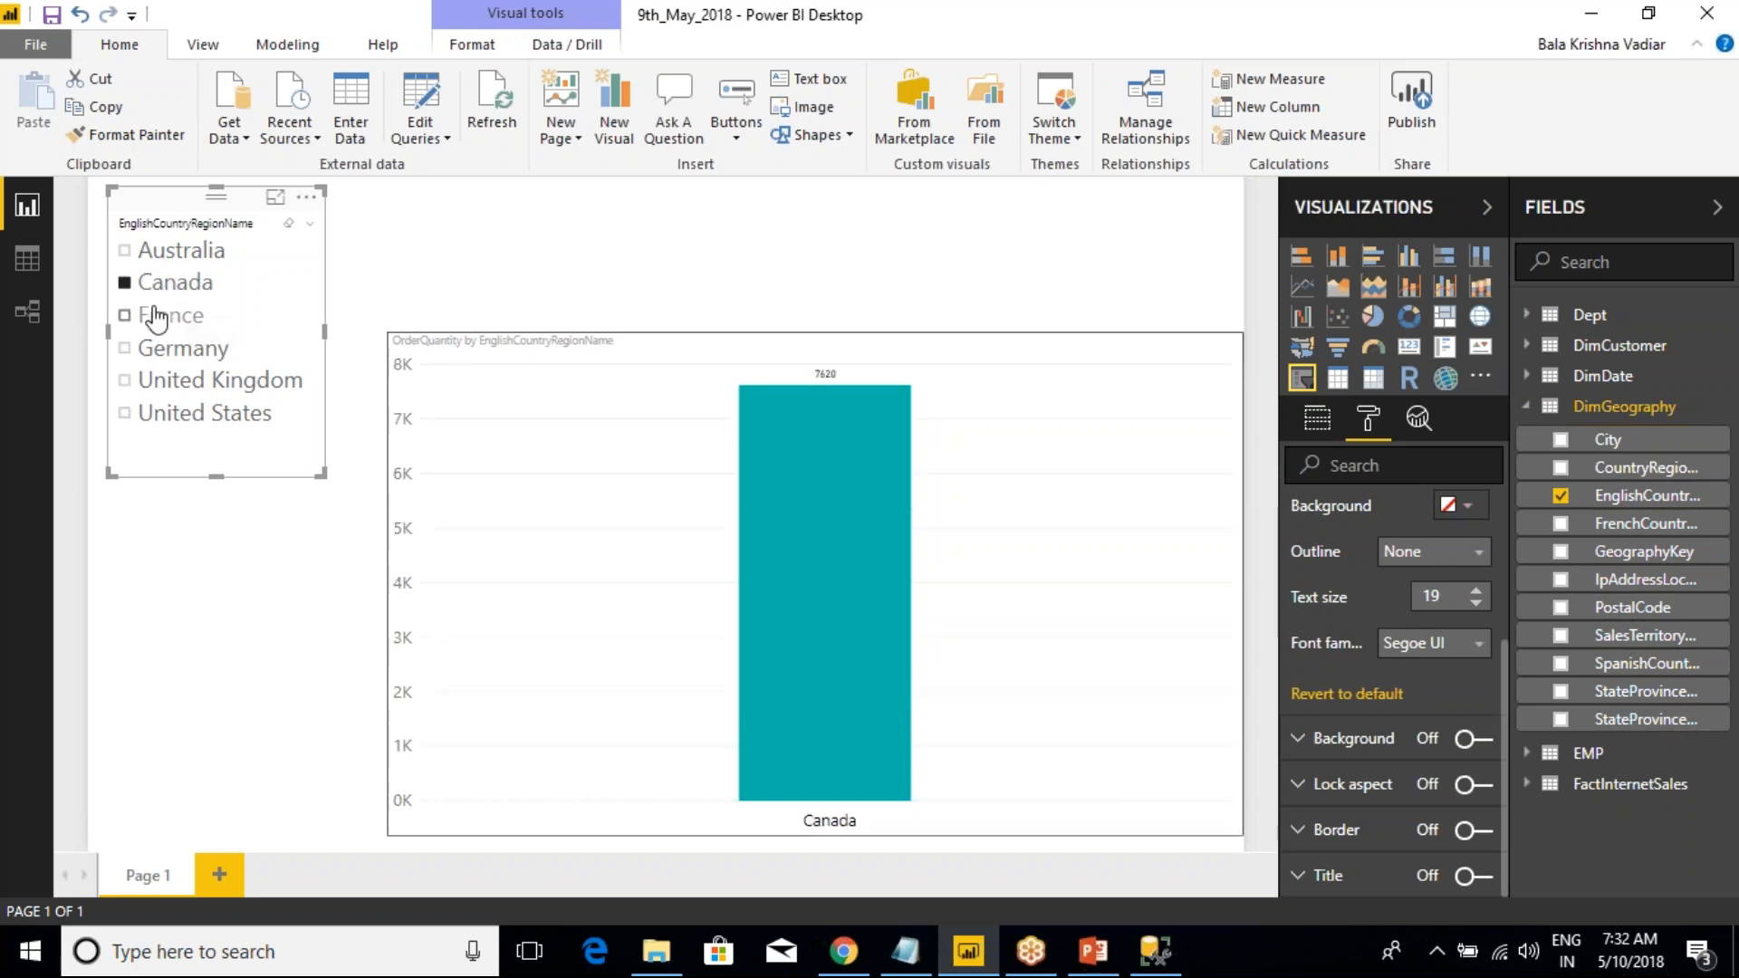
left_click(156, 317)
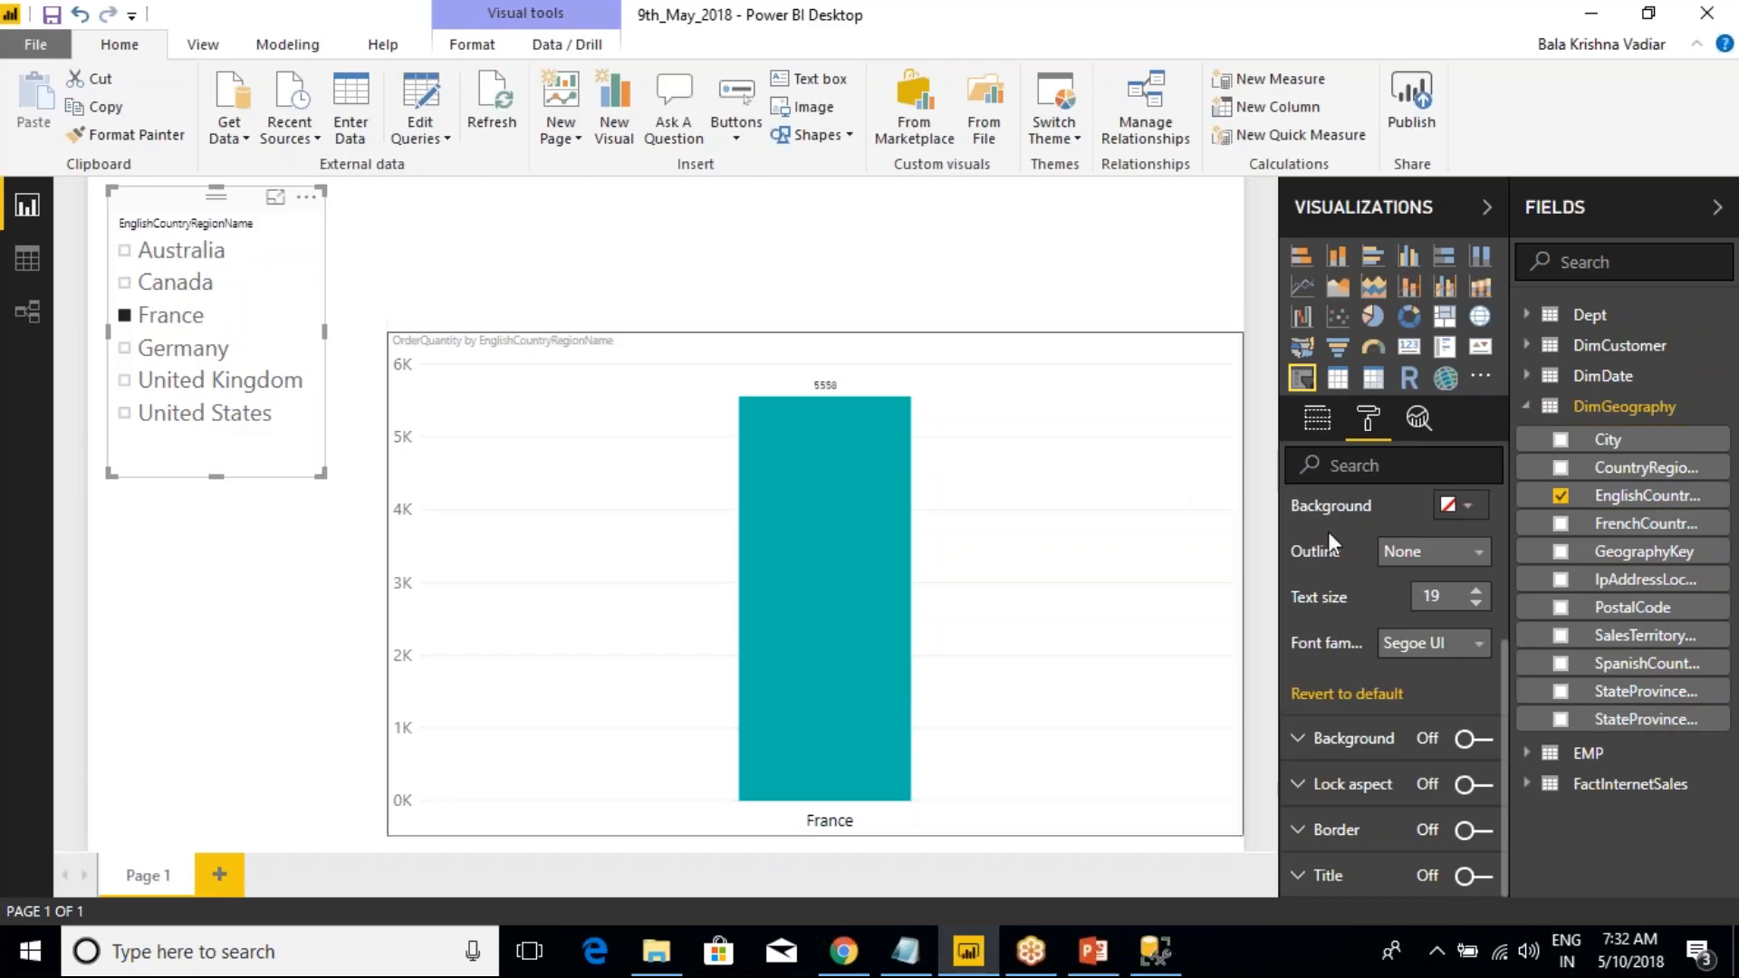
- Turn on the Select All option in the country slicer's selection controls, widening the formatting pane to read the option names
scroll(1301, 665, "up", 3)
left_click(1300, 656)
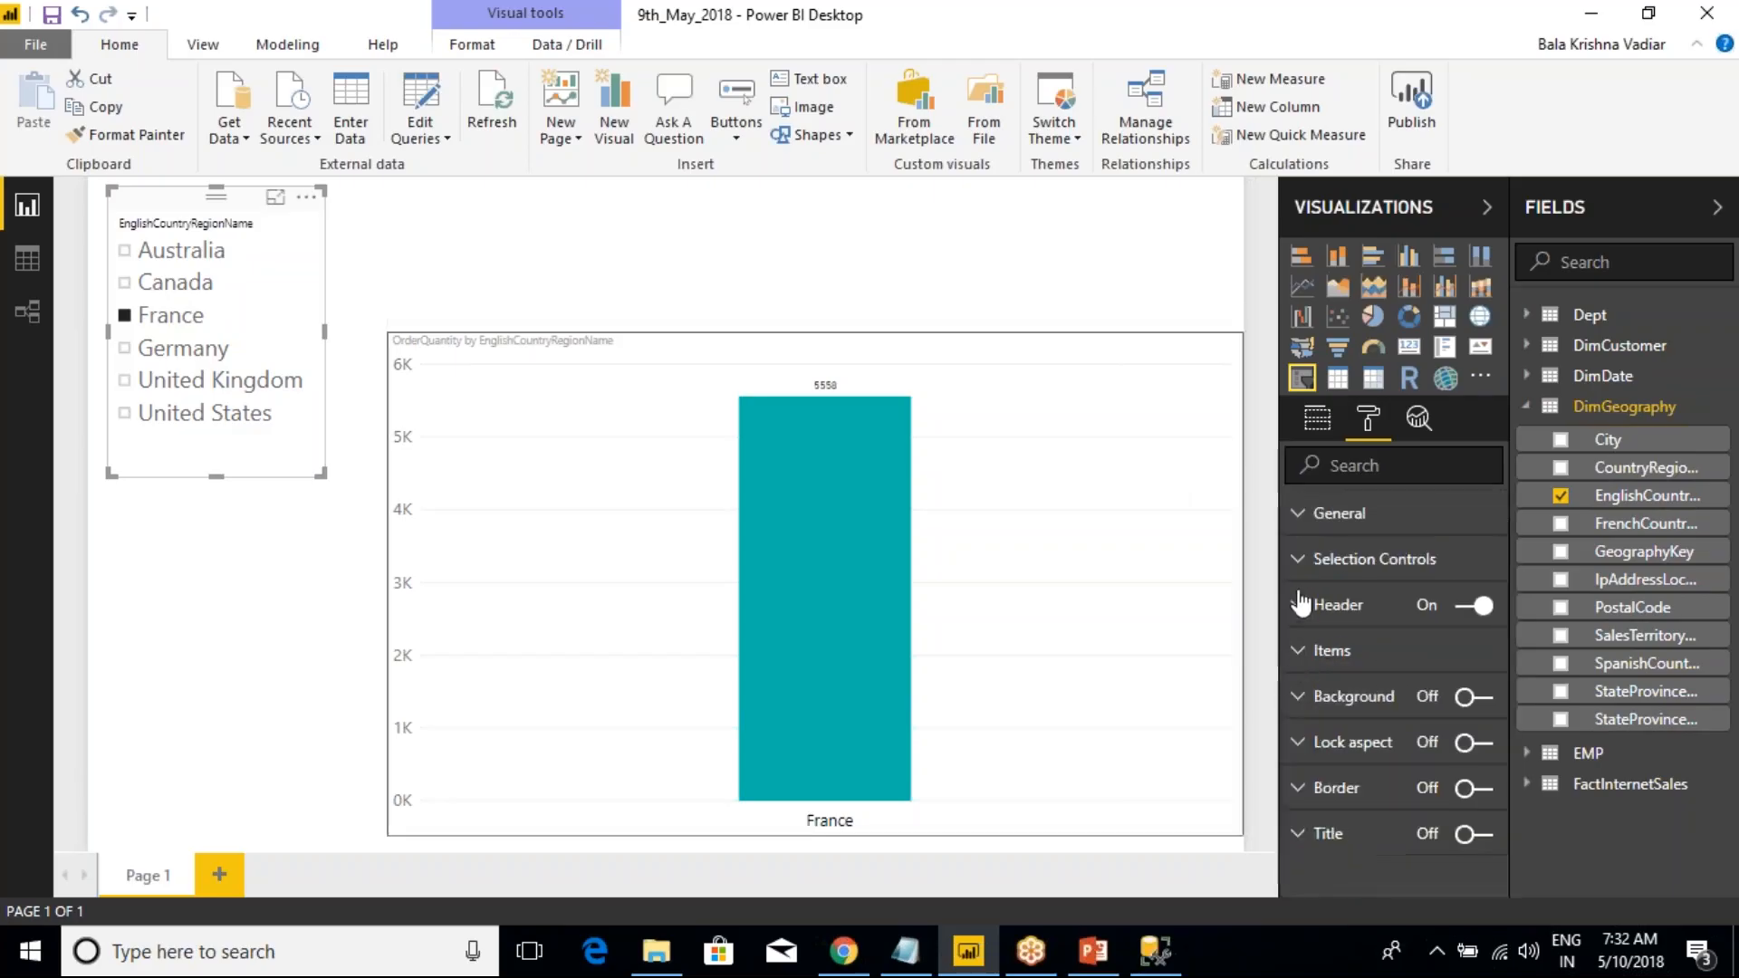
left_click(1303, 564)
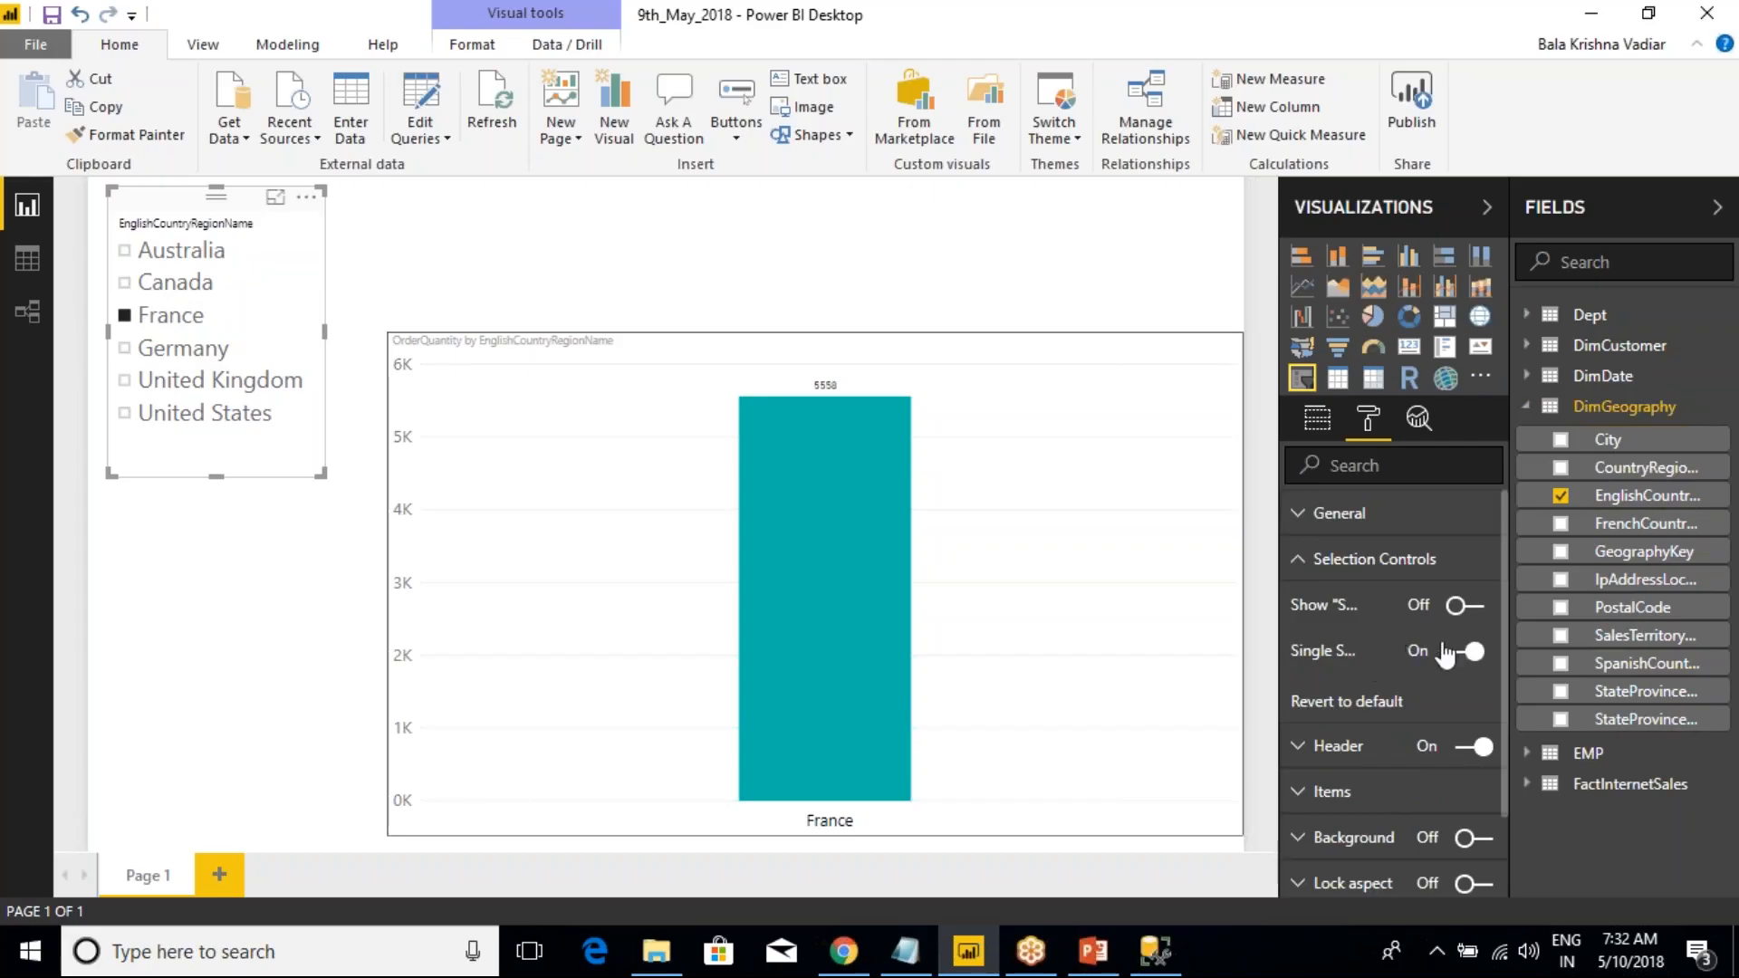
left_click_drag(1279, 659, 1113, 647)
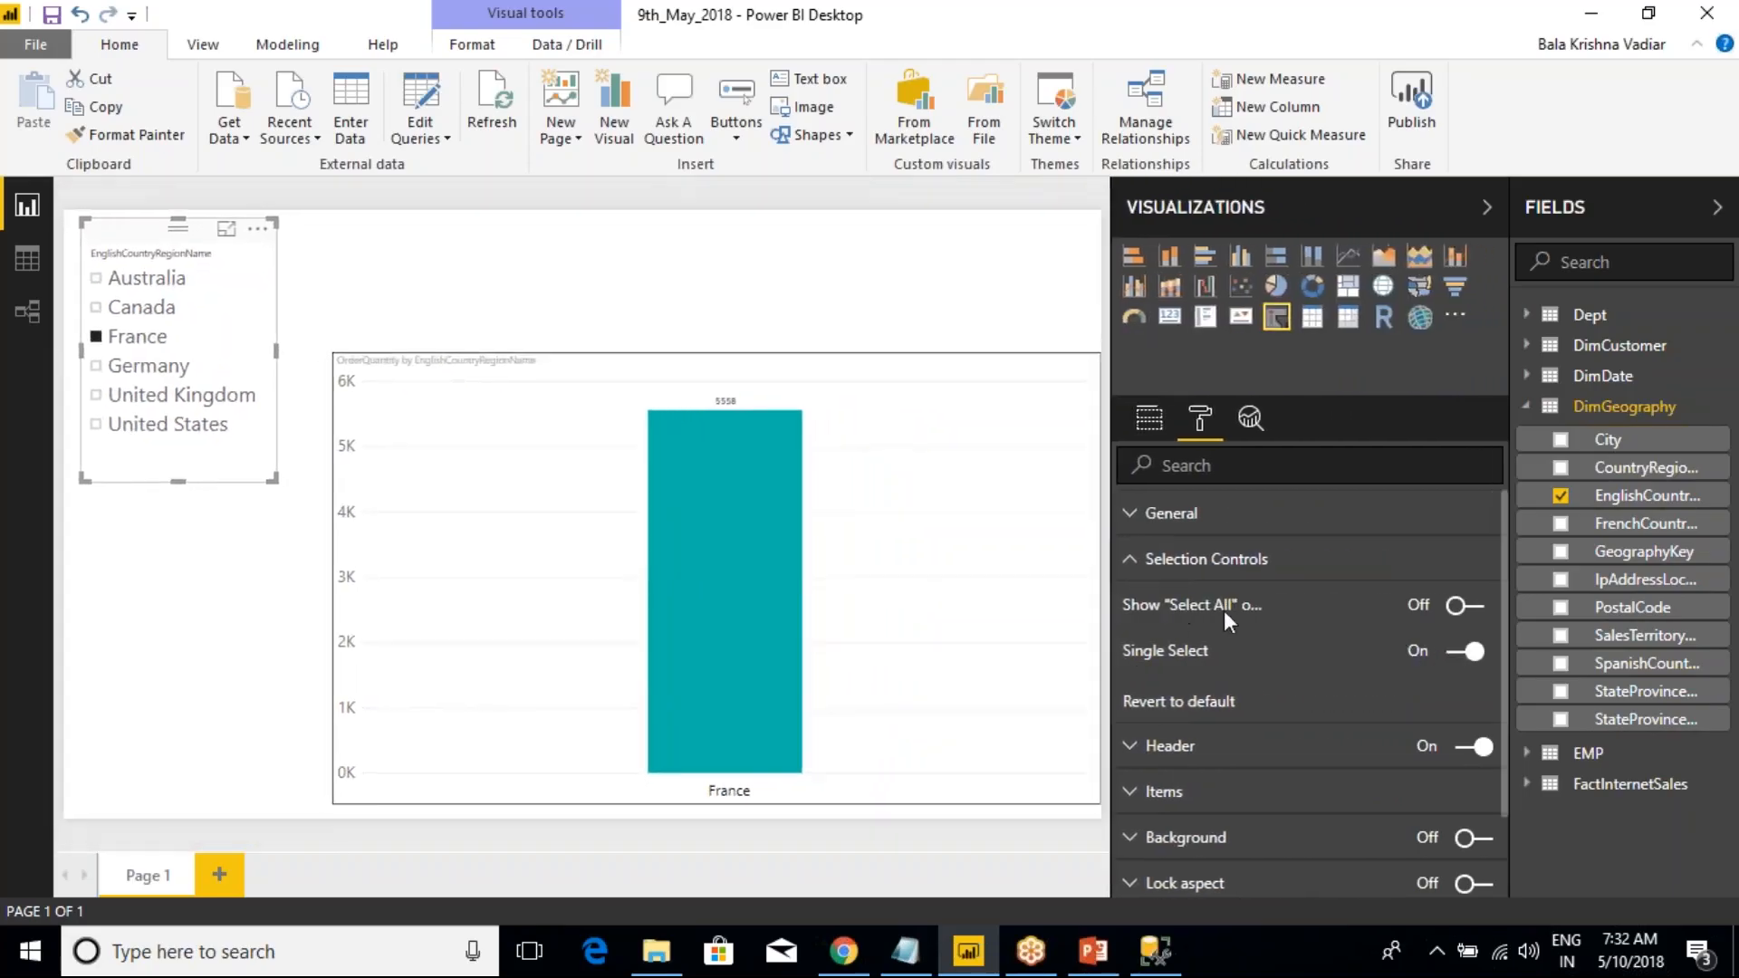
left_click(1473, 607)
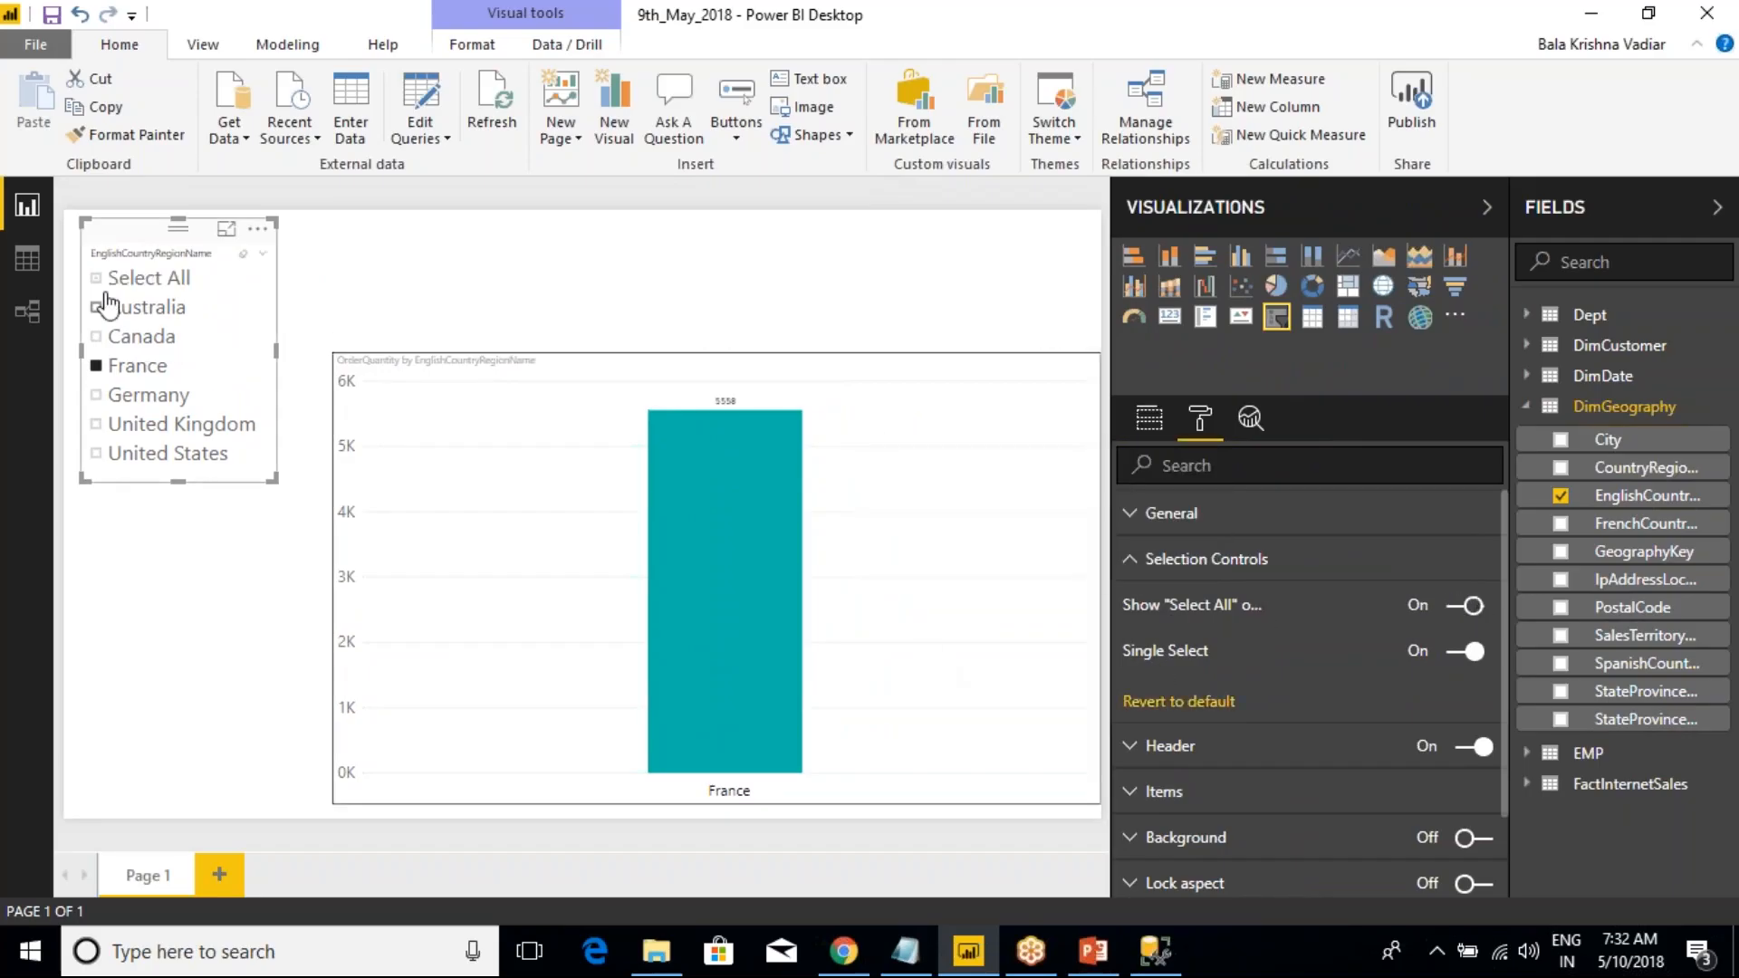
- Test the slicer in single-select mode with Select All, Australia and Canada, ending on Canada
left_click(98, 280)
left_click(100, 308)
left_click(101, 339)
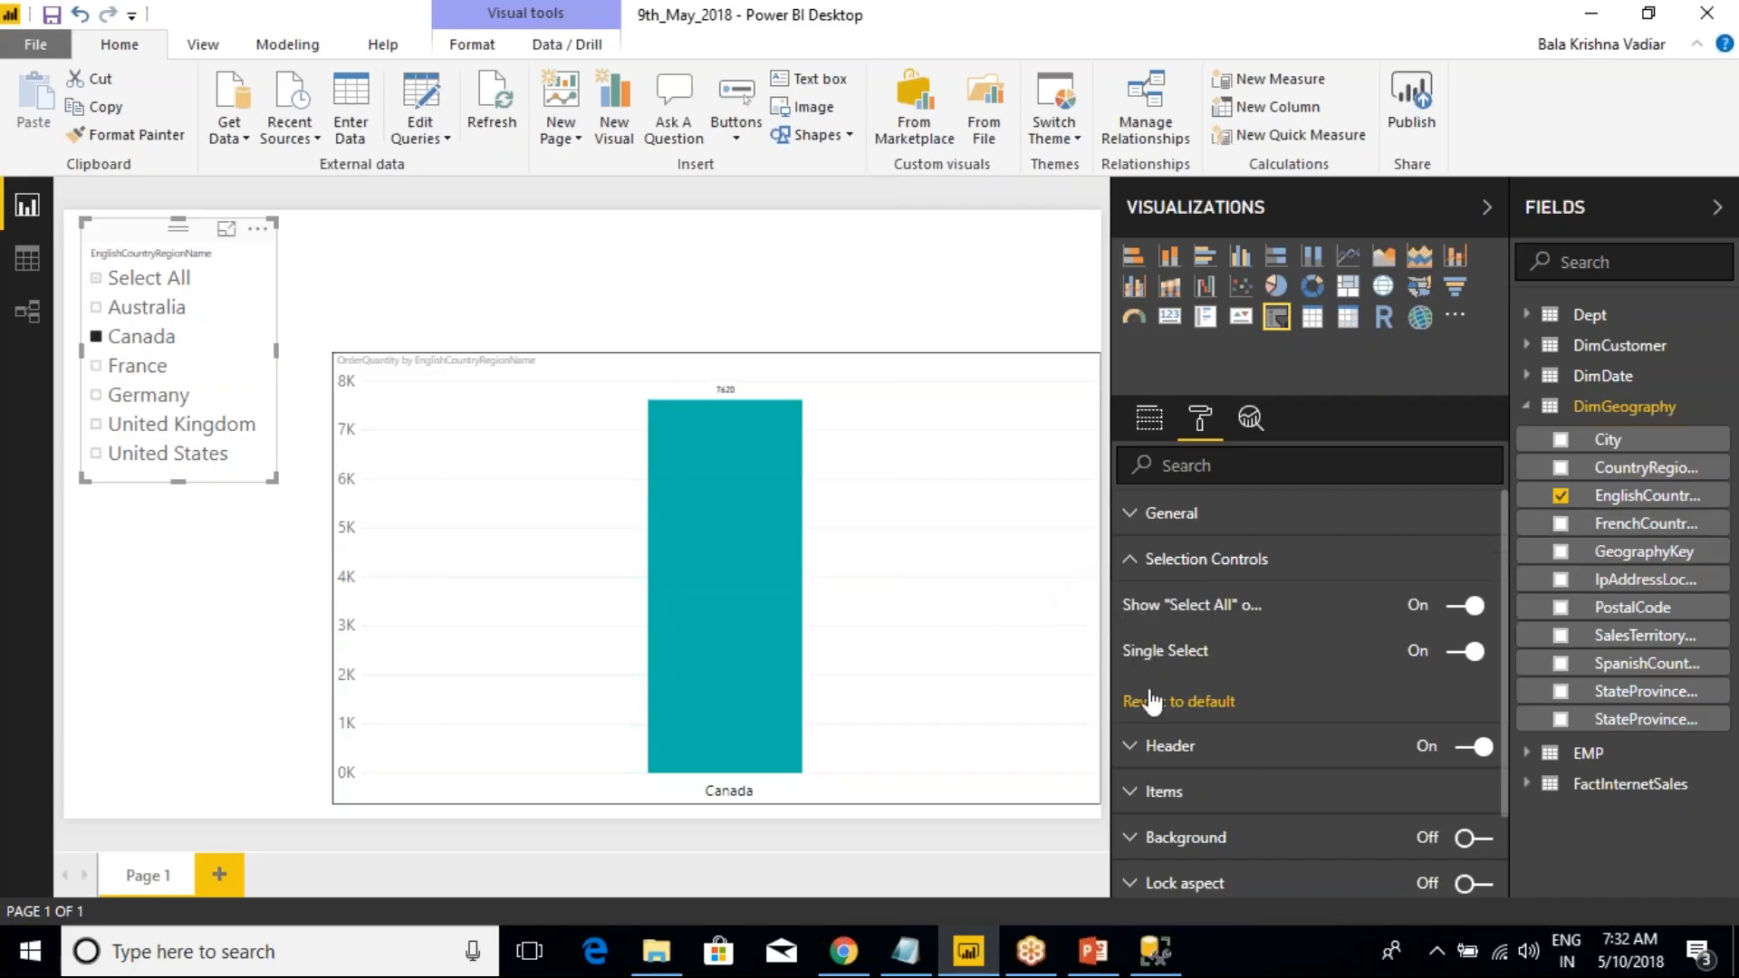
- Turn off Single Select for the slicer and add Australia and France to the Canada selection
left_click(1461, 660)
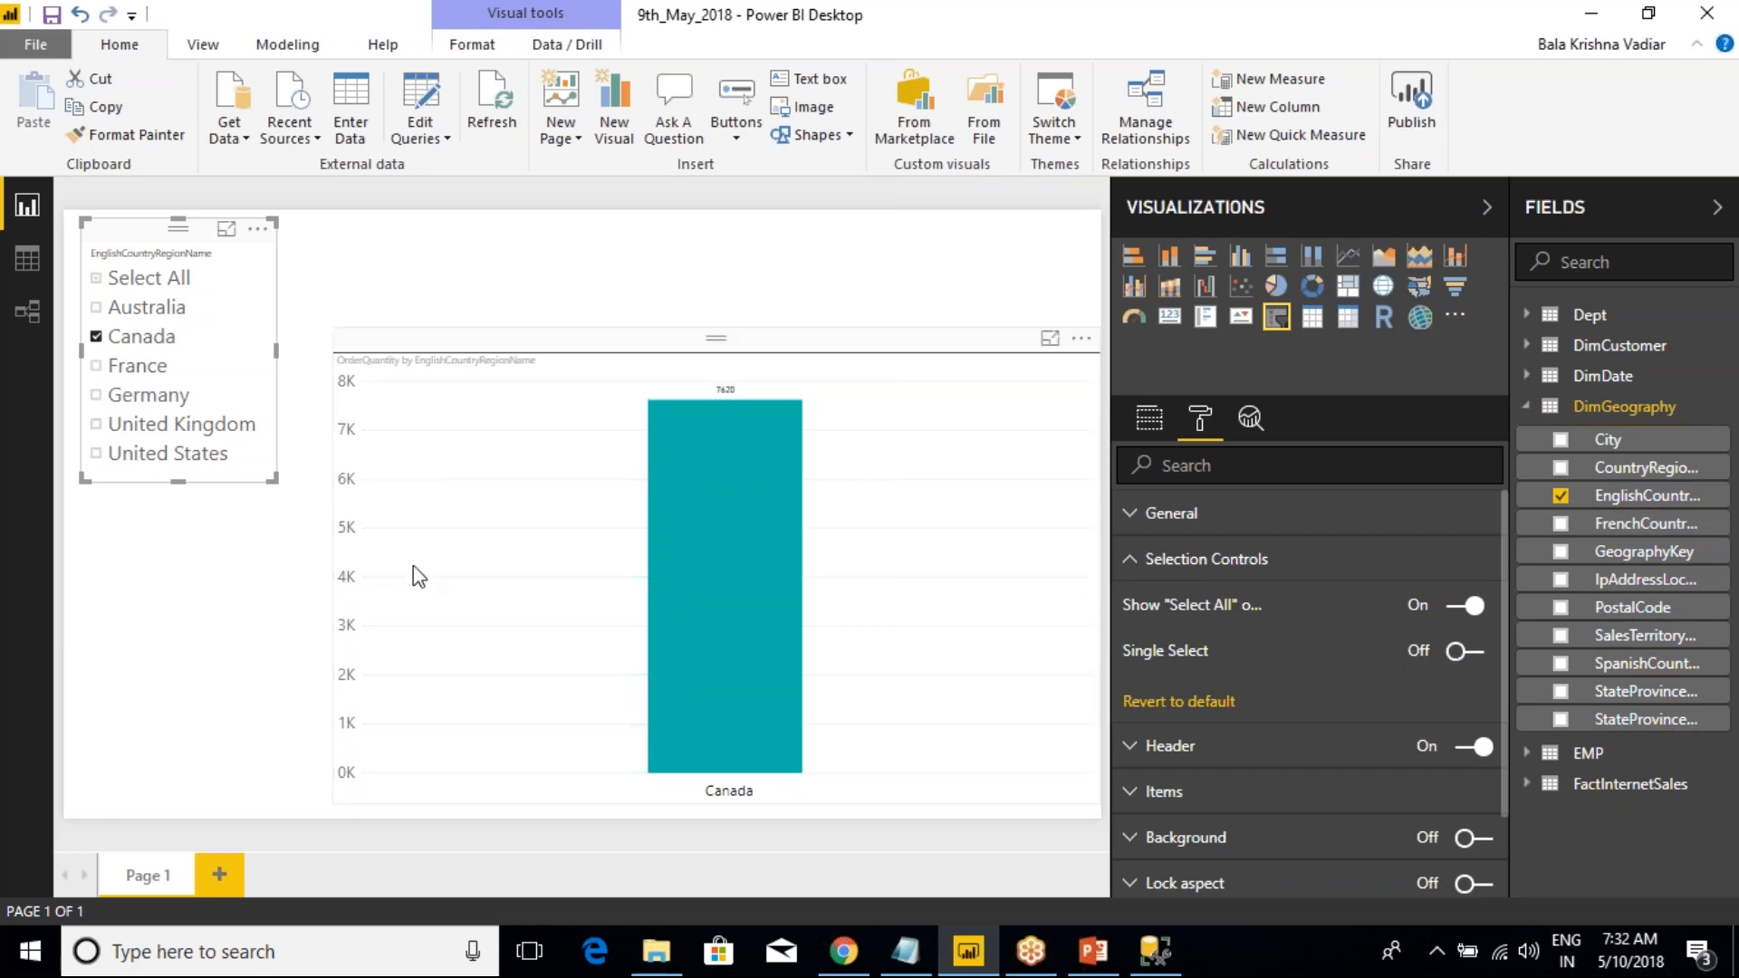
left_click(96, 307)
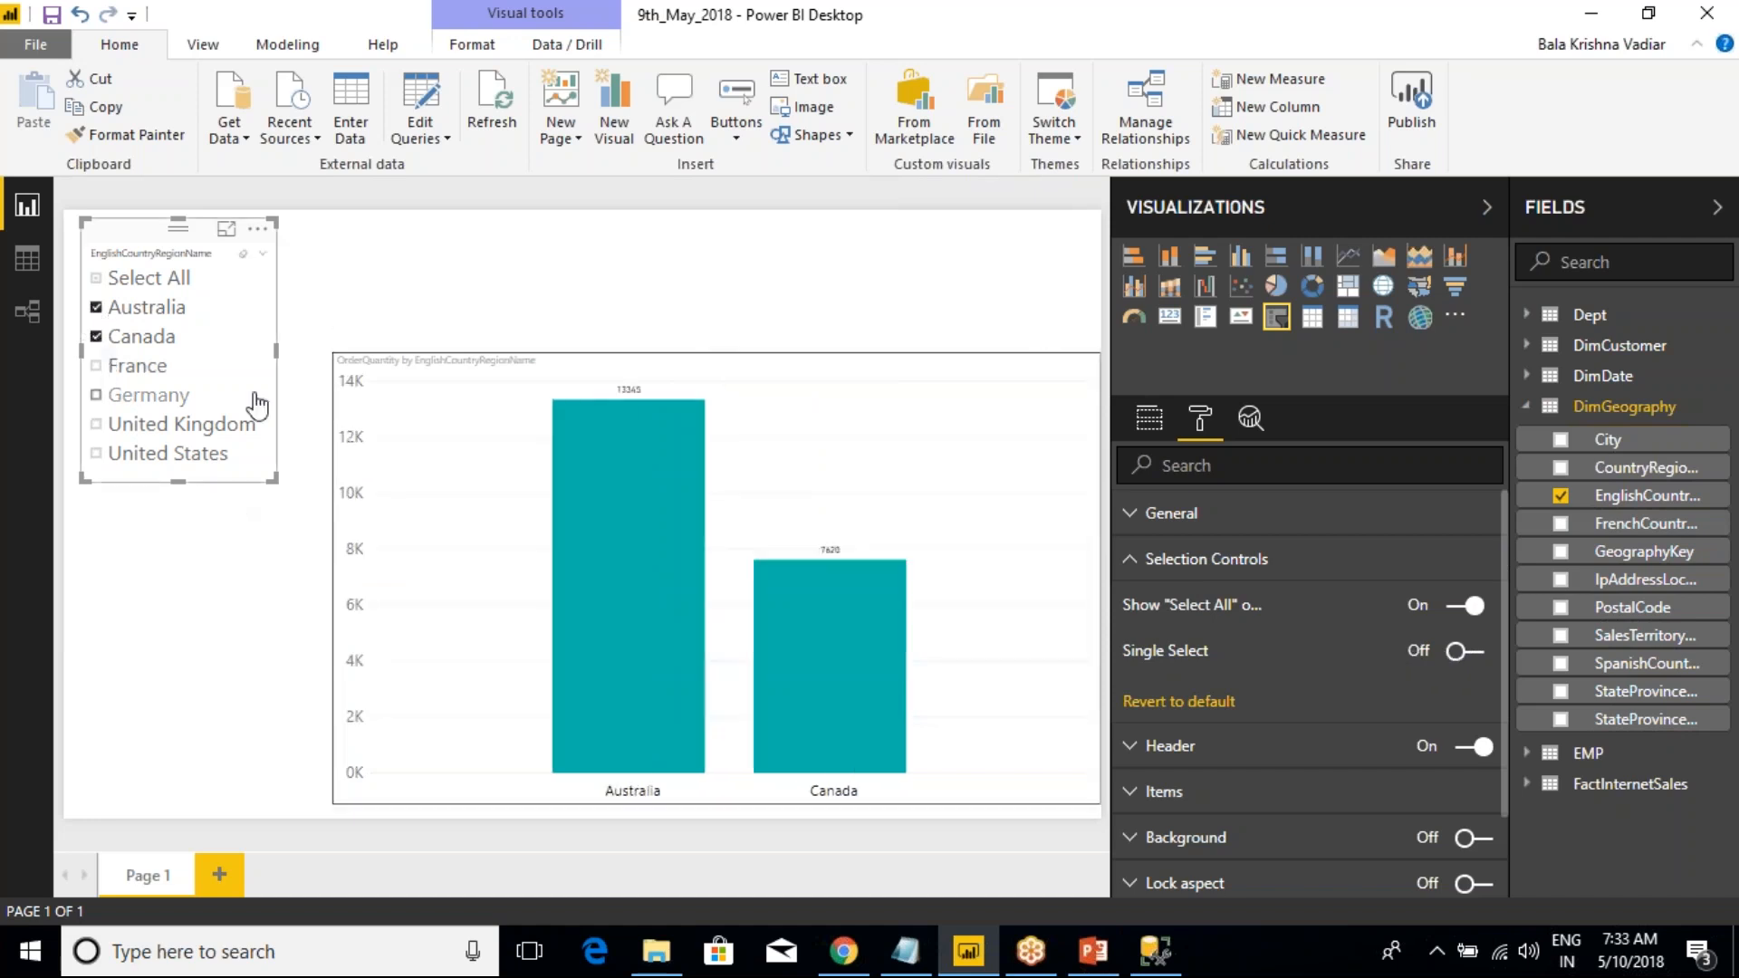
left_click(95, 365)
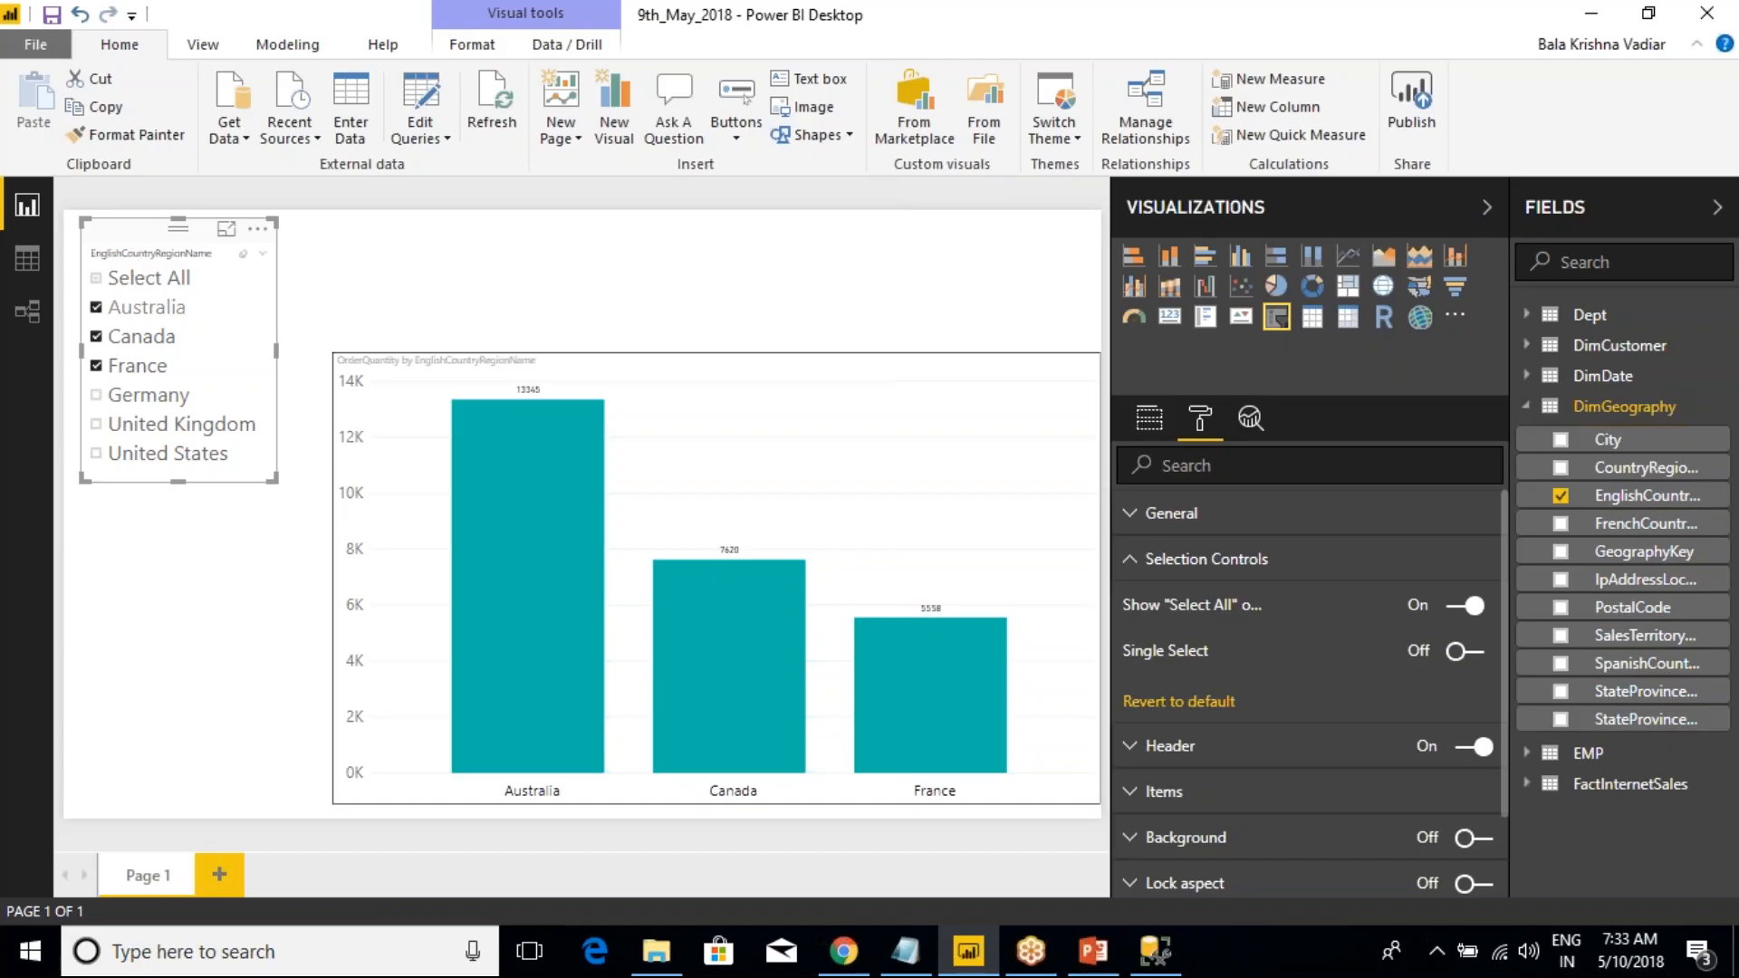
- Switch the slicer's selection to Germany alone and then to France alone
left_click(98, 396)
left_click(98, 366)
left_click(97, 337)
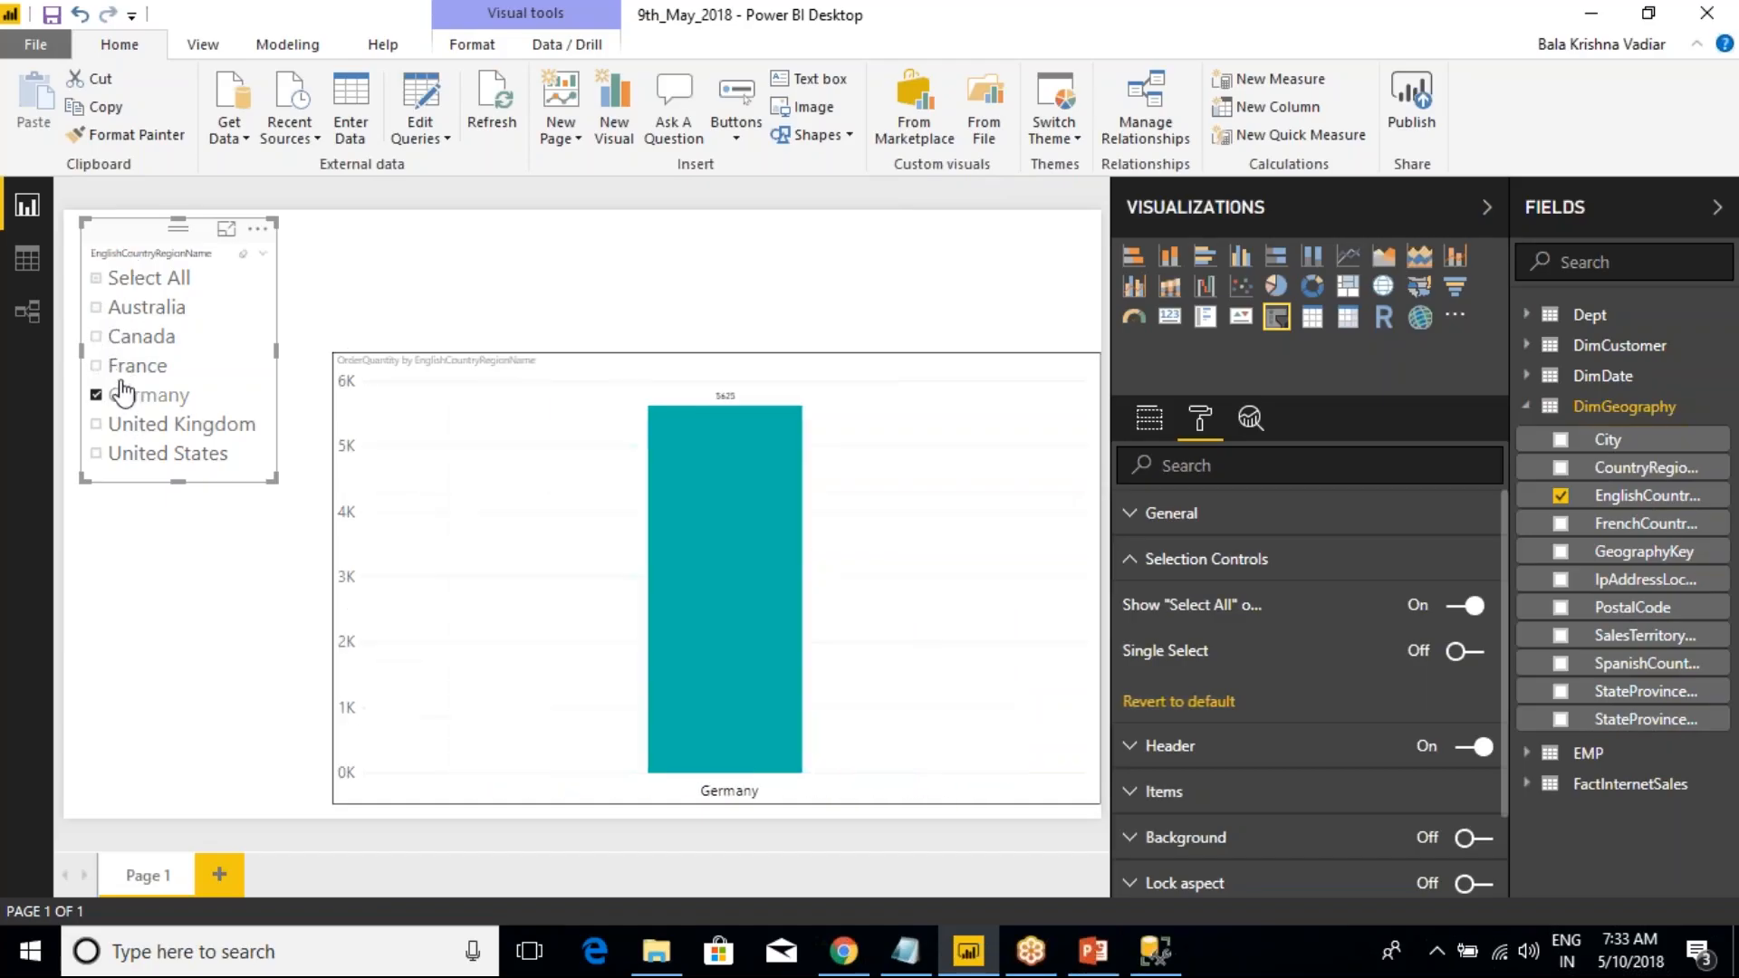
left_click(97, 366)
left_click(96, 396)
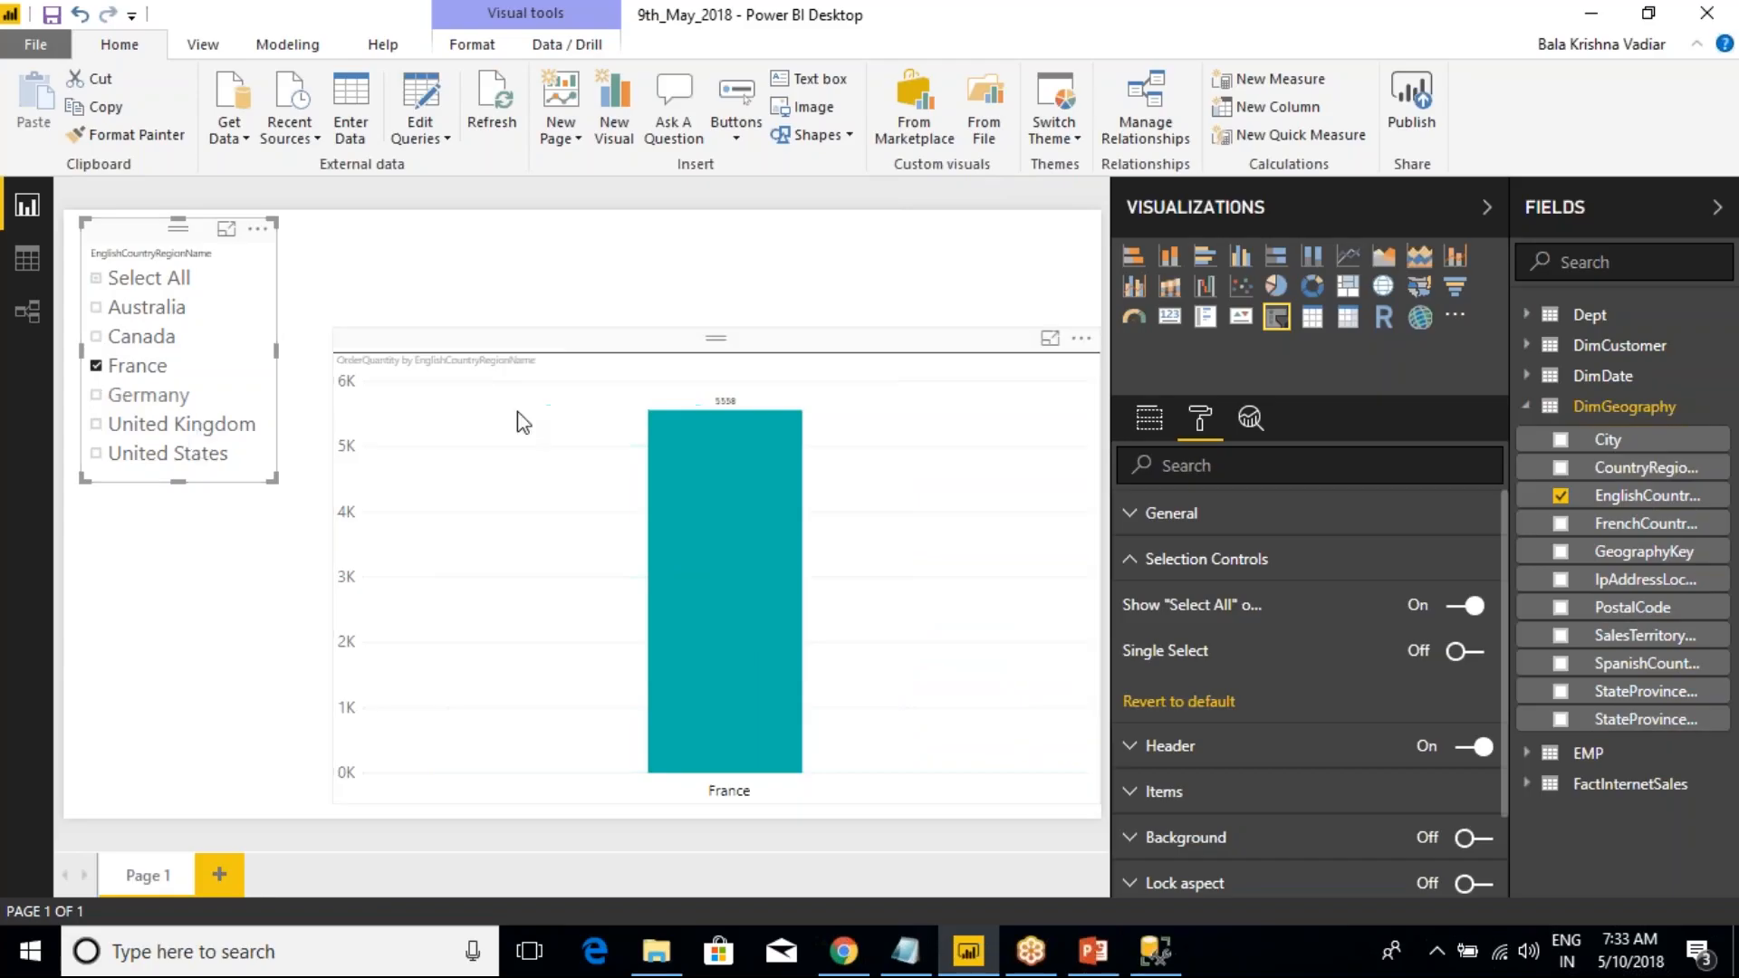
- Add Canada to the France selection in the country slicer
left_click(587, 366)
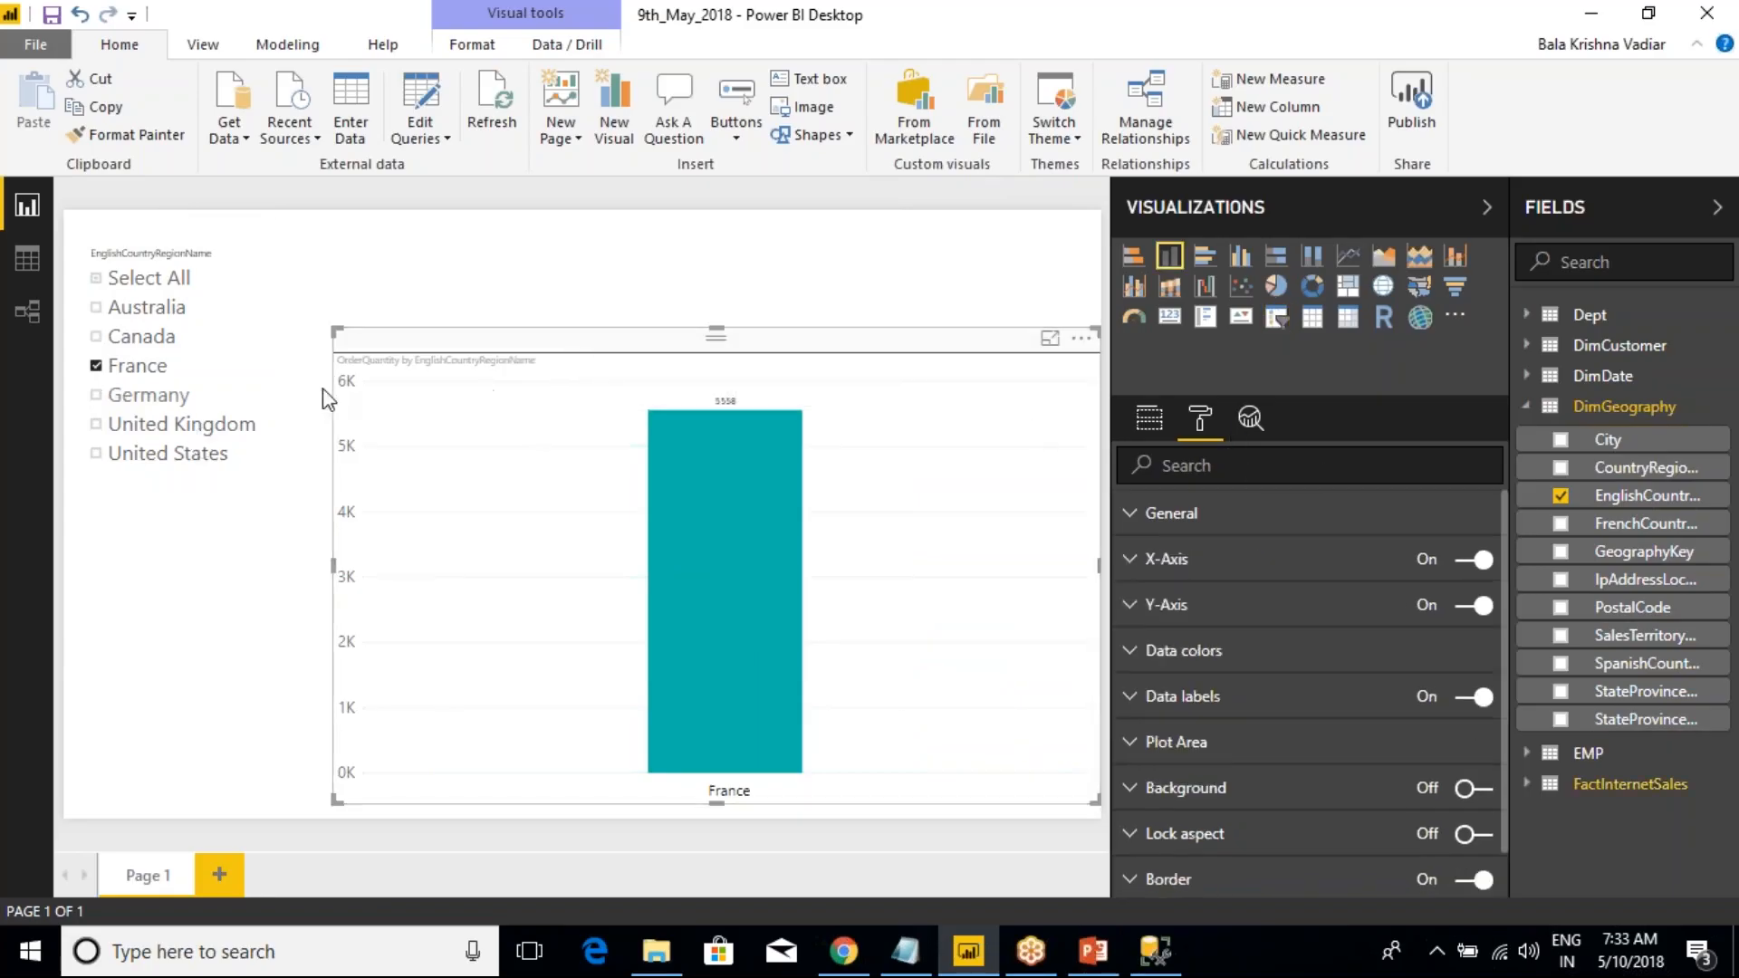
left_click(152, 244)
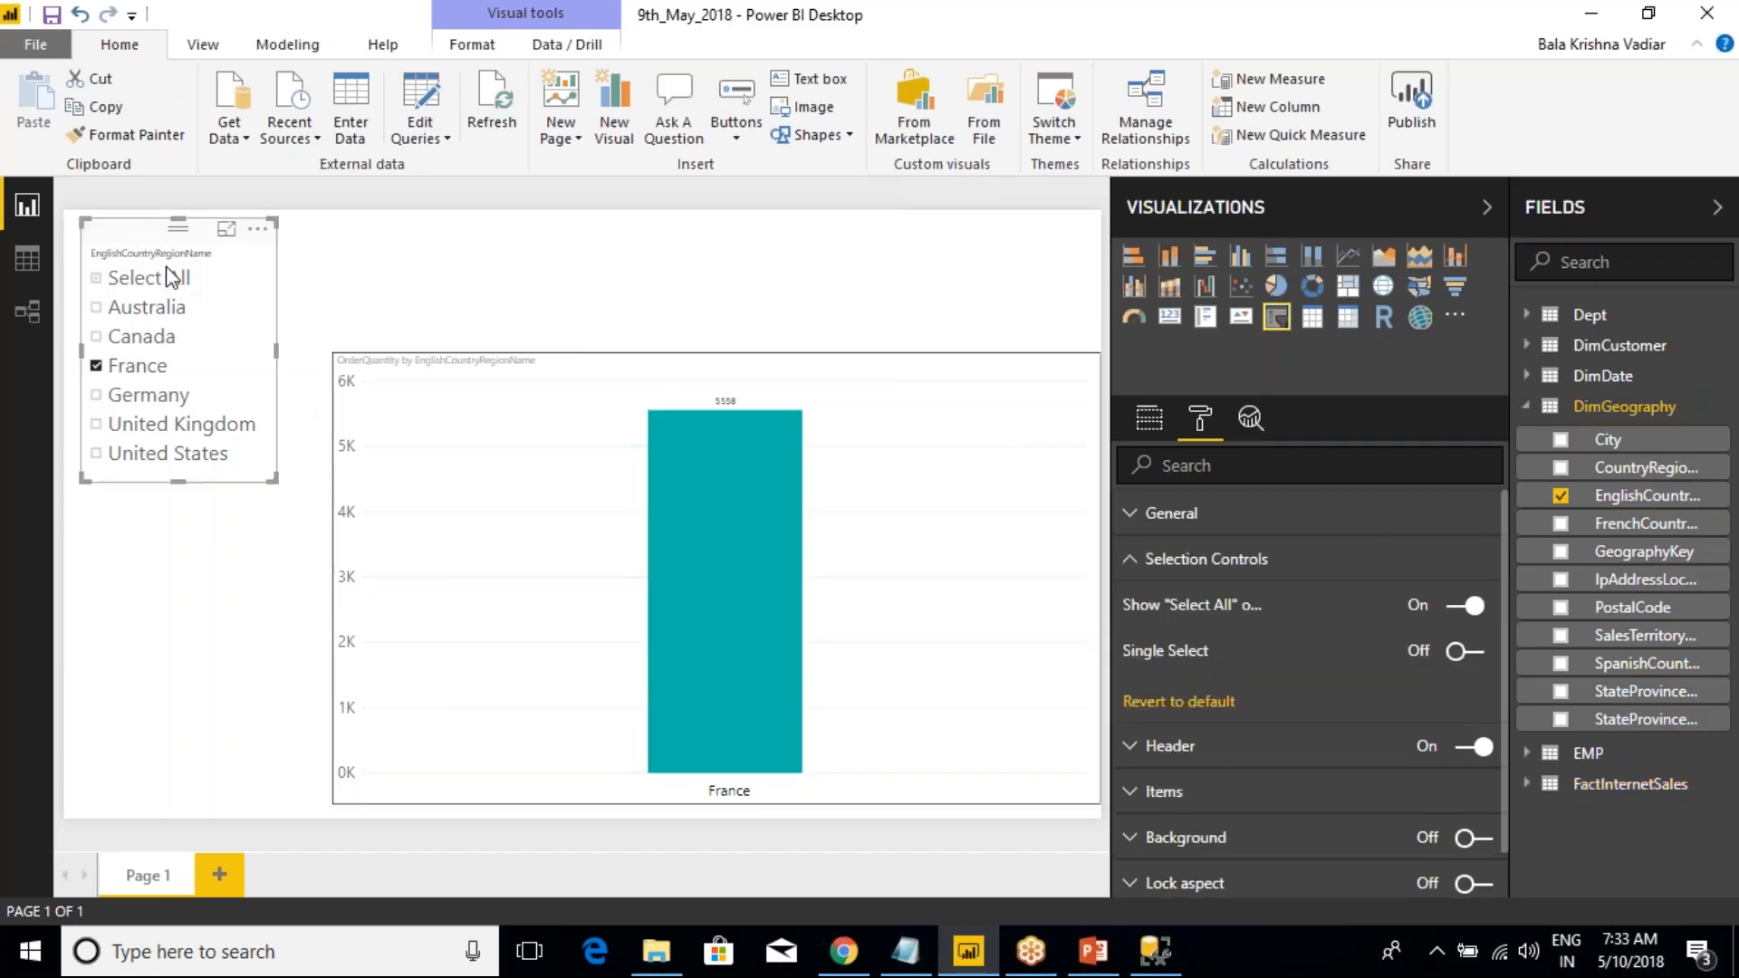
mouse_move(707, 448)
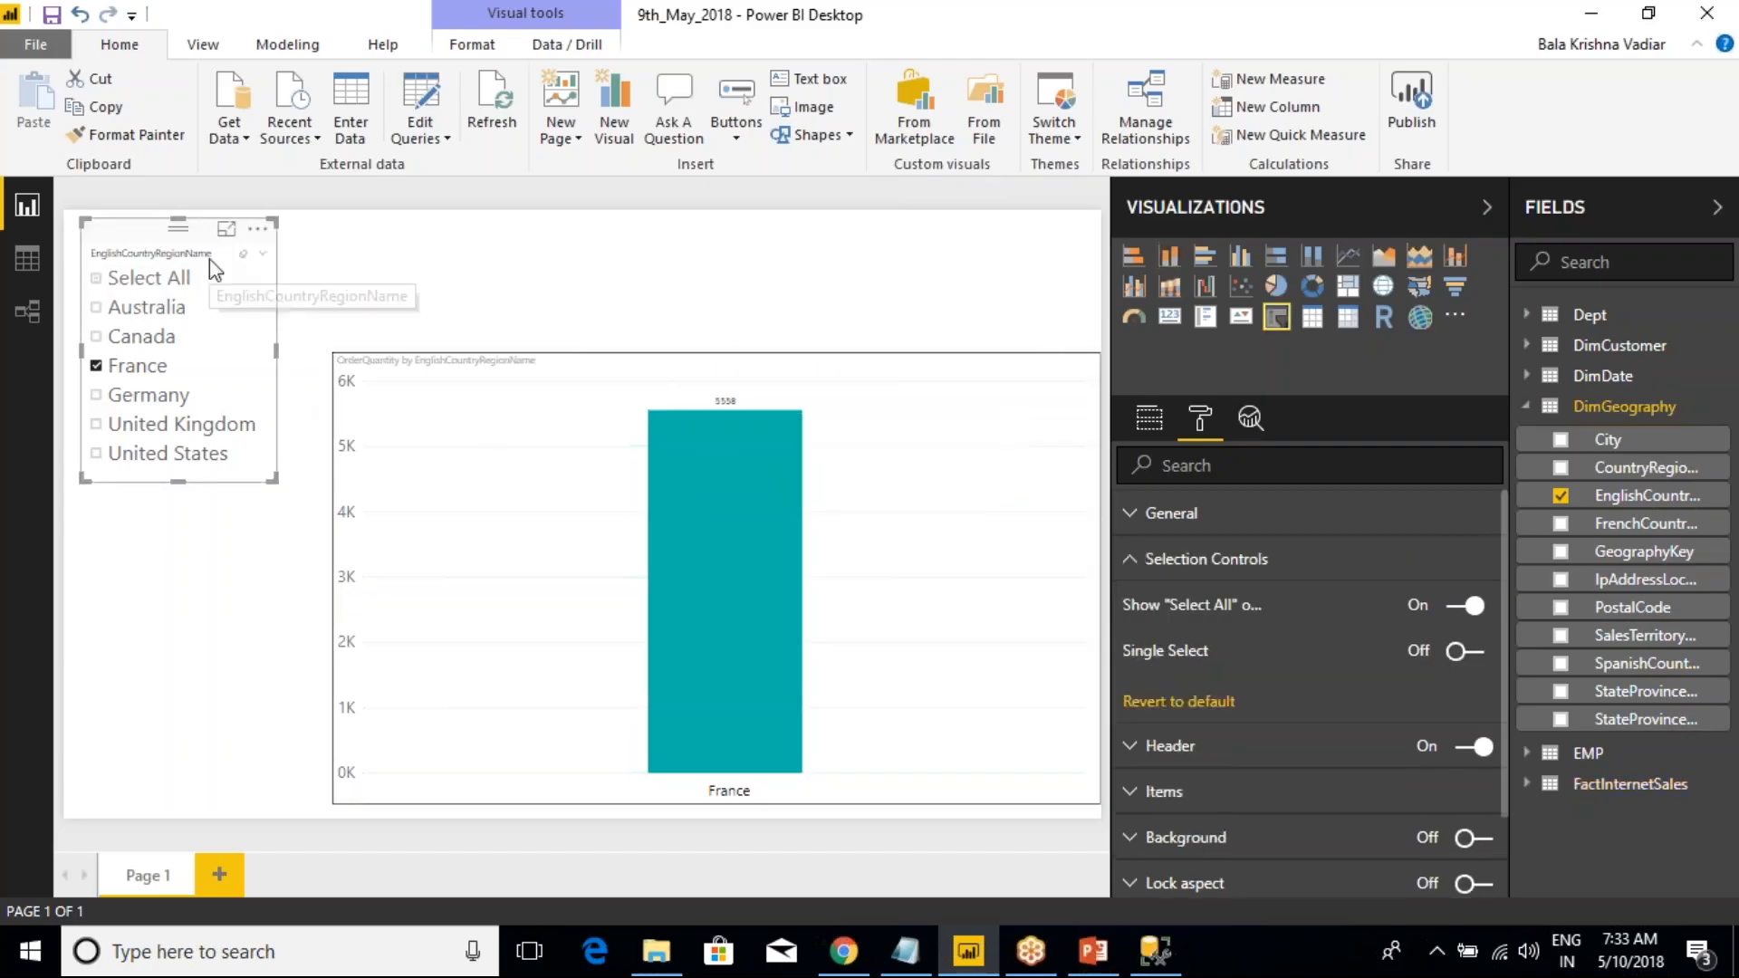
left_click(137, 341)
- Shorten the column chart by lowering its upper edge, then narrow the Visualizations pane and collapse the Fields pane
left_click(543, 352)
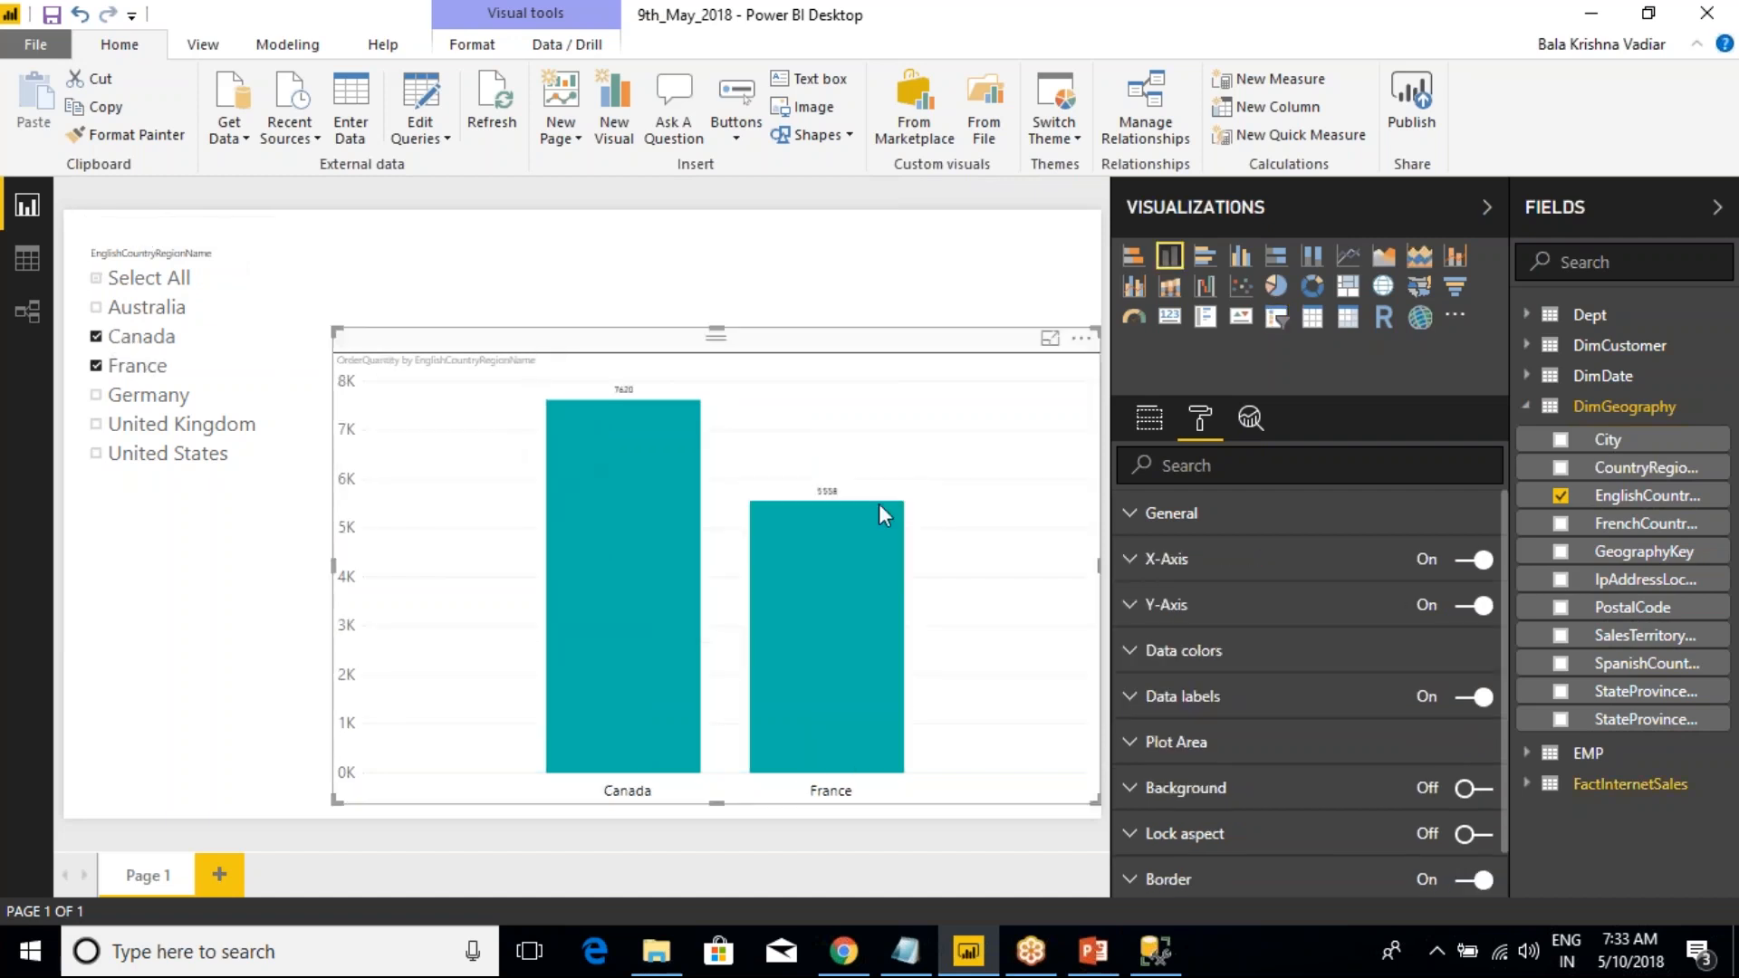
left_click_drag(715, 336, 709, 436)
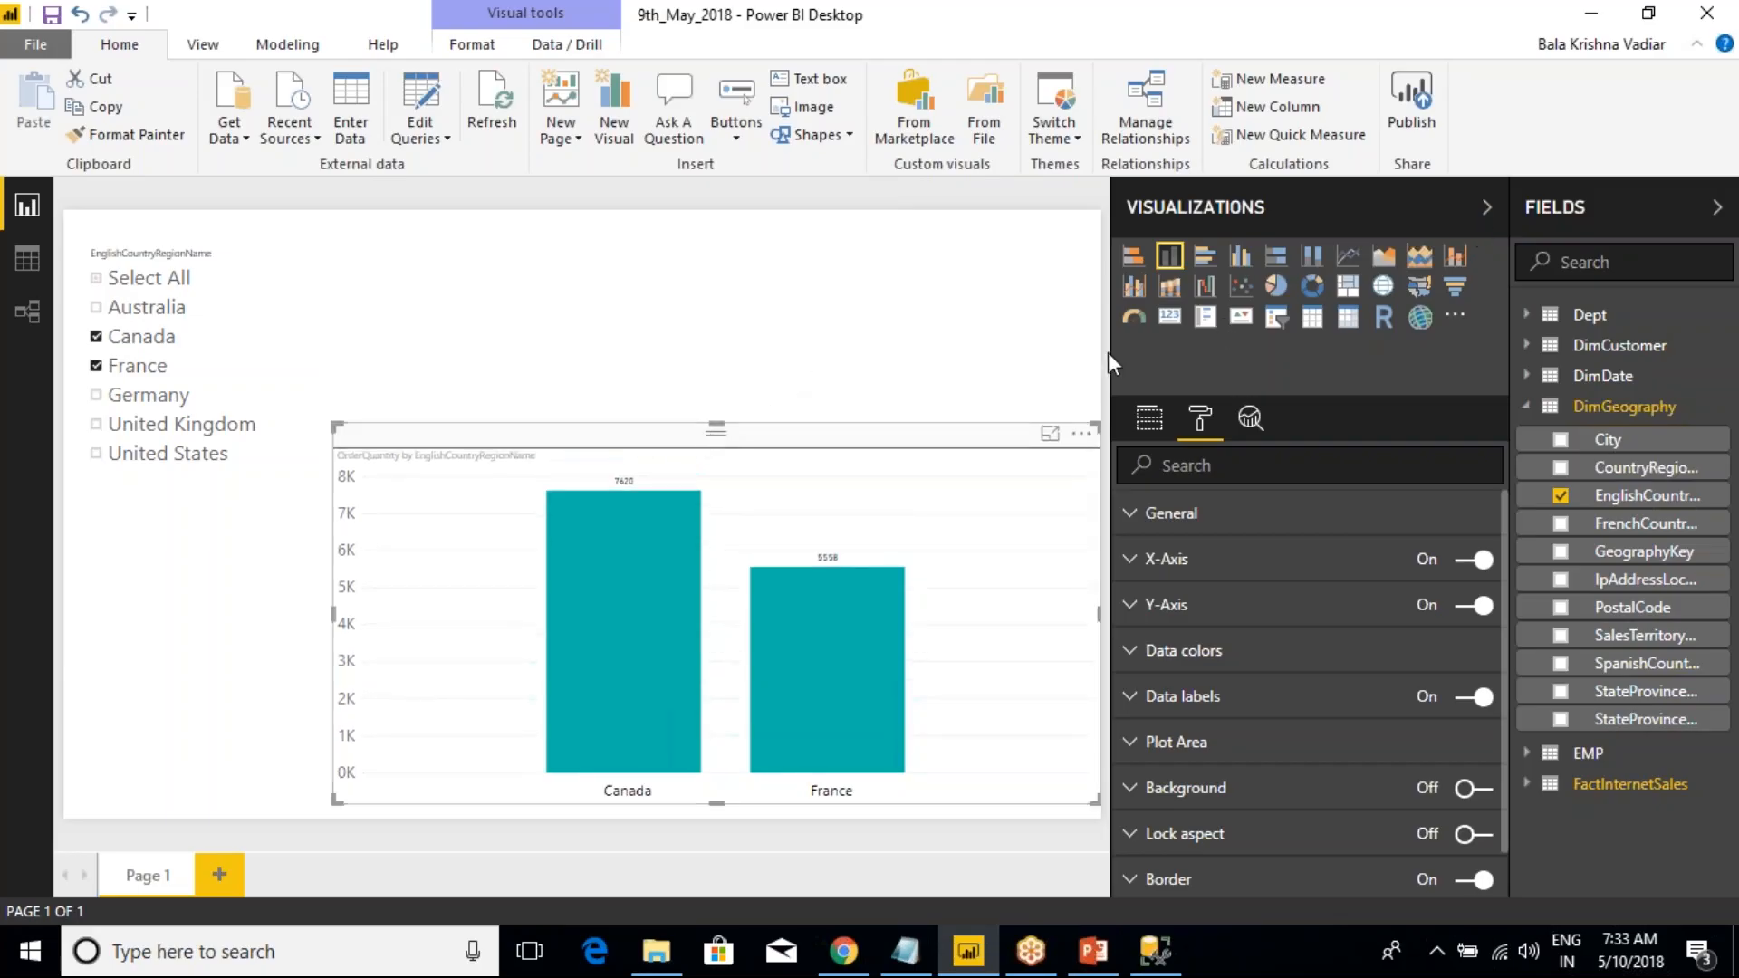
left_click_drag(1114, 362, 1259, 376)
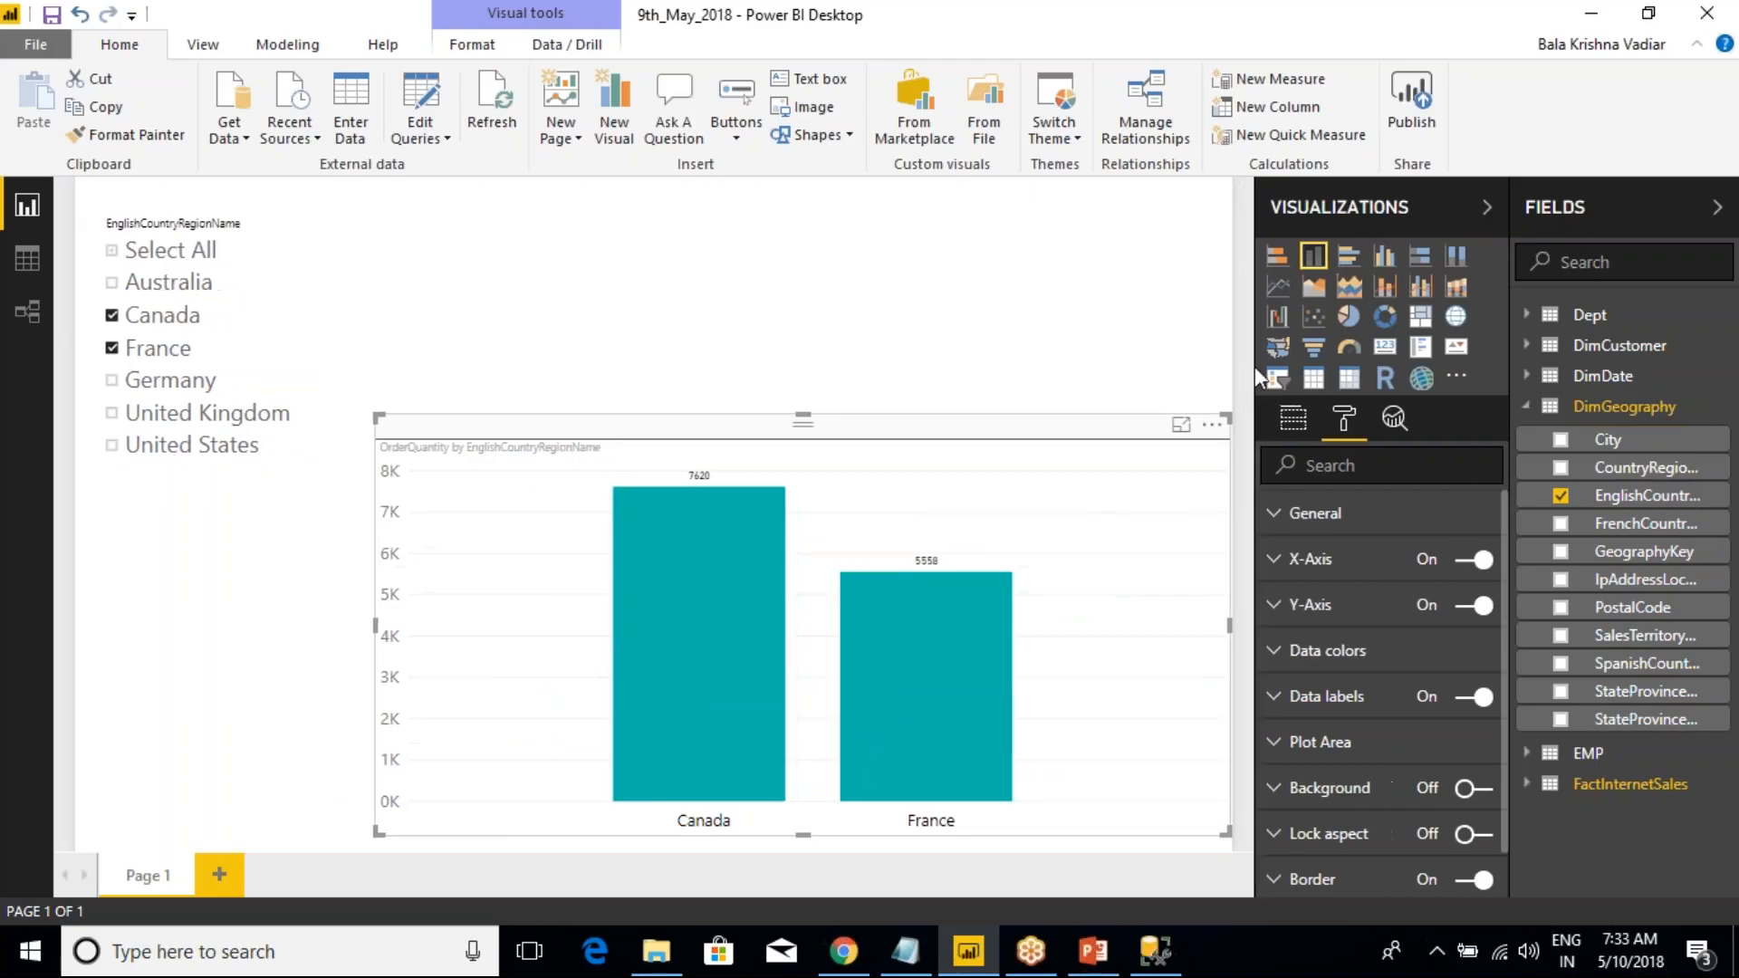
left_click(1717, 208)
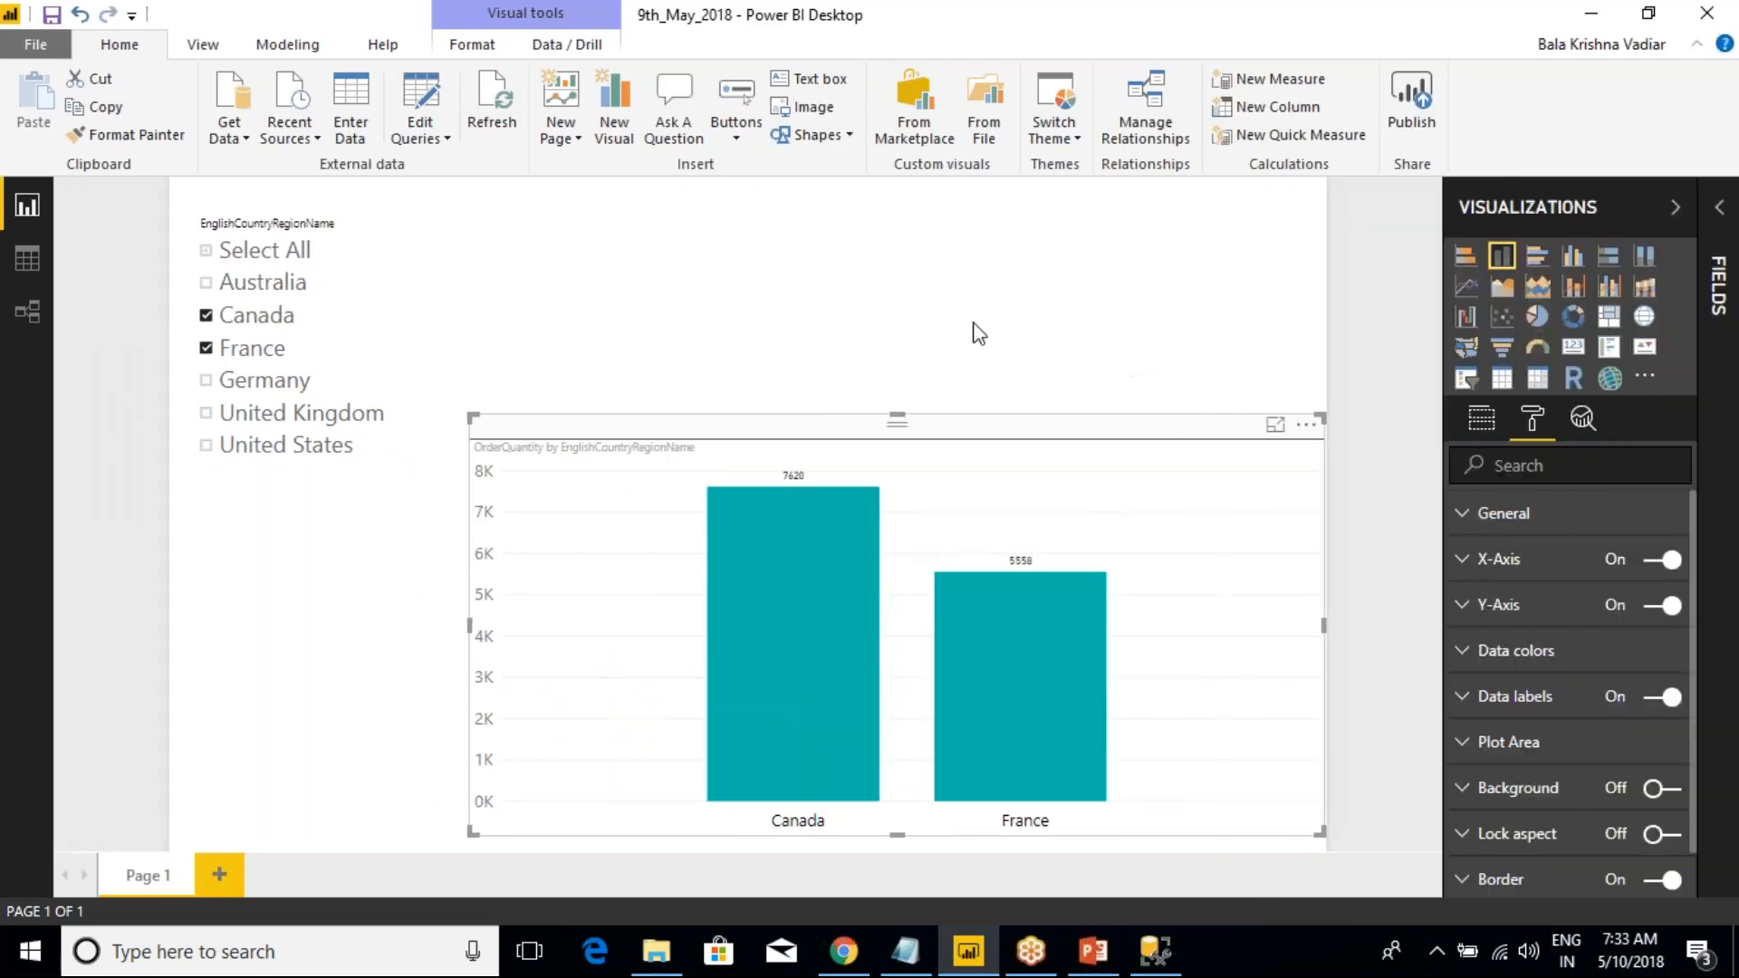
- Add an empty card visual, shrink it and place it above the column chart, aligned with the chart's left edge
left_click(820, 314)
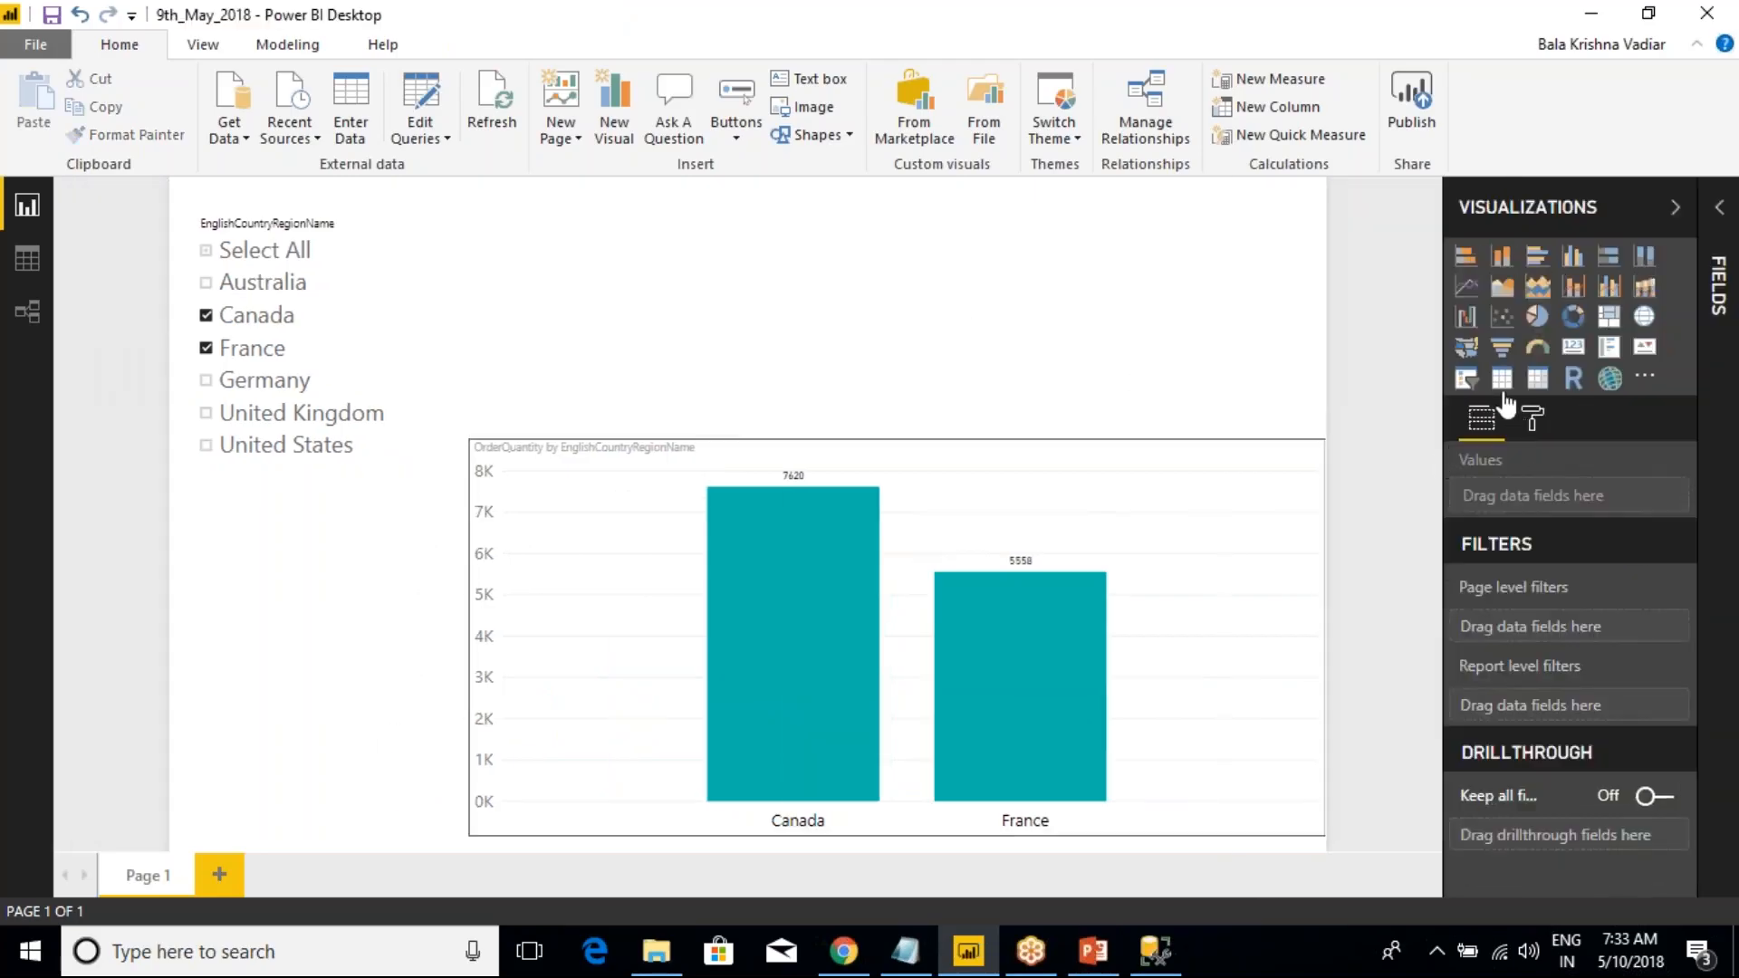
left_click(1571, 353)
left_click_drag(1321, 307, 668, 267)
left_click_drag(562, 427, 577, 347)
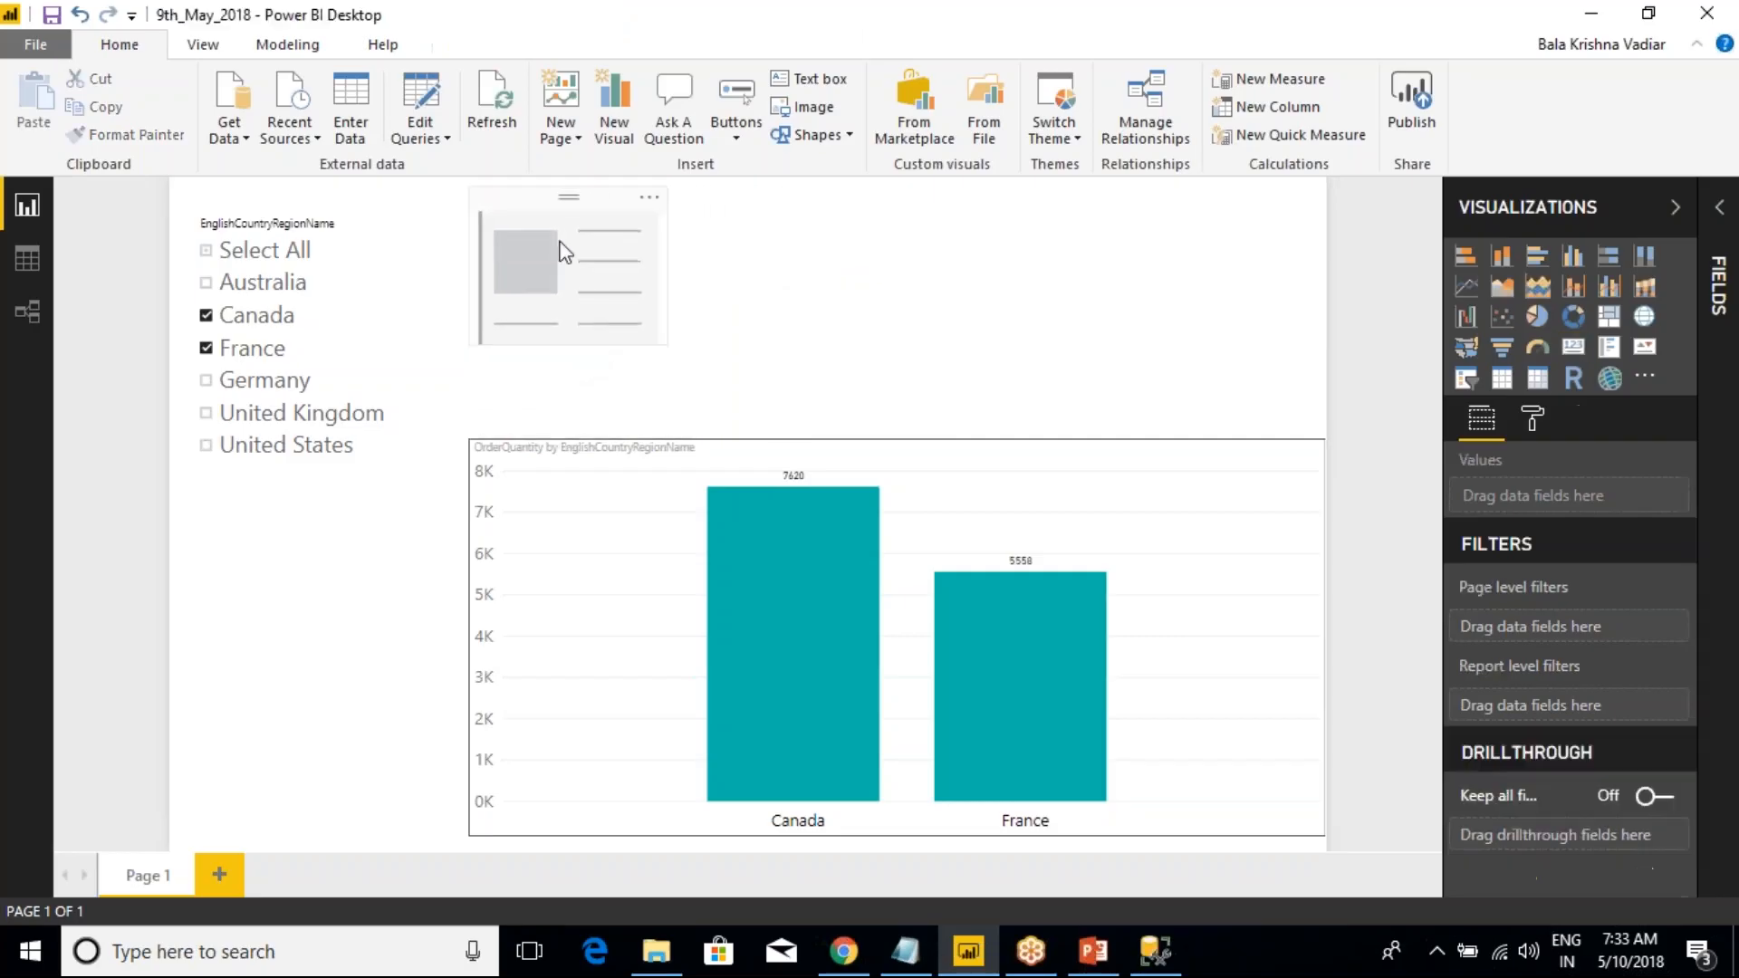
left_click(555, 244)
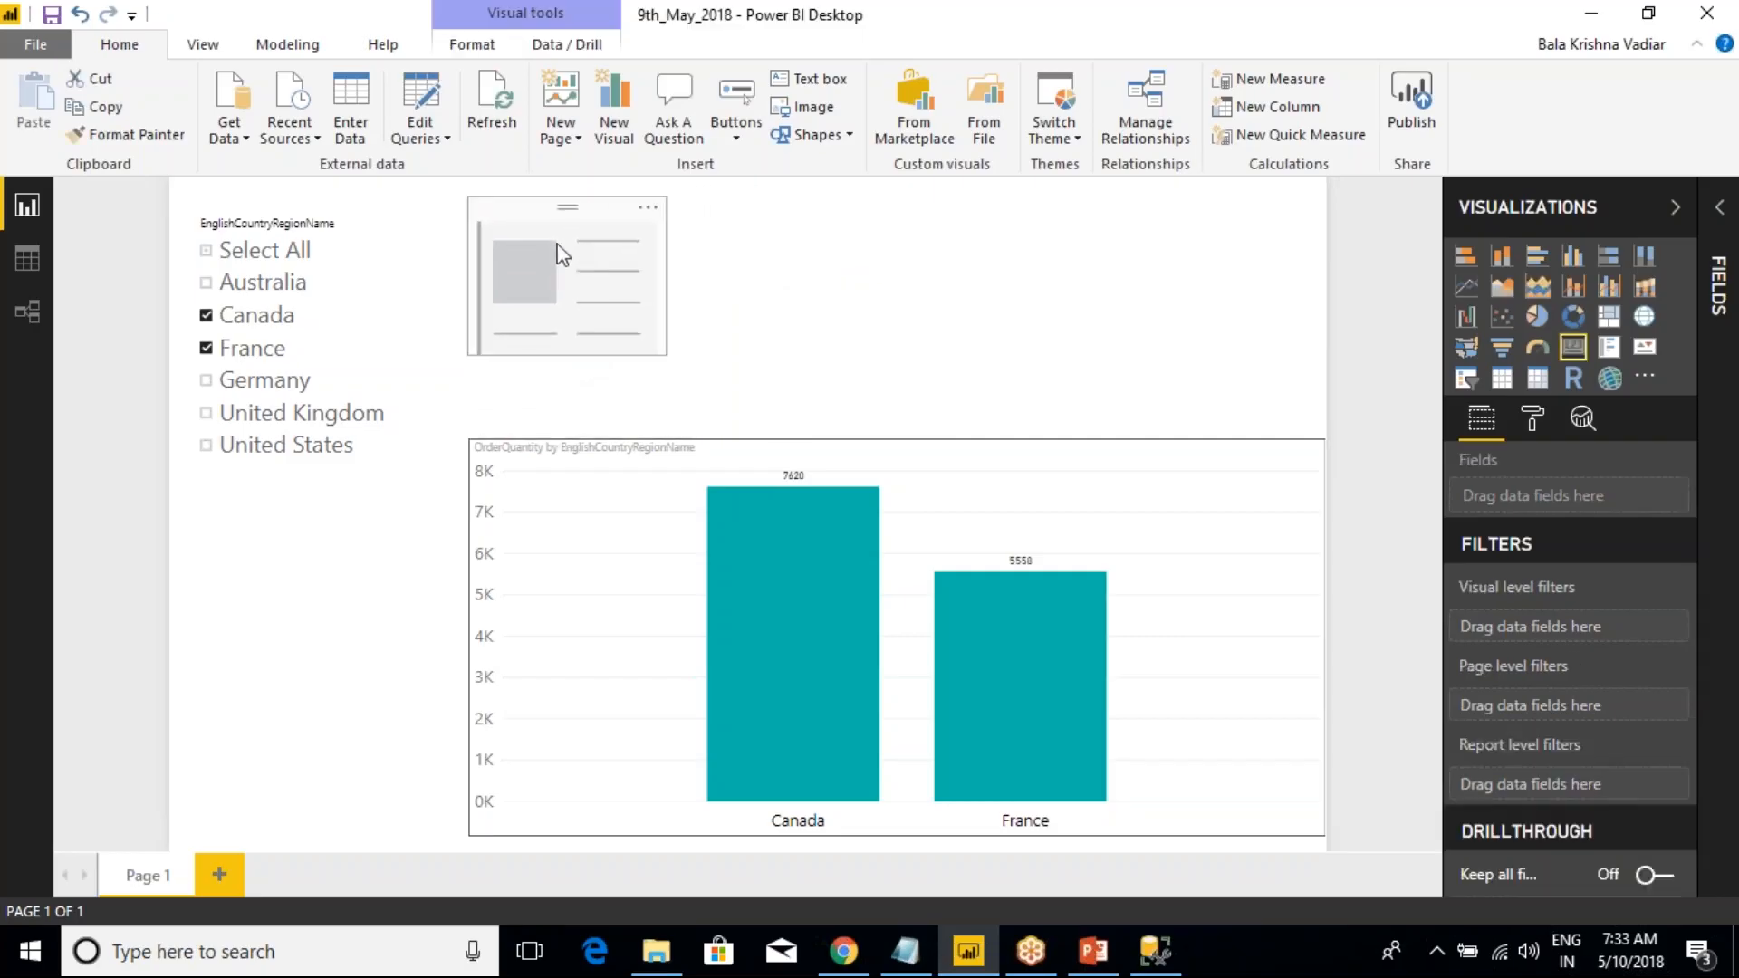
left_click(1536, 426)
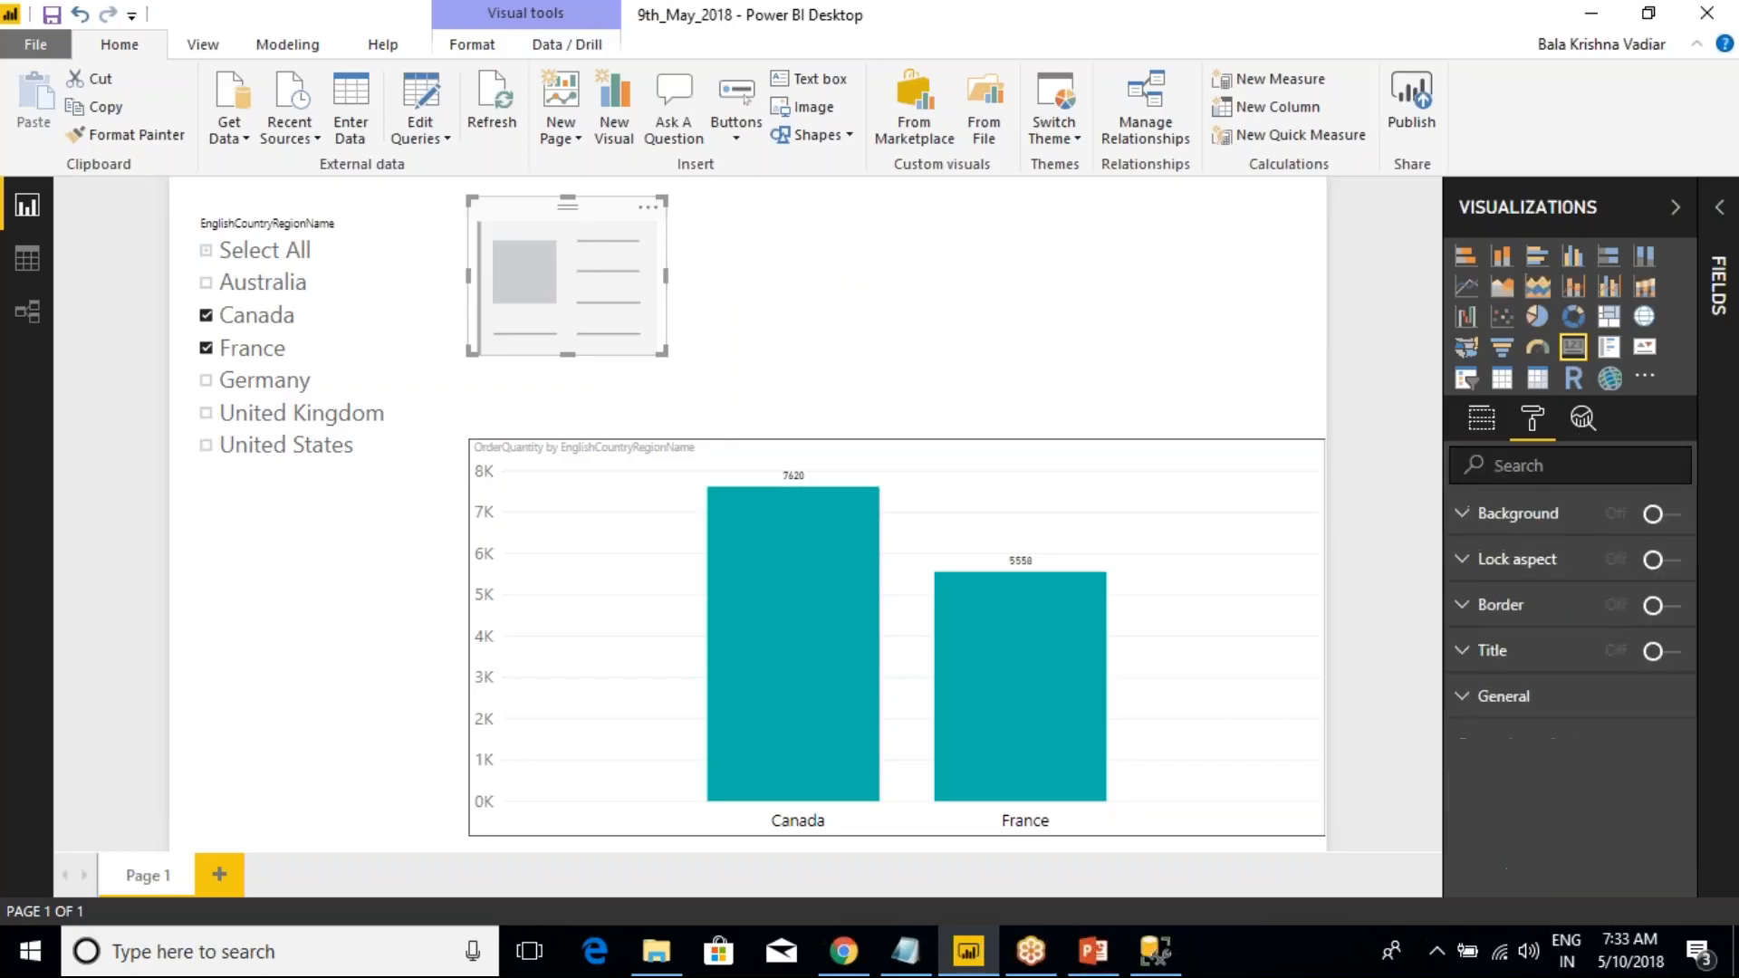
left_click(753, 271)
left_click(616, 252)
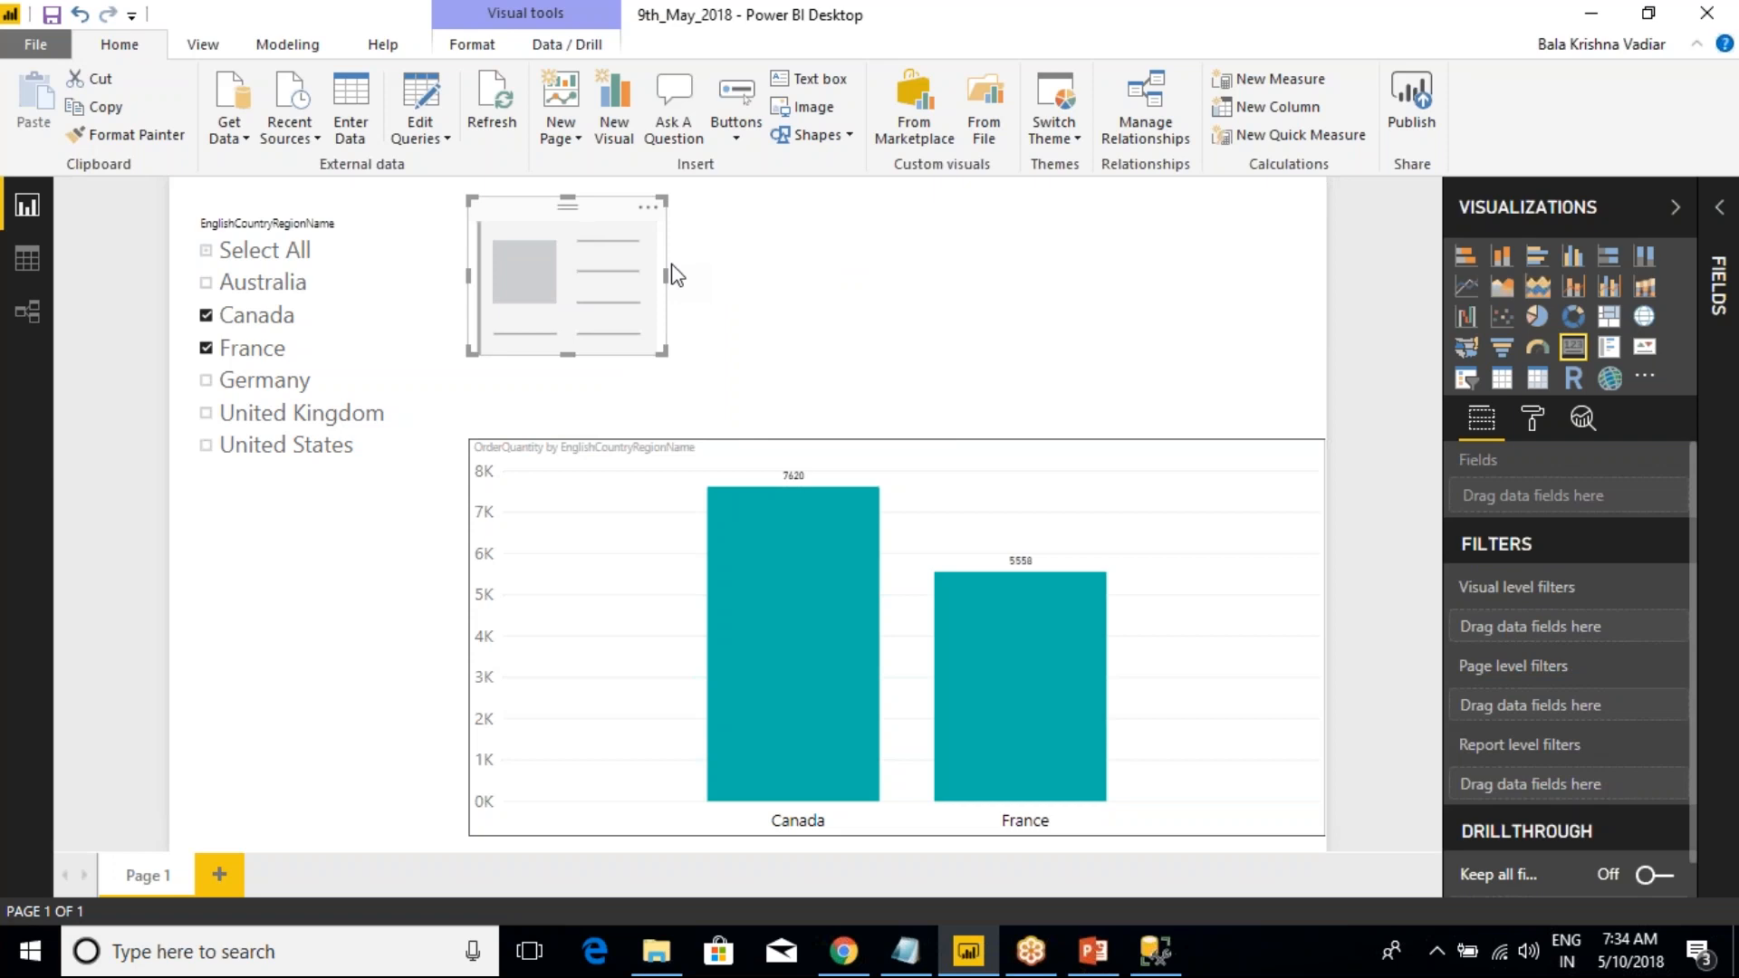
- Switch to SQL Server Management Studio and replace the existing query with a SELECT statement from FactInternetSales
left_click(1164, 948)
left_click(737, 263)
key("ctrl+a")
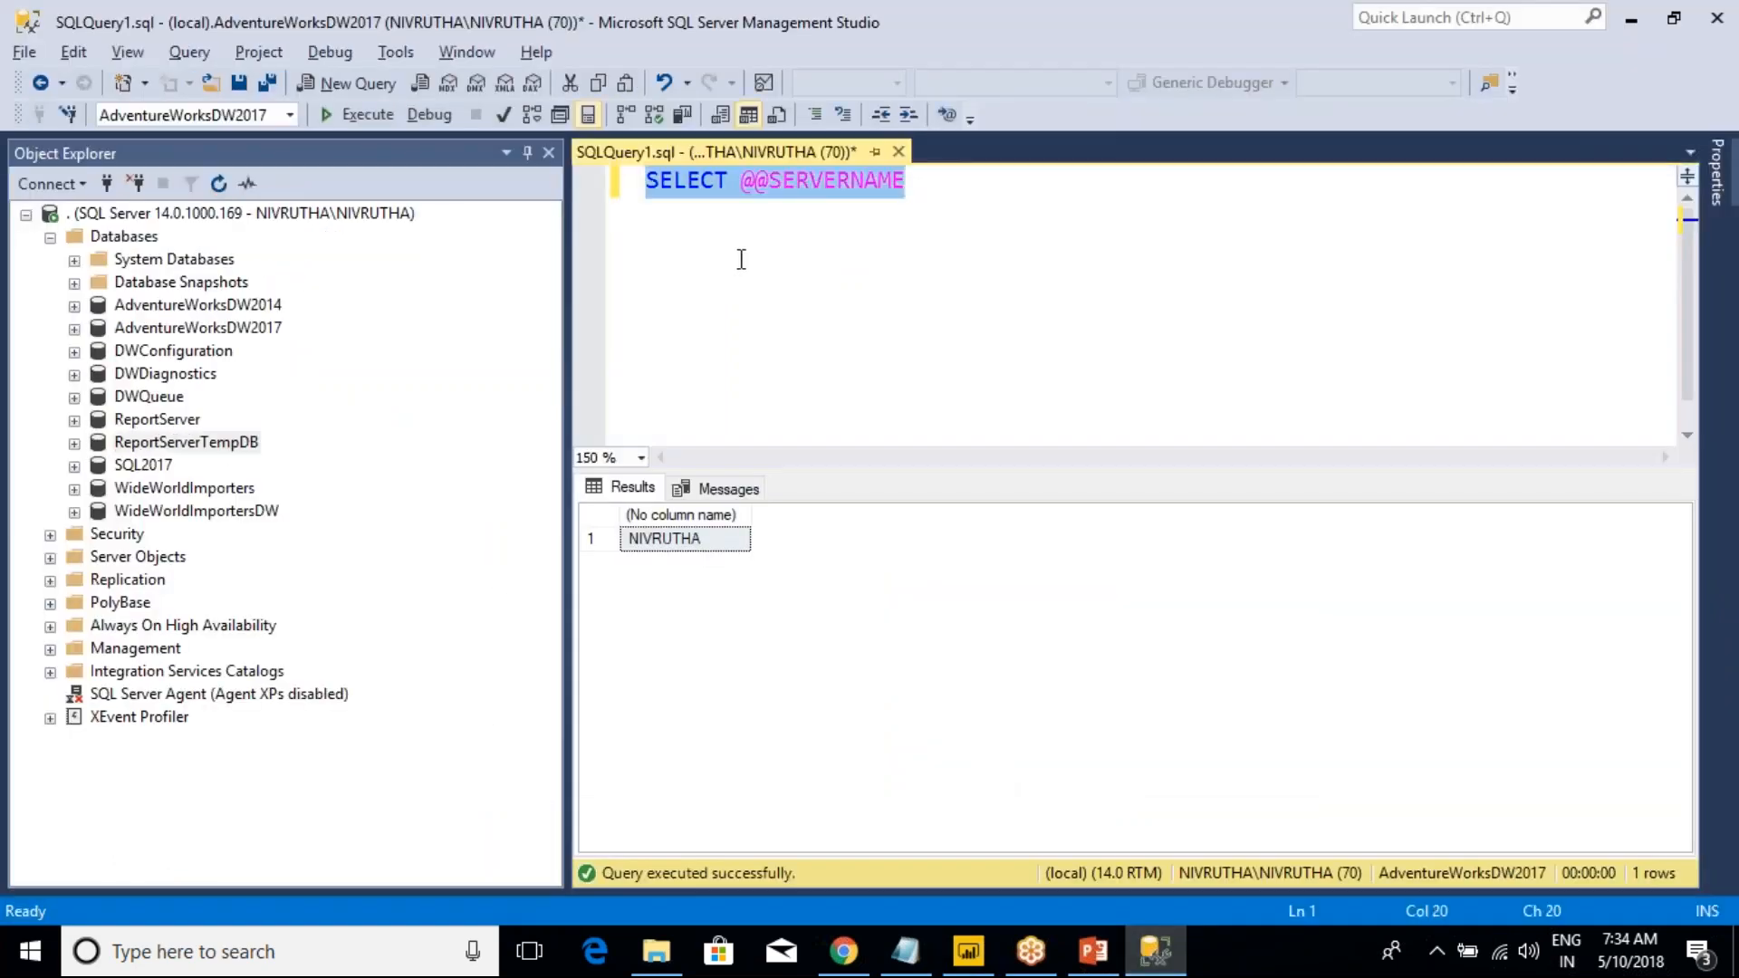
type("SELECT ")
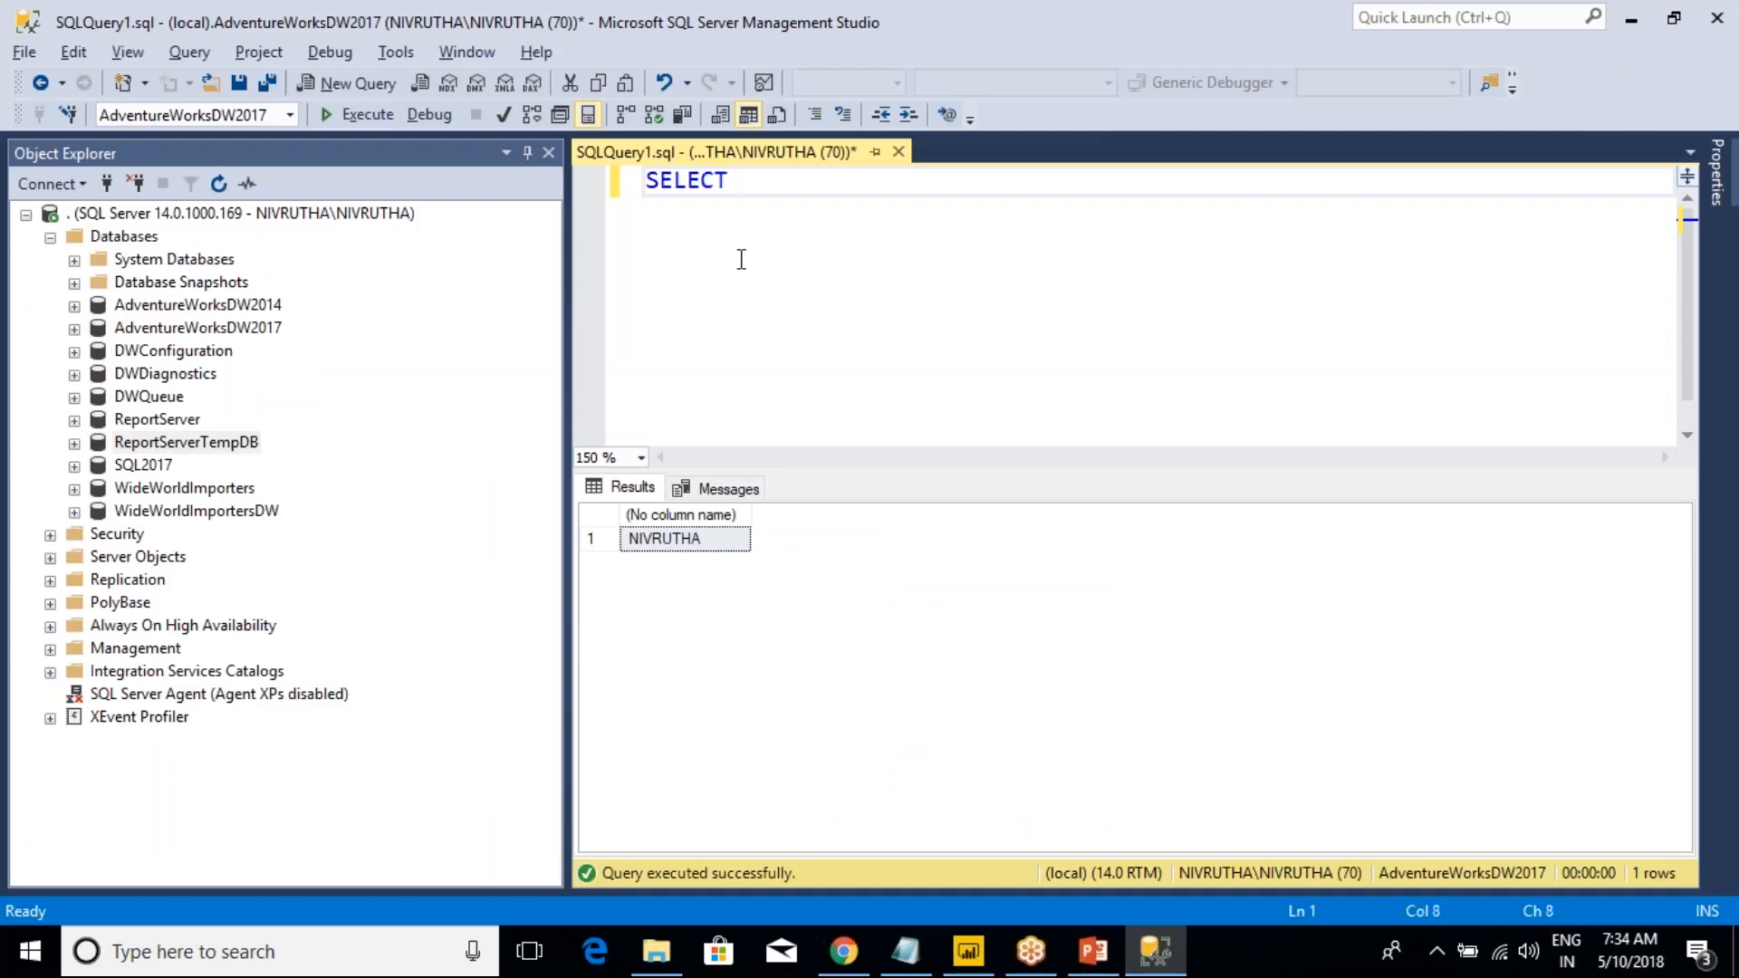
type("FROM FACTINTER")
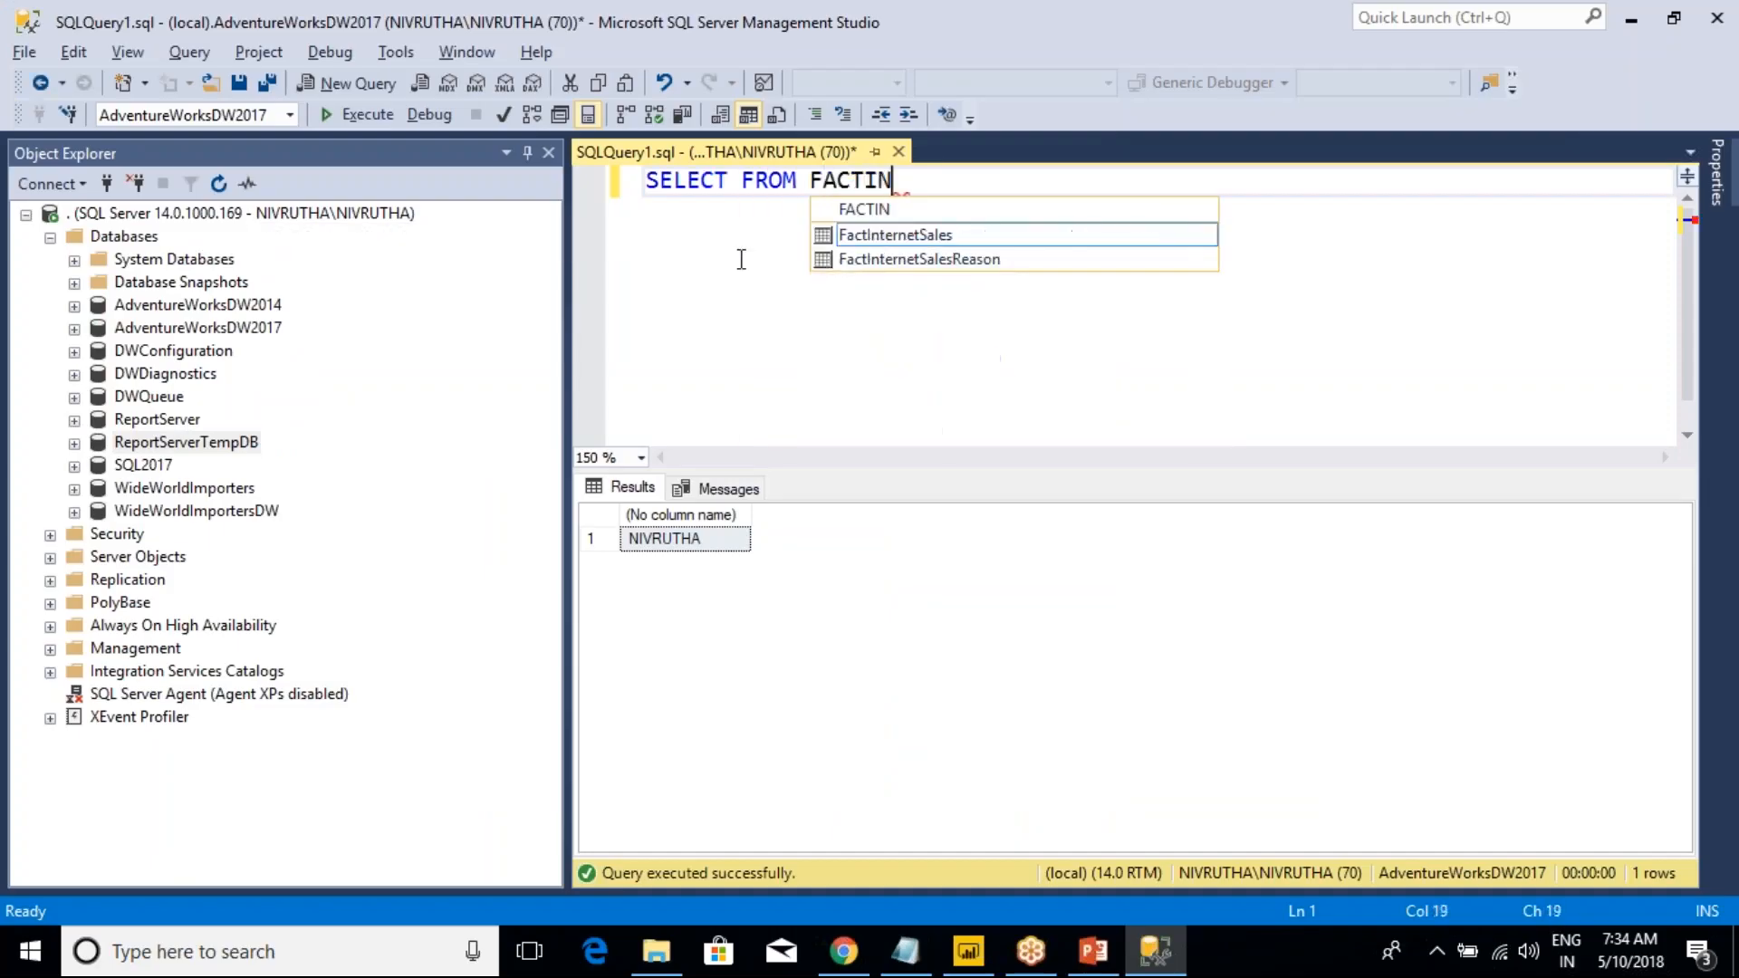
key("Tab")
- Insert COUNT(OrderQuantity) as the selected expression of the FactInternetSales query
left_click(741, 259)
type("COUNT()")
key("Left")
key("Left")
type("ORDERS")
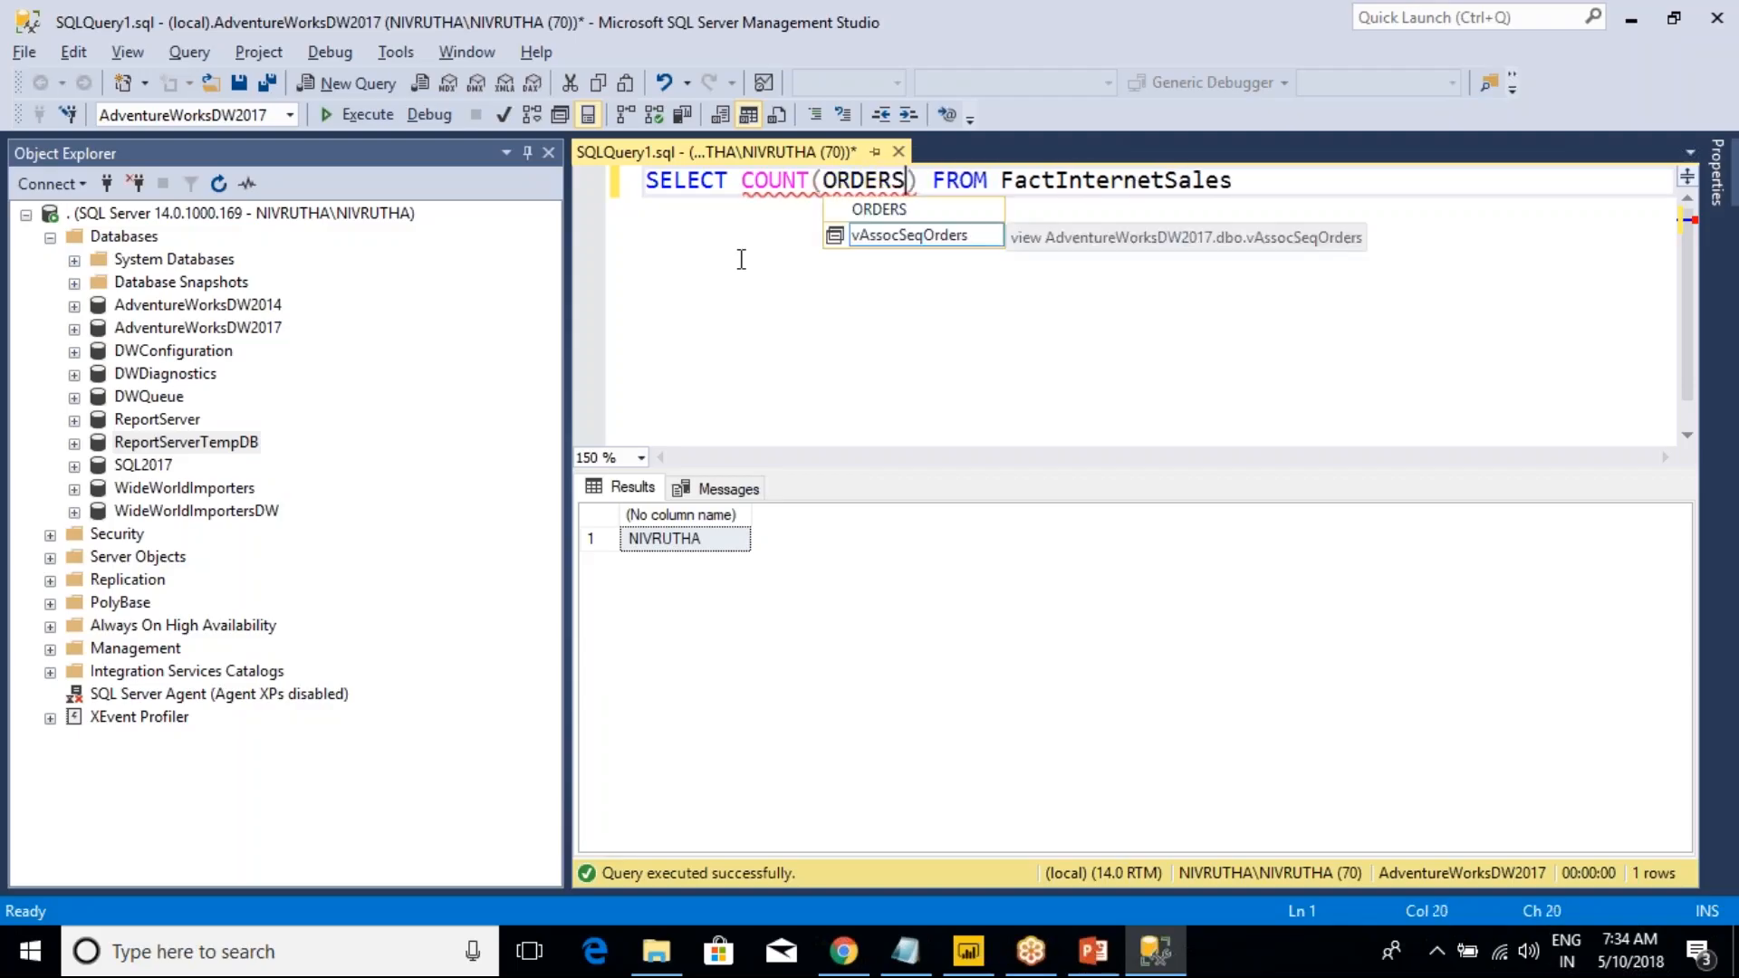
key("BackSpace")
key("BackSpace")
key("Down")
key("Down")
key("Tab")
- Change the aggregate around OrderQuantity from COUNT to SUM, run the query and select its result
key("ctrl+Left")
key("ctrl+Left")
key("BackSpace")
key("BackSpace")
key("BackSpace")
key("BackSpace")
key("BackSpace")
type("SUM")
key("F5")
left_click(667, 538)
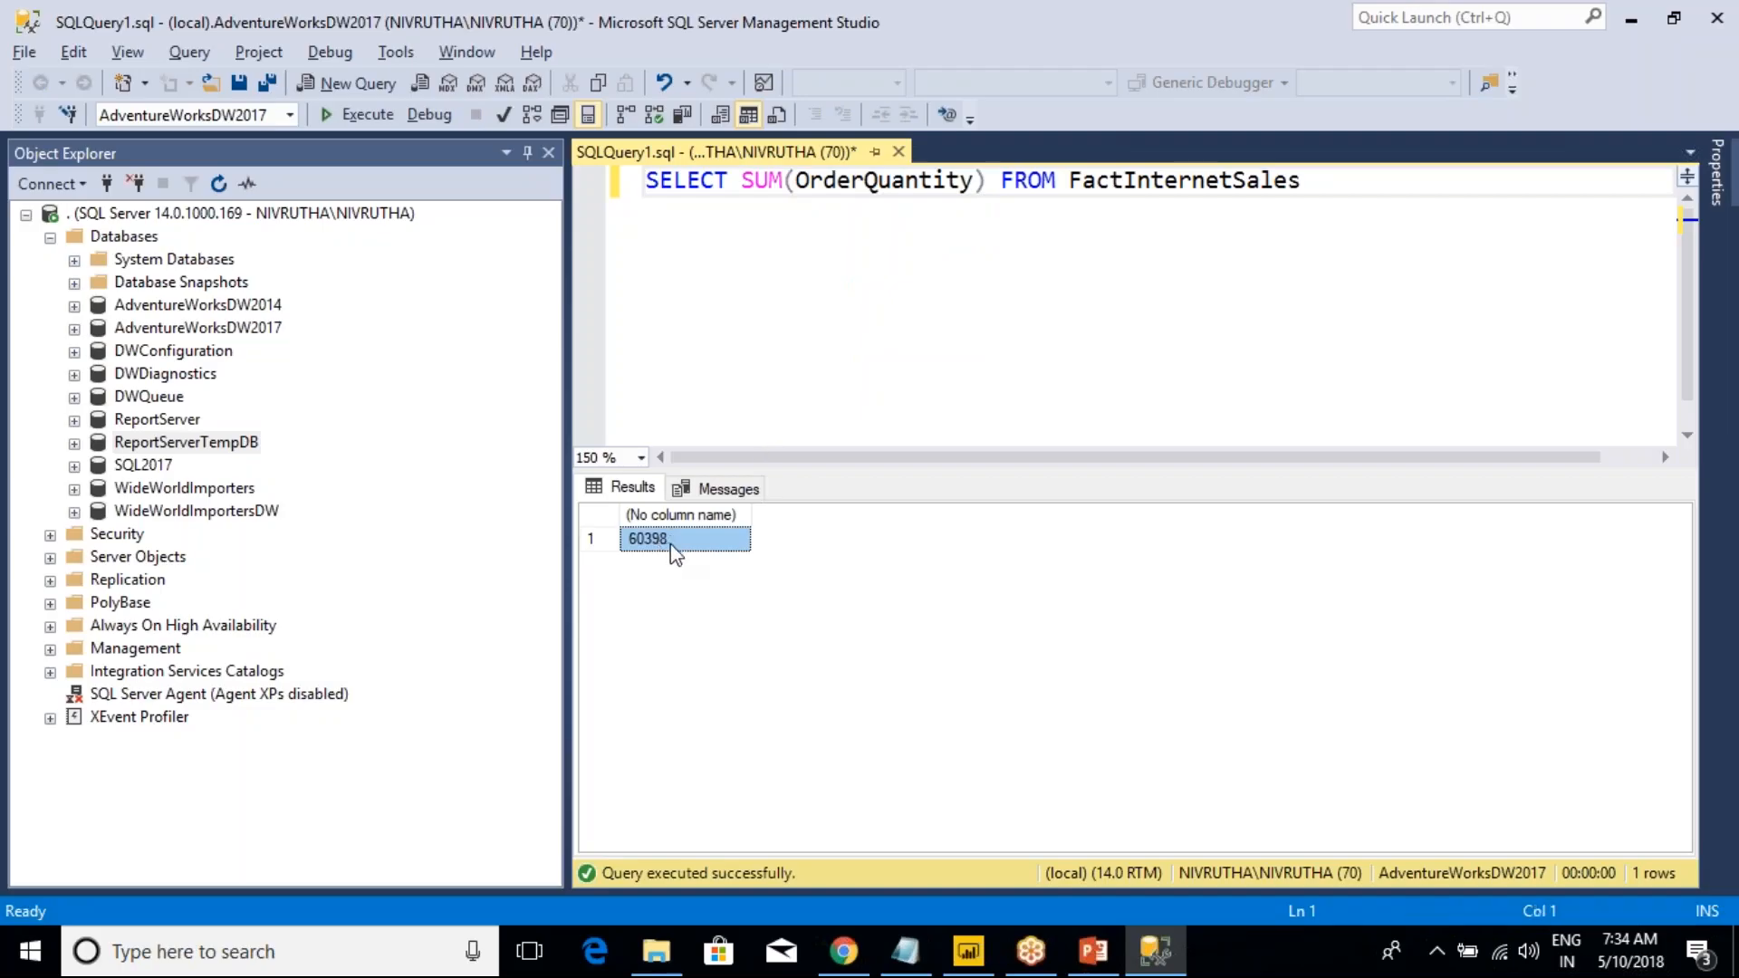
- Duplicate the SUM(OrderQuantity) query on a new line below the original
left_click(851, 253)
key("ctrl+a")
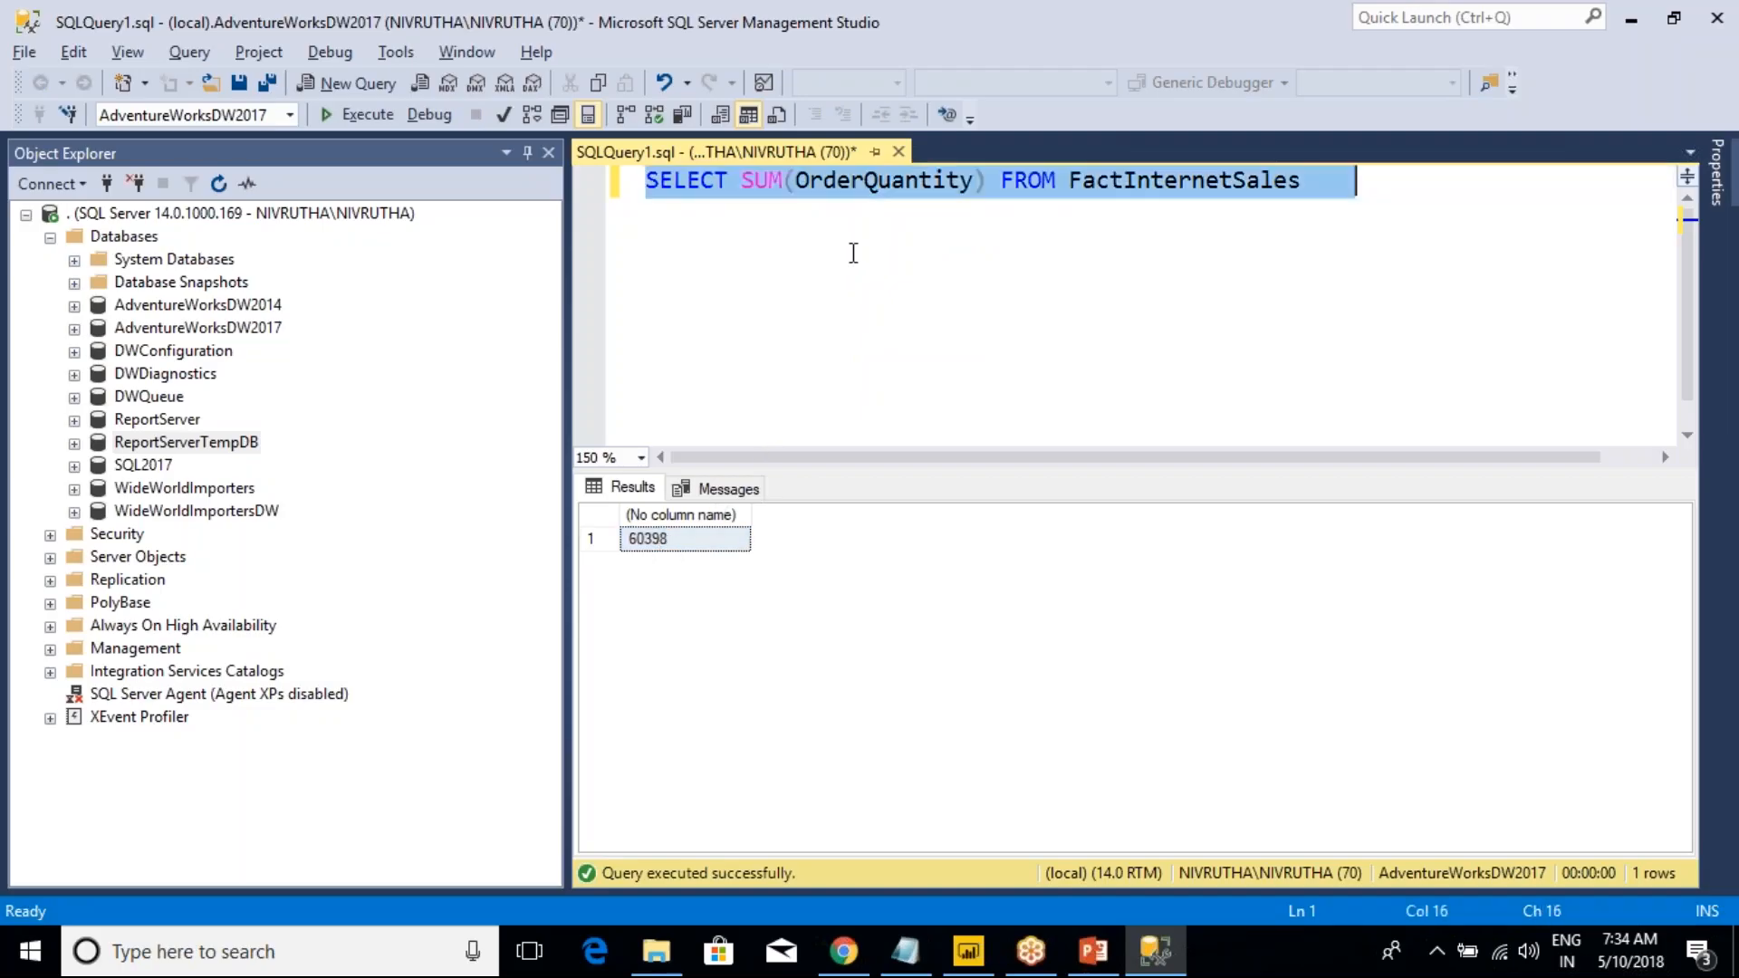
key("ctrl+c")
key("End")
key("Return")
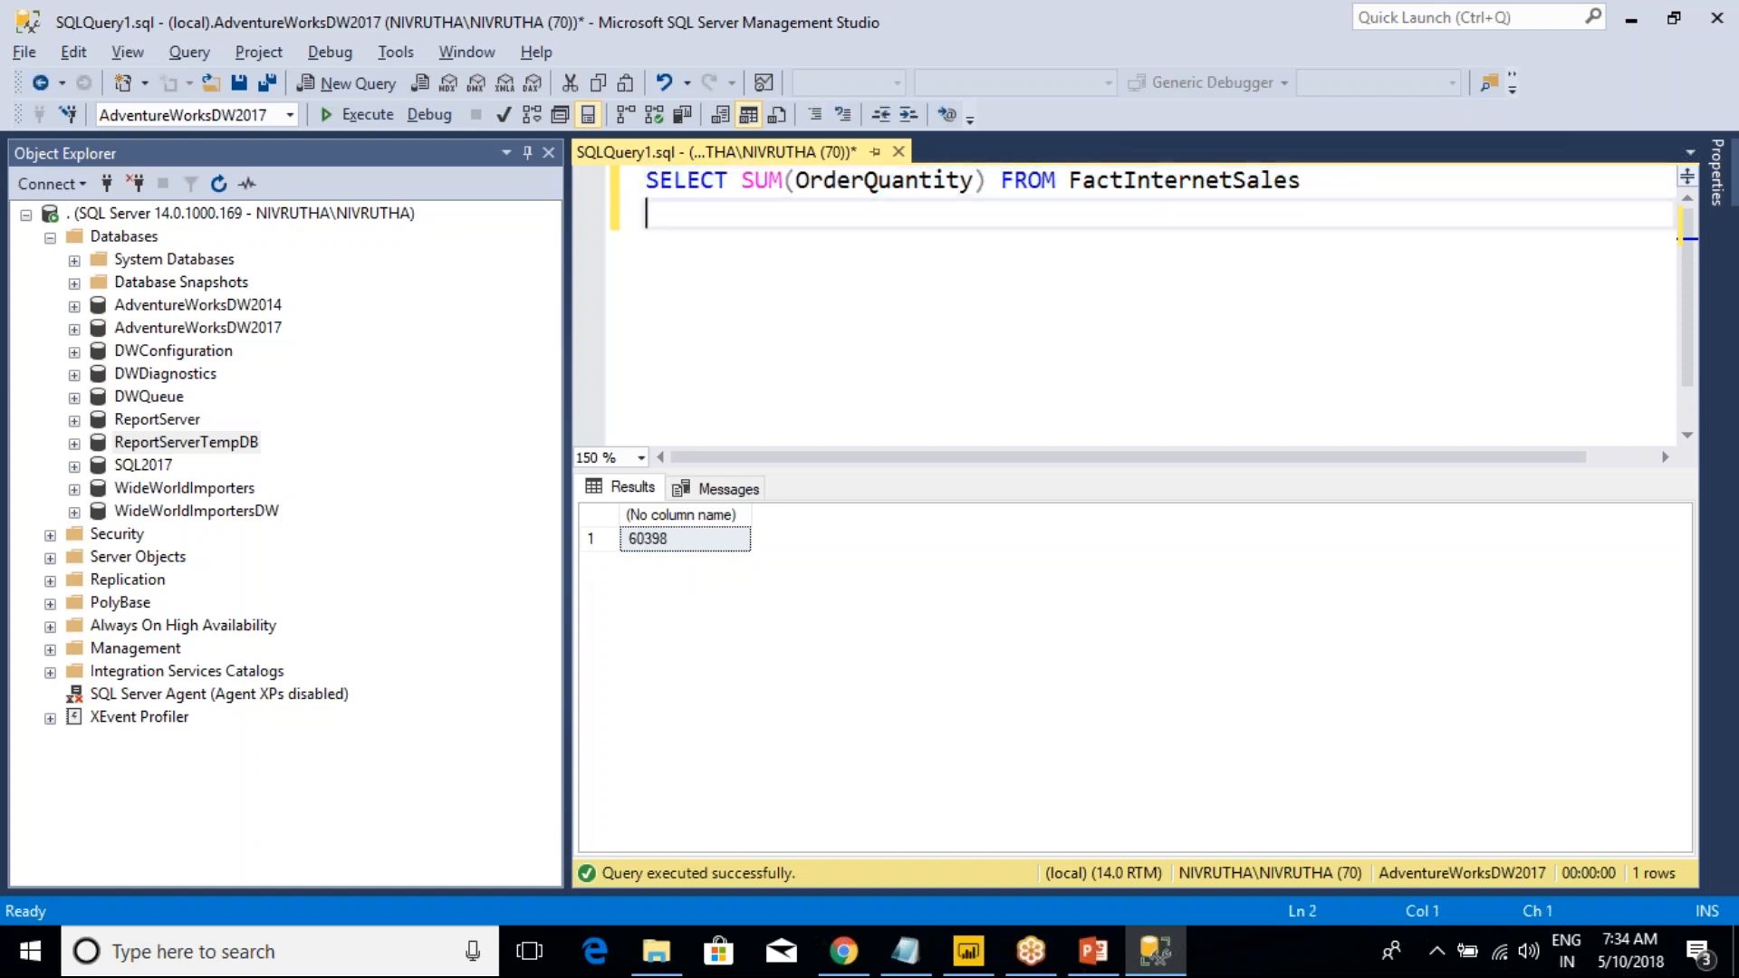
key("ctrl+v")
- Change the second query to sum SalesAmount from FactInternetSales, run both queries and select the SalesAmount result
double_click(874, 213)
type("SALES")
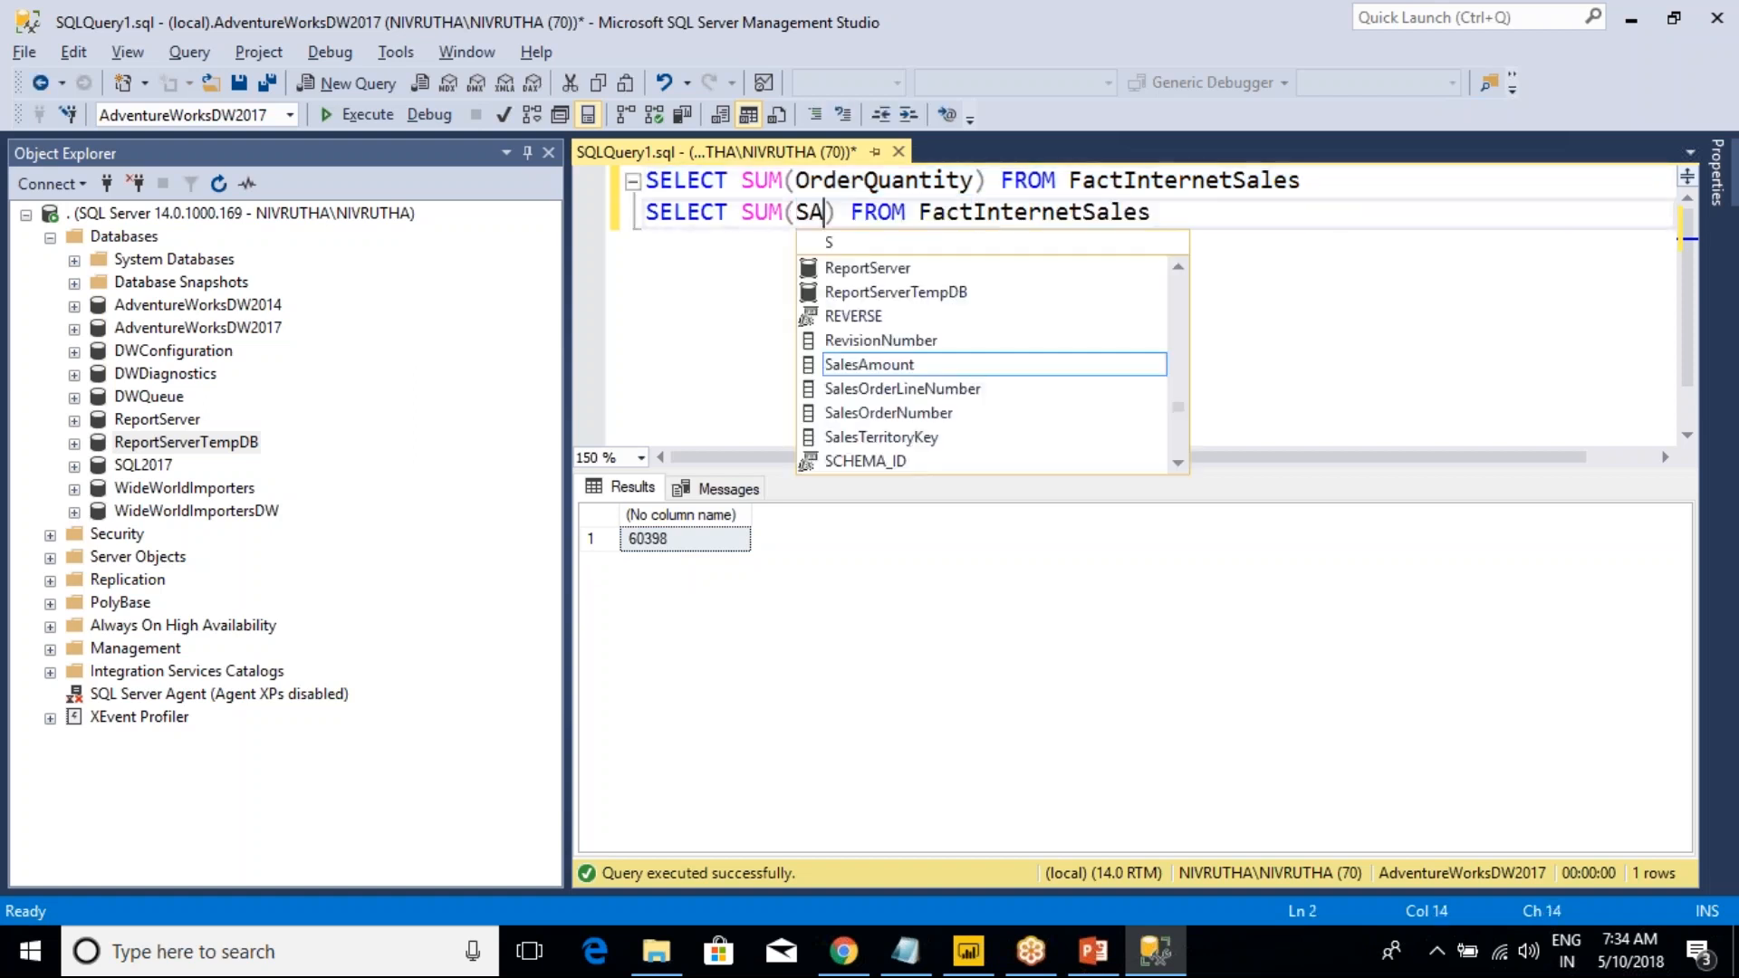
double_click(901, 389)
left_click(892, 213)
key("F5")
left_click(670, 715)
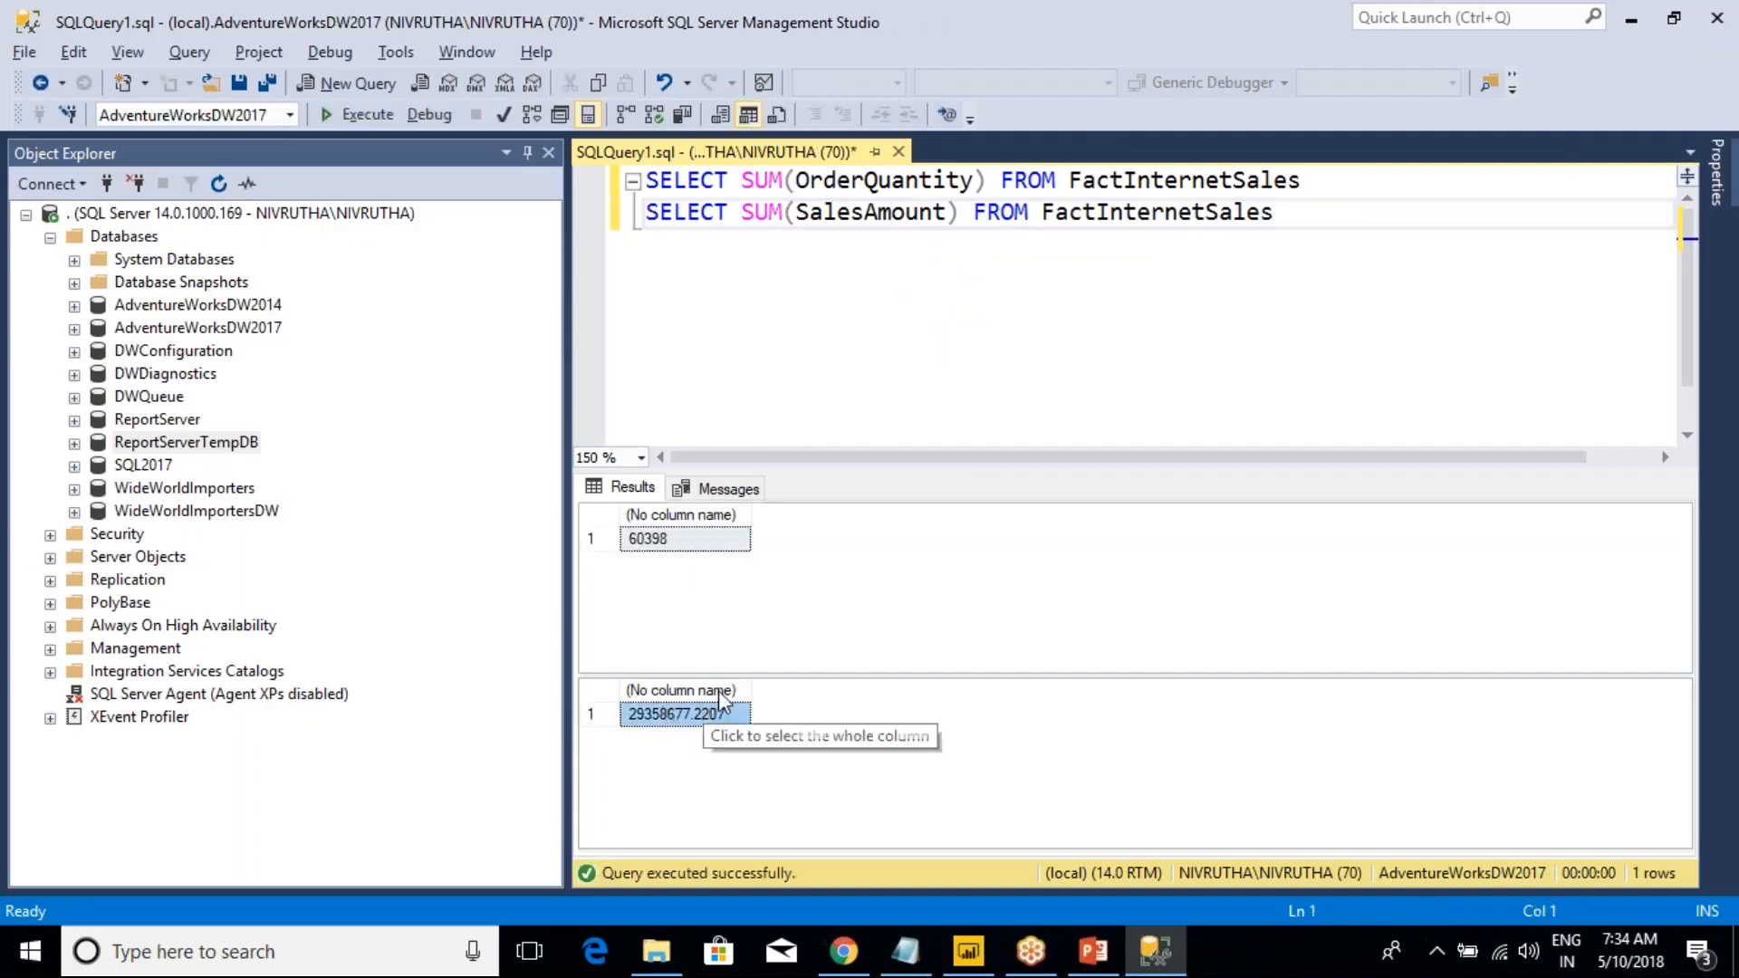
- Review the SalesAmount query's source table and examine both returned totals
left_click(953, 276)
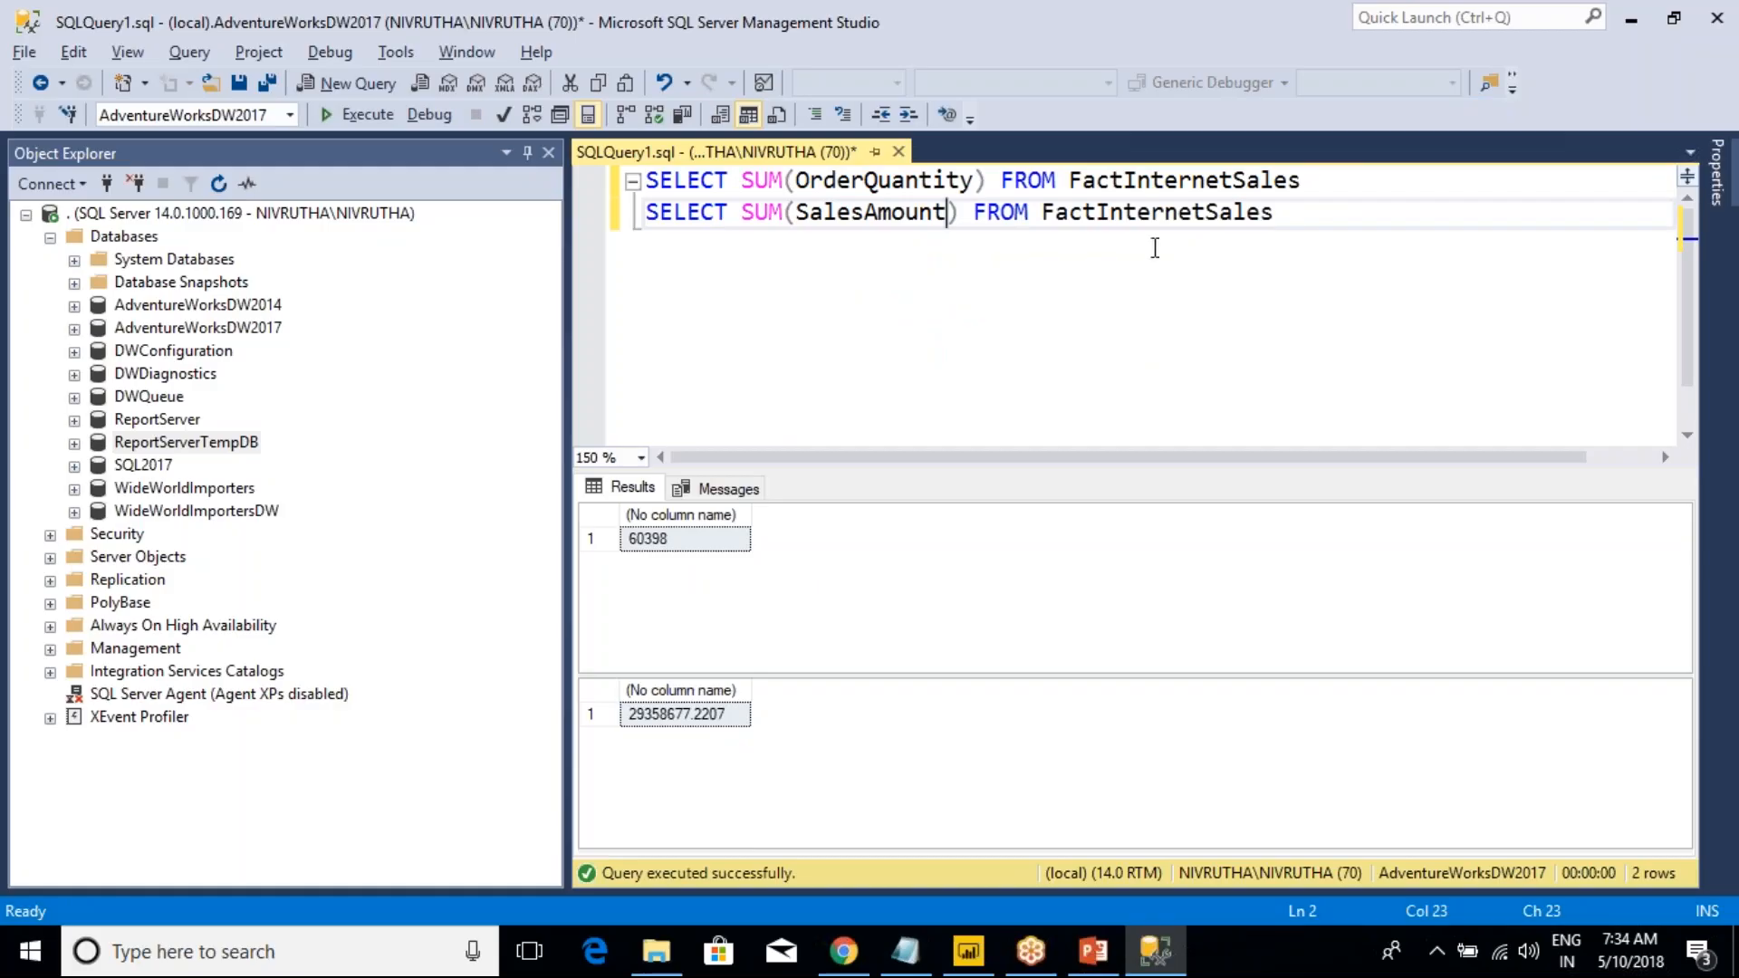
double_click(1165, 215)
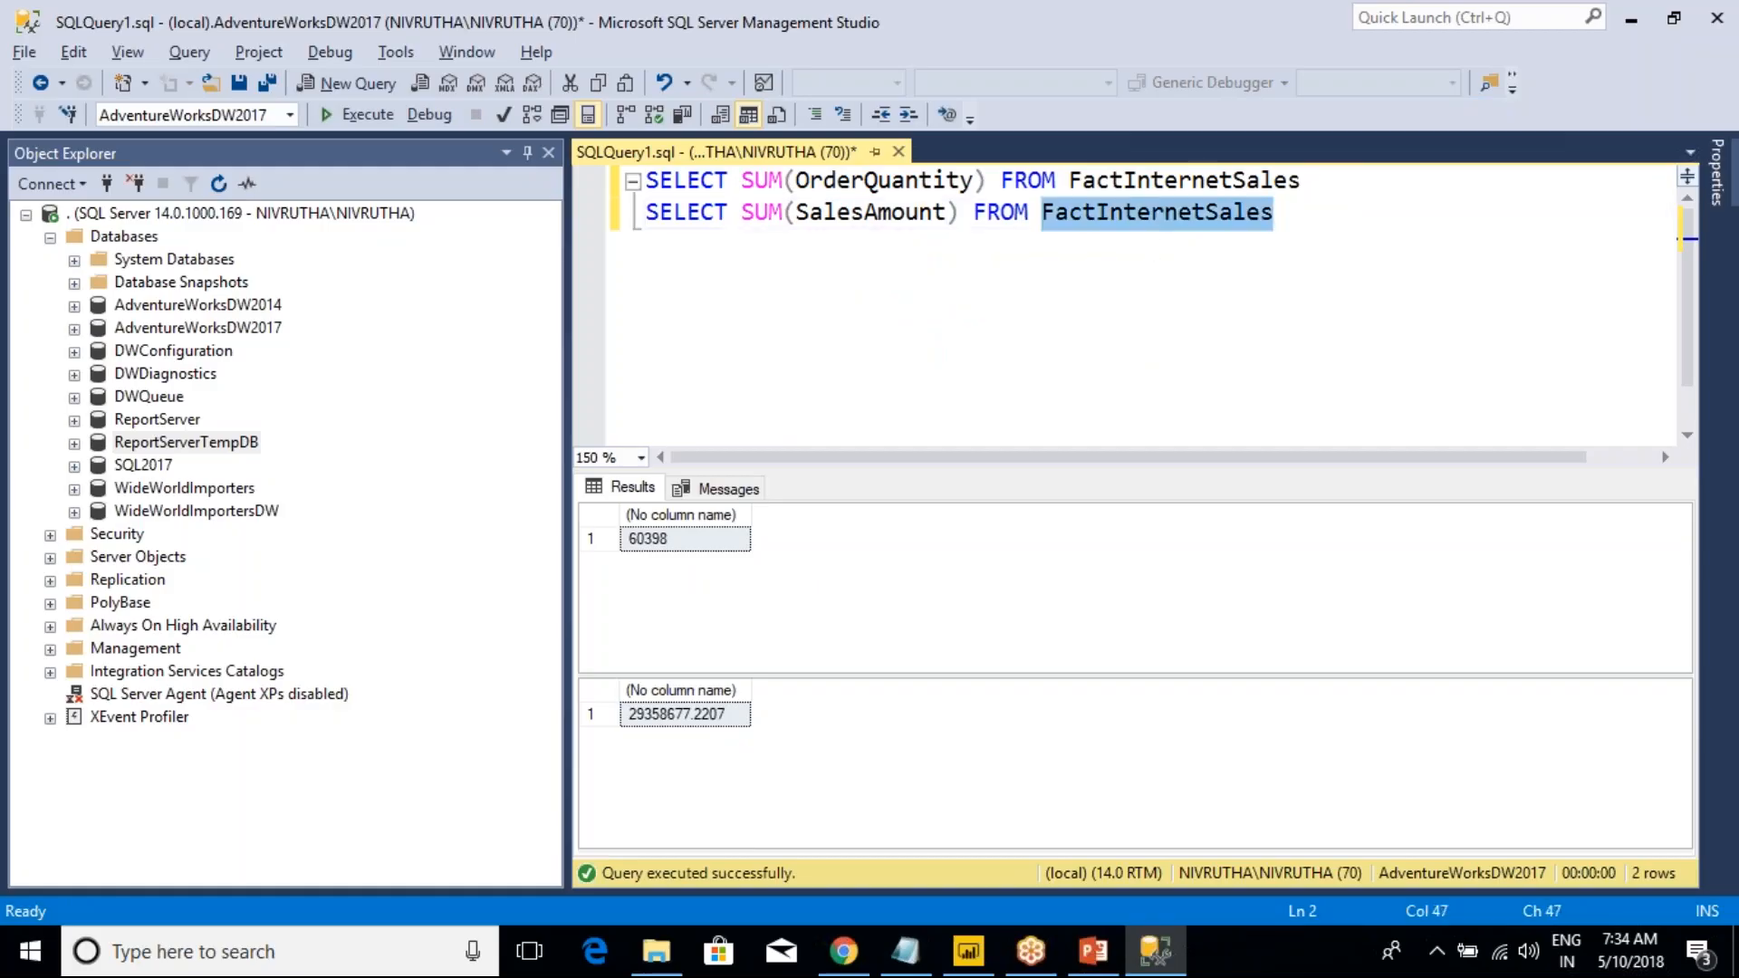
left_click(675, 712)
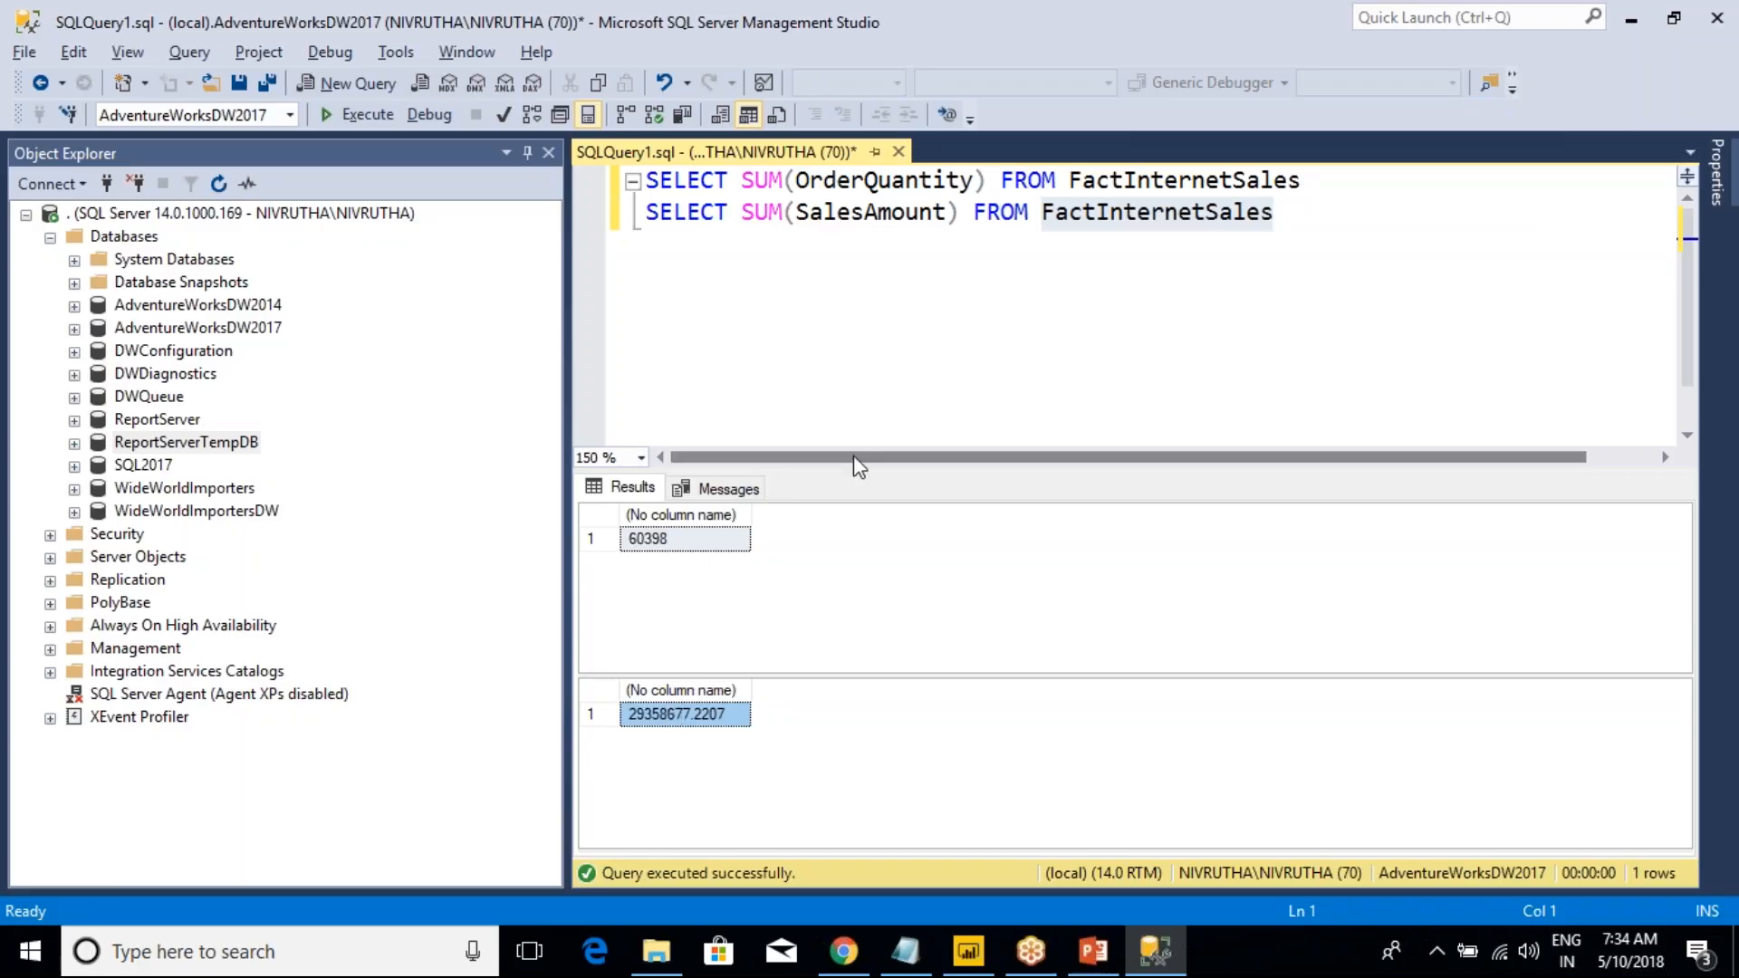
left_click(682, 542)
left_click(639, 714)
left_click(677, 536)
- Switch to Power BI Desktop, add OrderQuantity from FactInternetSales to the card and enlarge the card slightly
key("alt+Tab")
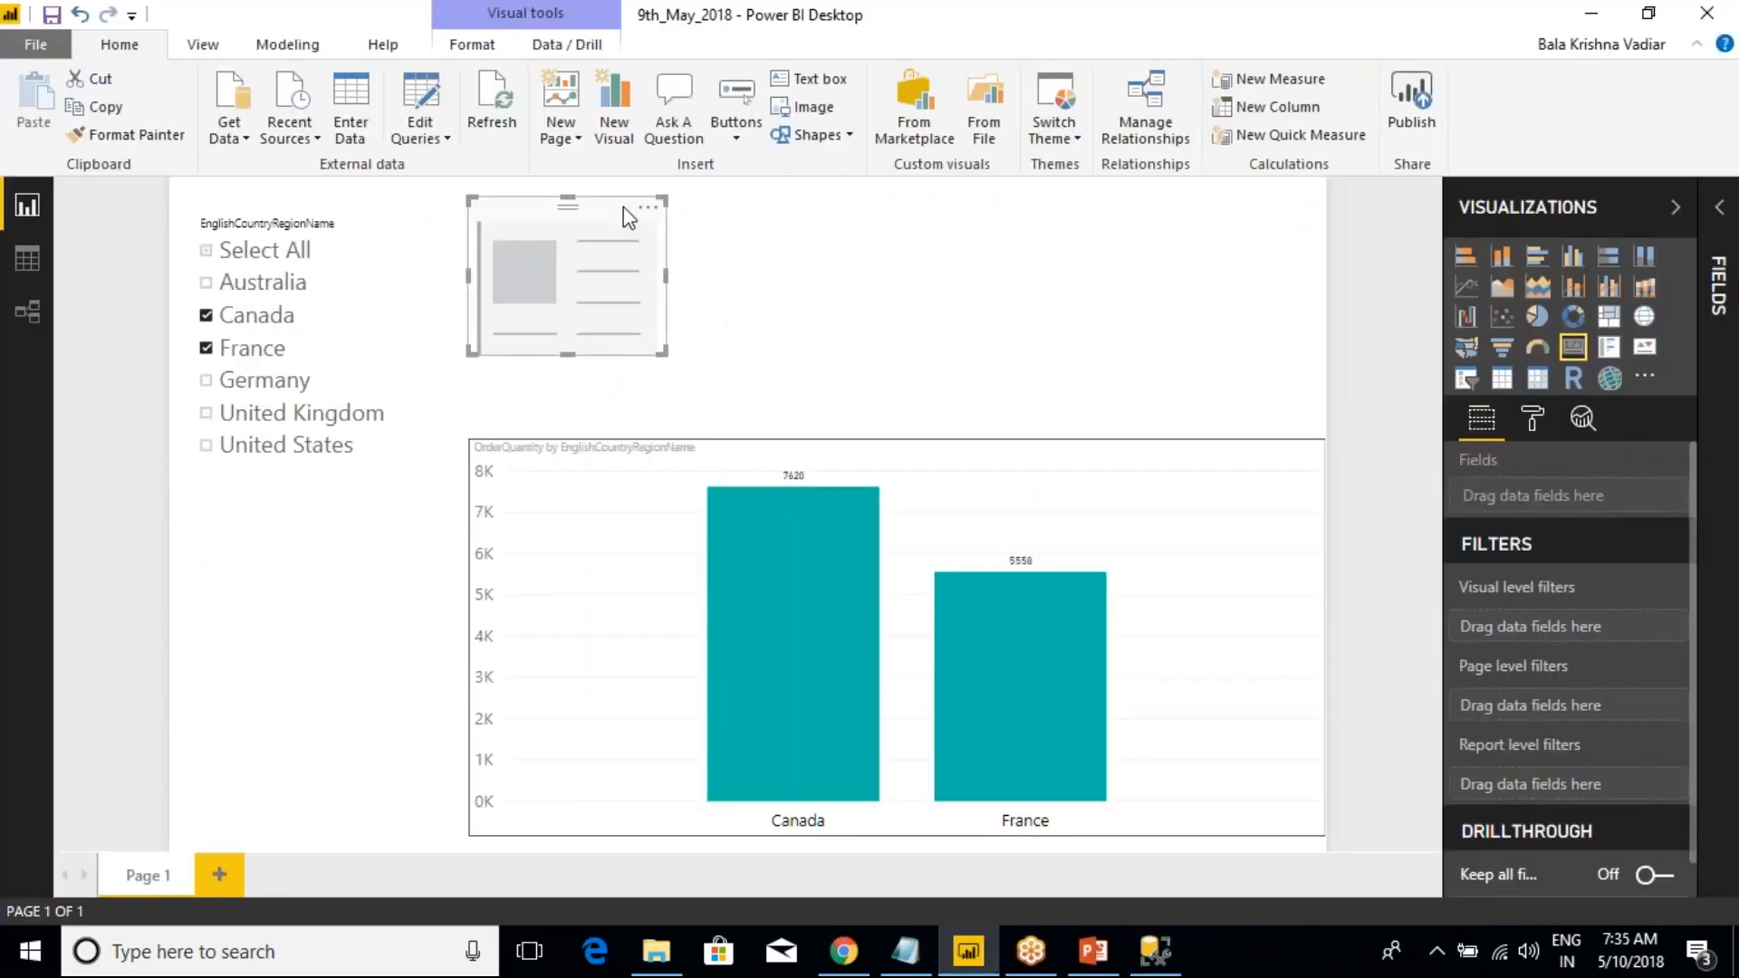
left_click(1719, 207)
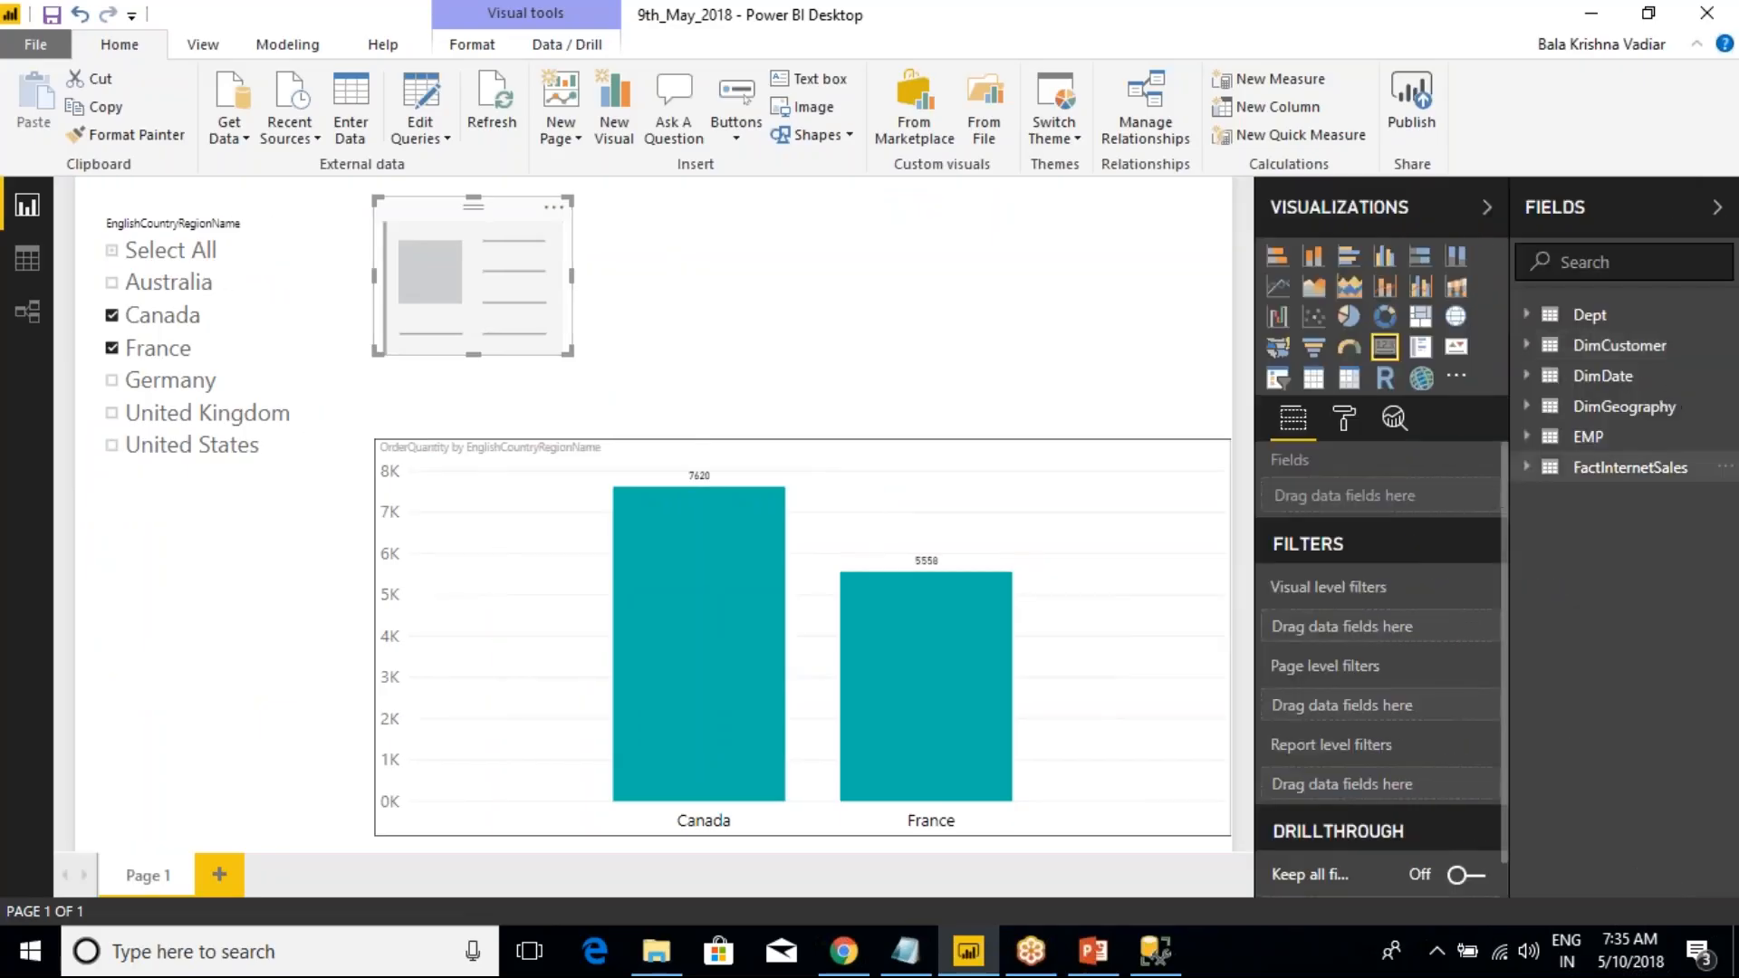
left_click(1526, 469)
scroll(1572, 621, "down", 5)
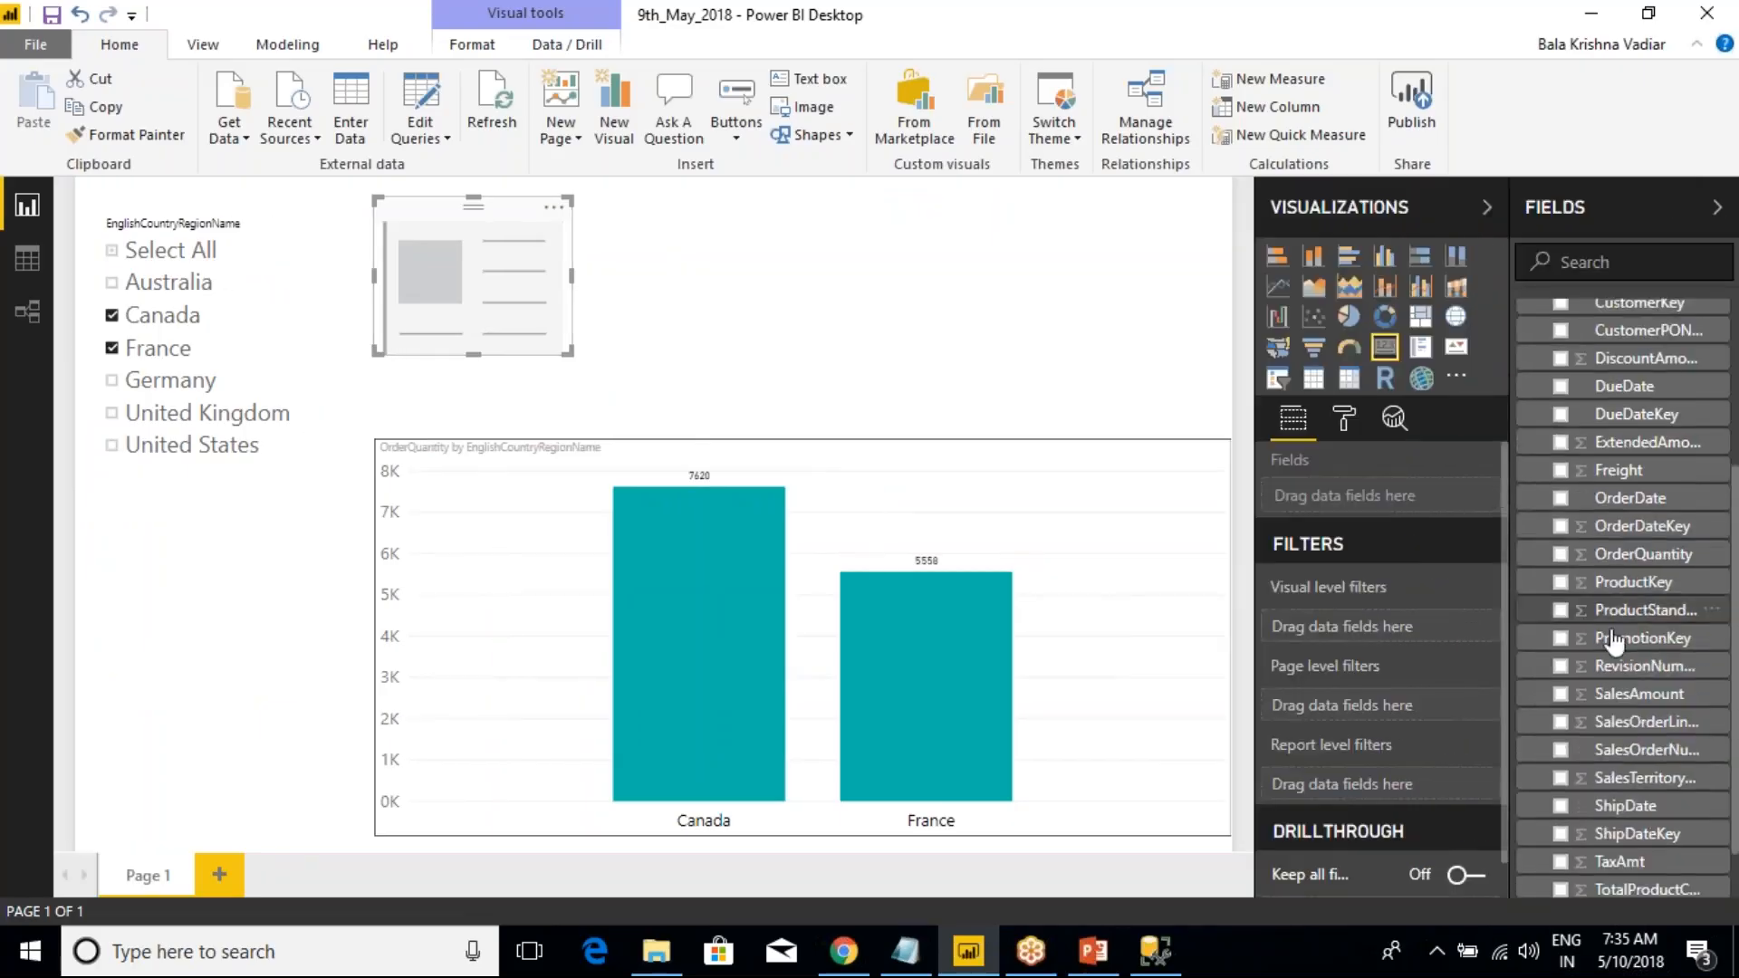
left_click(1560, 555)
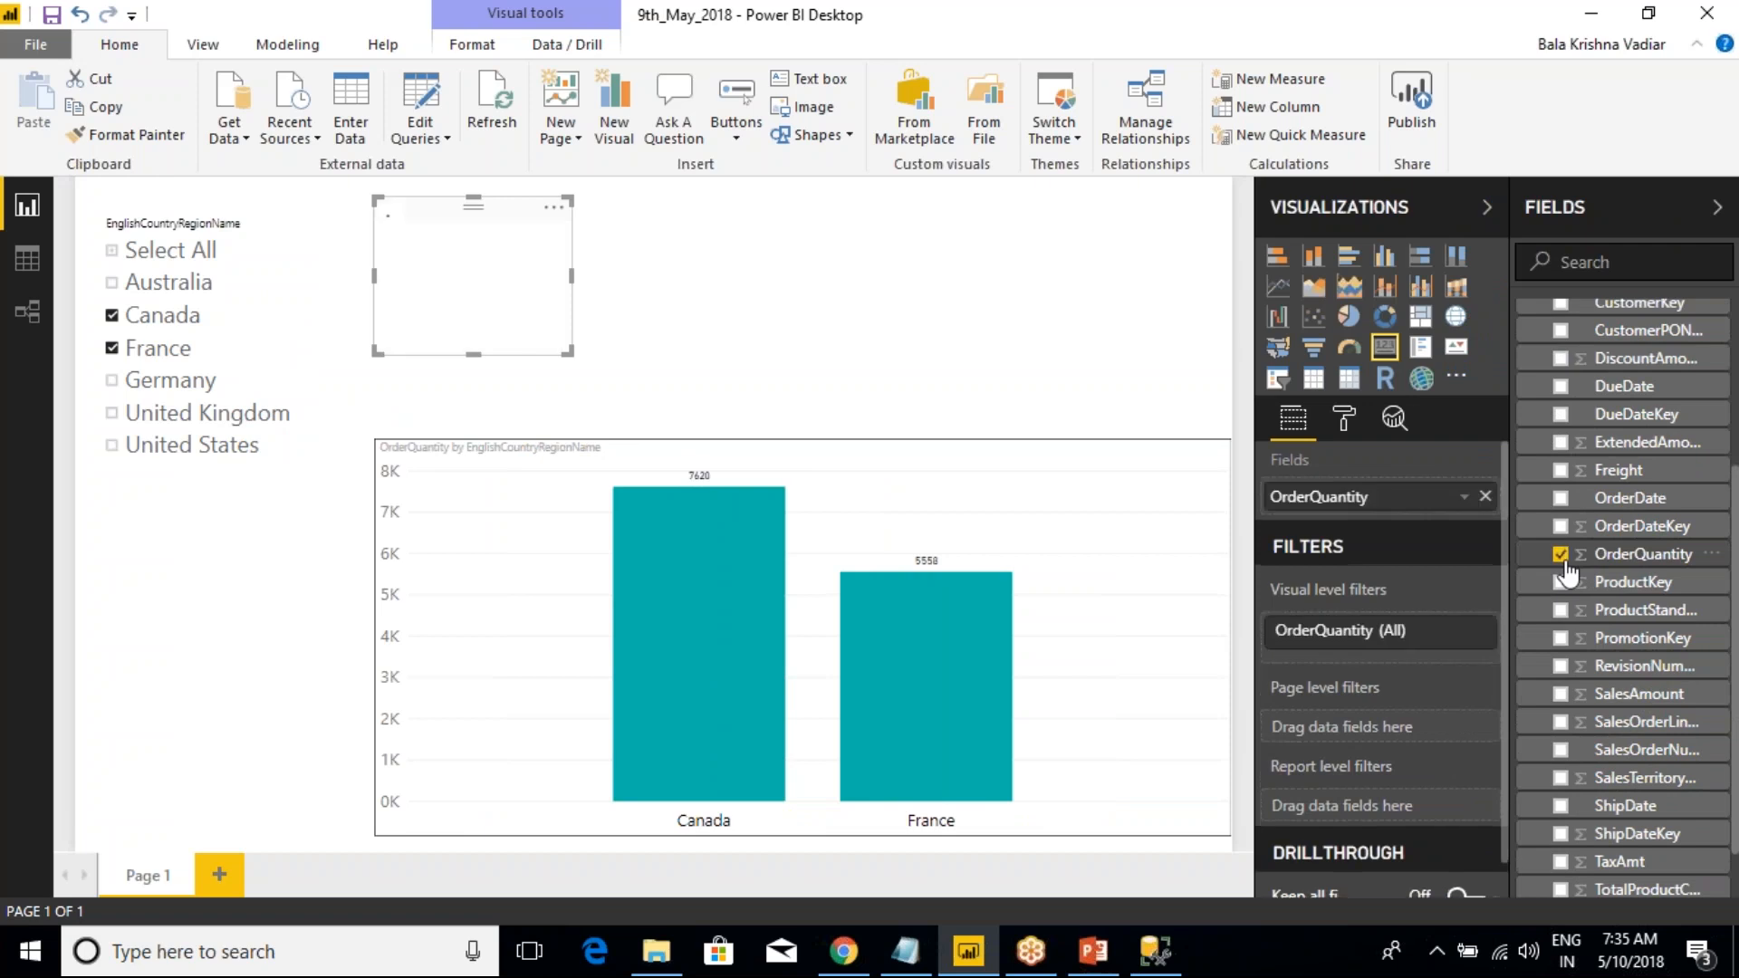
left_click_drag(568, 352, 631, 370)
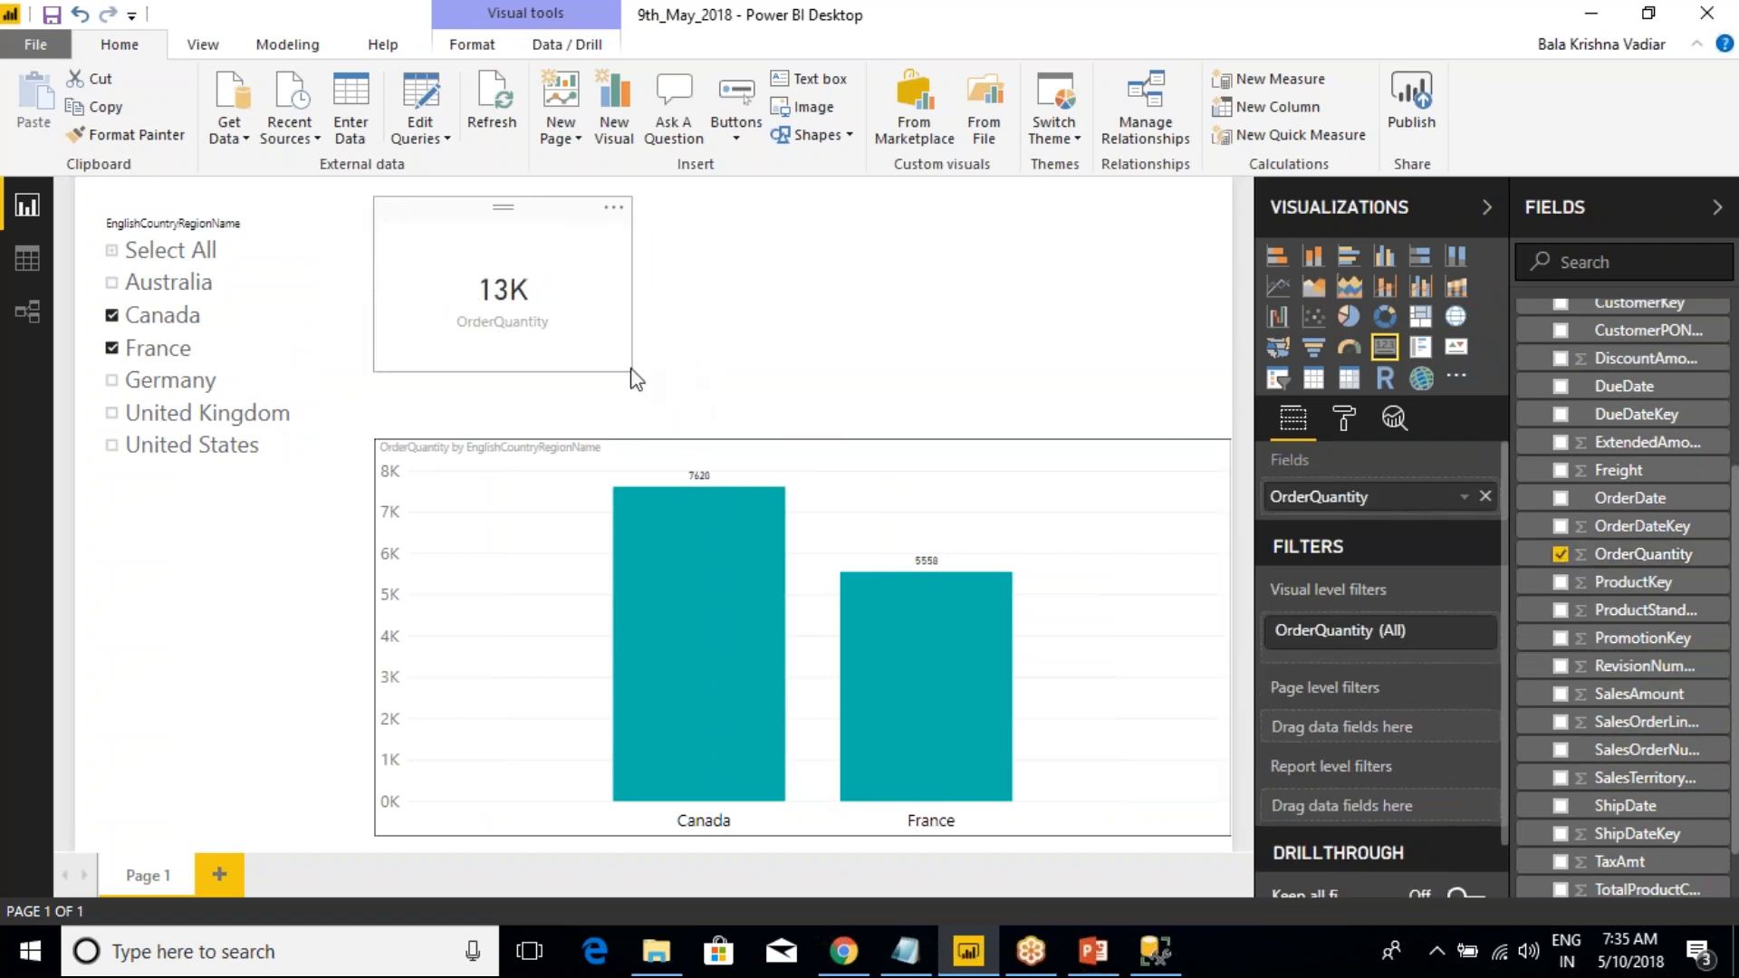
- Set the display units of the card's data label to None
left_click(1344, 418)
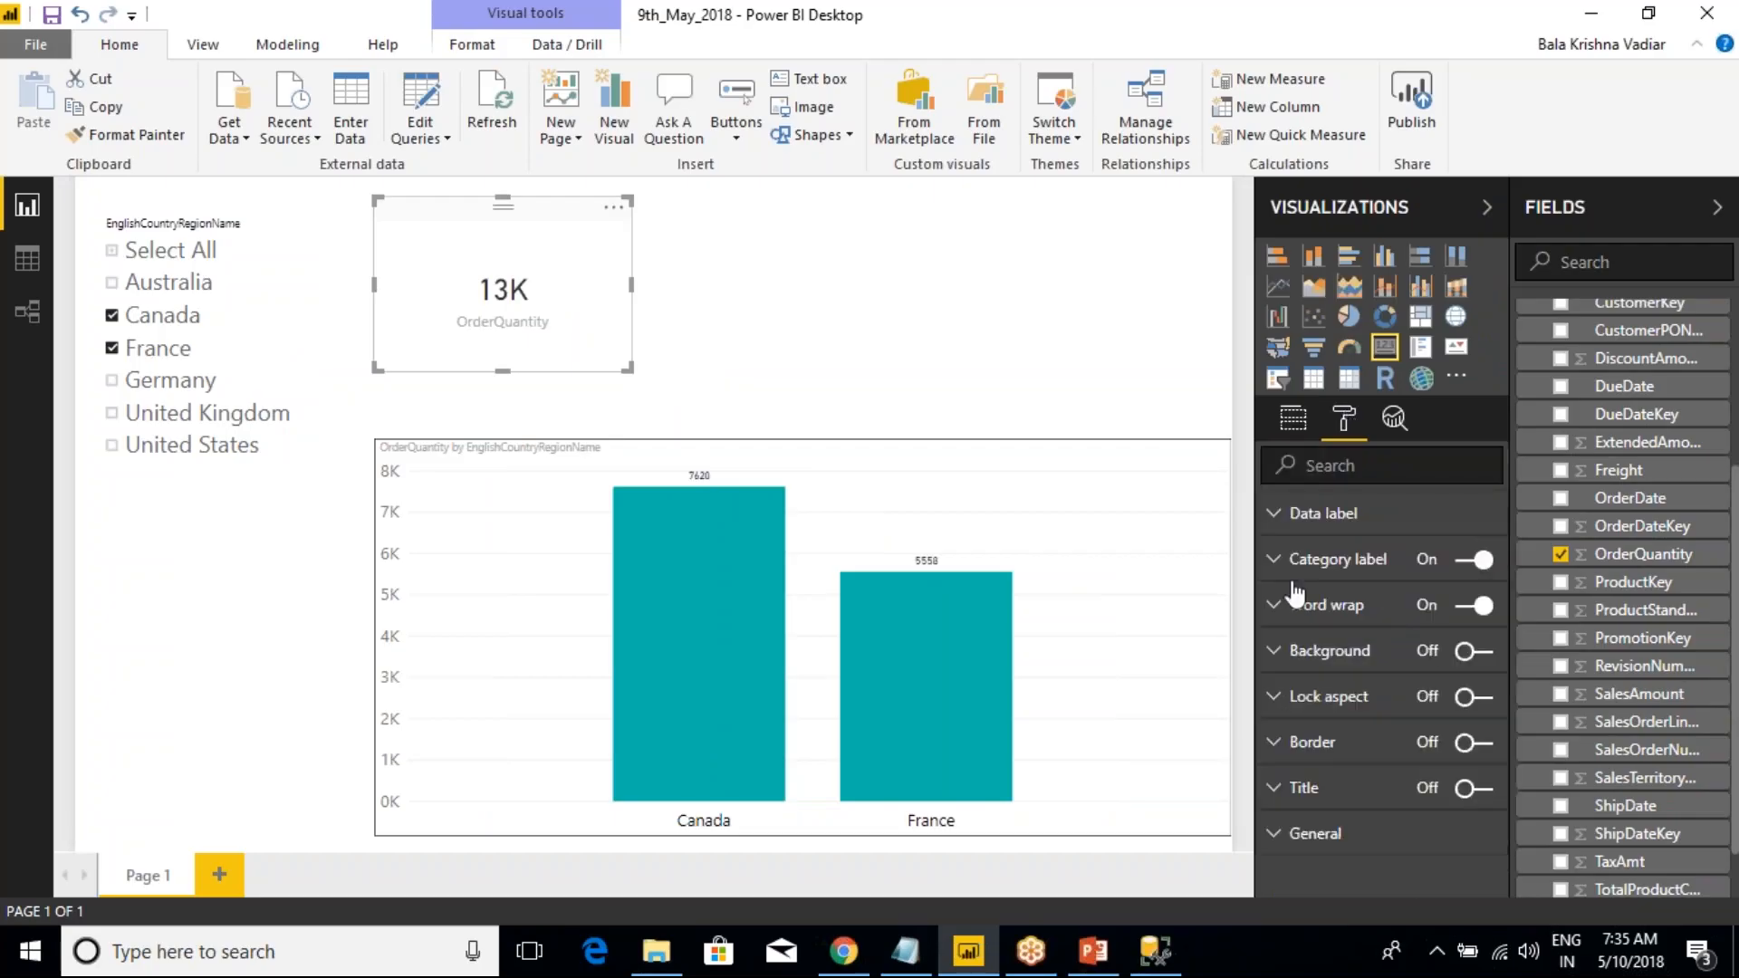
left_click(1277, 560)
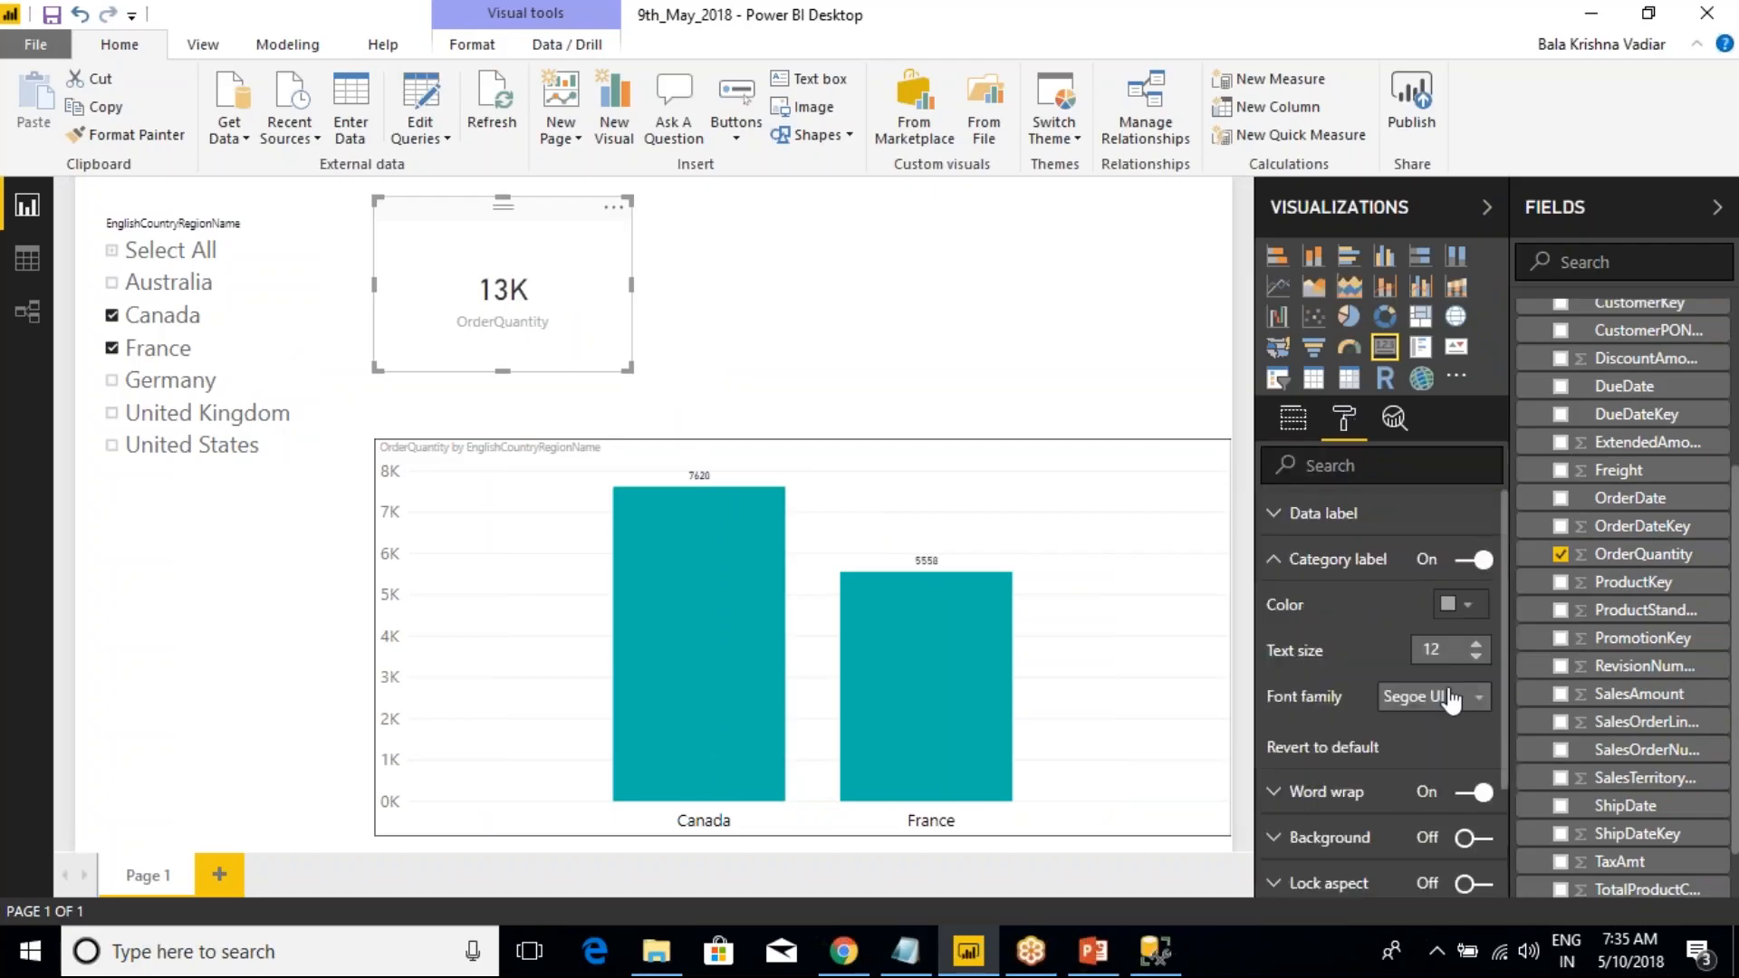
left_click(1291, 560)
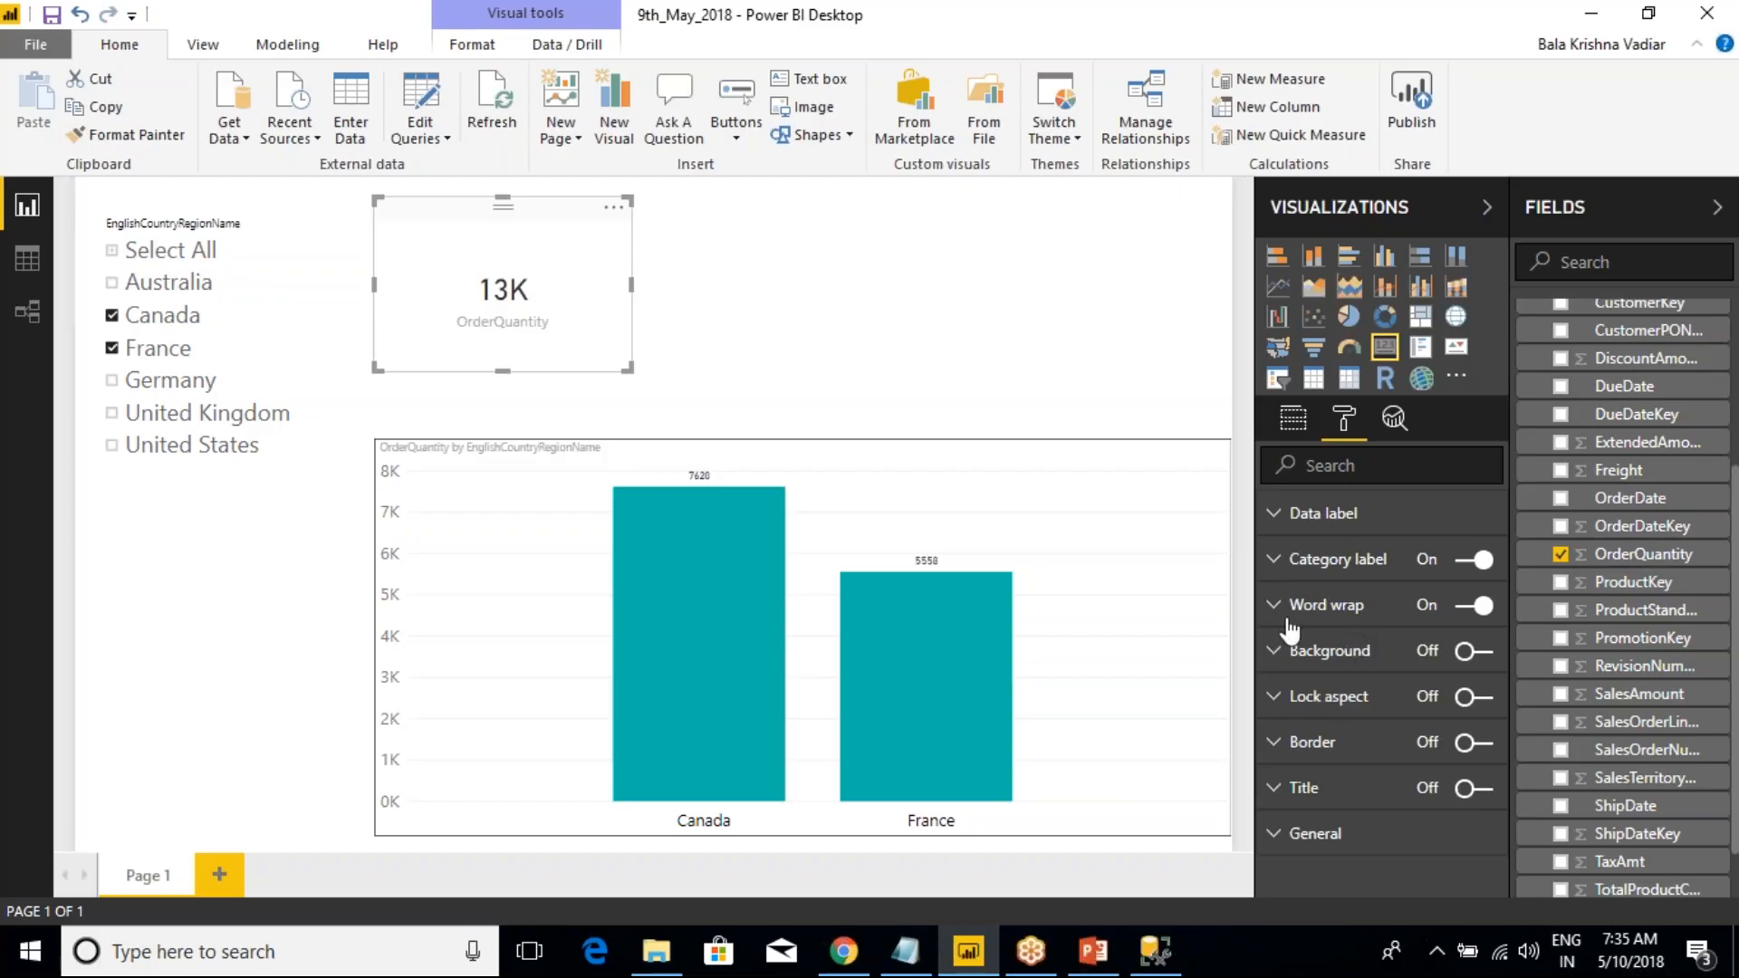
left_click(1275, 519)
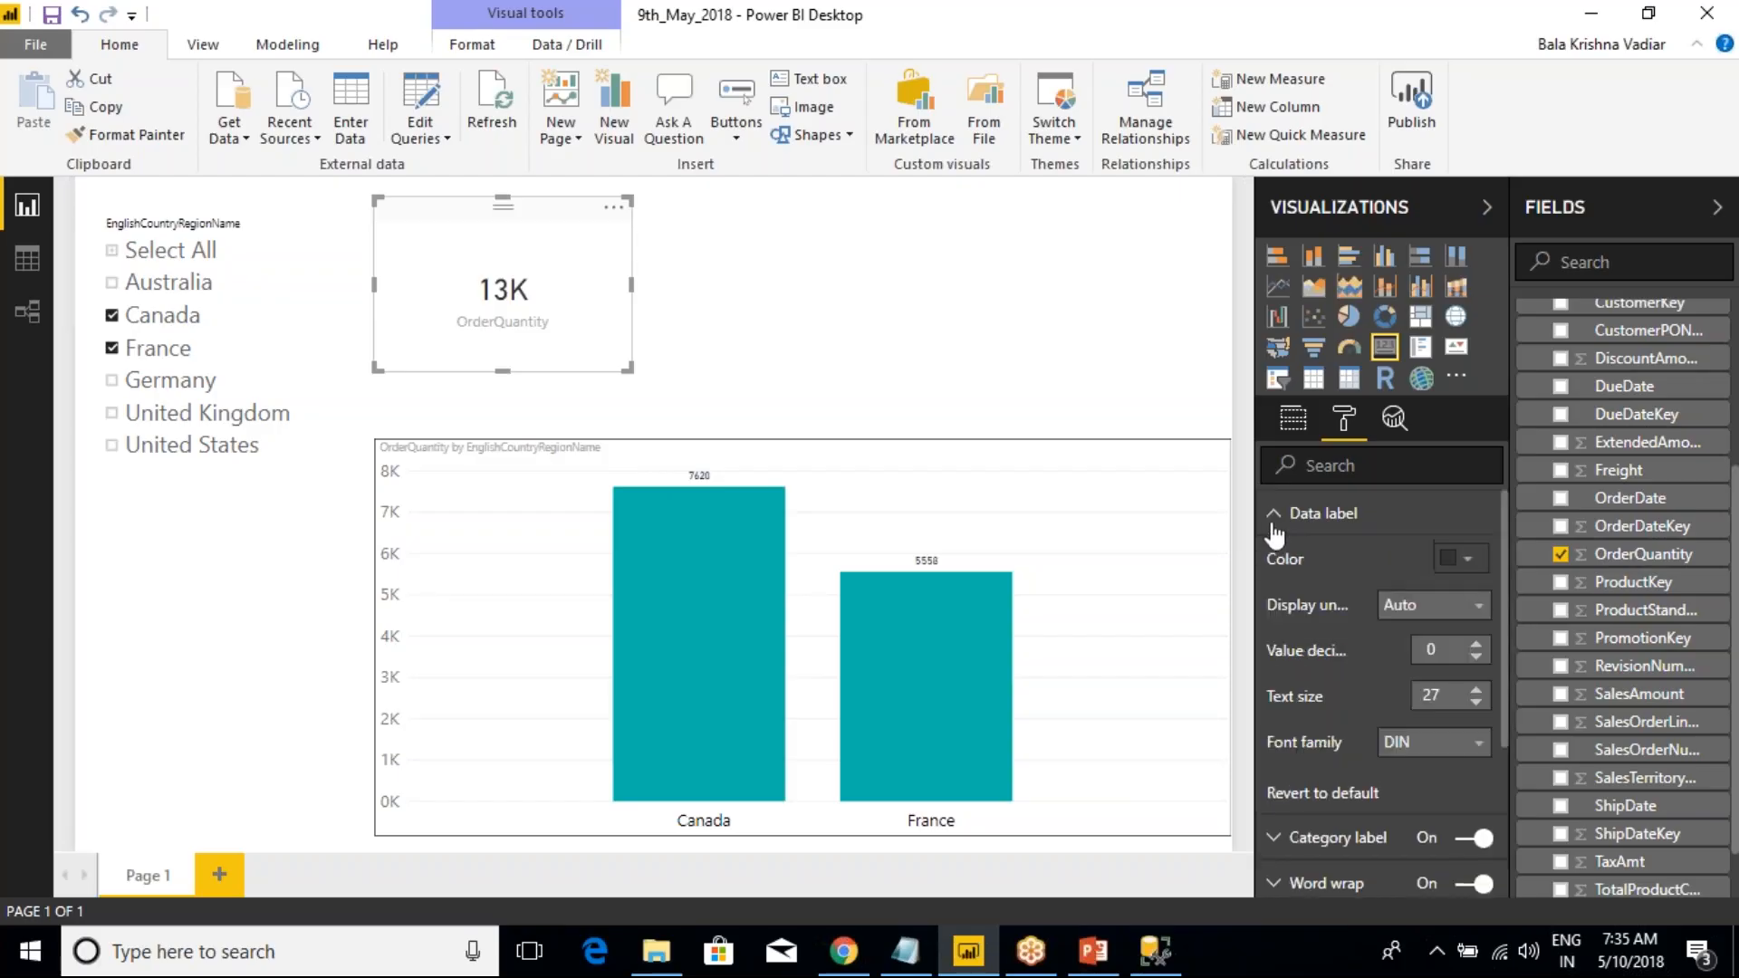
left_click(1429, 612)
left_click(1401, 662)
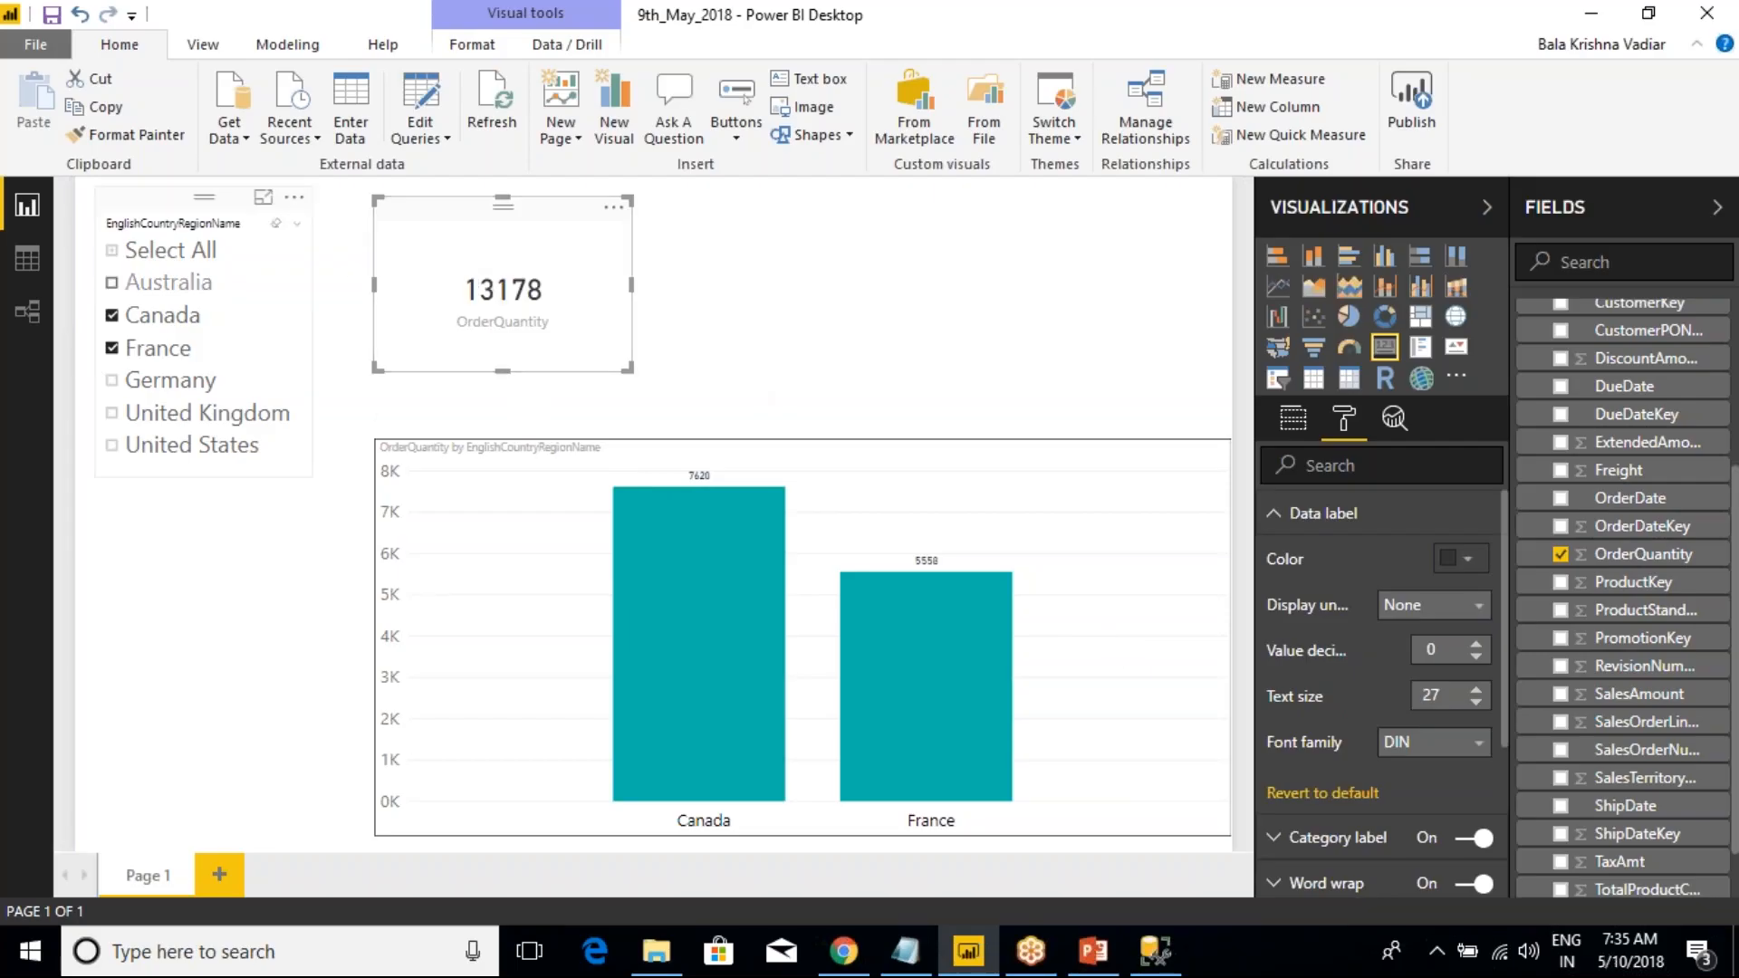
- Select all countries in the slicer and turn on the card's border, leaving its title off
left_click(113, 251)
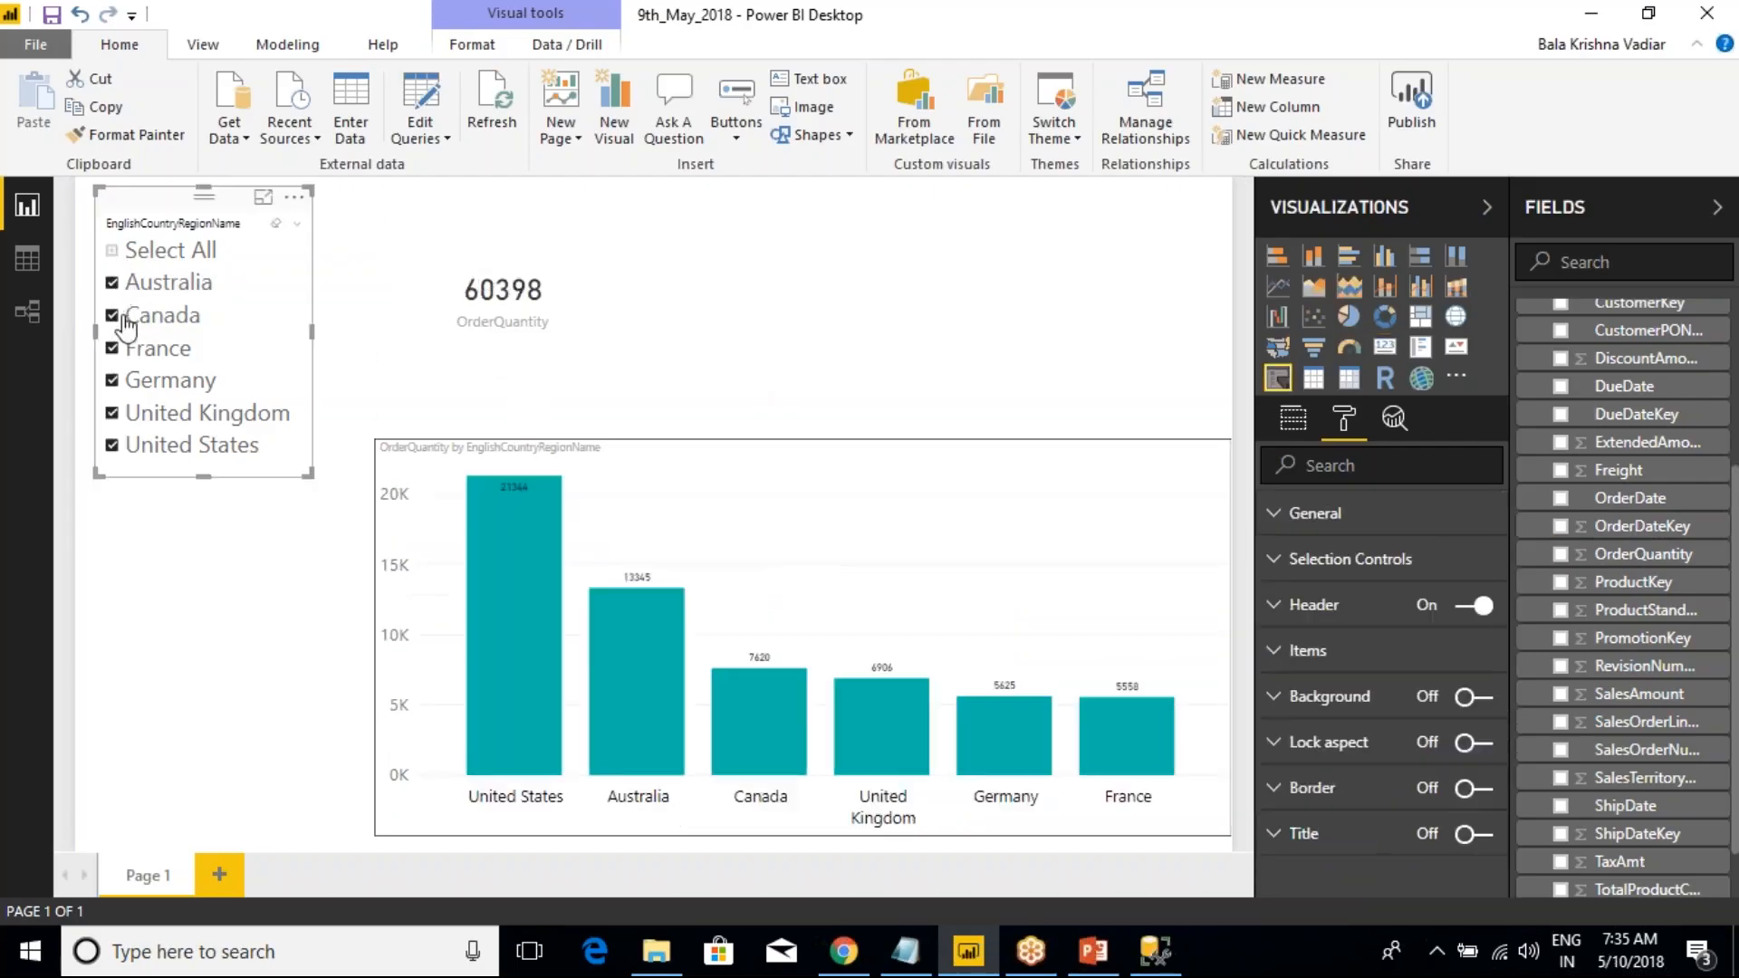
left_click(555, 276)
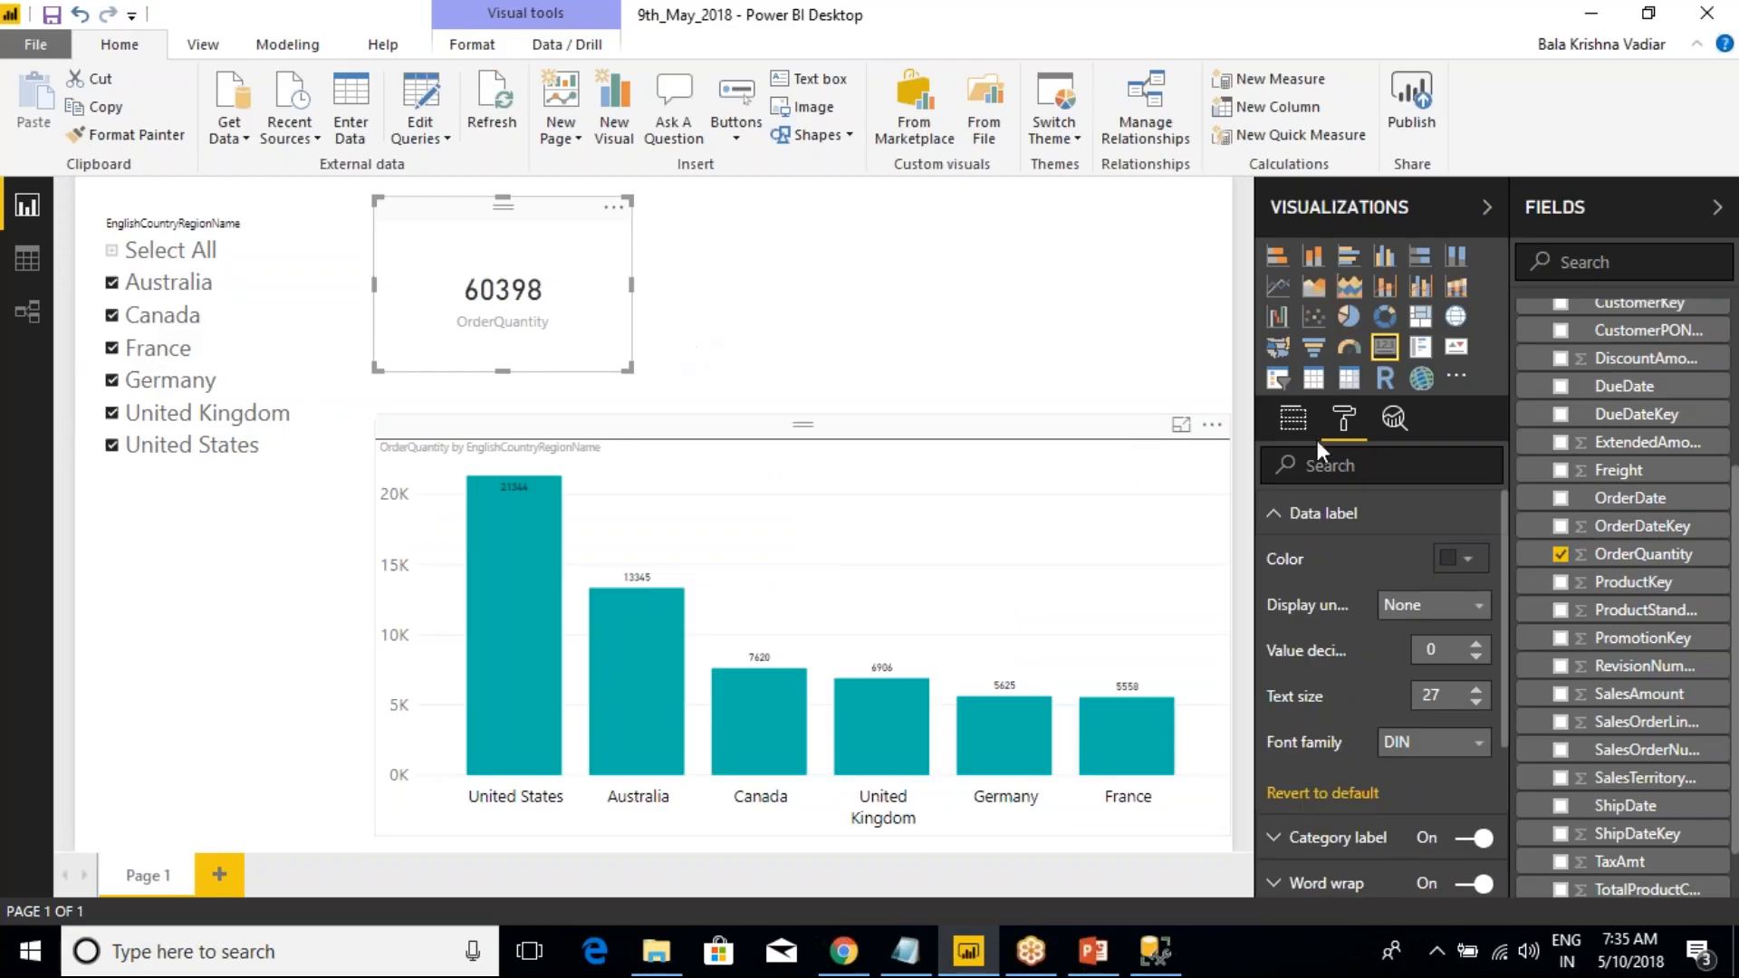
scroll(1395, 688, "down", 3)
left_click(1471, 831)
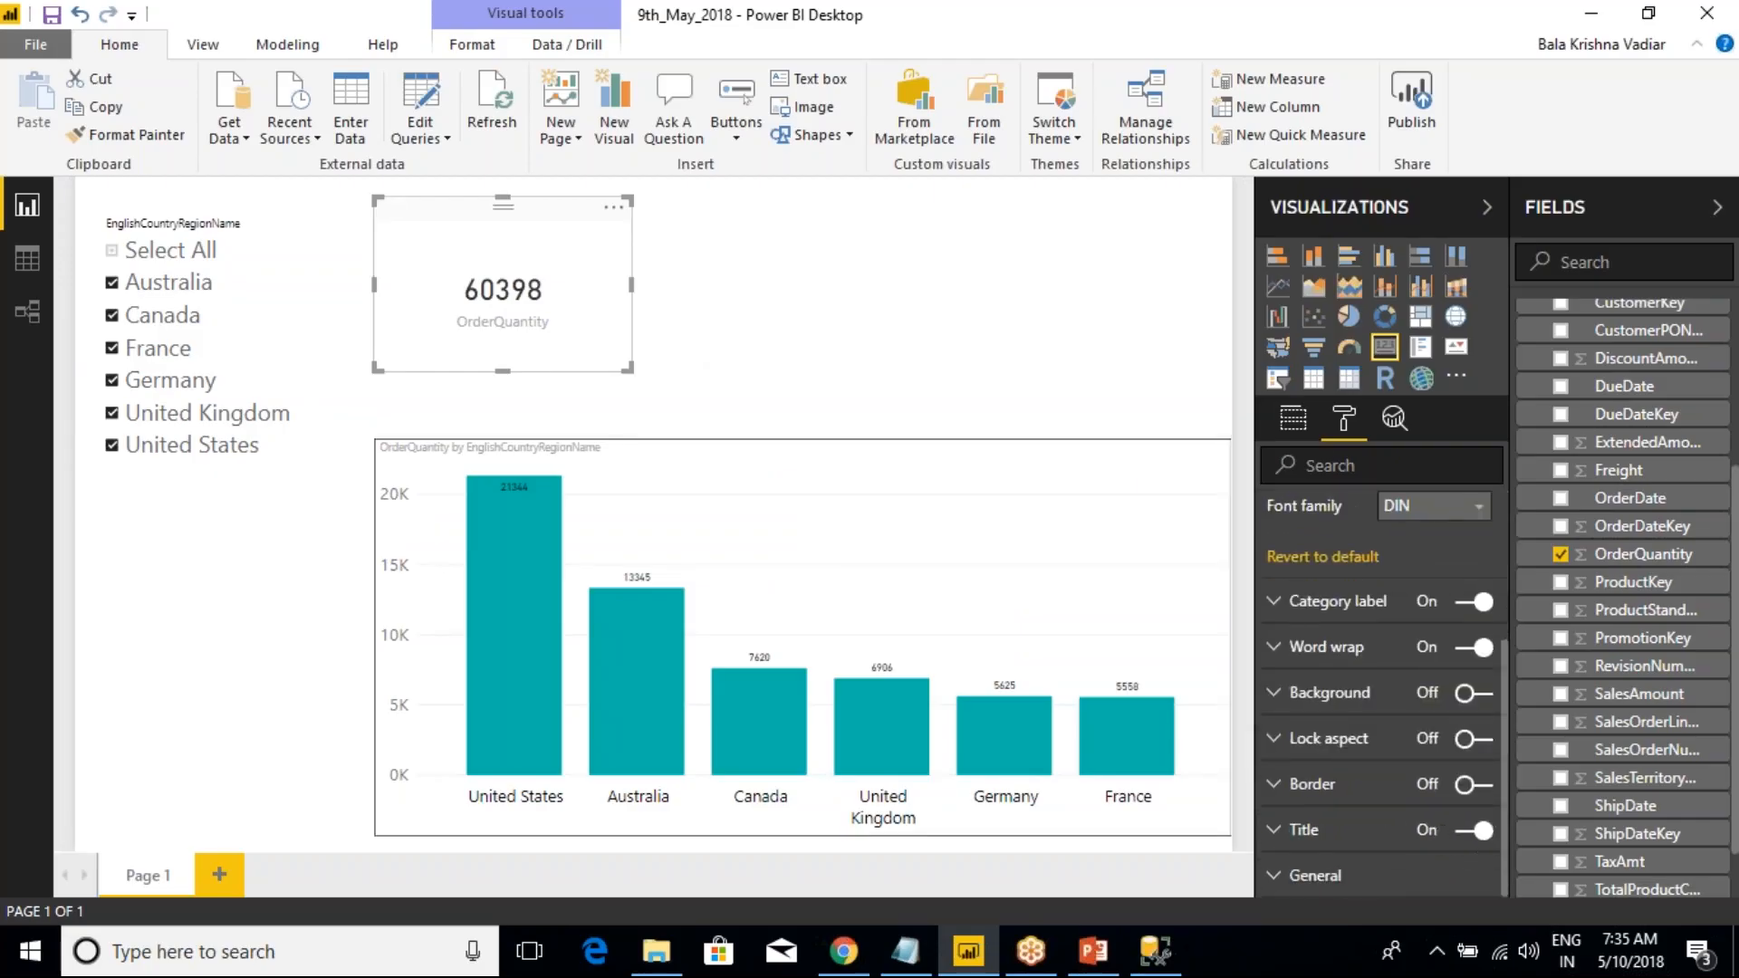
left_click(1475, 829)
left_click(1478, 785)
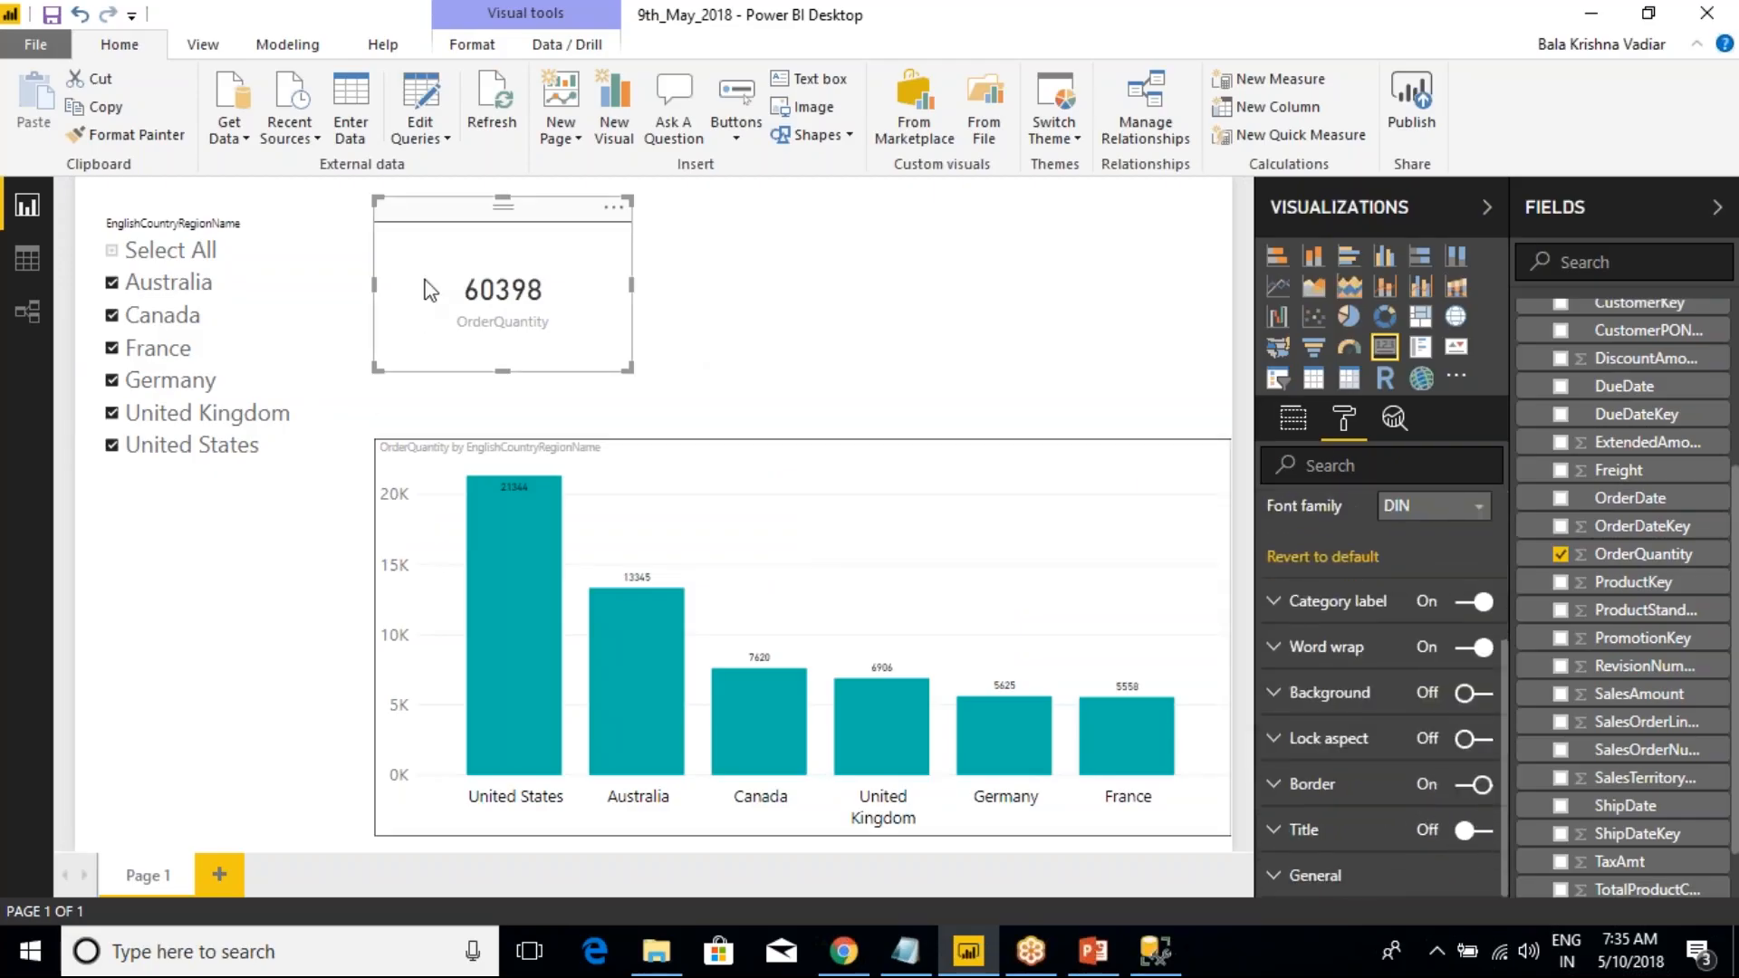
- Compare the card's OrderQuantity total with the query result in SQL Server Management Studio and return to Power BI Desktop
key("alt+Tab")
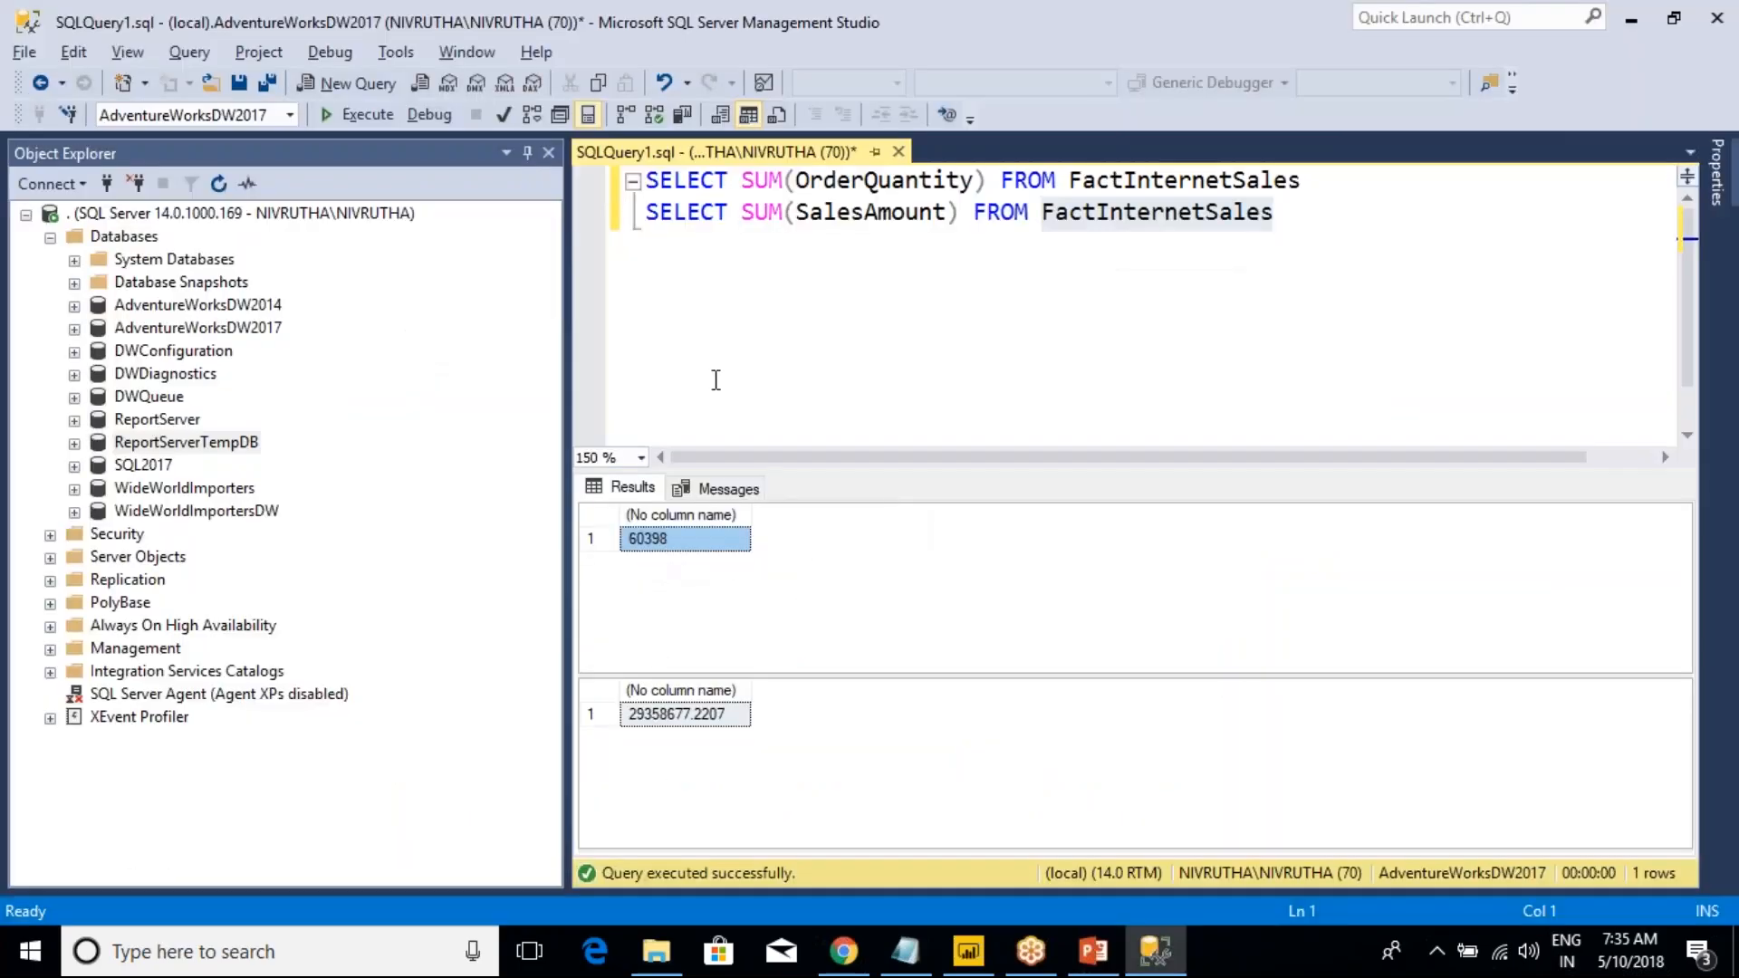
key("alt+Tab")
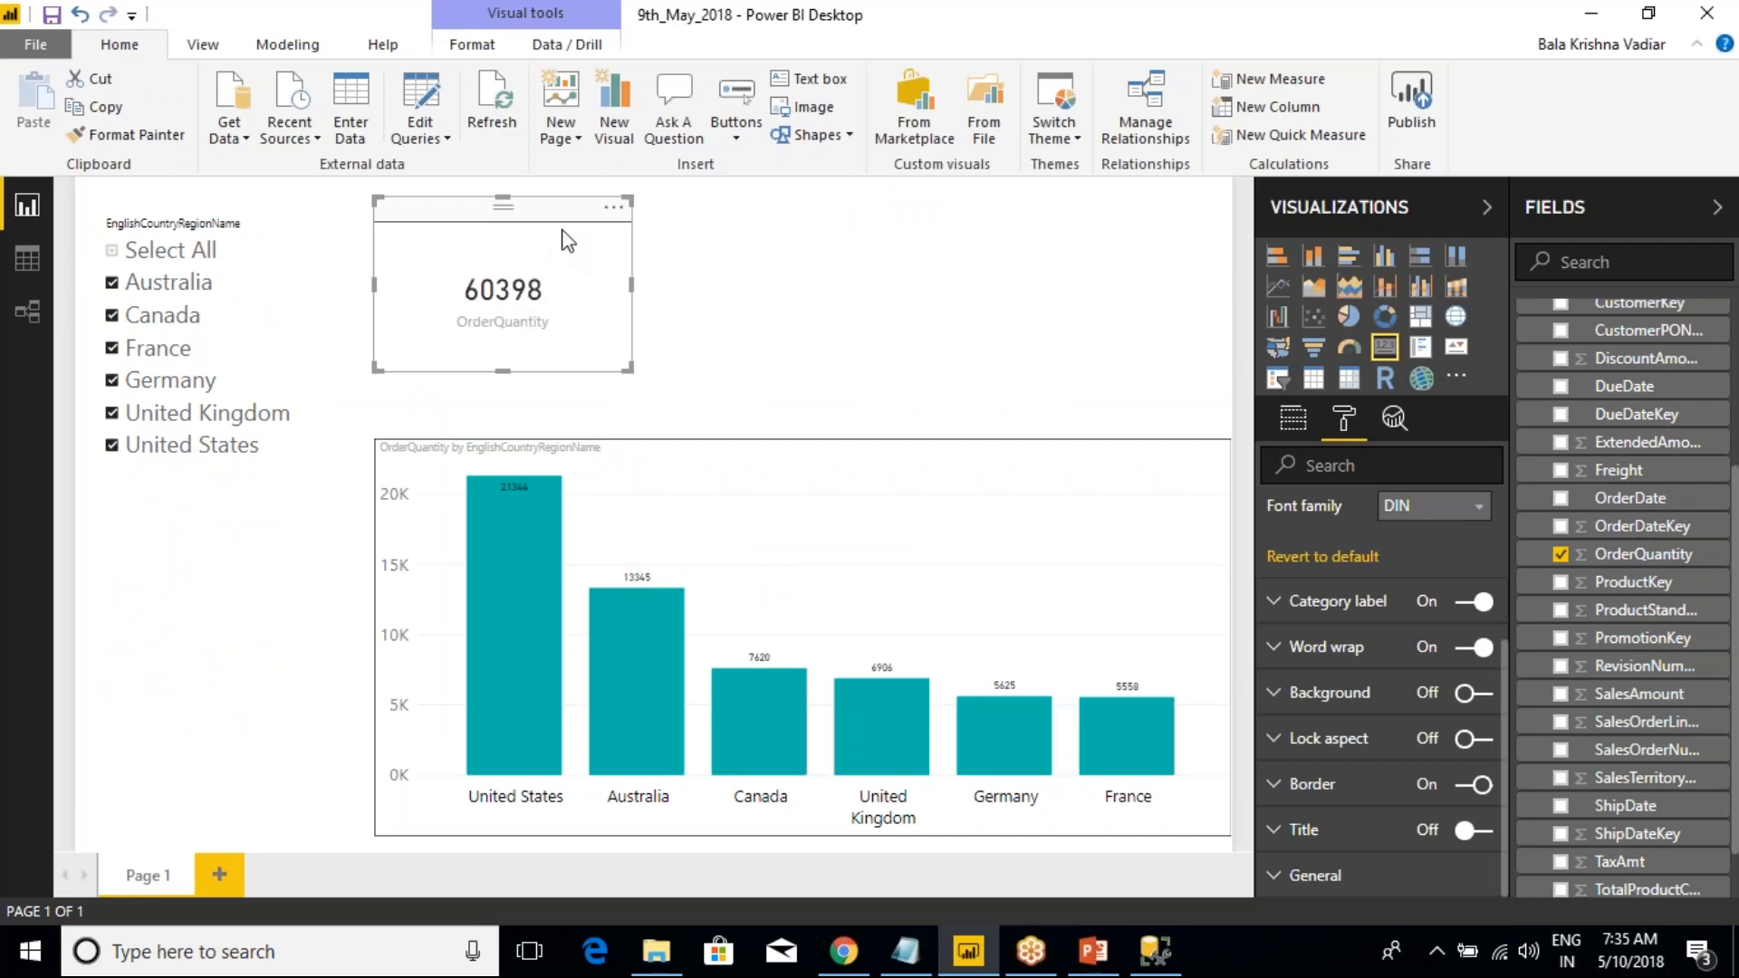
left_click(1293, 424)
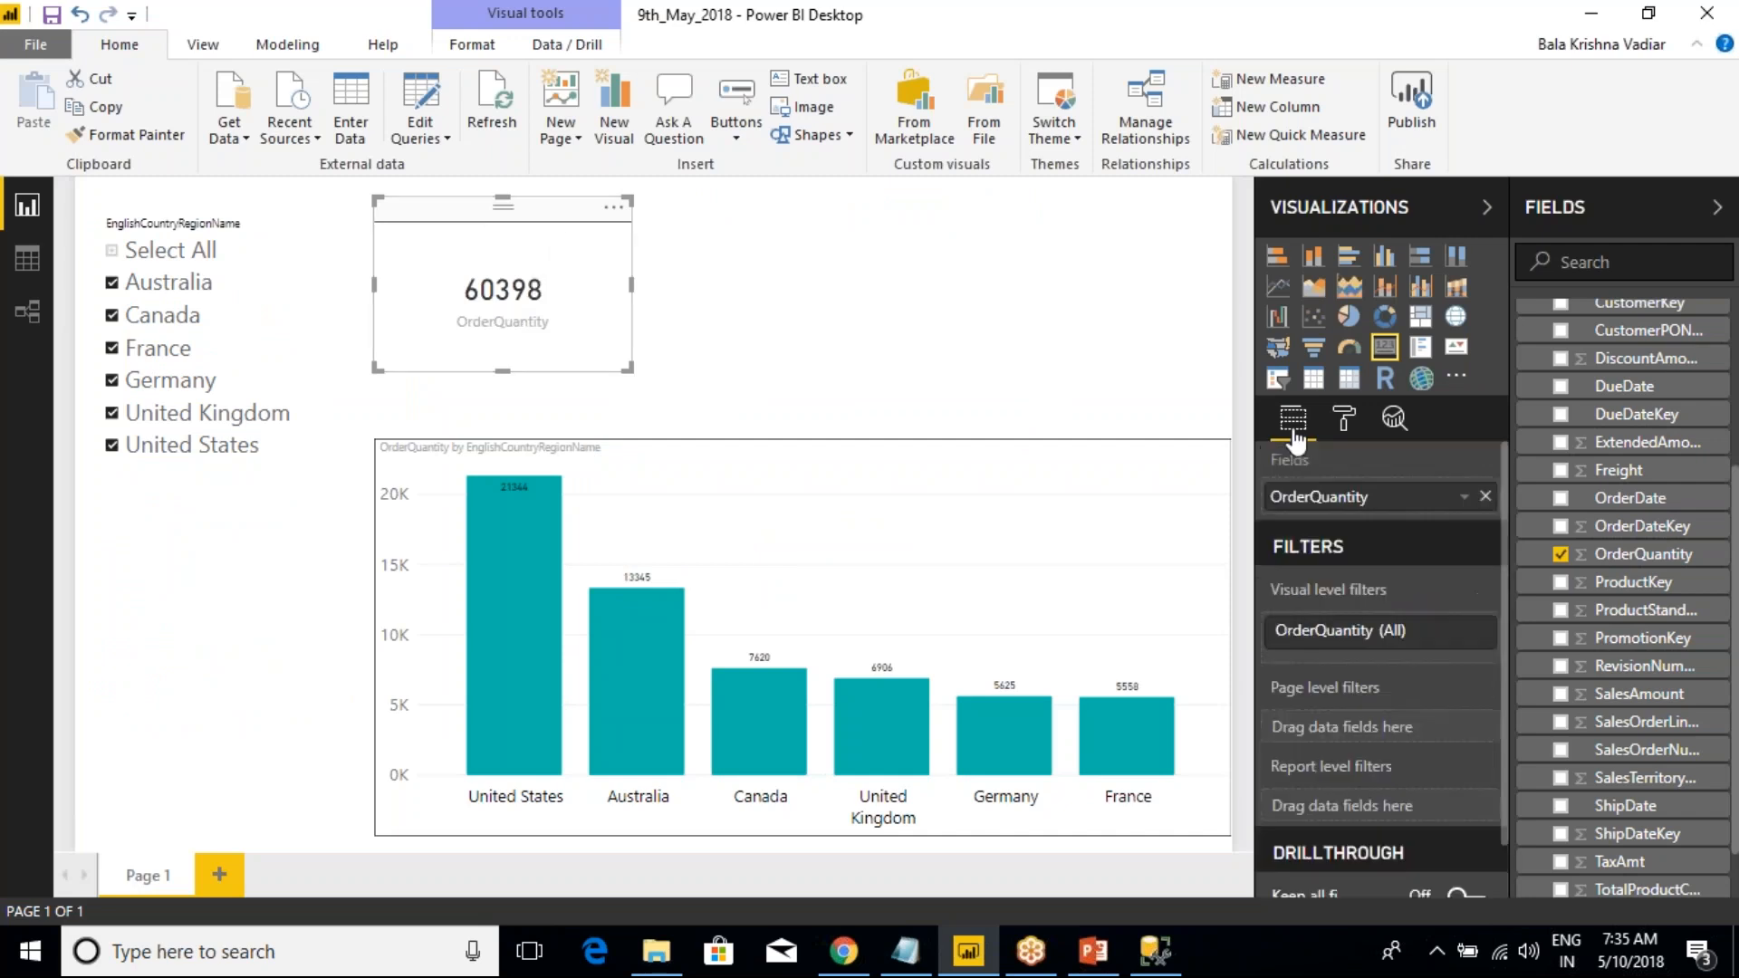
left_click(1343, 419)
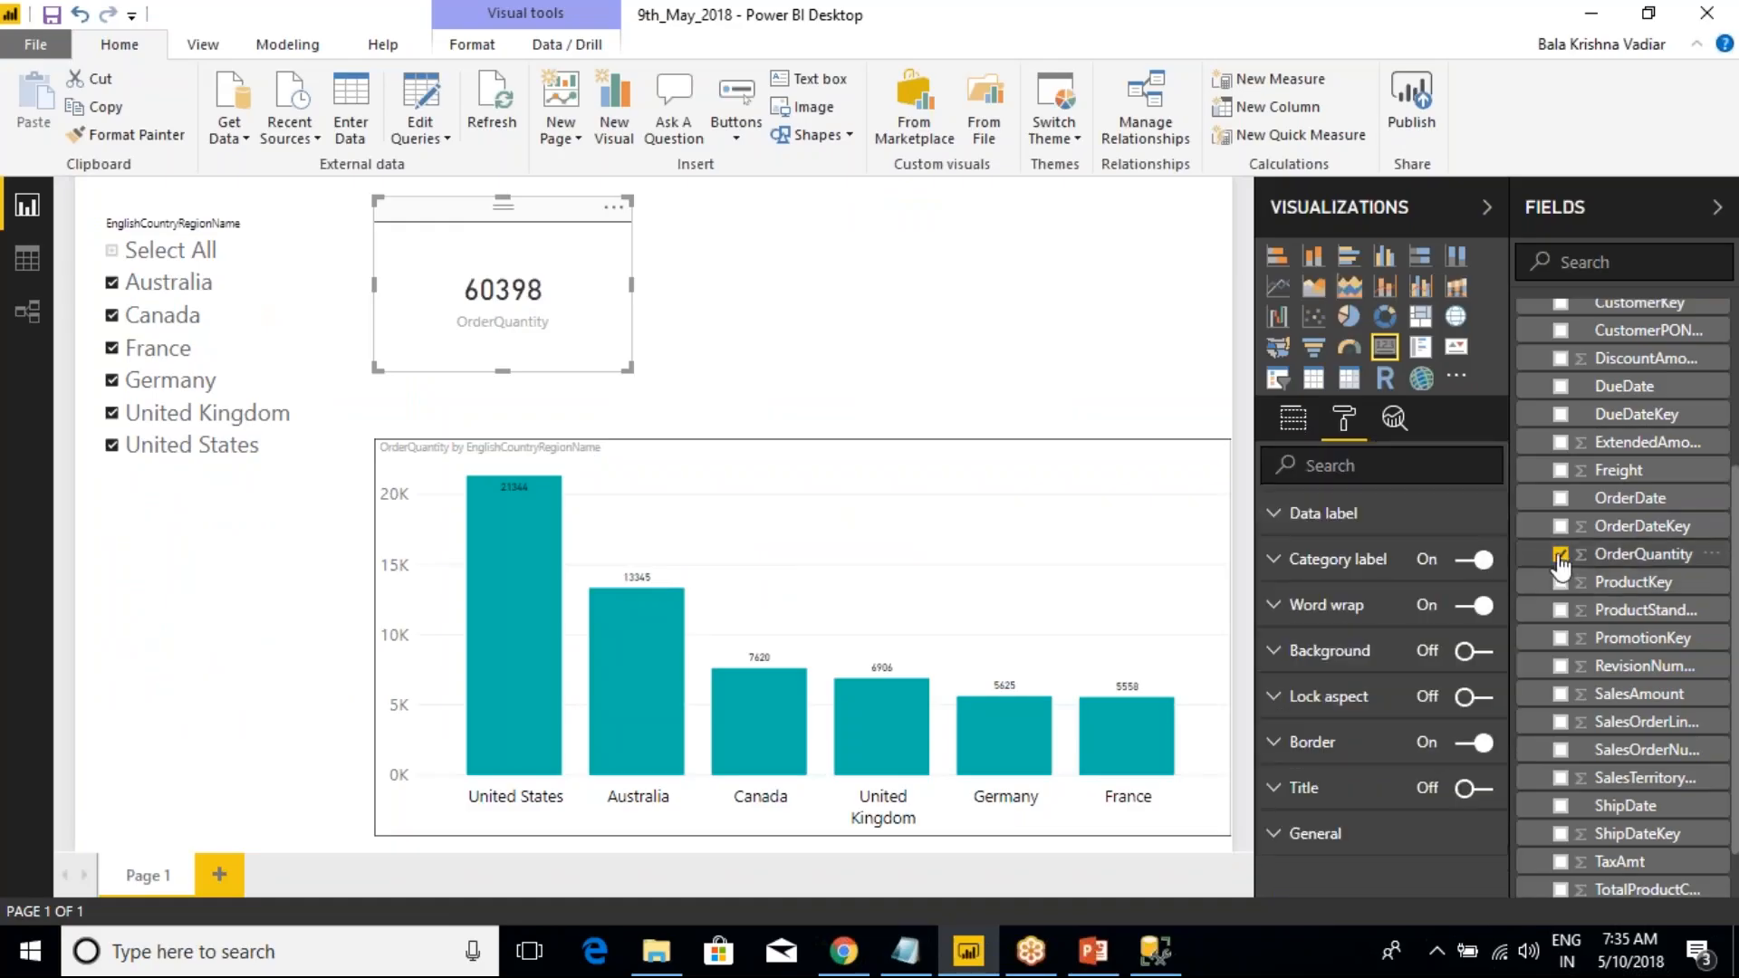
- Create a hierarchy of the product standard cost and SalesAmount fields, and replace the card's OrderQuantity with the hierarchy's SalesAmount
left_click_drag(1642, 694, 1349, 464)
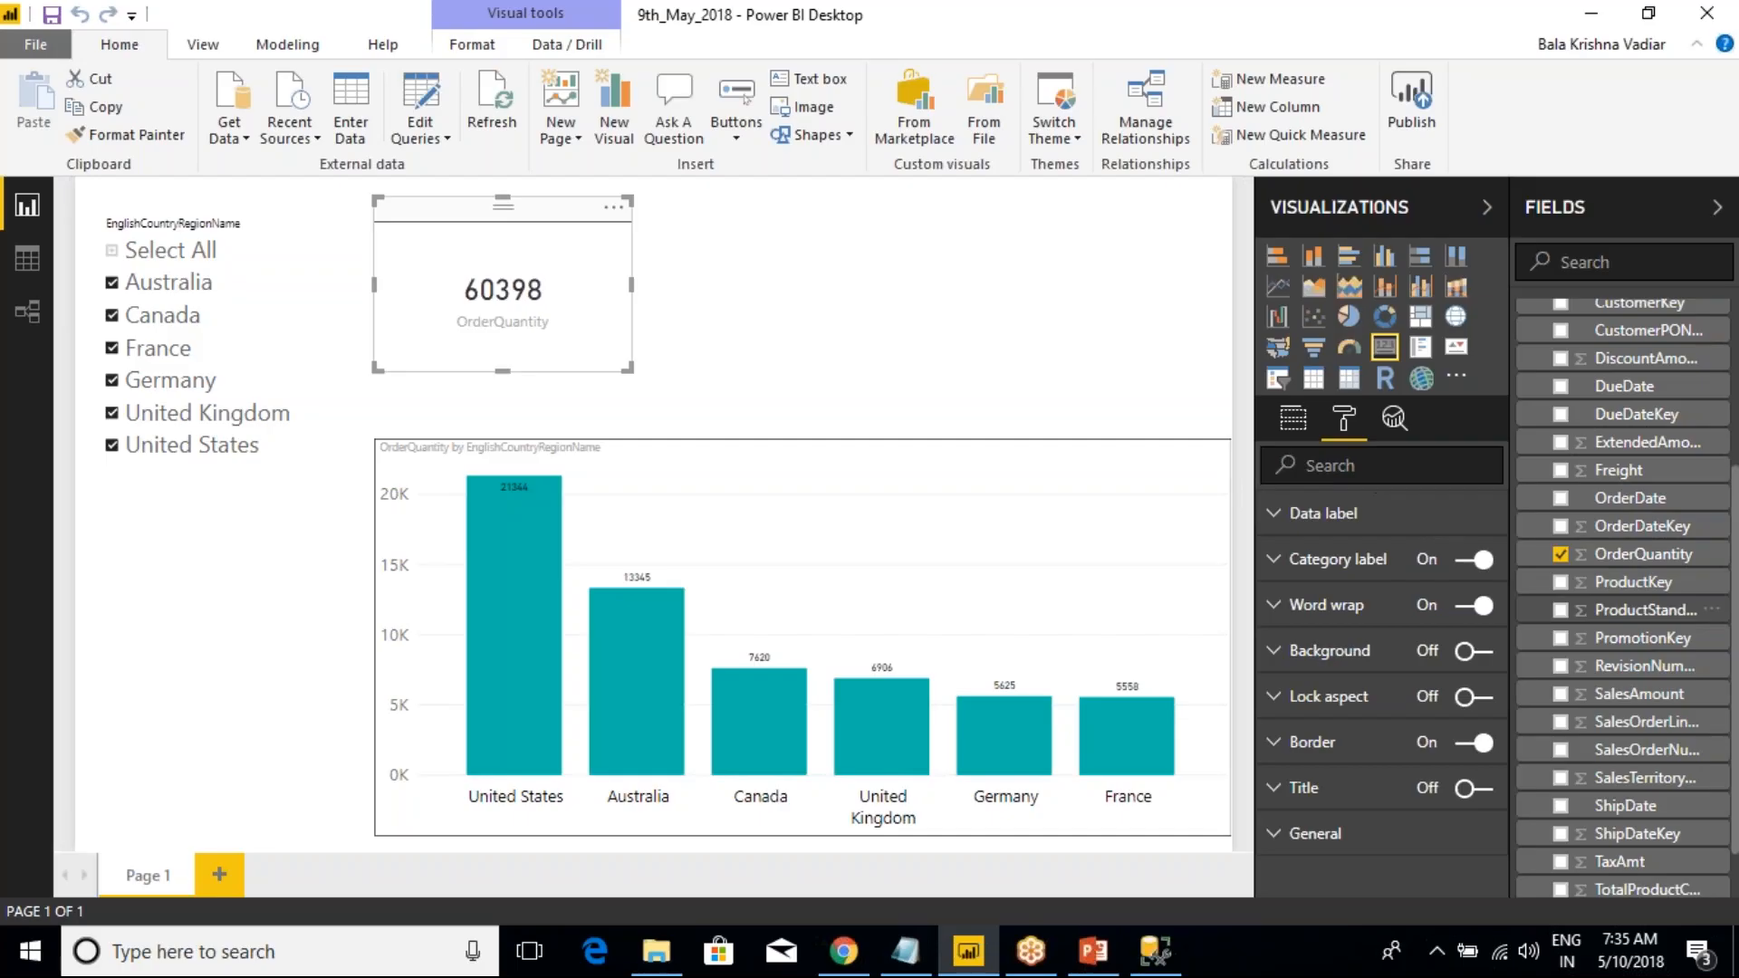
left_click_drag(1621, 610, 1607, 612)
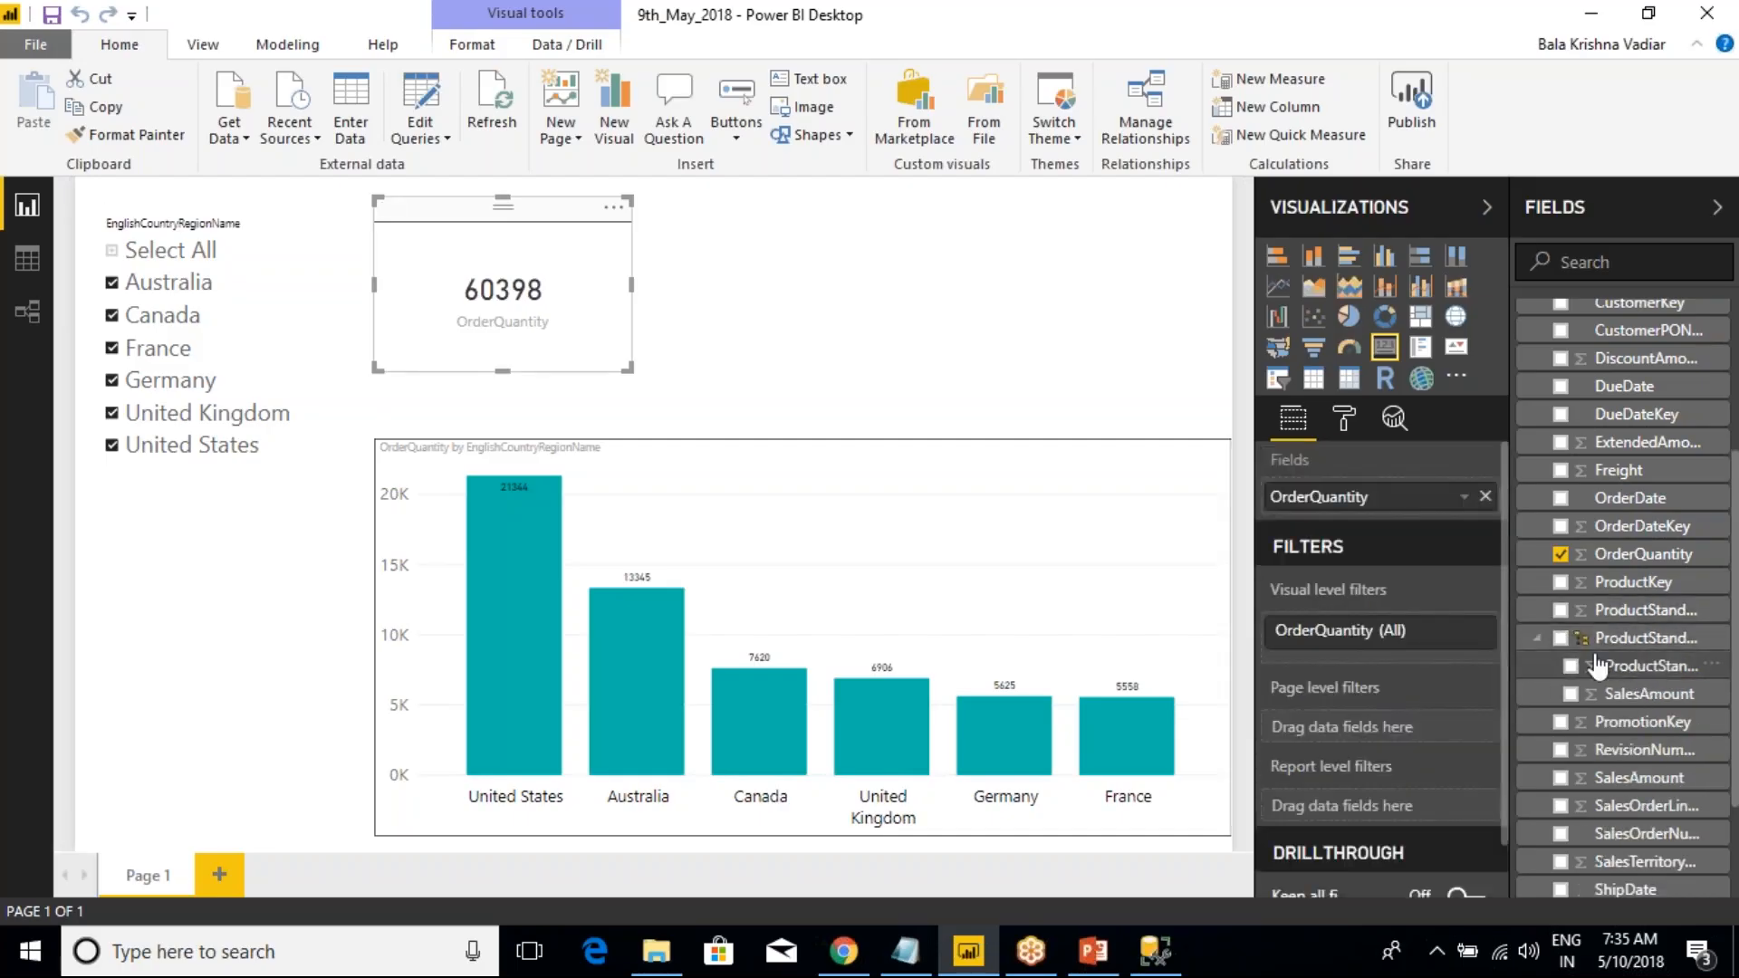
left_click(1537, 640)
left_click(1538, 639)
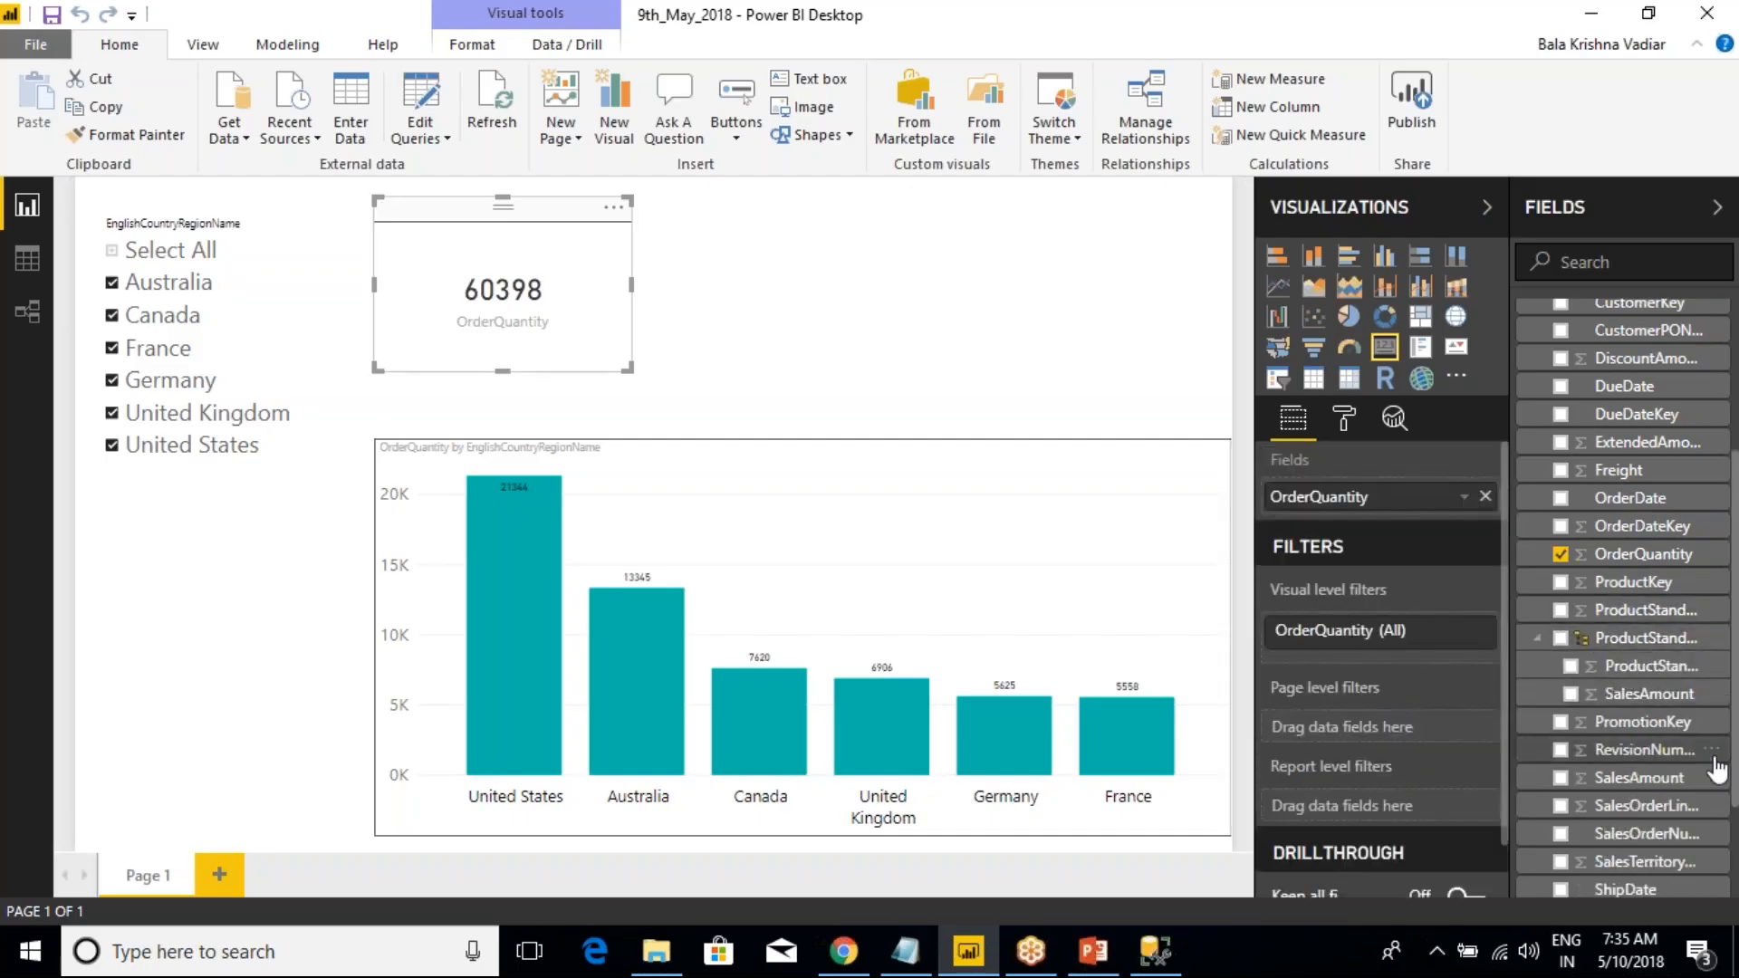
left_click_drag(1648, 694, 1375, 500)
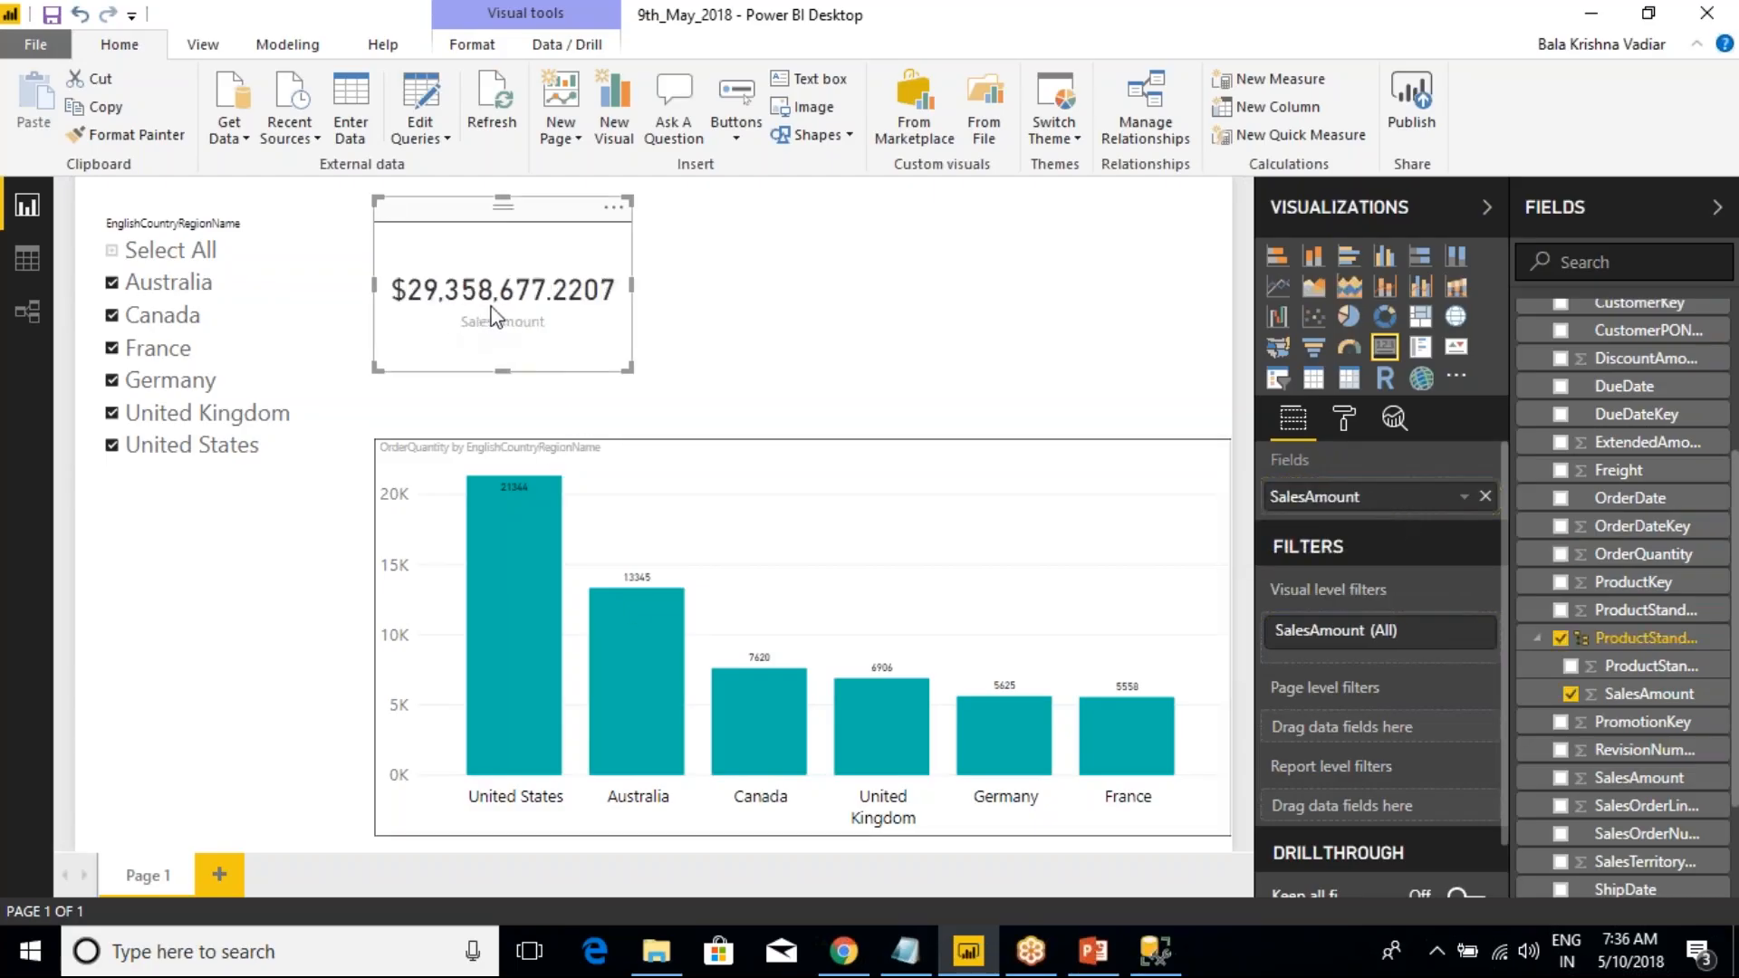
- Switch to SQL Server Management Studio, check the SalesAmount result against the card and return to Power BI Desktop
key("alt+Tab")
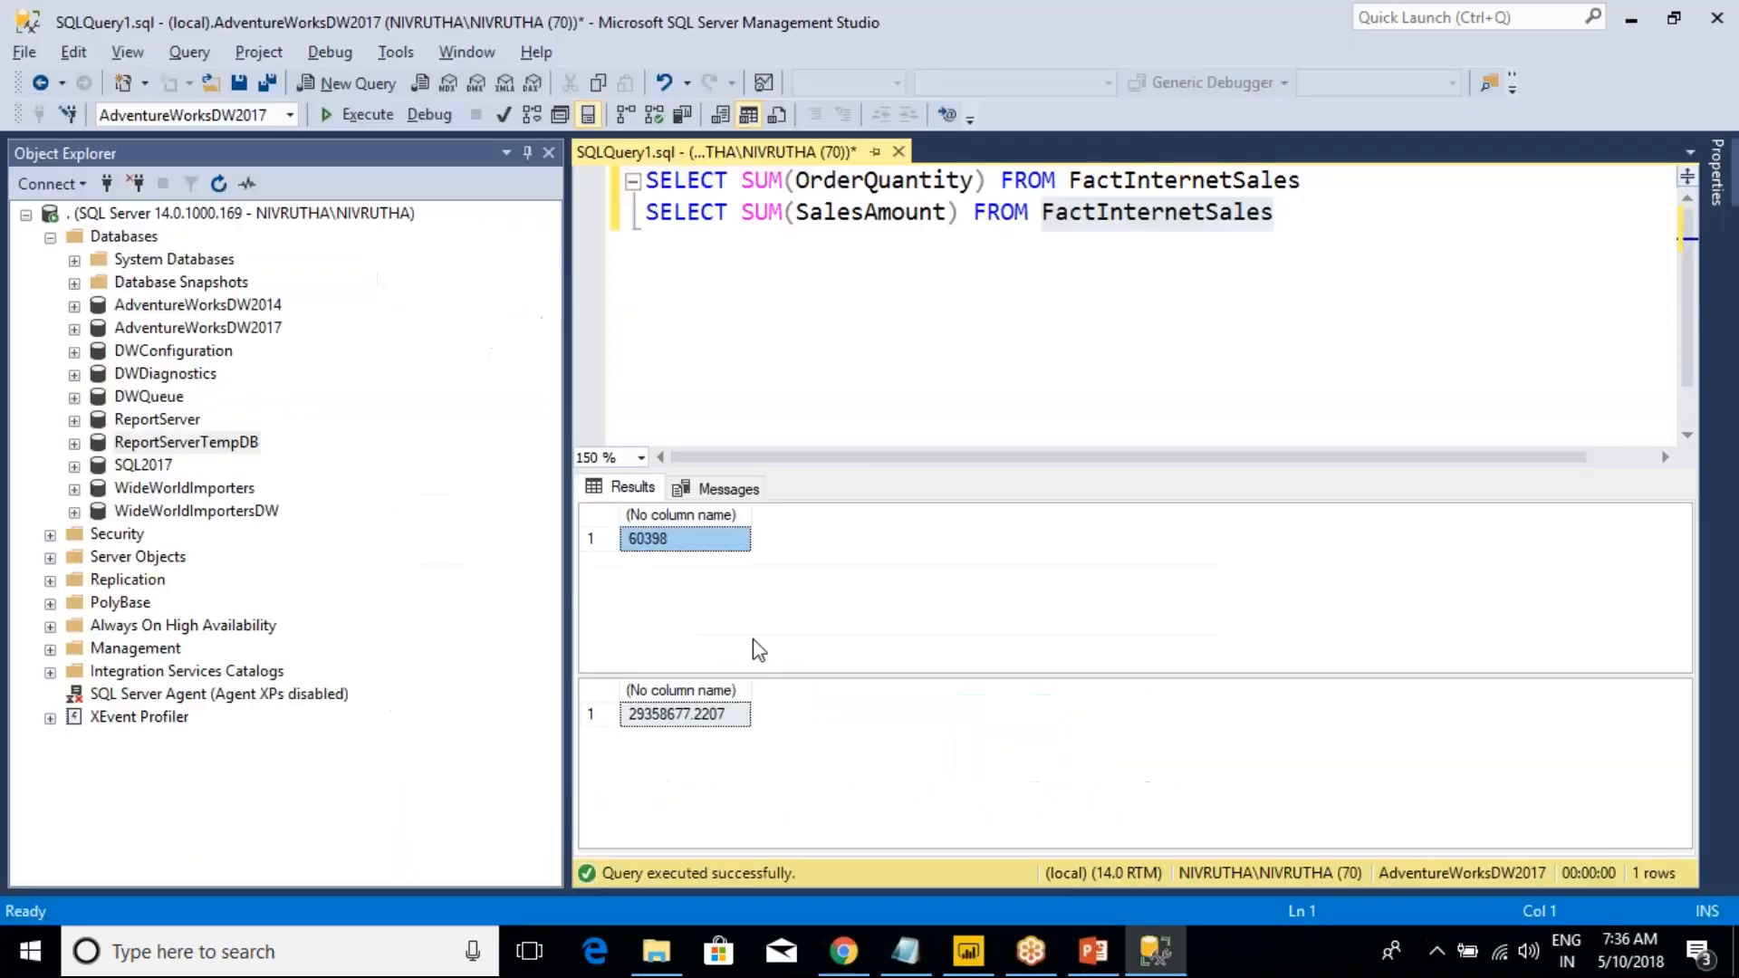
left_click(700, 724)
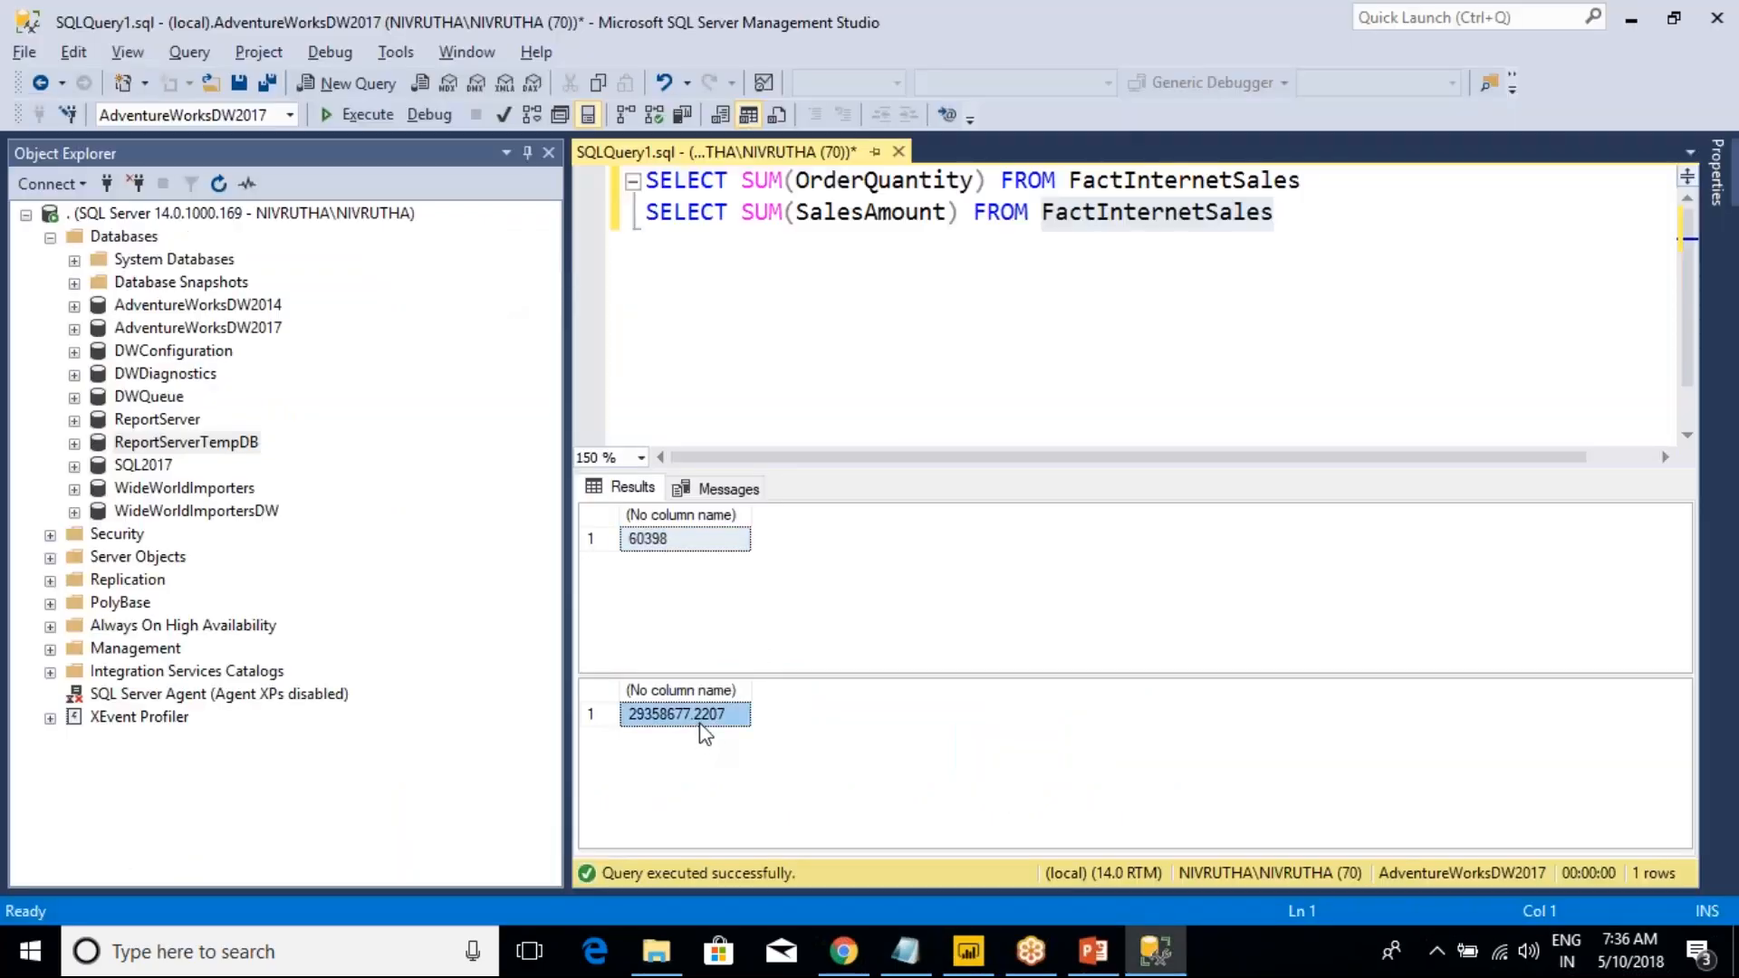
key("alt+Tab")
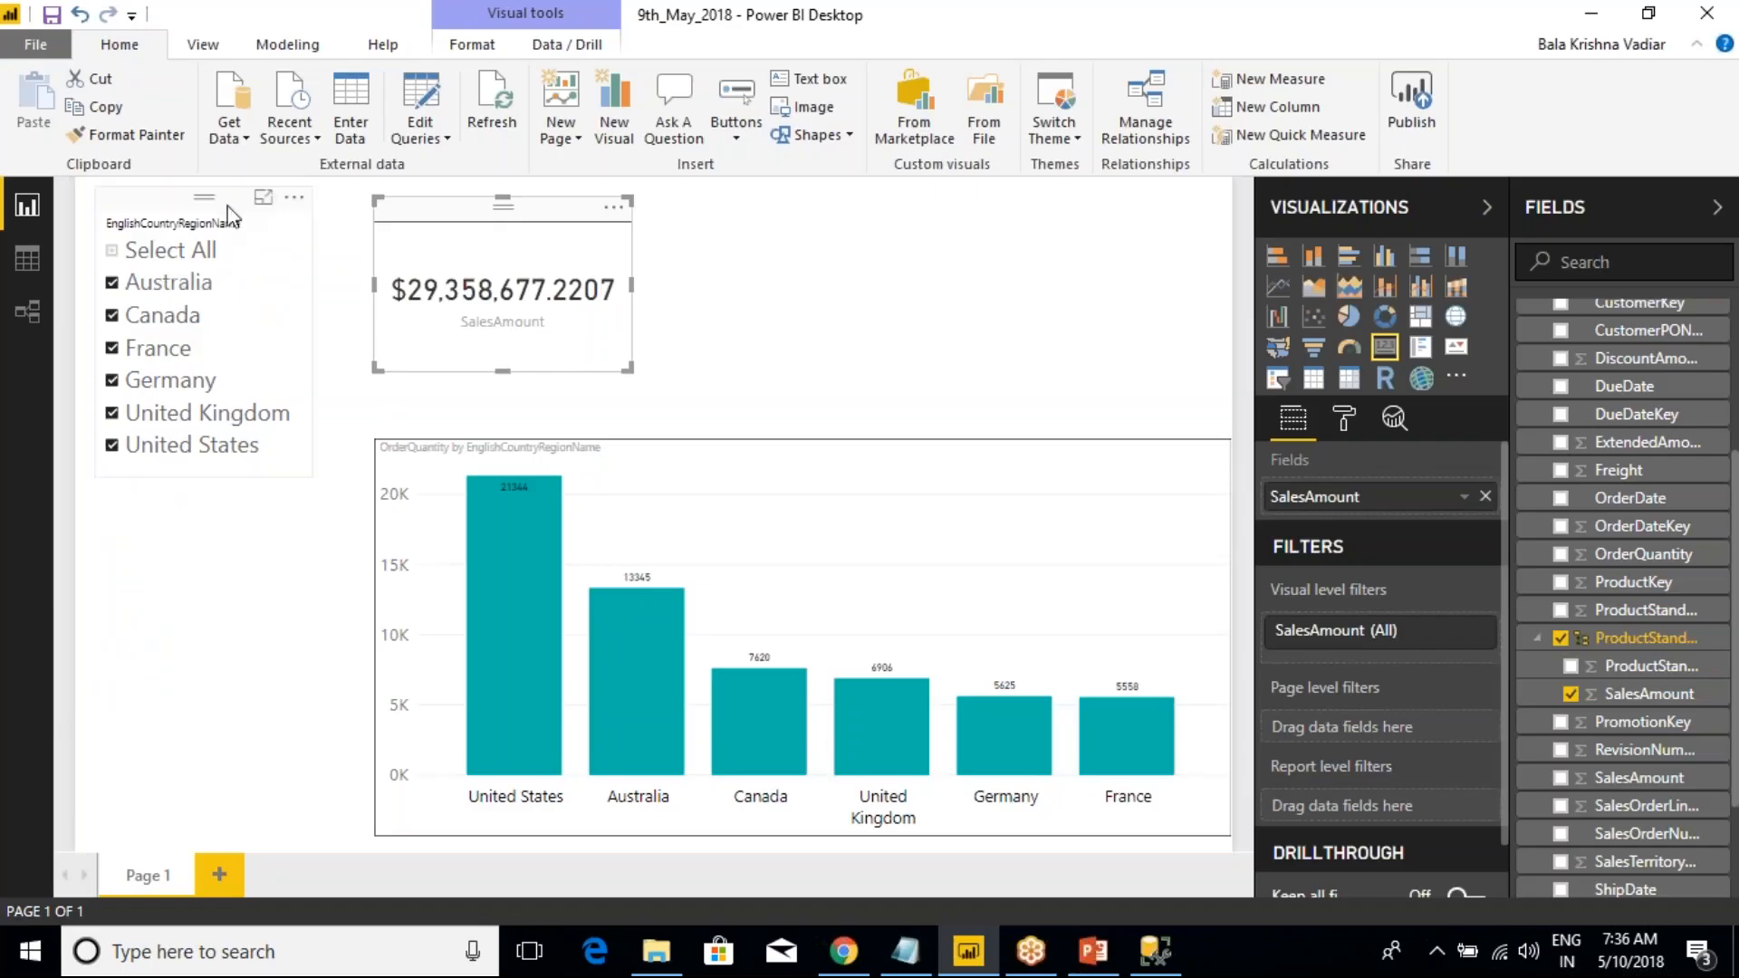
- Turn on the border of the EnglishCountryRegionName slicer
left_click(176, 199)
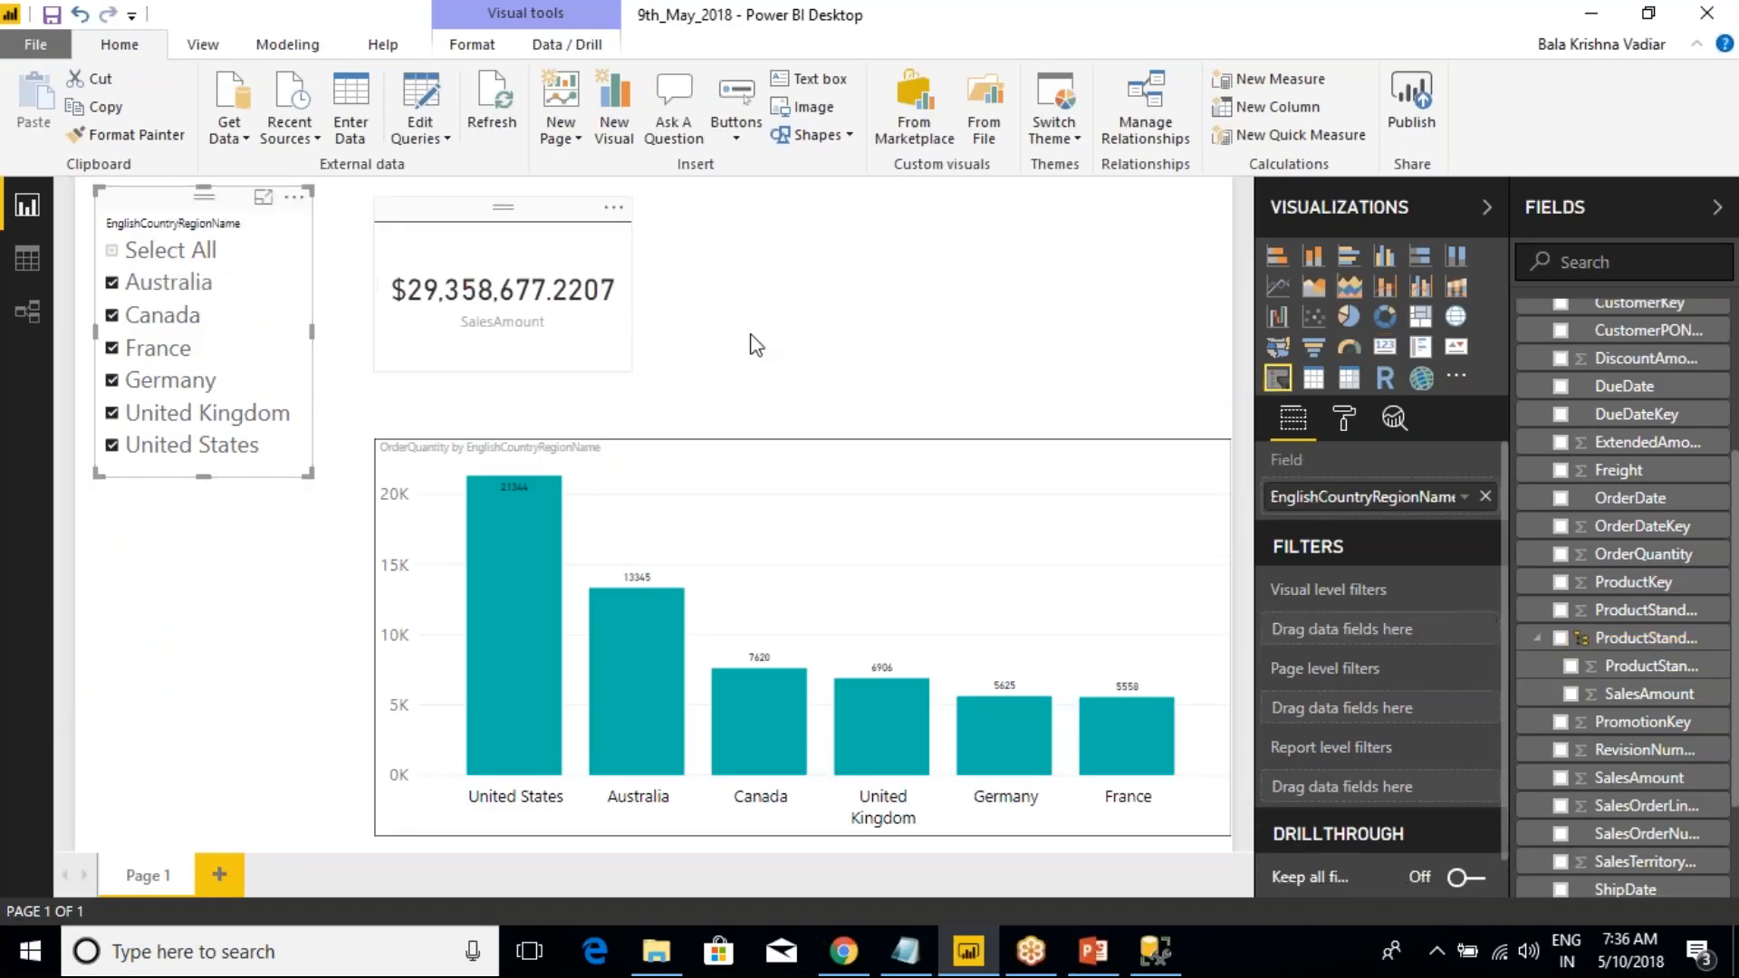
left_click(1344, 419)
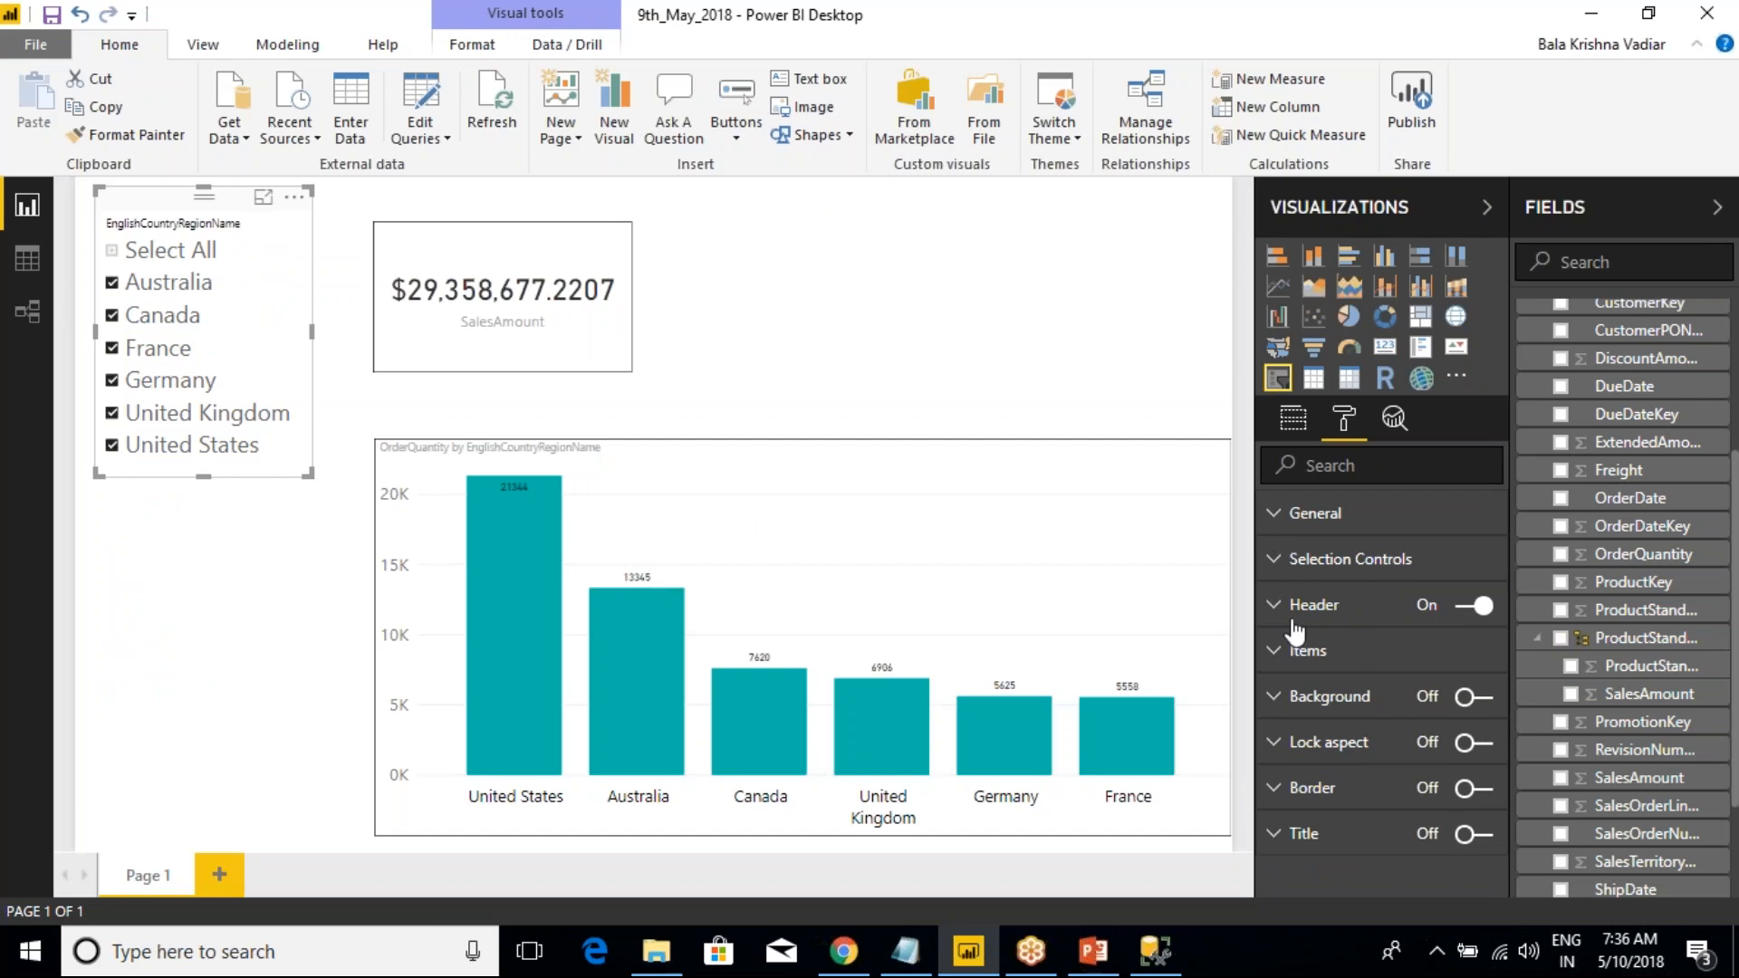
left_click(1301, 652)
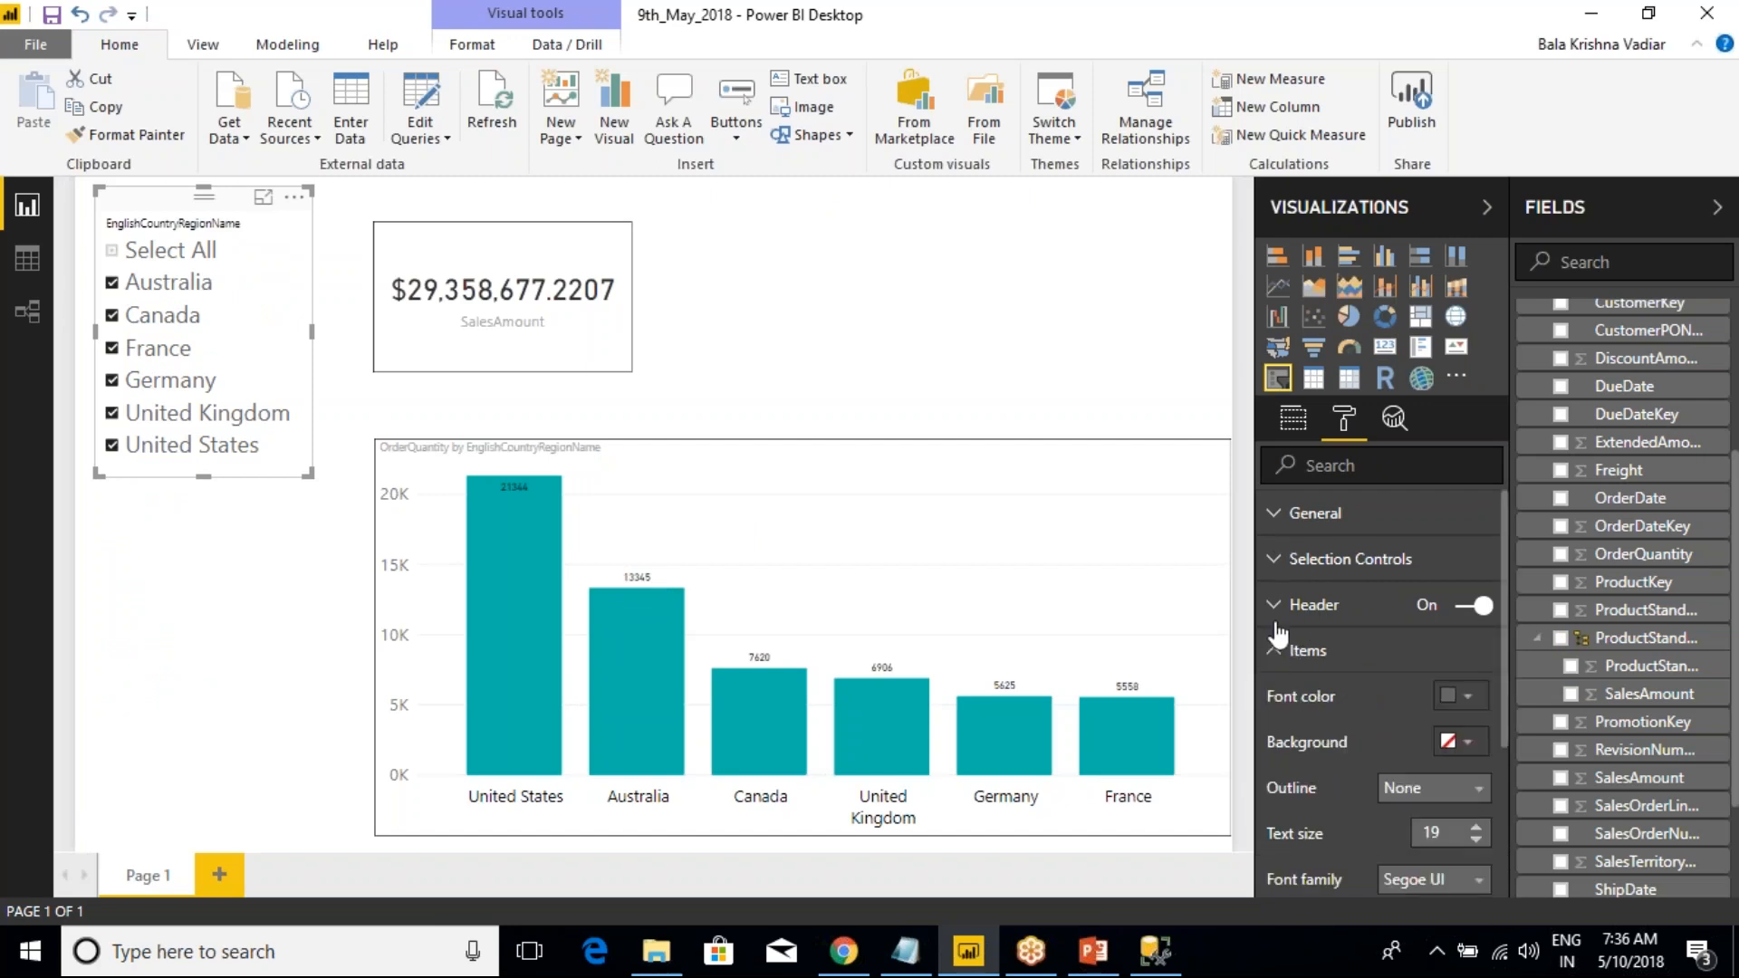
left_click(1278, 641)
left_click(1482, 790)
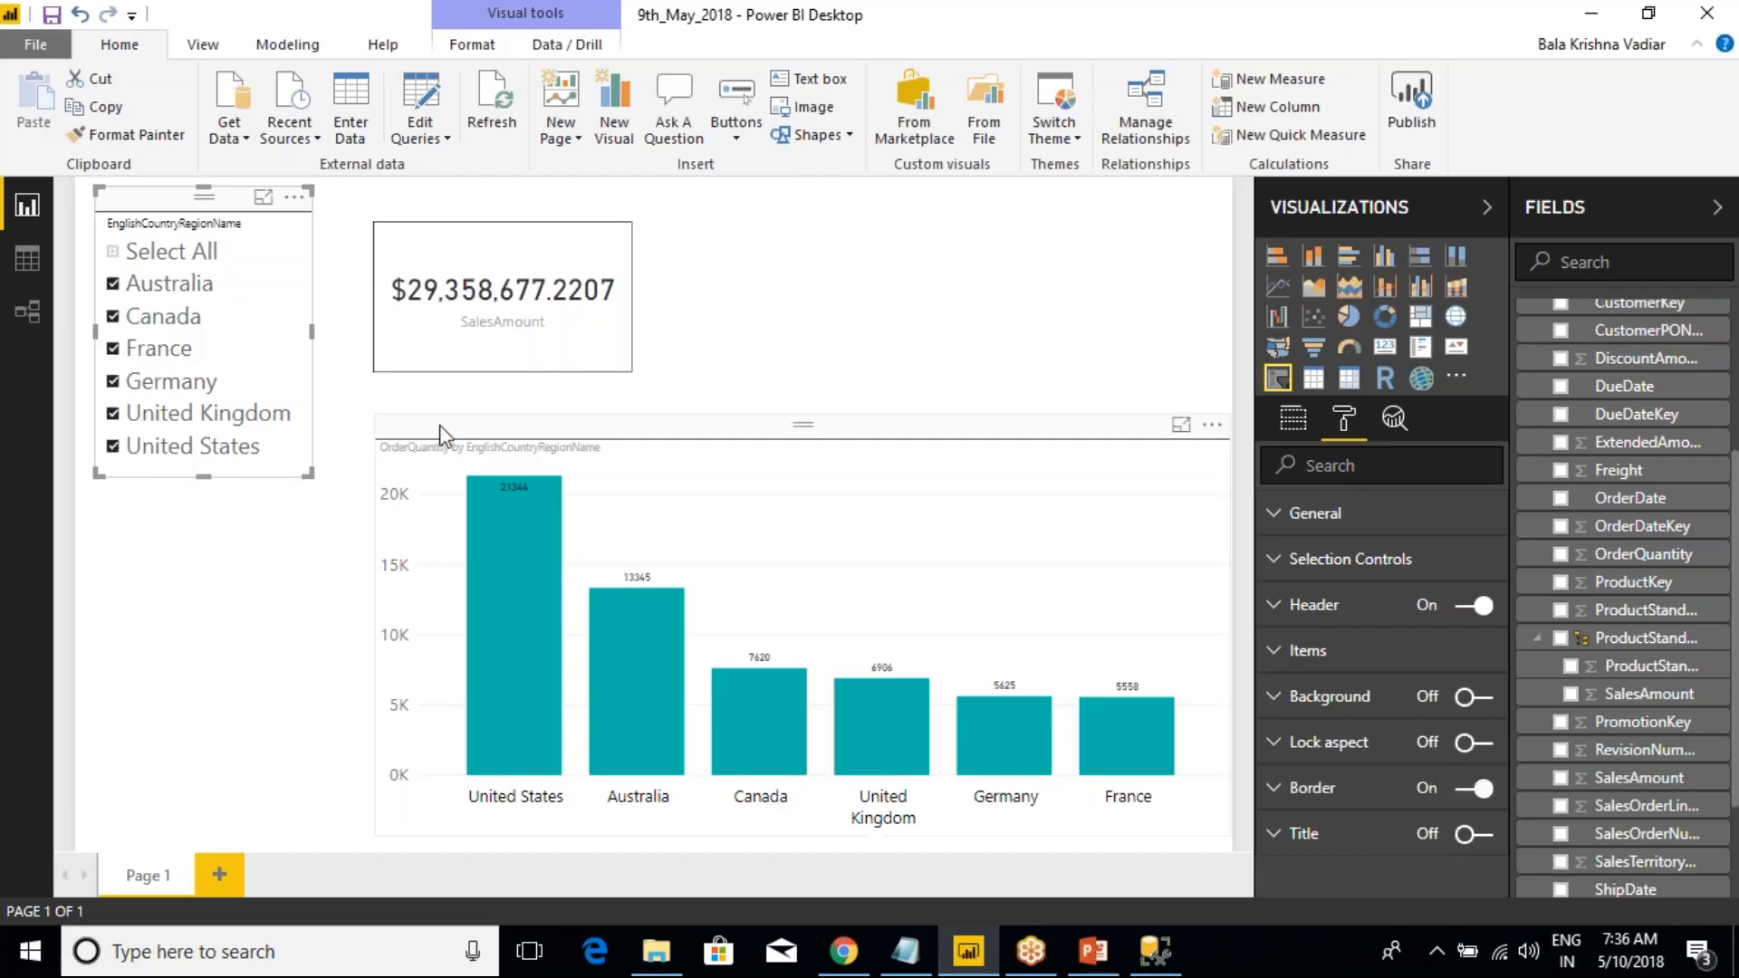
left_click(414, 214)
left_click(745, 444)
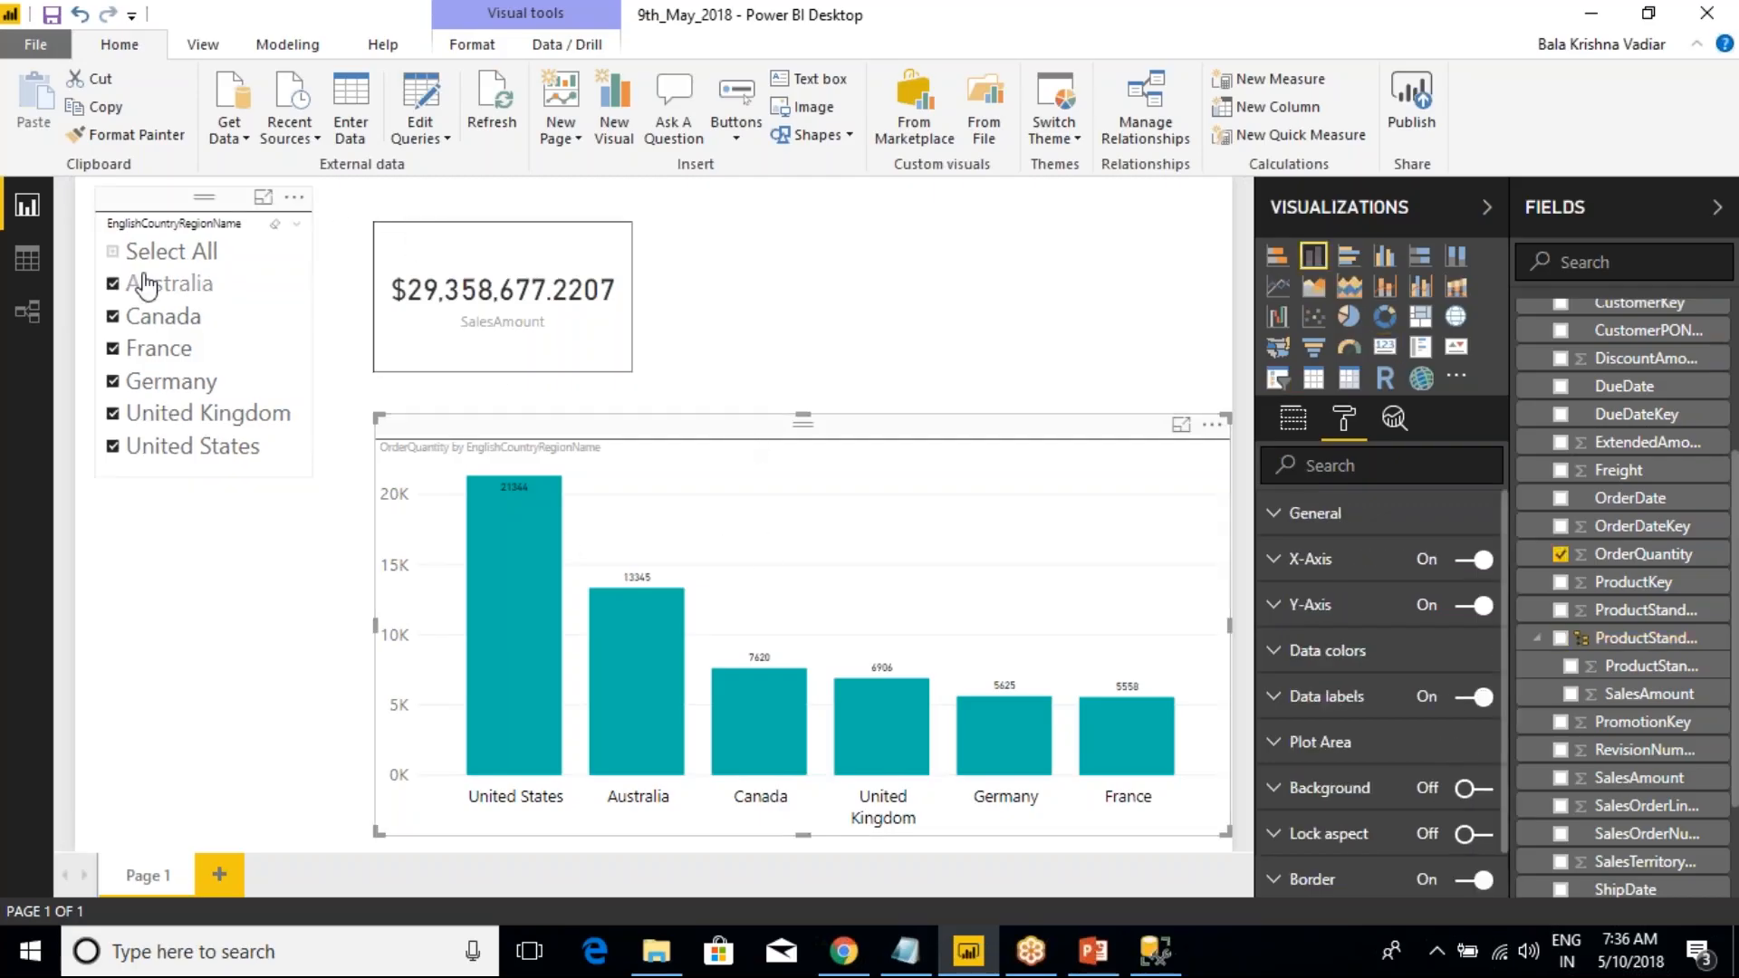
- Clear the slicer's country selection, filter to Canada only, and check the card and the column chart
left_click(114, 251)
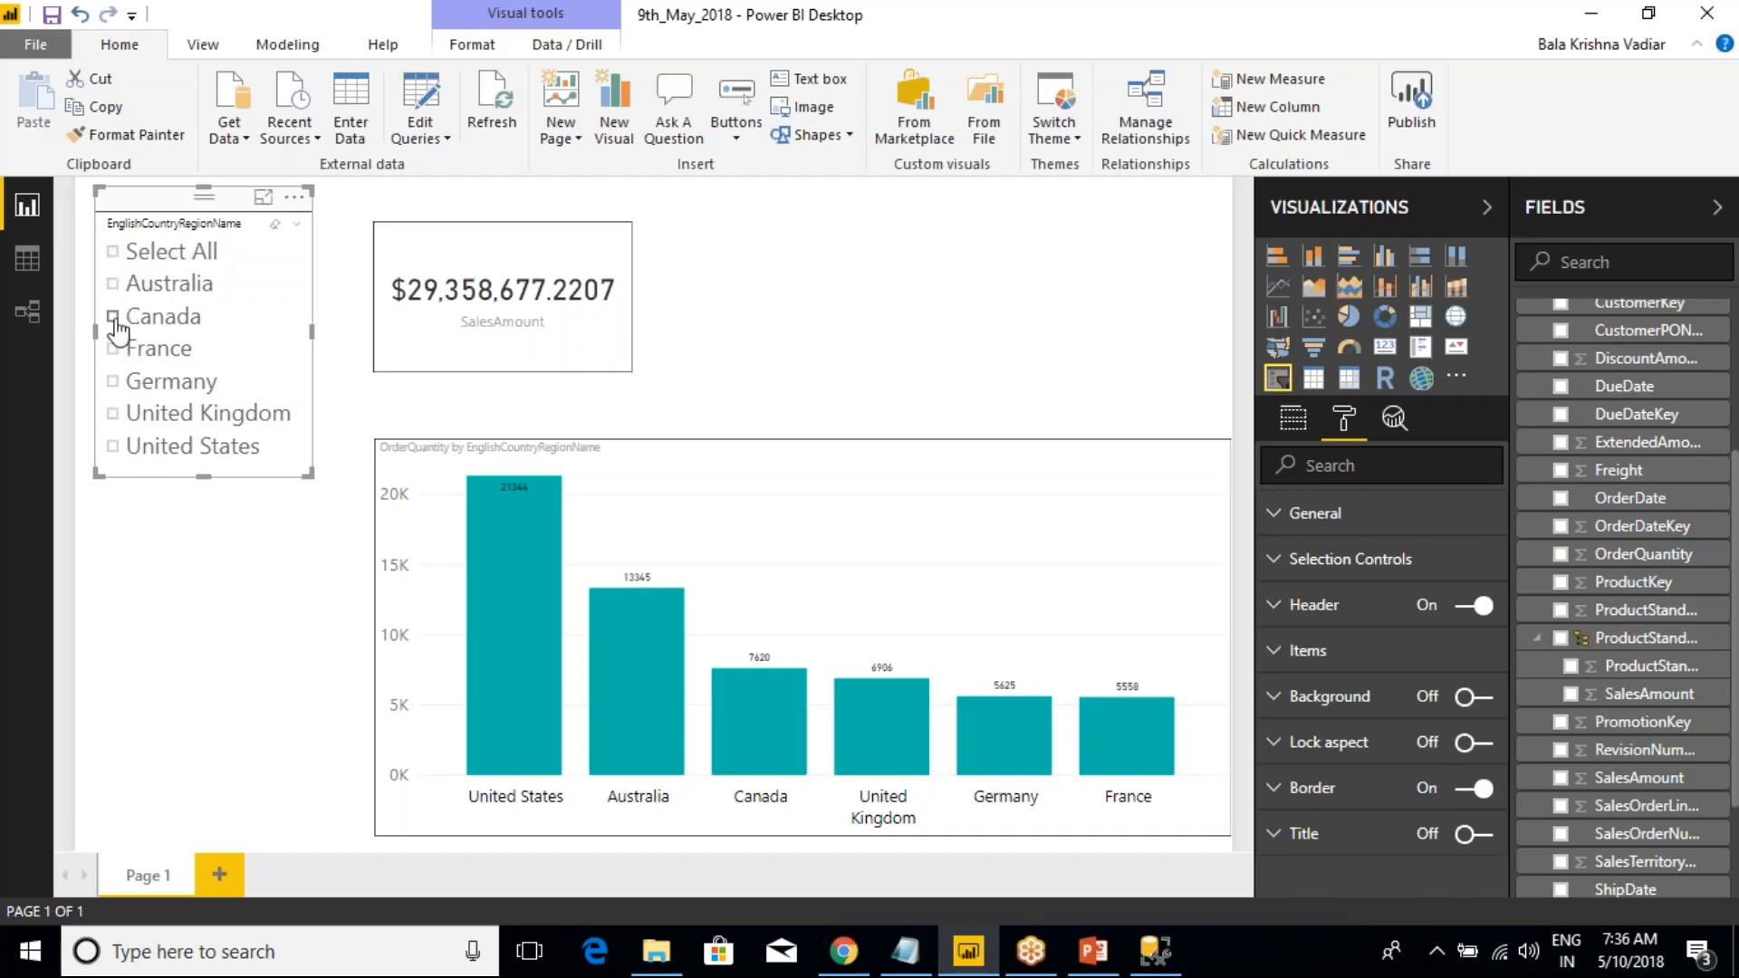
left_click(114, 316)
left_click(532, 263)
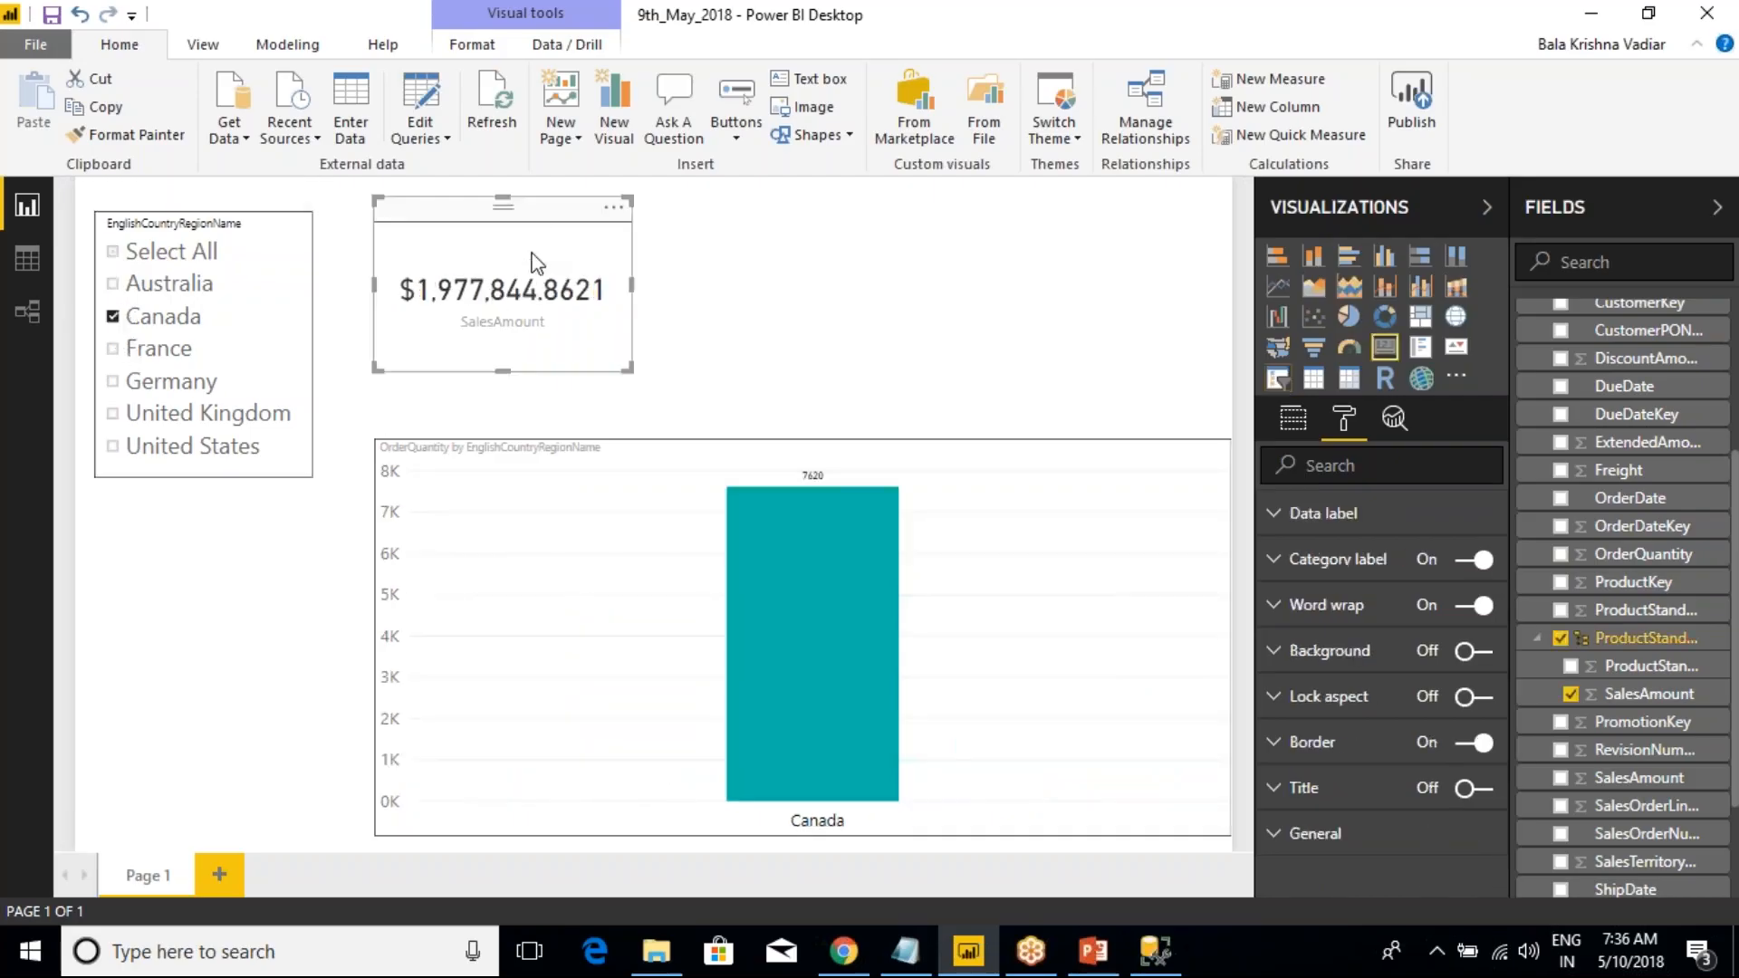
left_click(626, 450)
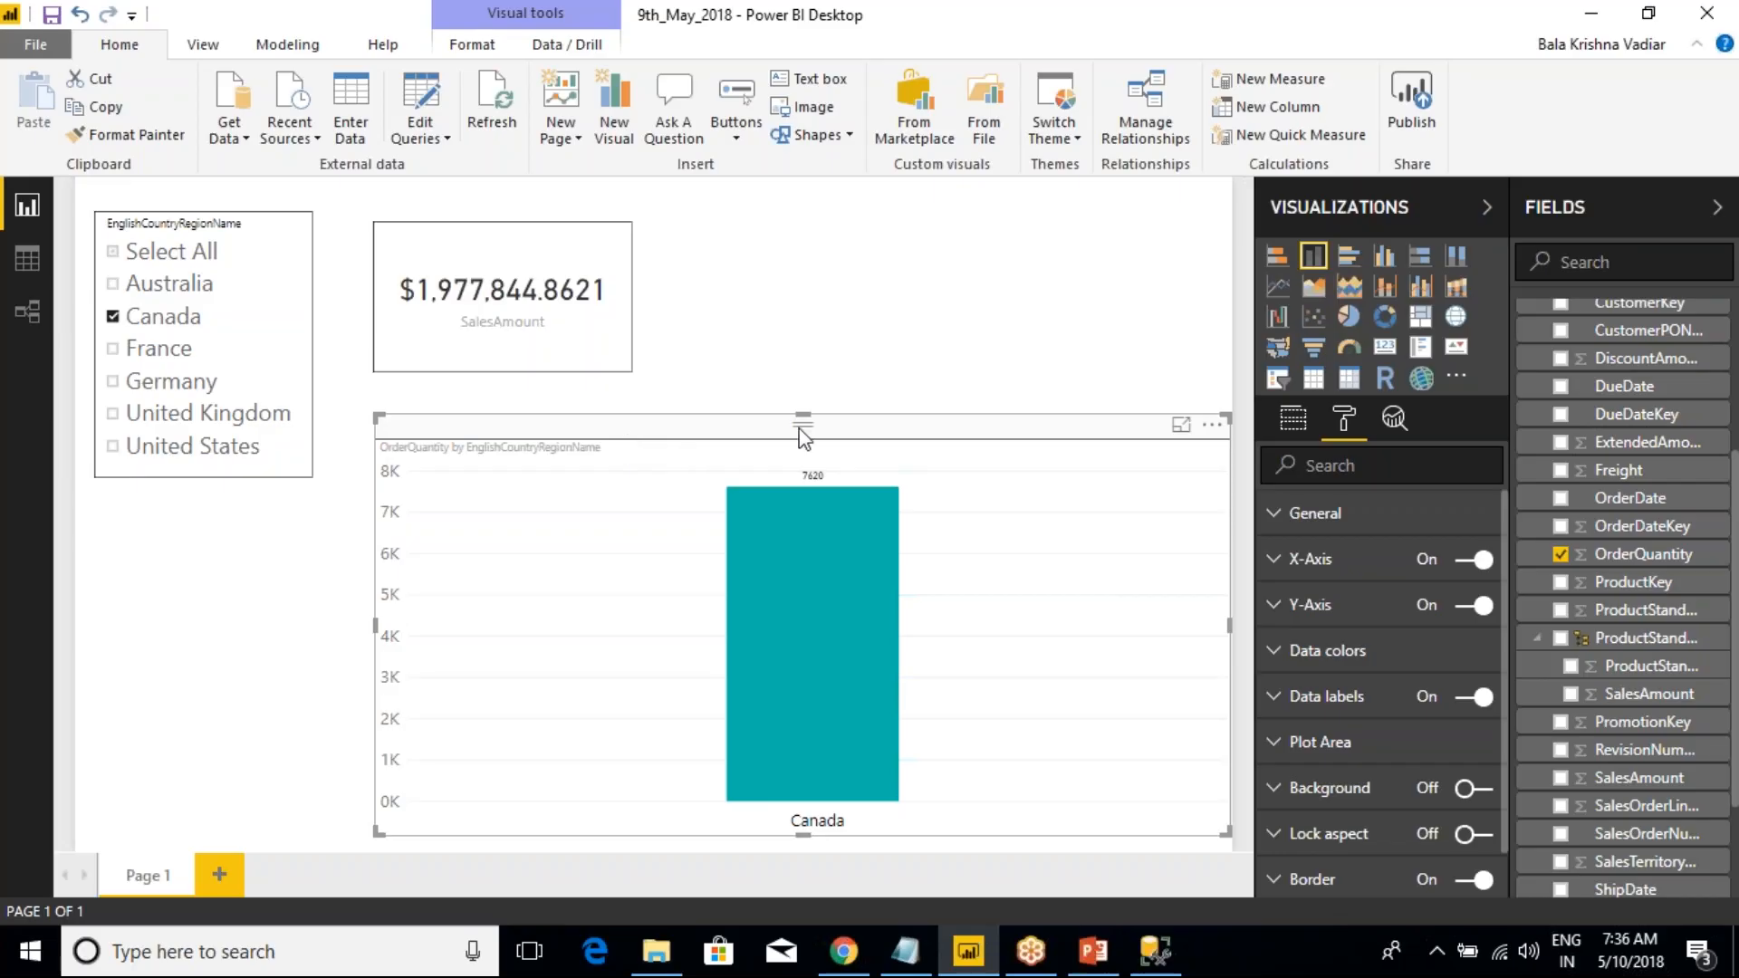
- Shorten the column chart from its upper edge and add a pie chart enlarged to fill the space above it, beside the card
left_click_drag(803, 421, 803, 557)
left_click(796, 541)
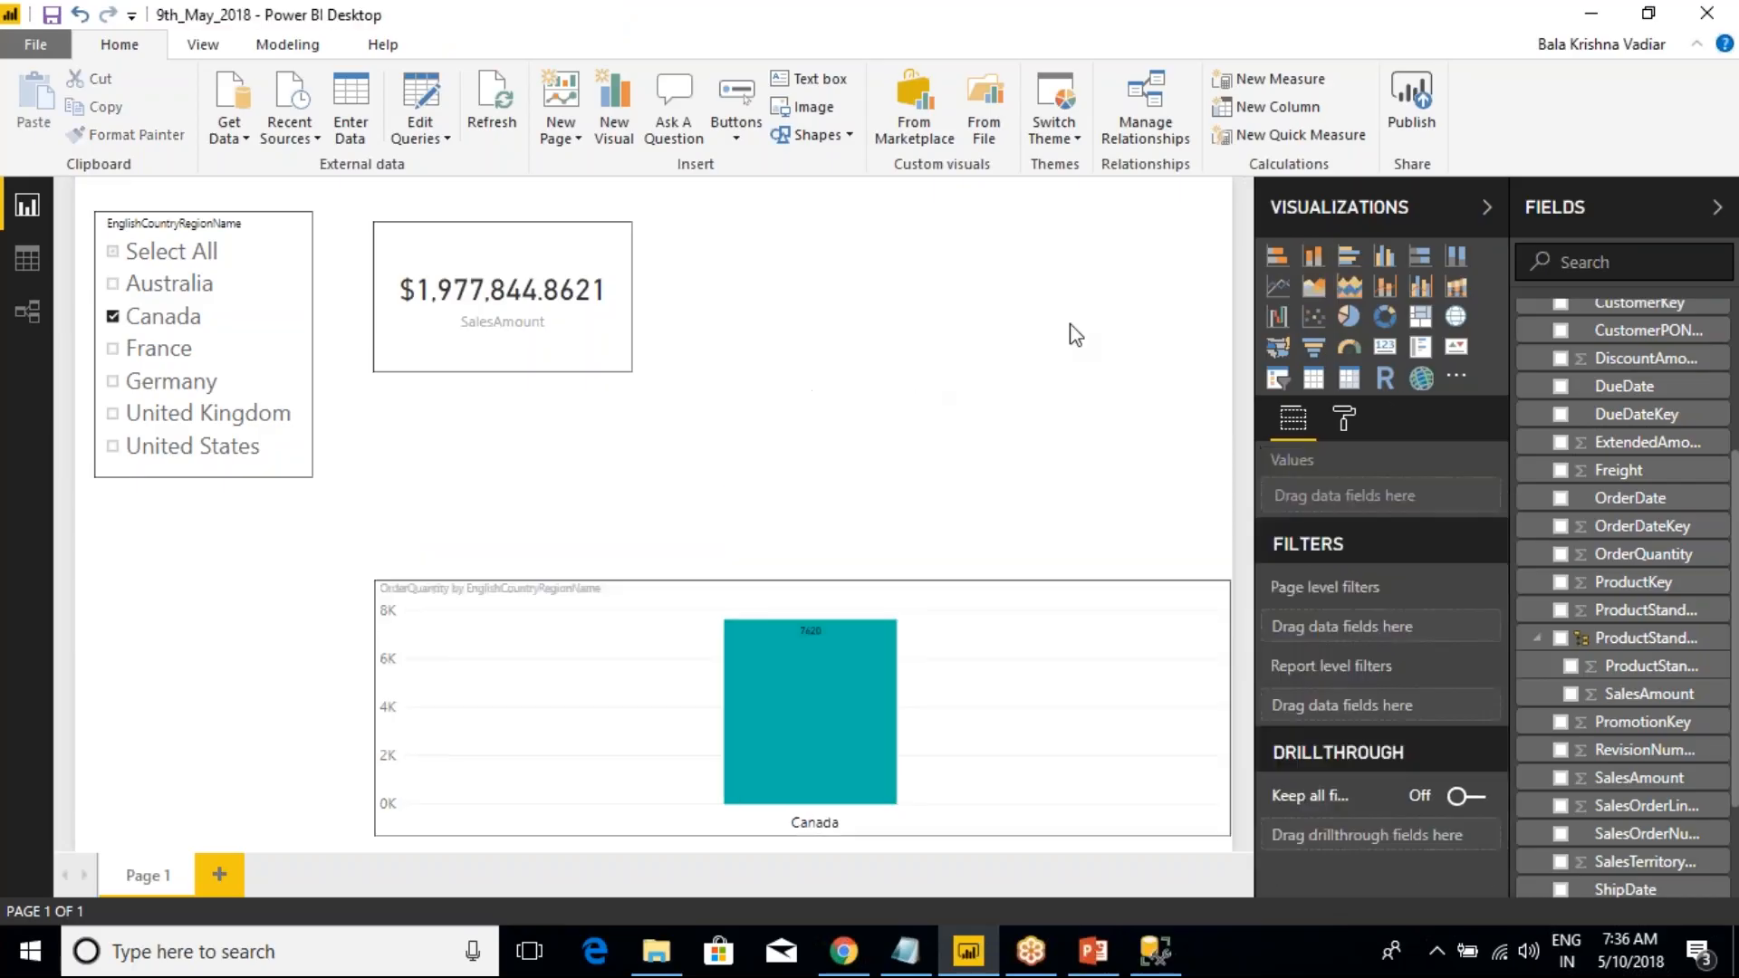
left_click(1347, 319)
left_click_drag(487, 480, 816, 256)
left_click_drag(965, 355, 1211, 555)
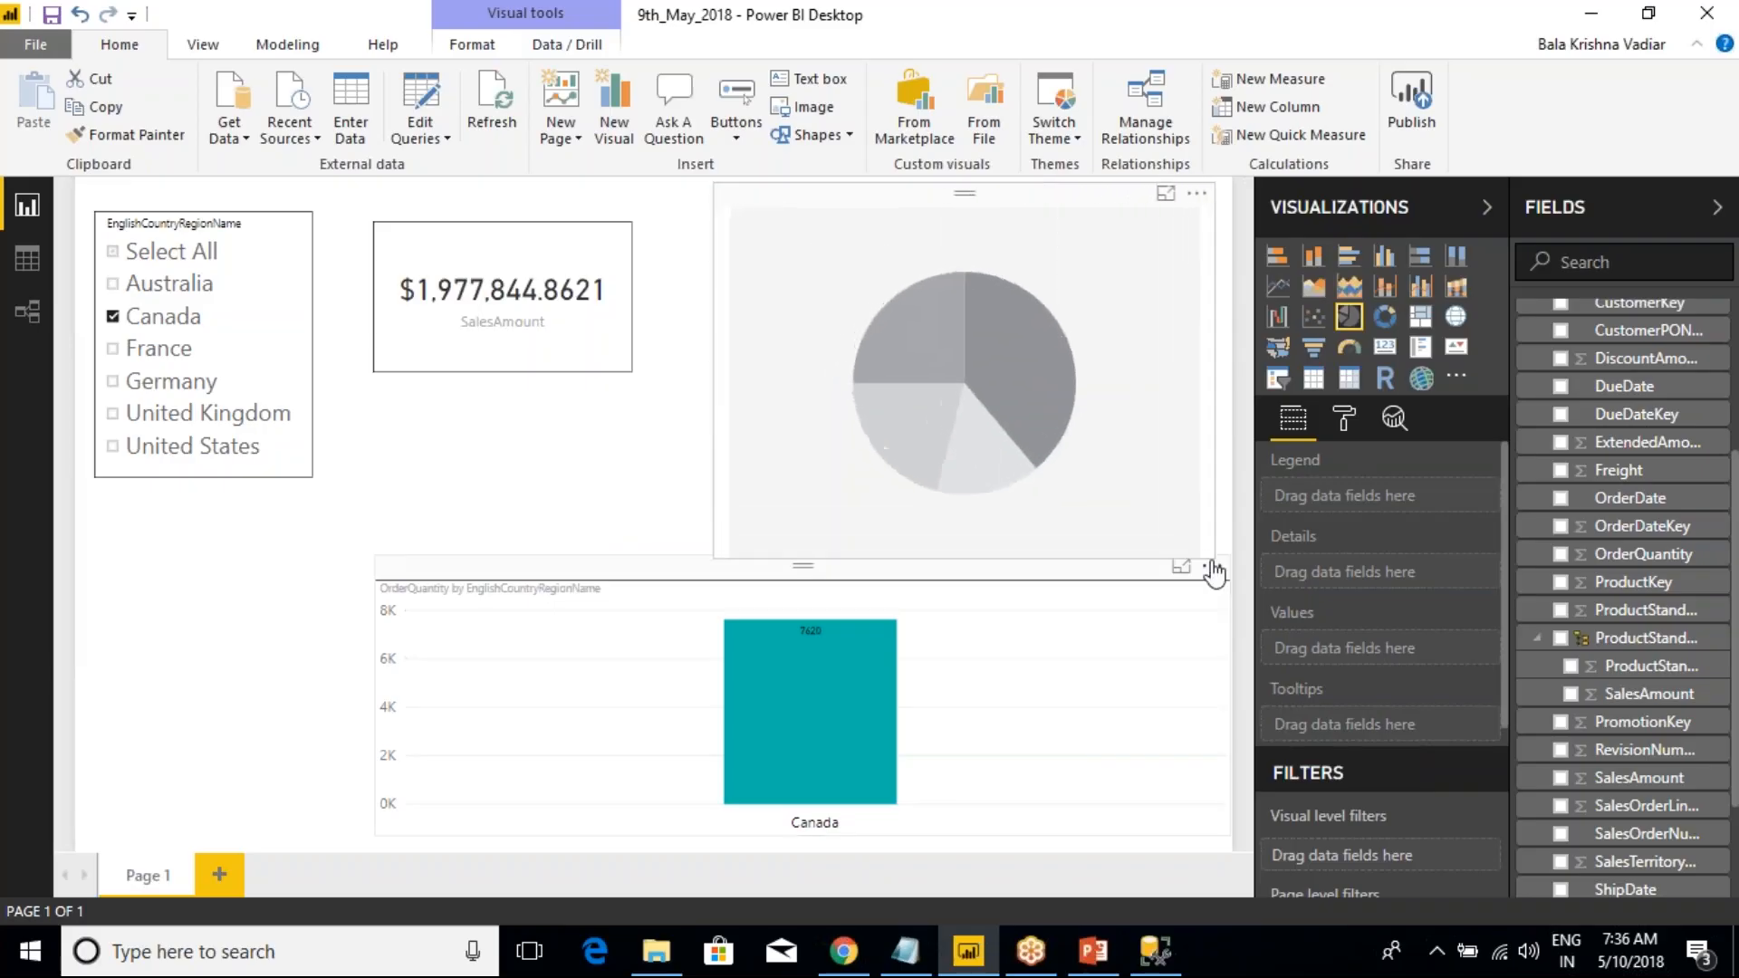
- Assign EnglishCountryRegionName from DimGeography as the pie chart's legend and OrderQuantity from FactInternetSales as its values
scroll(1539, 480, "up", 3)
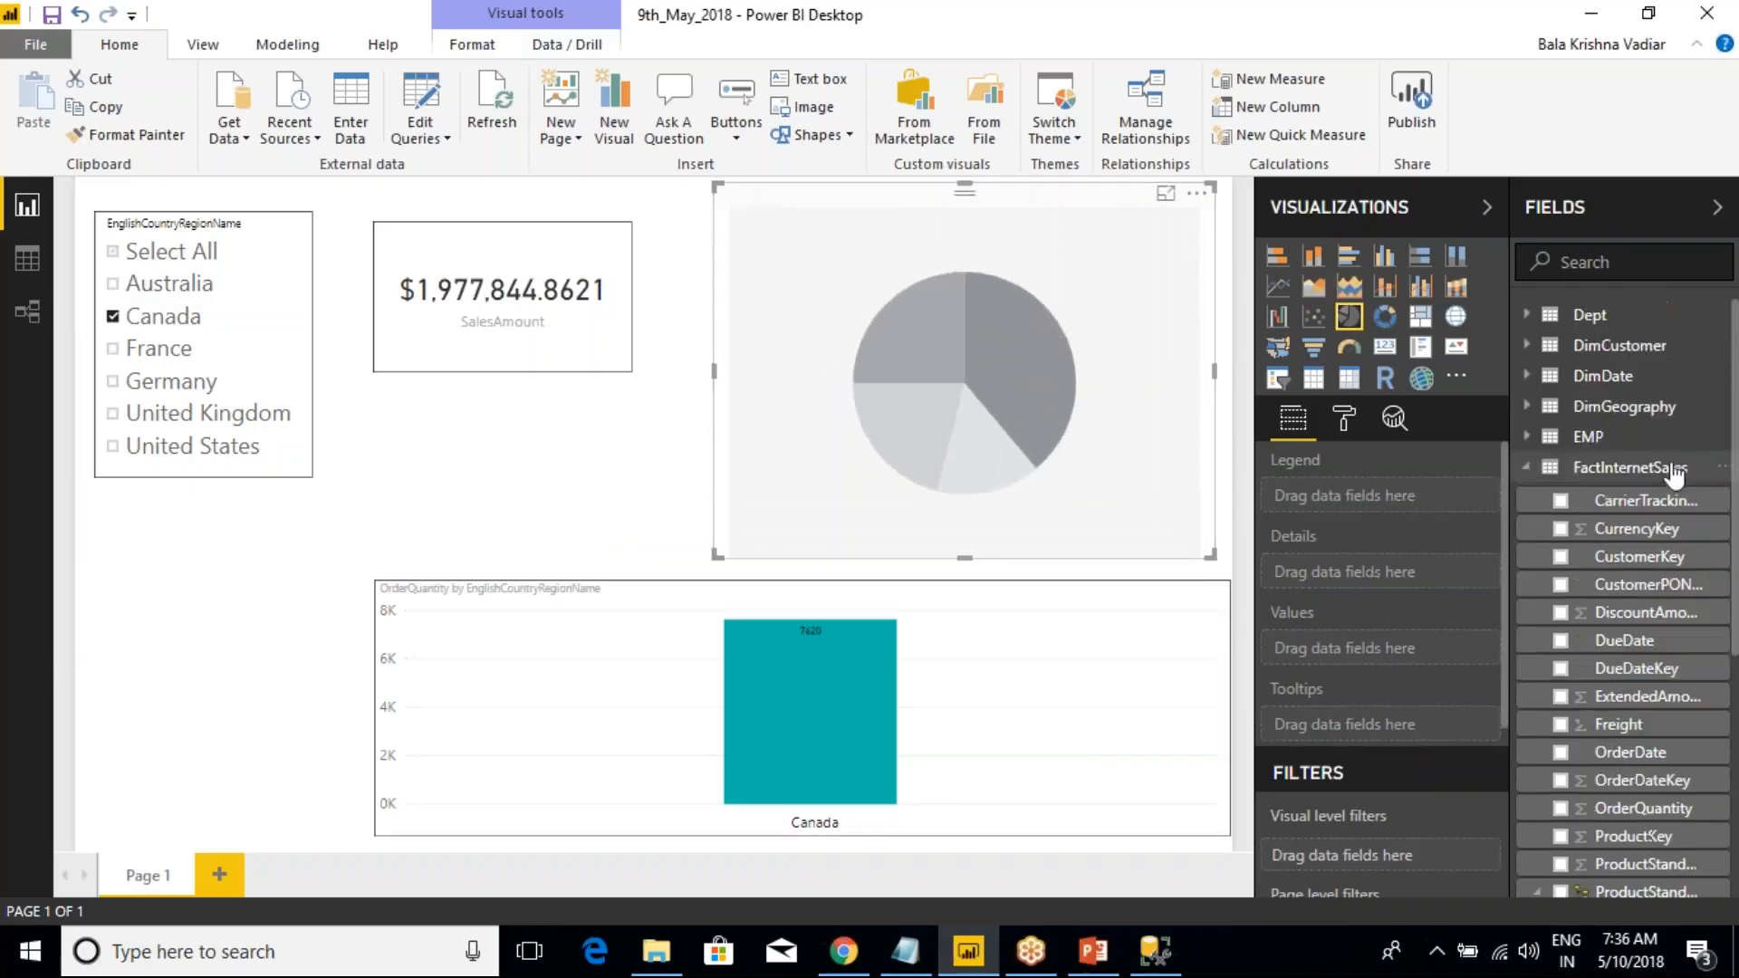
left_click(1527, 468)
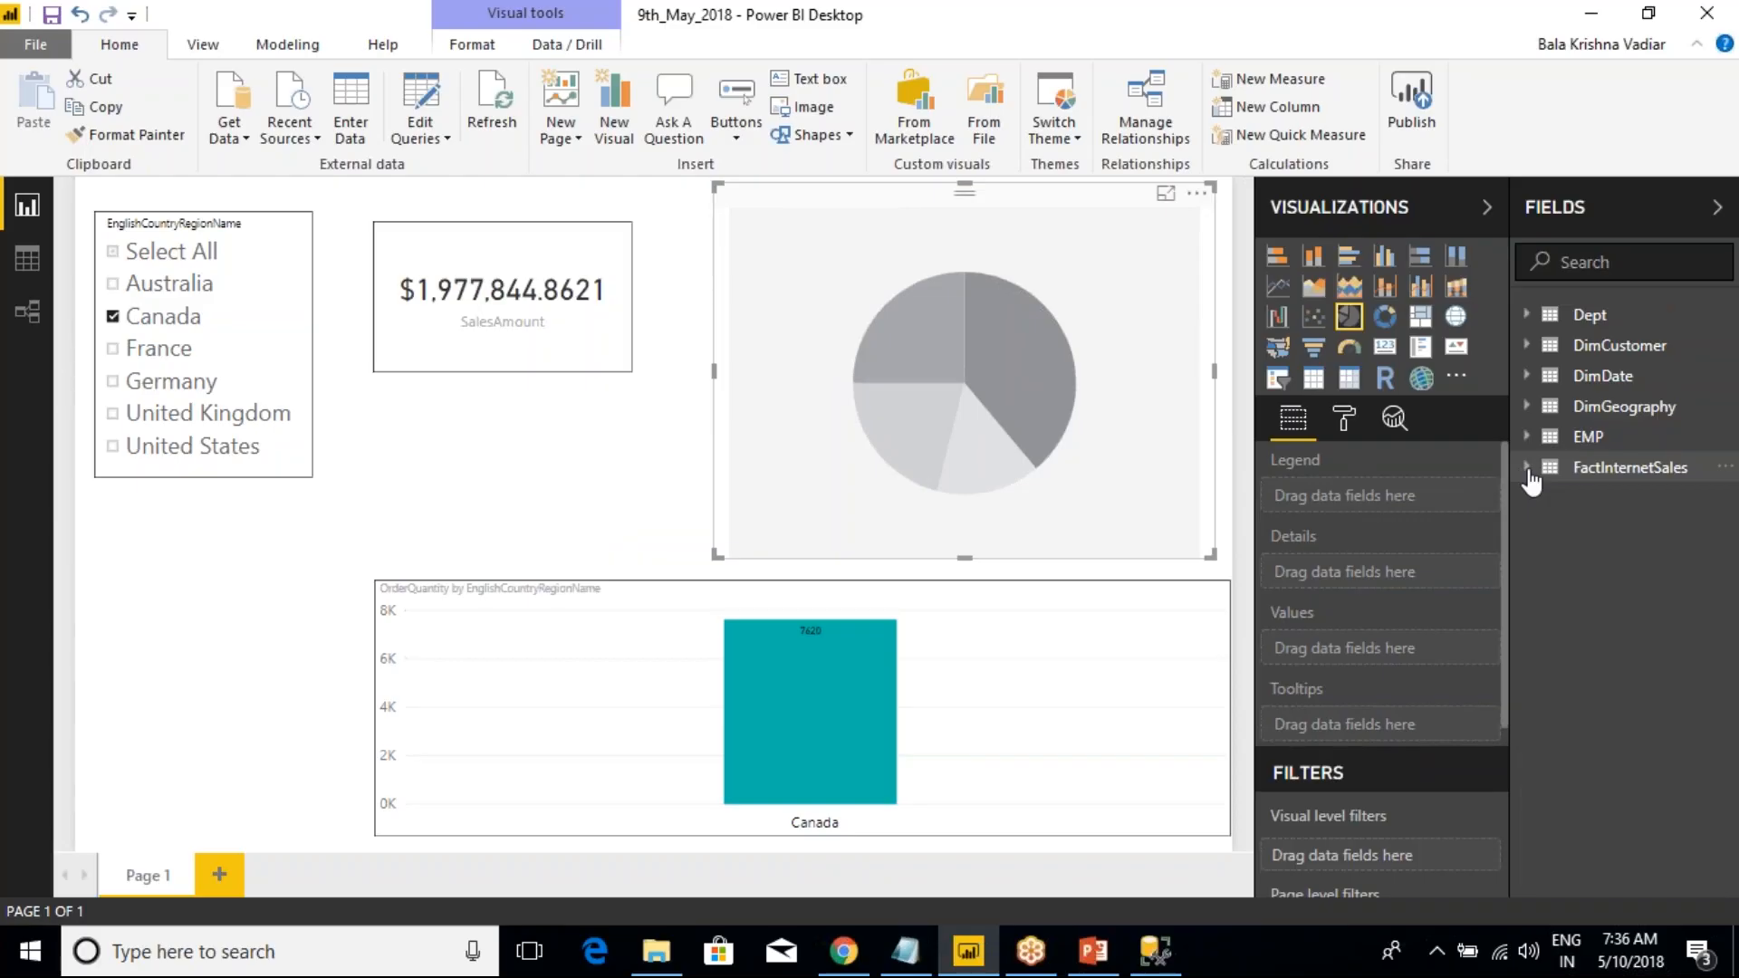
left_click(1527, 408)
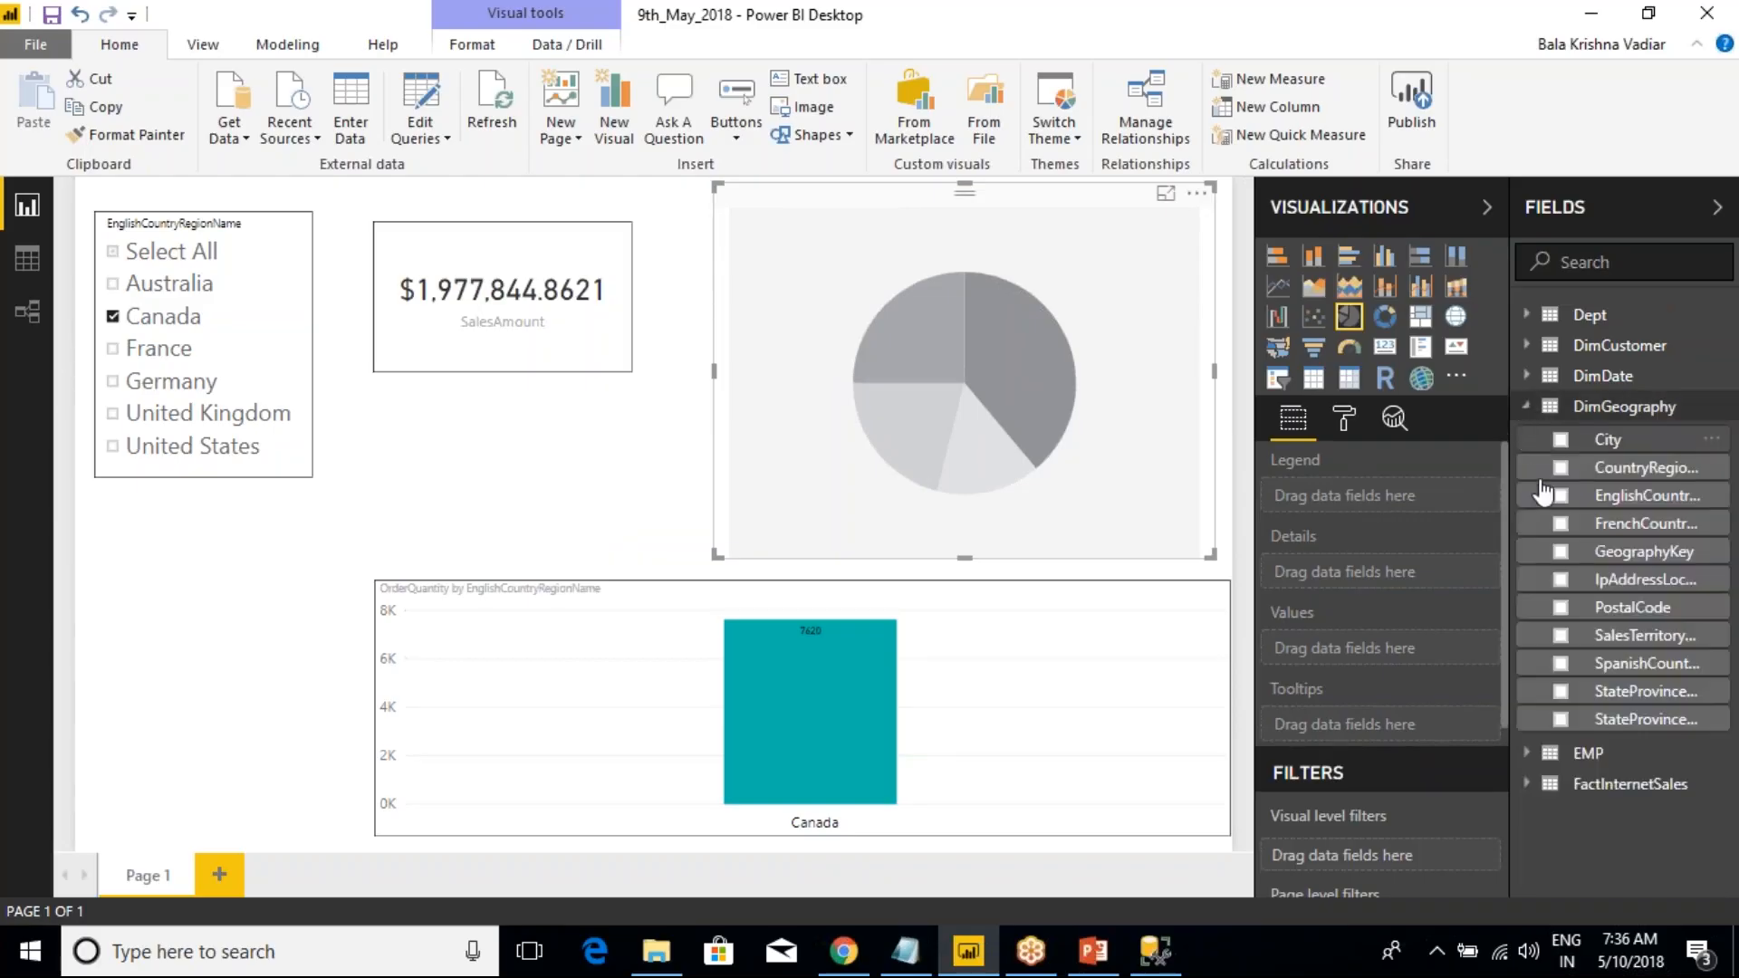
left_click(1560, 496)
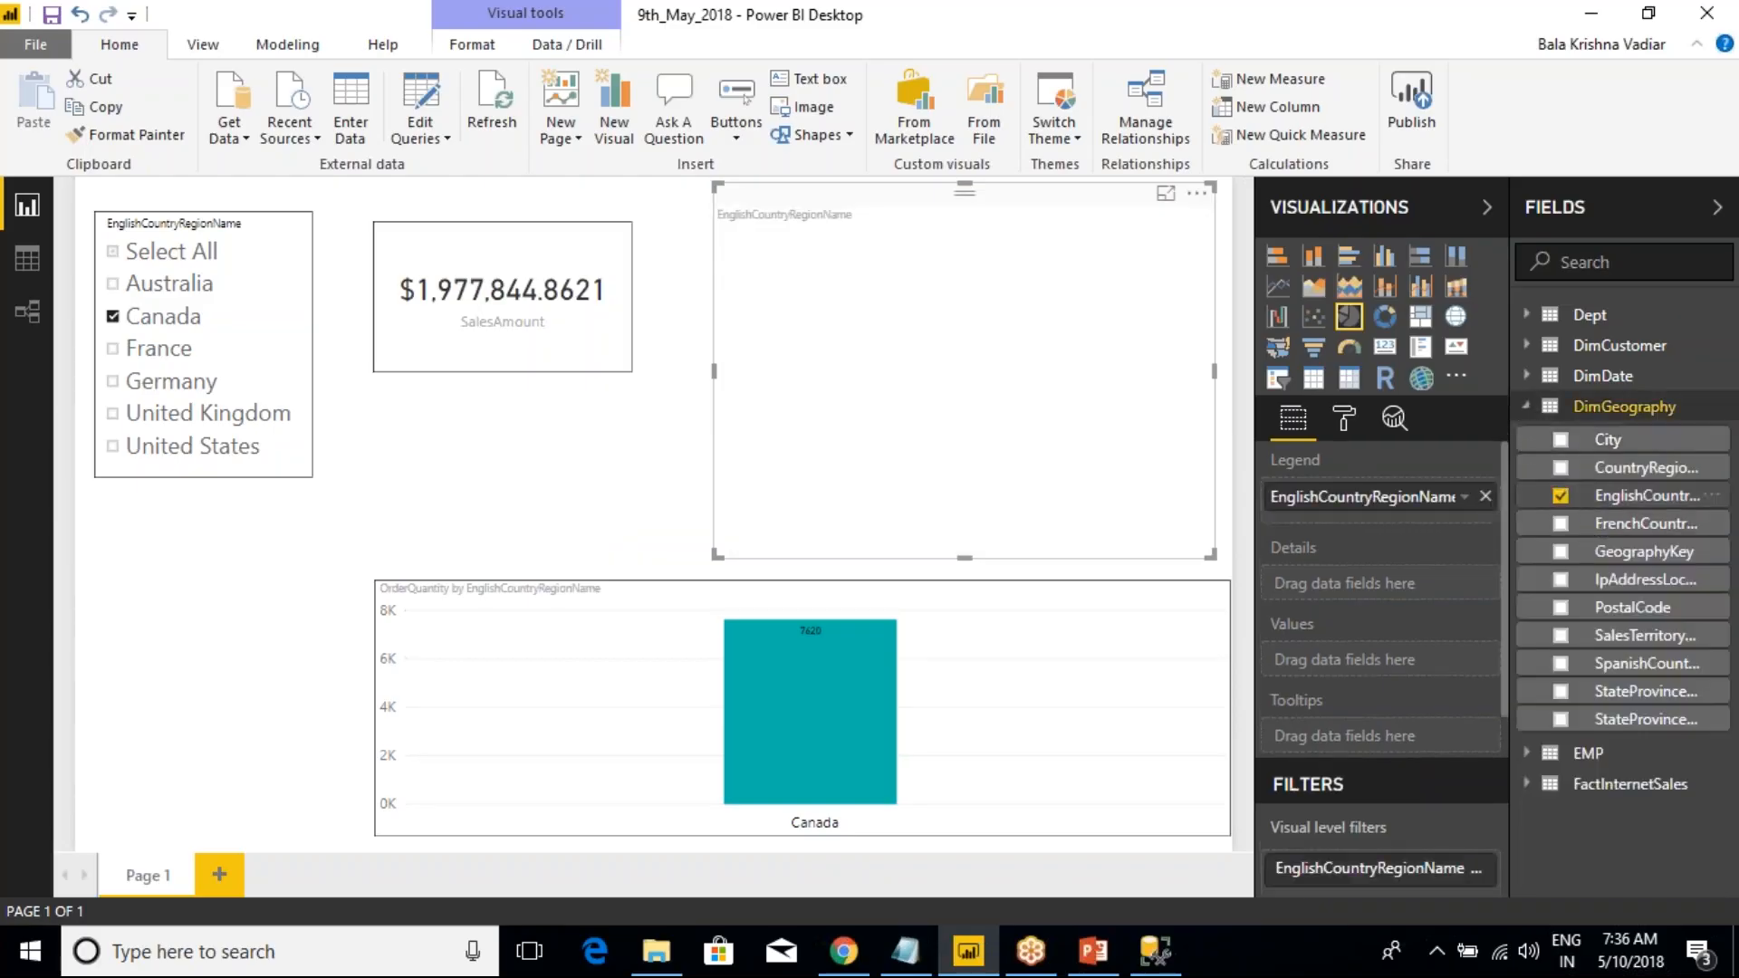
left_click(1527, 406)
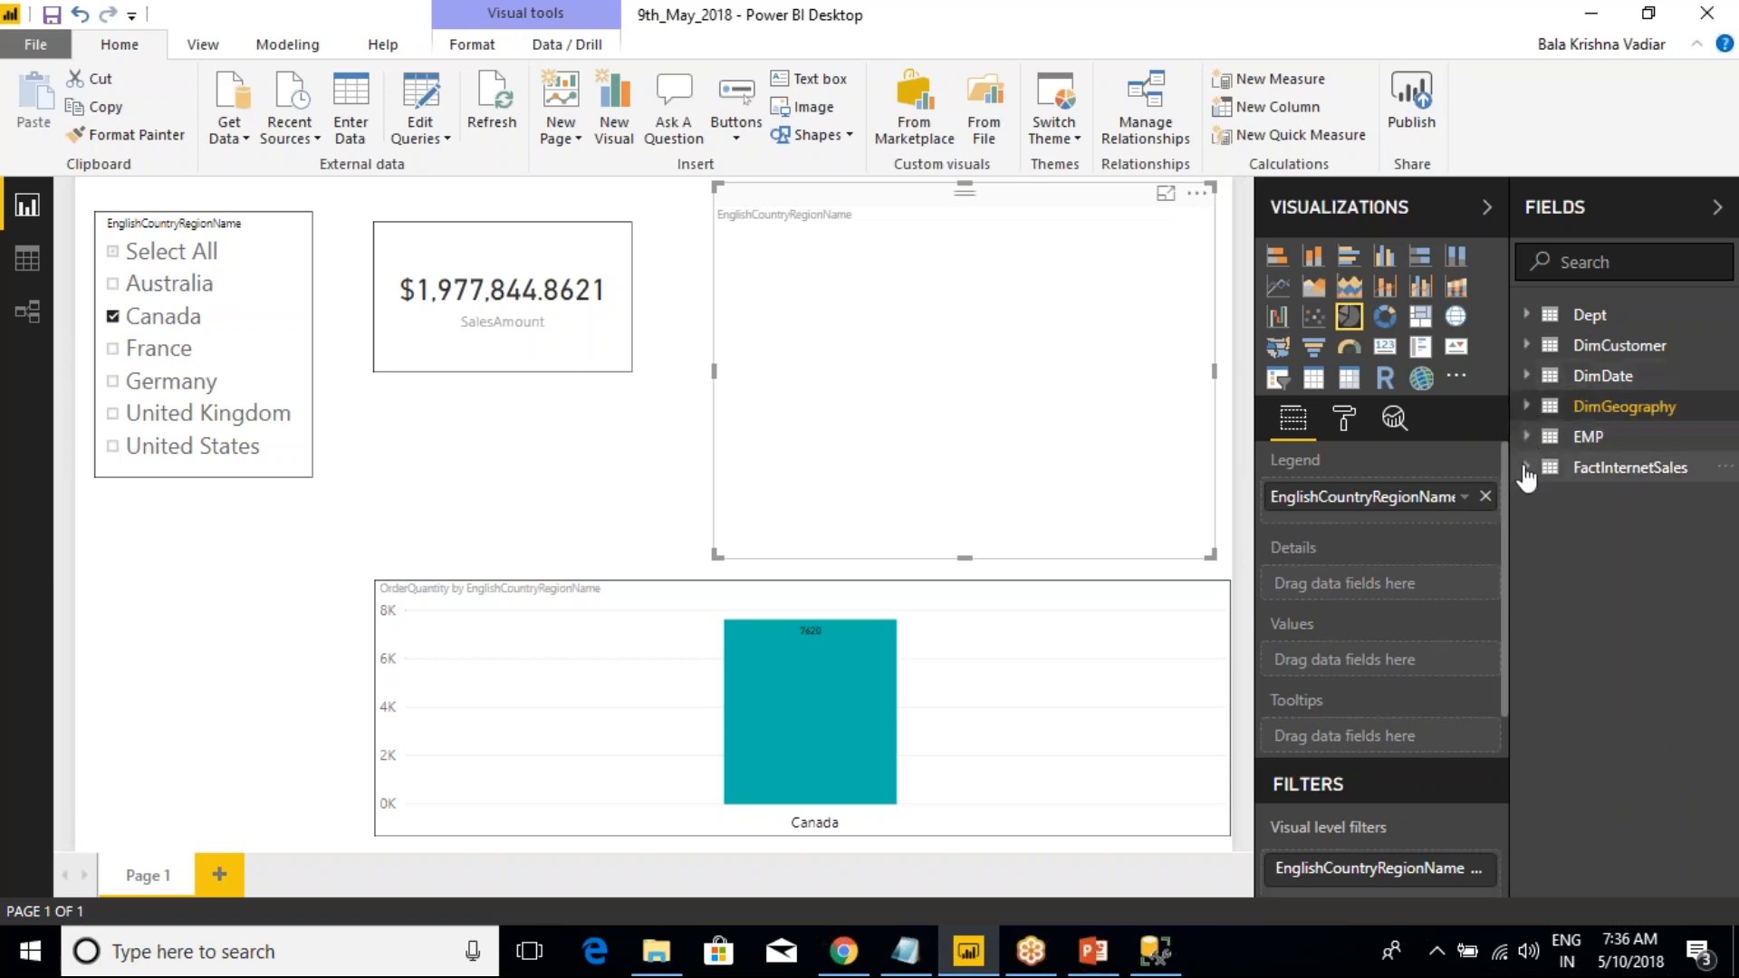
left_click(1526, 467)
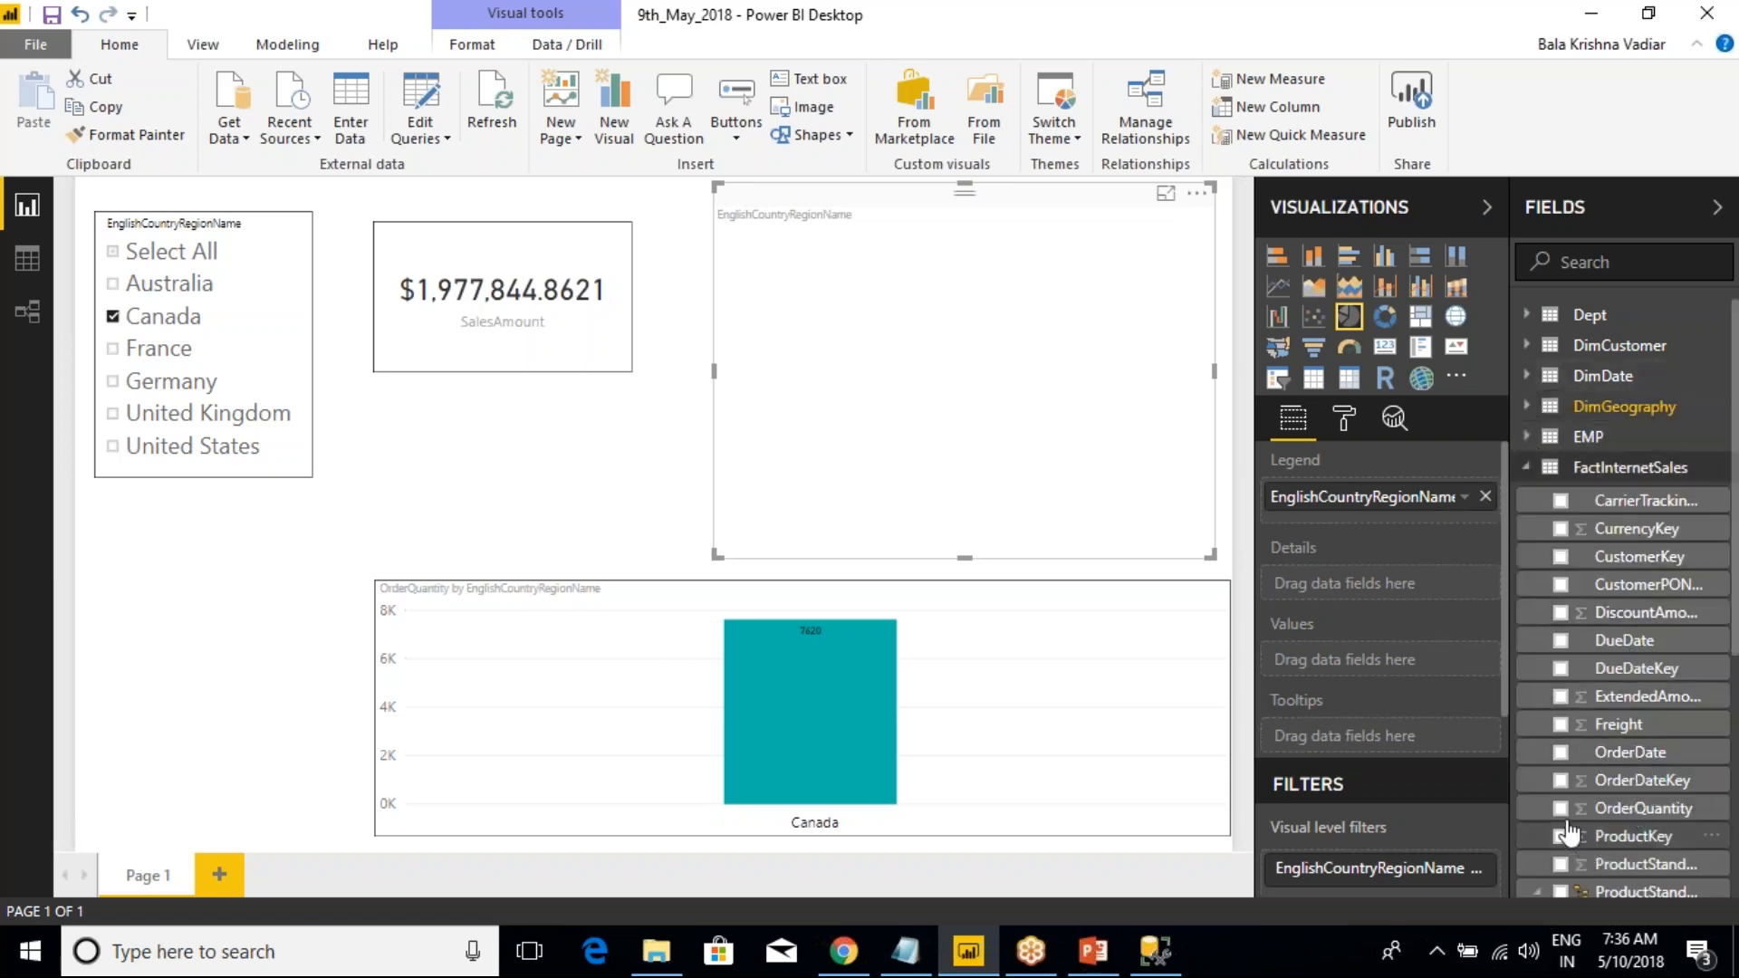
left_click(1559, 807)
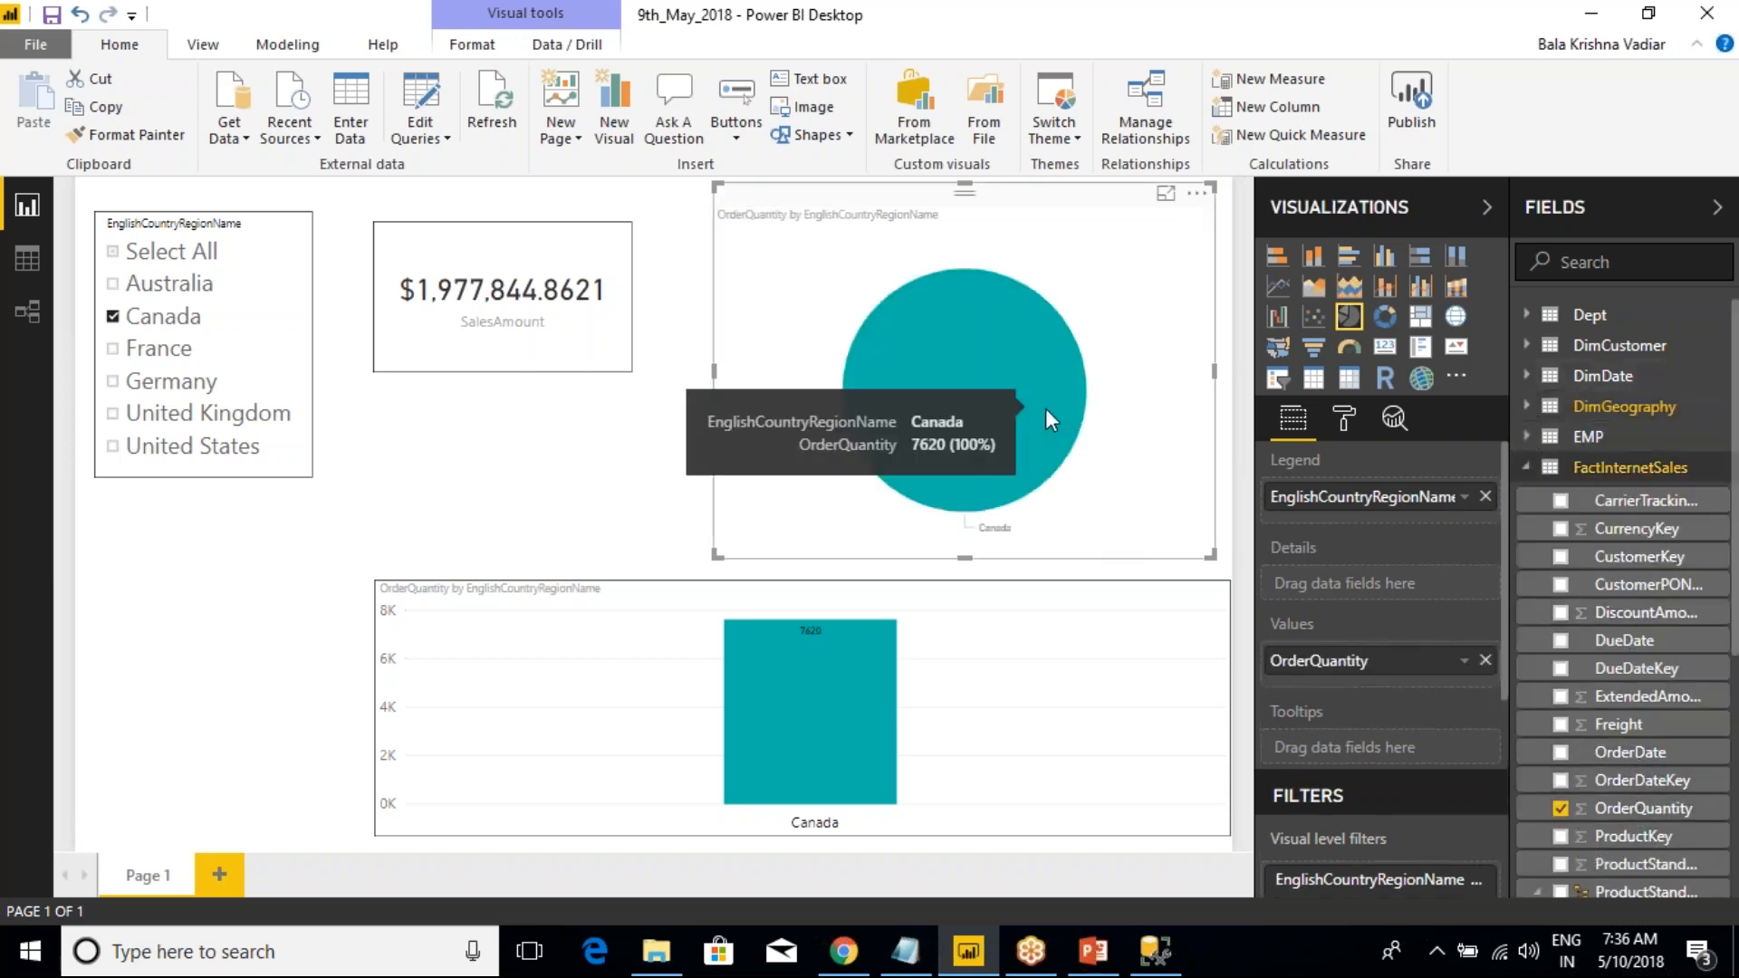
- Select all countries in the slicer and turn on the pie chart's border
left_click(113, 251)
left_click(1004, 261)
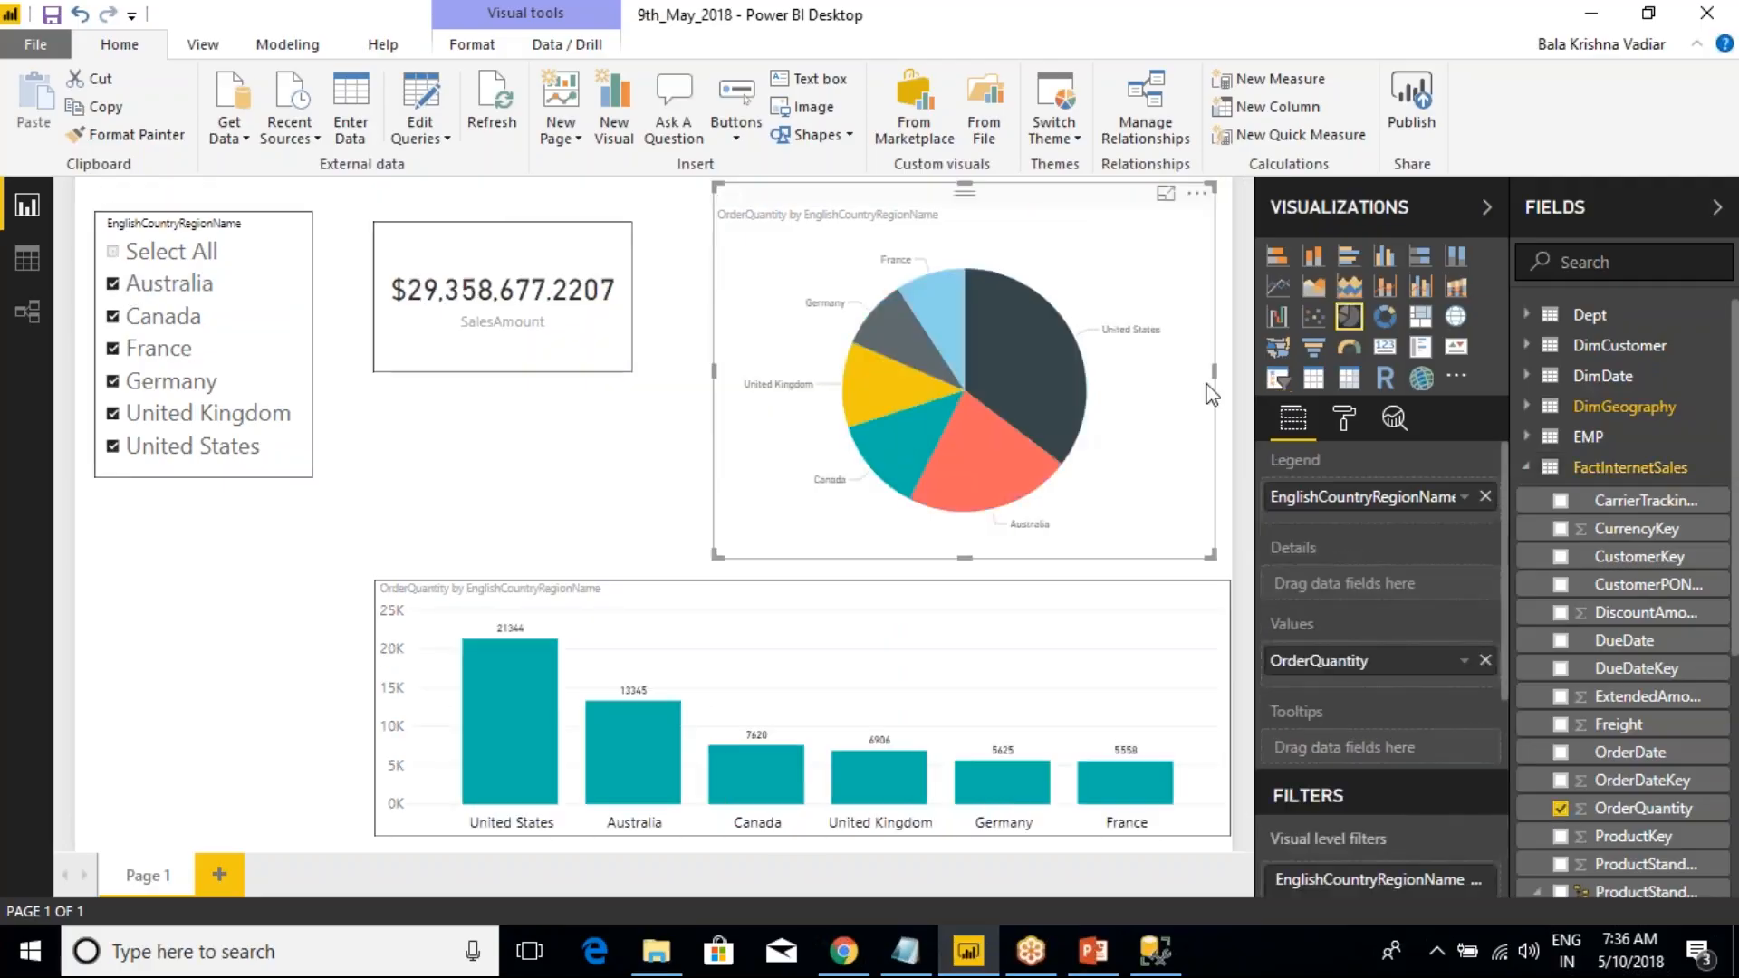
left_click(1344, 418)
left_click(1484, 744)
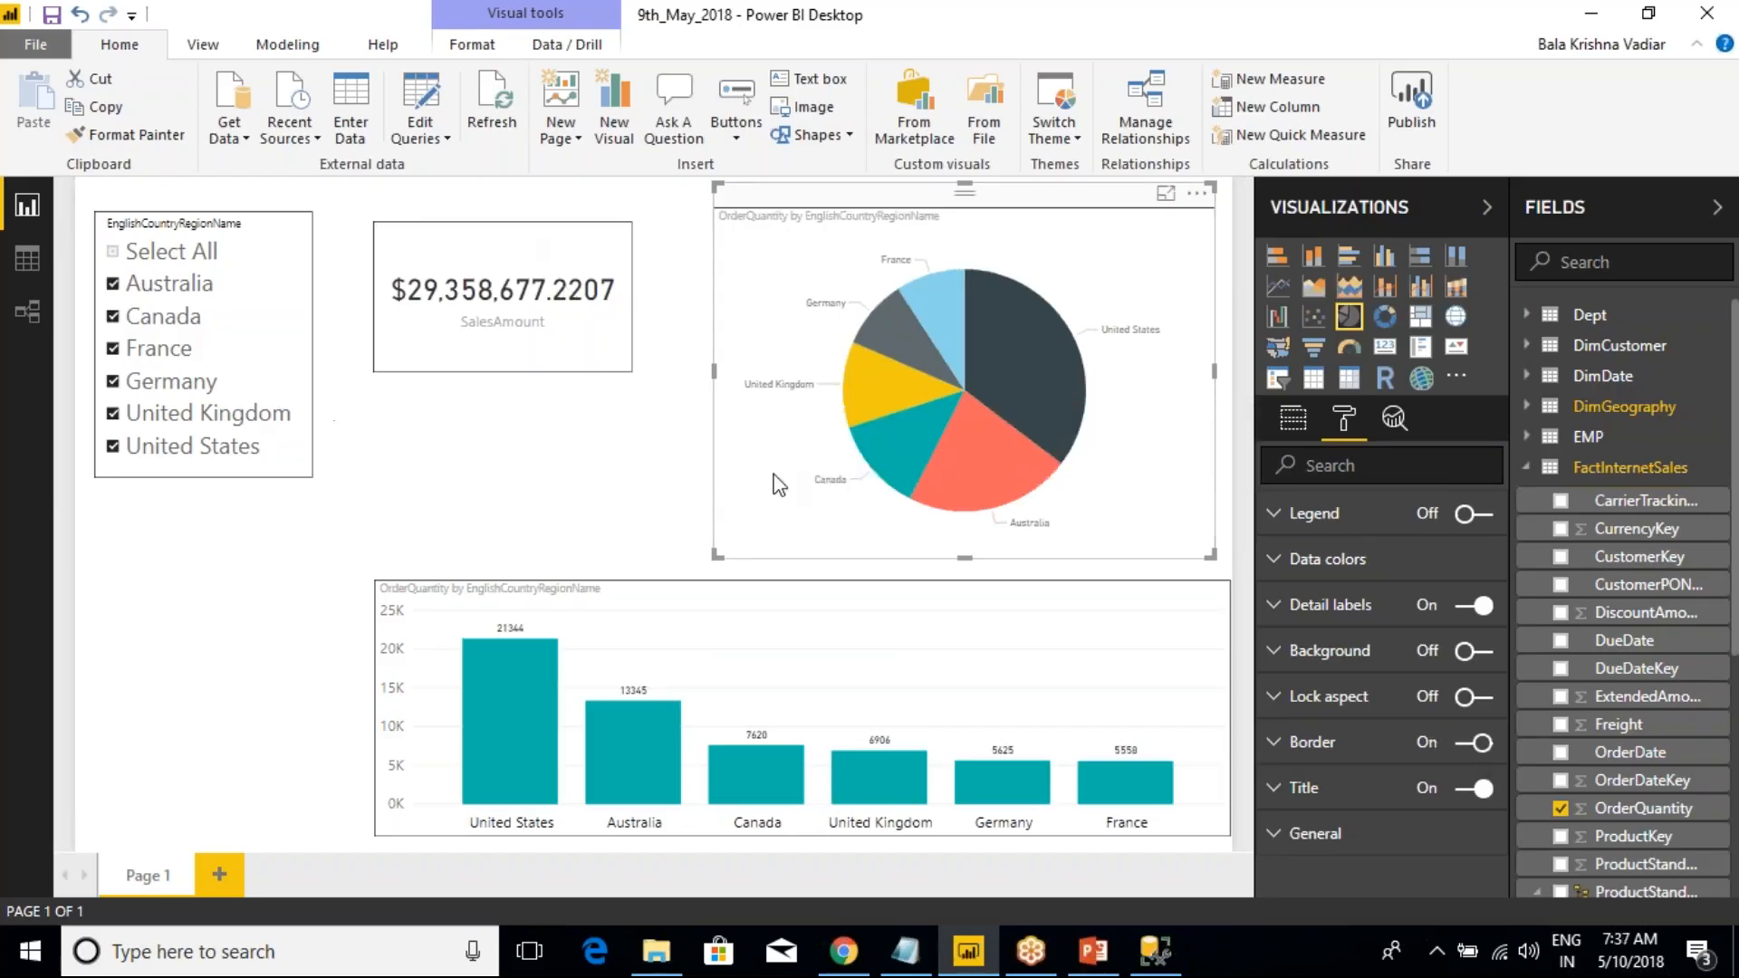
- Preview the pie chart's legend by turning it on and off again
left_click(1305, 429)
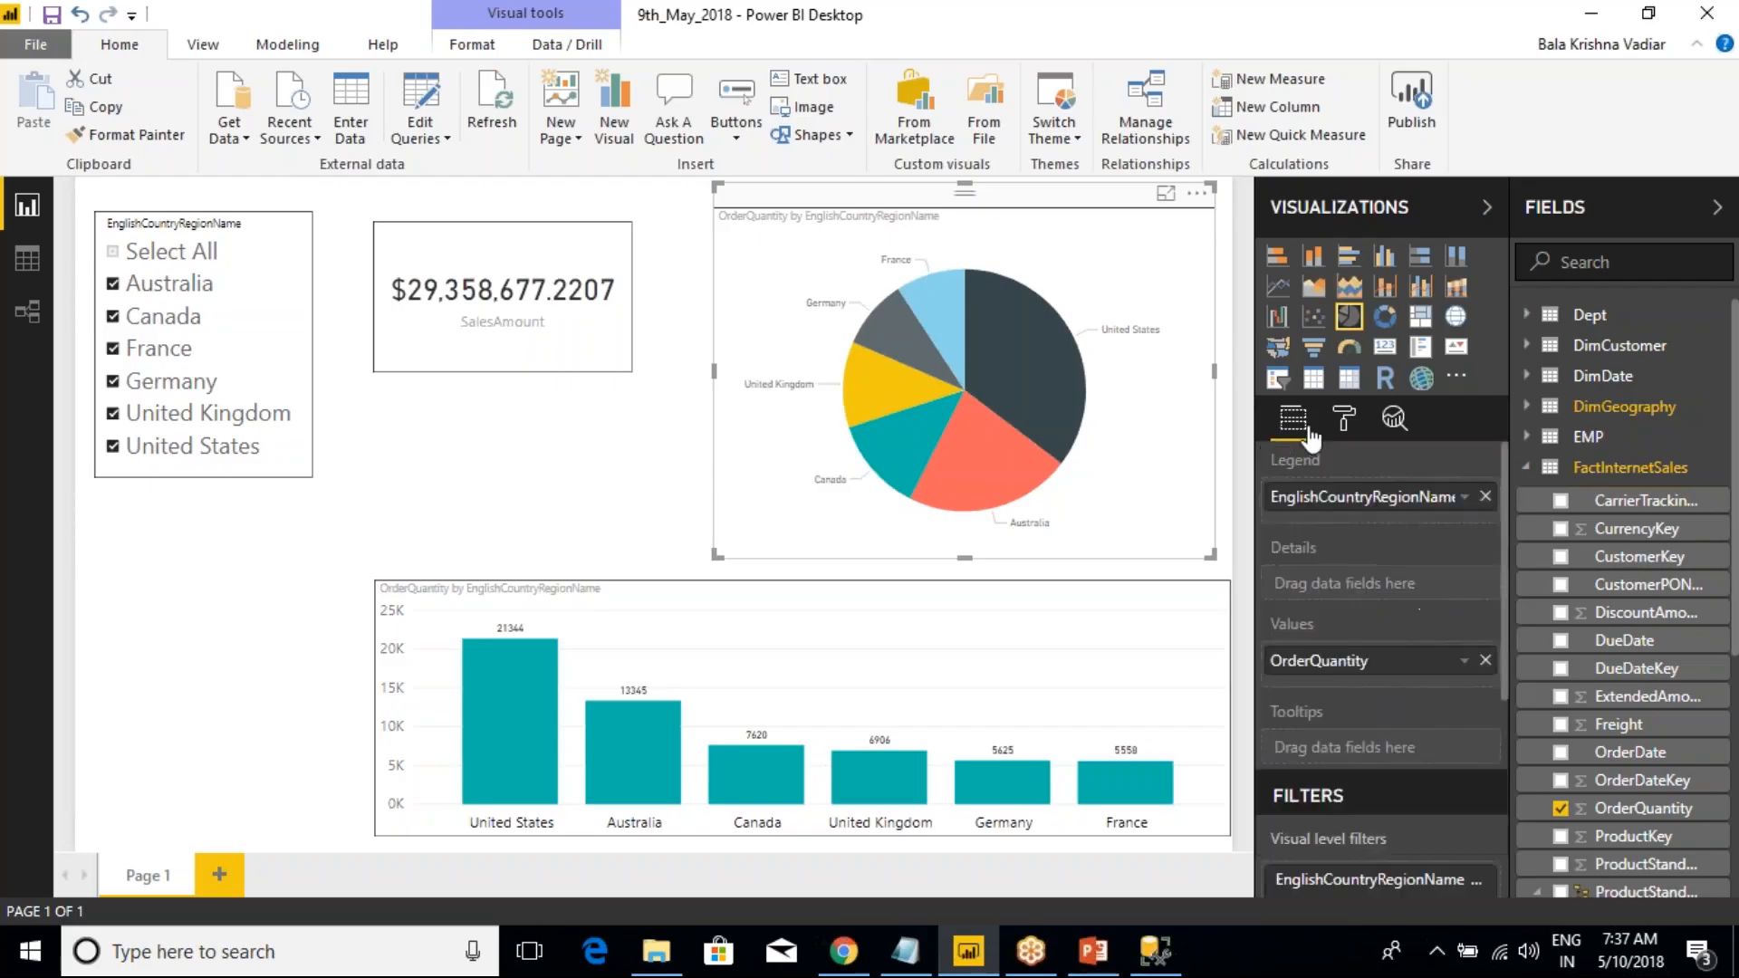
left_click(1344, 420)
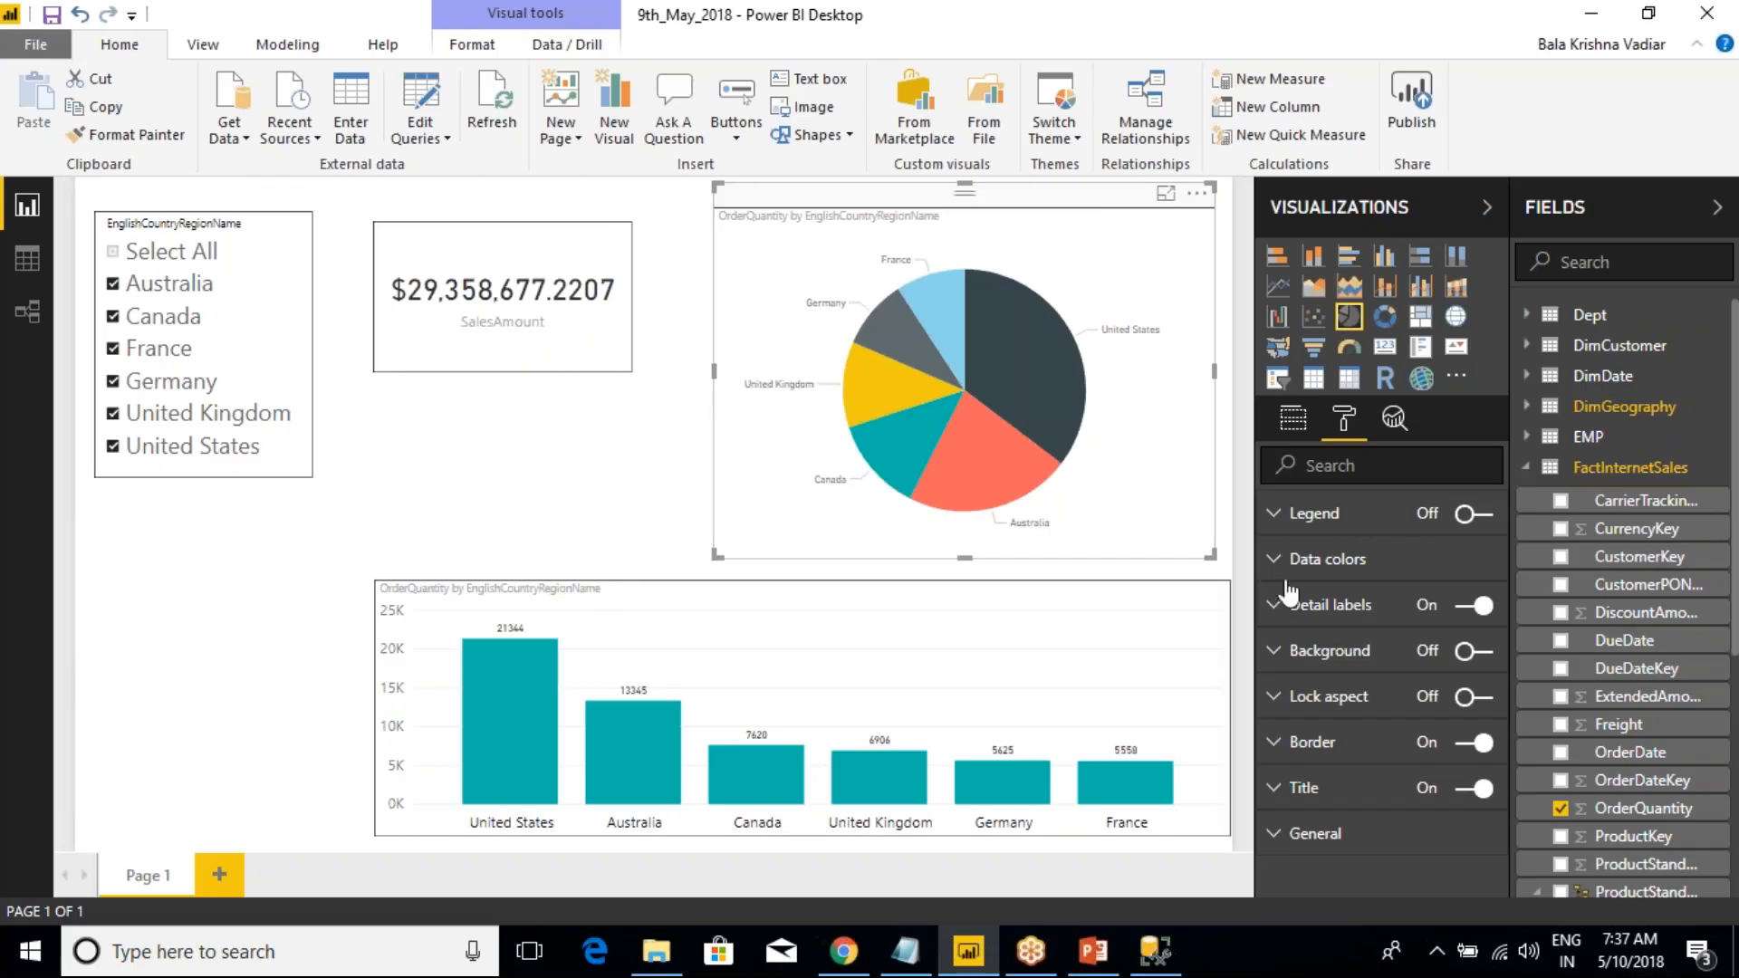
left_click(1277, 529)
left_click(1474, 514)
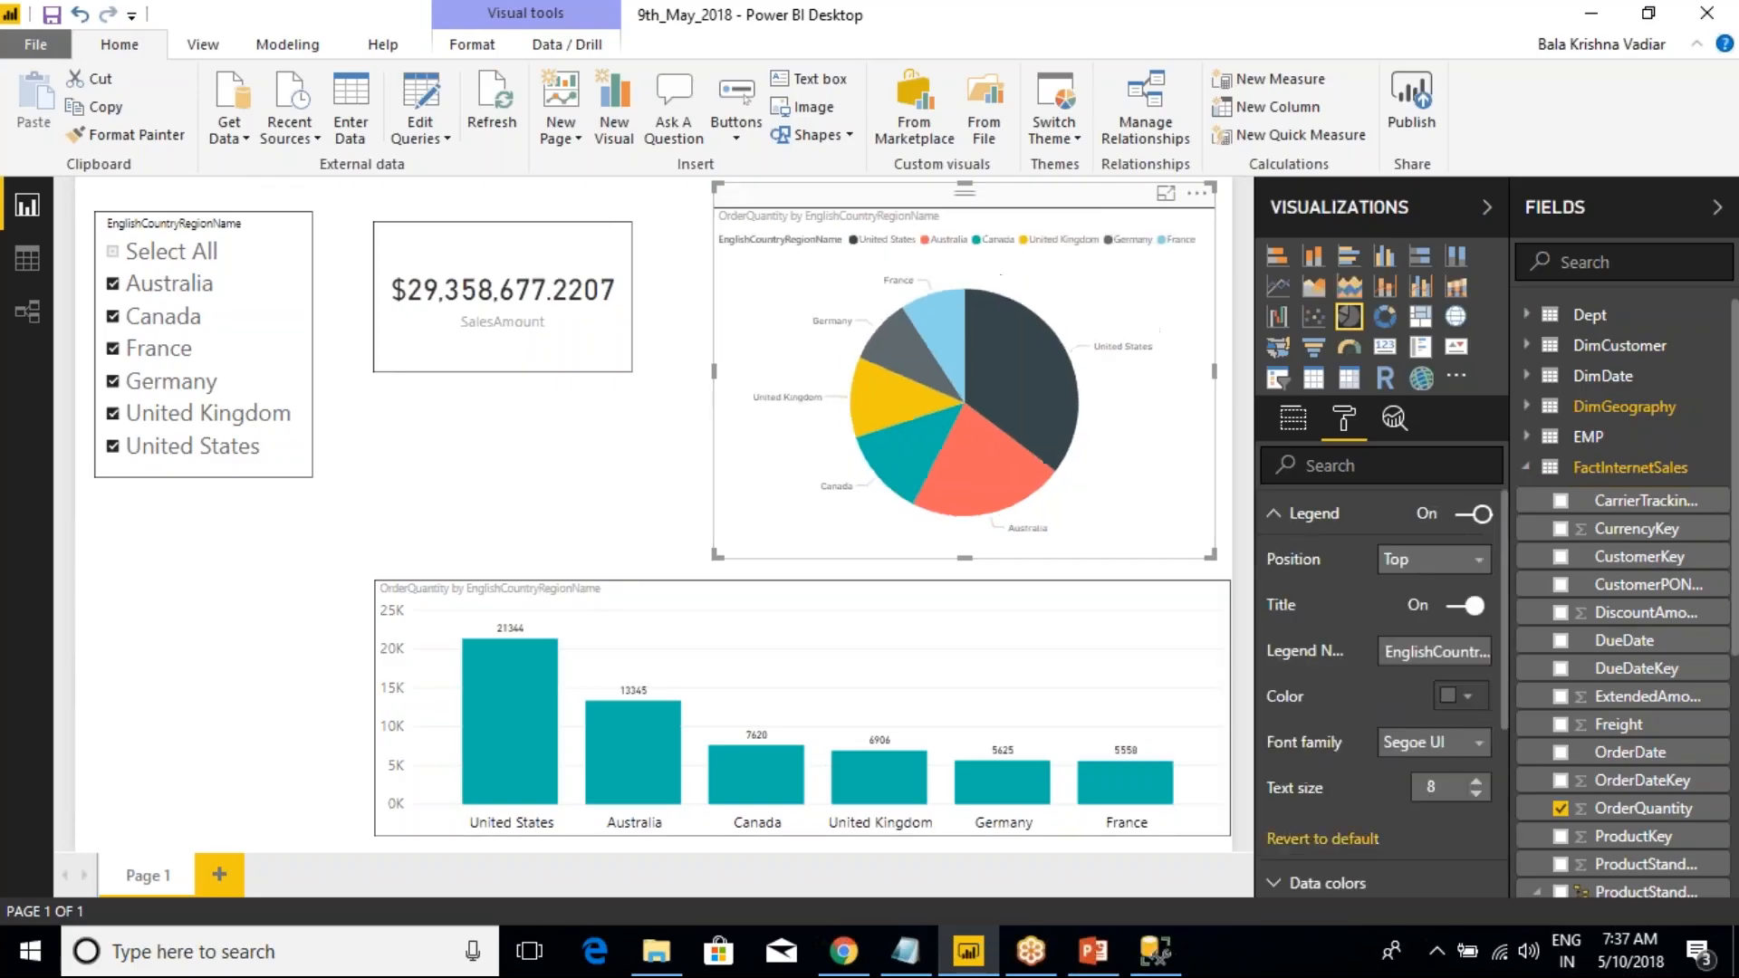
left_click(1474, 513)
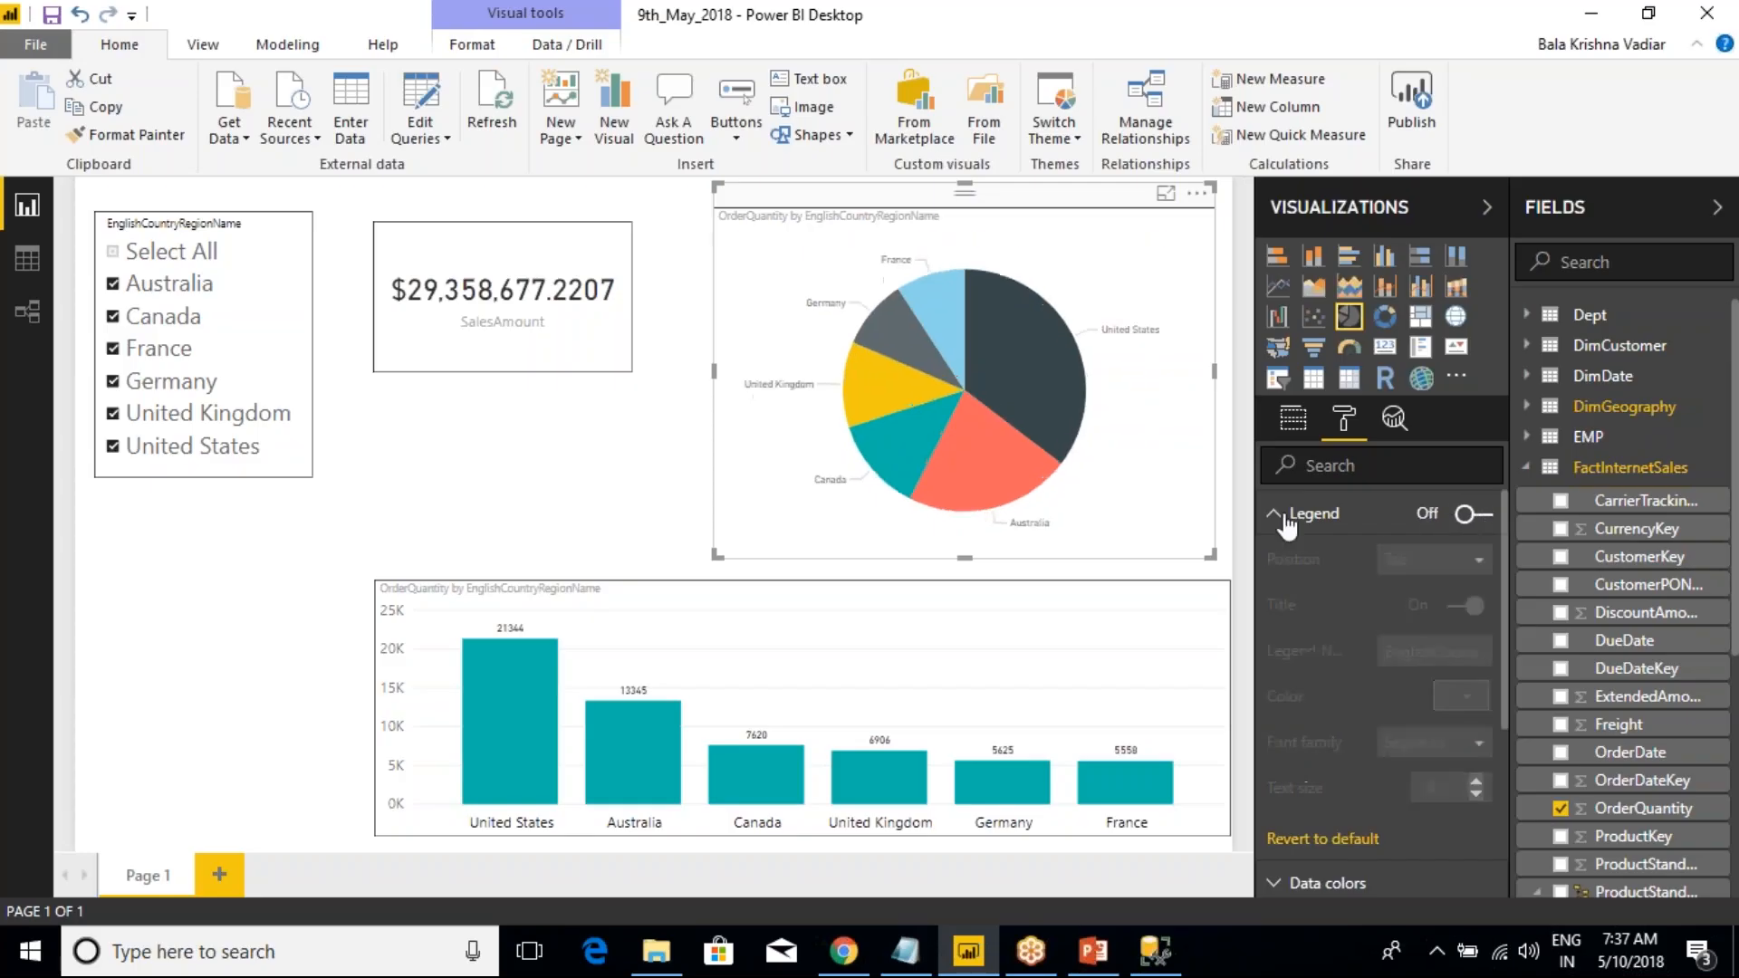
left_click(1279, 525)
- Set the pie chart's detail labels to text size 13 in black and widen the chart toward the card
left_click(1275, 605)
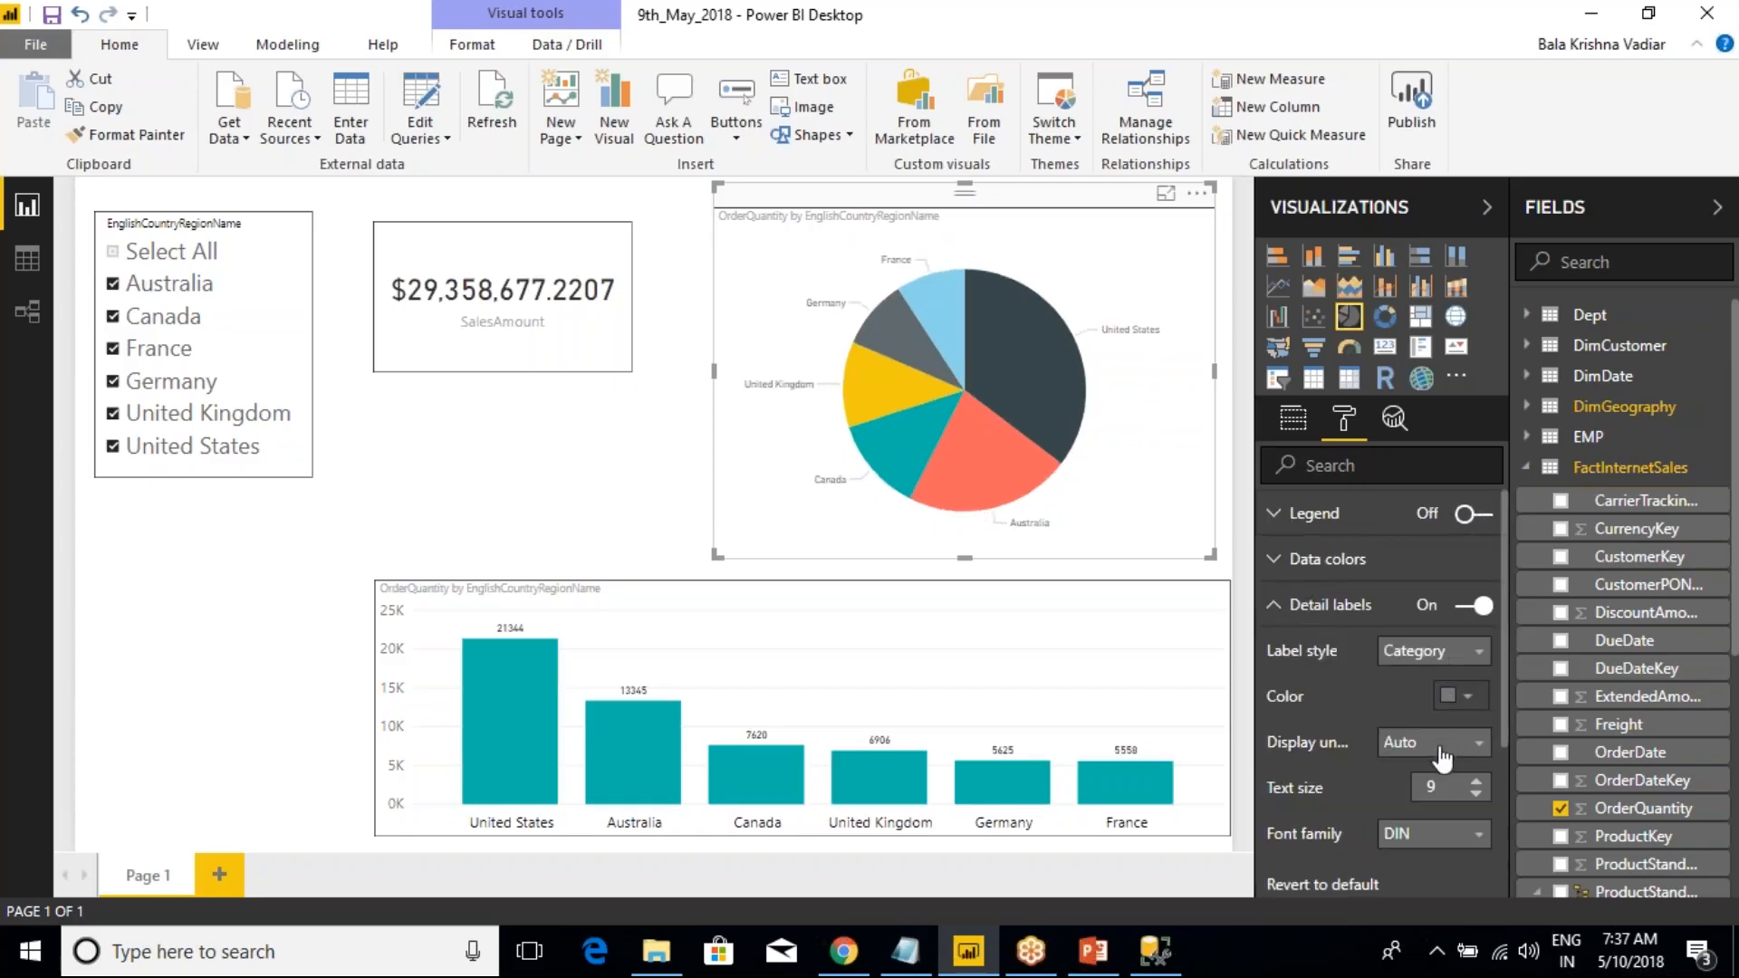
left_click(1476, 781)
left_click(1476, 781)
left_click(1476, 781)
left_click(1476, 780)
left_click(1467, 696)
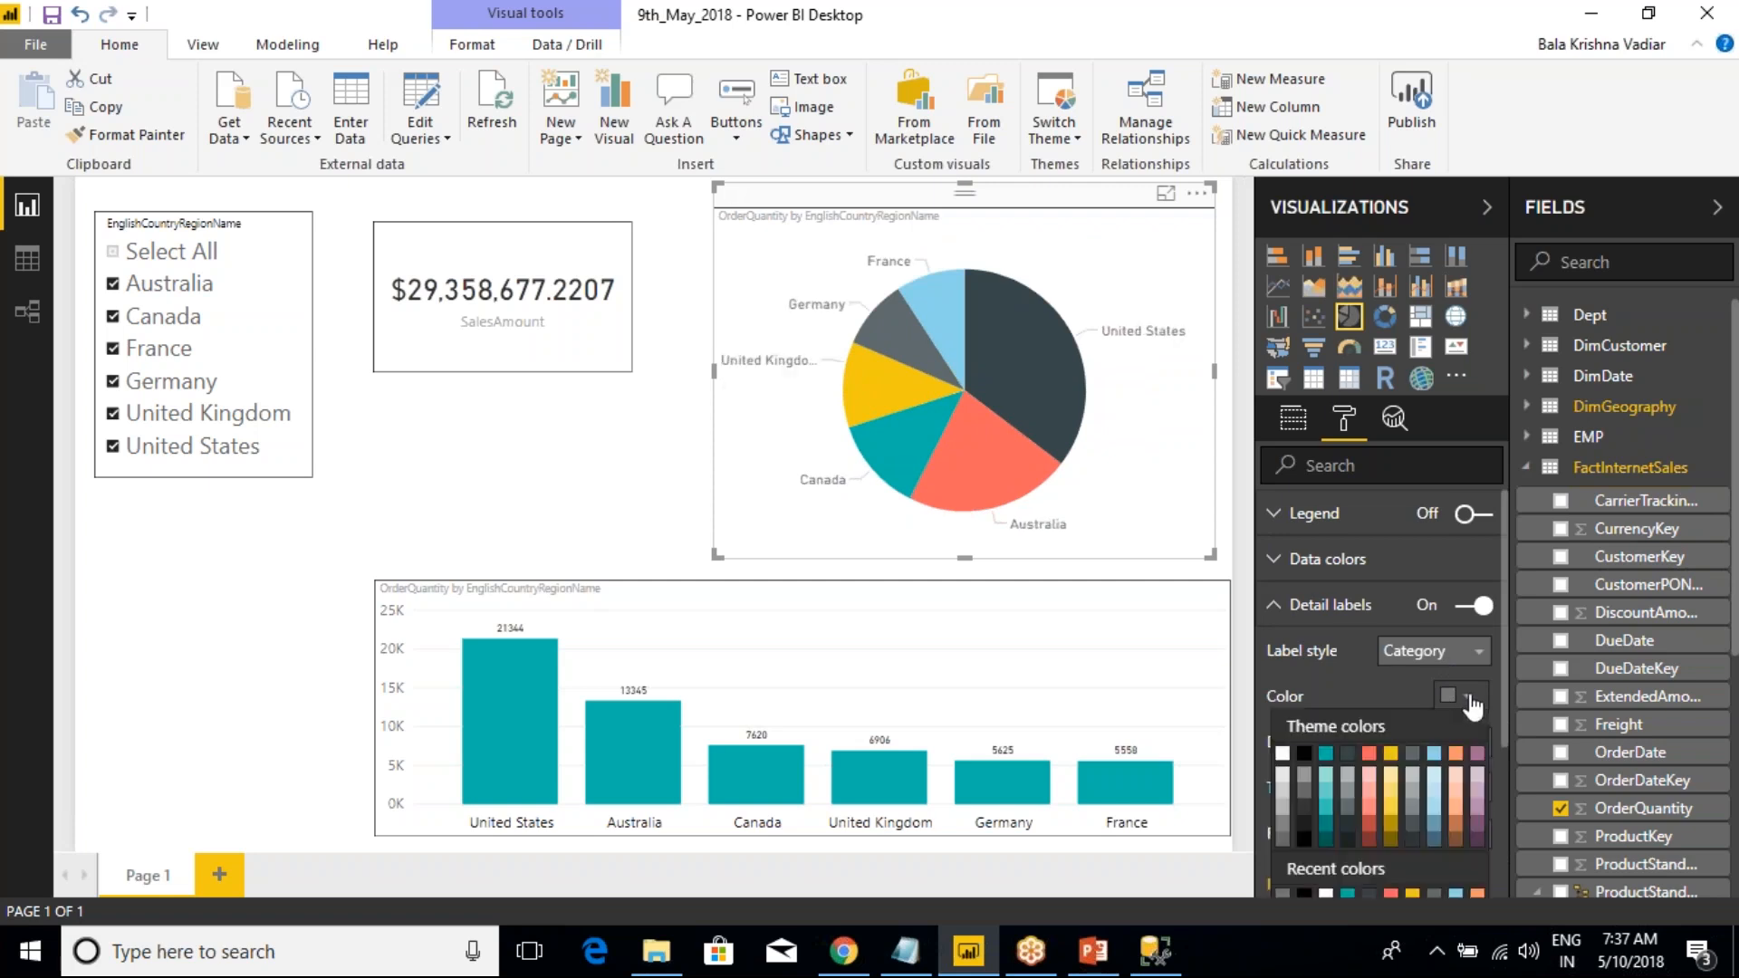
left_click(1318, 755)
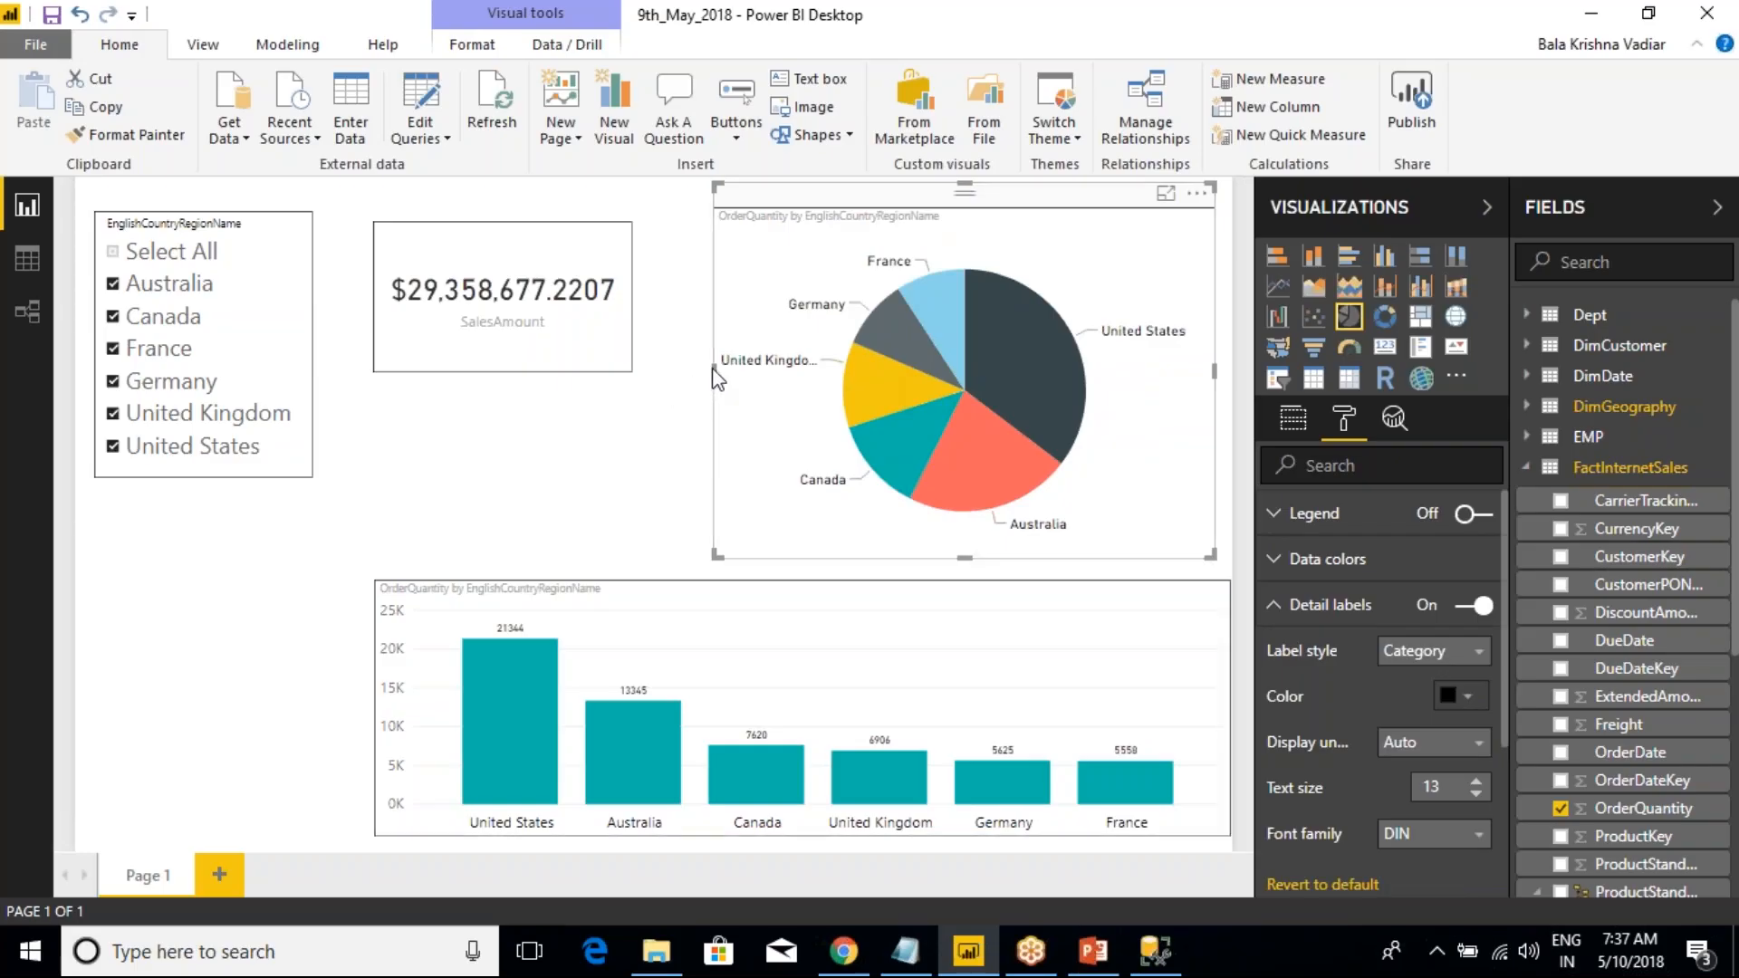
left_click_drag(716, 379, 648, 379)
left_click(361, 551)
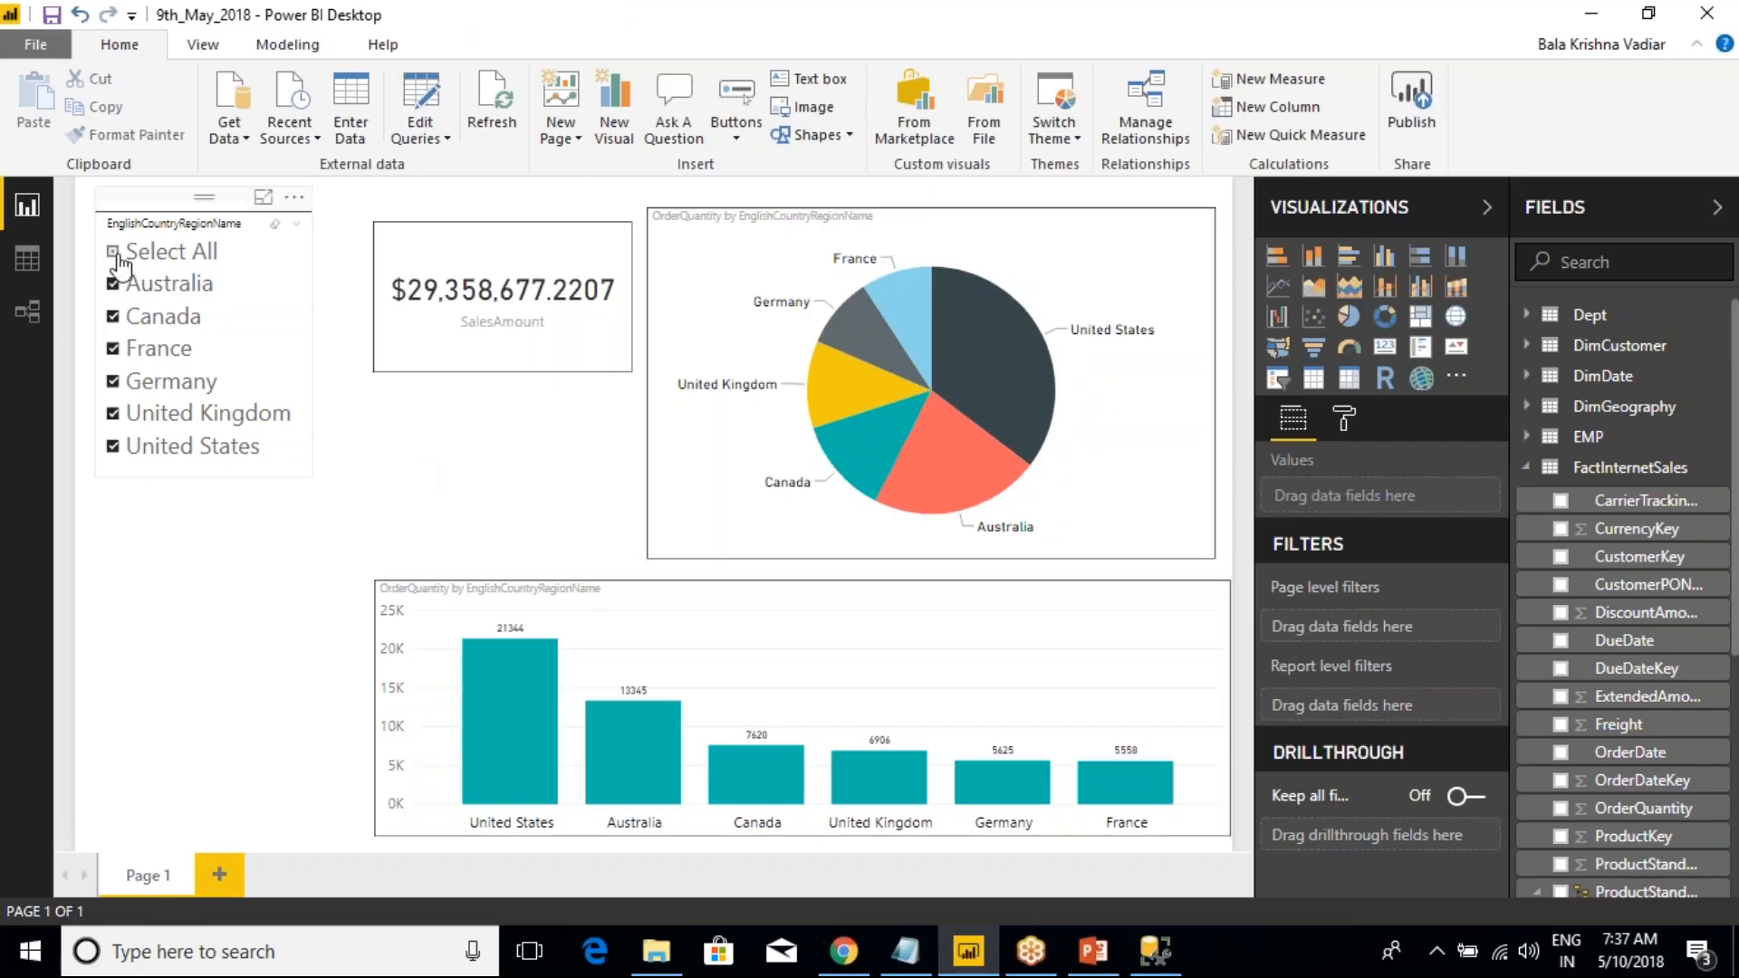
- Filter the slicer to Australia only and check the card, the pie chart and the column chart
left_click(114, 251)
left_click(115, 283)
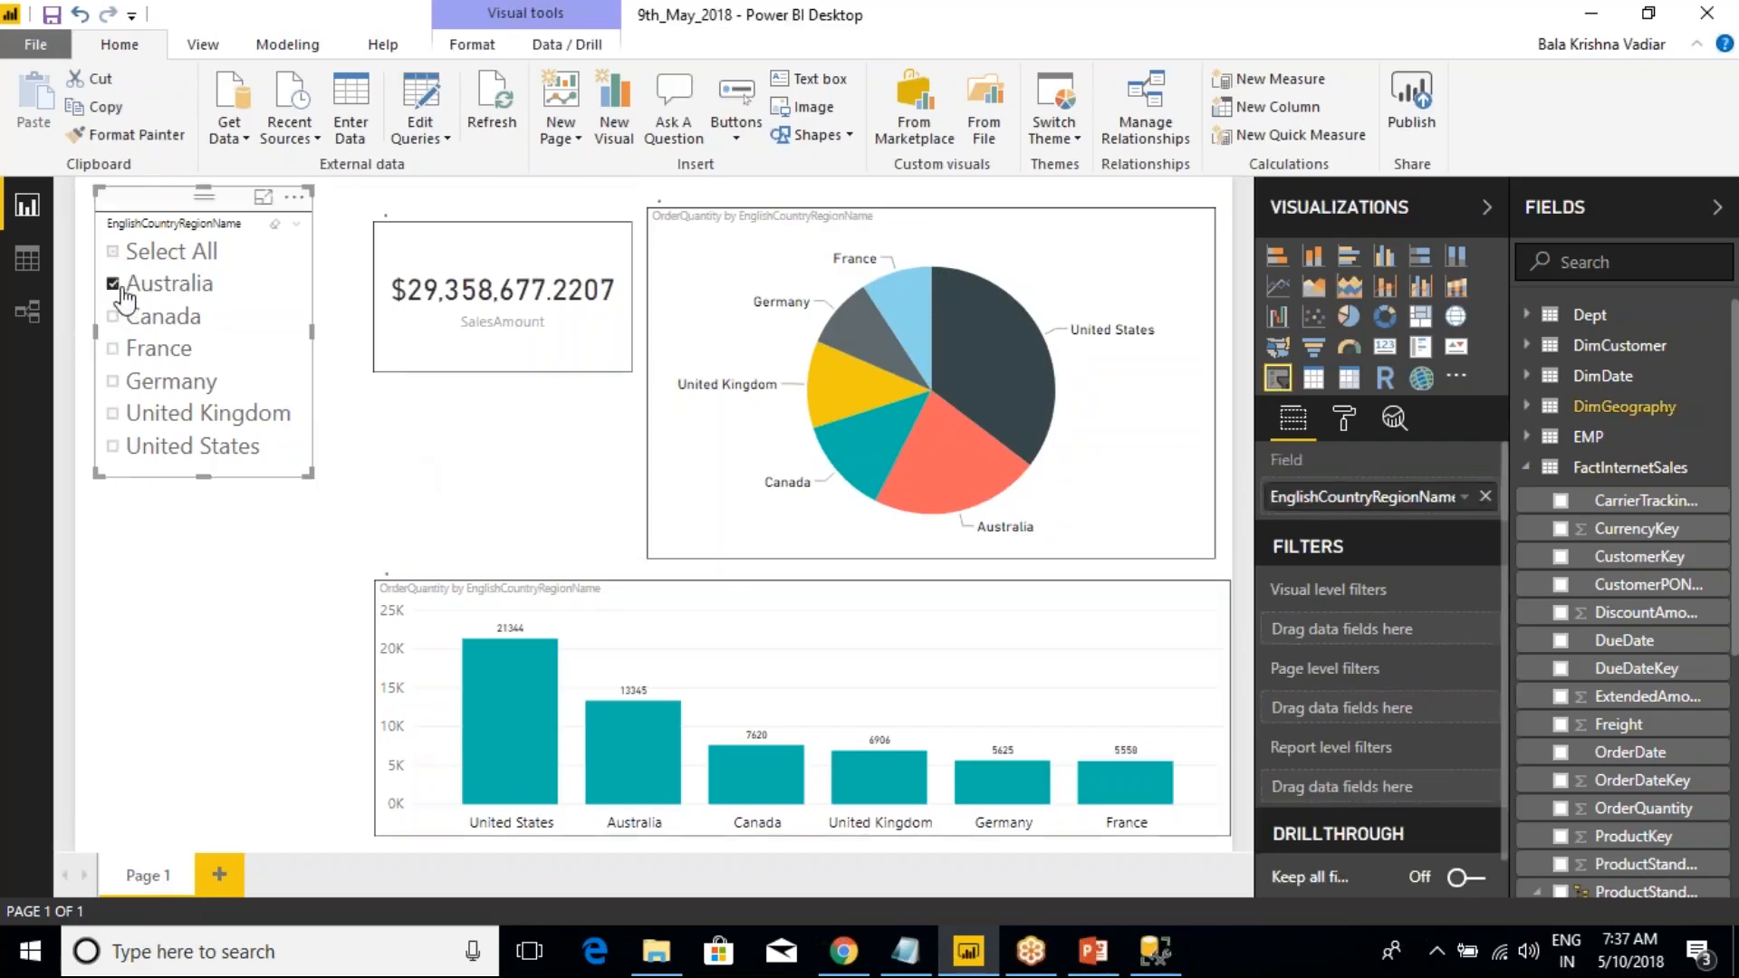
left_click(485, 226)
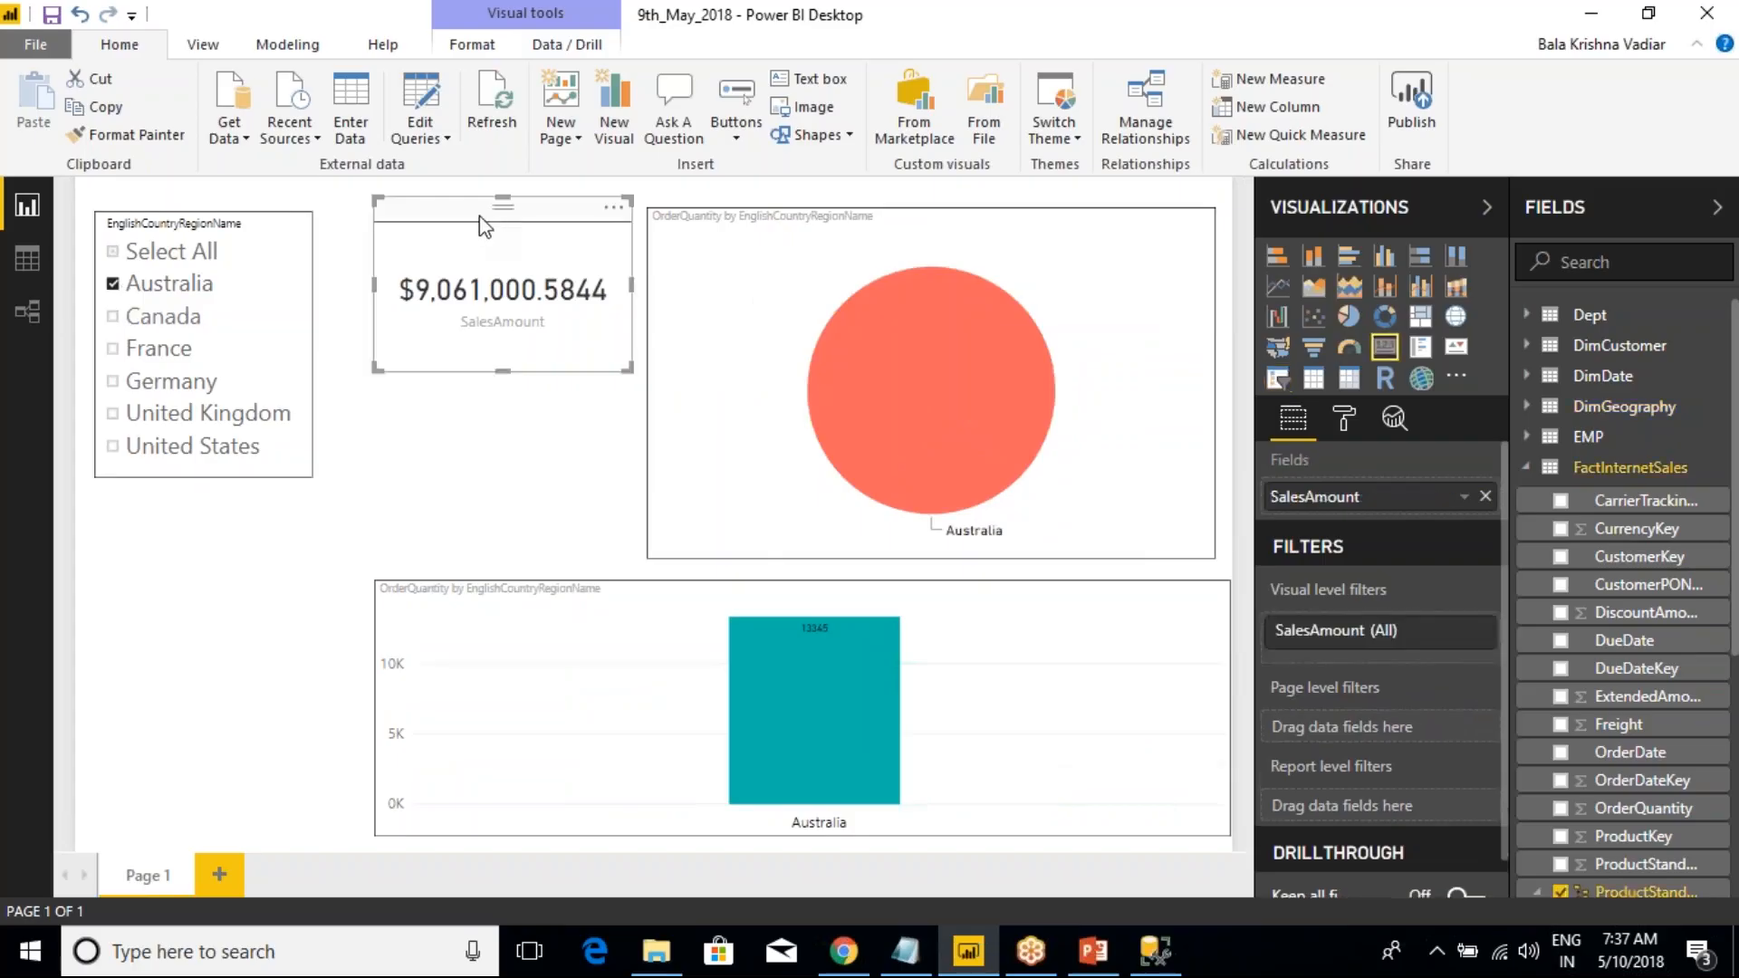
left_click(773, 204)
left_click(592, 569)
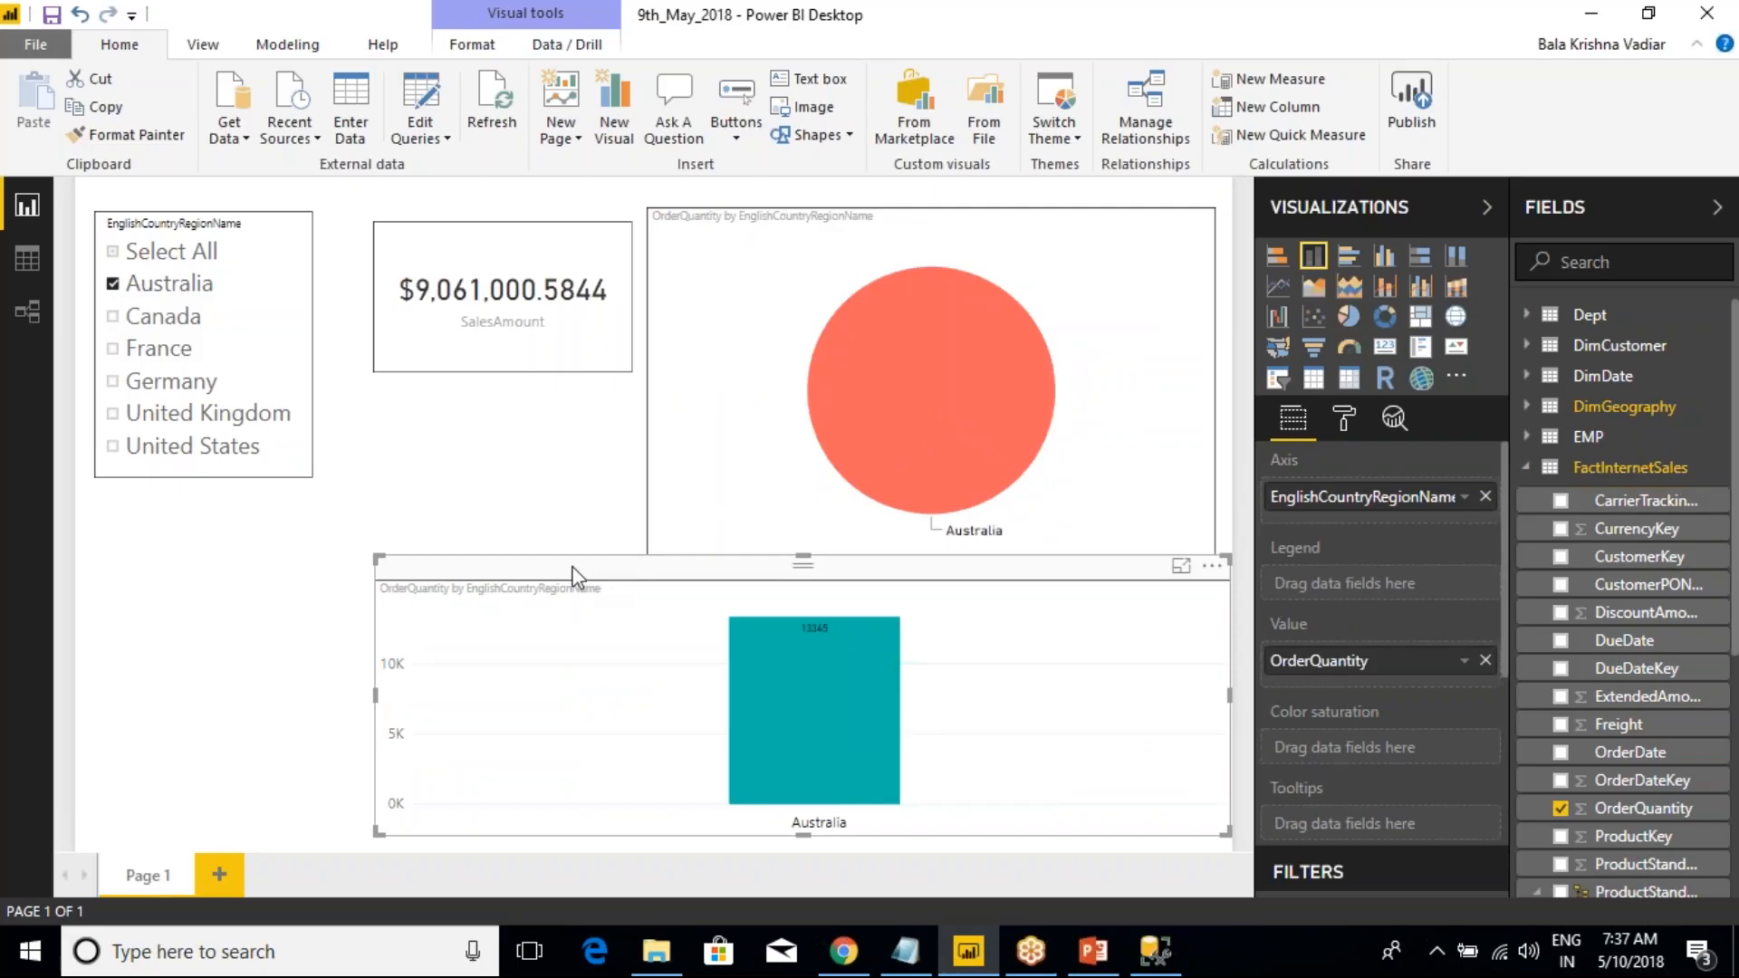
- Add Canada to the slicer's Australia selection to compare both countries, and clear both selections
left_click(142, 317, "ctrl")
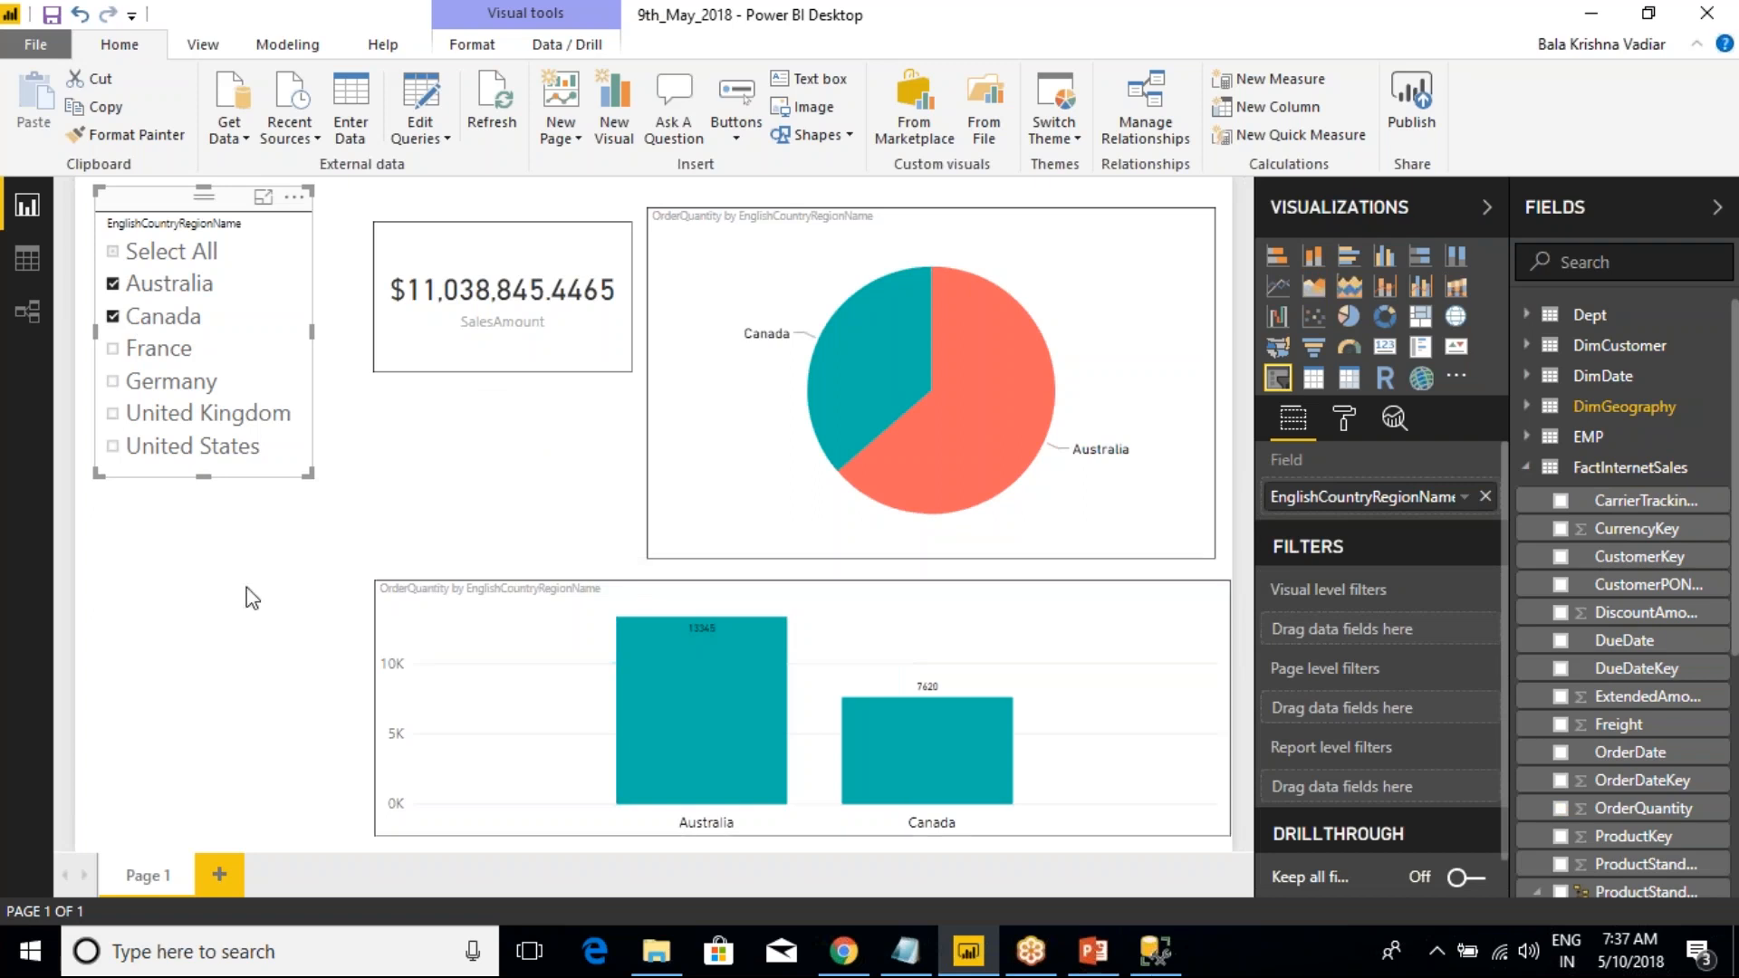
left_click(115, 285)
left_click(115, 324)
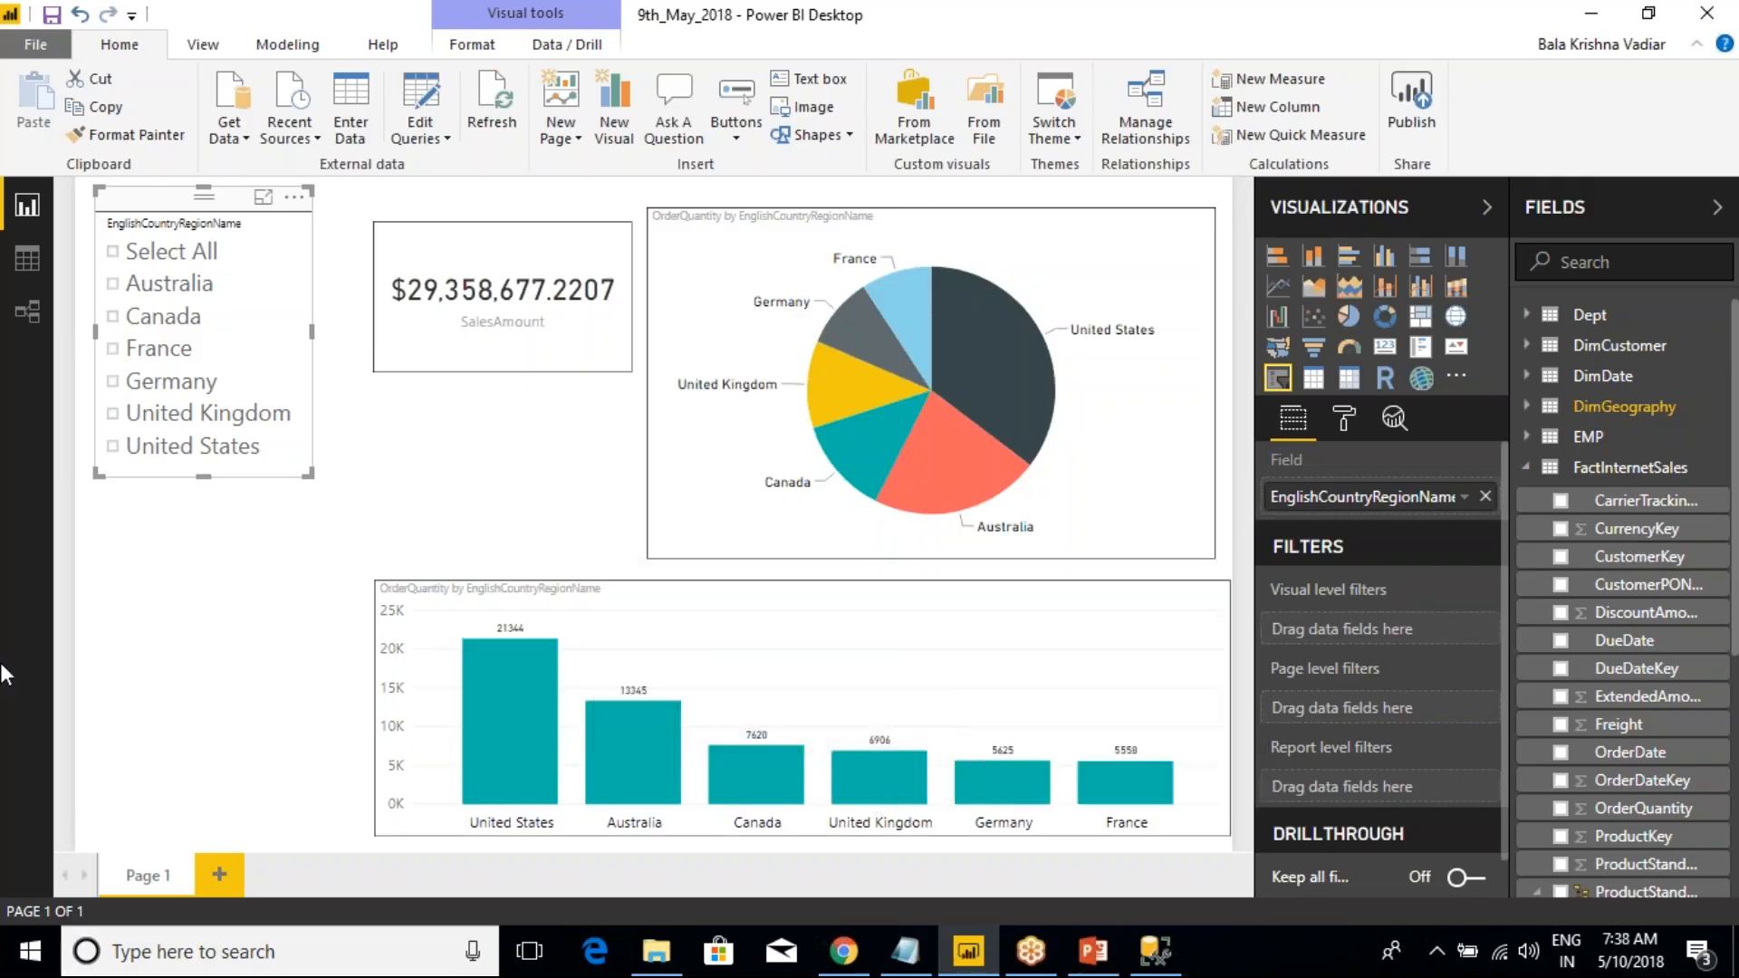
- Switch to the Class Notes file in Notepad and add the headings "Slicer :-" and "Filter :-" below the Import Query notes
left_click(904, 950)
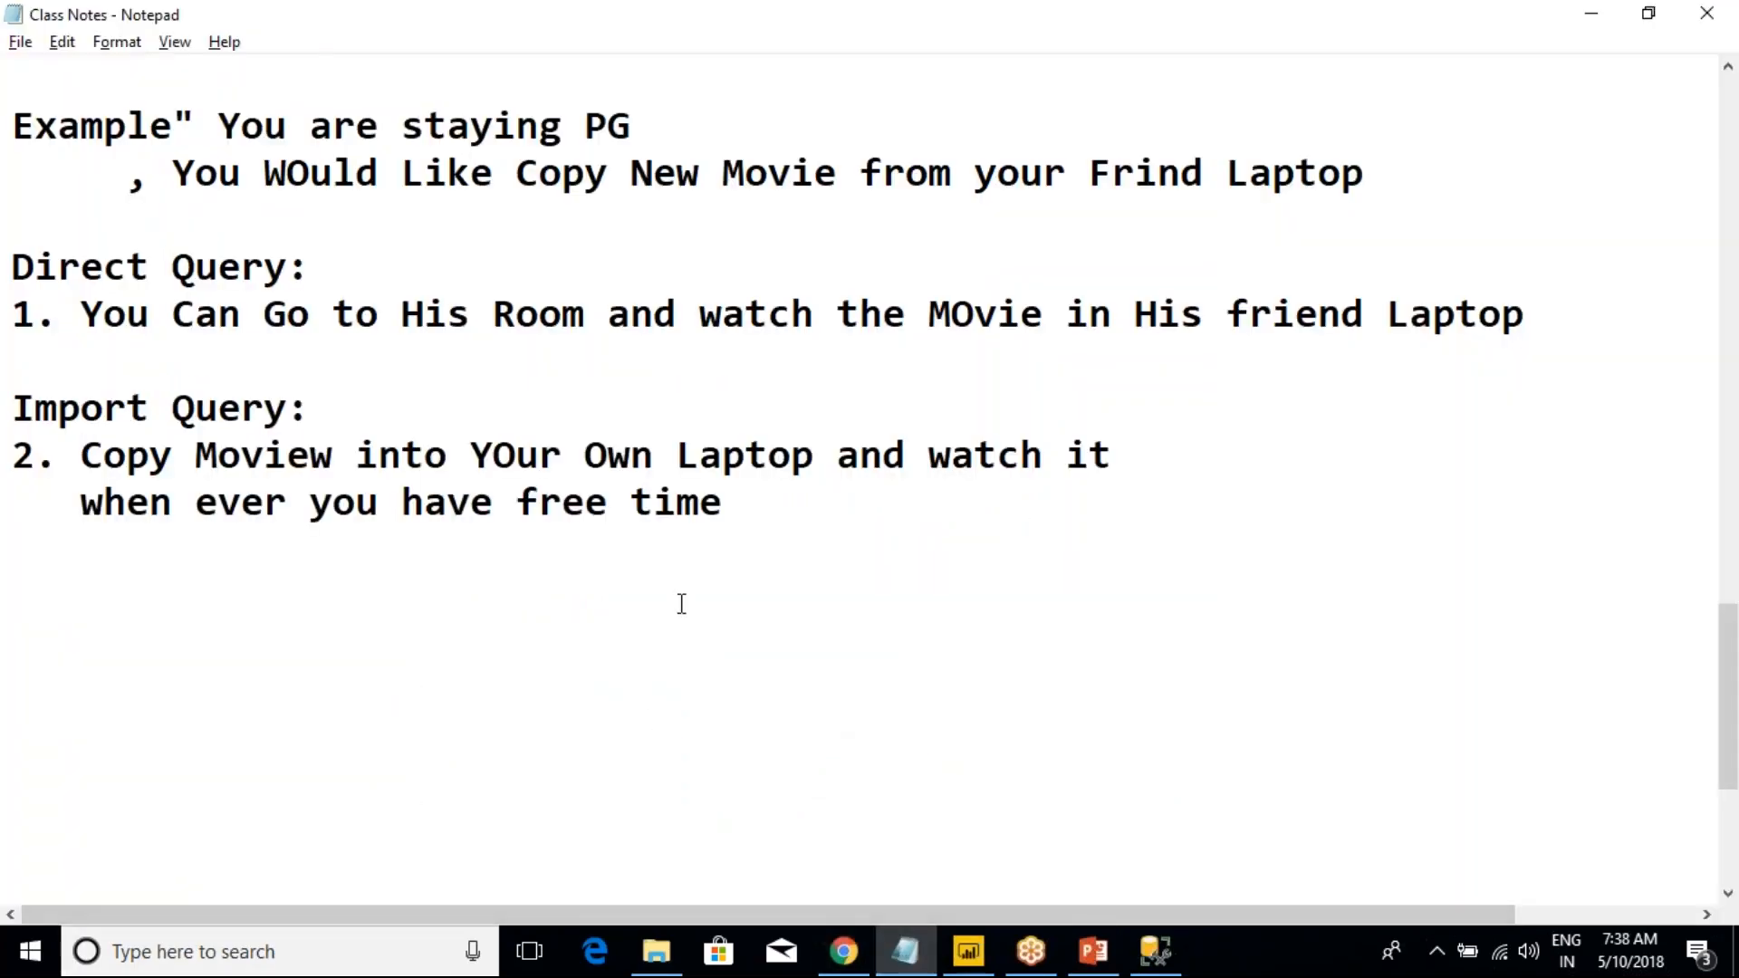
left_click(714, 560)
key("Return")
type("f")
key("BackSpace")
type("Filter :")
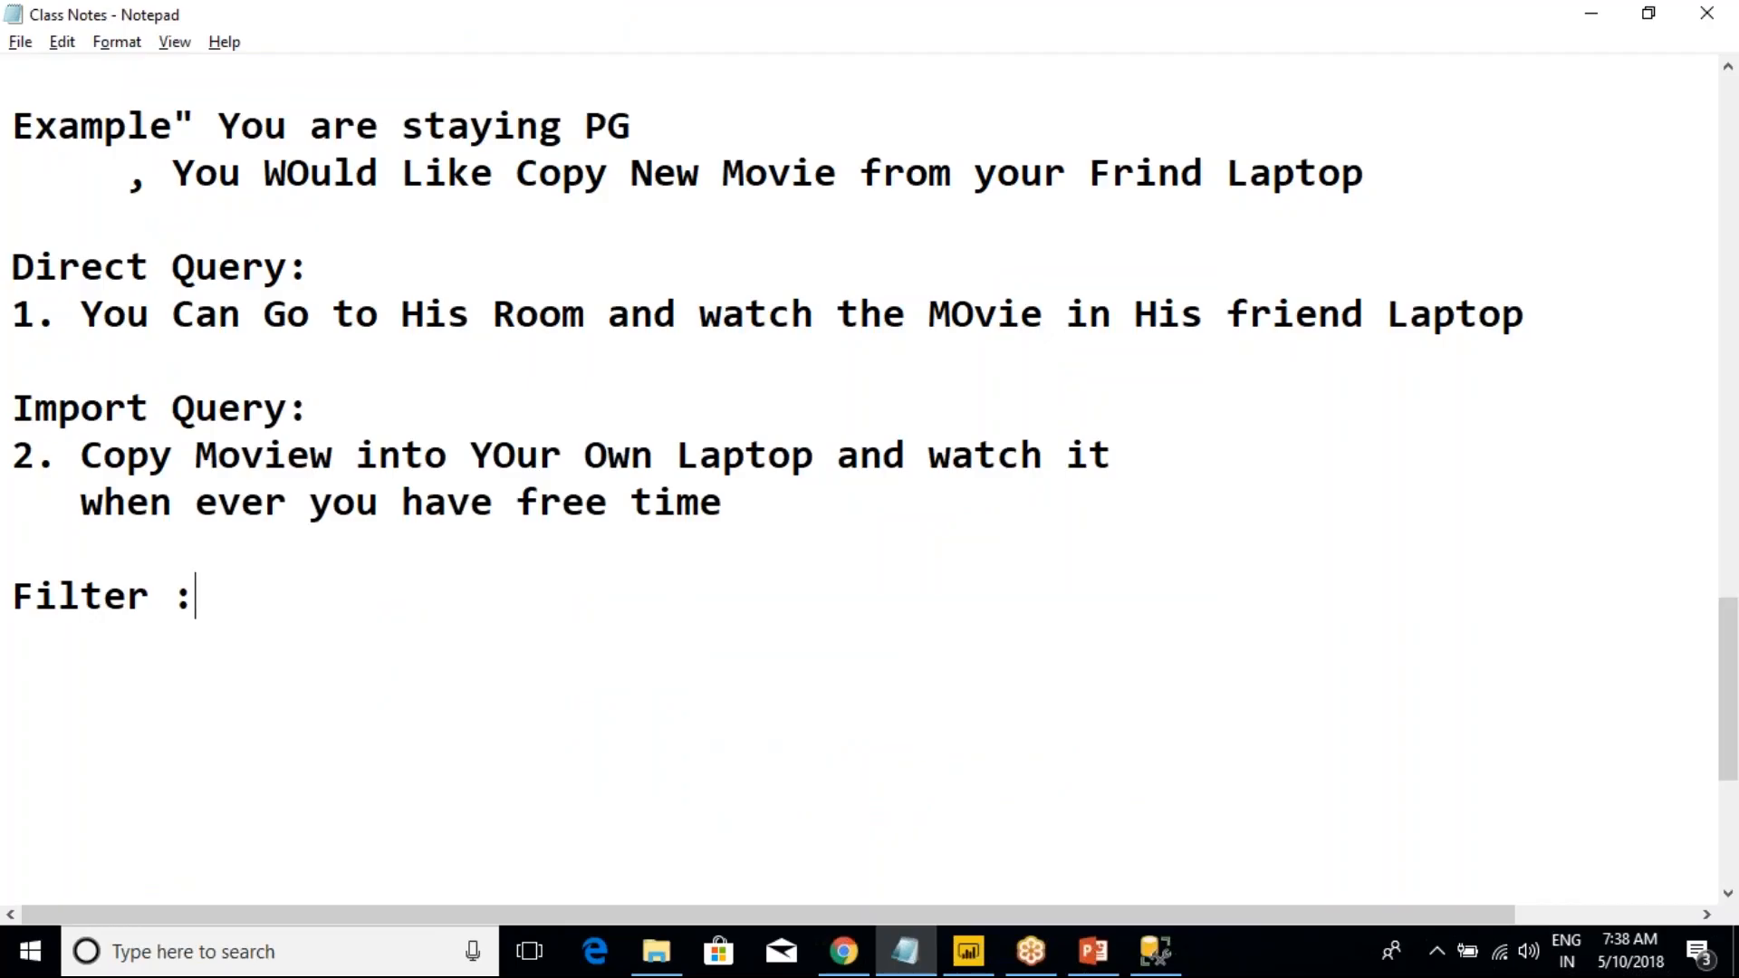
key("Return")
type("S")
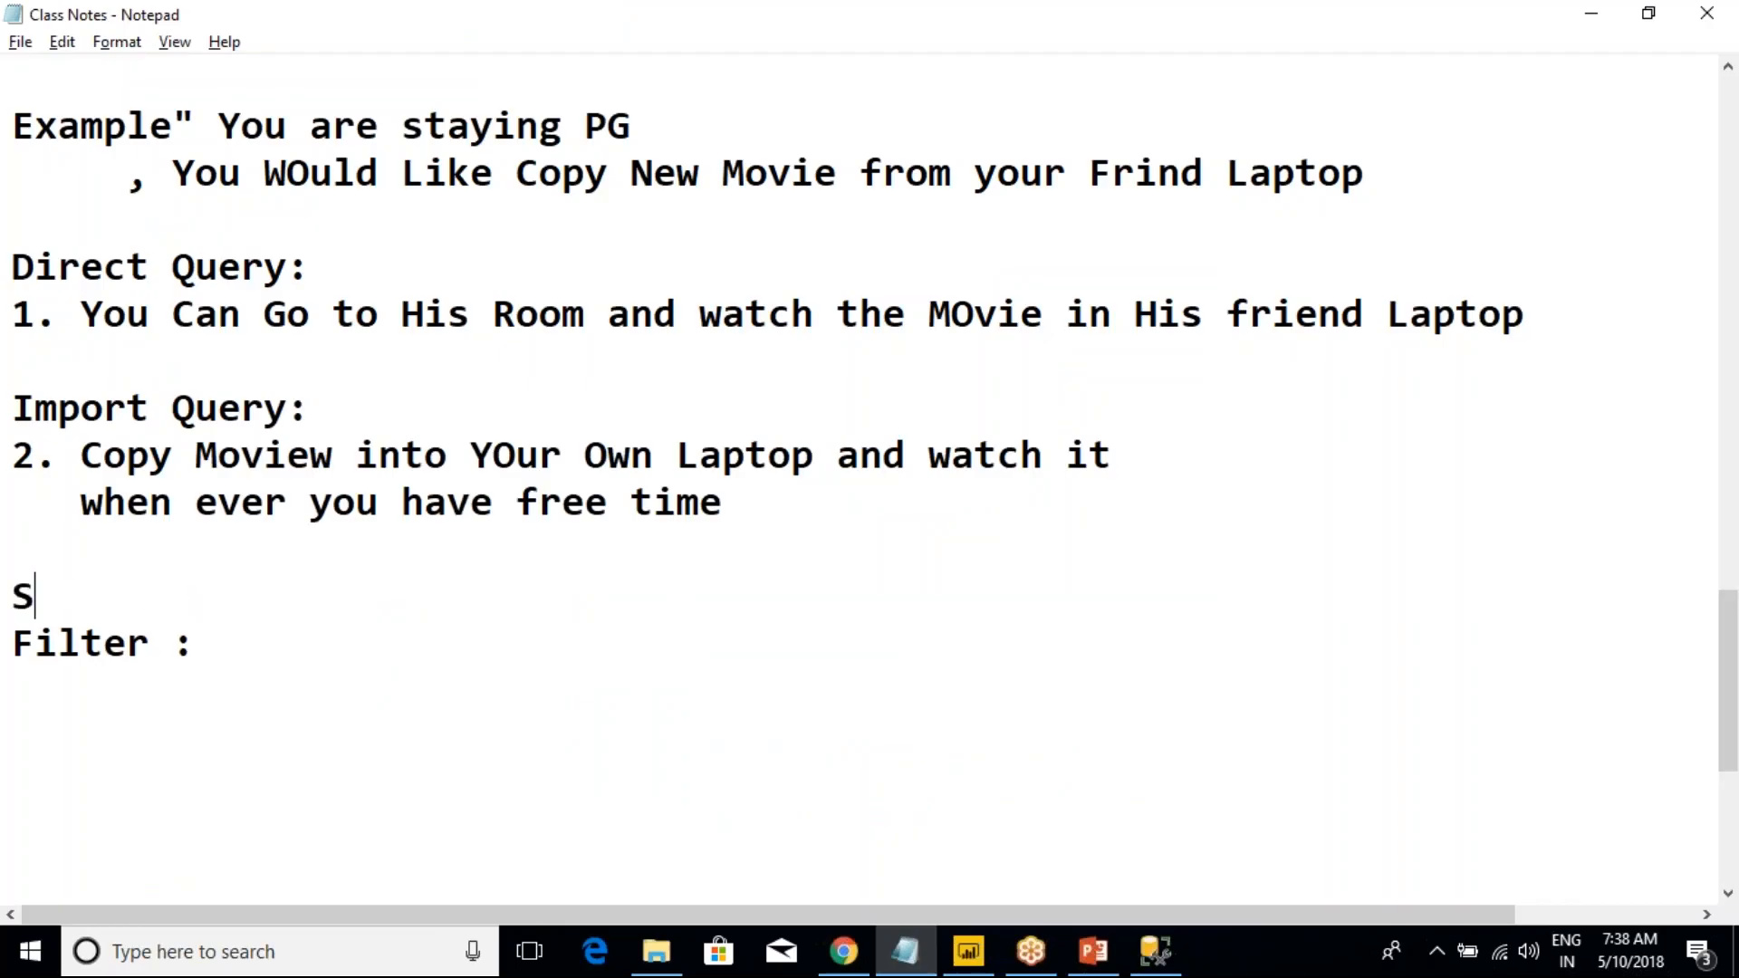
type("licer :")
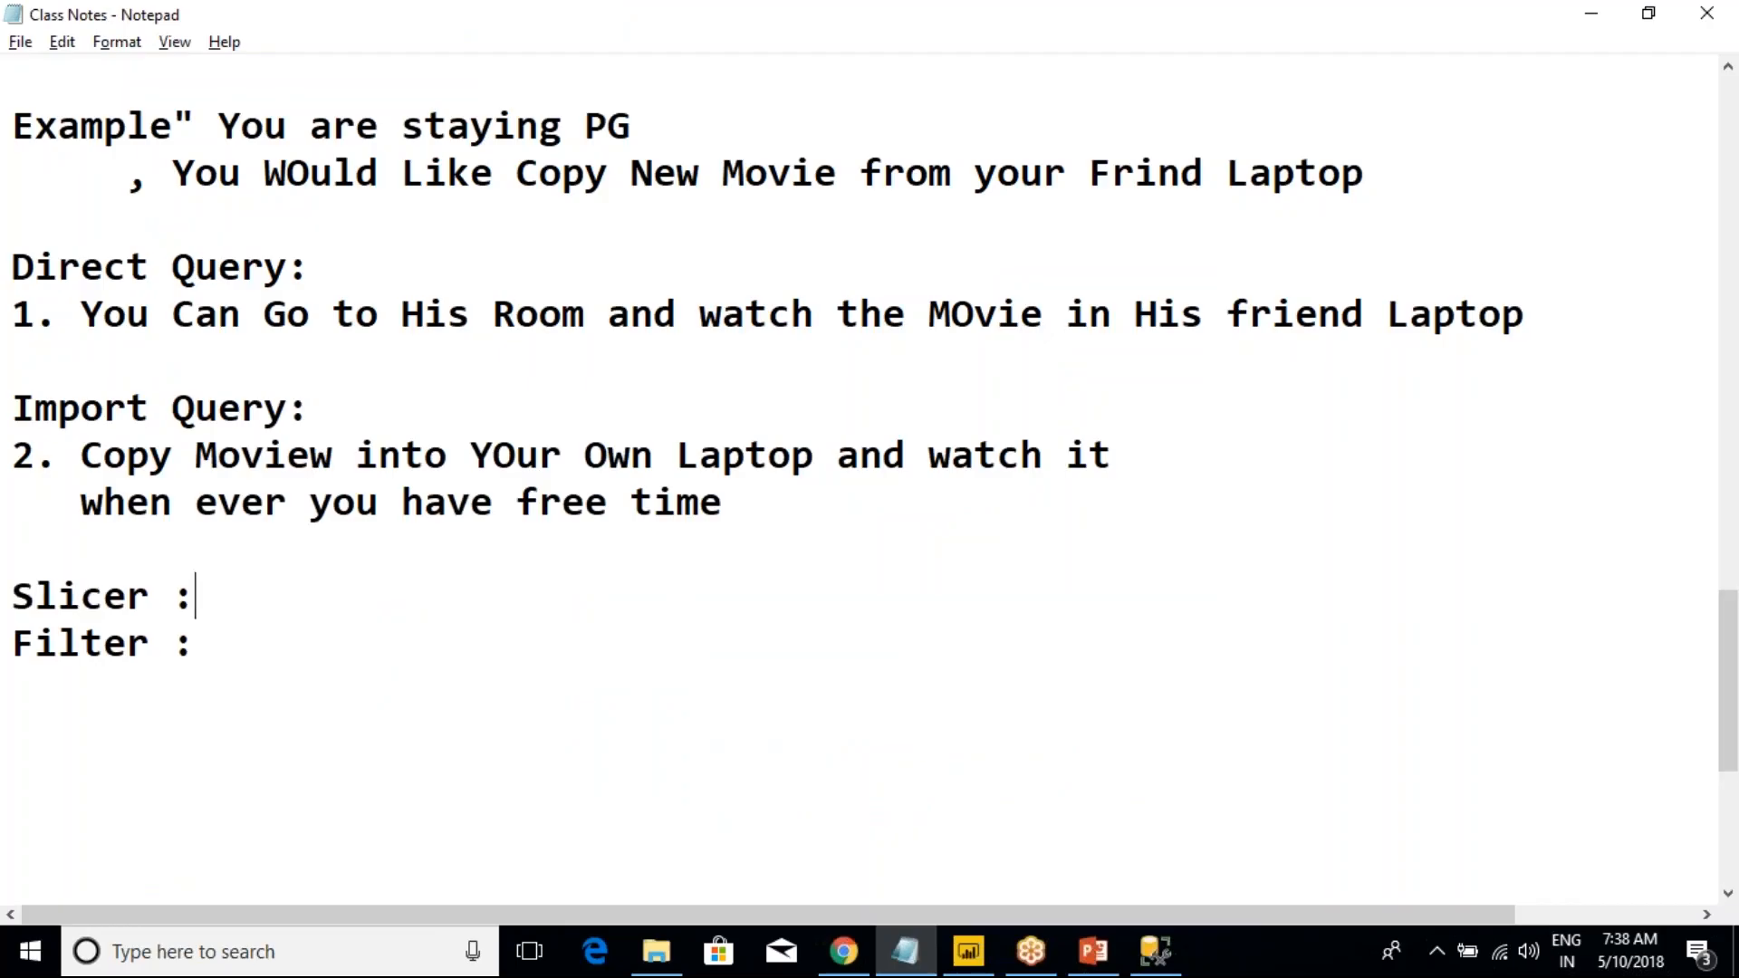
left_click(195, 643)
left_click(195, 596)
- Under the Filter heading, write the indented definition "Used to select the required data similar to WHERE in SQL."
key("Return")
key("Tab")
type("Used")
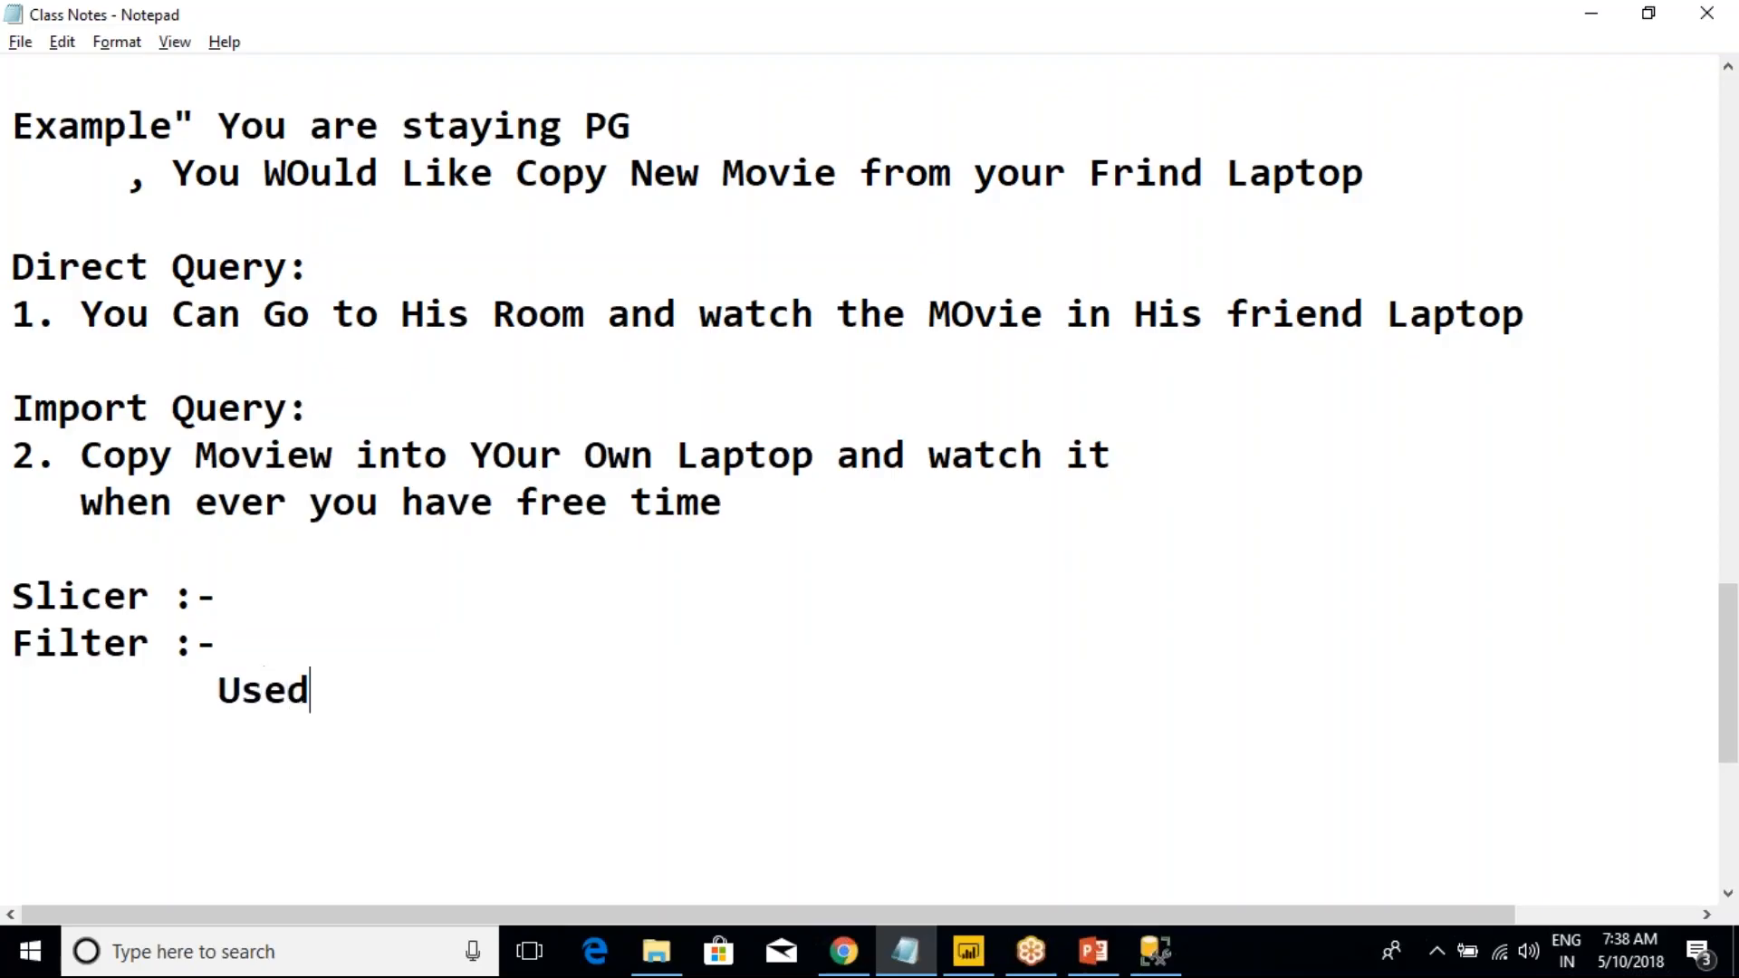
type(" to Sele")
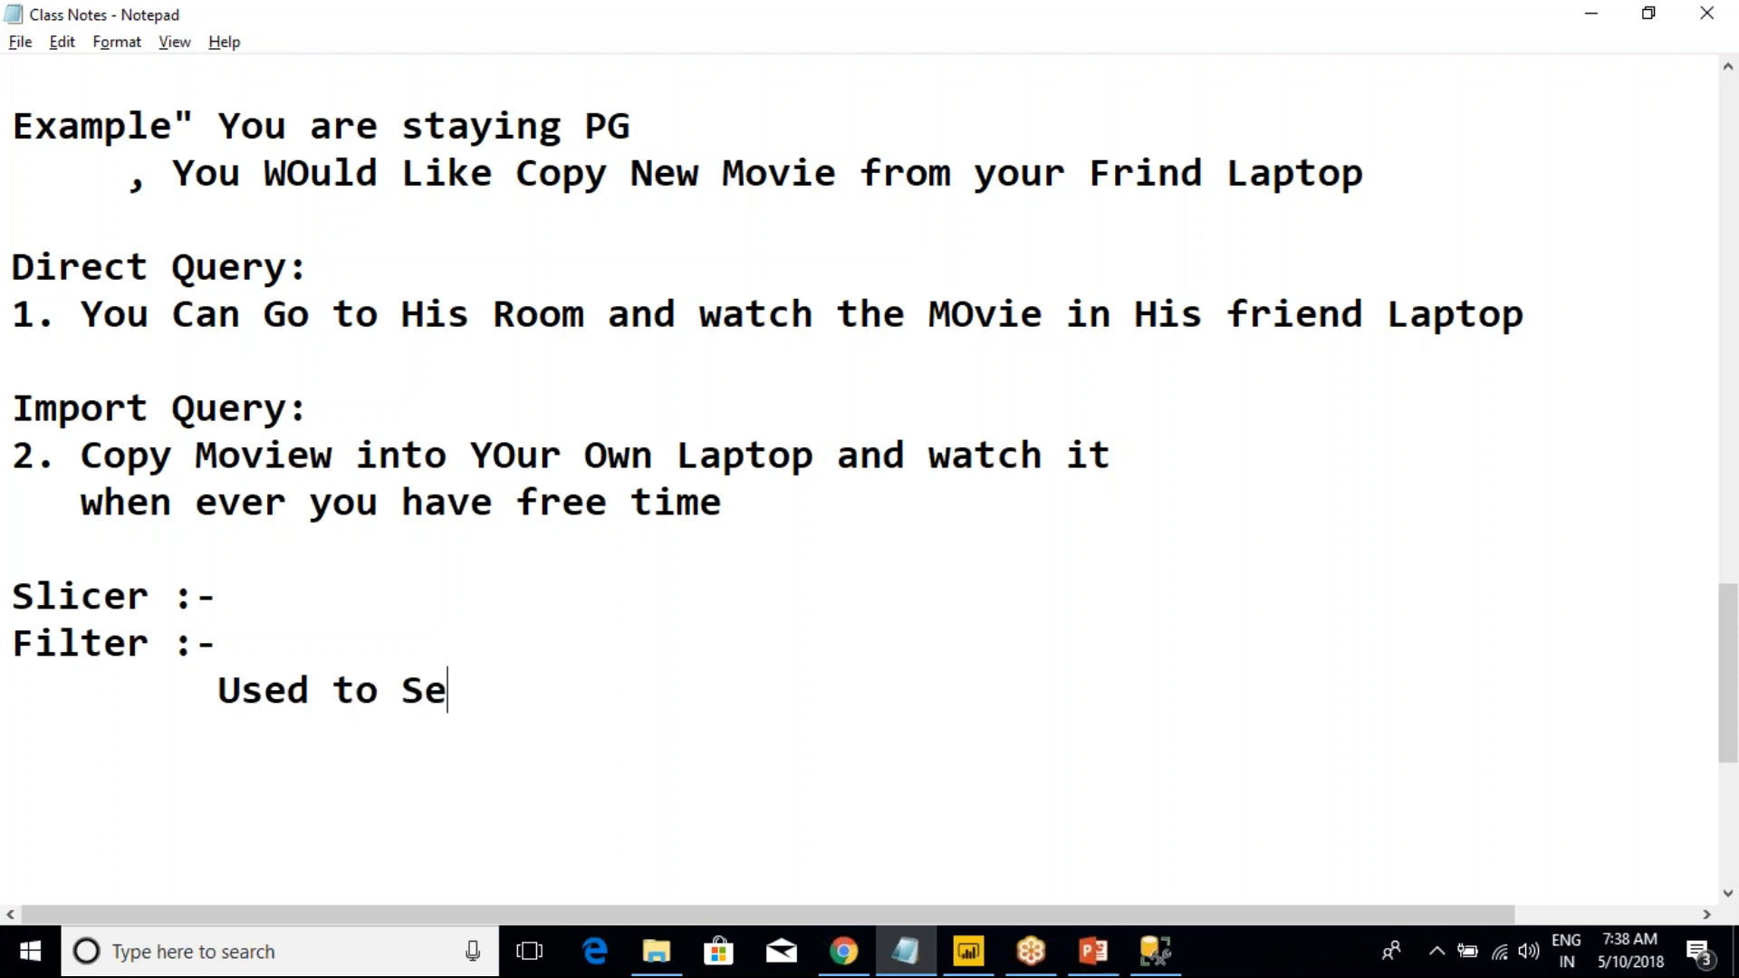
key("BackSpace")
key("BackSpace")
key("BackSpace")
key("BackSpace")
type("select ")
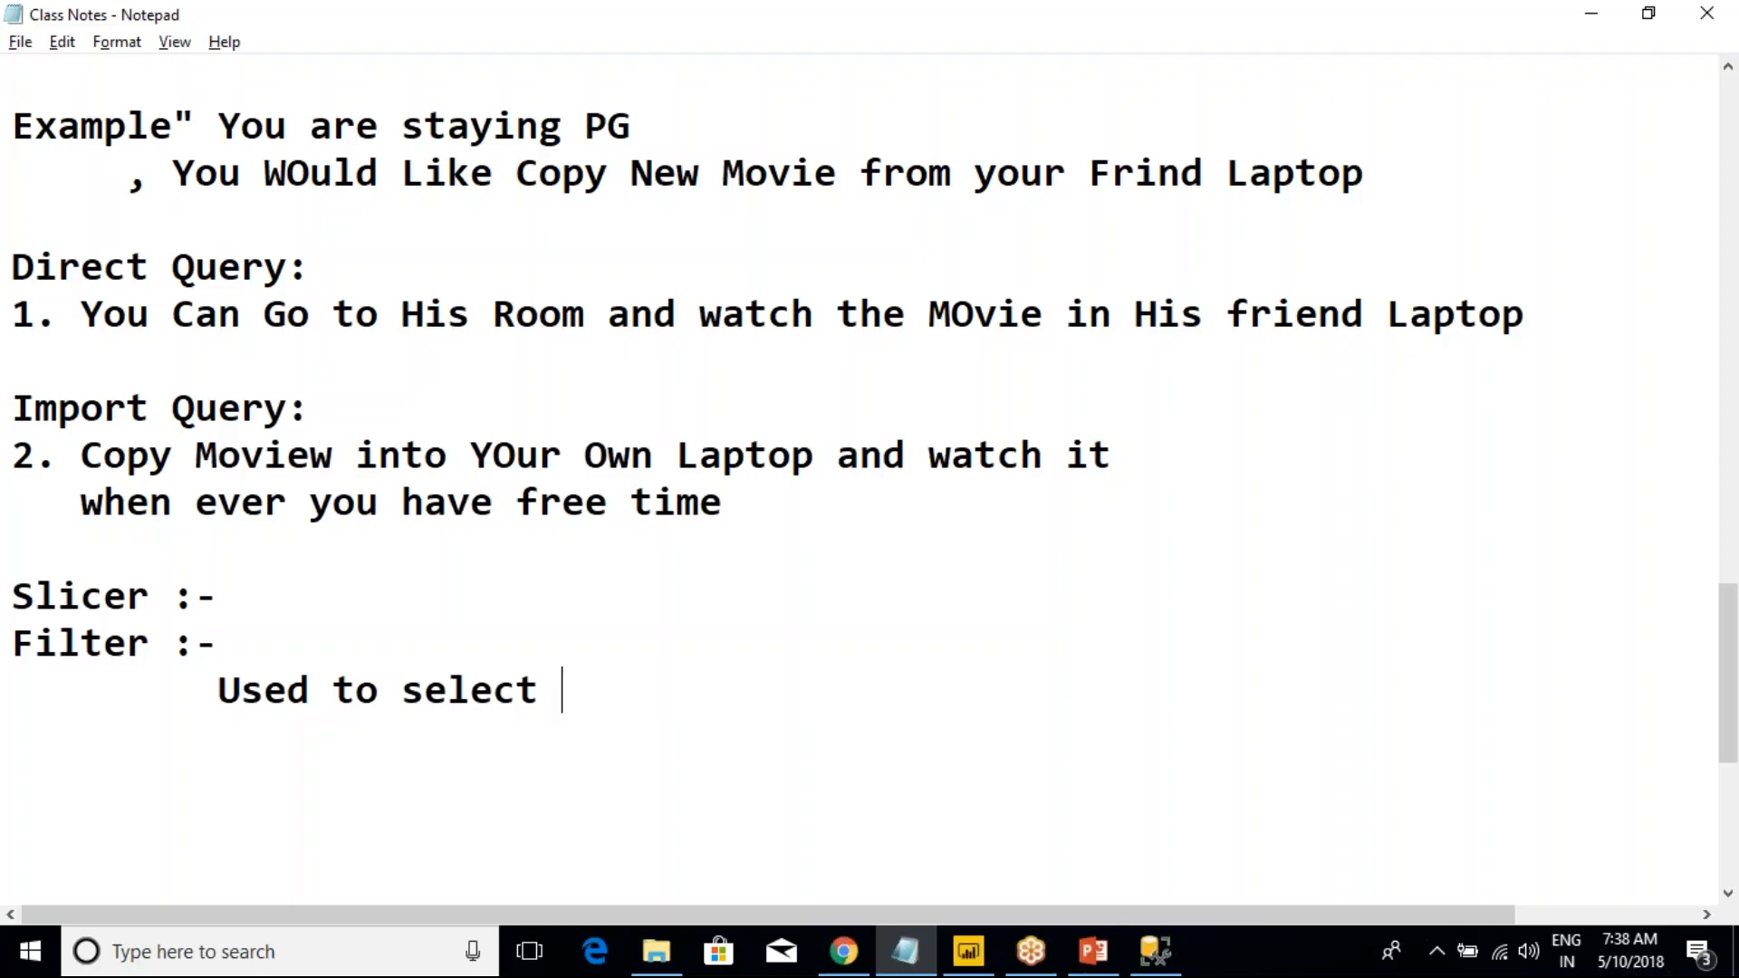
type("the required d")
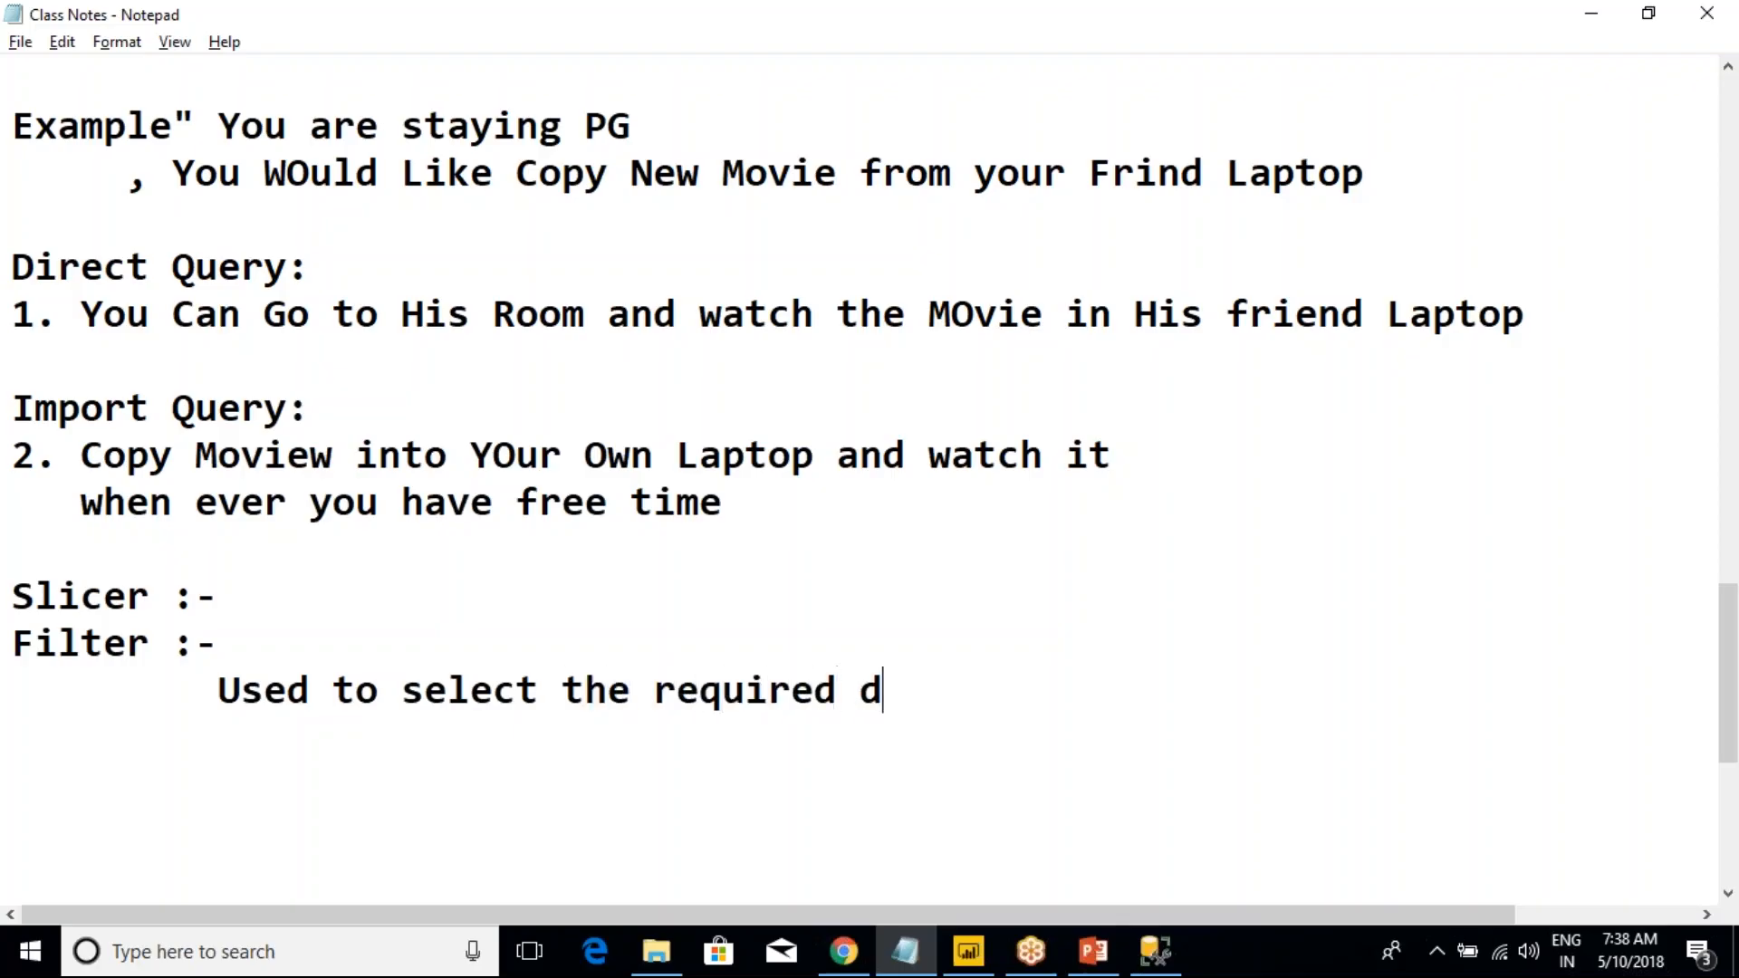
type("ata similar to ")
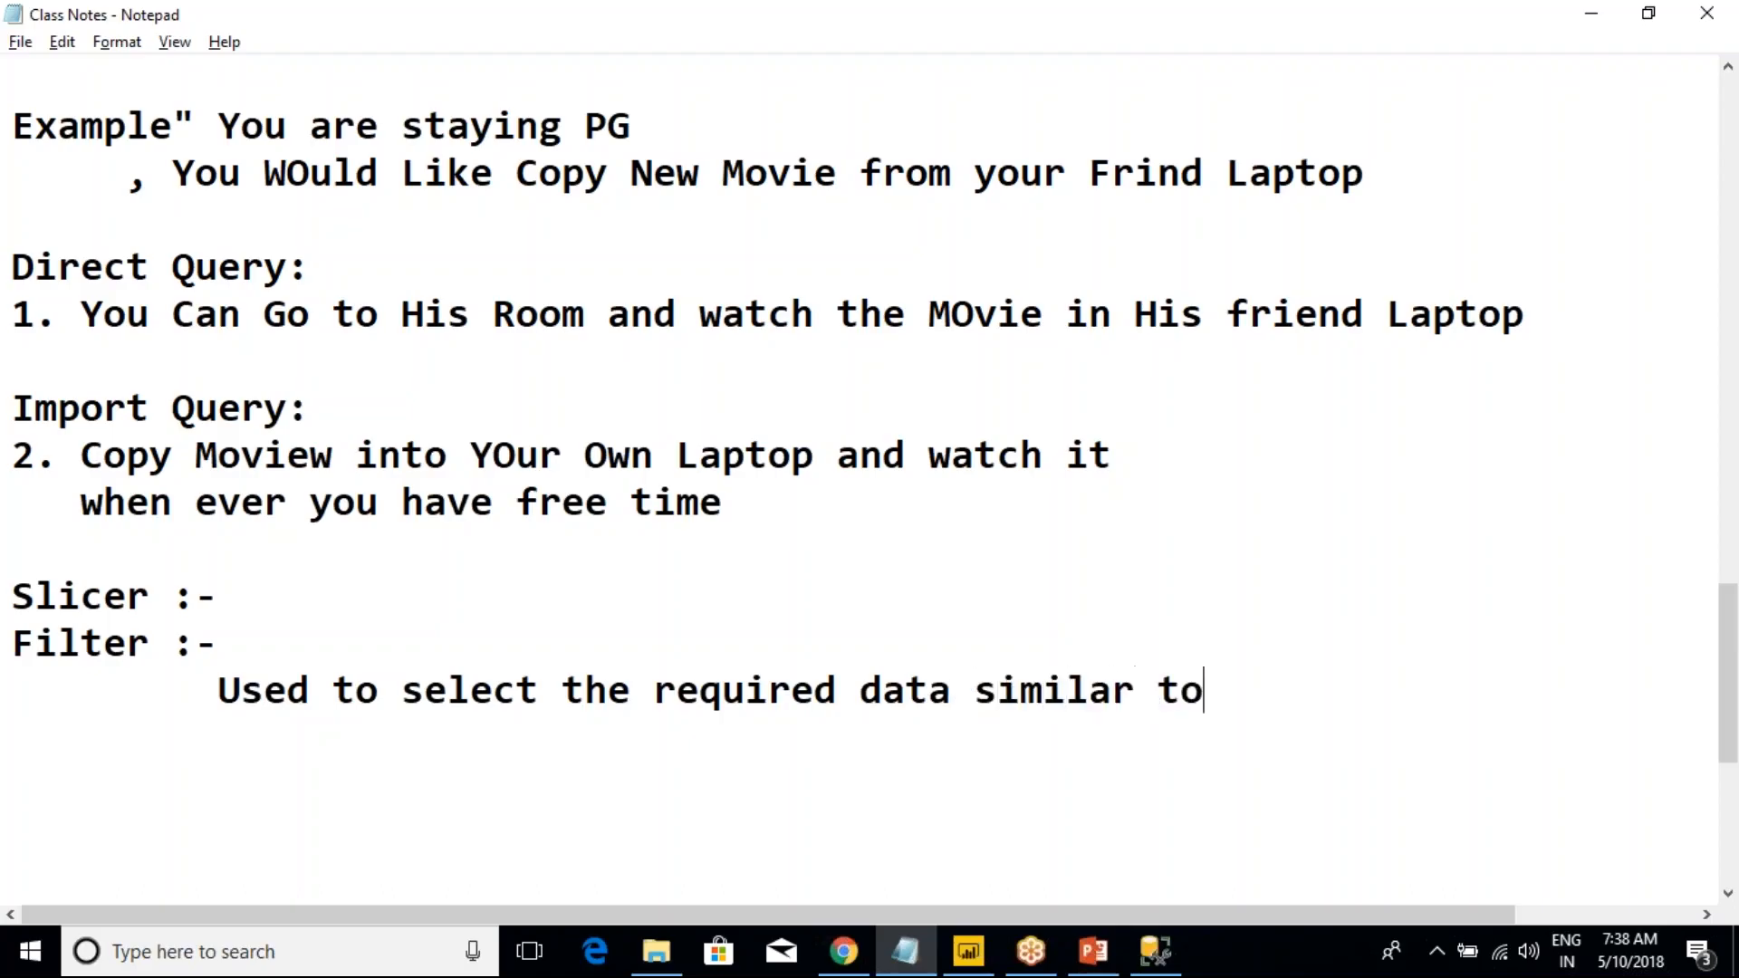
type("WHWE")
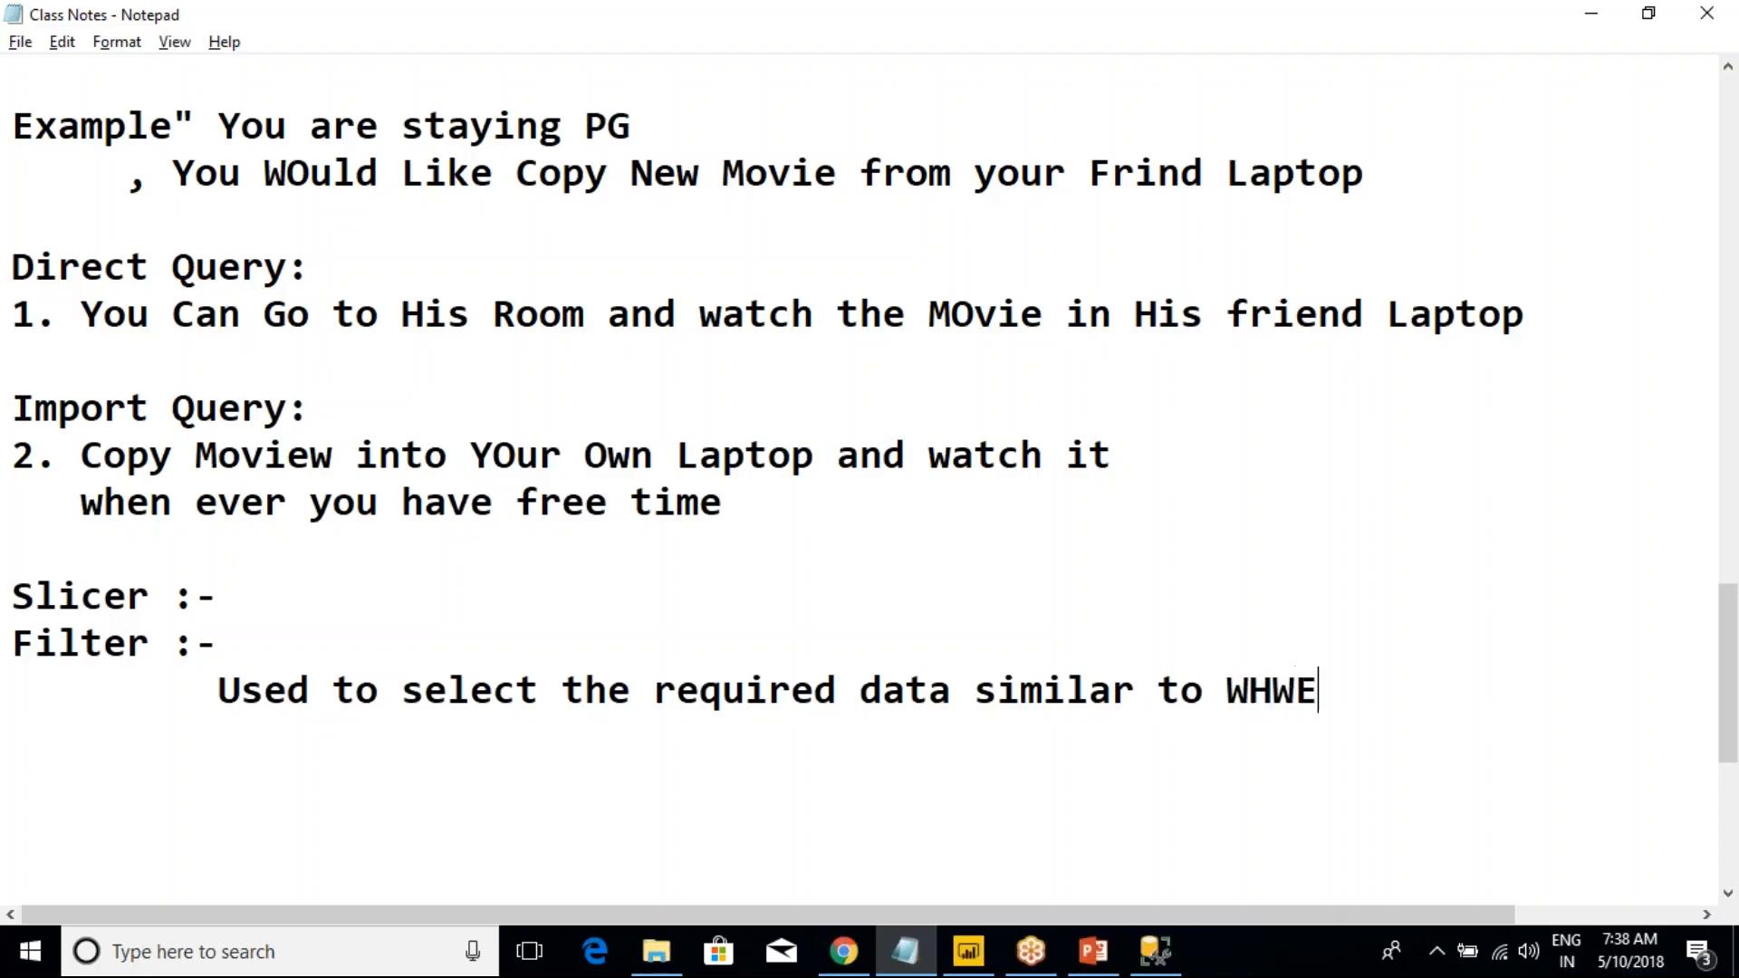
key("BackSpace")
key("BackSpace")
type("W")
key("BackSpace")
type("E")
key("BackSpace")
type("ERE ")
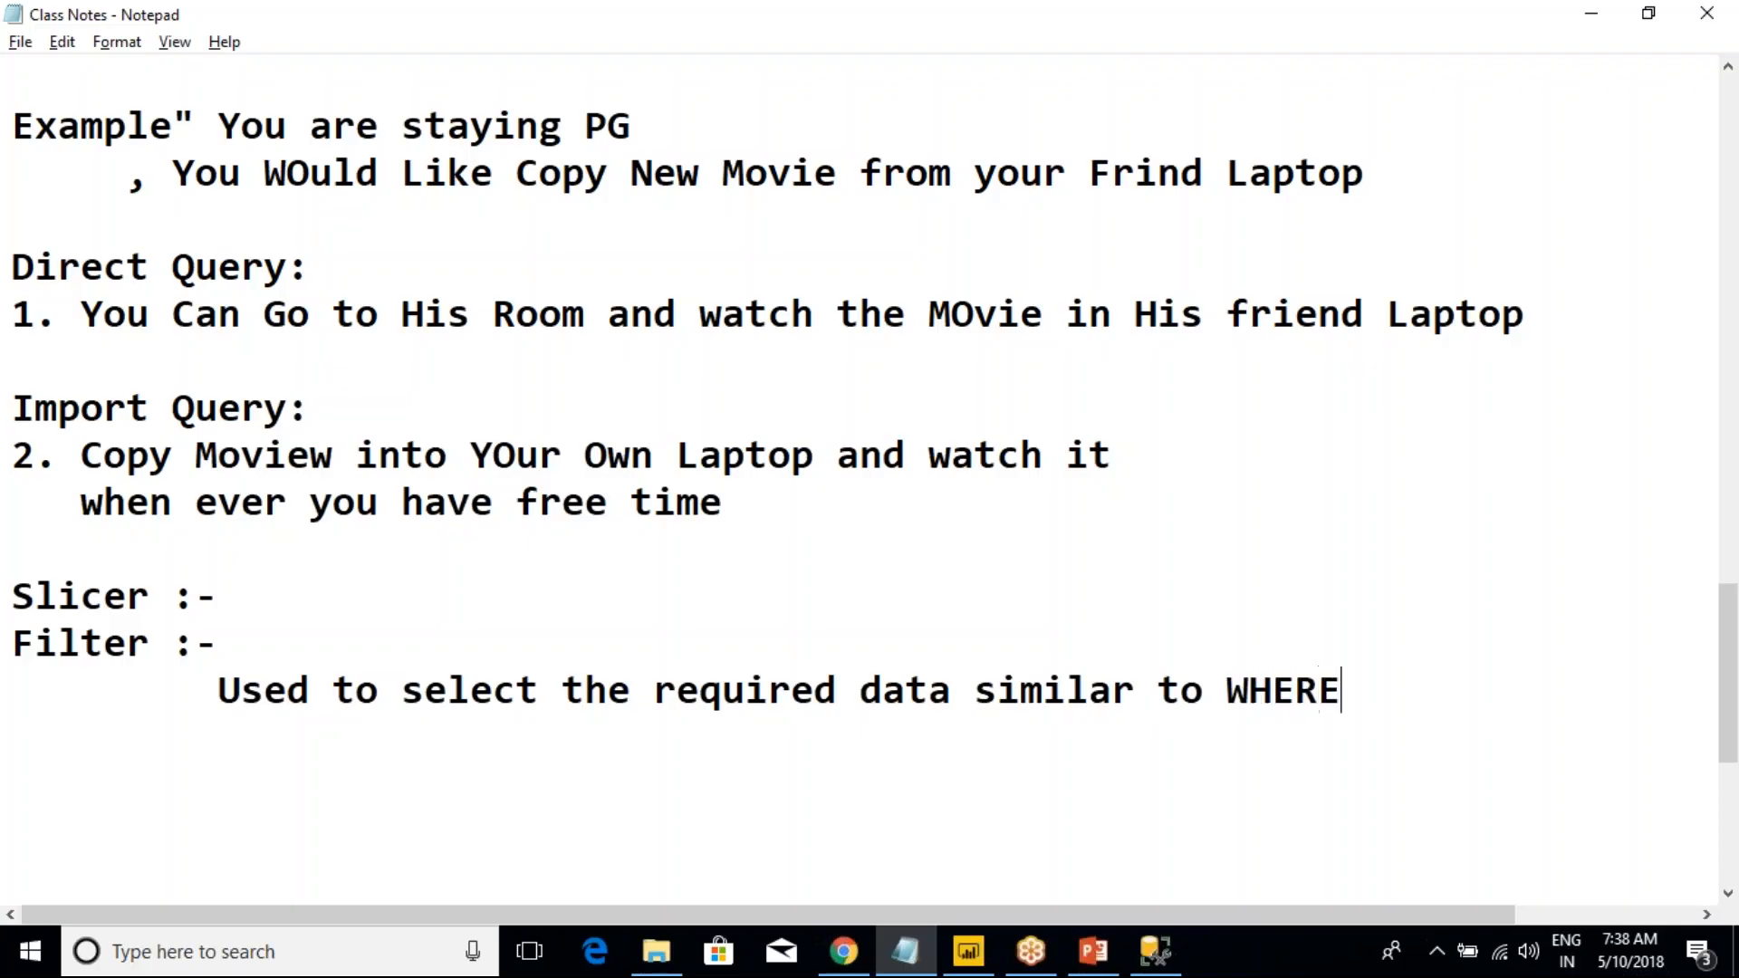
type("in SQL.")
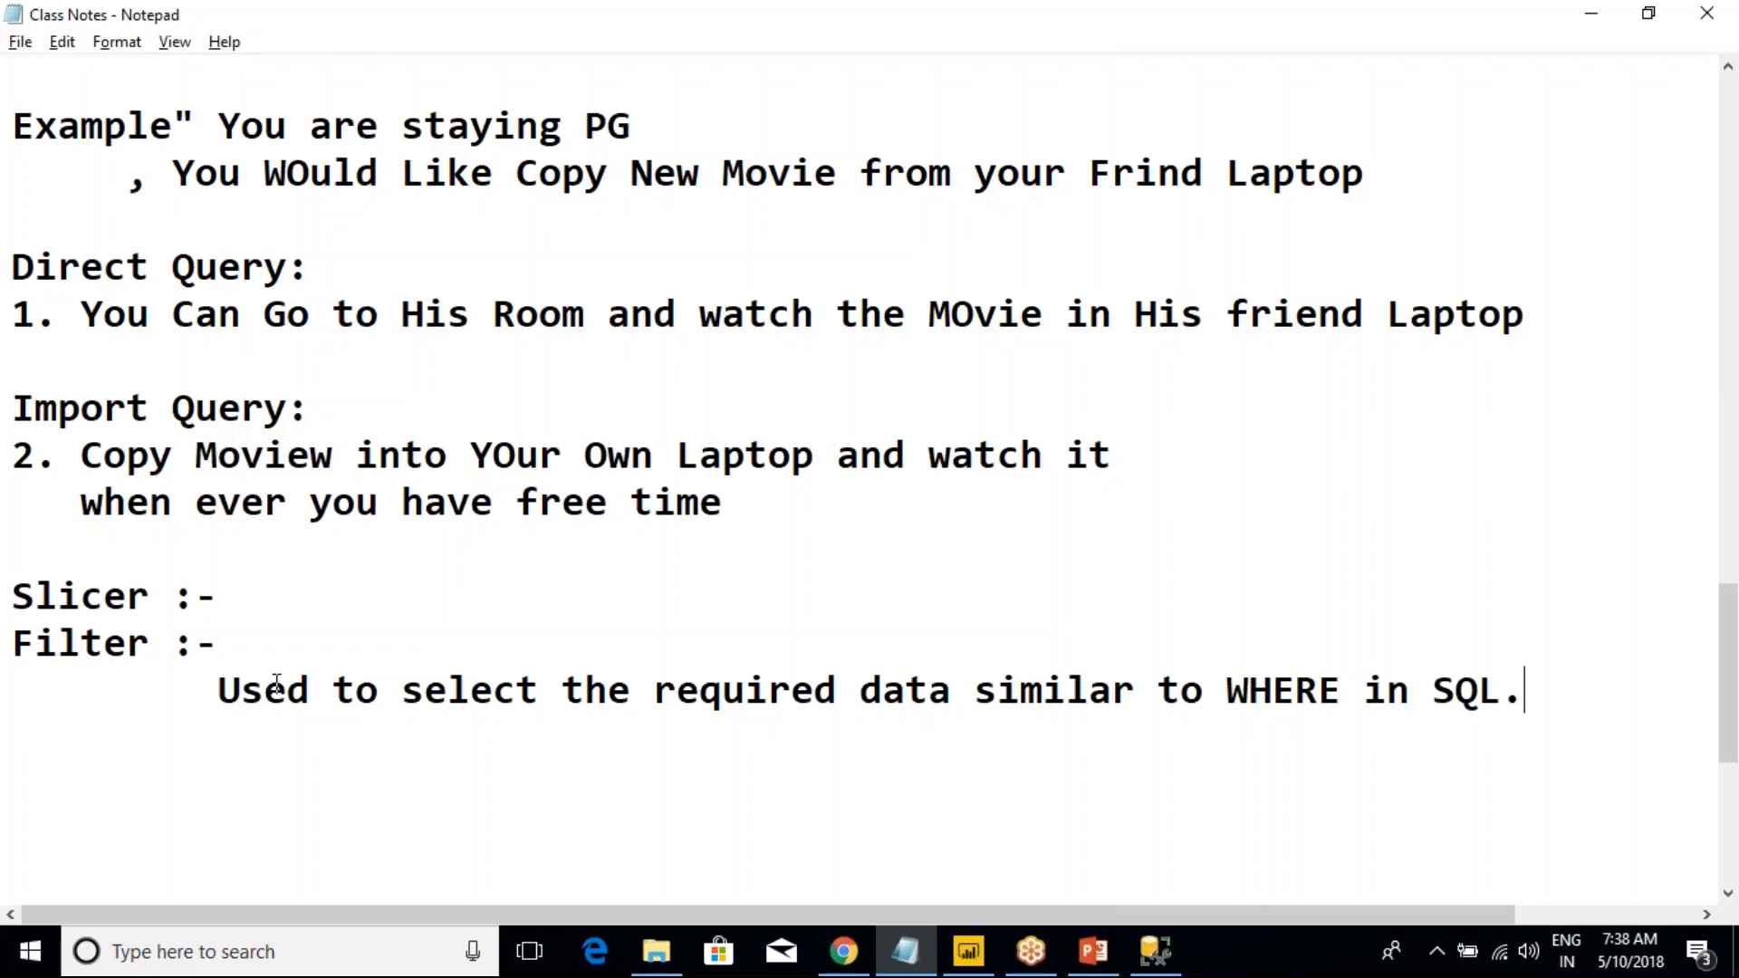
- Point out the Slicer and Filter headings in the notes, and filter the Power BI report's slicer to Australia
left_click_drag(237, 644, 170, 600)
left_click_drag(56, 643, 193, 643)
left_click(195, 643)
key("alt+Tab")
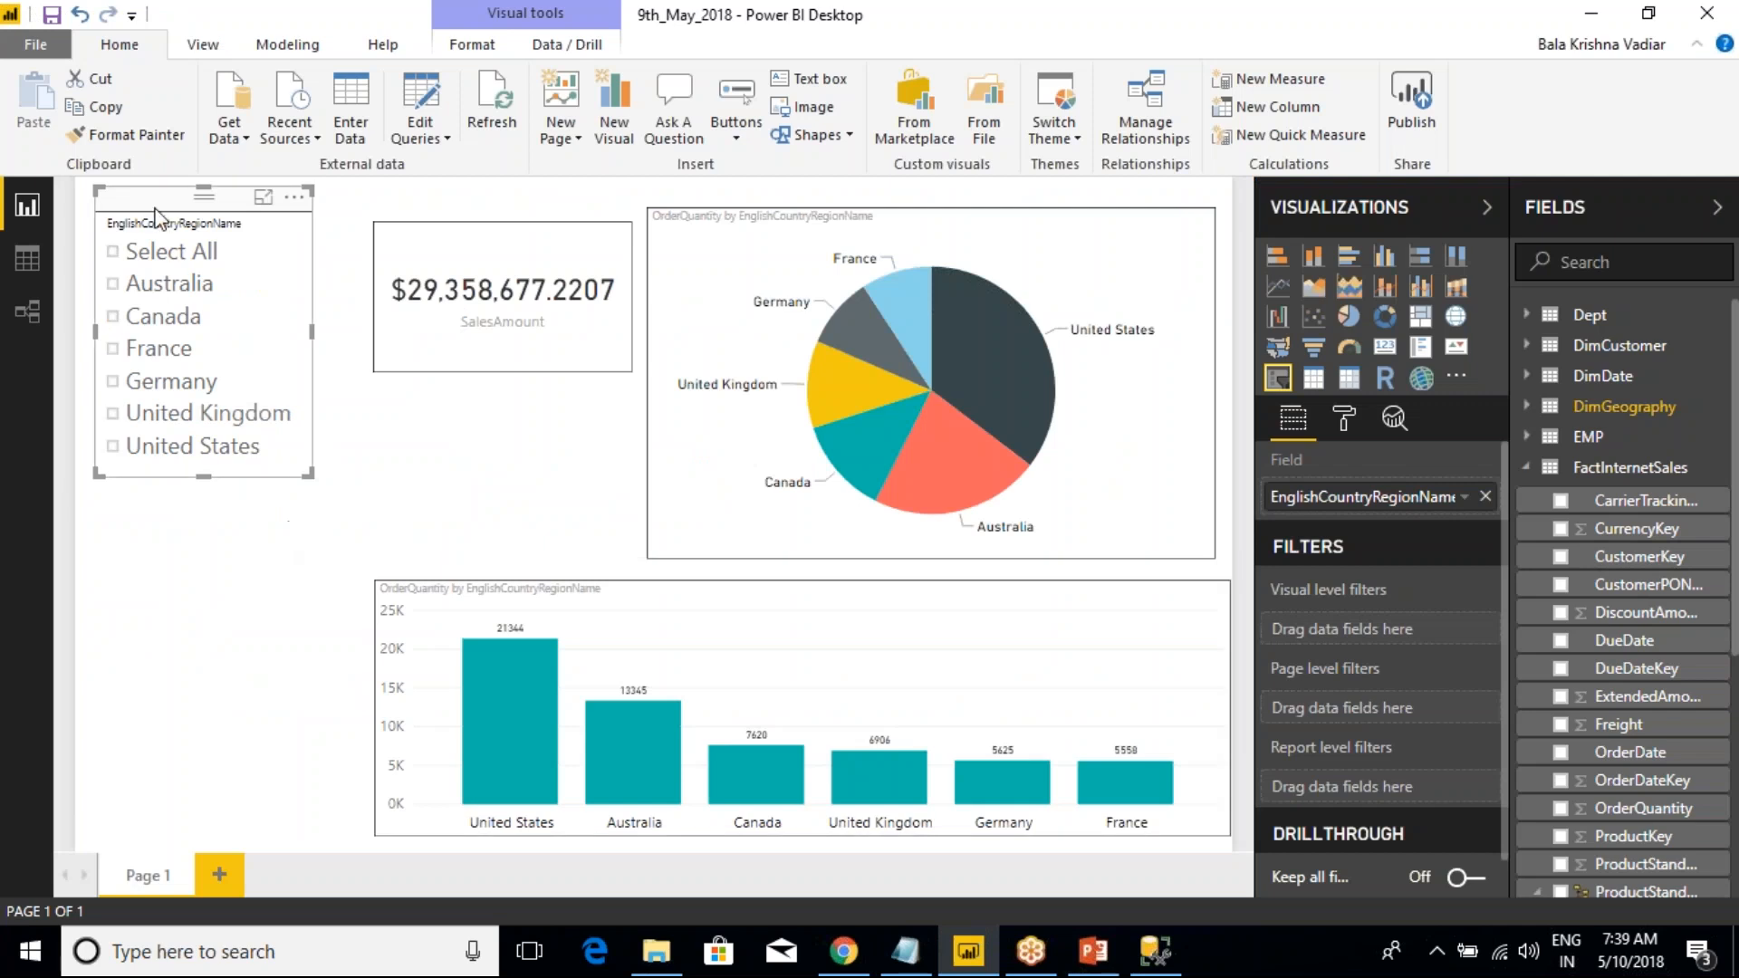
left_click(113, 283)
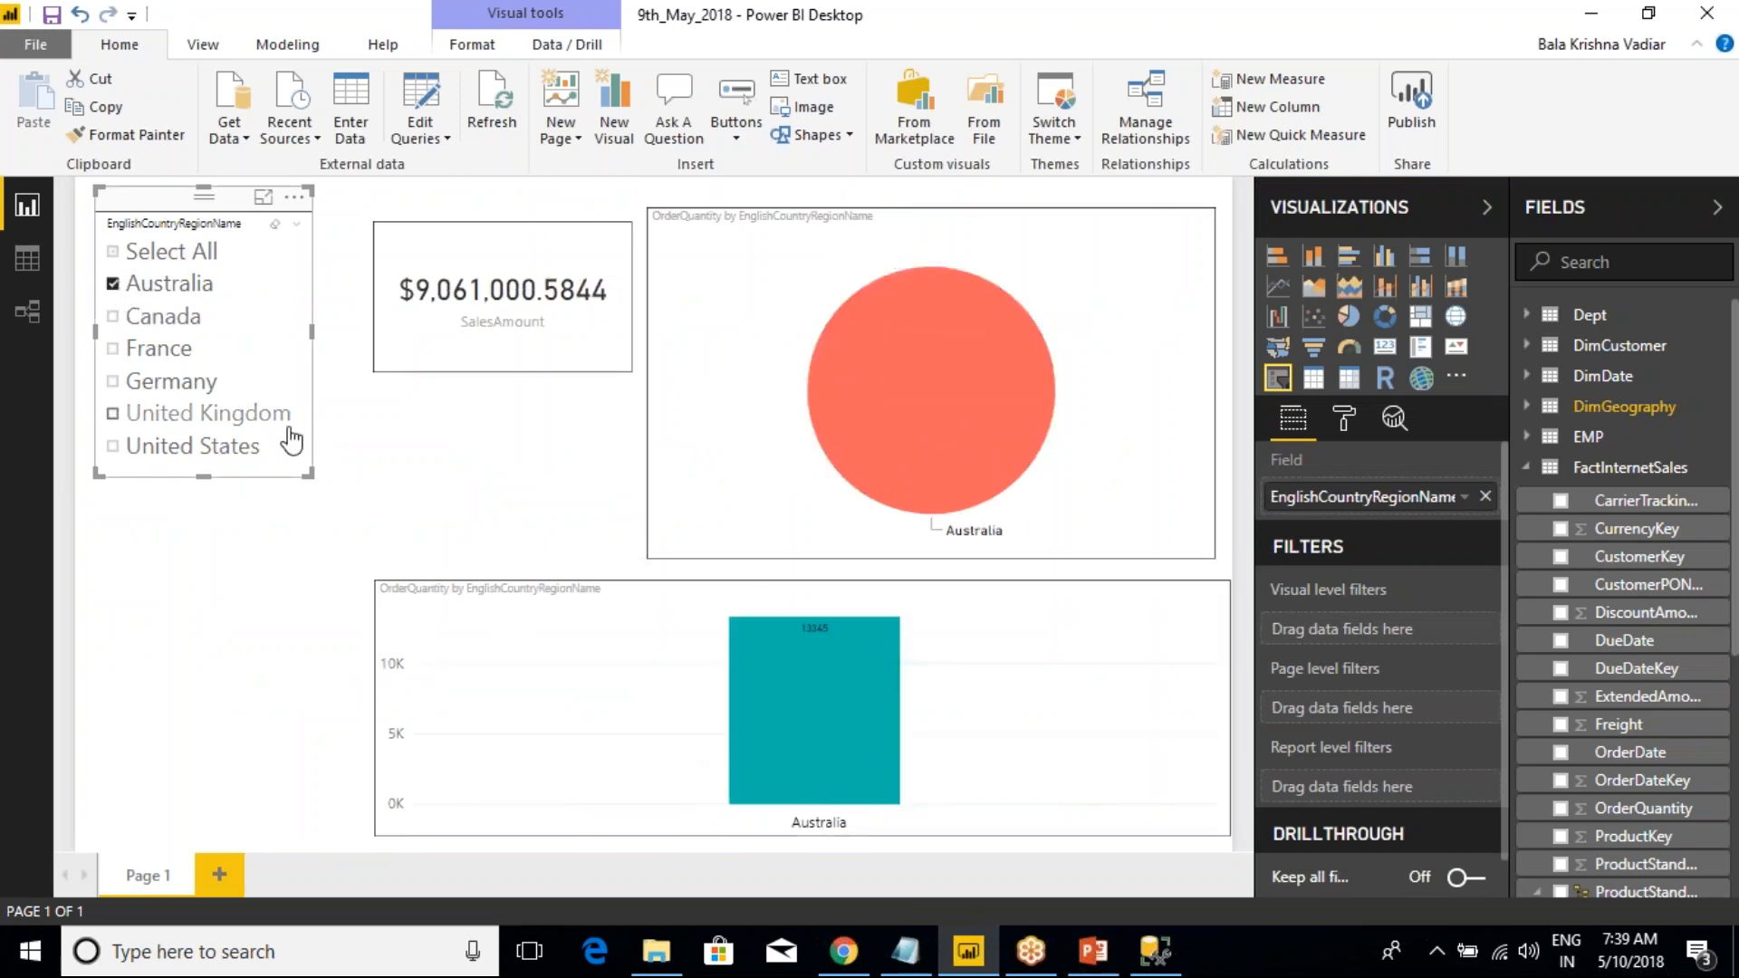
- Compare the filter definition in the class notes with the Australia-filtered visuals in the Power BI report
key("alt+Tab")
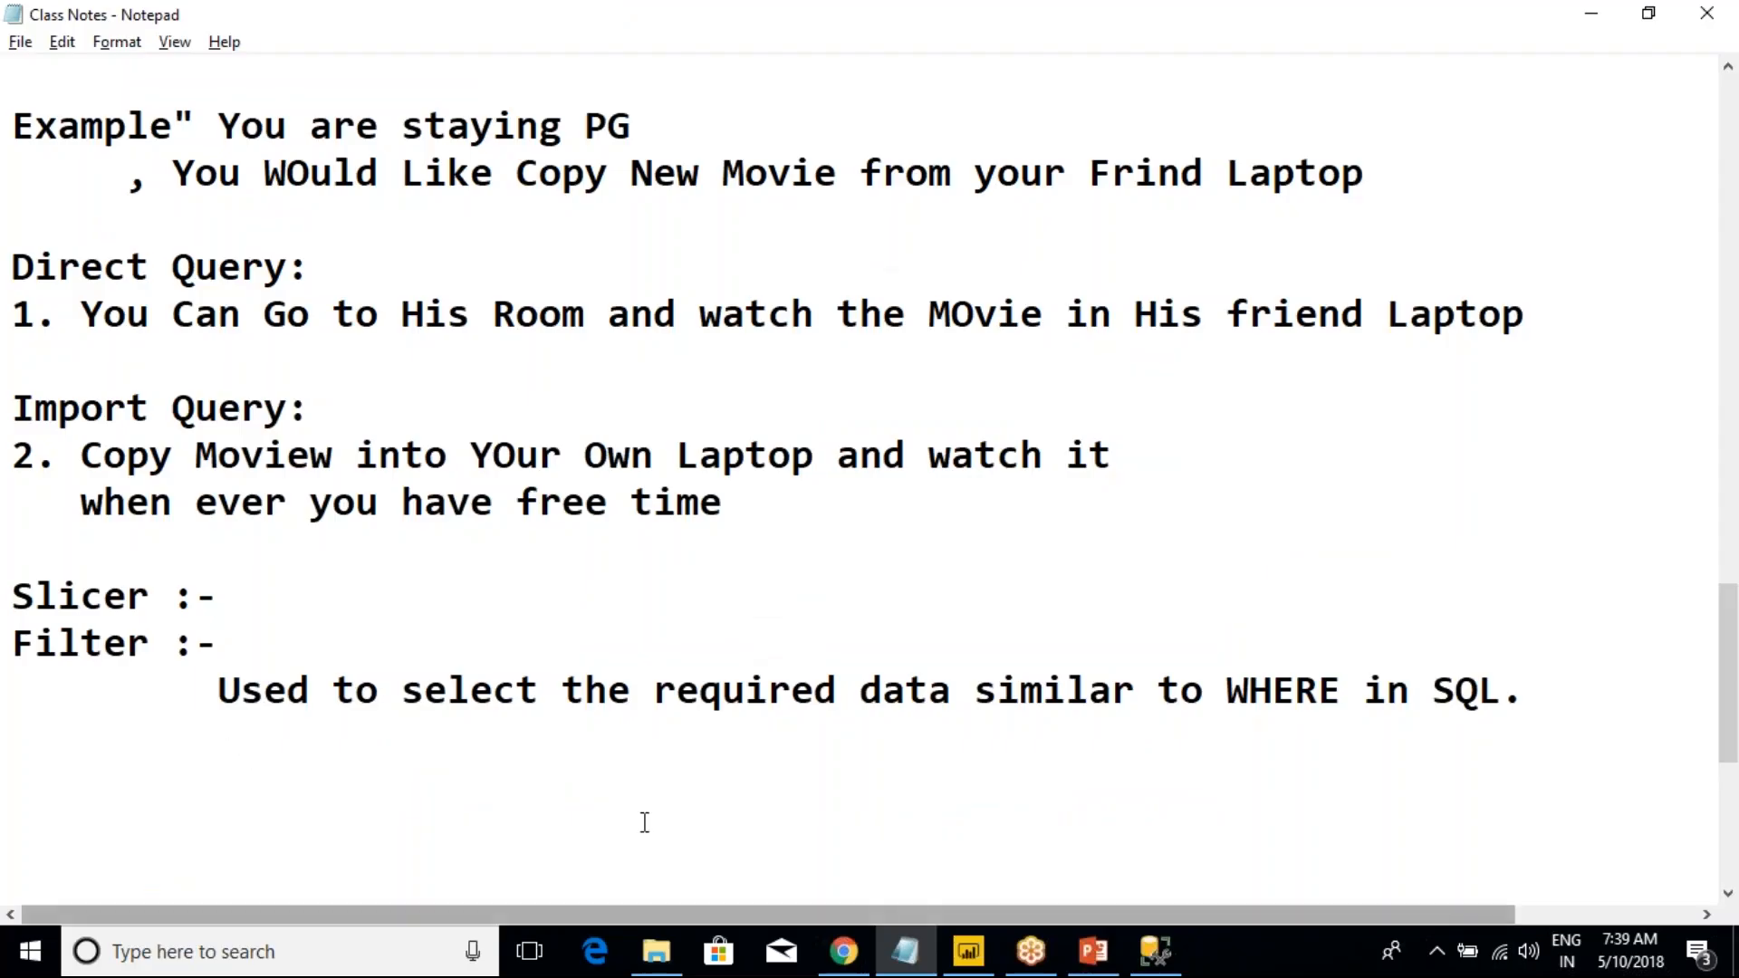
left_click_drag(13, 643, 1393, 727)
left_click(1543, 704)
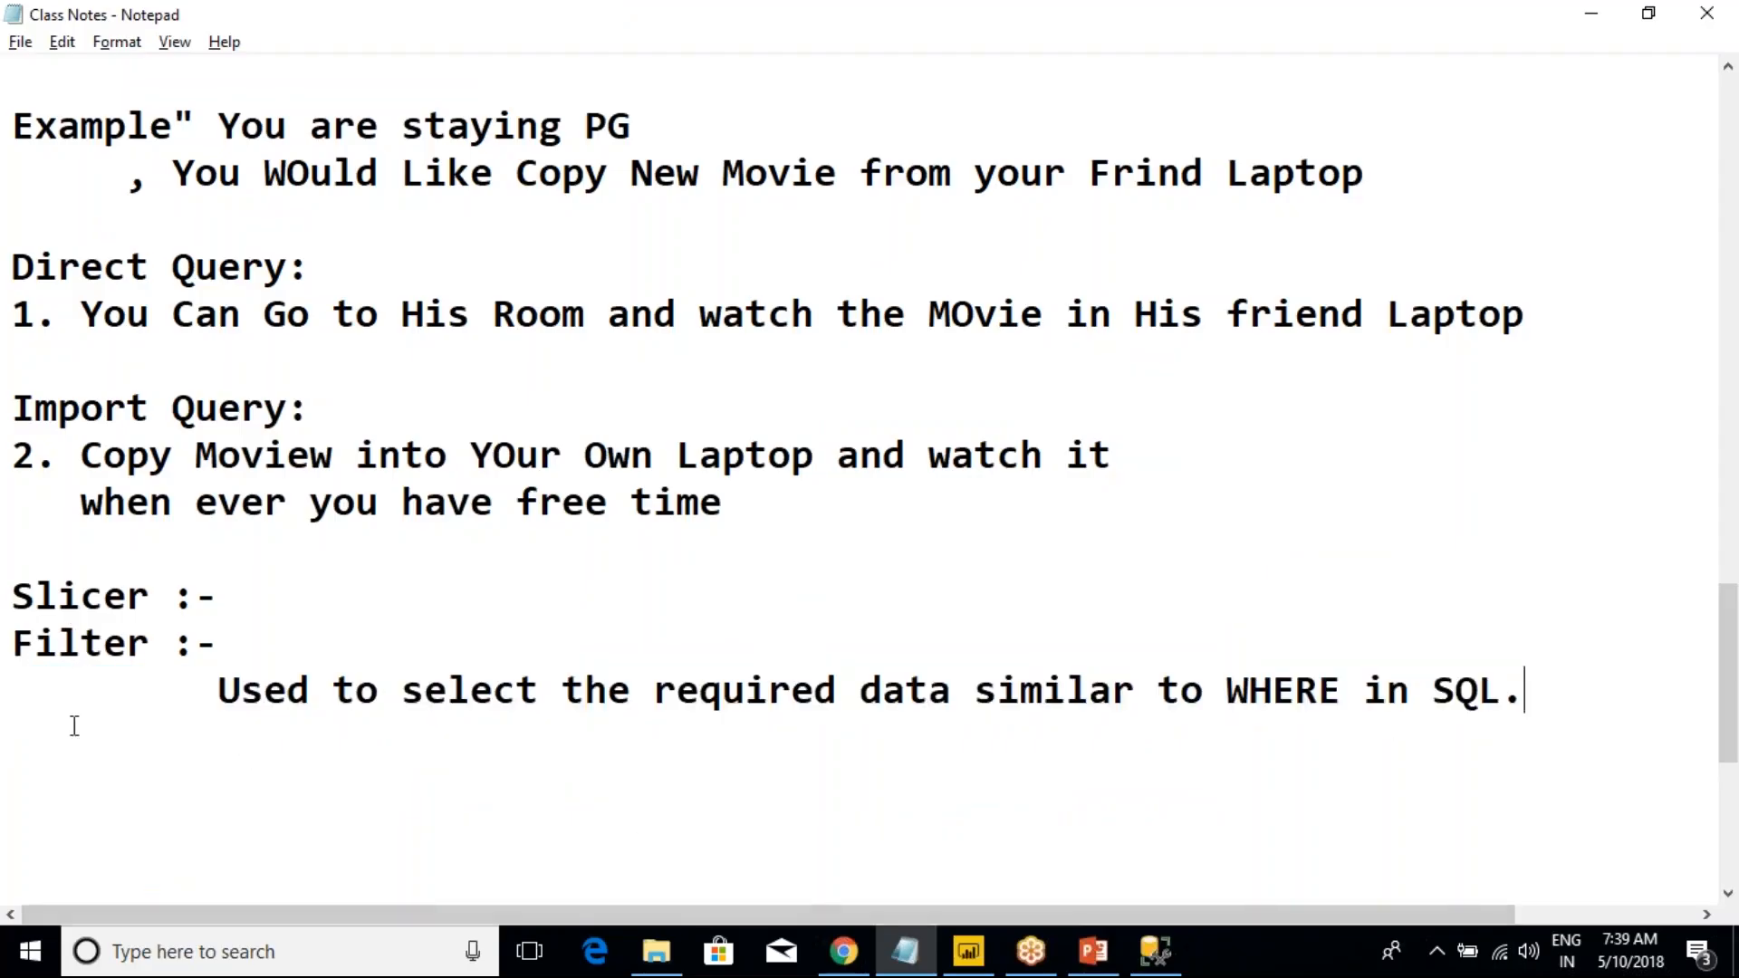
key("alt+Tab")
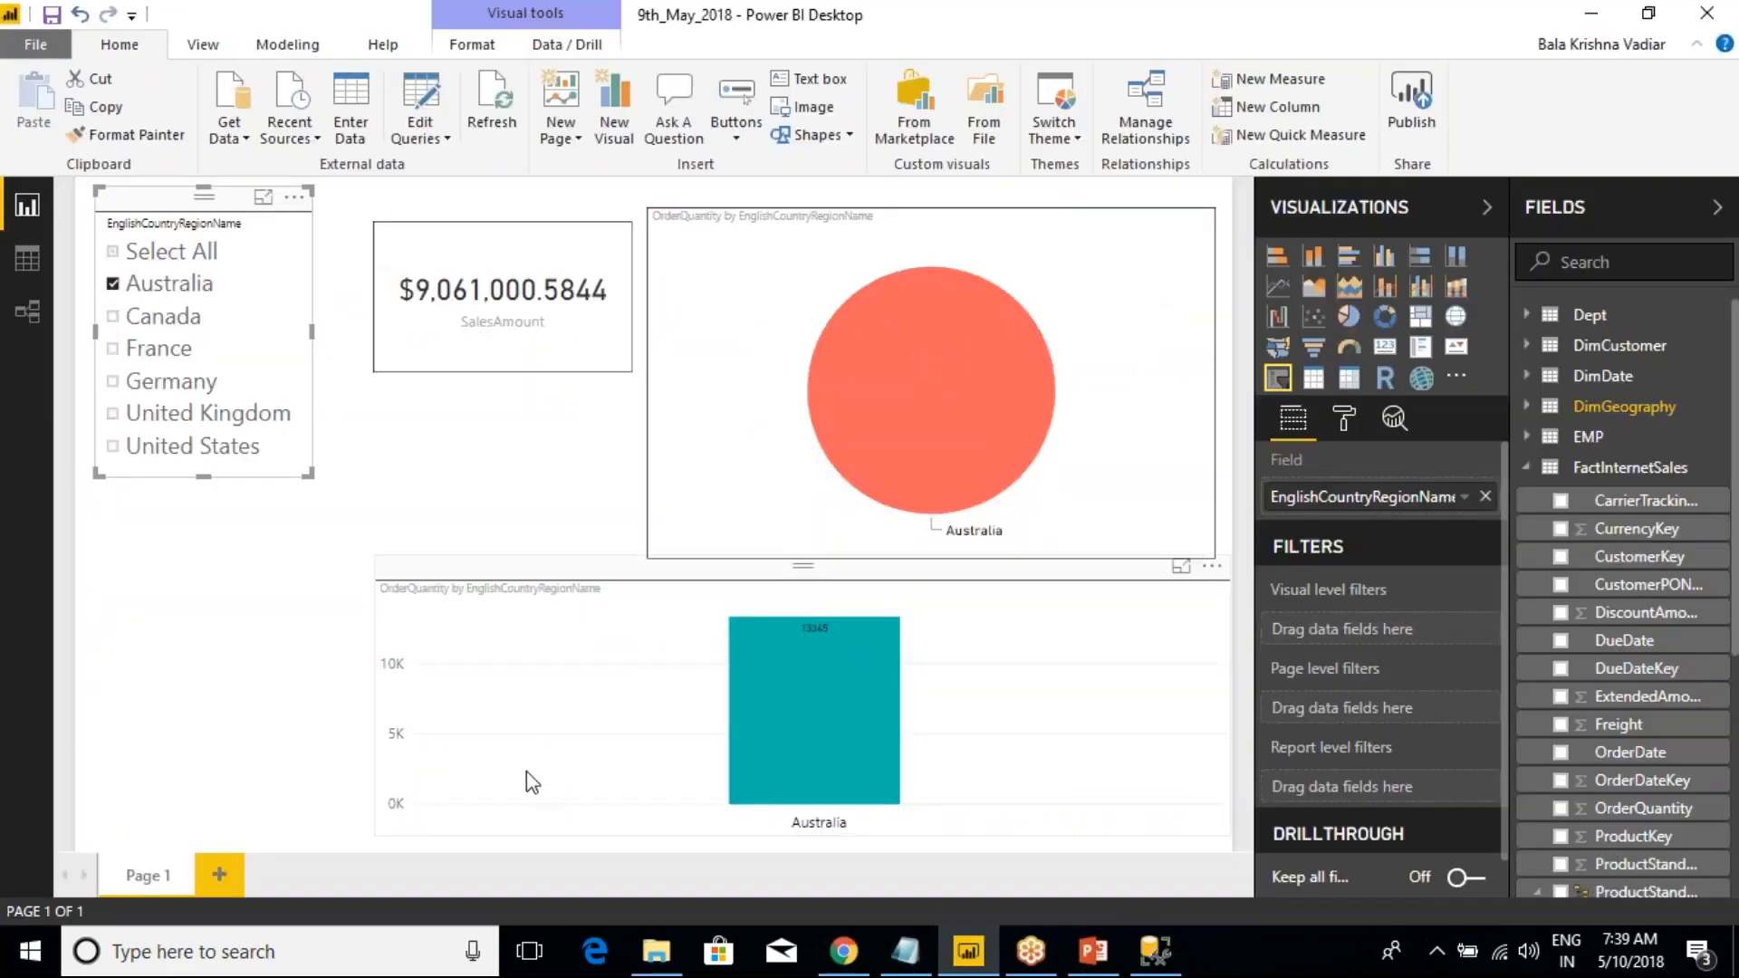
left_click(623, 582)
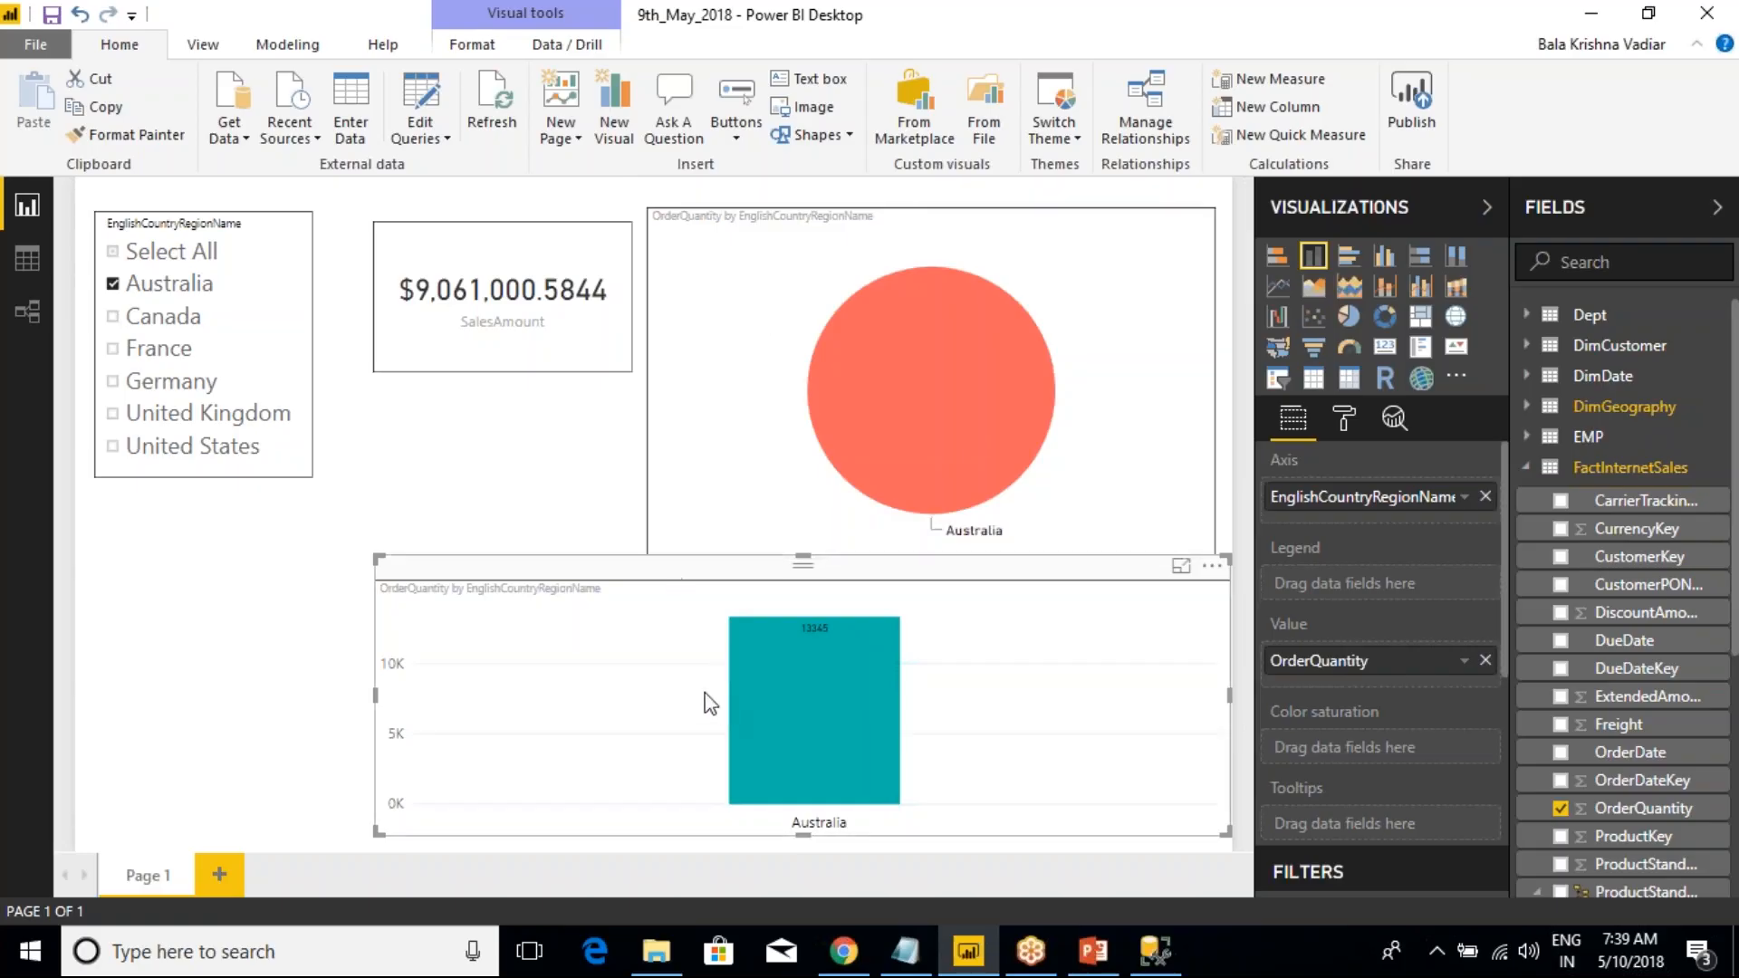
key("alt+Tab")
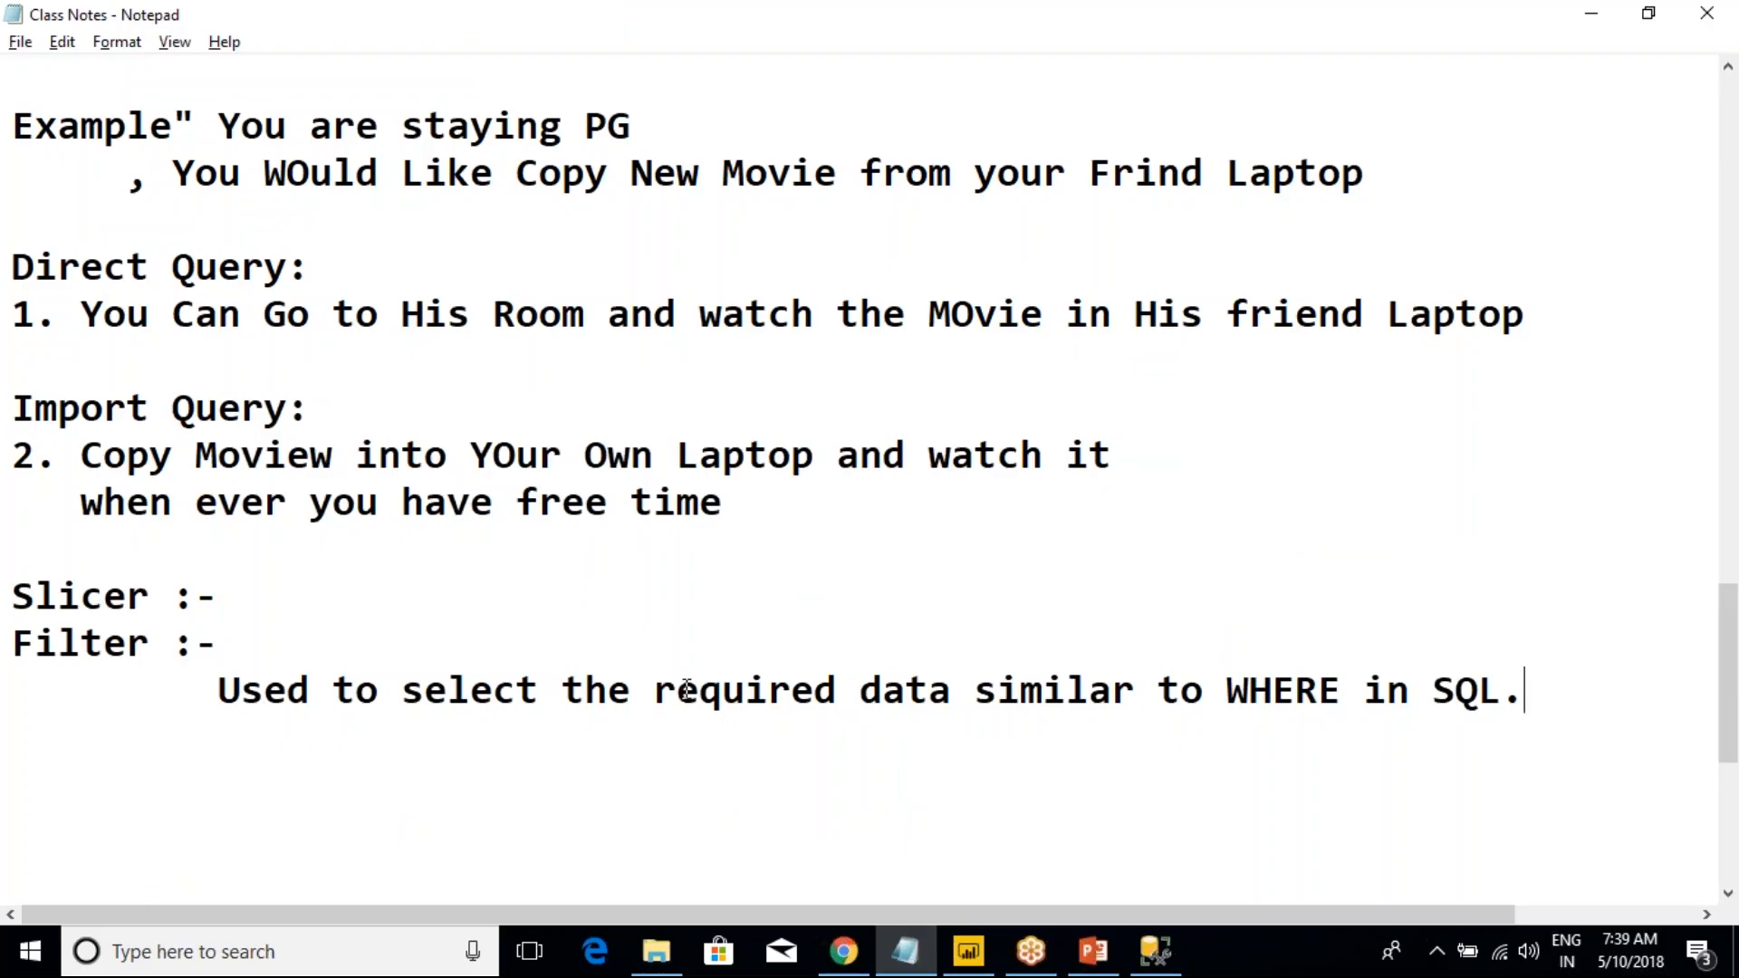
scroll(825, 712, "down", 1)
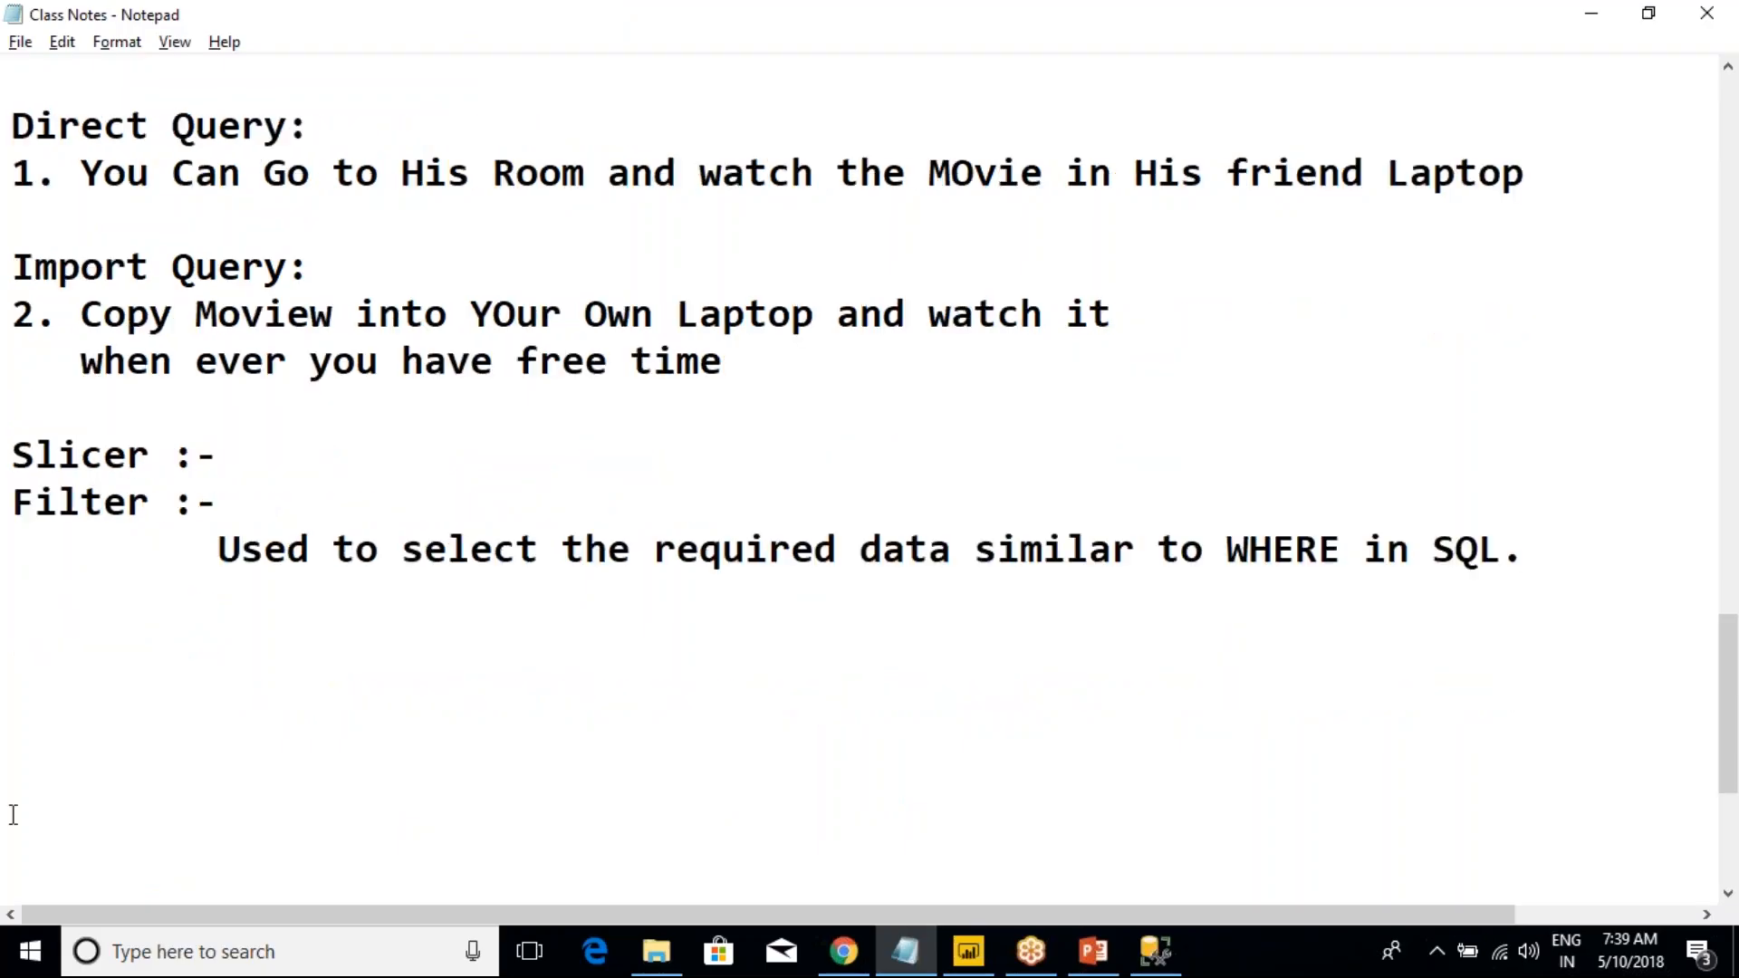
key("alt+Tab")
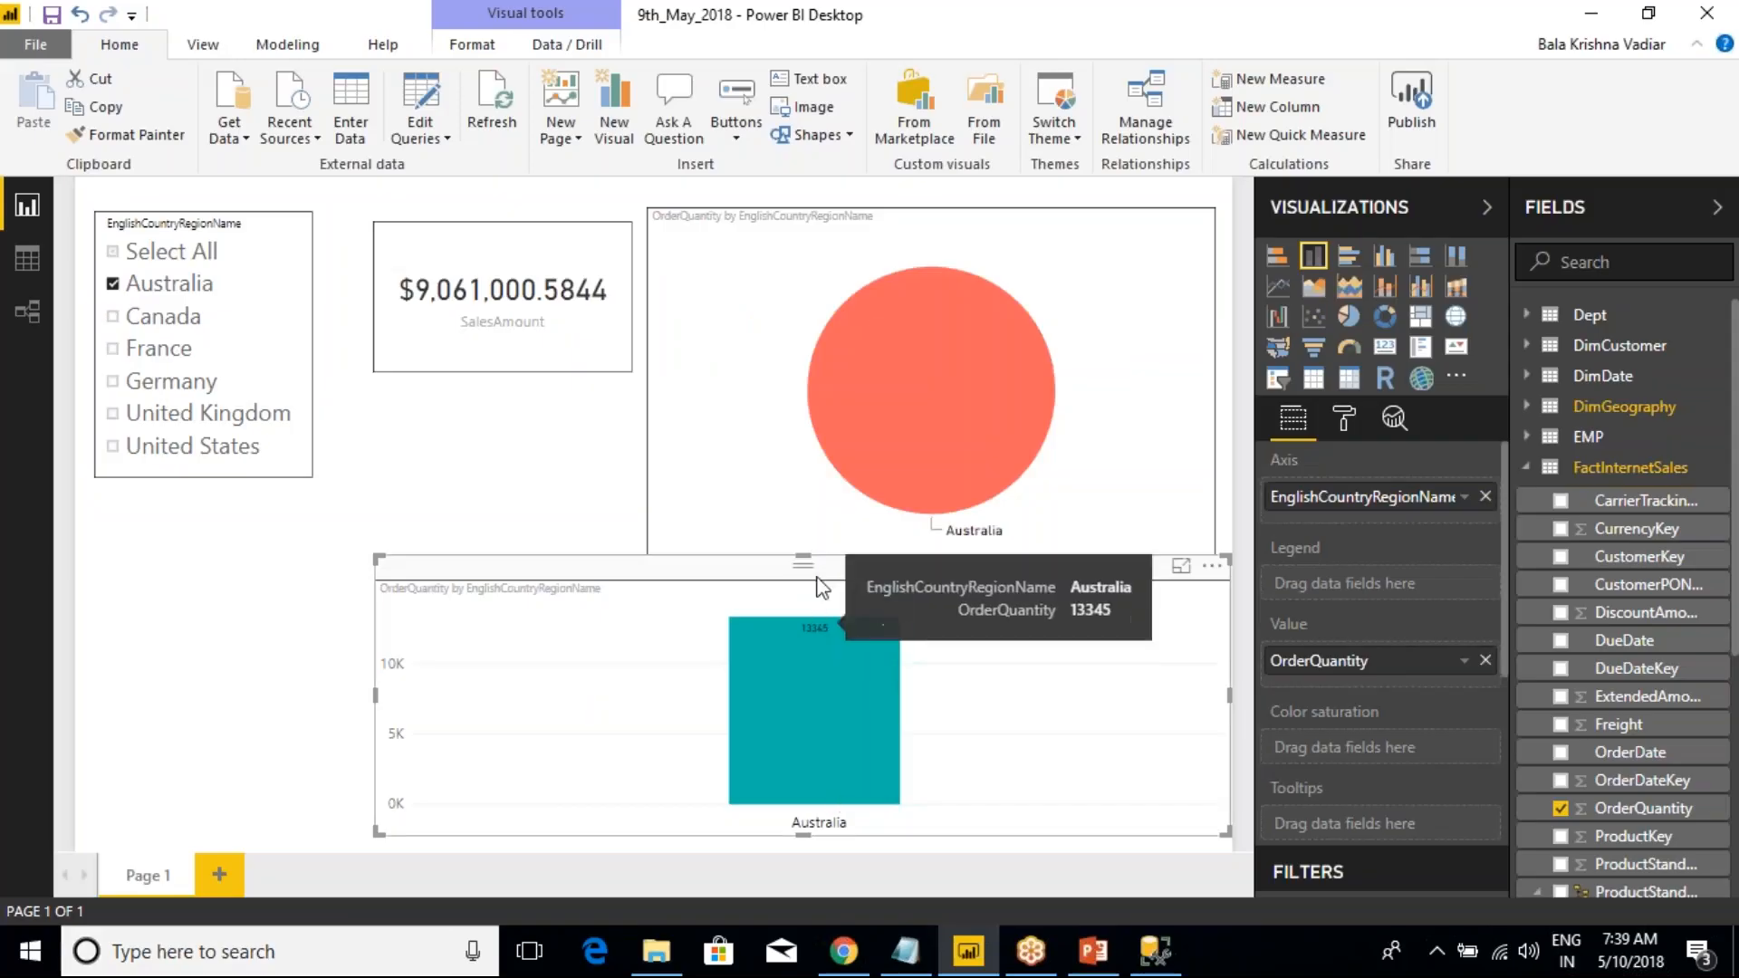
- Clear the slicer's Australia selection and examine which filter levels are offered for the slicer, the page and the pie chart
left_click(160, 288)
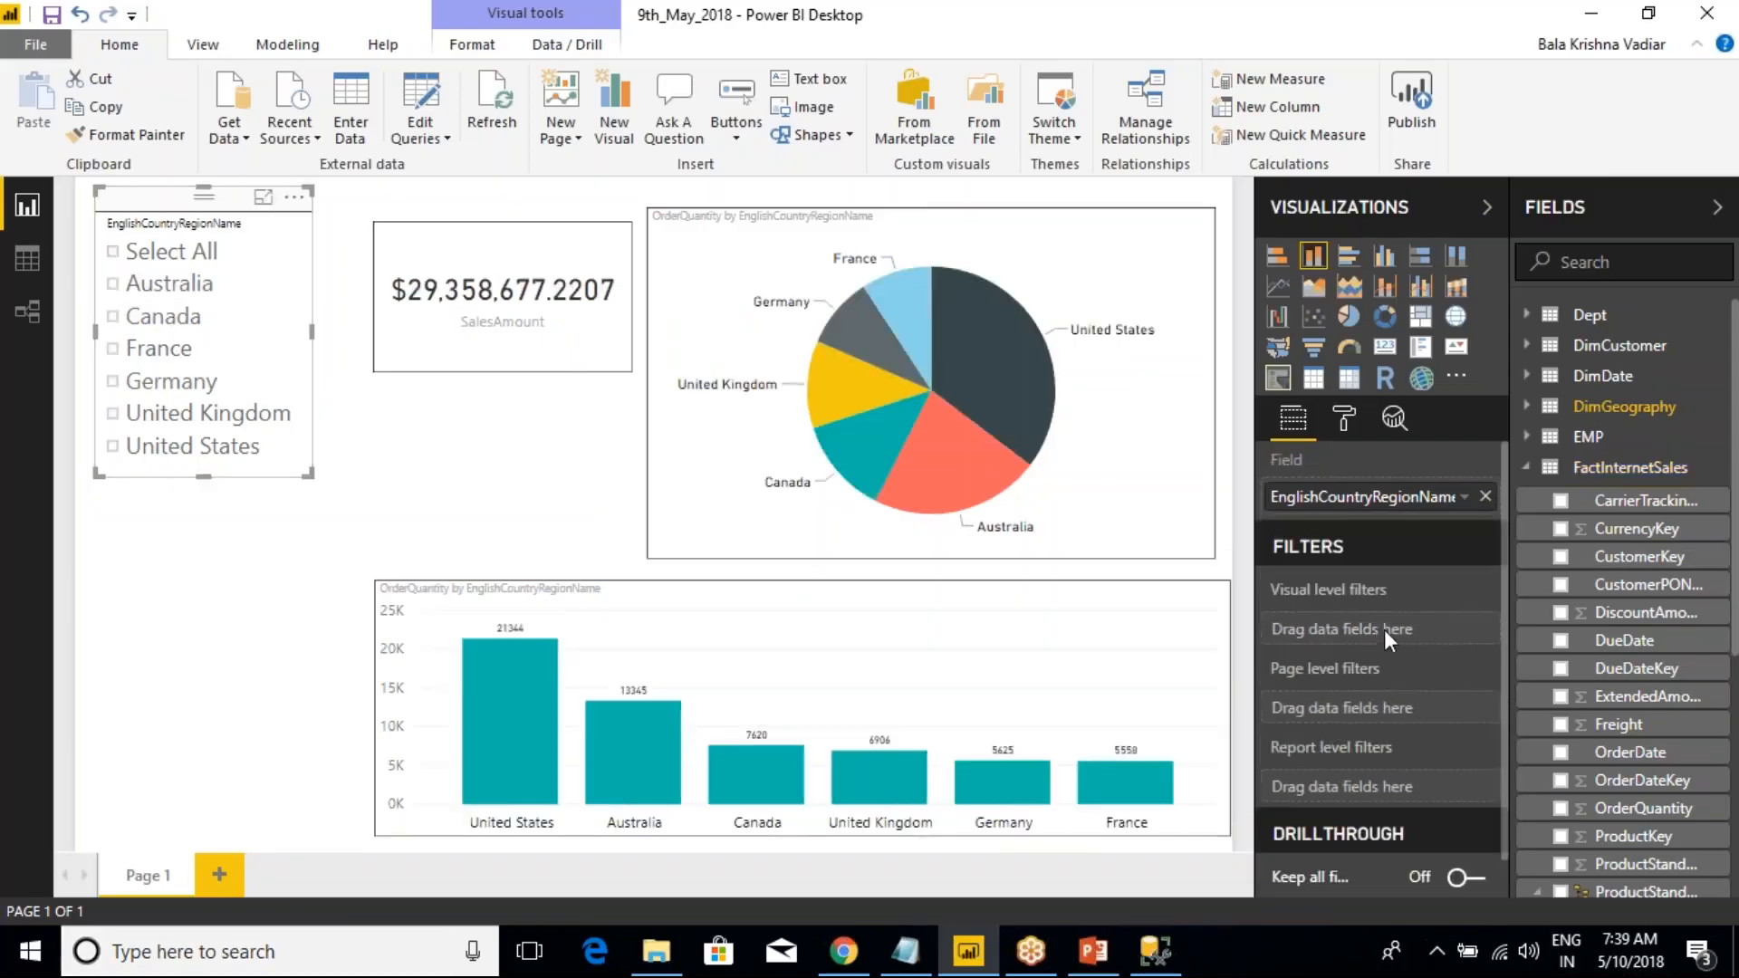
scroll(1419, 584, "down", 1)
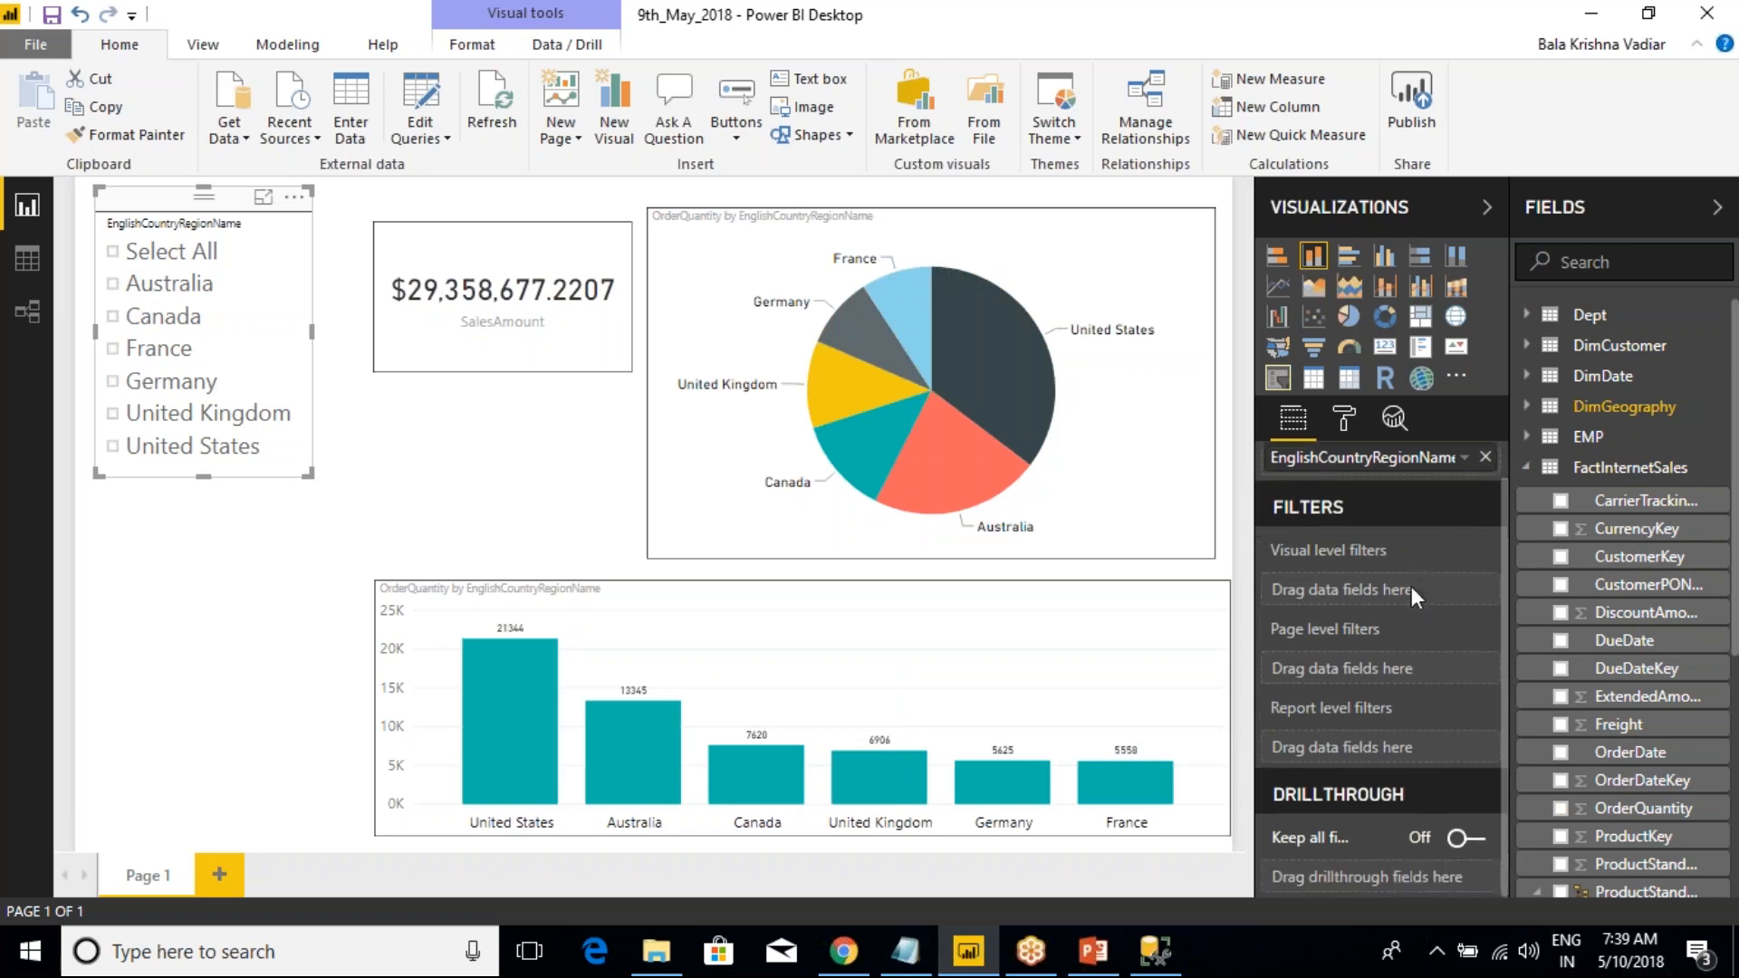
scroll(1409, 585, "up", 1)
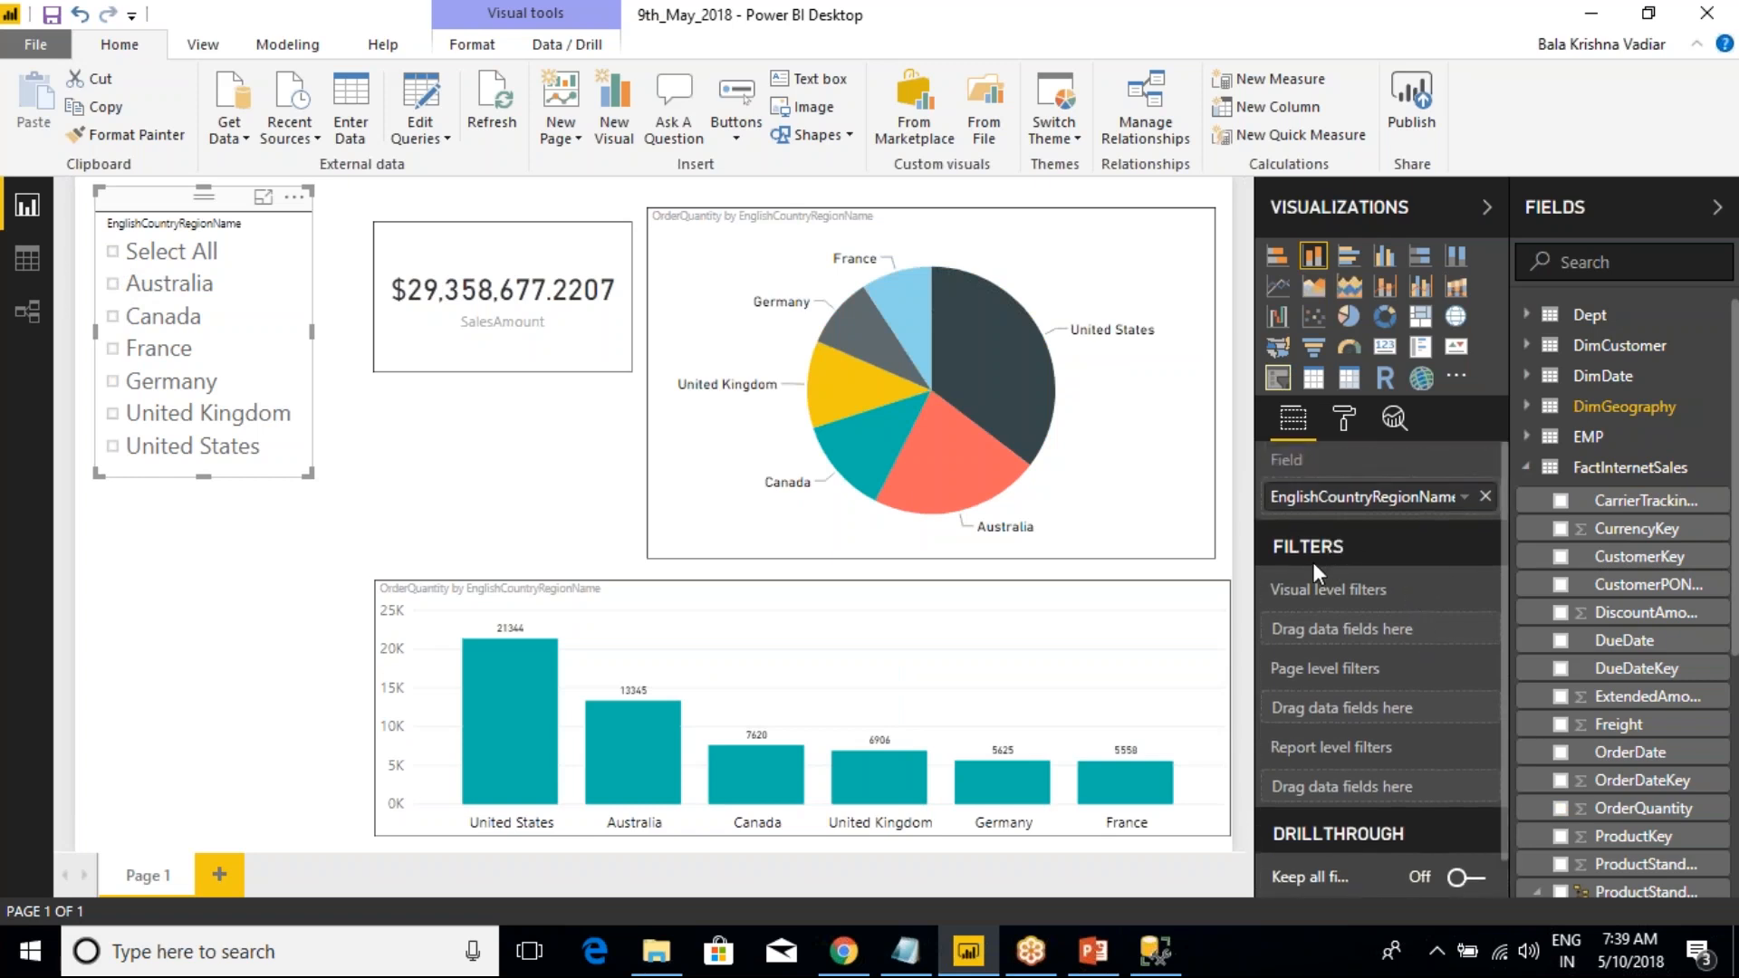
left_click(520, 465)
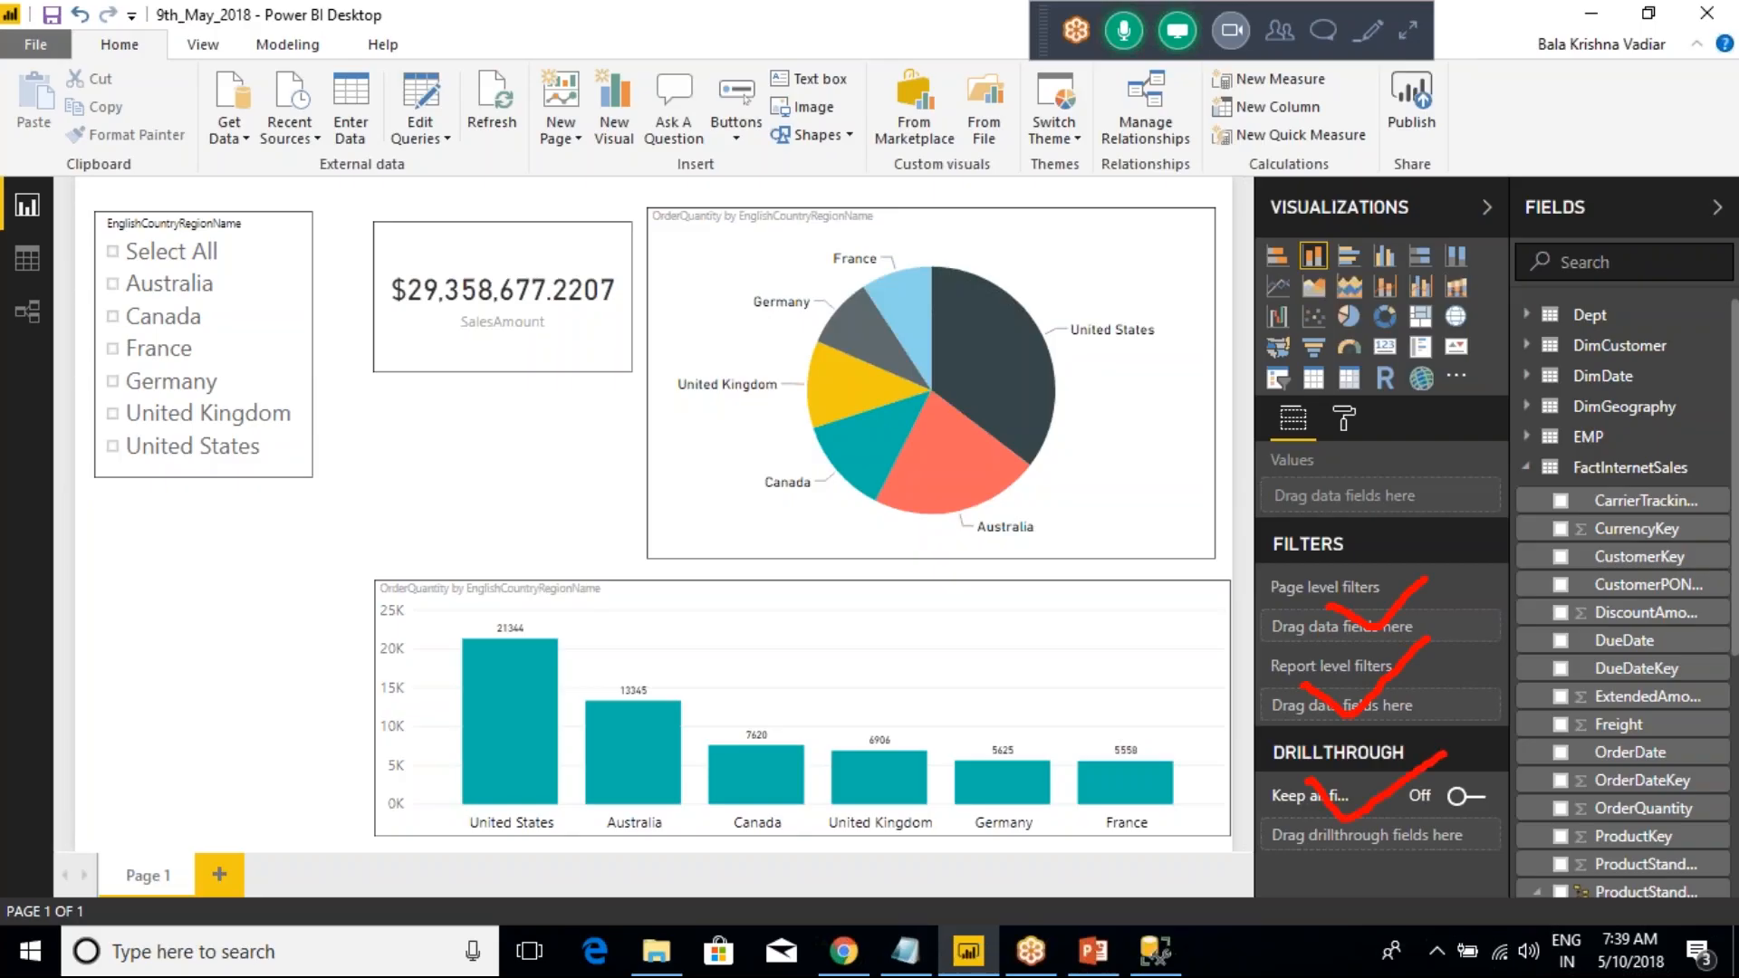
left_click(803, 227)
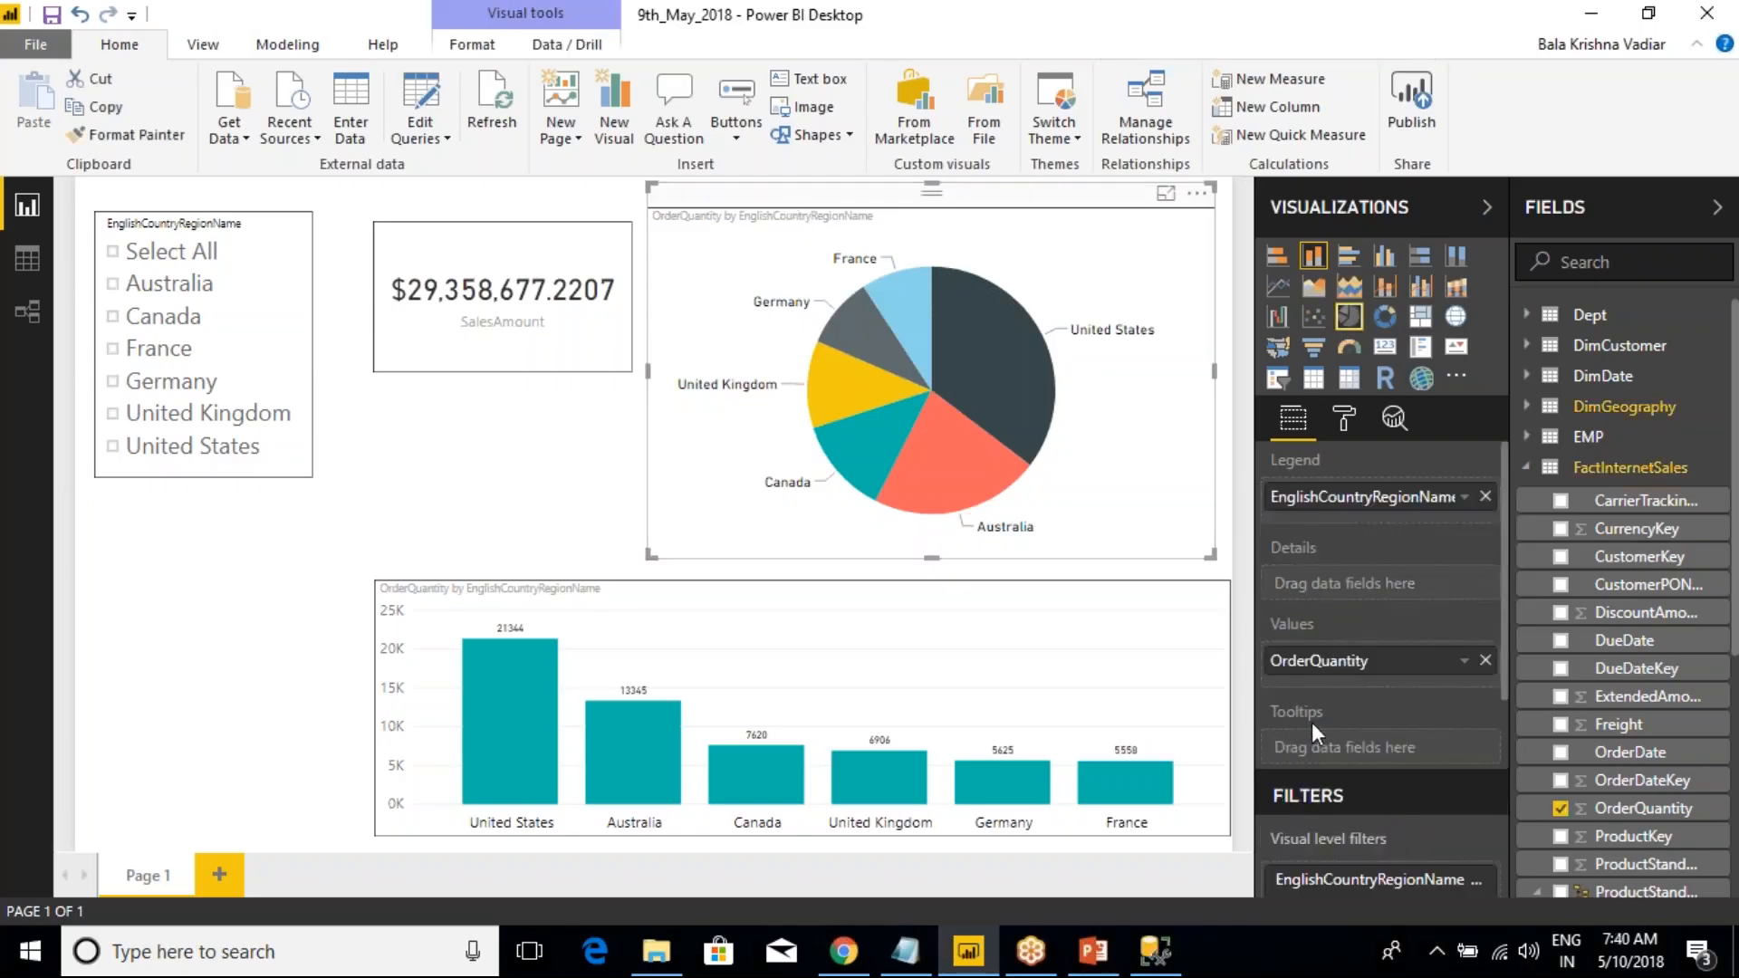
scroll(1315, 727, "down", 5)
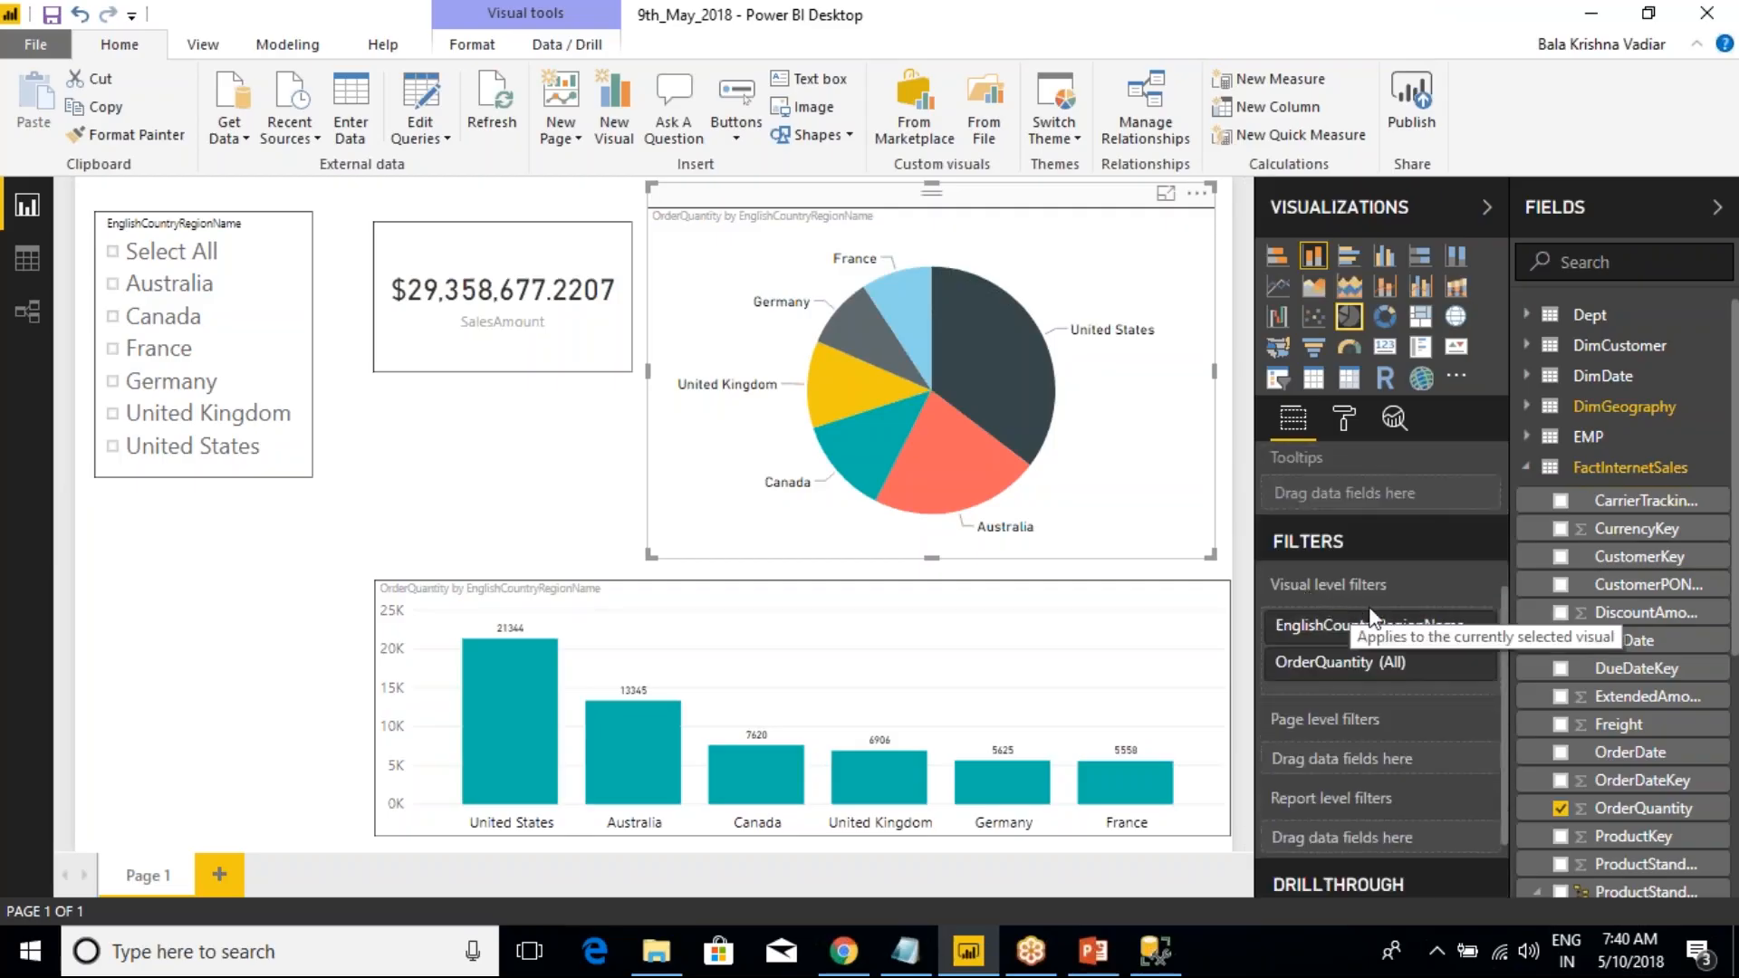
- Switch to the class notes in Notepad and add the heading "Types :" with an indented line under the filter definition
left_click(905, 951)
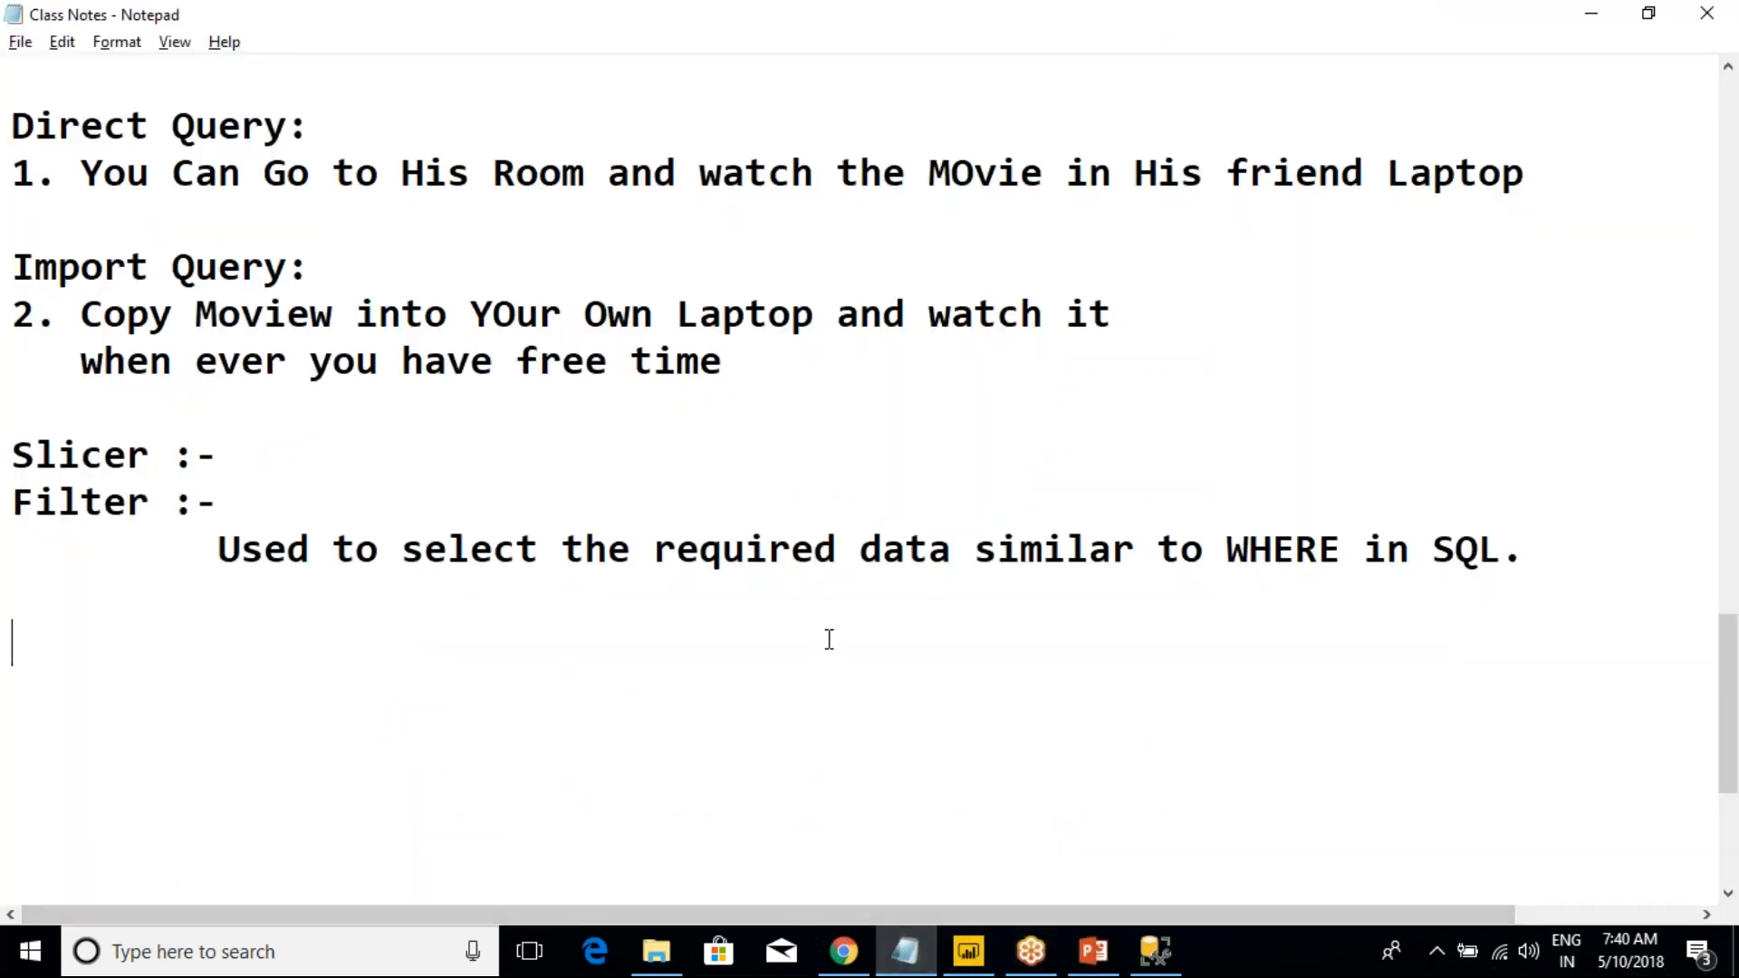
key("Return")
key("BackSpace")
type("Types :")
key("Return")
key("Return")
key("Tab")
key("BackSpace")
key("BackSpace")
key("Tab")
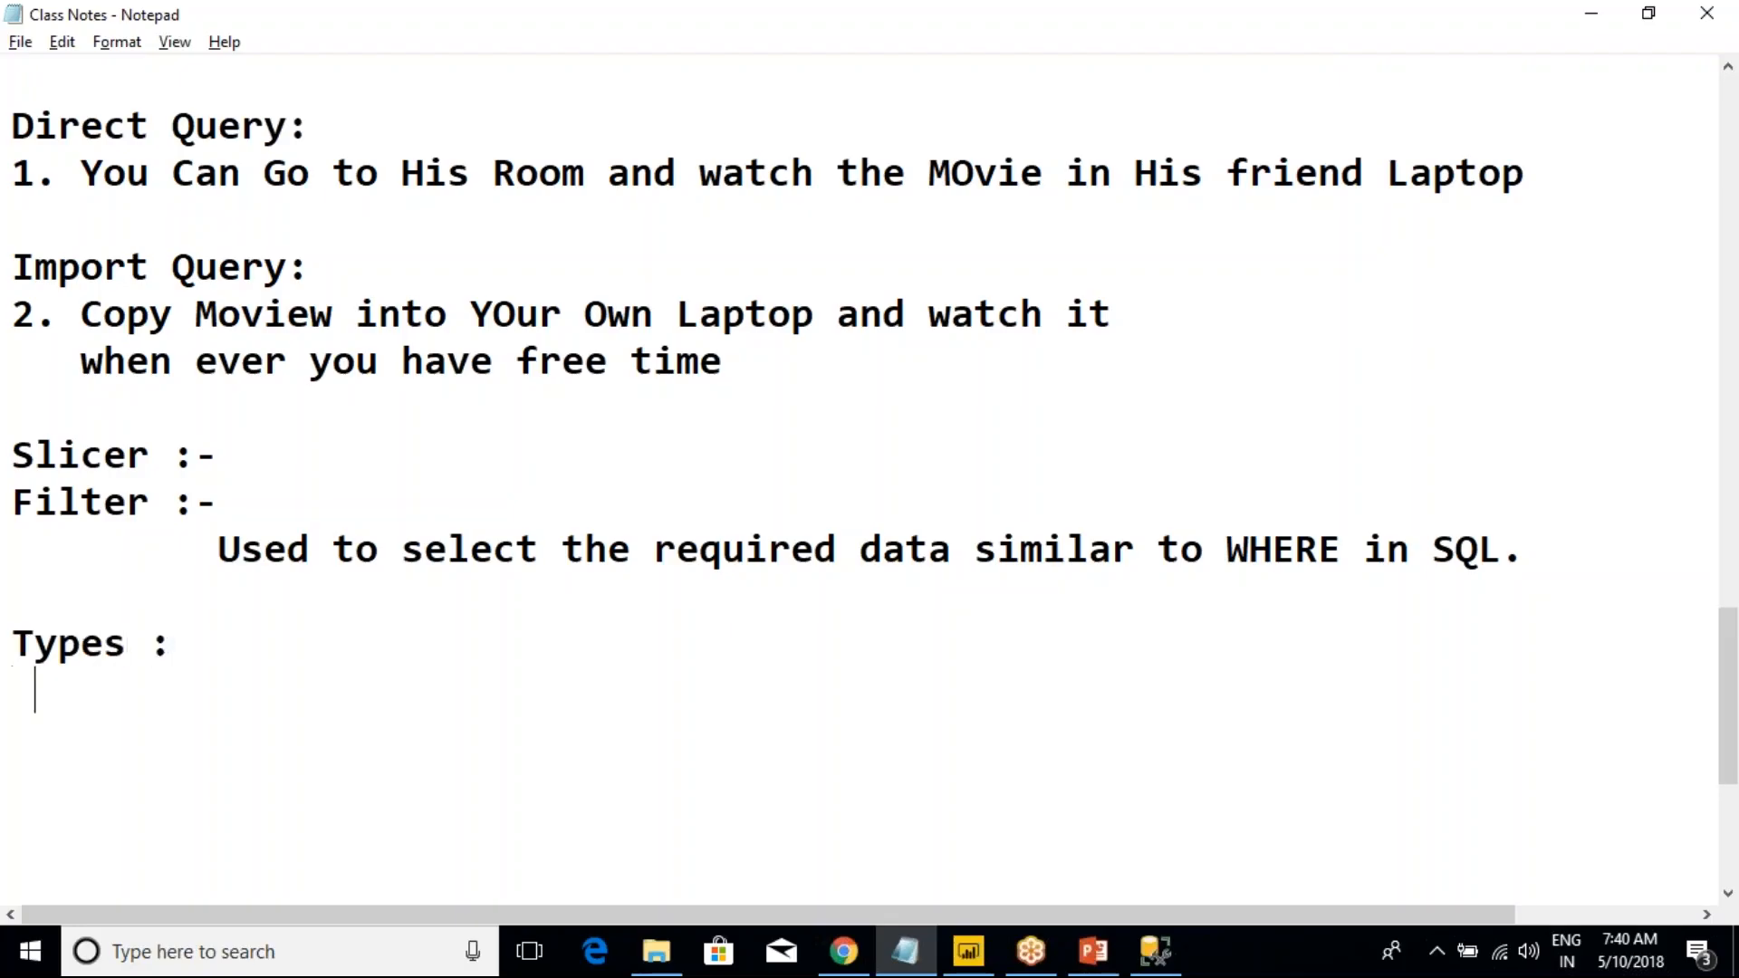
- List the filter types under the Types heading as "1. Visual", "2. Page", "3. Report" and "4. DrillThrough"
type("1. Visual")
key("Return")
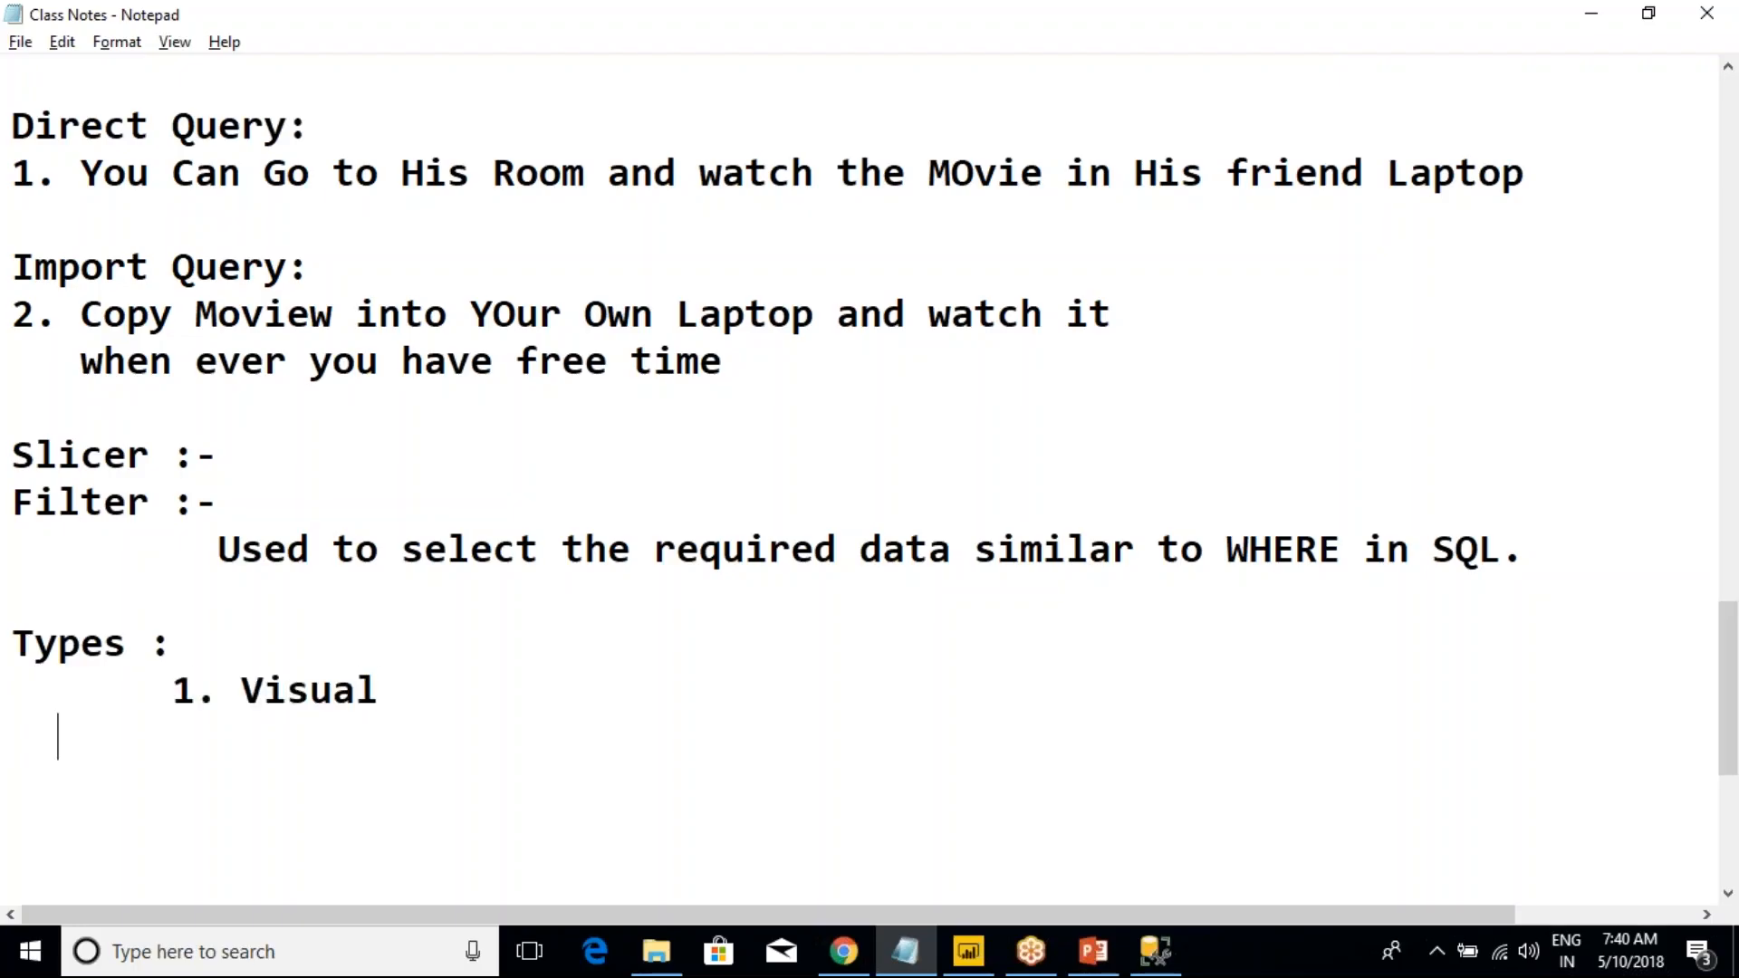
type("2. Page")
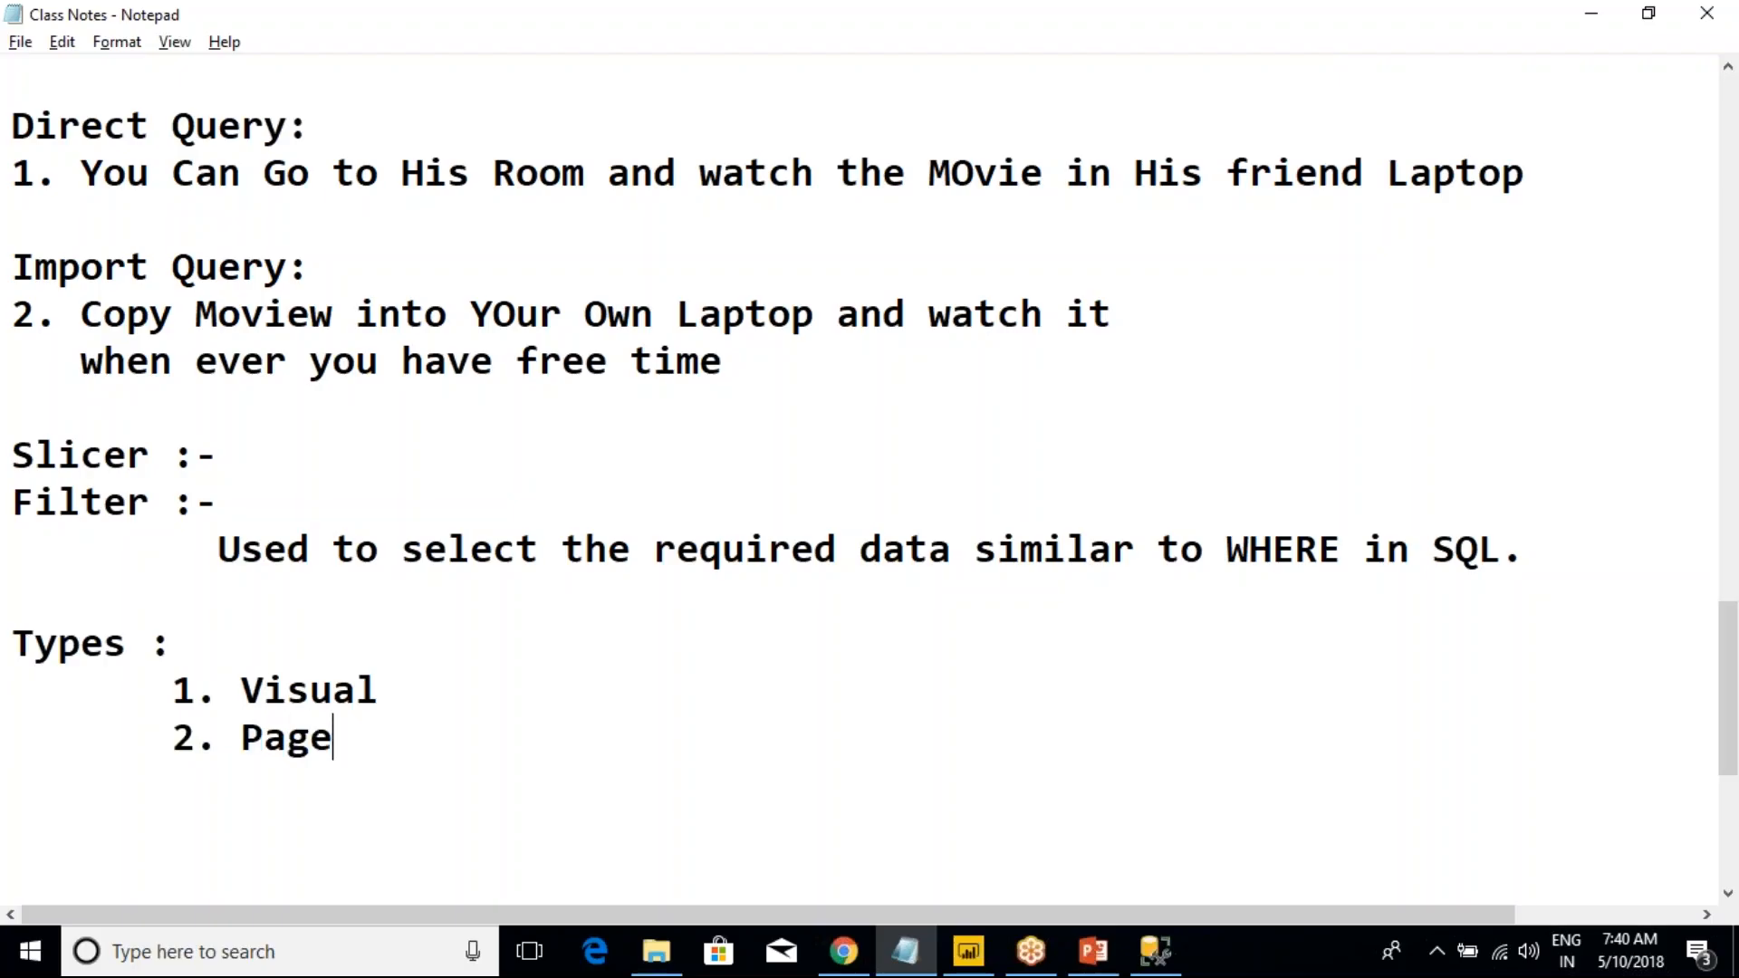
key("Return")
type("3. Report")
key("Return")
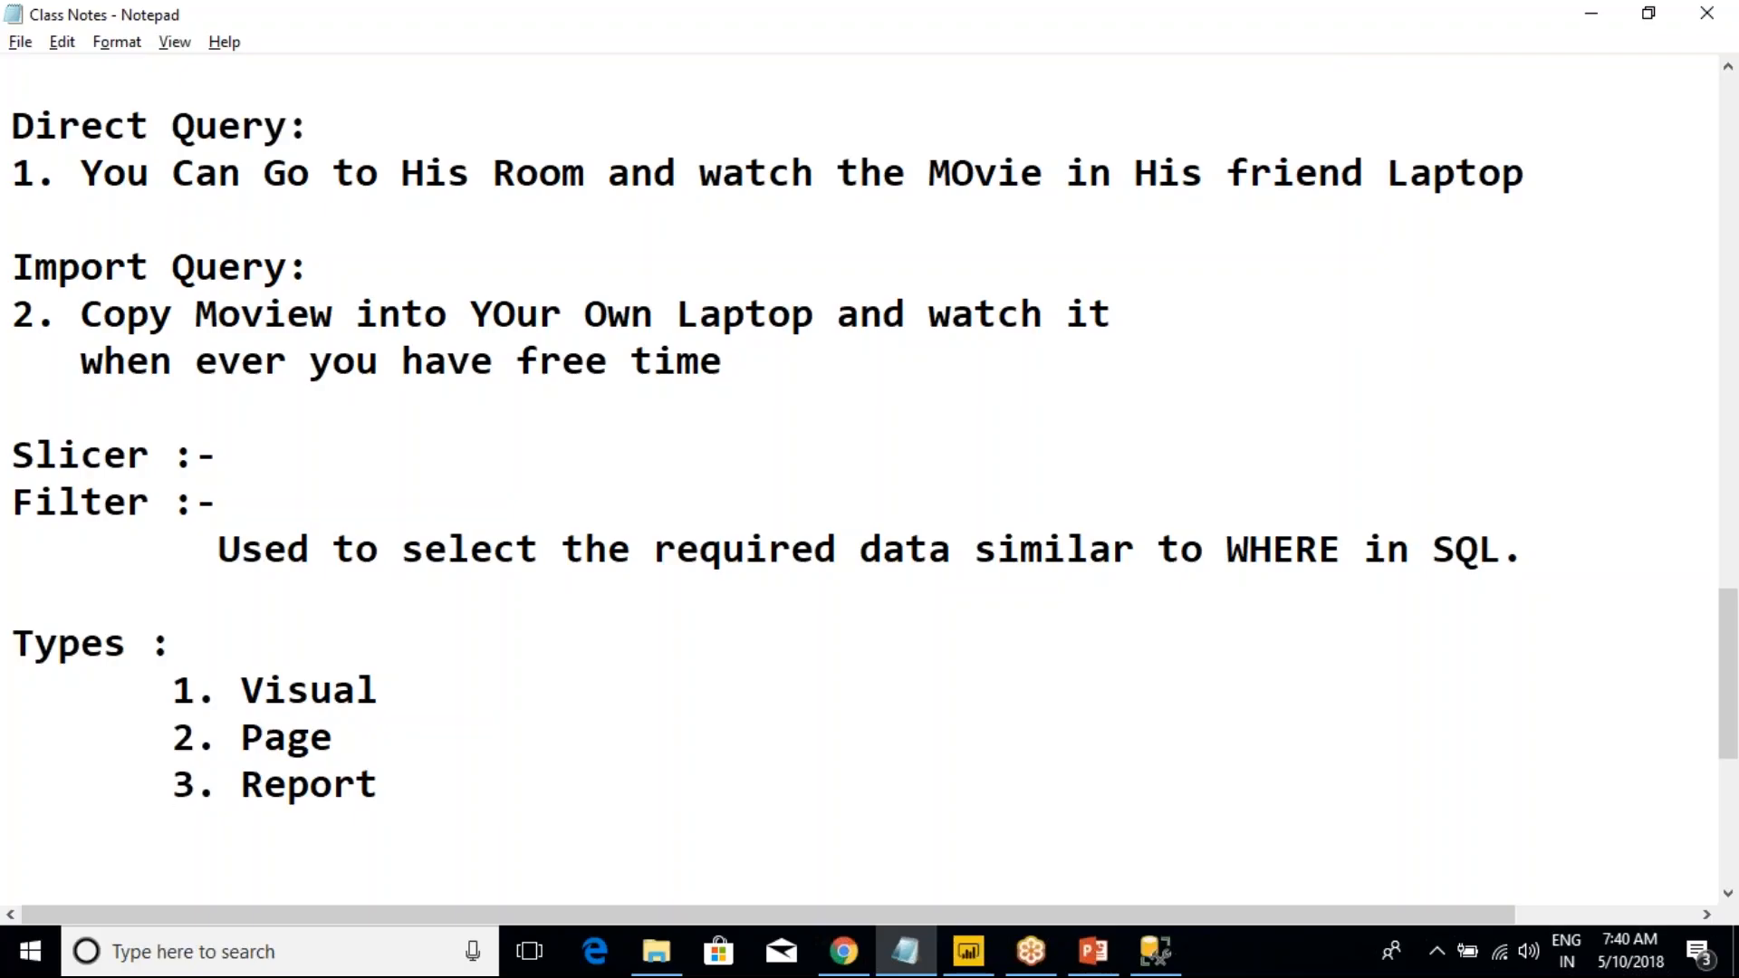
type("4. DrillThrough")
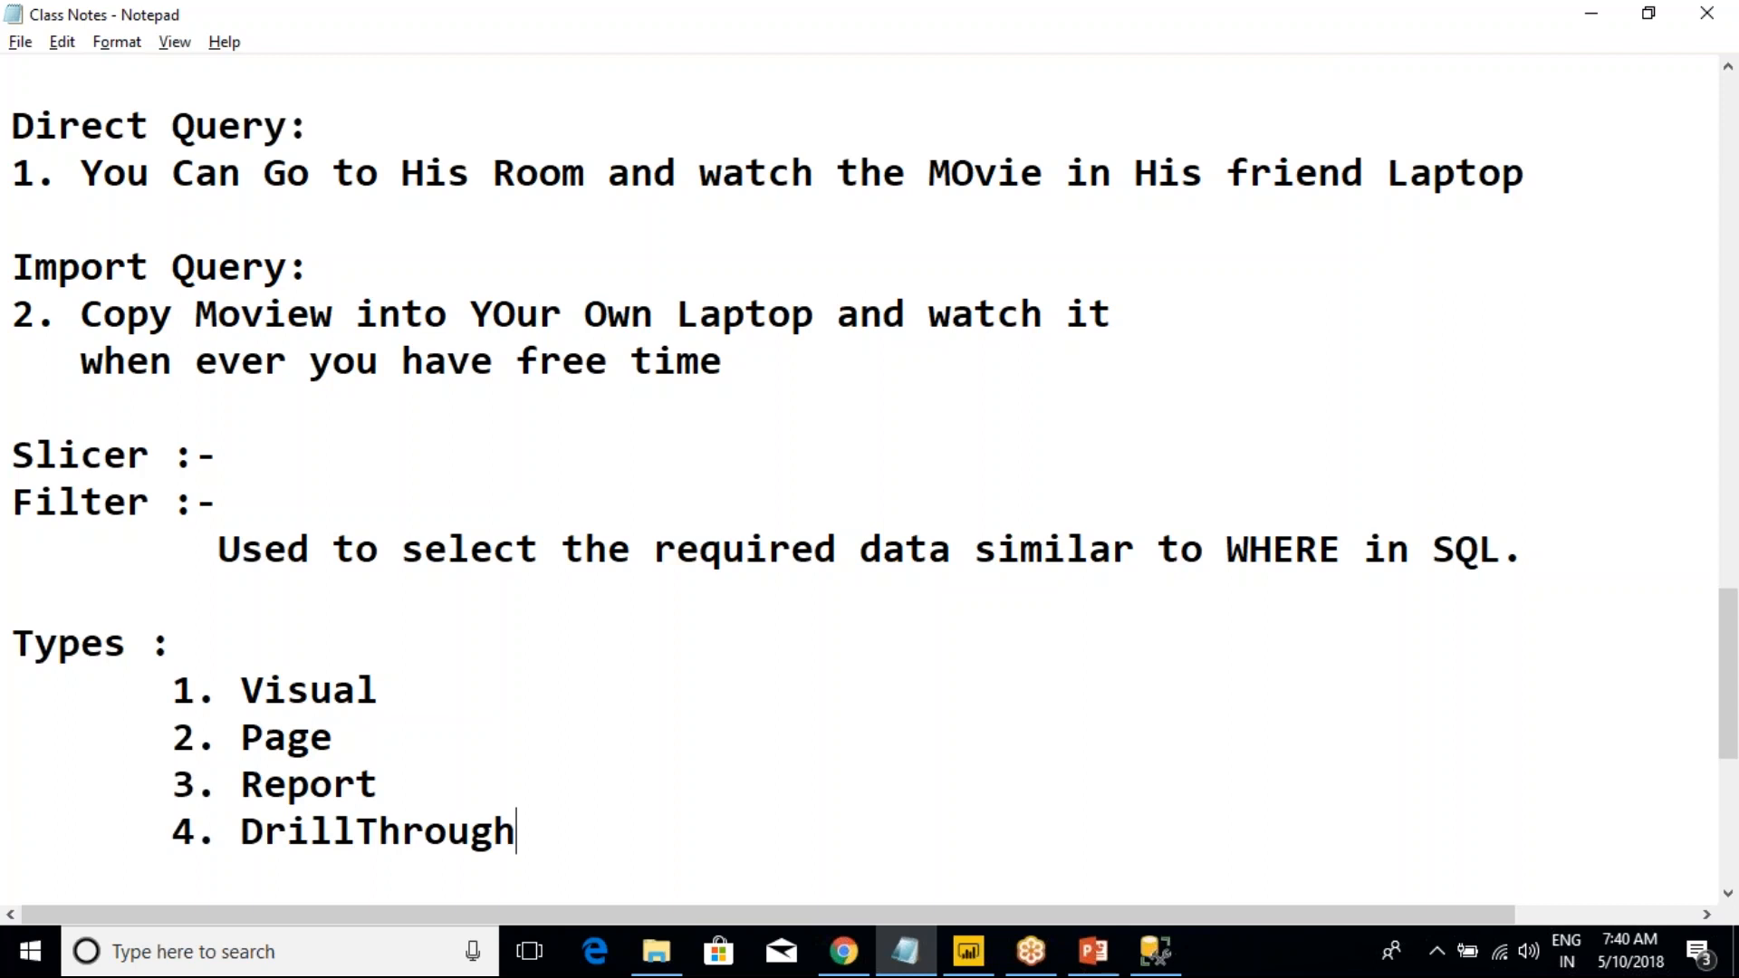
- Compare the four filter types listed in the Notepad class notes with the filter levels offered in the Power BI report
scroll(413, 690, "down", 1)
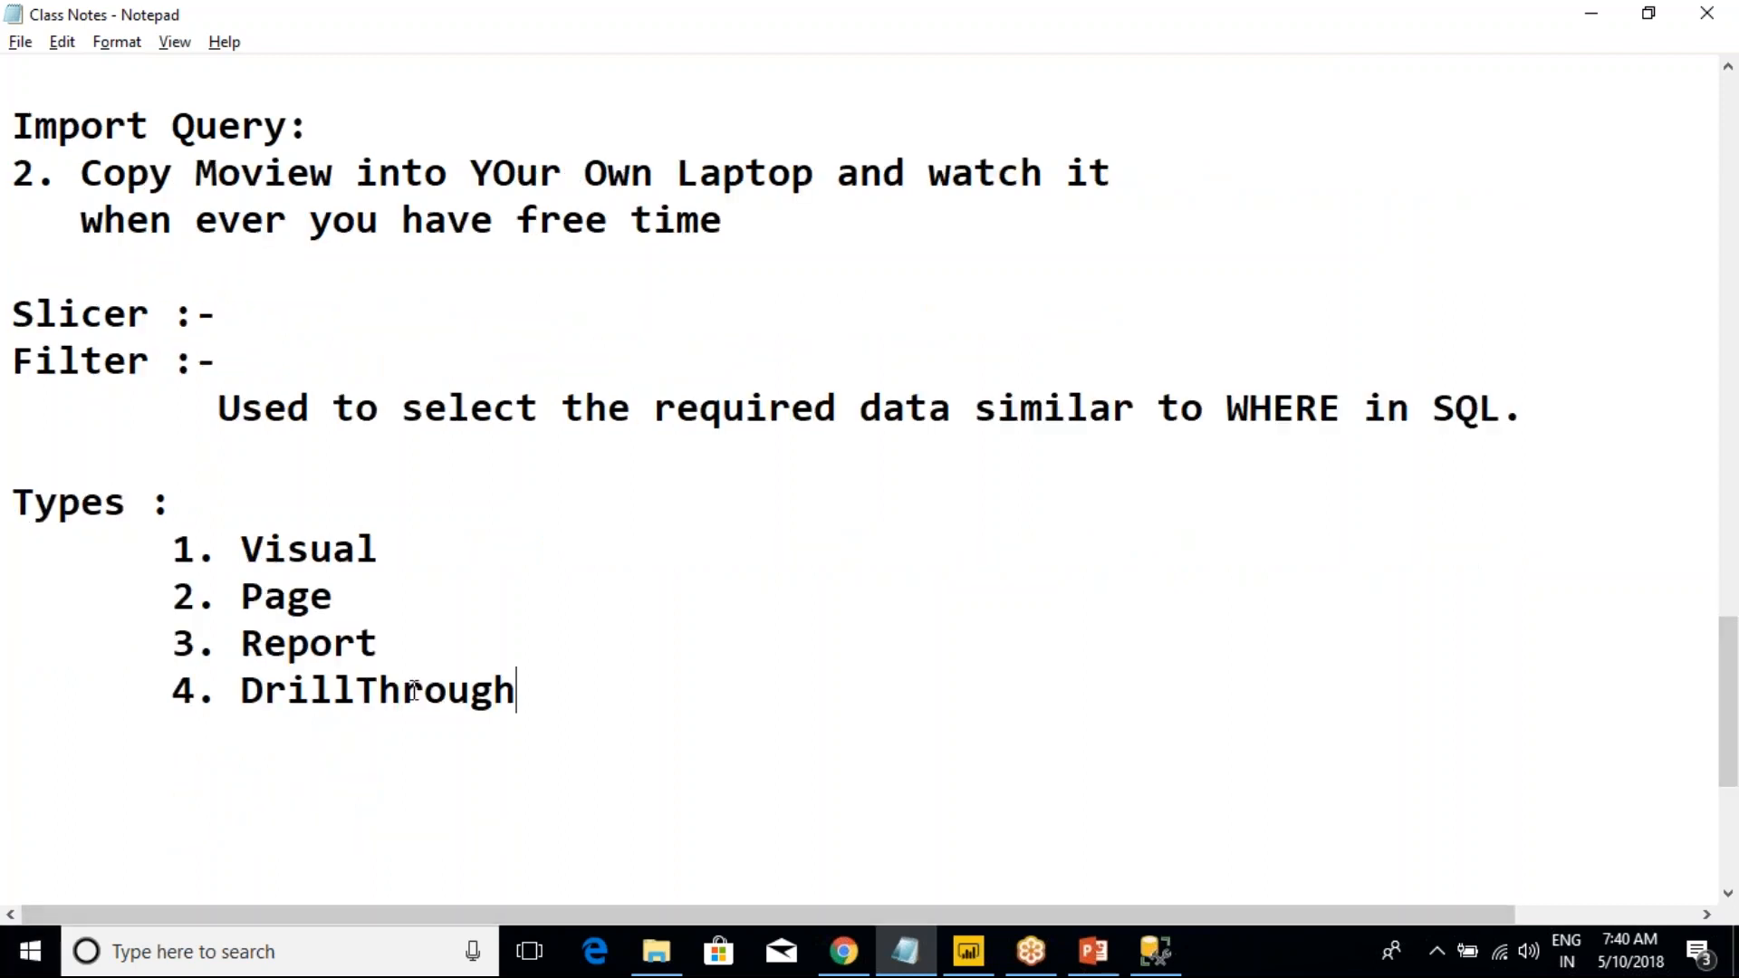
left_click_drag(401, 653, 12, 503)
left_click(307, 691)
left_click_drag(516, 690, 12, 695)
key("alt+Tab")
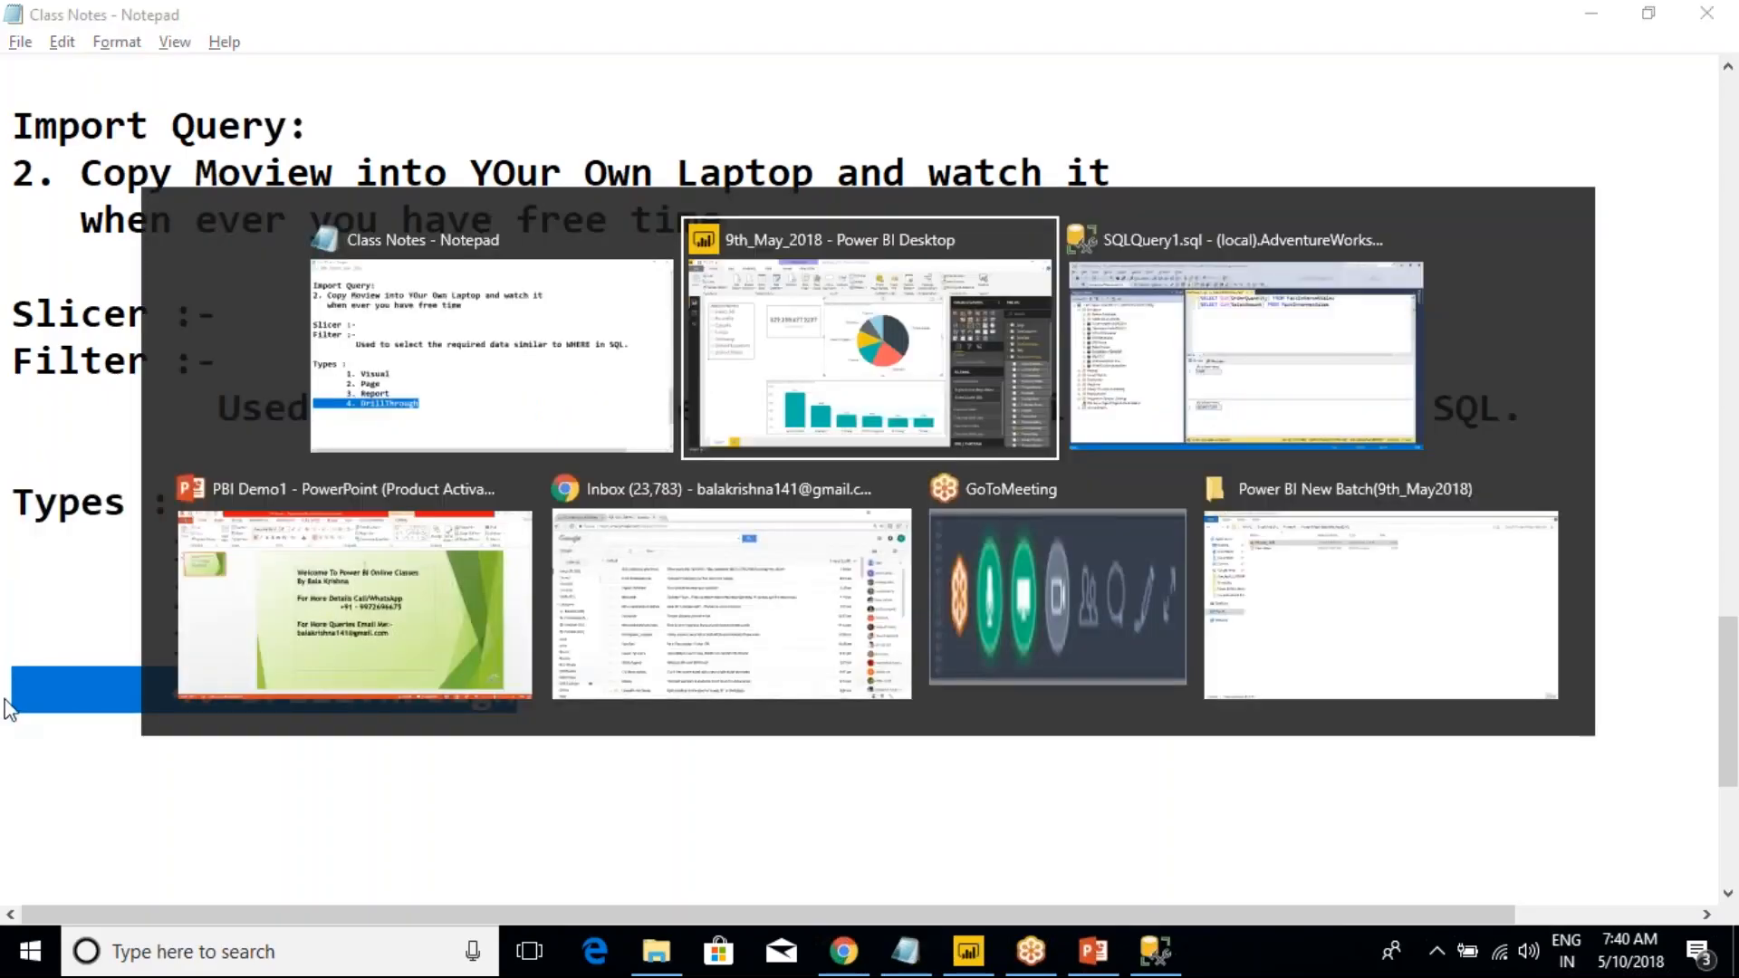
scroll(1260, 781, "down", 1)
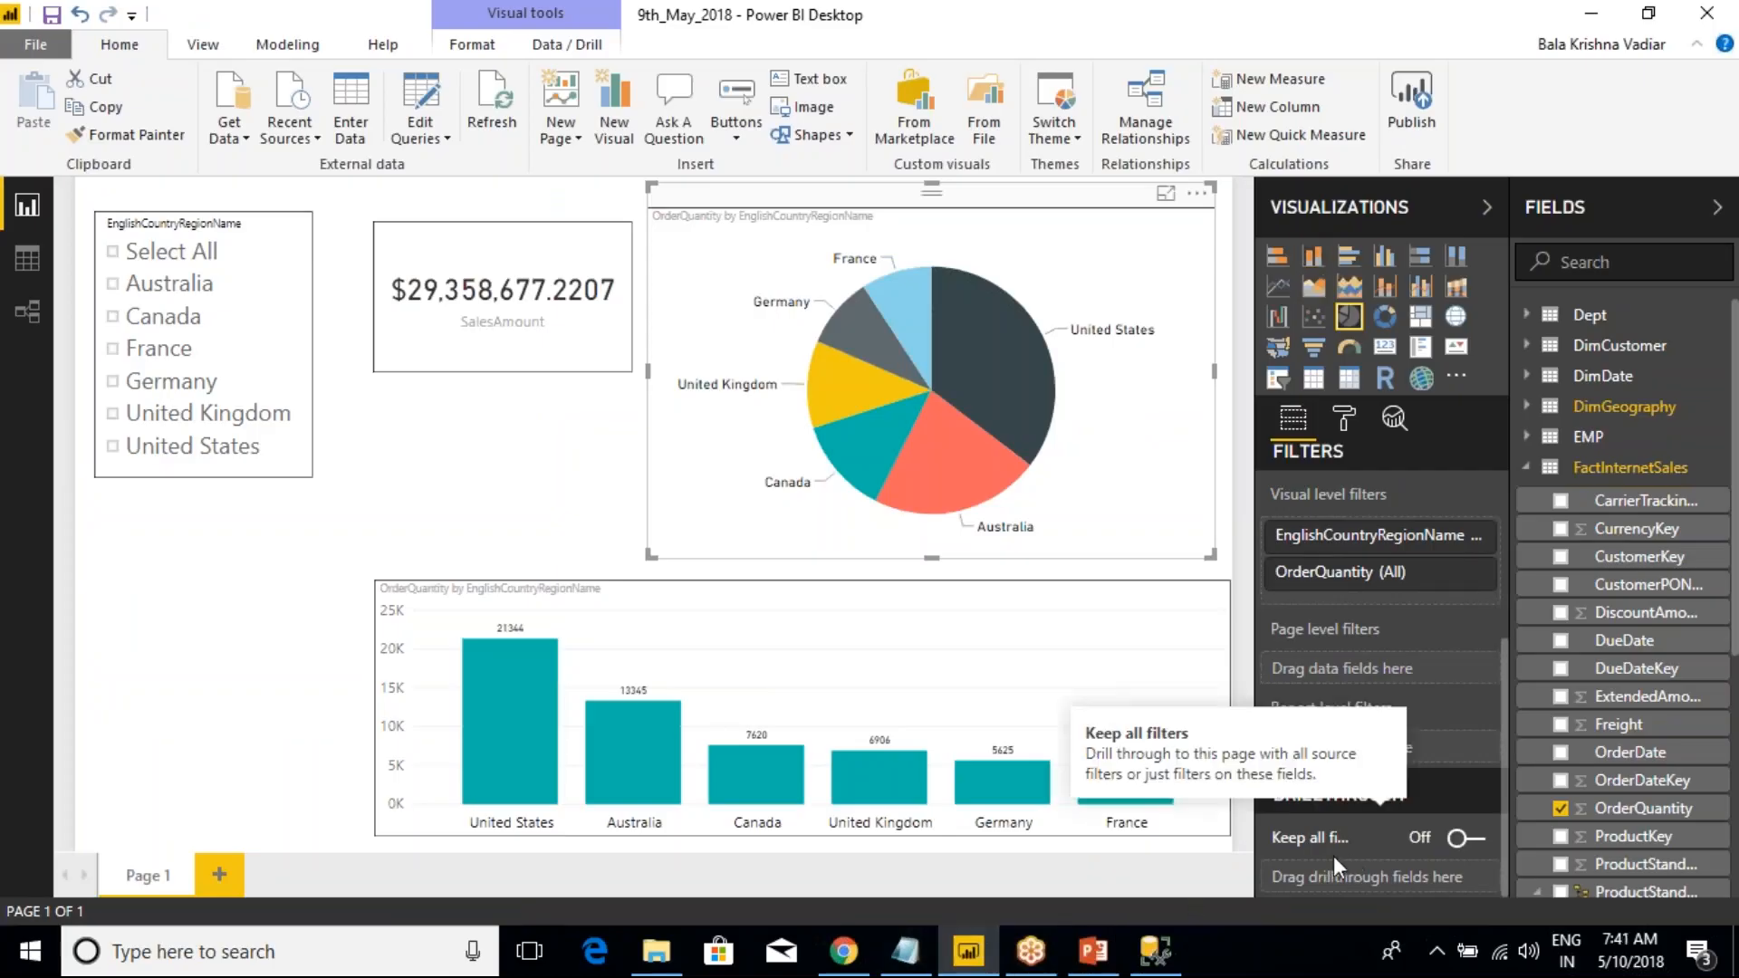
key("alt+Tab")
left_click(528, 491)
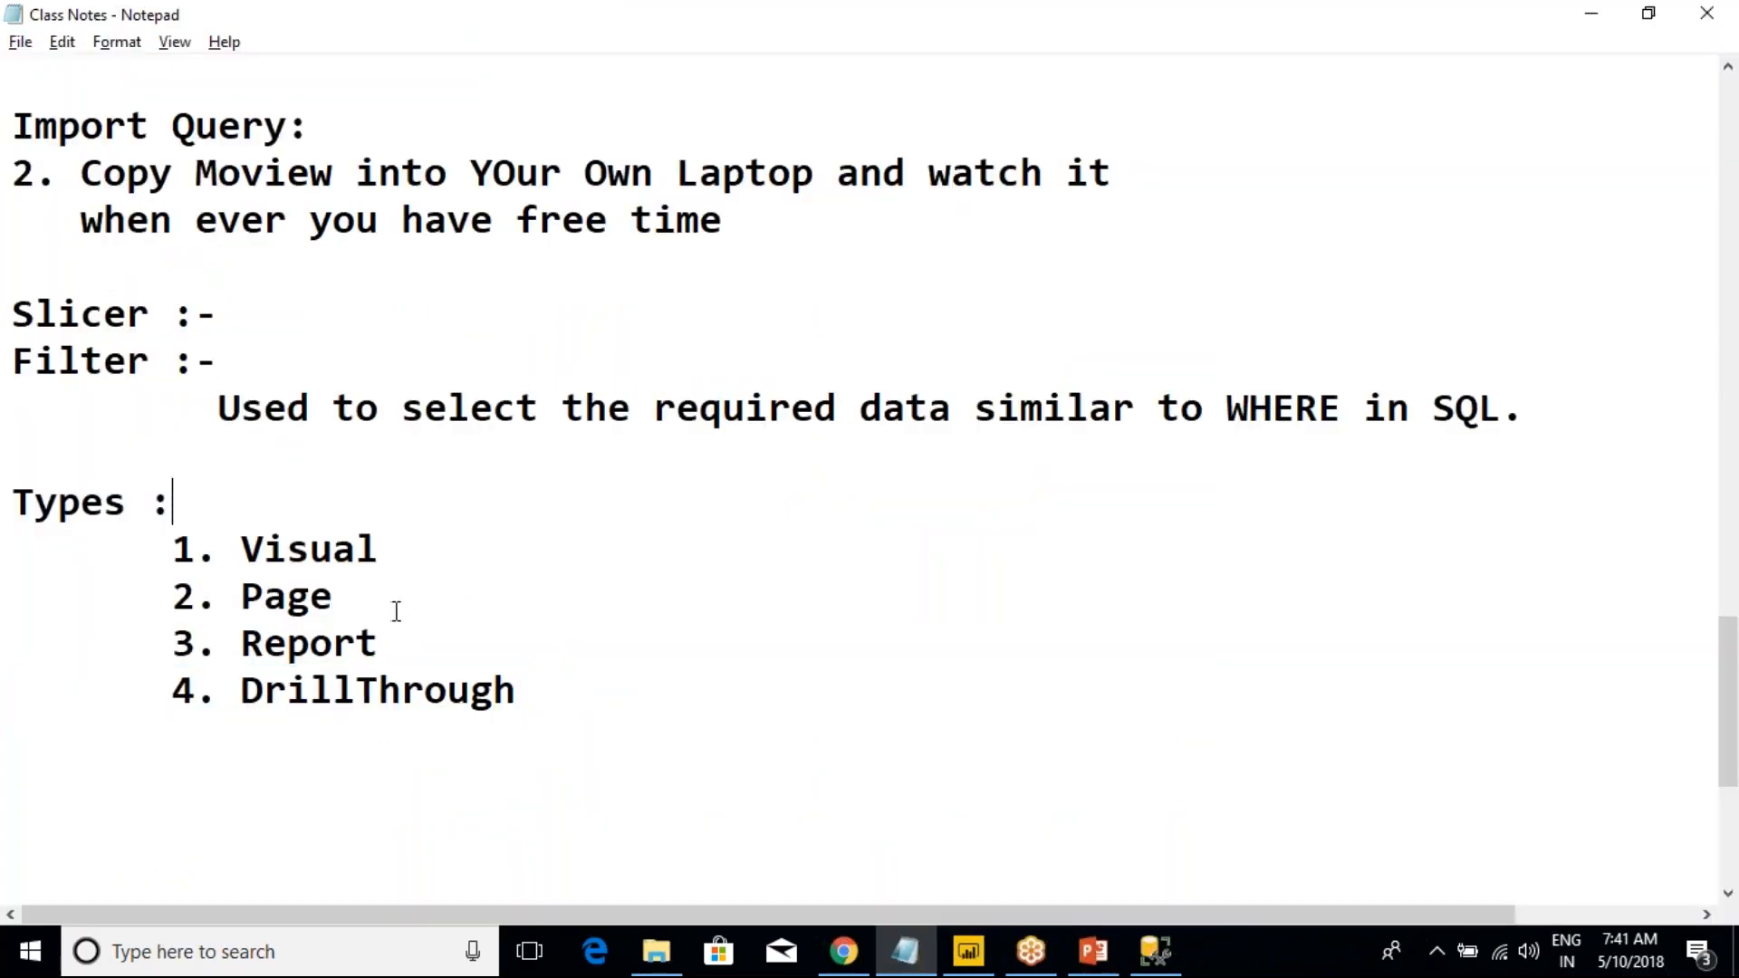
left_click_drag(160, 551, 181, 550)
key("alt+Tab")
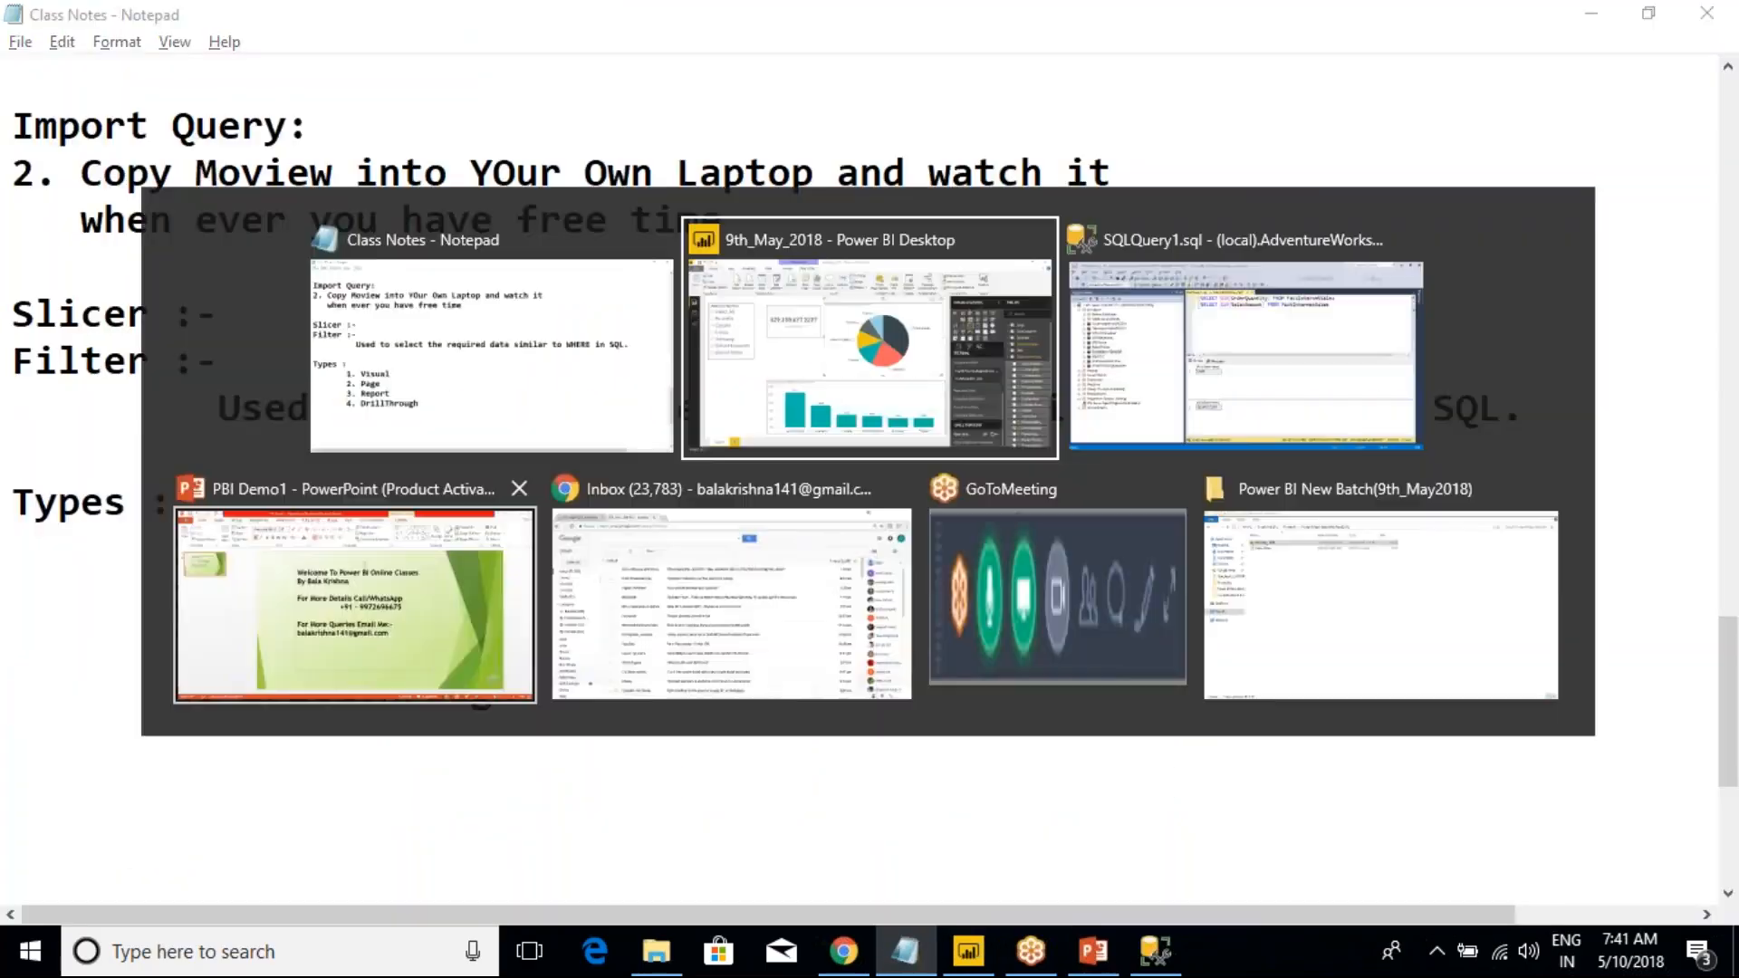
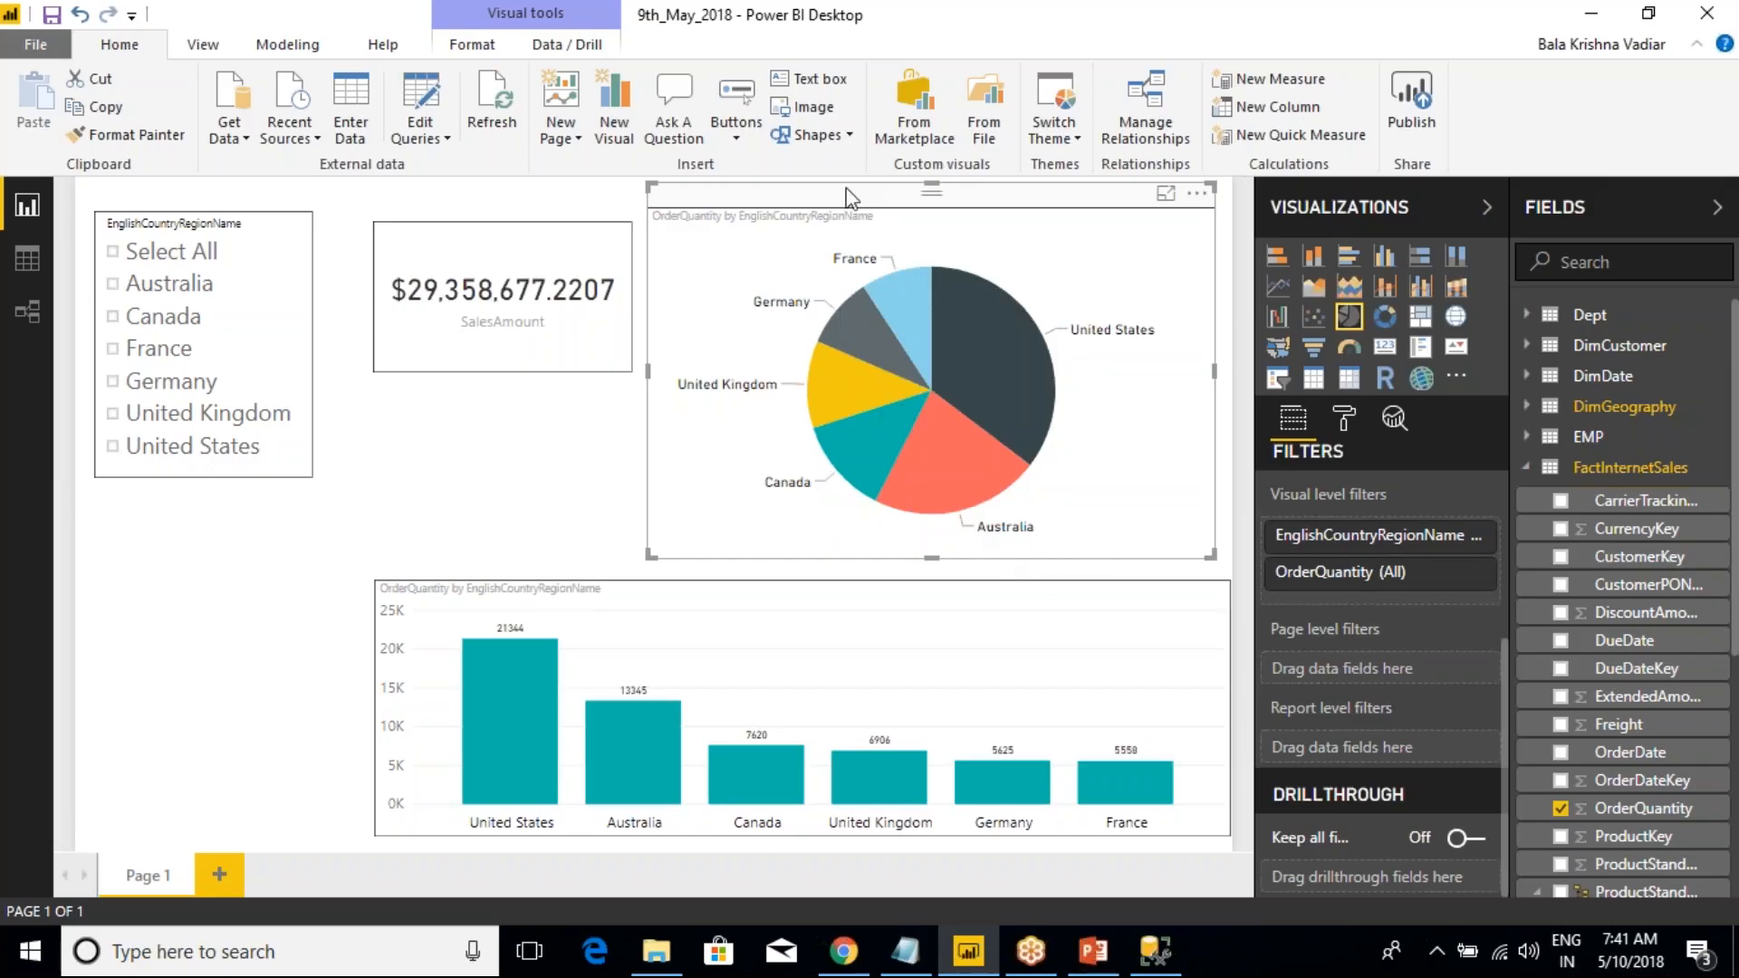
- Examine which visual level filters are available for the SalesAmount card and the column chart
left_click(525, 225)
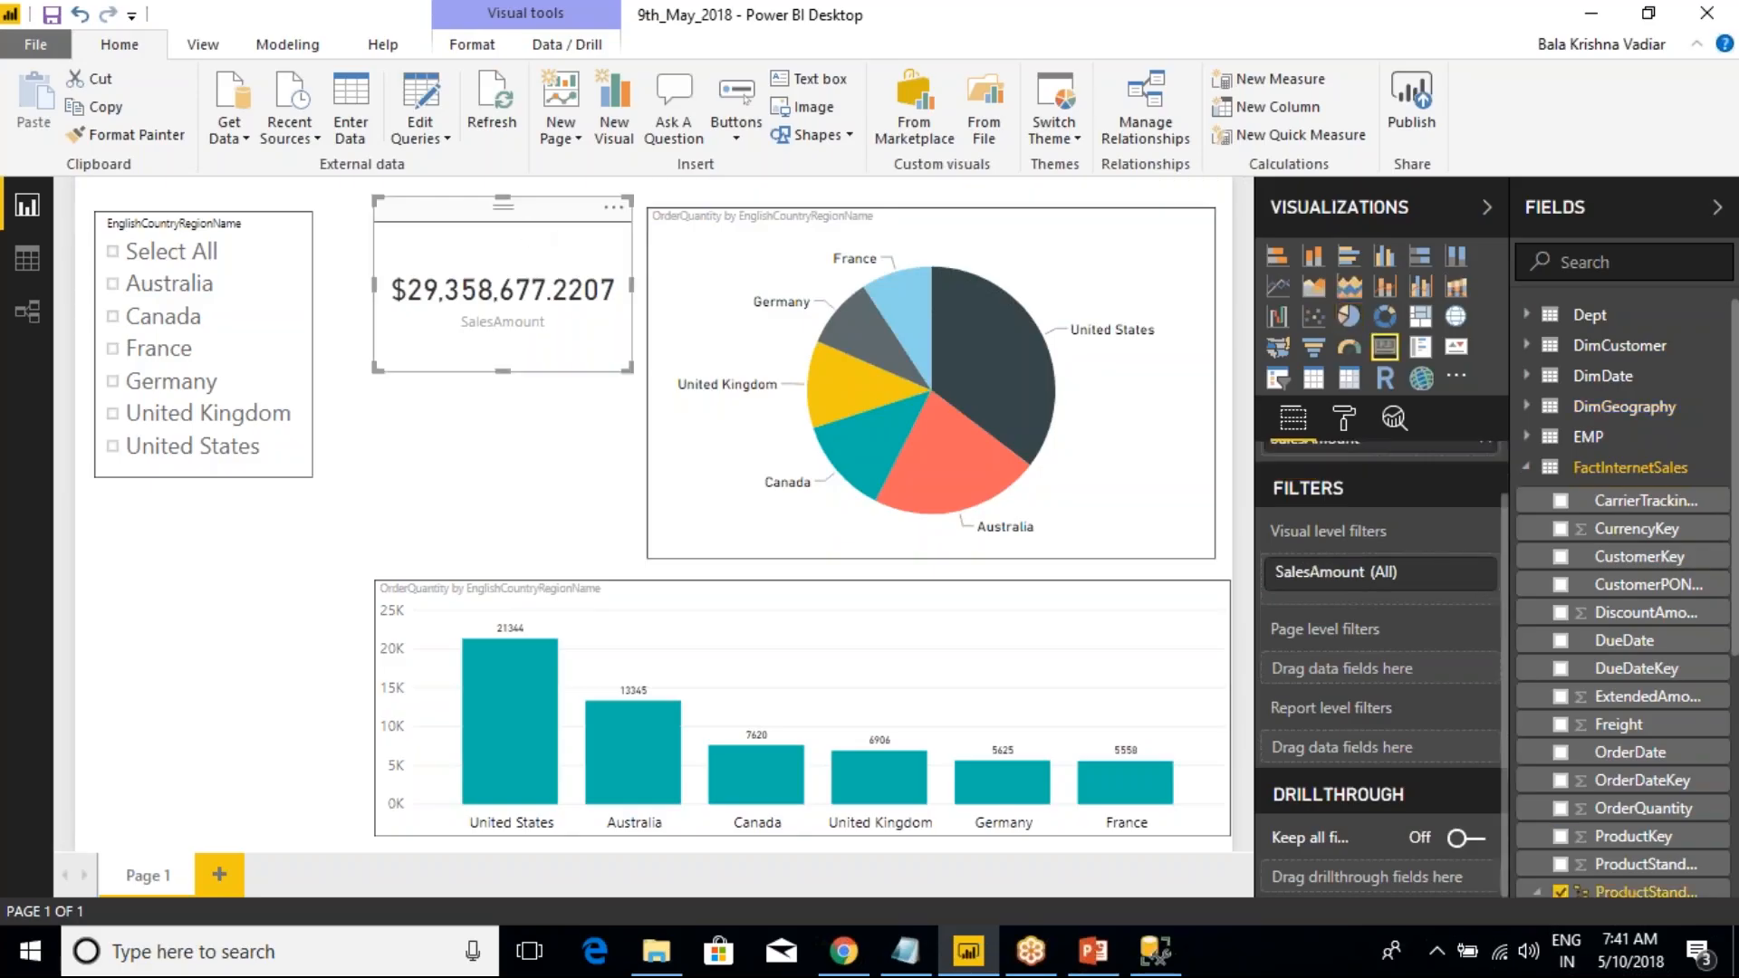
left_click(566, 584)
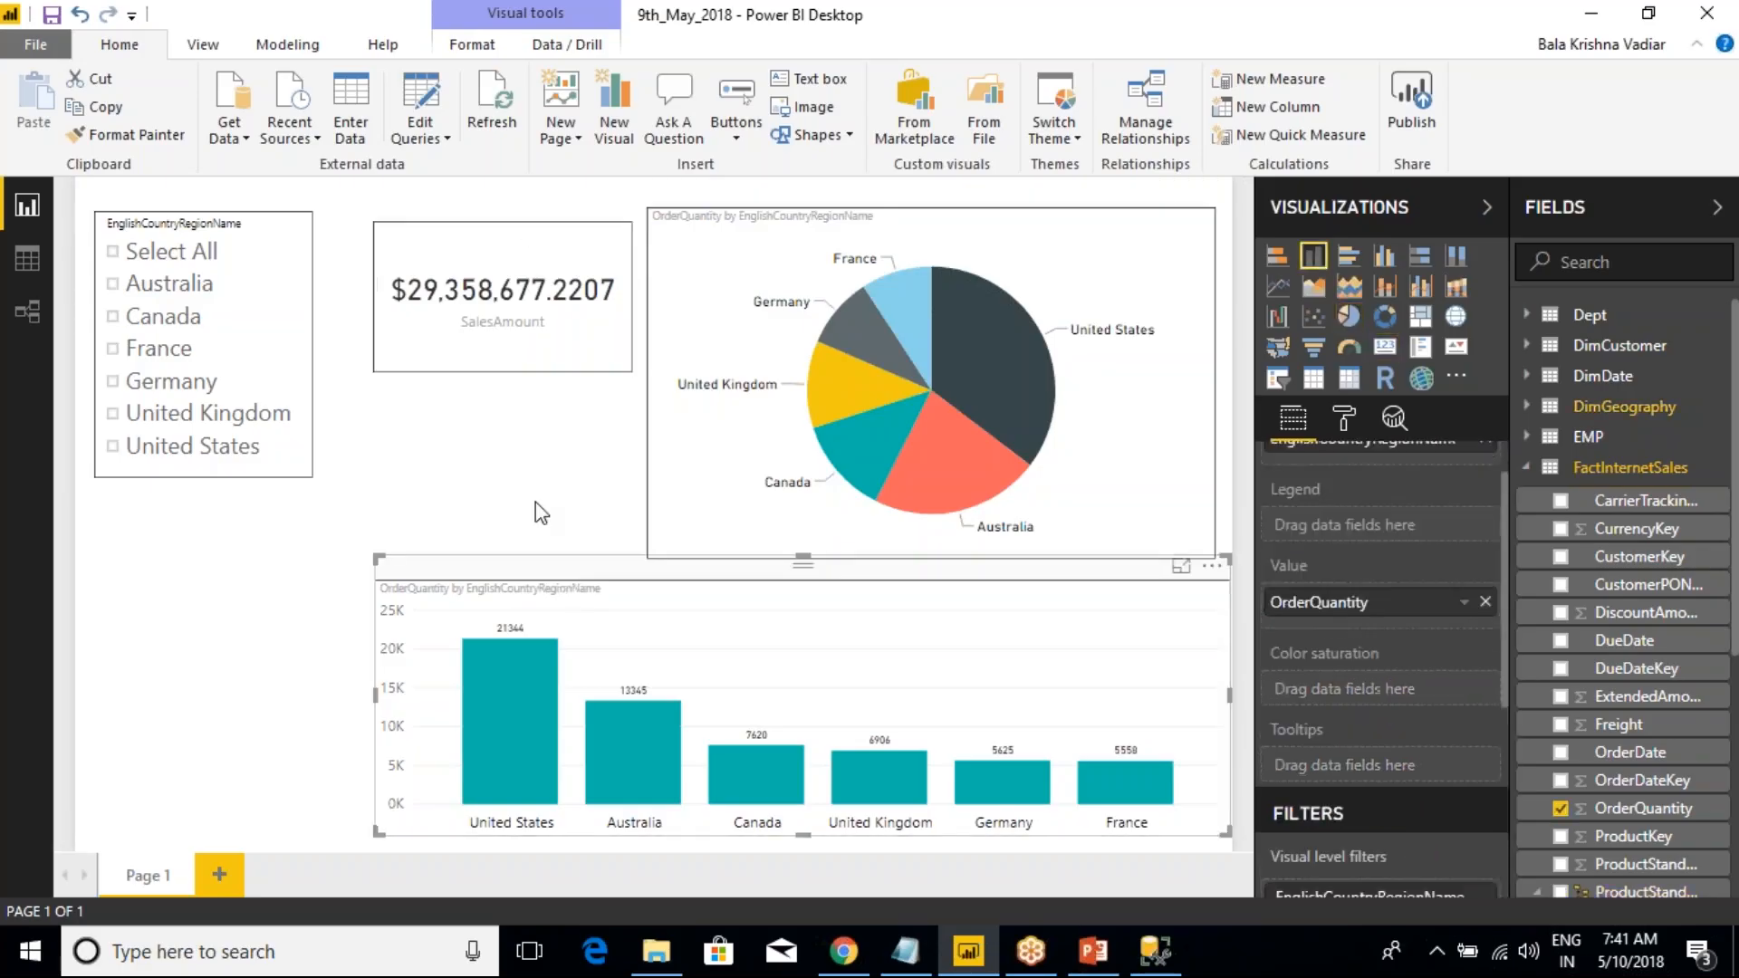
left_click(462, 218)
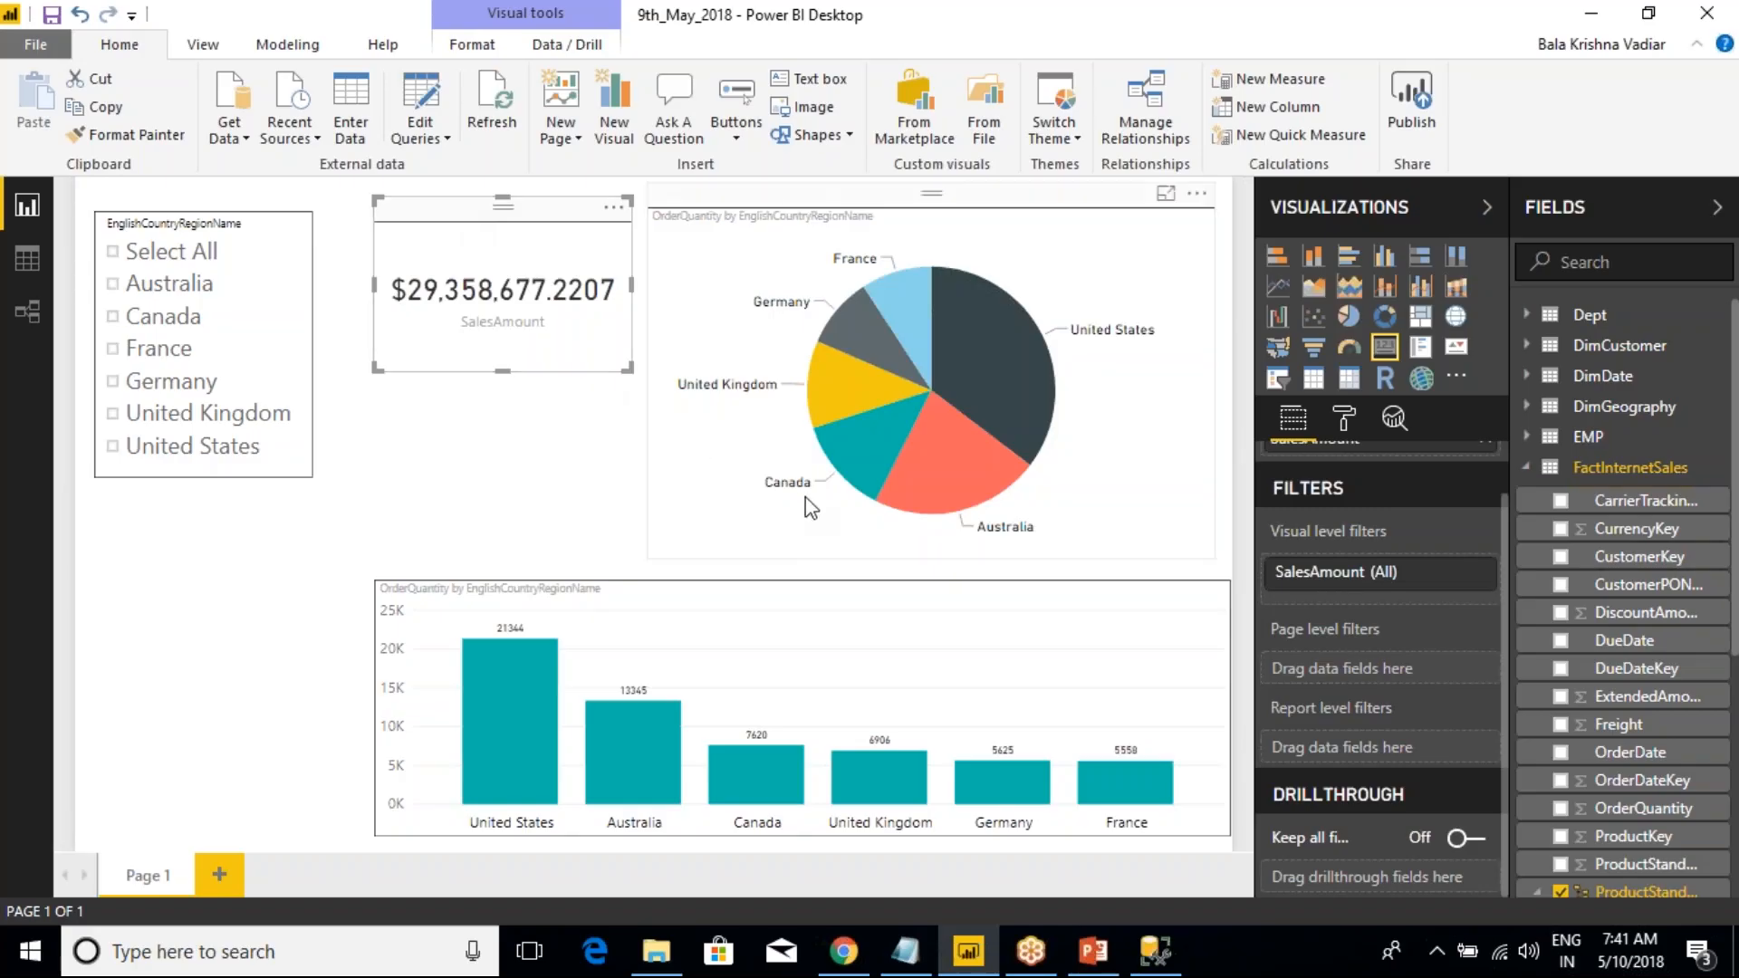
- Filter the pie chart to Canada and Australia with a visual level basic filter on EnglishCountryRegionName
left_click(966, 203)
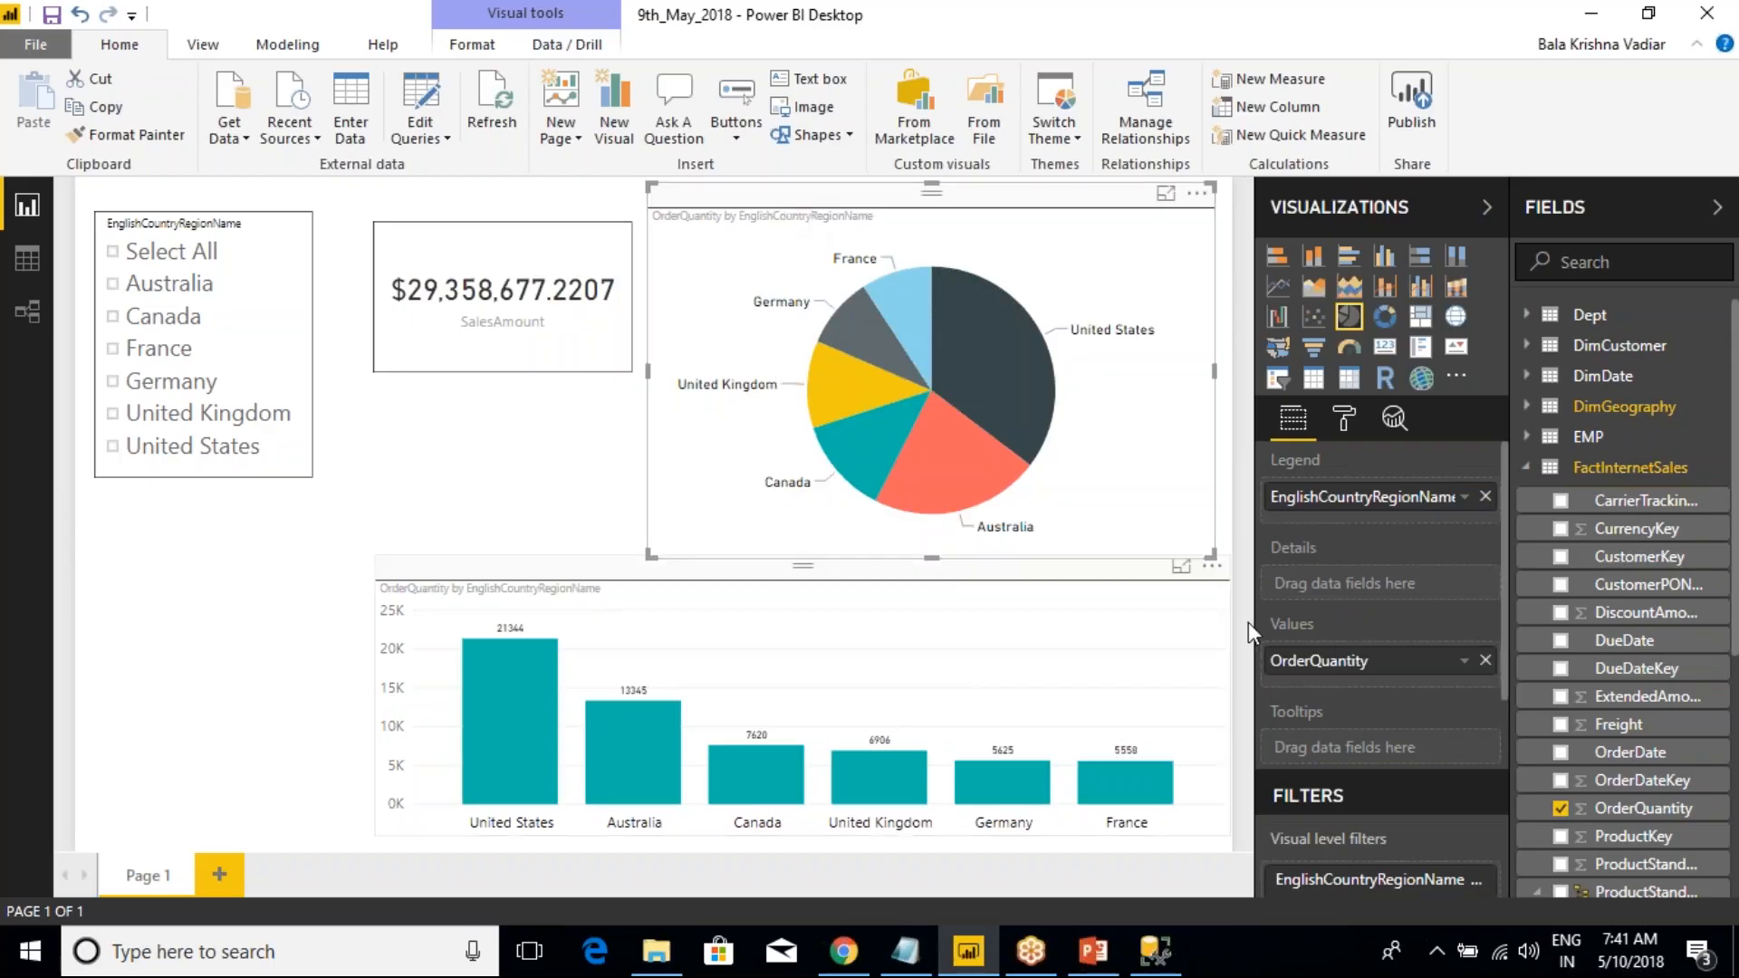
scroll(1430, 688, "down", 3)
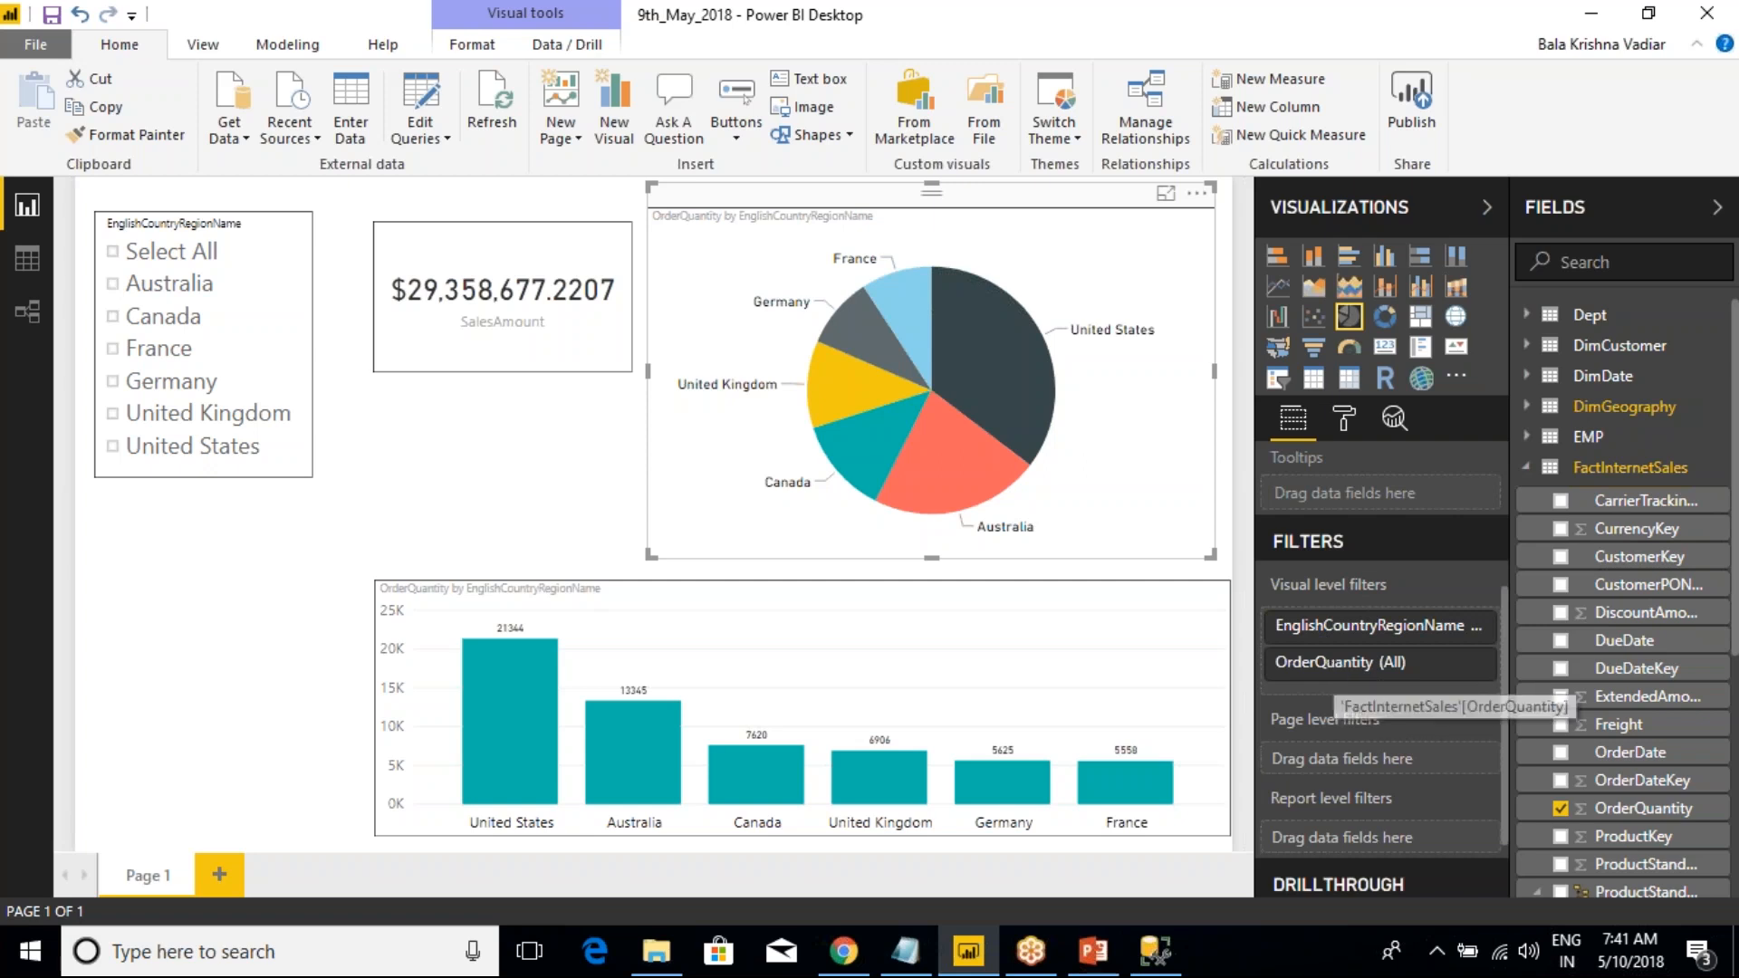
left_click(1473, 626)
scroll(1463, 661, "down", 2)
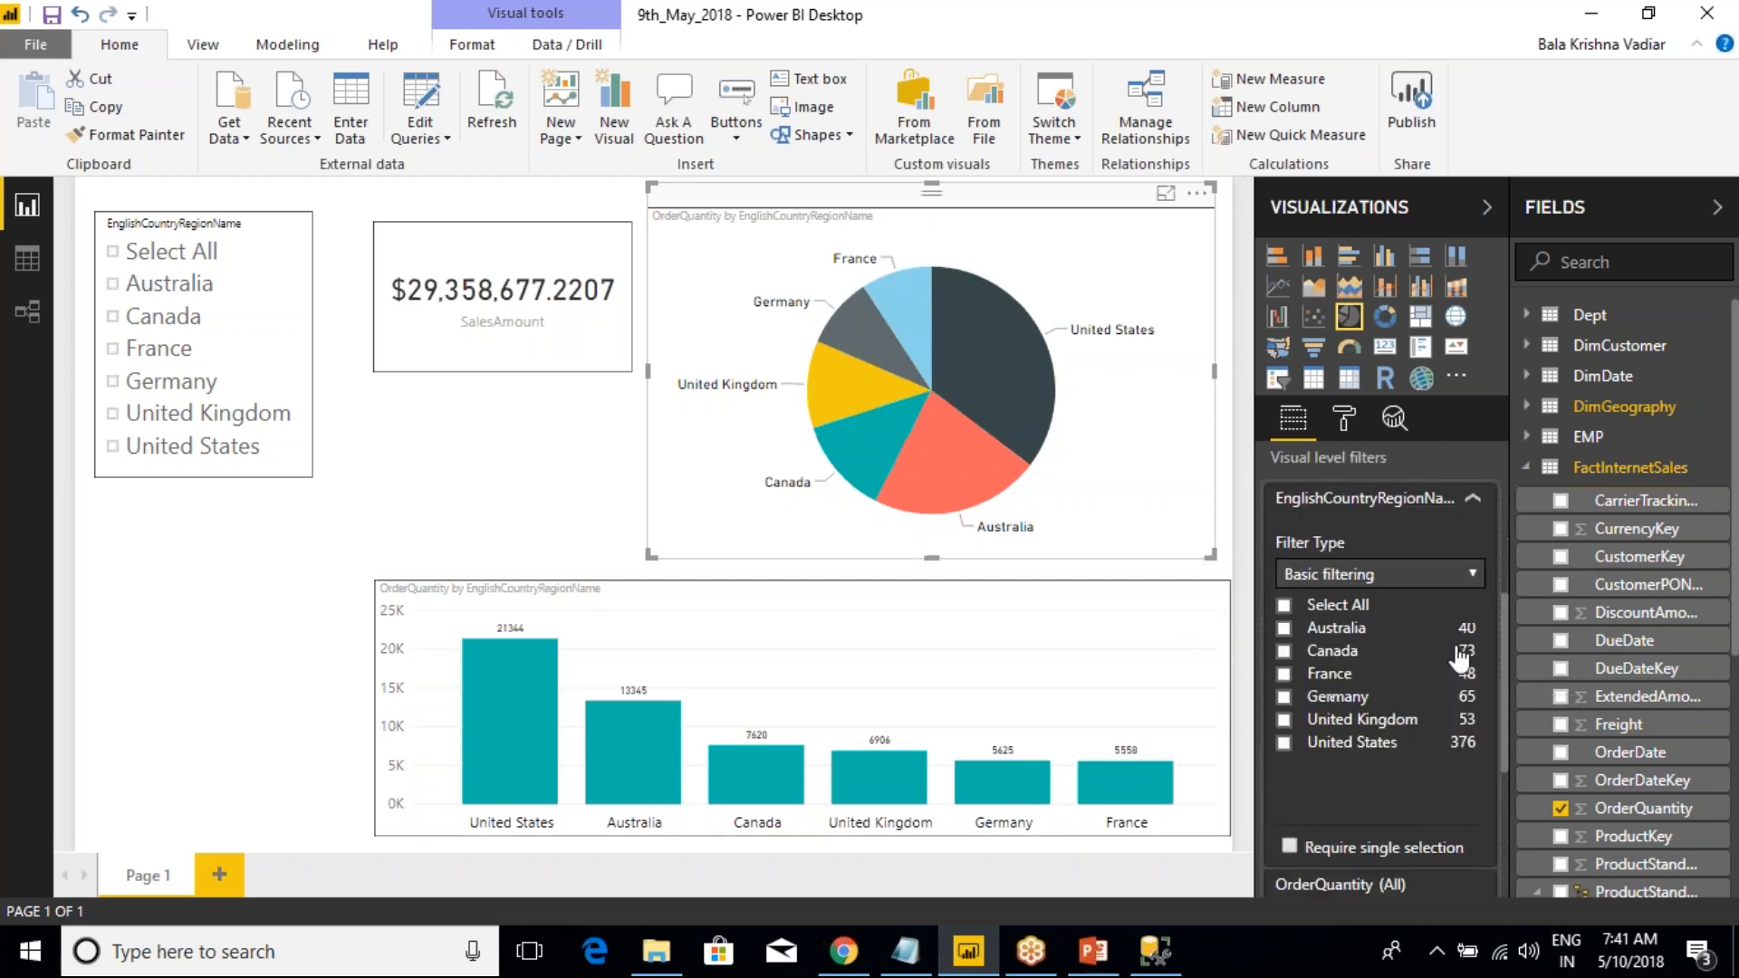
left_click(1284, 651)
left_click(1284, 629)
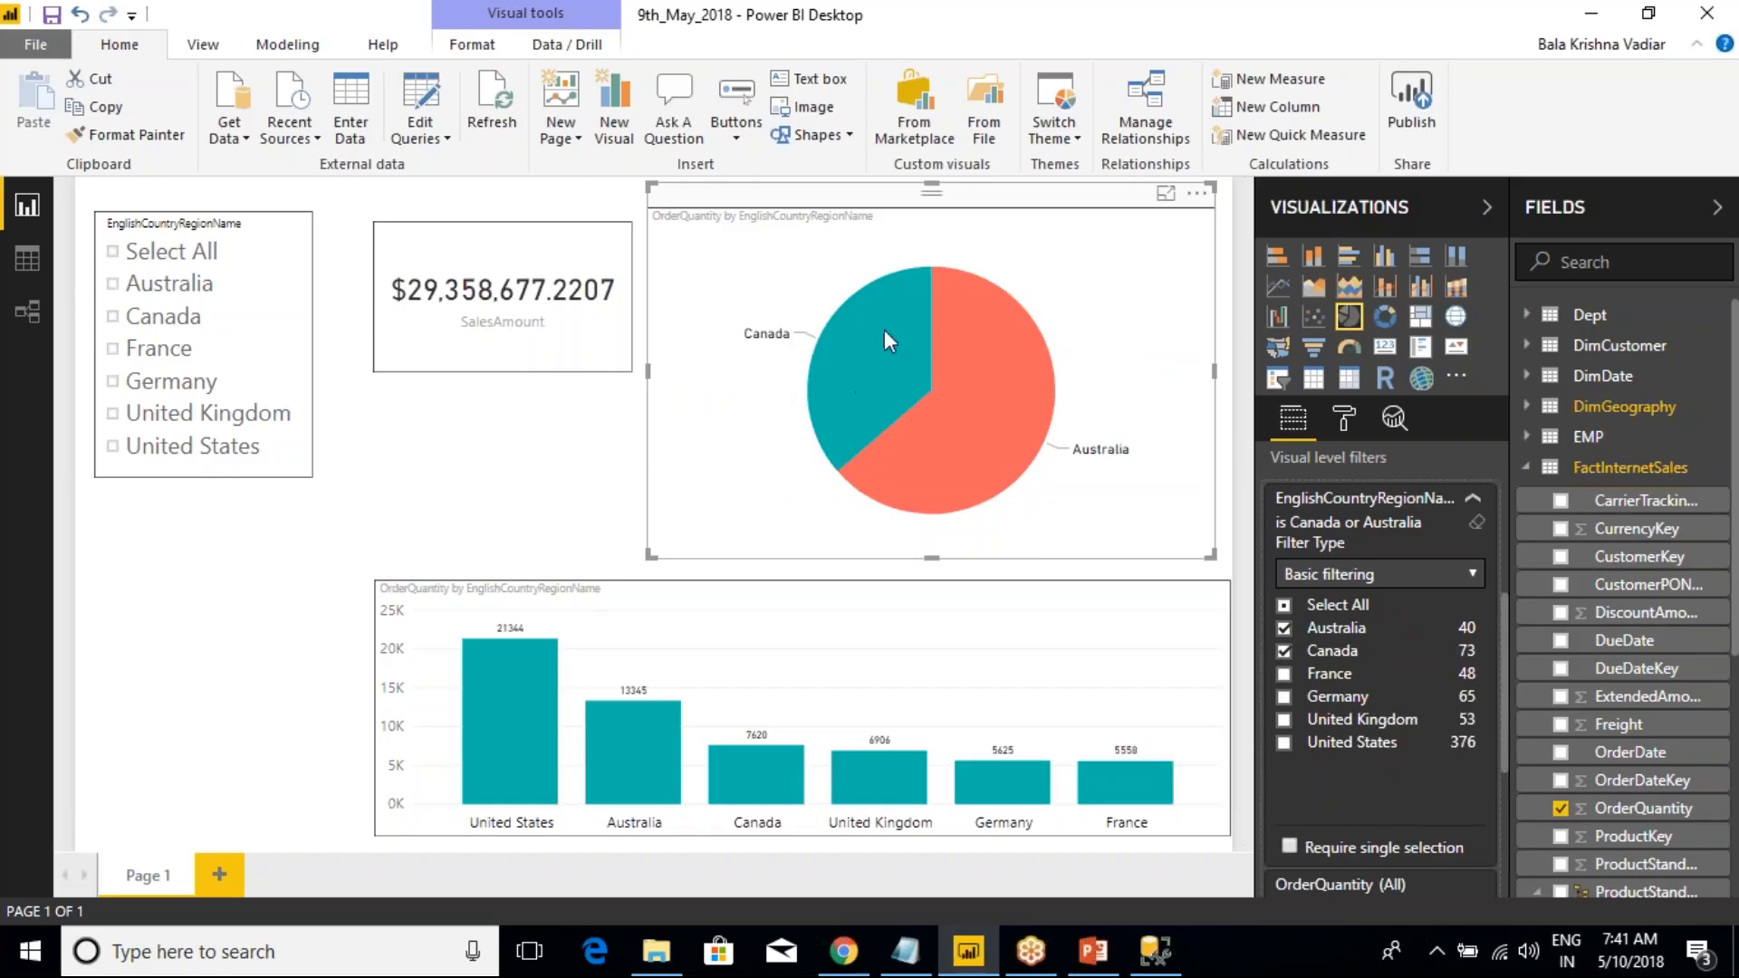
- Reselect the pie chart and clear its visual level filter on EnglishCountryRegionName
left_click(524, 446)
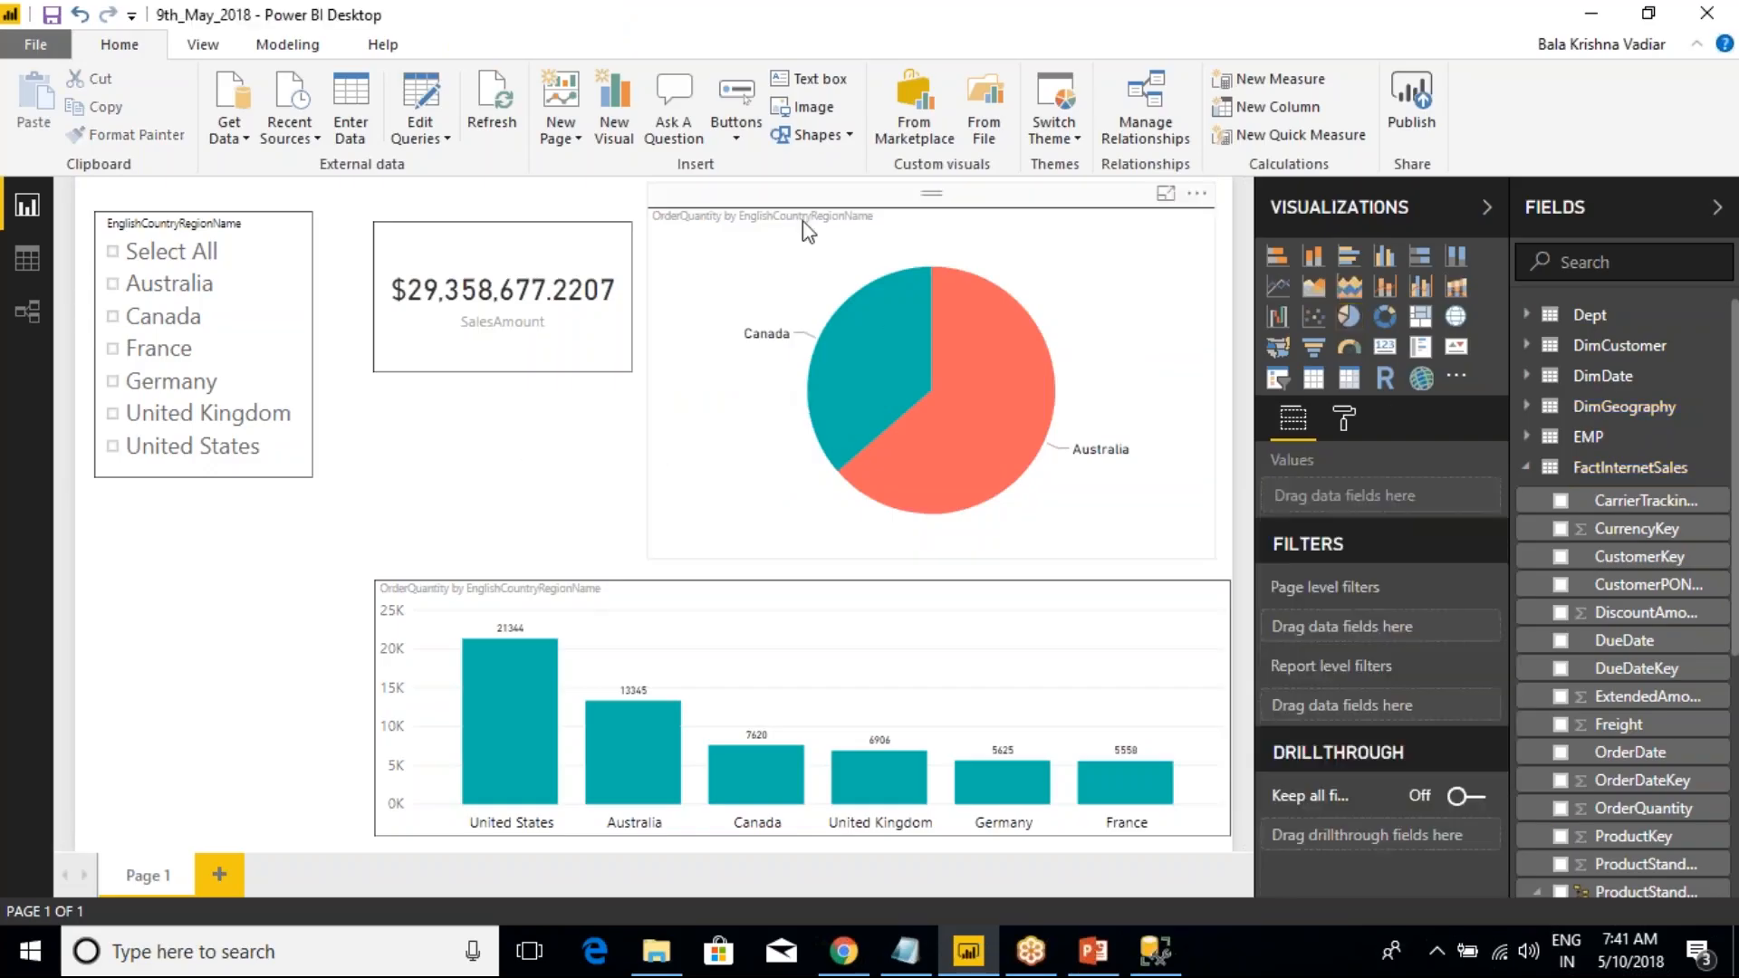
left_click(837, 207)
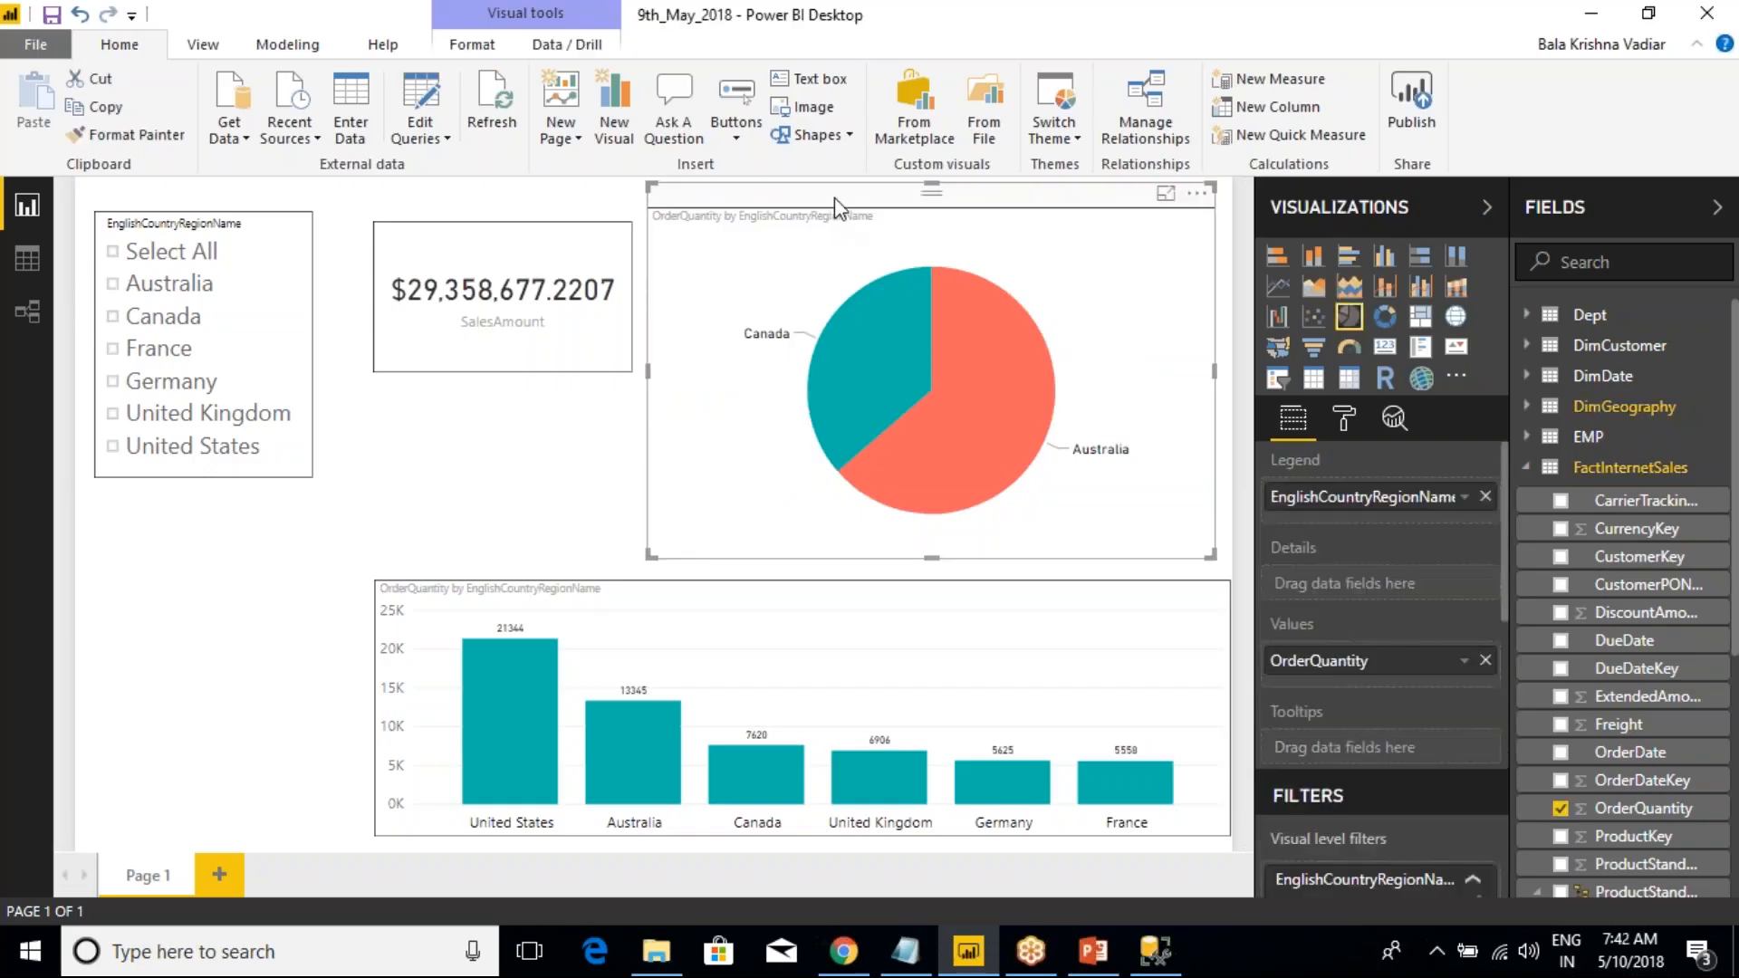
scroll(1313, 702, "down", 5)
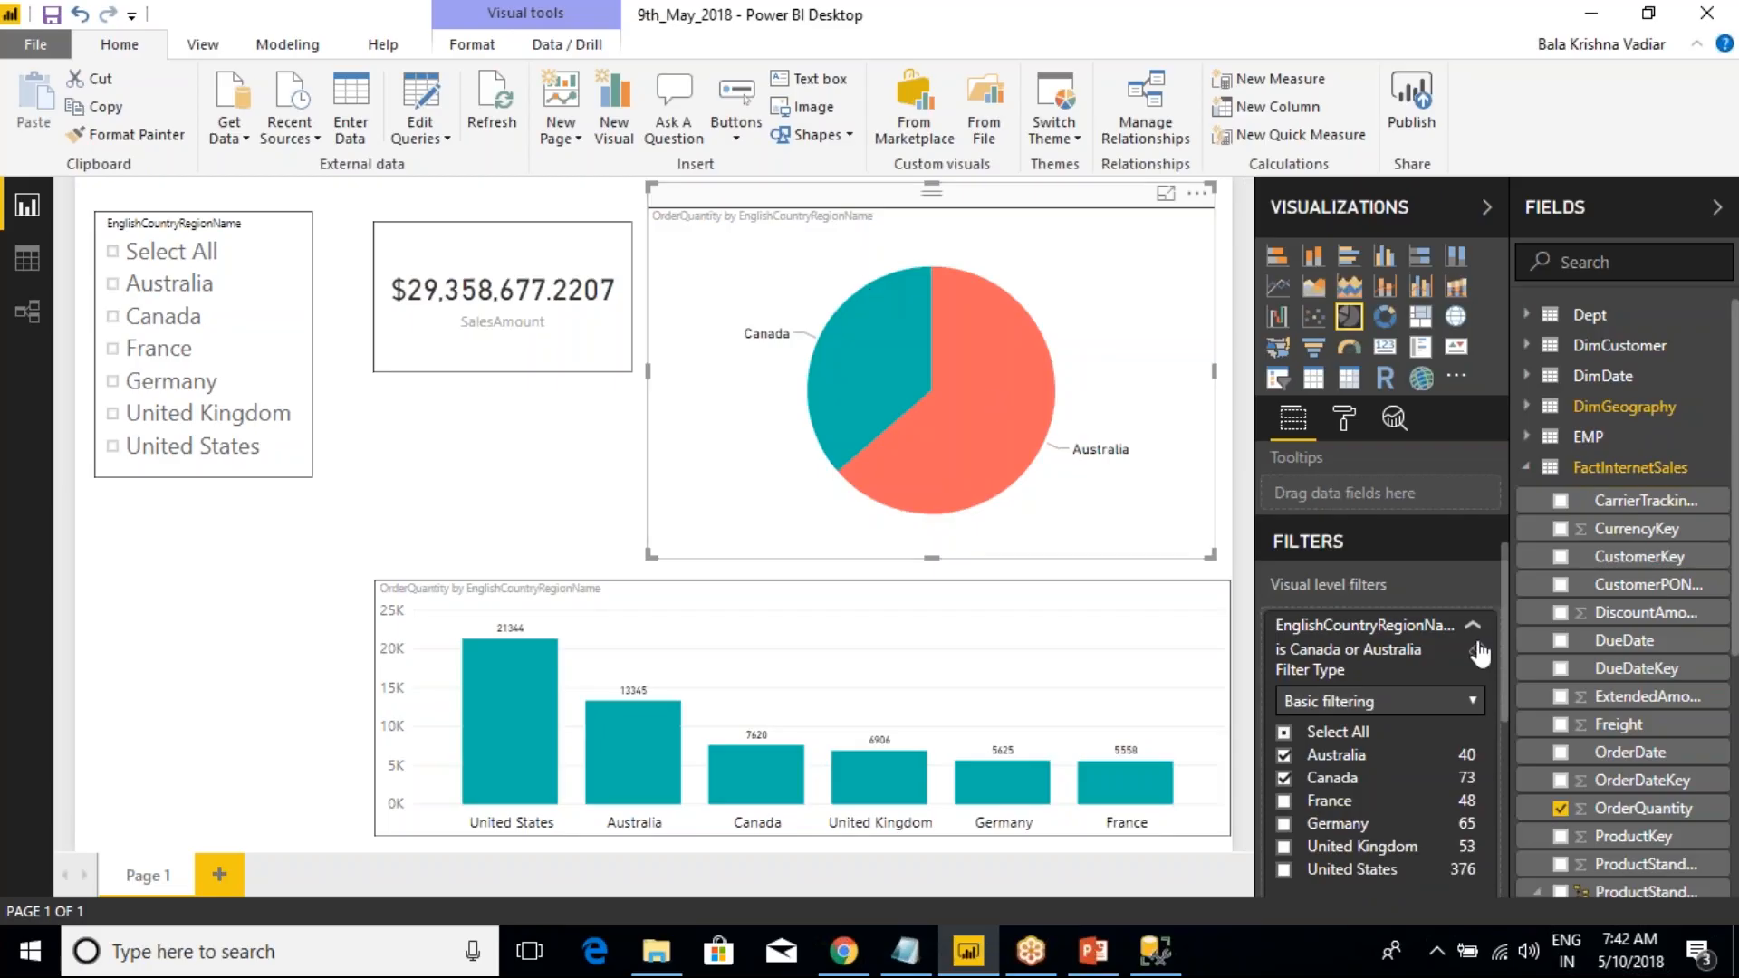
left_click(1473, 626)
left_click(1472, 625)
left_click(1476, 648)
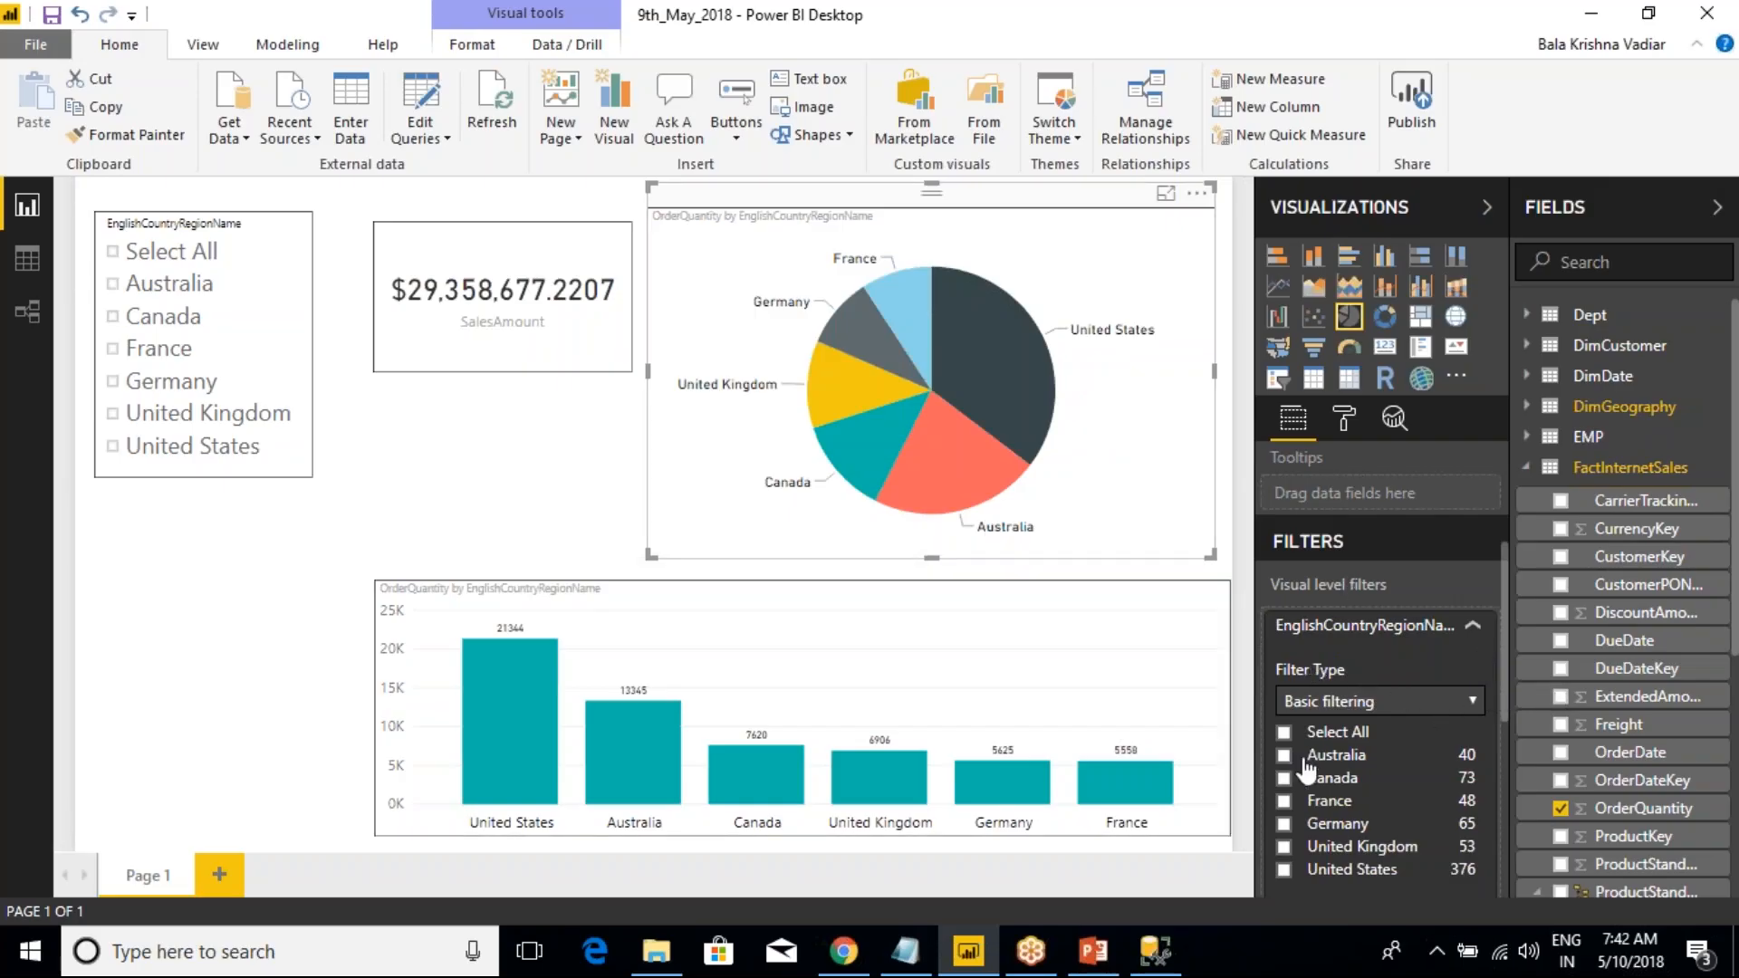
- Apply the Canada and Australia country filter to the pie chart again, and clear it once more
left_click(1283, 777)
left_click(1283, 756)
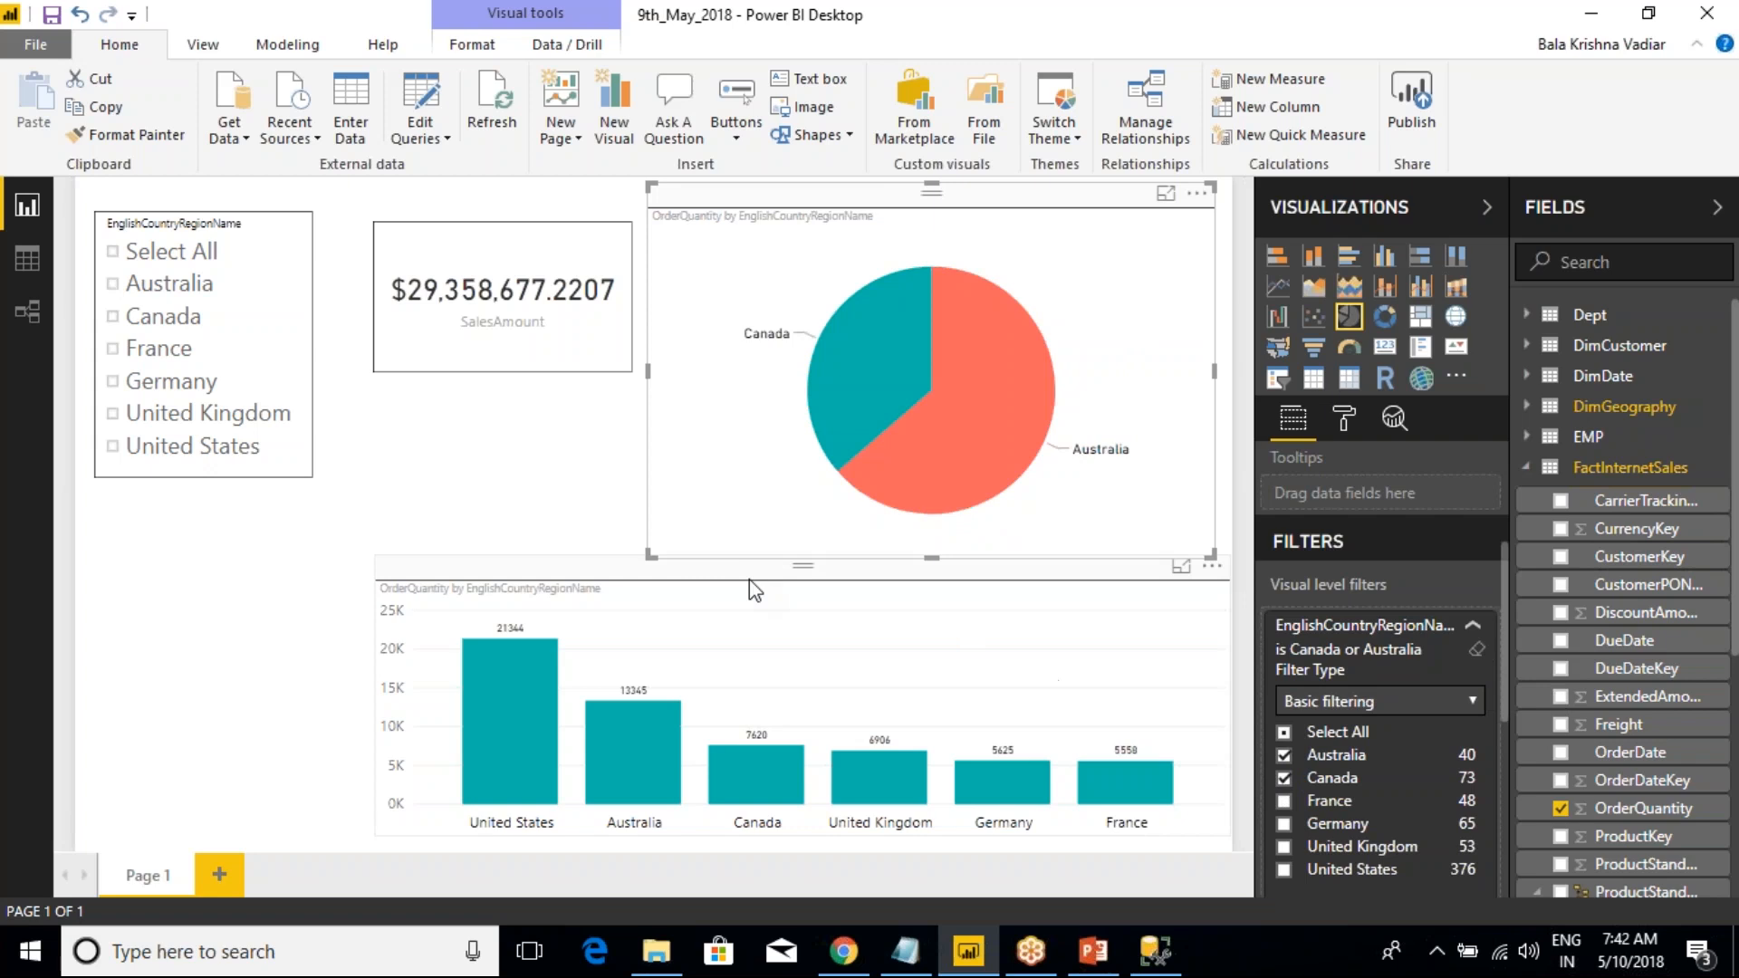
left_click(435, 497)
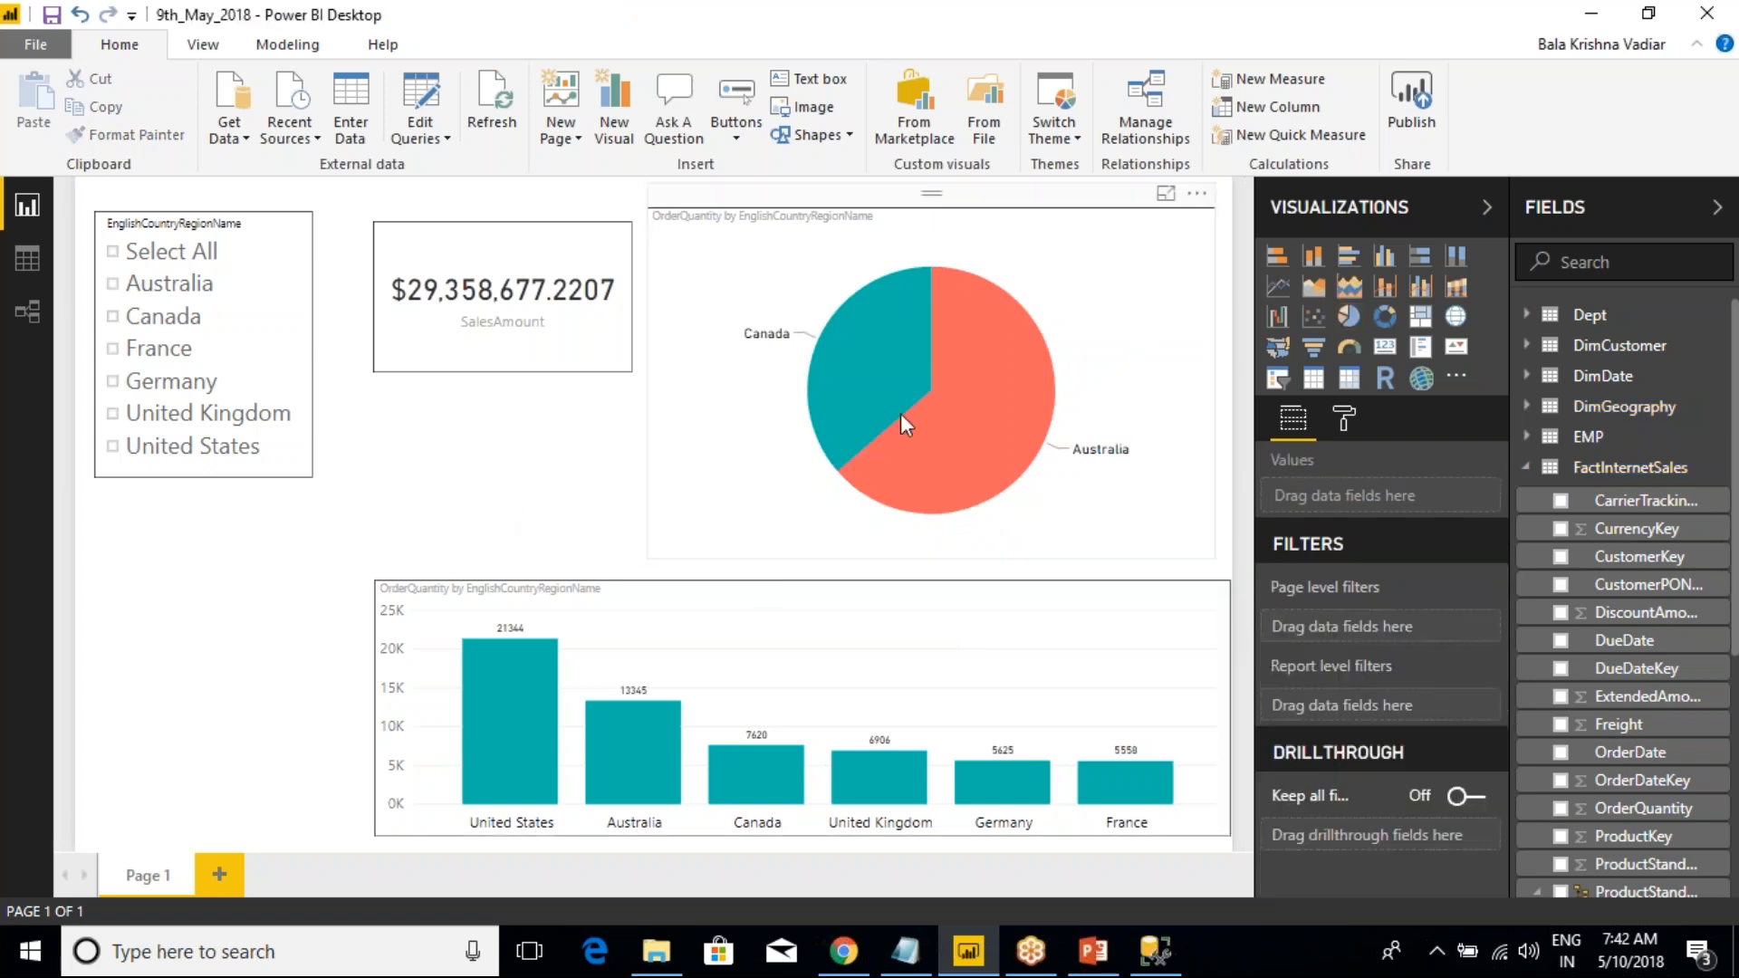
left_click(997, 263)
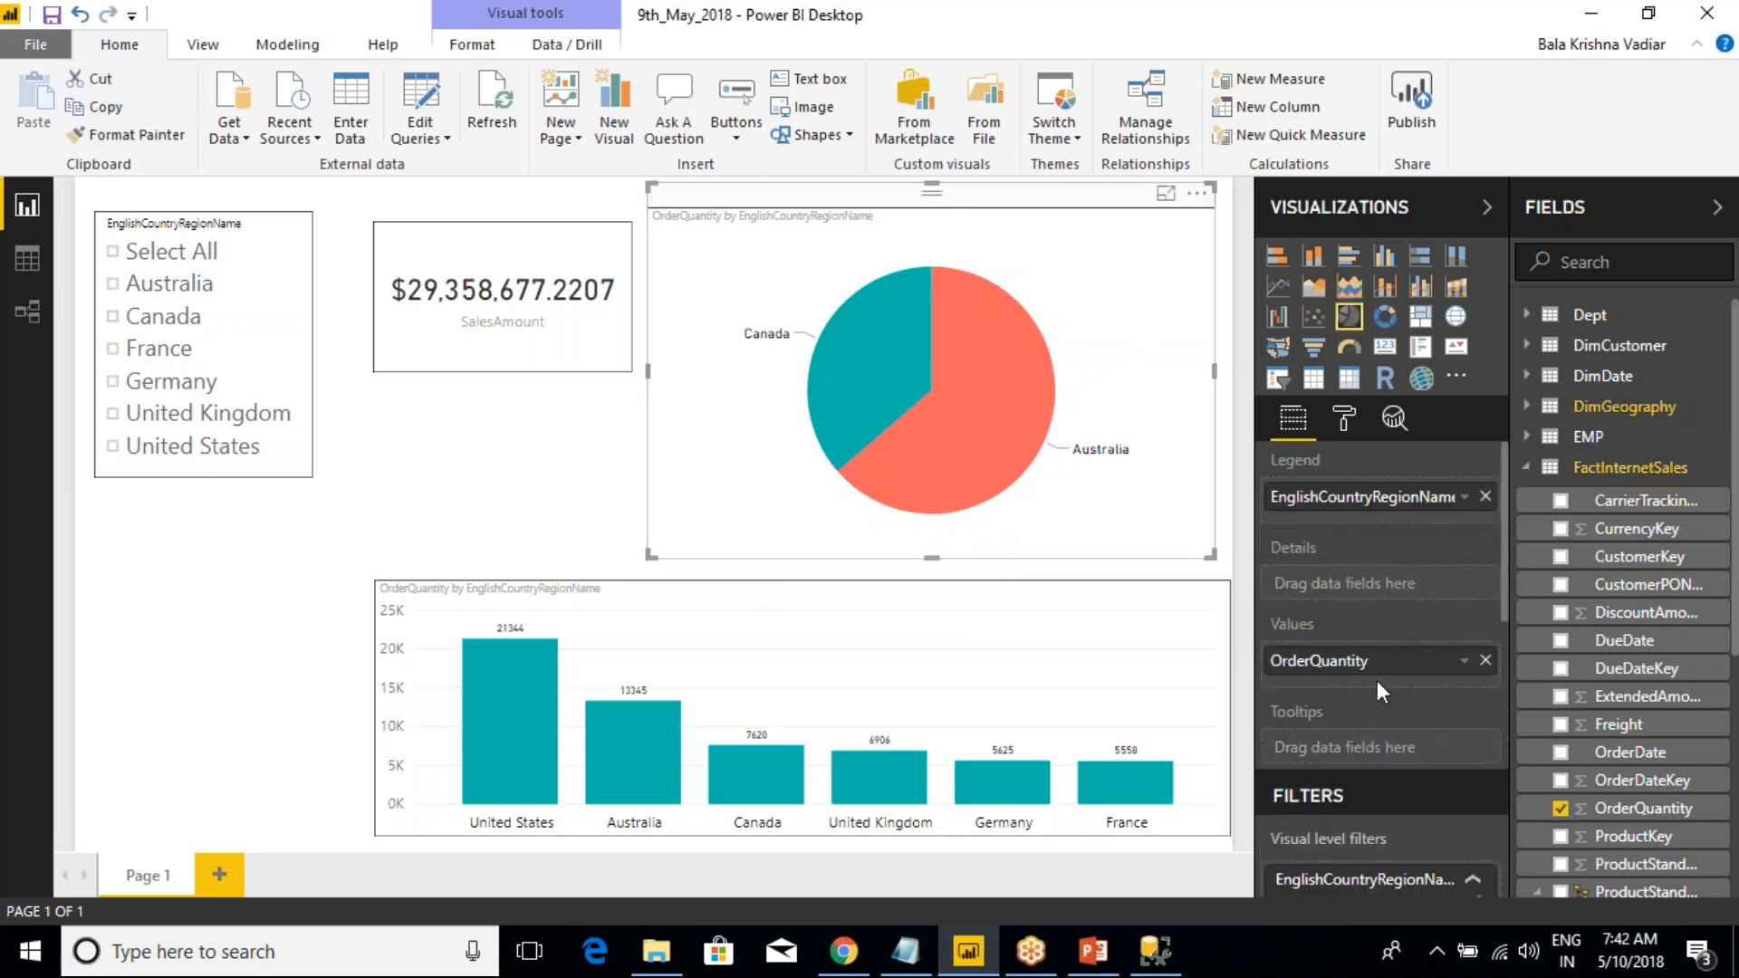
scroll(1362, 678, "down", 3)
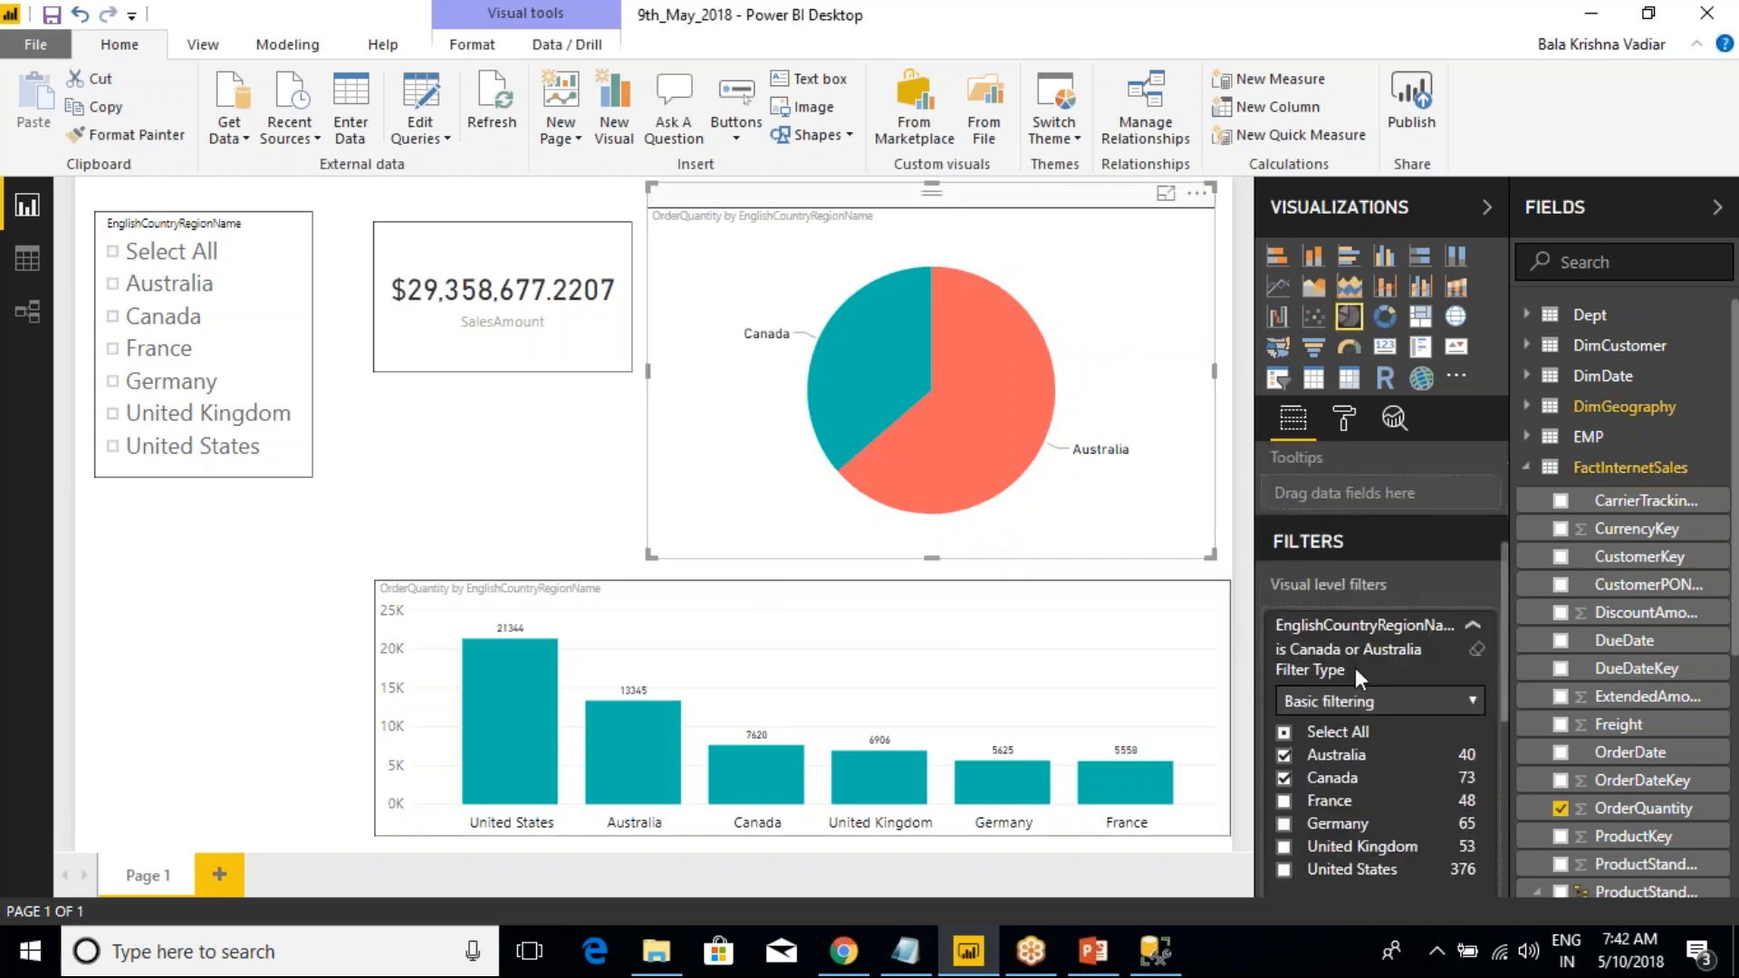
left_click(1477, 650)
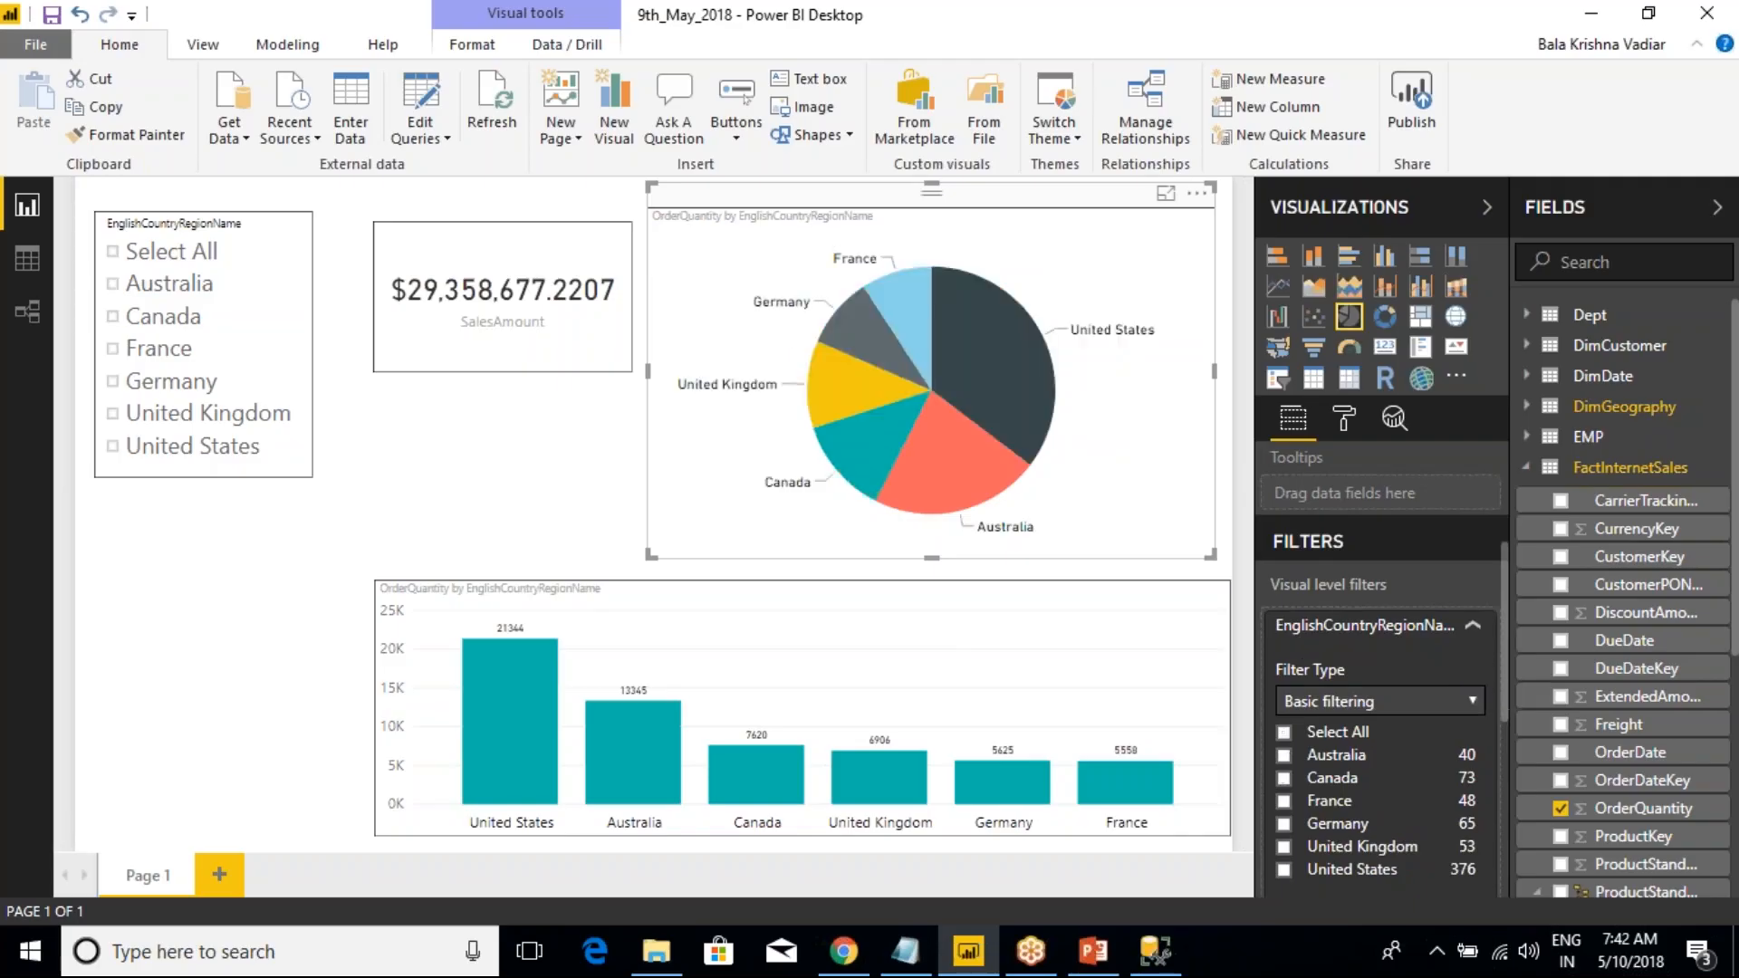
- Check the filter type options of the pie chart's country filter and start an indented line "TYpes of" under Visual in the class notes
left_click(1342, 703)
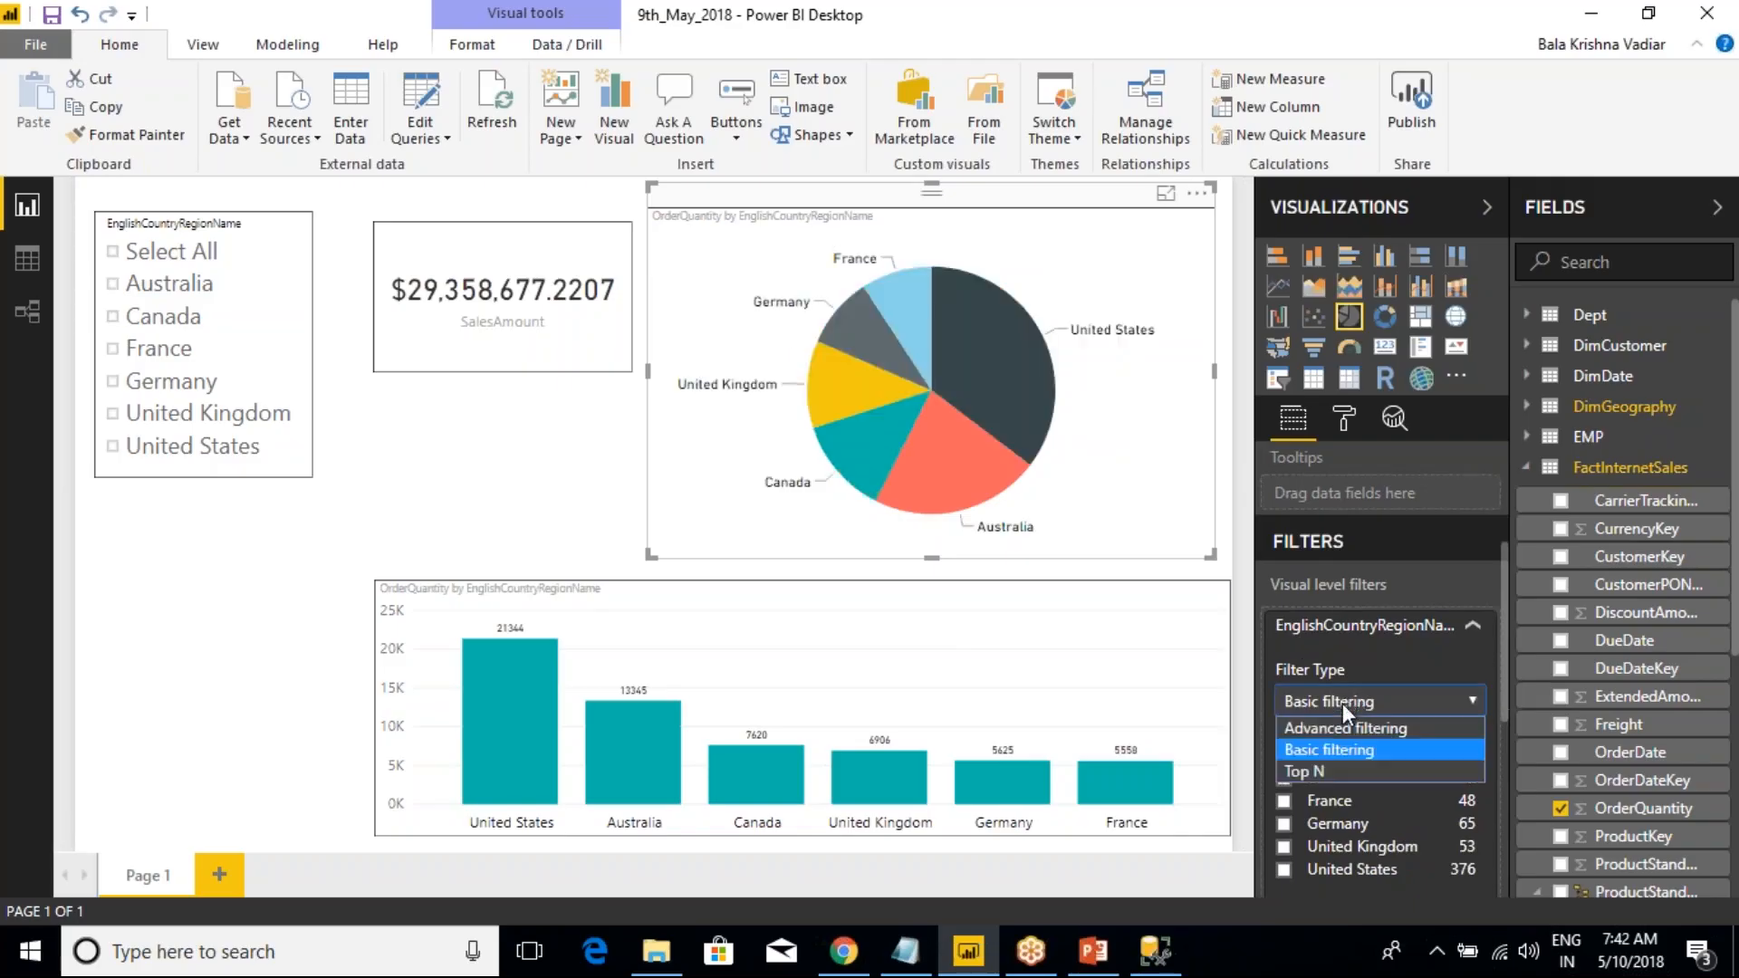
left_click(1321, 752)
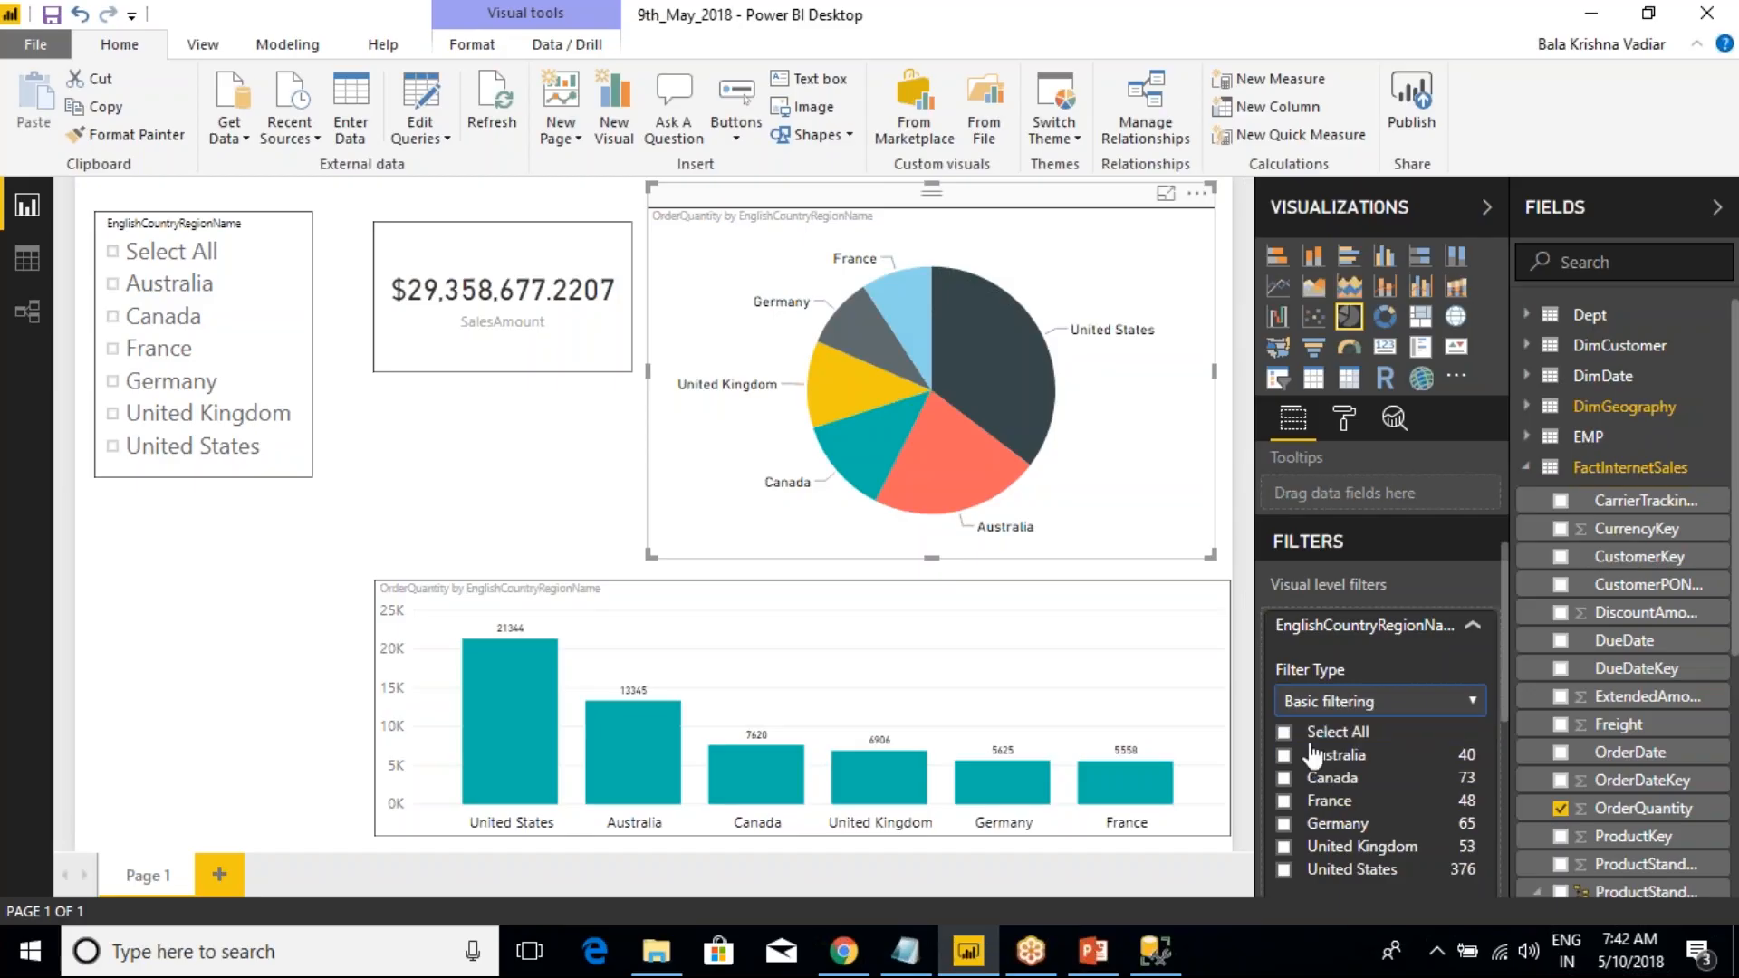
key("alt+Tab")
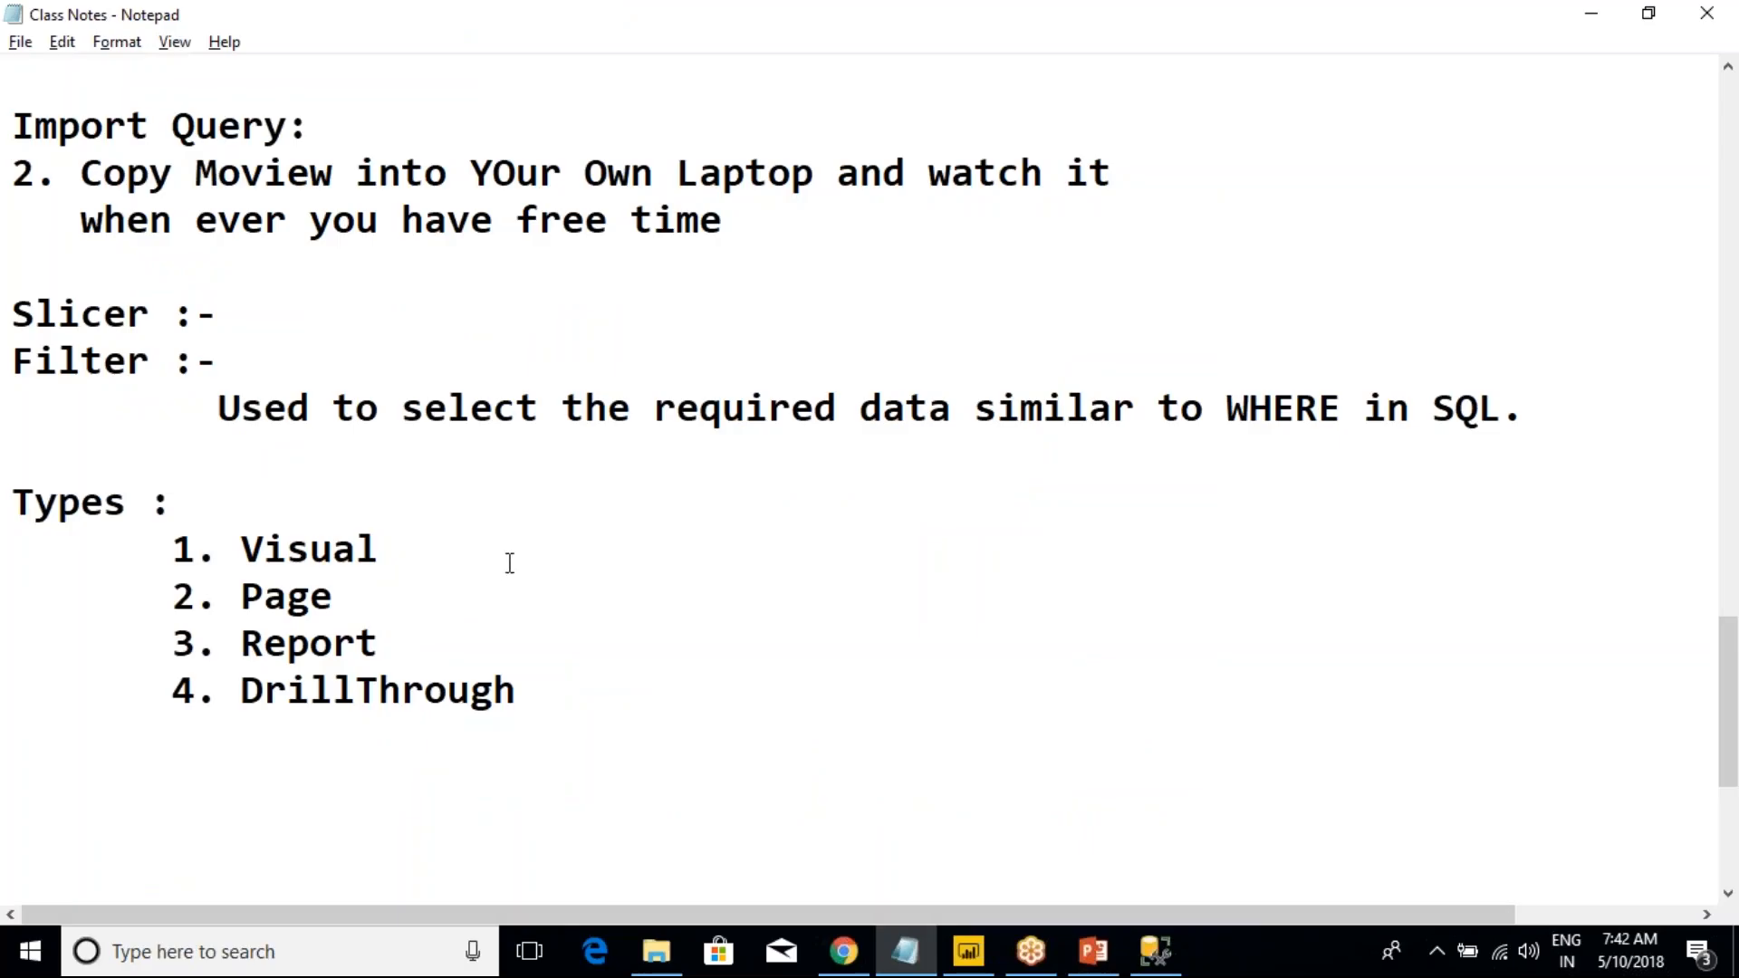
key("Return")
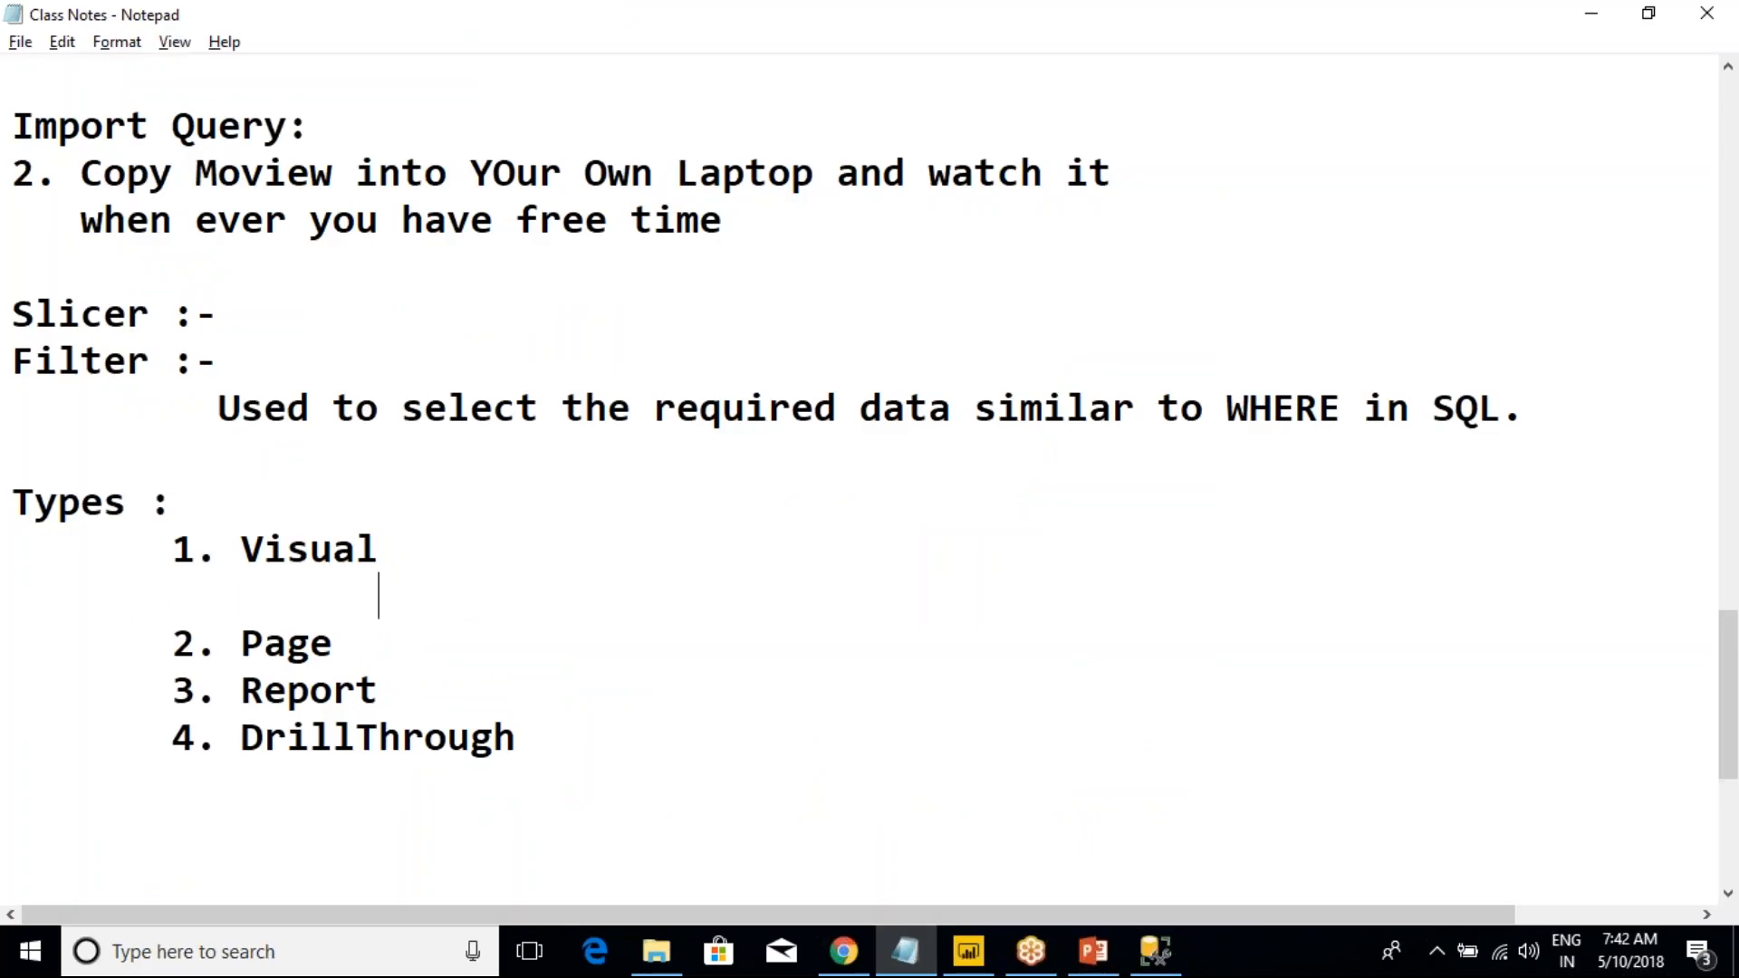
type("TYpes of")
key("alt+Tab")
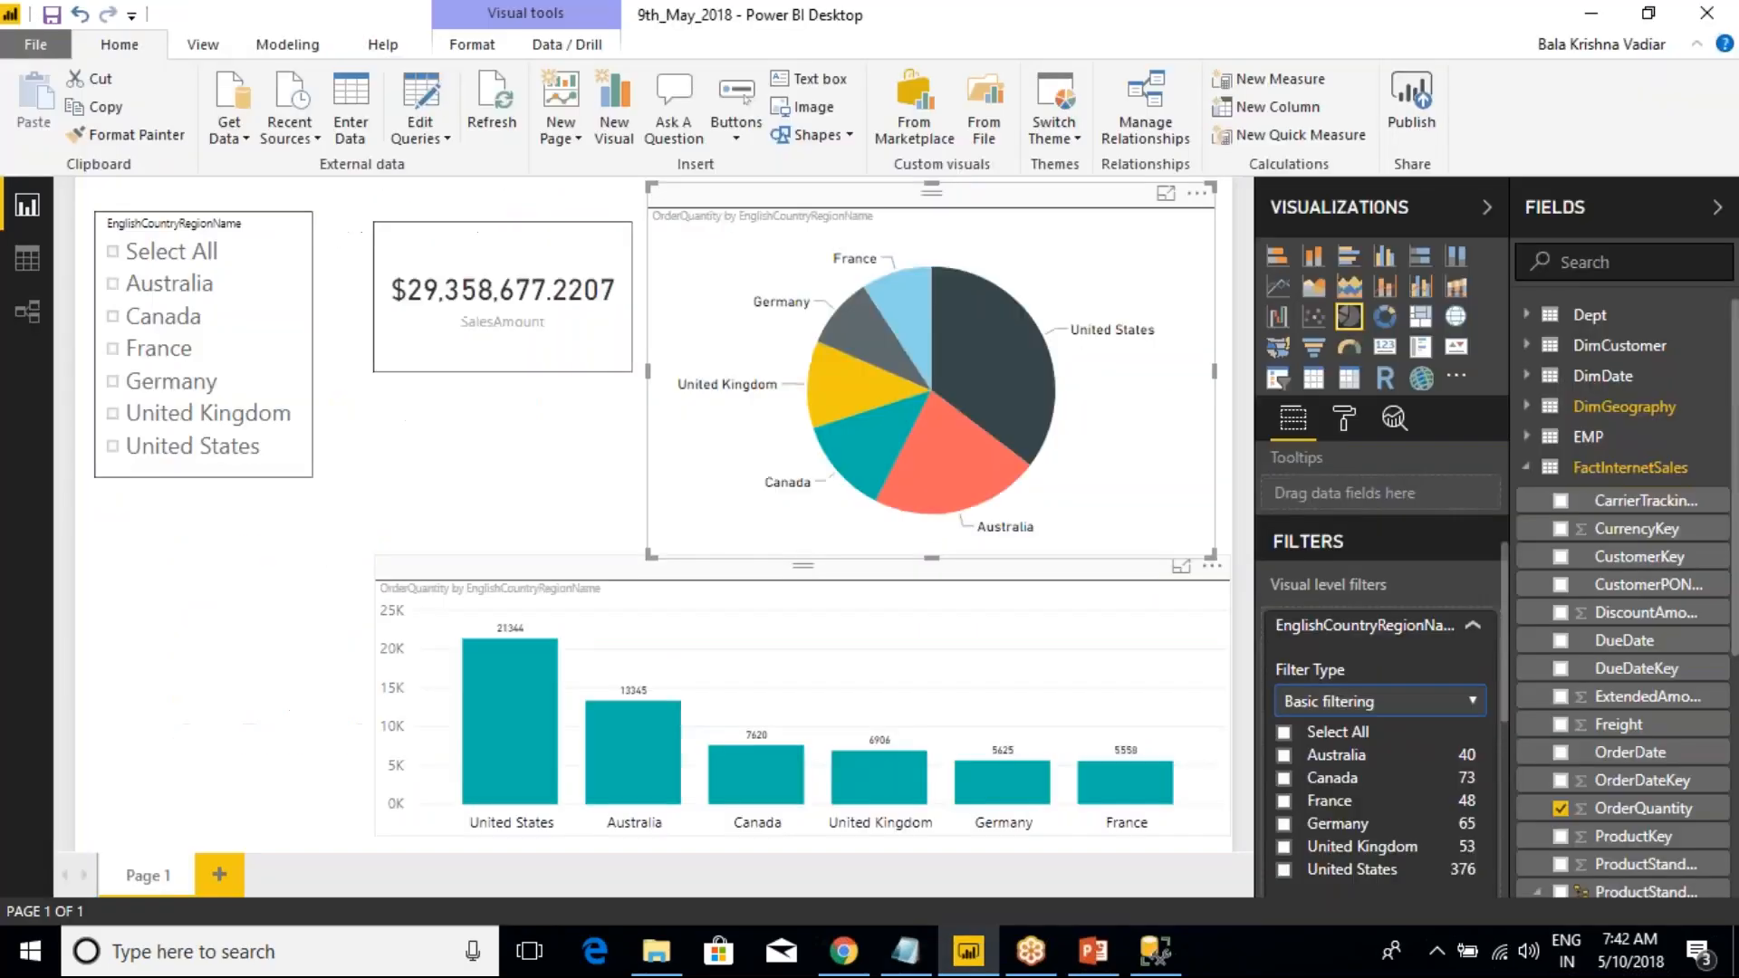
key("alt+Tab")
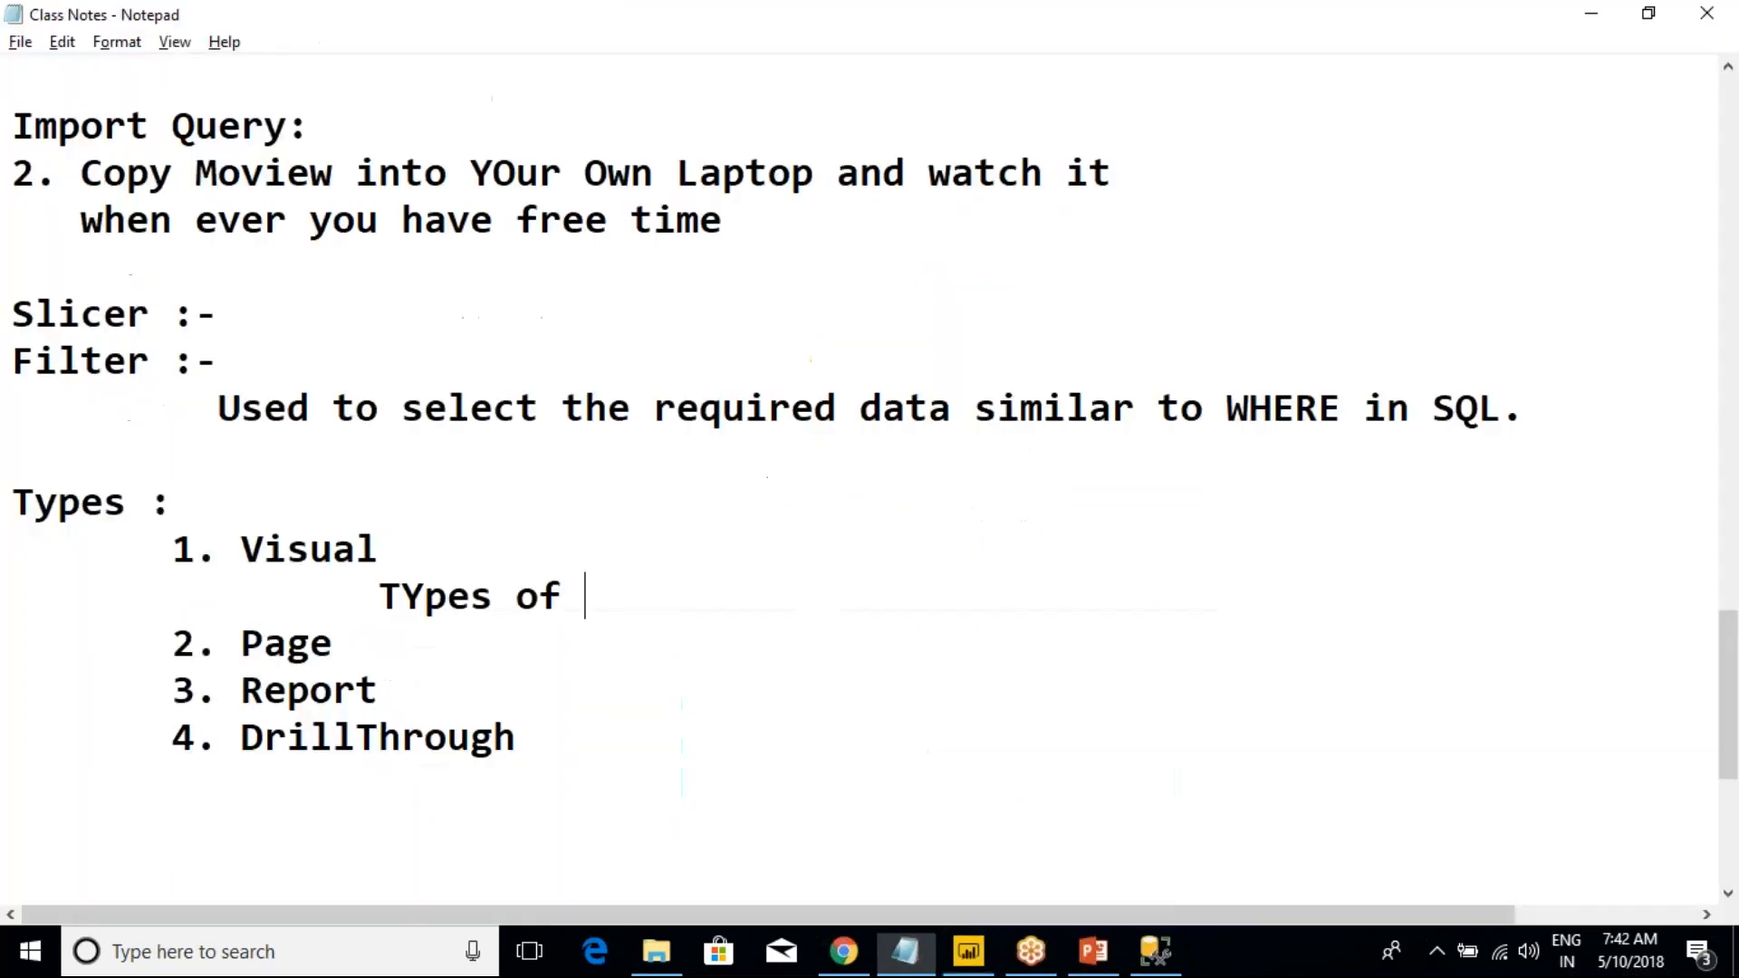
- Replace the text of the line under Visual with "Filter Type: 1. Basic"
left_click_drag(381, 596, 609, 590)
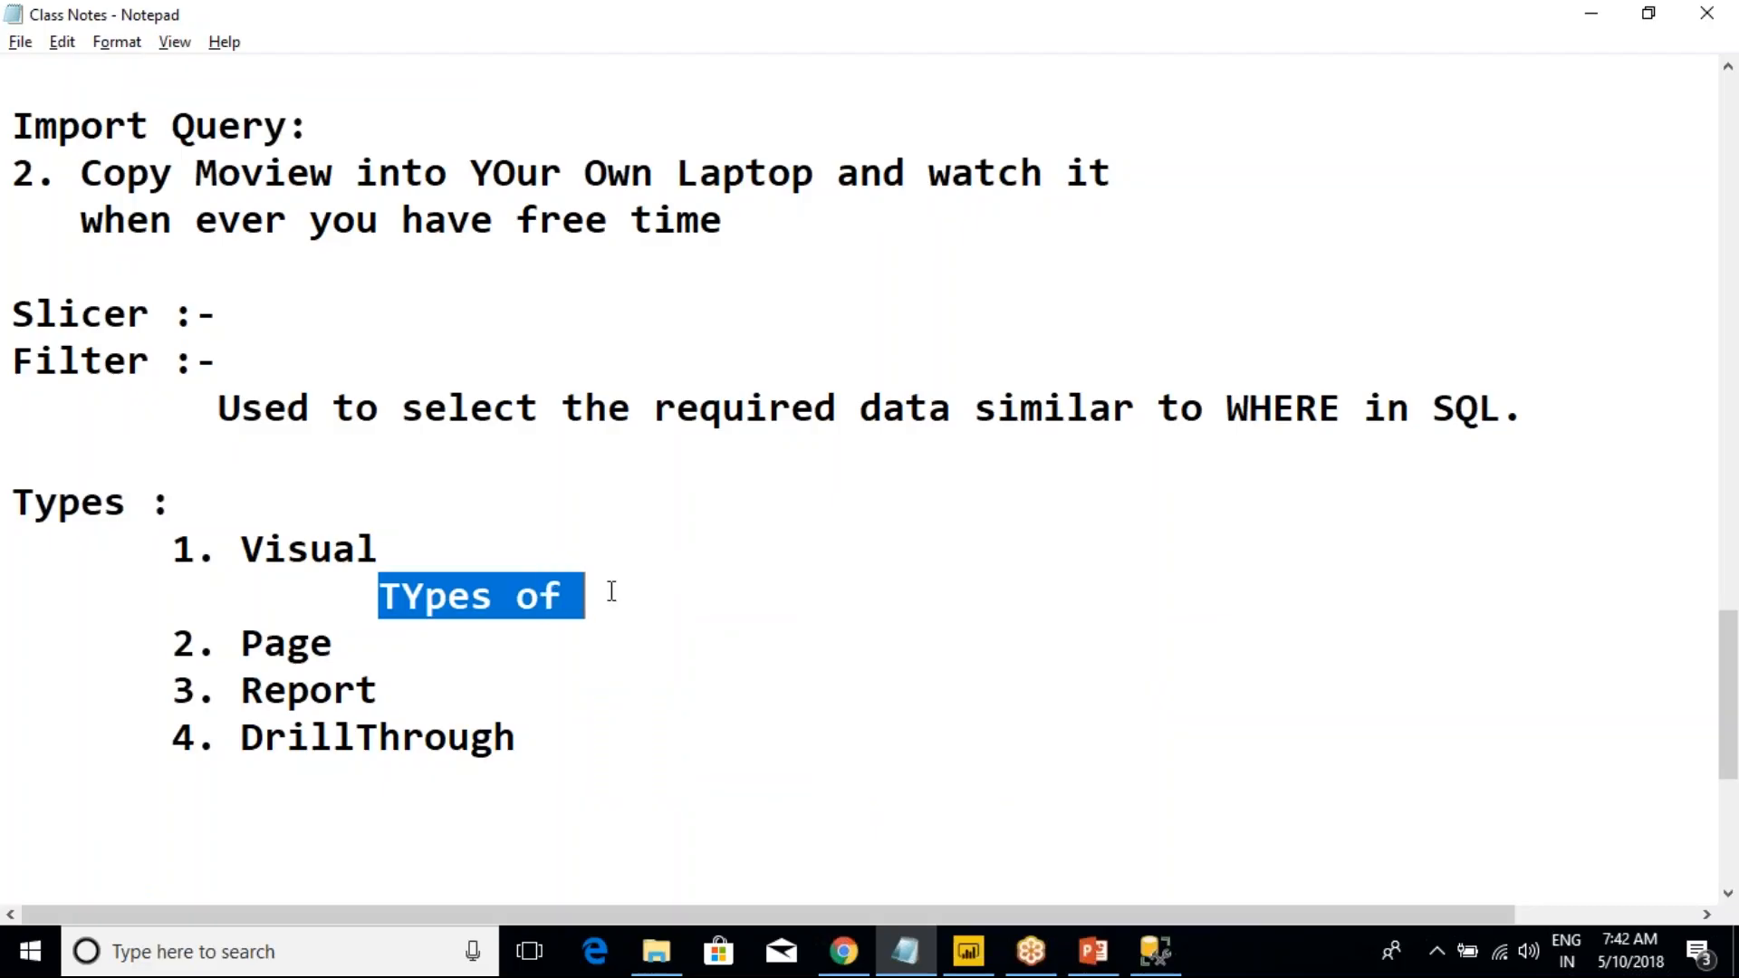
type("Filter Ty")
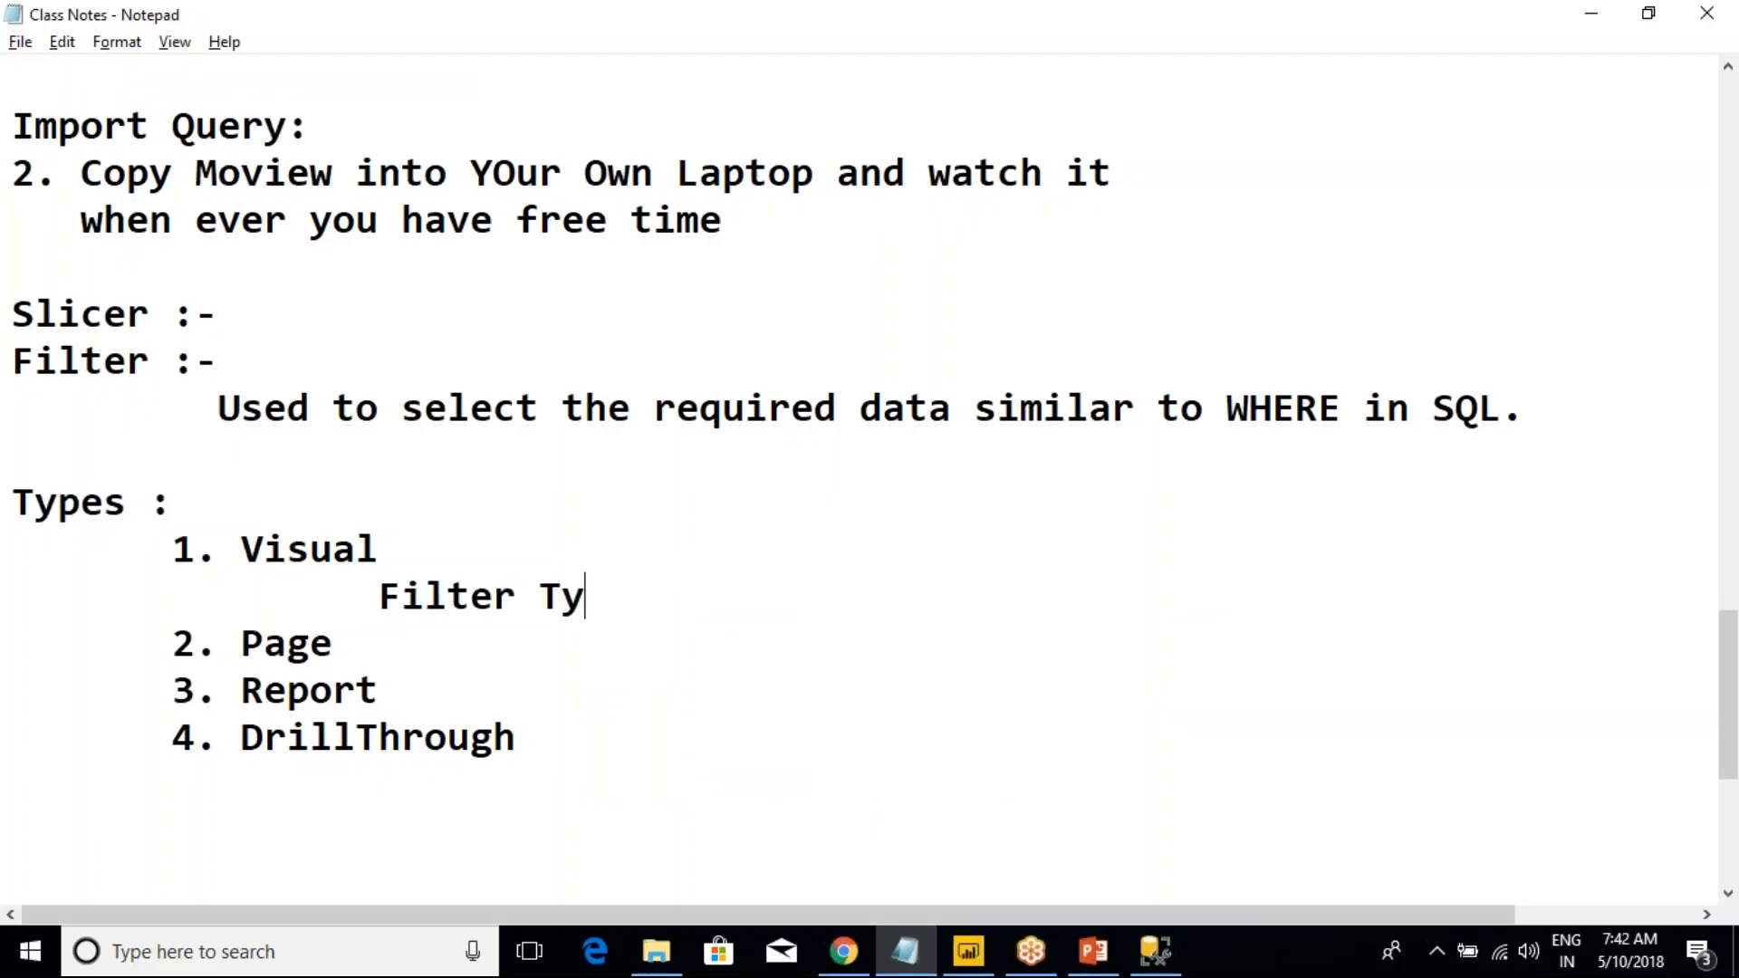
type("pe: 1. ")
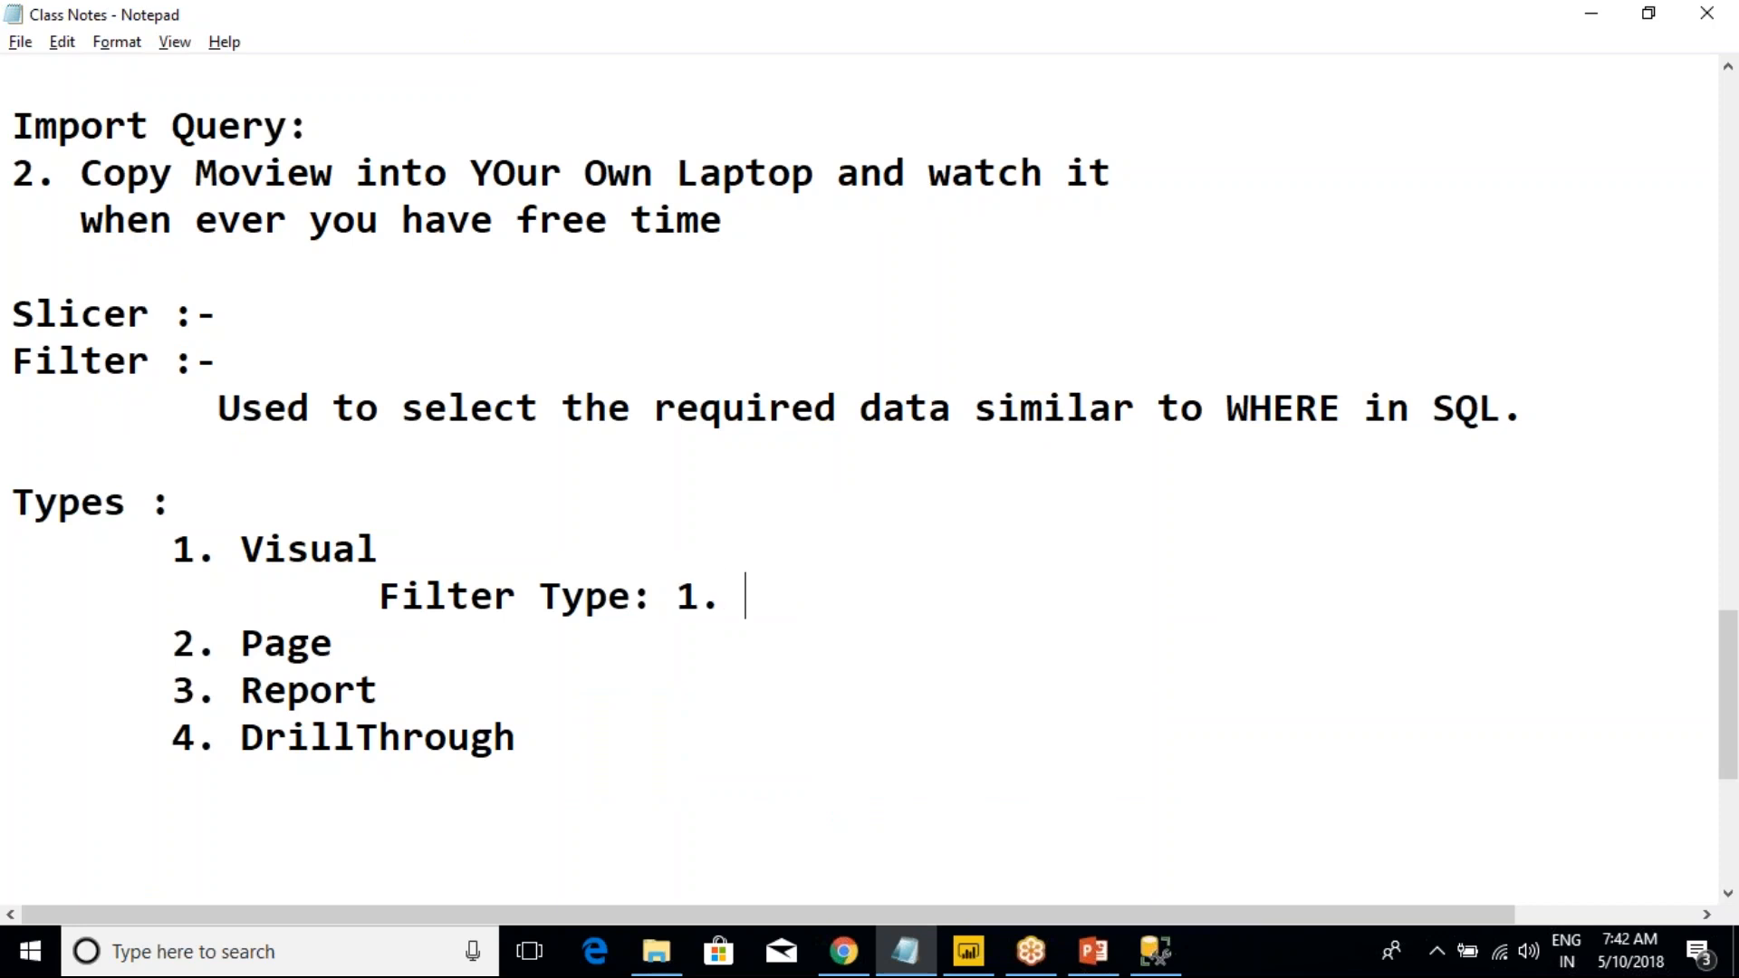
type("Basic")
- Check the basic filtering option in Power BI and complete the first filter type in the class notes as "Basic Filter"
key("alt+Tab")
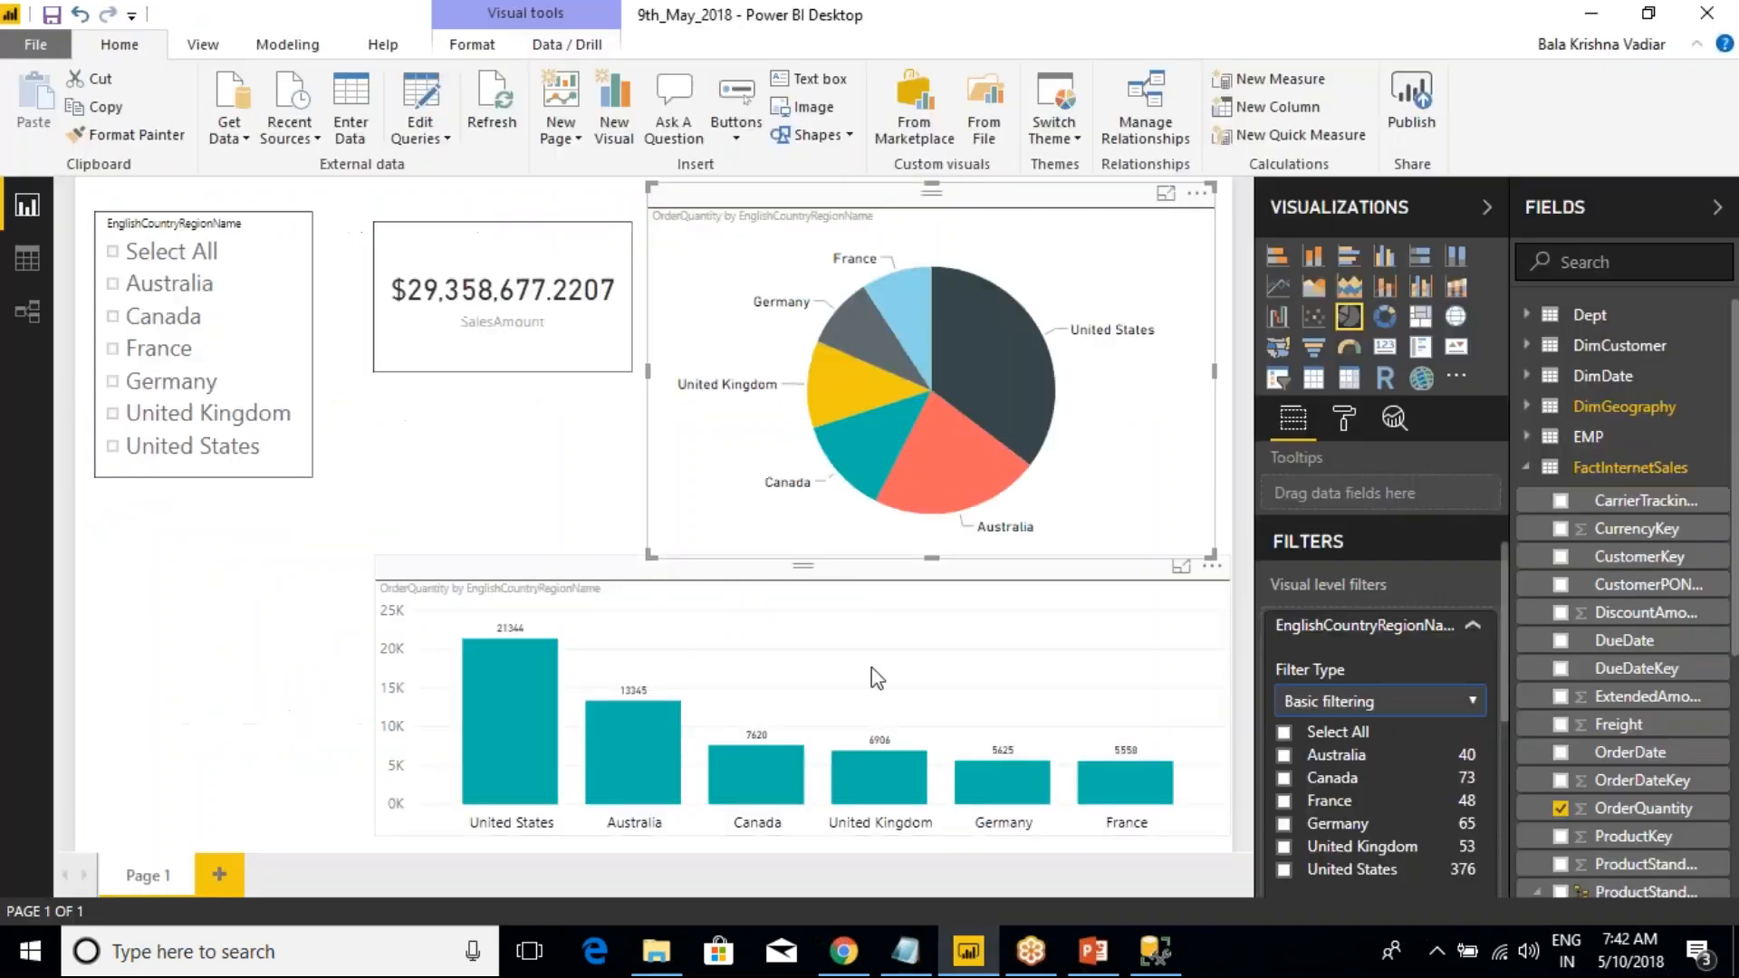
left_click(1328, 705)
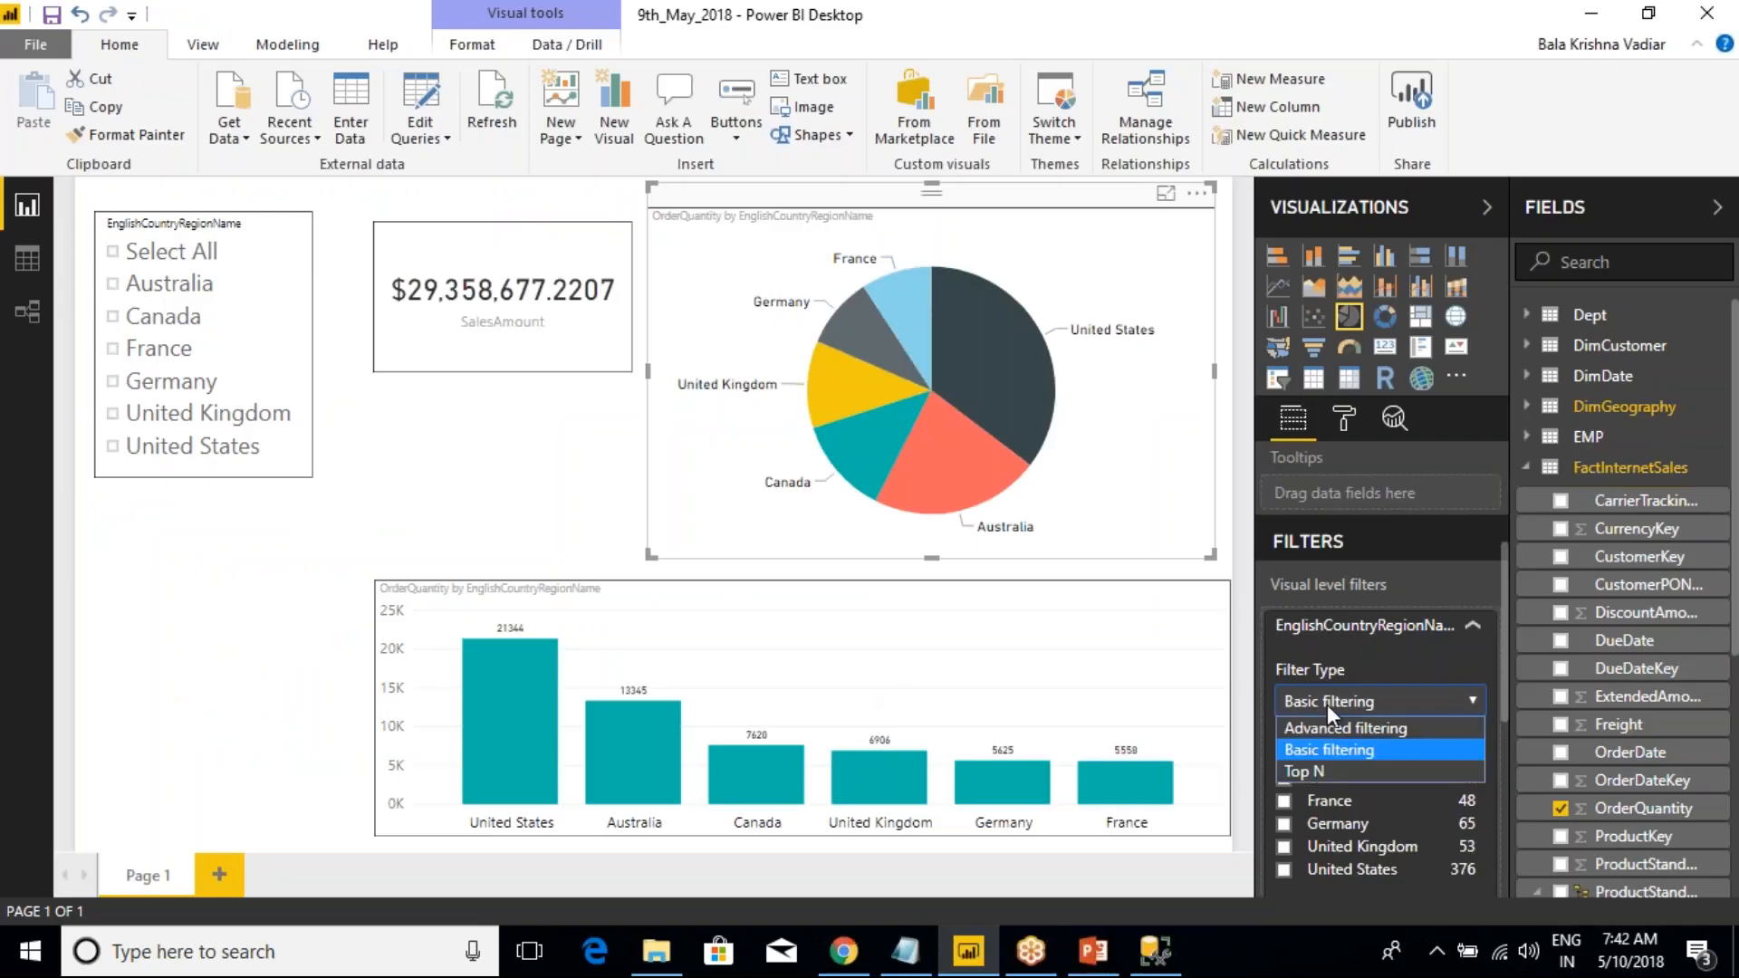
left_click(1344, 746)
left_click(905, 951)
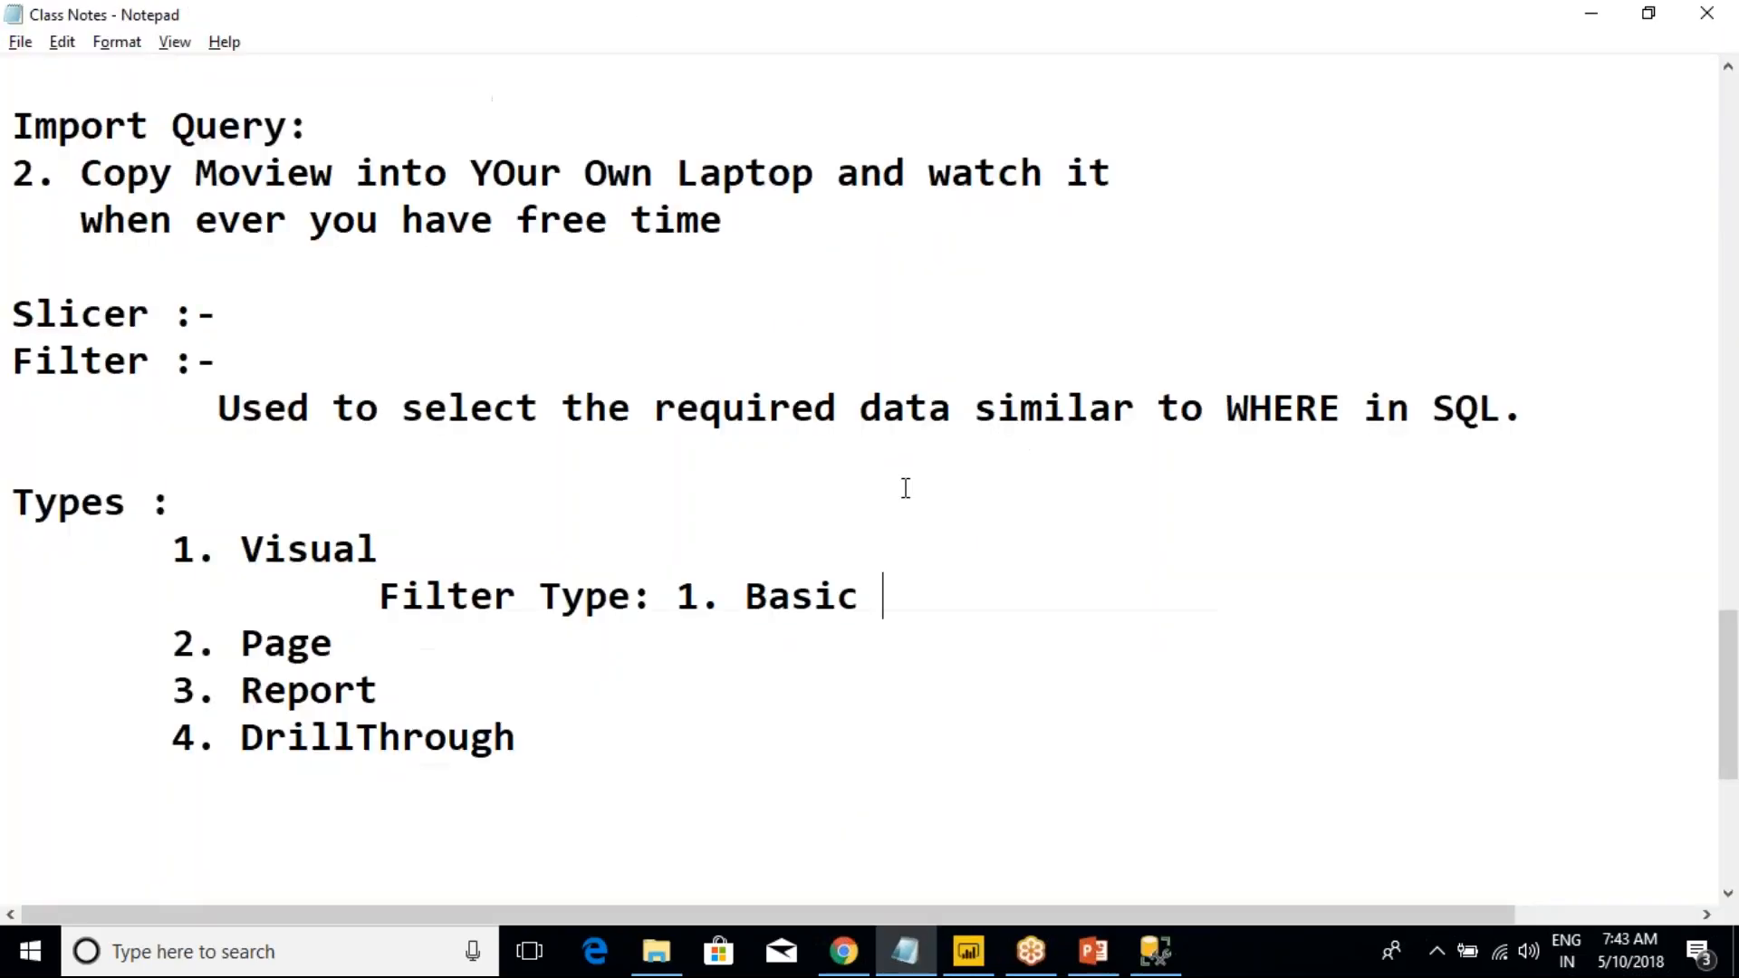
type("Filter")
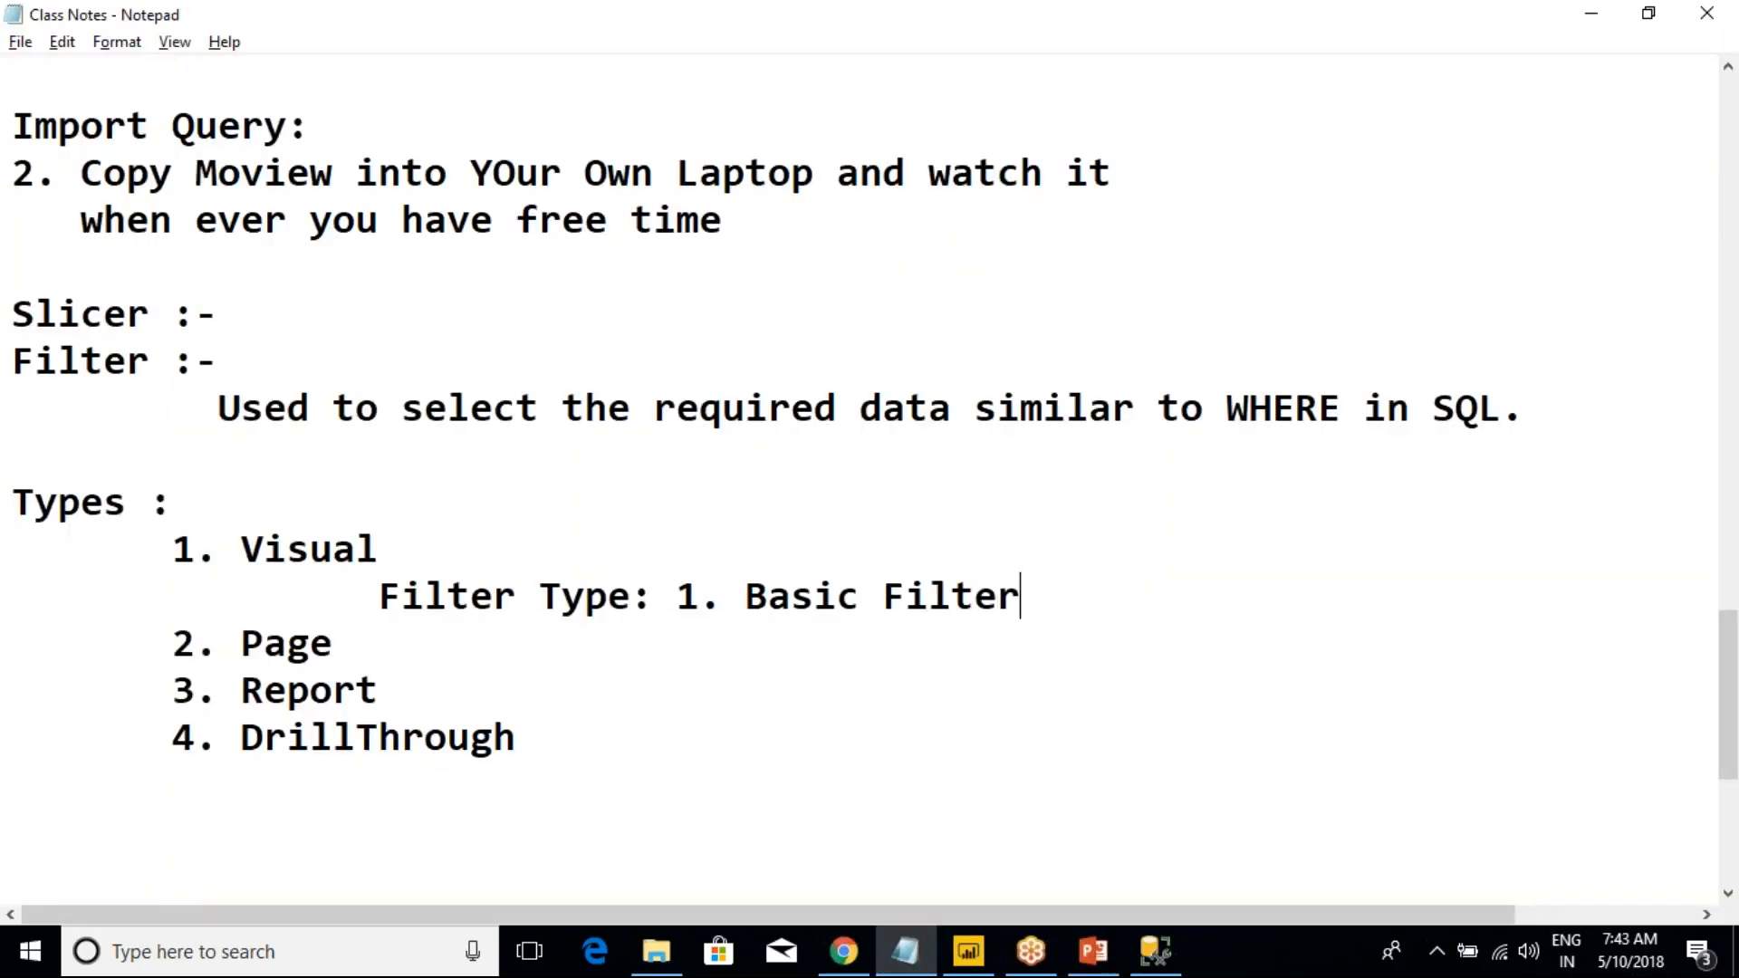
- Complete the filter types under Visual in the class notes as "1. Basic Filtering", "2. Advance Filtering" and "3. Top N"
type("ing,")
key("BackSpace")
key("BackSpace")
key("Return")
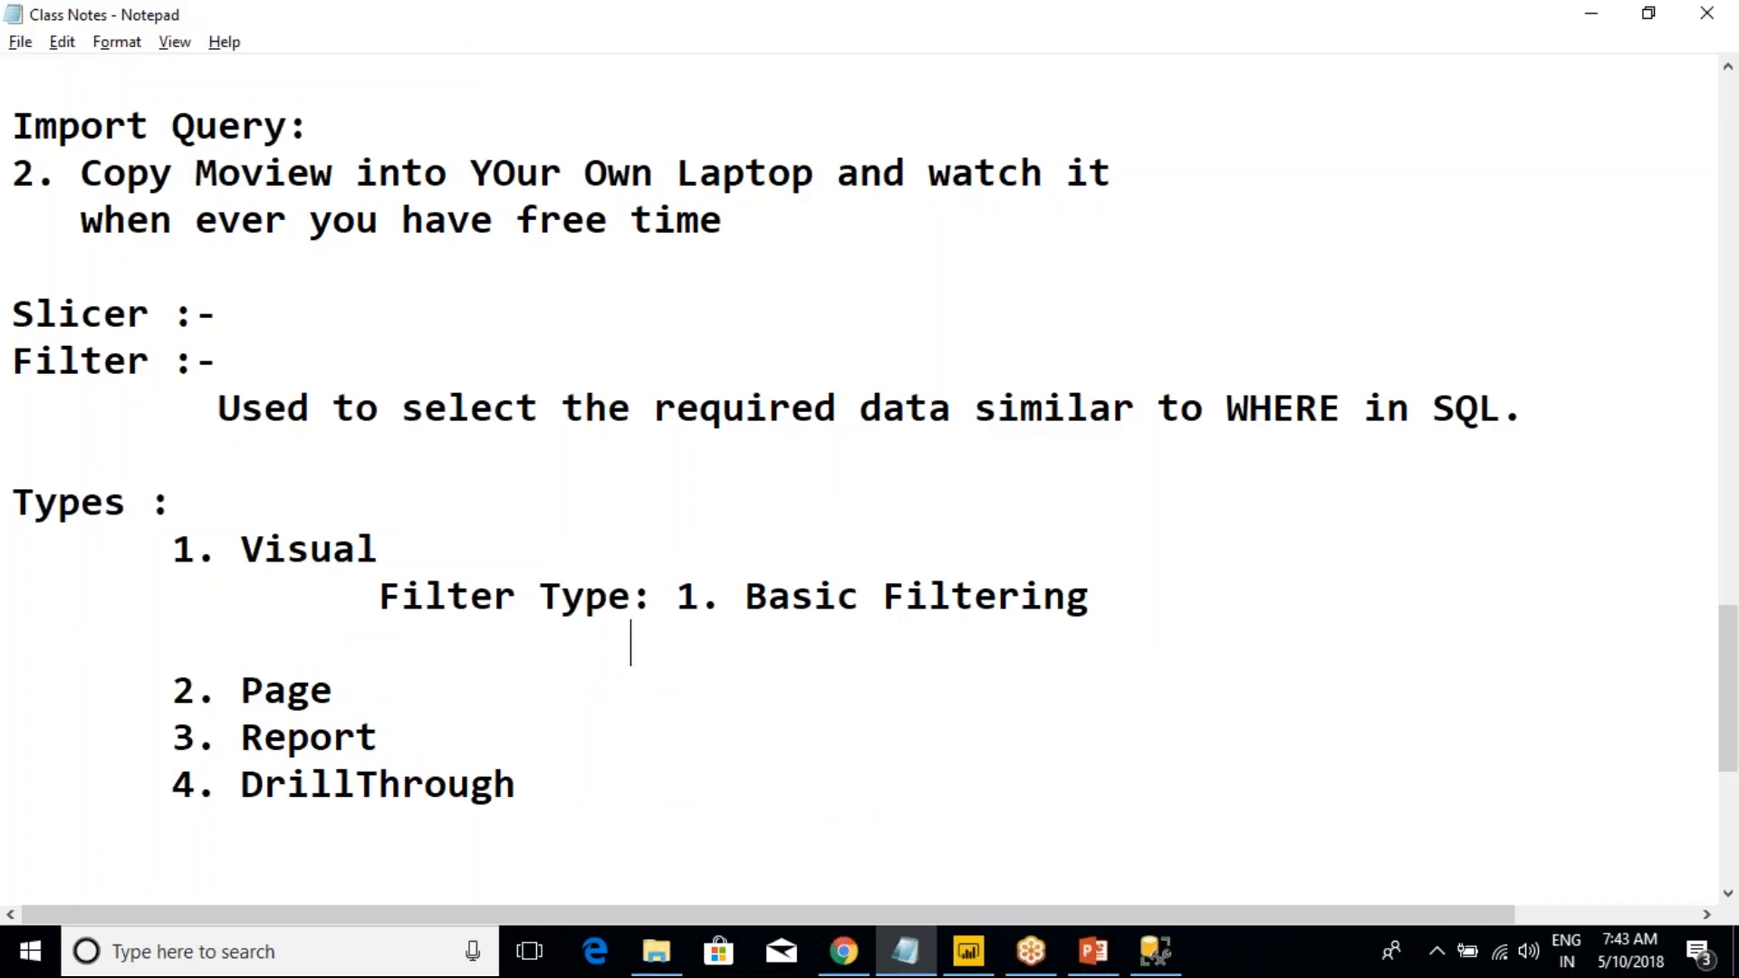
type("2. Advance Filtering")
key("Return")
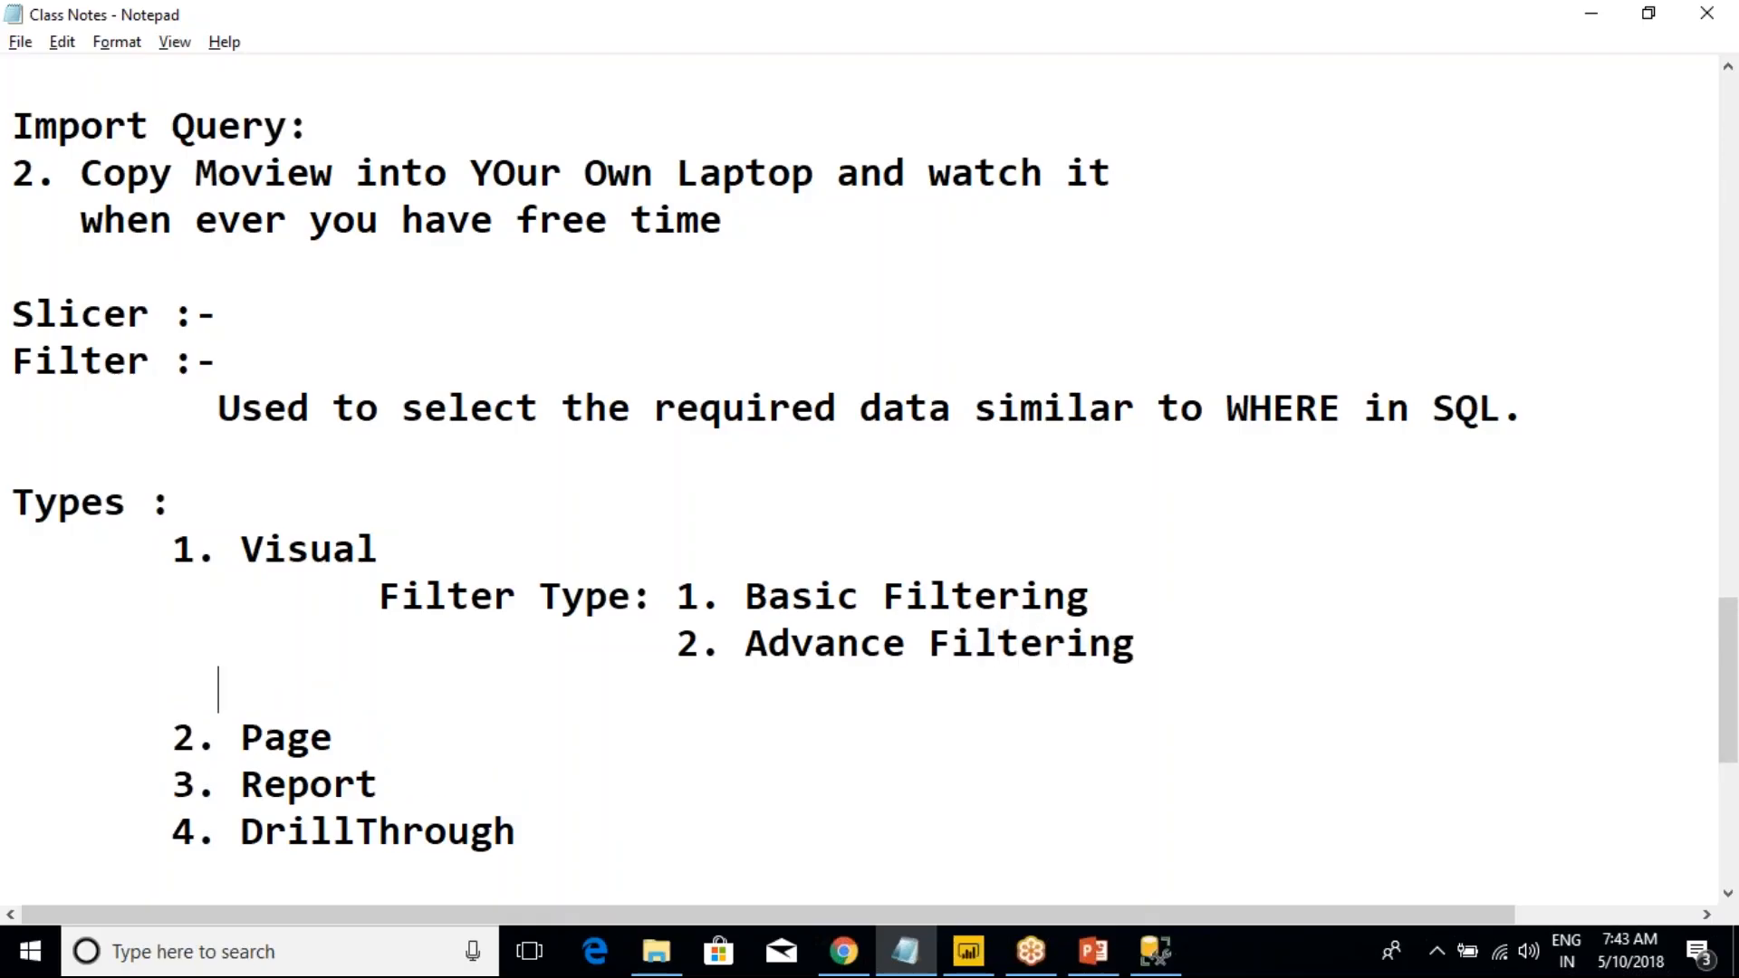
type("3. Top")
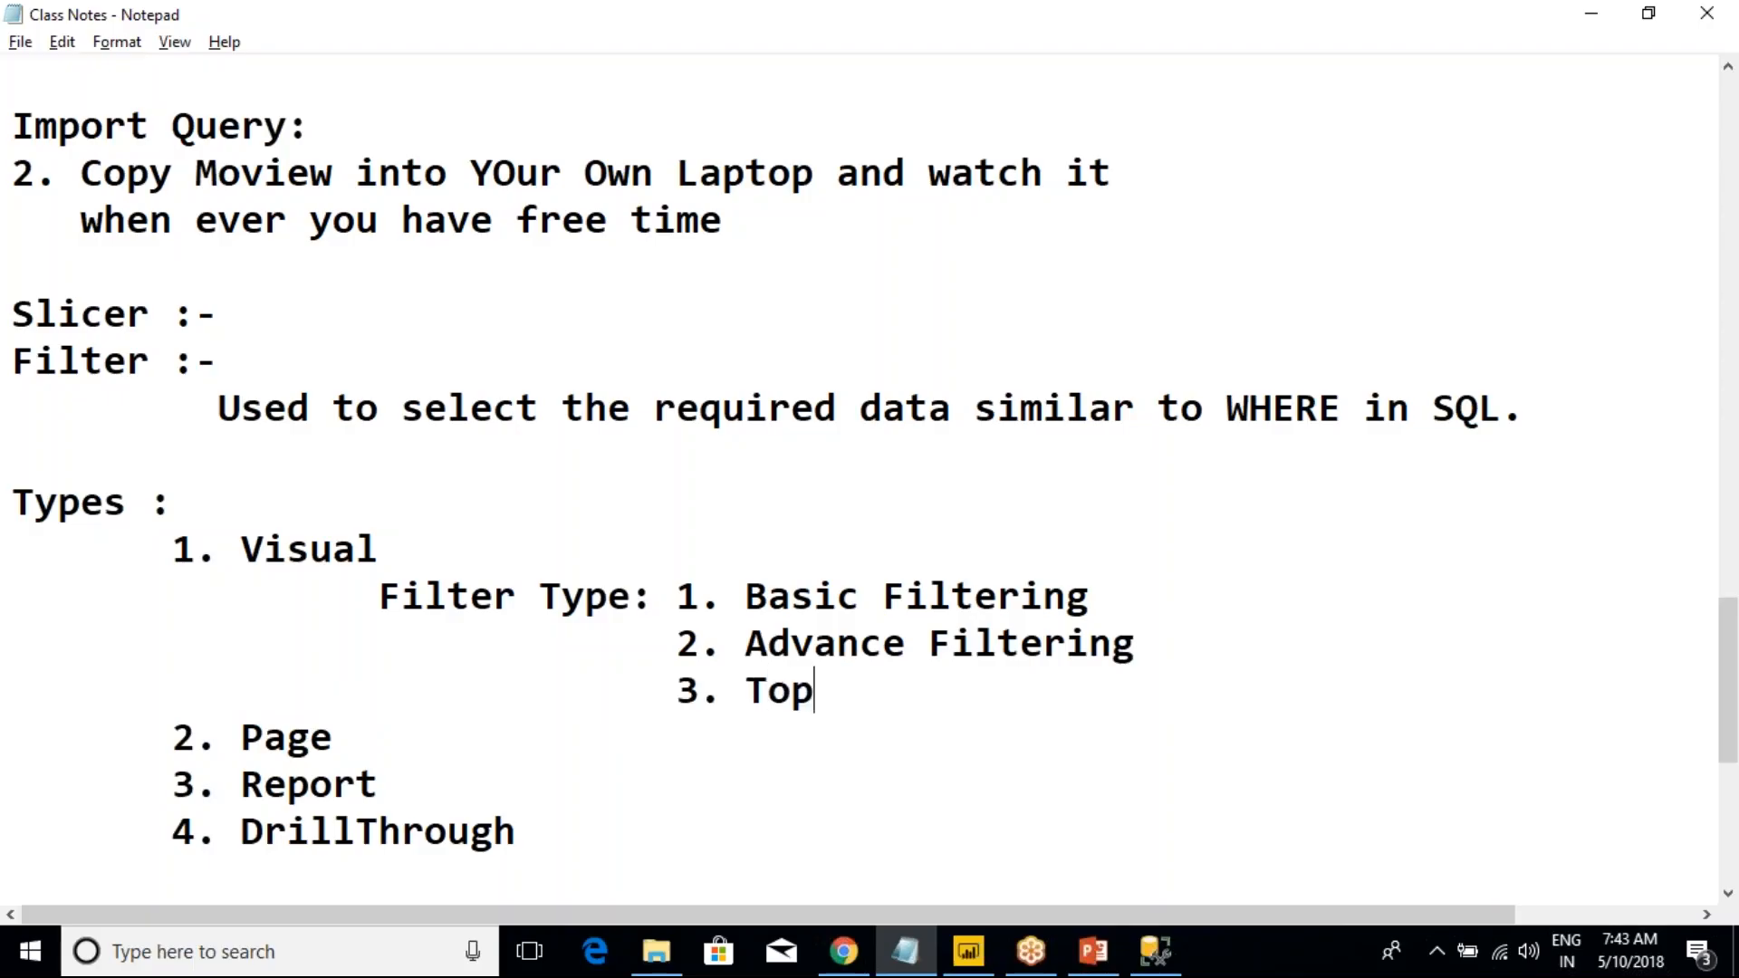
type(" N")
- Switch to Power BI and check the basic filtering values of the pie chart's EnglishCountryRegionName filter, glancing at the SQL queries in Management Studio
key("alt+Tab")
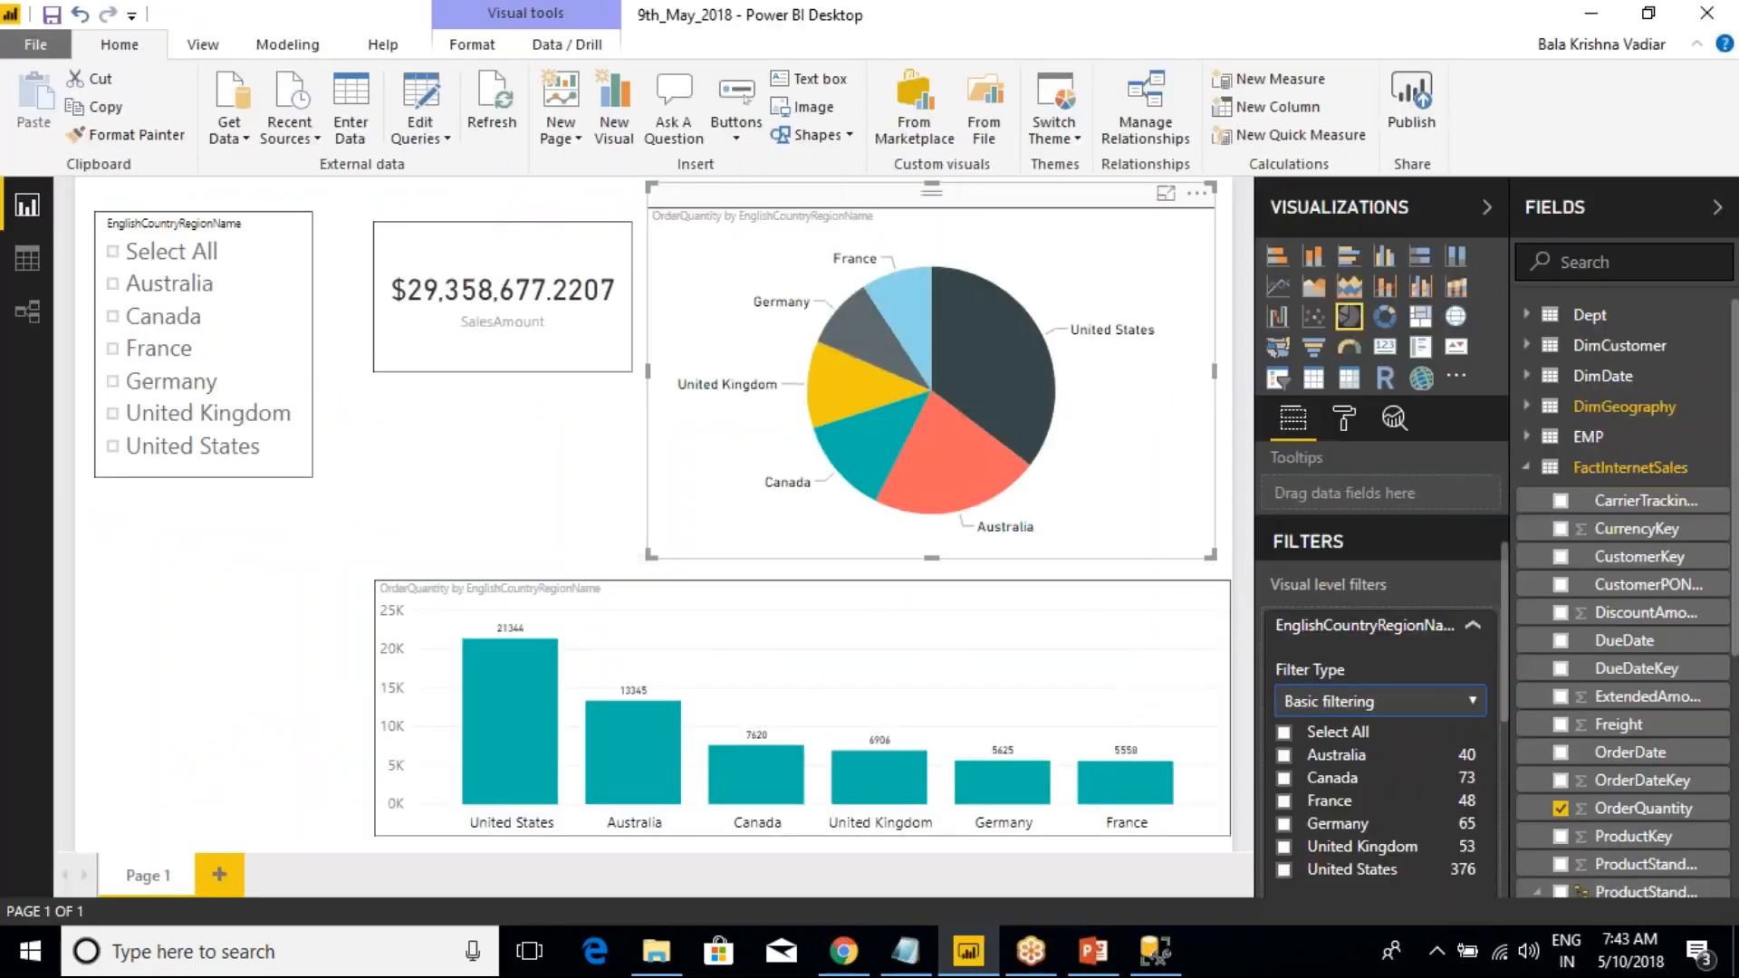
scroll(1340, 725, "down", 2)
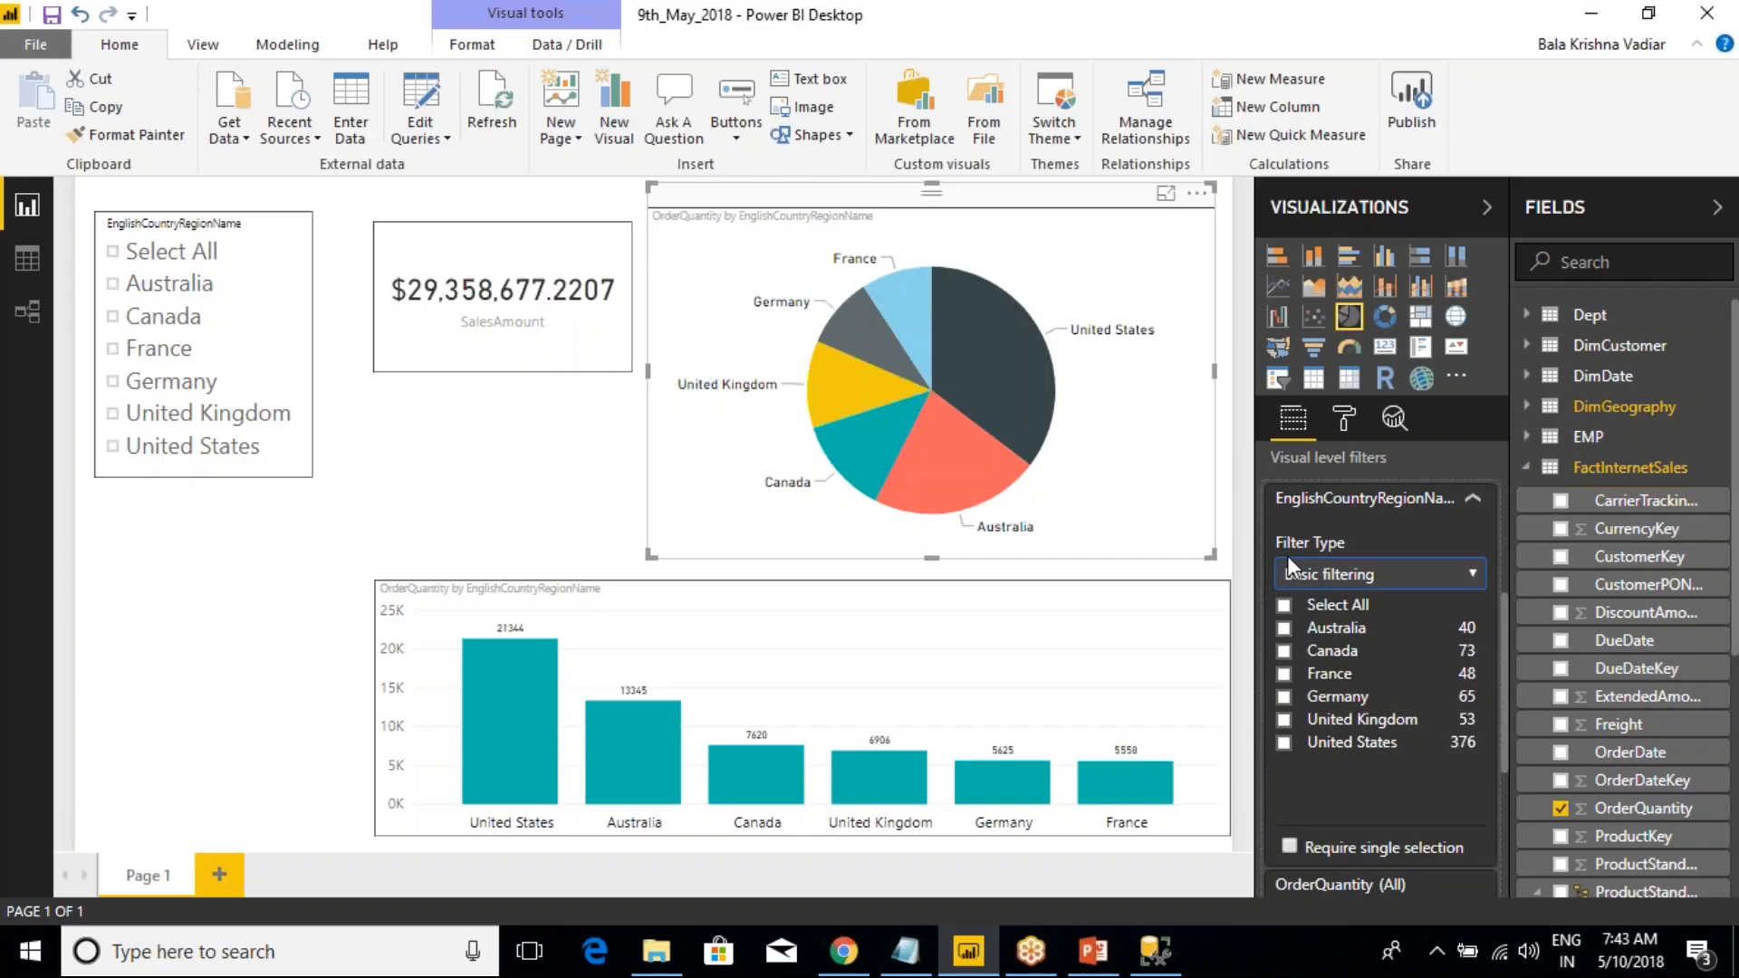
left_click(1155, 951)
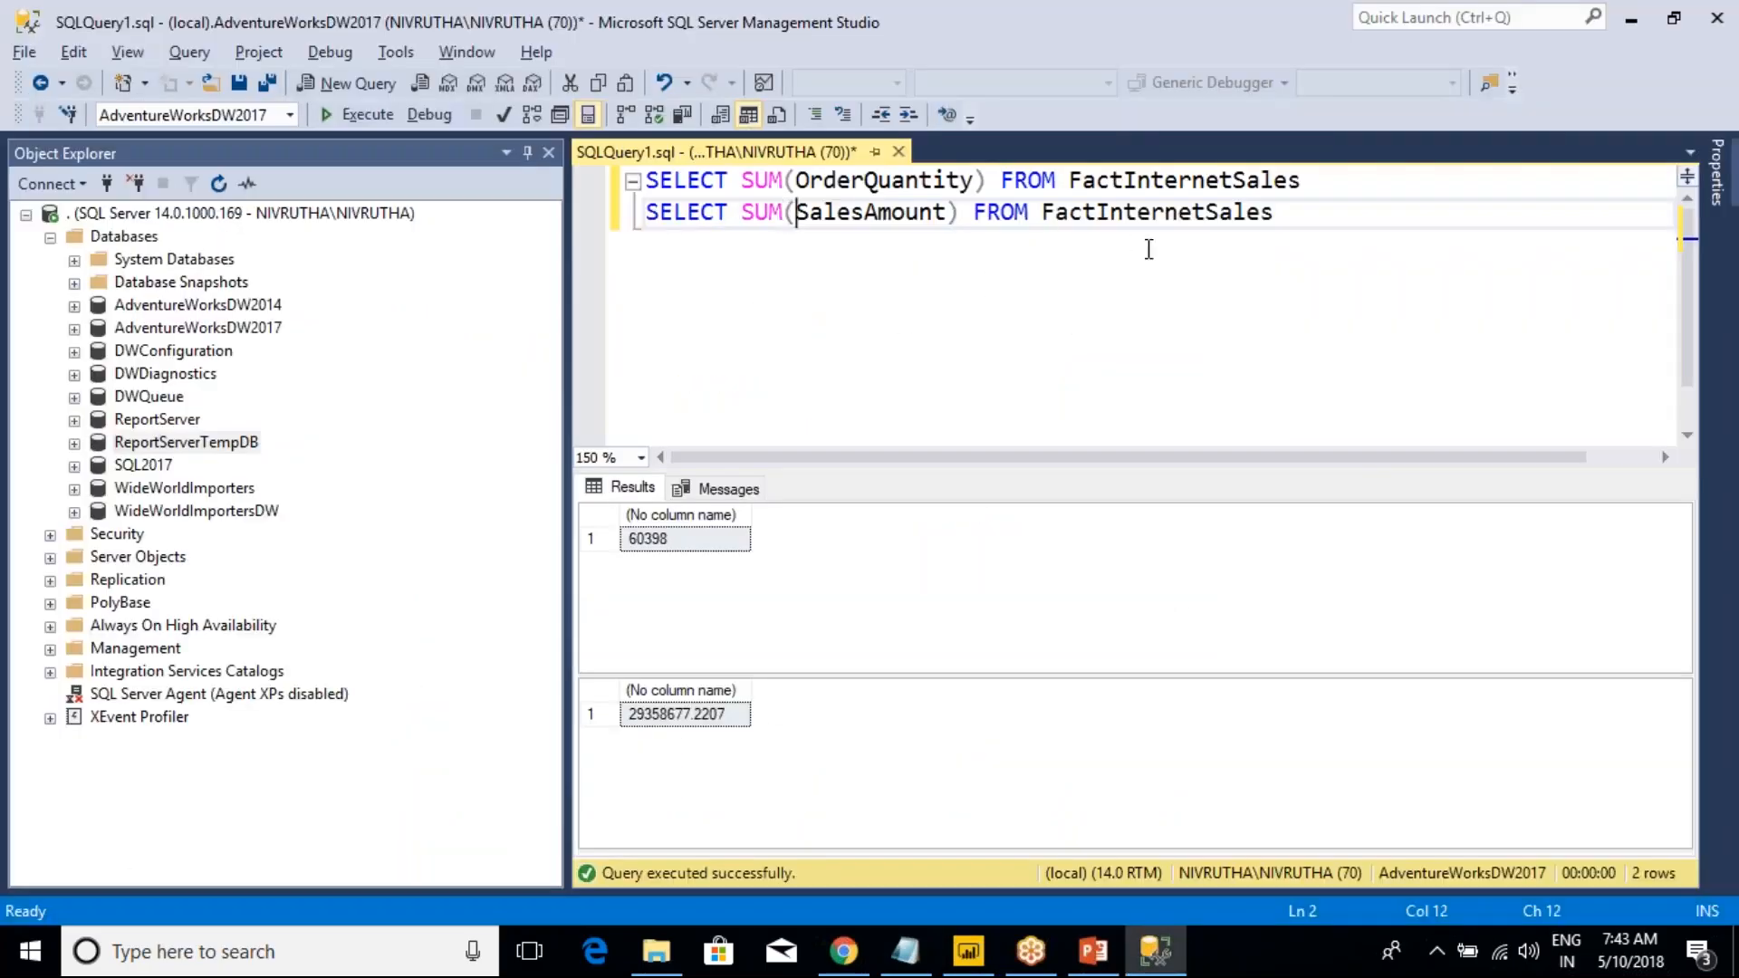
left_click(968, 951)
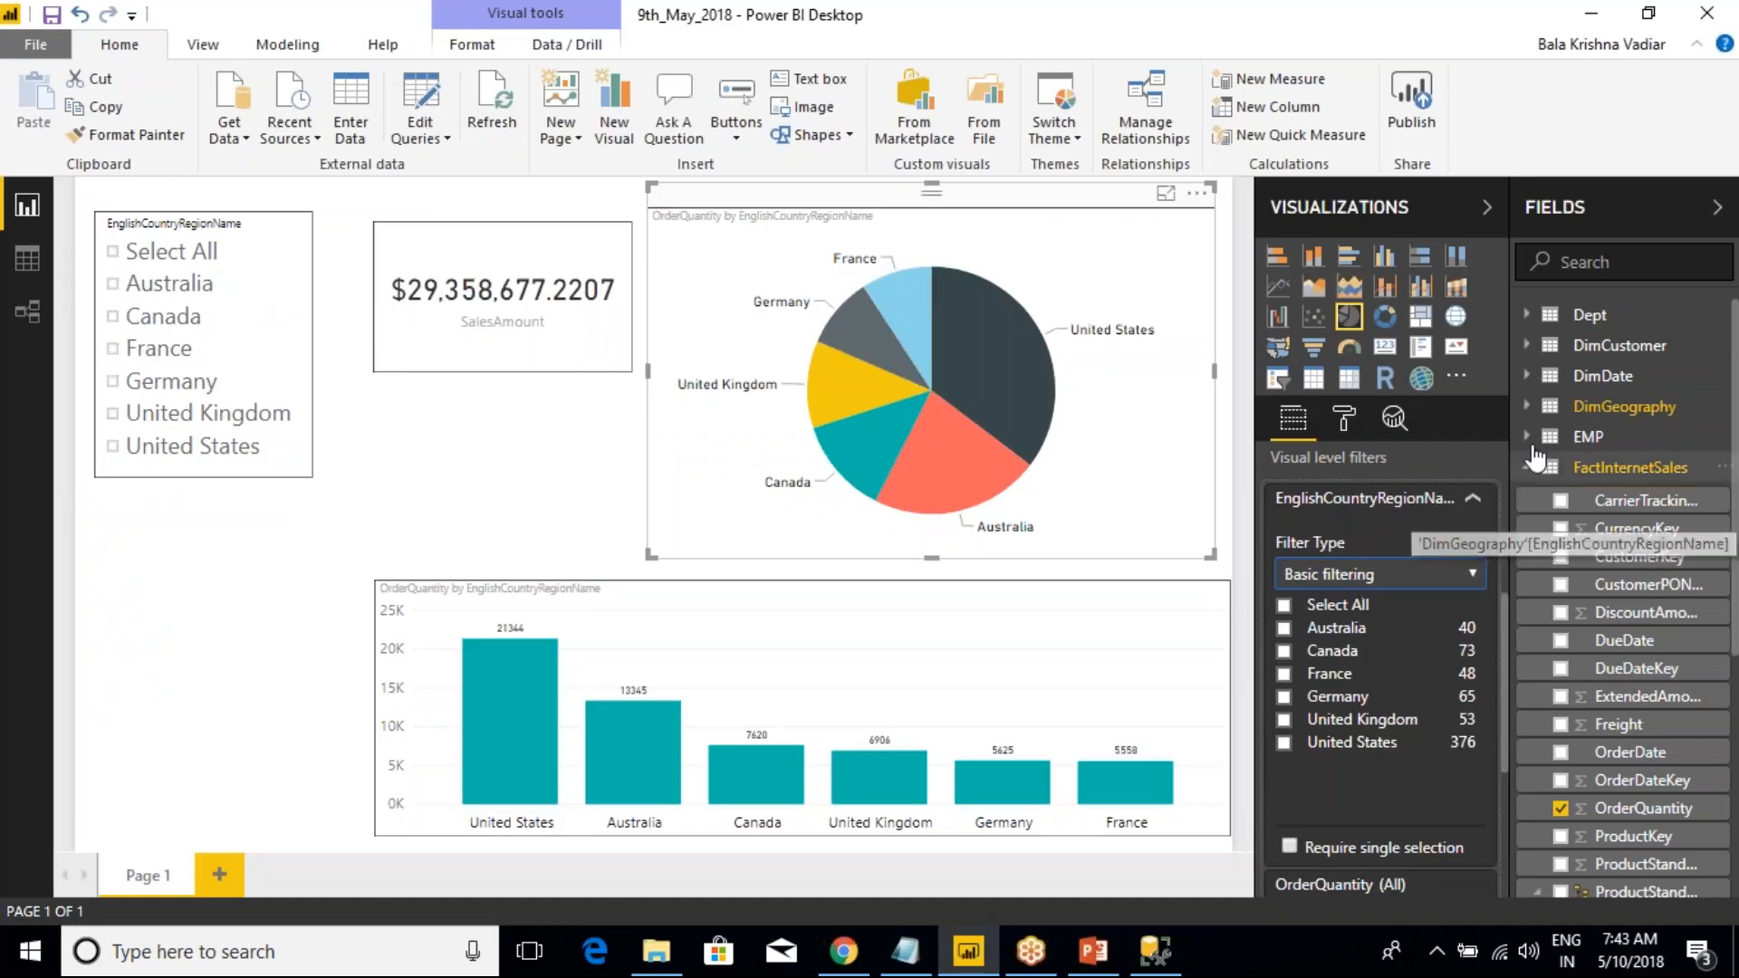
- Switch to SQL Server Management Studio and add the query SELECT * FROM DimGeography below the existing queries, after a blank line
key("alt+Tab")
left_click(1301, 213)
key("Return")
key("Return")
type("S")
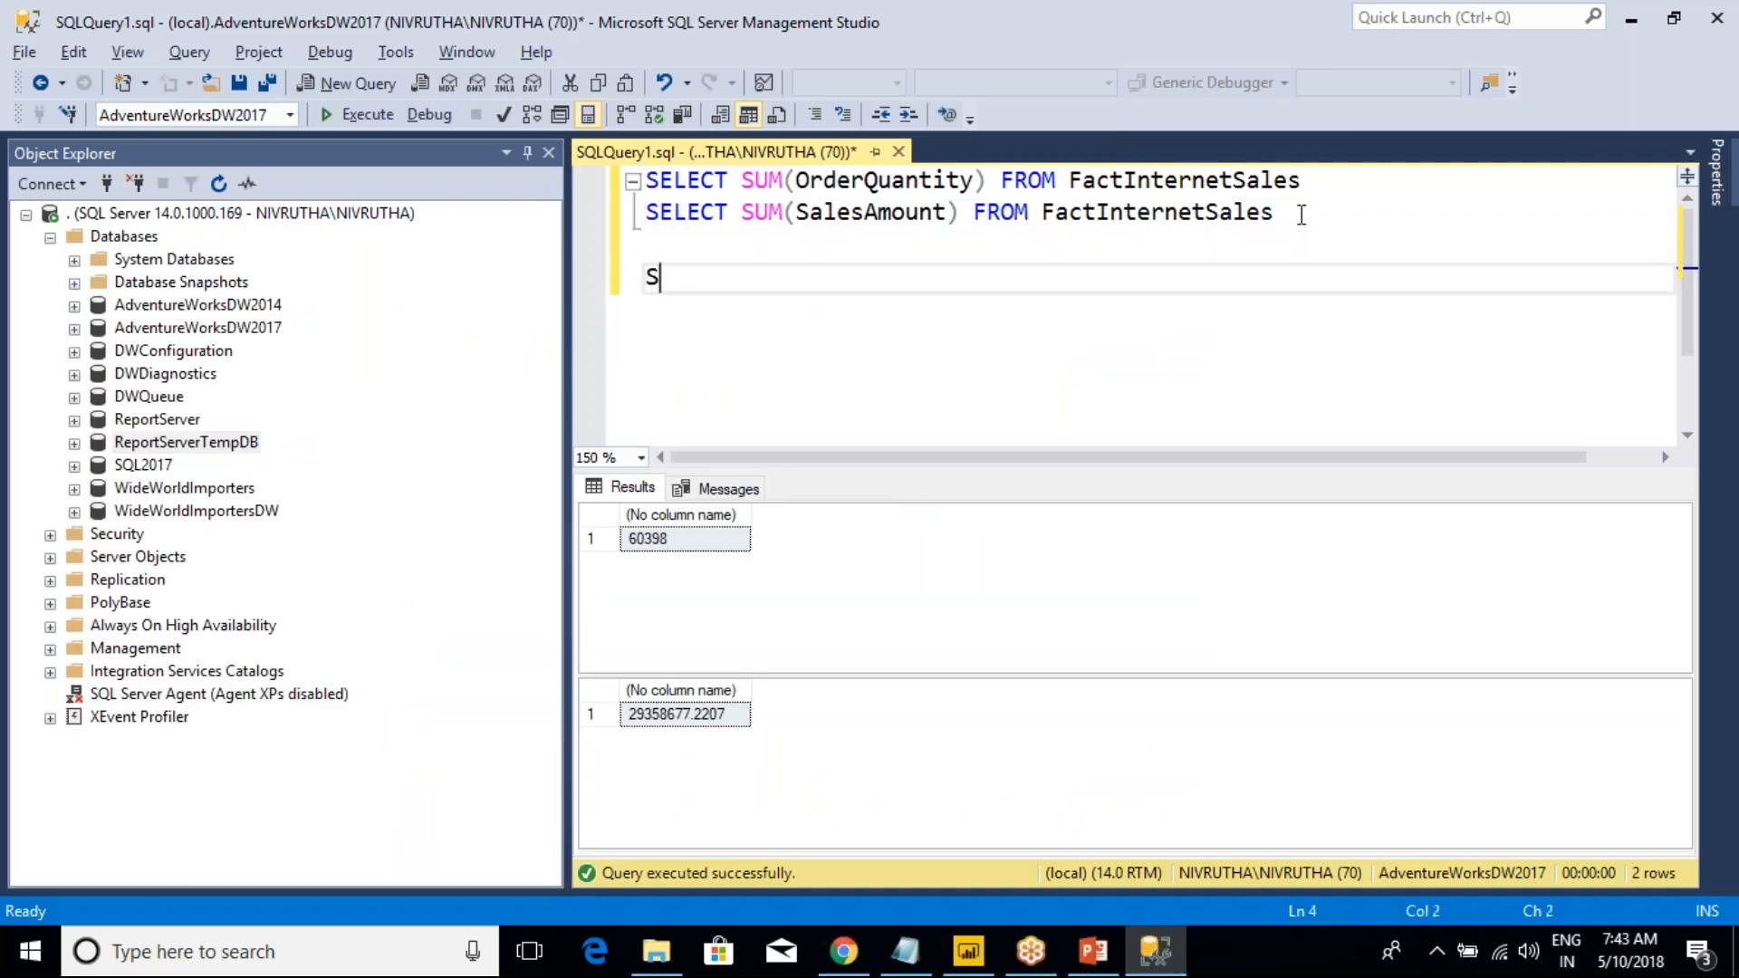
type("ELECT * FROM DIMGEO")
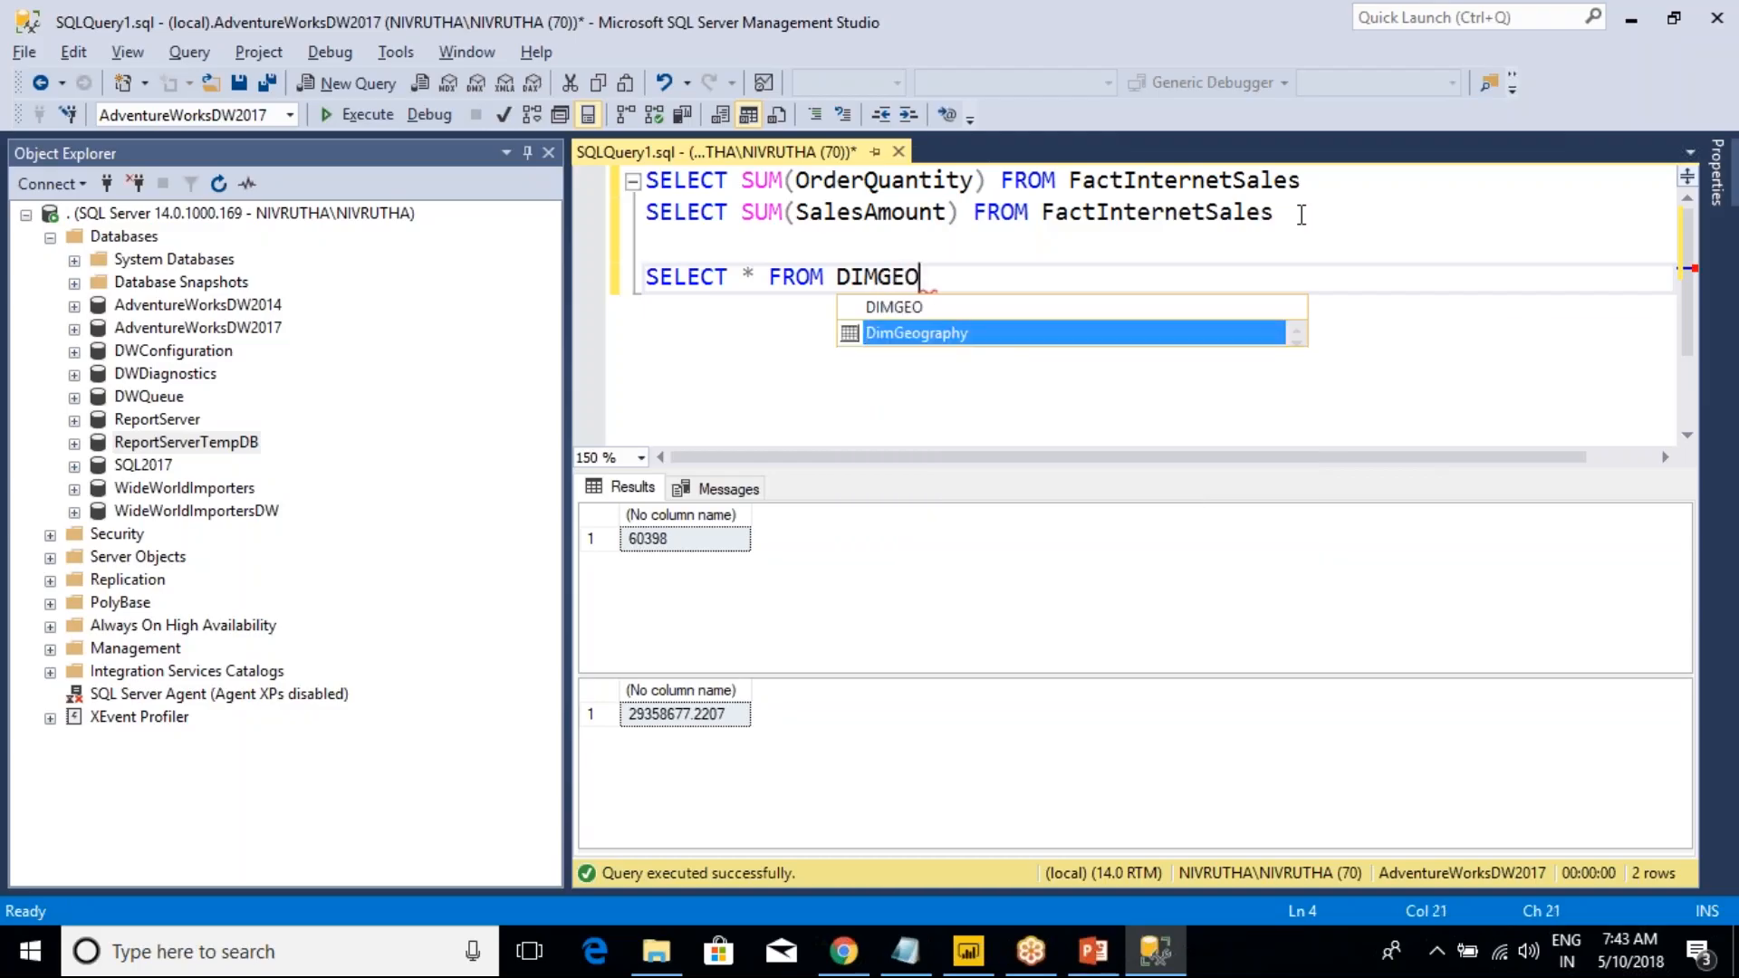
key("Tab")
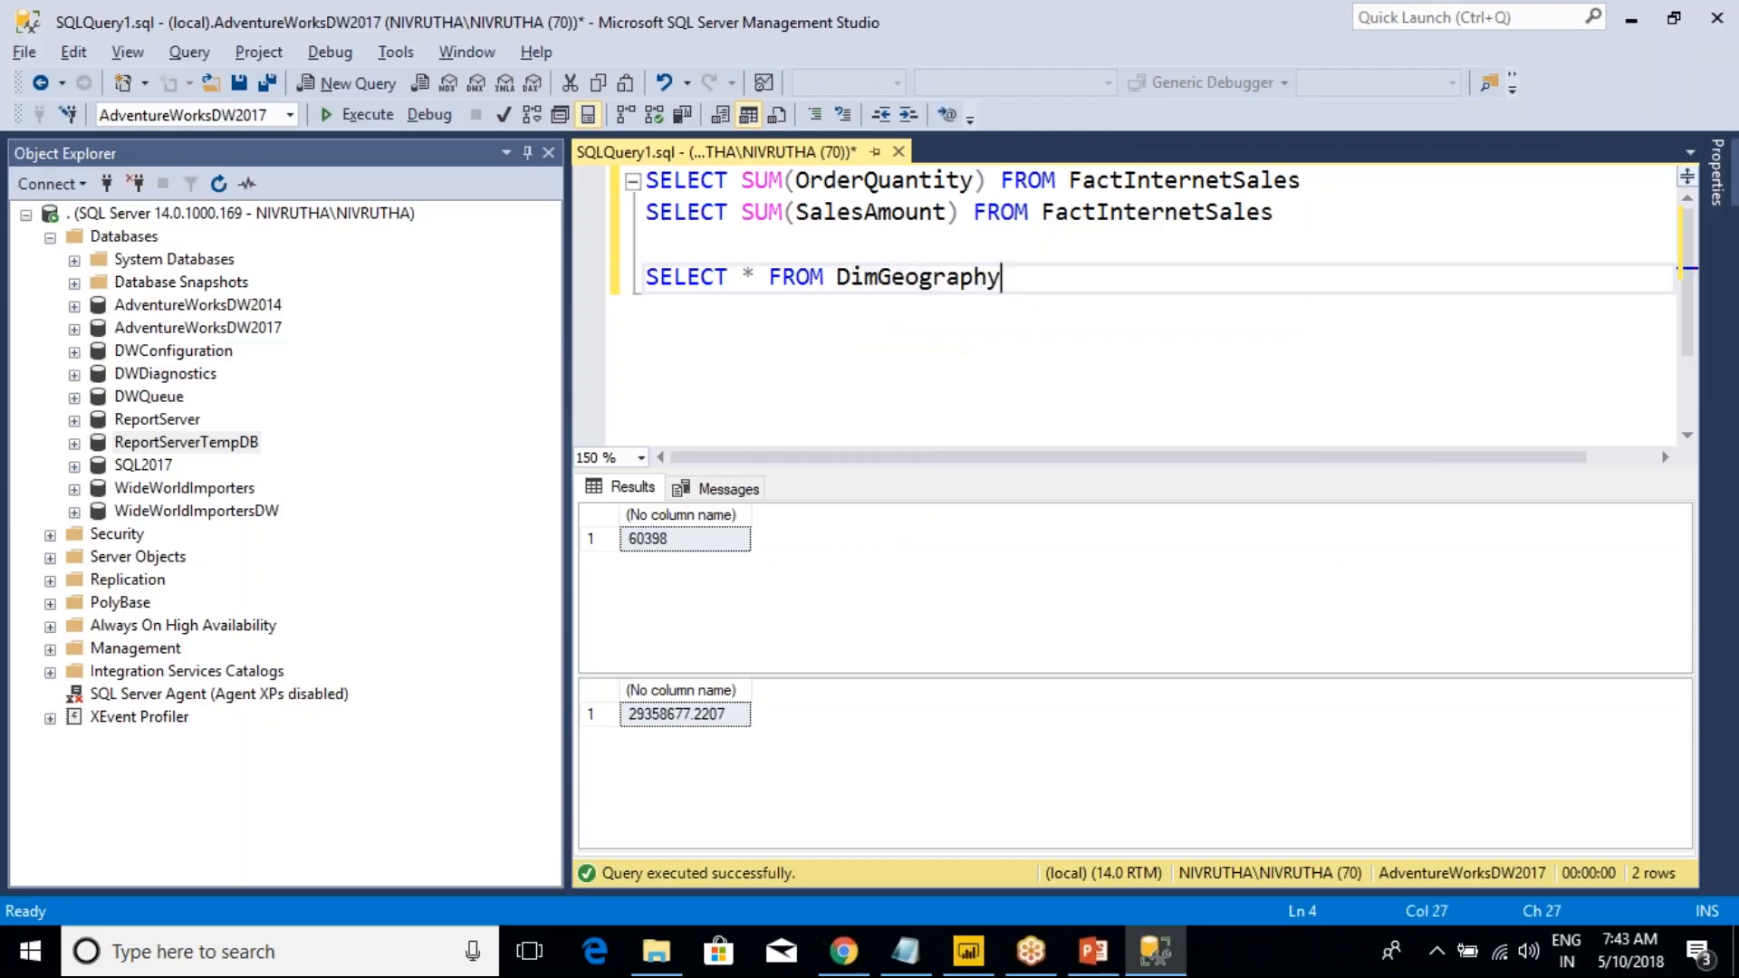
- Narrow the Object Explorer to widen the query editor and run only the DimGeography query
left_click_drag(568, 283, 362, 289)
left_click(556, 283)
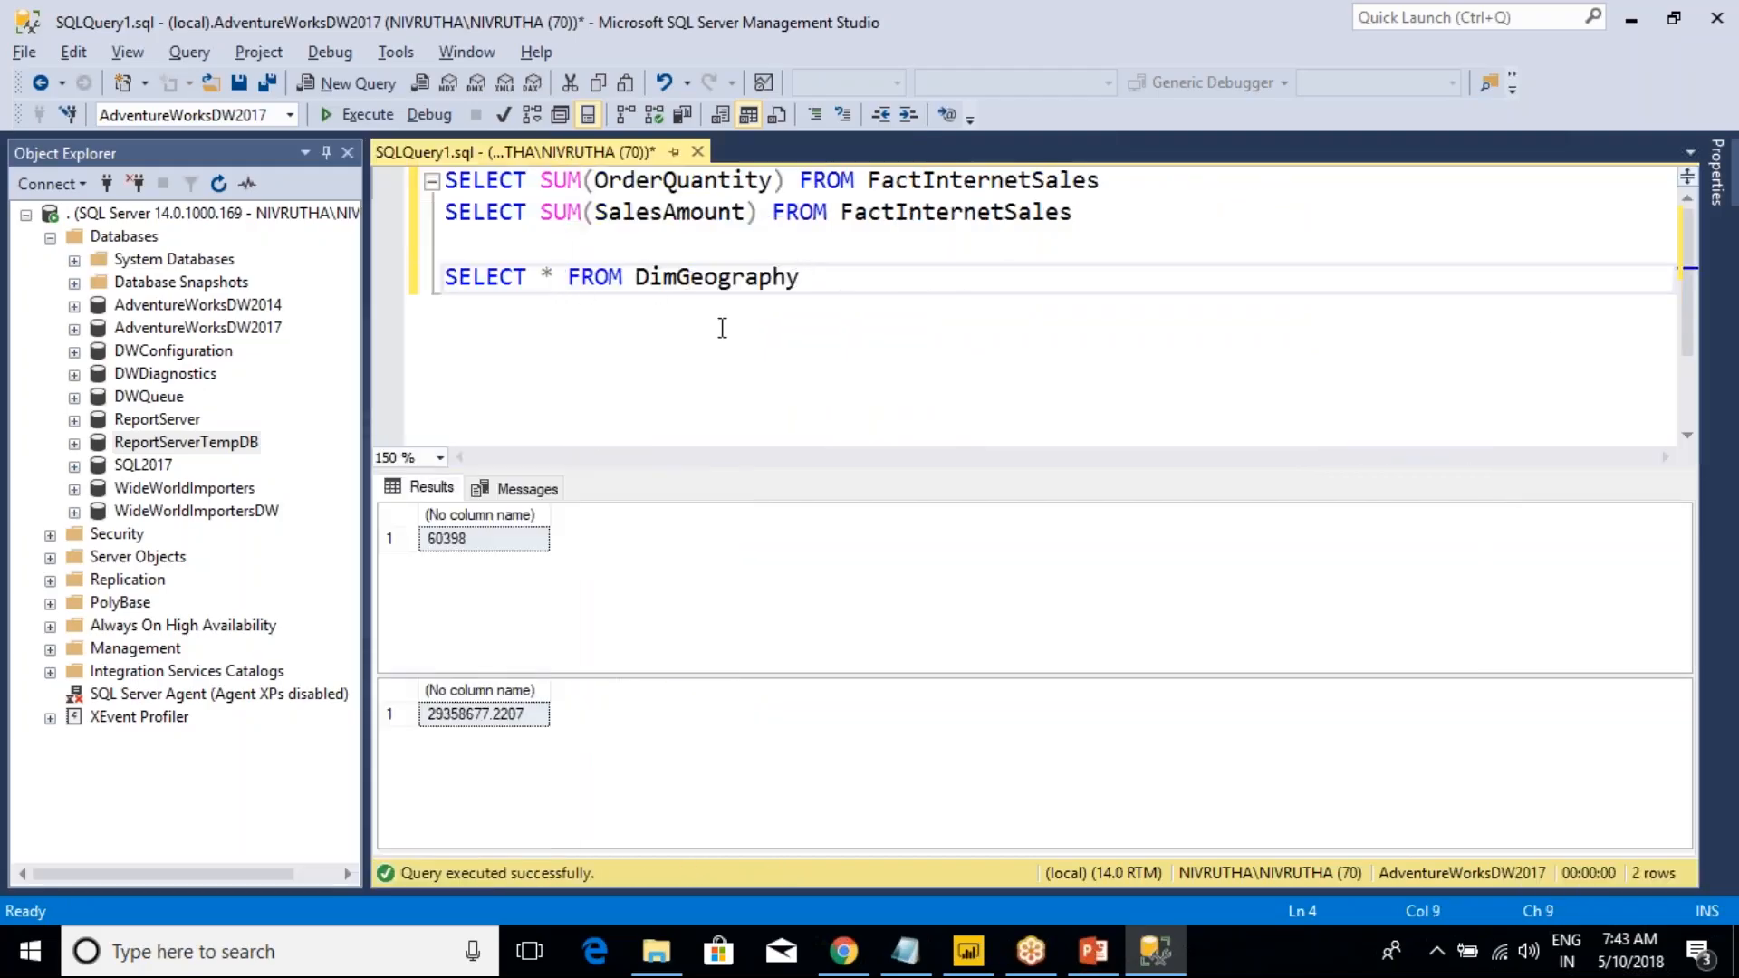
key("End")
key("shift+Home")
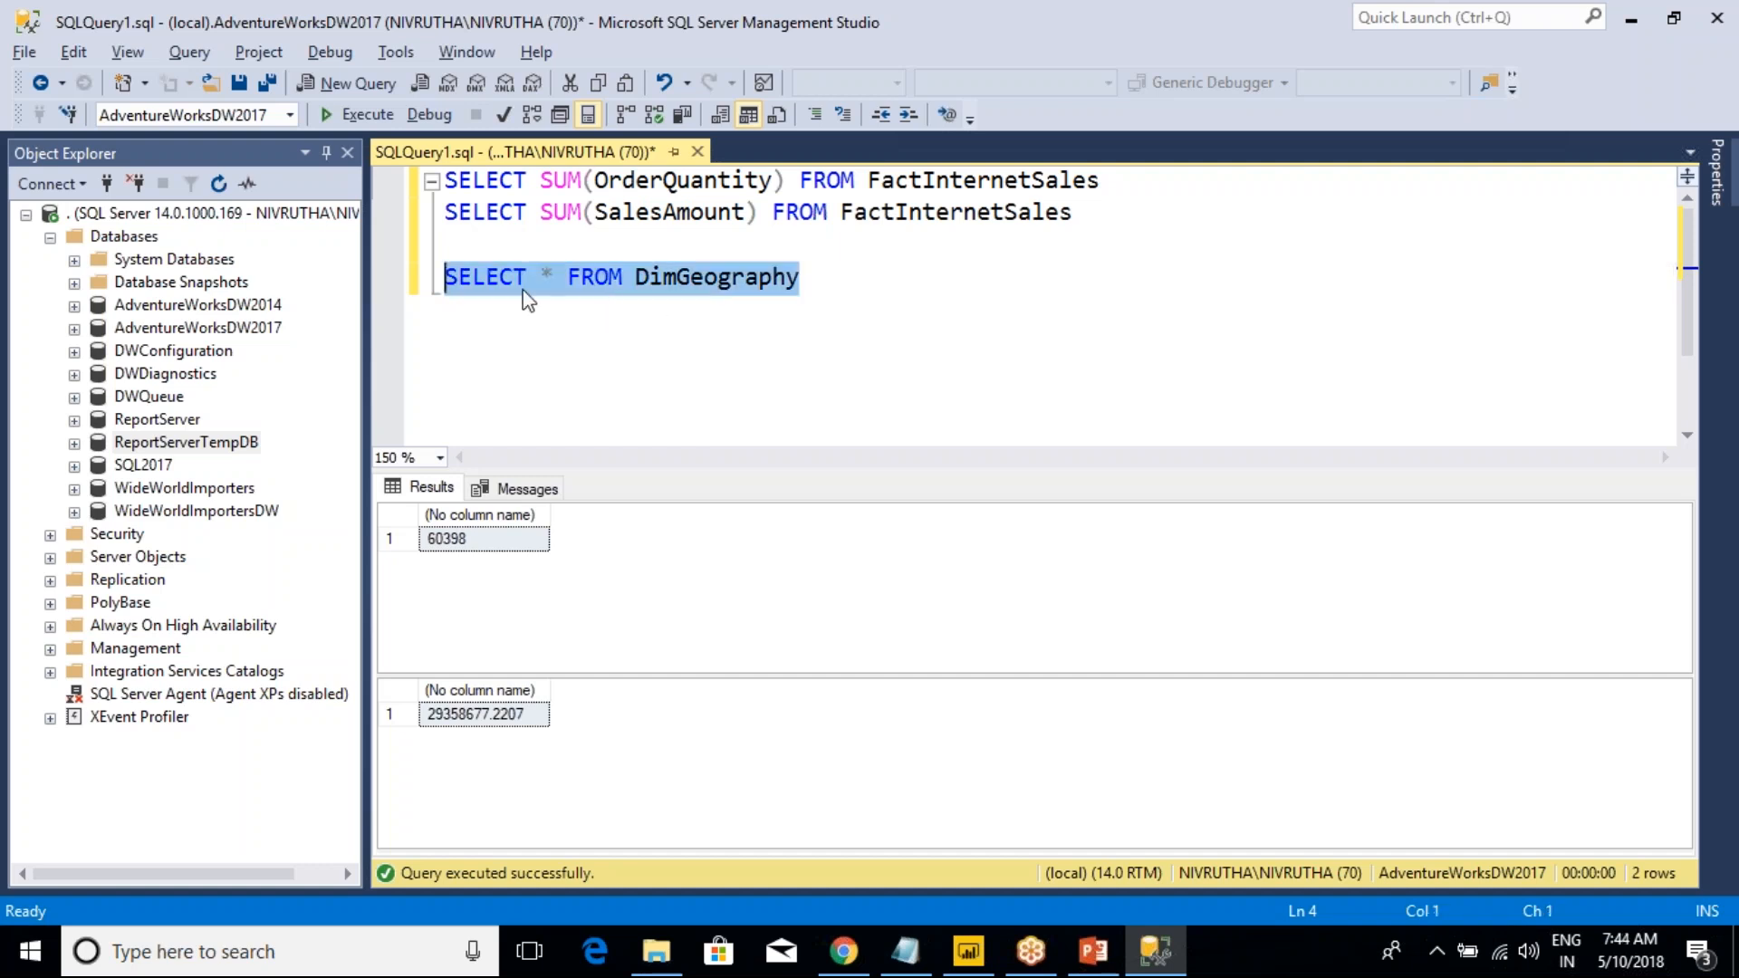
key("F5")
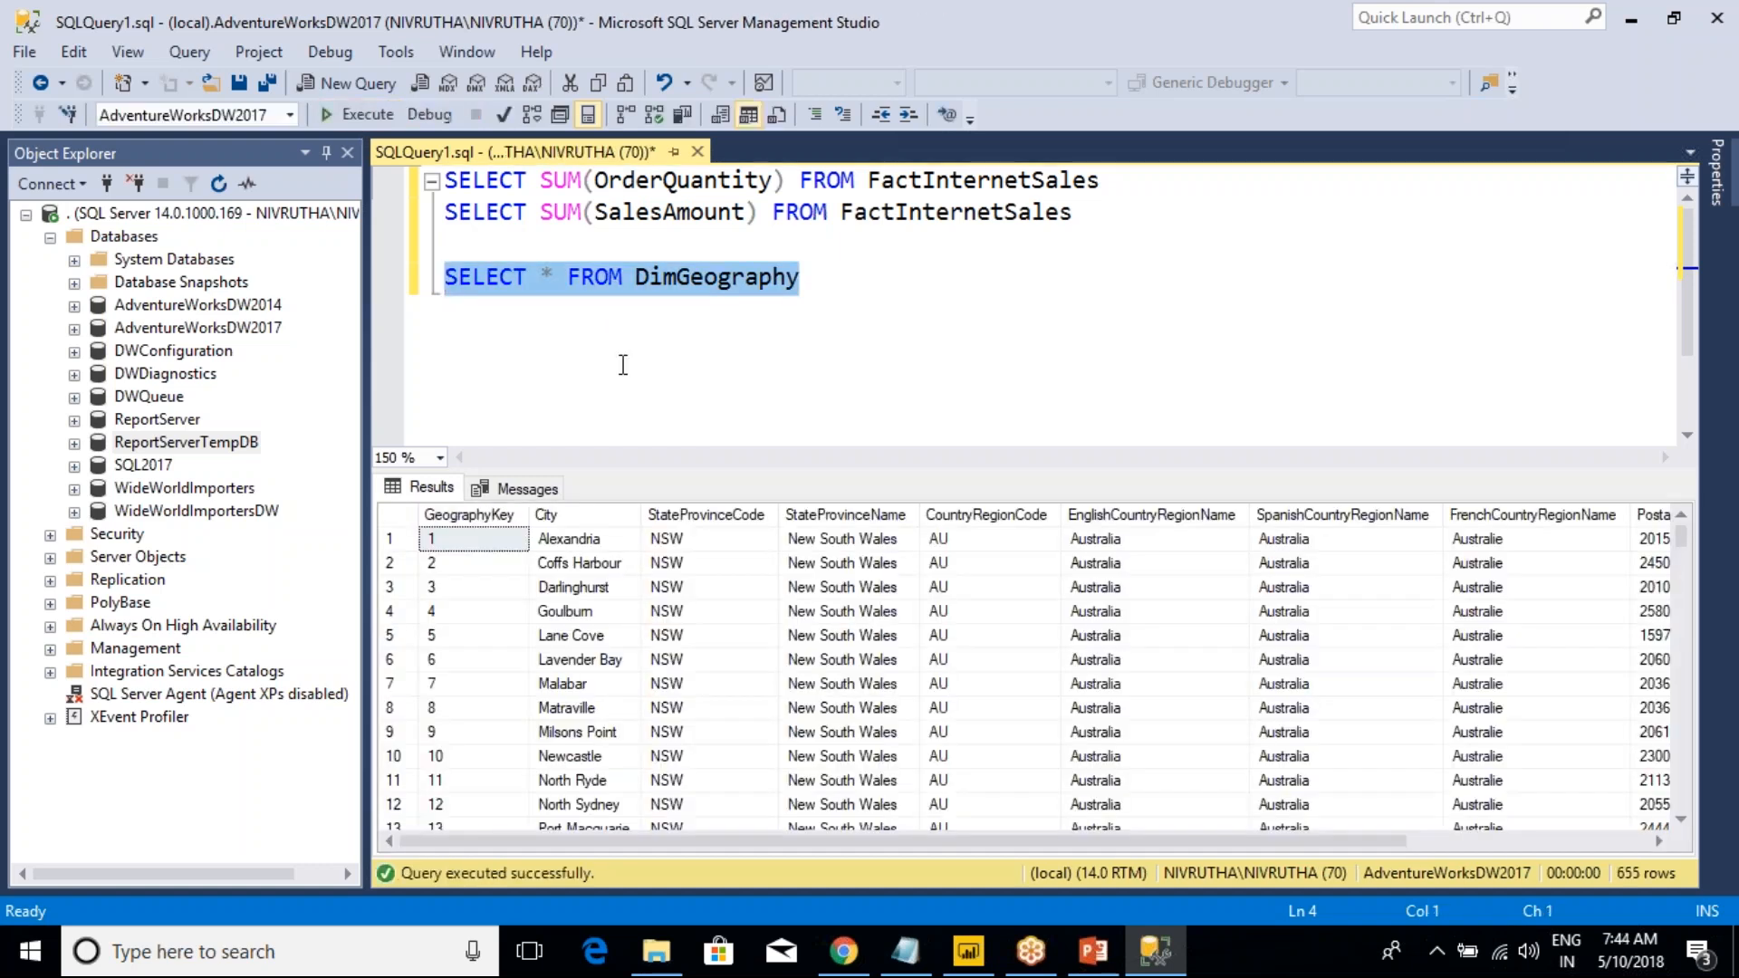
- Replace the asterisk in the DimGeography query with EnglishCountryRegionName and run that query alone
left_click(549, 277)
key("BackSpace")
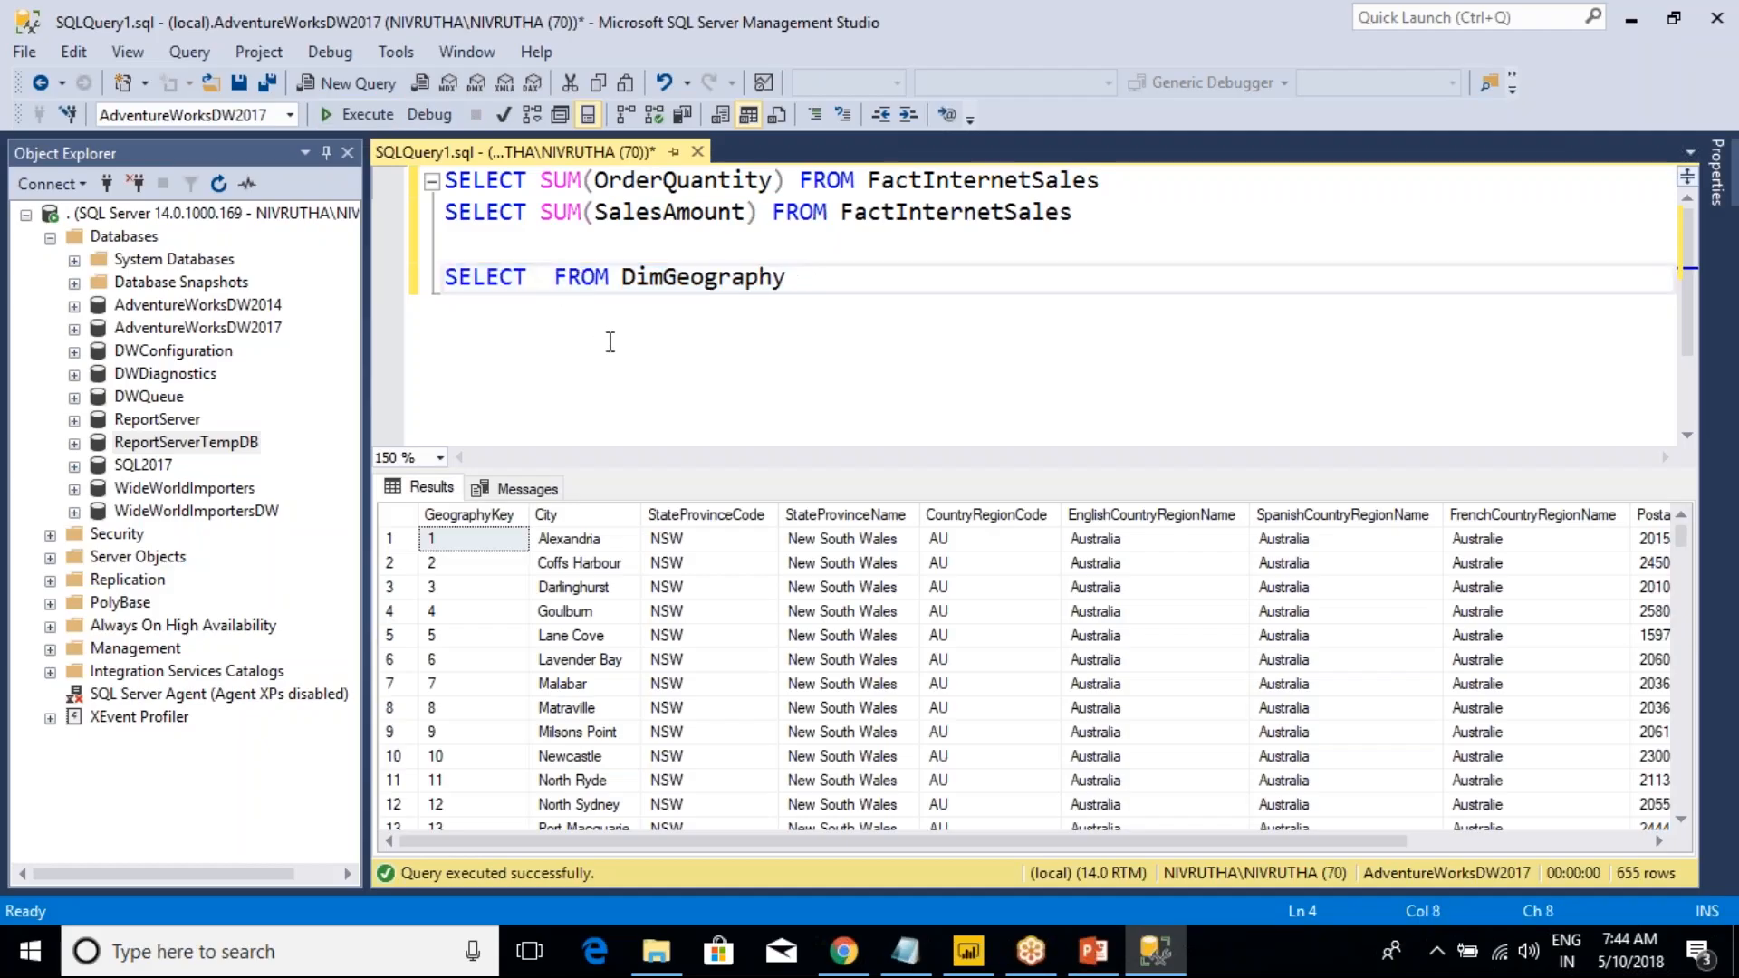
type("ENG")
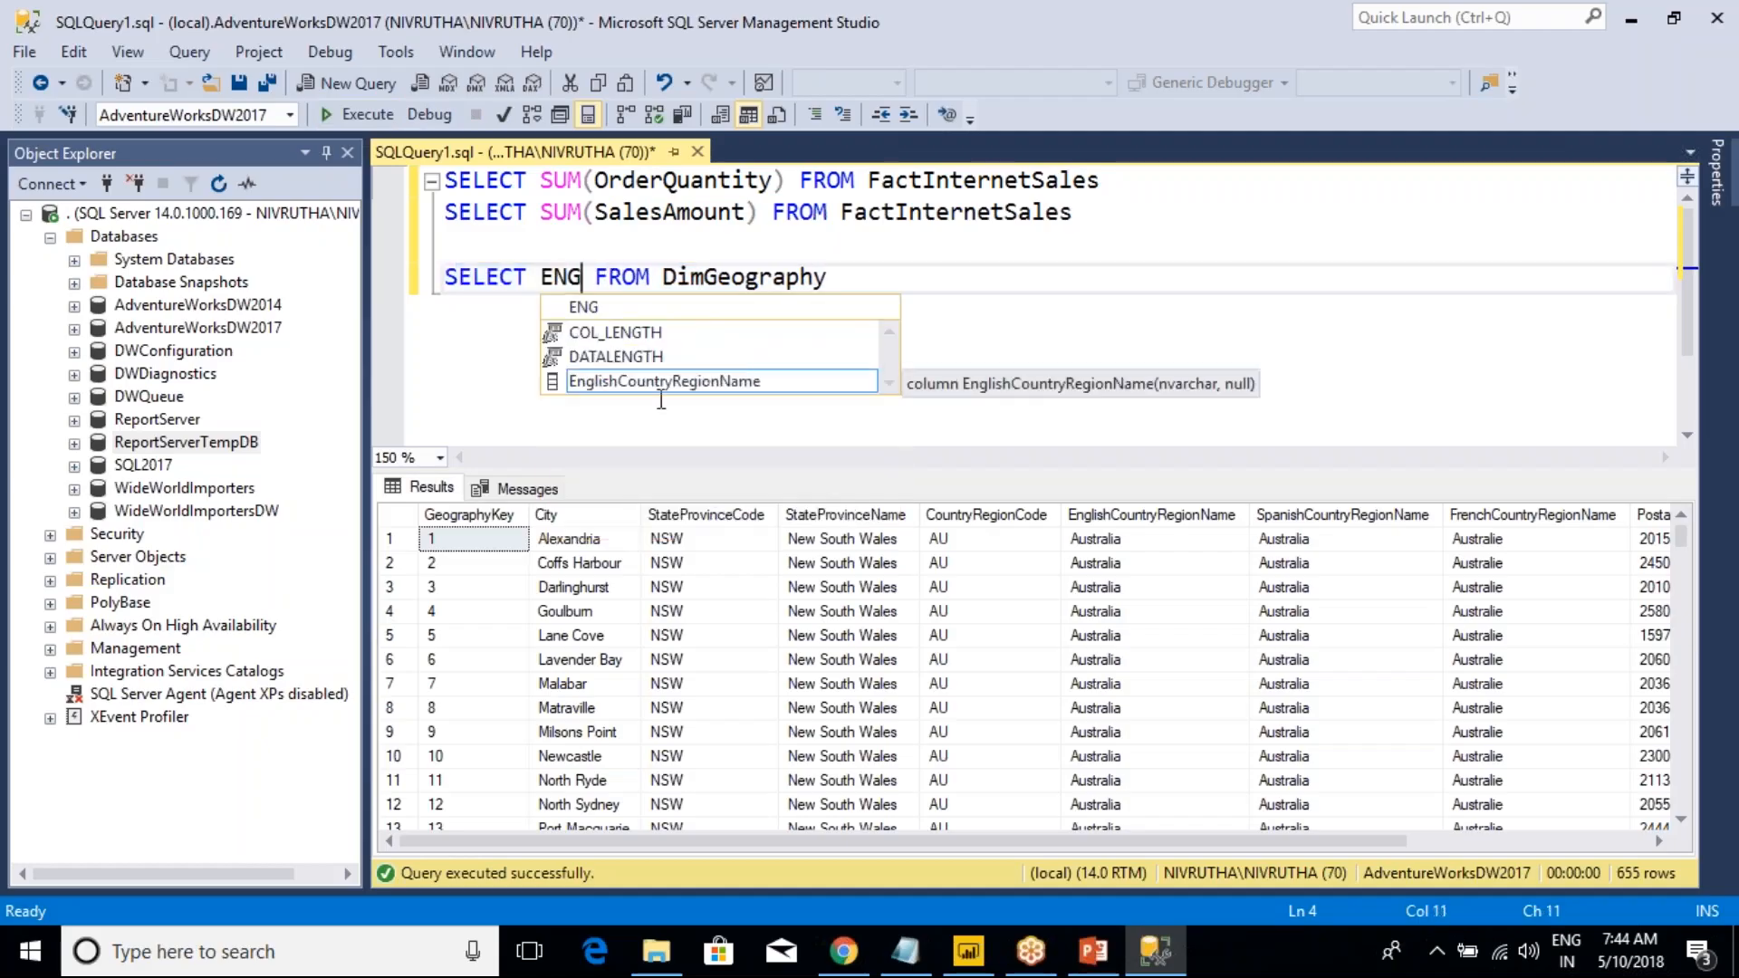
key("Tab")
left_click_drag(1090, 277, 389, 311)
key("F5")
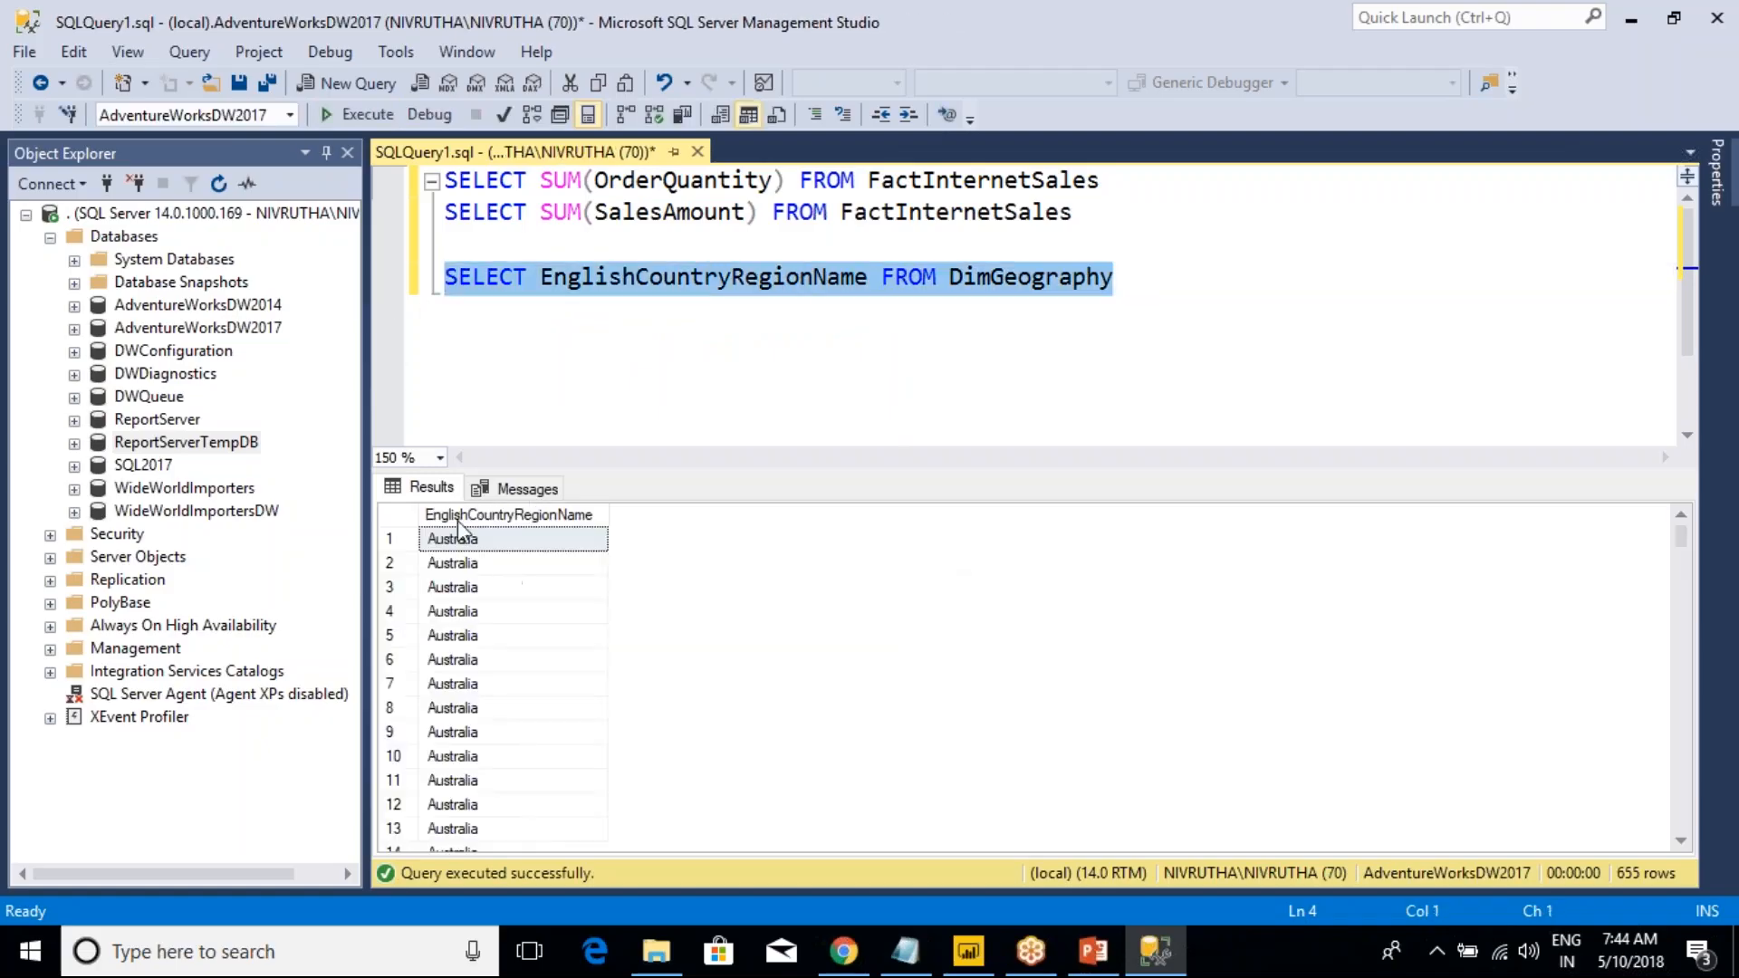
- Compare the query's EnglishCountryRegionName results with the country values in the Power BI pie chart filter
left_click(457, 516)
key("alt+Tab")
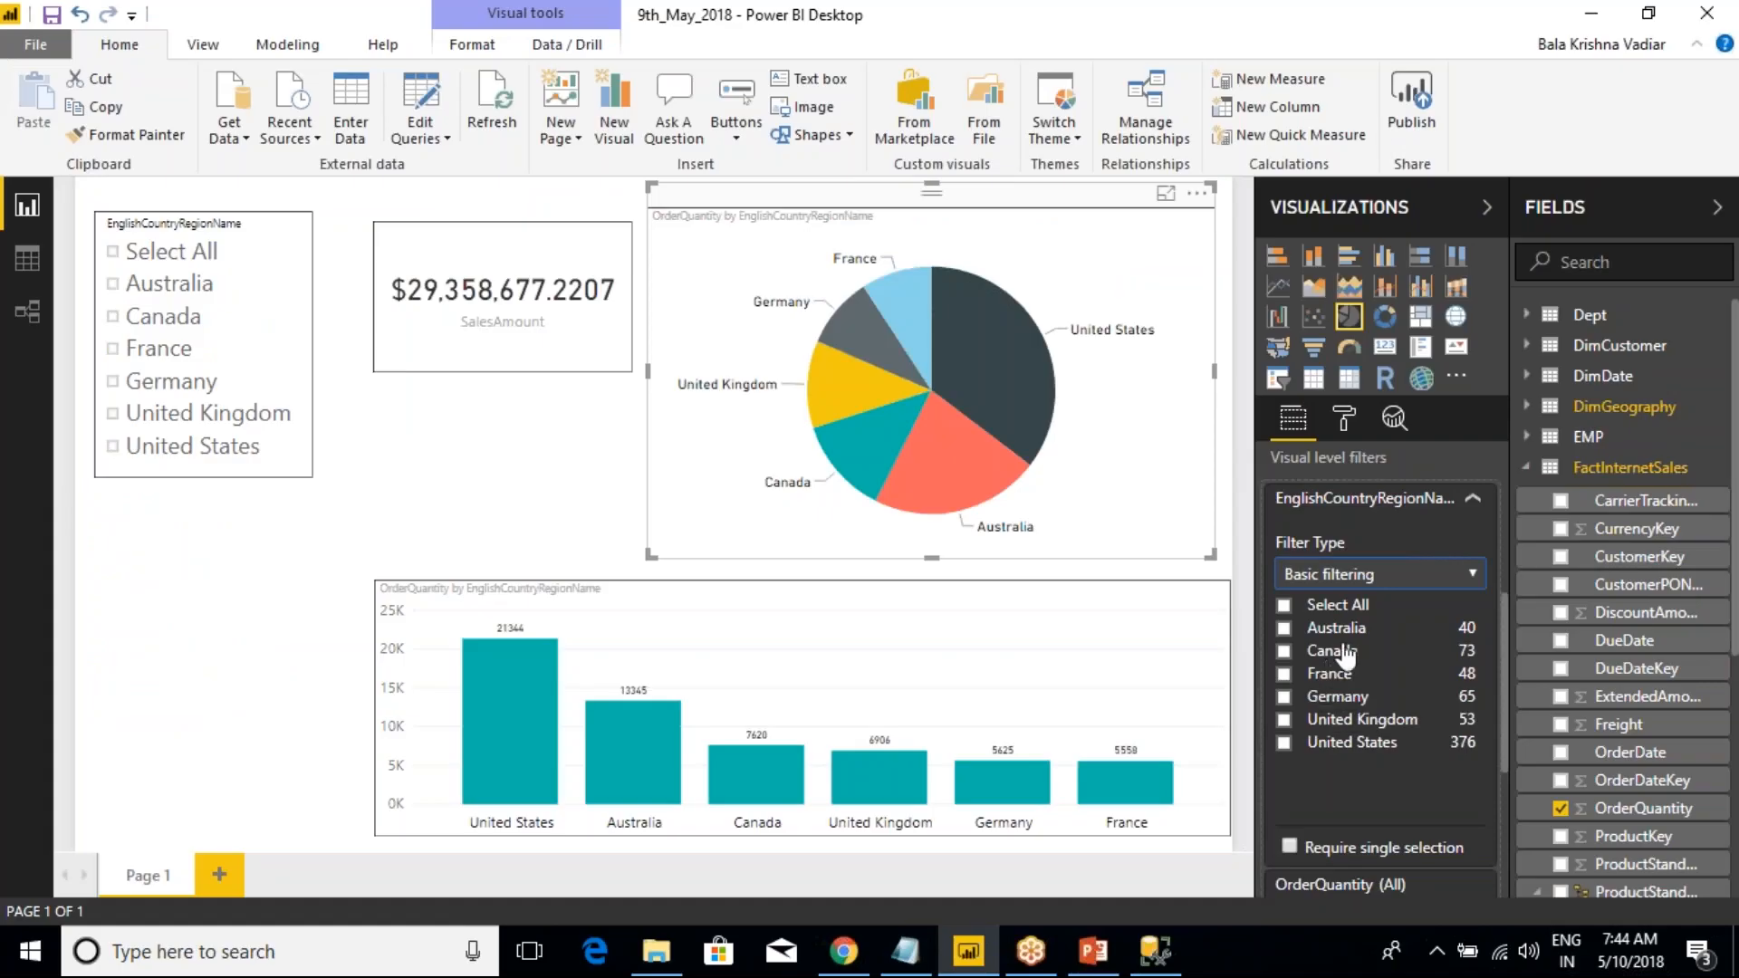
key("alt+Tab")
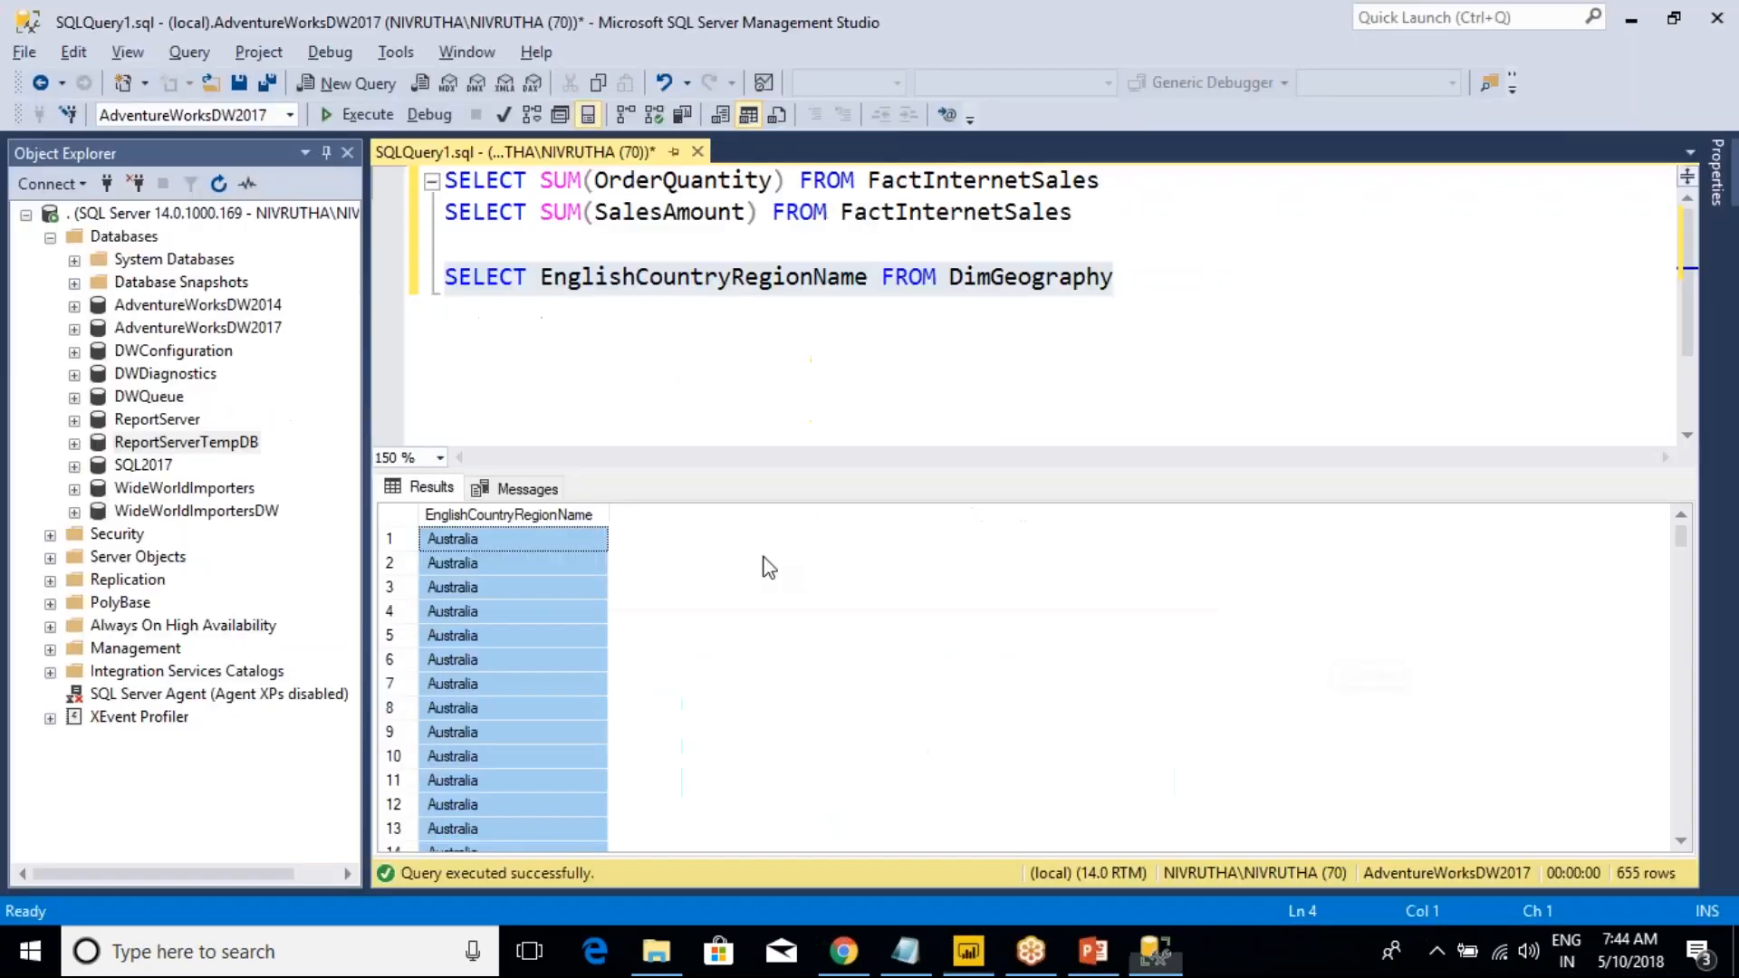
left_click(634, 386)
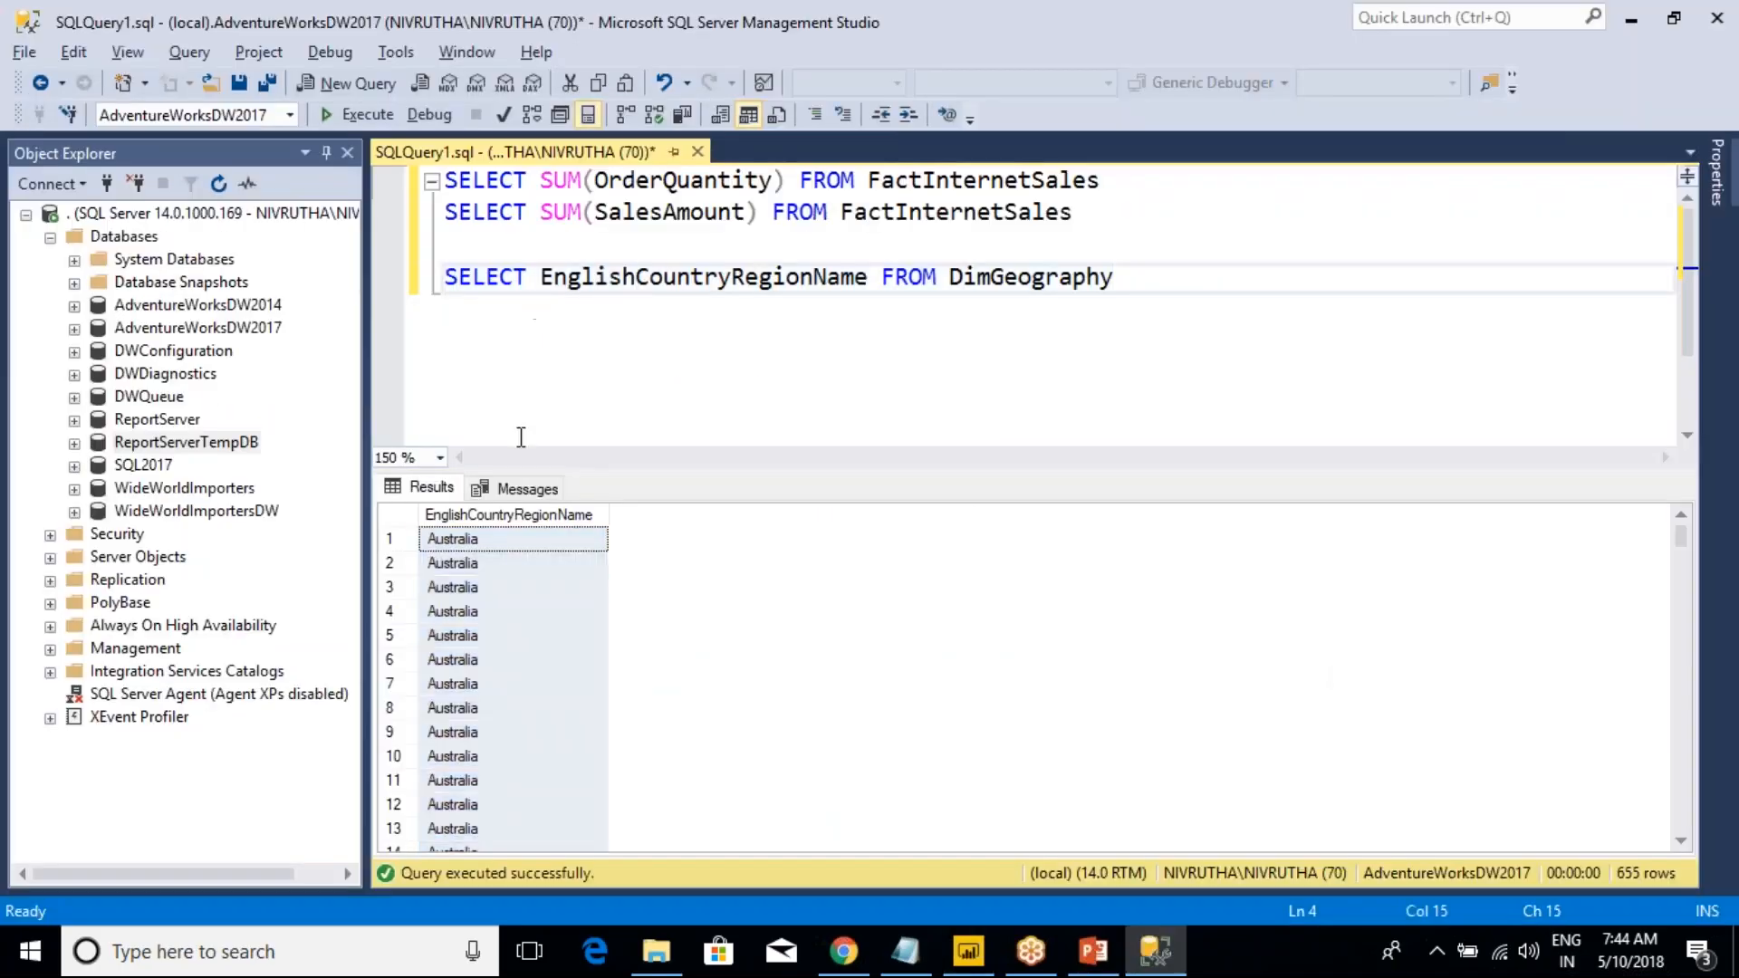
left_click(399, 515)
- Add DISTINCT before EnglishCountryRegionName in the DimGeography query and run it alone
left_click(539, 280)
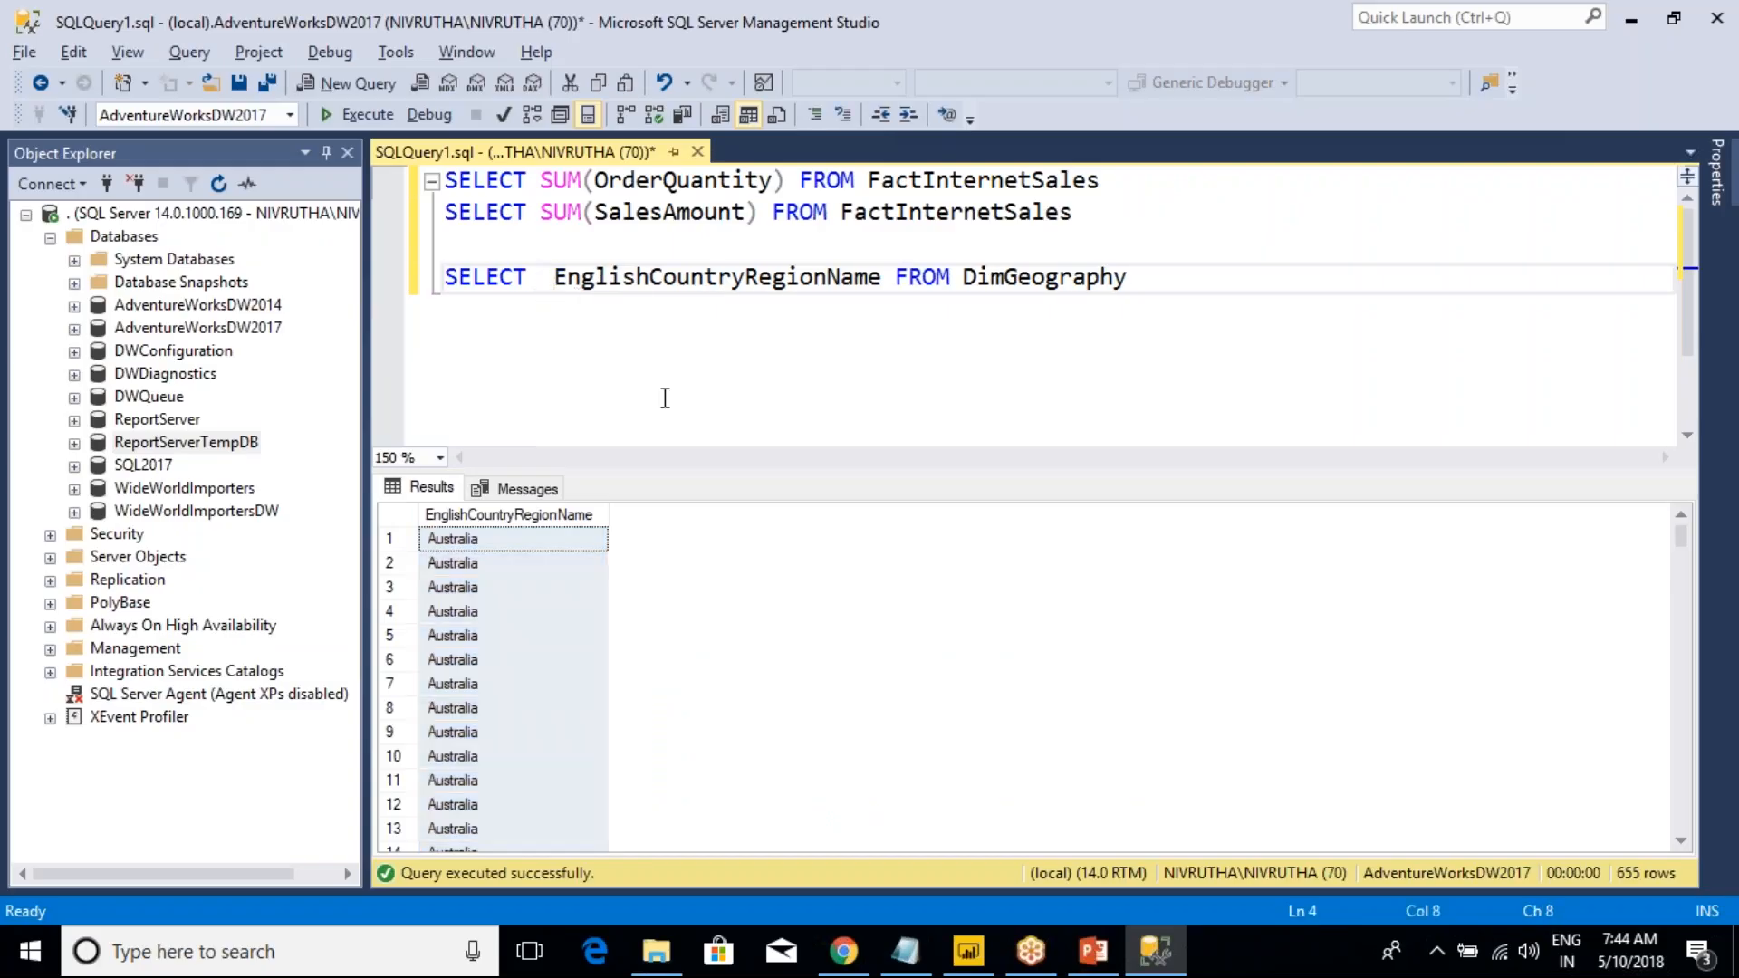
type("DISTINCT")
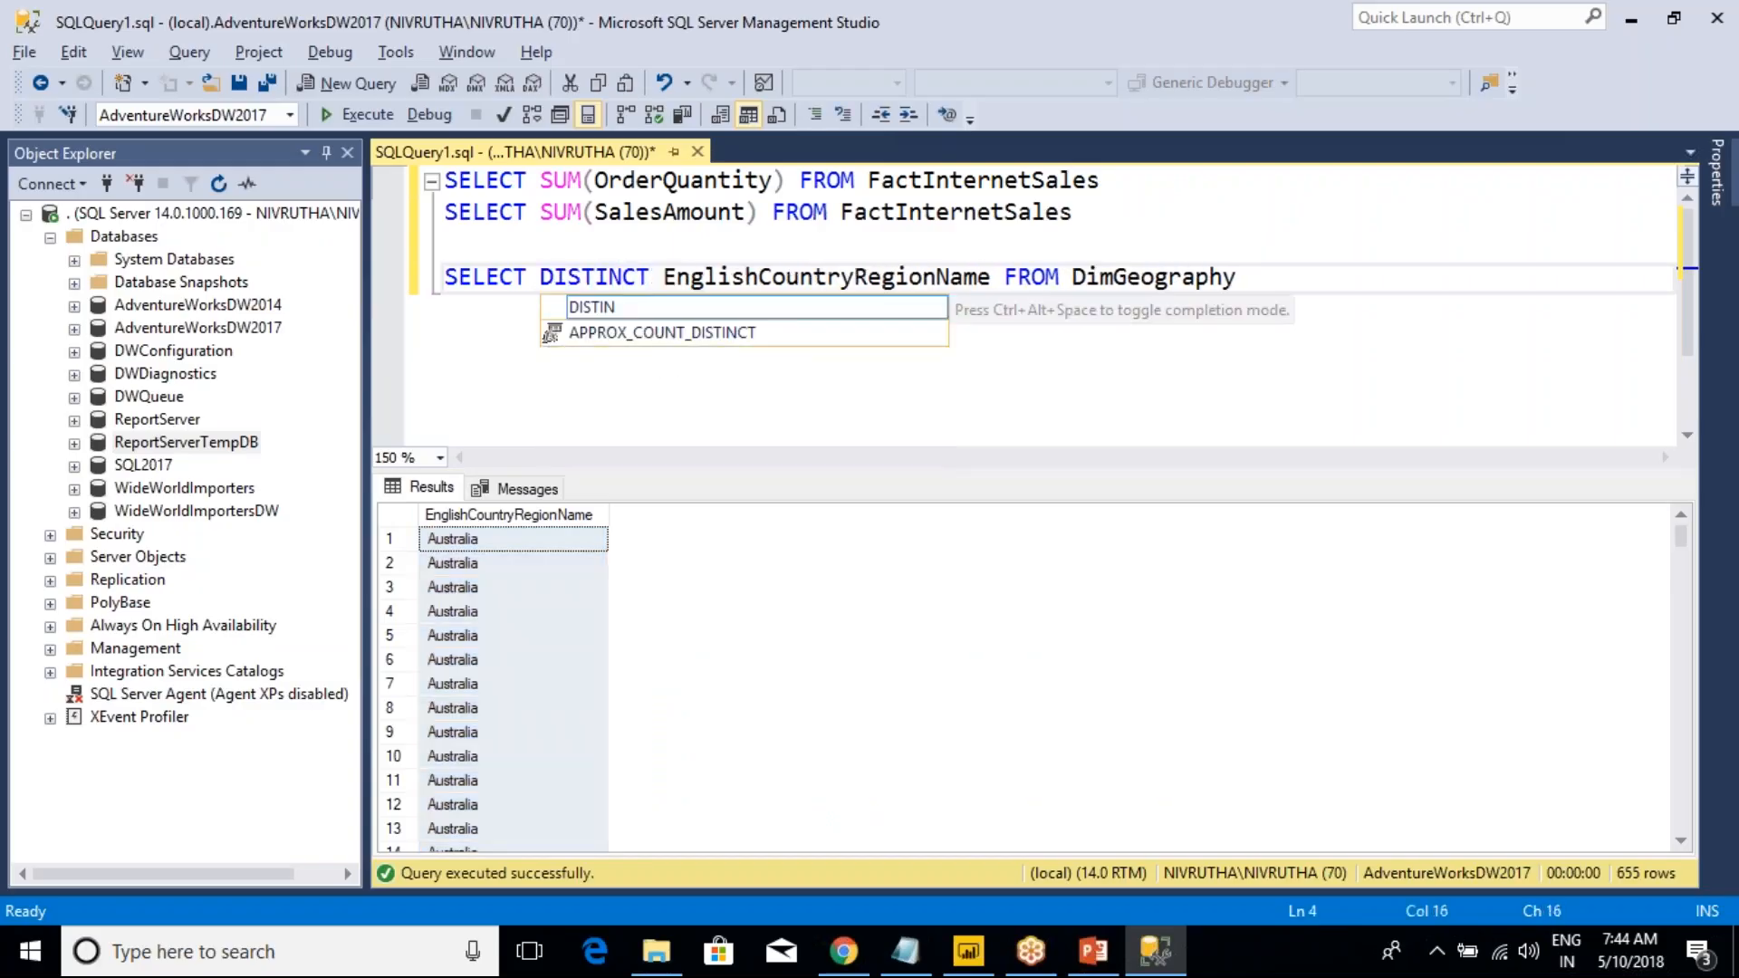
left_click_drag(1246, 284, 383, 339)
key("F5")
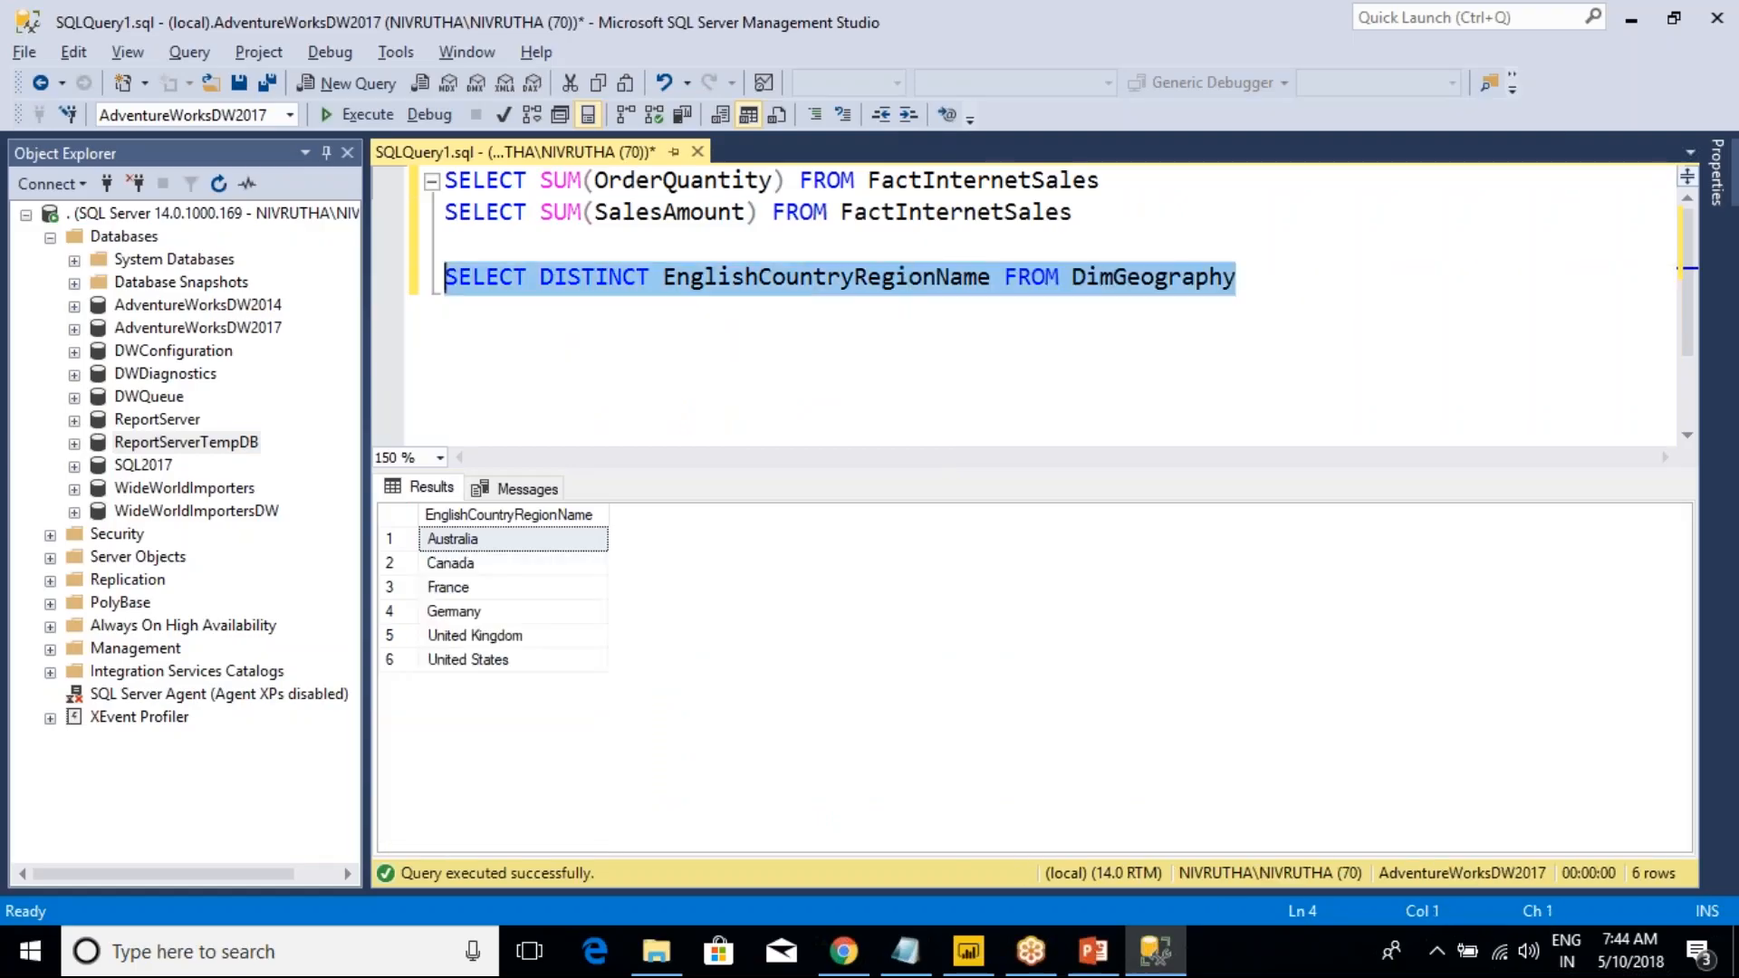
- Compare the distinct countries returned by the query with the pie chart's basic filtering list in Power BI
left_click(400, 515)
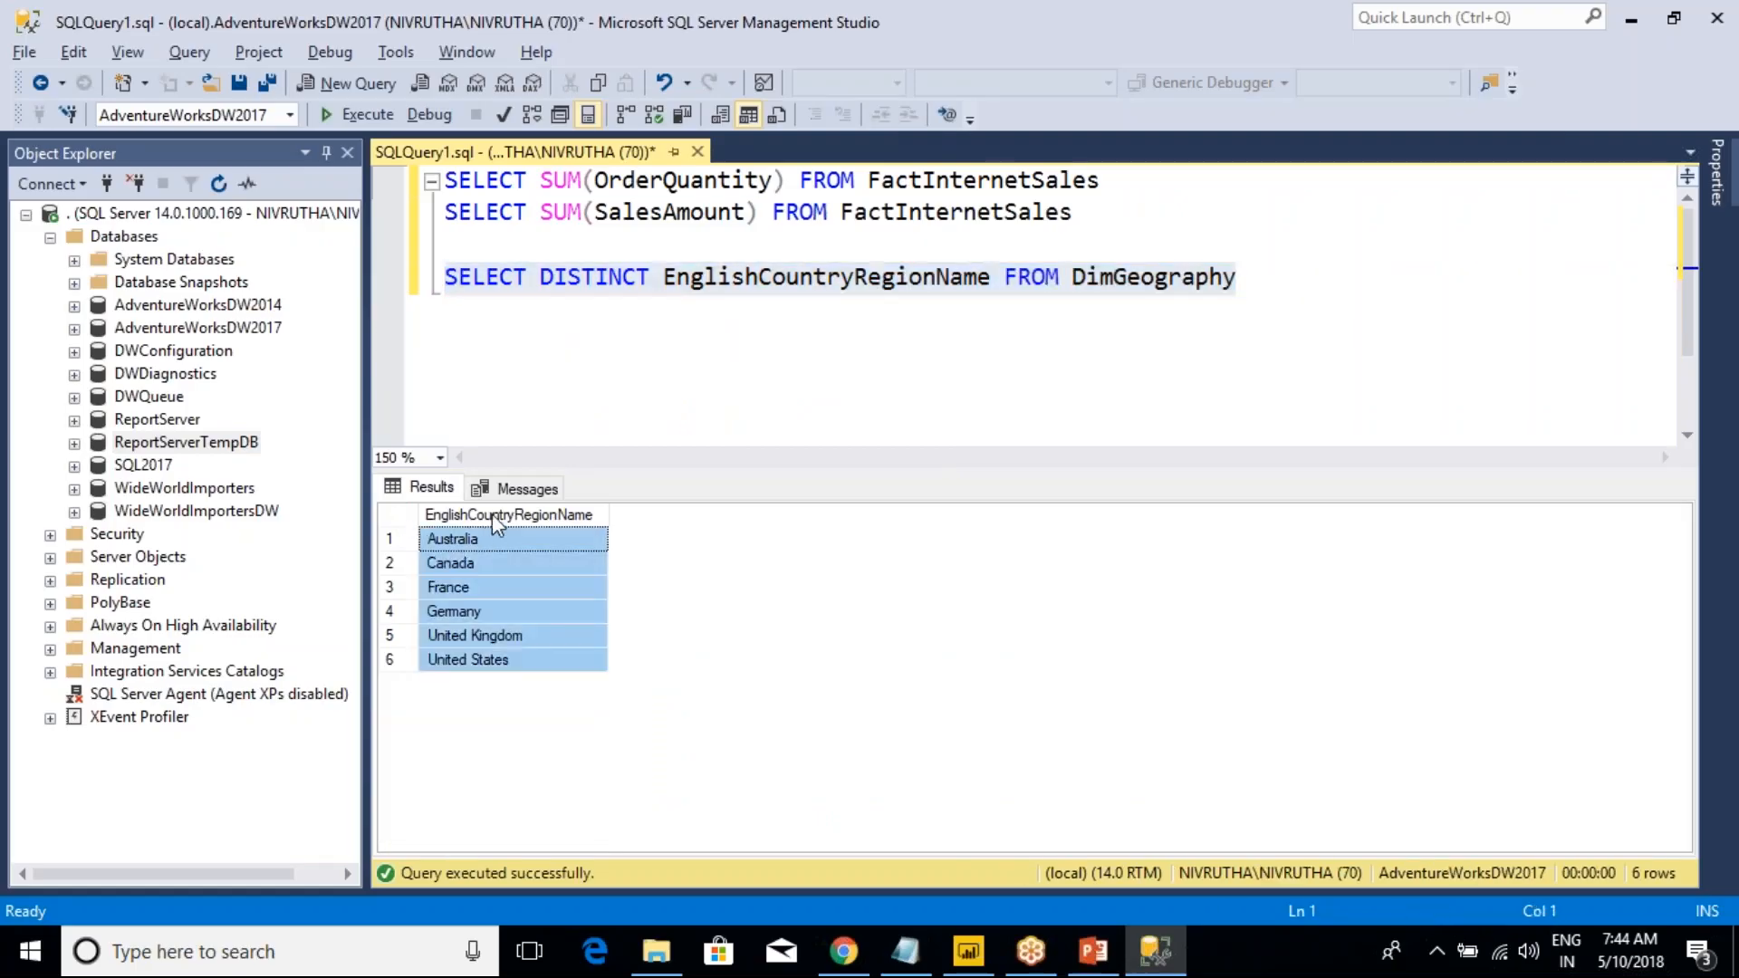
key("alt+Tab")
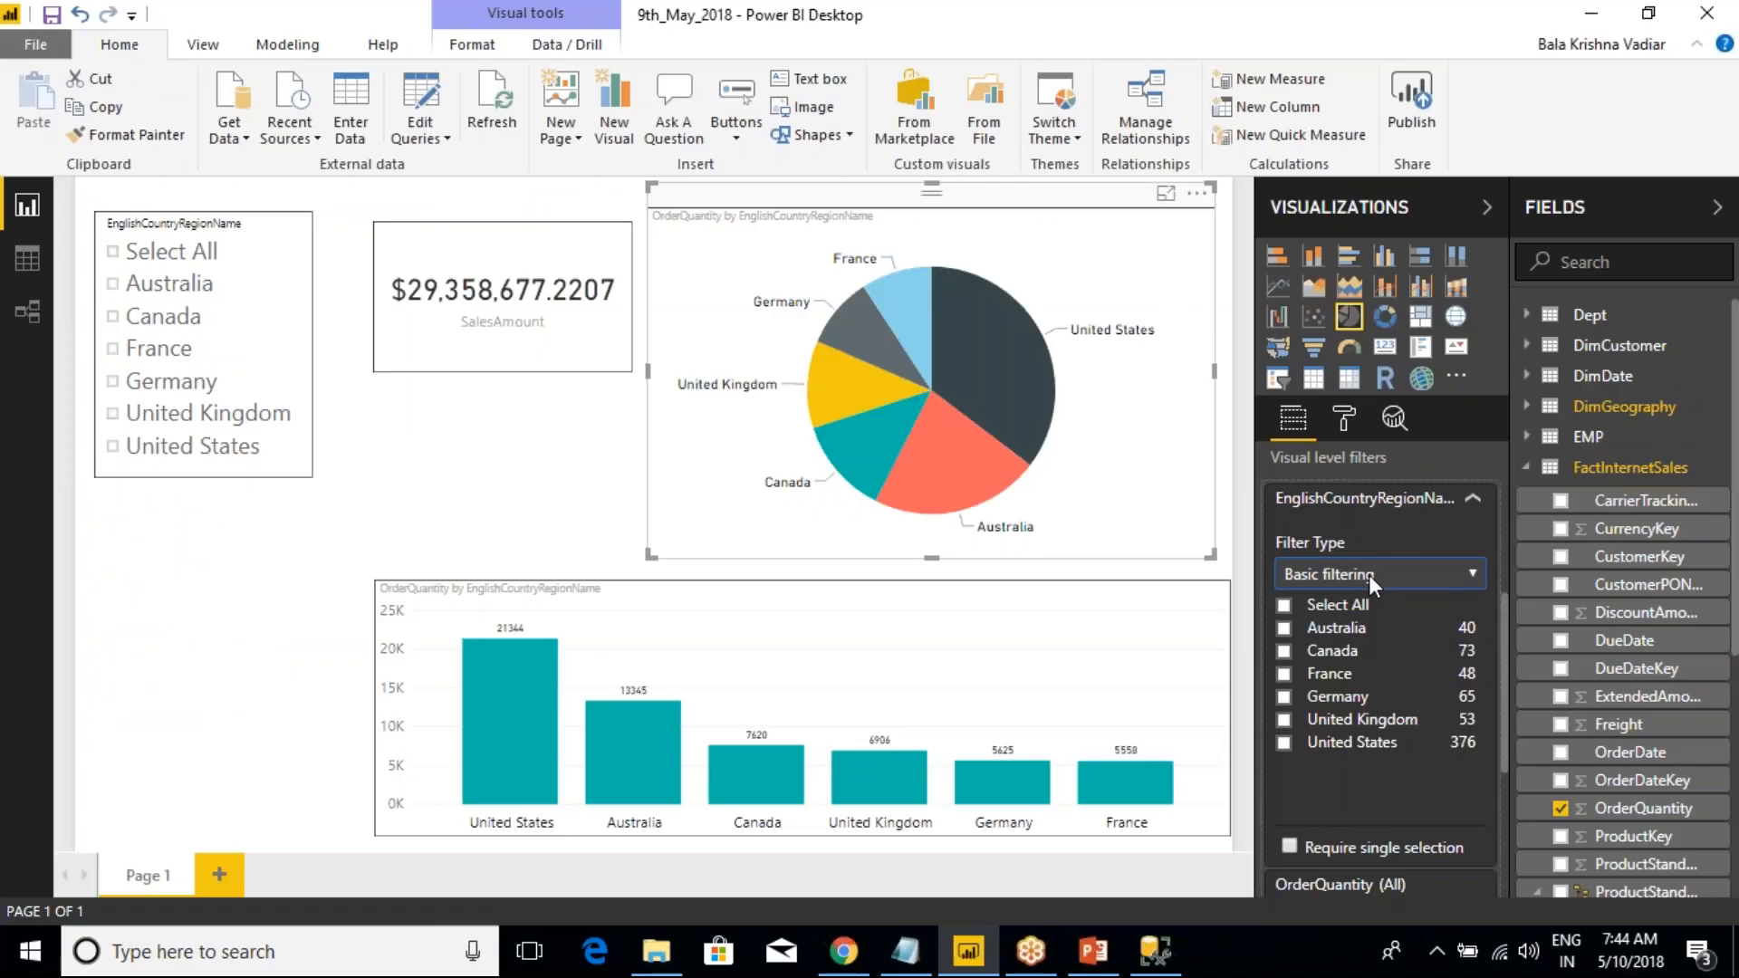
key("alt+Tab")
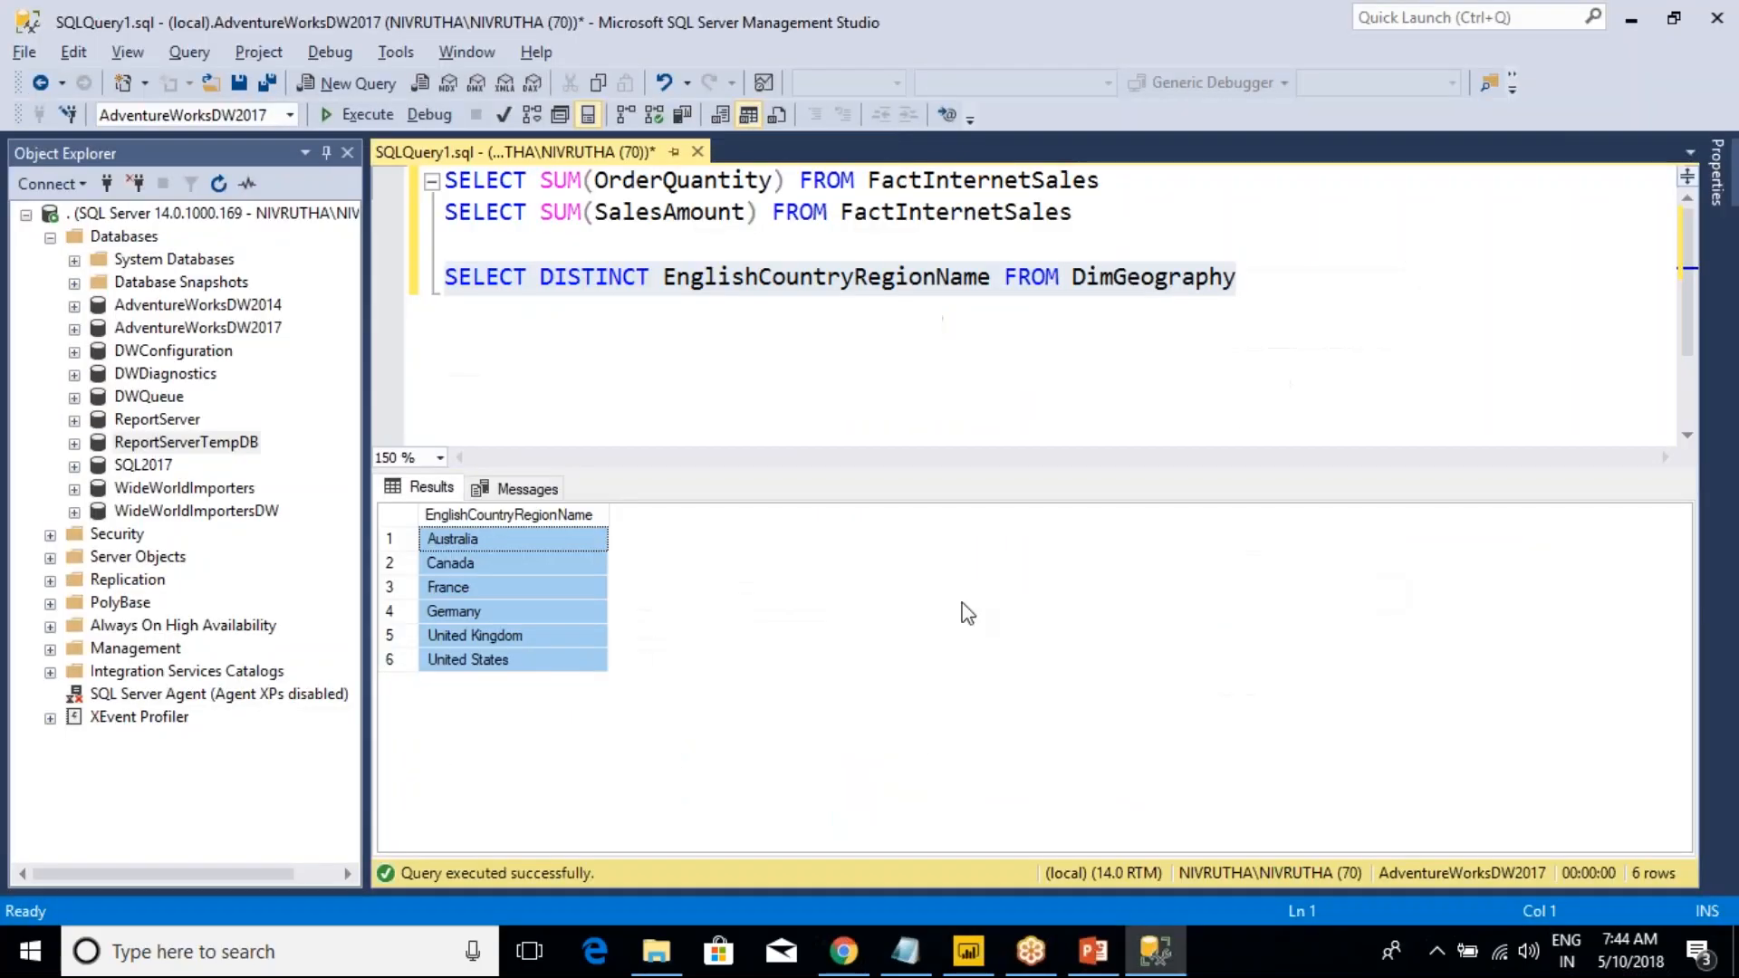
key("alt+Tab")
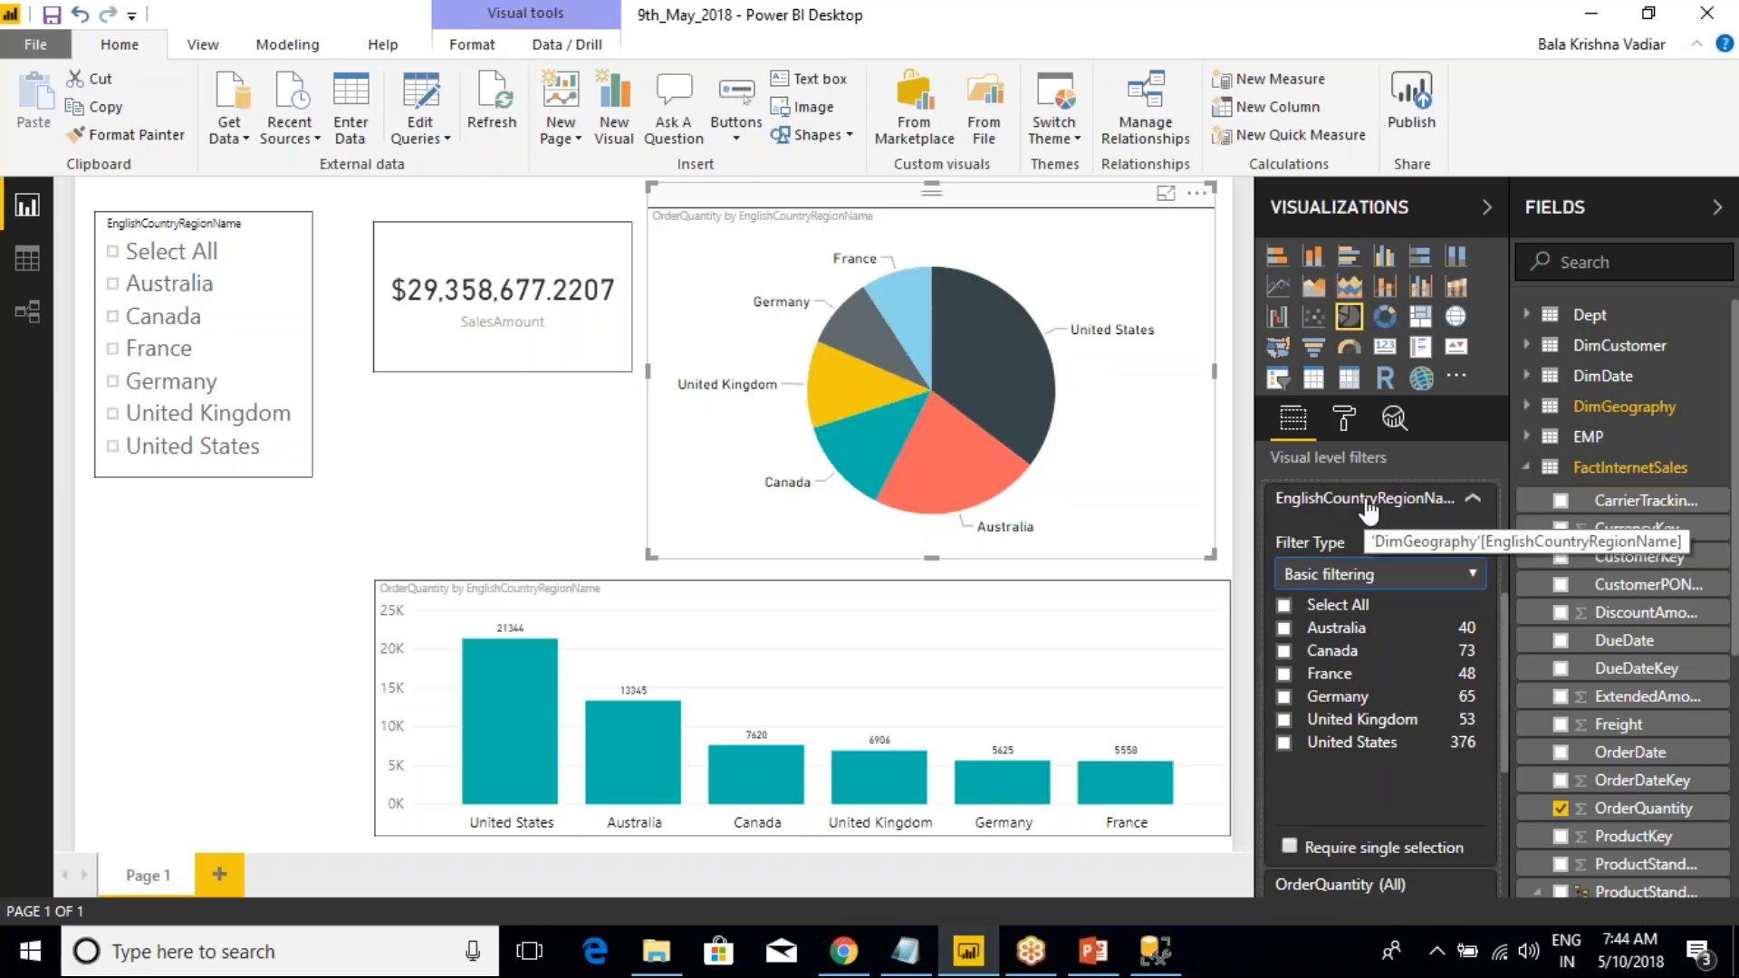
- Change the pie chart's country filter type to Top N and set it to show the top 2 items
left_click(1345, 580)
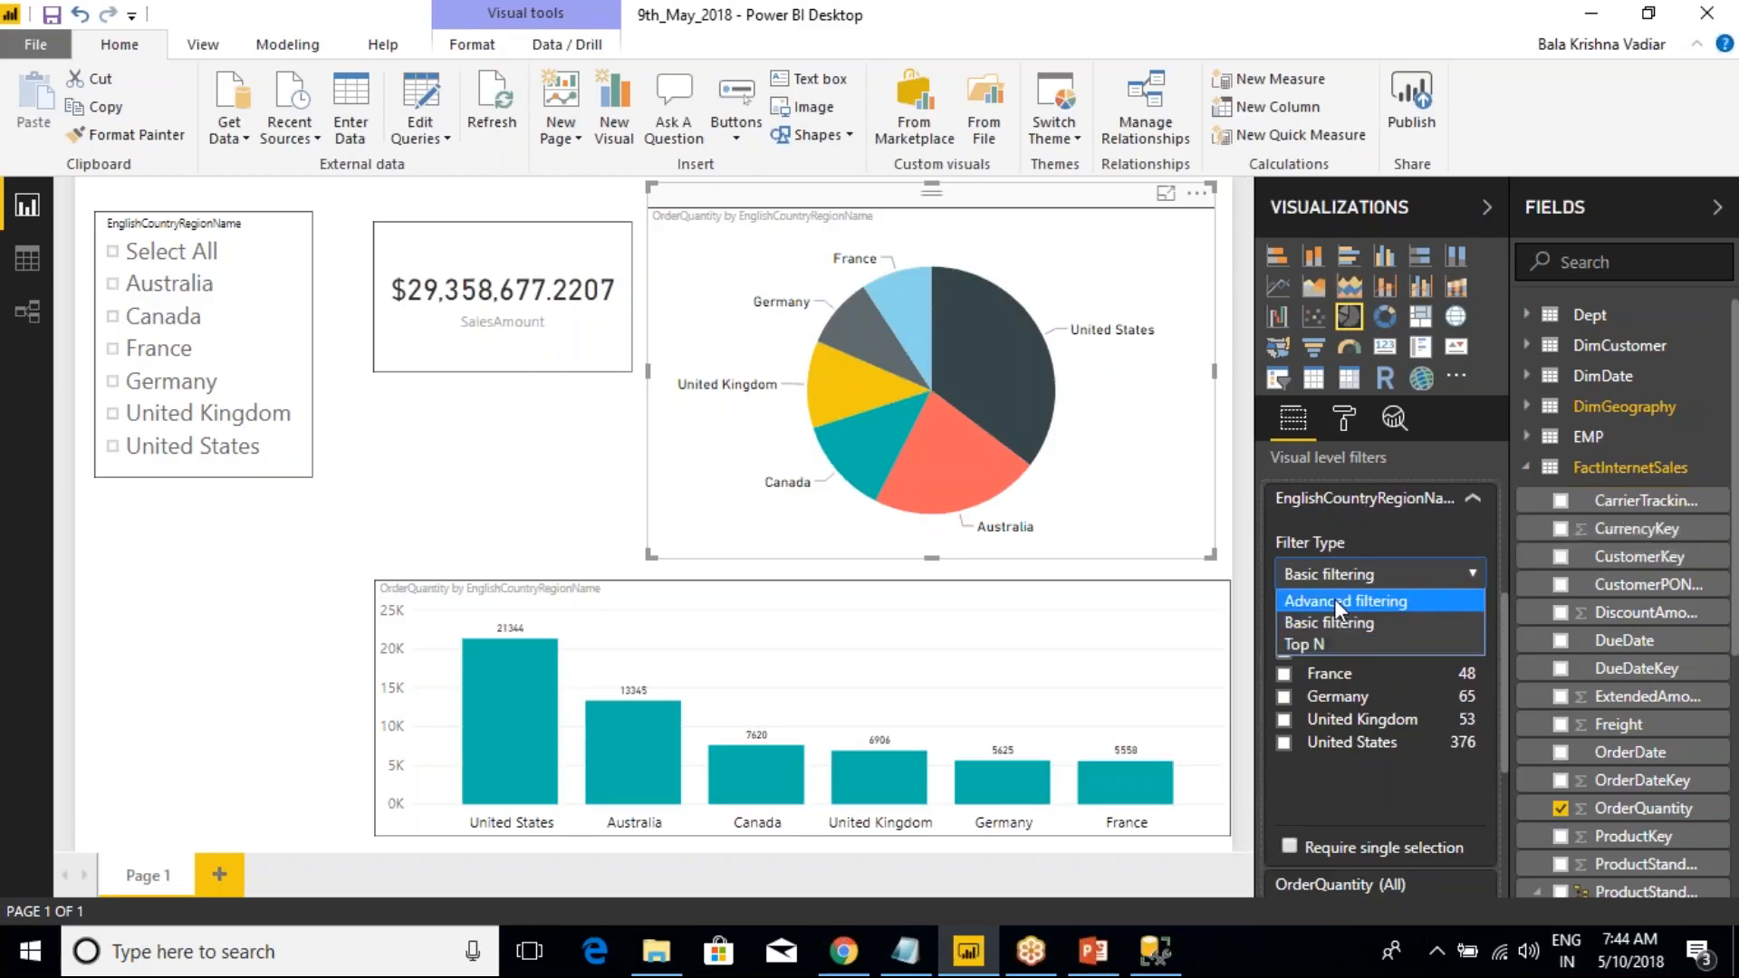
left_click(1302, 641)
scroll(1371, 683, "down", 2)
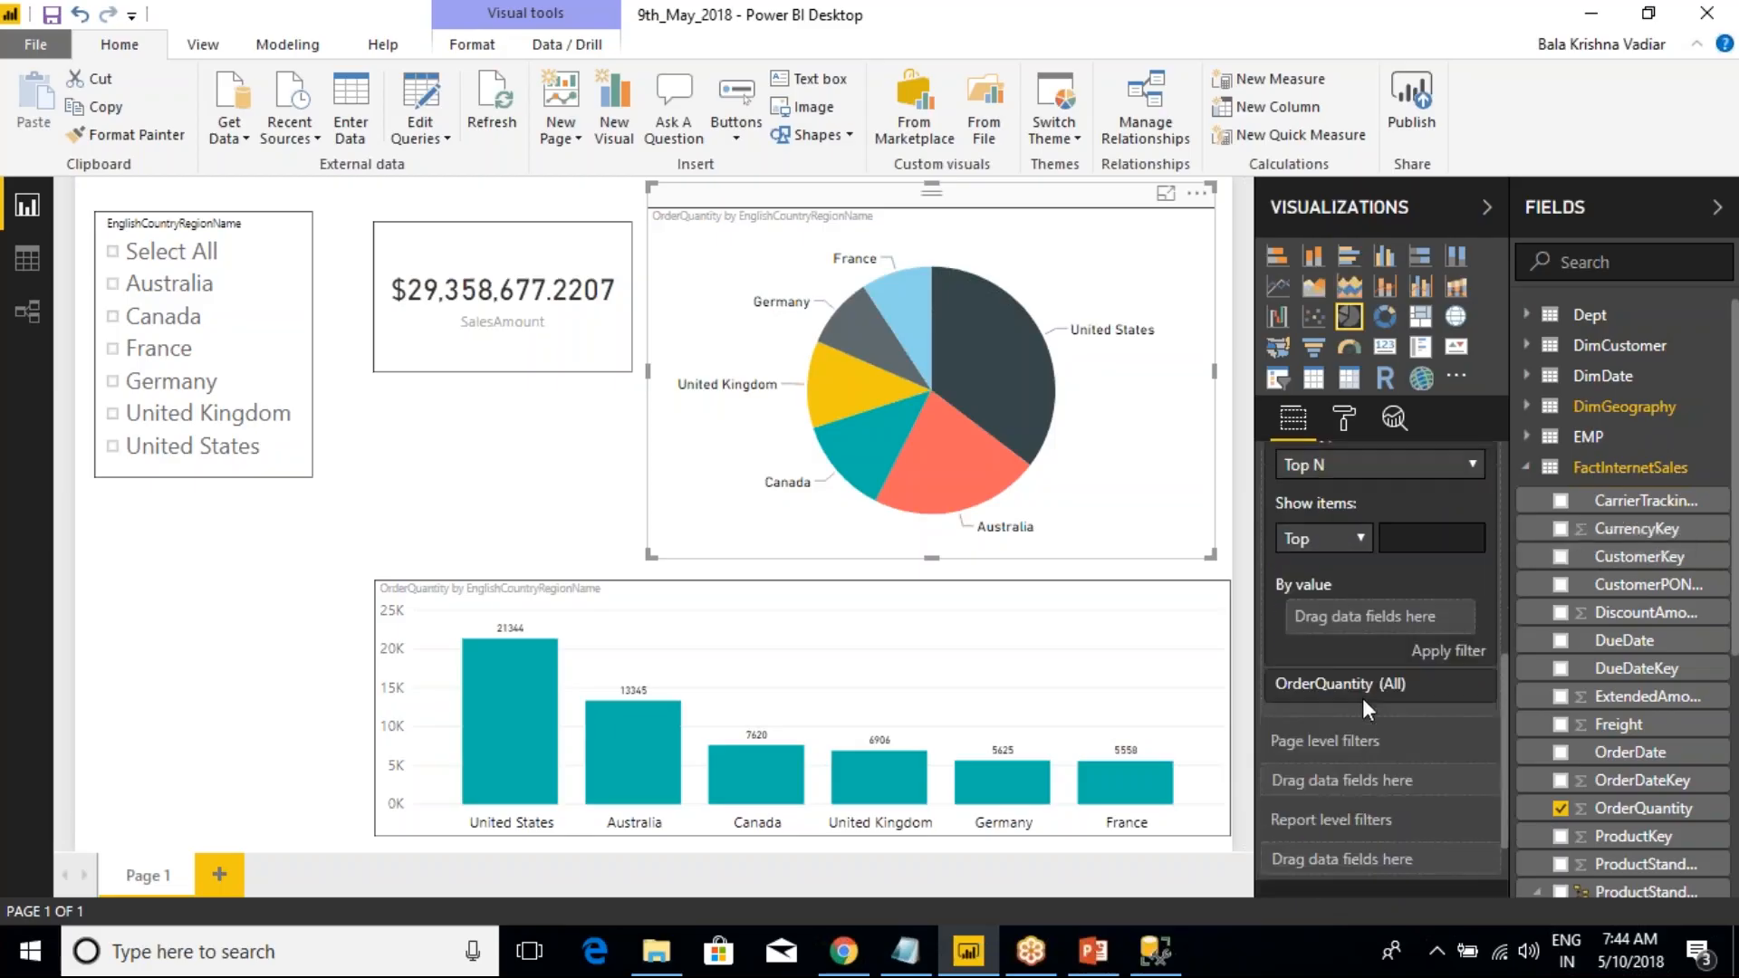
left_click(1412, 525)
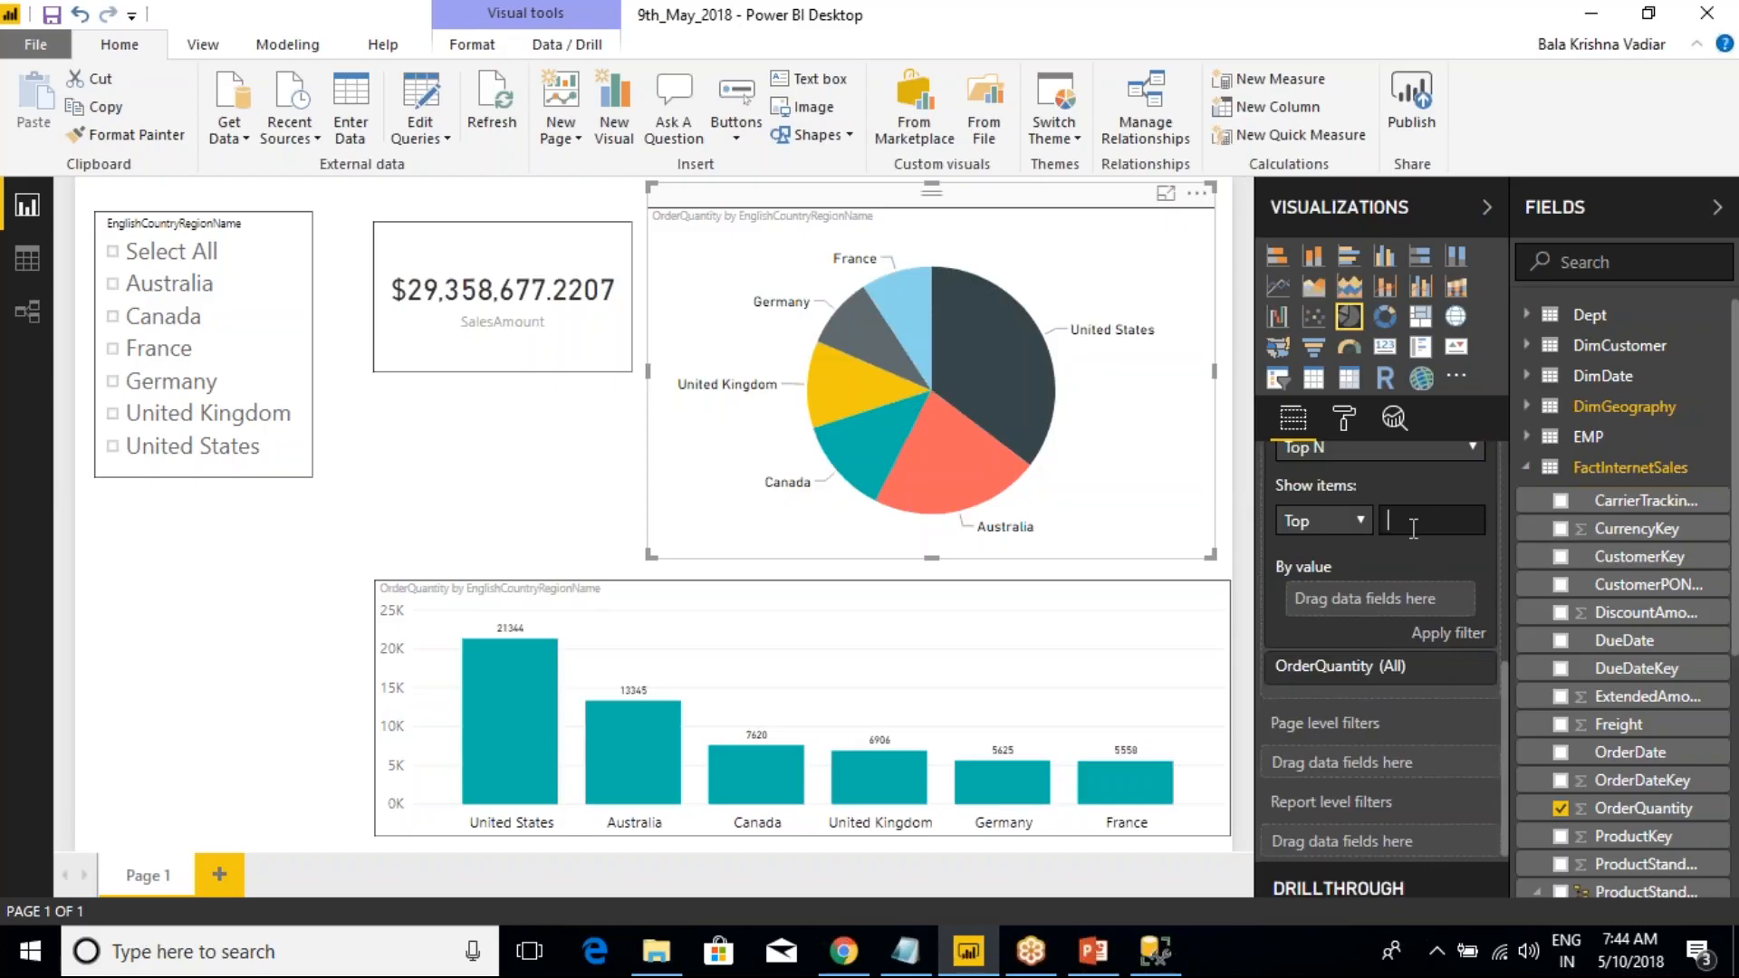
type("2")
- Use EnglishCountryRegionName from DimGeography as the Top N filter's By value field and apply the filter
scroll(1351, 596, "up", 2)
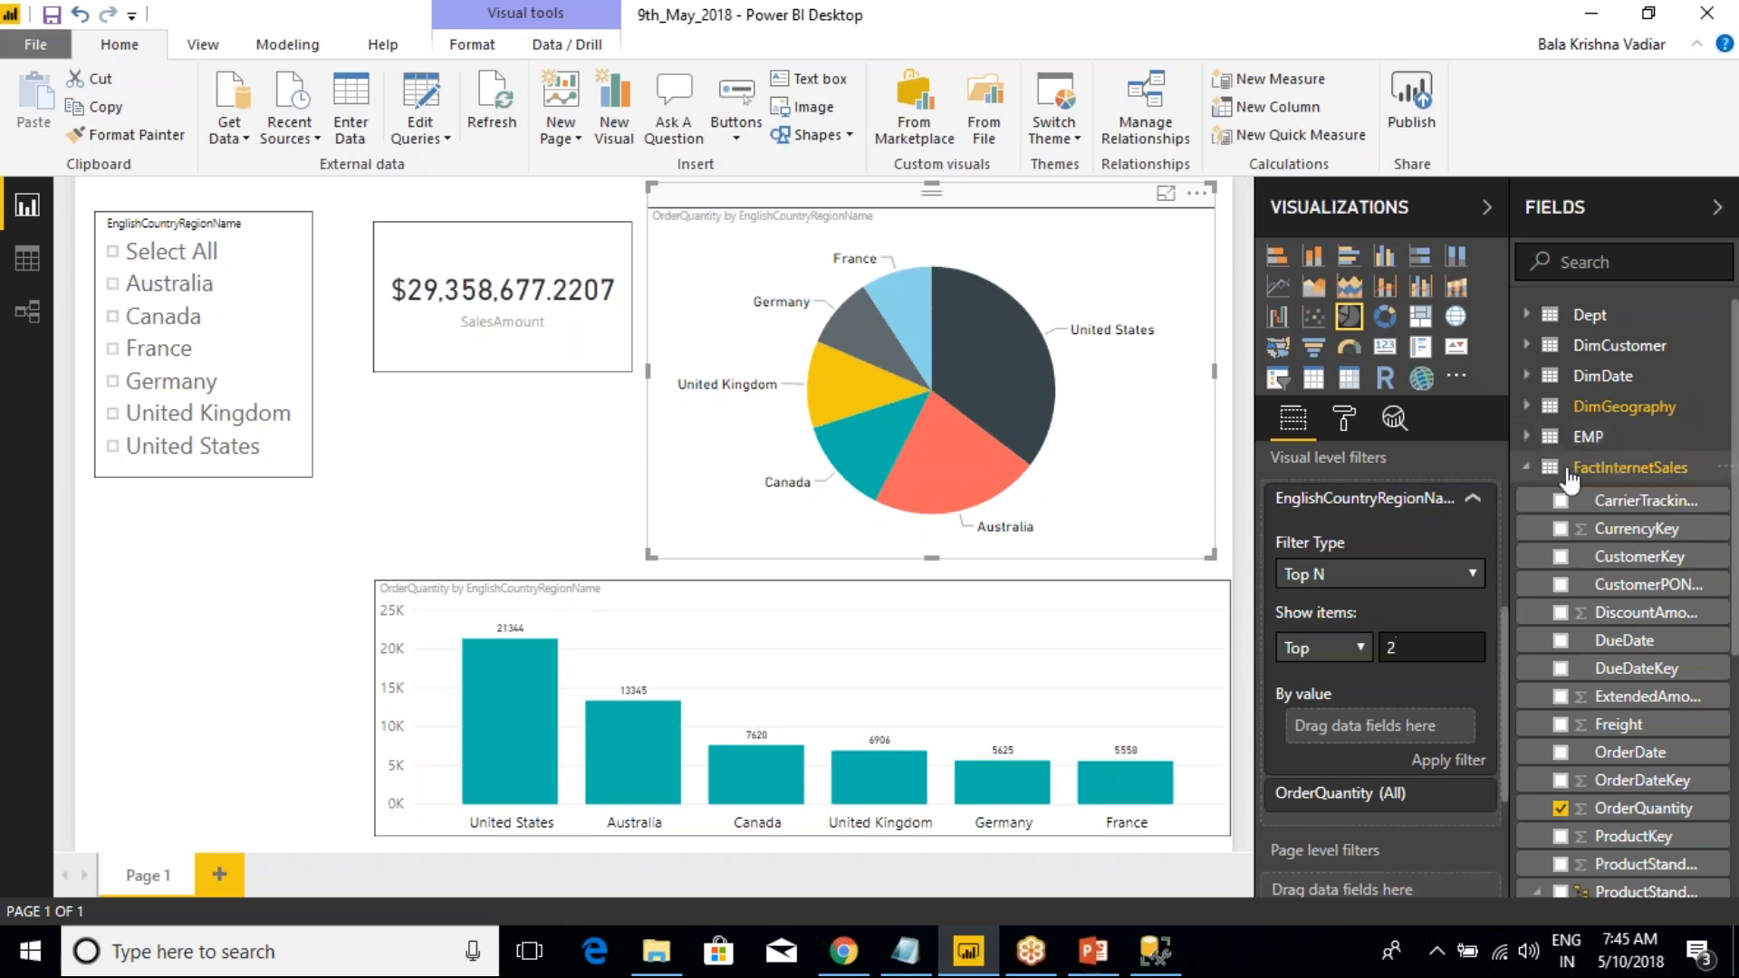
left_click(1526, 406)
left_click_drag(1630, 496, 1385, 720)
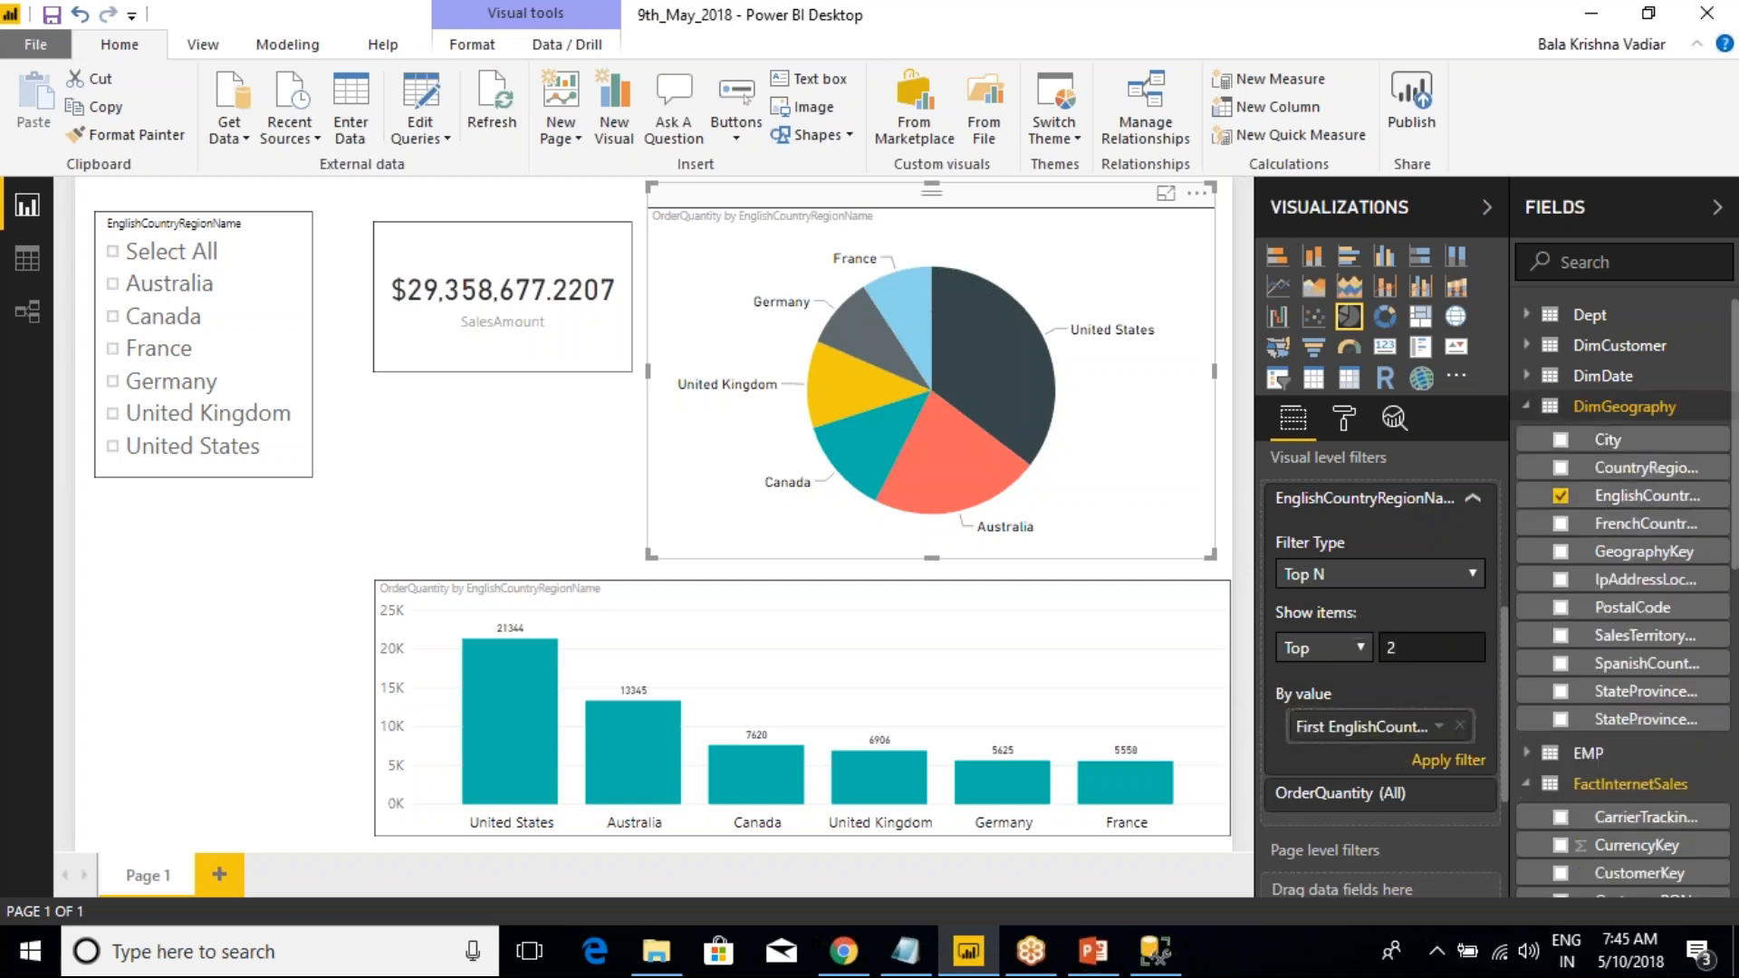
left_click(1447, 761)
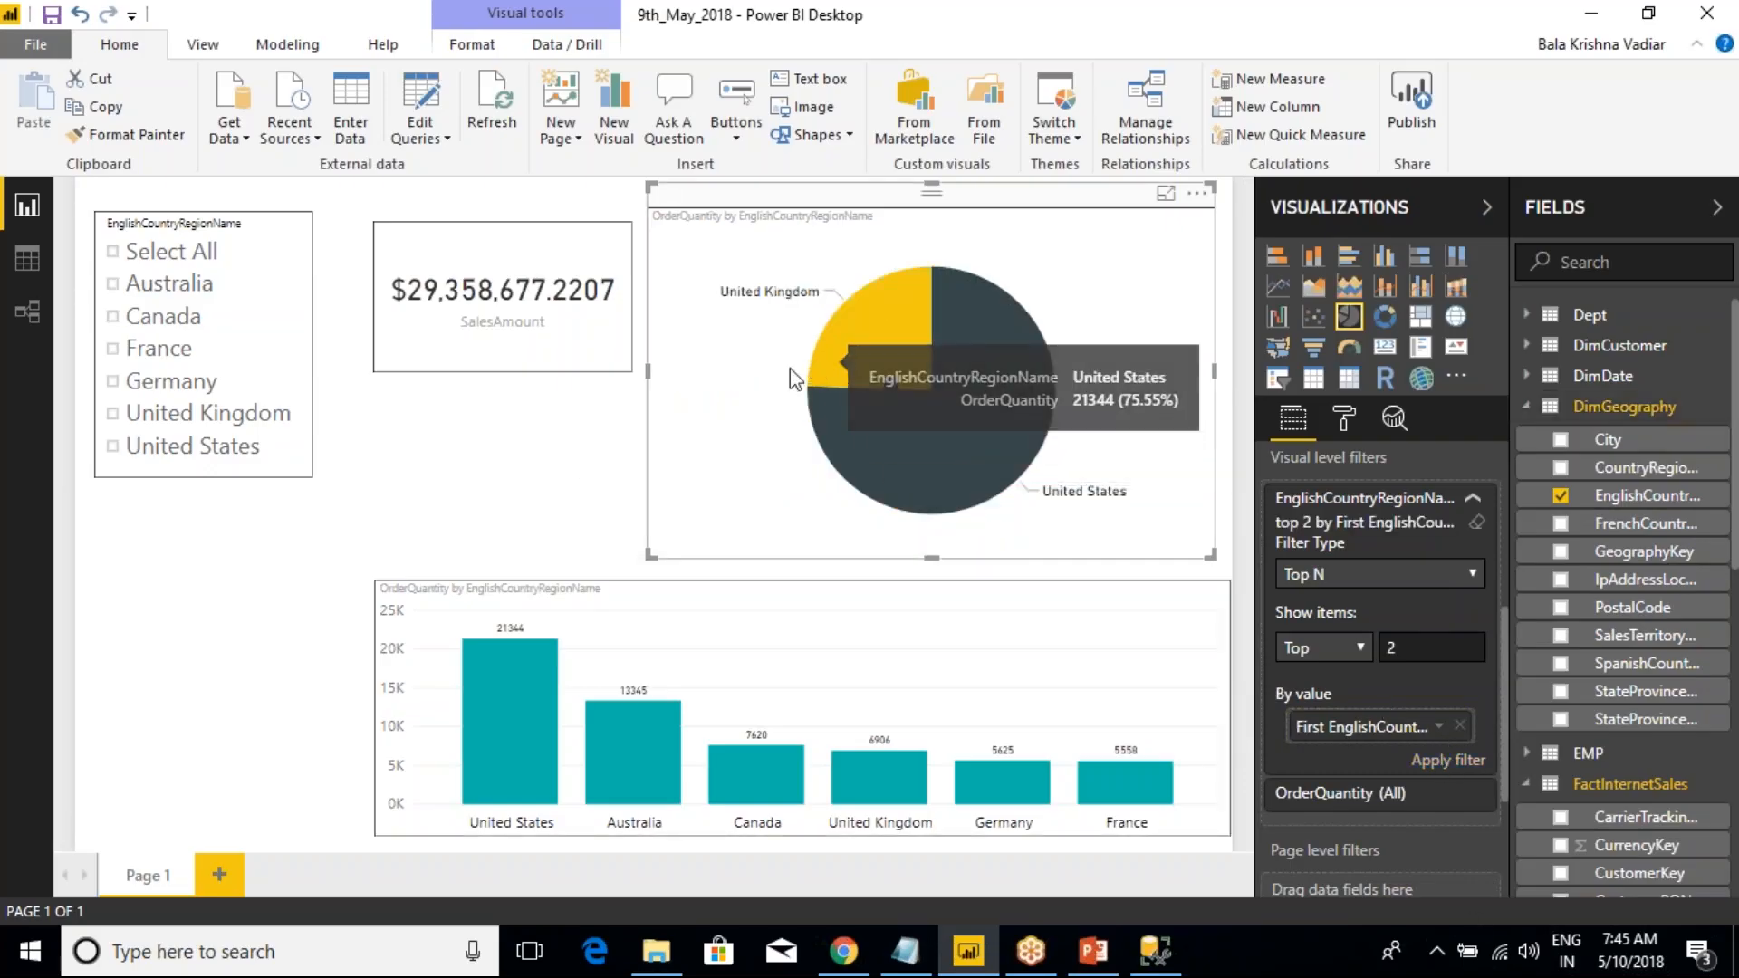
- Switch to SQL Server Management Studio and duplicate the SELECT DISTINCT DimGeography query on the line below it
key("alt+Tab")
left_click_drag(1268, 277, 444, 278)
key("ctrl+c")
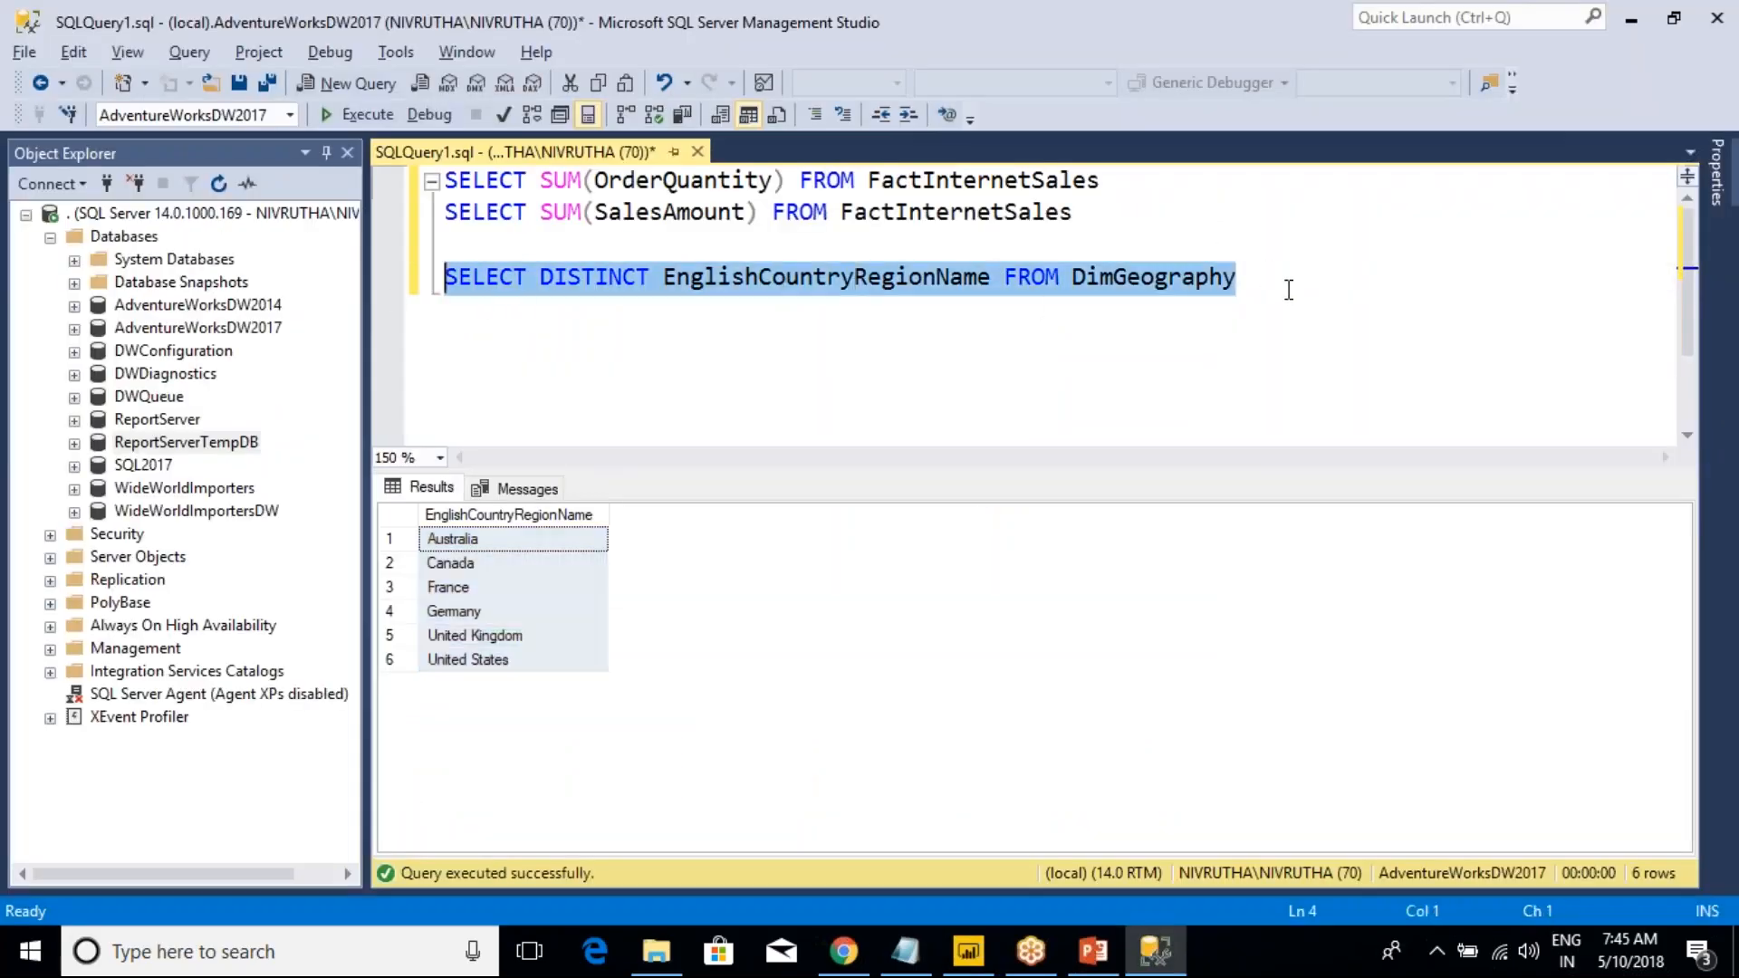
left_click(1309, 277)
key("Return")
key("ctrl+v")
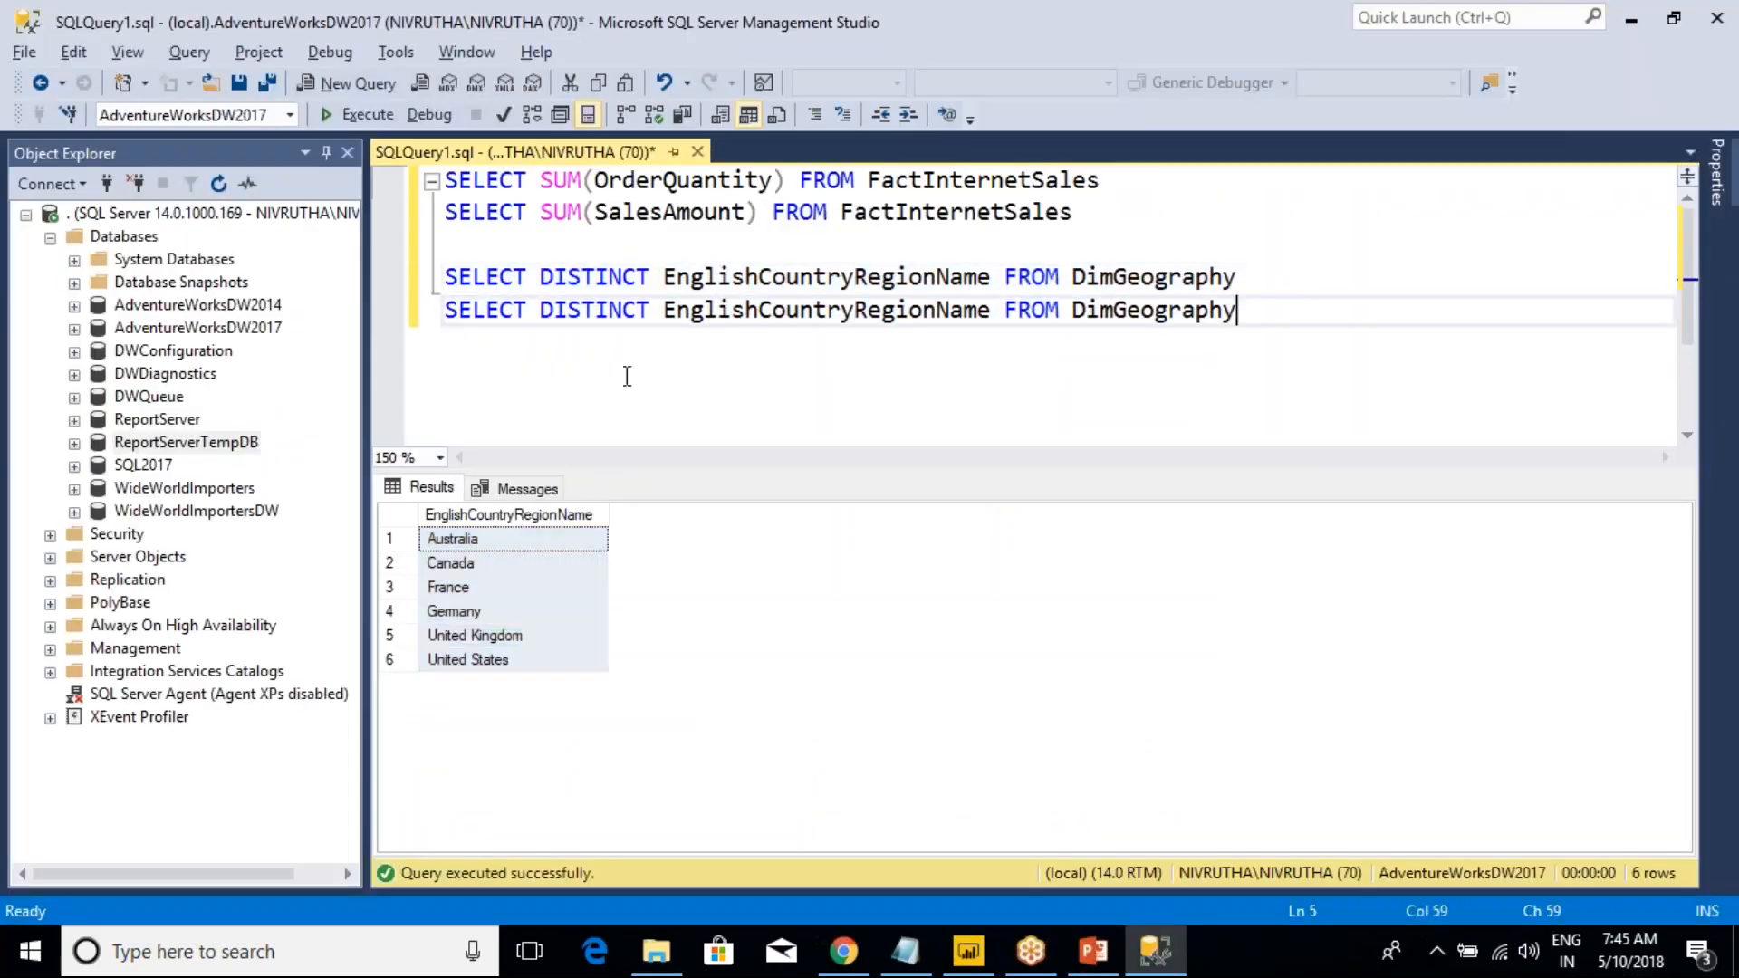
- Replace DISTINCT with TOP 2 in the duplicated DimGeography query and run it alone
double_click(594, 310)
key("Delete")
key("Delete")
type("TOP 2")
left_click_drag(1205, 313, 445, 310)
key("F5")
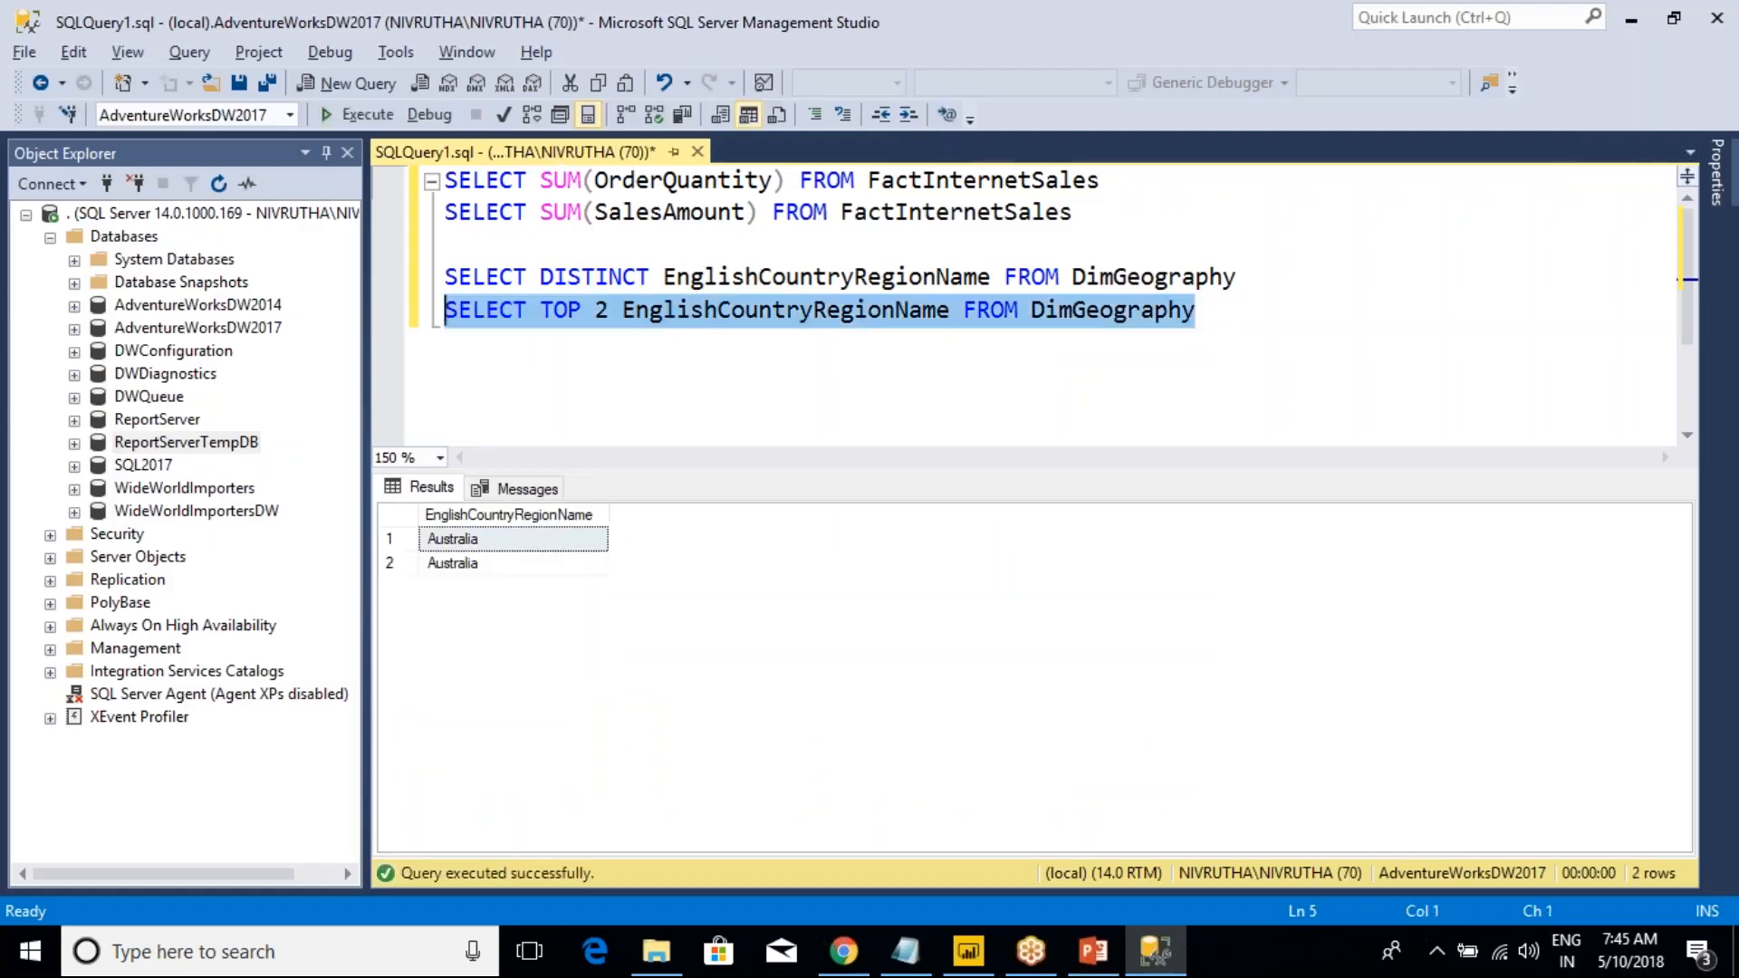
- Try to run the duplicated query with DISTINCT inserted after TOP 2, before EnglishCountryRegionName
left_click(694, 377)
left_click(624, 312)
type("DSI")
key("BackSpace")
key("BackSpace")
type("ISTINCT")
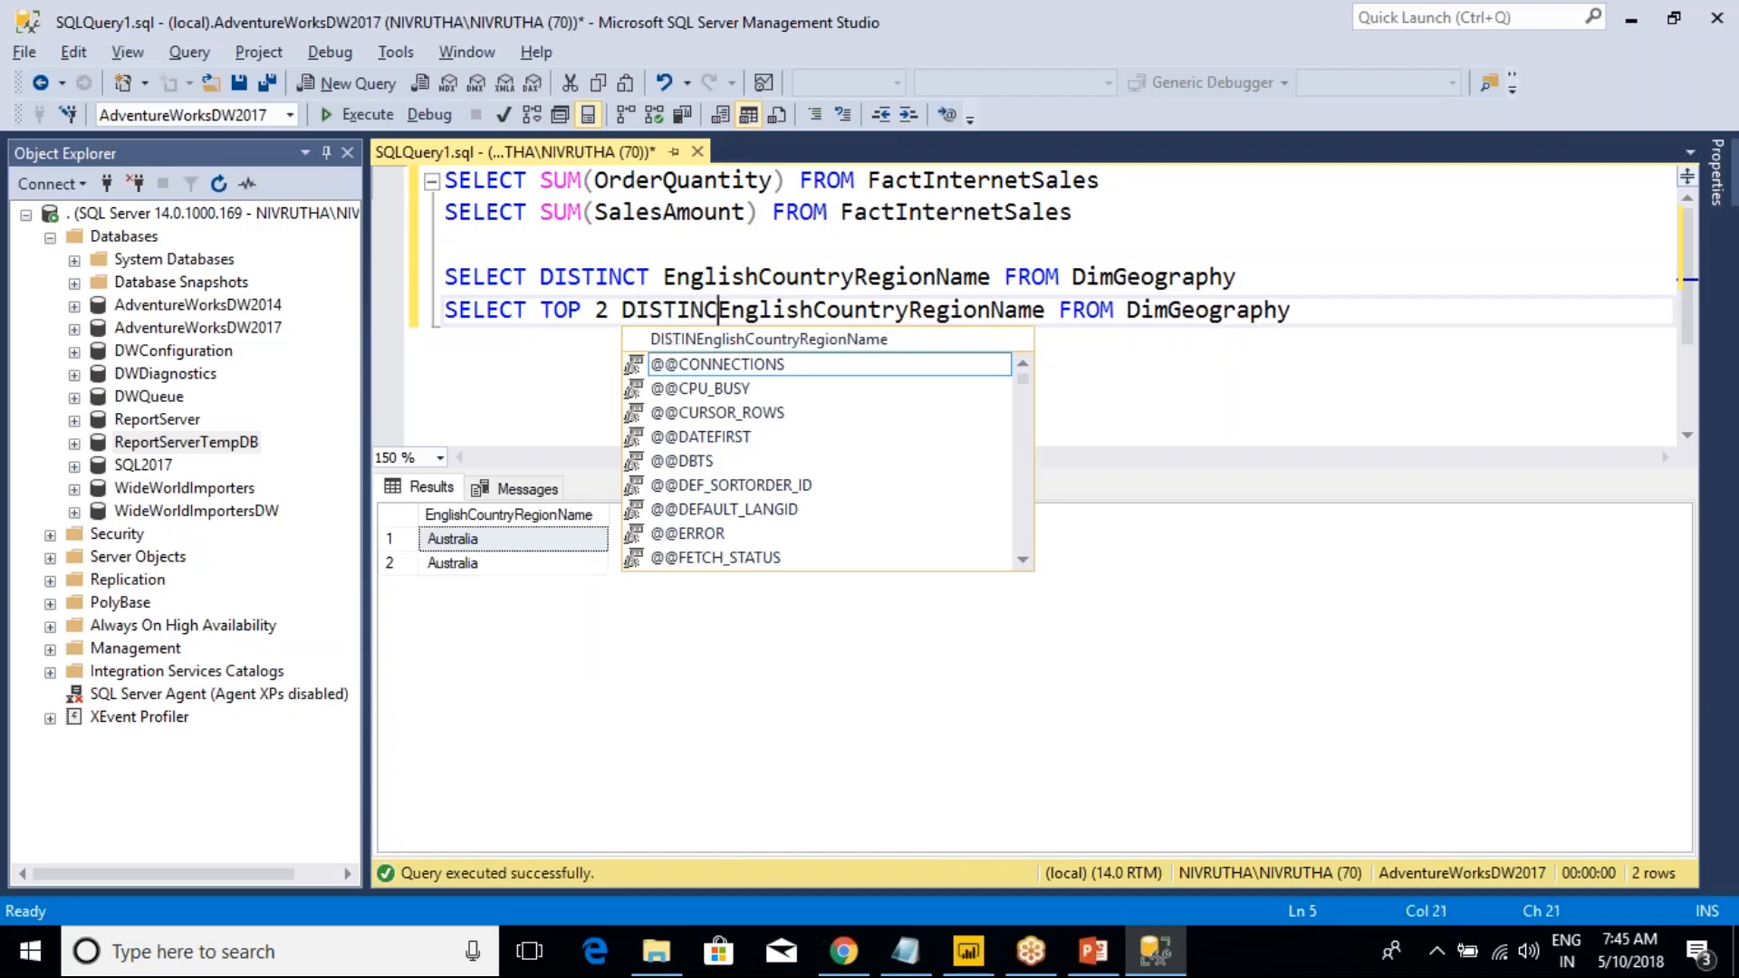
left_click_drag(1322, 313, 444, 313)
key("F5")
left_click(680, 399)
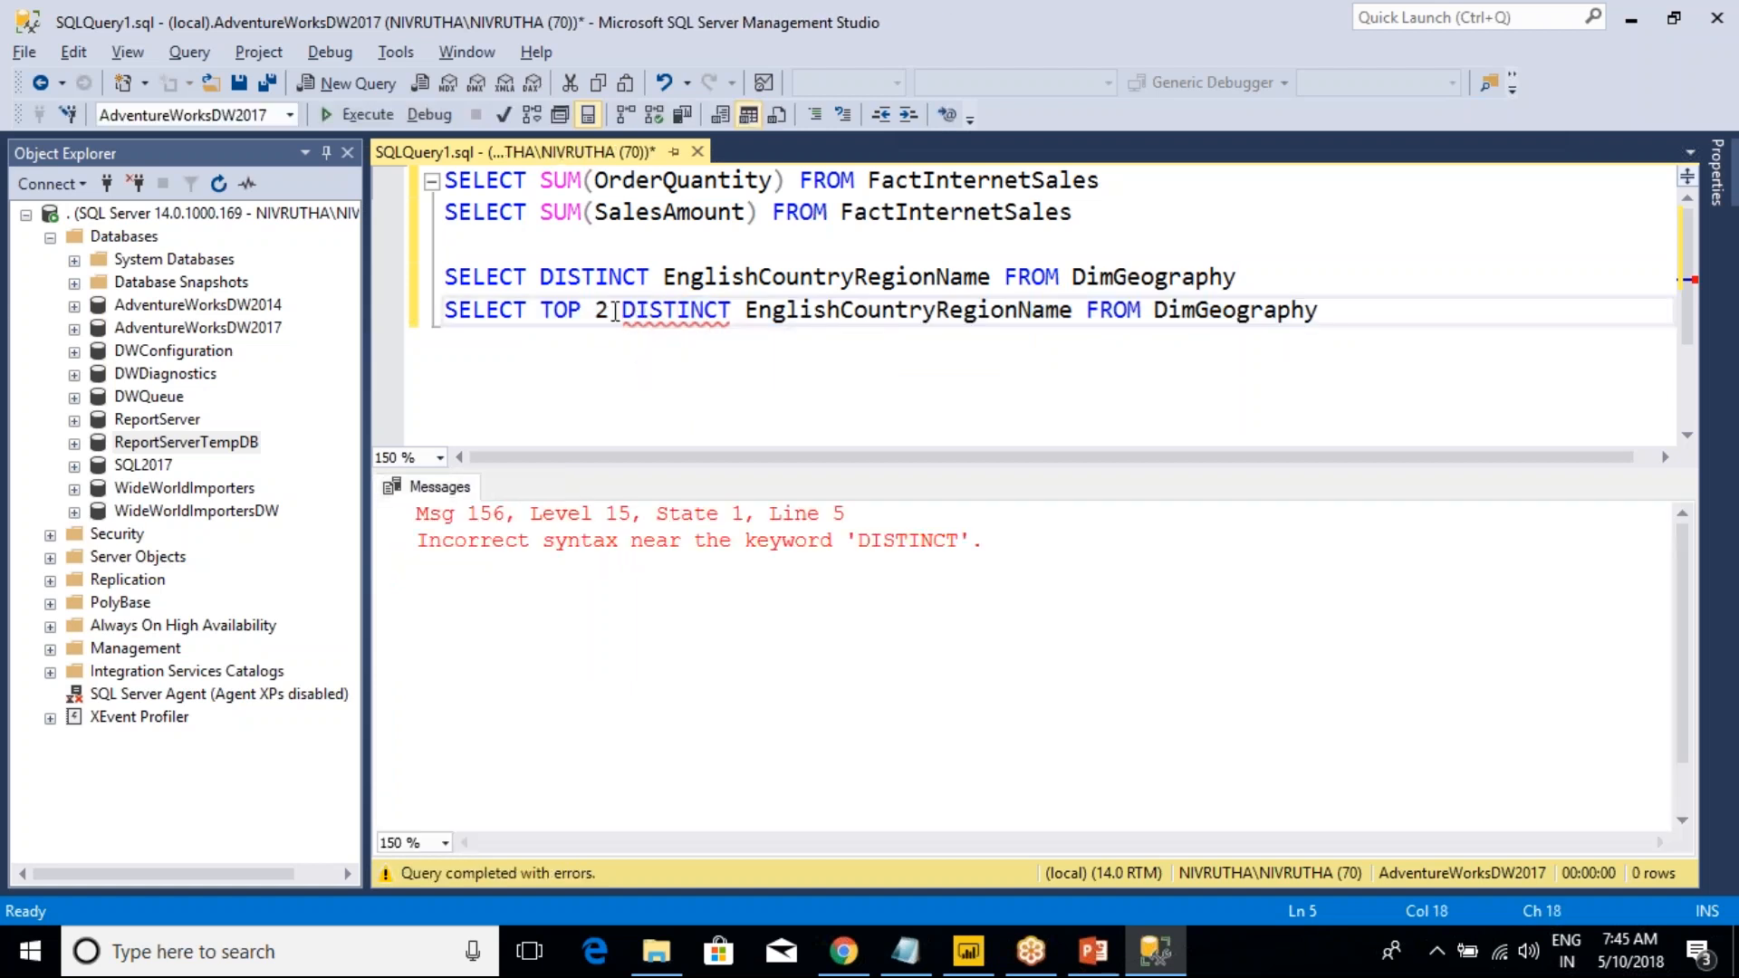
- Remove TOP 2 from the second SELECT DISTINCT query and insert an empty line above that query
left_click_drag(609, 316, 539, 312)
key("Delete")
key("Delete")
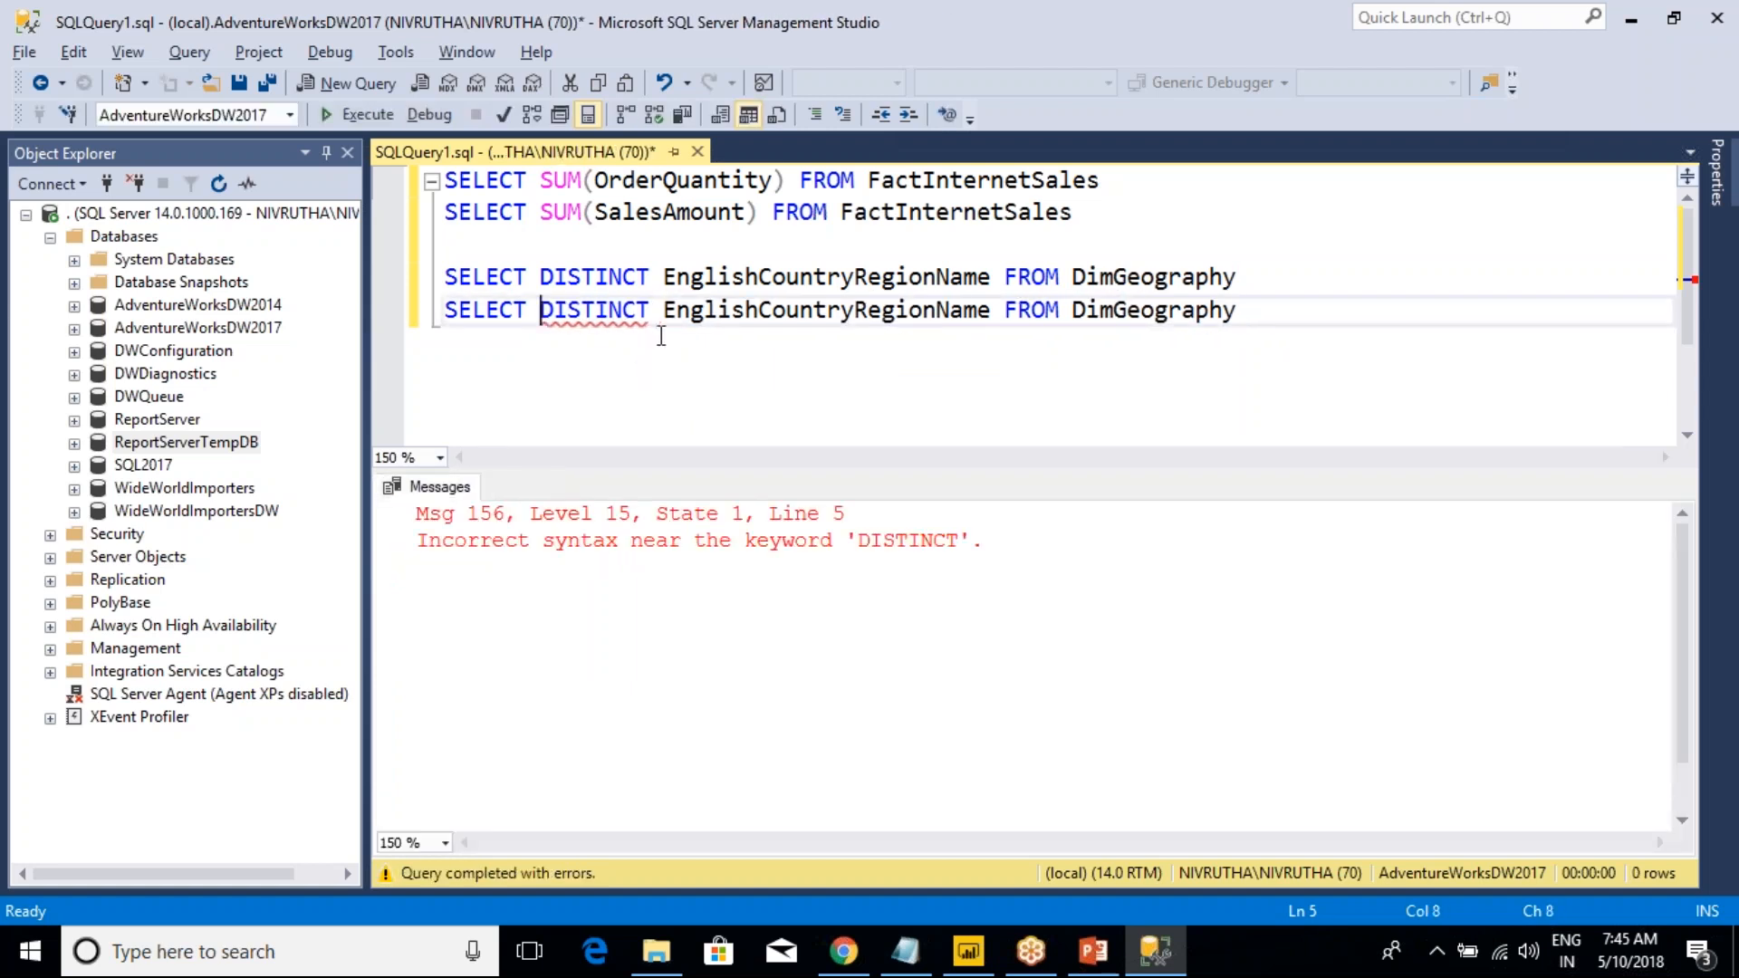
left_click(450, 309)
key("Return")
key("Up")
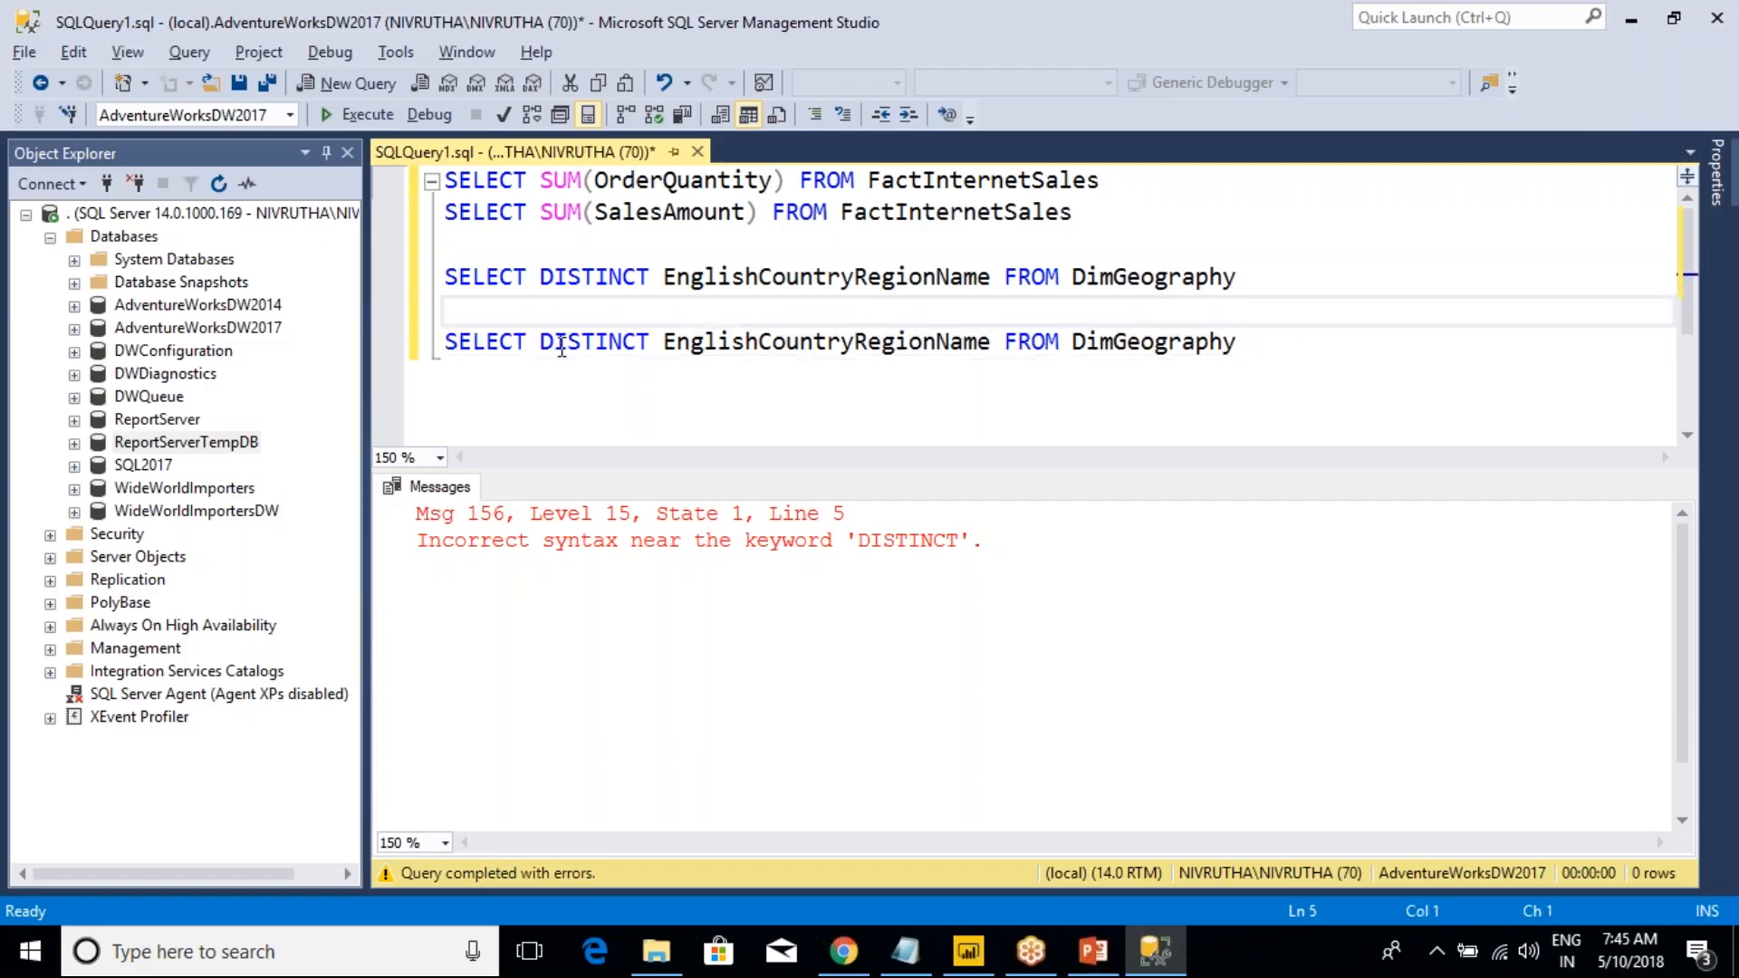
- Wrap the second SELECT DISTINCT query in an outer SELECT TOP 2 * FROM( ) with the alias T
key("ctrl+r")
type("SELEC")
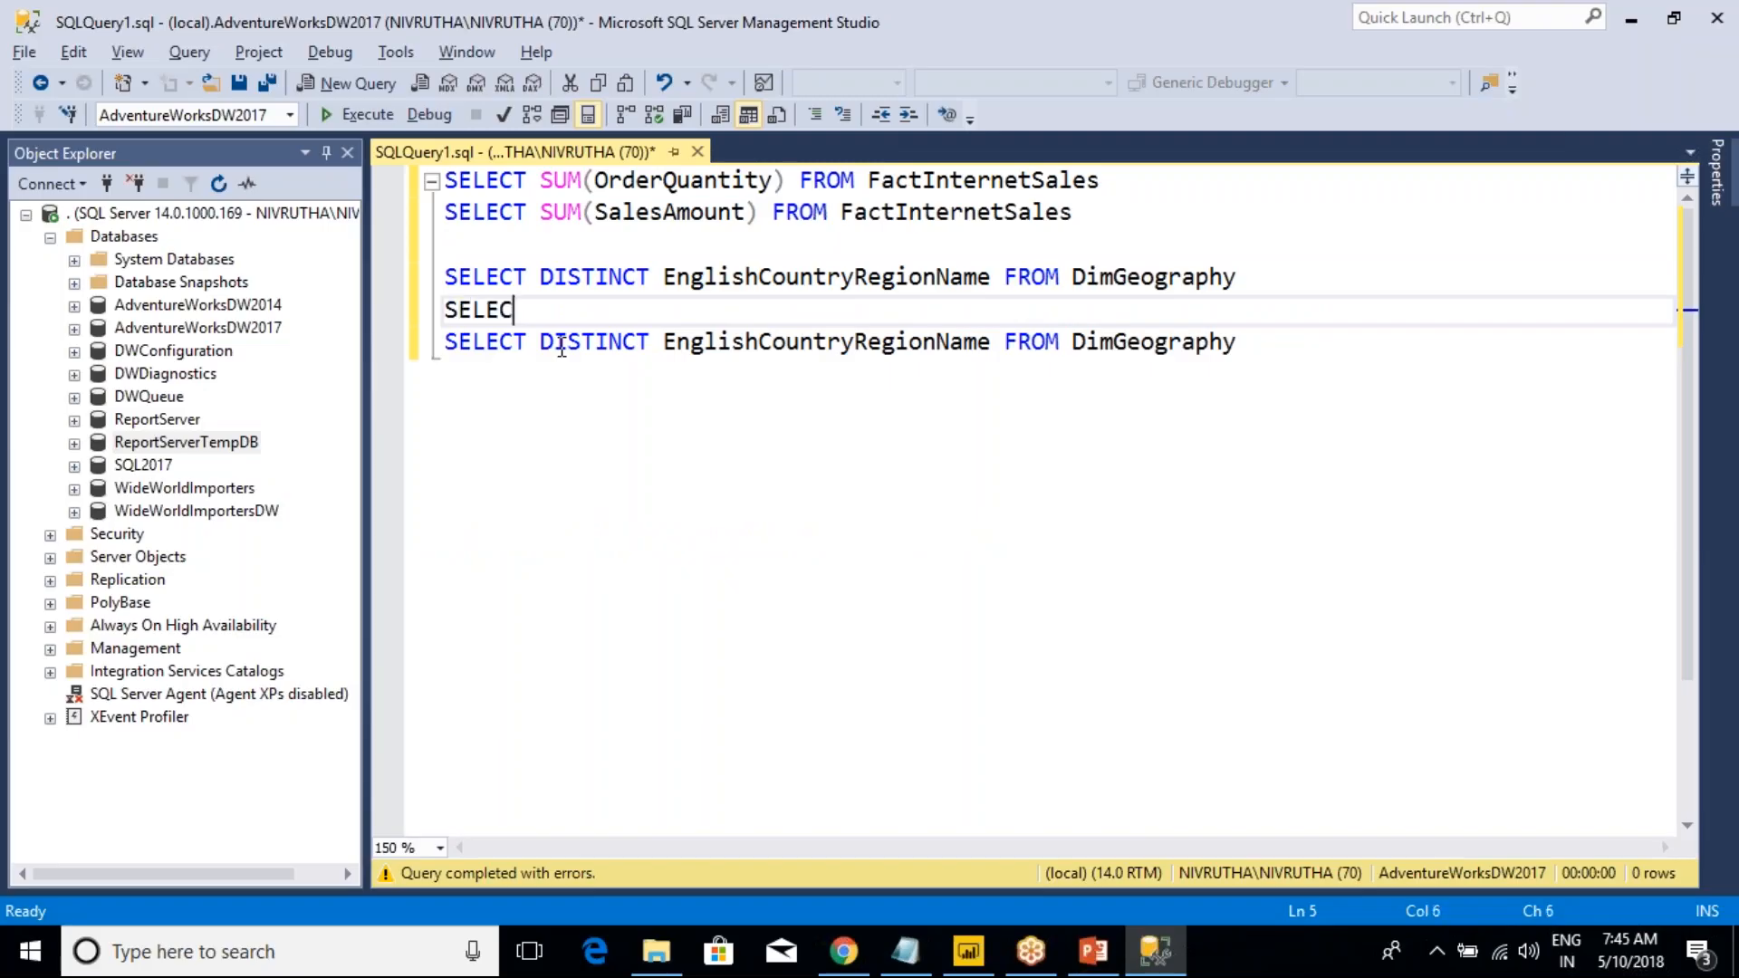
type("T TOP 2")
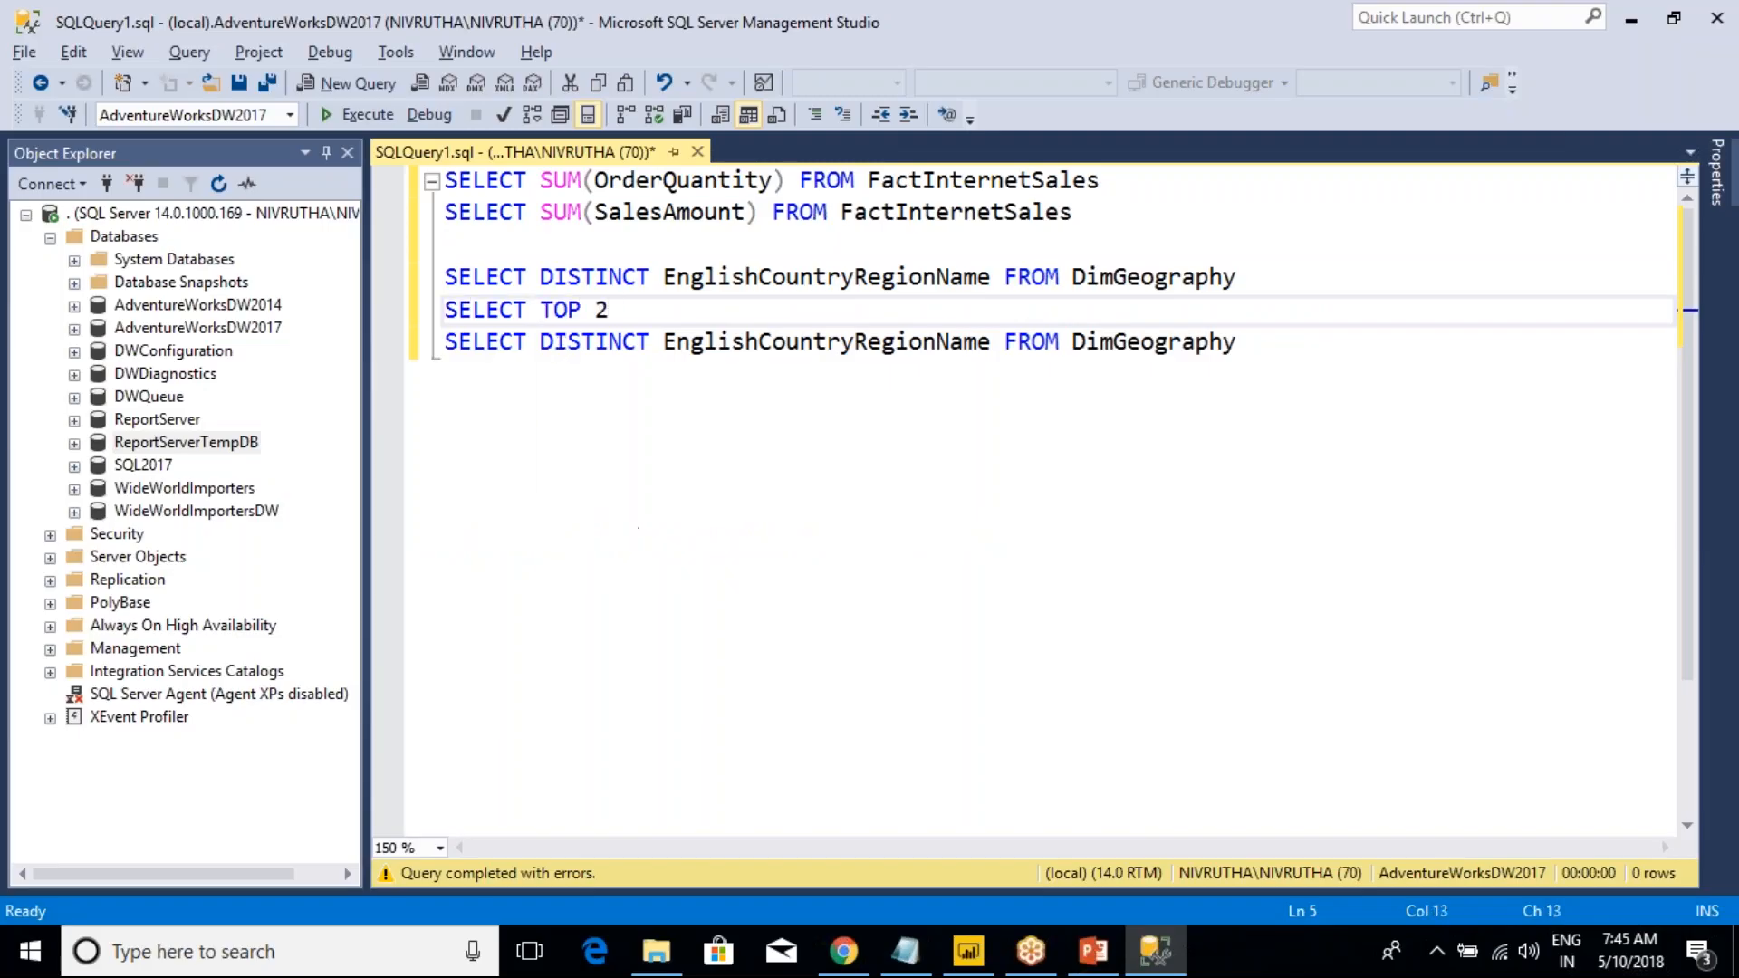
key("Return")
type("FROM(")
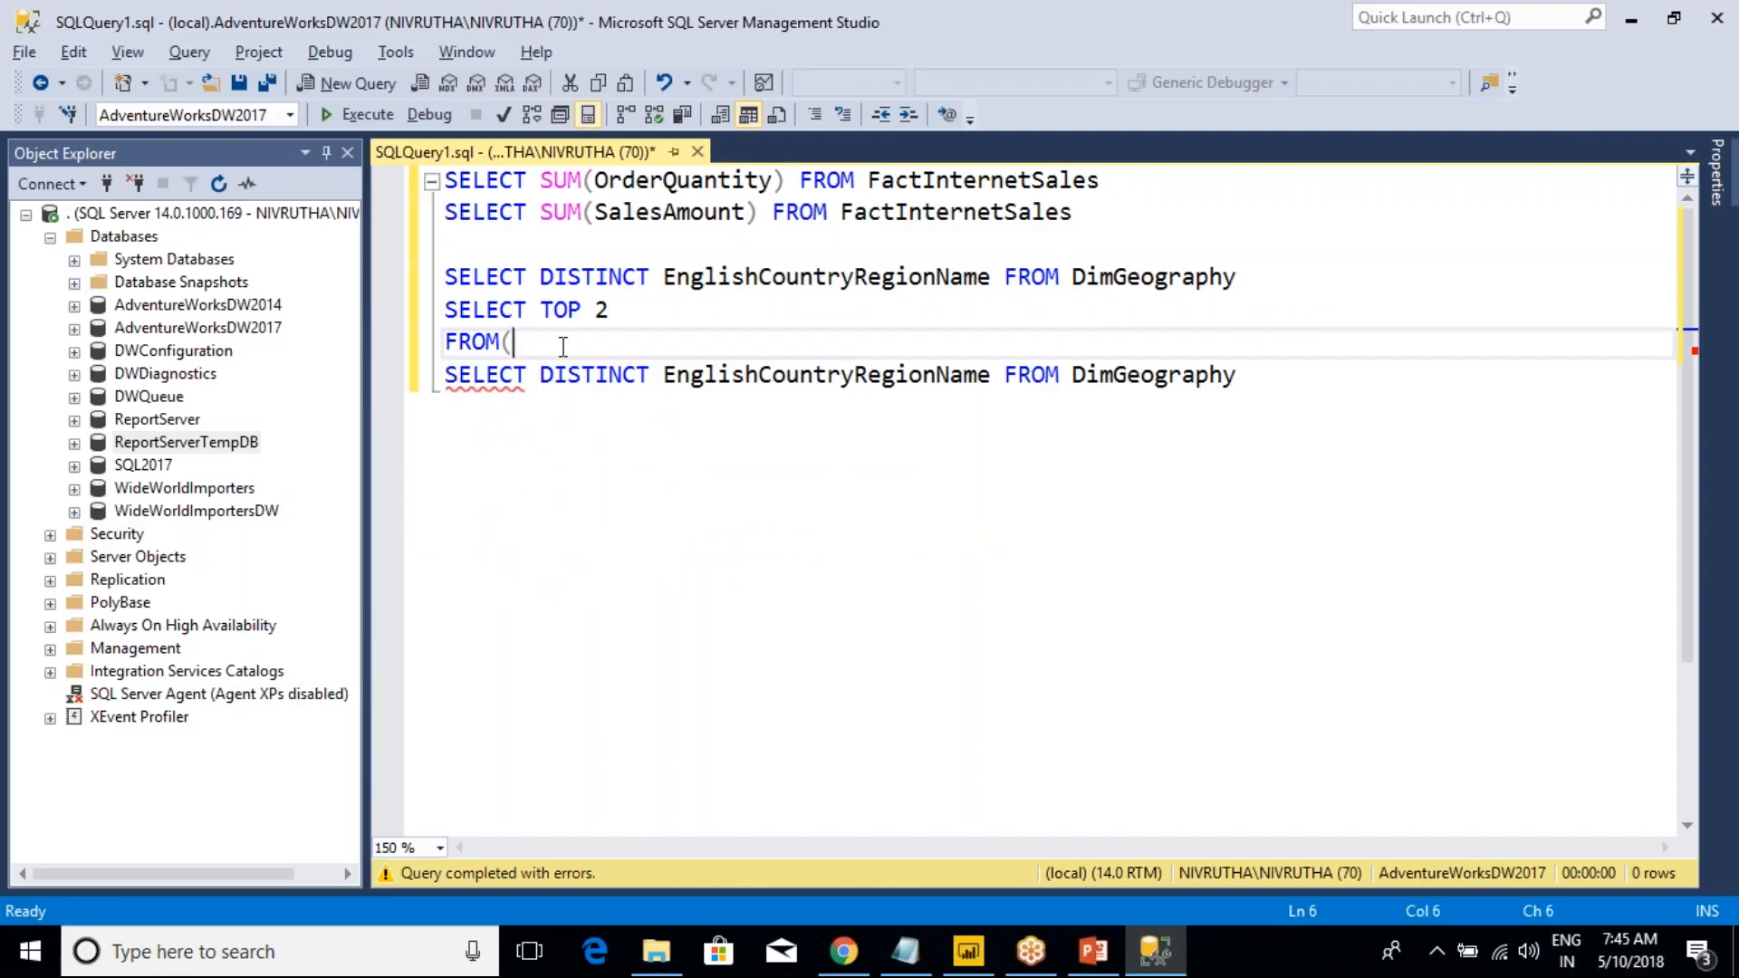
left_click(1275, 377)
key("Return")
type(")")
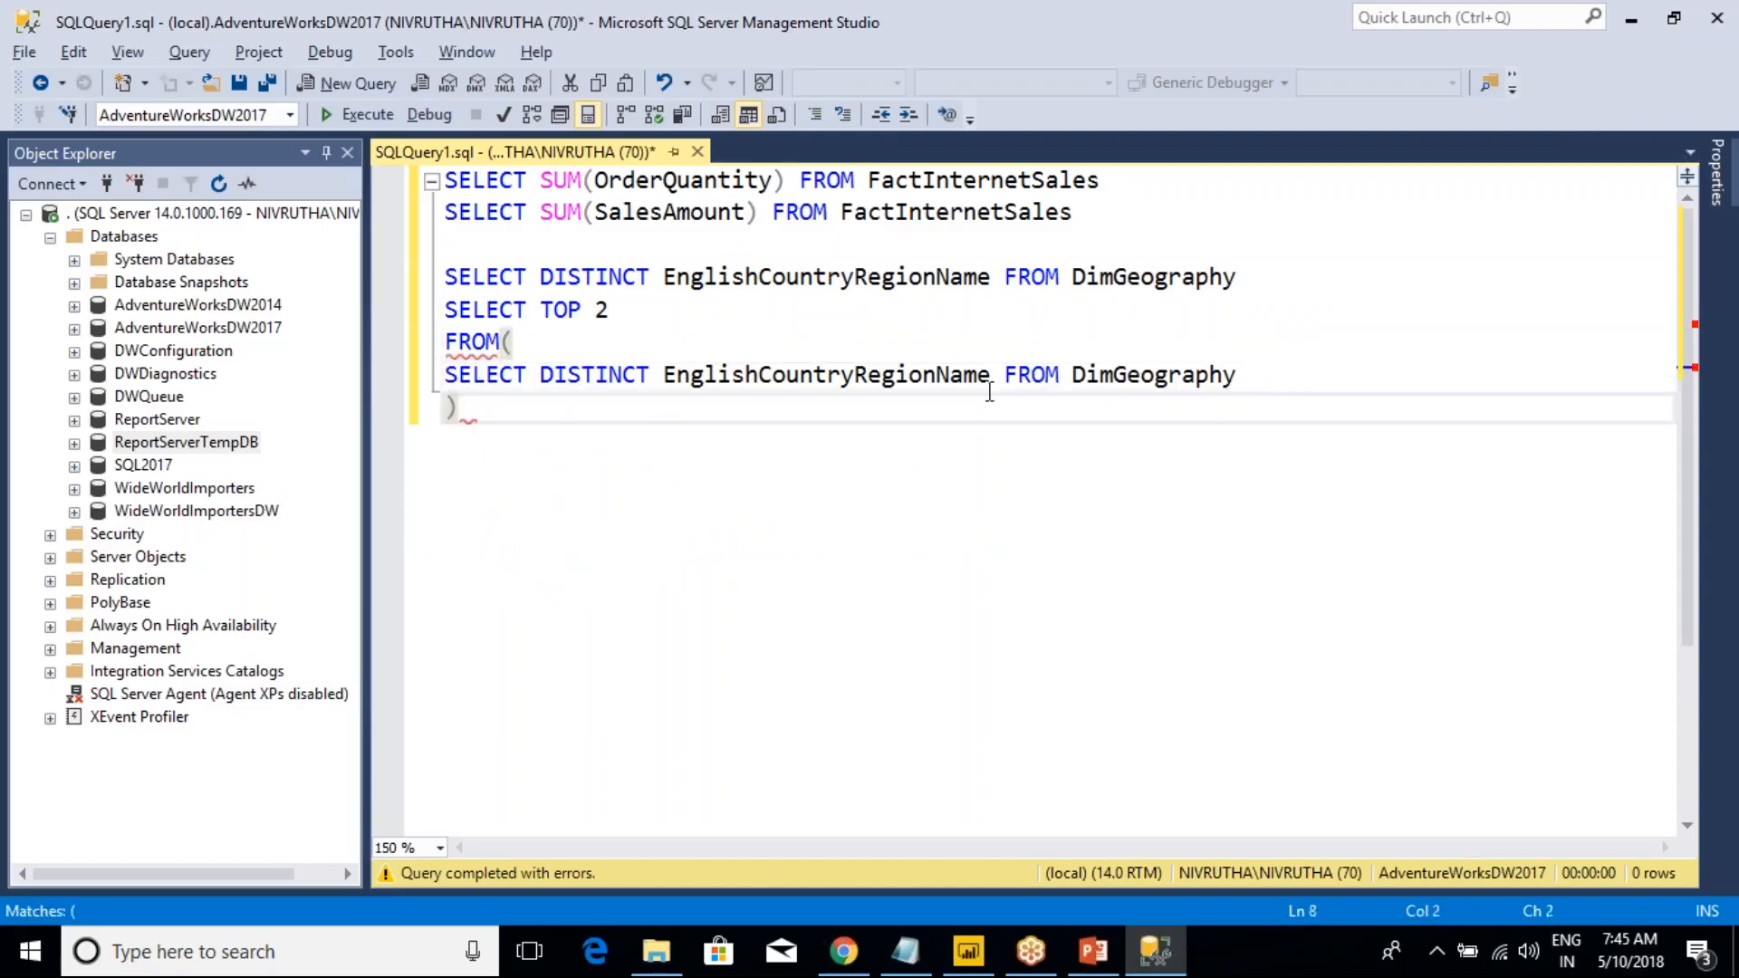
type(" T")
left_click(635, 312)
type("*")
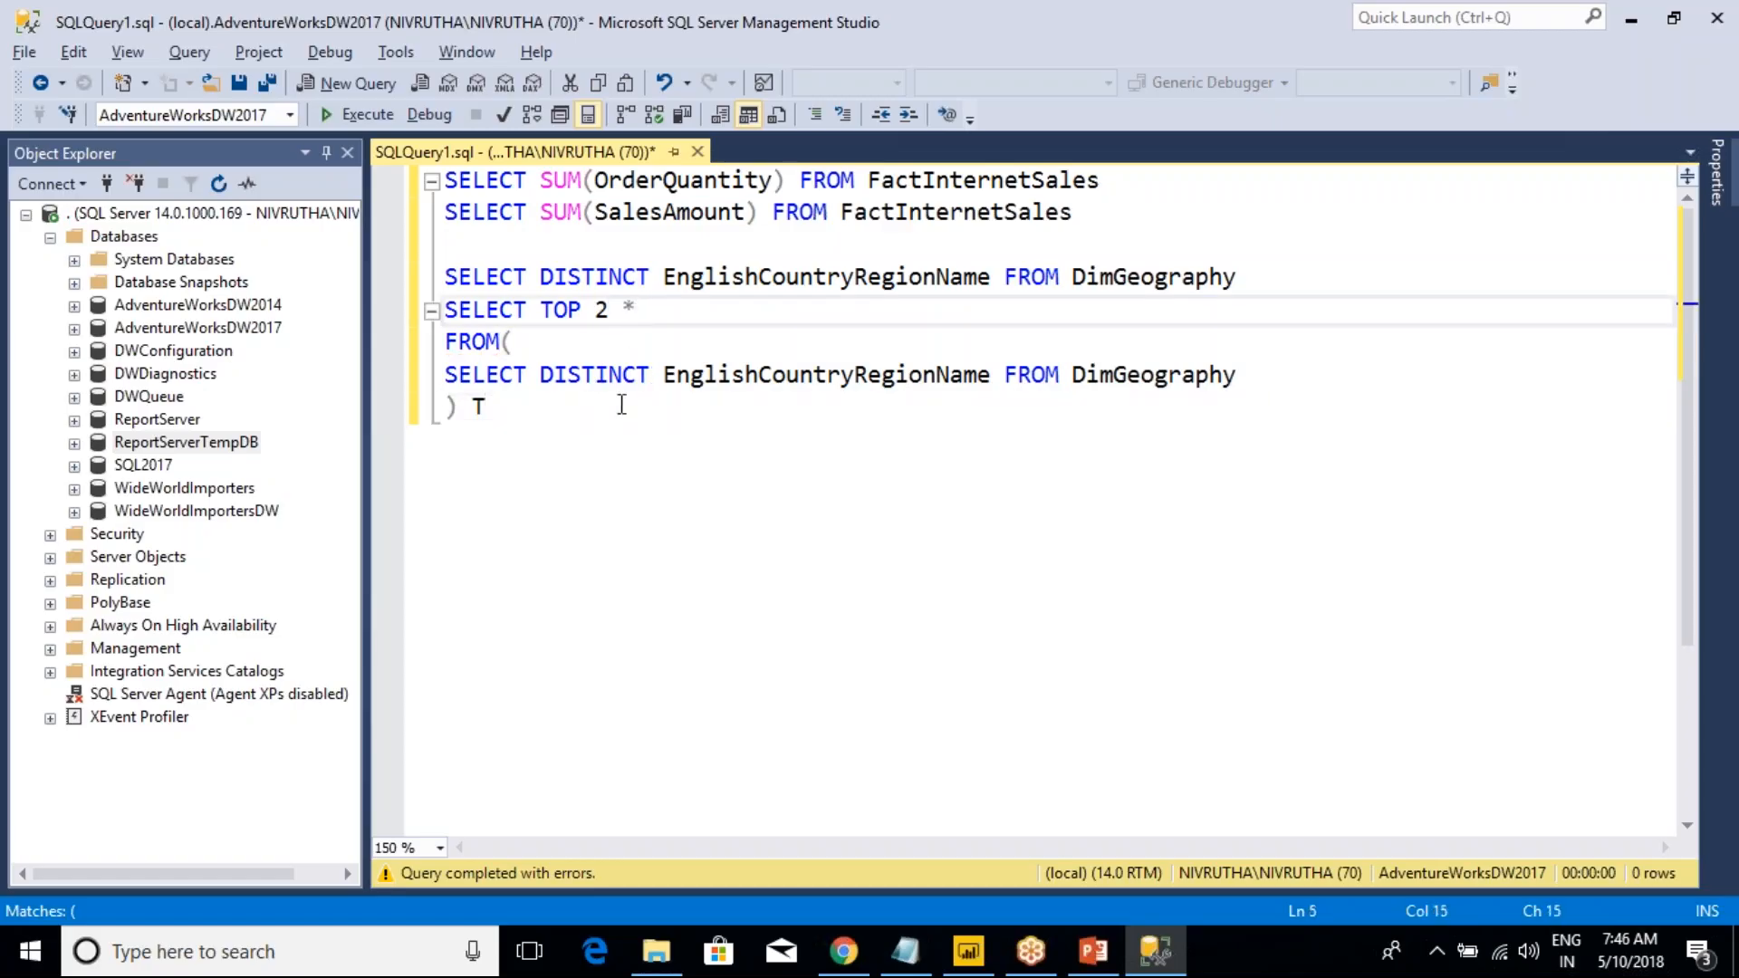
- Run only the nested TOP 2 query and compare its countries with the pie chart in Power BI Desktop
left_click_drag(487, 407, 445, 310)
key("F5")
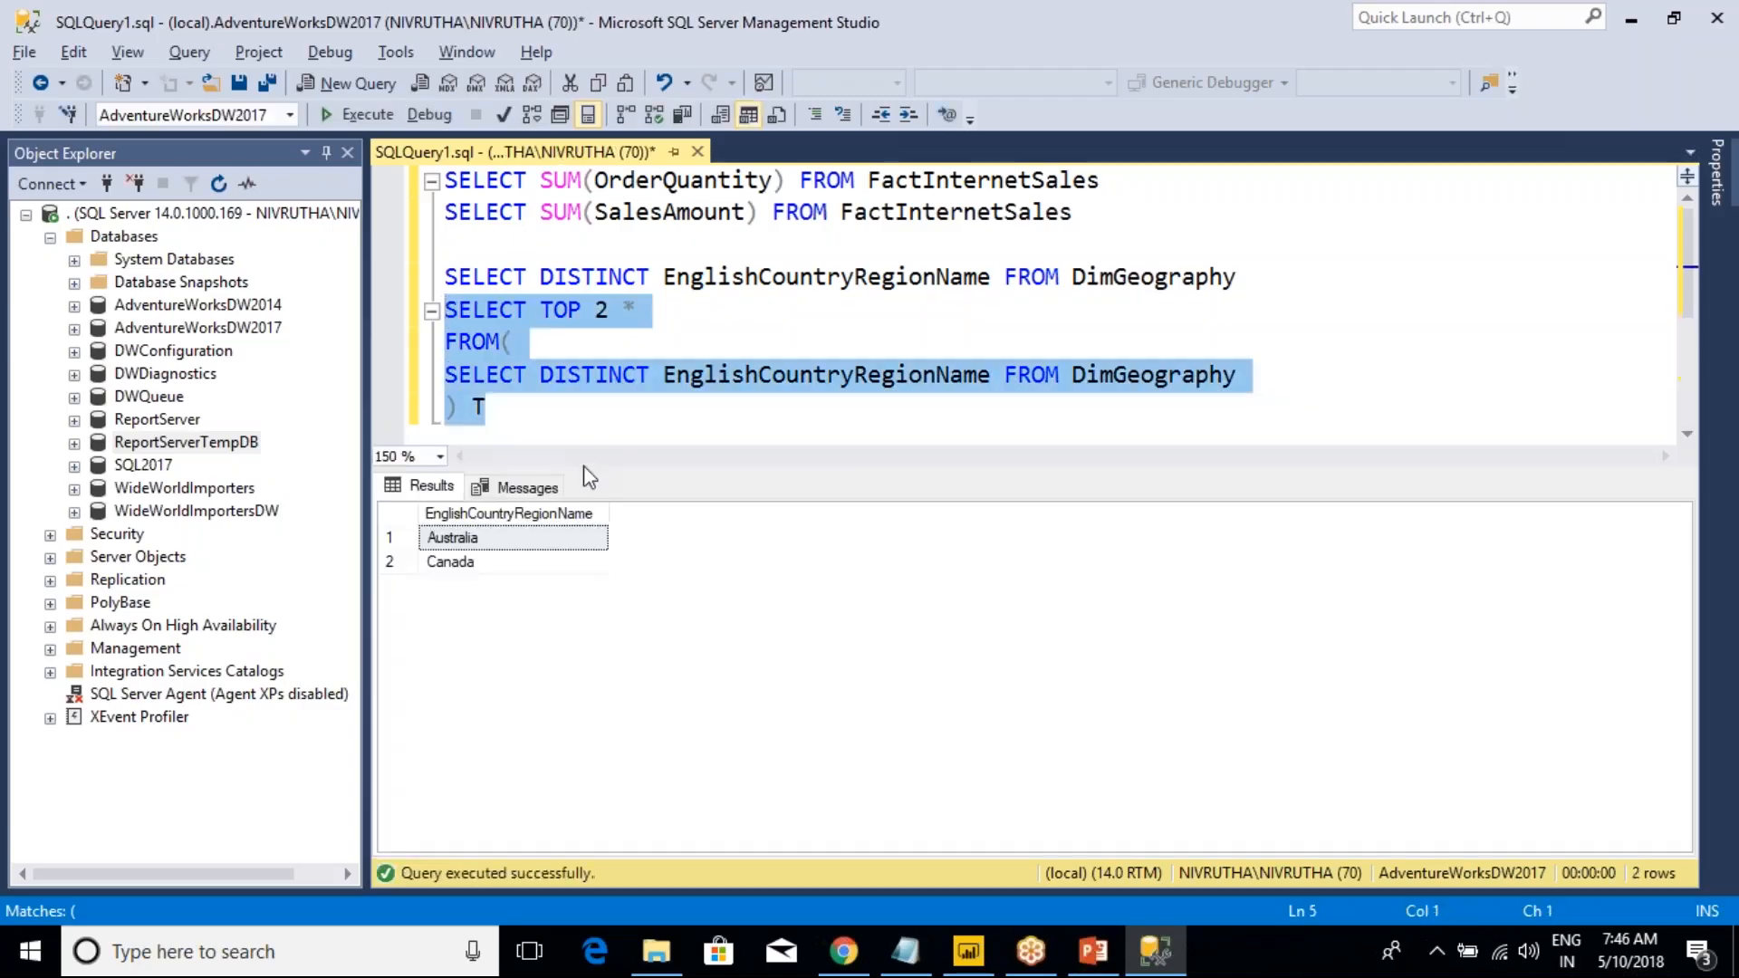
left_click(481, 541)
left_click(467, 563)
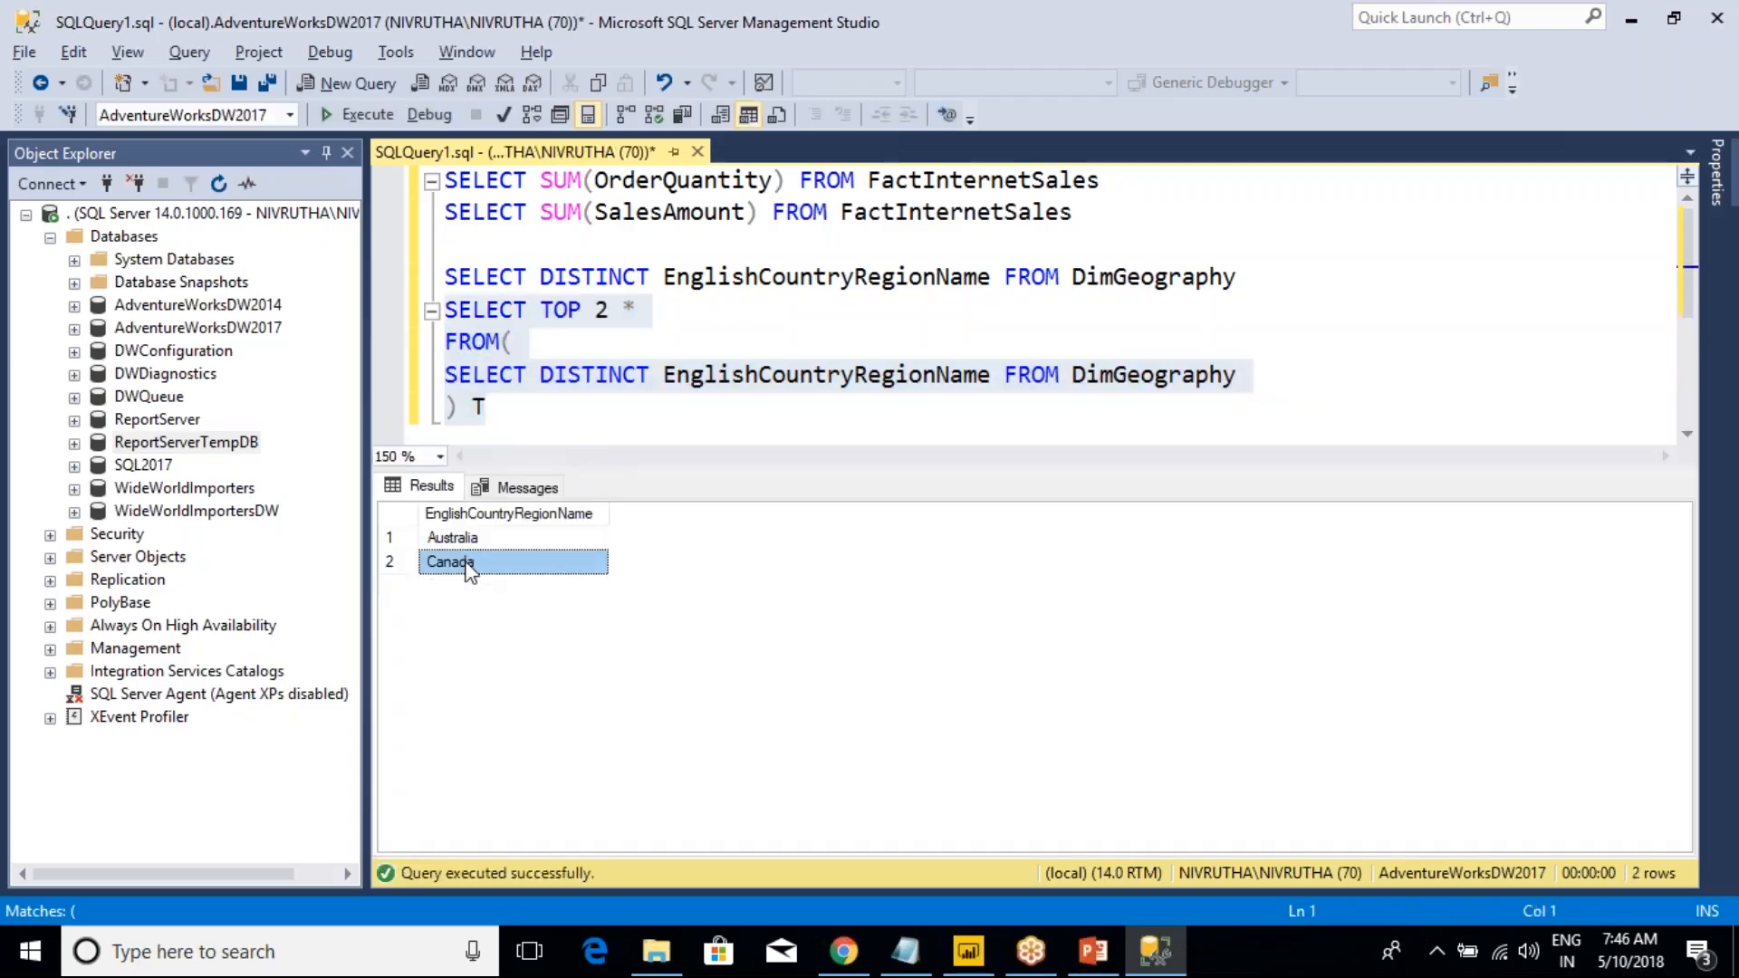
left_click(477, 541)
left_click(465, 558)
key("alt+Tab")
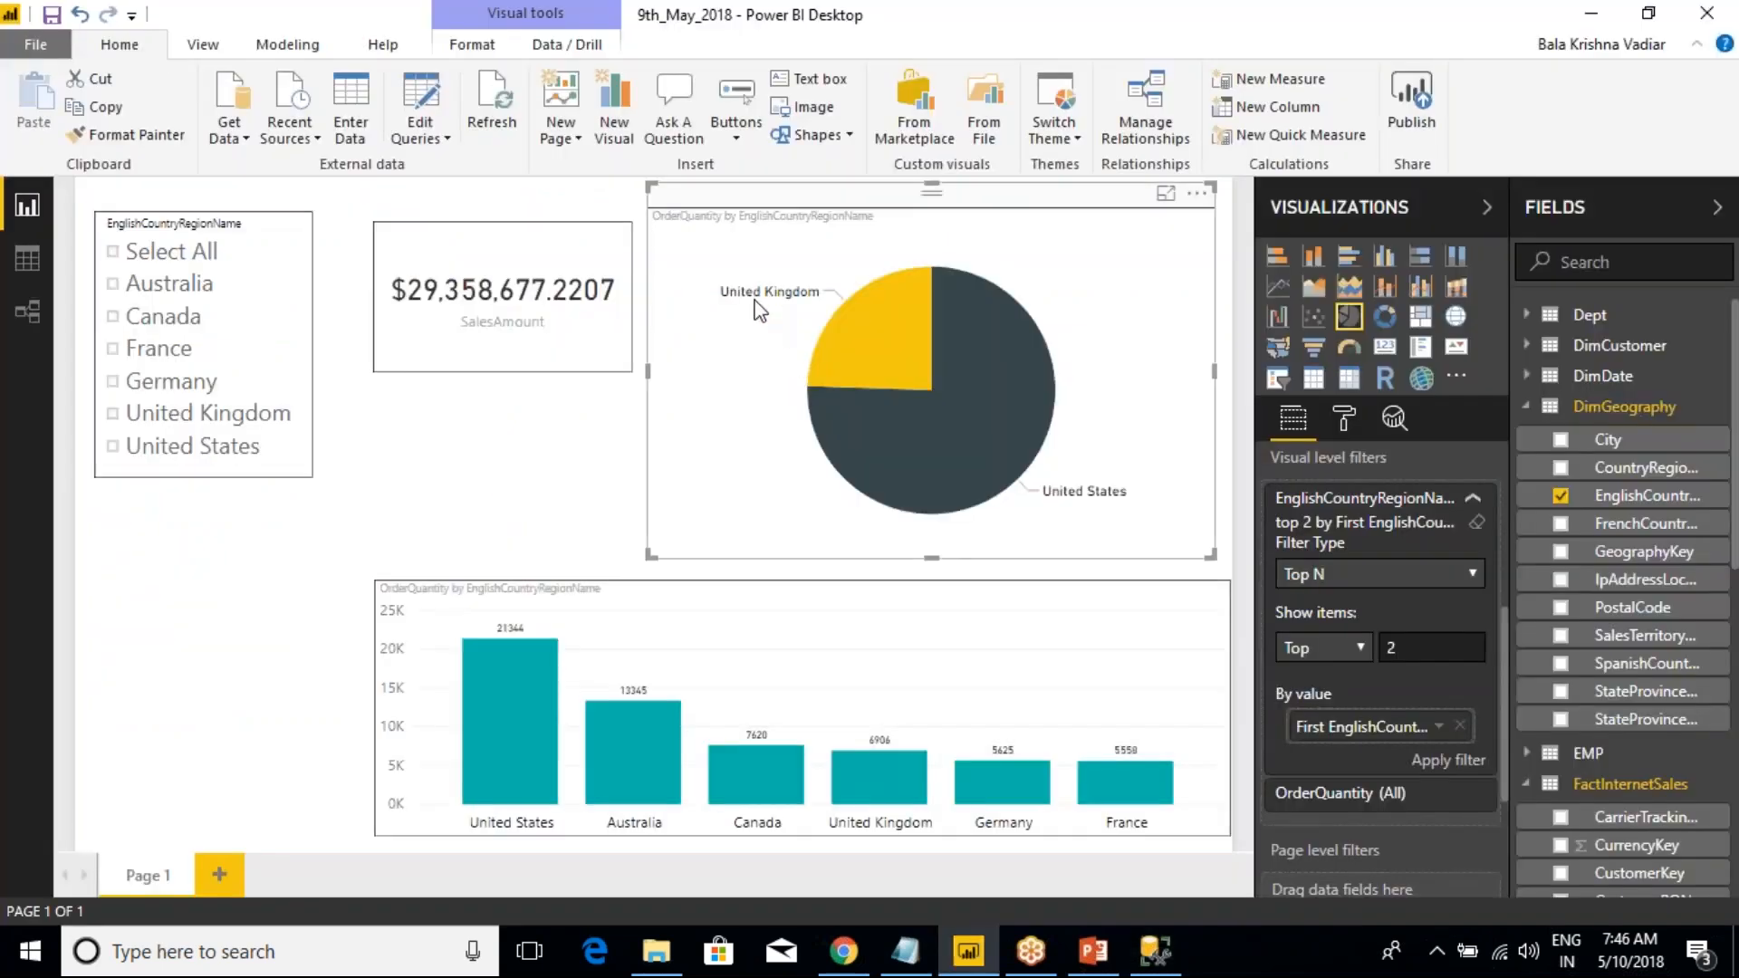
key("alt+Tab")
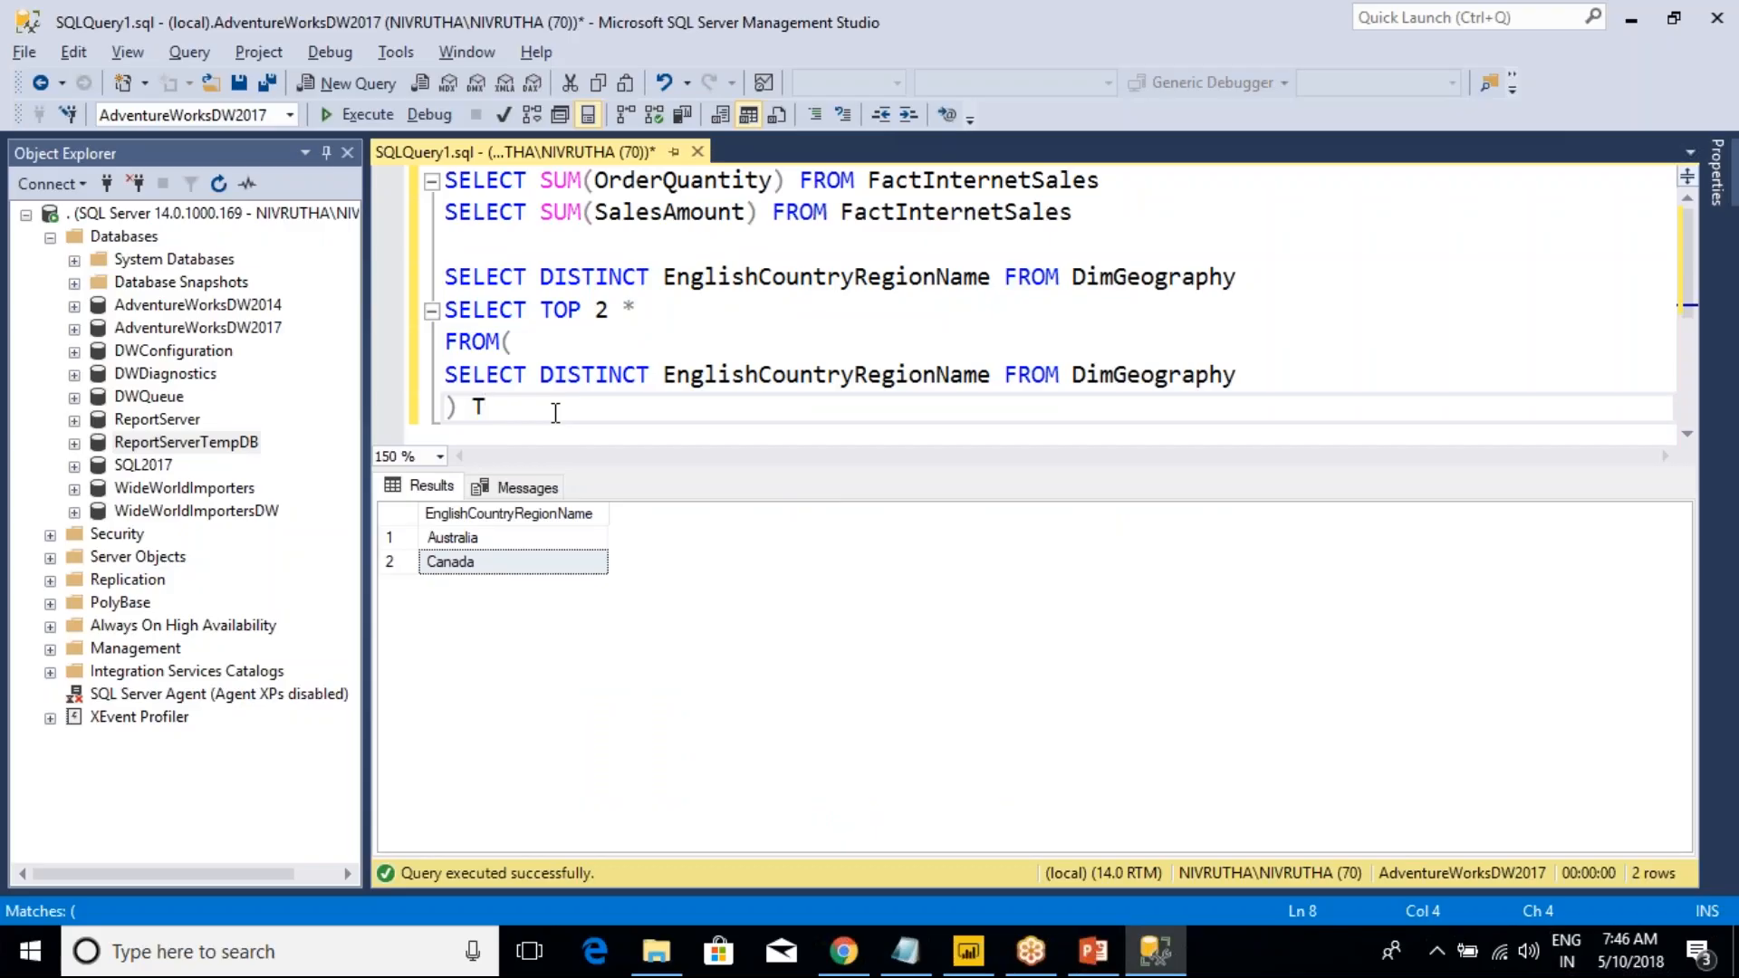
- Add ORDER BY EnglishCountryRegionName below the subquery alias T and run the nested query
key("Return")
type("ORDER")
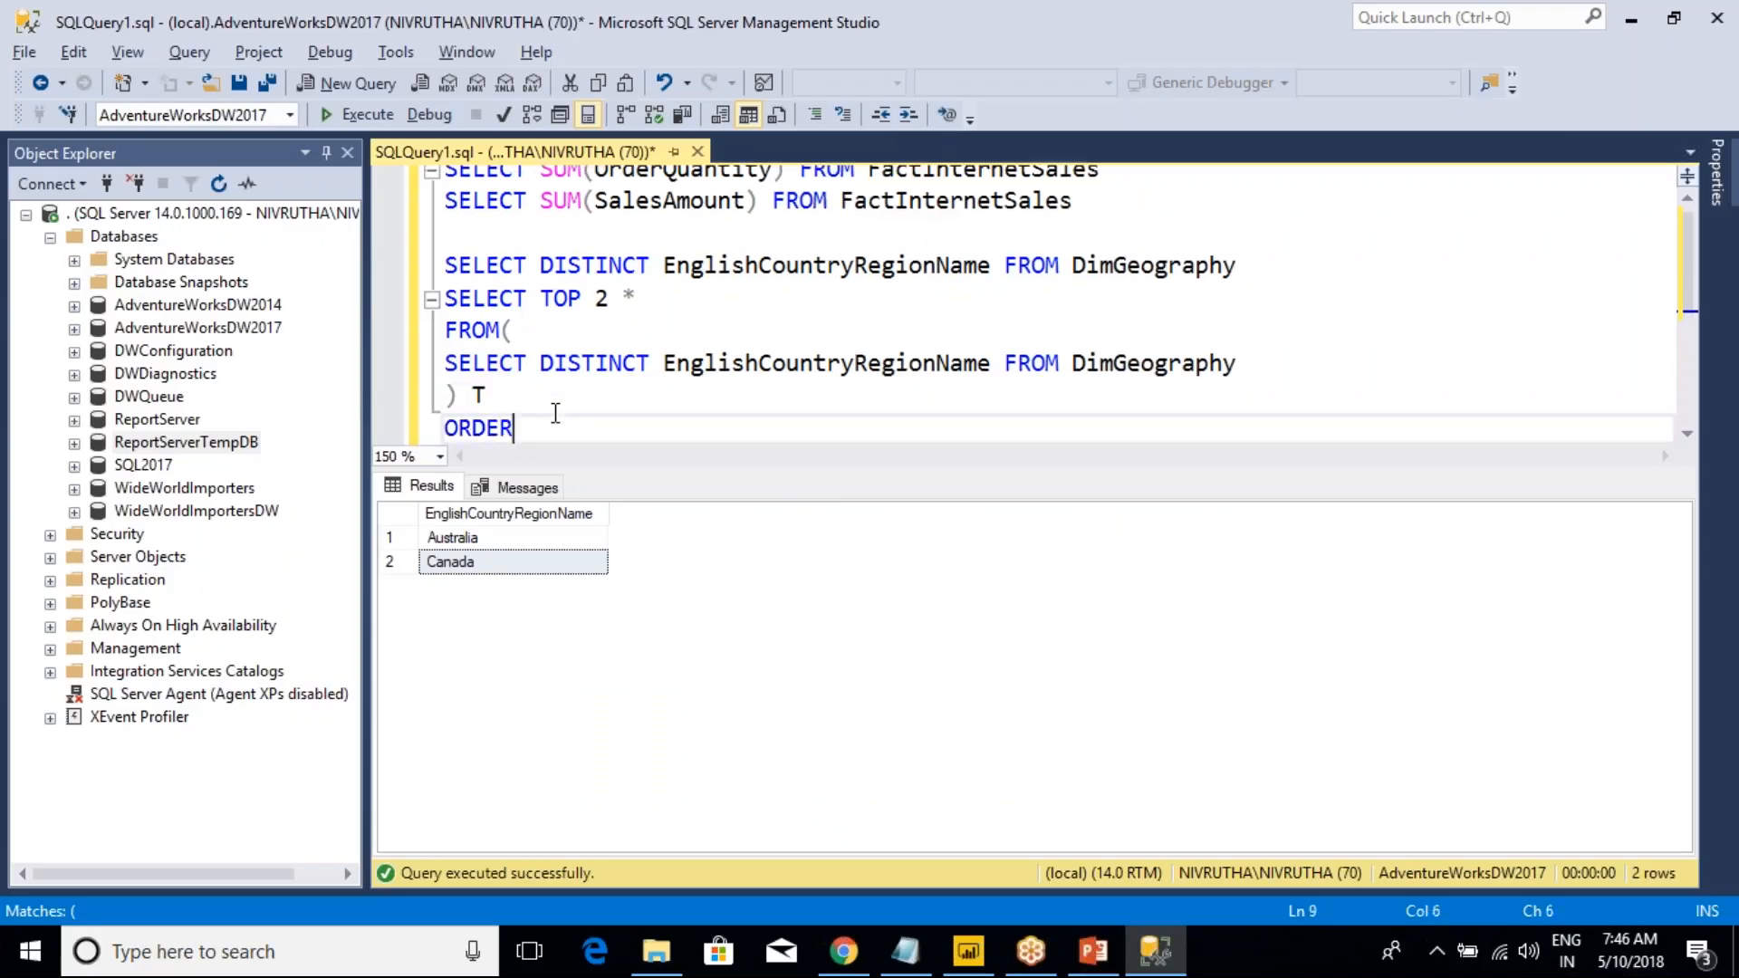
type(" BY ENG")
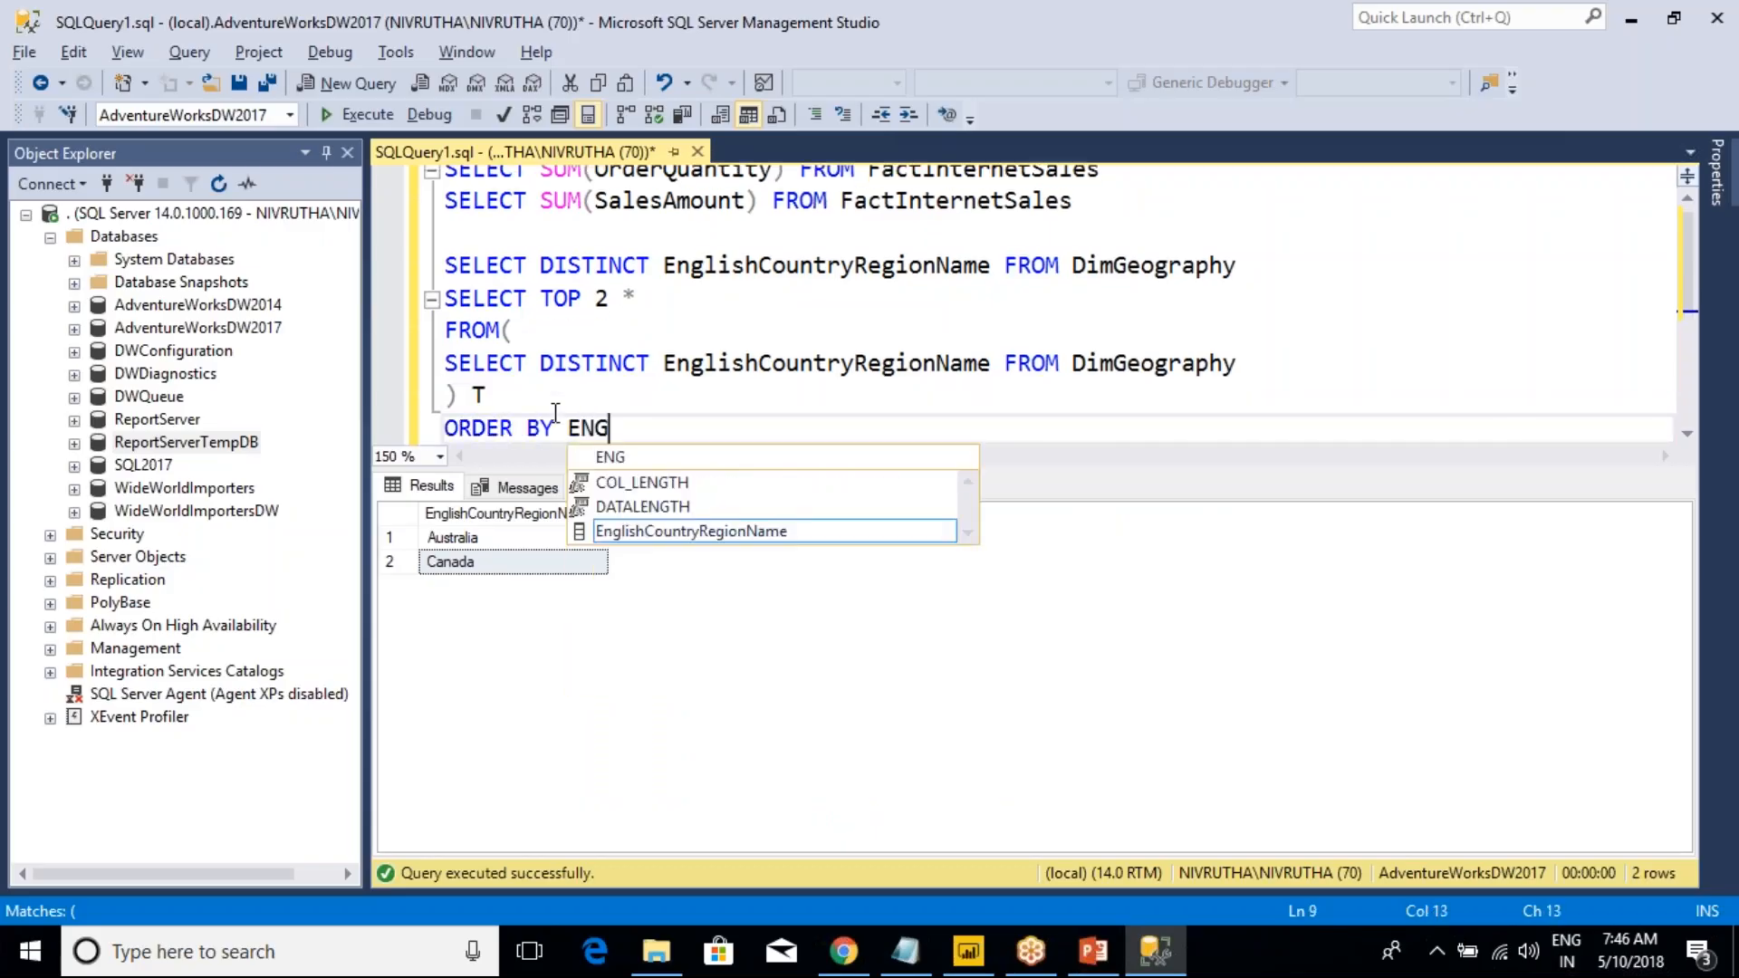
double_click(693, 532)
left_click_drag(946, 428, 435, 317)
key("F5")
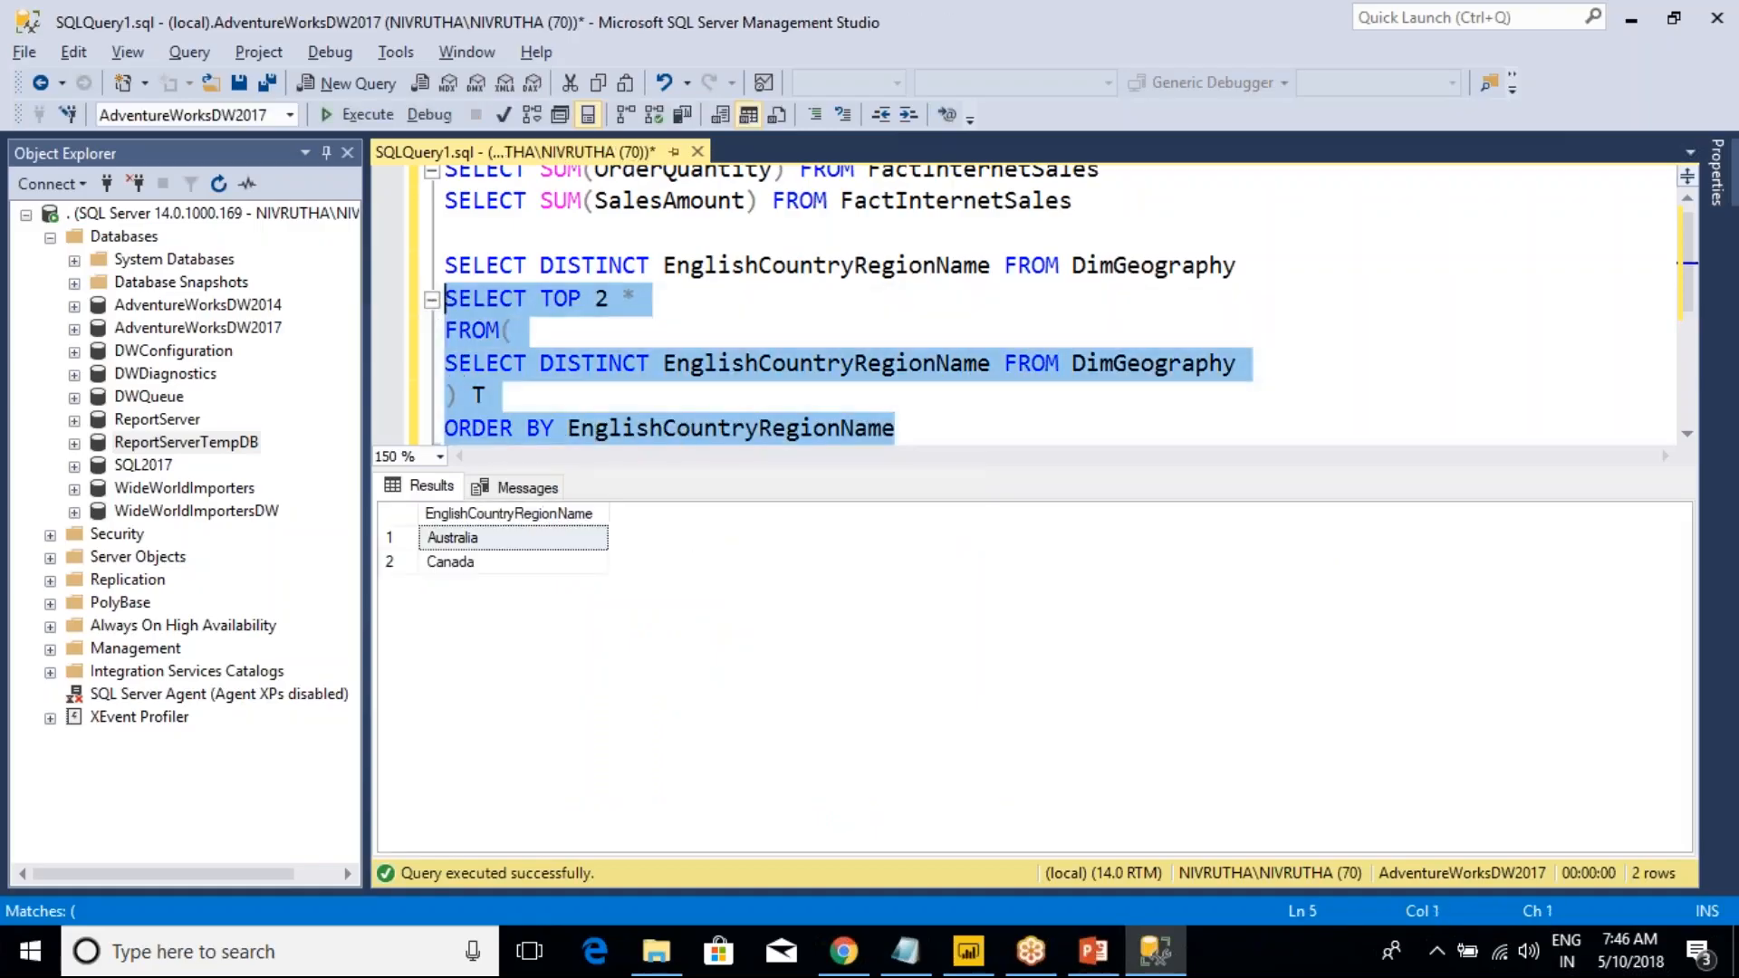
- Add DESC to the ORDER BY clause, rerun the nested query and switch to Power BI Desktop for comparison
left_click(918, 436)
type("DESC")
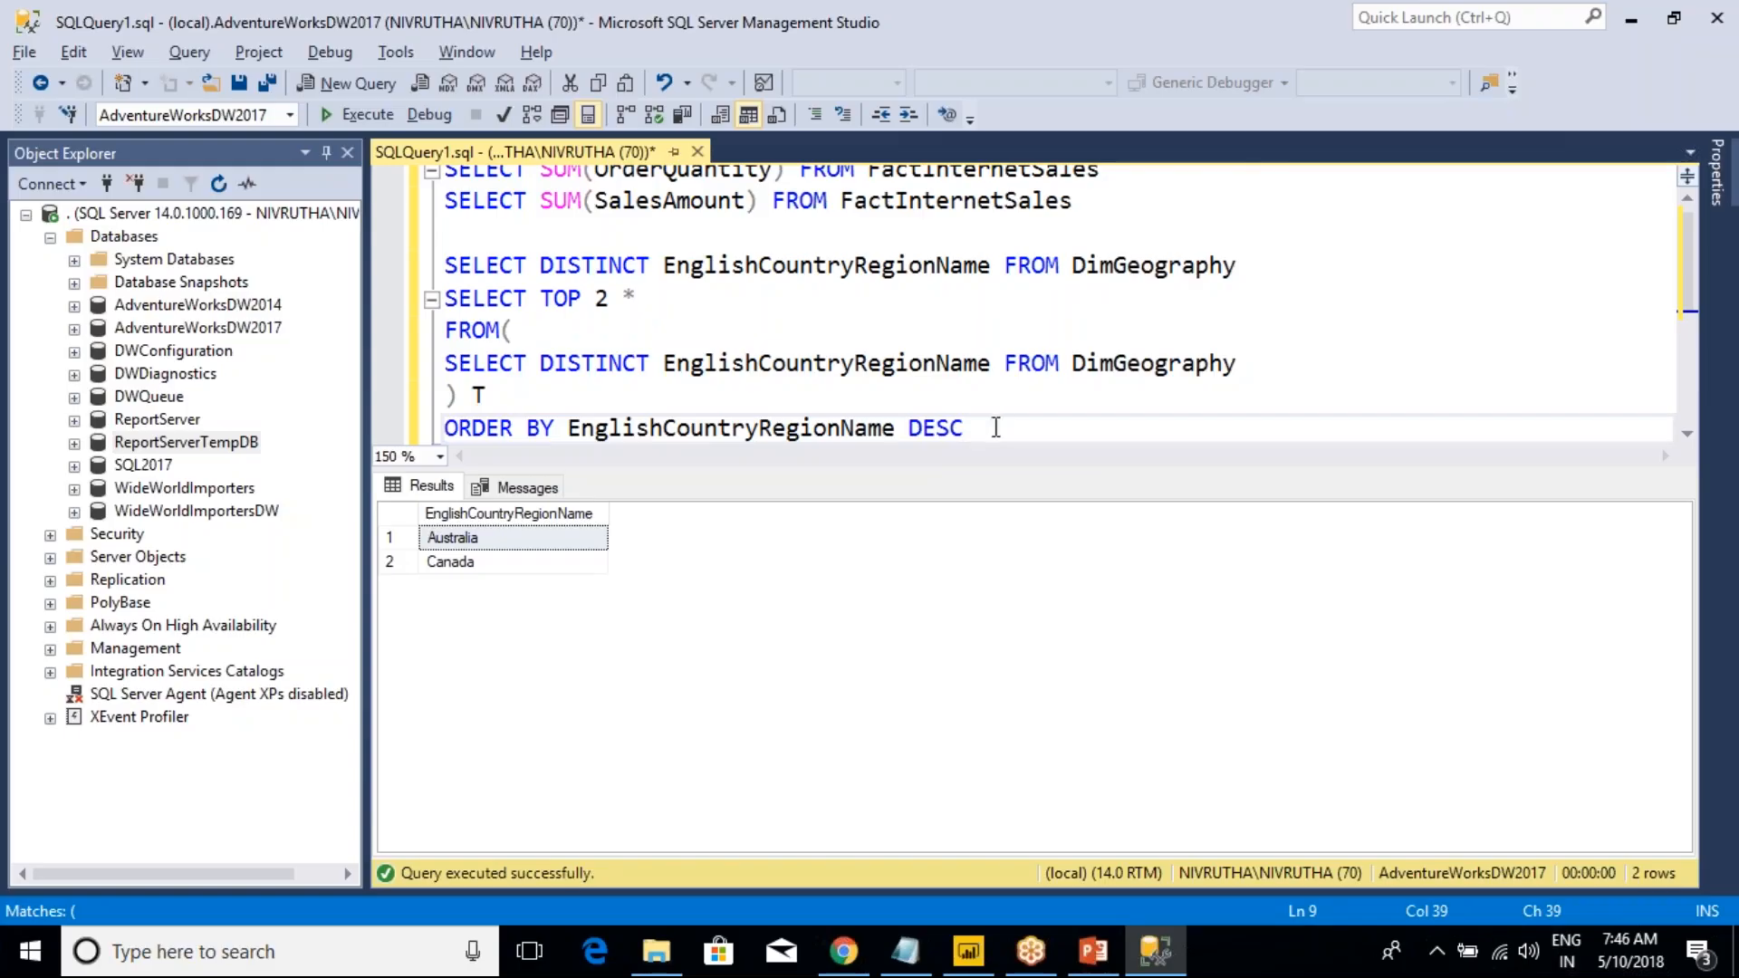
left_click_drag(997, 427, 403, 312)
key("F5")
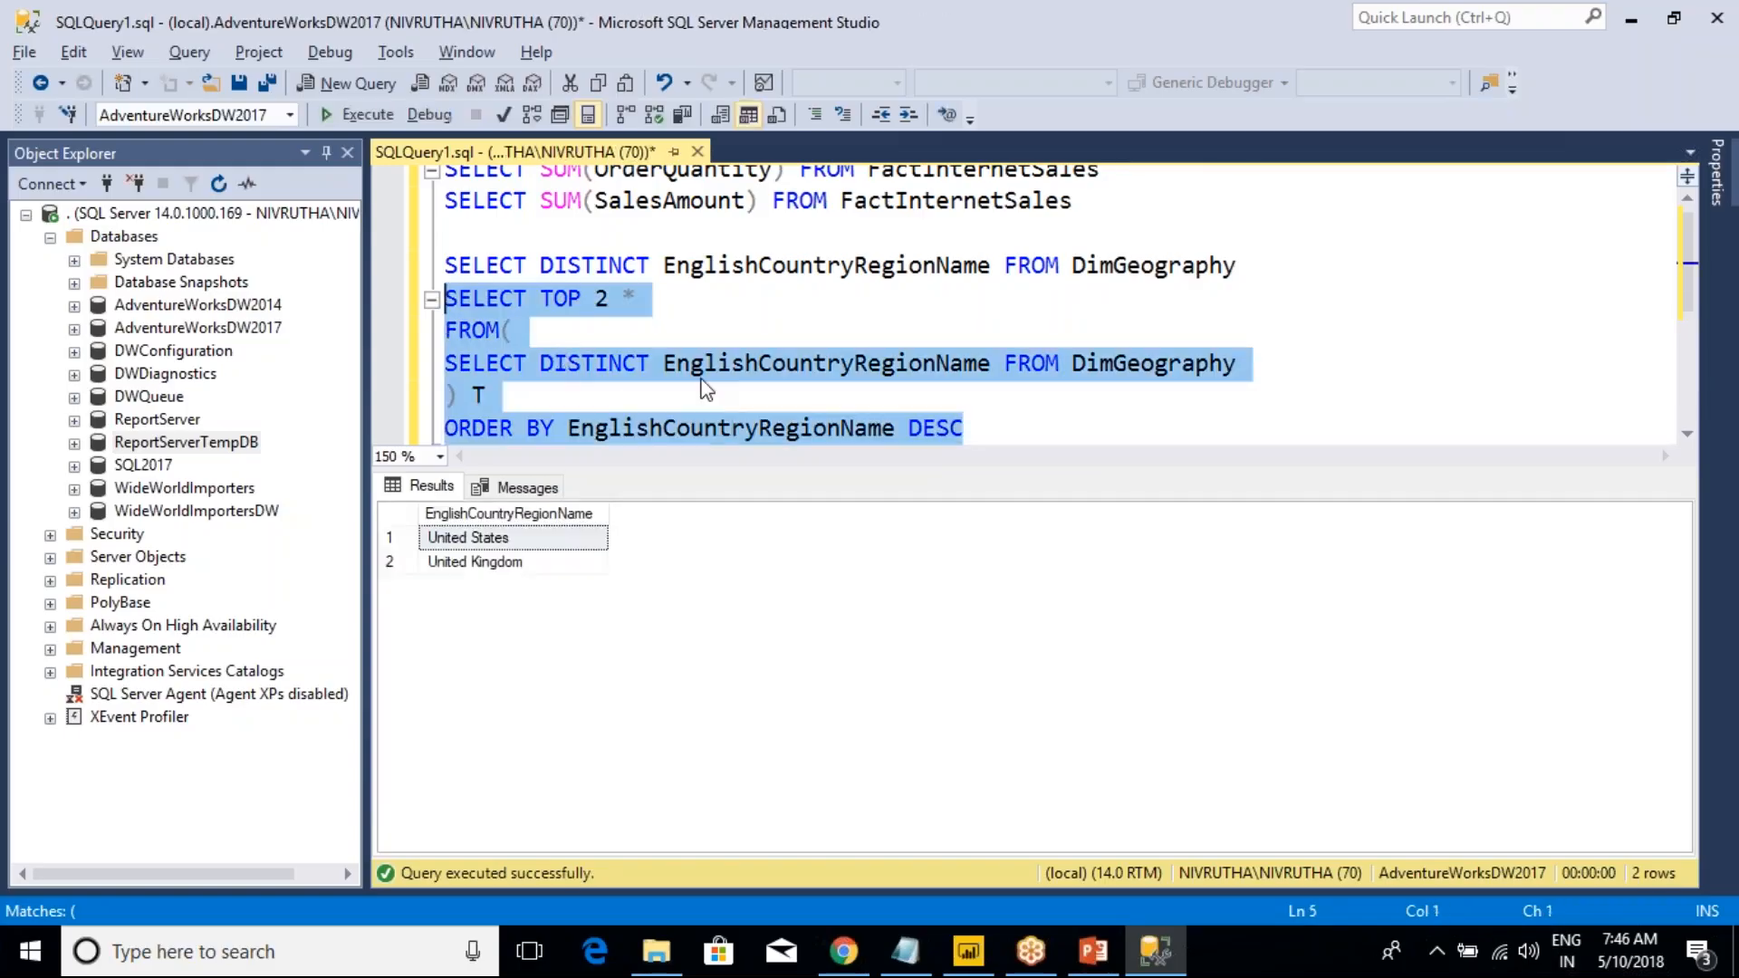
key("alt+Tab")
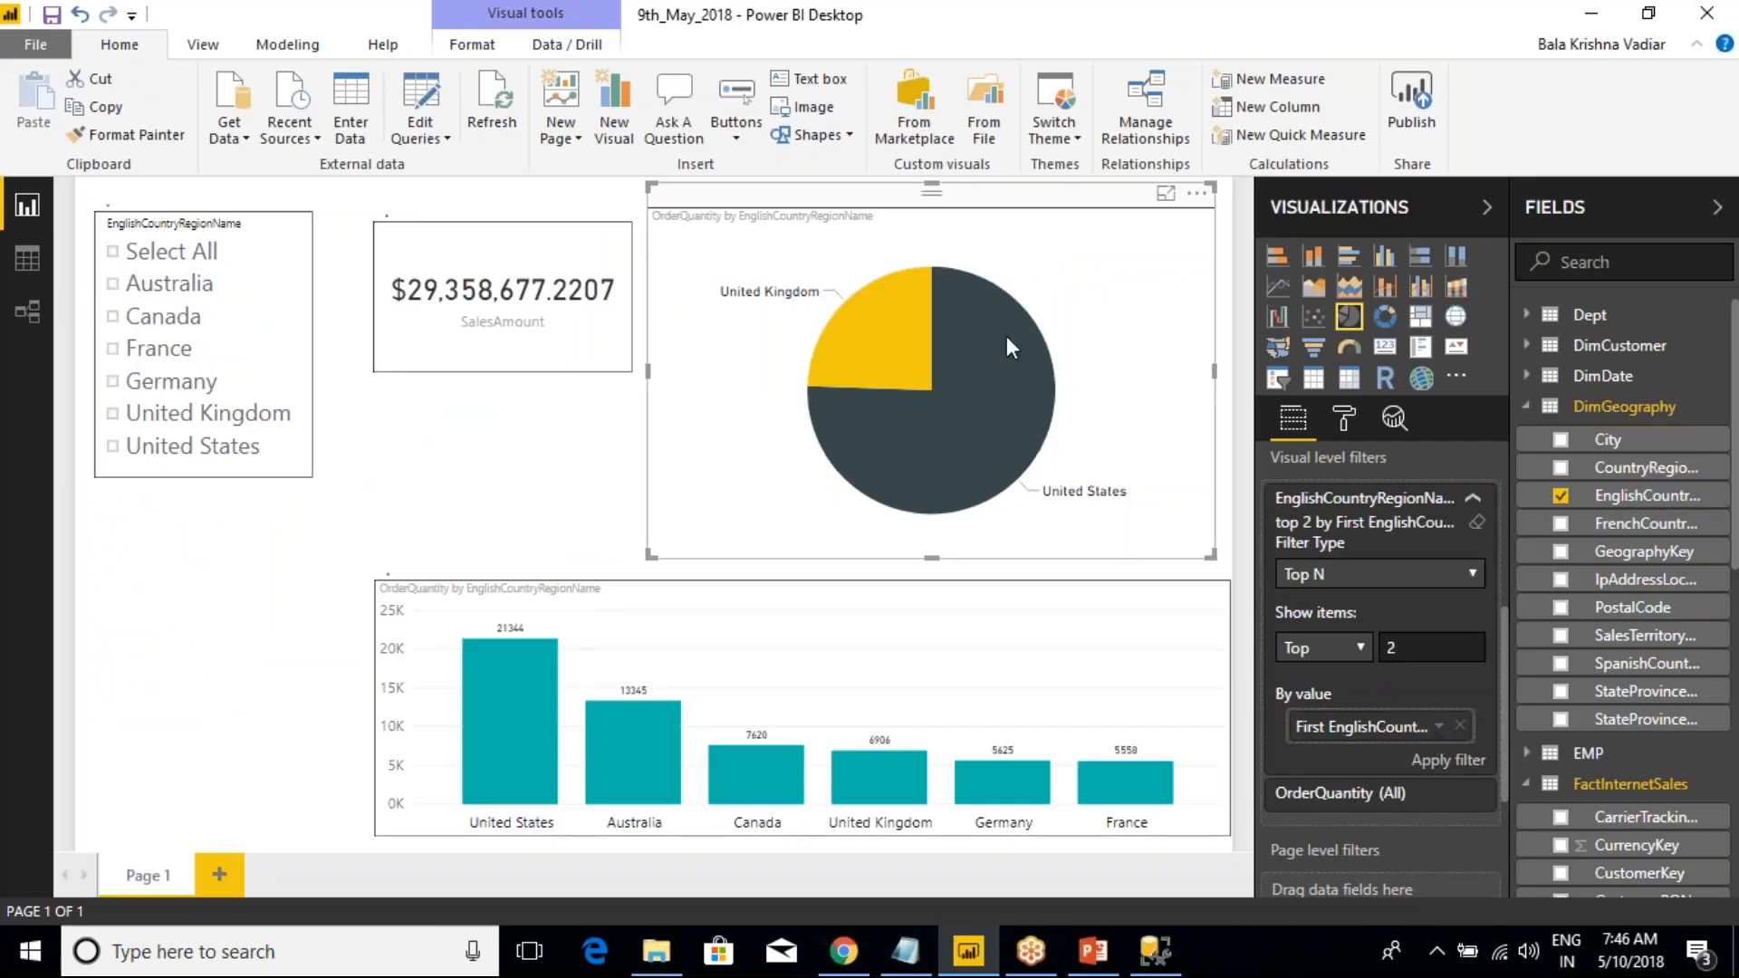
- Try Last as the By value aggregation of EnglishCountryRegionName in the pie chart's Top N filter and restore First
left_click(1437, 730)
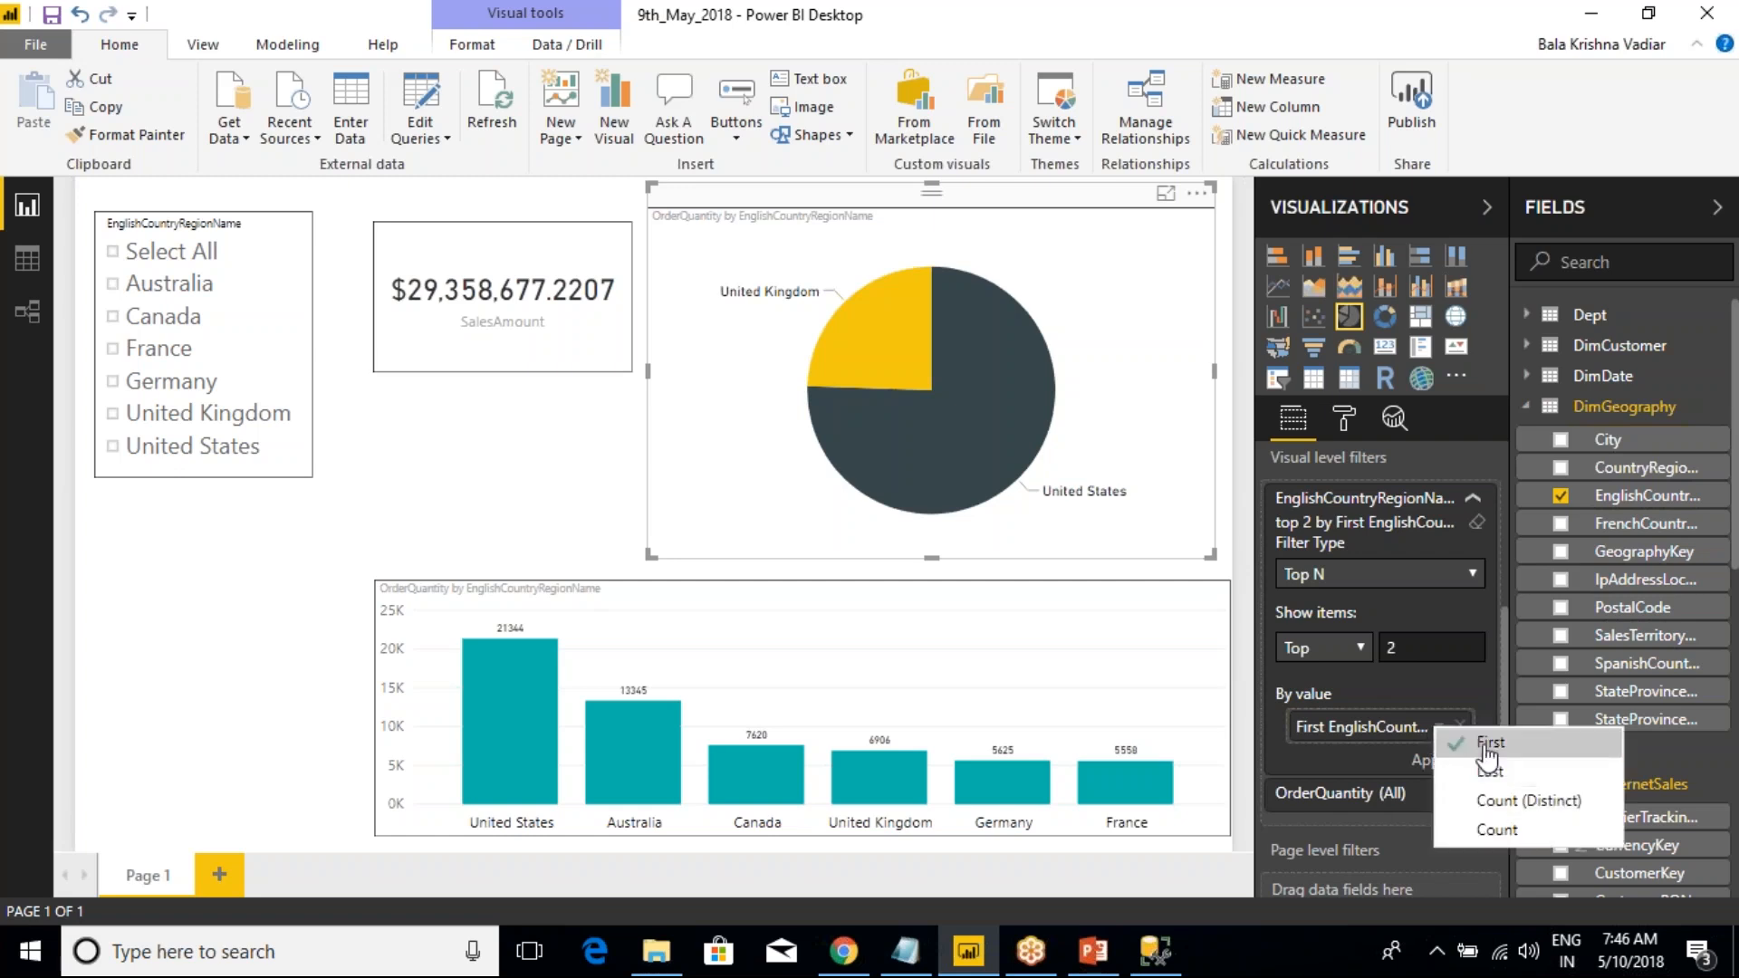
left_click(1489, 771)
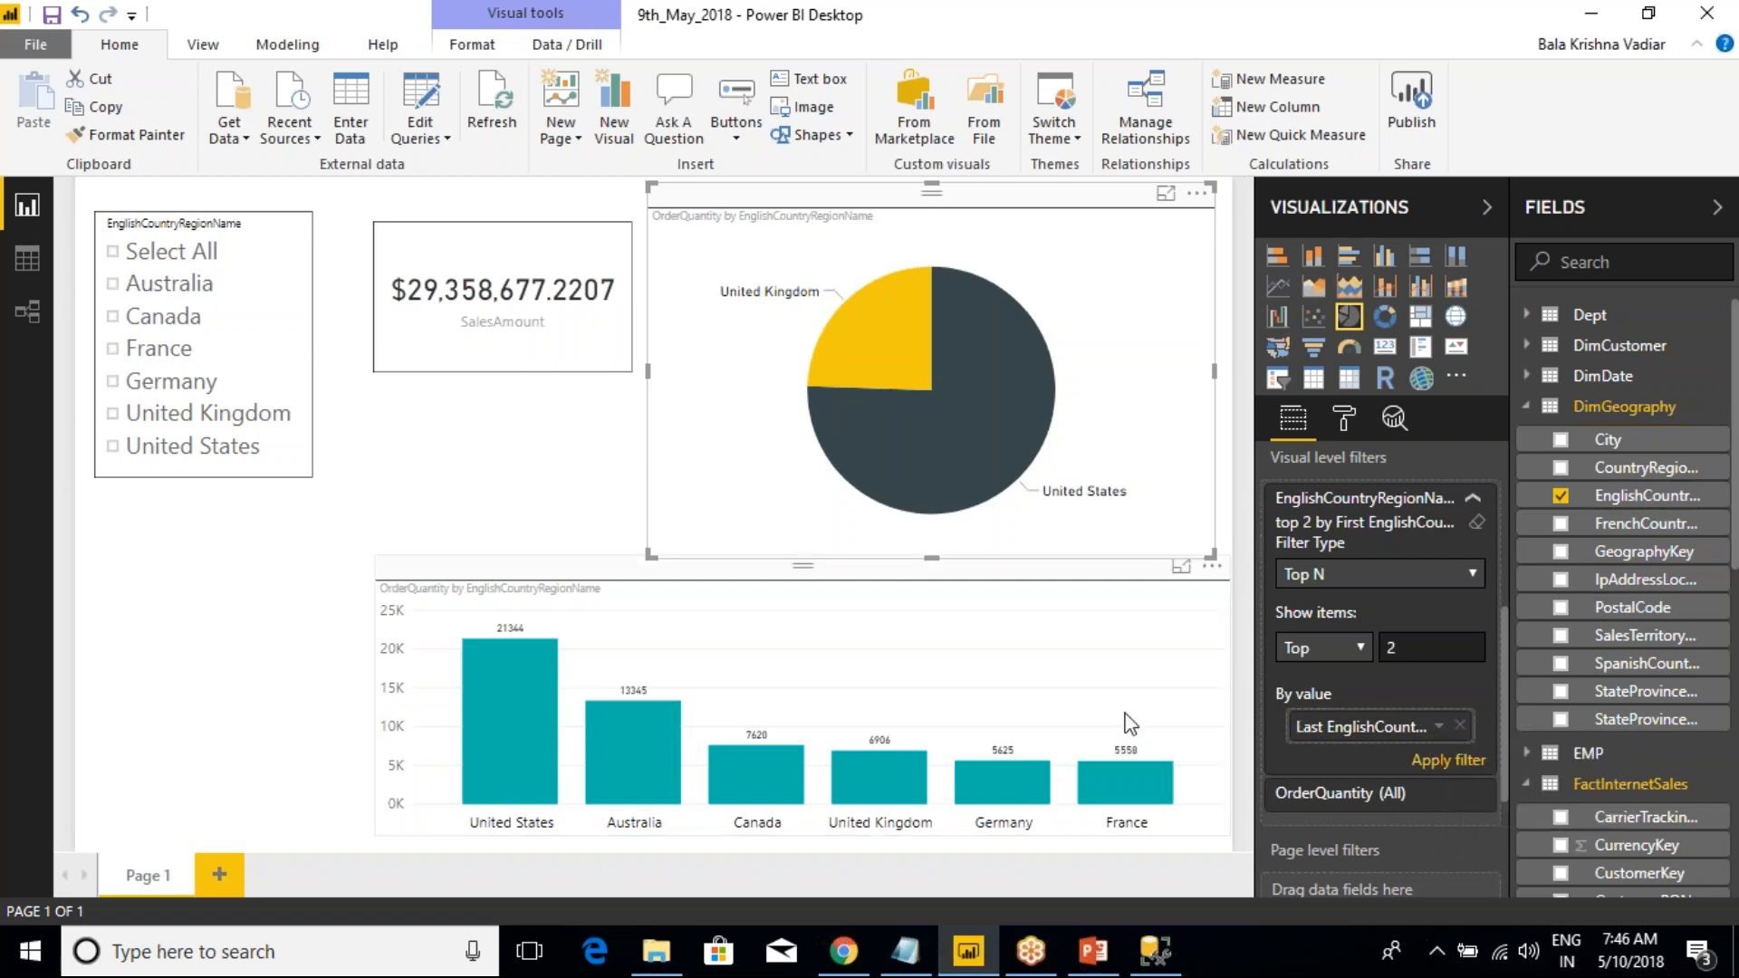
left_click(1448, 760)
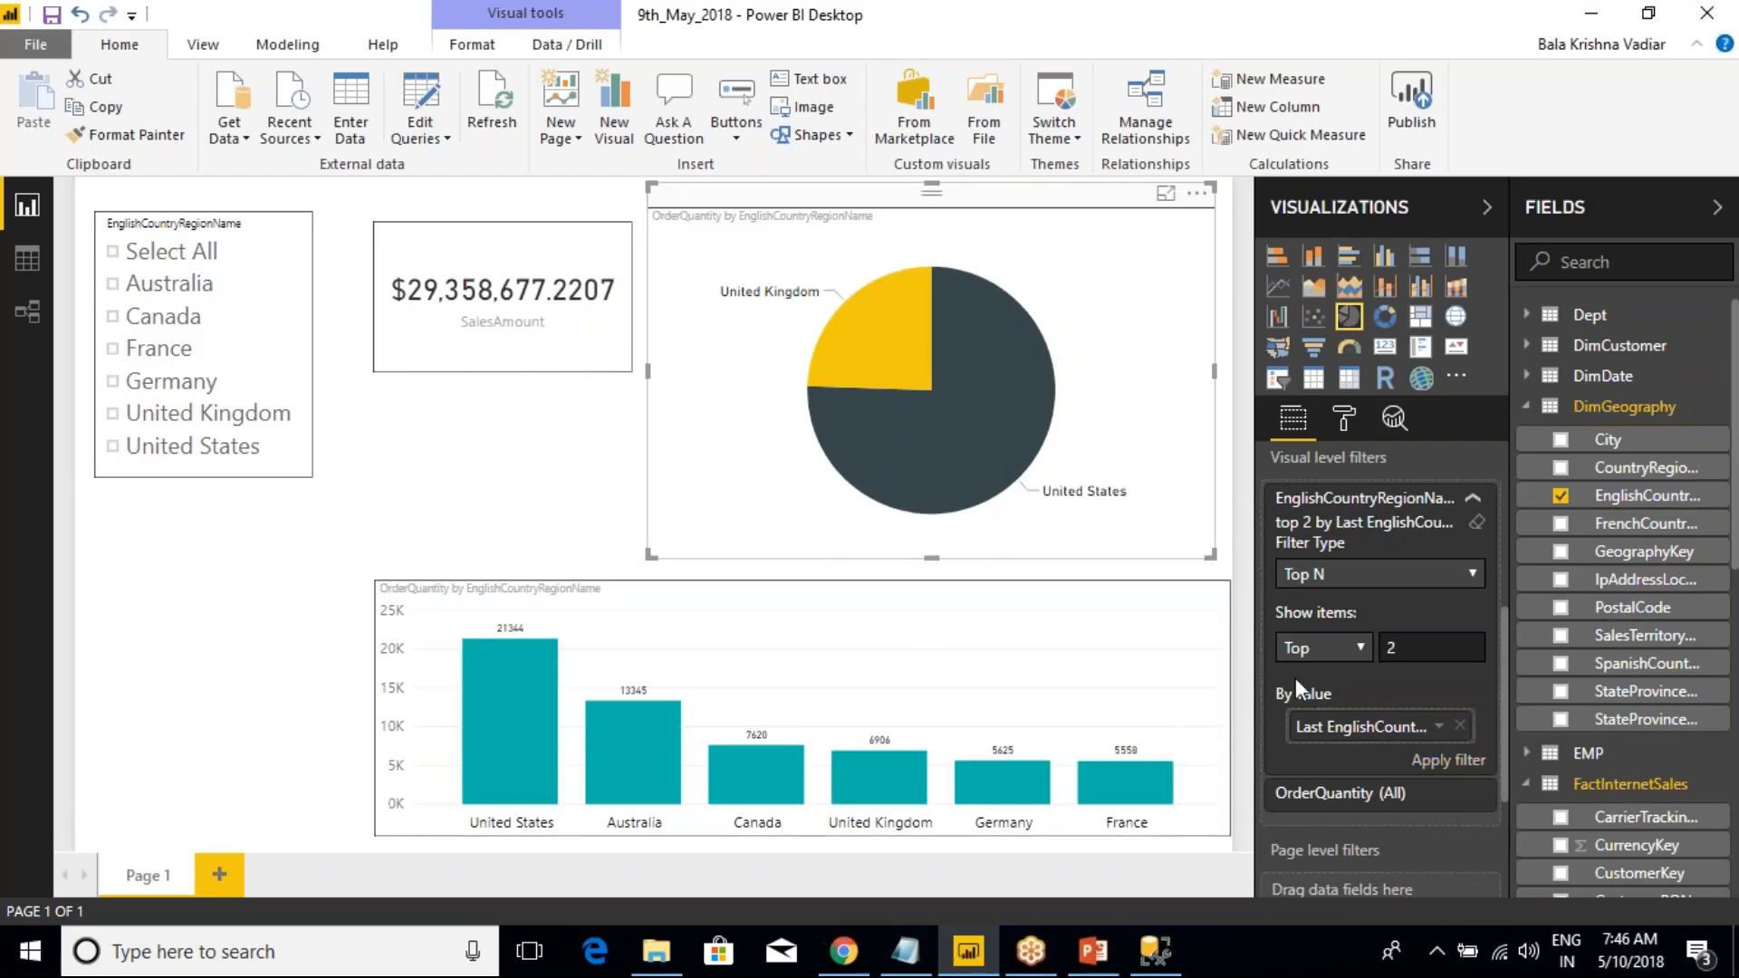
left_click(1440, 729)
left_click(1487, 775)
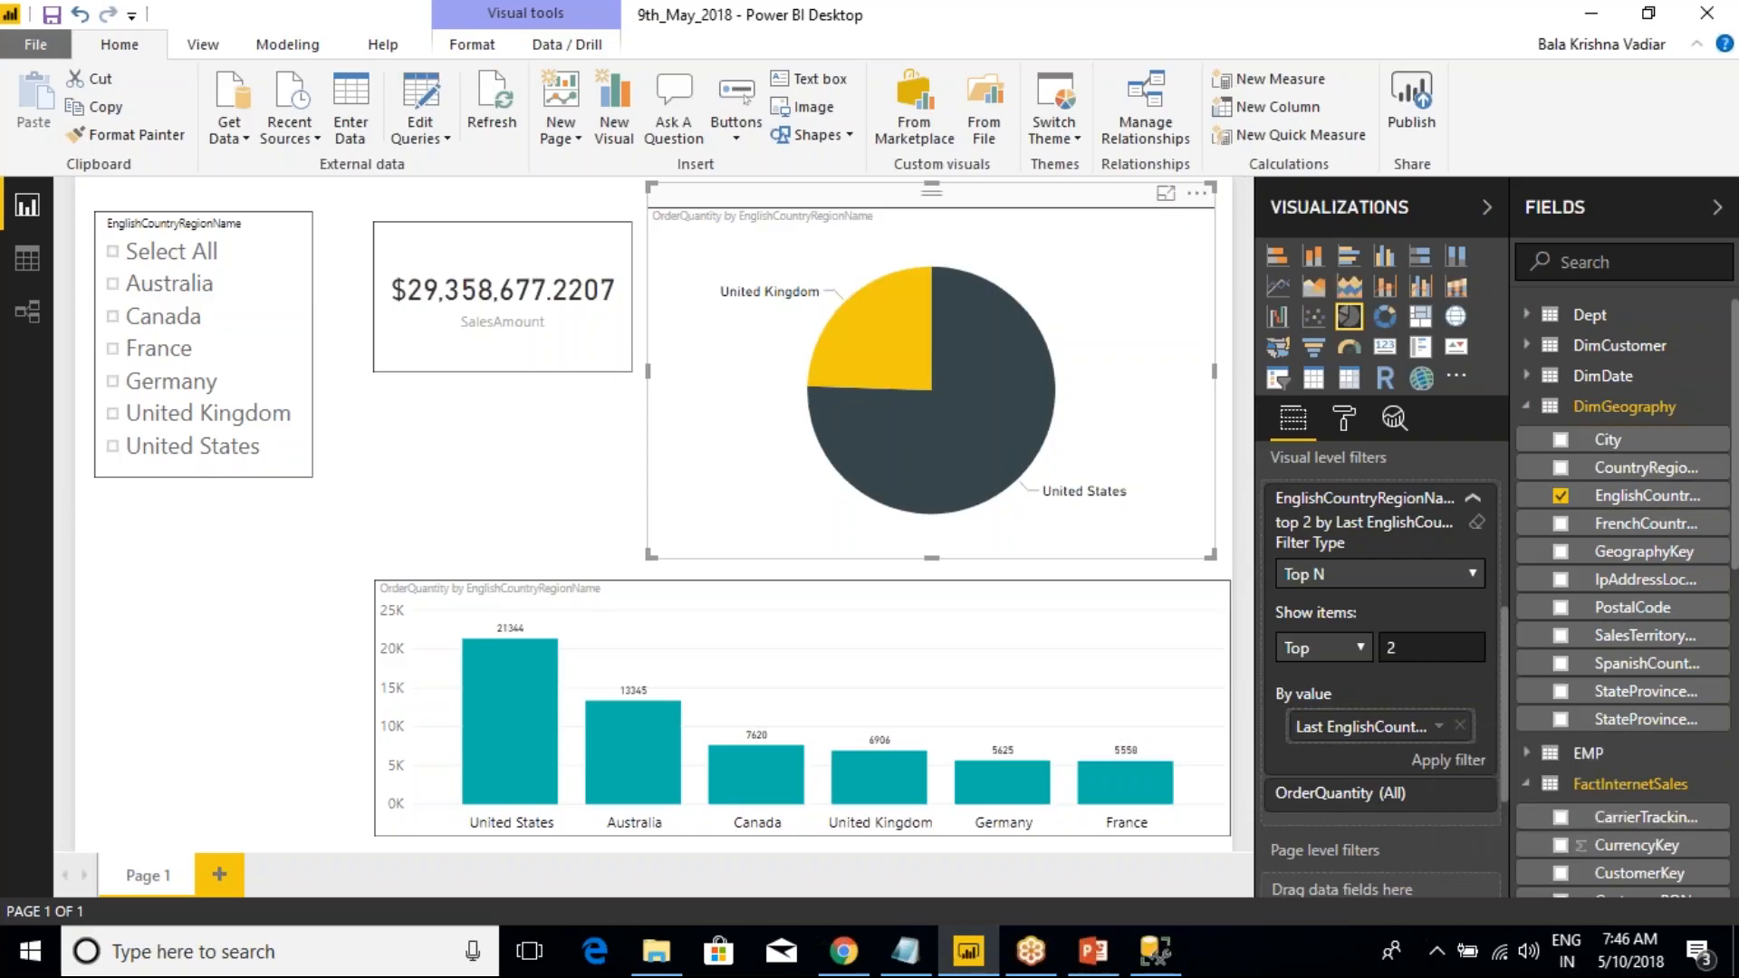
left_click(1439, 727)
left_click(1456, 743)
left_click(1447, 760)
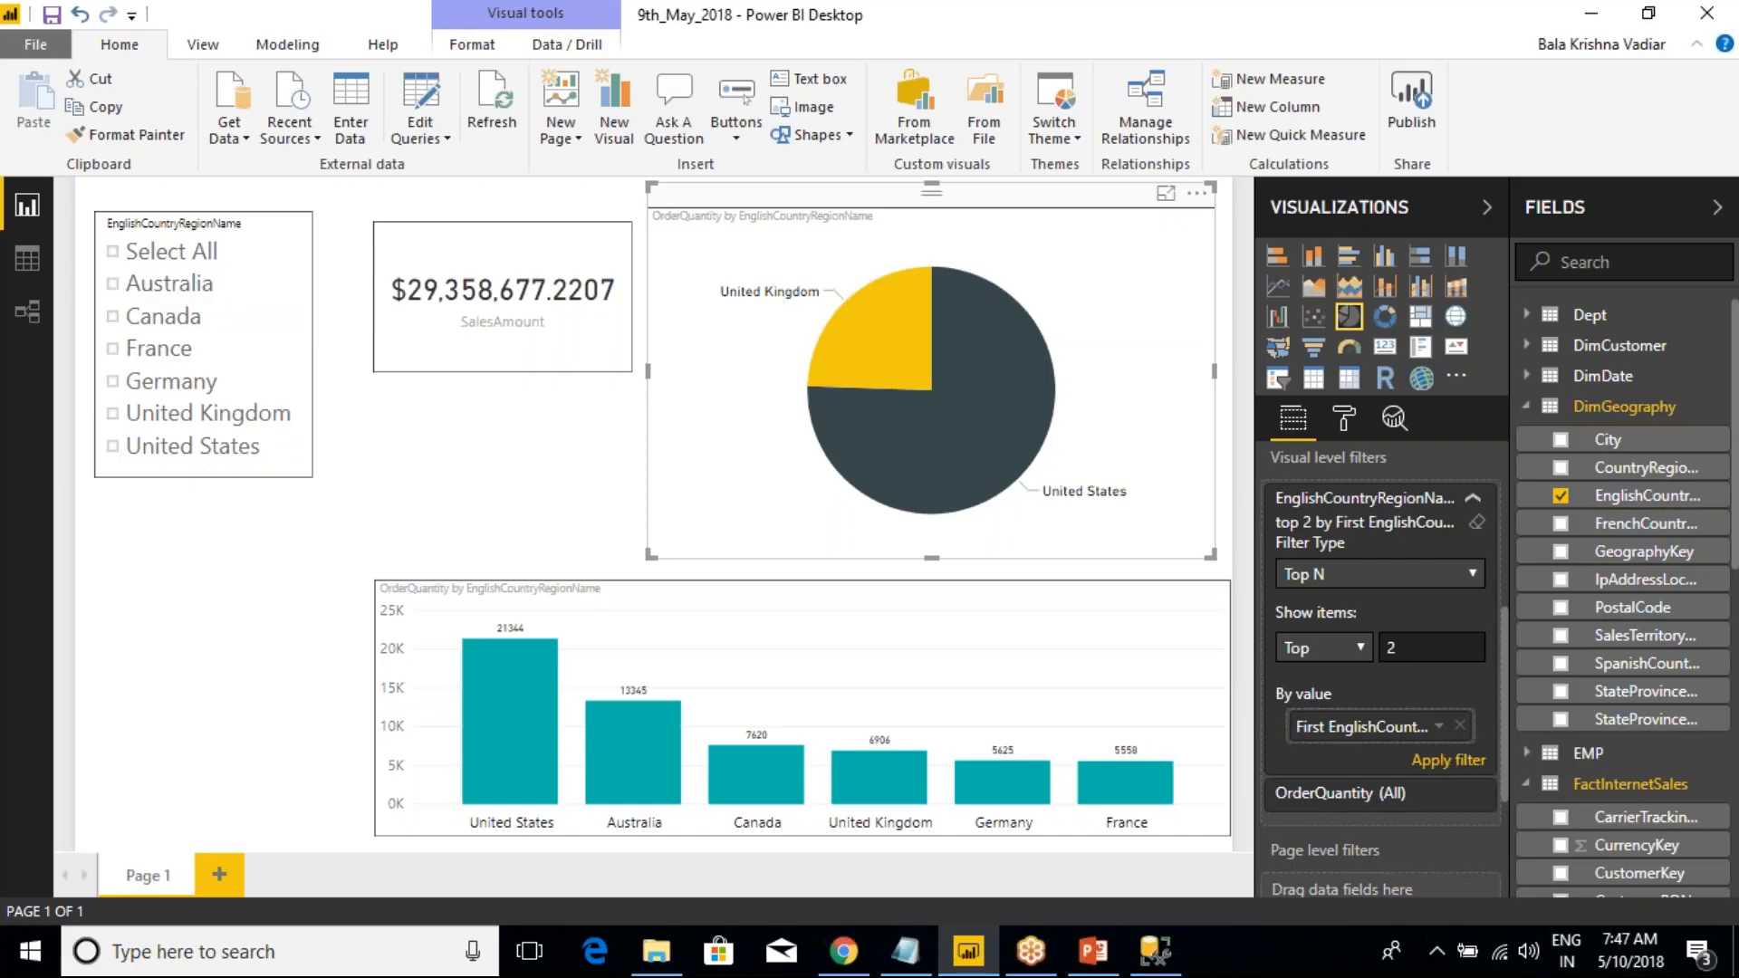
- Limit the pie chart's country filter to the top 1 item and apply it
left_click(1418, 659)
key("BackSpace")
left_click(1449, 760)
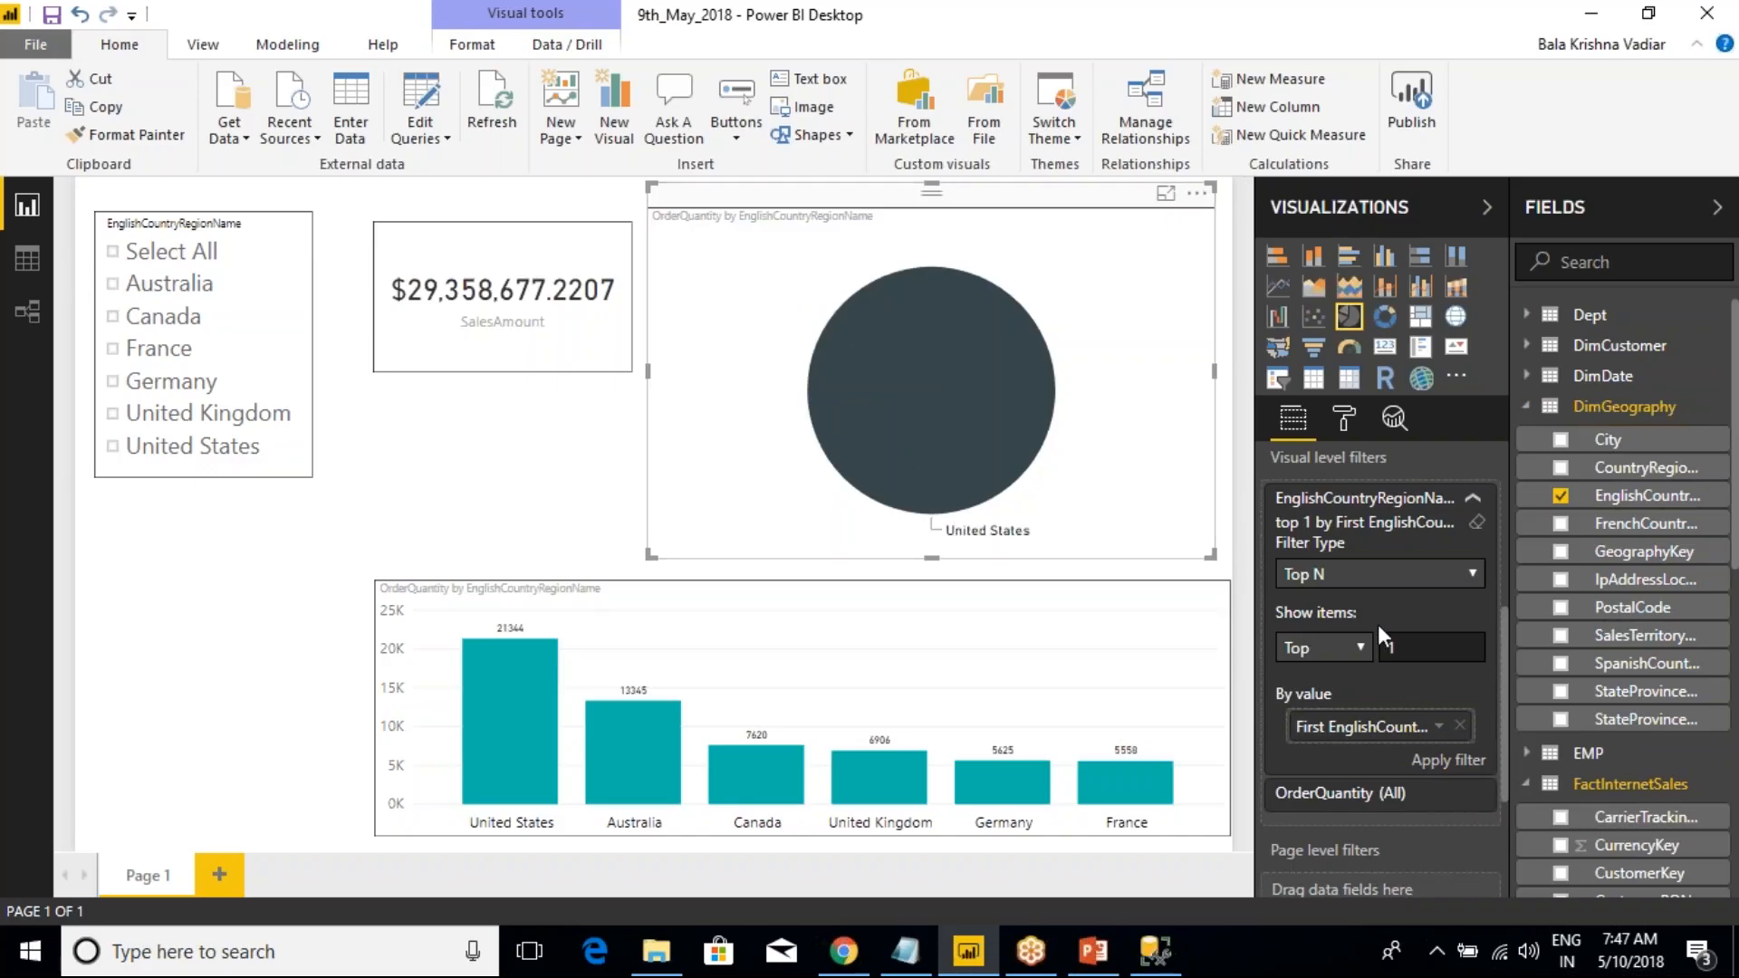
- Set the pie chart's Top N country filter to show the top 3 items and apply it
left_click(1394, 643)
key("BackSpace")
type("3")
left_click(1448, 760)
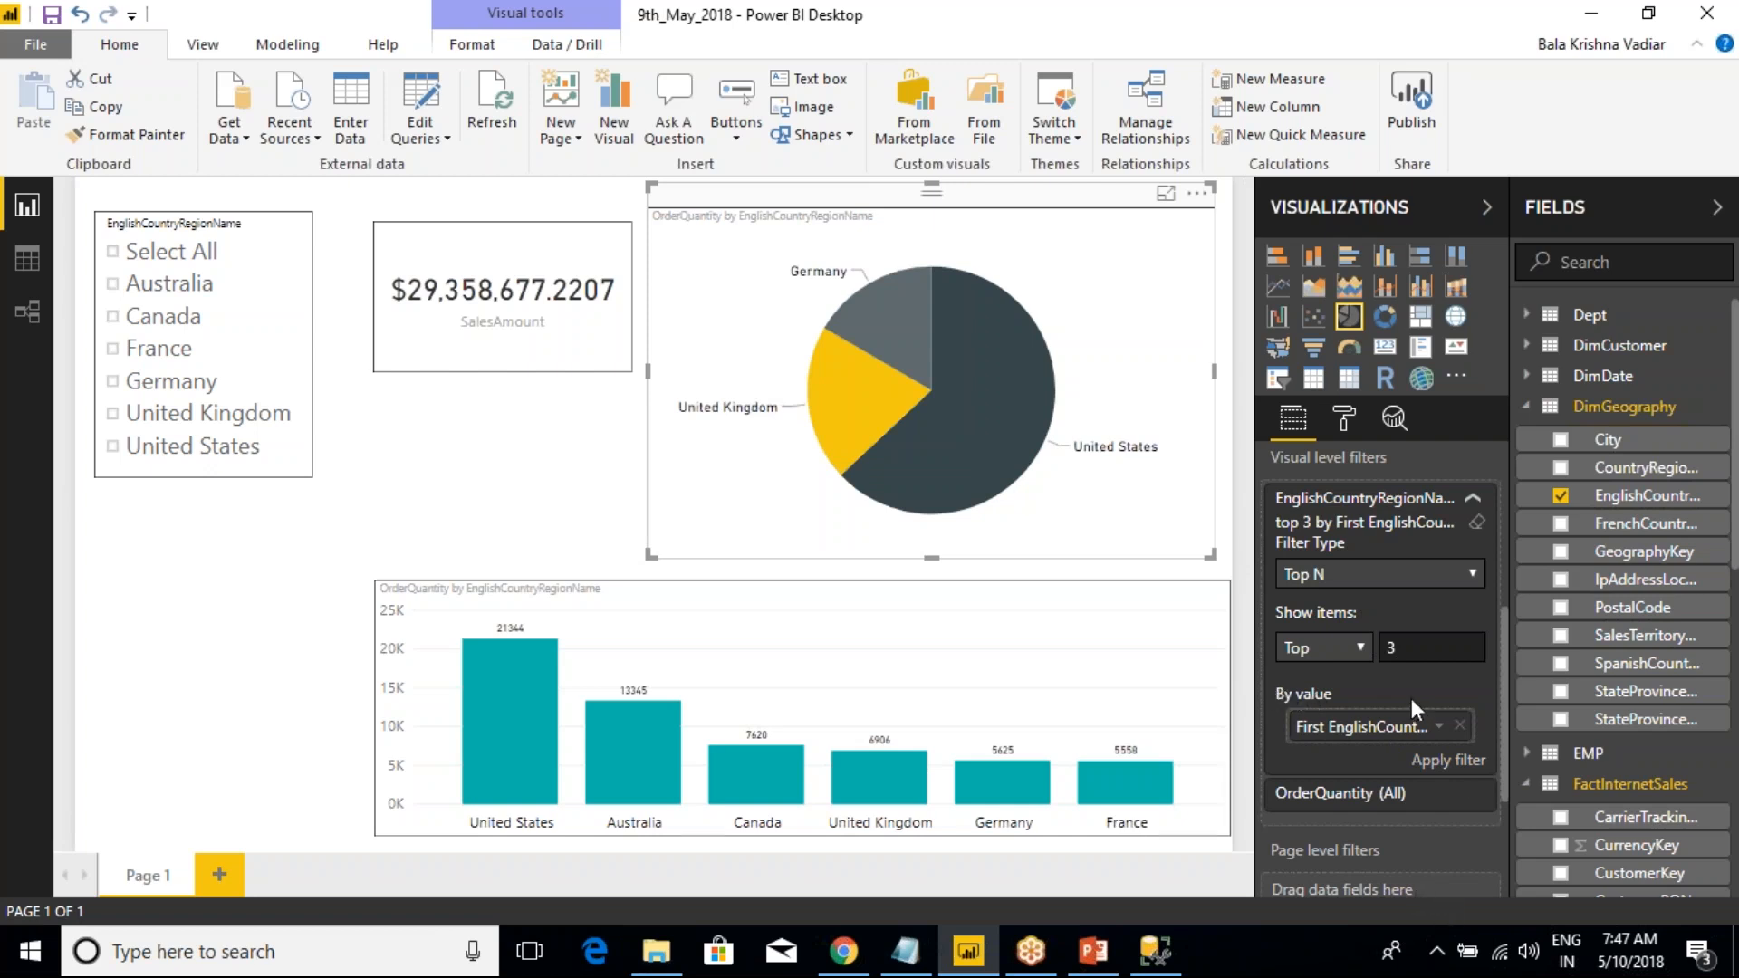
- Review the By value aggregation choices and compare the pie chart with the query results in SQL Server Management Studio
left_click(1439, 729)
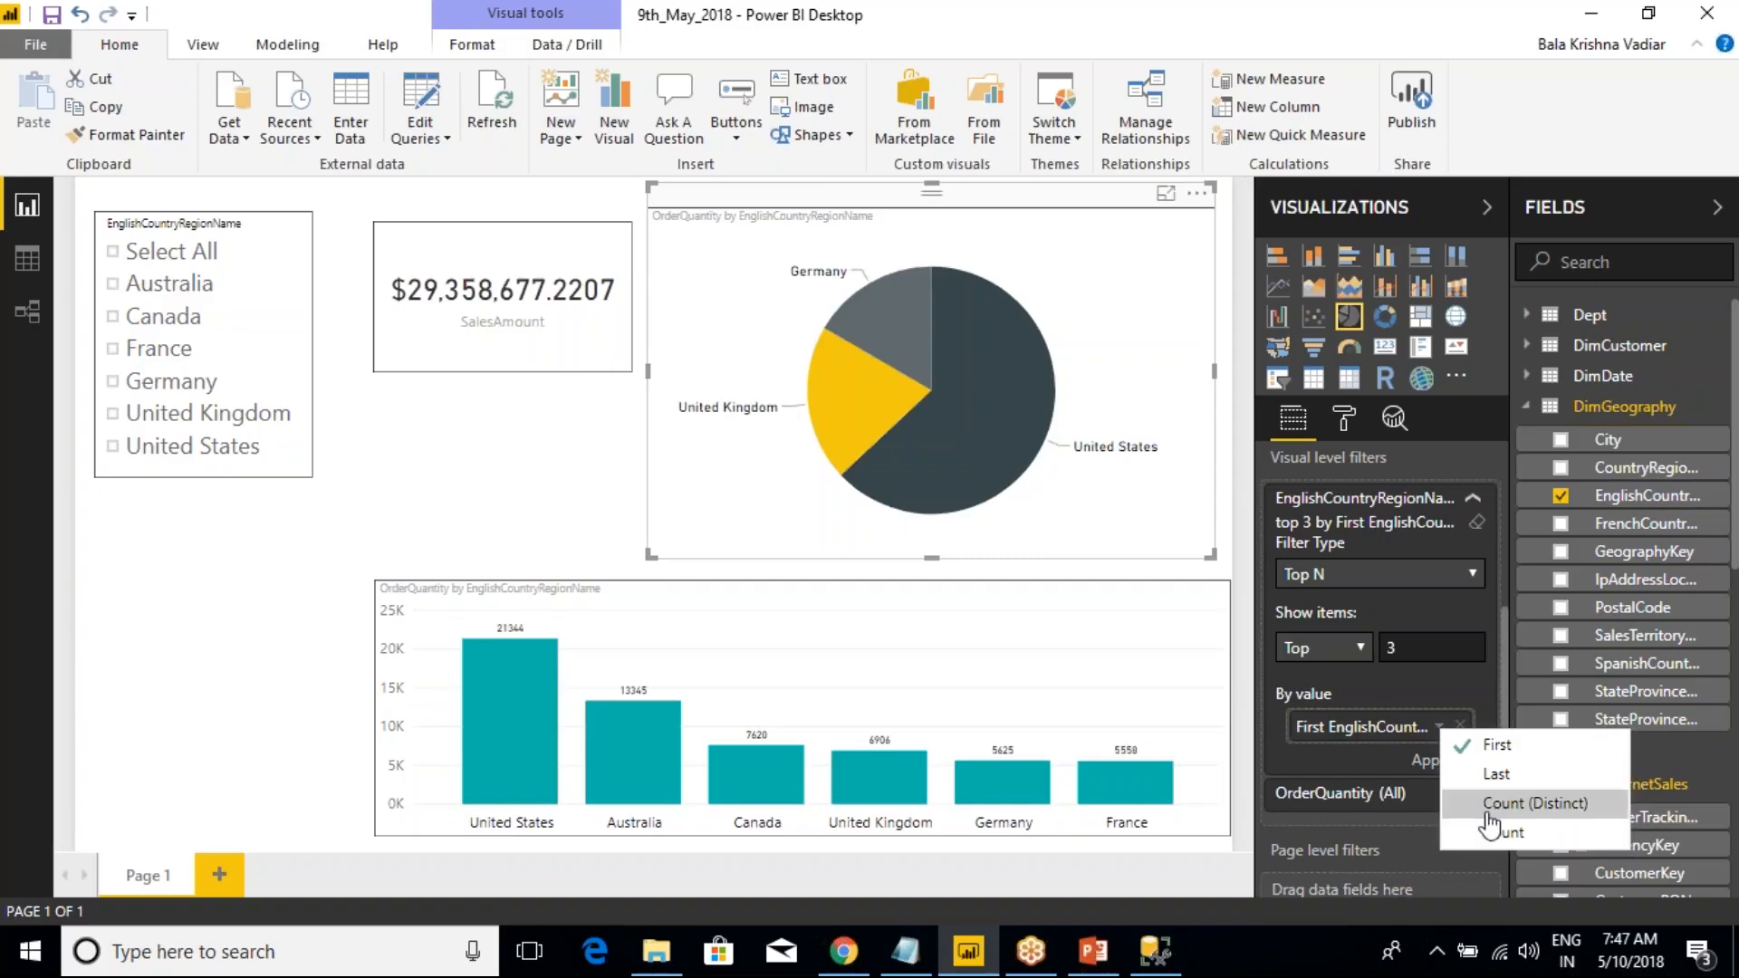
left_click(1154, 951)
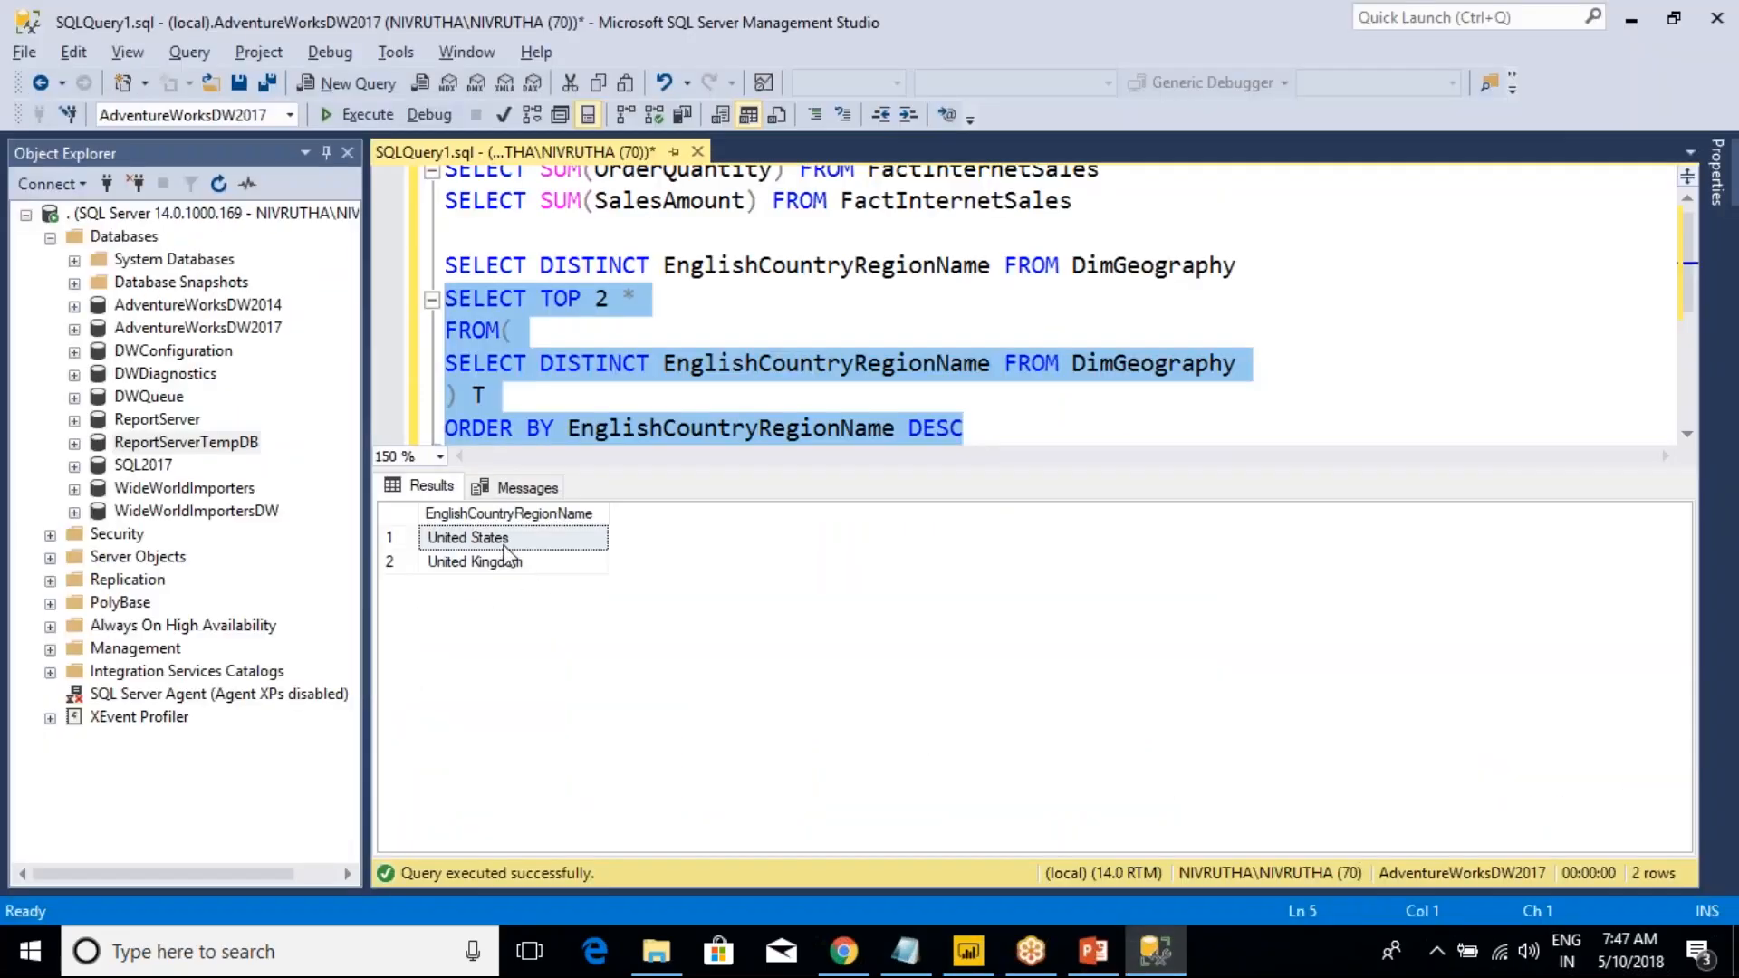
key("alt+Tab")
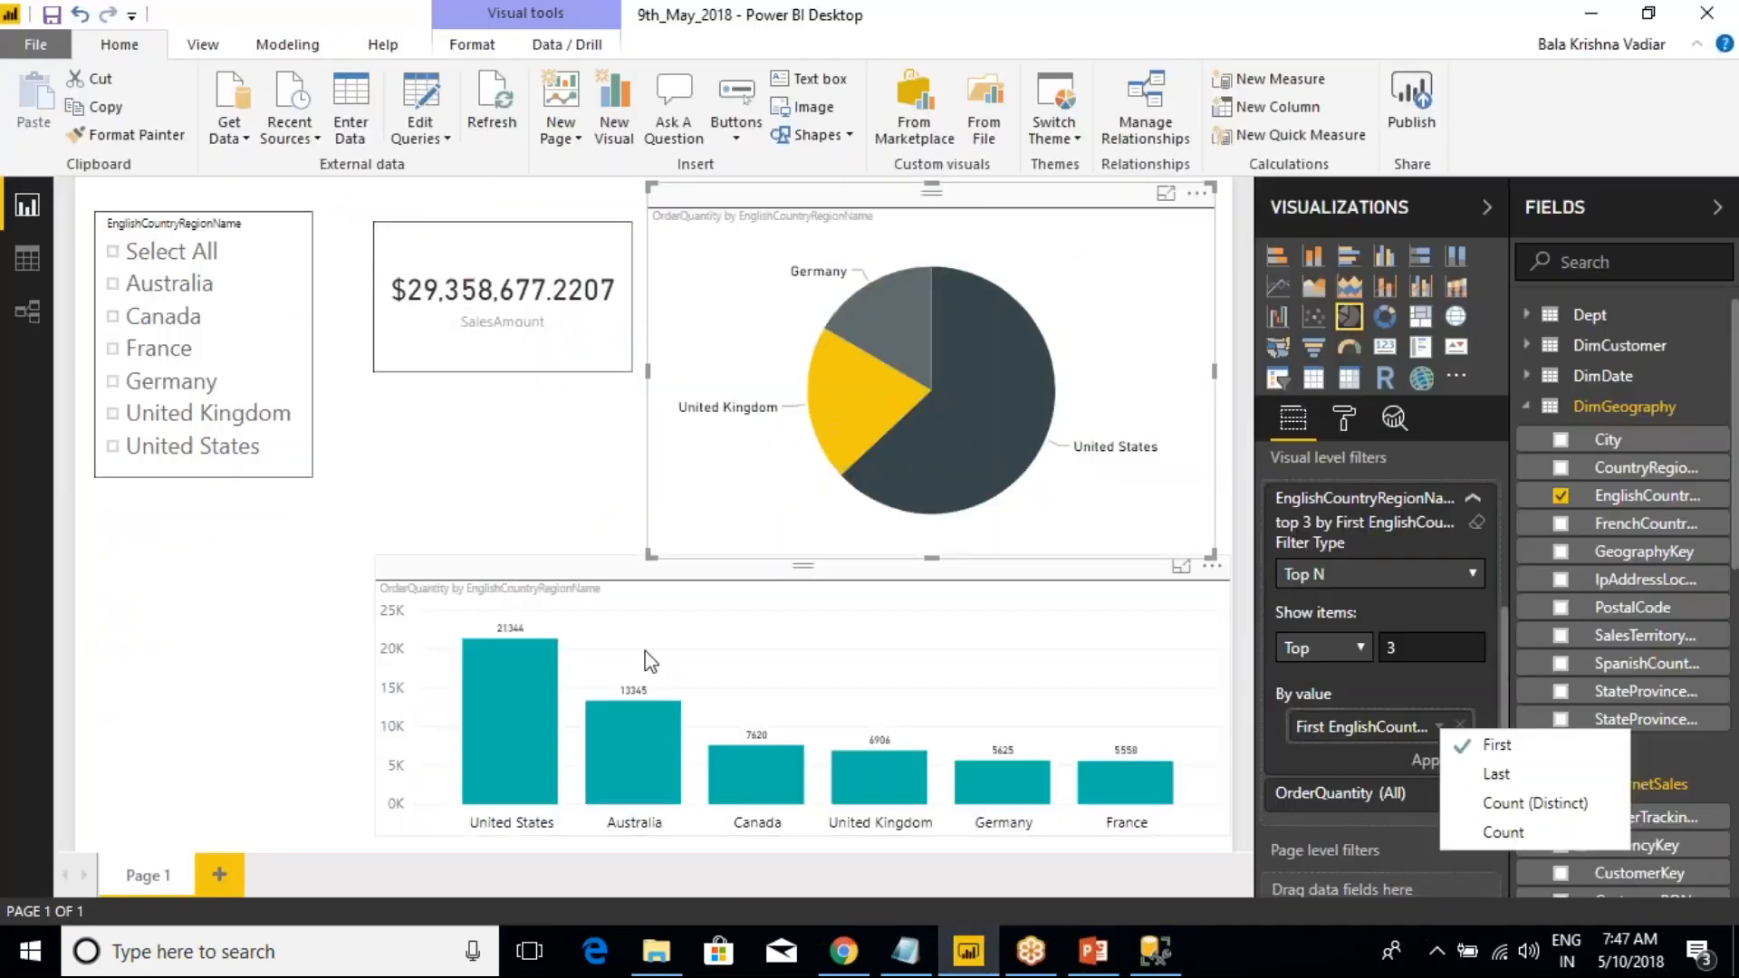
left_click(1005, 218)
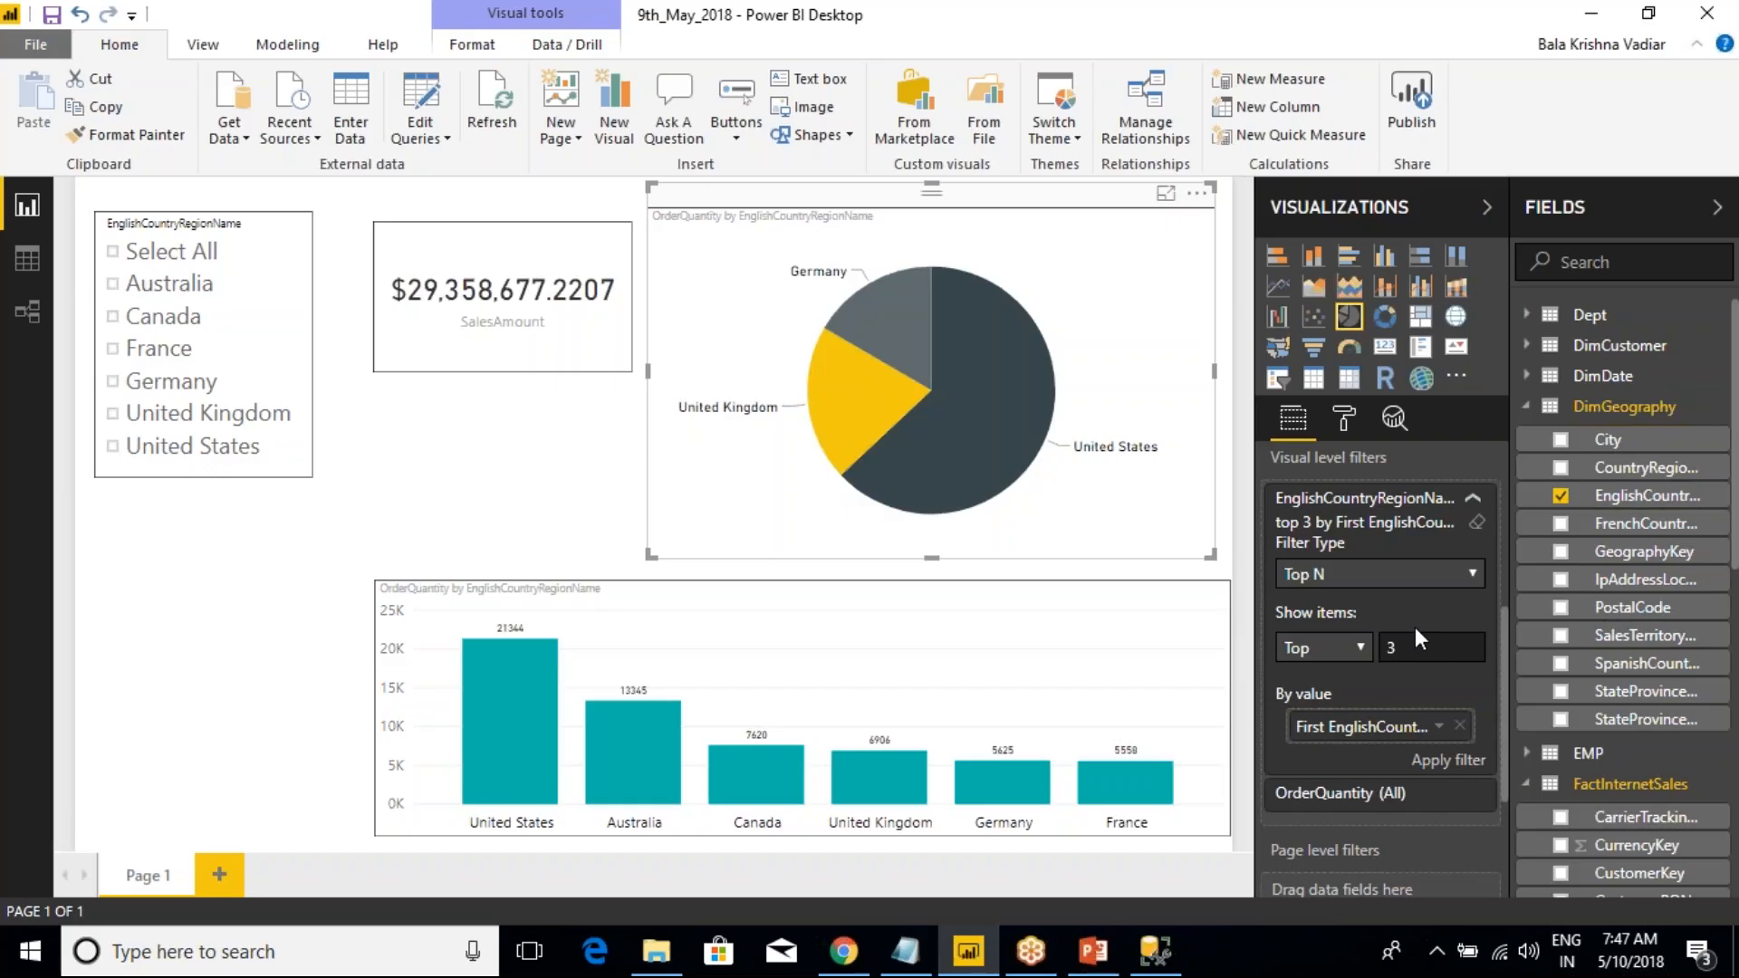
- Clear the By value field and examine the Advanced filtering and Basic filtering settings of the pie chart's country filter
left_click(1462, 732)
left_click(1440, 574)
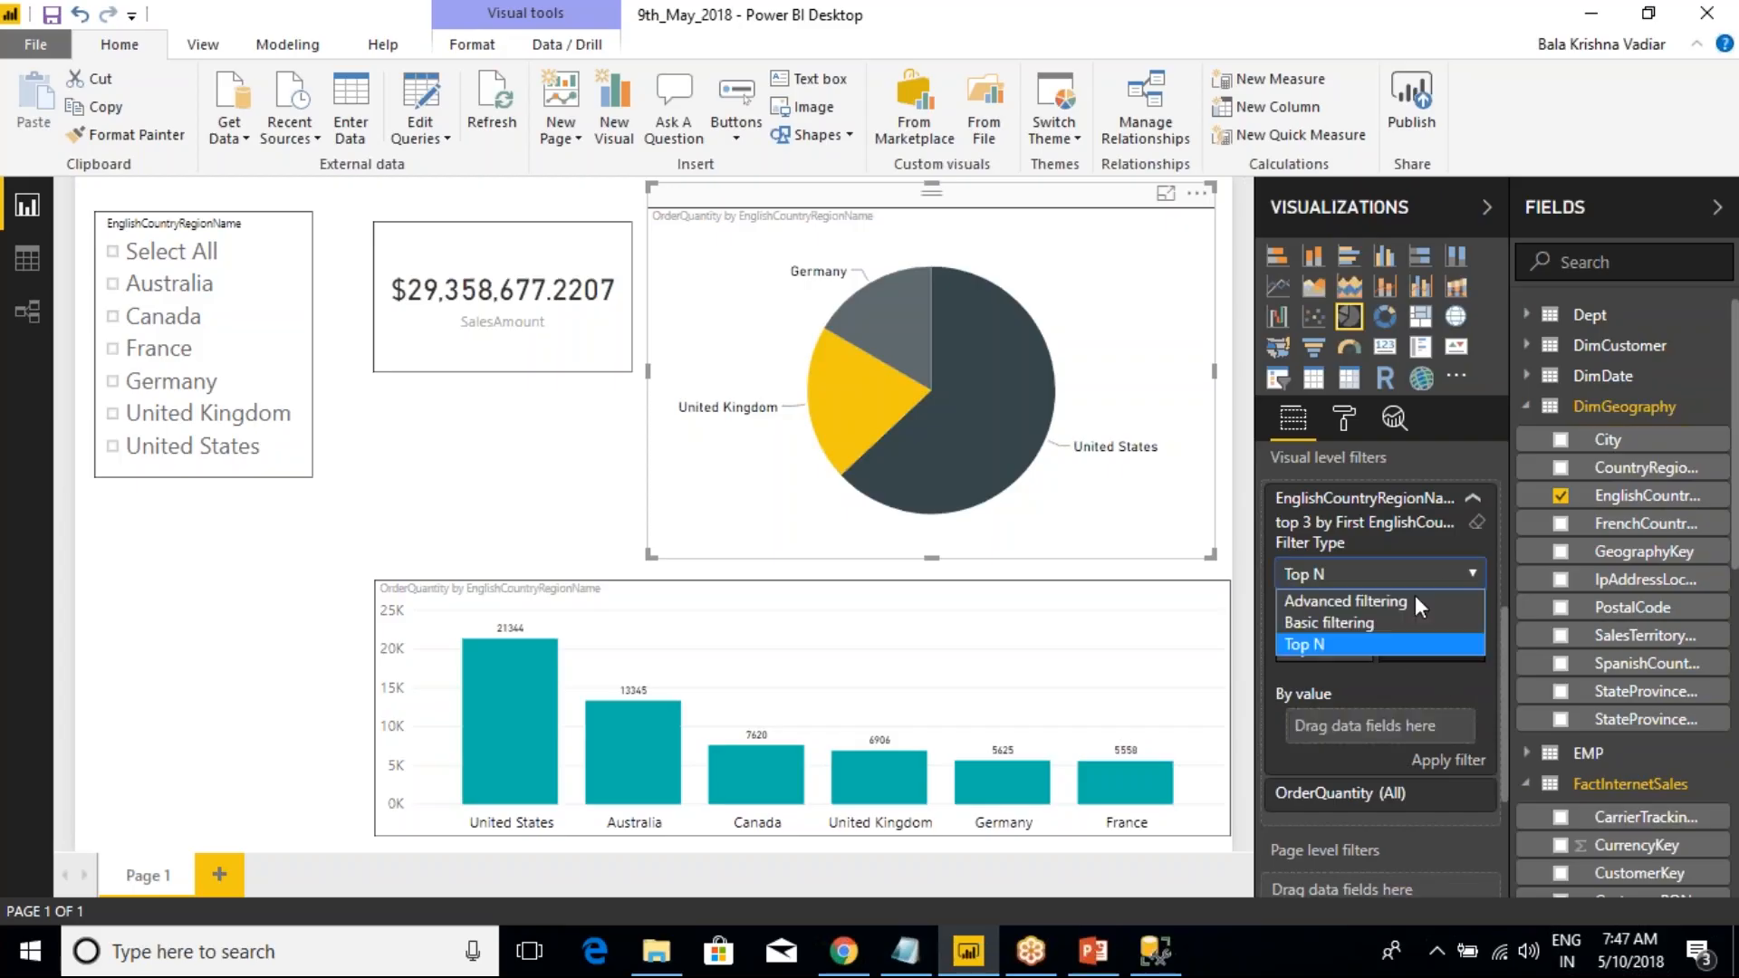
left_click(1337, 601)
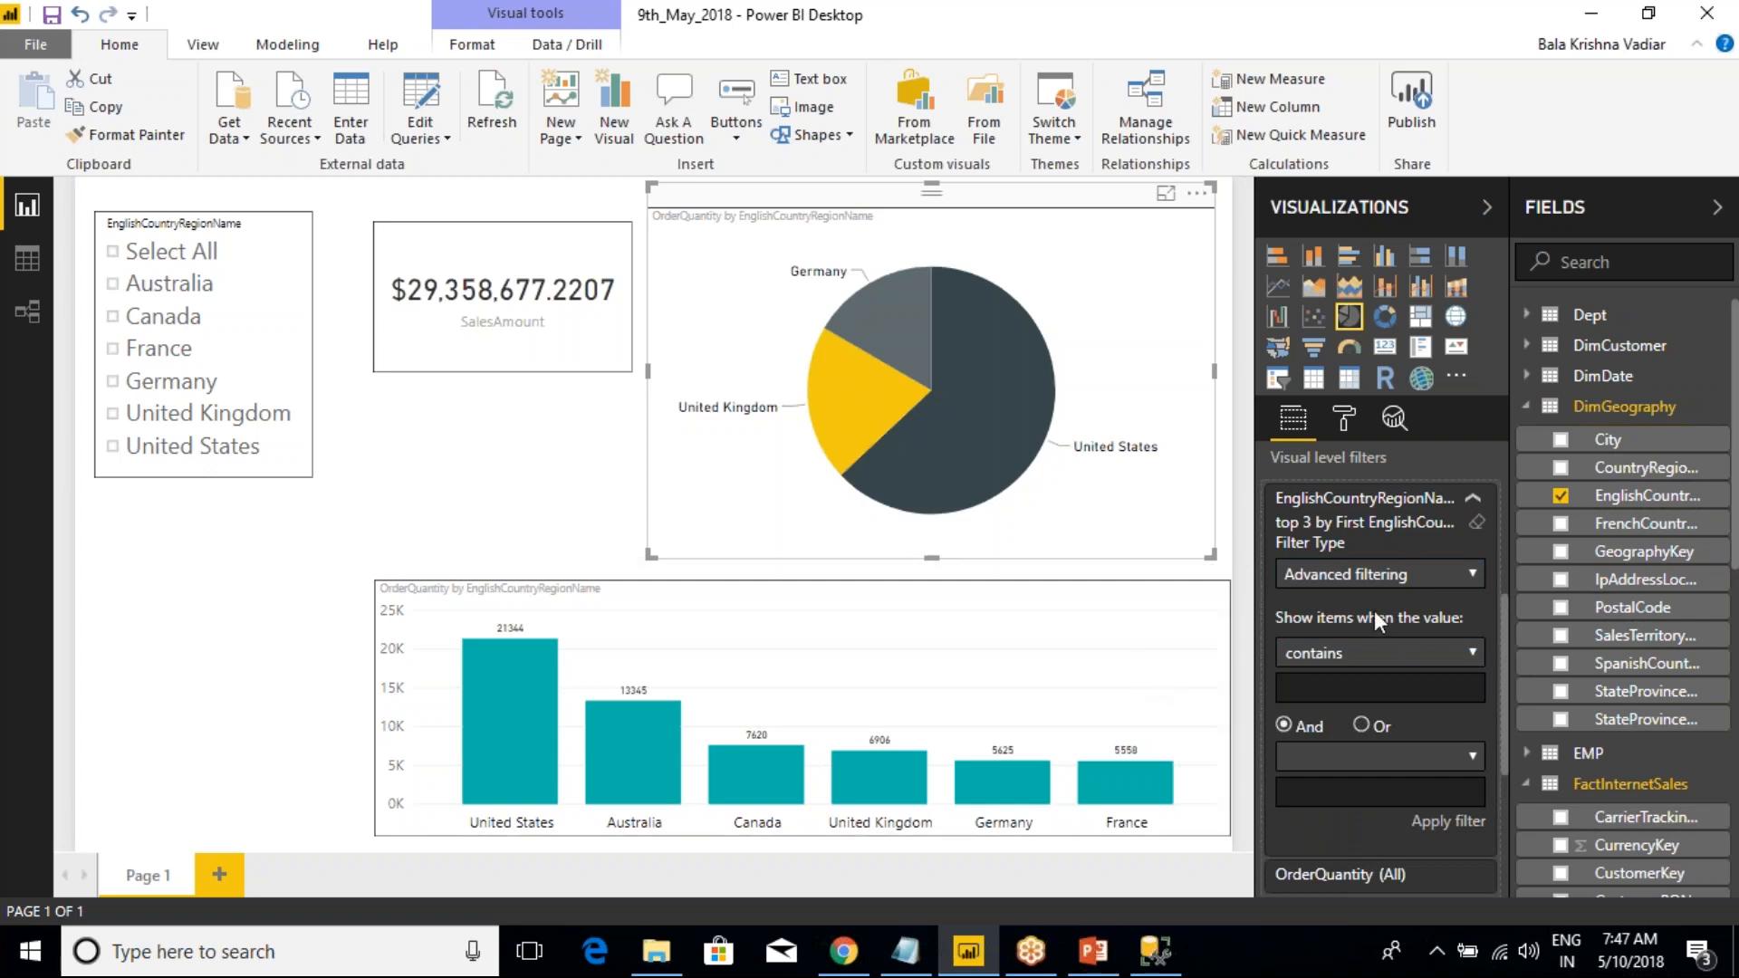
scroll(1361, 603, "up", 2)
scroll(1361, 601, "down", 3)
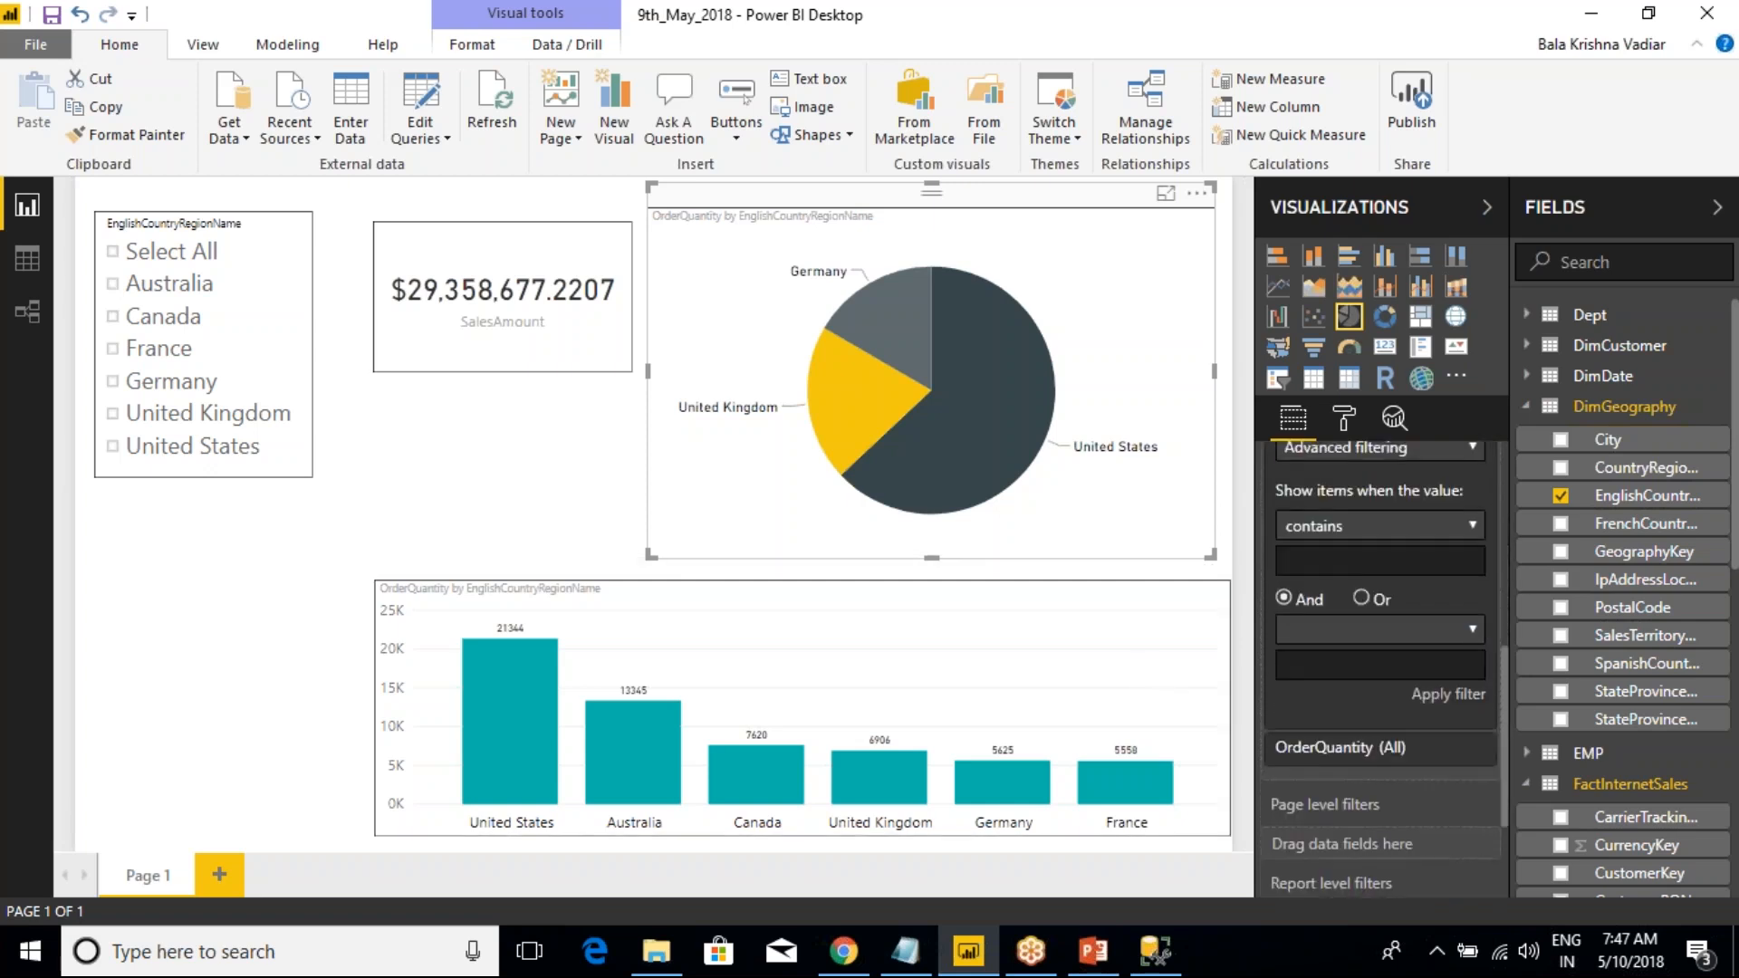
scroll(1377, 529, "up", 2)
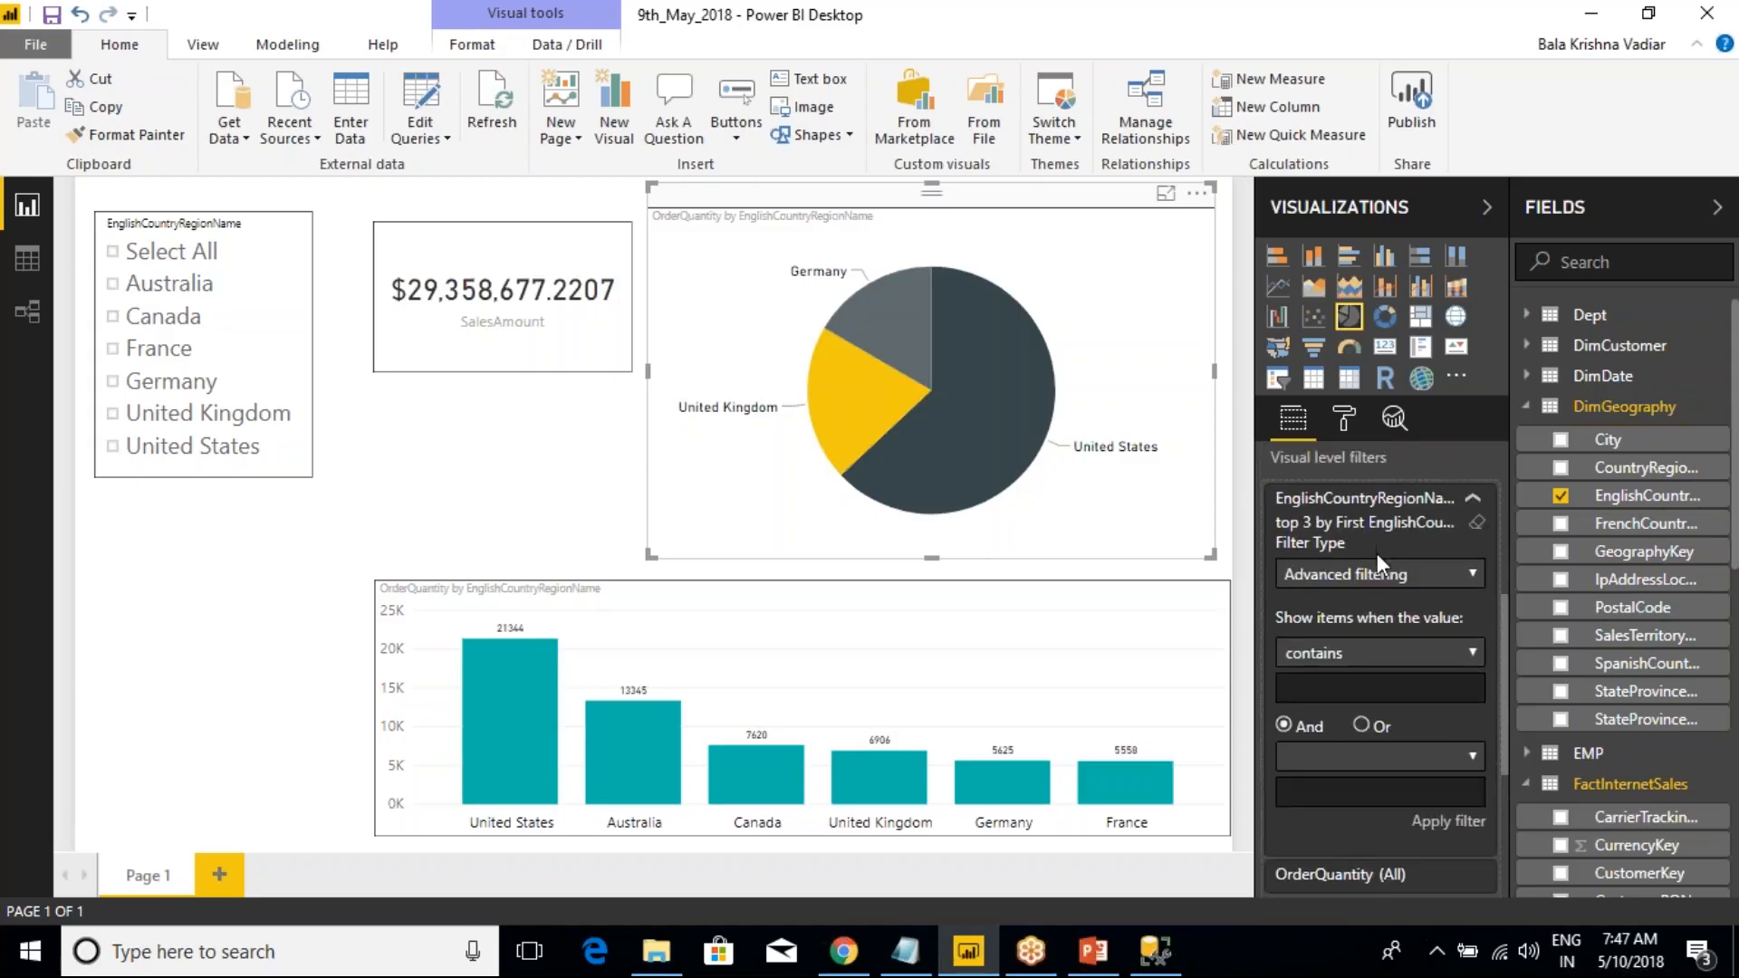
left_click(1366, 573)
left_click(1353, 617)
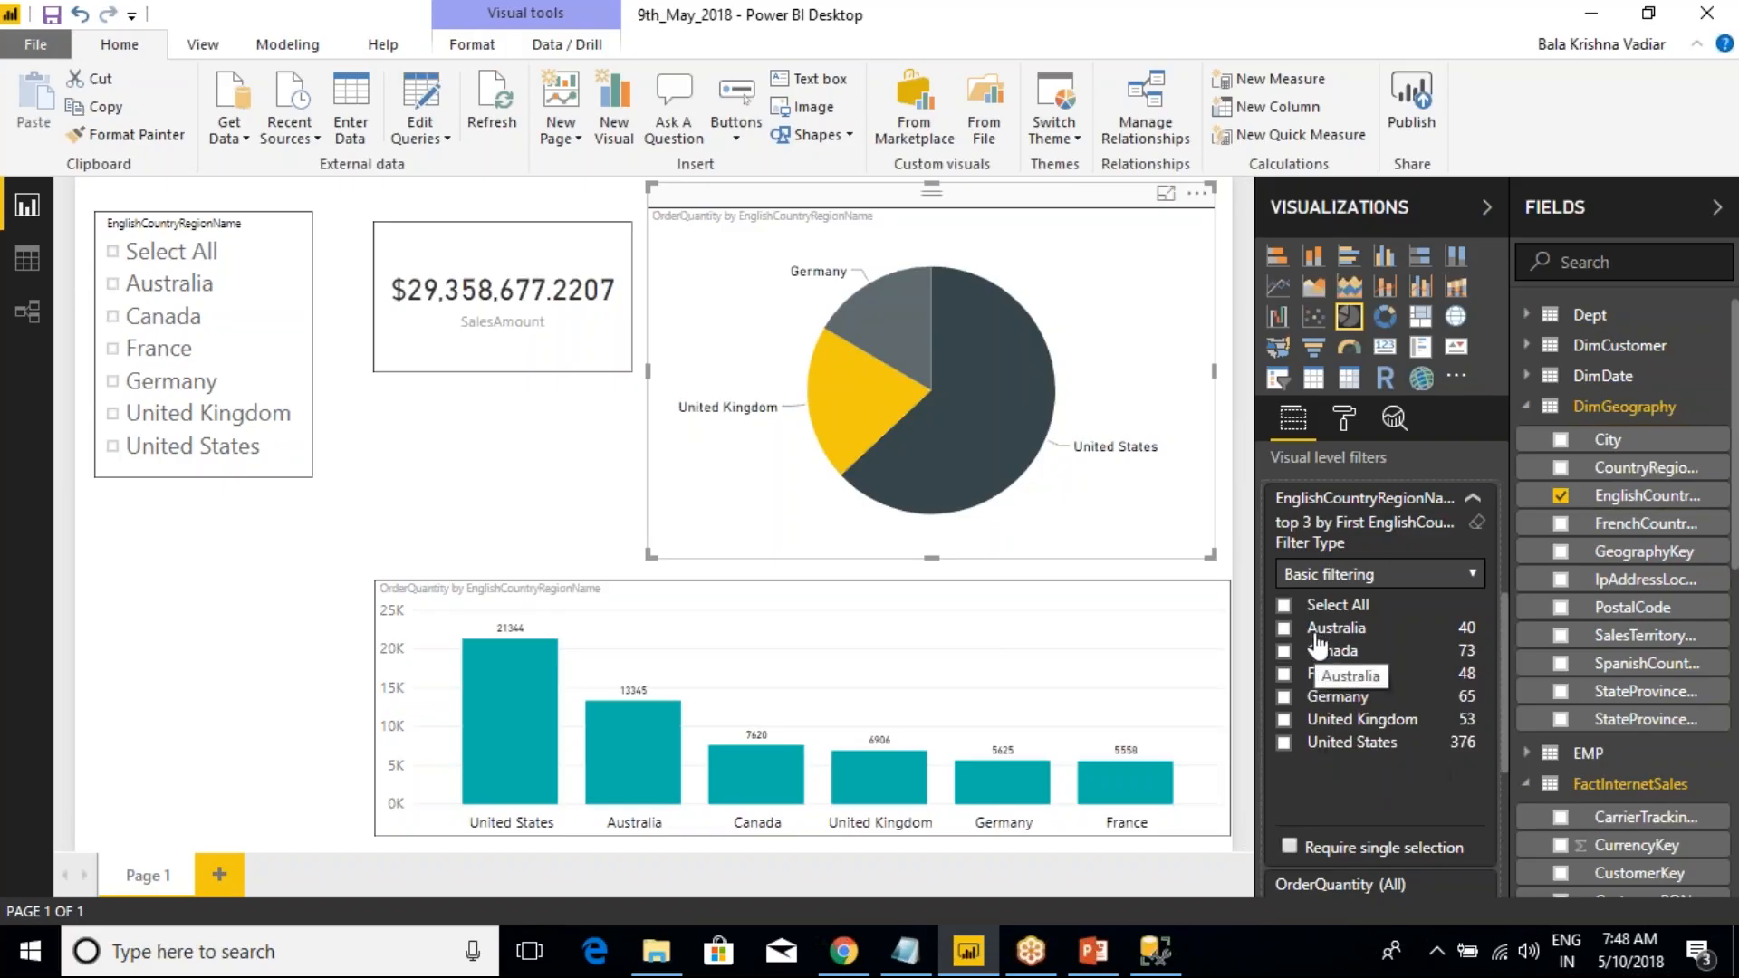
- Switch the pie chart's country filter to Advanced filtering, show items whose value contains U, and apply it
left_click(1366, 577)
left_click(1337, 597)
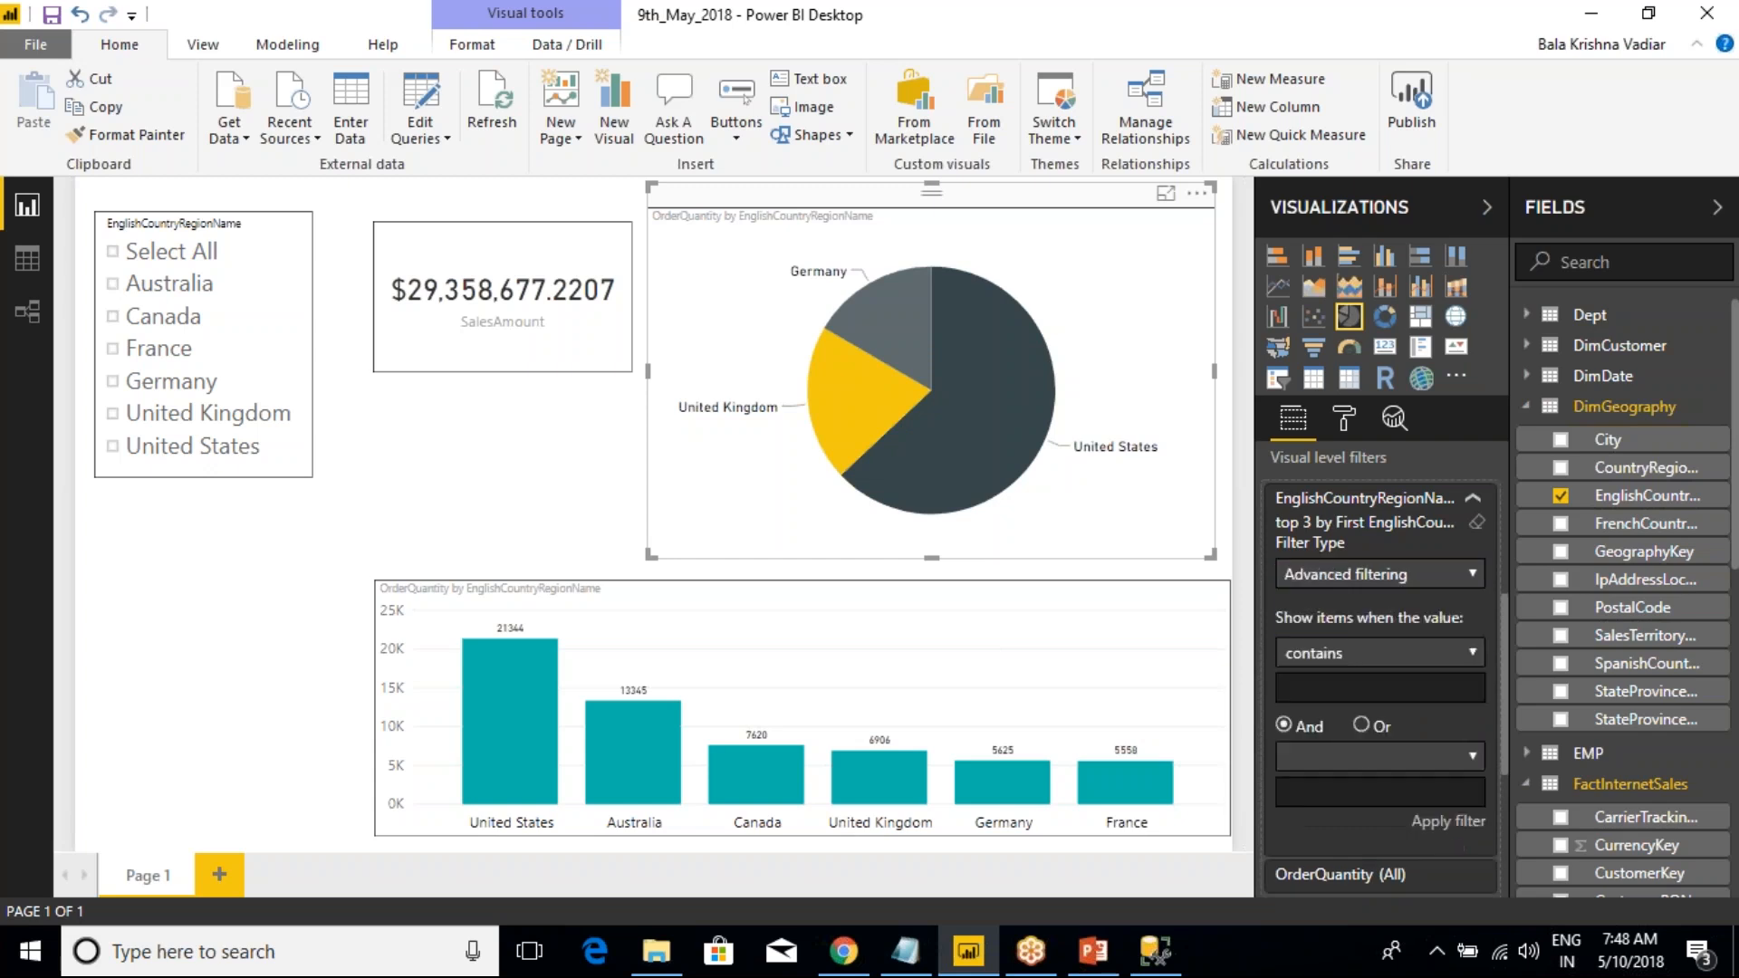
left_click(1342, 652)
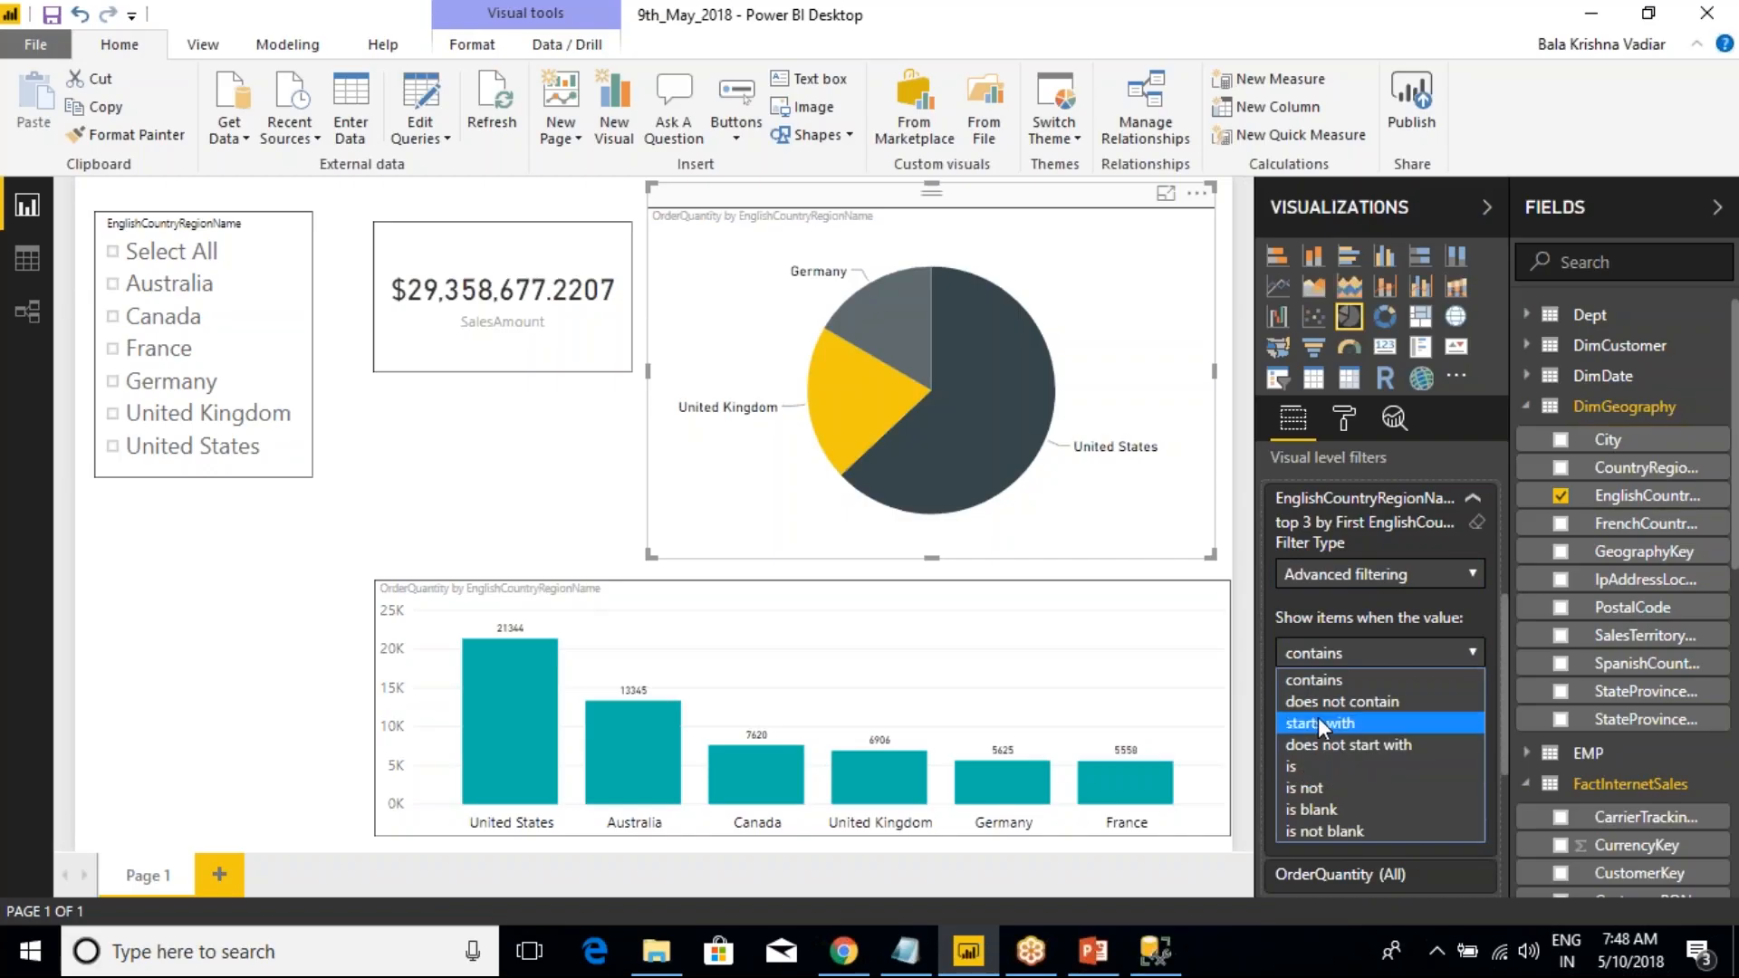
left_click(1317, 675)
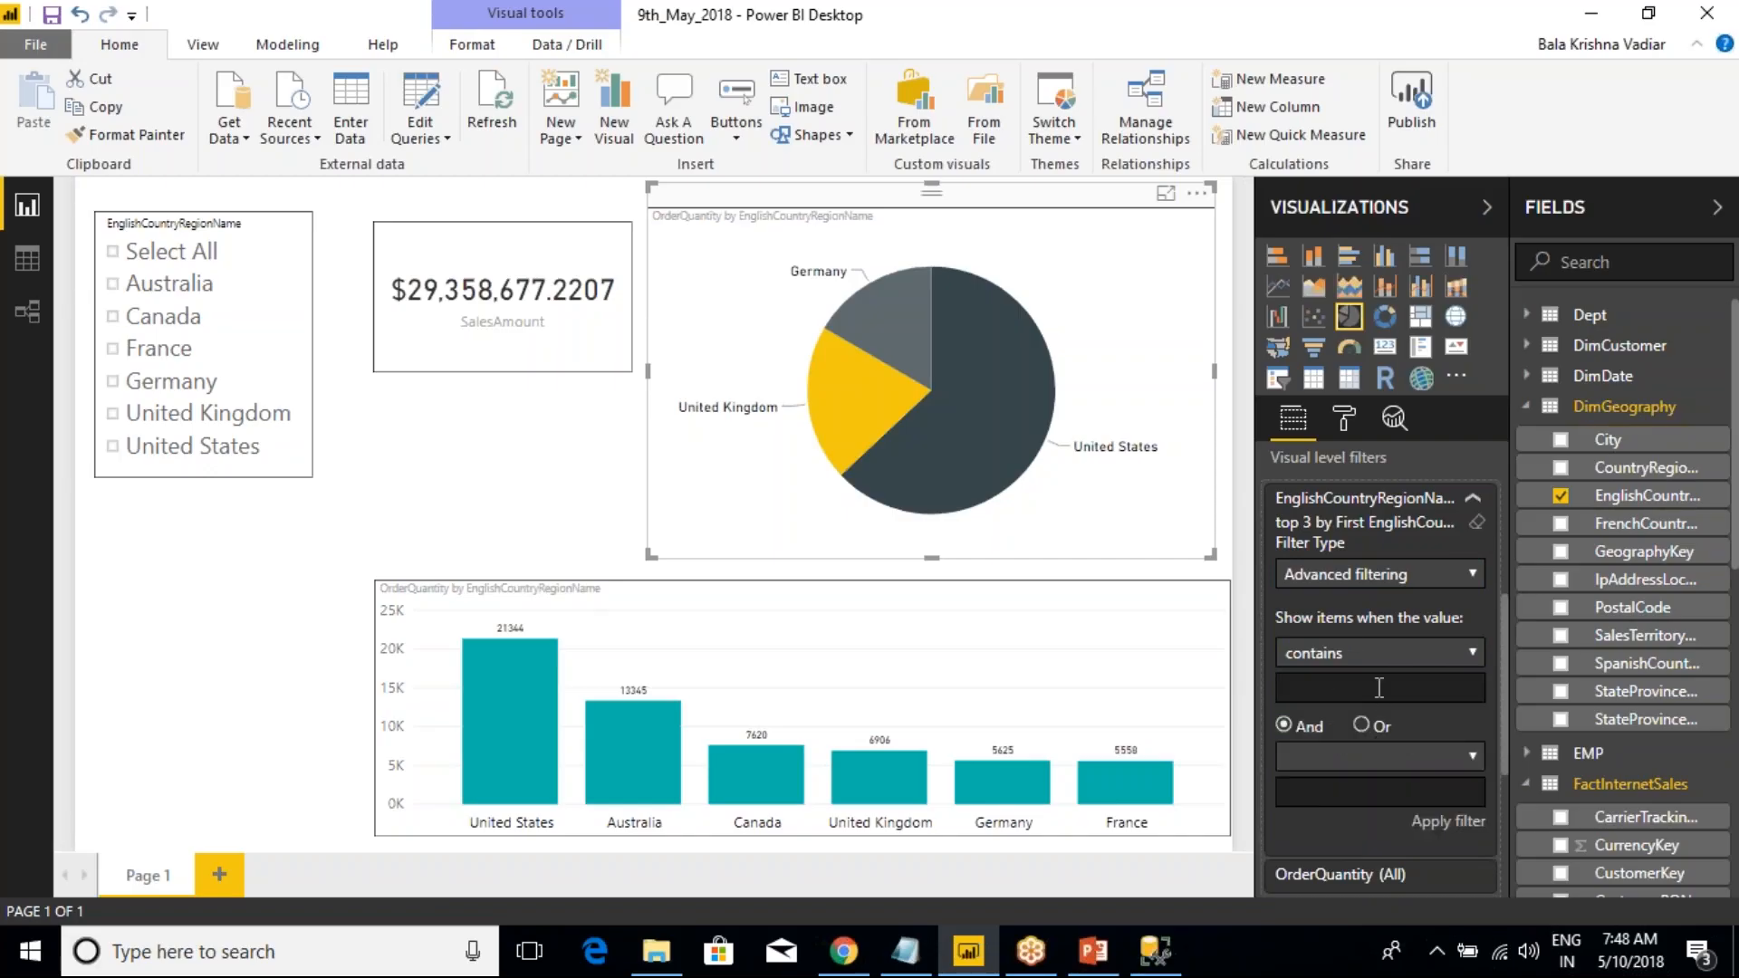
type("U")
scroll(1379, 688, "down", 3)
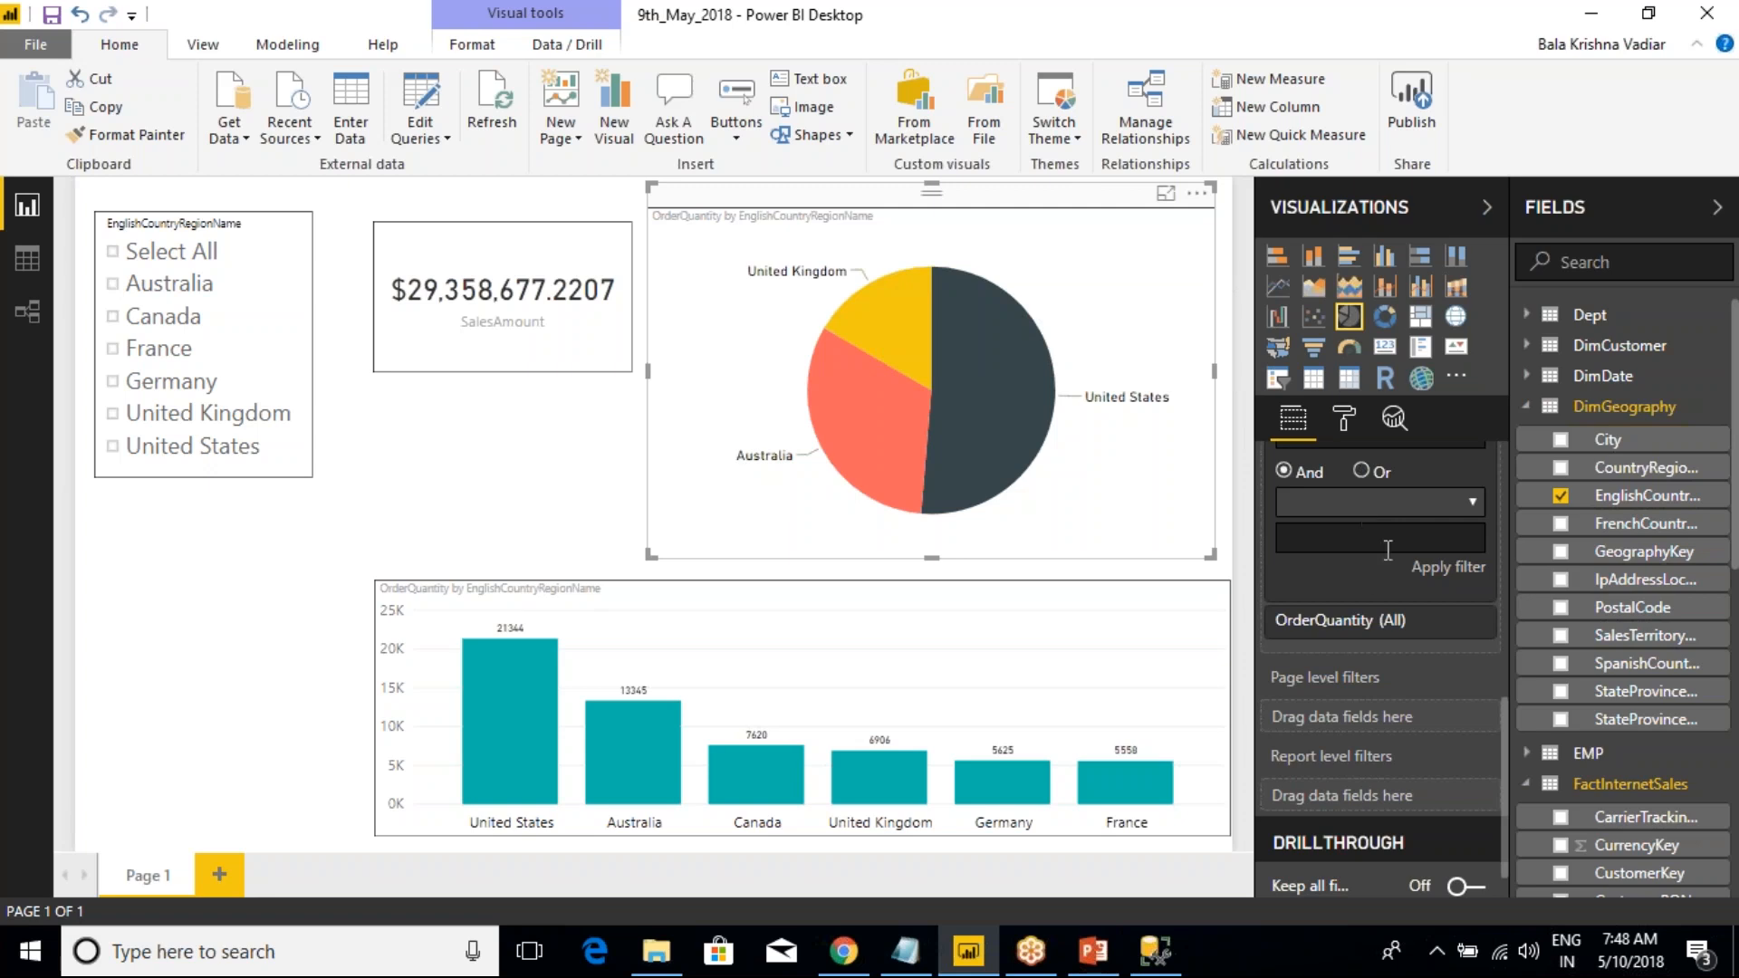
- Change the country filter's condition text so it shows items containing A, and apply it
scroll(1387, 550, "up", 3)
key("BackSpace")
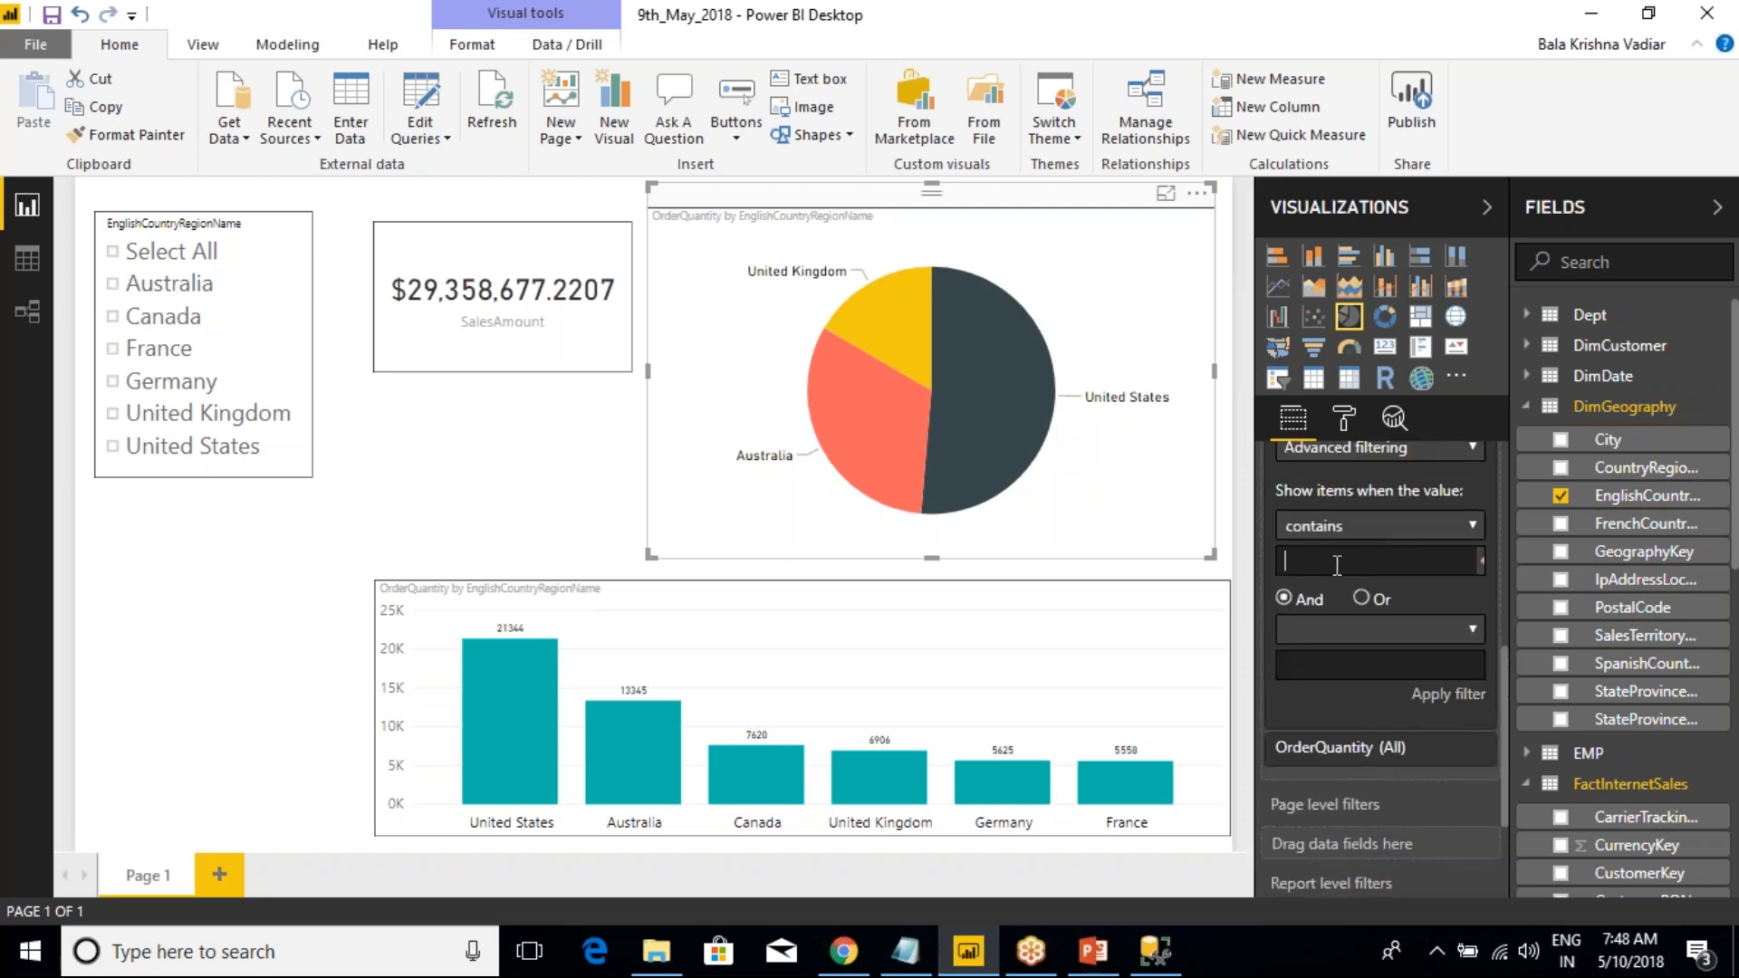
type("A")
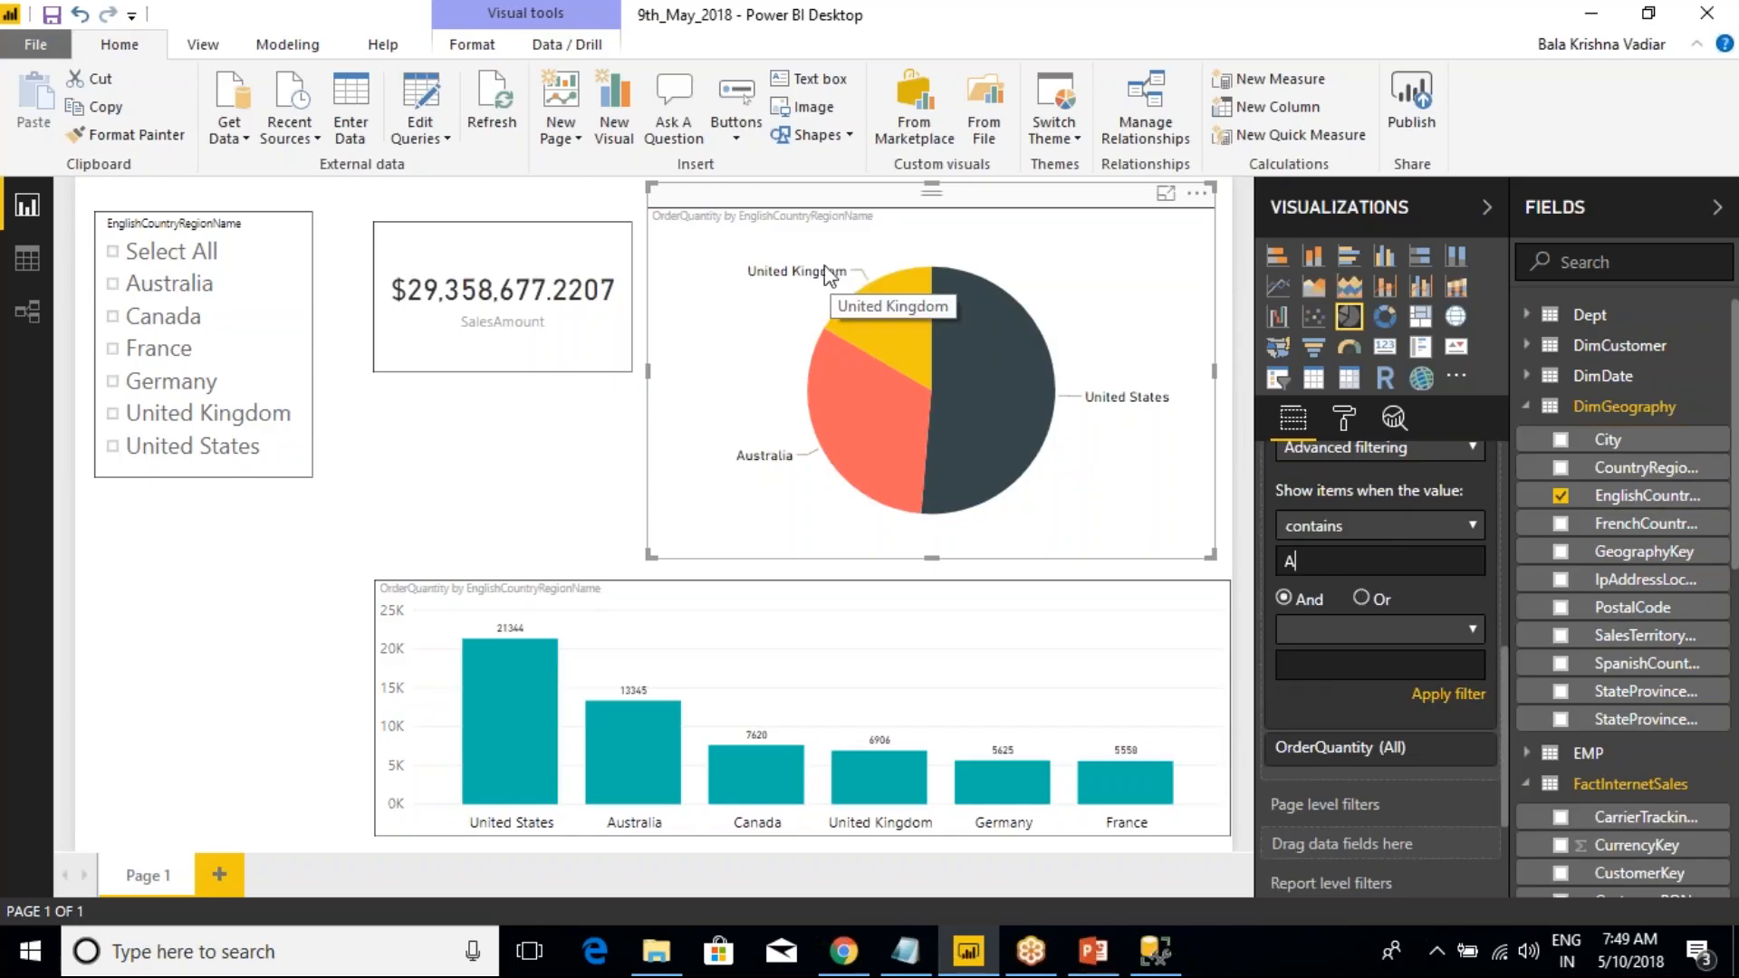
left_click(1442, 695)
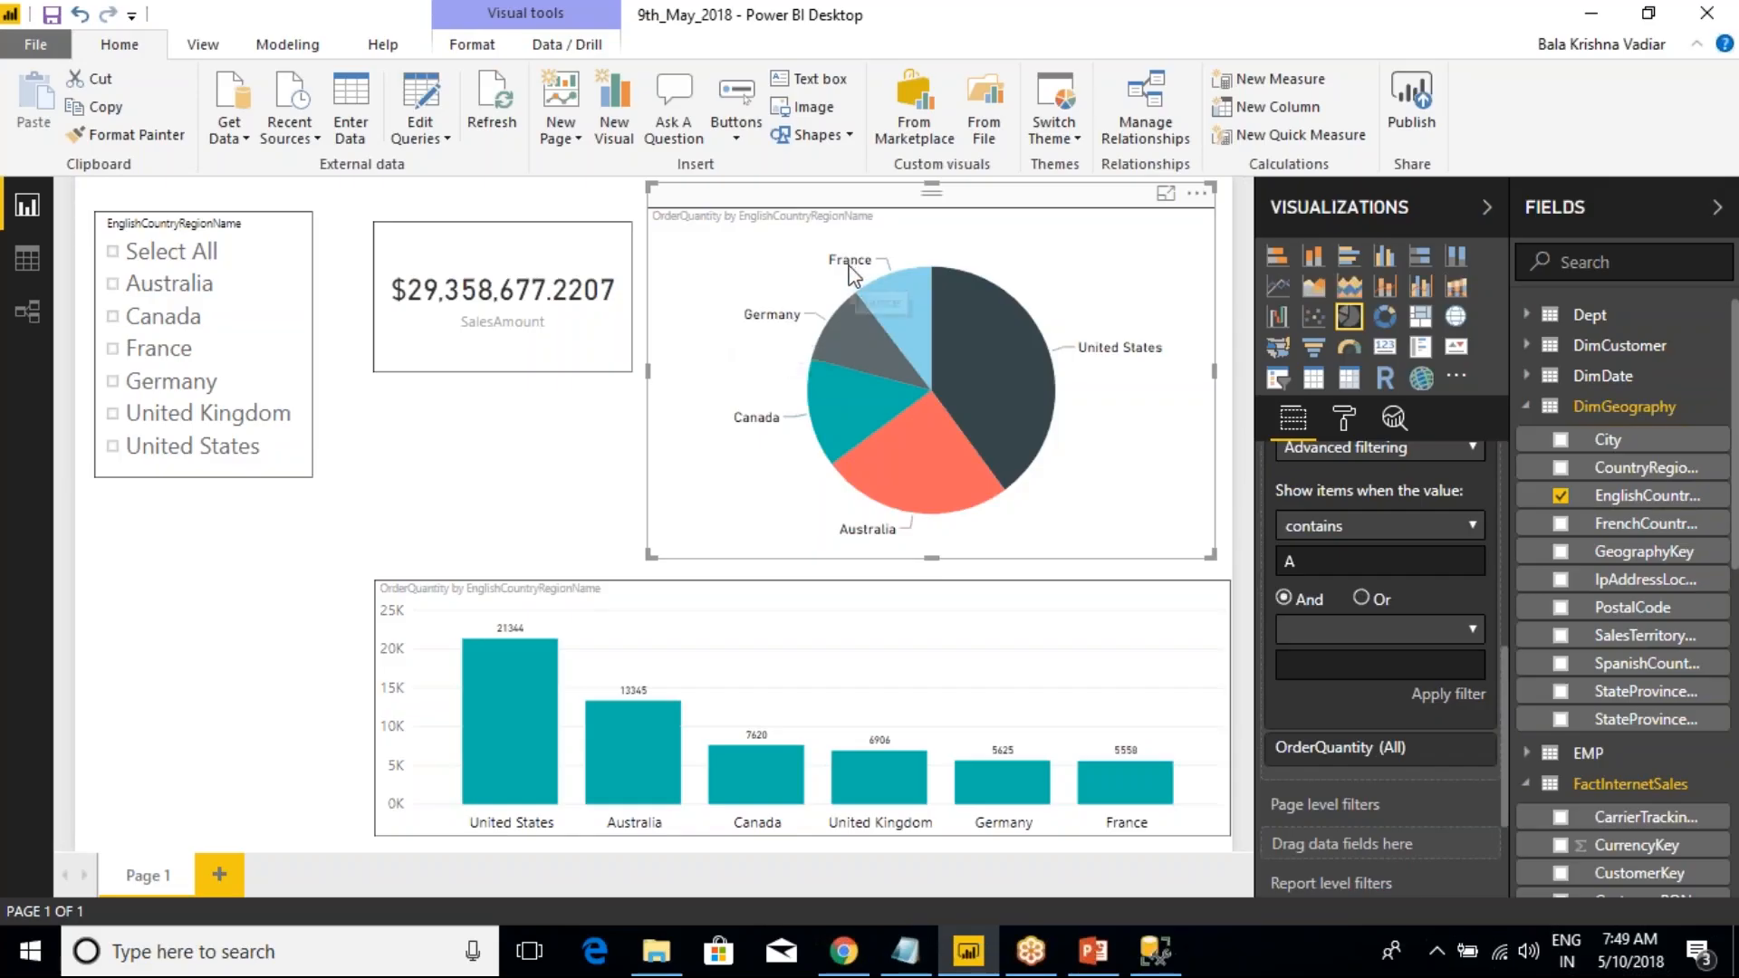
- Change the country filter's condition to starts with A and apply it
left_click(1348, 527)
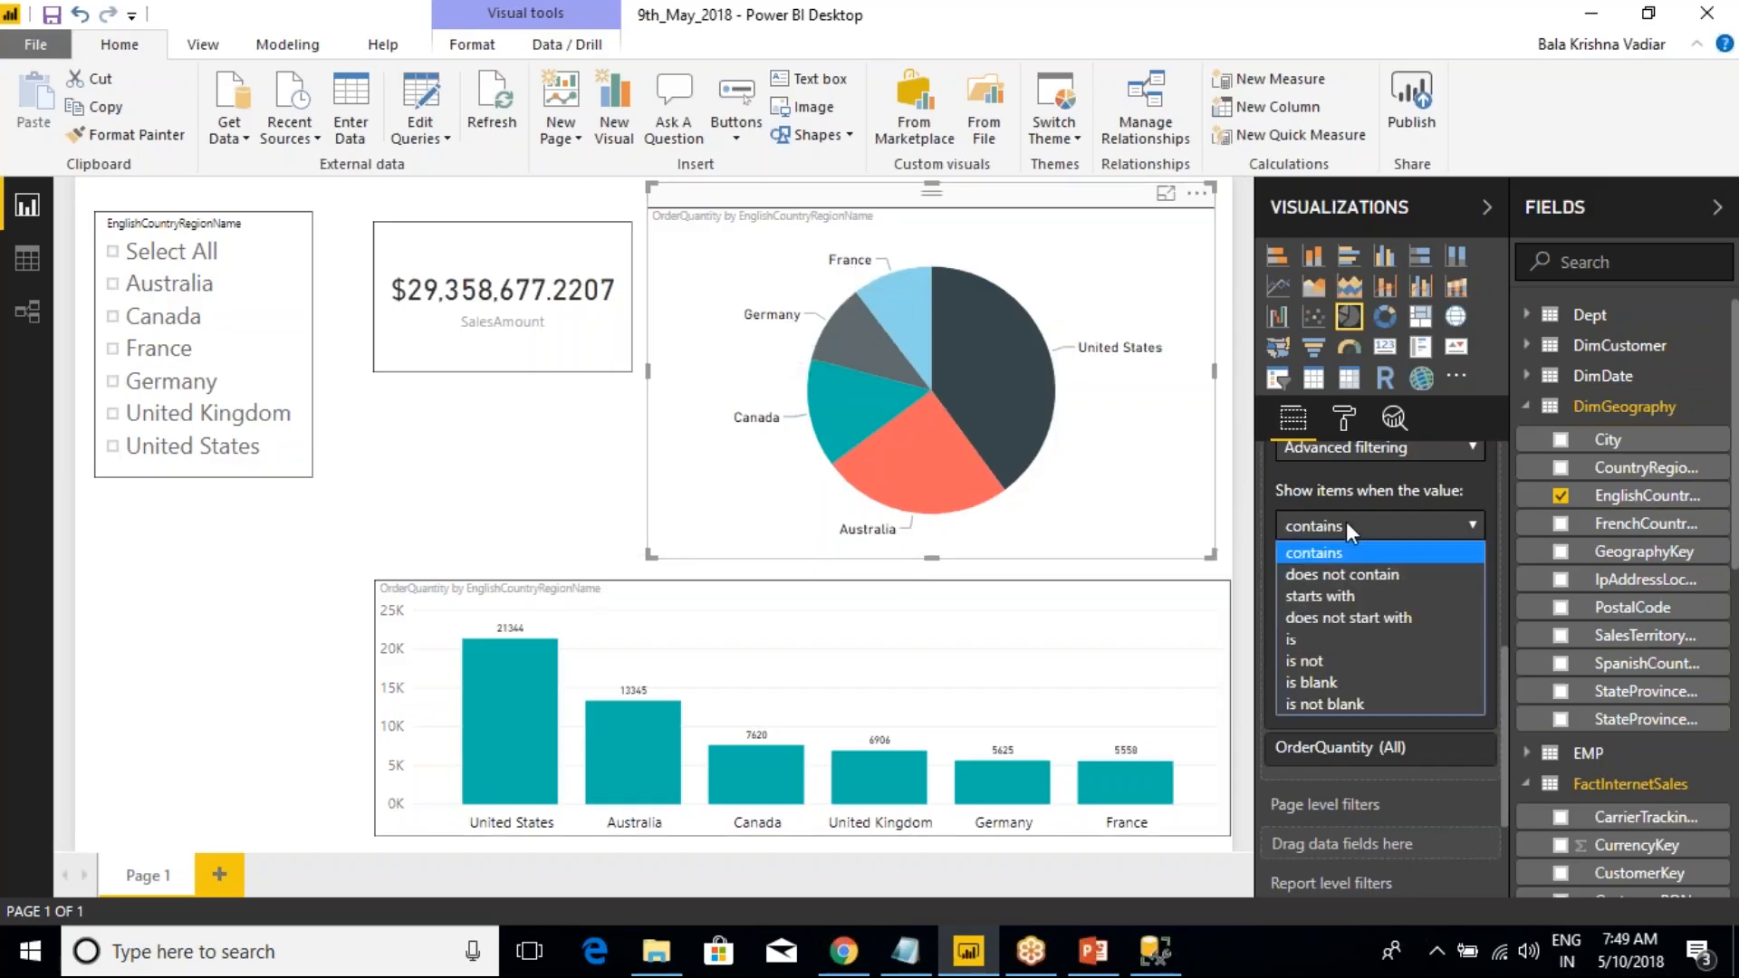
left_click(1346, 596)
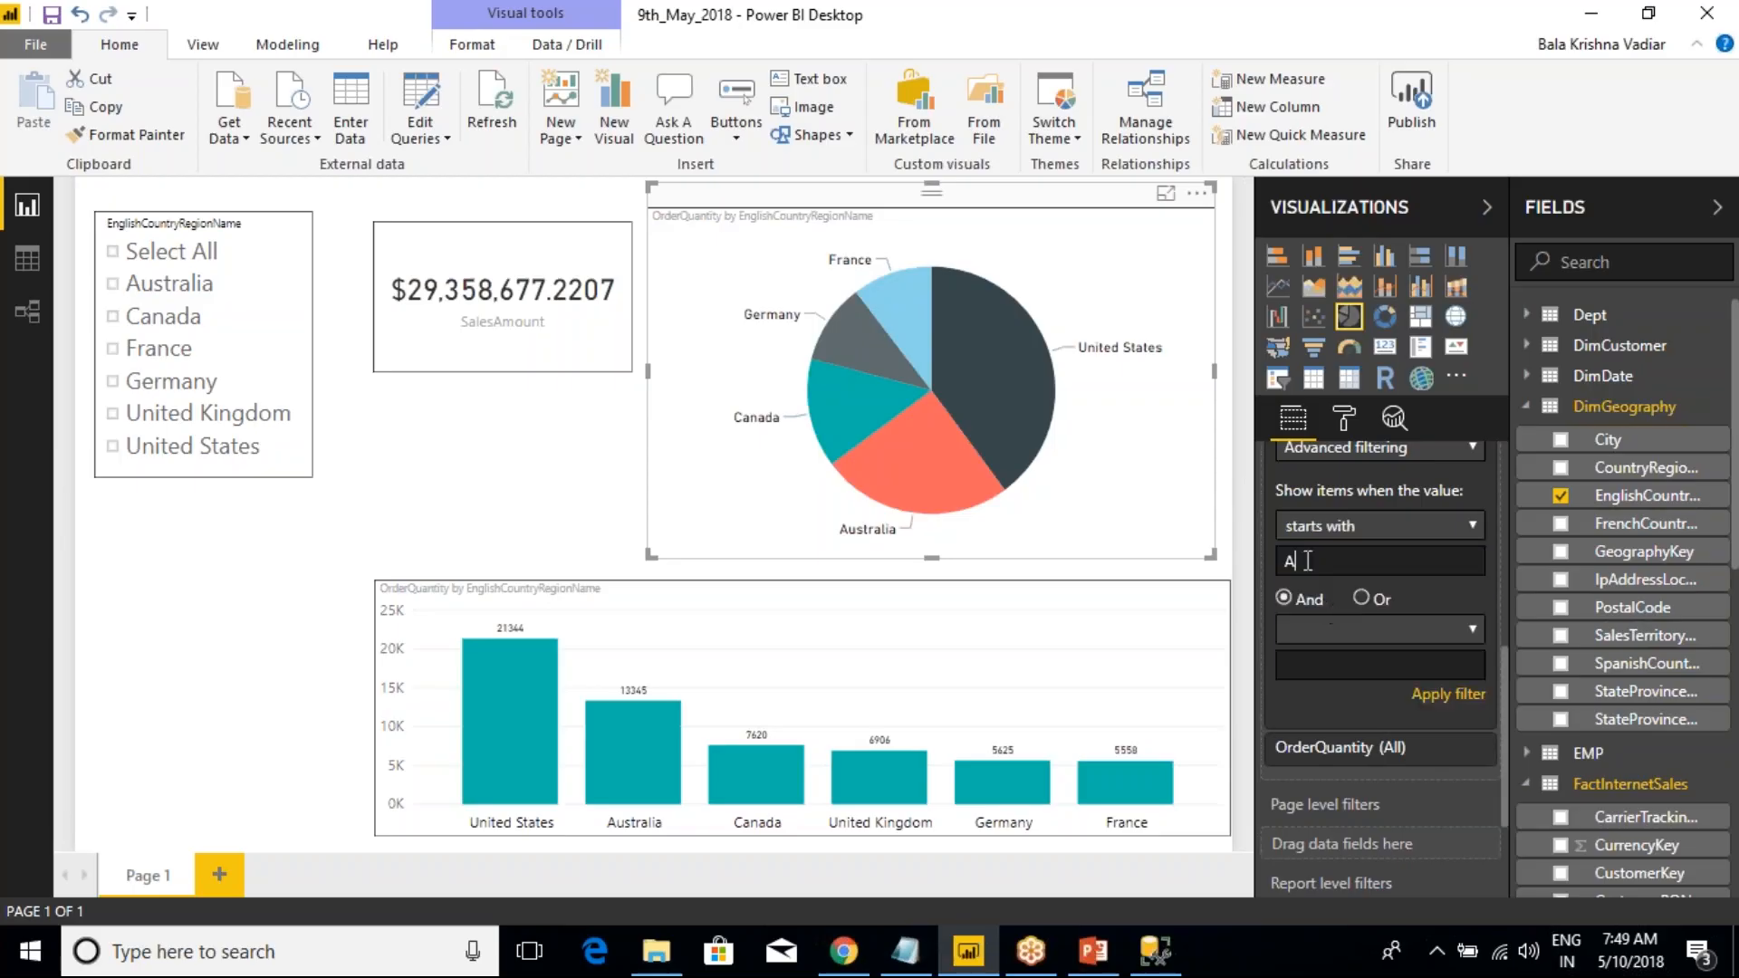
left_click(1454, 697)
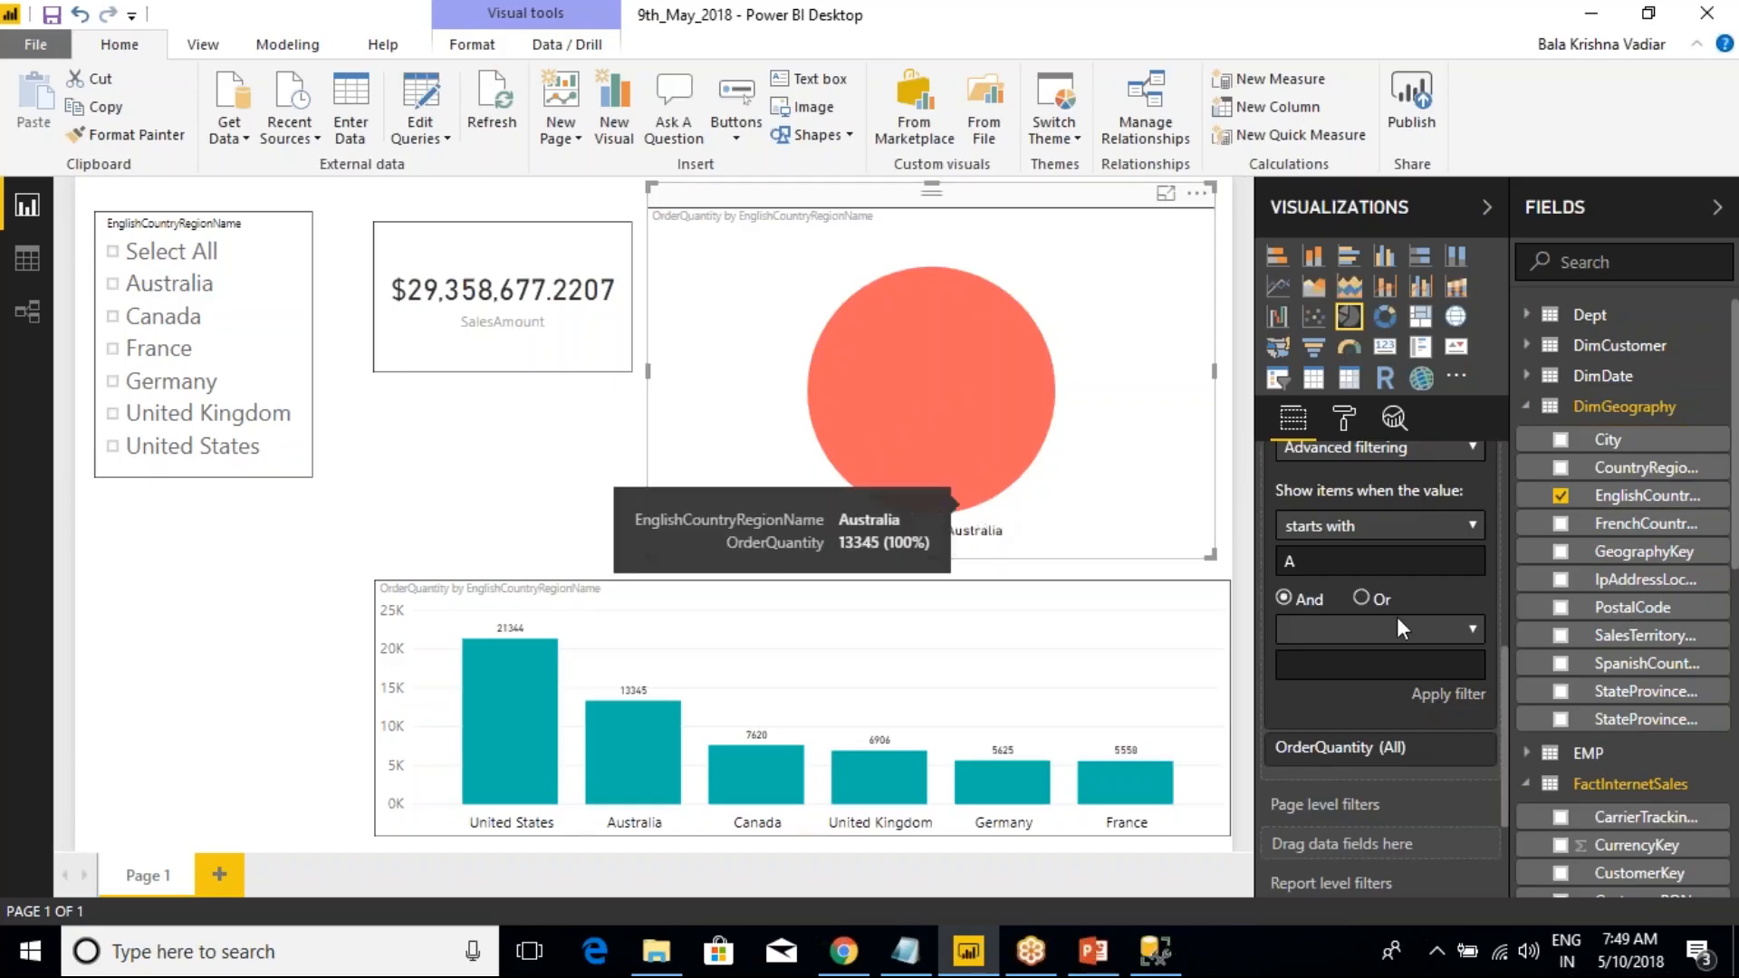
- Review the available conditions and filter types, and clear the pie chart's country filter
left_click(1367, 529)
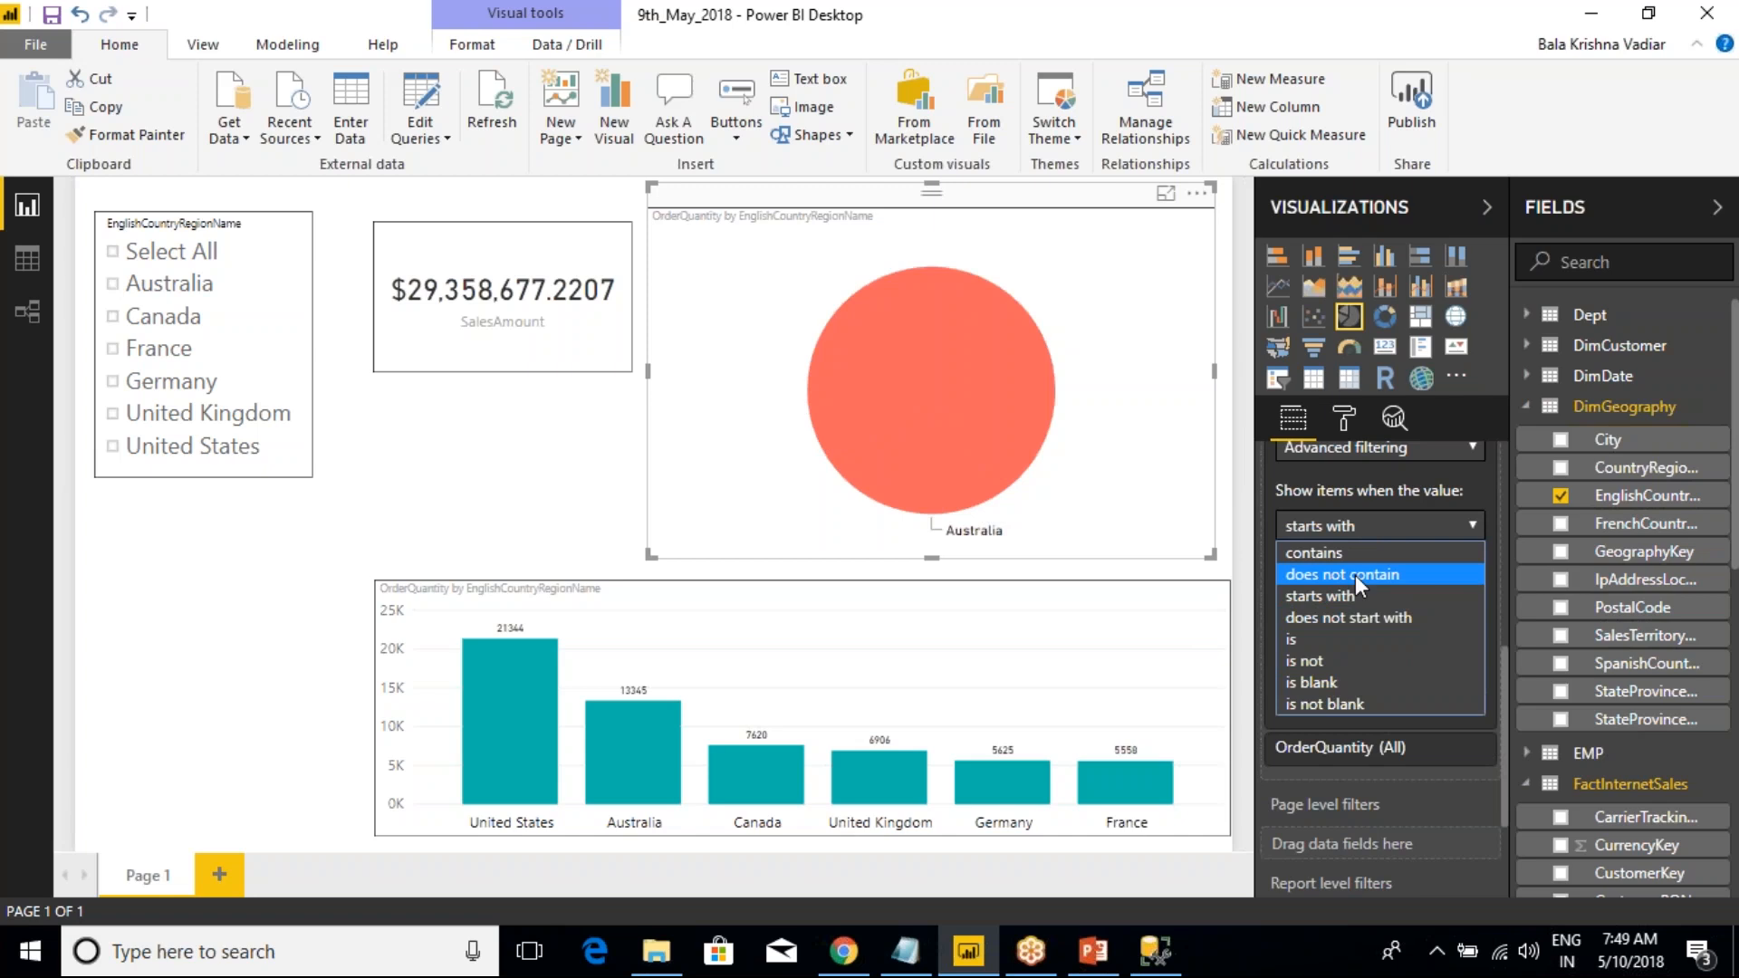
left_click(1371, 526)
scroll(1373, 541, "up", 4)
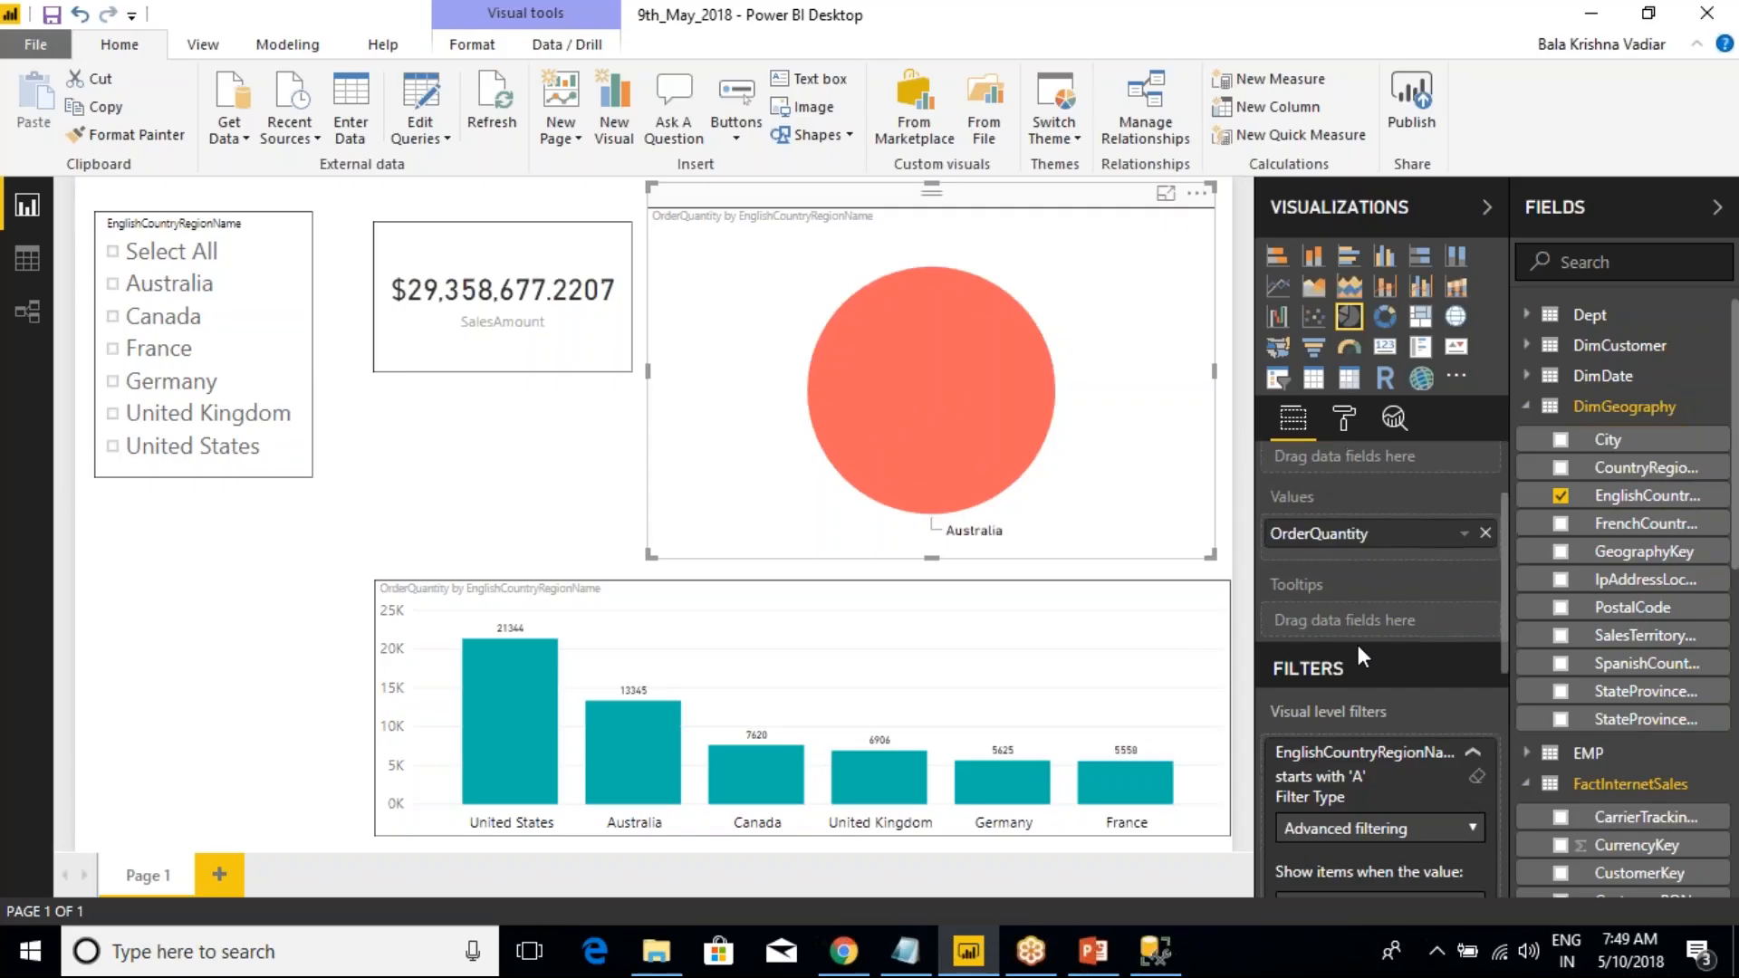
scroll(1356, 645, "down", 4)
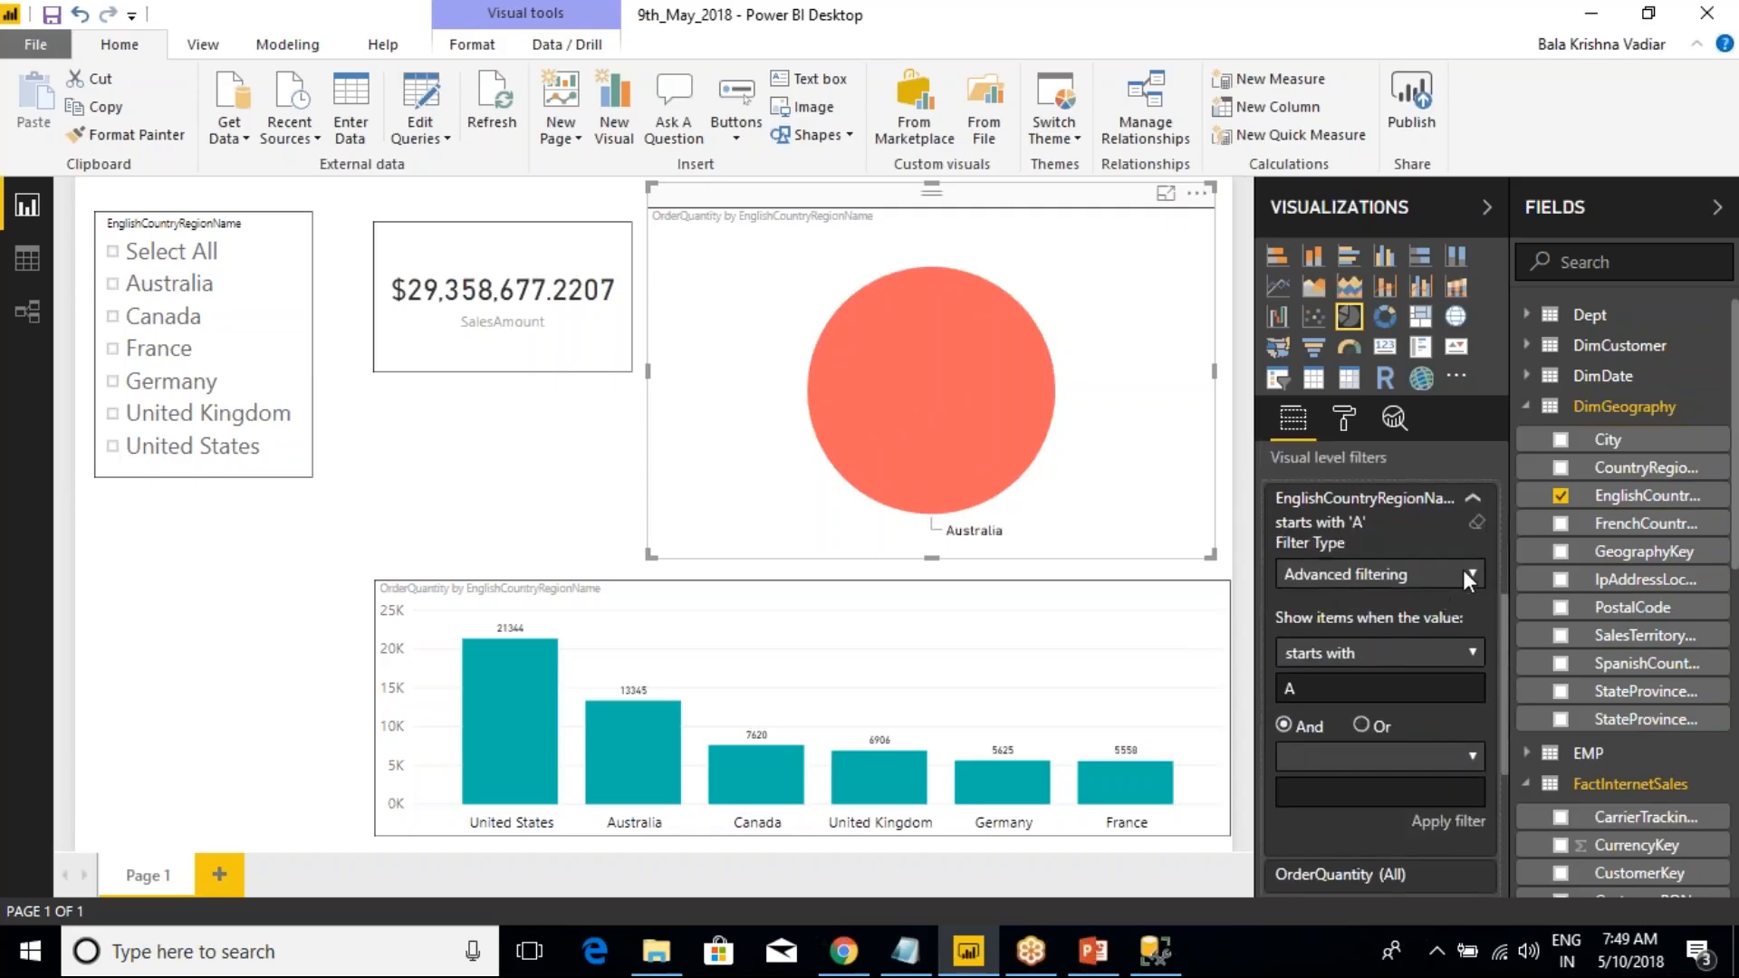
left_click(1442, 576)
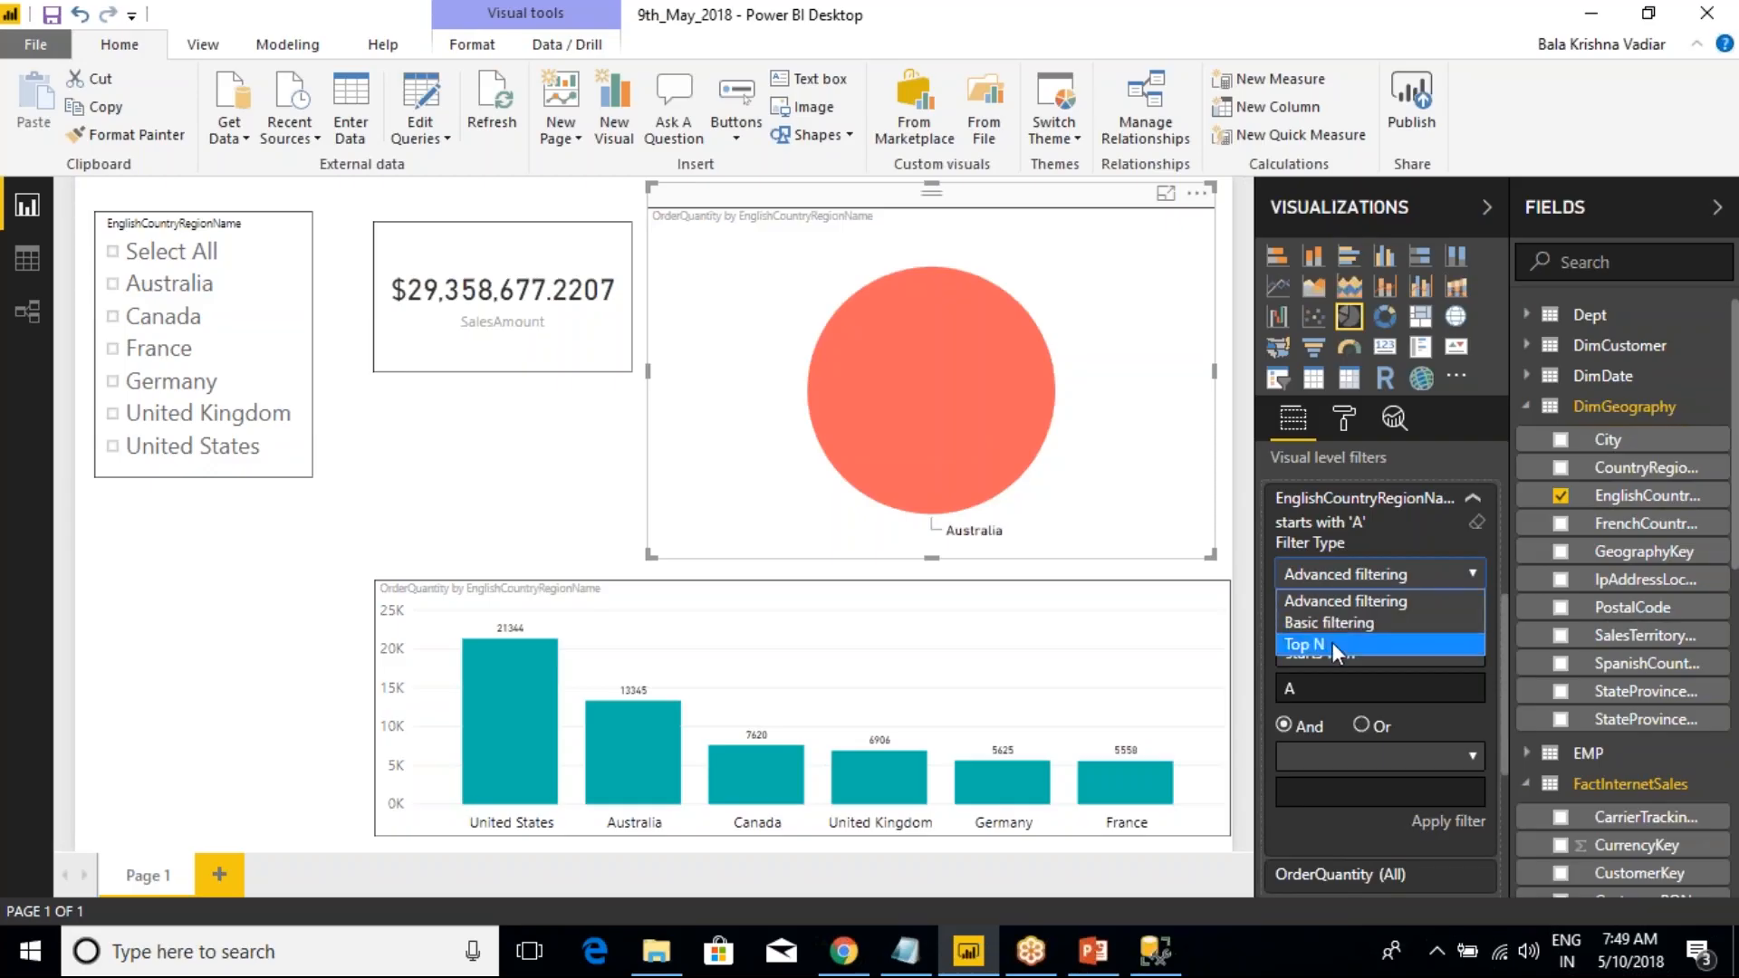
left_click(1476, 525)
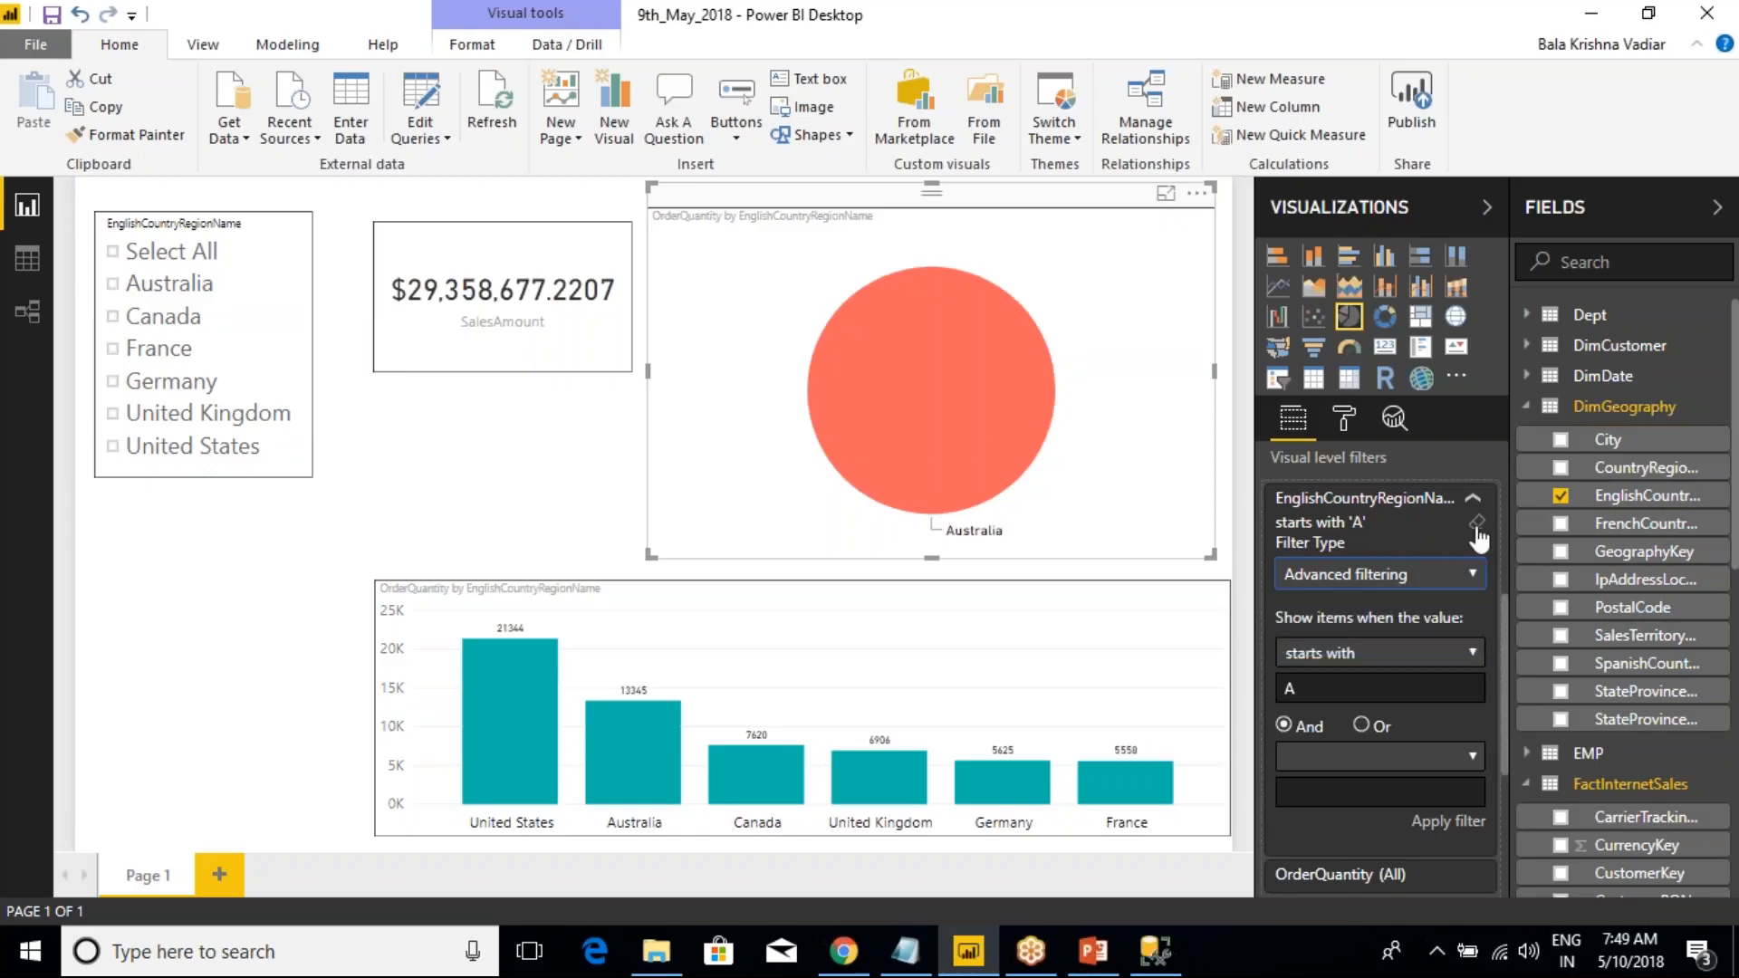
- Select the pie chart's United States slice to cross-highlight the other visuals, and clear the selection
left_click(925, 273)
left_click(940, 356)
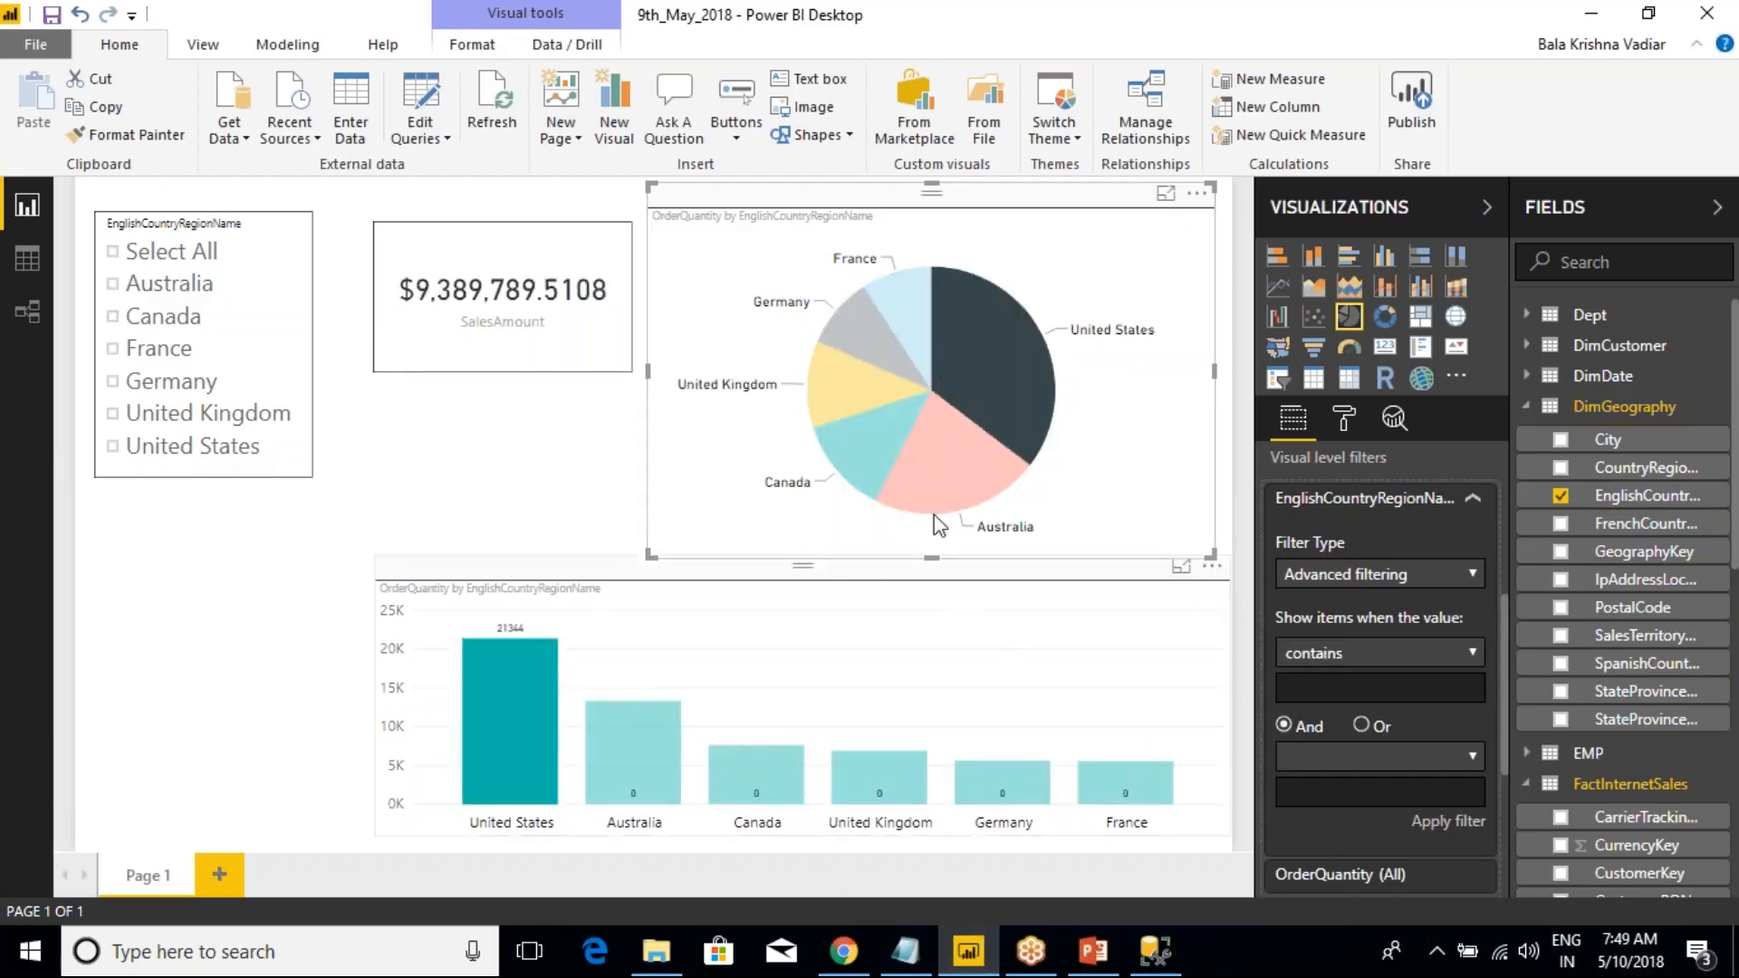
left_click(969, 342)
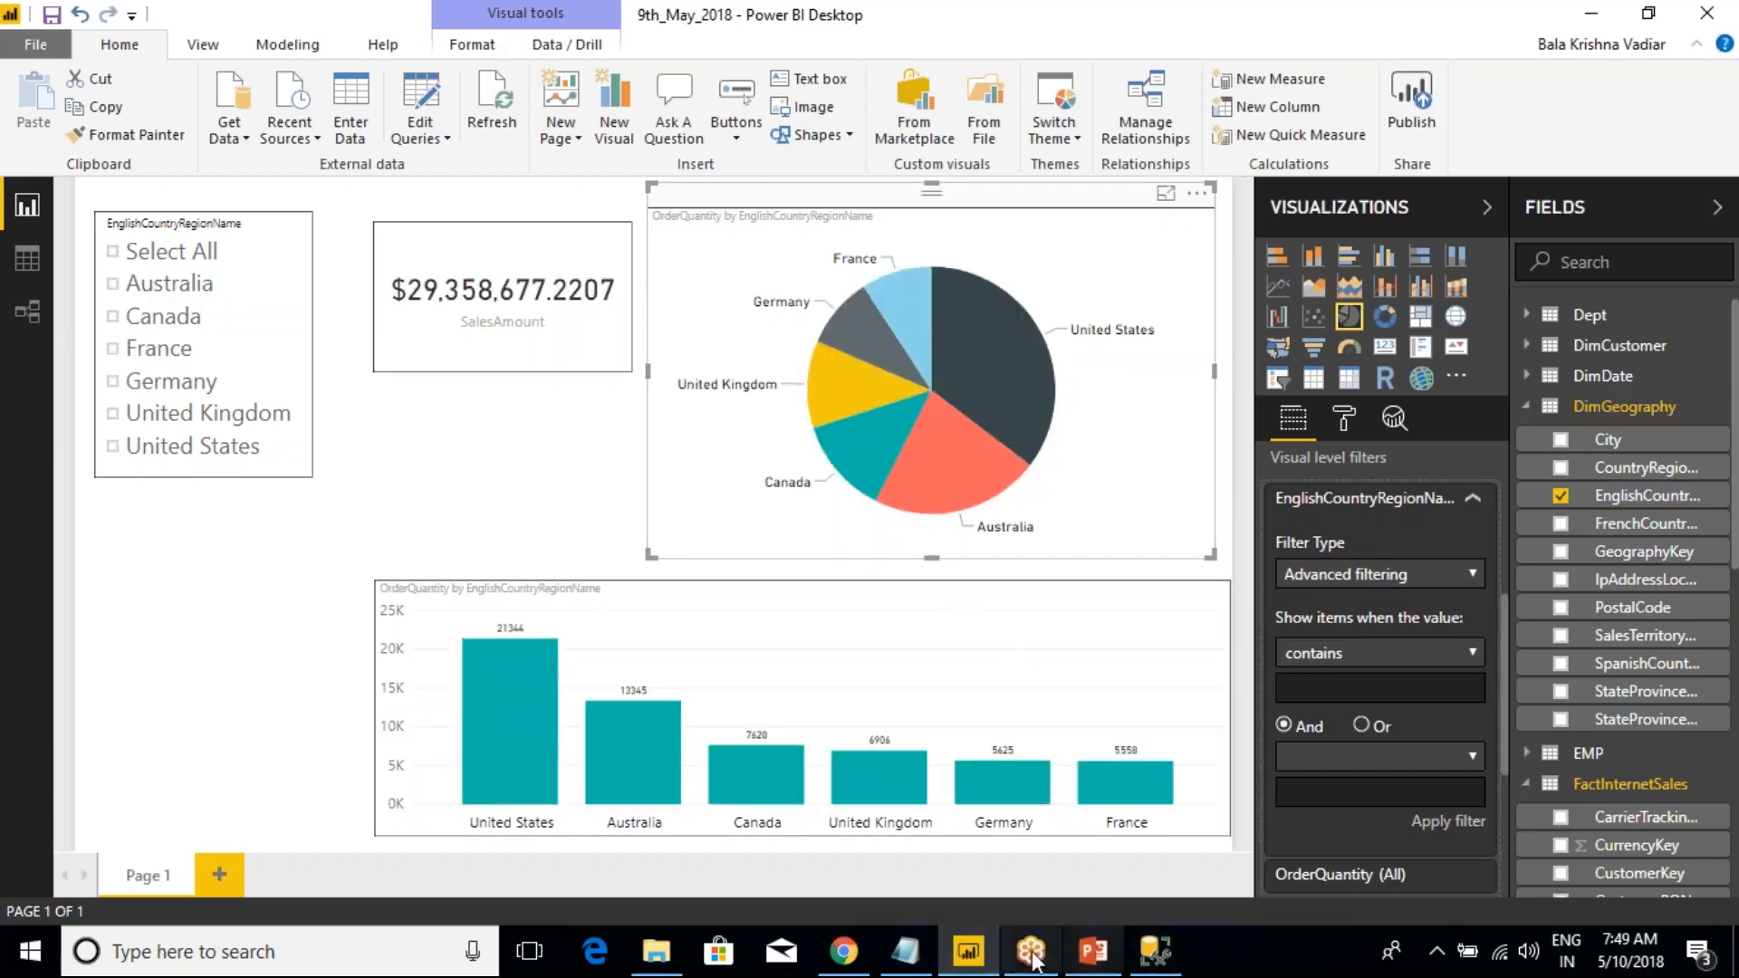
- Switch to the Notepad class notes and review the Visual filter types and the Page entry in the filter types list
left_click(917, 960)
left_click_drag(883, 693, 12, 549)
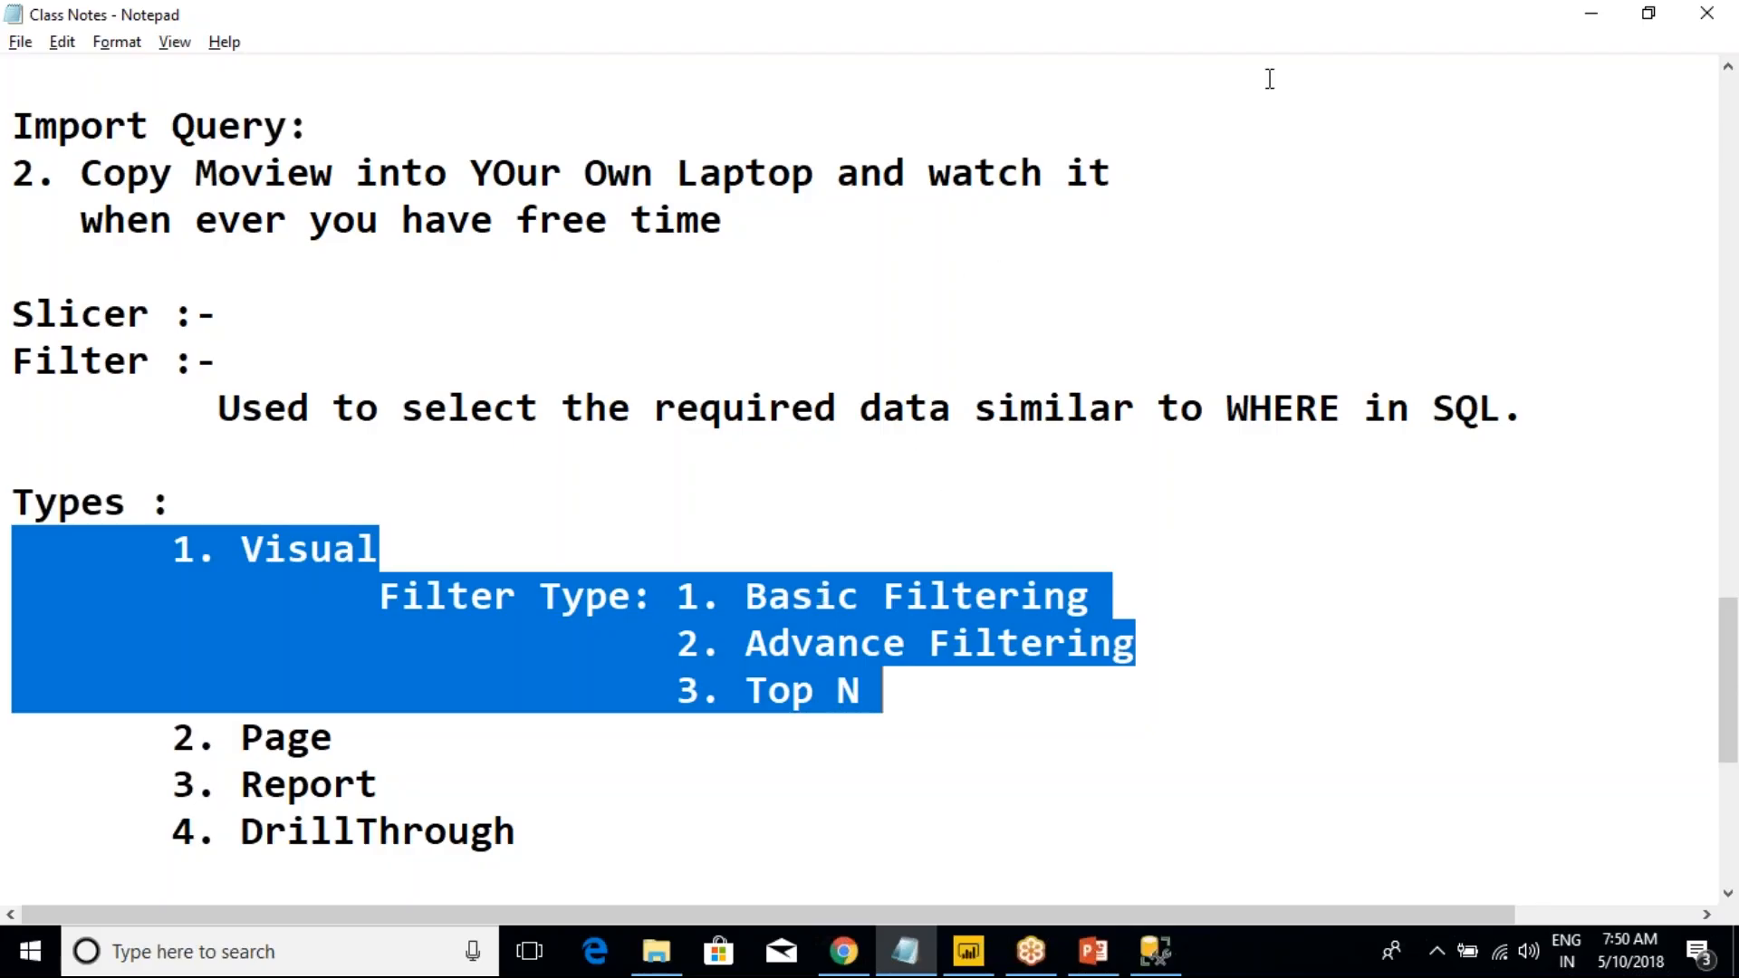
left_click(1627, 43)
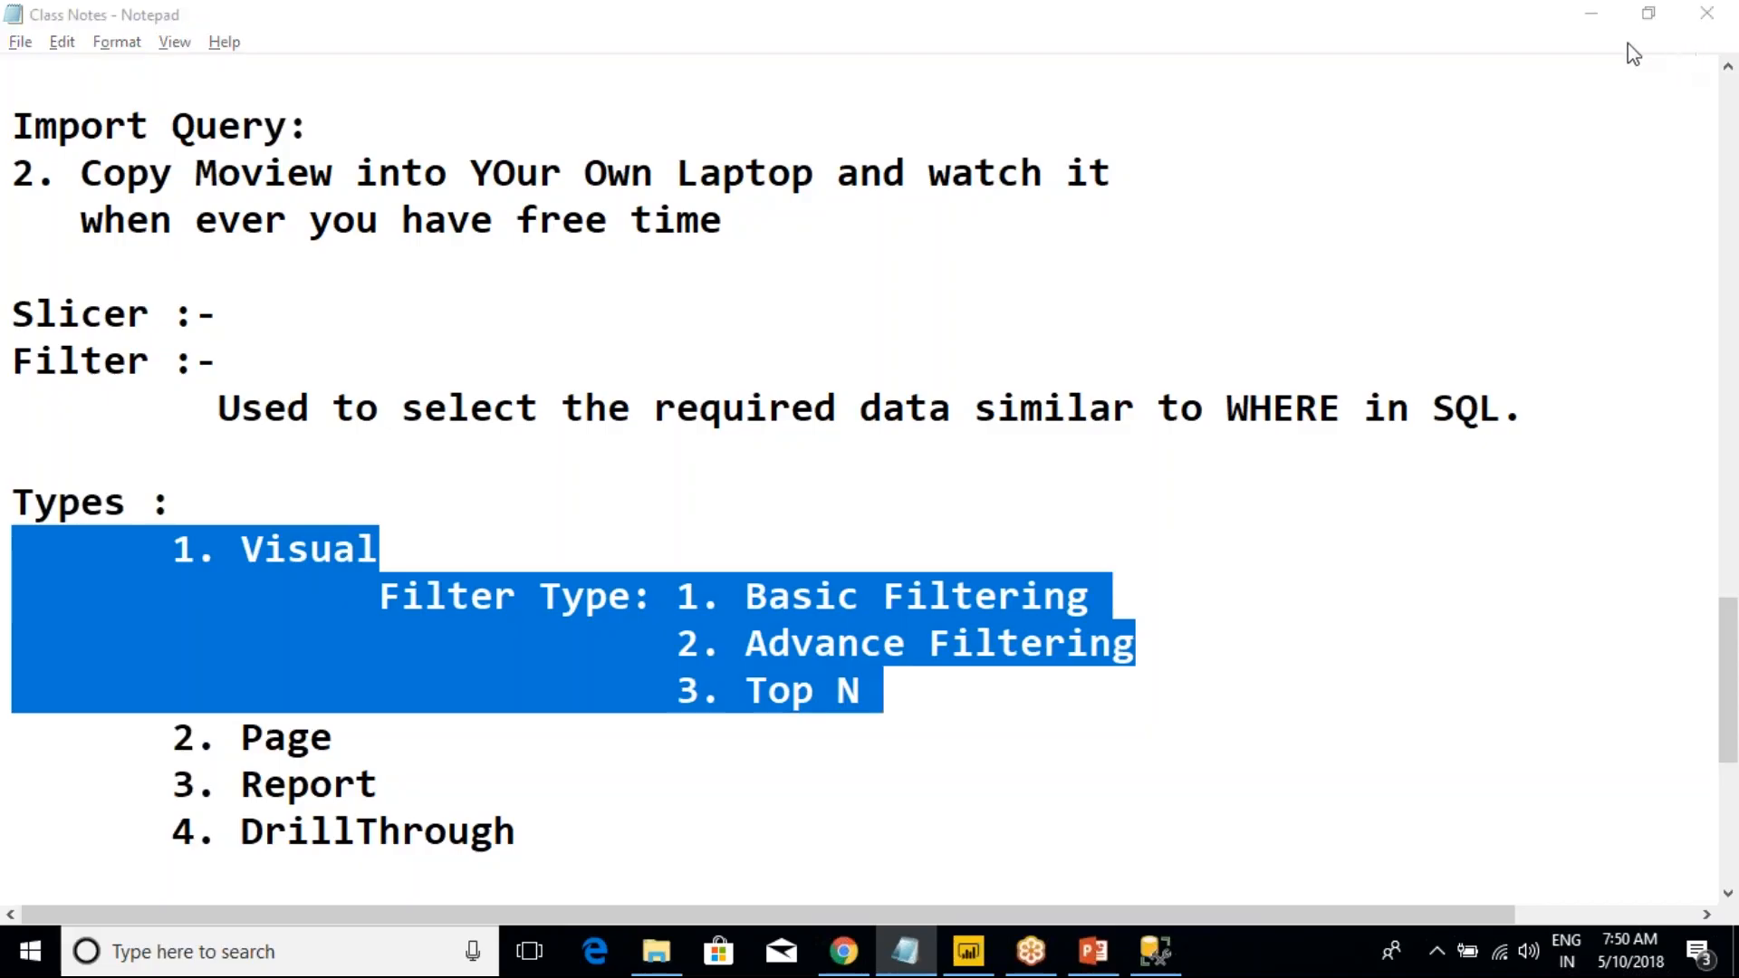
left_click(868, 642)
scroll(652, 652, "down", 1)
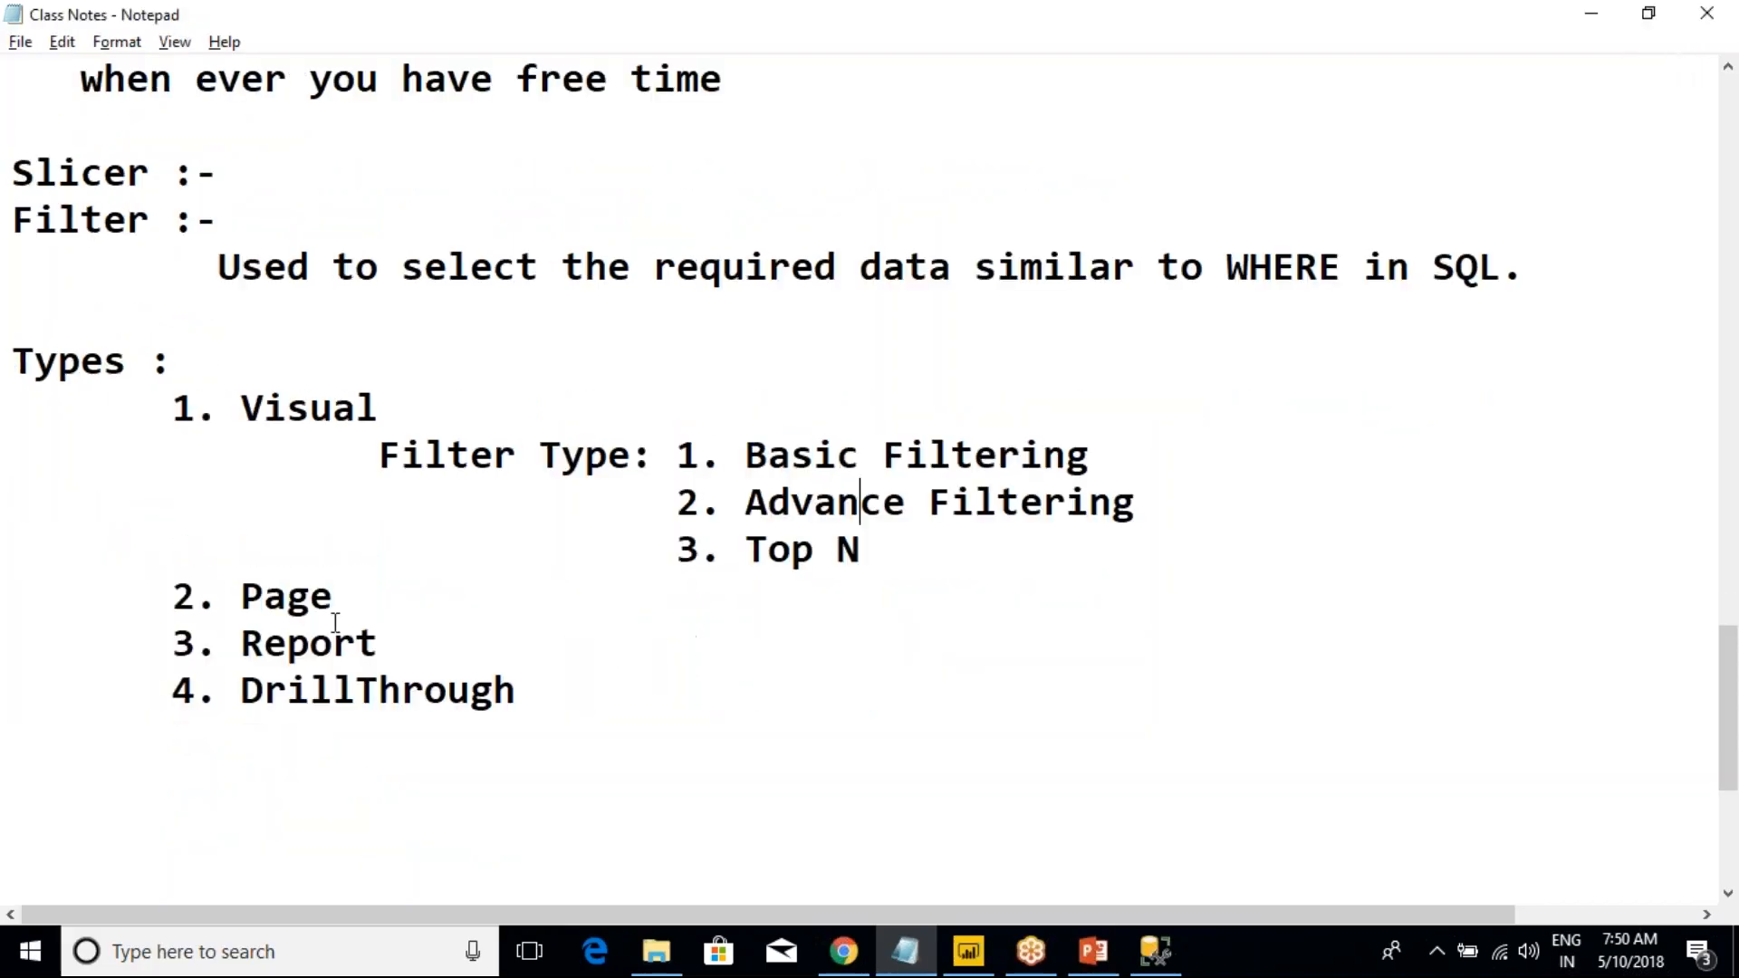
left_click(181, 596)
left_click(357, 608, "shift")
left_click(357, 609)
- Return to Power BI Desktop, set the pie chart's country filter type to Basic filtering and collapse that filter
key("alt+Tab")
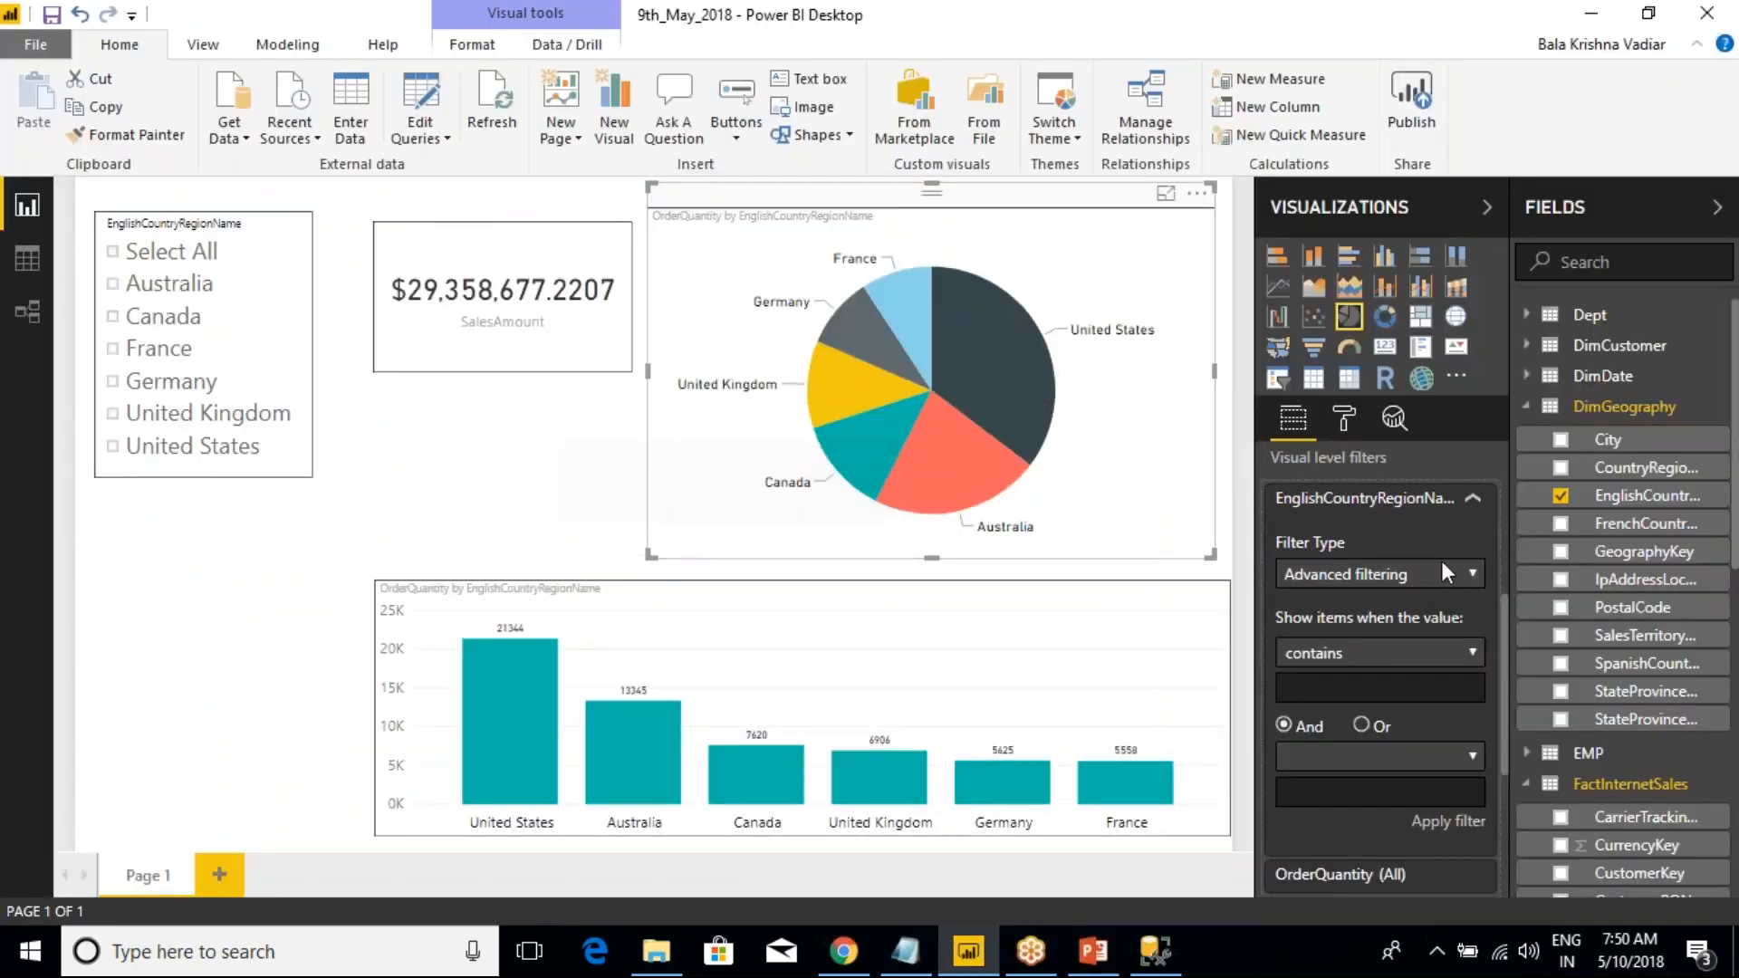
scroll(1328, 598, "up", 2)
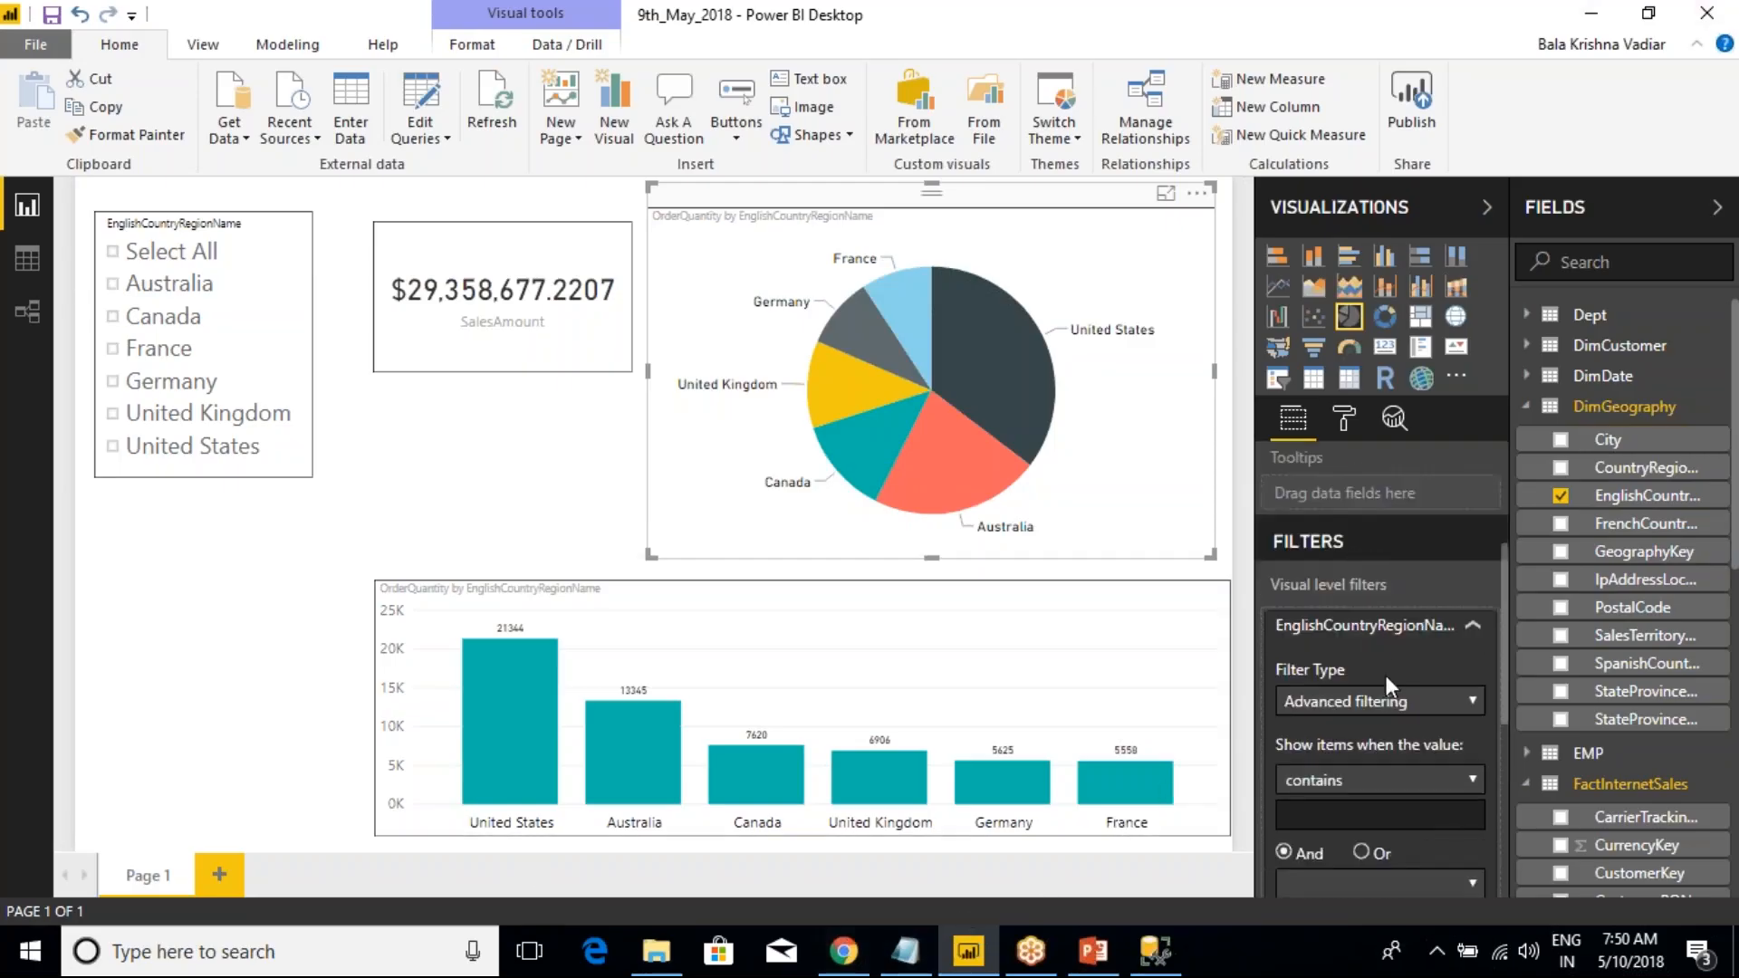
left_click(1381, 634)
left_click(1392, 634)
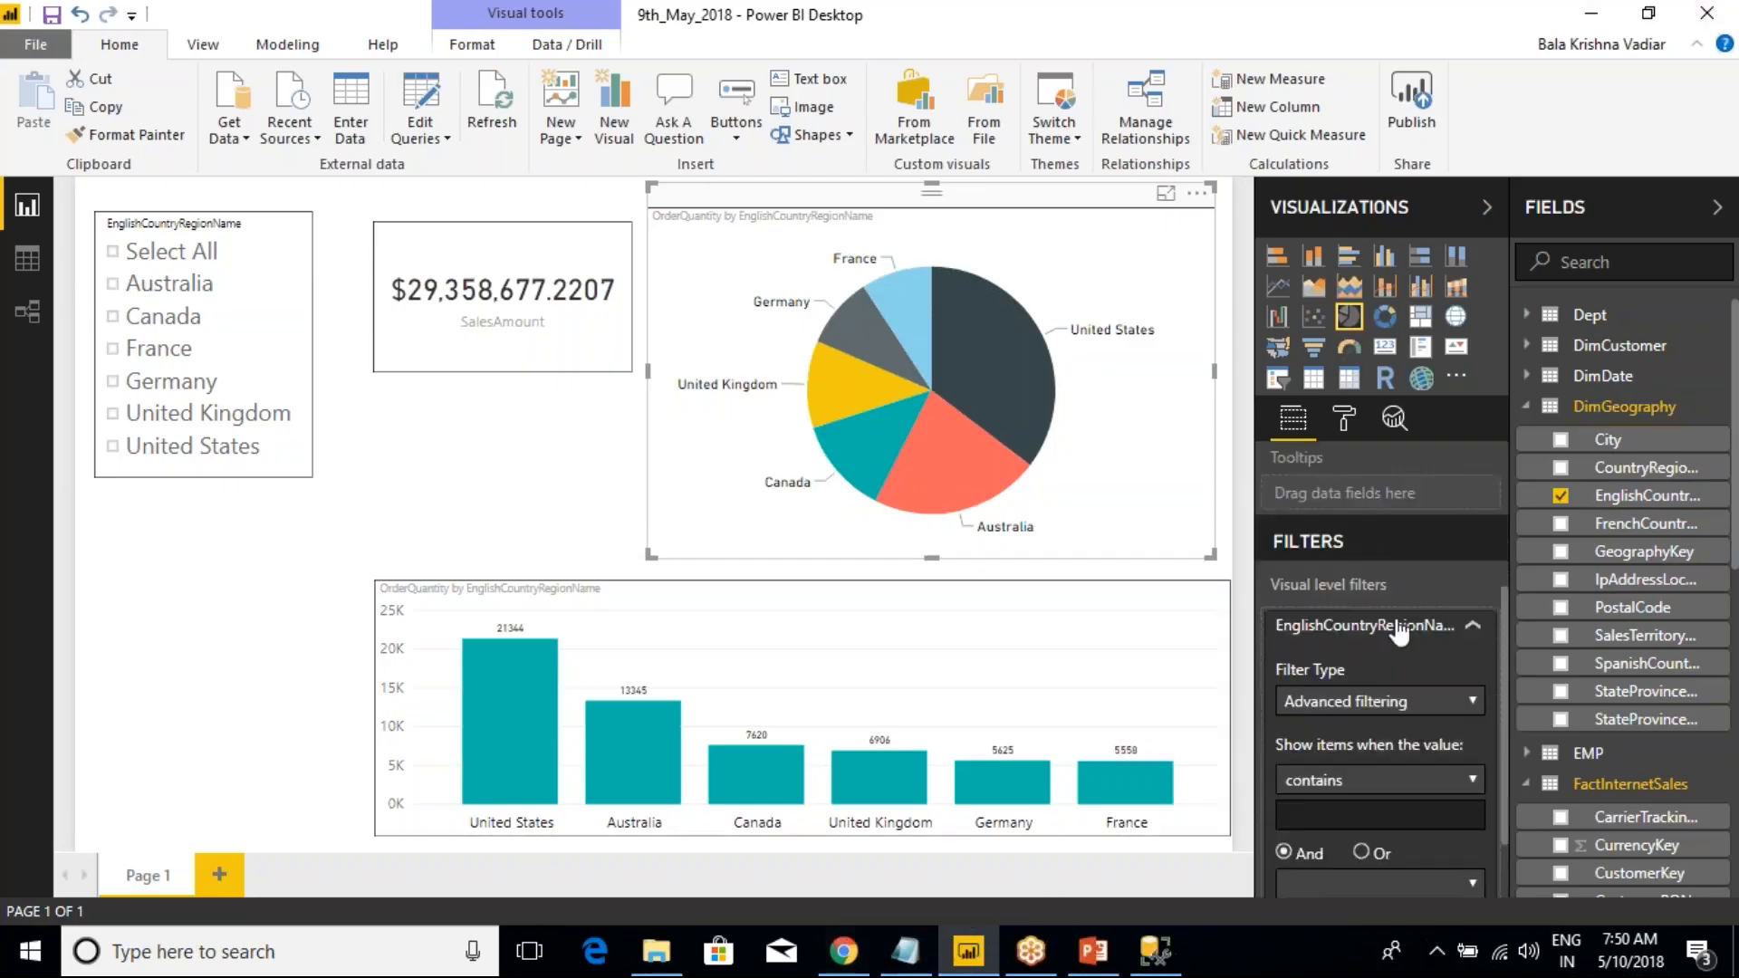
left_click(1383, 701)
left_click(1331, 738)
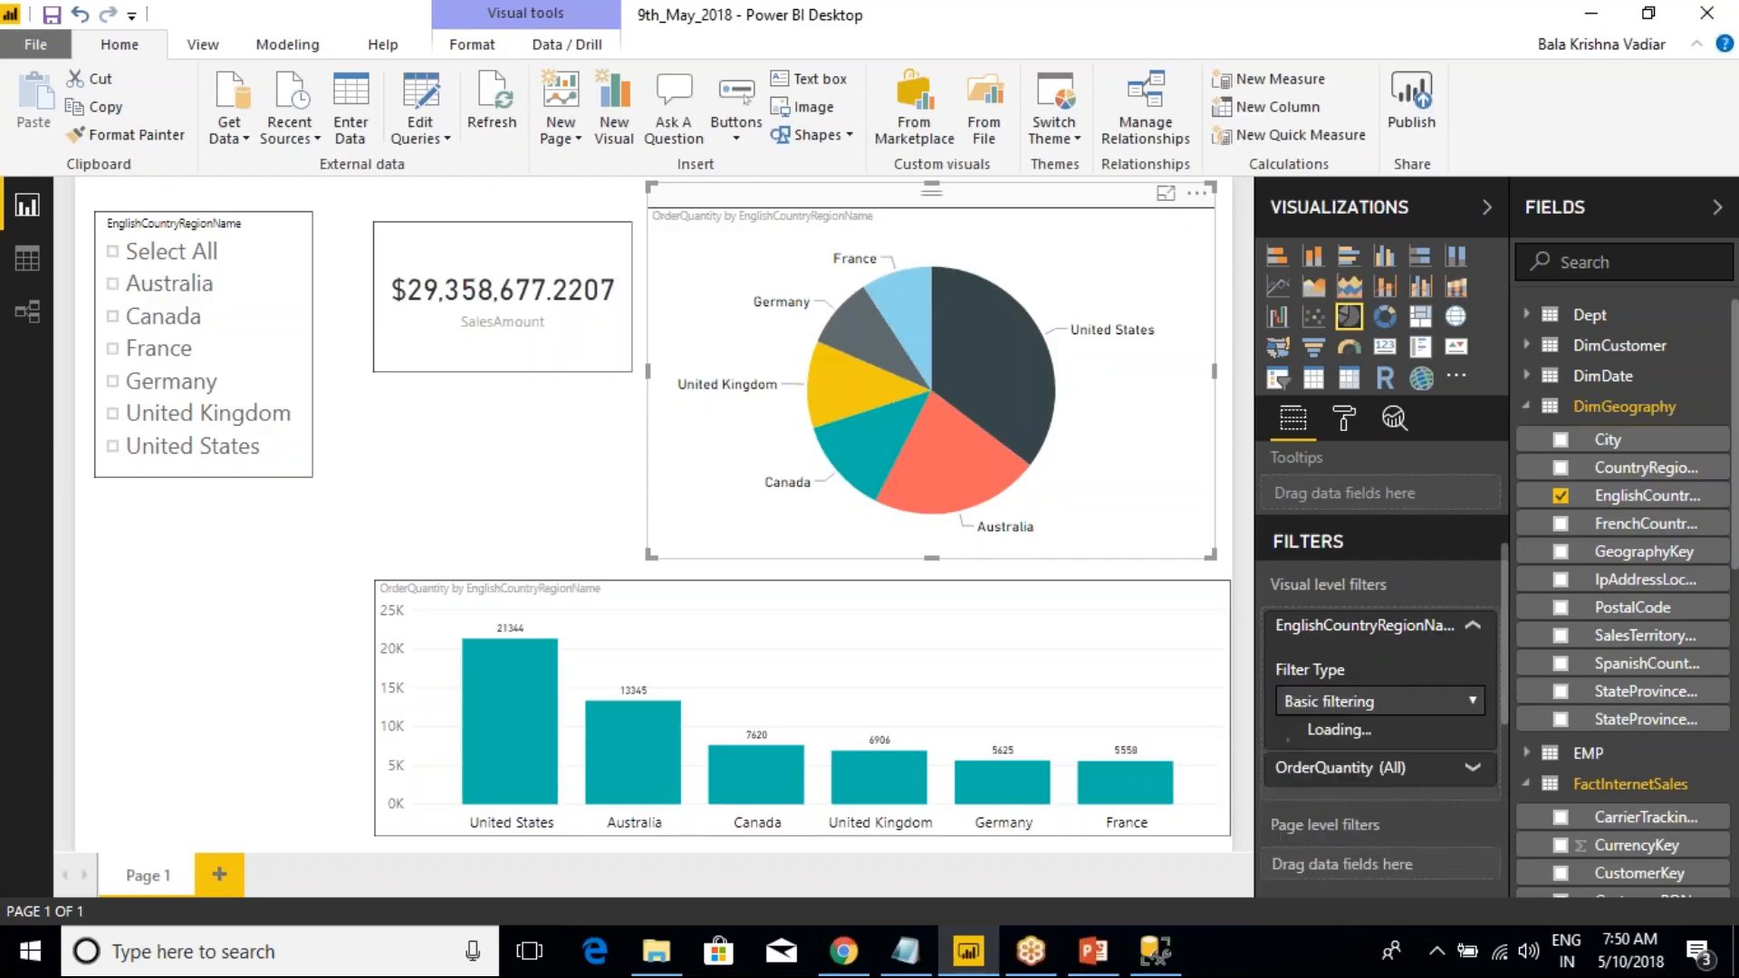
left_click(1415, 632)
scroll(1406, 676, "down", 1)
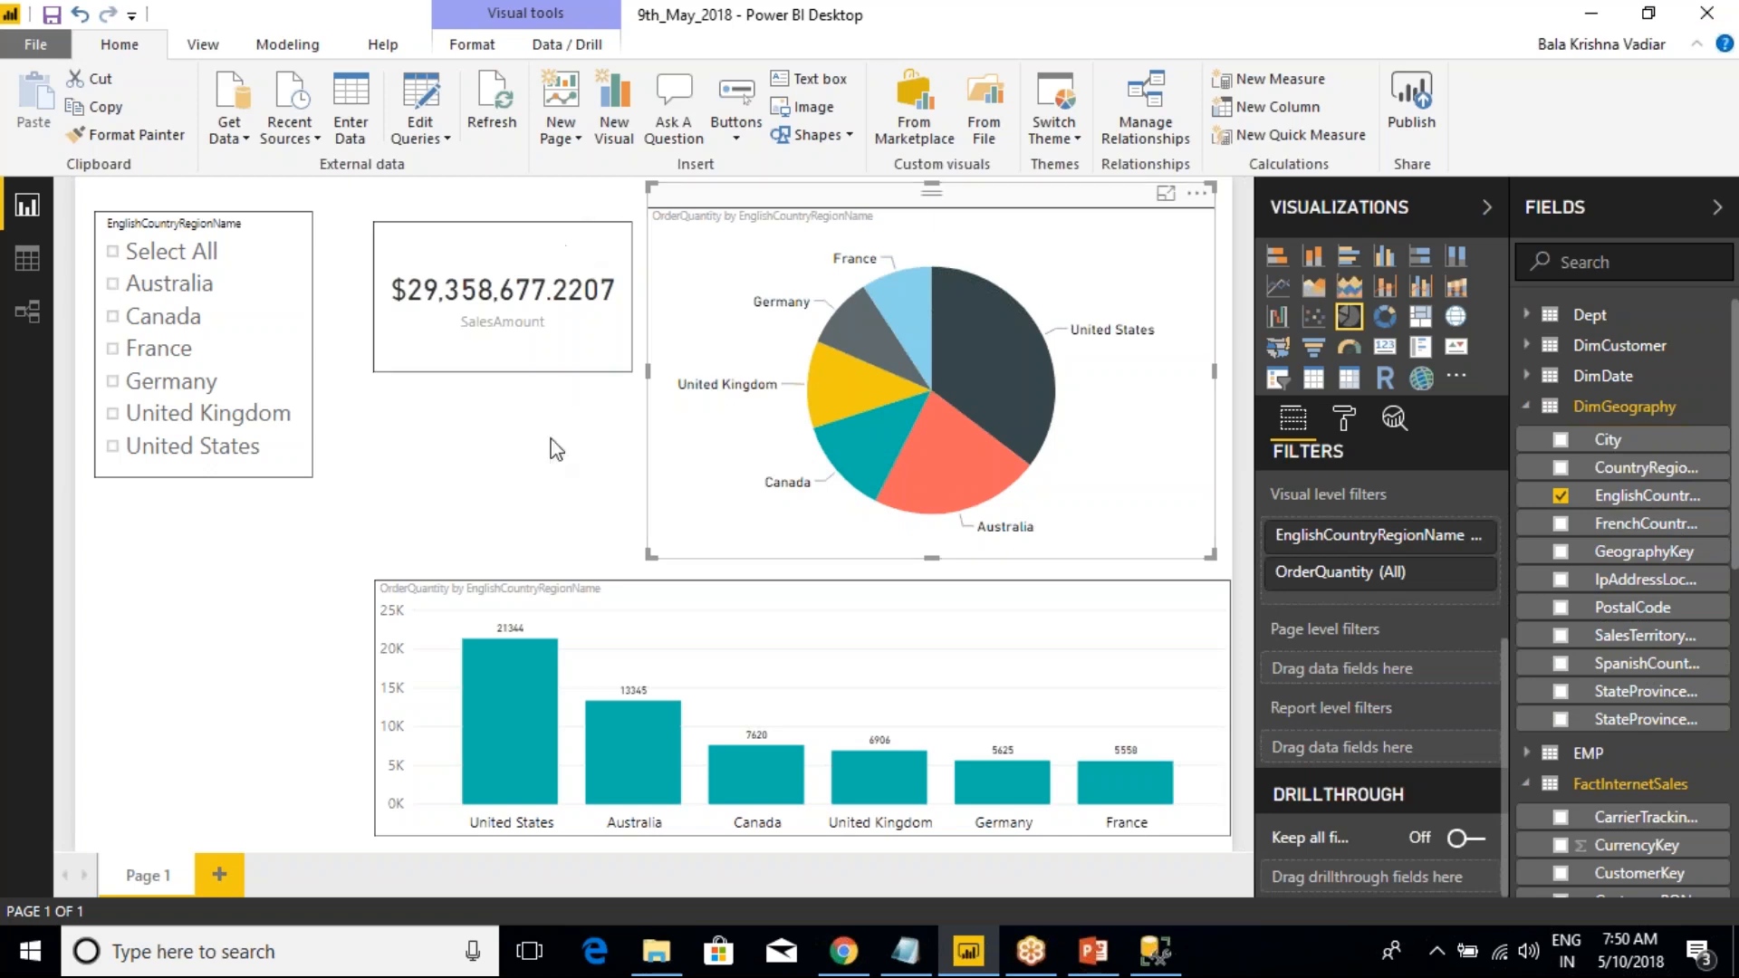
- Deselect the pie chart and examine the duplicate and rename options offered for Page 1
left_click(341, 525)
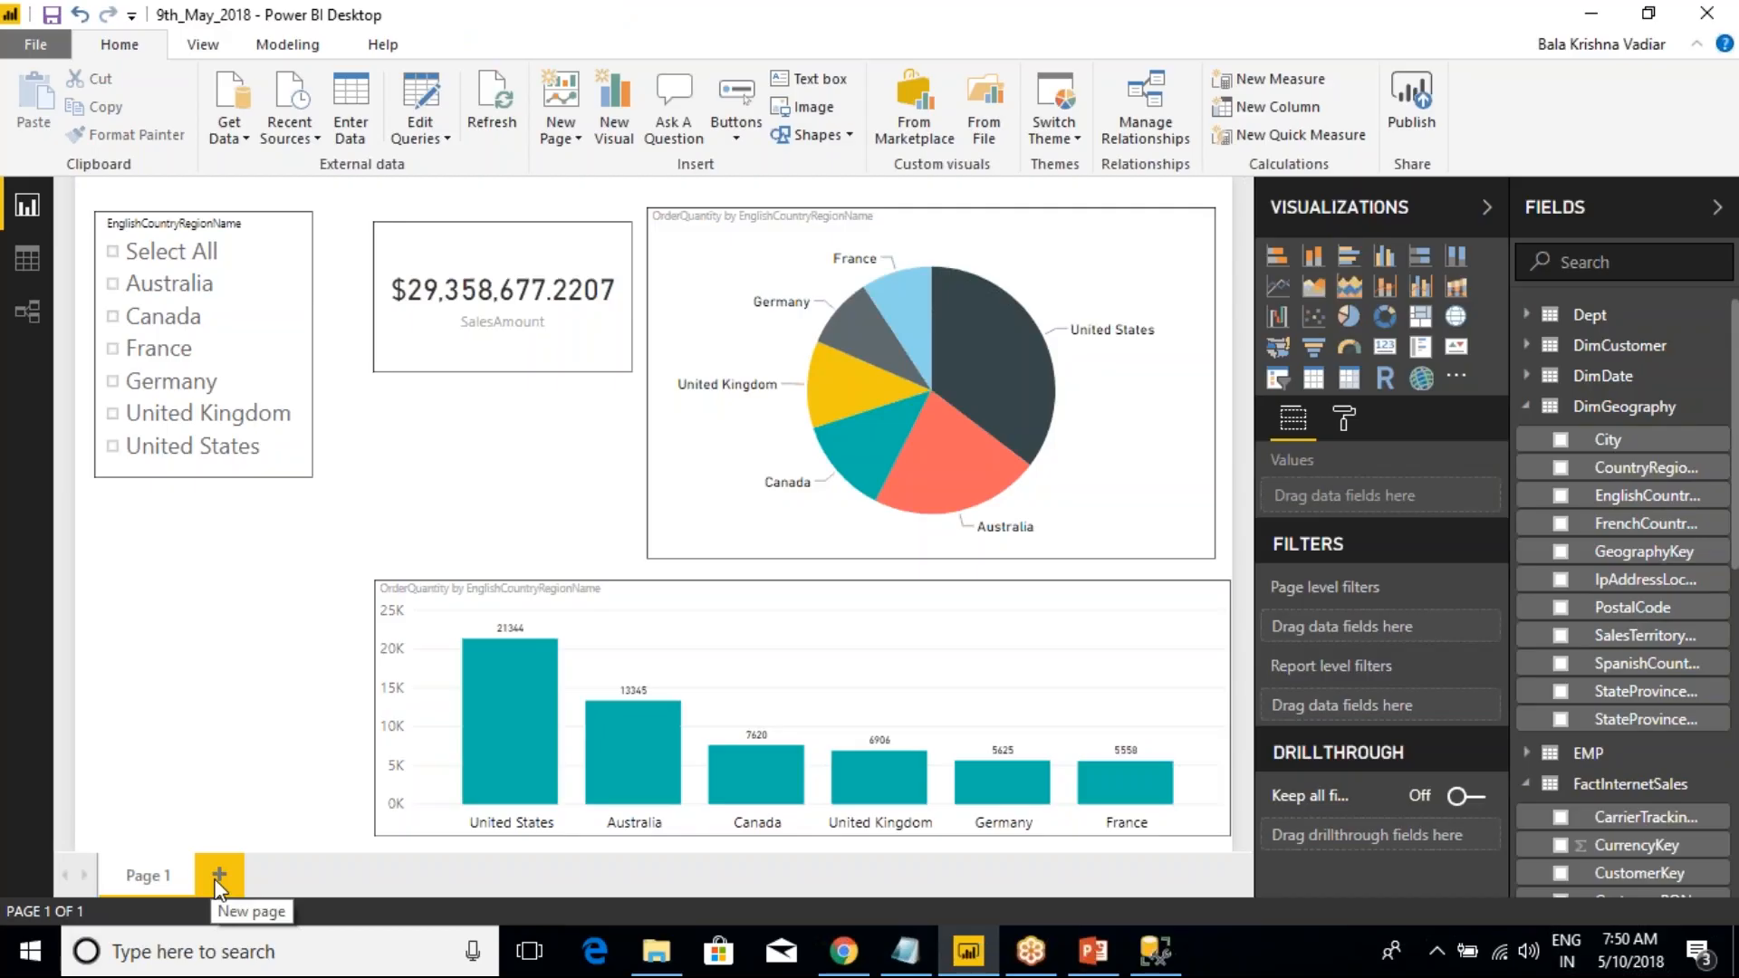
right_click(145, 876)
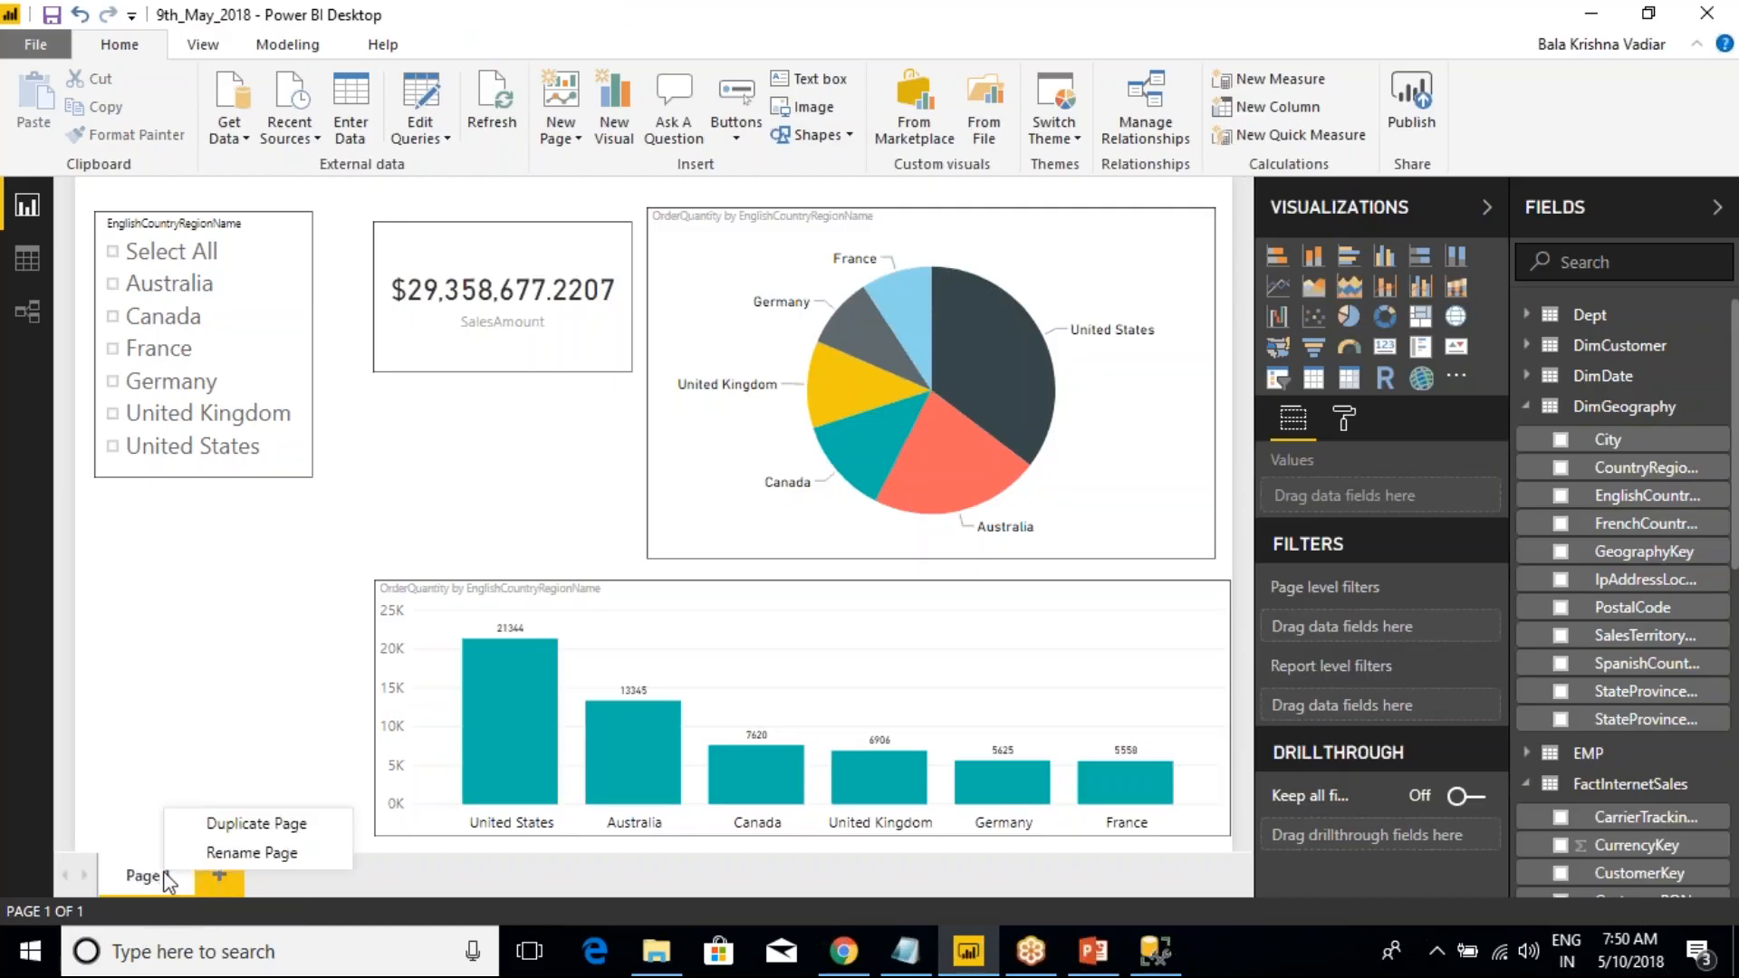
left_click(181, 745)
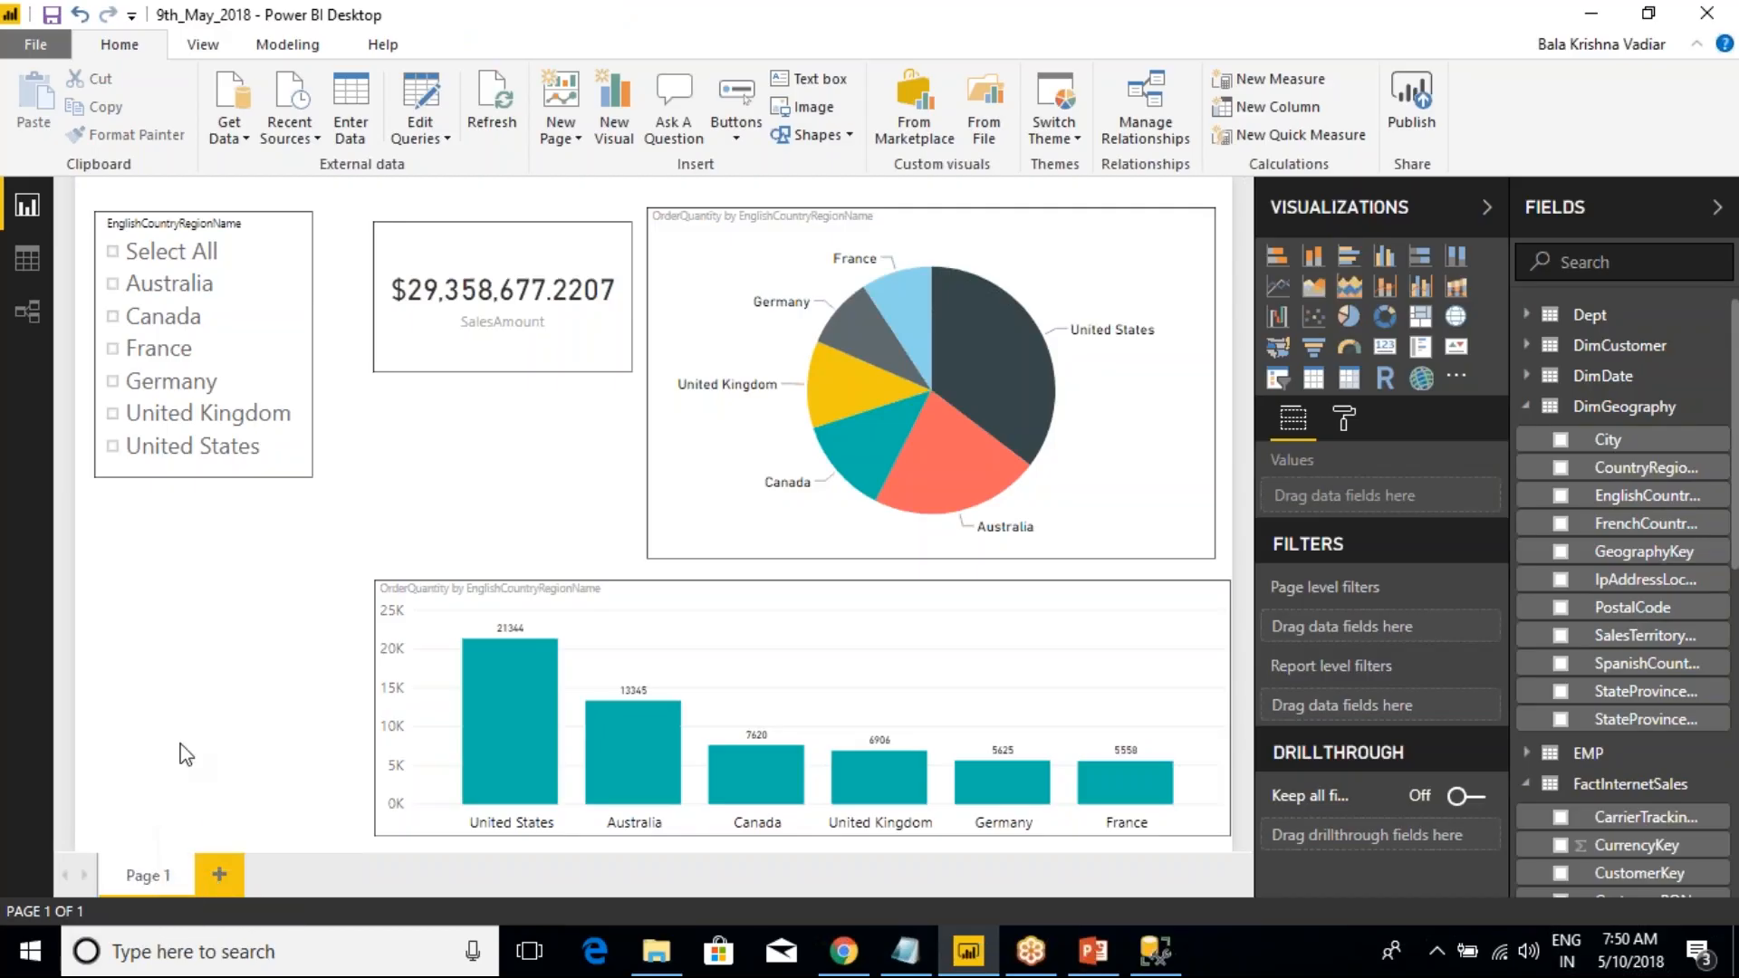
right_click(128, 883)
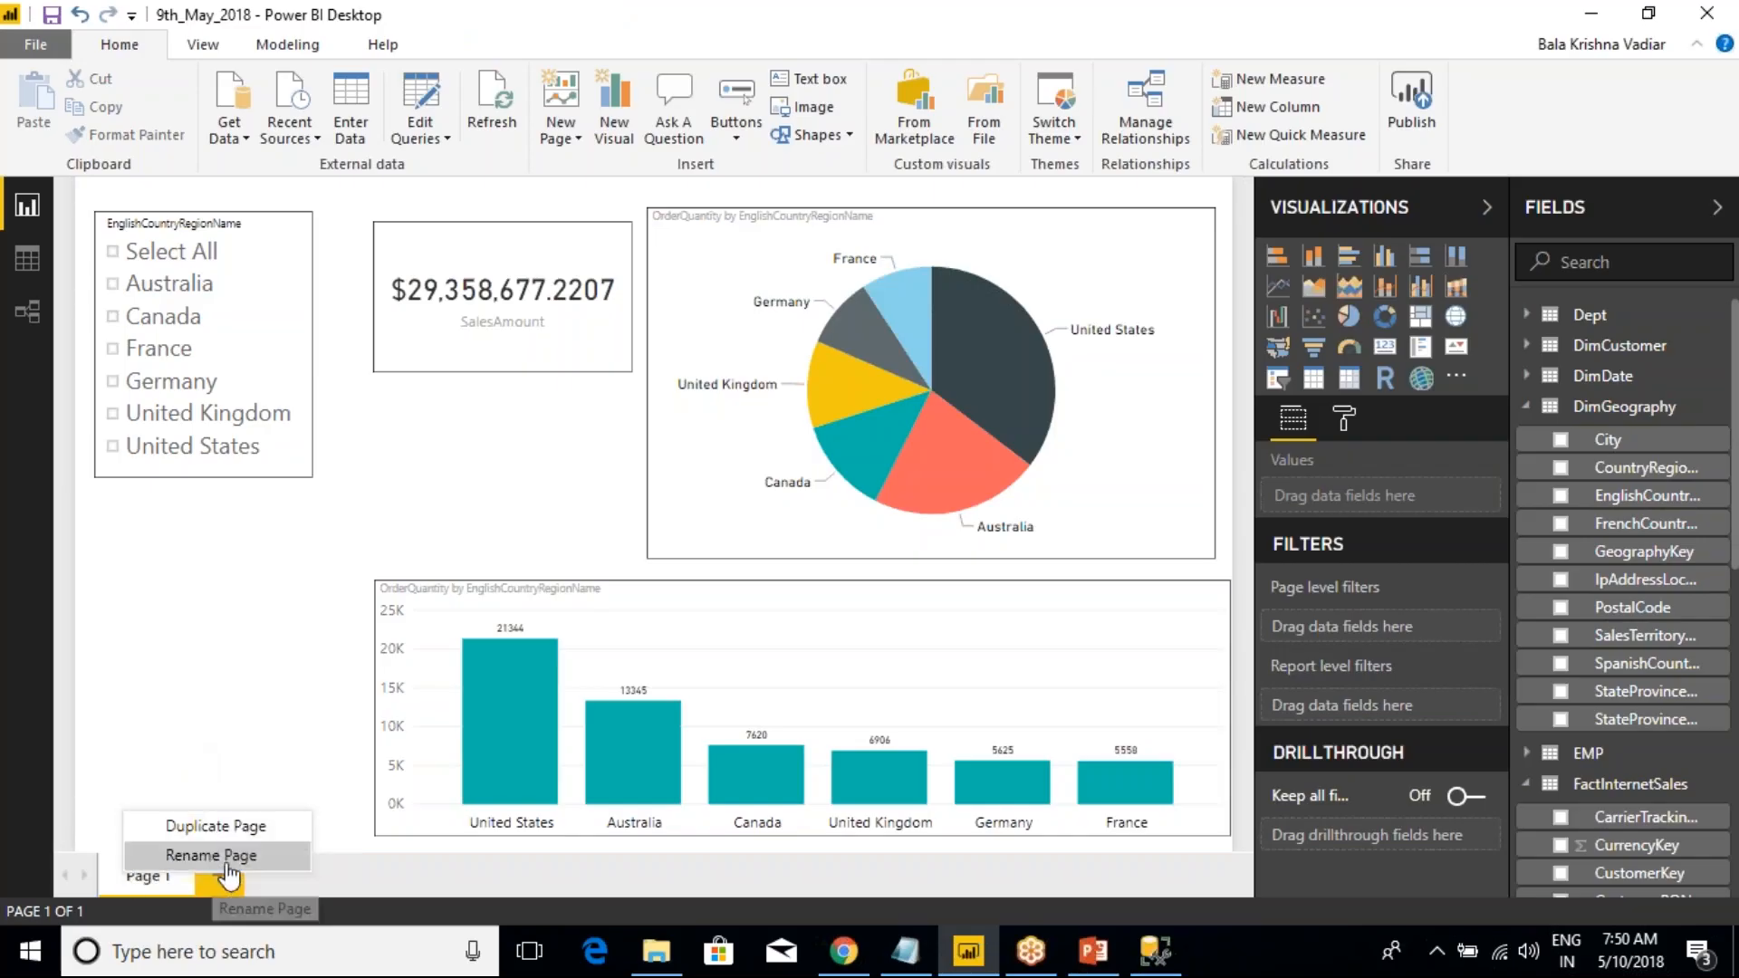
left_click(423, 861)
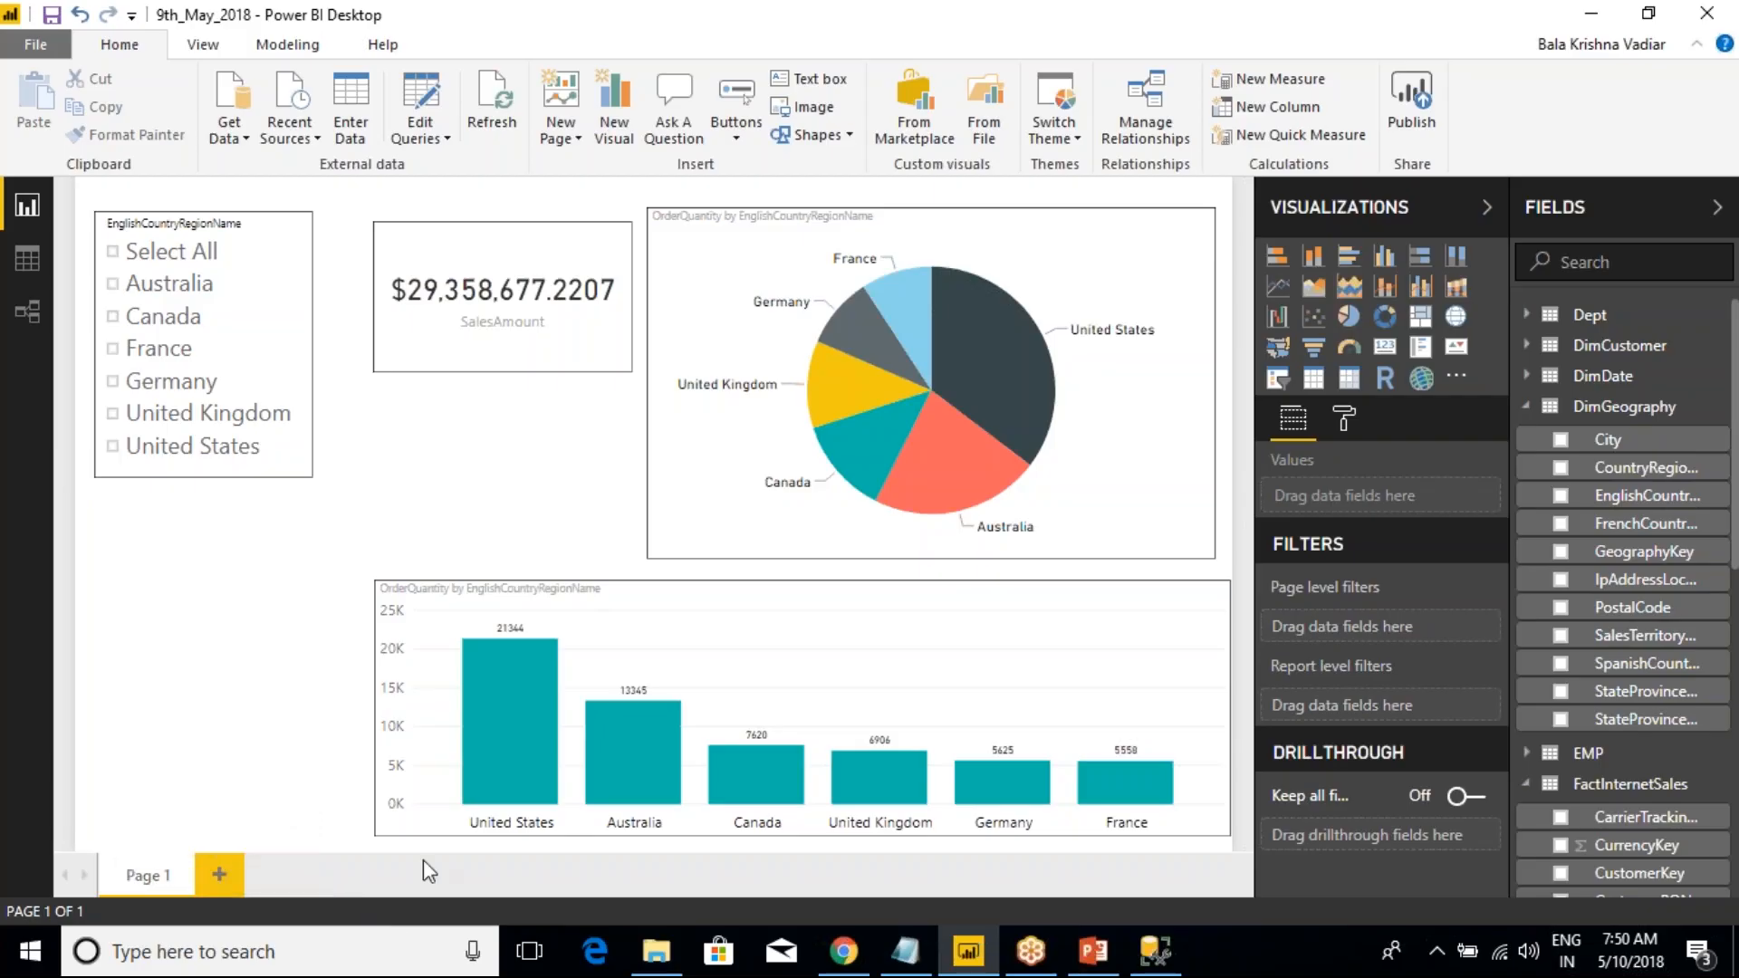
right_click(142, 878)
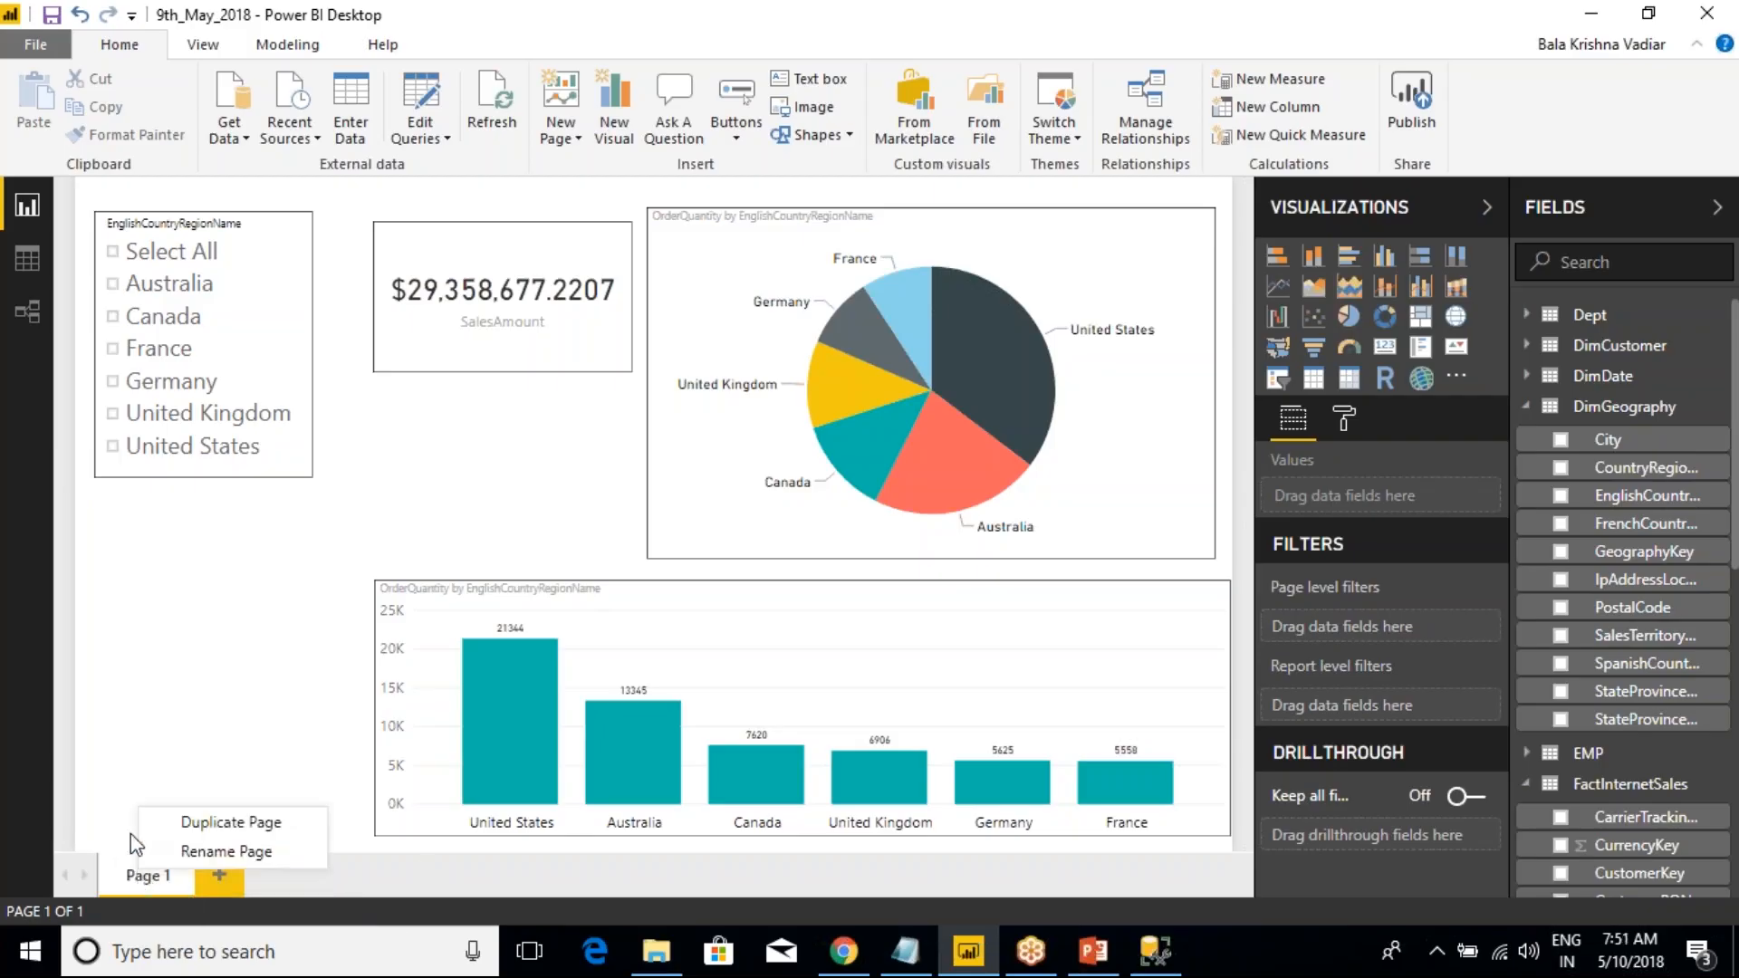
left_click(183, 540)
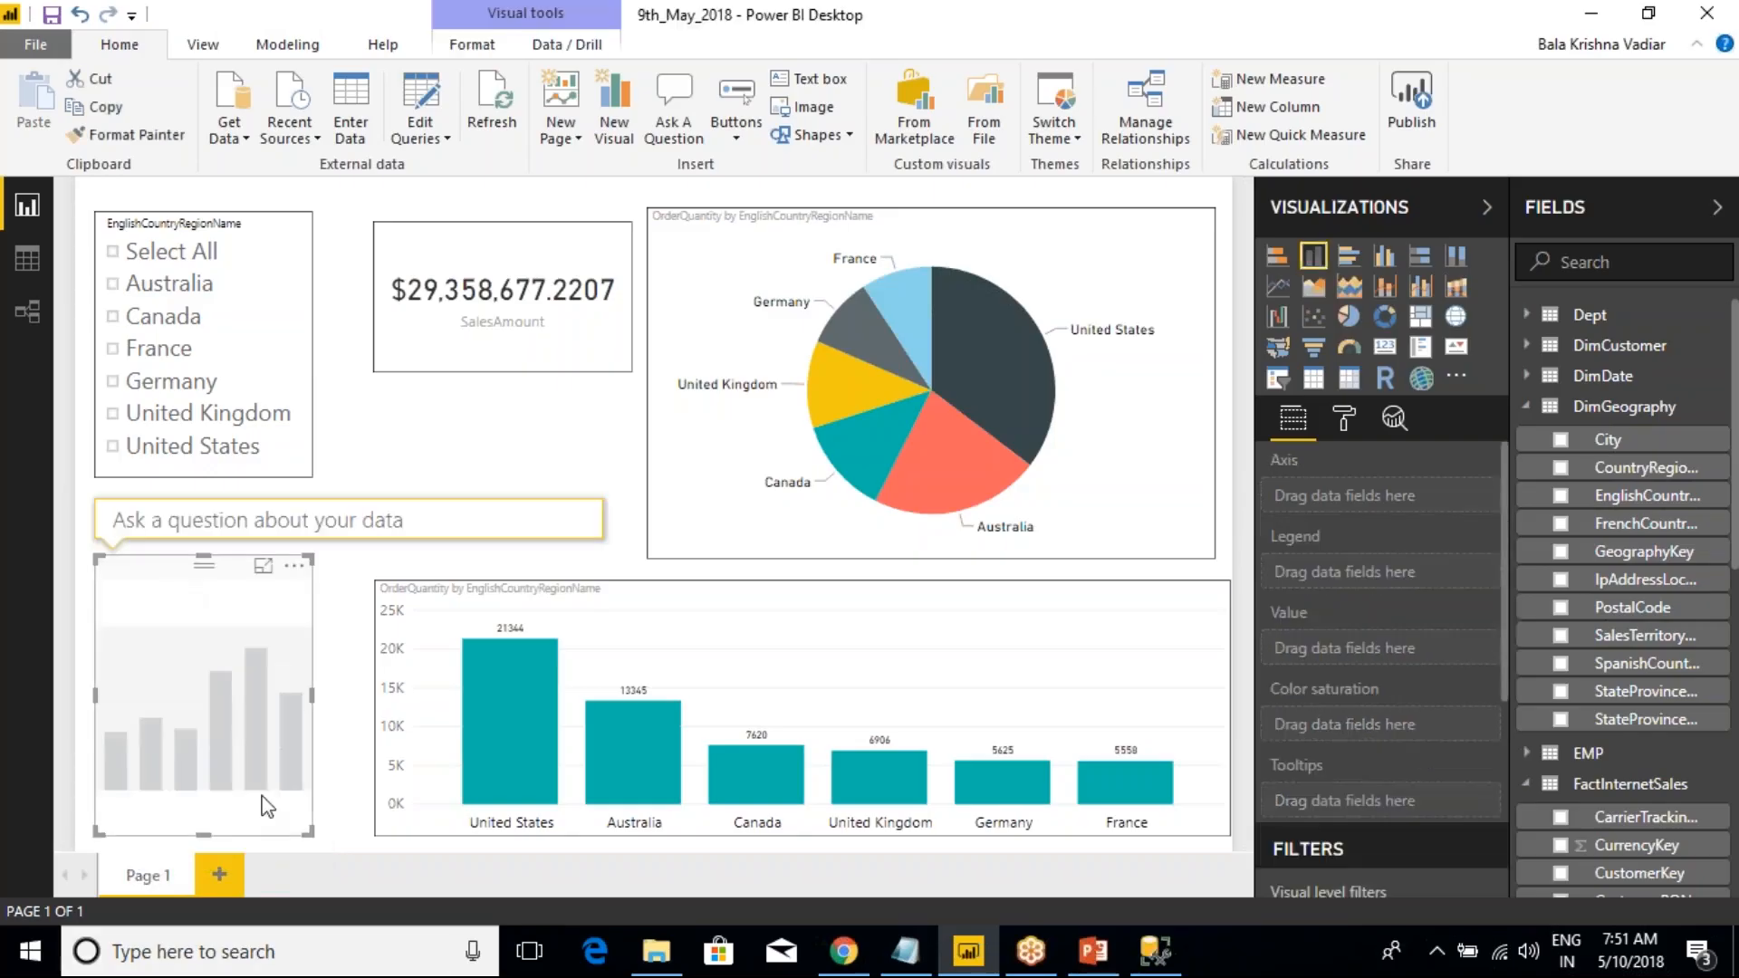
left_click(507, 437)
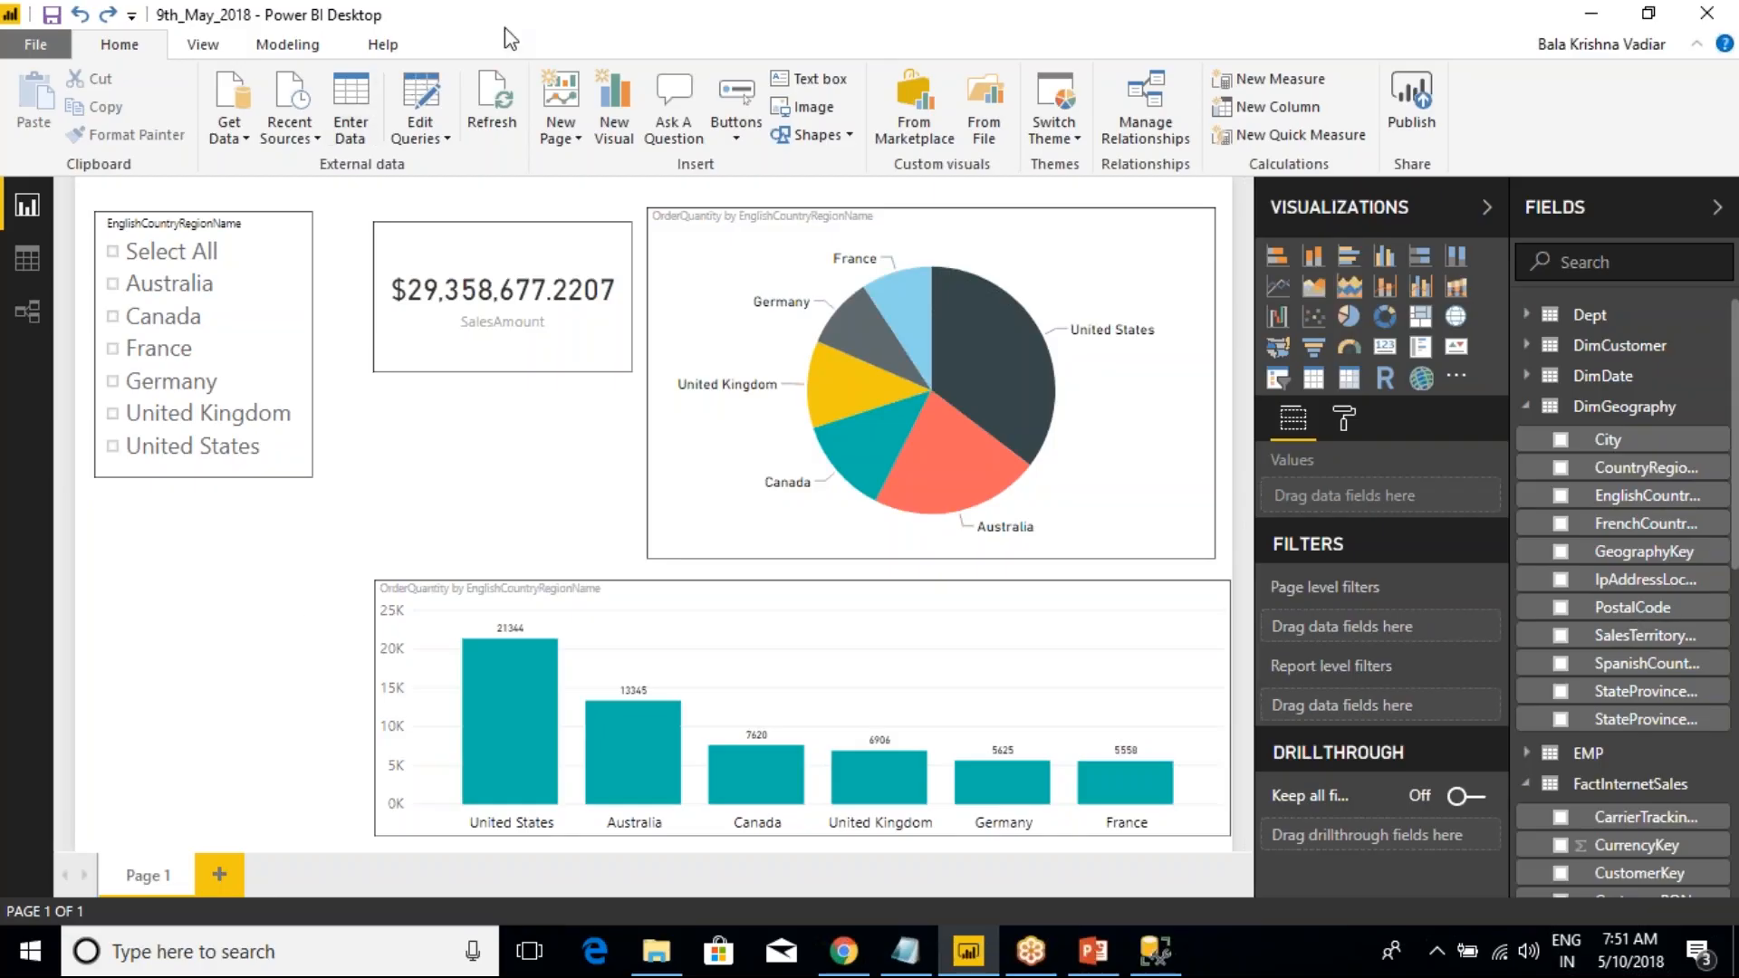
- Switch to the Notepad class notes and add the line "What is the Version/ Which Version of Power BI desktop ???" below the filter types list
left_click(910, 947)
left_click(497, 688)
scroll(573, 661, "down", 1)
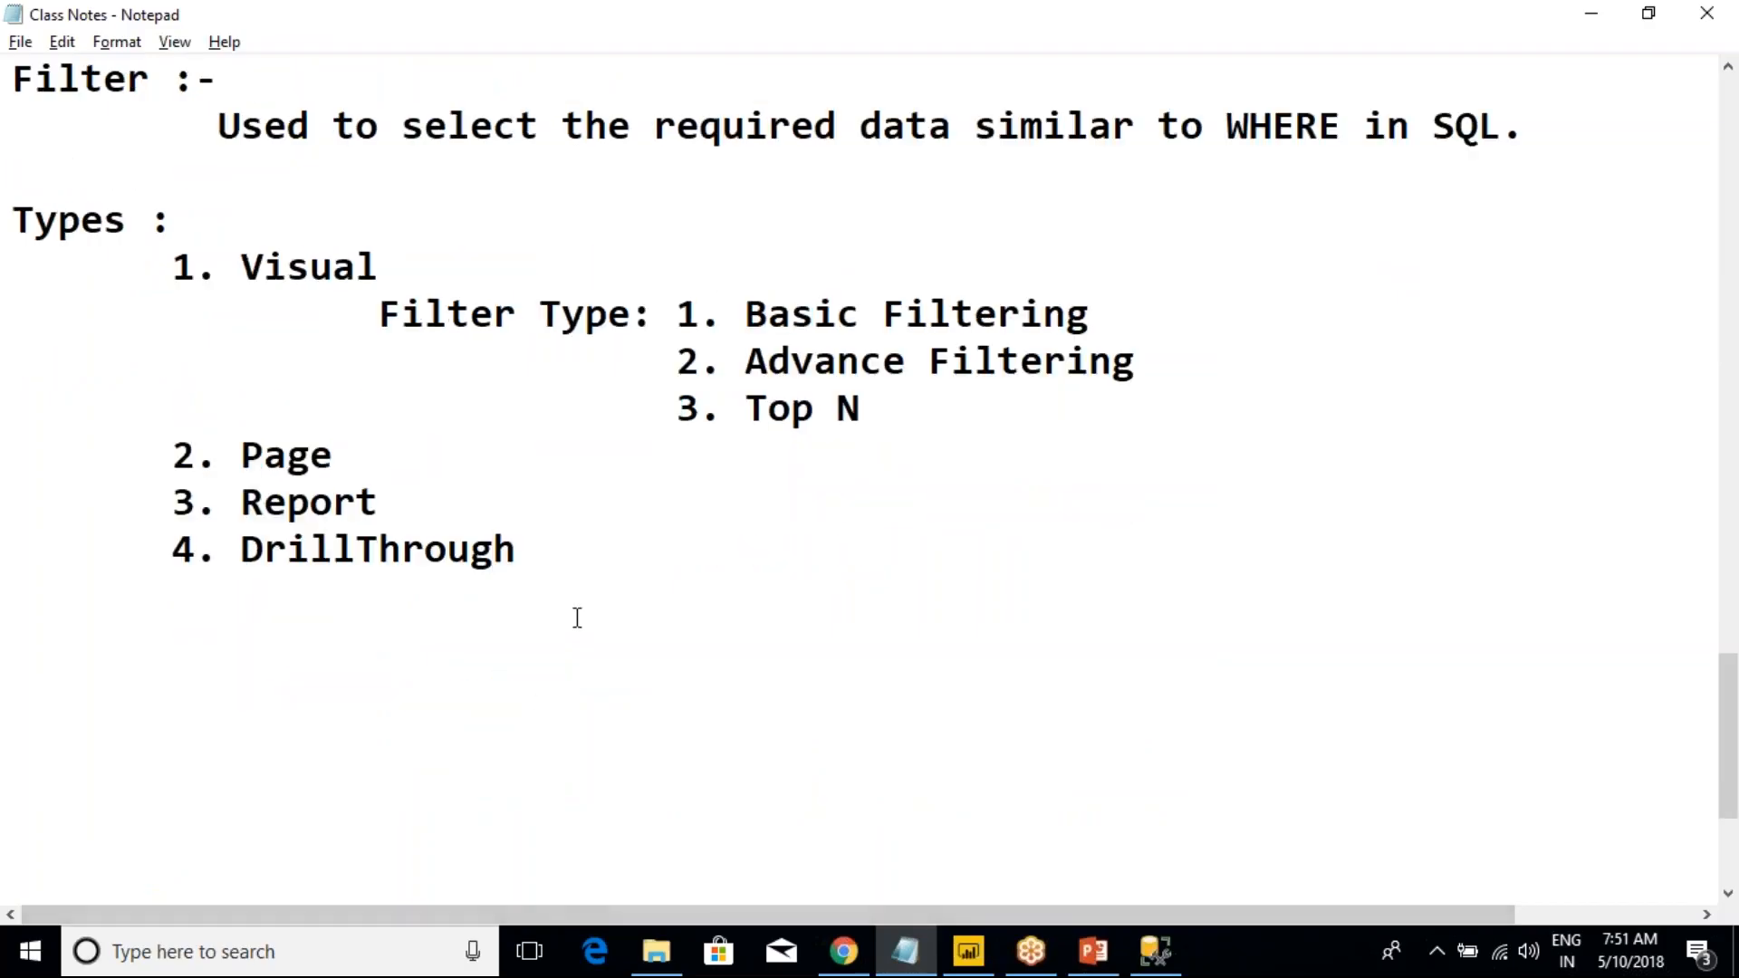
left_click(577, 617)
key("Return")
key("Return")
type("What I")
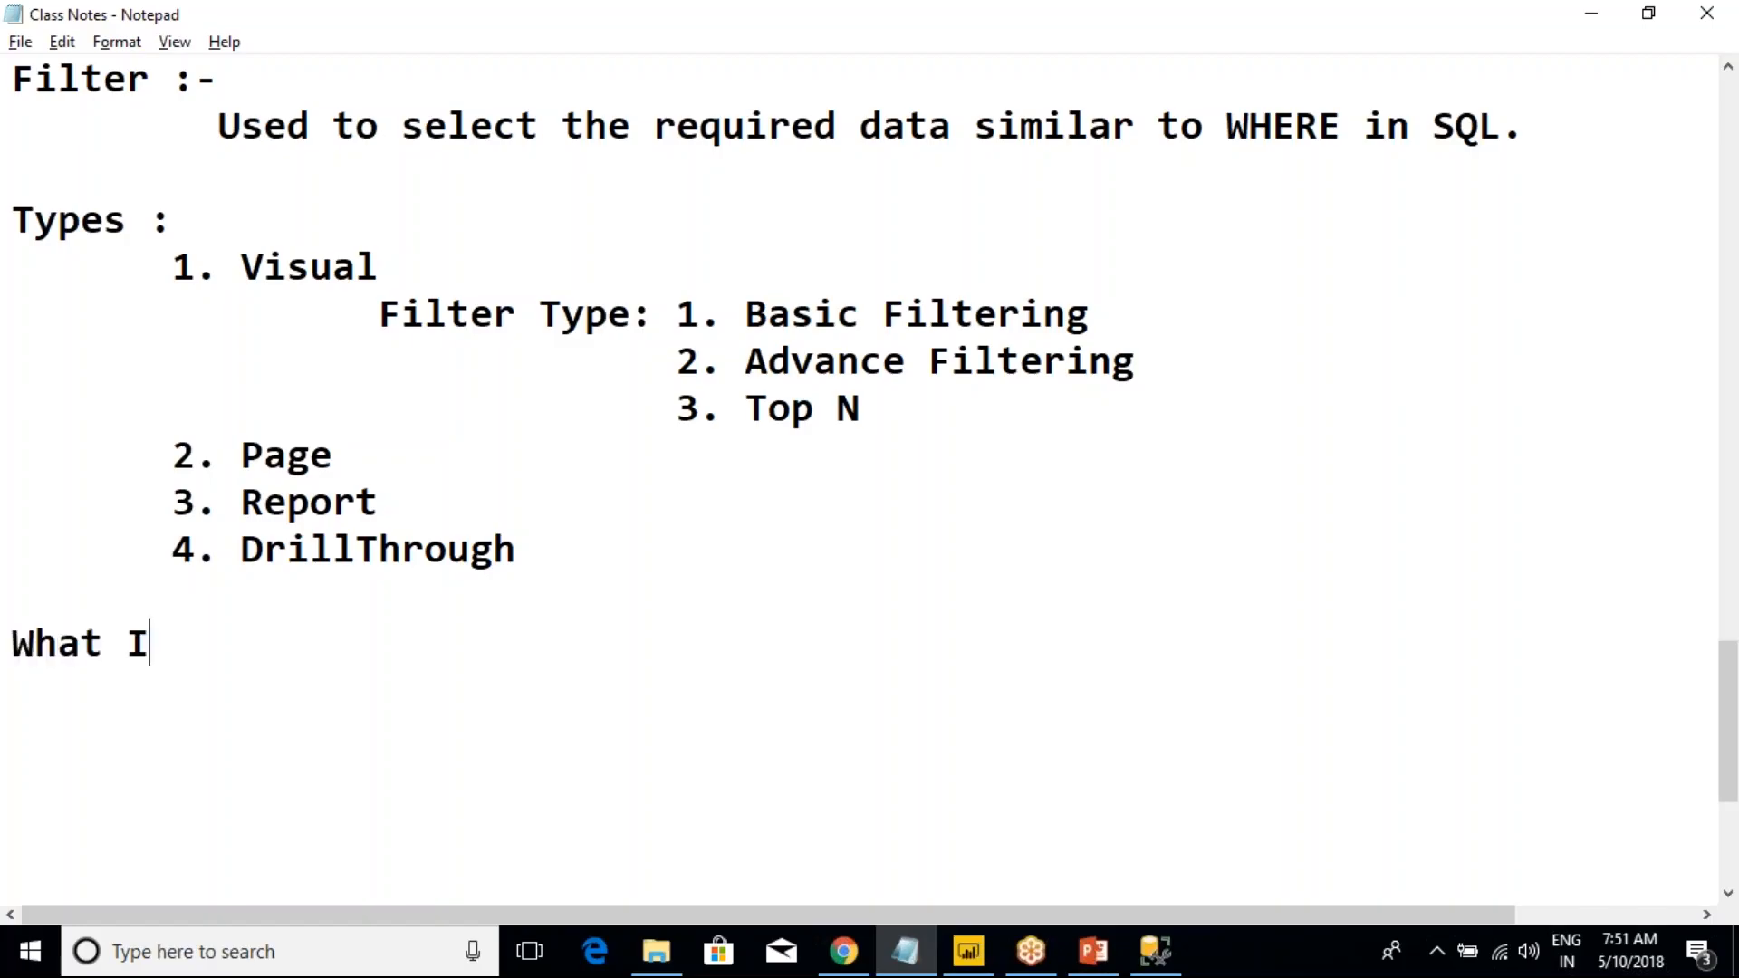
key("BackSpace")
type("is the ")
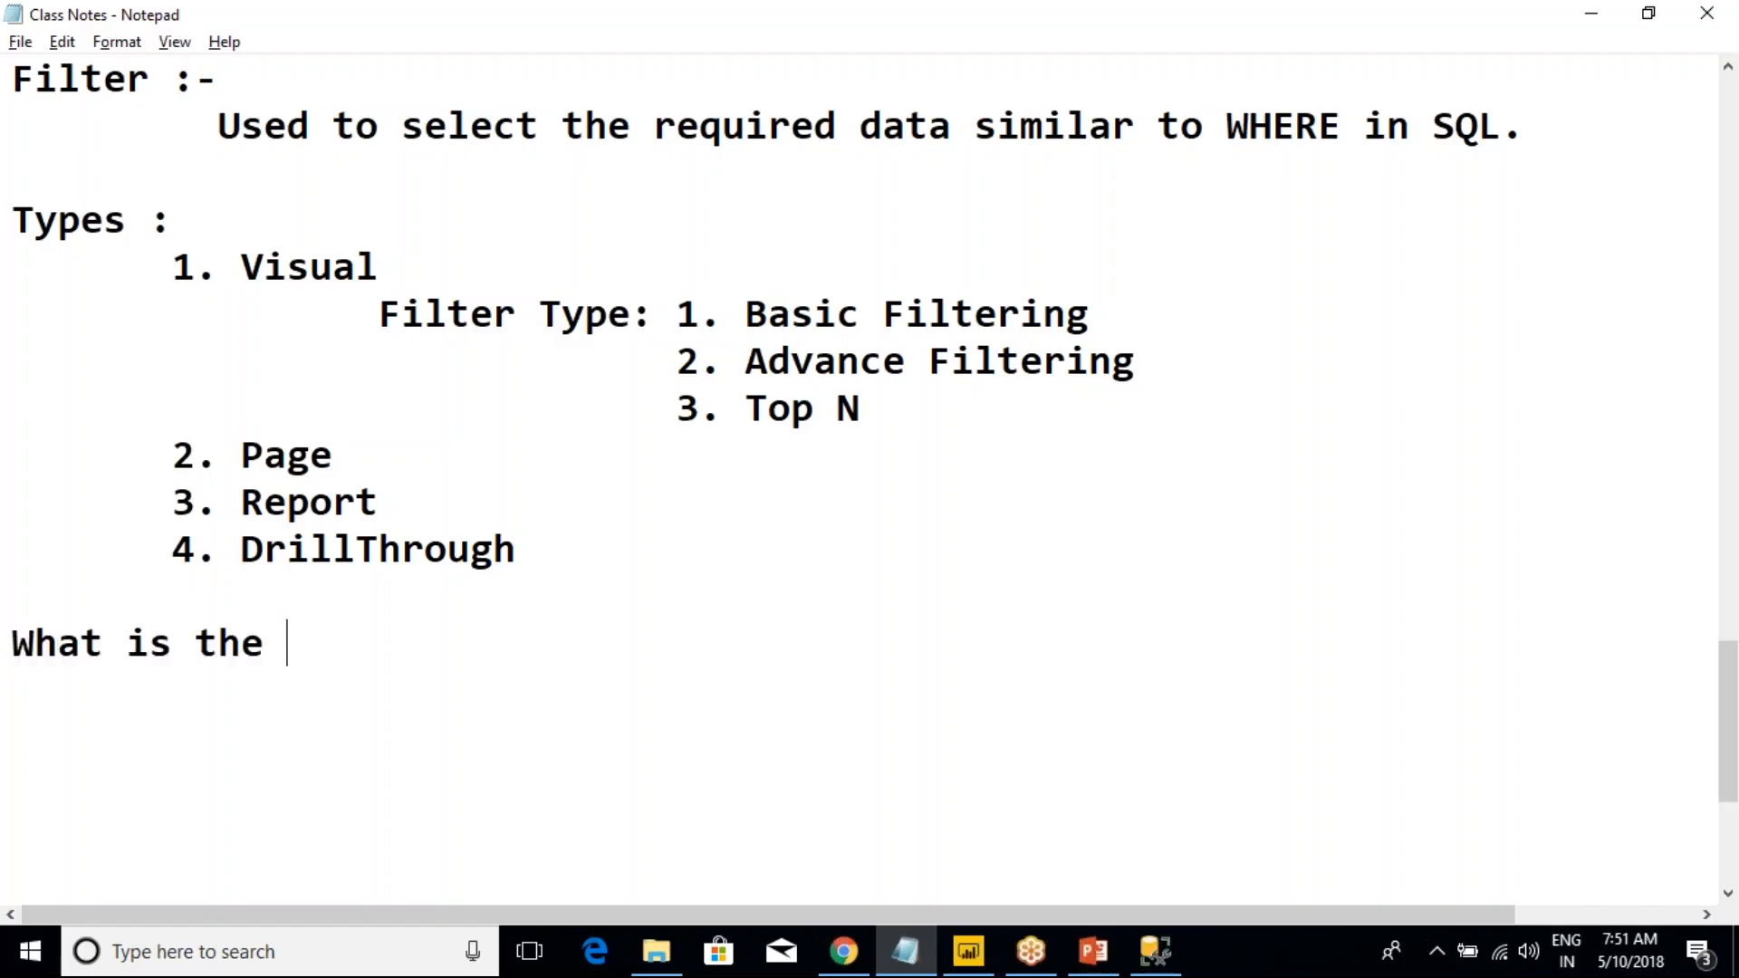
type("Version/")
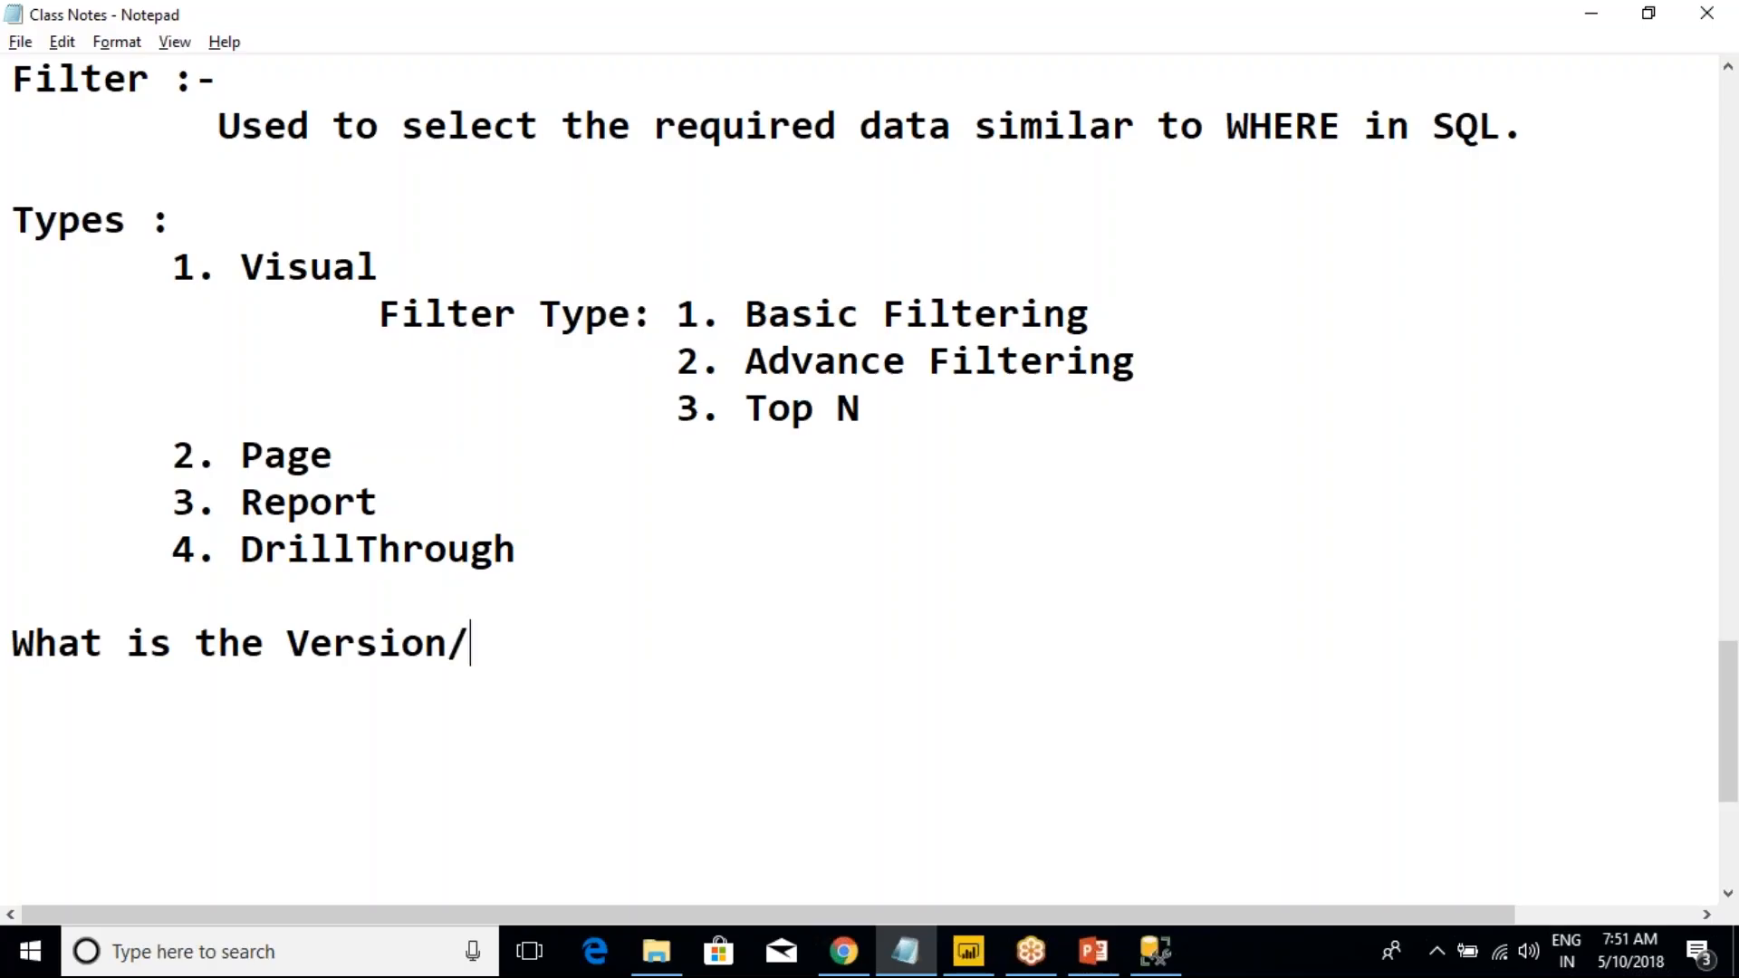
type(" WHich")
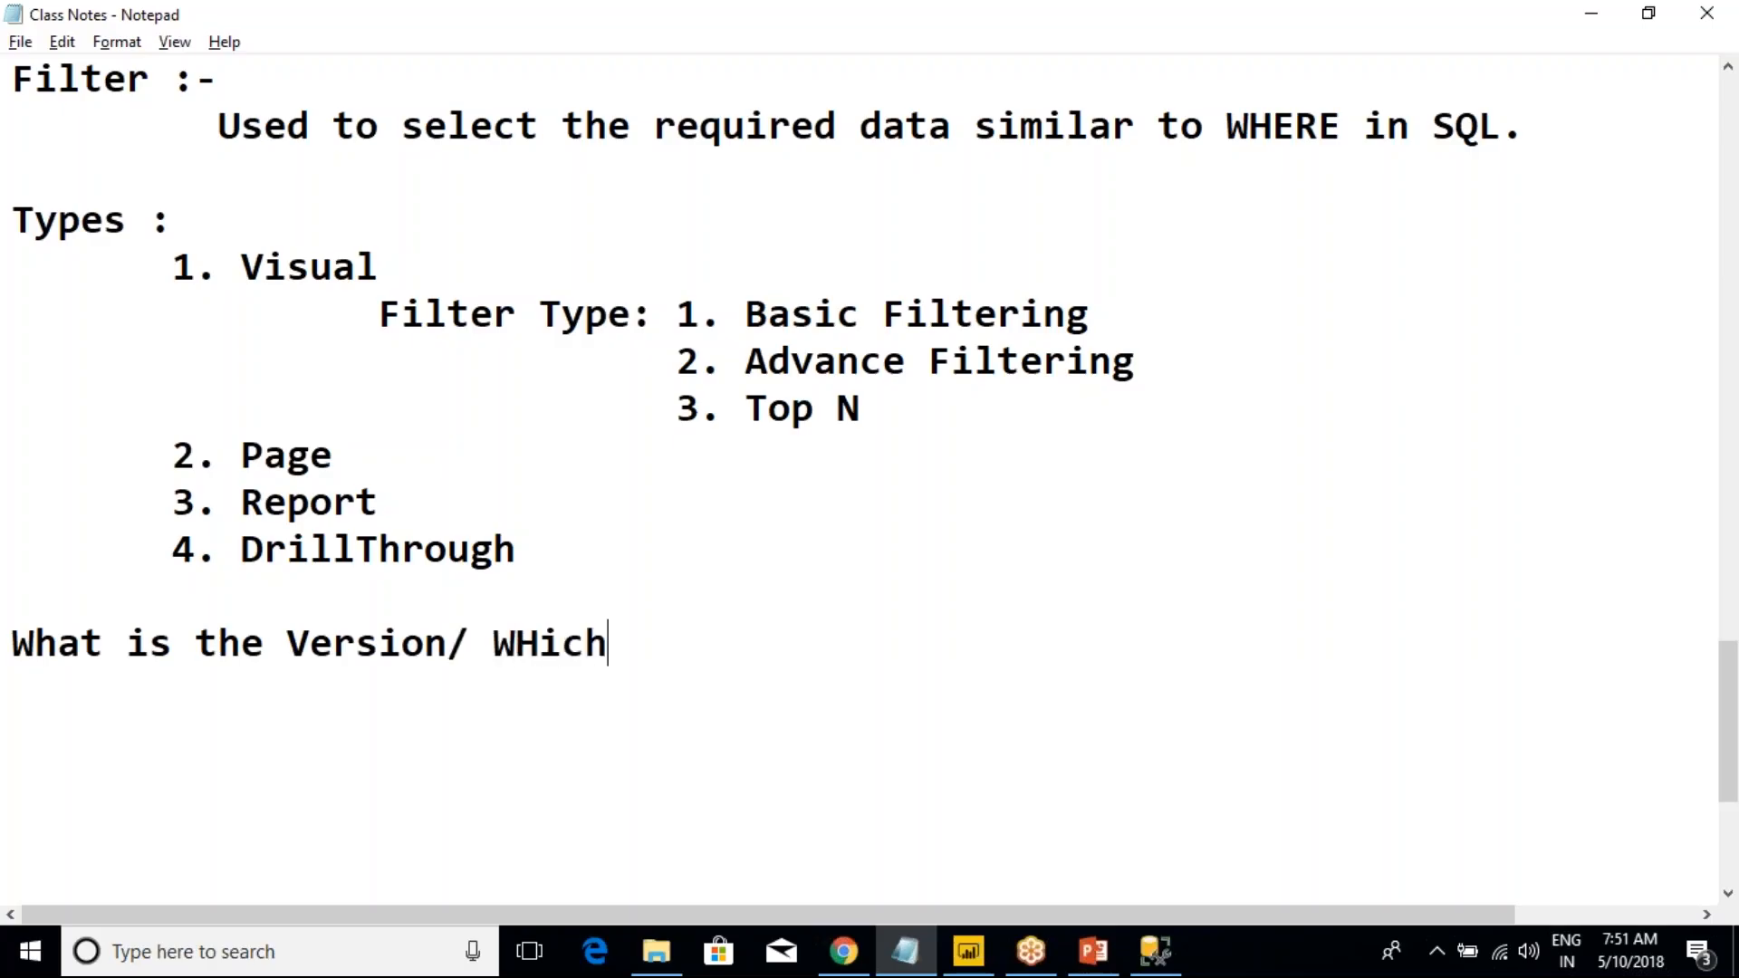
key("BackSpace")
key("BackSpace")
key("BackSpace")
key("BackSpace")
key("BackSpace")
type("hich Vers")
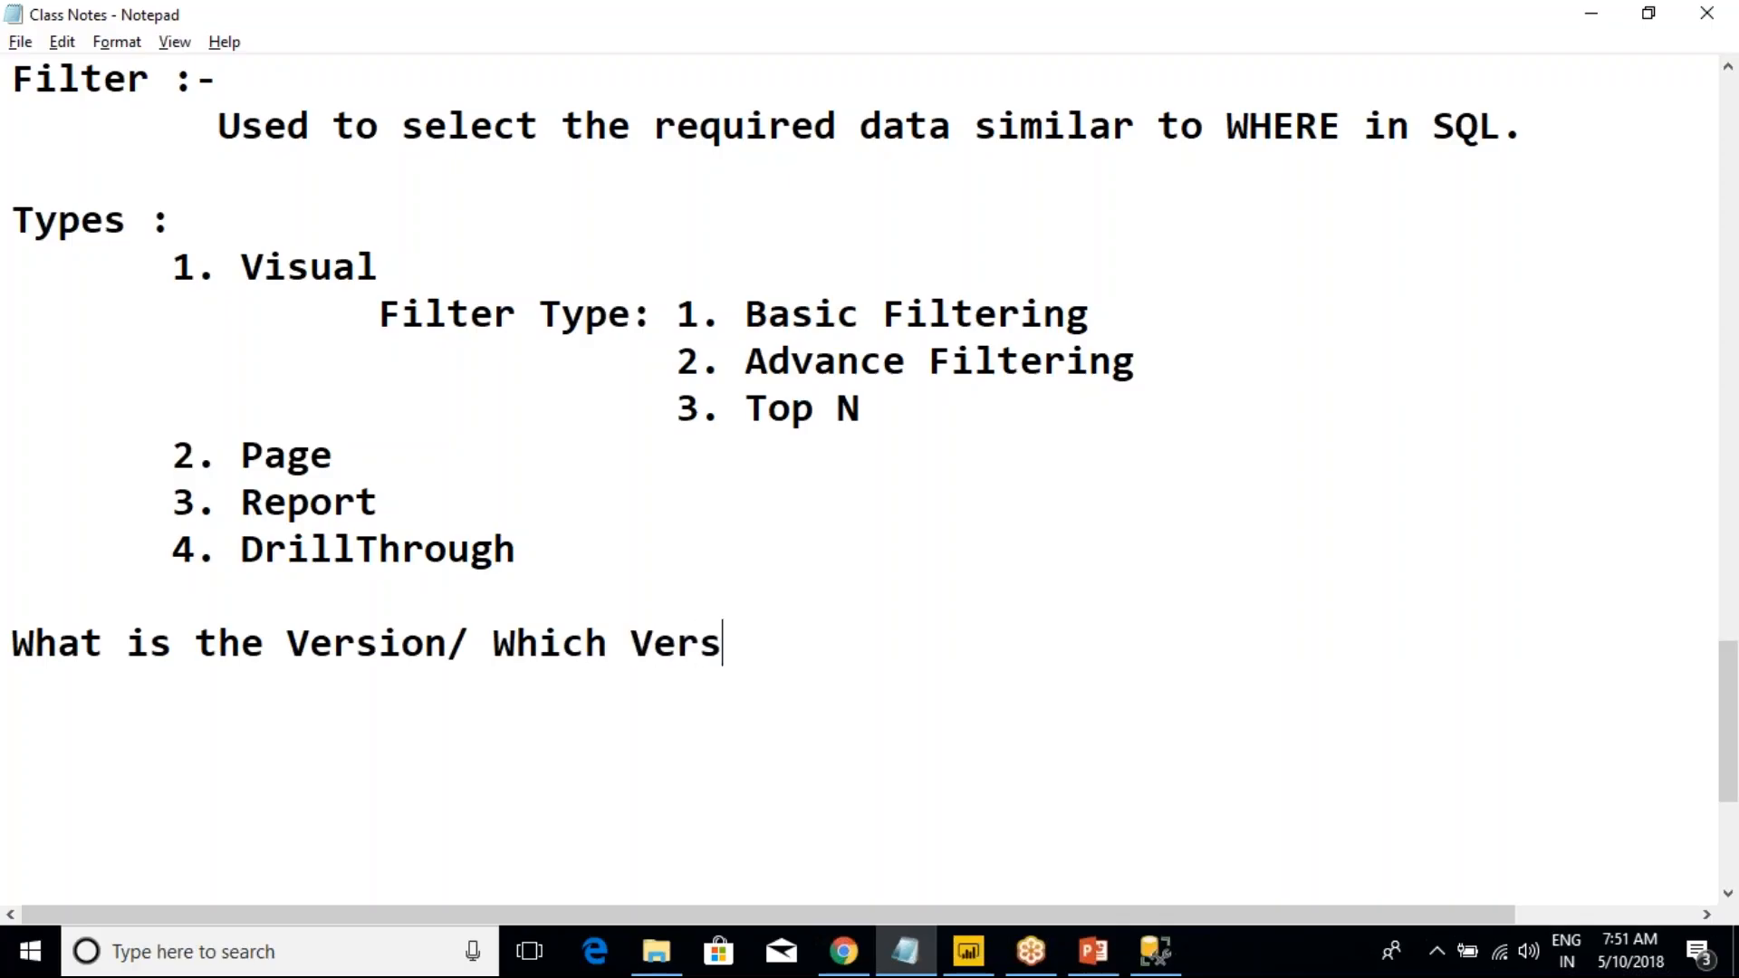
type("ion of Power")
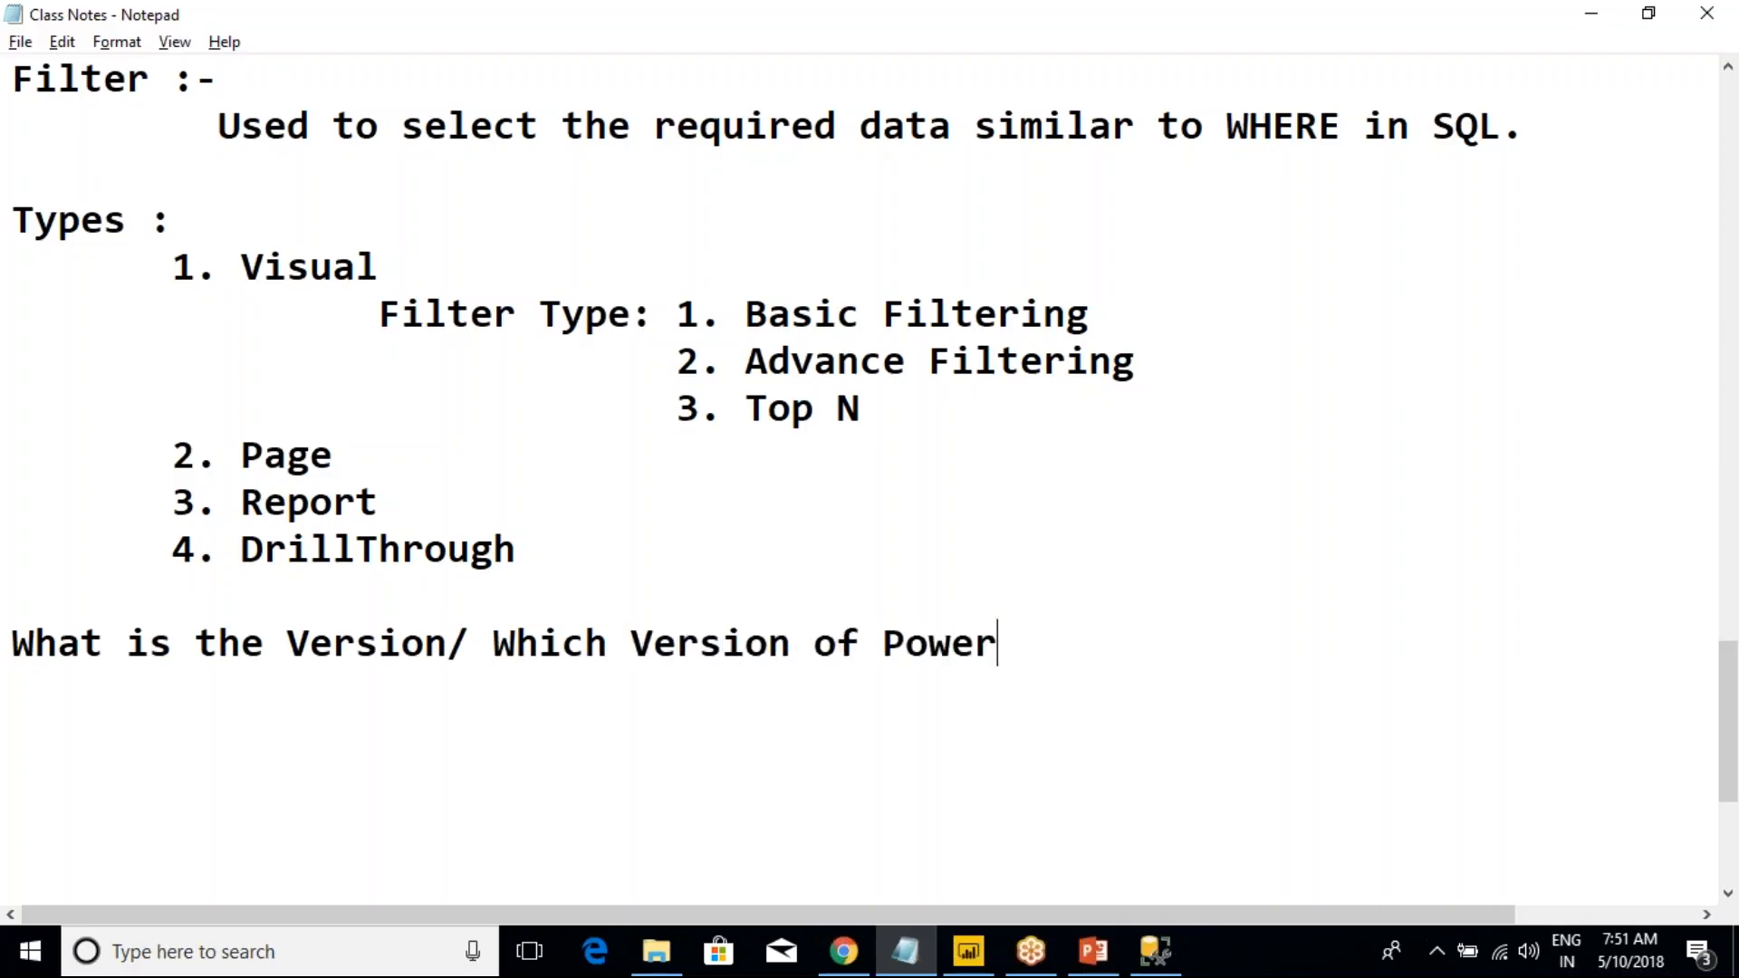
type(" BI desktop ")
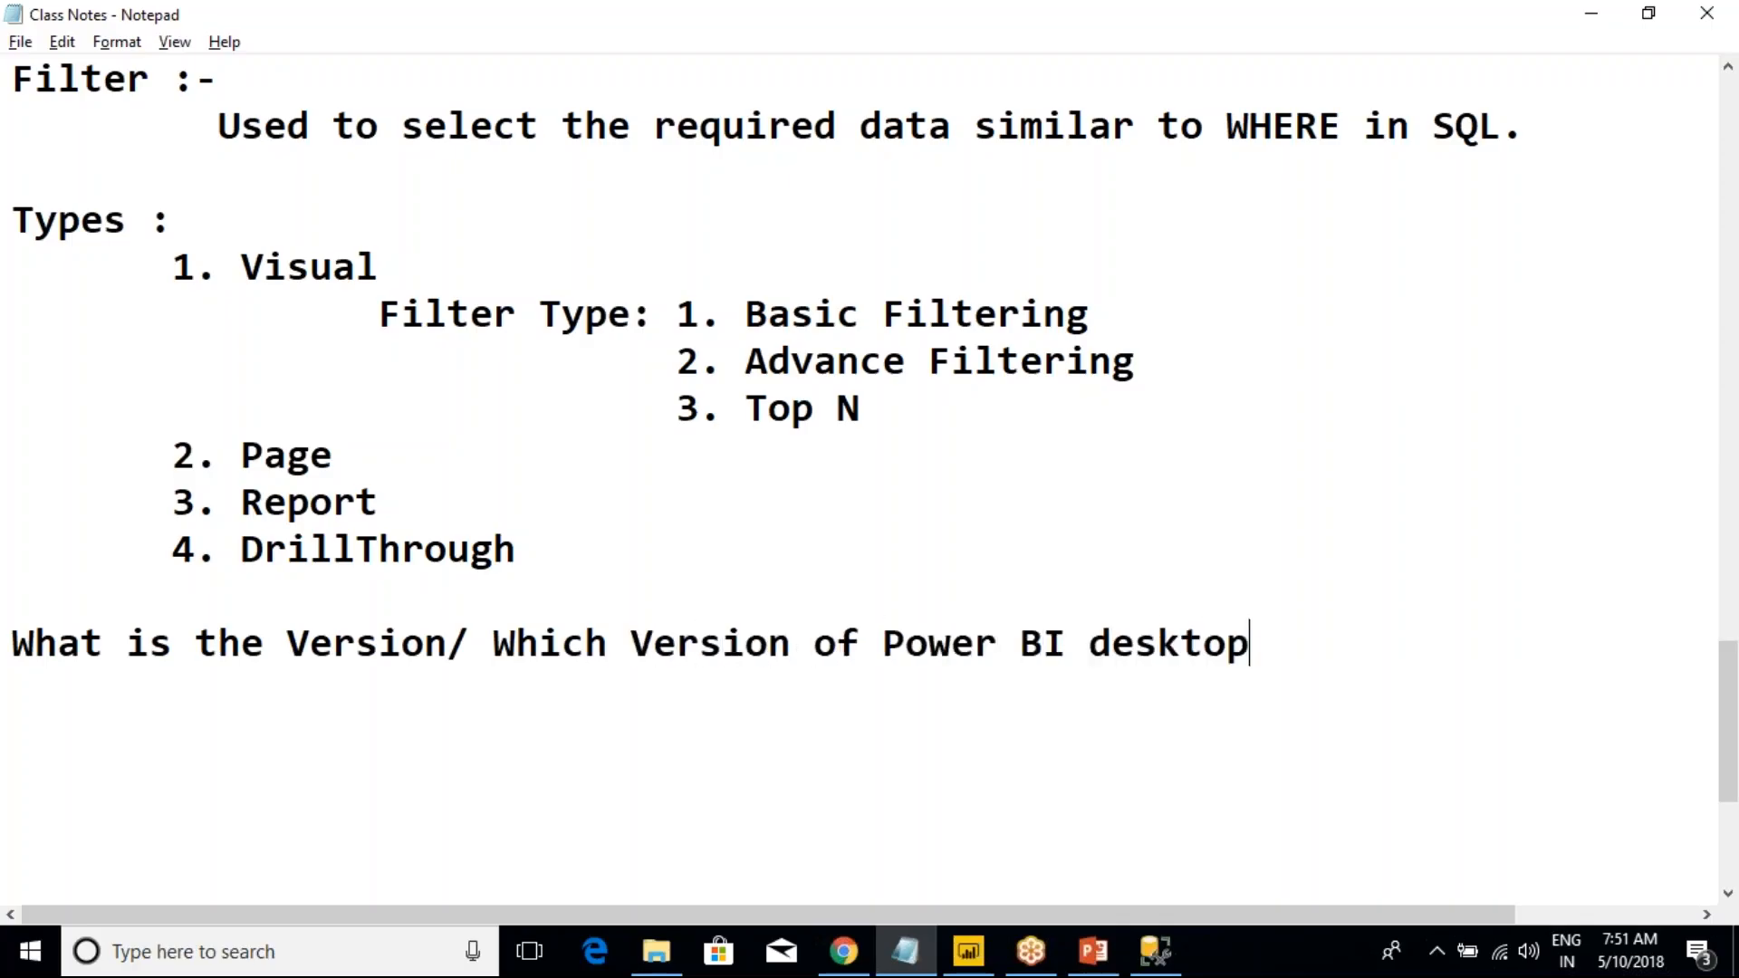
type("???")
key("Return")
- Return to Power BI Desktop, check the version and release month in its About information, and close it
mouse_move(980, 955)
left_click(976, 645)
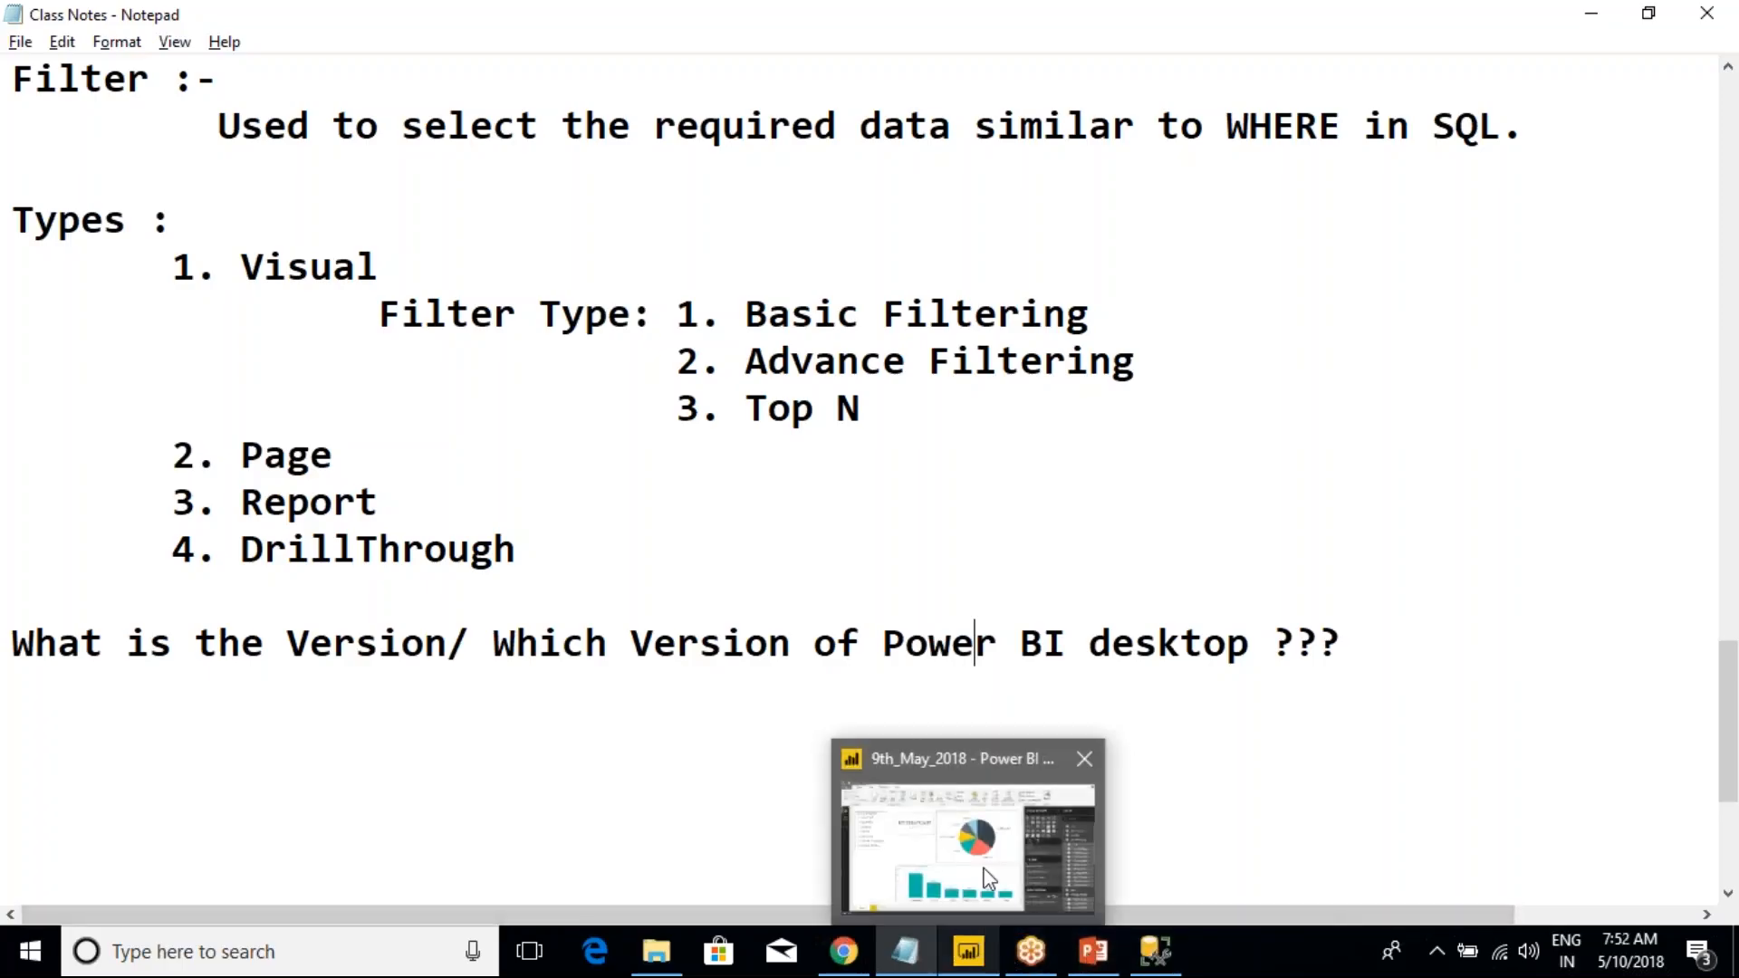
left_click(968, 951)
left_click(32, 44)
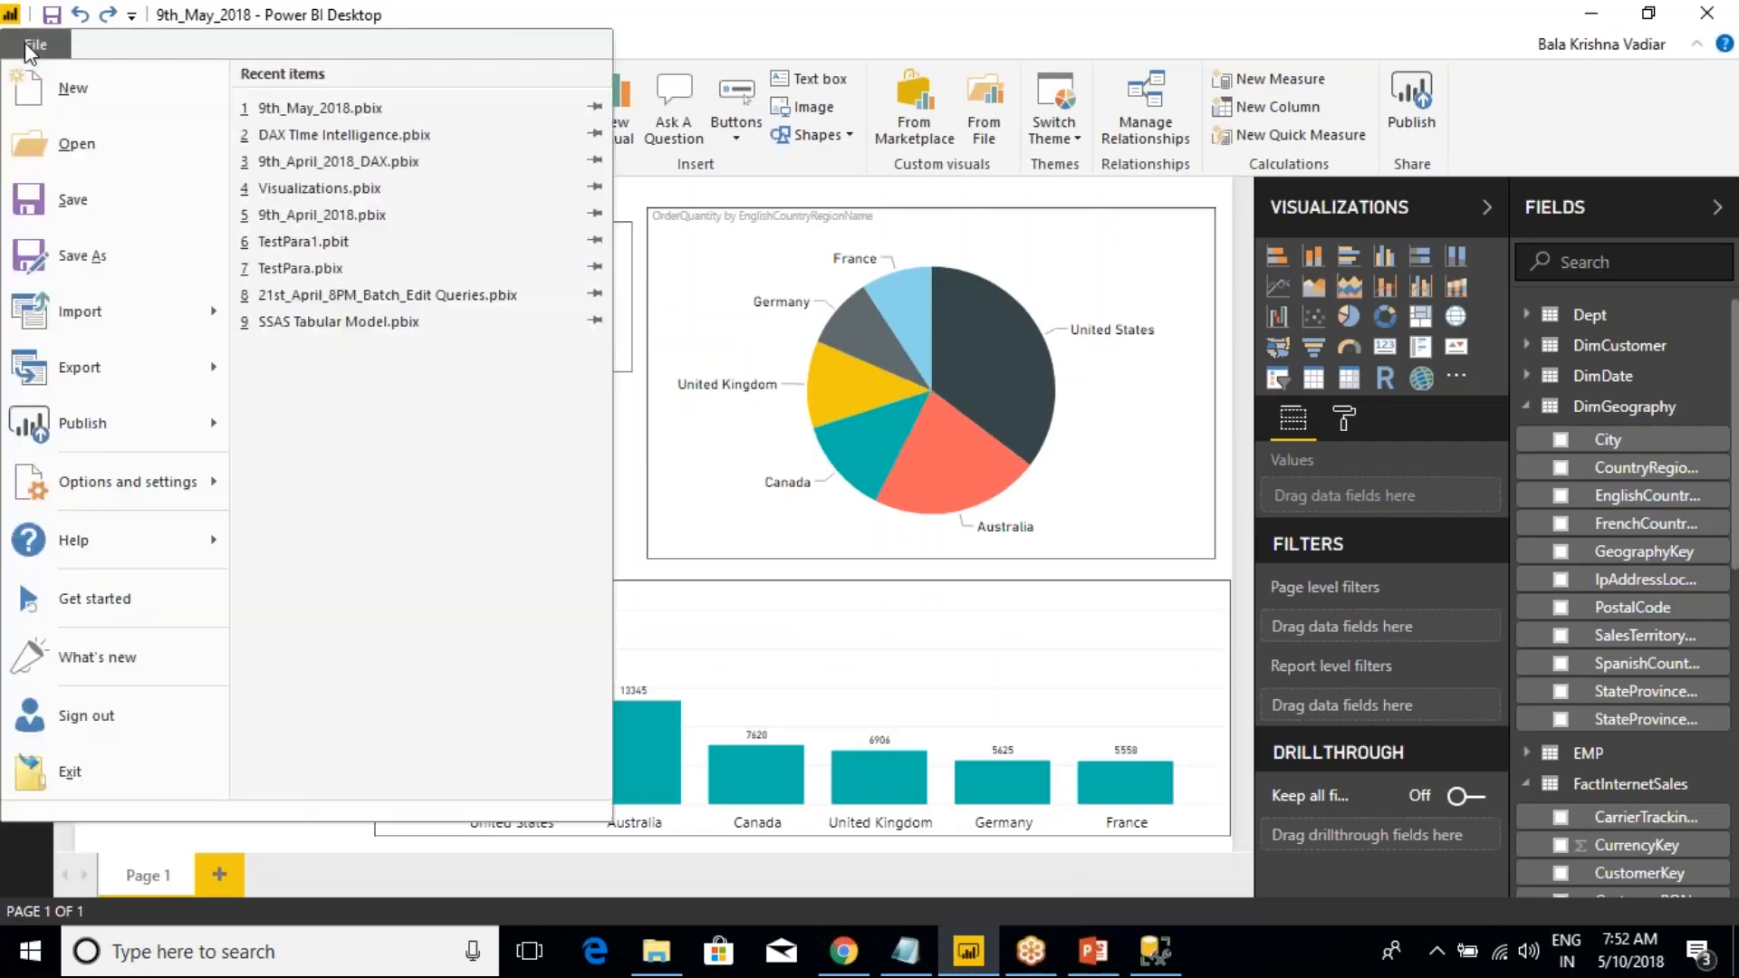
mouse_move(116, 421)
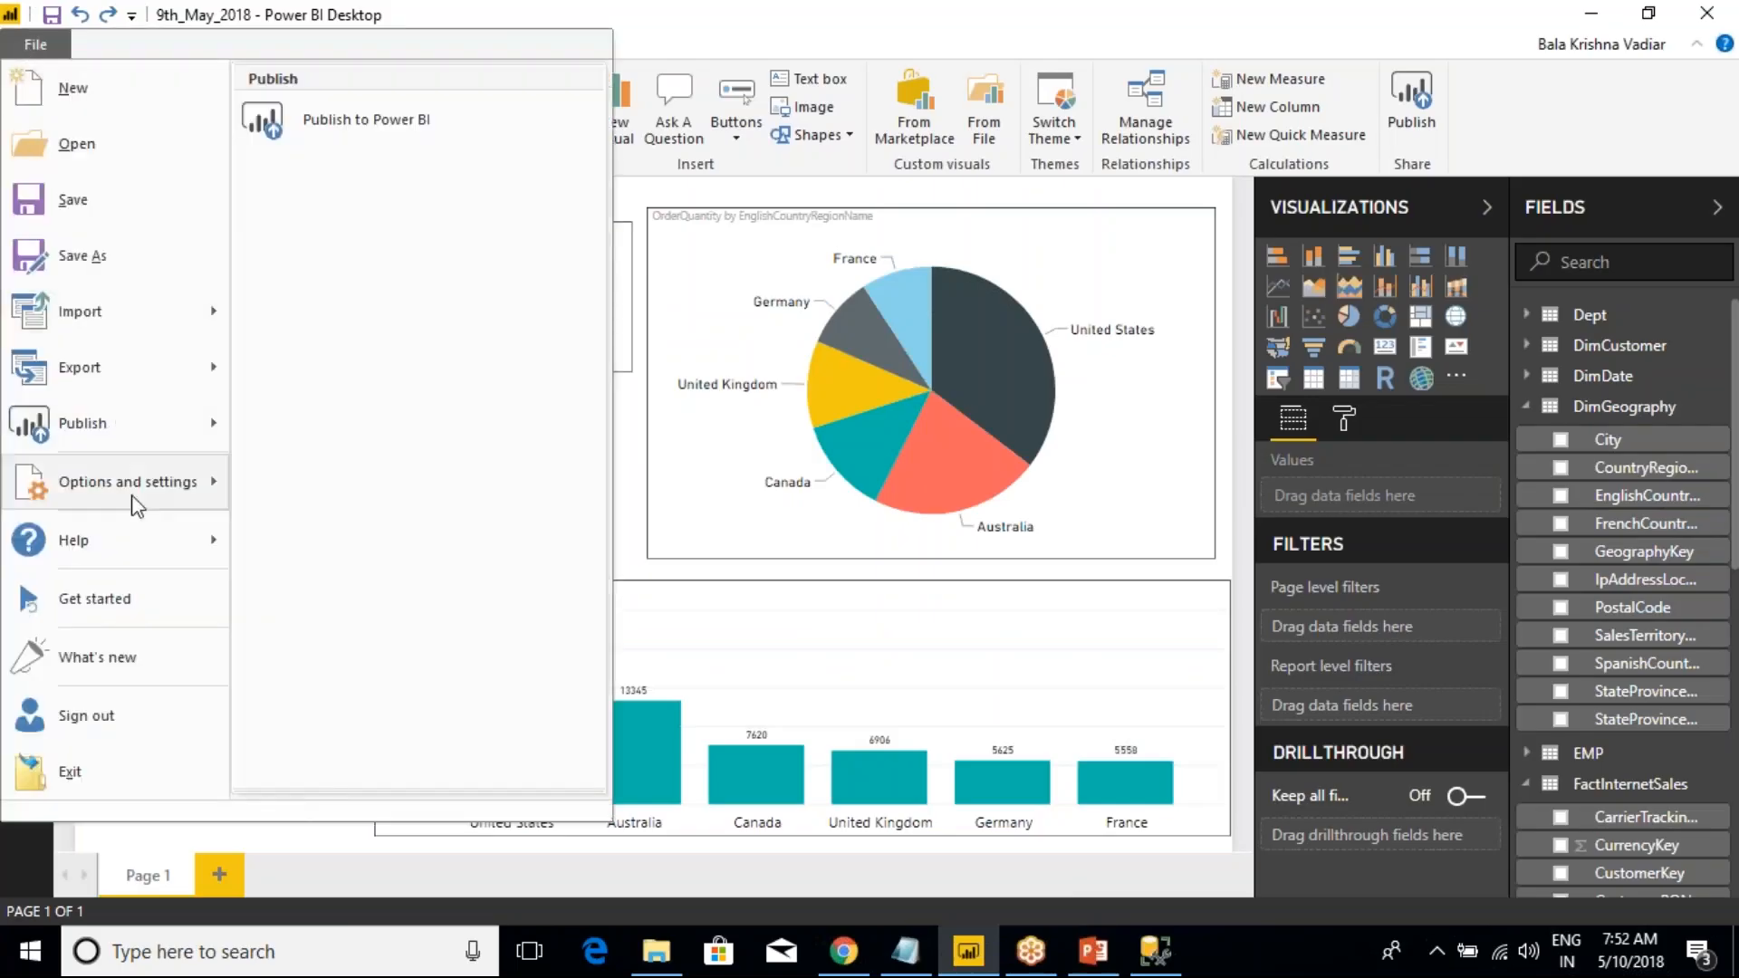
mouse_move(110, 543)
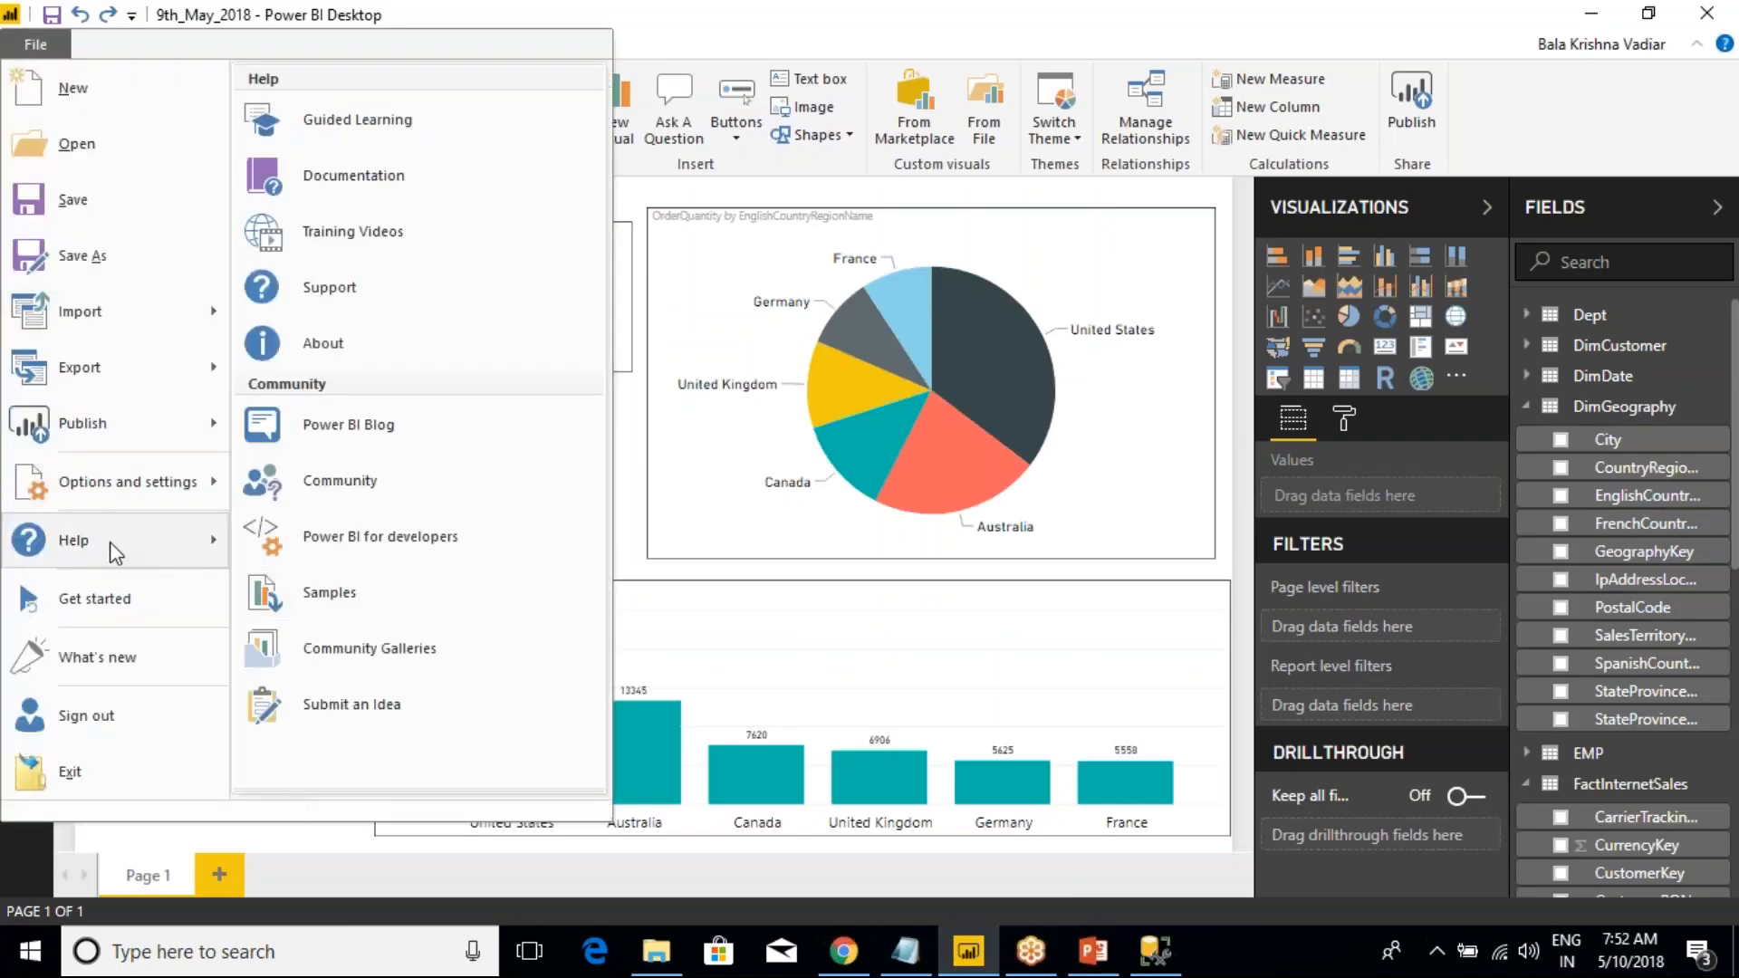
left_click(323, 344)
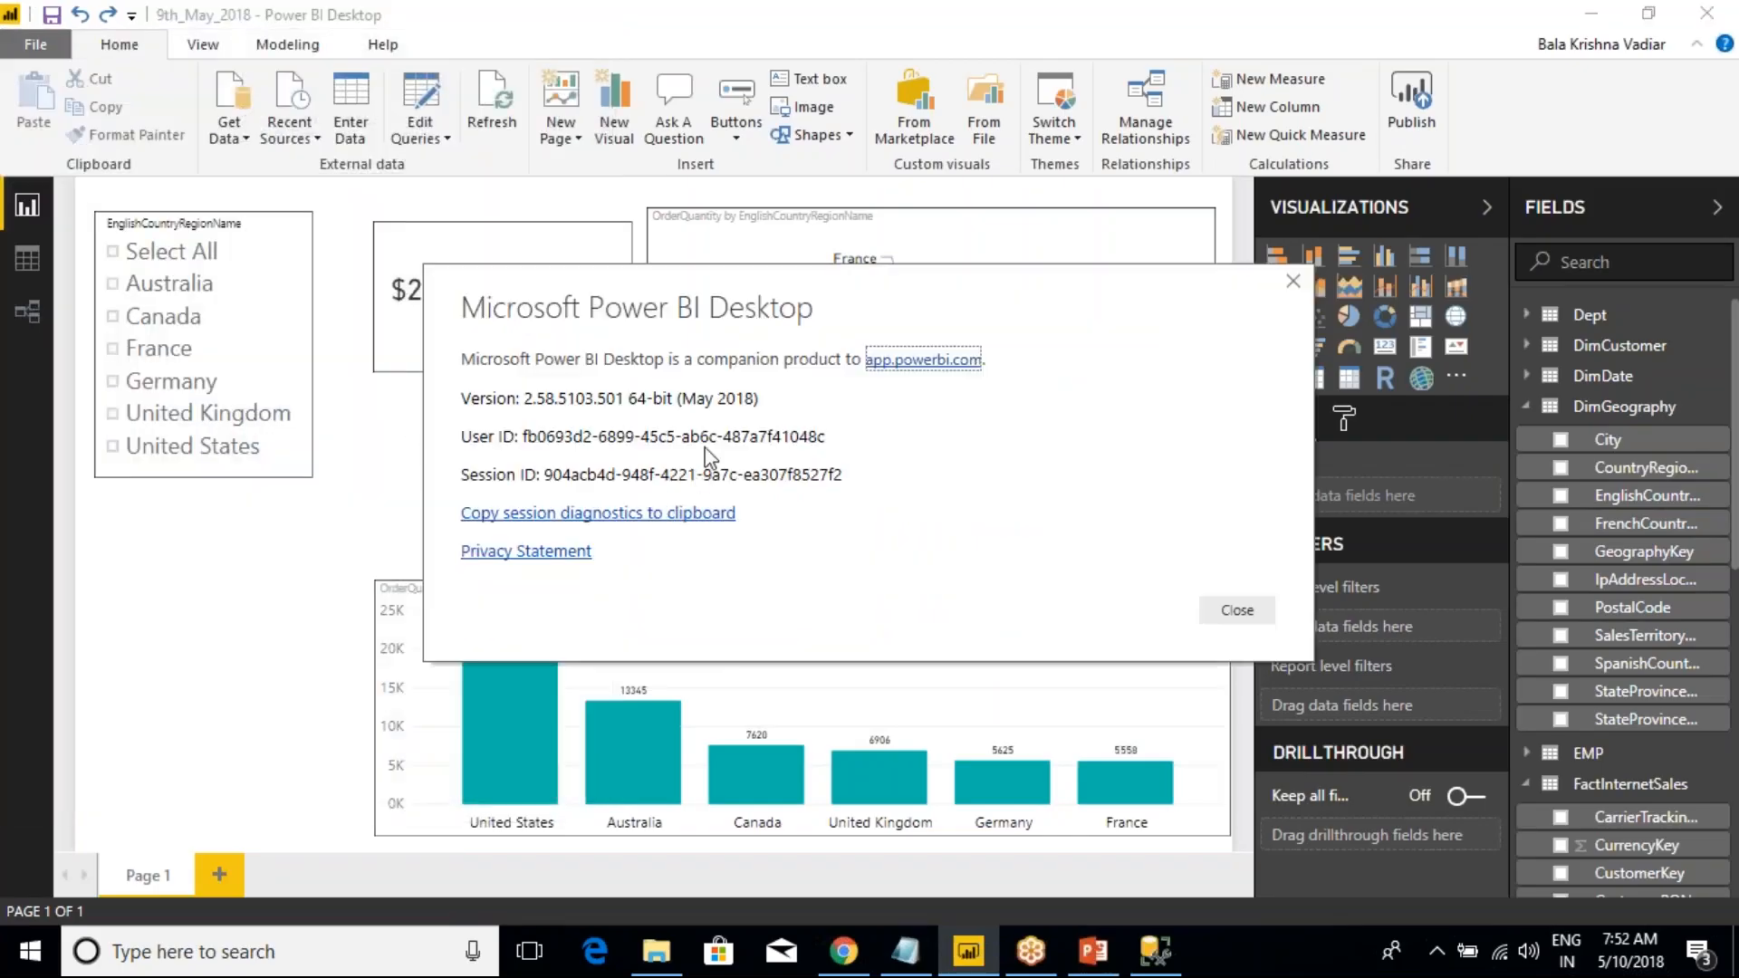
left_click_drag(433, 382, 822, 432)
left_click_drag(678, 413, 753, 409)
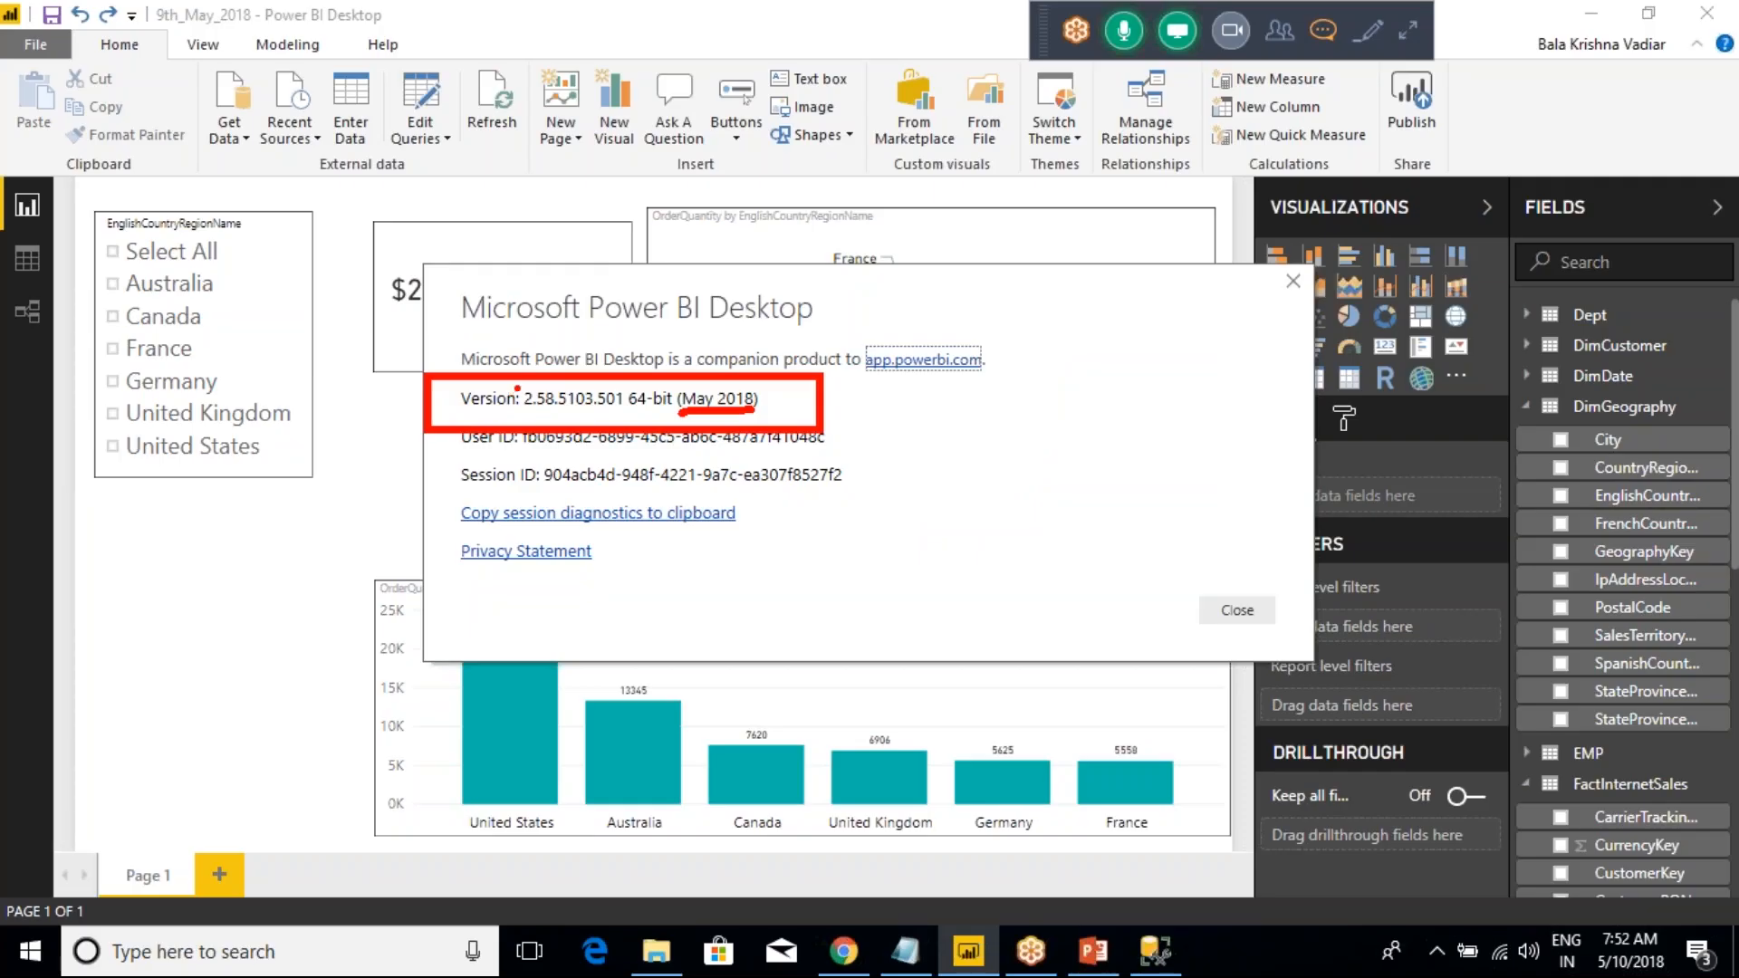
left_click_drag(519, 414, 632, 418)
left_click_drag(754, 419, 767, 400)
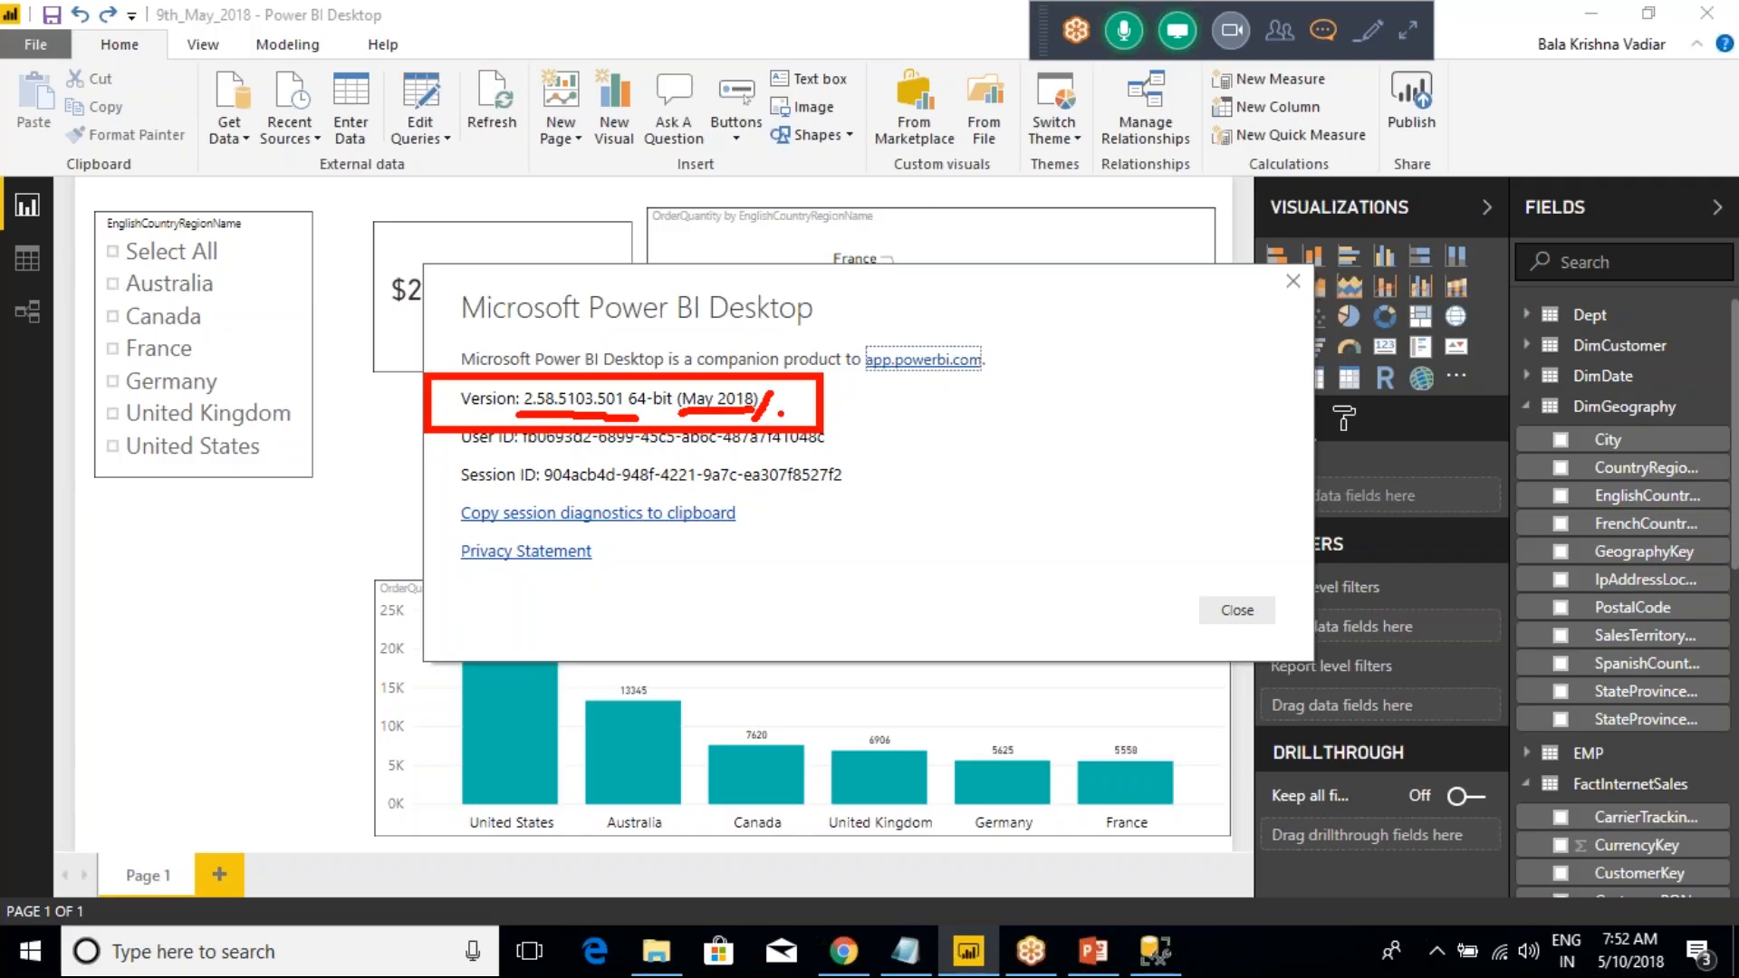
left_click_drag(690, 384, 686, 424)
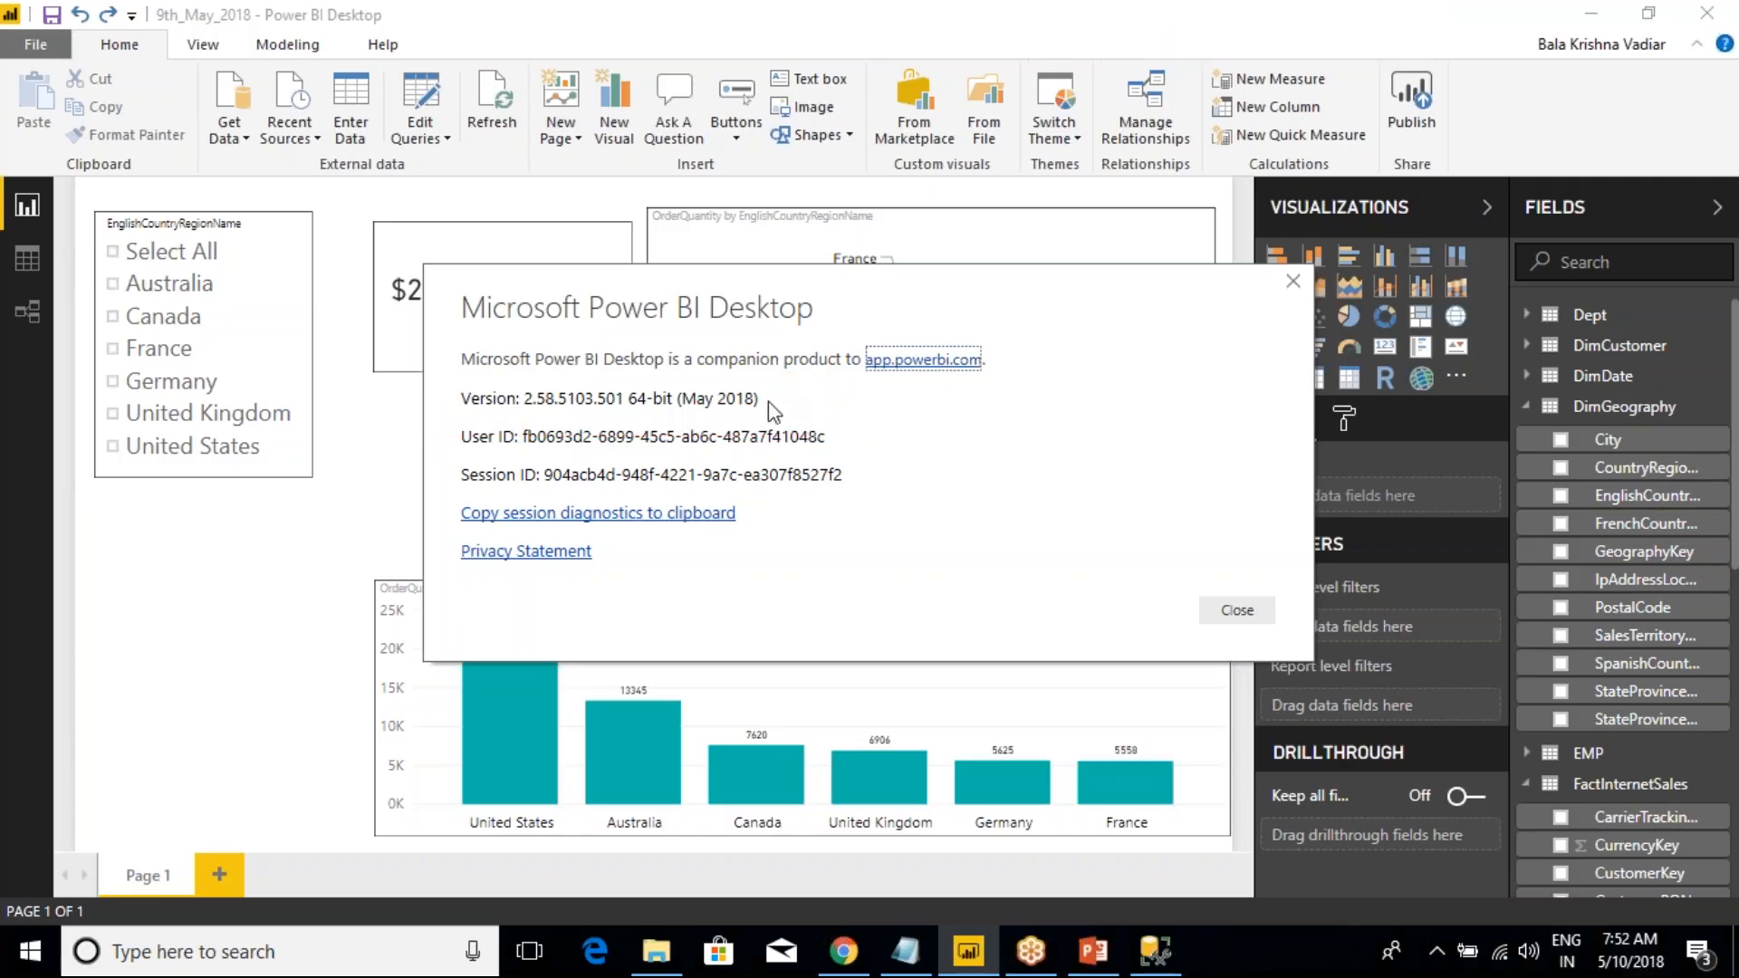
left_click(1293, 281)
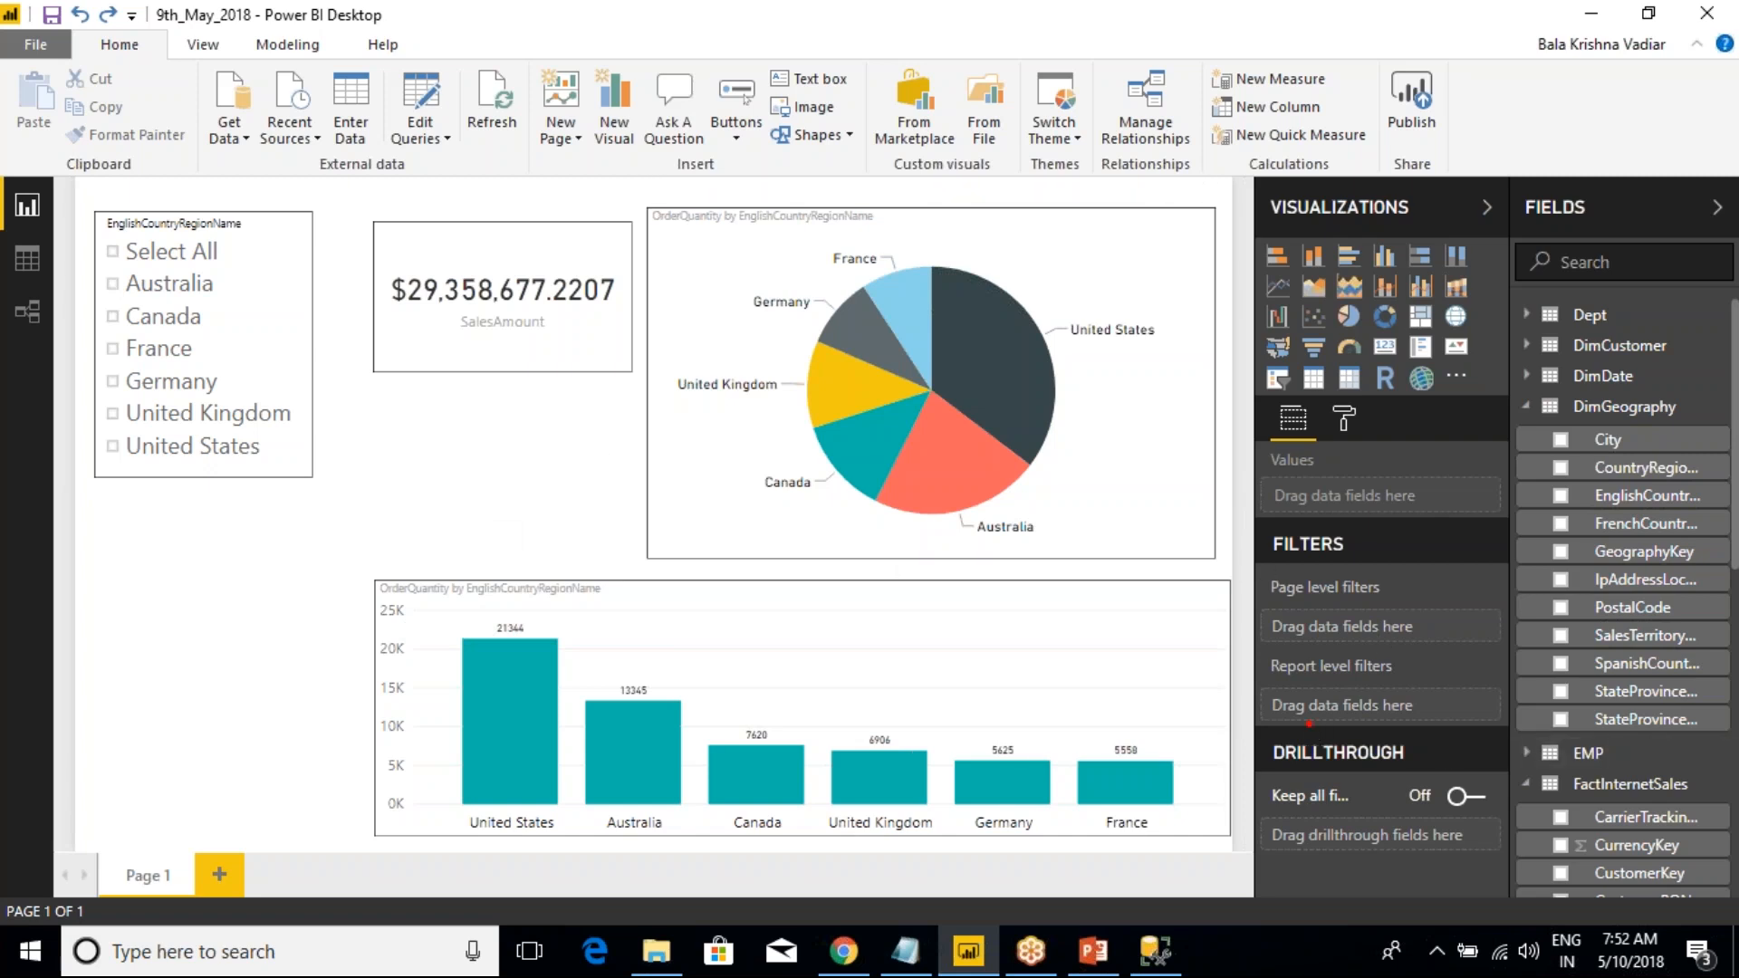
- Examine the options offered for Page 1 and the choices for adding a new page, leaving both without a selection
mouse_move(1234, 731)
left_mouse_down()
mouse_move(1332, 774)
mouse_move(1385, 757)
left_mouse_up()
key("Escape")
right_click(132, 883)
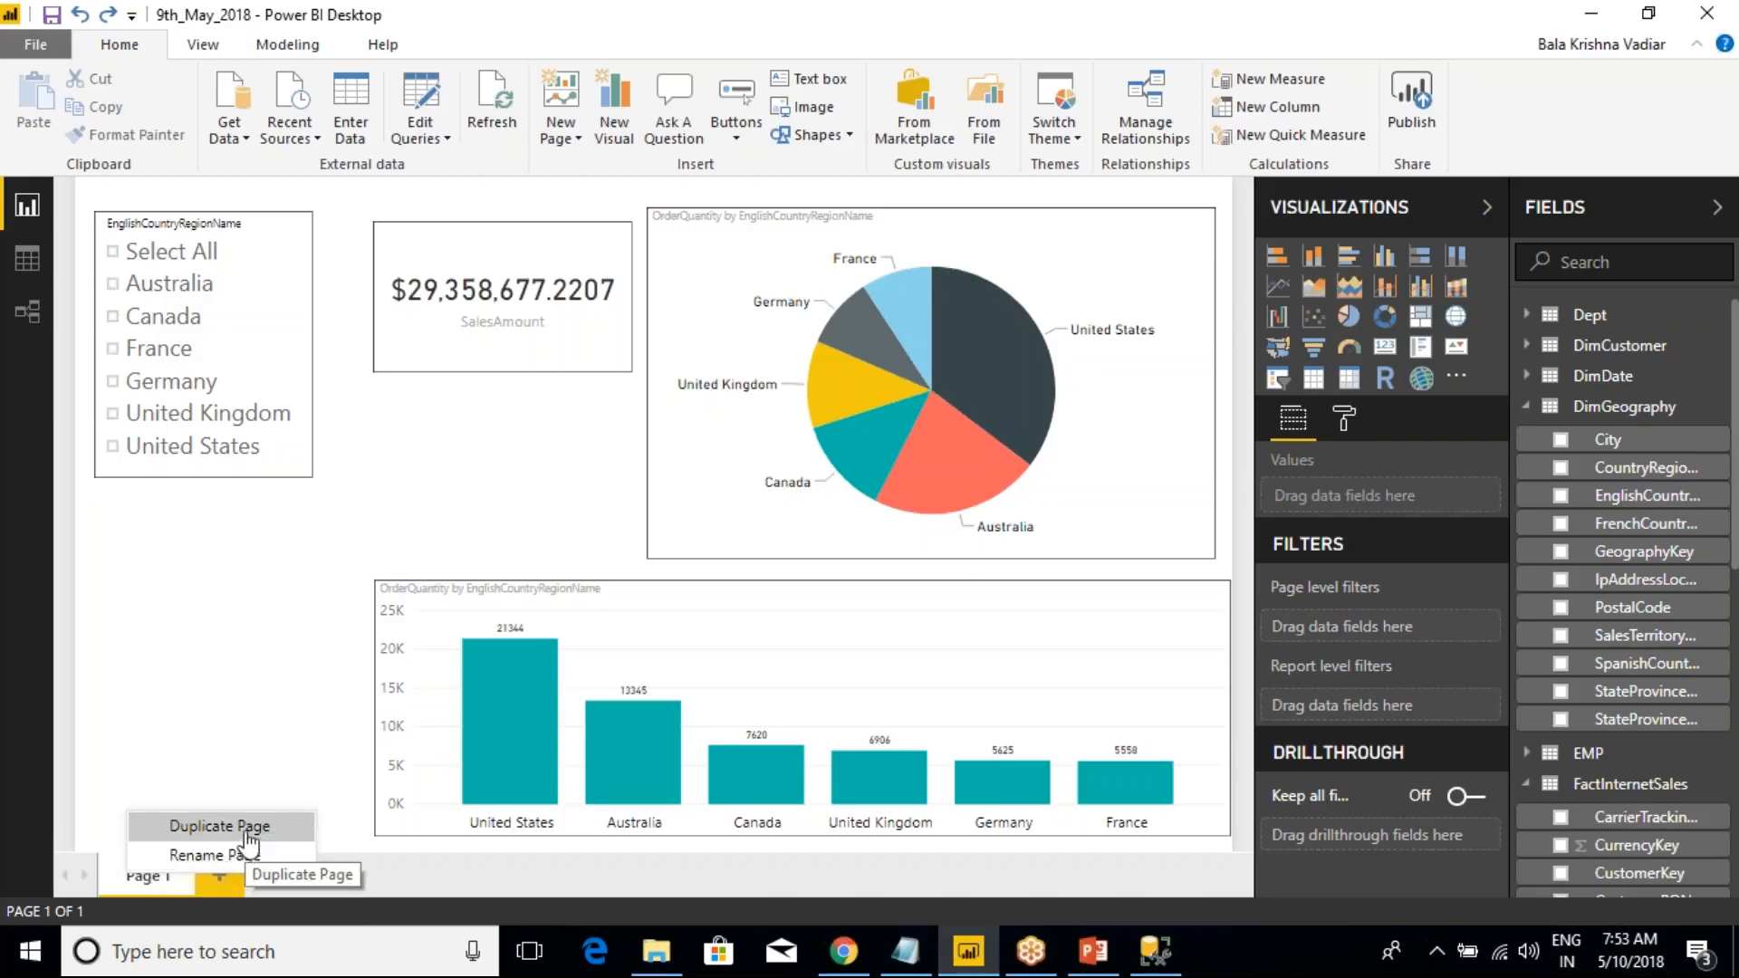
left_click(201, 710)
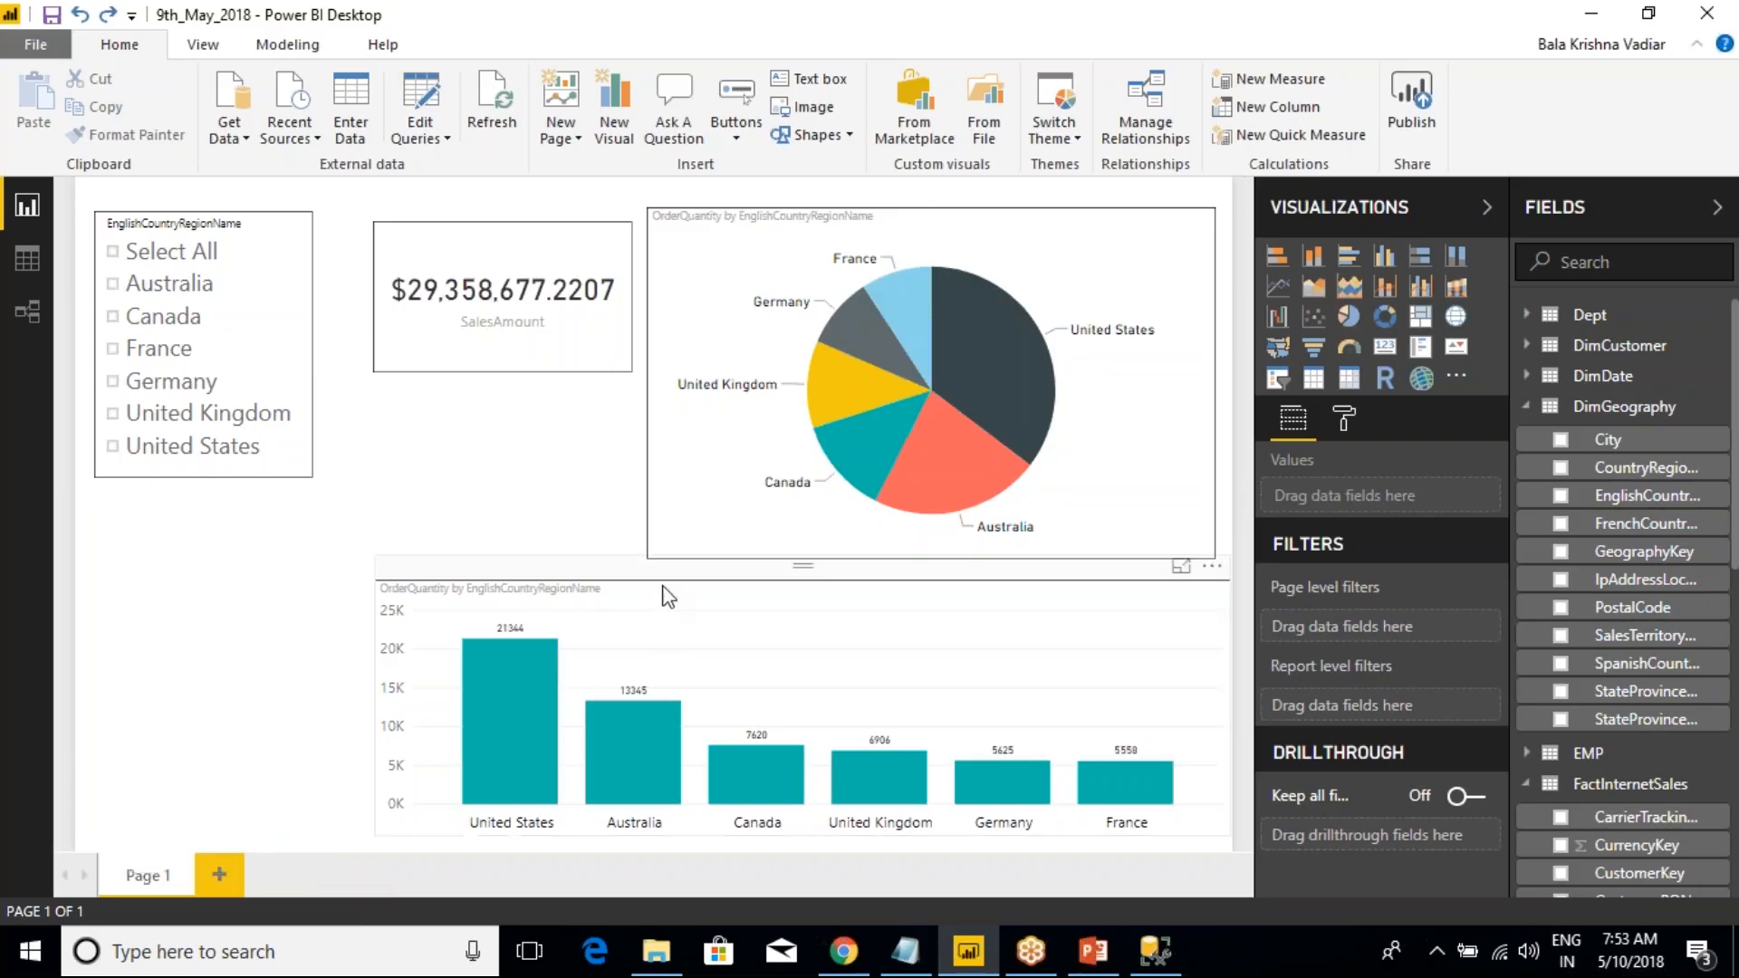
left_click(562, 130)
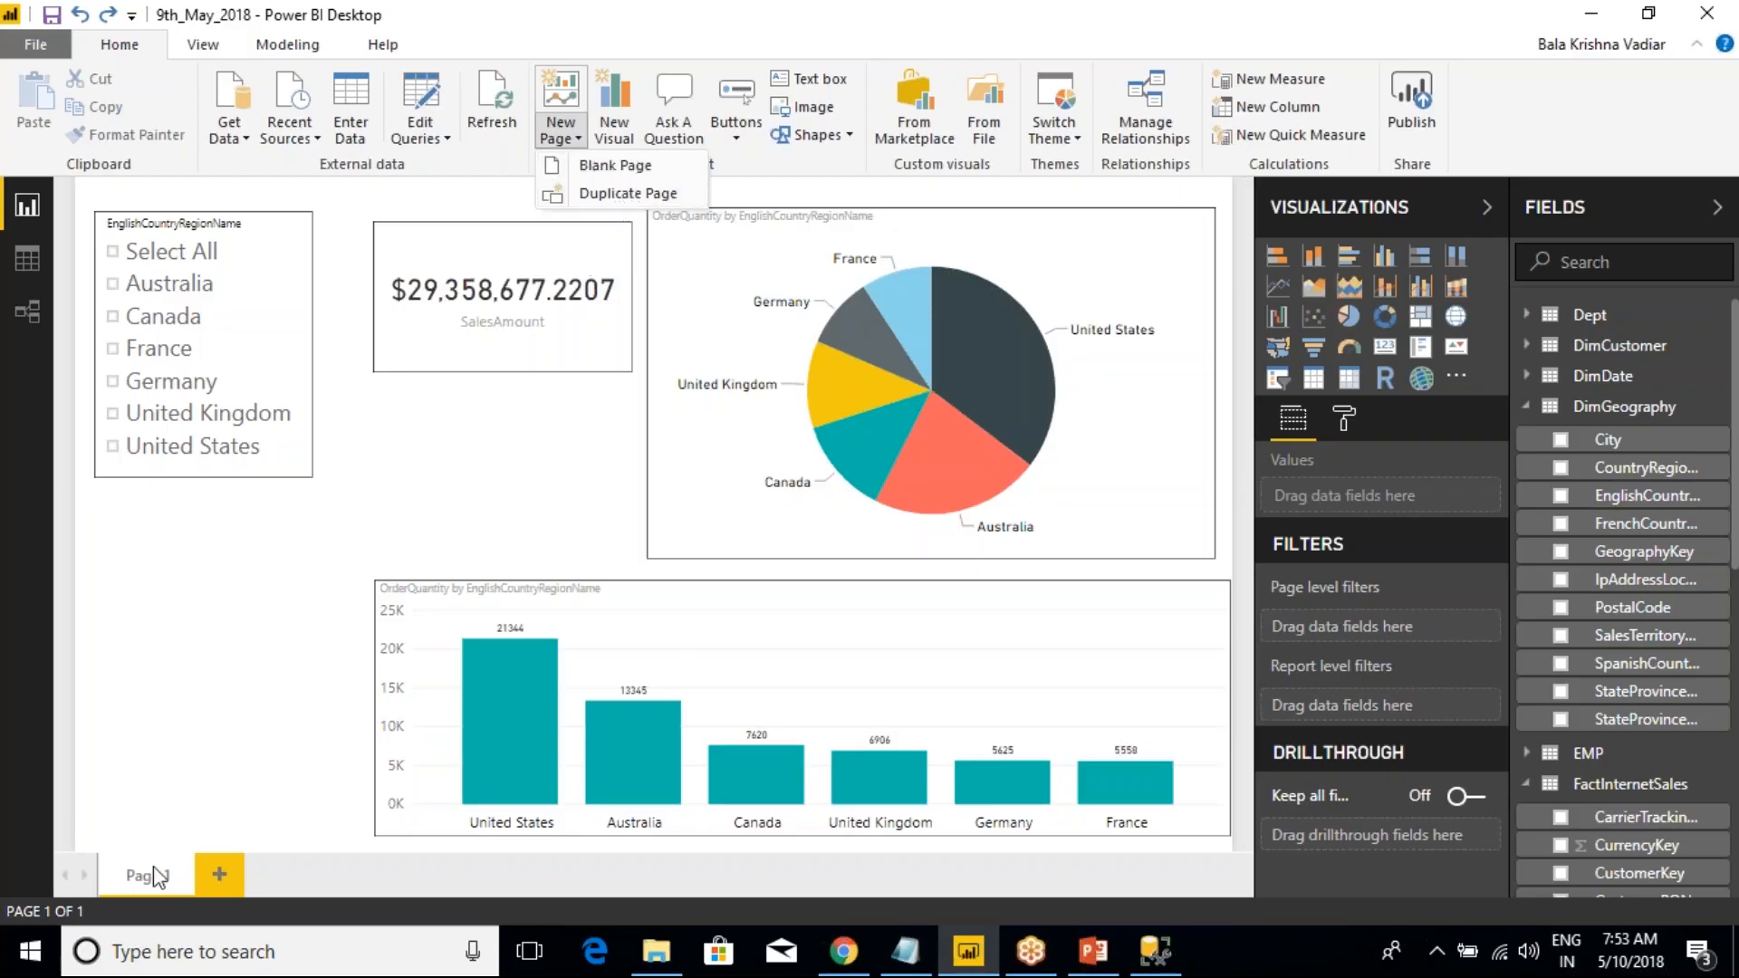
left_click(415, 453)
- Add four blank pages to the report after Page 1
left_click(563, 135)
left_click(613, 166)
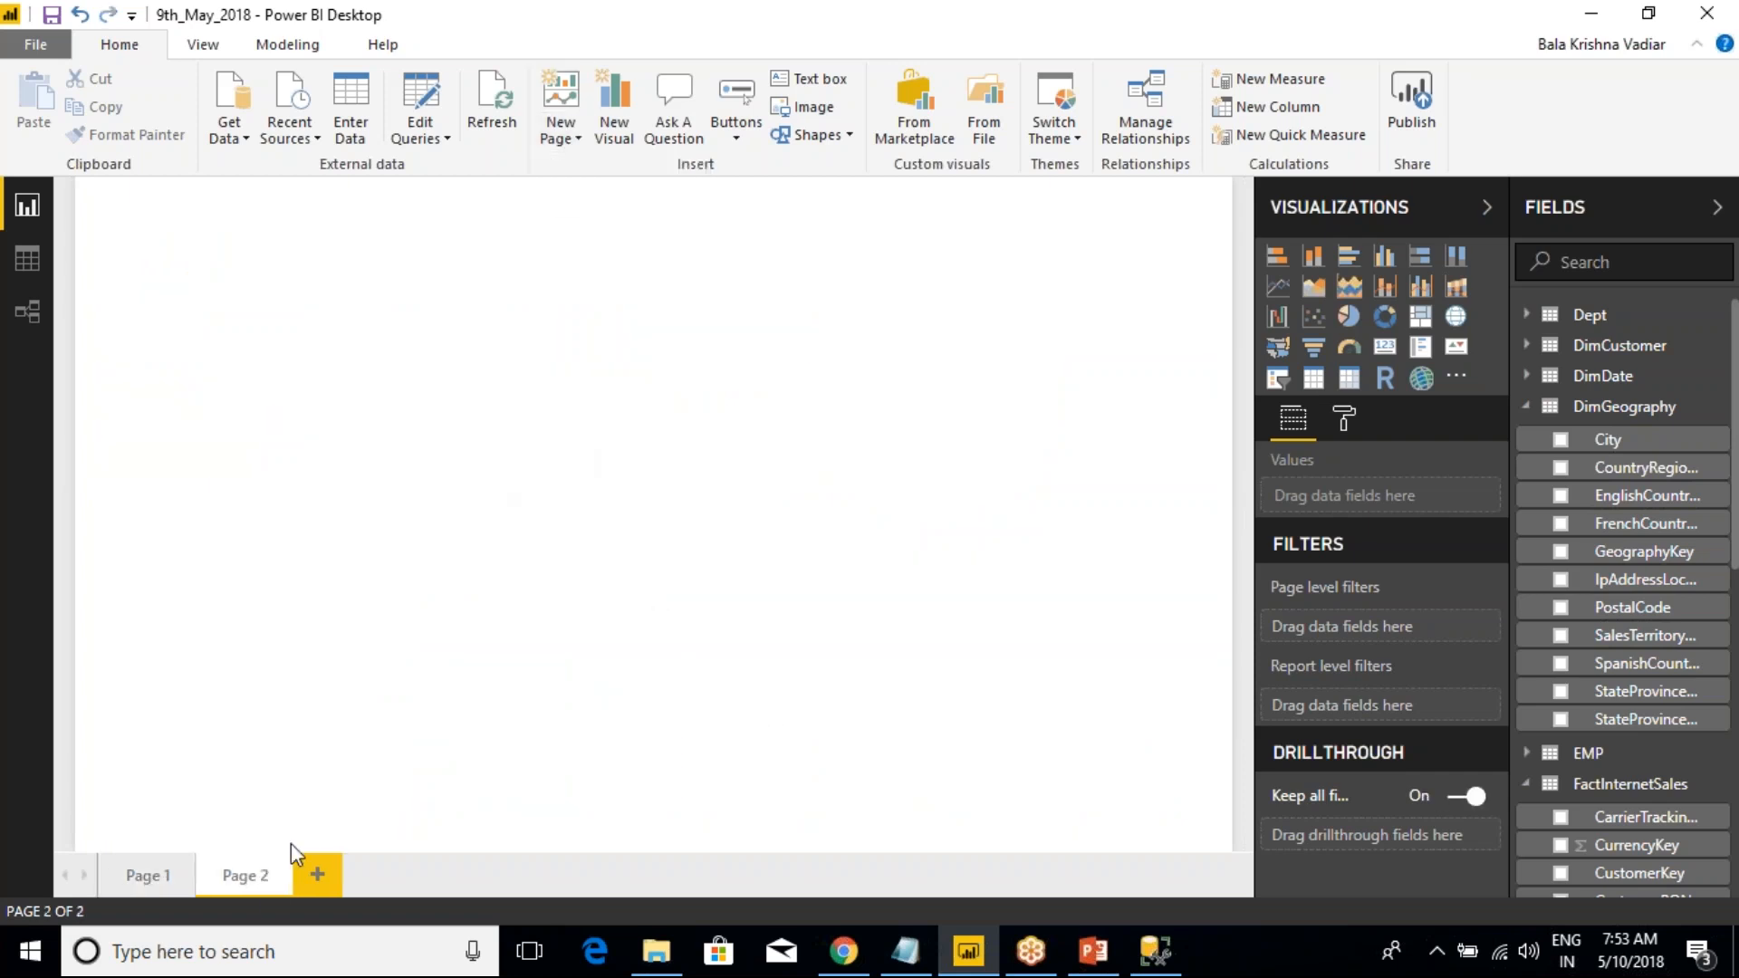
left_click(317, 875)
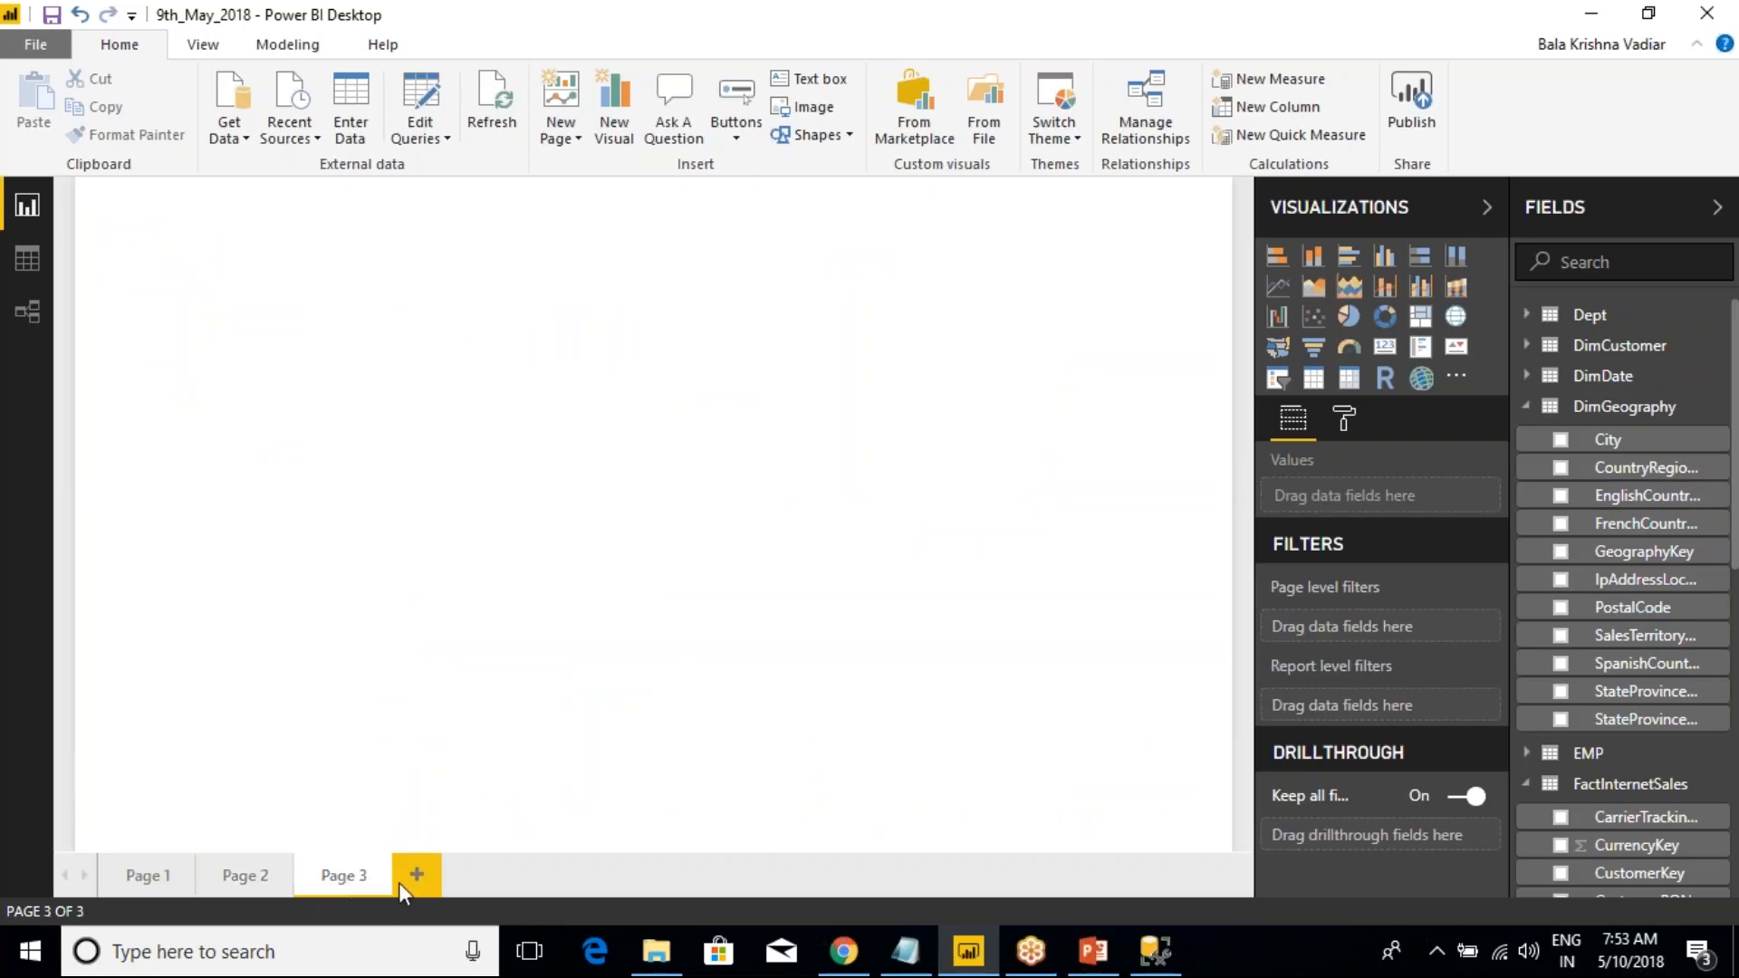
left_click(415, 877)
left_click(507, 876)
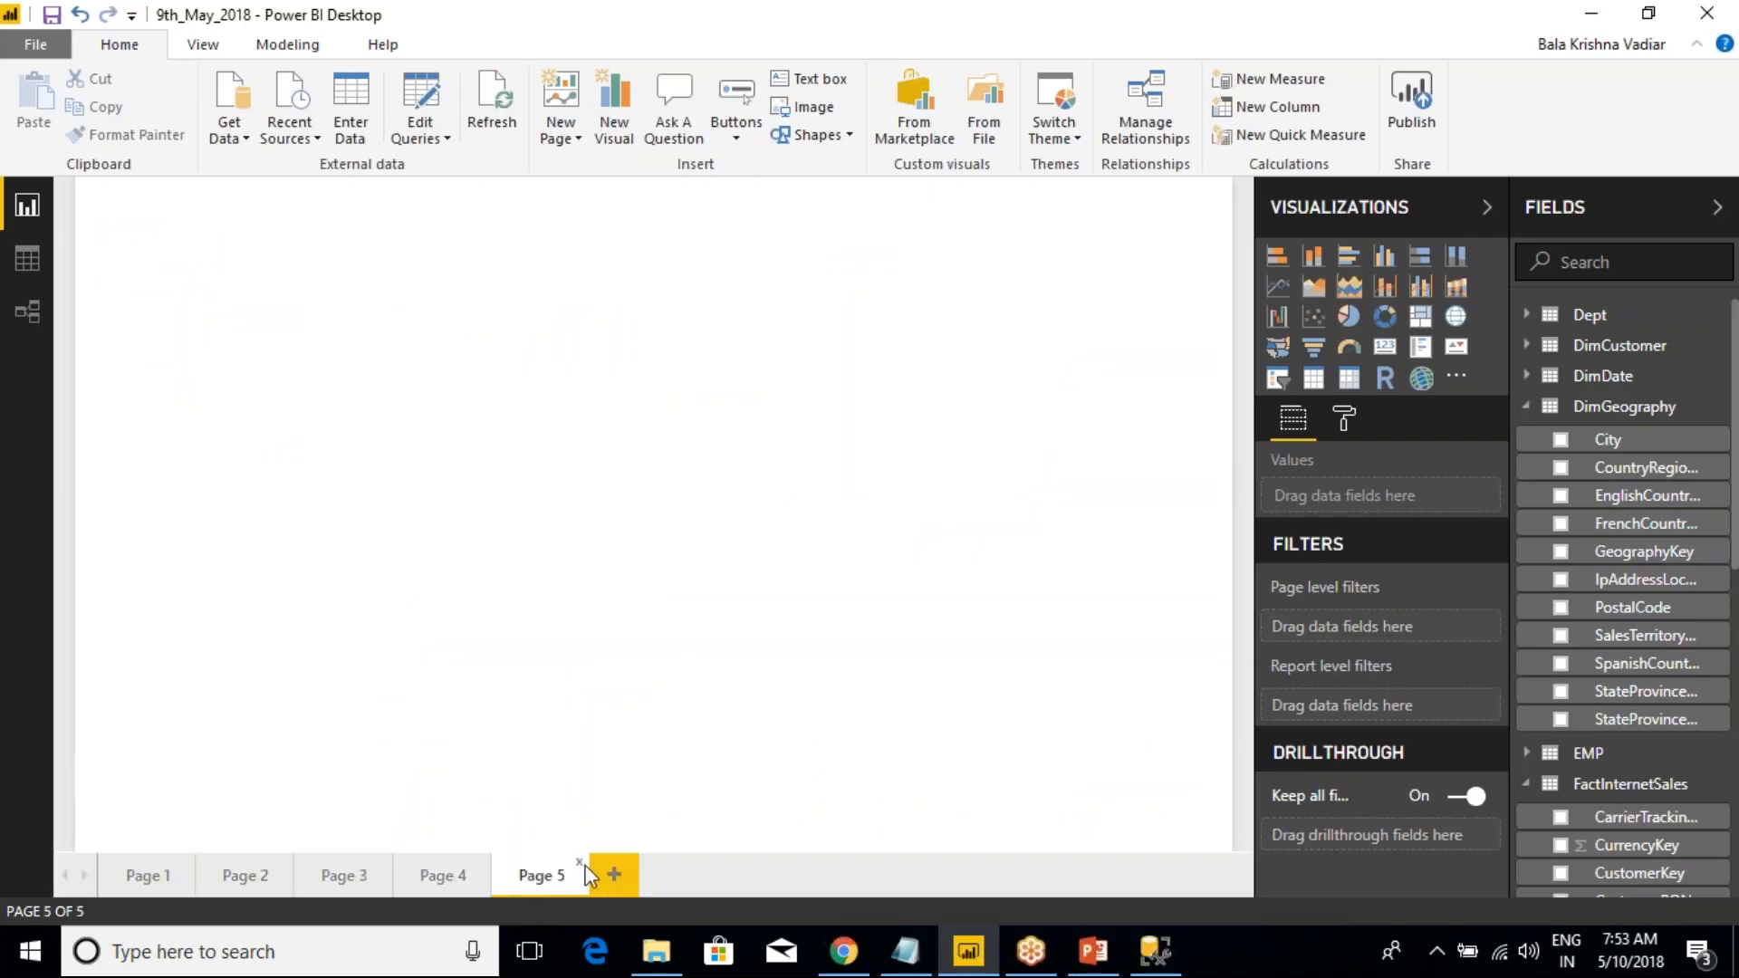
- Examine the duplicate, rename, delete and hide options for Page 5 and Page 1 without applying any
right_click(548, 875)
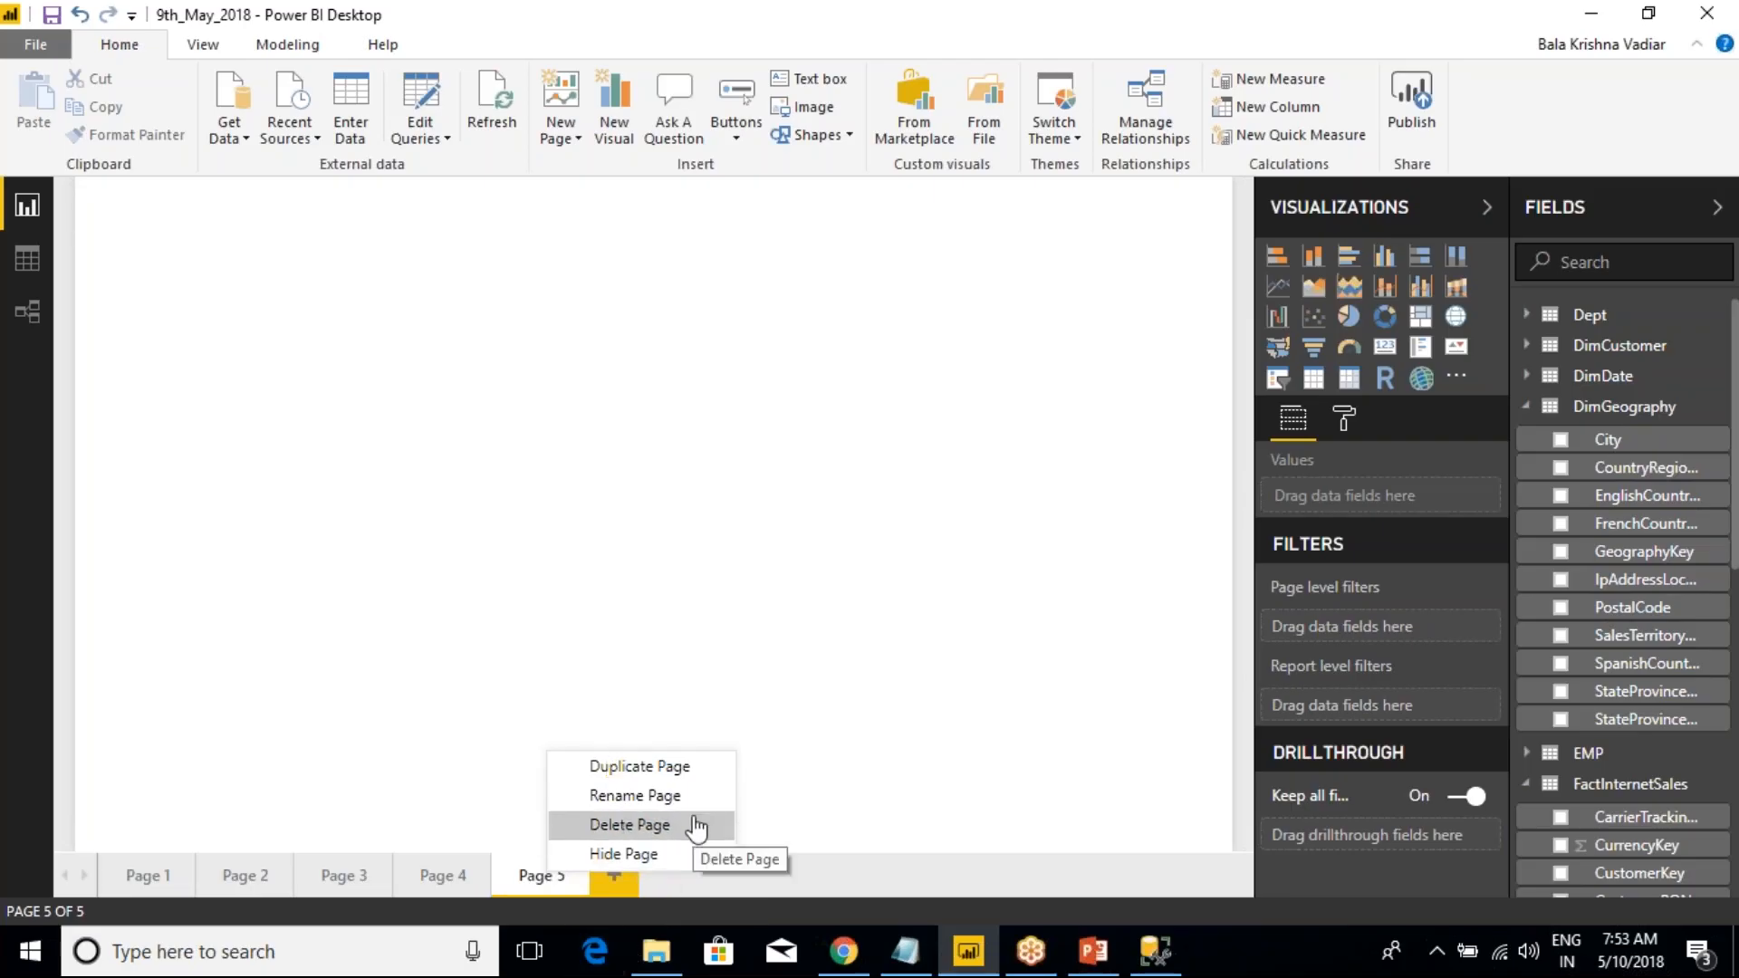
left_click(358, 761)
left_click(143, 876)
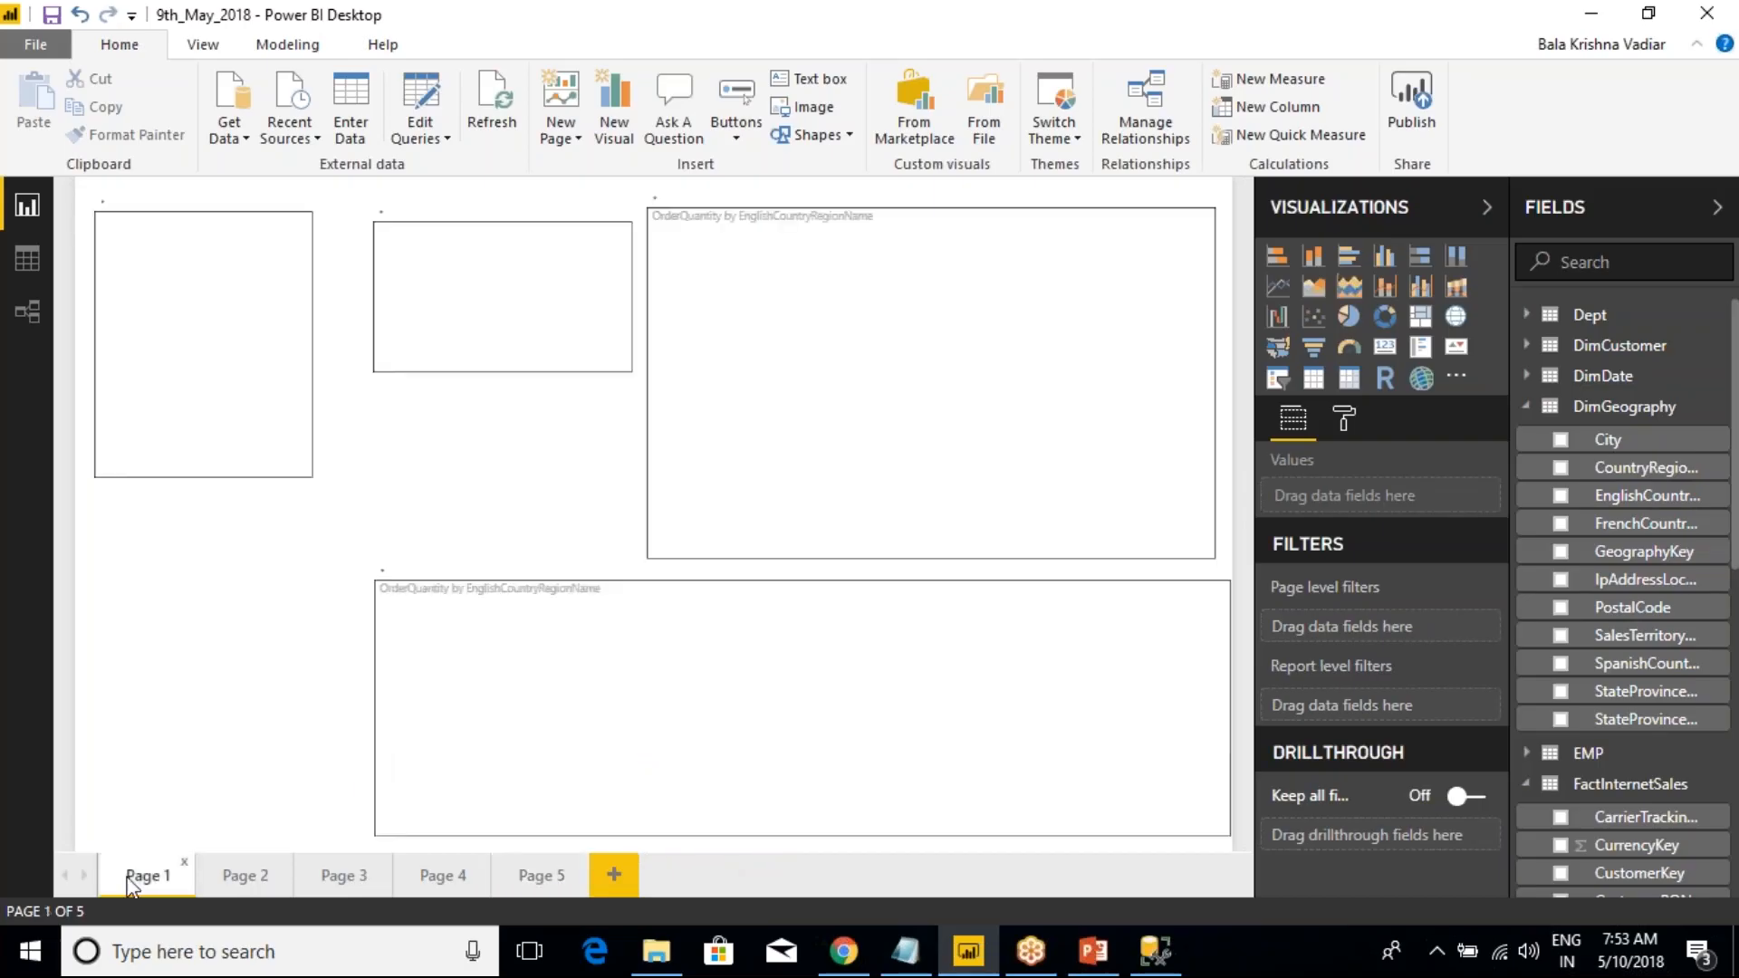
right_click(143, 879)
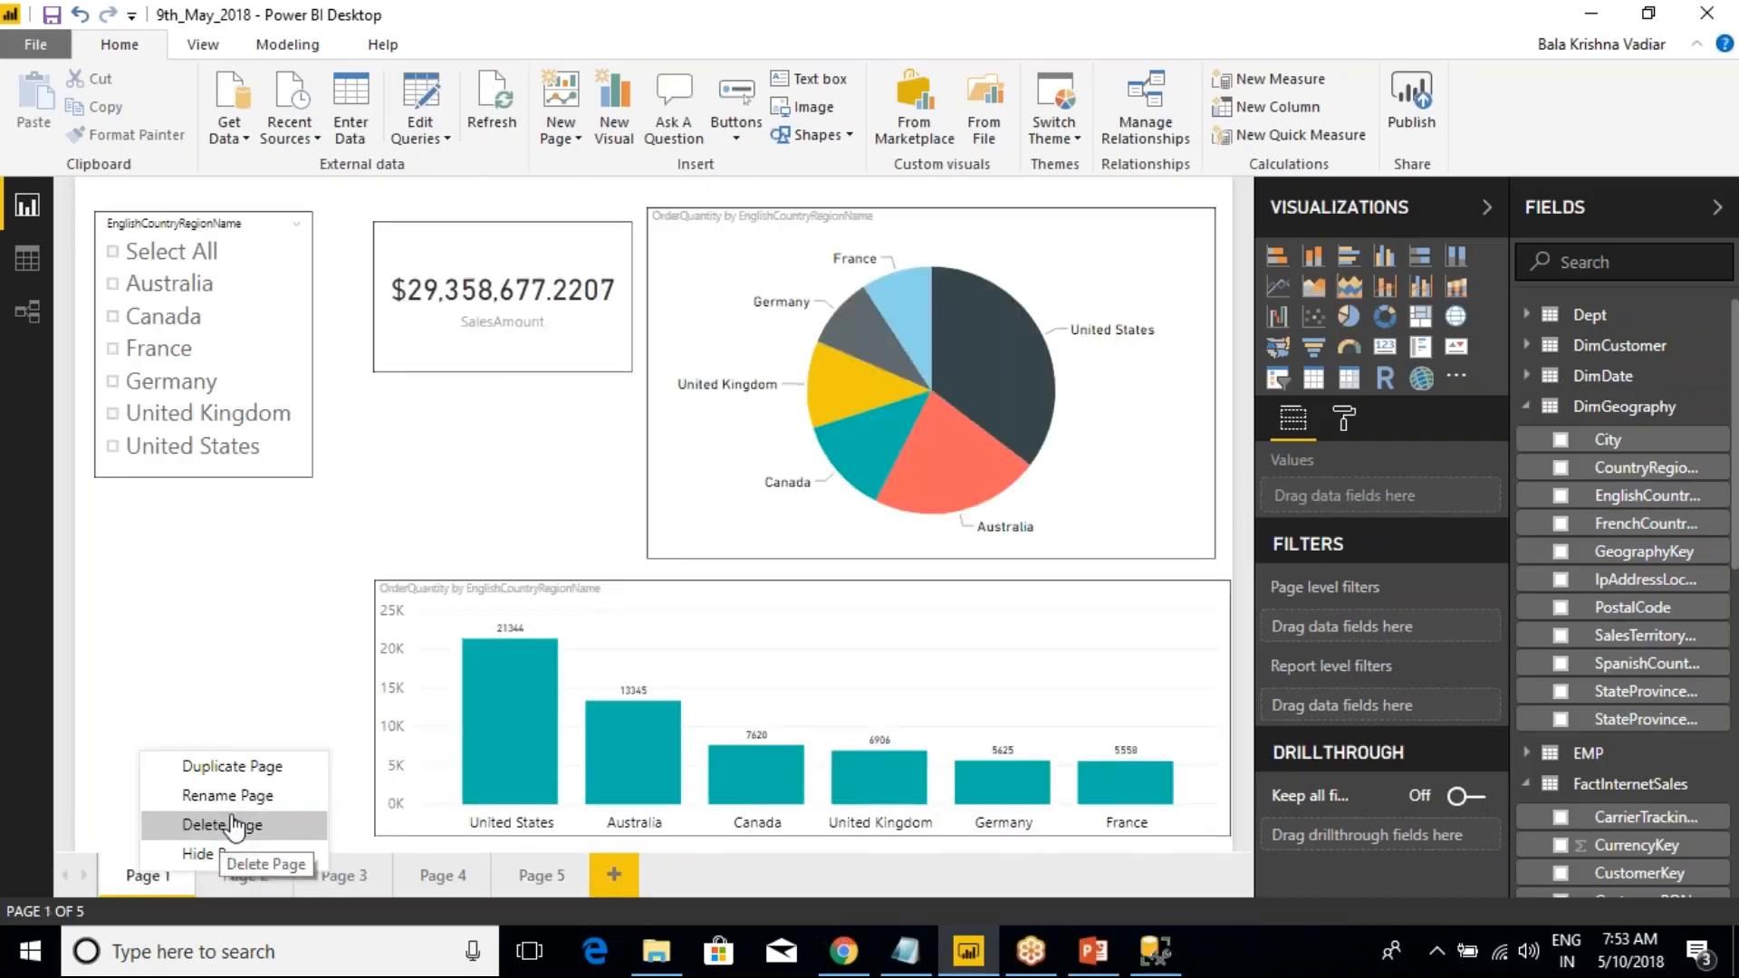
left_click(228, 729)
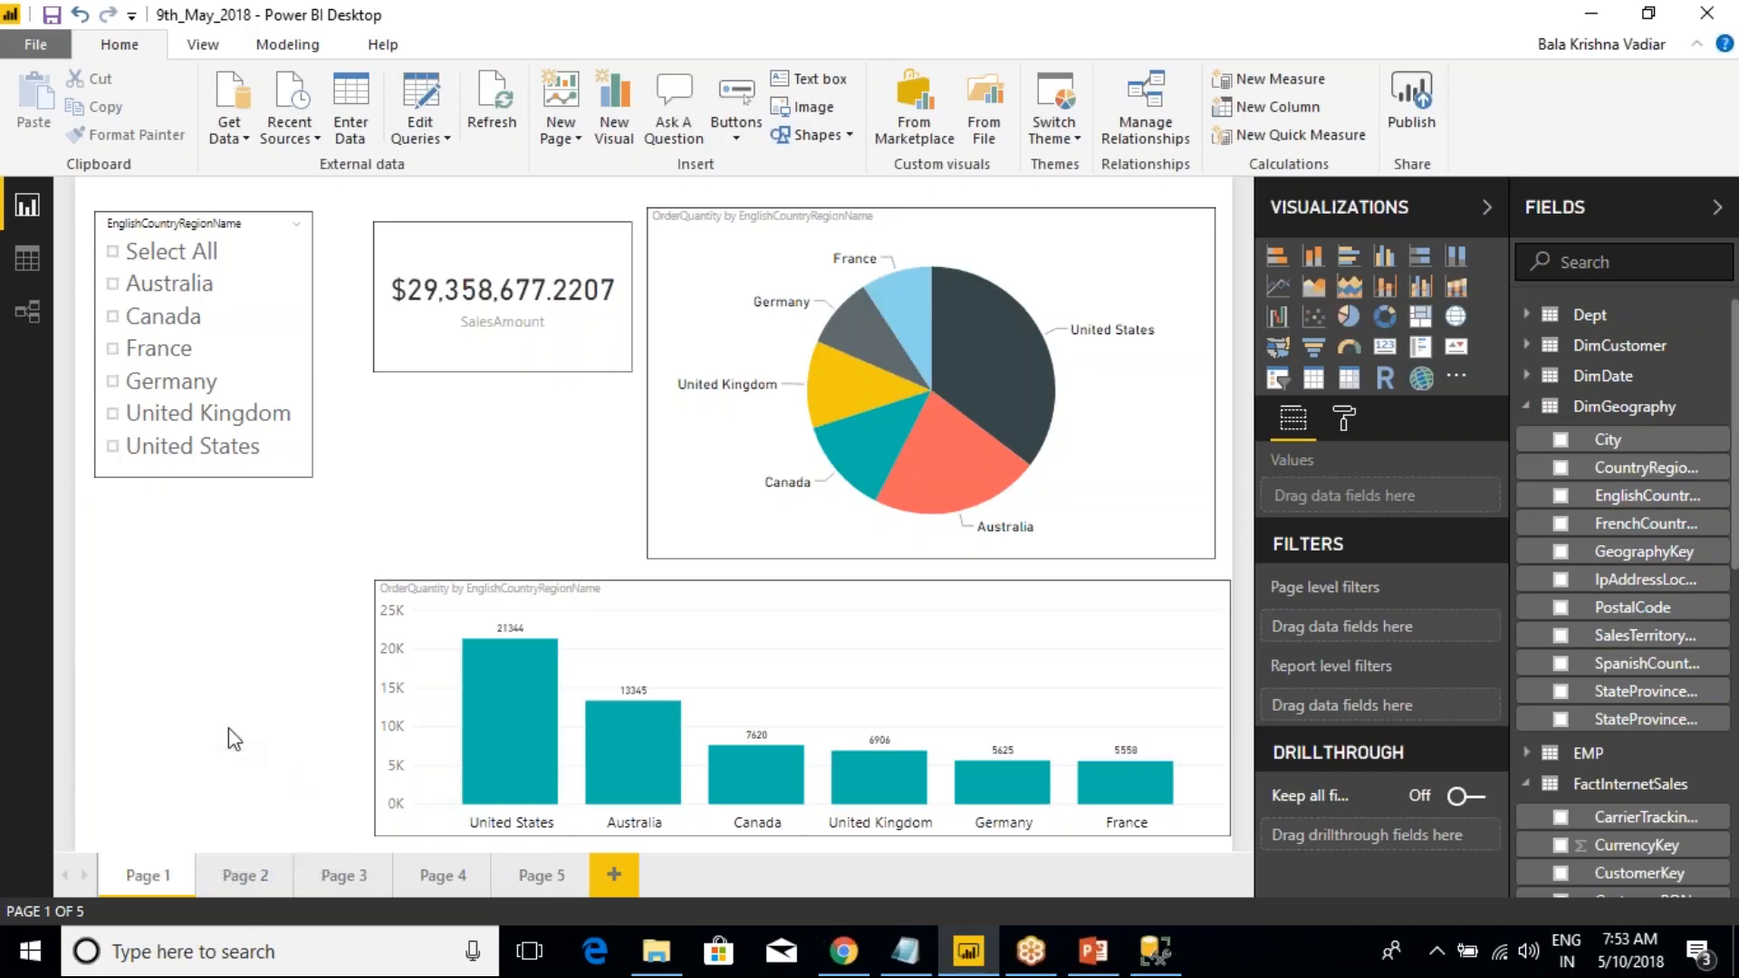
right_click(152, 885)
left_click(184, 748)
right_click(152, 880)
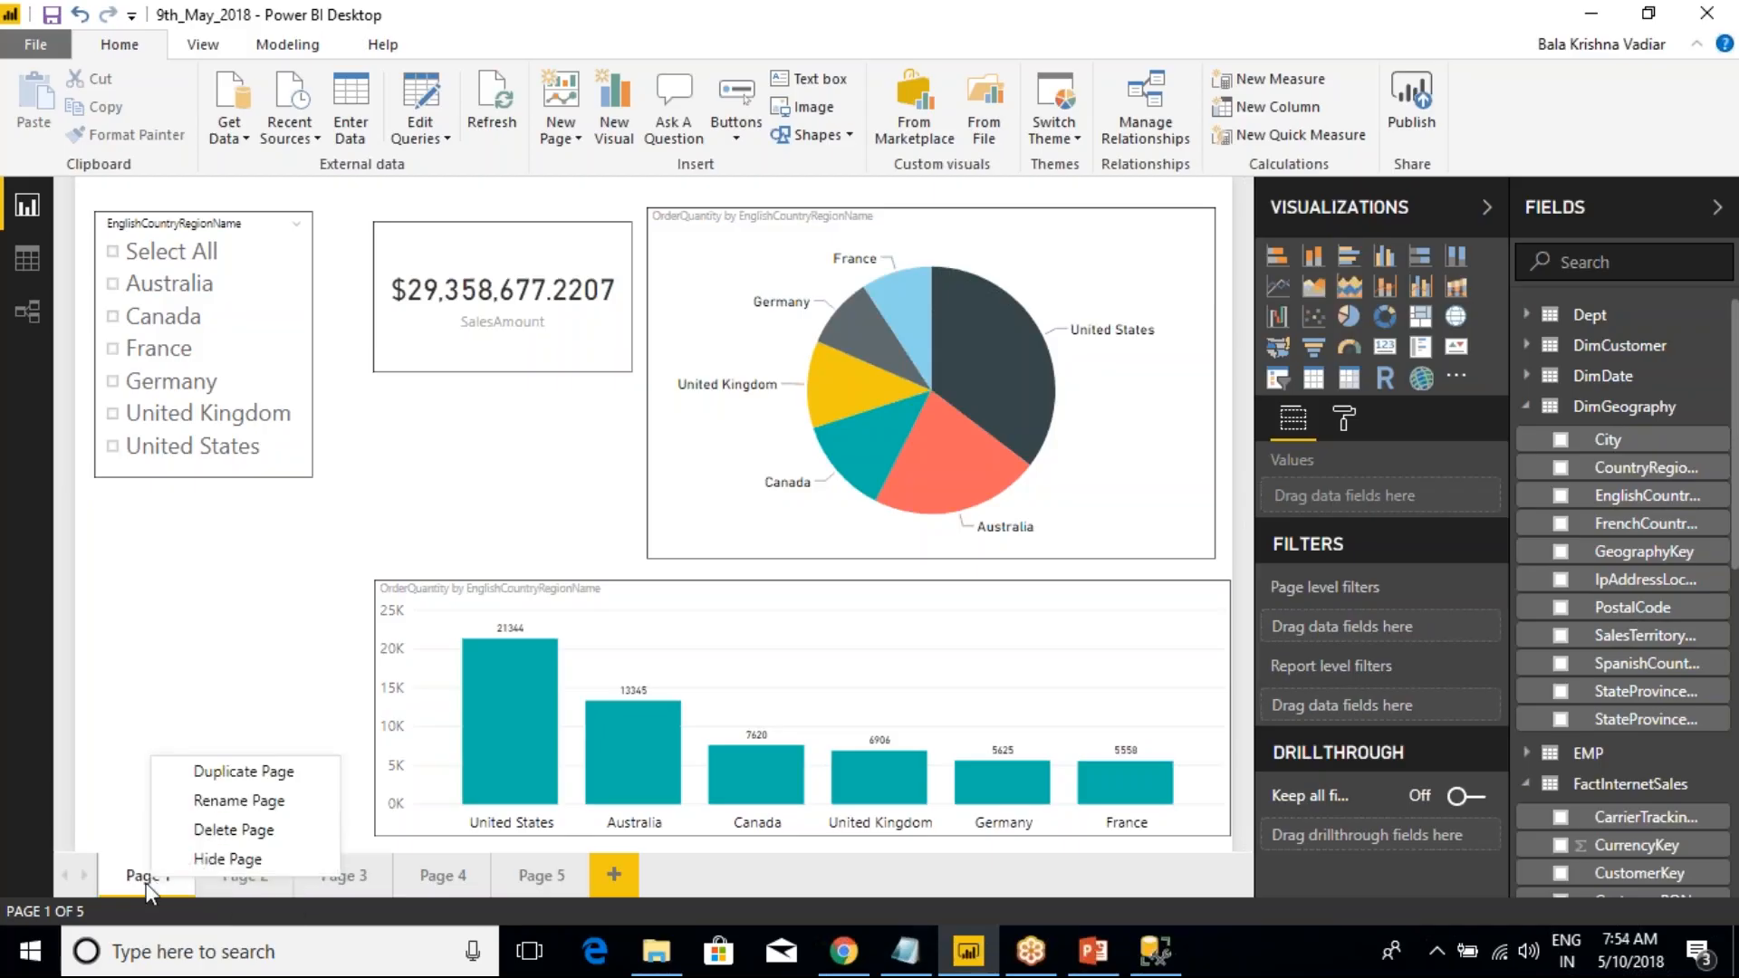
left_click(250, 588)
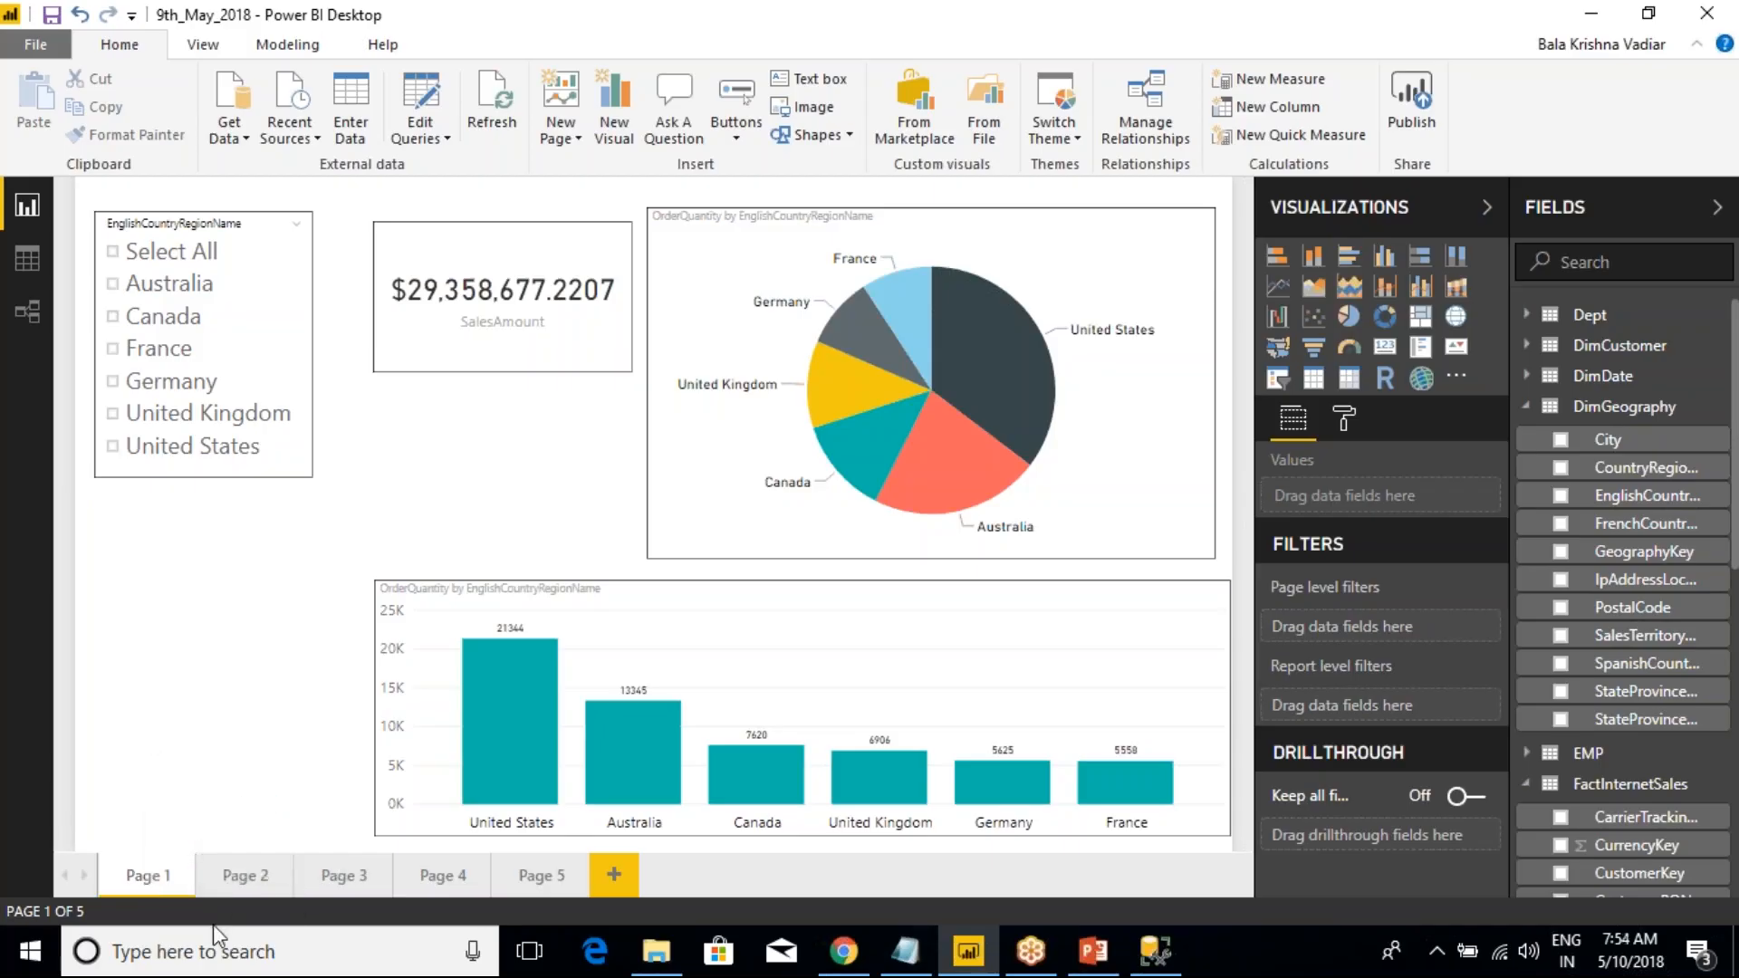
- View the blank Page 2, then delete Page 3 from the report and confirm the deletion
left_click(257, 878)
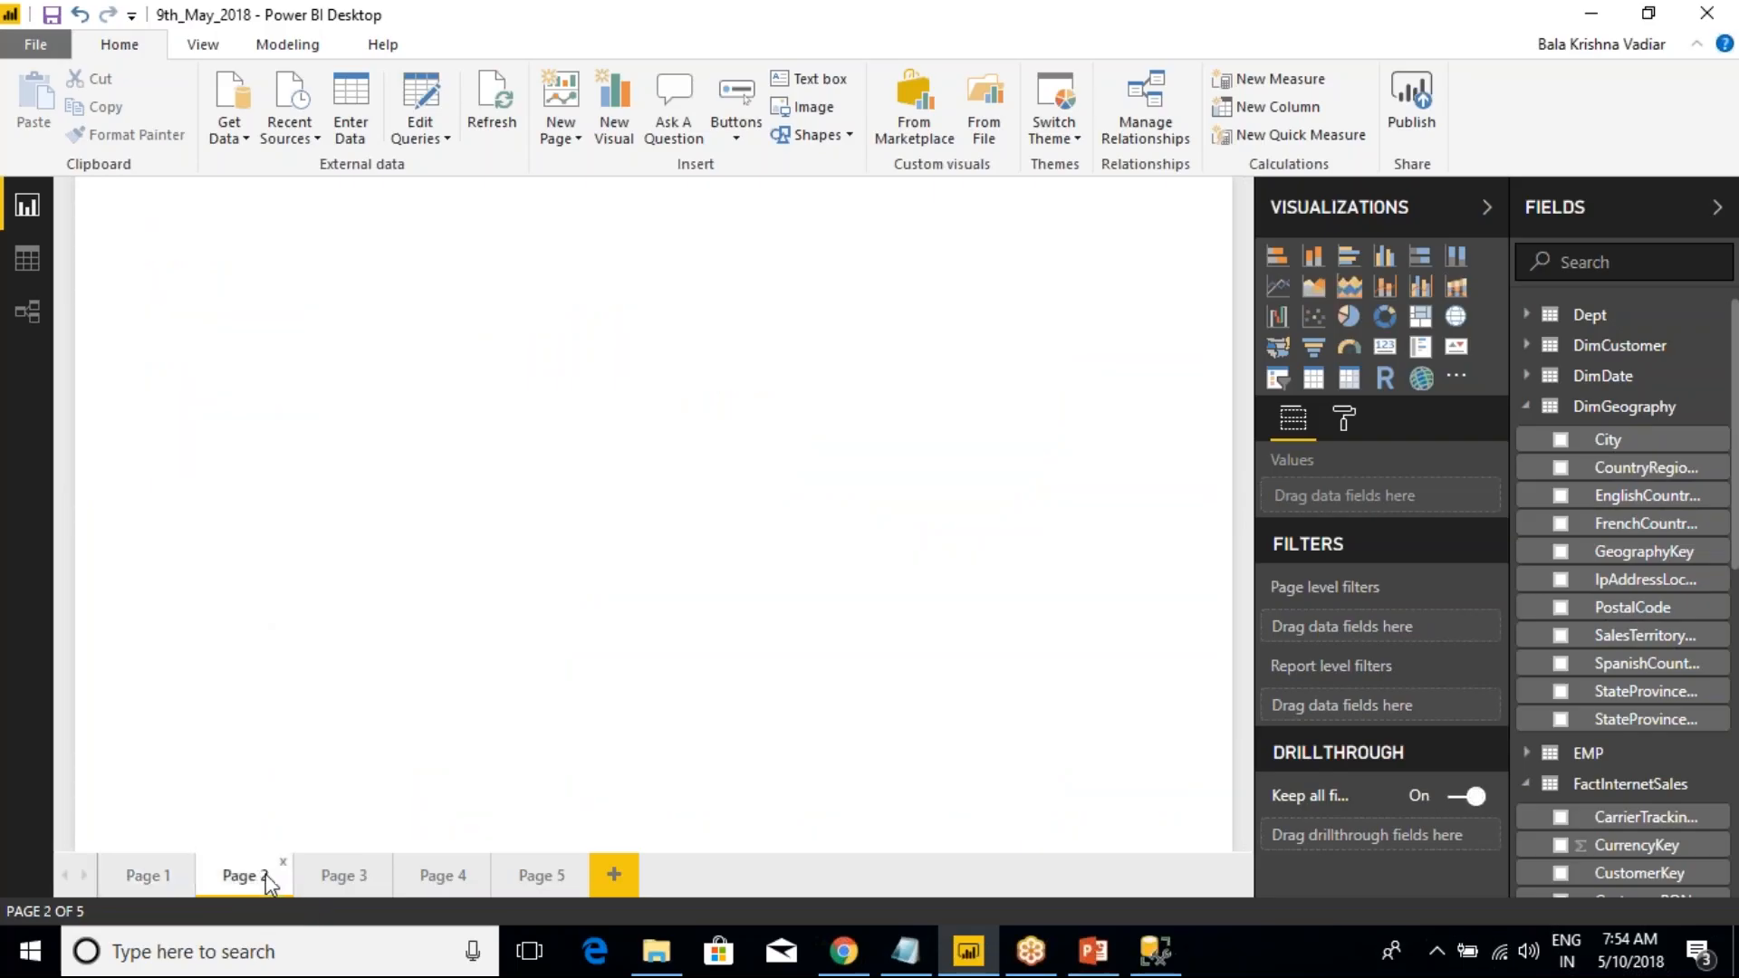
left_click(348, 878)
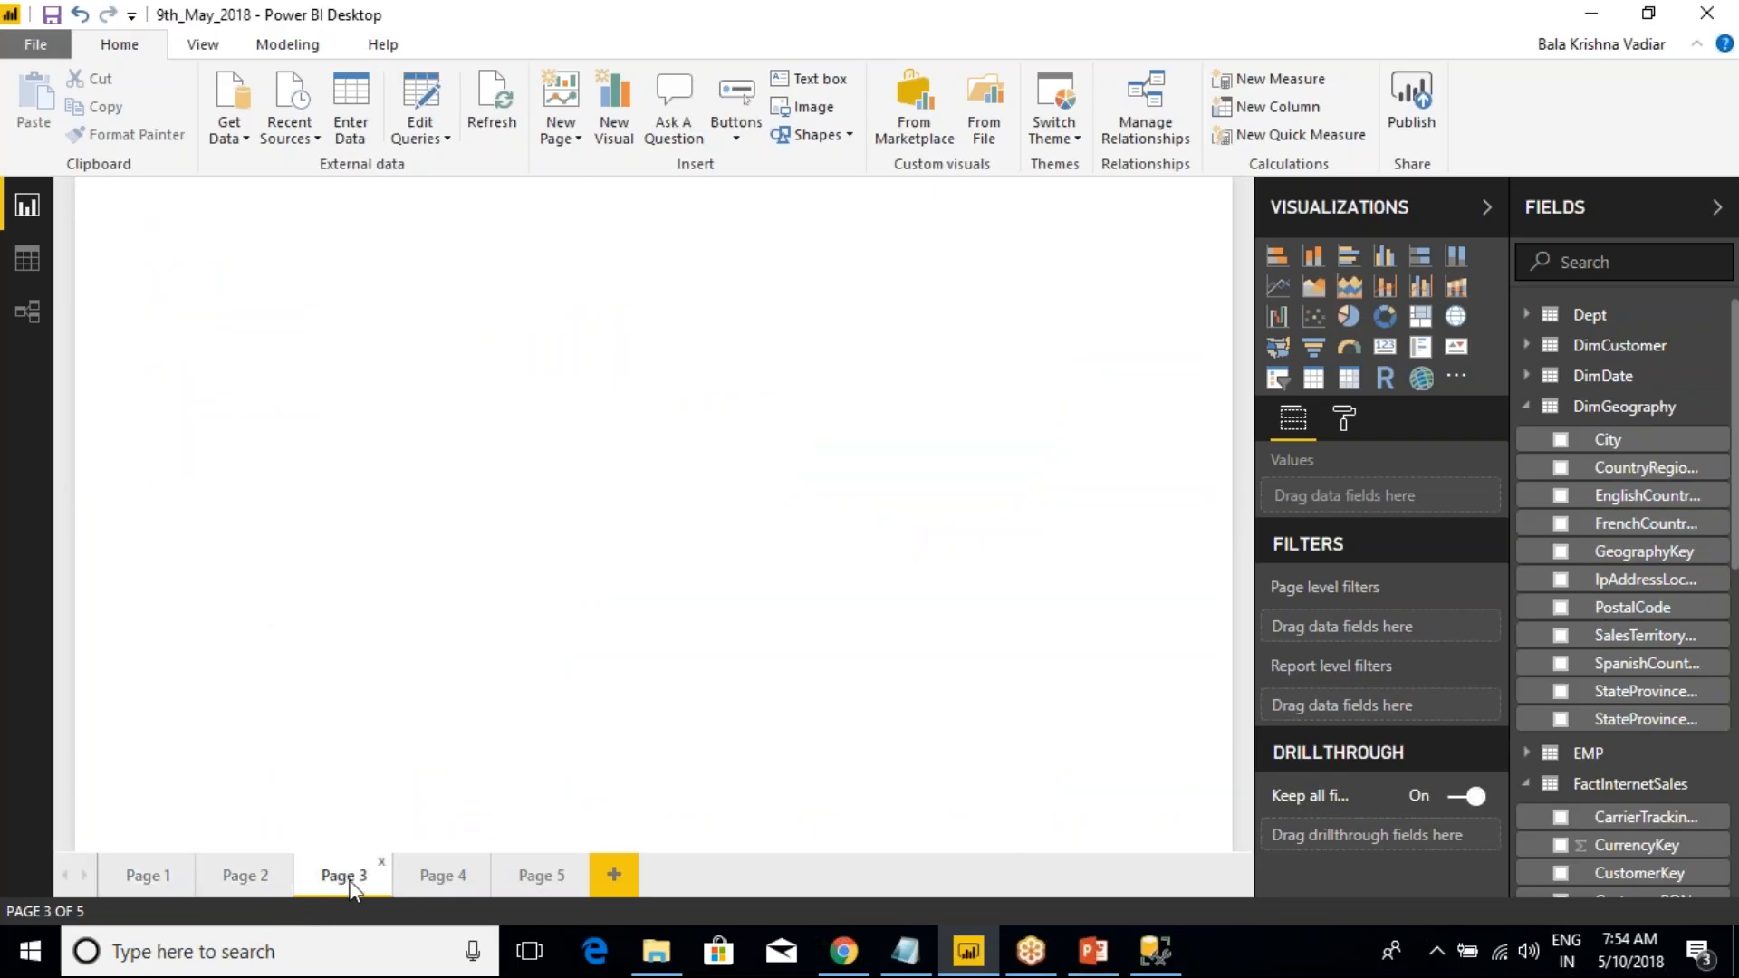
right_click(350, 883)
left_click(426, 831)
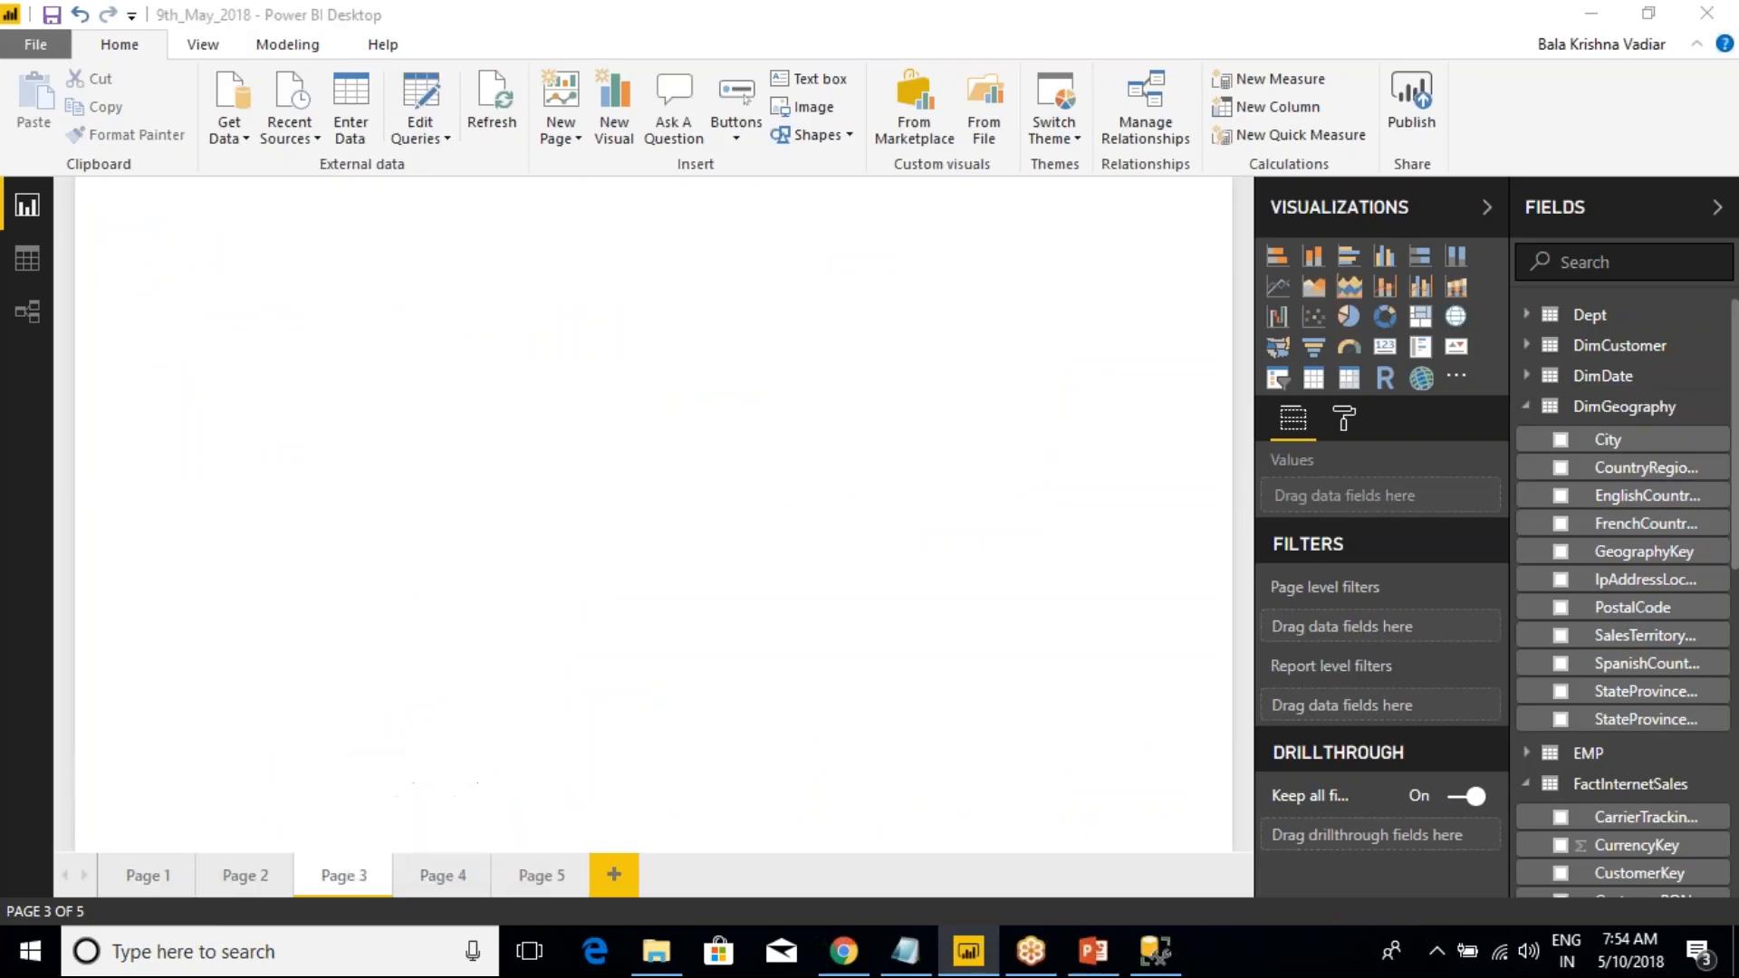
left_click(985, 529)
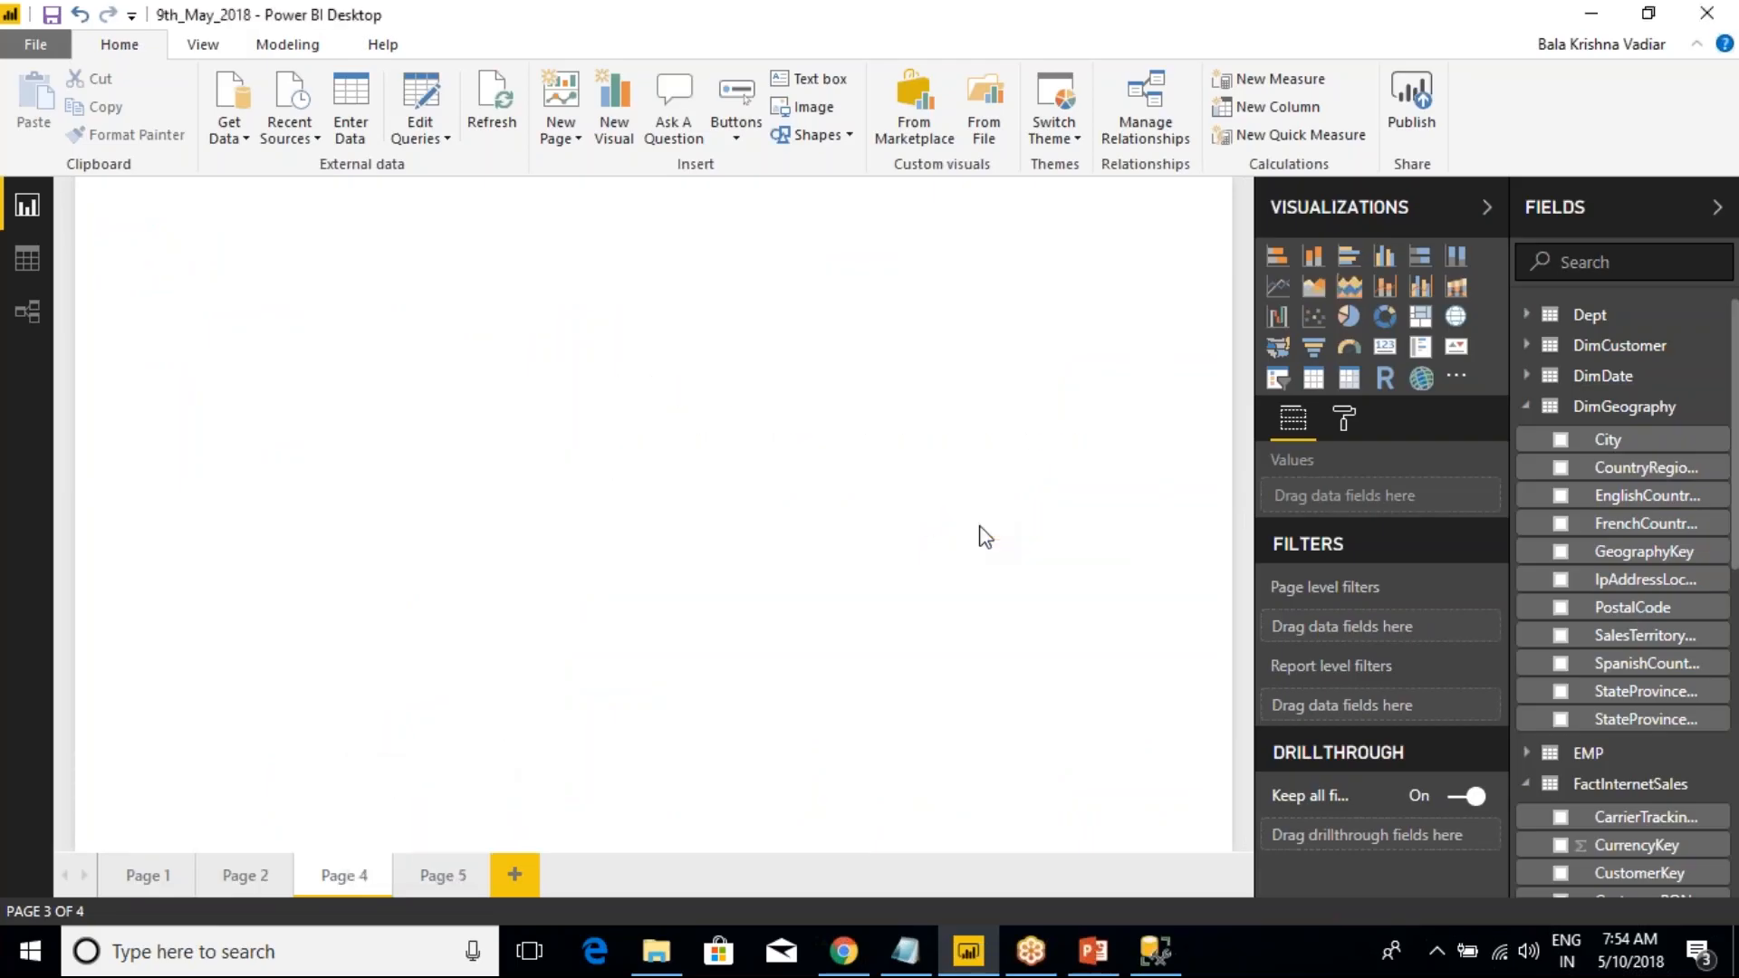
- Delete Page 4 from the report and confirm the deletion
right_click(335, 882)
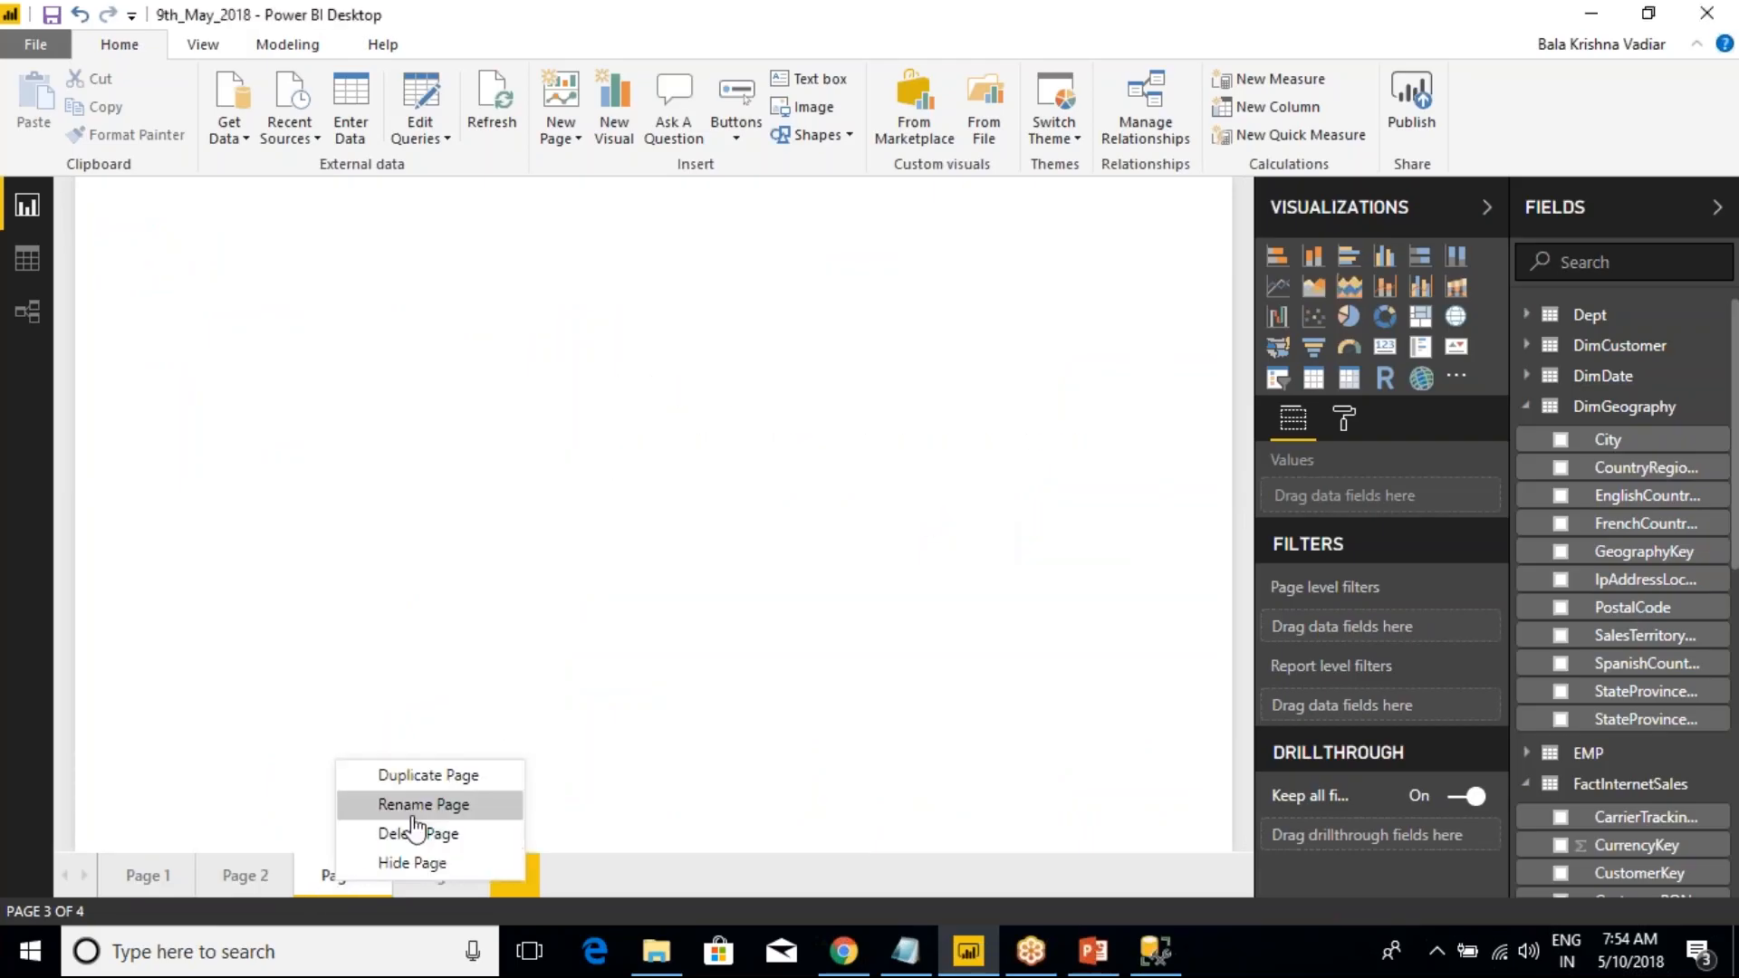
left_click(416, 830)
left_click(996, 536)
- Rename the last report page, Page 5, as "Second Report"
right_click(345, 876)
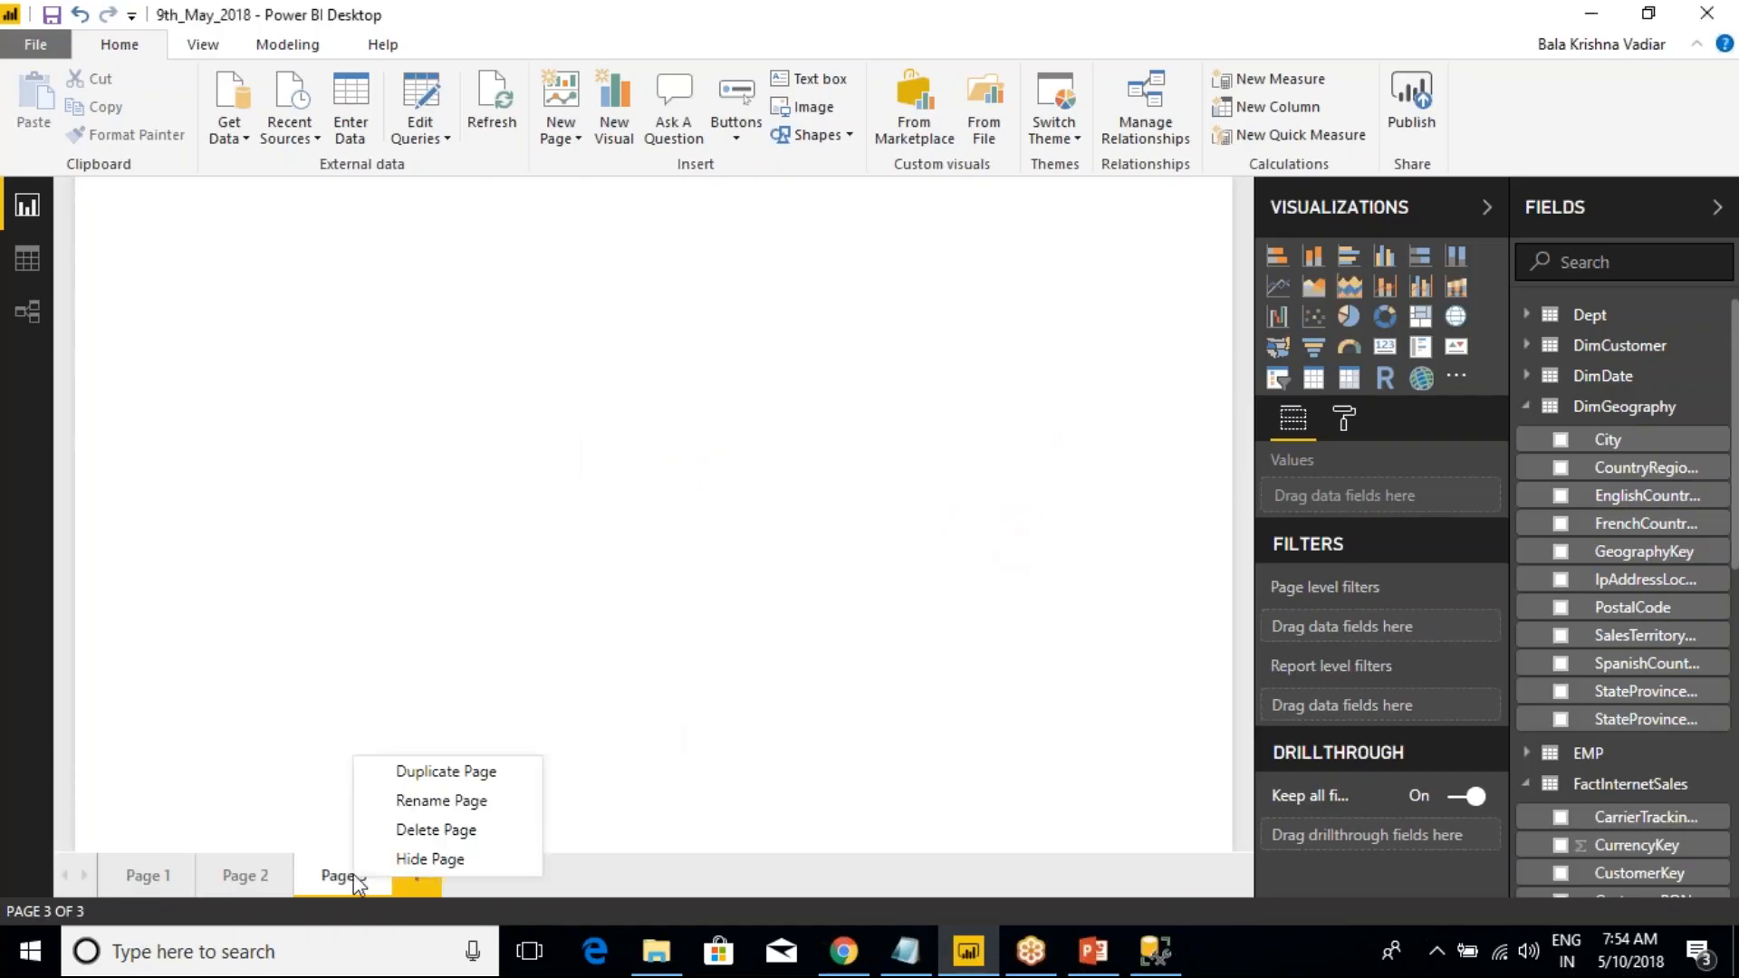
left_click(452, 801)
type("Second Report")
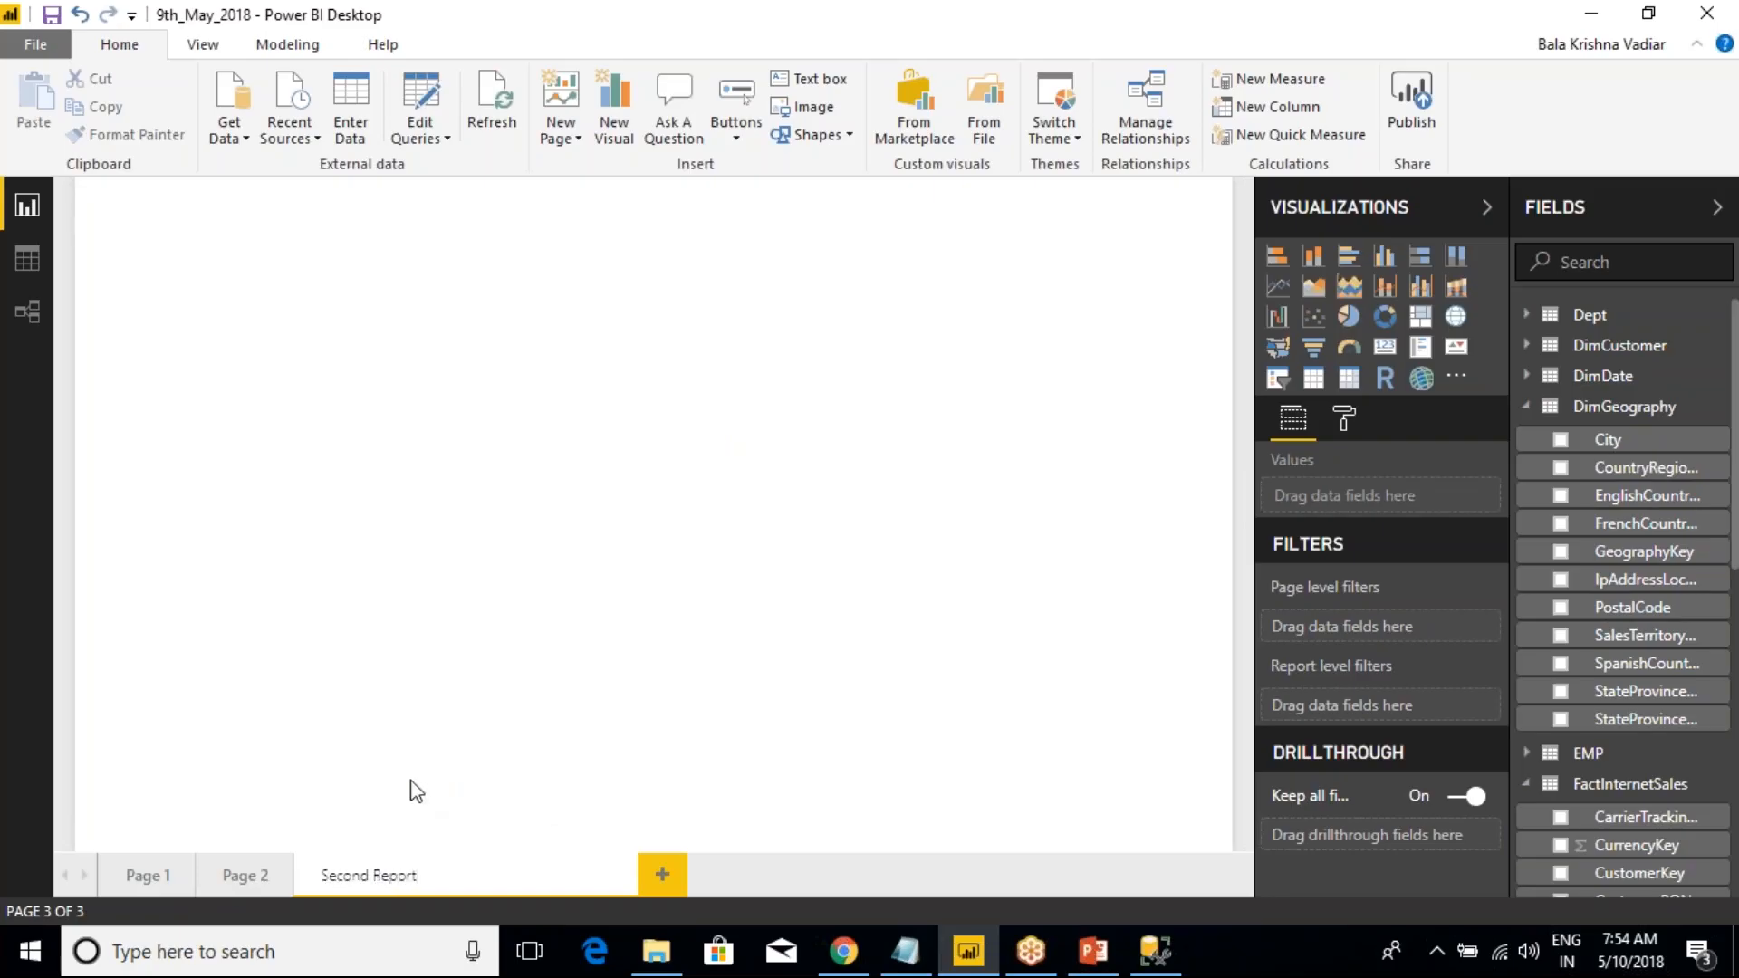
key("Return")
- View Page 2 and Page 1, and examine the page options offered for Page 2 without applying any
left_click(221, 882)
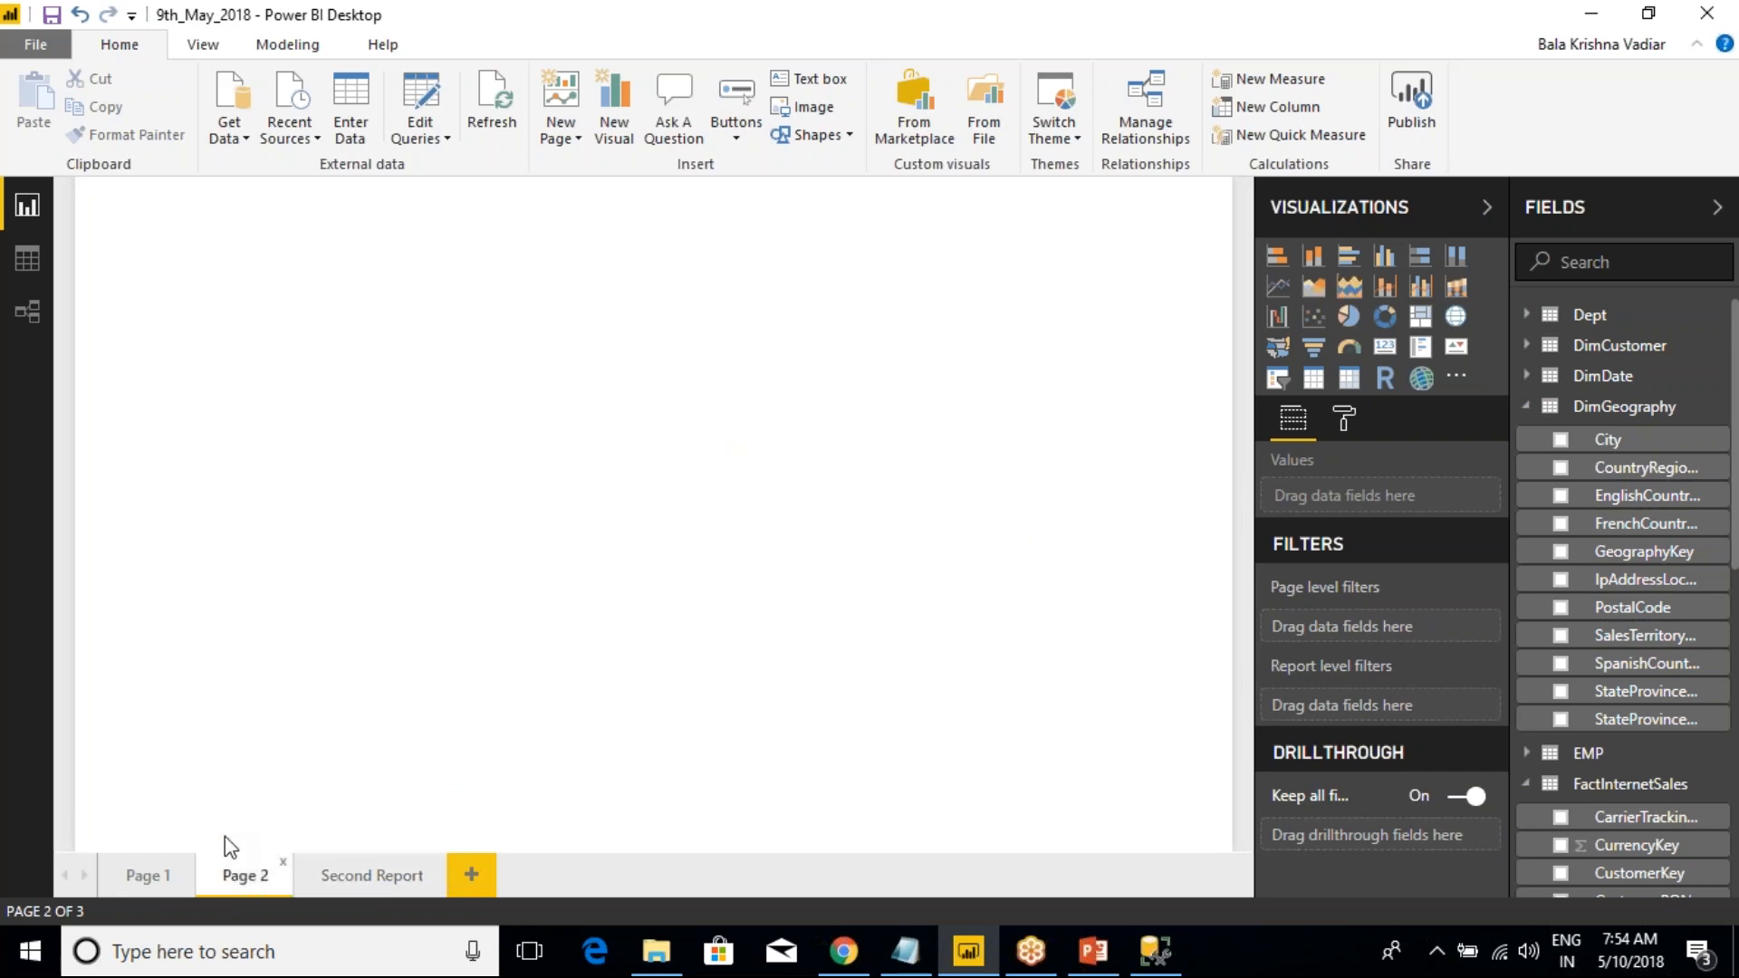
left_click(160, 882)
left_click(234, 879)
right_click(235, 878)
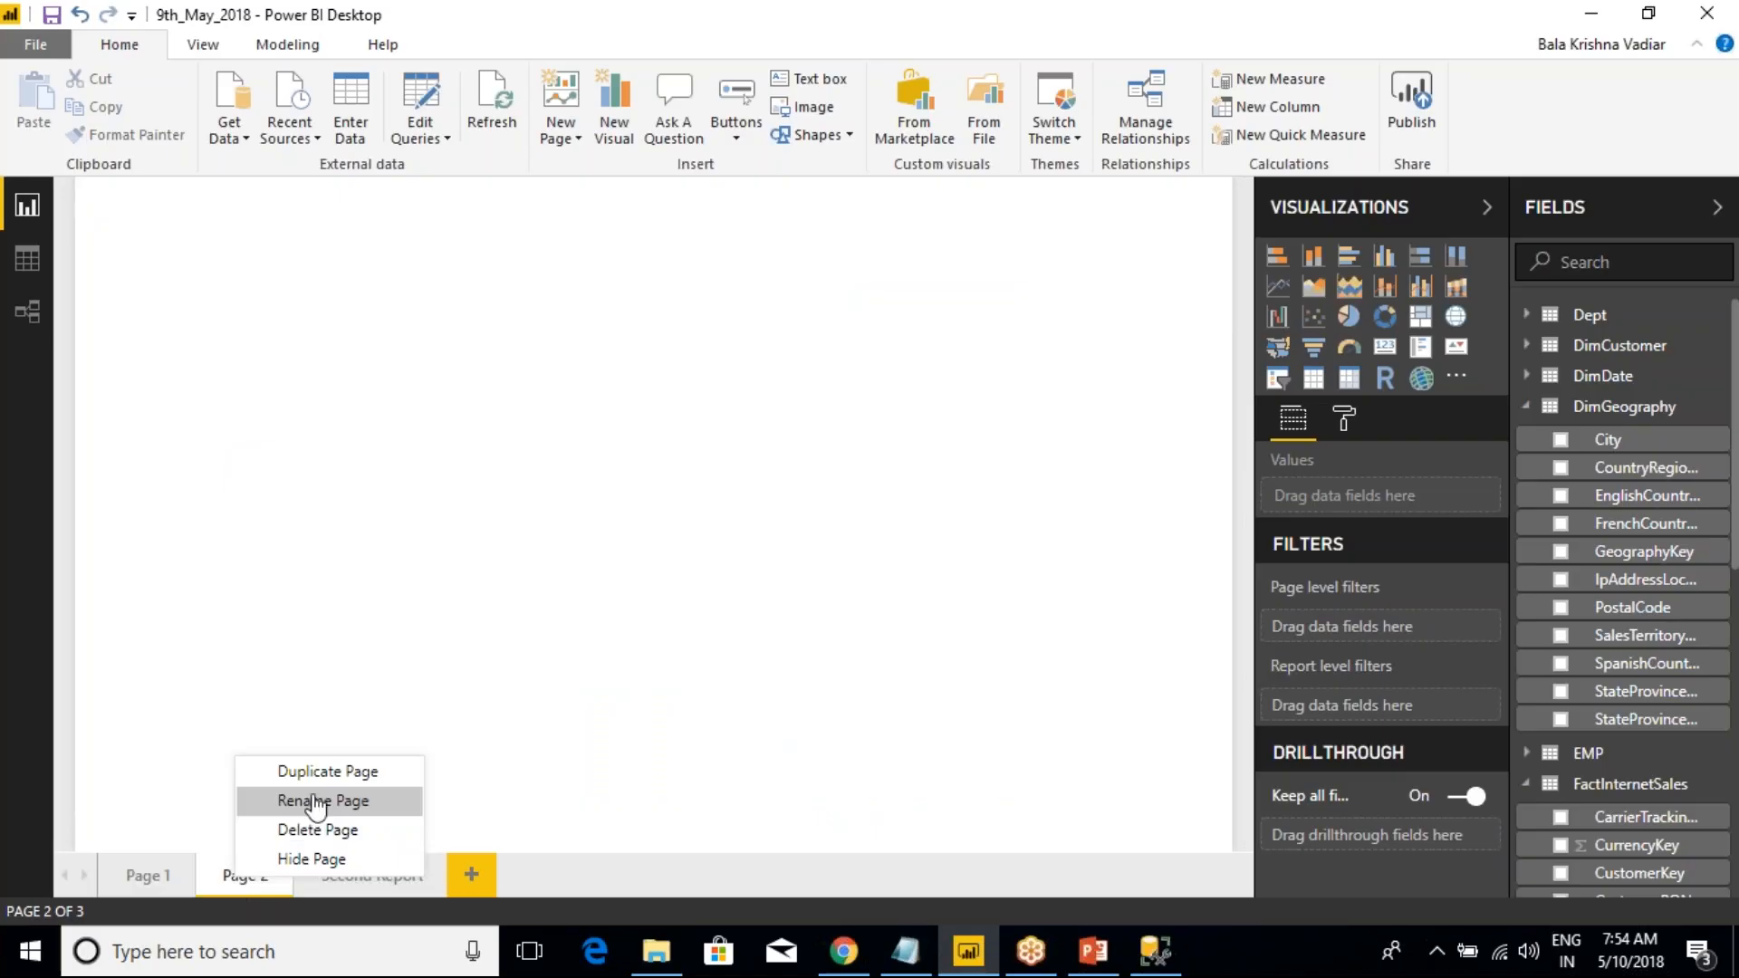
left_click(231, 732)
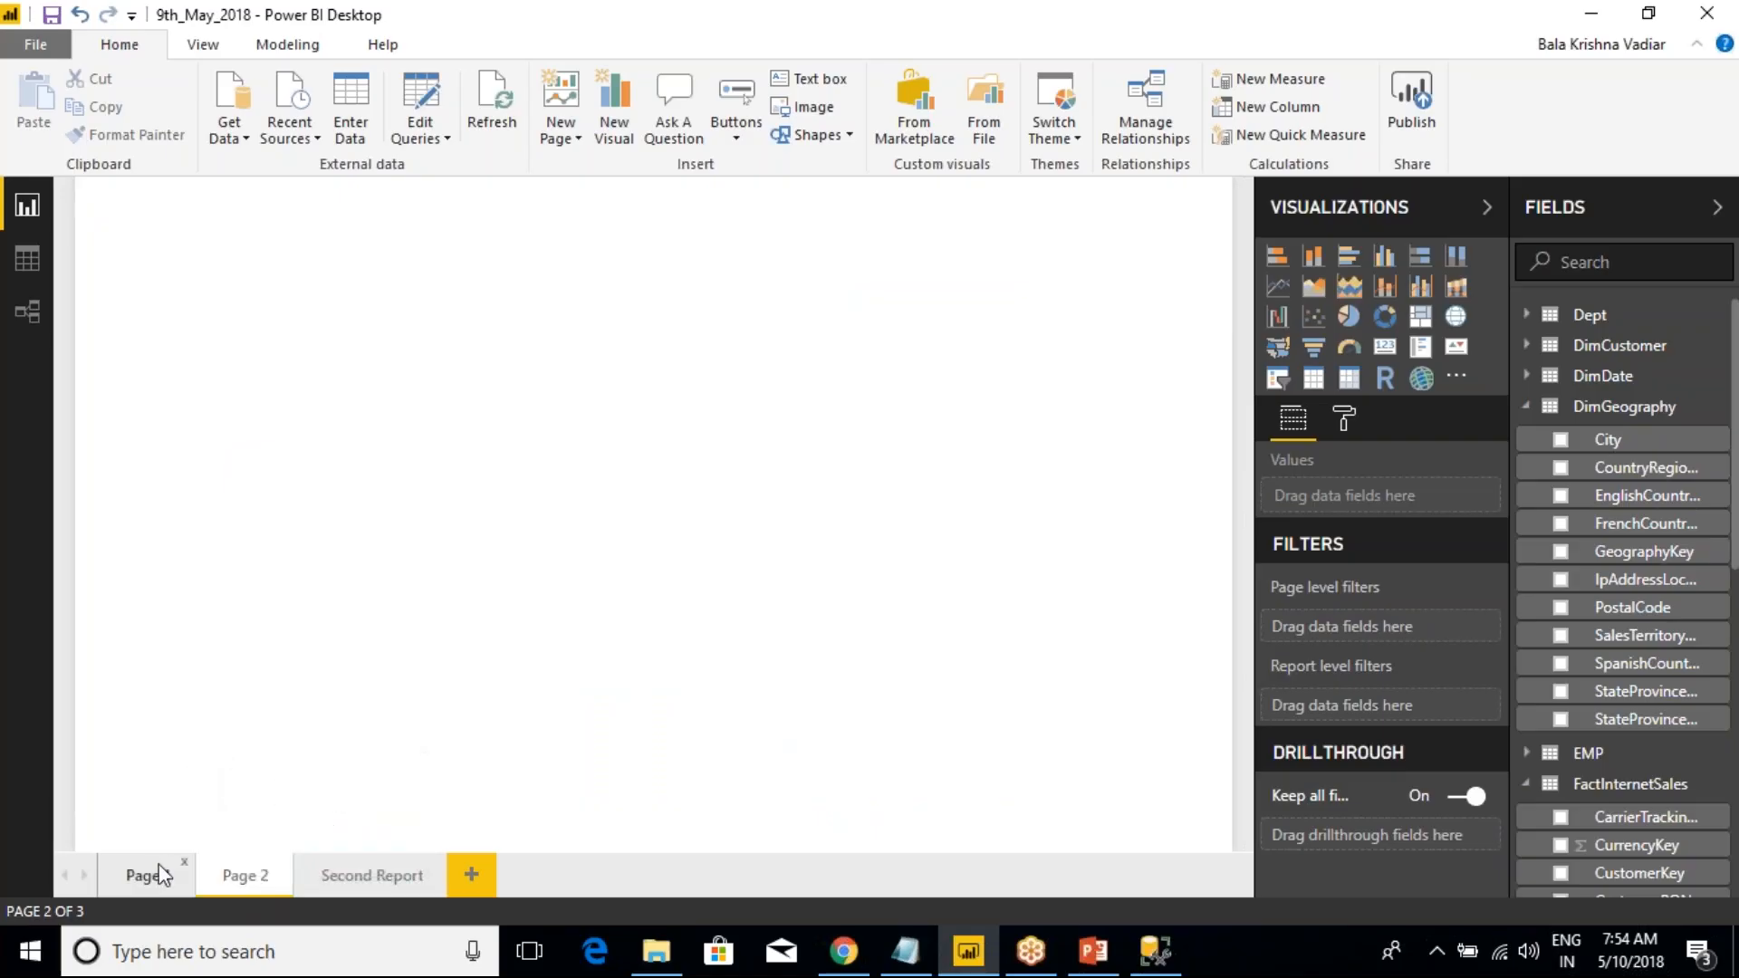
- Duplicate Page 1 of the report
left_click(150, 879)
right_click(155, 879)
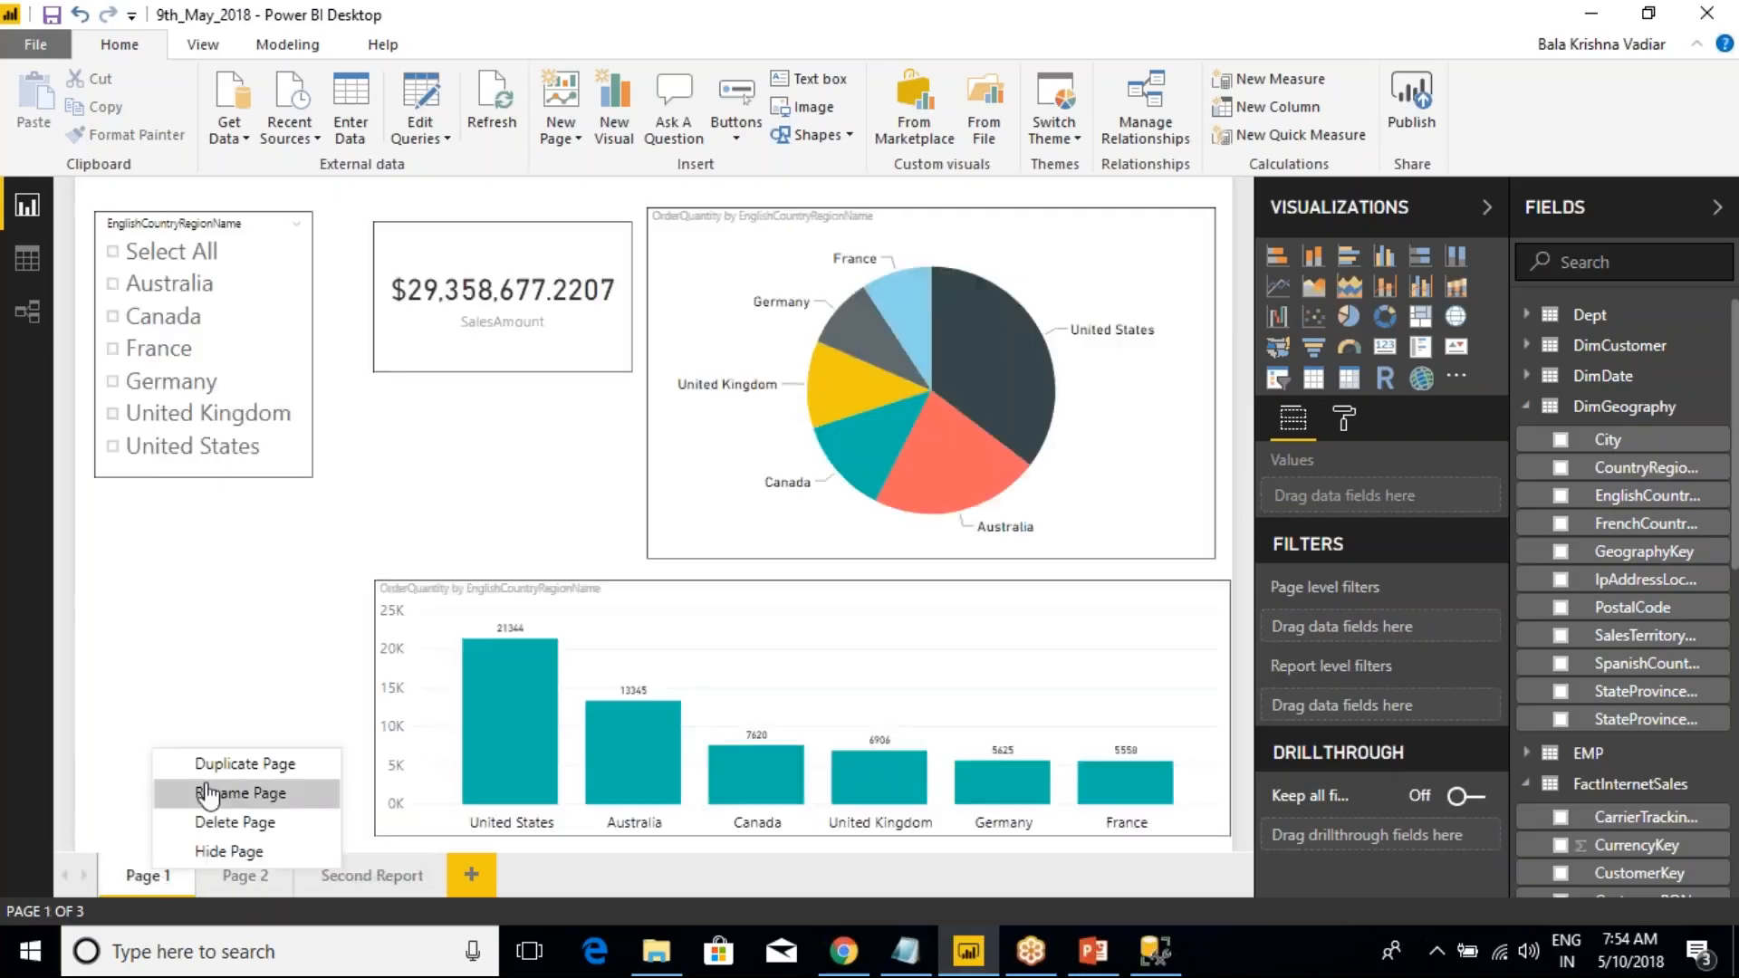
left_click(217, 768)
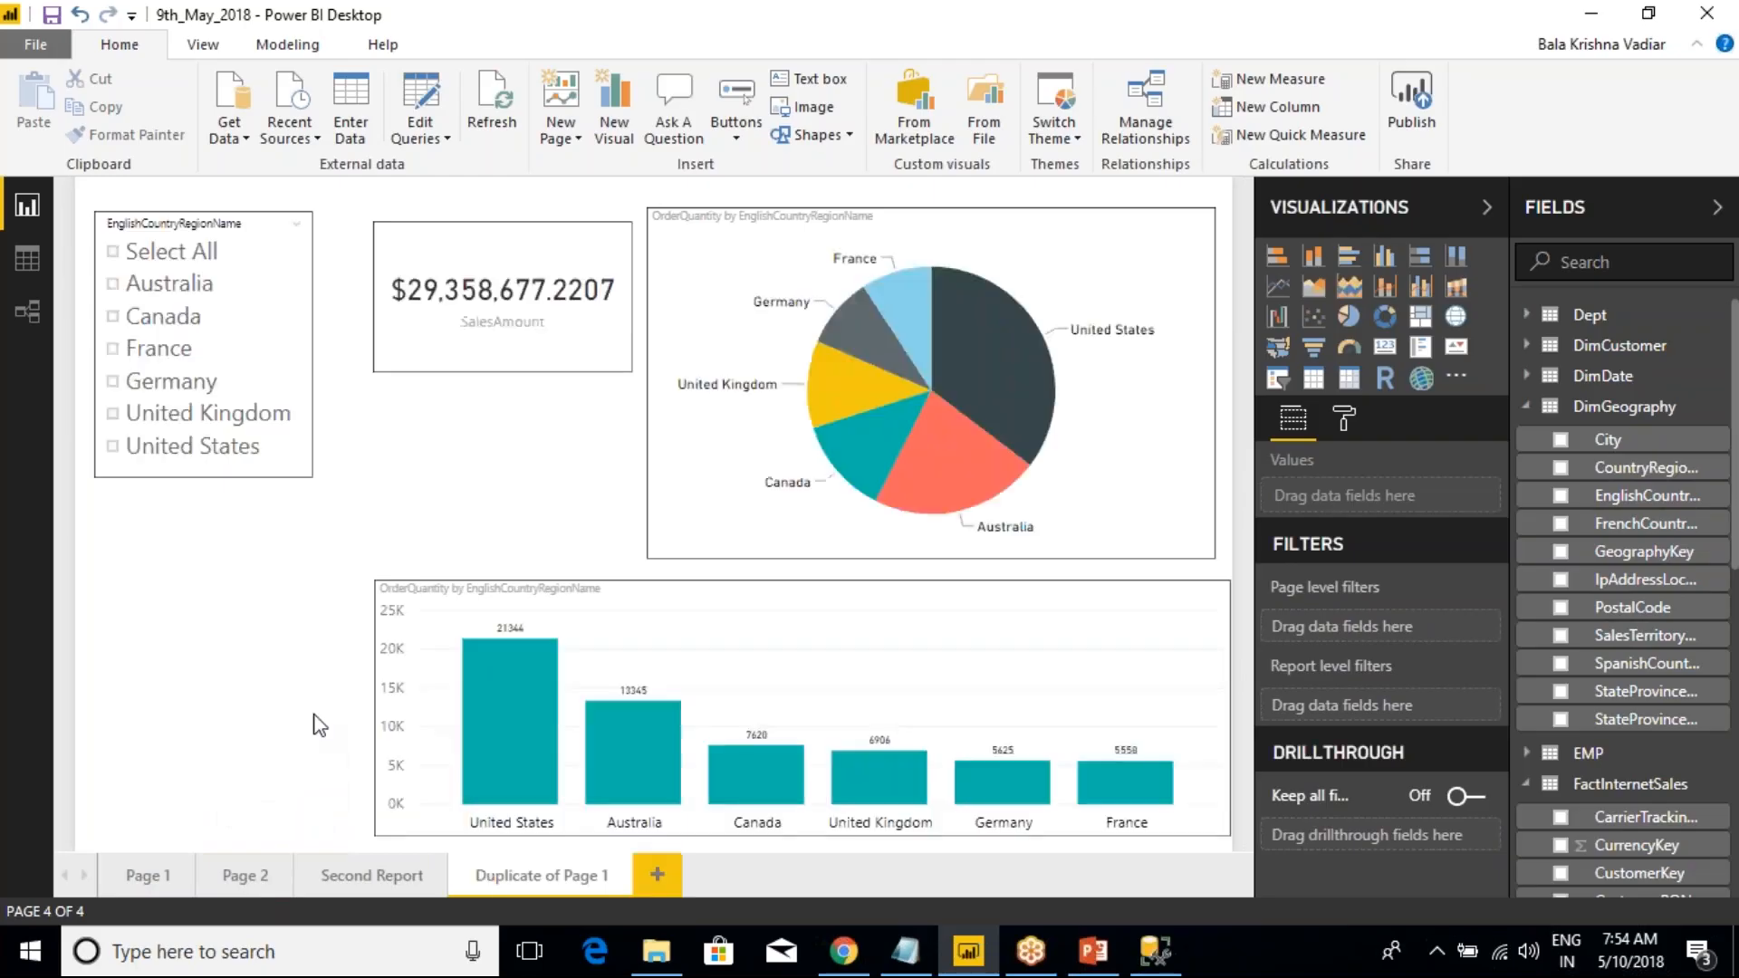
- On the duplicate of Page 1, change the pie chart to a funnel and the column chart to a donut chart
left_click(144, 875)
left_click(228, 878)
left_click(520, 878)
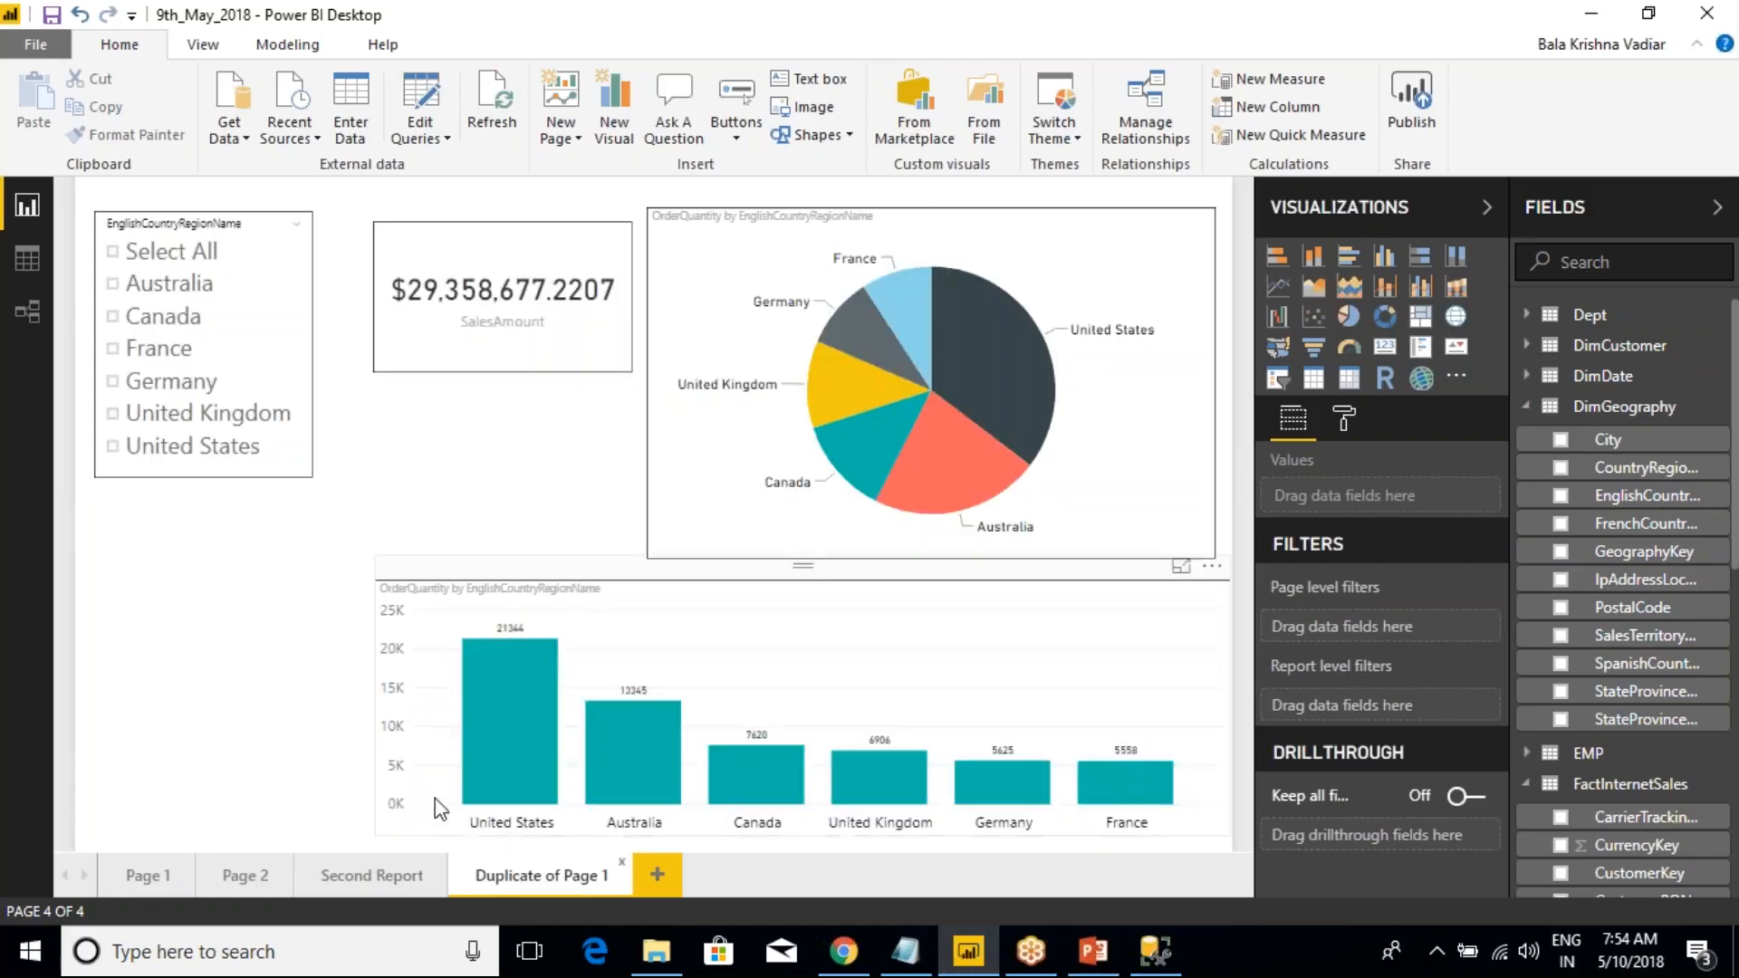
left_click(884, 198)
left_click(1315, 347)
left_click(973, 596)
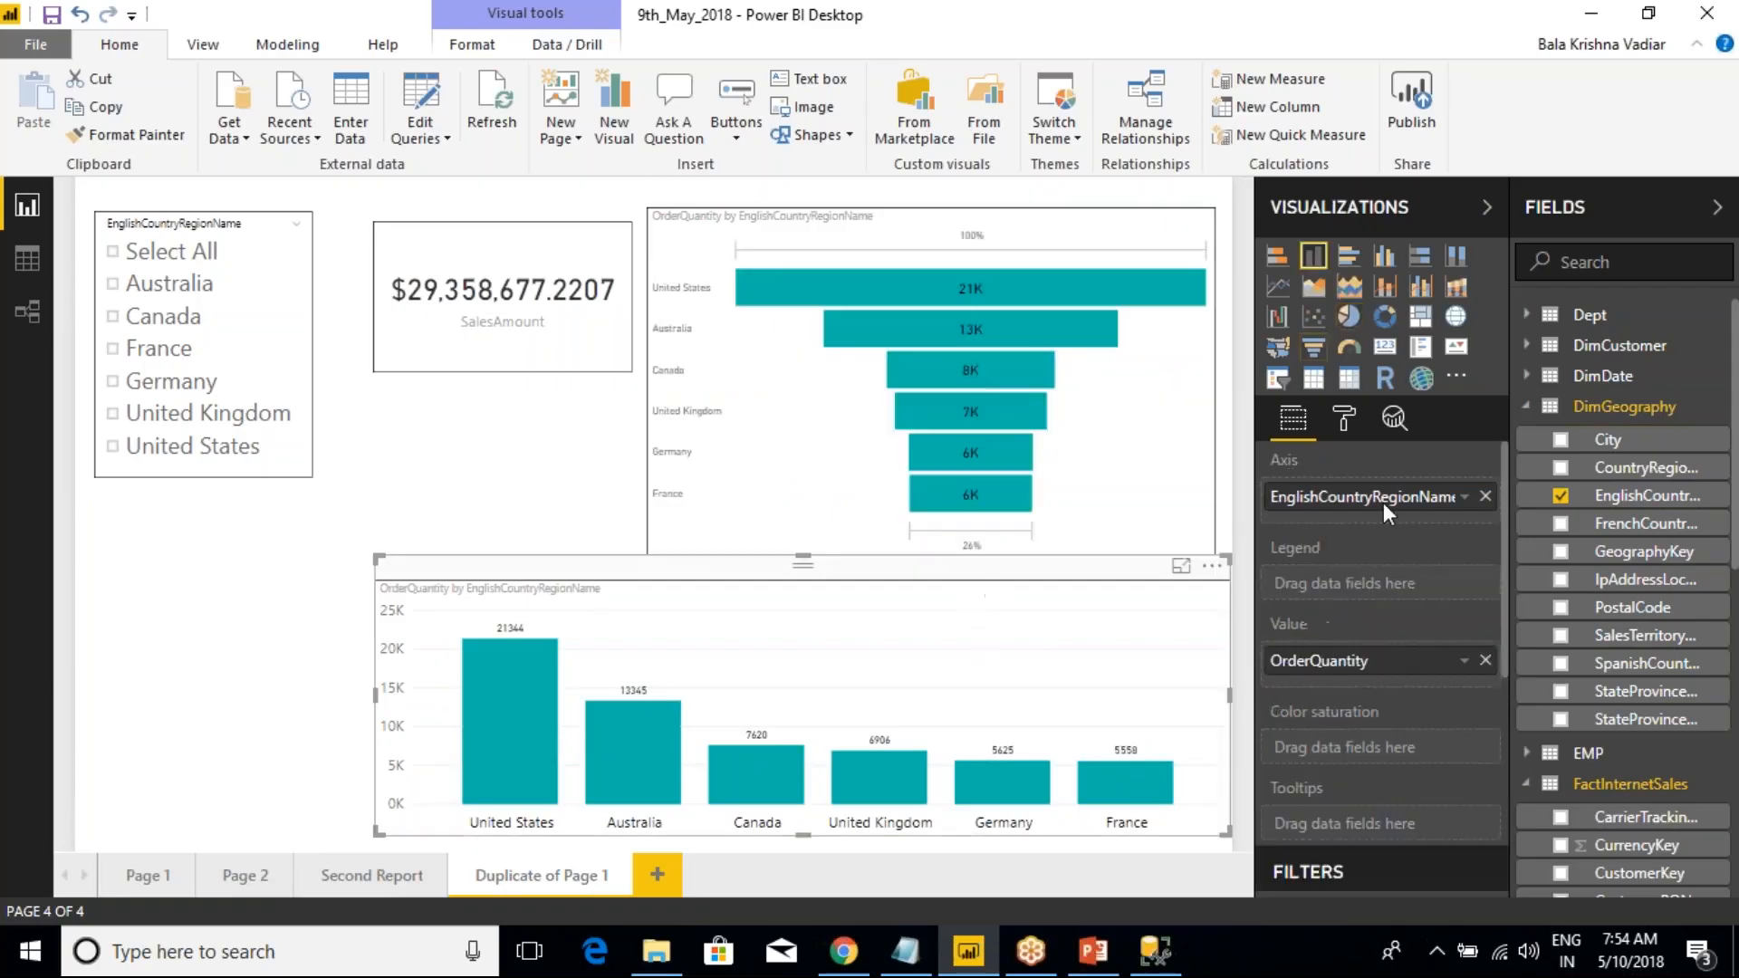
left_click(1384, 316)
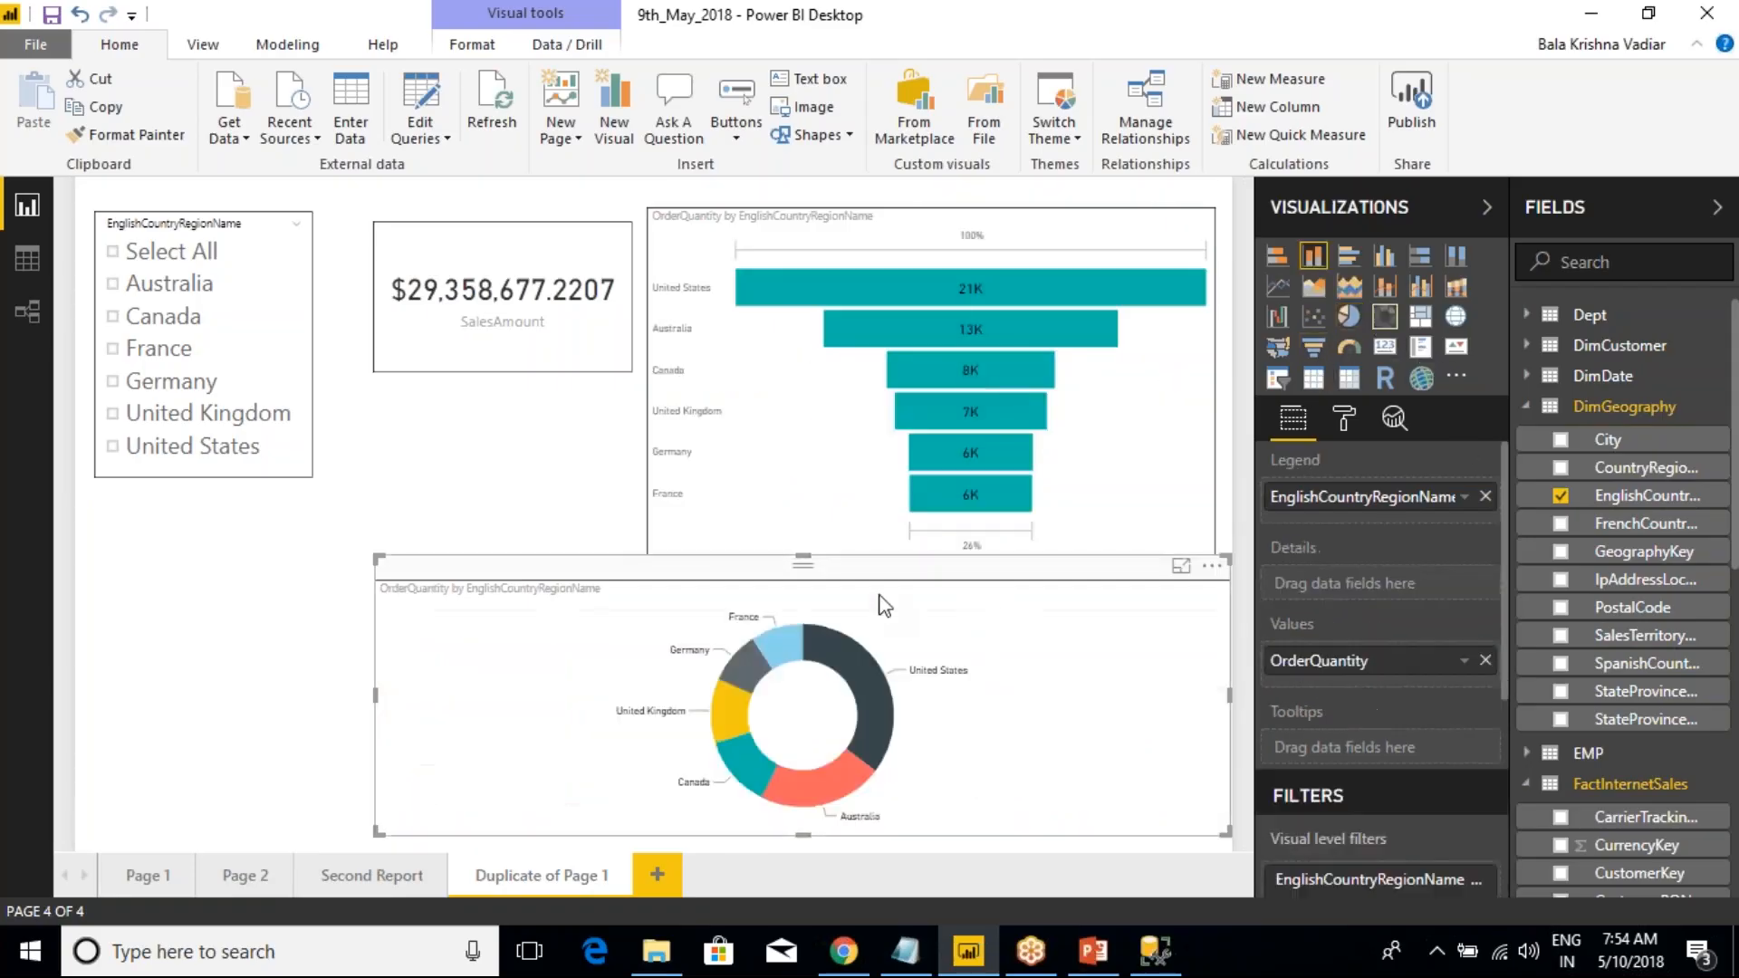
- Remove the EnglishCountryRegionName slicer from the duplicate page
left_click(451, 295)
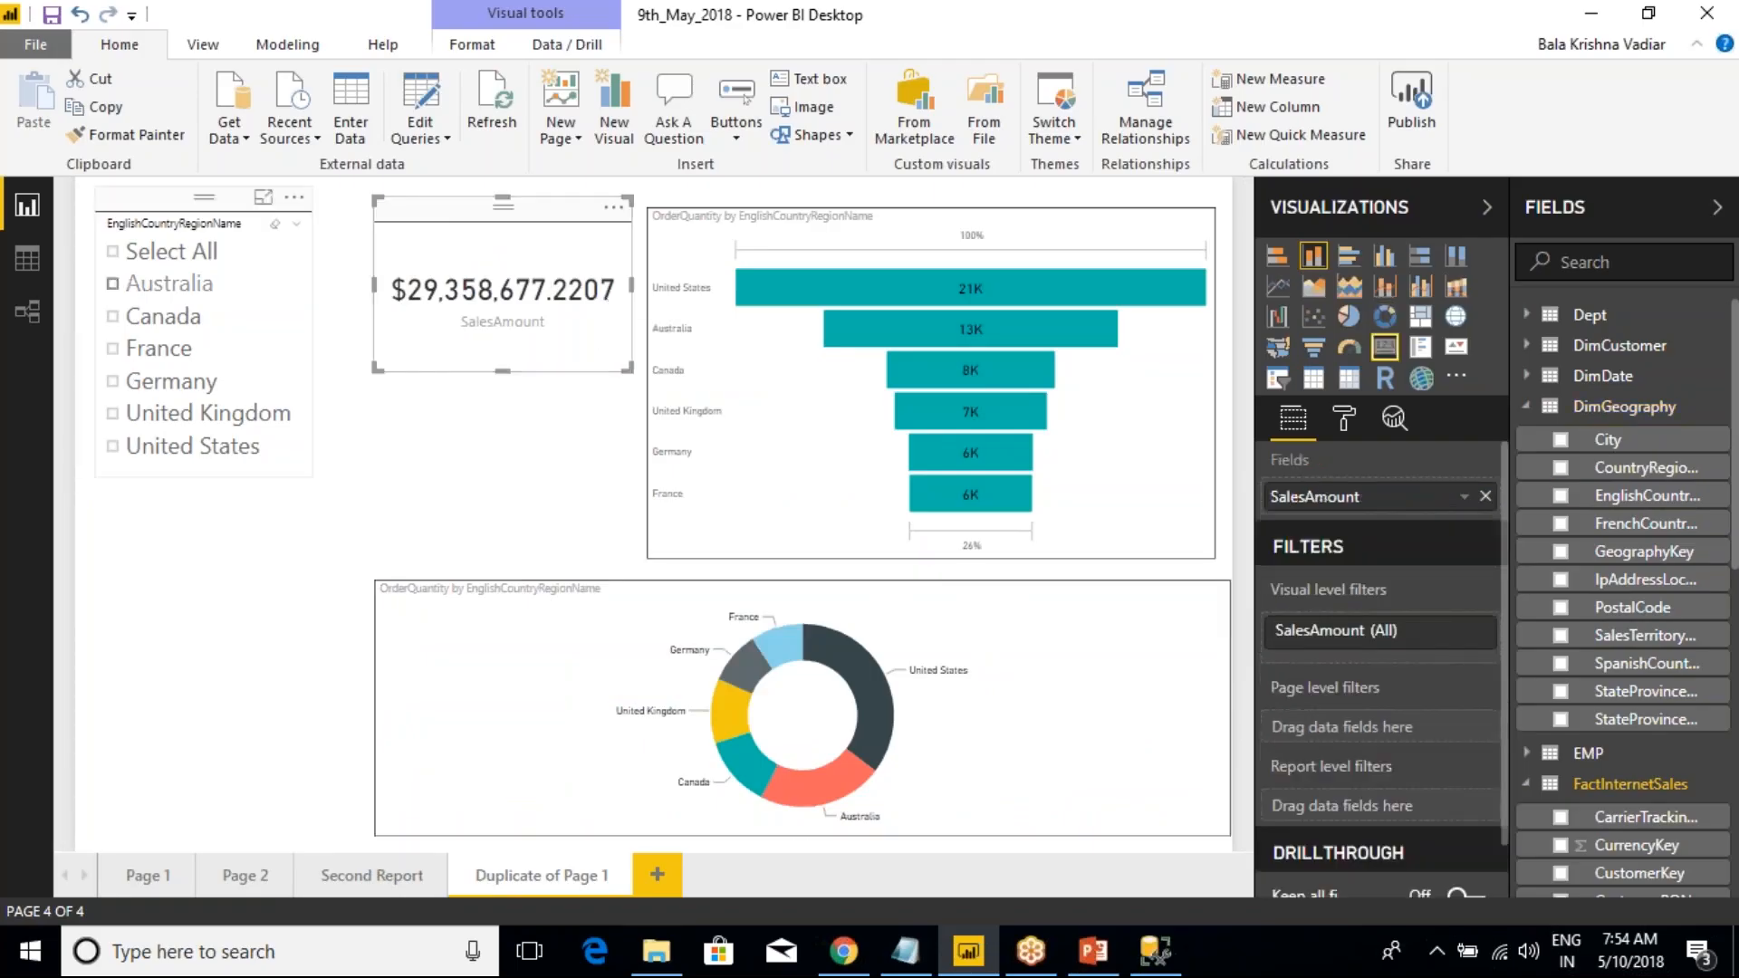
left_click(301, 202)
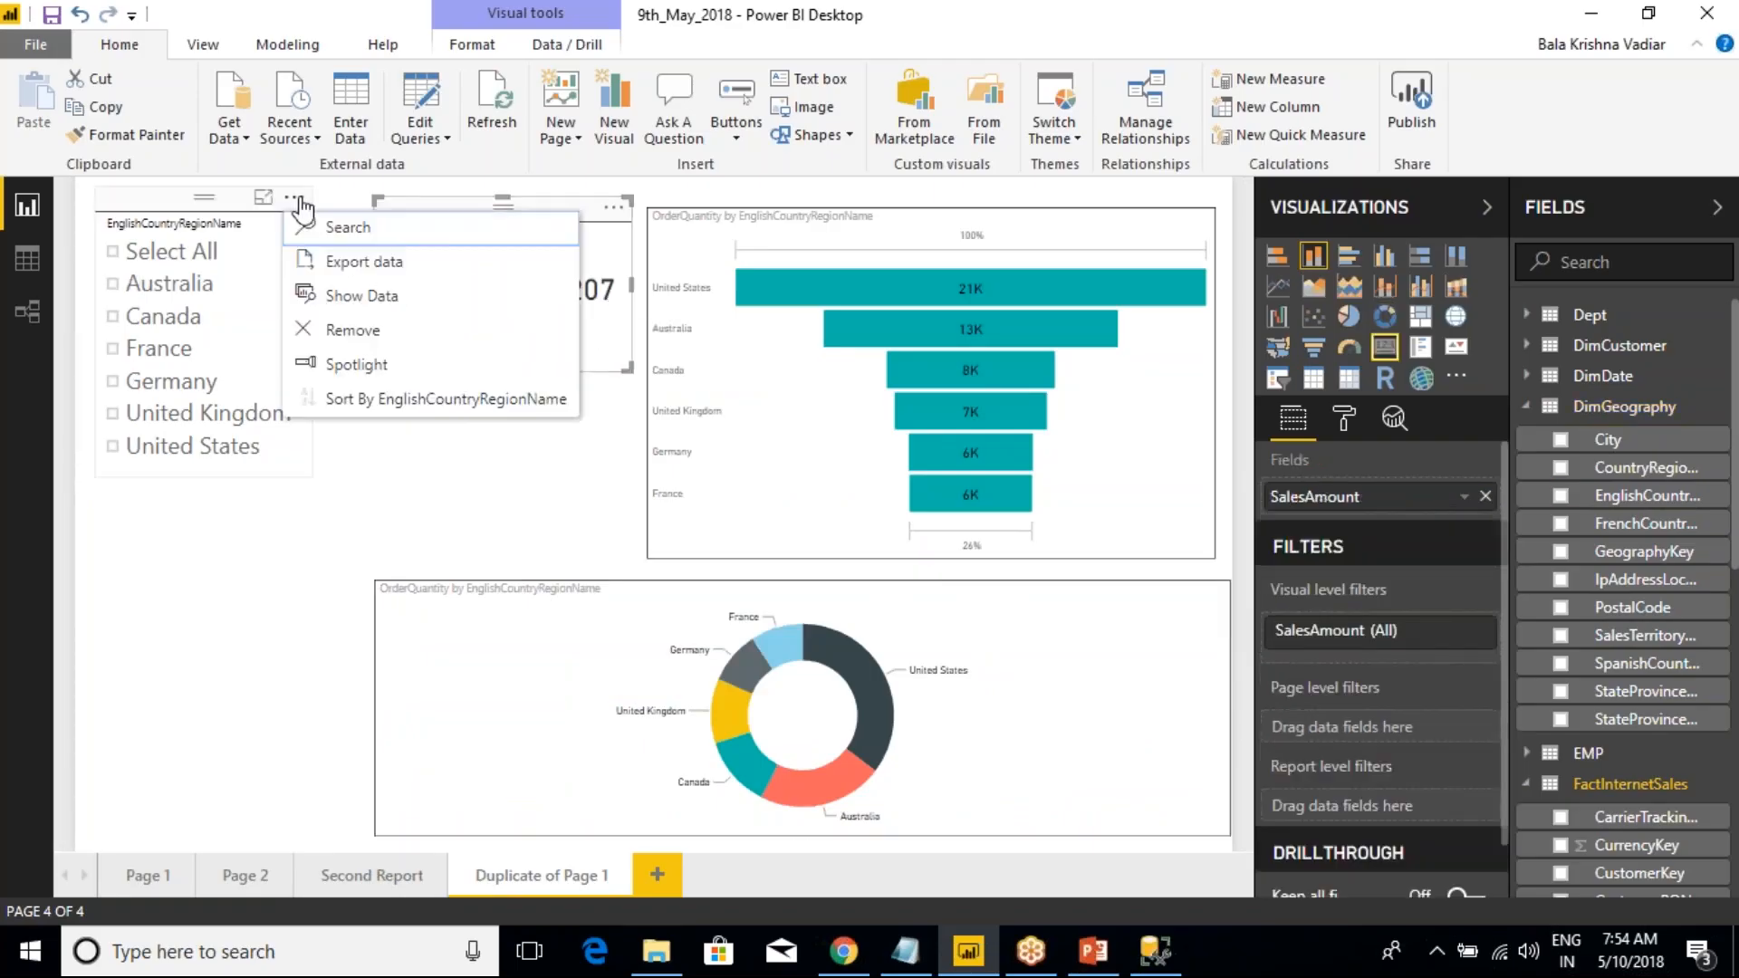
left_click(354, 330)
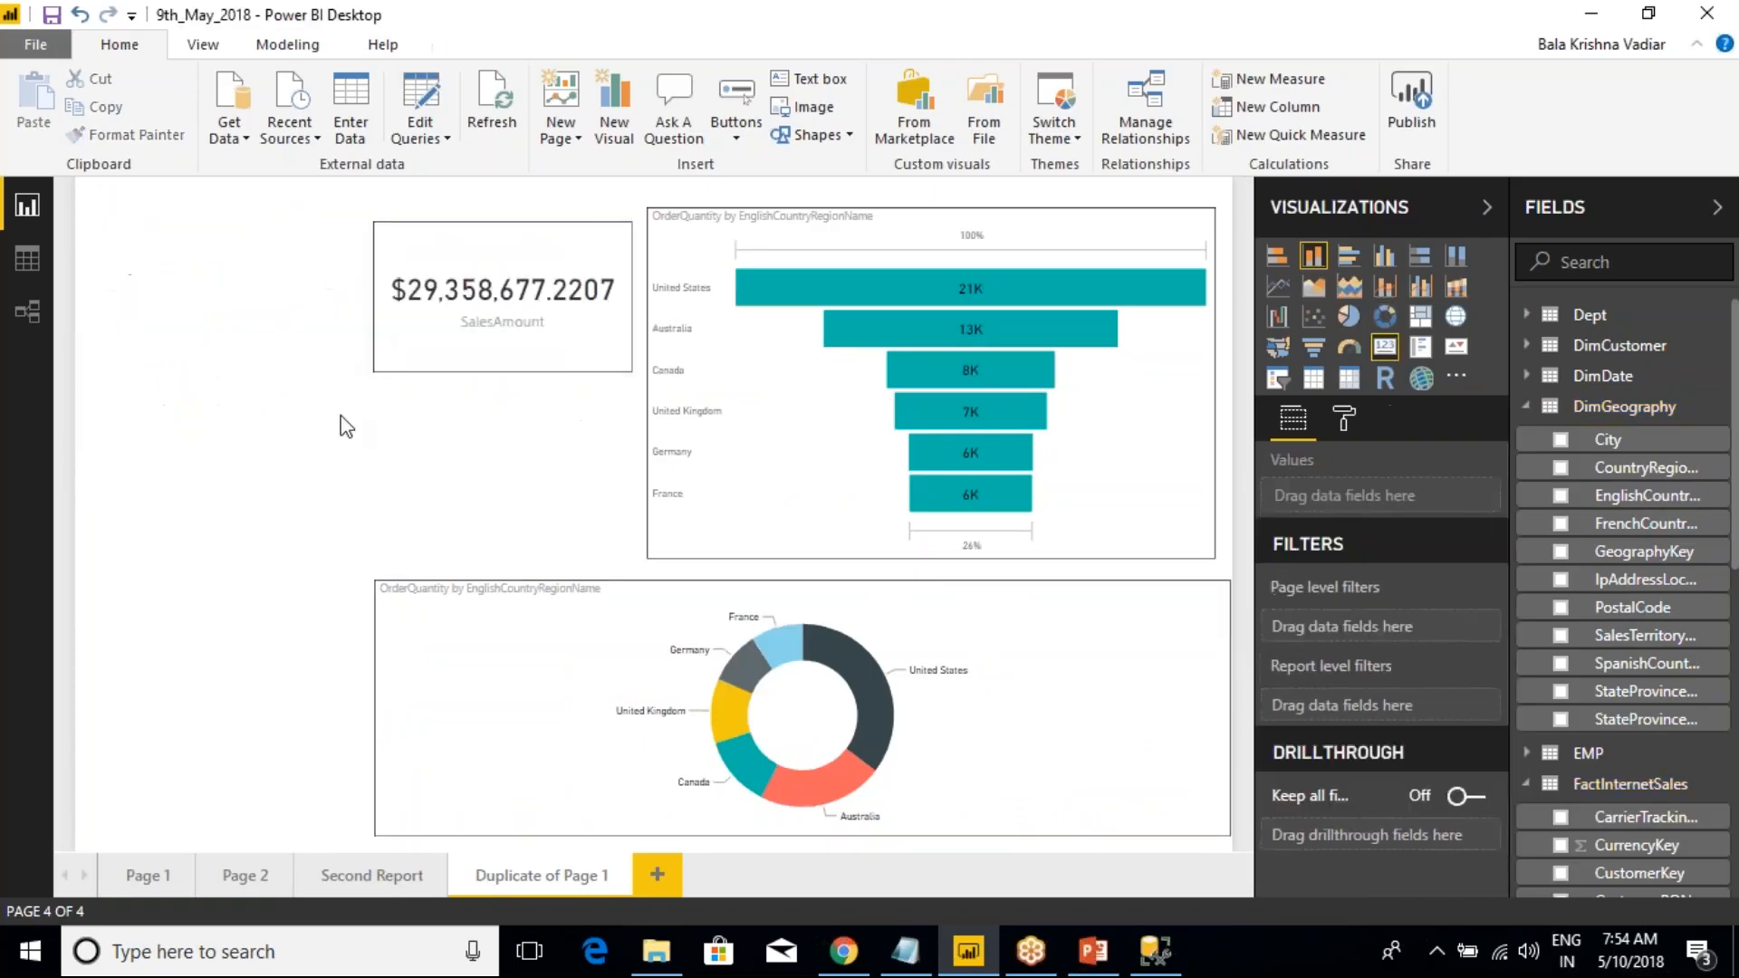
- Add a map located by EnglishCountryRegionName to the Second Report page, enlarging it and moving it towards the page centre
left_click(355, 875)
left_click(257, 878)
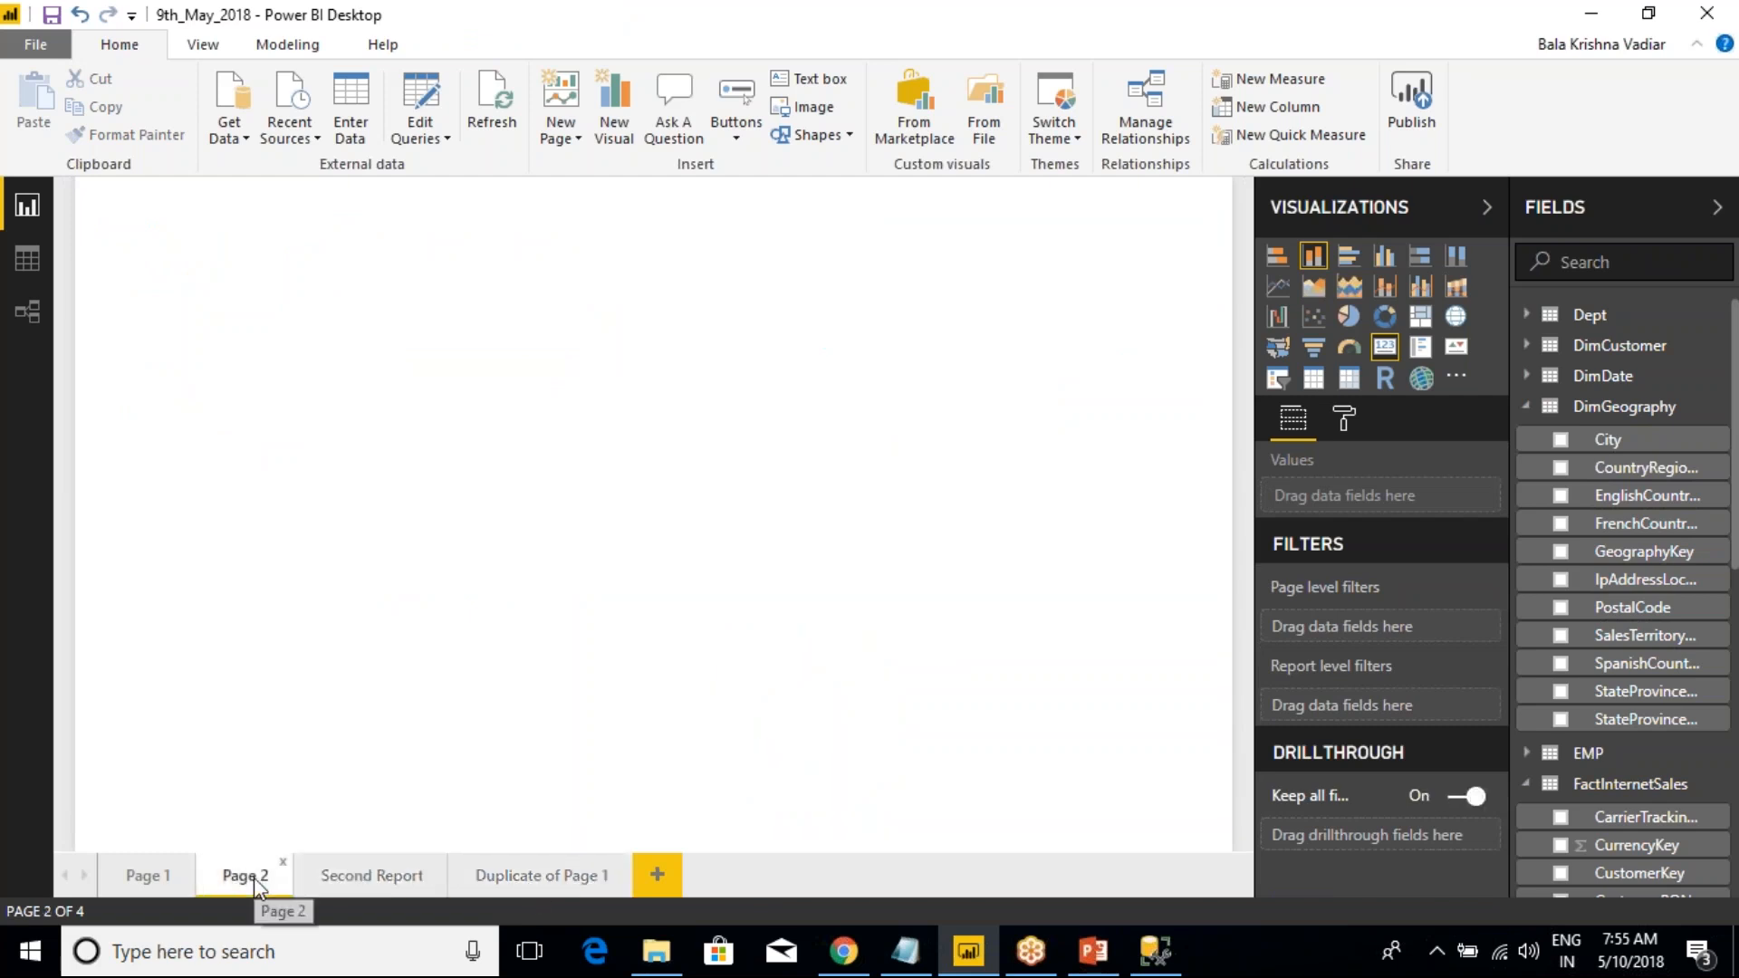
left_click(360, 880)
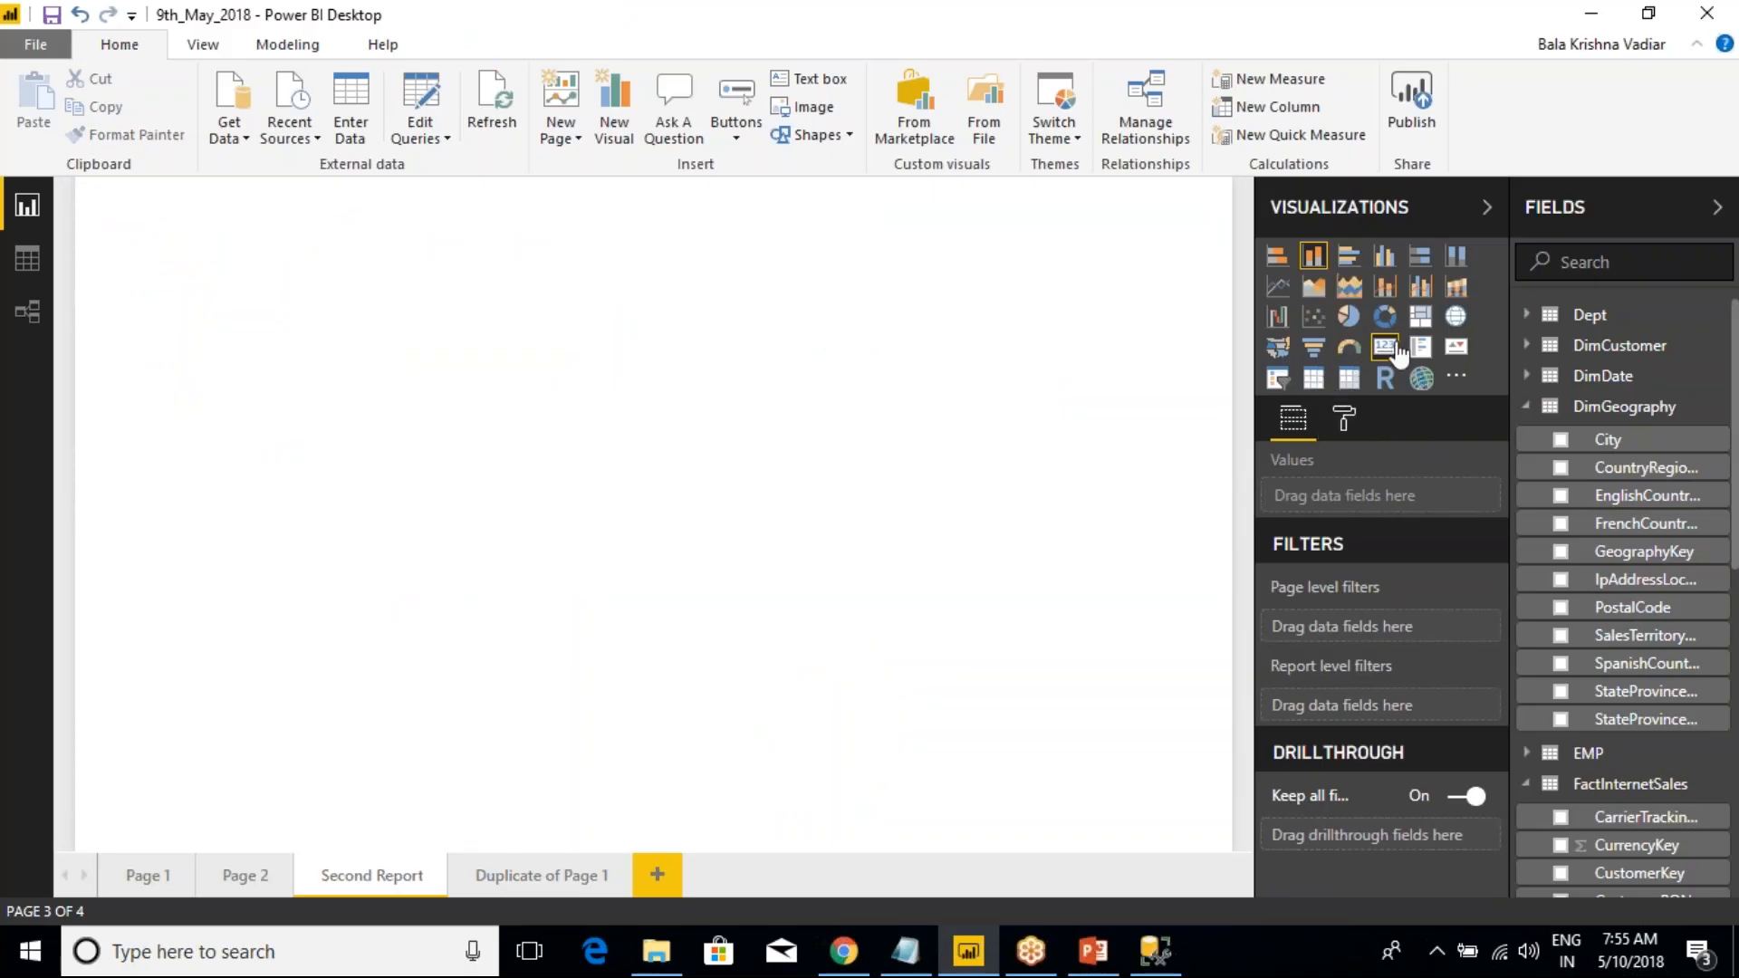
left_click(1455, 317)
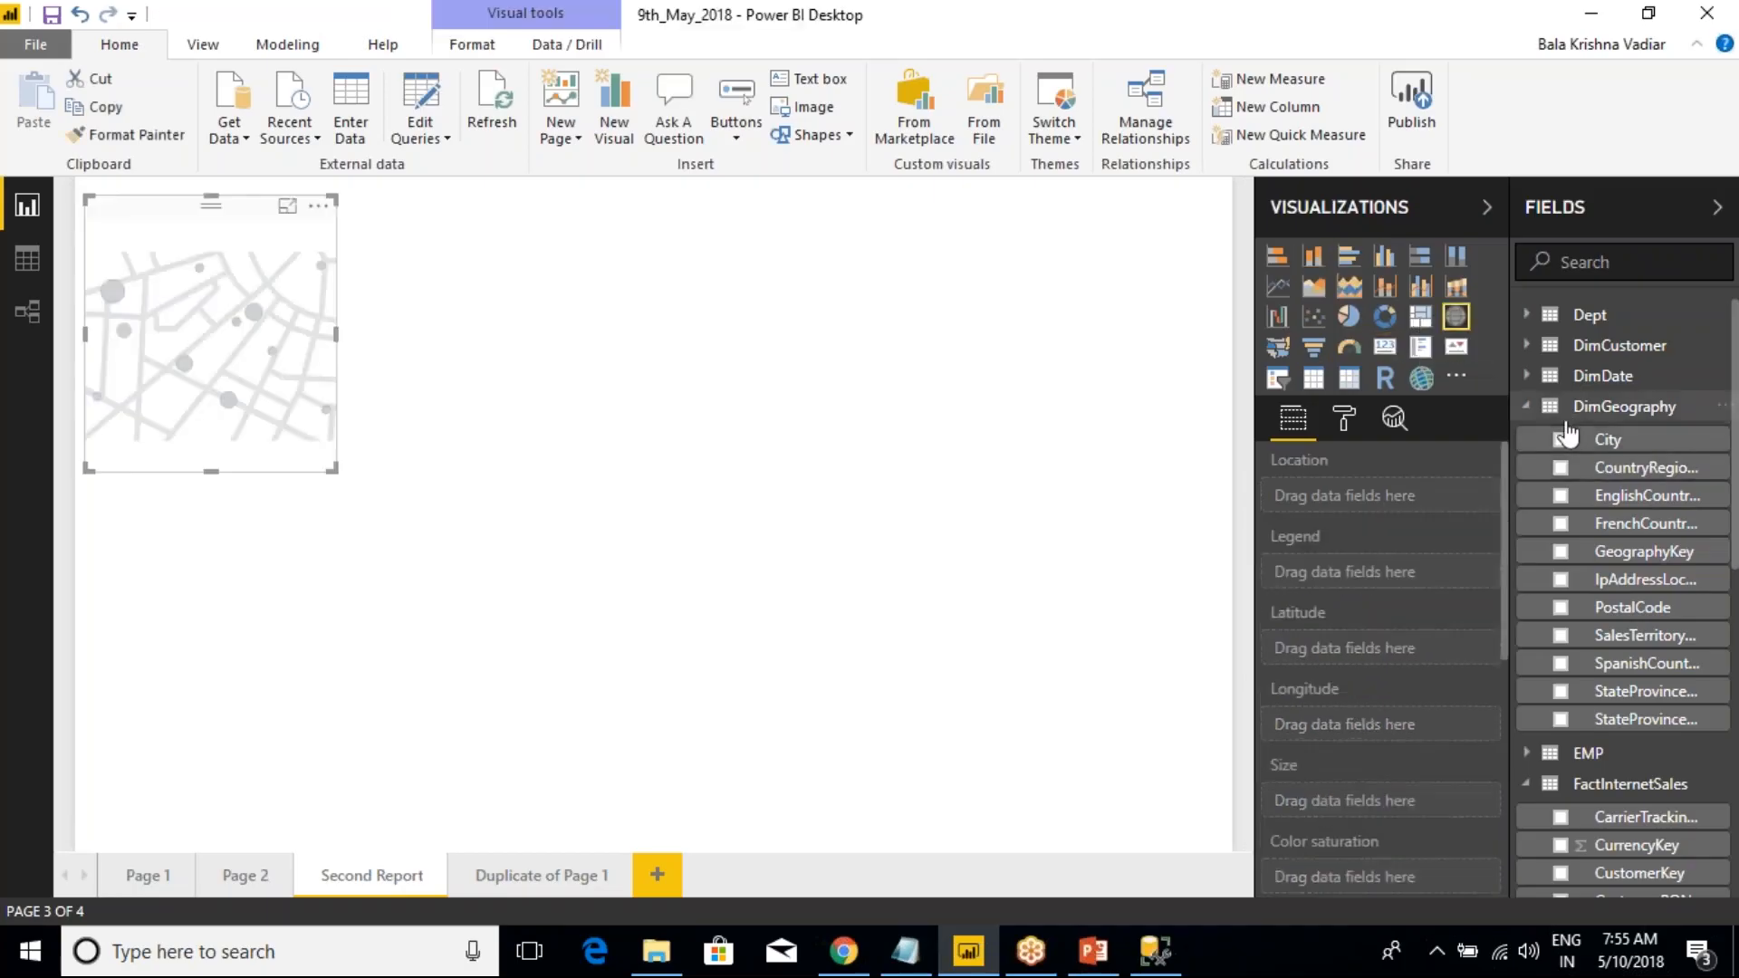
left_click(1559, 496)
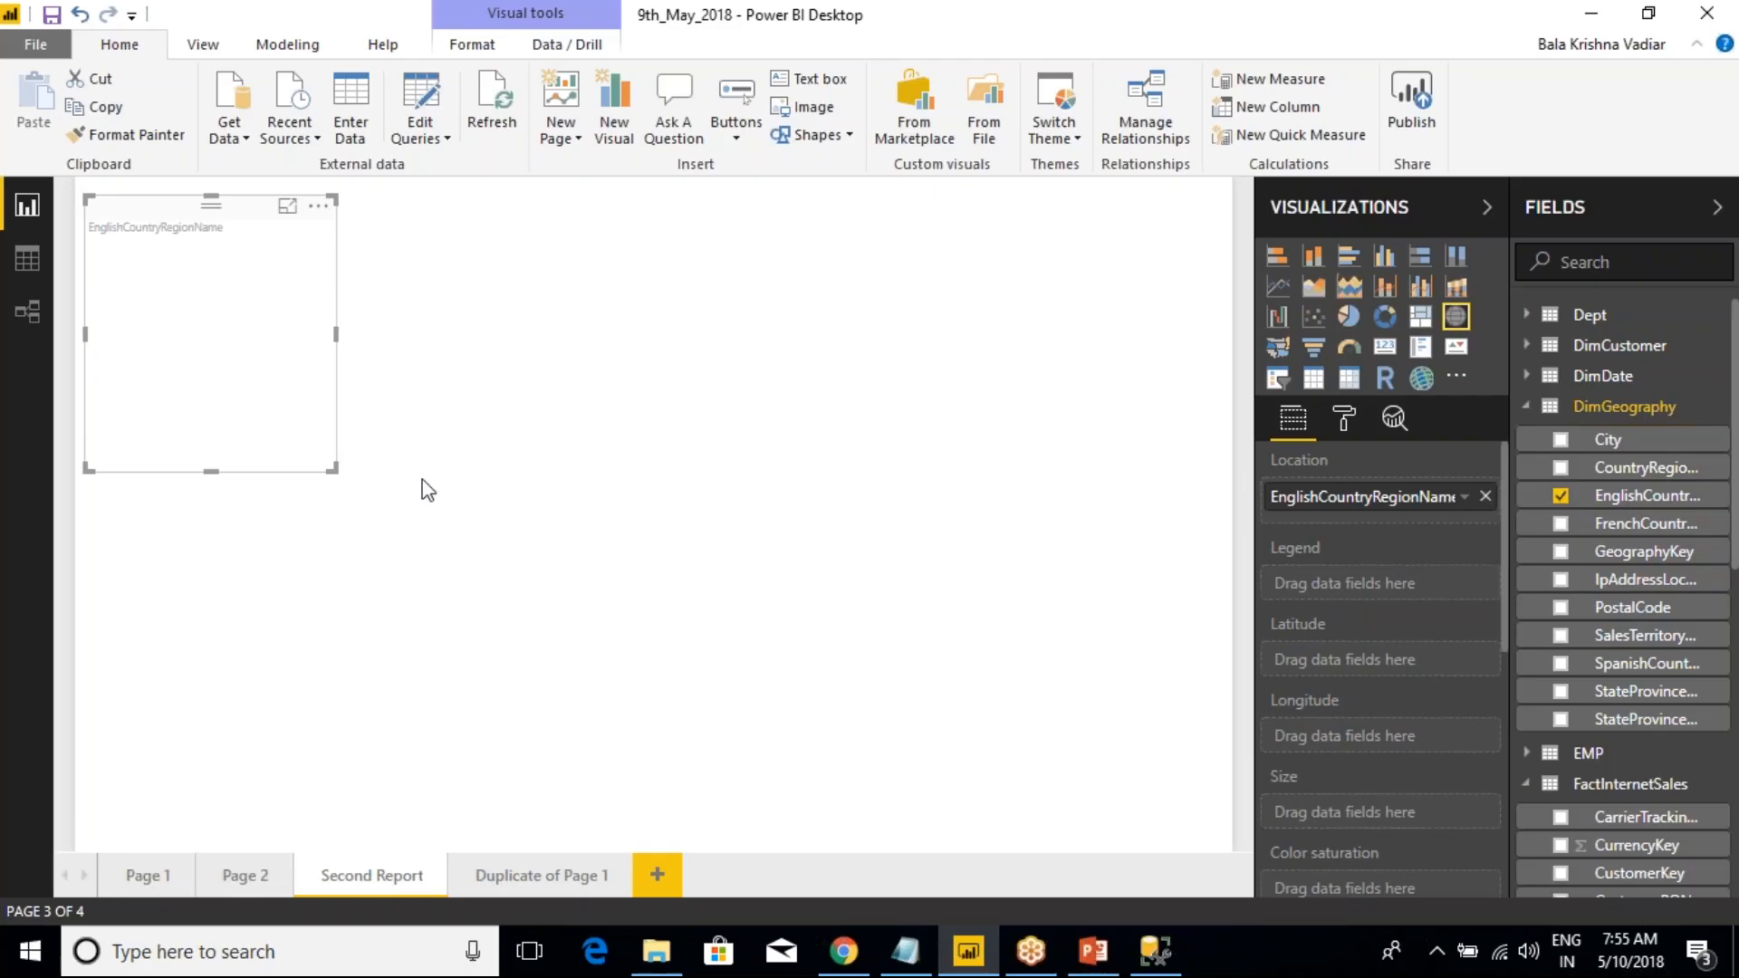
left_click_drag(334, 469, 822, 699)
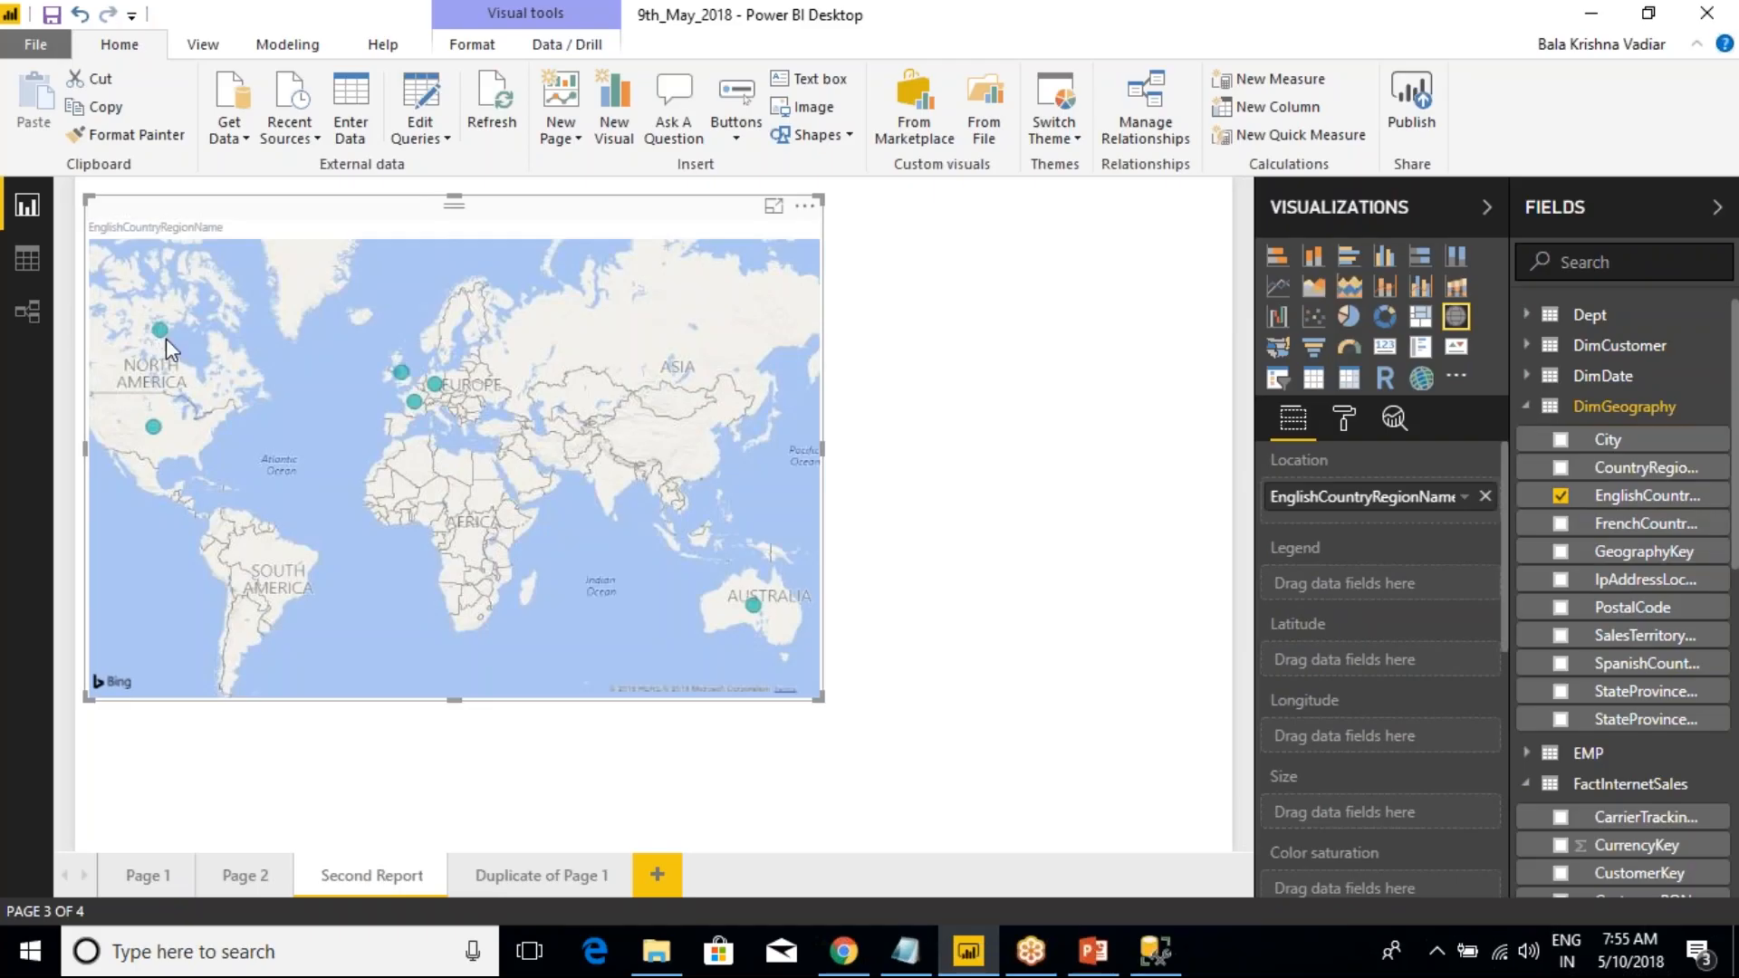
left_click_drag(371, 228, 645, 243)
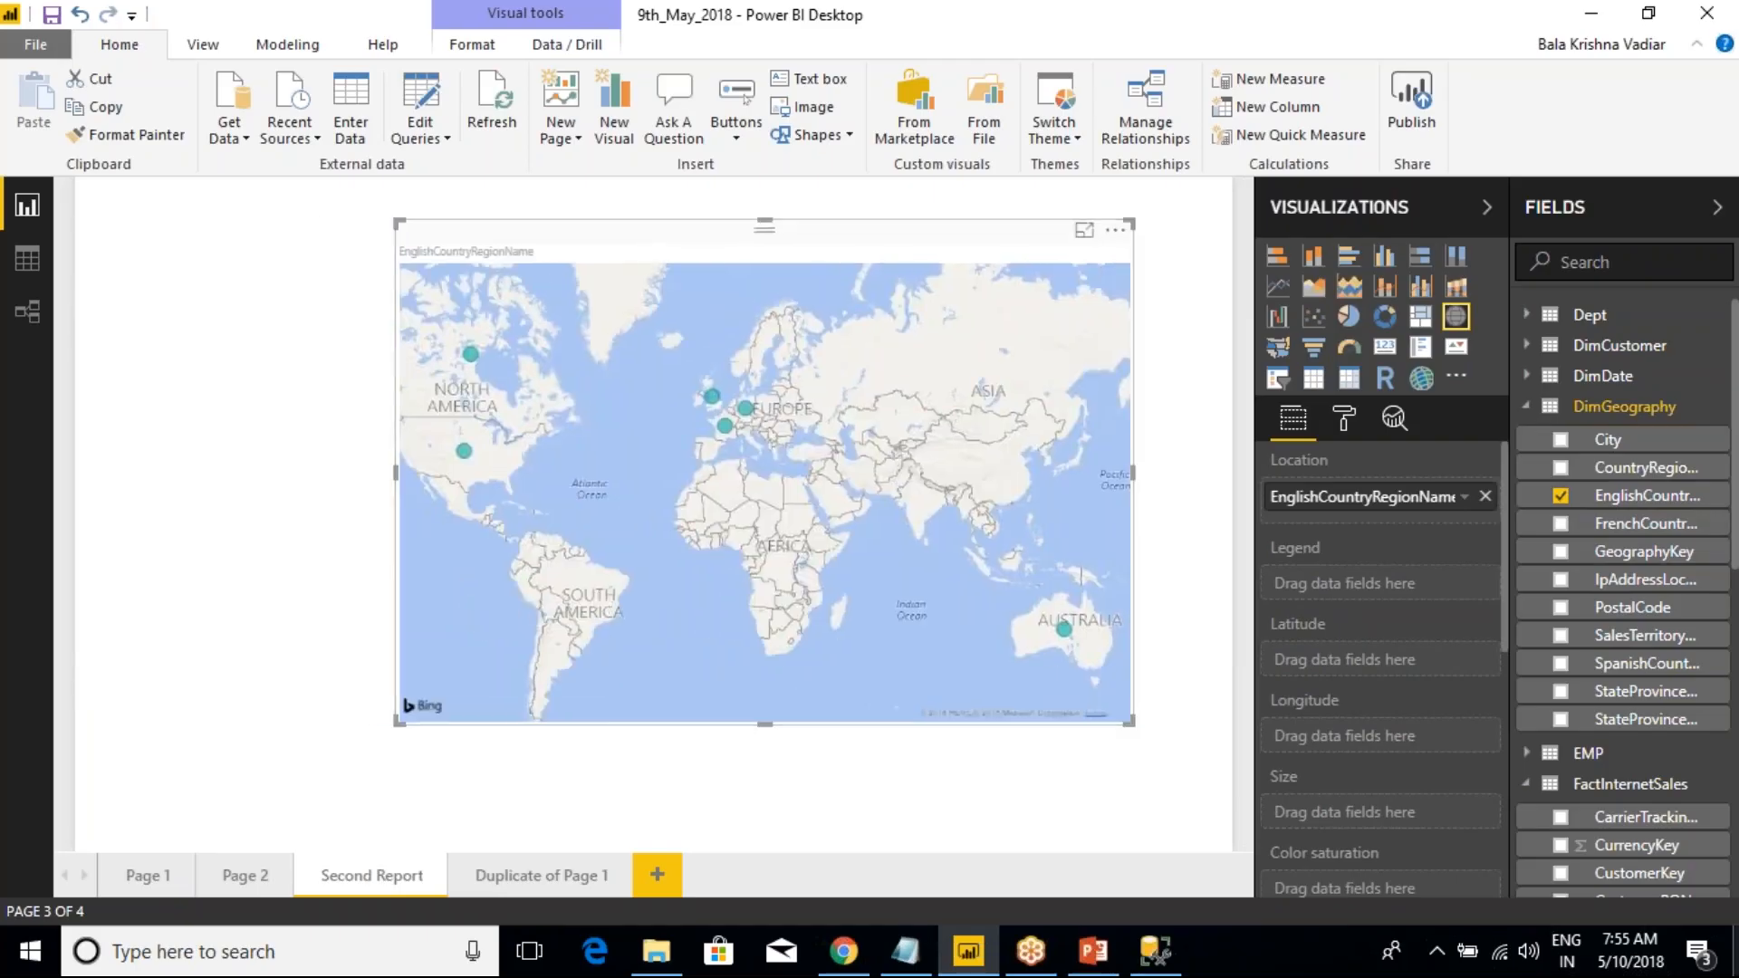
- Return to Page 1, then switch to the Notepad class notes and highlight the "2. Page" filter type
left_click(131, 883)
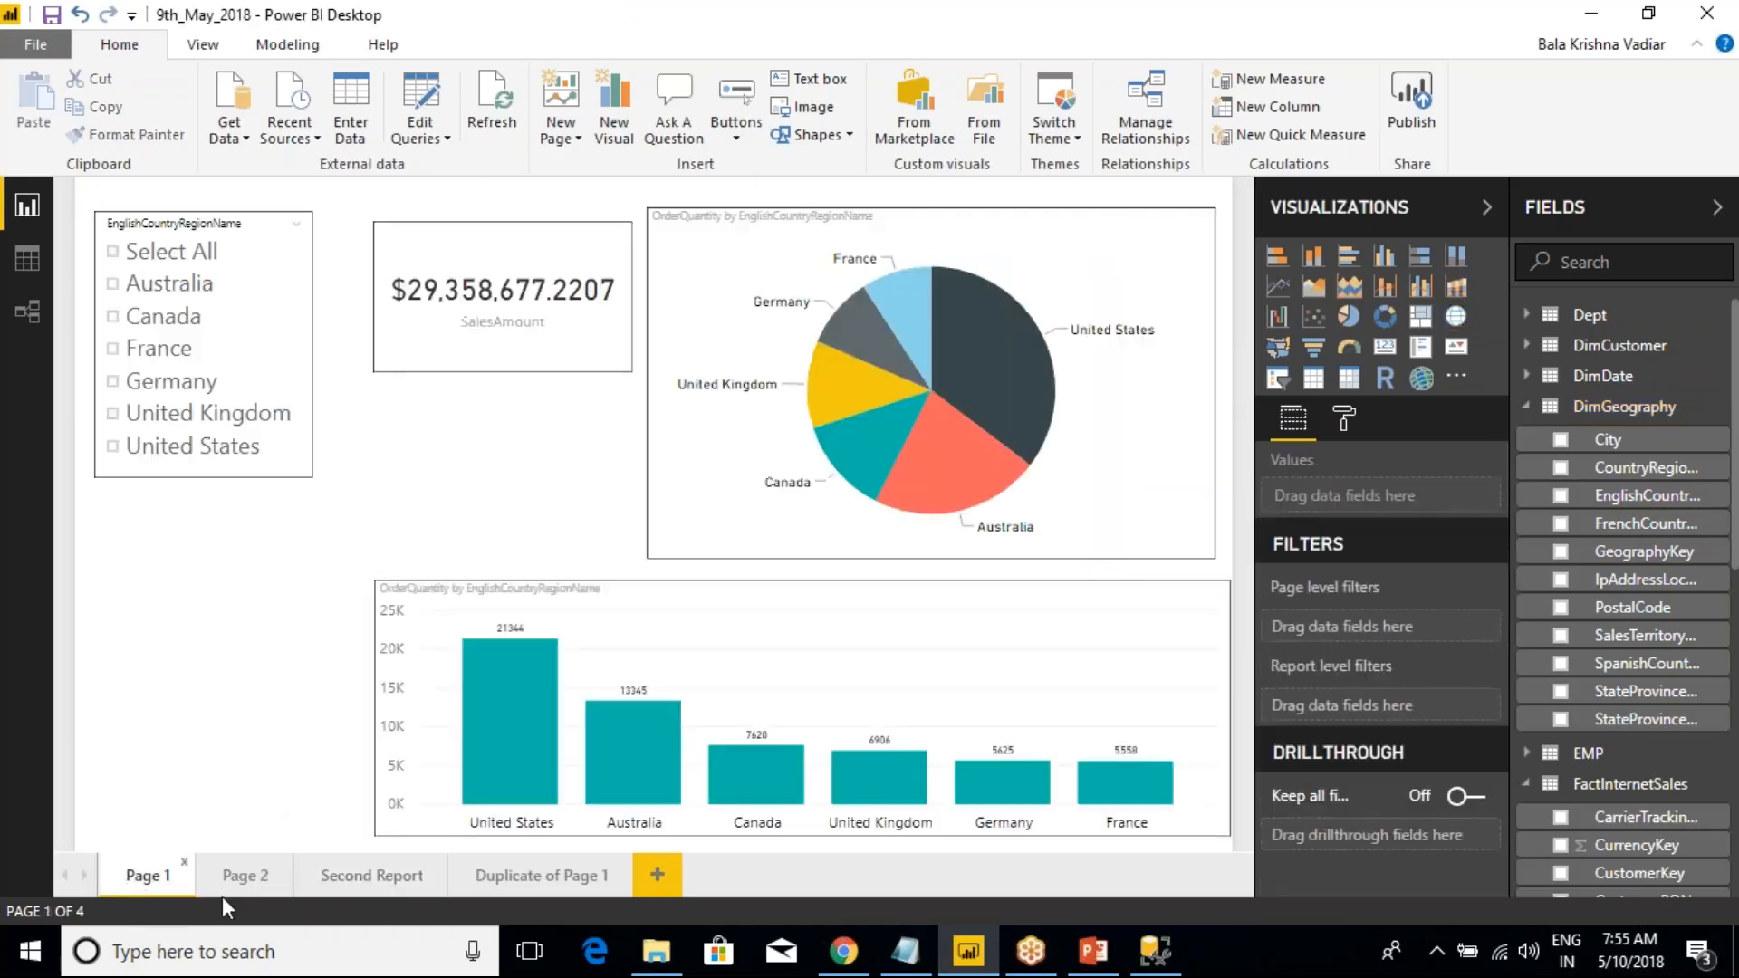
left_click(905, 951)
left_click_drag(570, 560, 13, 270)
left_click_drag(344, 455, 163, 455)
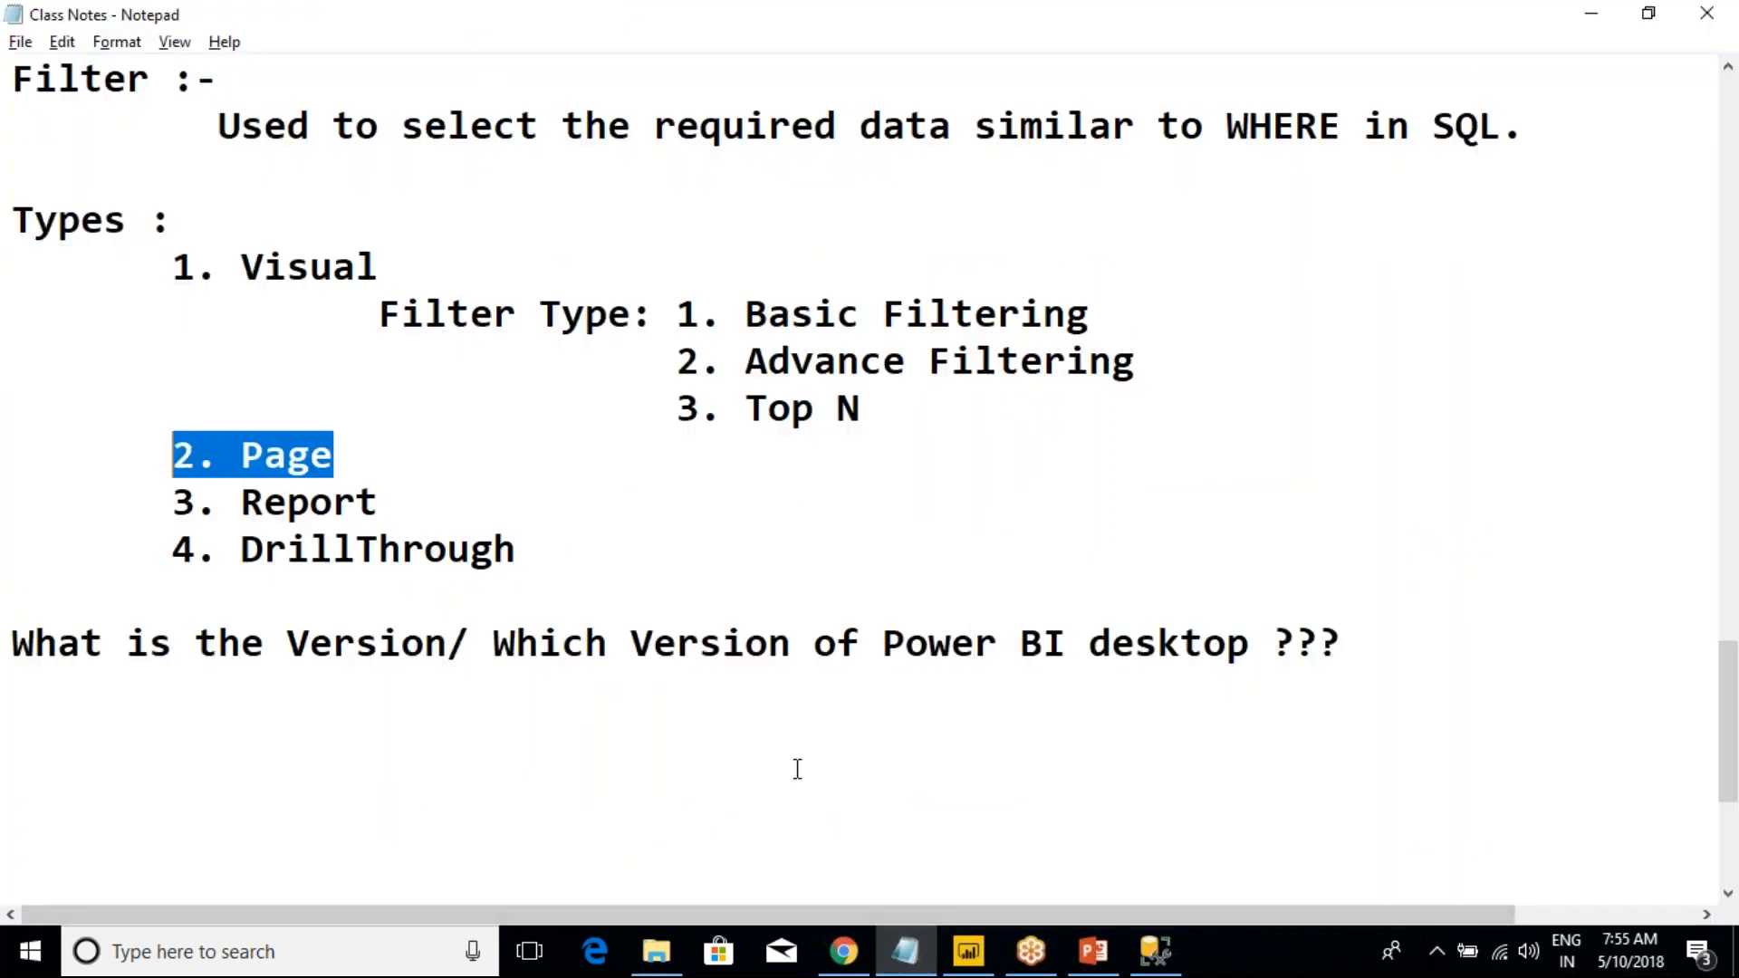
- Switch back to Power BI Desktop and add EnglishCountryRegionName from DimGeography as a page-level filter on Page 1
left_click(981, 958)
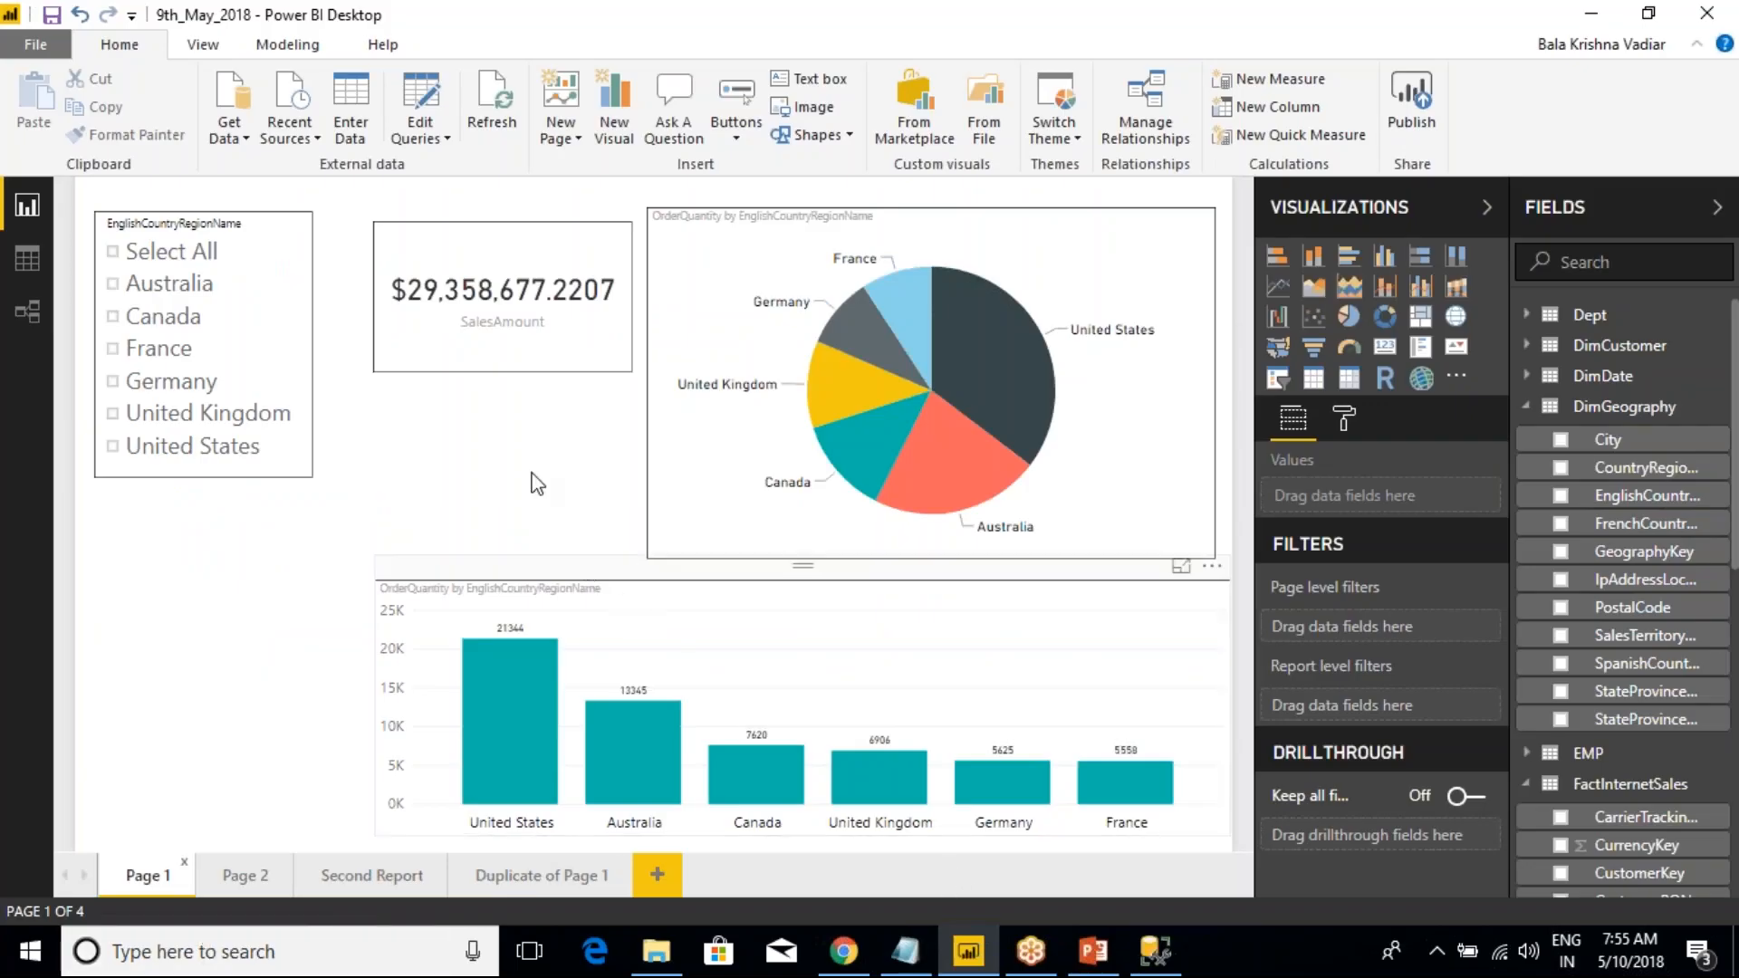
left_click(725, 186)
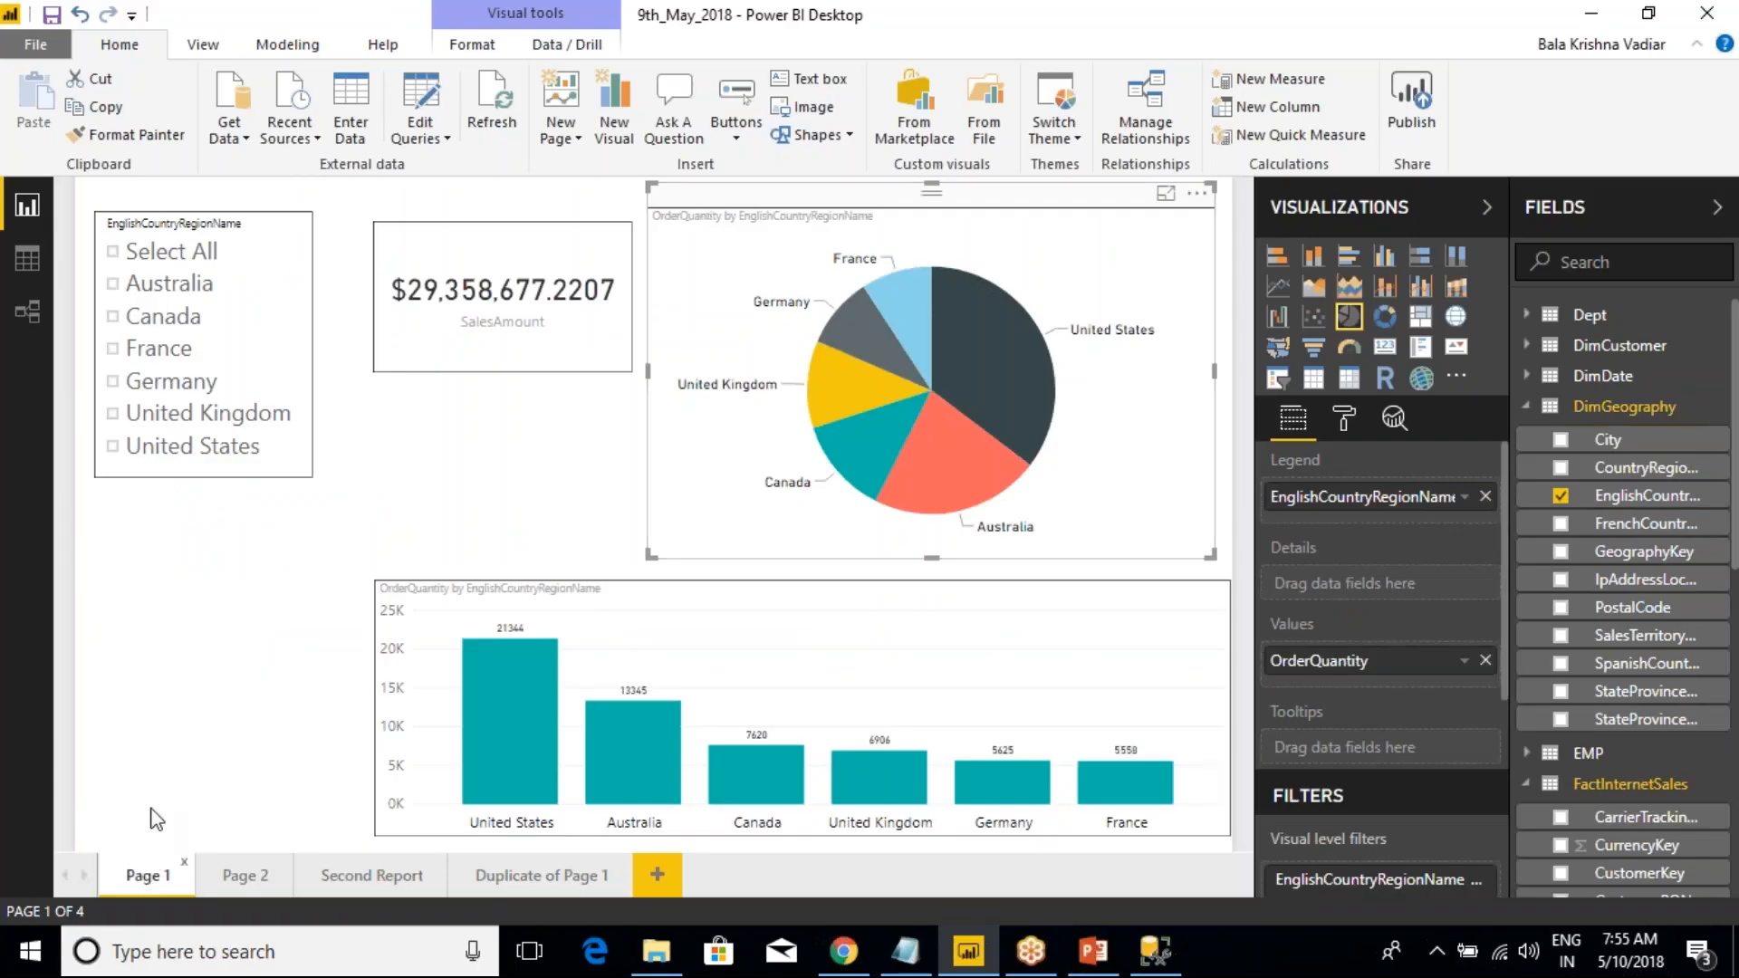
left_click(415, 458)
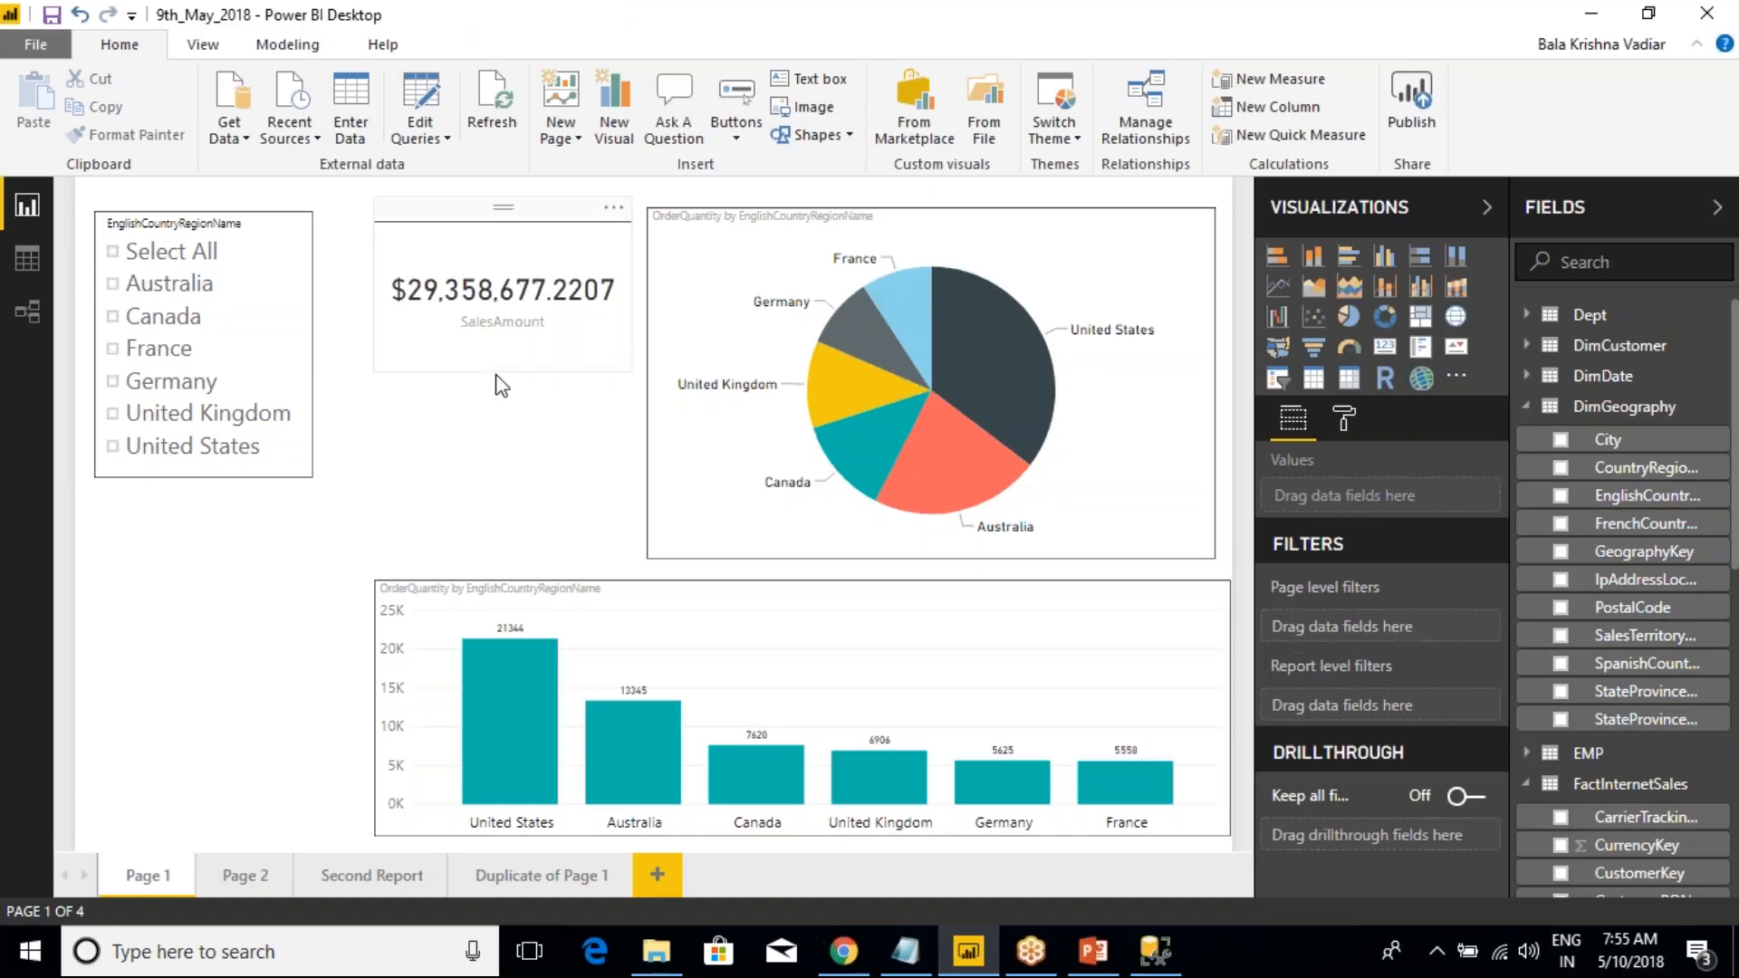
left_click(724, 457)
left_click(412, 433)
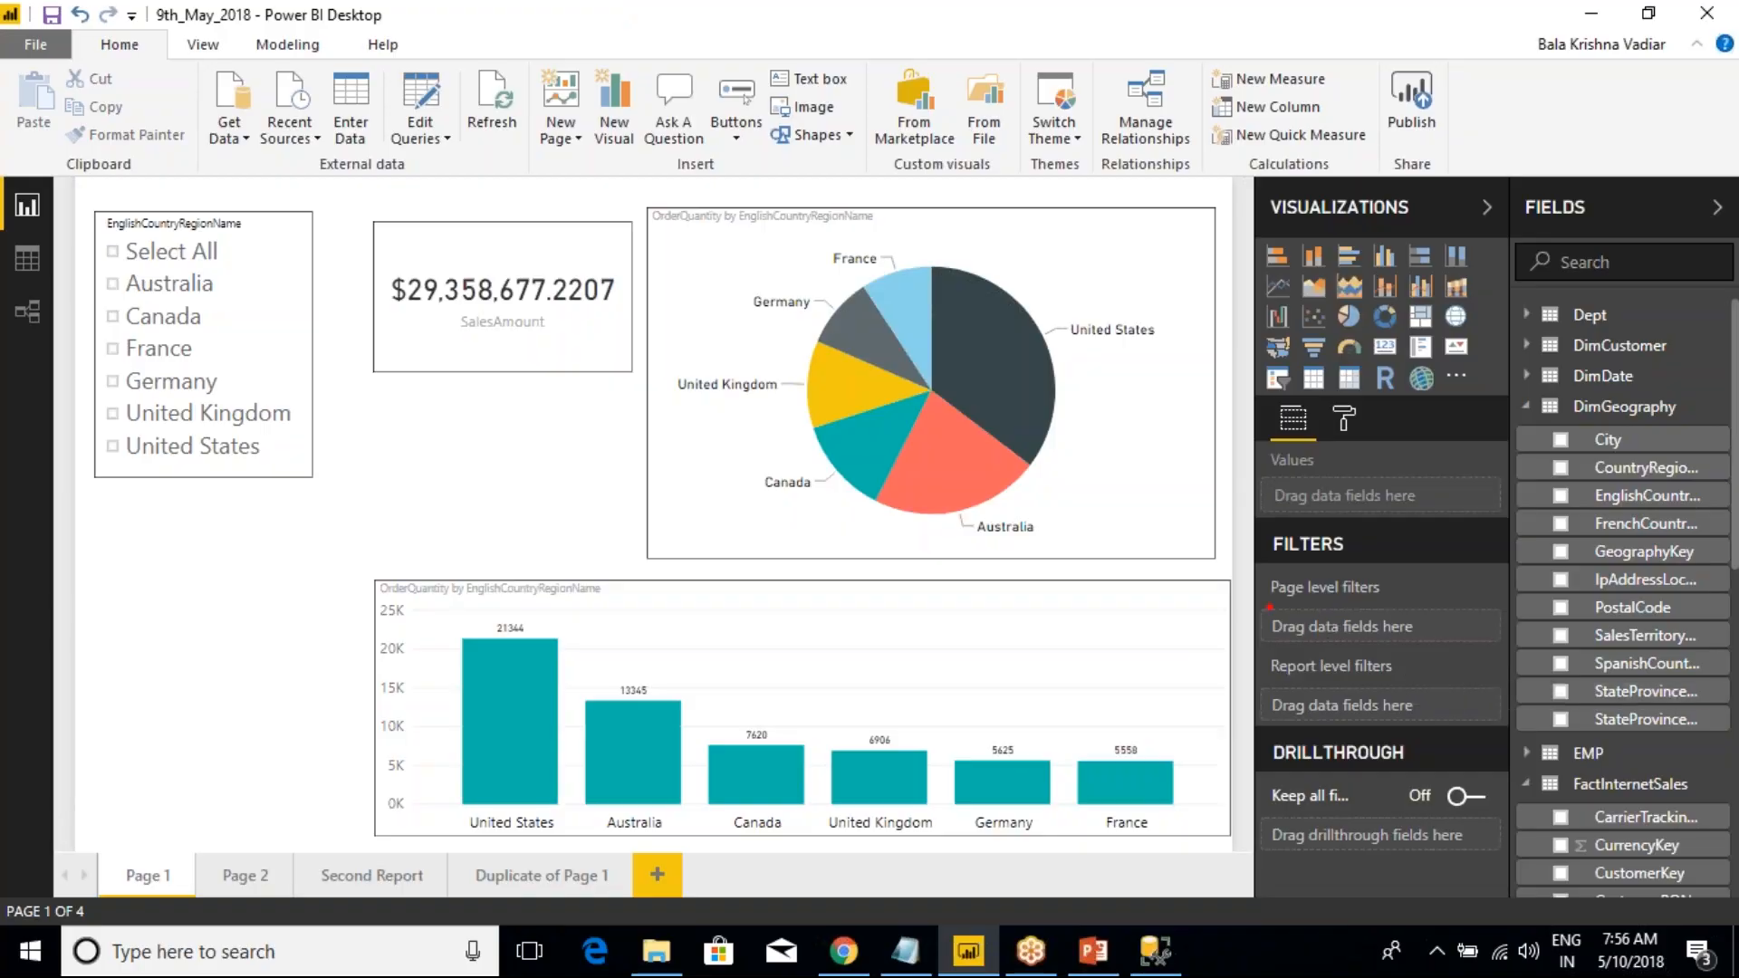
mouse_move(1231, 554)
left_mouse_down()
mouse_move(1375, 635)
mouse_move(1490, 646)
left_mouse_up()
mouse_move(1616, 496)
left_mouse_down()
mouse_move(1377, 648)
mouse_move(1378, 598)
mouse_move(1380, 647)
mouse_move(1379, 631)
left_mouse_up()
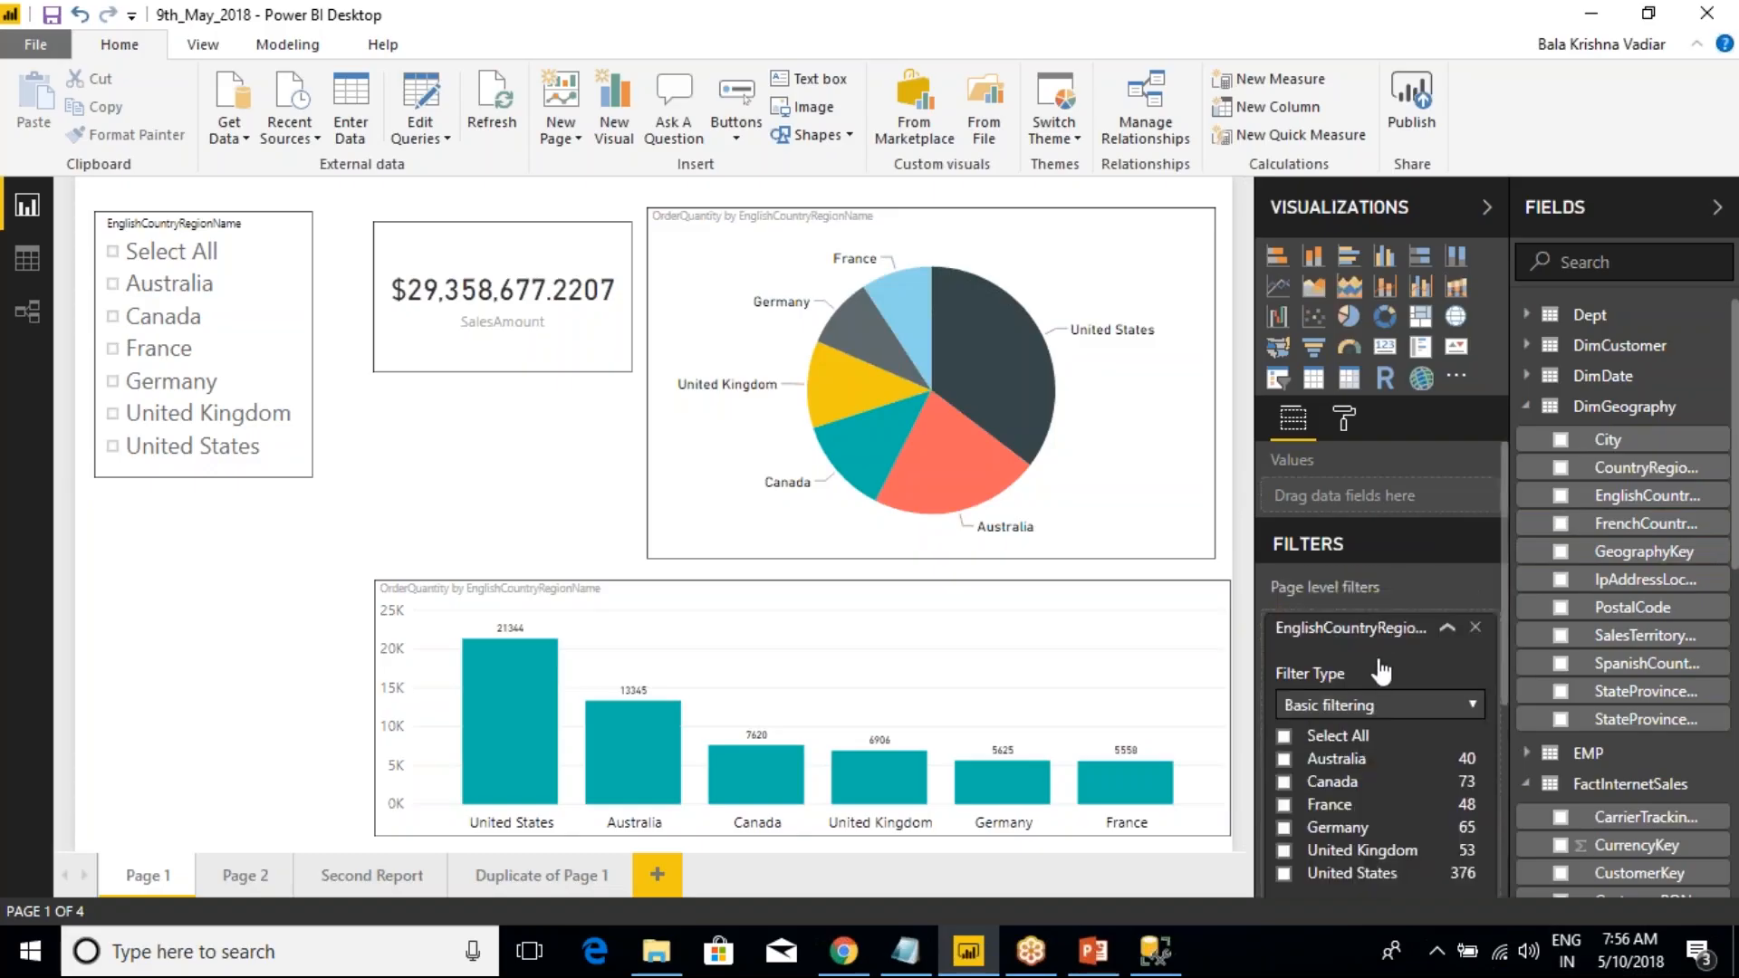
scroll(1383, 671, "down", 2)
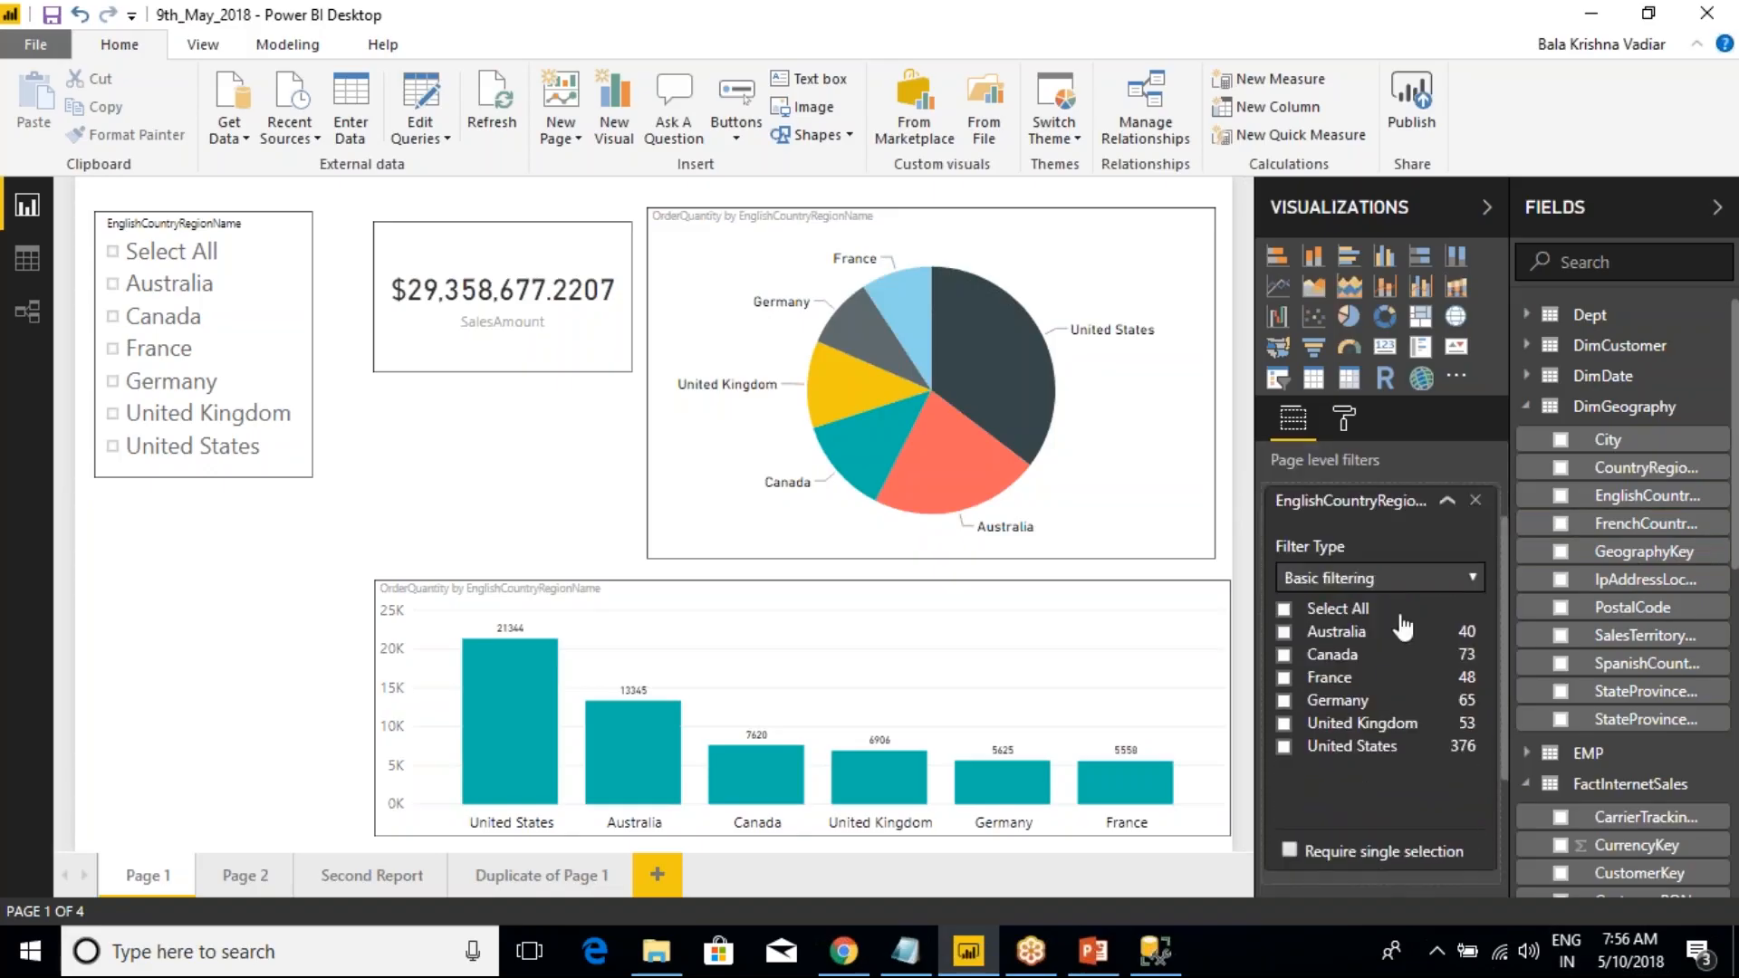
- Switch the country page filter to Advanced filtering to examine its conditions, then return it to Basic filtering
left_click(1400, 580)
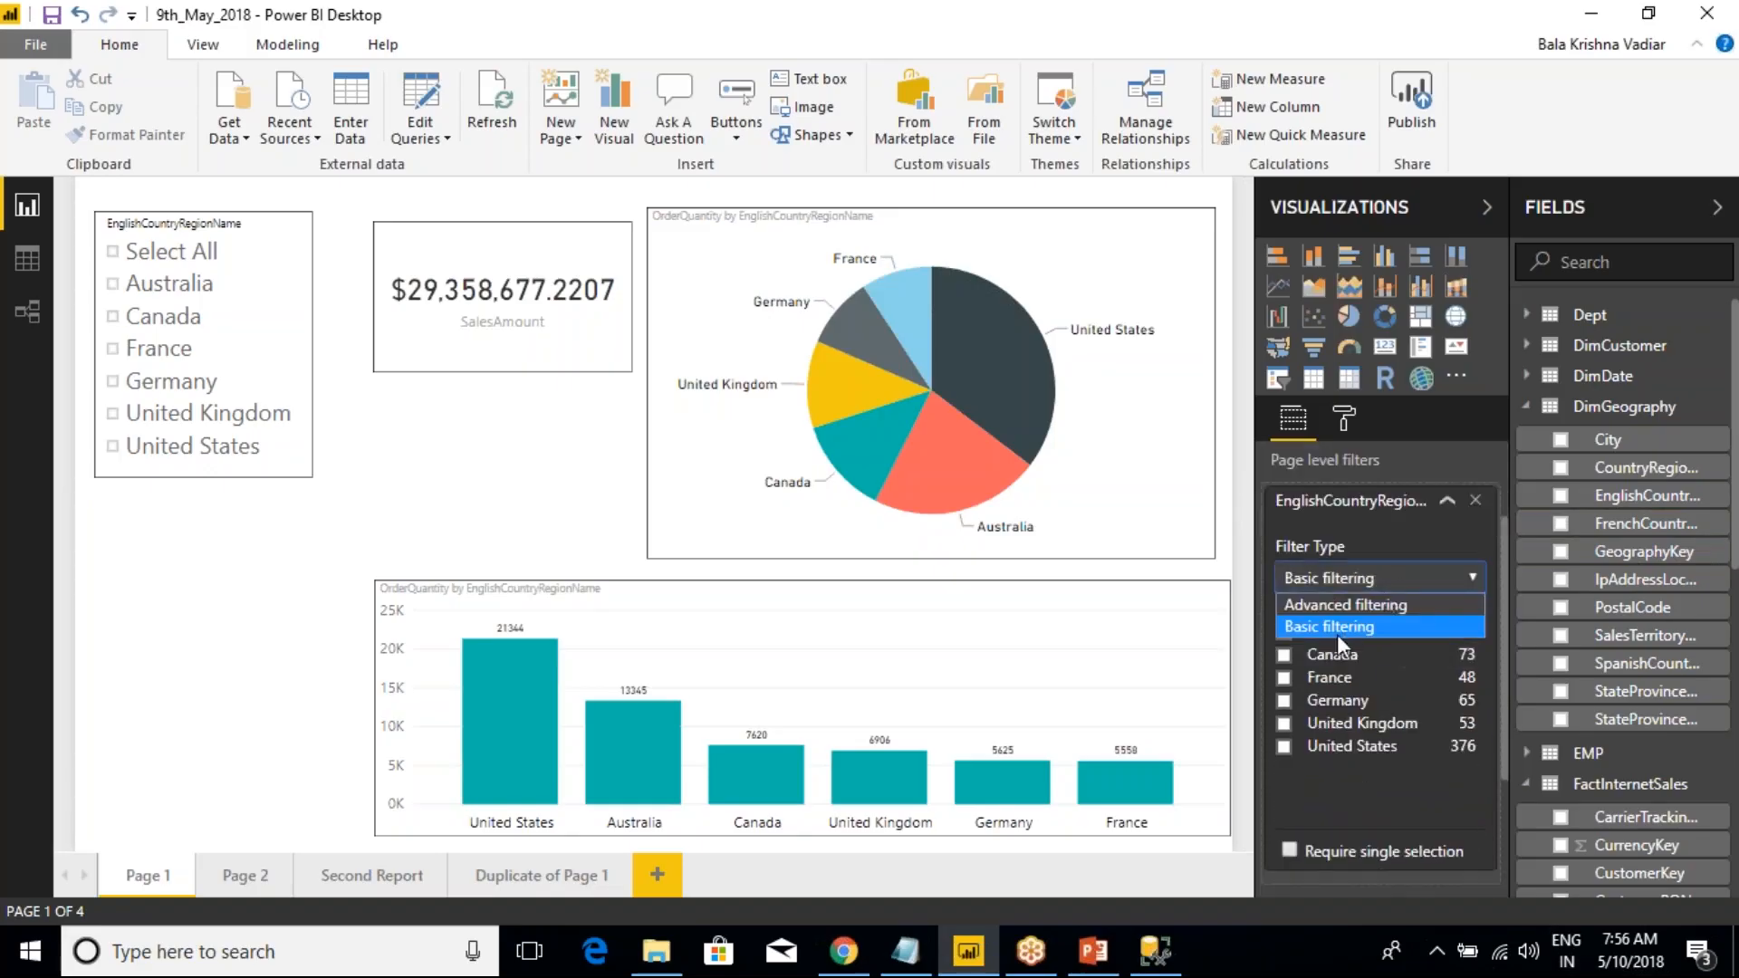
left_click(1349, 625)
left_click(1367, 584)
left_click(1354, 626)
left_click(1368, 585)
left_click(1359, 604)
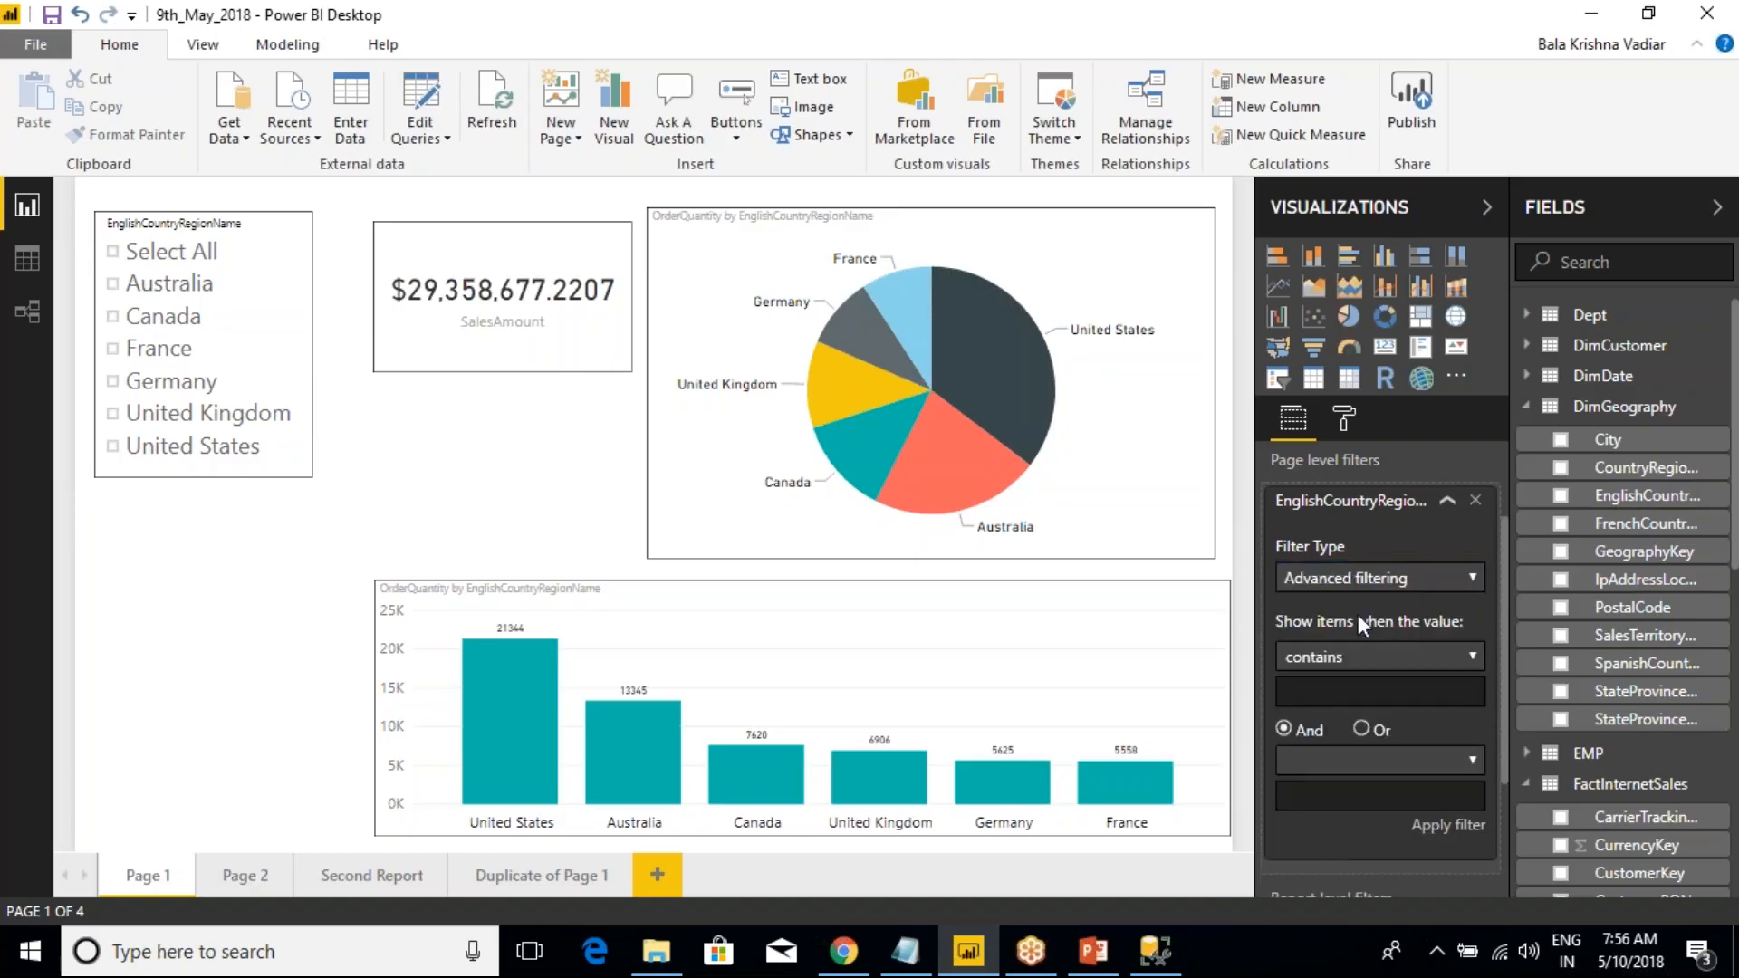
left_click(1334, 665)
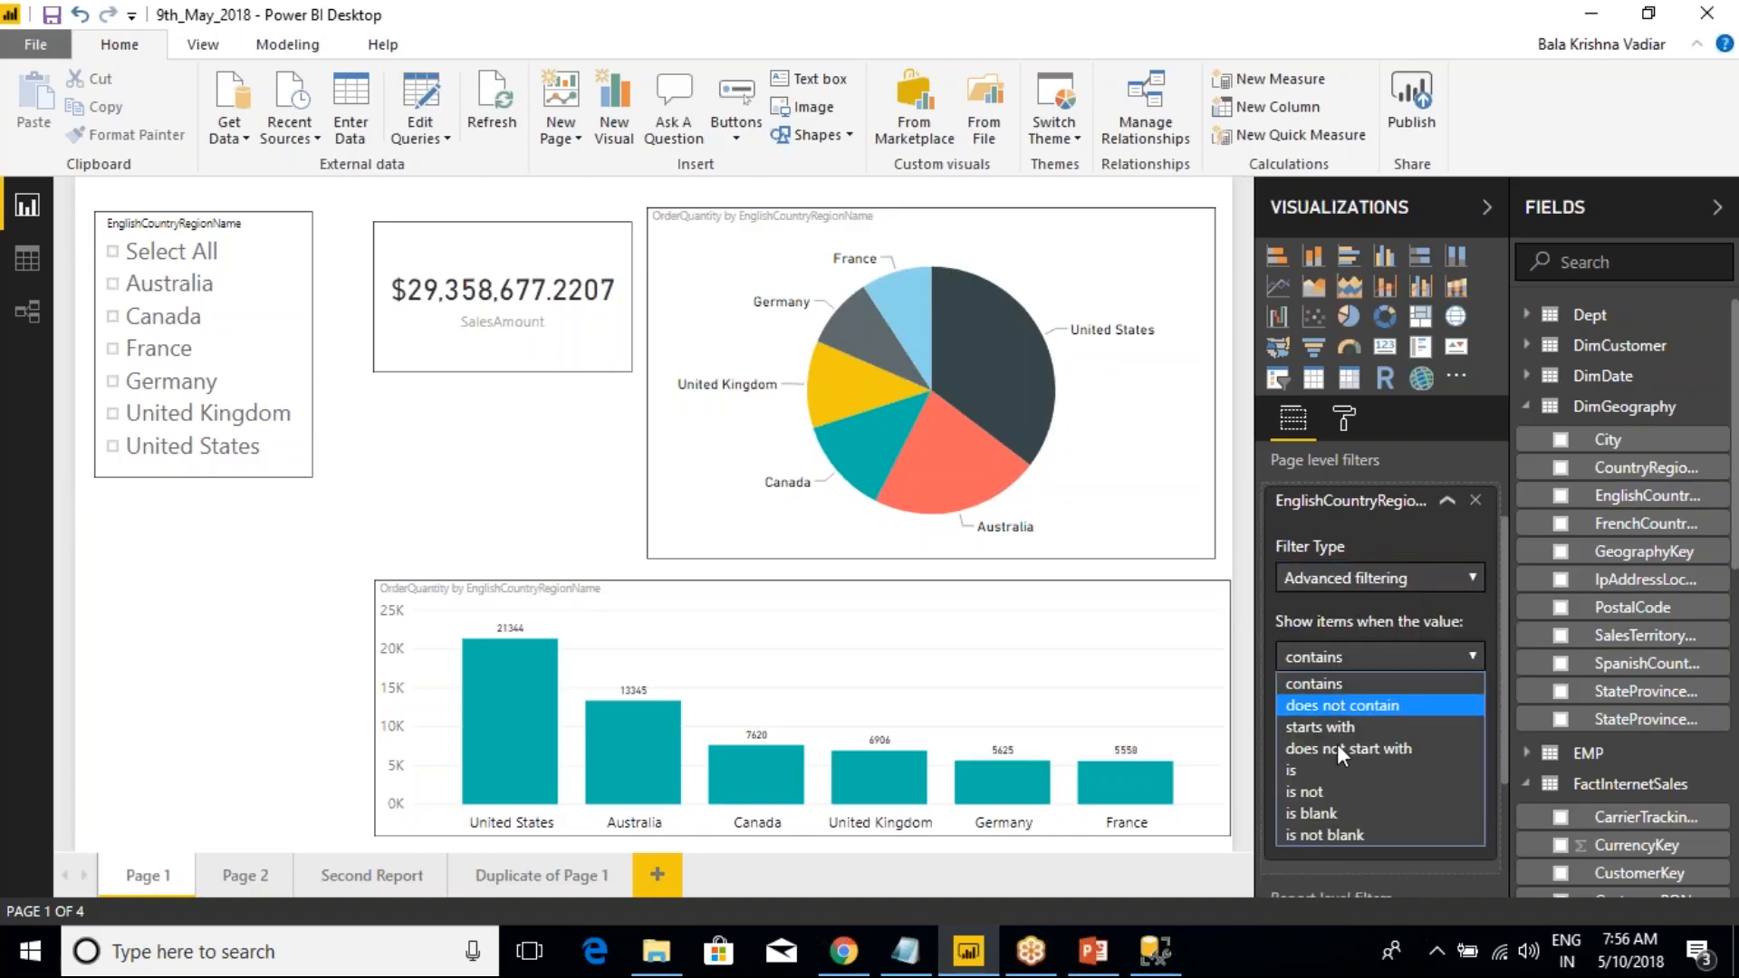
left_click(1389, 580)
left_click(1390, 580)
left_click(1344, 627)
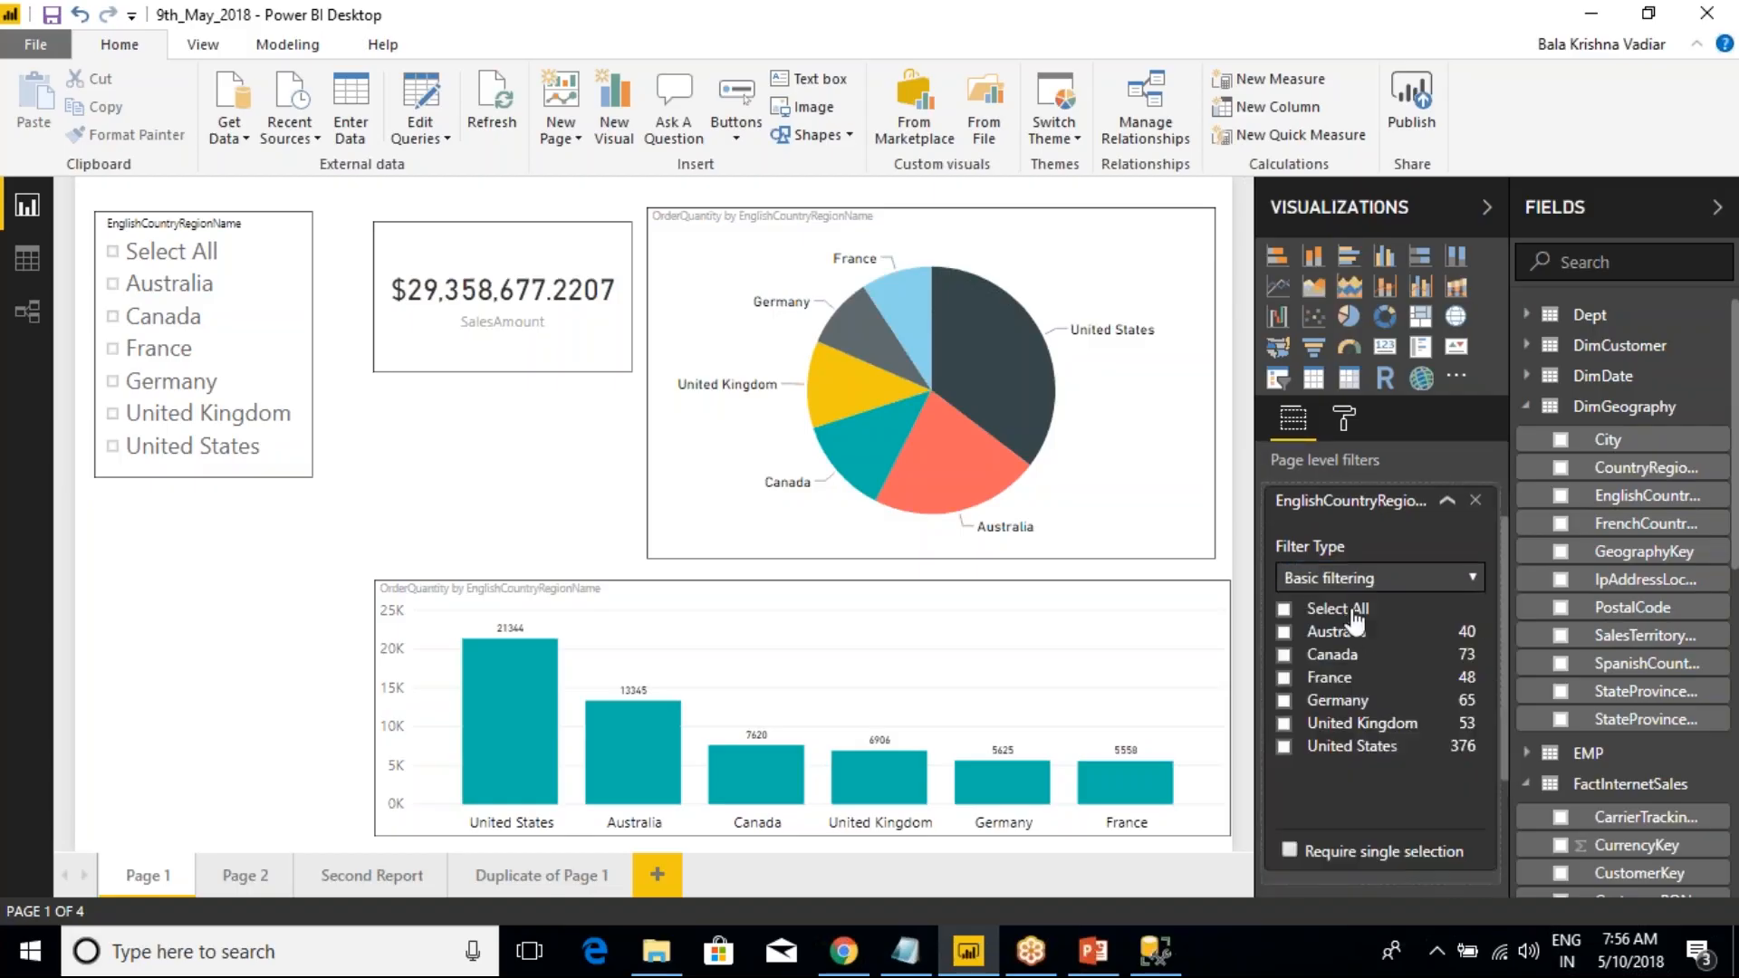
- Filter Page 1 to Canada, add Australia to the selection, then clear the page-level filter
left_click(1283, 654)
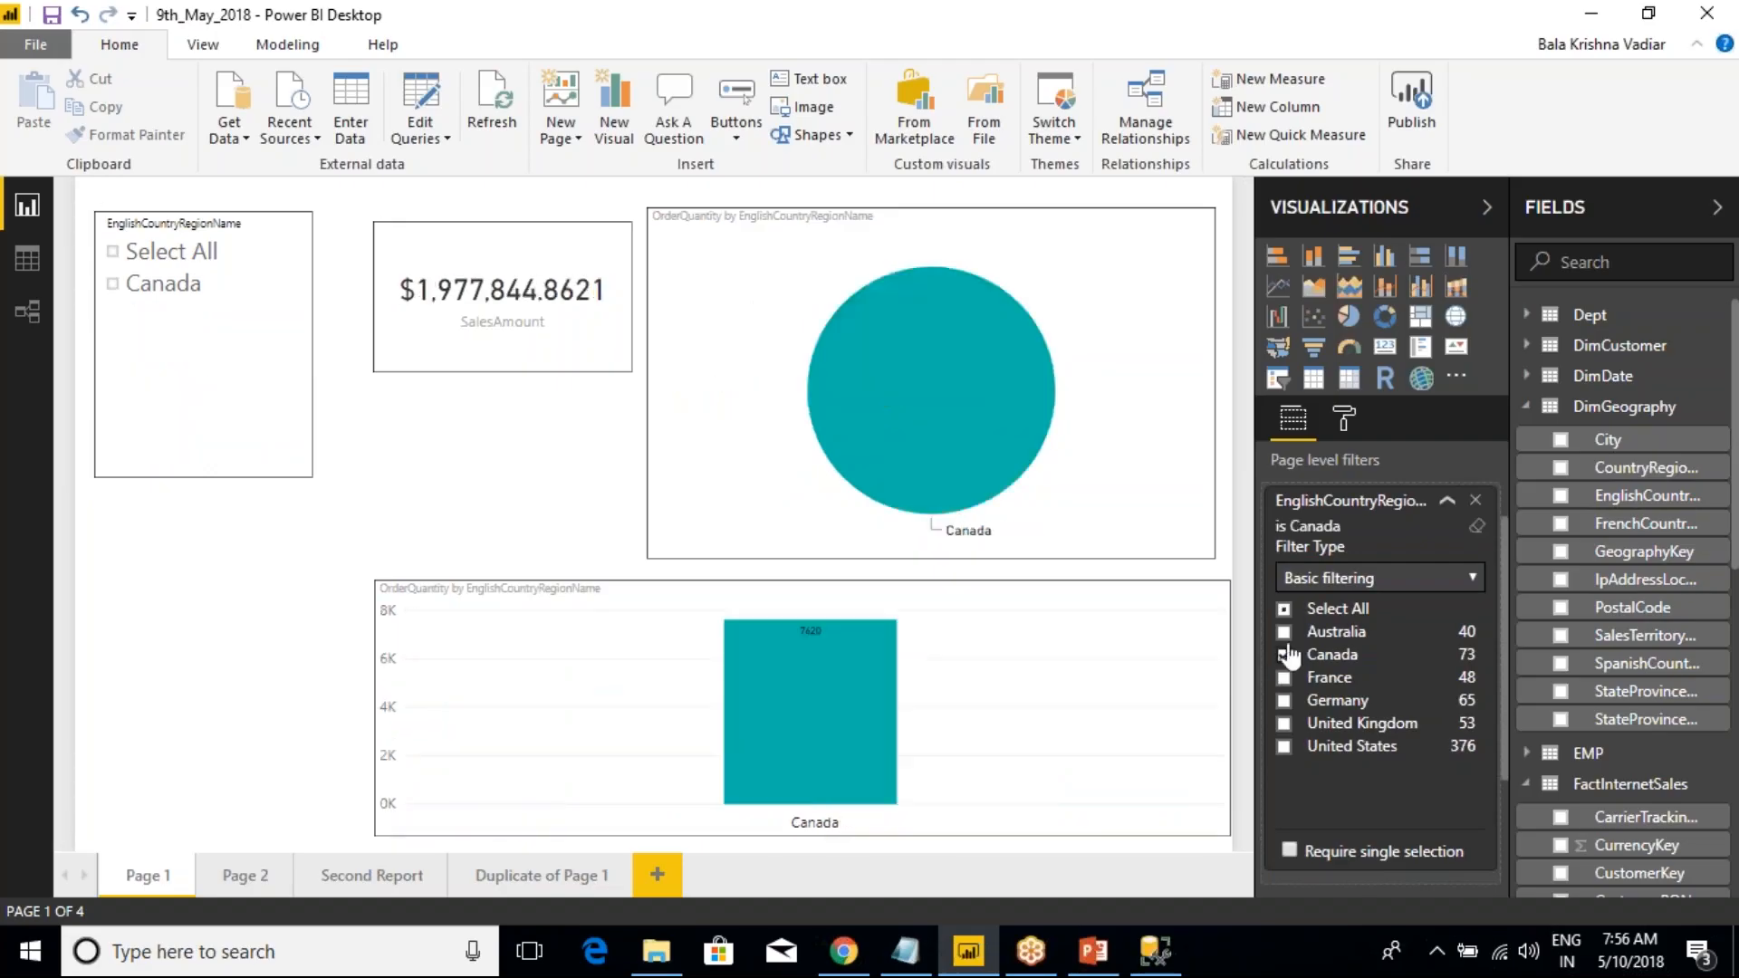
left_click(1283, 631)
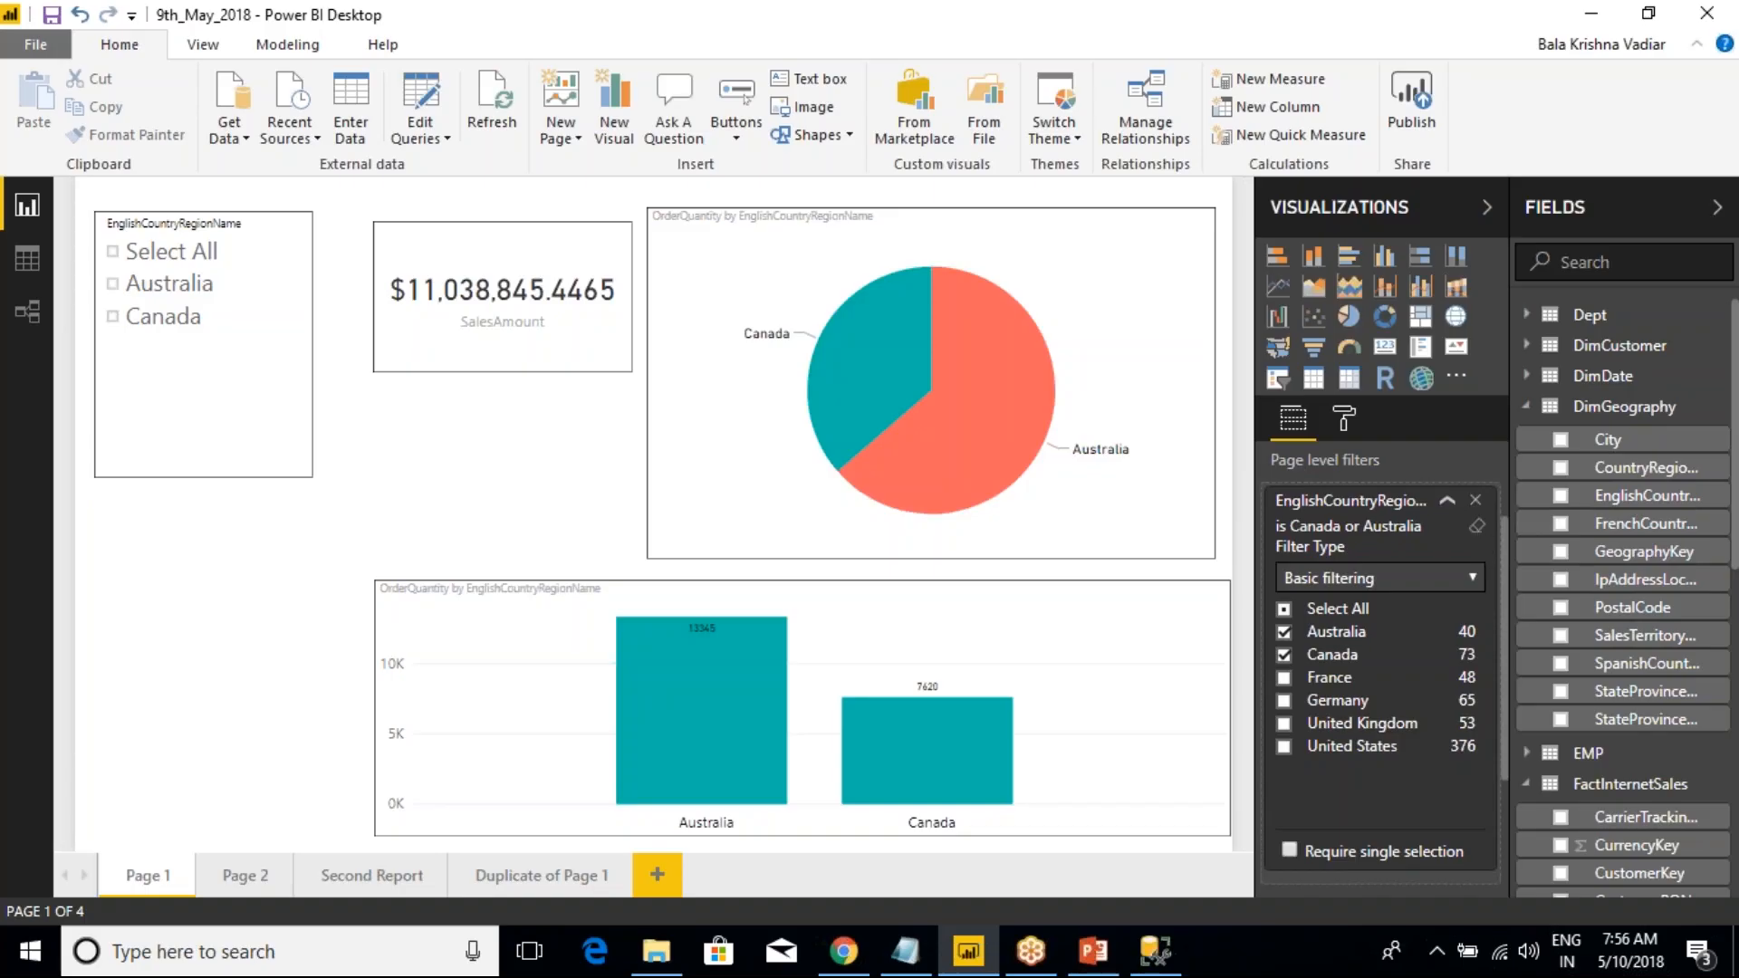
left_click(1477, 527)
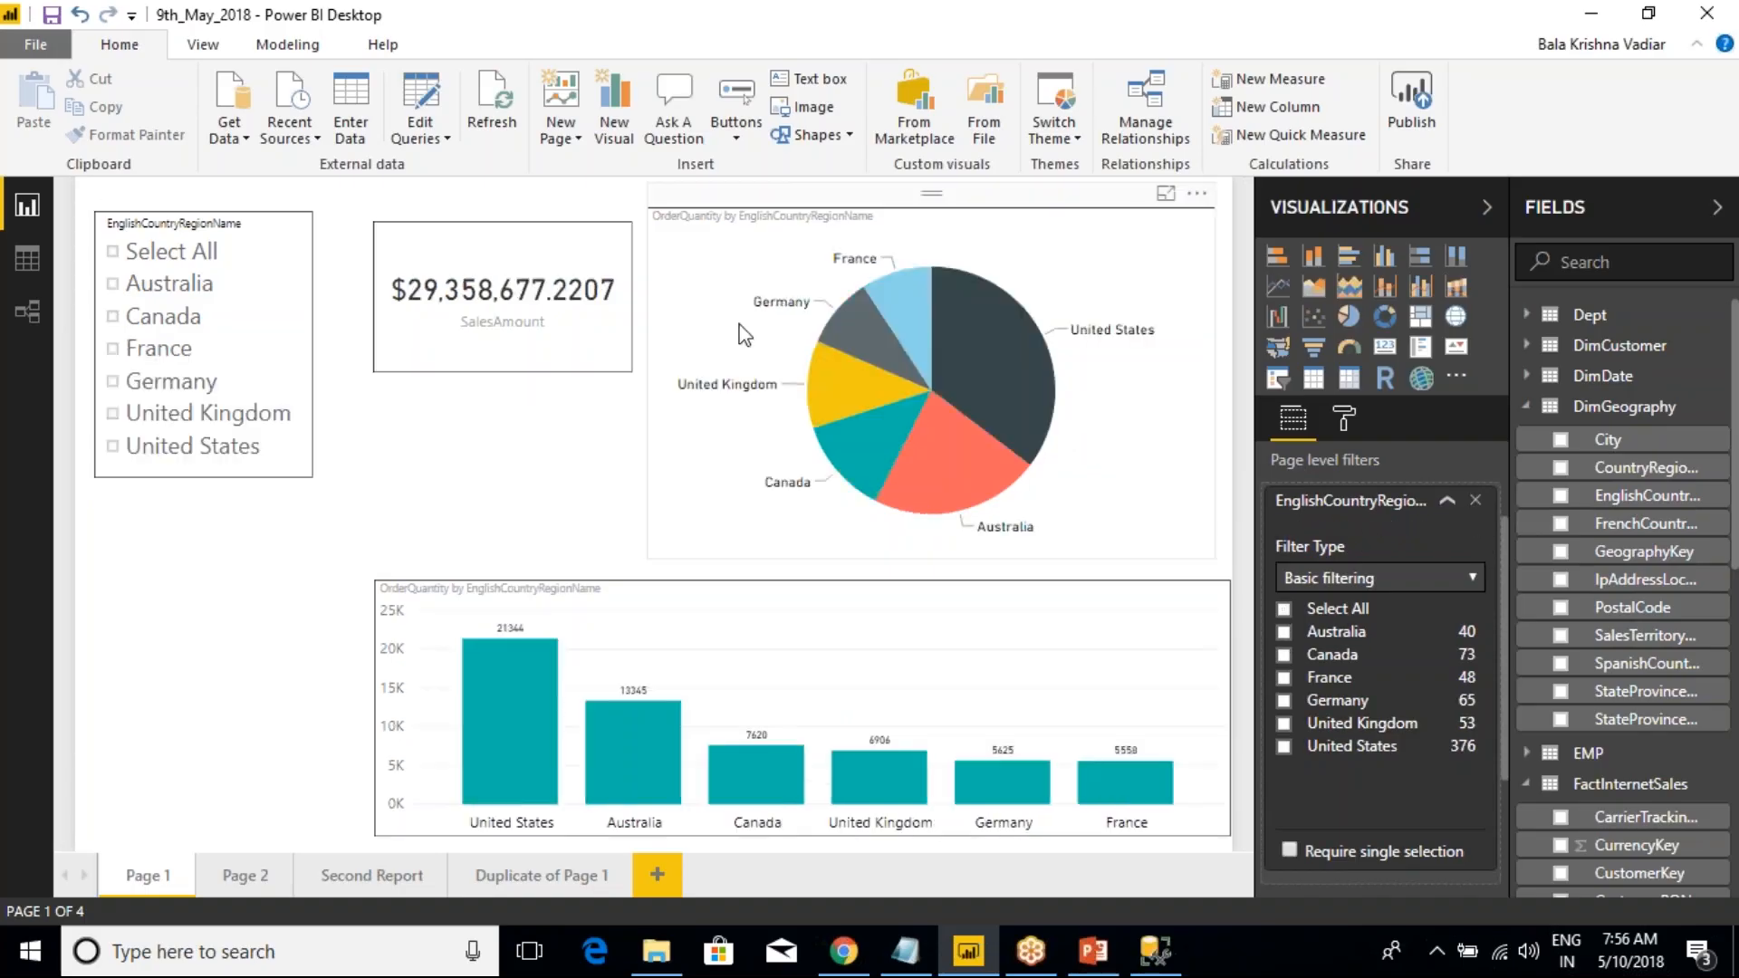
- Set Page 1's page-level country filter to Australia and compare the page with the Second Report map
left_click(1285, 656)
left_click(1285, 656)
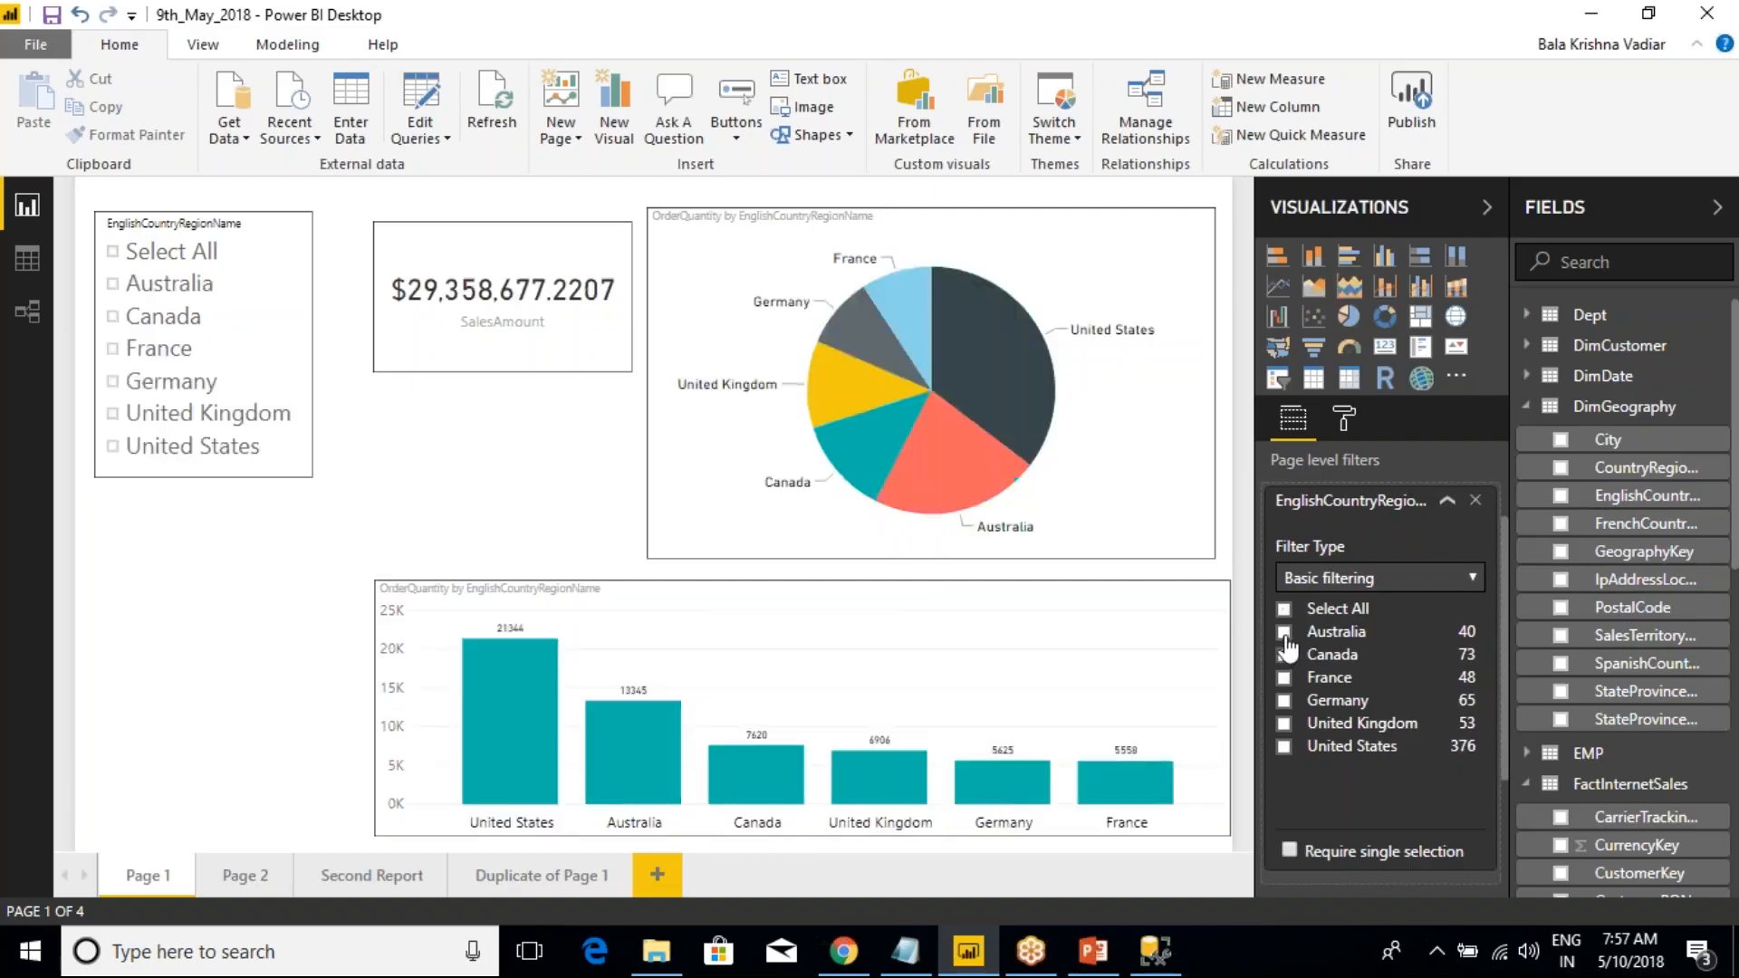
left_click(1284, 632)
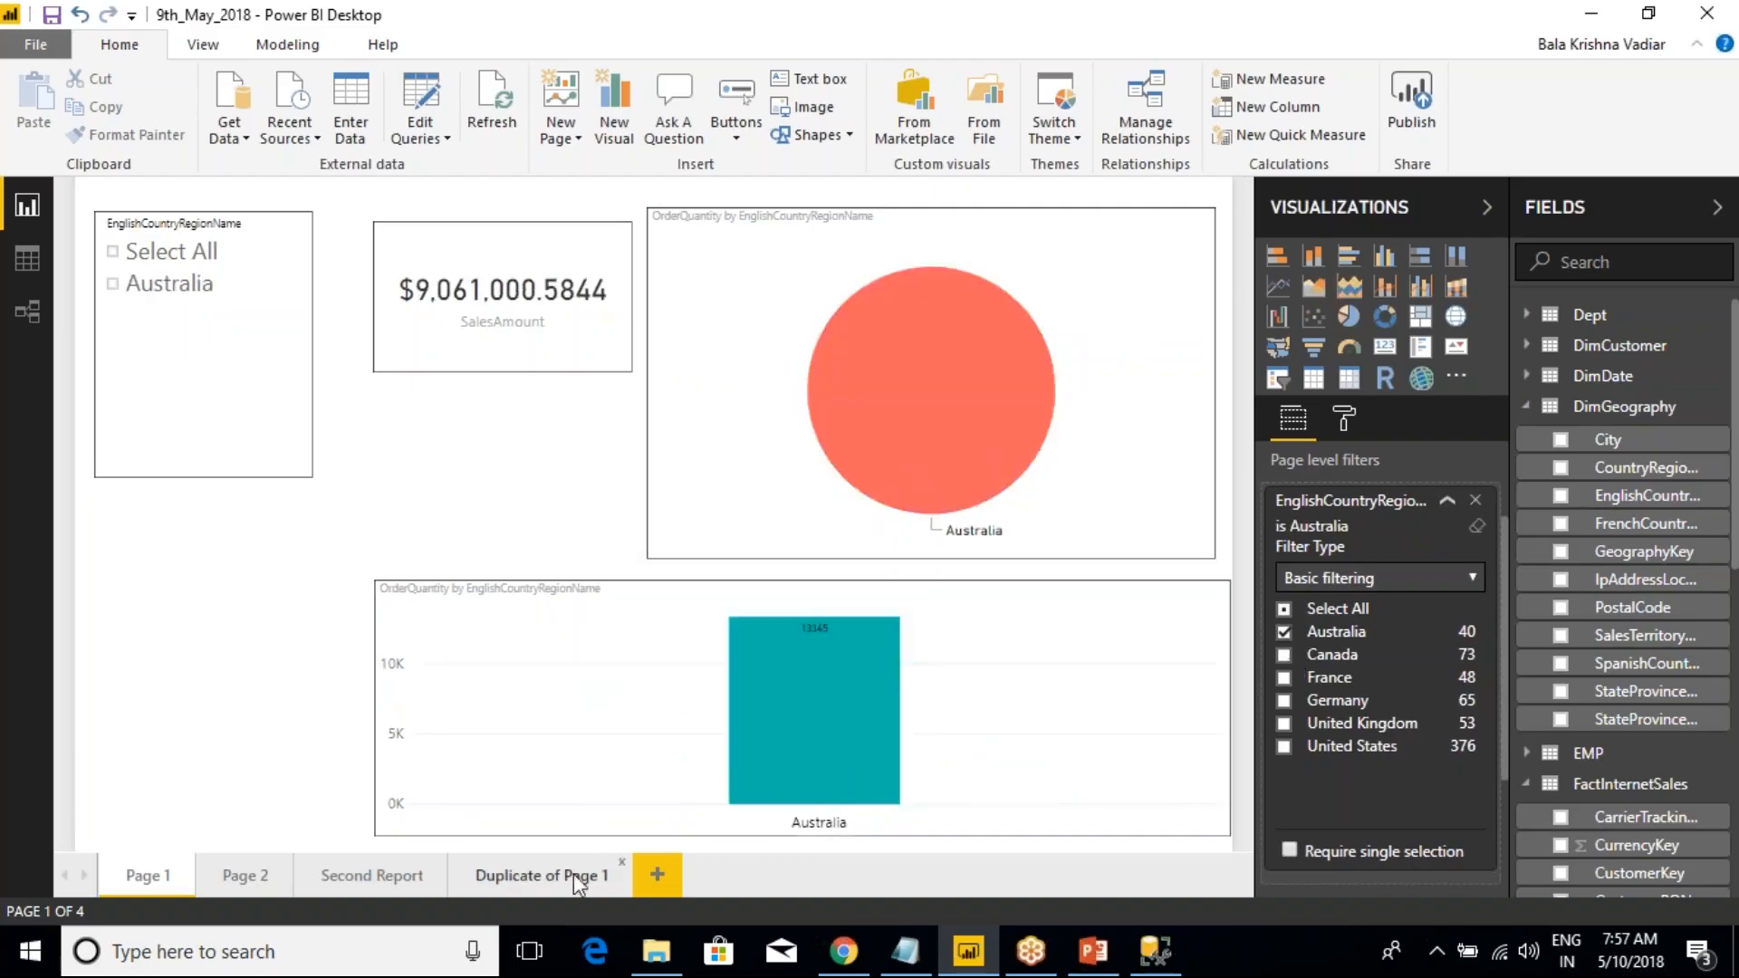
left_click(371, 877)
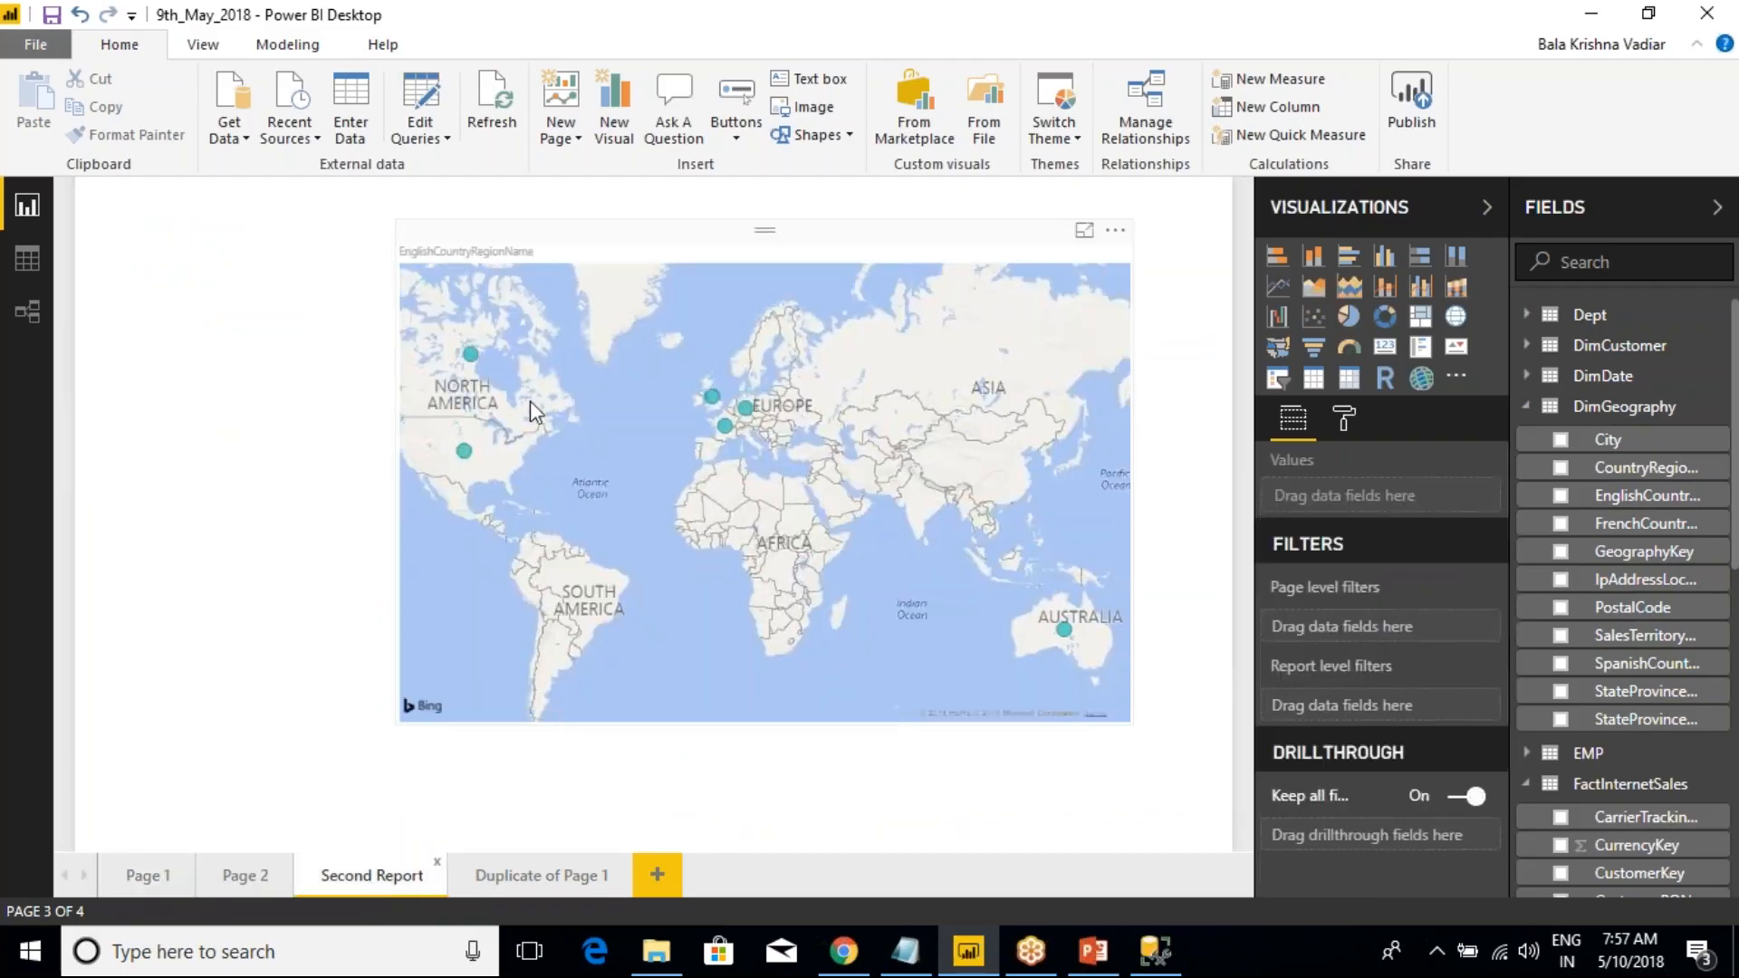
mouse_move(748, 418)
left_click(138, 884)
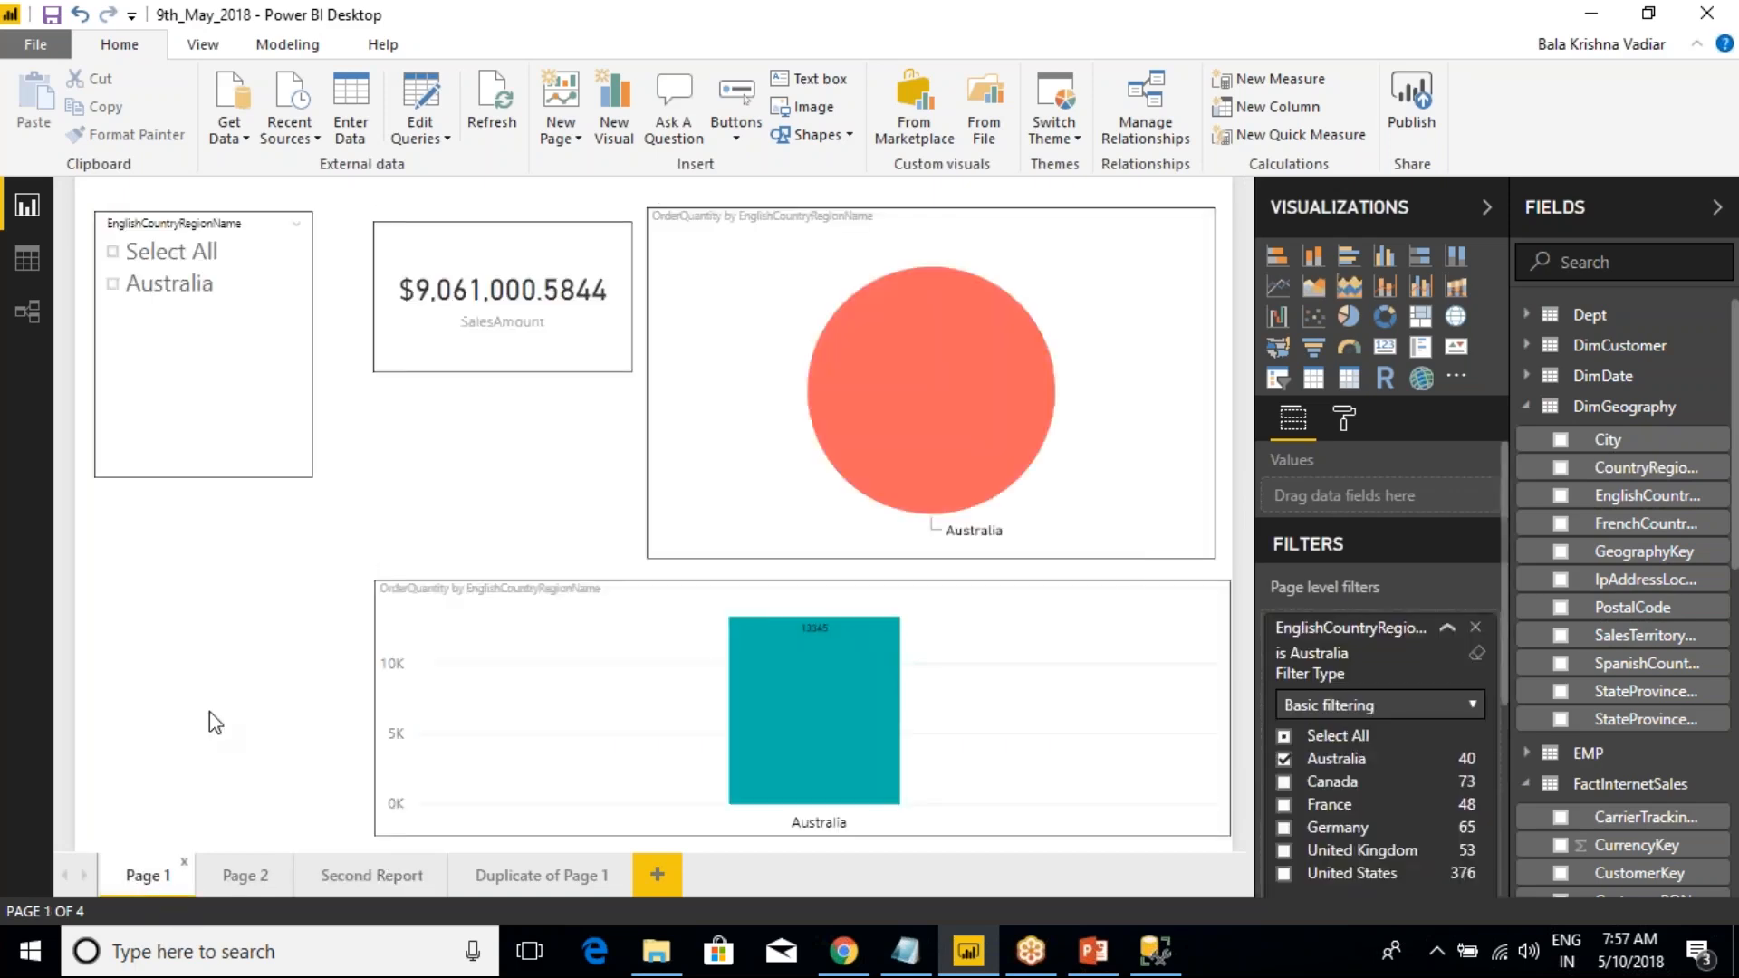
- Review the Duplicate of Page 1 visuals, then return to Page 1 and clear its Australia filter selection
left_click(342, 877)
left_click(523, 875)
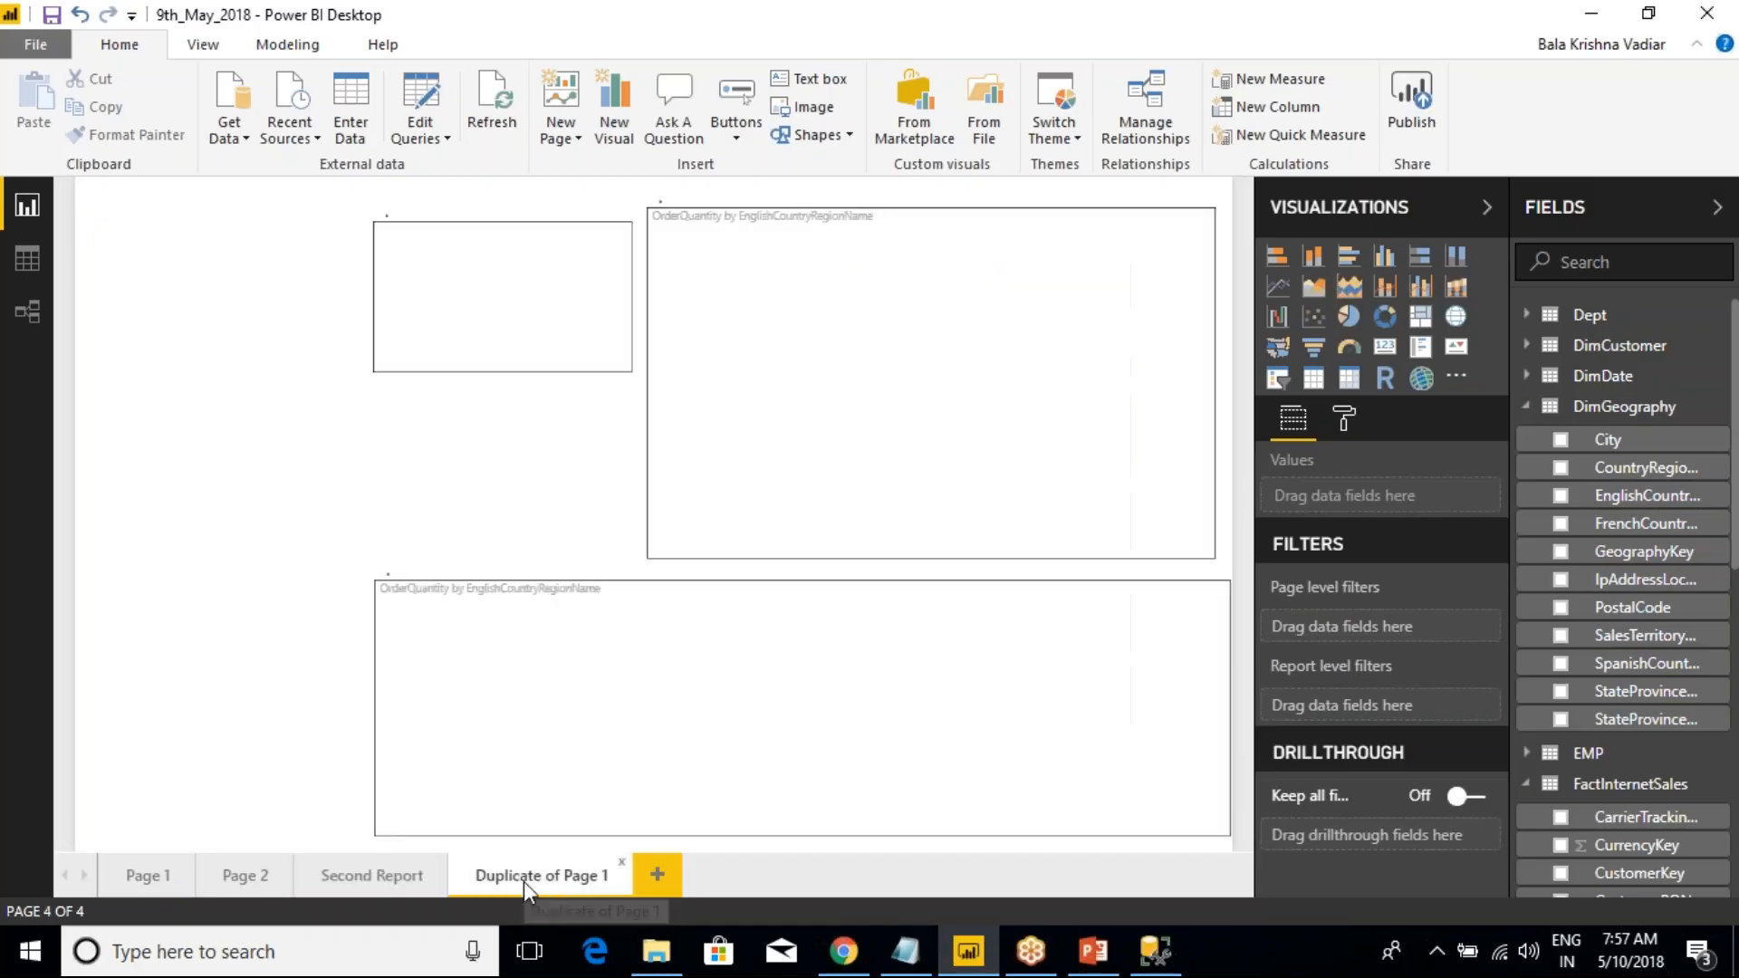
mouse_move(745, 737)
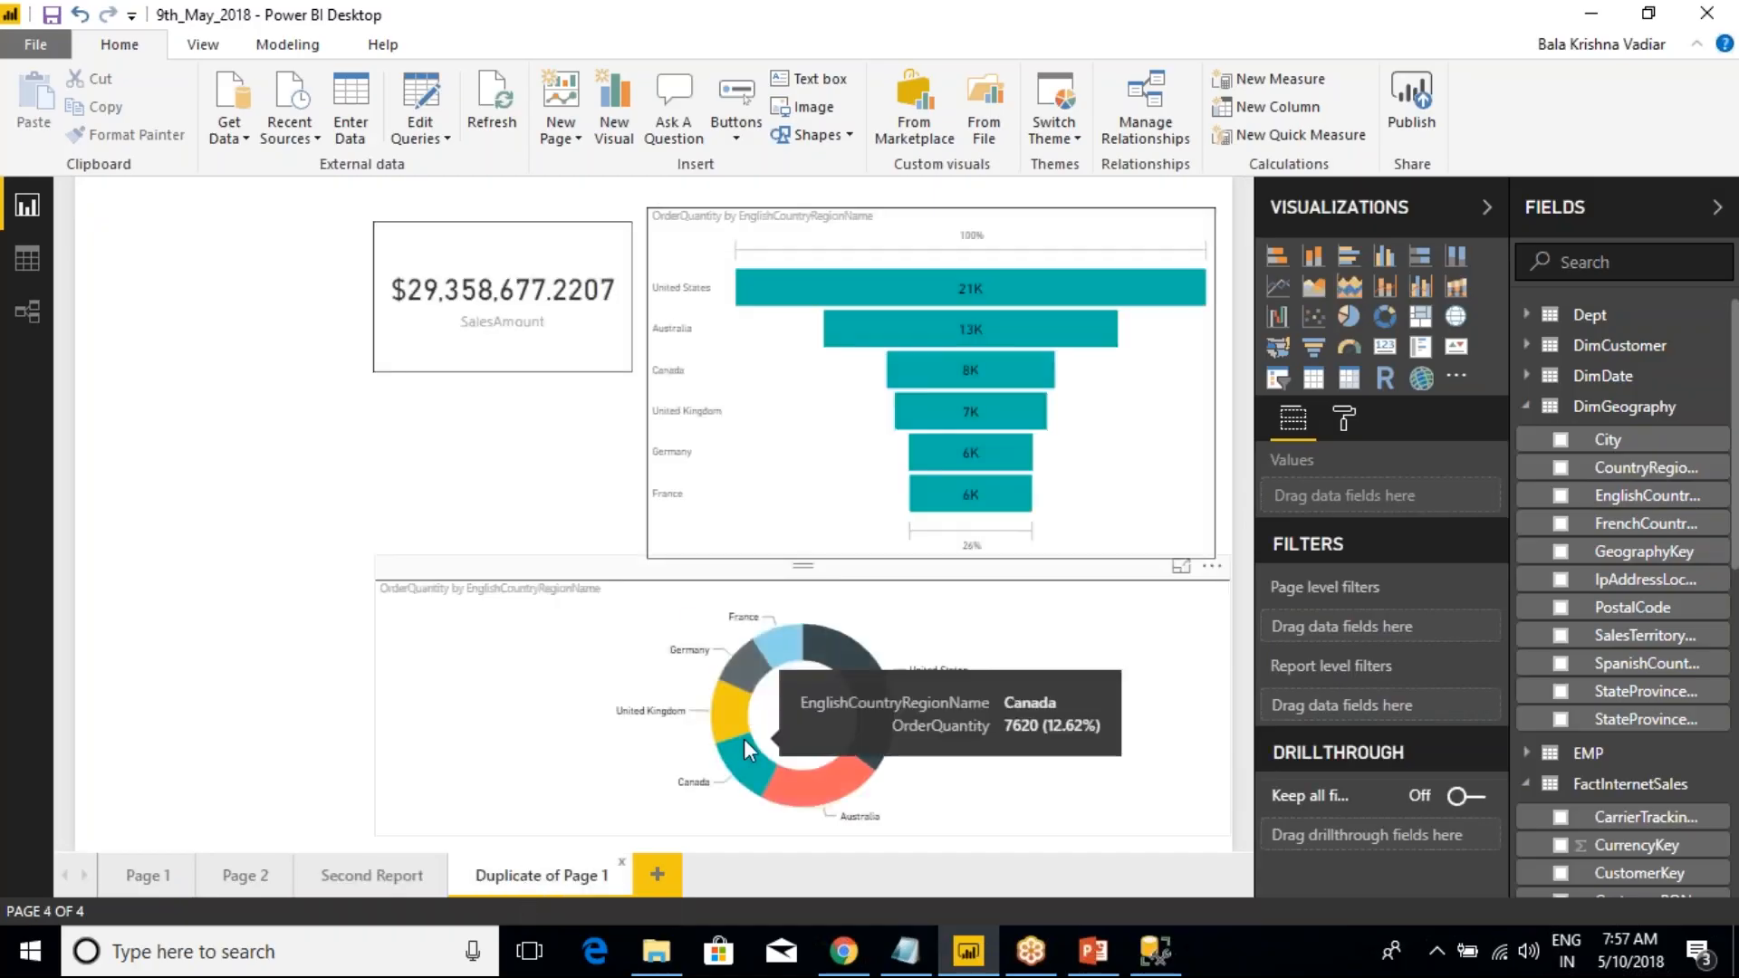
left_click(142, 875)
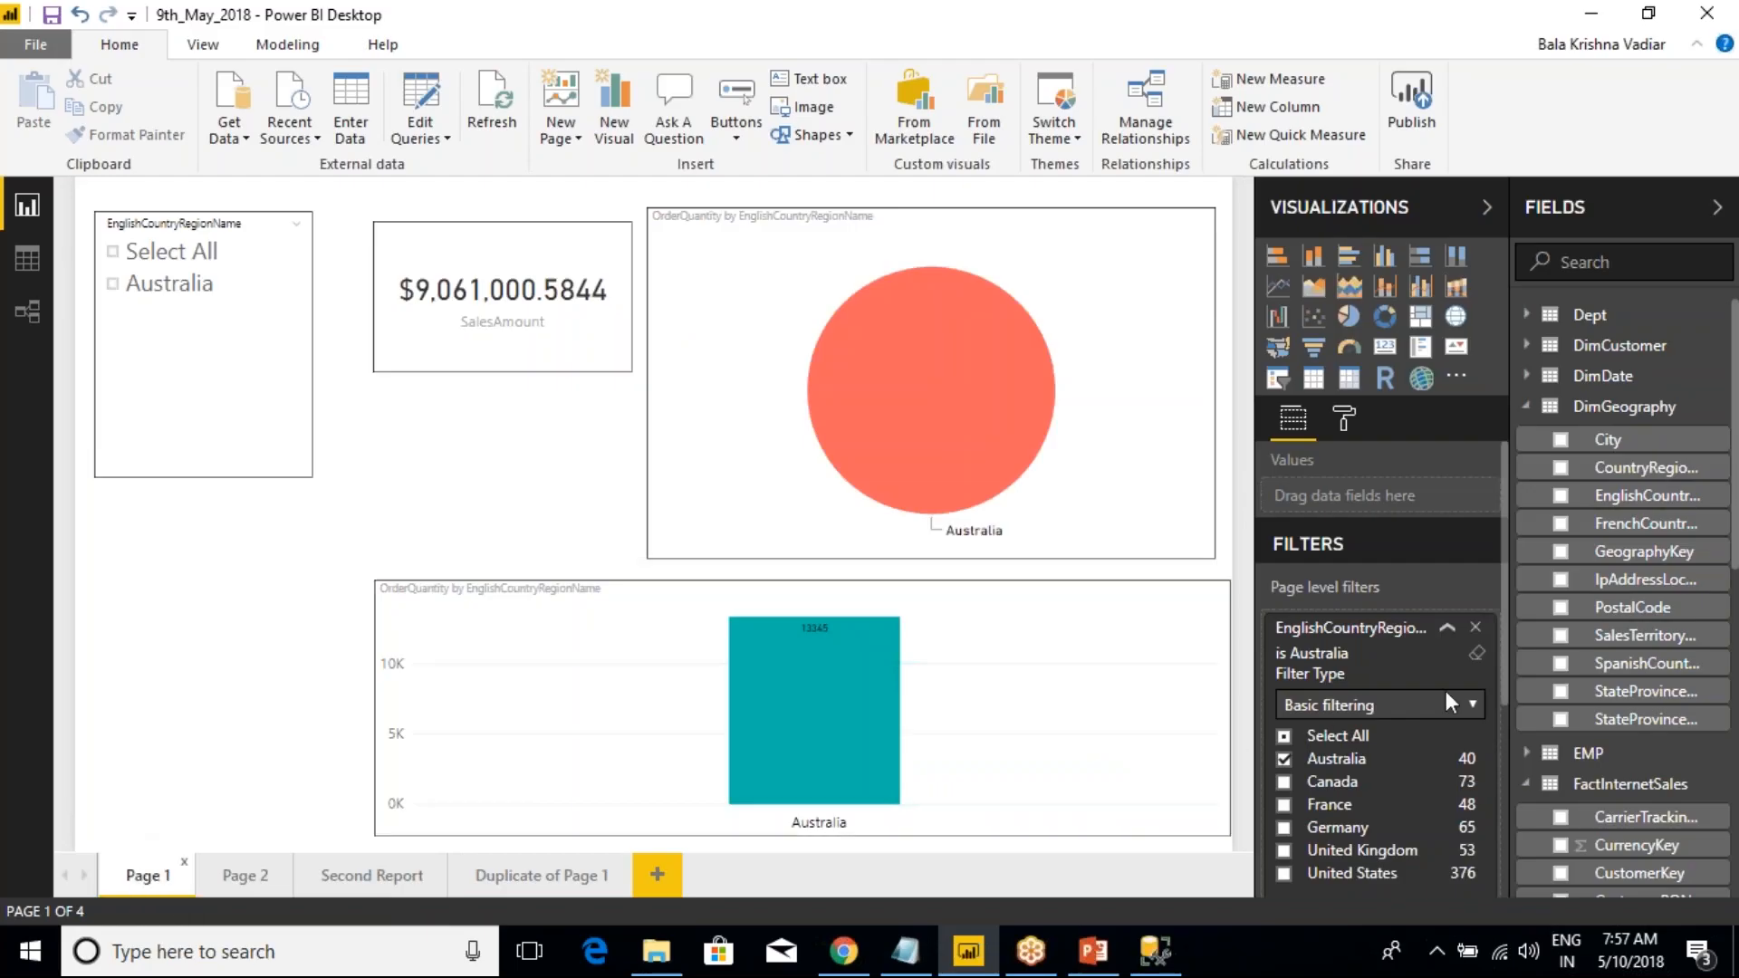
left_click(1478, 659)
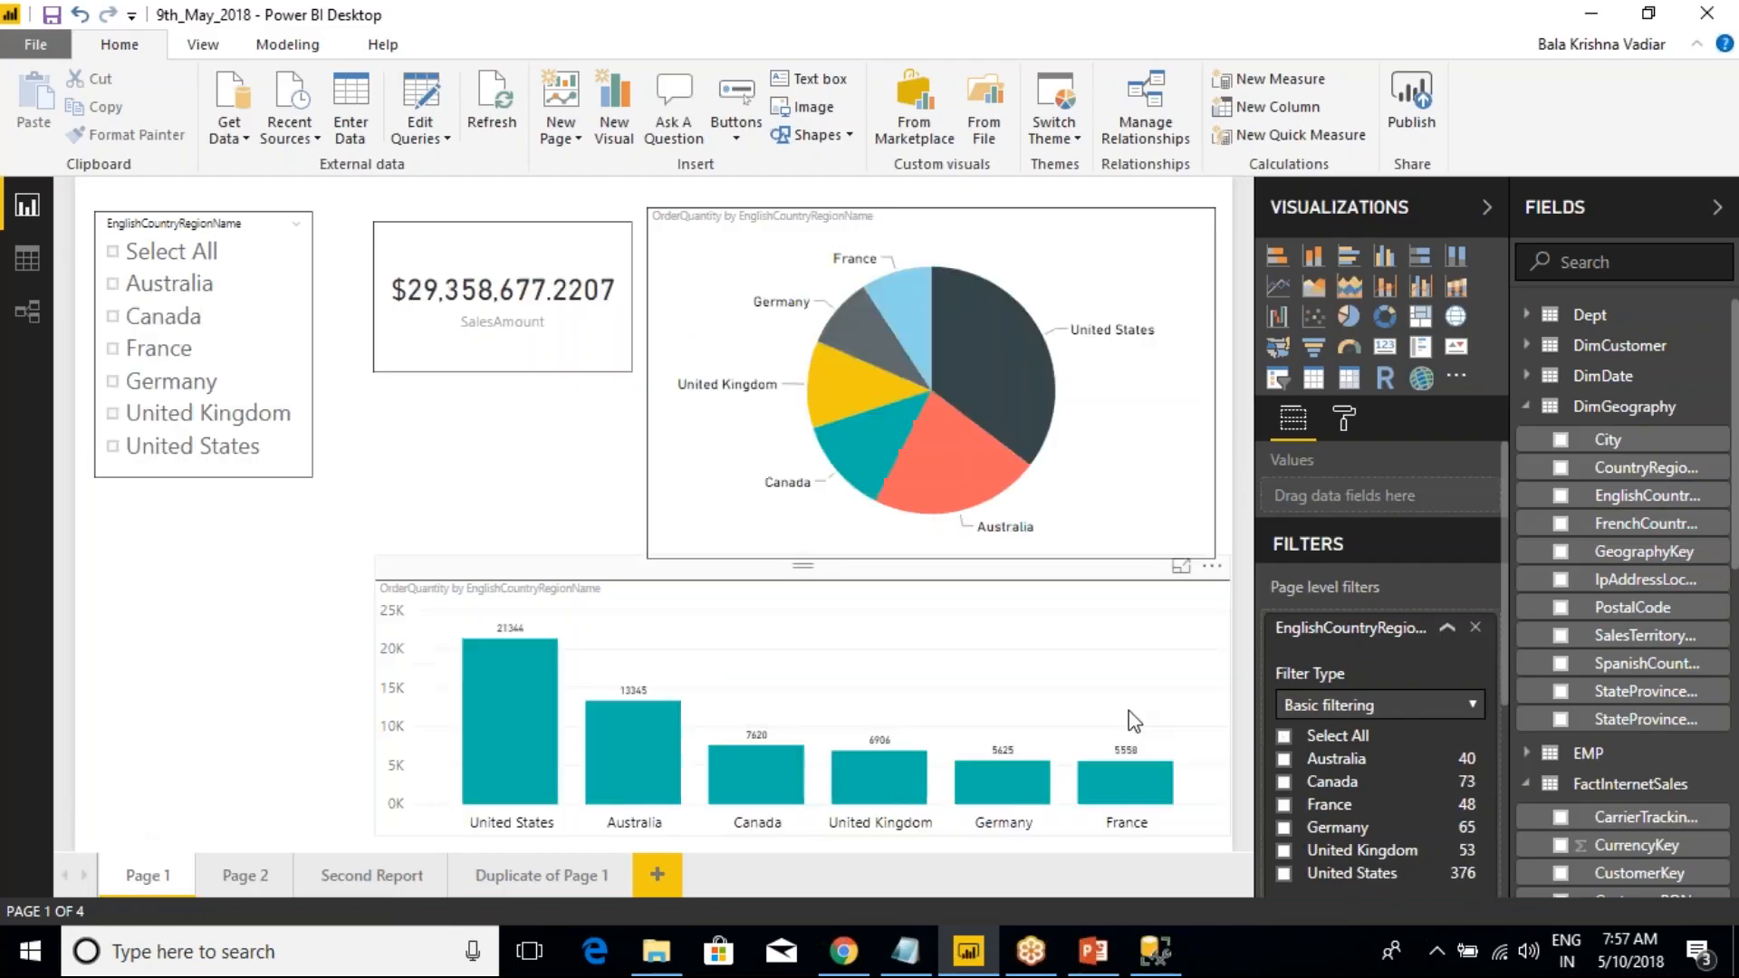
- Add EnglishCountryRegionName as a page-level filter on Duplicate of Page 1, select Australia, compare with Page 1, then clear the selection
left_click(518, 876)
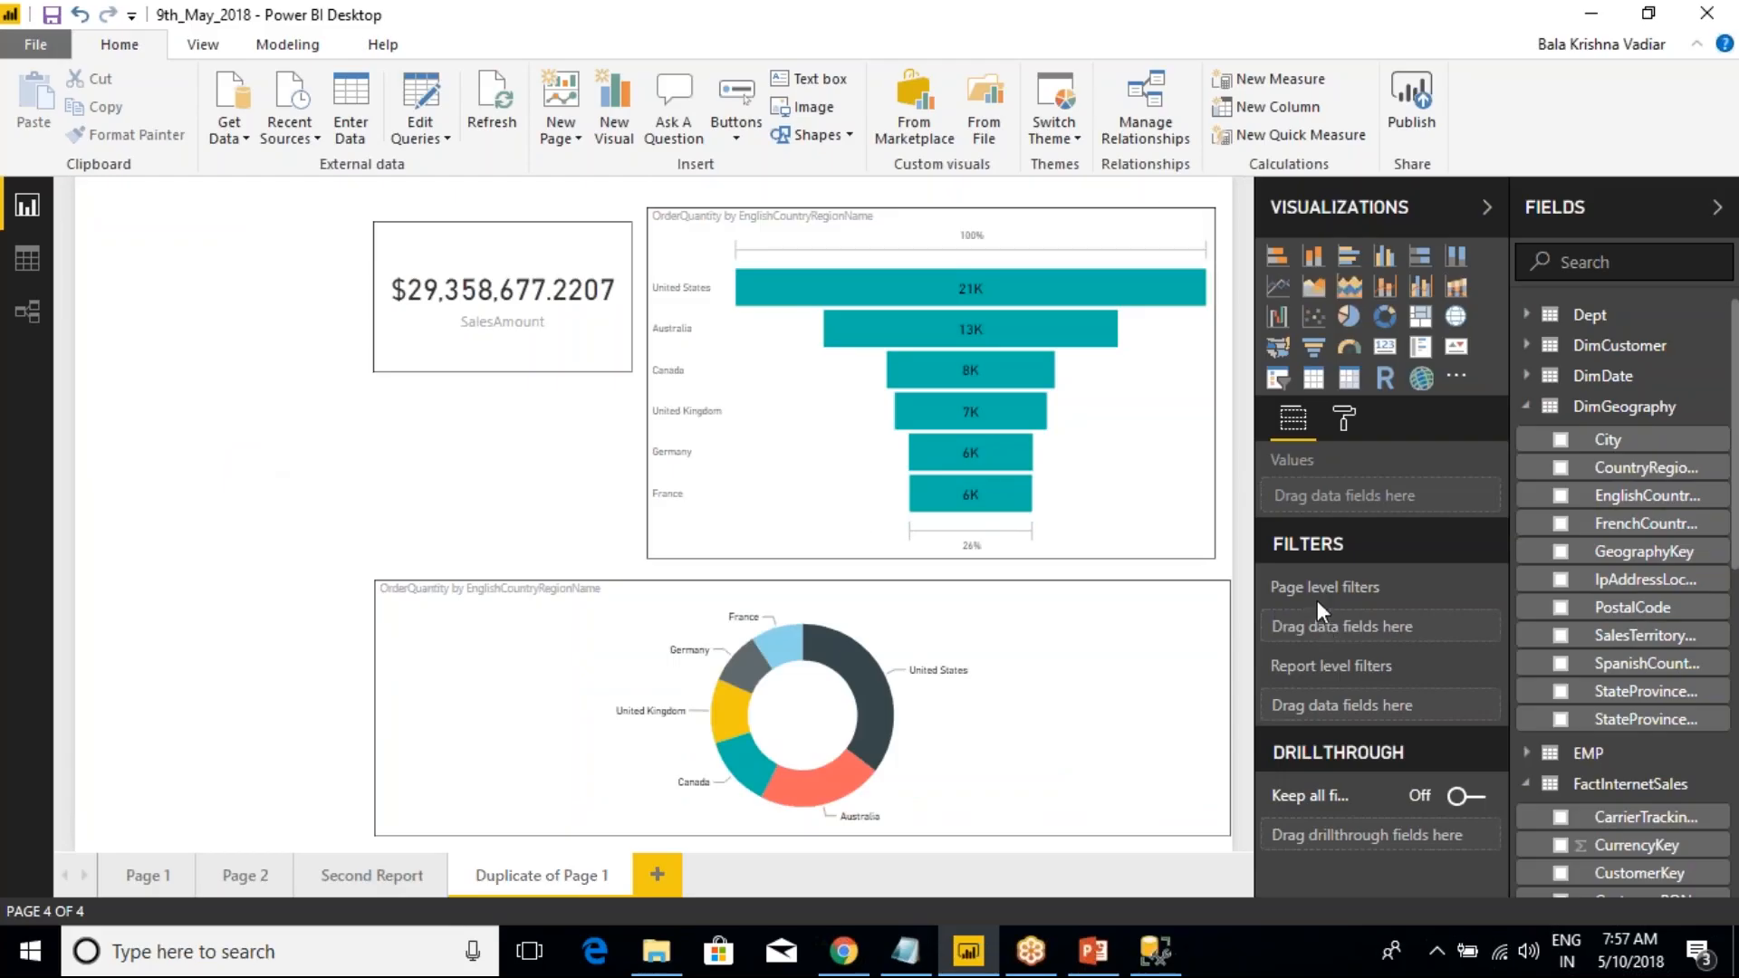
left_click_drag(1646, 495, 1414, 638)
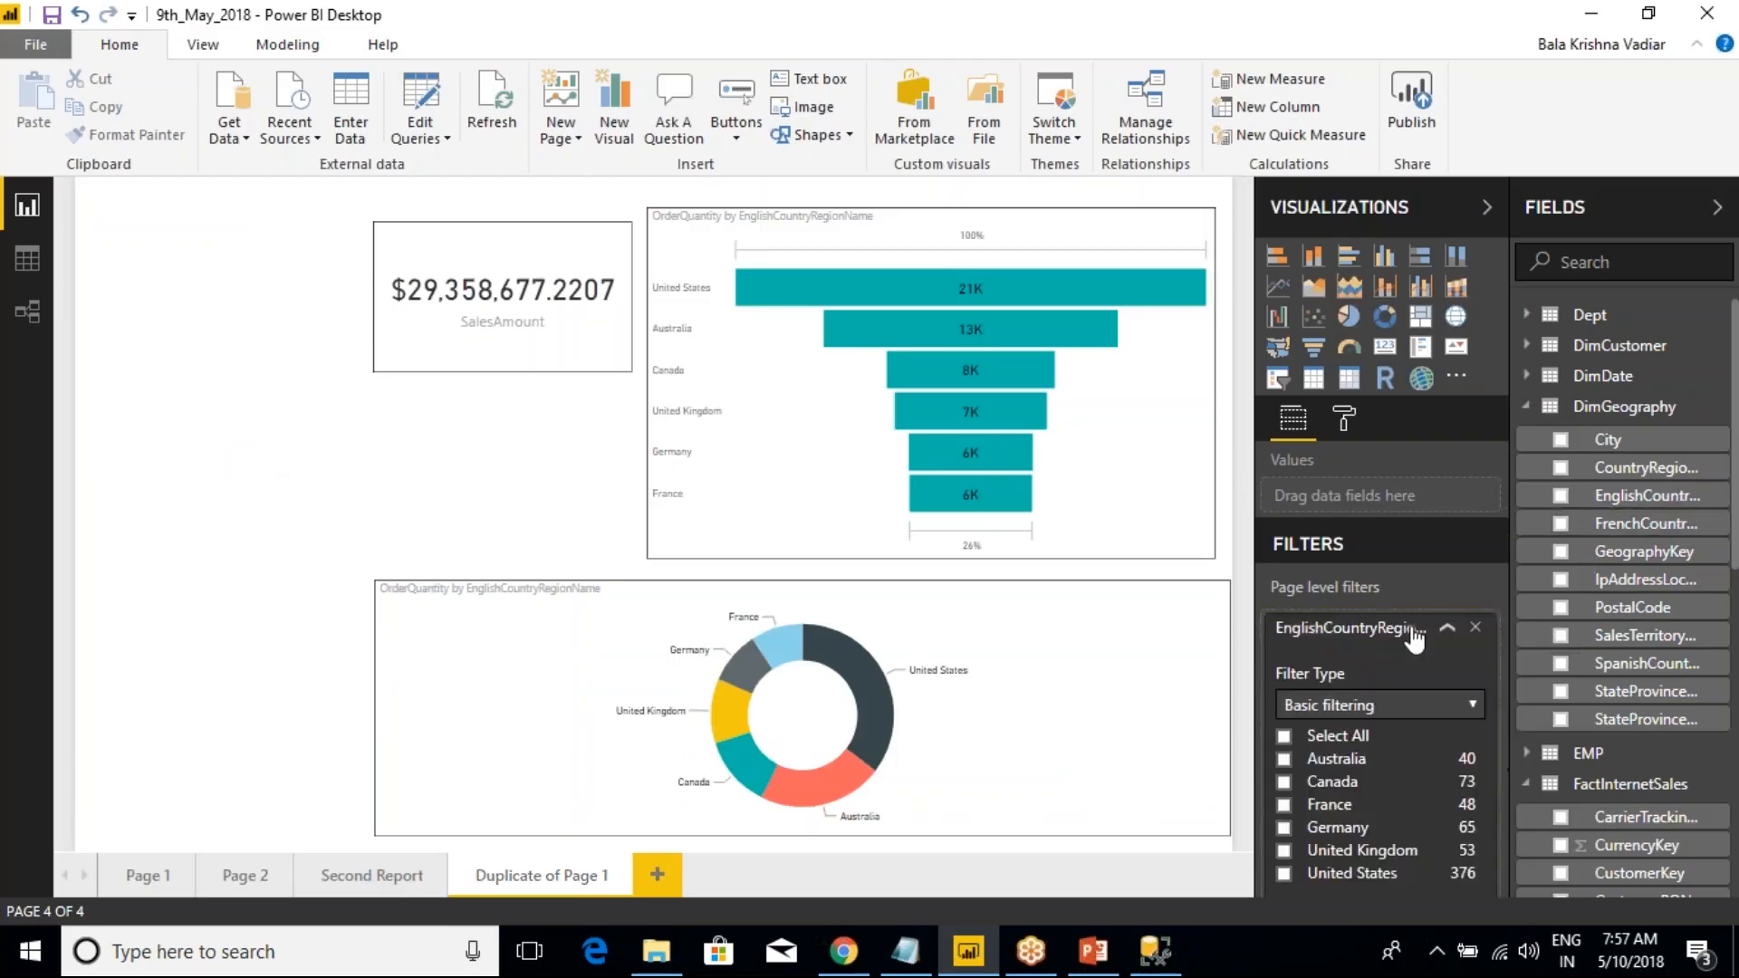
left_click(1284, 759)
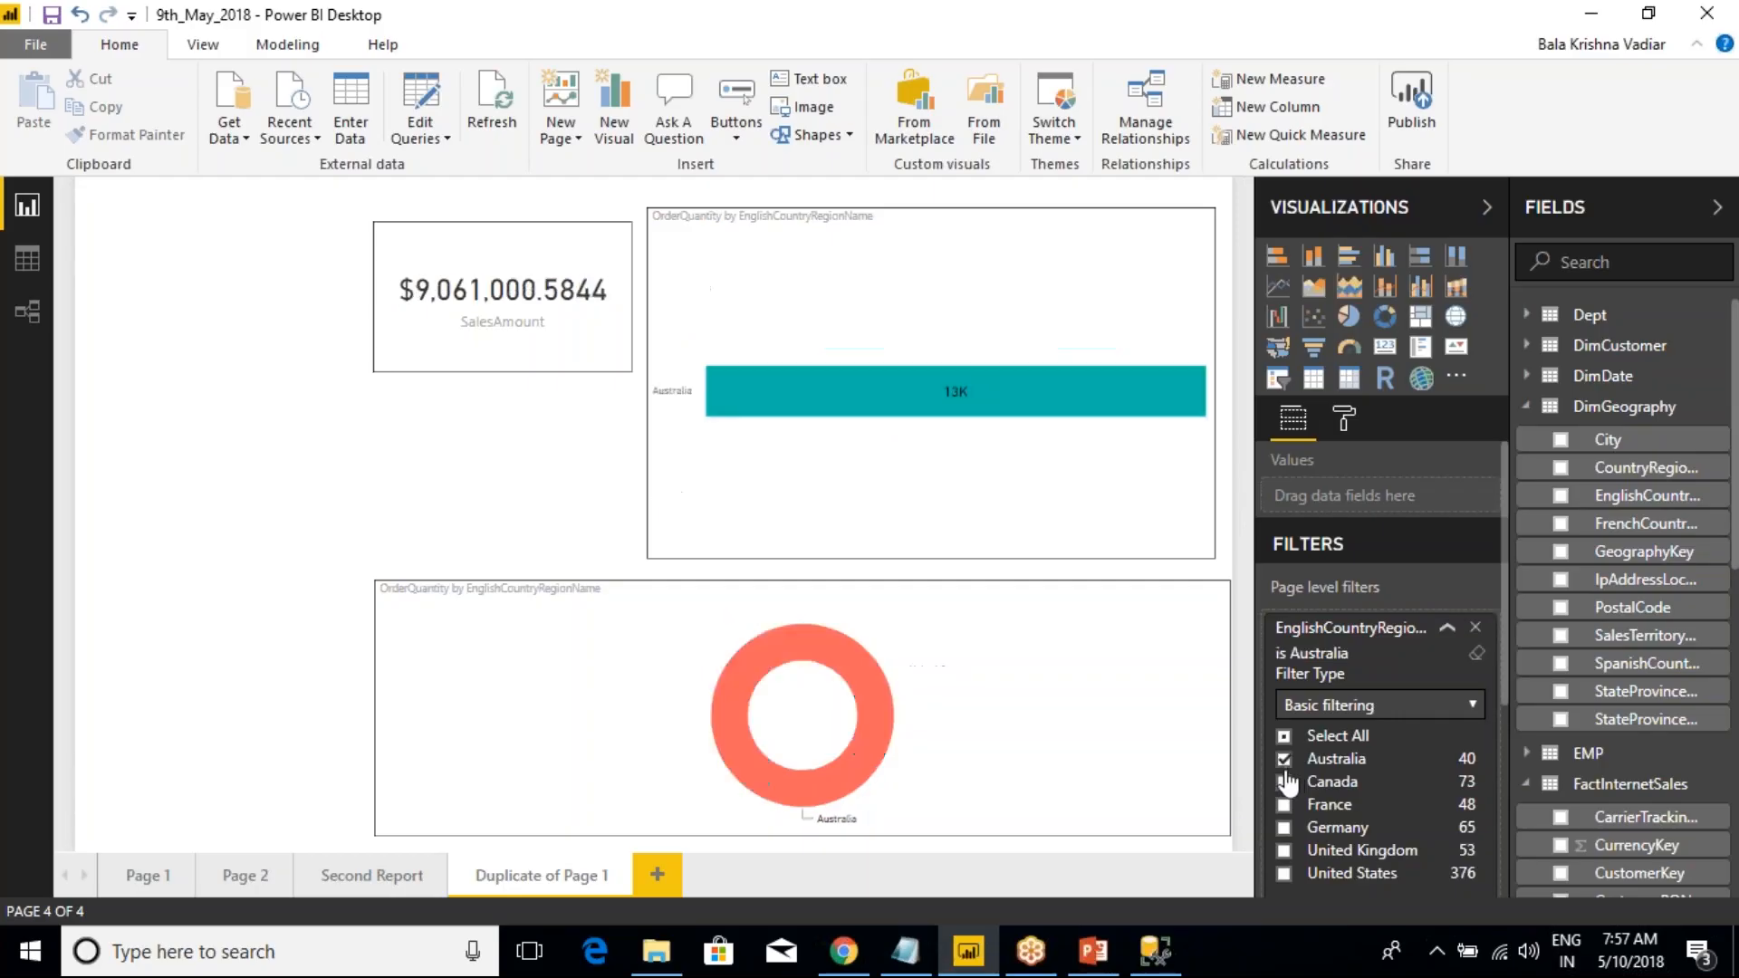
left_click(135, 876)
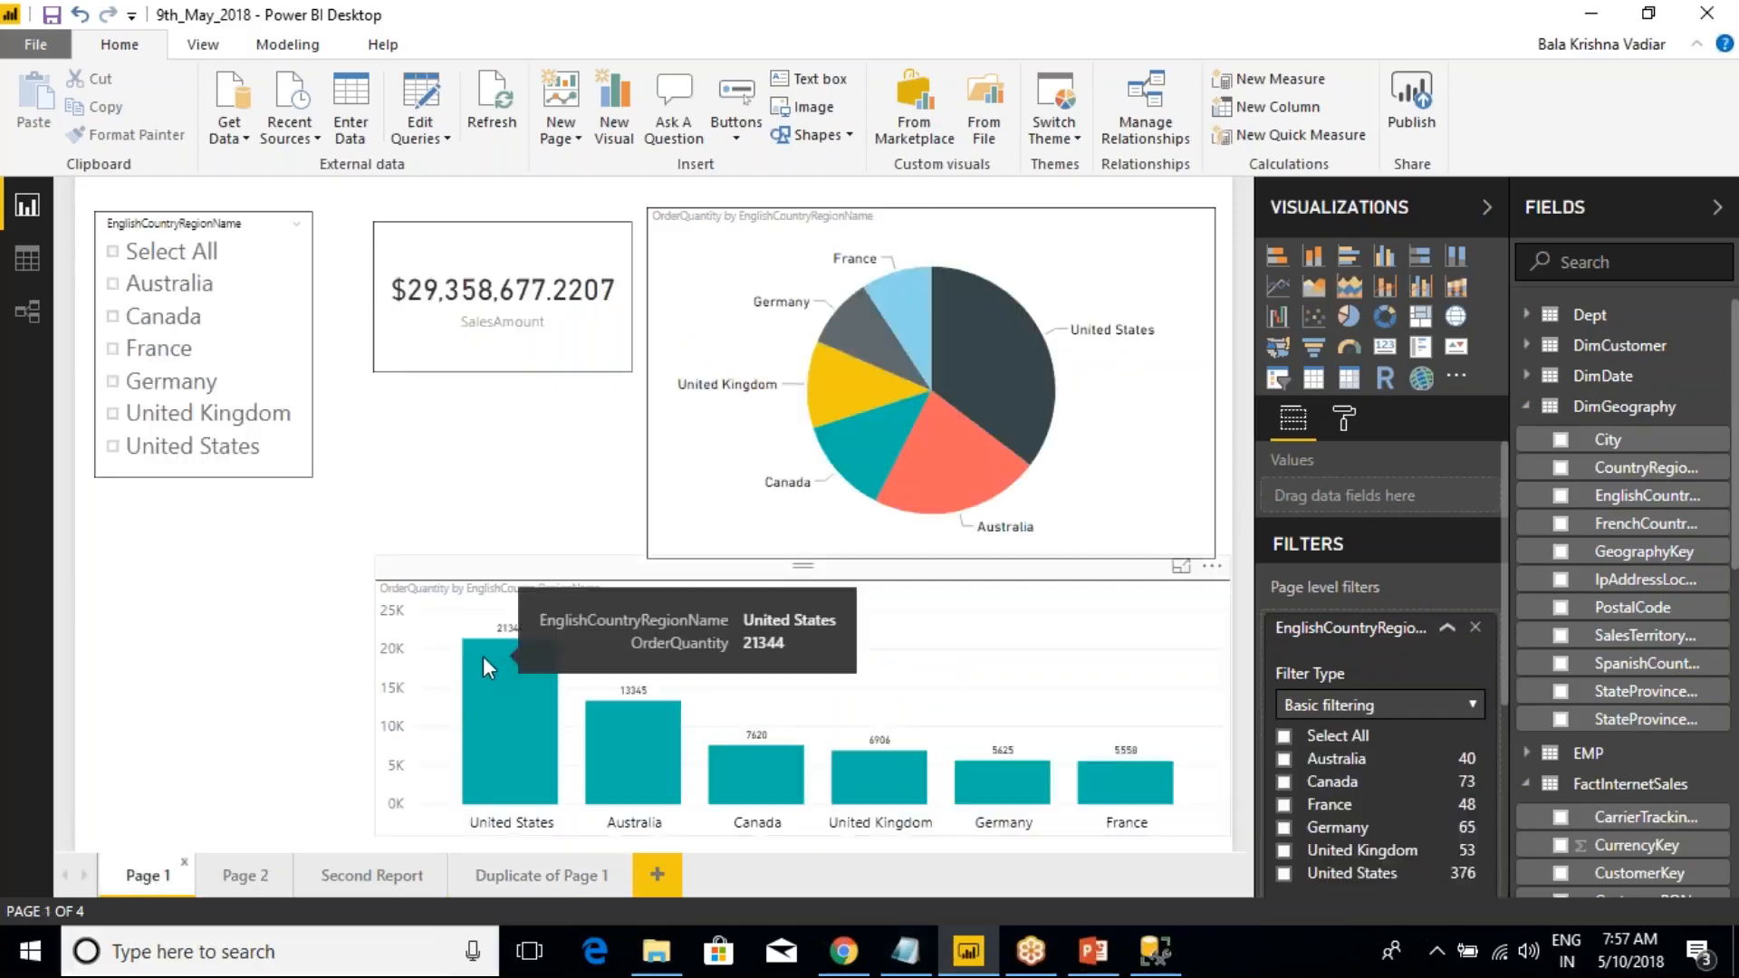
left_click(517, 878)
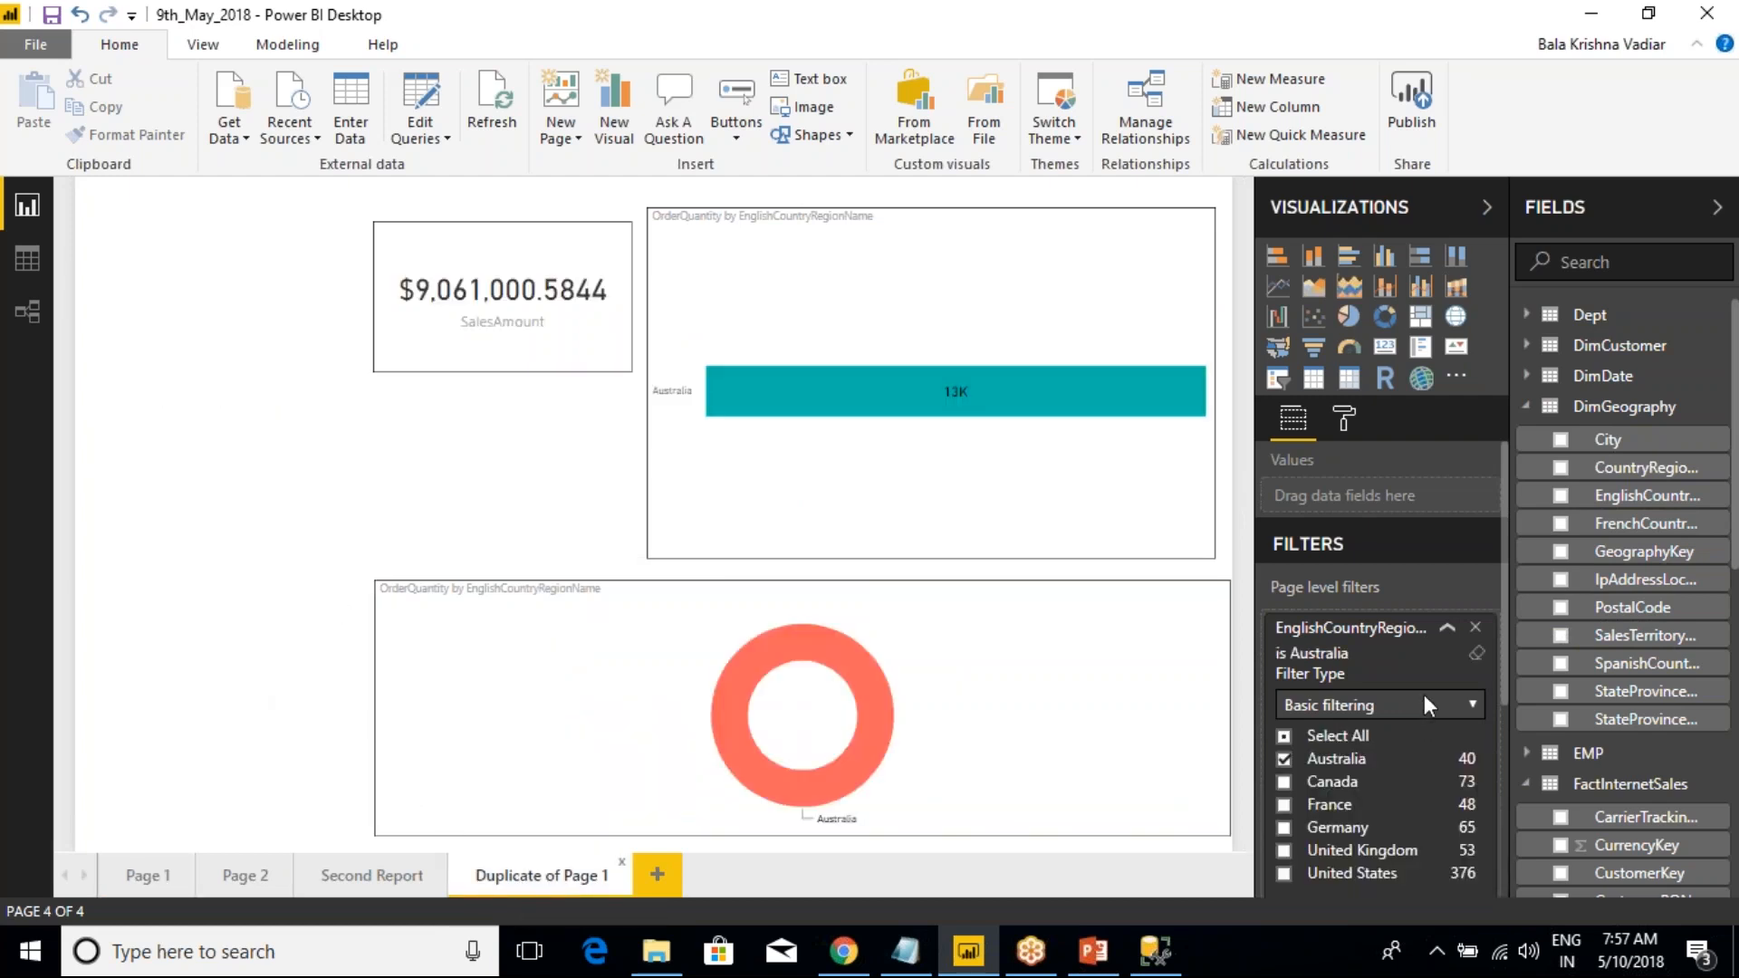
left_click(1477, 655)
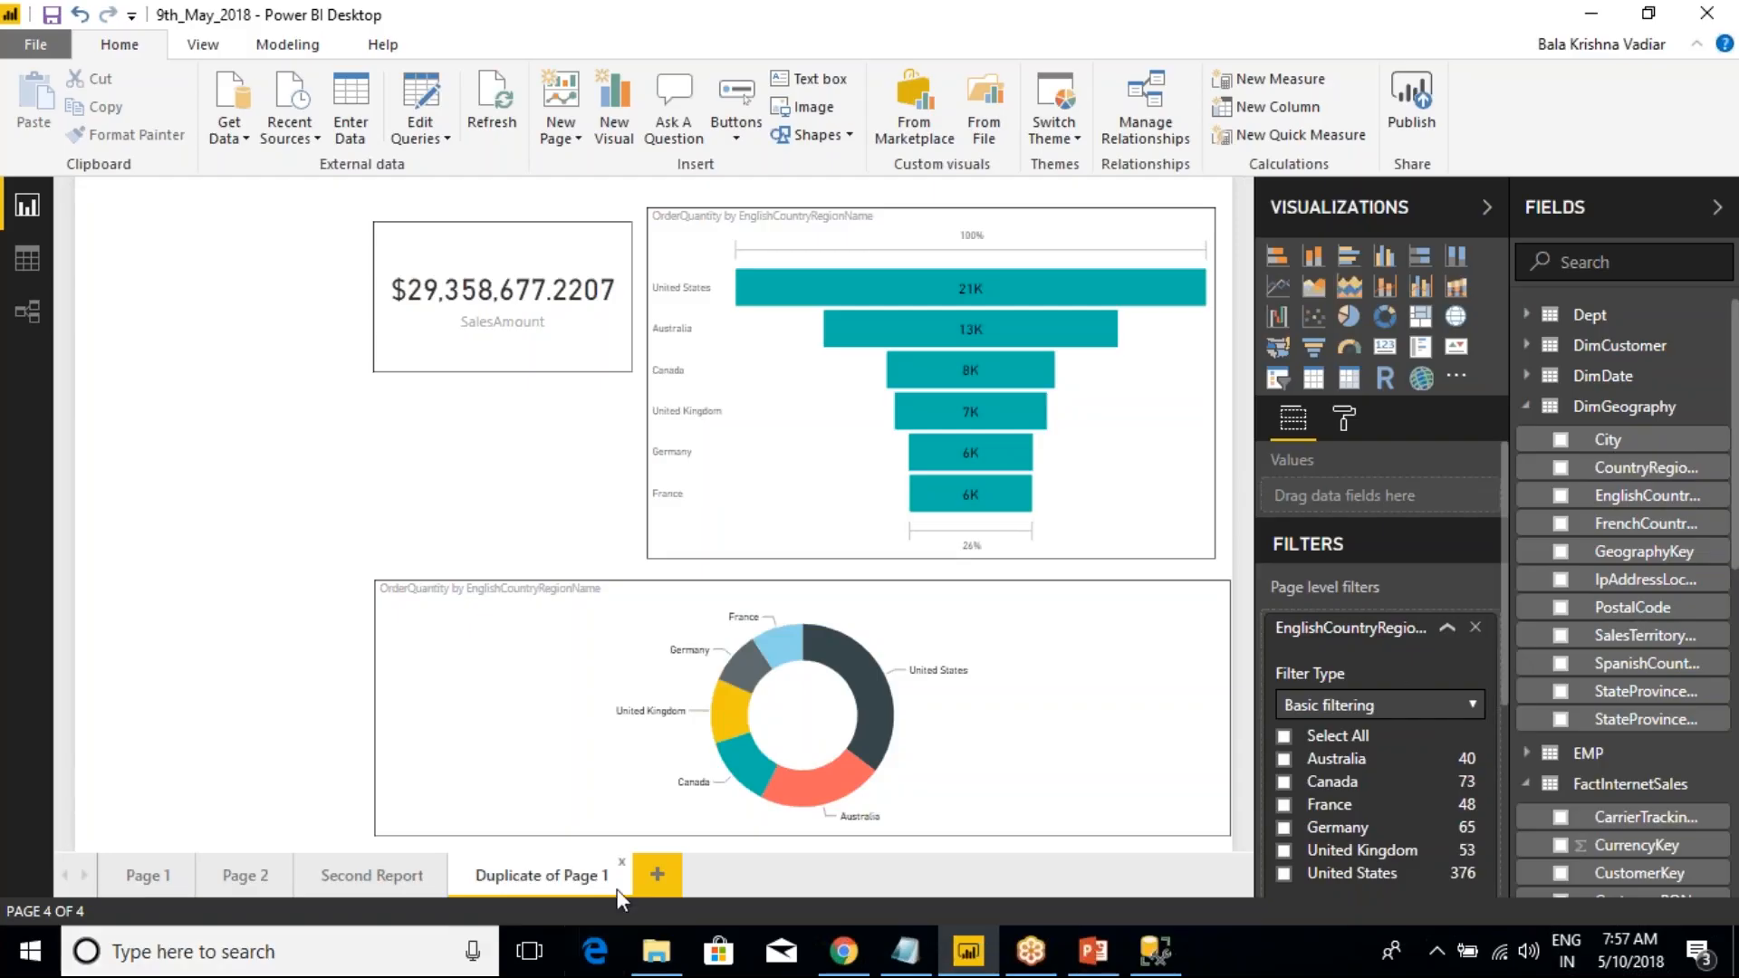
- Highlight United Kingdom in the donut chart, then view the Second Report page and return to Page 1
left_click(736, 720)
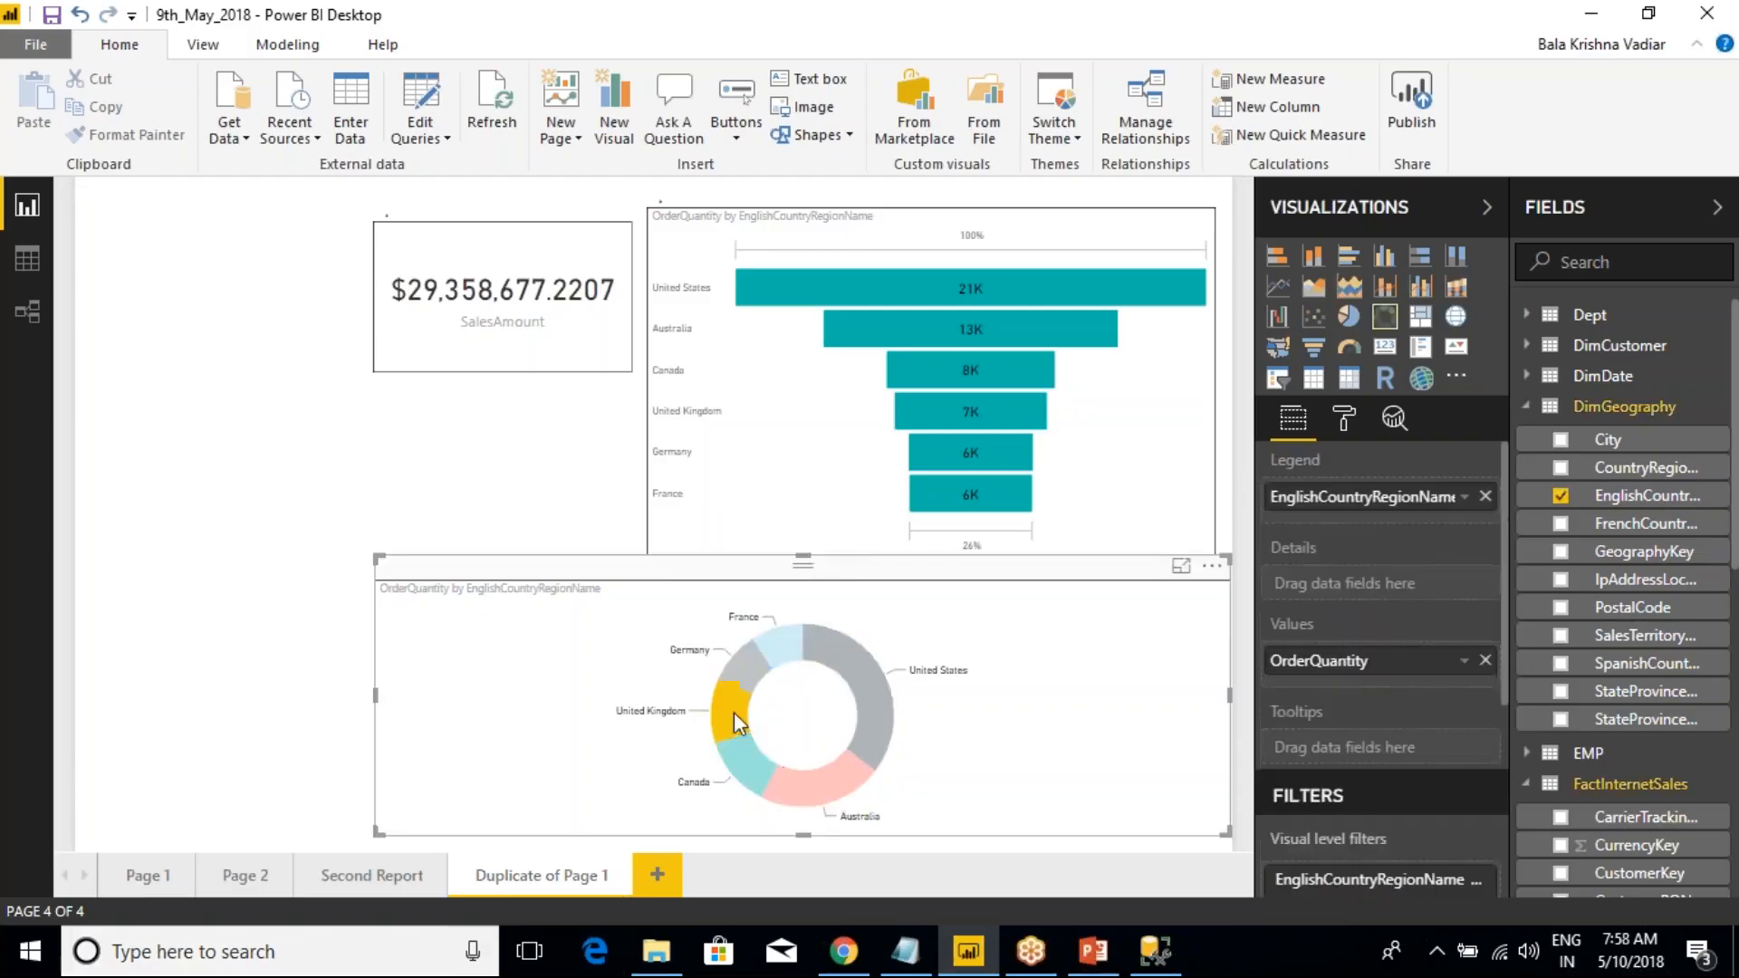
left_click(344, 876)
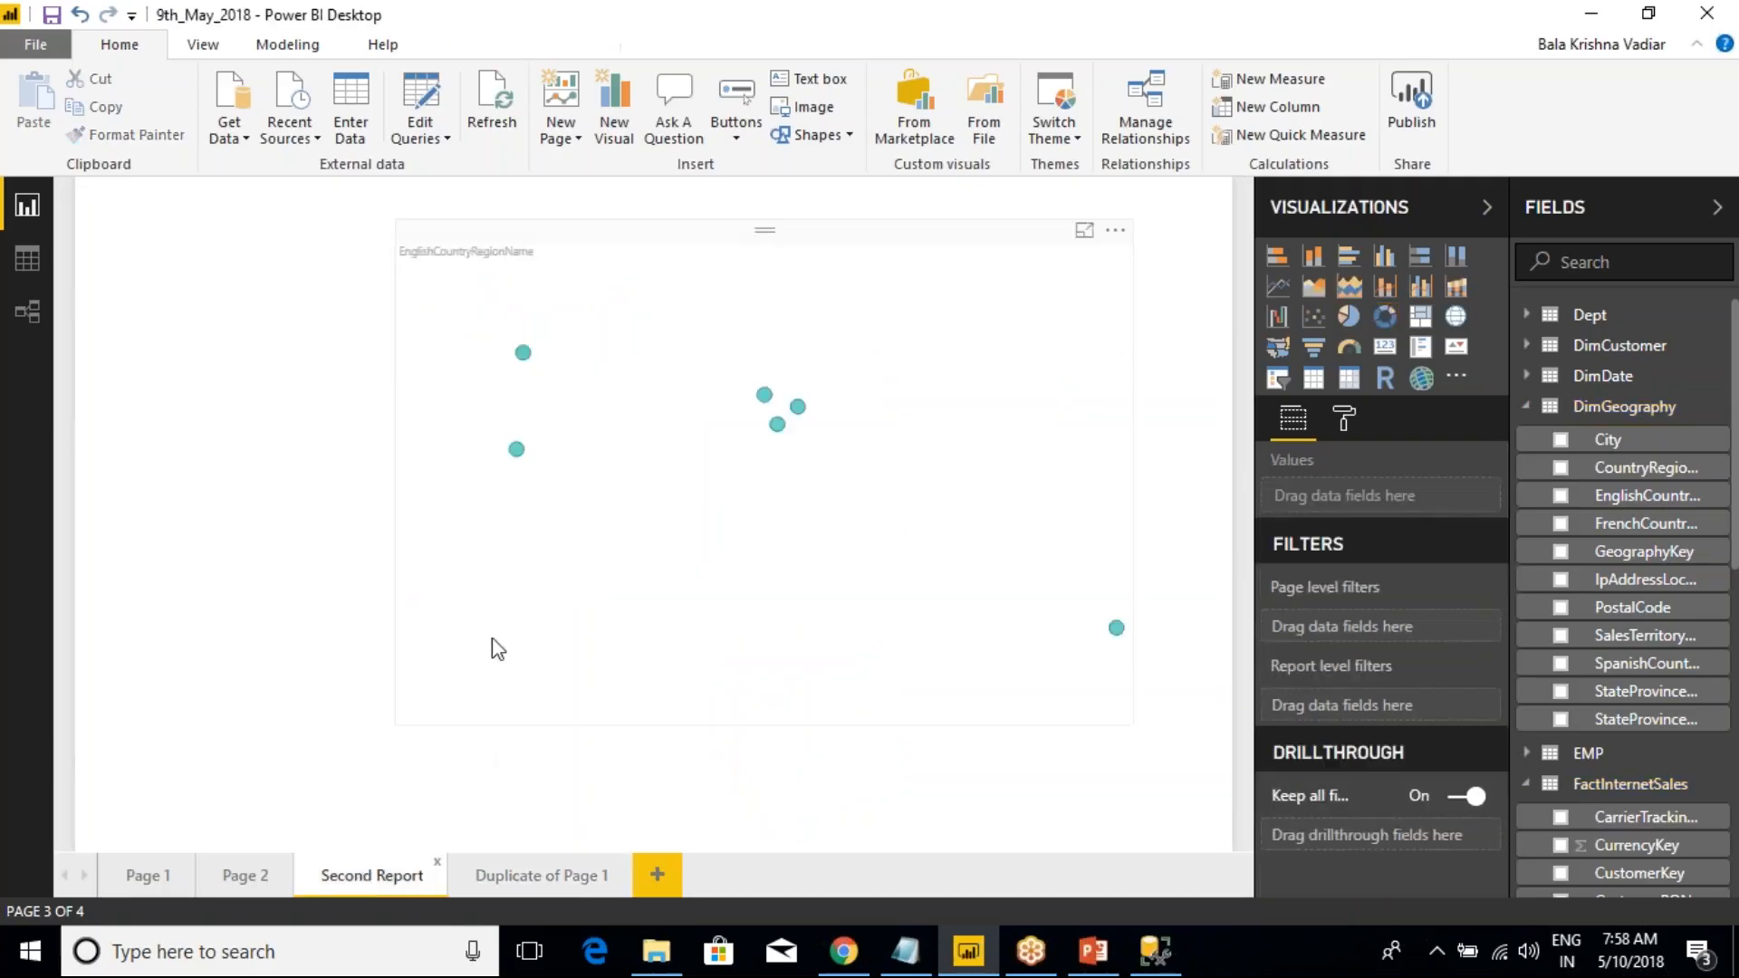
left_click(145, 875)
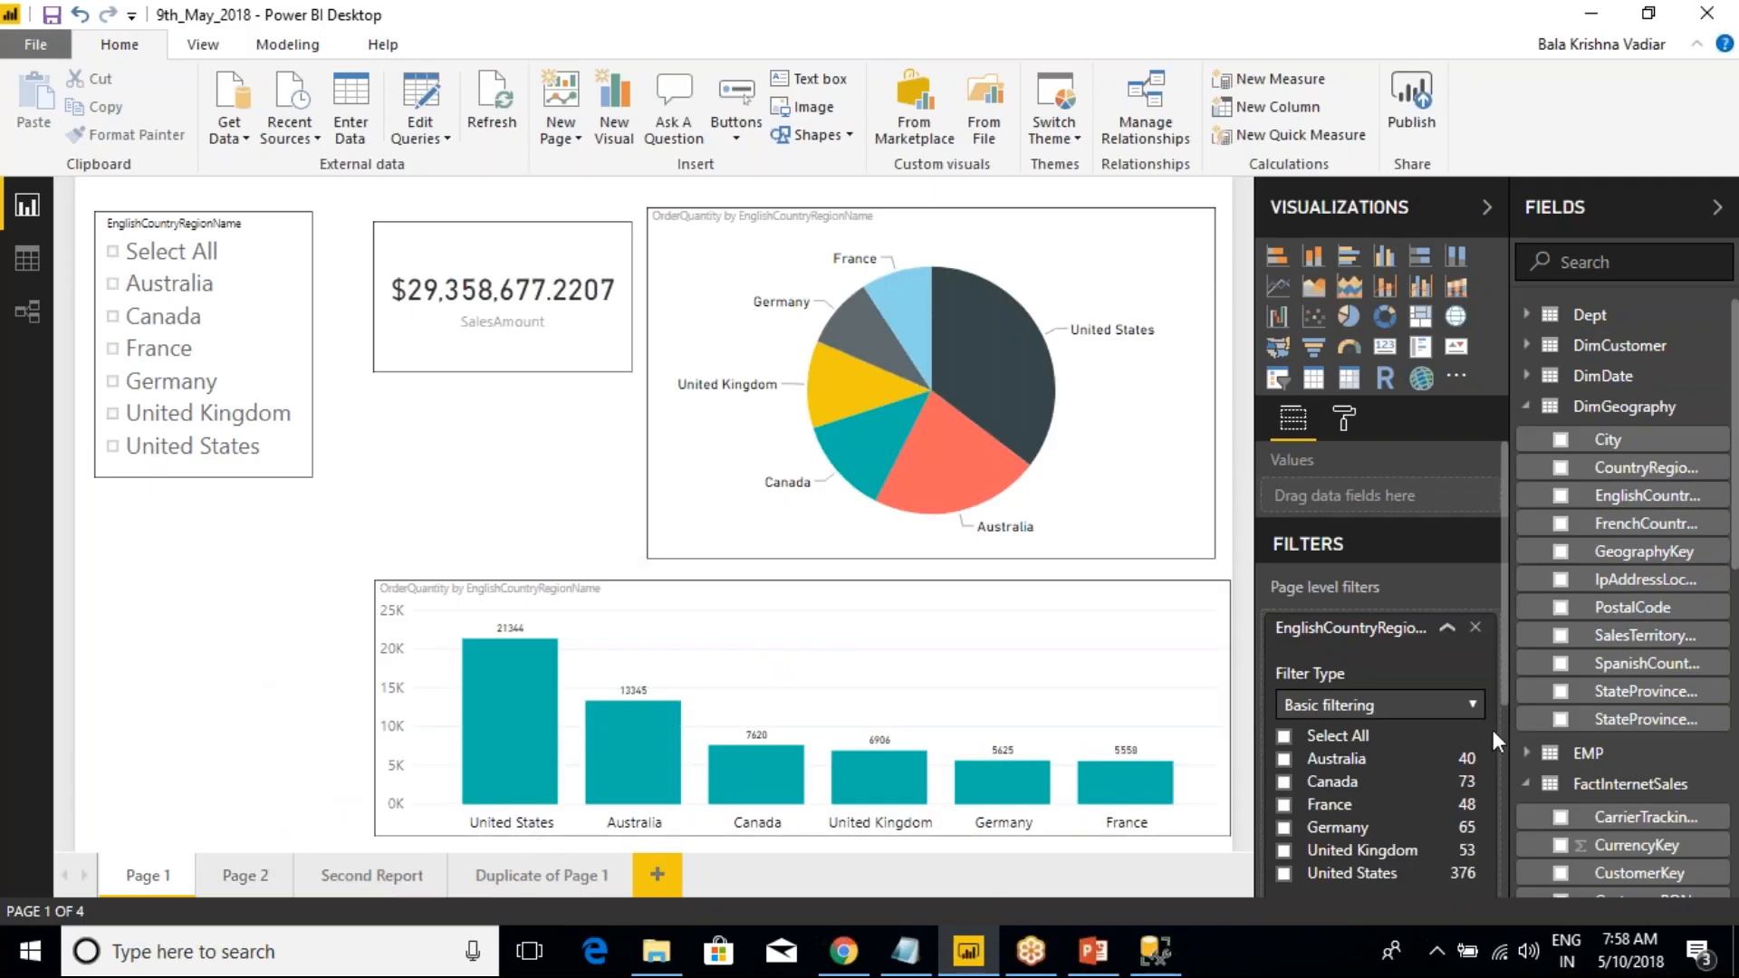
- Delete the EnglishCountryRegionName page-level filters from Page 1 and Duplicate of Page 1
left_click(1476, 632)
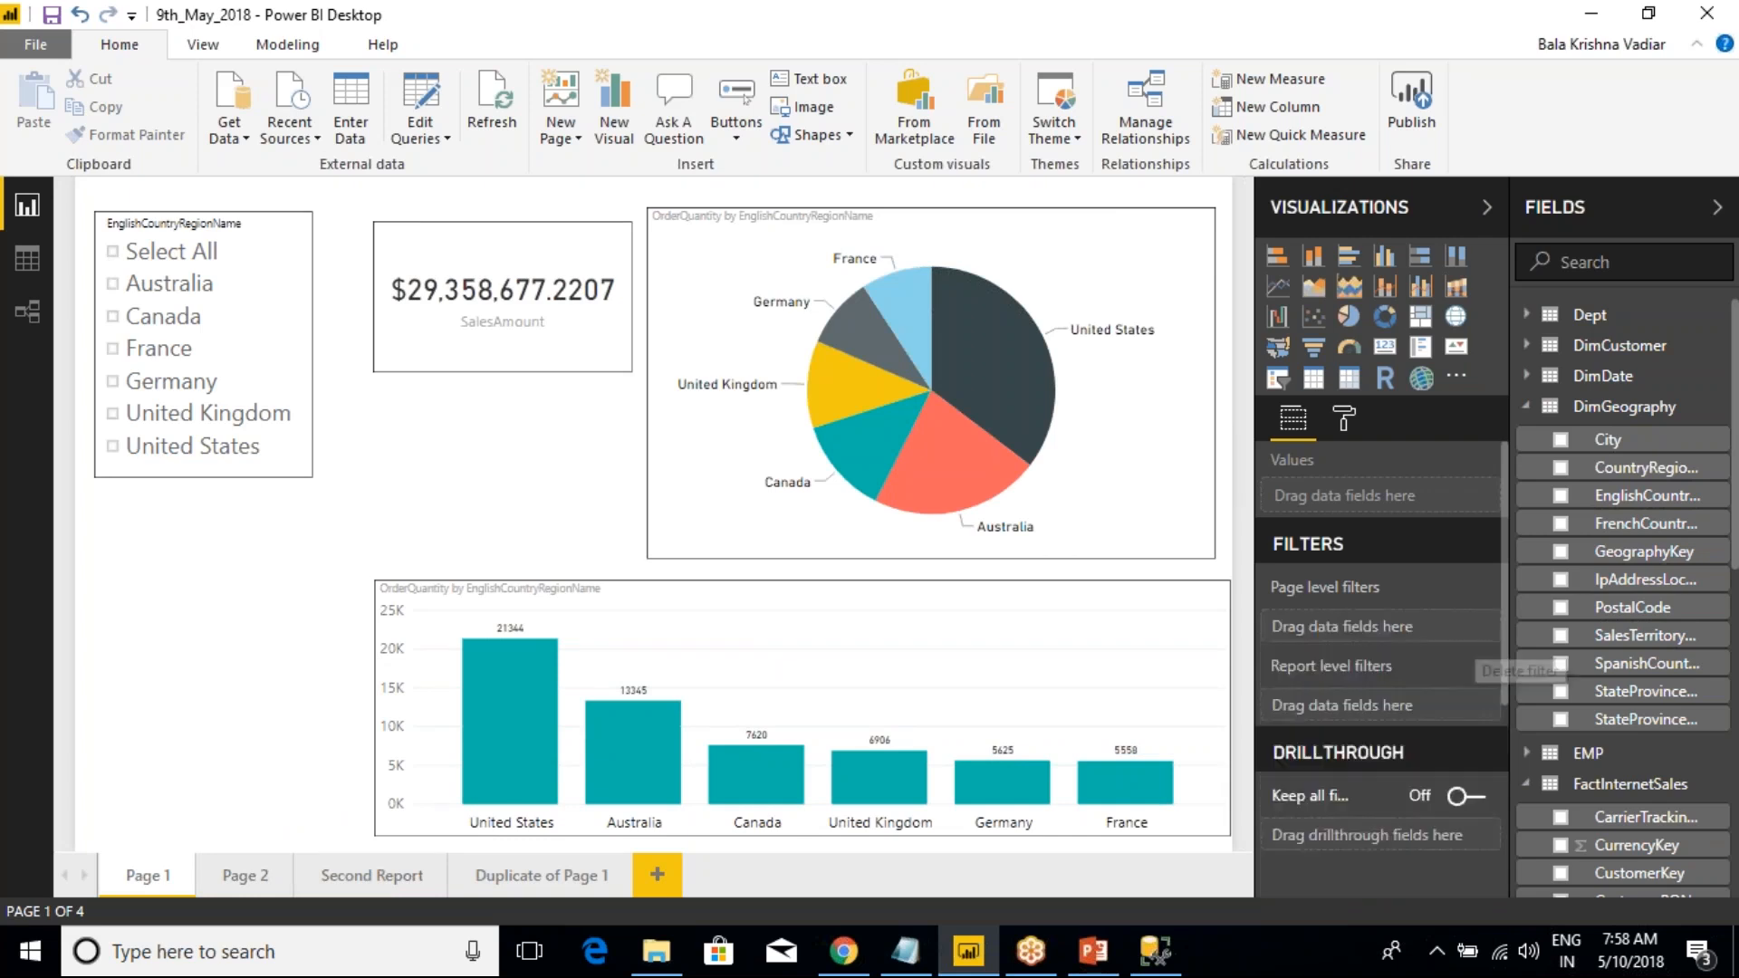
left_click(562, 882)
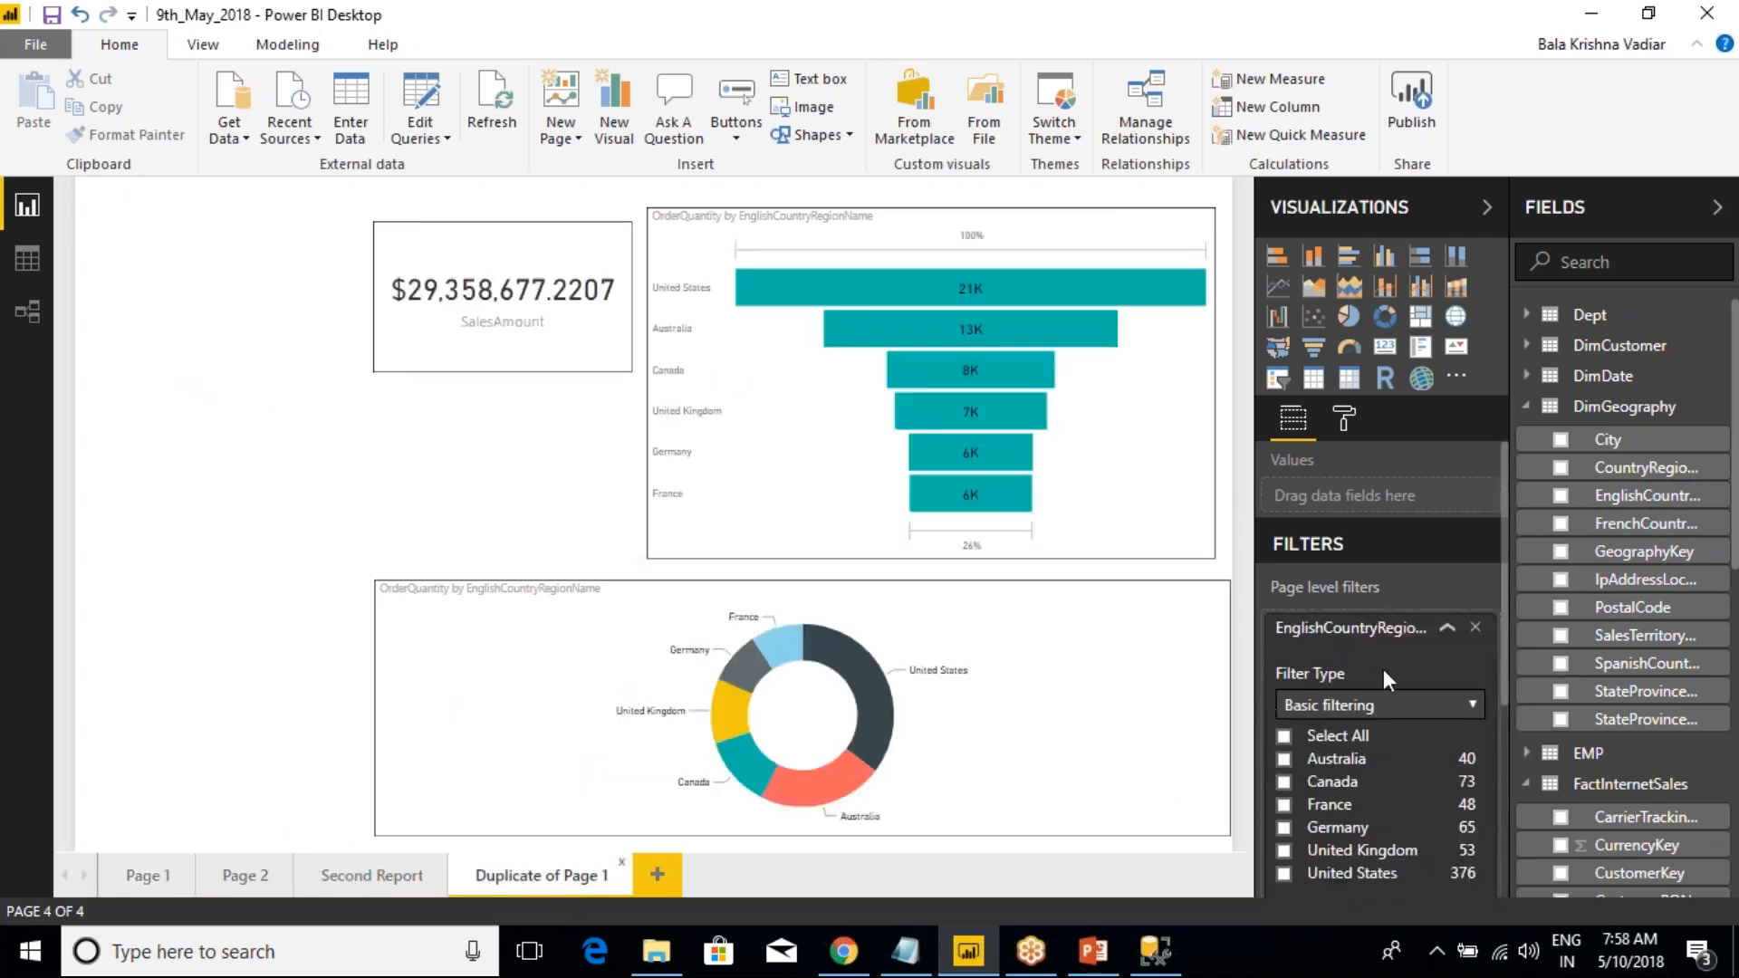
left_click(1475, 629)
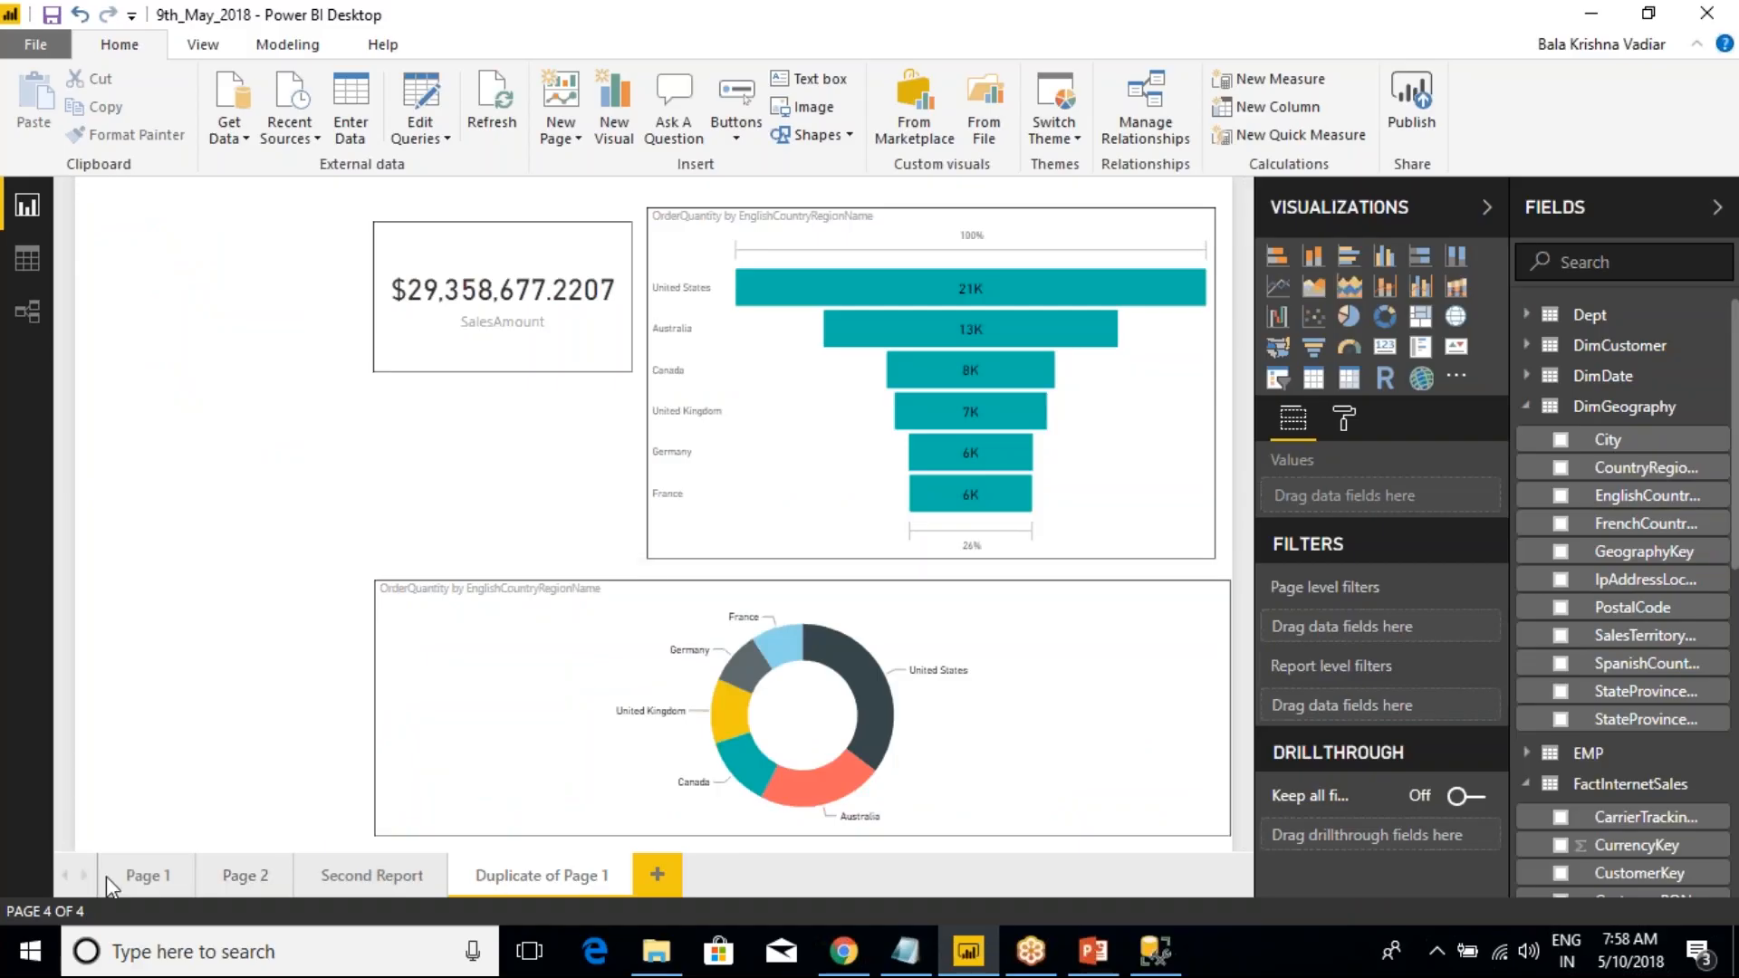
- From Page 1, add EnglishCountryRegionName as a report-level filter and select Canada
left_click(145, 874)
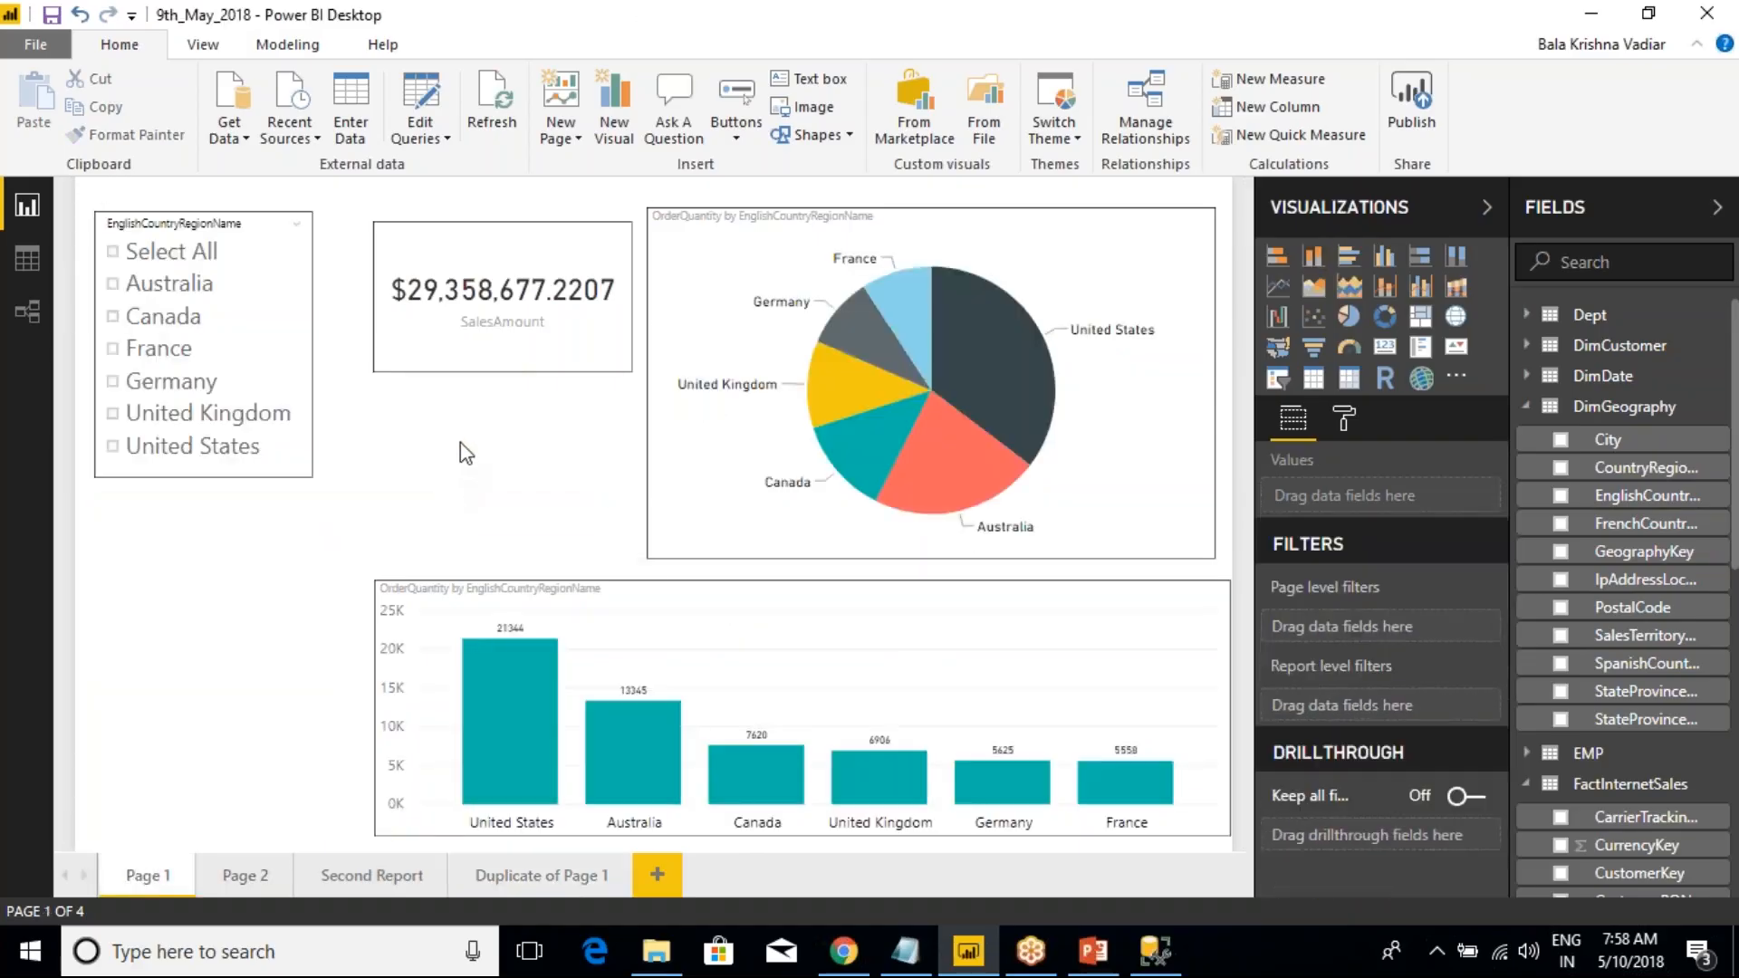
left_click_drag(1657, 495, 1400, 716)
scroll(1402, 752, "down", 2)
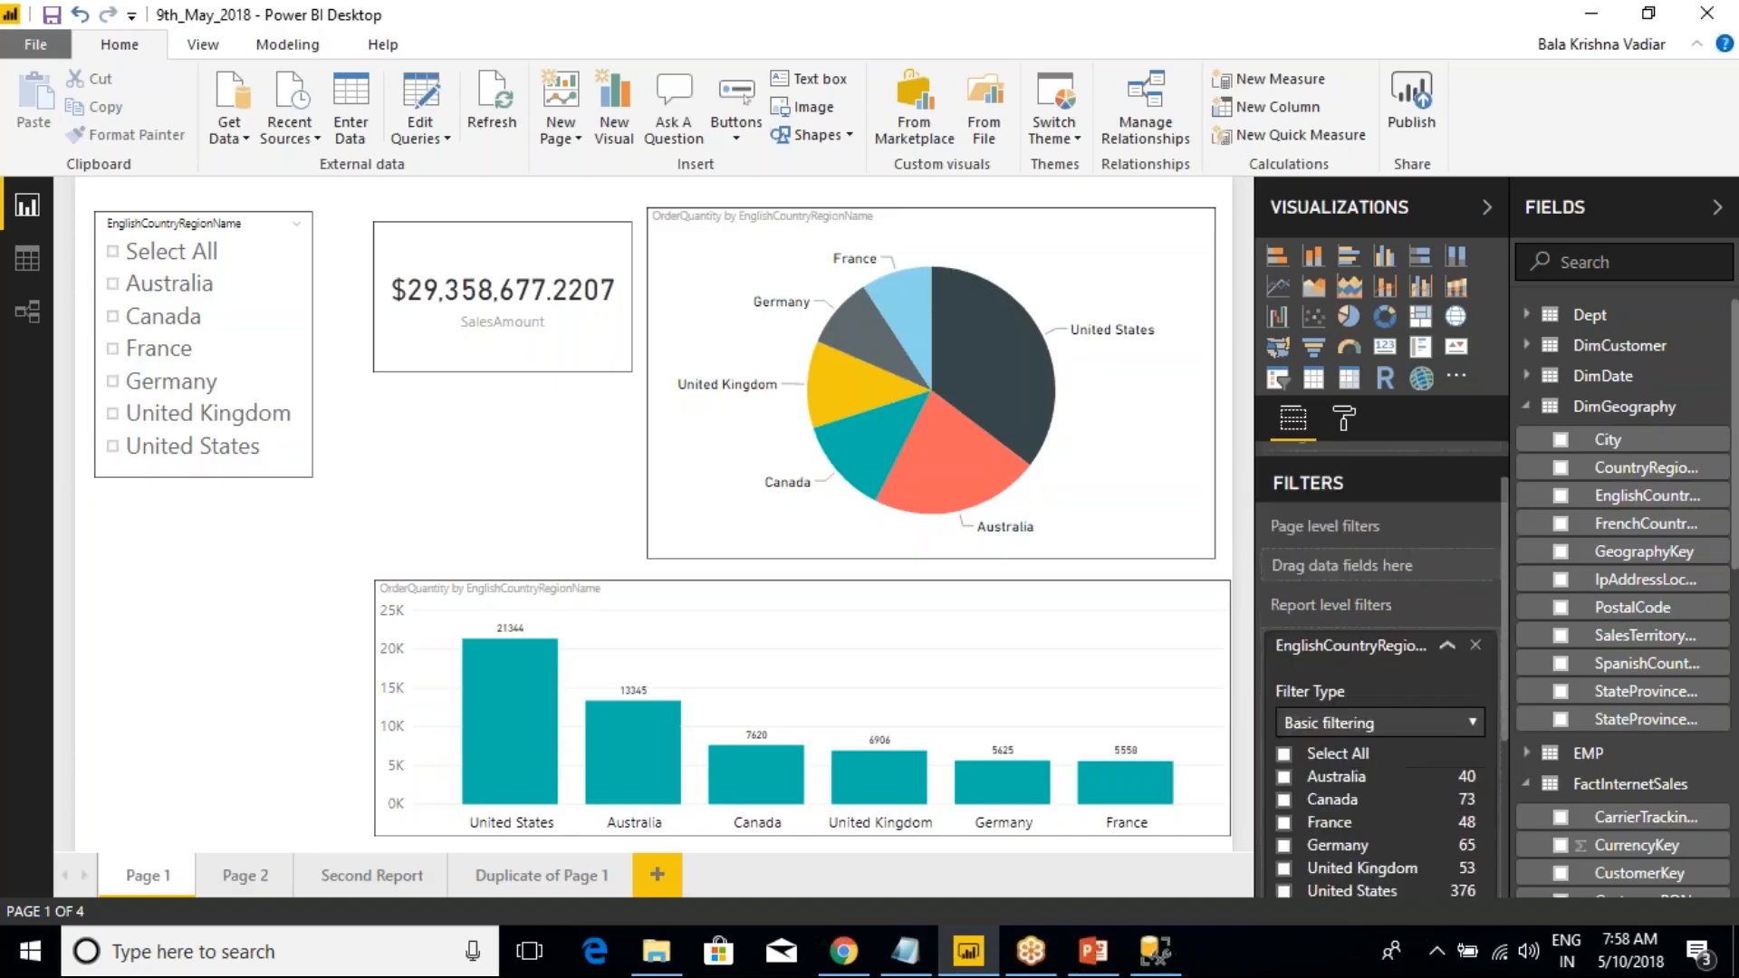
left_click(1286, 733)
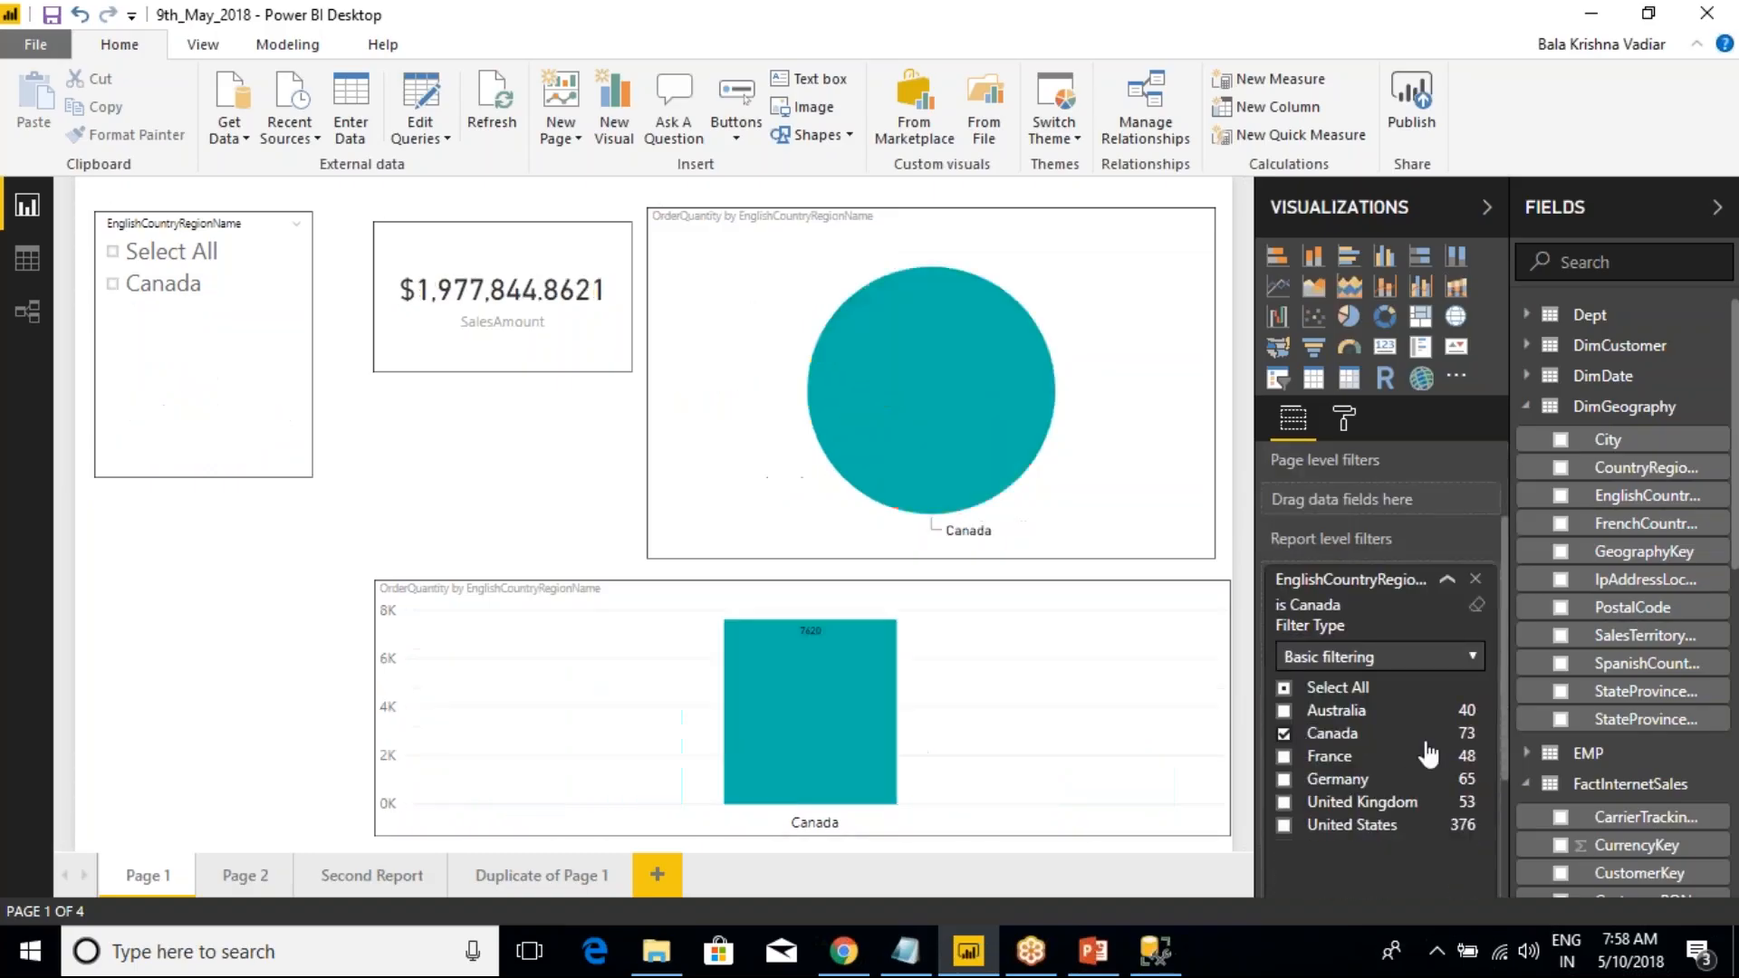
- Check the effect of the report-level filter on Page 2, Second Report and Duplicate of Page 1
left_click(232, 879)
left_click(363, 884)
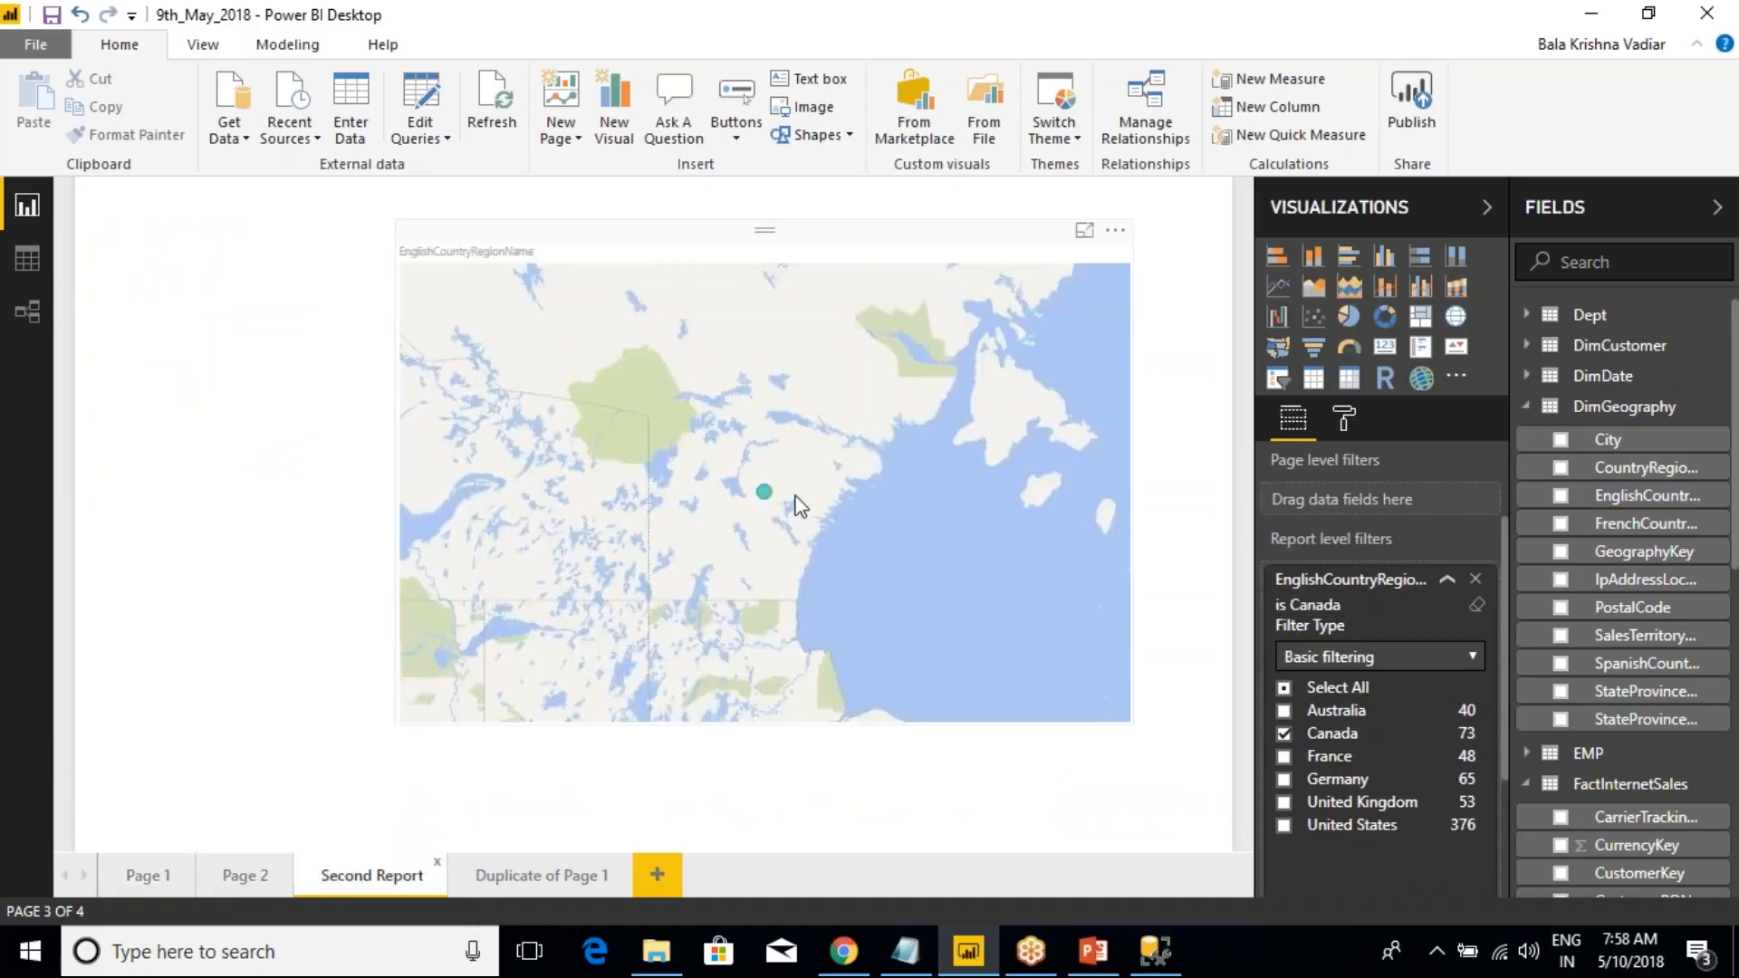
left_click(533, 878)
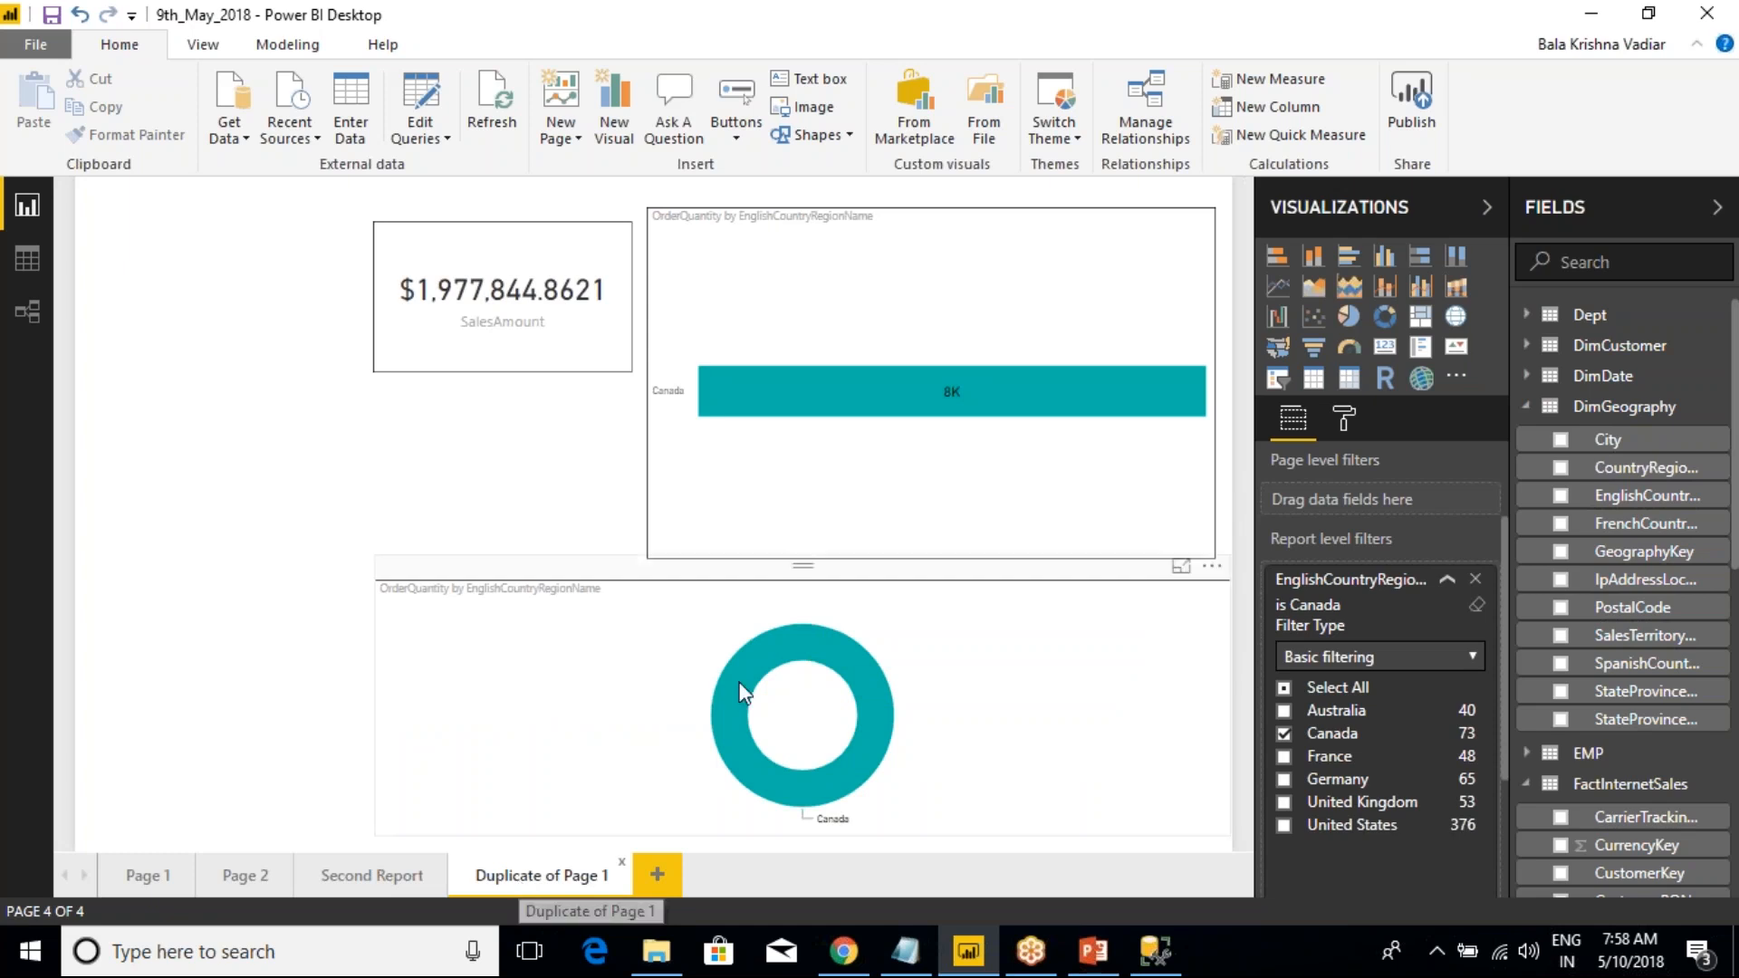
- Clear the Canada selection, delete the report-level country filter and return to Page 1
left_click(1477, 604)
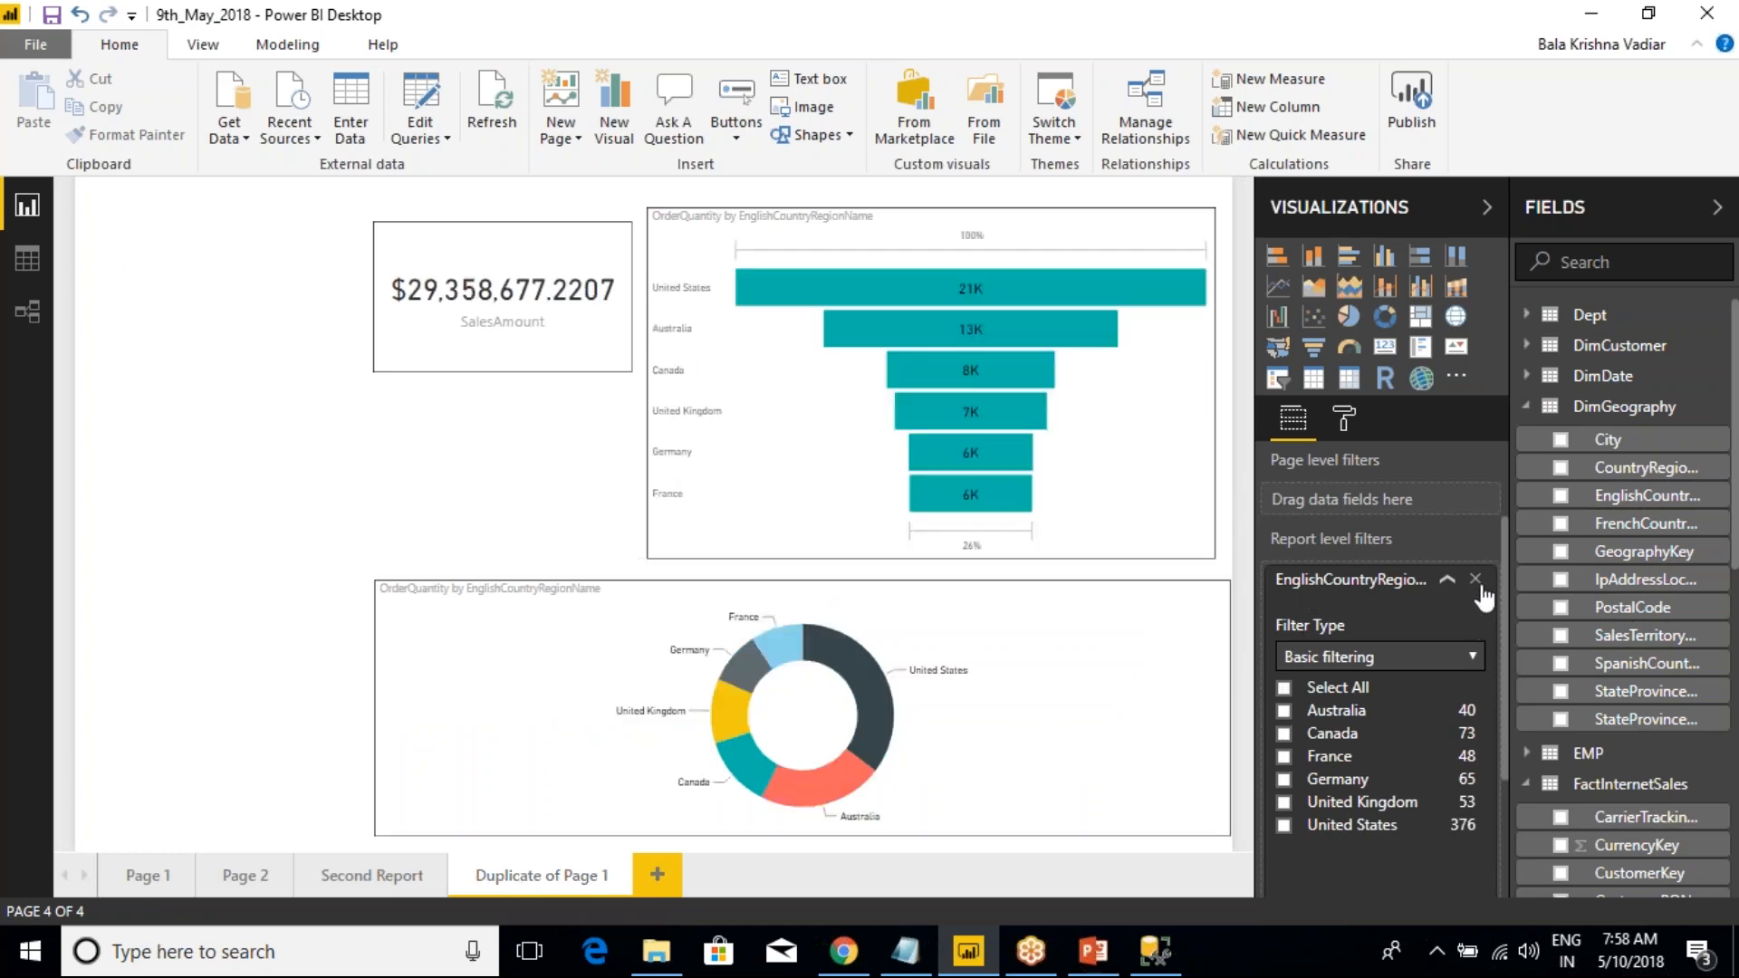
left_click(1475, 580)
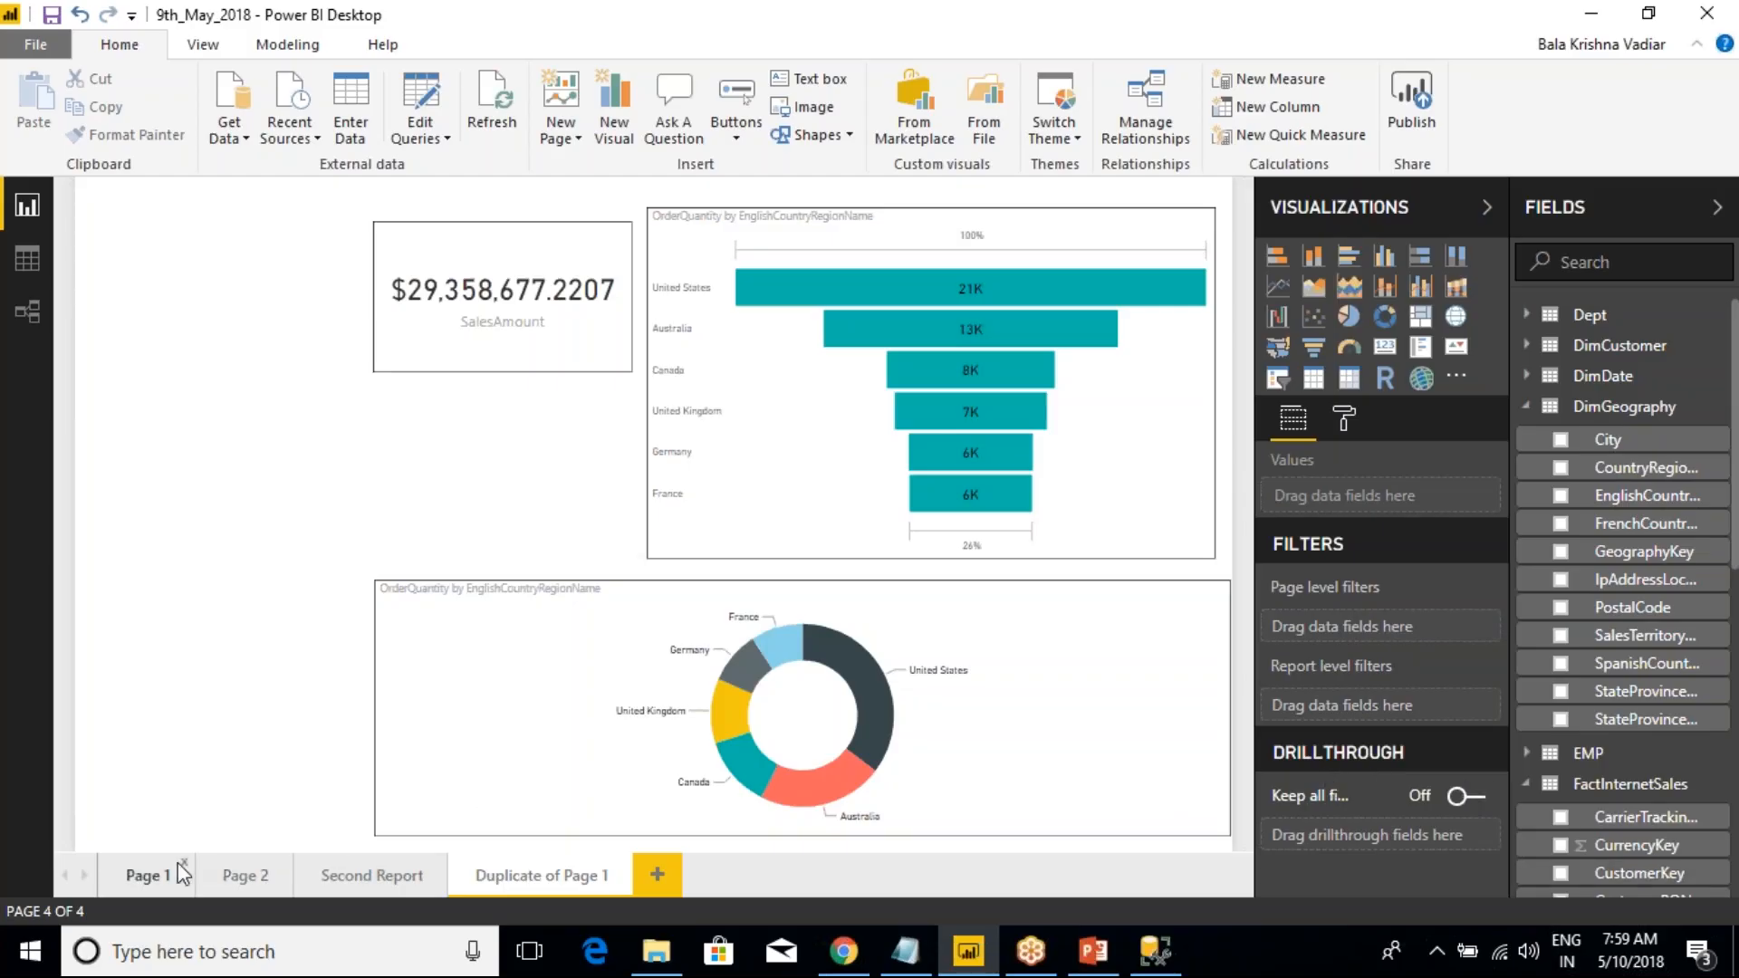
left_click(144, 884)
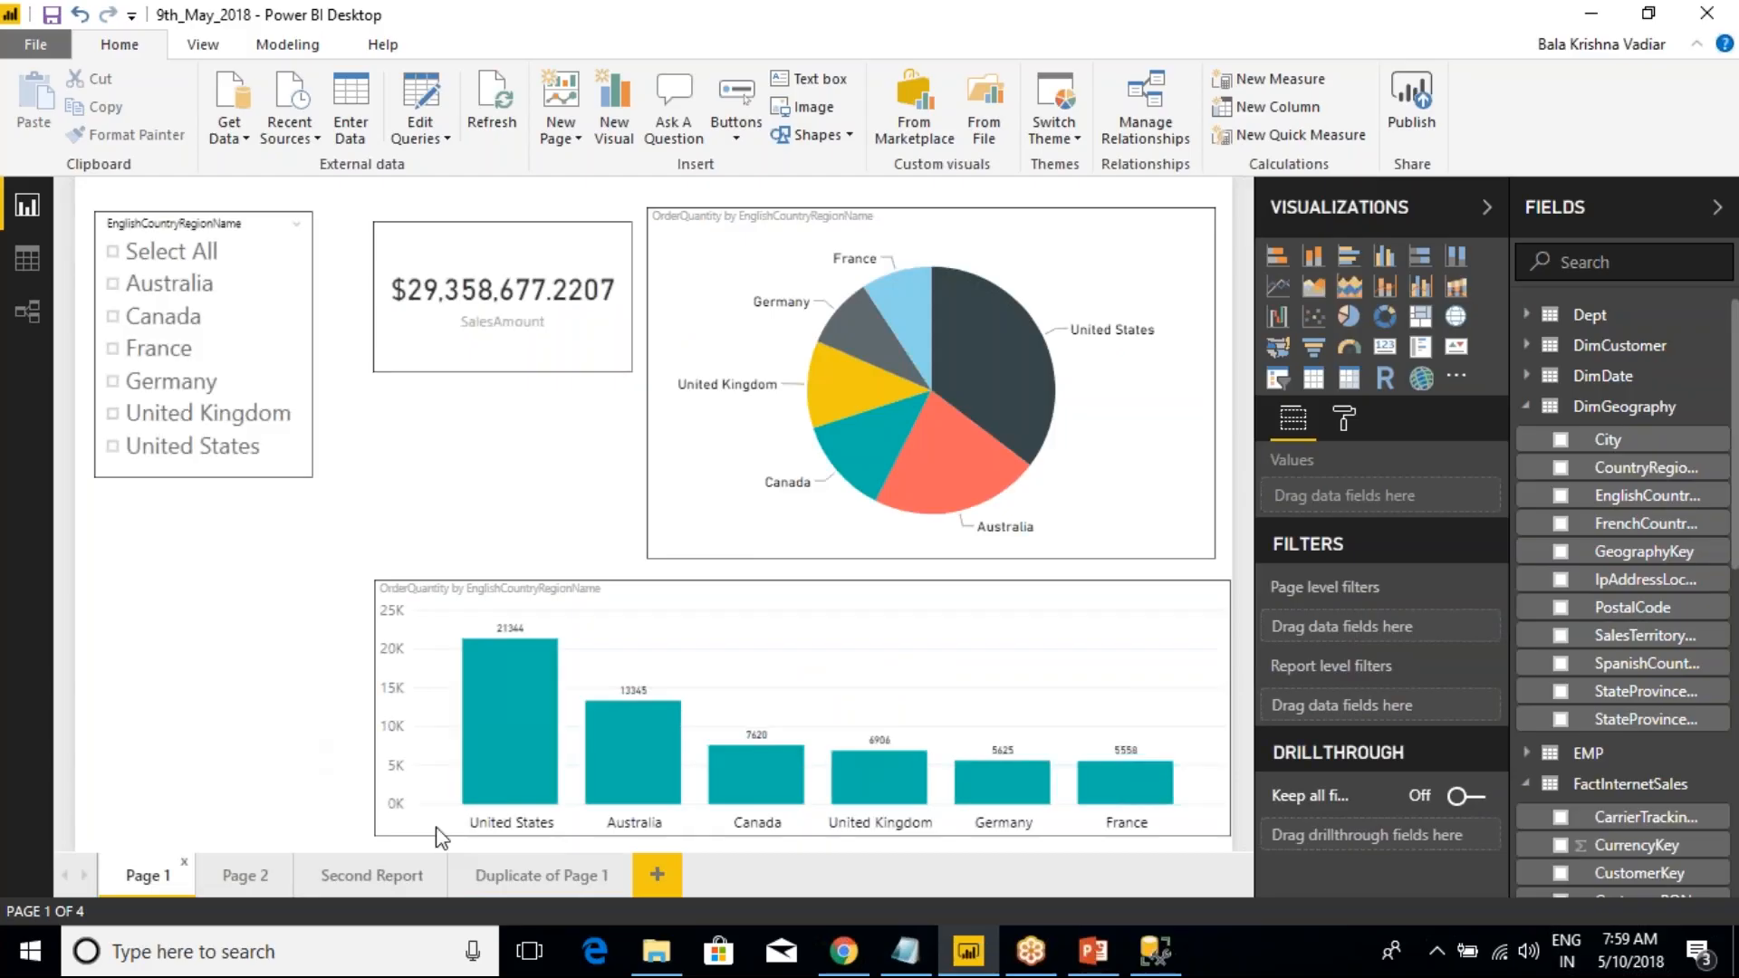
- Switch to the Notepad class notes and add the line "What IS Report" below the Power BI desktop version question
left_click(904, 951)
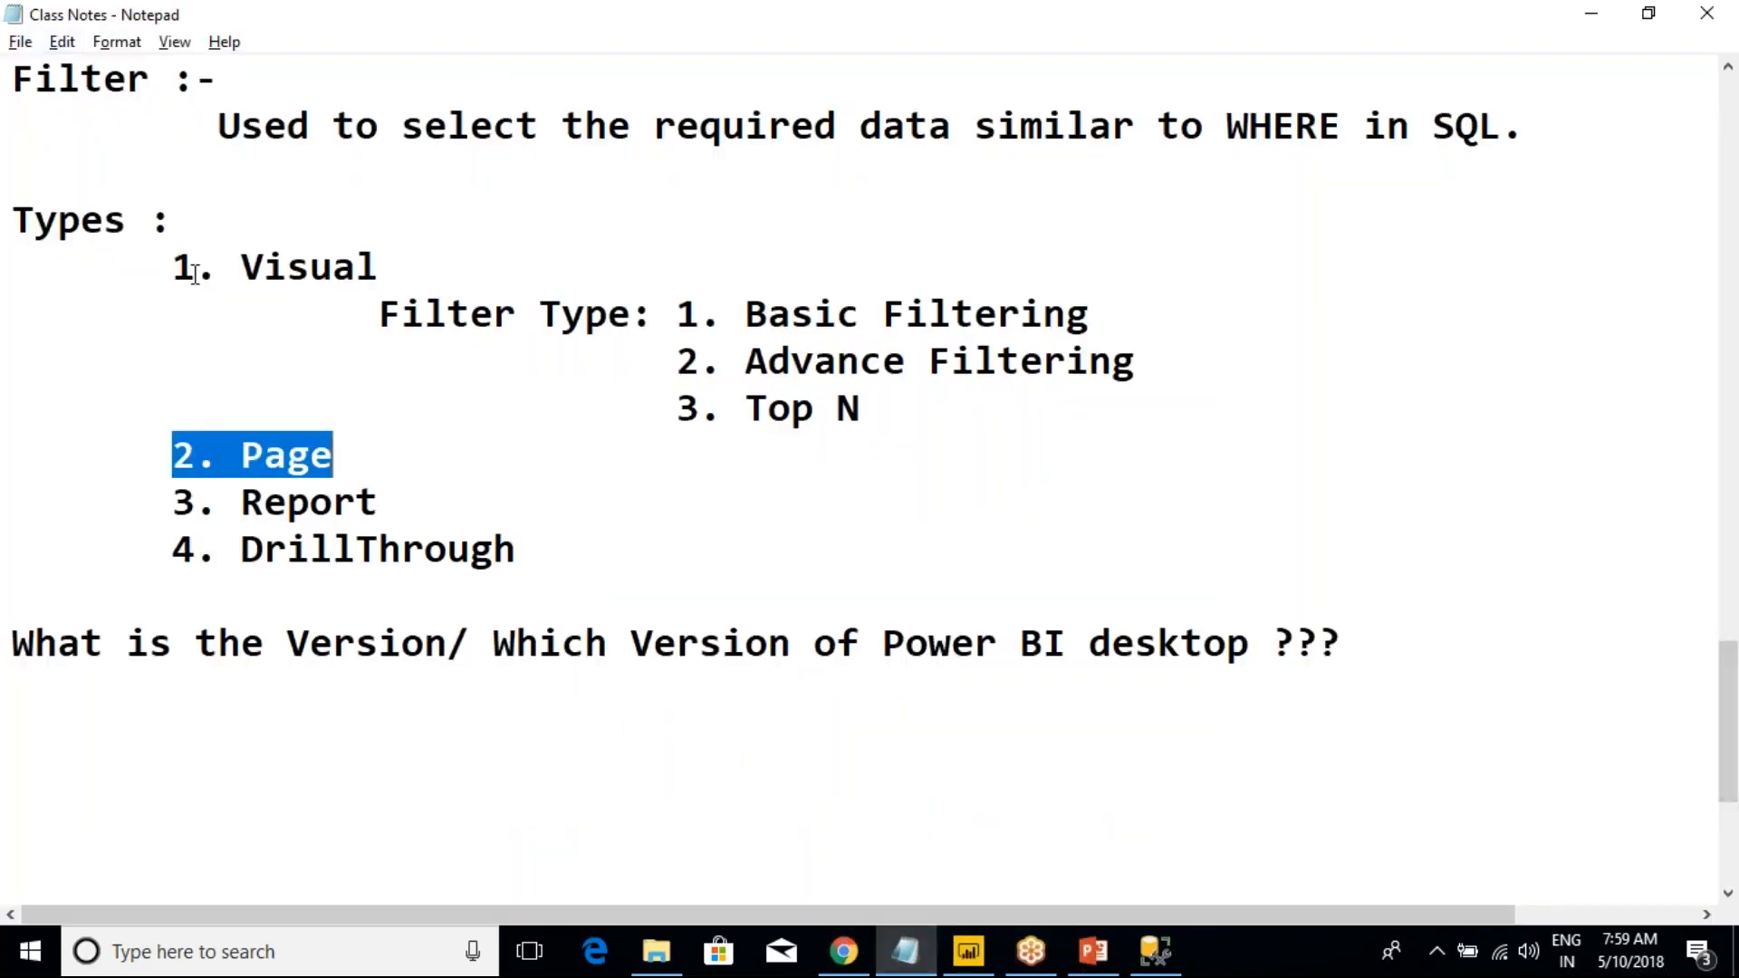
scroll(195, 274, "up", 1)
left_click(54, 313)
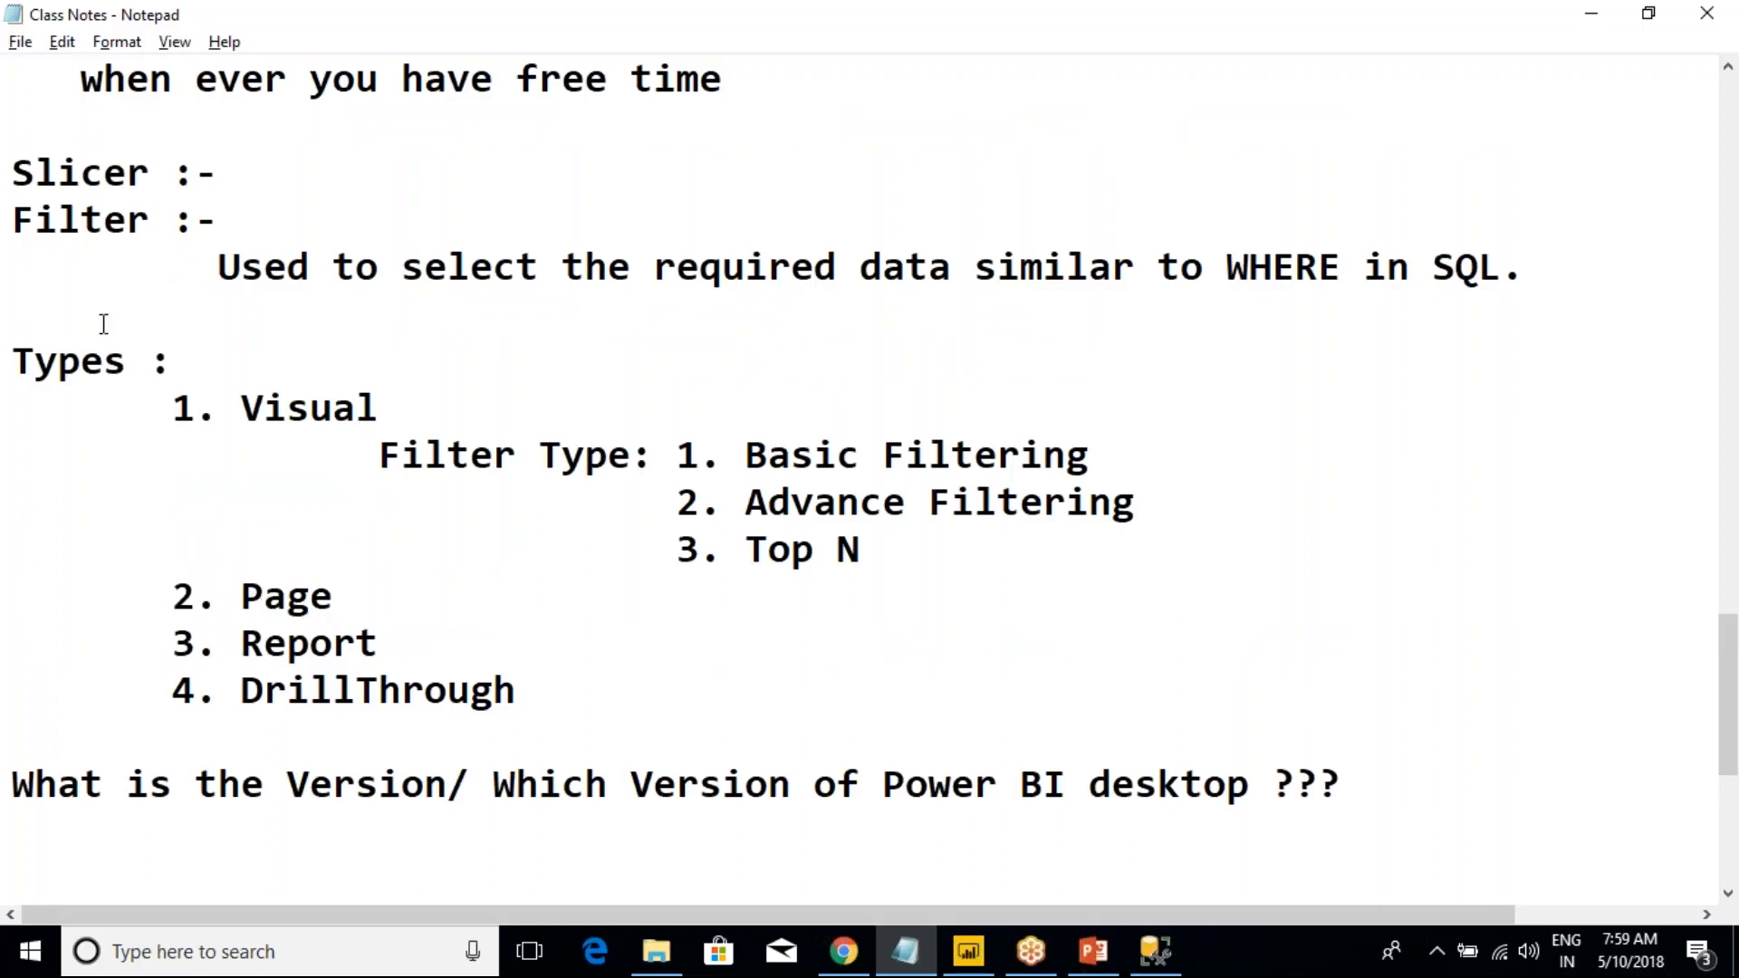
scroll(105, 324, "up", 1)
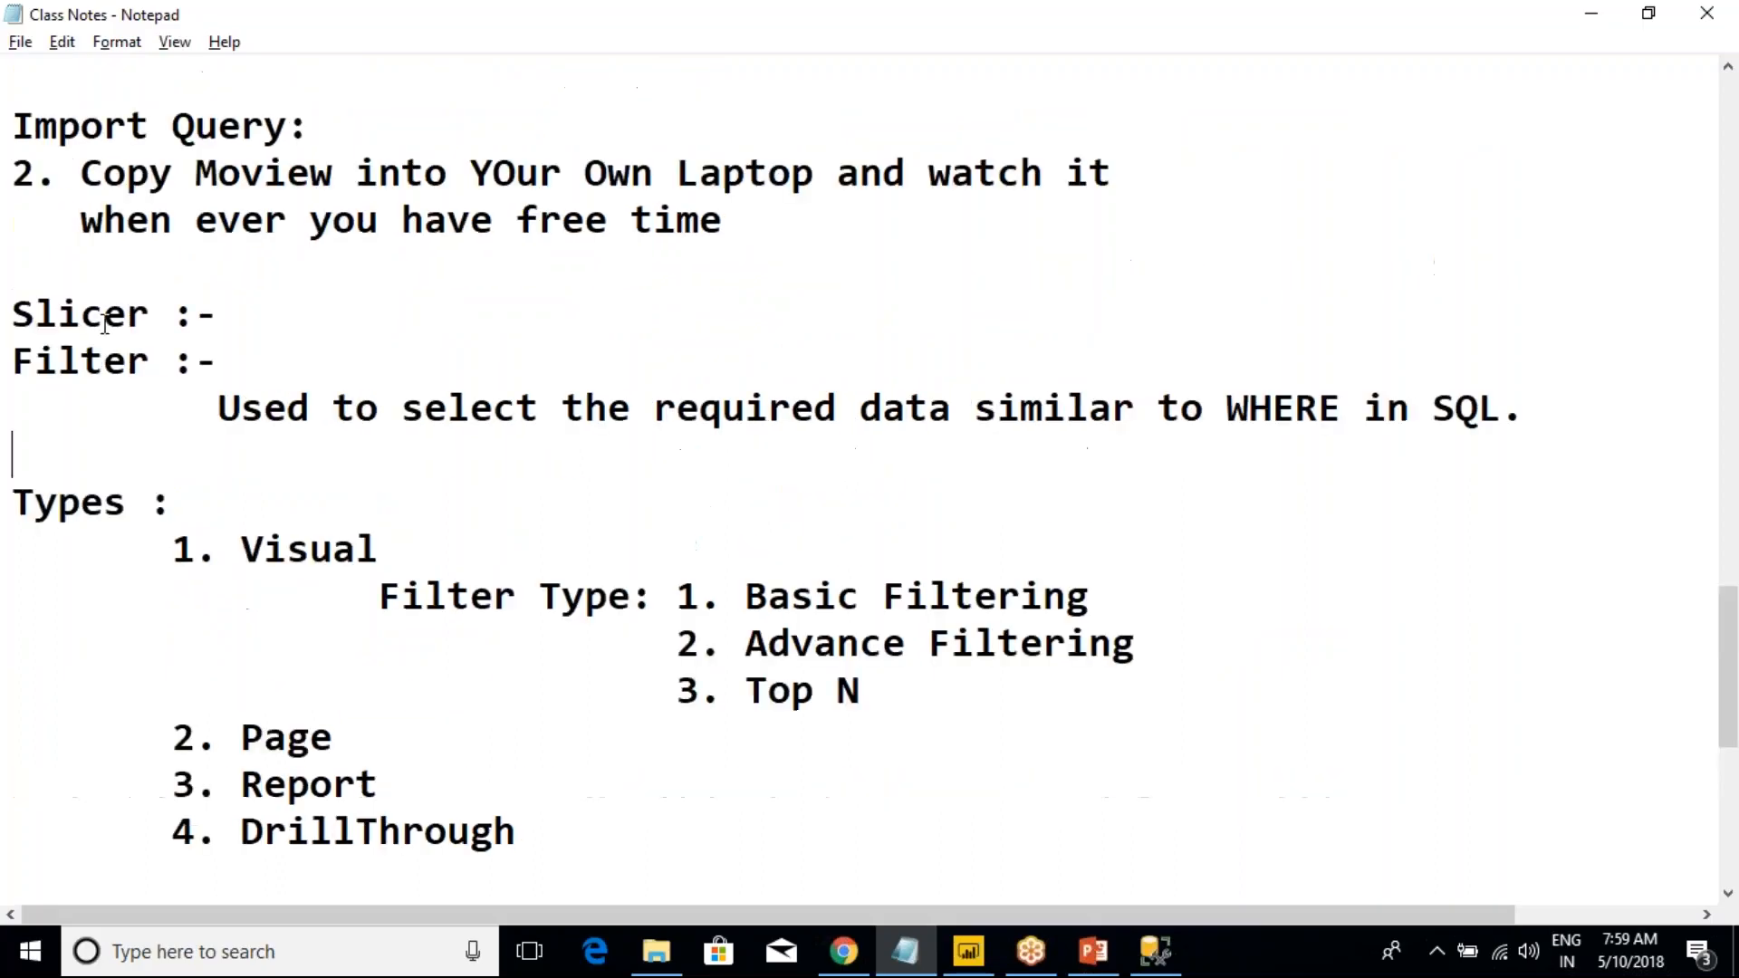
scroll(105, 324, "down", 5)
left_click(92, 276)
key("Return")
type("Wha")
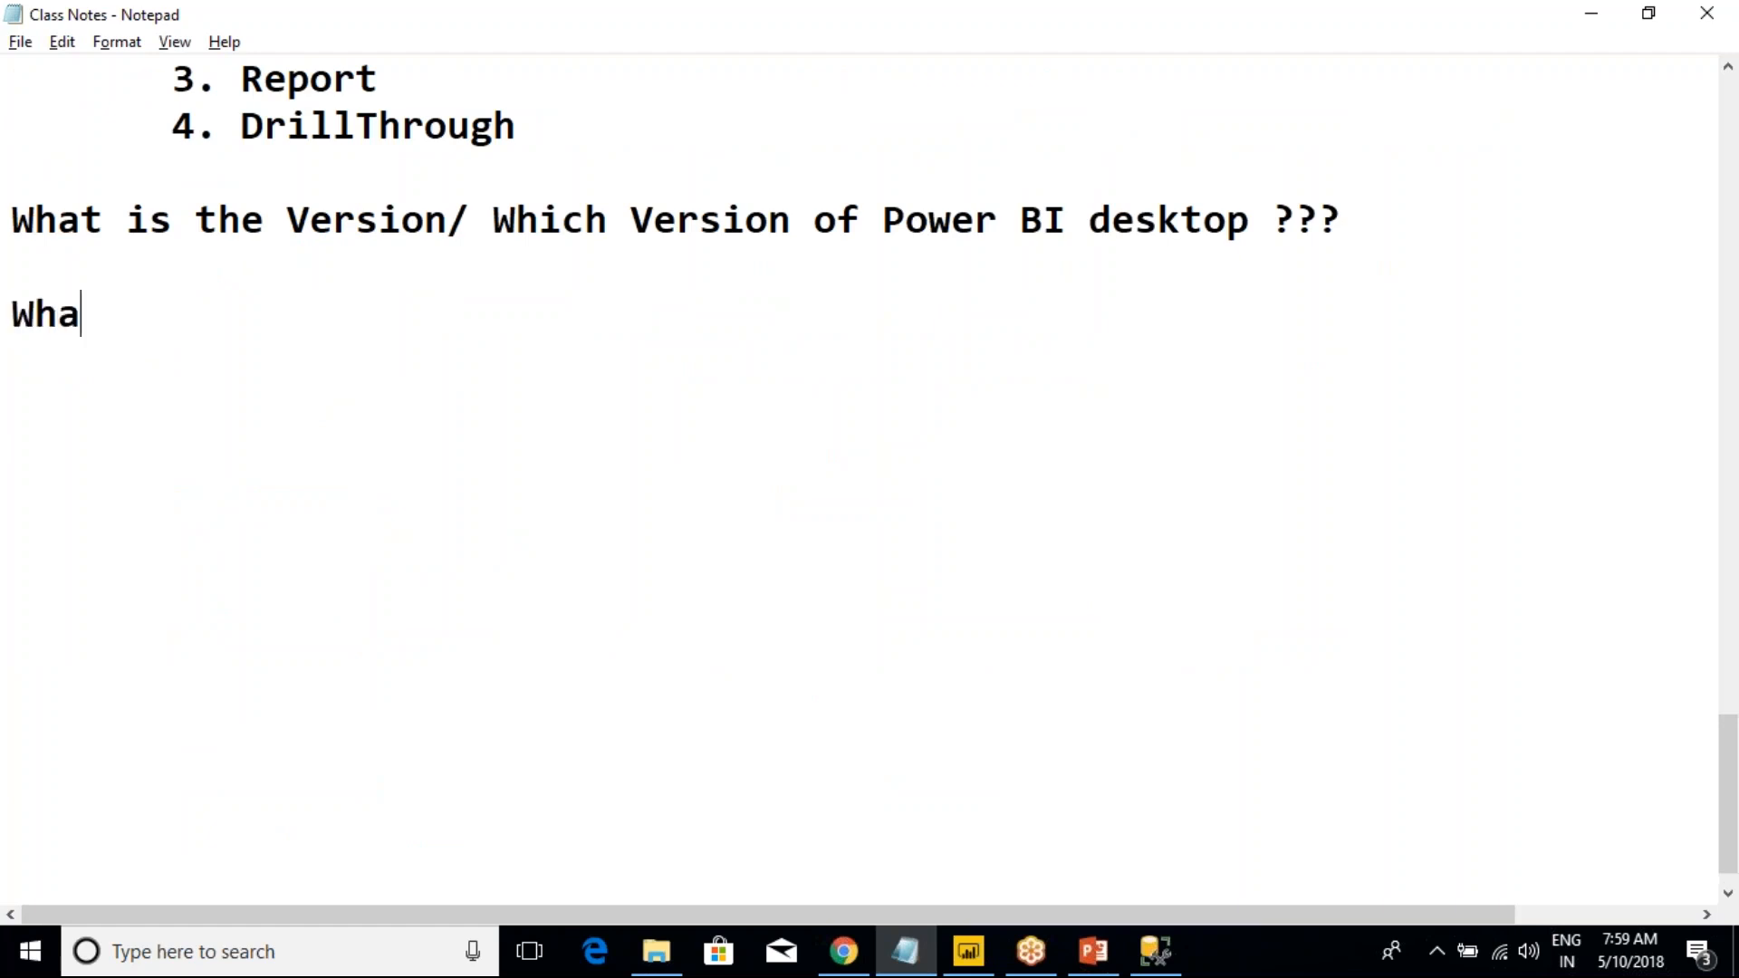
type("t IS Report")
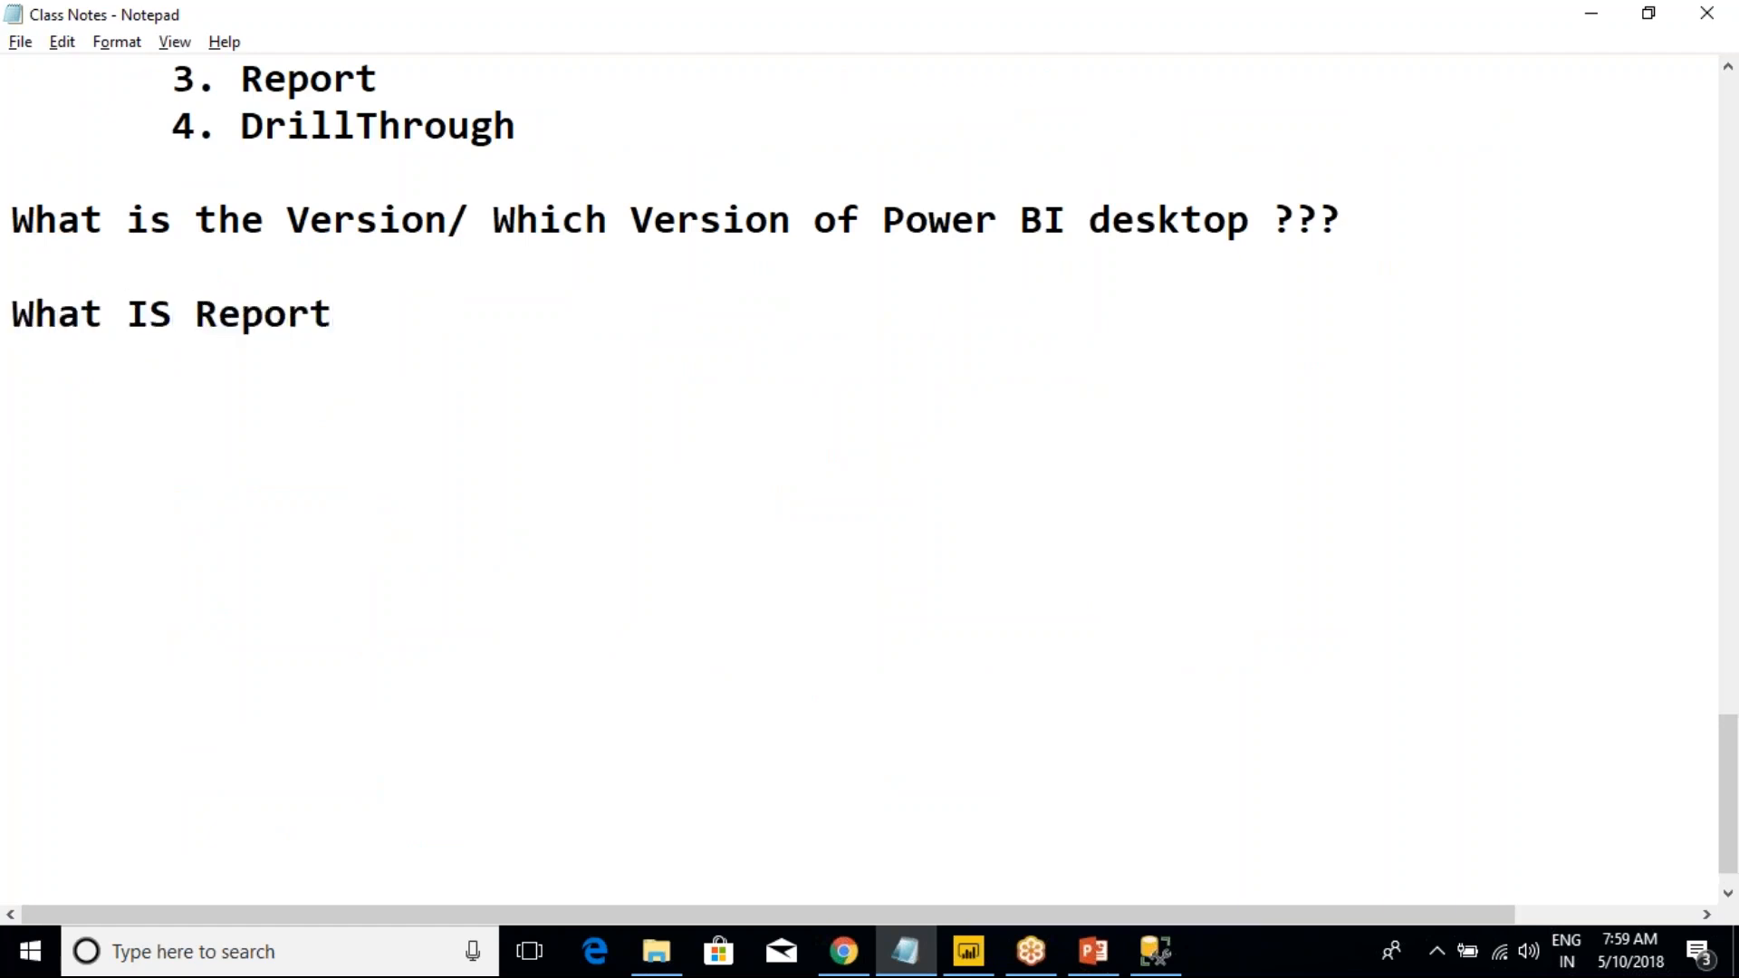
- Add the lines "What Is Page" and "What Is Visual" below "What IS Report"
key("Return")
type("What Is Page")
key("Return")
type("W")
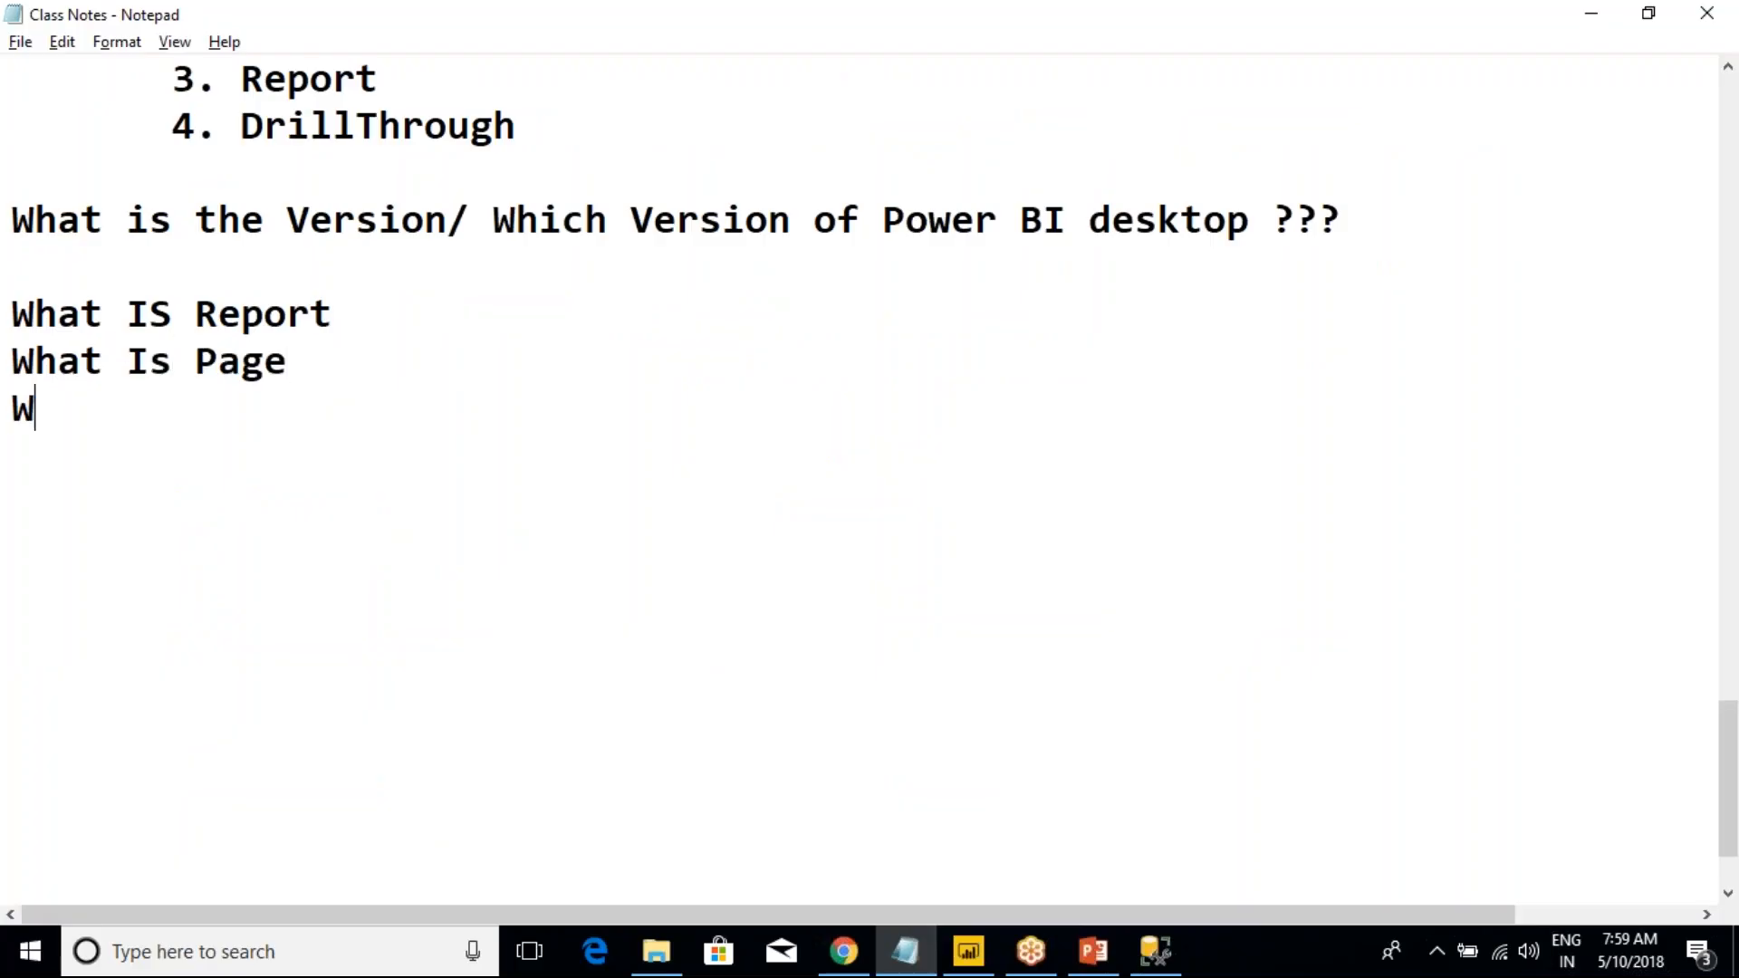
type("hat Is Vidsu")
key("BackSpace")
key("BackSpace")
key("BackSpace")
type("sual")
- Add the definition "-- It is a collection of Pages" after "What IS Report" in the class notes
left_click(328, 312)
type("-- It is a co")
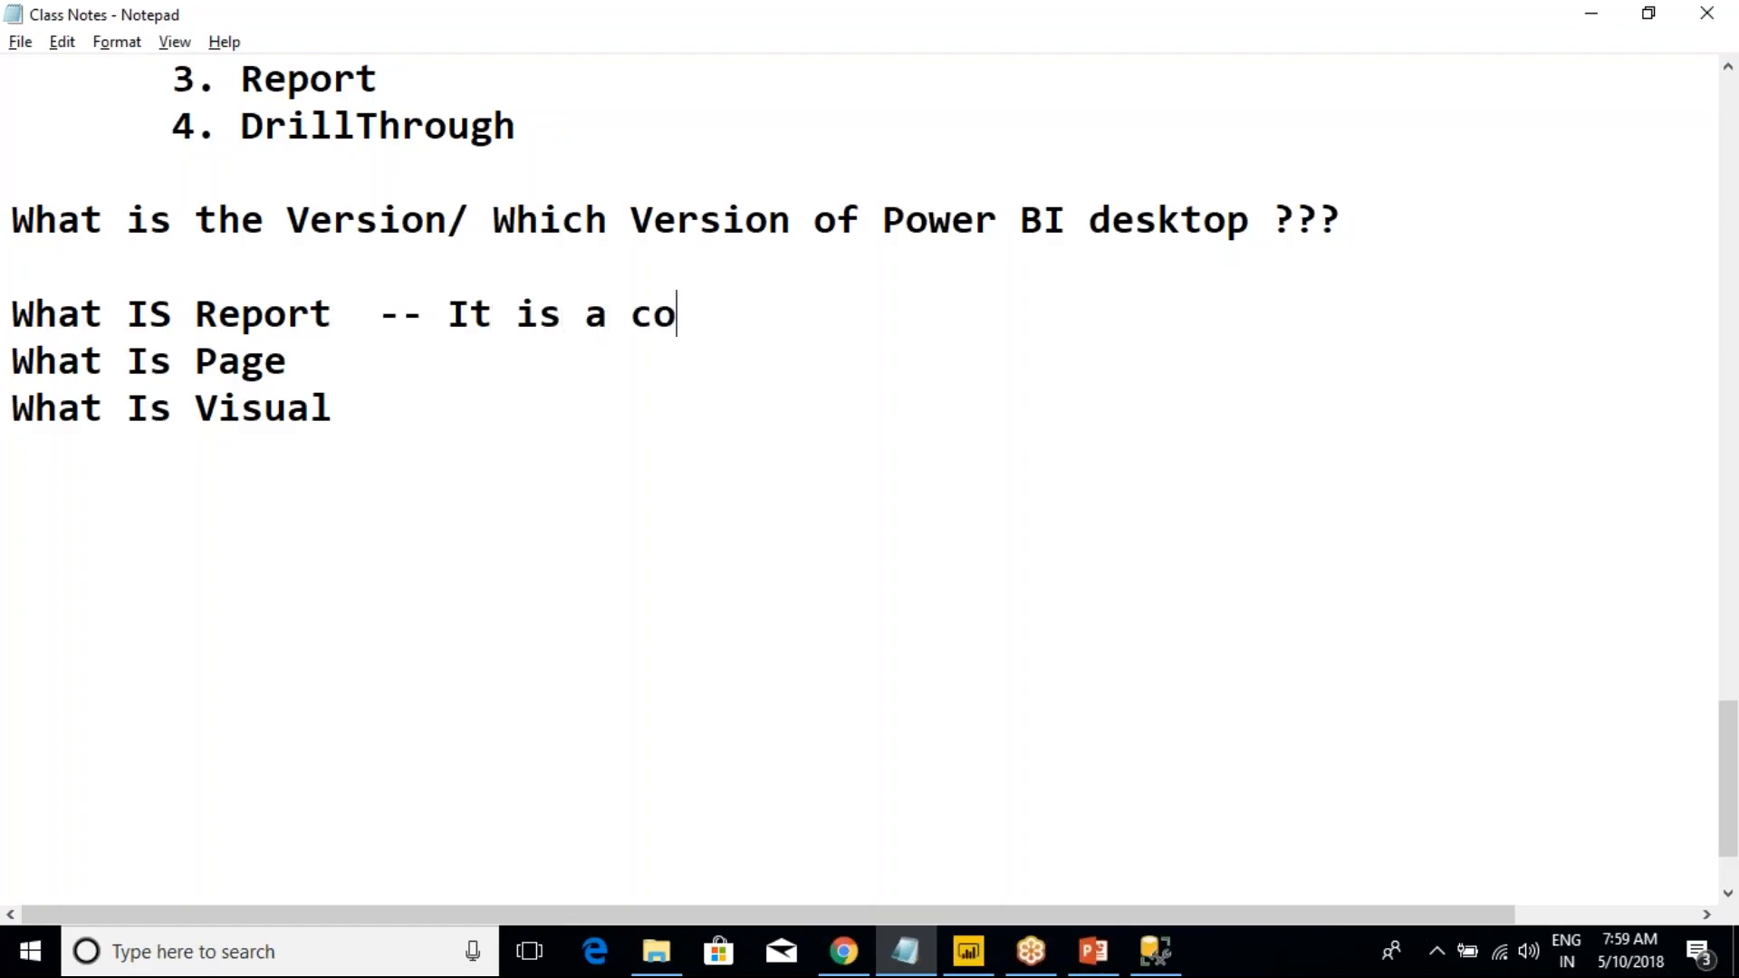
type("llection o")
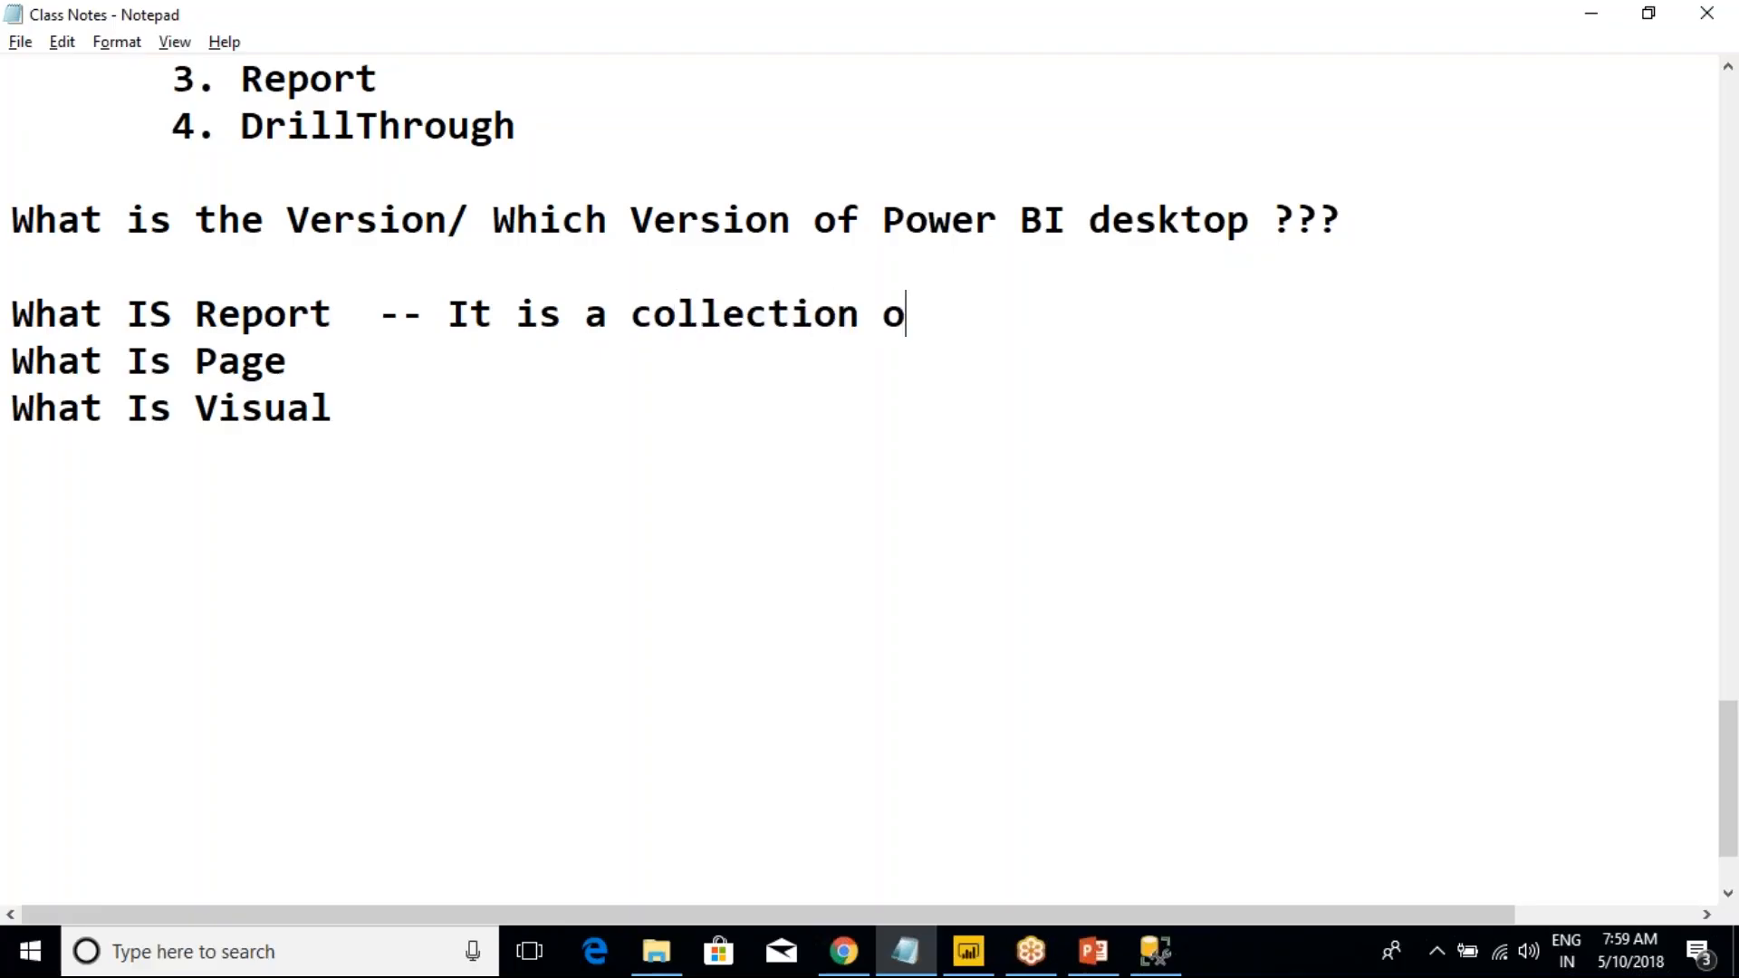
type("f Pages")
left_click(456, 395)
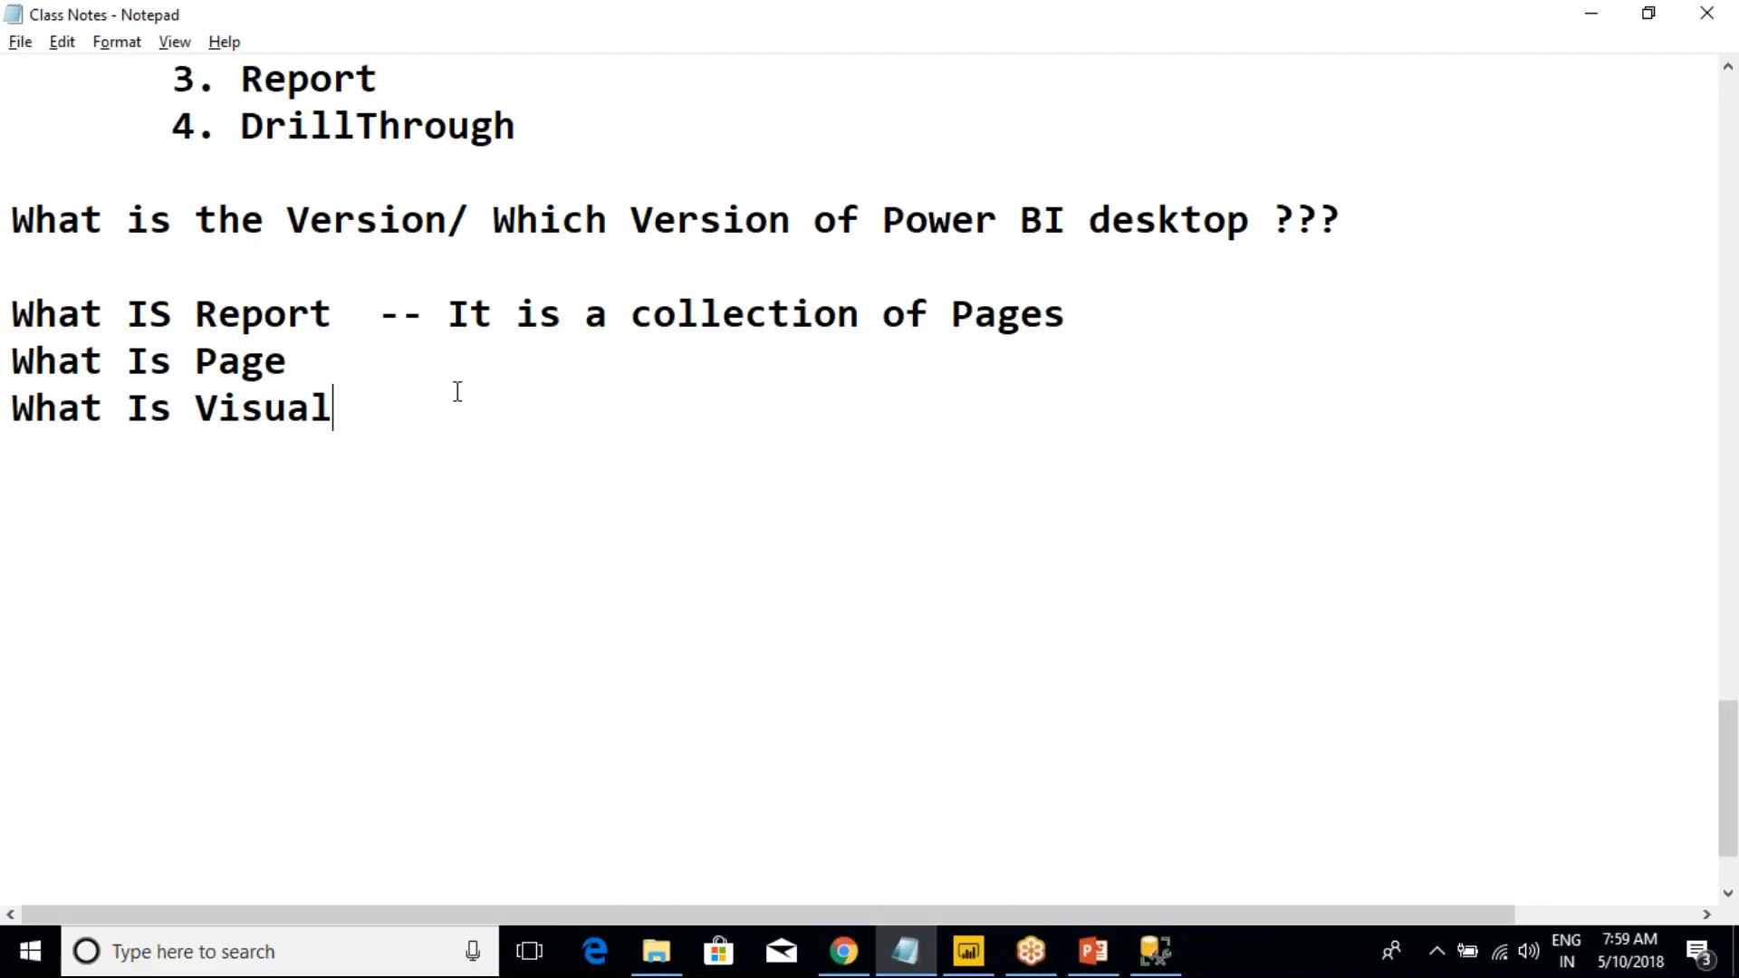
- Browse the report's pages in Power BI Desktop, return to the Notepad notes and highlight "It is a collection of Pages"
key("alt+Tab")
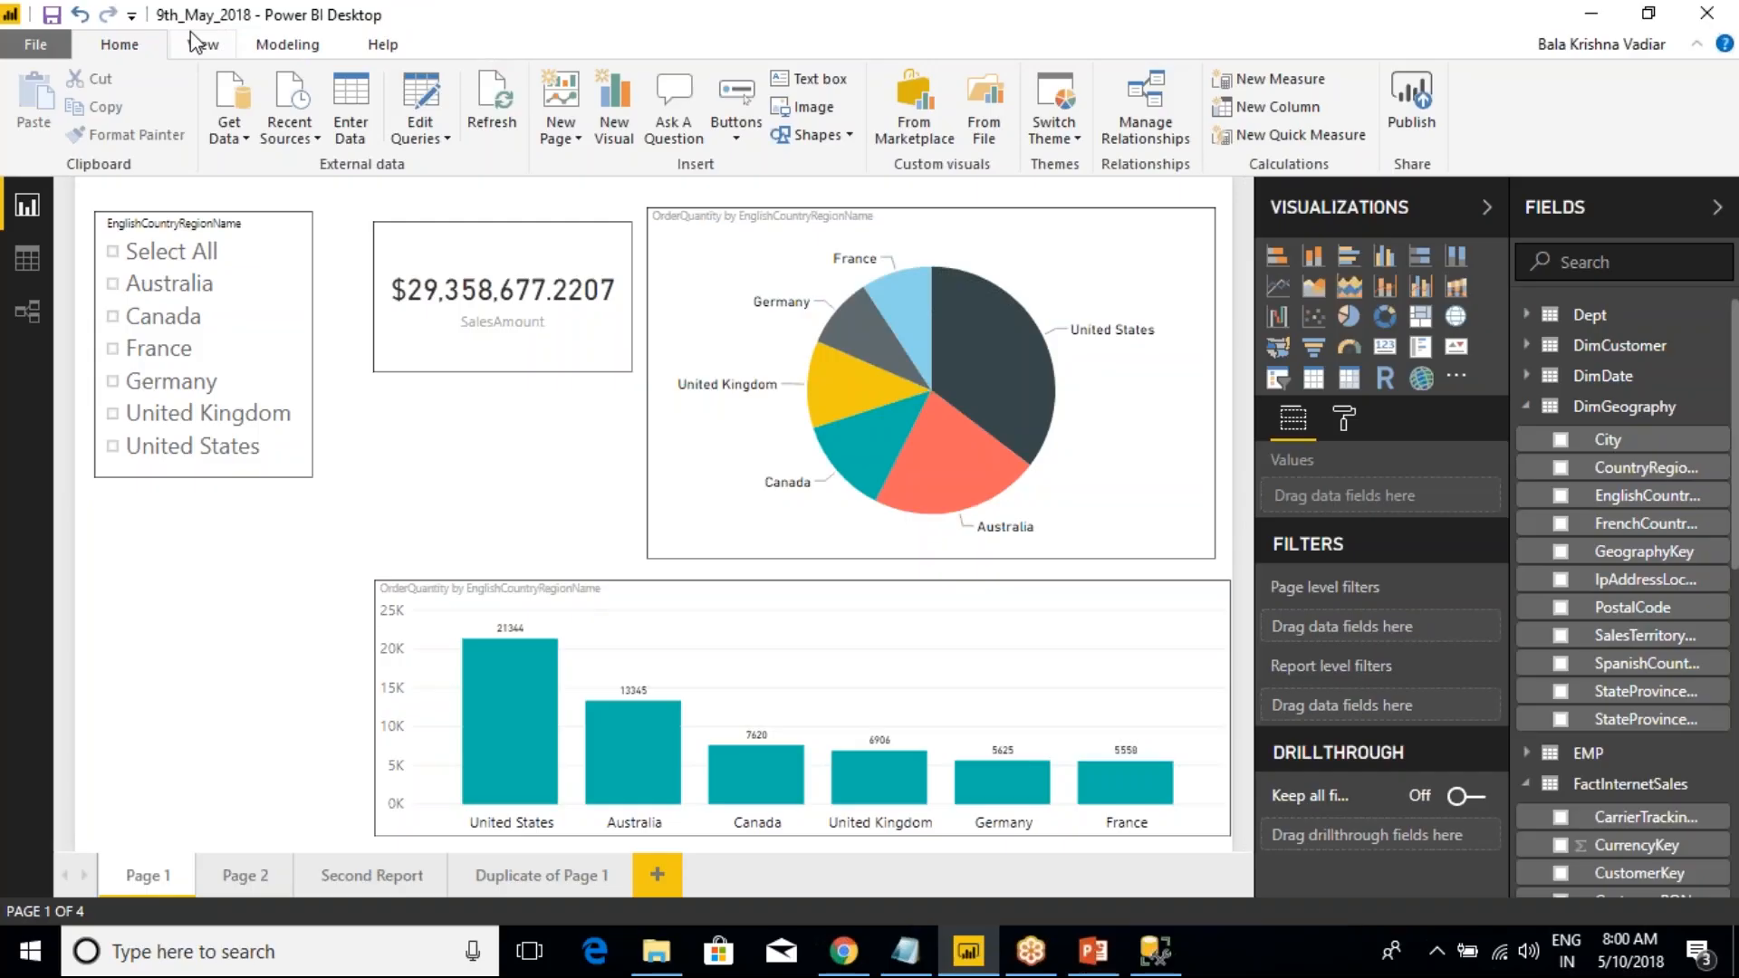
key("alt+Tab")
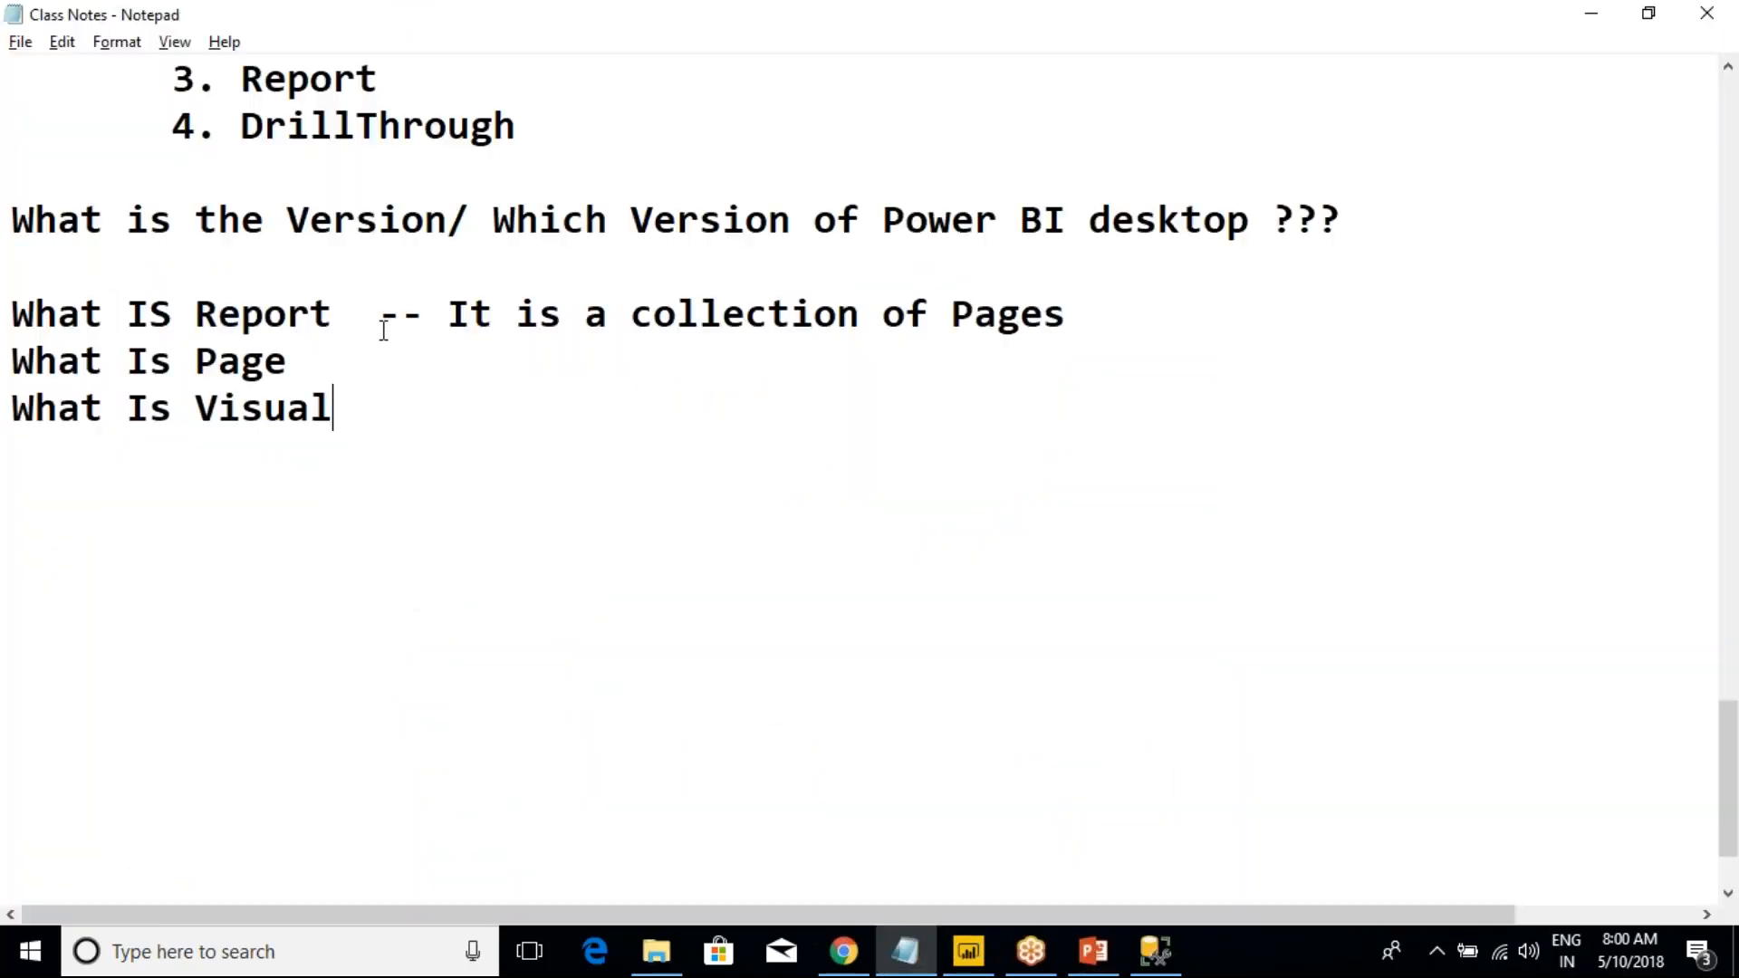
key("alt+Tab")
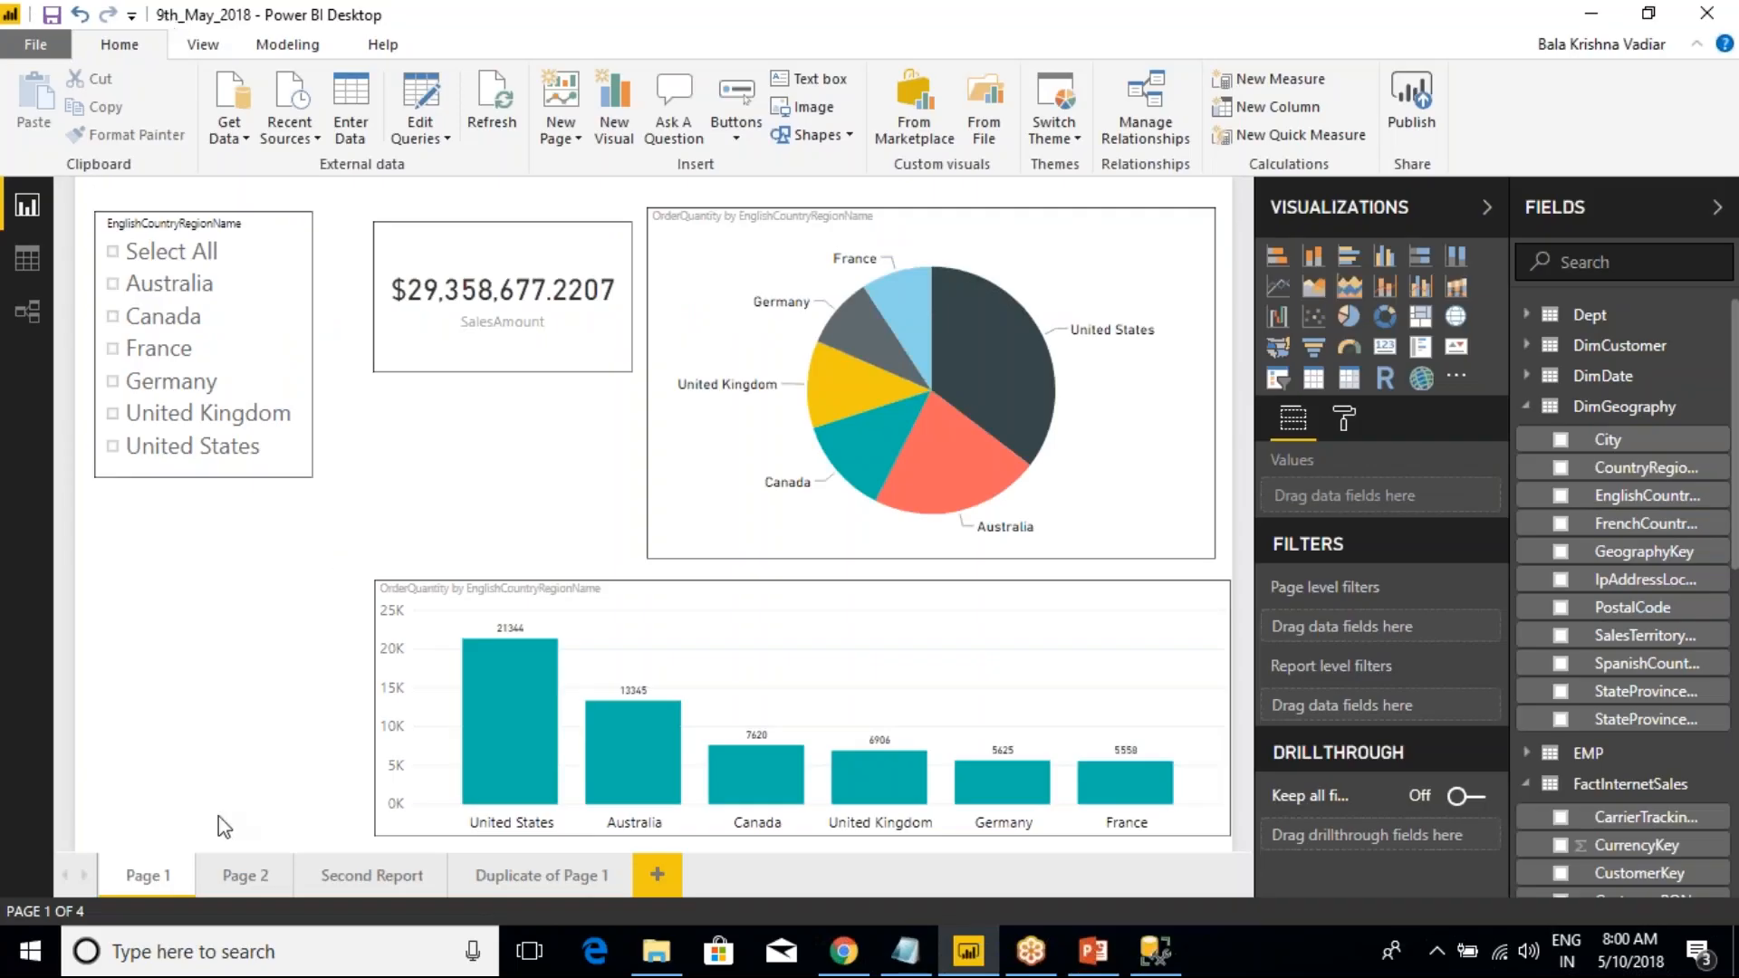
left_click(231, 878)
left_click(364, 880)
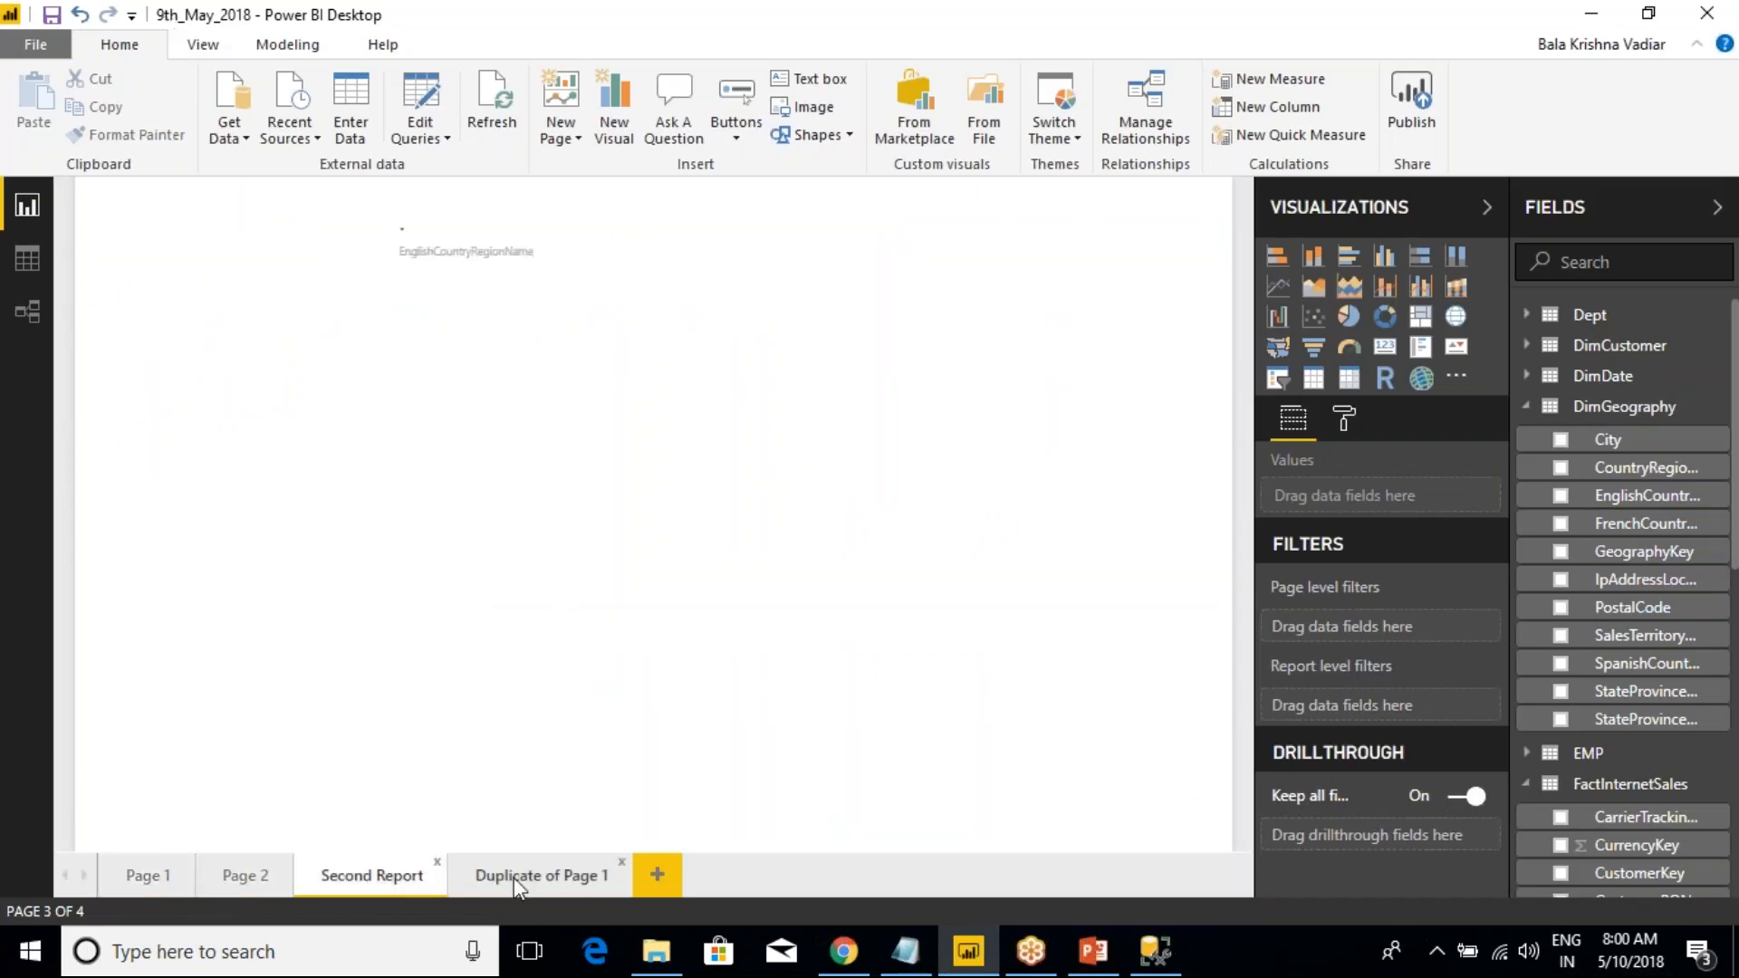
left_click(530, 881)
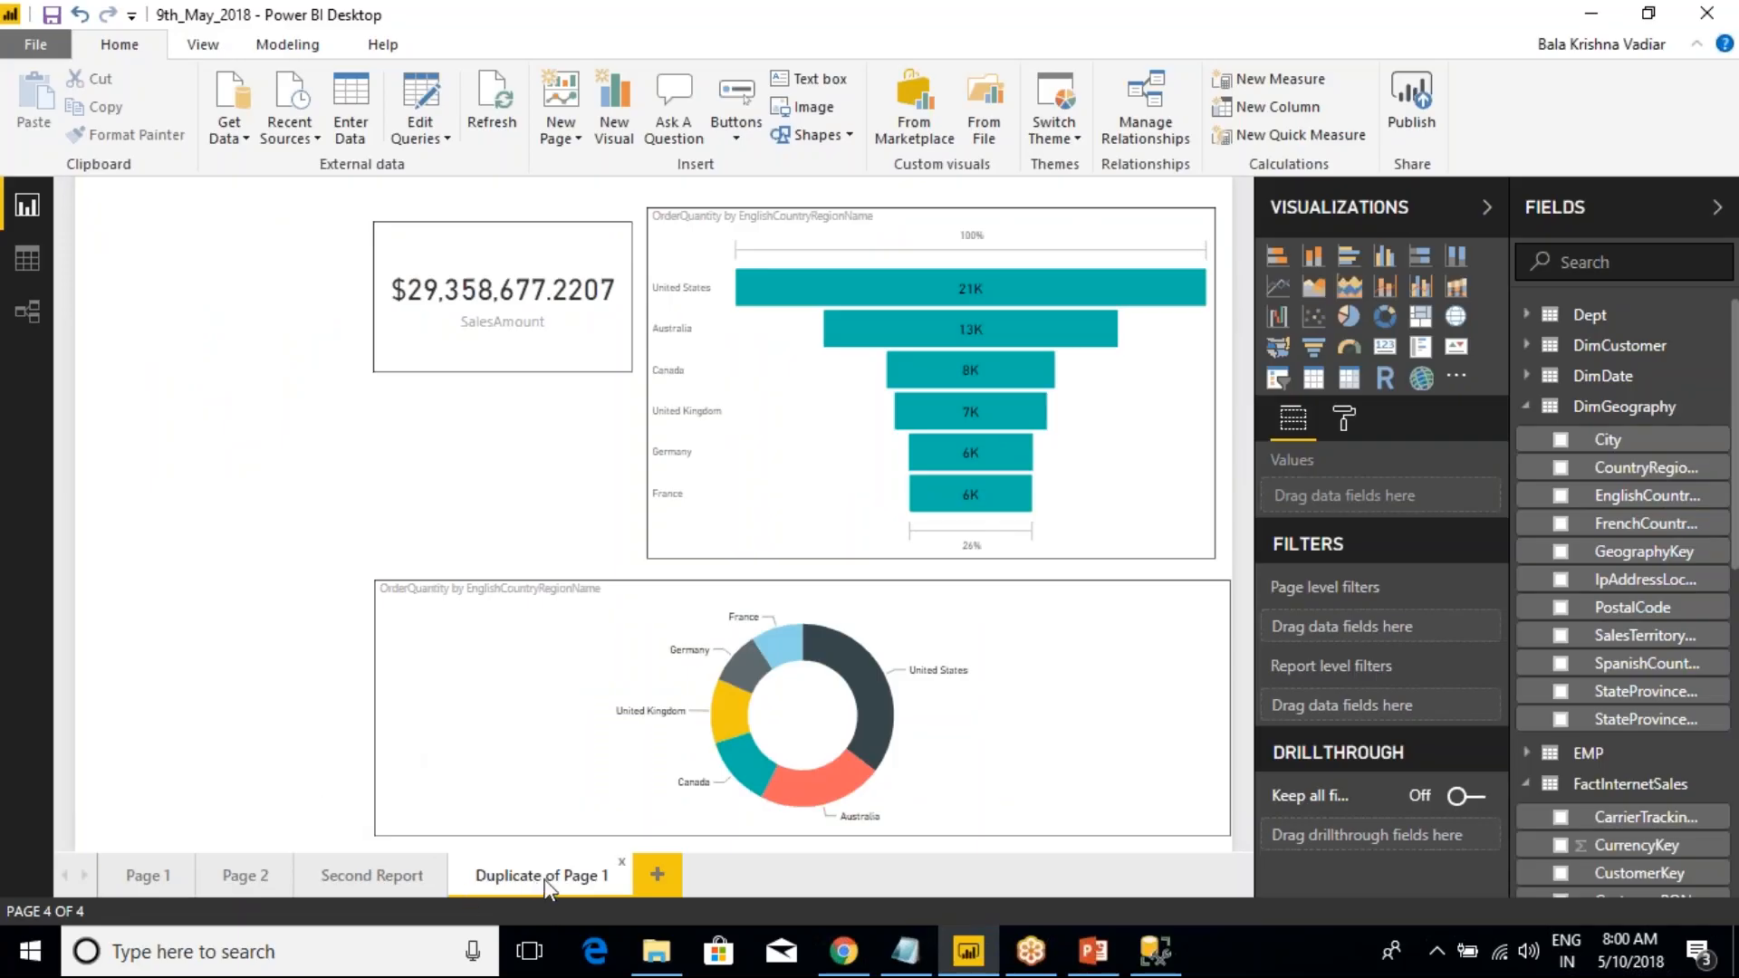
left_click(366, 883)
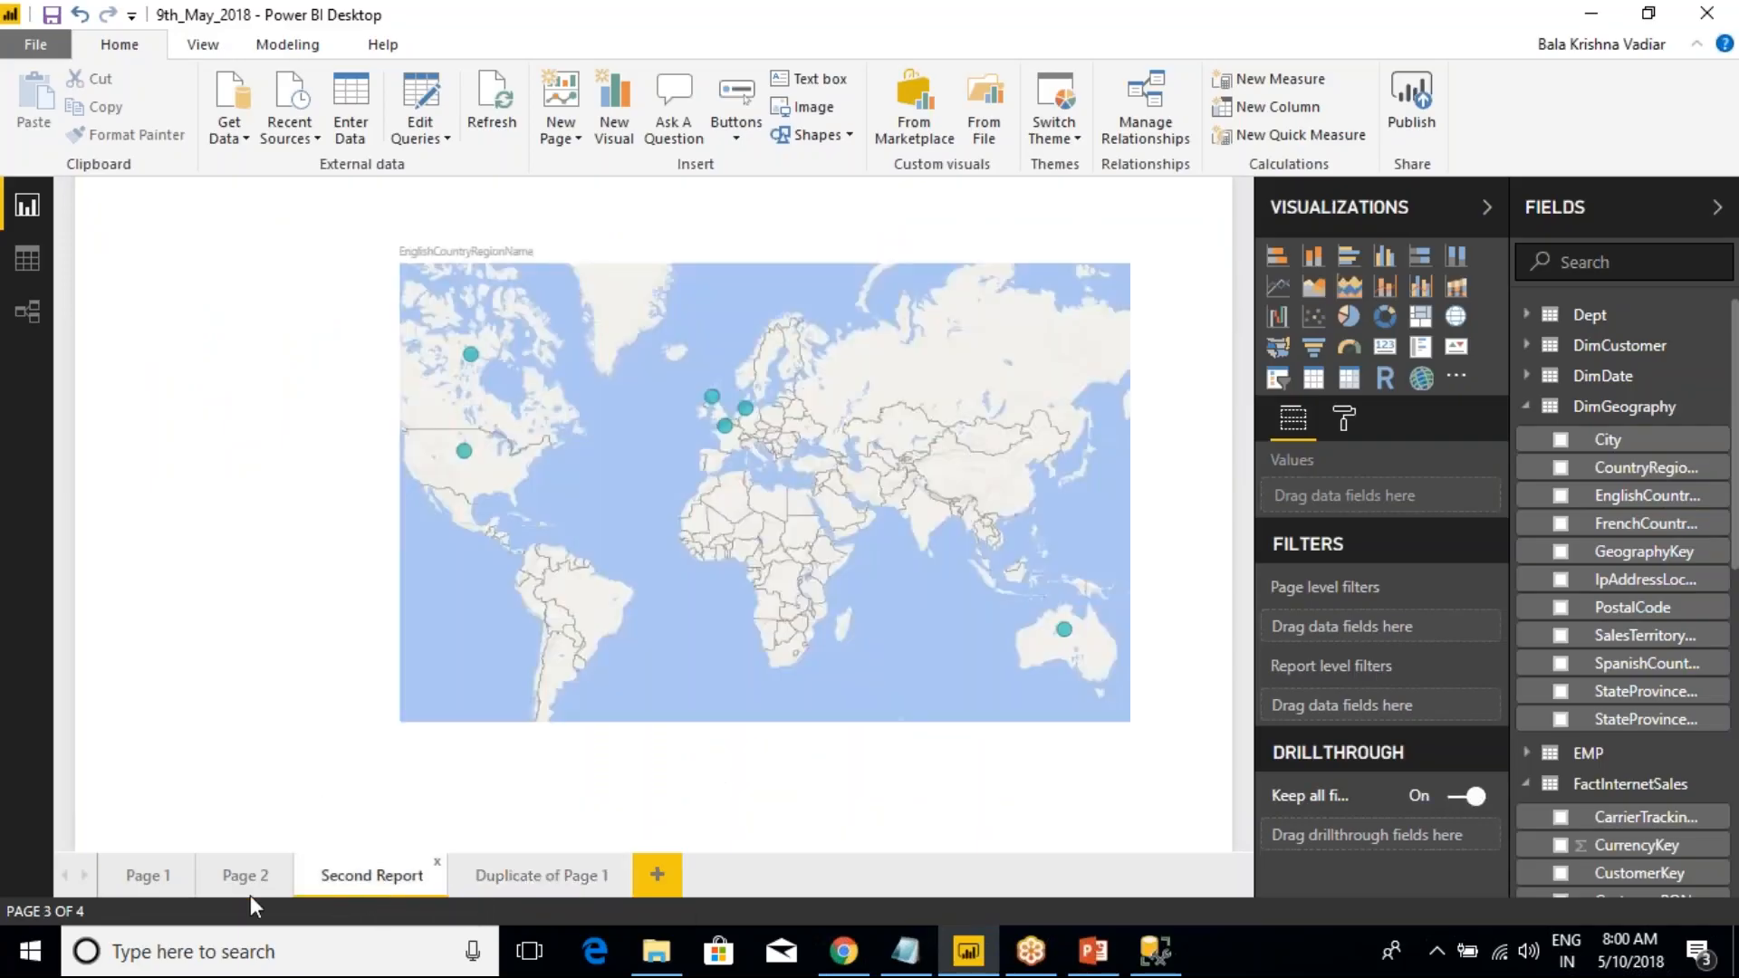
left_click(241, 882)
key("alt+Tab")
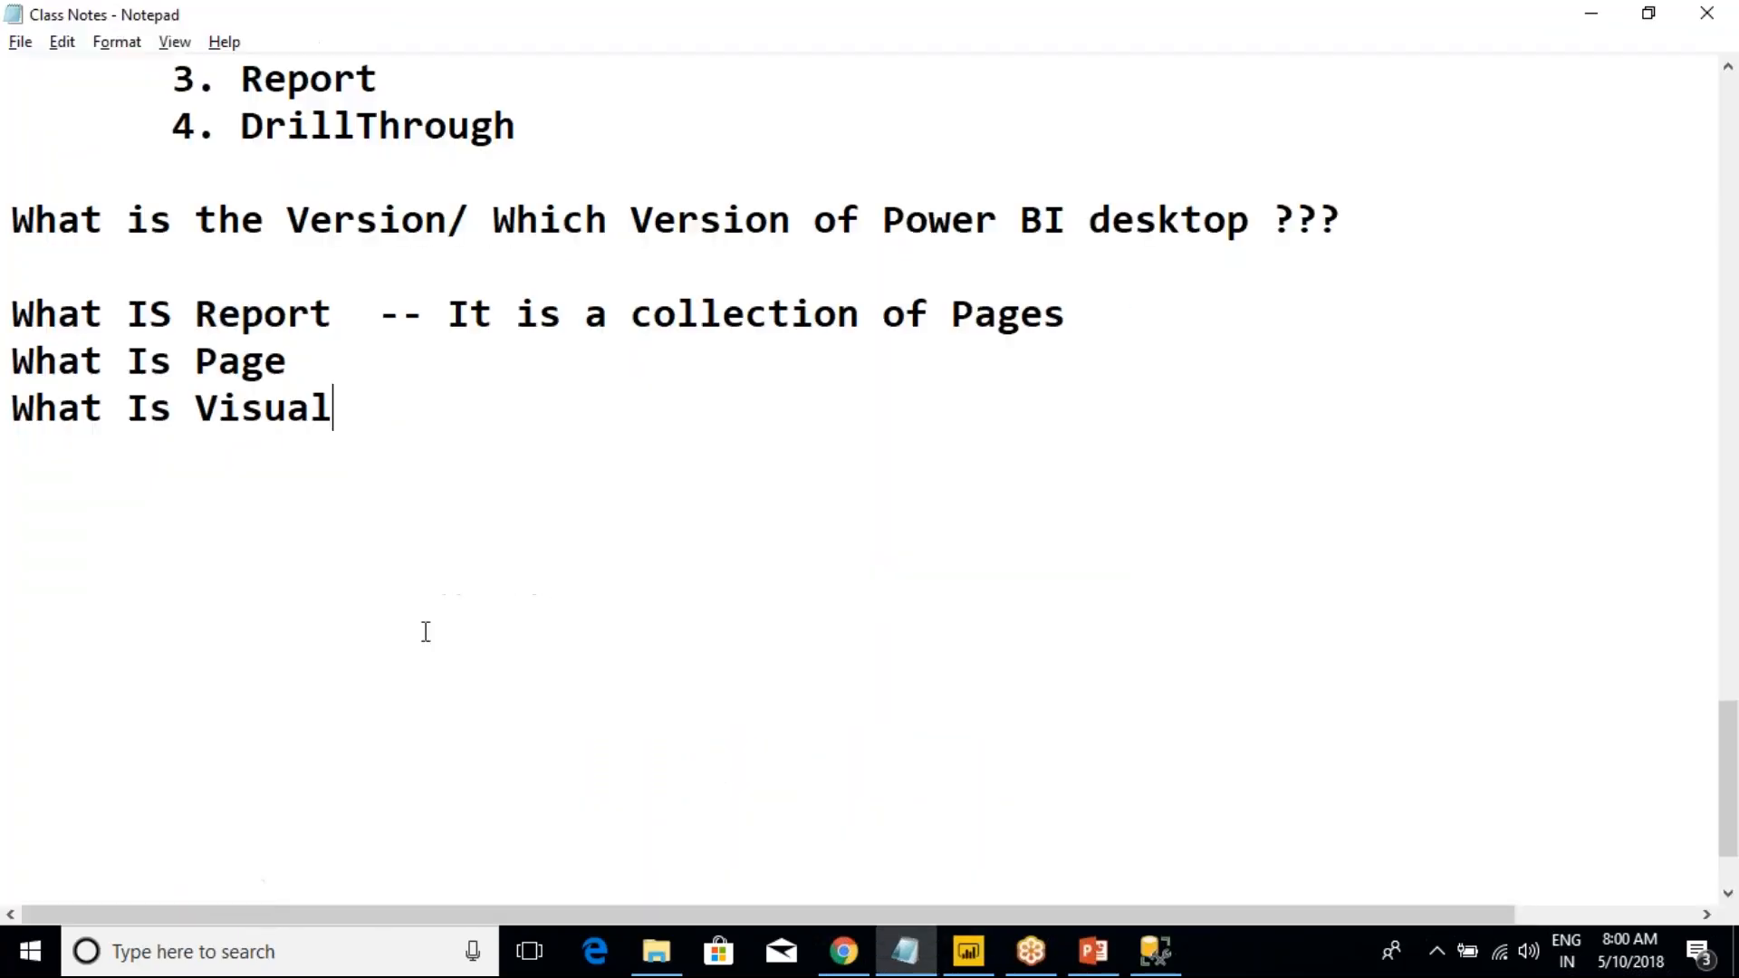
left_click_drag(447, 318, 1068, 323)
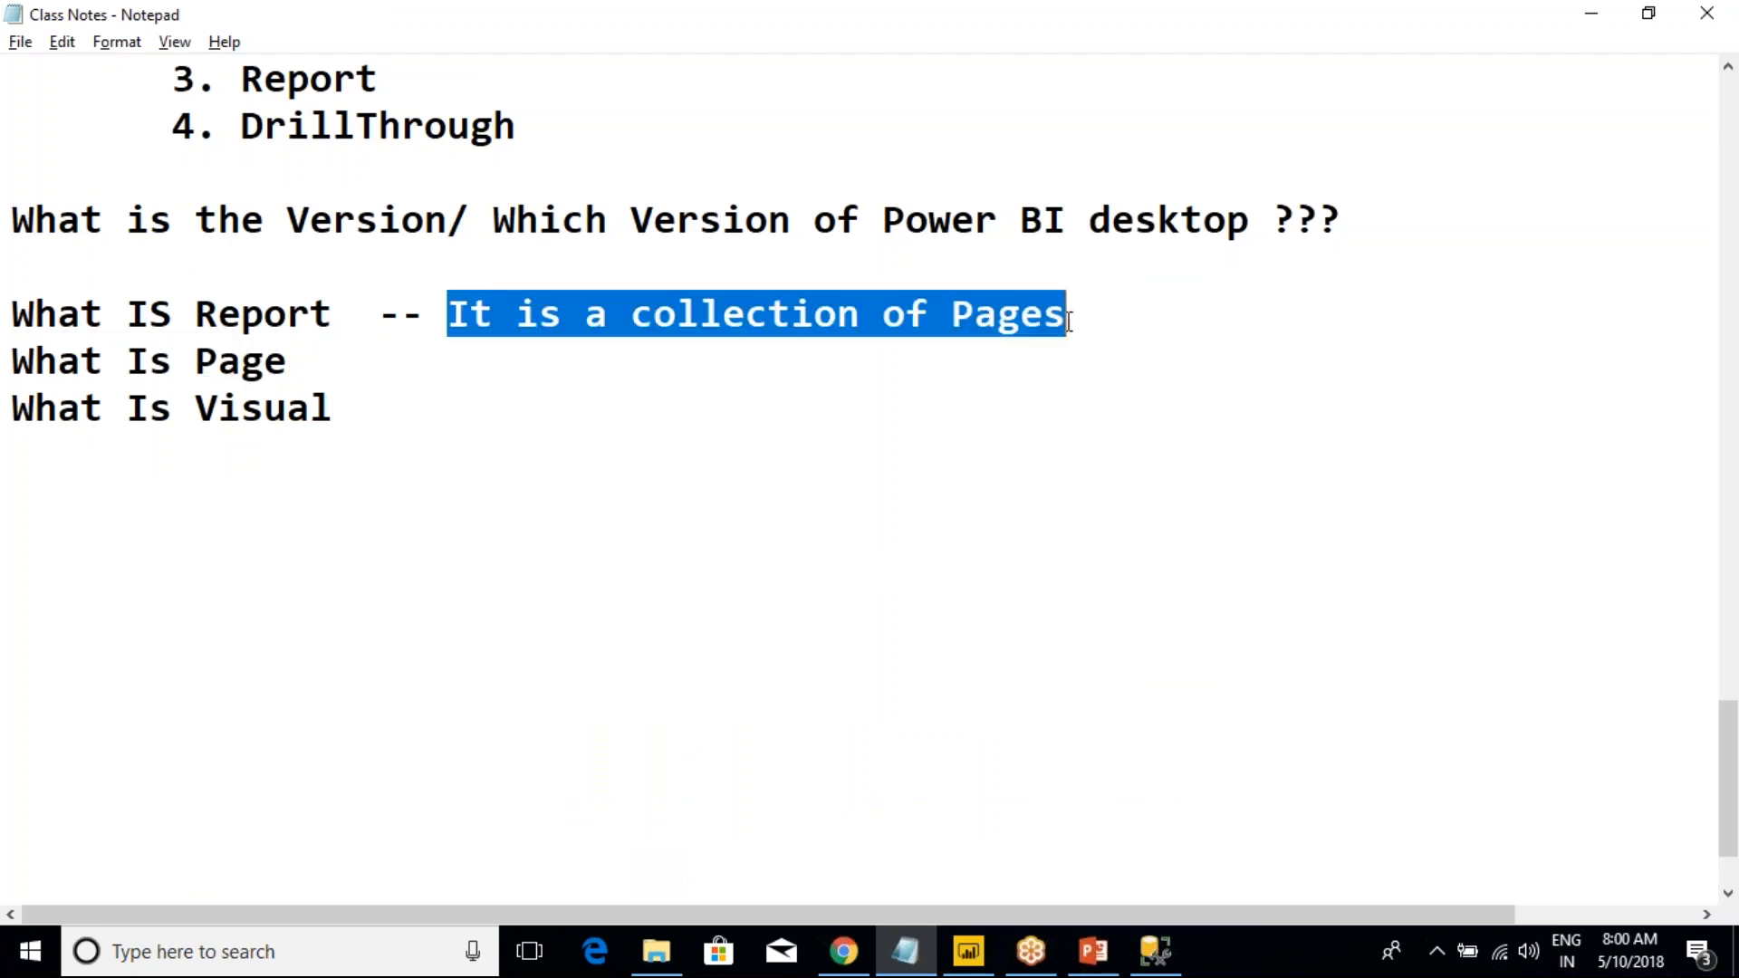
- Place the cursor after "What Is Page", switch to Power BI Desktop and inspect the individual visuals on Page 1
left_click(427, 361)
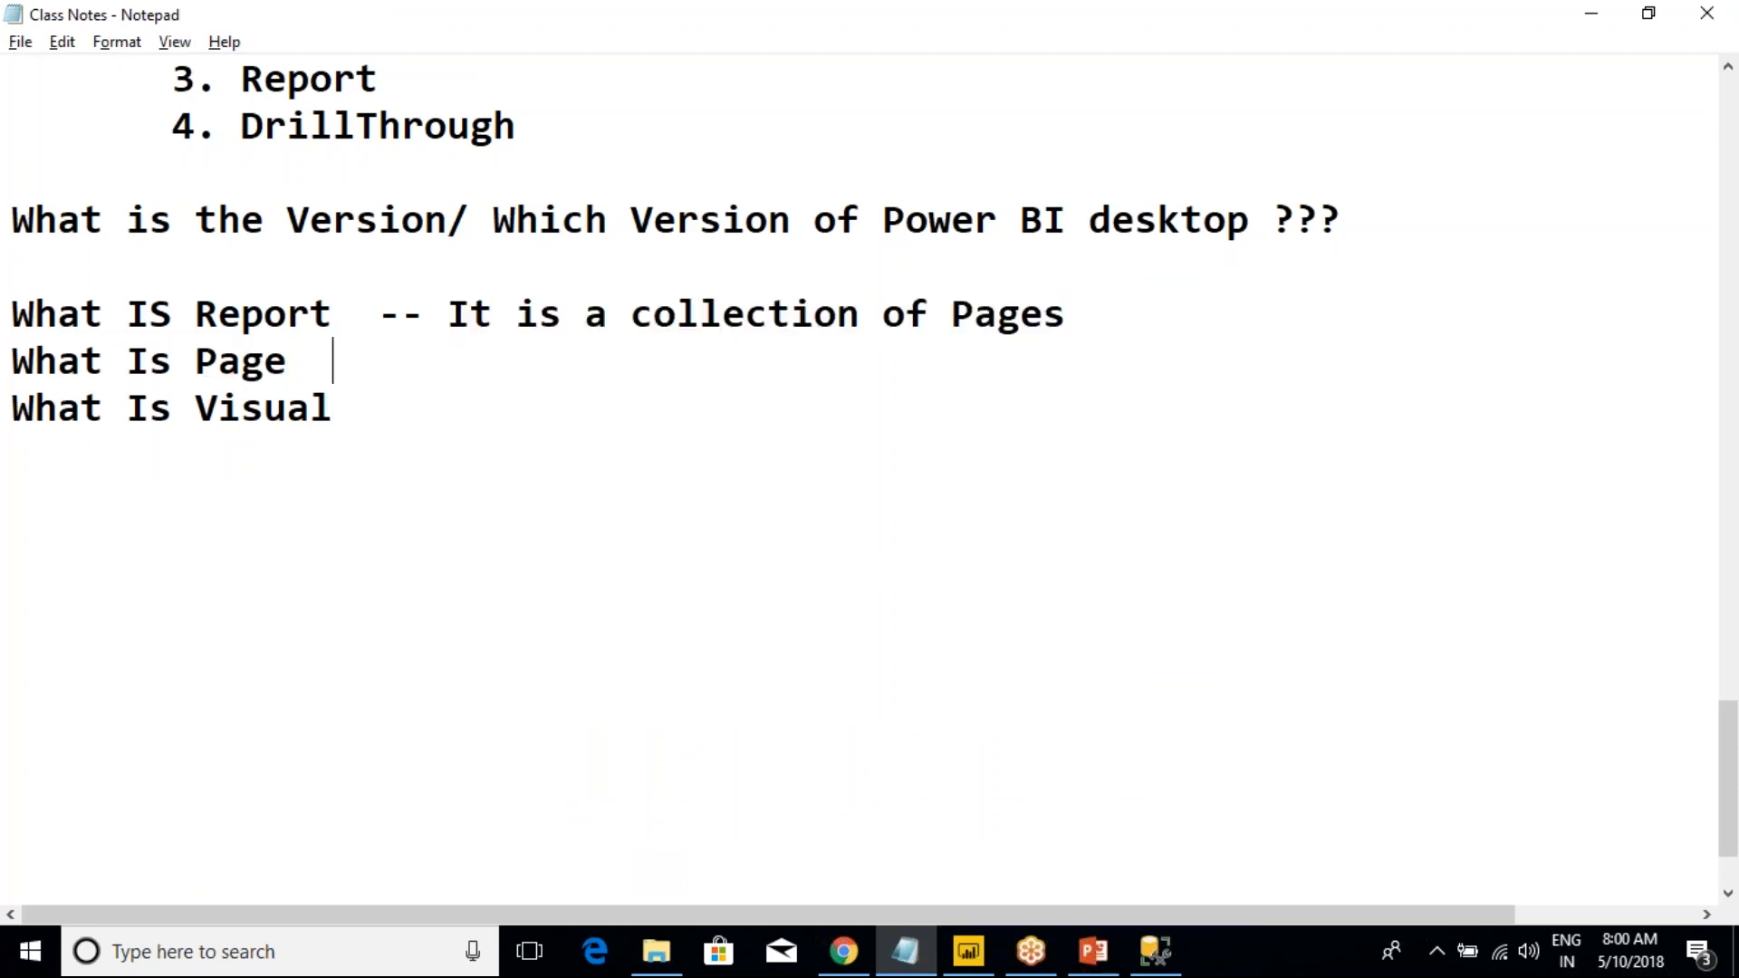
key("alt+Tab")
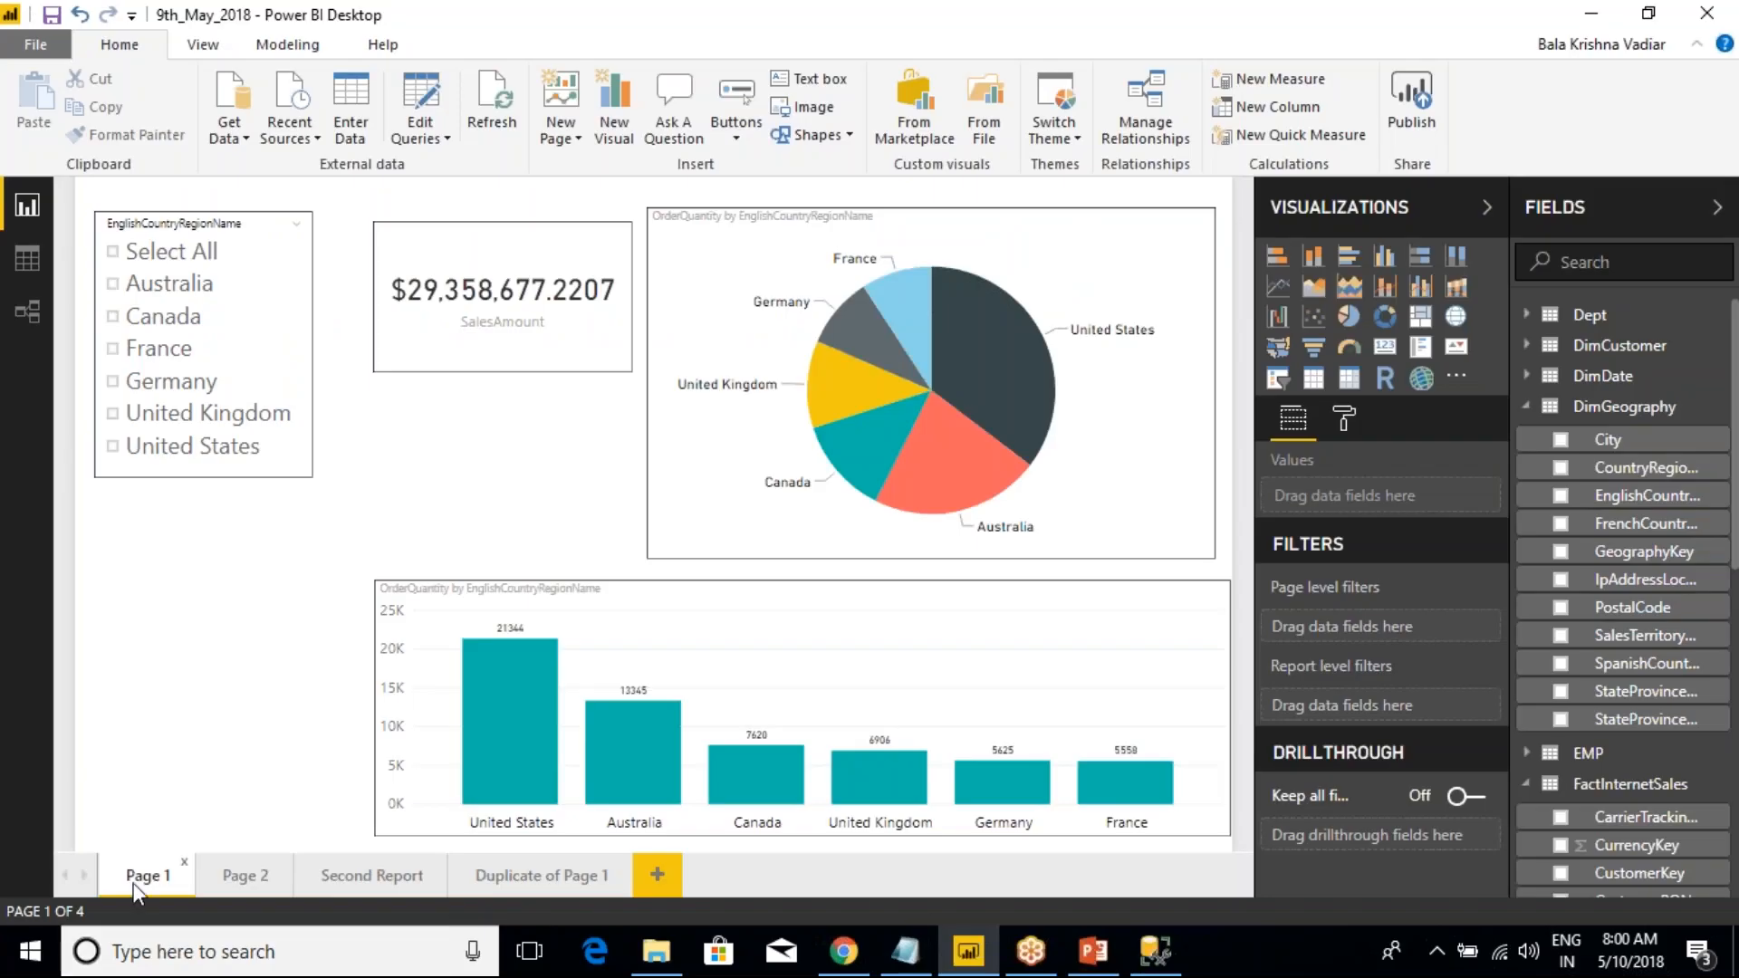
left_click(290, 457)
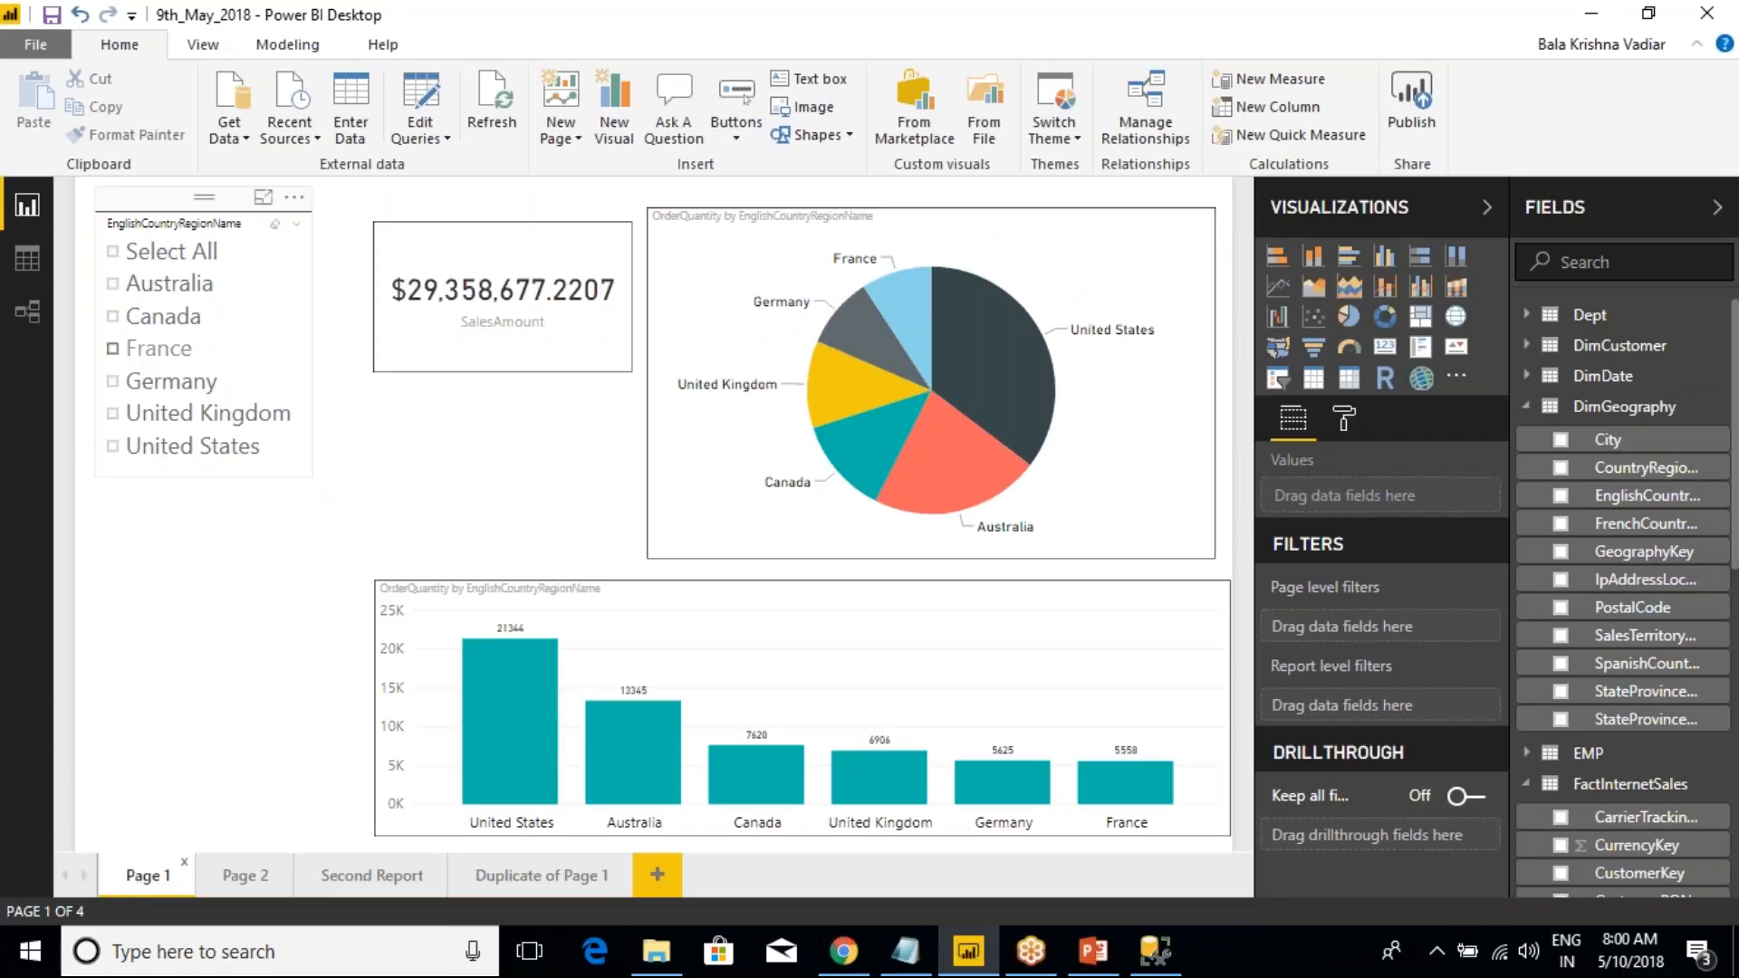
left_click(431, 225)
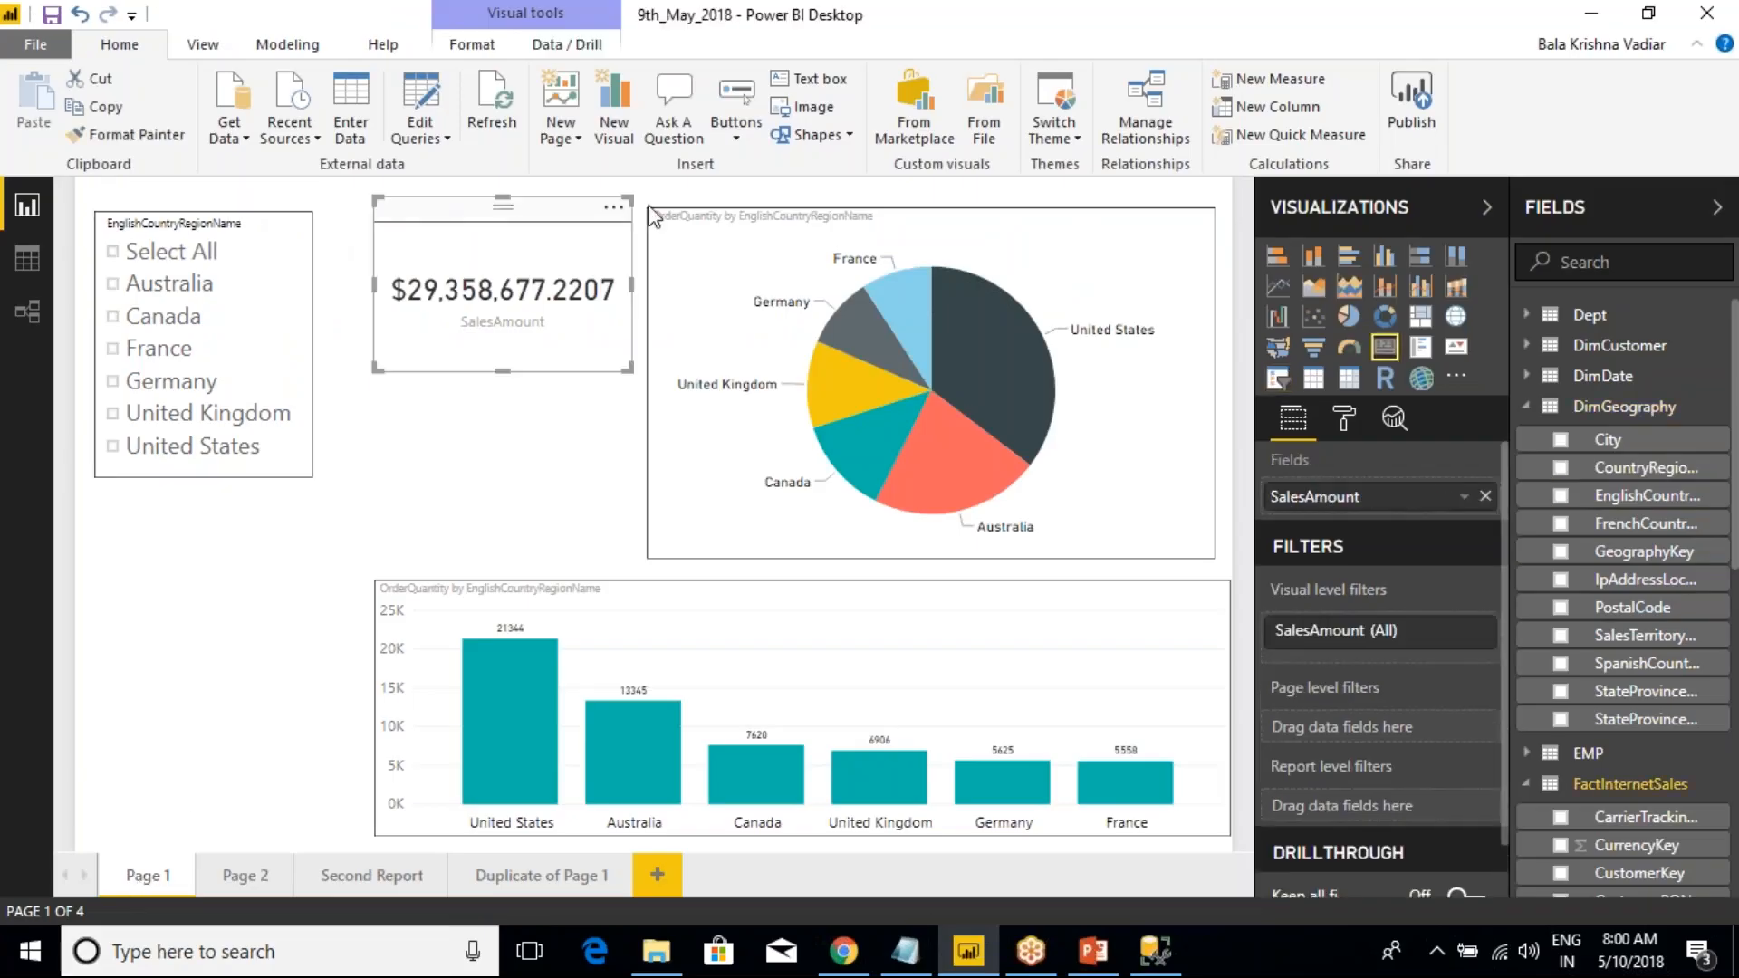
left_click(563, 584)
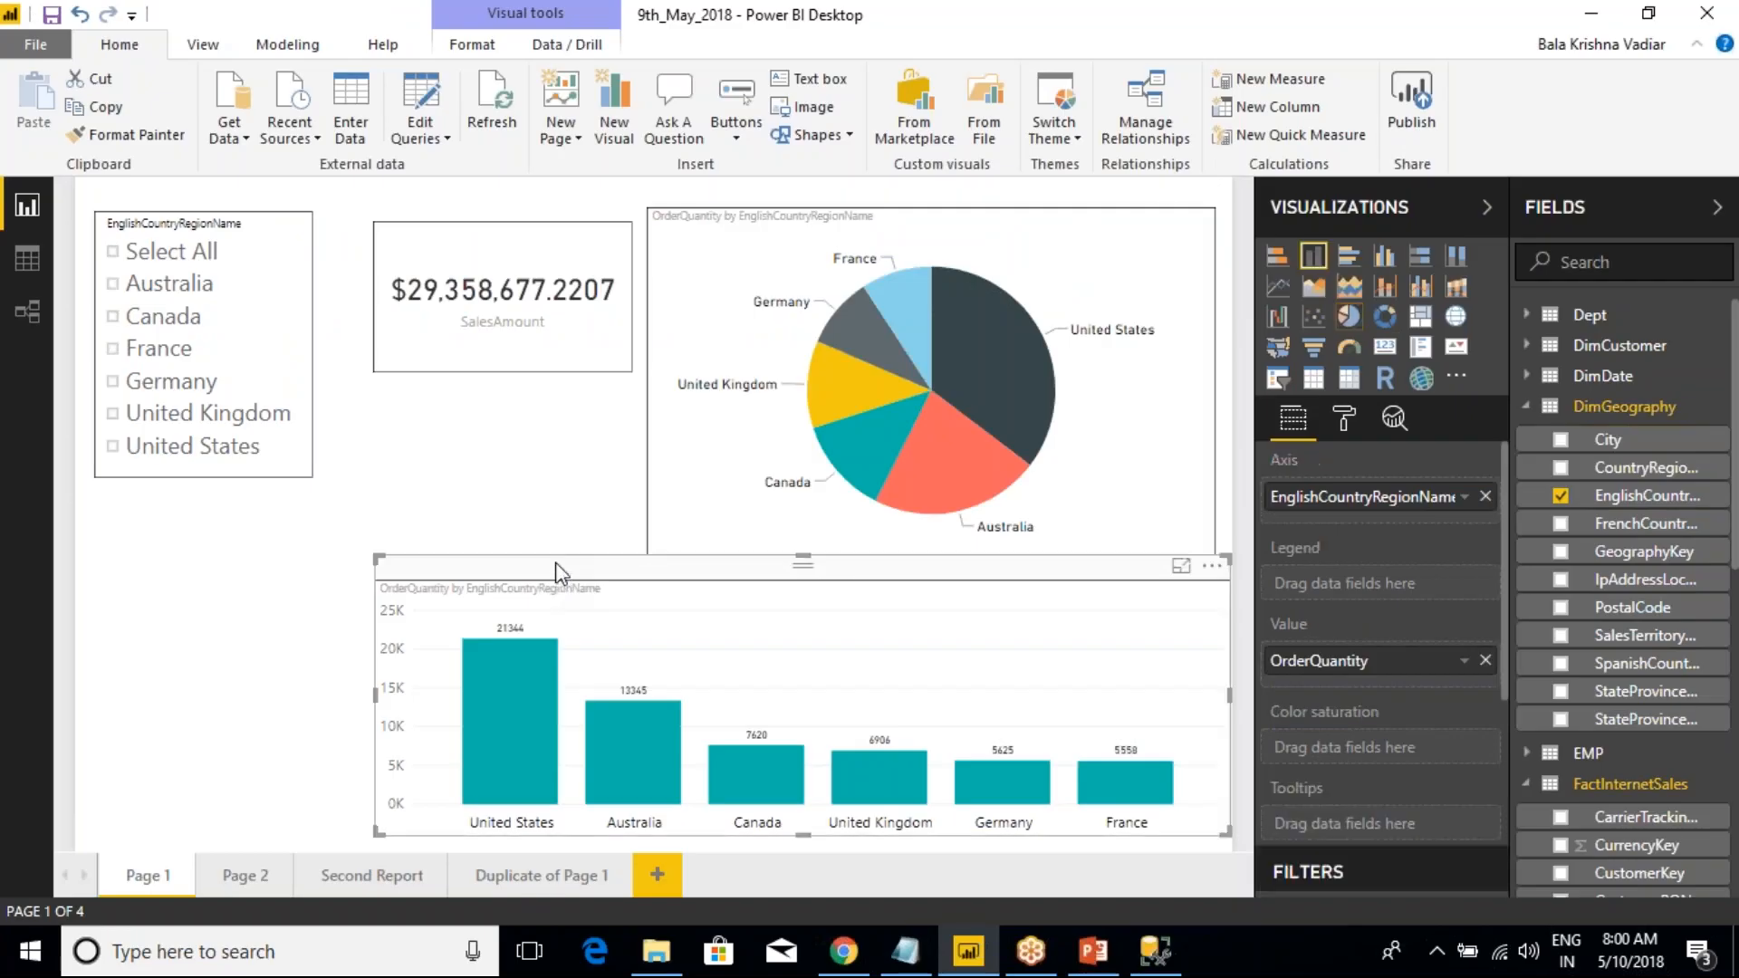
- Switch back to the Notepad class notes and add "-- Collection of Visuals" after "What Is Page"
key("alt+Tab")
type("--")
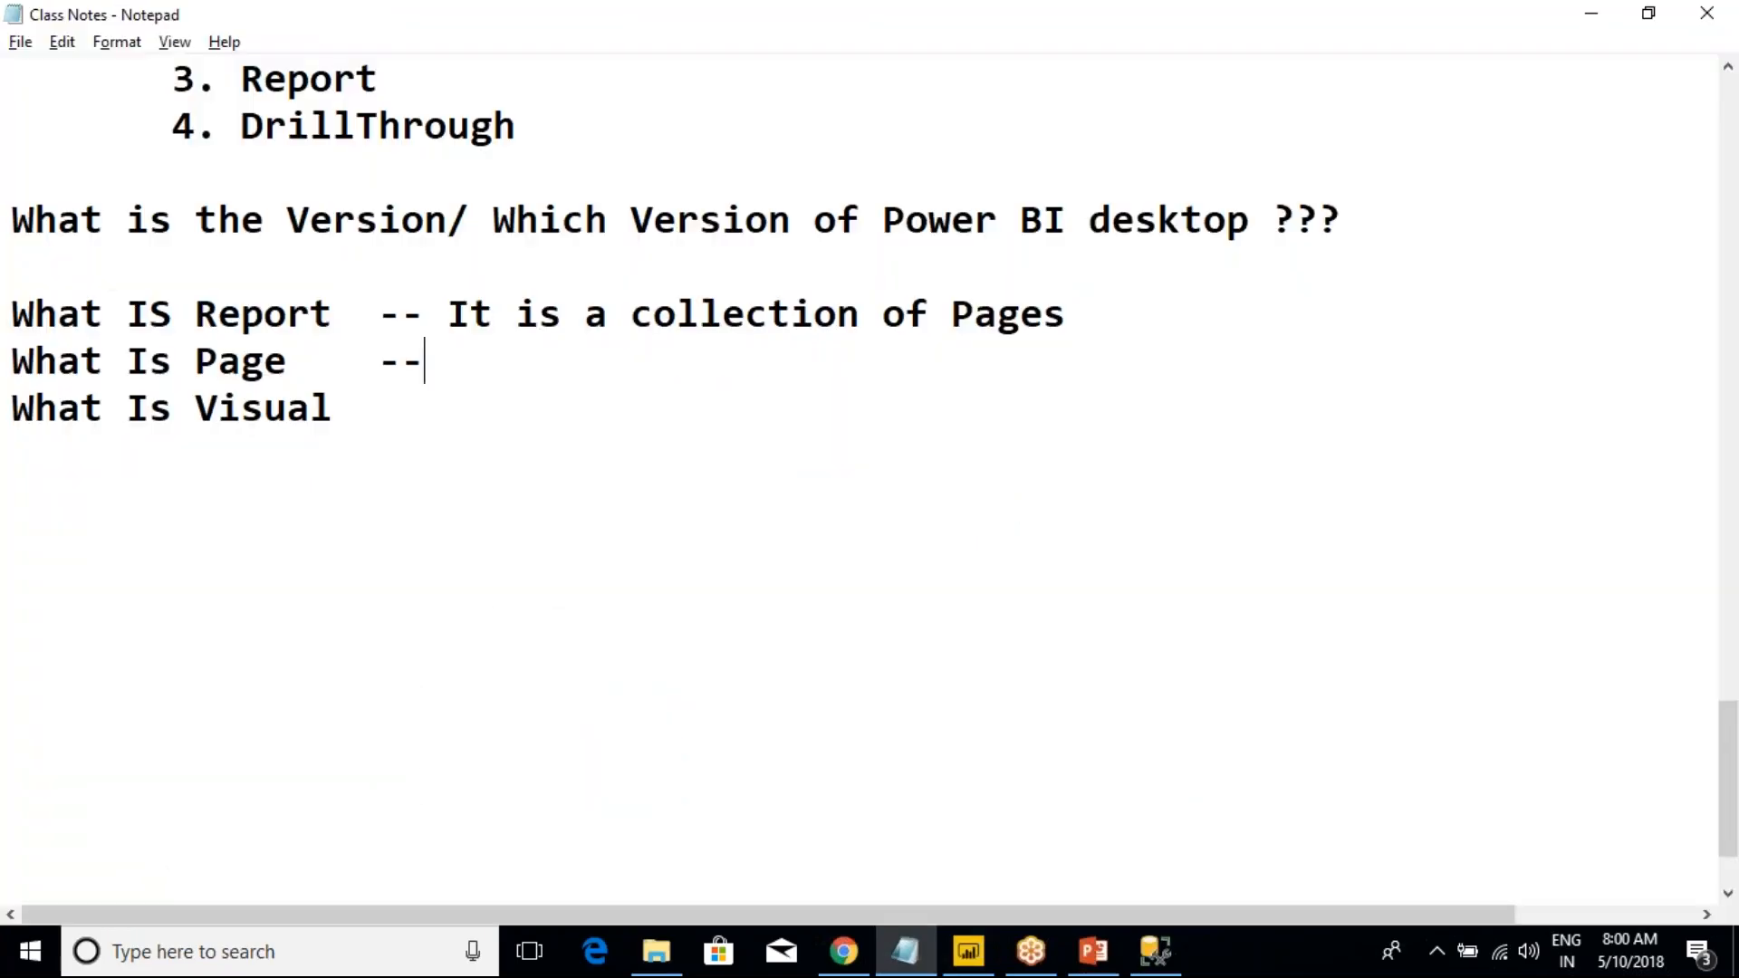
type(" Collect")
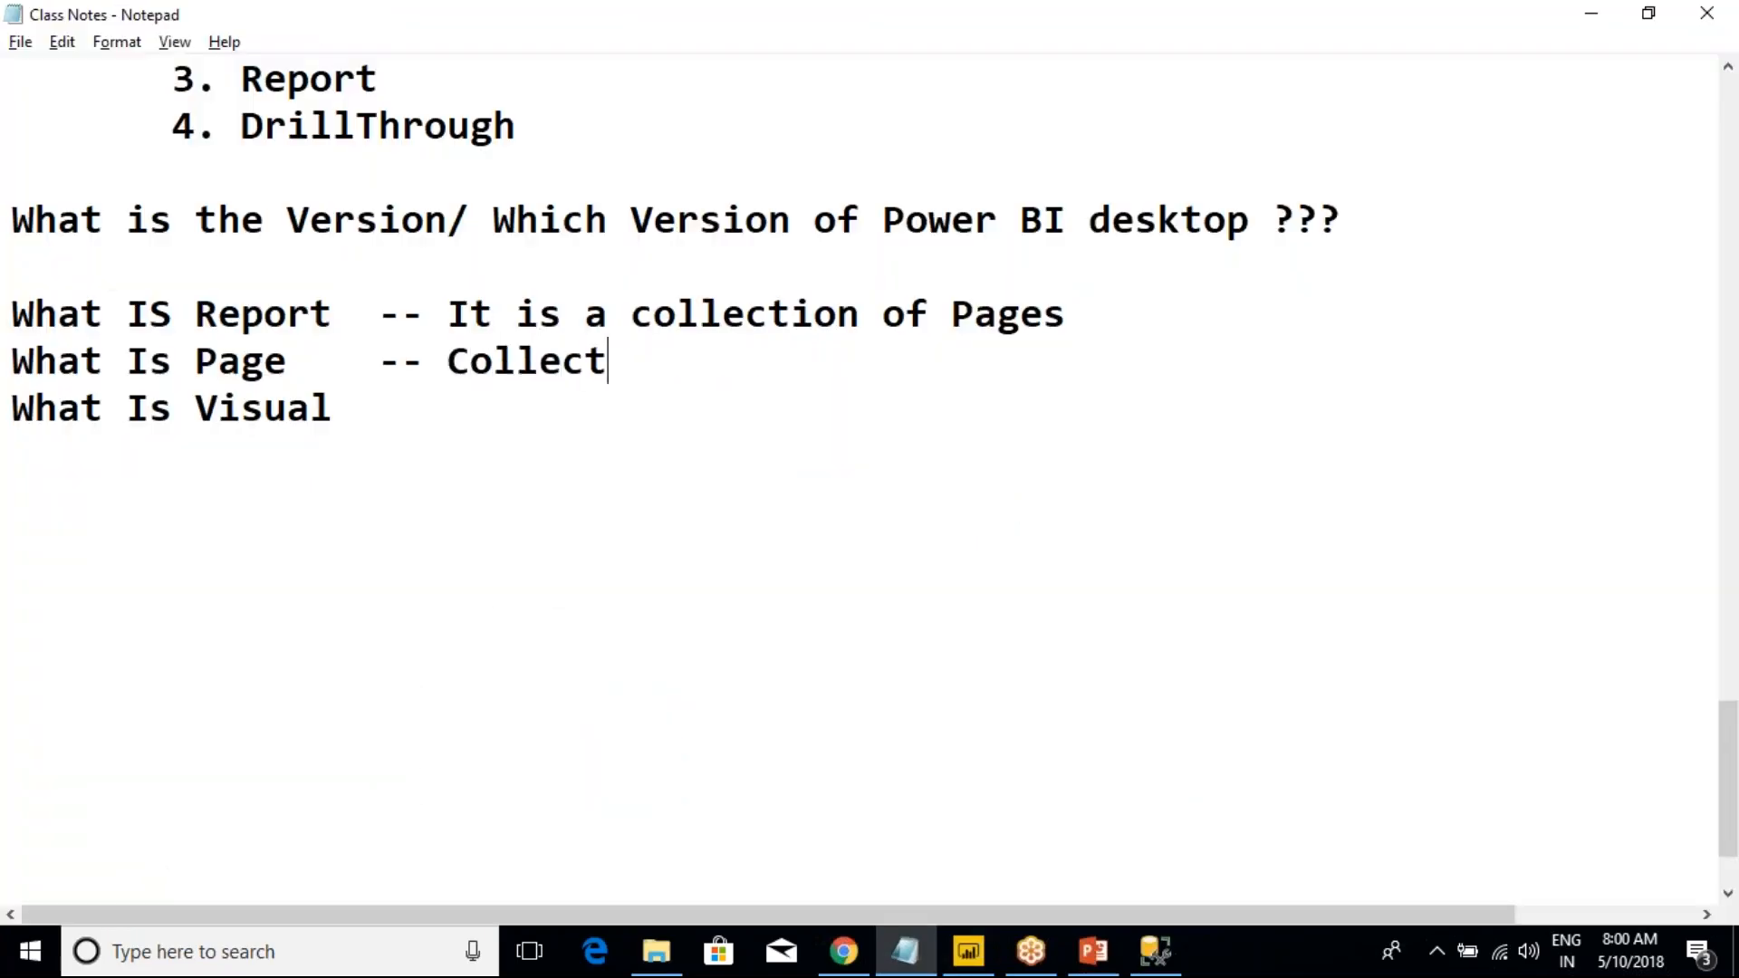
type("ion of Visuals What Is Visual  ")
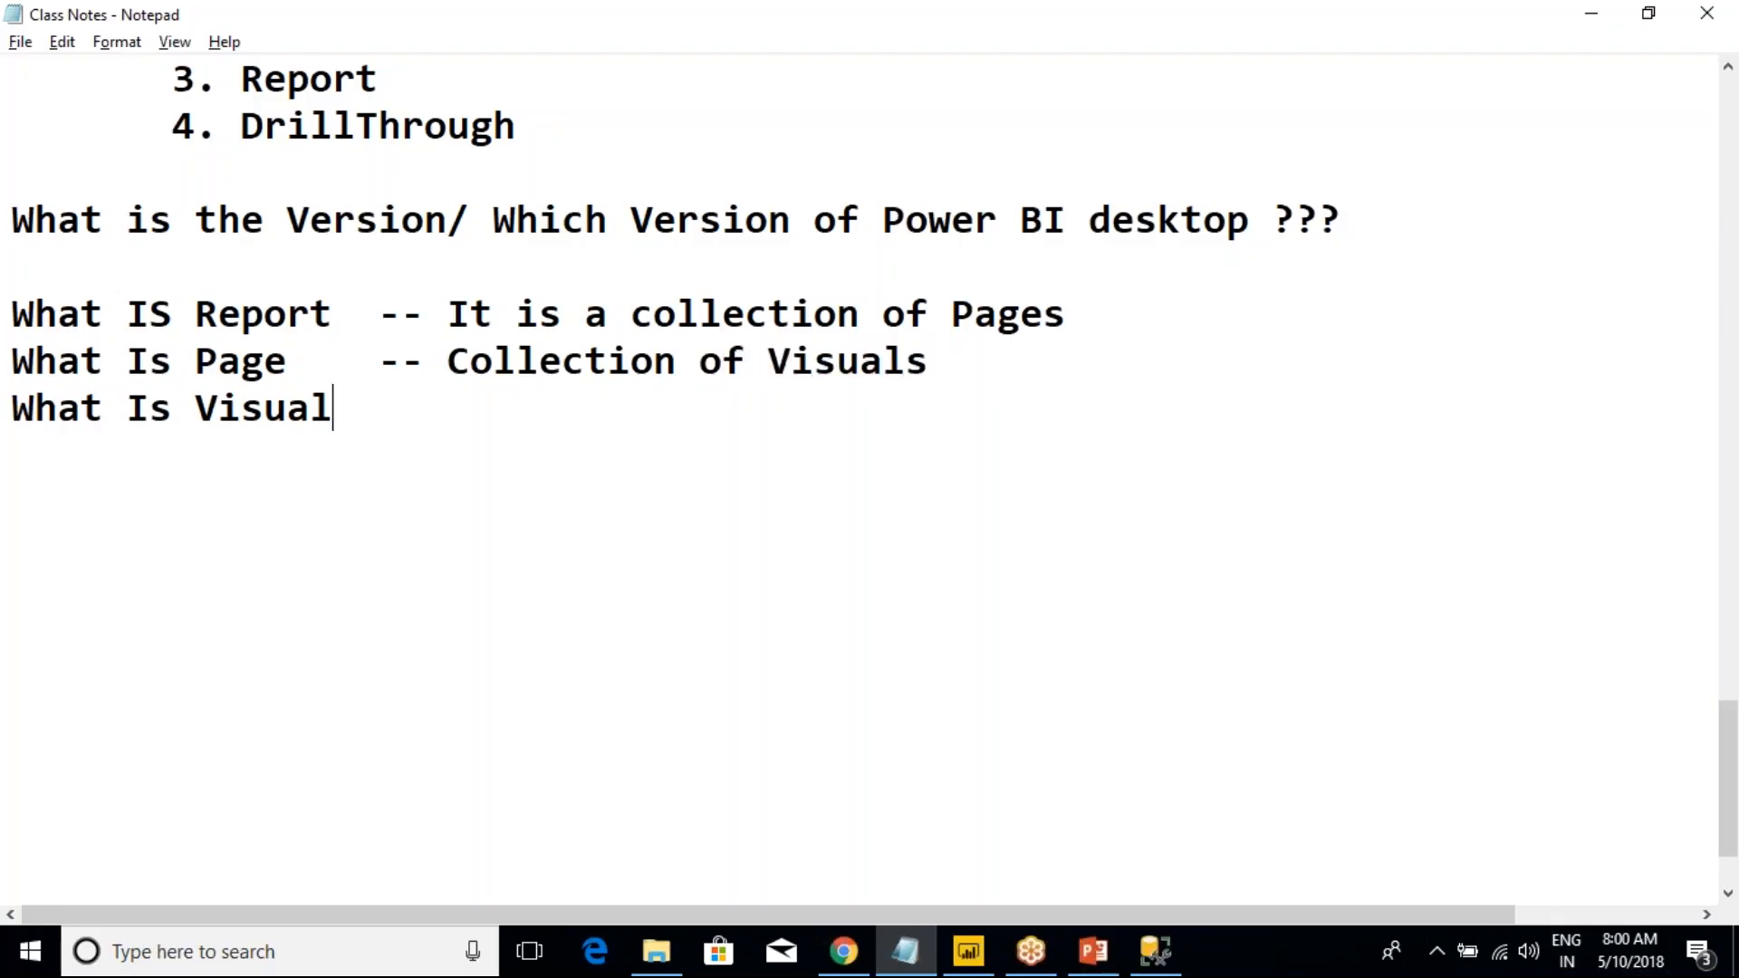
- Add the definition "-- Kind of diagramatic Presentation of Data" after "What Is Visual"
type("--")
type("Kind of")
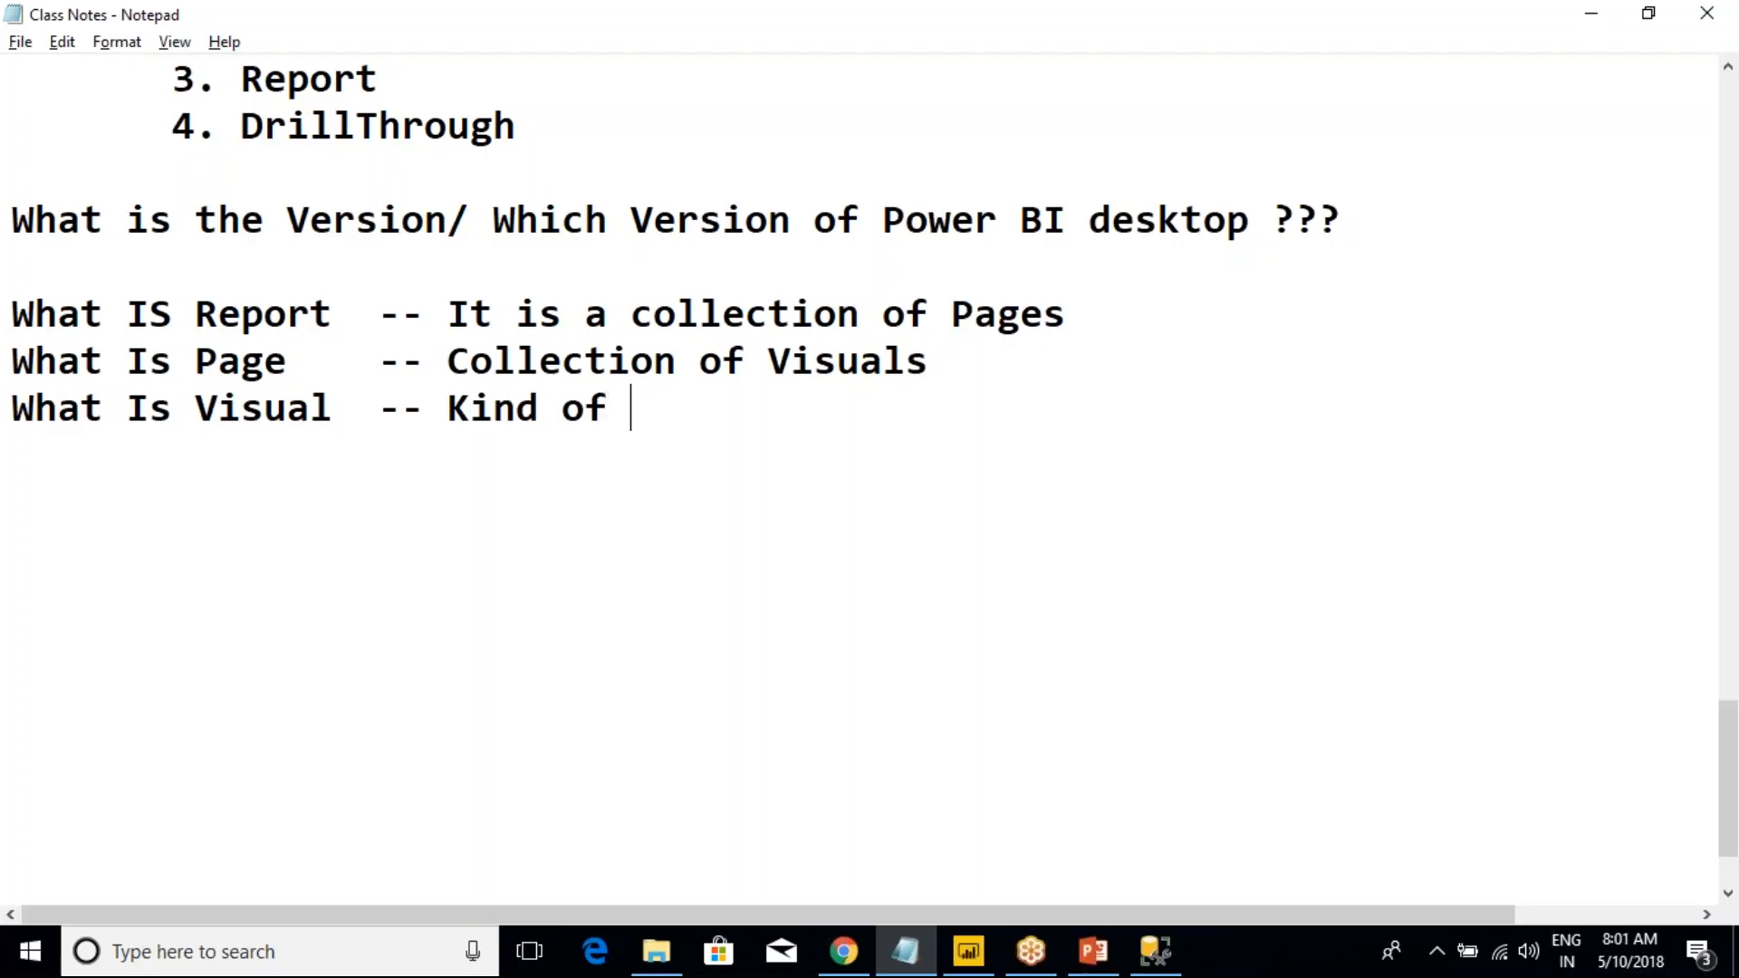
type("diagr")
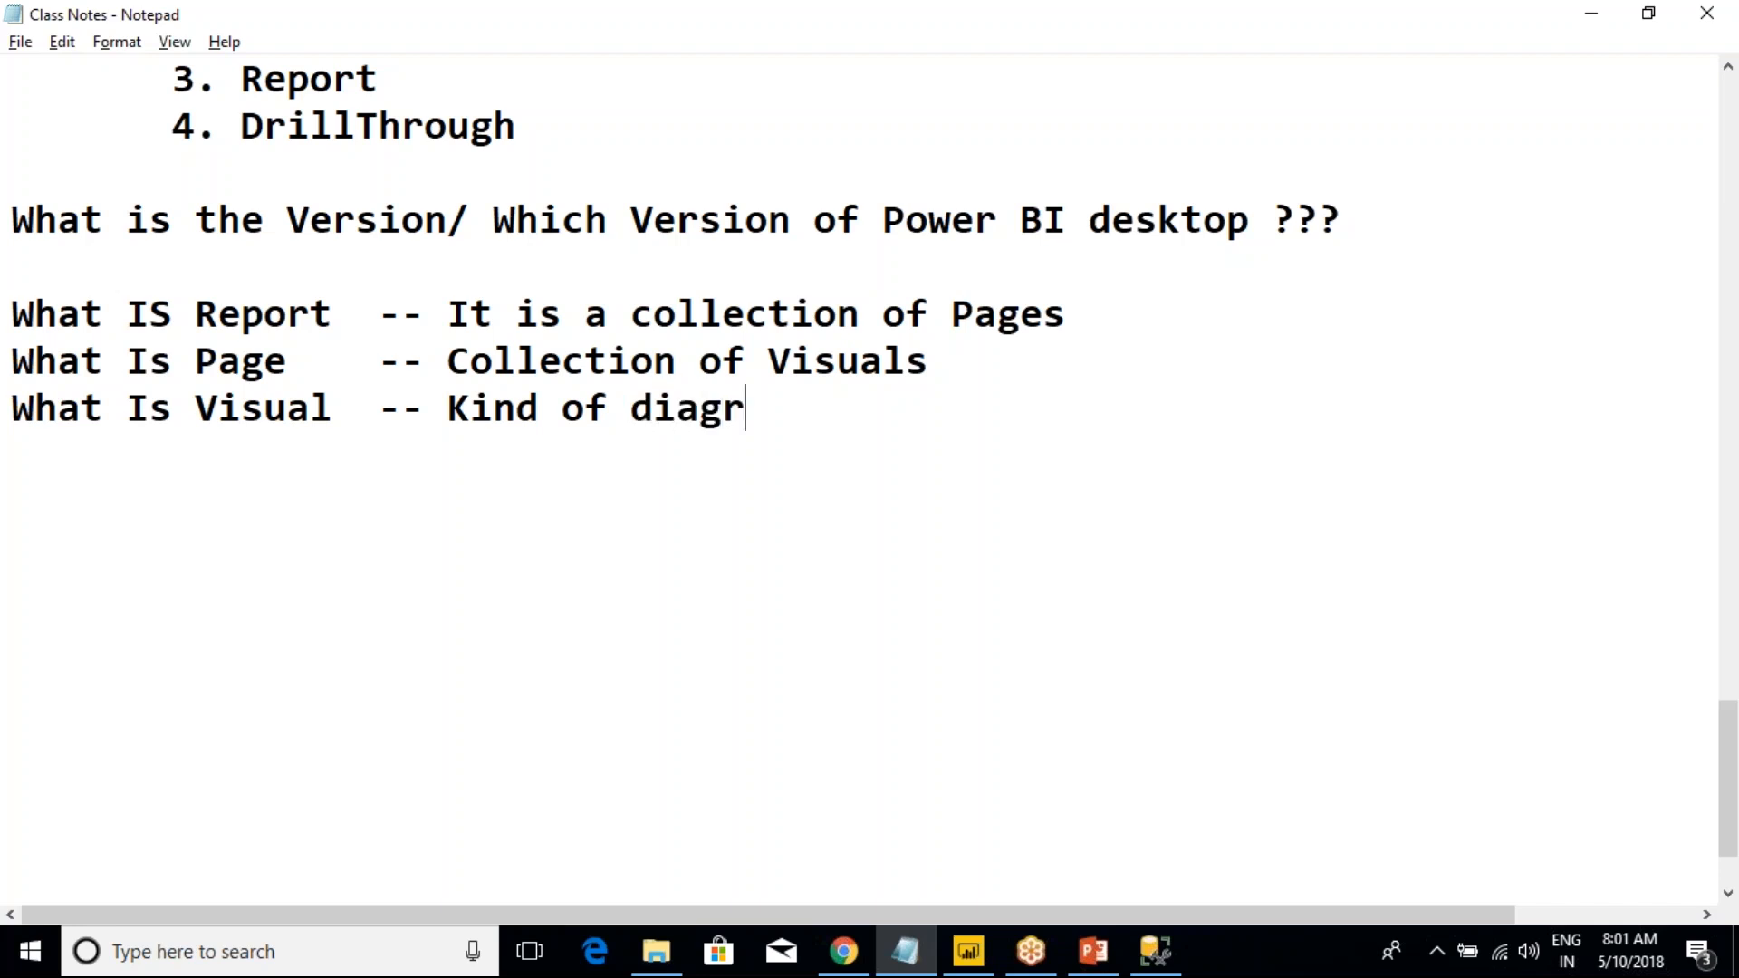
type("amatic Pr")
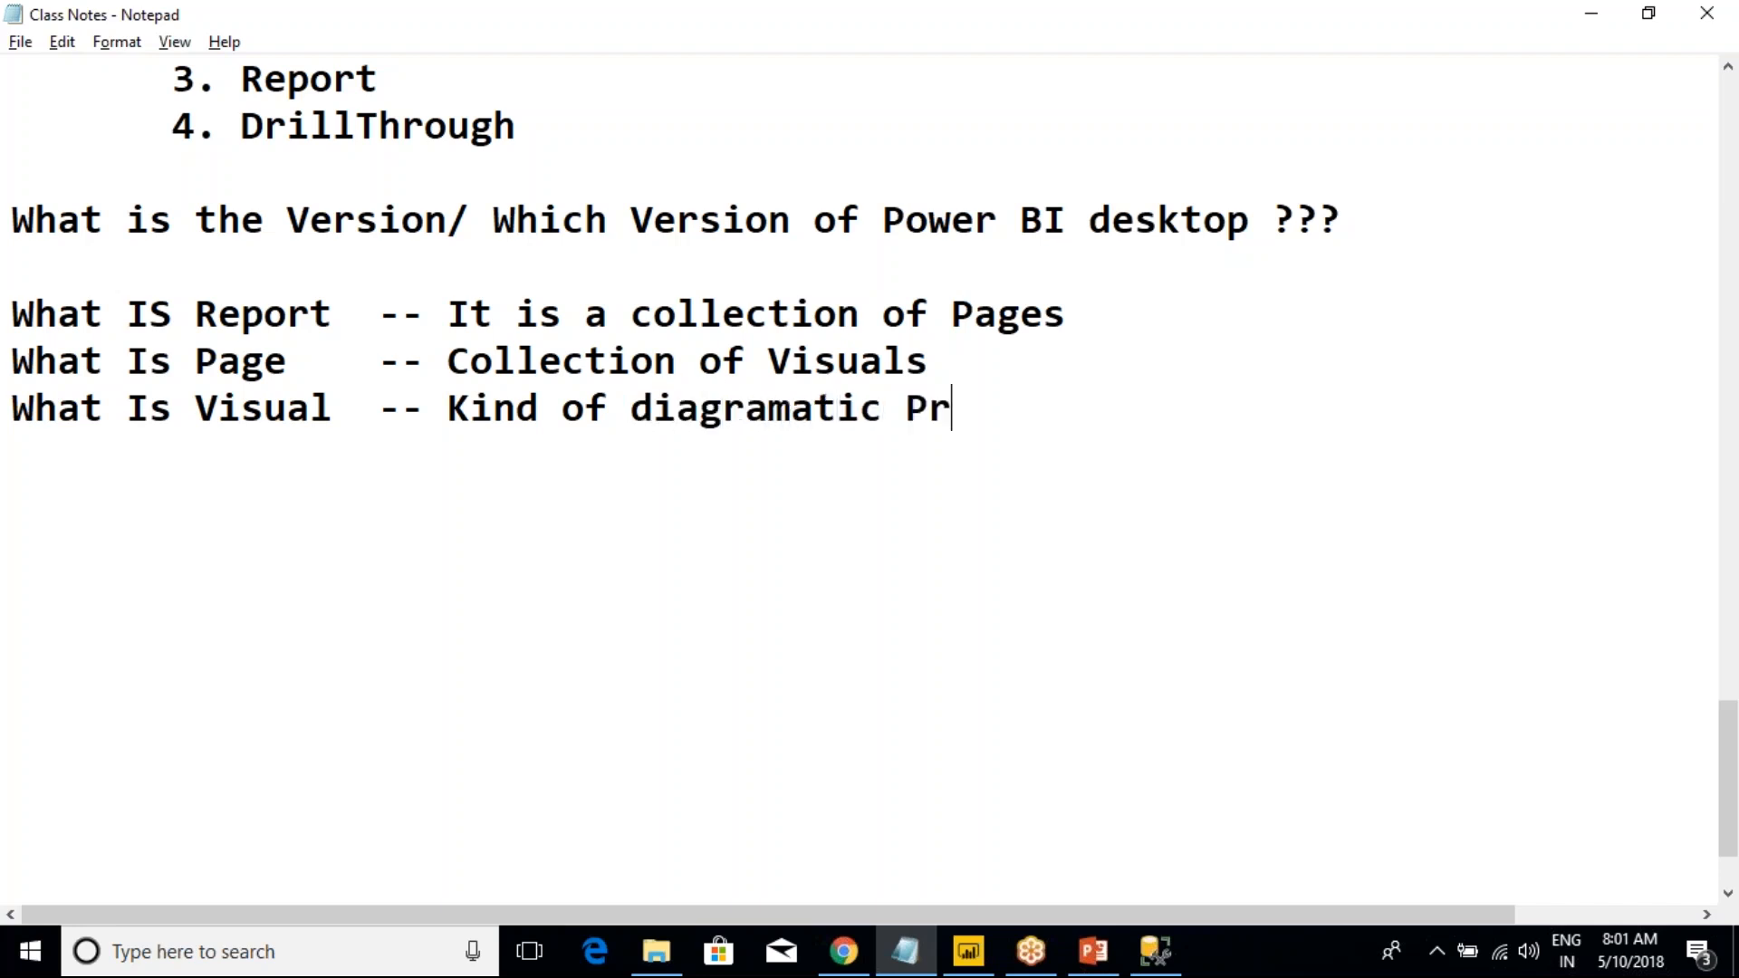
type("esentation of Data")
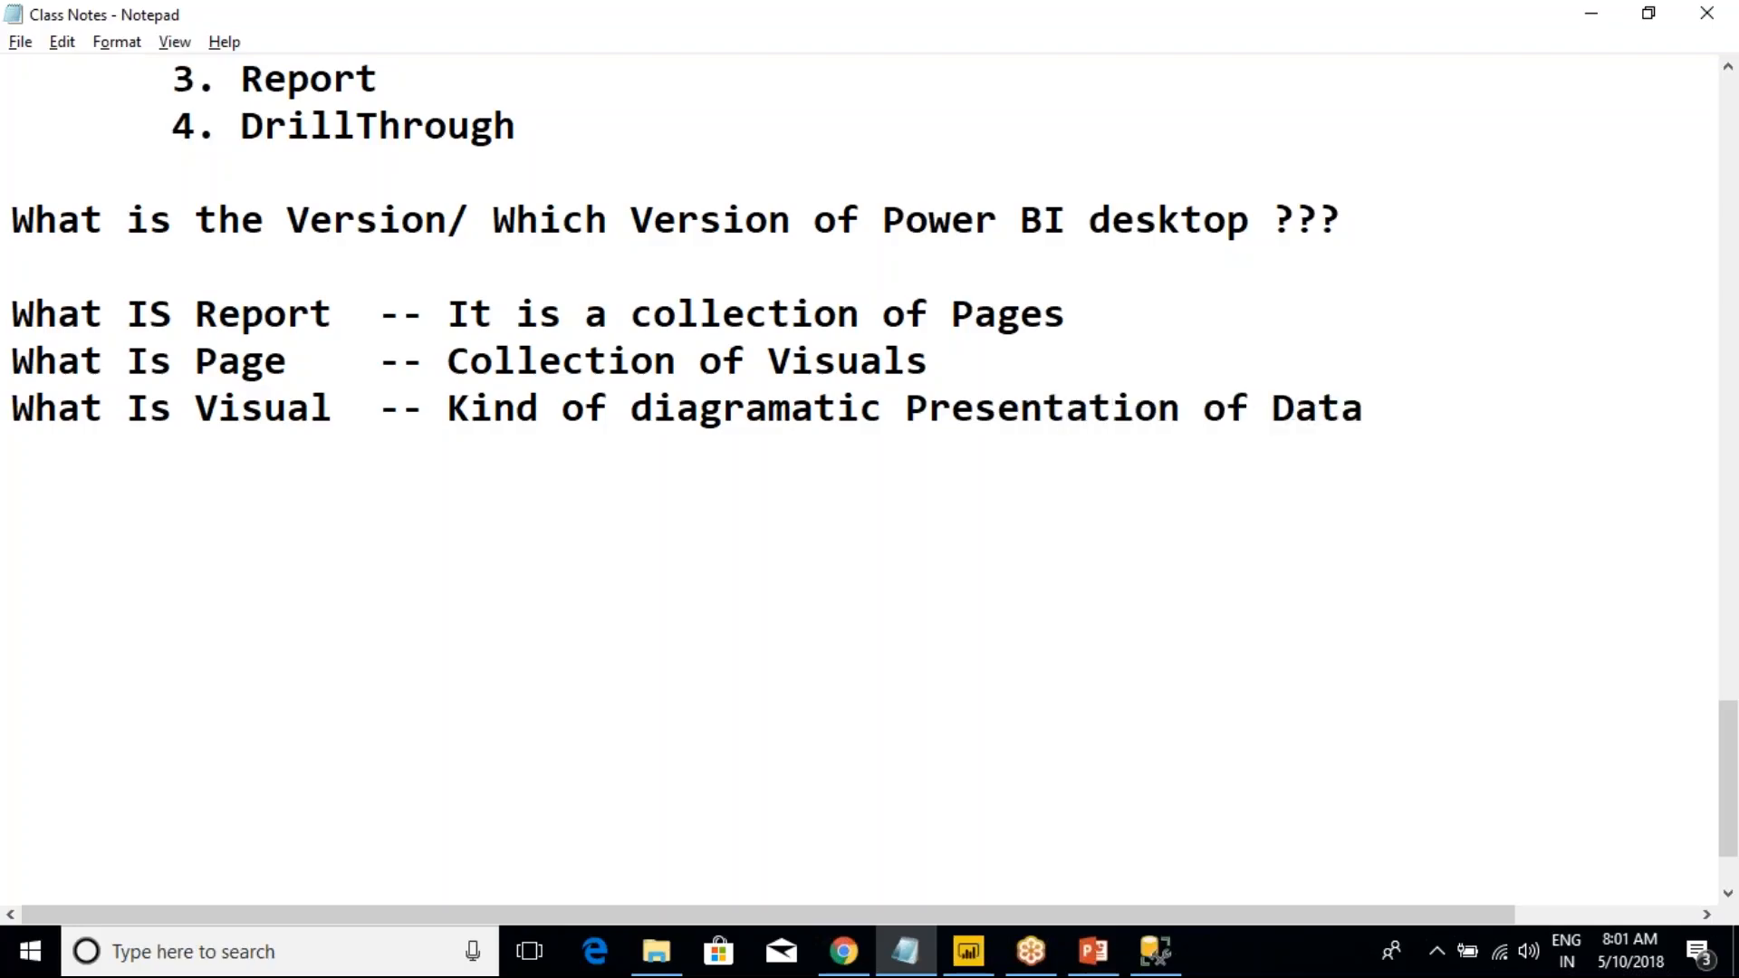
- Insert "Graphical/" before "diagramatic" in the visual definition and capitalize it as "Diagramatic"
left_click(633, 409)
type("/")
key("Down")
key("Return")
left_click(636, 407)
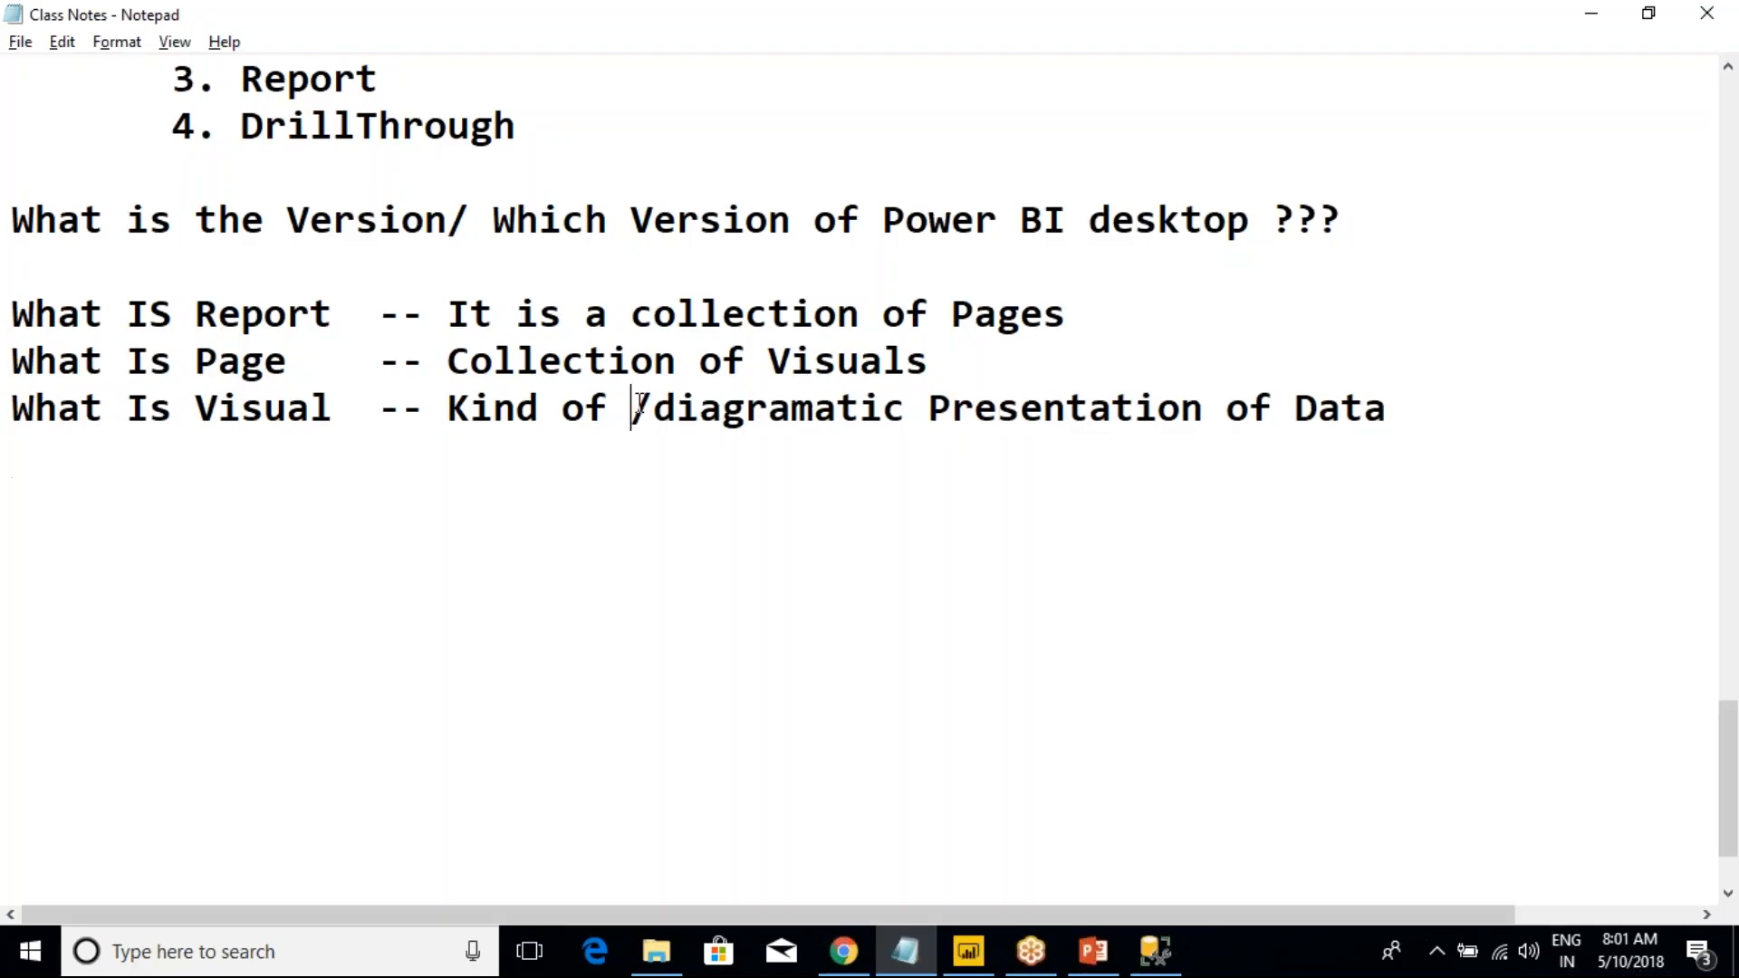
type("Graphical")
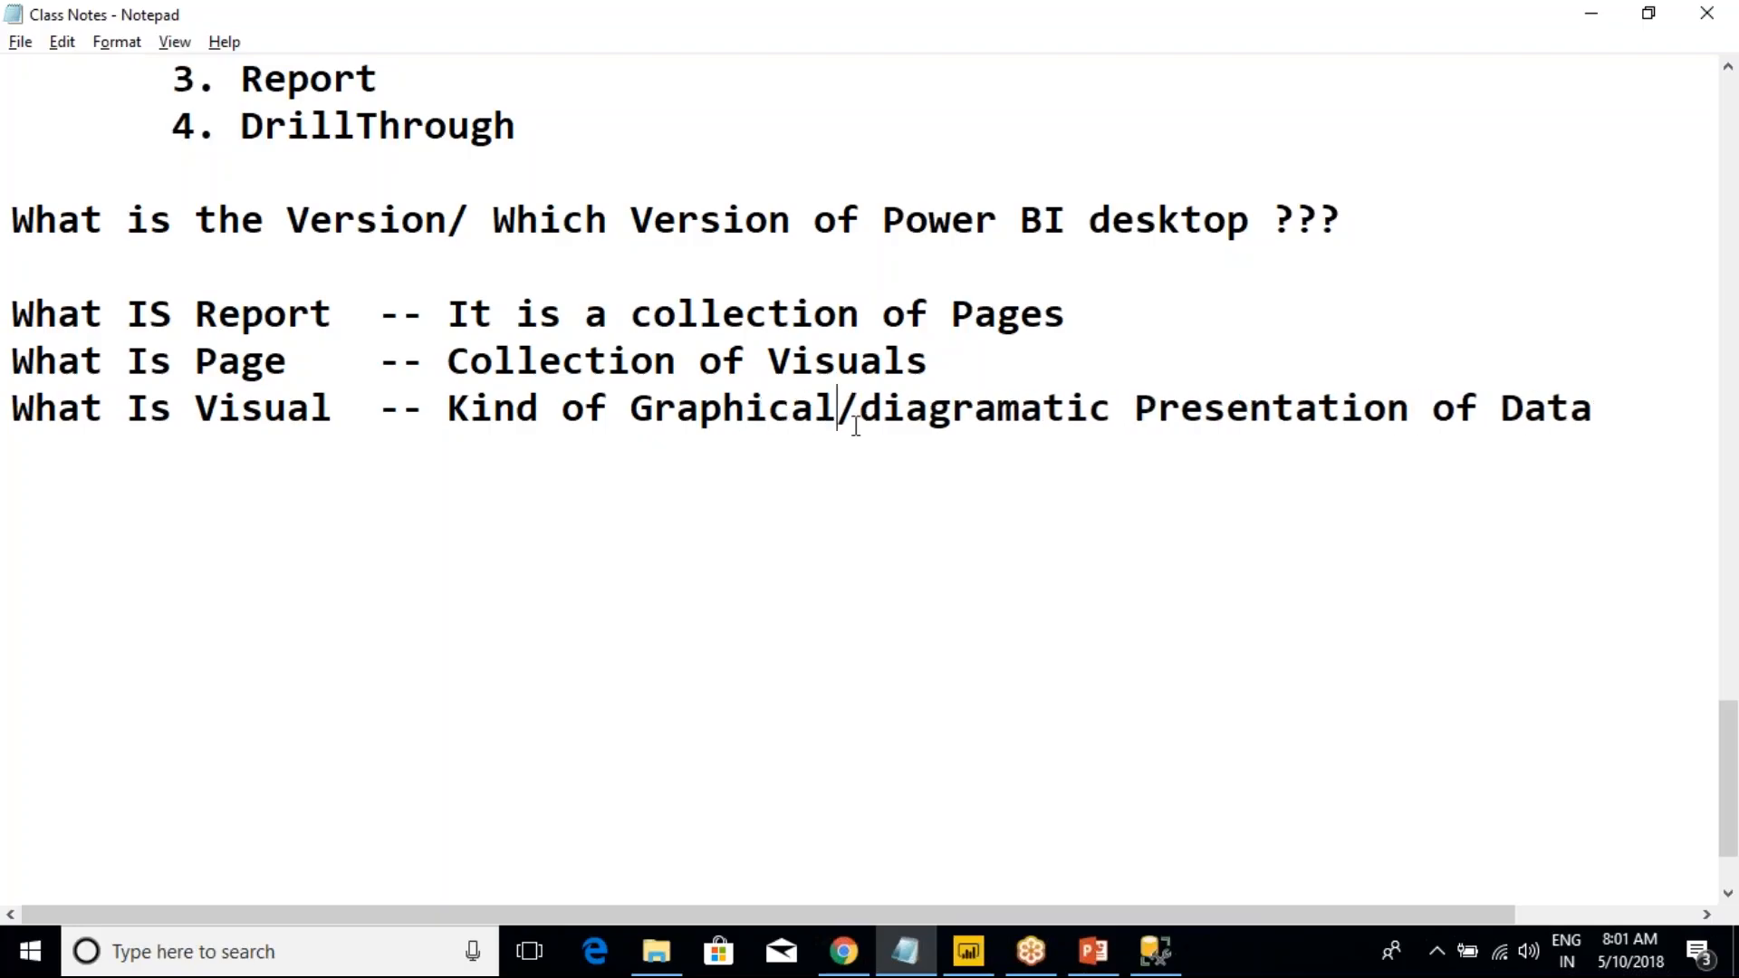
left_click(883, 413)
key("BackSpace")
type("D")
left_click(794, 413)
- Review the filter types in the notes, switch to Power BI Desktop and examine the column chart's formatting options
scroll(574, 416, "up", 14)
scroll(431, 408, "down", 9)
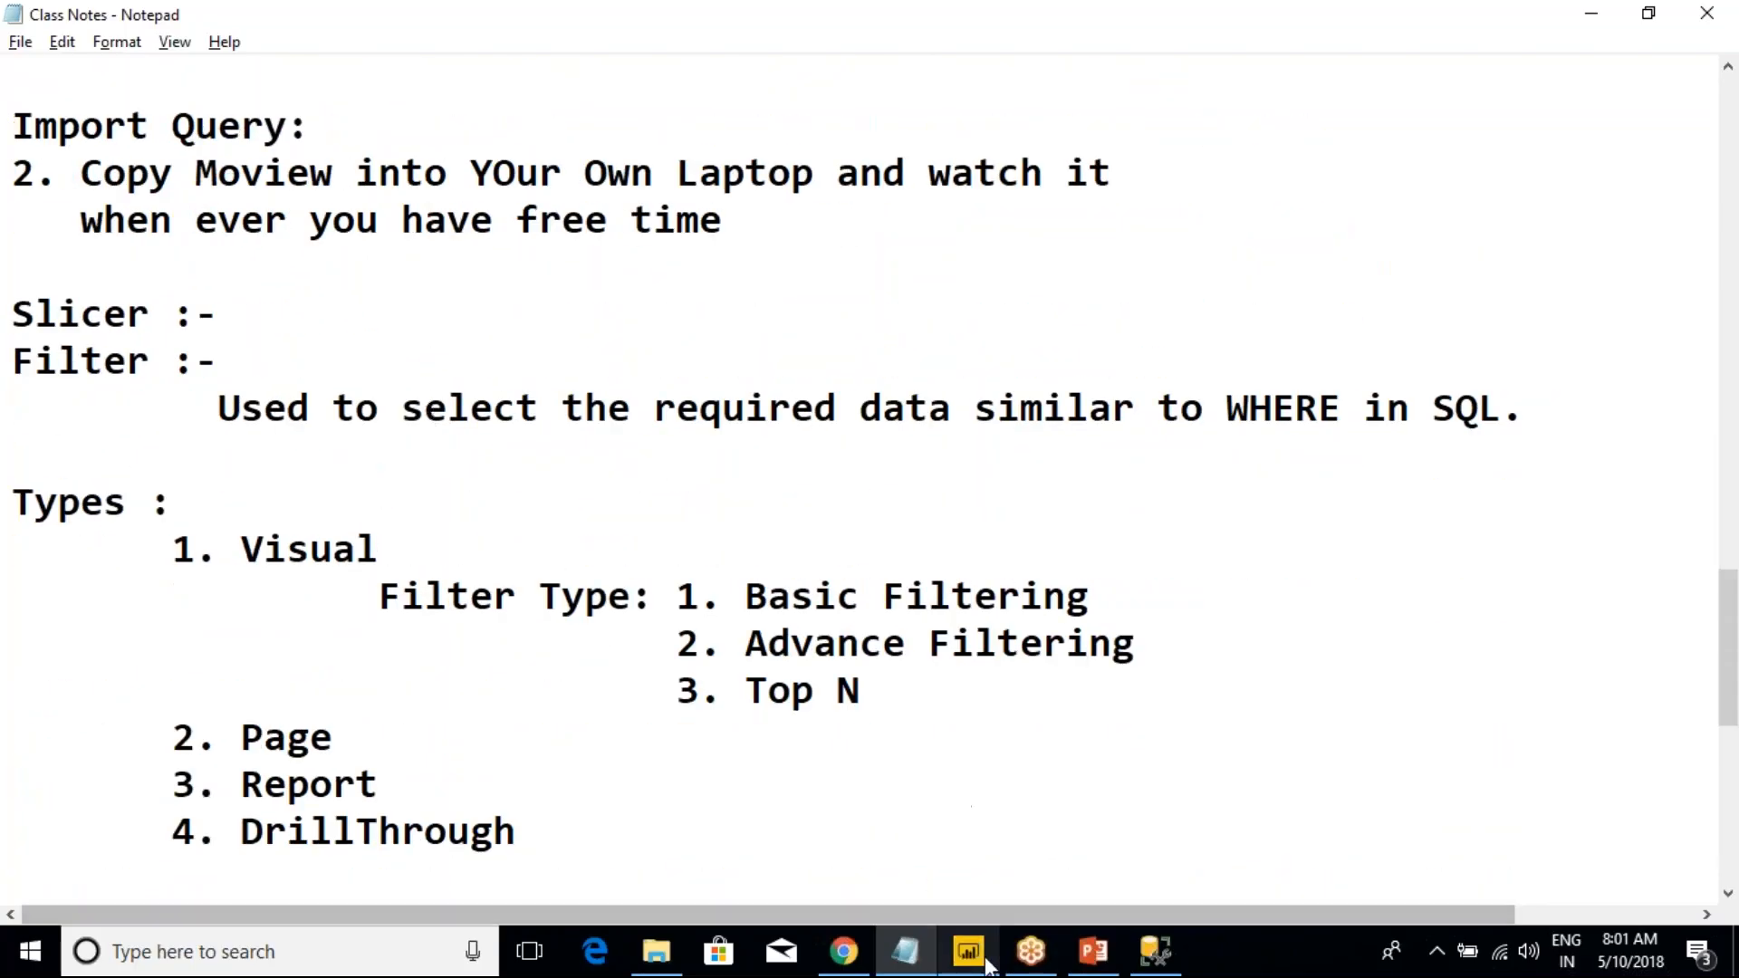
left_click(985, 932)
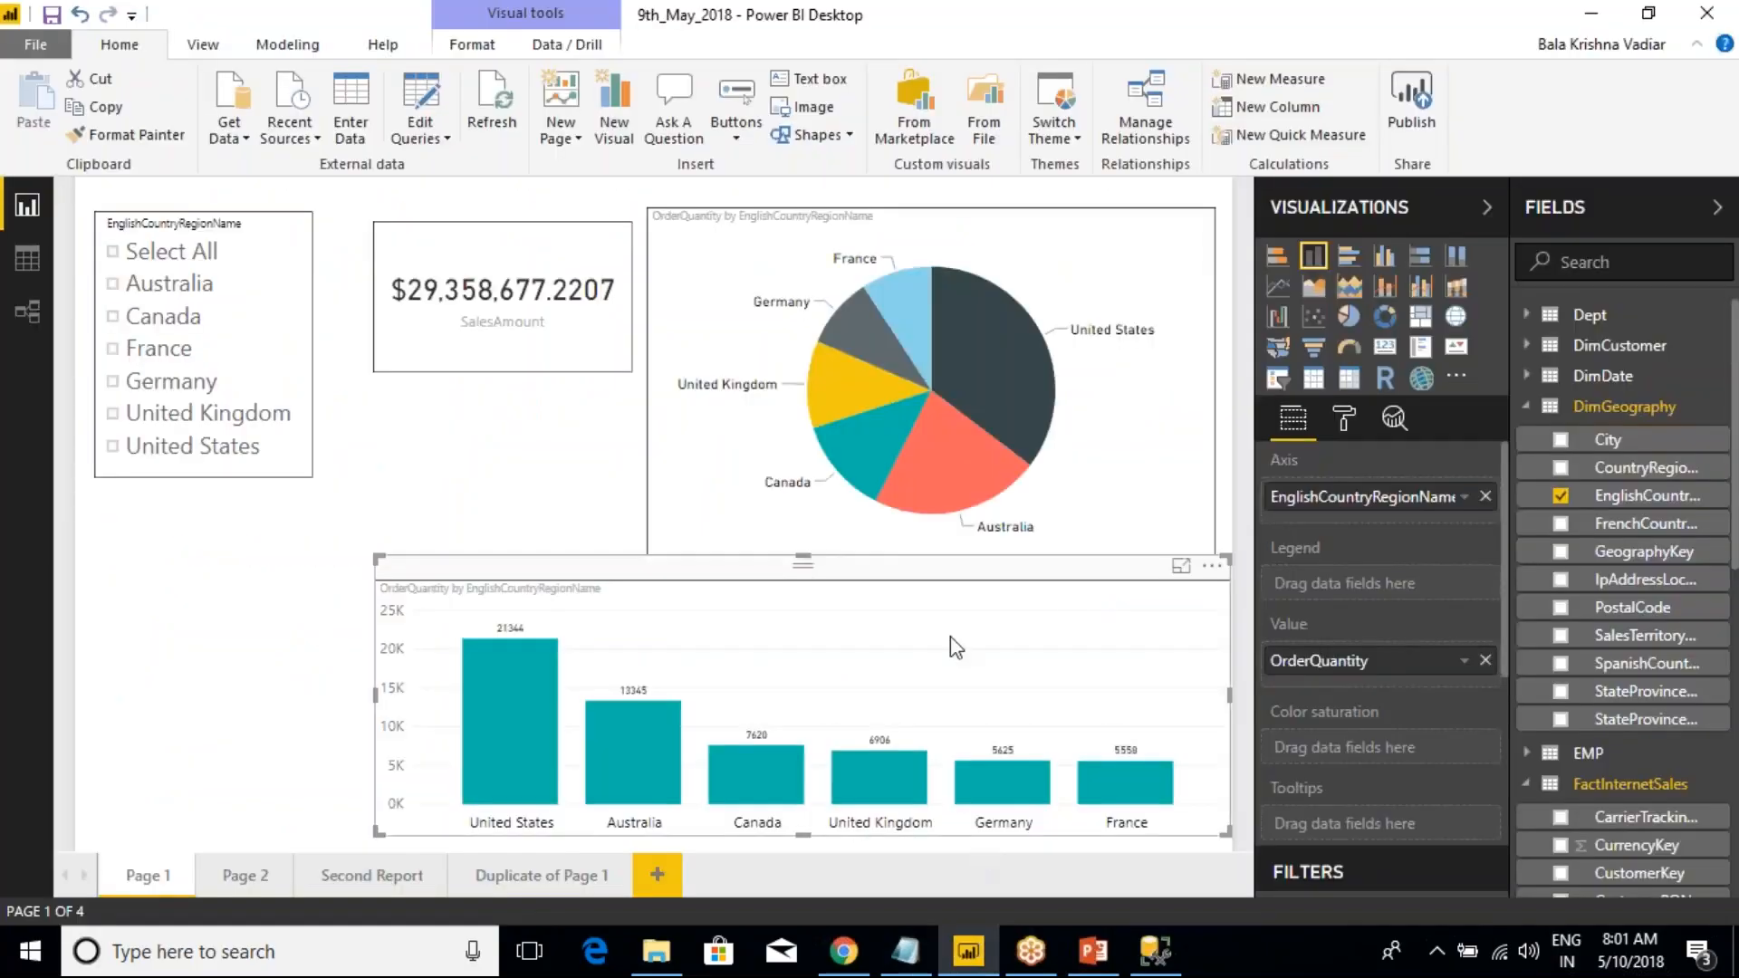
left_click(1344, 418)
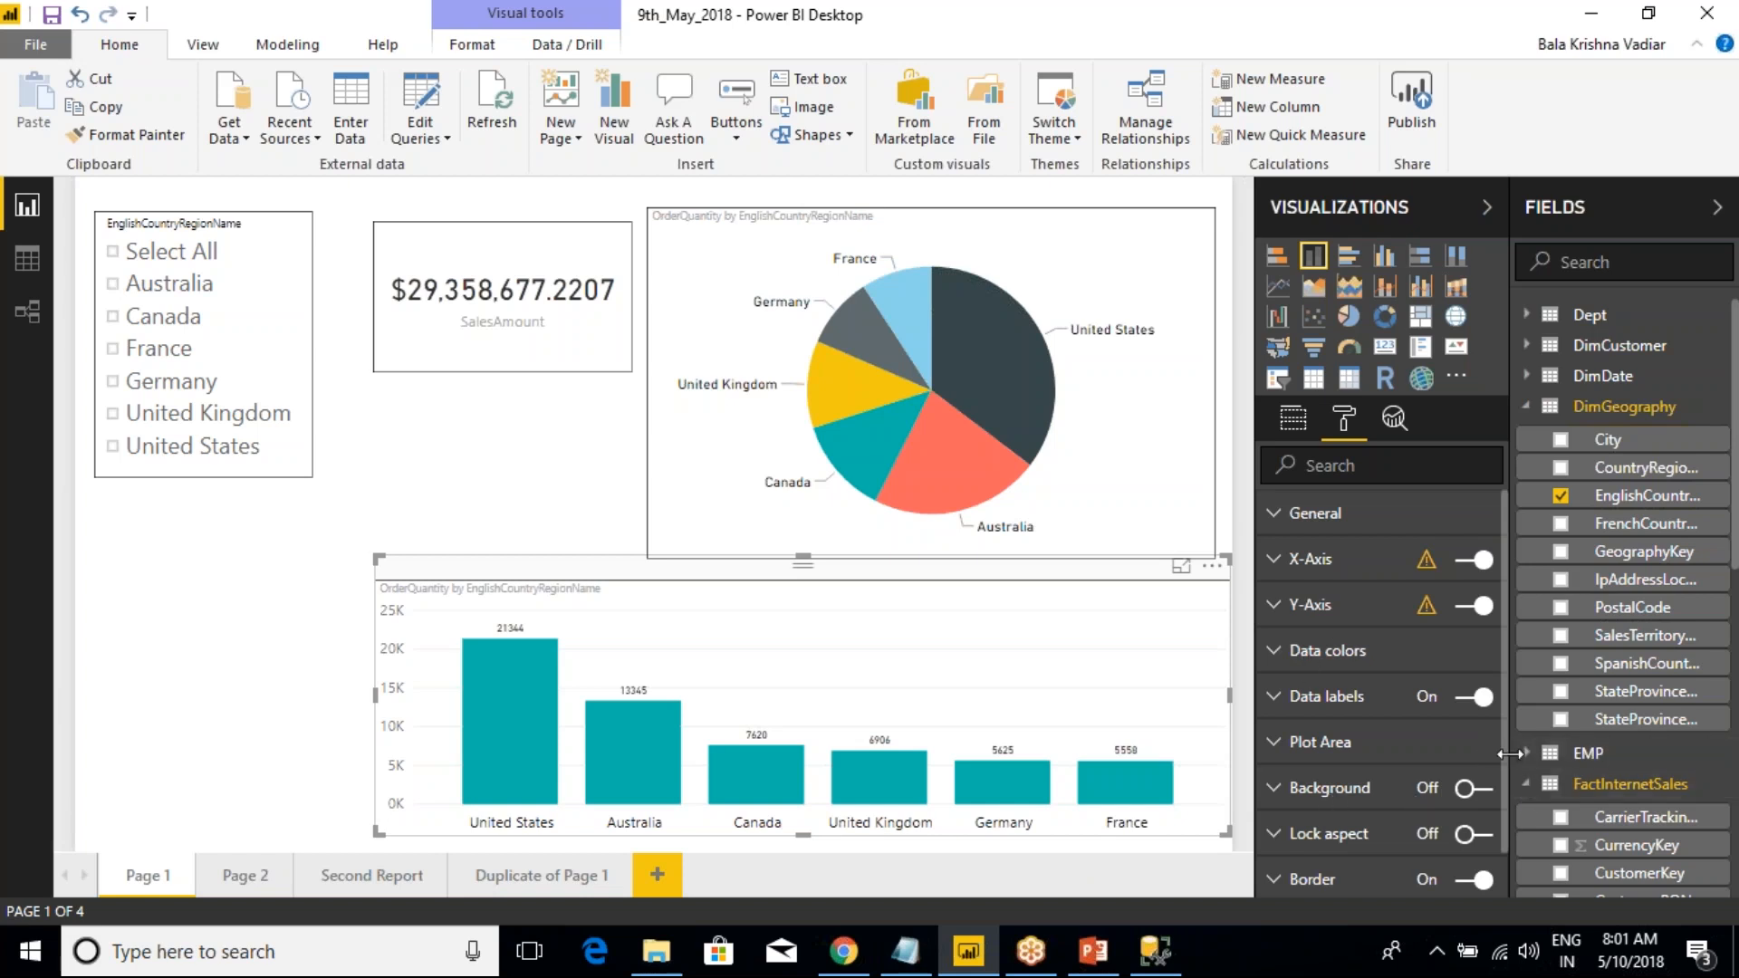
left_click_drag(1504, 755, 1503, 801)
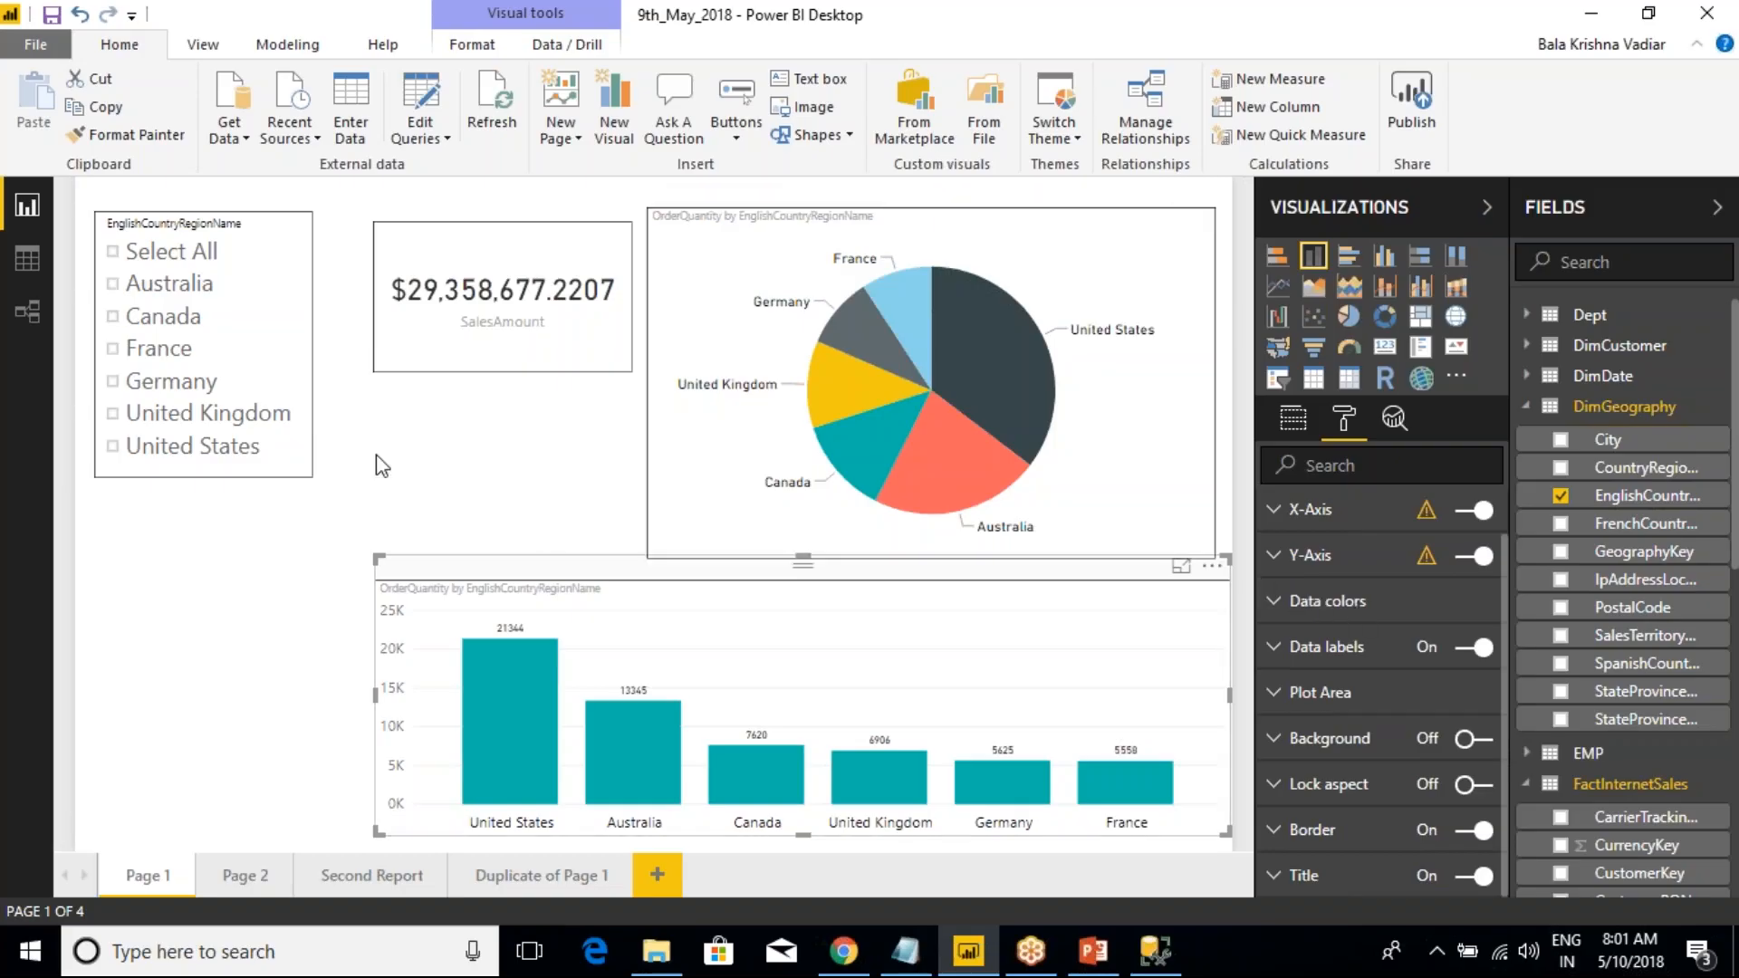
left_click(416, 430)
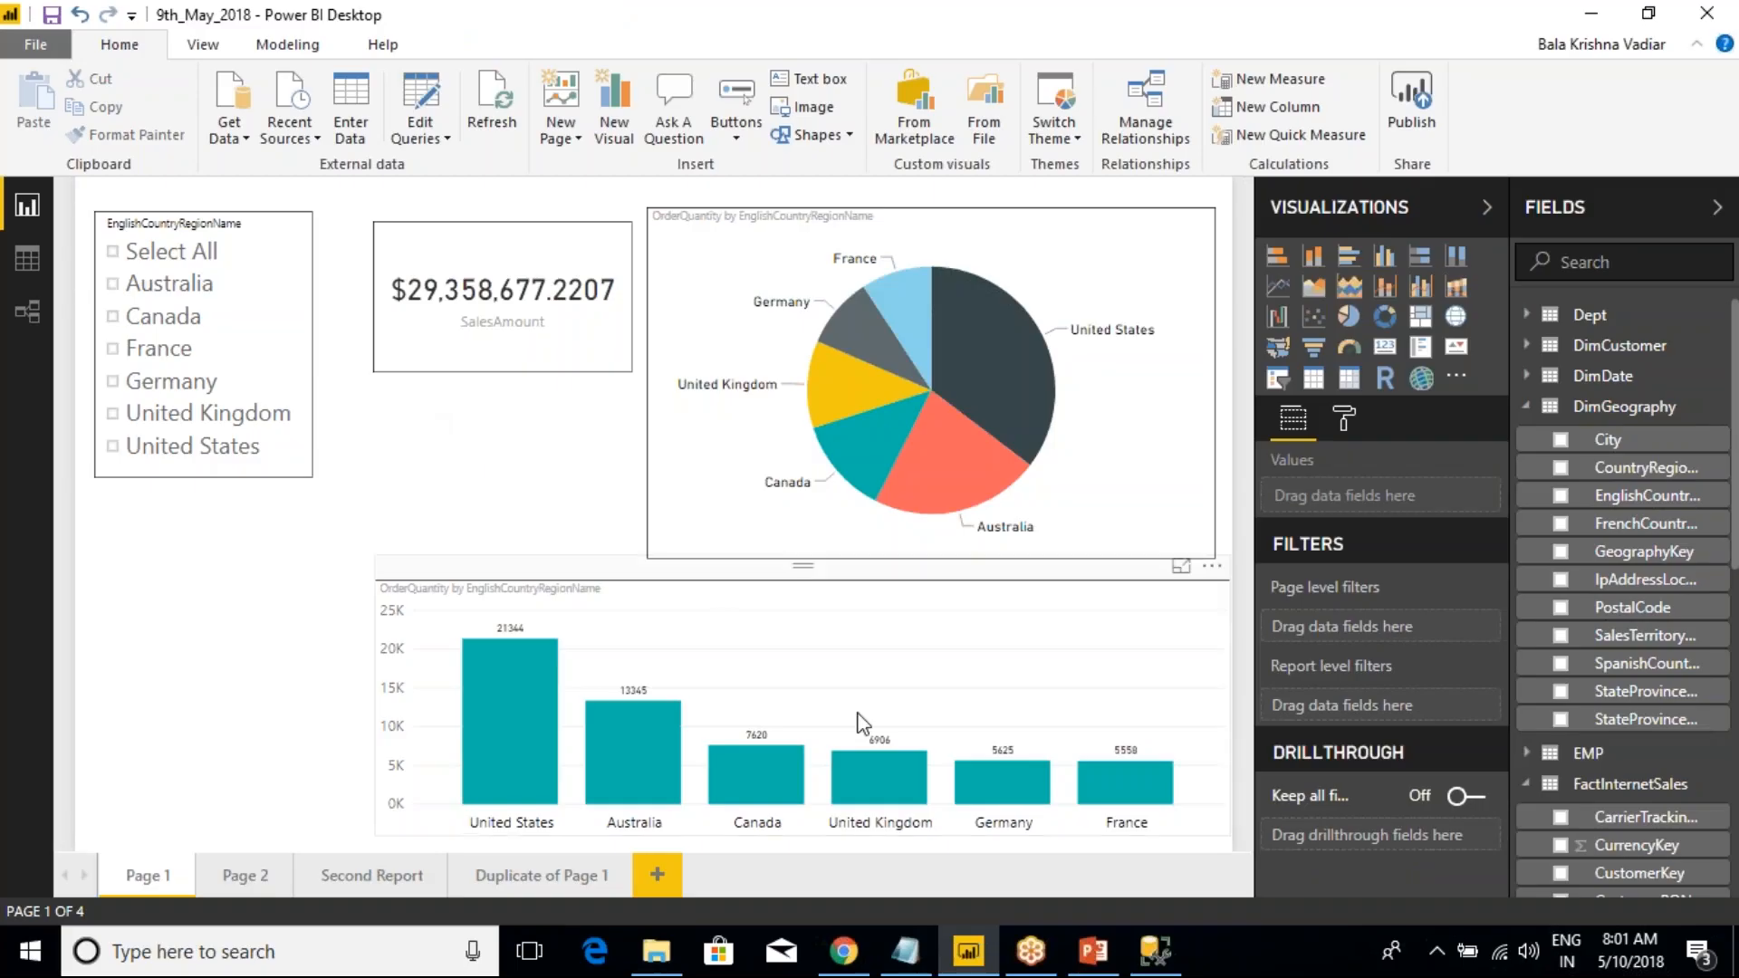
- Select the OrderQuantity pie chart on Page 1 and examine its visual-level filters
left_click(1031, 904)
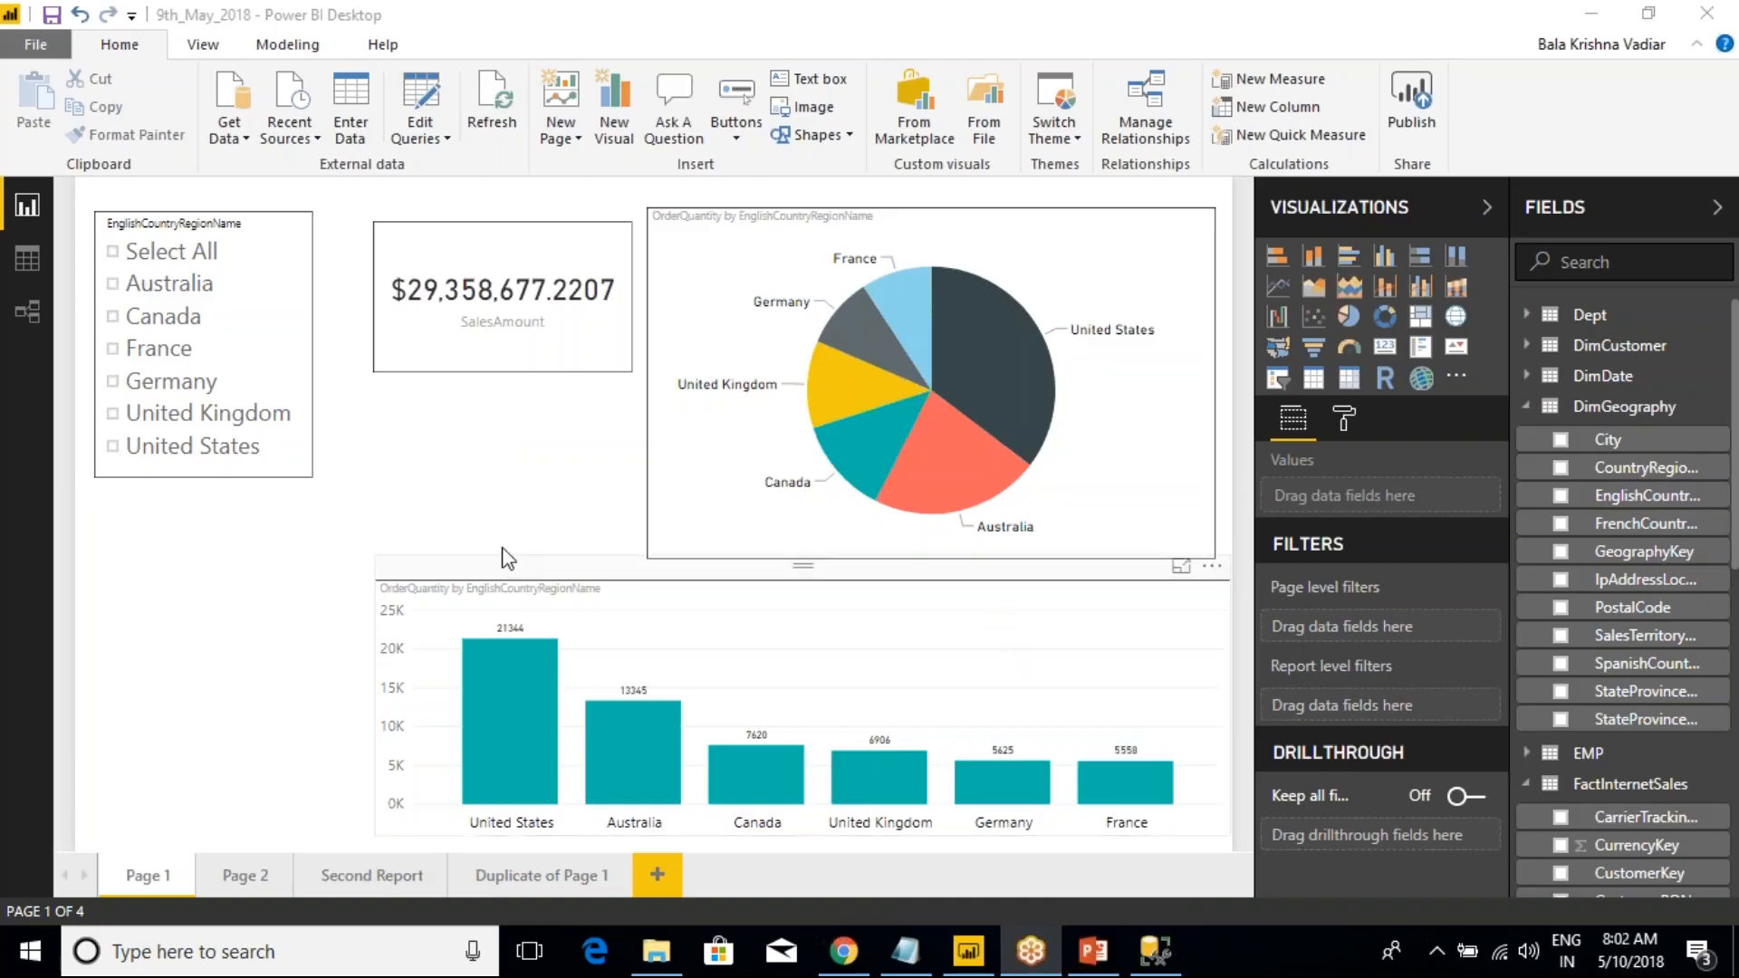
left_click(731, 211)
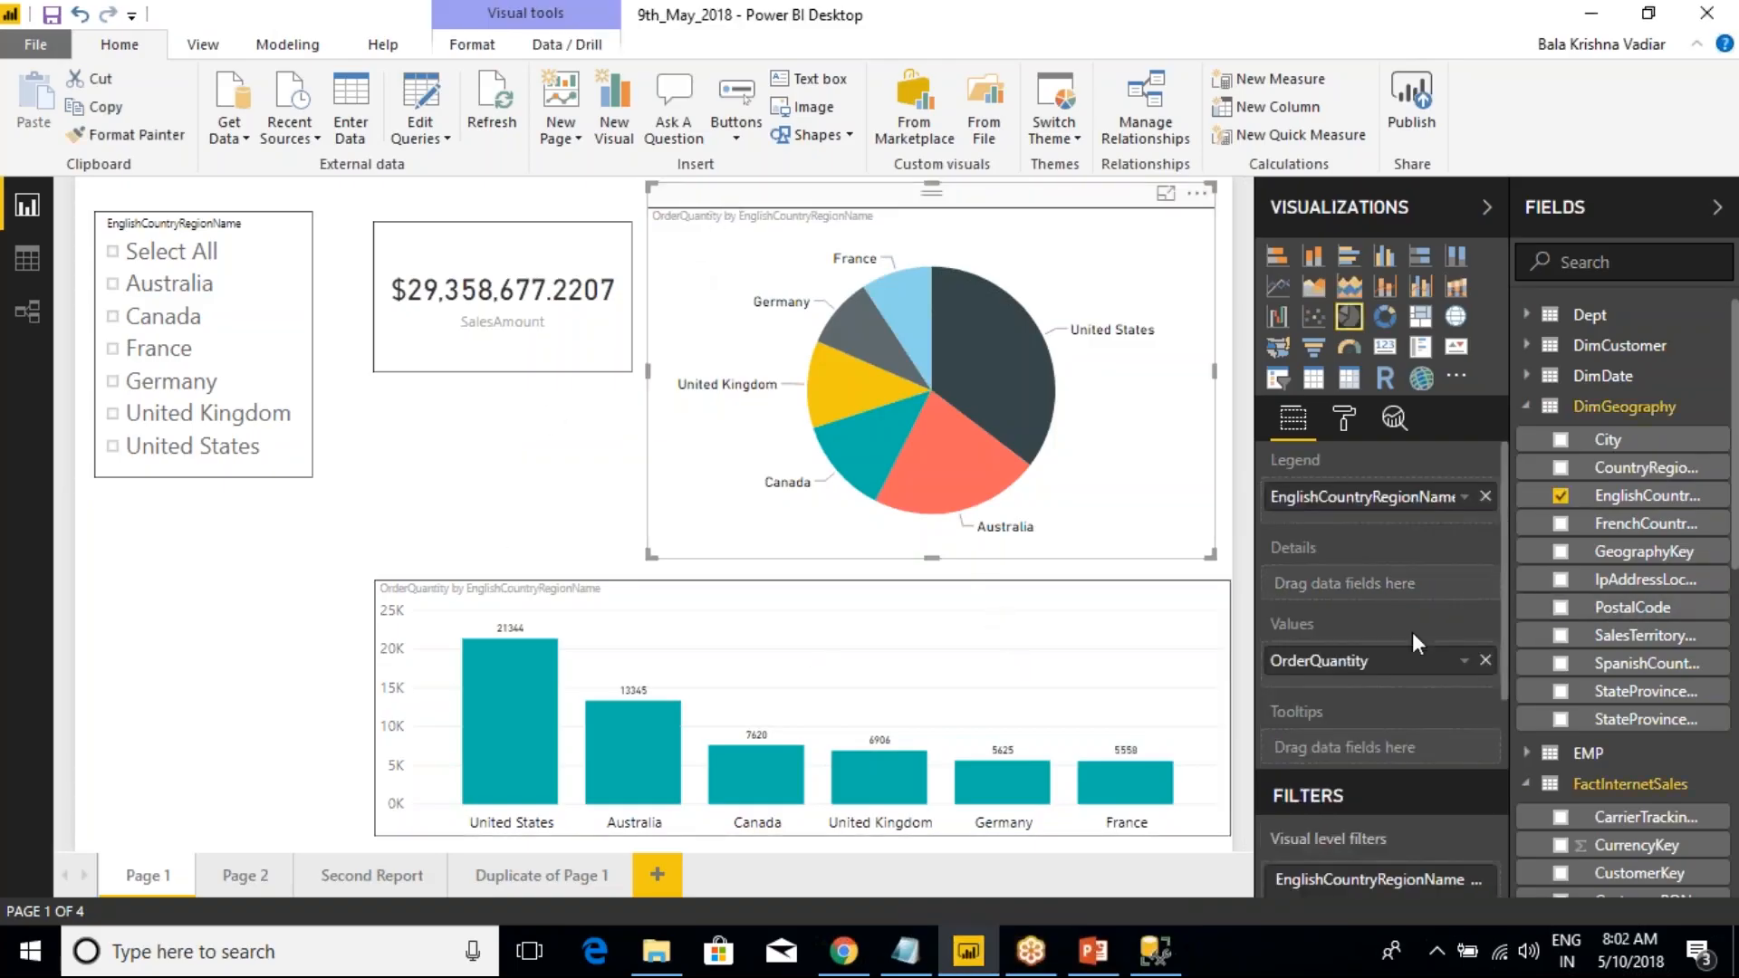
scroll(1399, 676, "down", 5)
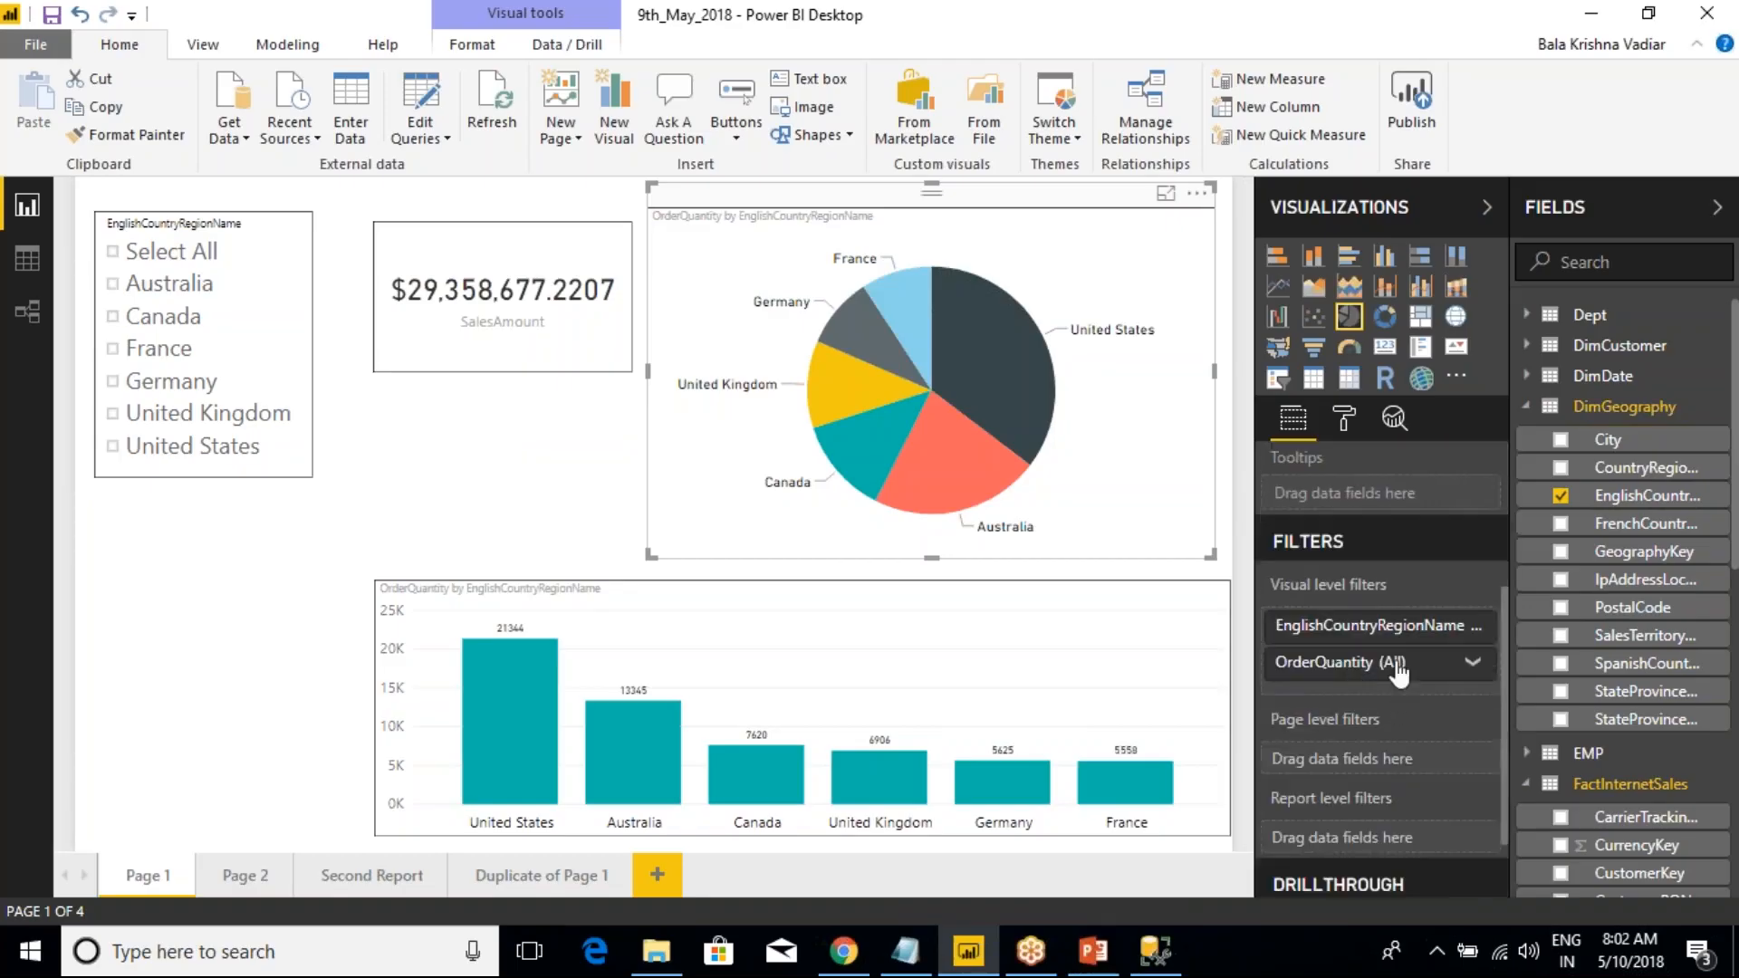
- Add EnglishCountryRegionName as a page-level filter on Page 1 and restrict it to Canada
left_click(258, 724)
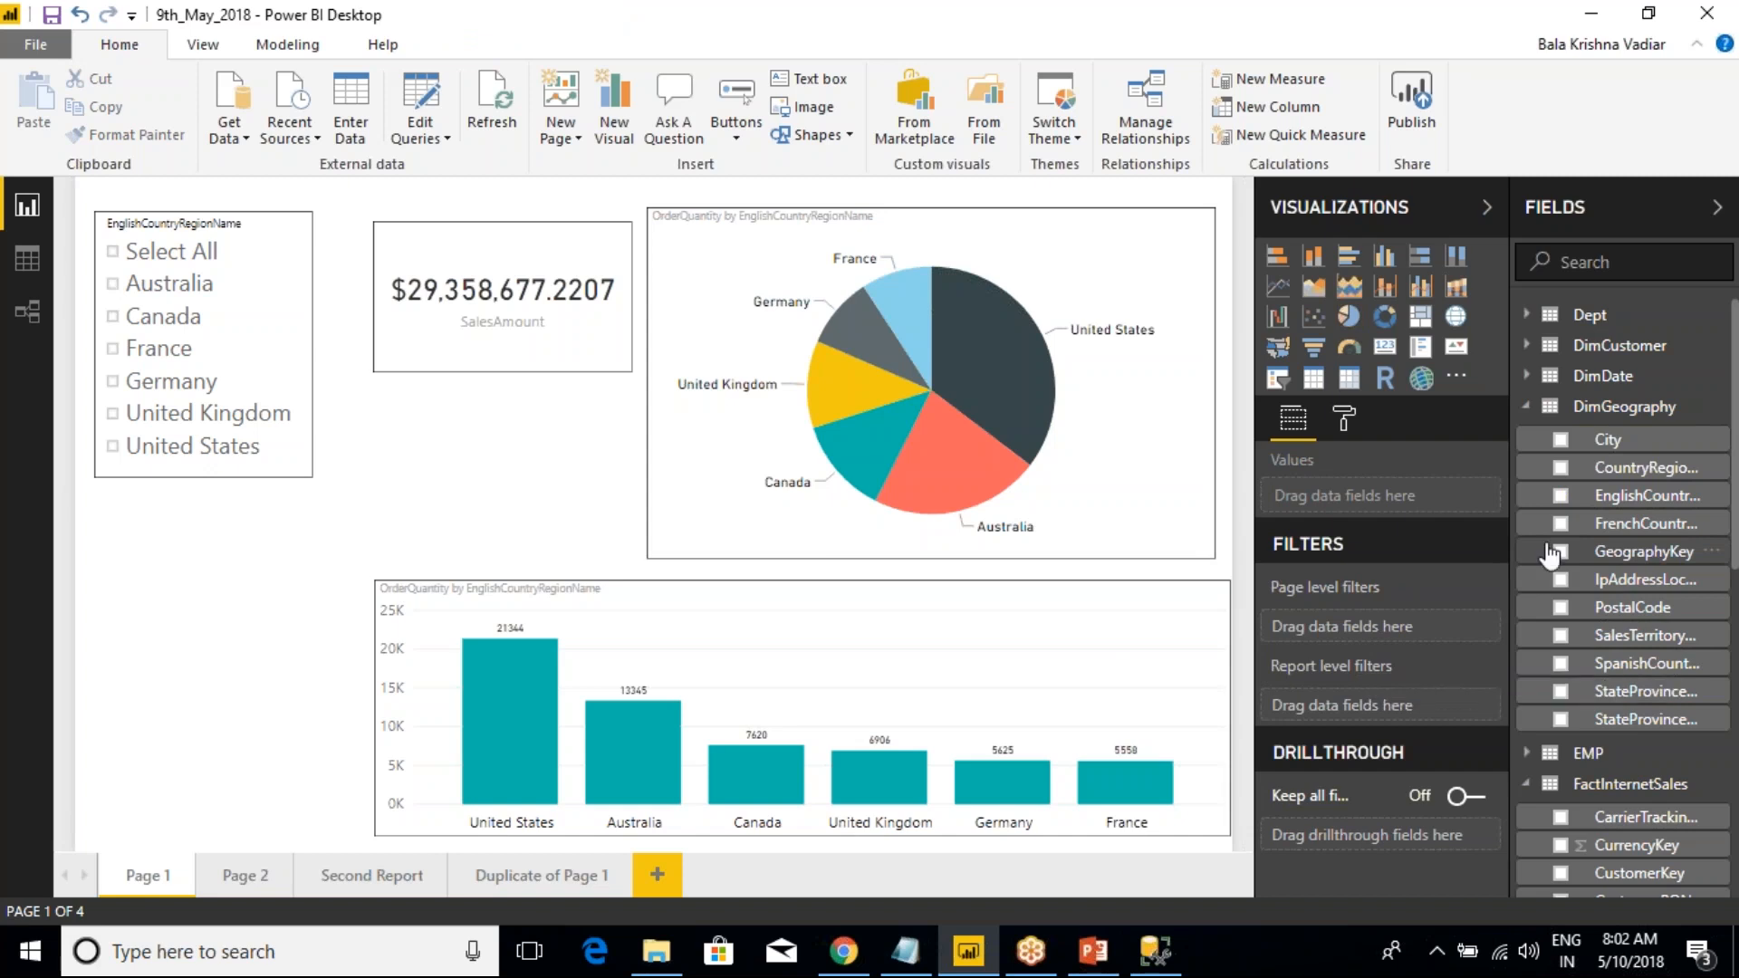
left_click_drag(1630, 496, 1318, 639)
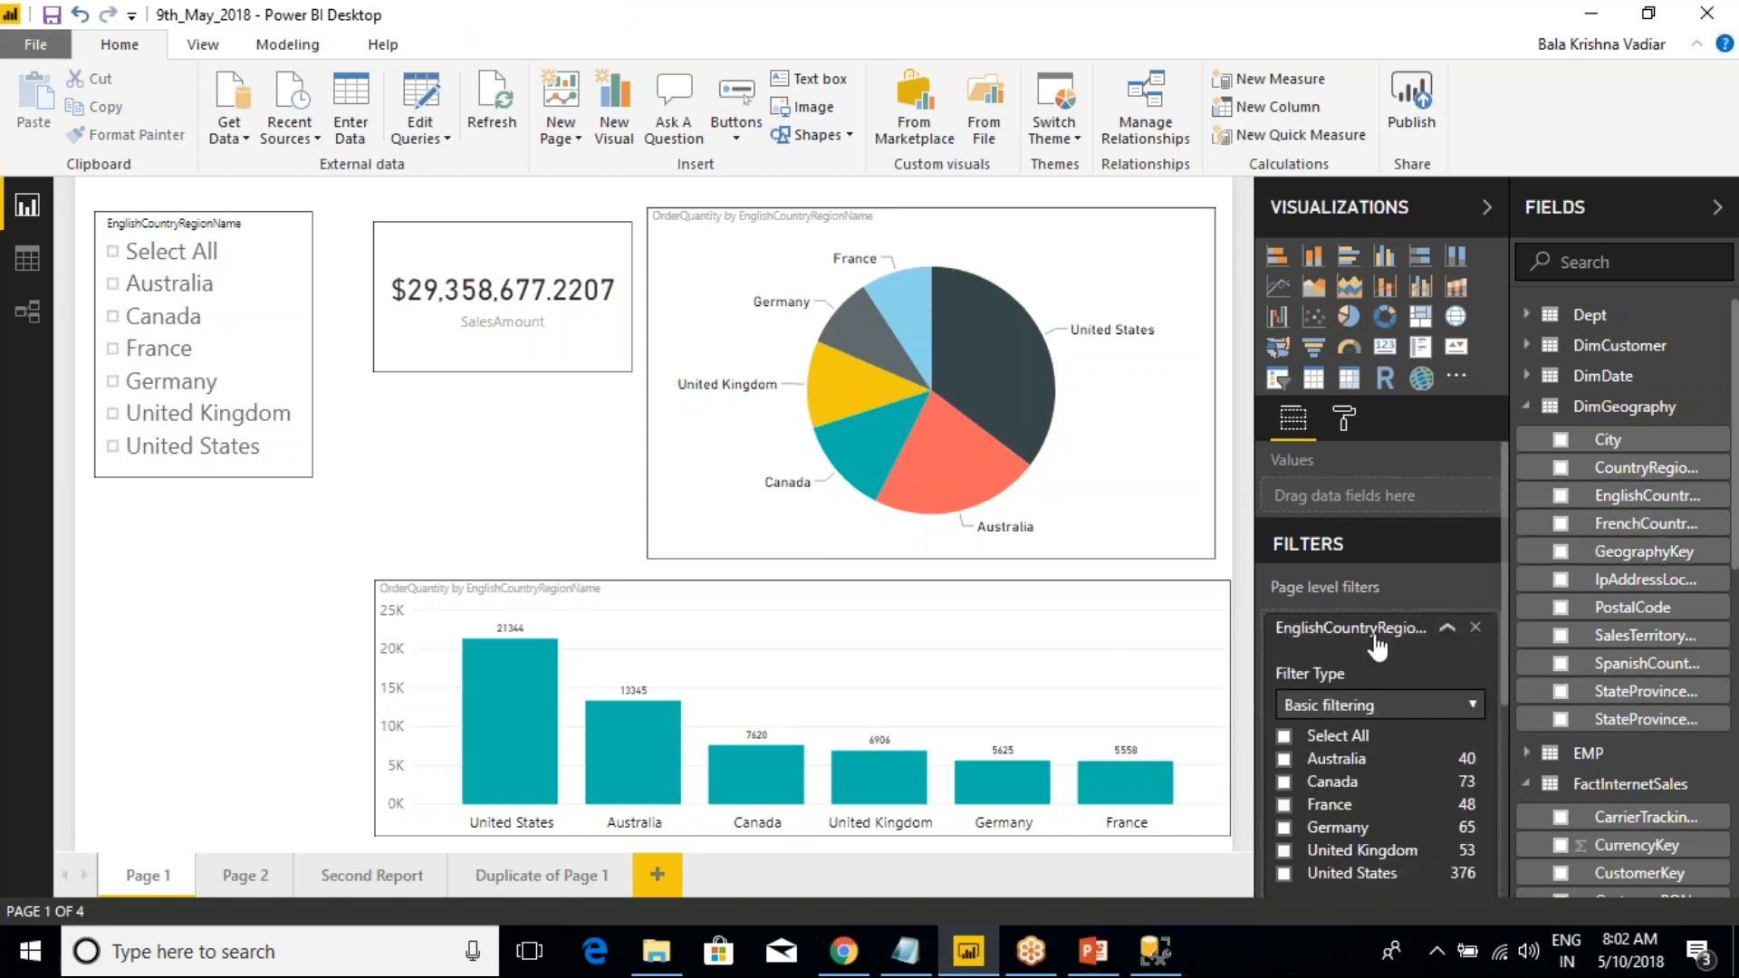
left_click(1312, 784)
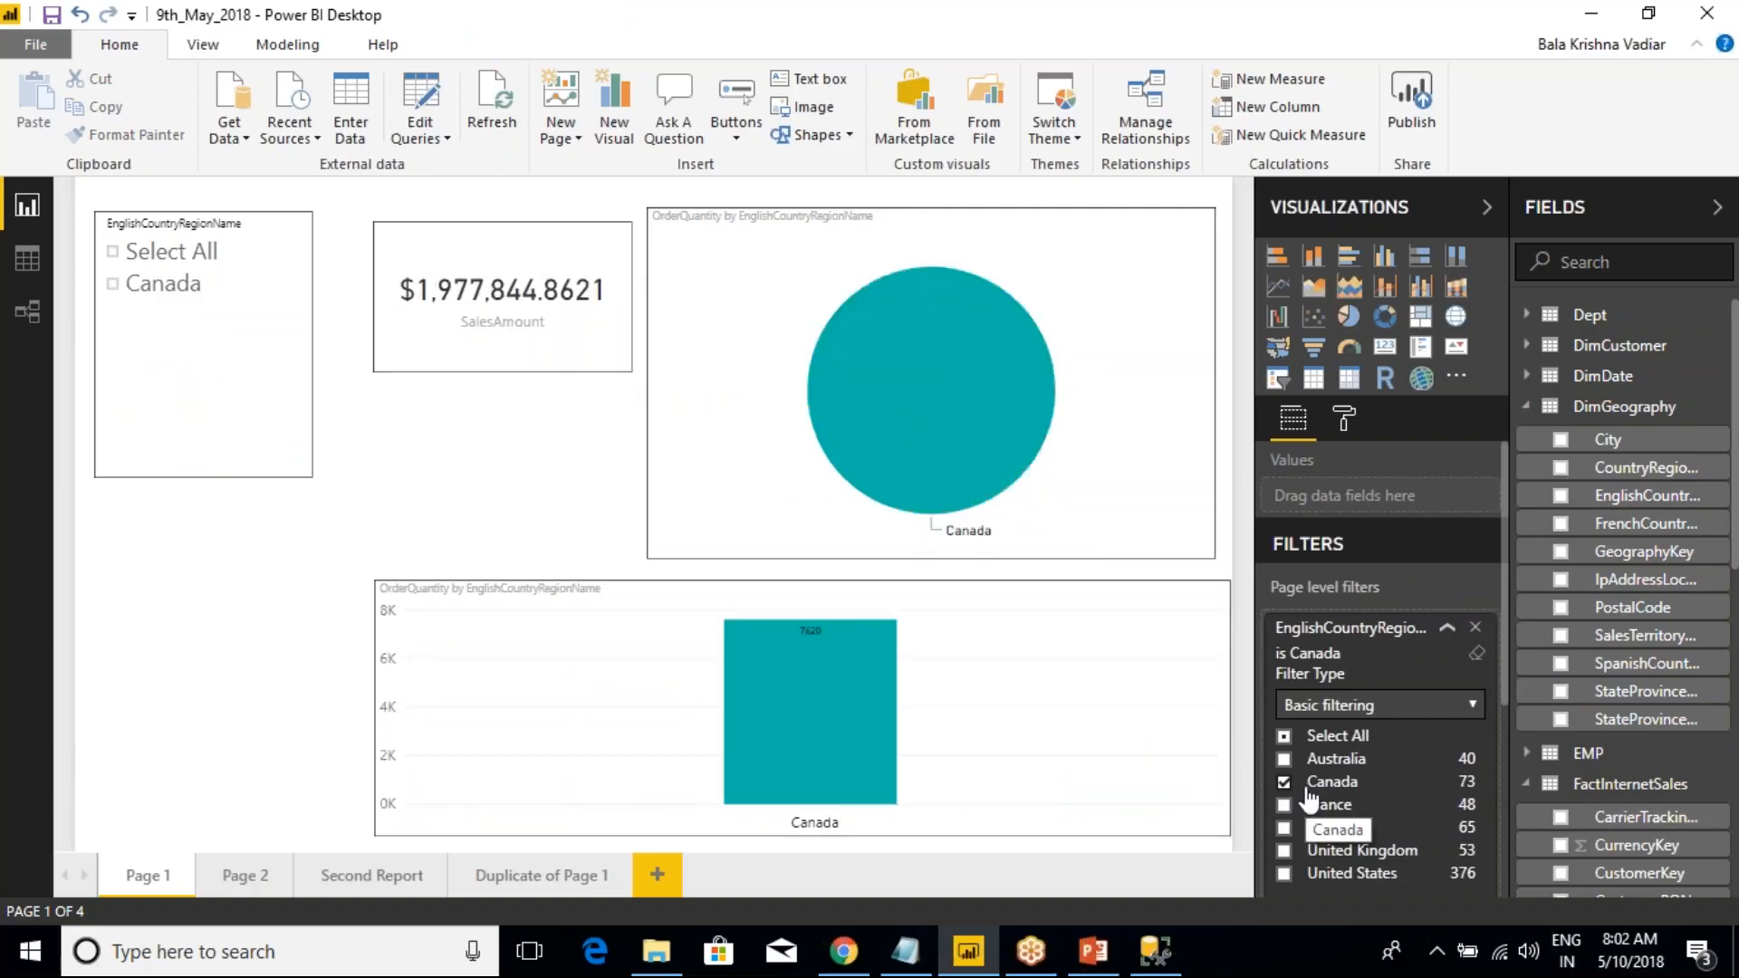
left_click(1448, 631)
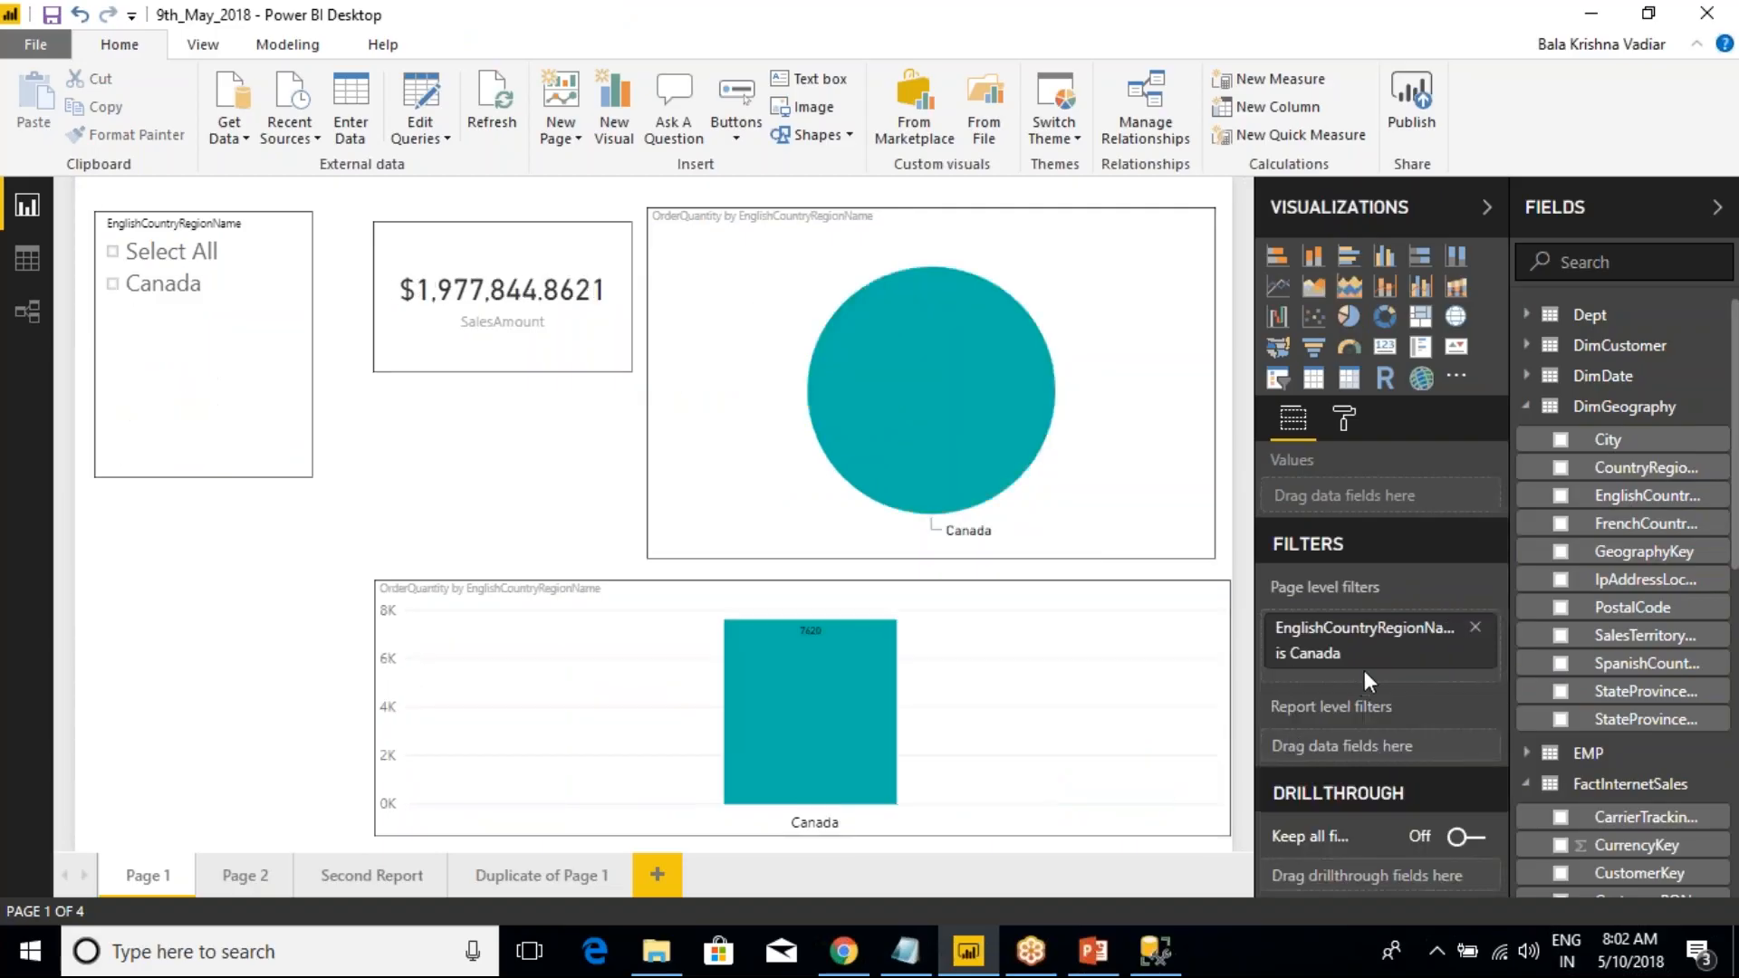
- Add StateProvinceName as a second page-level filter, selecting Alberta, British Columbia and Brunswick
left_click_drag(1654, 735, 1393, 711)
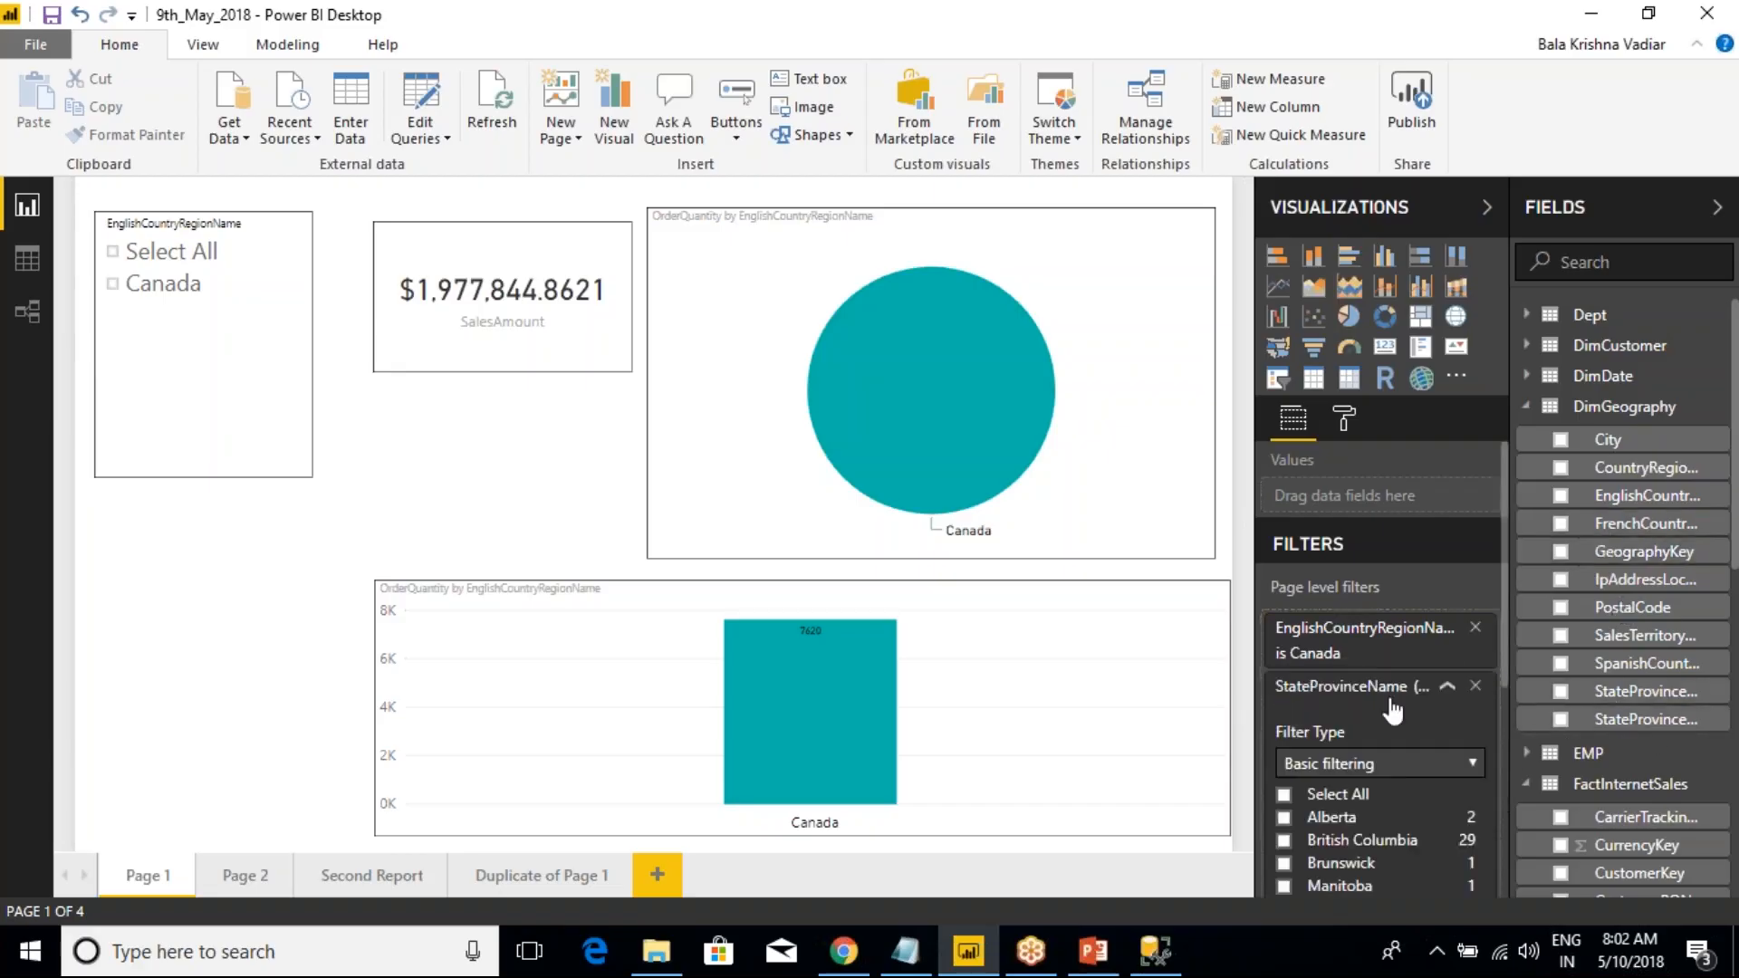
scroll(1393, 711, "down", 3)
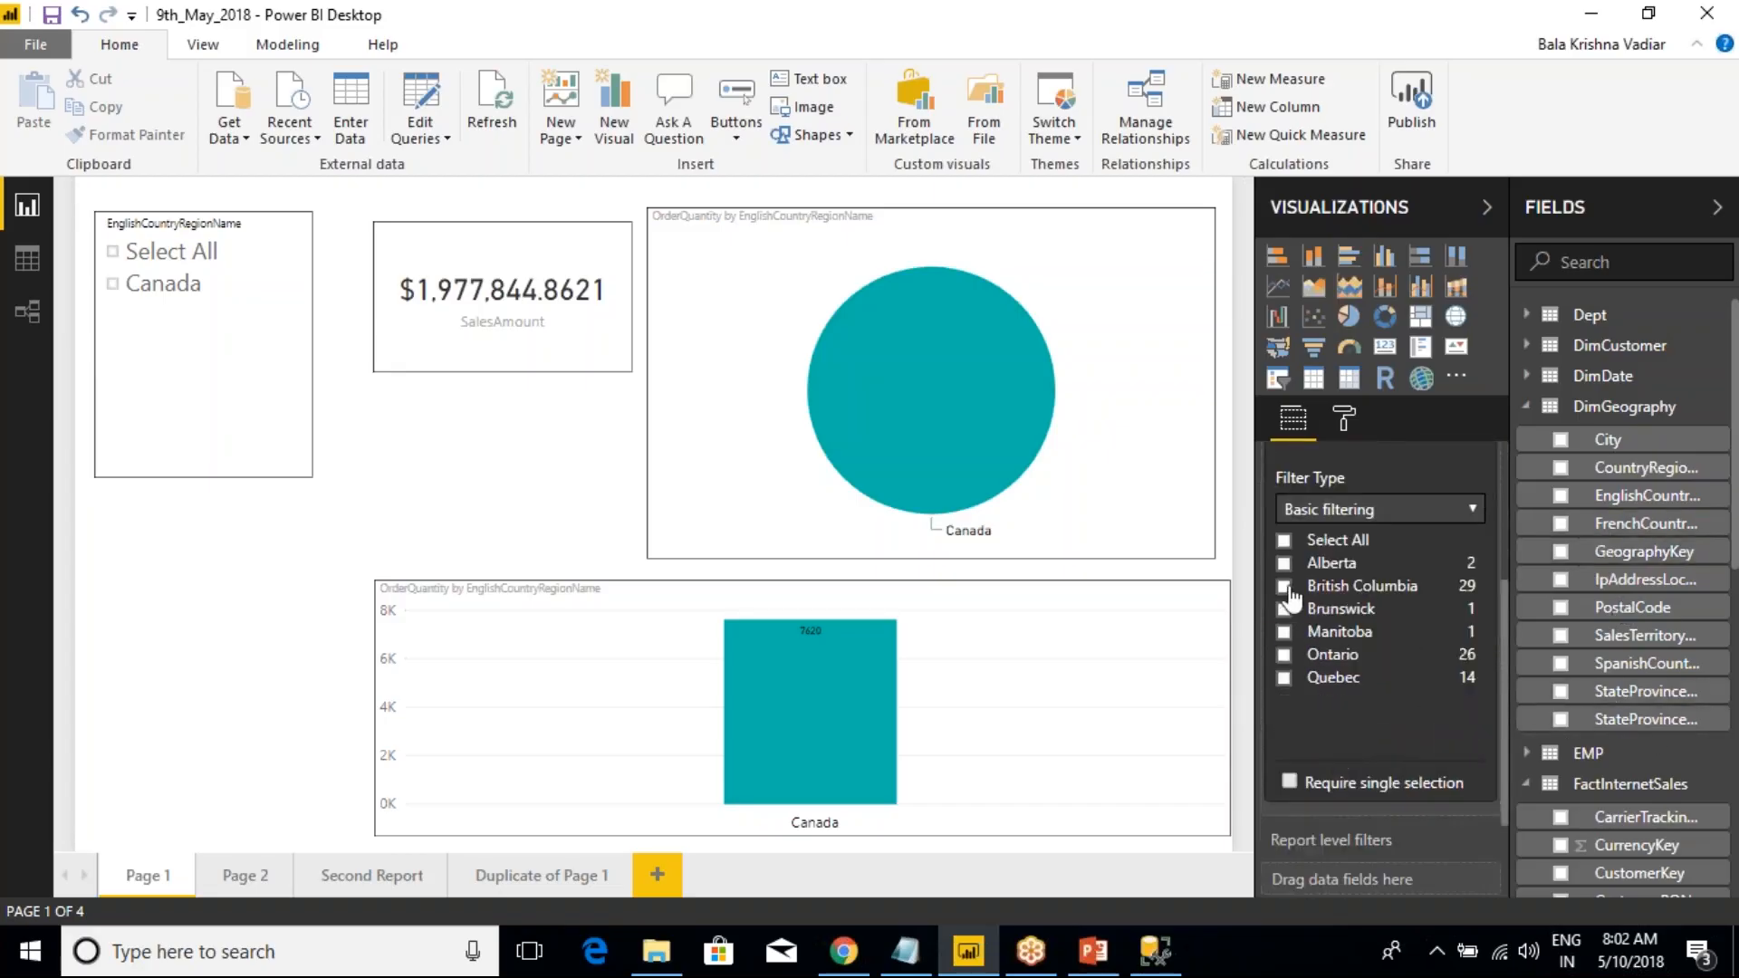
left_click(1284, 563)
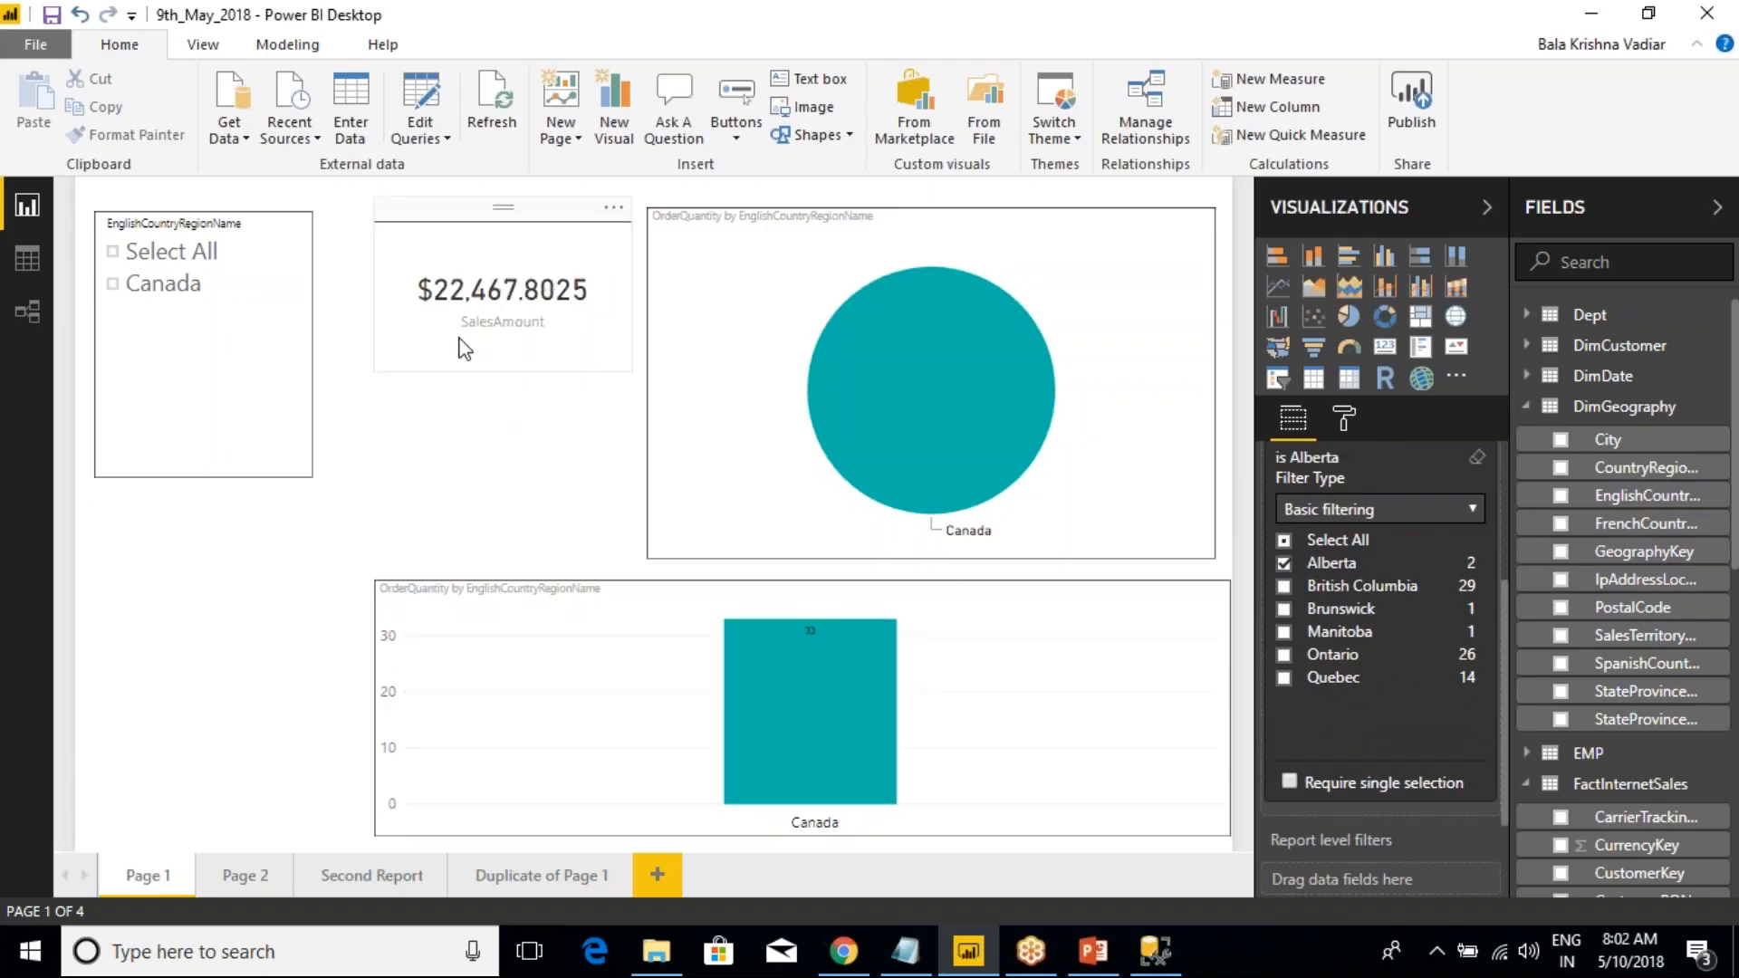
left_click(1285, 587)
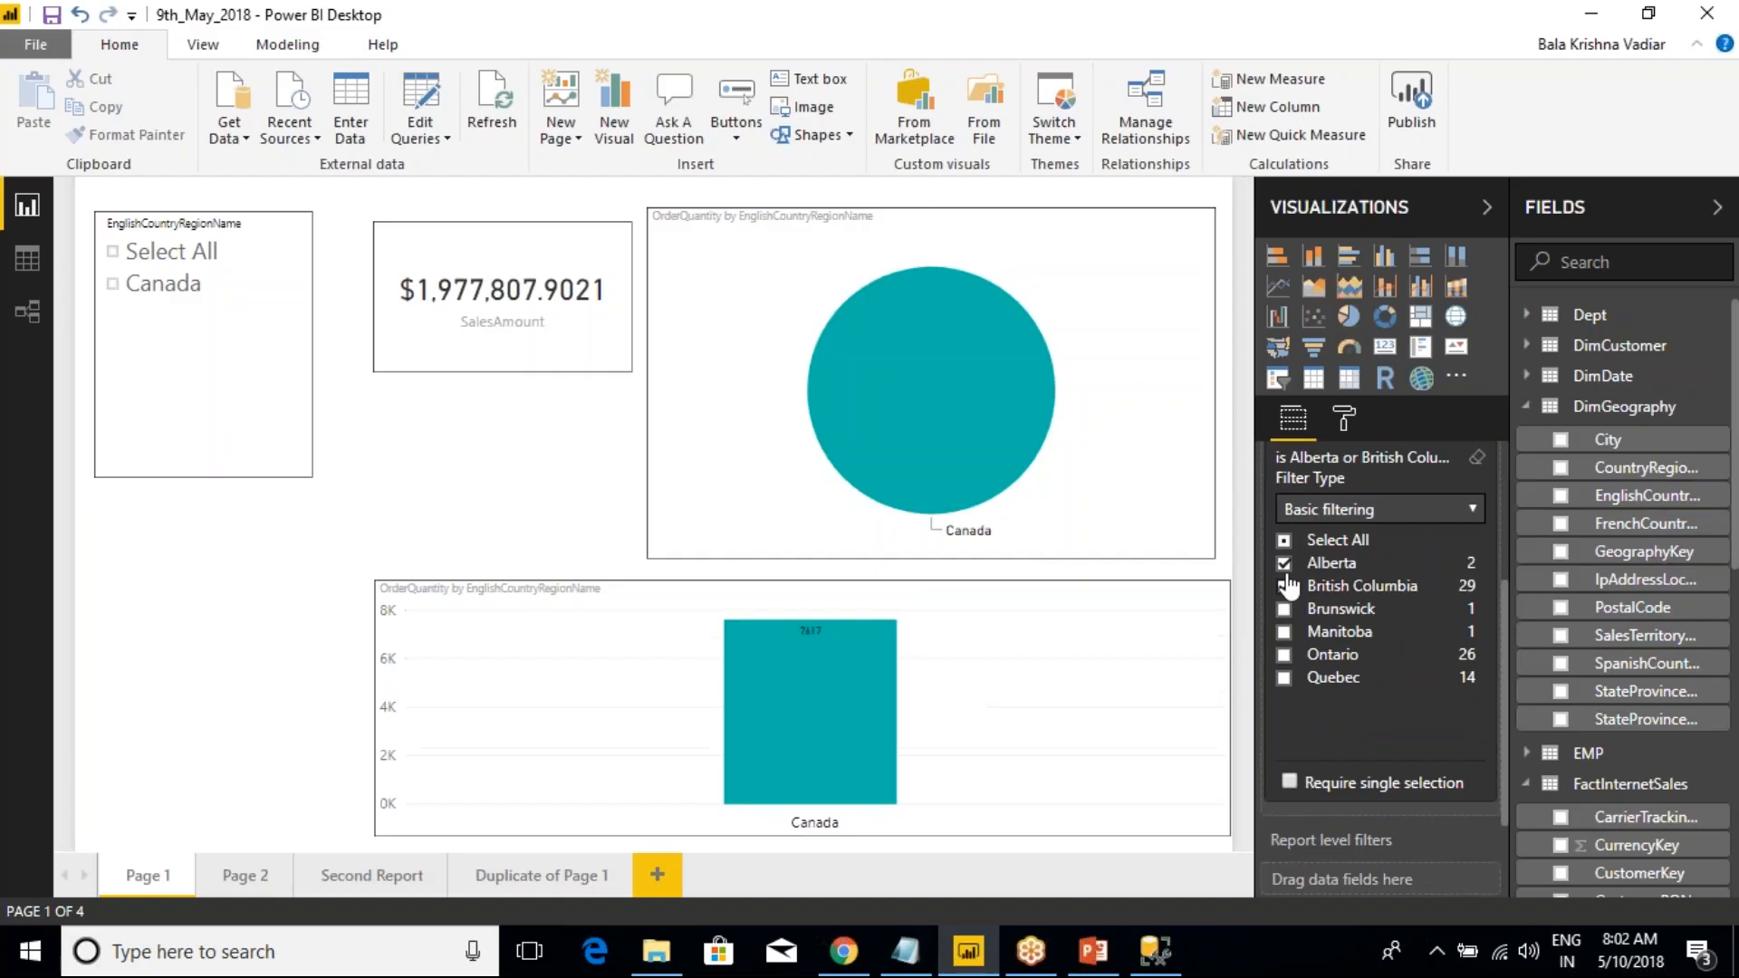
left_click(1284, 609)
scroll(1432, 489, "up", 2)
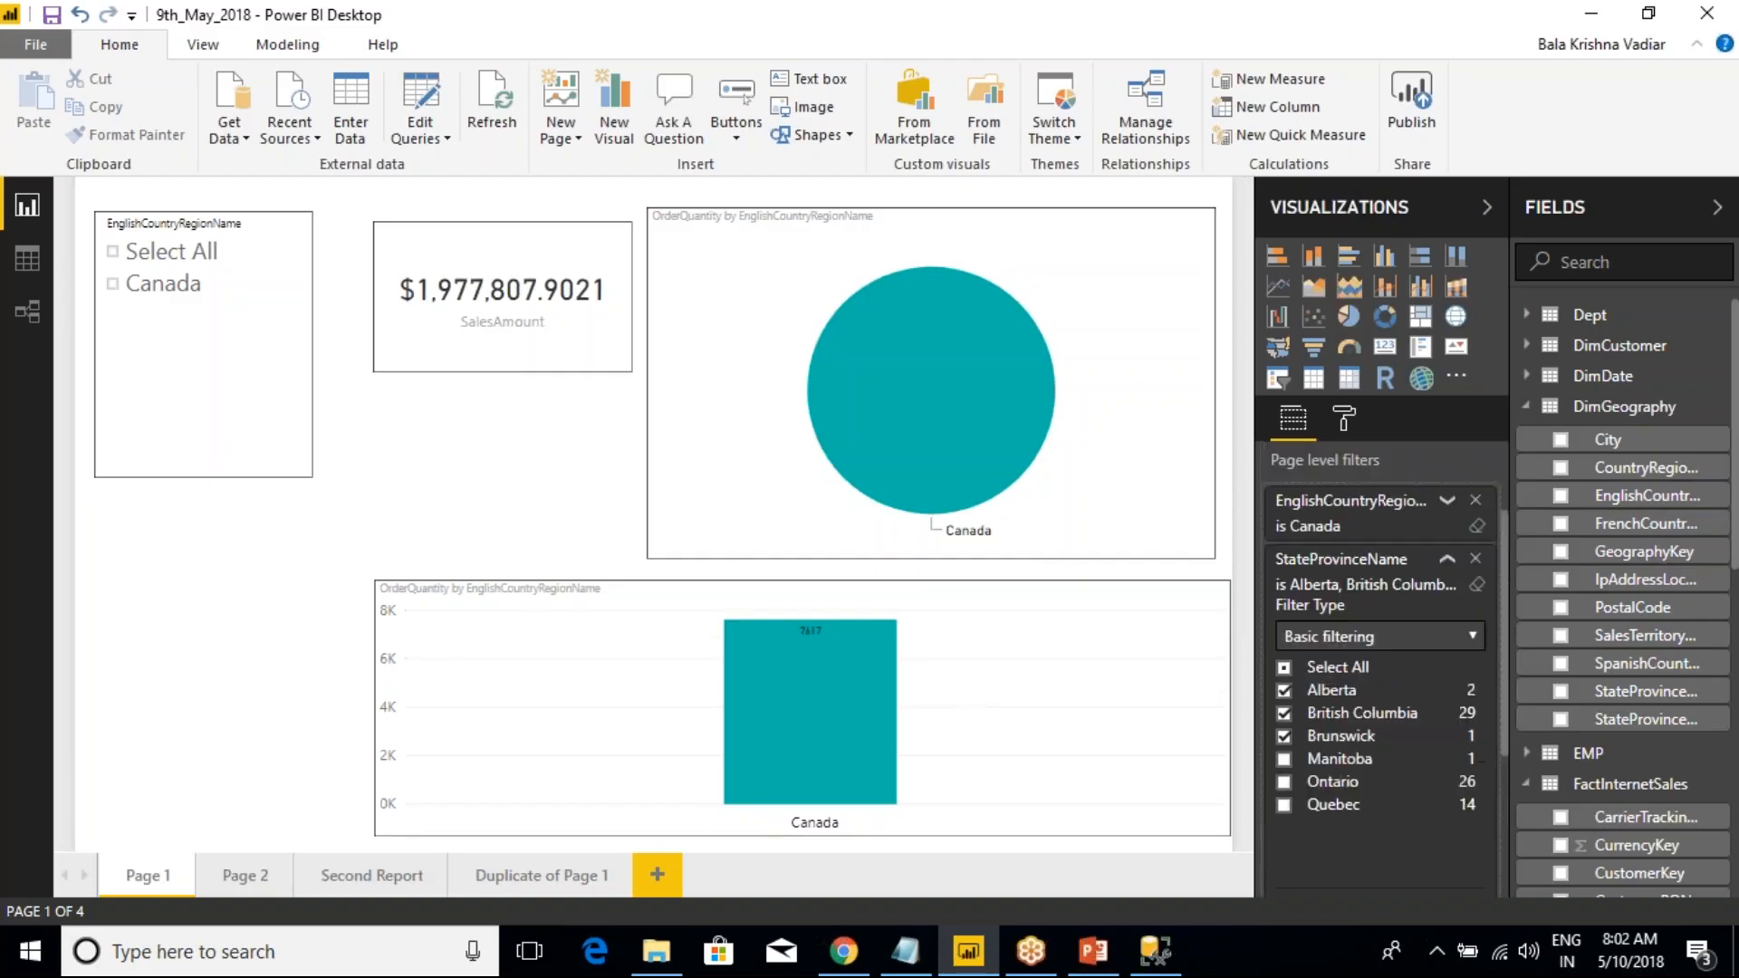
left_click(1447, 562)
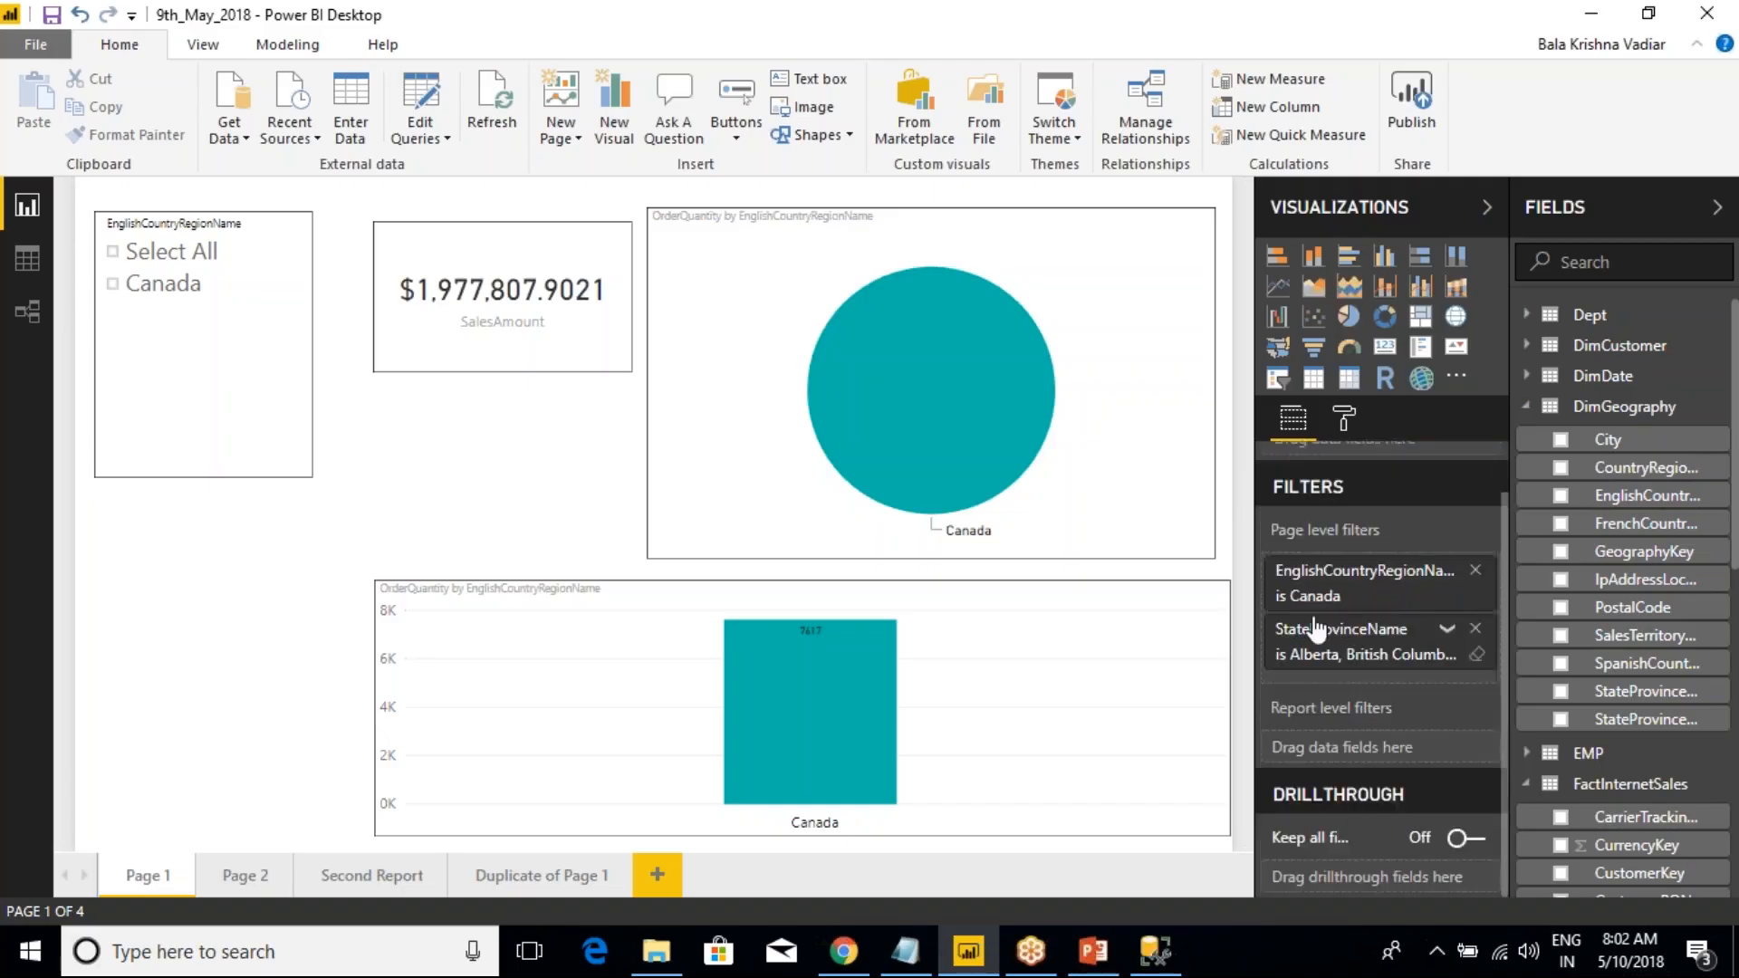
- Remove the StateProvinceName and EnglishCountryRegionName page-level filters from Page 1
left_click(1031, 951)
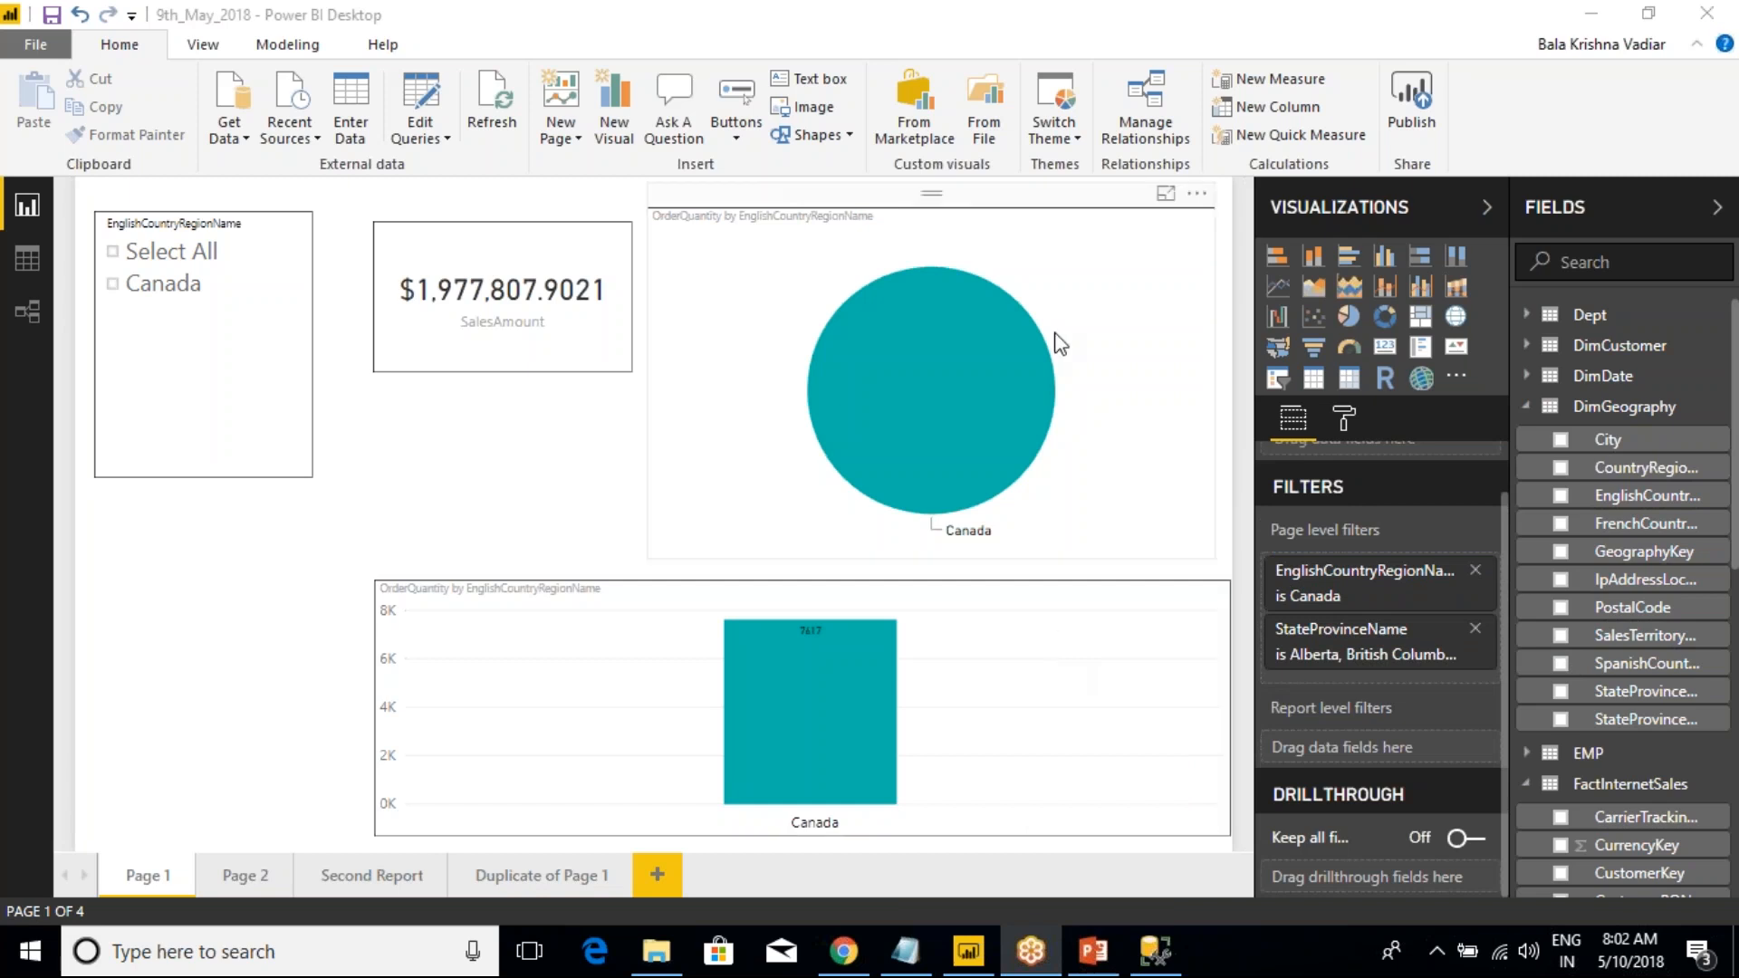
left_click(1062, 211)
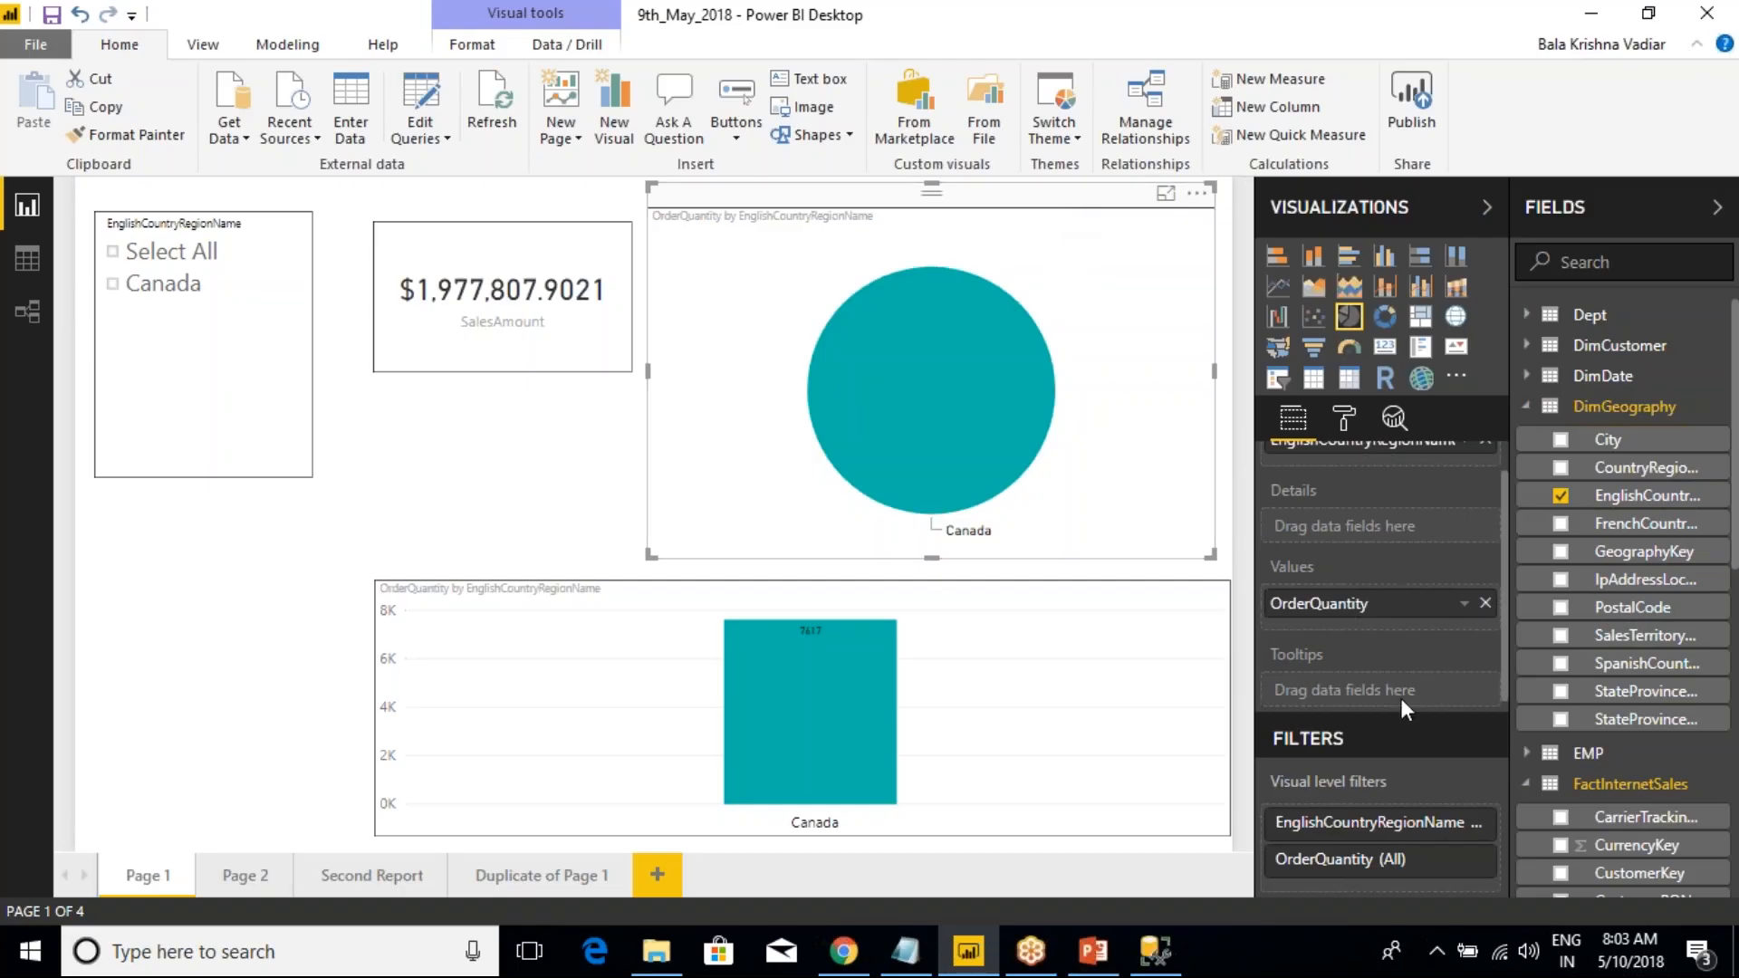
left_click(176, 679)
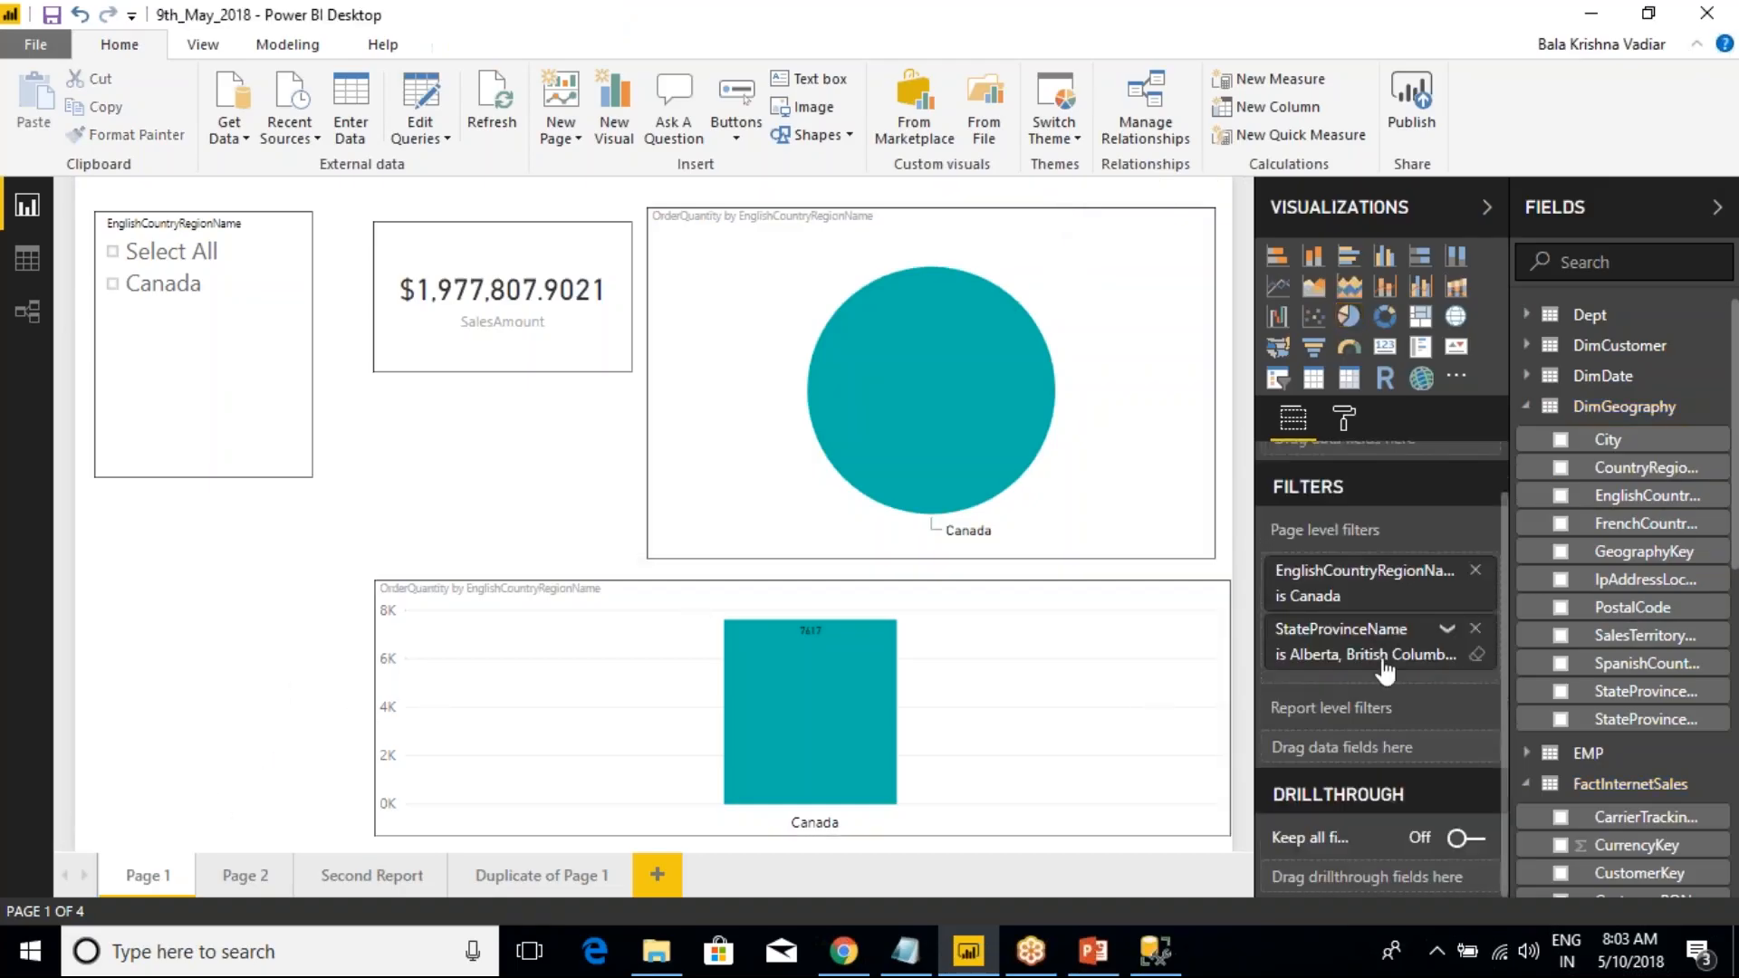
left_click(1476, 629)
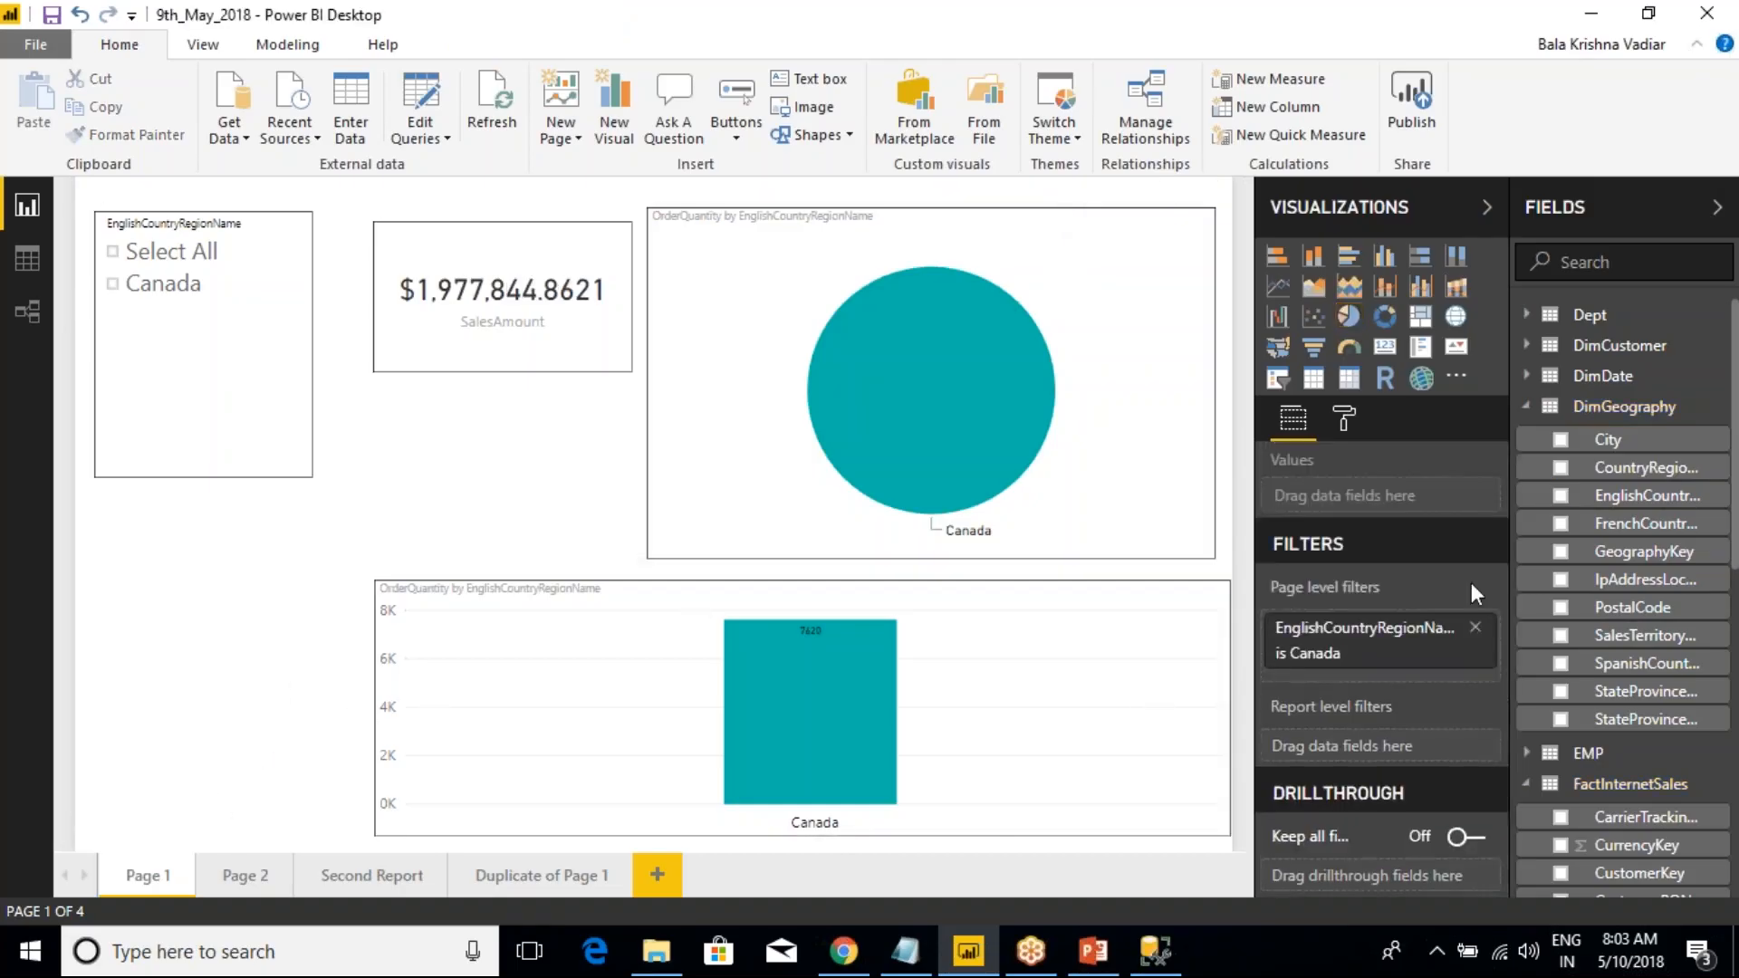
left_click(1476, 626)
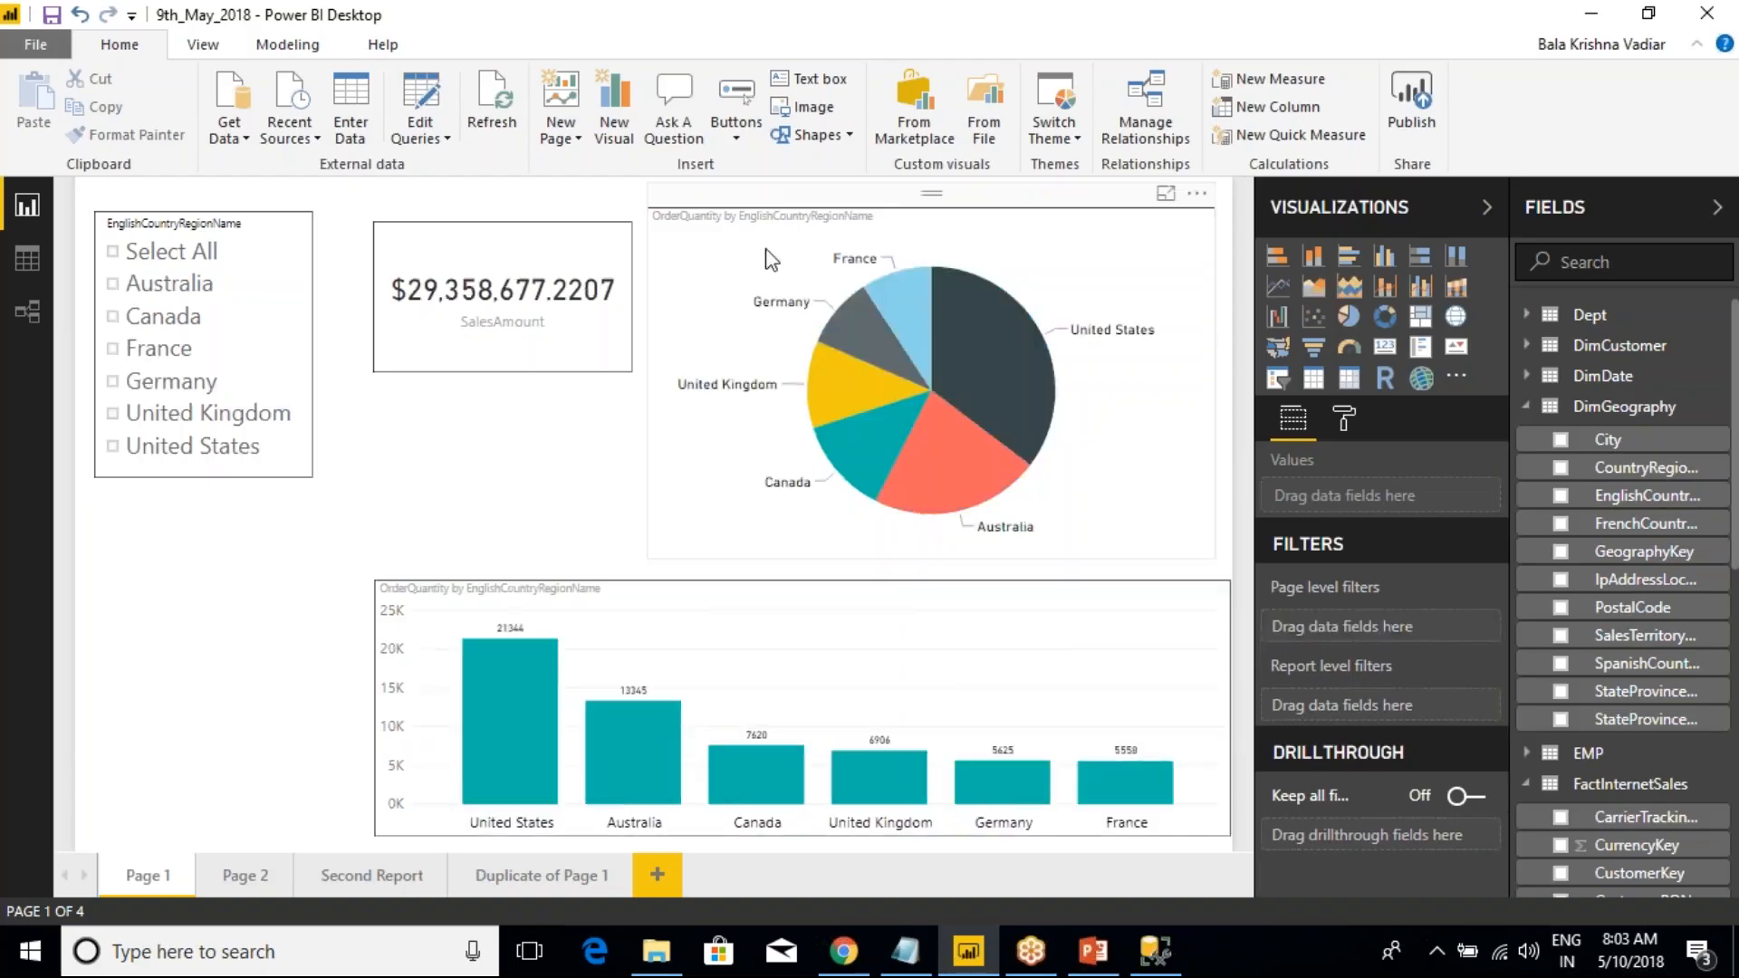
- Filter only the OrderQuantity pie chart to Canada and Australia with its EnglishCountryRegionName visual-level filter
left_click(789, 216)
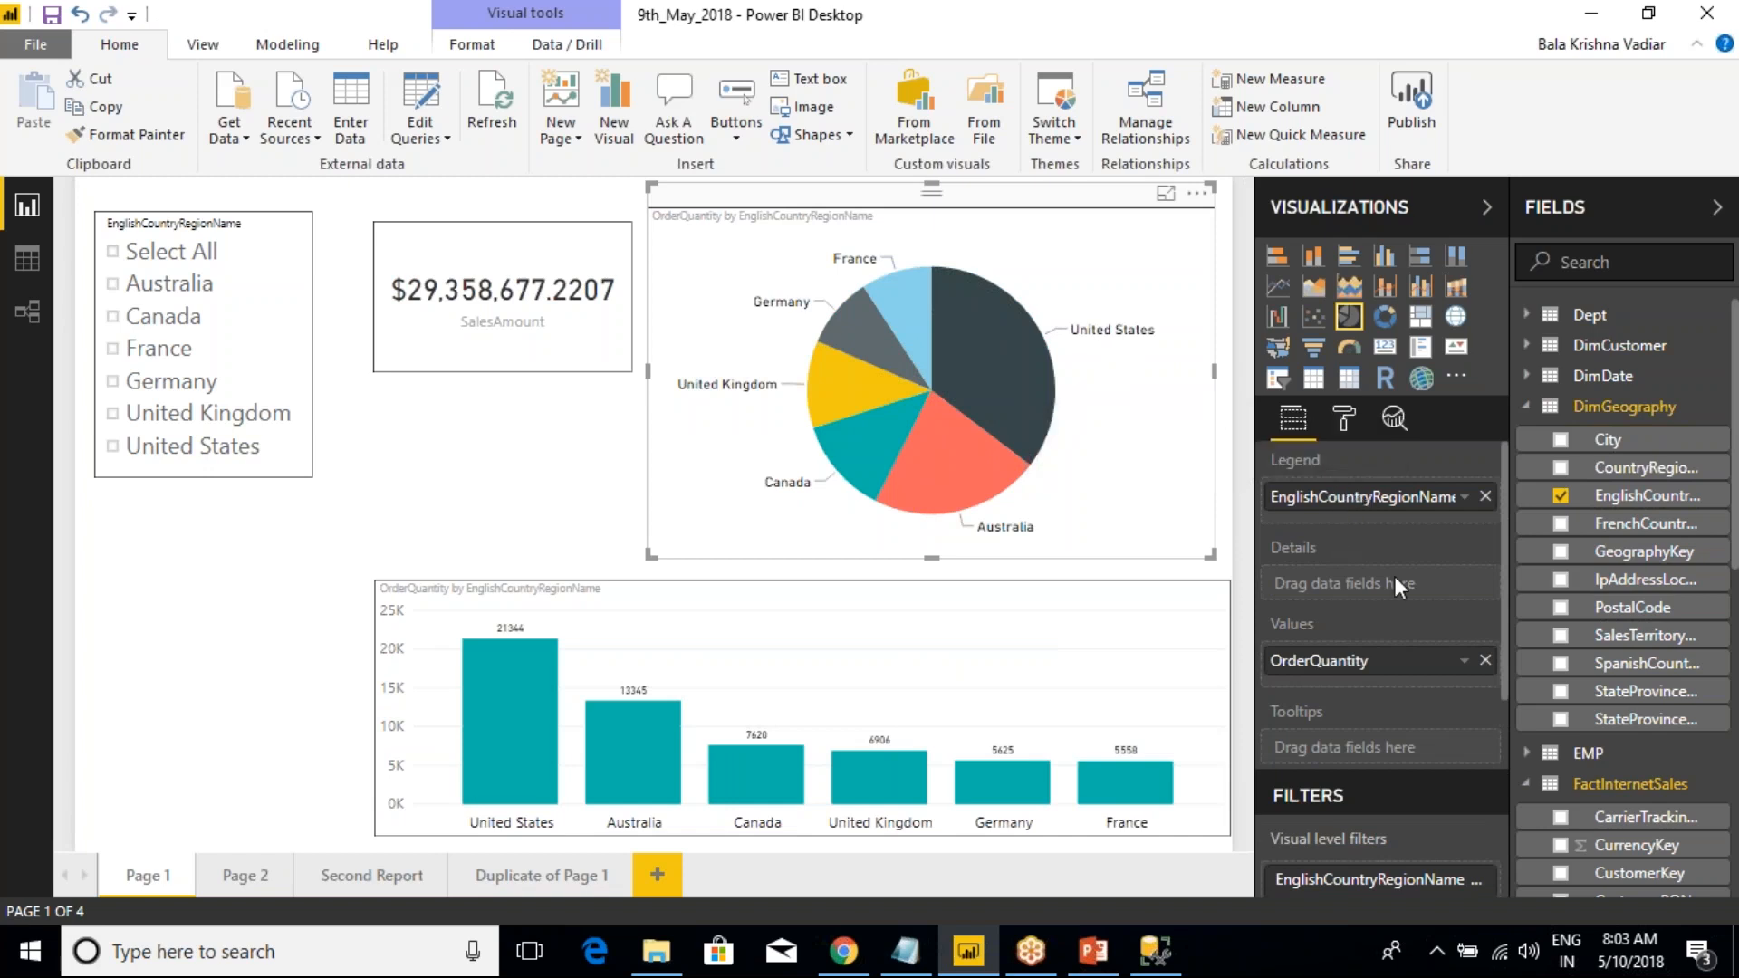
scroll(1359, 704, "down", 2)
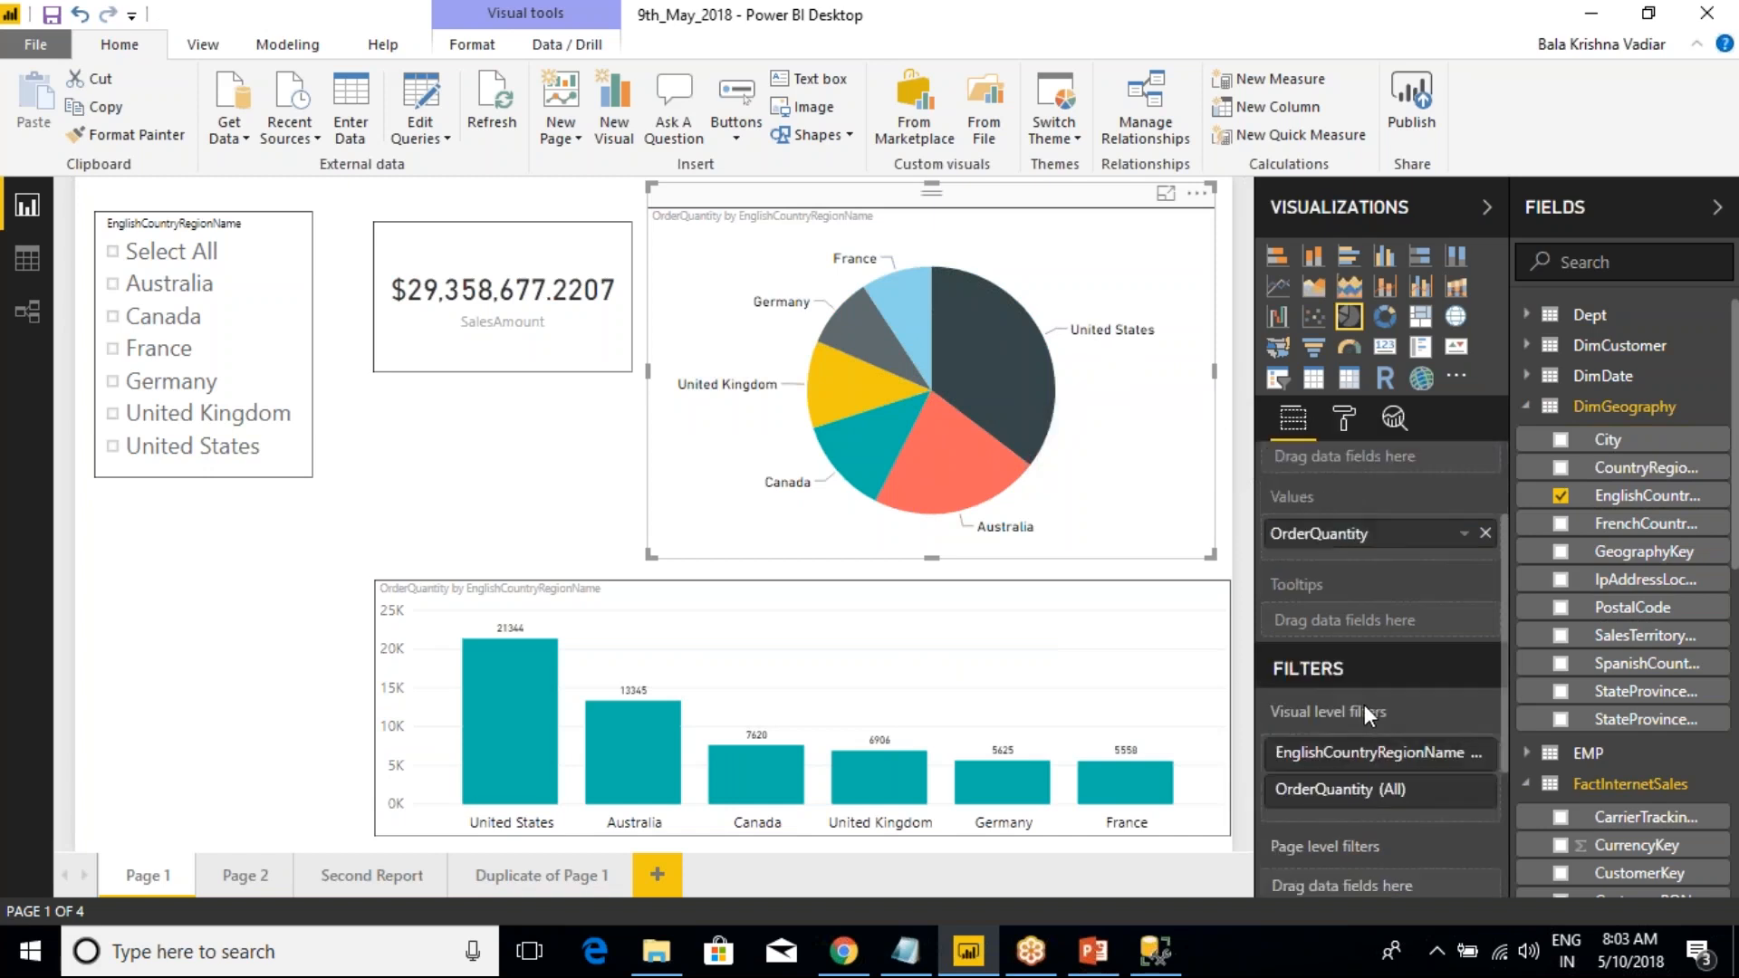
left_click(1467, 756)
scroll(1323, 790, "down", 4)
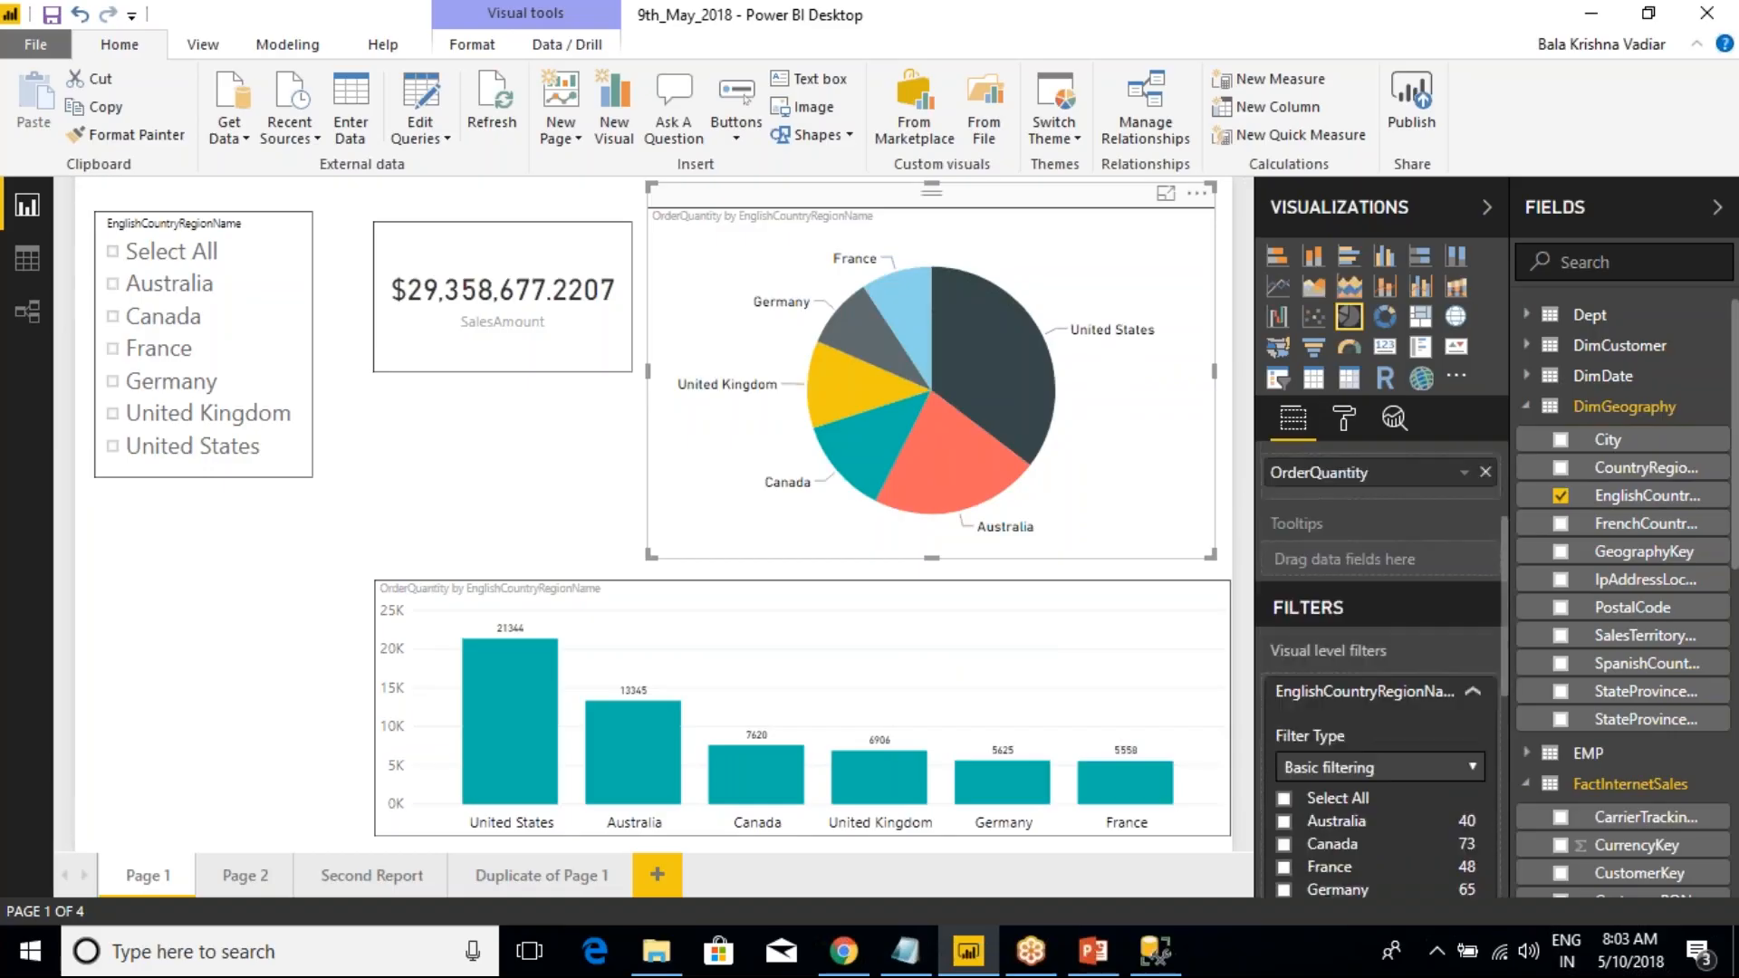
left_click(1283, 649)
left_click(1283, 628)
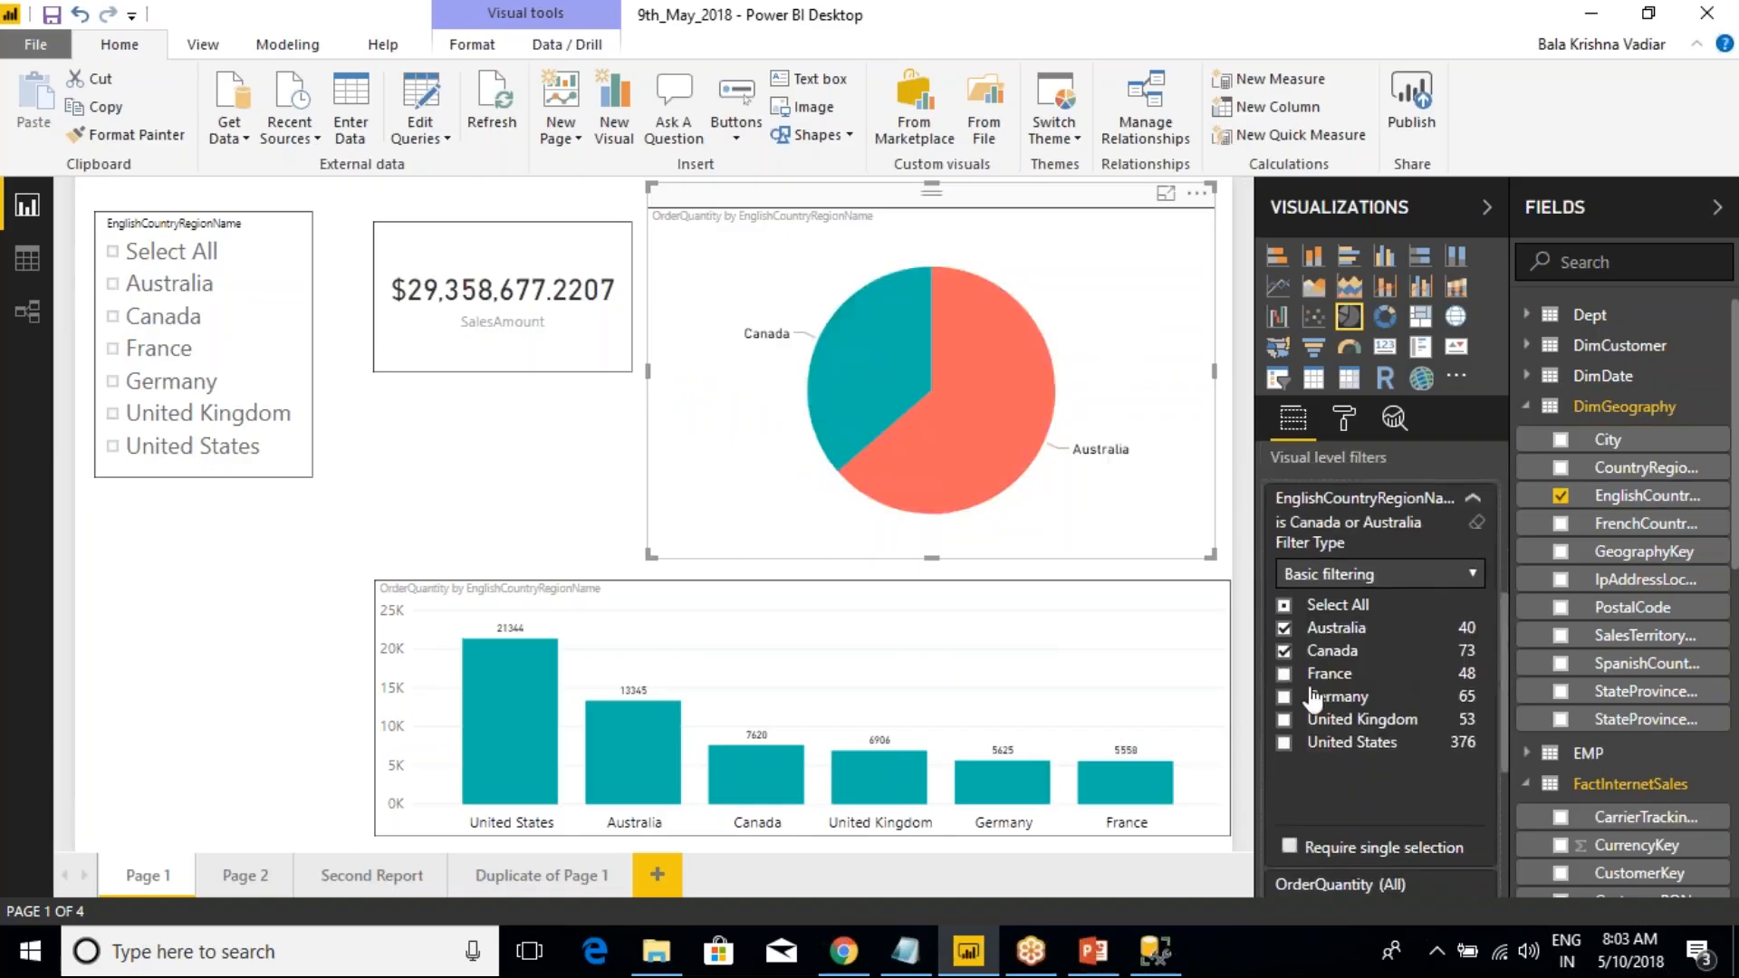
left_click(1473, 497)
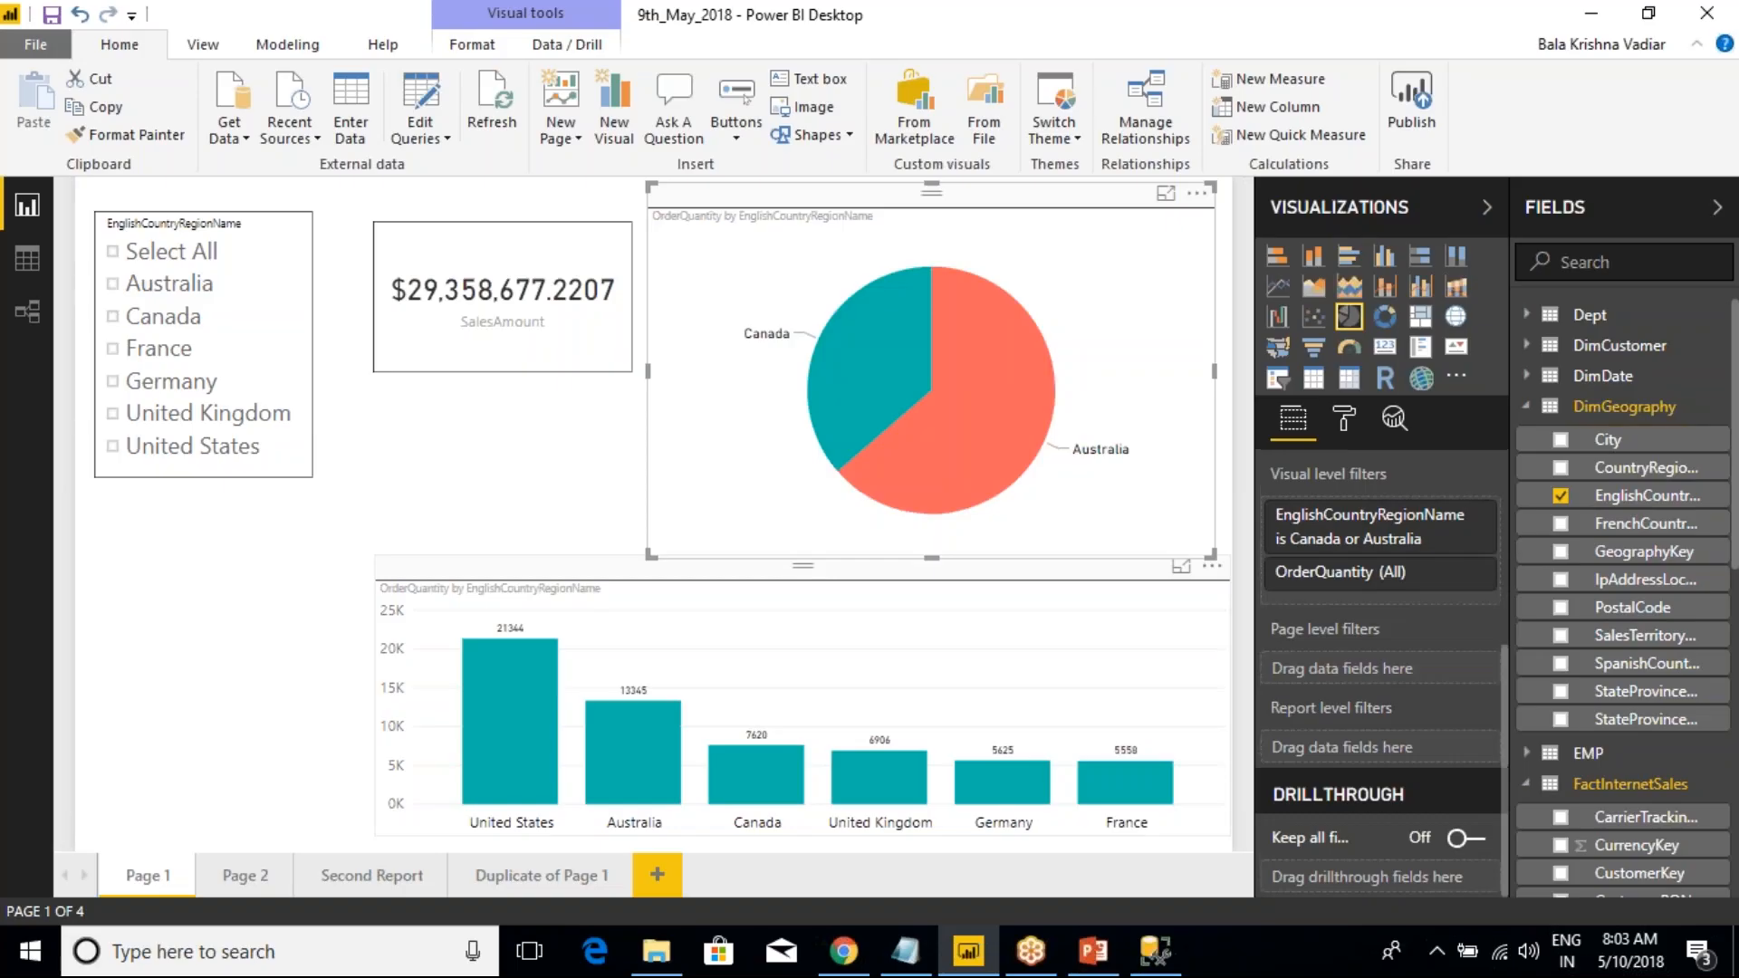
- Add EnglishCountryRegionName as a page-level filter and restrict Page 1 to Germany
left_click(225, 529)
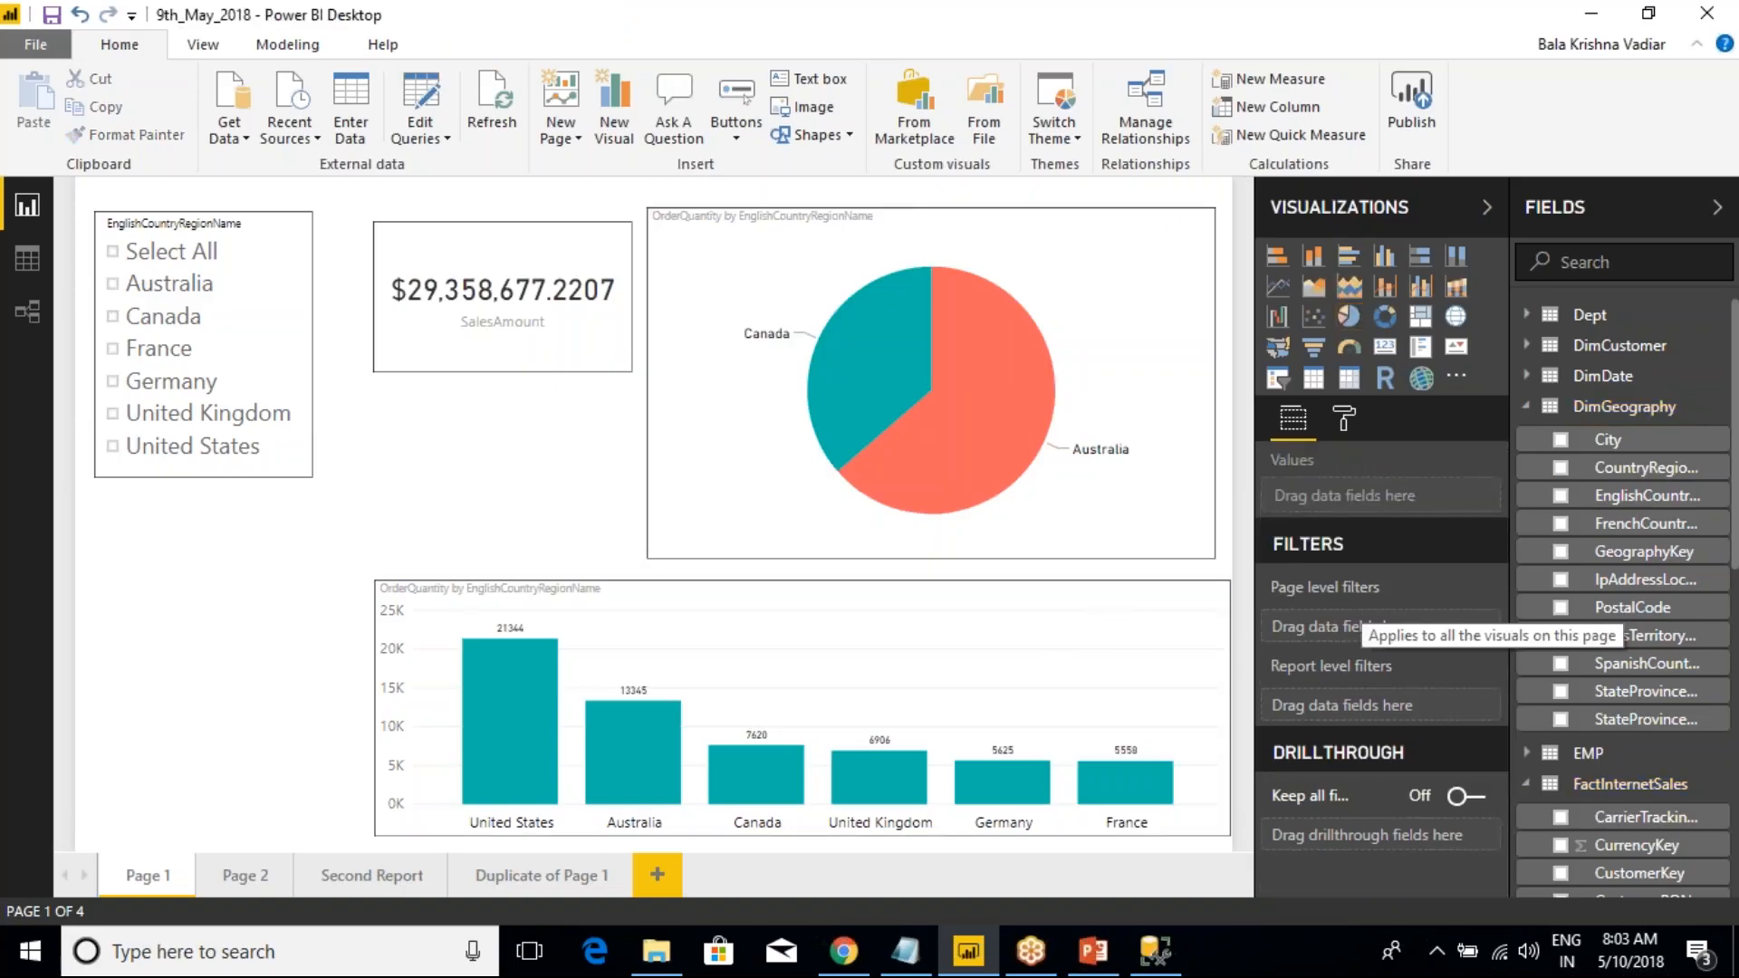
left_click_drag(1640, 495, 1453, 634)
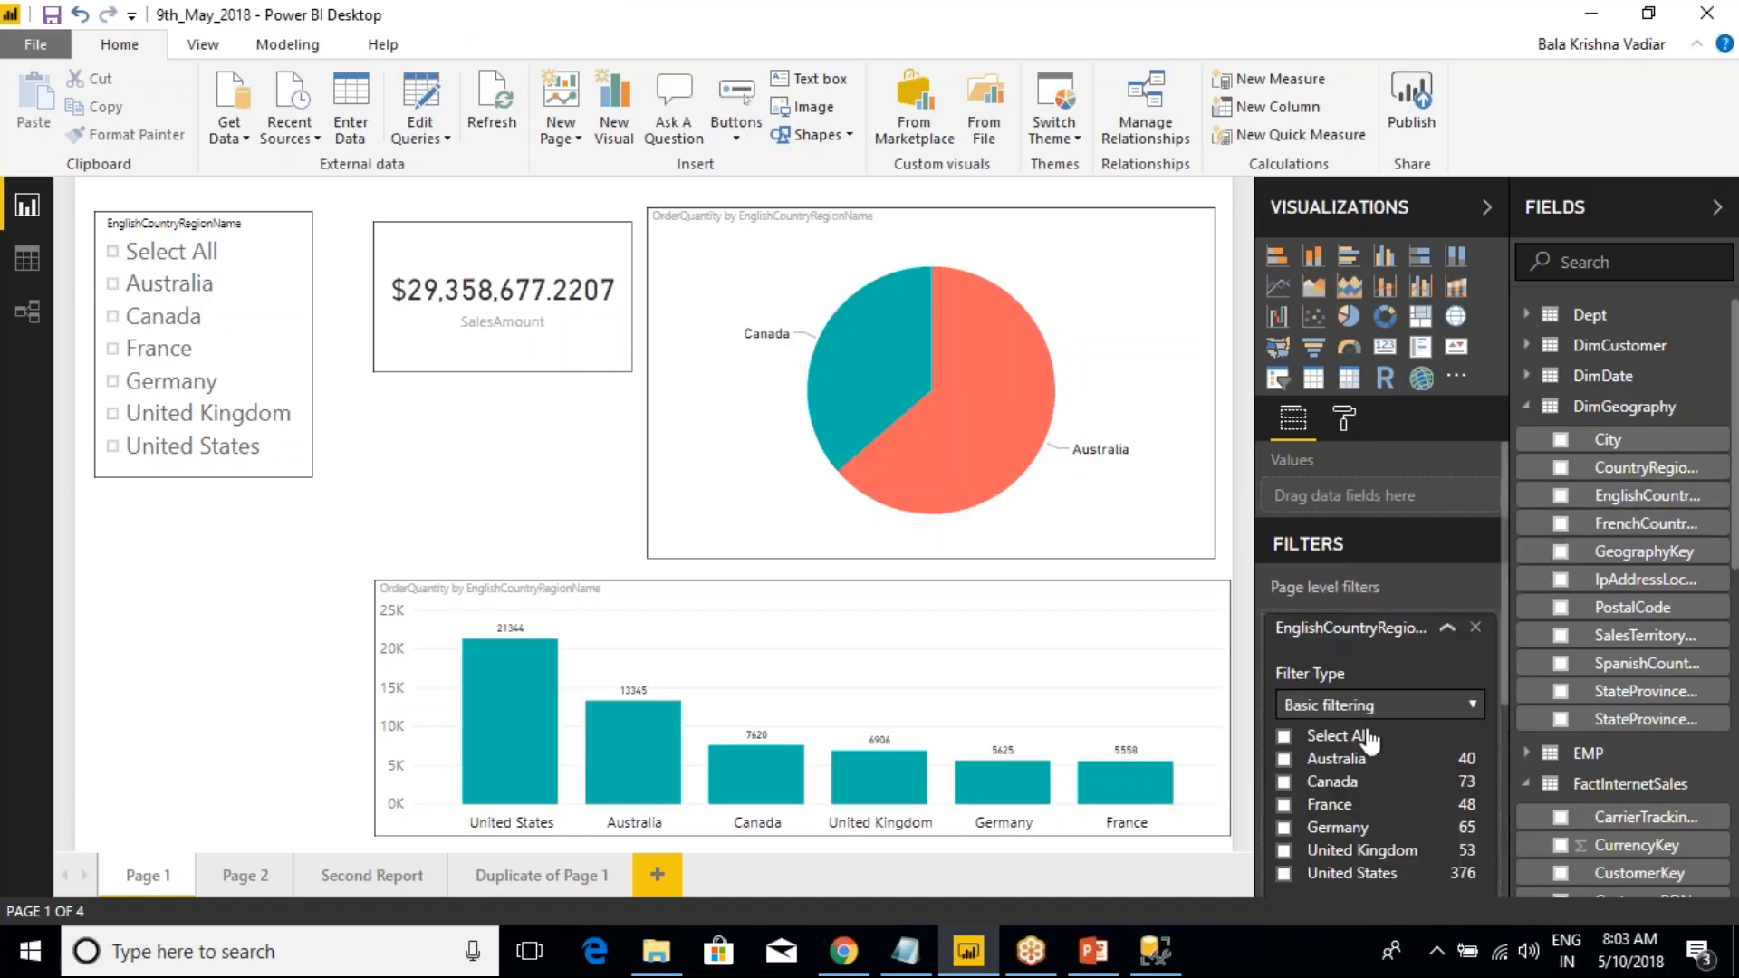
scroll(1369, 741, "down", 2)
left_click(1284, 702)
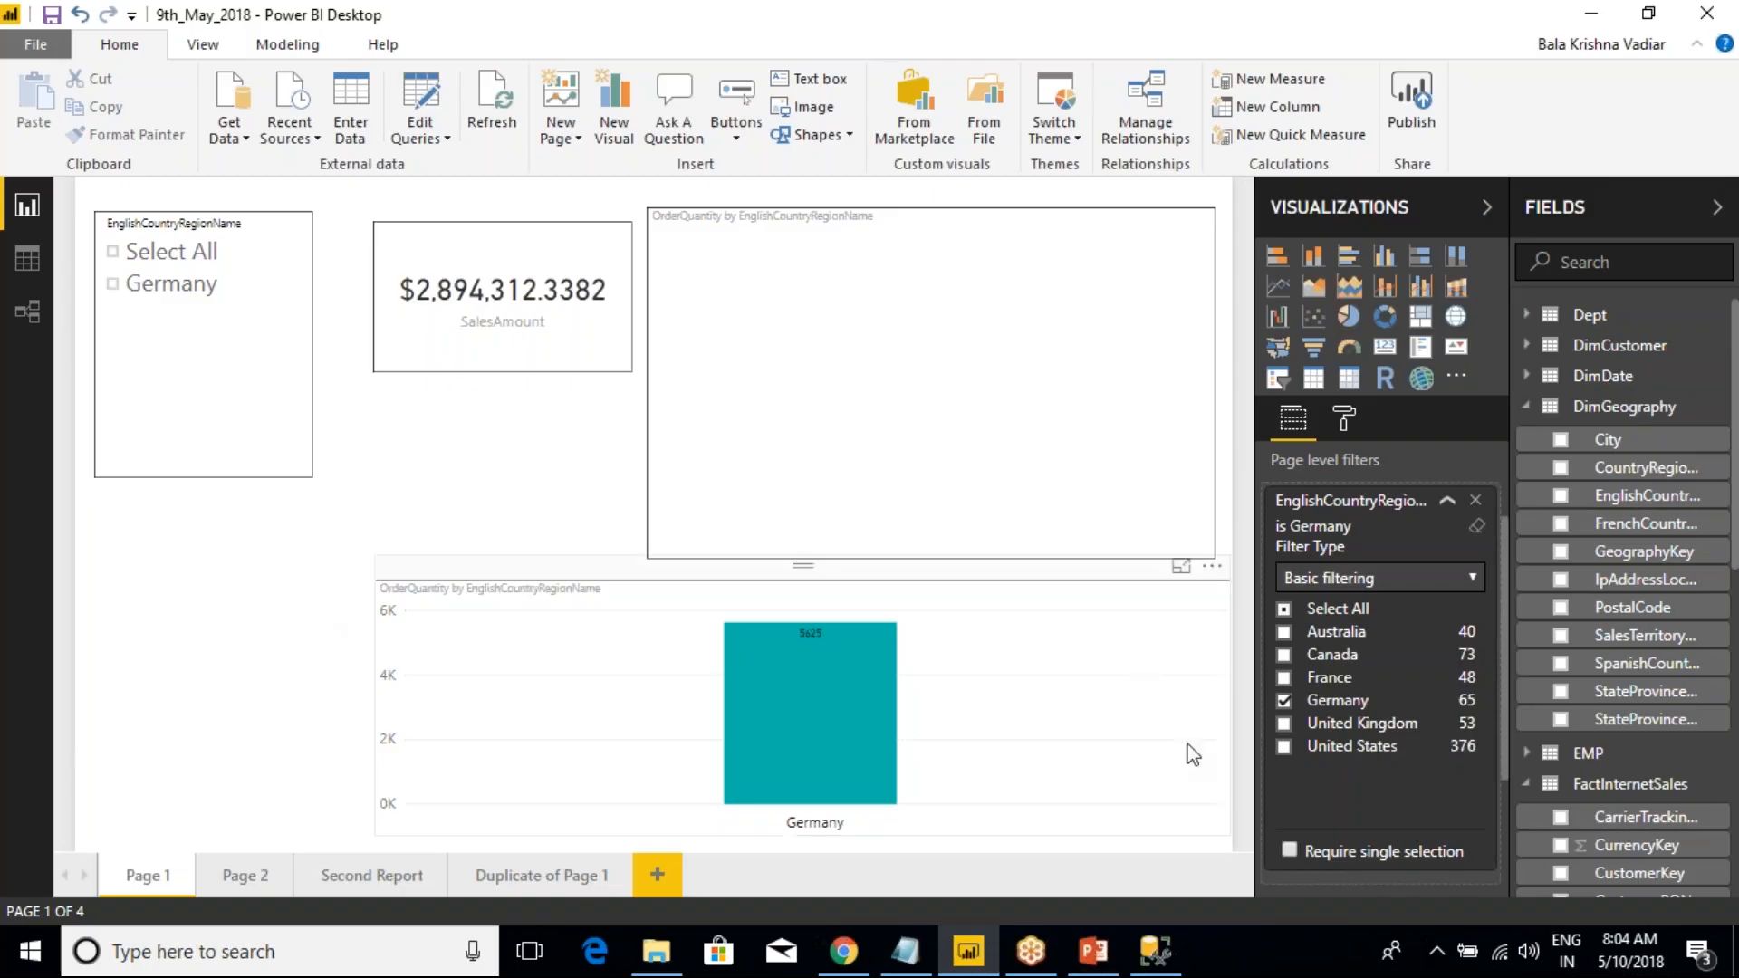
- Deselect Germany and remove the EnglishCountryRegionName page-level filter from Page 1
left_click(1283, 701)
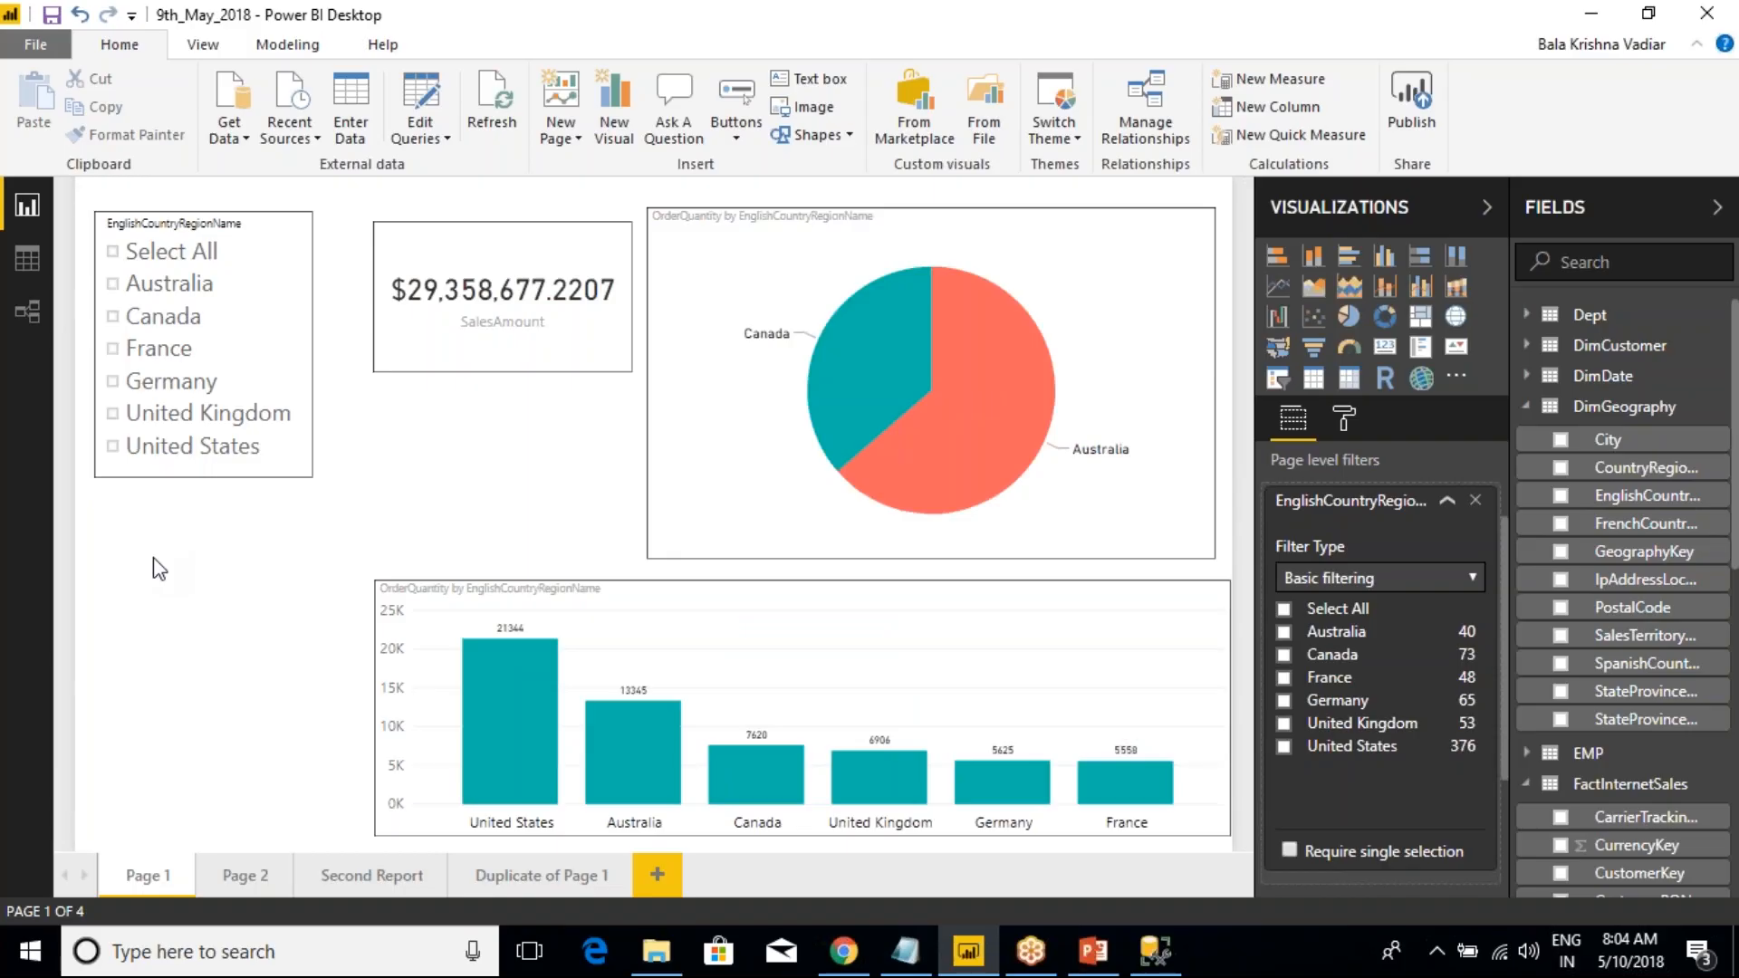
left_click(647, 609)
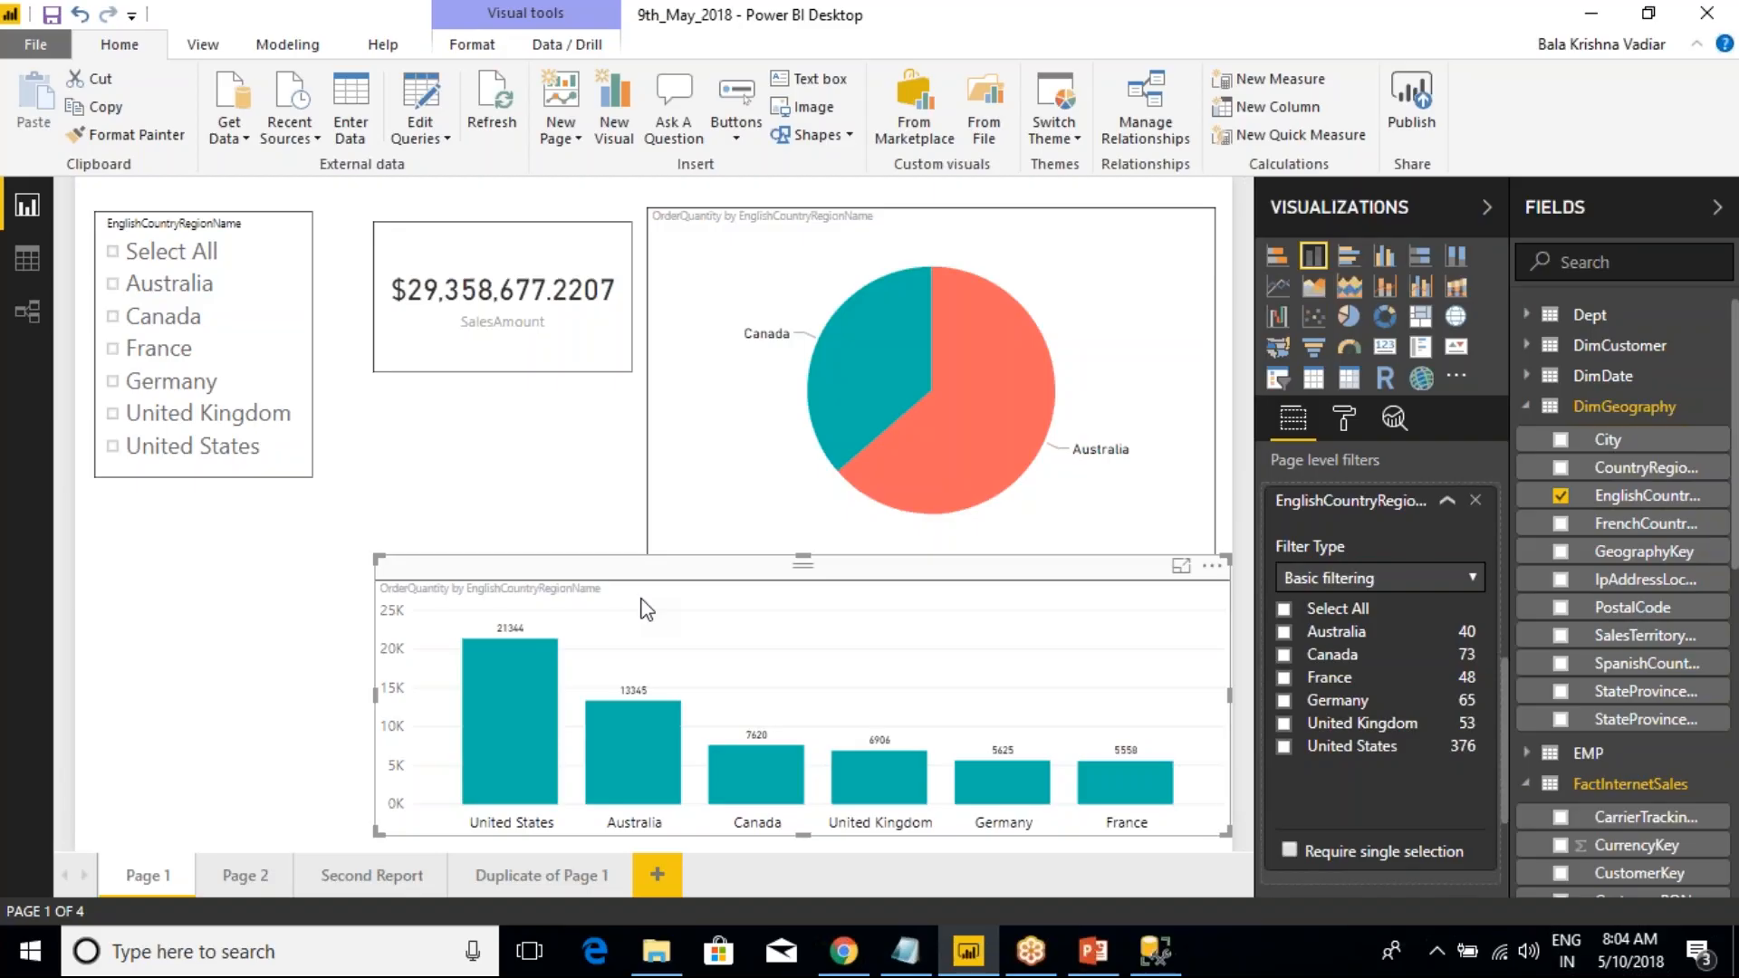
left_click(724, 345)
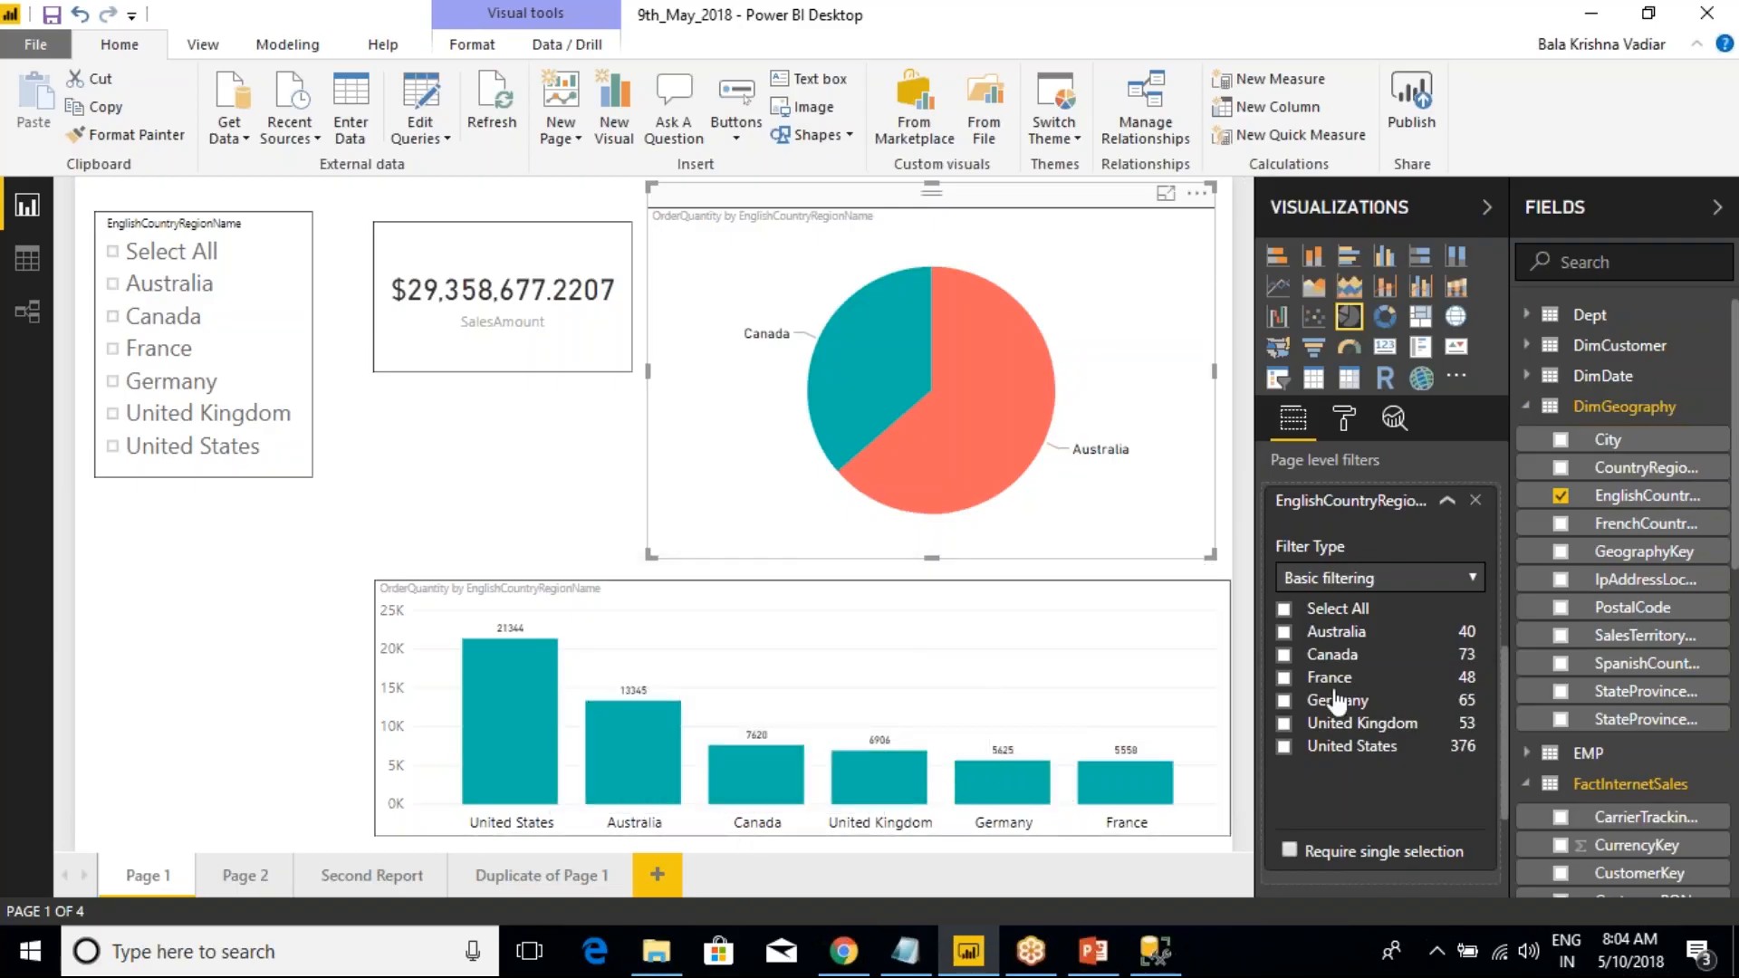
left_click(1478, 502)
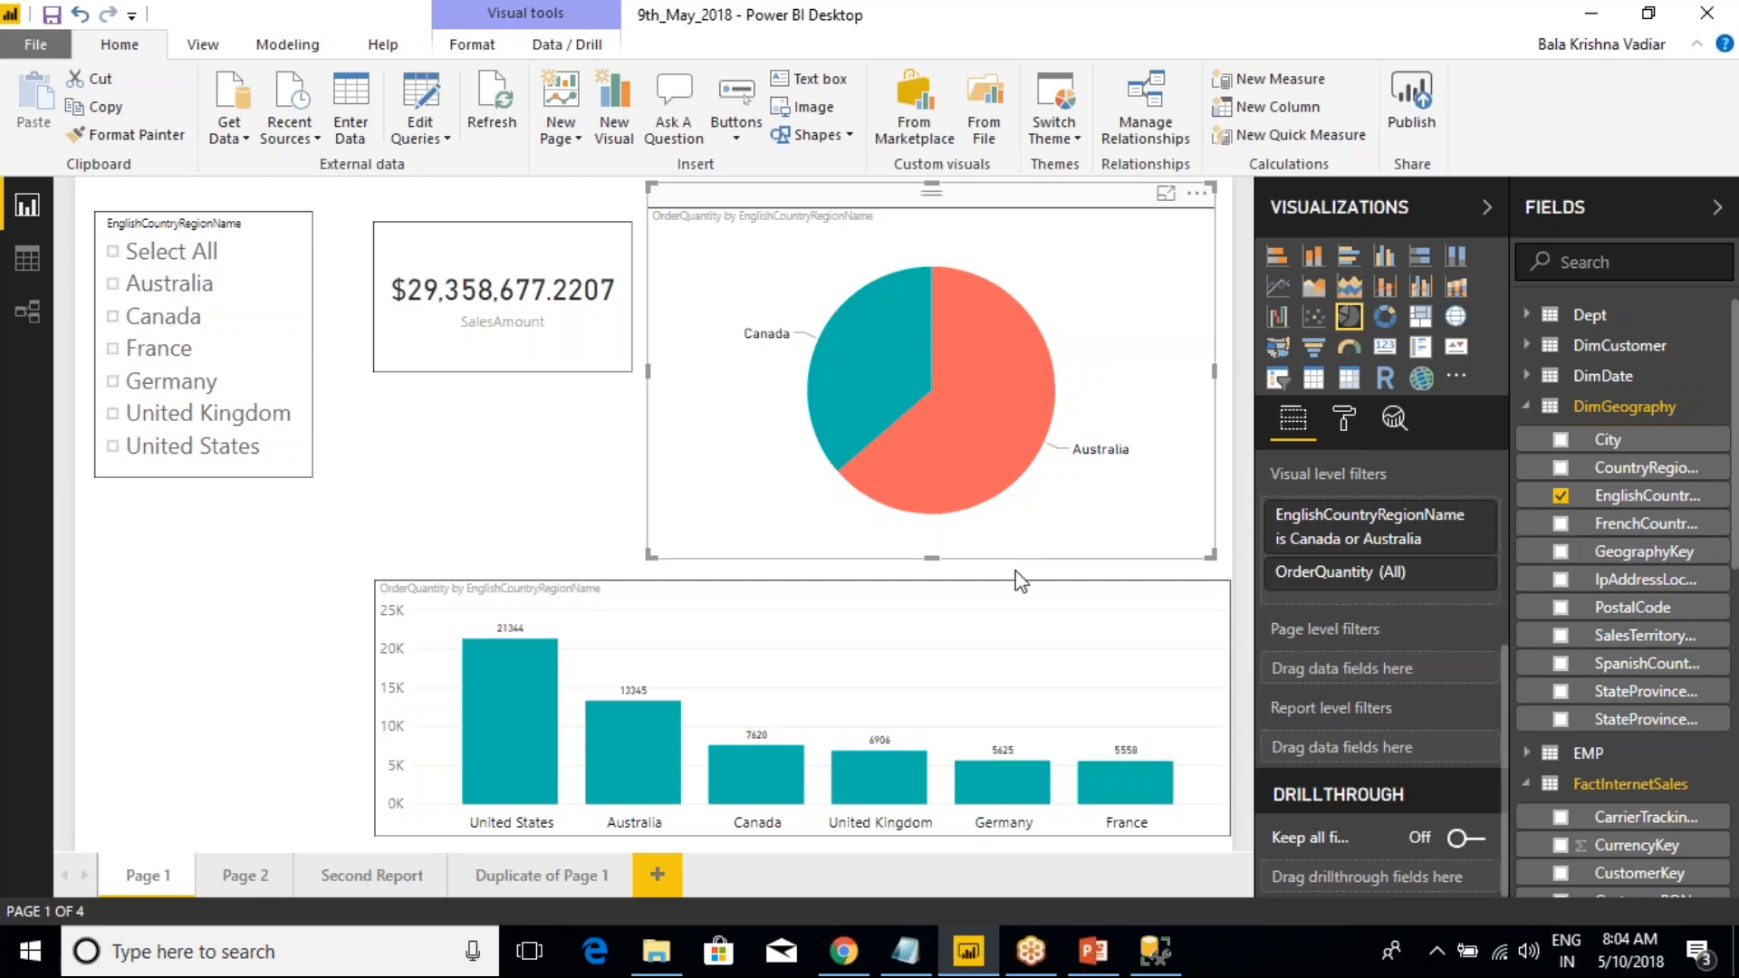
- Clear the Canada and Australia selection from the pie chart's visual-level country filter
scroll(1373, 748, "up", 4)
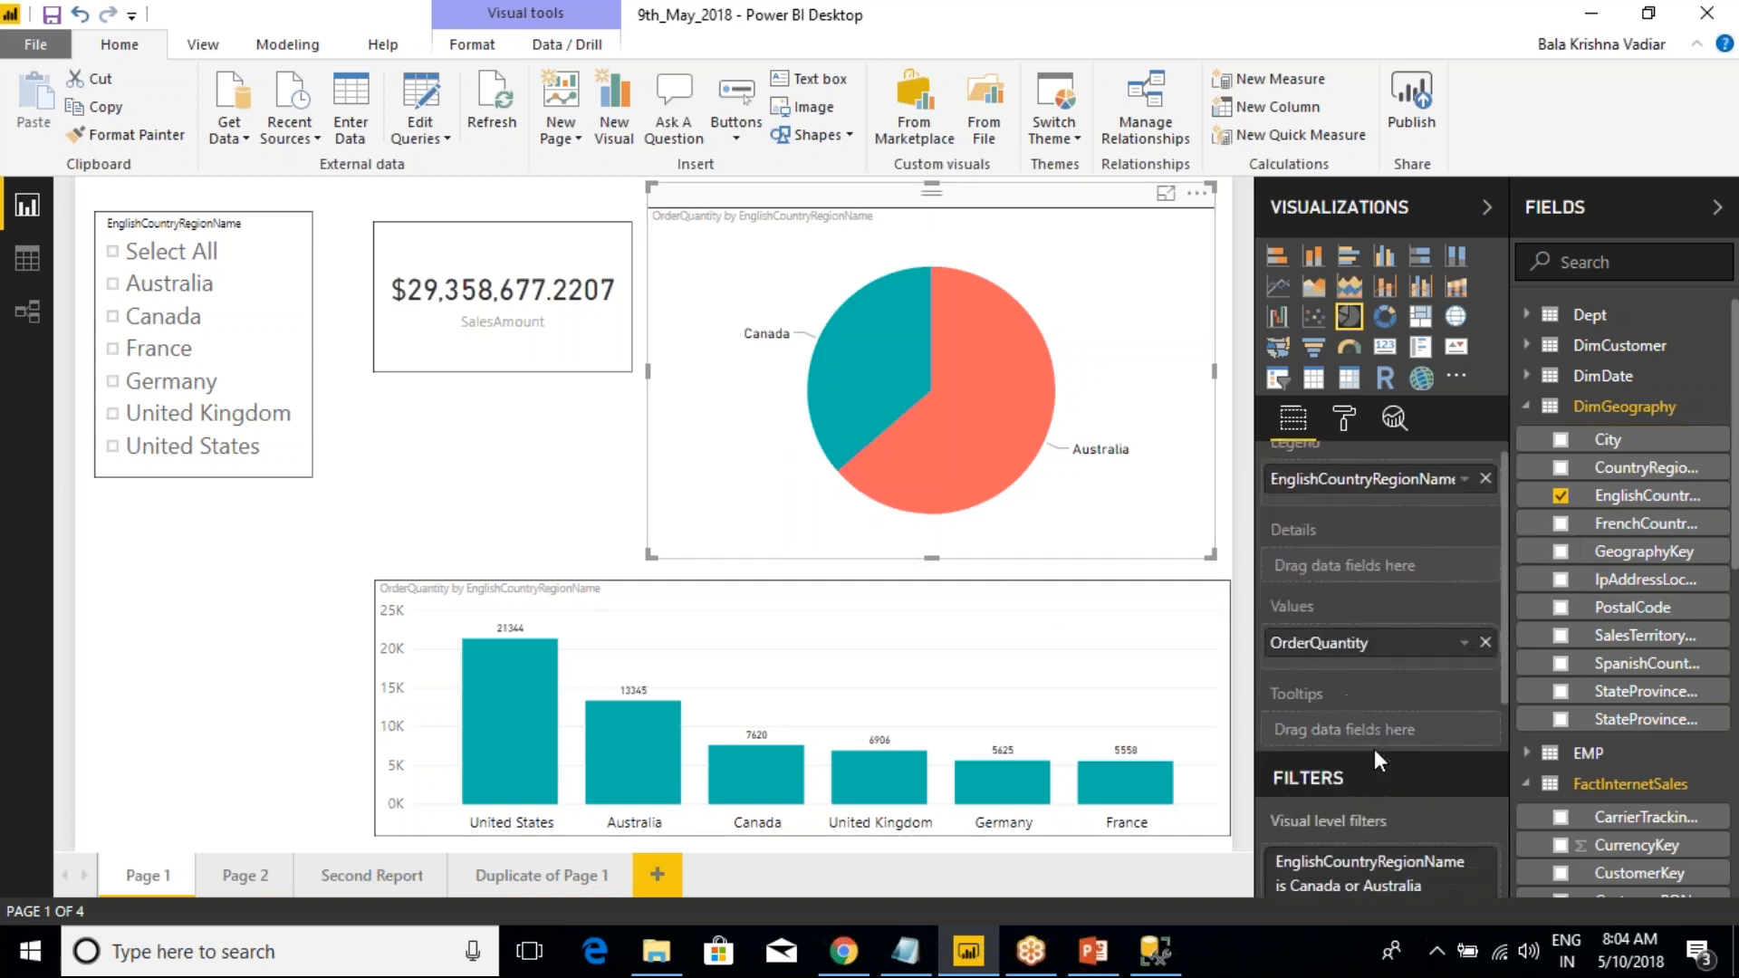
scroll(1417, 723, "down", 3)
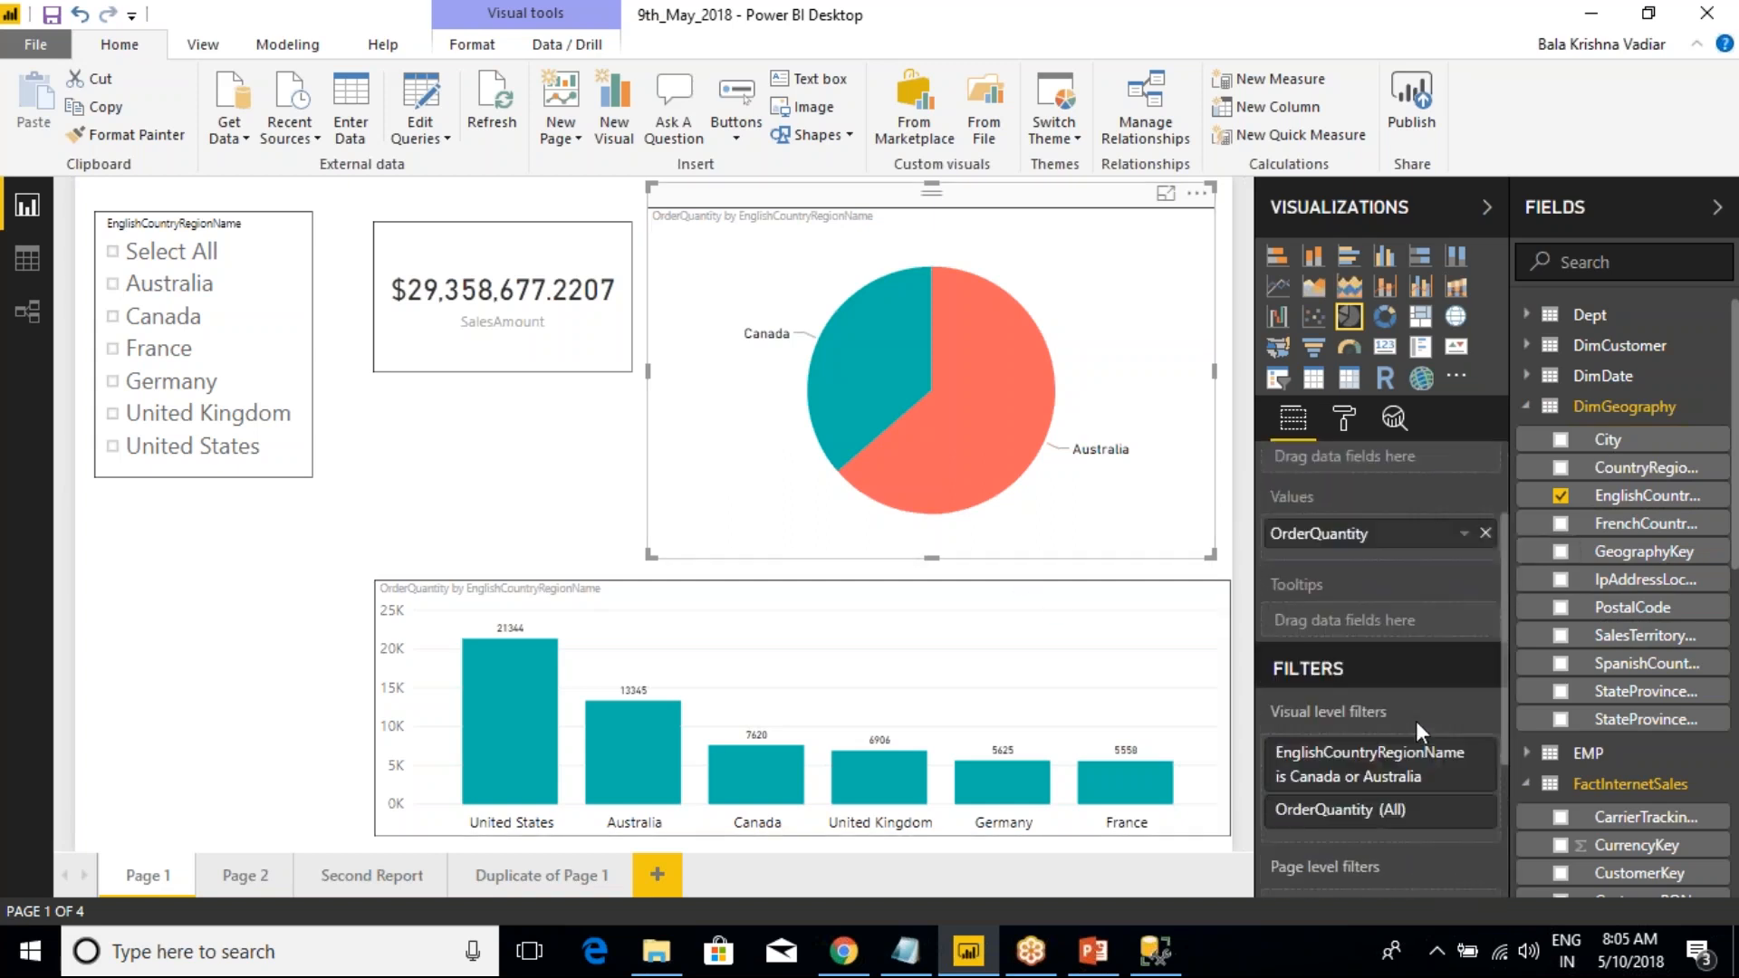
scroll(1435, 770, "down", 3)
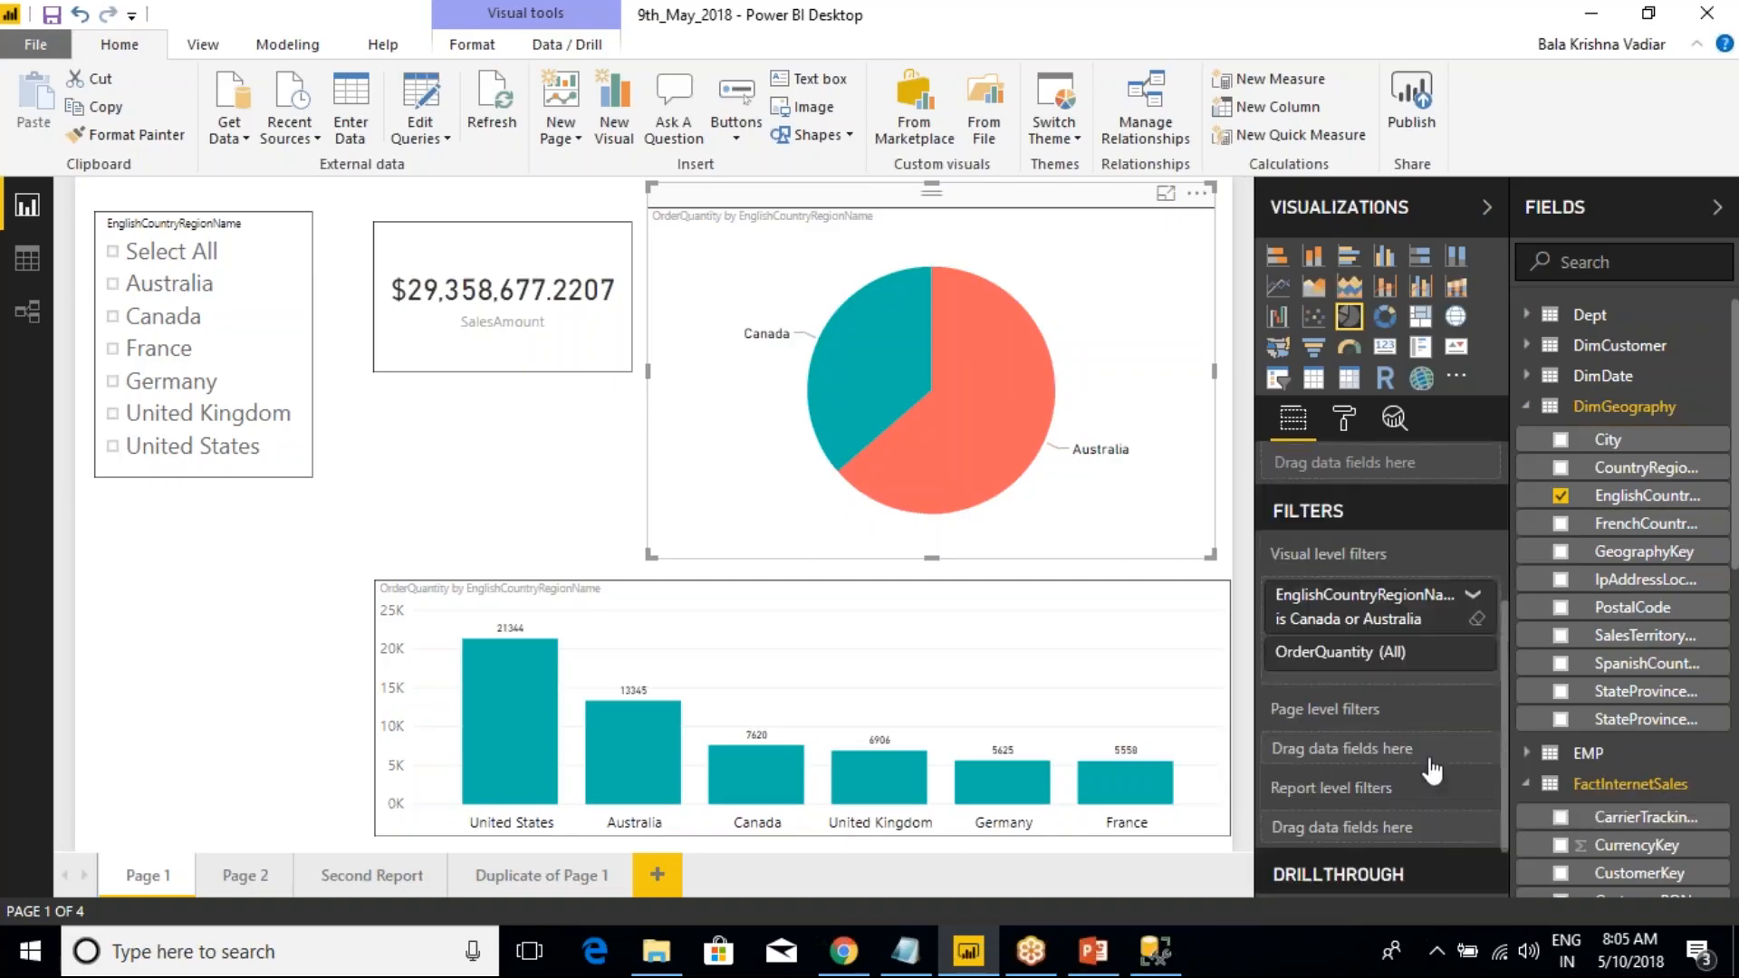
scroll(1445, 690, "up", 4)
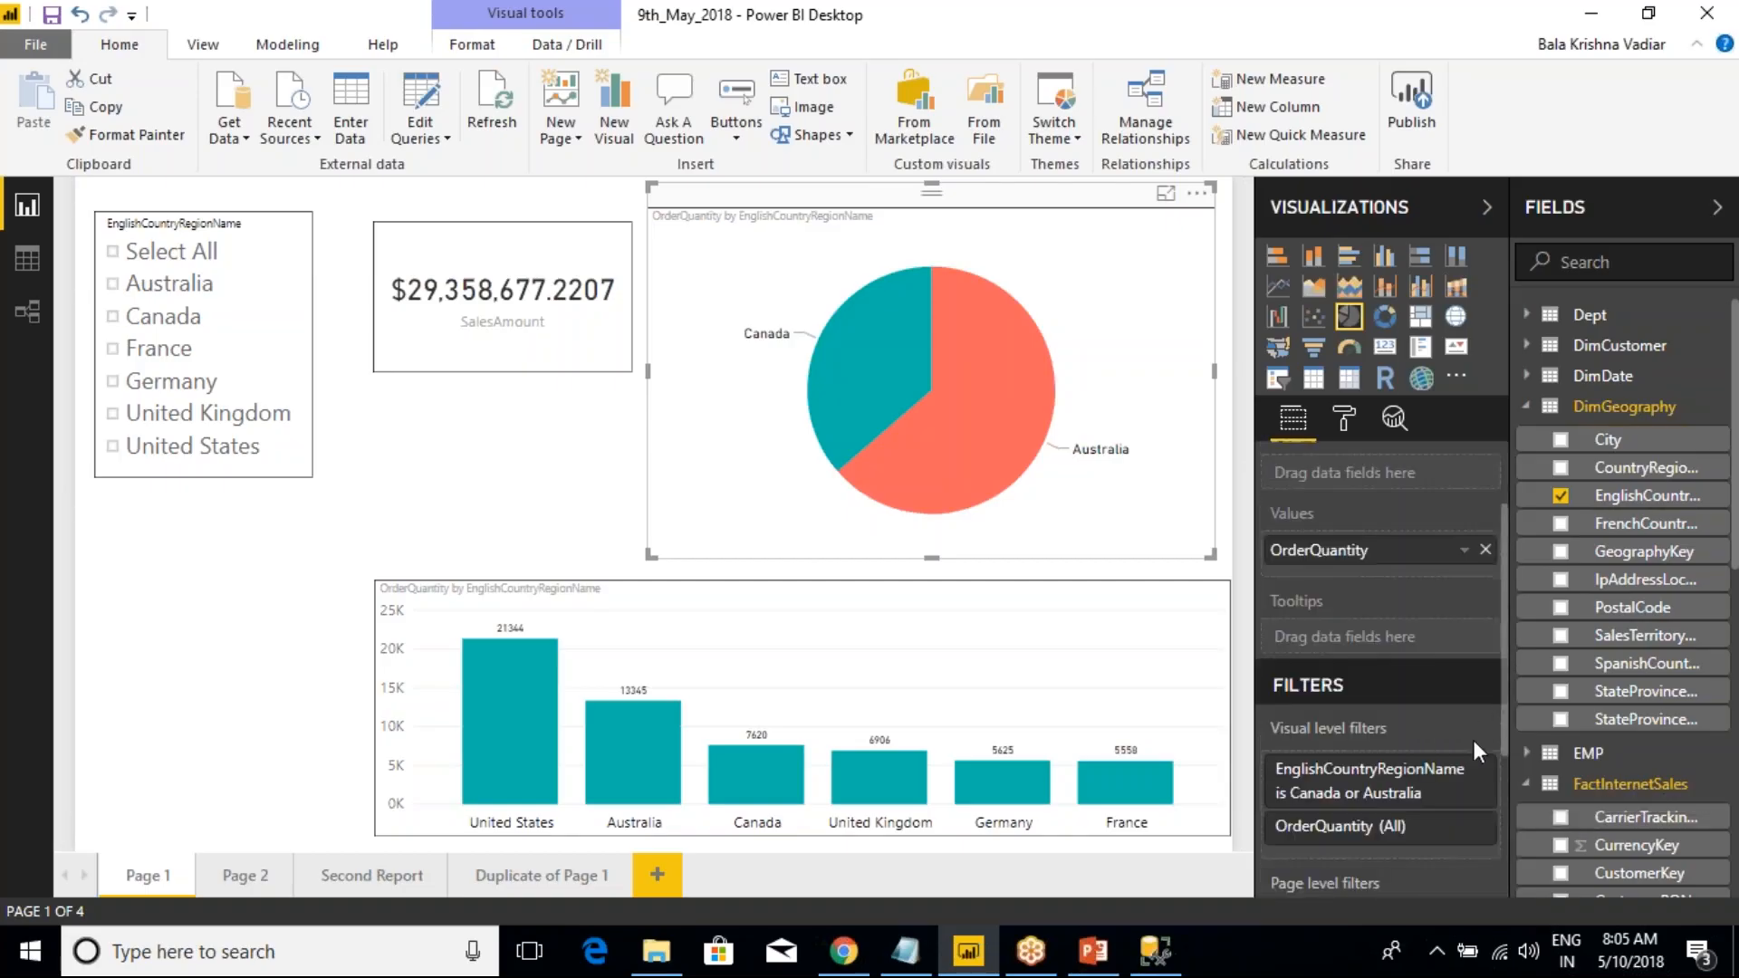
left_click(1477, 797)
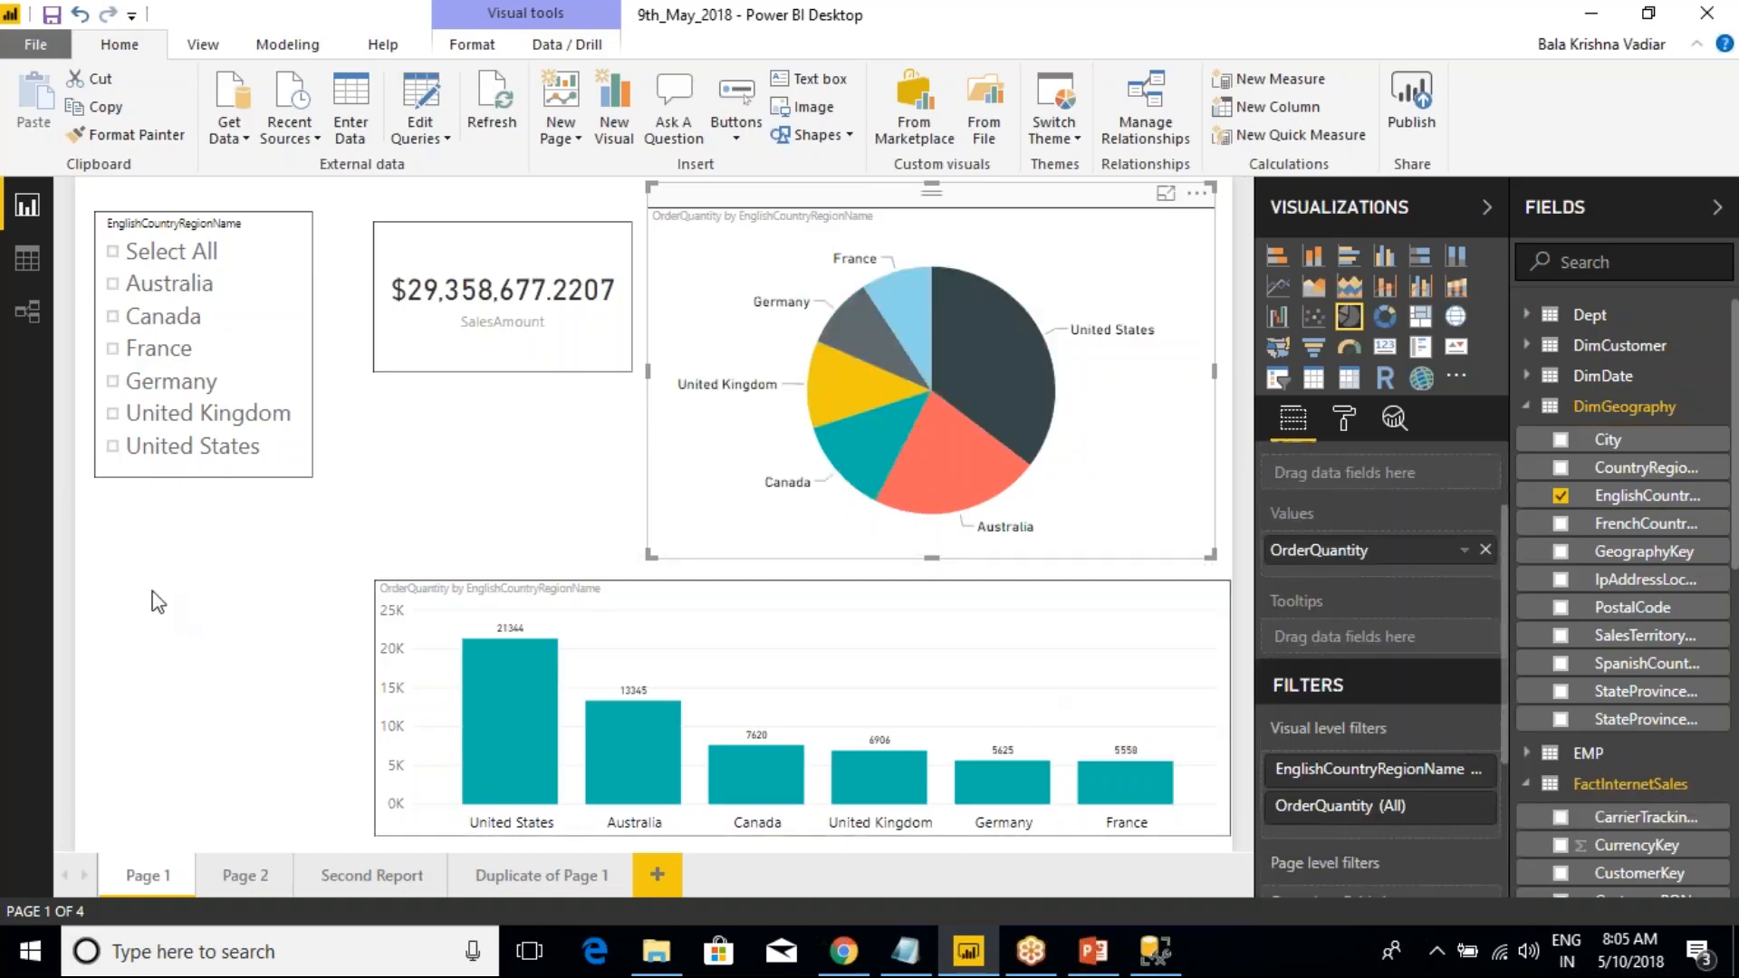
left_click(384, 459)
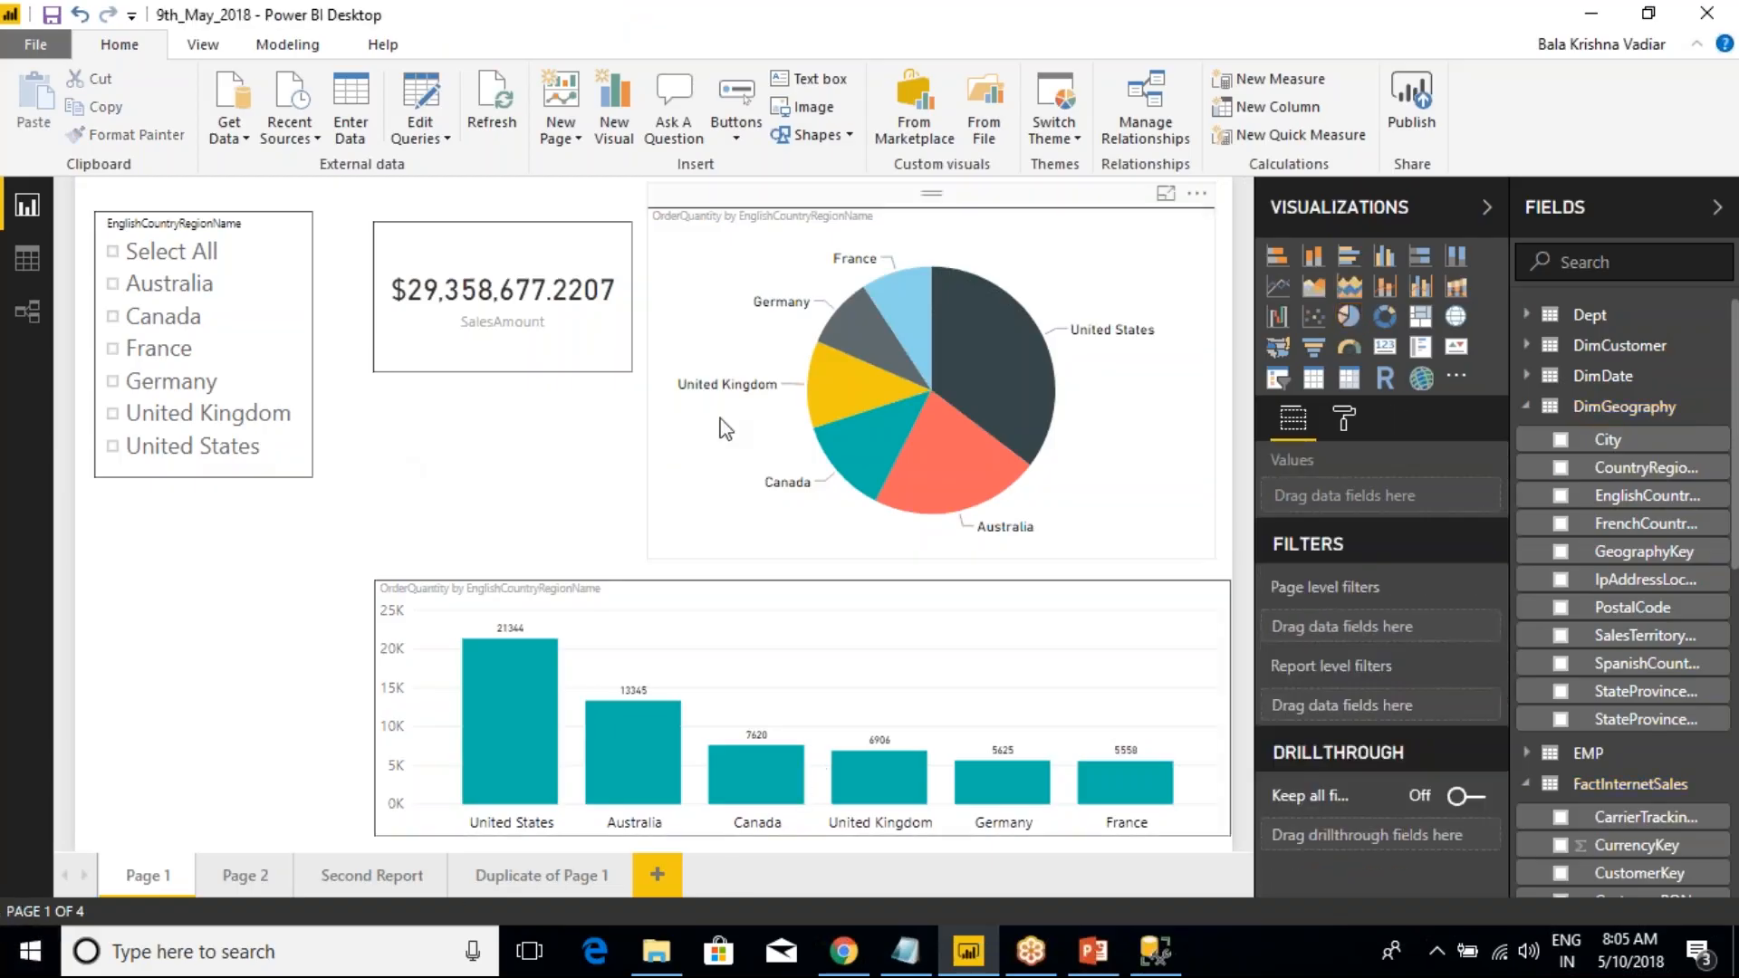
left_click(702, 323)
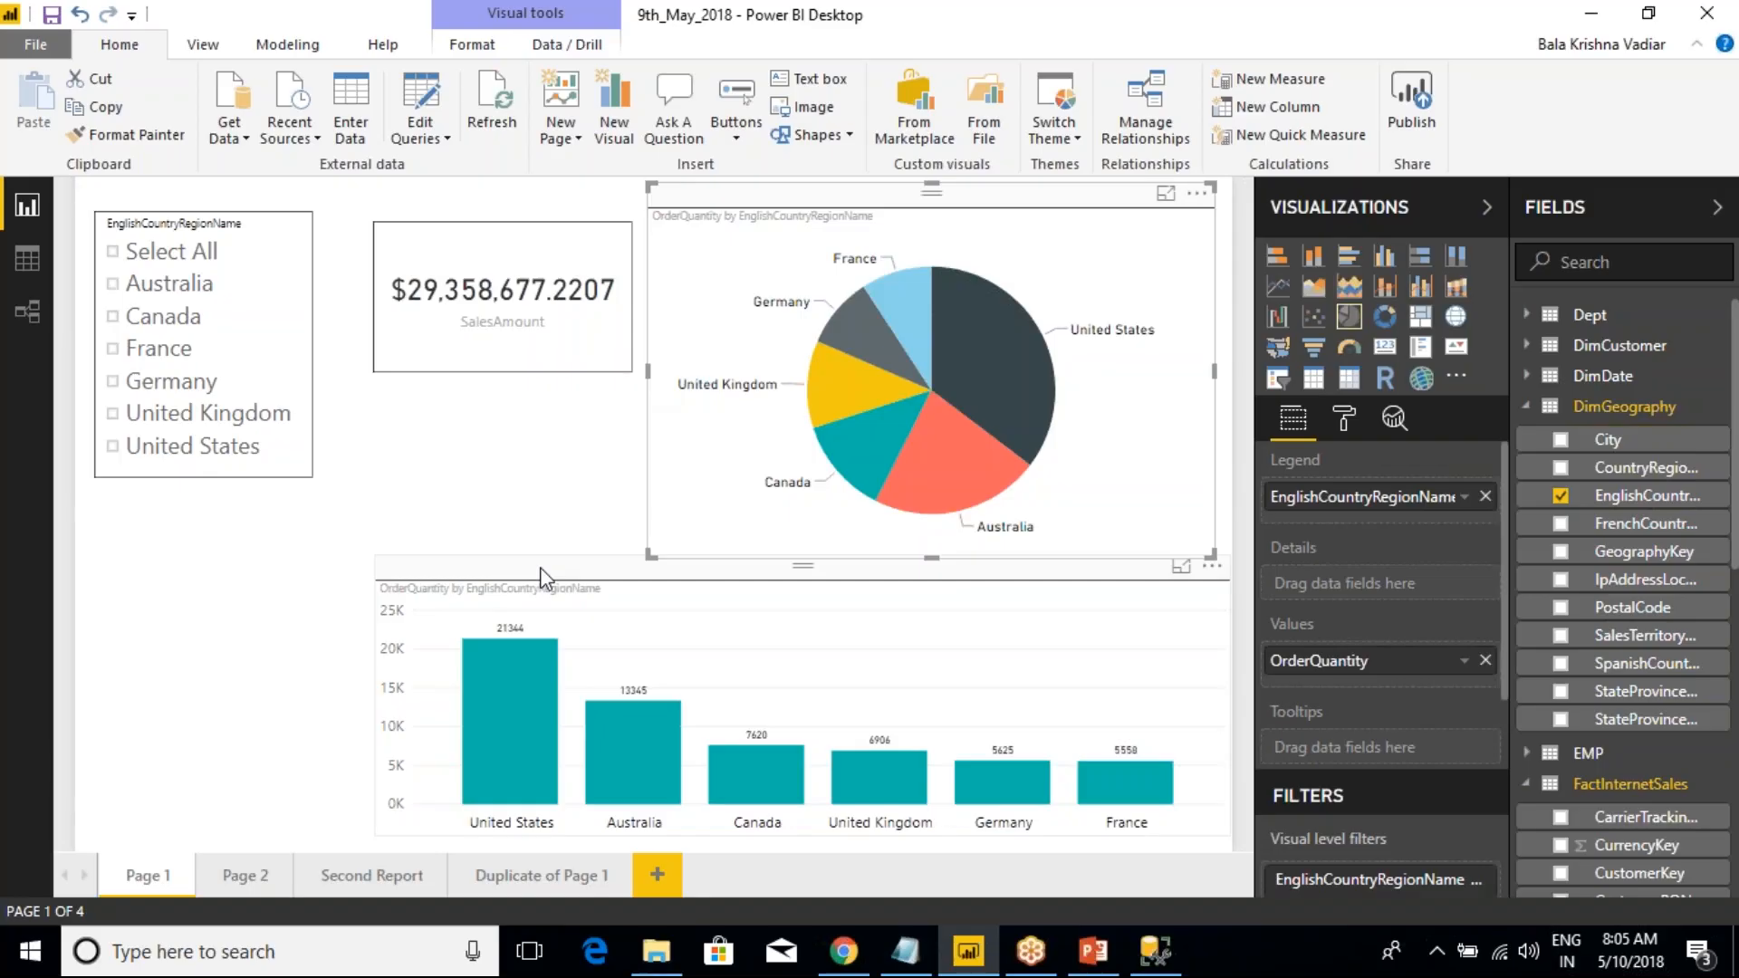
left_click(554, 473)
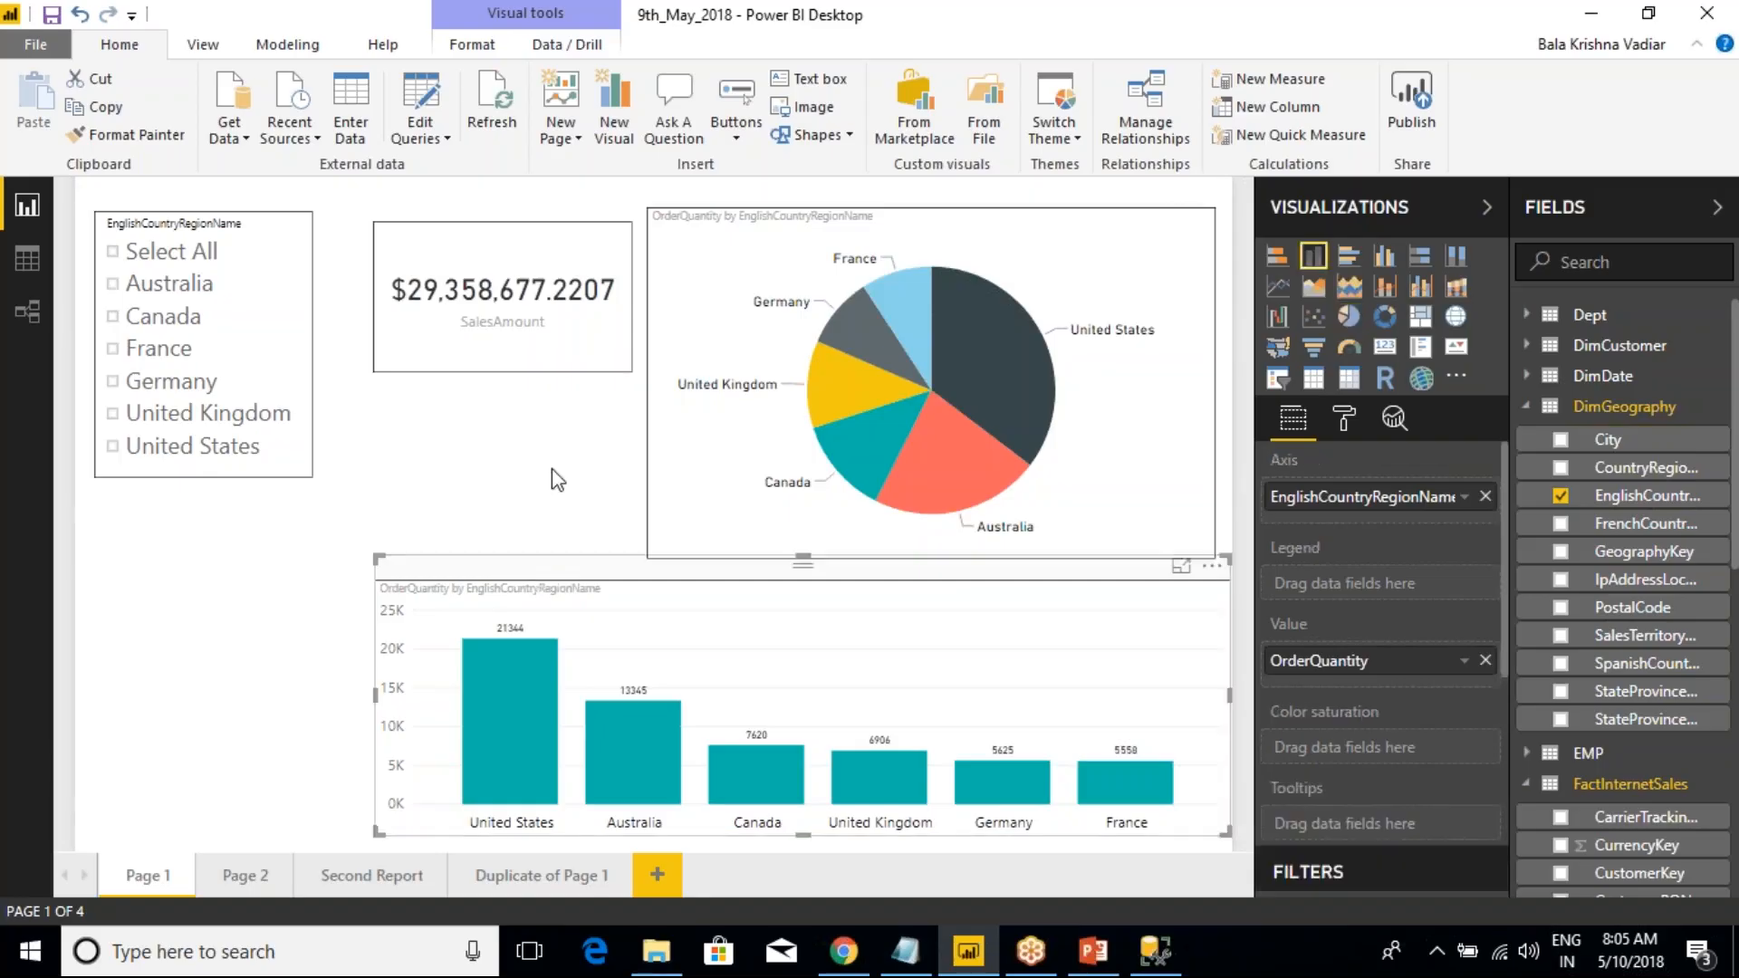
- Turn on Edit interactions for the OrderQuantity pie chart
left_click(794, 217)
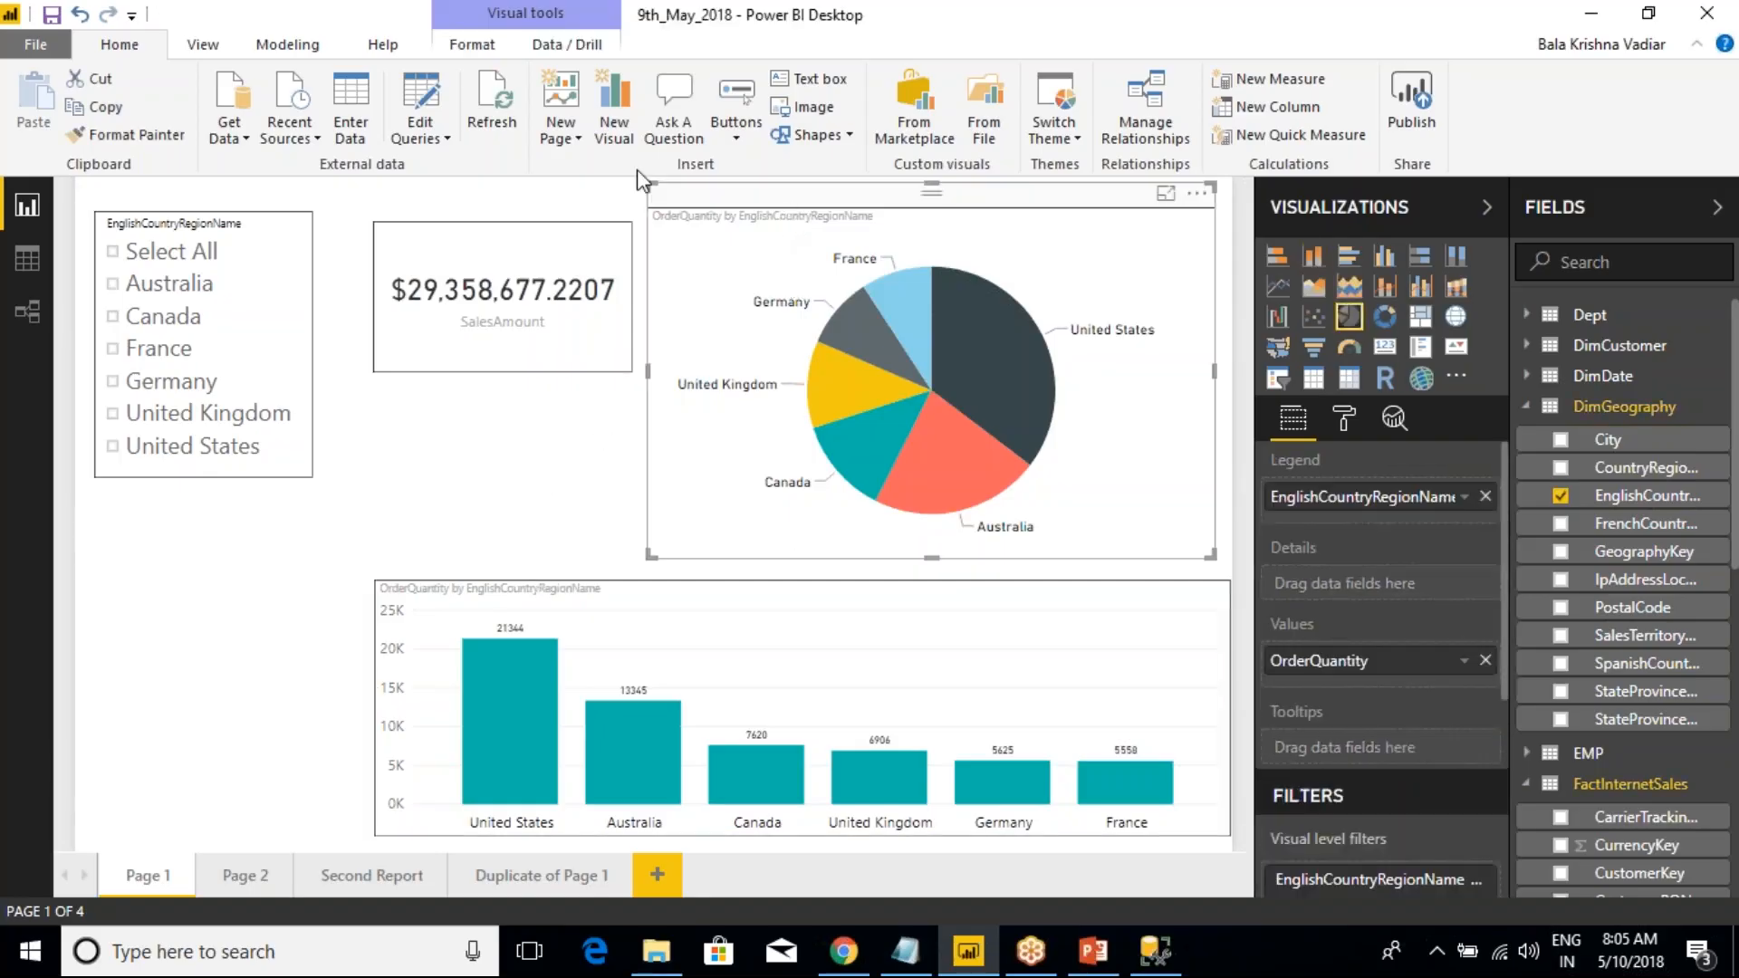
left_click(466, 45)
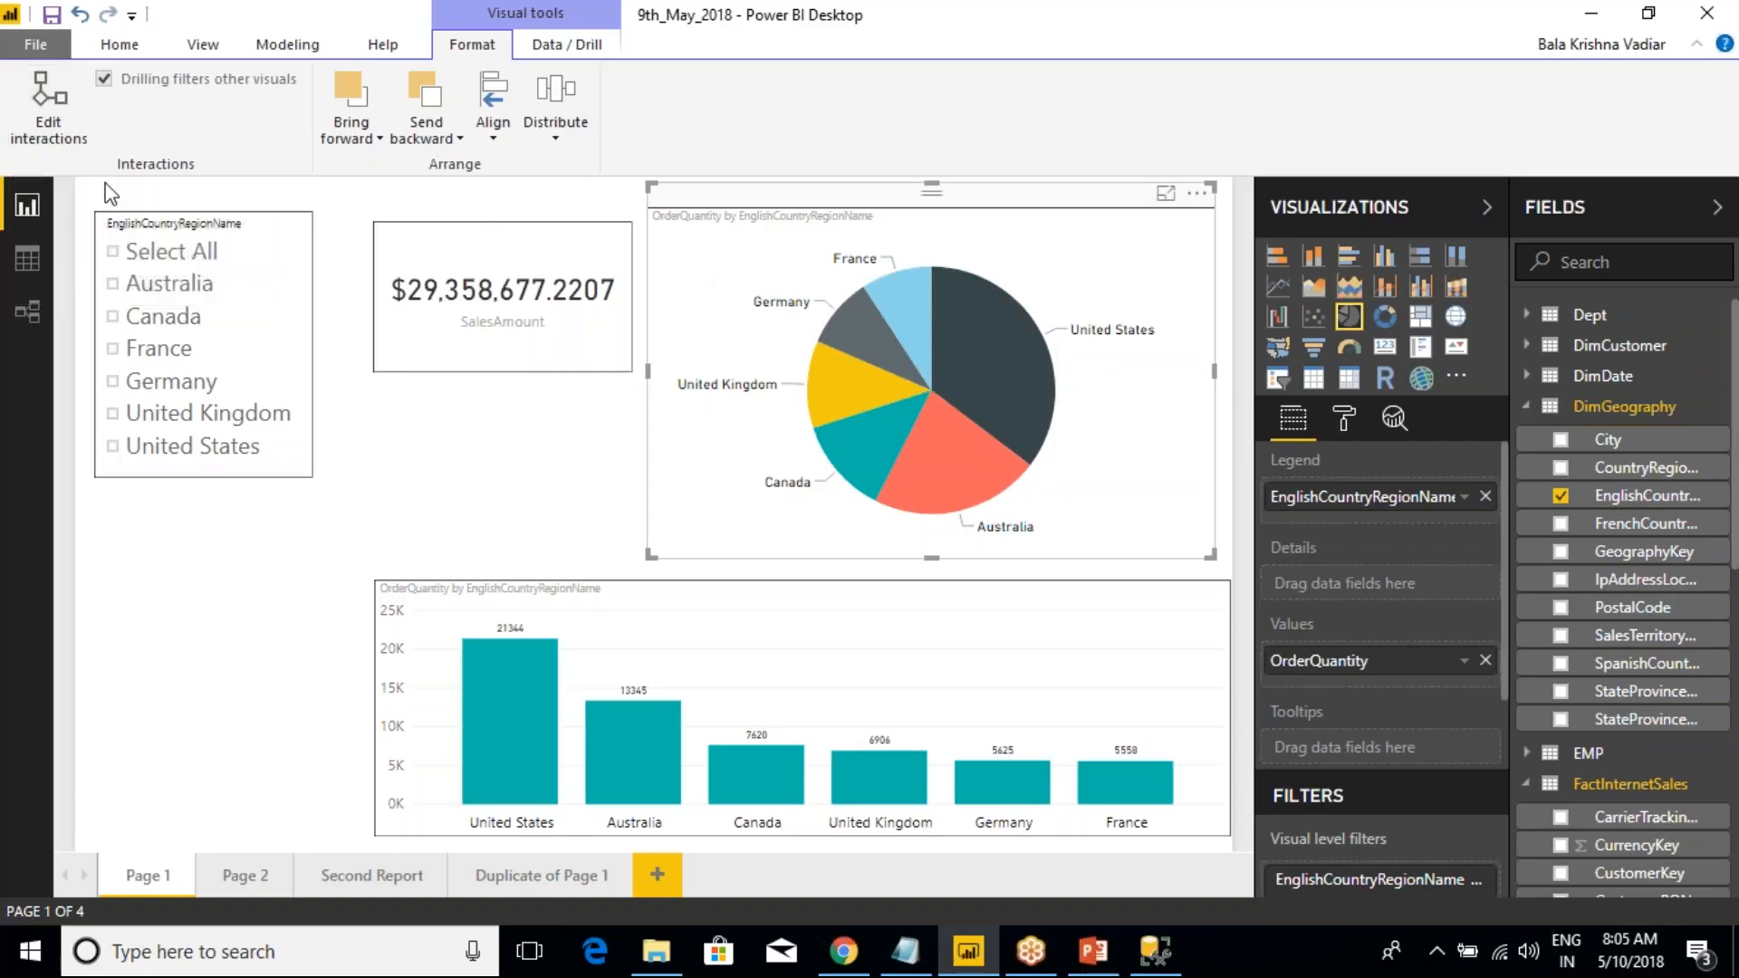
left_click(49, 130)
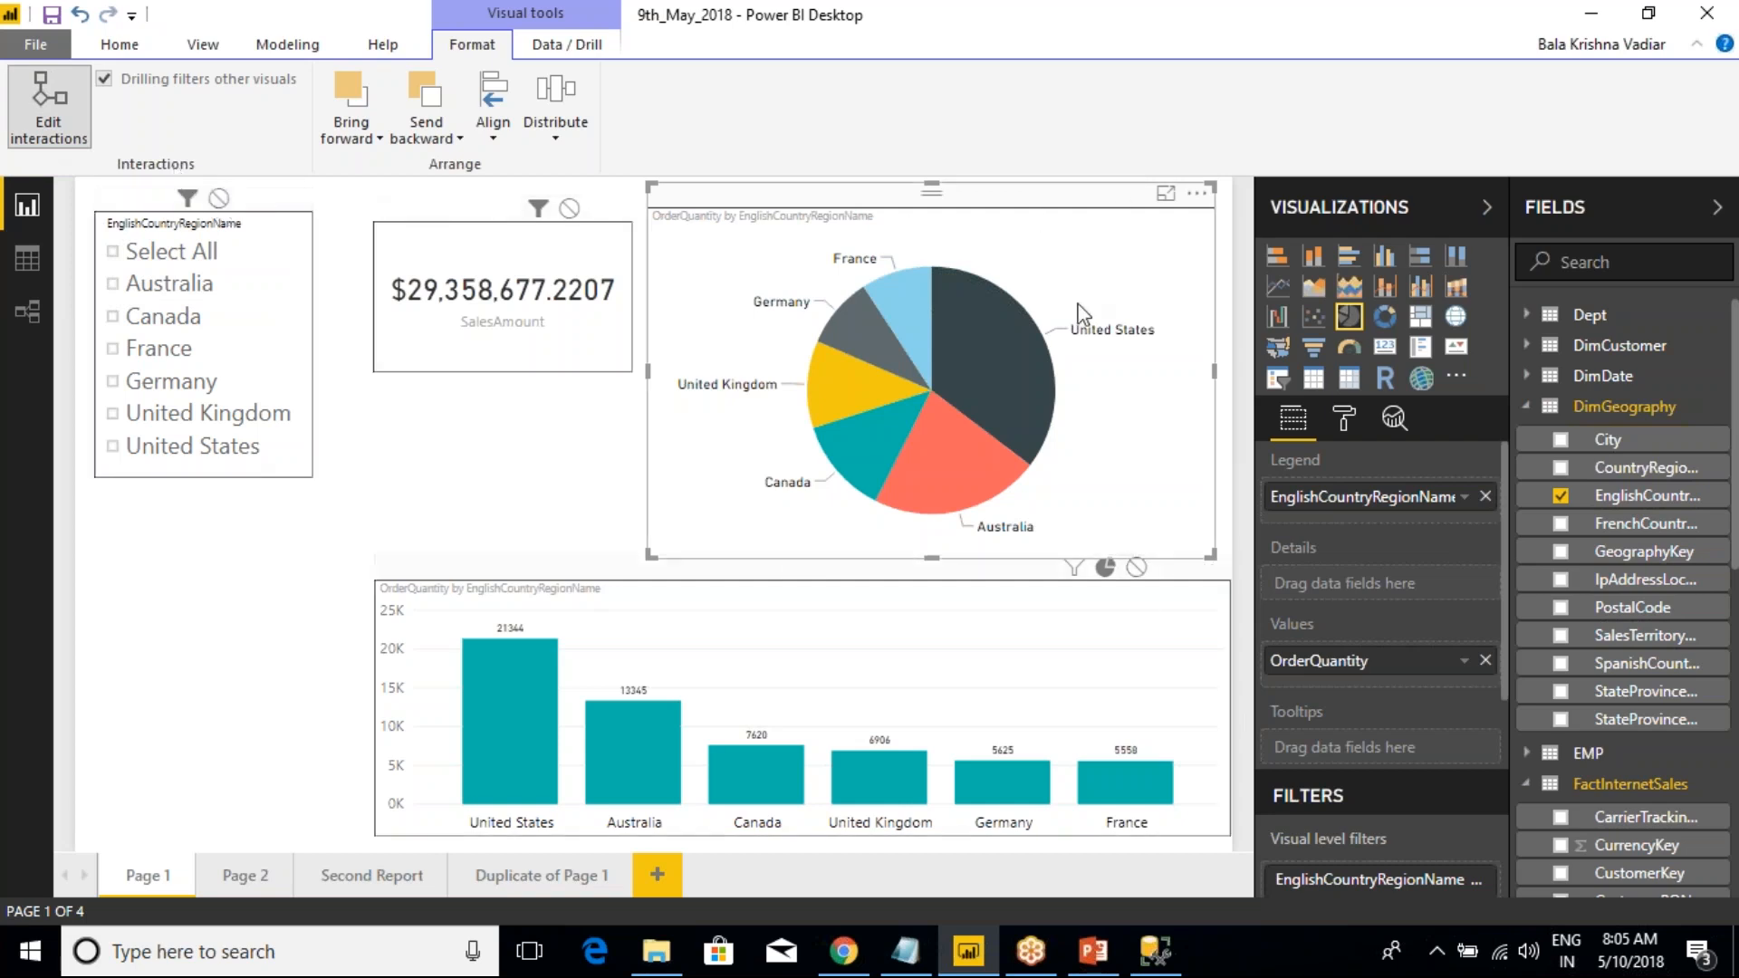
- Examine which interaction options each visual on Page 1 offers, comparing the pie chart, the SalesAmount card and the column chart as the source
left_click(611, 430)
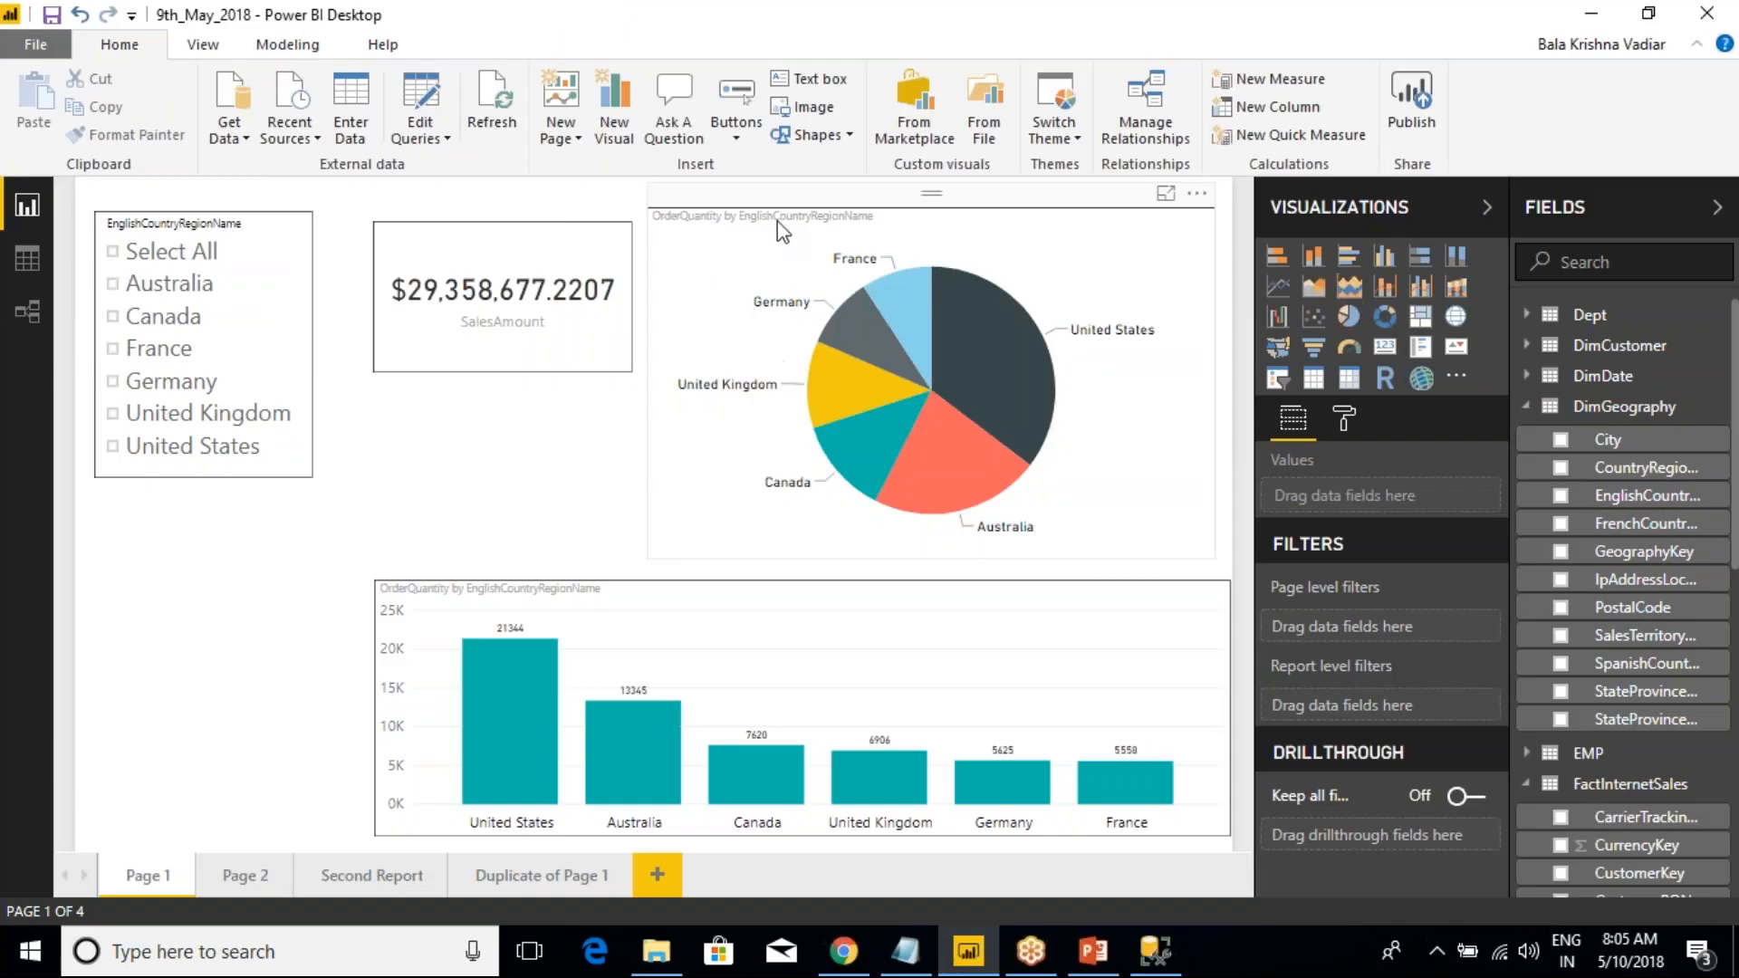
left_click(717, 475)
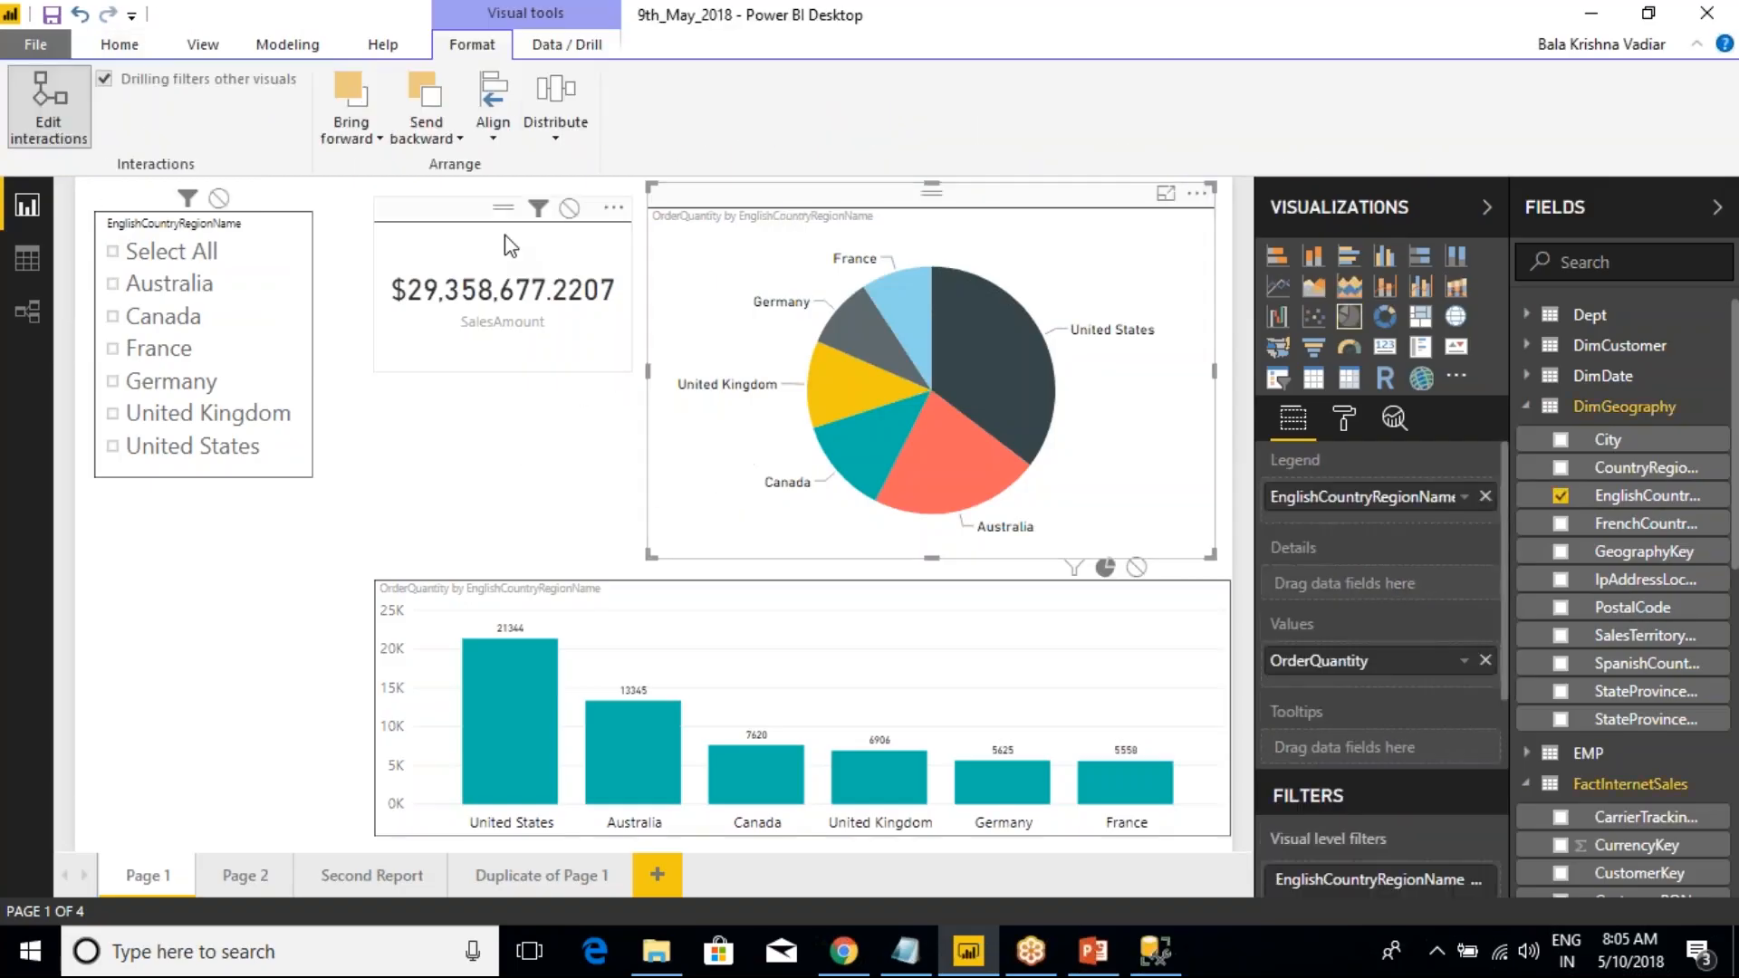
left_click(472, 224)
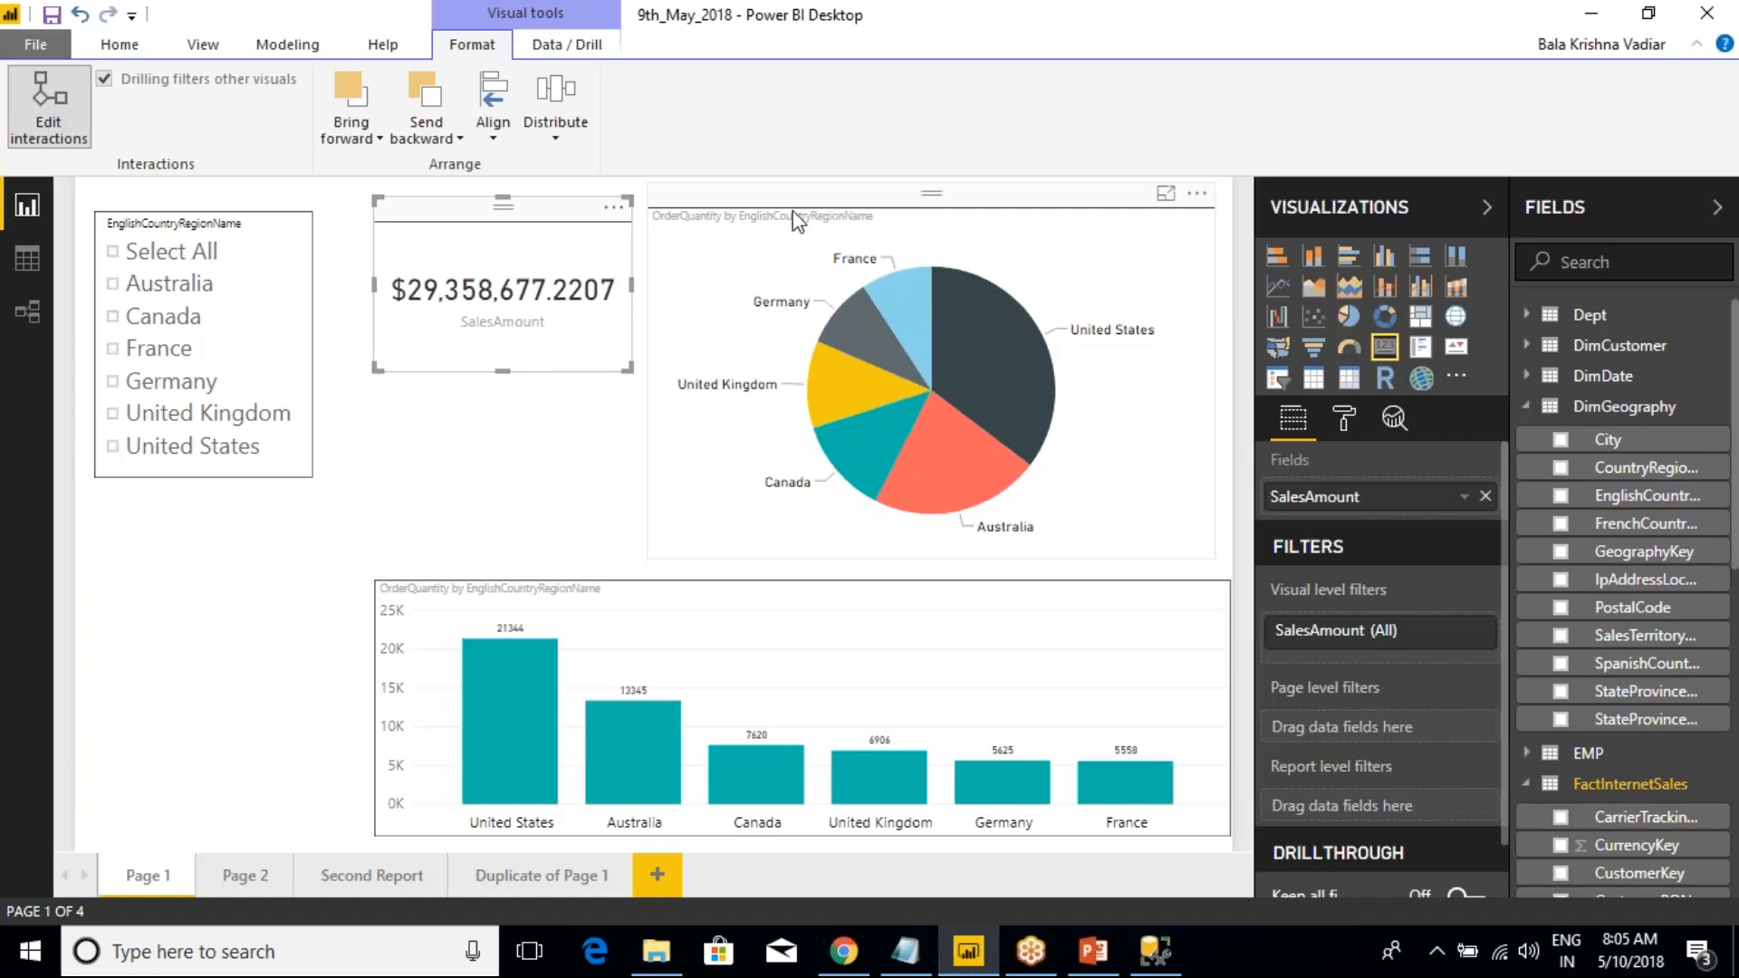
left_click(580, 567)
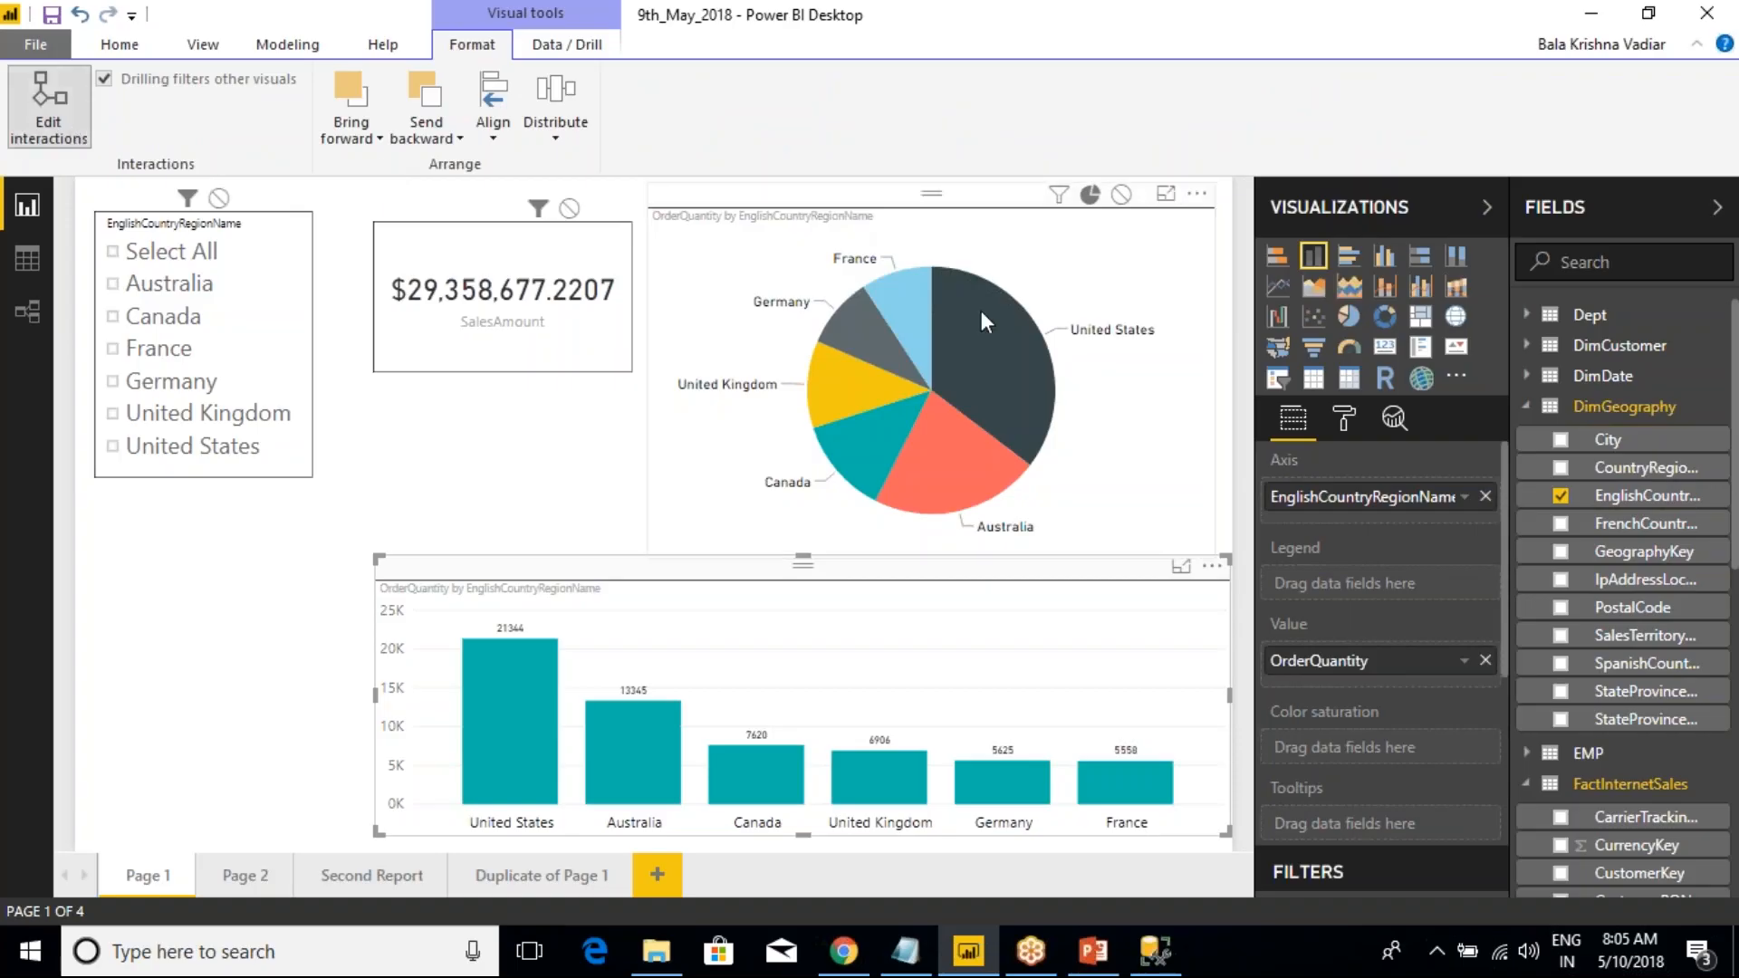
left_click(526, 464)
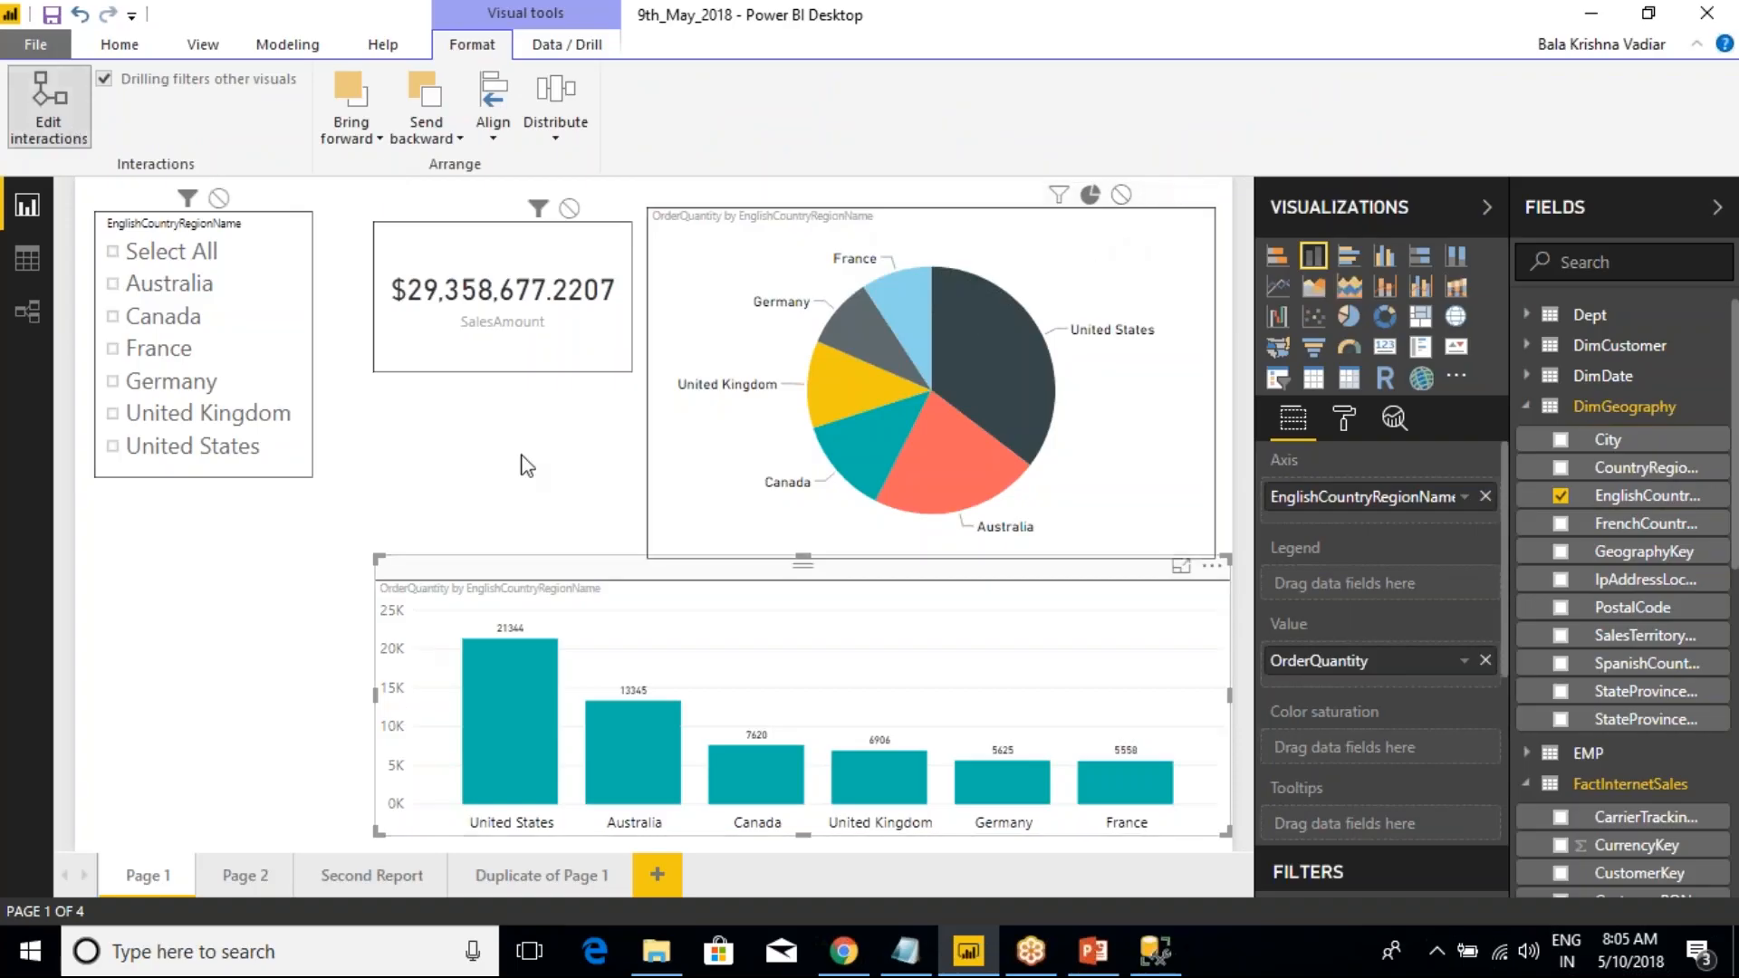
left_click(527, 227)
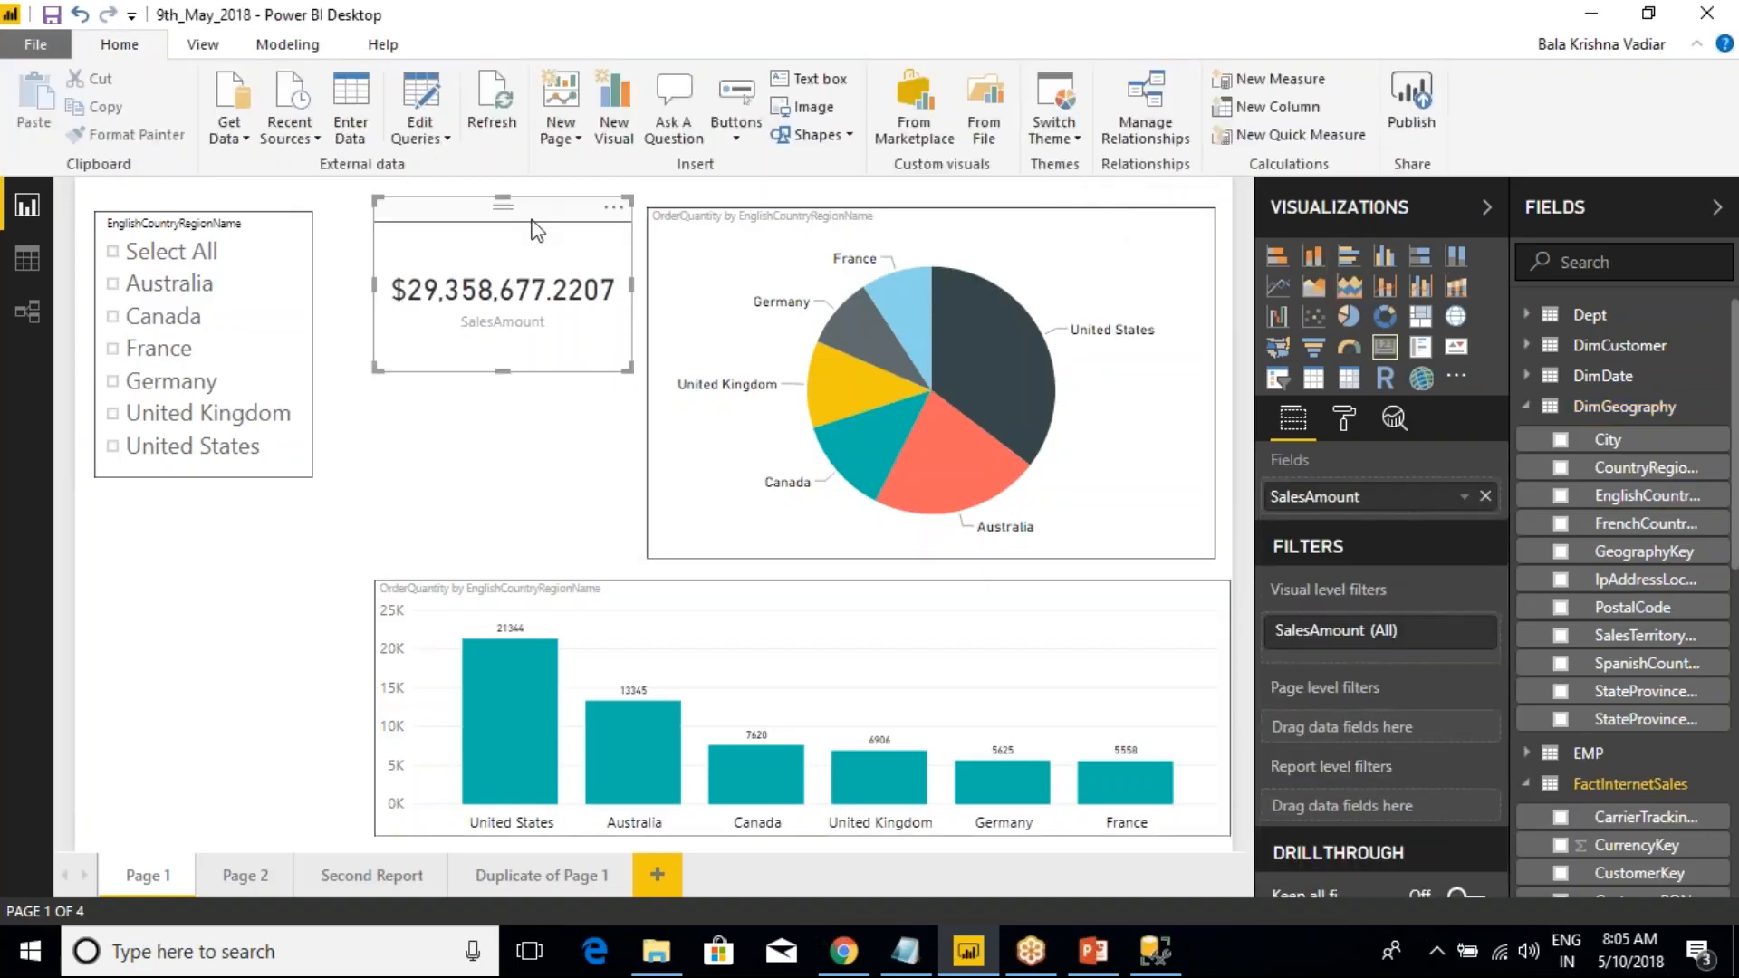
left_click(598, 597)
left_click(540, 451)
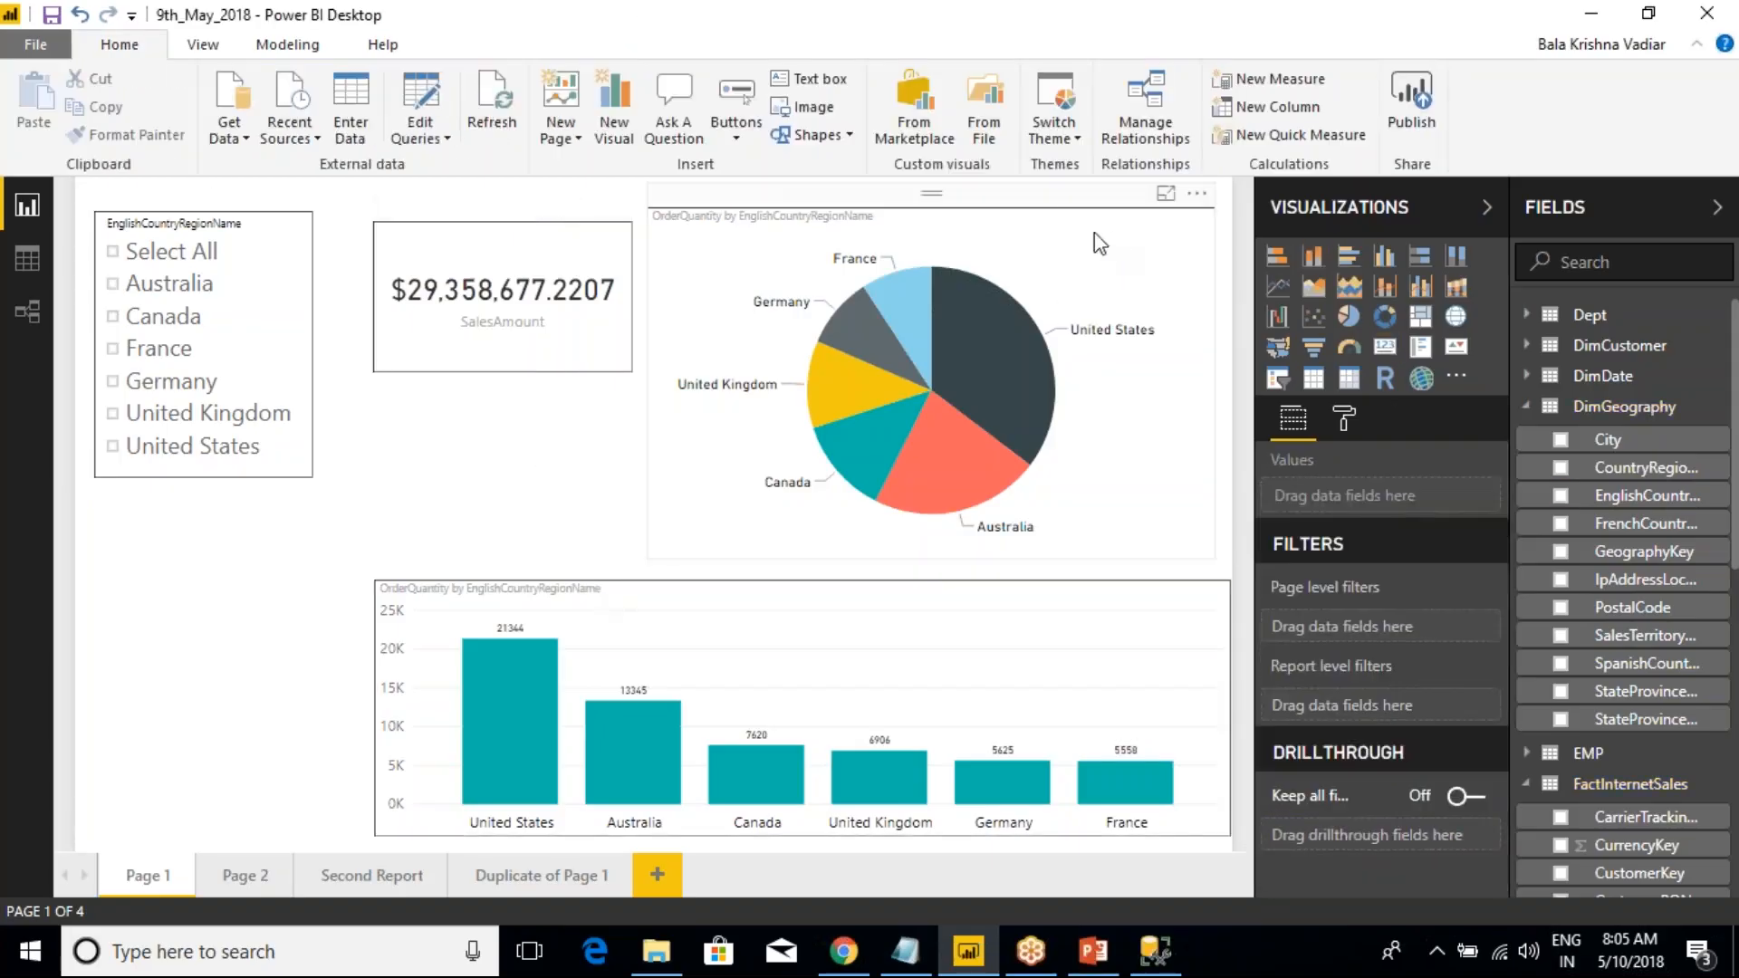
left_click(1088, 259)
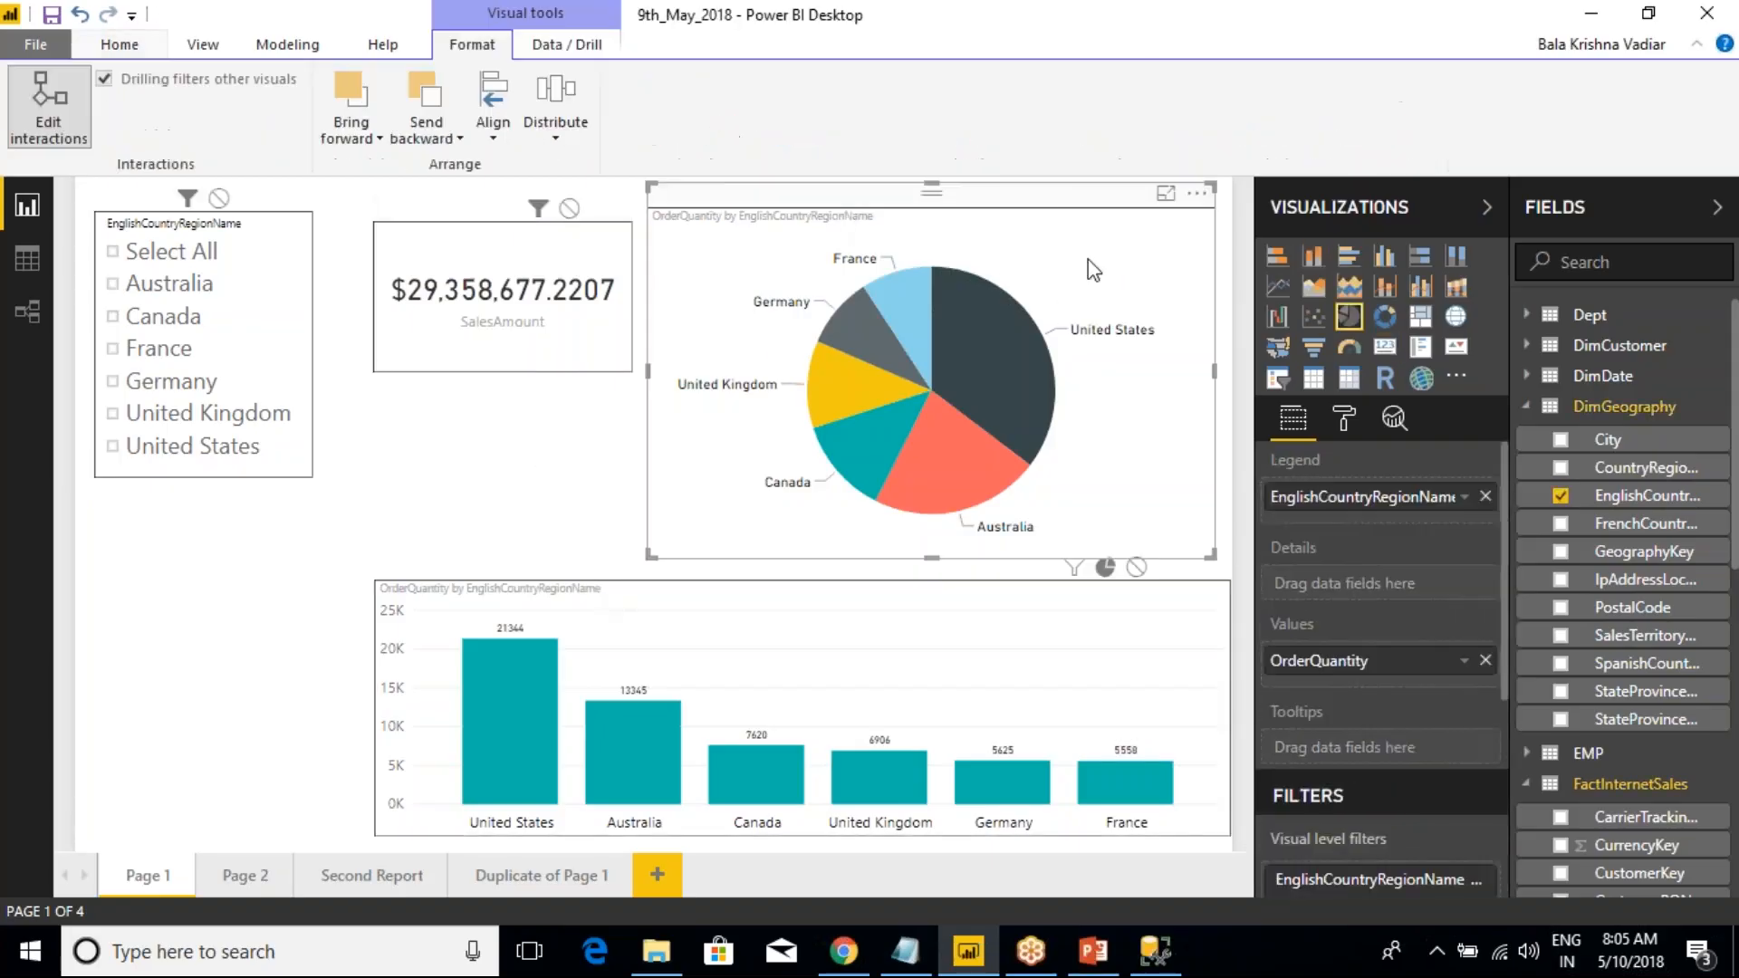
left_click(551, 545)
left_click(739, 593)
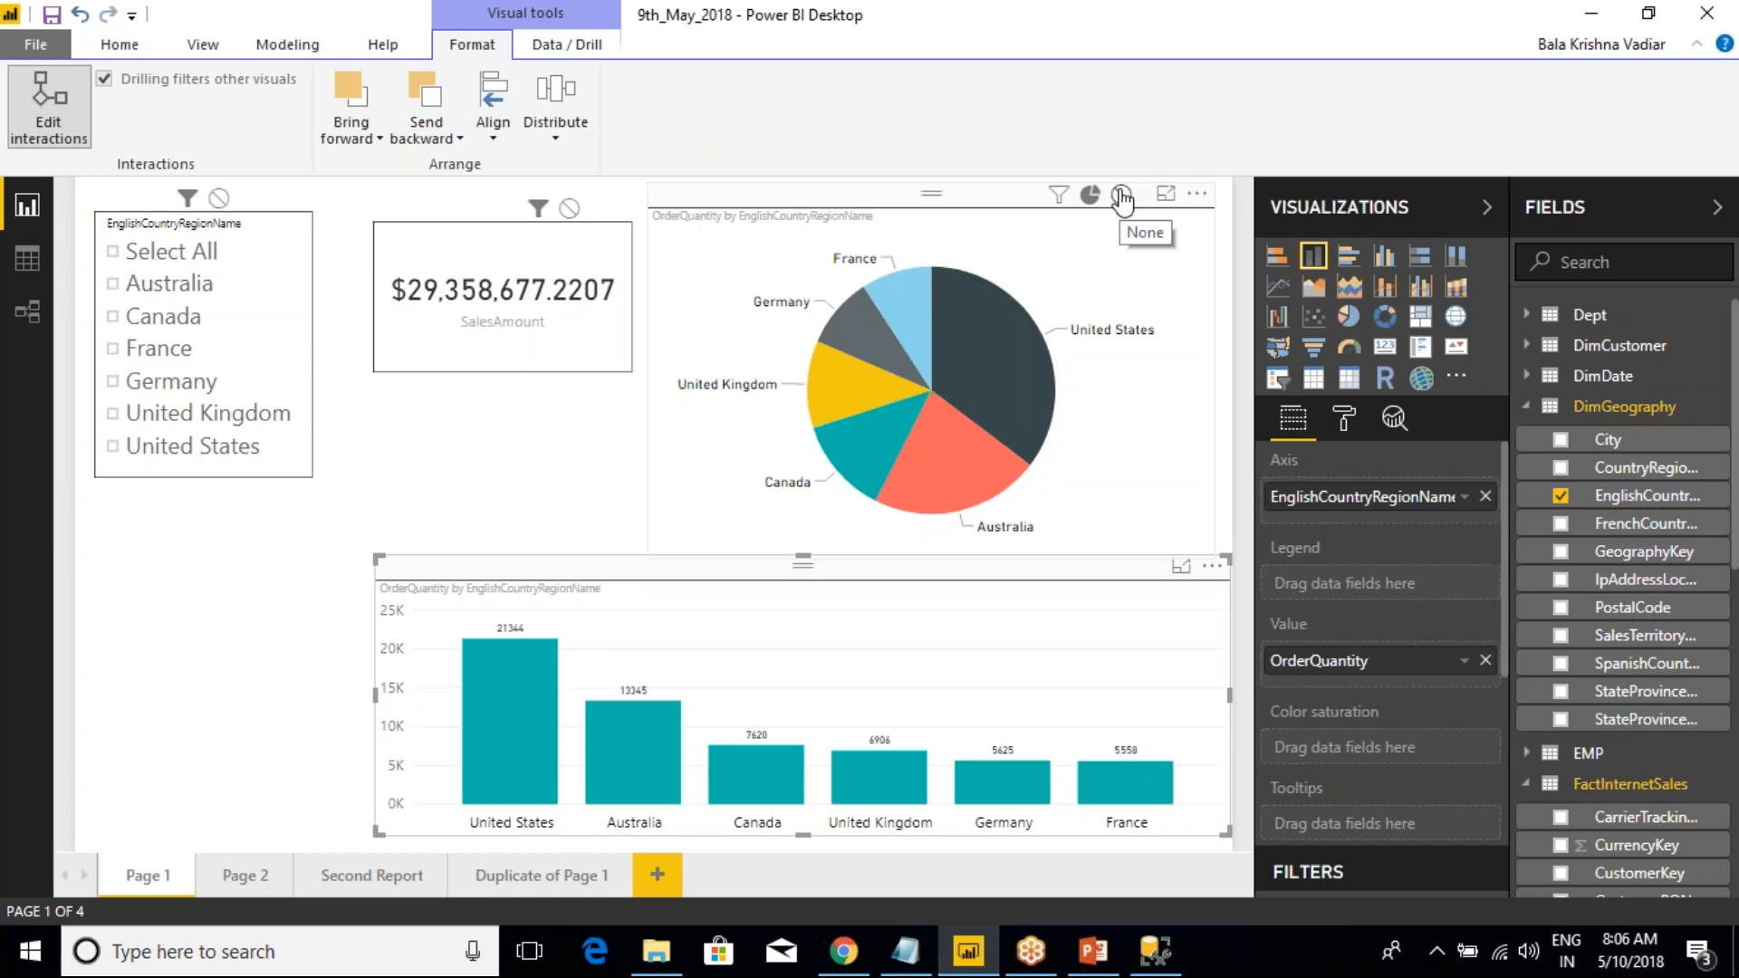
left_click(556, 458)
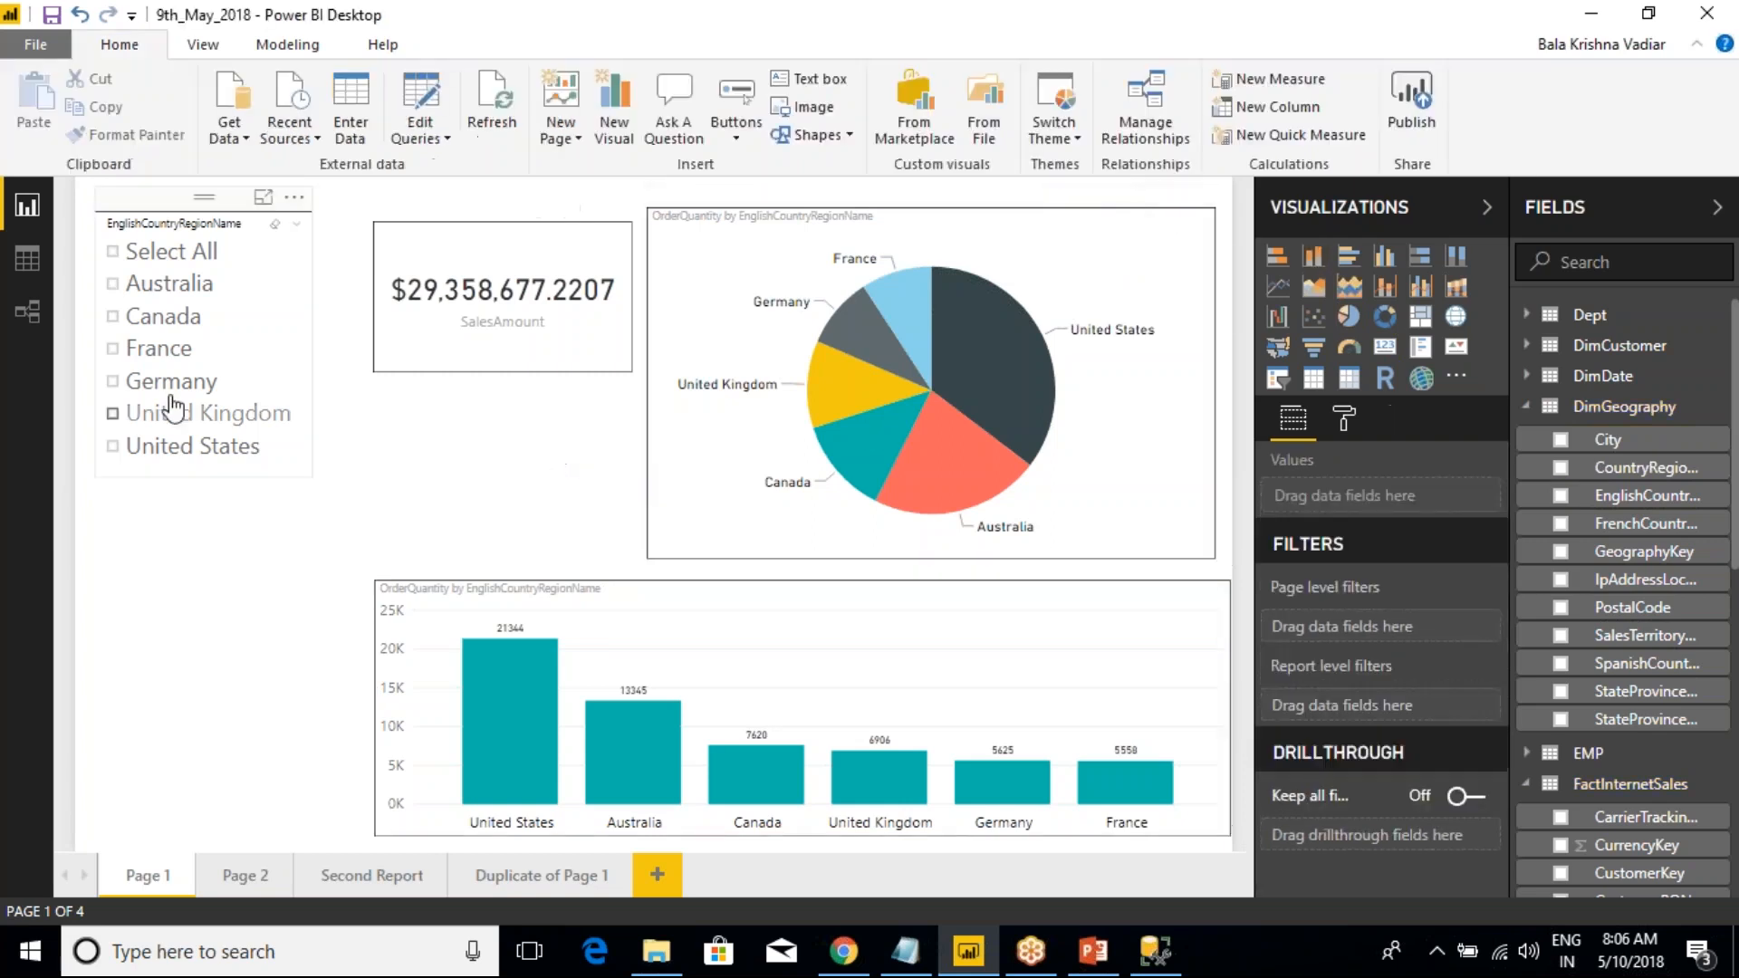
- Filter by Germany in the country slicer and set the slicer's interaction with the pie chart to None
left_click(163, 382)
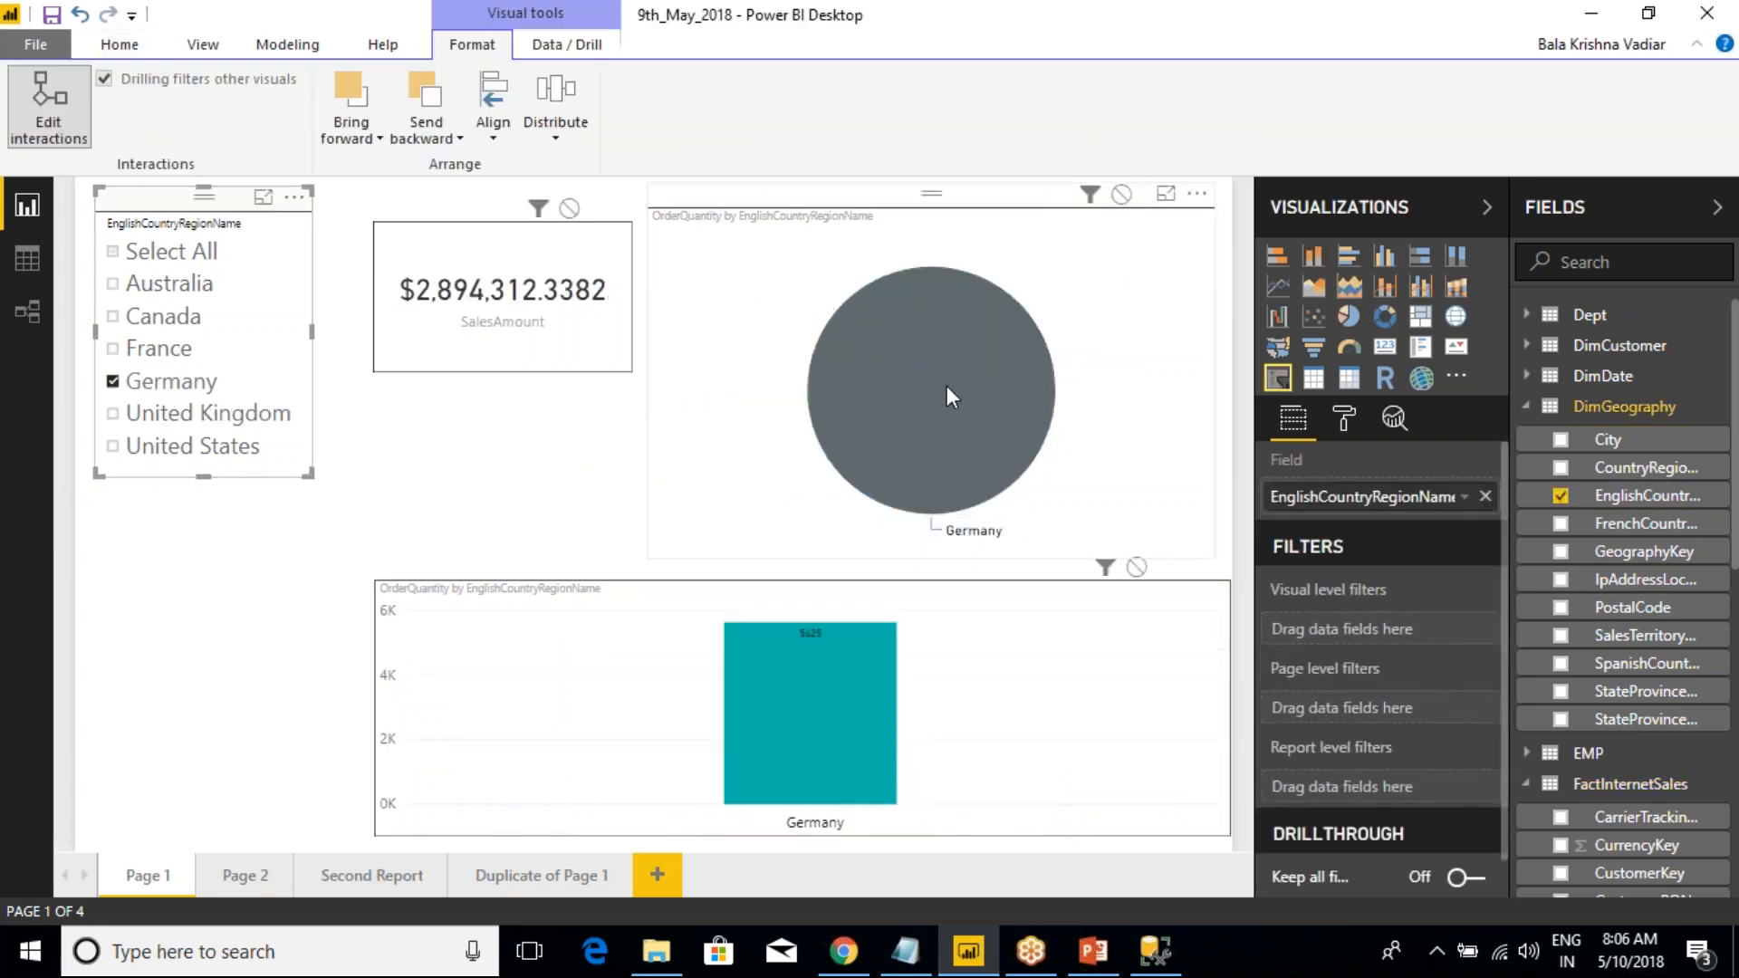
left_click(1121, 194)
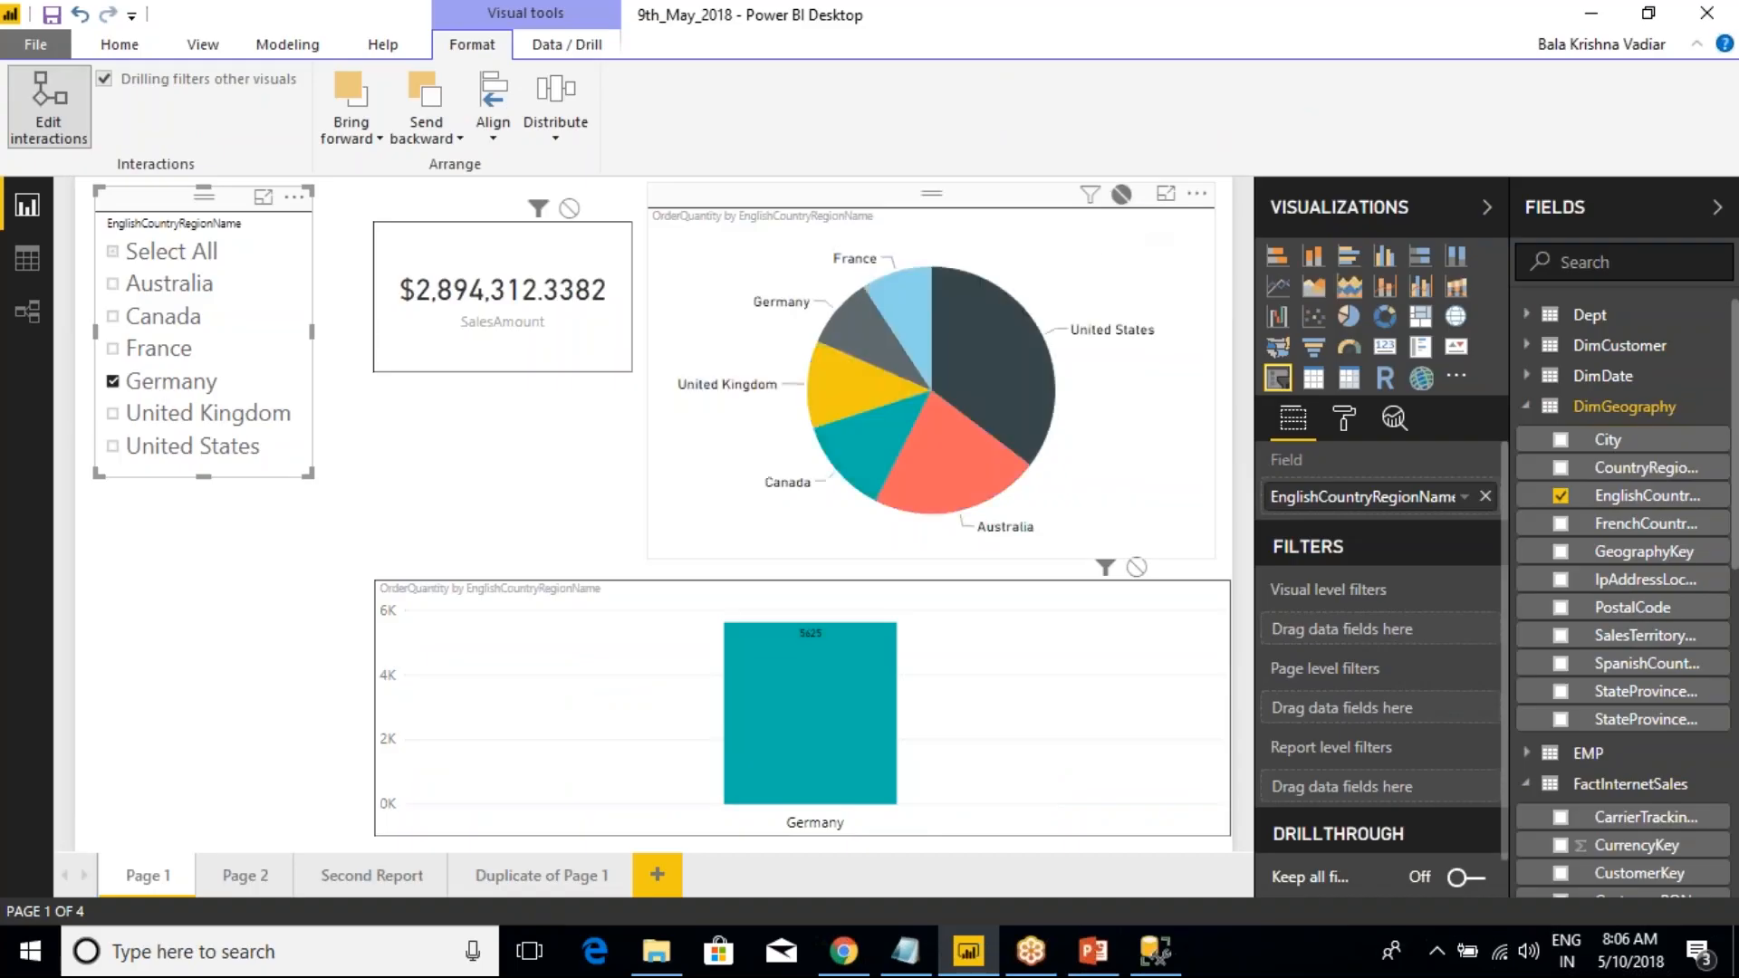
left_click(485, 474)
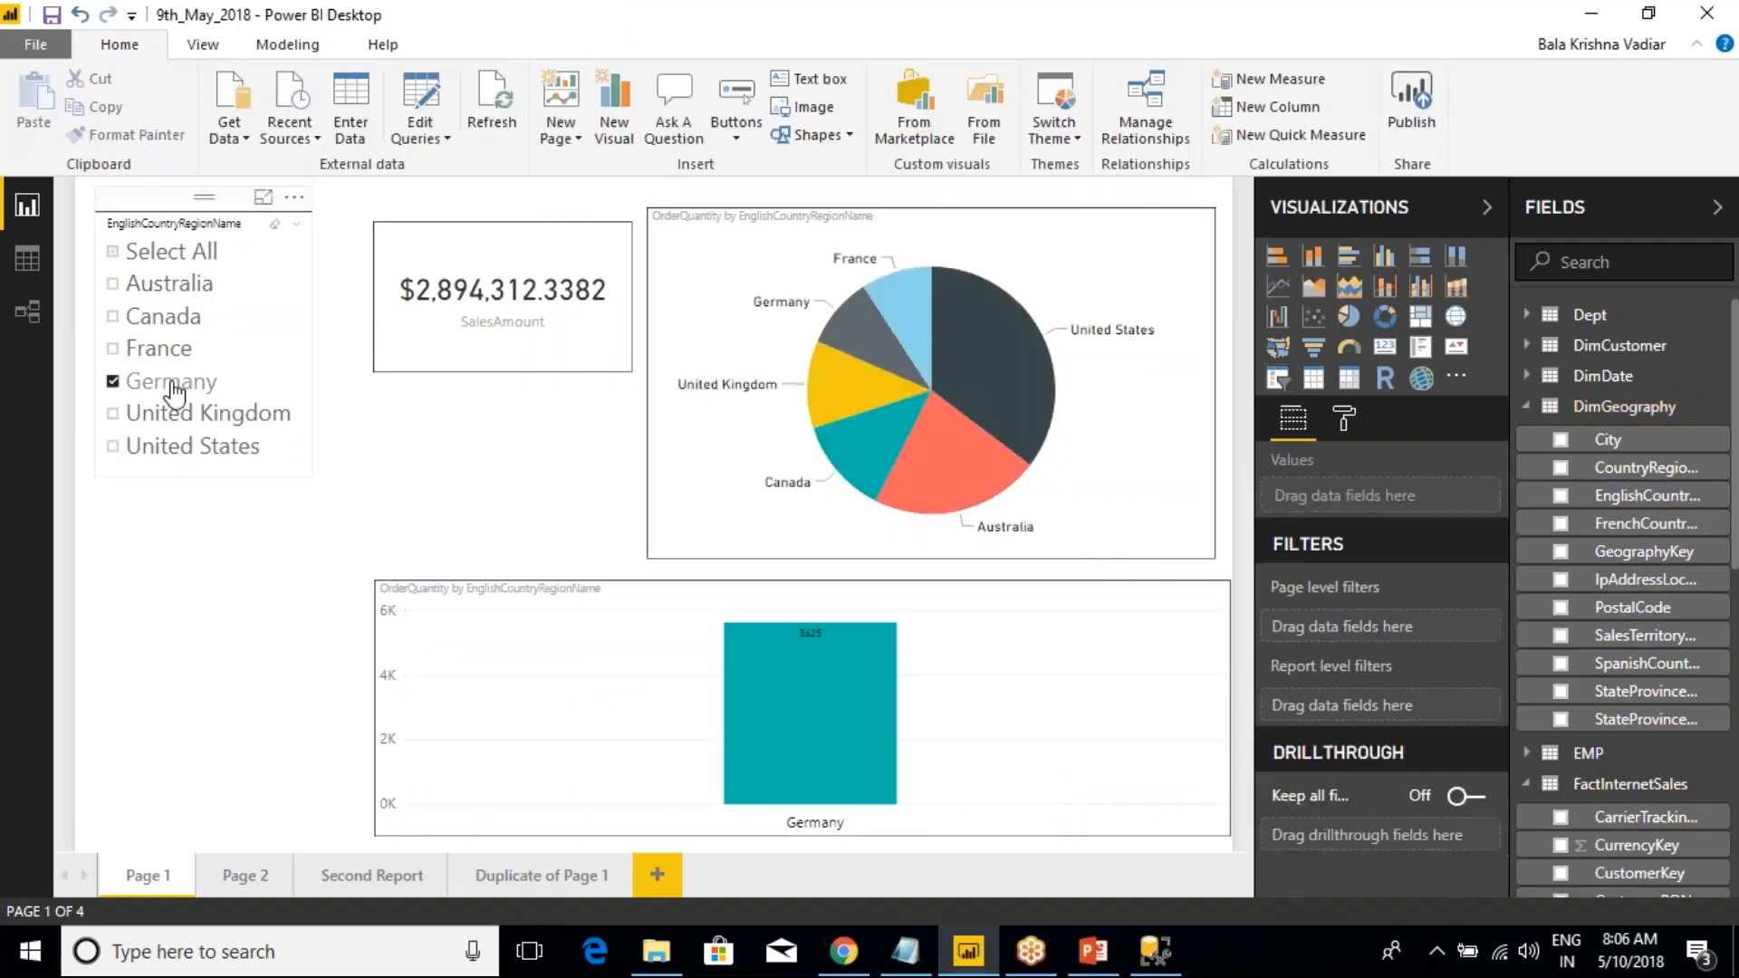
- Change the country slicer's selection to France and add Australia and Canada to it
left_click(144, 363)
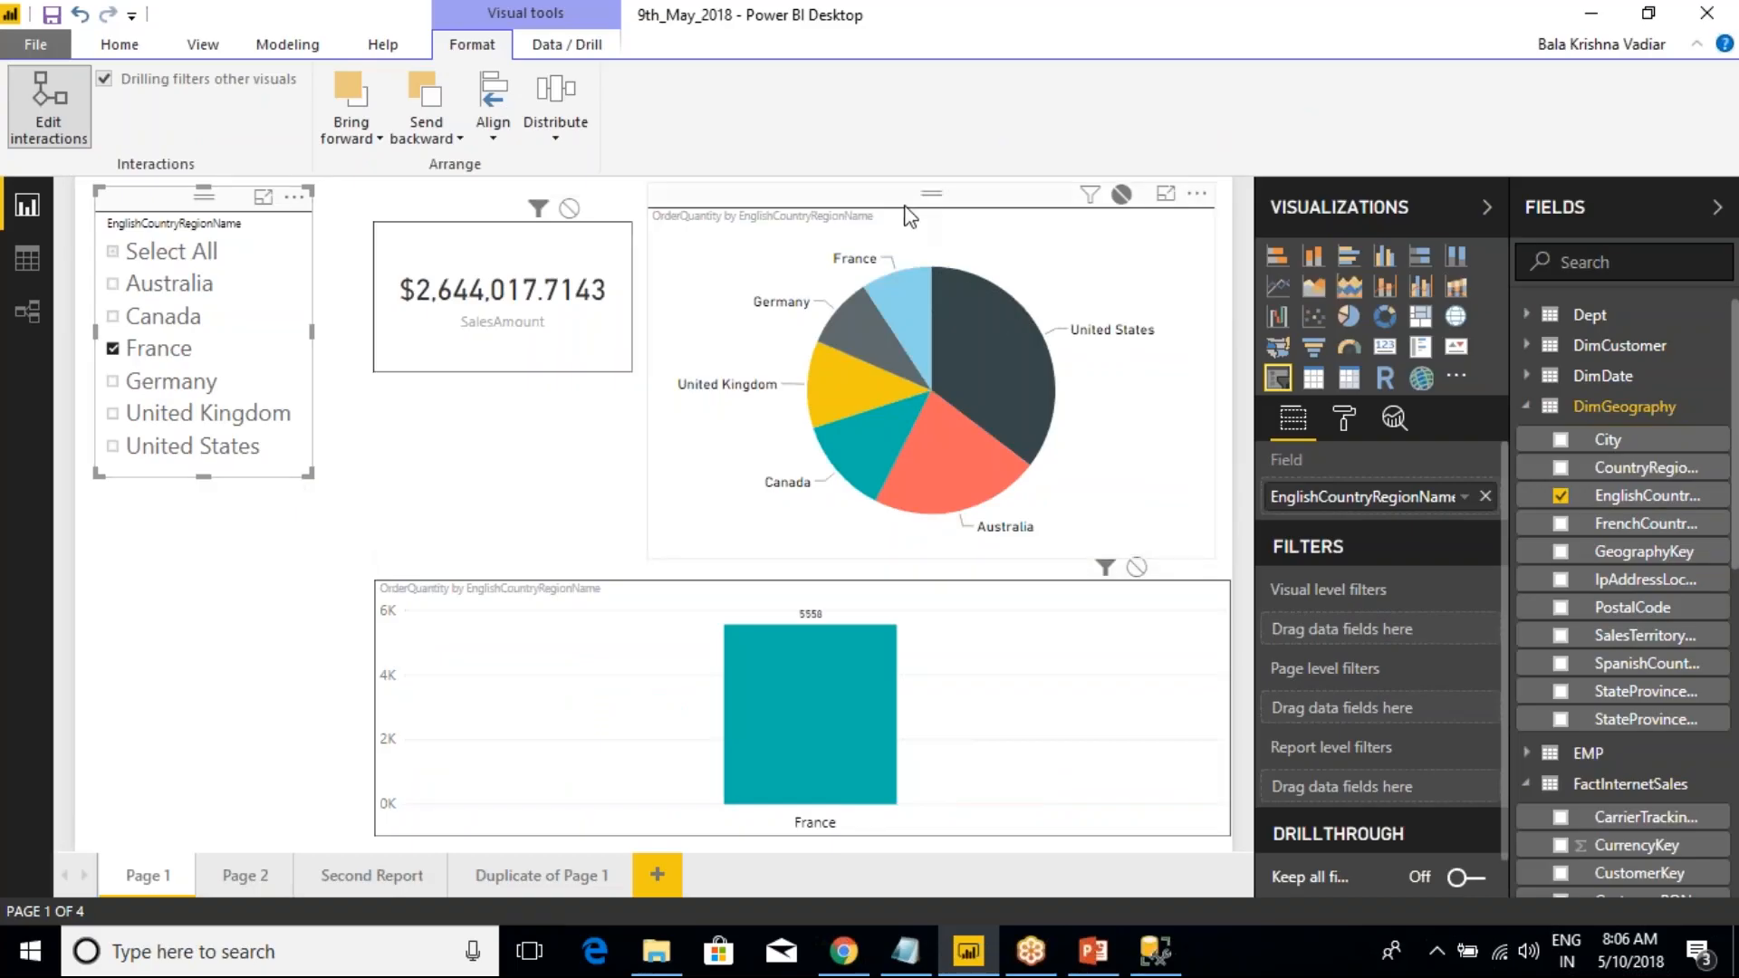
left_click(892, 226)
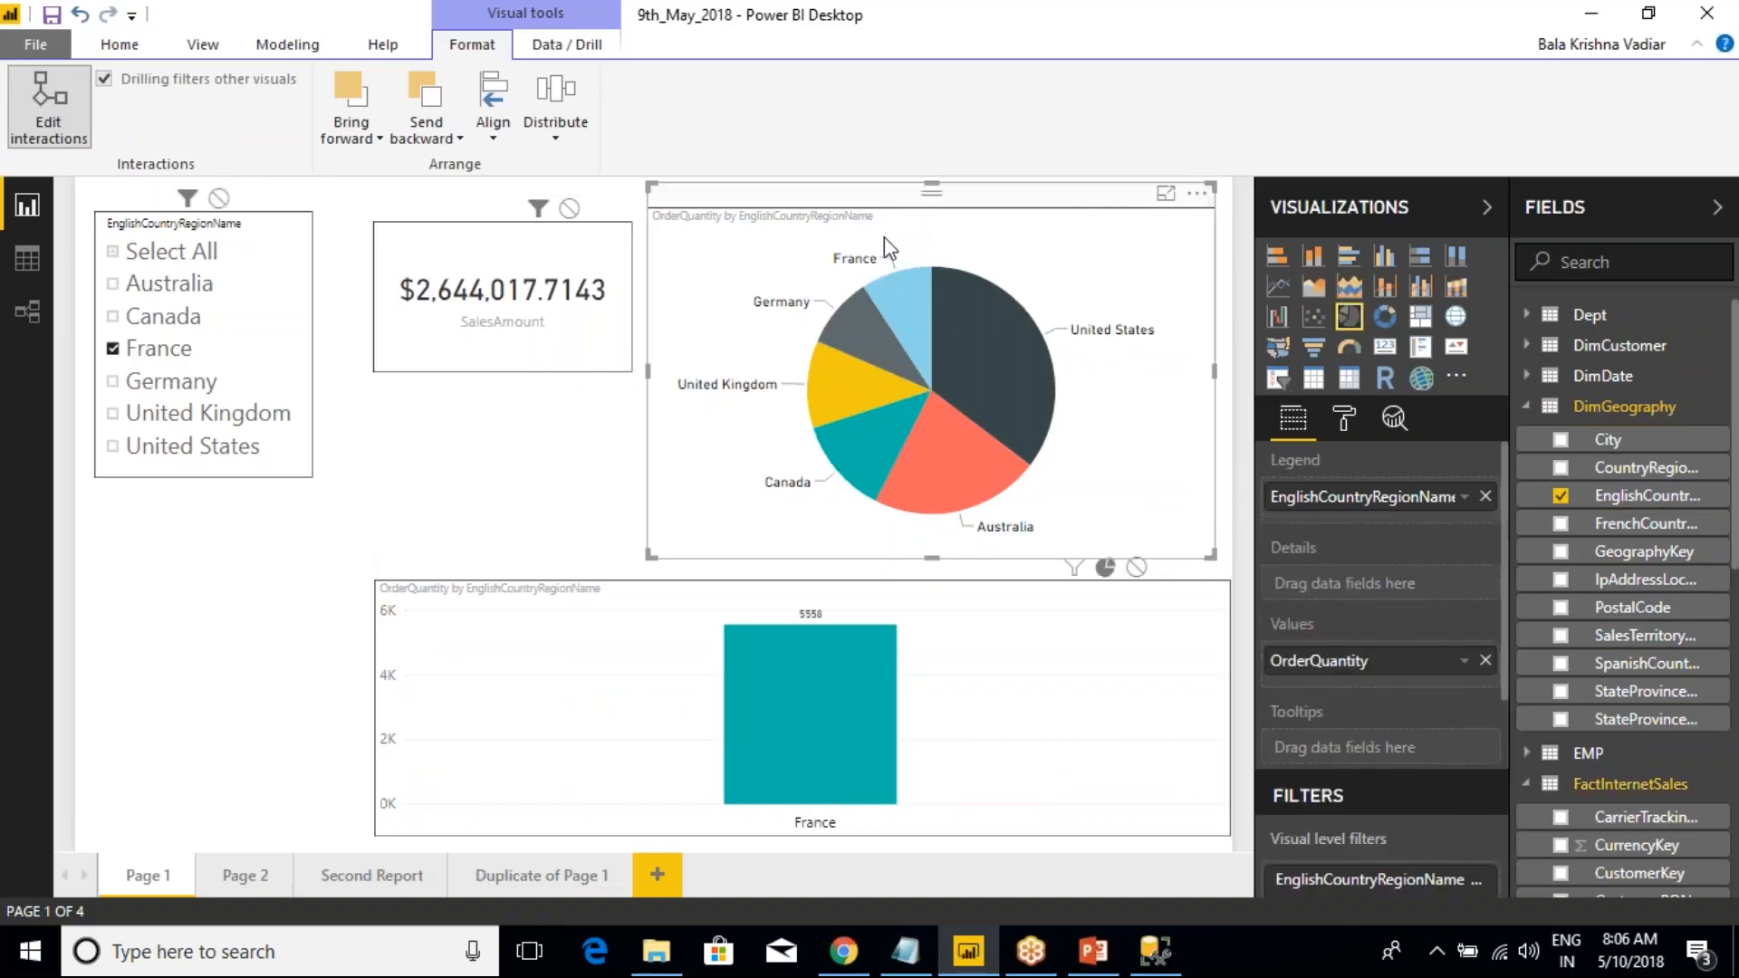
left_click(145, 283, "ctrl")
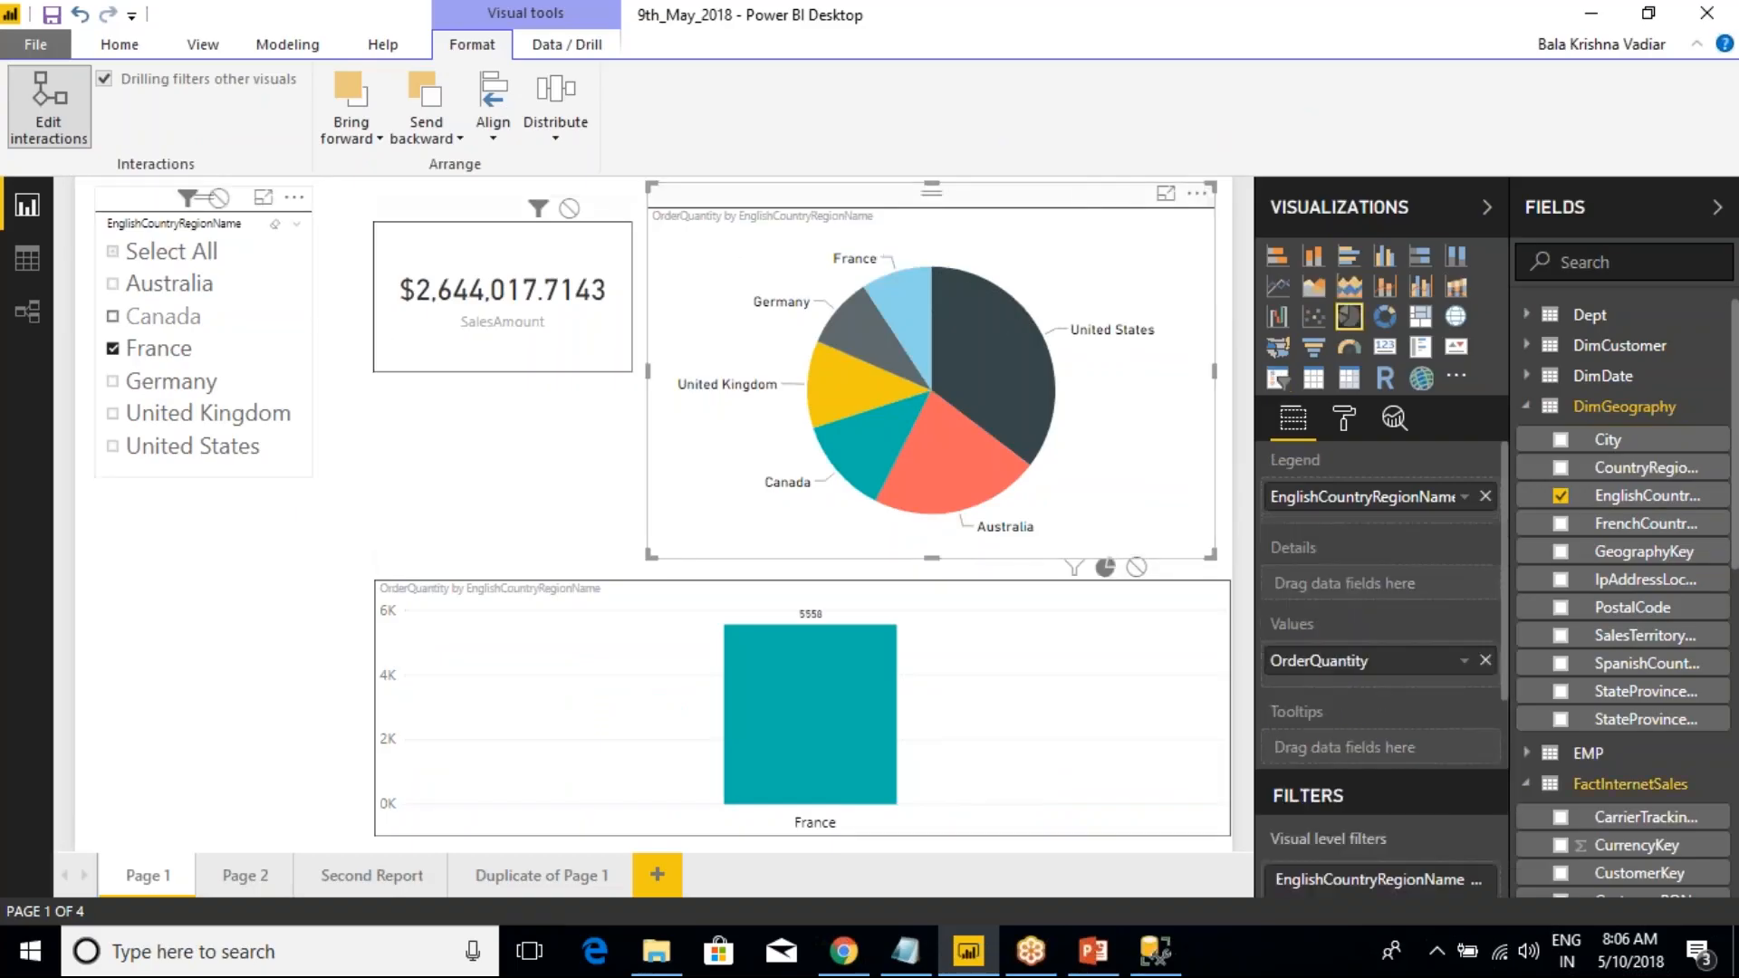
left_click(134, 319, "ctrl")
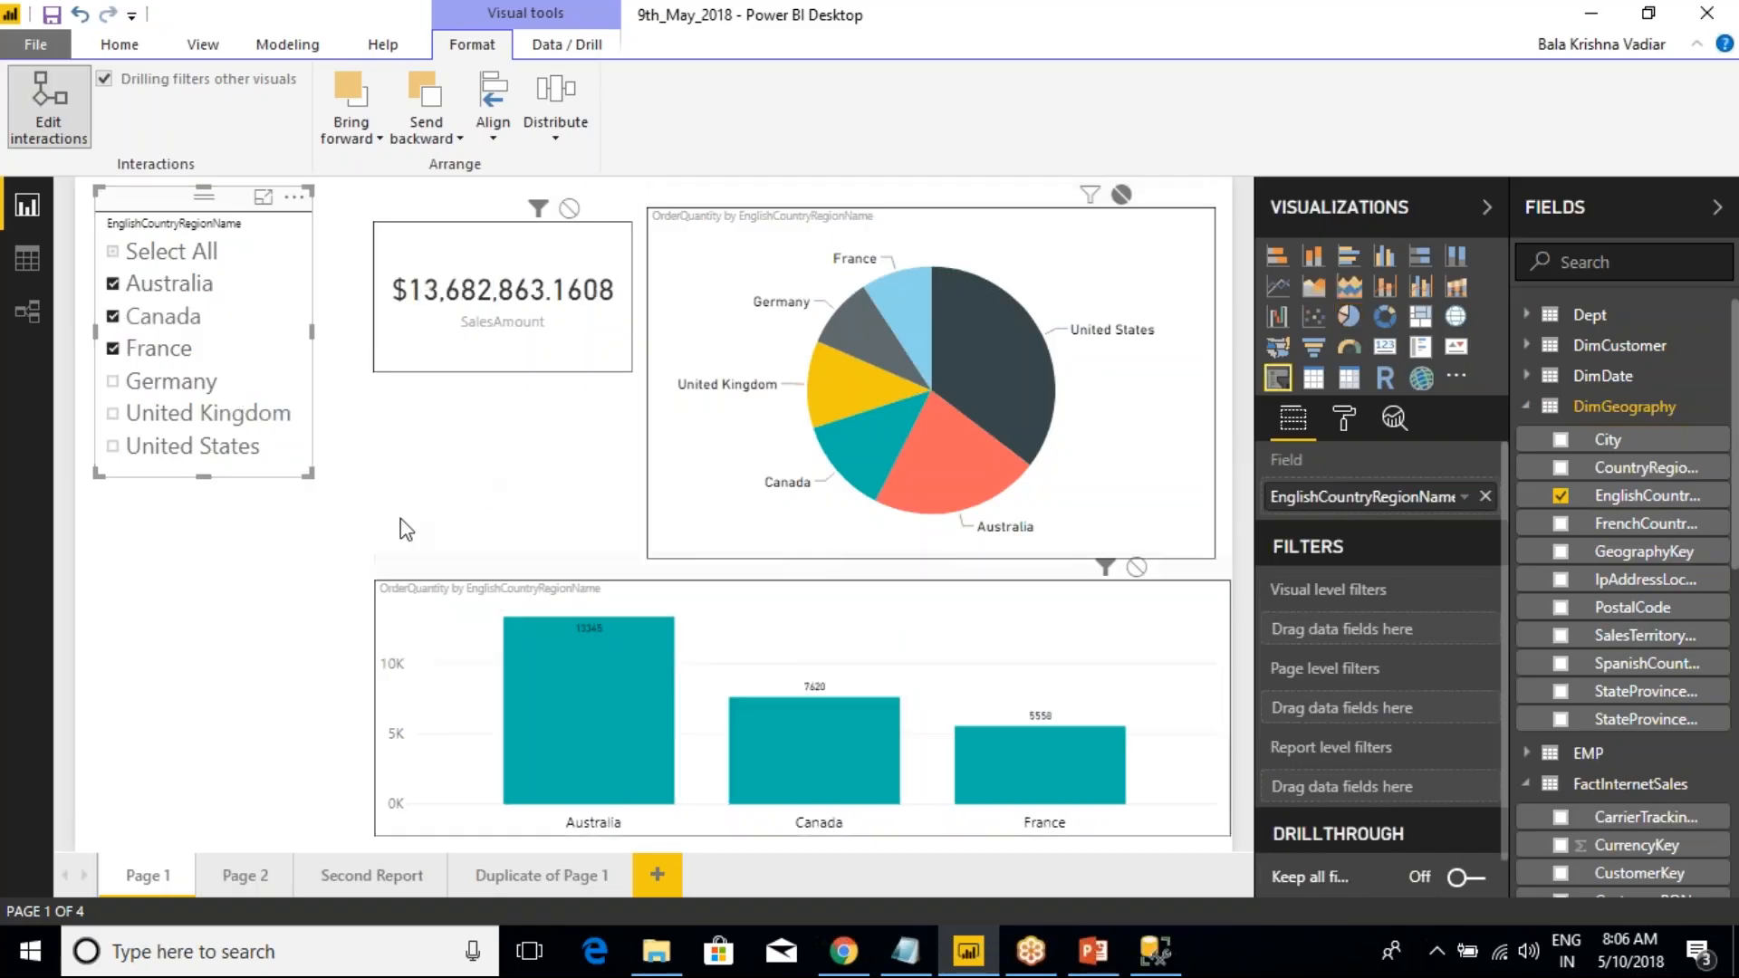
- Examine the visual-level and page-level filter areas available for the OrderQuantity pie chart
left_click(876, 201)
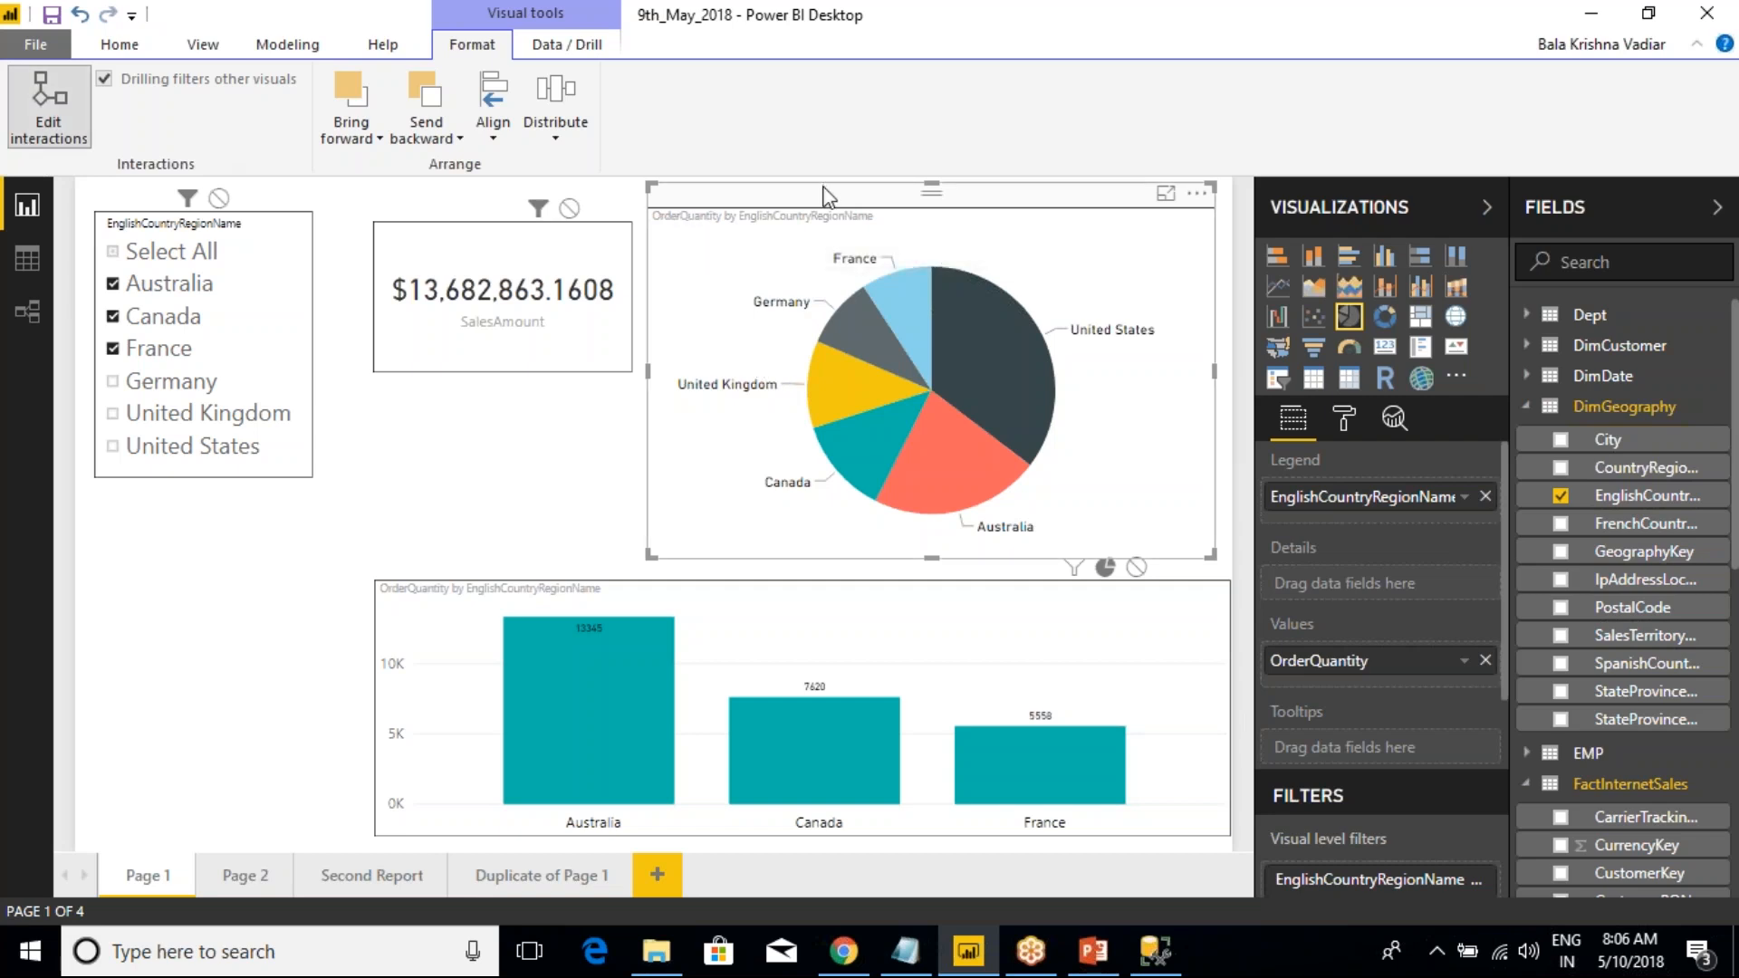
scroll(1349, 708, "down", 2)
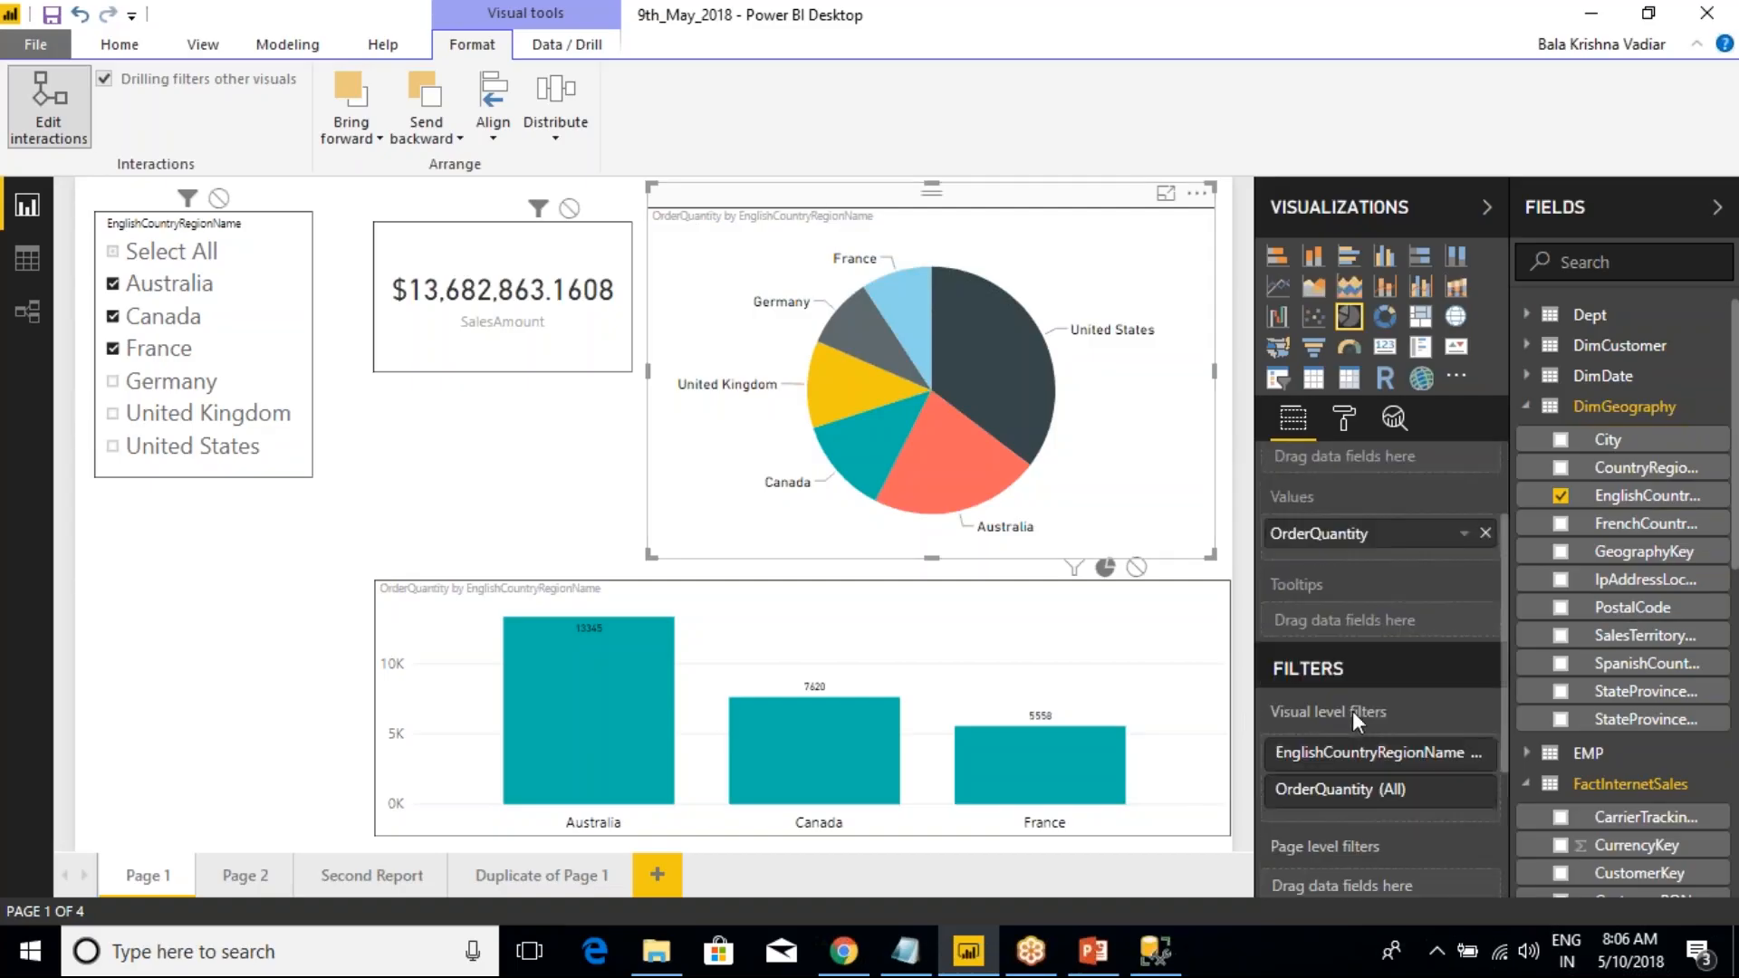
mouse_move(1021, 460)
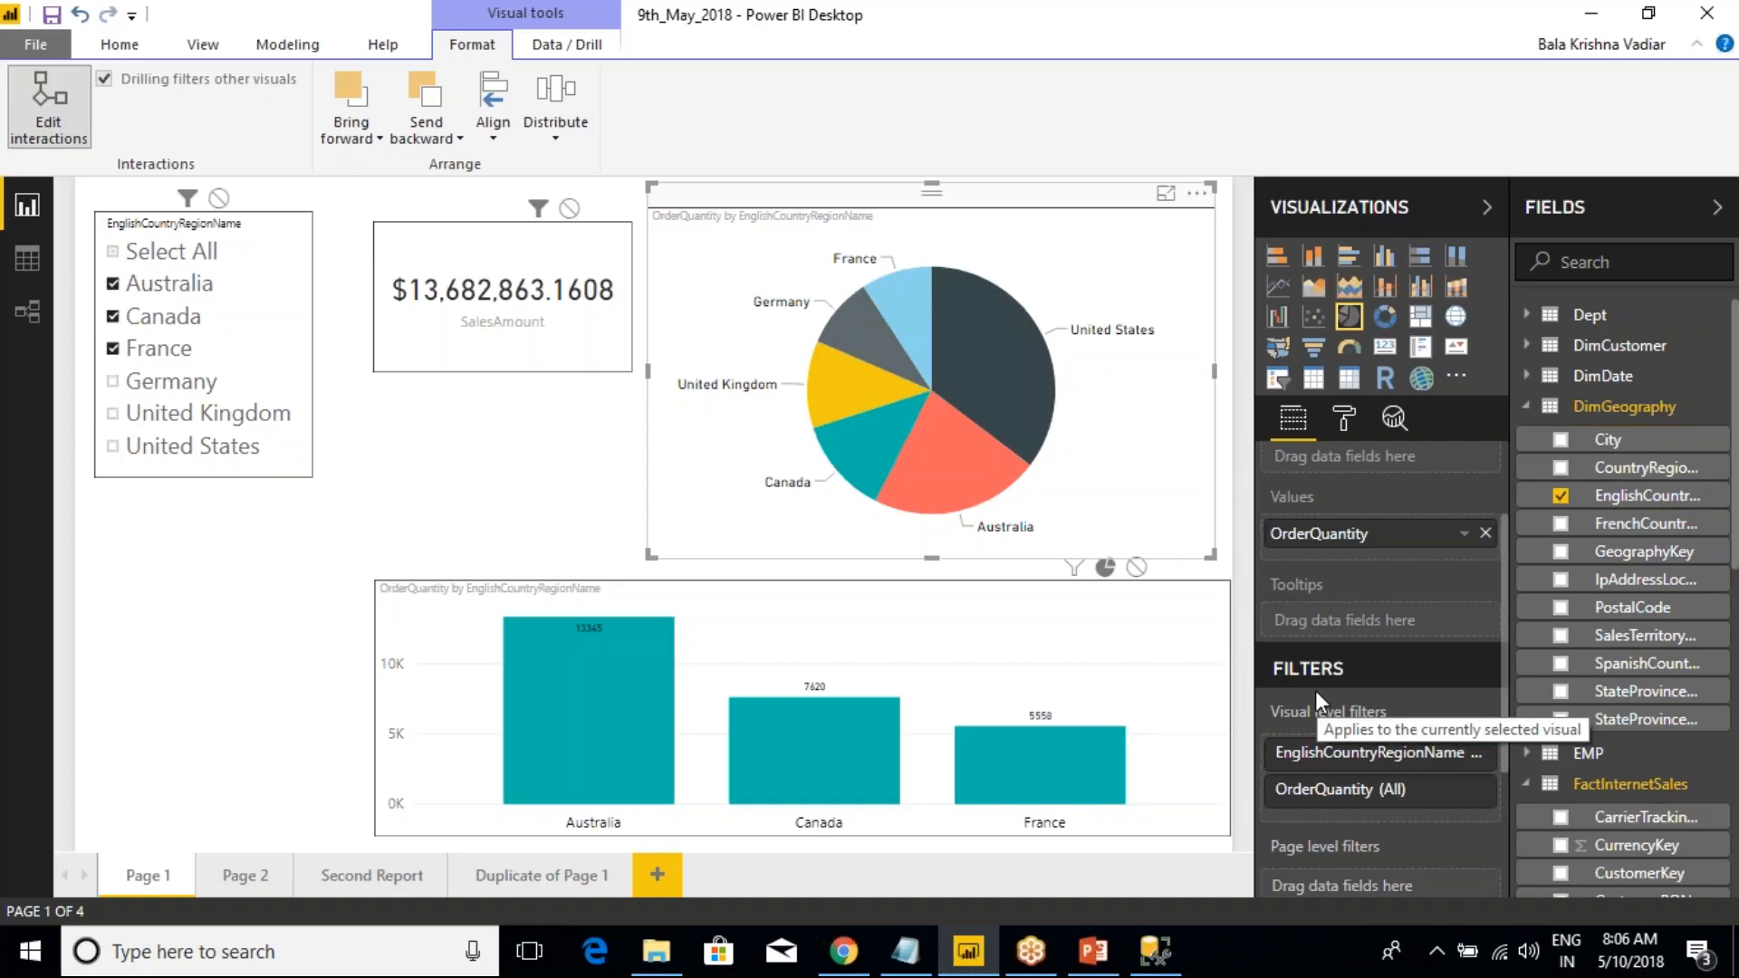
left_click(540, 469)
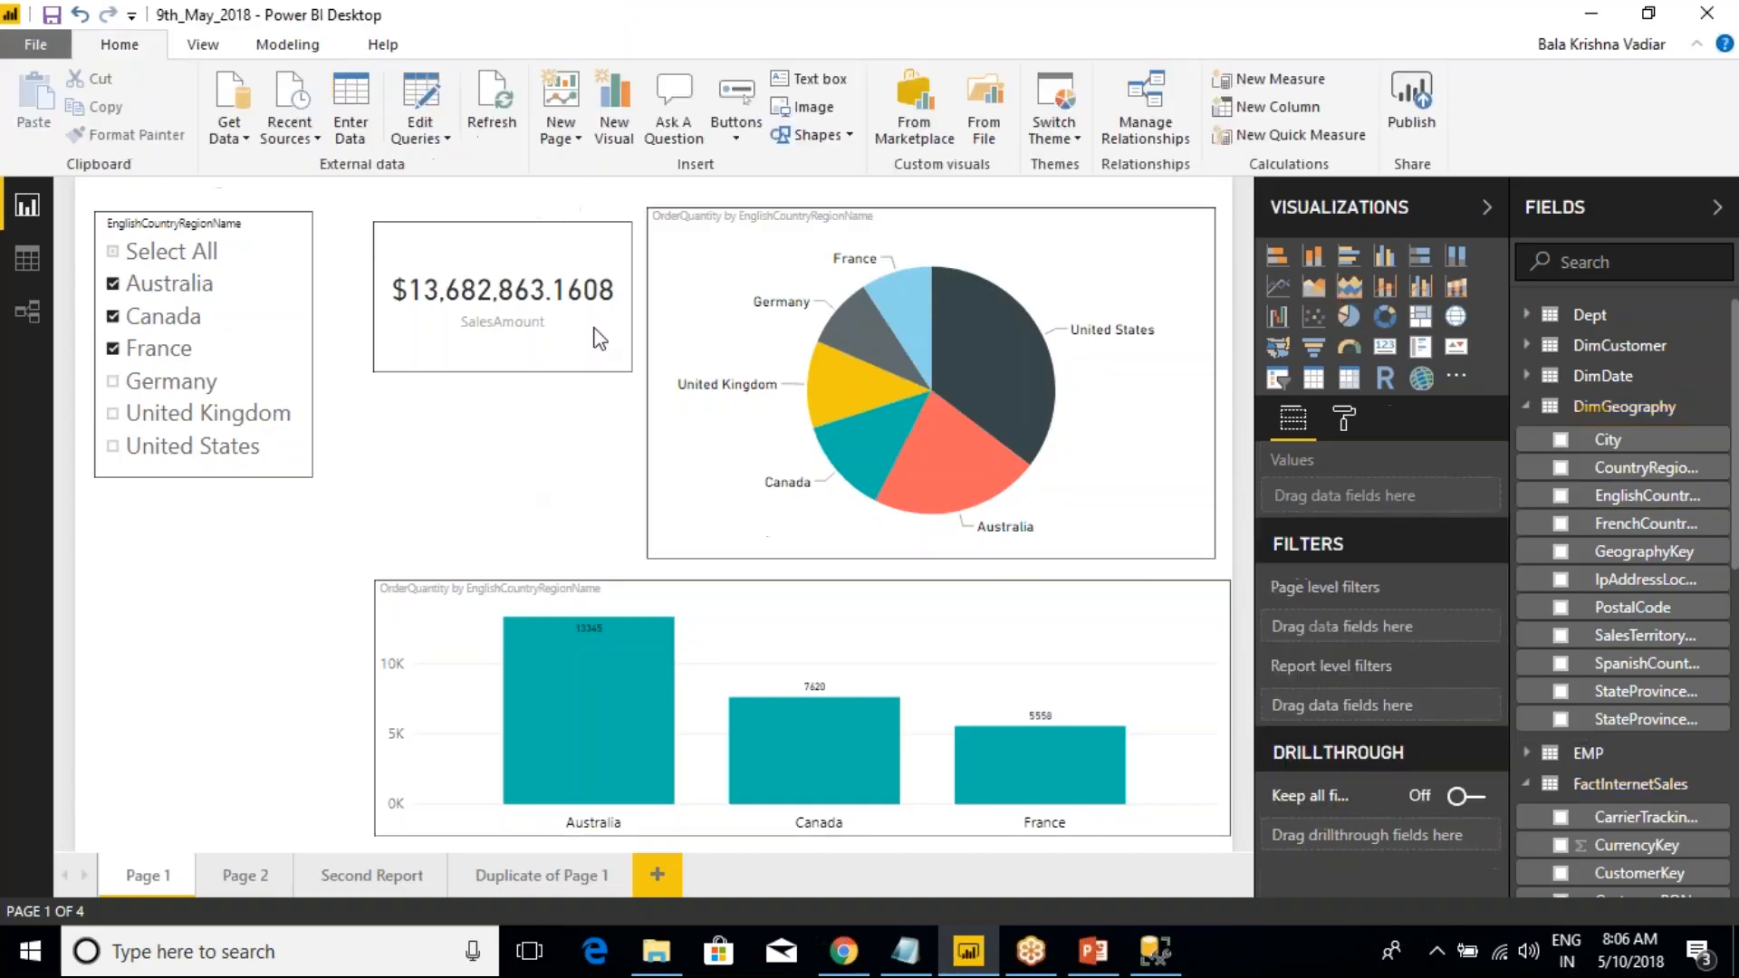
left_click(740, 215)
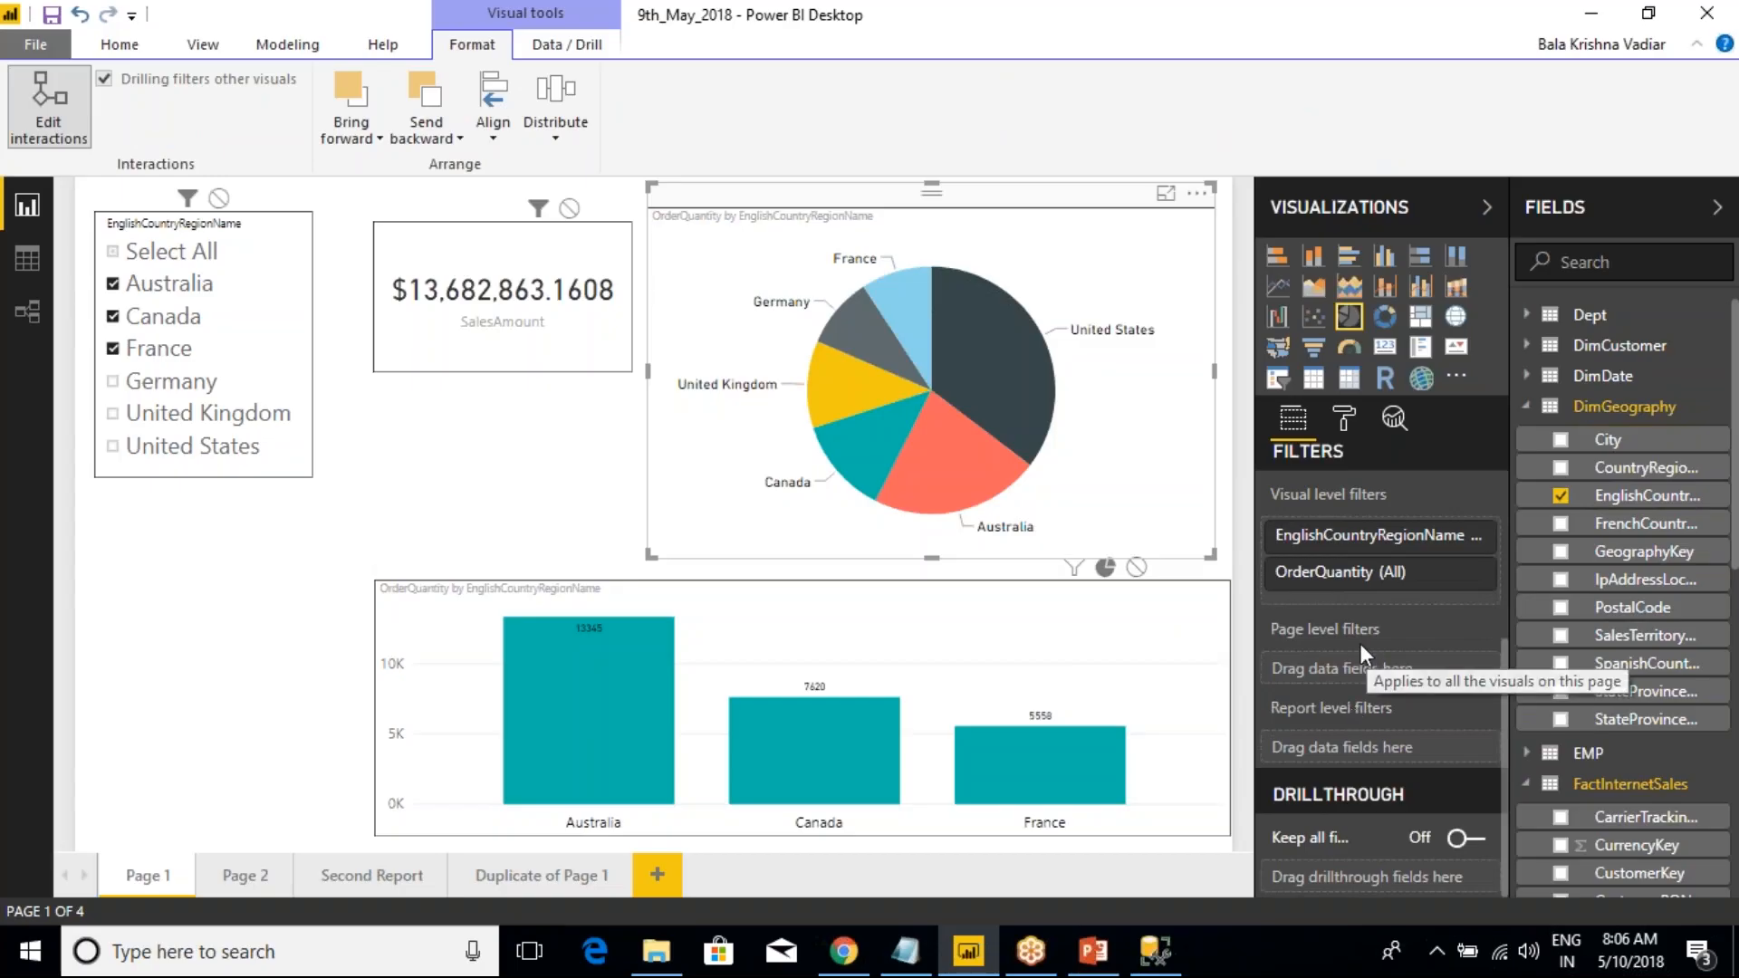
left_click(573, 429)
left_click(743, 219)
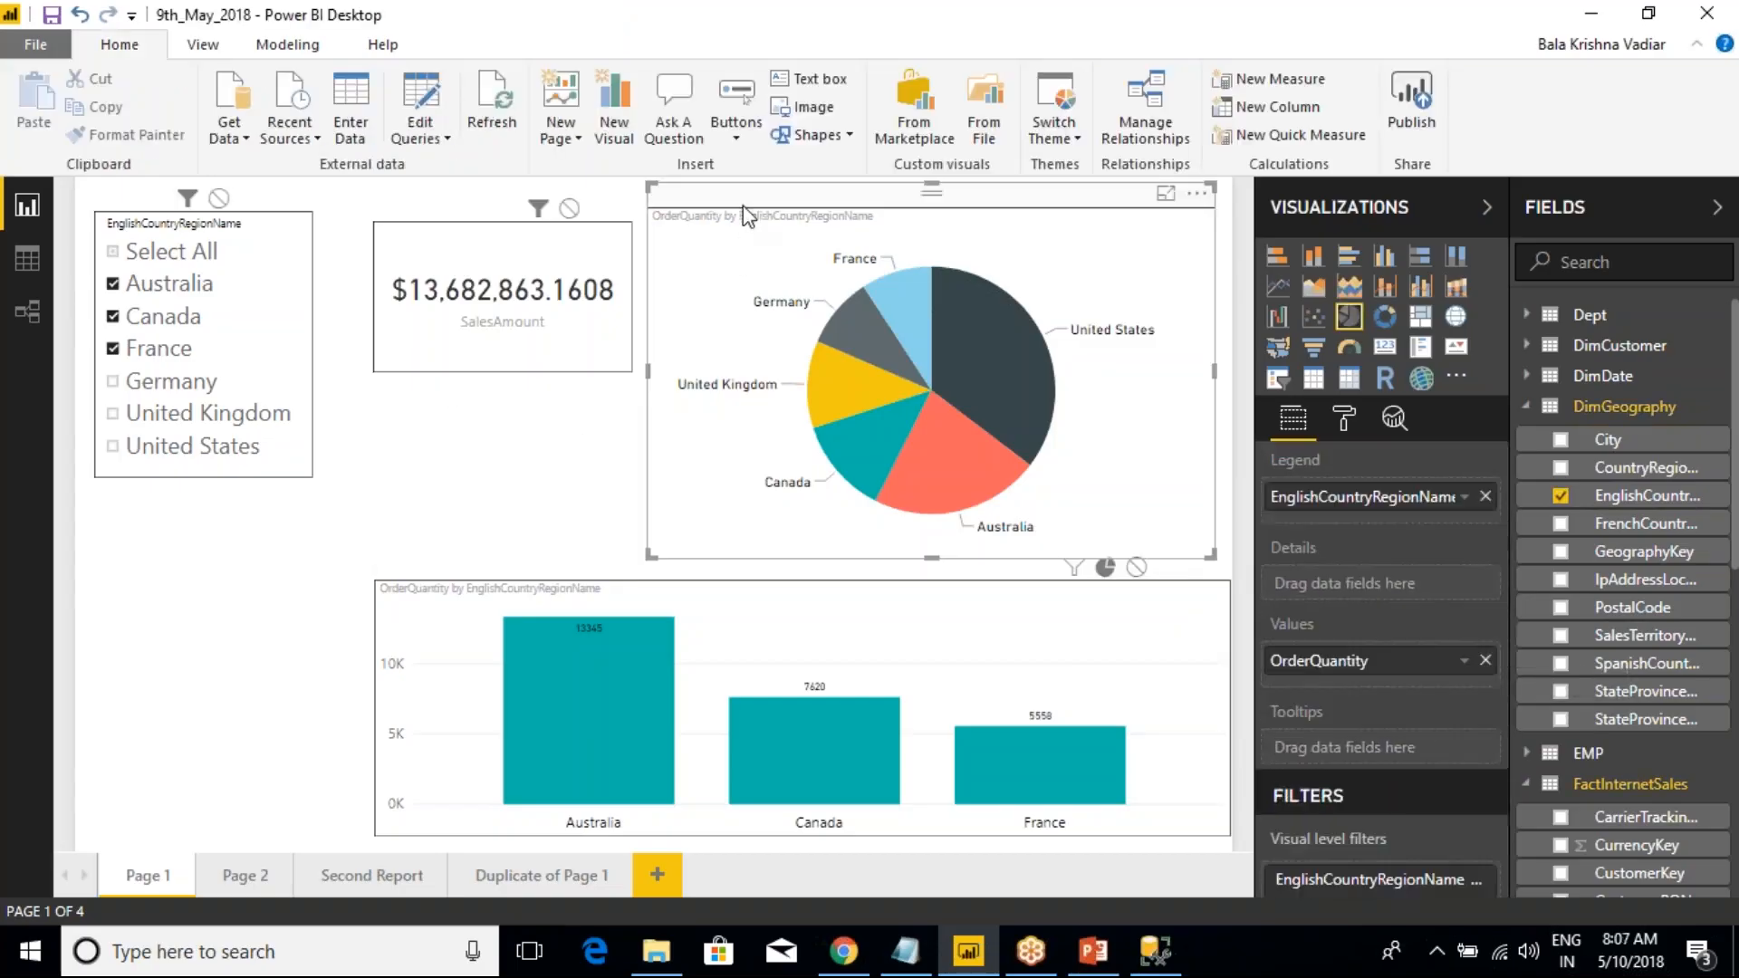
left_click(50, 107)
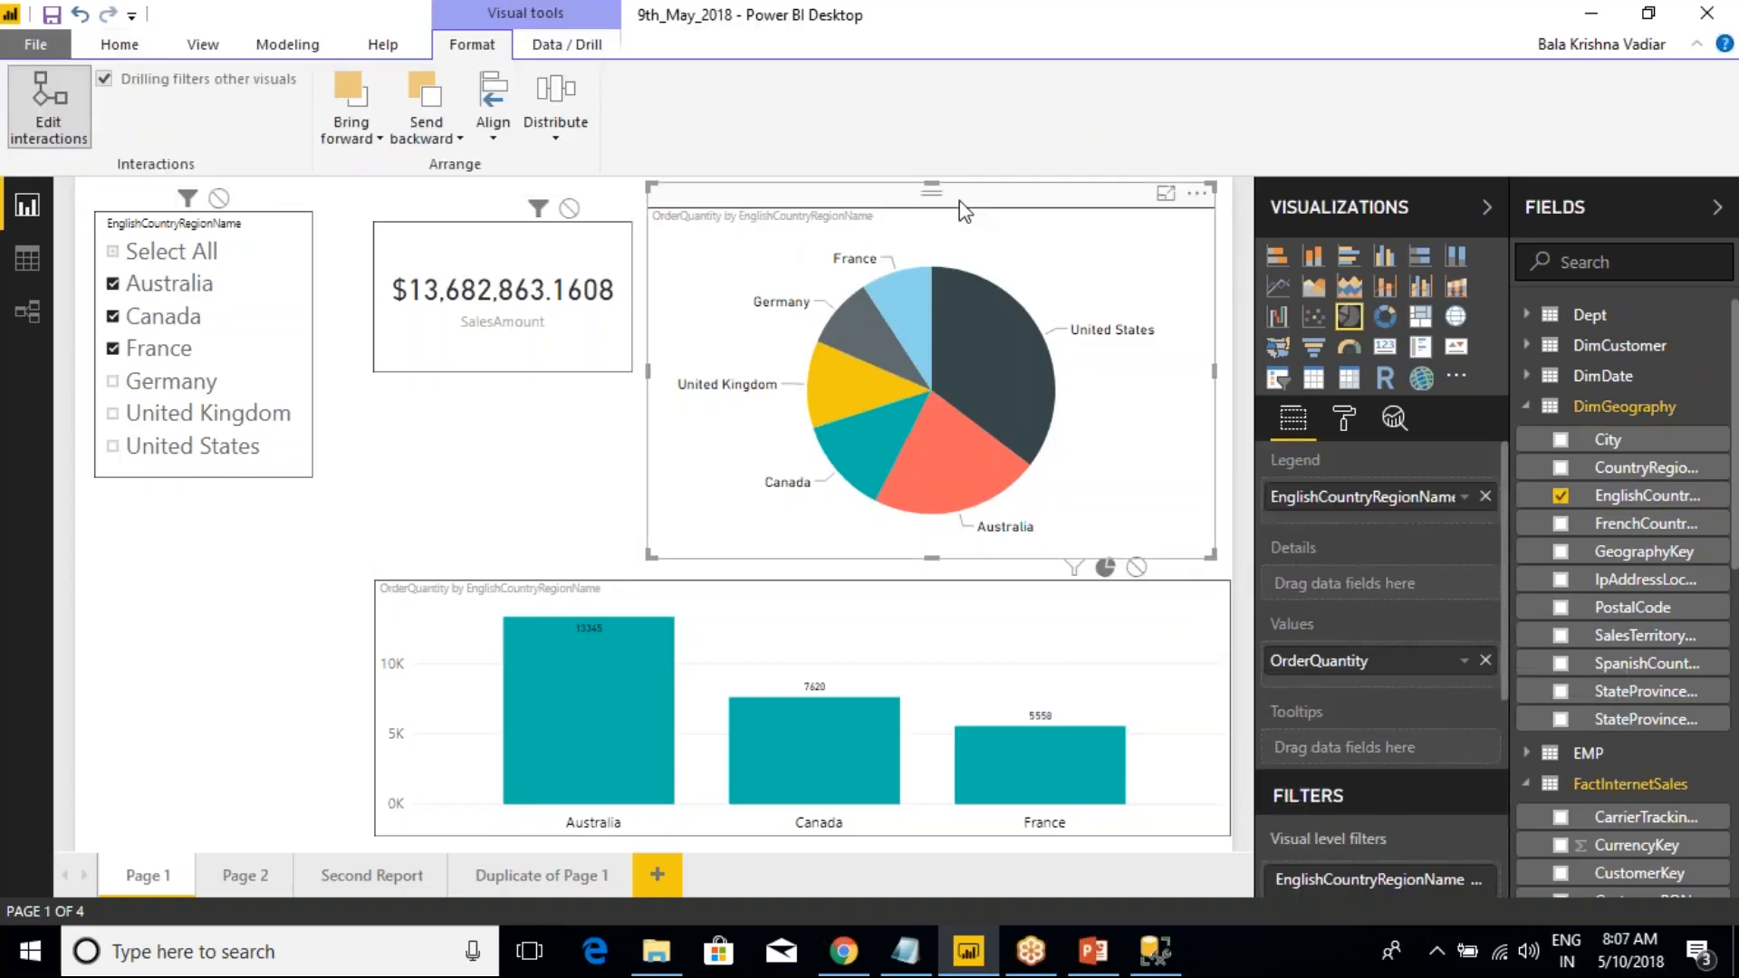
- Toggle Canada and France off and on again in the country slicer, and add Germany and United Kingdom to the selection
left_click(150, 317, "ctrl")
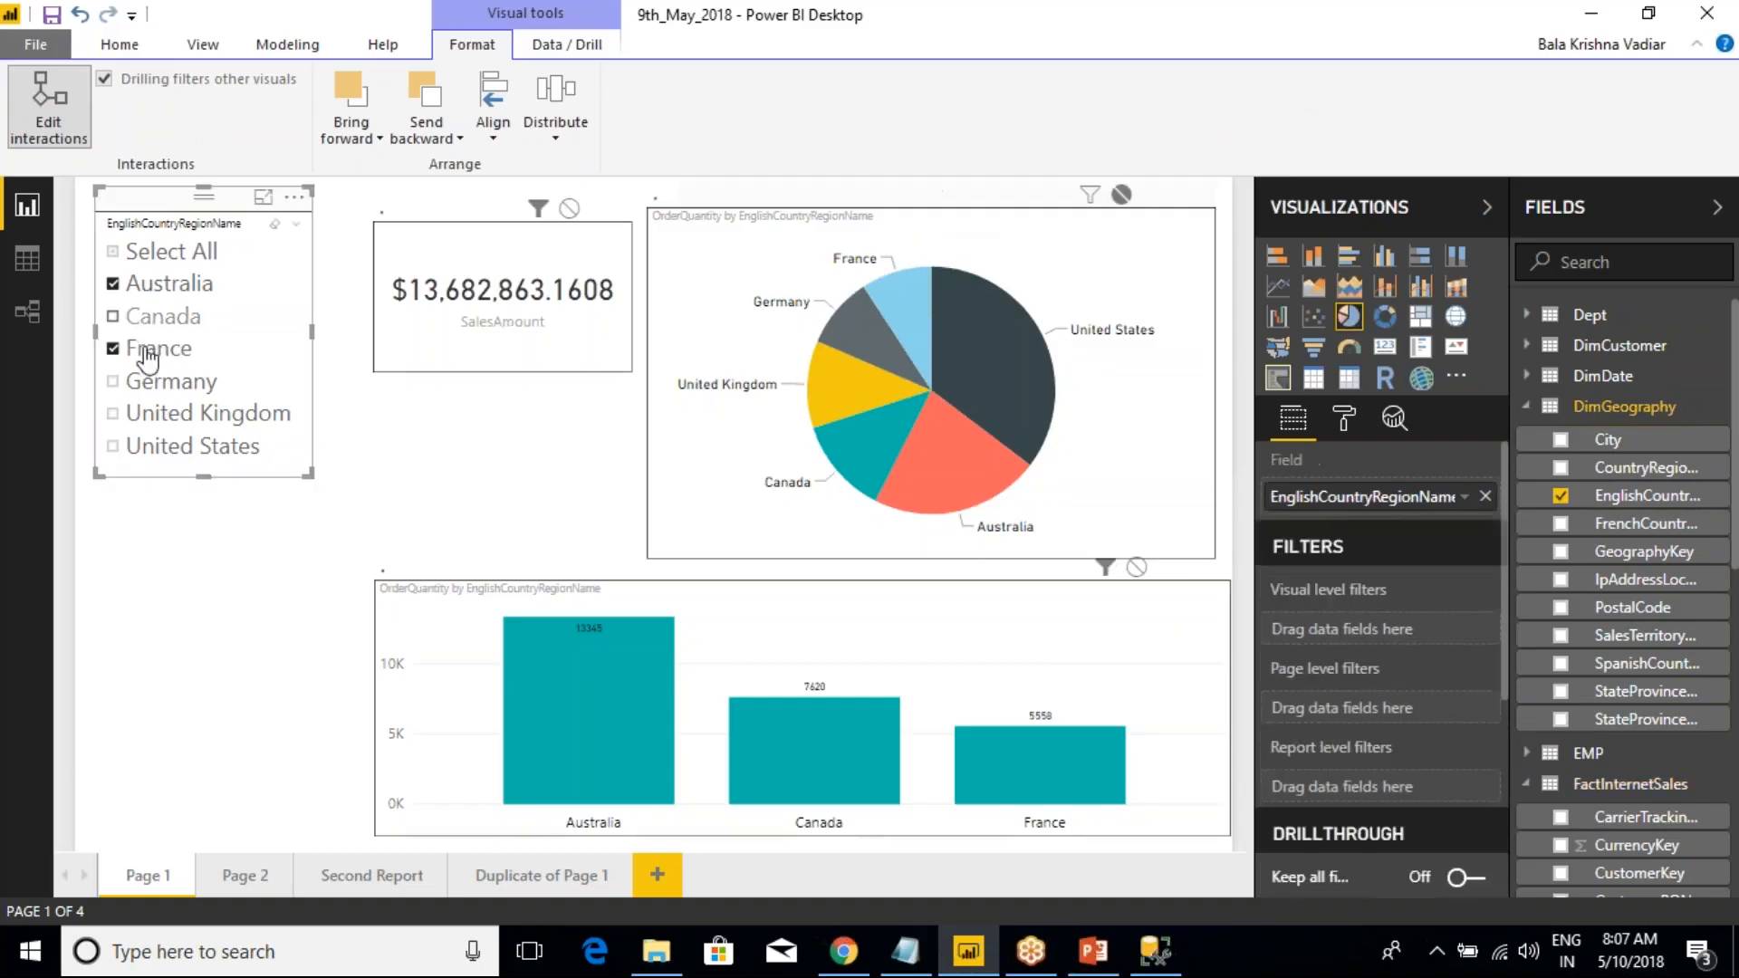
left_click(150, 349, "ctrl")
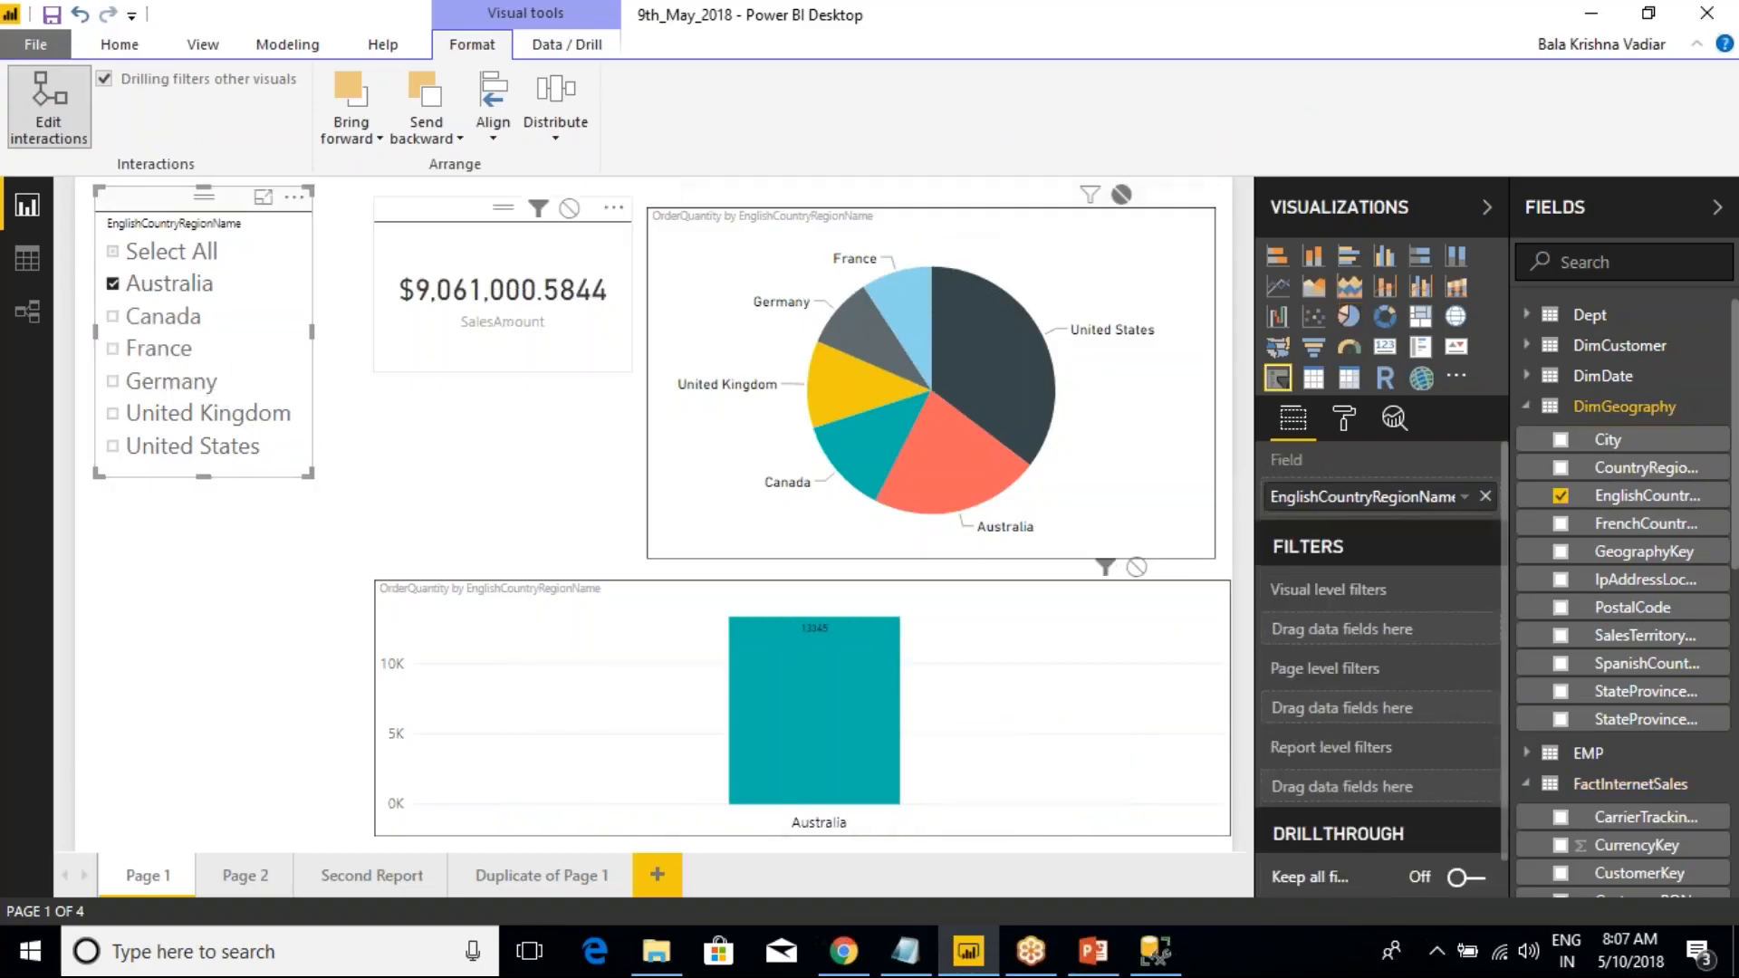
left_click(145, 317, "ctrl")
left_click(142, 351, "ctrl")
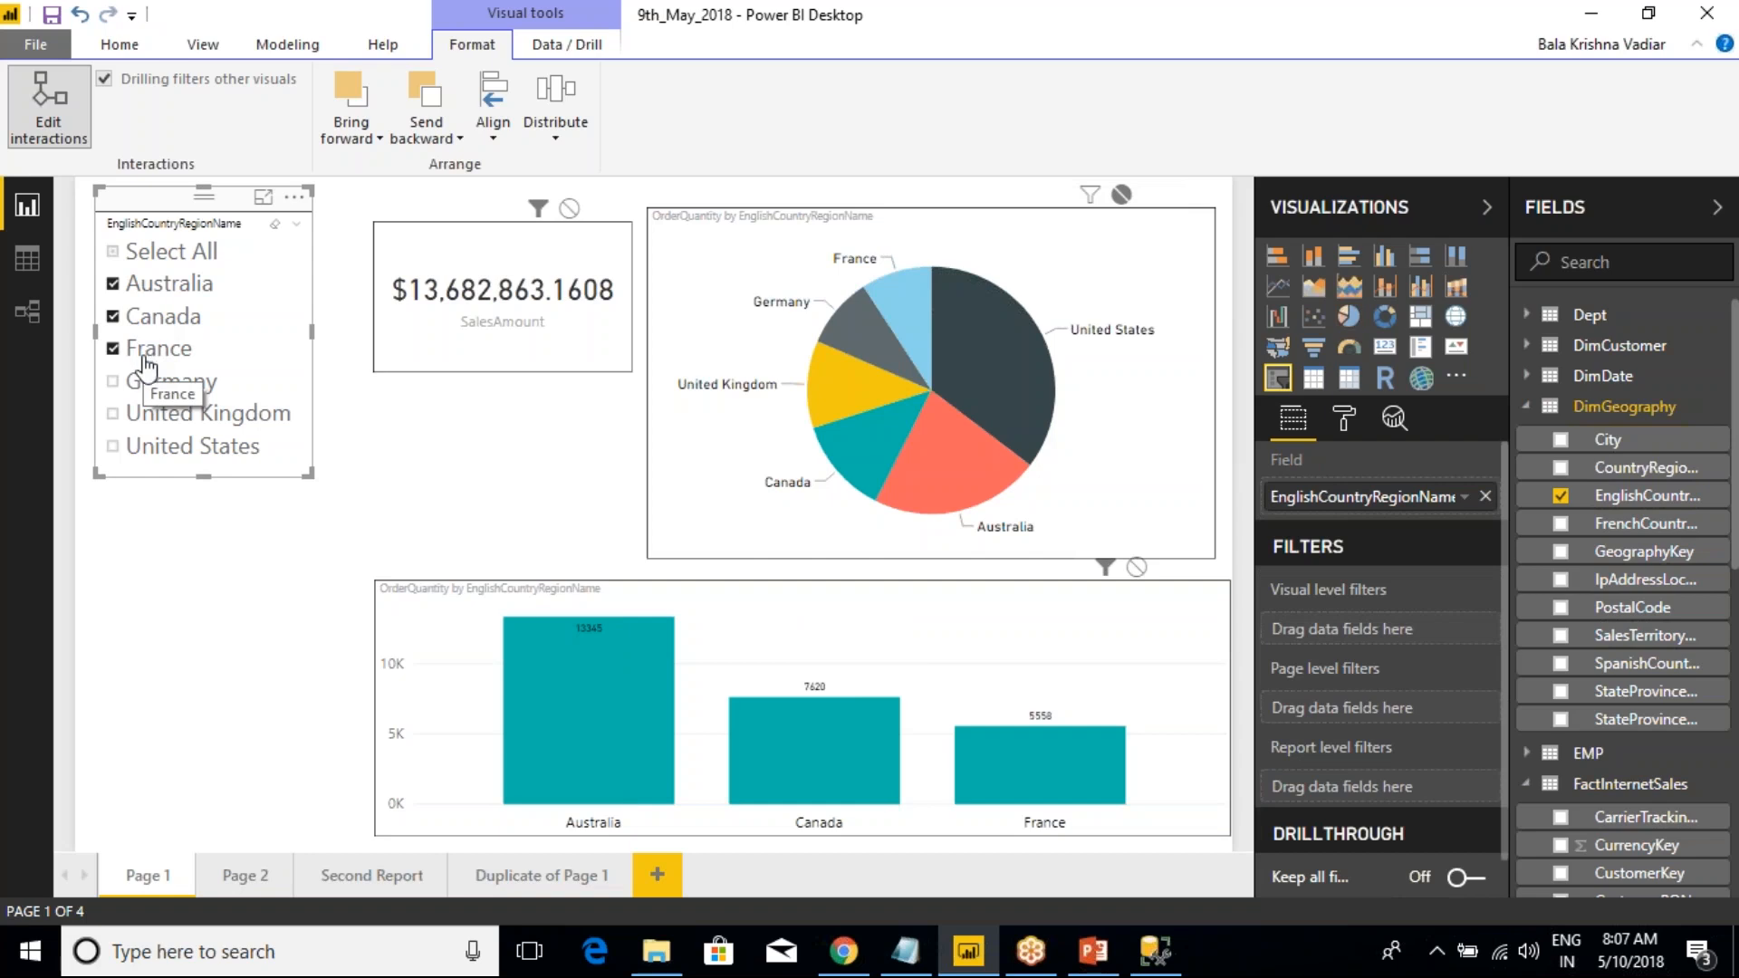
left_click(142, 383, "ctrl")
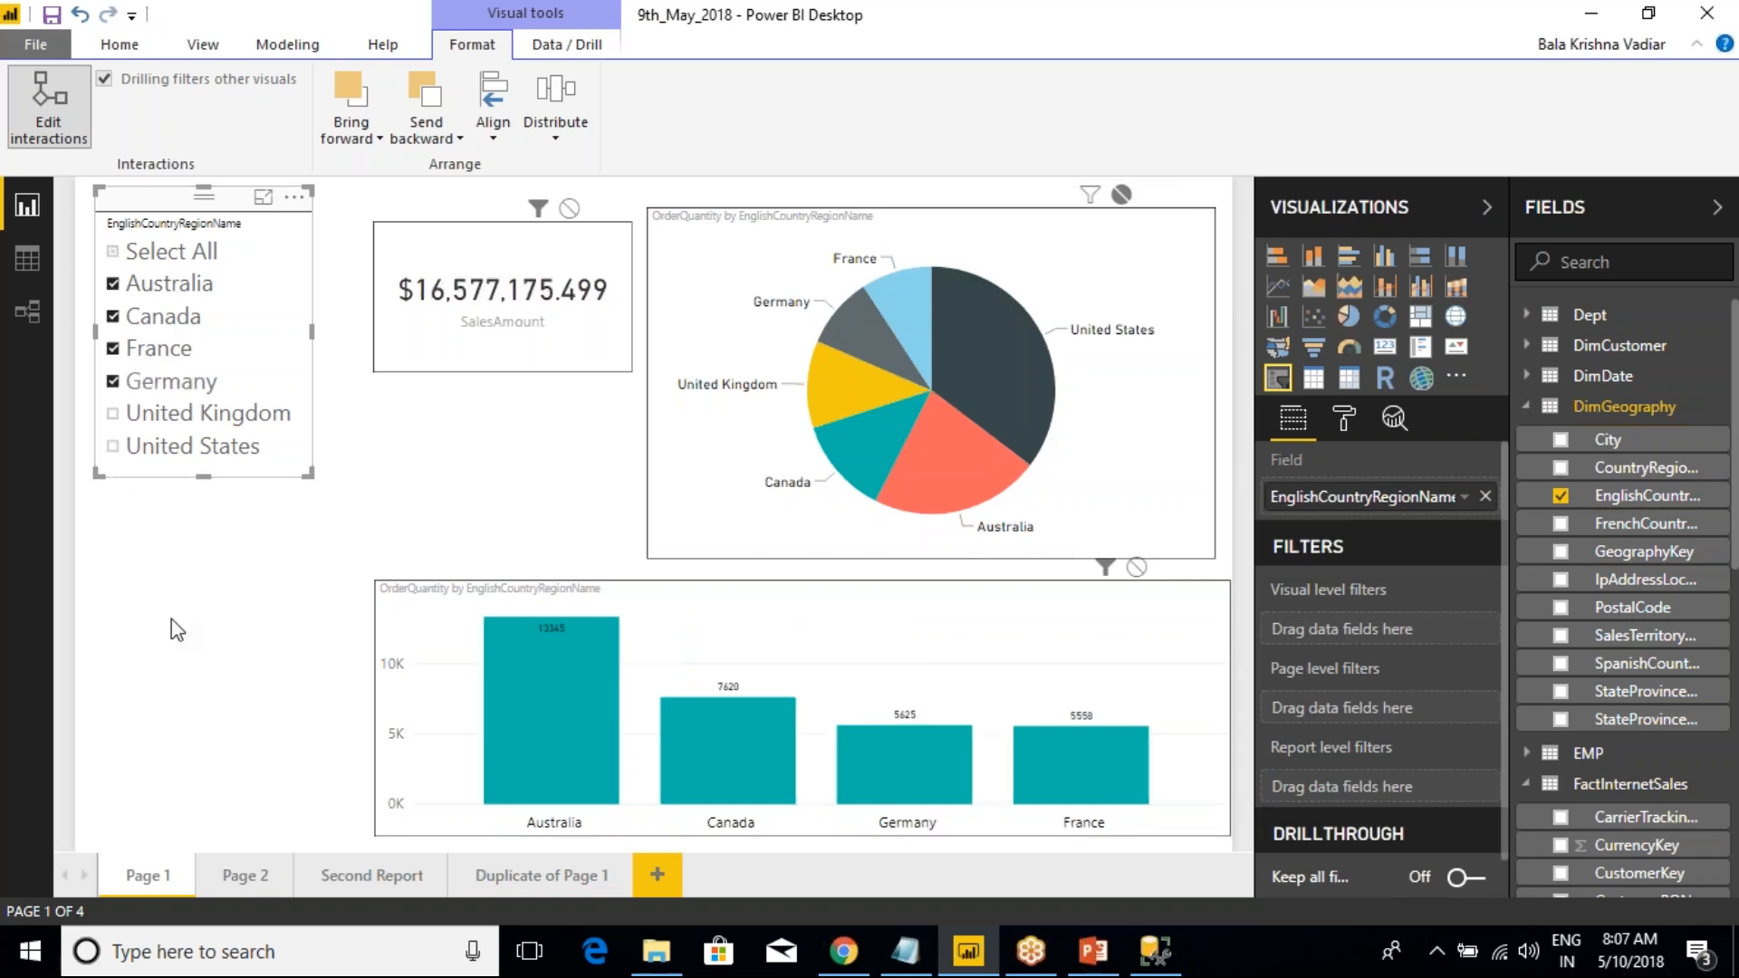
left_click(178, 423, "ctrl")
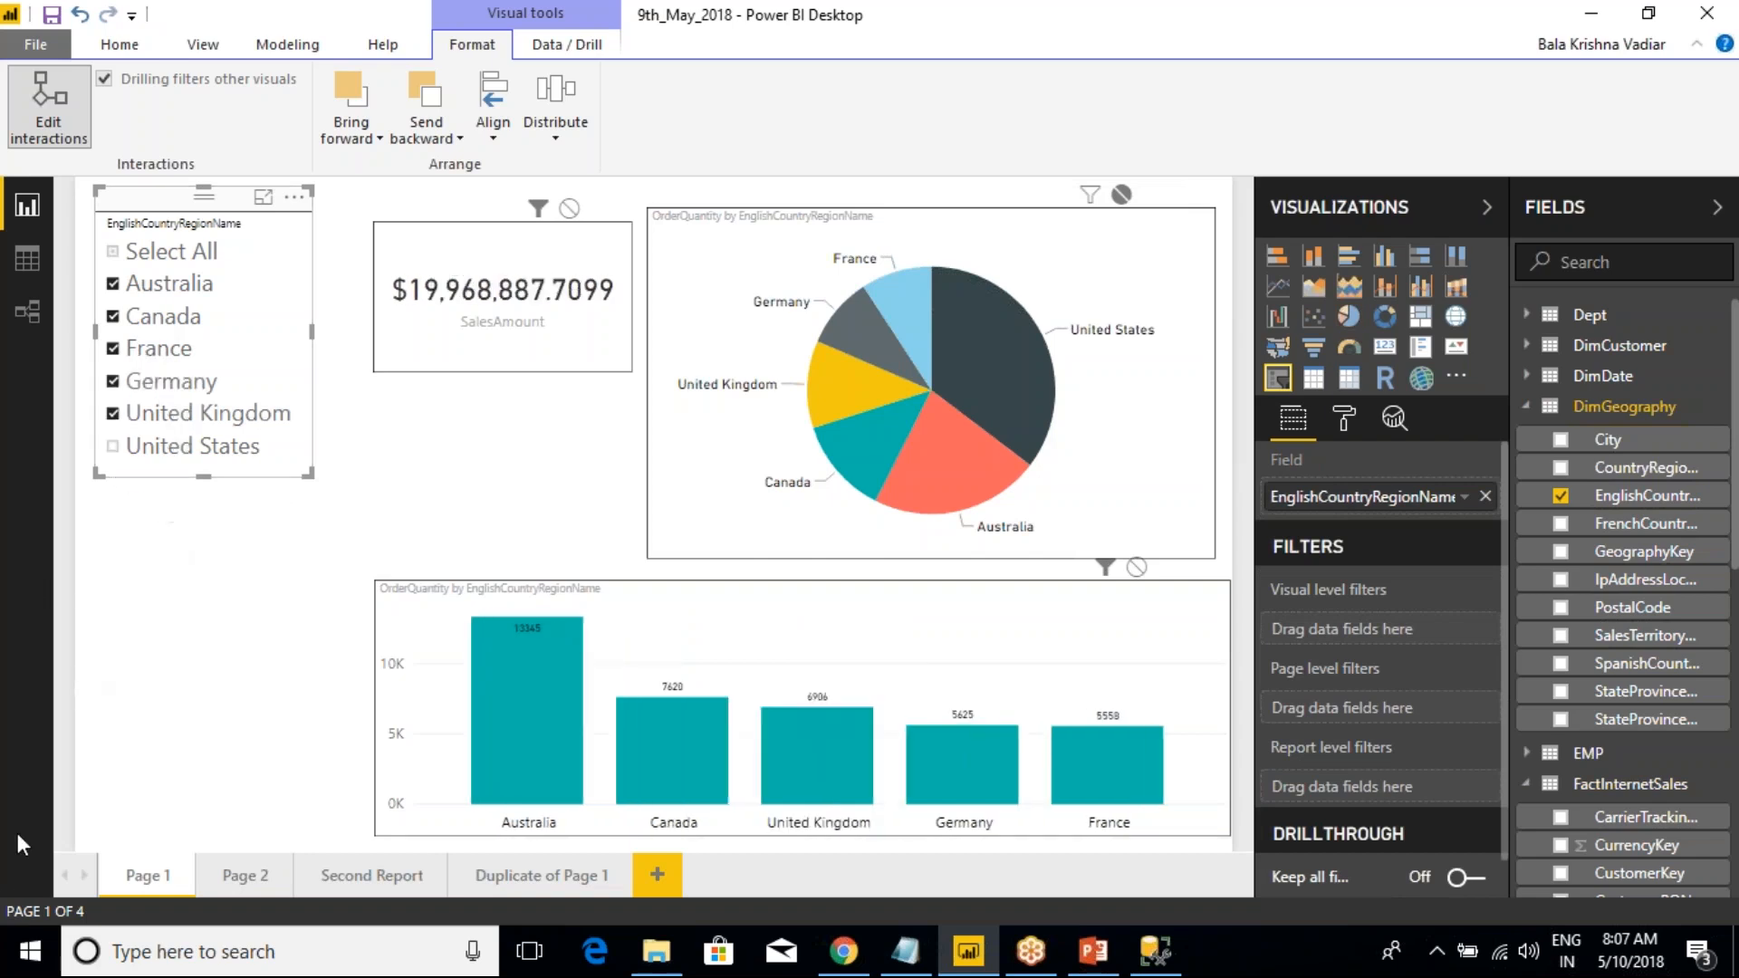
- Expand the pie chart's EnglishCountryRegionName visual-level filter to show its country choices
left_click(985, 216)
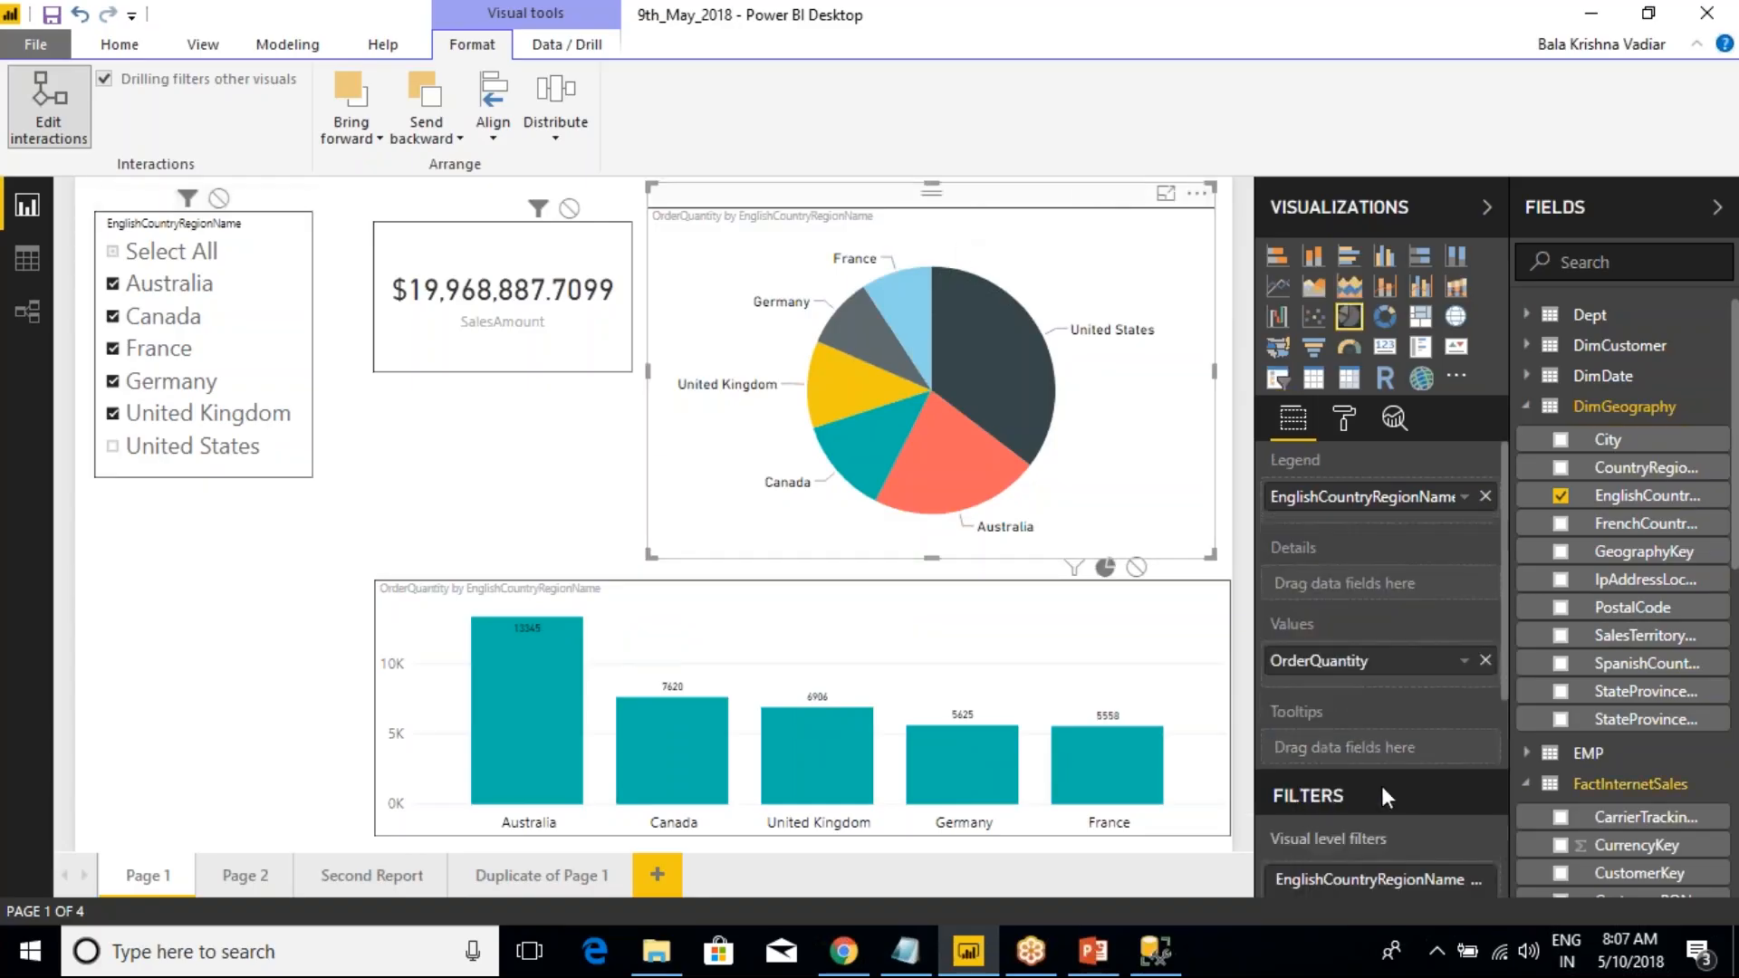
scroll(1382, 785, "down", 3)
left_click(1474, 627)
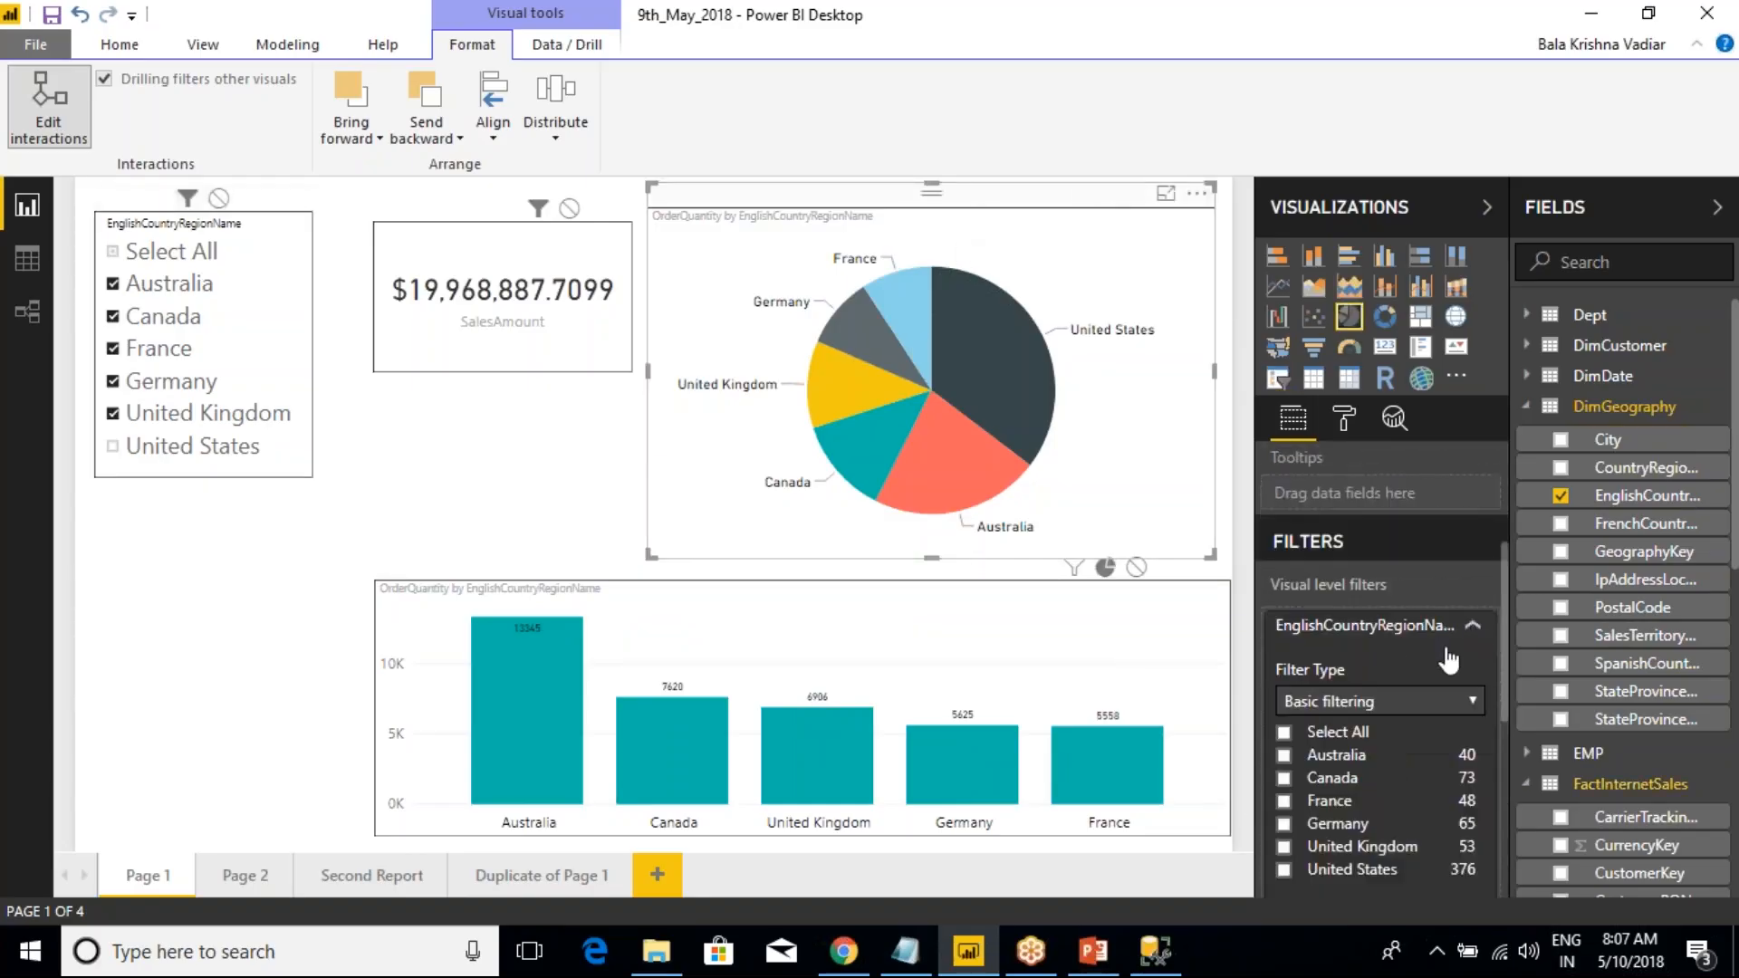